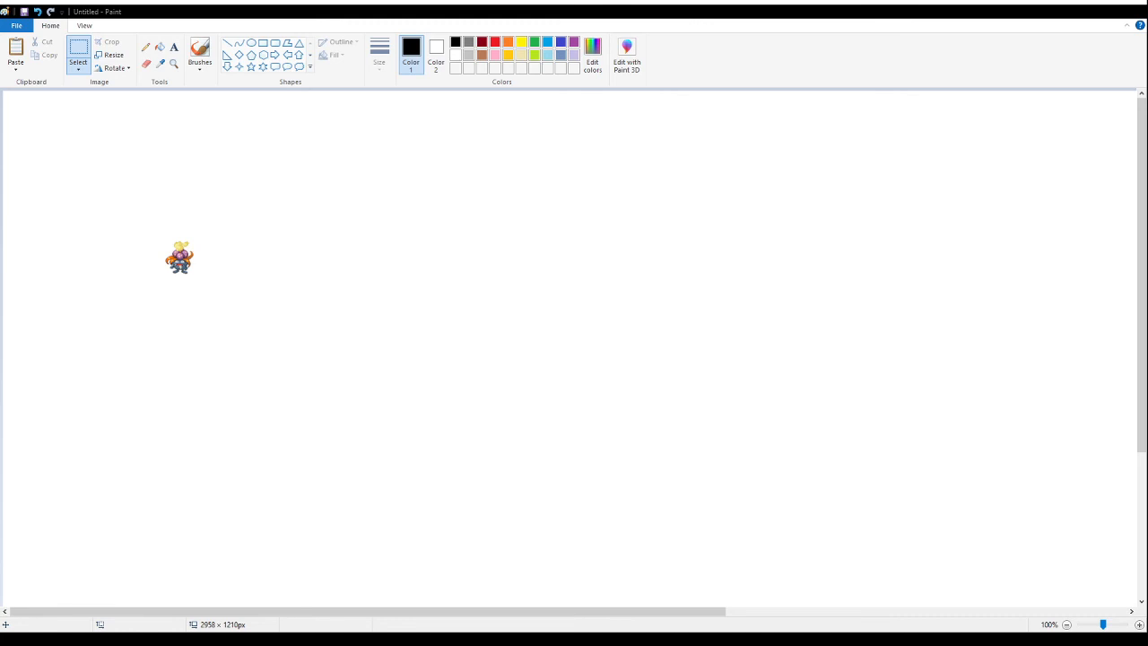
- Paste the Iggleffchu card onto the canvas and place it to the right of the Gloffing sprite
{"action": "right_click", "coordinate": [508, 197]}
{"action": "key", "text": "ctrl+v"}
{"action": "left_click_drag", "start_coordinate": [66, 222], "coordinate": [561, 237]}
{"action": "left_click", "coordinate": [355, 244]}
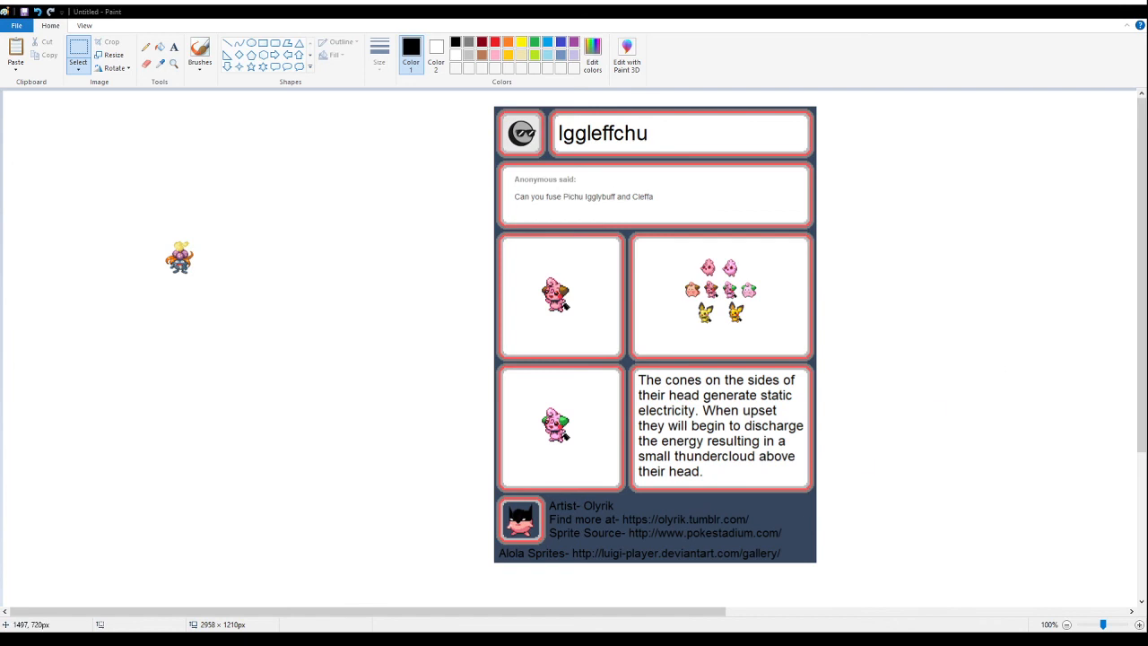
- Erase all parts of the Iggleffchu card except the small pink fusion sprite in the middle of its reference group
{"action": "left_click_drag", "start_coordinate": [895, 592], "coordinate": [441, 343]}
{"action": "key", "text": "Delete"}
{"action": "left_click_drag", "start_coordinate": [898, 421], "coordinate": [721, 116]}
{"action": "key", "text": "Delete"}
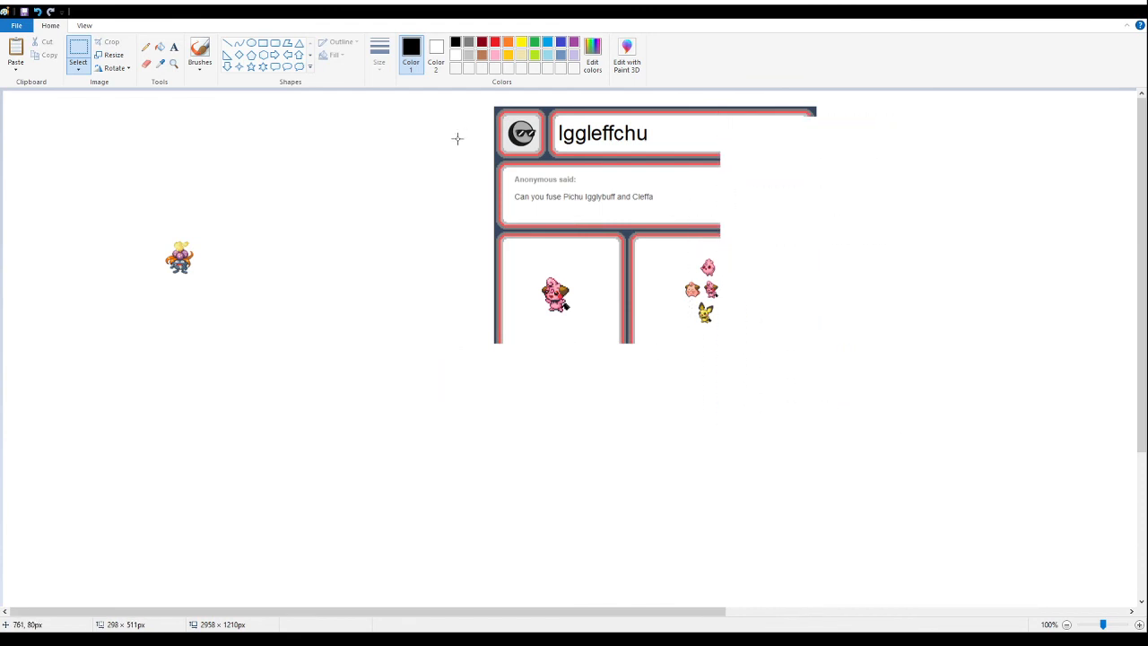
{"action": "left_click_drag", "start_coordinate": [468, 98], "coordinate": [863, 228]}
{"action": "key", "text": "Delete"}
{"action": "left_click_drag", "start_coordinate": [438, 185], "coordinate": [694, 398]}
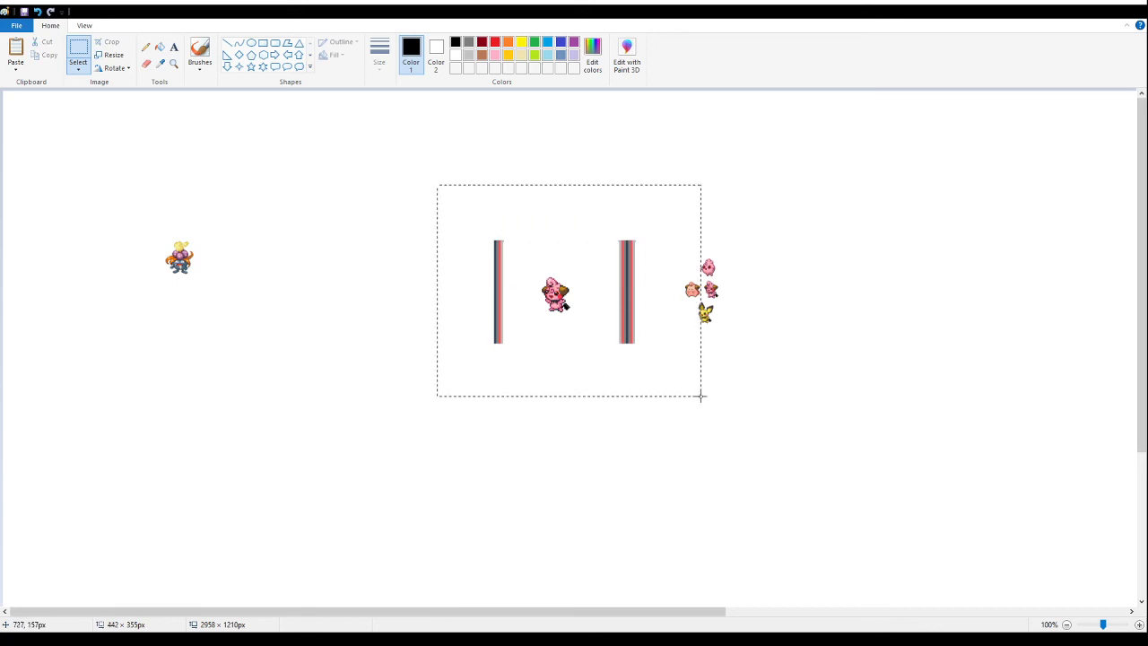
{"action": "key", "text": "Delete"}
{"action": "left_click_drag", "start_coordinate": [767, 398], "coordinate": [631, 284]}
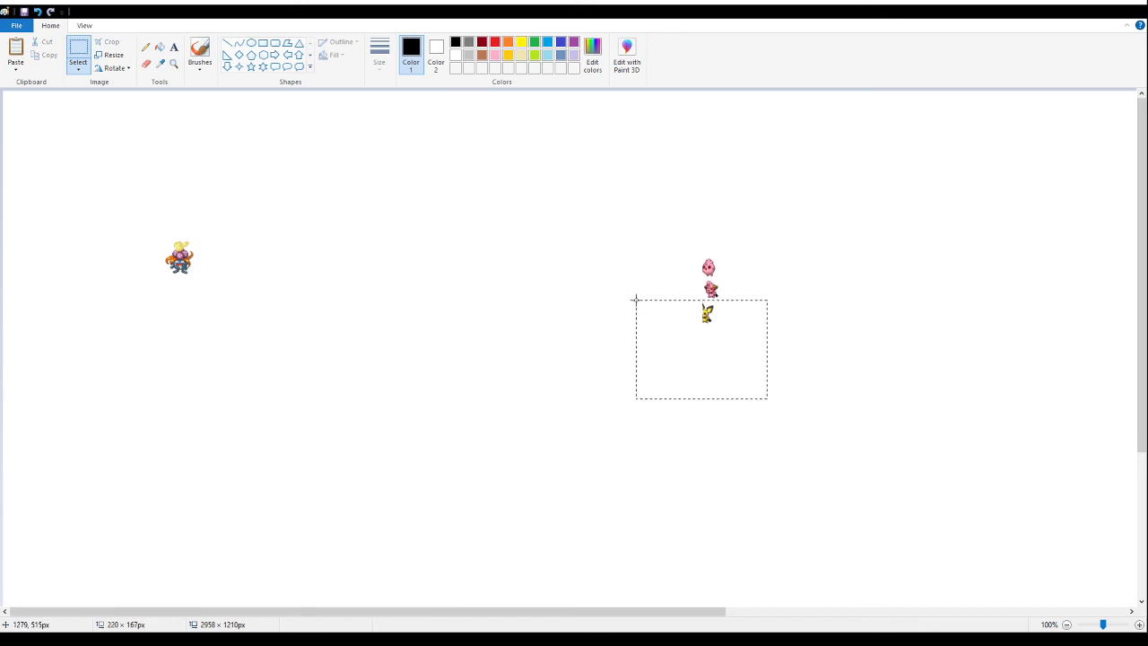
{"action": "key", "text": "Delete"}
{"action": "left_click_drag", "start_coordinate": [655, 228], "coordinate": [744, 278]}
{"action": "key", "text": "Delete"}
- Move the small pink fusion sprite right beside the Gloffing sprite
{"action": "mouse_move", "coordinate": [664, 259]}
{"action": "left_mouse_down"}
{"action": "mouse_move", "coordinate": [751, 341]}
{"action": "mouse_move", "coordinate": [341, 305]}
{"action": "mouse_move", "coordinate": [234, 281]}
{"action": "mouse_move", "coordinate": [454, 266]}
{"action": "left_mouse_up"}
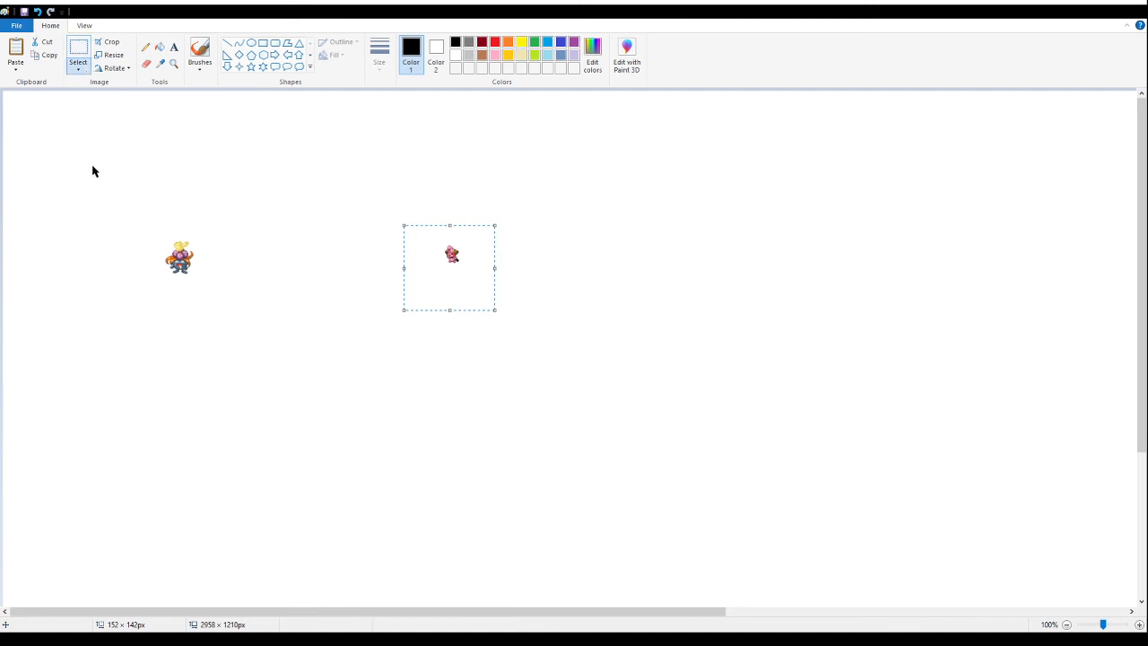
{"action": "left_click_drag", "start_coordinate": [441, 255], "coordinate": [228, 253]}
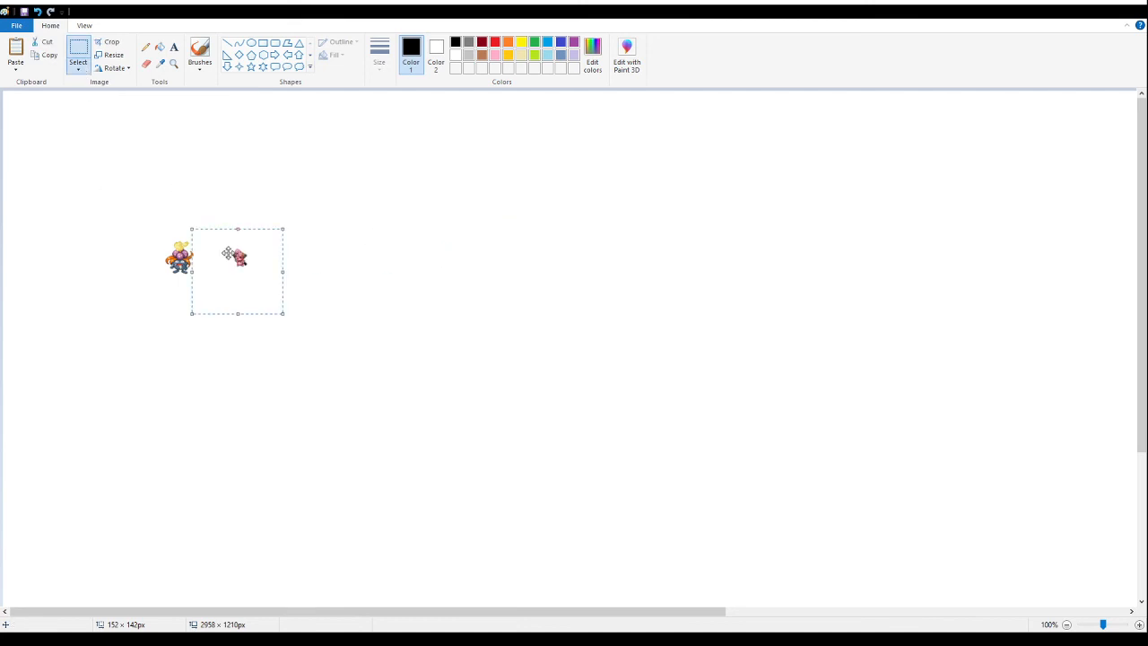
- Magnify the Gloffing and pink fusion sprites up to 700% to compare their size and pixel detail
{"action": "left_click", "coordinate": [174, 63]}
{"action": "left_click", "coordinate": [244, 274]}
{"action": "left_click", "coordinate": [515, 316]}
{"action": "left_click", "coordinate": [255, 258]}
{"action": "left_click", "coordinate": [391, 278]}
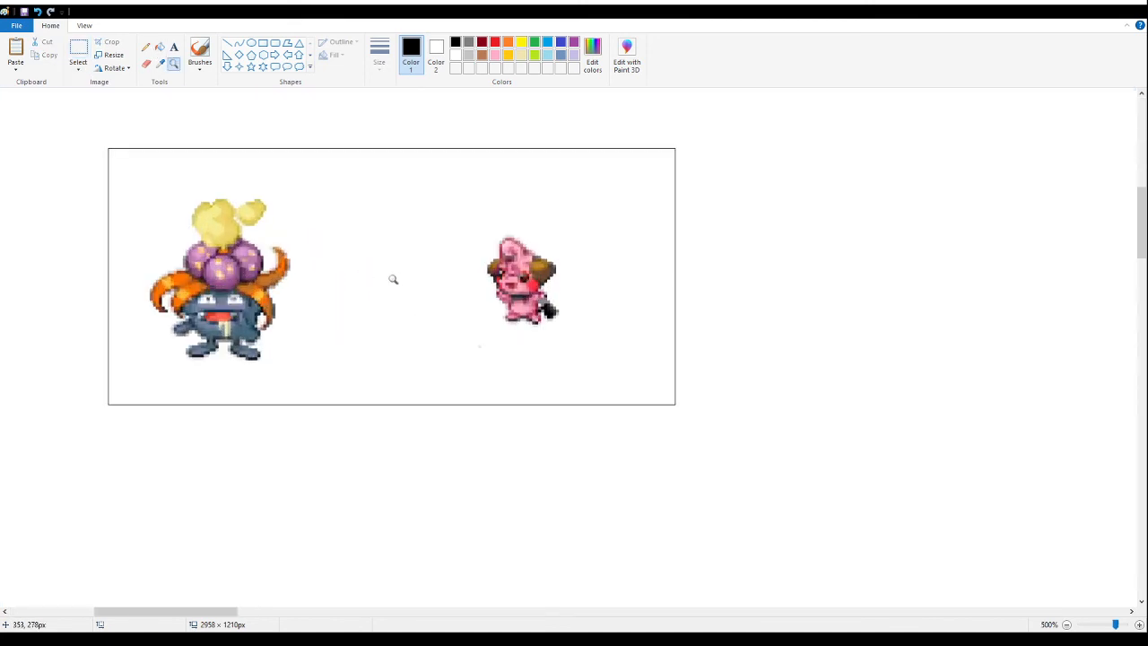
{"action": "left_click", "coordinate": [332, 250]}
{"action": "left_click", "coordinate": [330, 250]}
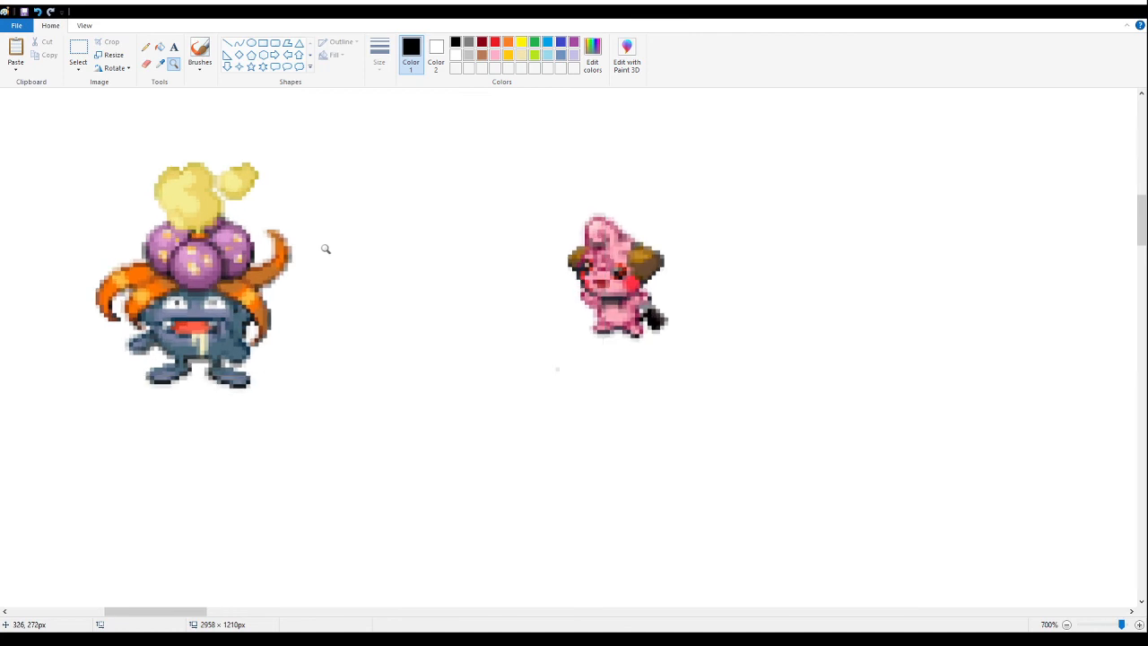
{"action": "right_click", "coordinate": [290, 249]}
{"action": "right_click", "coordinate": [261, 243]}
{"action": "right_click", "coordinate": [209, 229]}
{"action": "right_click", "coordinate": [208, 229]}
{"action": "left_click", "coordinate": [164, 196]}
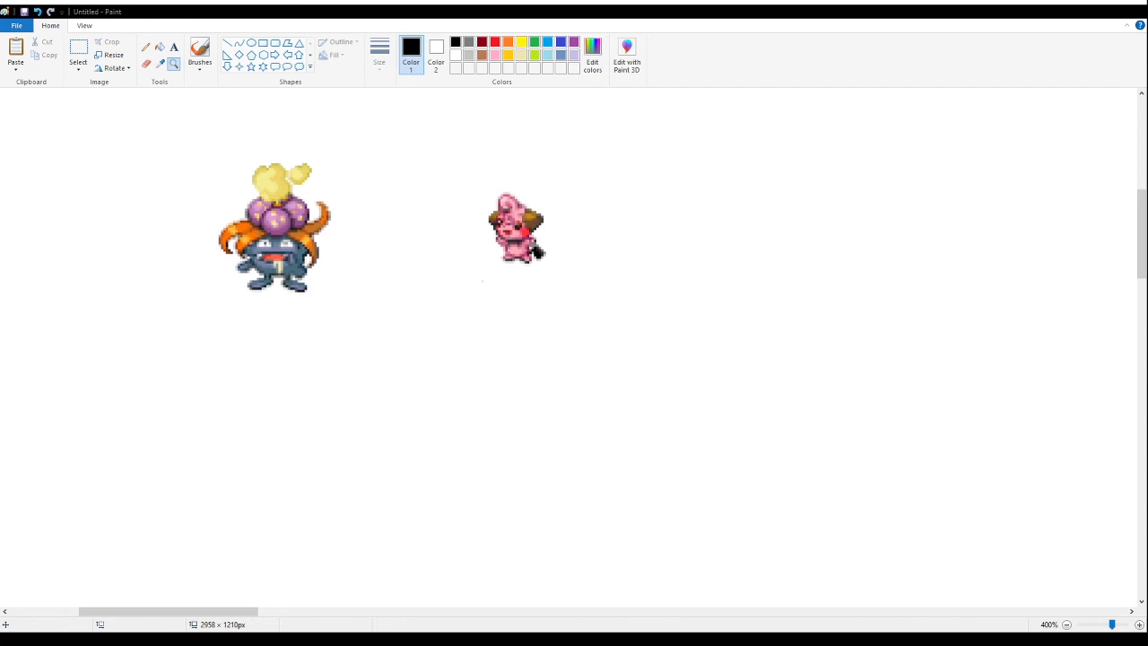
- Delete both the Gloffing sprite and the pink fusion sprite from the canvas
{"action": "key", "text": "alt+Tab"}
{"action": "key", "text": "alt+Tab"}
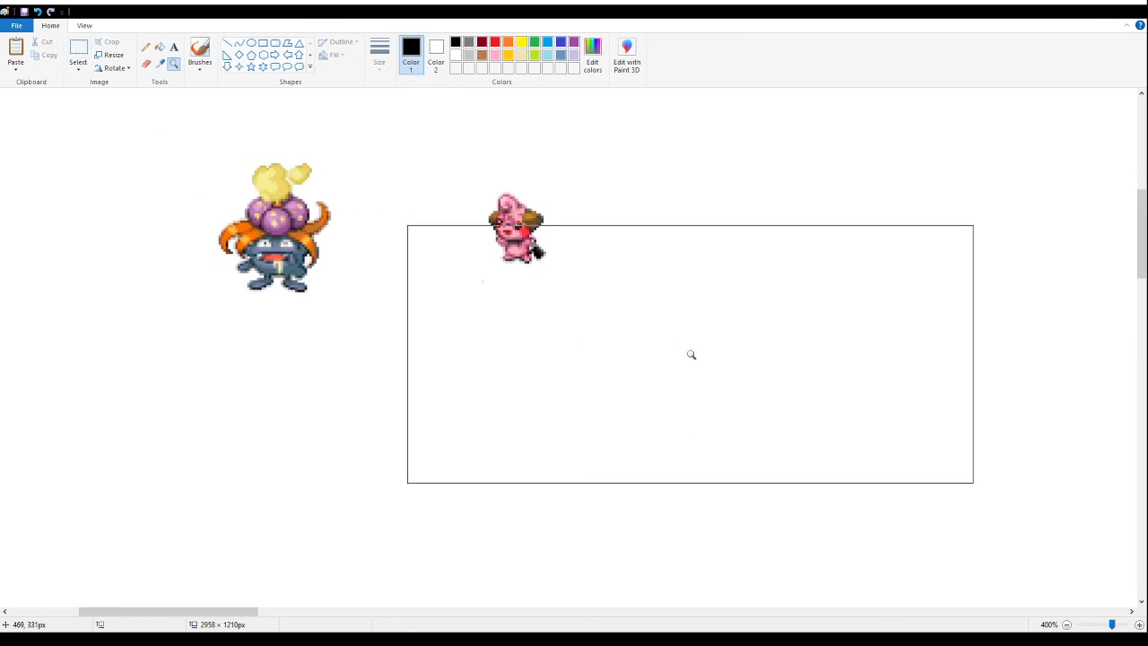
{"action": "left_click", "coordinate": [79, 52]}
{"action": "mouse_move", "coordinate": [656, 305]}
{"action": "left_mouse_down"}
{"action": "mouse_move", "coordinate": [387, 218]}
{"action": "mouse_move", "coordinate": [102, 91]}
{"action": "left_mouse_up"}
{"action": "key", "text": "Delete"}
- Paste the Gloffing card at 100% zoom and move it away from the canvas corner
{"action": "left_click", "coordinate": [174, 65]}
{"action": "right_click", "coordinate": [236, 192]}
{"action": "right_click", "coordinate": [236, 192]}
{"action": "right_click", "coordinate": [236, 192]}
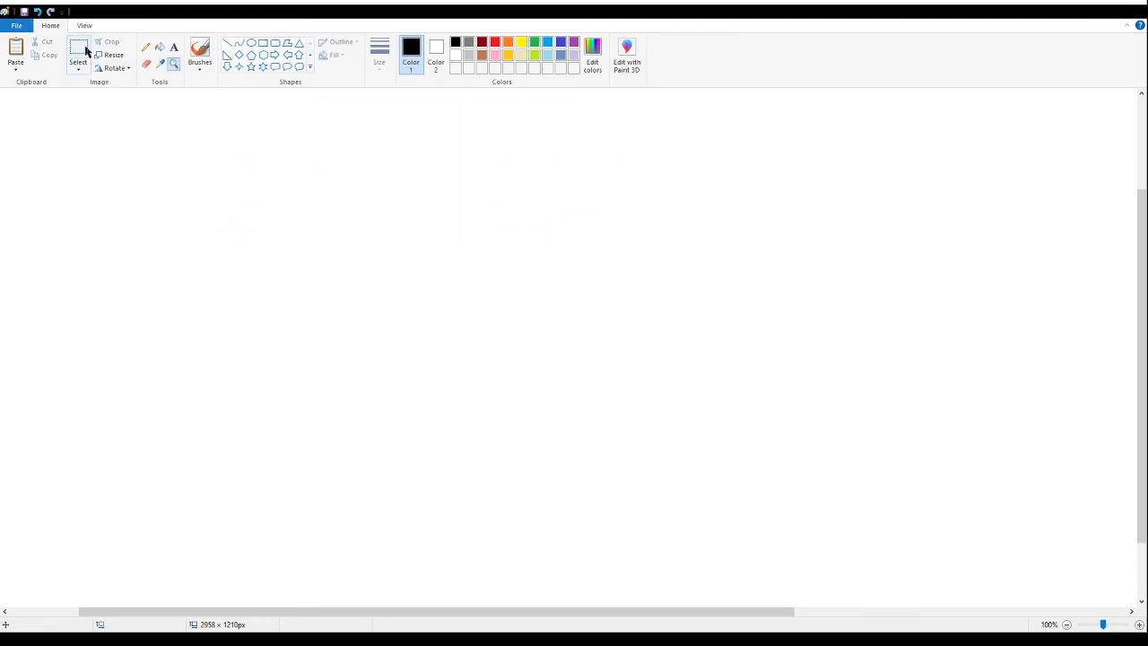
{"action": "left_click", "coordinate": [87, 52]}
{"action": "key", "text": "ctrl+v"}
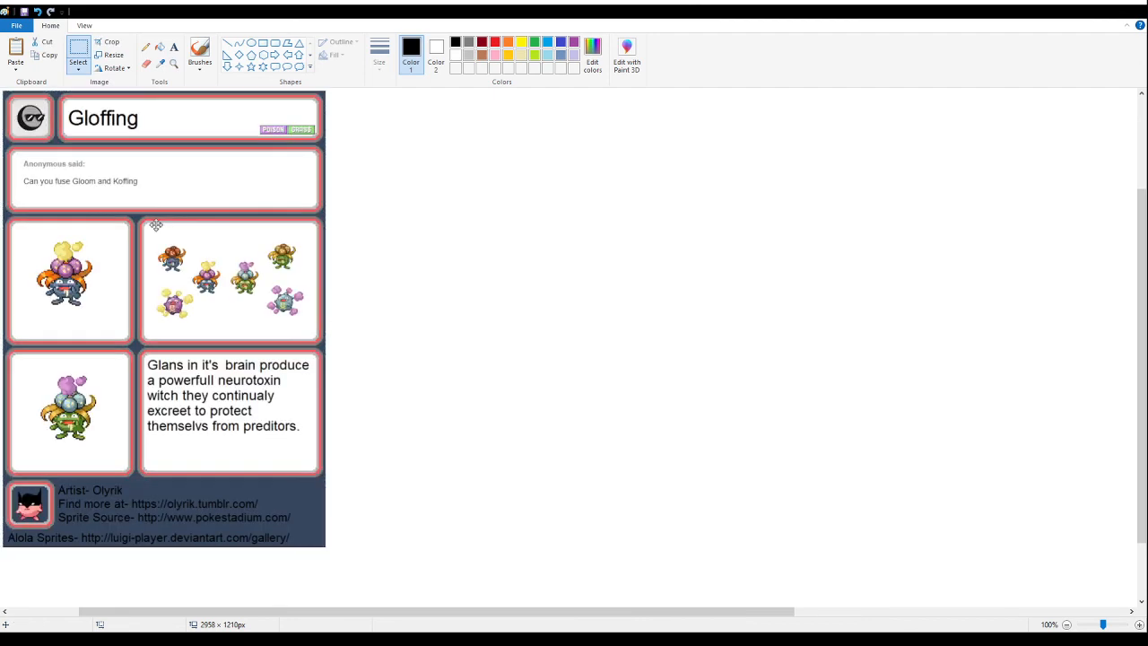
{"action": "left_click_drag", "start_coordinate": [156, 225], "coordinate": [395, 235]}
- Erase the Gloffing card around its main fusion sprite with the yellow cloud, leaving only that sprite
{"action": "left_click_drag", "start_coordinate": [618, 569], "coordinate": [368, 16]}
{"action": "key", "text": "Delete"}
{"action": "left_click_drag", "start_coordinate": [184, 329], "coordinate": [592, 631]}
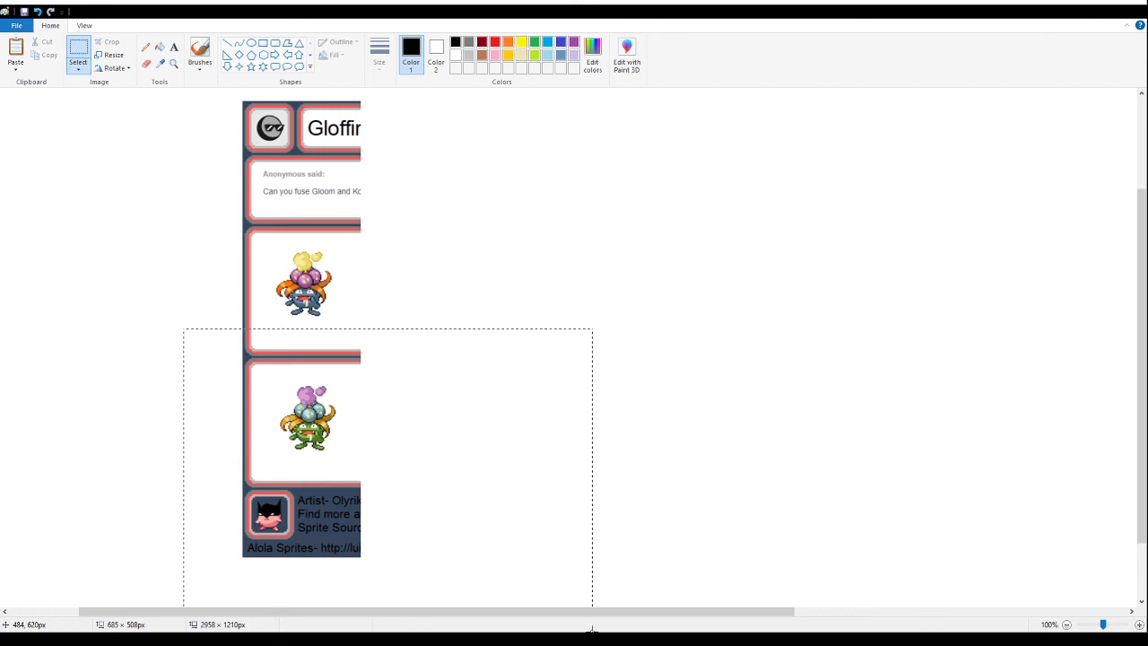
{"action": "key", "text": "Delete"}
{"action": "left_click_drag", "start_coordinate": [208, 243], "coordinate": [382, 94]}
{"action": "key", "text": "Delete"}
{"action": "mouse_move", "coordinate": [179, 204]}
{"action": "left_mouse_down"}
{"action": "mouse_move", "coordinate": [222, 327]}
{"action": "mouse_move", "coordinate": [260, 361]}
{"action": "left_mouse_up"}
{"action": "key", "text": "Delete"}
- Select an area of about 157 × 174 px around the Gloffing sprite and shrink it to half size
{"action": "left_click", "coordinate": [173, 62]}
{"action": "left_click", "coordinate": [331, 277]}
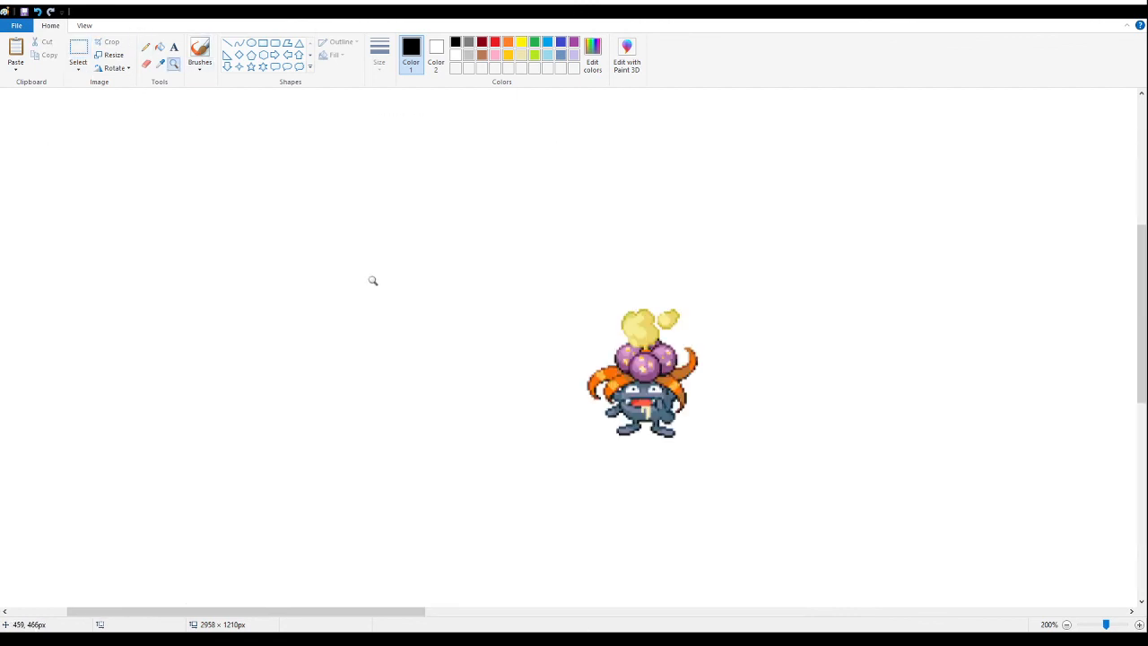
{"action": "left_click", "coordinate": [498, 310]}
{"action": "left_click", "coordinate": [696, 395]}
{"action": "left_click", "coordinate": [81, 46]}
{"action": "scroll", "coordinate": [323, 167], "scroll_direction": "up", "scroll_amount": 2}
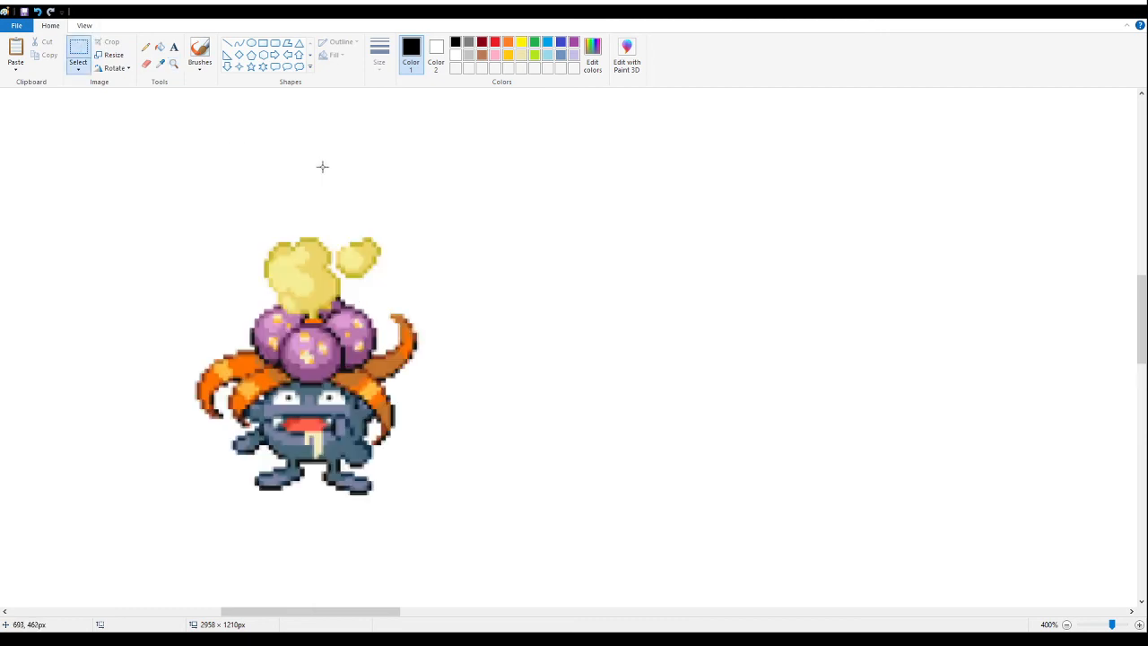
{"action": "left_click_drag", "start_coordinate": [505, 171], "coordinate": [130, 588]}
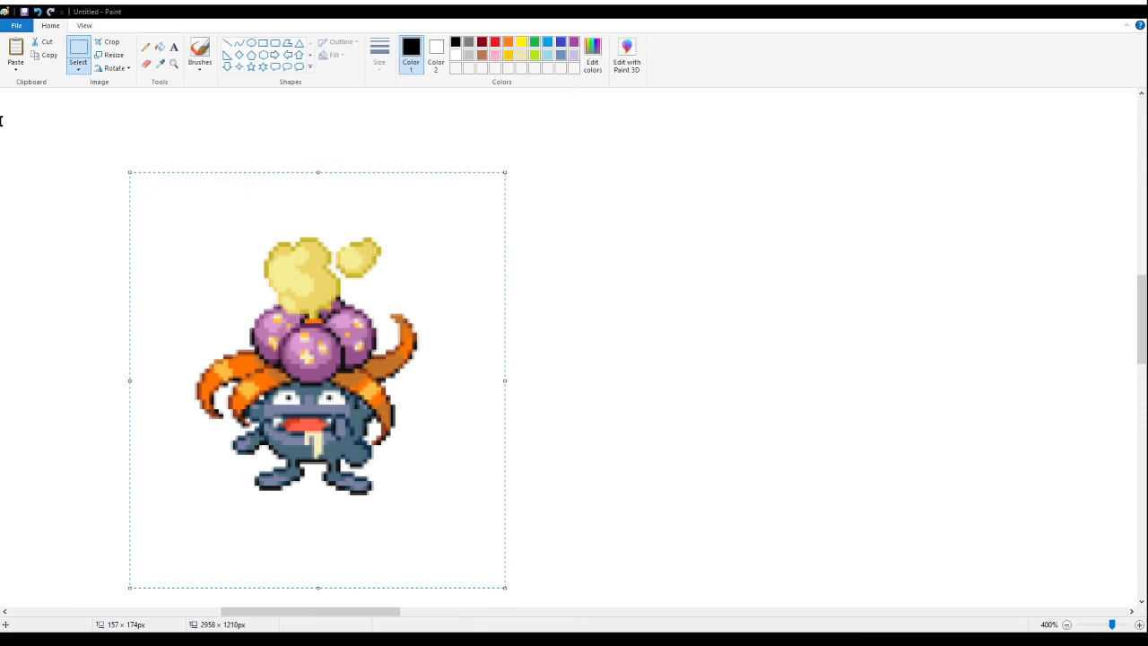
{"action": "key", "text": "Return"}
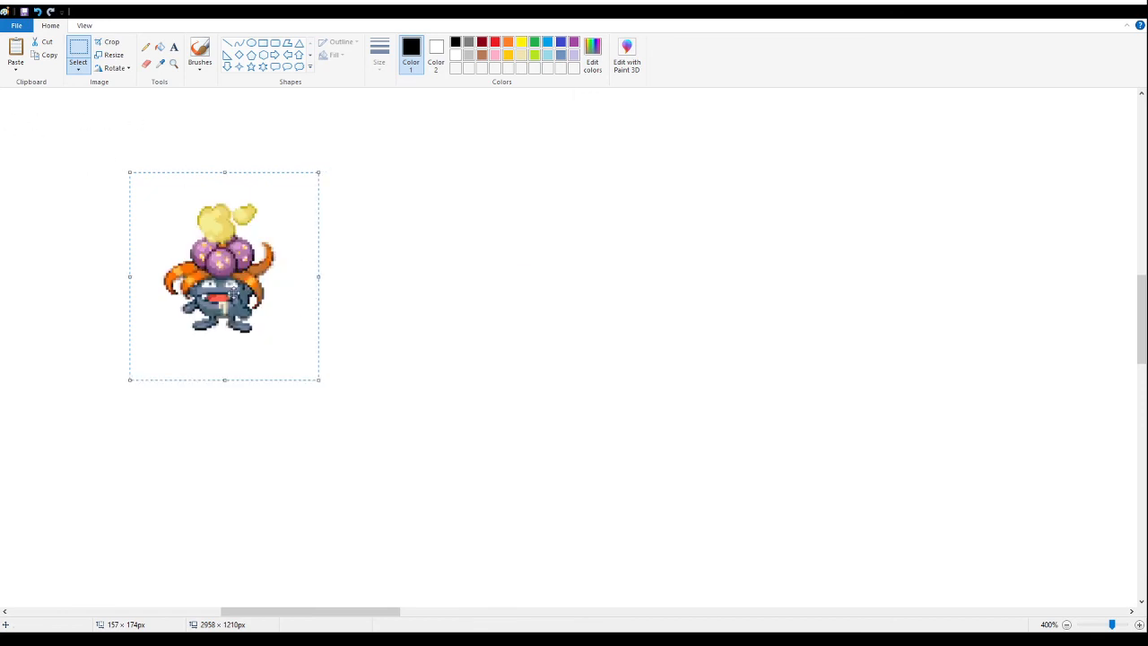
- Examine the pixels of the shrunken Gloffing sprite at 800% zoom, with and without gridlines
{"action": "left_click", "coordinate": [174, 65]}
{"action": "scroll", "coordinate": [203, 210], "scroll_direction": "left", "scroll_amount": 3}
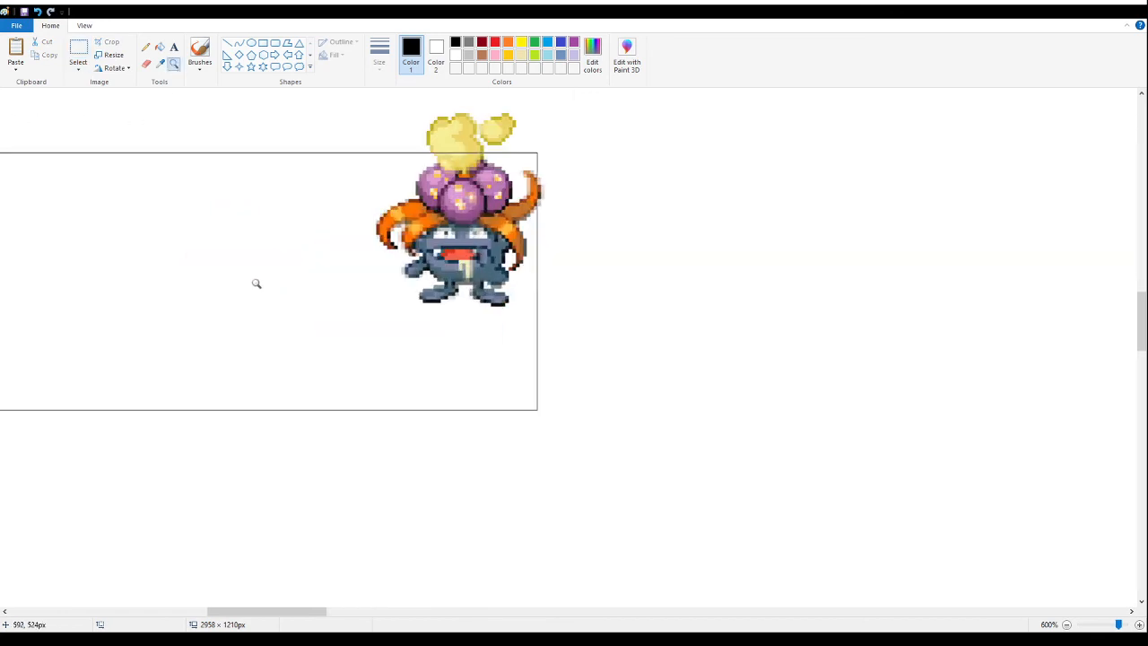
{"action": "left_click", "coordinate": [257, 285]}
{"action": "left_click", "coordinate": [438, 240]}
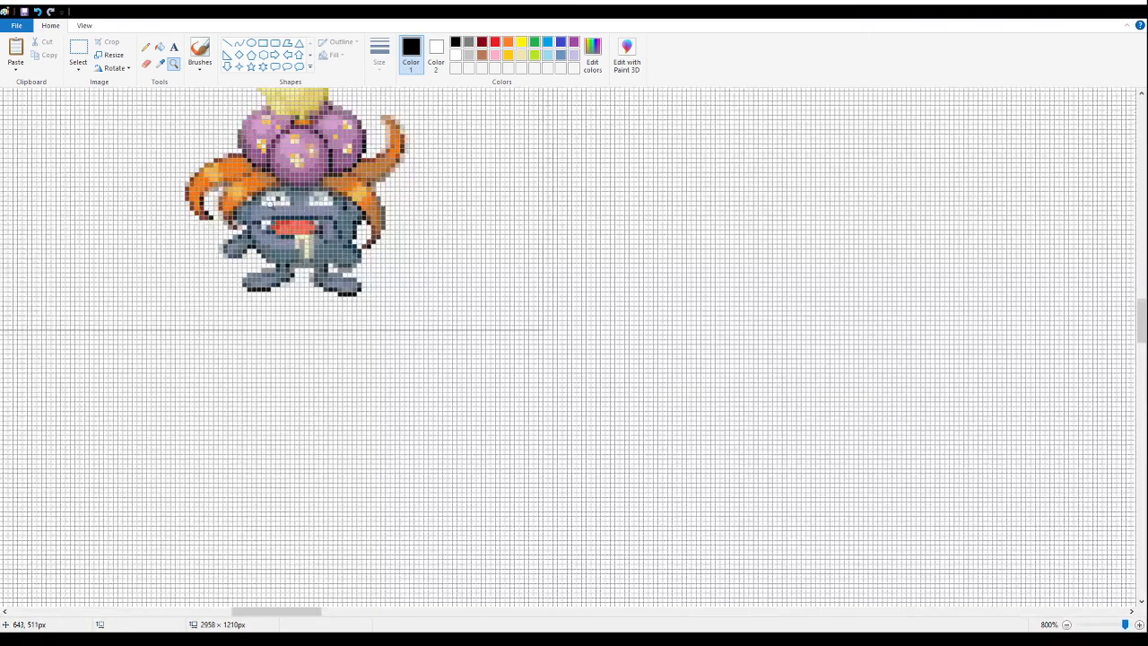
{"action": "scroll", "coordinate": [263, 220], "scroll_direction": "up", "scroll_amount": 2}
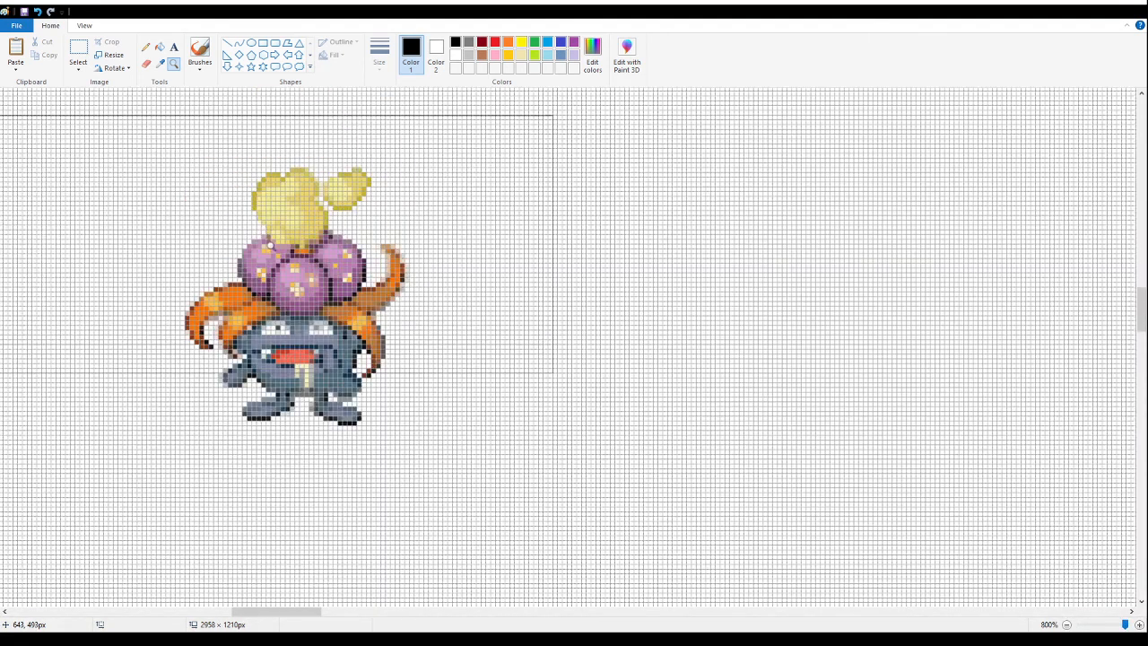
{"action": "key", "text": "ctrl+g"}
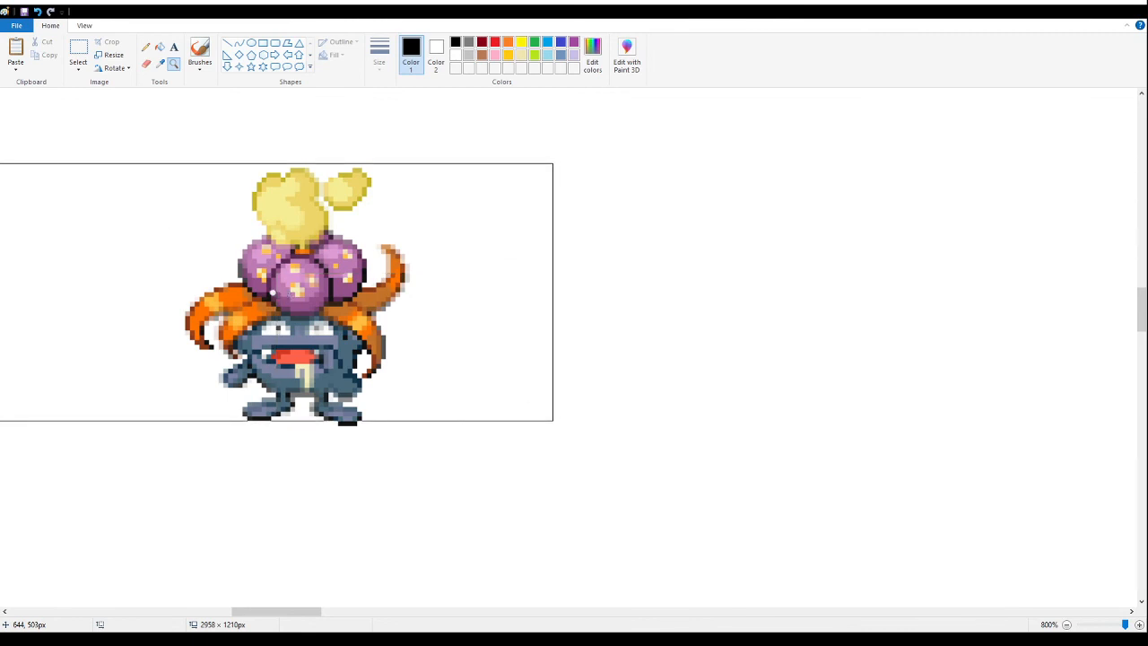
{"action": "right_click", "coordinate": [273, 292]}
{"action": "right_click", "coordinate": [272, 293]}
{"action": "right_click", "coordinate": [273, 293]}
{"action": "left_click", "coordinate": [271, 293]}
{"action": "left_click", "coordinate": [271, 293]}
{"action": "left_click", "coordinate": [482, 205]}
{"action": "scroll", "coordinate": [301, 209], "scroll_direction": "up", "scroll_amount": 3}
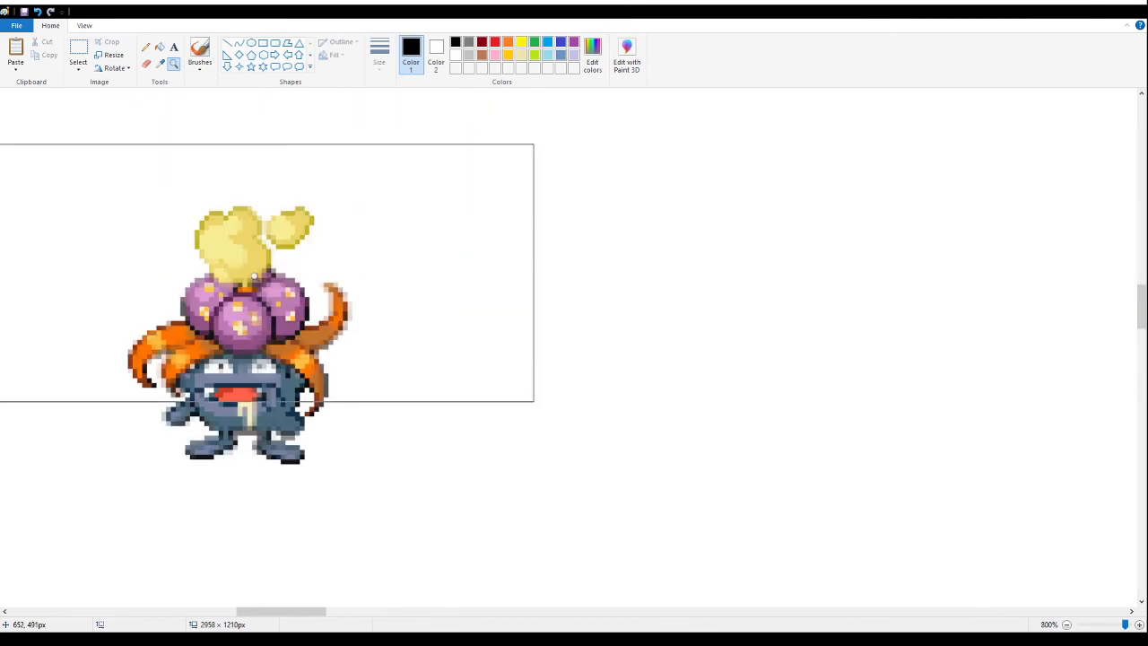
{"action": "scroll", "coordinate": [253, 276], "scroll_direction": "down", "scroll_amount": 6}
{"action": "scroll", "coordinate": [250, 272], "scroll_direction": "up", "scroll_amount": 3}
{"action": "scroll", "coordinate": [250, 272], "scroll_direction": "down", "scroll_amount": 2}
{"action": "scroll", "coordinate": [204, 222], "scroll_direction": "up", "scroll_amount": 1}
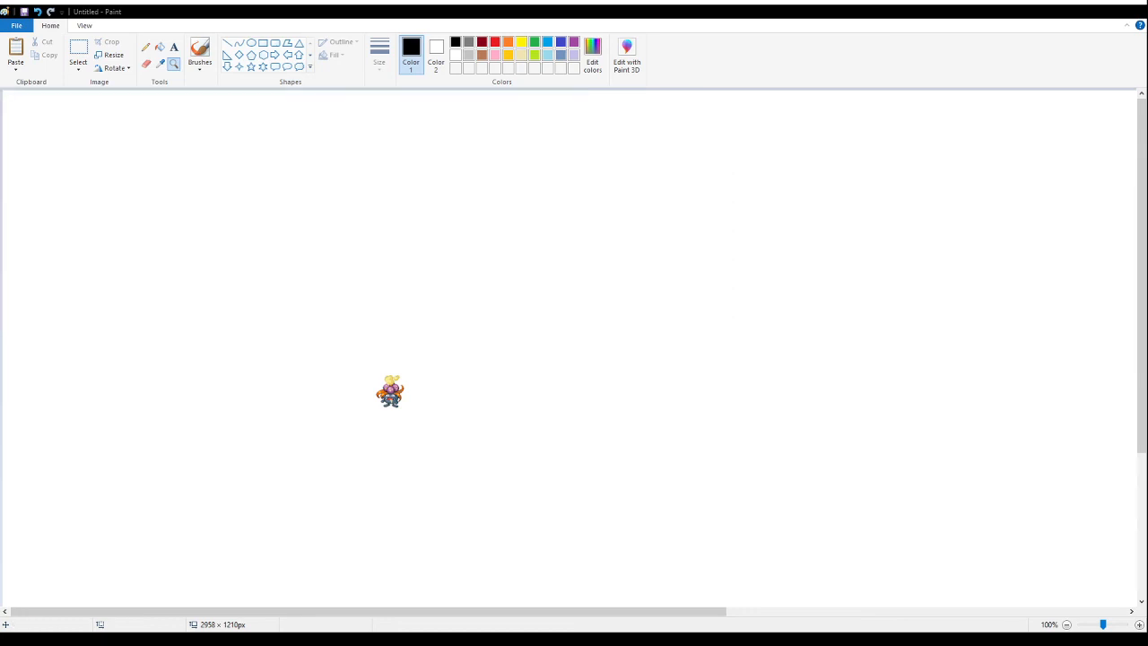
- Paste the Iggleffchu card and place it to the right of the shrunken Gloffing sprite
{"action": "left_click", "coordinate": [78, 54]}
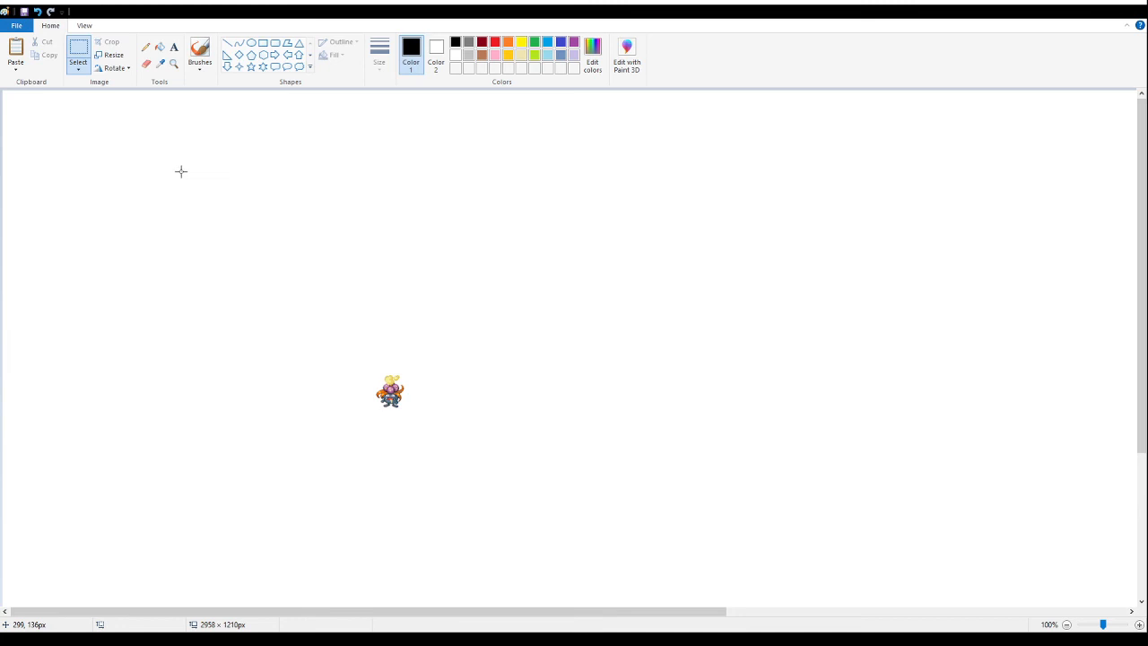
{"action": "key", "text": "ctrl+v"}
{"action": "left_click_drag", "start_coordinate": [119, 205], "coordinate": [673, 223]}
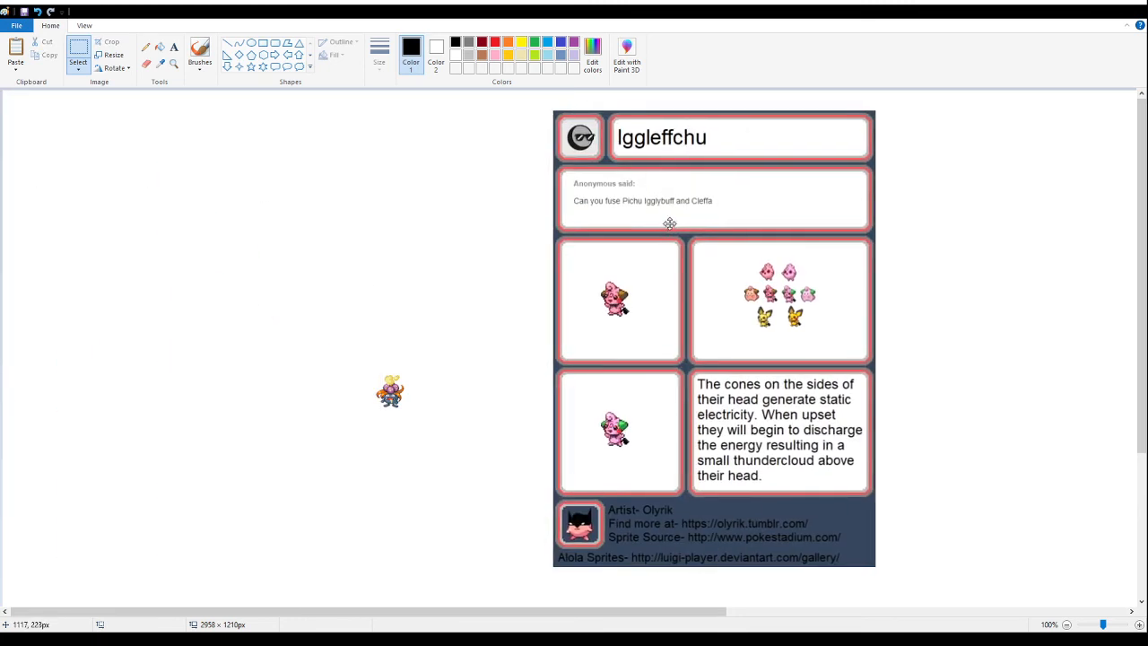
{"action": "left_click", "coordinate": [1031, 464]}
- Erase the Iggleffchu card around its large brown-eared fusion sprite, leaving only that sprite
{"action": "left_click_drag", "start_coordinate": [907, 580], "coordinate": [546, 341]}
{"action": "key", "text": "Delete"}
{"action": "left_click_drag", "start_coordinate": [994, 369], "coordinate": [664, 56]}
{"action": "key", "text": "Delete"}
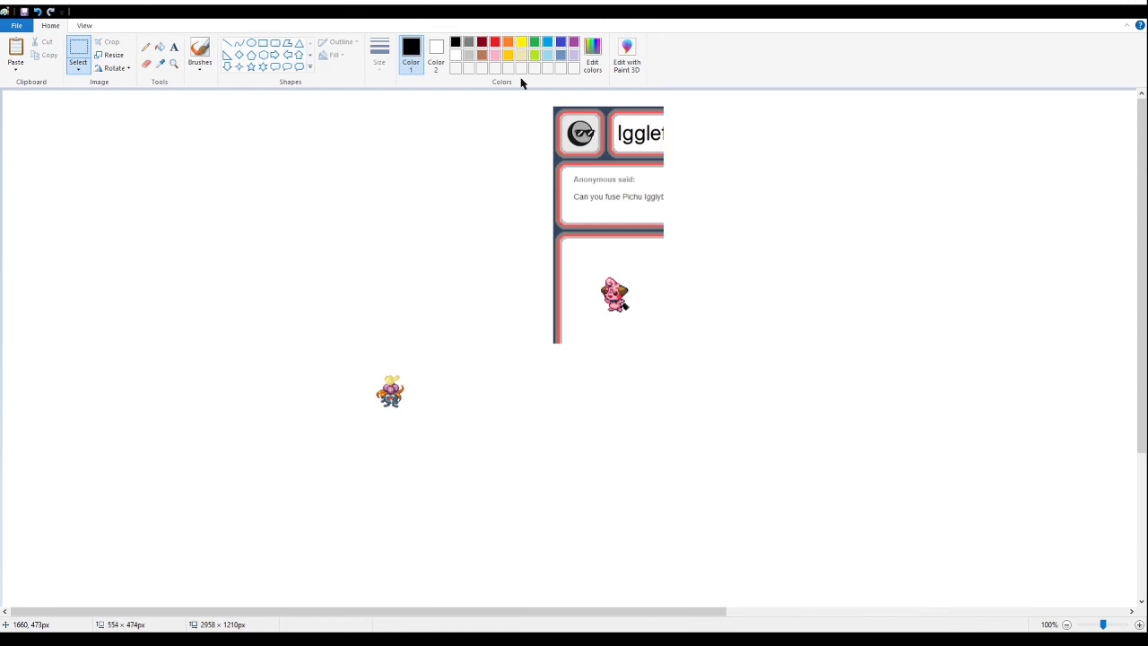
{"action": "key", "text": "Delete"}
{"action": "left_click_drag", "start_coordinate": [505, 210], "coordinate": [584, 372]}
{"action": "key", "text": "Delete"}
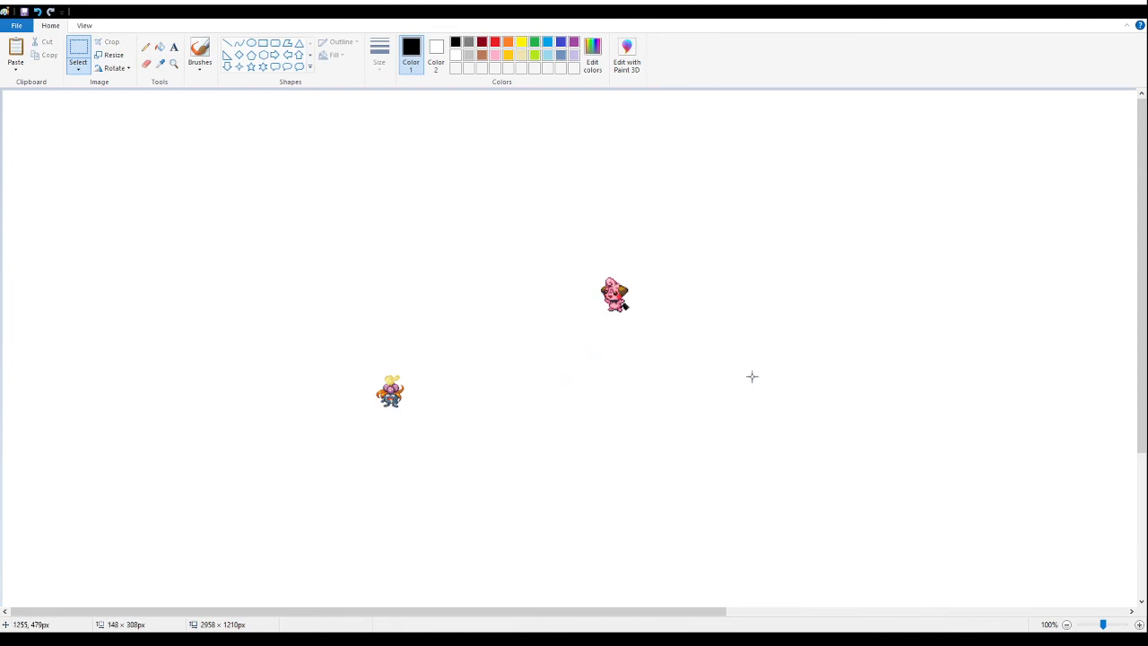
- Select about 194 × 217 px around the Iggleffchu sprite, shrink it to half size and move it beside the Gloffing sprite
{"action": "left_click_drag", "start_coordinate": [686, 361], "coordinate": [571, 230]}
{"action": "left_click_drag", "start_coordinate": [651, 318], "coordinate": [616, 295]}
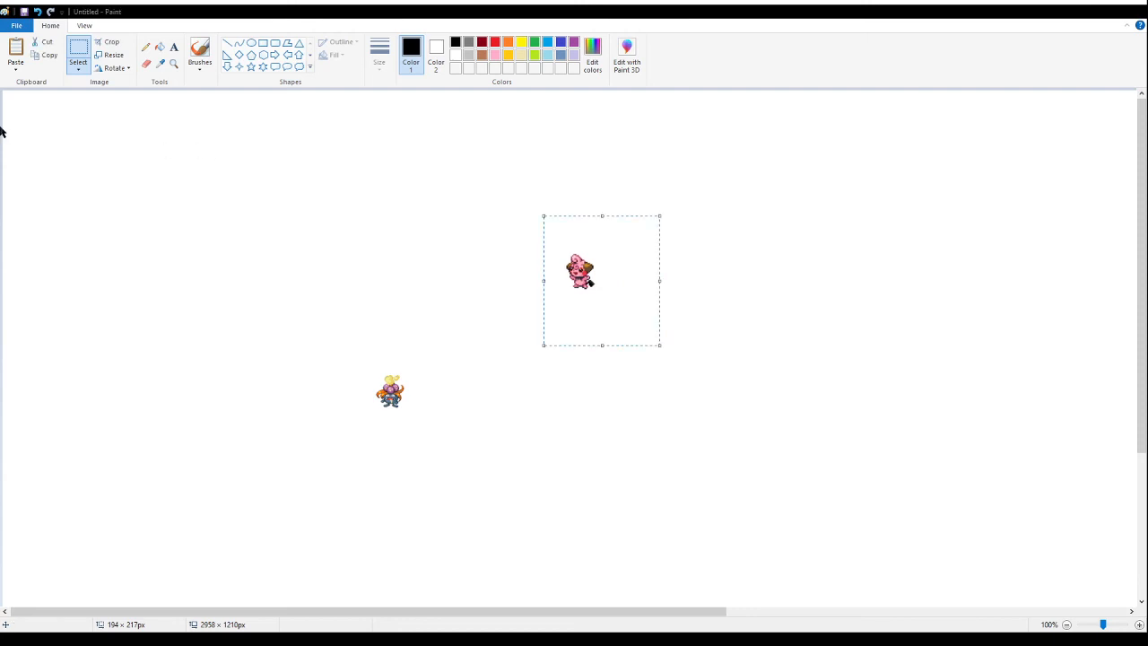
{"action": "left_click_drag", "start_coordinate": [560, 253], "coordinate": [433, 400]}
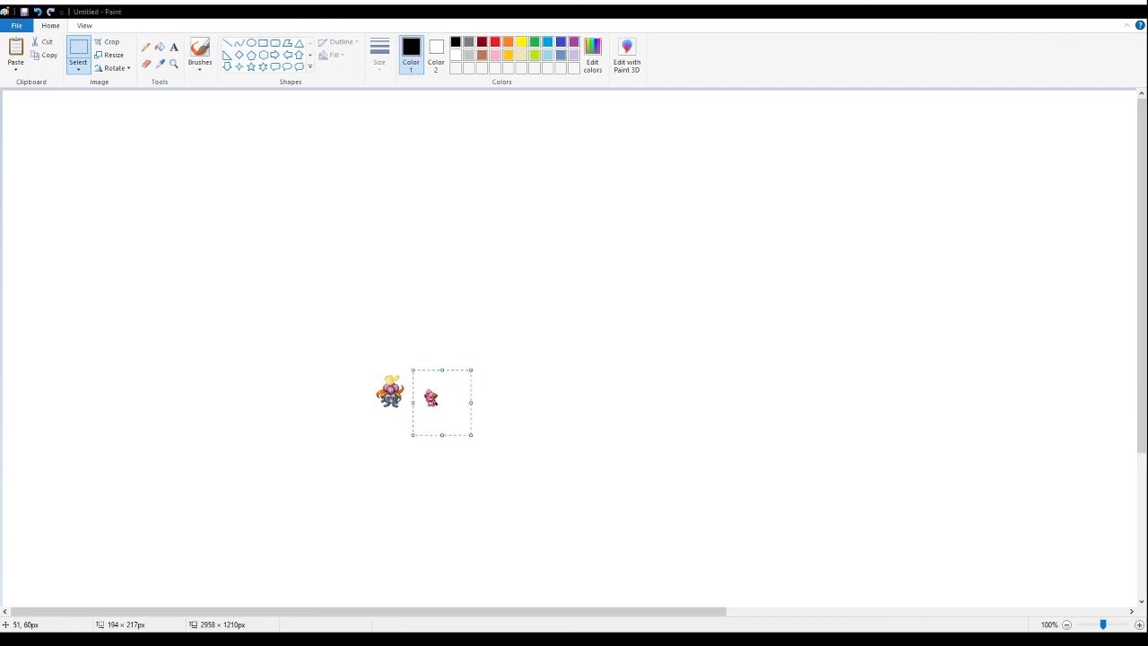
- Examine the shrunken Iggleffchu sprite up close at 800% zoom, with and without gridlines, and compare it with the Gloffing sprite
{"action": "left_click", "coordinate": [175, 66]}
{"action": "left_click", "coordinate": [448, 395]}
{"action": "left_click", "coordinate": [448, 395]}
{"action": "left_click", "coordinate": [493, 201]}
{"action": "left_click", "coordinate": [300, 260]}
{"action": "left_click", "coordinate": [420, 241]}
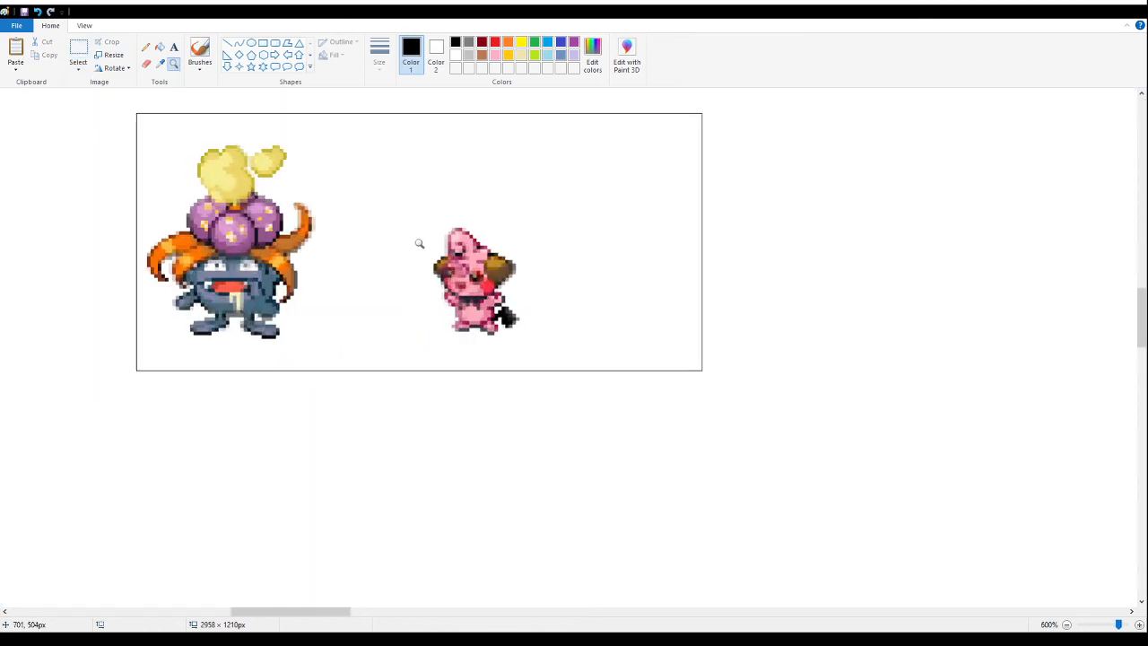
{"action": "key", "text": "ctrl+g"}
{"action": "left_click", "coordinate": [415, 245]}
{"action": "left_click", "coordinate": [406, 256]}
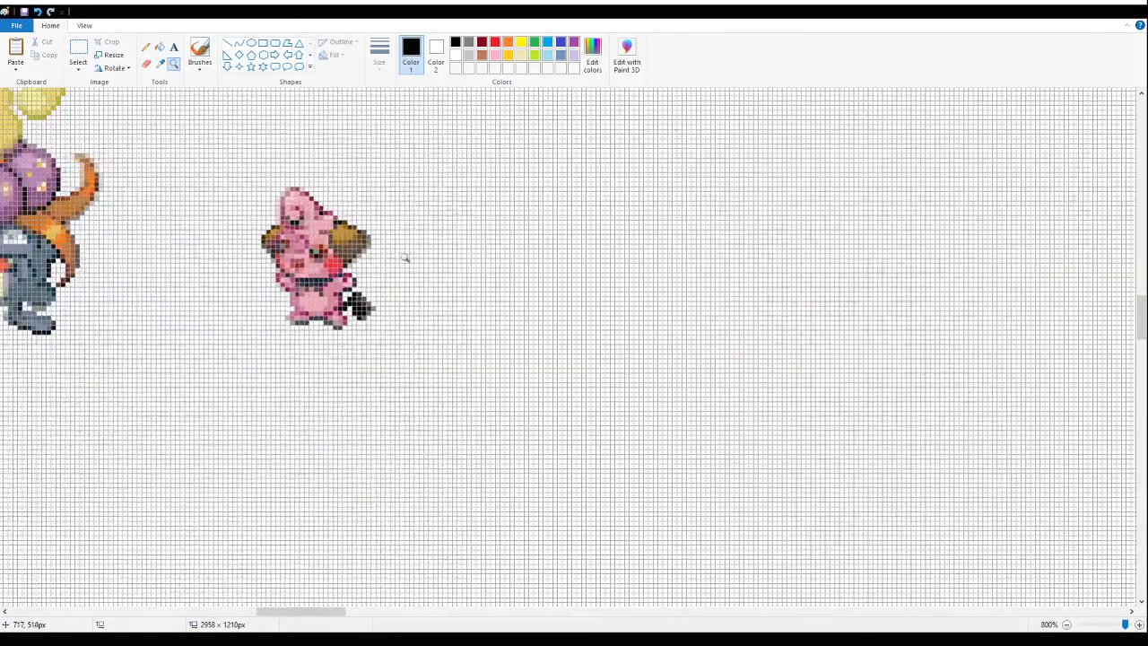
{"action": "key", "text": "ctrl+g"}
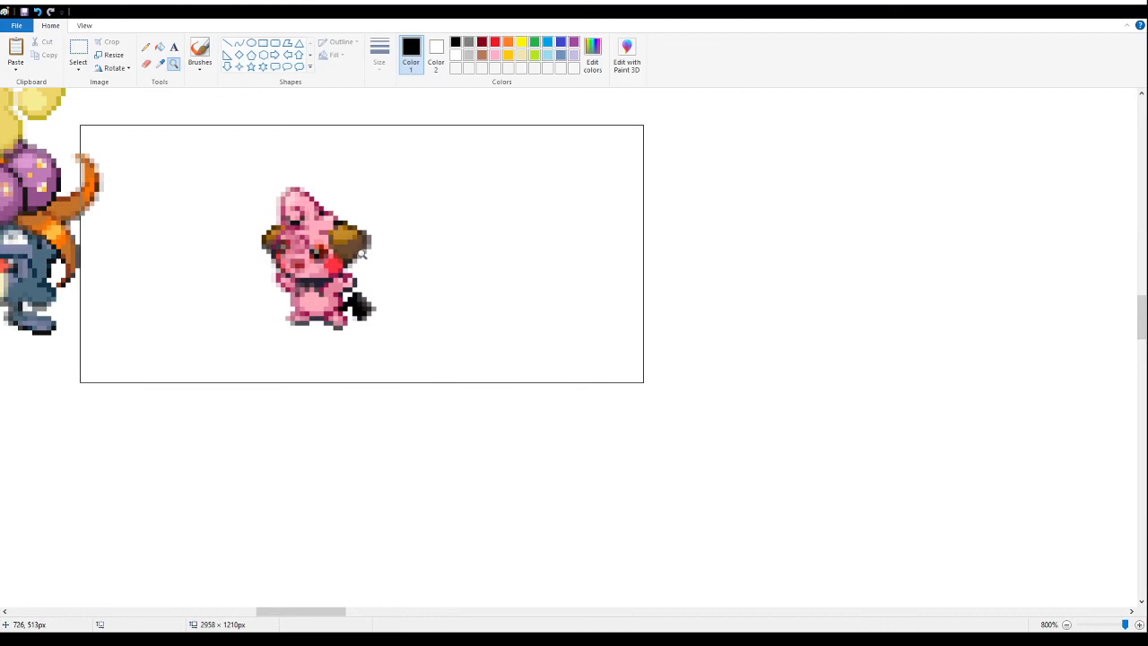
{"action": "right_click", "coordinate": [362, 251]}
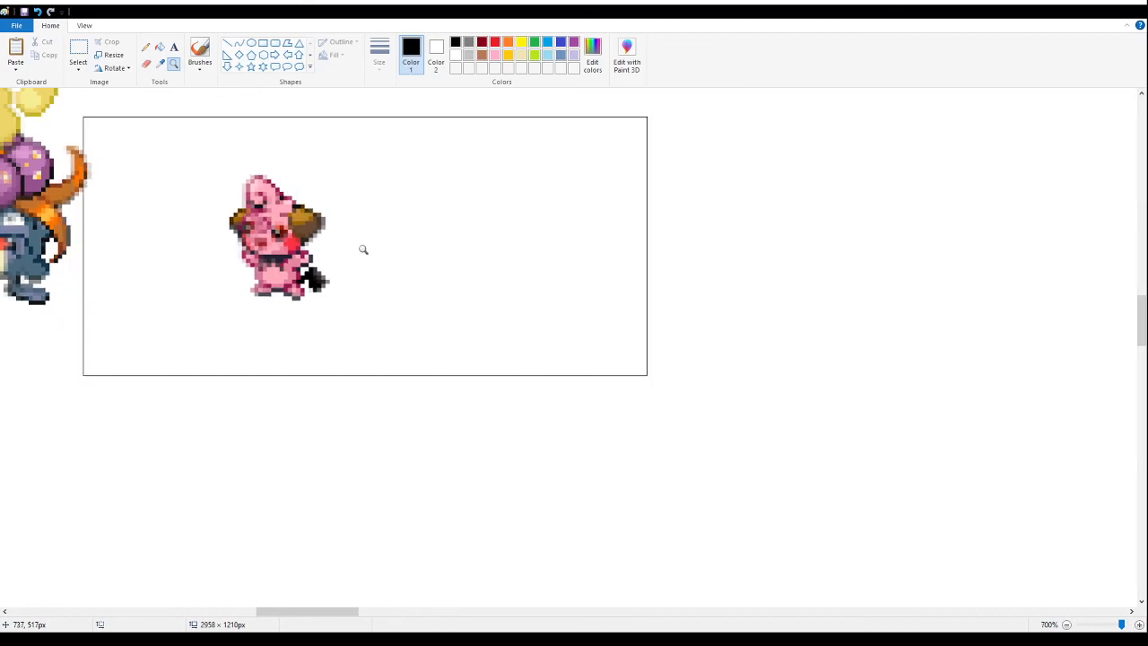
{"action": "right_click", "coordinate": [360, 249]}
{"action": "right_click", "coordinate": [337, 244]}
{"action": "right_click", "coordinate": [330, 244]}
{"action": "right_click", "coordinate": [319, 243]}
{"action": "right_click", "coordinate": [311, 242]}
{"action": "right_click", "coordinate": [305, 241]}
{"action": "right_click", "coordinate": [210, 240]}
{"action": "left_click", "coordinate": [181, 239]}
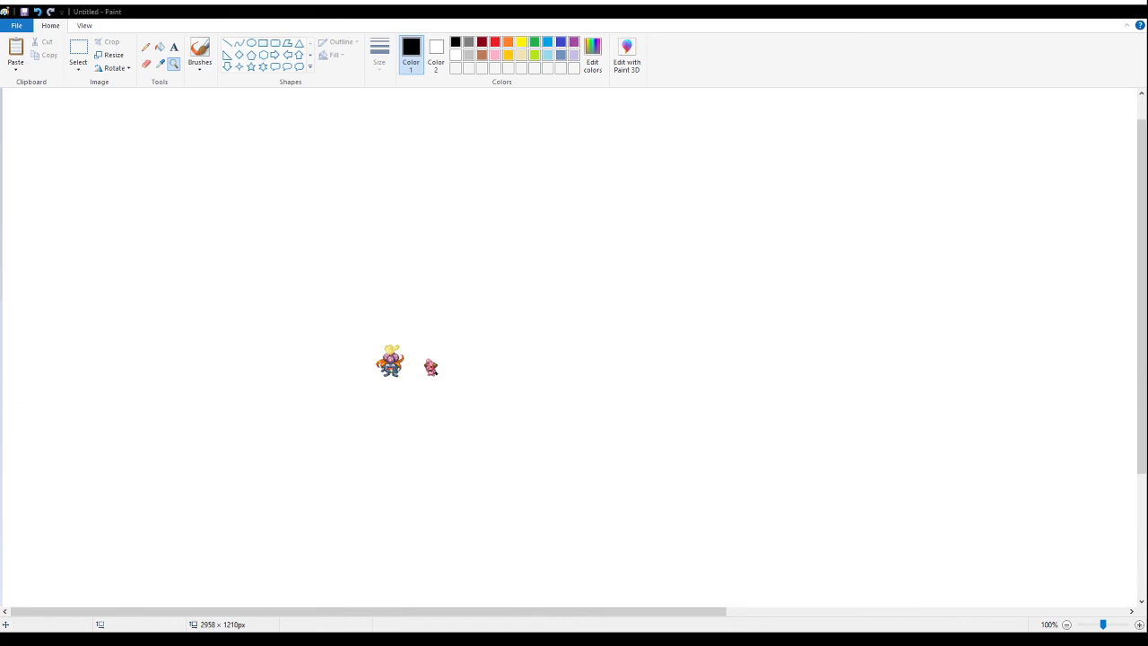
- Move the Gloffing and Iggleffchu sprites together toward the left edge of the canvas
{"action": "left_click", "coordinate": [78, 51]}
{"action": "left_click_drag", "start_coordinate": [355, 322], "coordinate": [498, 402]}
{"action": "left_click_drag", "start_coordinate": [413, 363], "coordinate": [140, 299]}
{"action": "left_click", "coordinate": [481, 247]}
- Paste the Mega Aggrozard X card and place it to the right of the two sprites
{"action": "key", "text": "ctrl+v"}
{"action": "left_click_drag", "start_coordinate": [135, 239], "coordinate": [541, 251]}
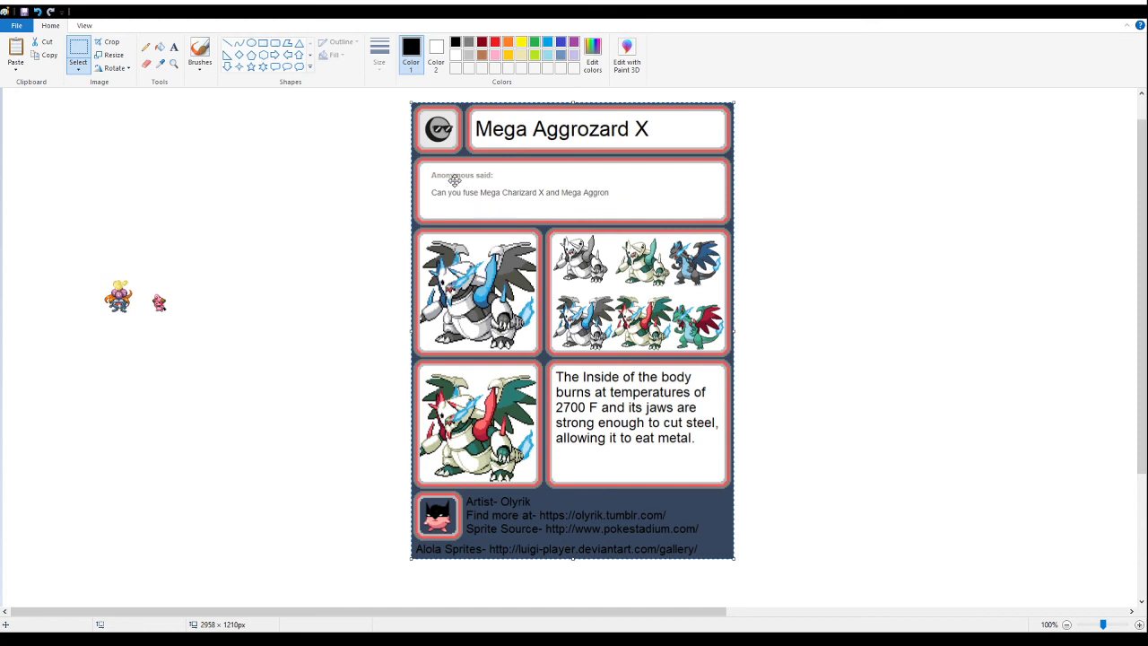
{"action": "left_click", "coordinate": [880, 213]}
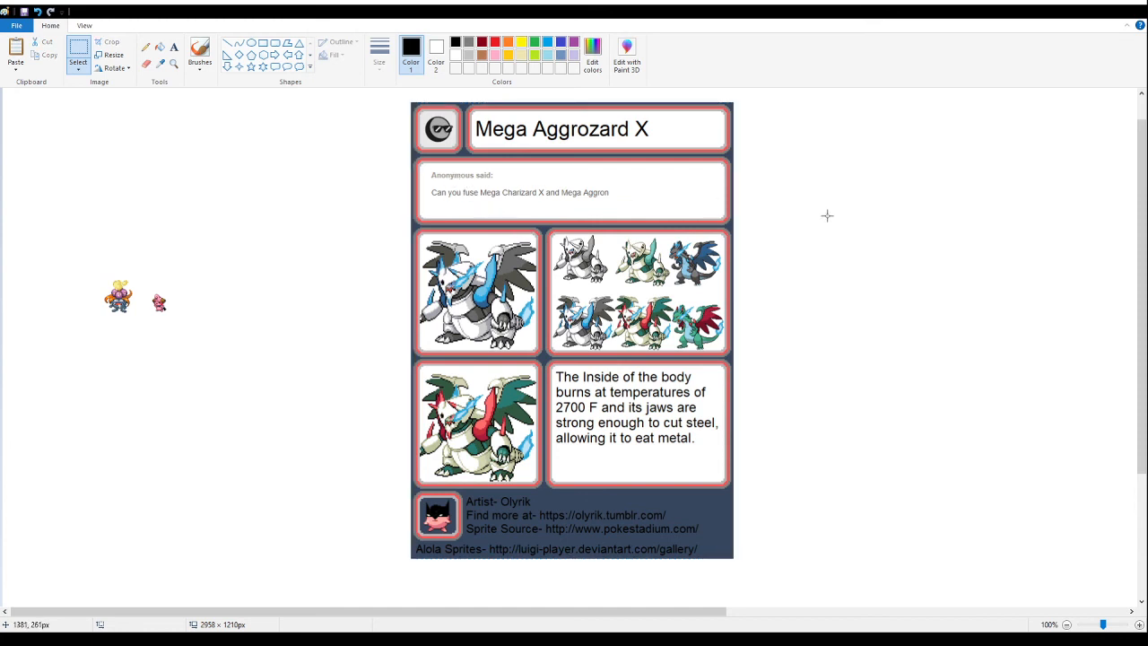
{"action": "left_click_drag", "start_coordinate": [396, 98], "coordinate": [783, 191]}
{"action": "left_click", "coordinate": [811, 378]}
{"action": "mouse_move", "coordinate": [764, 593]}
{"action": "left_mouse_down"}
{"action": "mouse_move", "coordinate": [425, 427]}
{"action": "mouse_move", "coordinate": [702, 428]}
{"action": "left_mouse_up"}
{"action": "mouse_move", "coordinate": [410, 358]}
{"action": "left_mouse_down"}
{"action": "mouse_move", "coordinate": [694, 481]}
{"action": "mouse_move", "coordinate": [533, 420]}
{"action": "mouse_move", "coordinate": [495, 448]}
{"action": "left_mouse_up"}
{"action": "left_click_drag", "start_coordinate": [805, 579], "coordinate": [601, 538]}
{"action": "left_click_drag", "start_coordinate": [467, 518], "coordinate": [751, 539]}
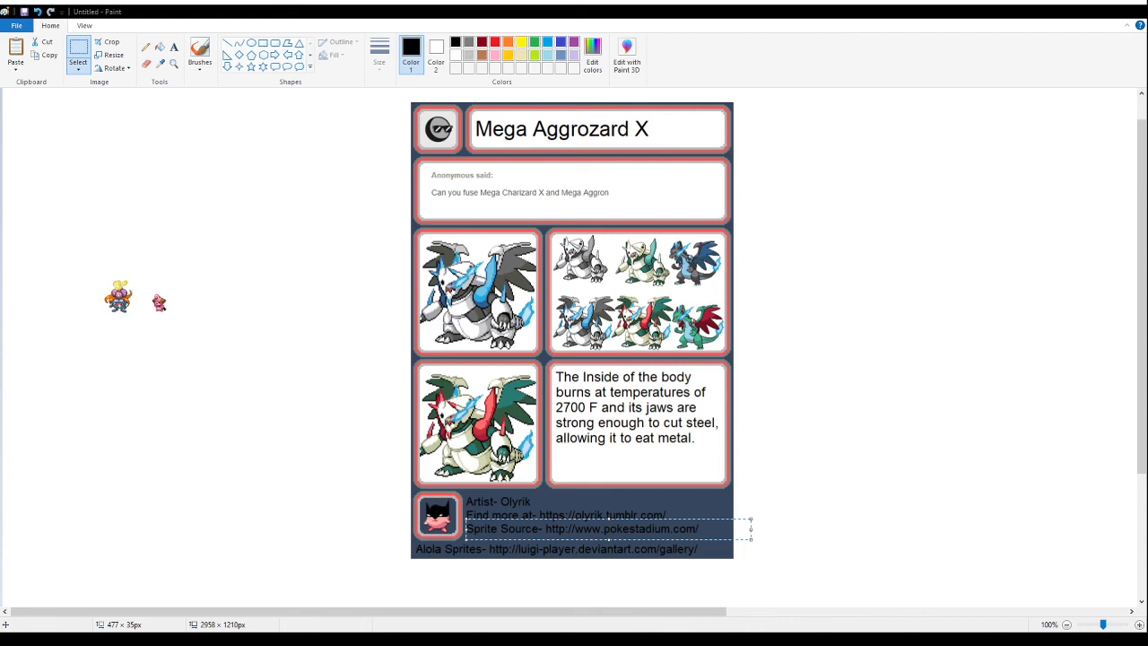
{"action": "left_click_drag", "start_coordinate": [779, 595], "coordinate": [785, 524]}
- Delete the lower half of the Mega Aggrozard X card, an area of about 849 × 375 px beneath the upper sprite panels
{"action": "mouse_move", "coordinate": [349, 575]}
{"action": "left_mouse_down"}
{"action": "mouse_move", "coordinate": [685, 573]}
{"action": "mouse_move", "coordinate": [823, 545]}
{"action": "mouse_move", "coordinate": [822, 567]}
{"action": "mouse_move", "coordinate": [829, 318]}
{"action": "mouse_move", "coordinate": [814, 508]}
{"action": "mouse_move", "coordinate": [854, 352]}
{"action": "left_mouse_up"}
{"action": "key", "text": "Delete"}
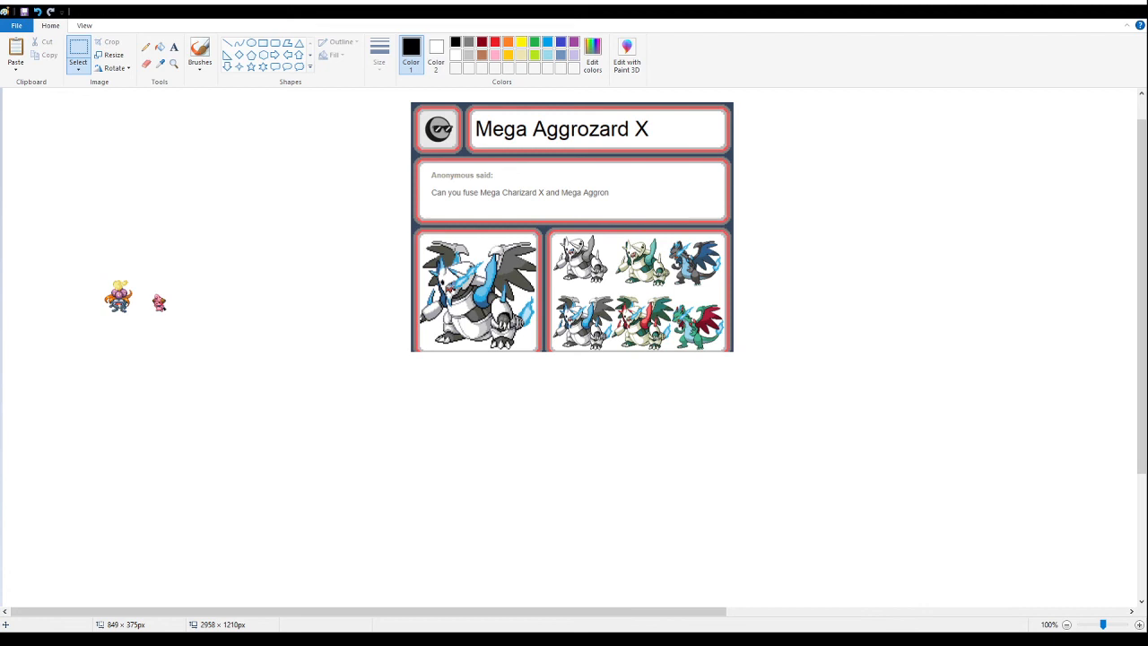
{"action": "left_click_drag", "start_coordinate": [935, 444], "coordinate": [678, 58]}
{"action": "key", "text": "Delete"}
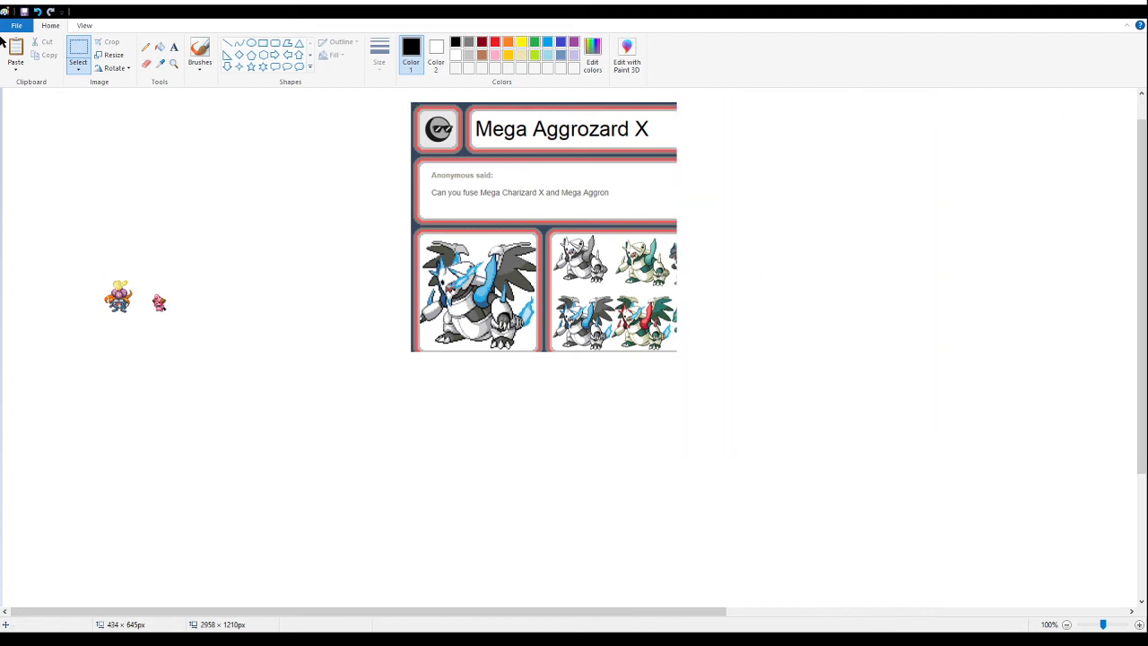
{"action": "key", "text": "ctrl+z"}
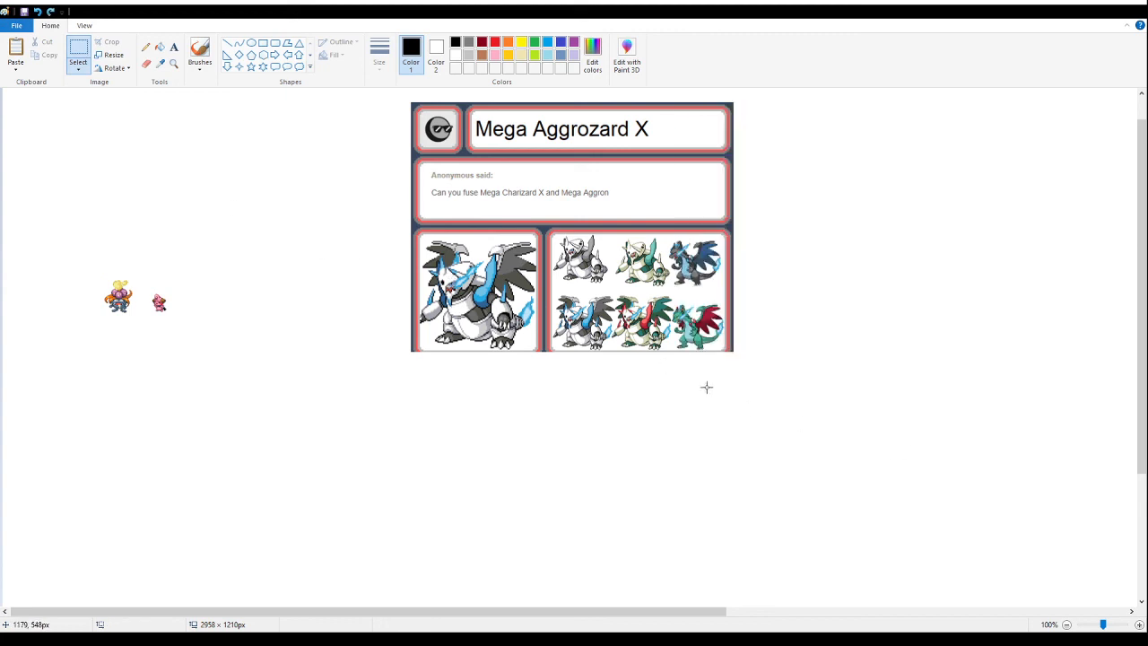
- Delete the left part of the card, including the large sprite panel, and keep the panel of small sprites
{"action": "left_click", "coordinate": [173, 63]}
{"action": "left_click", "coordinate": [665, 305]}
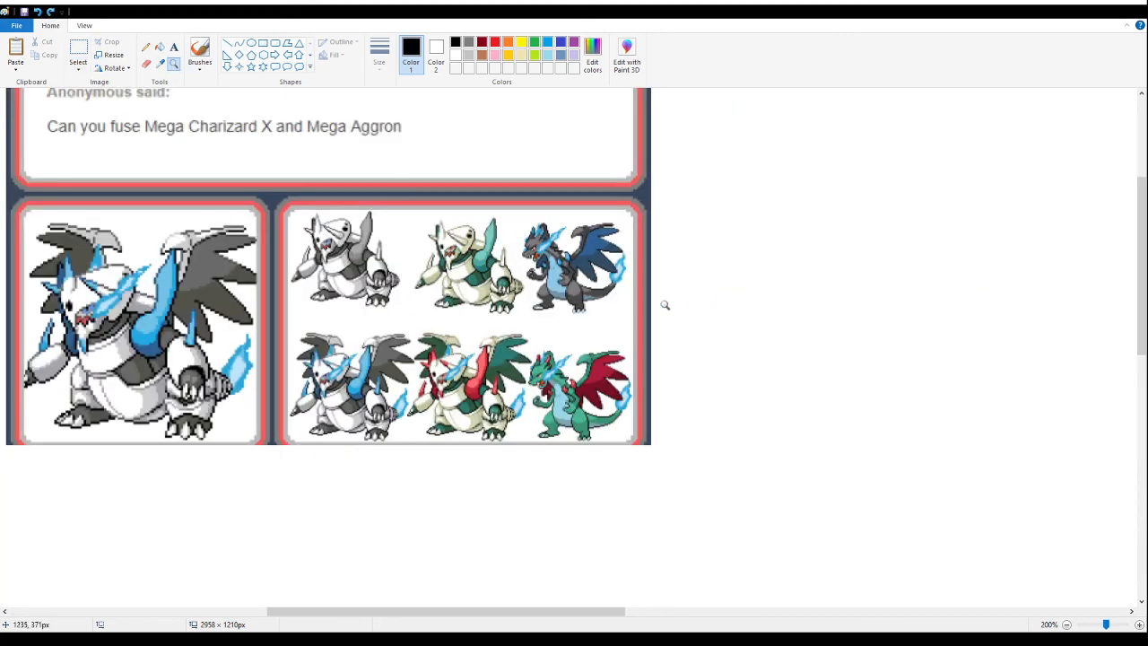
{"action": "right_click", "coordinate": [232, 358]}
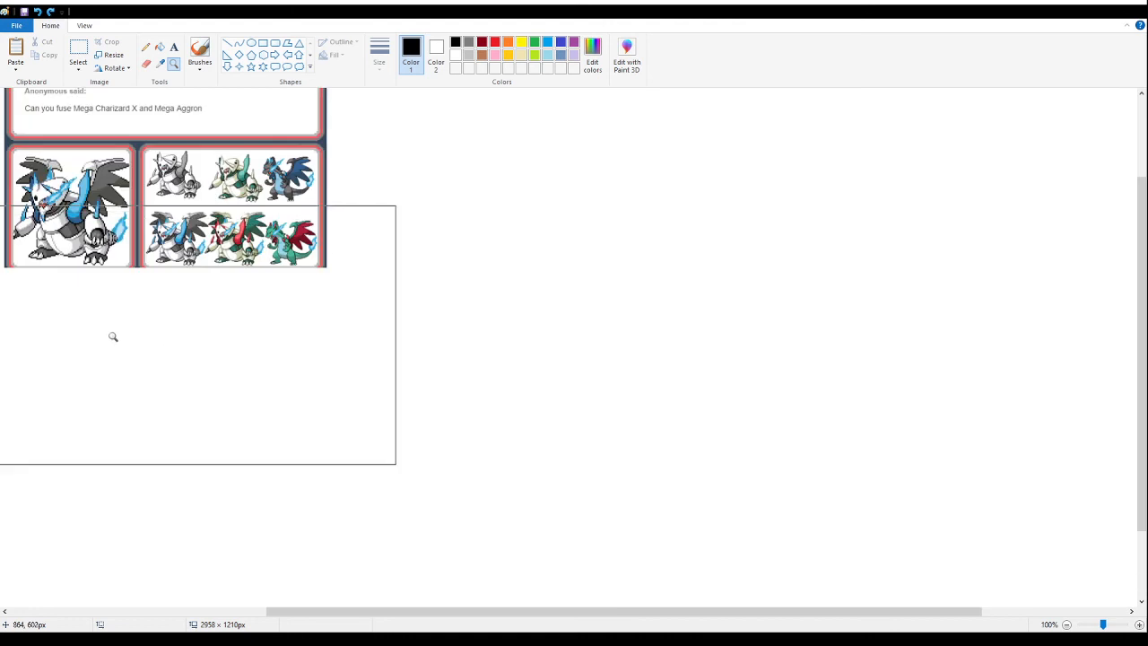
{"action": "left_click", "coordinate": [77, 53]}
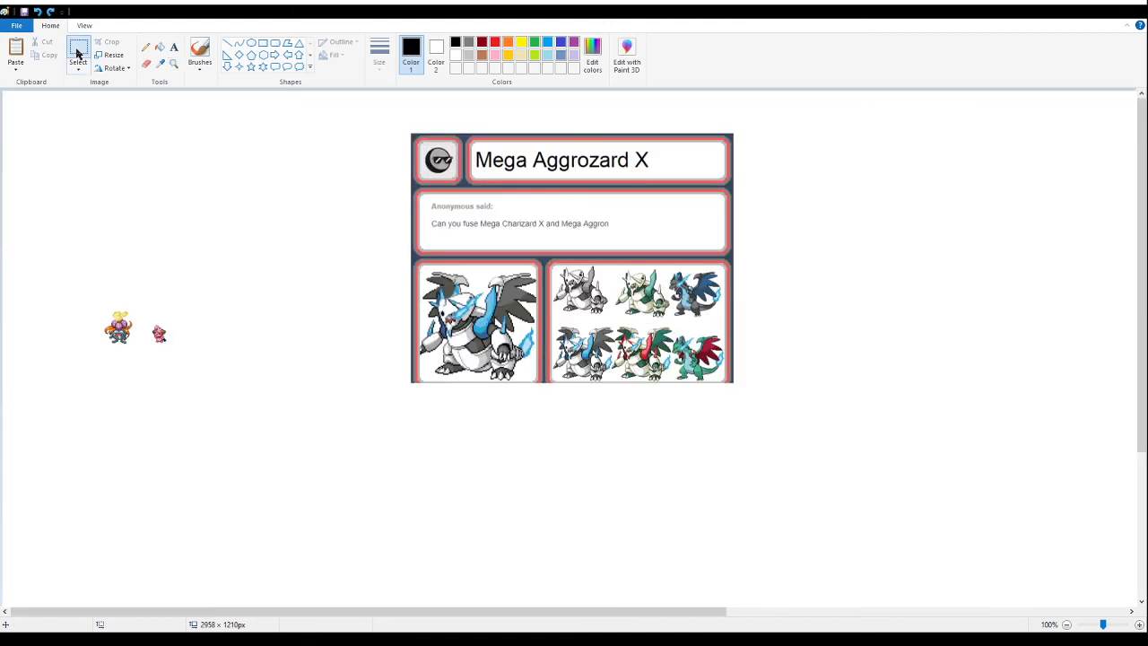
{"action": "left_click_drag", "start_coordinate": [383, 118], "coordinate": [266, 216]}
{"action": "left_click_drag", "start_coordinate": [822, 444], "coordinate": [735, 151]}
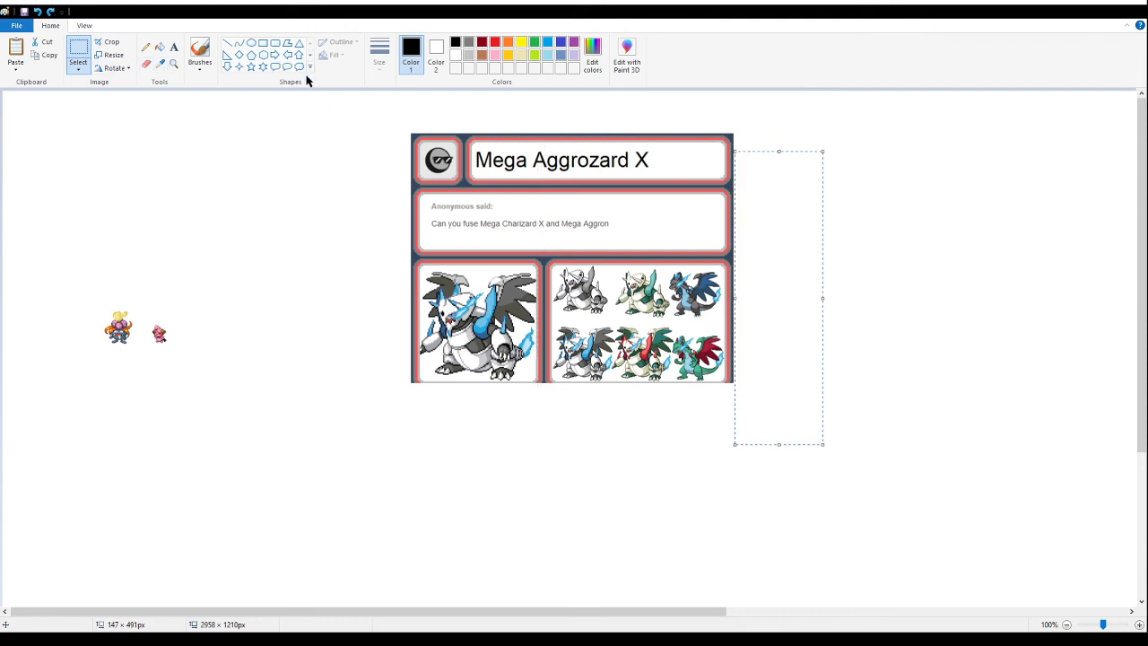
{"action": "mouse_move", "coordinate": [357, 113]}
{"action": "left_mouse_down"}
{"action": "mouse_move", "coordinate": [517, 461]}
{"action": "mouse_move", "coordinate": [551, 476]}
{"action": "left_mouse_up"}
{"action": "key", "text": "Delete"}
- Try to delete a strip of about 233 × 22 px of gray border beneath the lower row of small sprites
{"action": "left_click", "coordinate": [175, 65]}
{"action": "left_click", "coordinate": [670, 489]}
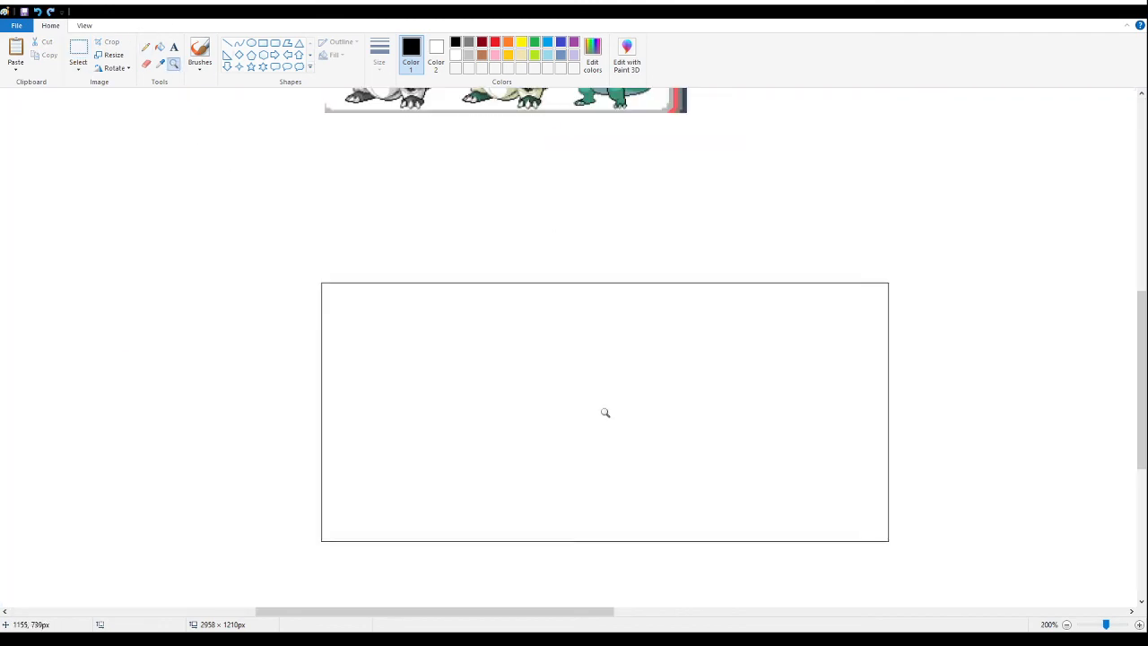
{"action": "scroll", "coordinate": [386, 206], "scroll_direction": "up", "scroll_amount": 5}
{"action": "left_click", "coordinate": [440, 389]}
{"action": "left_click", "coordinate": [370, 398]}
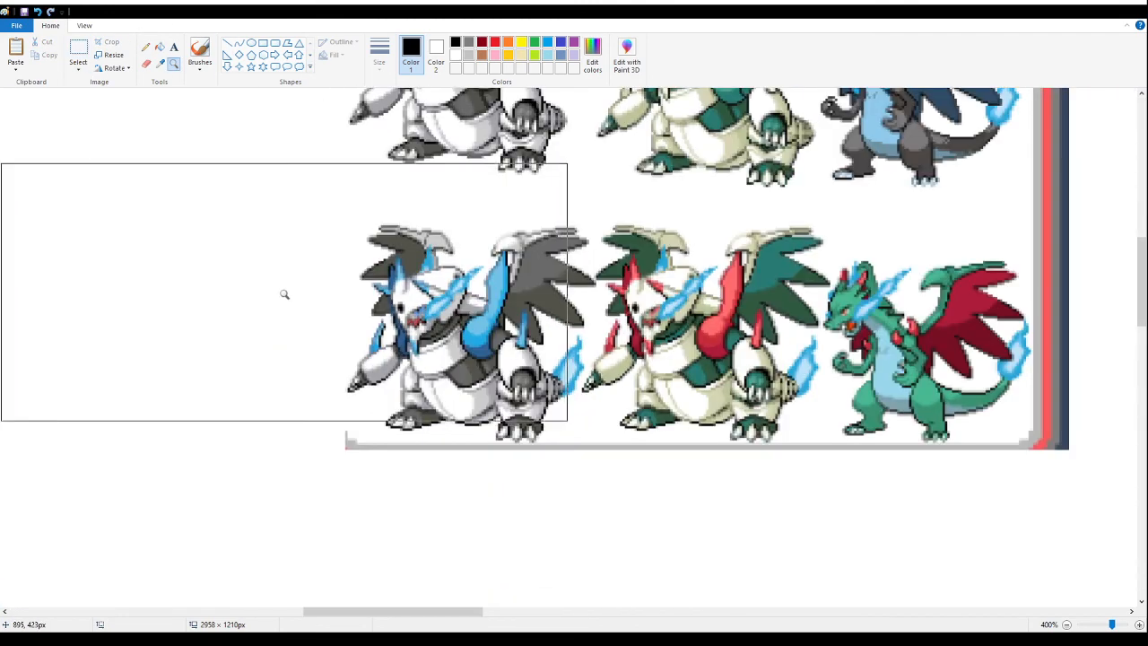
{"action": "left_click", "coordinate": [284, 296]}
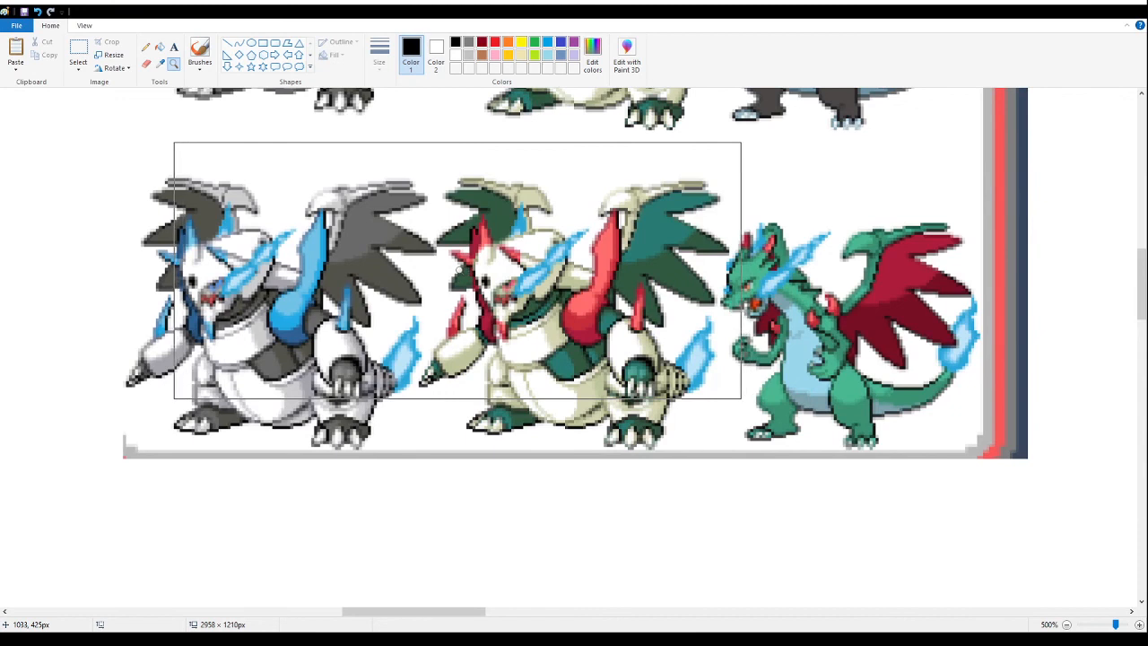
{"action": "left_click", "coordinate": [78, 50]}
{"action": "left_click_drag", "start_coordinate": [74, 514], "coordinate": [767, 451]}
{"action": "key", "text": "Delete"}
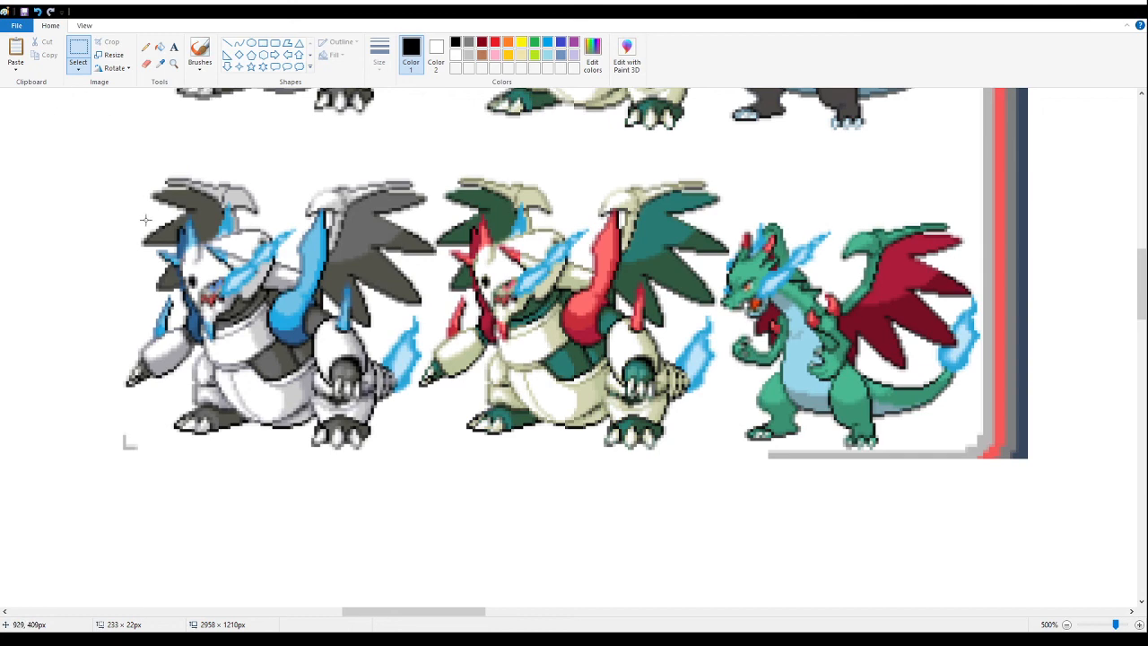
- Undo the recent deletions to look over the whole Mega Aggrozard X card, and redo the two large card deletions
{"action": "key", "text": "ctrl+z"}
{"action": "key", "text": "ctrl+z"}
{"action": "left_click", "coordinate": [174, 63]}
{"action": "right_click", "coordinate": [242, 229]}
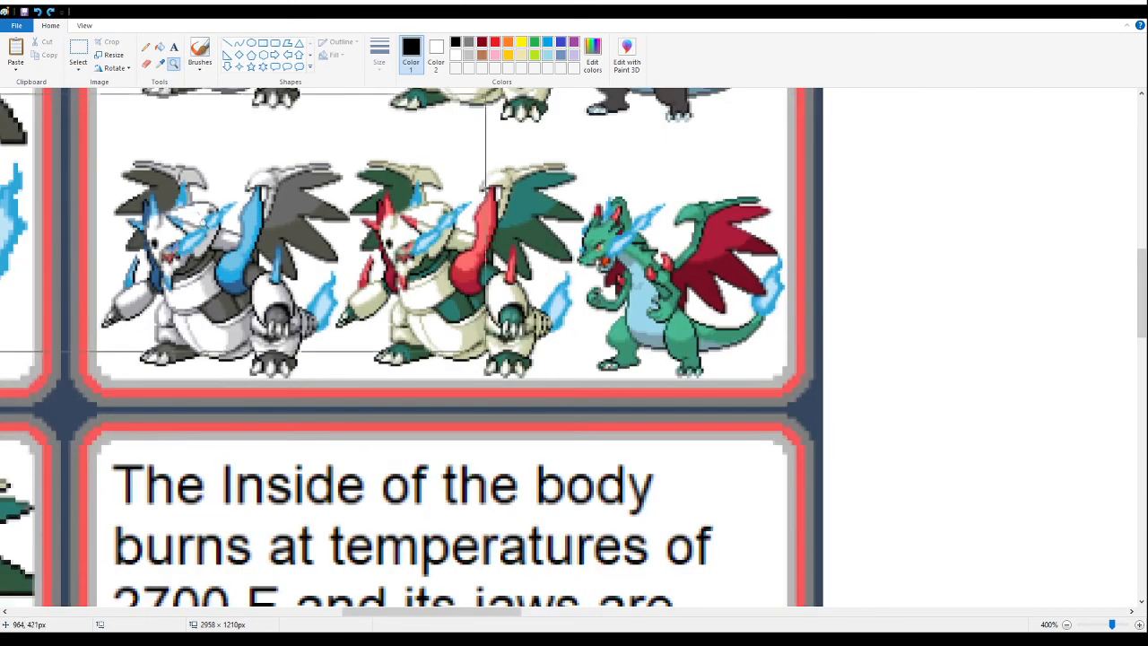
{"action": "right_click", "coordinate": [201, 223]}
{"action": "right_click", "coordinate": [200, 222]}
{"action": "right_click", "coordinate": [196, 222]}
{"action": "left_click", "coordinate": [151, 213]}
{"action": "scroll", "coordinate": [170, 206], "scroll_direction": "up", "scroll_amount": 3}
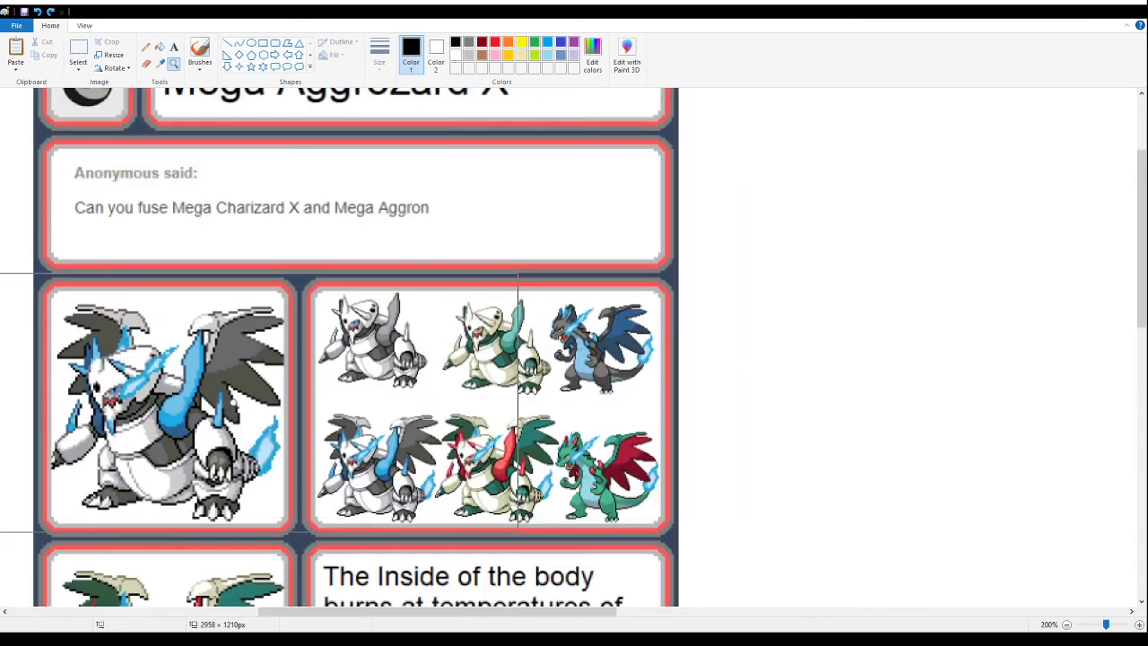
{"action": "key", "text": "ctrl+y"}
{"action": "key", "text": "ctrl+y"}
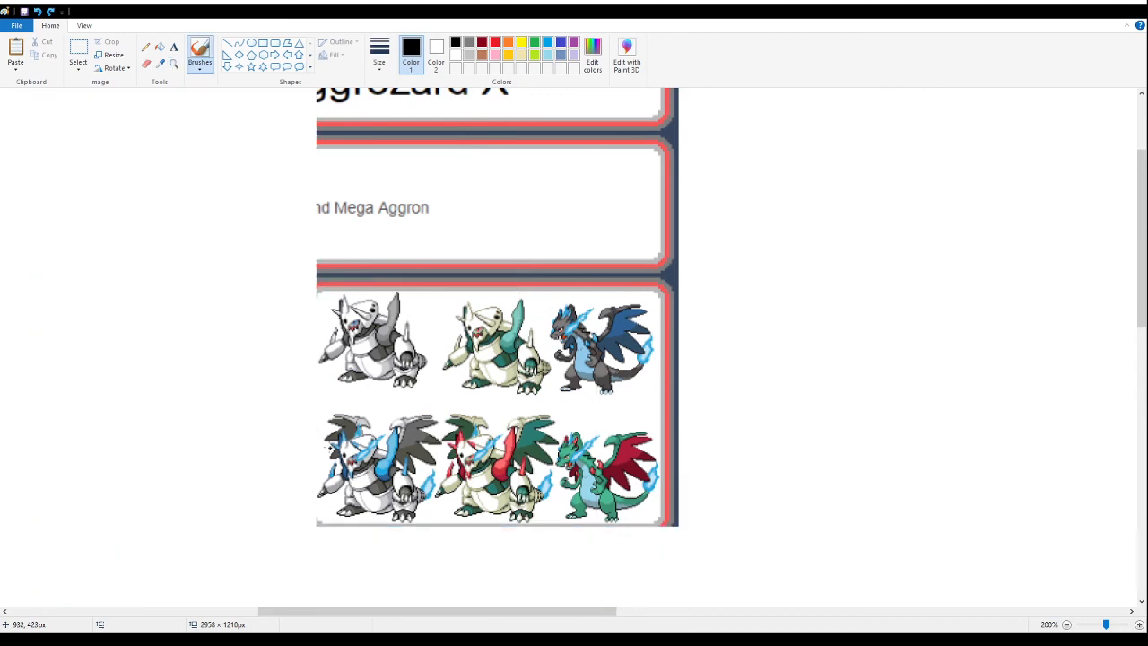
- Delete the rest of the card above and beside the small blue-and-gray Mega Aggrozard X sprite in the lower row
{"action": "left_click", "coordinate": [173, 64]}
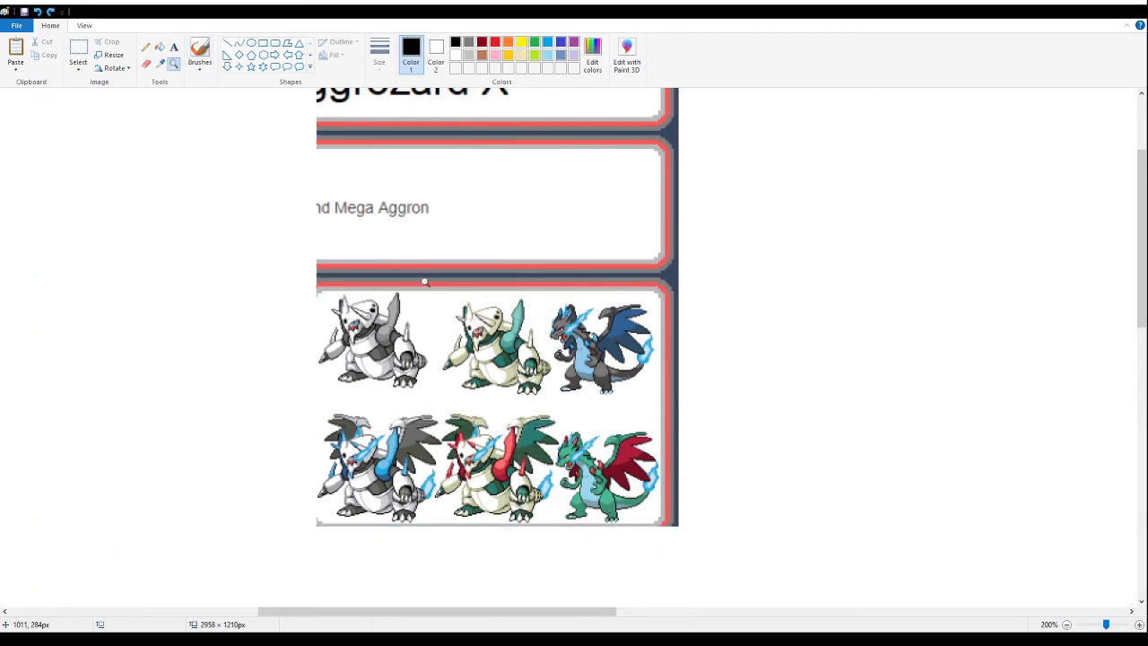
{"action": "scroll", "coordinate": [269, 197], "scroll_direction": "up", "scroll_amount": 3}
{"action": "left_click", "coordinate": [79, 52]}
{"action": "left_click_drag", "start_coordinate": [266, 105], "coordinate": [812, 517]}
{"action": "key", "text": "Delete"}
{"action": "scroll", "coordinate": [812, 517], "scroll_direction": "down", "scroll_amount": 6}
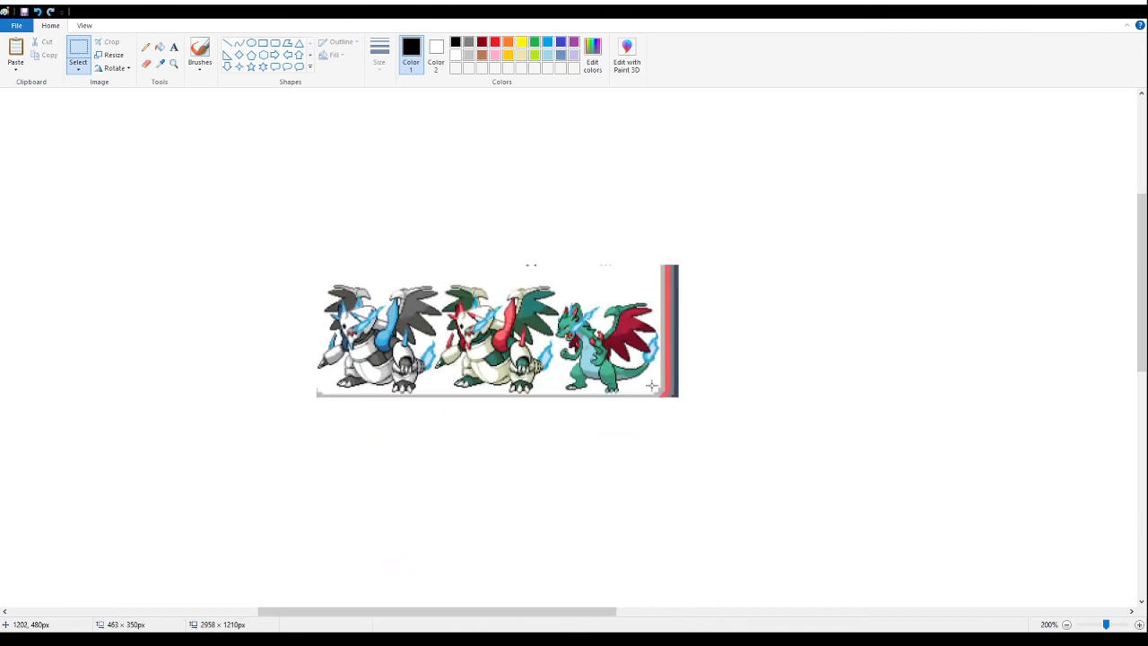
{"action": "left_click_drag", "start_coordinate": [755, 210], "coordinate": [446, 475]}
{"action": "key", "text": "Delete"}
- Delete the gray border beneath the Mega Aggrozard X sprite and erase the stray remnants of the neighbouring sprite beside it
{"action": "left_click", "coordinate": [174, 62]}
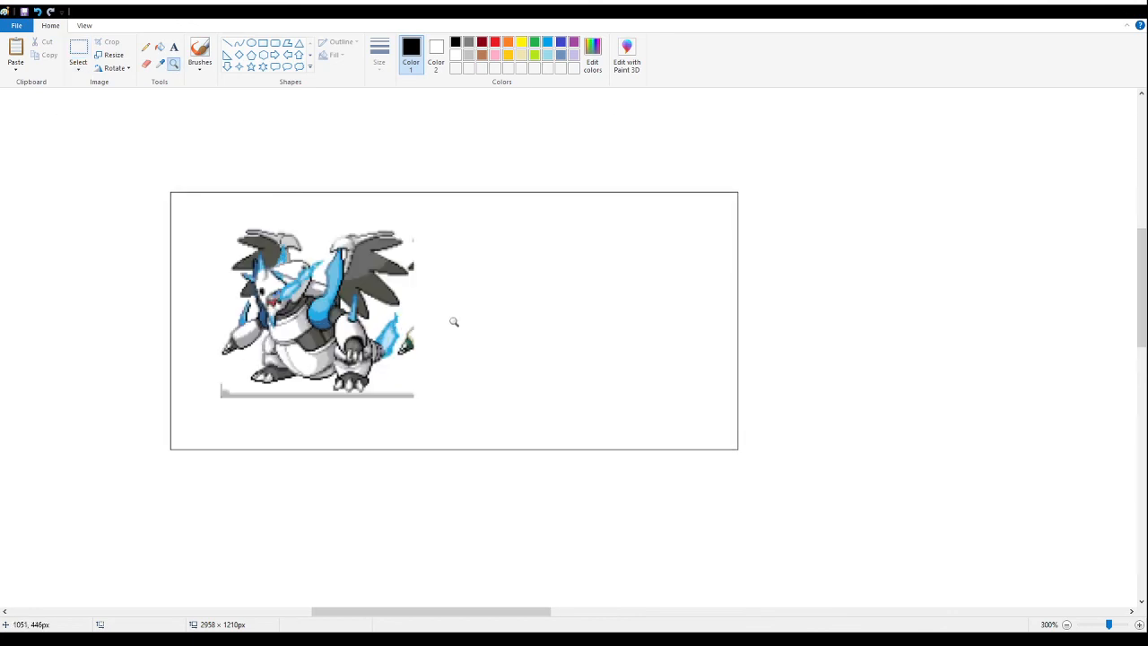
{"action": "left_click", "coordinate": [452, 320]}
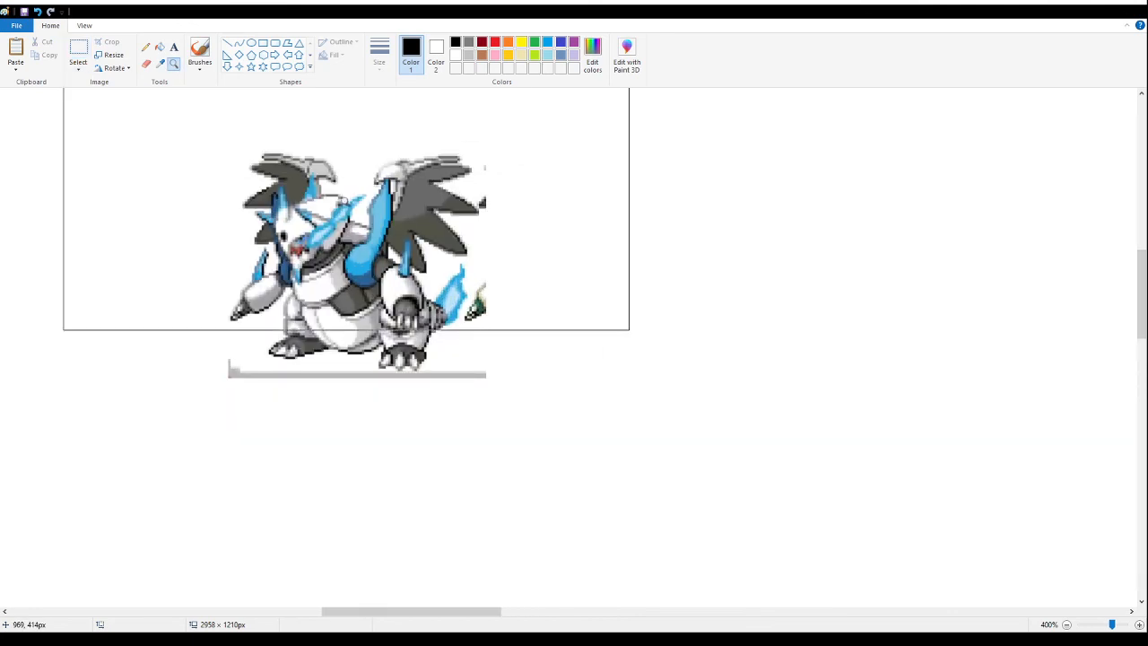
{"action": "left_click", "coordinate": [347, 201]}
{"action": "mouse_move", "coordinate": [627, 577]}
{"action": "left_mouse_down"}
{"action": "mouse_move", "coordinate": [590, 549]}
{"action": "mouse_move", "coordinate": [143, 446]}
{"action": "mouse_move", "coordinate": [137, 464]}
{"action": "mouse_move", "coordinate": [231, 501]}
{"action": "left_mouse_up"}
{"action": "key", "text": "Delete"}
{"action": "key", "text": "Delete"}
{"action": "left_click", "coordinate": [146, 64]}
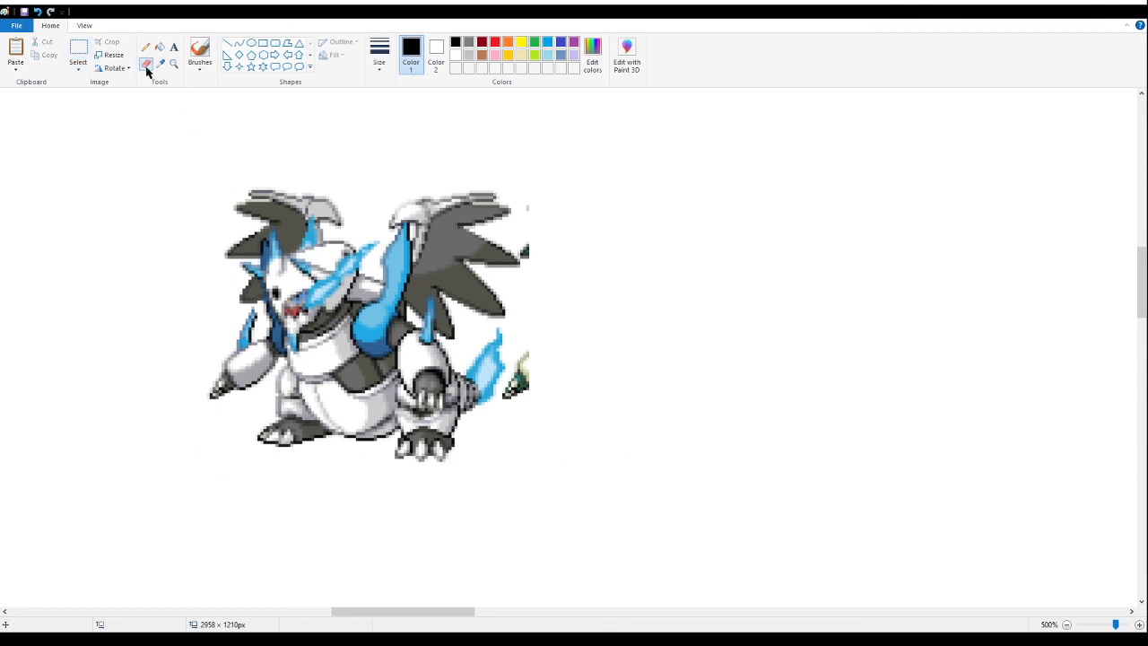
{"action": "left_click_drag", "start_coordinate": [526, 381], "coordinate": [529, 357]}
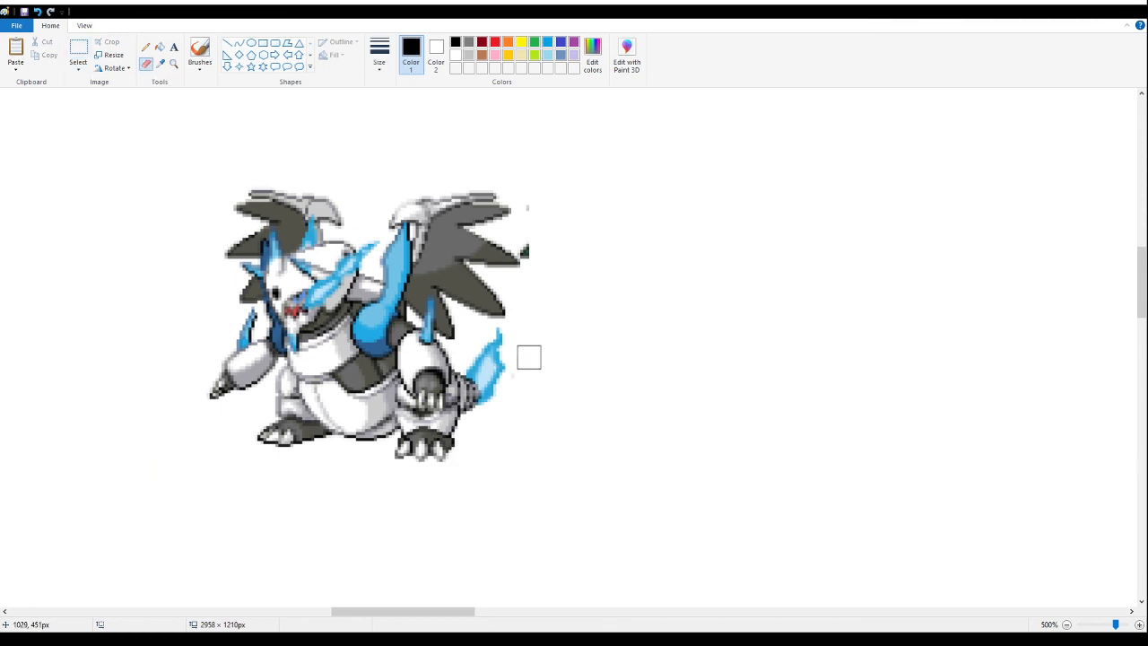
{"action": "mouse_move", "coordinate": [533, 232]}
{"action": "left_mouse_down"}
{"action": "mouse_move", "coordinate": [529, 247]}
{"action": "mouse_move", "coordinate": [533, 206]}
{"action": "mouse_move", "coordinate": [512, 210]}
{"action": "left_mouse_up"}
- Examine the isolated Mega Aggrozard X sprite at 500% zoom, comparing its pixels with and without gridlines
{"action": "left_click", "coordinate": [173, 63]}
{"action": "right_click", "coordinate": [184, 142]}
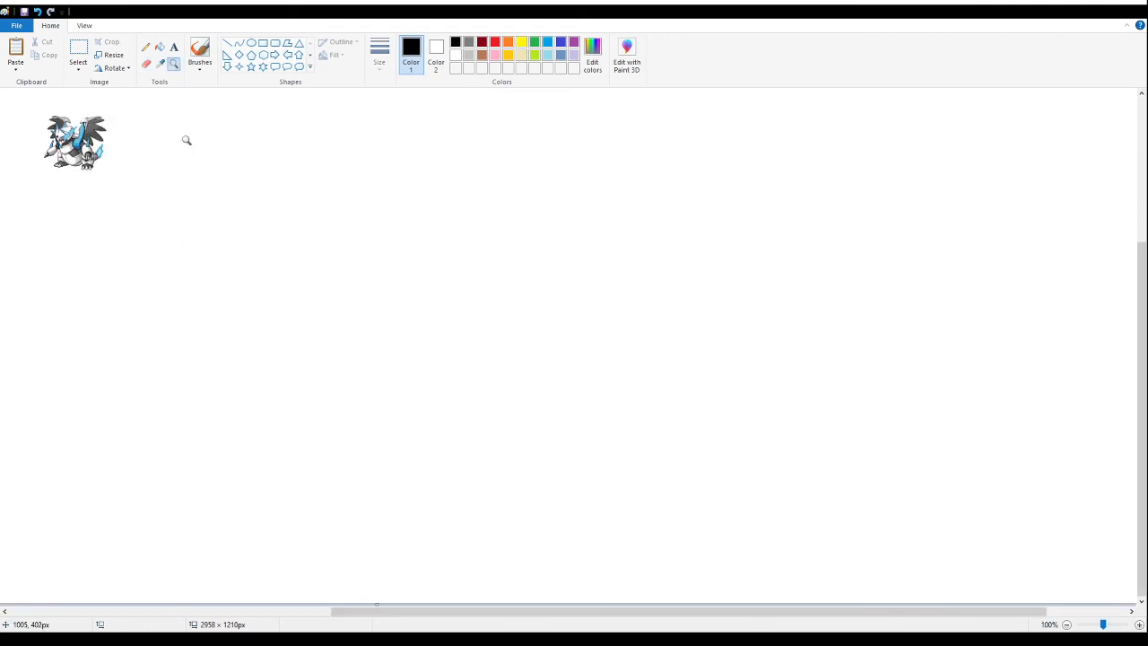
{"action": "left_click", "coordinate": [185, 142]}
{"action": "left_click", "coordinate": [259, 206]}
{"action": "left_click", "coordinate": [557, 459]}
{"action": "left_click", "coordinate": [515, 409]}
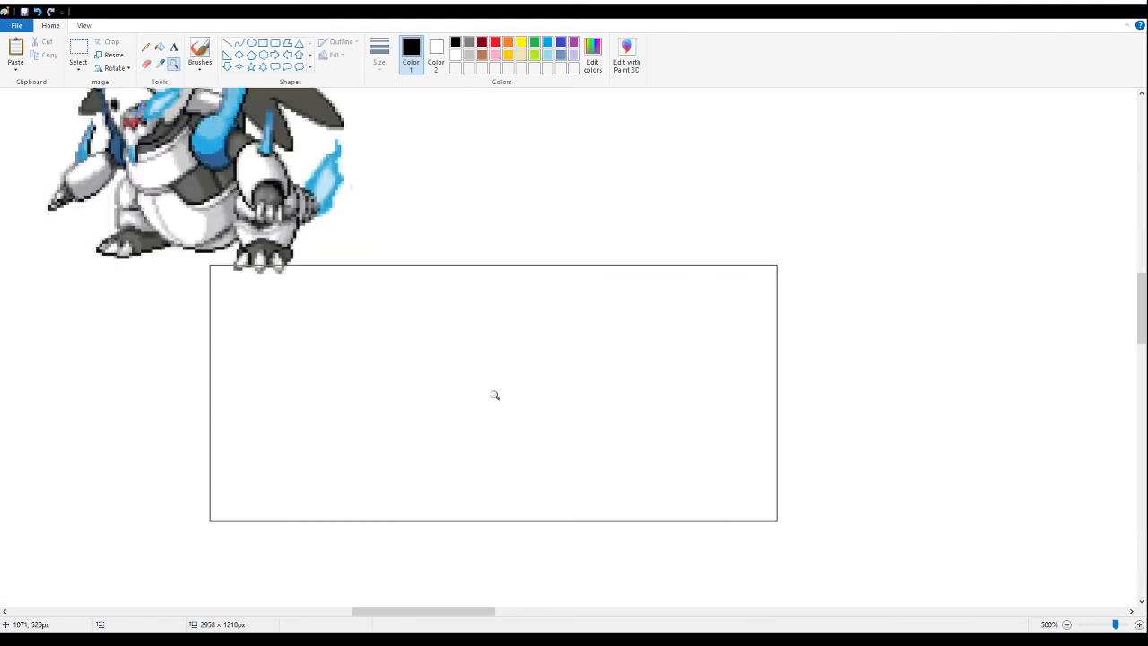
{"action": "key", "text": "ctrl+g"}
{"action": "scroll", "coordinate": [491, 391], "scroll_direction": "up", "scroll_amount": 3}
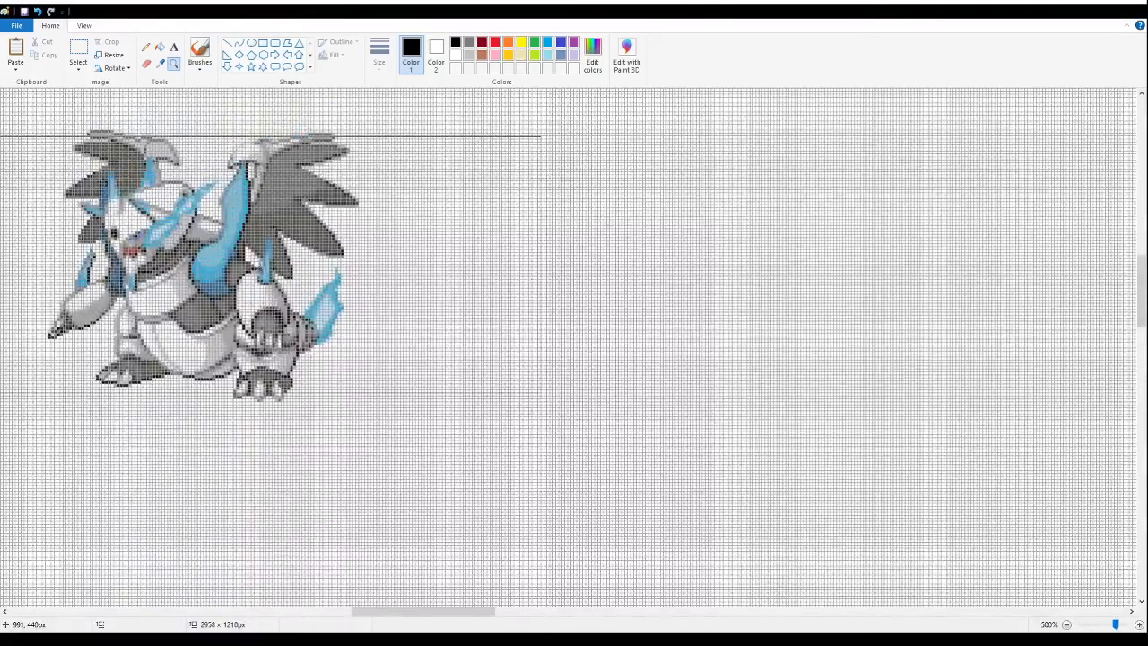
{"action": "key", "text": "ctrl+g"}
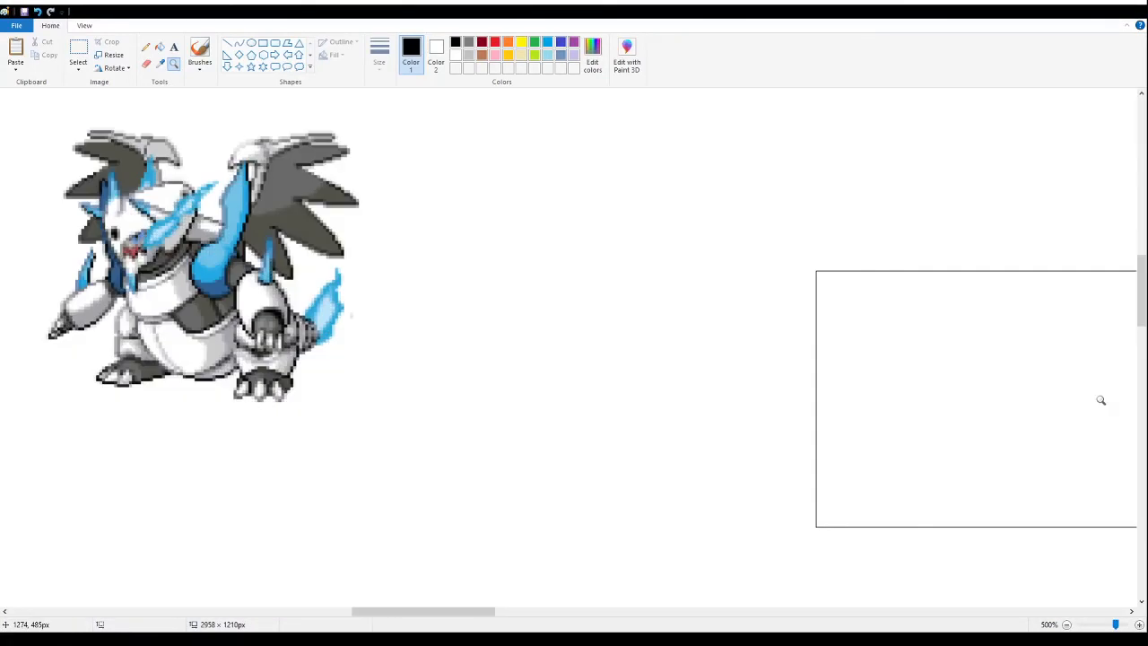
{"action": "key", "text": "ctrl+g"}
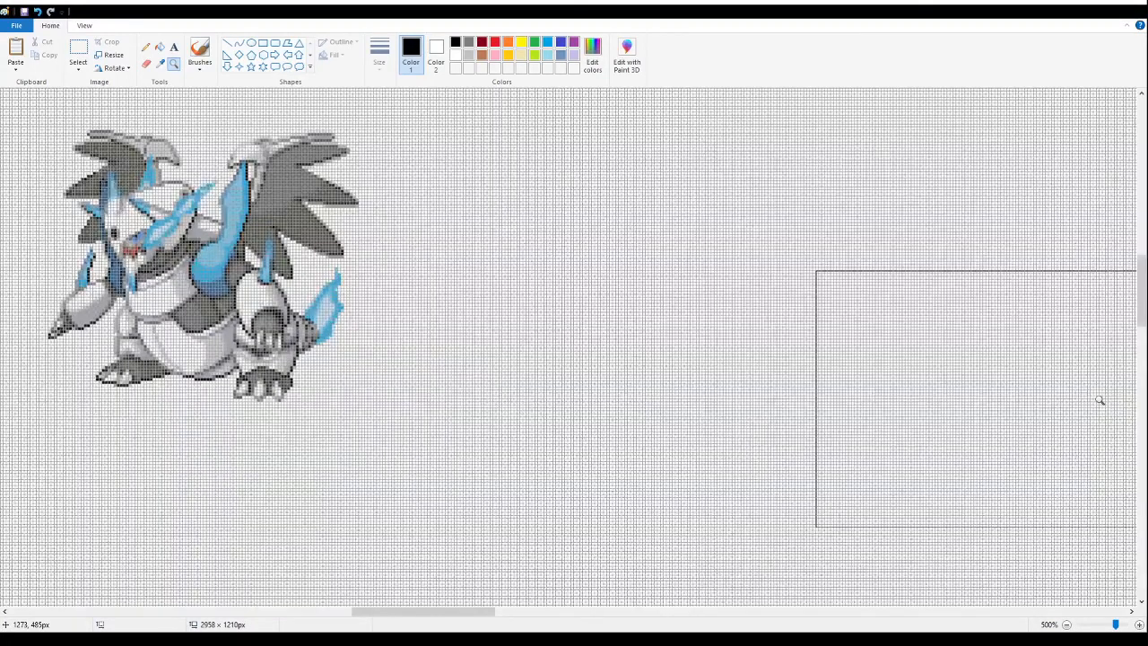
{"action": "key", "text": "ctrl+g"}
{"action": "key", "text": "ctrl+g"}
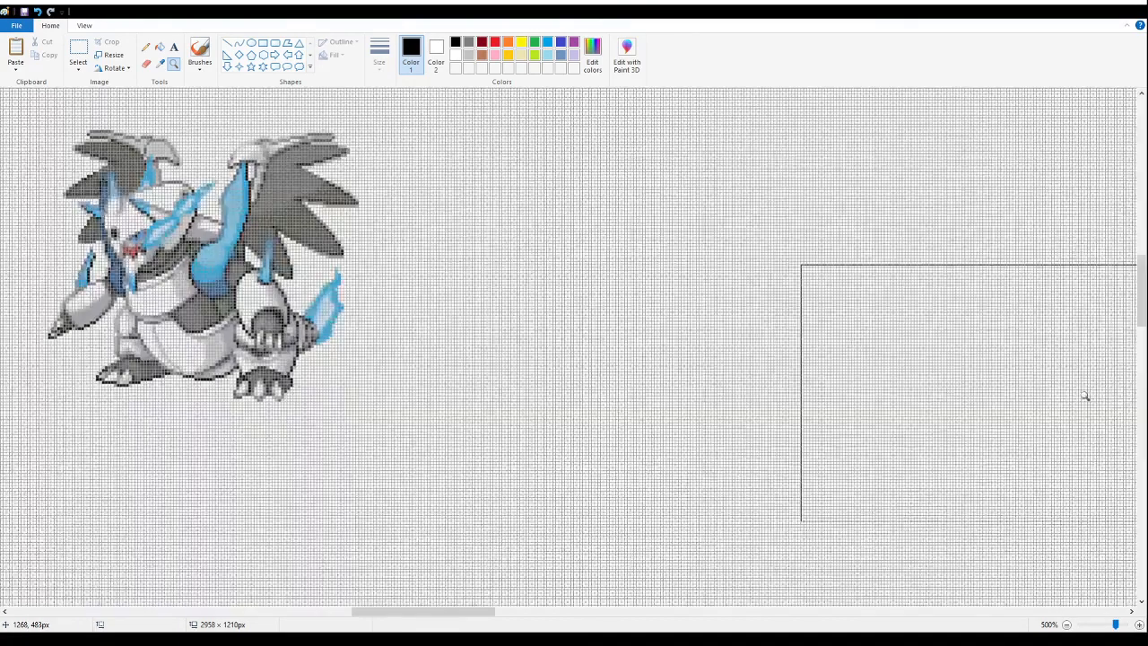
{"action": "key", "text": "ctrl+g"}
{"action": "scroll", "coordinate": [632, 296], "scroll_direction": "down", "scroll_amount": 4}
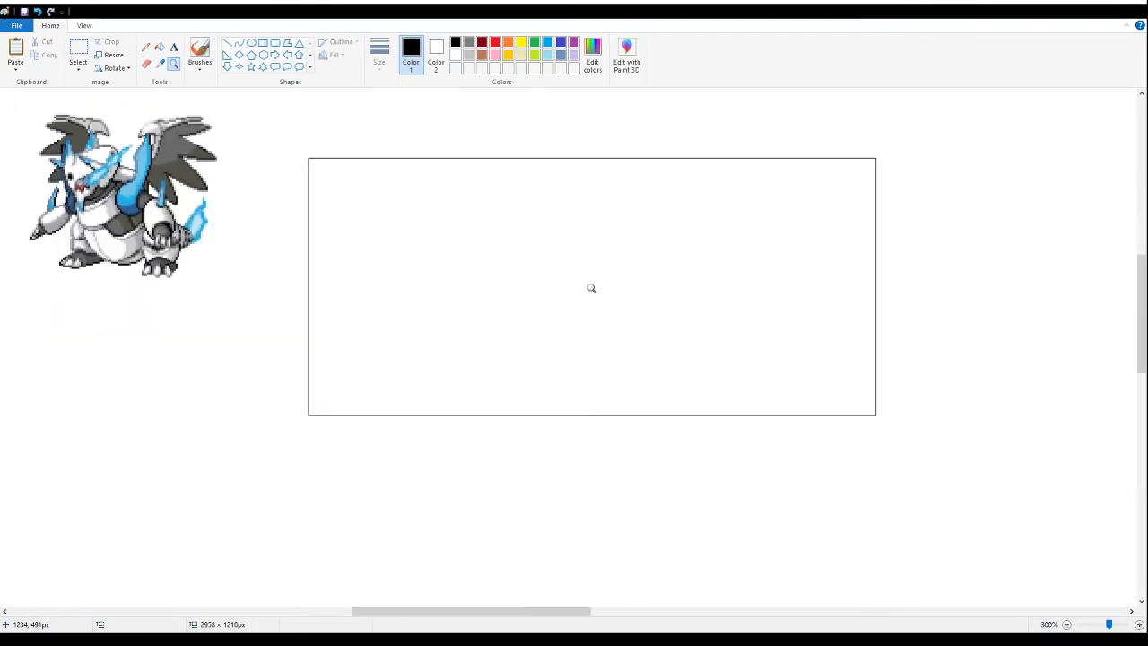
- Move the Mega Aggrozard X sprite to just above the Gloffing and Iggleffchu sprites
{"action": "right_click", "coordinate": [513, 275]}
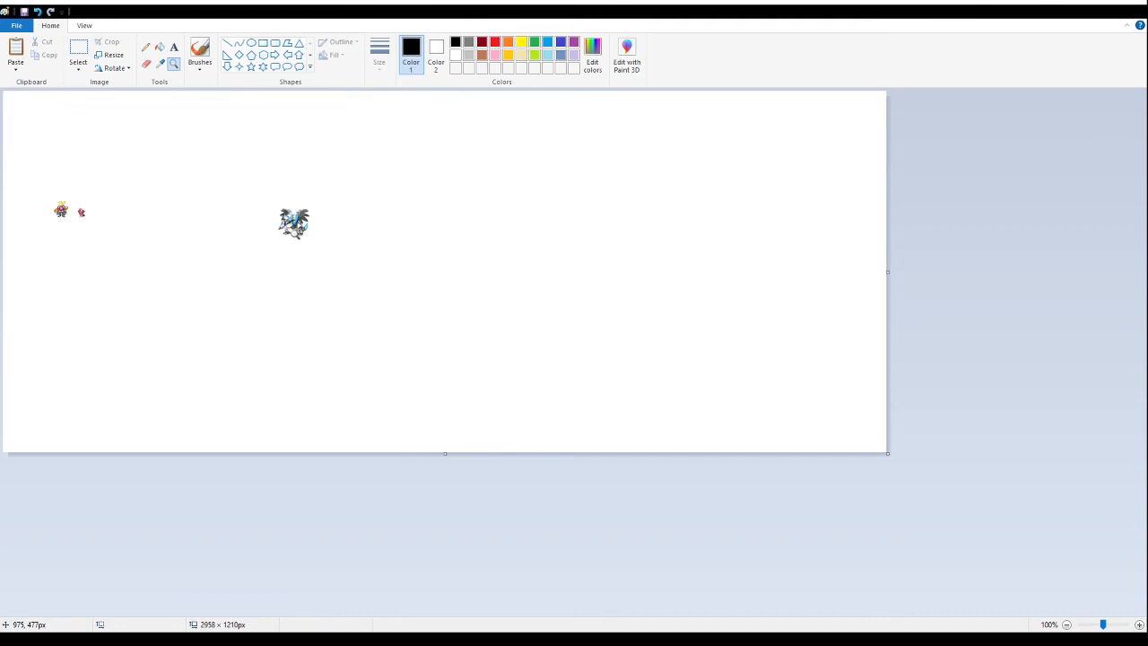
{"action": "left_click", "coordinate": [295, 235]}
{"action": "left_click", "coordinate": [77, 56]}
{"action": "left_click_drag", "start_coordinate": [693, 234], "coordinate": [379, 400]}
{"action": "left_click_drag", "start_coordinate": [529, 341], "coordinate": [106, 237]}
{"action": "left_click", "coordinate": [645, 337]}
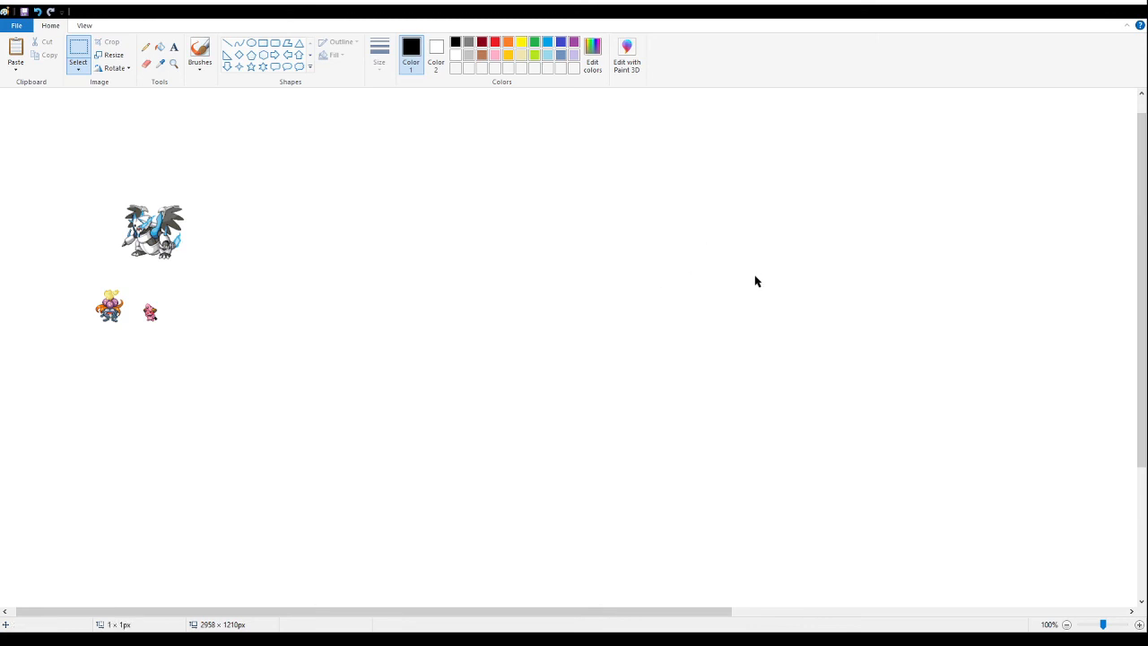
- Paste the Wigglymaw card and delete its title and request panels, an area of about 626 × 219 px
{"action": "key", "text": "ctrl+v"}
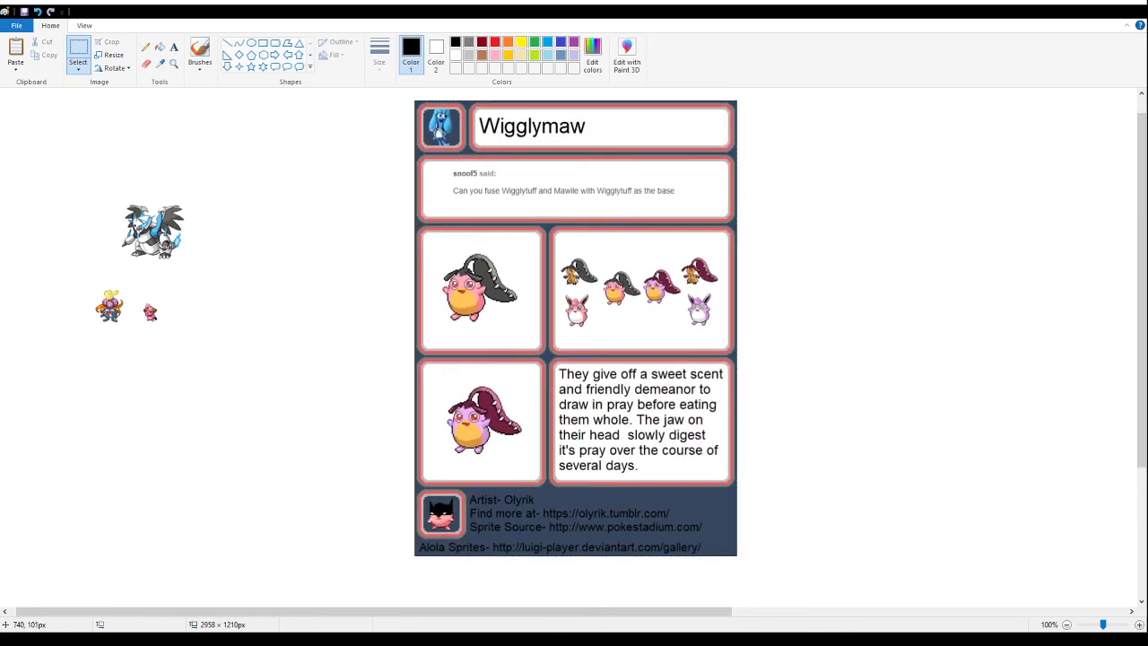
{"action": "left_click_drag", "start_coordinate": [398, 102], "coordinate": [731, 219]}
{"action": "left_click", "coordinate": [346, 163]}
{"action": "left_click", "coordinate": [392, 112]}
{"action": "left_click_drag", "start_coordinate": [404, 97], "coordinate": [777, 227]}
{"action": "key", "text": "Delete"}
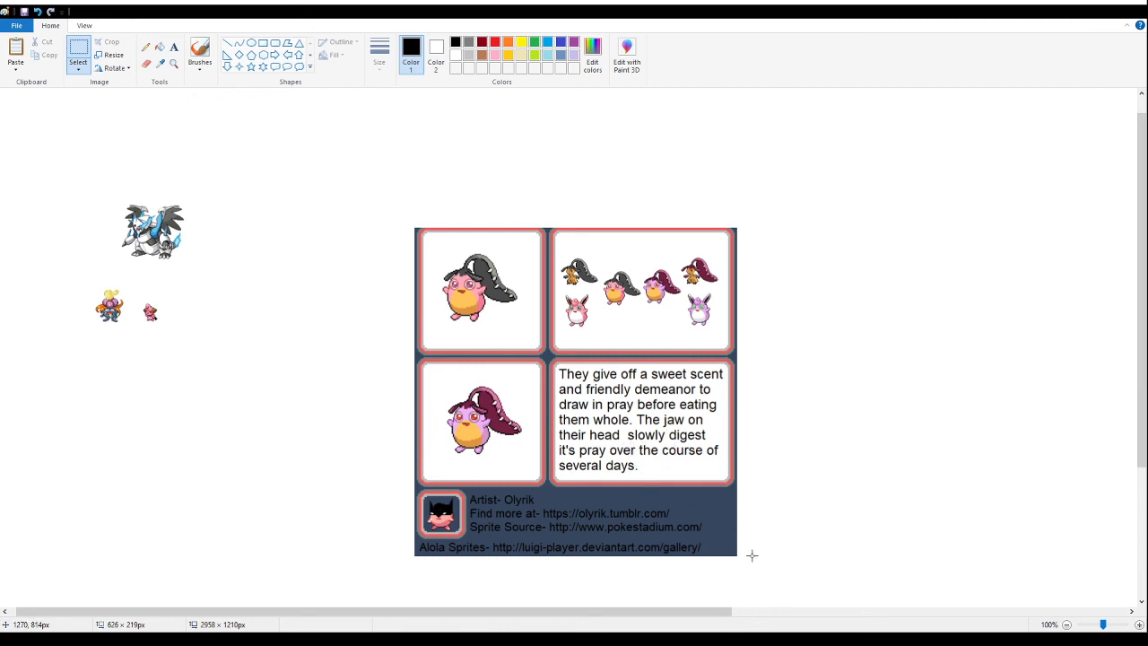
- Delete the lower half of the Wigglymaw card and its panel of small sprites, keeping the large pink sprite
{"action": "mouse_move", "coordinate": [762, 567]}
{"action": "left_mouse_down"}
{"action": "mouse_move", "coordinate": [528, 469]}
{"action": "mouse_move", "coordinate": [377, 377]}
{"action": "mouse_move", "coordinate": [373, 344]}
{"action": "left_mouse_up"}
{"action": "key", "text": "Delete"}
{"action": "mouse_move", "coordinate": [805, 173]}
{"action": "left_mouse_down"}
{"action": "mouse_move", "coordinate": [651, 367]}
{"action": "mouse_move", "coordinate": [641, 410]}
{"action": "mouse_move", "coordinate": [533, 436]}
{"action": "left_mouse_up"}
{"action": "key", "text": "Delete"}
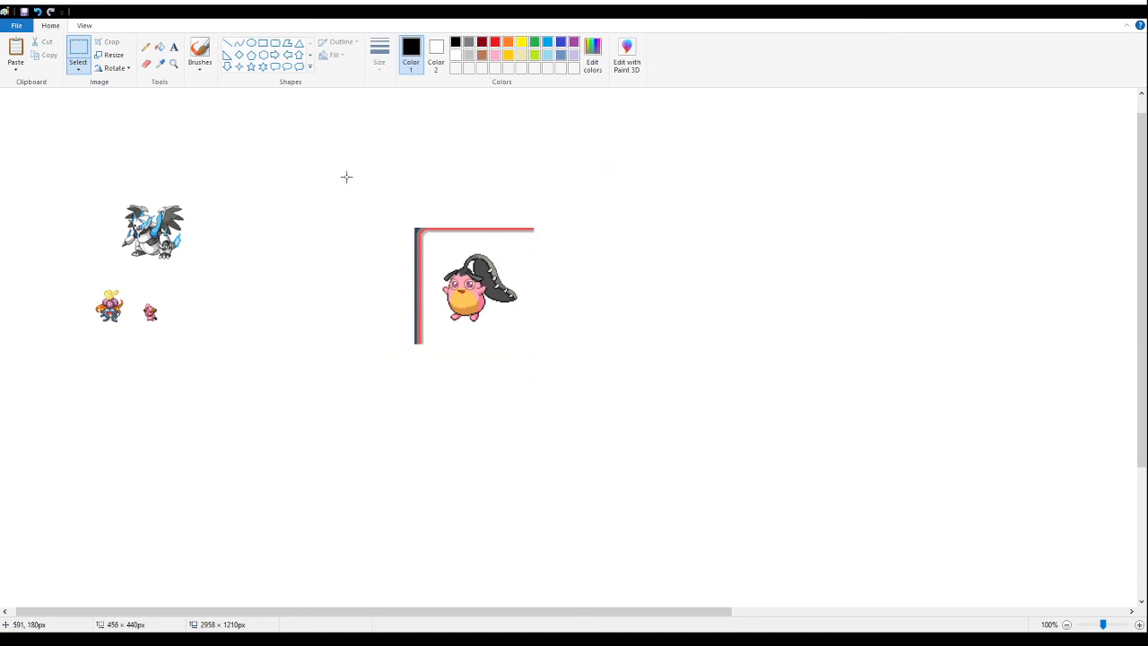
- Delete the remaining top and left borders around the Wigglymaw sprite and select about 472 × 304 px around it
{"action": "left_click_drag", "start_coordinate": [347, 176], "coordinate": [669, 244]}
{"action": "key", "text": "Delete"}
{"action": "left_click_drag", "start_coordinate": [364, 200], "coordinate": [427, 345]}
{"action": "key", "text": "Delete"}
{"action": "left_click_drag", "start_coordinate": [649, 370], "coordinate": [365, 189]}
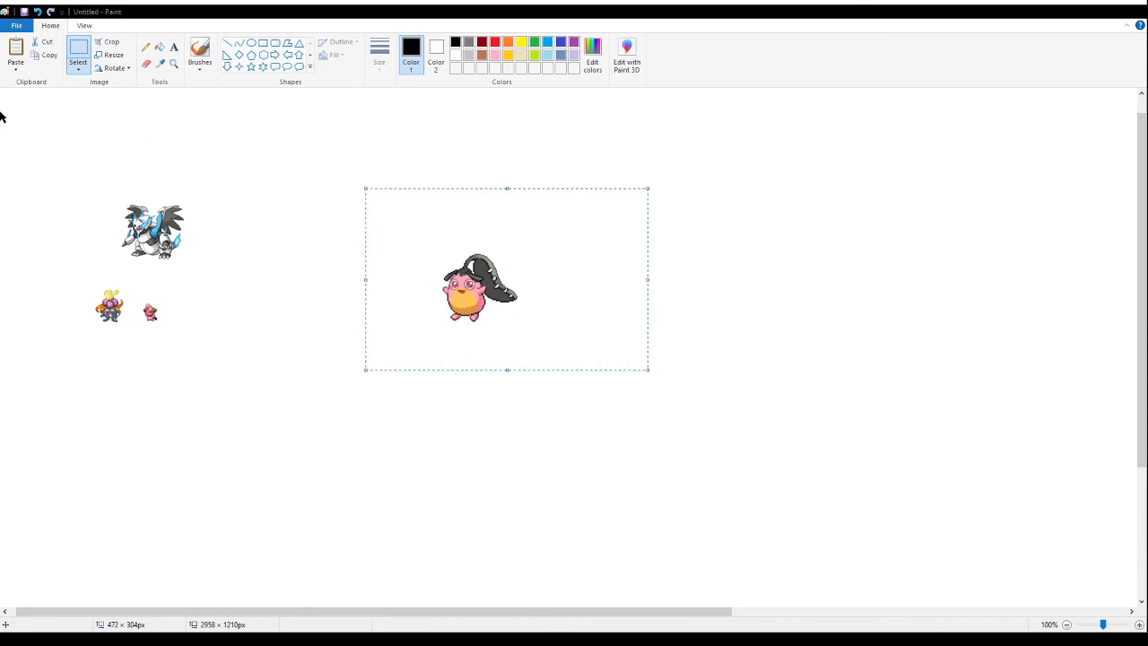
- Shrink the selected Wigglymaw sprite to half its size and deselect it
{"action": "key", "text": "Return"}
{"action": "left_click", "coordinate": [727, 360]}
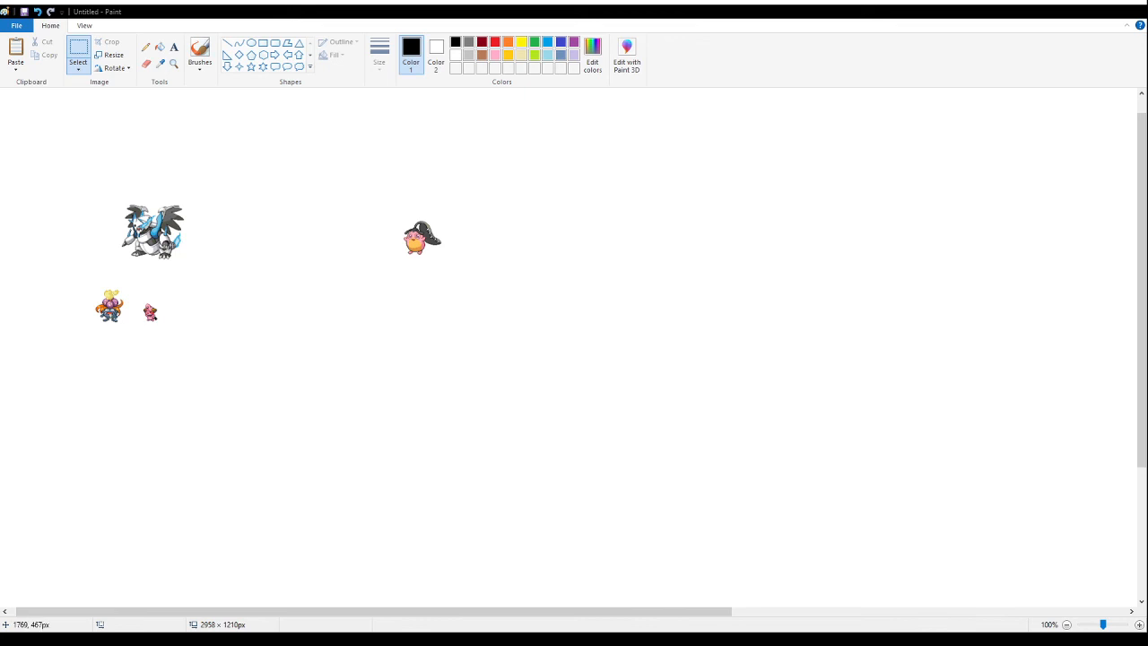
{"action": "left_click_drag", "start_coordinate": [778, 329], "coordinate": [781, 329]}
- Paste the Mukma card beside the sprites and delete its title and request panels, an area of about 667 × 239 px
{"action": "key", "text": "ctrl+v"}
{"action": "left_click_drag", "start_coordinate": [79, 282], "coordinate": [664, 282]}
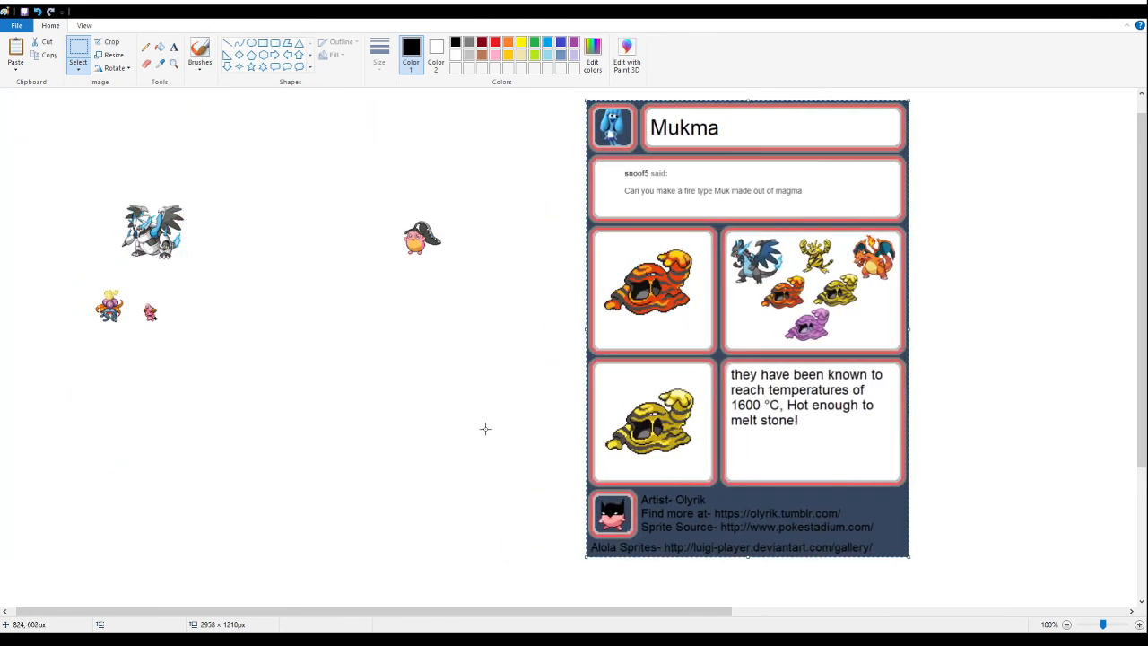
{"action": "left_click", "coordinate": [440, 403]}
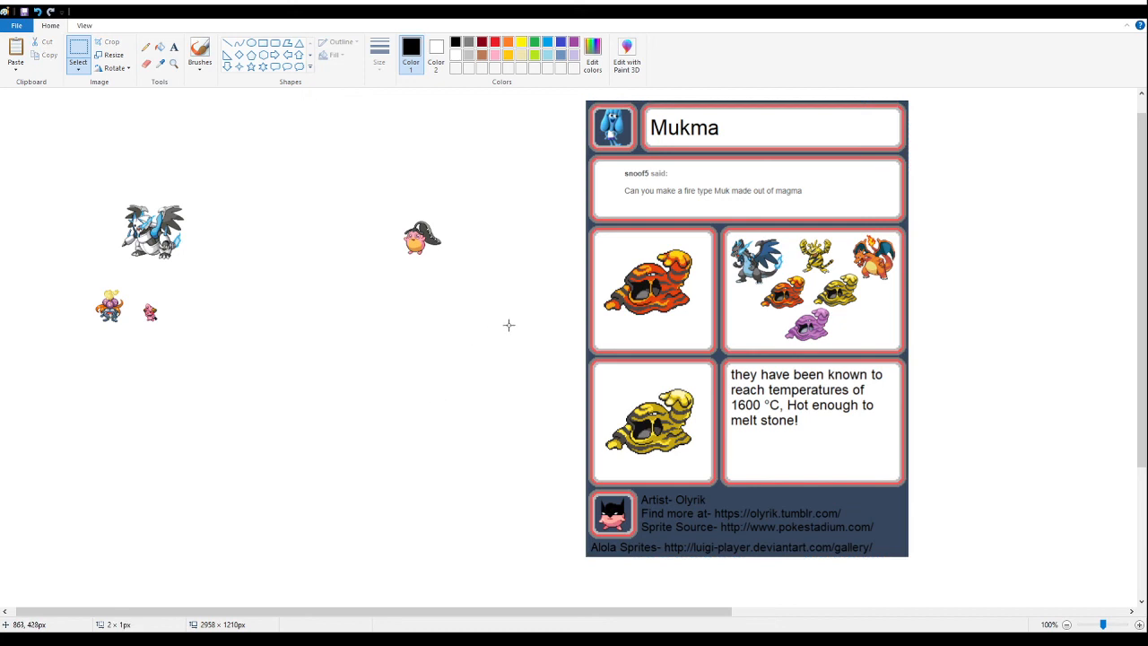
{"action": "left_click_drag", "start_coordinate": [570, 92], "coordinate": [969, 235]}
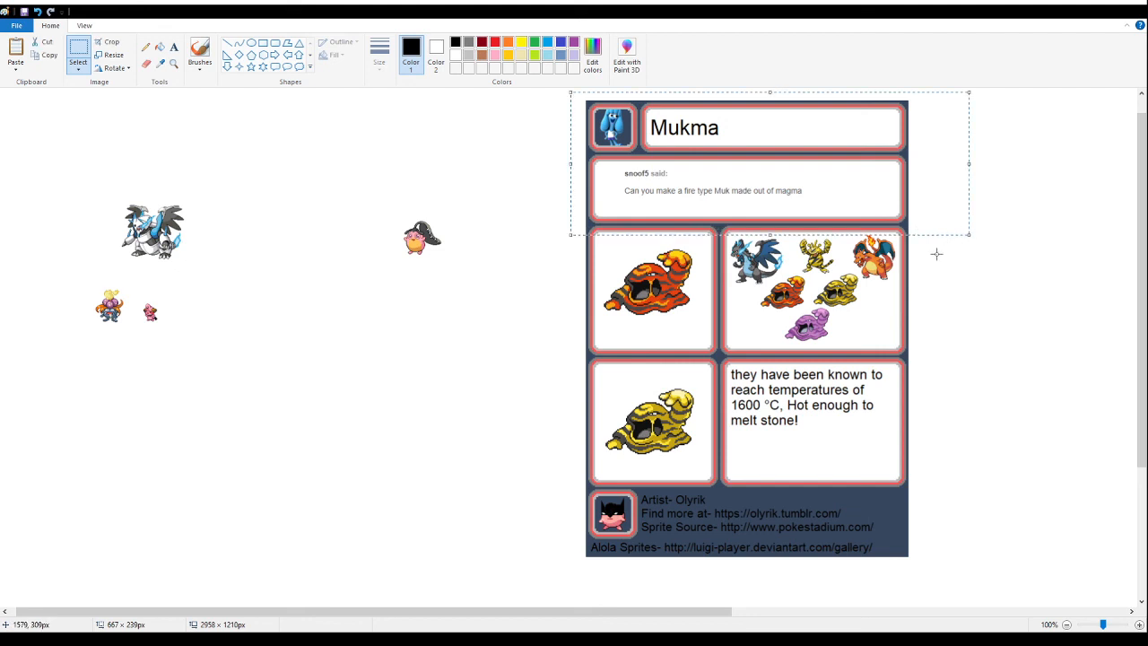
{"action": "key", "text": "Delete"}
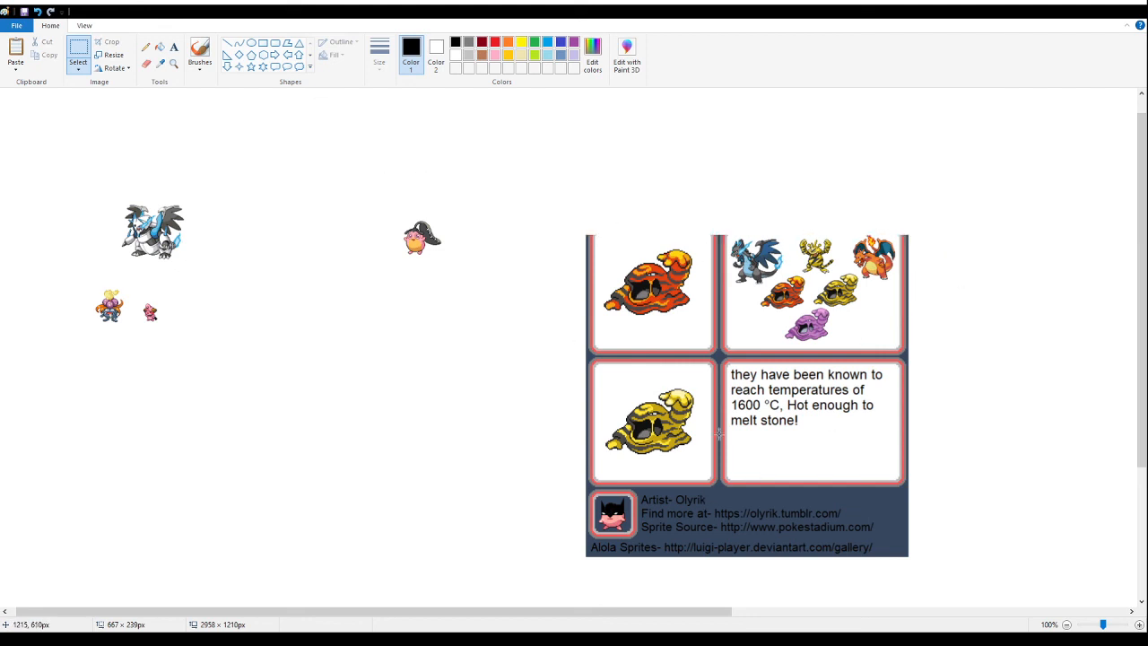
- Delete the lower half of the Mukma card, about 702 × 385 px, and its panel of small sprites
{"action": "left_click_drag", "start_coordinate": [942, 584], "coordinate": [1010, 548]}
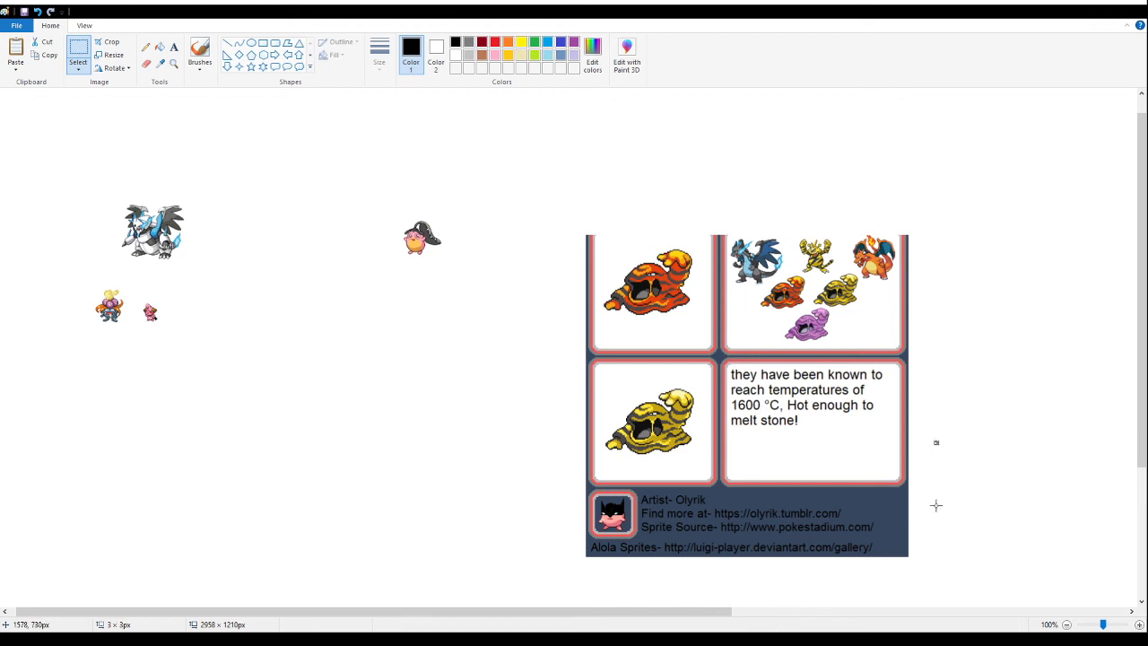
{"action": "left_click_drag", "start_coordinate": [952, 579], "coordinate": [528, 378]}
{"action": "key", "text": "Delete"}
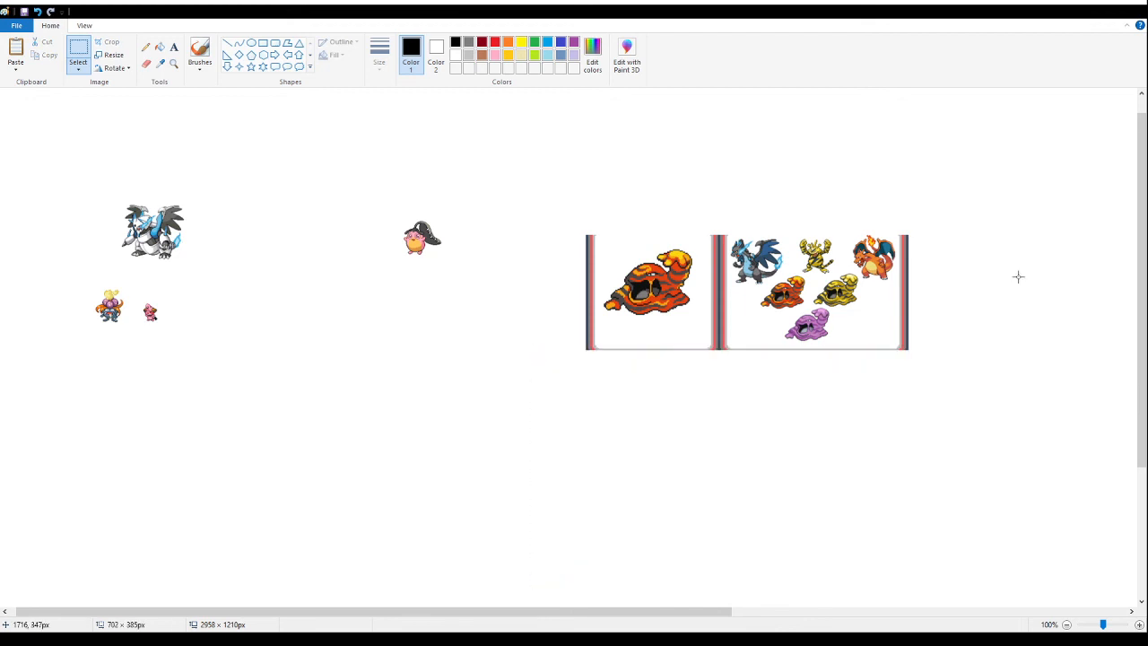
{"action": "mouse_move", "coordinate": [979, 165]}
{"action": "left_mouse_down"}
{"action": "mouse_move", "coordinate": [667, 410]}
{"action": "mouse_move", "coordinate": [705, 410]}
{"action": "left_mouse_up"}
{"action": "key", "text": "Delete"}
- Delete the remaining bottom and left borders around the large orange Mukma sprite
{"action": "mouse_move", "coordinate": [545, 388]}
{"action": "left_mouse_down"}
{"action": "mouse_move", "coordinate": [764, 300]}
{"action": "mouse_move", "coordinate": [786, 330]}
{"action": "left_mouse_up"}
{"action": "key", "text": "Delete"}
{"action": "mouse_move", "coordinate": [517, 185]}
{"action": "left_mouse_down"}
{"action": "mouse_move", "coordinate": [579, 275]}
{"action": "mouse_move", "coordinate": [606, 366]}
{"action": "mouse_move", "coordinate": [597, 371]}
{"action": "left_mouse_up"}
{"action": "key", "text": "Delete"}
- Select about 393 × 299 px around the Mukma sprite, shrink it to half size and place it between the Iggleffchu and Wigglymaw sprites
{"action": "left_click_drag", "start_coordinate": [779, 192], "coordinate": [546, 369]}
{"action": "left_click_drag", "start_coordinate": [671, 297], "coordinate": [593, 320]}
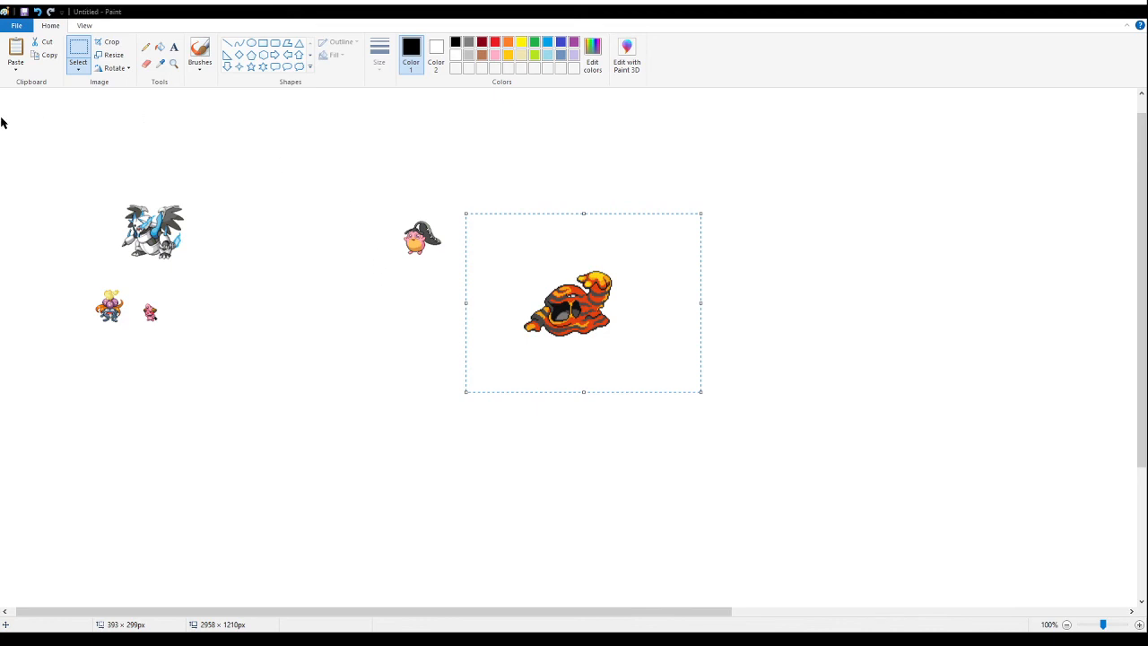
{"action": "key", "text": "Return"}
{"action": "left_click_drag", "start_coordinate": [538, 267], "coordinate": [292, 335]}
{"action": "left_click", "coordinate": [708, 317]}
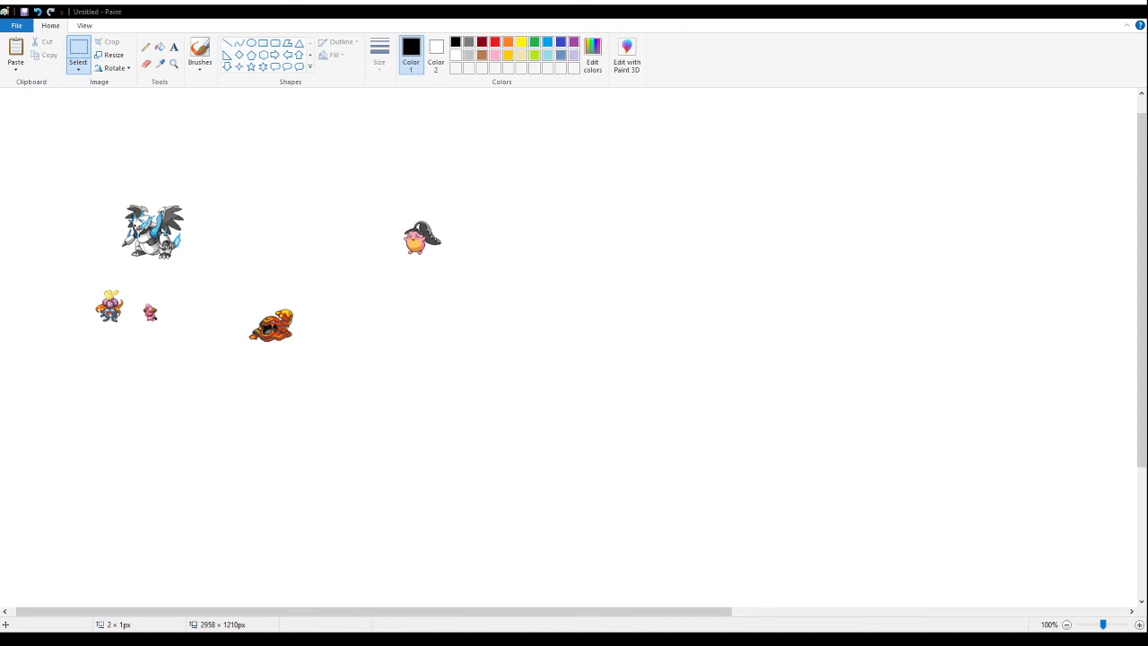
- Paste the Rosewoodo card and place it on the empty canvas beside the collected sprites
{"action": "left_click", "coordinate": [747, 284]}
{"action": "key", "text": "ctrl+v"}
{"action": "left_click_drag", "start_coordinate": [88, 244], "coordinate": [671, 243]}
{"action": "left_click", "coordinate": [512, 342]}
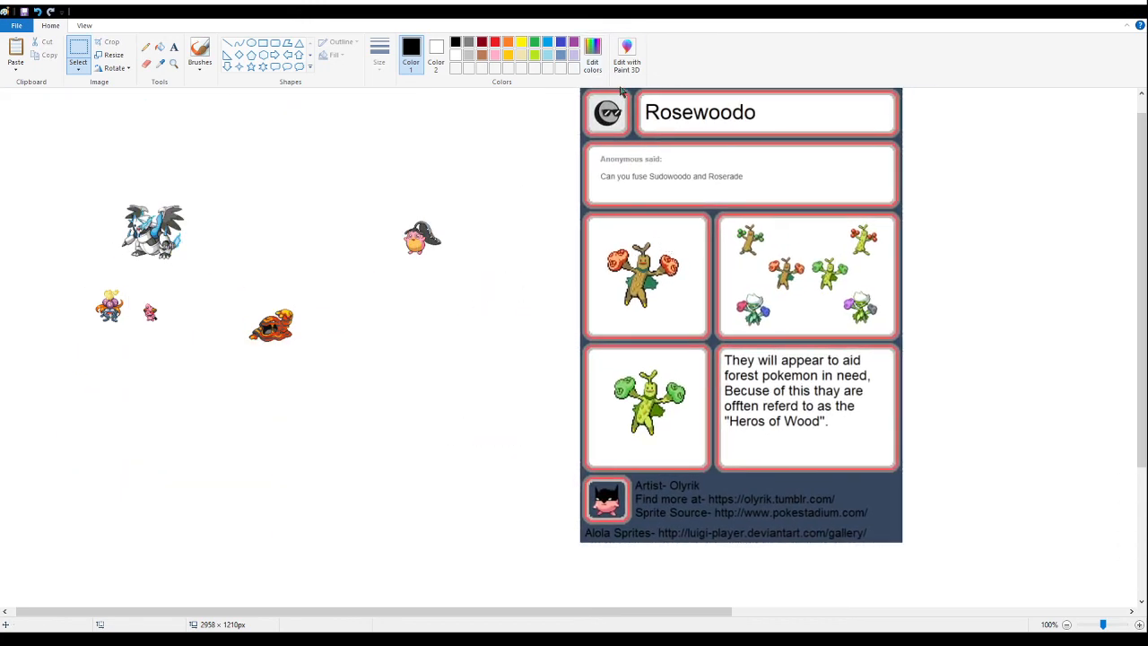
- Delete the Rosewoodo card's title and request panels and its credits footer, an area of about 757 × 231 px
{"action": "left_click_drag", "start_coordinate": [569, 180], "coordinate": [1020, 16]}
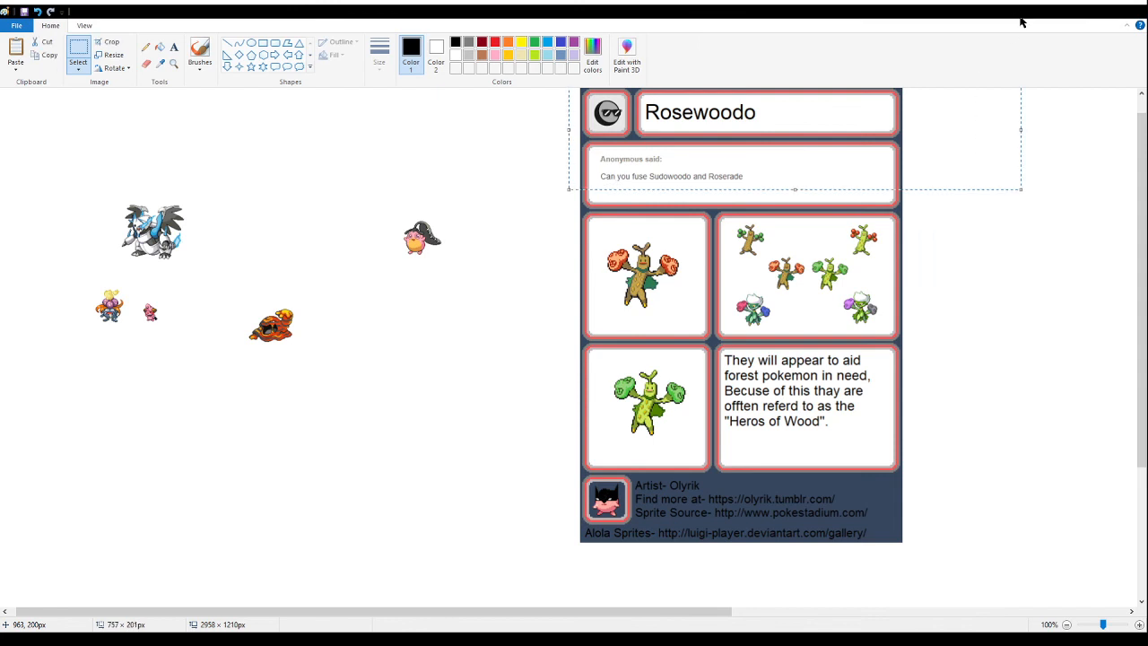
{"action": "key", "text": "Delete"}
{"action": "mouse_move", "coordinate": [564, 146]}
{"action": "left_mouse_down"}
{"action": "mouse_move", "coordinate": [899, 164]}
{"action": "mouse_move", "coordinate": [958, 221]}
{"action": "left_mouse_up"}
{"action": "key", "text": "Delete"}
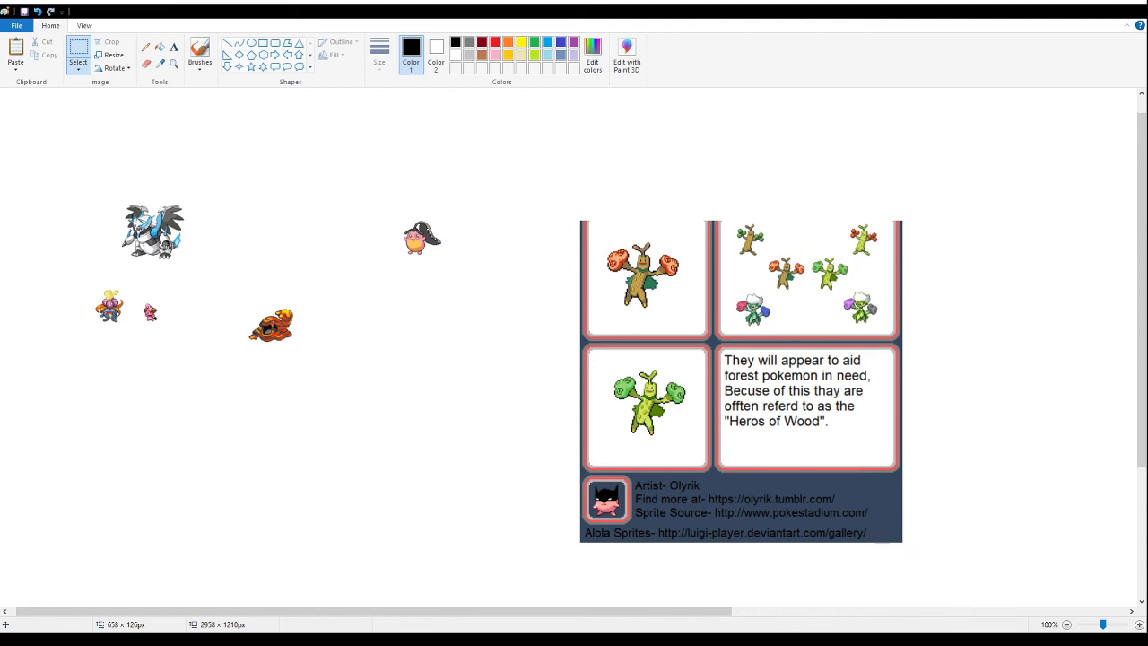
{"action": "left_click_drag", "start_coordinate": [971, 585], "coordinate": [518, 448]}
{"action": "key", "text": "Delete"}
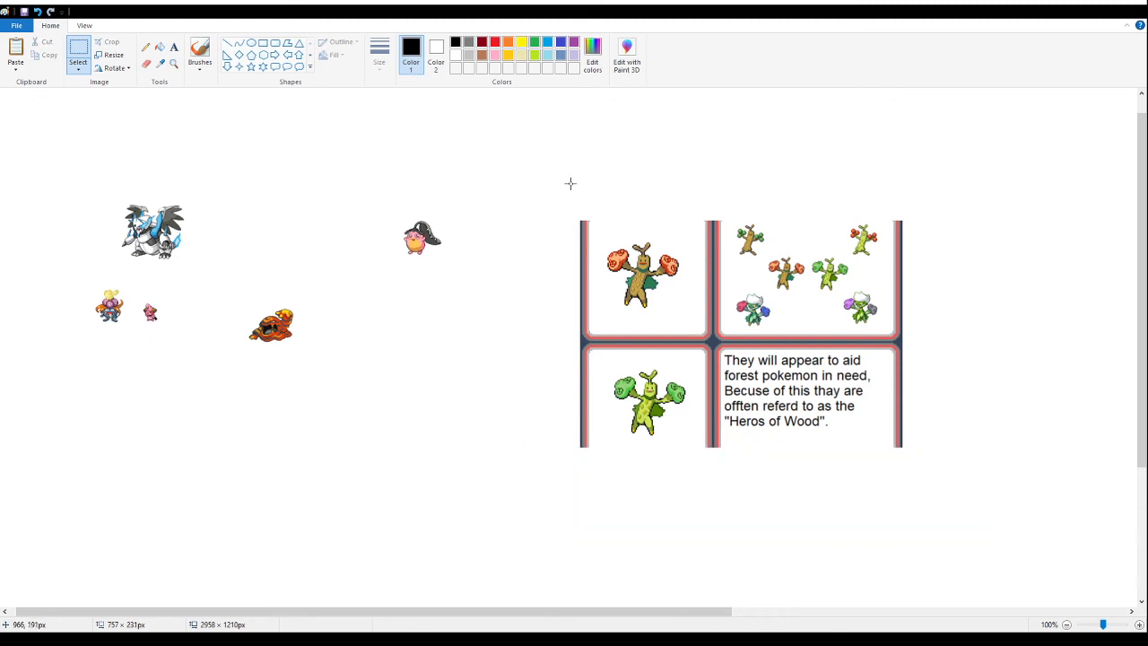
{"action": "left_click_drag", "start_coordinate": [537, 183], "coordinate": [518, 292]}
{"action": "left_click", "coordinate": [599, 168]}
{"action": "left_click_drag", "start_coordinate": [590, 200], "coordinate": [691, 339]}
{"action": "left_click_drag", "start_coordinate": [522, 138], "coordinate": [764, 533]}
{"action": "key", "text": "Delete"}
{"action": "left_click_drag", "start_coordinate": [984, 539], "coordinate": [678, 300]}
{"action": "key", "text": "Delete"}
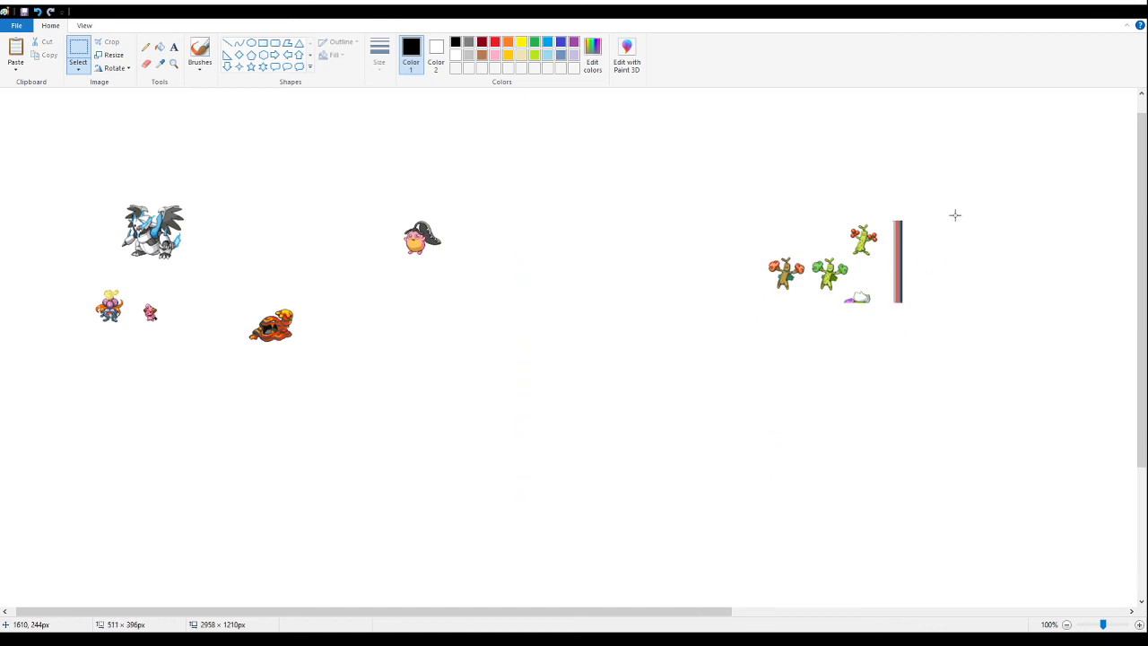
{"action": "key", "text": "ctrl+z"}
{"action": "key", "text": "ctrl+z"}
- Delete the Rosewoodo card's lower half, its panel of small sprites and the left border, keeping the large brown sprite
{"action": "left_click_drag", "start_coordinate": [966, 489], "coordinate": [532, 320]}
{"action": "key", "text": "Delete"}
{"action": "left_click_drag", "start_coordinate": [969, 176], "coordinate": [684, 410]}
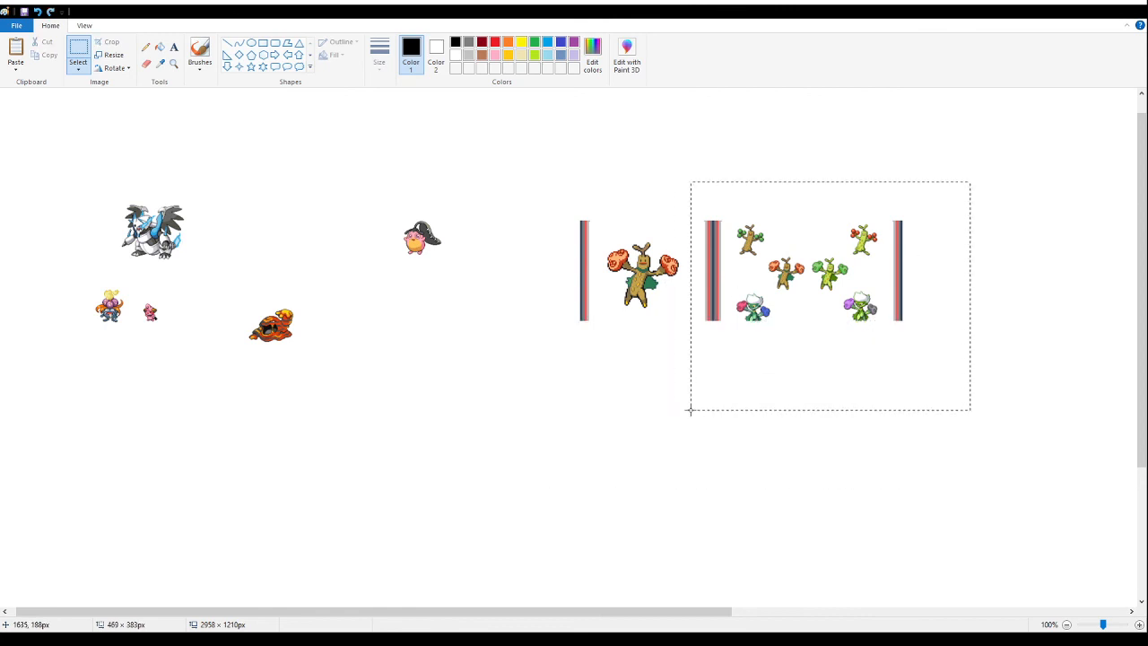
{"action": "key", "text": "Delete"}
{"action": "left_click_drag", "start_coordinate": [551, 165], "coordinate": [589, 347]}
{"action": "key", "text": "Delete"}
- Select about 178 × 179 px around the Rosewoodo sprite, shrink it to half size and place it below Wigglymaw
{"action": "left_click_drag", "start_coordinate": [702, 227], "coordinate": [596, 334]}
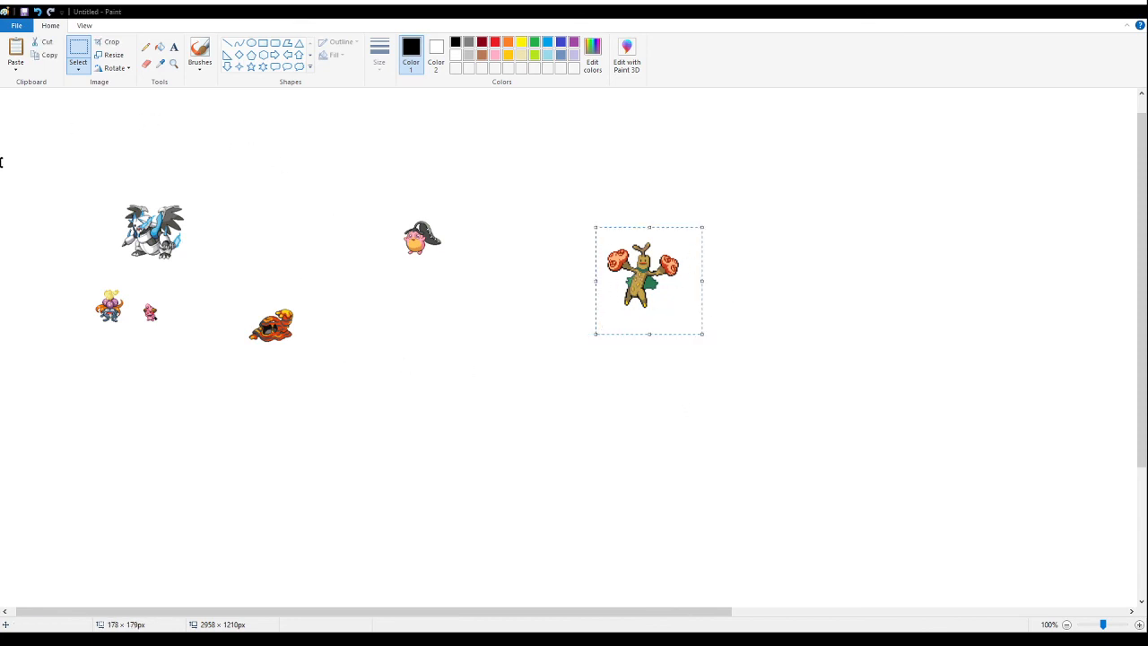
{"action": "left_click_drag", "start_coordinate": [632, 266], "coordinate": [411, 327]}
{"action": "left_click", "coordinate": [817, 280]}
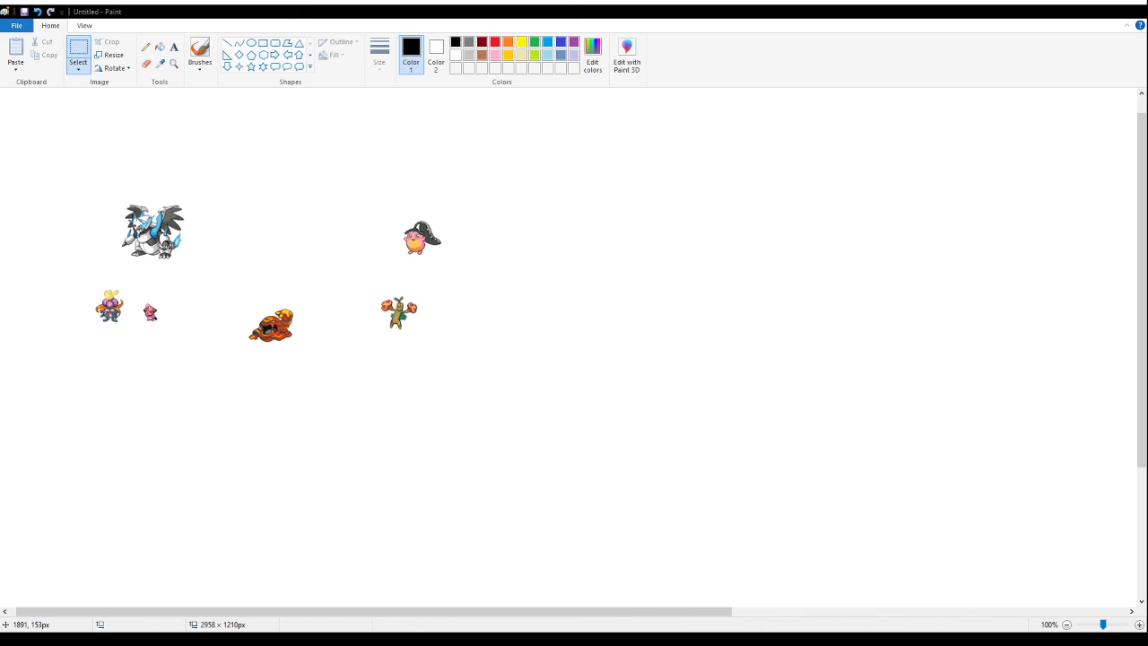
- Paste the leaf-topped bird sprite beside Wigglymaw, and paste the small plain bird sprite diagonally below it
{"action": "key", "text": "ctrl+v"}
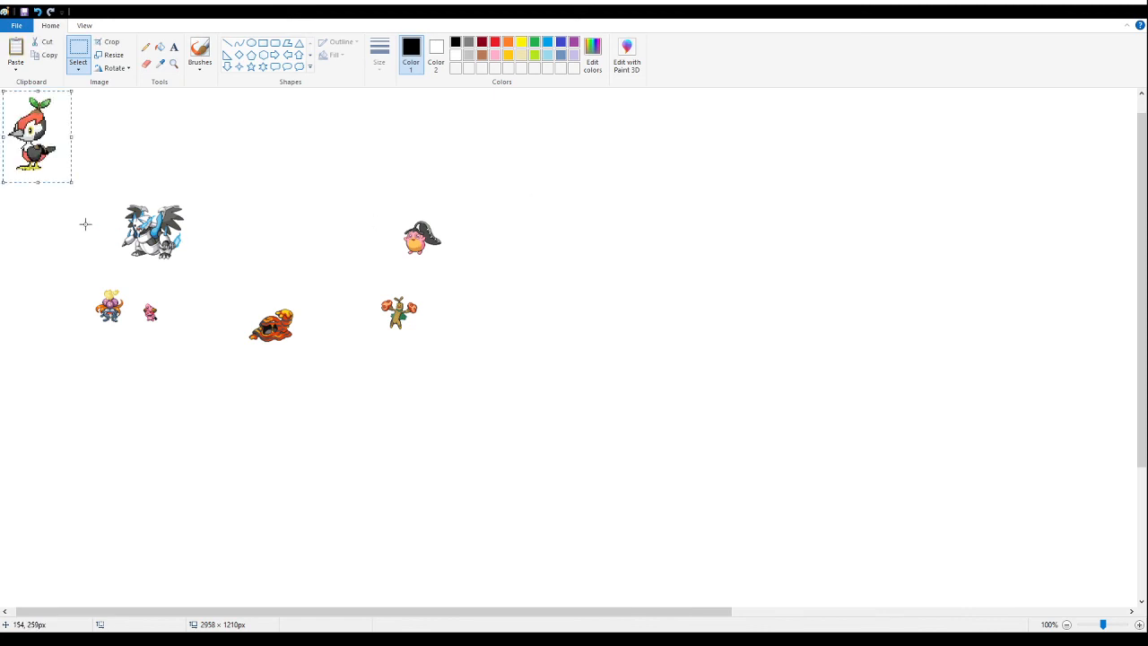
{"action": "left_click_drag", "start_coordinate": [33, 134], "coordinate": [563, 265]}
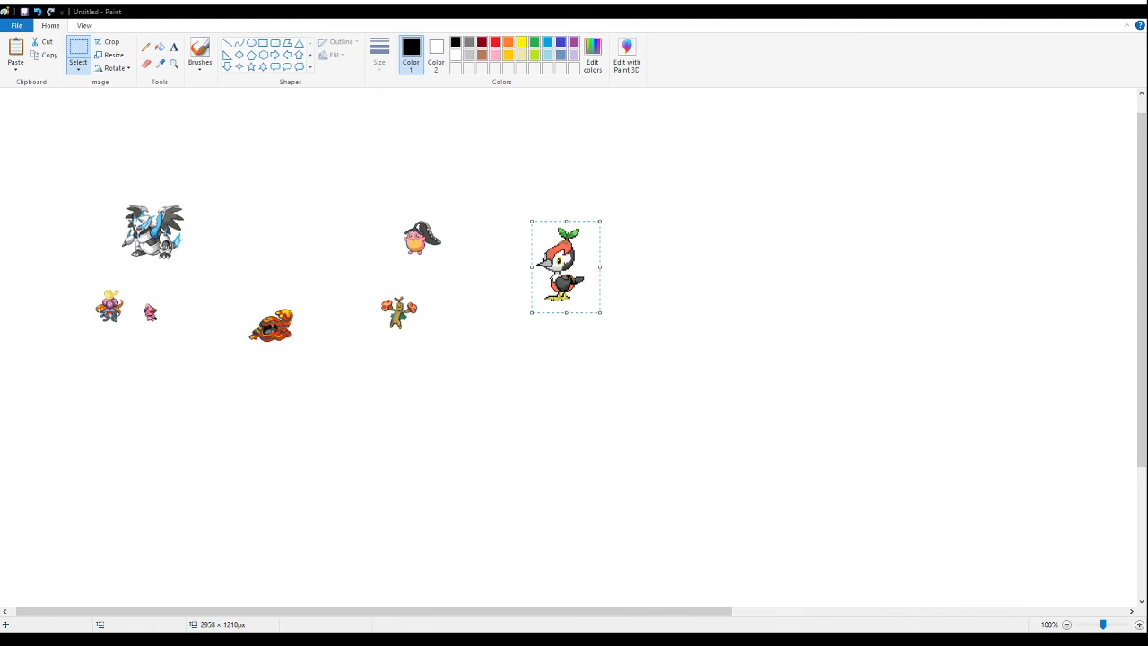
{"action": "left_click", "coordinate": [715, 171]}
{"action": "key", "text": "ctrl+v"}
{"action": "left_click_drag", "start_coordinate": [13, 135], "coordinate": [650, 346]}
- Compare the pixel size and detail of the two bird sprites at 200% and 300% magnification
{"action": "left_click", "coordinate": [173, 62]}
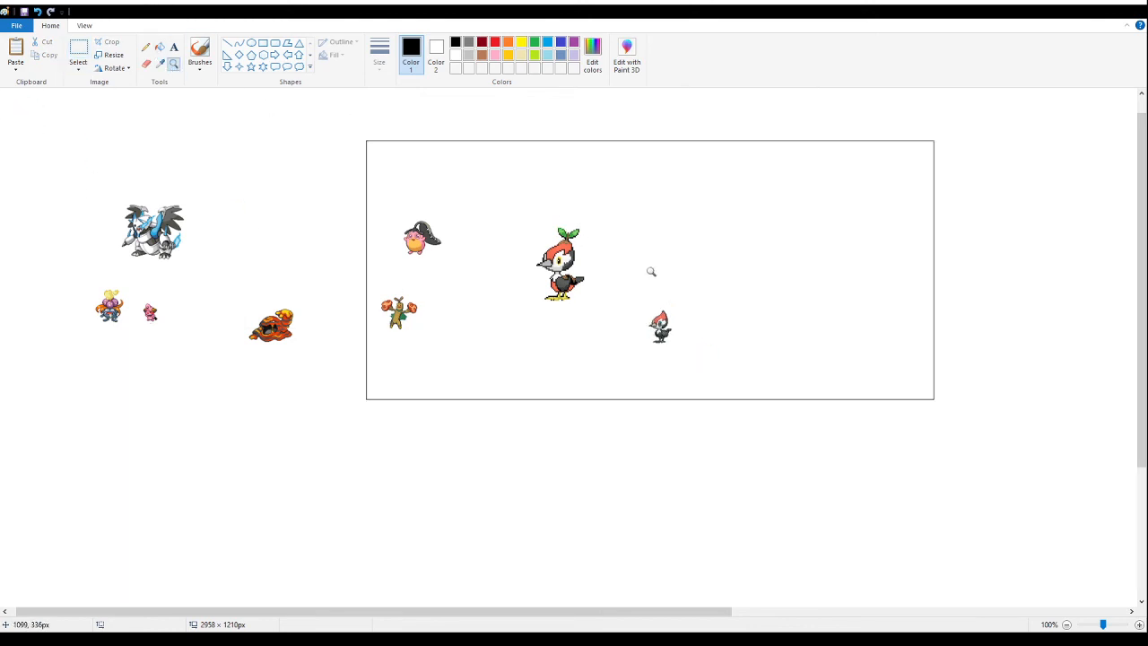
{"action": "left_click", "coordinate": [651, 272]}
{"action": "left_click", "coordinate": [508, 357]}
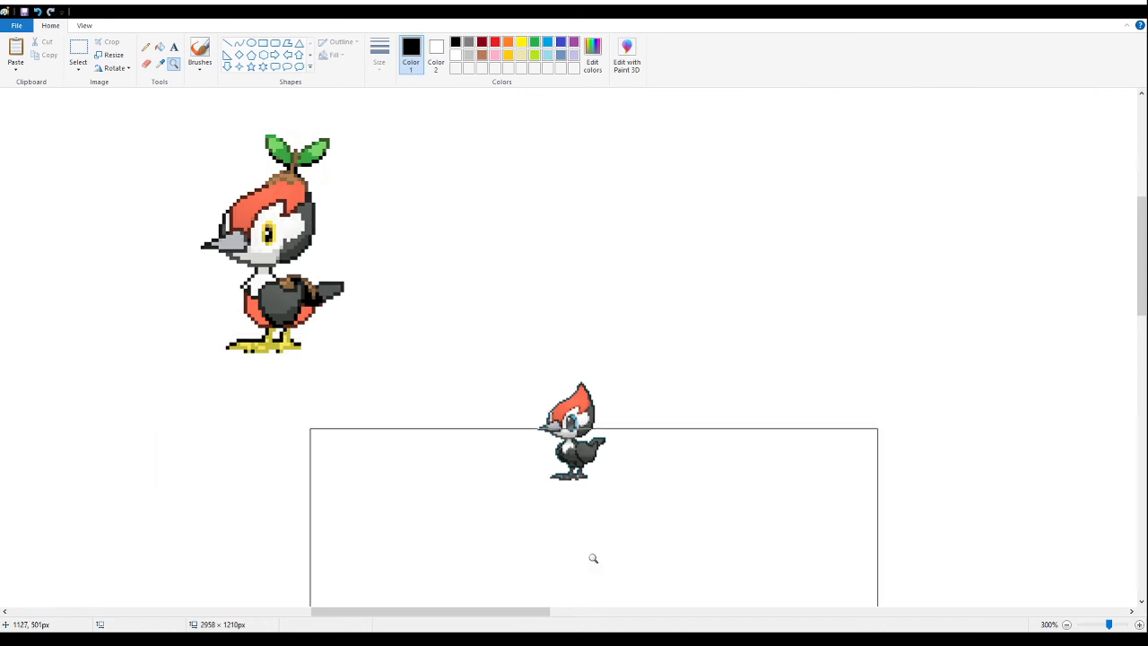
{"action": "left_click", "coordinate": [618, 401]}
{"action": "right_click", "coordinate": [242, 250]}
{"action": "right_click", "coordinate": [242, 247]}
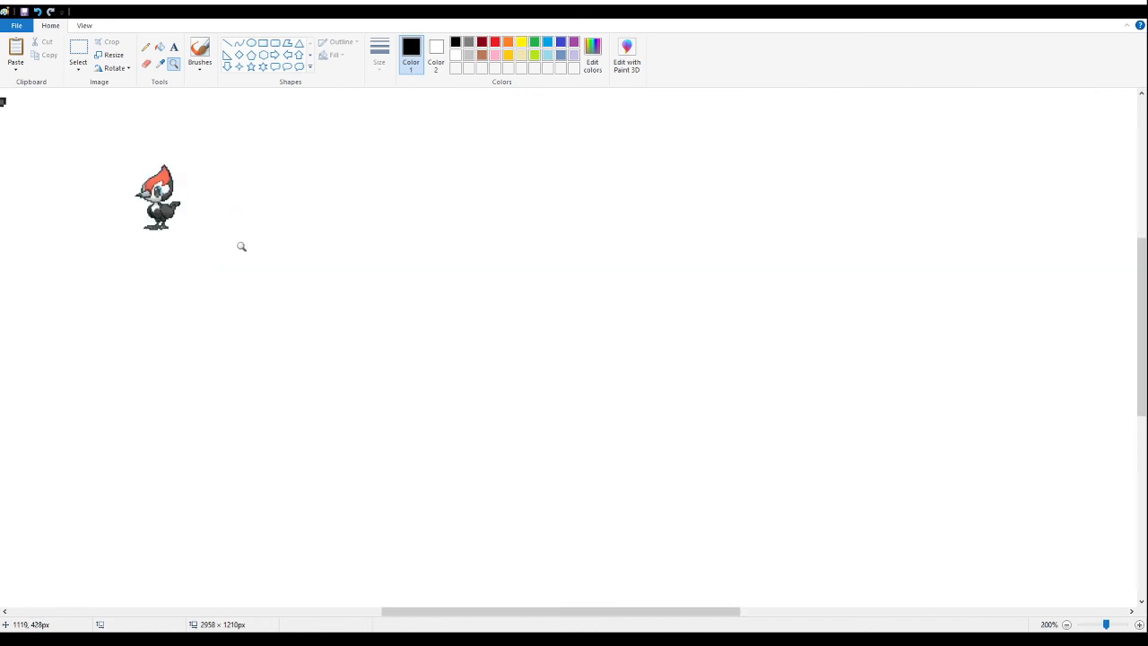
{"action": "right_click", "coordinate": [241, 246]}
{"action": "left_click", "coordinate": [145, 165]}
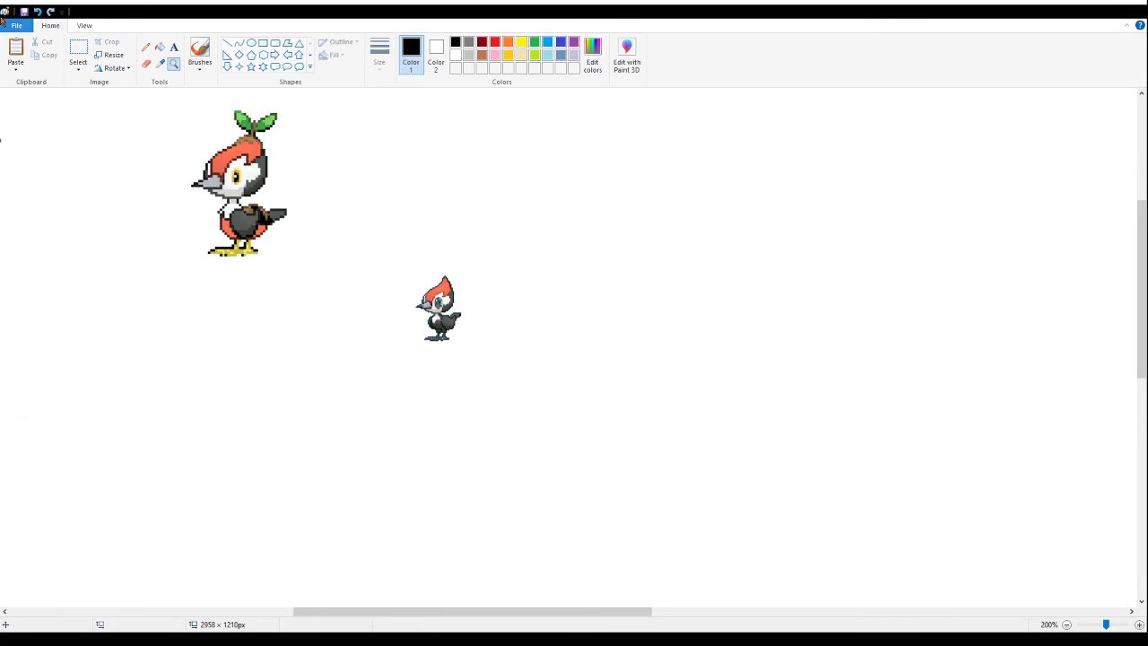
- Delete the small plain bird sprite, an area of about 137 × 140 px
{"action": "left_click", "coordinate": [81, 51]}
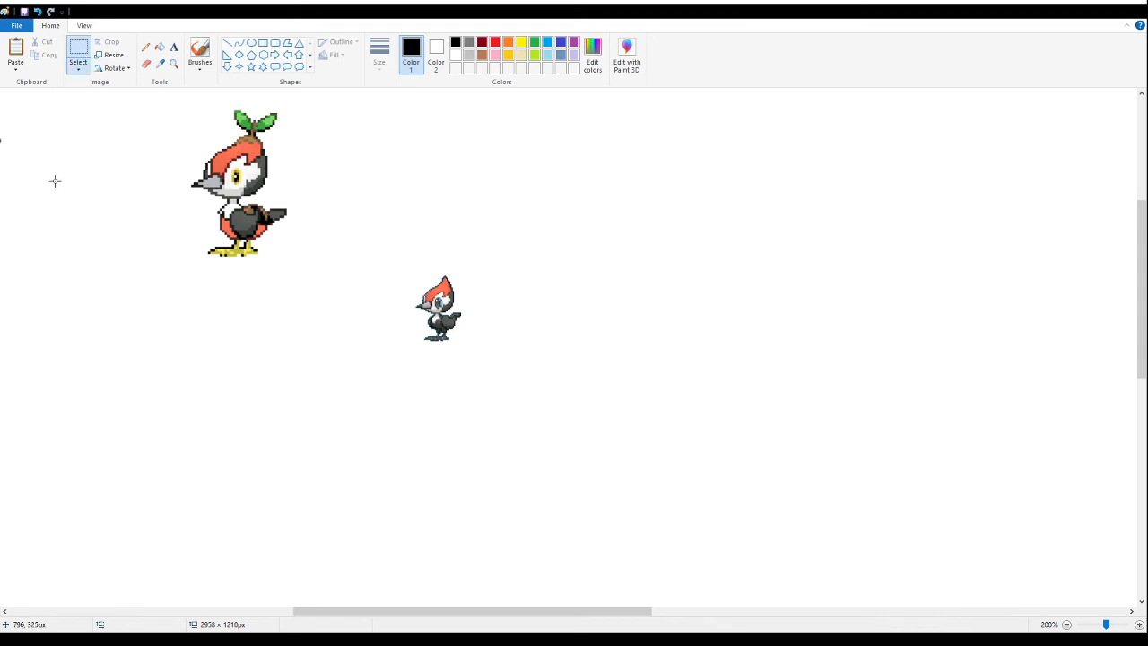
{"action": "left_click_drag", "start_coordinate": [521, 391], "coordinate": [361, 230]}
{"action": "key", "text": "Delete"}
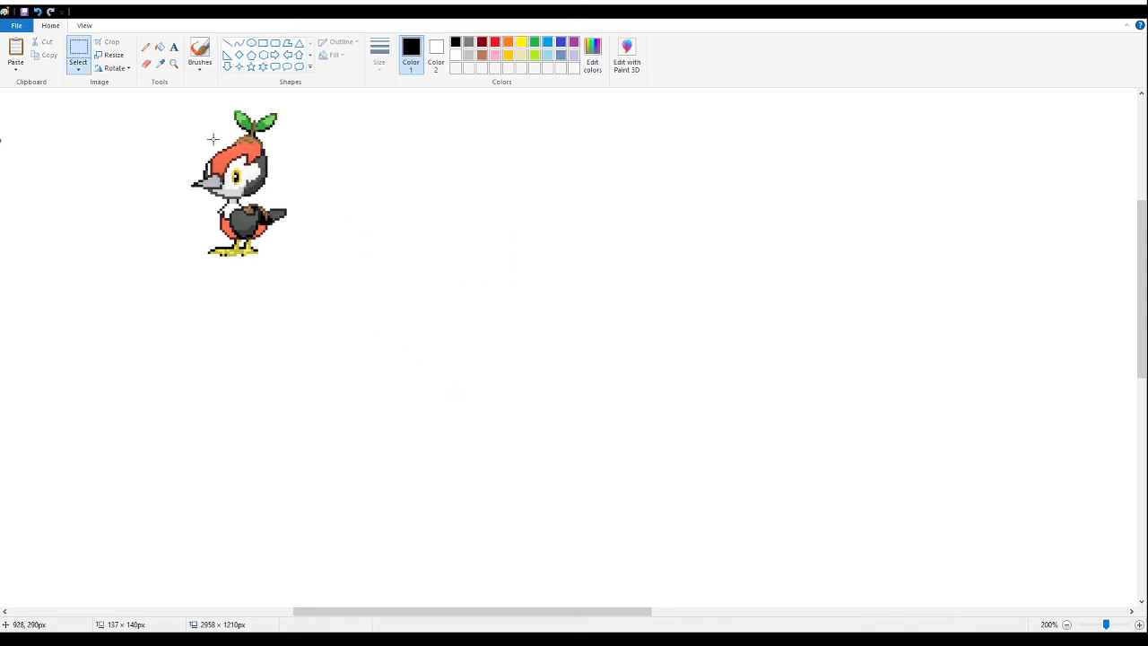
- Examine the leaf-topped bird's pixels at up to 500% magnification, briefly showing the pixel grid
{"action": "left_click", "coordinate": [175, 63]}
{"action": "left_click", "coordinate": [289, 193]}
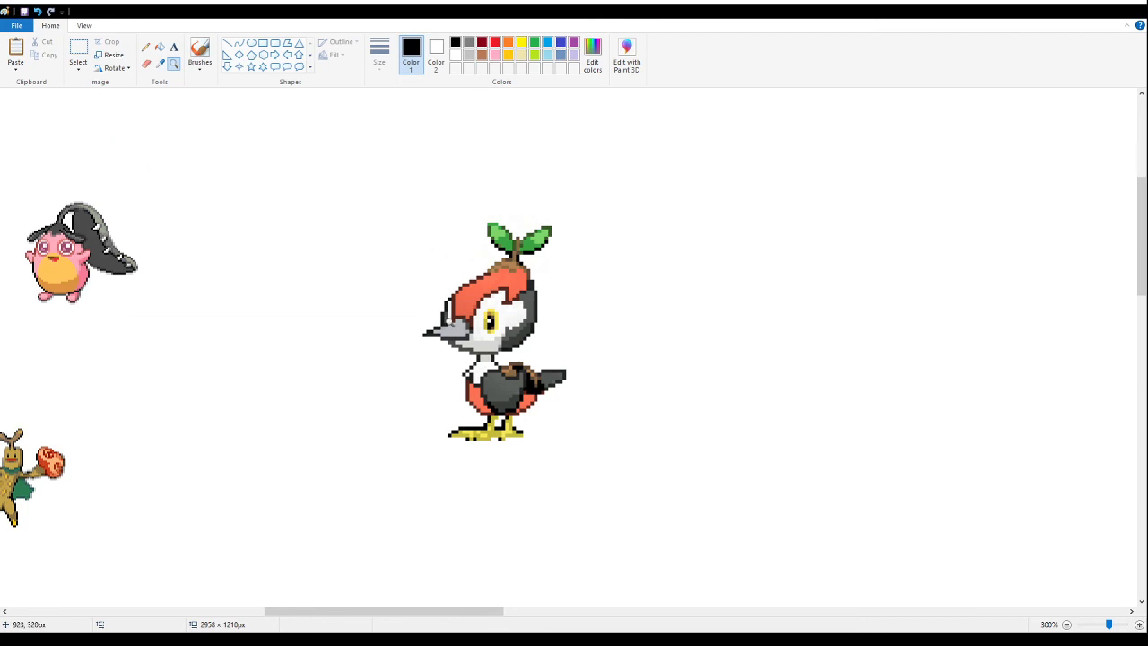
{"action": "left_click", "coordinate": [528, 352]}
{"action": "left_click", "coordinate": [528, 352]}
{"action": "right_click", "coordinate": [277, 229]}
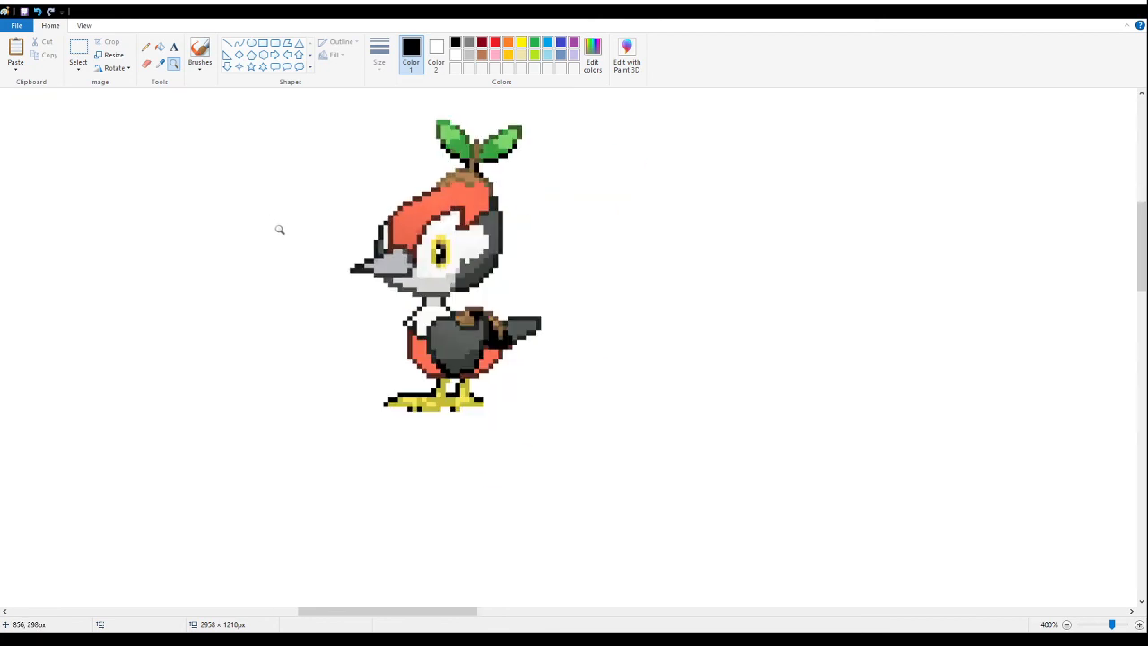
{"action": "right_click", "coordinate": [272, 229]}
{"action": "right_click", "coordinate": [270, 229]}
{"action": "left_click", "coordinate": [226, 193]}
{"action": "left_click", "coordinate": [384, 204]}
{"action": "left_click", "coordinate": [384, 204]}
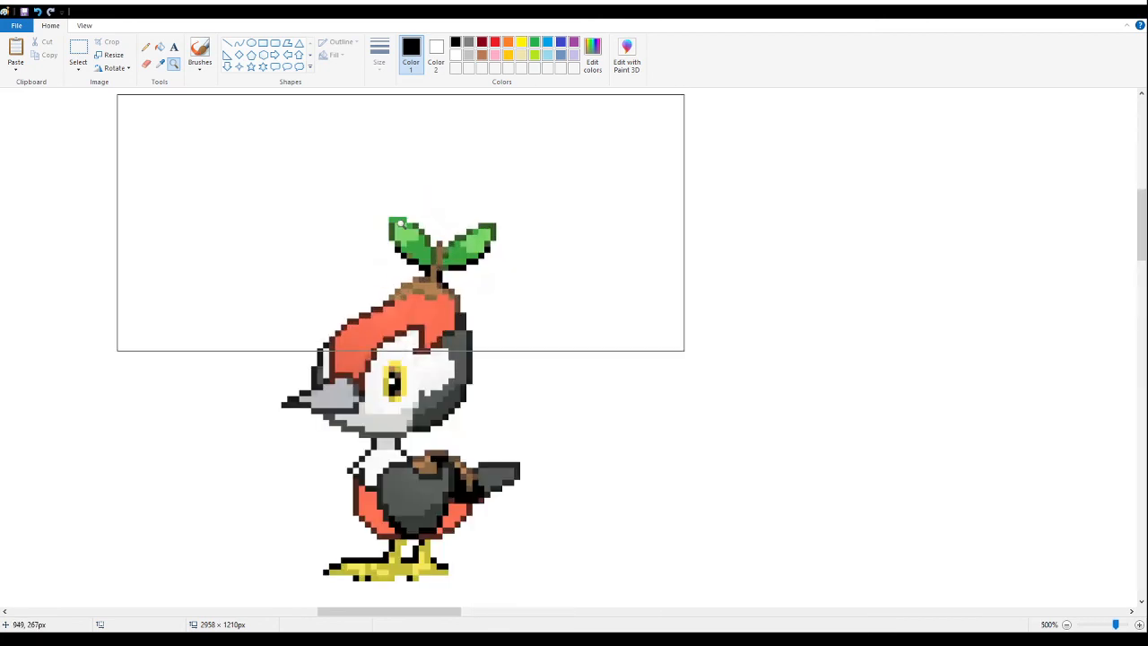
{"action": "key", "text": "ctrl+g"}
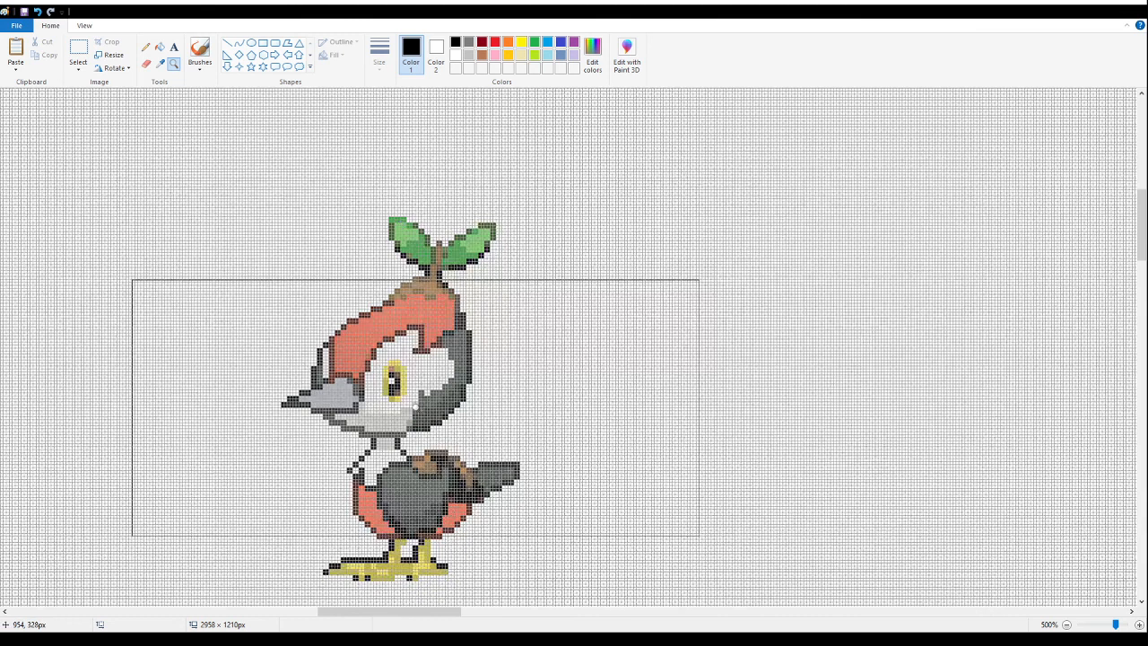
{"action": "key", "text": "ctrl+g"}
- Select about 147 × 153 px around the leaf-topped bird, resize it to 50% and move it slightly down
{"action": "left_click", "coordinate": [79, 58]}
{"action": "left_click_drag", "start_coordinate": [218, 141], "coordinate": [658, 597]}
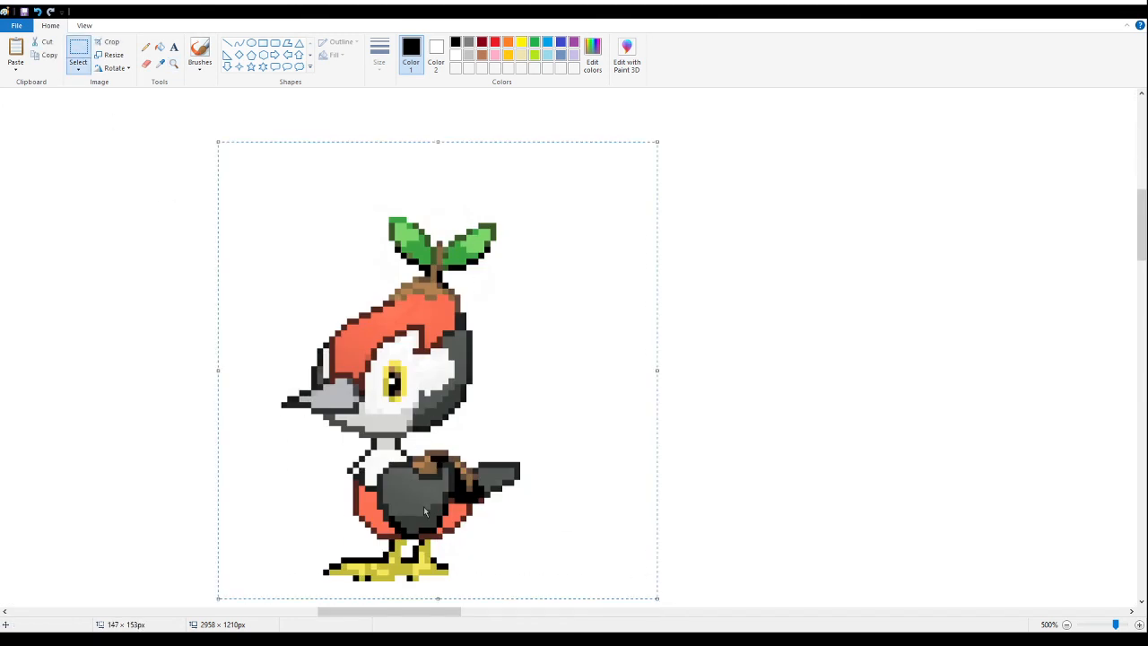
{"action": "key", "text": "ctrl+w"}
{"action": "left_click_drag", "start_coordinate": [158, 119], "coordinate": [2, 106]}
{"action": "type", "text": "50"}
{"action": "key", "text": "Return"}
{"action": "left_click_drag", "start_coordinate": [387, 273], "coordinate": [387, 300]}
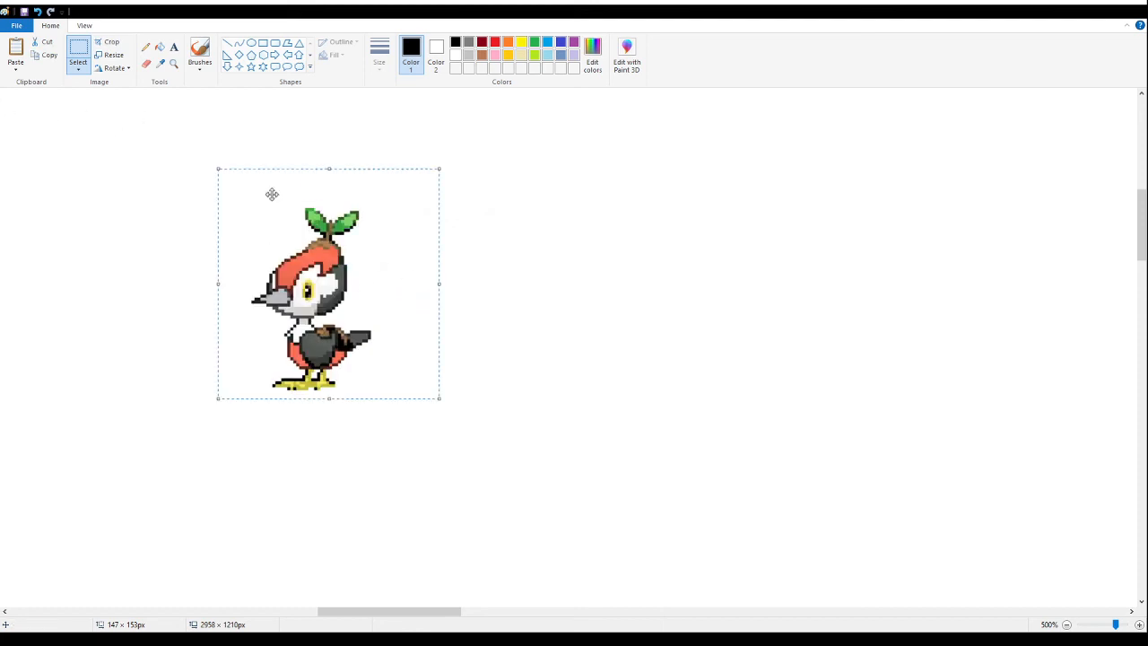
- Select about 61 × 24 px around the bird's leaf sprout at 800% magnification and nudge it down one pixel
{"action": "left_click", "coordinate": [174, 63]}
{"action": "left_click", "coordinate": [421, 308]}
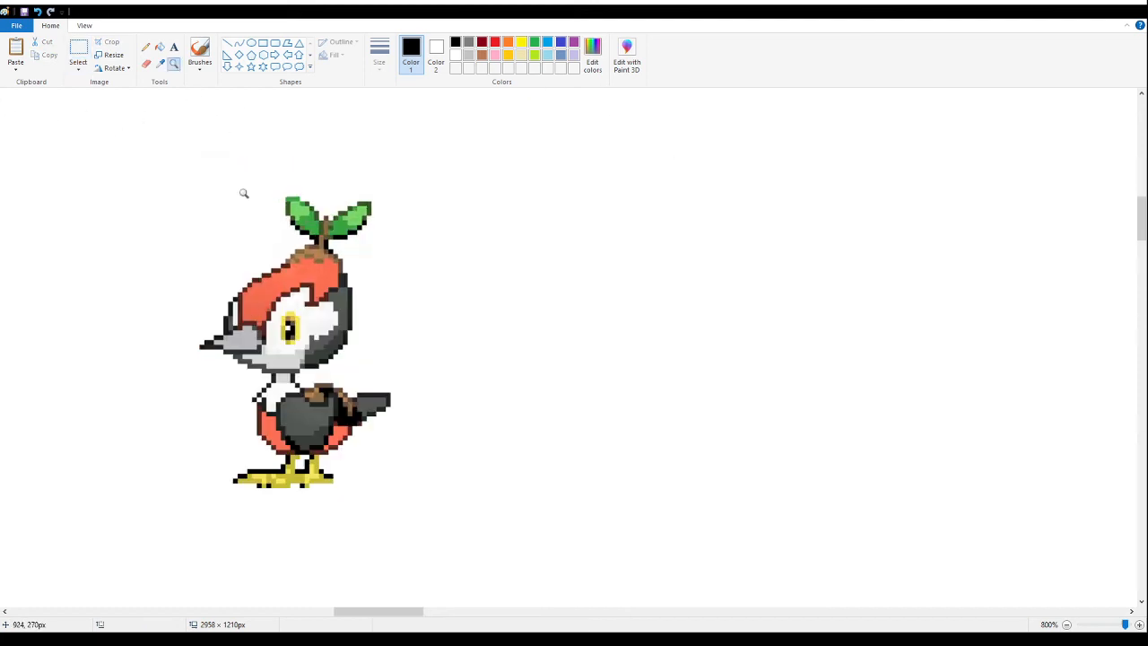
{"action": "left_click", "coordinate": [78, 51]}
{"action": "left_click_drag", "start_coordinate": [220, 150], "coordinate": [509, 265]}
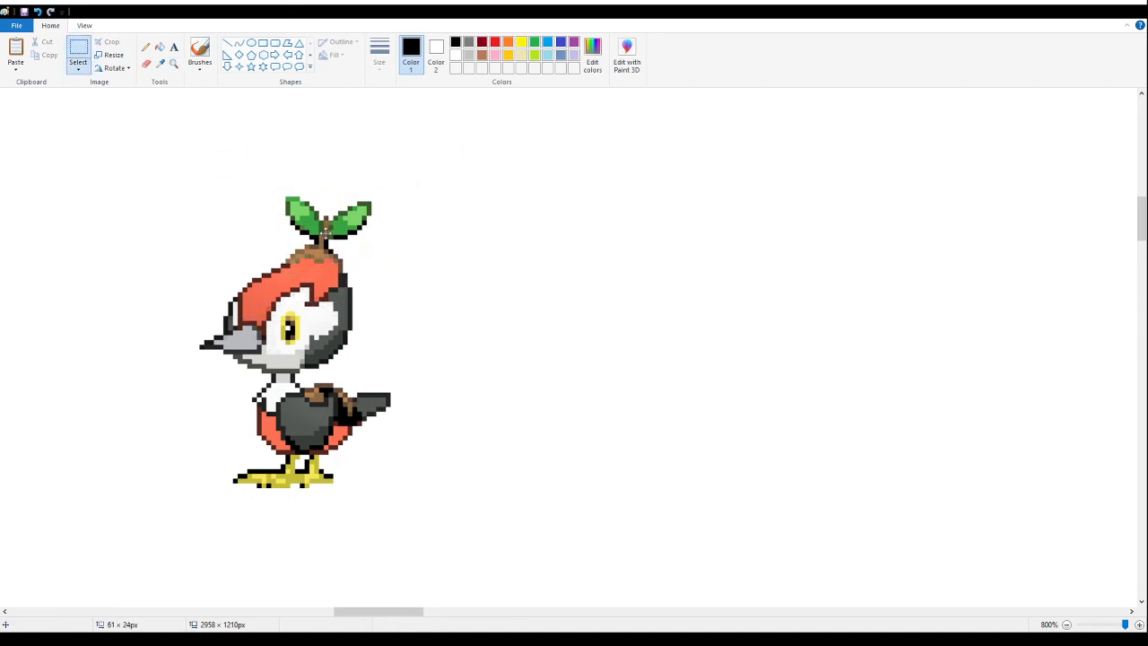
{"action": "left_click", "coordinate": [122, 220]}
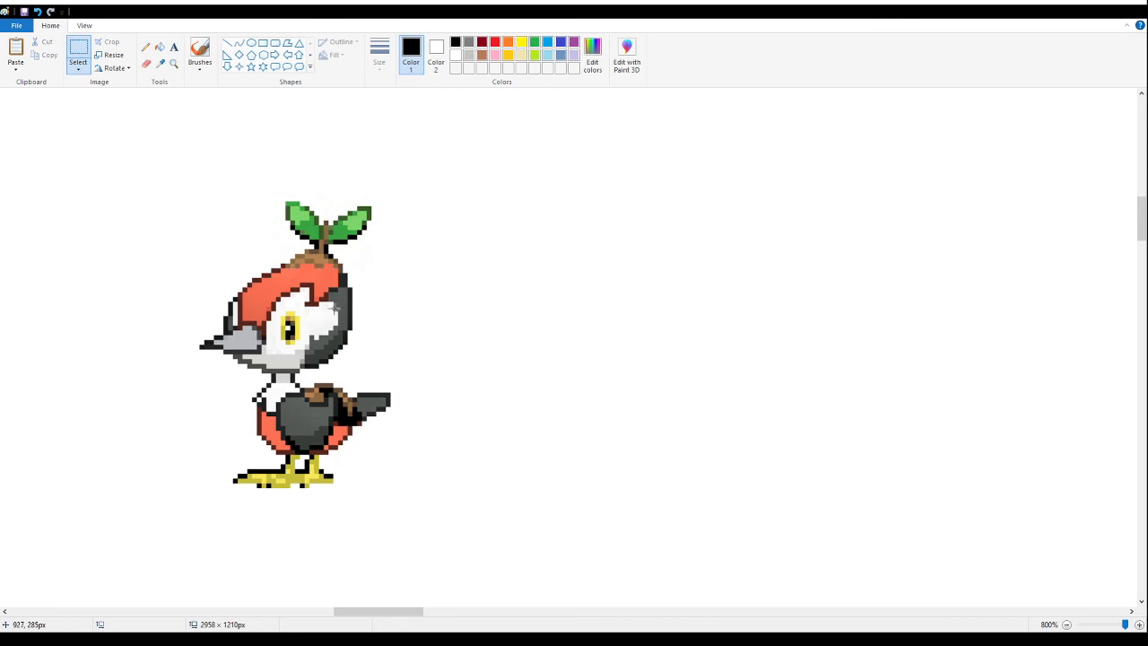
- Select the area around the bird's leaf sprout and shift the sprout two pixels to the right in total
{"action": "left_click_drag", "start_coordinate": [248, 149], "coordinate": [368, 235]}
{"action": "left_click", "coordinate": [175, 177]}
{"action": "left_click_drag", "start_coordinate": [186, 146], "coordinate": [451, 242]}
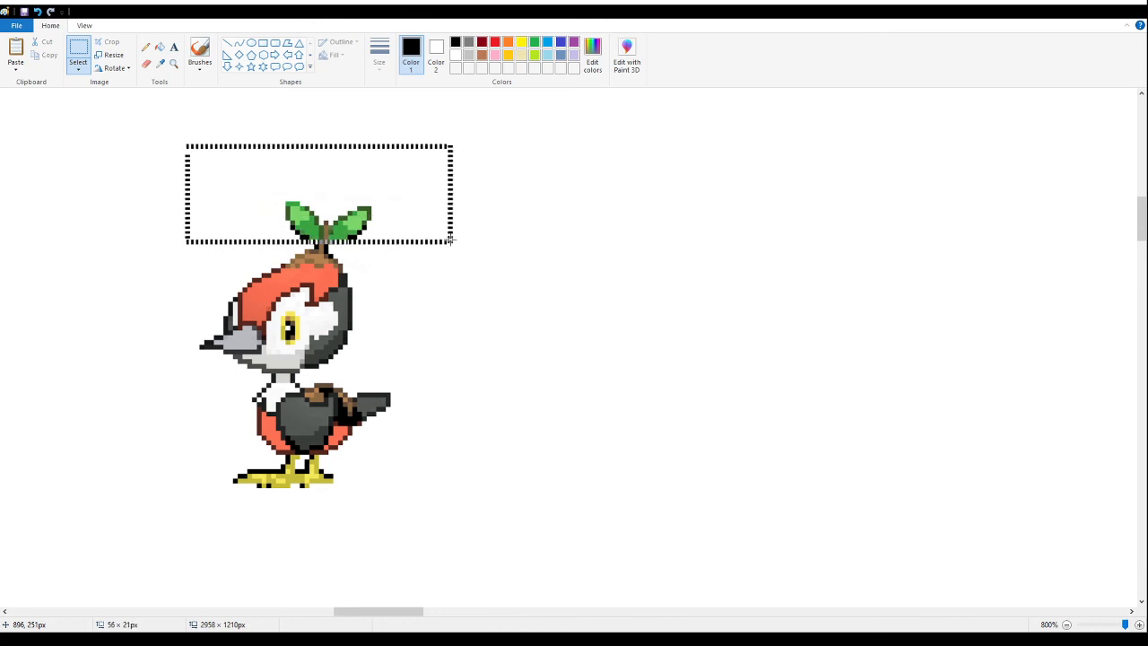
{"action": "left_click_drag", "start_coordinate": [367, 210], "coordinate": [372, 210]}
{"action": "left_click", "coordinate": [95, 192]}
{"action": "left_click_drag", "start_coordinate": [244, 160], "coordinate": [410, 241]}
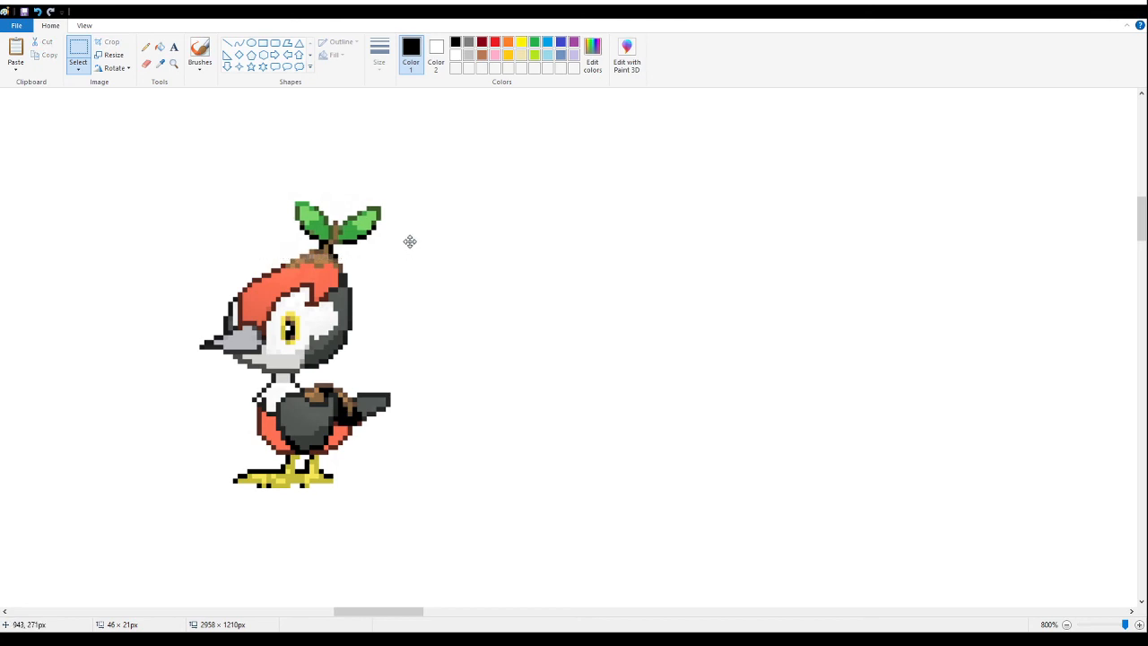
{"action": "left_click", "coordinate": [223, 221]}
- Sample the brown of the mound on the bird's head and shift about 41 × 18 px around the leaves one pixel right
{"action": "left_click", "coordinate": [145, 47]}
{"action": "left_click", "coordinate": [159, 63]}
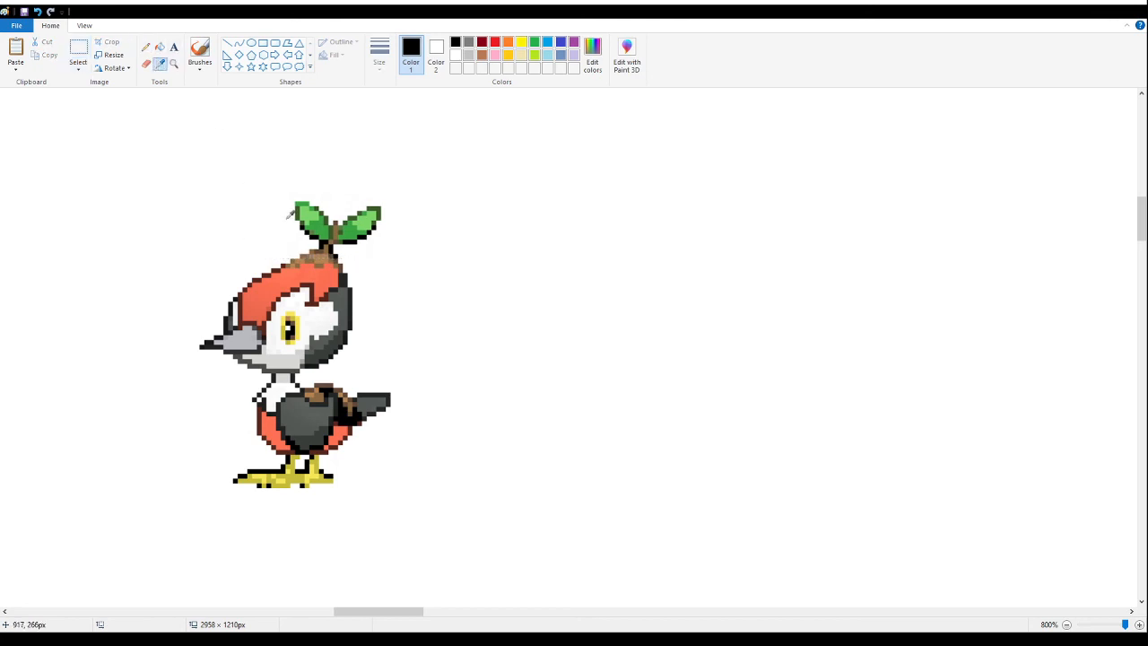
{"action": "left_click", "coordinate": [305, 253]}
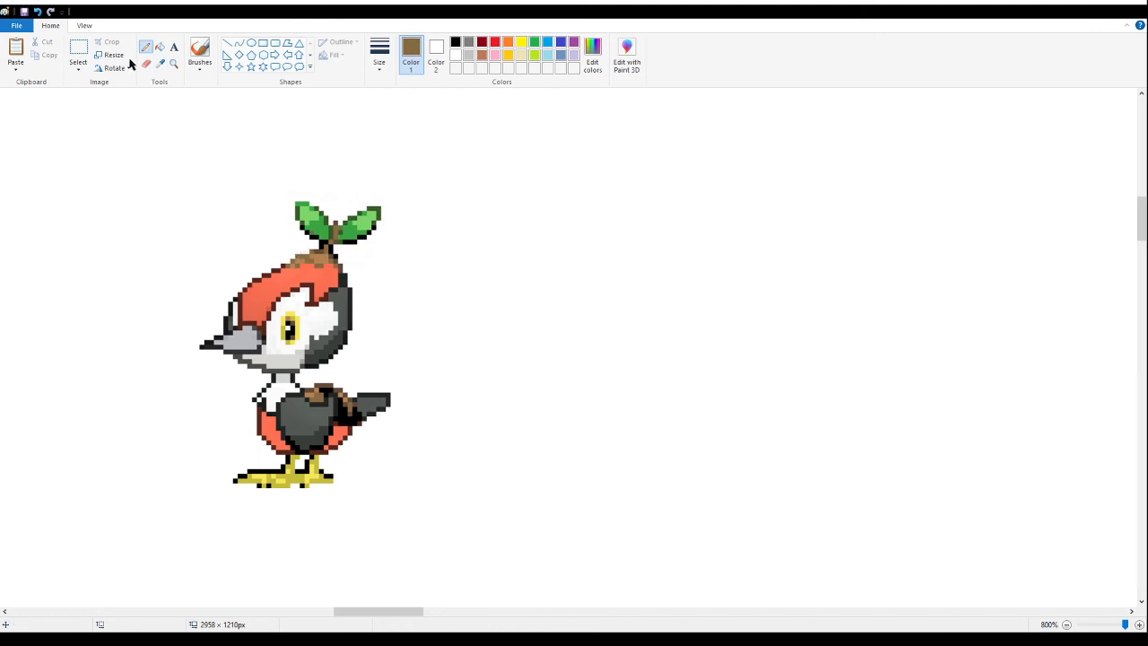
{"action": "left_click", "coordinate": [78, 49]}
{"action": "left_click_drag", "start_coordinate": [250, 160], "coordinate": [440, 241]}
{"action": "left_click_drag", "start_coordinate": [355, 226], "coordinate": [361, 226]}
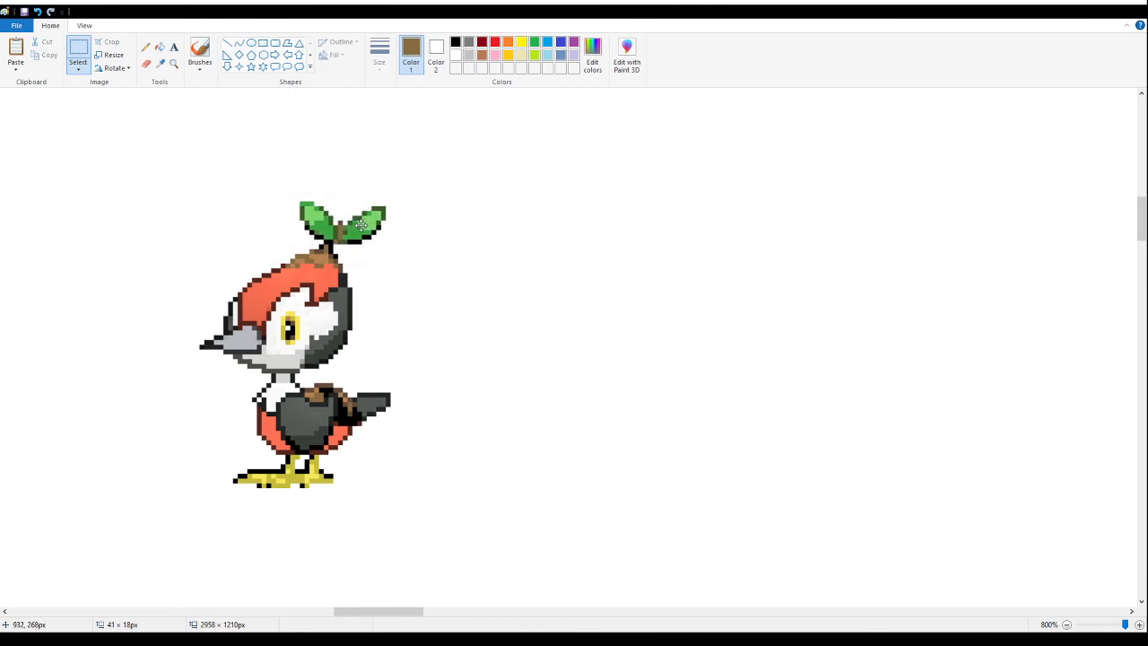
- Sample the dark brown of the sprout's stem and pencil in the stem pixels between the leaves and the head
{"action": "left_click", "coordinate": [145, 47]}
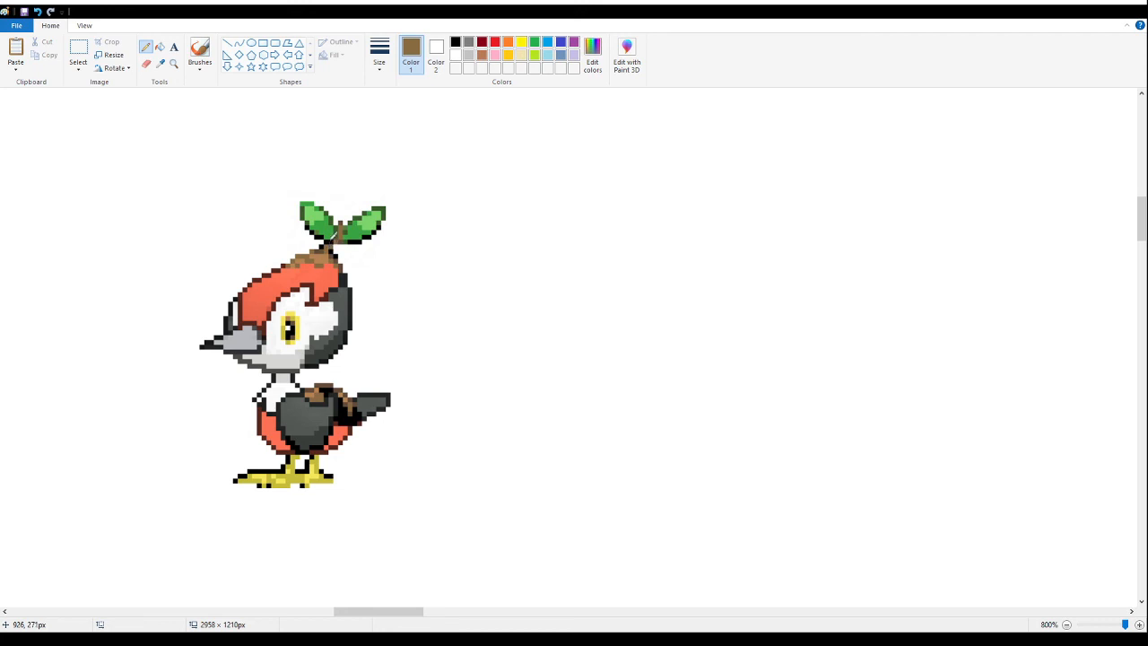
{"action": "left_click", "coordinate": [161, 64]}
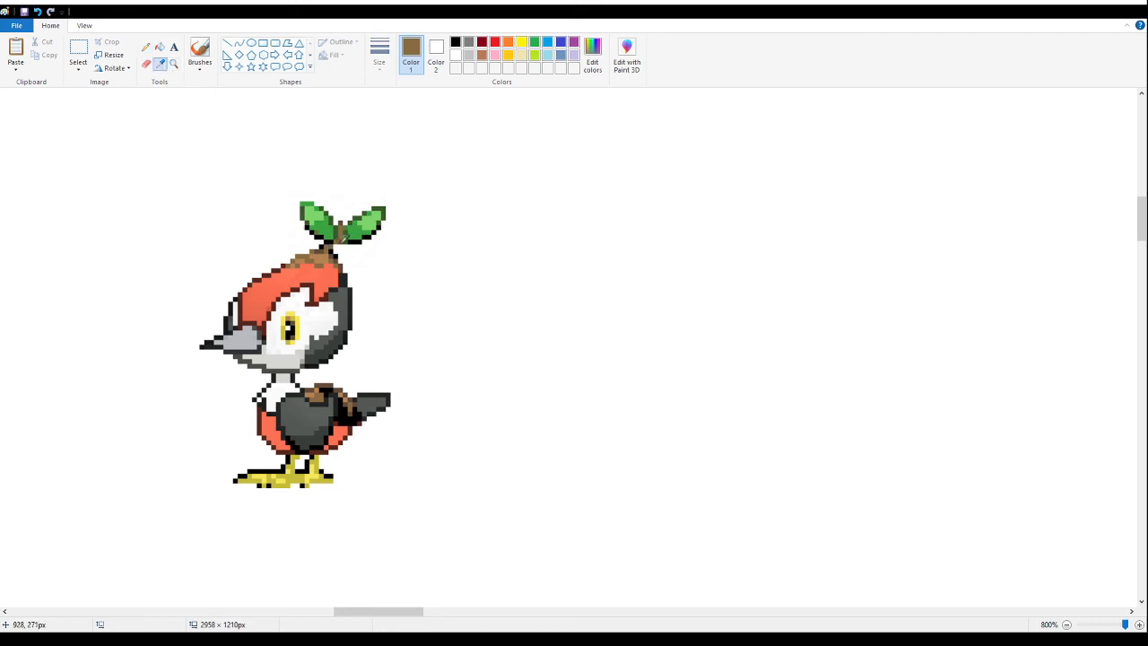
{"action": "left_click", "coordinate": [341, 237]}
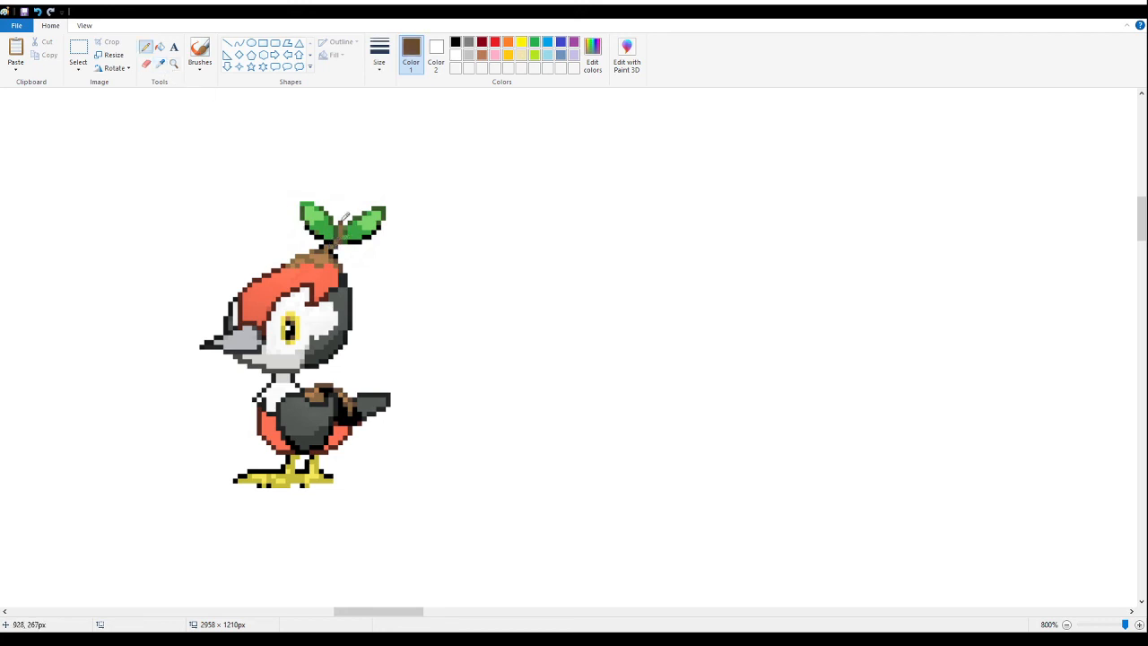
- Move the sprout's right leaf away to the right and delete the stray stem pixels left behind
{"action": "left_click", "coordinate": [79, 54]}
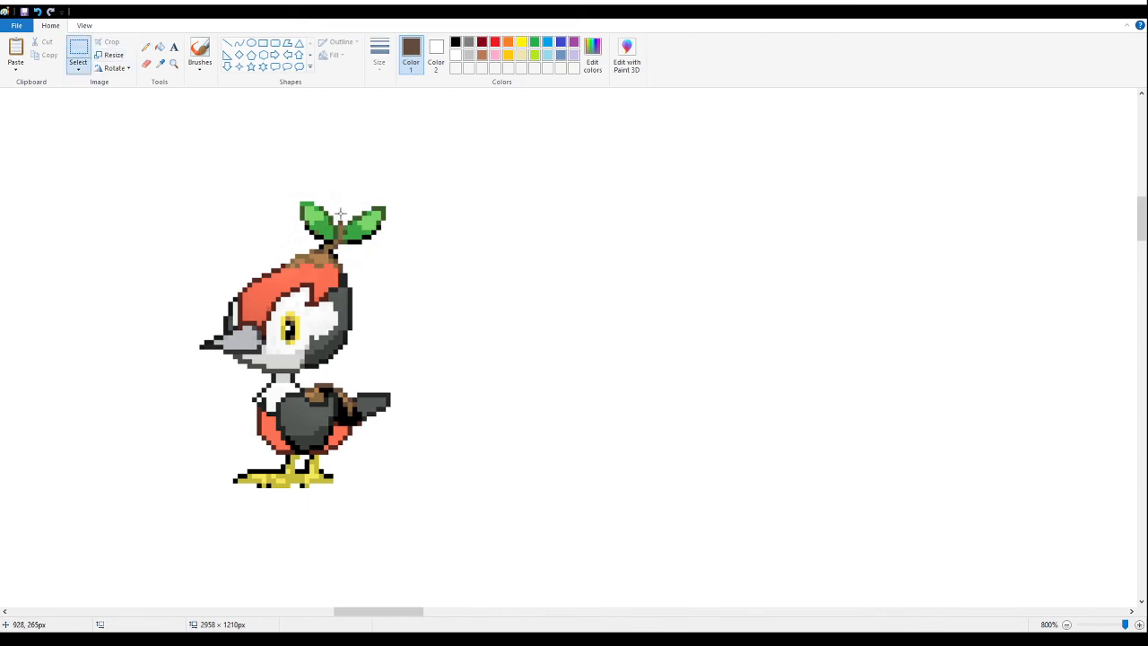
{"action": "left_click_drag", "start_coordinate": [447, 179], "coordinate": [482, 236]}
{"action": "left_click_drag", "start_coordinate": [385, 192], "coordinate": [333, 228]}
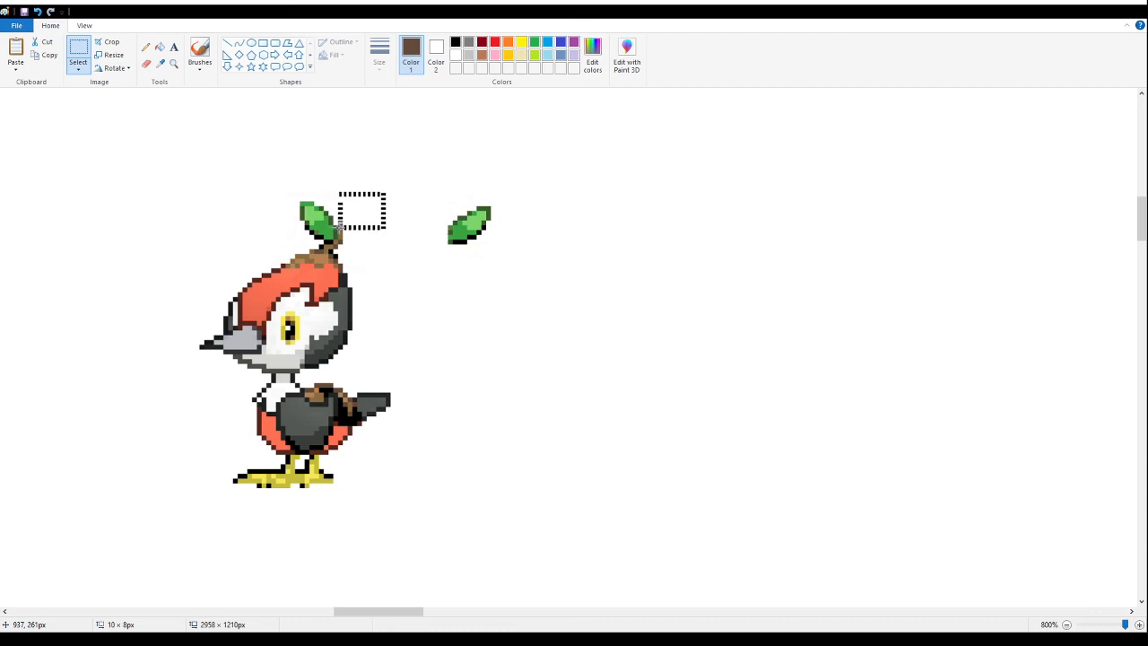
{"action": "left_click", "coordinate": [412, 249]}
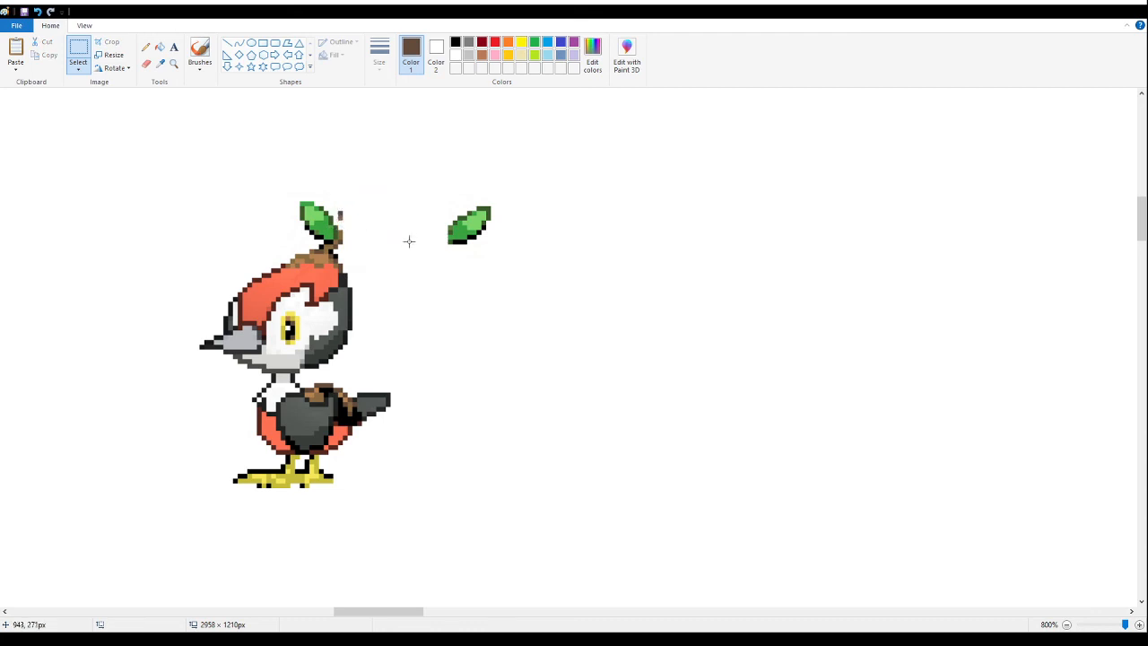
{"action": "left_click_drag", "start_coordinate": [386, 167], "coordinate": [357, 218]}
- Select about 31 × 19 px around the detached leaf and move it back beside the stem, two pixels higher than before
{"action": "left_click_drag", "start_coordinate": [574, 188], "coordinate": [436, 275]}
{"action": "left_click_drag", "start_coordinate": [499, 227], "coordinate": [399, 225]}
{"action": "left_click_drag", "start_coordinate": [398, 225], "coordinate": [398, 215]}
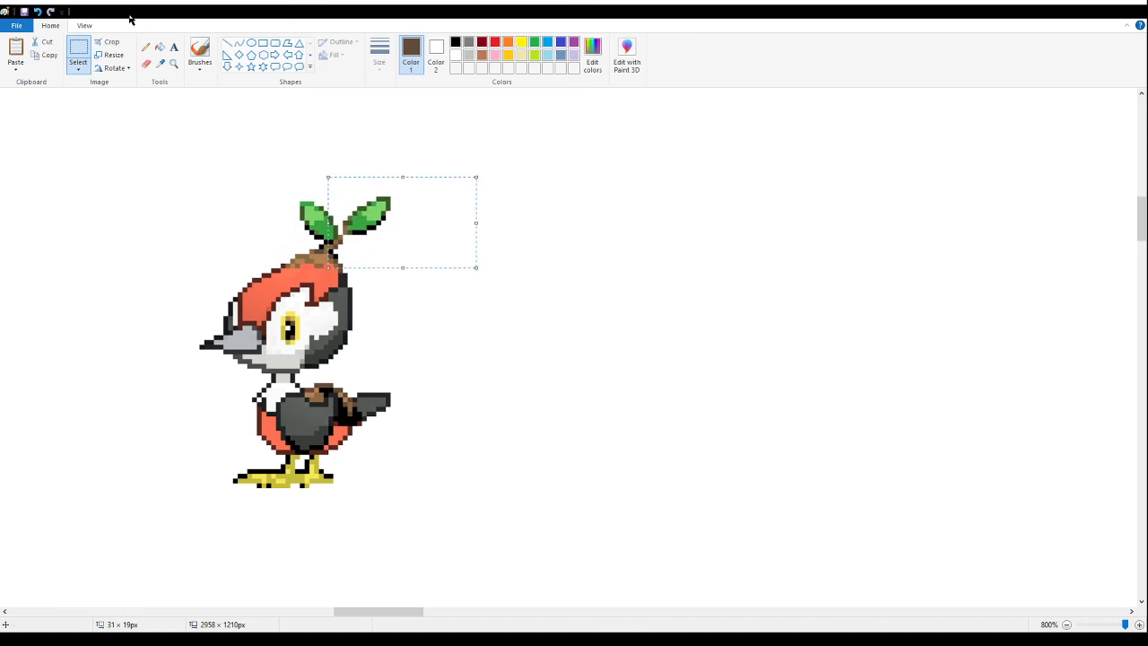
- Sample the stem's brown shades and pencil in the pixels joining the raised right leaf to the stem, undoing one misplaced edit
{"action": "left_click", "coordinate": [161, 63]}
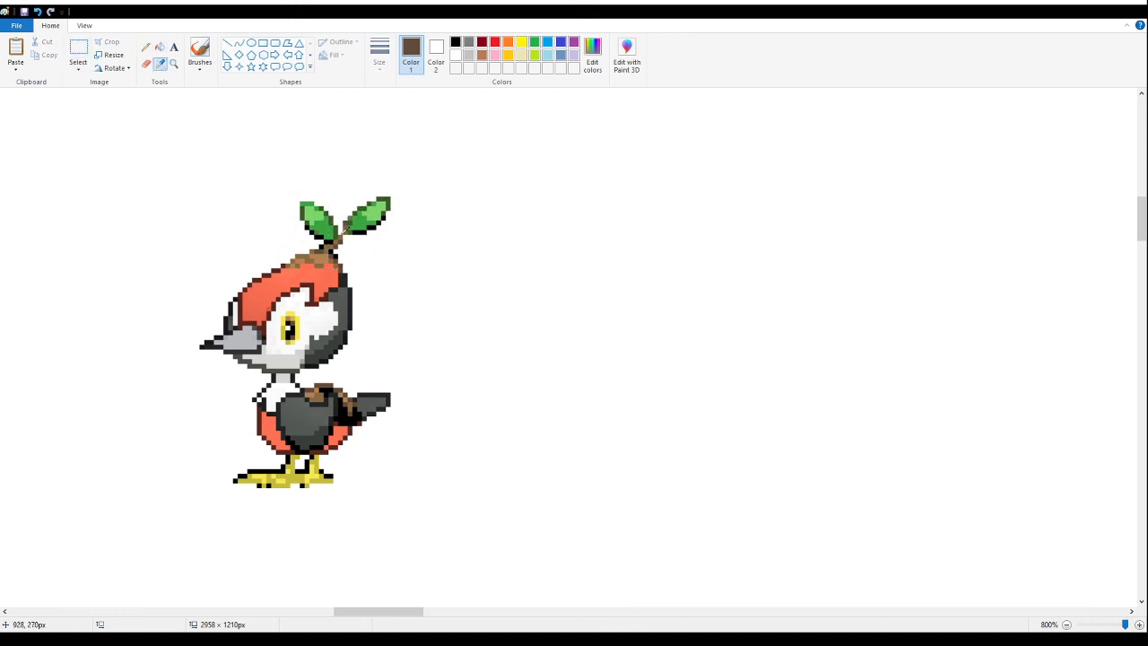
{"action": "left_click", "coordinate": [343, 239]}
{"action": "left_click", "coordinate": [161, 63]}
{"action": "left_click", "coordinate": [343, 239]}
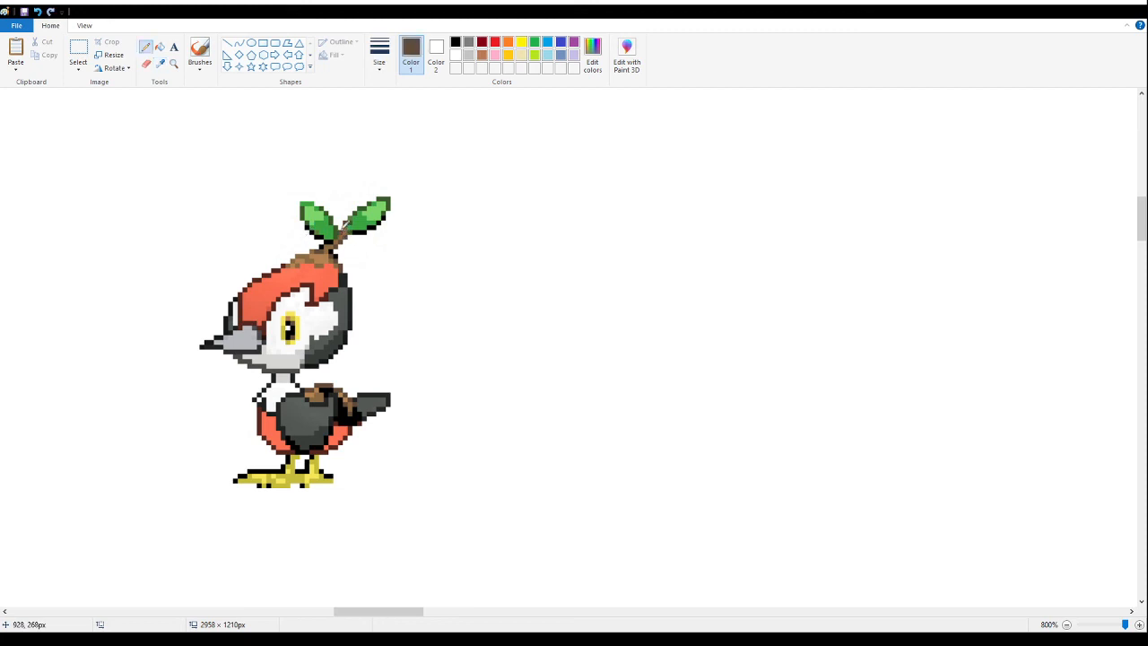
{"action": "left_click", "coordinate": [160, 63]}
{"action": "left_click", "coordinate": [344, 224]}
{"action": "left_click", "coordinate": [161, 63]}
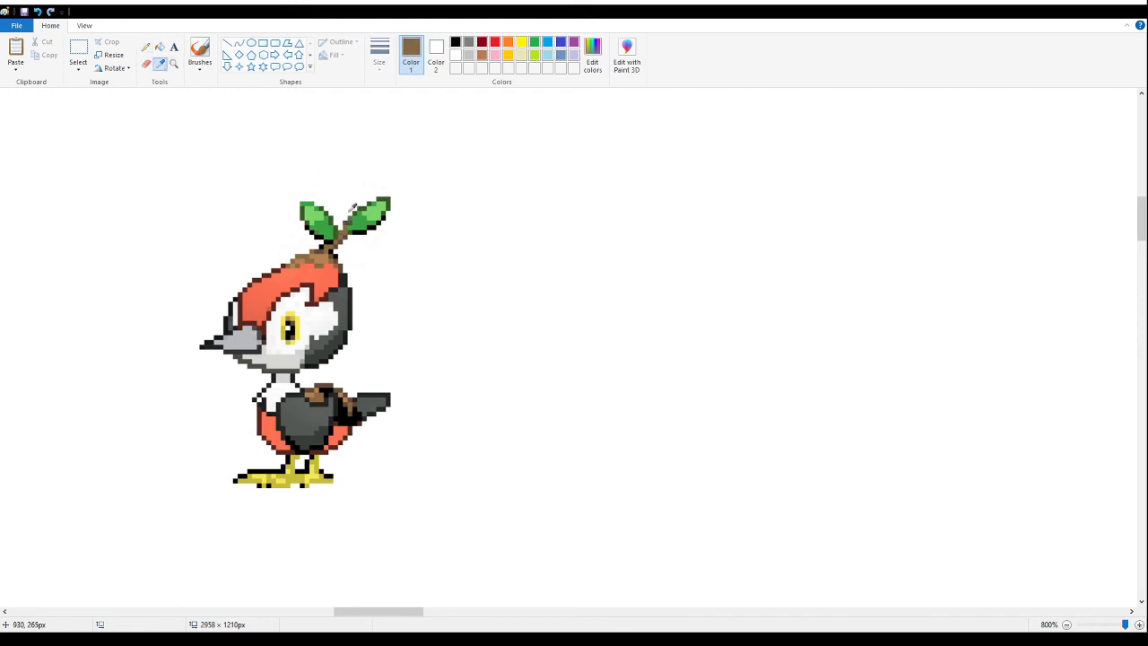
{"action": "left_click", "coordinate": [346, 221]}
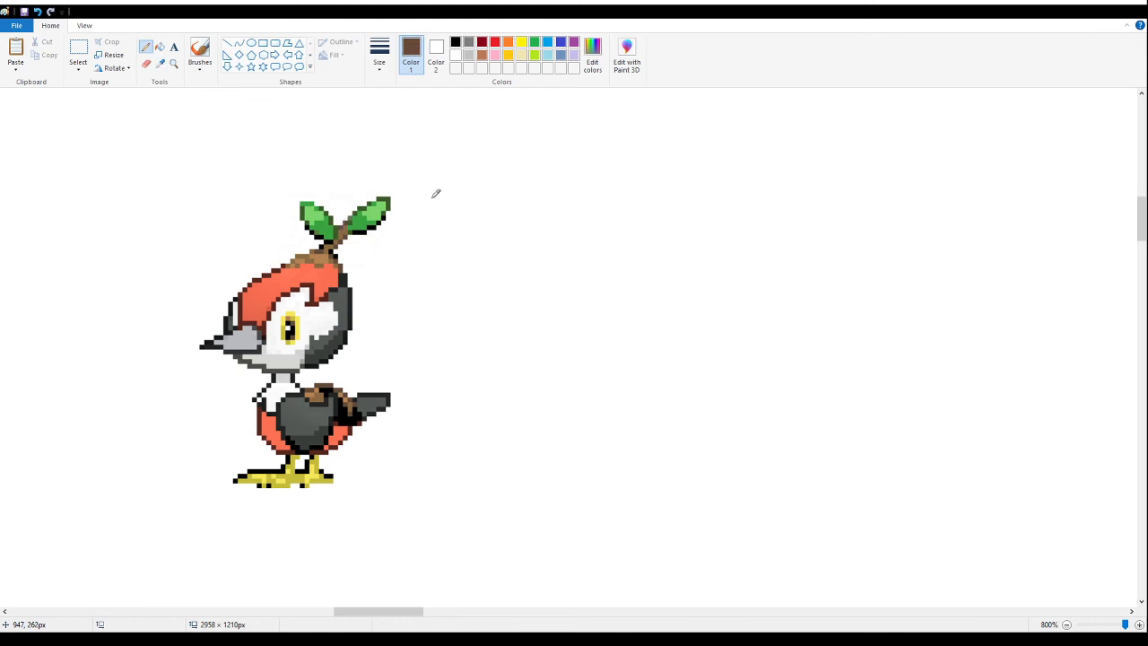
{"action": "key", "text": "ctrl+z"}
{"action": "left_click", "coordinate": [349, 229]}
- Measure the leaf-topped bird with a selection around the whole sprite, and view it with the other sprites at 50% and 100%
{"action": "left_click", "coordinate": [78, 50]}
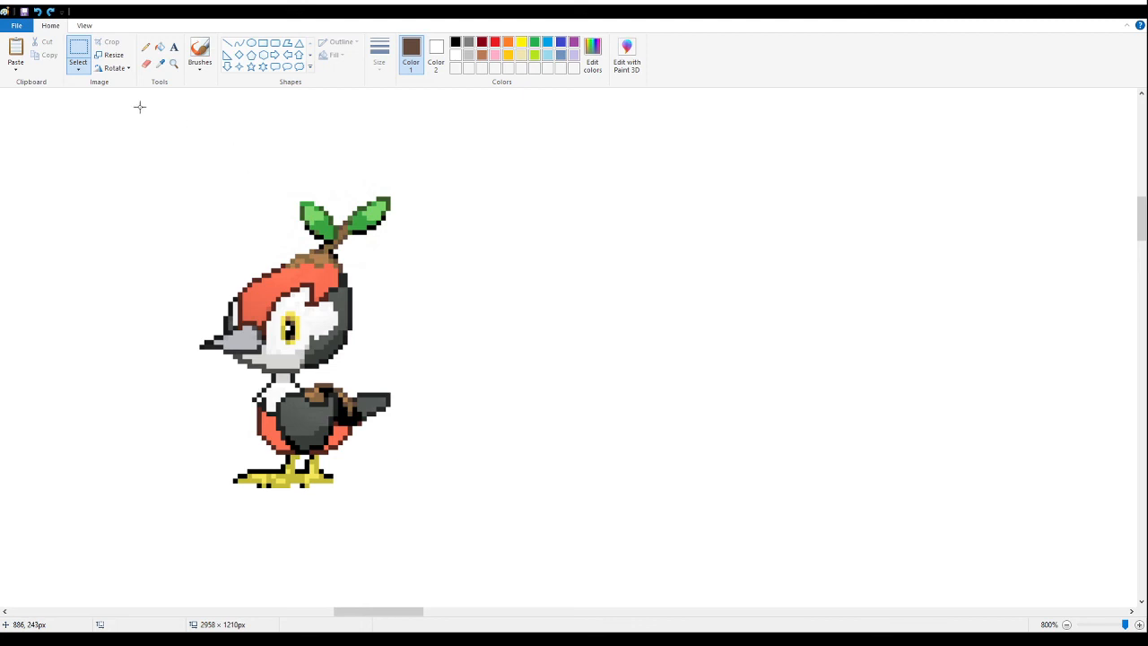
{"action": "left_click_drag", "start_coordinate": [148, 102], "coordinate": [448, 495]}
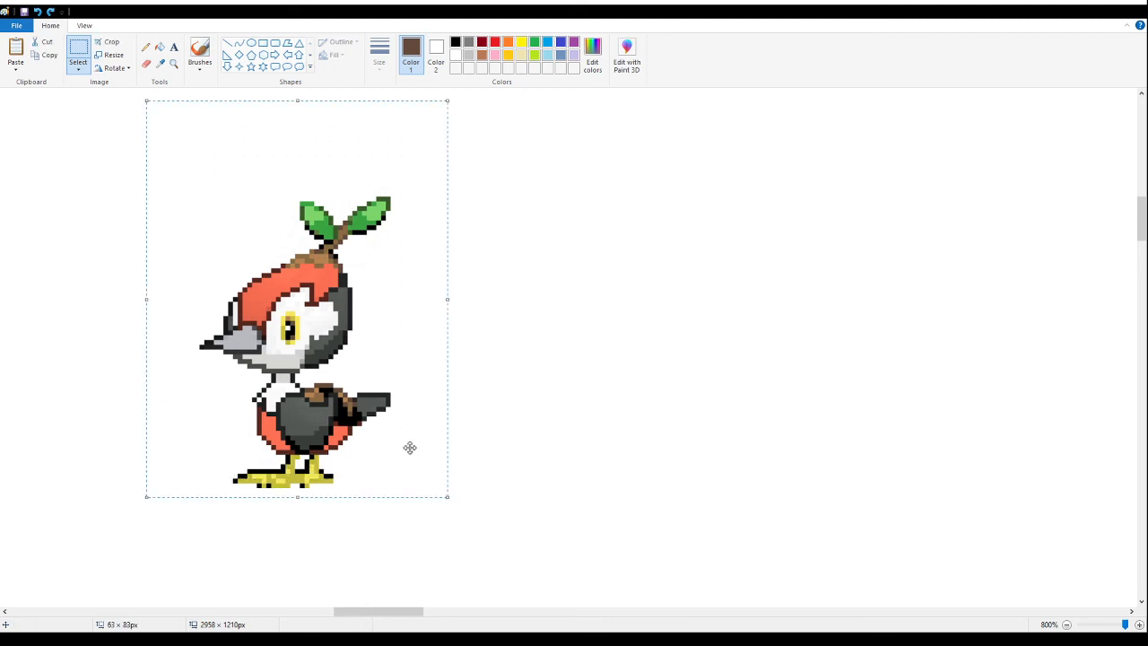
{"action": "left_click", "coordinate": [146, 47]}
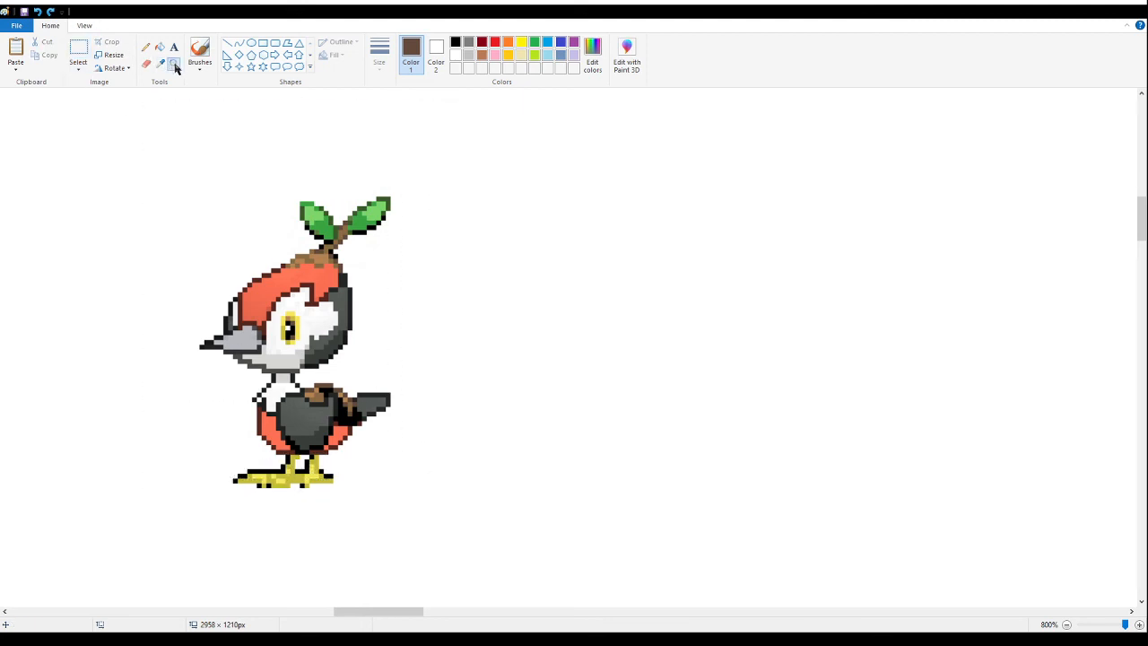
{"action": "left_click", "coordinate": [174, 65]}
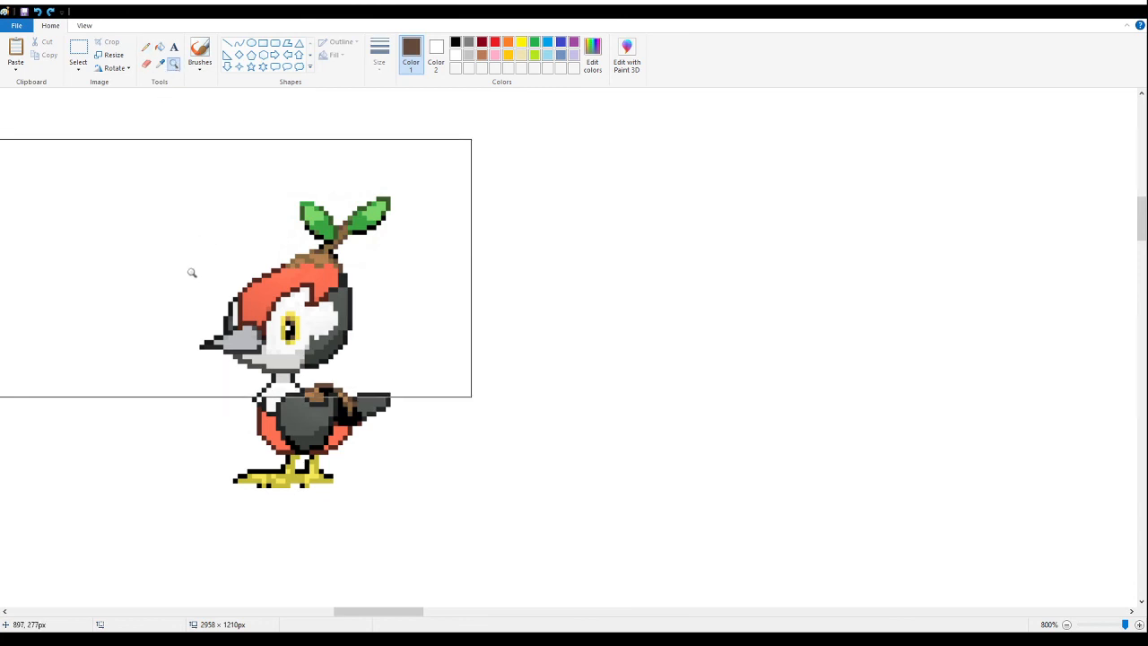
{"action": "right_click", "coordinate": [188, 269]}
{"action": "right_click", "coordinate": [189, 270]}
{"action": "right_click", "coordinate": [191, 271]}
{"action": "right_click", "coordinate": [191, 272]}
{"action": "right_click", "coordinate": [190, 272]}
{"action": "right_click", "coordinate": [192, 273]}
{"action": "right_click", "coordinate": [192, 273]}
{"action": "right_click", "coordinate": [191, 271]}
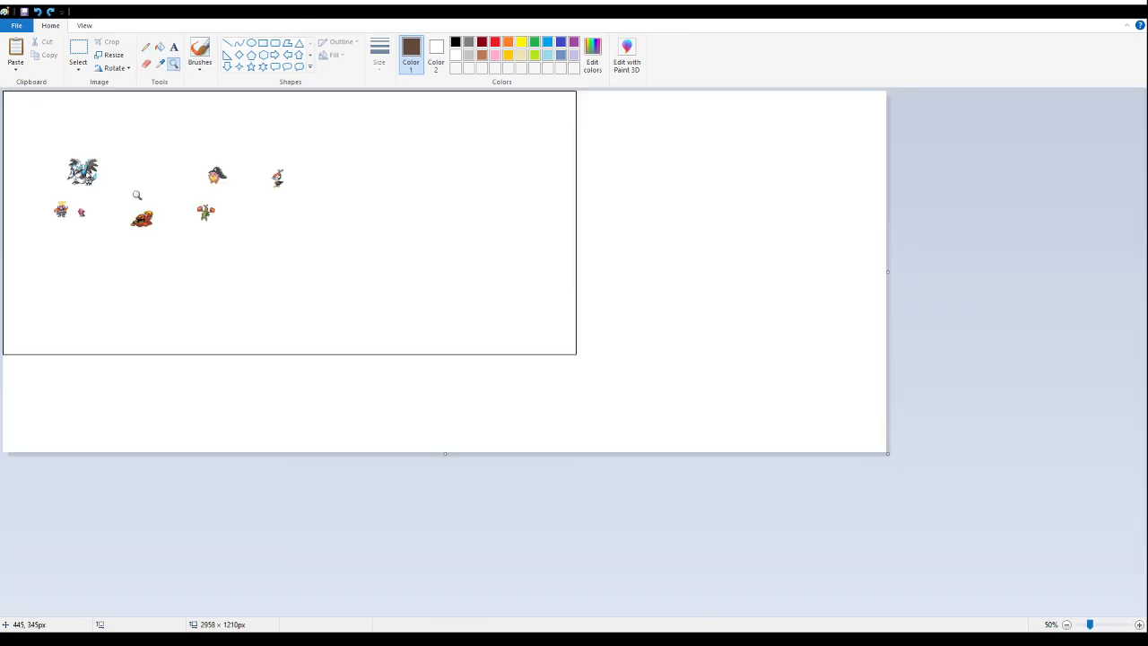
{"action": "left_click", "coordinate": [146, 177]}
{"action": "left_click", "coordinate": [79, 51]}
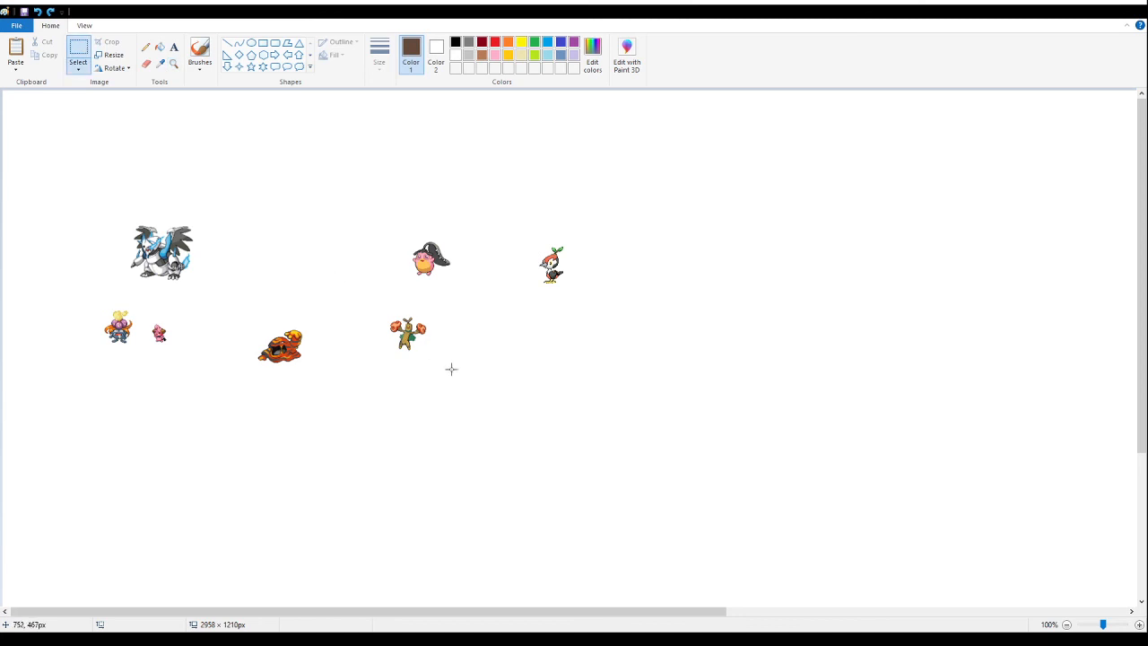
- Compare the leaf-topped bird's pixel detail with the neighbouring pink and tree-like sprites at 300% magnification
{"action": "left_click", "coordinate": [174, 63]}
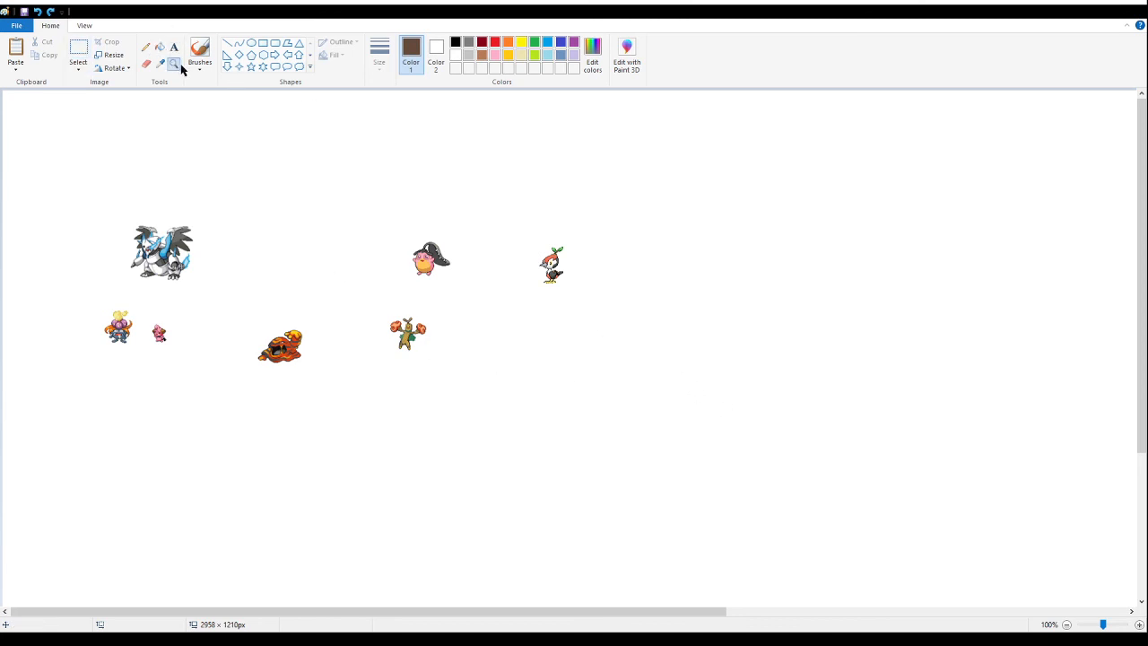
{"action": "left_click", "coordinate": [447, 283]}
{"action": "left_click", "coordinate": [438, 314]}
{"action": "scroll", "coordinate": [538, 323], "scroll_direction": "up", "scroll_amount": 2}
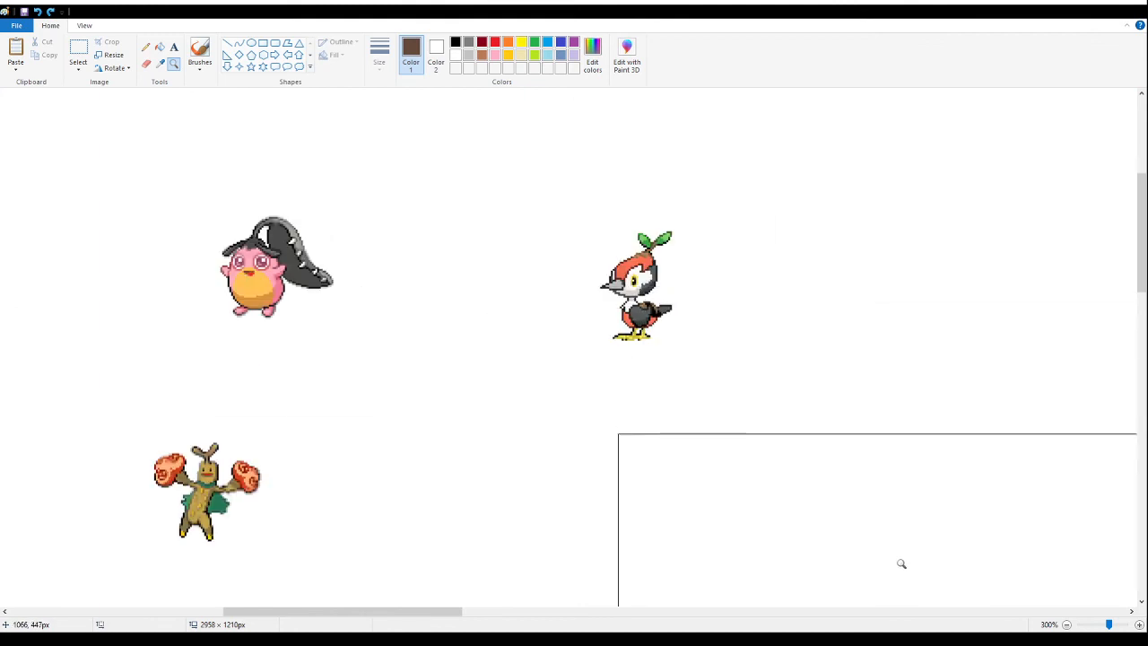
{"action": "right_click", "coordinate": [291, 327]}
{"action": "right_click", "coordinate": [269, 314]}
{"action": "right_click", "coordinate": [126, 224]}
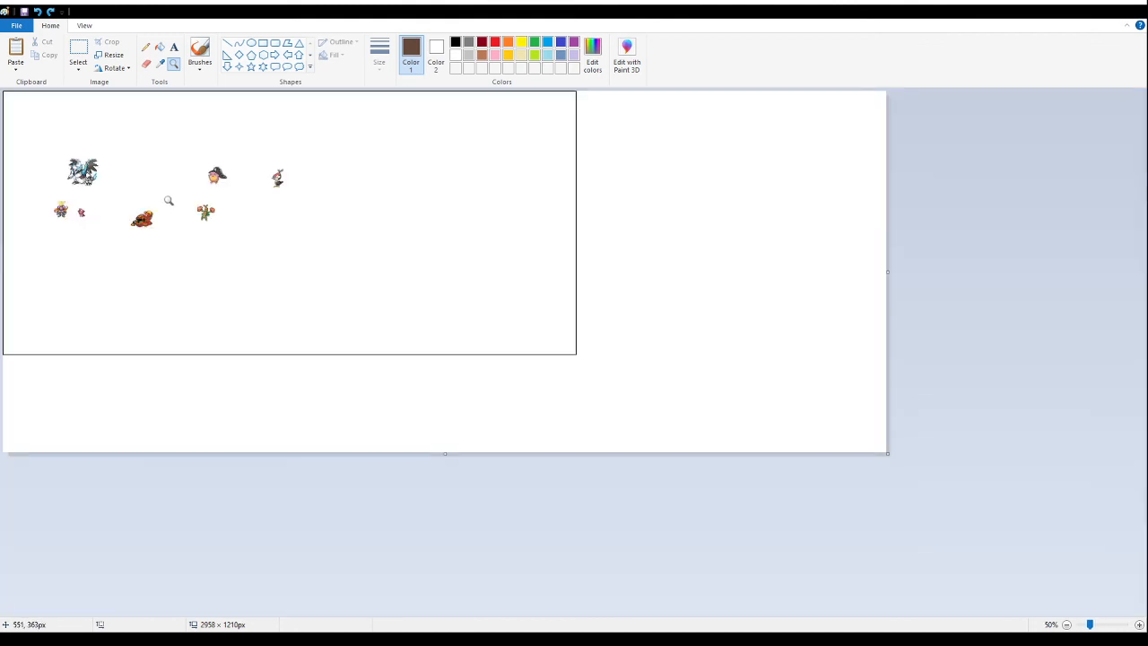
{"action": "left_click", "coordinate": [164, 200]}
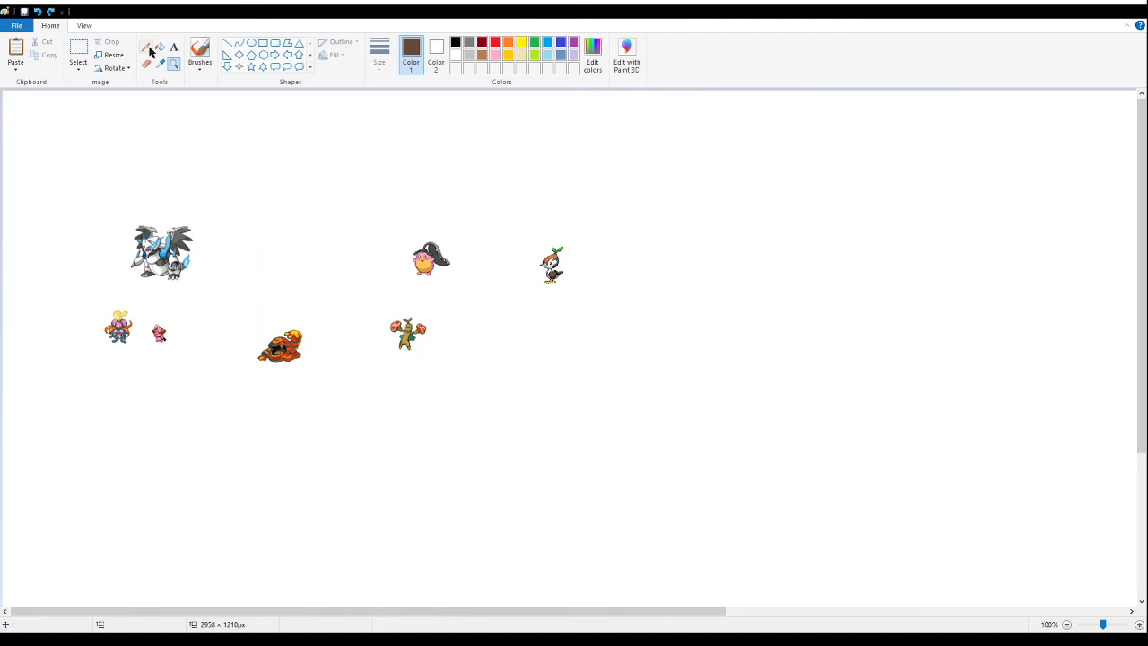
- Paste the "DO YOU EVEN LIFT!!!" sprite sheet and place it in the empty area right of the leaf-topped bird
{"action": "left_click", "coordinate": [78, 50]}
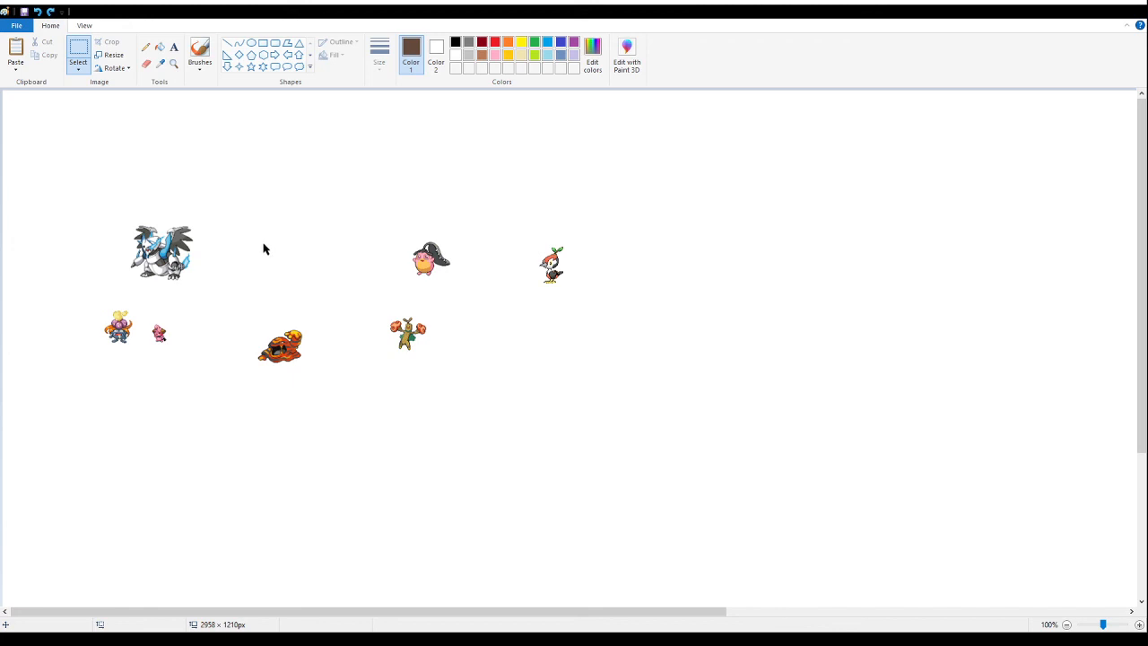
{"action": "key", "text": "ctrl+v"}
{"action": "left_click_drag", "start_coordinate": [81, 243], "coordinate": [746, 296]}
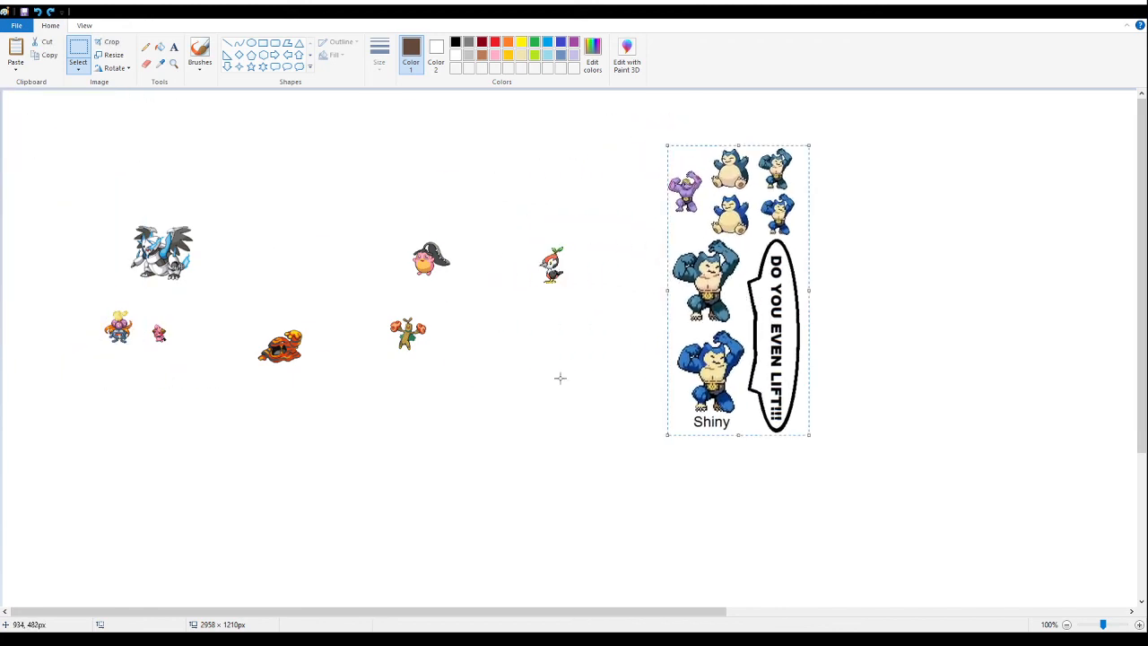
- Delete everything in the pasted sheet except the small teal-blue flexing fusion sprite in its upper right corner
{"action": "mouse_move", "coordinate": [889, 533]}
{"action": "left_mouse_down"}
{"action": "mouse_move", "coordinate": [694, 452]}
{"action": "mouse_move", "coordinate": [636, 328]}
{"action": "left_mouse_up"}
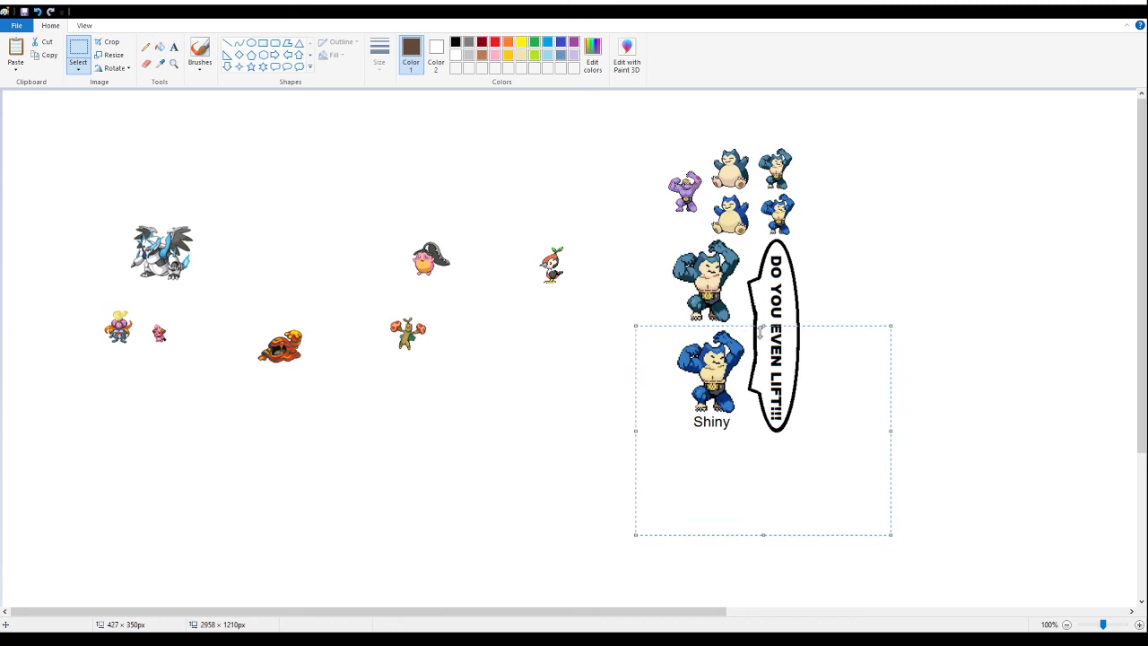
{"action": "key", "text": "Delete"}
{"action": "left_click_drag", "start_coordinate": [850, 365], "coordinate": [651, 196]}
{"action": "key", "text": "Delete"}
{"action": "left_click_drag", "start_coordinate": [625, 129], "coordinate": [747, 219]}
{"action": "key", "text": "Delete"}
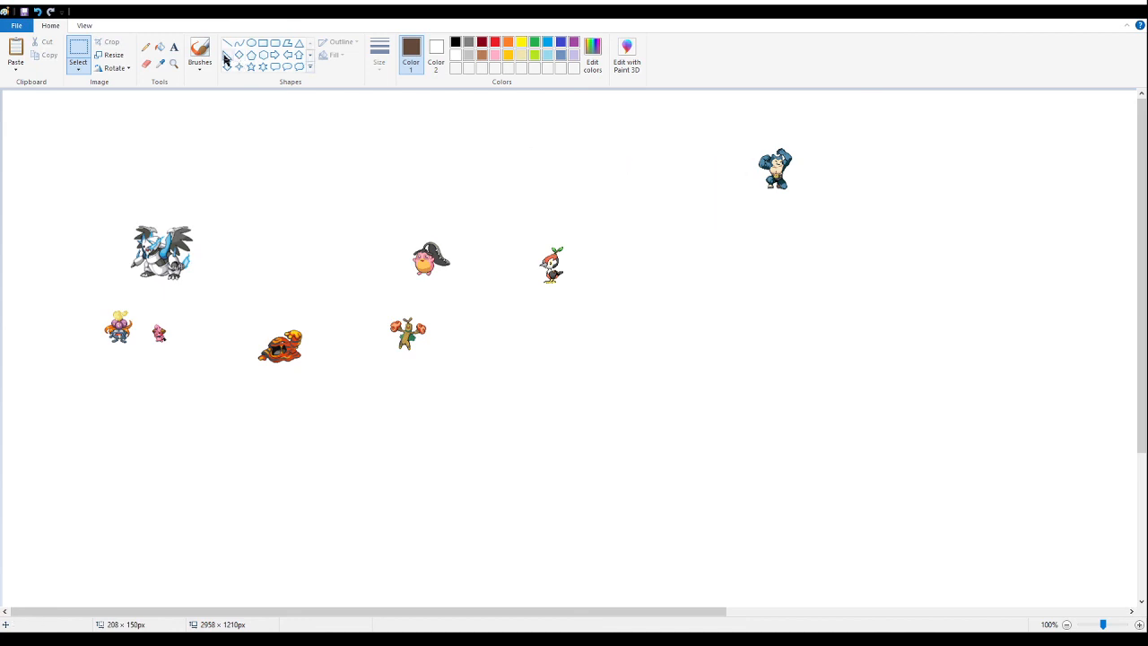
- Examine the small flexing fusion sprite's pixels at up to 600% magnification
{"action": "left_click", "coordinate": [173, 62]}
{"action": "left_click", "coordinate": [781, 201]}
{"action": "left_click", "coordinate": [577, 218]}
{"action": "left_click", "coordinate": [326, 318]}
{"action": "left_click", "coordinate": [456, 207]}
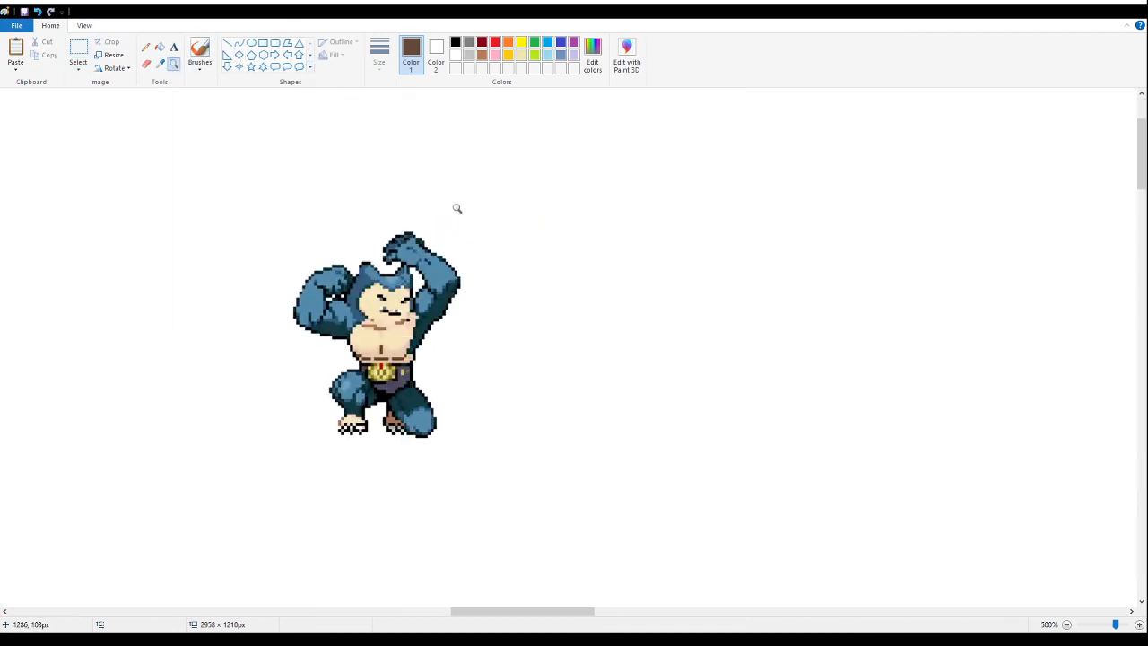
{"action": "left_click", "coordinate": [355, 303]}
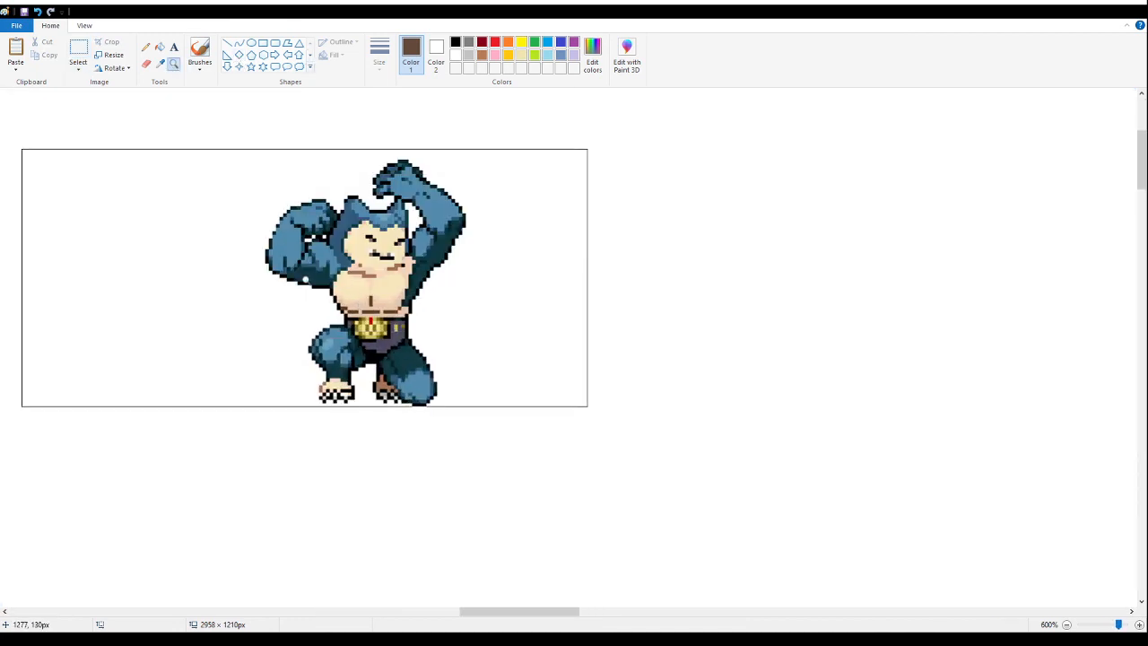
{"action": "right_click", "coordinate": [305, 279]}
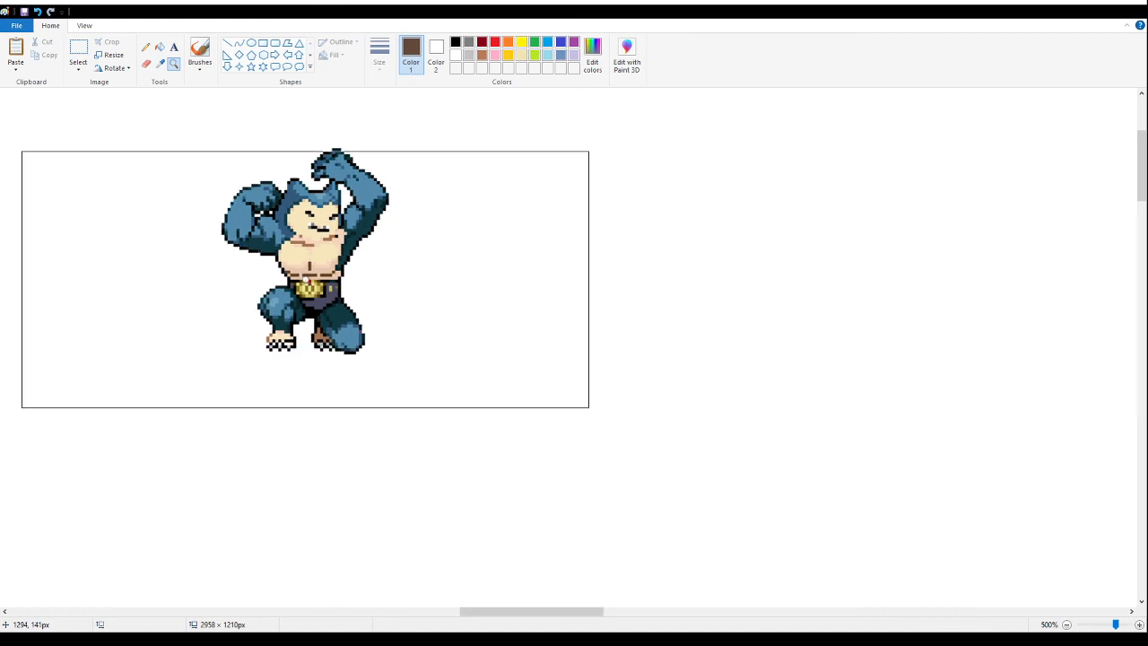
{"action": "right_click", "coordinate": [306, 279]}
{"action": "right_click", "coordinate": [392, 274]}
{"action": "right_click", "coordinate": [392, 275]}
{"action": "right_click", "coordinate": [392, 275]}
{"action": "right_click", "coordinate": [367, 269]}
{"action": "left_click", "coordinate": [290, 251]}
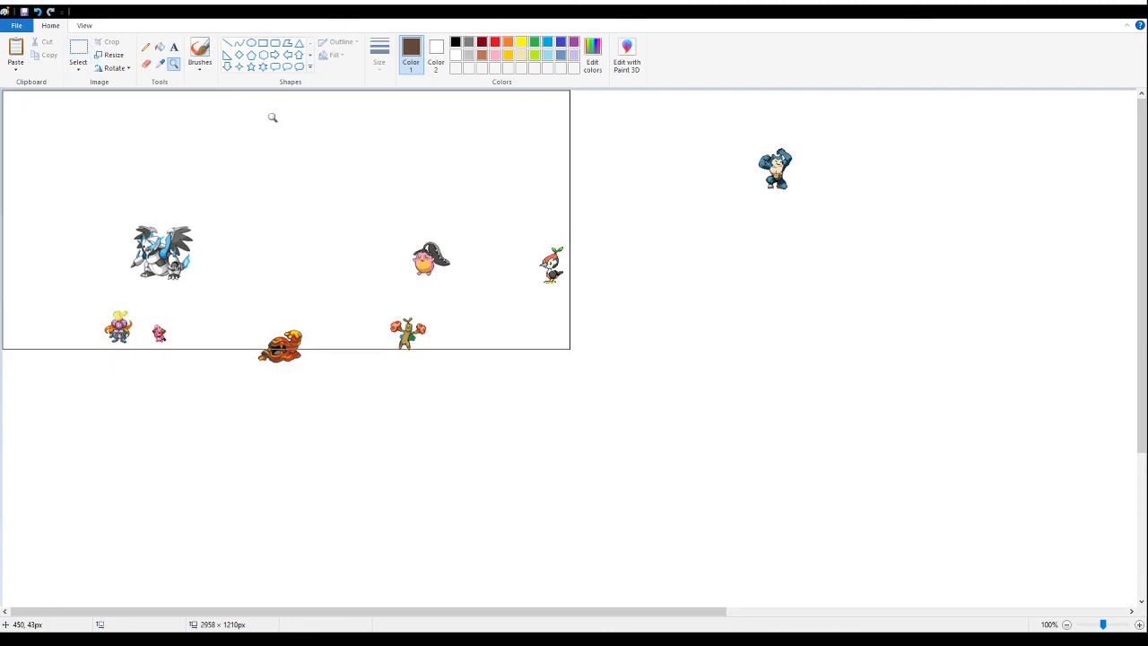
- Select the flexing fusion sprite and move it just to the right of the large winged blue-and-white sprite
{"action": "left_click", "coordinate": [71, 45]}
{"action": "left_click_drag", "start_coordinate": [815, 222], "coordinate": [709, 100]}
{"action": "mouse_move", "coordinate": [775, 145]}
{"action": "left_mouse_down"}
{"action": "mouse_move", "coordinate": [649, 153]}
{"action": "mouse_move", "coordinate": [242, 222]}
{"action": "left_mouse_up"}
{"action": "left_click", "coordinate": [576, 327]}
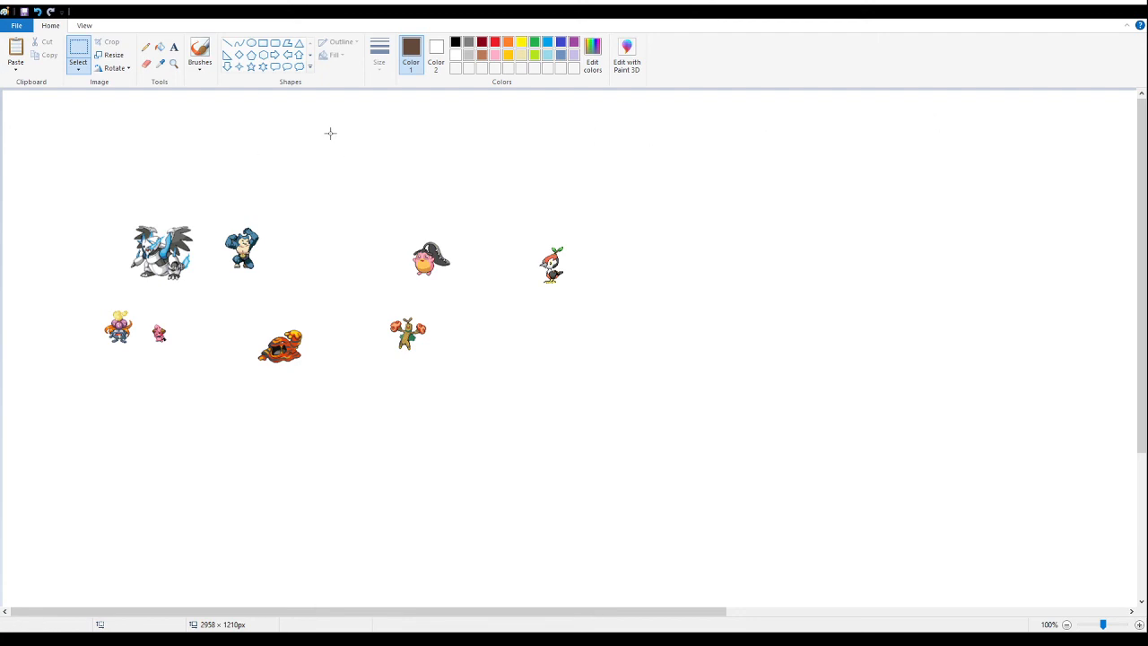
- Paste the caterpillar, cocoon and butterfly fusion sheet right of the leaf-topped bird and delete all but its six small fusion sprites
{"action": "key", "text": "ctrl+v"}
{"action": "left_click_drag", "start_coordinate": [126, 180], "coordinate": [739, 233]}
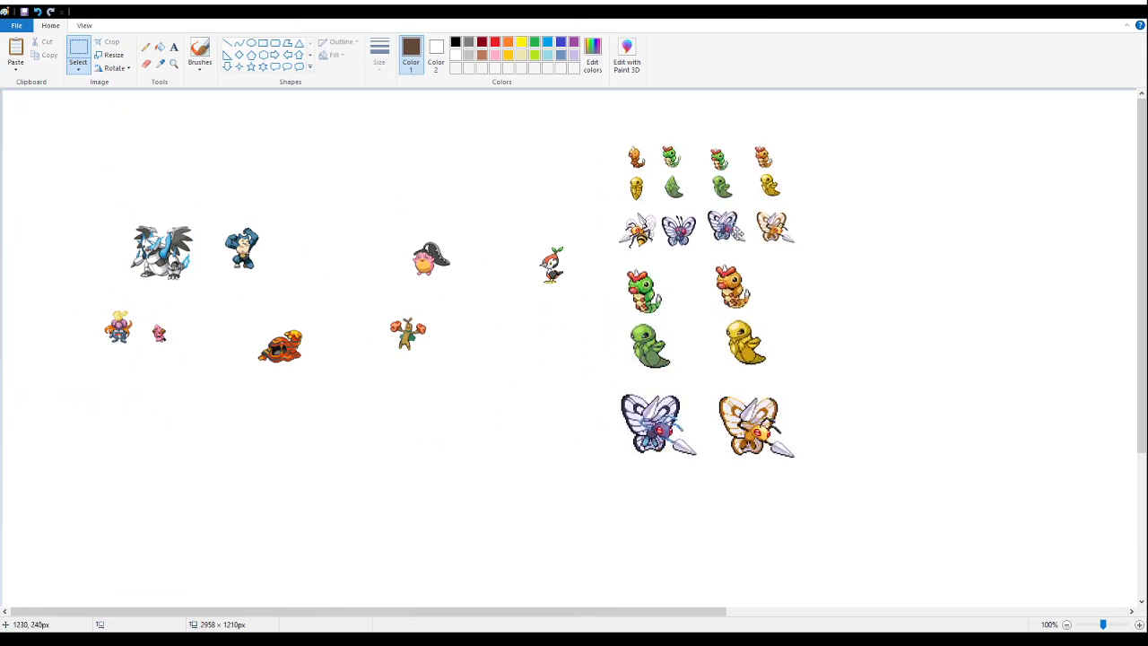
{"action": "left_click", "coordinate": [891, 569]}
{"action": "left_click_drag", "start_coordinate": [607, 117], "coordinate": [695, 257]}
{"action": "key", "text": "Delete"}
{"action": "left_click_drag", "start_coordinate": [841, 514], "coordinate": [621, 261]}
{"action": "key", "text": "Delete"}
- Delete the orange and yellow variants from the pasted group, keeping the green caterpillar, green cocoon and purple butterfly
{"action": "left_click", "coordinate": [173, 63]}
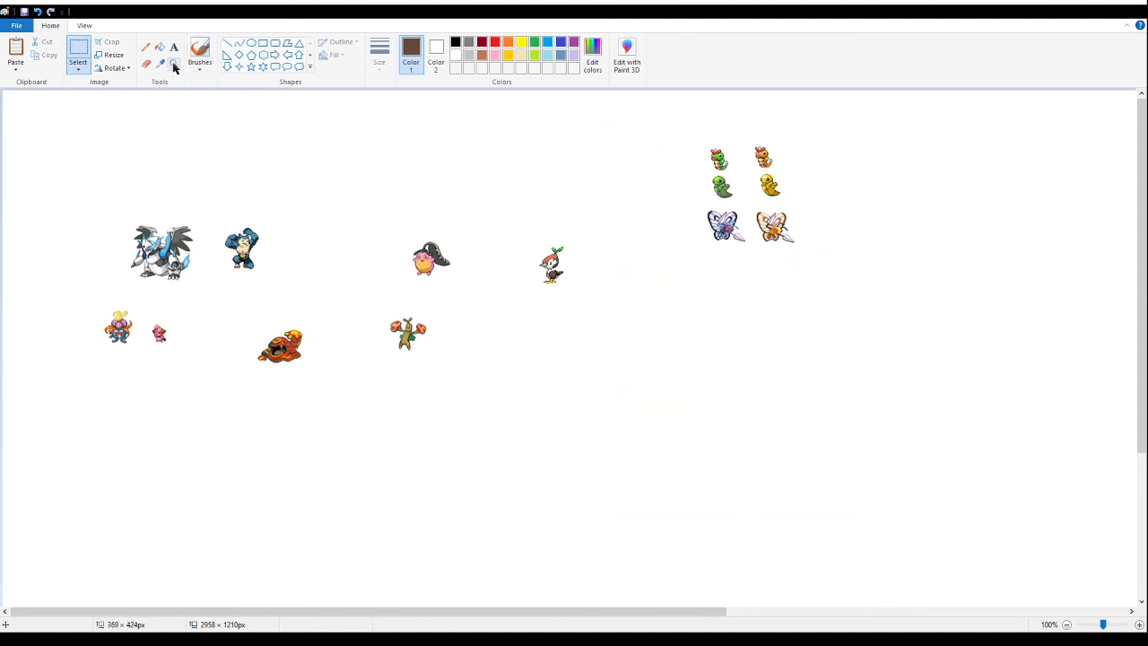
{"action": "left_click", "coordinate": [740, 184]}
{"action": "left_click", "coordinate": [682, 233]}
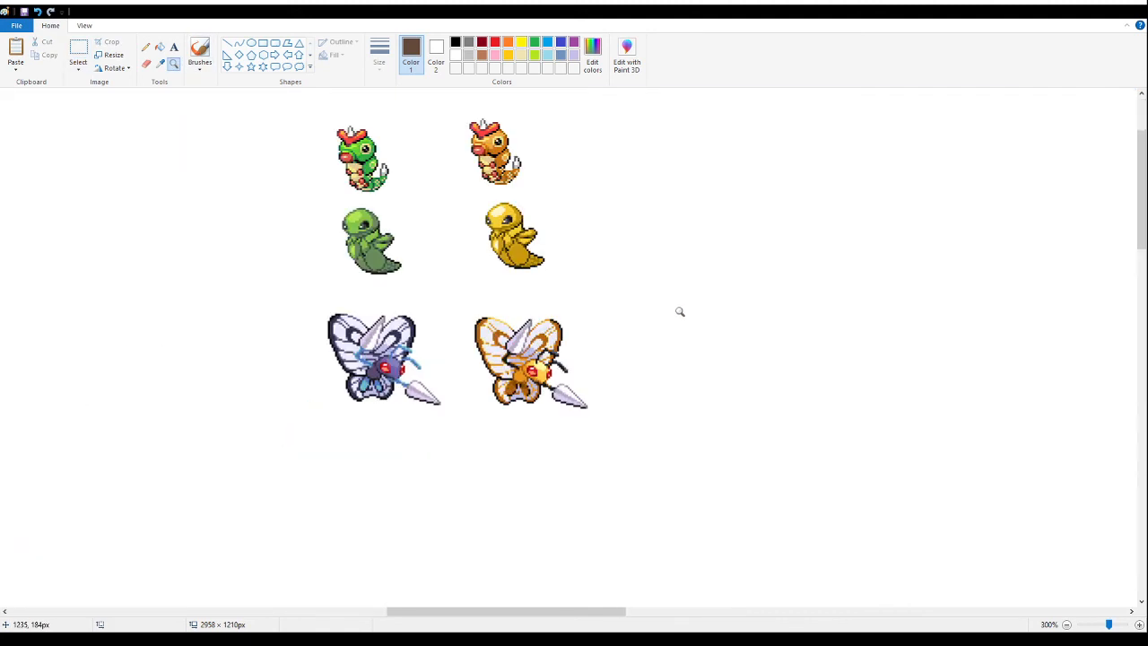
{"action": "left_click", "coordinate": [78, 52]}
{"action": "scroll", "coordinate": [628, 485], "scroll_direction": "up", "scroll_amount": 3}
{"action": "left_click_drag", "start_coordinate": [662, 575], "coordinate": [450, 227]}
{"action": "key", "text": "Delete"}
{"action": "left_click_drag", "start_coordinate": [412, 426], "coordinate": [314, 331]}
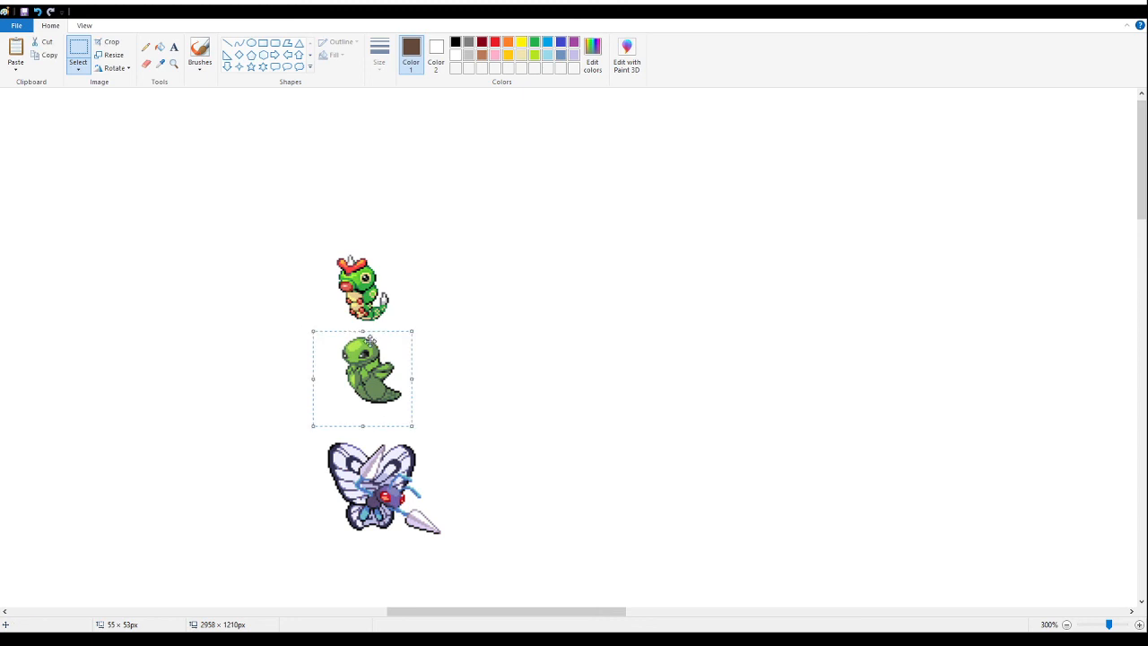
- Move the caterpillar, cocoon and butterfly column between the flexing and dark-hatted pink sprites, and shift the flexing sprite slightly down and right
{"action": "left_click", "coordinate": [173, 62]}
{"action": "right_click", "coordinate": [239, 225]}
{"action": "right_click", "coordinate": [239, 233]}
{"action": "right_click", "coordinate": [239, 236]}
{"action": "left_click", "coordinate": [217, 231]}
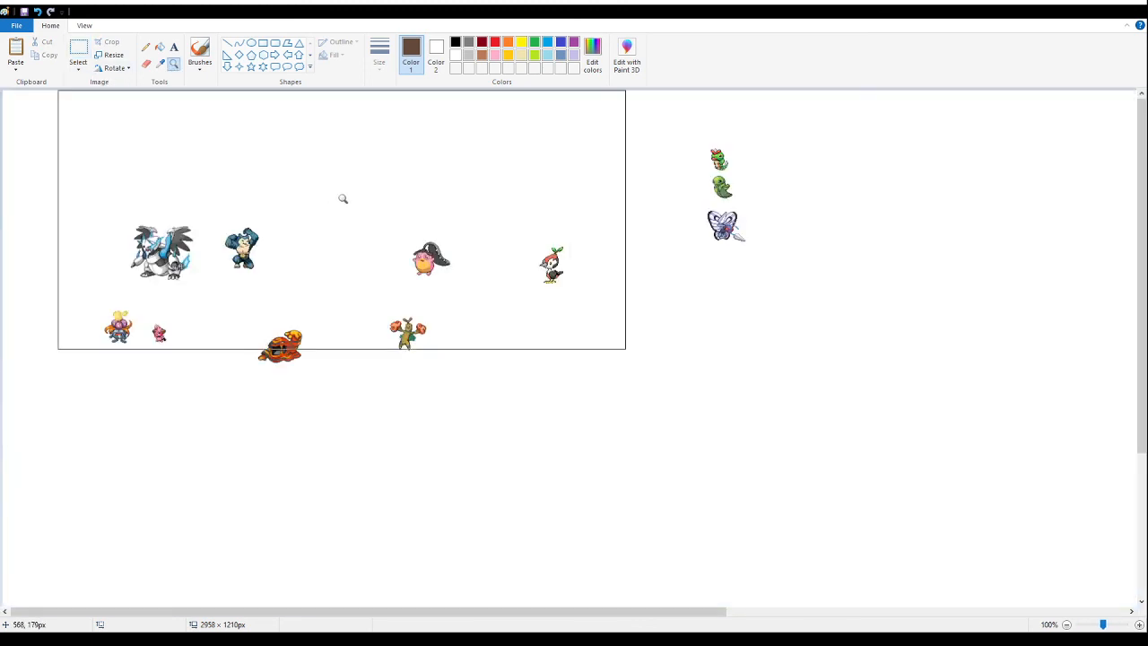
{"action": "left_click", "coordinate": [80, 49]}
{"action": "left_click_drag", "start_coordinate": [772, 262], "coordinate": [687, 132]}
{"action": "mouse_move", "coordinate": [732, 164]}
{"action": "left_mouse_down"}
{"action": "mouse_move", "coordinate": [577, 192]}
{"action": "mouse_move", "coordinate": [339, 193]}
{"action": "left_mouse_up"}
{"action": "left_click", "coordinate": [673, 370]}
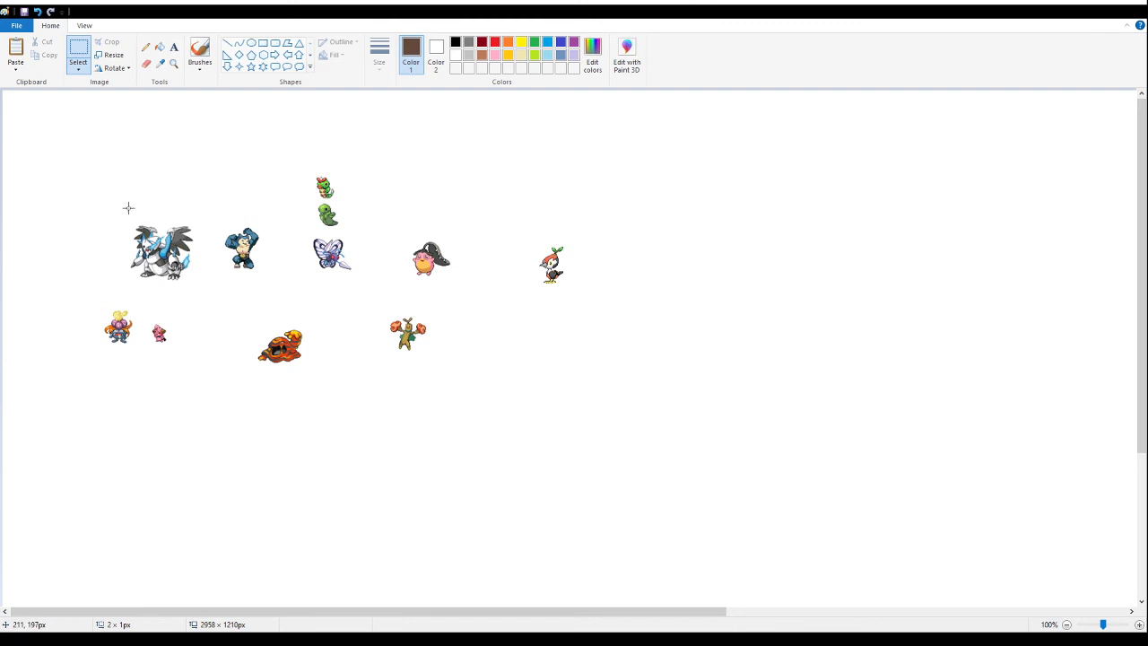
{"action": "left_click_drag", "start_coordinate": [218, 208], "coordinate": [279, 304]}
{"action": "left_click", "coordinate": [307, 320]}
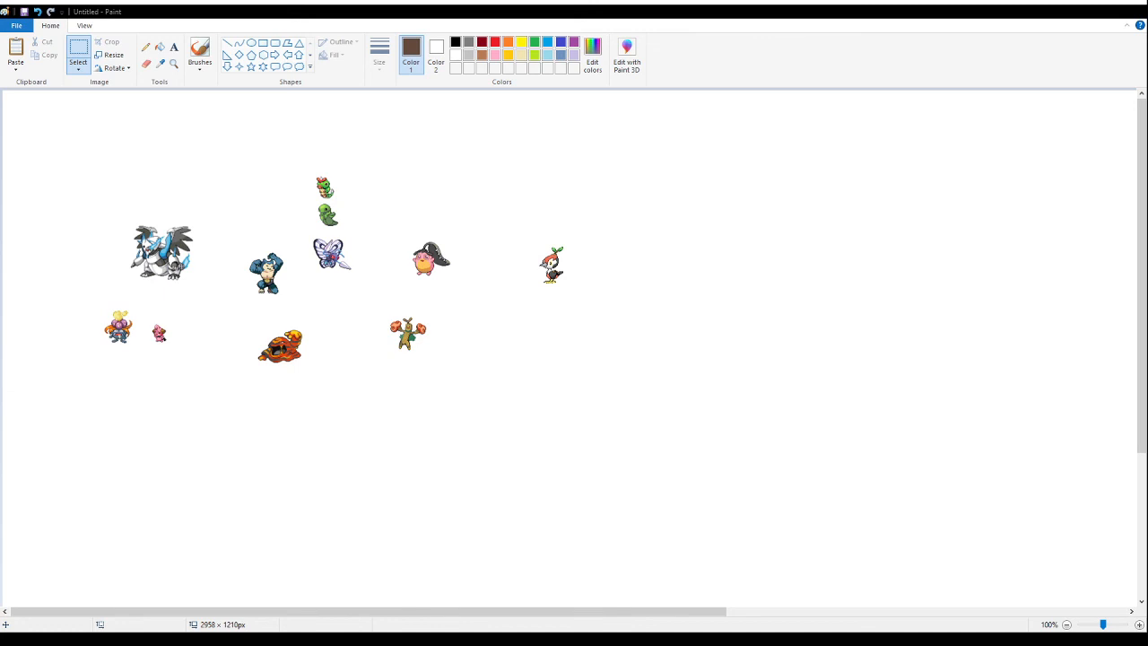
- Paste the fluffy-maned cactus fusion sheet right of the collection and delete its two enlarged sprites and the "Shiny" label
{"action": "key", "text": "ctrl+v"}
{"action": "left_click_drag", "start_coordinate": [53, 224], "coordinate": [749, 277]}
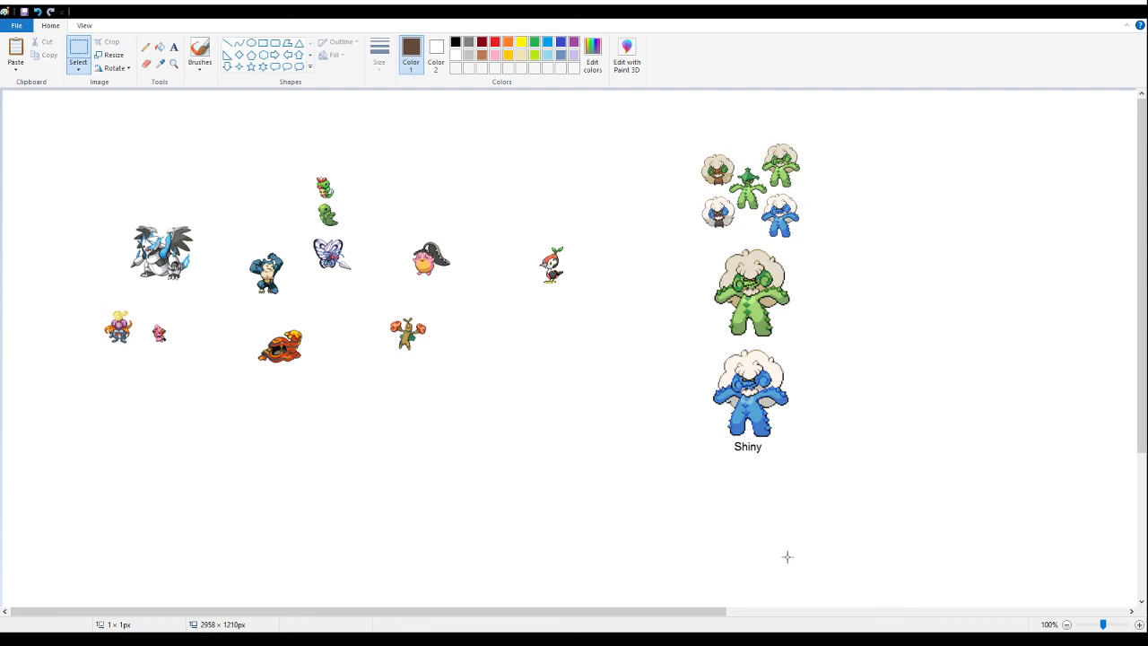
{"action": "left_click_drag", "start_coordinate": [873, 502], "coordinate": [664, 244]}
{"action": "key", "text": "Delete"}
- Delete the other small cactus-sheet sprites, keep the green fluffy-maned fusion, and move it right of the red-fisted tree sprite
{"action": "left_click_drag", "start_coordinate": [853, 261], "coordinate": [669, 190]}
{"action": "key", "text": "Delete"}
{"action": "mouse_move", "coordinate": [680, 125]}
{"action": "left_mouse_down"}
{"action": "mouse_move", "coordinate": [748, 220]}
{"action": "mouse_move", "coordinate": [760, 220]}
{"action": "mouse_move", "coordinate": [762, 186]}
{"action": "mouse_move", "coordinate": [740, 202]}
{"action": "left_mouse_up"}
{"action": "key", "text": "Delete"}
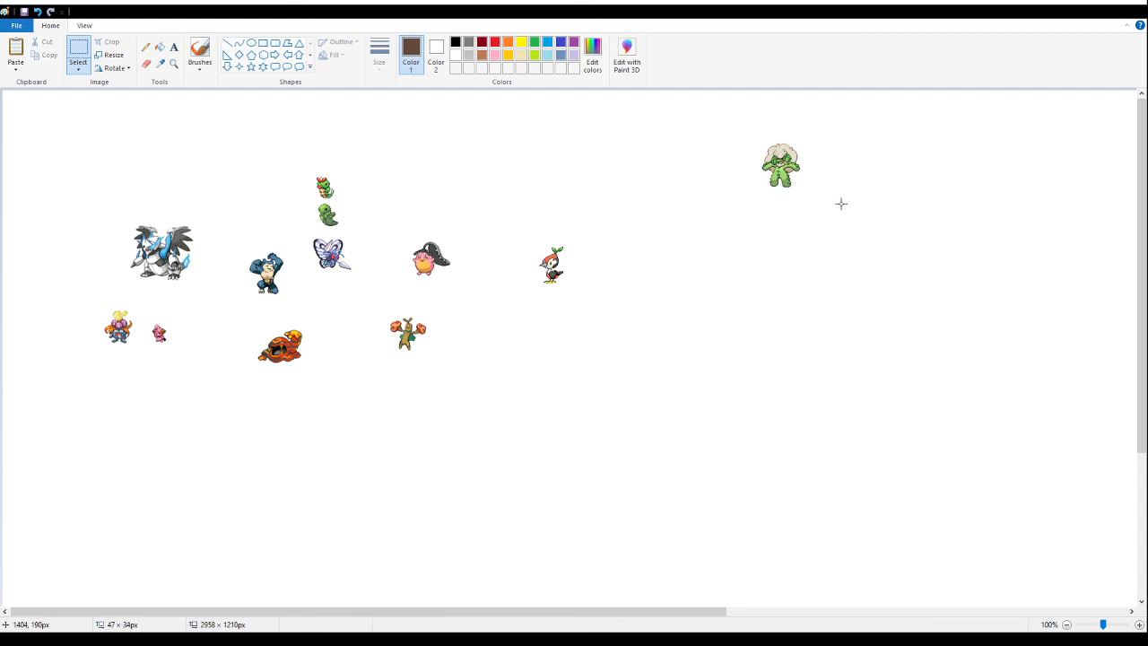
{"action": "left_click_drag", "start_coordinate": [826, 205], "coordinate": [482, 338]}
{"action": "left_click", "coordinate": [751, 261]}
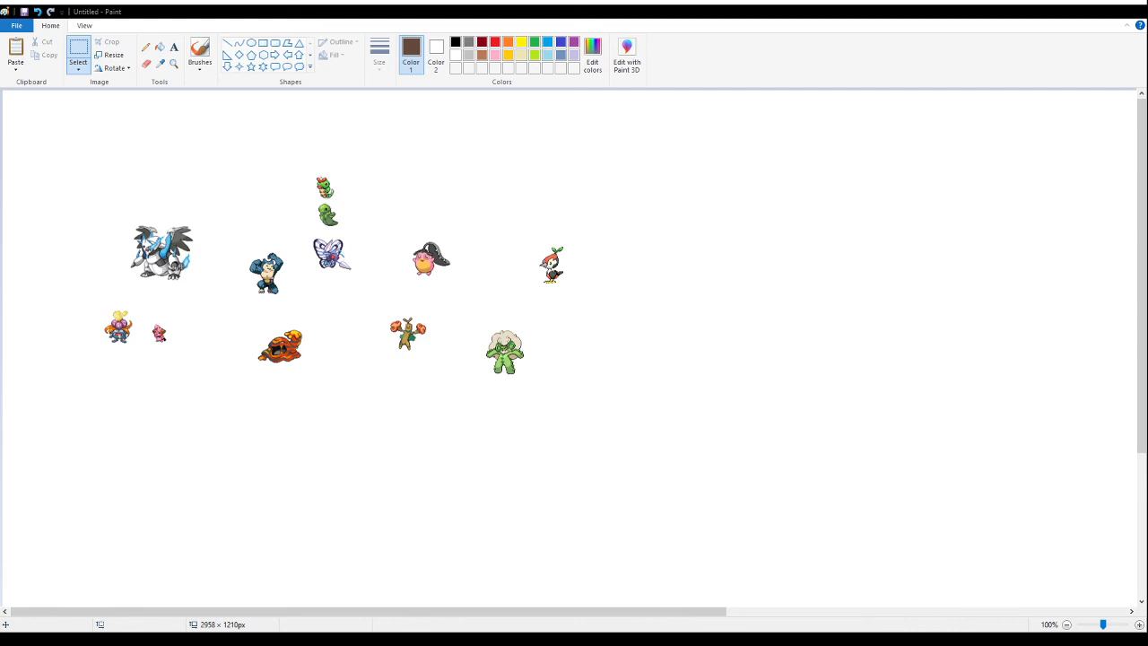
- Paste the light-green and blue antenna fusion sheet and place it in the empty area right of the leaf-topped bird
{"action": "key", "text": "ctrl+v"}
{"action": "left_click_drag", "start_coordinate": [58, 145], "coordinate": [719, 318]}
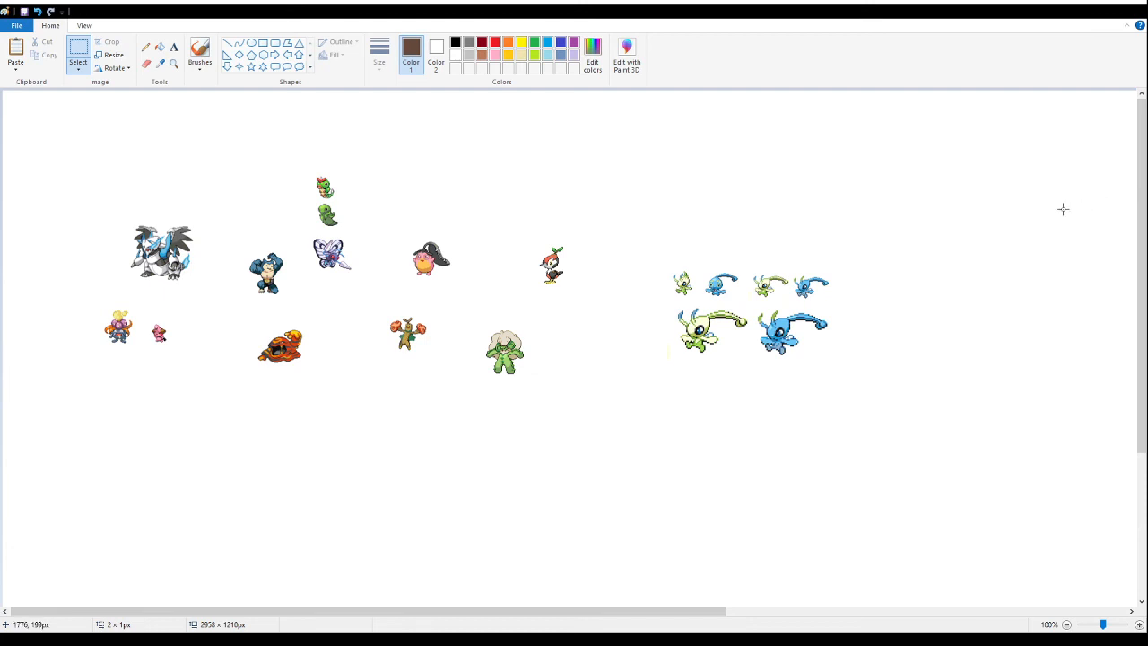
{"action": "left_click_drag", "start_coordinate": [897, 417], "coordinate": [751, 245]}
{"action": "key", "text": "Delete"}
{"action": "left_click_drag", "start_coordinate": [653, 238], "coordinate": [787, 300]}
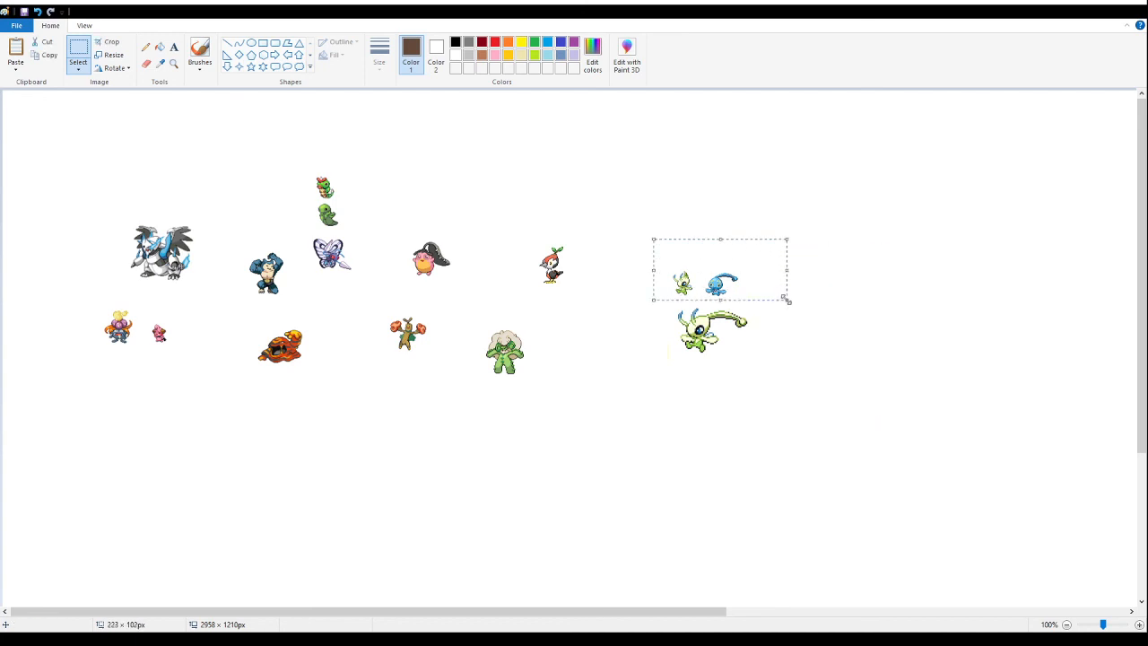
{"action": "left_click", "coordinate": [789, 375]}
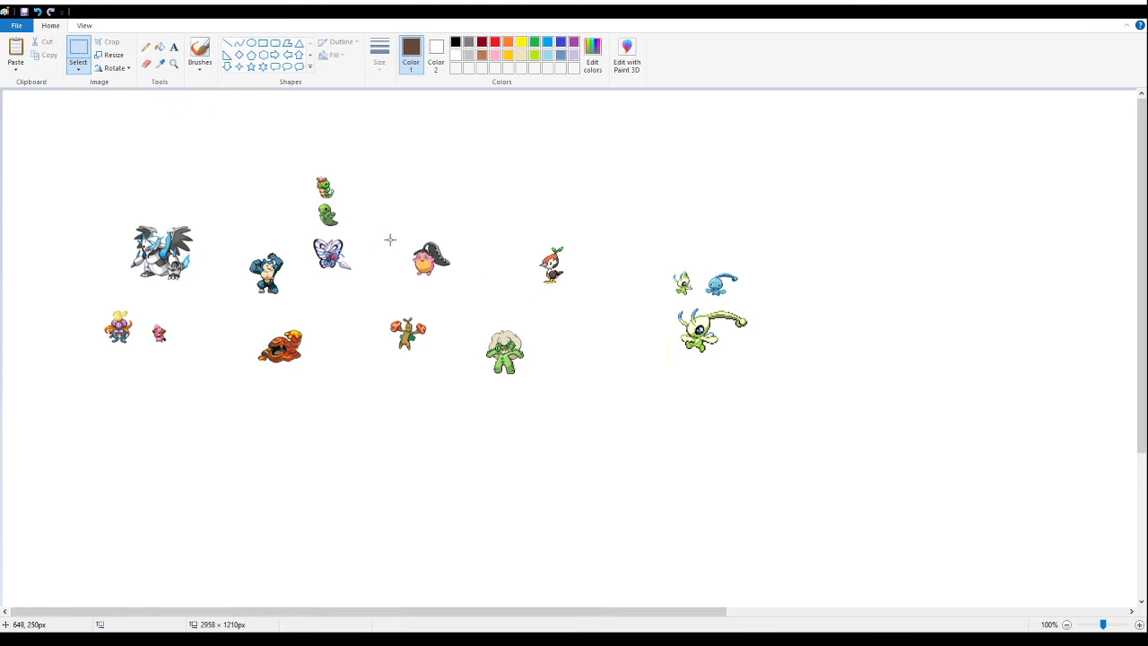
{"action": "key", "text": "ctrl+z"}
- Delete everything in the pasted sheet except the small light-green long-antenna fusion, and move it just right of the leaf-topped bird
{"action": "left_click_drag", "start_coordinate": [917, 425], "coordinate": [597, 305]}
{"action": "key", "text": "Delete"}
{"action": "left_click_drag", "start_coordinate": [633, 230], "coordinate": [742, 319]}
{"action": "key", "text": "Delete"}
{"action": "left_click_drag", "start_coordinate": [868, 235], "coordinate": [787, 320]}
{"action": "key", "text": "Delete"}
{"action": "left_click_drag", "start_coordinate": [745, 245], "coordinate": [651, 302]}
- Erase the stray faint yellow mark beside the small light-green long-antenna sprite
{"action": "left_click", "coordinate": [173, 62]}
{"action": "left_click", "coordinate": [620, 316]}
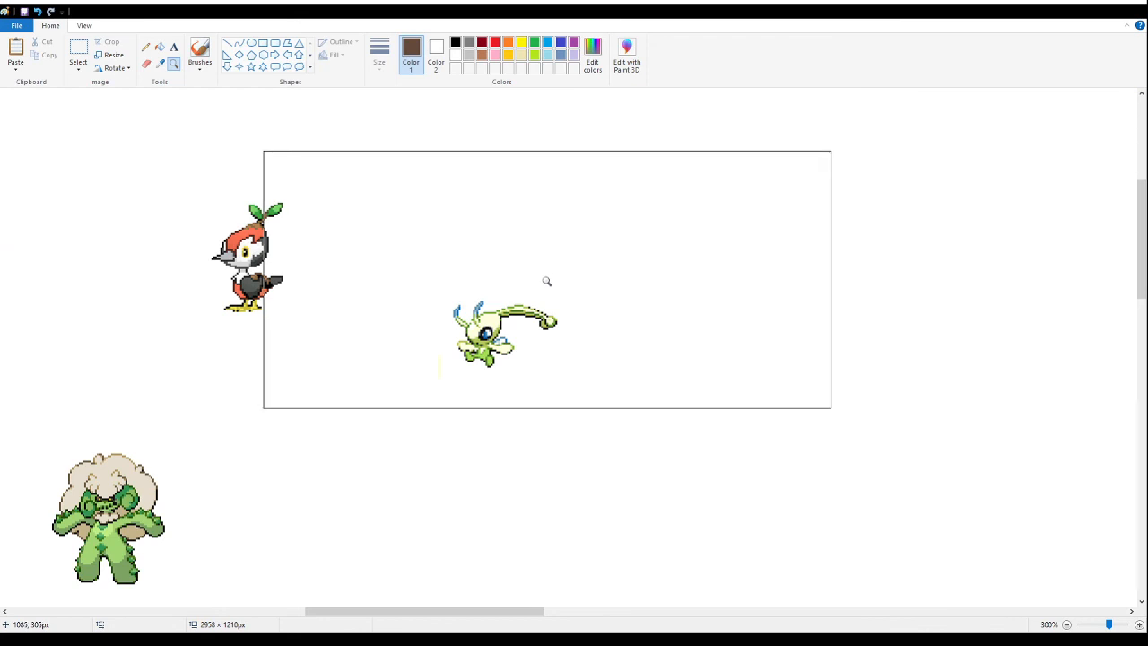
{"action": "left_click", "coordinate": [404, 256]}
{"action": "left_click", "coordinate": [404, 252]}
{"action": "left_click", "coordinate": [146, 64]}
{"action": "left_click_drag", "start_coordinate": [323, 278], "coordinate": [325, 332]}
{"action": "left_click", "coordinate": [173, 63]}
{"action": "right_click", "coordinate": [215, 264]}
{"action": "right_click", "coordinate": [215, 264]}
{"action": "right_click", "coordinate": [215, 264]}
{"action": "right_click", "coordinate": [209, 252]}
{"action": "right_click", "coordinate": [209, 252]}
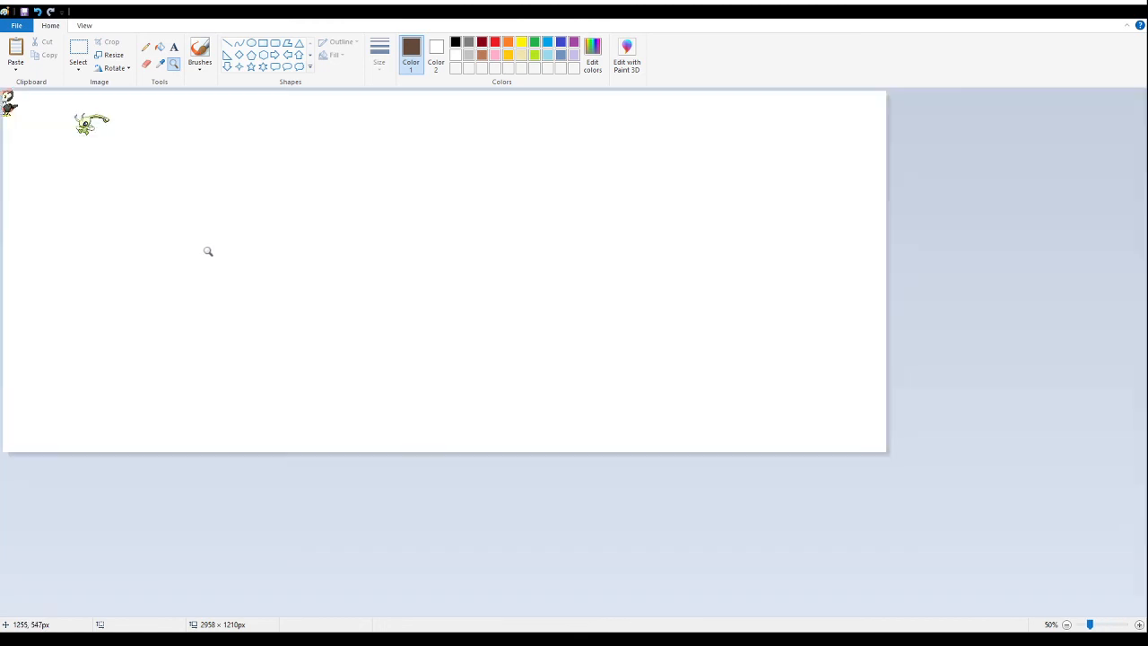
{"action": "left_click", "coordinate": [194, 192]}
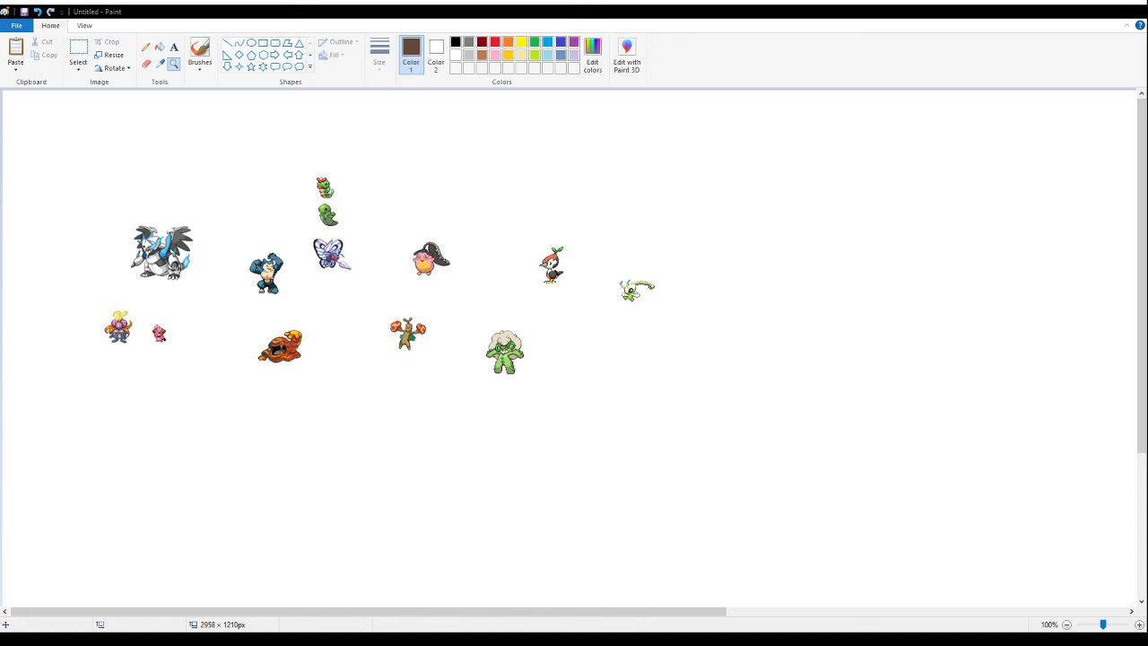
- Paste the four-legged dragon fusion sheet right of the light-green antenna sprite and delete its "Shiny" label
{"action": "left_click", "coordinate": [78, 54]}
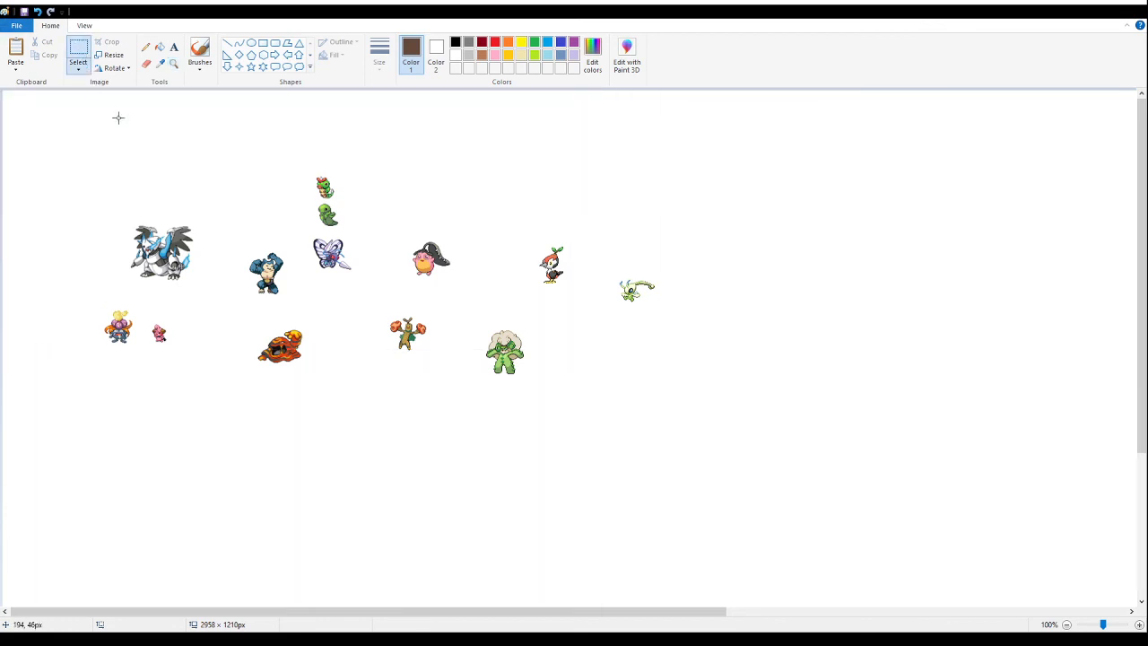
{"action": "key", "text": "ctrl+v"}
{"action": "left_click_drag", "start_coordinate": [64, 148], "coordinate": [751, 285]}
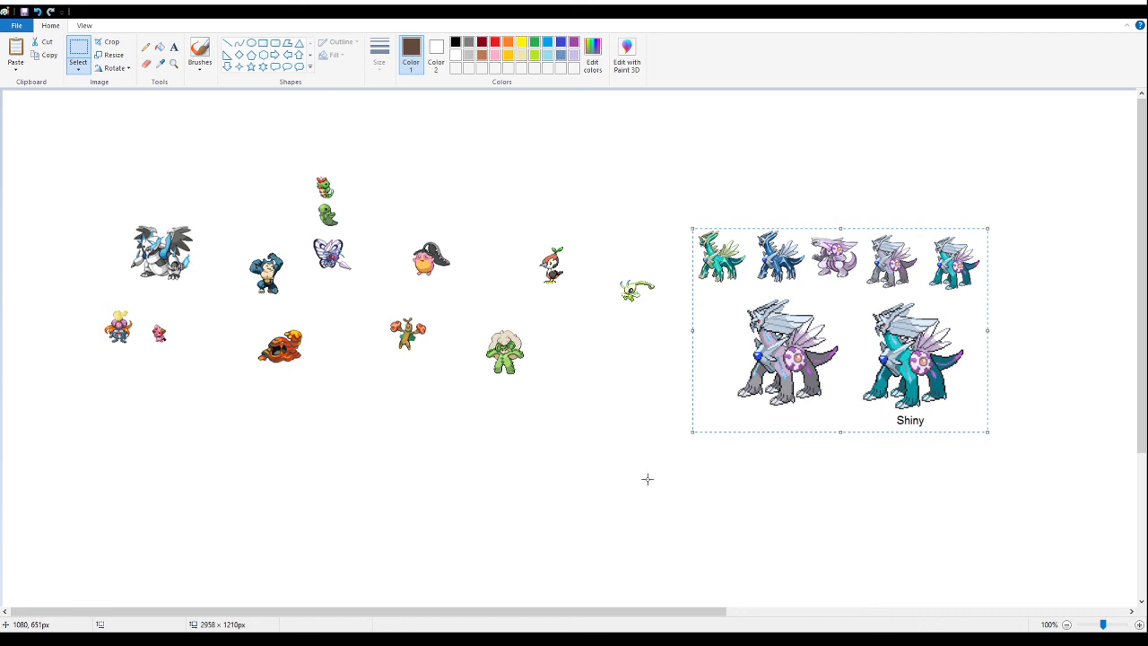
{"action": "left_click_drag", "start_coordinate": [1024, 492], "coordinate": [877, 411]}
{"action": "key", "text": "Delete"}
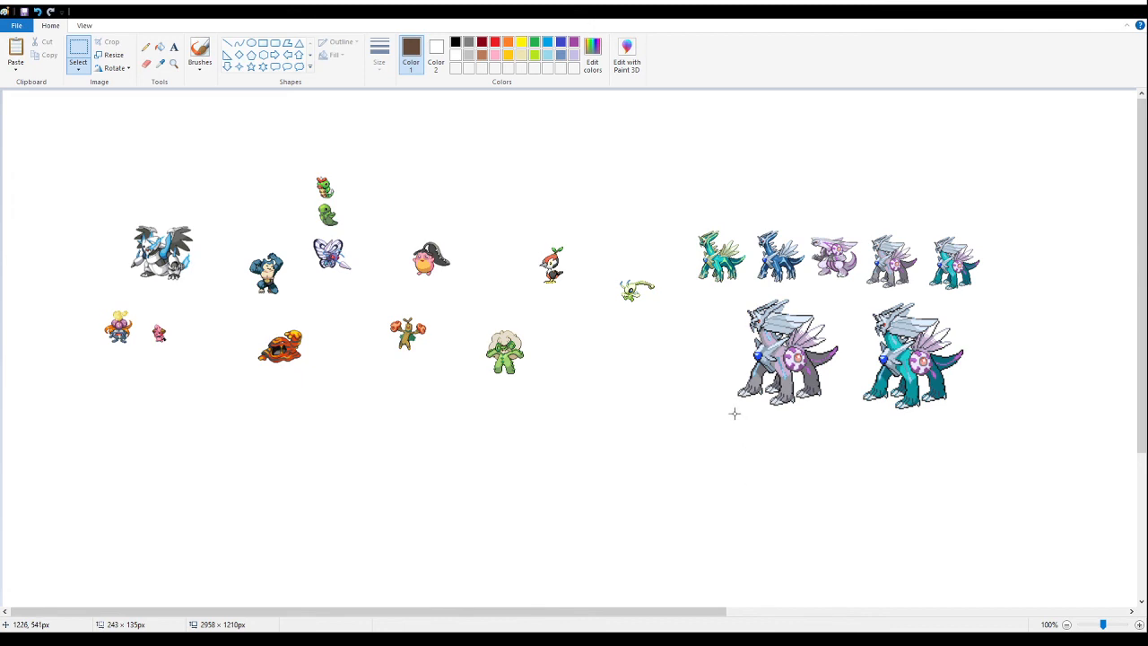
- Delete everything in the dragon sheet except the small grey-and-purple fusion sprite
{"action": "mouse_move", "coordinate": [995, 193]}
{"action": "left_mouse_down"}
{"action": "mouse_move", "coordinate": [867, 461]}
{"action": "mouse_move", "coordinate": [1041, 404]}
{"action": "mouse_move", "coordinate": [921, 481]}
{"action": "mouse_move", "coordinate": [660, 301]}
{"action": "mouse_move", "coordinate": [687, 295]}
{"action": "left_mouse_up"}
{"action": "key", "text": "Delete"}
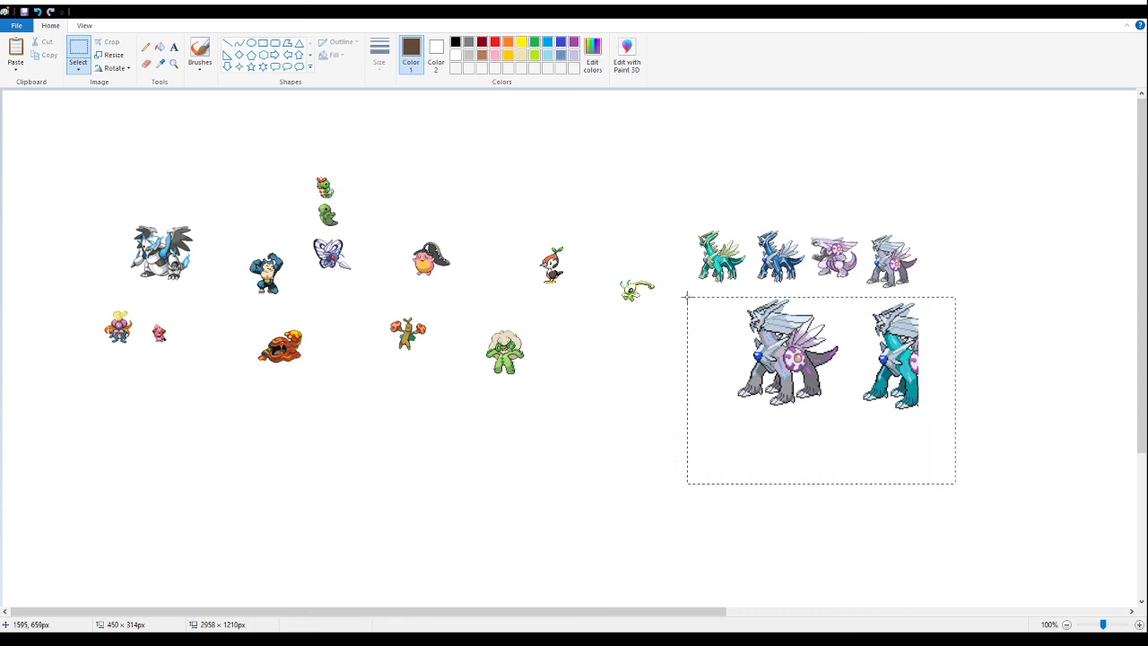
{"action": "key", "text": "Delete"}
{"action": "mouse_move", "coordinate": [692, 200]}
{"action": "left_mouse_down"}
{"action": "mouse_move", "coordinate": [876, 306]}
{"action": "mouse_move", "coordinate": [863, 307]}
{"action": "left_mouse_up"}
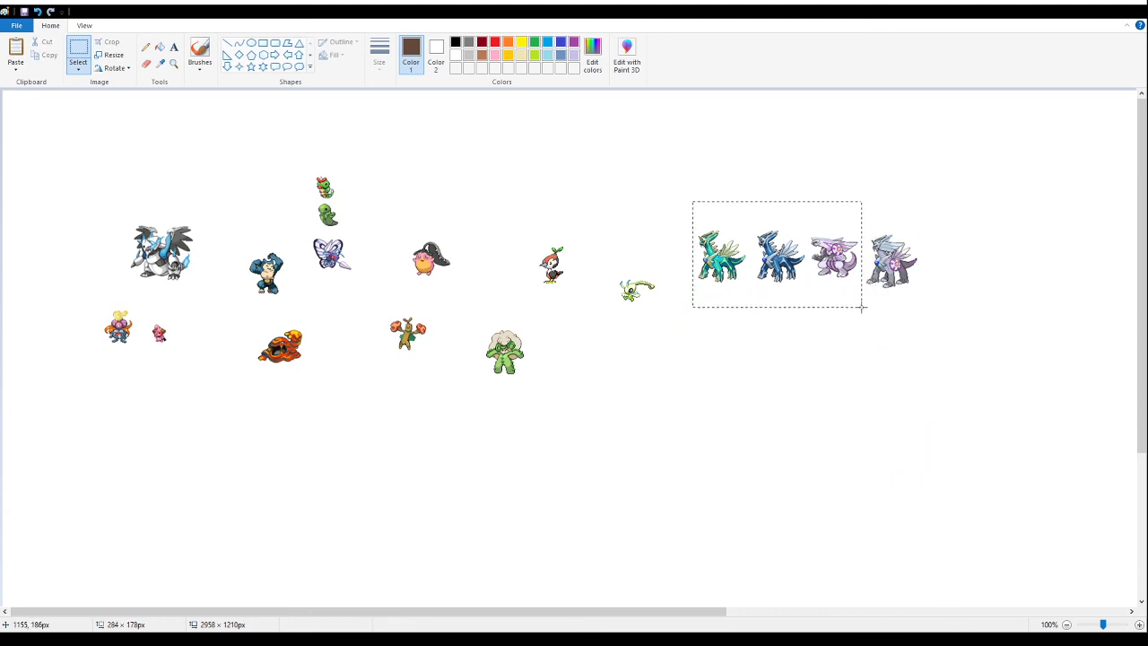
{"action": "key", "text": "Delete"}
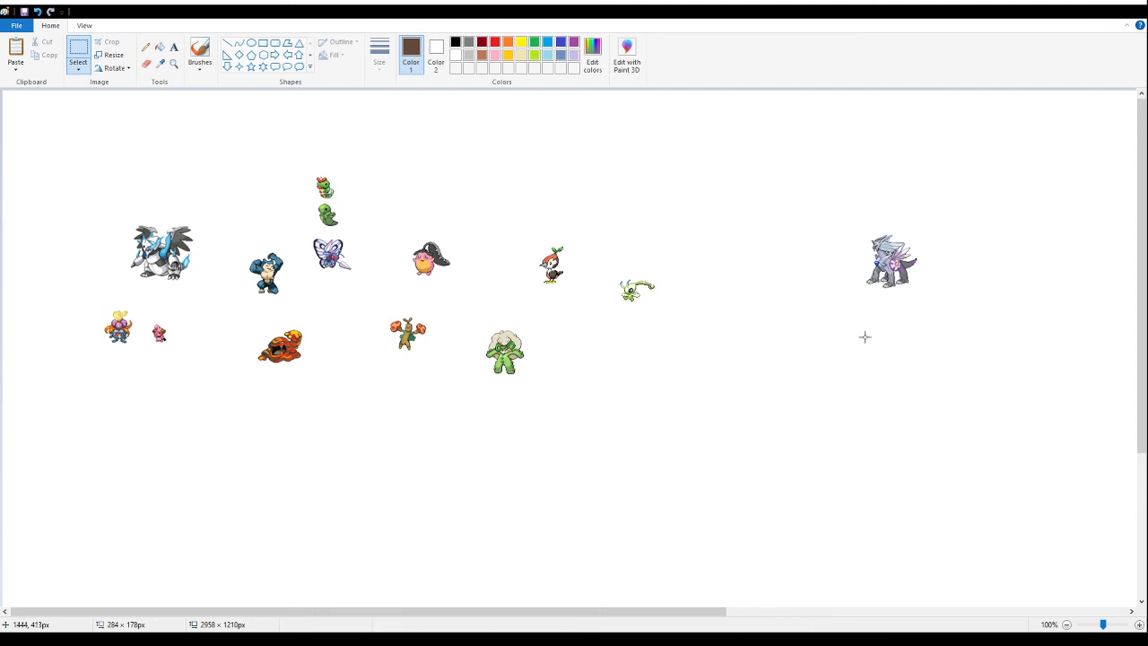
- Examine the small grey-and-purple dragon fusion sprite's pixels at up to 400% magnification
{"action": "left_click", "coordinate": [173, 63]}
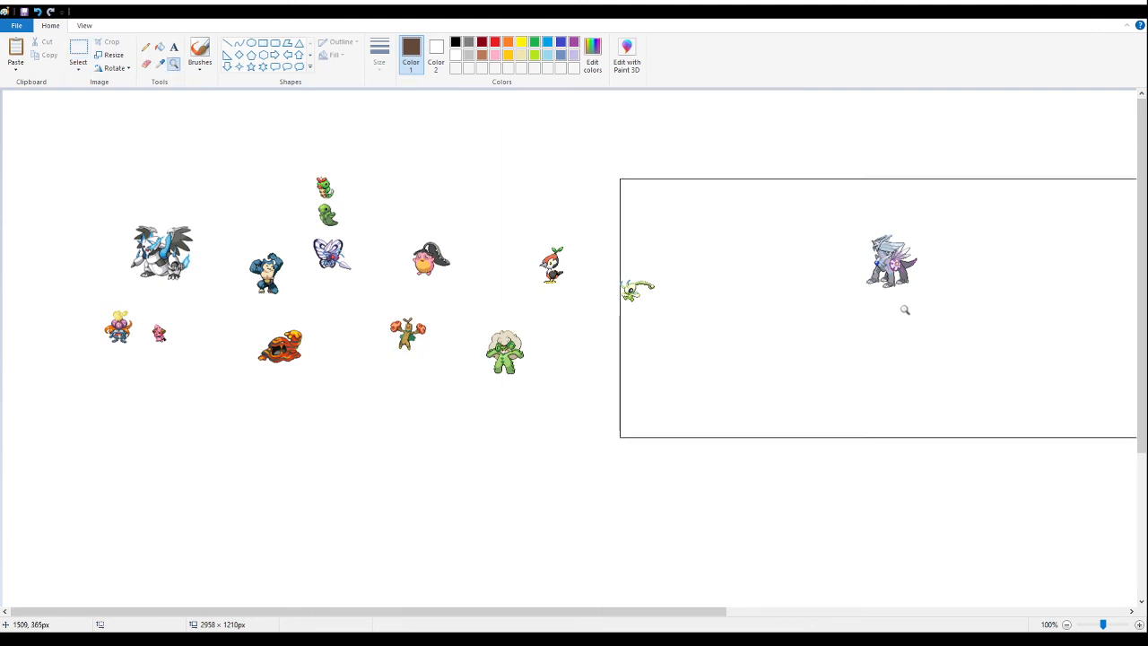
{"action": "left_click", "coordinate": [900, 307]}
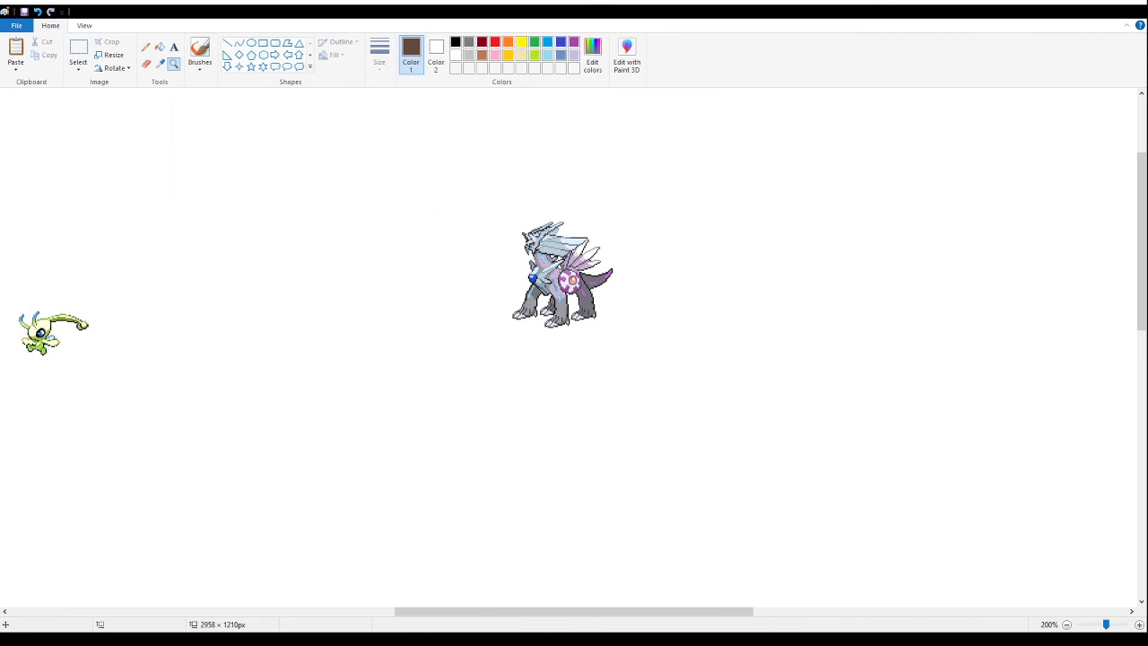
{"action": "left_click", "coordinate": [476, 359]}
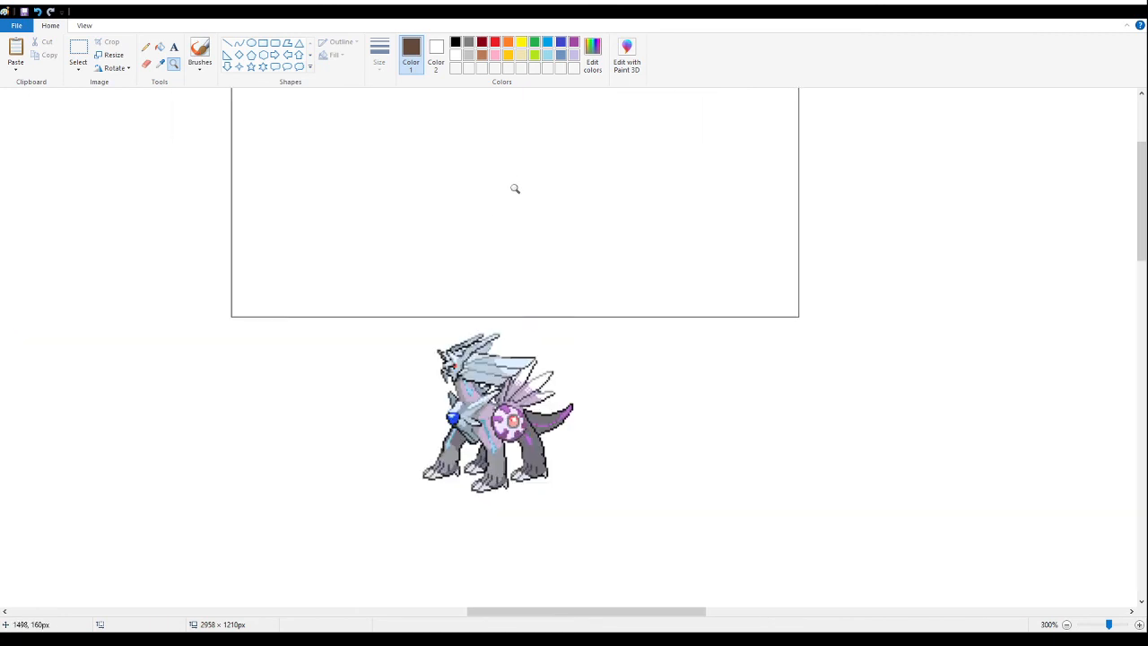
{"action": "left_click", "coordinate": [397, 396]}
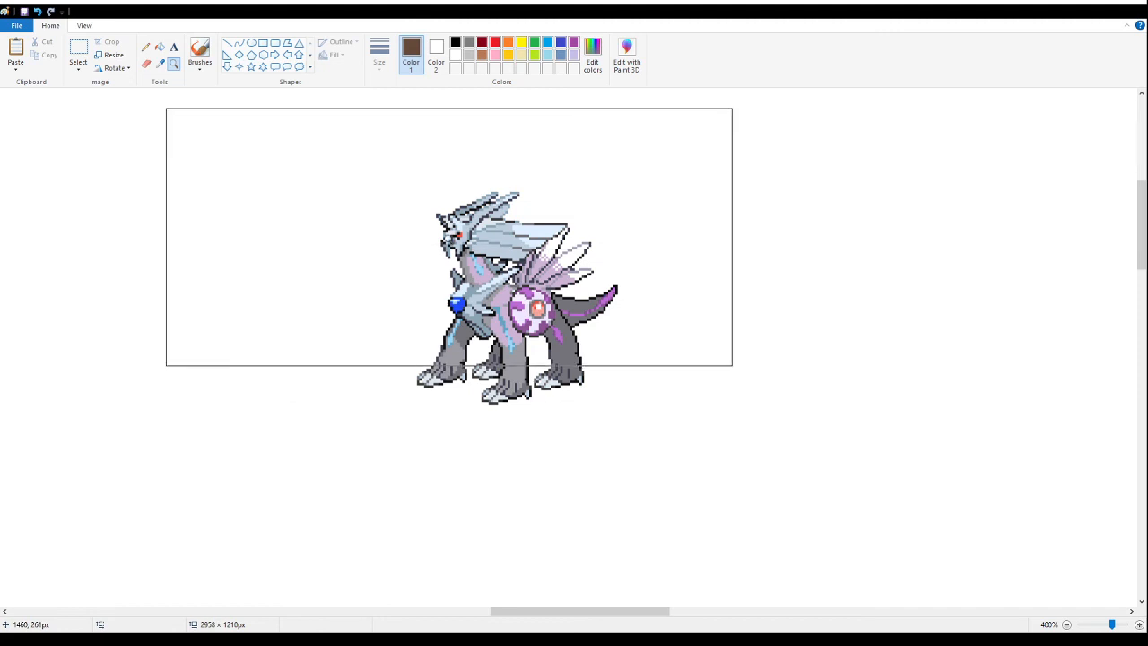
{"action": "right_click", "coordinate": [448, 237]}
{"action": "right_click", "coordinate": [446, 237]}
{"action": "right_click", "coordinate": [418, 236]}
{"action": "right_click", "coordinate": [415, 237]}
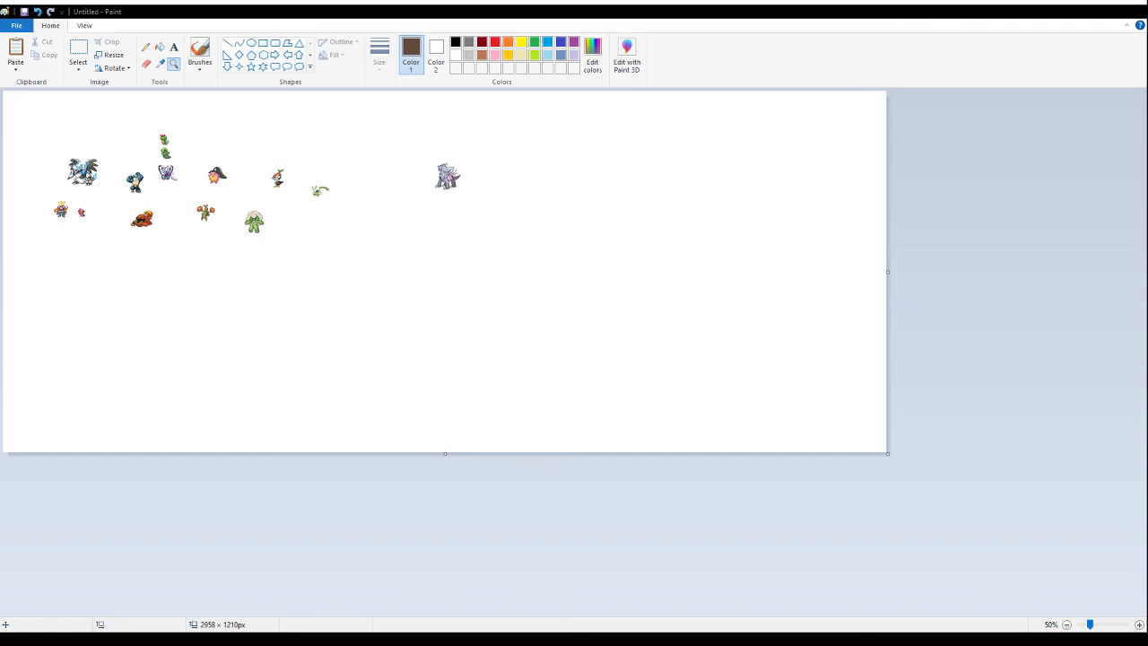
- Select the grey-and-purple dragon sprite and move it directly below the red-fisted tree sprite
{"action": "left_click", "coordinate": [192, 129]}
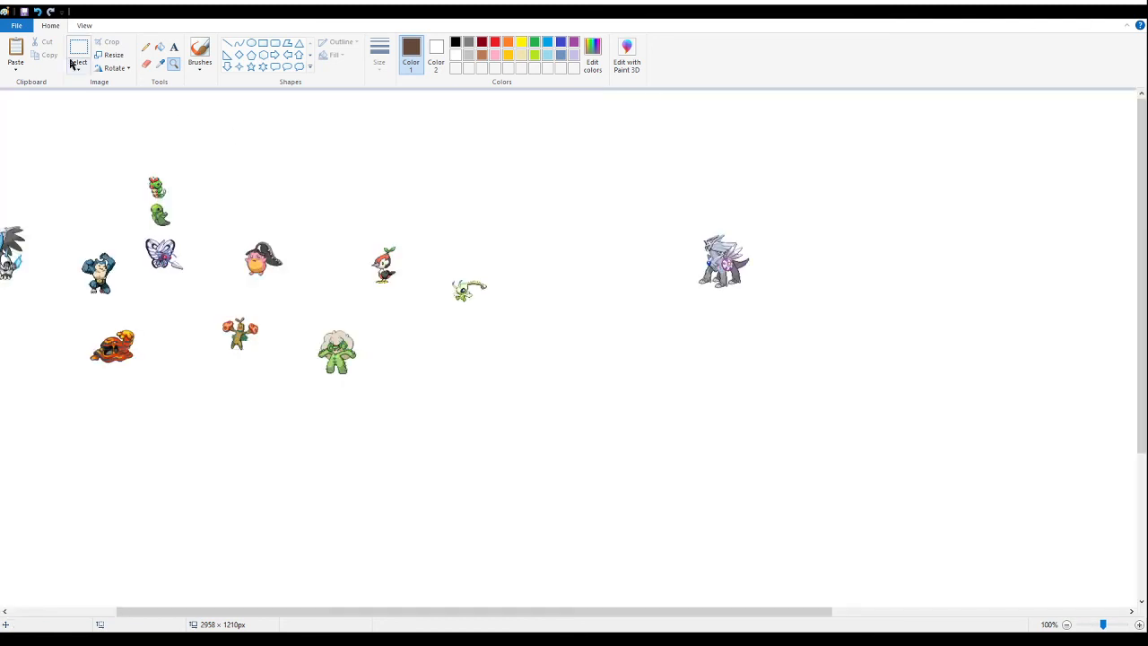
{"action": "left_click", "coordinate": [79, 50]}
{"action": "left_click_drag", "start_coordinate": [810, 193], "coordinate": [649, 344]}
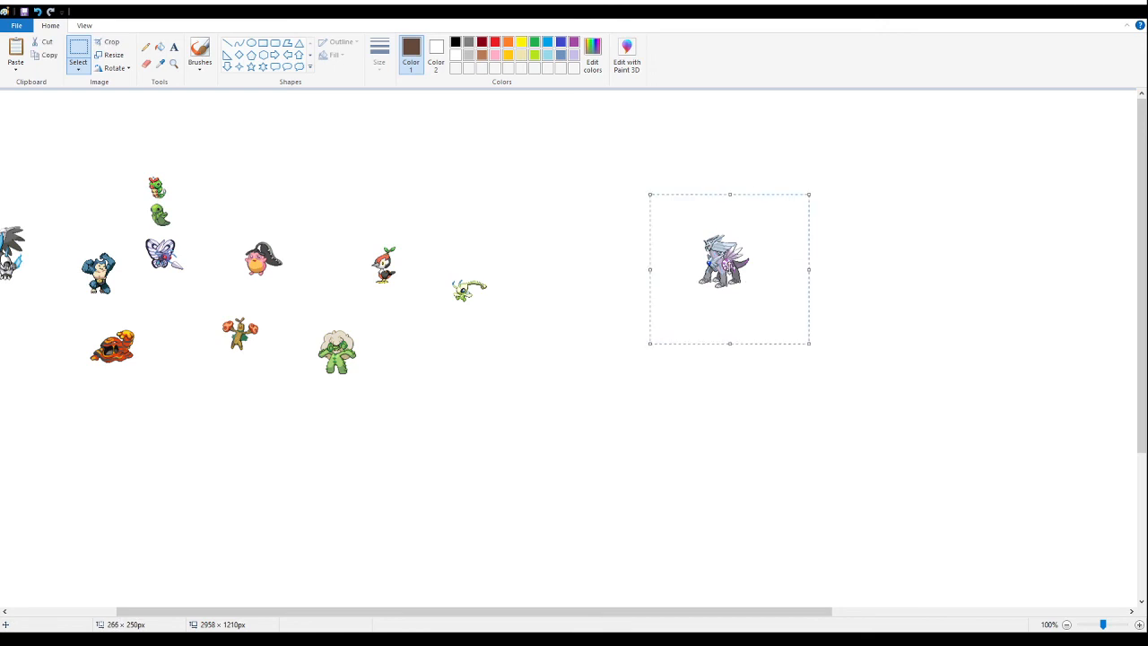
{"action": "left_click_drag", "start_coordinate": [724, 261], "coordinate": [511, 191]}
{"action": "left_click_drag", "start_coordinate": [546, 616], "coordinate": [277, 613]}
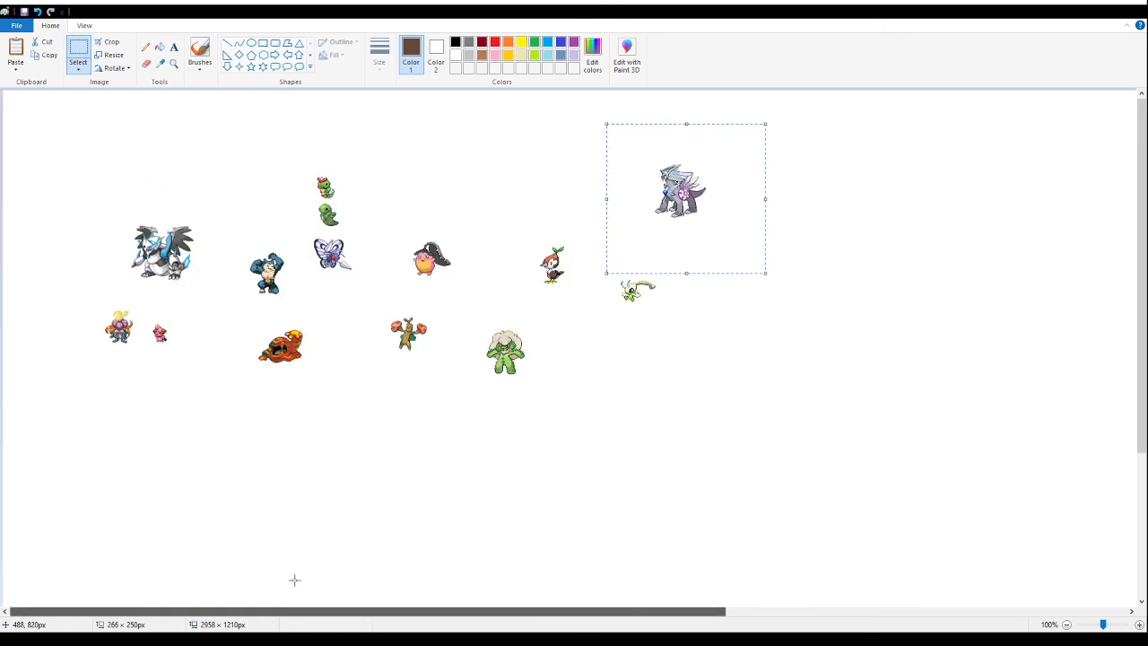
{"action": "left_click_drag", "start_coordinate": [713, 158], "coordinate": [443, 415]}
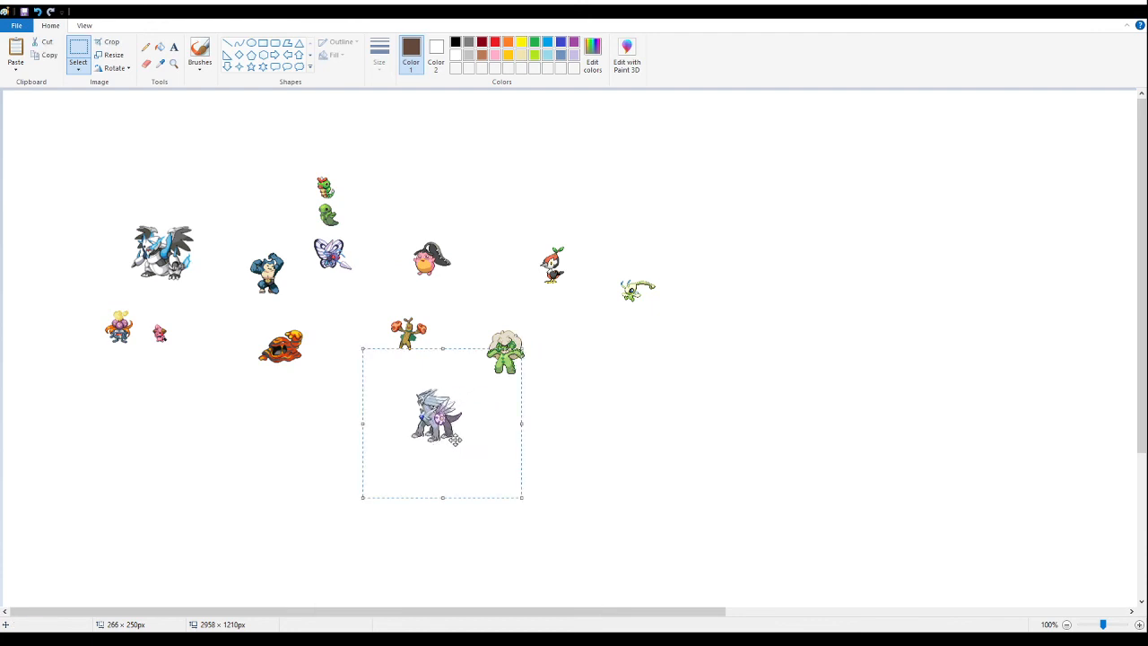
{"action": "left_click_drag", "start_coordinate": [458, 440], "coordinate": [429, 438]}
{"action": "left_click", "coordinate": [614, 415]}
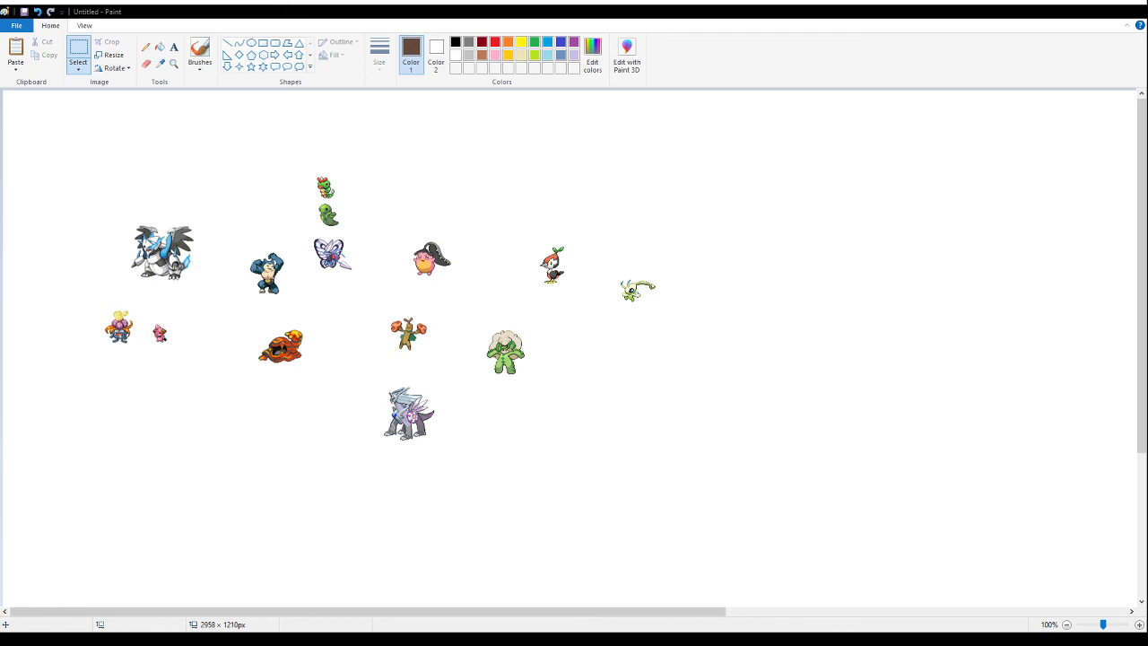
- Inspect the dragon sprite in its place below the tree sprite at 300% magnification
{"action": "left_click", "coordinate": [174, 69]}
{"action": "left_click", "coordinate": [404, 417]}
{"action": "left_click", "coordinate": [508, 184]}
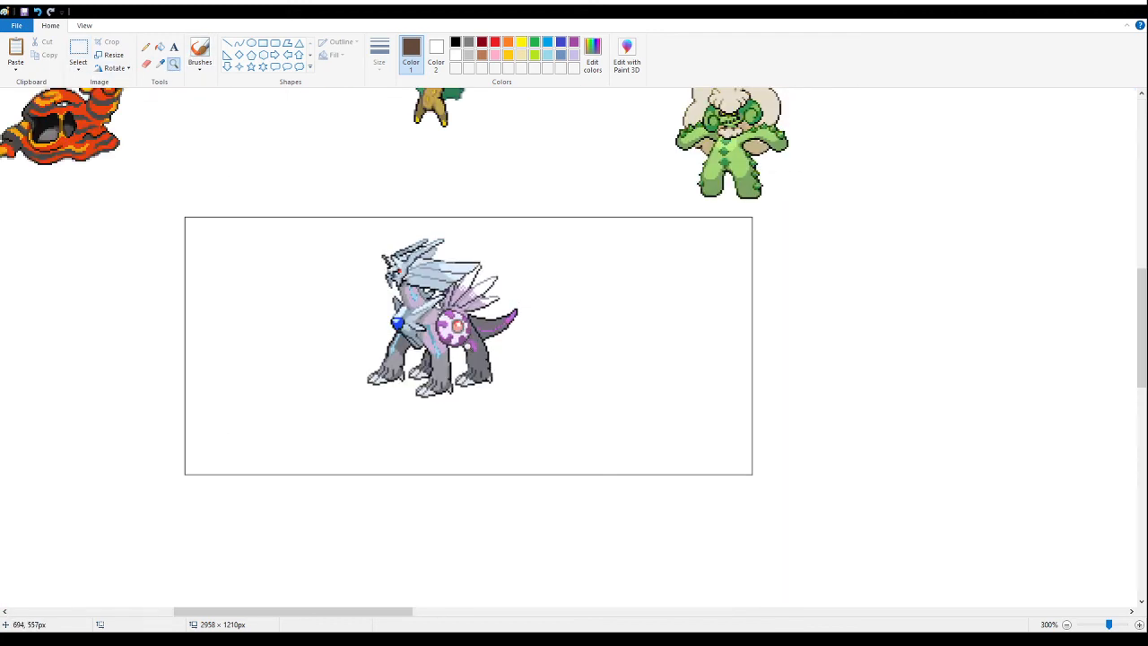
{"action": "right_click", "coordinate": [382, 305]}
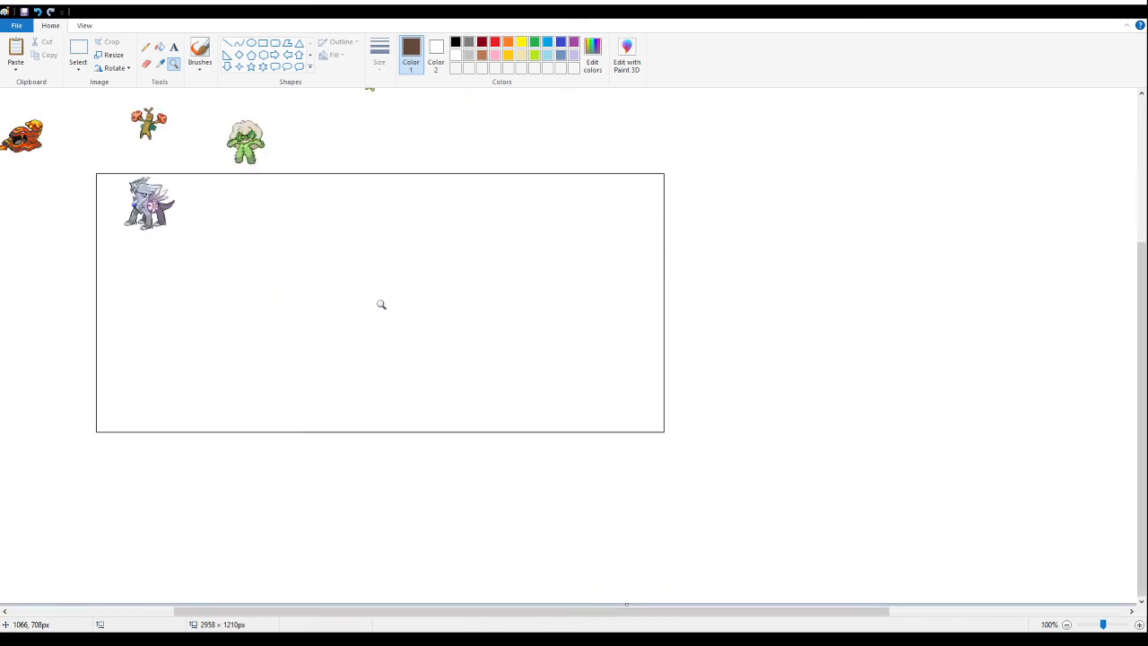
{"action": "right_click", "coordinate": [381, 305]}
{"action": "left_click", "coordinate": [262, 226]}
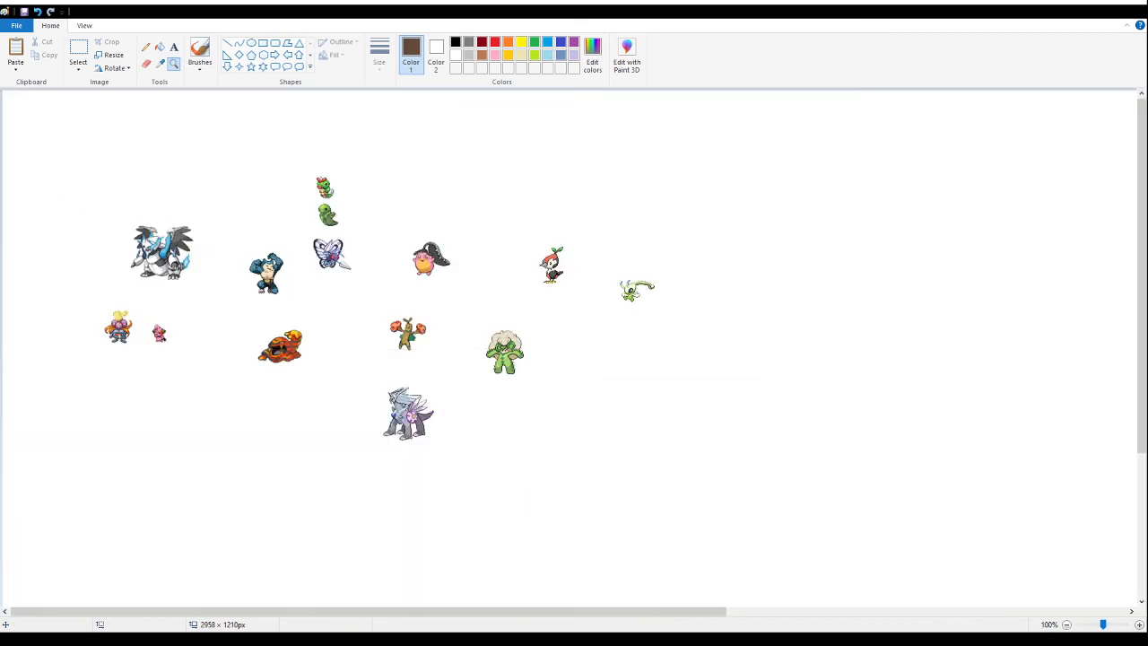
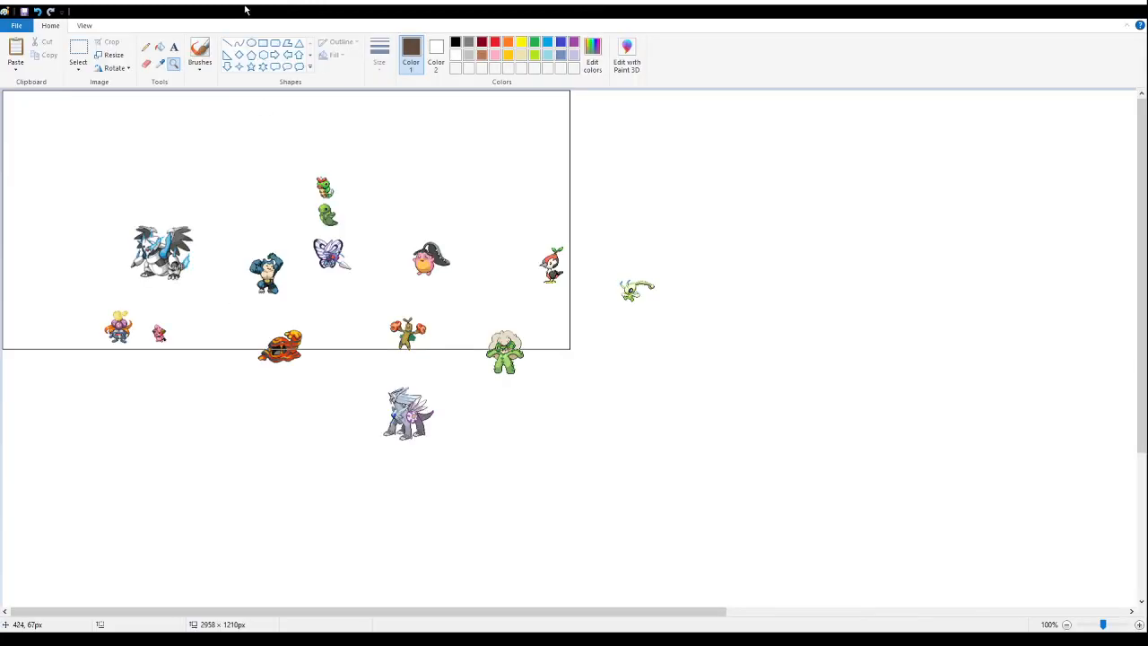
{"action": "left_click", "coordinate": [78, 49]}
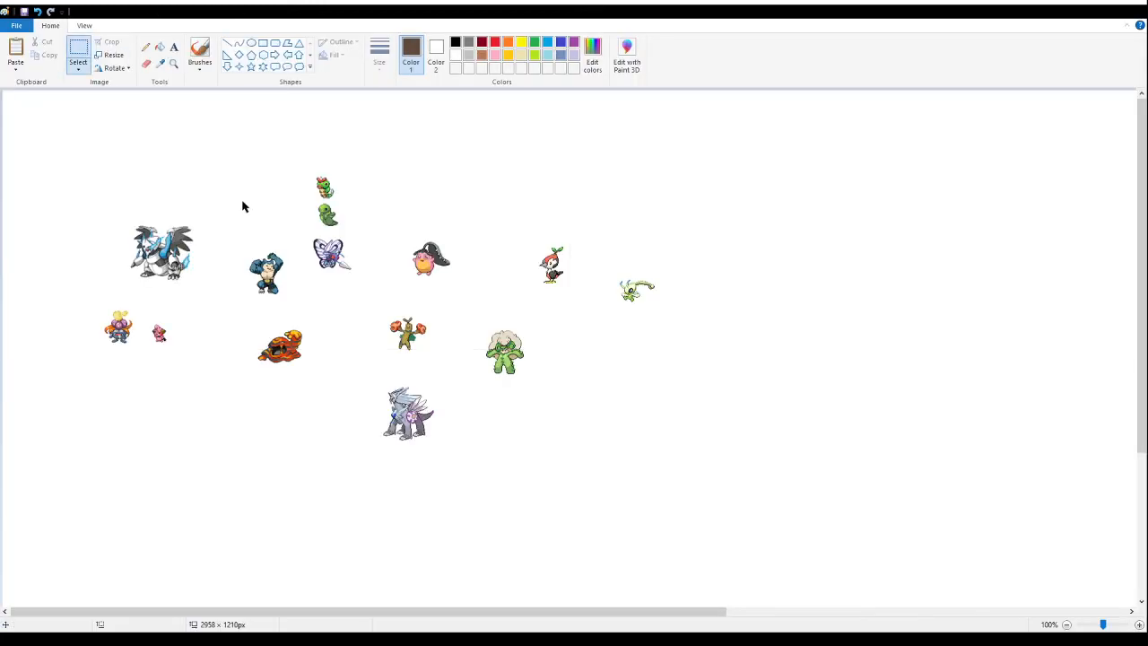
{"action": "key", "text": "ctrl+v"}
{"action": "left_click_drag", "start_coordinate": [291, 282], "coordinate": [433, 253]}
{"action": "left_click", "coordinate": [173, 63]}
{"action": "right_click", "coordinate": [131, 175]}
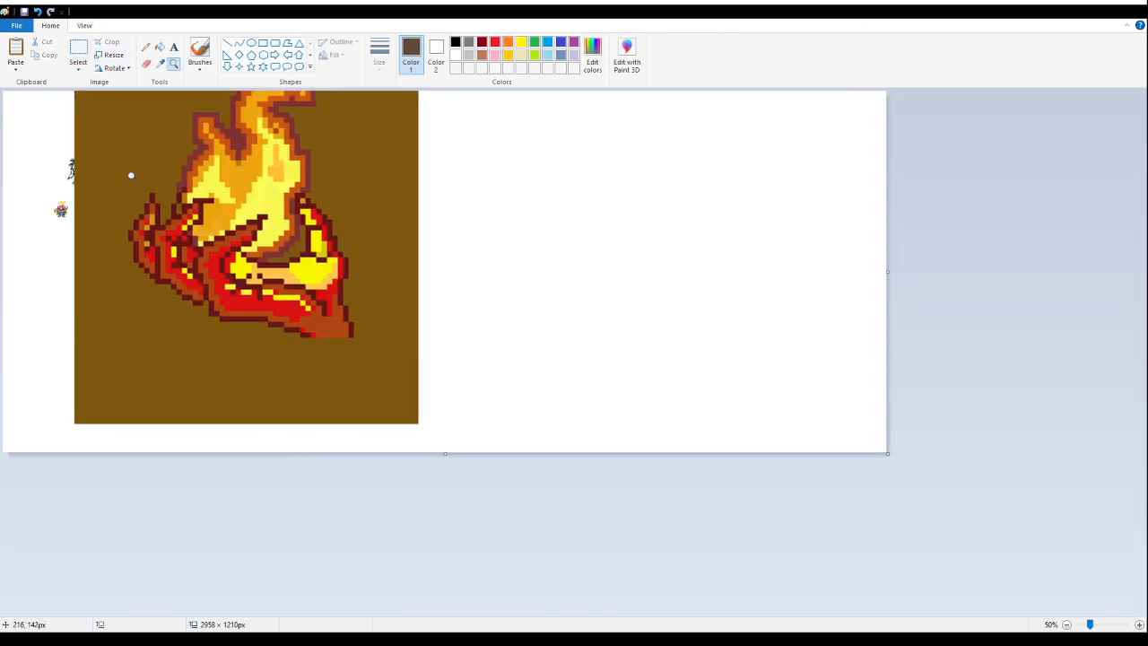
{"action": "key", "text": "ctrl+z"}
{"action": "left_click", "coordinate": [78, 49]}
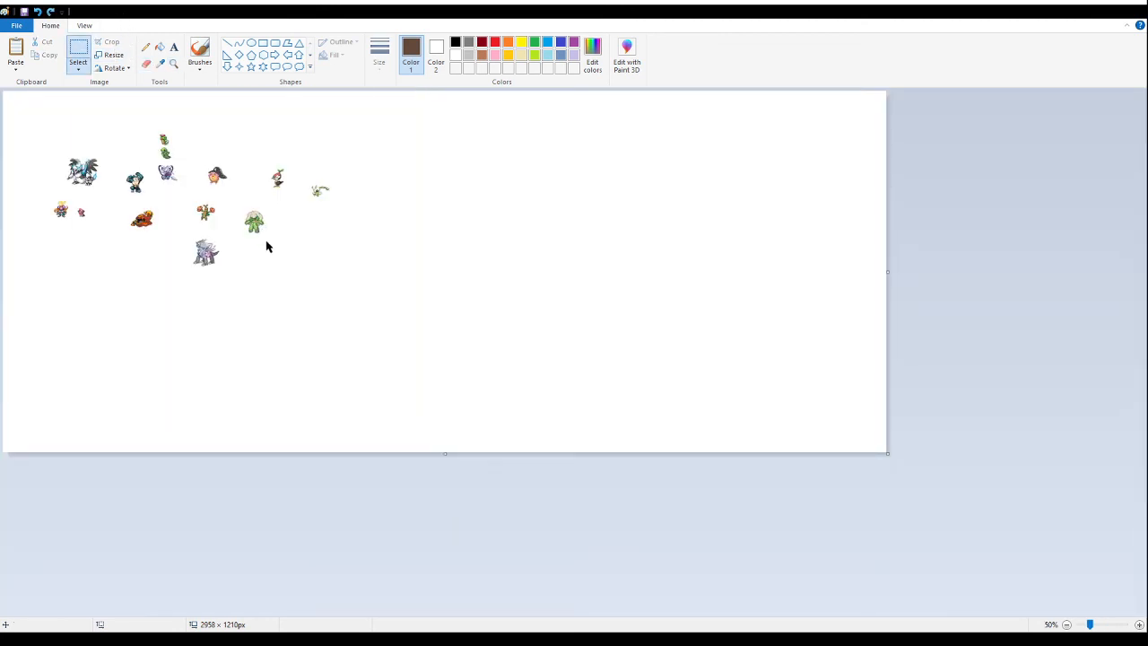
{"action": "key", "text": "ctrl+v"}
{"action": "left_click_drag", "start_coordinate": [210, 228], "coordinate": [391, 242]}
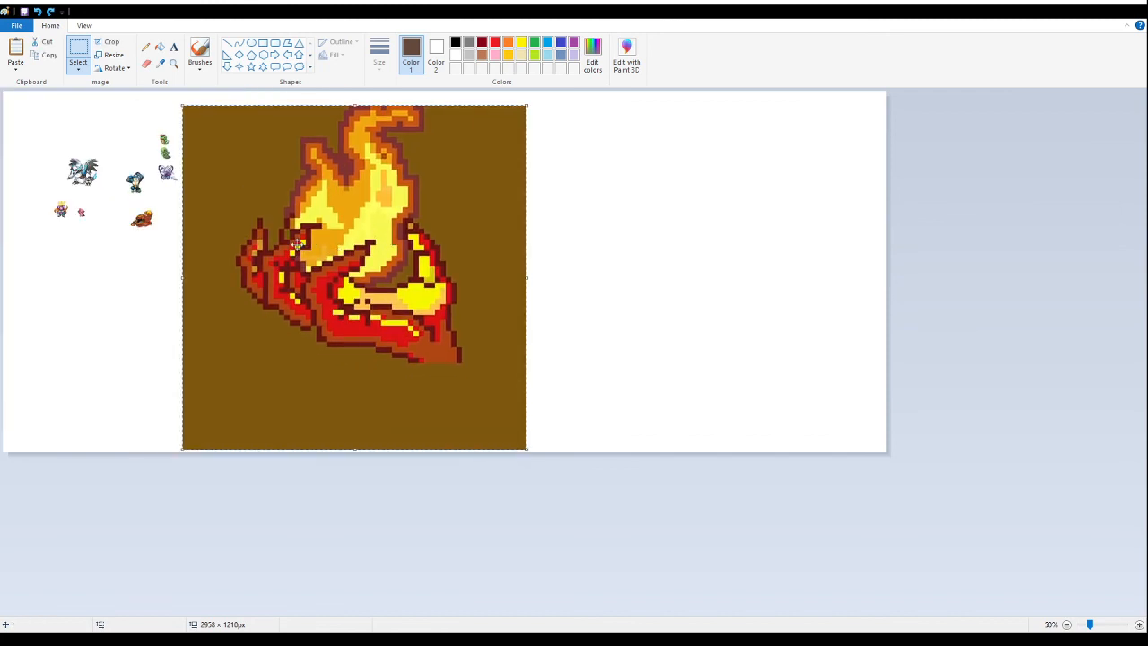
{"action": "mouse_move", "coordinate": [317, 247]}
{"action": "left_mouse_down"}
{"action": "mouse_move", "coordinate": [322, 326]}
{"action": "mouse_move", "coordinate": [321, 241]}
{"action": "left_mouse_up"}
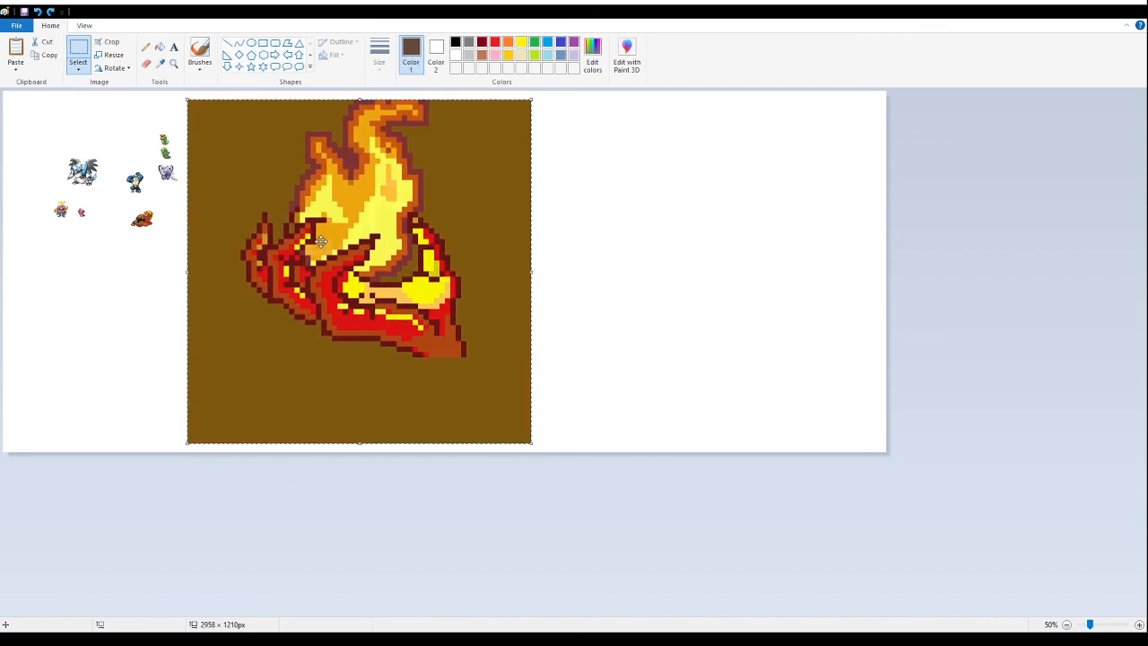
{"action": "left_click_drag", "start_coordinate": [321, 242], "coordinate": [325, 258]}
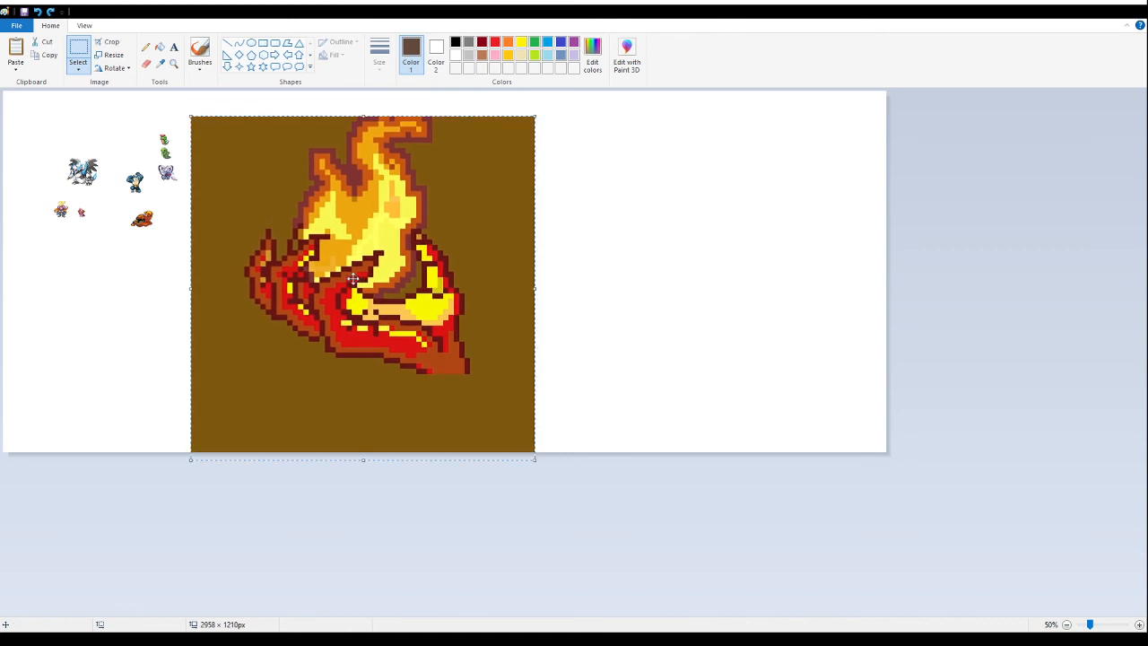
{"action": "key", "text": "Delete"}
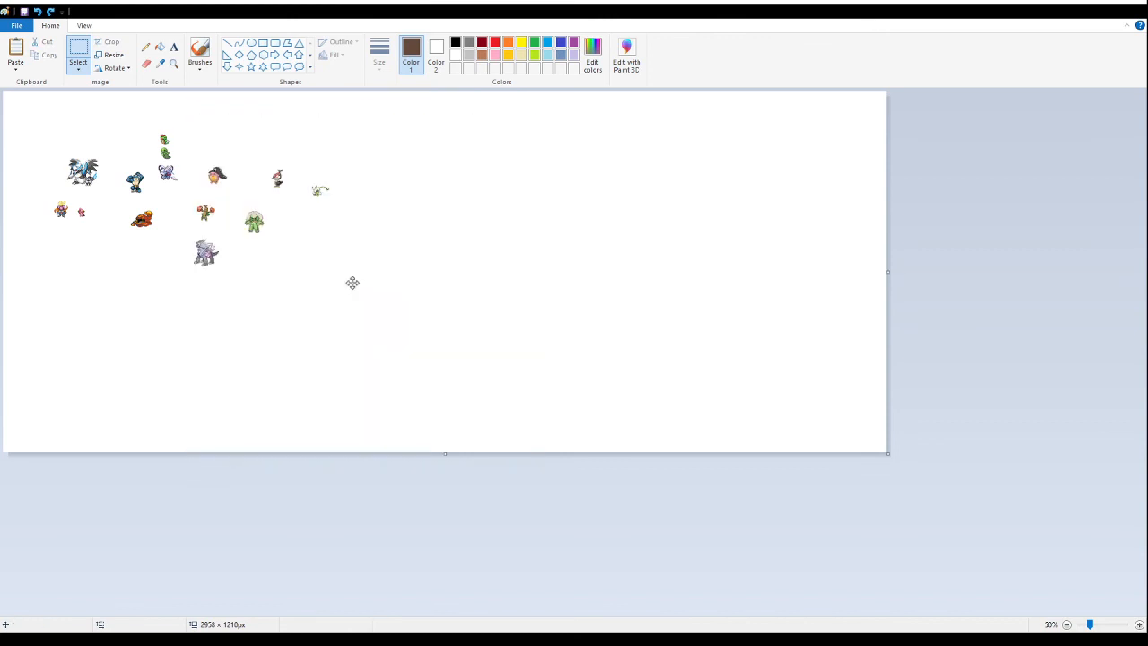
- Paste the brown shell and scythe-armed fusion sheet into the empty area below the flower and small pink sprites
{"action": "left_click", "coordinate": [173, 63]}
{"action": "left_click", "coordinate": [205, 162]}
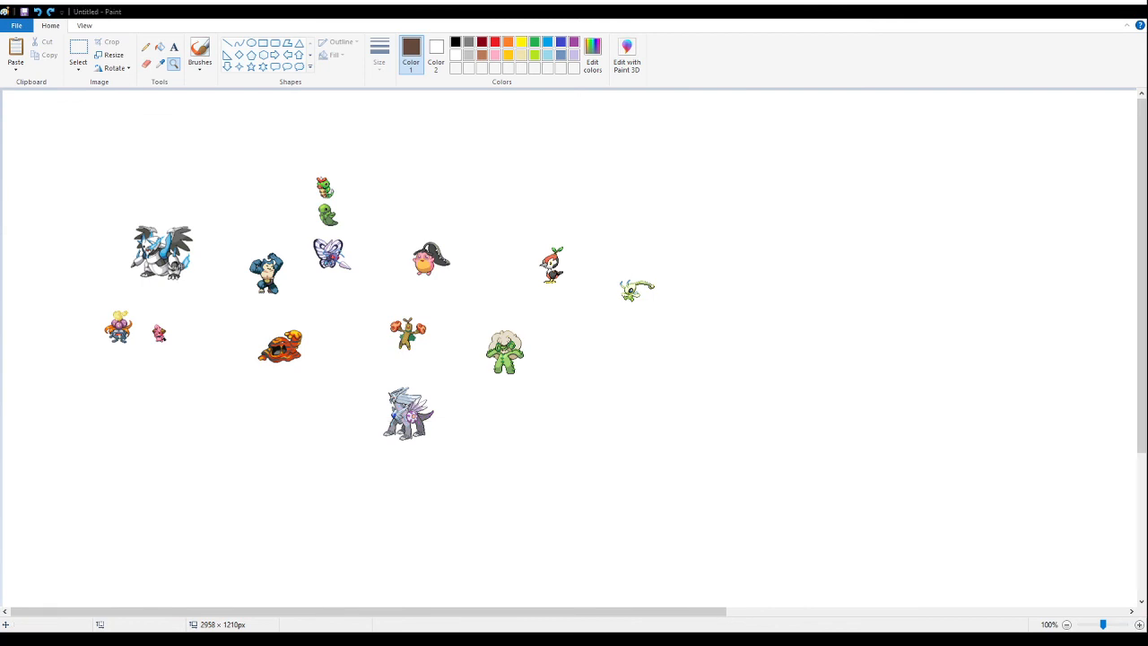
{"action": "right_click", "coordinate": [182, 154]}
{"action": "left_click", "coordinate": [115, 135]}
{"action": "left_click", "coordinate": [118, 142]}
{"action": "left_click", "coordinate": [81, 43]}
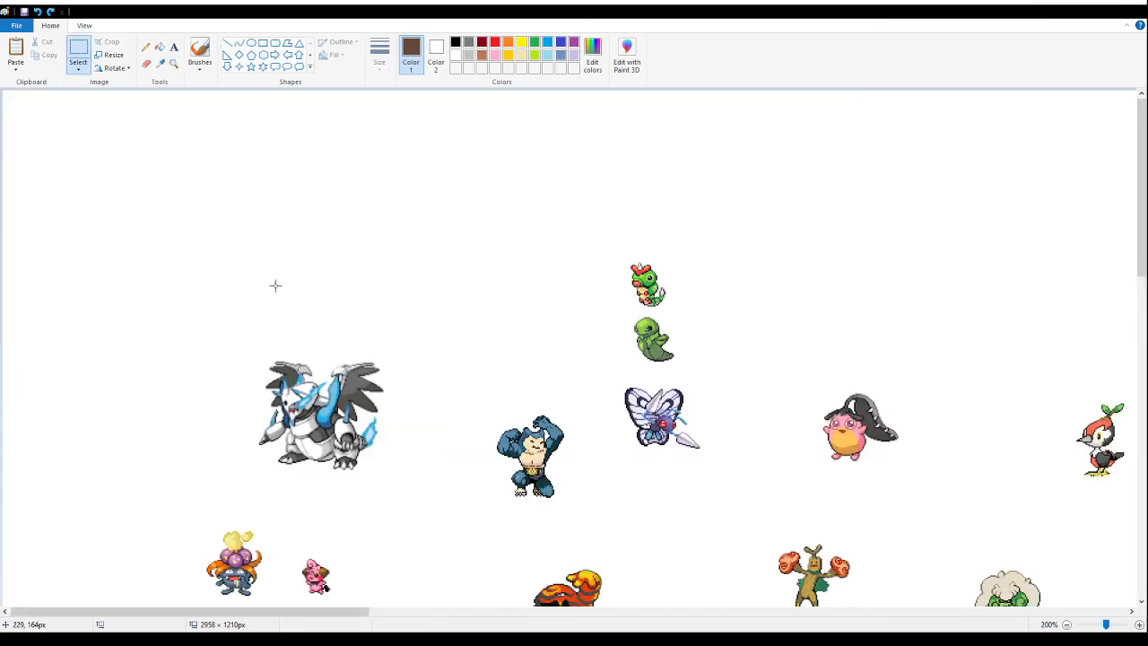
{"action": "key", "text": "ctrl+v"}
{"action": "left_click_drag", "start_coordinate": [210, 292], "coordinate": [268, 314]}
- Delete the source sprites and enlarged versions from the shell sheet, keeping only the two small brown-and-yellow fusions
{"action": "scroll", "coordinate": [356, 314], "scroll_direction": "down", "scroll_amount": 5}
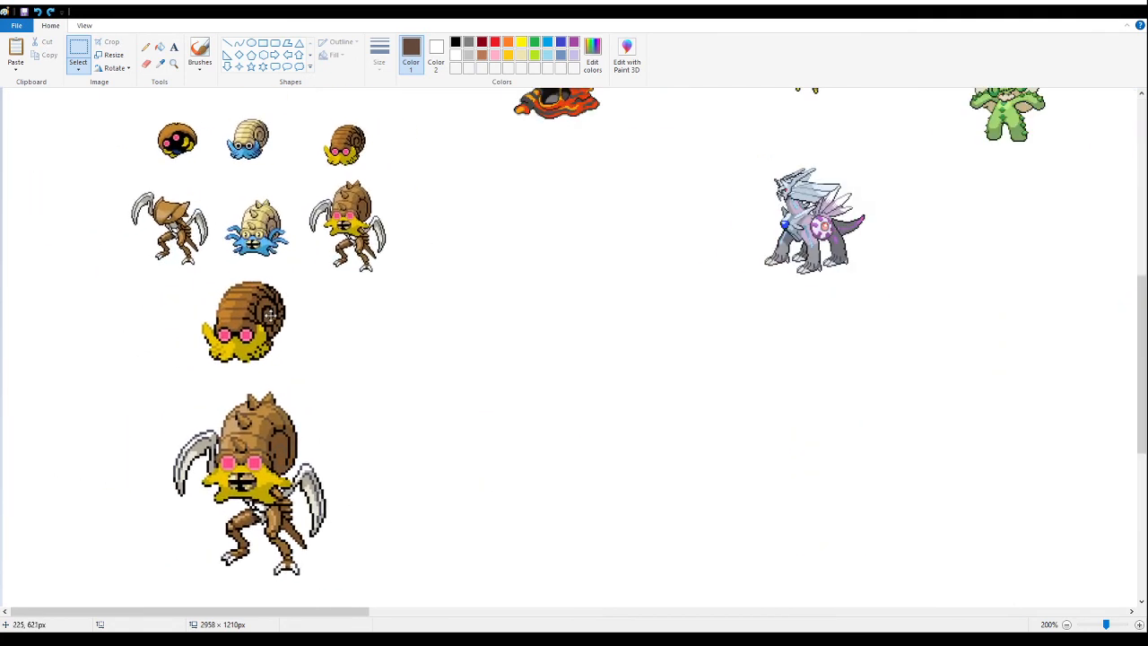
{"action": "mouse_move", "coordinate": [111, 102]}
{"action": "left_mouse_down"}
{"action": "mouse_move", "coordinate": [397, 275]}
{"action": "mouse_move", "coordinate": [232, 252]}
{"action": "mouse_move", "coordinate": [274, 251]}
{"action": "mouse_move", "coordinate": [275, 230]}
{"action": "mouse_move", "coordinate": [290, 320]}
{"action": "mouse_move", "coordinate": [292, 587]}
{"action": "left_mouse_up"}
{"action": "key", "text": "Delete"}
- Move the small brown shell sprite to the left of the scythe-armed sprite, below the flower sprite
{"action": "scroll", "coordinate": [256, 367], "scroll_direction": "up", "scroll_amount": 3}
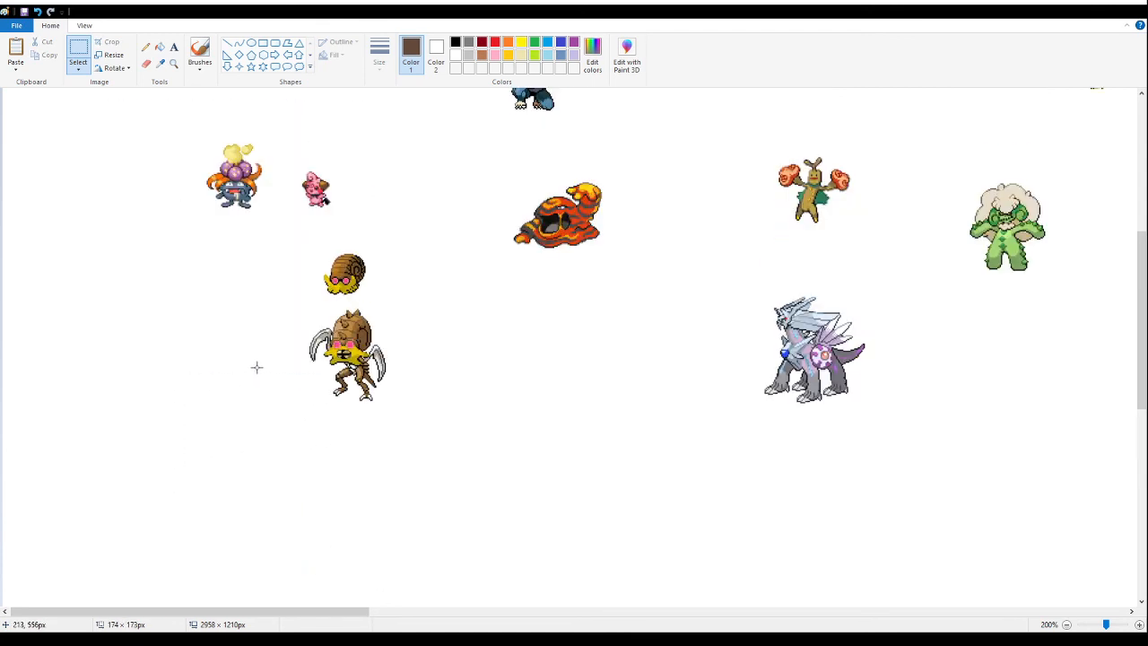
{"action": "mouse_move", "coordinate": [382, 231]}
{"action": "left_mouse_down"}
{"action": "mouse_move", "coordinate": [319, 307]}
{"action": "mouse_move", "coordinate": [363, 338]}
{"action": "mouse_move", "coordinate": [215, 292]}
{"action": "mouse_move", "coordinate": [208, 323]}
{"action": "left_mouse_up"}
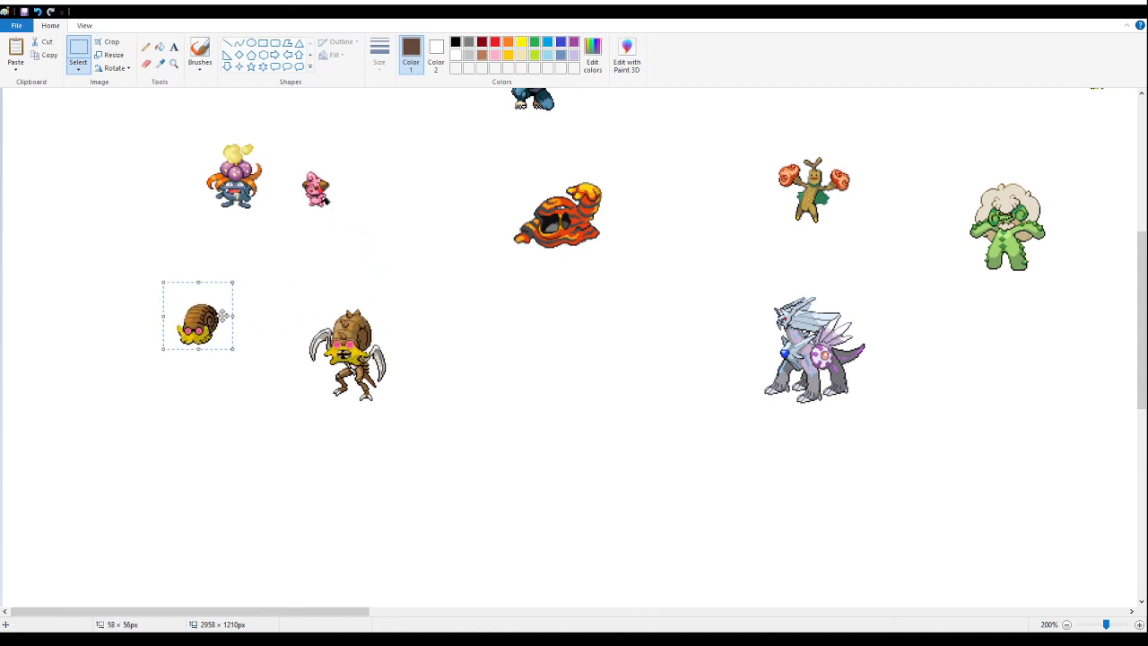
{"action": "left_click", "coordinate": [560, 431]}
- Paste the green and blue gowned fusion sheet into the empty area to the right of all collected sprites
{"action": "left_click", "coordinate": [173, 63]}
{"action": "right_click", "coordinate": [316, 189]}
{"action": "scroll", "coordinate": [316, 189], "scroll_direction": "up", "scroll_amount": 3}
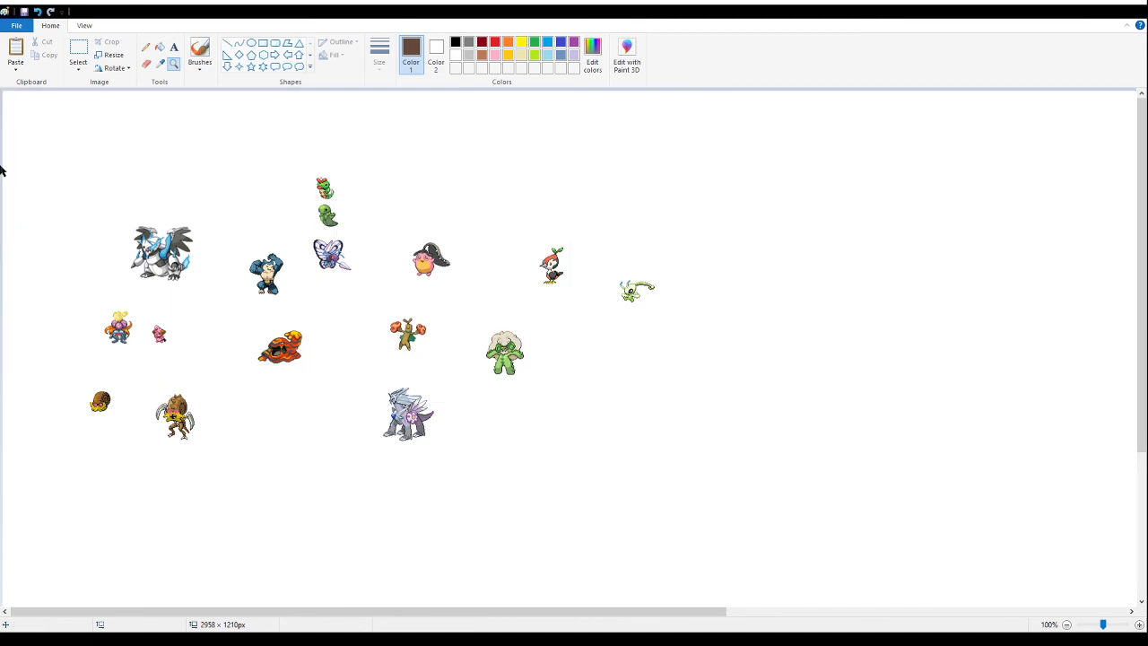
{"action": "left_click", "coordinate": [78, 50]}
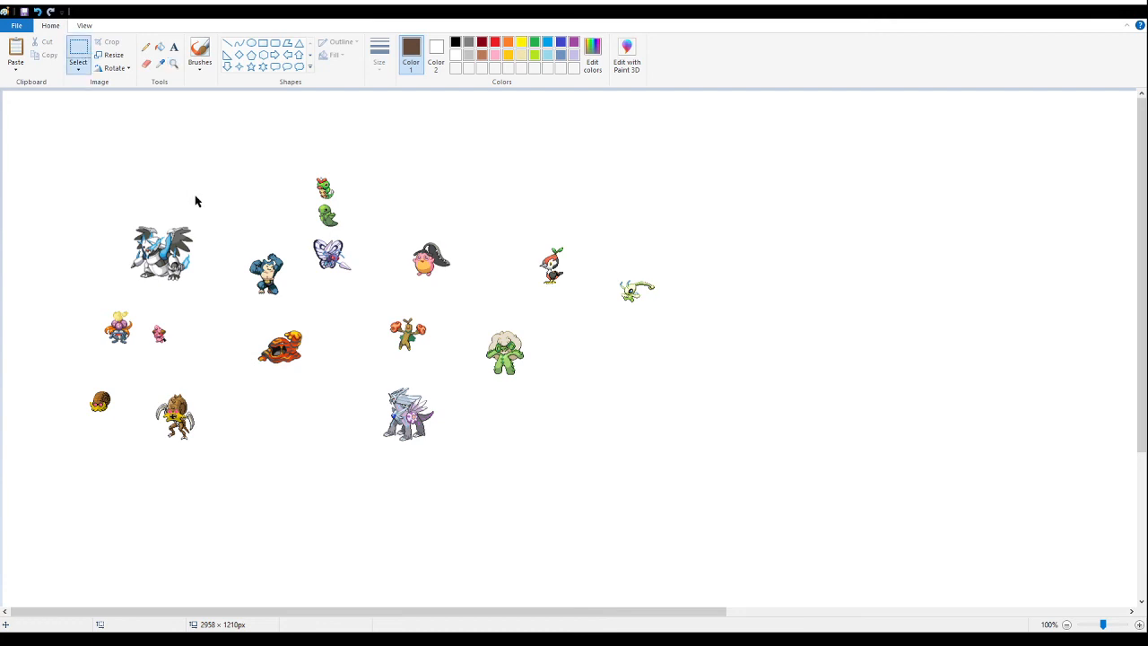
{"action": "key", "text": "ctrl+v"}
{"action": "left_click_drag", "start_coordinate": [59, 224], "coordinate": [811, 270]}
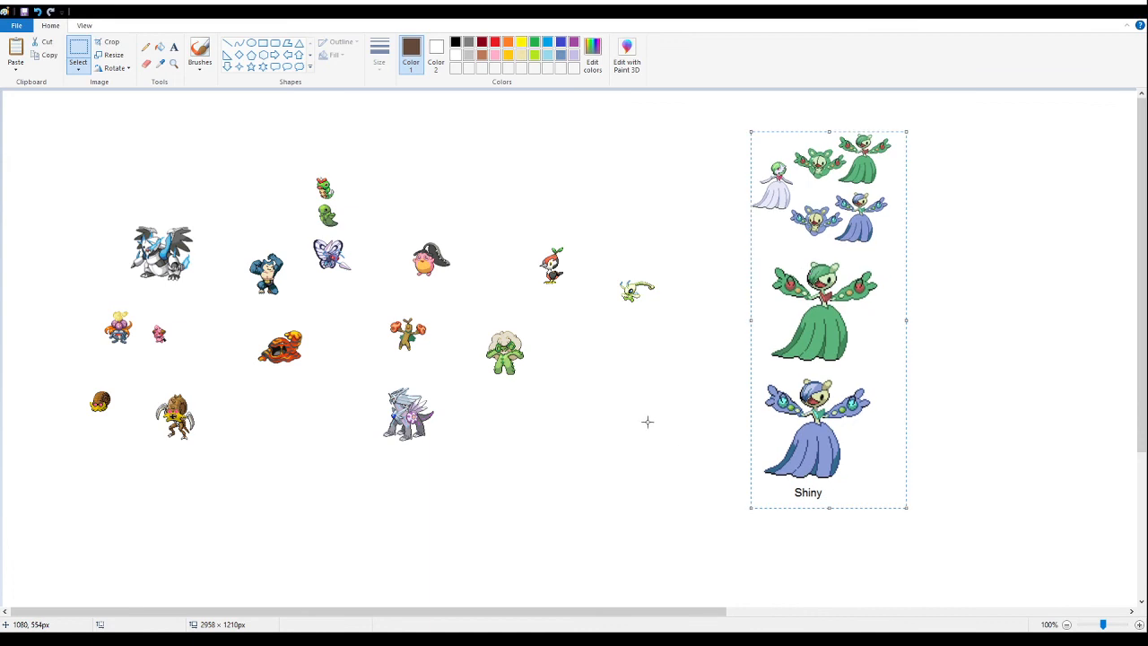
{"action": "left_click", "coordinate": [652, 426]}
- Delete the enlarged versions, the blue shiny variants and the white-gowned source sprite from the gowned fusion sheet
{"action": "left_click_drag", "start_coordinate": [941, 558], "coordinate": [746, 251]}
{"action": "key", "text": "Delete"}
{"action": "left_click_drag", "start_coordinate": [932, 291], "coordinate": [777, 191]}
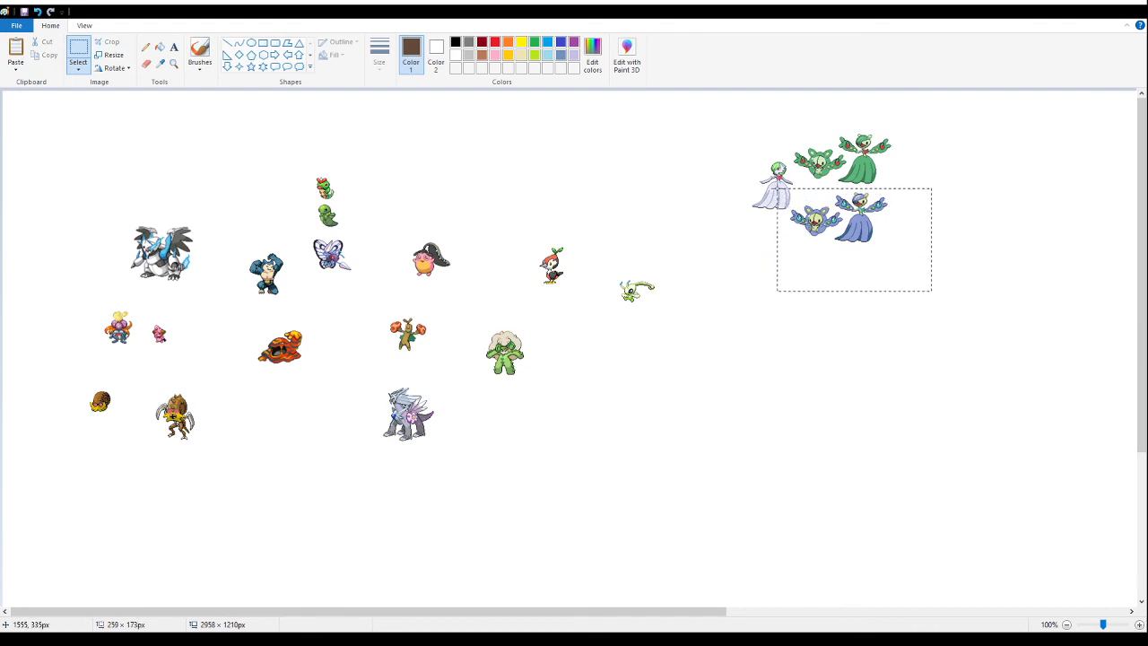
{"action": "key", "text": "Delete"}
{"action": "left_click_drag", "start_coordinate": [741, 134], "coordinate": [793, 236]}
{"action": "key", "text": "Delete"}
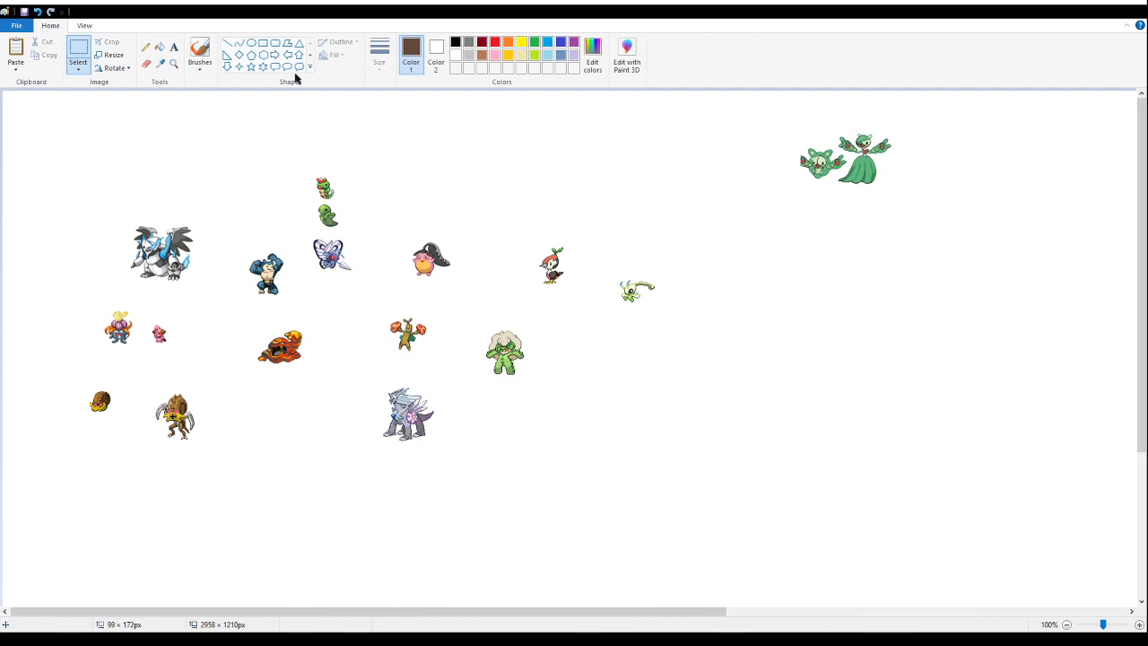
- Delete the remaining green round-bodied sprite piece by piece, leaving only the small green gowned fusion
{"action": "left_click", "coordinate": [173, 63]}
{"action": "left_click", "coordinate": [837, 167]}
{"action": "left_click", "coordinate": [835, 165]}
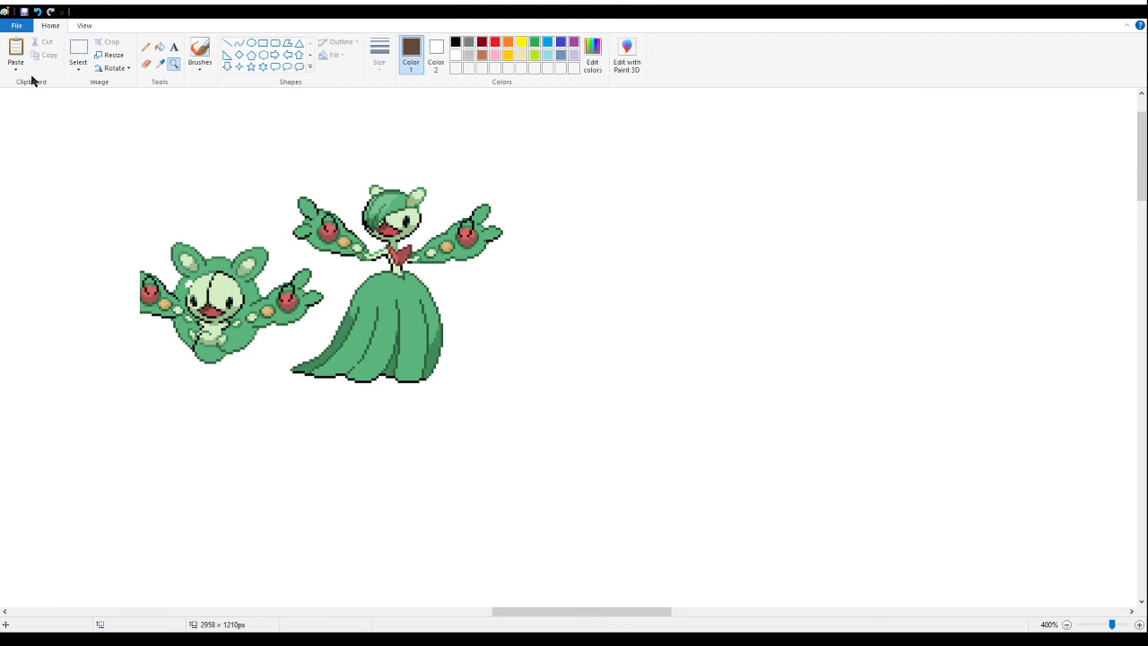
{"action": "left_click", "coordinate": [78, 52]}
{"action": "left_click_drag", "start_coordinate": [329, 275], "coordinate": [90, 321]}
{"action": "key", "text": "Delete"}
{"action": "left_click_drag", "start_coordinate": [113, 231], "coordinate": [274, 297]}
{"action": "key", "text": "Delete"}
{"action": "left_click_drag", "start_coordinate": [323, 261], "coordinate": [294, 285]}
{"action": "key", "text": "Delete"}
{"action": "left_click_drag", "start_coordinate": [119, 291], "coordinate": [256, 386]}
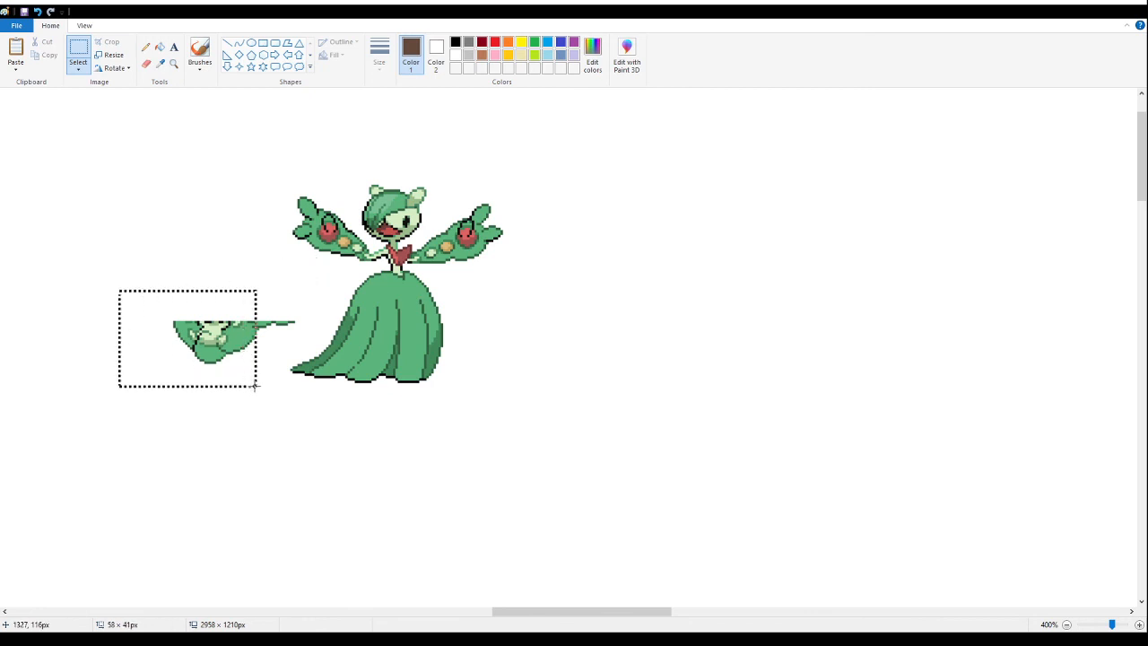
{"action": "key", "text": "Delete"}
{"action": "left_click_drag", "start_coordinate": [249, 286], "coordinate": [298, 344]}
{"action": "key", "text": "Delete"}
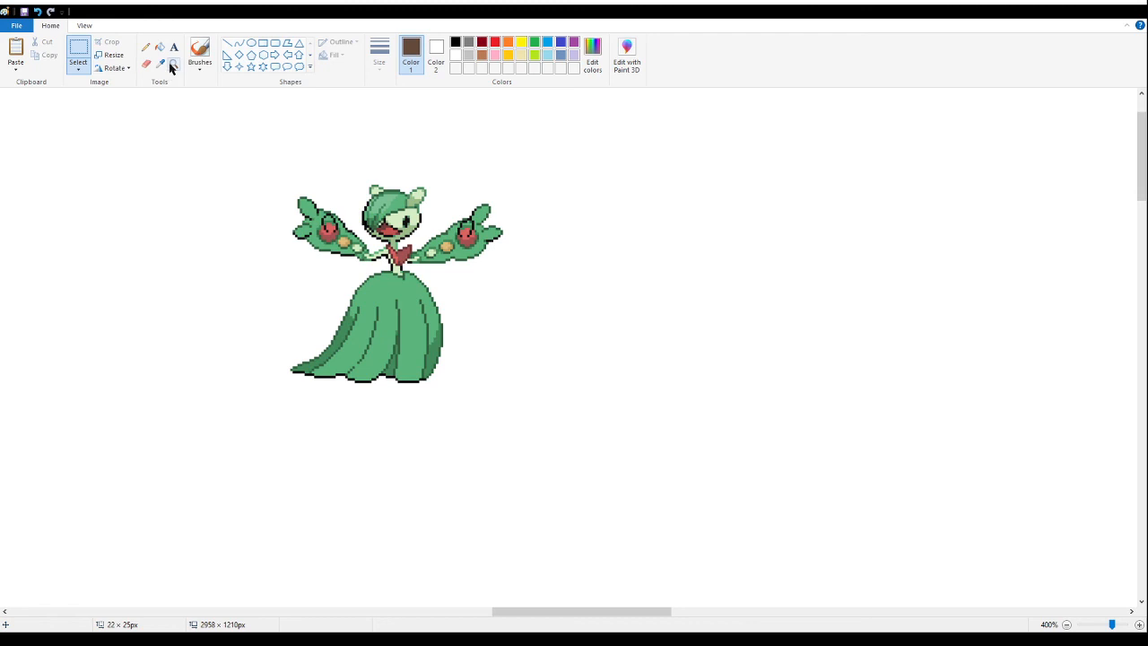
- Move the green gowned sprite to the right of the grey-and-purple dragon, below the fluffy-haired cactus sprite
{"action": "left_click", "coordinate": [173, 65]}
{"action": "right_click", "coordinate": [146, 302]}
{"action": "right_click", "coordinate": [154, 282]}
{"action": "right_click", "coordinate": [116, 205]}
{"action": "left_click", "coordinate": [250, 183]}
{"action": "left_click", "coordinate": [79, 48]}
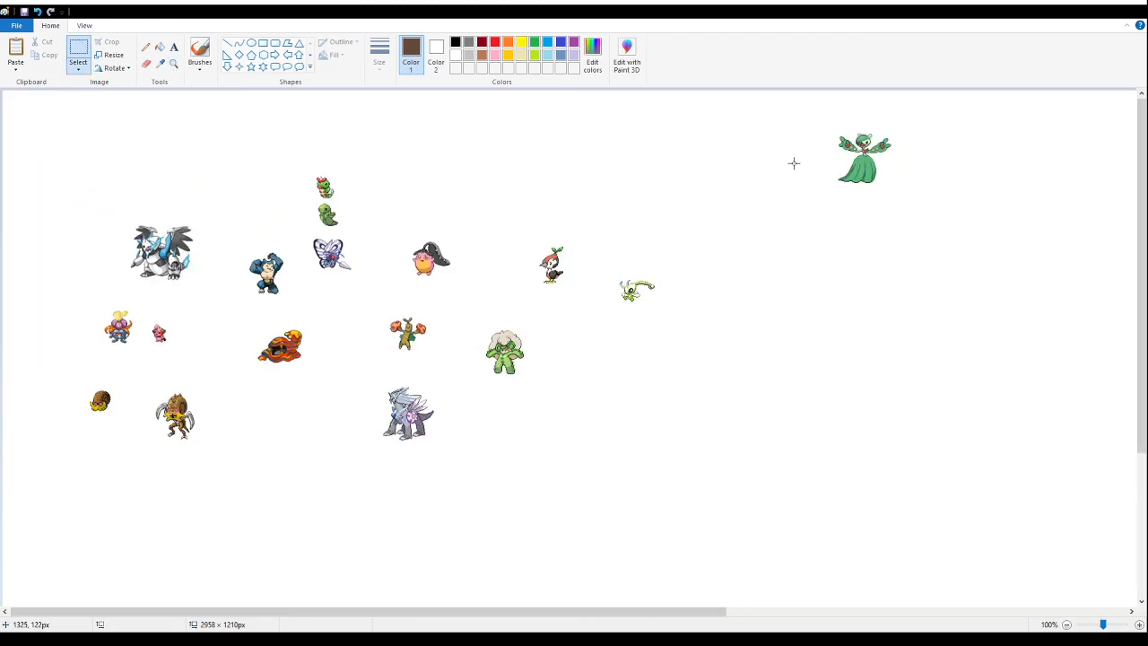
{"action": "left_click_drag", "start_coordinate": [919, 114], "coordinate": [827, 205]}
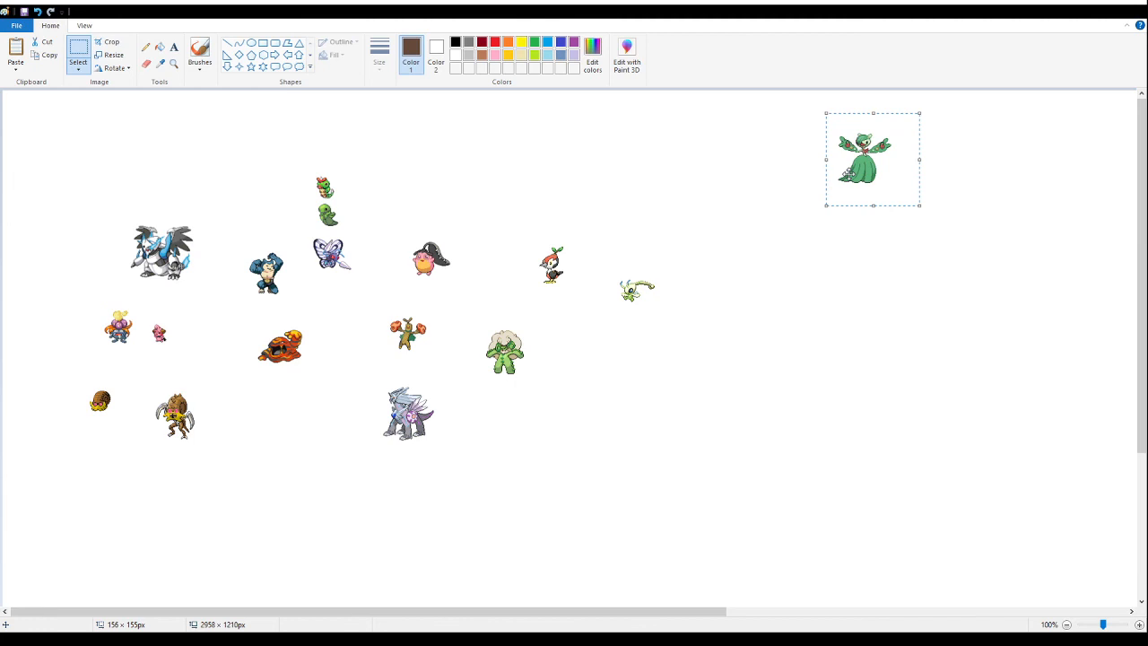
{"action": "left_click_drag", "start_coordinate": [857, 172], "coordinate": [529, 421]}
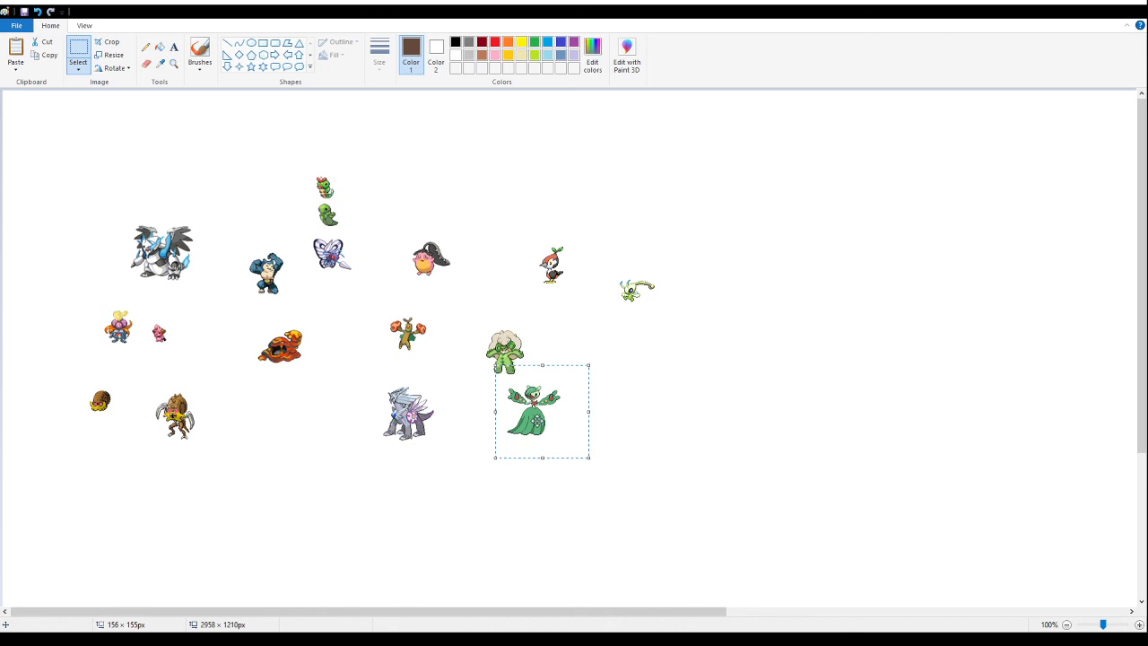
{"action": "left_click_drag", "start_coordinate": [537, 420], "coordinate": [552, 433]}
{"action": "left_click", "coordinate": [789, 387]}
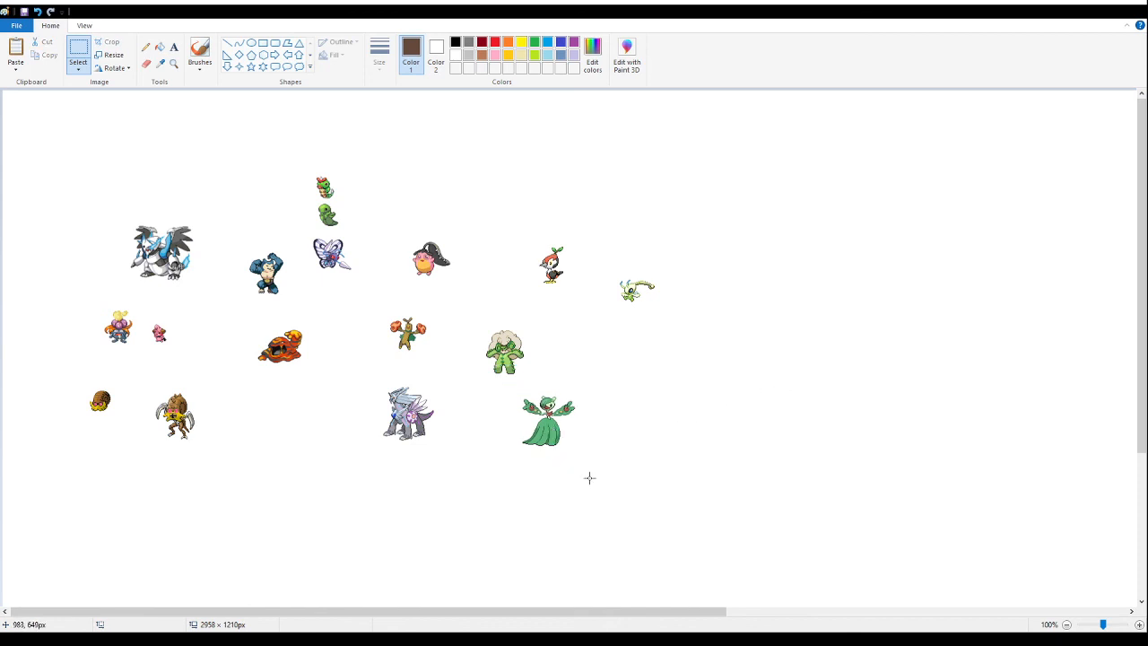
- Reselect the green gowned sprite and nudge it slightly farther down and right
{"action": "left_click_drag", "start_coordinate": [609, 459], "coordinate": [512, 390]}
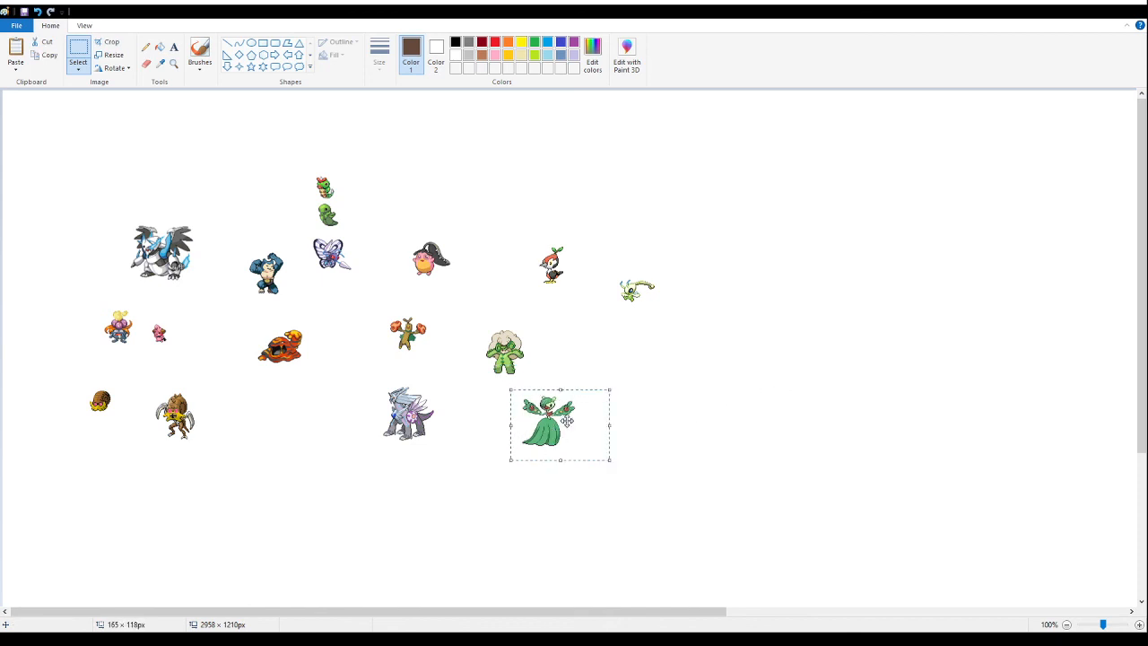
{"action": "left_click_drag", "start_coordinate": [567, 422], "coordinate": [574, 432]}
{"action": "left_click", "coordinate": [585, 364]}
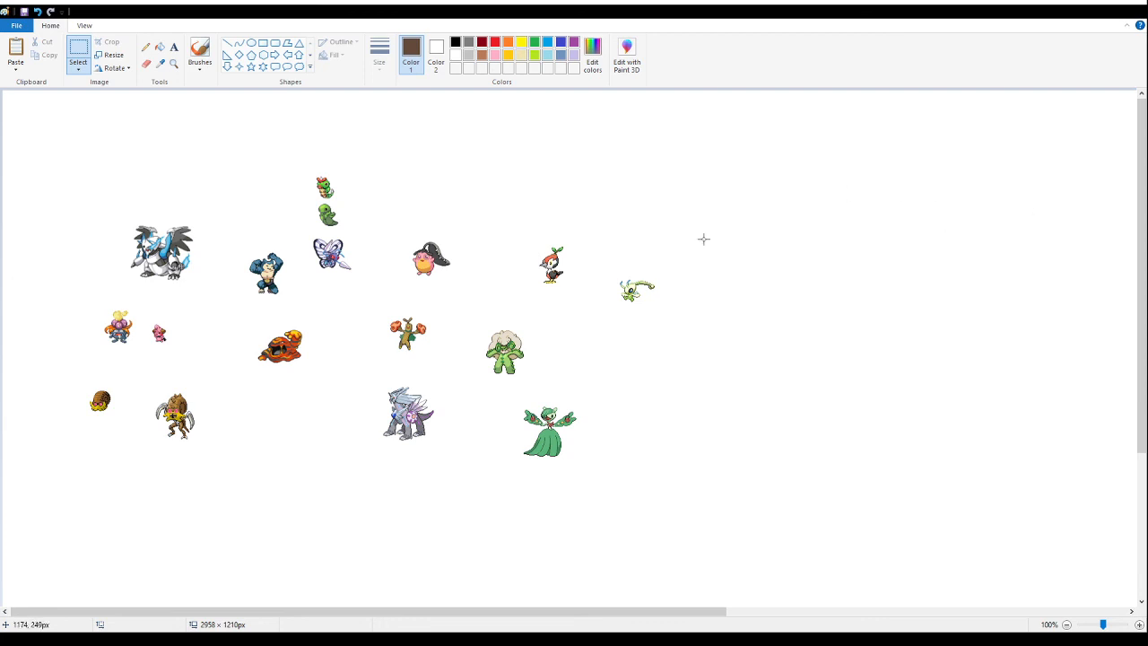
- Paste the pink pixie fusion sheet into the empty area to the right of the pale green long-tailed sprite
{"action": "key", "text": "ctrl+v"}
{"action": "left_click_drag", "start_coordinate": [77, 177], "coordinate": [774, 286]}
{"action": "left_click", "coordinate": [738, 367]}
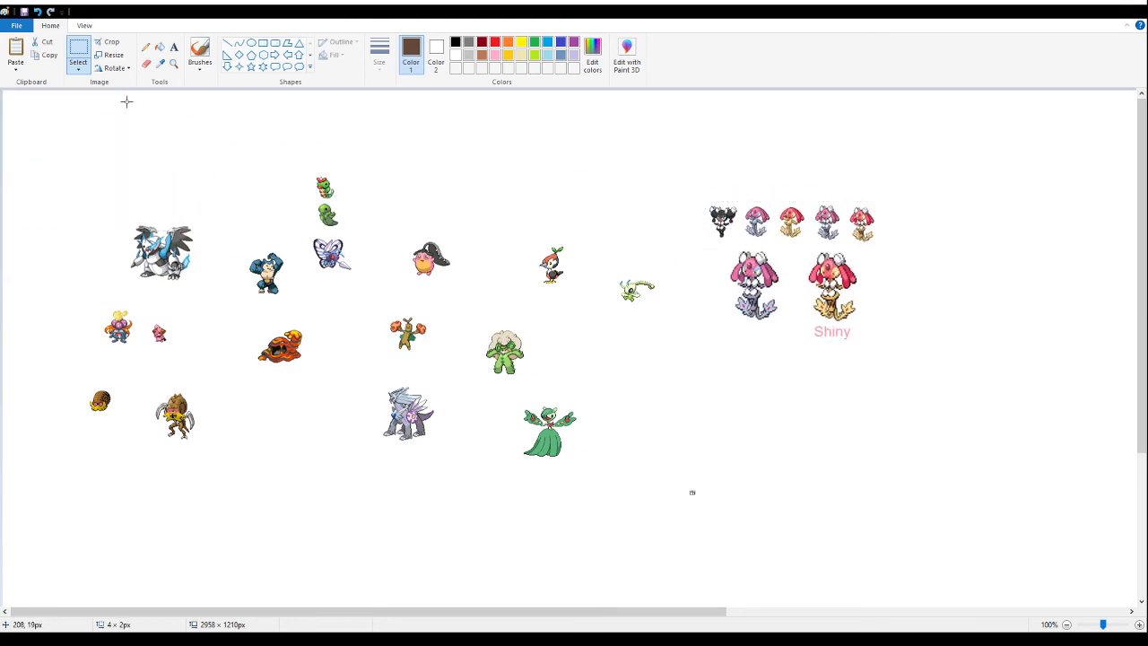
- Delete the source sprites, shiny variants and enlarged versions from the pixie sheet, keeping the small pink-and-lavender fusion
{"action": "left_click", "coordinate": [173, 63]}
{"action": "left_click", "coordinate": [755, 265]}
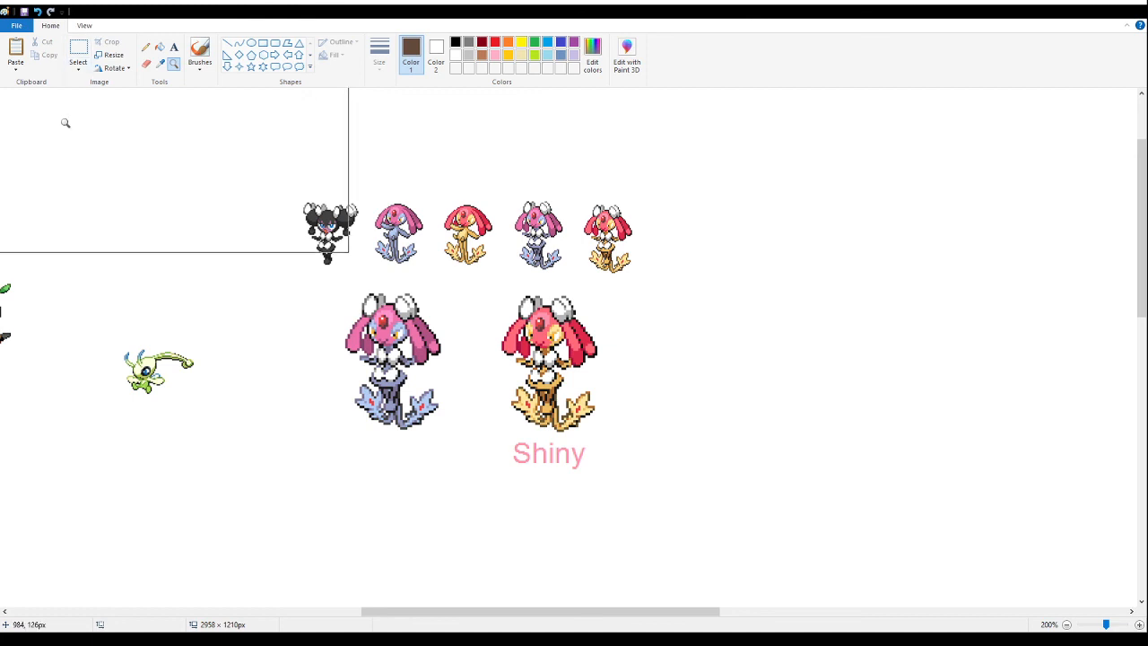
{"action": "left_click", "coordinate": [72, 49]}
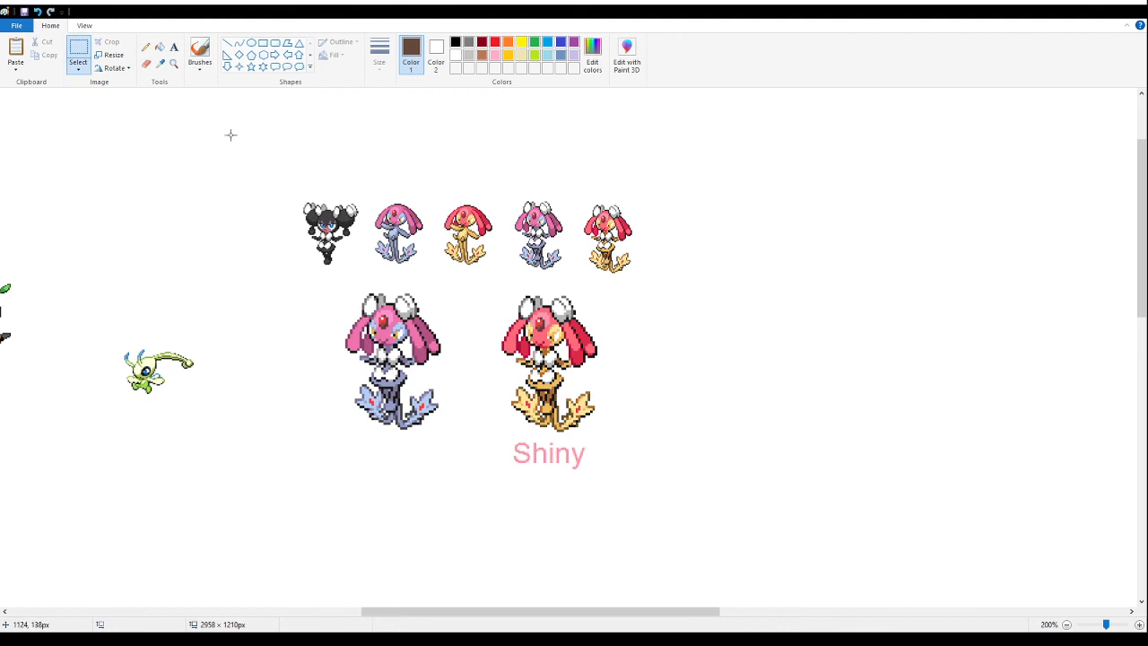
{"action": "left_click_drag", "start_coordinate": [232, 137], "coordinate": [500, 268]}
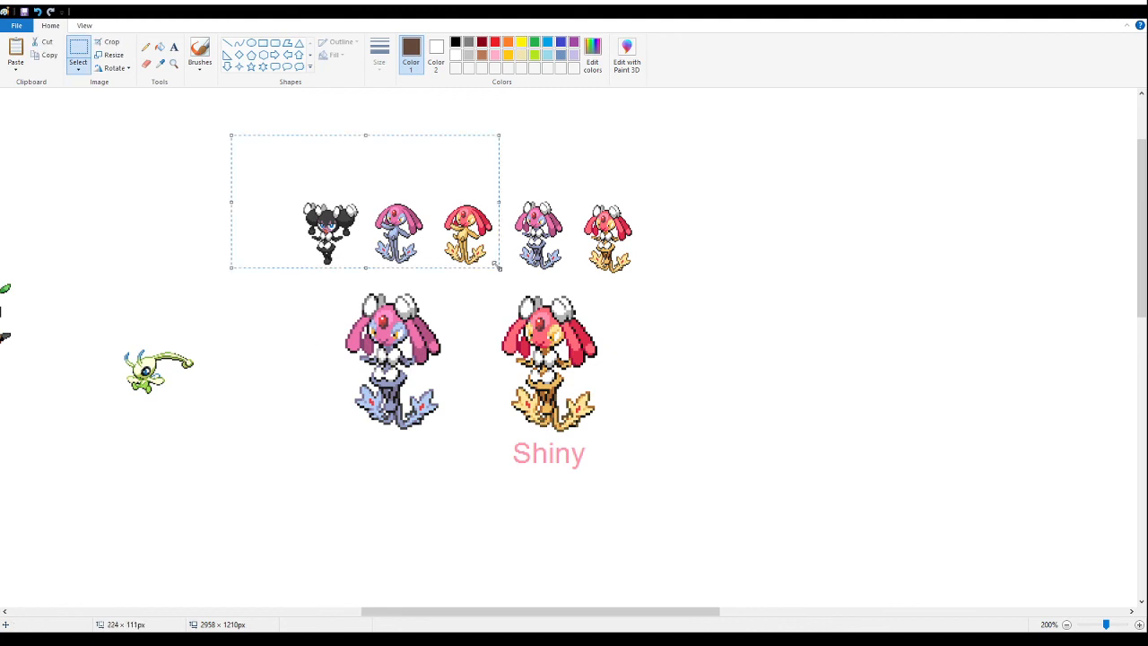
{"action": "key", "text": "Delete"}
{"action": "left_click_drag", "start_coordinate": [653, 509], "coordinate": [499, 289]}
{"action": "key", "text": "Delete"}
{"action": "left_click_drag", "start_coordinate": [667, 170], "coordinate": [584, 300]}
{"action": "key", "text": "Delete"}
{"action": "left_click_drag", "start_coordinate": [258, 267], "coordinate": [461, 507]}
{"action": "key", "text": "Delete"}
- Move the small pink-and-lavender pixie sprite above the gap between the black-haired pink sprite and the leaf-topped bird
{"action": "left_click", "coordinate": [174, 63]}
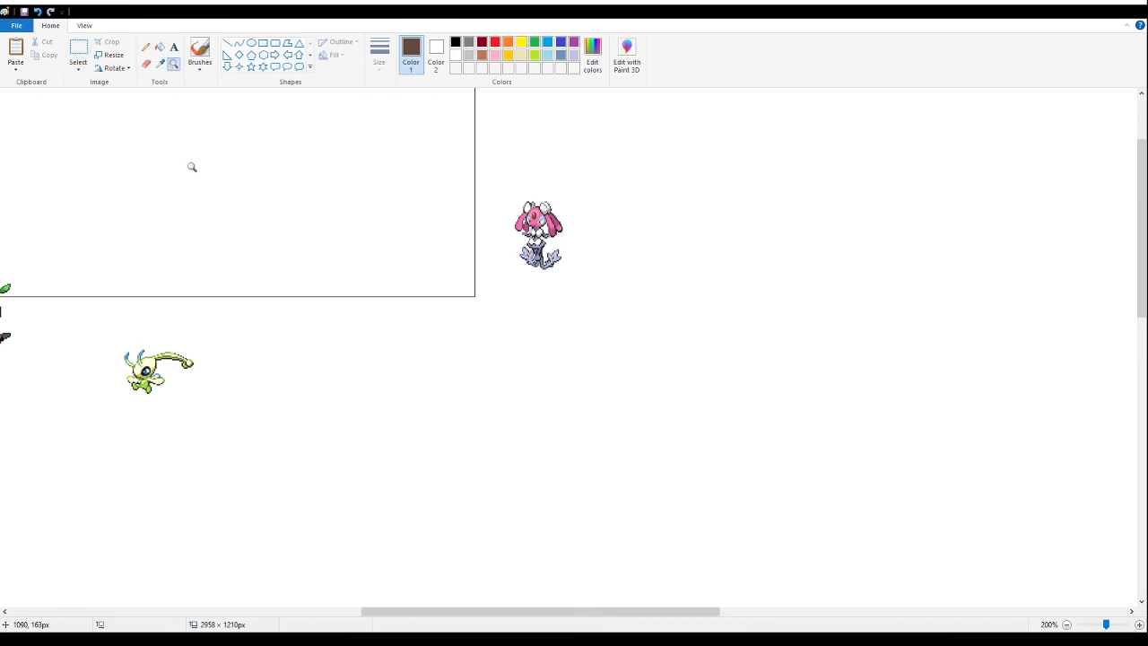
{"action": "right_click", "coordinate": [189, 160]}
{"action": "right_click", "coordinate": [188, 165]}
{"action": "left_click", "coordinate": [83, 45]}
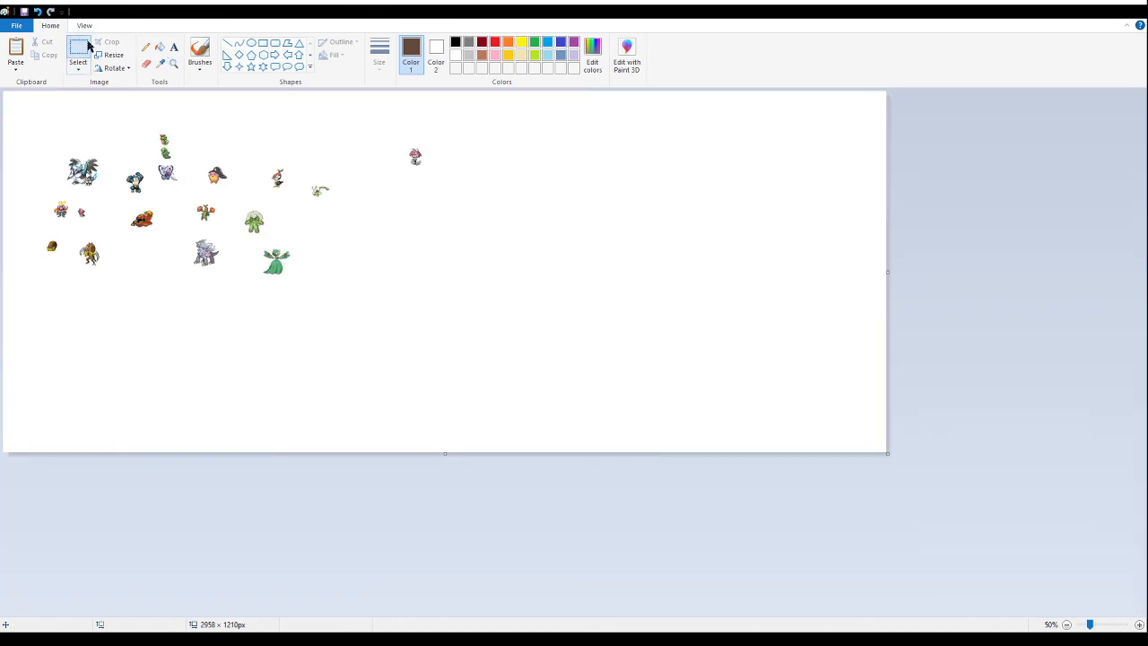
{"action": "left_click", "coordinate": [171, 66]}
{"action": "left_click", "coordinate": [206, 152]}
{"action": "left_click", "coordinate": [79, 51]}
{"action": "left_click_drag", "start_coordinate": [893, 207], "coordinate": [798, 321]}
{"action": "left_click_drag", "start_coordinate": [829, 266], "coordinate": [483, 231]}
{"action": "left_click", "coordinate": [762, 155]}
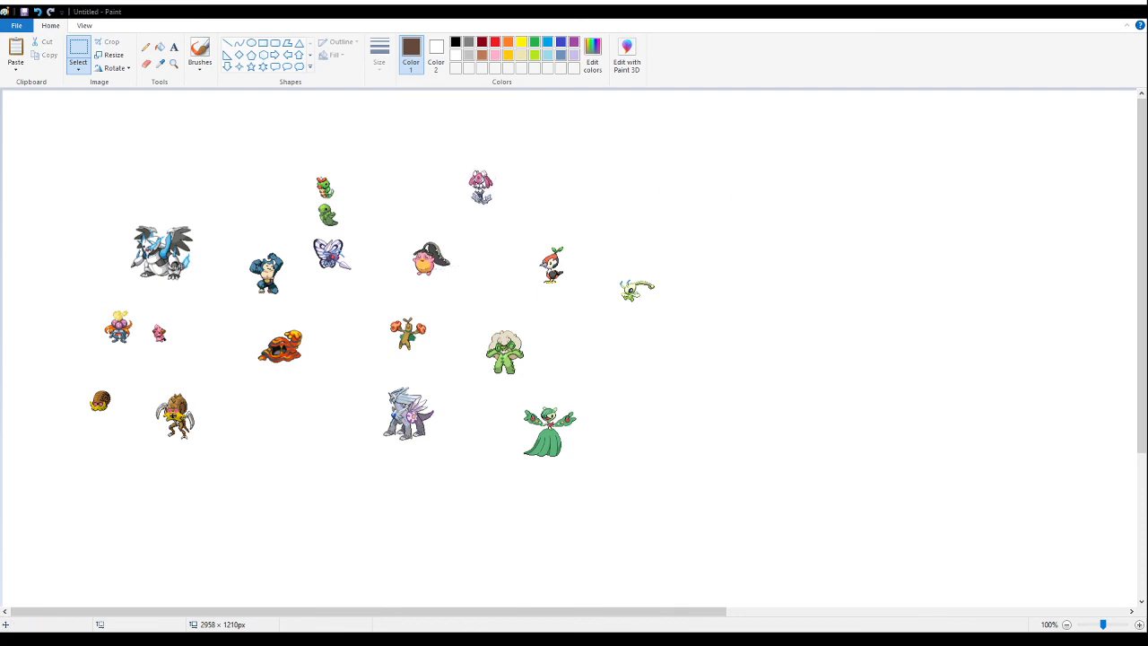
- Undo the latest change to the sprite canvas
{"action": "left_click", "coordinate": [1080, 9]}
{"action": "key", "text": "ctrl+z"}
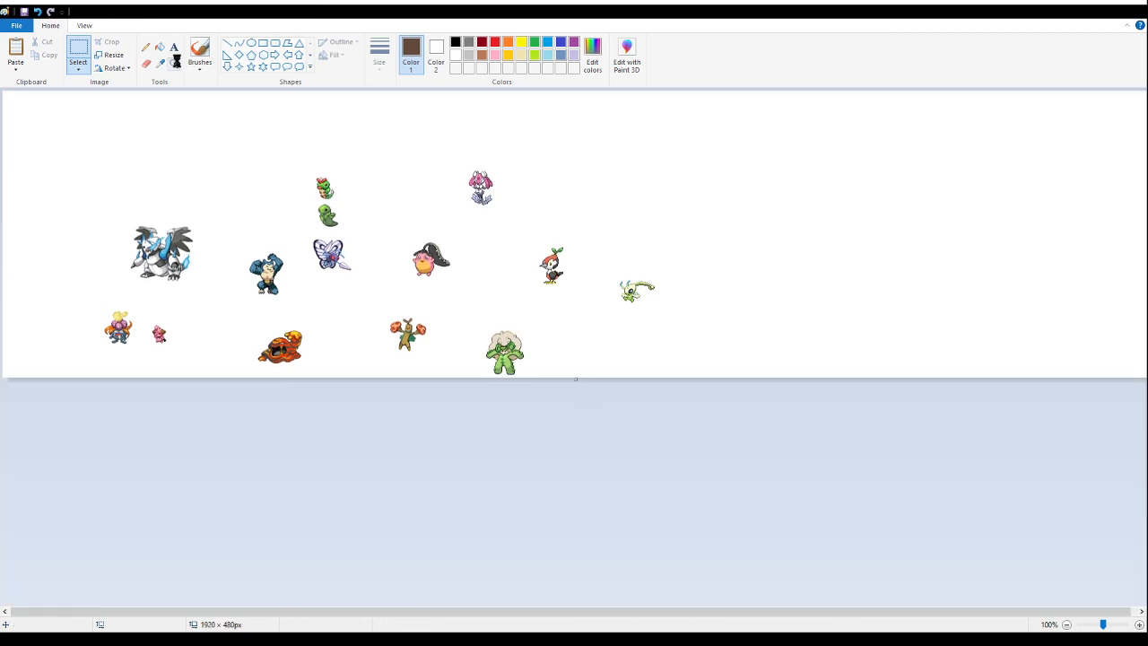
- Restore the enlarged canvas and move the whole group of sprites up and left toward the canvas's upper-left corner
{"action": "key", "text": "ctrl+y"}
{"action": "left_click_drag", "start_coordinate": [711, 546], "coordinate": [44, 122]}
{"action": "left_click_drag", "start_coordinate": [343, 438], "coordinate": [332, 367]}
{"action": "left_click_drag", "start_coordinate": [913, 379], "coordinate": [907, 376]}
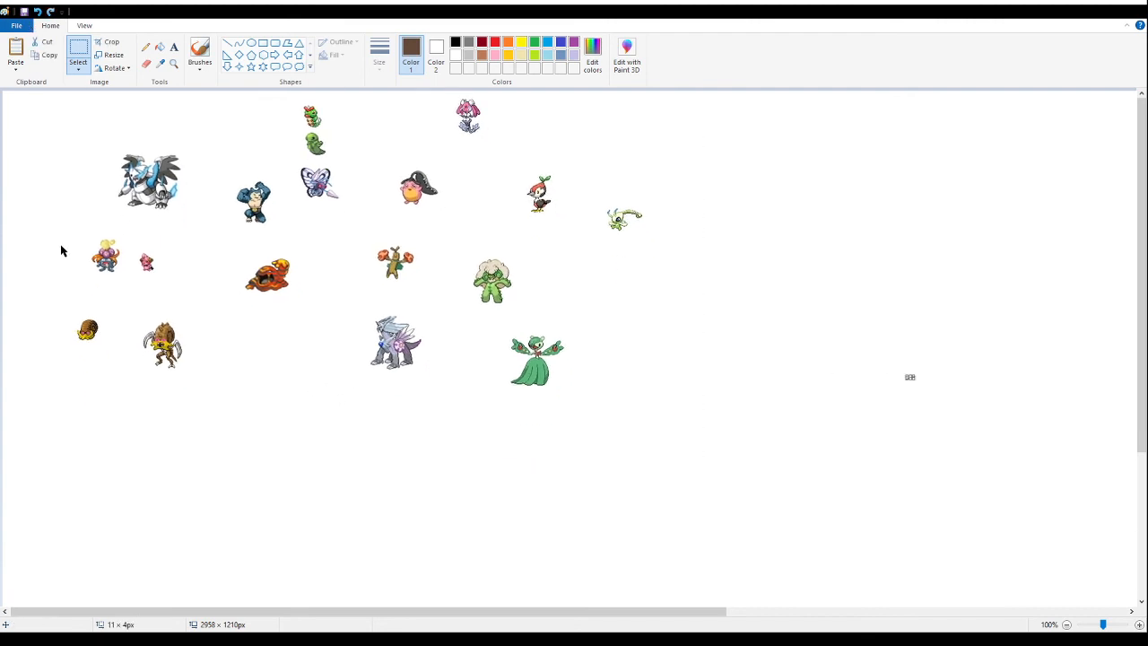
- Move the green gowned sprite into the empty area right of the pale green long-tailed sprite and undo the canvas enlargement
{"action": "key", "text": "alt+Tab"}
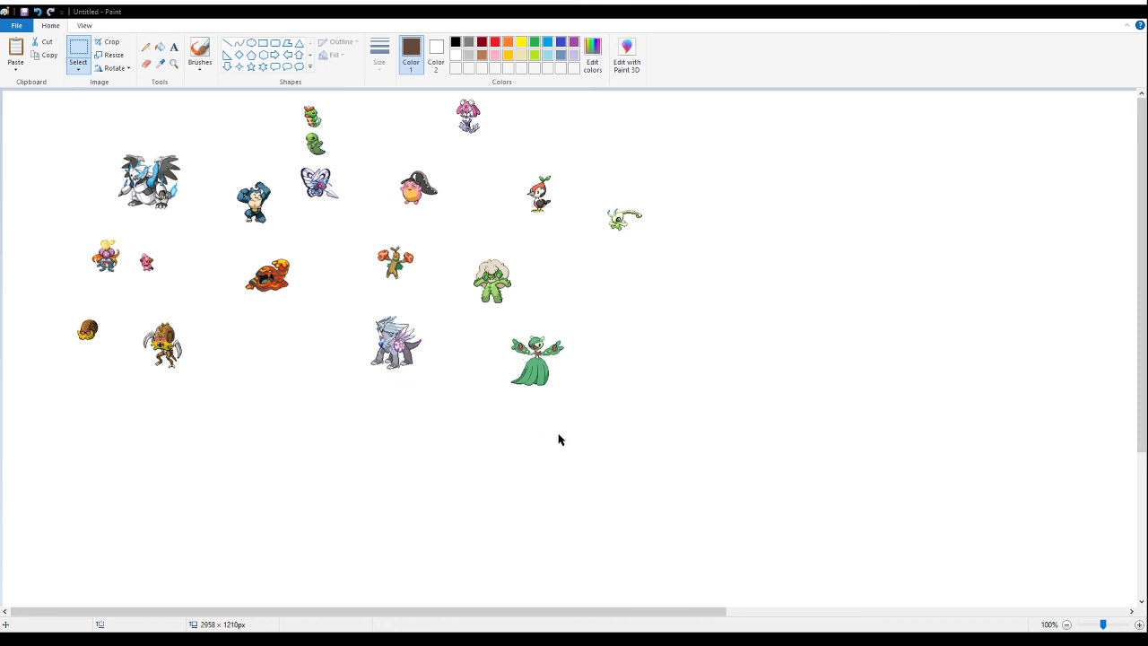
{"action": "key", "text": "ctrl+z"}
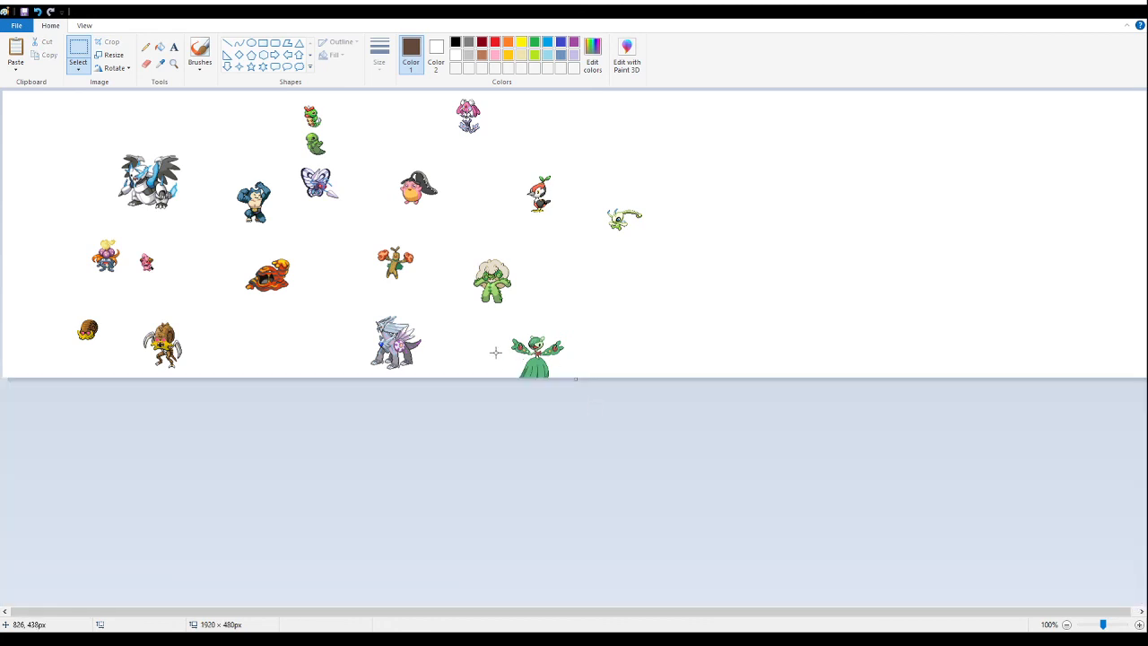
{"action": "key", "text": "ctrl+y"}
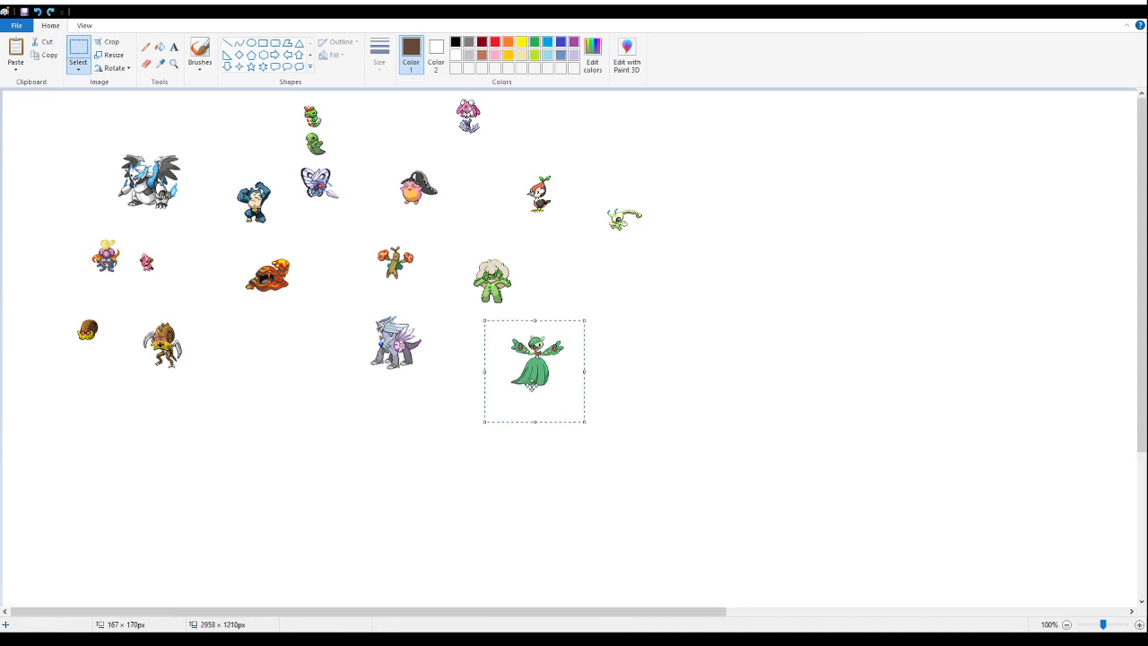
{"action": "left_click_drag", "start_coordinate": [538, 359], "coordinate": [768, 262]}
{"action": "left_click", "coordinate": [389, 144]}
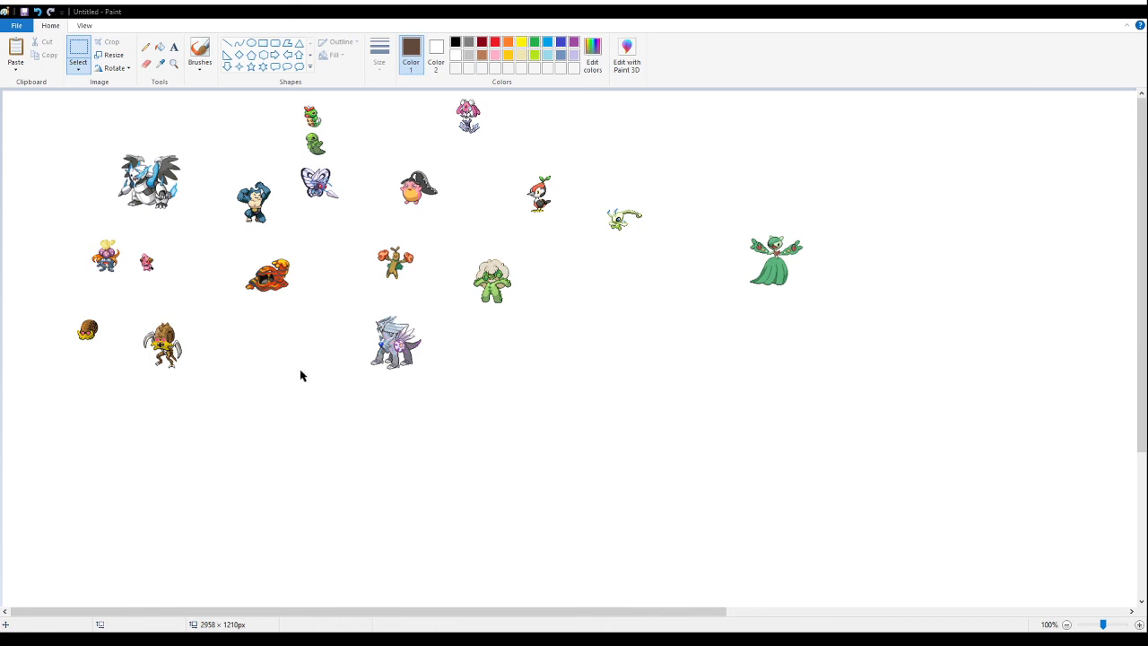
{"action": "key", "text": "ctrl+z"}
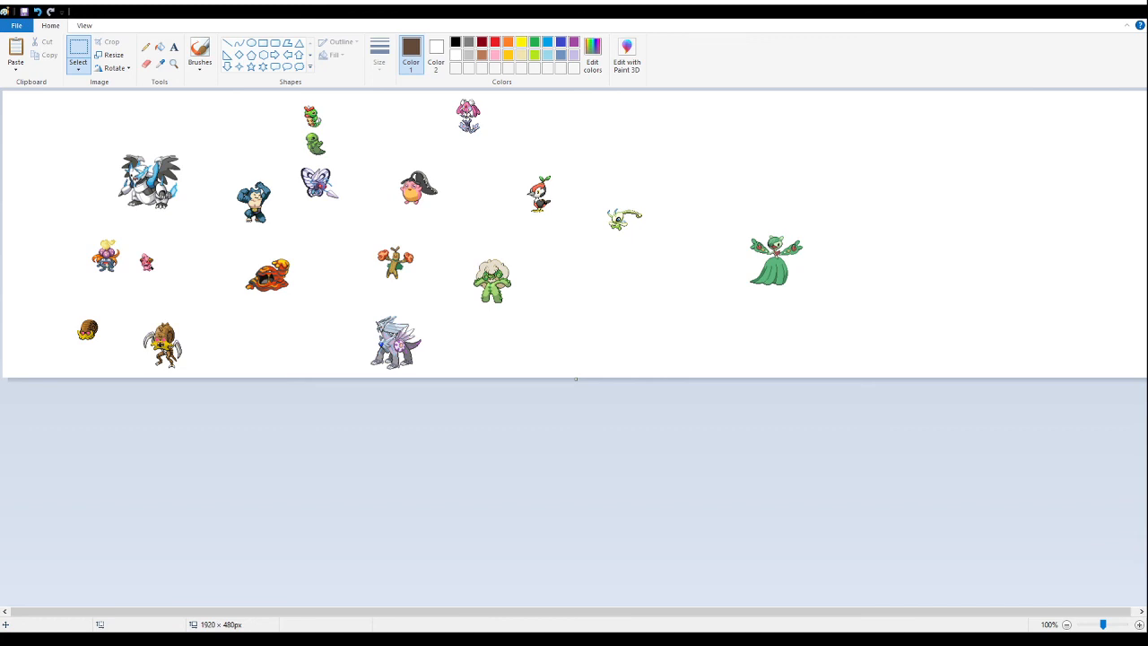
- Paste the black-masked pink sprite pair into the empty right area and move the green gowned sprite below the pale green long-tailed one
{"action": "key", "text": "ctrl+v"}
{"action": "mouse_move", "coordinate": [66, 141]}
{"action": "left_mouse_down"}
{"action": "mouse_move", "coordinate": [448, 196]}
{"action": "mouse_move", "coordinate": [916, 178]}
{"action": "mouse_move", "coordinate": [942, 218]}
{"action": "left_mouse_up"}
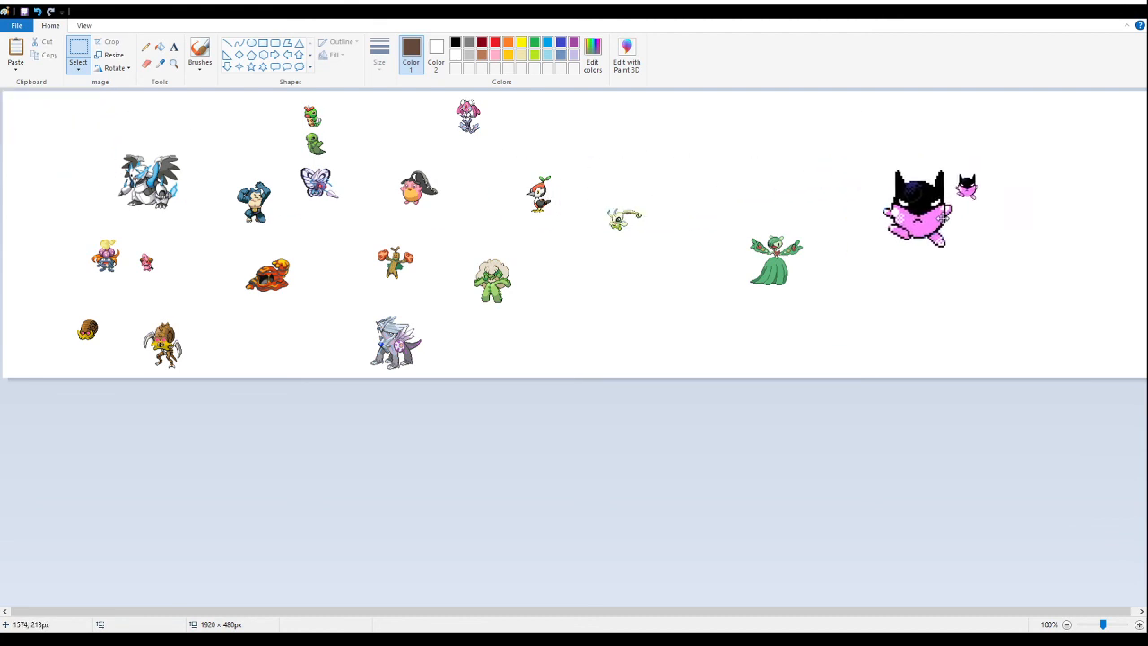
{"action": "mouse_move", "coordinate": [712, 194]}
{"action": "left_mouse_down"}
{"action": "mouse_move", "coordinate": [817, 297]}
{"action": "mouse_move", "coordinate": [654, 329]}
{"action": "left_mouse_up"}
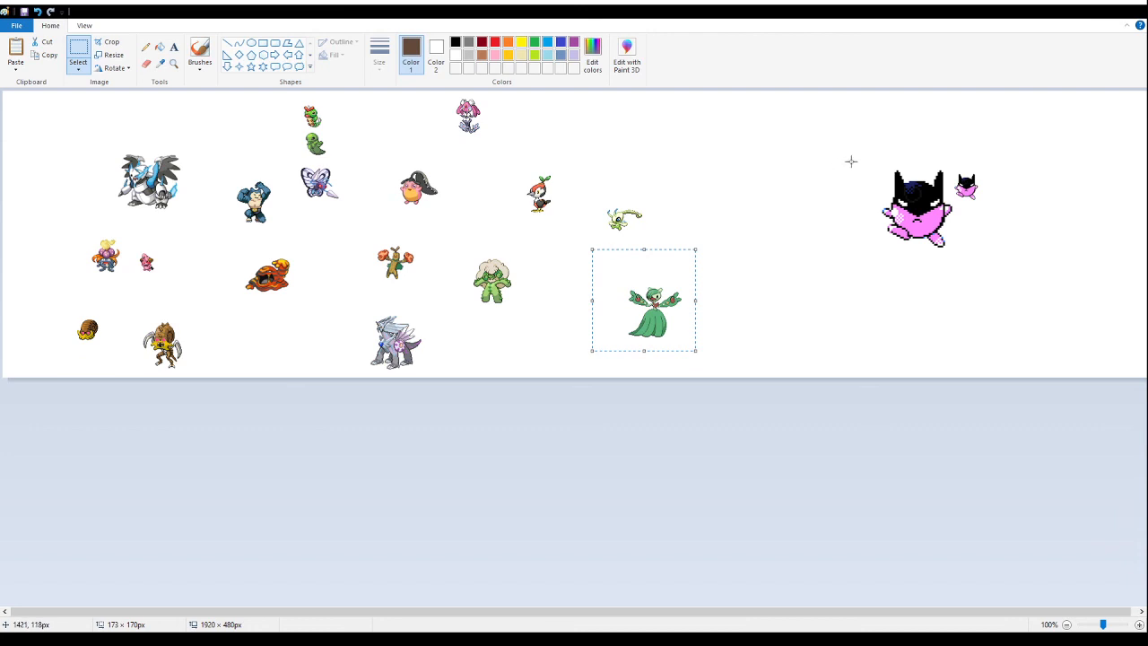
- Delete the enlarged black-masked pink sprite and move its small version beside the pale green long-tailed sprite
{"action": "left_click_drag", "start_coordinate": [845, 148], "coordinate": [949, 259]}
{"action": "key", "text": "Delete"}
{"action": "left_click_drag", "start_coordinate": [1001, 158], "coordinate": [703, 257]}
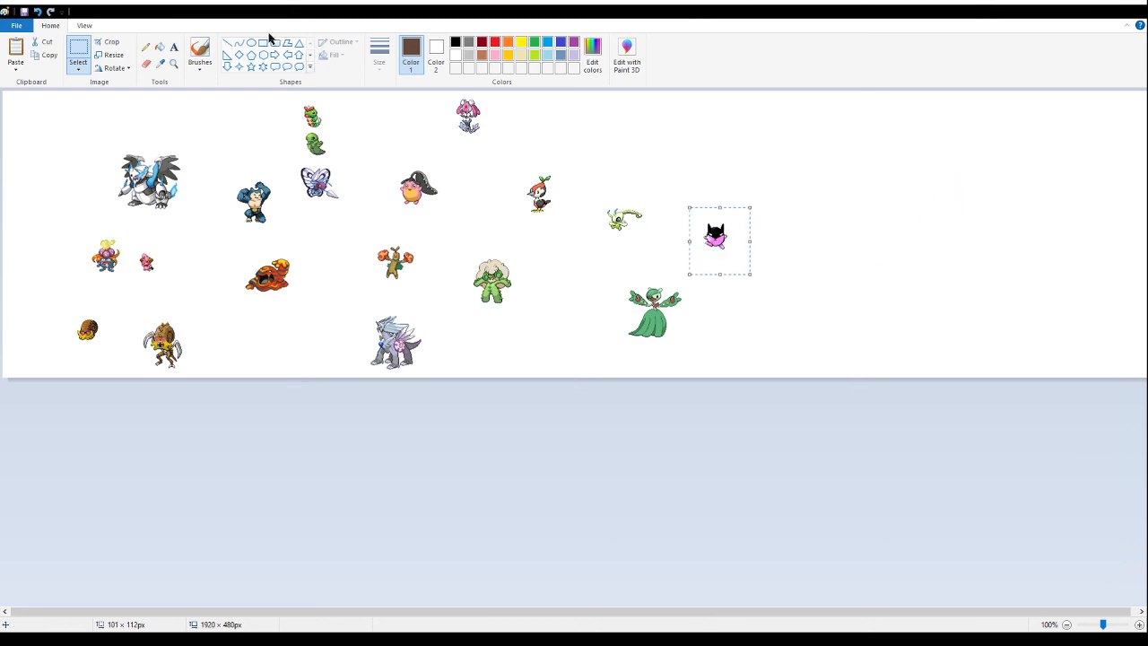
- Inspect the small black-masked pink sprite at 200% zoom
{"action": "left_click", "coordinate": [174, 63]}
{"action": "left_click", "coordinate": [766, 255]}
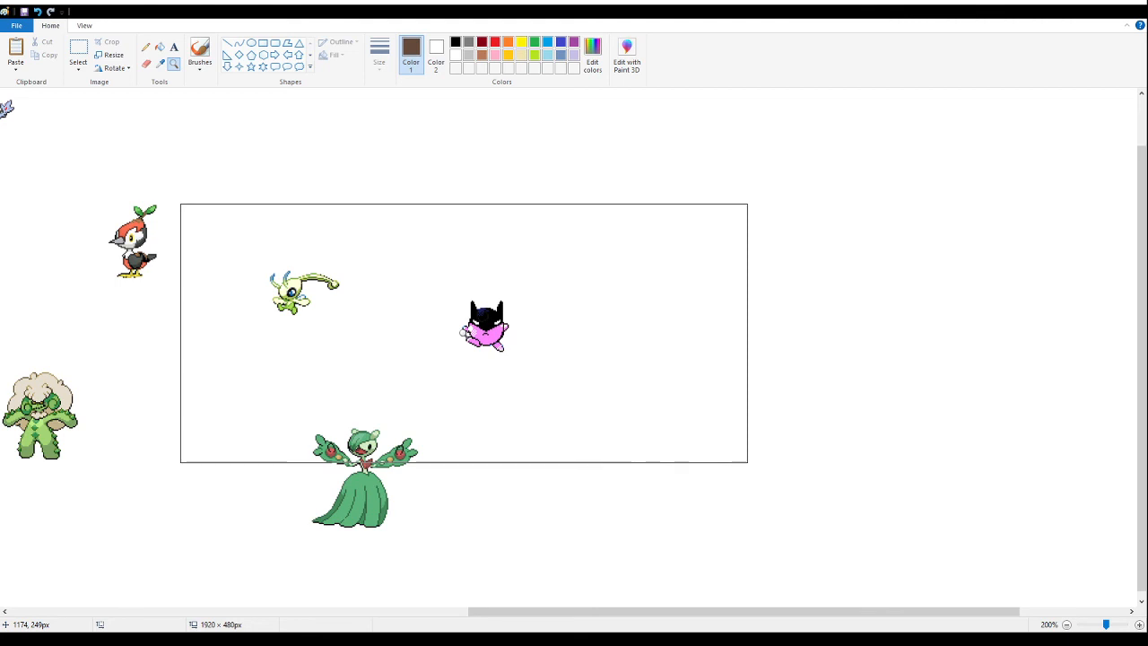
{"action": "right_click", "coordinate": [459, 309]}
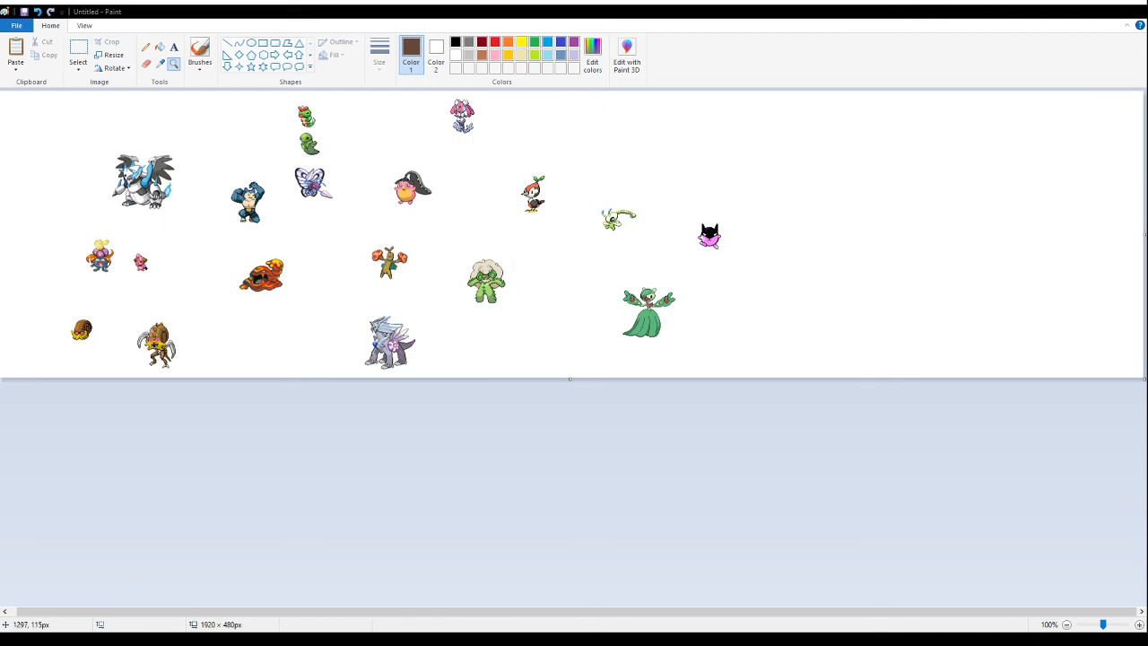
{"action": "right_click", "coordinate": [167, 174]}
{"action": "left_click", "coordinate": [74, 137]}
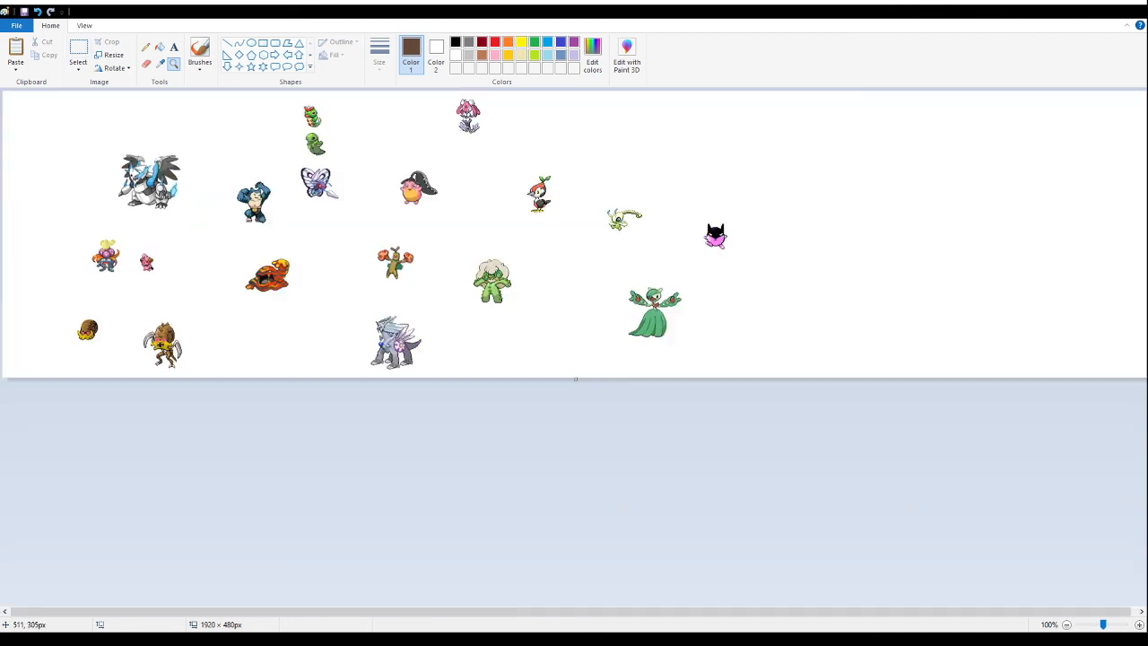
{"action": "left_click", "coordinate": [79, 48]}
{"action": "key", "text": "ctrl+v"}
{"action": "left_click_drag", "start_coordinate": [69, 163], "coordinate": [866, 205]}
{"action": "left_click", "coordinate": [712, 240]}
{"action": "key", "text": "ctrl+z"}
{"action": "key", "text": "ctrl+z"}
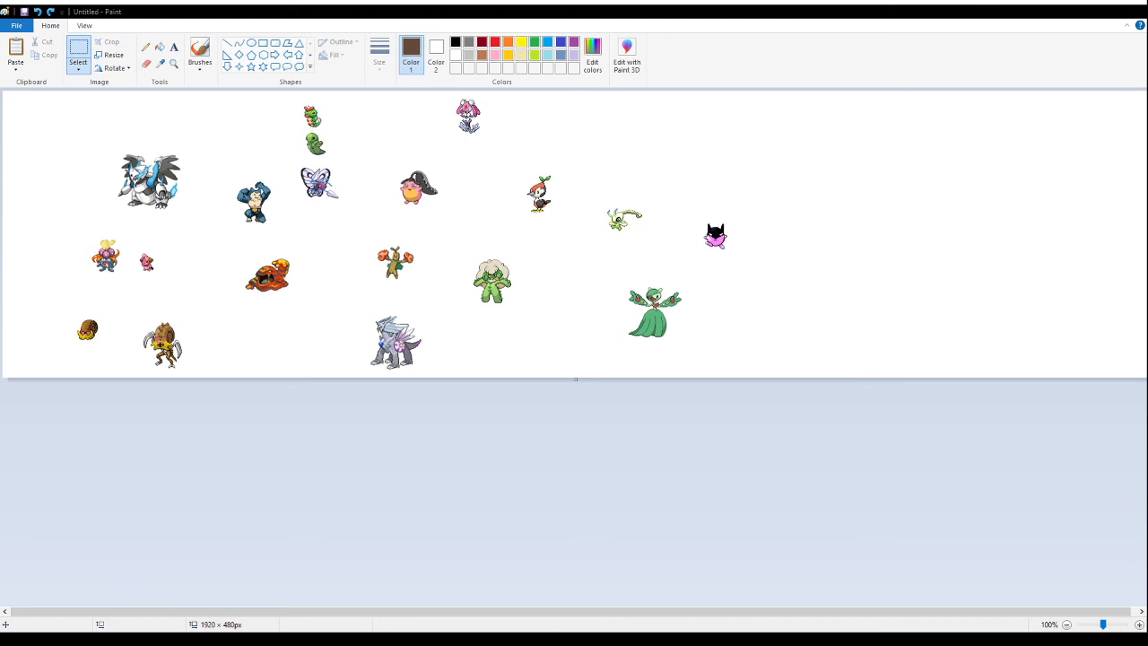
- Paste the sheet of four flower-headed sprites into the empty area right of the black-masked pink sprite
{"action": "key", "text": "ctrl+v"}
{"action": "left_click_drag", "start_coordinate": [71, 144], "coordinate": [916, 206]}
{"action": "left_click_drag", "start_coordinate": [804, 227], "coordinate": [852, 186]}
{"action": "left_click", "coordinate": [576, 379]}
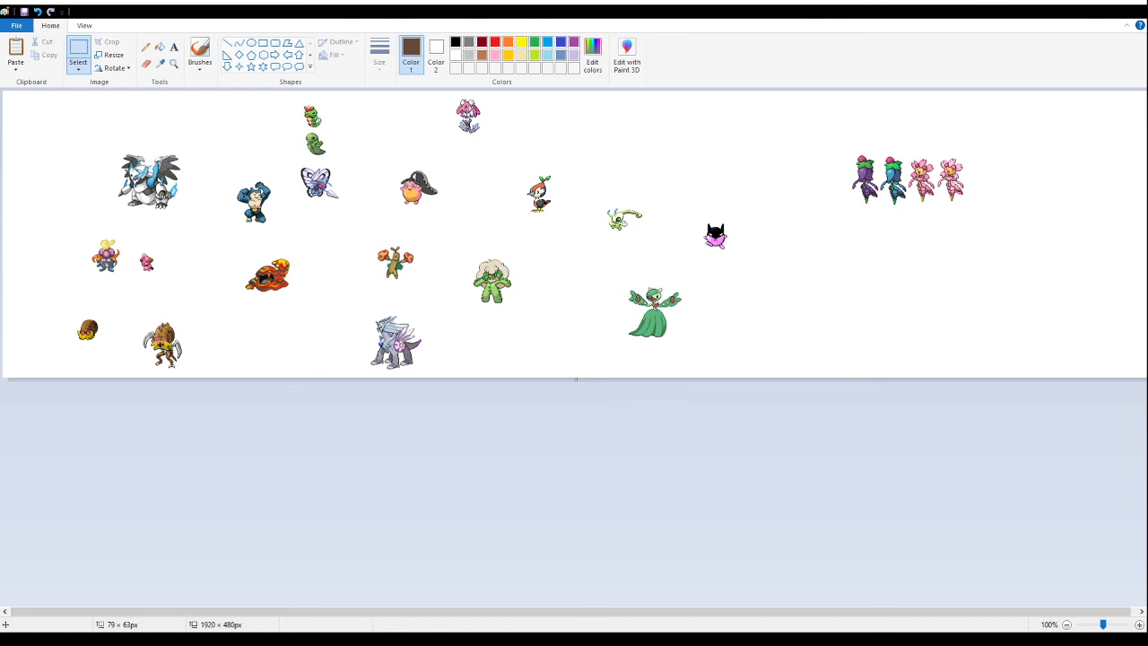
- Delete the pale pink and blue shiny variants from the flower sheet, keeping the purple and yellow-faced pink sprites
{"action": "left_click_drag", "start_coordinate": [979, 142], "coordinate": [940, 212]}
{"action": "left_click", "coordinate": [173, 63]}
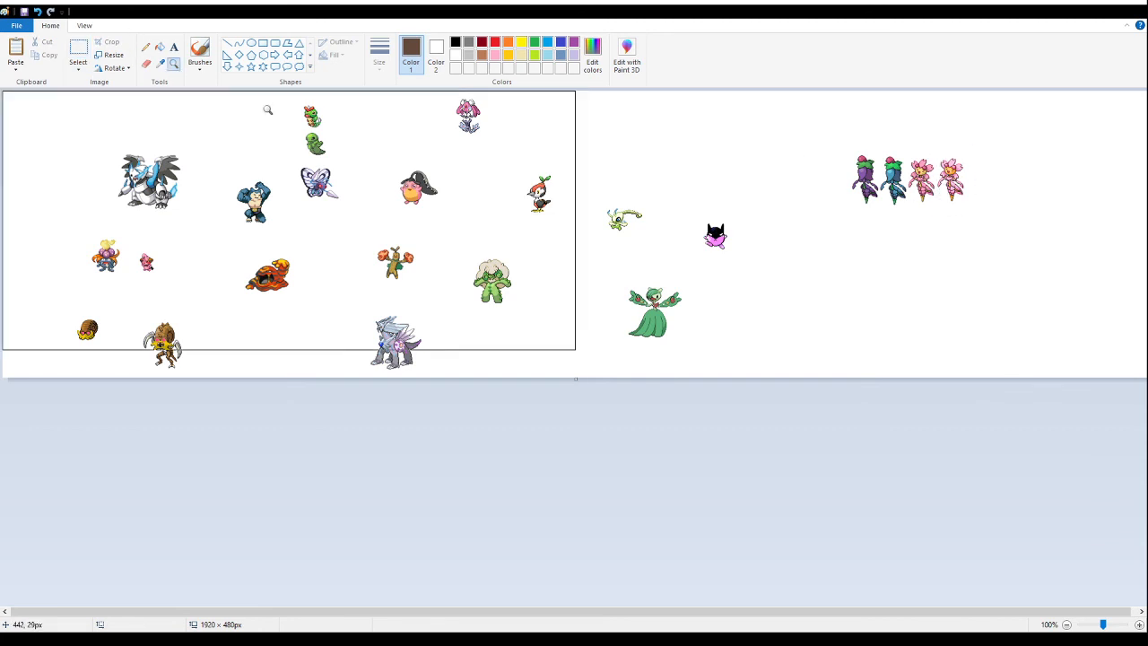
{"action": "left_click", "coordinate": [894, 207]}
{"action": "left_click", "coordinate": [748, 269]}
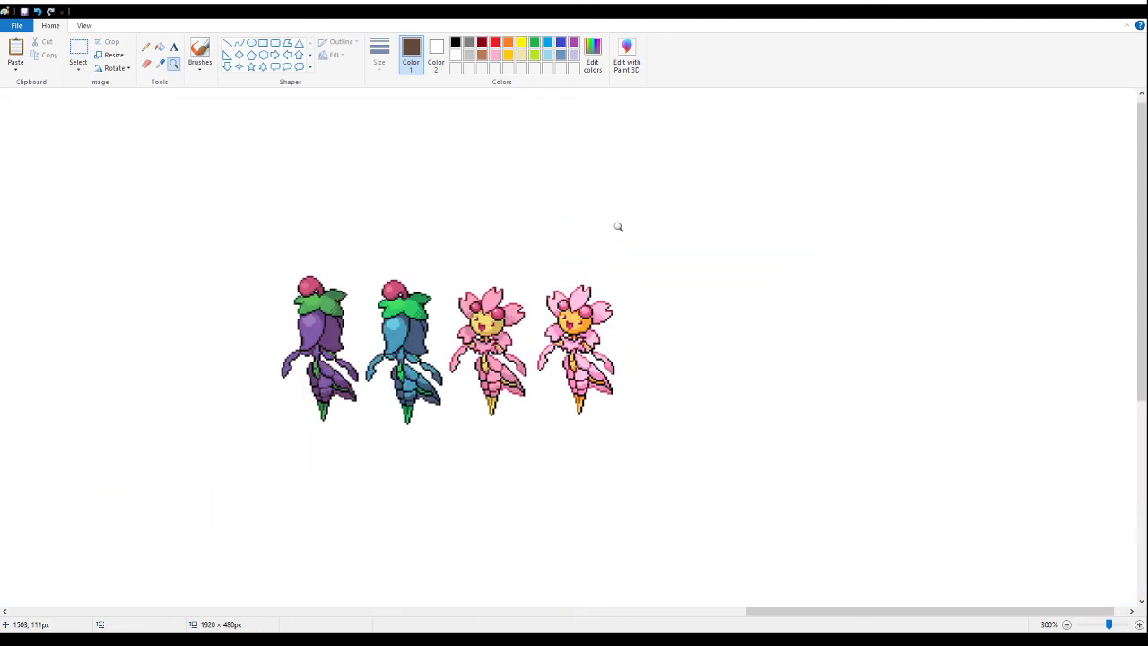
{"action": "left_click", "coordinate": [78, 50]}
{"action": "left_click_drag", "start_coordinate": [645, 238], "coordinate": [533, 461]}
{"action": "key", "text": "Delete"}
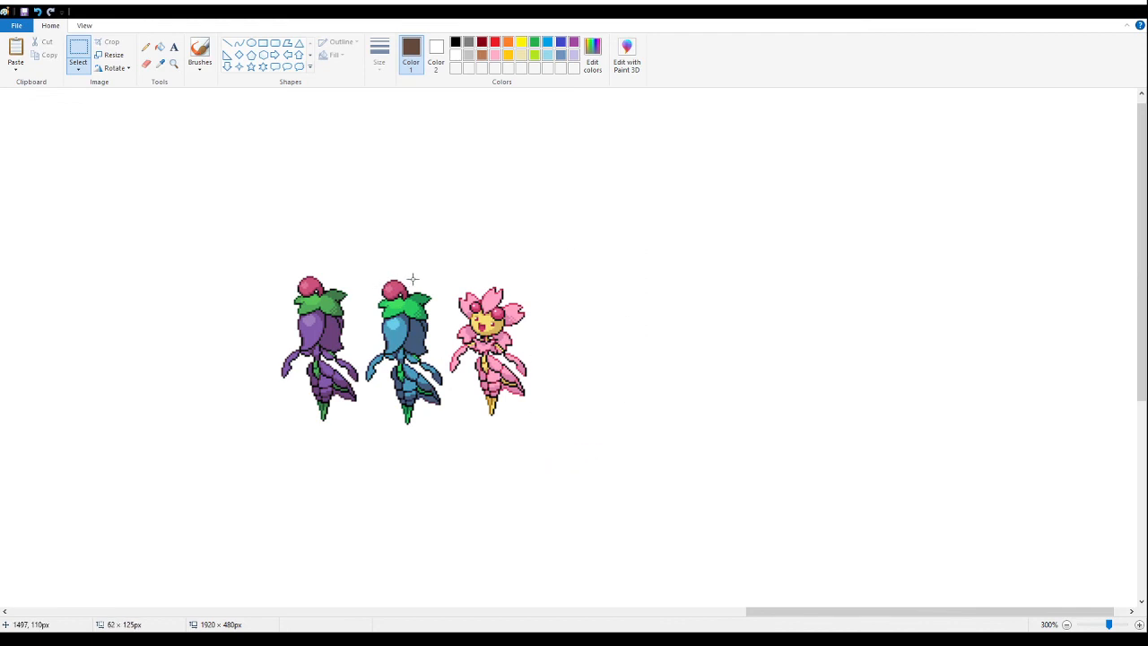
{"action": "mouse_move", "coordinate": [448, 274]}
{"action": "left_mouse_down"}
{"action": "mouse_move", "coordinate": [397, 403]}
{"action": "mouse_move", "coordinate": [362, 433]}
{"action": "left_mouse_up"}
{"action": "key", "text": "Delete"}
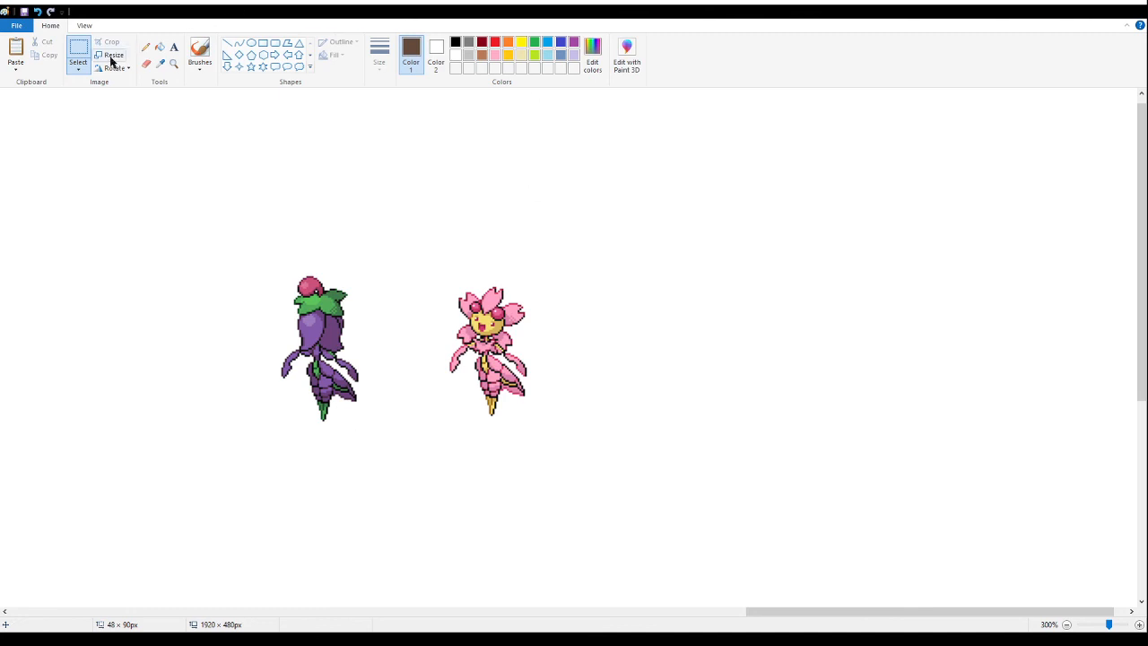
- Move the pink flower sprite closer to the purple berry-topped sprite
{"action": "left_click", "coordinate": [79, 50]}
{"action": "left_click_drag", "start_coordinate": [610, 232], "coordinate": [418, 467]}
{"action": "left_click_drag", "start_coordinate": [506, 366], "coordinate": [440, 366]}
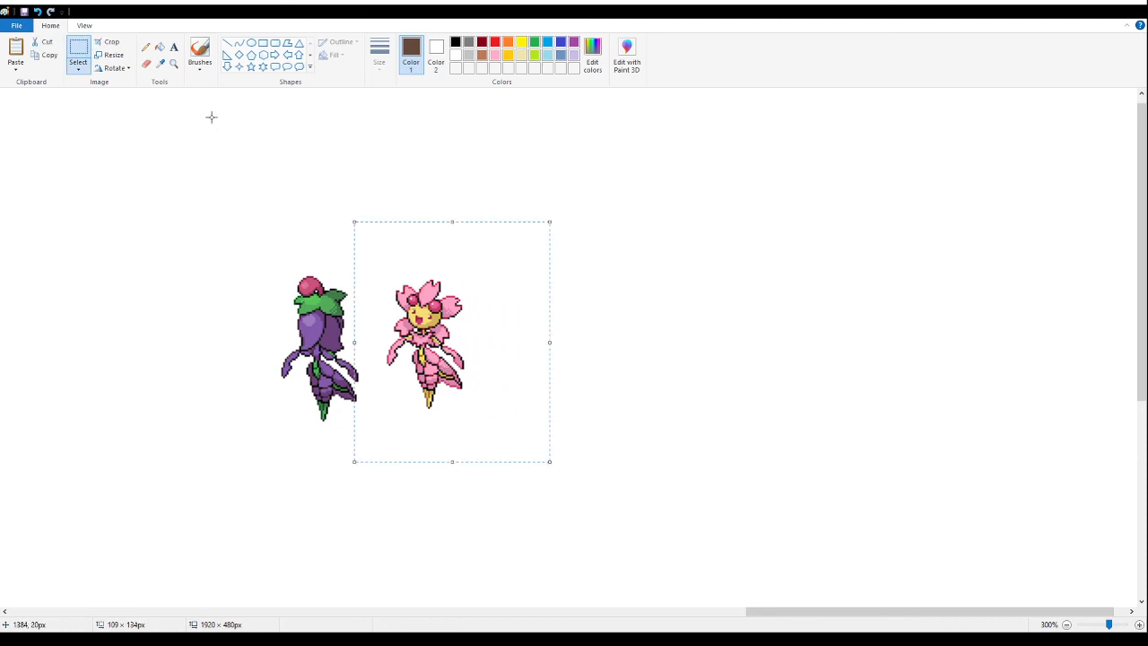
- Move the purple and pink flower sprites together to just above the black-masked pink sprite
{"action": "left_click", "coordinate": [173, 63]}
{"action": "right_click", "coordinate": [197, 262]}
{"action": "left_click", "coordinate": [79, 49]}
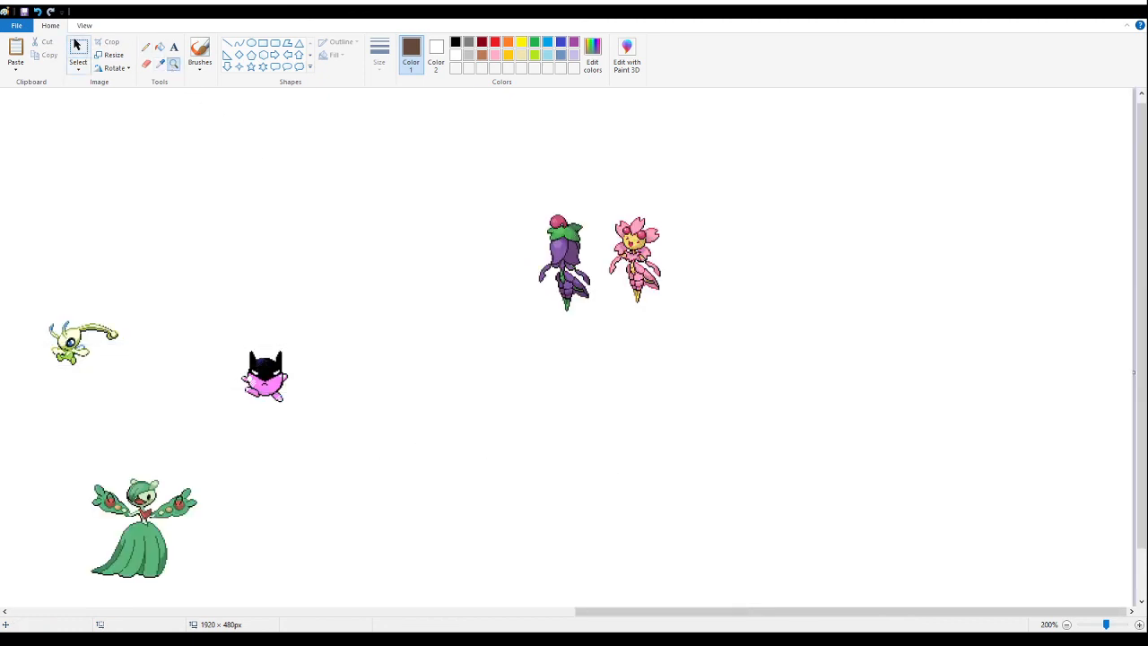
{"action": "left_click_drag", "start_coordinate": [805, 178], "coordinate": [541, 352]}
{"action": "left_click", "coordinate": [451, 364]}
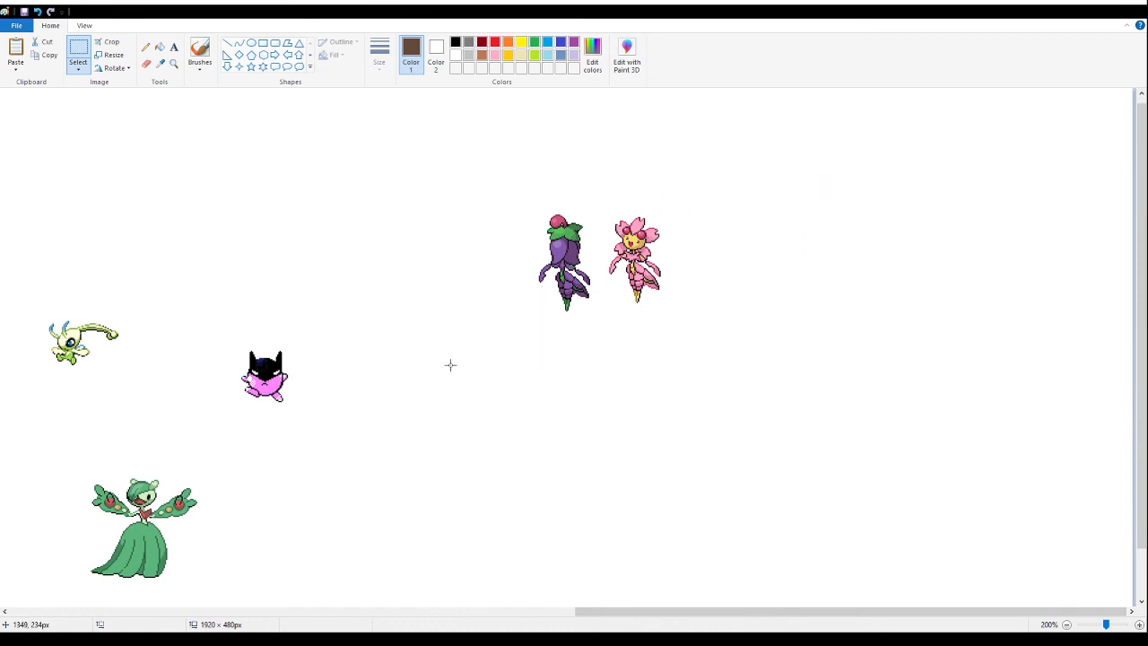
{"action": "left_click_drag", "start_coordinate": [516, 105], "coordinate": [517, 124]}
{"action": "left_click_drag", "start_coordinate": [433, 164], "coordinate": [777, 300]}
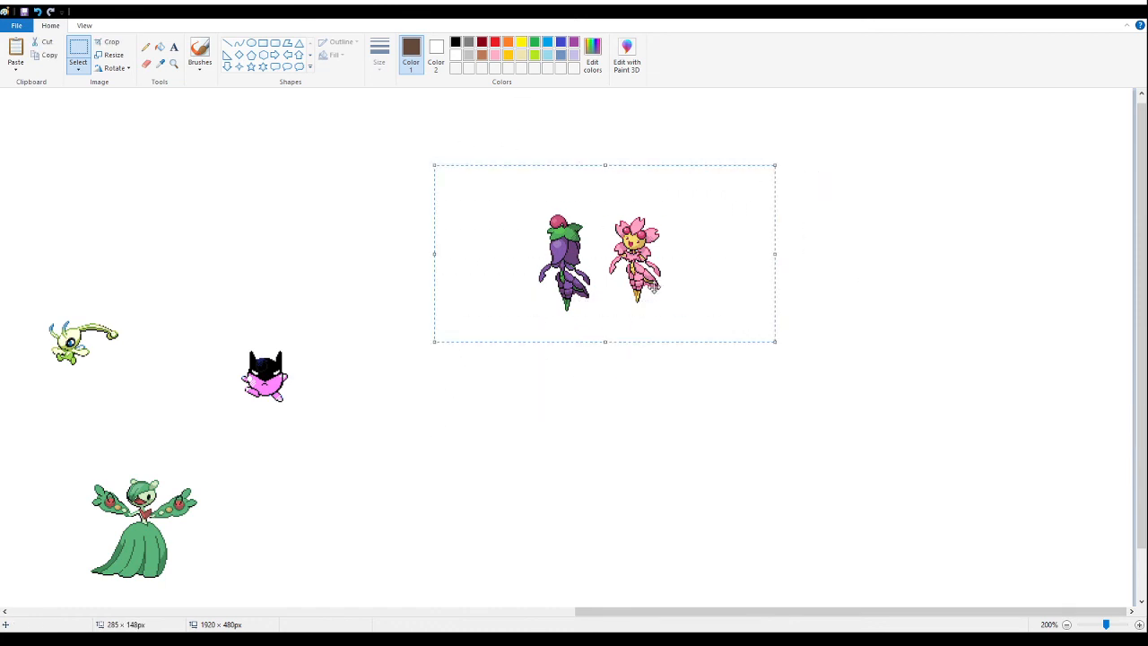
{"action": "left_click_drag", "start_coordinate": [684, 296], "coordinate": [317, 258]}
{"action": "left_click", "coordinate": [660, 349]}
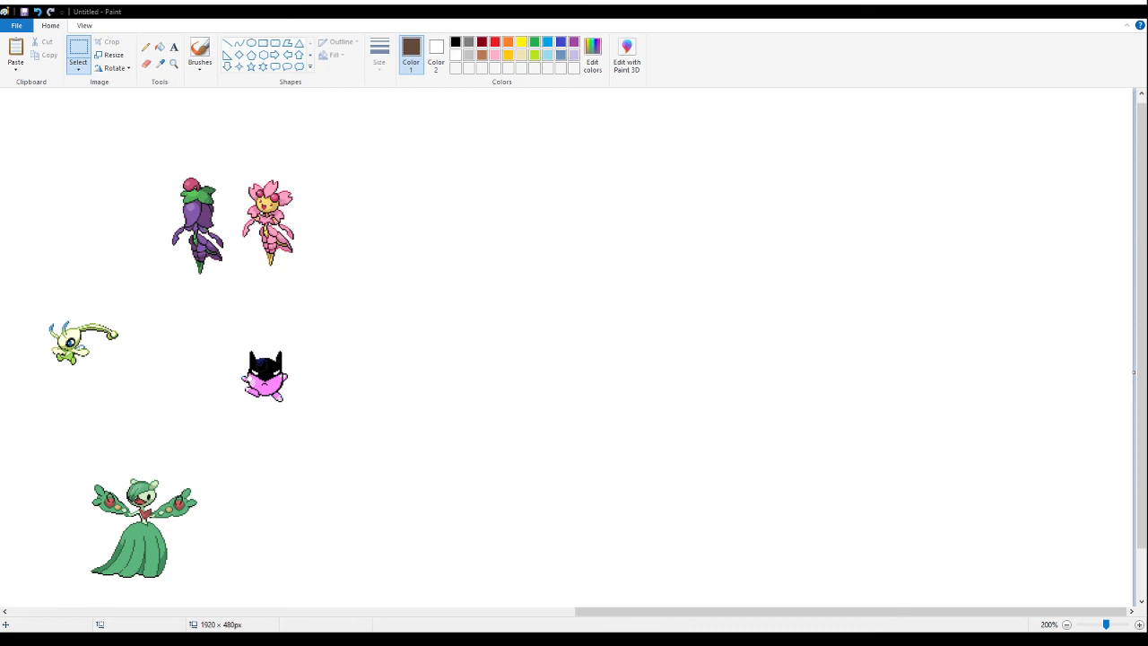
- Paste the two skull-headed long-tongued sprites right of the flower pair and arrange them side by side
{"action": "left_click", "coordinate": [701, 235]}
{"action": "key", "text": "ctrl+v"}
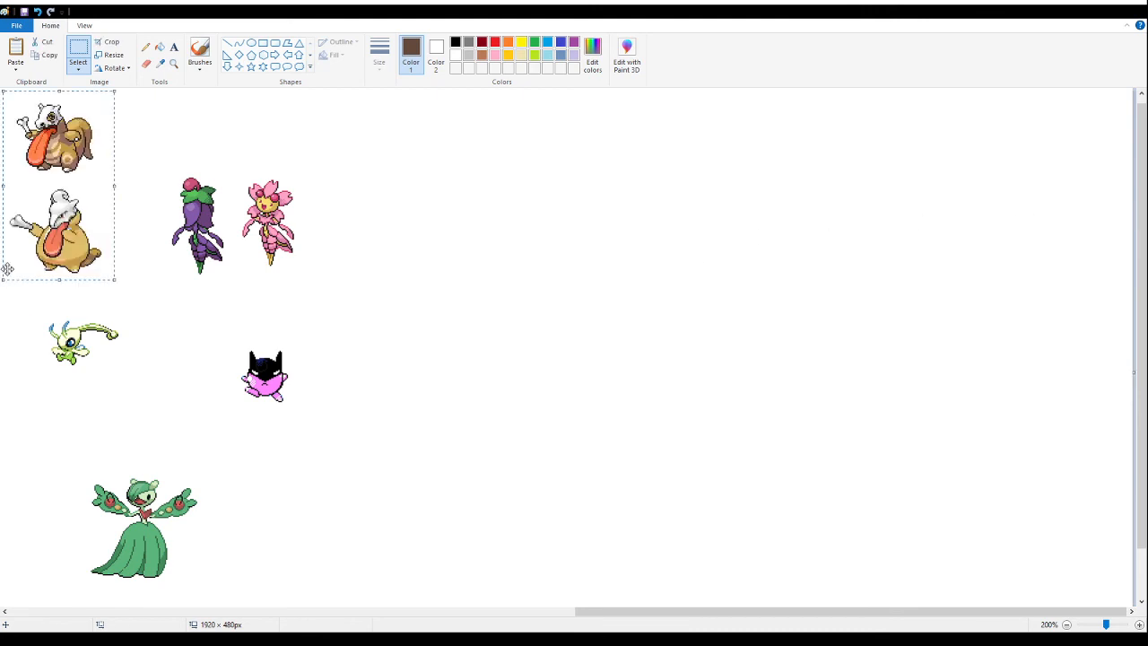
{"action": "left_click_drag", "start_coordinate": [29, 245], "coordinate": [488, 332]}
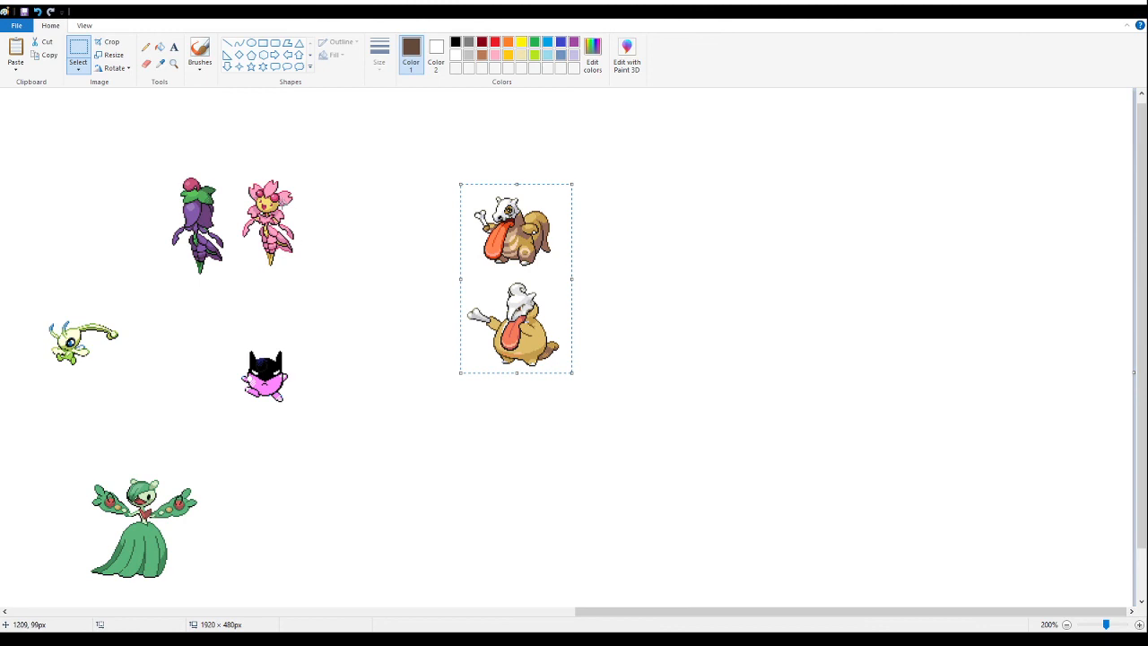
{"action": "left_click_drag", "start_coordinate": [631, 408], "coordinate": [451, 279]}
{"action": "left_click_drag", "start_coordinate": [542, 358], "coordinate": [631, 256]}
{"action": "left_click", "coordinate": [517, 430]}
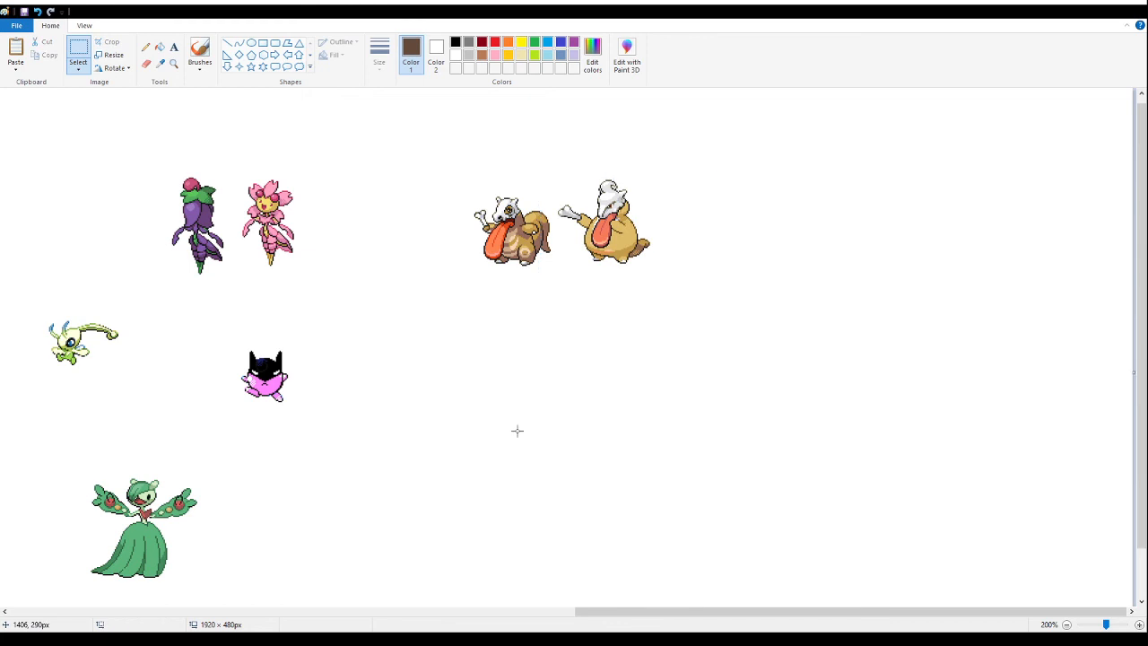
- Examine the two skull-headed sprites up close, focusing on the rounder tan one's skull and bone
{"action": "left_click", "coordinate": [173, 63]}
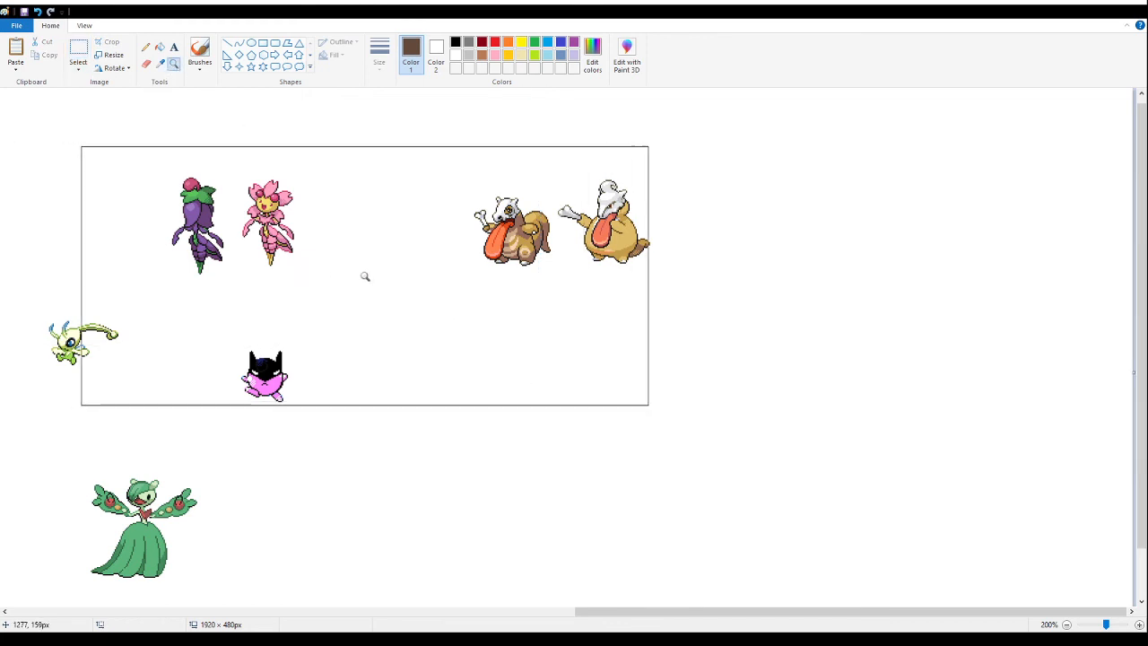
{"action": "left_click", "coordinate": [559, 223]}
{"action": "left_click", "coordinate": [563, 224]}
{"action": "left_click", "coordinate": [390, 247]}
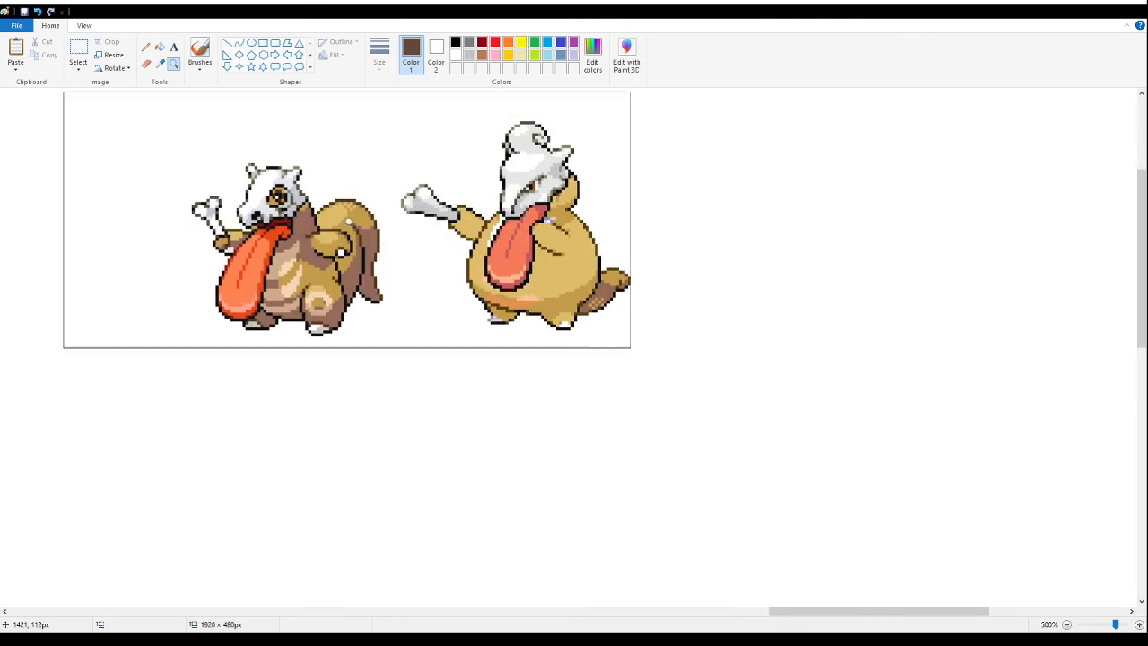
{"action": "left_click", "coordinate": [81, 49]}
{"action": "scroll", "coordinate": [671, 252], "scroll_direction": "up", "scroll_amount": 3}
{"action": "left_click_drag", "start_coordinate": [636, 208], "coordinate": [459, 401]}
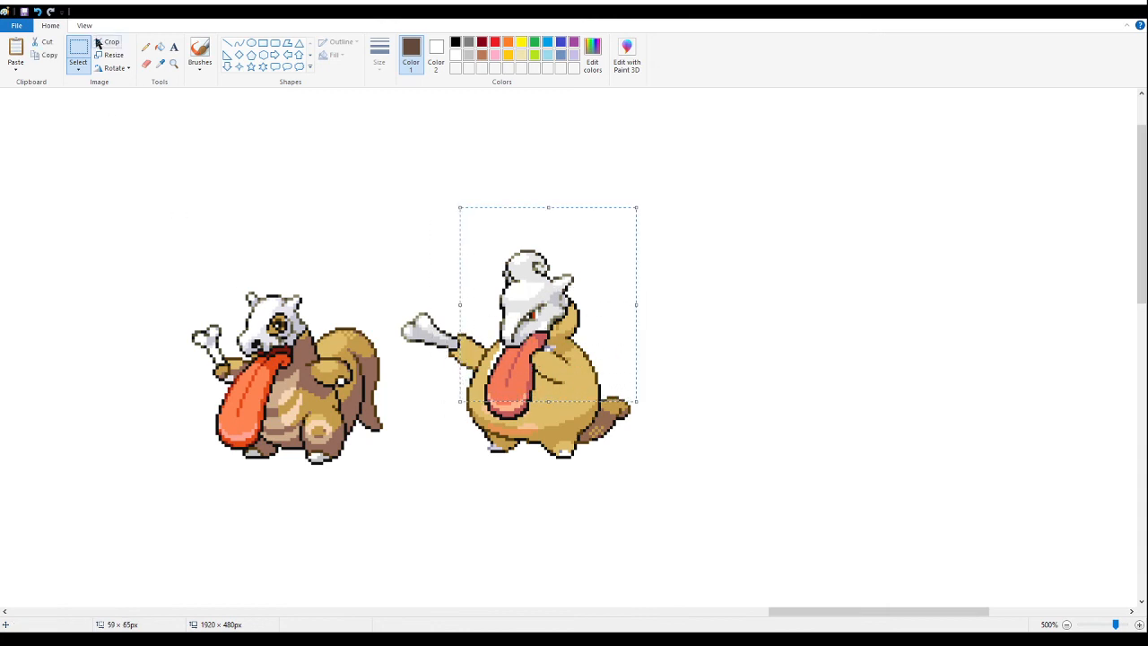
{"action": "left_click", "coordinate": [173, 62]}
{"action": "right_click", "coordinate": [179, 277]}
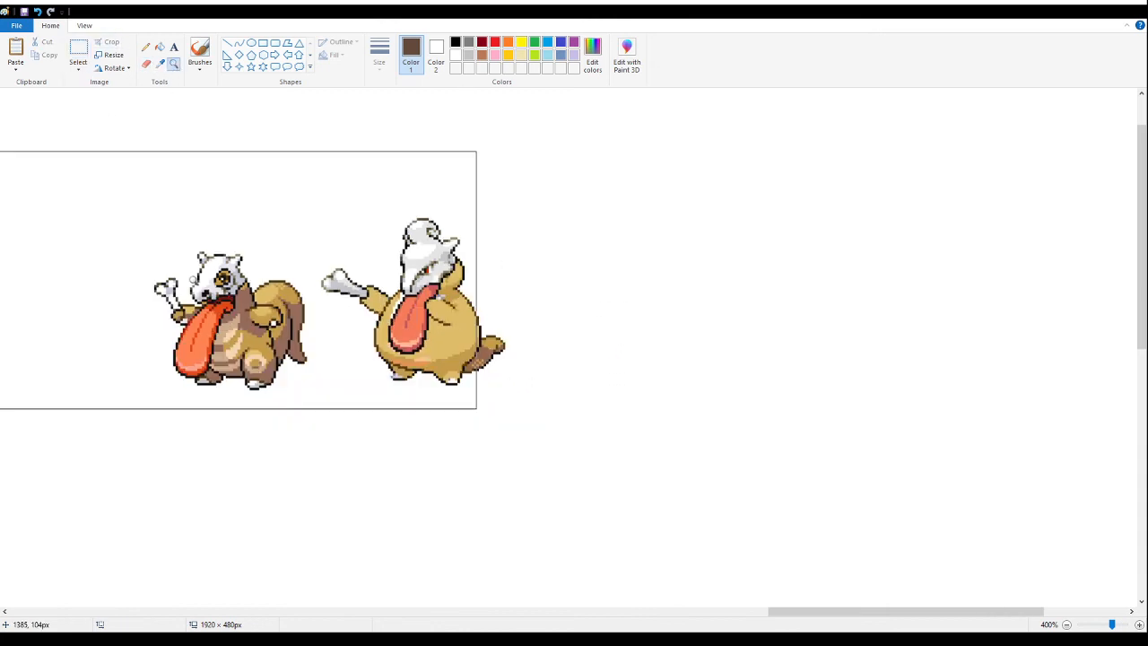
{"action": "left_click", "coordinate": [302, 270]}
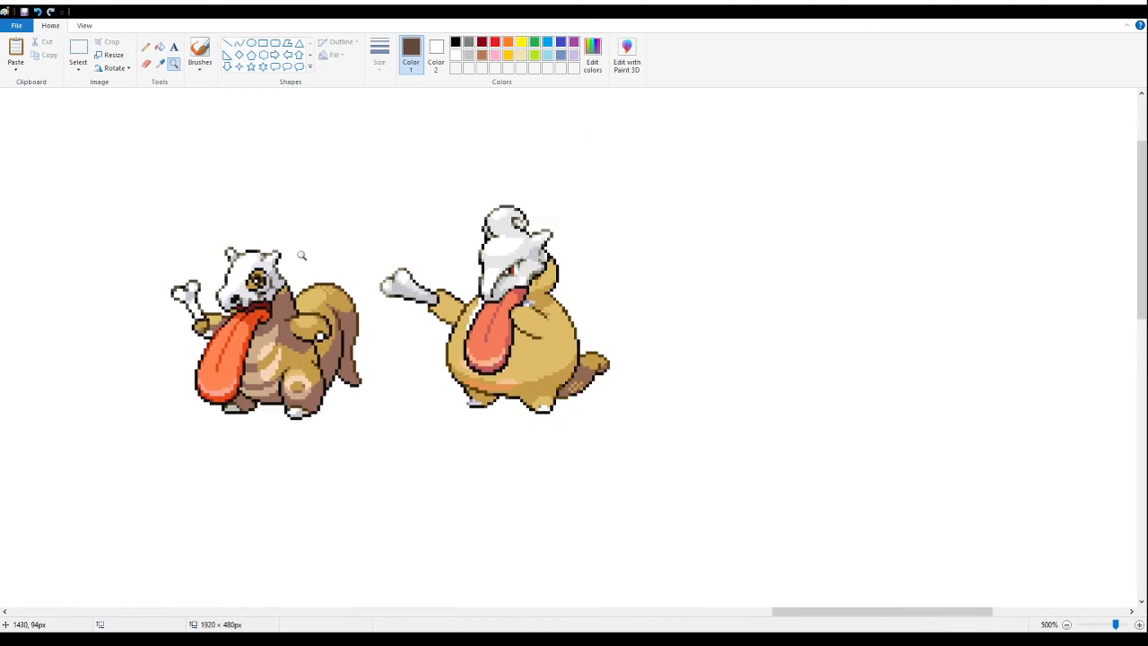
{"action": "left_click", "coordinate": [541, 253]}
{"action": "left_click", "coordinate": [283, 256]}
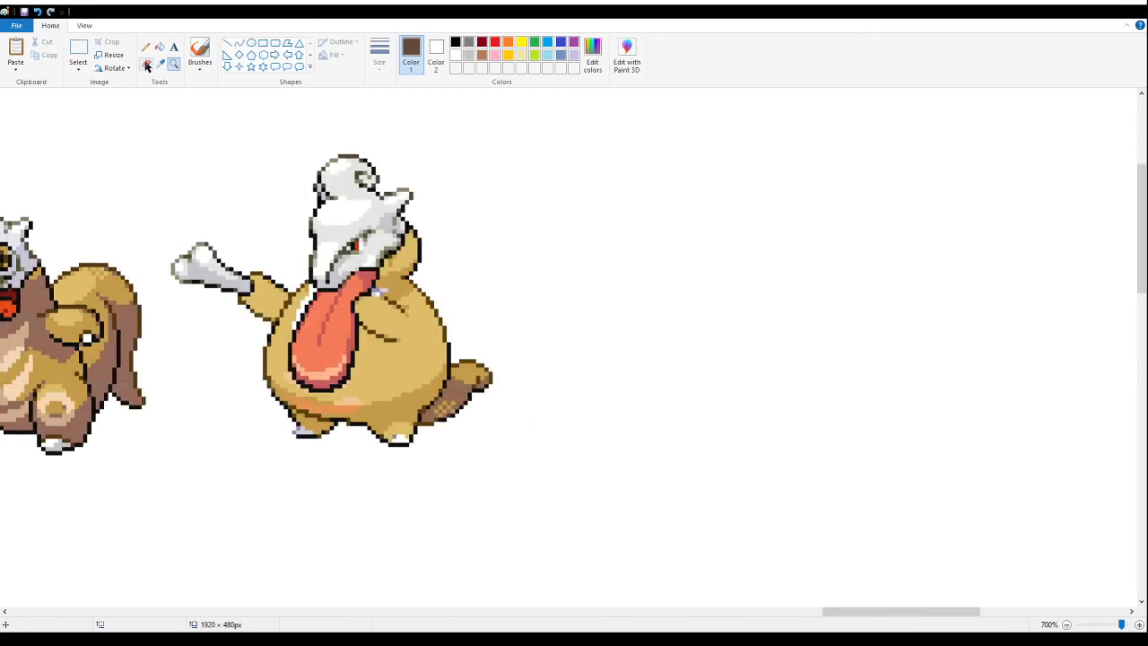
{"action": "right_click", "coordinate": [249, 235]}
{"action": "right_click", "coordinate": [260, 243]}
{"action": "right_click", "coordinate": [261, 243]}
{"action": "left_click", "coordinate": [254, 236]}
{"action": "left_click", "coordinate": [333, 230]}
{"action": "left_click", "coordinate": [381, 231]}
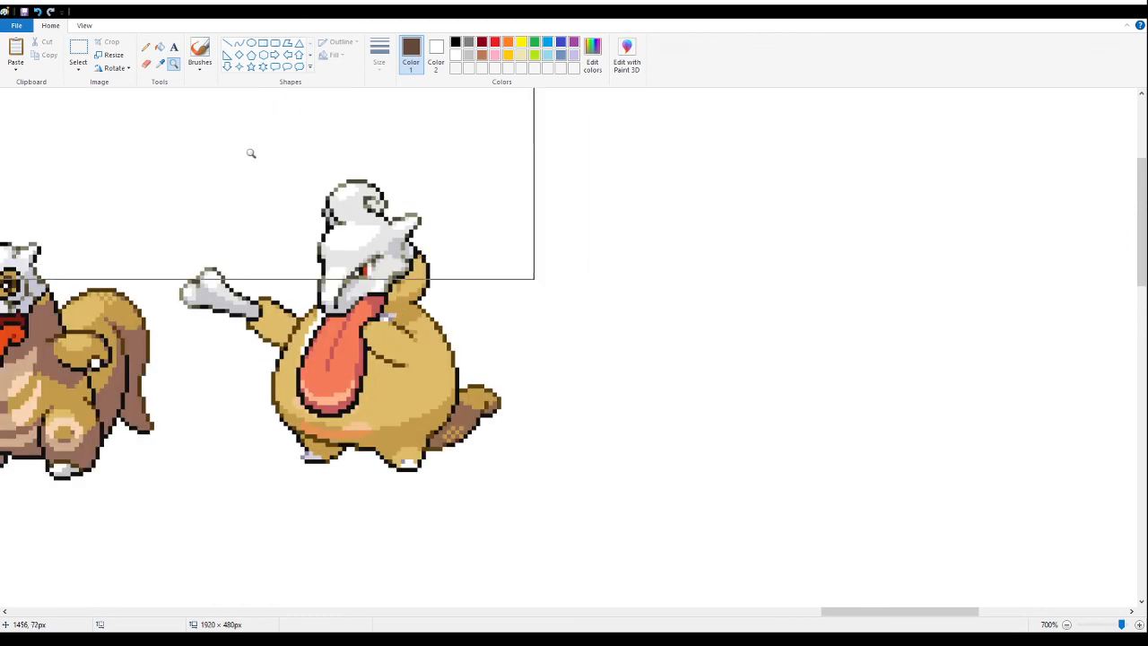
- Duplicate the rounder tan skull-headed sprite and place the copy in the empty space to its right
{"action": "left_click", "coordinate": [78, 52]}
{"action": "left_click_drag", "start_coordinate": [595, 516], "coordinate": [171, 164]}
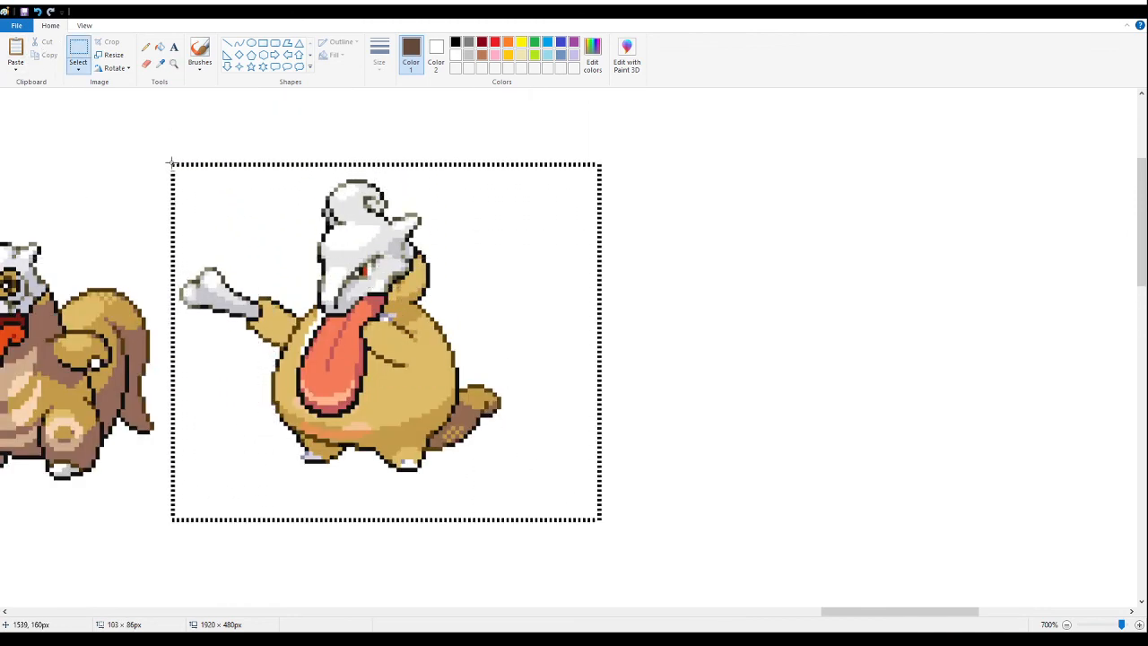
{"action": "key", "text": "ctrl+c"}
{"action": "key", "text": "ctrl+v"}
{"action": "left_click_drag", "start_coordinate": [87, 177], "coordinate": [665, 251]}
{"action": "left_click", "coordinate": [990, 287]}
{"action": "left_click_drag", "start_coordinate": [885, 205], "coordinate": [831, 305]}
{"action": "left_click", "coordinate": [915, 254]}
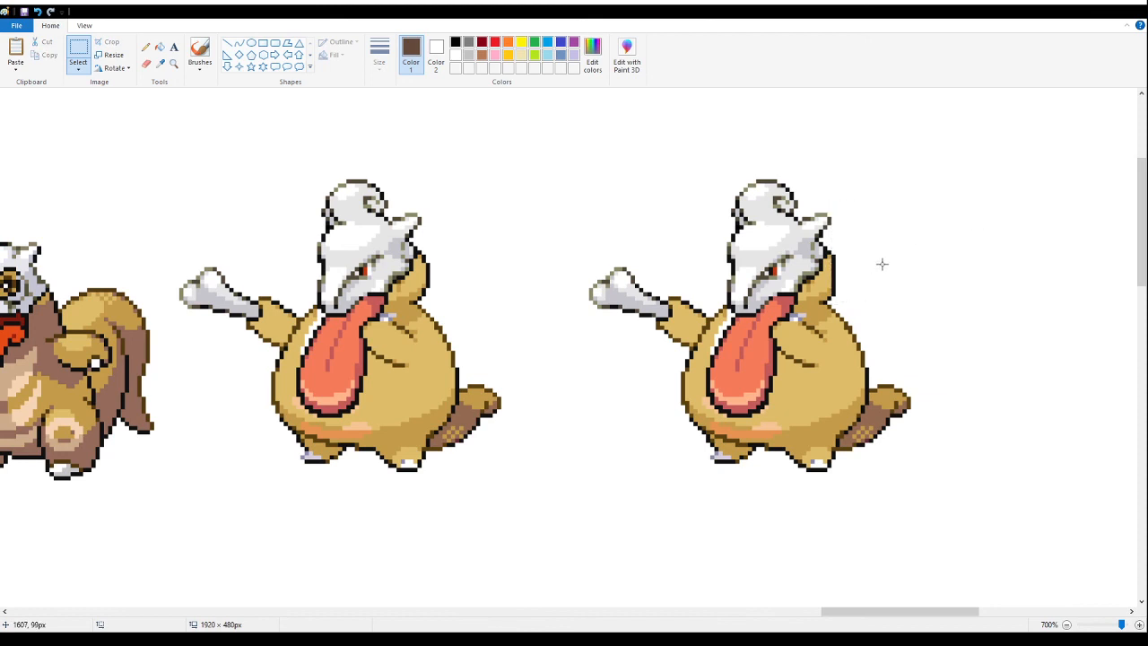
- Try to isolate and clear a tiny patch at the back edge of the duplicated sprite's skull
{"action": "left_click_drag", "start_coordinate": [860, 307], "coordinate": [822, 260]}
{"action": "left_click", "coordinate": [969, 276]}
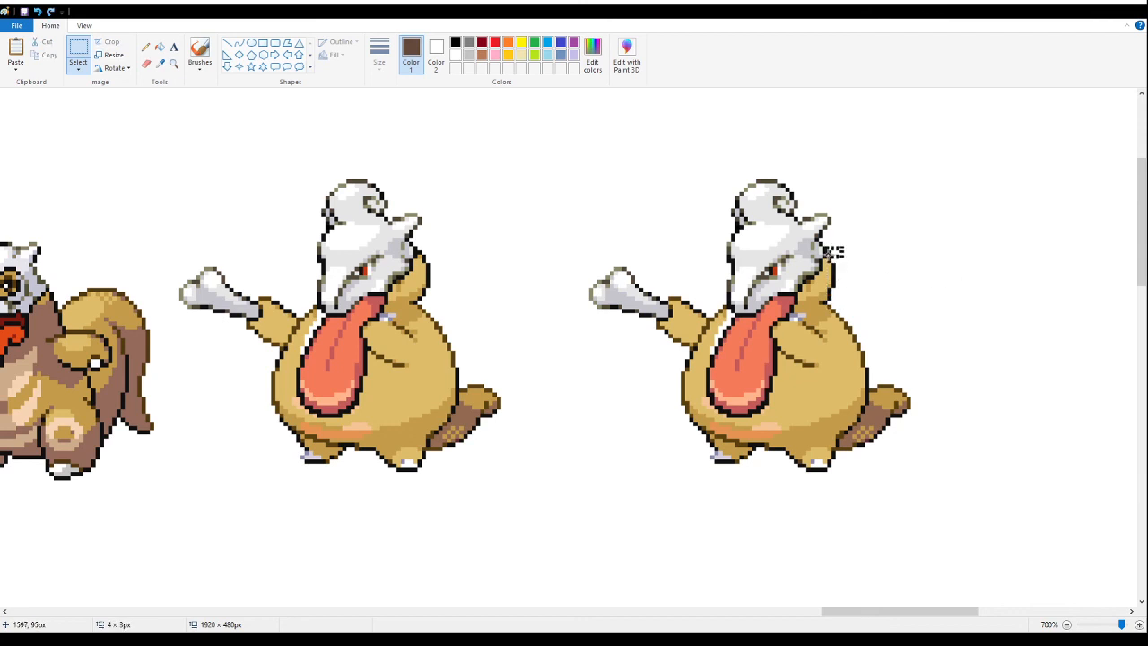
{"action": "left_click", "coordinate": [846, 254]}
{"action": "left_click_drag", "start_coordinate": [828, 255], "coordinate": [826, 257]}
{"action": "key", "text": "Delete"}
{"action": "left_click_drag", "start_coordinate": [826, 257], "coordinate": [845, 289]}
{"action": "left_click", "coordinate": [1005, 261]}
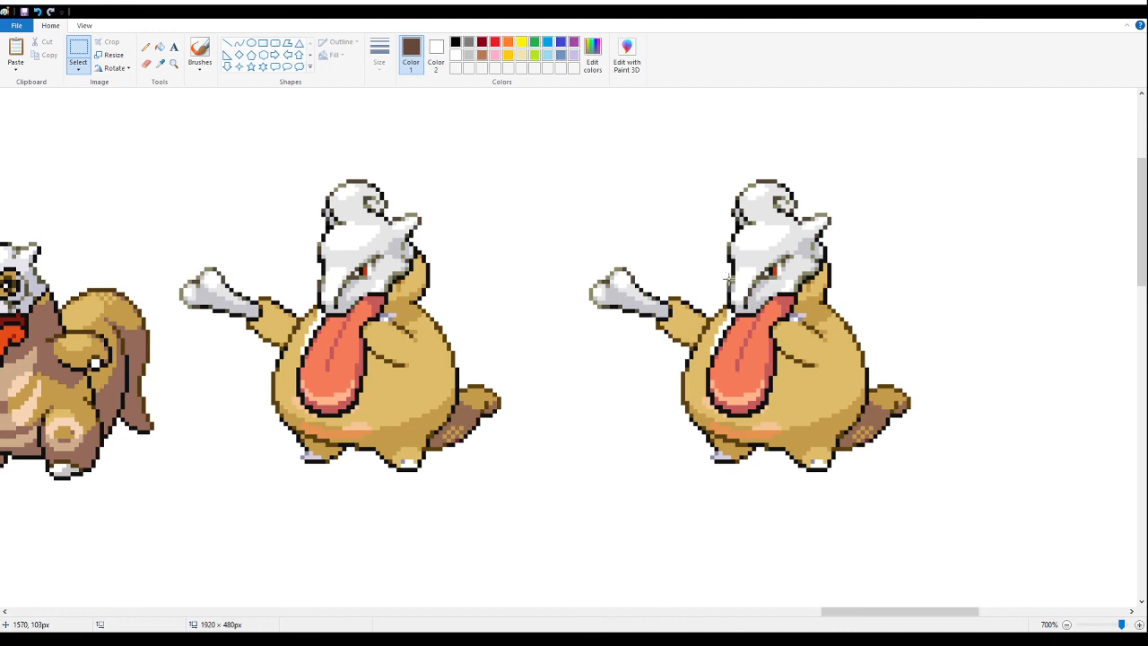
- Try to adjust a small area along the front edge of the duplicated sprite's snout, and undo the change
{"action": "left_click_drag", "start_coordinate": [727, 277], "coordinate": [767, 316]}
{"action": "left_click", "coordinate": [732, 273]}
{"action": "left_click_drag", "start_coordinate": [726, 274], "coordinate": [736, 303]}
{"action": "left_click", "coordinate": [951, 283]}
{"action": "key", "text": "ctrl+z"}
{"action": "left_click_drag", "start_coordinate": [727, 280], "coordinate": [763, 316]}
- Copy the duplicated sprite's head and place the head copy in the empty space to its right
{"action": "left_click_drag", "start_coordinate": [638, 194], "coordinate": [779, 370]}
{"action": "left_click", "coordinate": [908, 217]}
{"action": "left_click_drag", "start_coordinate": [864, 147], "coordinate": [692, 341]}
{"action": "left_click_drag", "start_coordinate": [918, 611], "coordinate": [982, 611]}
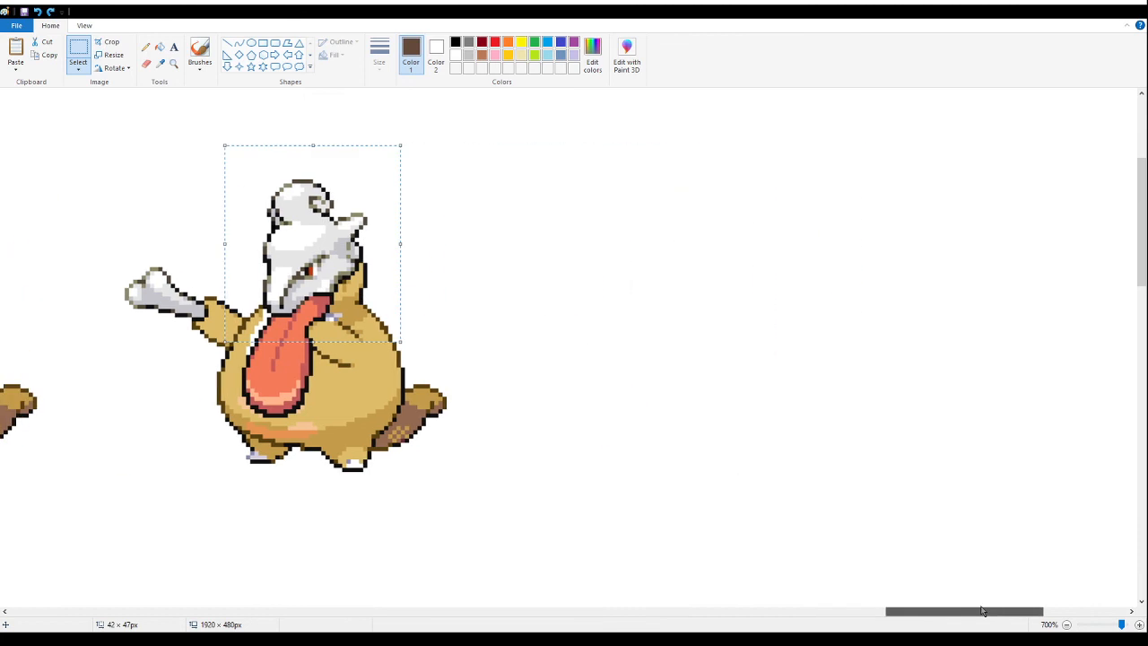
{"action": "key", "text": "ctrl+v"}
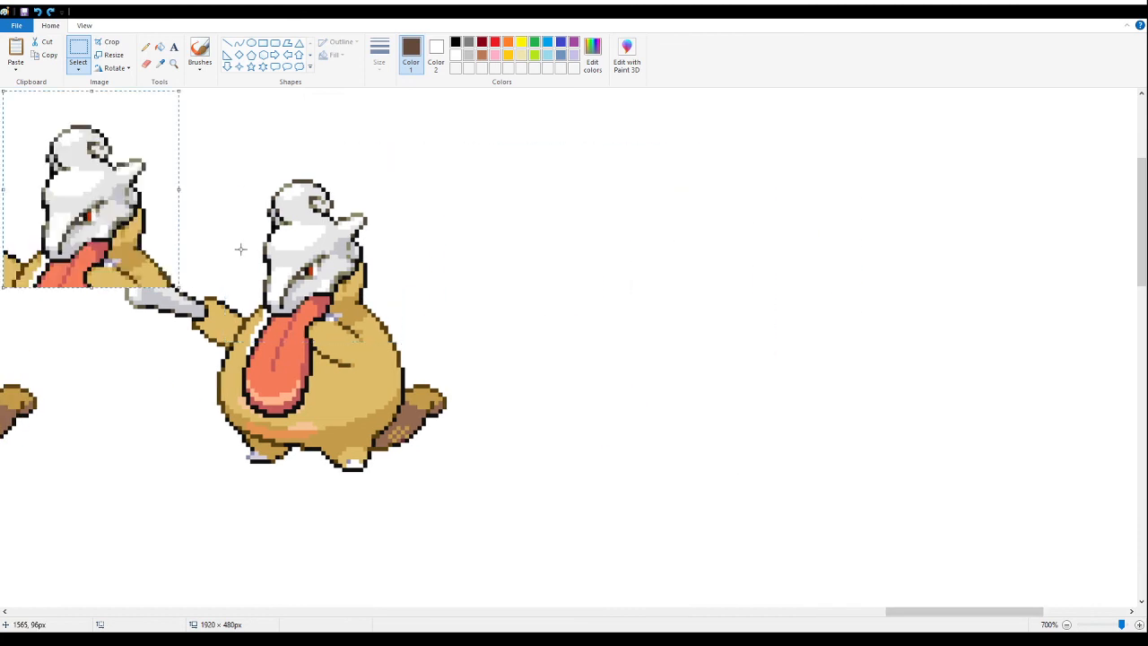
{"action": "left_click_drag", "start_coordinate": [99, 201], "coordinate": [593, 256]}
- Try to erase the black outline on the duplicated sprite's snout, and undo the stroke
{"action": "left_click", "coordinate": [147, 65]}
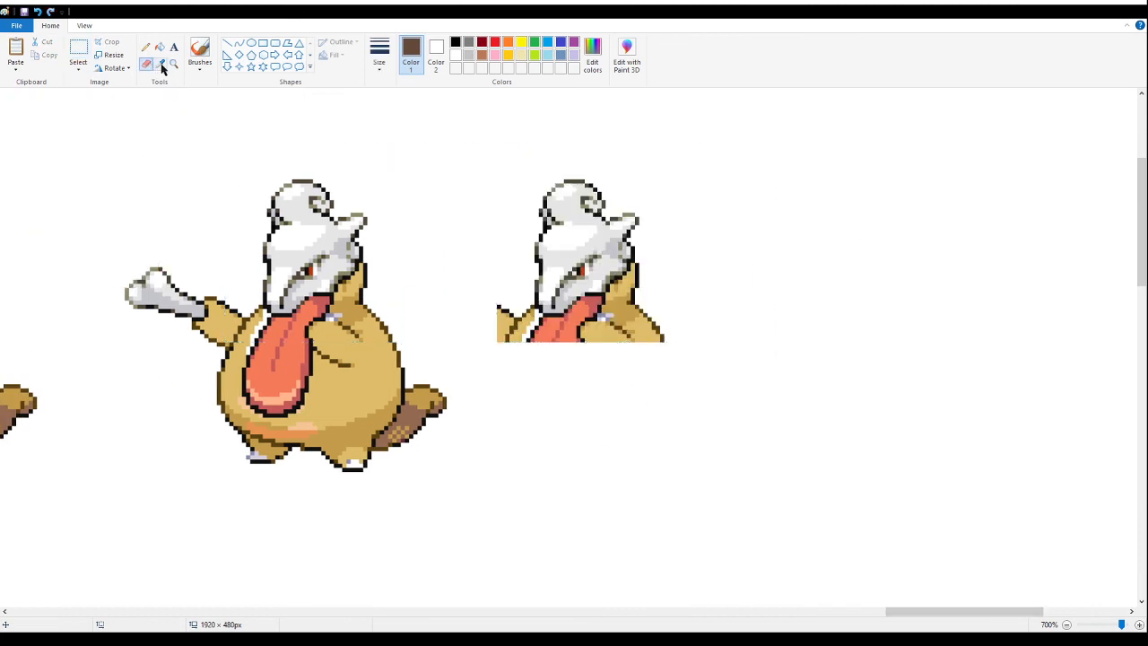
{"action": "left_click", "coordinate": [162, 67]}
{"action": "left_click", "coordinate": [279, 310]}
{"action": "mouse_move", "coordinate": [279, 304]}
{"action": "left_mouse_down"}
{"action": "mouse_move", "coordinate": [321, 249]}
{"action": "mouse_move", "coordinate": [254, 224]}
{"action": "mouse_move", "coordinate": [279, 225]}
{"action": "mouse_move", "coordinate": [279, 288]}
{"action": "left_mouse_up"}
{"action": "key", "text": "ctrl+z"}
- Sample the grey and white tones of the duplicated sprite's snout and erase the grey shading there to white
{"action": "left_click", "coordinate": [159, 66]}
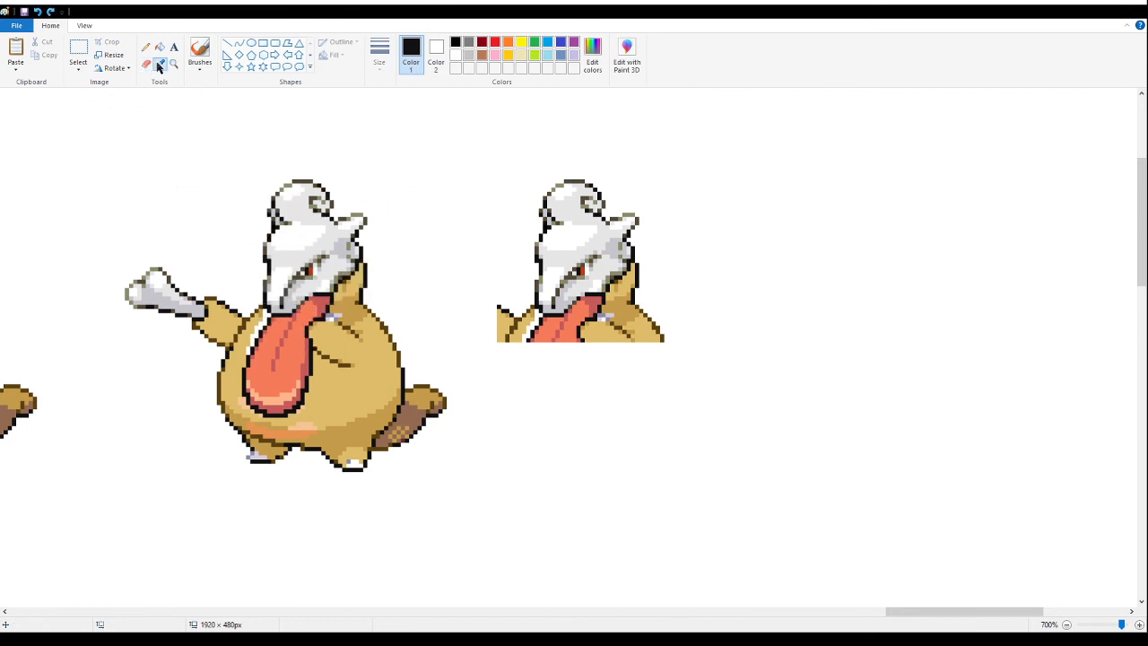
{"action": "left_click", "coordinate": [286, 306]}
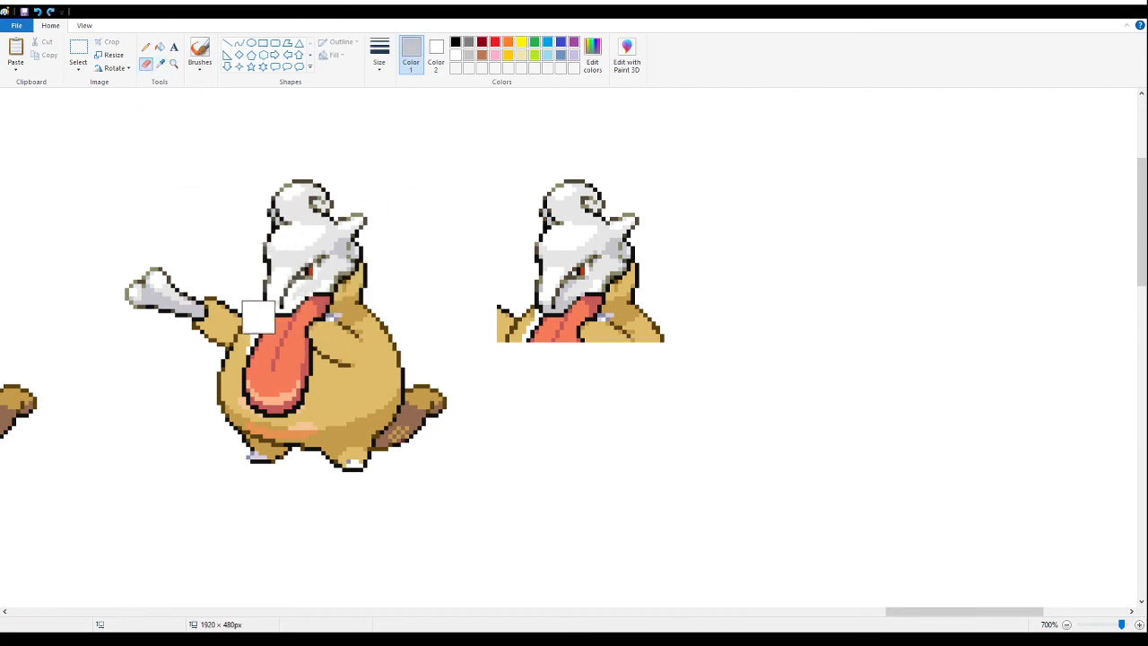
{"action": "left_click", "coordinate": [162, 66]}
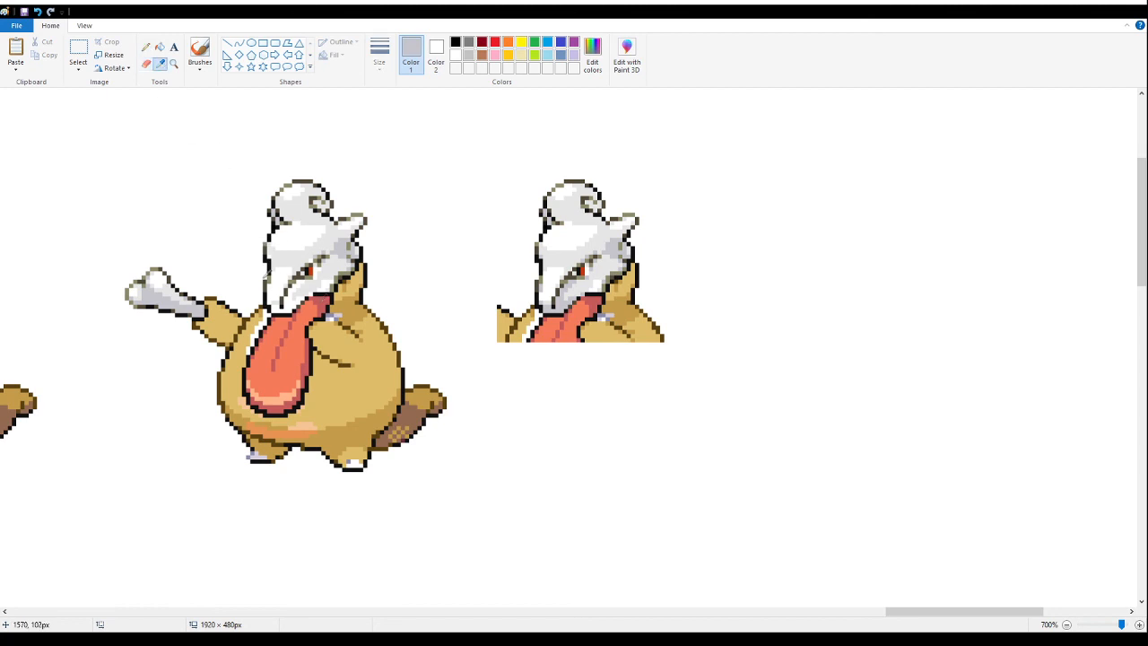
{"action": "left_click", "coordinate": [272, 304]}
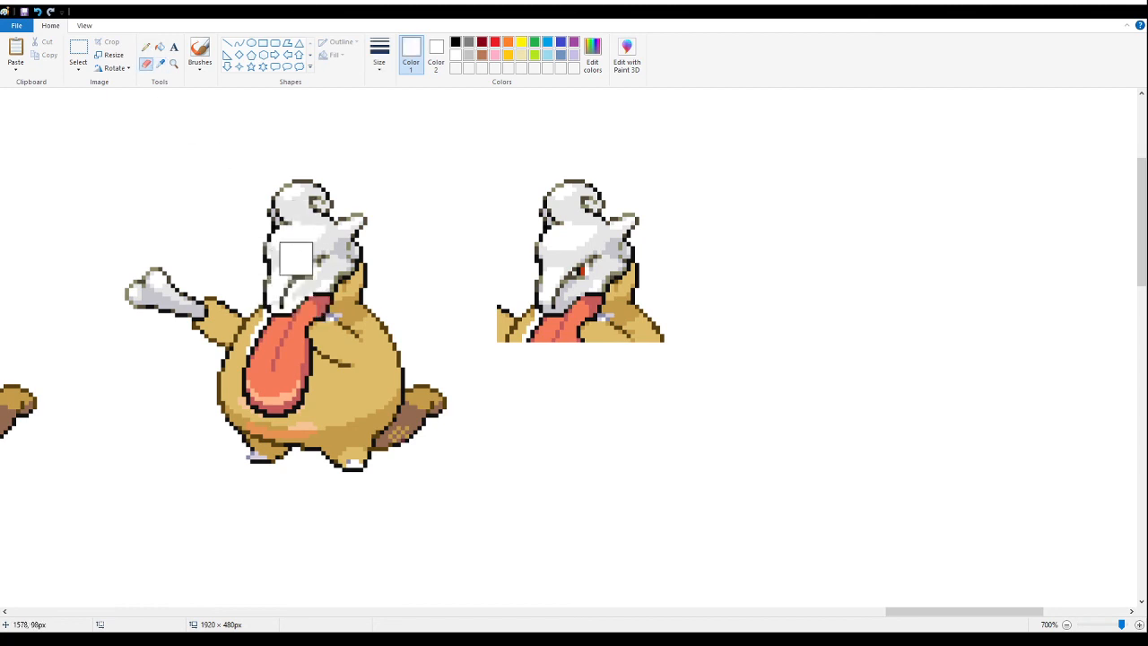
{"action": "left_click", "coordinate": [162, 65]}
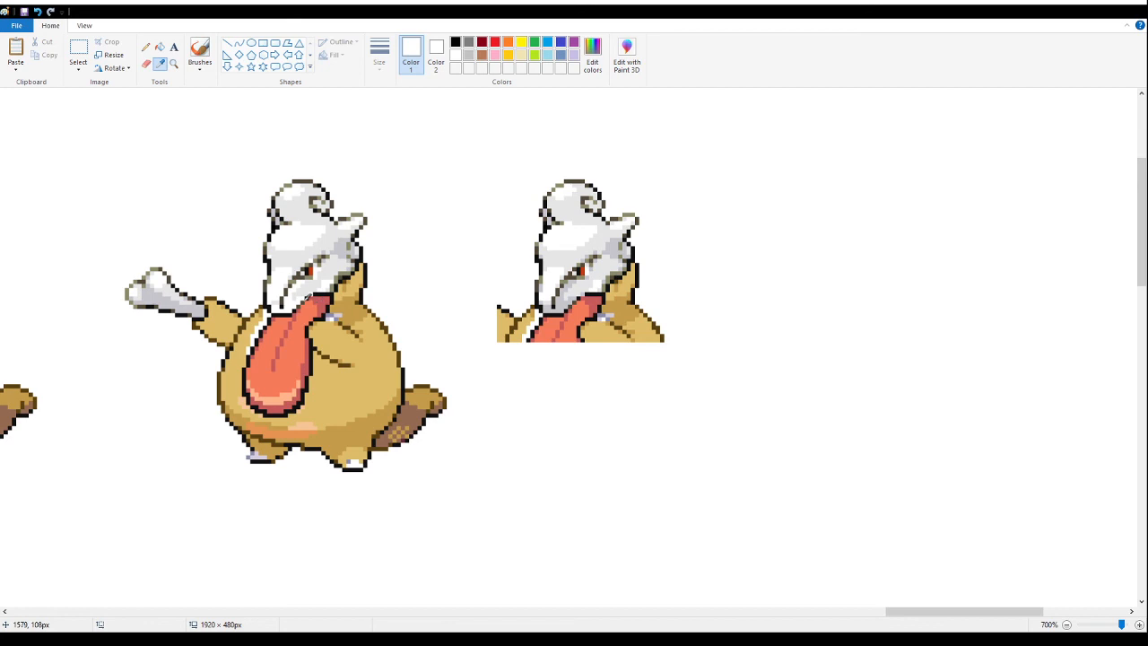
{"action": "left_click", "coordinate": [264, 286]}
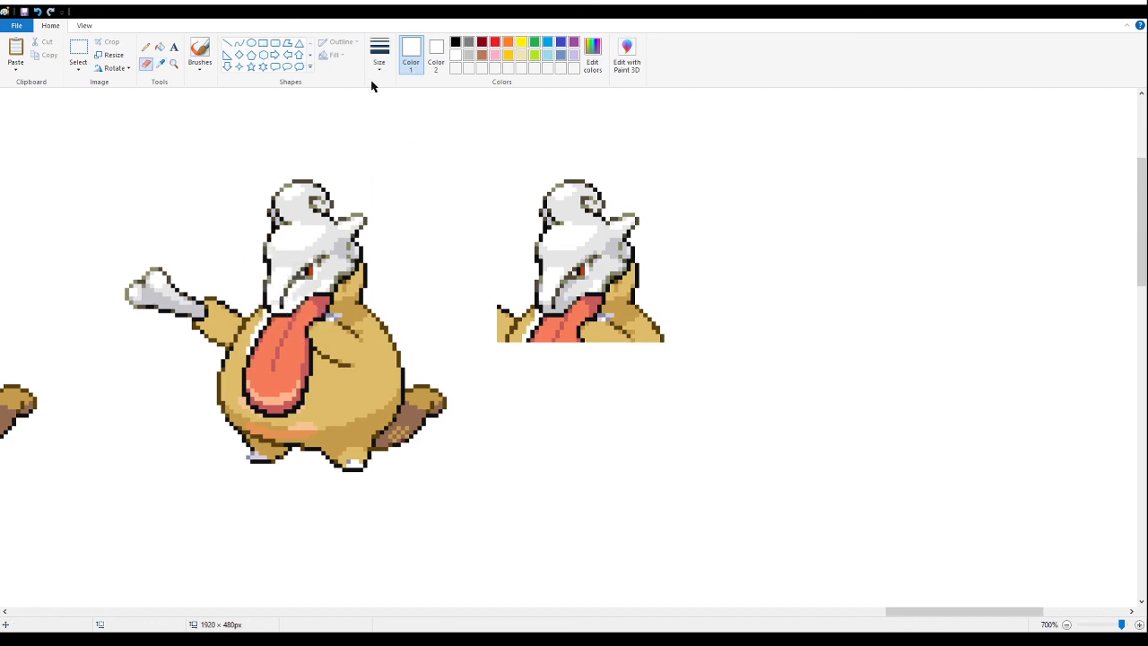
- Sample the skull's light grey and erase the shading and outline around the duplicated sprite's snout
{"action": "left_click", "coordinate": [173, 64]}
{"action": "left_click", "coordinate": [299, 246]}
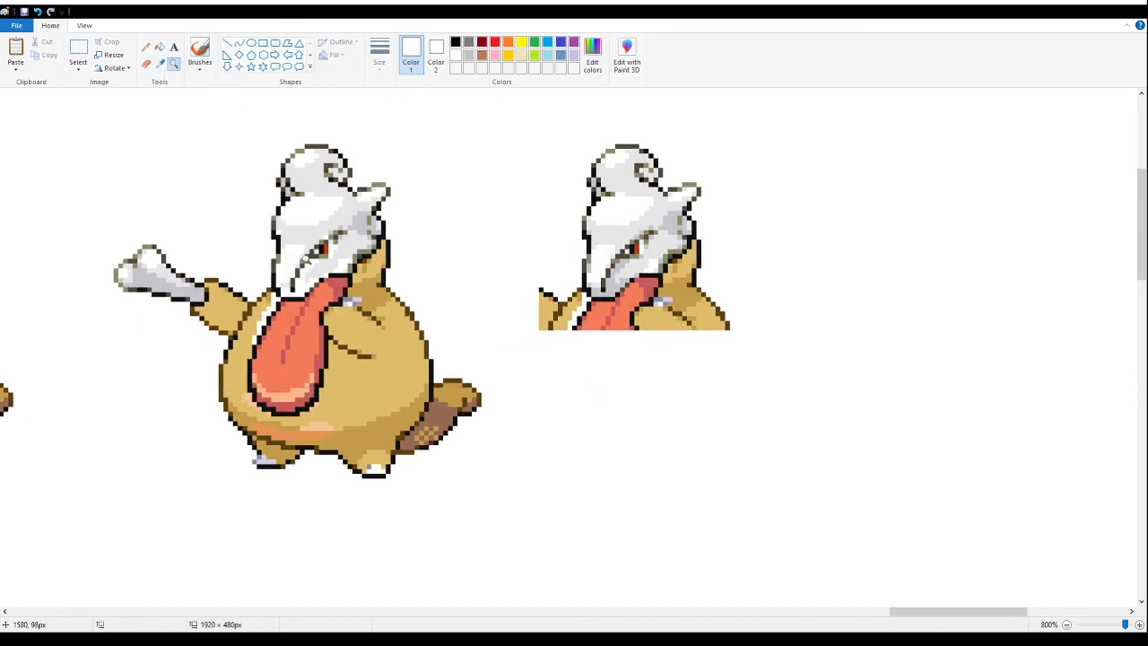
{"action": "left_click", "coordinate": [160, 64]}
{"action": "left_click", "coordinate": [290, 280]}
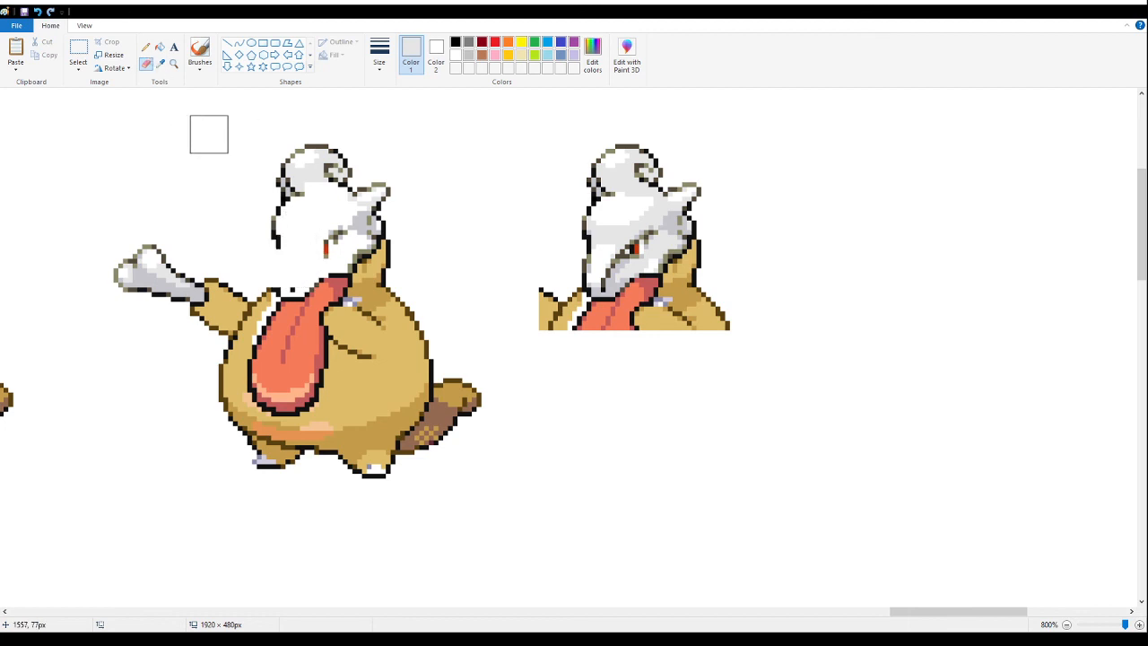
{"action": "left_click", "coordinate": [144, 46]}
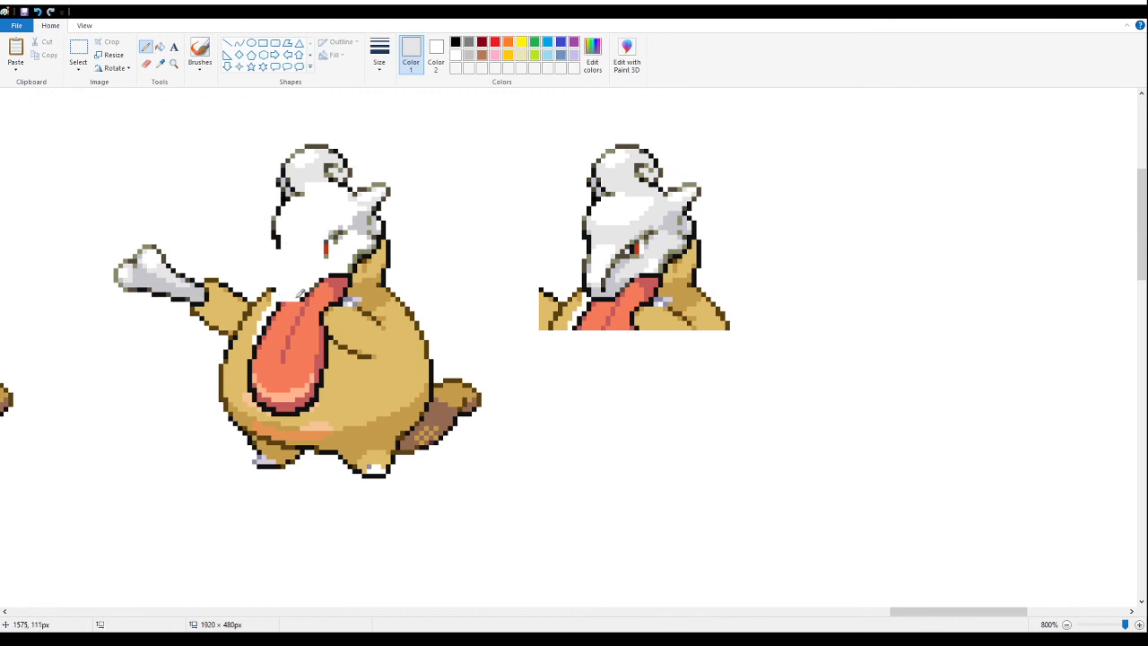
- Delete the edited duplicate sprite together with the loose head copy beside it
{"action": "left_click", "coordinate": [173, 63]}
{"action": "right_click", "coordinate": [176, 157]}
{"action": "right_click", "coordinate": [177, 157]}
{"action": "left_click", "coordinate": [430, 160]}
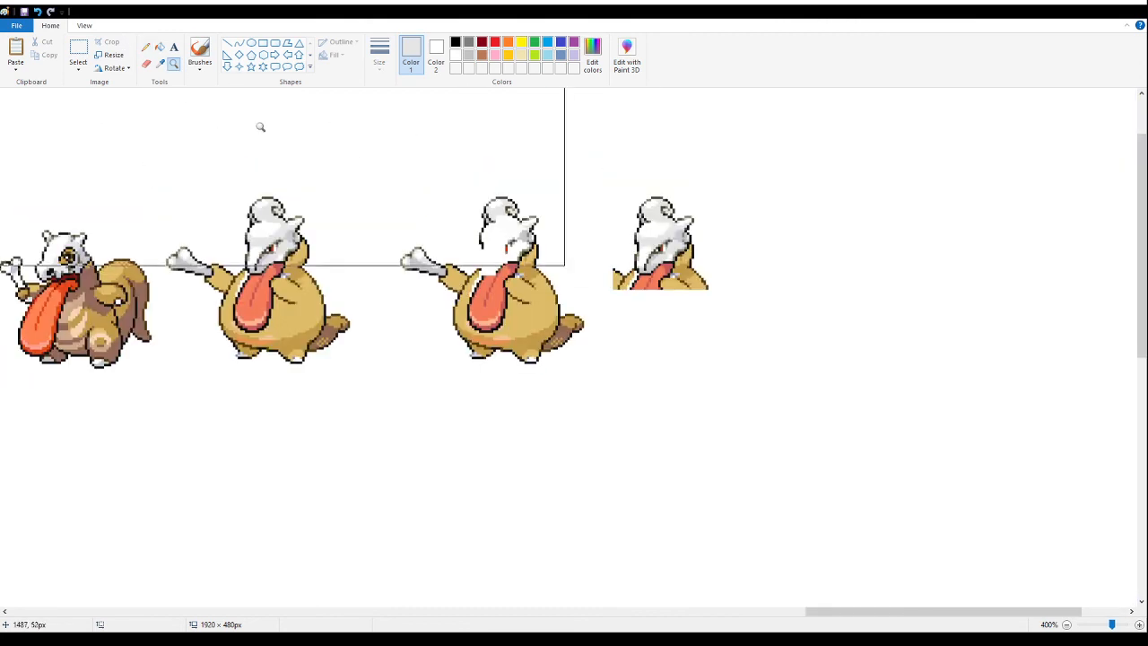
{"action": "left_click", "coordinate": [79, 46]}
{"action": "left_click_drag", "start_coordinate": [767, 144], "coordinate": [381, 438]}
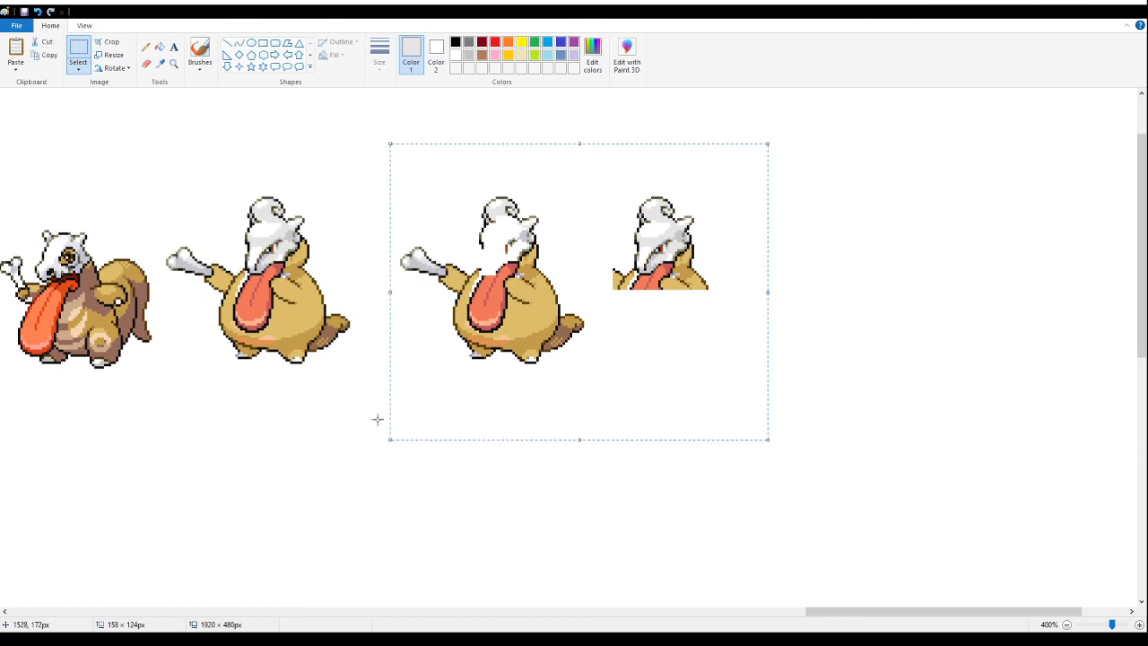
{"action": "key", "text": "Delete"}
- Paste the rabbit-moth fusion sheet and place it in the empty area below and right of the skull-headed sprites
{"action": "left_click", "coordinate": [174, 68]}
{"action": "right_click", "coordinate": [242, 154]}
{"action": "right_click", "coordinate": [248, 156]}
{"action": "right_click", "coordinate": [249, 156]}
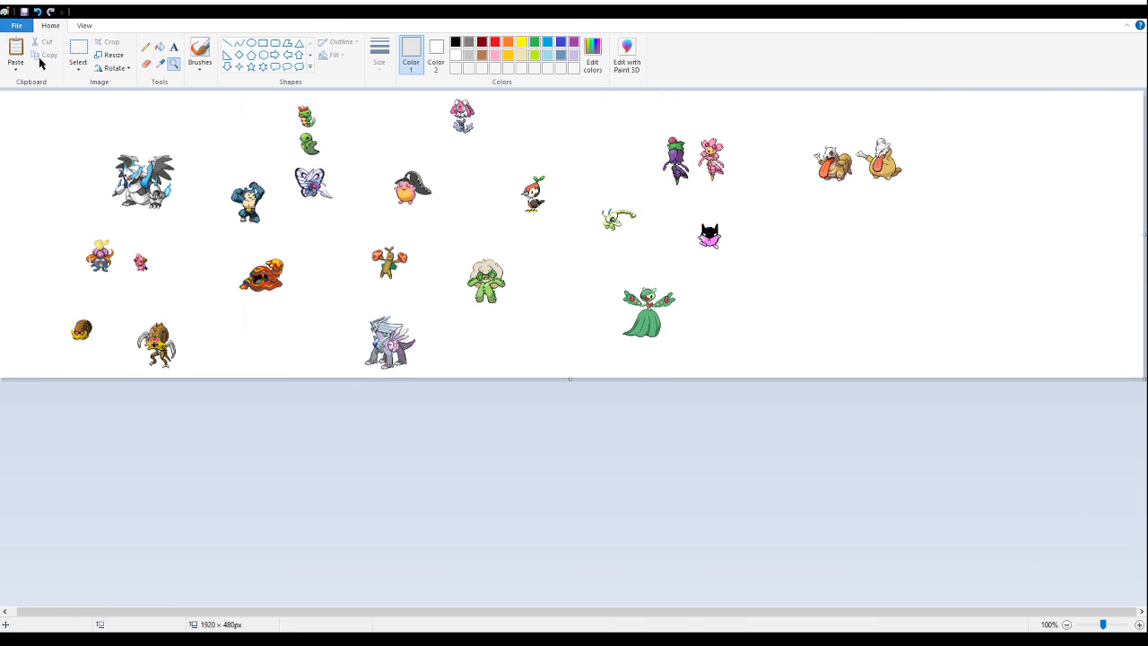
{"action": "left_click", "coordinate": [78, 51]}
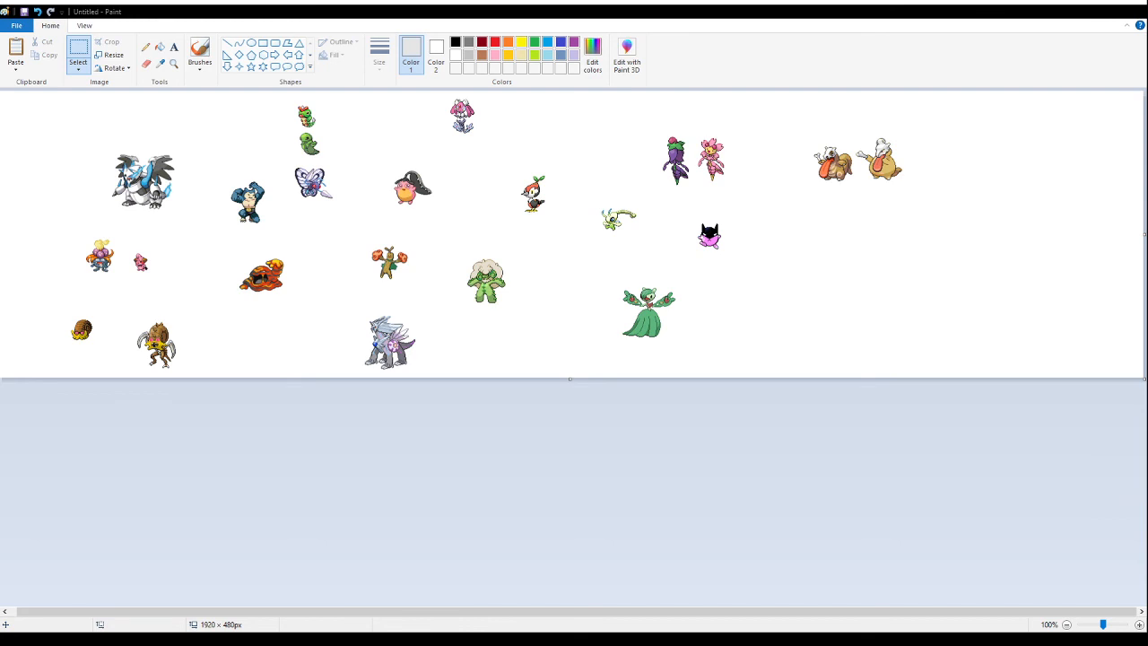
{"action": "key", "text": "ctrl+v"}
{"action": "left_click_drag", "start_coordinate": [63, 173], "coordinate": [942, 274]}
{"action": "left_click", "coordinate": [799, 305]}
- Delete the two enlarged rabbit-moth sprites and their Shiny label
{"action": "left_click_drag", "start_coordinate": [1109, 176], "coordinate": [1077, 323]}
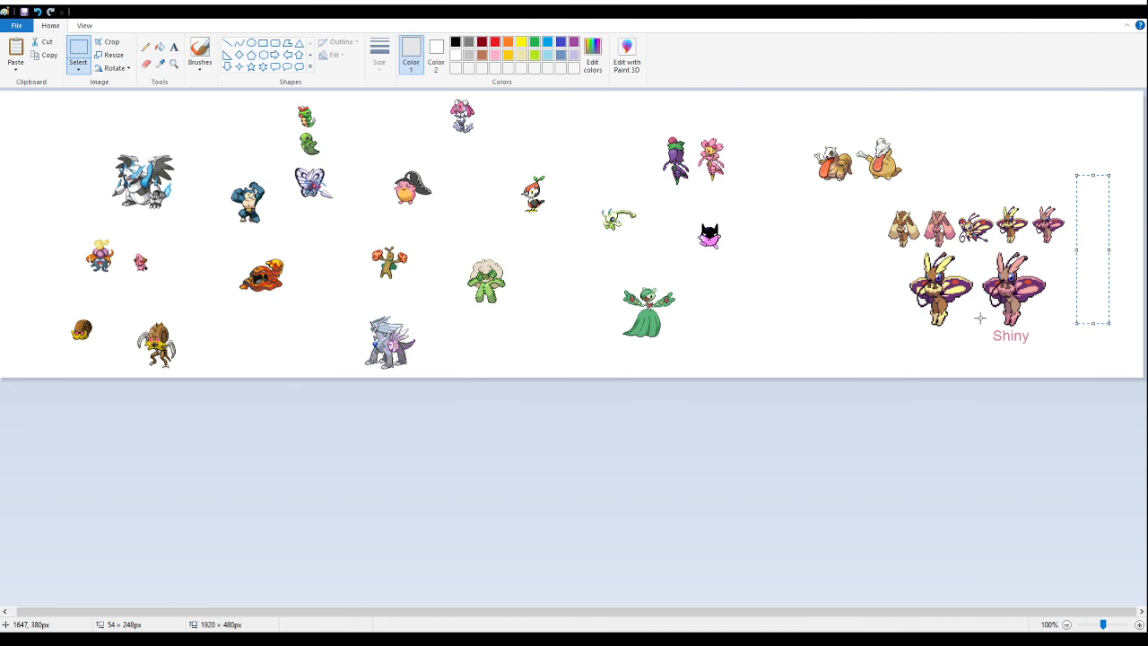
{"action": "left_click_drag", "start_coordinate": [1050, 354], "coordinate": [876, 250]}
{"action": "key", "text": "Delete"}
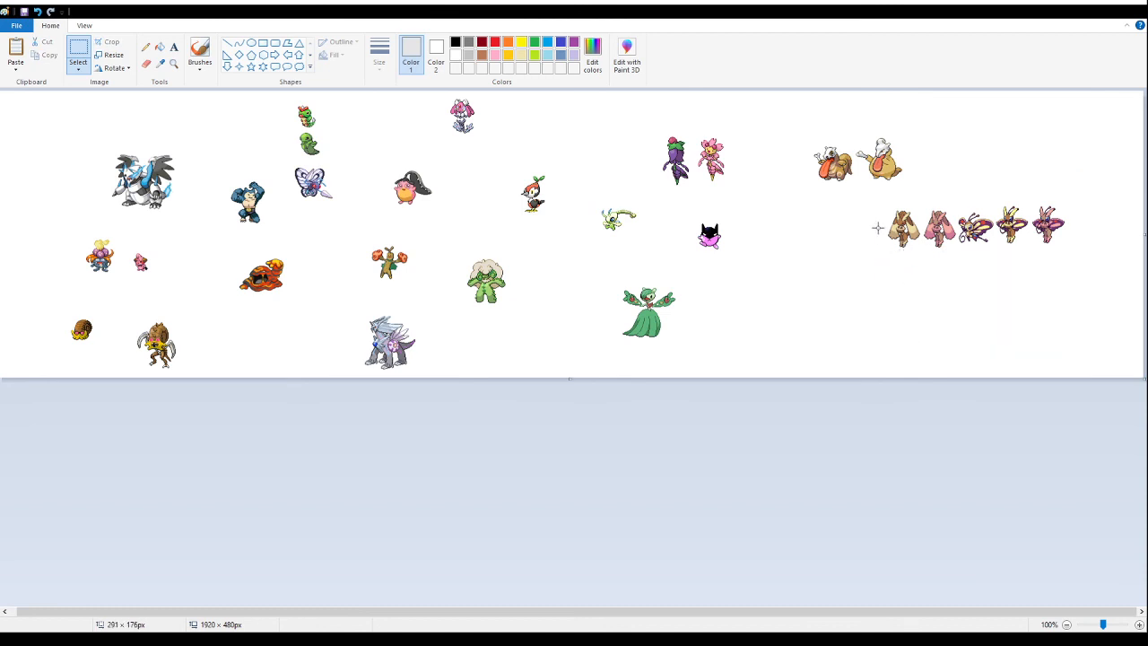
- Delete the two small rabbit sprites, the small shiny fusion and the small moth, keeping only the normal rabbit-moth fusion
{"action": "left_click_drag", "start_coordinate": [879, 203], "coordinate": [956, 259]}
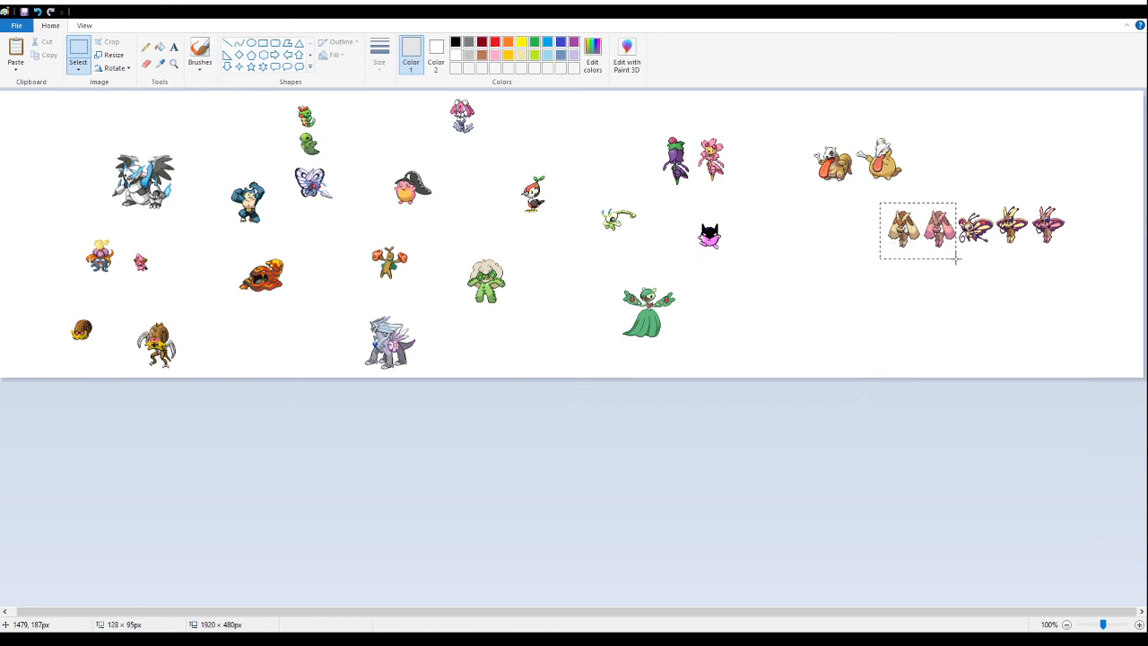
{"action": "key", "text": "Delete"}
{"action": "left_click_drag", "start_coordinate": [1081, 185], "coordinate": [1030, 273]}
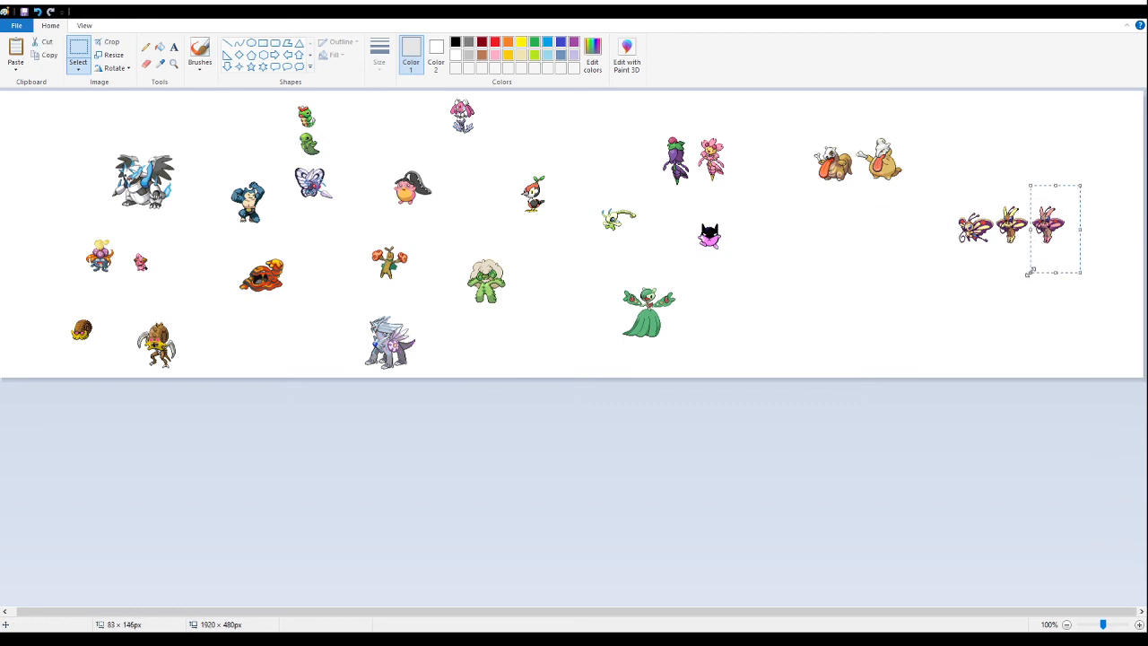
{"action": "key", "text": "Delete"}
{"action": "left_click_drag", "start_coordinate": [935, 192], "coordinate": [995, 262]}
{"action": "key", "text": "Delete"}
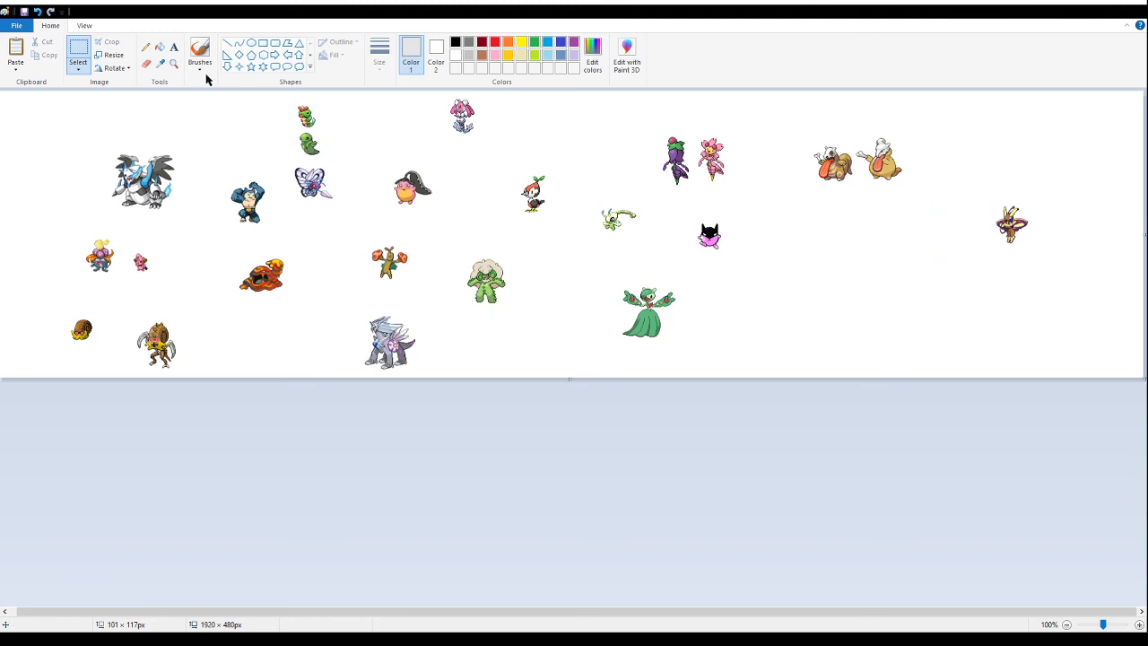
- Inspect the rabbit-moth fusion up close and move it to the space below the skull-headed pair
{"action": "left_click", "coordinate": [173, 64]}
{"action": "left_click", "coordinate": [897, 265]}
{"action": "left_click", "coordinate": [933, 291]}
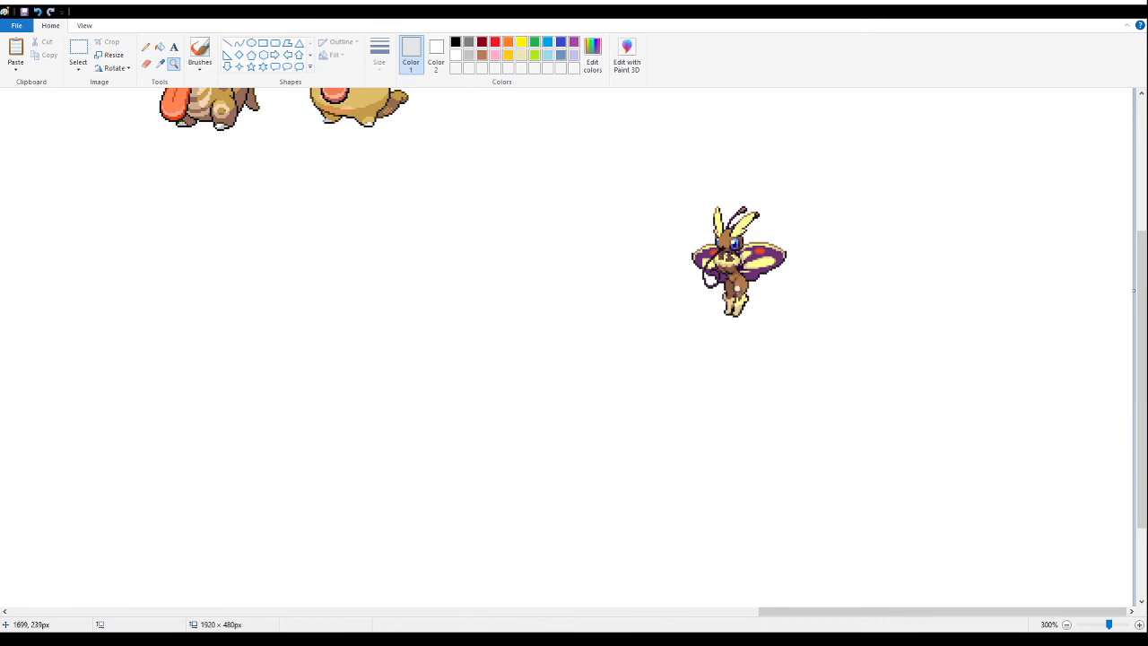
{"action": "right_click", "coordinate": [707, 272]}
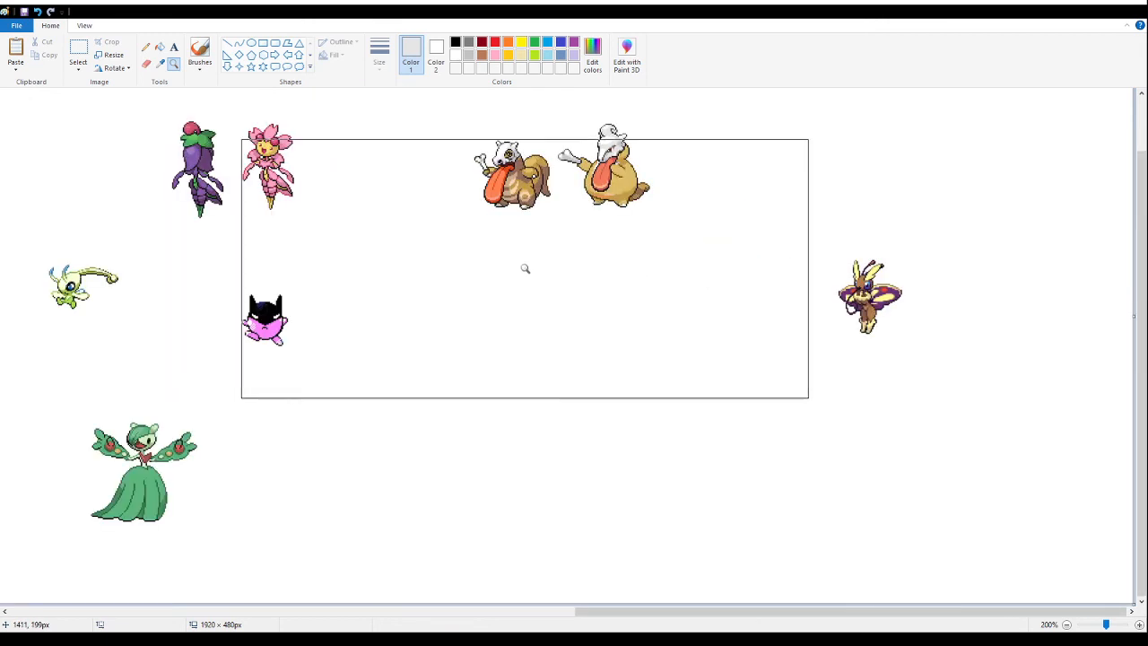
{"action": "right_click", "coordinate": [525, 267]}
{"action": "left_click", "coordinate": [78, 49]}
{"action": "left_click_drag", "start_coordinate": [1047, 267], "coordinate": [772, 261]}
{"action": "left_click", "coordinate": [958, 210]}
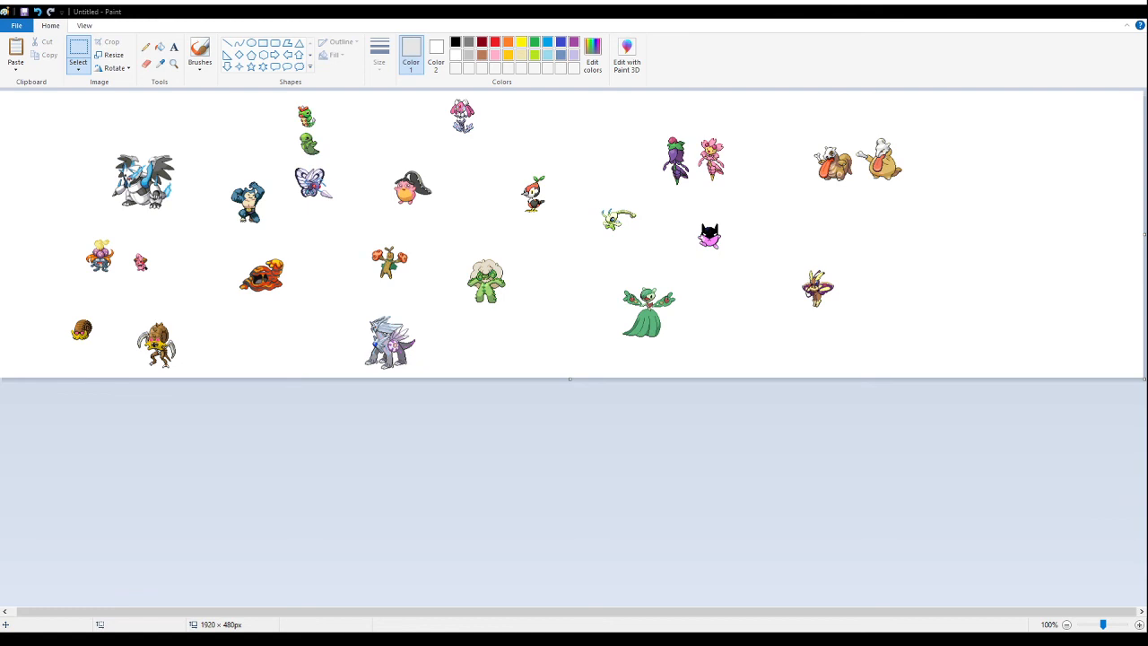
- Paste the row of four blue and yellow jackal and sheep sprites and place it right of the rabbit-moth fusion
{"action": "right_click", "coordinate": [351, 198]}
{"action": "key", "text": "ctrl+v"}
{"action": "mouse_move", "coordinate": [125, 115]}
{"action": "left_mouse_down"}
{"action": "mouse_move", "coordinate": [331, 158]}
{"action": "mouse_move", "coordinate": [1011, 260]}
{"action": "left_mouse_up"}
- Erase the leftover black text fragments beneath the four pasted sprites
{"action": "left_click", "coordinate": [159, 47]}
{"action": "left_click", "coordinate": [146, 64]}
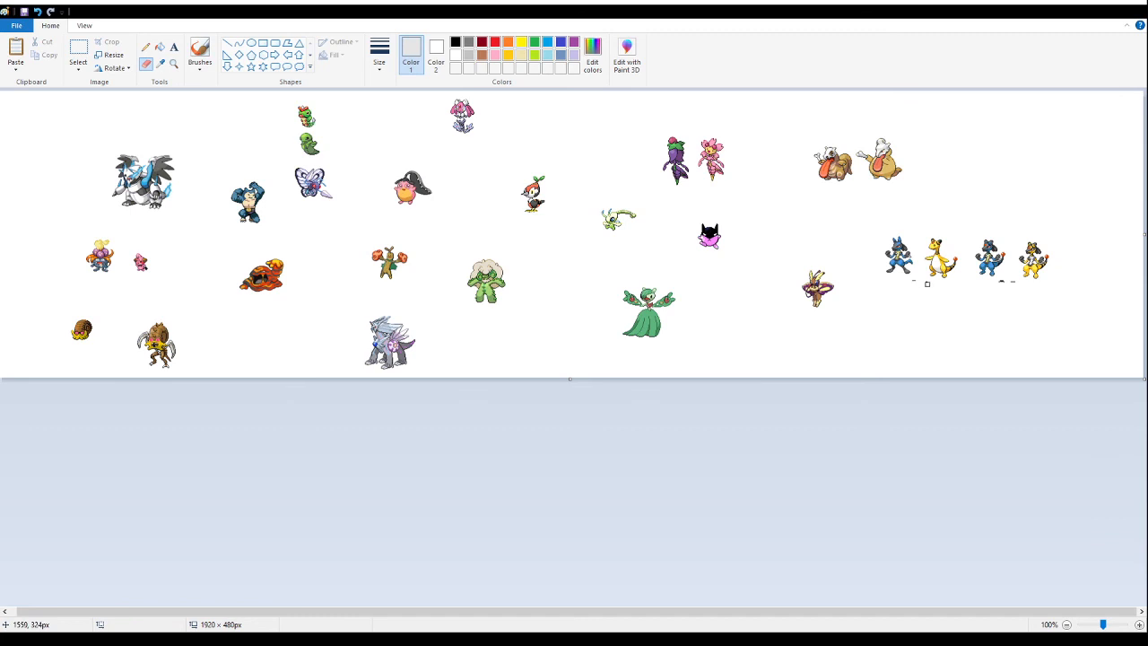
{"action": "left_click", "coordinate": [174, 64]}
{"action": "left_click", "coordinate": [899, 289]}
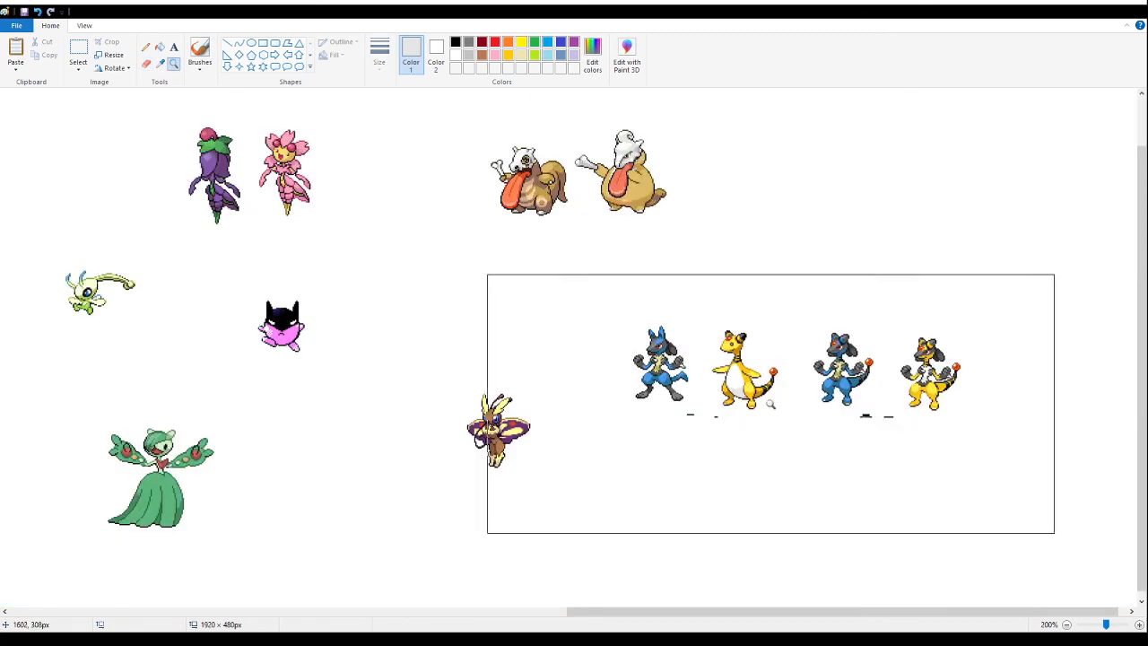
{"action": "left_click", "coordinate": [772, 402]}
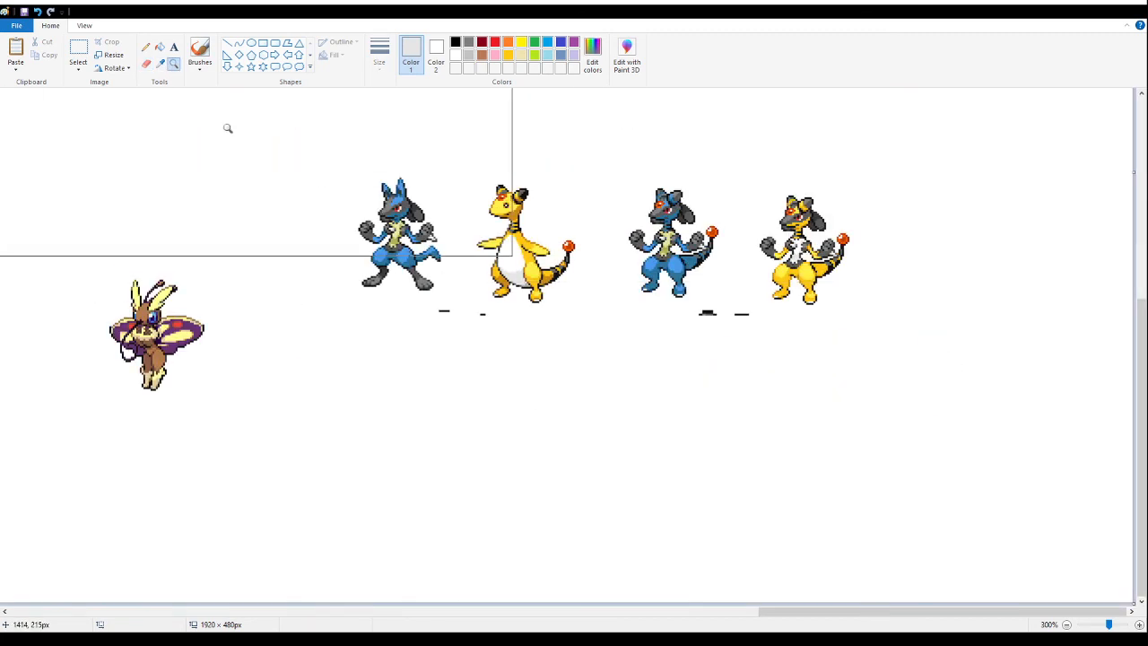
{"action": "left_click", "coordinate": [145, 65]}
{"action": "left_click_drag", "start_coordinate": [473, 313], "coordinate": [431, 305]}
{"action": "mouse_move", "coordinate": [733, 315]}
{"action": "left_mouse_down"}
{"action": "mouse_move", "coordinate": [692, 320]}
{"action": "mouse_move", "coordinate": [749, 310]}
{"action": "left_mouse_up"}
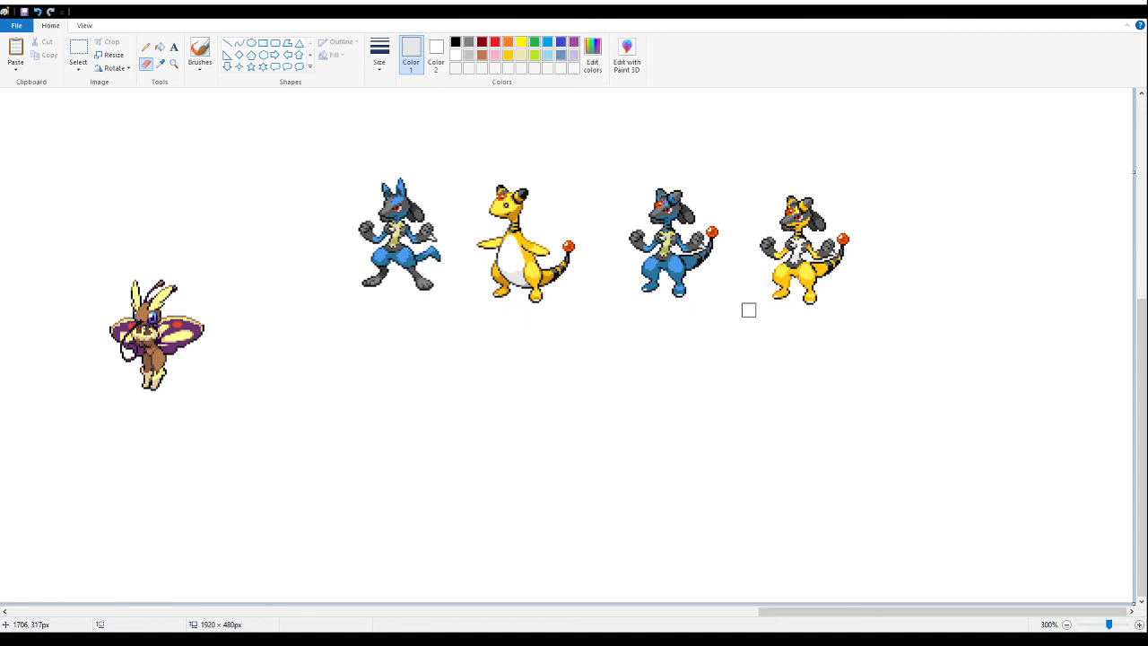
- Delete the two source sprites and the yellow fusion, keeping only the blue fusion with the red-tipped tail
{"action": "left_click", "coordinate": [78, 50]}
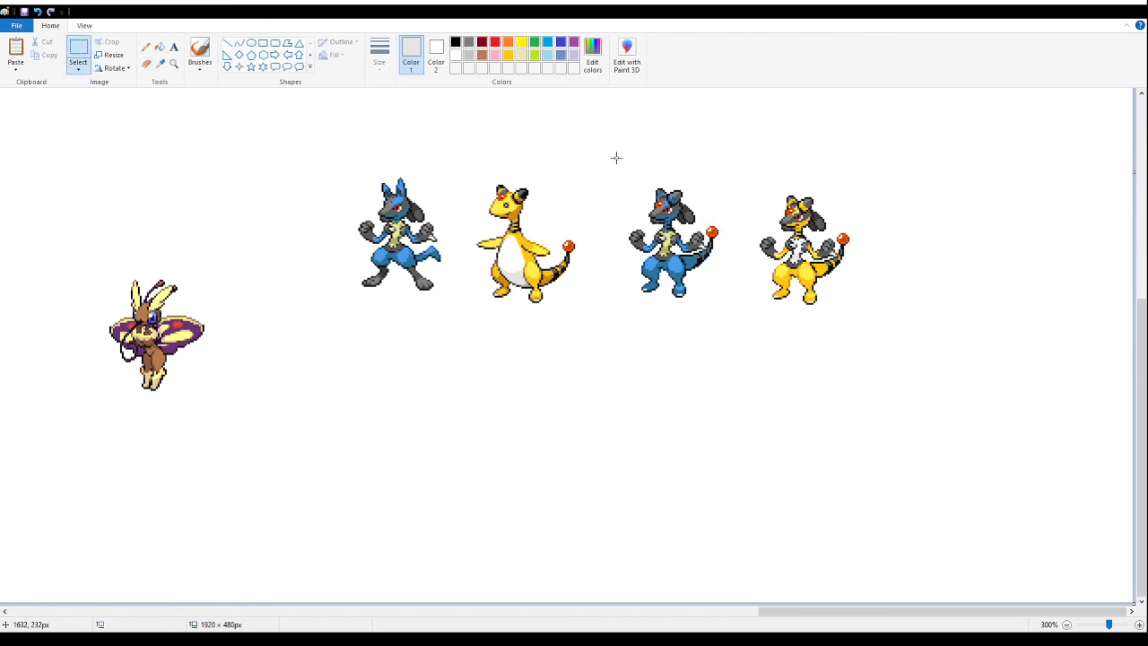
{"action": "left_click_drag", "start_coordinate": [336, 132], "coordinate": [589, 347]}
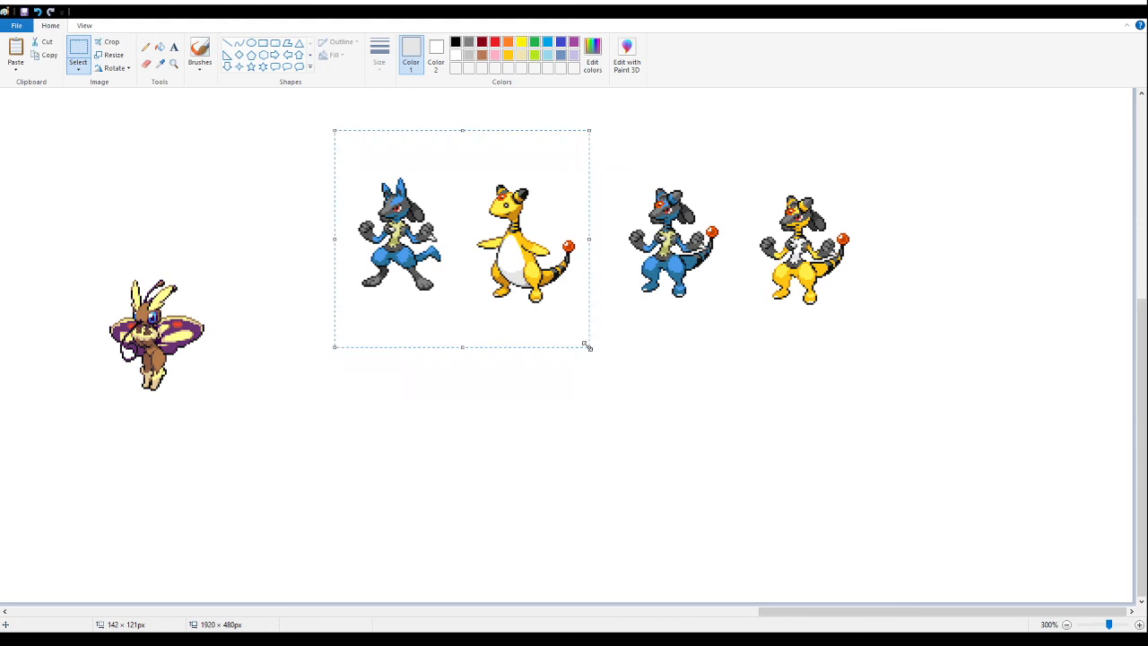
{"action": "key", "text": "Delete"}
{"action": "left_click_drag", "start_coordinate": [921, 163], "coordinate": [728, 354]}
{"action": "key", "text": "Delete"}
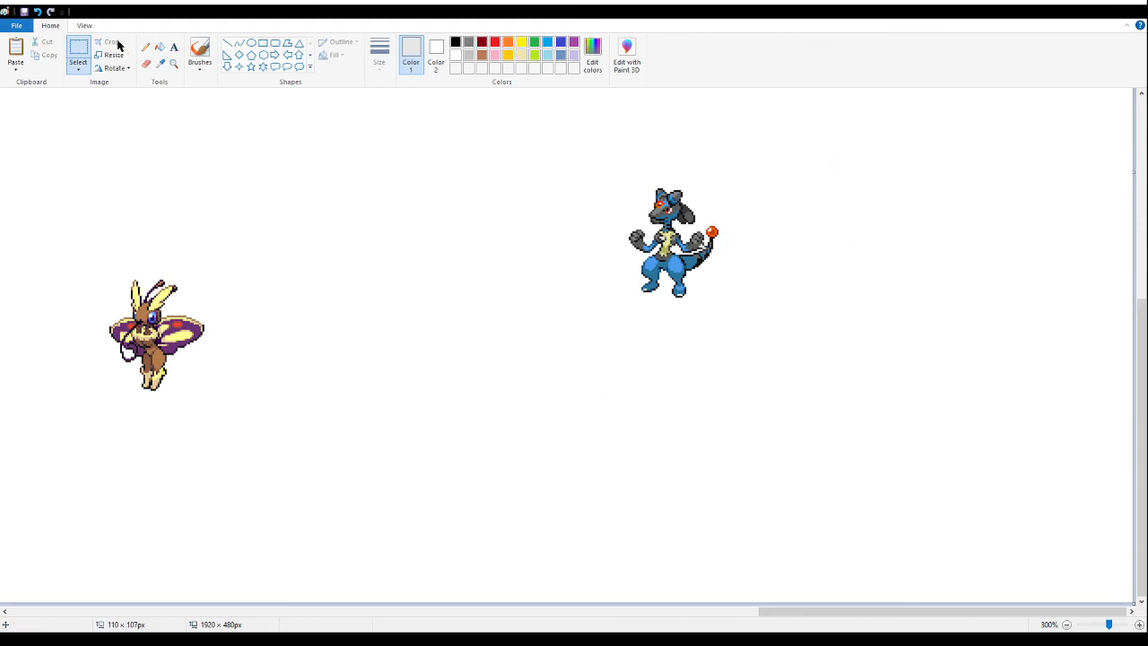
{"action": "left_click", "coordinate": [173, 63]}
{"action": "right_click", "coordinate": [239, 205]}
{"action": "right_click", "coordinate": [240, 206]}
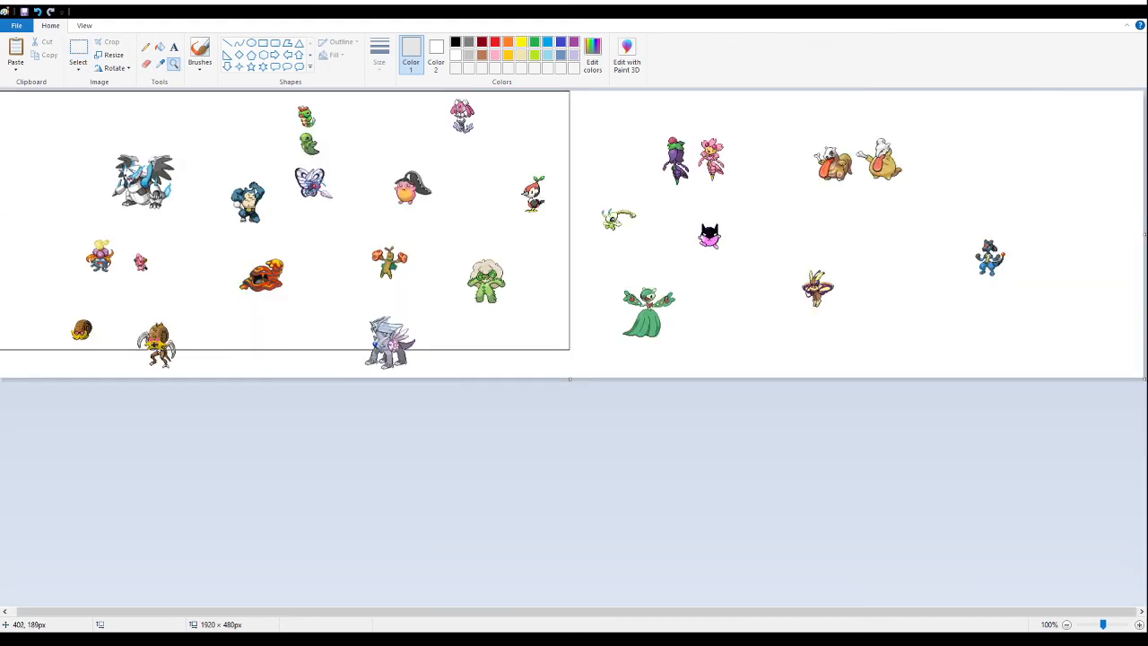
{"action": "left_click", "coordinate": [78, 50]}
{"action": "left_click_drag", "start_coordinate": [71, 225], "coordinate": [127, 285]}
{"action": "left_click_drag", "start_coordinate": [12, 179], "coordinate": [13, 171]}
{"action": "left_click", "coordinate": [52, 141]}
{"action": "key", "text": "ctrl+z"}
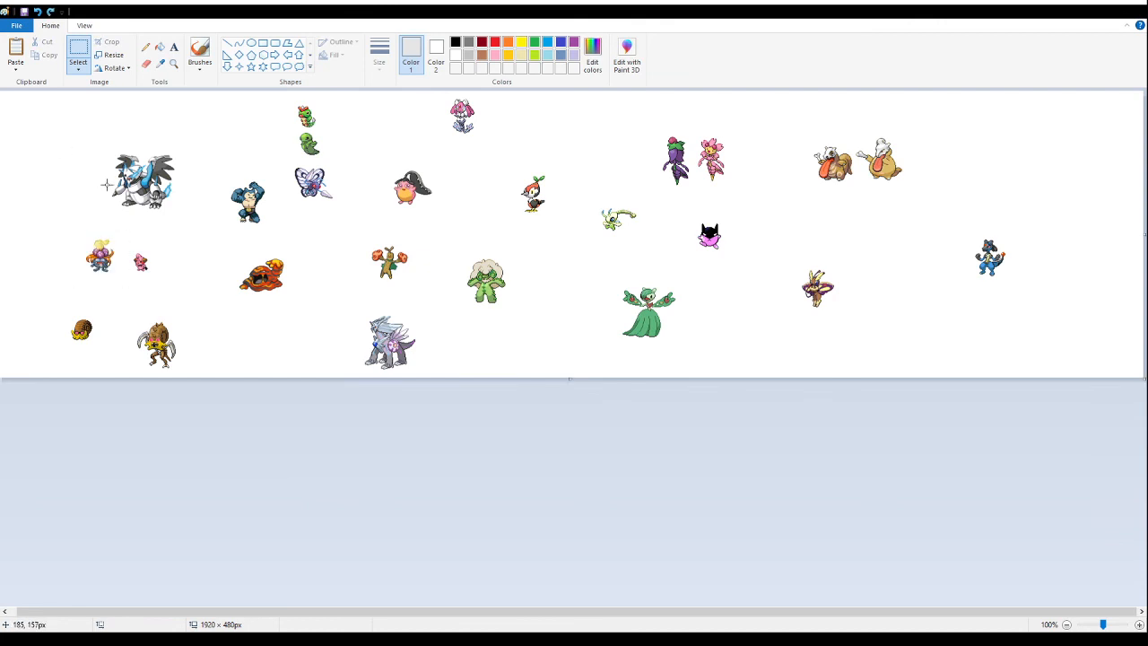
- Move the winged armored dragon fusion into the canvas's upper-left corner and place the flower-headed and small pink fusions beneath it
{"action": "mouse_move", "coordinate": [68, 134]}
{"action": "left_mouse_down"}
{"action": "mouse_move", "coordinate": [194, 217]}
{"action": "mouse_move", "coordinate": [57, 141]}
{"action": "left_mouse_up"}
{"action": "mouse_move", "coordinate": [67, 229]}
{"action": "left_mouse_down"}
{"action": "mouse_move", "coordinate": [190, 305]}
{"action": "mouse_move", "coordinate": [82, 189]}
{"action": "left_mouse_up"}
{"action": "left_click_drag", "start_coordinate": [139, 216], "coordinate": [61, 170]}
{"action": "left_click", "coordinate": [130, 134]}
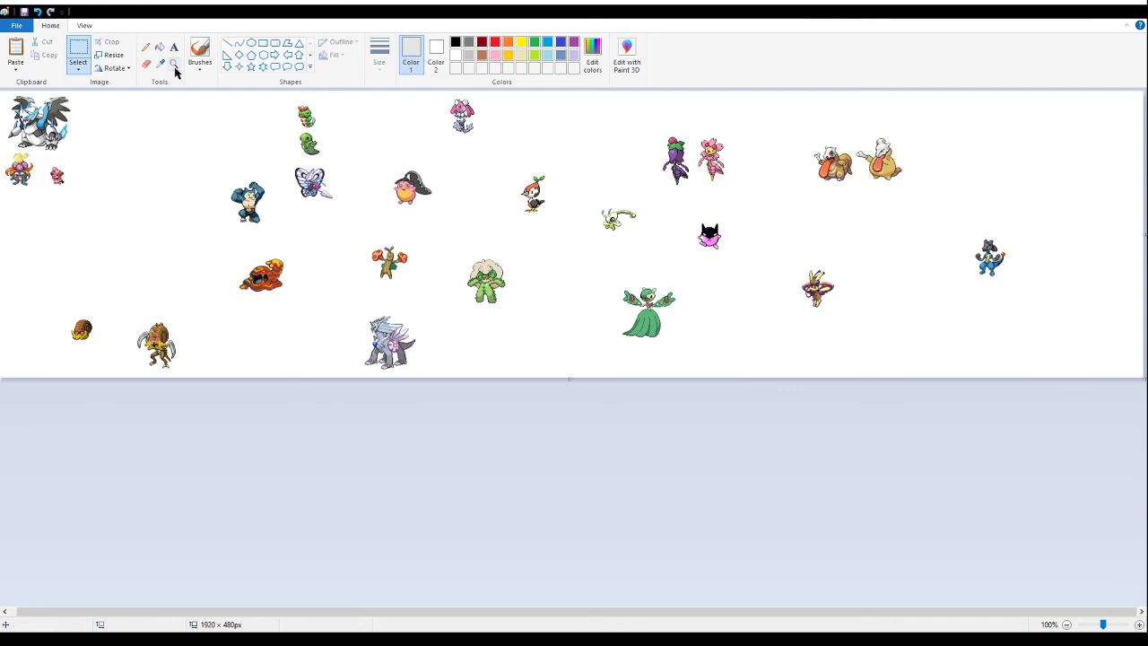
- Try a medium purple fill on the canvas background and undo it
{"action": "left_click", "coordinate": [159, 47]}
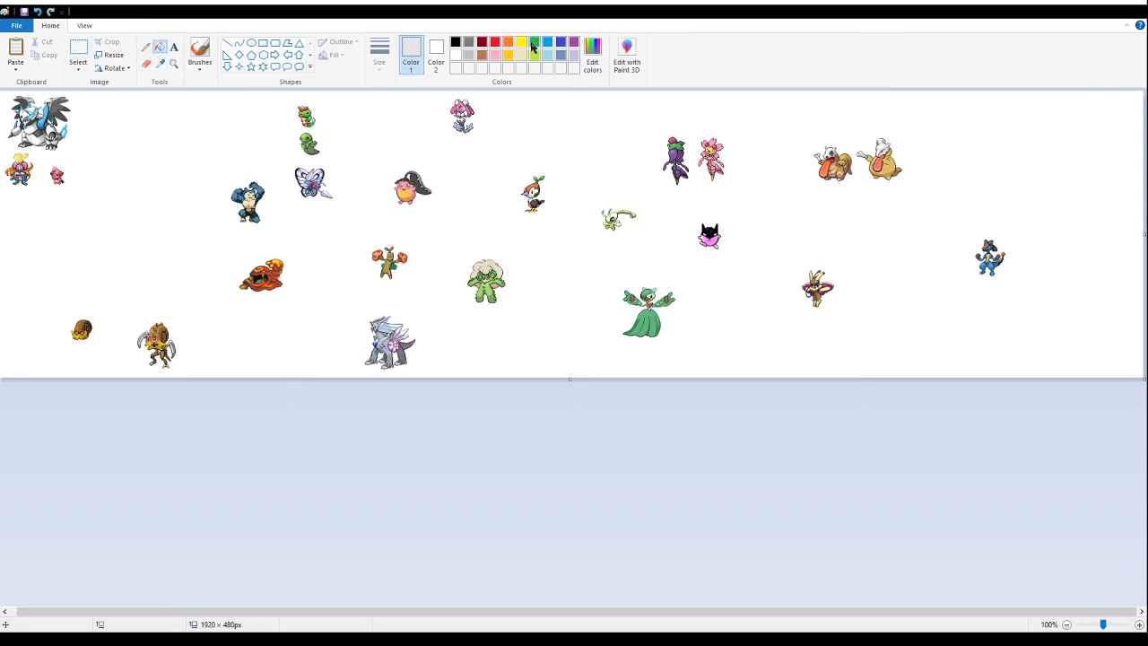
{"action": "left_click", "coordinate": [575, 42]}
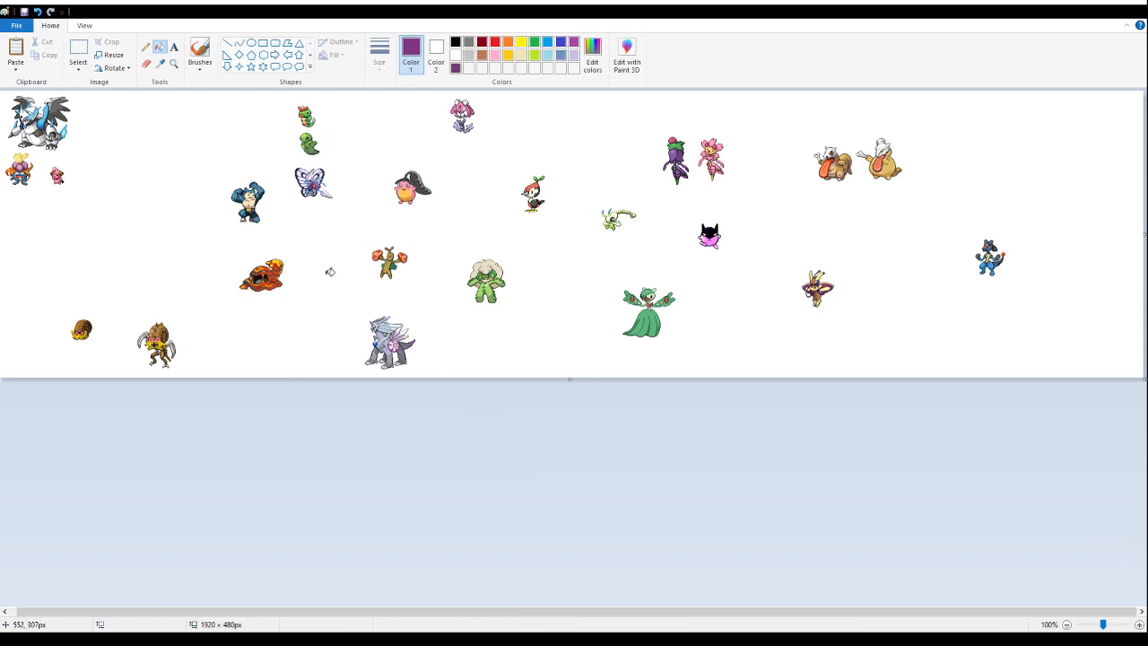
{"action": "left_click", "coordinate": [331, 272]}
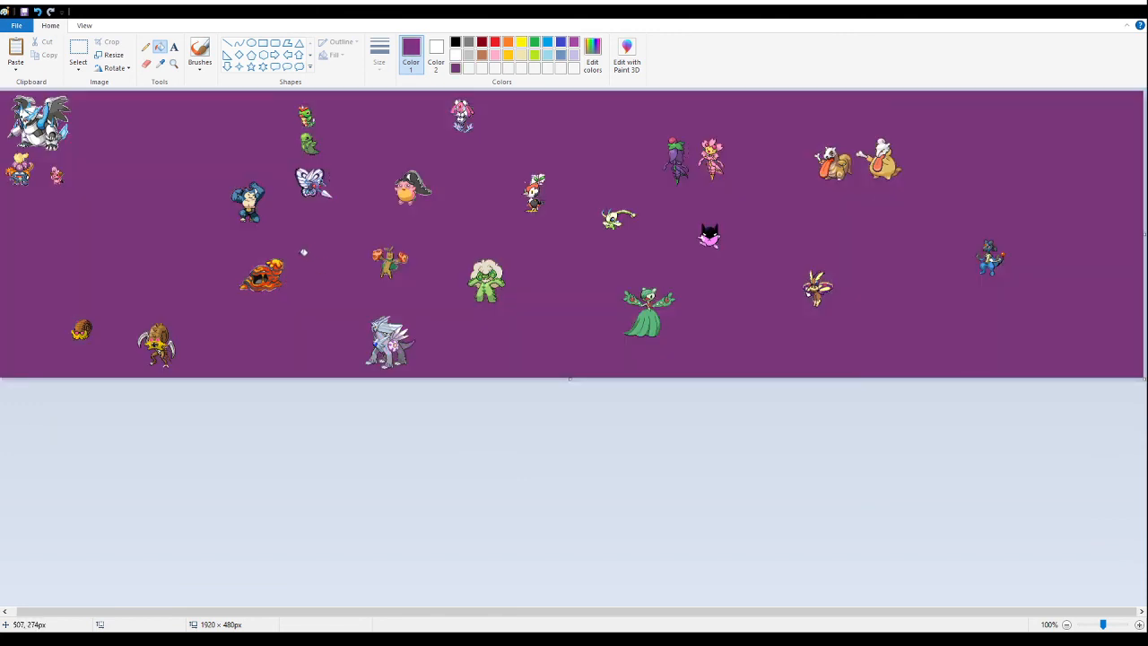
{"action": "key", "text": "ctrl+z"}
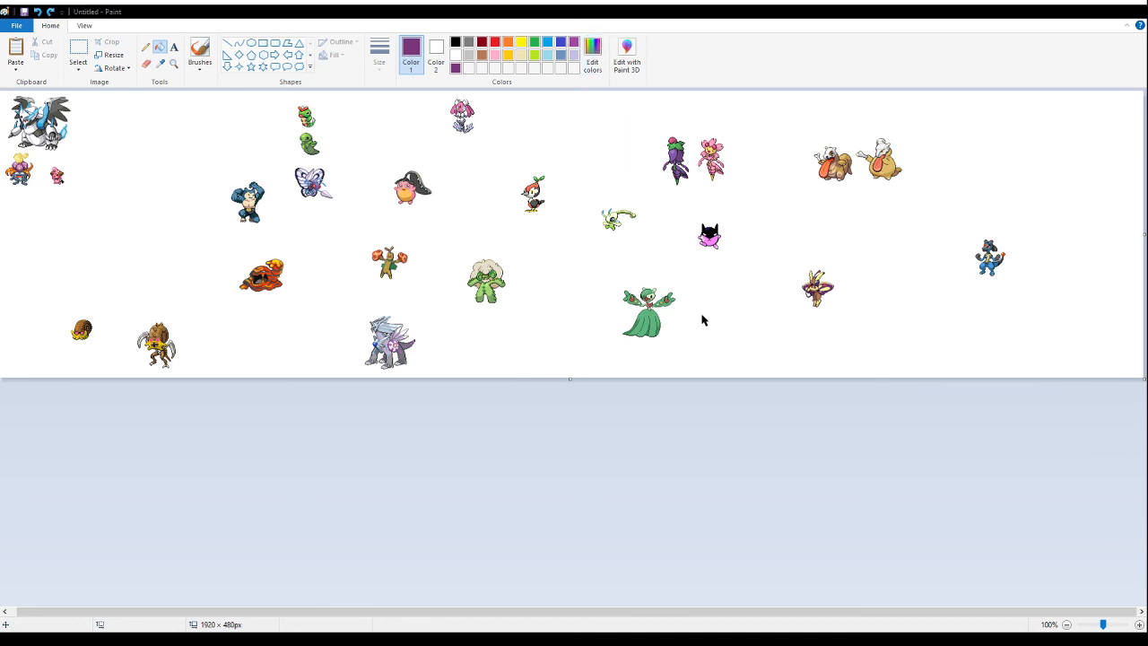
- Darken the custom purple and fill the white canvas background with it
{"action": "left_click_drag", "start_coordinate": [701, 314], "coordinate": [701, 325]}
{"action": "left_click", "coordinate": [464, 402]}
{"action": "left_click", "coordinate": [430, 299]}
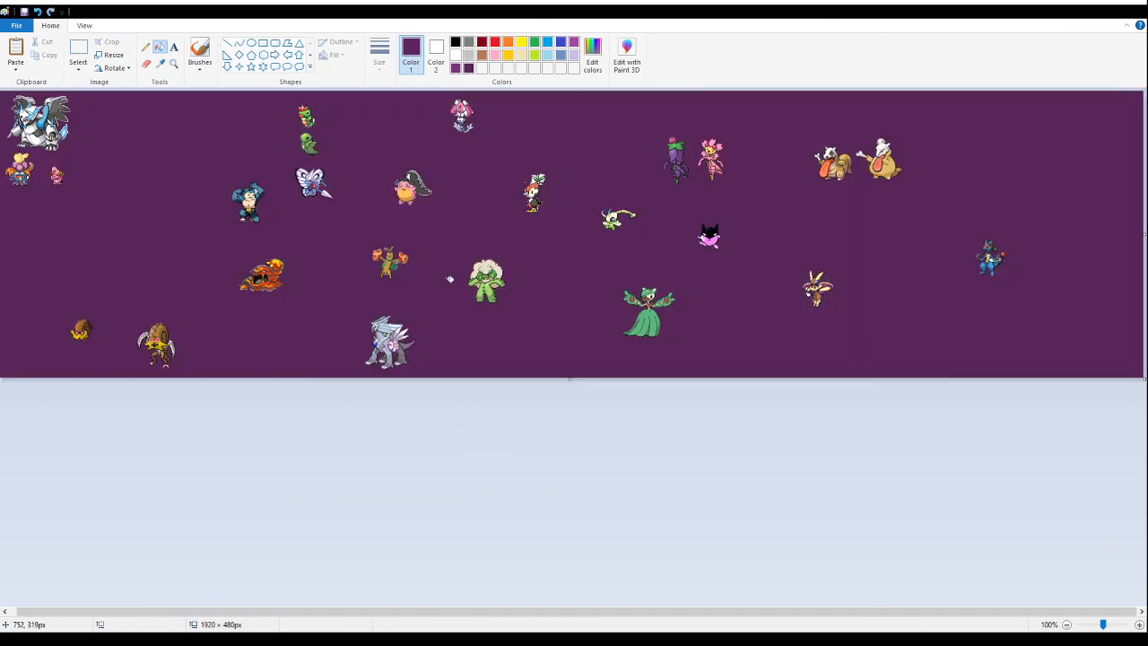
- Examine the white fringe around the winged armored fusion up close, checking its pixels against the gridlines
{"action": "left_click", "coordinate": [173, 64]}
{"action": "left_click", "coordinate": [255, 171]}
{"action": "left_click", "coordinate": [255, 170]}
{"action": "left_click", "coordinate": [255, 168]}
{"action": "left_click", "coordinate": [254, 167]}
{"action": "left_click", "coordinate": [255, 166]}
{"action": "left_click", "coordinate": [255, 165]}
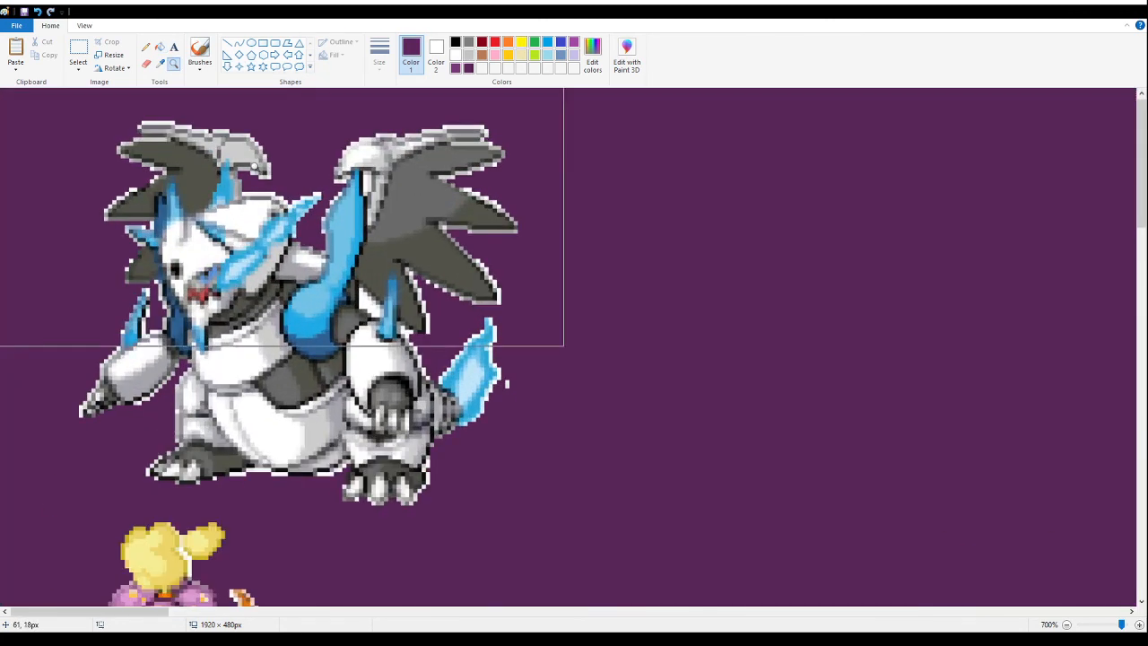
{"action": "left_click", "coordinate": [255, 167]}
{"action": "left_click", "coordinate": [146, 64]}
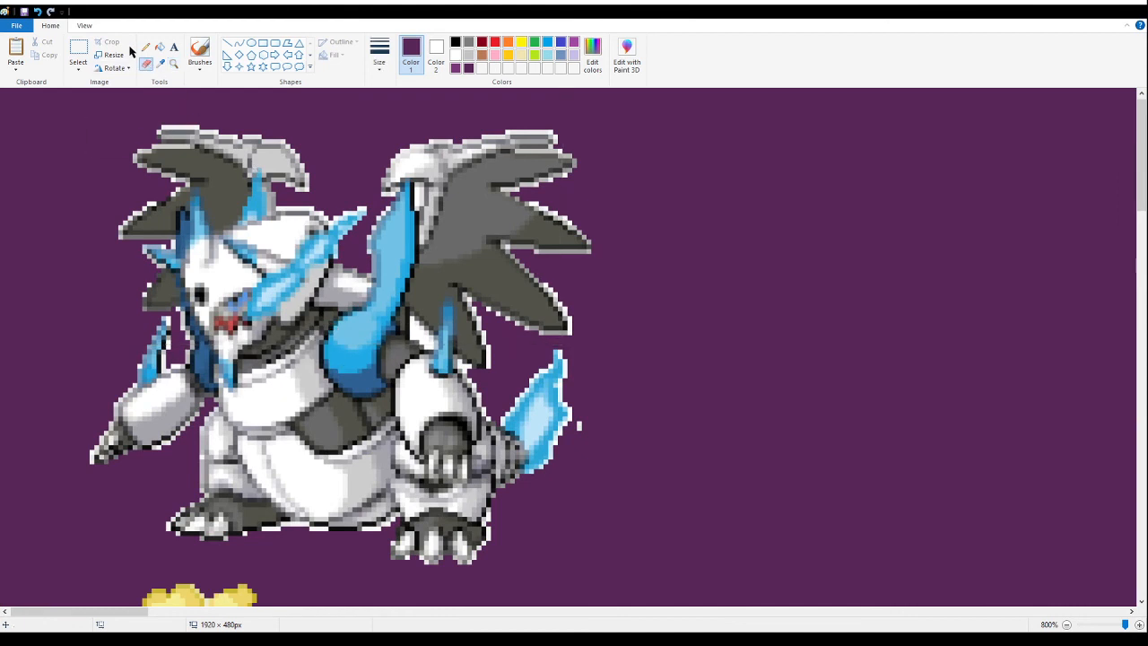
{"action": "left_click", "coordinate": [173, 64]}
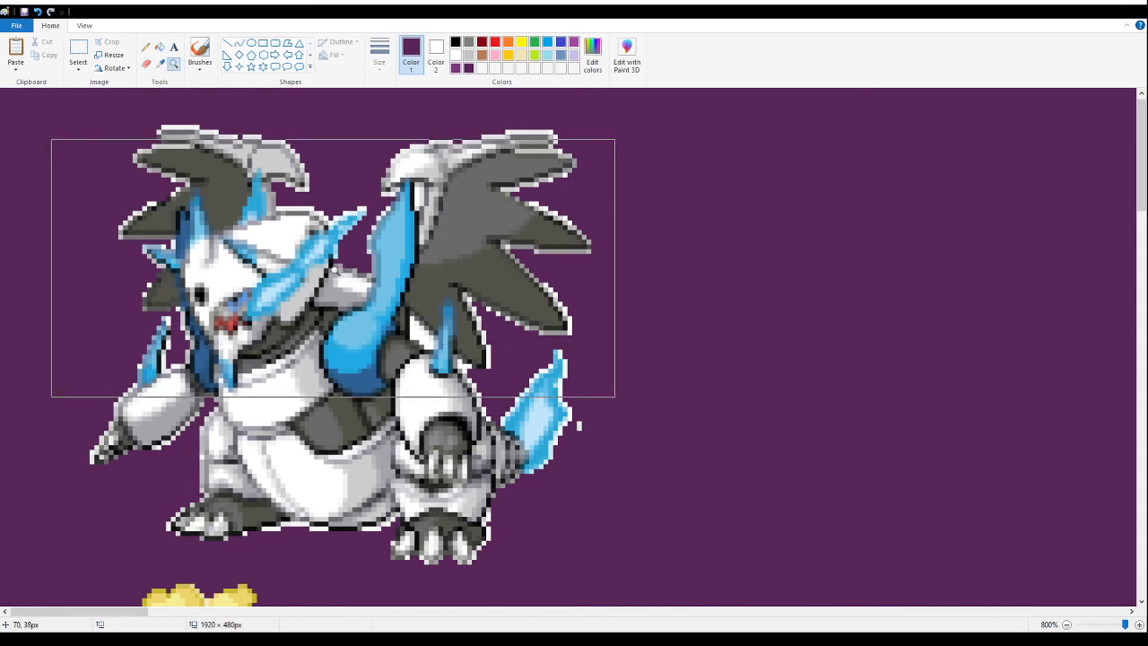
{"action": "scroll", "coordinate": [317, 411], "scroll_direction": "down", "scroll_amount": 3}
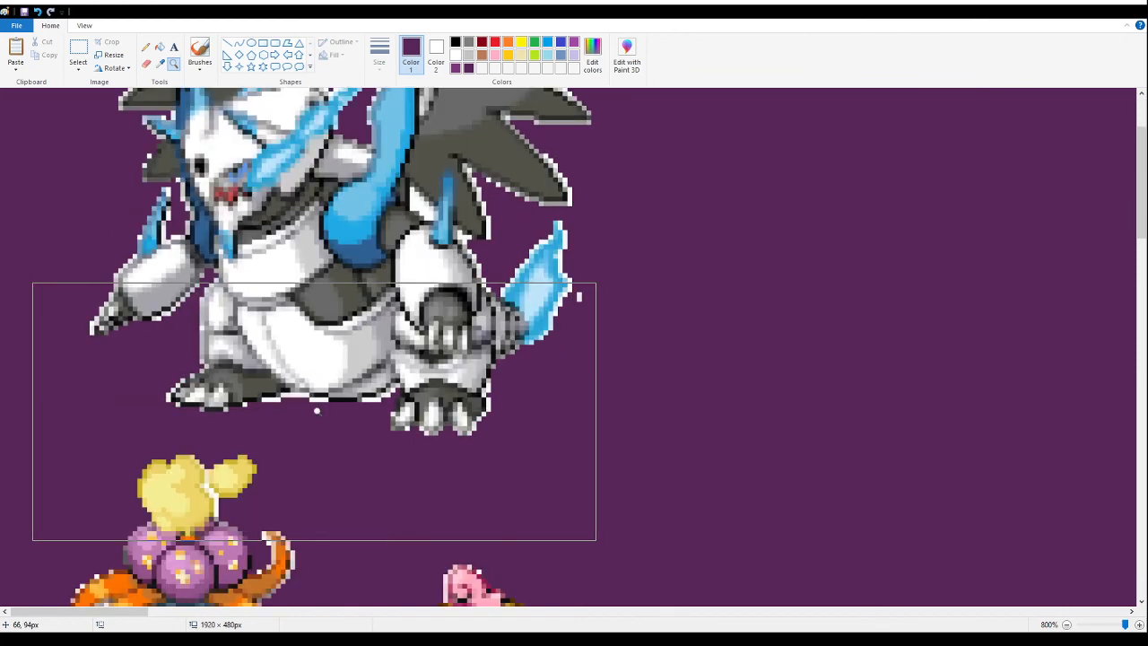
{"action": "scroll", "coordinate": [306, 384], "scroll_direction": "up", "scroll_amount": 3}
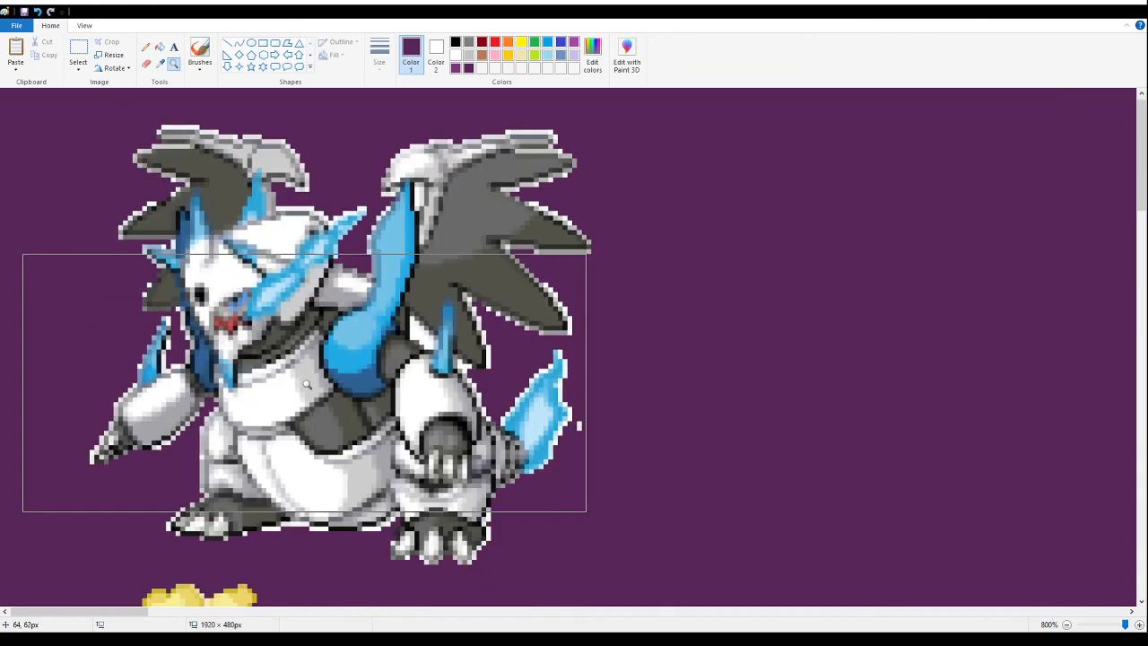
{"action": "key", "text": "ctrl+g"}
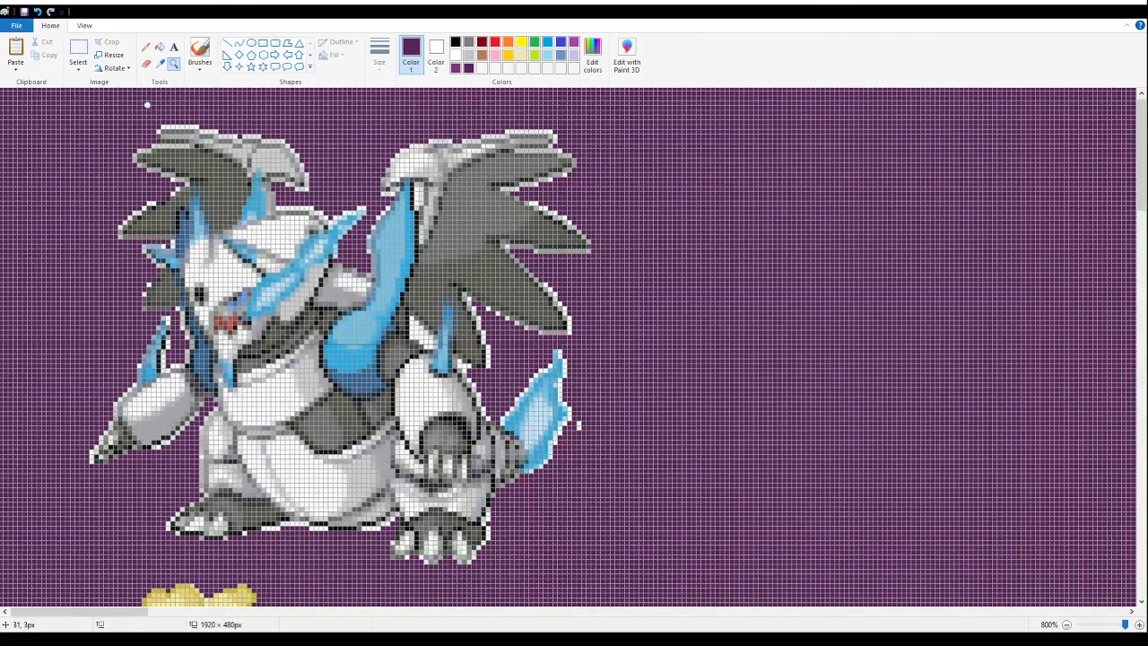
{"action": "key", "text": "ctrl+g"}
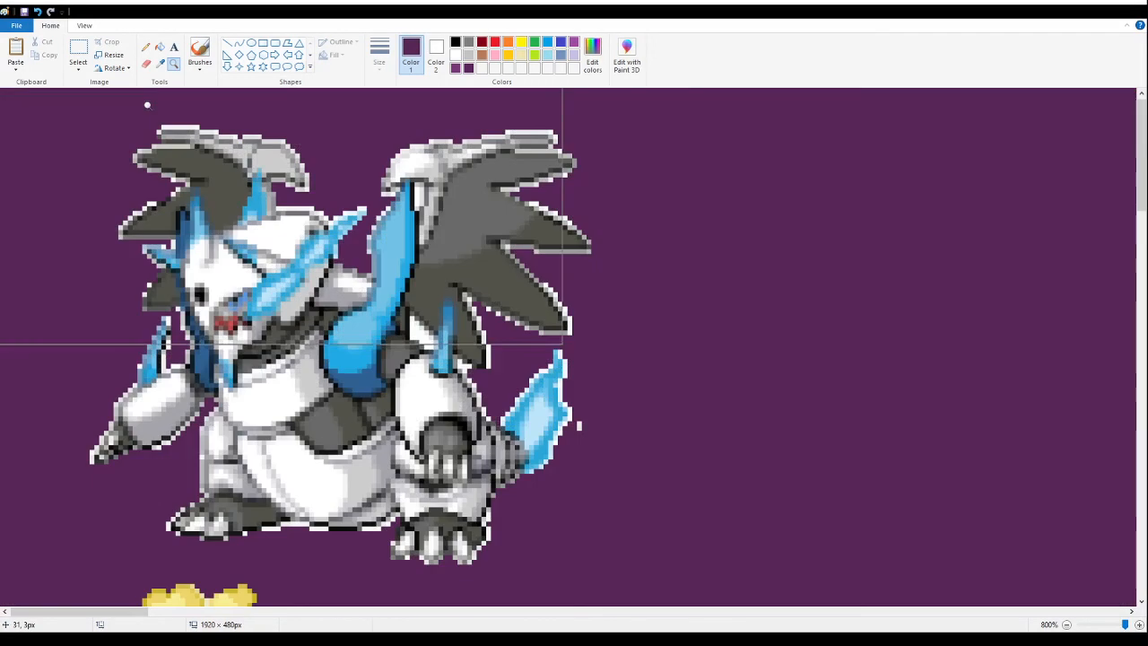
- Clear a 27 × 6 px strip just above the winged armored fusion's left wing
{"action": "left_click", "coordinate": [78, 54]}
{"action": "left_click_drag", "start_coordinate": [137, 105], "coordinate": [266, 130]}
{"action": "key", "text": "Delete"}
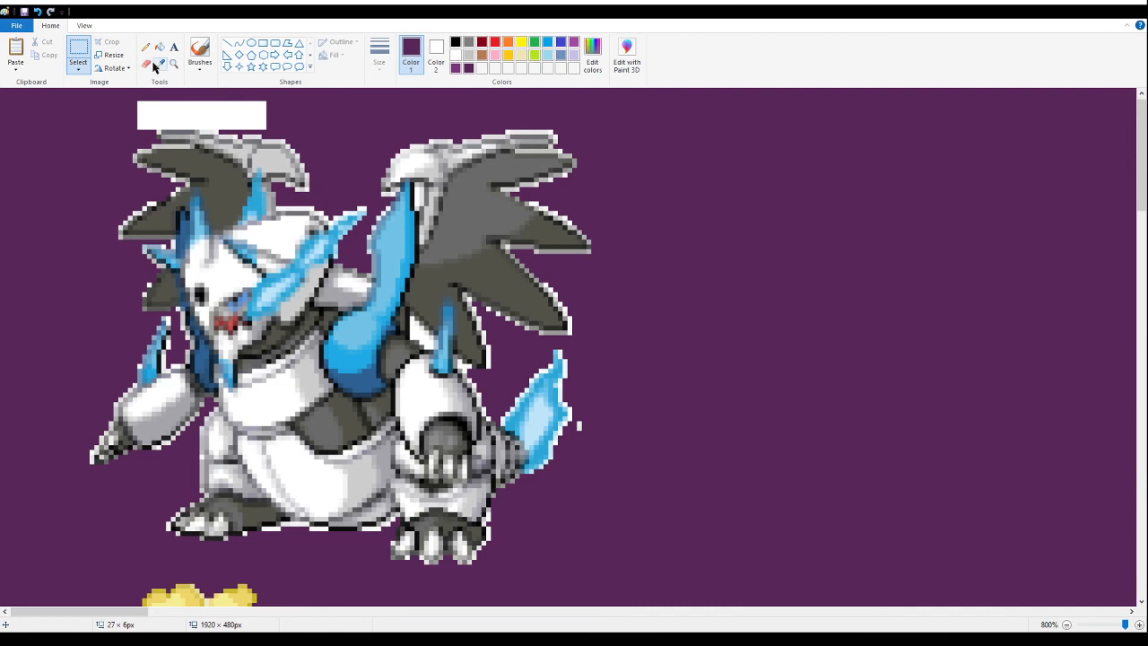
- Sample the background purple as Color 2 and fill the white strip above the left wing with purple
{"action": "left_click", "coordinate": [147, 63]}
{"action": "left_click", "coordinate": [160, 63]}
{"action": "right_click", "coordinate": [123, 98]}
{"action": "left_click", "coordinate": [162, 47]}
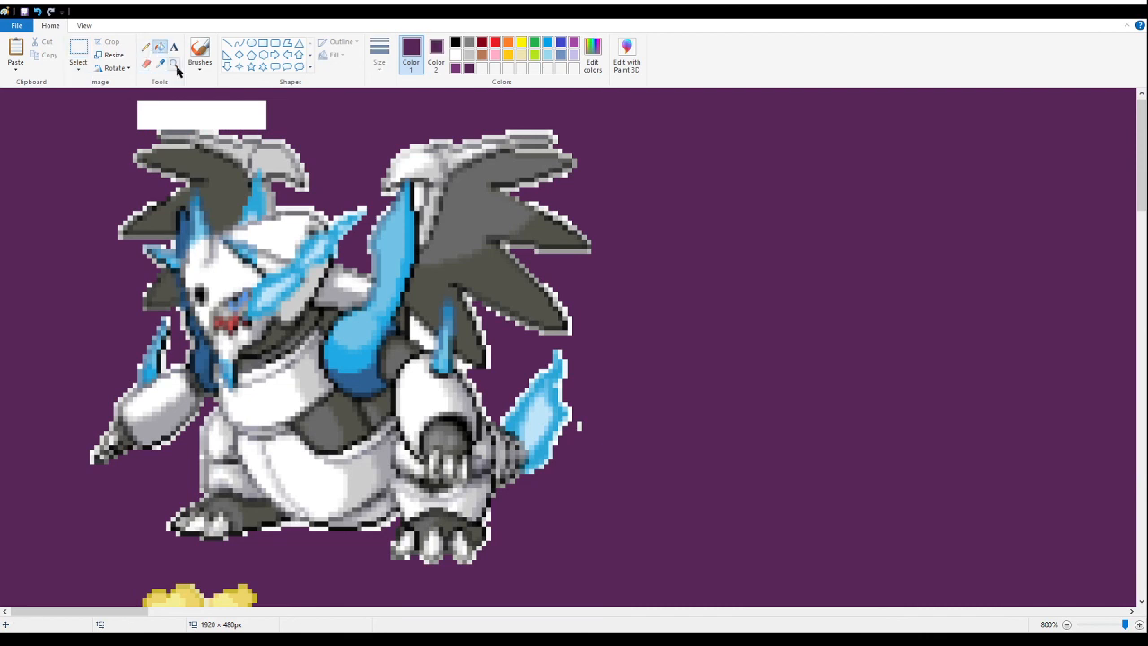
{"action": "left_click", "coordinate": [174, 112]}
- Remove the white fringe pixels from the inner tip of the winged armored fusion's left wing with the Pencil
{"action": "left_click", "coordinate": [147, 64]}
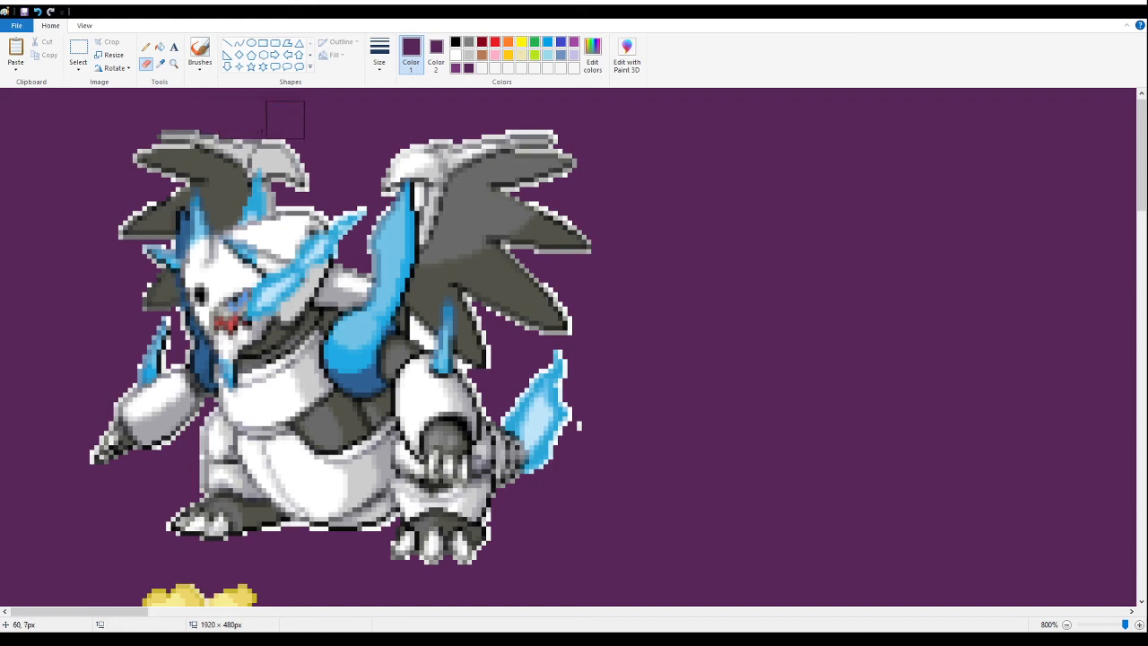
{"action": "left_click", "coordinate": [145, 47]}
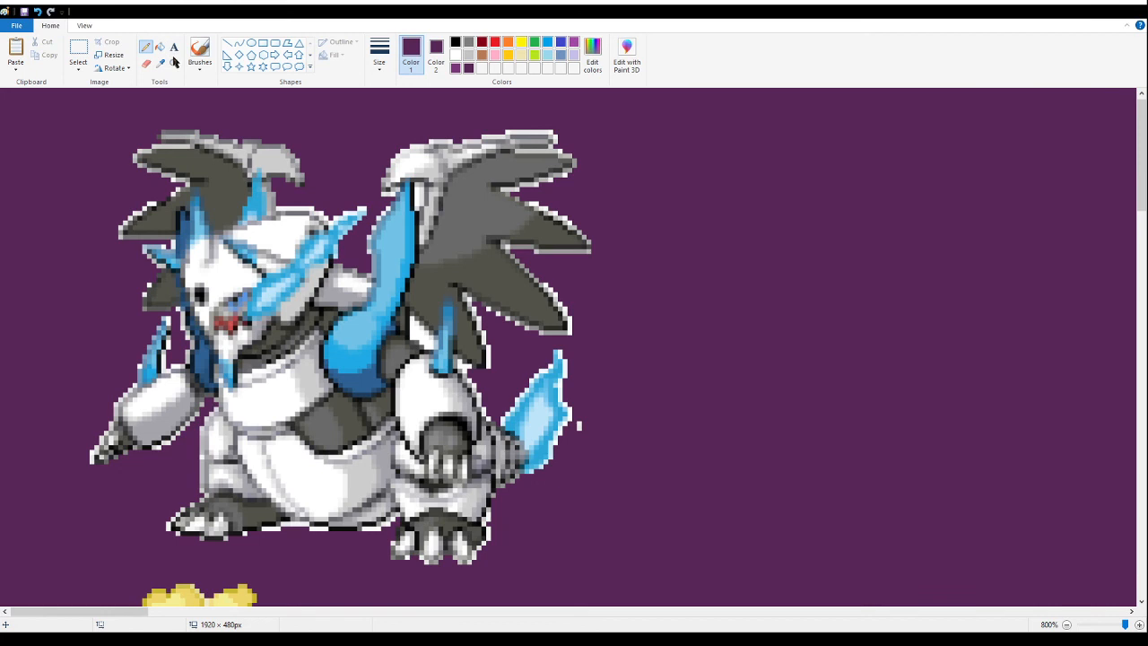
{"action": "scroll", "coordinate": [307, 264], "scroll_direction": "down", "scroll_amount": 1}
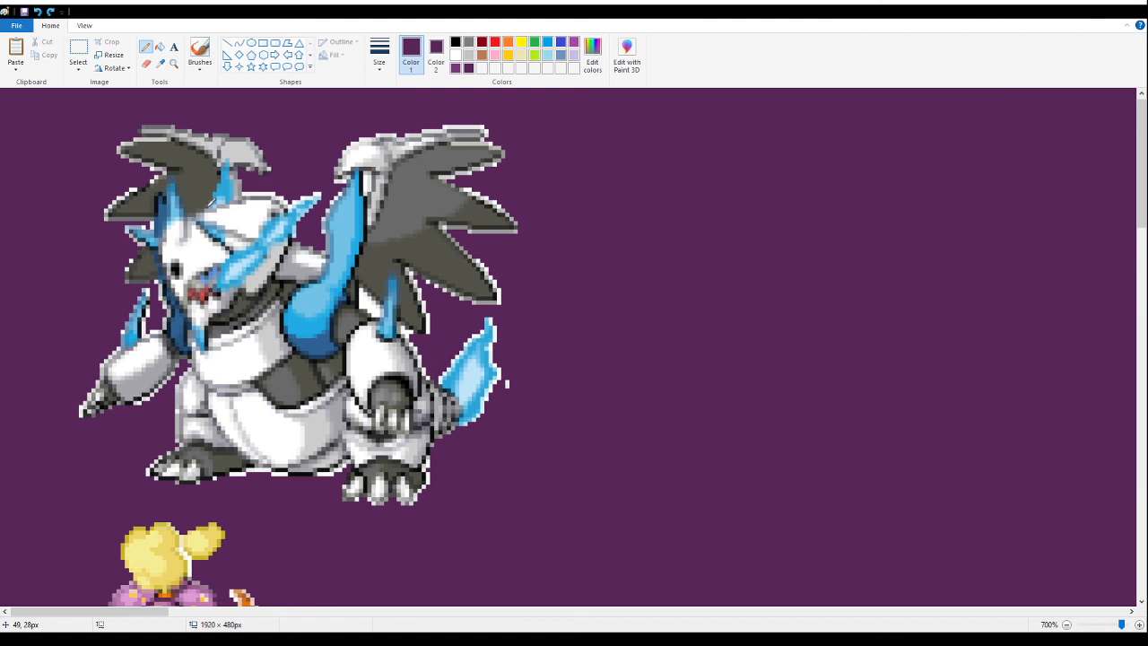
{"action": "left_click", "coordinate": [174, 65]}
{"action": "left_click", "coordinate": [228, 207]}
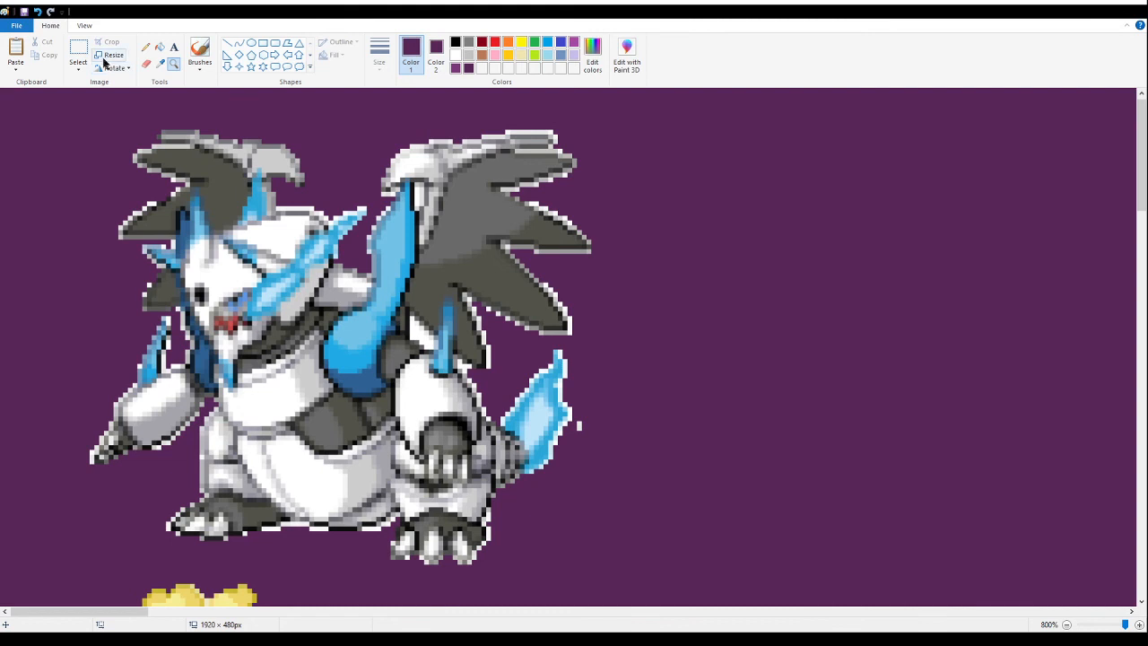
- Remove the white fringe above the winged armored fusion's head and fill the white outline along its left wing with purple
{"action": "left_click", "coordinate": [146, 63]}
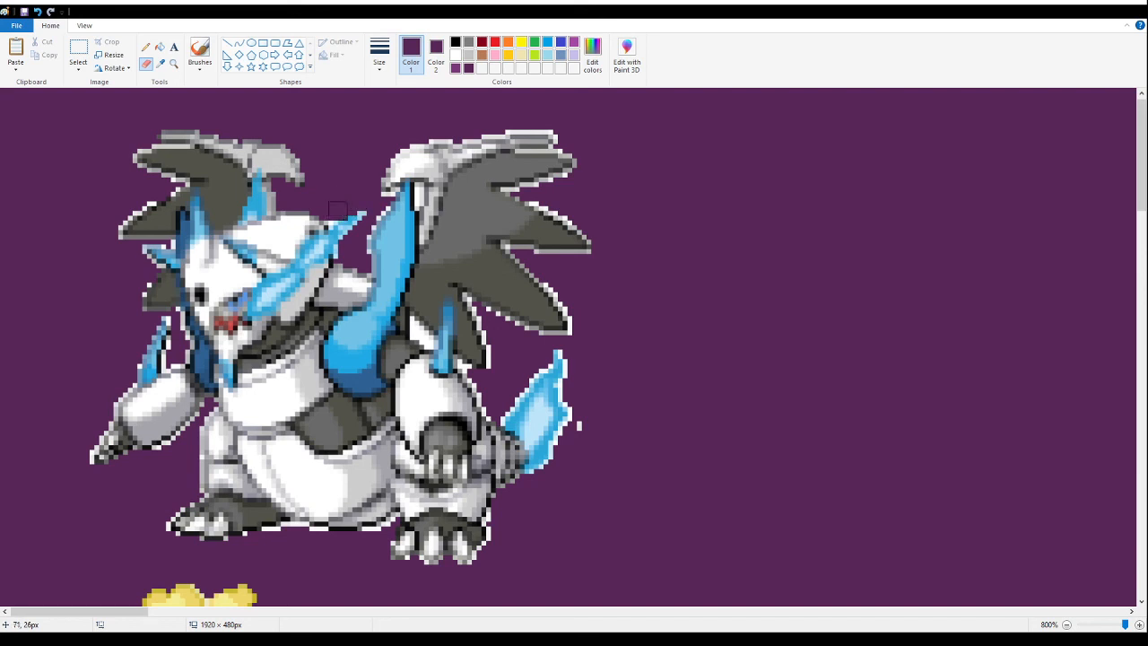
{"action": "left_click", "coordinate": [145, 47]}
{"action": "left_click", "coordinate": [162, 44]}
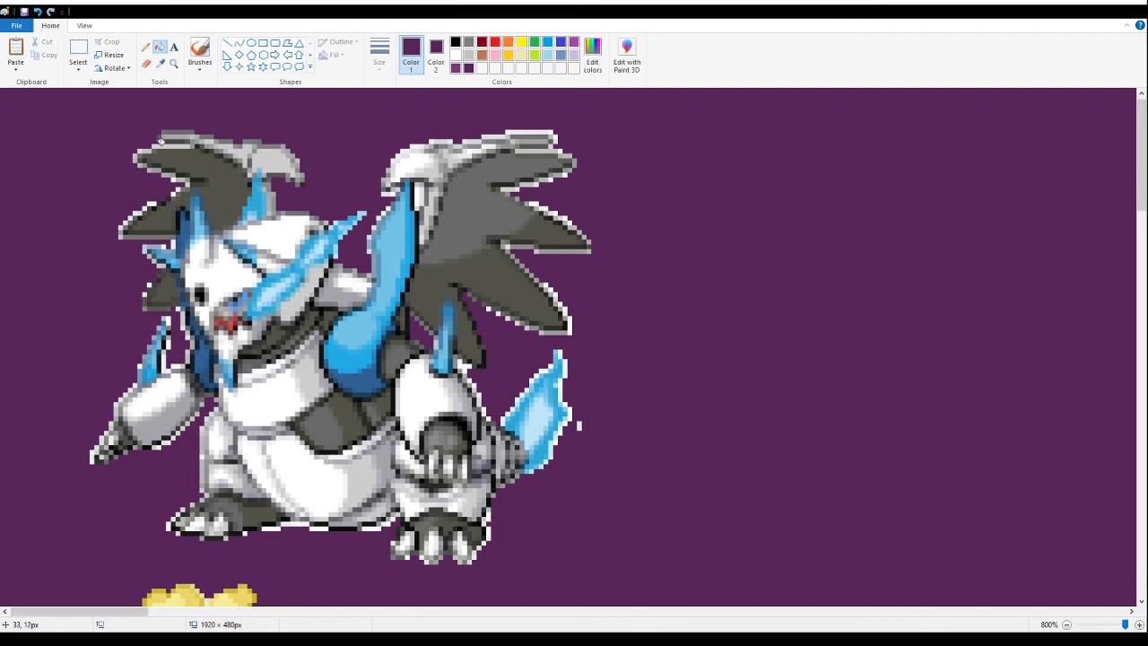
{"action": "left_click", "coordinate": [155, 143]}
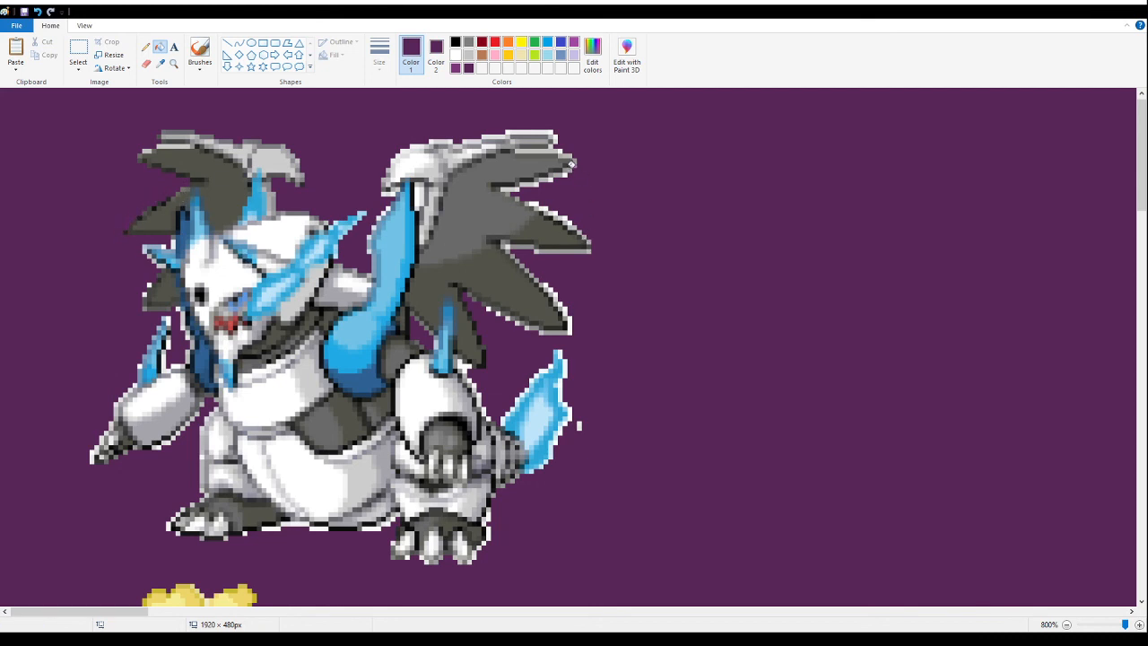
{"action": "left_click", "coordinate": [147, 64]}
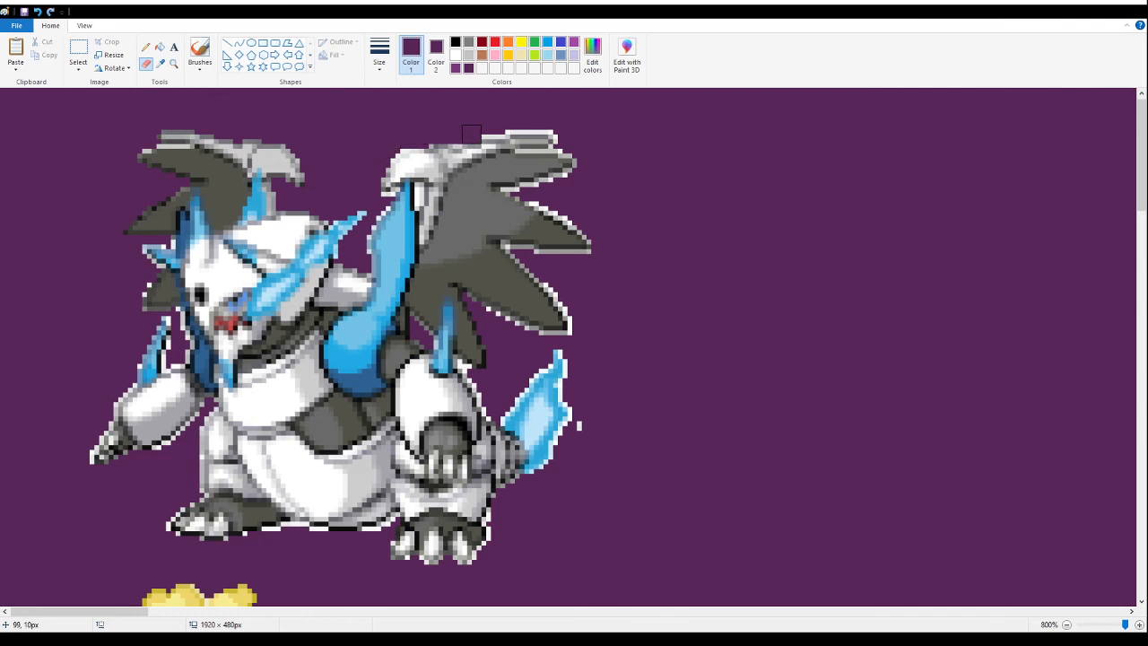
{"action": "left_click", "coordinate": [146, 46]}
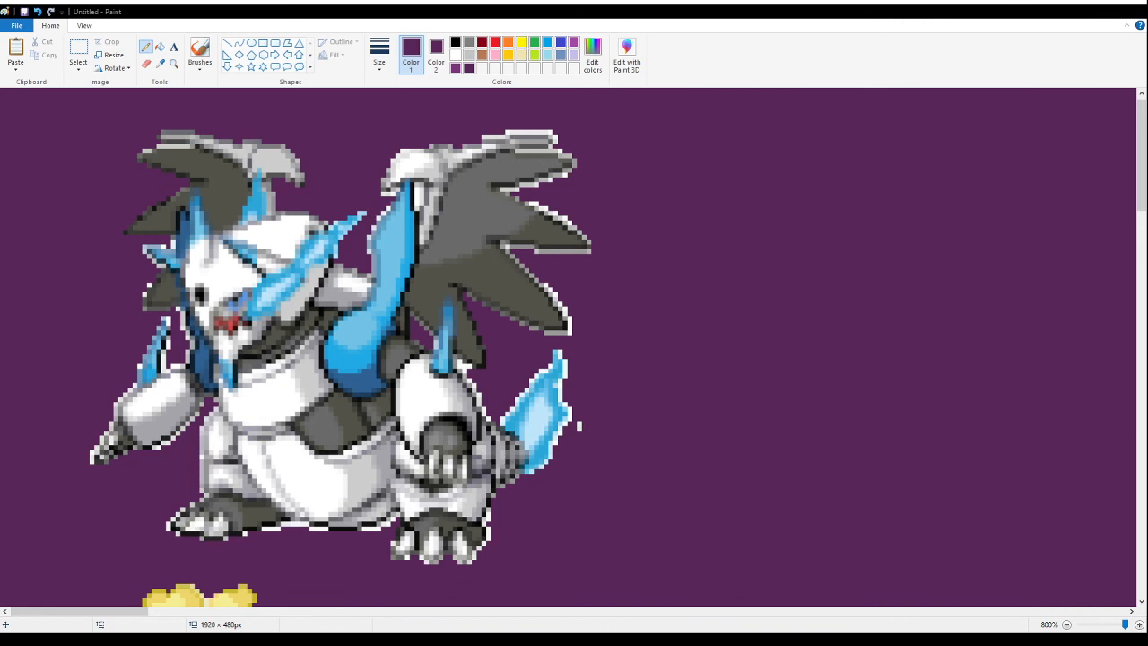
- Delete the winged armored, flower-headed and small pink fusions from the canvas's upper-left corner
{"action": "left_click", "coordinate": [172, 63]}
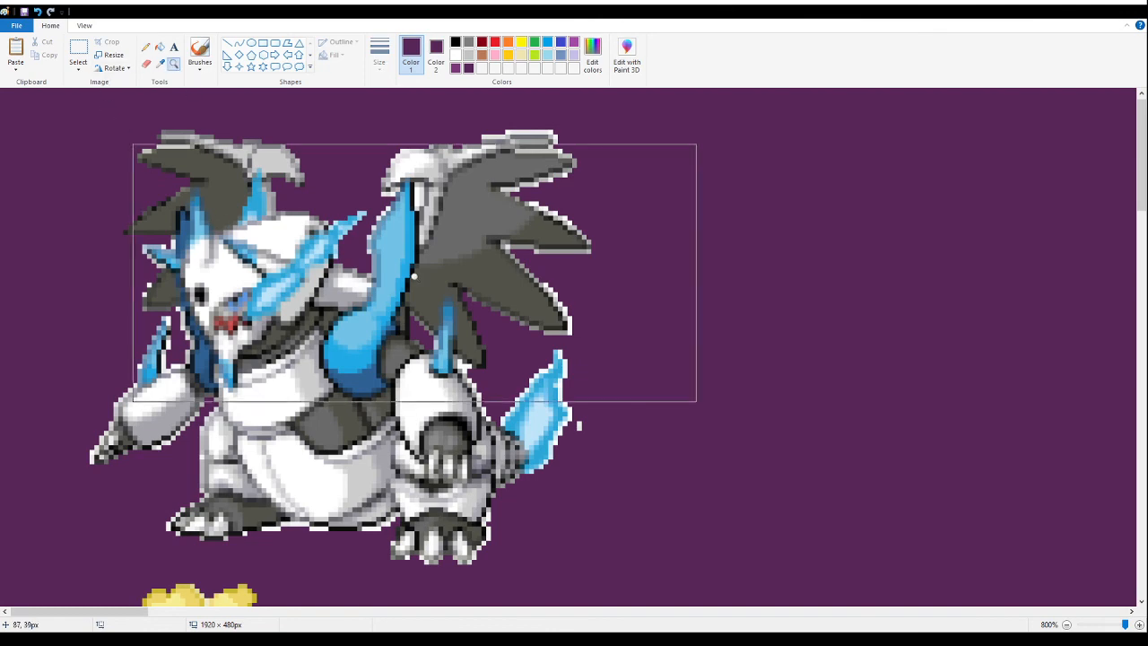
{"action": "right_click", "coordinate": [414, 276]}
{"action": "right_click", "coordinate": [414, 277]}
{"action": "right_click", "coordinate": [414, 276]}
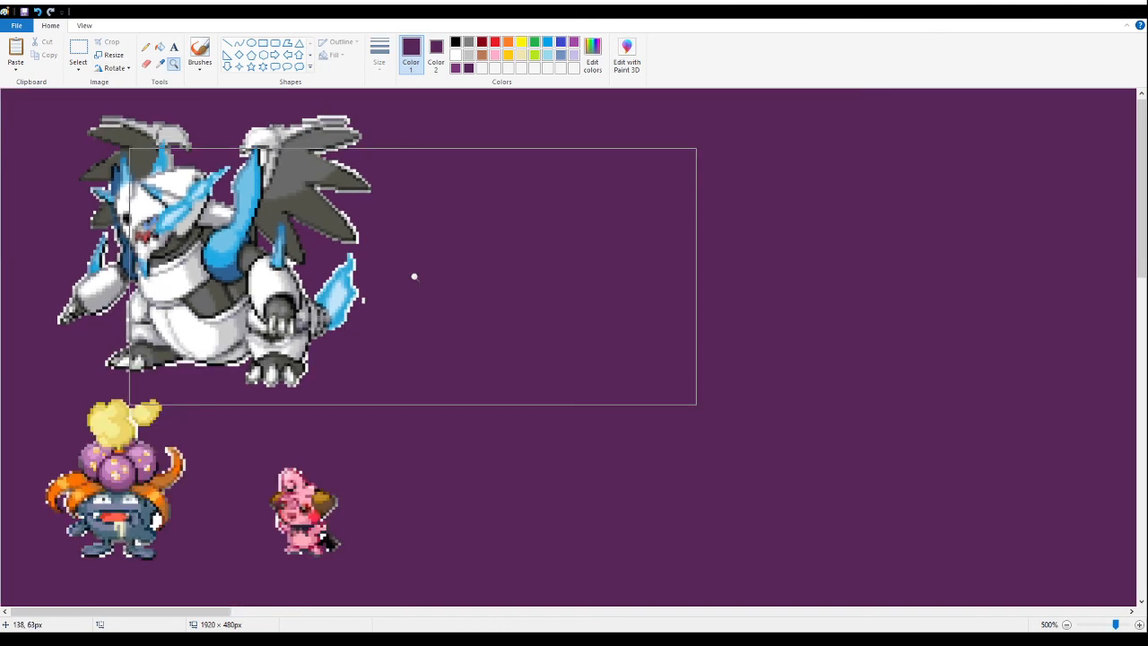
{"action": "right_click", "coordinate": [414, 277]}
{"action": "left_click", "coordinate": [78, 51]}
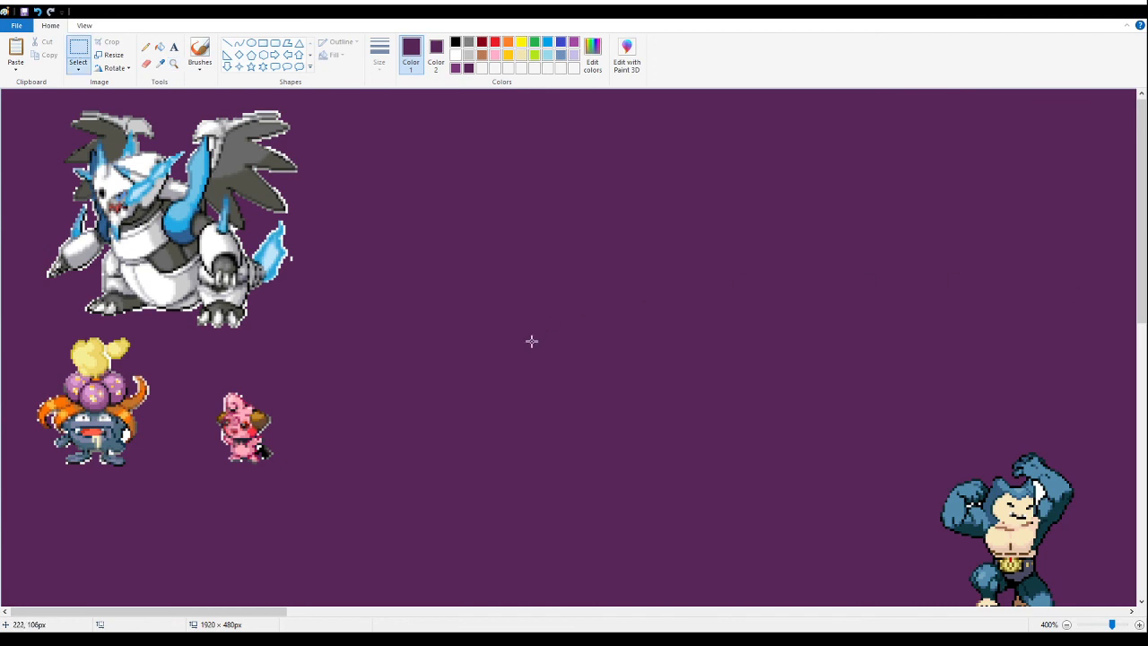
{"action": "left_click_drag", "start_coordinate": [339, 503], "coordinate": [2, 91]}
{"action": "key", "text": "Delete"}
- Delete the brown tree-like fusion with the orange fists
{"action": "left_click", "coordinate": [173, 63]}
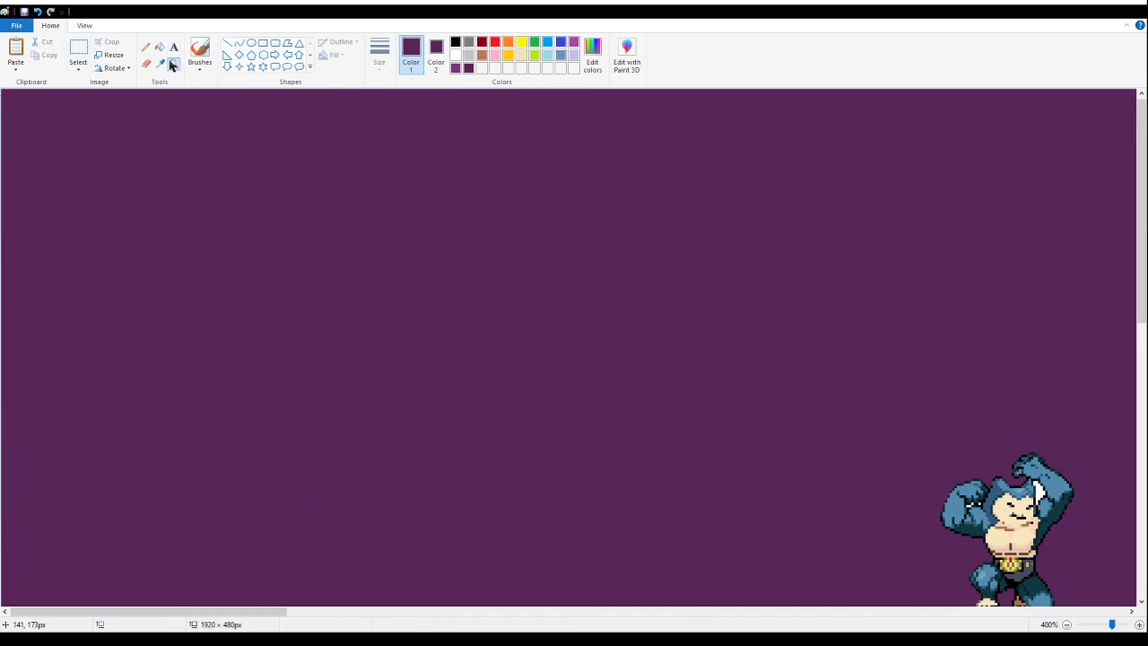
{"action": "right_click", "coordinate": [264, 254]}
{"action": "right_click", "coordinate": [562, 361]}
{"action": "scroll", "coordinate": [344, 275], "scroll_direction": "down", "scroll_amount": 1}
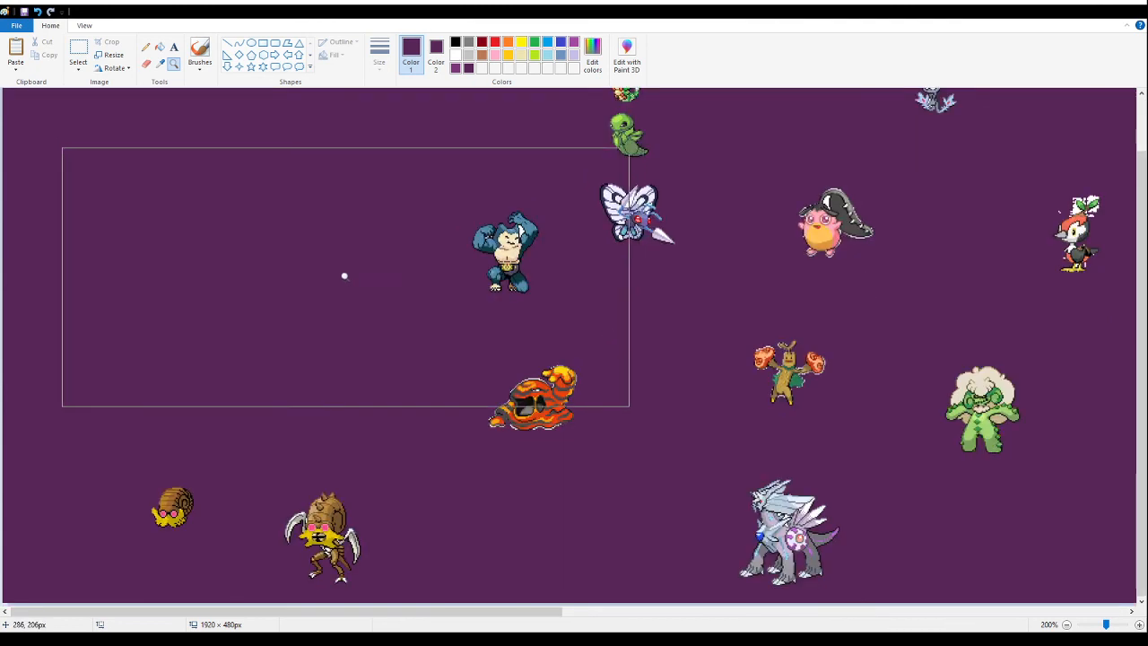
{"action": "left_click", "coordinate": [963, 513]}
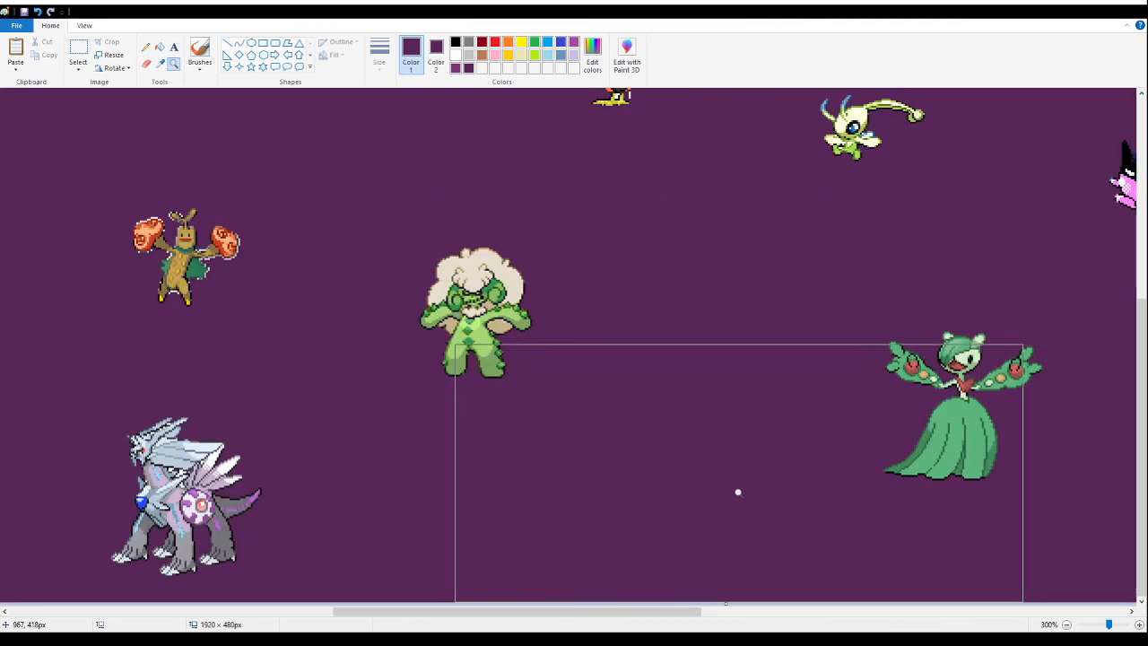
{"action": "left_click", "coordinate": [78, 53]}
{"action": "left_click_drag", "start_coordinate": [122, 180], "coordinate": [271, 313]}
{"action": "key", "text": "Delete"}
- Delete the leaf-topped bird fusion and the round pink fusion with the large black jaw
{"action": "scroll", "coordinate": [271, 313], "scroll_direction": "up", "scroll_amount": 4}
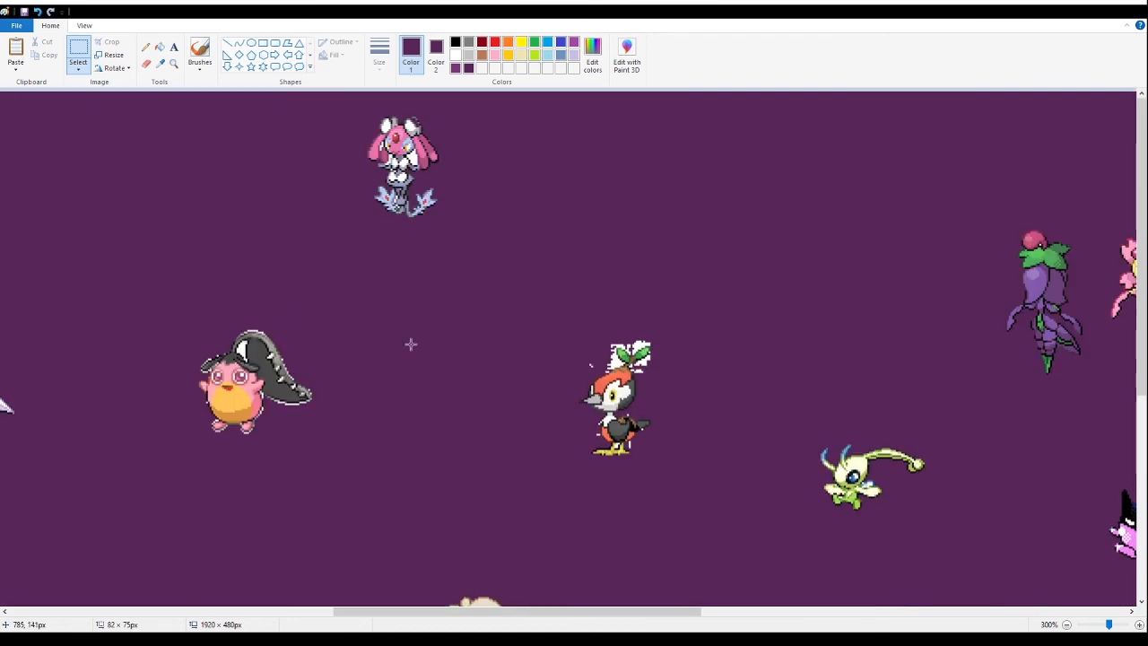
{"action": "left_click_drag", "start_coordinate": [571, 299], "coordinate": [684, 514]}
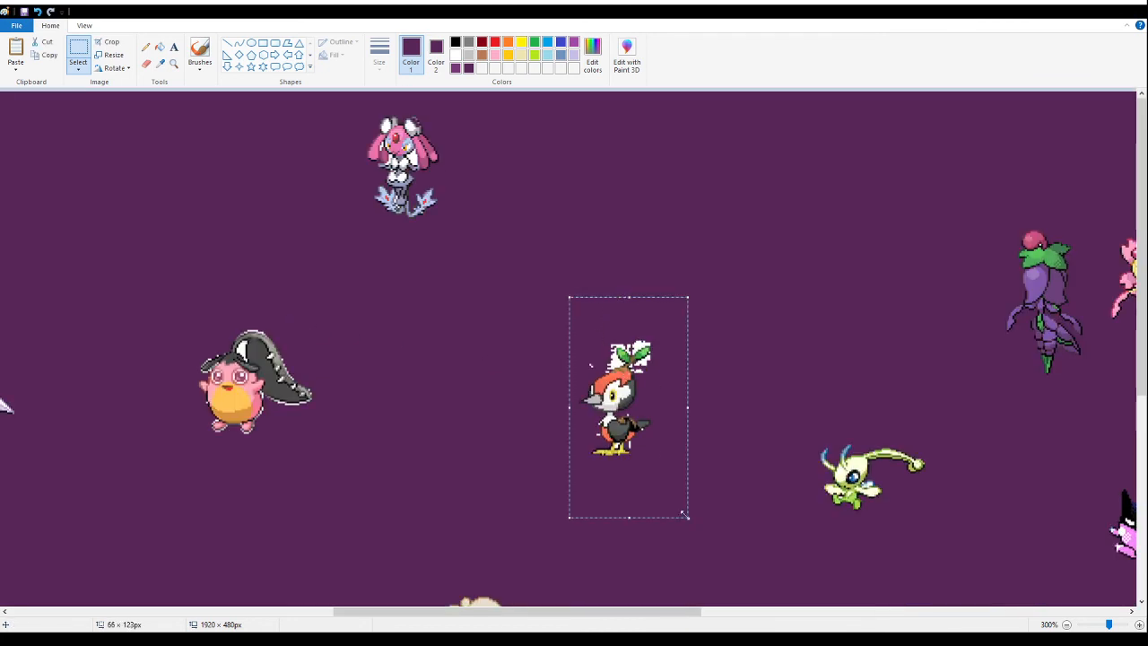
{"action": "key", "text": "Delete"}
{"action": "mouse_move", "coordinate": [331, 472]}
{"action": "left_mouse_down"}
{"action": "mouse_move", "coordinate": [205, 282]}
{"action": "mouse_move", "coordinate": [151, 263]}
{"action": "left_mouse_up"}
{"action": "key", "text": "Delete"}
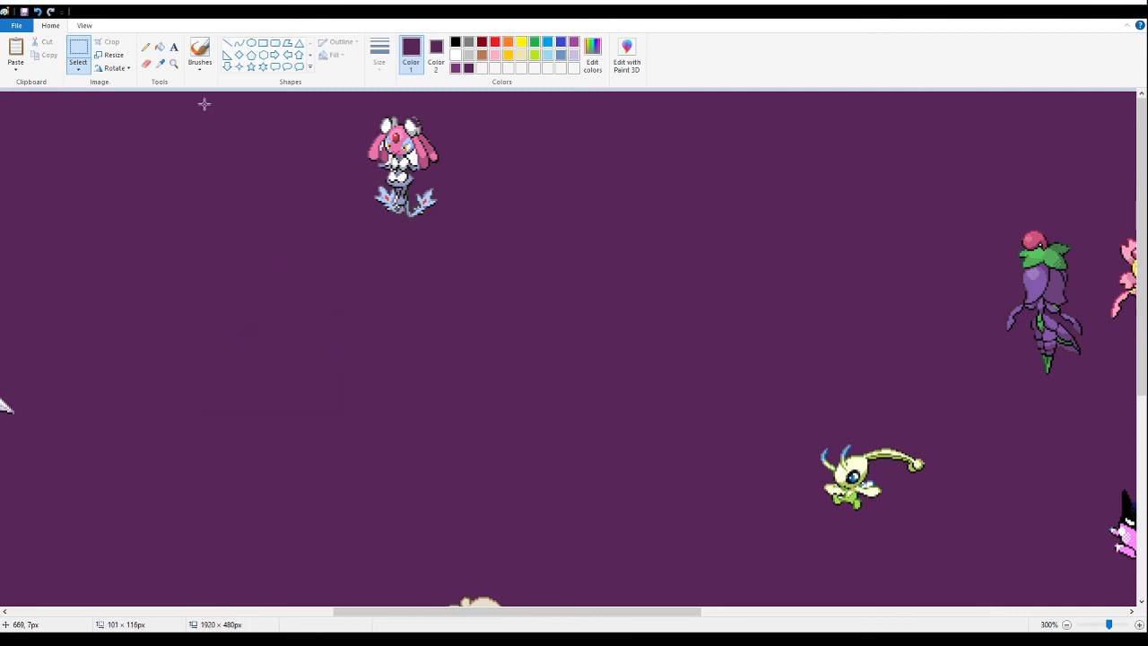
- Fill the white gap between the blue muscular fusion's head and raised arm with the background purple
{"action": "left_click", "coordinate": [174, 65]}
{"action": "right_click", "coordinate": [380, 264]}
{"action": "right_click", "coordinate": [381, 267]}
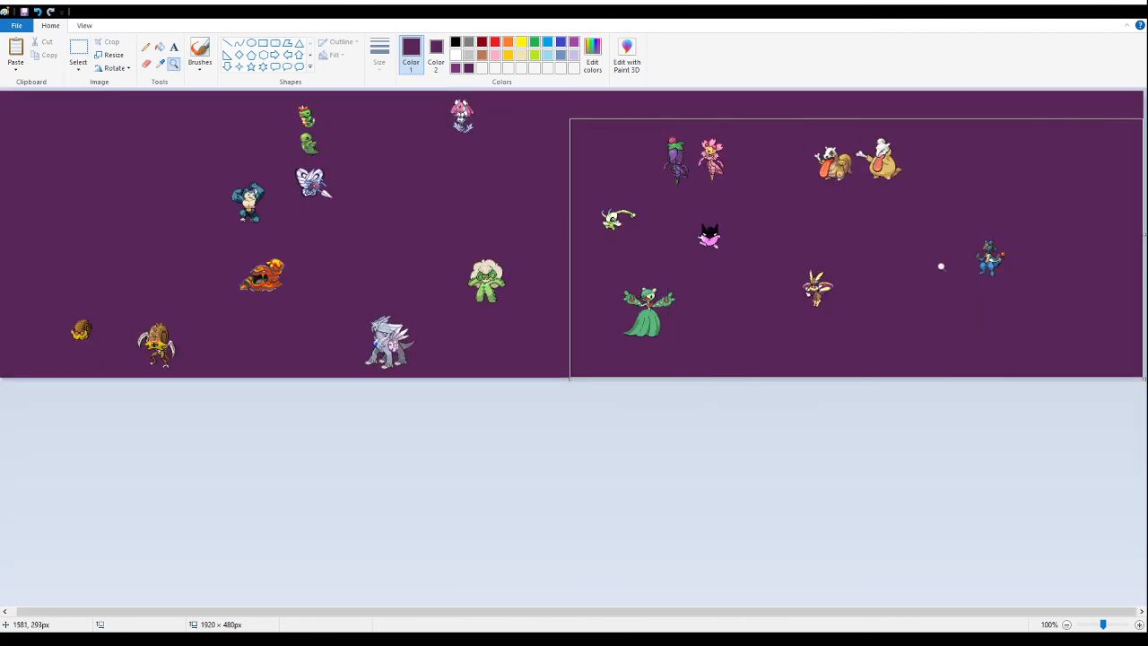
{"action": "left_click", "coordinate": [311, 260]}
{"action": "left_click", "coordinate": [520, 324]}
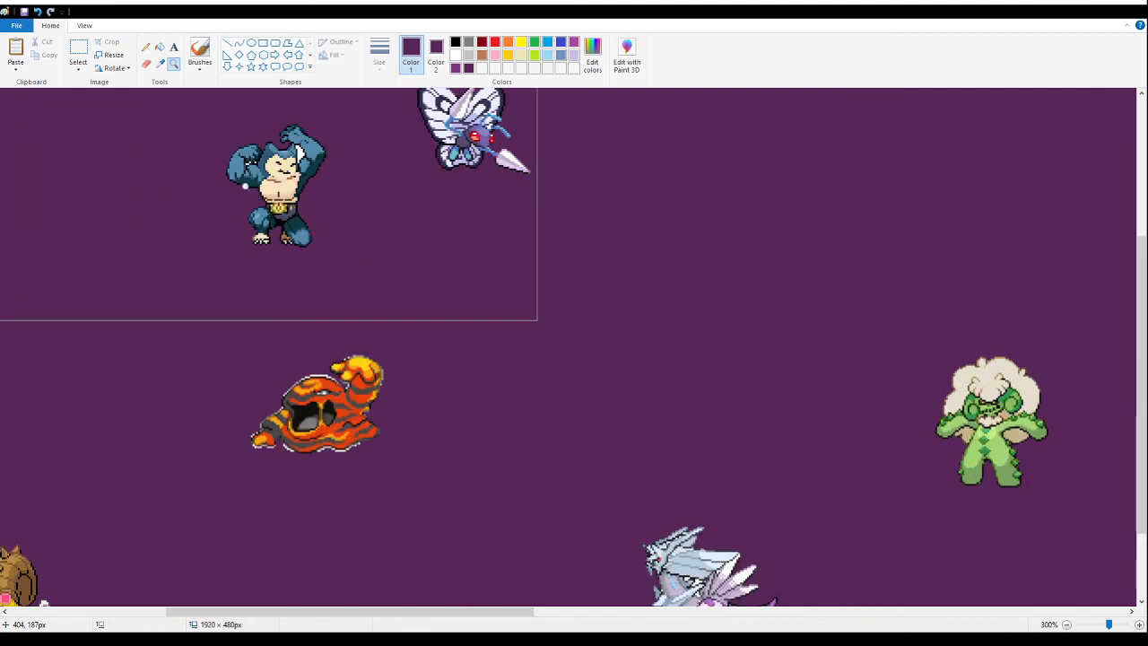
{"action": "left_click", "coordinate": [433, 205]}
{"action": "left_click", "coordinate": [434, 206]}
{"action": "left_click", "coordinate": [161, 48]}
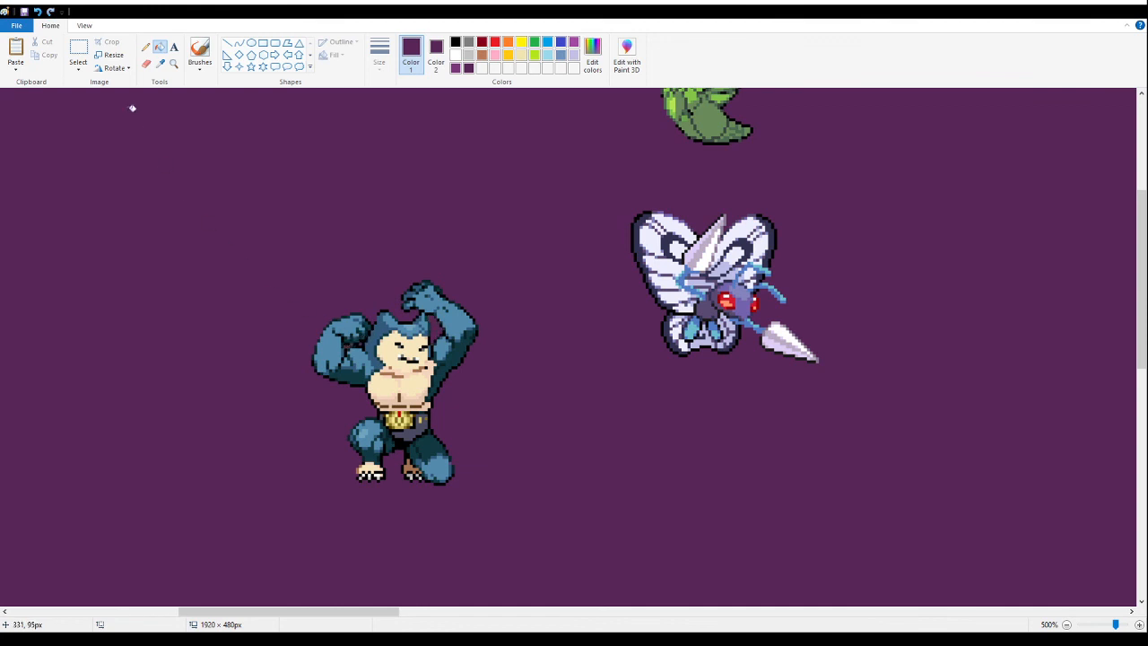
- Delete the orange and yellow lava-like fusion with the messy white fringe
{"action": "scroll", "coordinate": [331, 267], "scroll_direction": "down", "scroll_amount": 5}
{"action": "scroll", "coordinate": [331, 267], "scroll_direction": "up", "scroll_amount": 3}
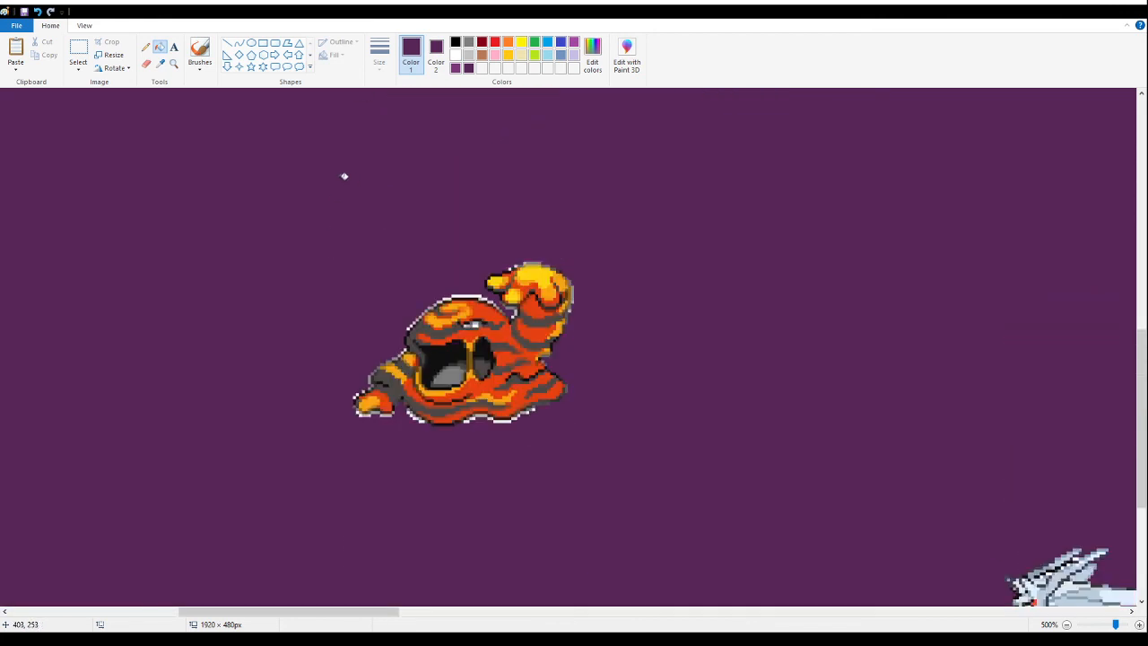
{"action": "left_click", "coordinate": [78, 53]}
{"action": "left_click_drag", "start_coordinate": [726, 221], "coordinate": [357, 543]}
{"action": "key", "text": "Delete"}
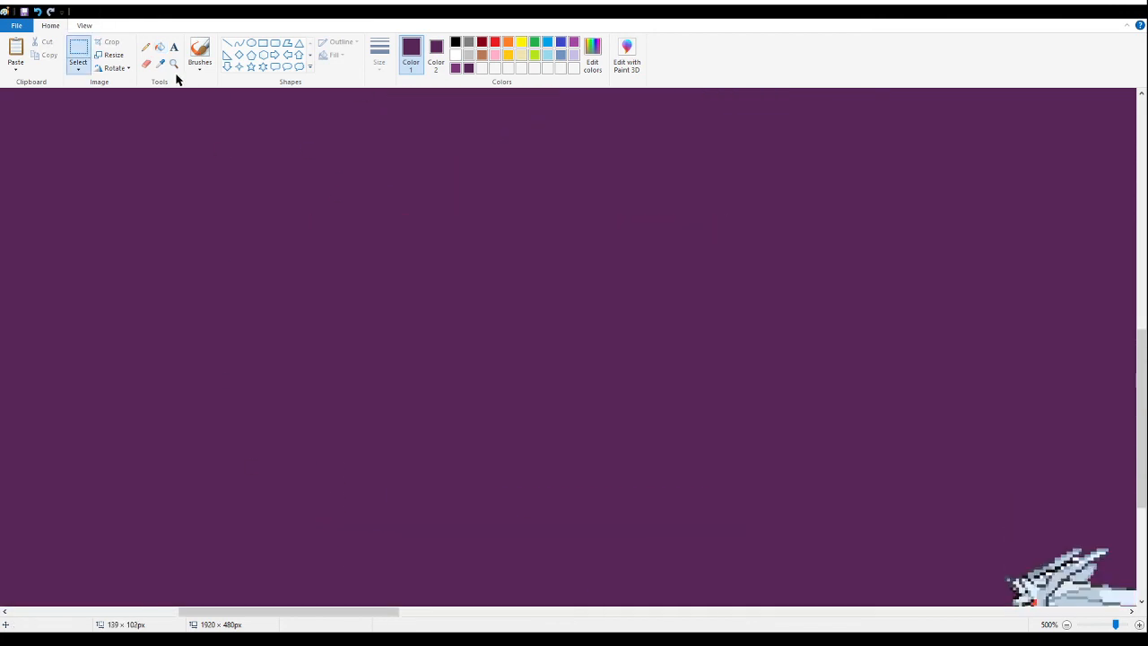
- Sample white from the grey dragon fusion and replace the white gaps between its neck, mane and wings with the background purple
{"action": "left_click", "coordinate": [173, 63]}
{"action": "right_click", "coordinate": [183, 304]}
{"action": "right_click", "coordinate": [184, 304]}
{"action": "right_click", "coordinate": [179, 309]}
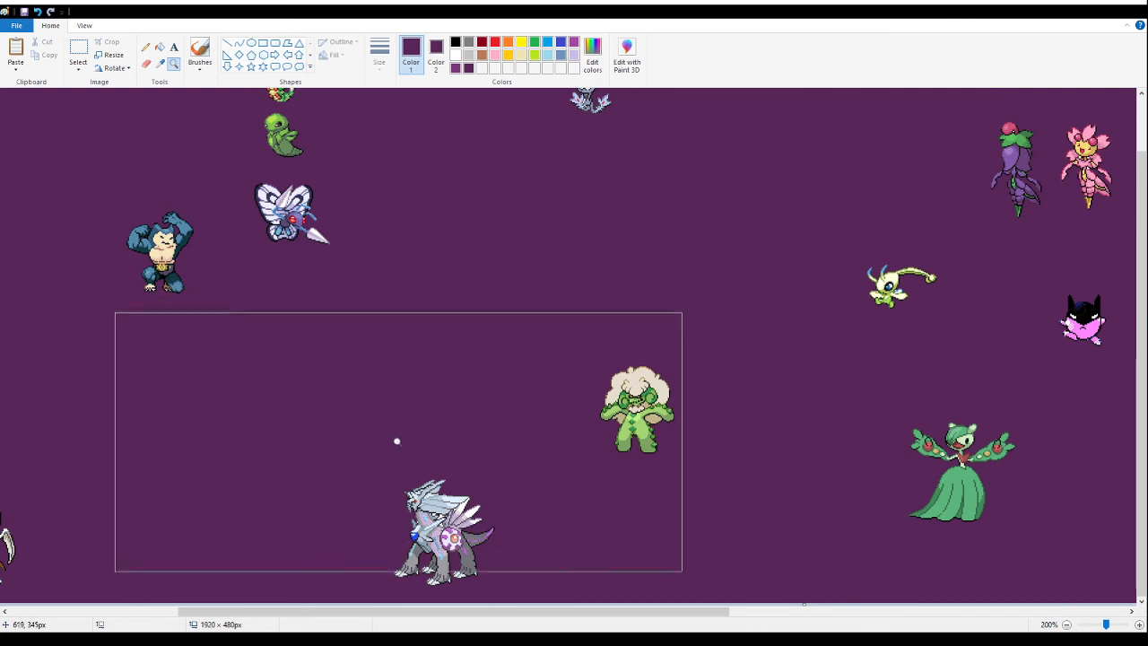
{"action": "right_click", "coordinate": [207, 466]}
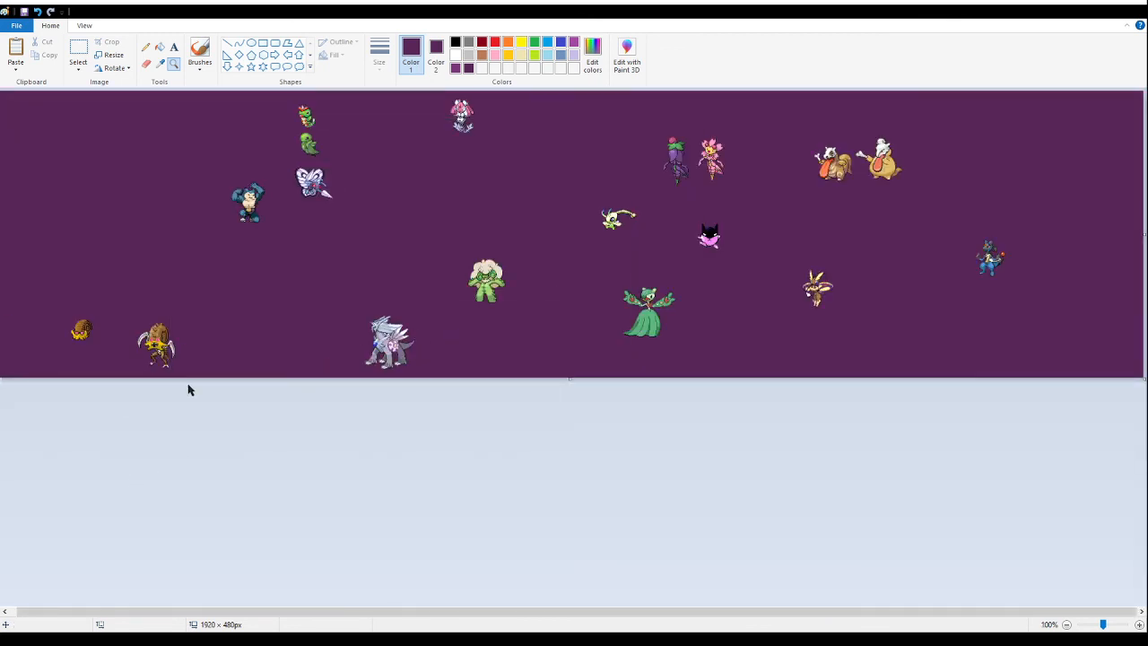
{"action": "left_click", "coordinate": [435, 302]}
{"action": "left_click", "coordinate": [619, 511]}
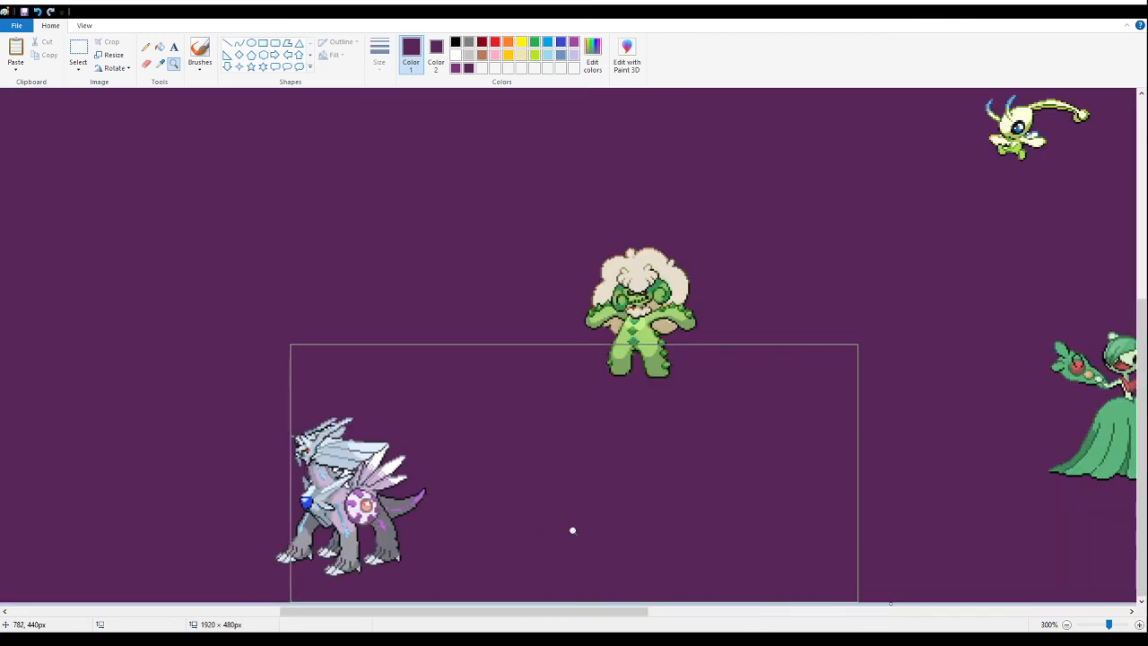
{"action": "left_click", "coordinate": [619, 431]}
{"action": "left_click", "coordinate": [190, 469]}
{"action": "left_click", "coordinate": [260, 395]}
{"action": "left_click", "coordinate": [330, 296]}
{"action": "left_click", "coordinate": [319, 274]}
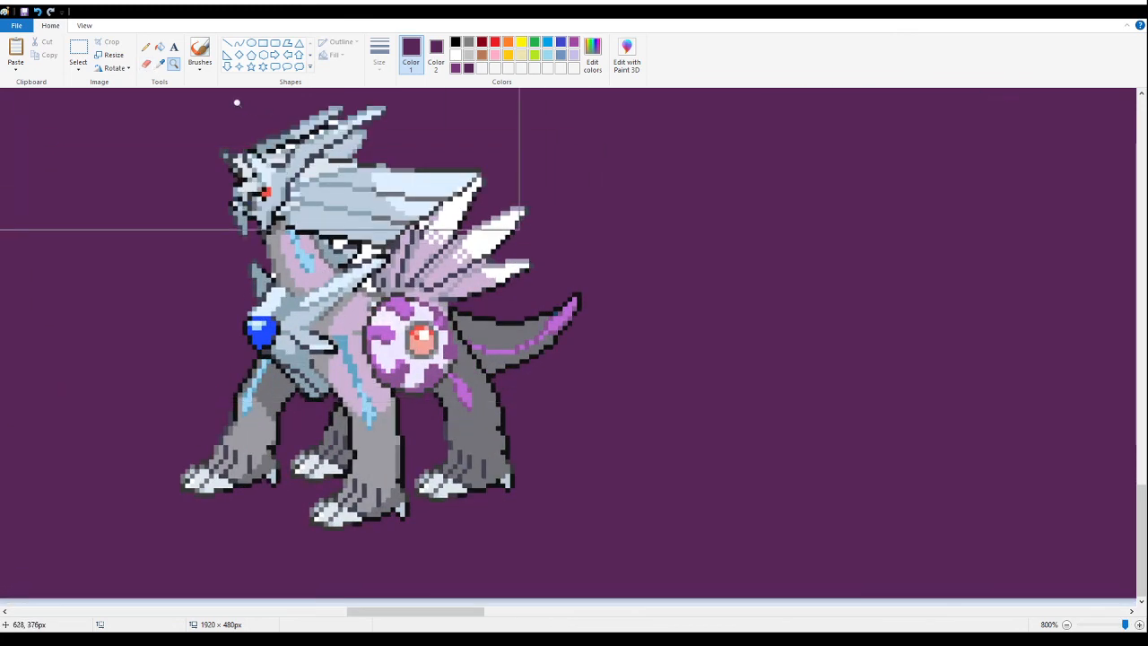
{"action": "left_click", "coordinate": [160, 63]}
{"action": "left_click", "coordinate": [336, 242]}
{"action": "left_click", "coordinate": [147, 64]}
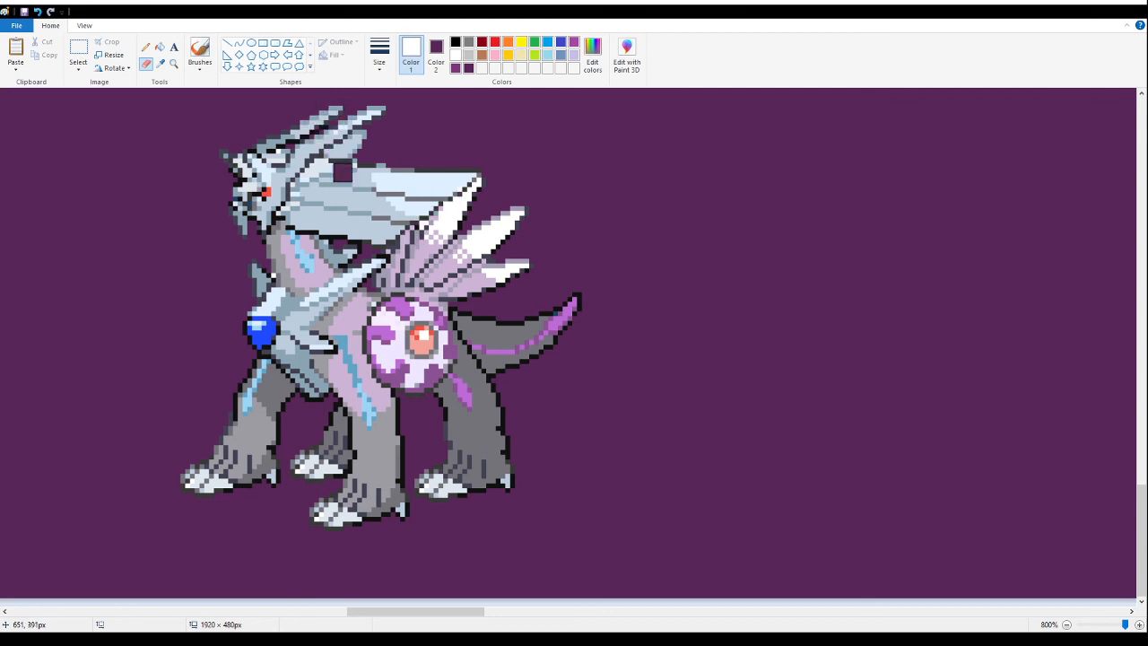
- Try to replace the white areas on the pink-haired fusion with the background purple using the eraser
{"action": "left_click", "coordinate": [173, 63]}
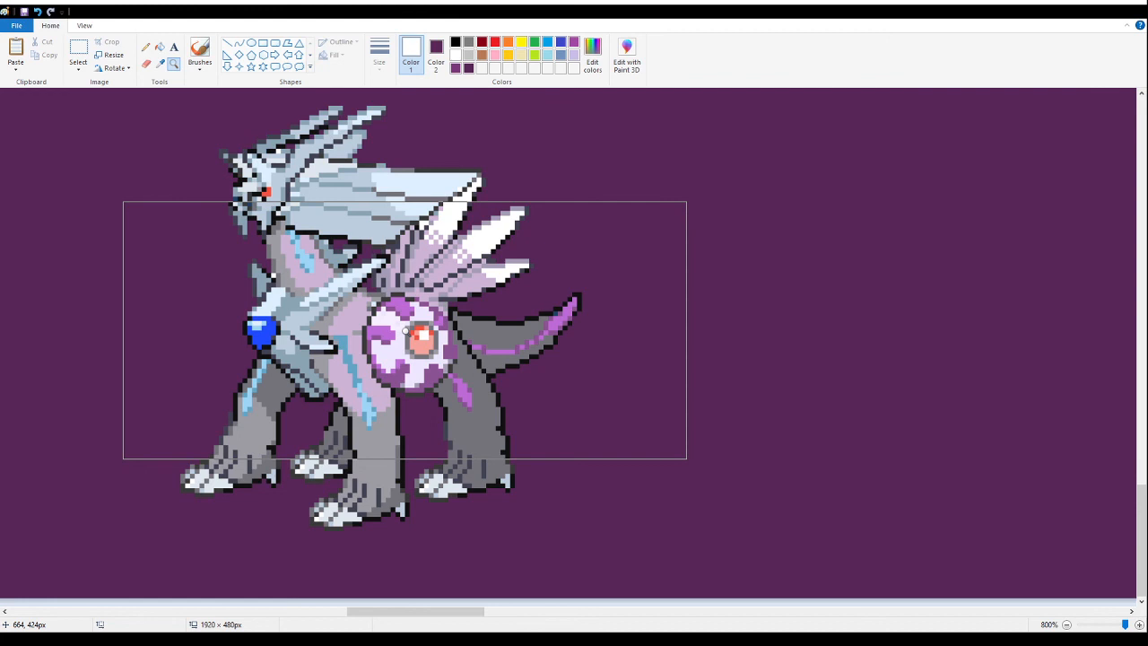
{"action": "left_click_drag", "start_coordinate": [406, 331], "coordinate": [577, 297]}
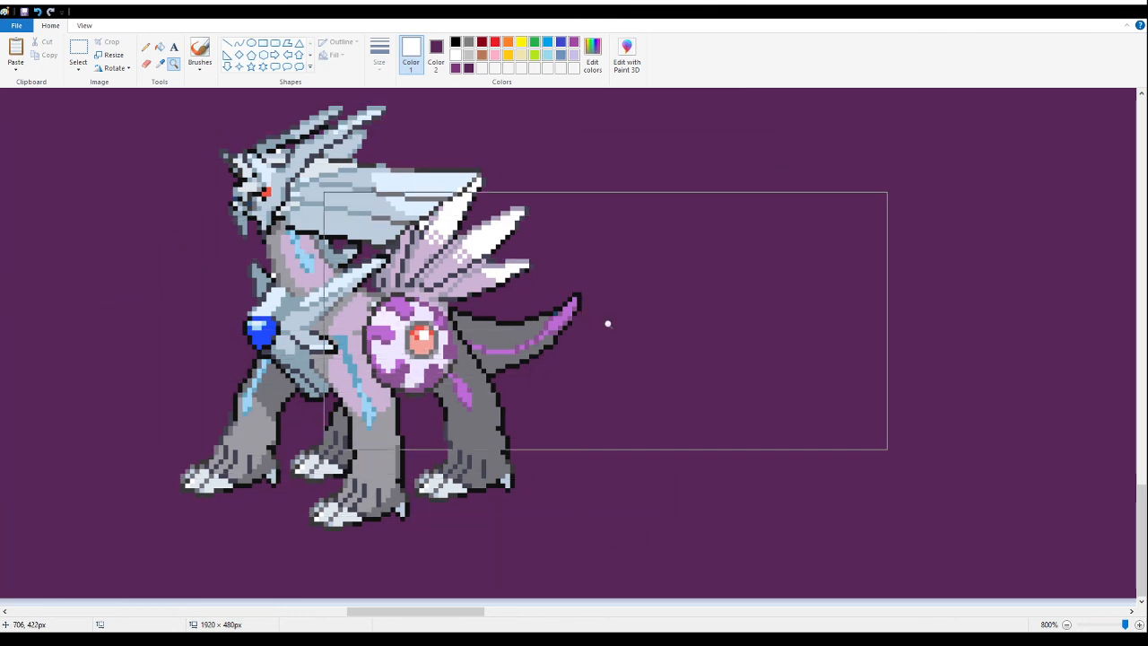
{"action": "right_click", "coordinate": [628, 328]}
{"action": "right_click", "coordinate": [623, 329]}
{"action": "right_click", "coordinate": [592, 332]}
{"action": "right_click", "coordinate": [588, 333]}
{"action": "right_click", "coordinate": [586, 332]}
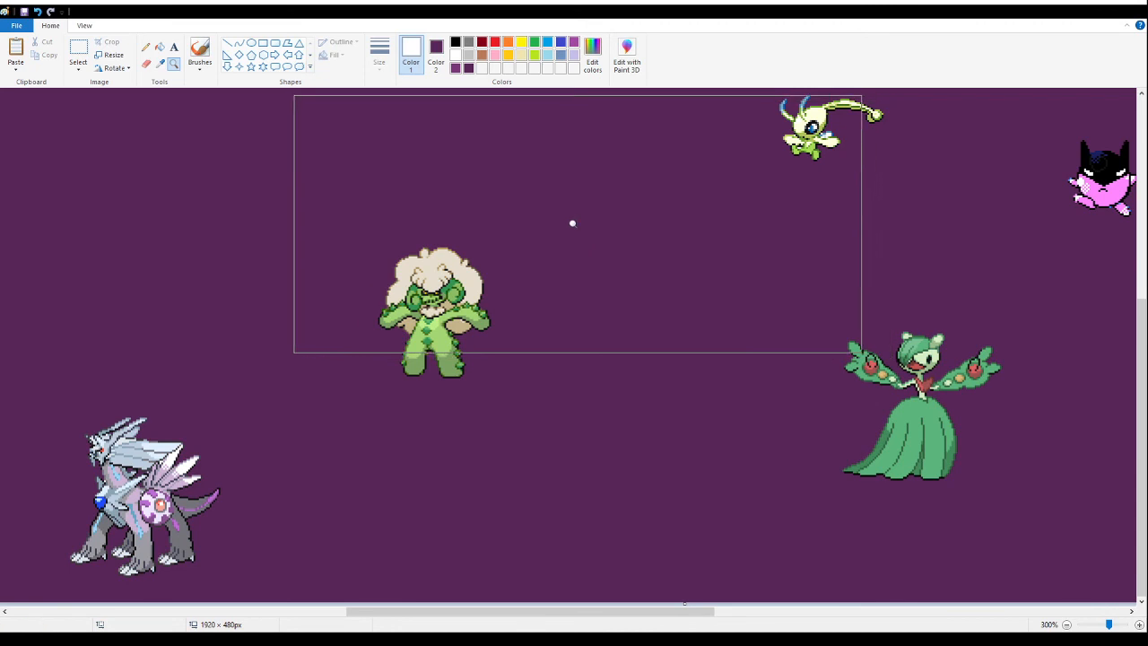
{"action": "right_click", "coordinate": [587, 226]}
{"action": "scroll", "coordinate": [448, 234], "scroll_direction": "up", "scroll_amount": 1}
{"action": "left_click", "coordinate": [397, 239]}
{"action": "left_click", "coordinate": [363, 160]}
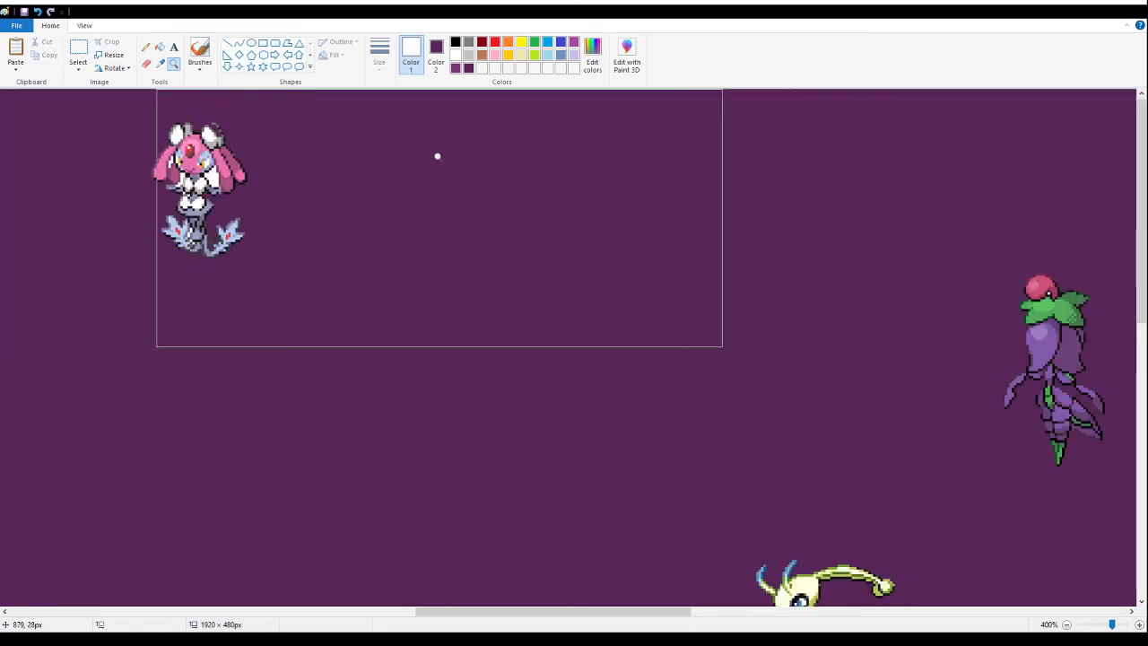
{"action": "left_click", "coordinate": [146, 64]}
{"action": "mouse_move", "coordinate": [194, 234]}
{"action": "left_mouse_down"}
{"action": "mouse_move", "coordinate": [181, 144]}
{"action": "mouse_move", "coordinate": [170, 184]}
{"action": "mouse_move", "coordinate": [211, 122]}
{"action": "mouse_move", "coordinate": [234, 196]}
{"action": "left_mouse_up"}
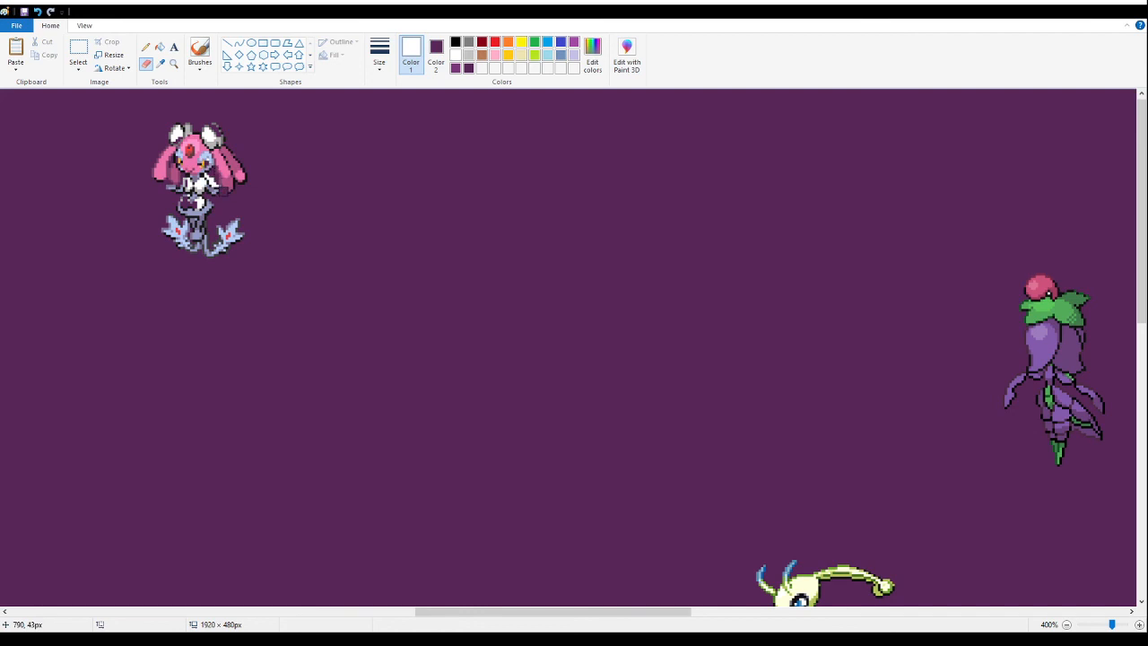
{"action": "key", "text": "ctrl+z"}
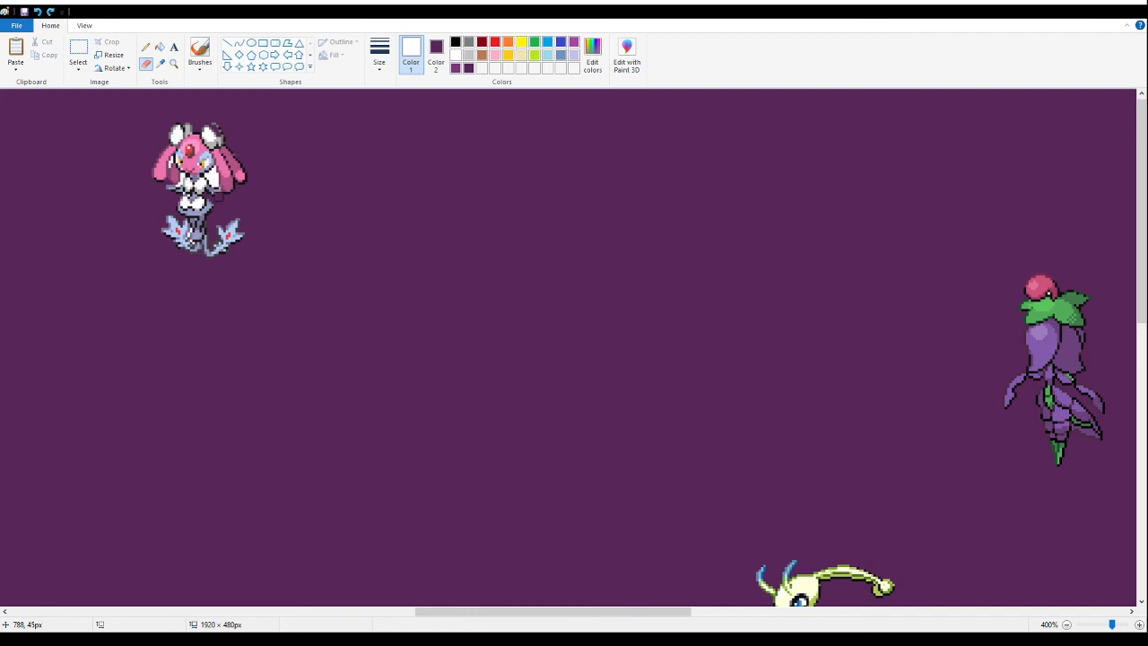
{"action": "left_click", "coordinate": [174, 66]}
{"action": "key", "text": "Escape"}
{"action": "key", "text": "ctrl+z"}
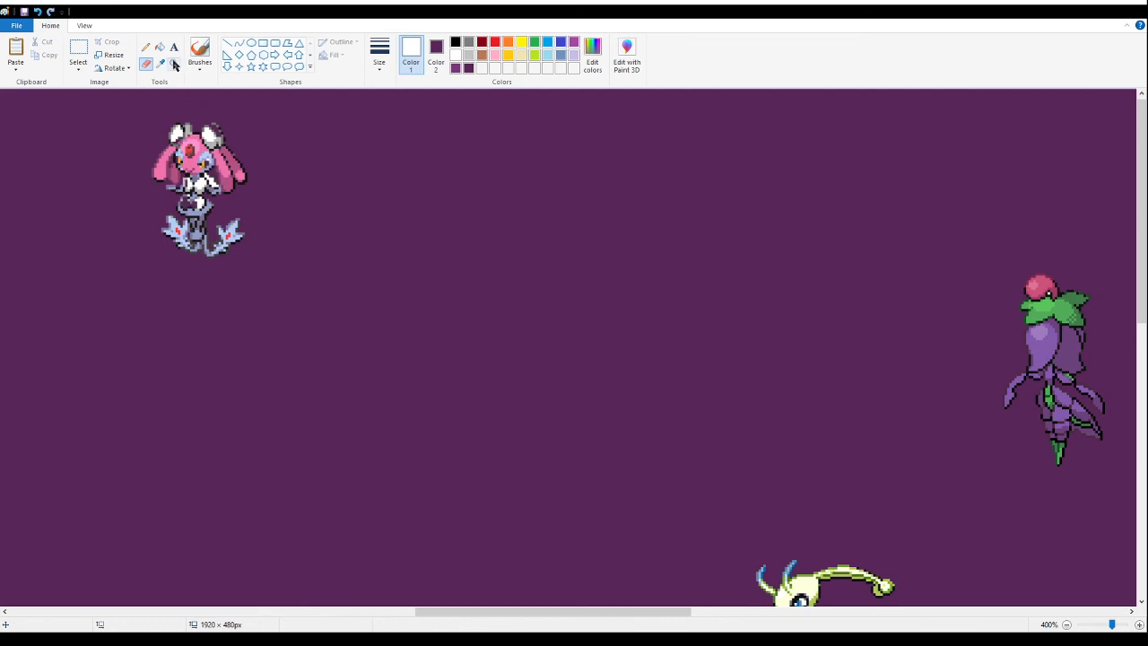
{"action": "key", "text": "ctrl+y"}
- Fill the white gaps beside the pink-haired fusion's face, arms and lower body with the background purple
{"action": "left_click", "coordinate": [172, 67]}
{"action": "left_click", "coordinate": [240, 170]}
{"action": "left_click", "coordinate": [352, 161]}
{"action": "left_click", "coordinate": [293, 151]}
{"action": "left_click", "coordinate": [274, 144]}
{"action": "left_click", "coordinate": [147, 49]}
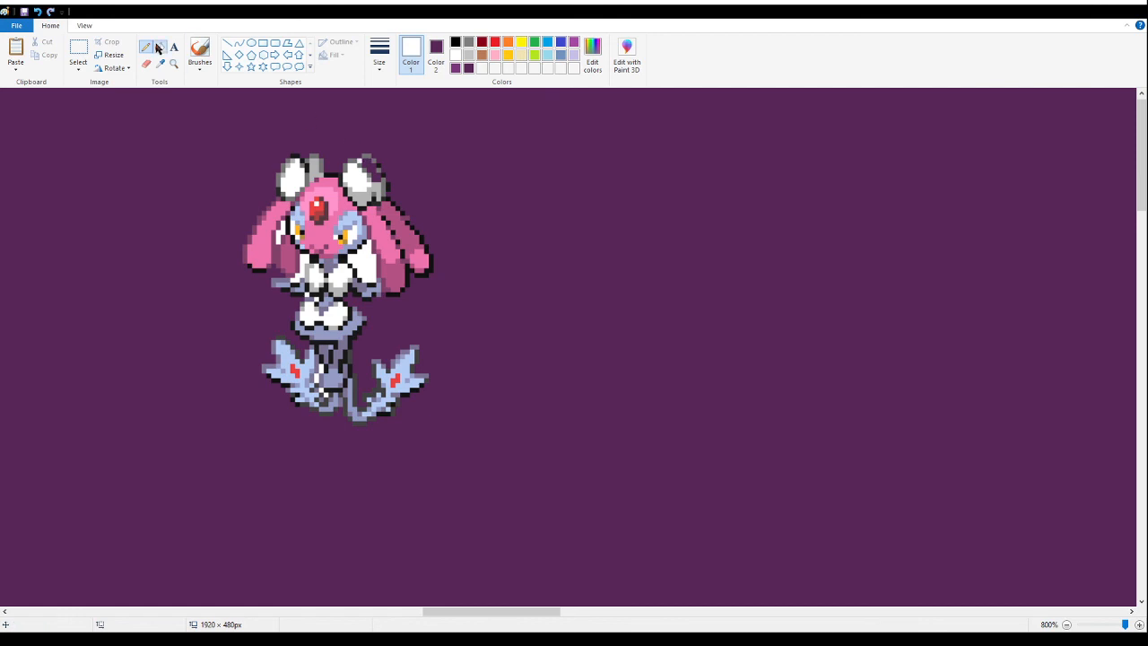
{"action": "left_click", "coordinate": [159, 47]}
{"action": "right_click", "coordinate": [370, 255]}
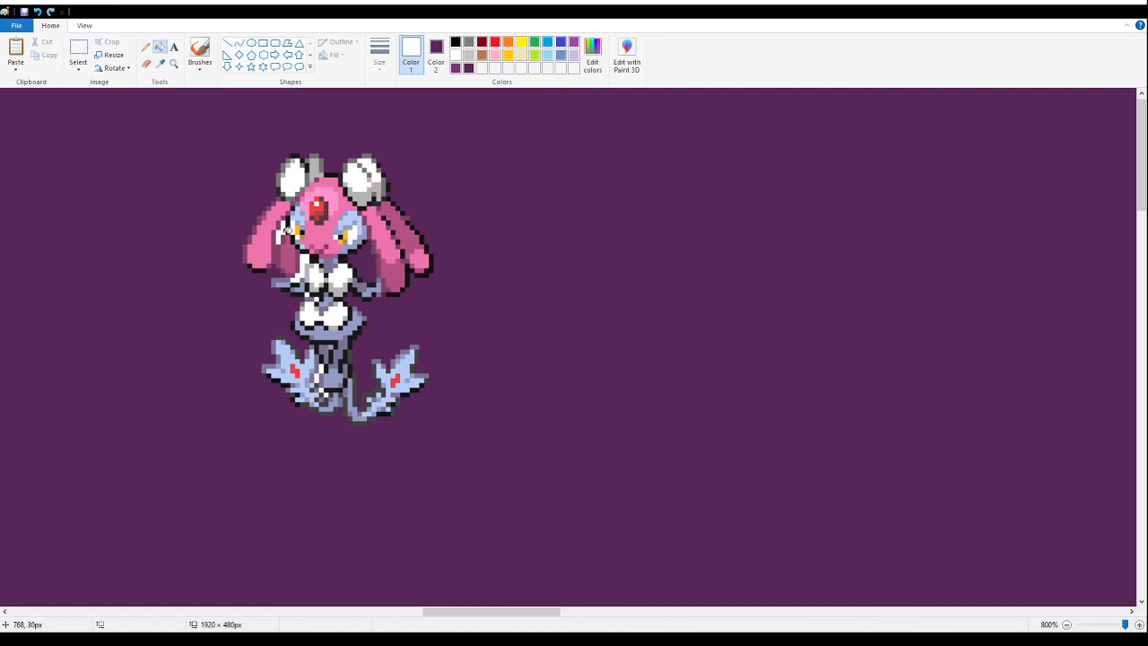
{"action": "right_click", "coordinate": [282, 229]}
{"action": "right_click", "coordinate": [303, 269]}
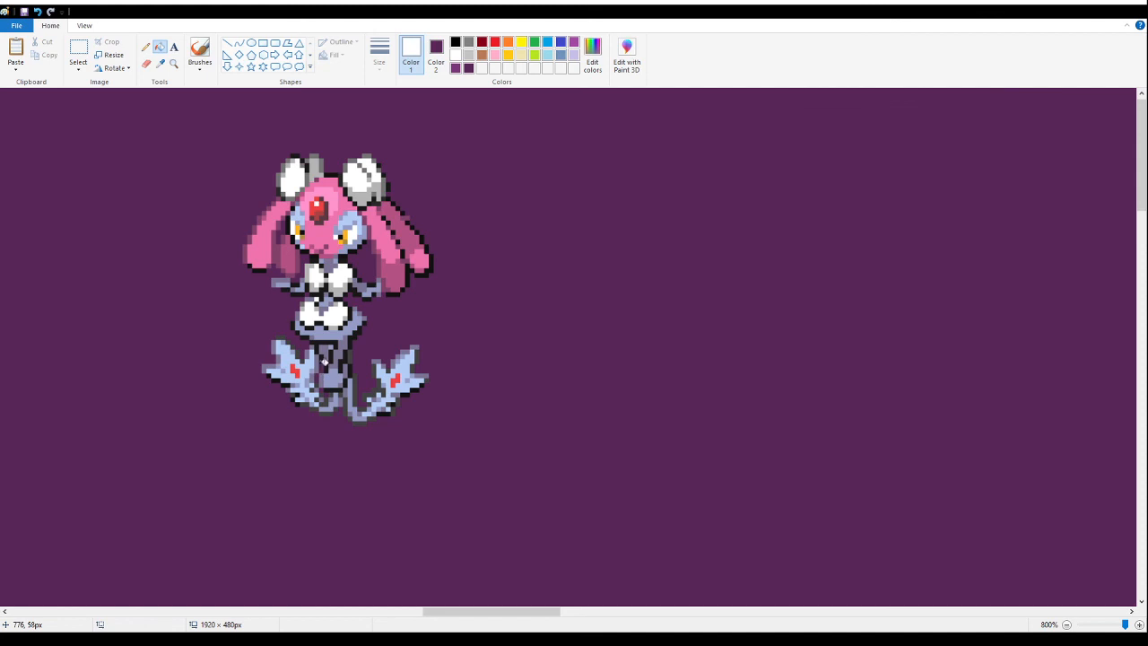
- Fill the small white gaps on the purple and pink flower fusions with the background purple
{"action": "left_click", "coordinate": [174, 63]}
{"action": "right_click", "coordinate": [321, 288]}
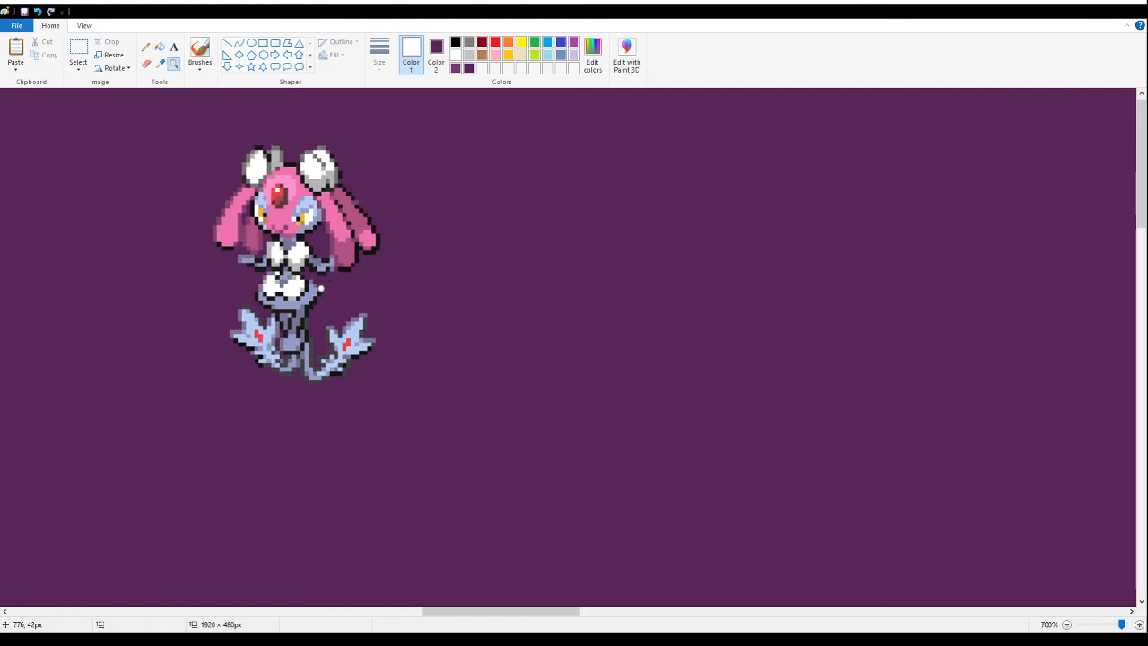
{"action": "right_click", "coordinate": [322, 288]}
{"action": "right_click", "coordinate": [321, 288]}
{"action": "right_click", "coordinate": [321, 288]}
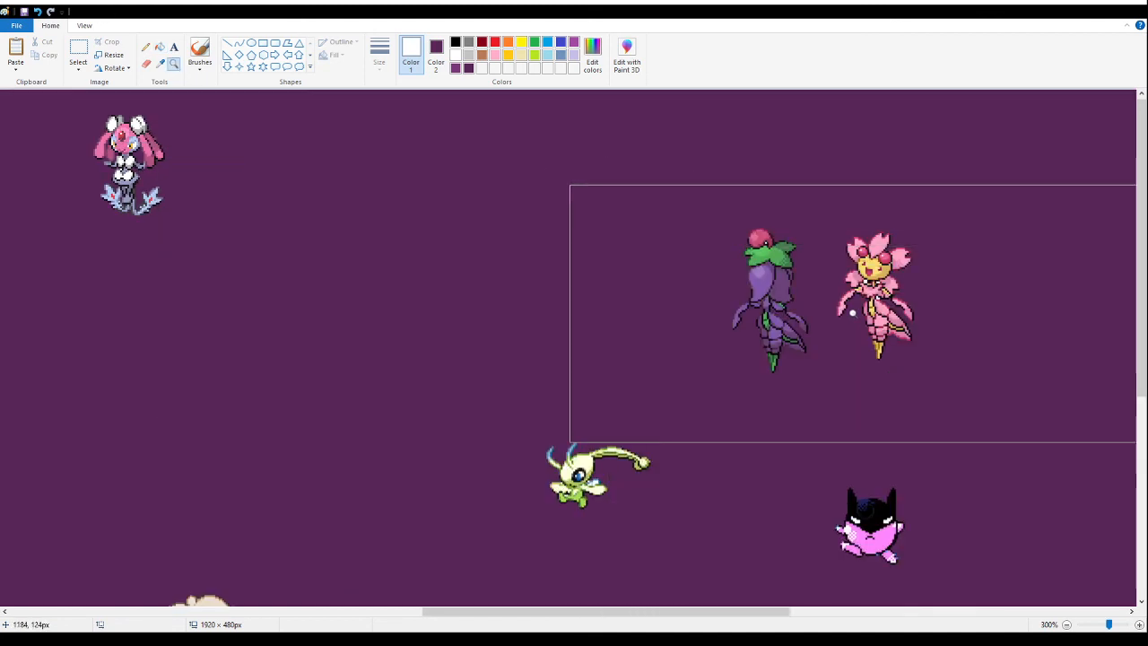
{"action": "left_click", "coordinate": [852, 341]}
{"action": "left_click", "coordinate": [288, 197]}
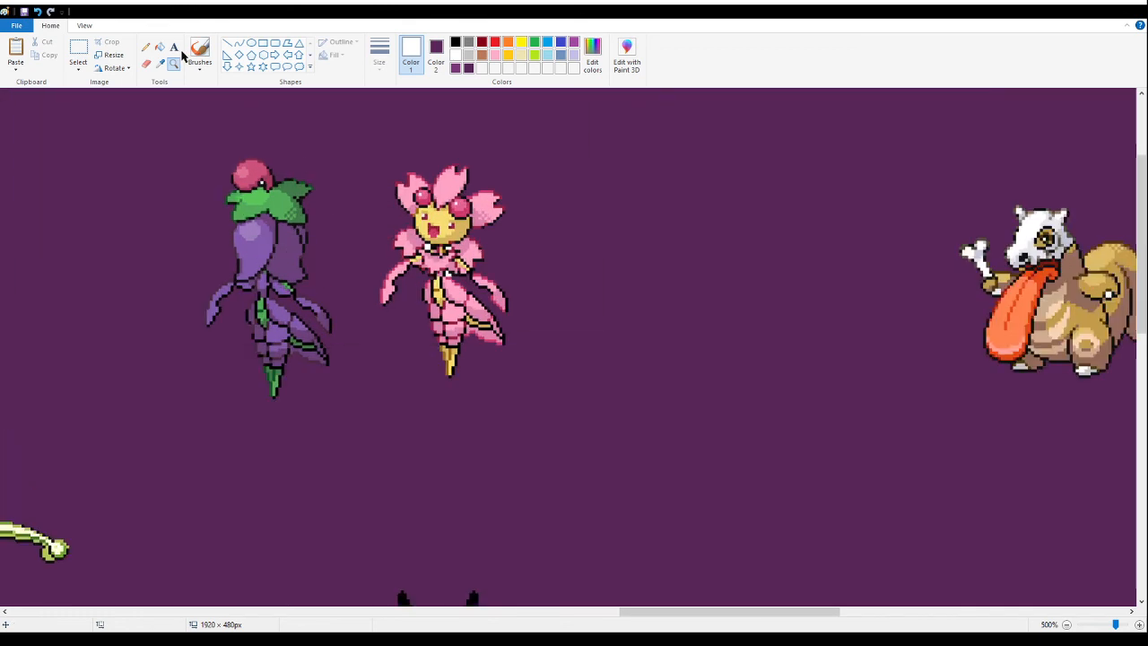
{"action": "left_click", "coordinate": [439, 257]}
{"action": "left_click", "coordinate": [372, 260]}
{"action": "left_click", "coordinate": [160, 47]}
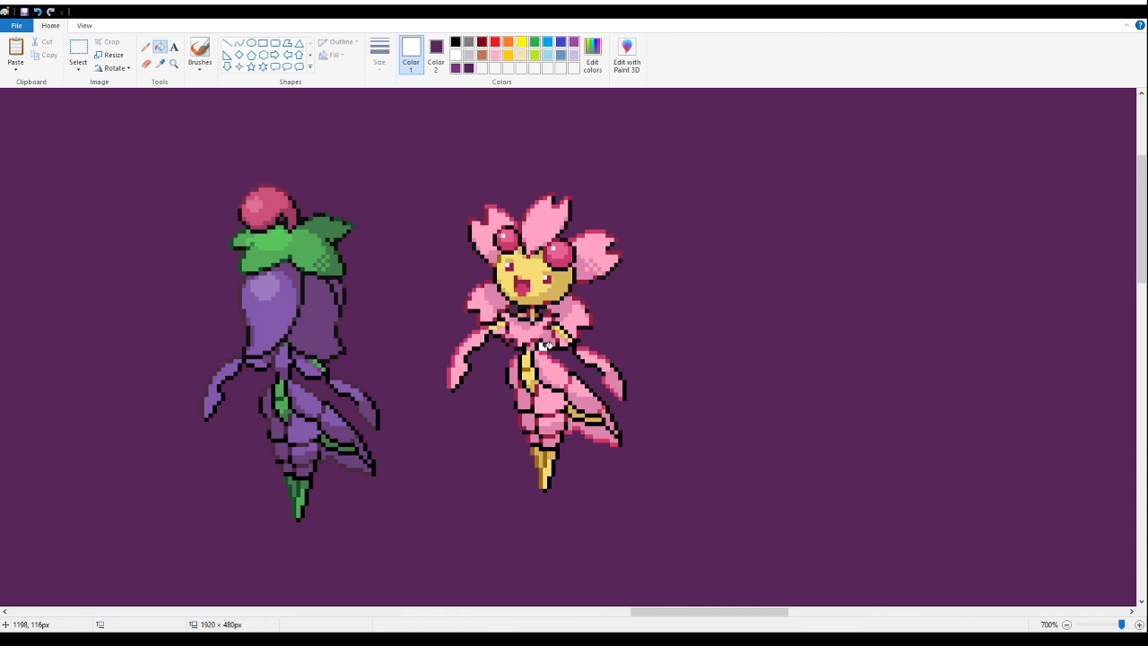
- Check the small pale green fairy fusion up close for leftover white areas
{"action": "left_click", "coordinate": [173, 63]}
{"action": "right_click", "coordinate": [231, 356]}
{"action": "right_click", "coordinate": [232, 356]}
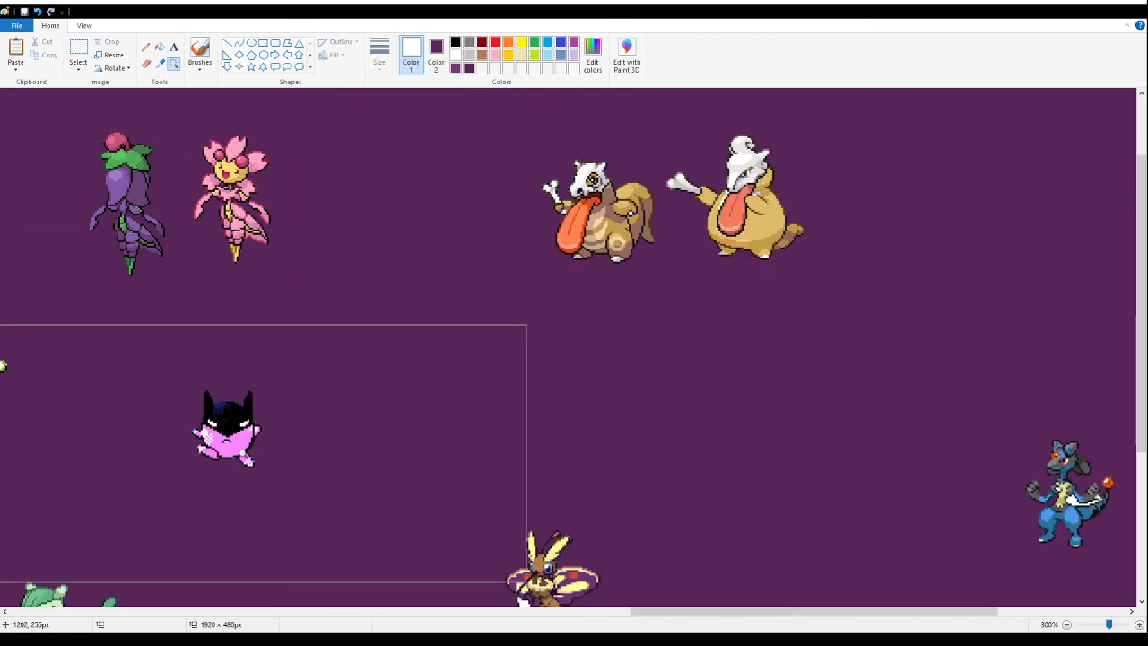
{"action": "right_click", "coordinate": [229, 433]}
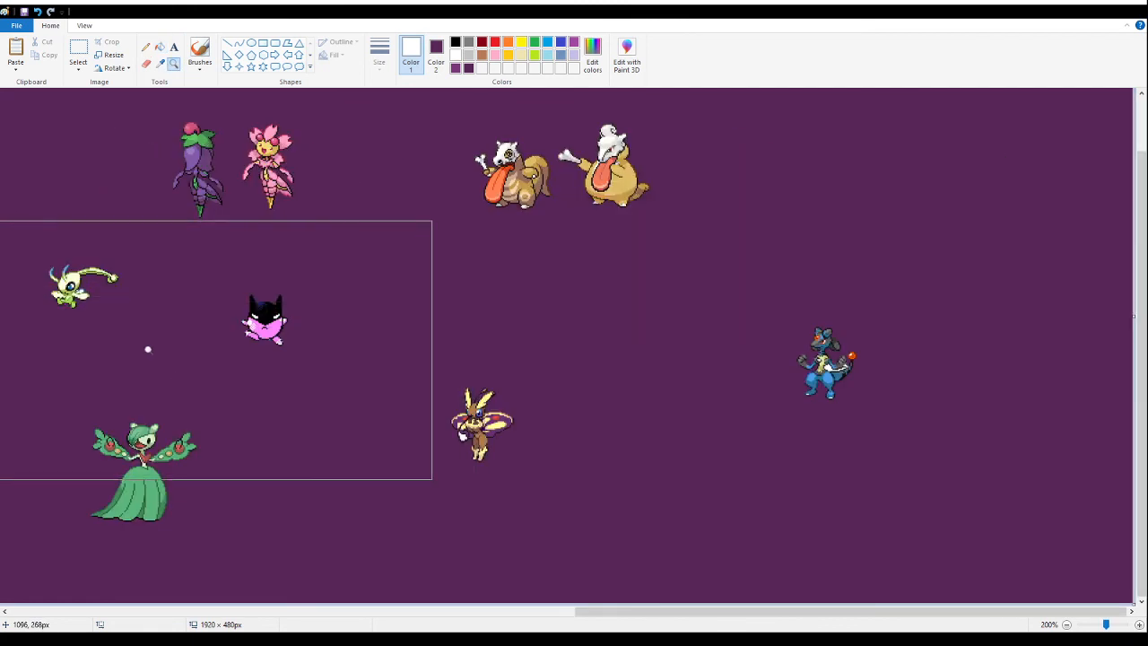
{"action": "right_click", "coordinate": [84, 307]}
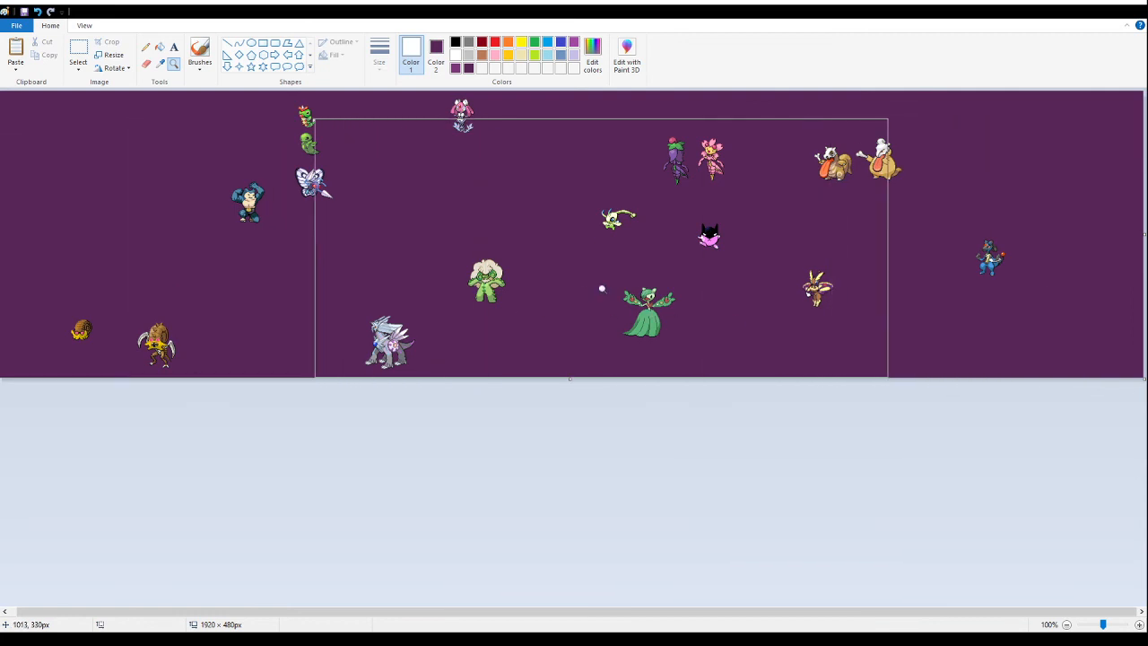
{"action": "left_click", "coordinate": [775, 310]}
{"action": "left_click", "coordinate": [679, 316]}
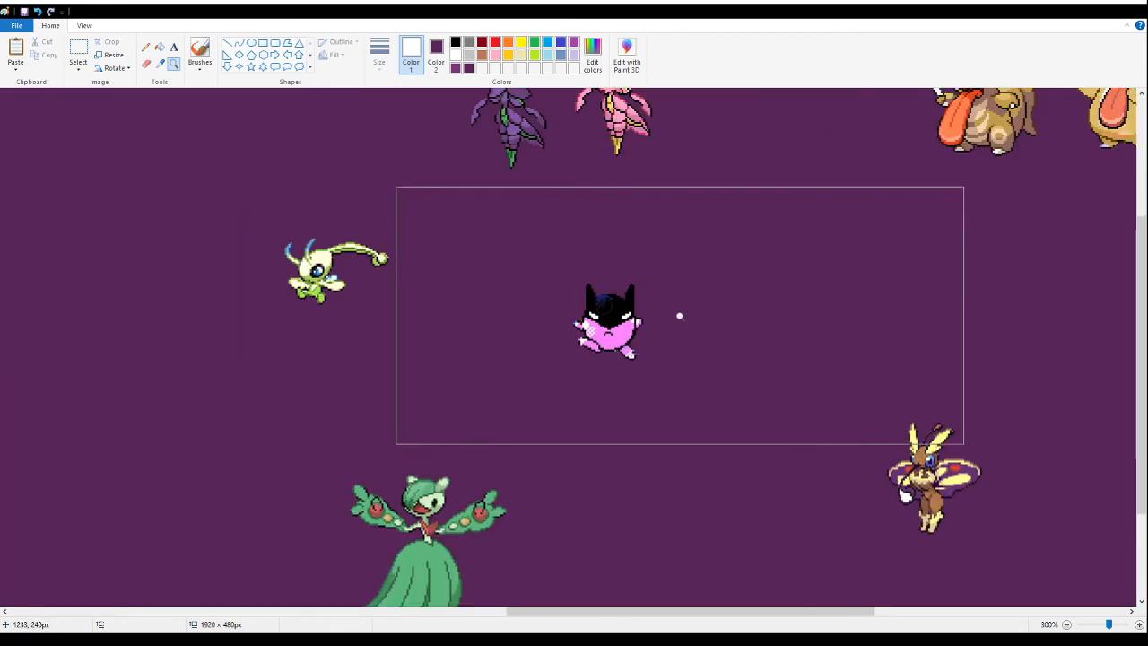
{"action": "left_click", "coordinate": [259, 277]}
{"action": "left_click", "coordinate": [480, 262]}
{"action": "left_click", "coordinate": [339, 261]}
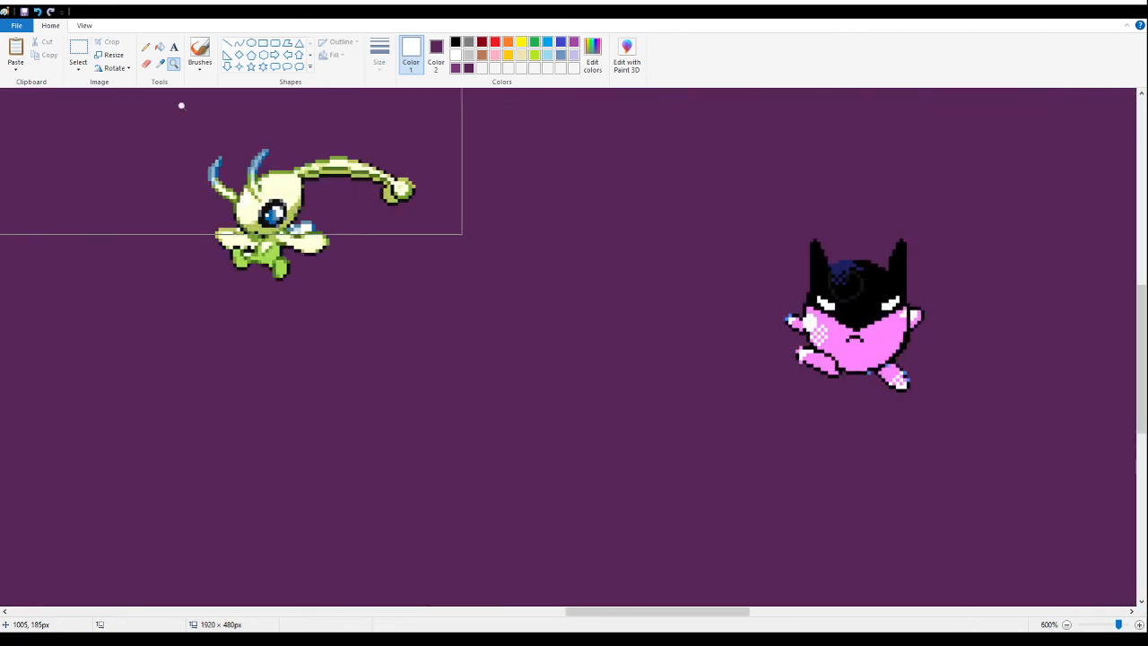
{"action": "left_click", "coordinate": [160, 50]}
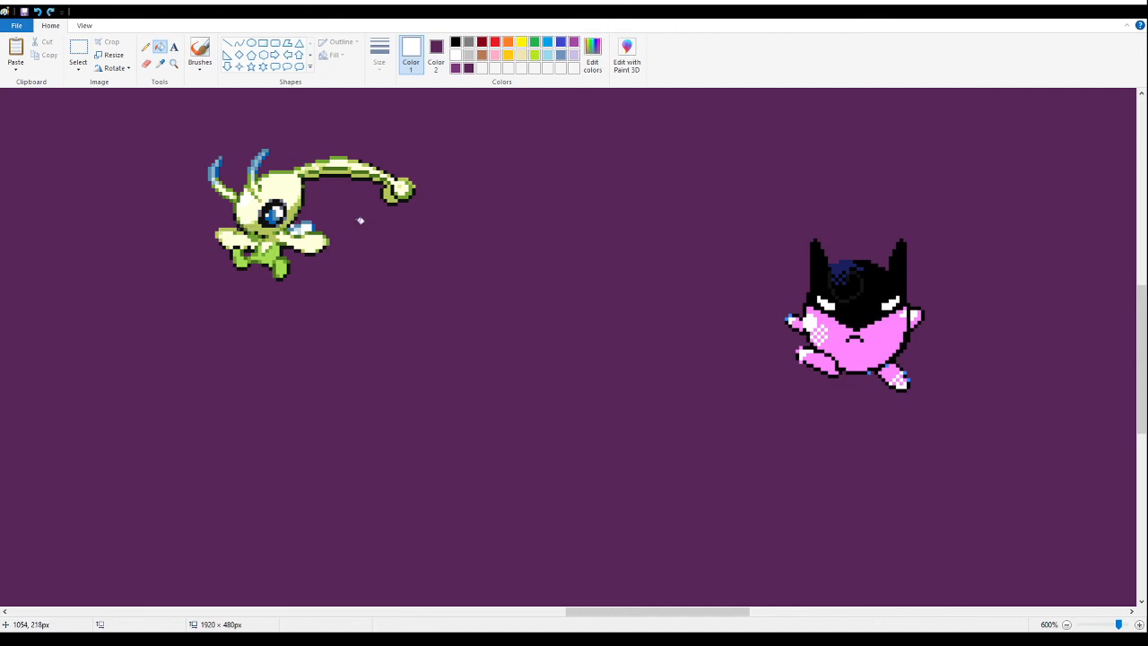
- Fill the white patch beside the brown moth-winged rabbit fusion's lower wing with the background purple
{"action": "left_click", "coordinate": [173, 63]}
{"action": "right_click", "coordinate": [432, 360]}
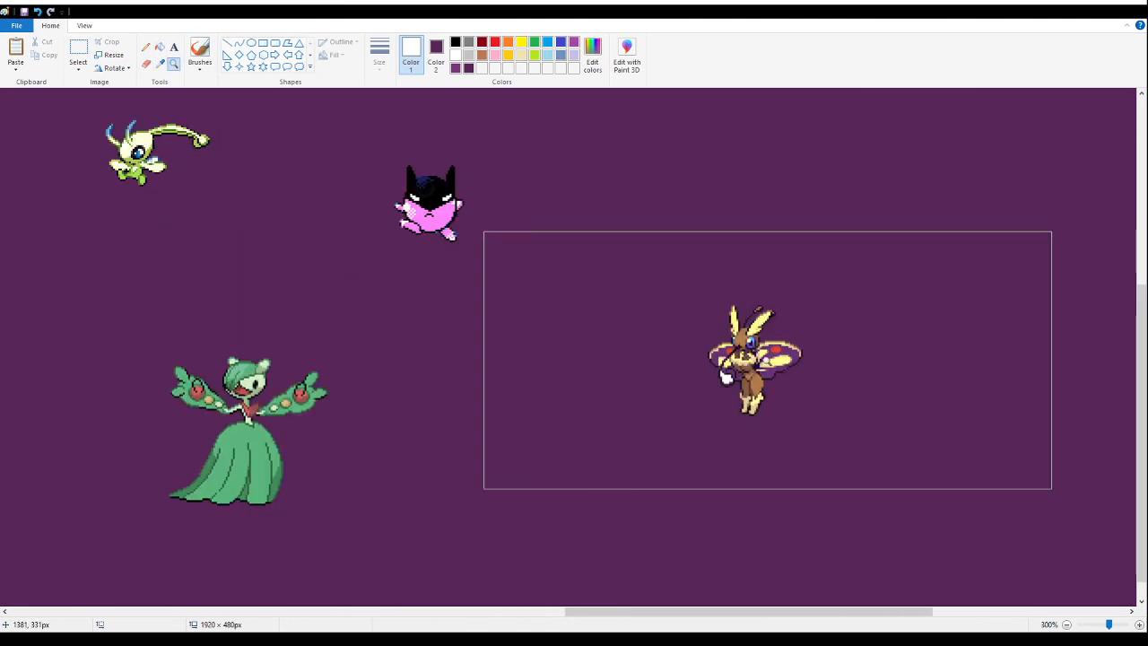
{"action": "left_click", "coordinate": [924, 398]}
{"action": "left_click", "coordinate": [534, 261]}
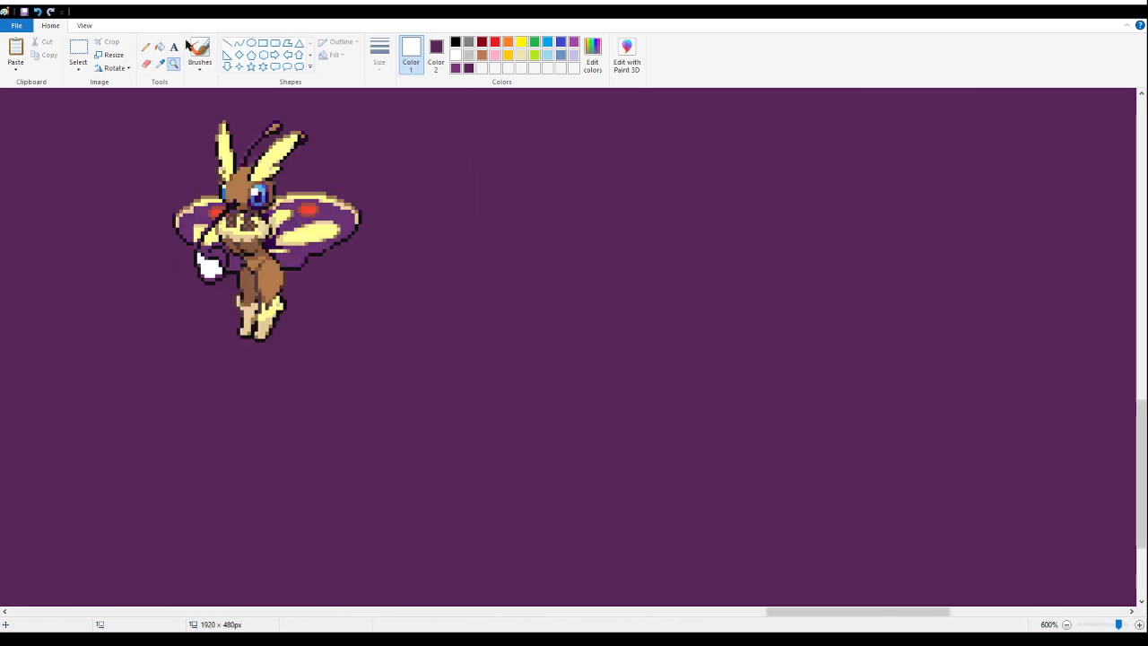
{"action": "left_click", "coordinate": [160, 47]}
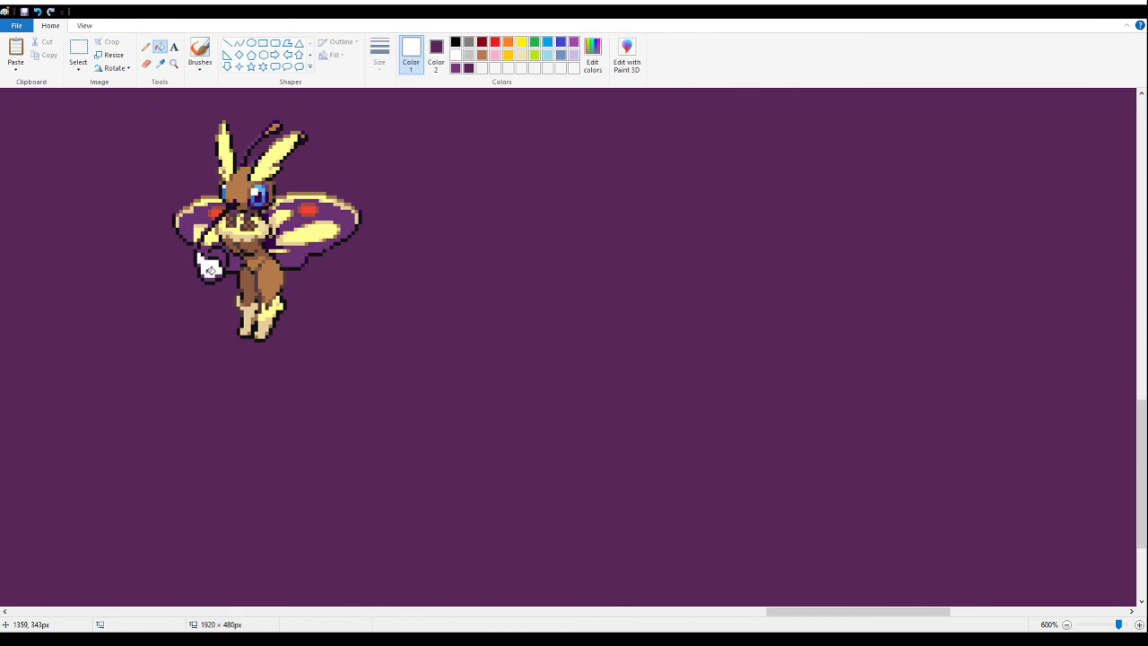
- Fill the white gap between the blue jackal fusion's body and tail with the background purple
{"action": "left_click", "coordinate": [173, 63]}
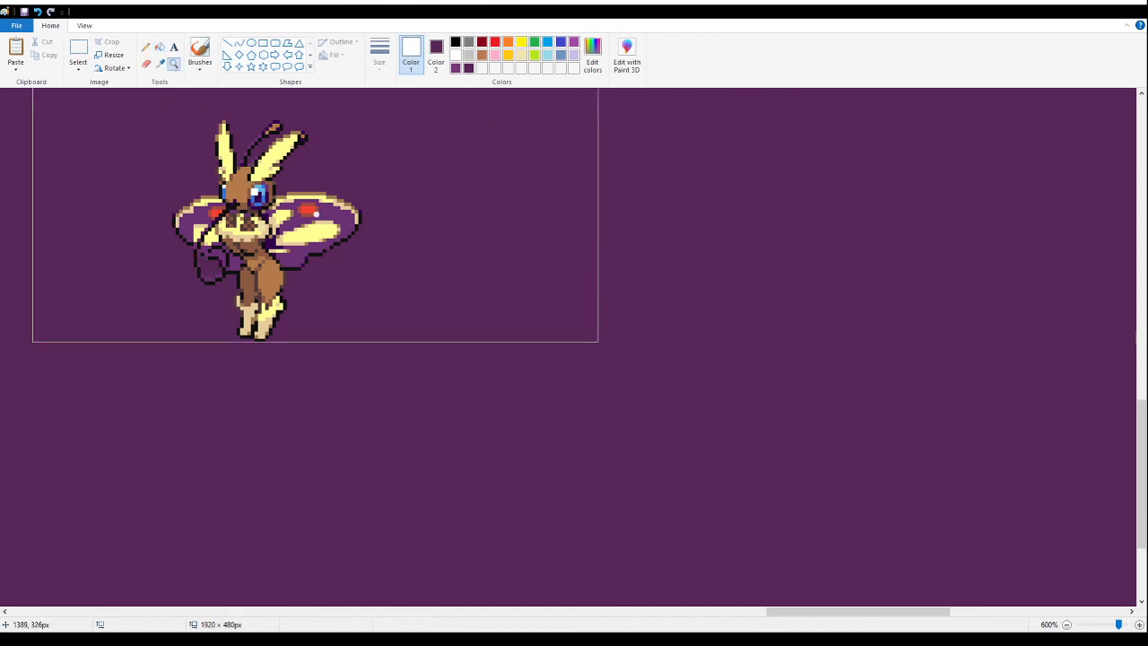
{"action": "right_click", "coordinate": [373, 242]}
{"action": "right_click", "coordinate": [374, 242]}
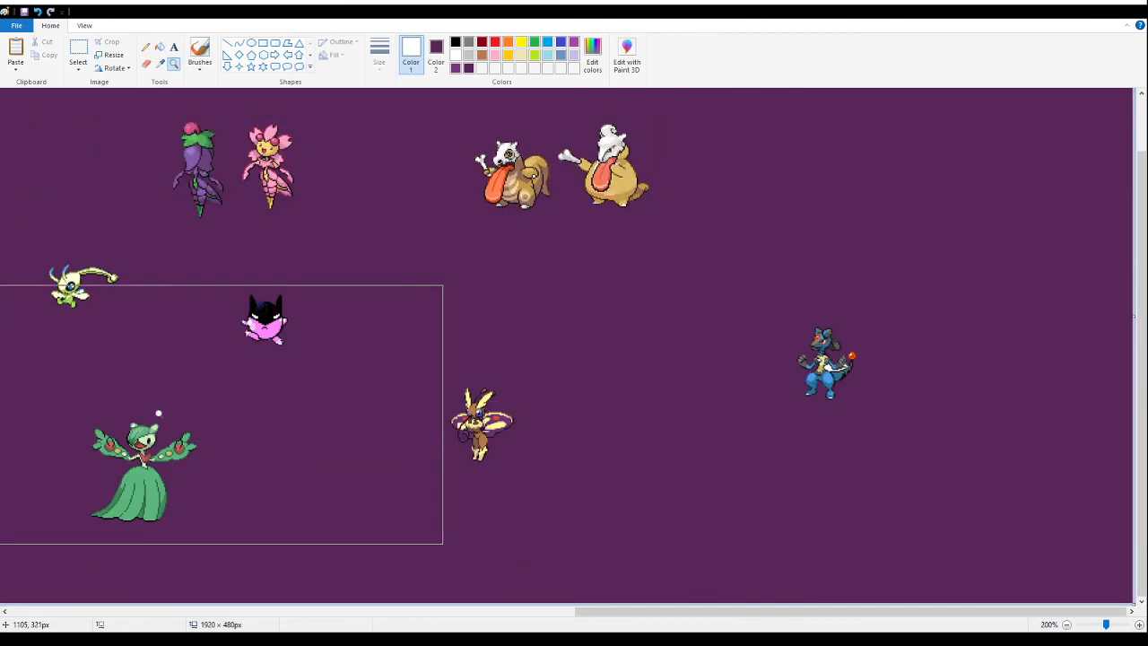
{"action": "right_click", "coordinate": [100, 411]}
{"action": "left_click", "coordinate": [942, 268]}
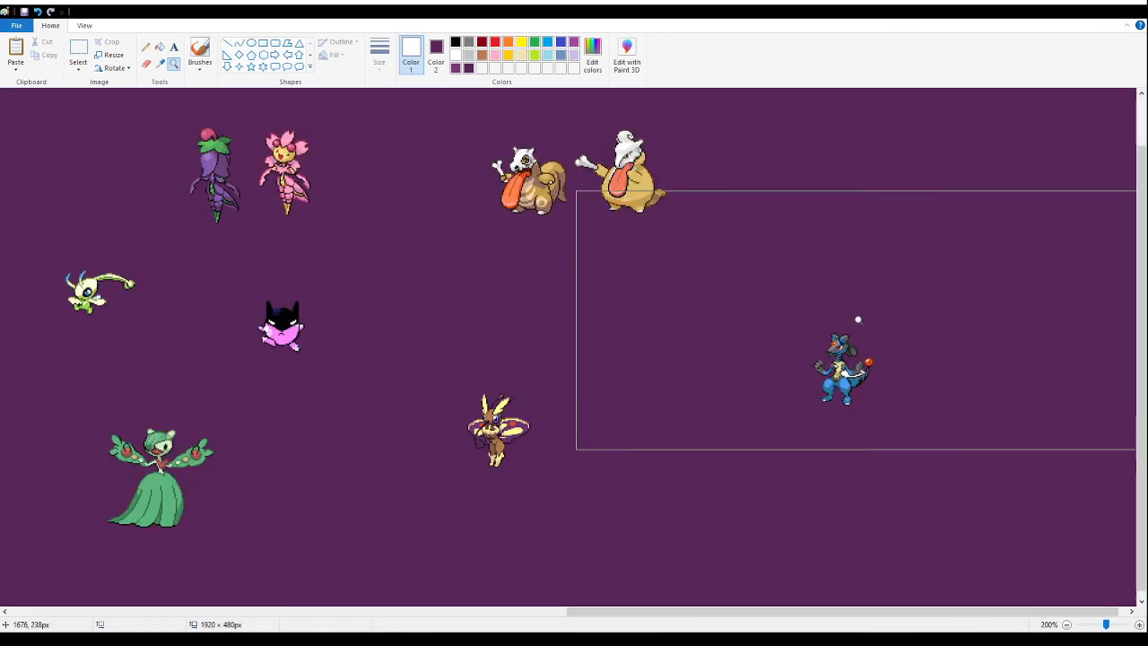
{"action": "left_click", "coordinate": [832, 378]}
{"action": "left_click", "coordinate": [650, 269]}
{"action": "left_click", "coordinate": [526, 243]}
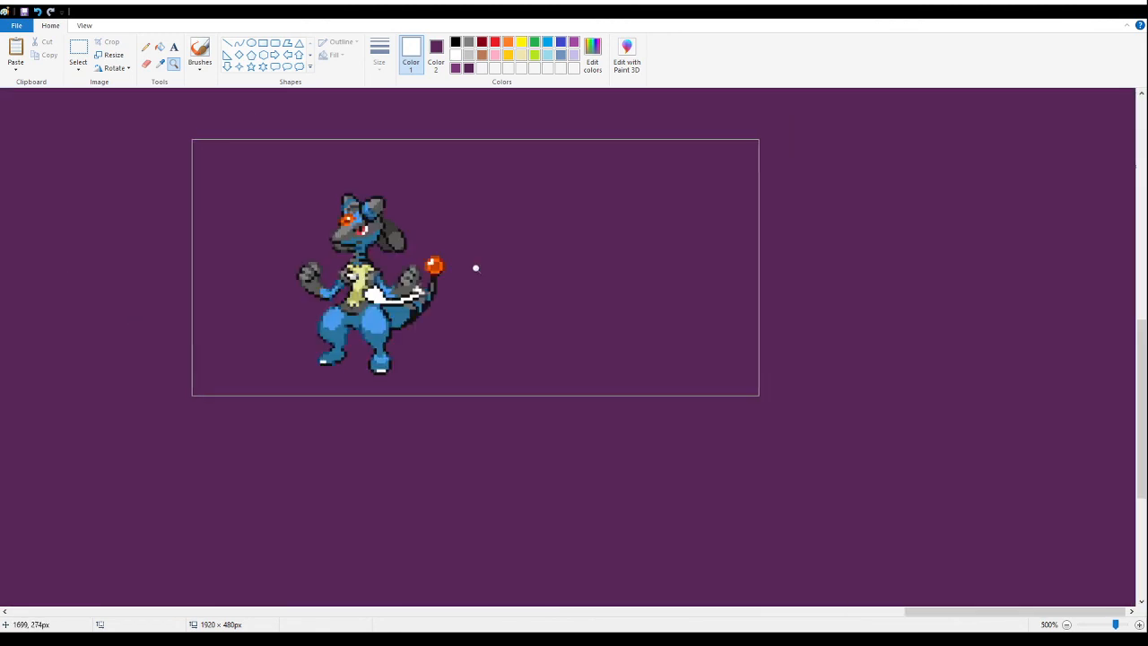
{"action": "left_click", "coordinate": [160, 47]}
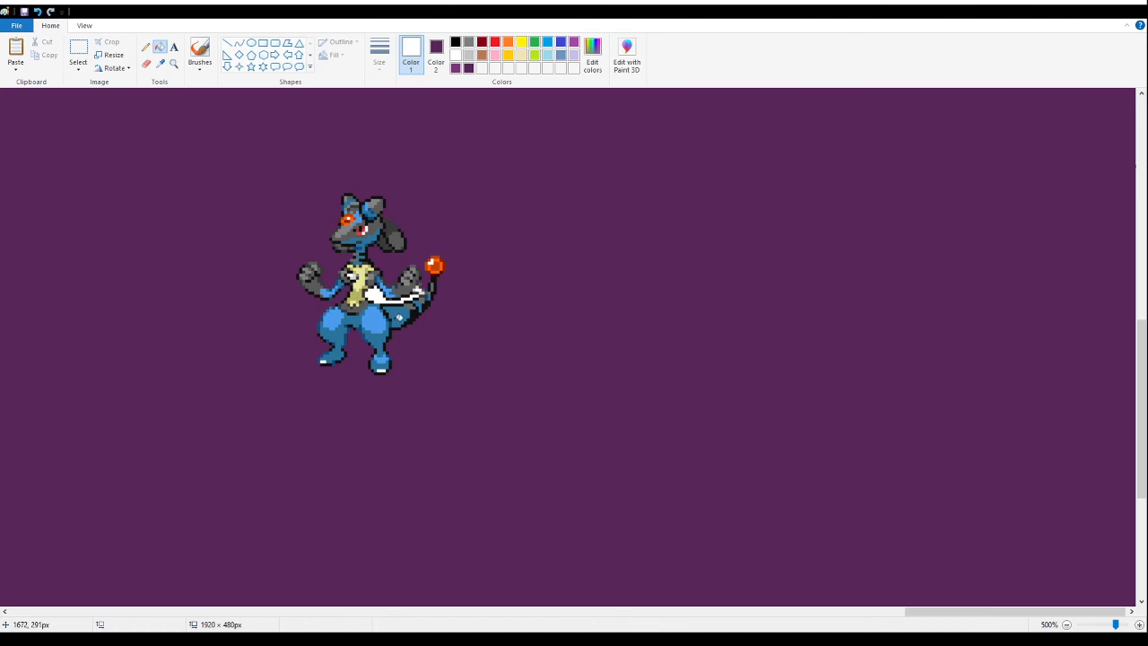
{"action": "right_click", "coordinate": [375, 294]}
- Check the two skull-headed, long-tongued fusions up close for leftover white areas
{"action": "left_click", "coordinate": [174, 64]}
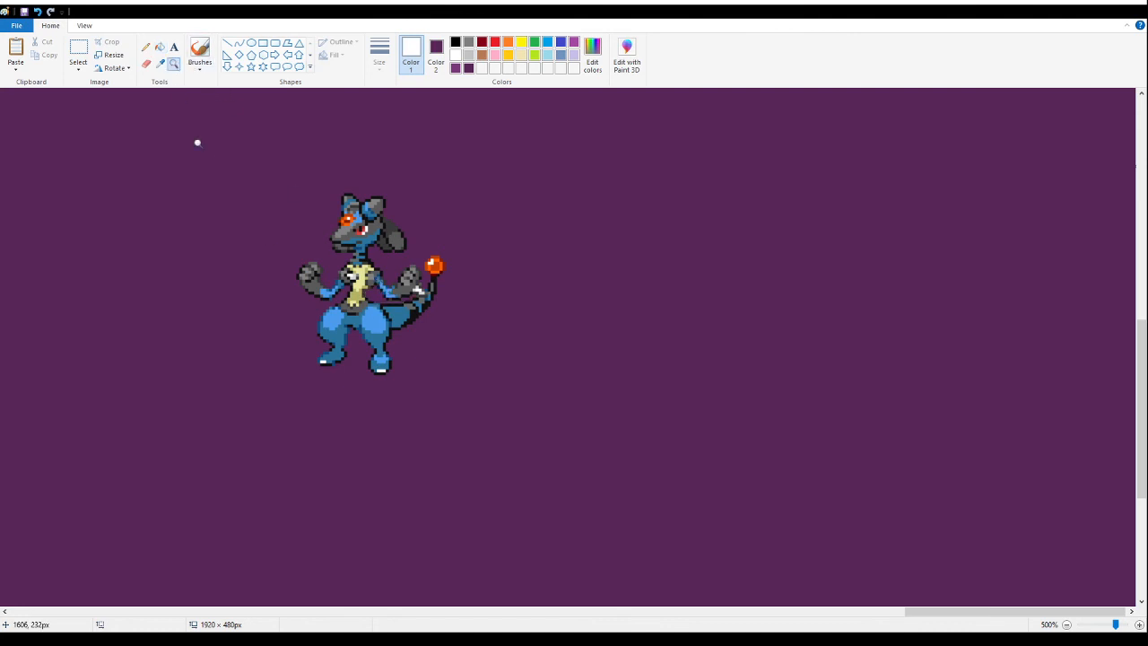
{"action": "right_click", "coordinate": [235, 210]}
{"action": "right_click", "coordinate": [235, 210]}
{"action": "right_click", "coordinate": [235, 210]}
{"action": "right_click", "coordinate": [235, 210]}
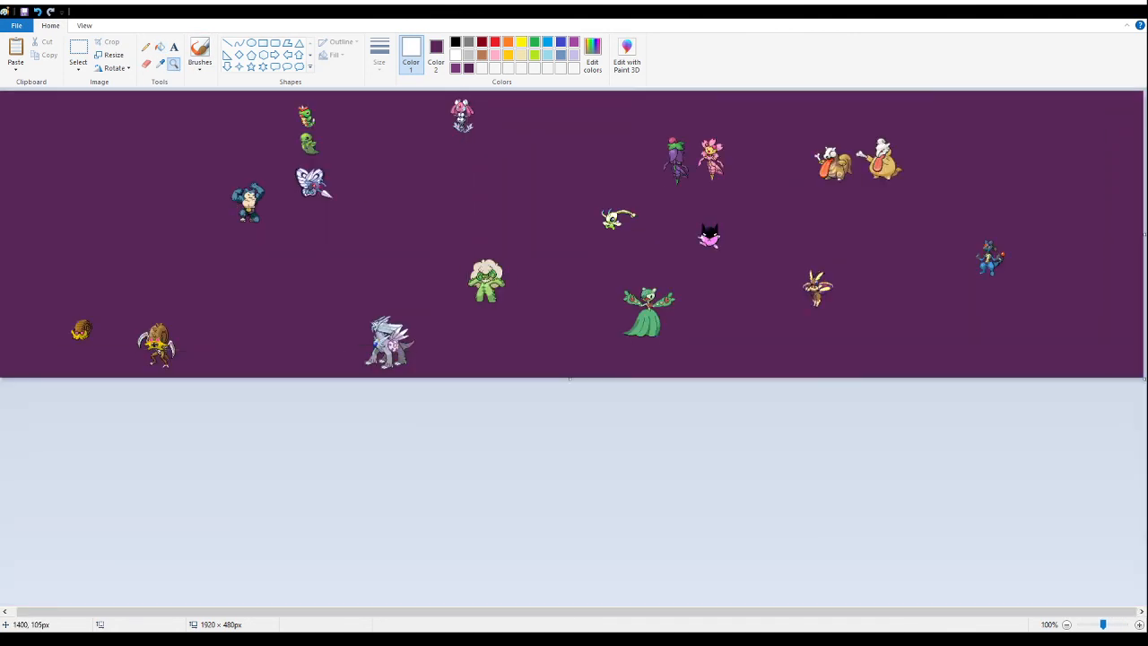
{"action": "left_click", "coordinate": [830, 221]}
{"action": "left_click", "coordinate": [586, 315]}
{"action": "left_click", "coordinate": [535, 260]}
{"action": "left_click", "coordinate": [502, 256]}
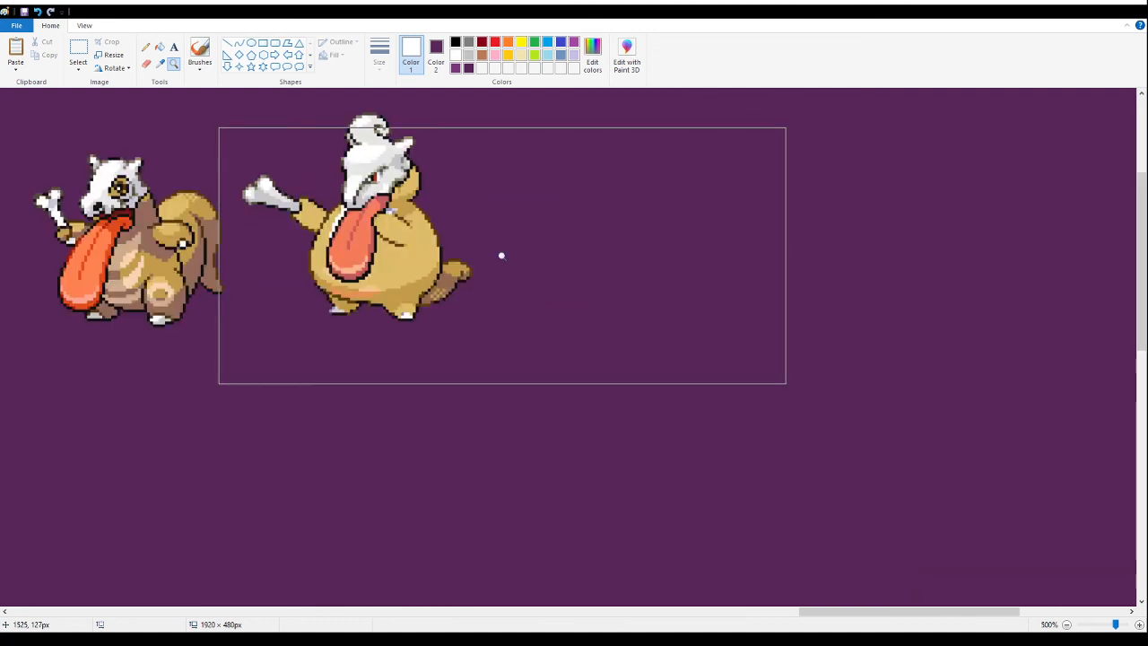
{"action": "right_click", "coordinate": [502, 255]}
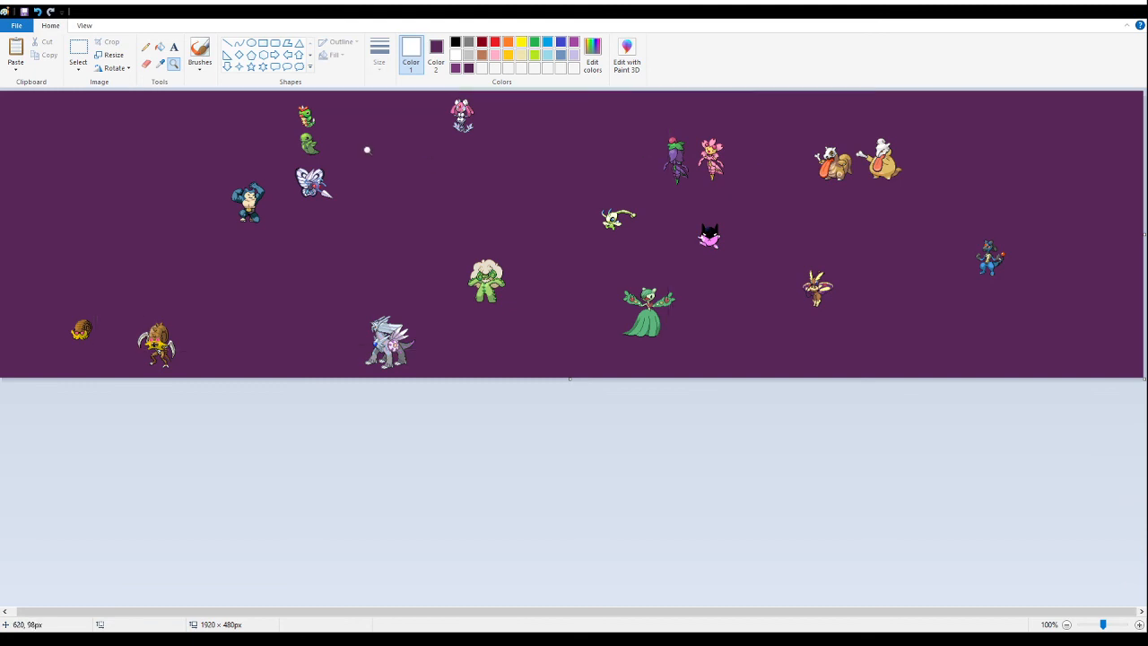
{"action": "left_click", "coordinate": [78, 52]}
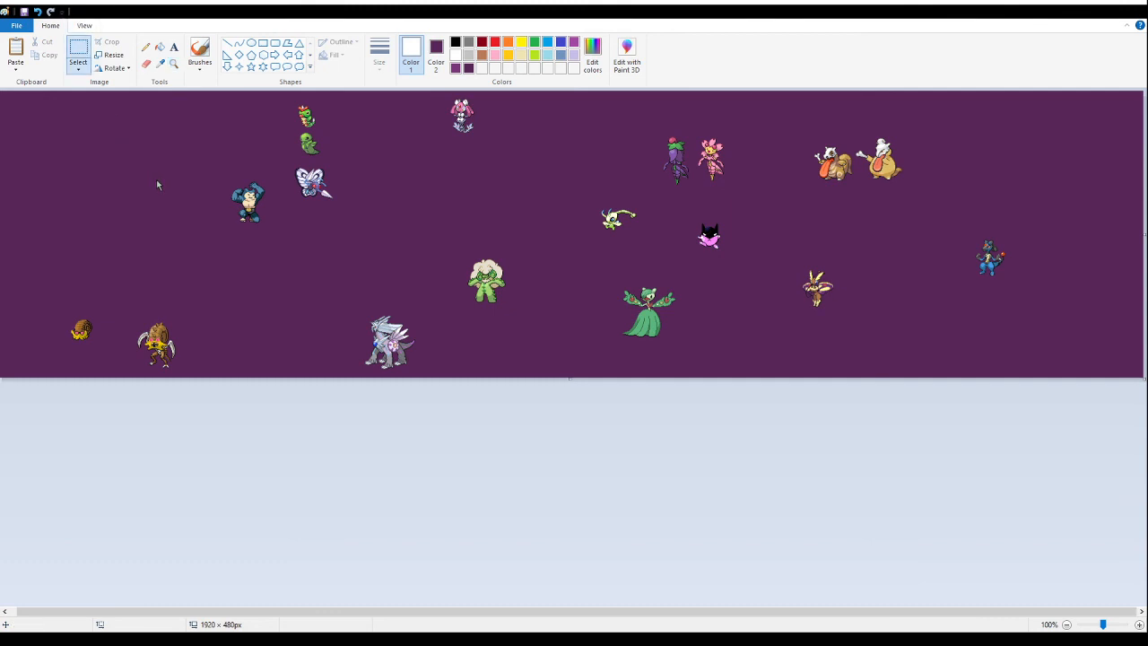
{"action": "key", "text": "ctrl+v"}
{"action": "left_click_drag", "start_coordinate": [65, 127], "coordinate": [95, 194]}
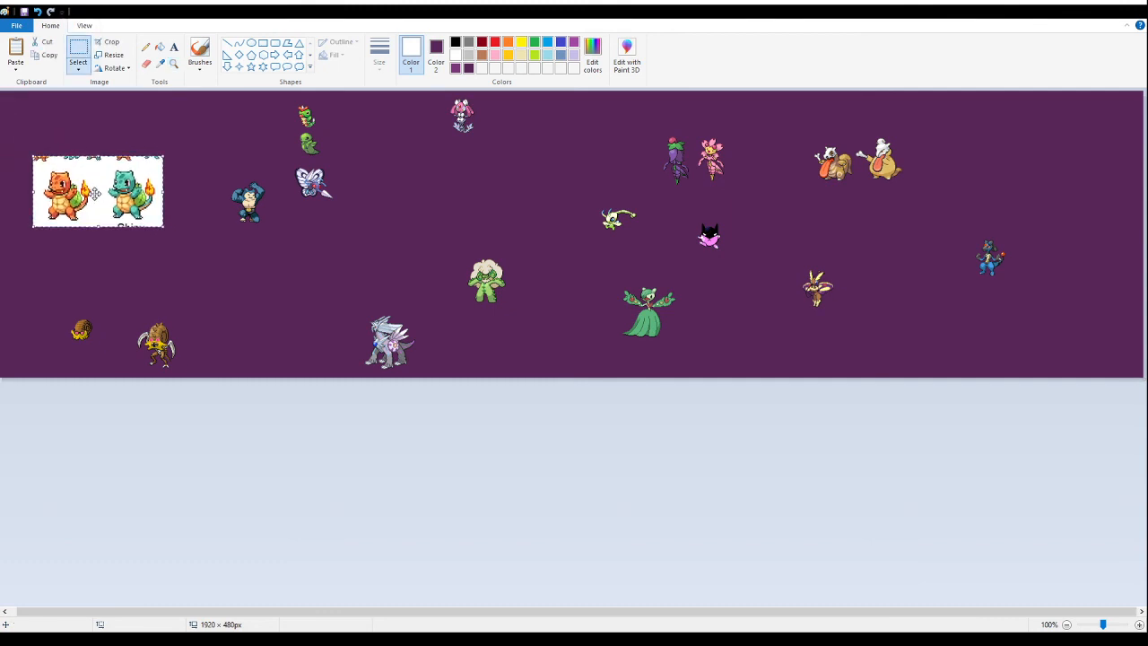
{"action": "key", "text": "Delete"}
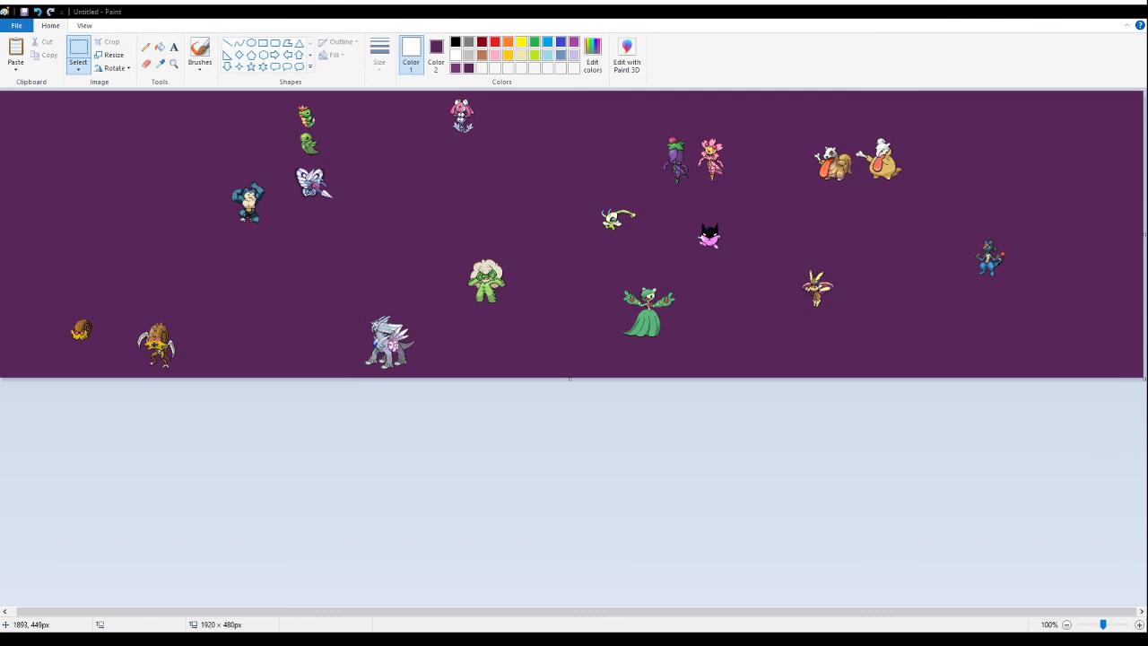
- Paste the starter fusion sheet into the canvas's upper-left corner and fill its white background with the dark purple
{"action": "left_click", "coordinate": [173, 63]}
{"action": "left_click", "coordinate": [107, 96]}
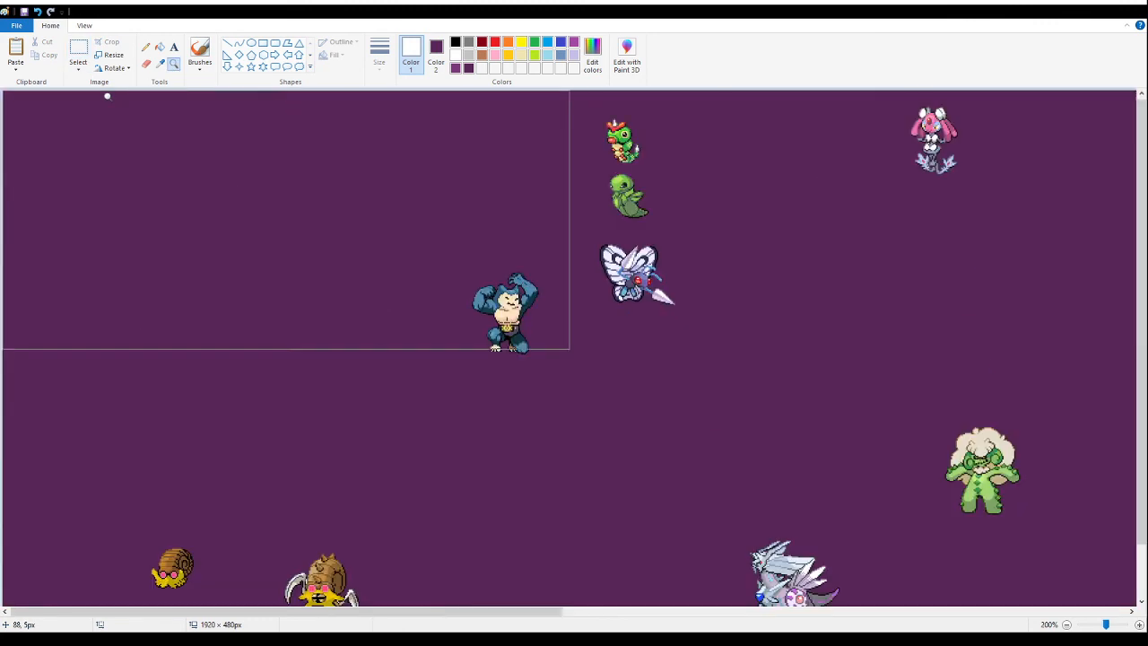
{"action": "left_click", "coordinate": [106, 96]}
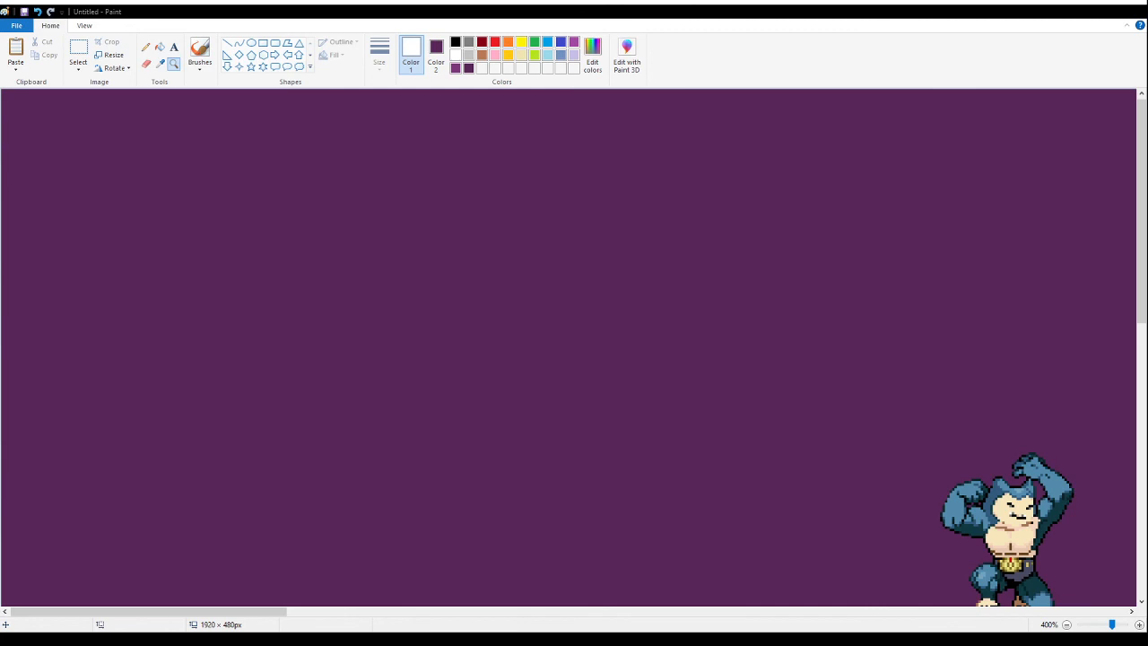
{"action": "left_click", "coordinate": [78, 52]}
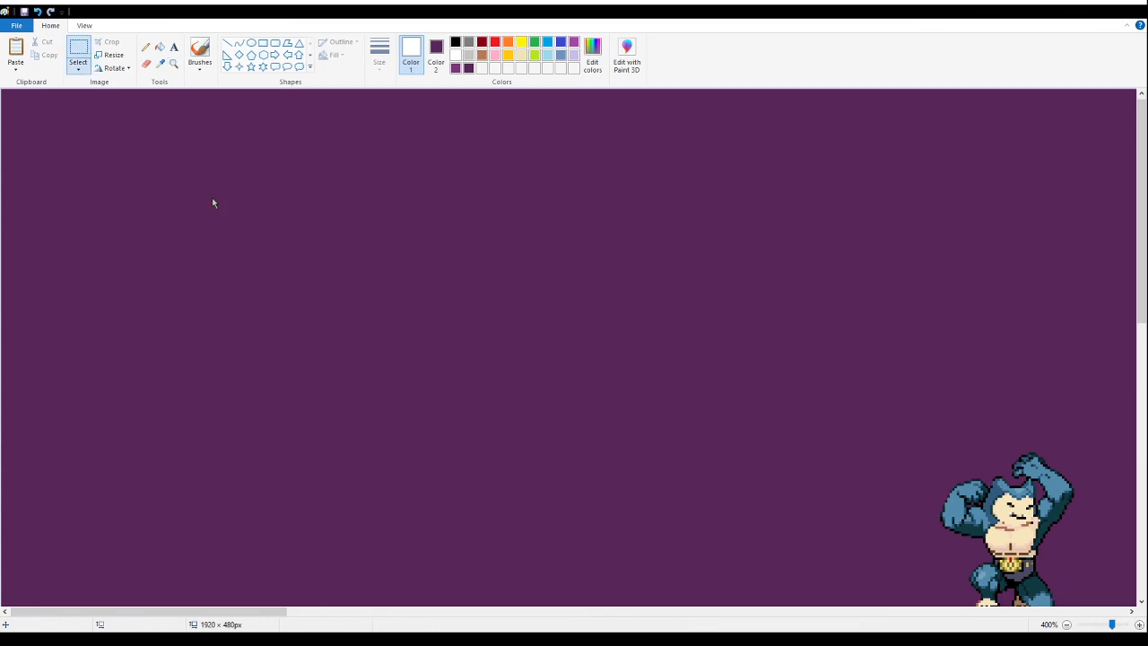
{"action": "key", "text": "ctrl+v"}
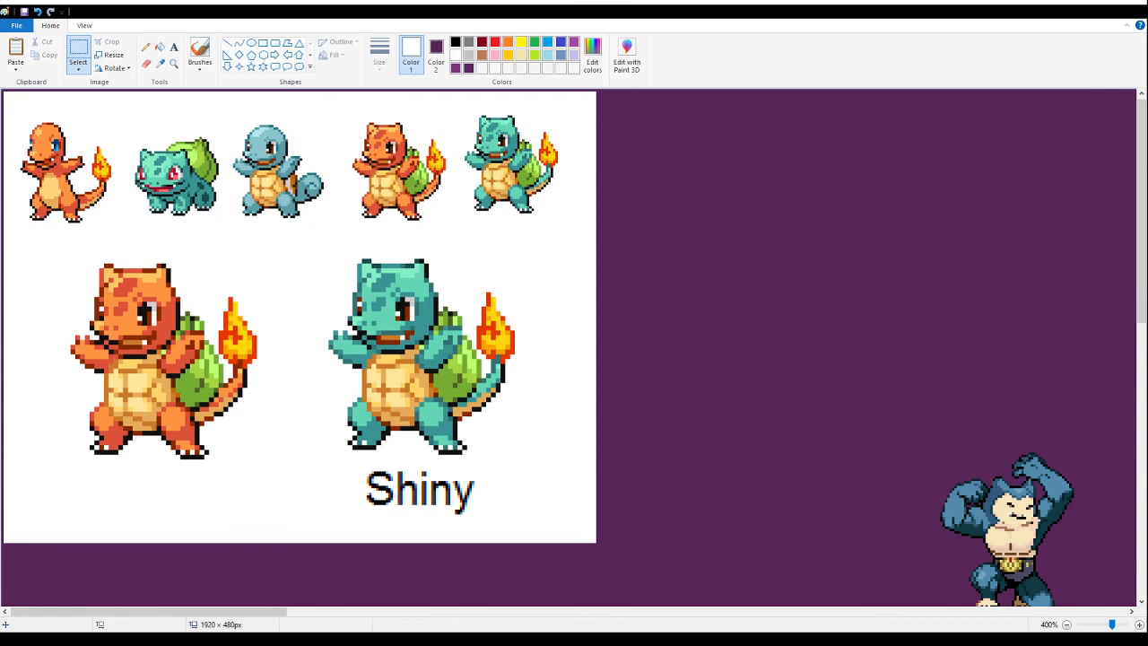
{"action": "left_click", "coordinate": [160, 46]}
{"action": "right_click", "coordinate": [297, 249]}
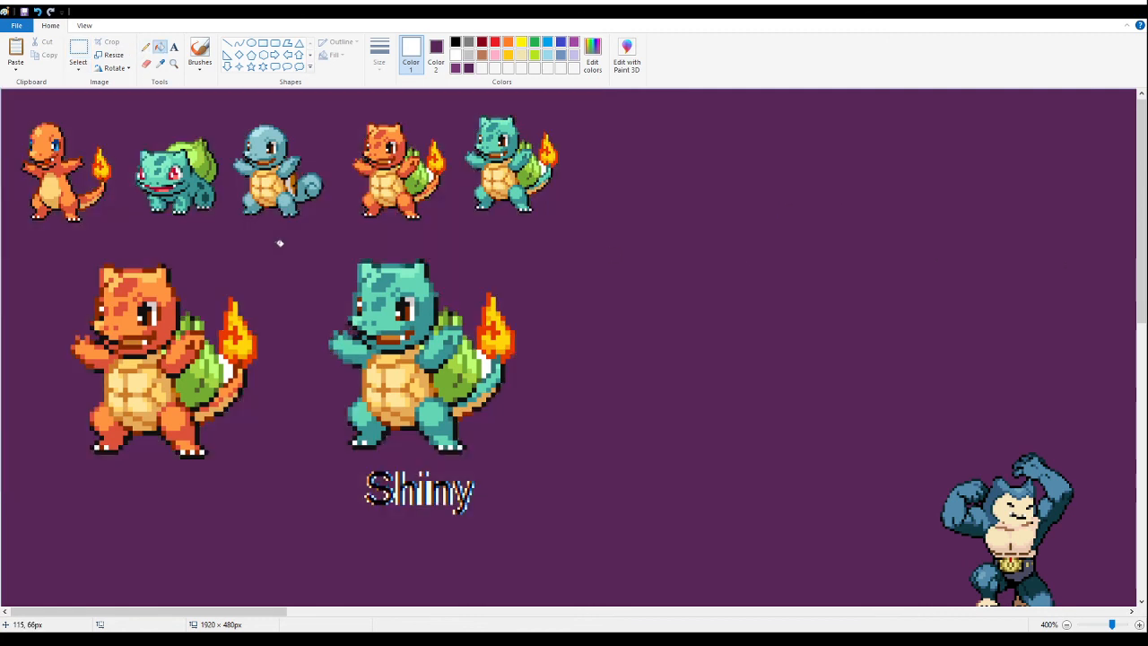
- Delete the two enlarged fusions with the "Shiny" label and the three original starter sprites from the pasted sheet
{"action": "left_click", "coordinate": [85, 63]}
{"action": "left_click_drag", "start_coordinate": [579, 552], "coordinate": [17, 244]}
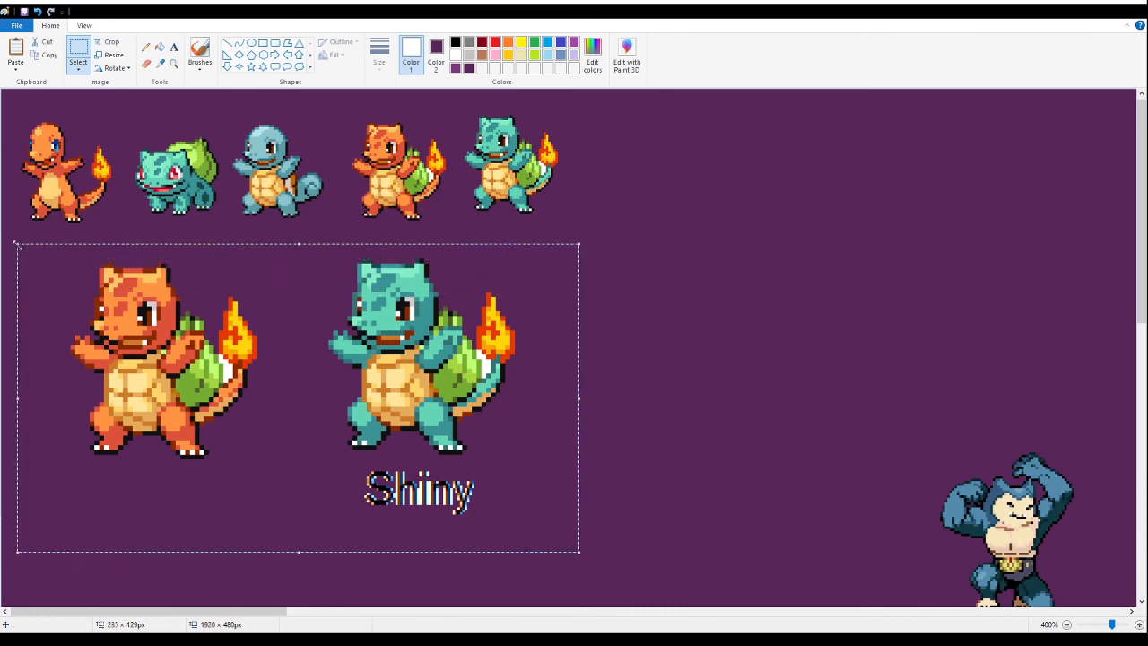
{"action": "key", "text": "Delete"}
{"action": "left_click_drag", "start_coordinate": [346, 249], "coordinate": [2, 90]}
{"action": "key", "text": "Delete"}
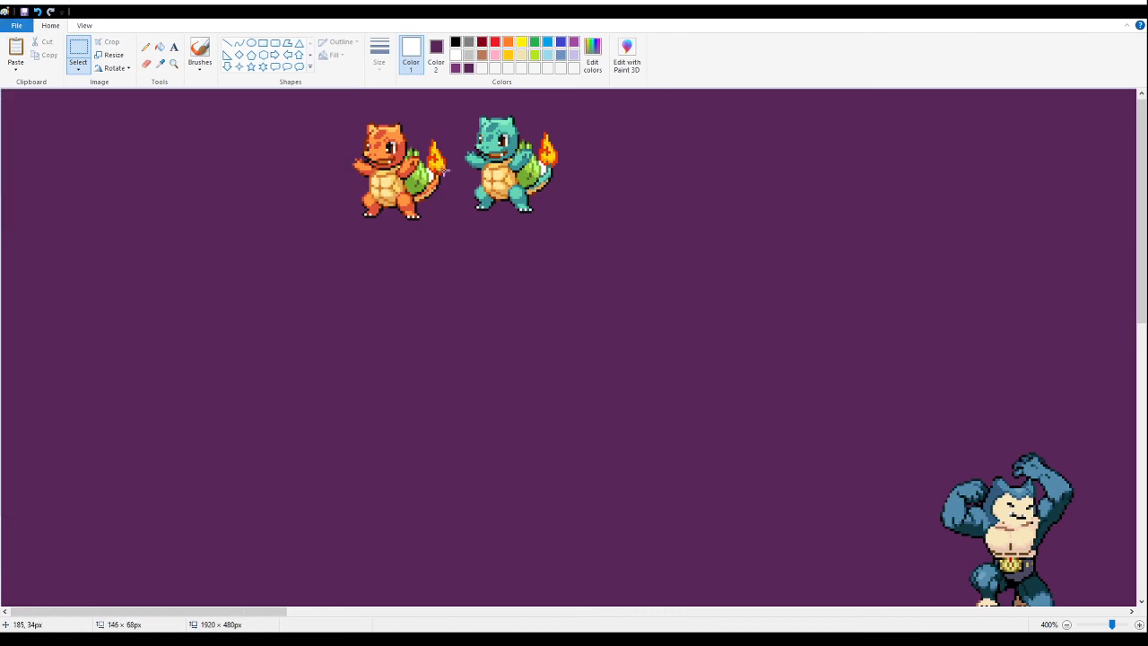
- Fill the white gaps beside the small fusions' tails with the background purple and delete the teal version
{"action": "left_click", "coordinate": [160, 47]}
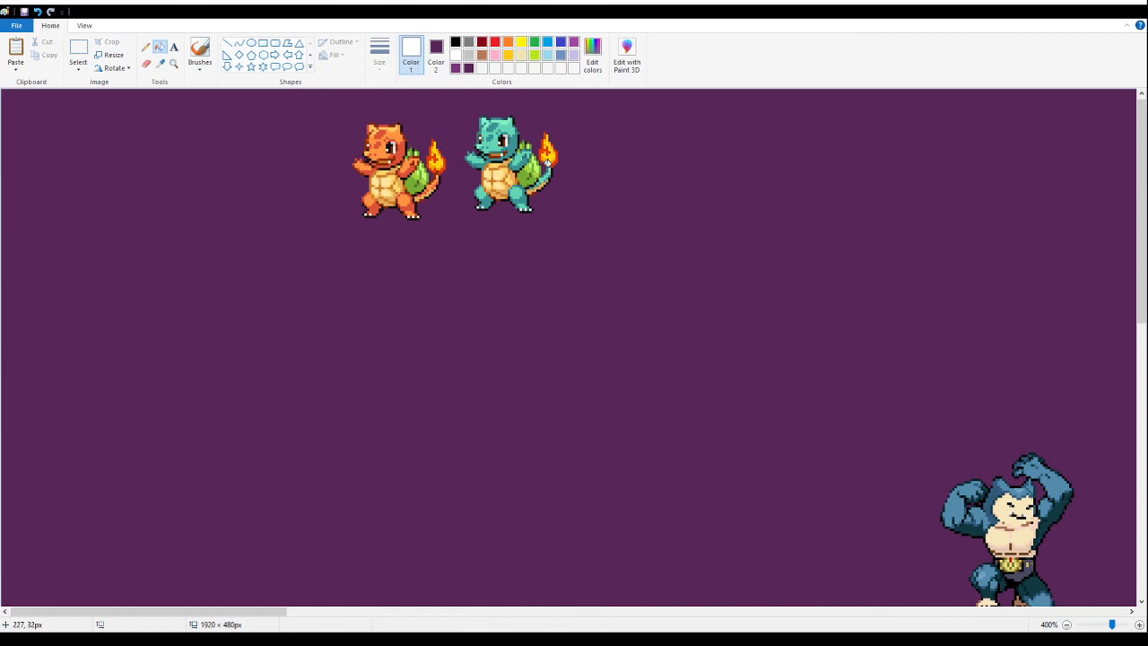
{"action": "left_click", "coordinate": [78, 52]}
{"action": "left_click_drag", "start_coordinate": [610, 264], "coordinate": [455, 90]}
{"action": "key", "text": "Delete"}
- Move the small orange fusion down and left into the empty area of the canvas
{"action": "left_click_drag", "start_coordinate": [284, 92], "coordinate": [486, 273]}
{"action": "left_click_drag", "start_coordinate": [389, 192], "coordinate": [212, 354]}
{"action": "left_click", "coordinate": [620, 289]}
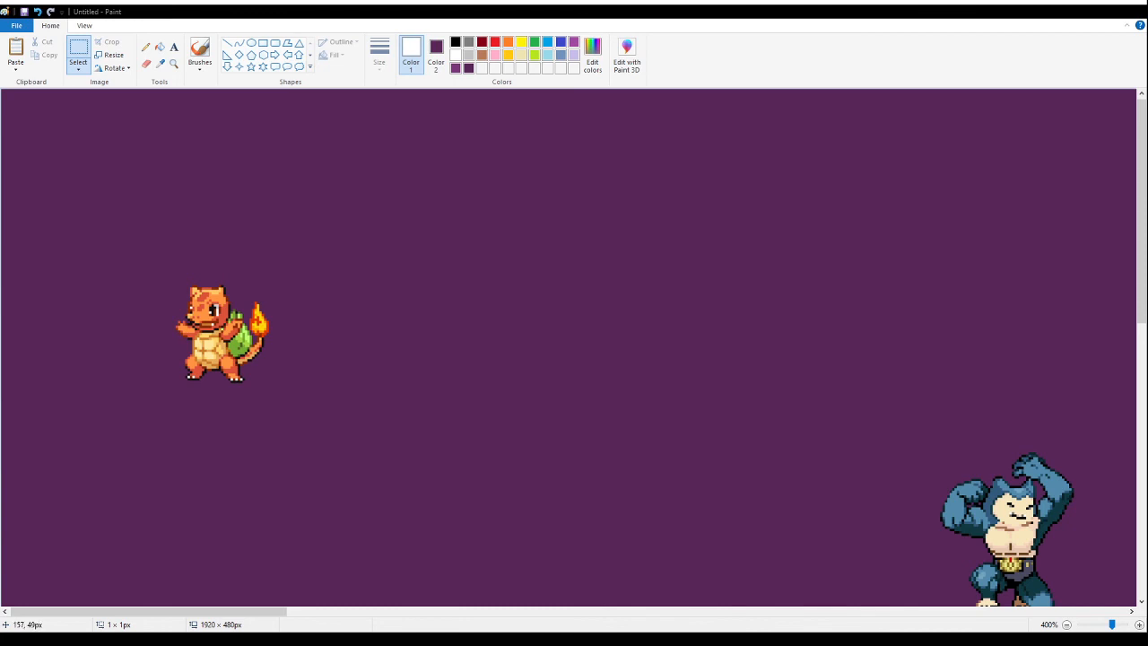
- Paste the red and teal feather-eared turtle fusions beside the orange fusion and fill their white background with purple
{"action": "key", "text": "ctrl+v"}
{"action": "left_click_drag", "start_coordinate": [56, 193], "coordinate": [420, 297]}
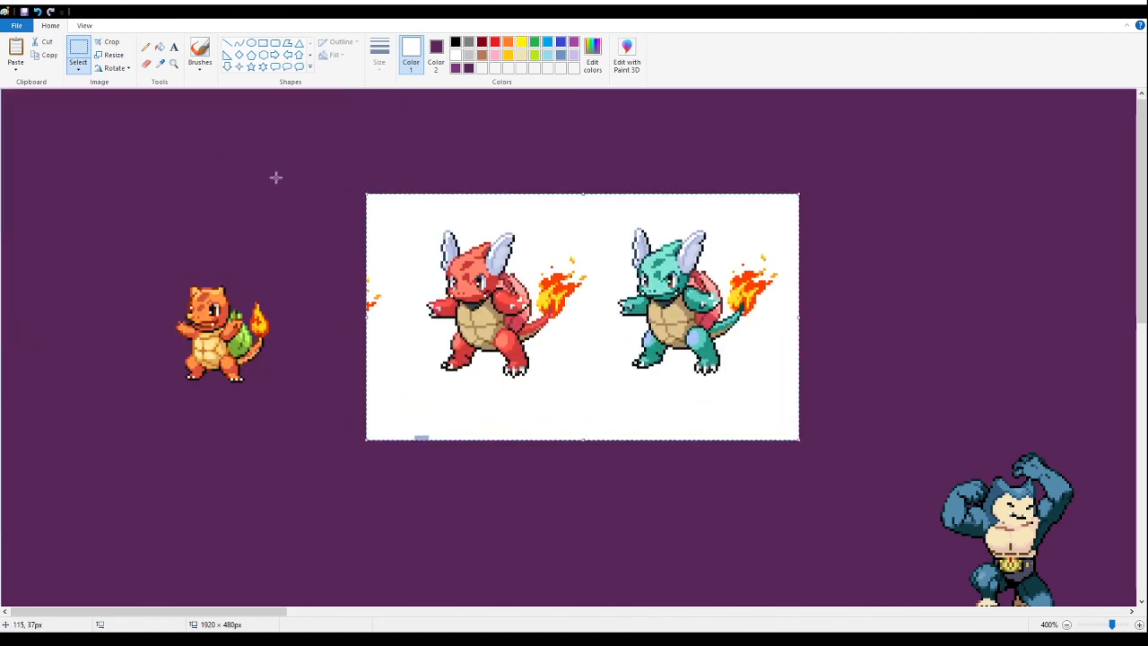
{"action": "left_click", "coordinate": [160, 47]}
{"action": "right_click", "coordinate": [374, 225]}
- Delete the stray flame pixels and the small pale blue fragment left around the turtle fusions
{"action": "left_click", "coordinate": [79, 54]}
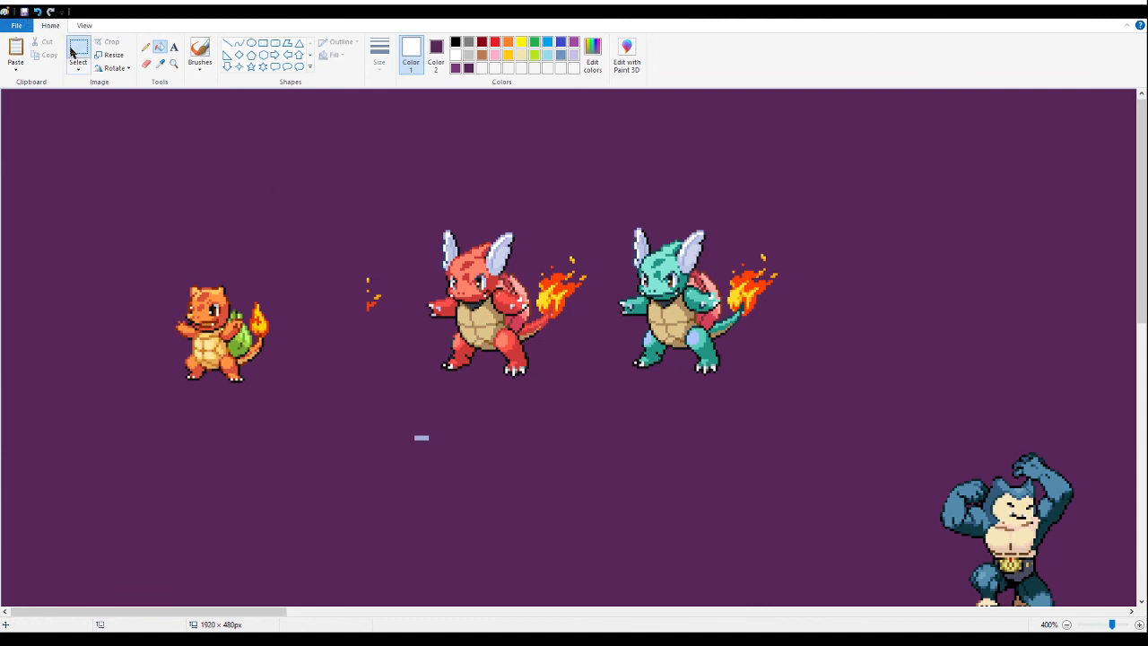
{"action": "left_click_drag", "start_coordinate": [366, 257], "coordinate": [393, 327]}
{"action": "key", "text": "Delete"}
{"action": "left_click_drag", "start_coordinate": [389, 410], "coordinate": [432, 447]}
{"action": "key", "text": "Delete"}
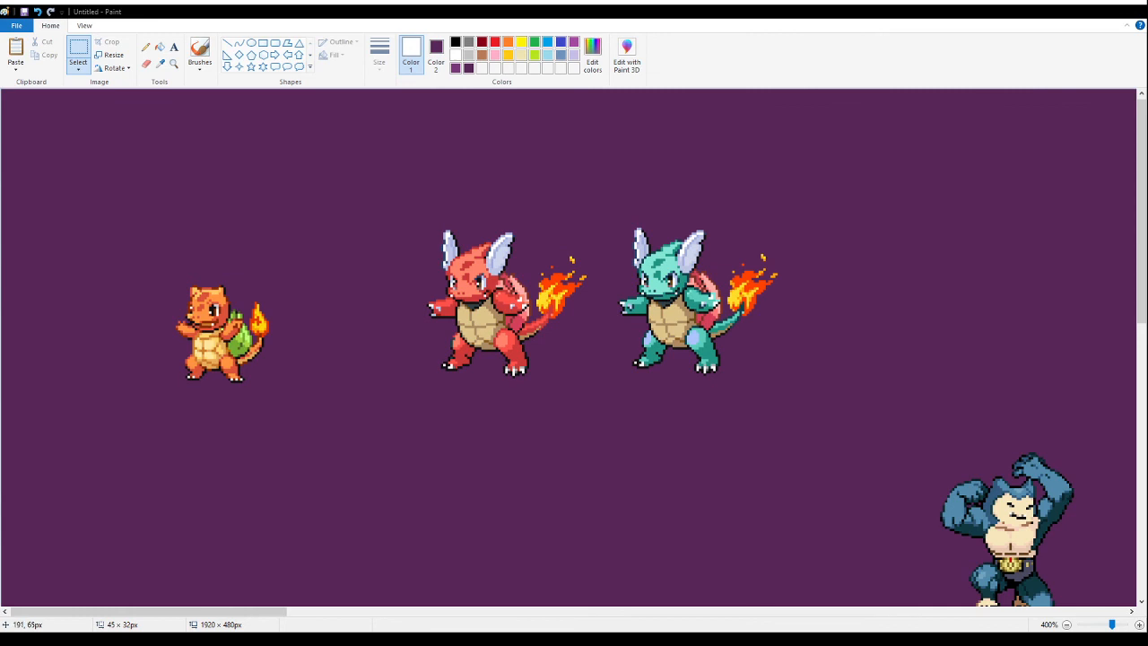
- Delete the red turtle fusion and move the teal one next to the small orange fusion
{"action": "left_click_drag", "start_coordinate": [380, 210], "coordinate": [594, 431]}
{"action": "key", "text": "Delete"}
{"action": "left_click_drag", "start_coordinate": [820, 201], "coordinate": [558, 400]}
{"action": "left_click_drag", "start_coordinate": [725, 296], "coordinate": [395, 314]}
{"action": "left_click", "coordinate": [547, 305]}
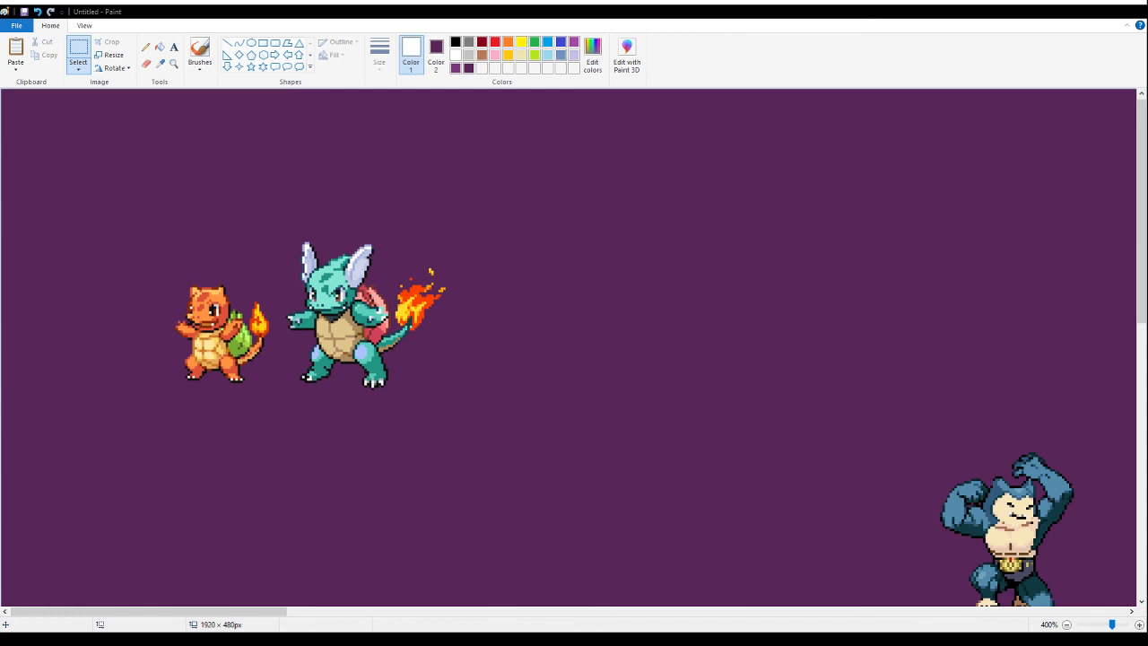
- Paste the two winged dragon fusions beside the teal turtle fusion and fill their white background and wing-to-tail gaps with purple
{"action": "key", "text": "ctrl+v"}
{"action": "left_click_drag", "start_coordinate": [148, 218], "coordinate": [601, 252]}
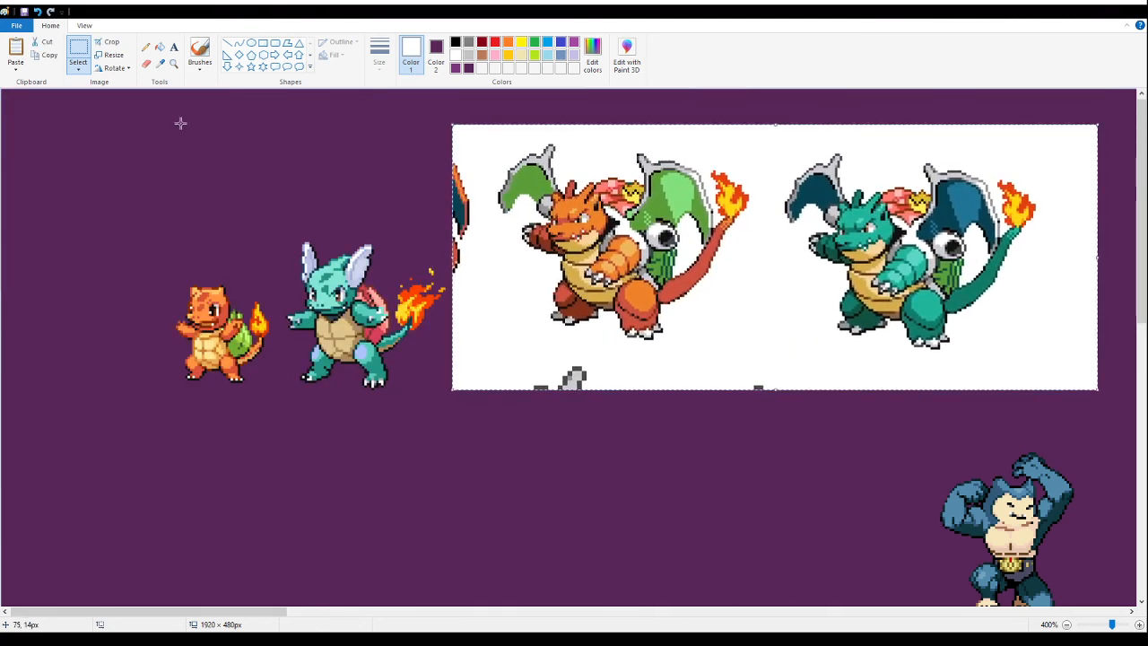
{"action": "left_click", "coordinate": [162, 48]}
{"action": "right_click", "coordinate": [508, 340]}
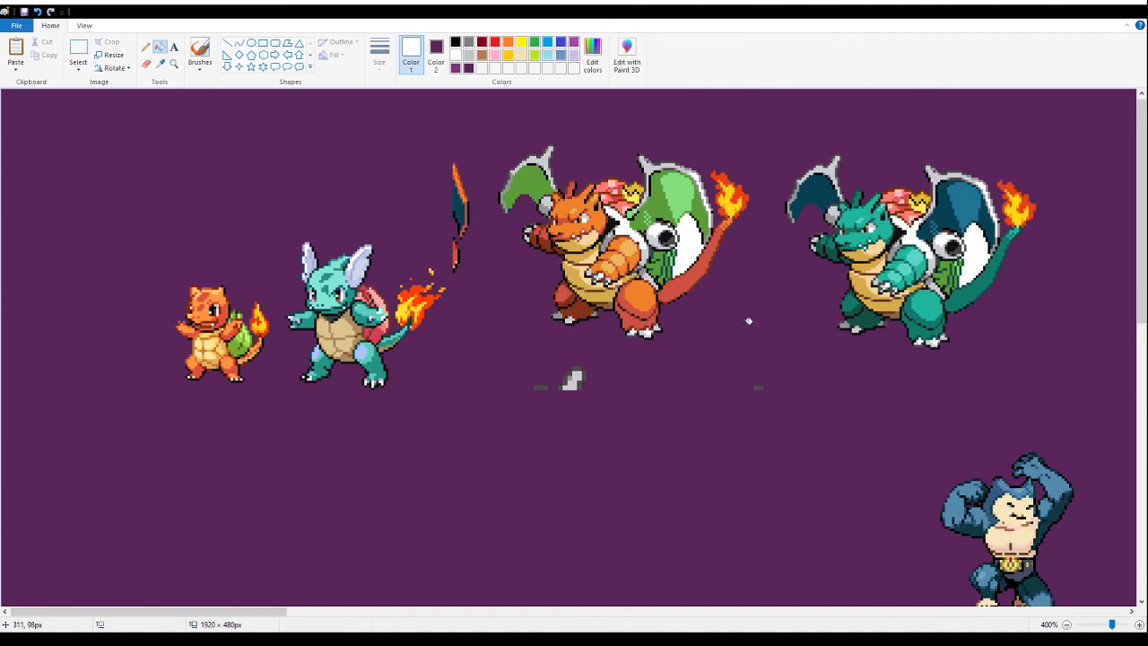
{"action": "right_click", "coordinate": [687, 221]}
{"action": "right_click", "coordinate": [979, 246]}
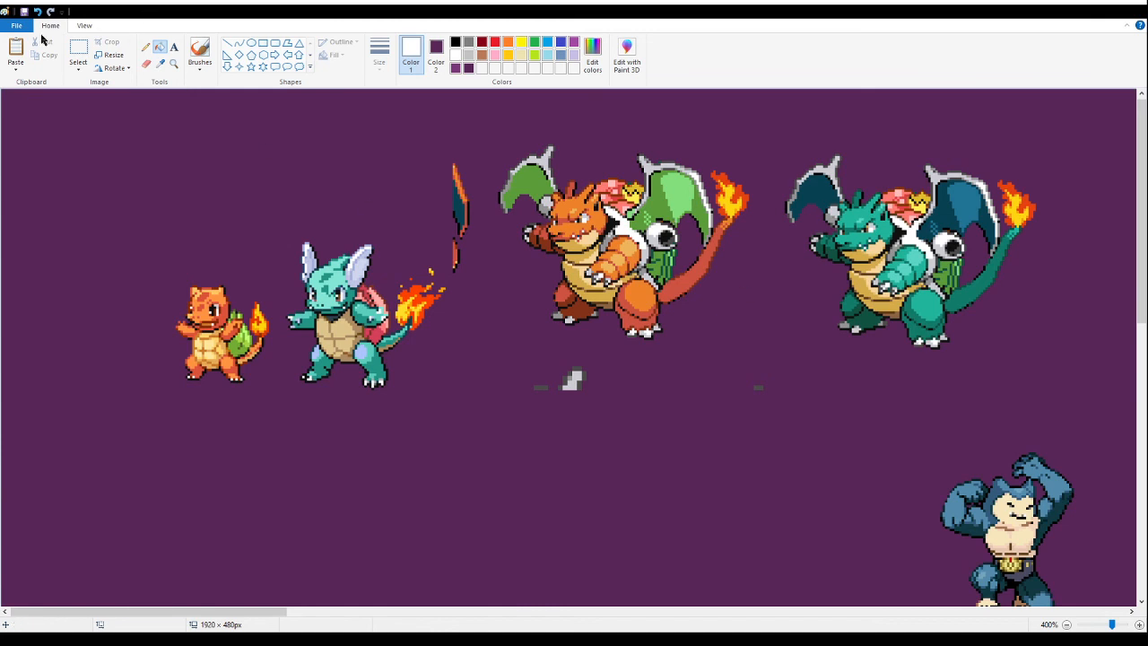
- Delete the stray wing and grey fragments around the winged dragon fusions, along with the teal dragon version
{"action": "left_click", "coordinate": [78, 52]}
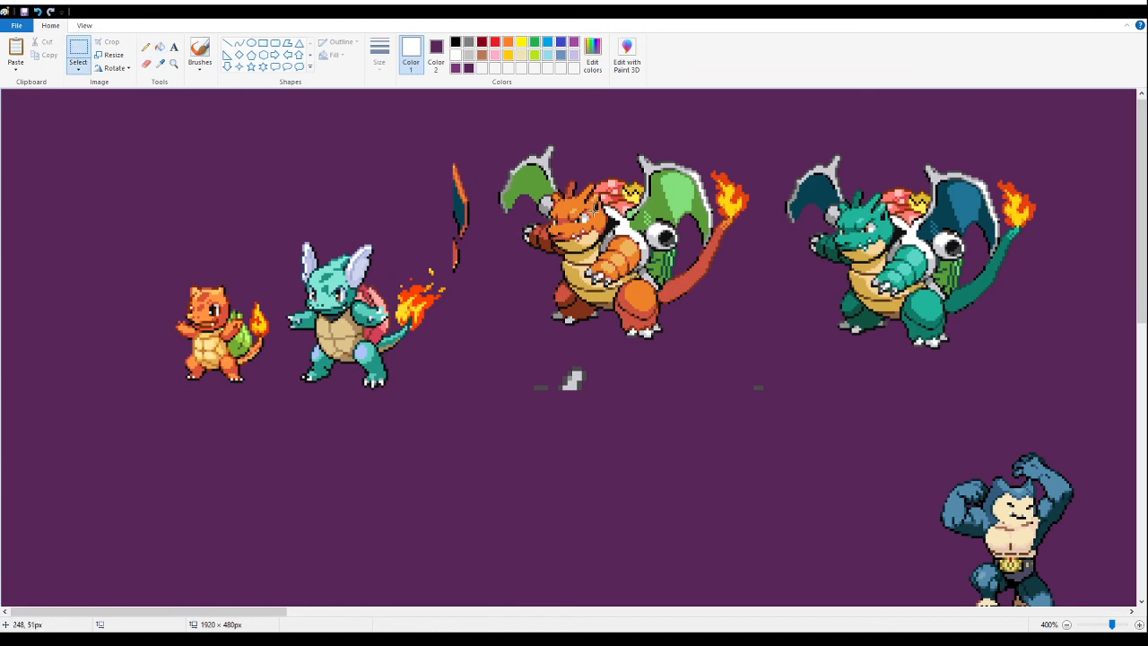
{"action": "mouse_move", "coordinate": [375, 116]}
{"action": "left_mouse_down"}
{"action": "mouse_move", "coordinate": [472, 285]}
{"action": "mouse_move", "coordinate": [429, 138]}
{"action": "mouse_move", "coordinate": [473, 261]}
{"action": "mouse_move", "coordinate": [477, 249]}
{"action": "mouse_move", "coordinate": [450, 271]}
{"action": "left_mouse_up"}
{"action": "left_click", "coordinate": [530, 201]}
{"action": "key", "text": "Delete"}
{"action": "key", "text": "Delete"}
{"action": "left_click_drag", "start_coordinate": [509, 415], "coordinate": [575, 361]}
{"action": "key", "text": "Delete"}
{"action": "left_click_drag", "start_coordinate": [710, 415], "coordinate": [787, 359]}
{"action": "key", "text": "Delete"}
{"action": "left_click_drag", "start_coordinate": [1072, 150], "coordinate": [774, 381]}
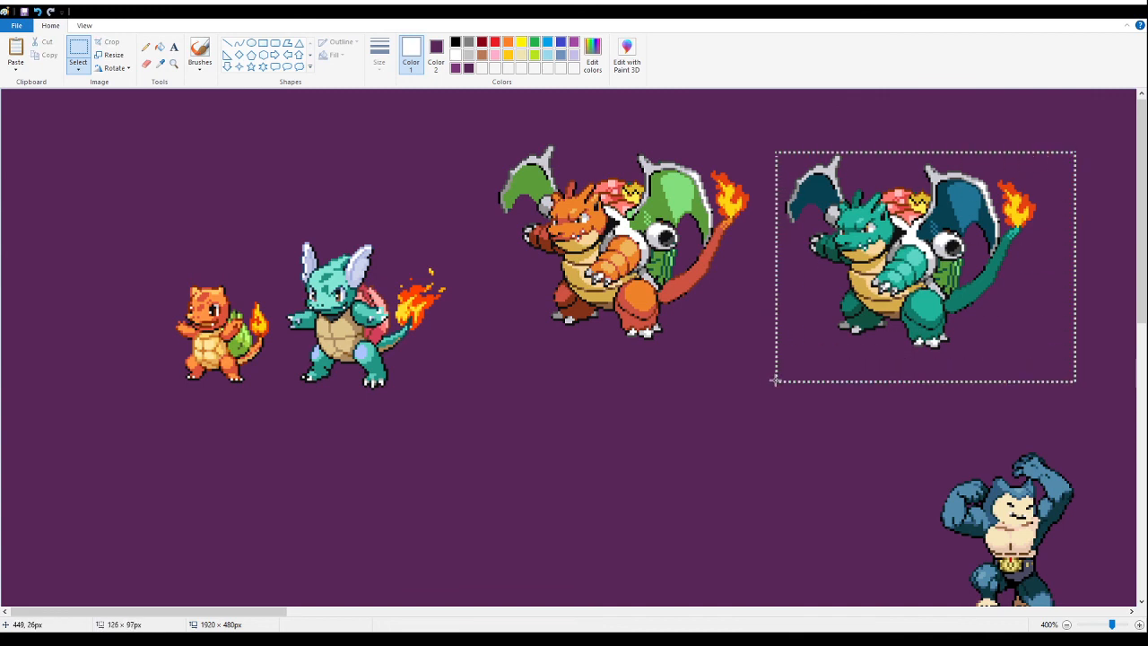
{"action": "key", "text": "Delete"}
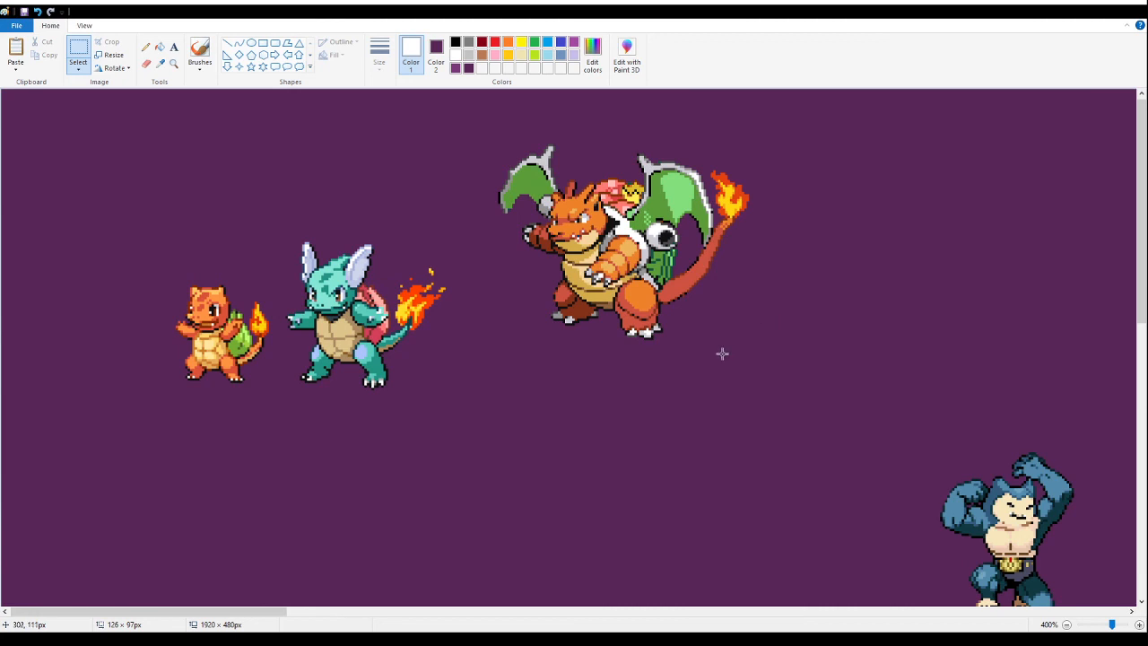
- Nudge the small orange fusion slightly closer to the teal turtle fusion
{"action": "left_click_drag", "start_coordinate": [206, 337], "coordinate": [262, 394]}
{"action": "left_click_drag", "start_coordinate": [199, 360], "coordinate": [196, 360]}
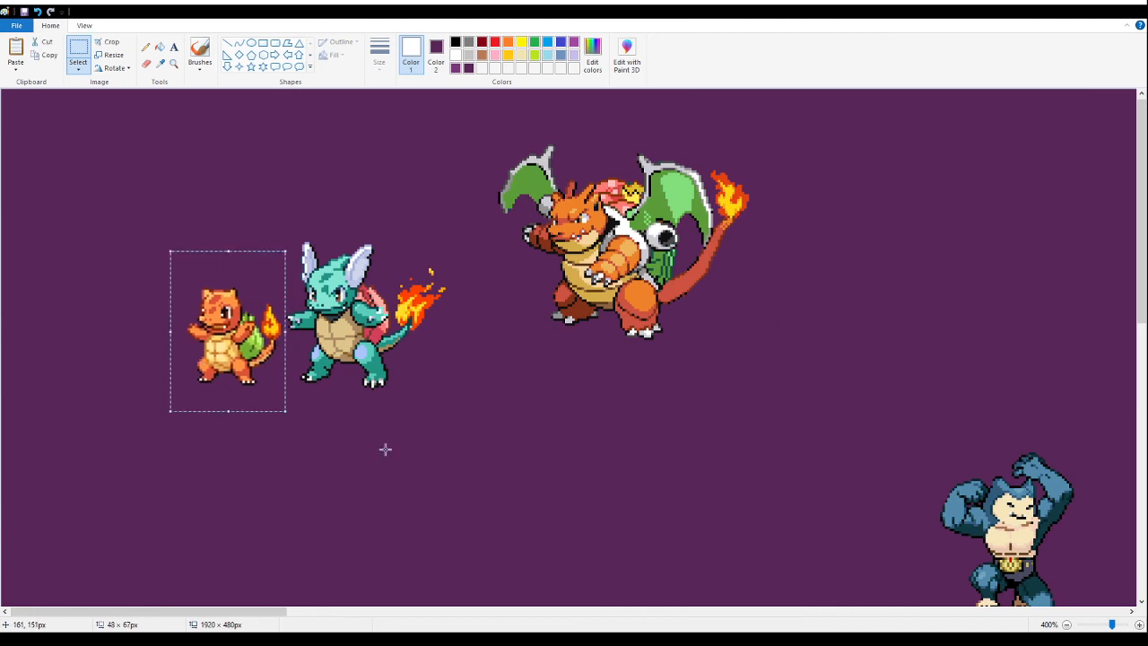
- Draw a thick black horizontal line below the three starter fusions as an alignment baseline
{"action": "left_click", "coordinate": [226, 45]}
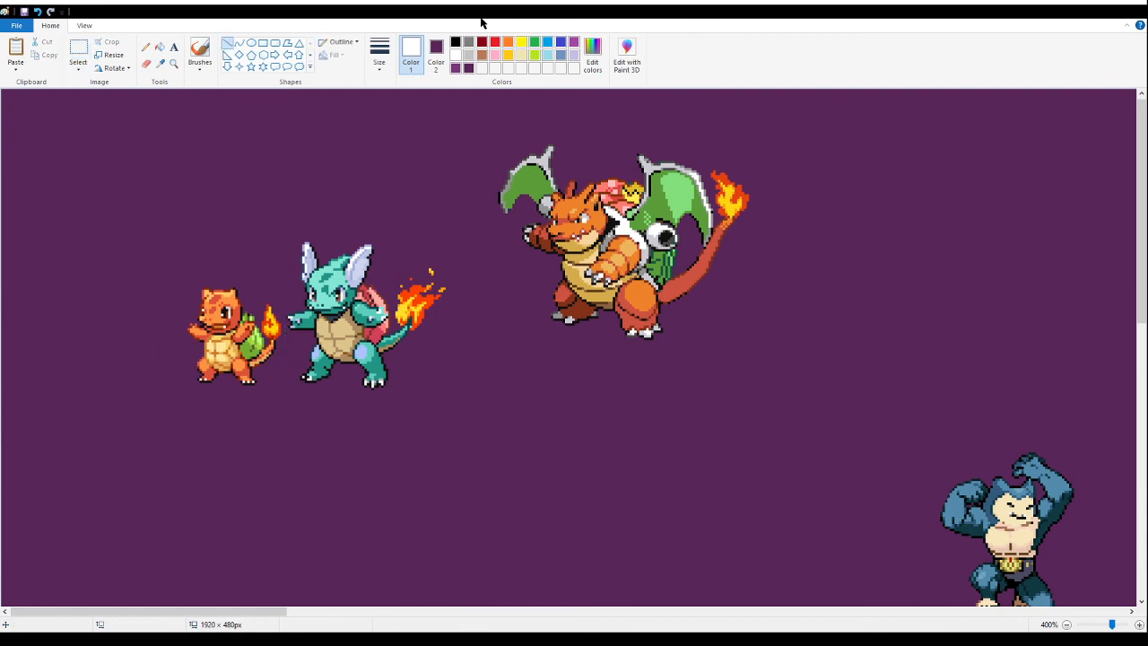
{"action": "left_click", "coordinate": [456, 44]}
{"action": "mouse_move", "coordinate": [132, 452]}
{"action": "left_mouse_down"}
{"action": "mouse_move", "coordinate": [700, 418]}
{"action": "mouse_move", "coordinate": [776, 450]}
{"action": "left_mouse_up"}
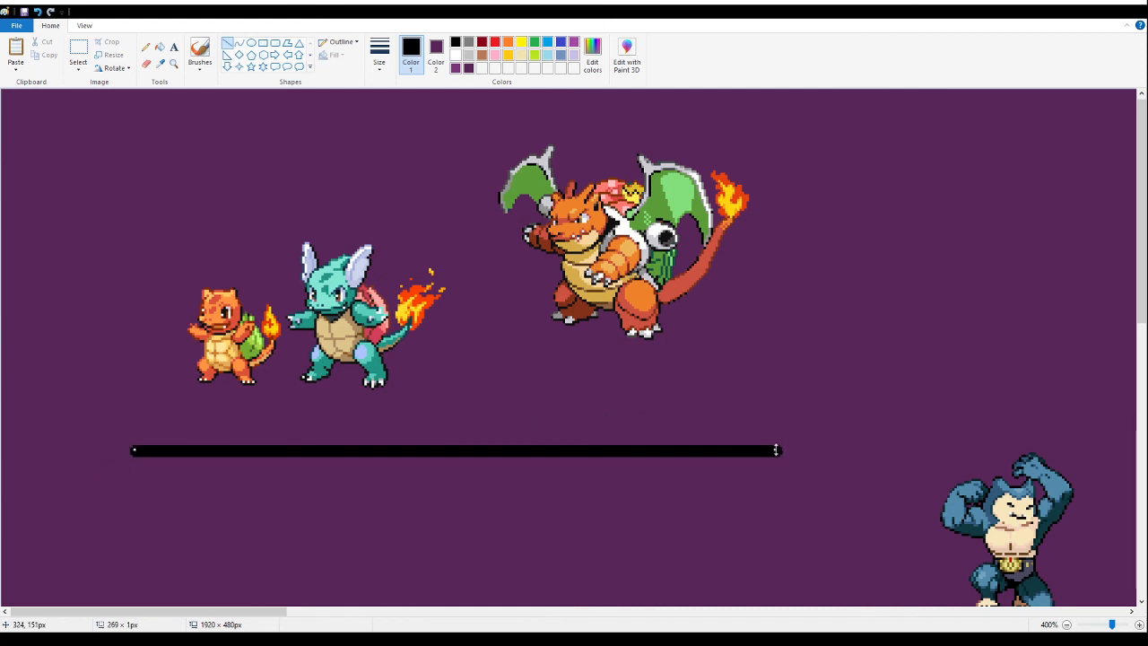
- Move the small orange fusion down so it stands just above the black line's left end
{"action": "left_click", "coordinate": [82, 55]}
{"action": "left_click_drag", "start_coordinate": [167, 245], "coordinate": [280, 392]}
{"action": "left_click_drag", "start_coordinate": [232, 346], "coordinate": [203, 401]}
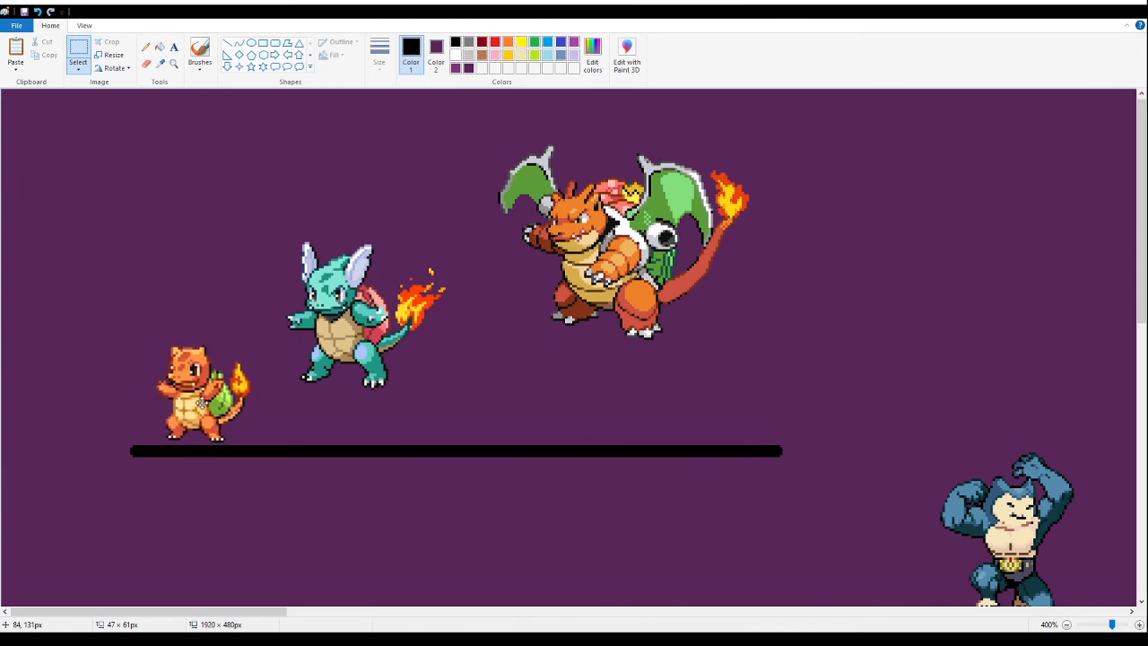
- Move the teal turtle fusion down onto the black line, beside the small orange fusion
{"action": "left_click_drag", "start_coordinate": [463, 212], "coordinate": [277, 409]}
{"action": "left_click_drag", "start_coordinate": [334, 316], "coordinate": [287, 359]}
{"action": "left_click", "coordinate": [173, 63]}
{"action": "left_click", "coordinate": [336, 392]}
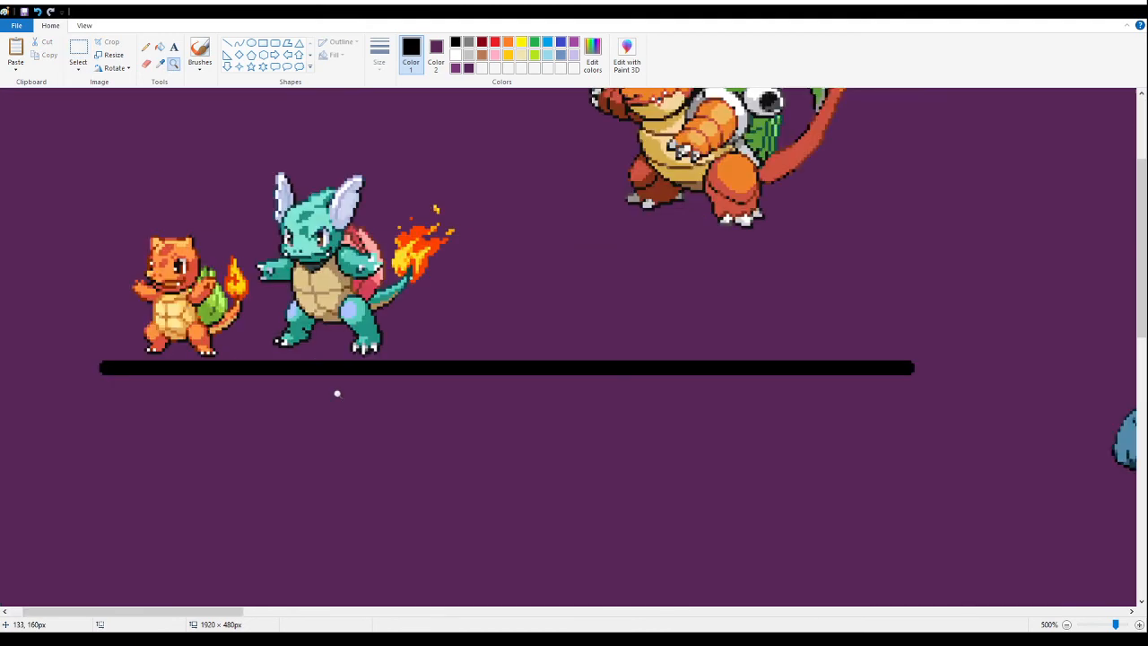
{"action": "left_click", "coordinate": [232, 172]}
- Nudge the small orange fusion slightly closer to the teal turtle fusion, with the gridlines hidden
{"action": "key", "text": "ctrl+g"}
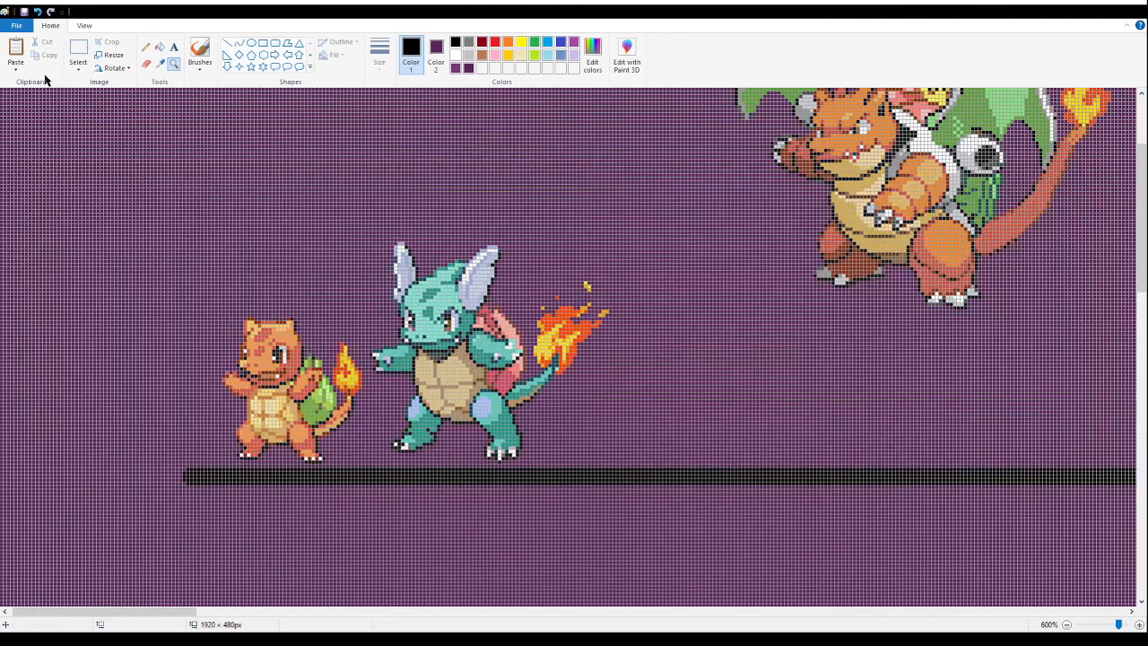
{"action": "left_click", "coordinate": [88, 50]}
{"action": "left_click_drag", "start_coordinate": [195, 316], "coordinate": [242, 359]}
{"action": "left_click", "coordinate": [199, 196]}
{"action": "left_click_drag", "start_coordinate": [196, 288], "coordinate": [343, 423]}
{"action": "left_click_drag", "start_coordinate": [343, 422], "coordinate": [340, 421]}
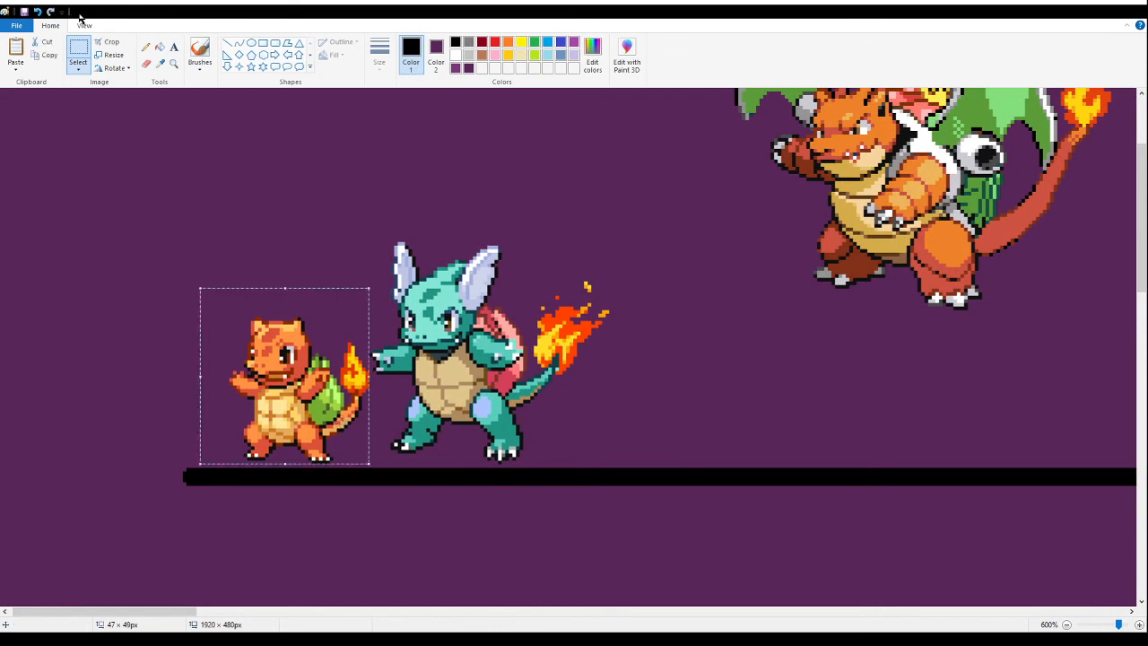
- Move the winged dragon fusion down onto the black line, next to the teal turtle fusion
{"action": "left_click", "coordinate": [174, 63]}
{"action": "right_click", "coordinate": [218, 192]}
{"action": "right_click", "coordinate": [192, 170]}
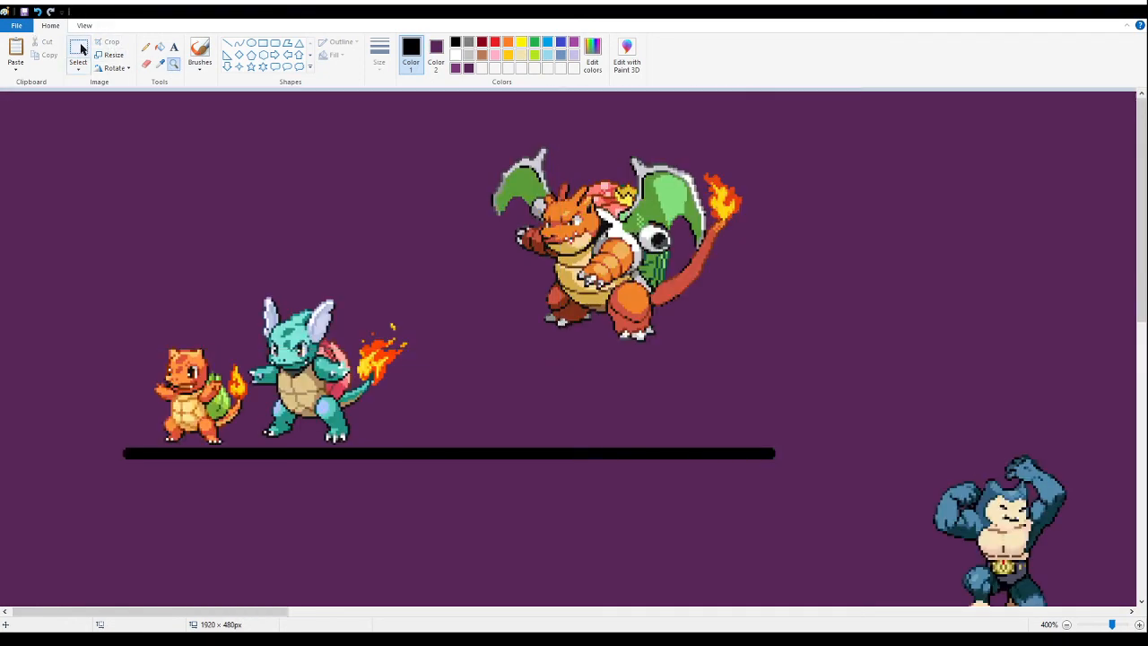
{"action": "left_click", "coordinate": [78, 50]}
{"action": "left_click_drag", "start_coordinate": [806, 126], "coordinate": [470, 363]}
{"action": "left_click_drag", "start_coordinate": [609, 256], "coordinate": [504, 363]}
{"action": "left_click", "coordinate": [116, 132]}
- Fill the black baseline under the three starter fusions with the purple background colour
{"action": "left_click", "coordinate": [175, 65]}
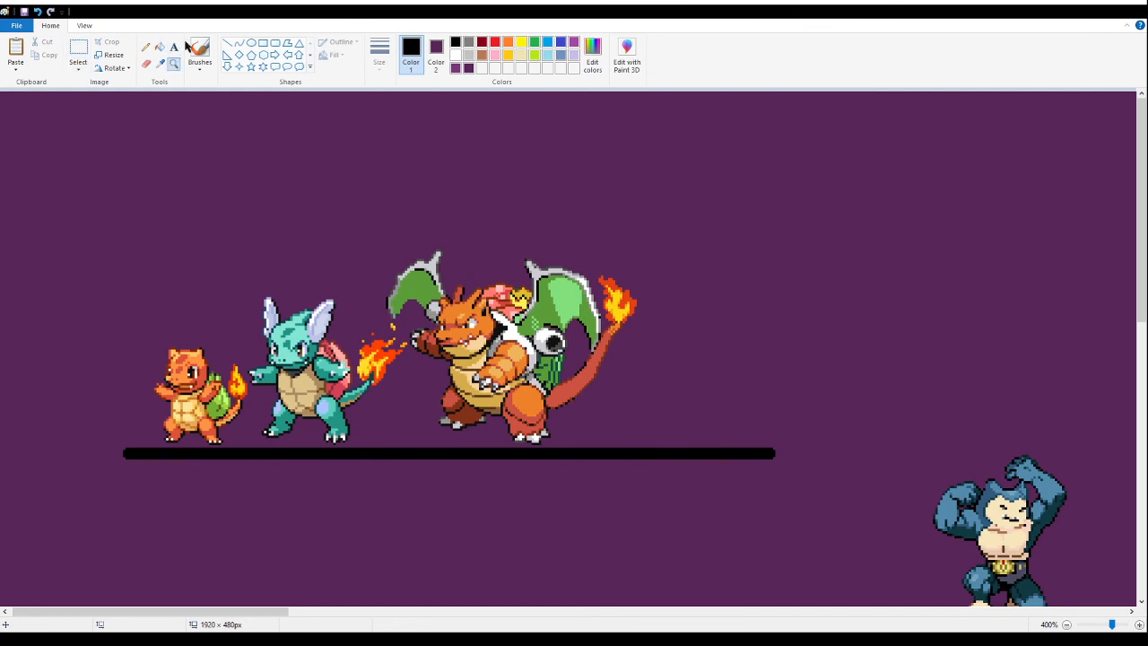
{"action": "right_click", "coordinate": [423, 446]}
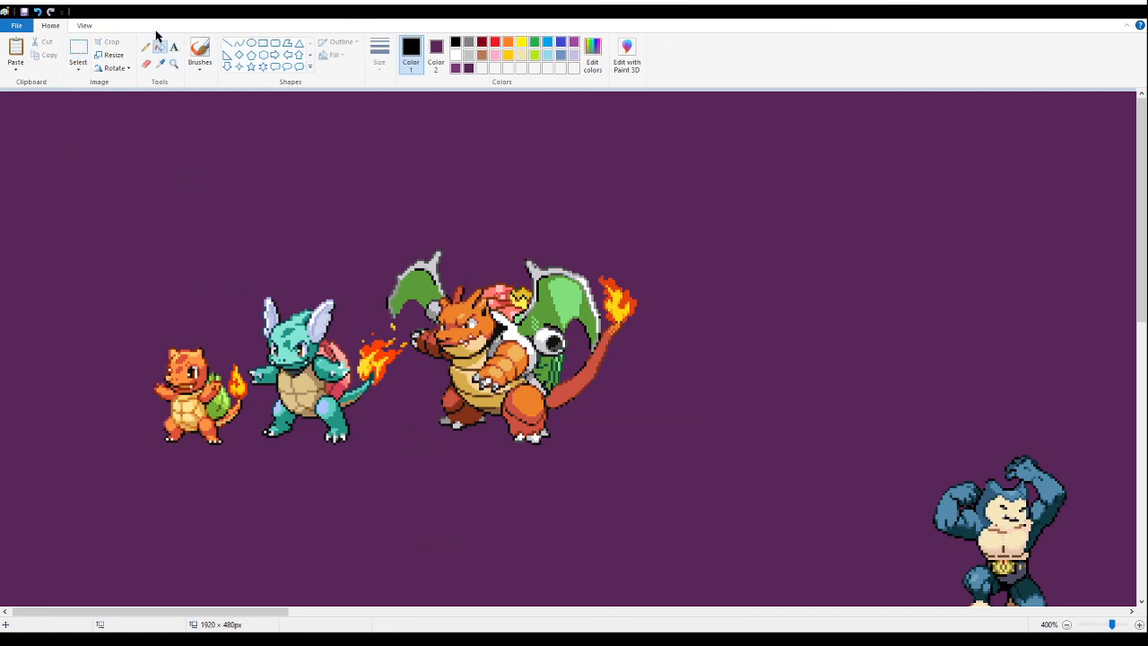
{"action": "right_click", "coordinate": [182, 225]}
{"action": "right_click", "coordinate": [182, 225]}
{"action": "right_click", "coordinate": [182, 225]}
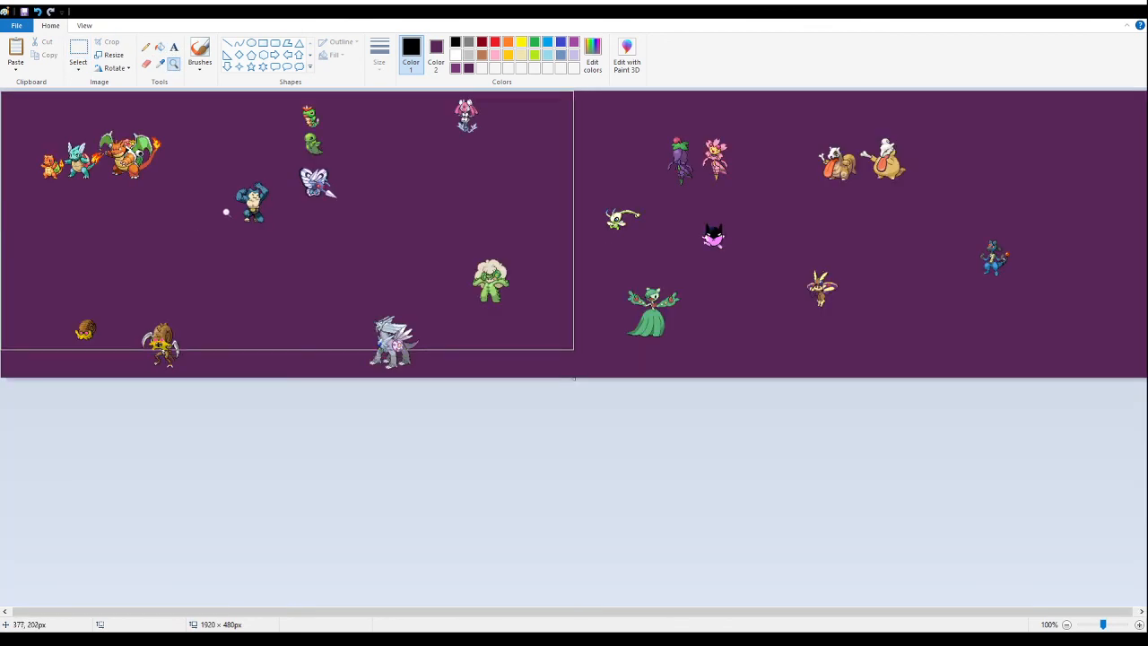
- Draw a thick black horizontal line about 183 px long below the two skull-faced, long-tongued fusions
{"action": "left_click", "coordinate": [874, 182]}
{"action": "left_click", "coordinate": [567, 215]}
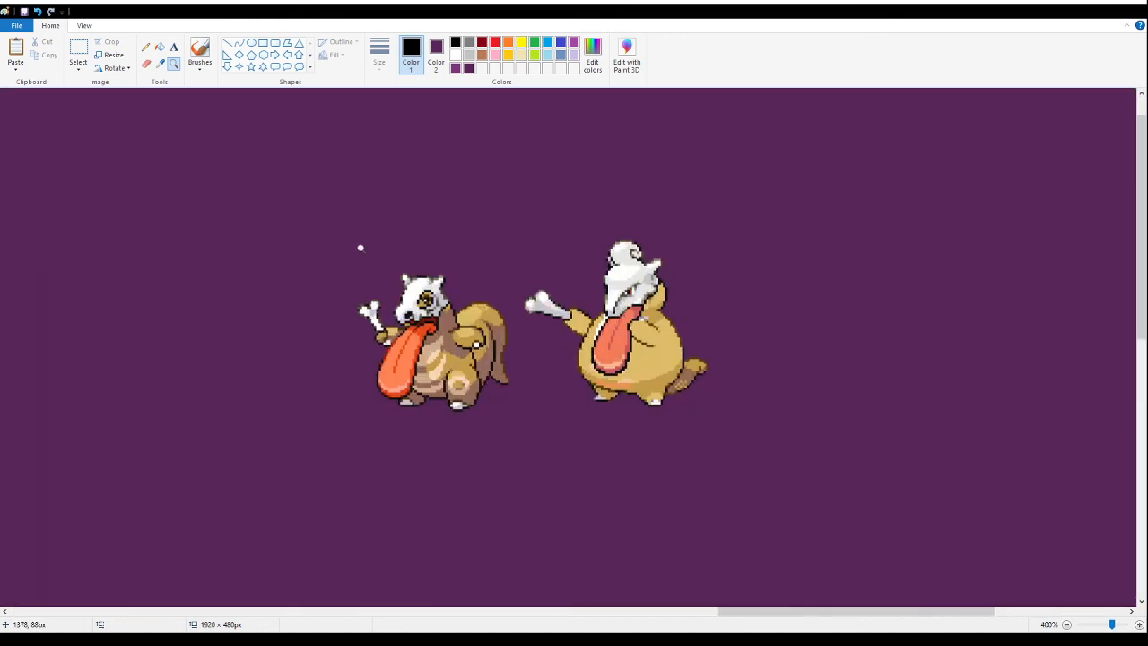
{"action": "left_click", "coordinate": [569, 311]}
{"action": "left_click", "coordinate": [78, 49]}
{"action": "left_click_drag", "start_coordinate": [534, 118], "coordinate": [208, 450]}
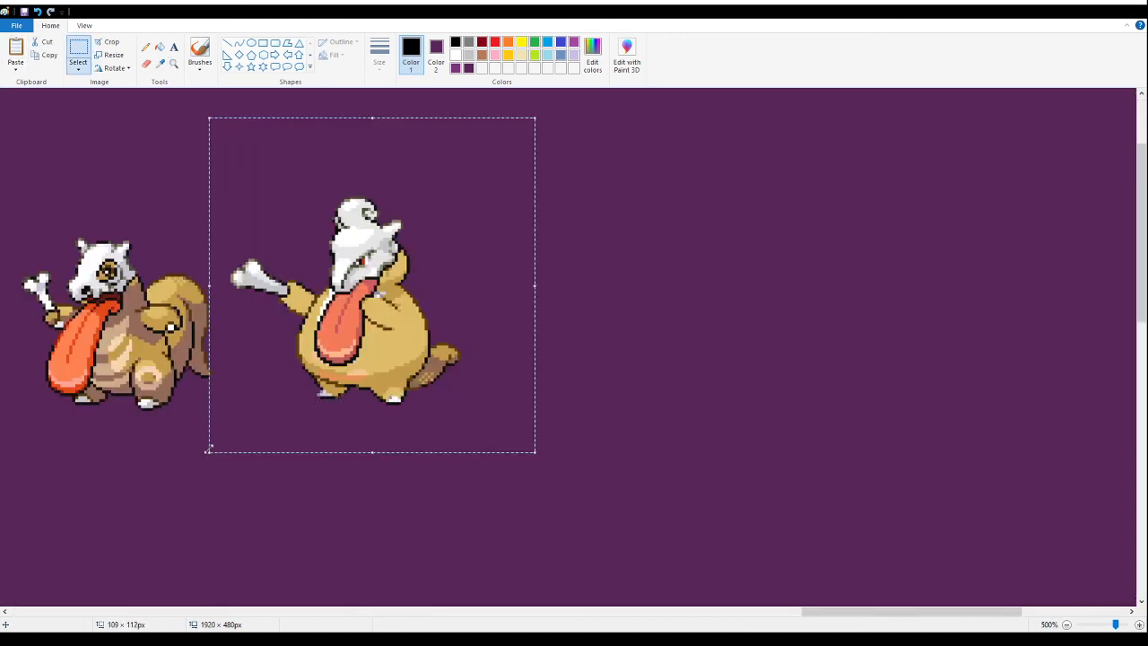
{"action": "left_click", "coordinate": [228, 47]}
{"action": "left_click_drag", "start_coordinate": [41, 512], "coordinate": [588, 514]}
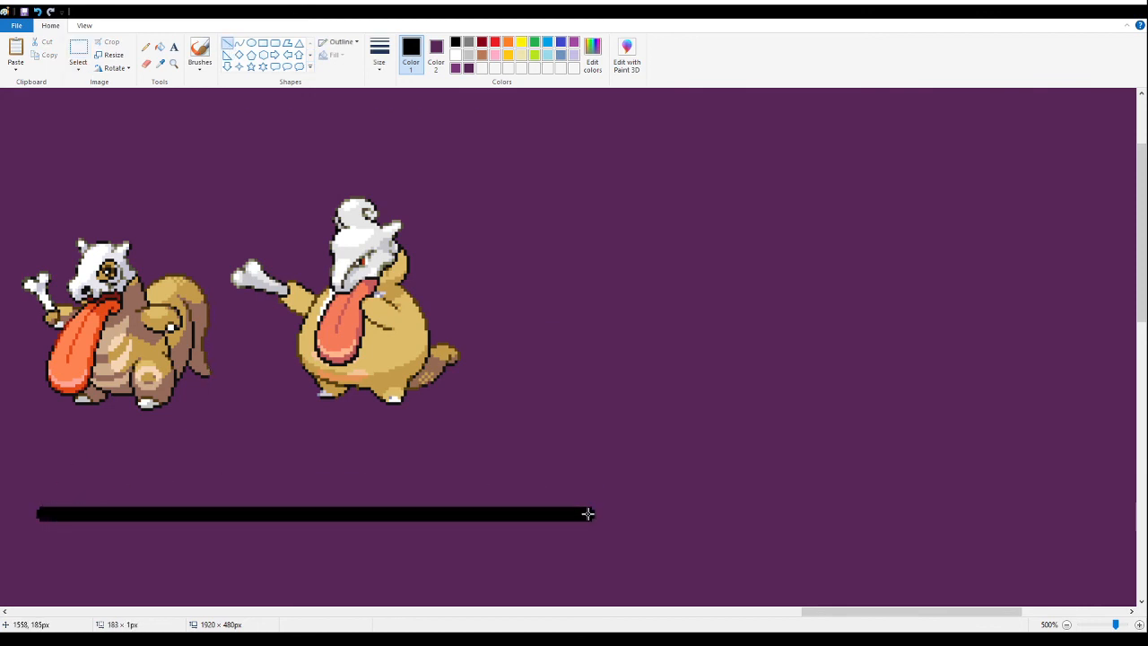
- Move both skull-faced fusions down so they stand side by side on the black line
{"action": "left_click", "coordinate": [78, 50]}
{"action": "left_click_drag", "start_coordinate": [532, 180], "coordinate": [231, 434]}
{"action": "left_click_drag", "start_coordinate": [373, 295], "coordinate": [432, 392]}
{"action": "left_click_drag", "start_coordinate": [9, 187], "coordinate": [219, 459]}
{"action": "left_click_drag", "start_coordinate": [144, 319], "coordinate": [213, 400]}
- Fill the black baseline under the skull-faced fusions with the purple background colour
{"action": "left_click", "coordinate": [176, 67]}
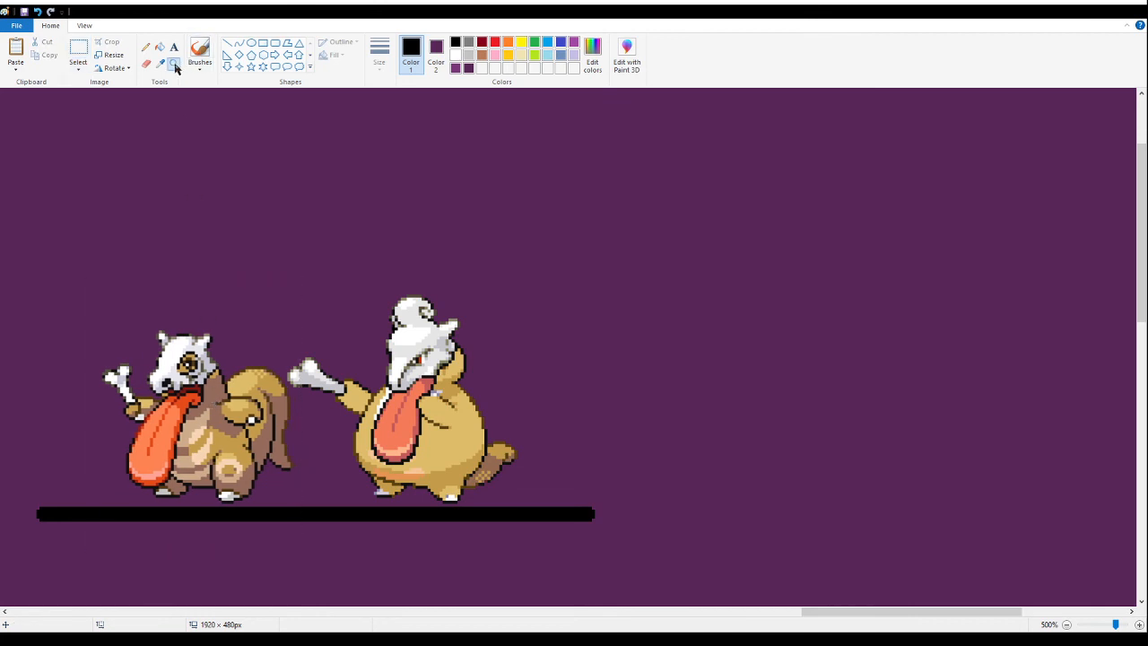
{"action": "right_click", "coordinate": [181, 105]}
{"action": "right_click", "coordinate": [181, 104]}
{"action": "right_click", "coordinate": [181, 106]}
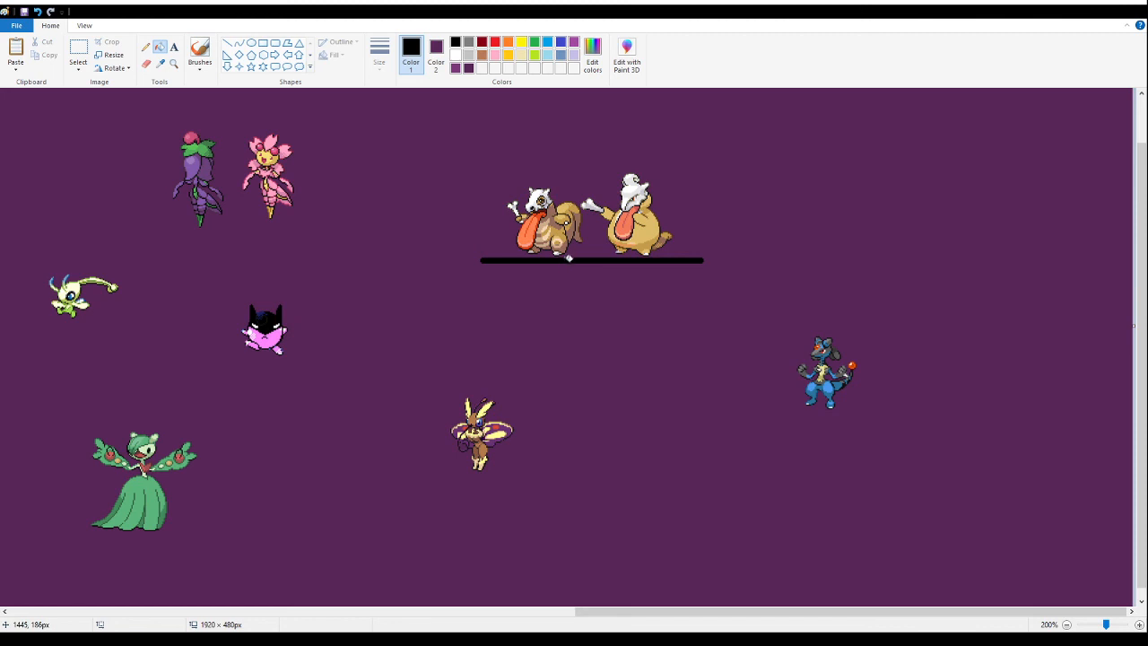
{"action": "key", "text": "ctrl+z"}
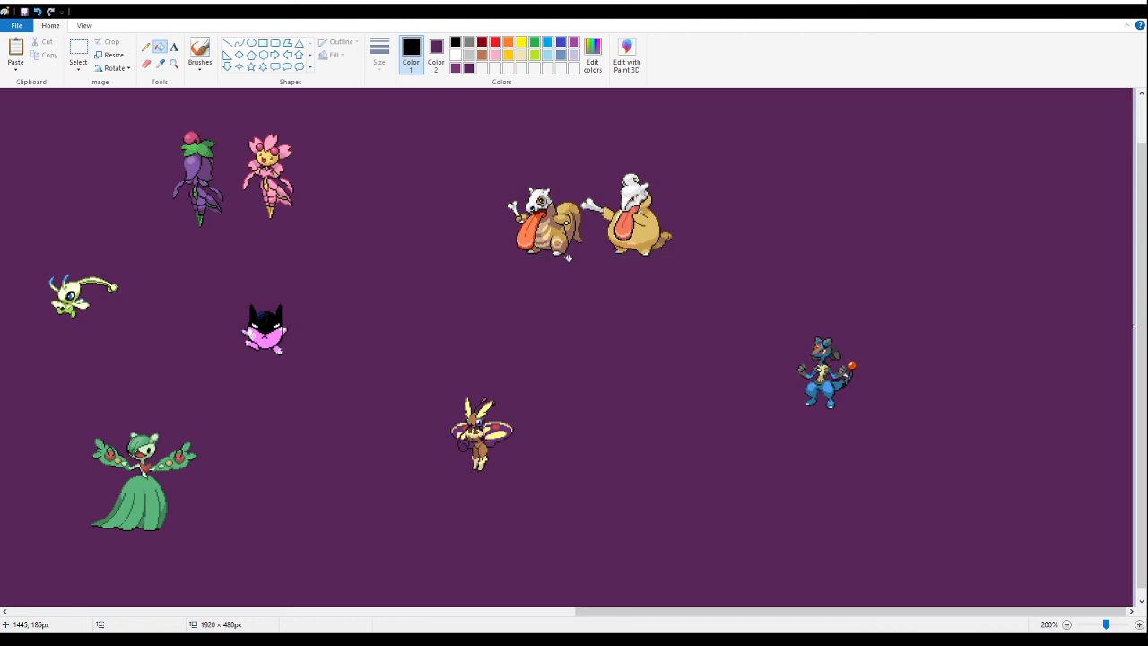
- Move the pair of skull-faced fusions to the canvas's left side, below the three starter fusions
{"action": "left_click", "coordinate": [175, 65]}
{"action": "right_click", "coordinate": [240, 148]}
{"action": "right_click", "coordinate": [240, 148]}
{"action": "left_click", "coordinate": [220, 135]}
{"action": "left_click", "coordinate": [78, 50]}
{"action": "left_click_drag", "start_coordinate": [944, 210], "coordinate": [813, 119]}
{"action": "left_click_drag", "start_coordinate": [870, 198], "coordinate": [63, 239]}
- Move the three starter fusions together to a spot directly below the skull-faced pair
{"action": "left_click", "coordinate": [173, 65]}
{"action": "left_click", "coordinate": [95, 143]}
{"action": "left_click", "coordinate": [146, 216]}
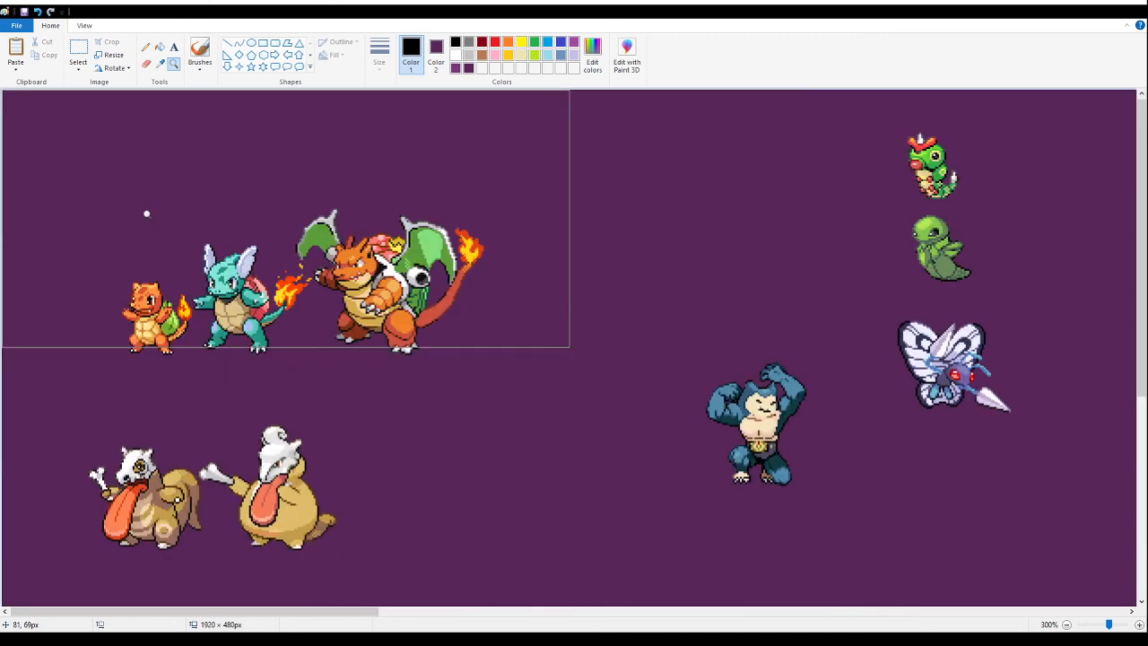
{"action": "left_click_drag", "start_coordinate": [543, 179], "coordinate": [100, 371]}
{"action": "mouse_move", "coordinate": [200, 304]}
{"action": "left_mouse_down"}
{"action": "mouse_move", "coordinate": [335, 322]}
{"action": "mouse_move", "coordinate": [265, 324]}
{"action": "mouse_move", "coordinate": [226, 349]}
{"action": "mouse_move", "coordinate": [236, 353]}
{"action": "mouse_move", "coordinate": [221, 346]}
{"action": "left_mouse_up"}
{"action": "scroll", "coordinate": [296, 321], "scroll_direction": "down", "scroll_amount": 3}
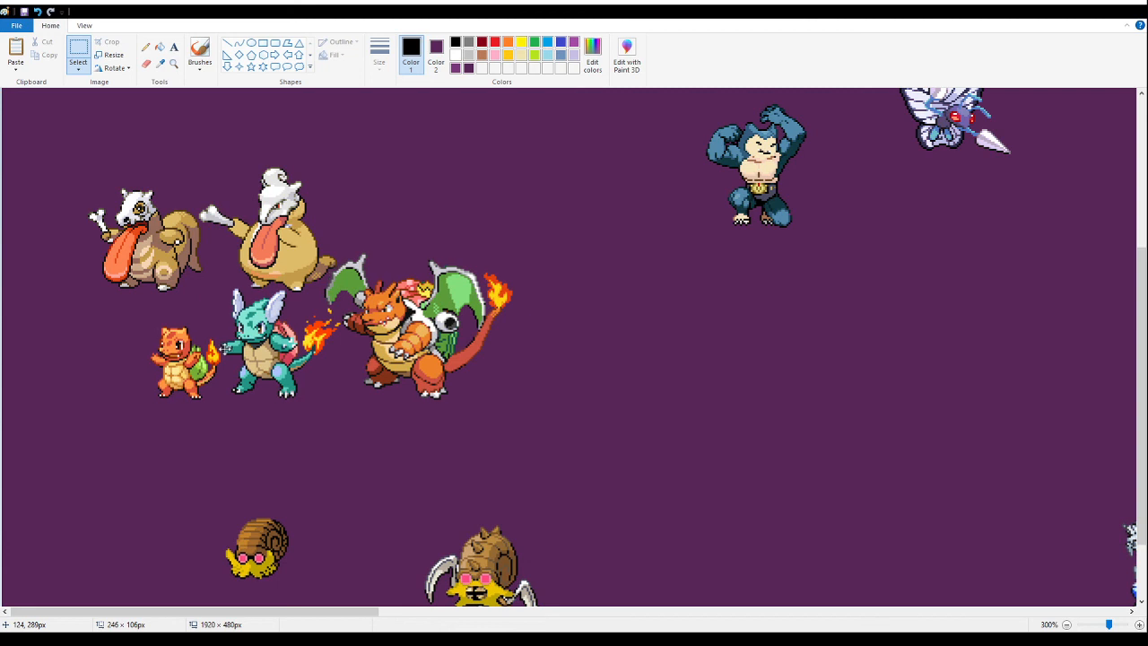
{"action": "left_click_drag", "start_coordinate": [222, 346], "coordinate": [222, 346]}
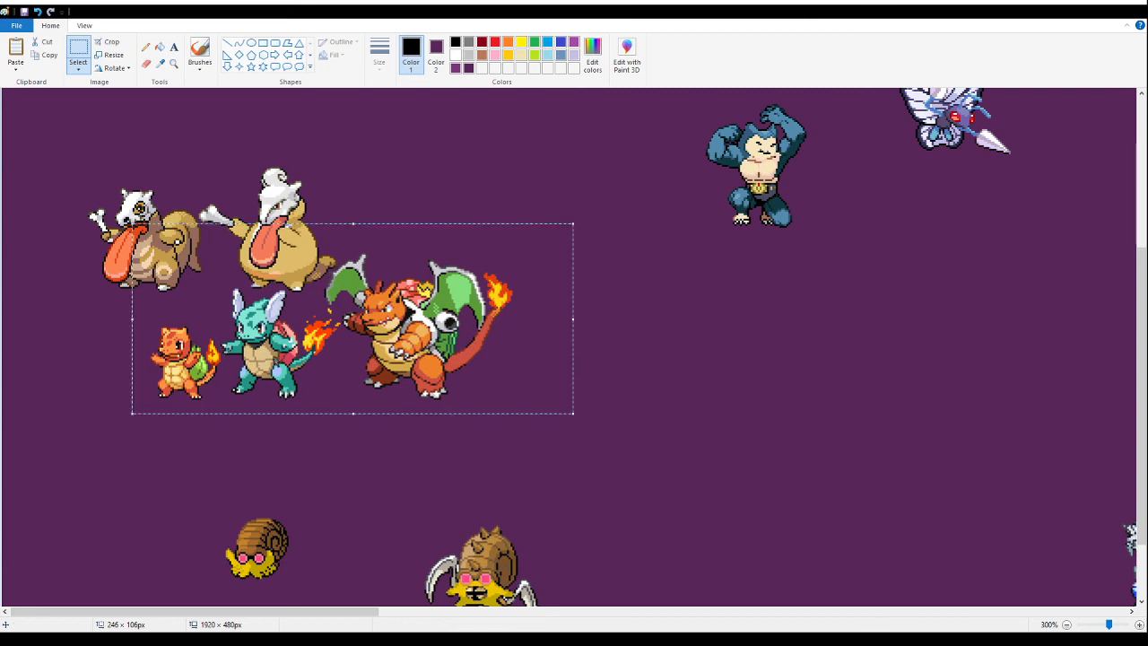
- Cut the three starter fusions and paste them back close beneath the skull-faced pair
{"action": "key", "text": "Delete"}
{"action": "left_click", "coordinate": [177, 67]}
{"action": "left_click", "coordinate": [282, 372]}
{"action": "left_click", "coordinate": [393, 142]}
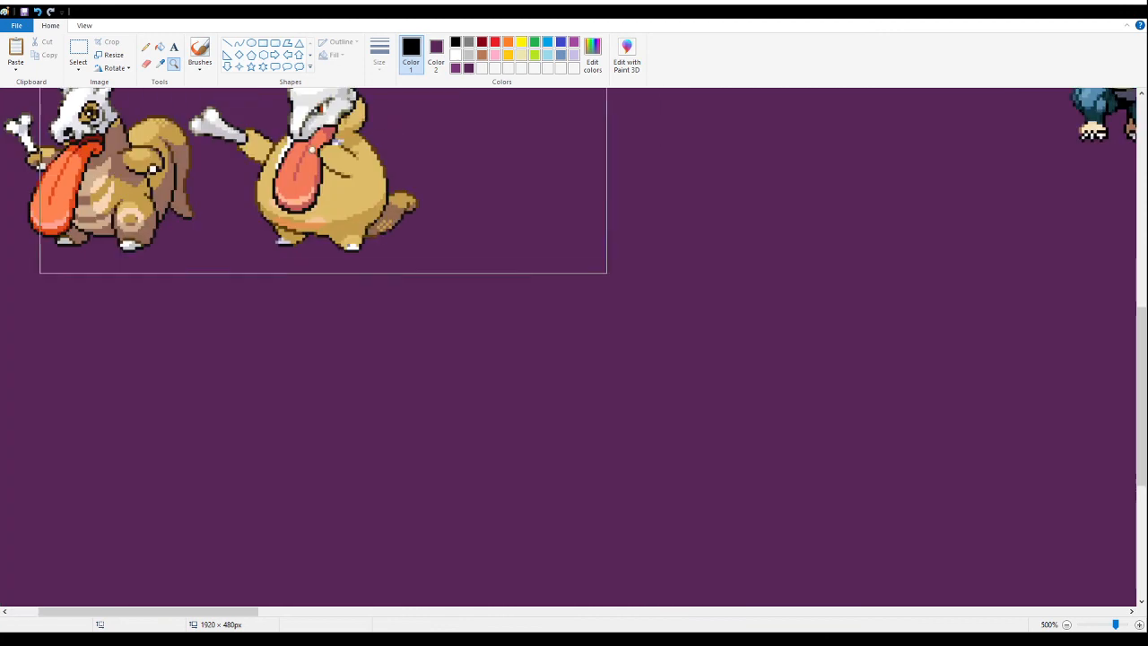
{"action": "left_click", "coordinate": [247, 178]}
{"action": "left_click", "coordinate": [75, 56]}
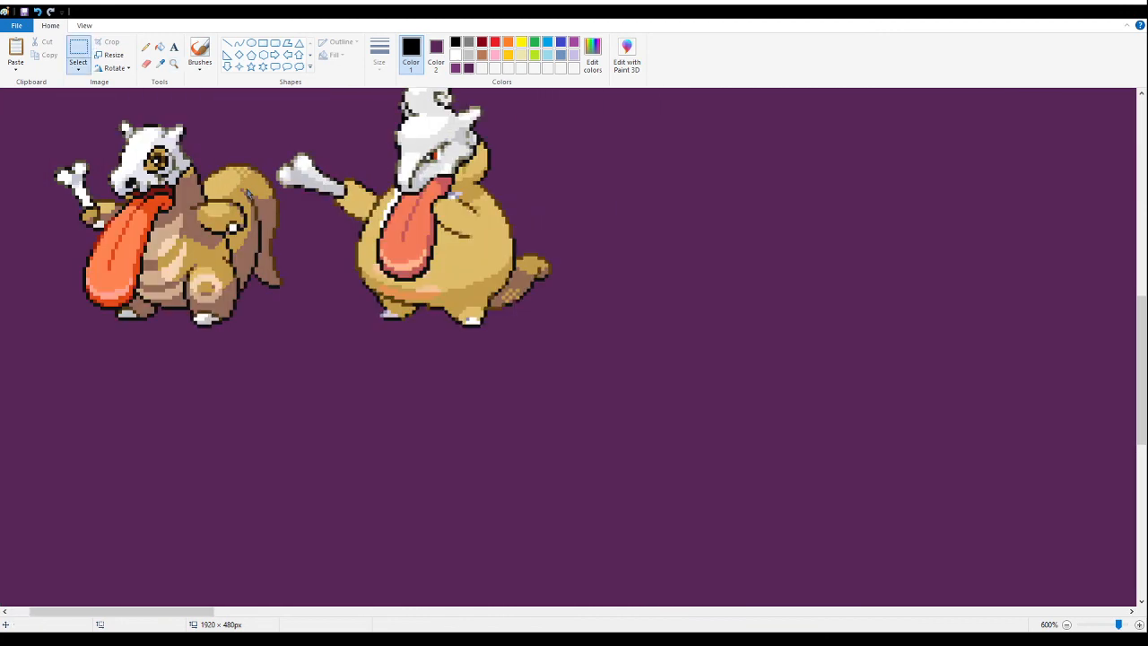
{"action": "key", "text": "ctrl+v"}
{"action": "left_click_drag", "start_coordinate": [576, 259], "coordinate": [711, 361]}
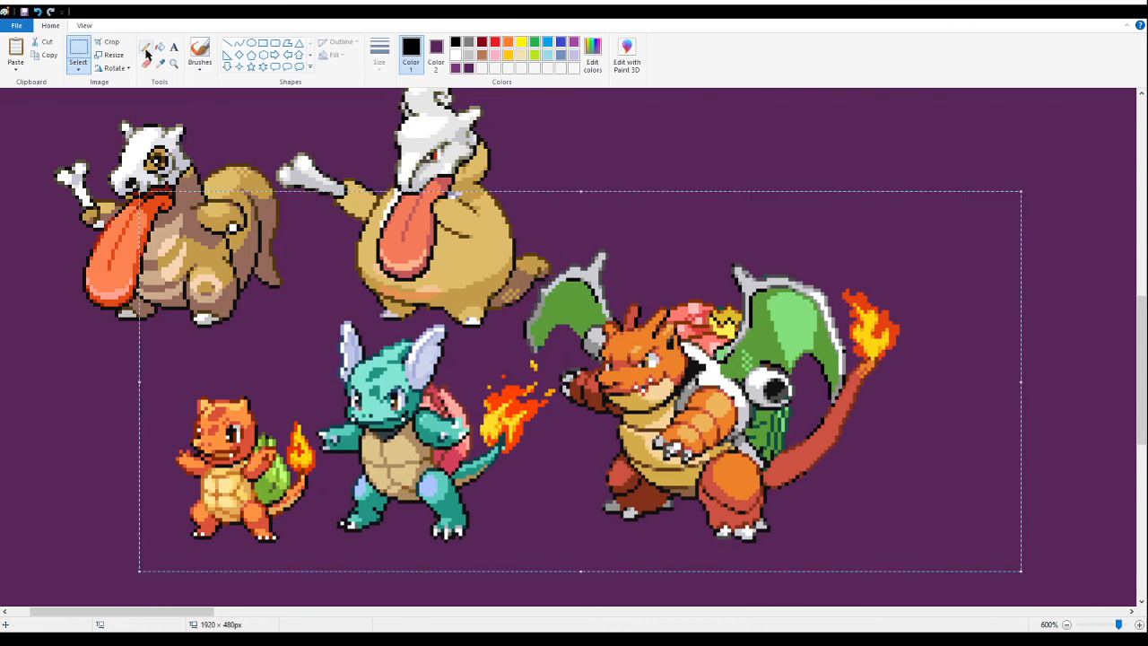
- Move the skull-faced pair and the starter trio together up to the canvas's upper-left area
{"action": "left_click", "coordinate": [176, 64]}
{"action": "right_click", "coordinate": [198, 220]}
{"action": "right_click", "coordinate": [198, 221]}
{"action": "right_click", "coordinate": [197, 221]}
{"action": "right_click", "coordinate": [197, 221]}
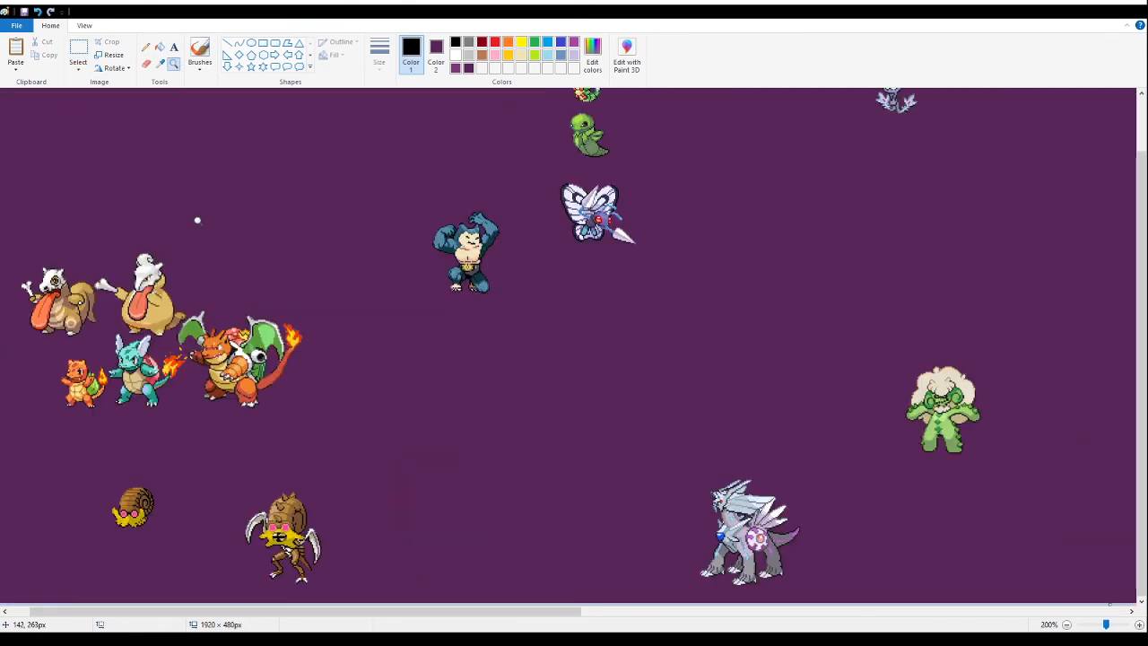
{"action": "left_click", "coordinate": [78, 51]}
{"action": "left_click_drag", "start_coordinate": [316, 425], "coordinate": [2, 209]}
{"action": "left_click_drag", "start_coordinate": [115, 327], "coordinate": [98, 165]}
{"action": "left_click", "coordinate": [404, 407]}
- Move the green cocoon and white butterfly fusions up into one row beside the green caterpillar fusion
{"action": "left_click", "coordinate": [173, 63]}
{"action": "right_click", "coordinate": [290, 321]}
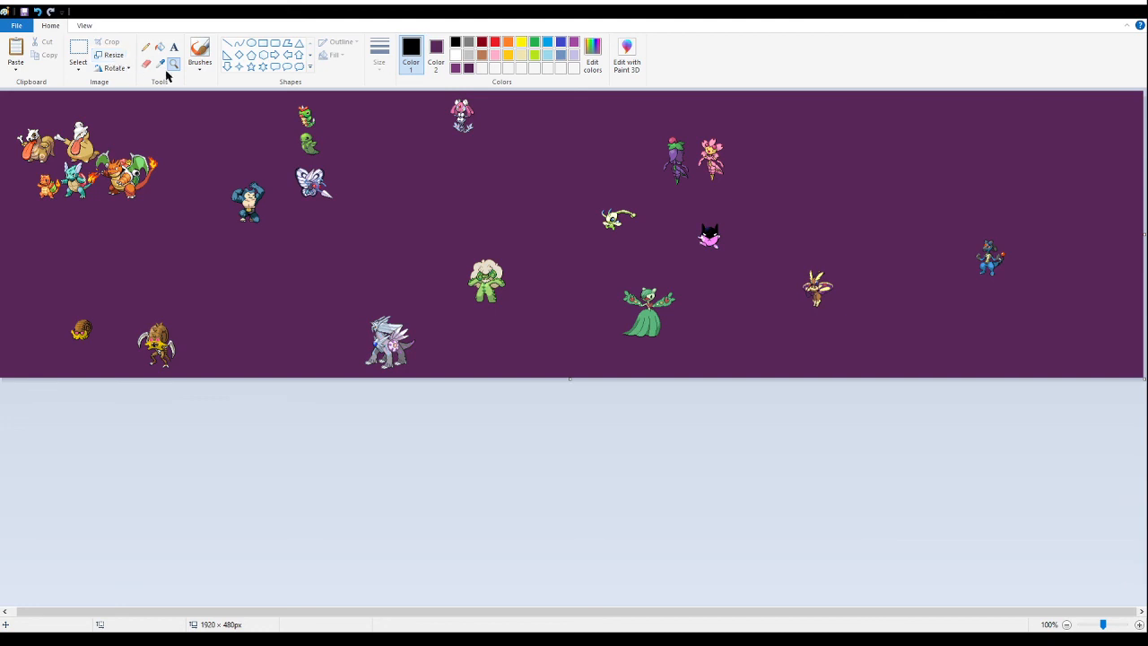
{"action": "left_click", "coordinate": [389, 185]}
{"action": "left_click", "coordinate": [551, 182]}
{"action": "left_click", "coordinate": [415, 284]}
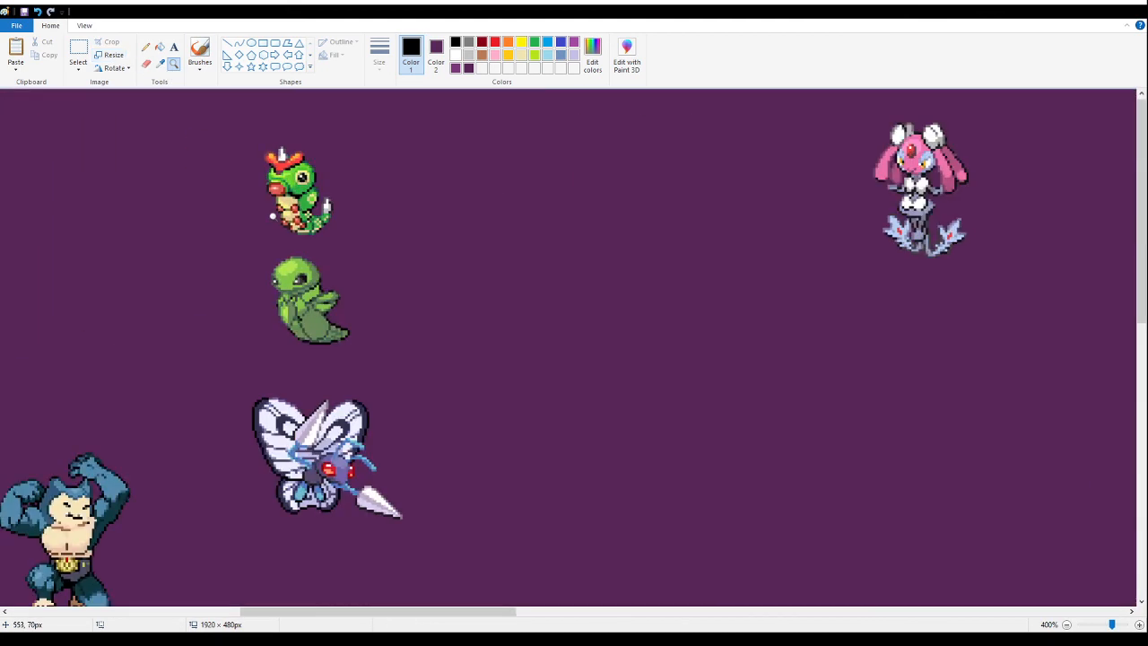
{"action": "left_click", "coordinate": [70, 65]}
{"action": "left_click_drag", "start_coordinate": [408, 374], "coordinate": [218, 248]}
{"action": "left_click_drag", "start_coordinate": [326, 323], "coordinate": [384, 216]}
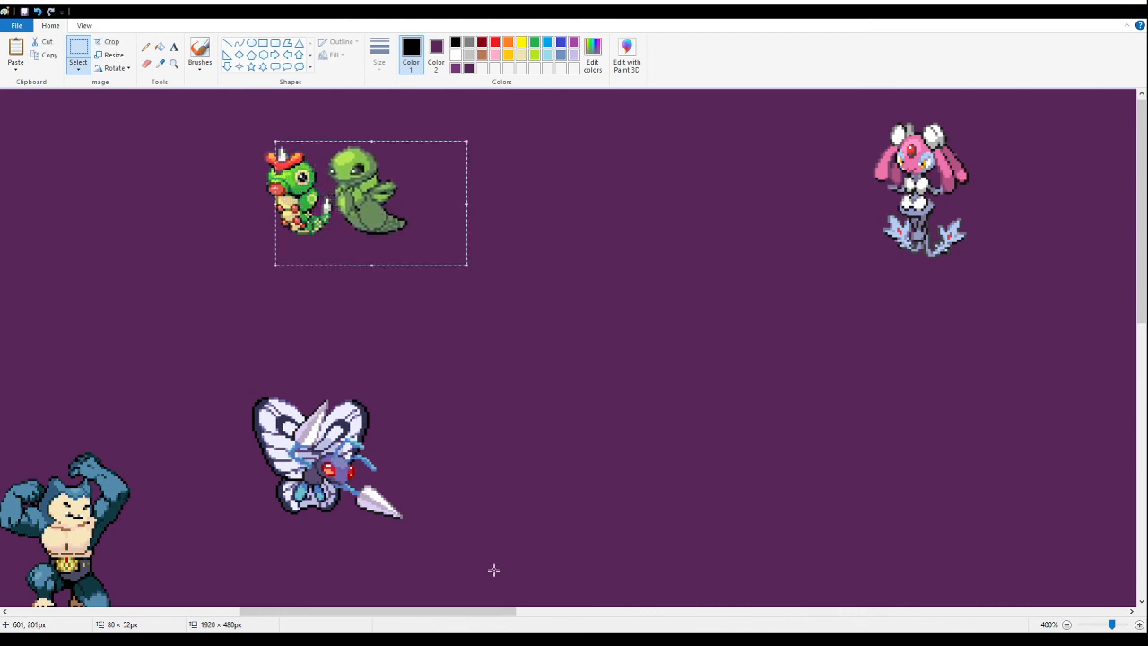
{"action": "left_click_drag", "start_coordinate": [475, 546], "coordinate": [210, 338]}
{"action": "mouse_move", "coordinate": [340, 486]}
{"action": "left_mouse_down"}
{"action": "mouse_move", "coordinate": [484, 195]}
{"action": "mouse_move", "coordinate": [422, 203]}
{"action": "mouse_move", "coordinate": [480, 207]}
{"action": "mouse_move", "coordinate": [482, 187]}
{"action": "left_mouse_up"}
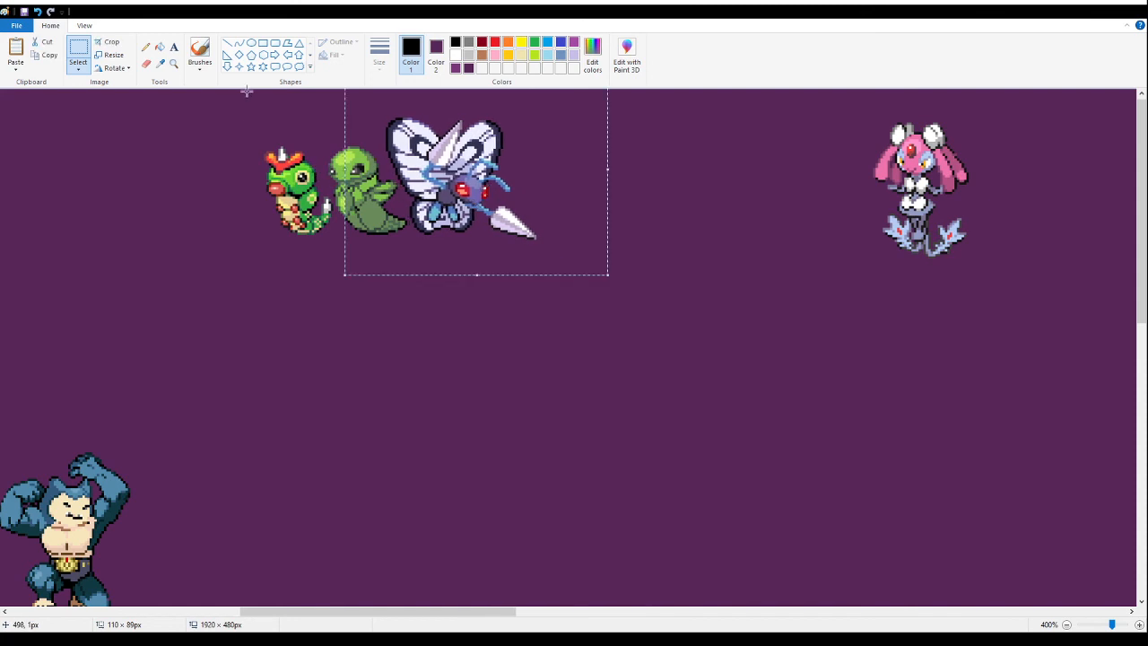
- Move the small brown snail fusion down and slightly closer to the scythe-armed snail fusion
{"action": "left_click", "coordinate": [175, 63]}
{"action": "right_click", "coordinate": [203, 102]}
{"action": "right_click", "coordinate": [260, 178]}
{"action": "right_click", "coordinate": [247, 277]}
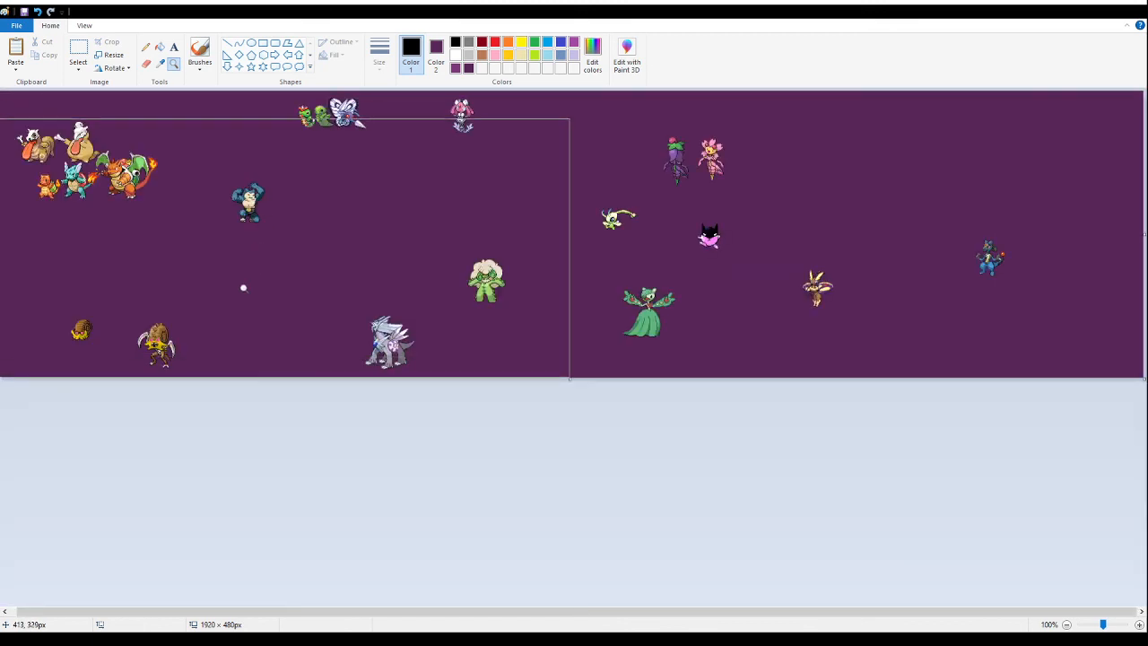
{"action": "left_click", "coordinate": [177, 350]}
{"action": "left_click", "coordinate": [335, 511]}
{"action": "left_click", "coordinate": [369, 506]}
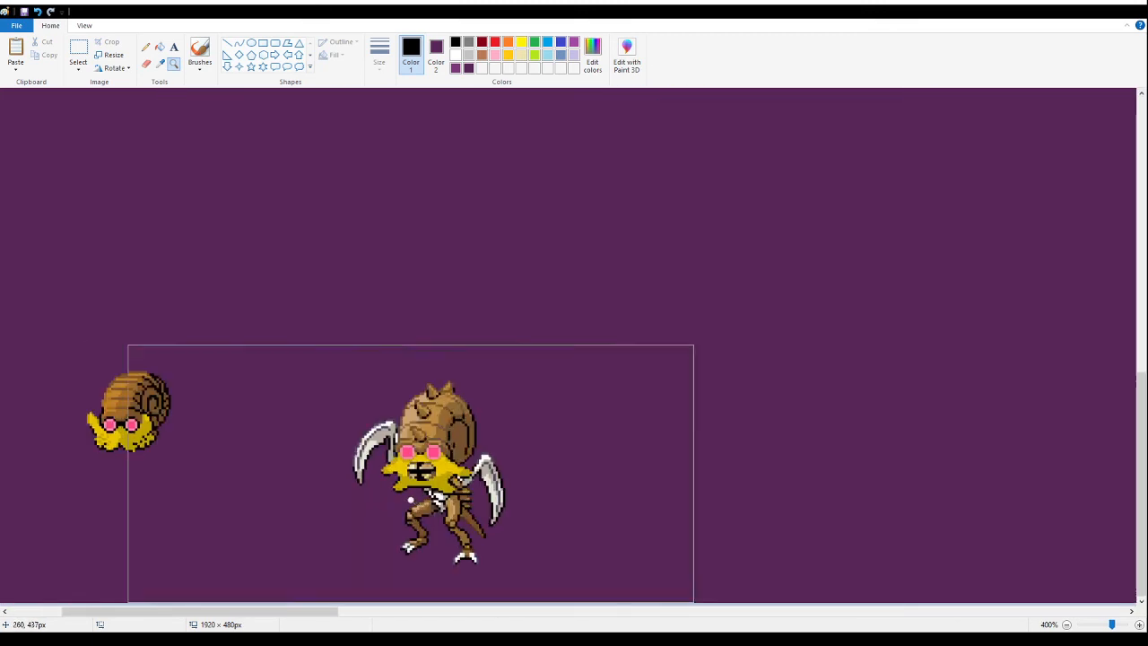
{"action": "left_click", "coordinate": [78, 52]}
{"action": "left_click_drag", "start_coordinate": [69, 294], "coordinate": [167, 464]}
{"action": "mouse_move", "coordinate": [124, 406]}
{"action": "left_mouse_down"}
{"action": "mouse_move", "coordinate": [441, 513]}
{"action": "mouse_move", "coordinate": [192, 475]}
{"action": "mouse_move", "coordinate": [158, 458]}
{"action": "left_mouse_up"}
- Shift both snail fusions upward and draw a thick black horizontal line about 231 px long below them
{"action": "left_click_drag", "start_coordinate": [595, 262], "coordinate": [47, 570]}
{"action": "left_click_drag", "start_coordinate": [248, 473], "coordinate": [269, 256]}
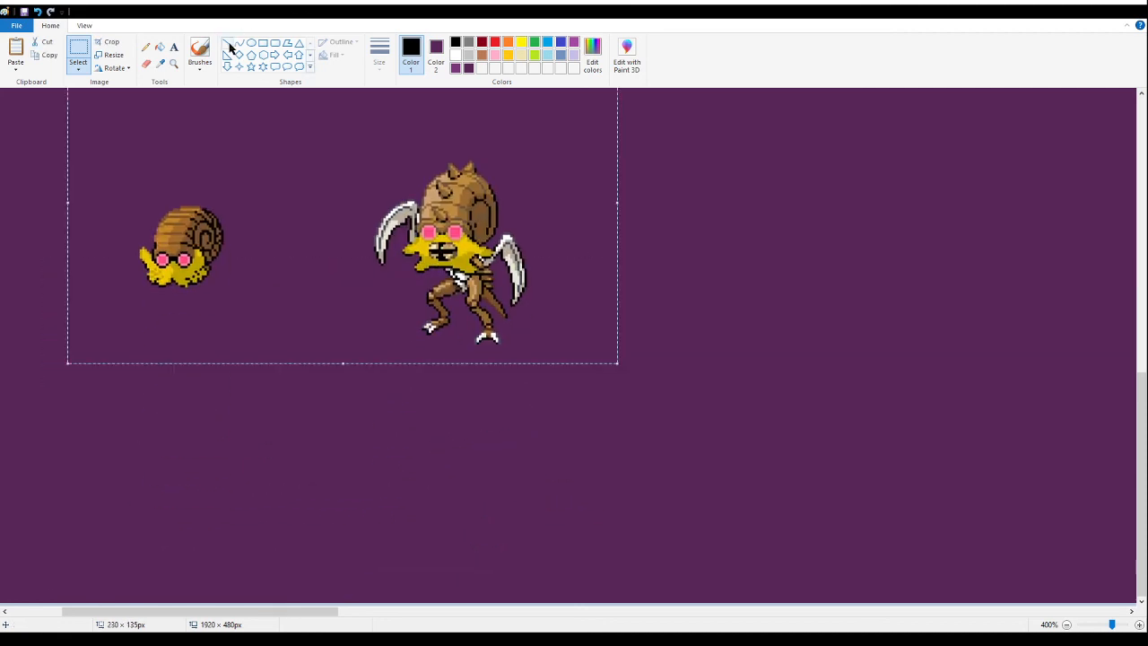
{"action": "left_click", "coordinate": [230, 44]}
{"action": "left_click_drag", "start_coordinate": [651, 417], "coordinate": [94, 415]}
- Place the scythe-armed and small snail fusions side by side on the black line, and fill the line with purple
{"action": "left_click", "coordinate": [78, 54]}
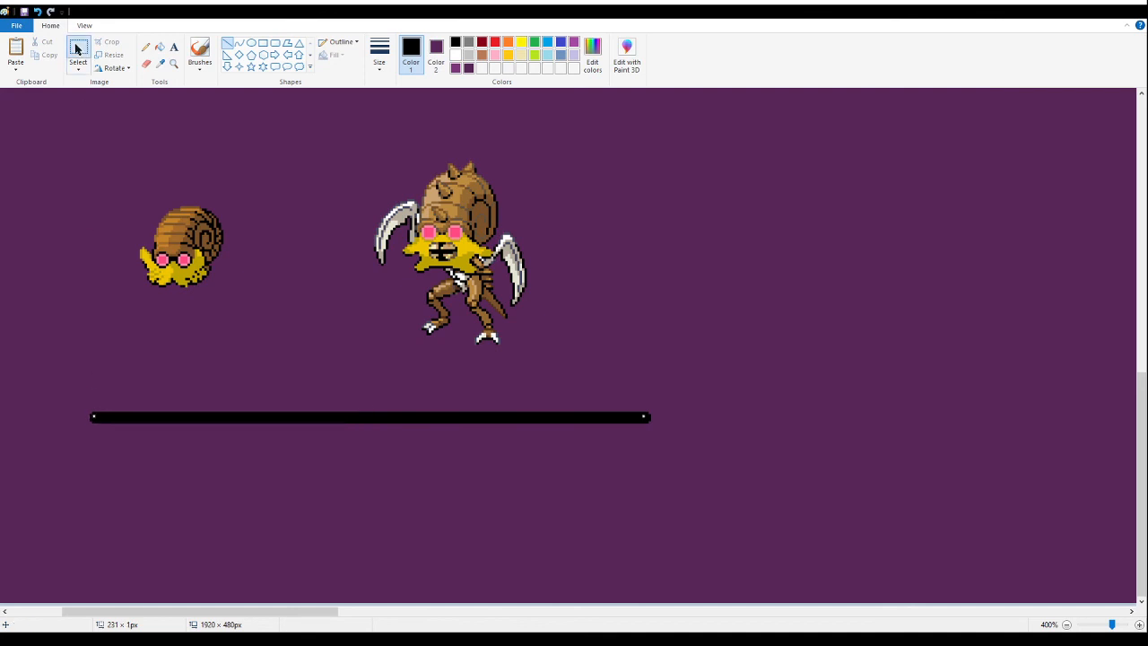
{"action": "left_click_drag", "start_coordinate": [603, 133], "coordinate": [354, 344]}
{"action": "left_click_drag", "start_coordinate": [459, 254], "coordinate": [424, 318]}
{"action": "left_click_drag", "start_coordinate": [80, 165], "coordinate": [289, 313]}
{"action": "mouse_move", "coordinate": [212, 265]}
{"action": "left_mouse_down"}
{"action": "mouse_move", "coordinate": [368, 393]}
{"action": "mouse_move", "coordinate": [349, 389]}
{"action": "left_mouse_up"}
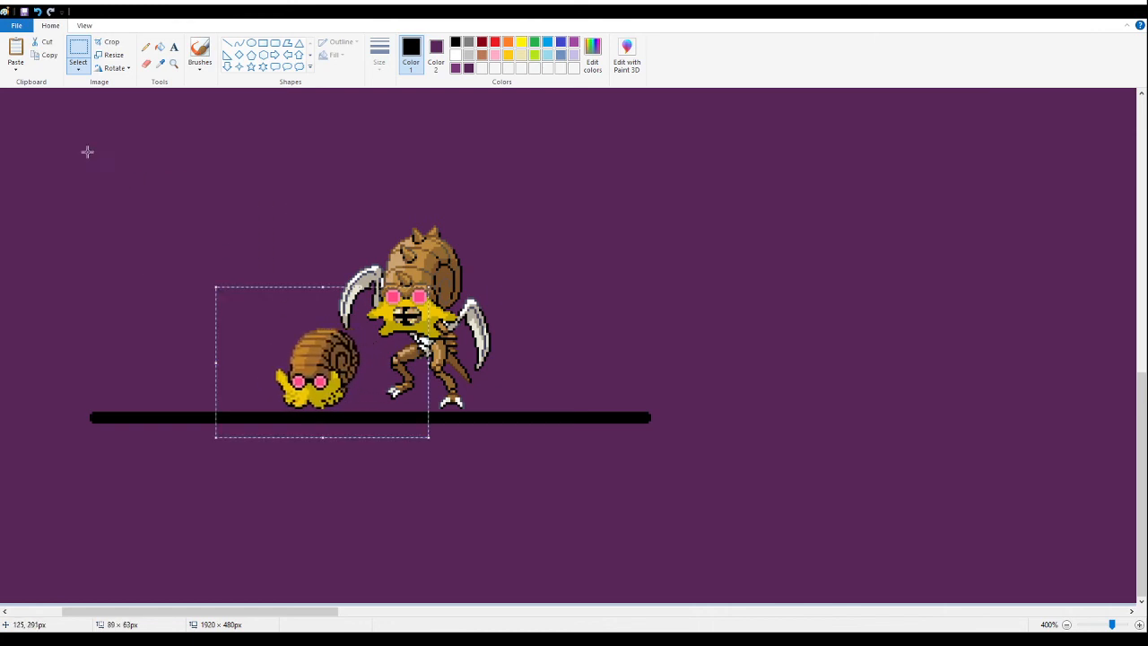
{"action": "left_click", "coordinate": [165, 47]}
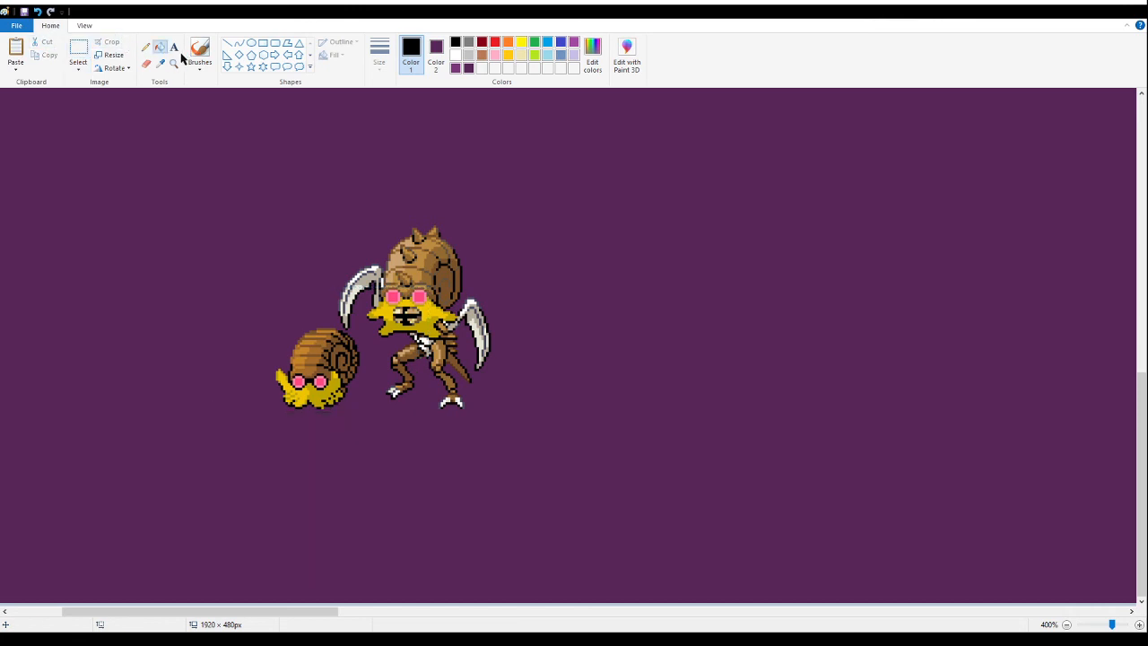
- Move the pair of snail fusions to just below the blue muscular fusion
{"action": "left_click", "coordinate": [175, 63]}
{"action": "right_click", "coordinate": [187, 221]}
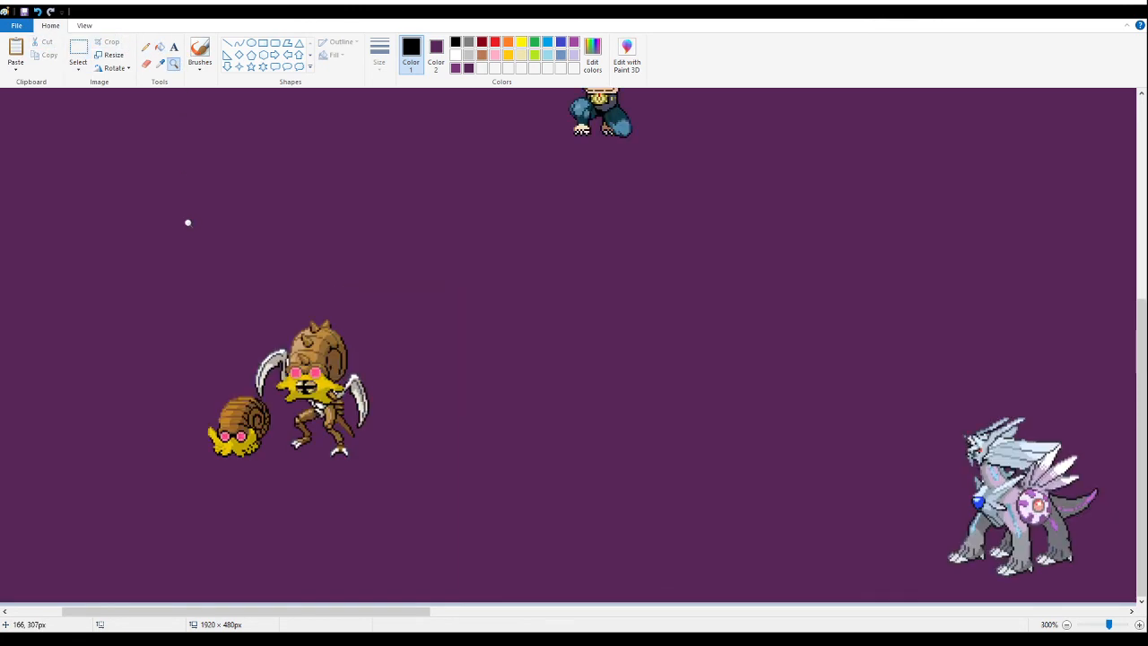
{"action": "right_click", "coordinate": [186, 223]}
{"action": "right_click", "coordinate": [186, 225]}
{"action": "left_click", "coordinate": [186, 228]}
{"action": "left_click", "coordinate": [78, 52]}
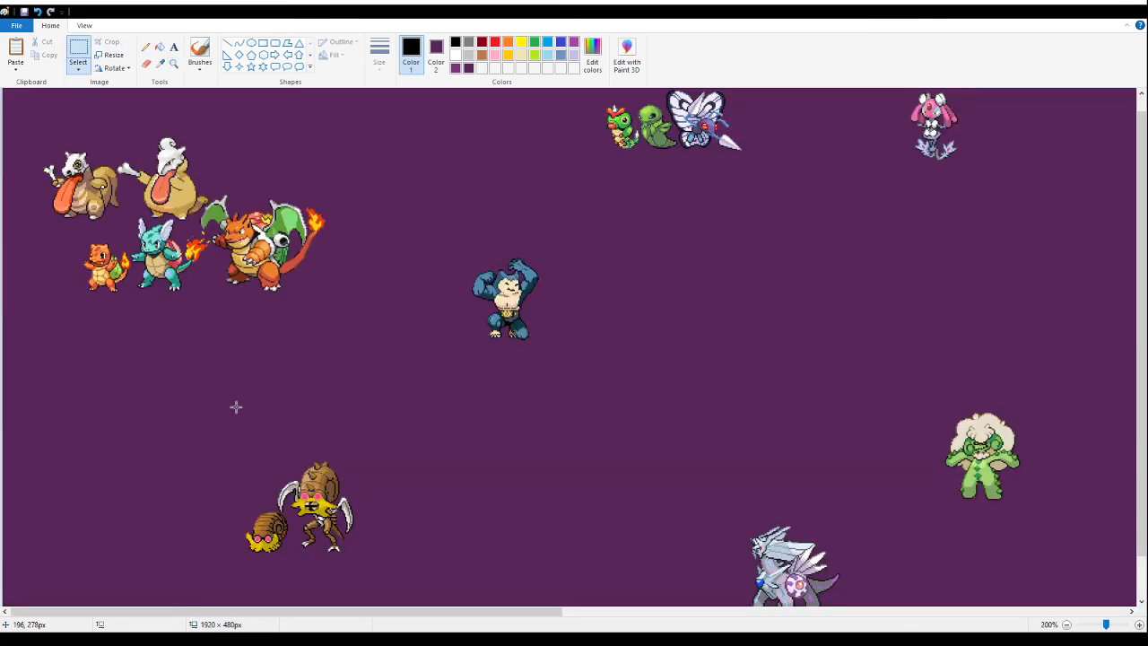
{"action": "left_click_drag", "start_coordinate": [401, 427], "coordinate": [225, 578]}
{"action": "left_click_drag", "start_coordinate": [276, 525], "coordinate": [504, 454]}
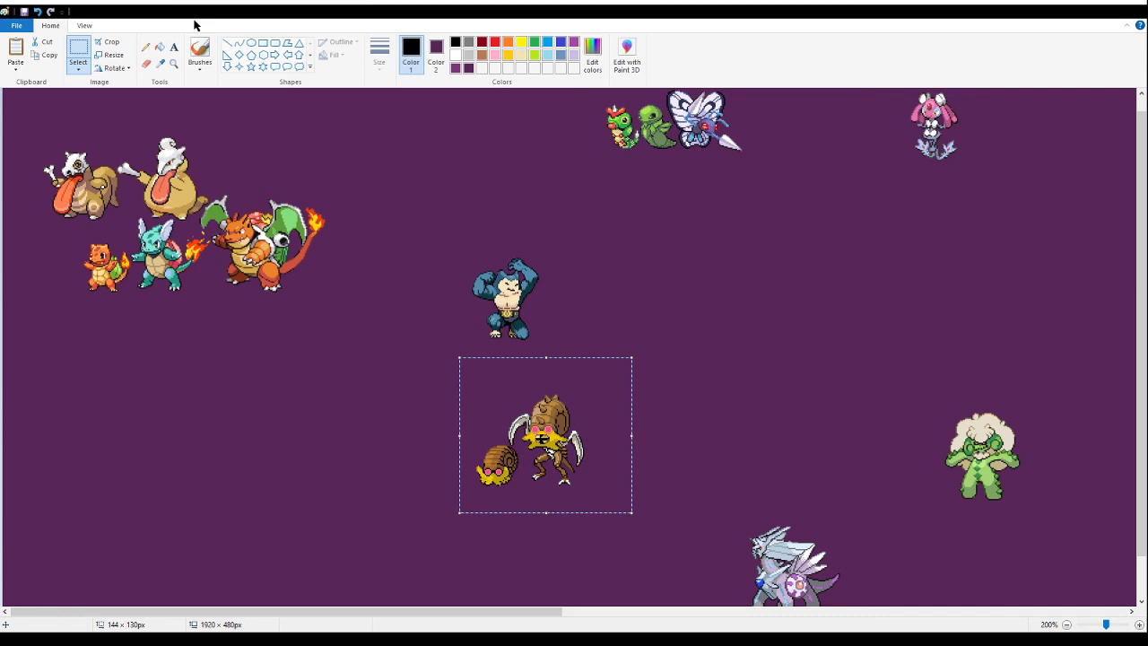
{"action": "left_click", "coordinate": [173, 63]}
{"action": "right_click", "coordinate": [463, 138]}
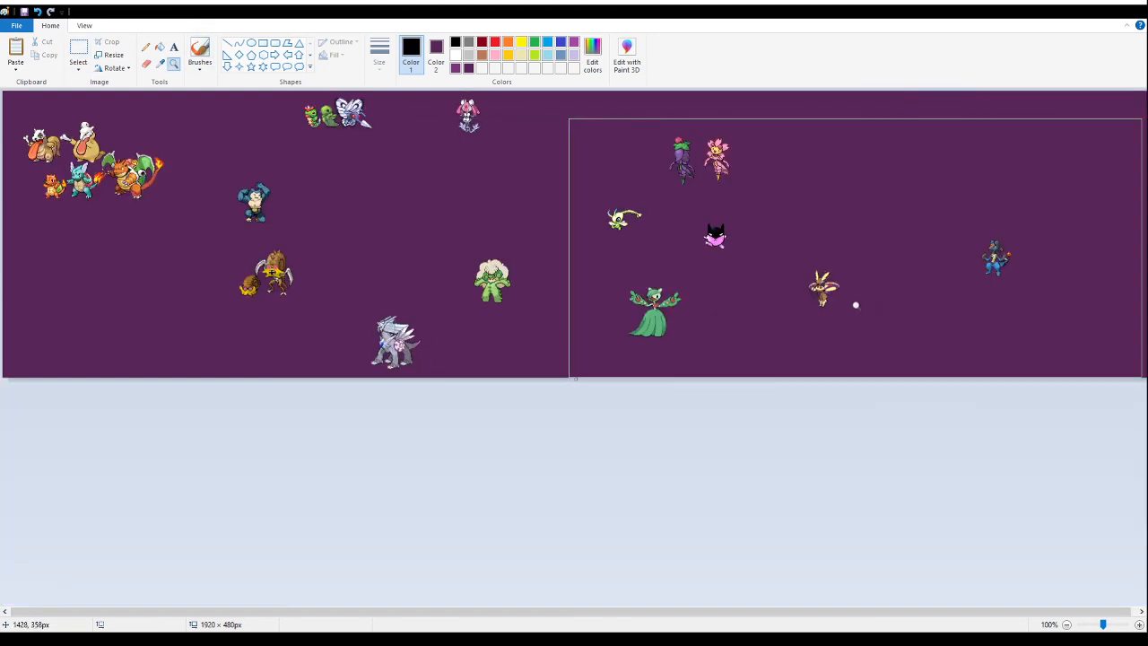
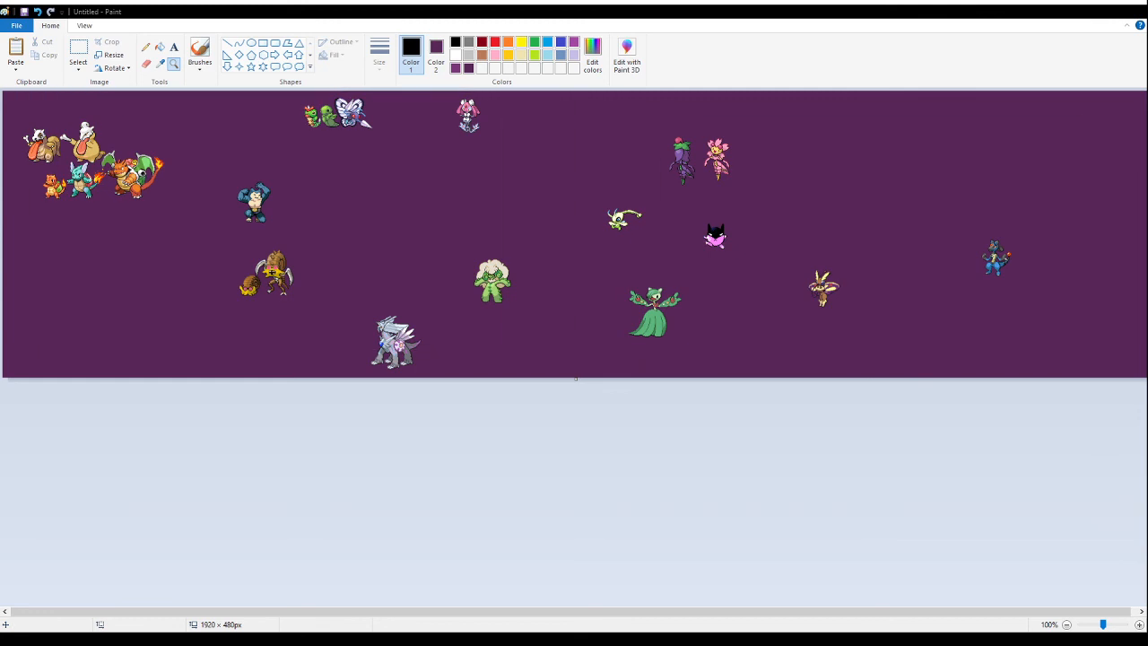
- Paste the leaf-headed starter fusion sheet below the orange dragon fusion line and fill its white background with the canvas purple
{"action": "left_click", "coordinate": [85, 48]}
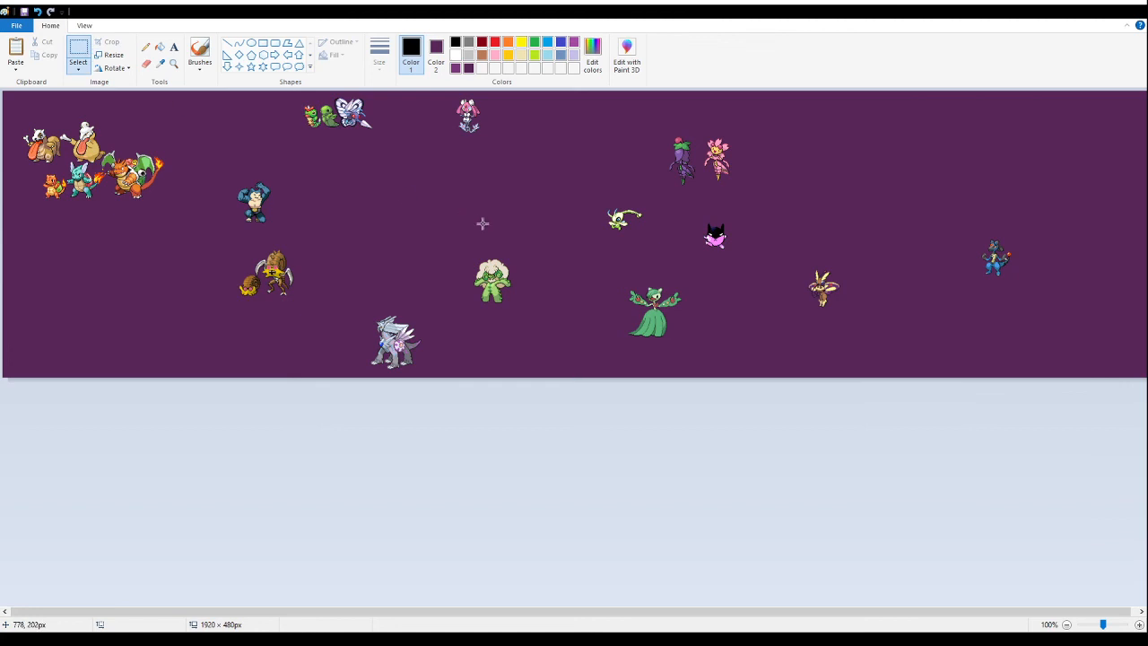
{"action": "key", "text": "ctrl+v"}
{"action": "left_click_drag", "start_coordinate": [65, 139], "coordinate": [83, 269]}
{"action": "left_click", "coordinate": [160, 48]}
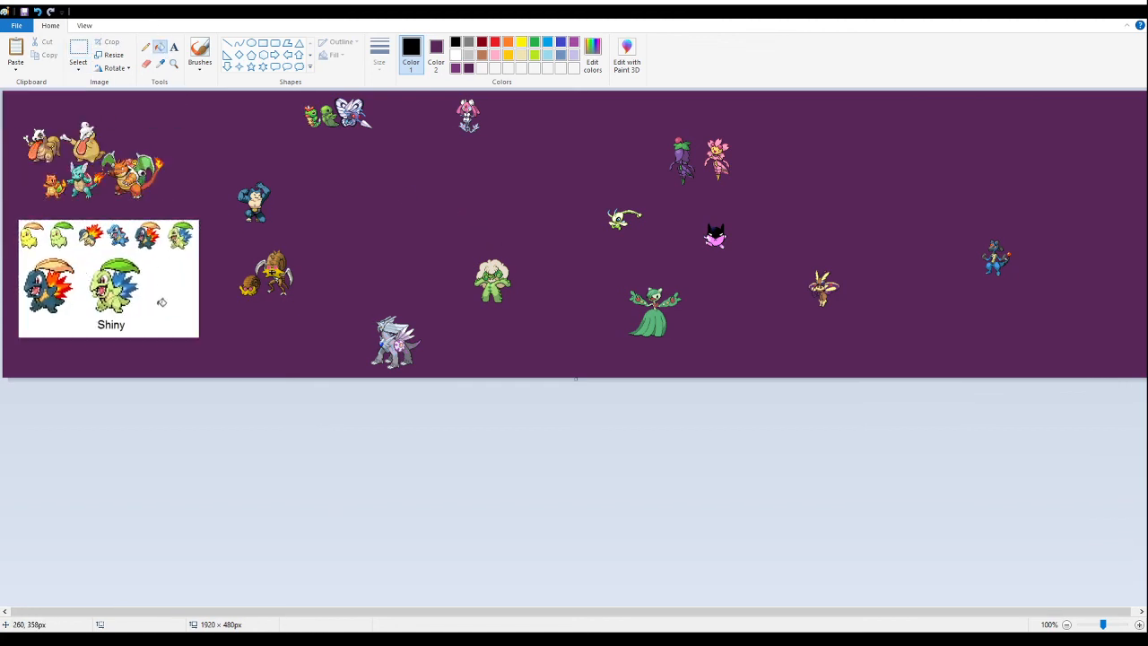
{"action": "right_click", "coordinate": [160, 302]}
- Delete the two enlarged starter fusions and the Shiny label beneath the pasted row of small sprites
{"action": "left_click", "coordinate": [174, 65]}
{"action": "left_click", "coordinate": [143, 246]}
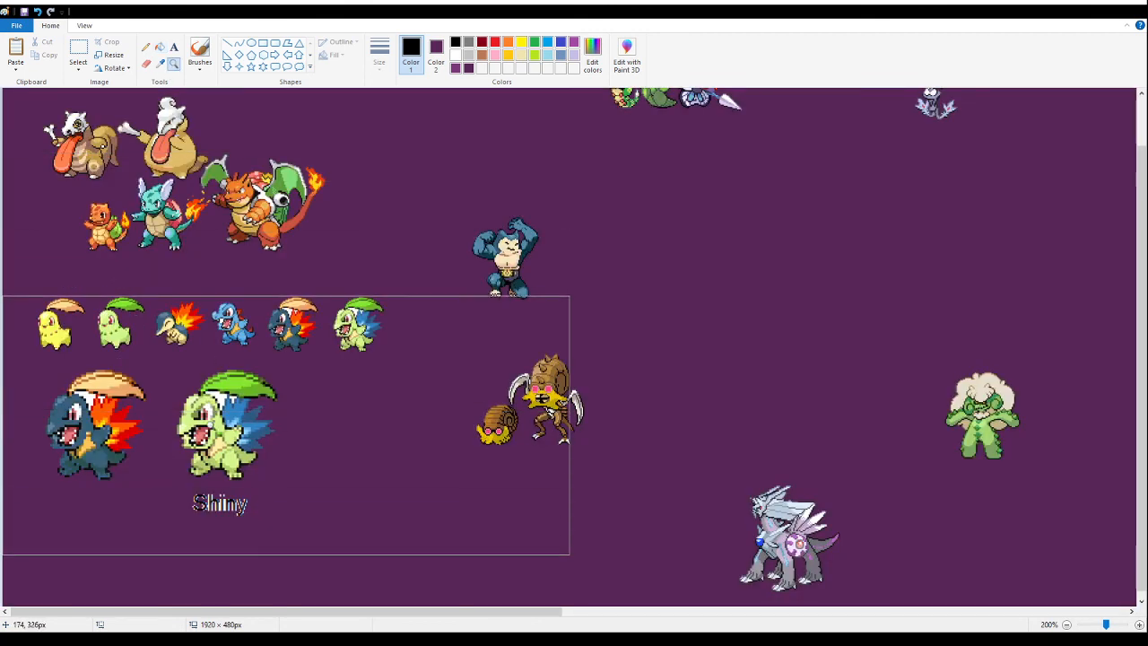
{"action": "left_click", "coordinate": [285, 423]}
{"action": "left_click", "coordinate": [78, 50]}
{"action": "left_click_drag", "start_coordinate": [493, 510], "coordinate": [43, 229]}
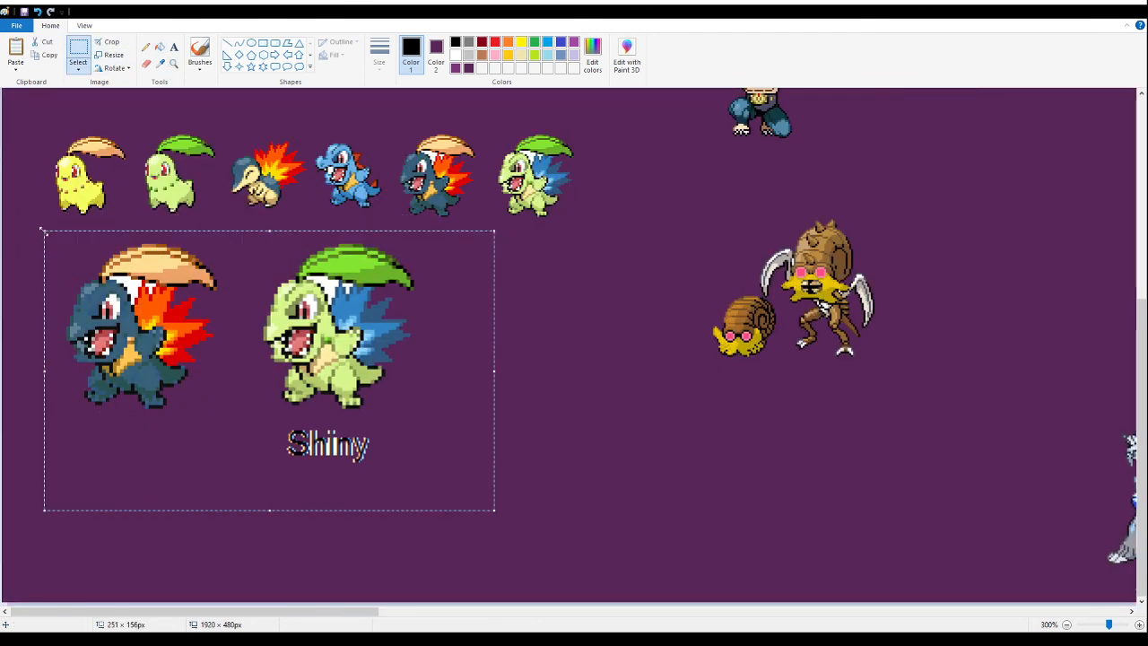
{"action": "key", "text": "Delete"}
- Delete the first four small sprites of the pasted row, keeping the dark blue and green fusions
{"action": "scroll", "coordinate": [62, 251], "scroll_direction": "up", "scroll_amount": 3}
{"action": "left_click_drag", "start_coordinate": [35, 228], "coordinate": [384, 395]}
{"action": "key", "text": "Delete"}
- Erase the stray black speck beside the small dark blue fusion
{"action": "left_click", "coordinate": [173, 63]}
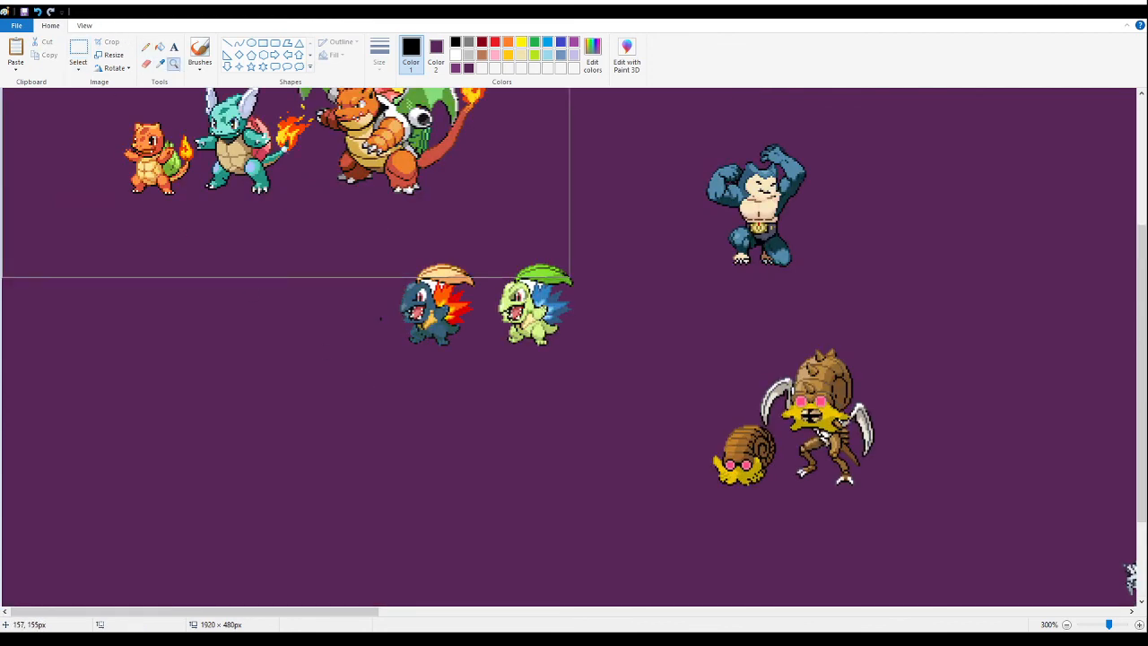
{"action": "left_click", "coordinate": [680, 420]}
{"action": "left_click", "coordinate": [410, 262]}
{"action": "left_click", "coordinate": [86, 52]}
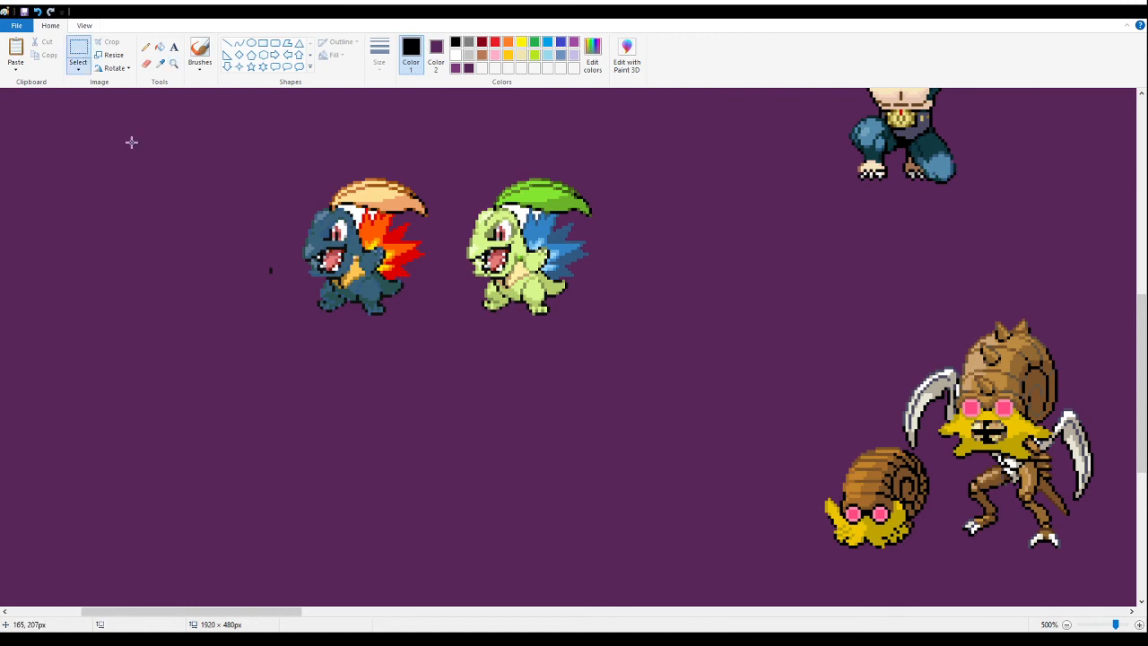
{"action": "left_click_drag", "start_coordinate": [239, 230], "coordinate": [280, 291]}
{"action": "key", "text": "Delete"}
{"action": "left_click_drag", "start_coordinate": [680, 370], "coordinate": [431, 159]}
{"action": "key", "text": "Delete"}
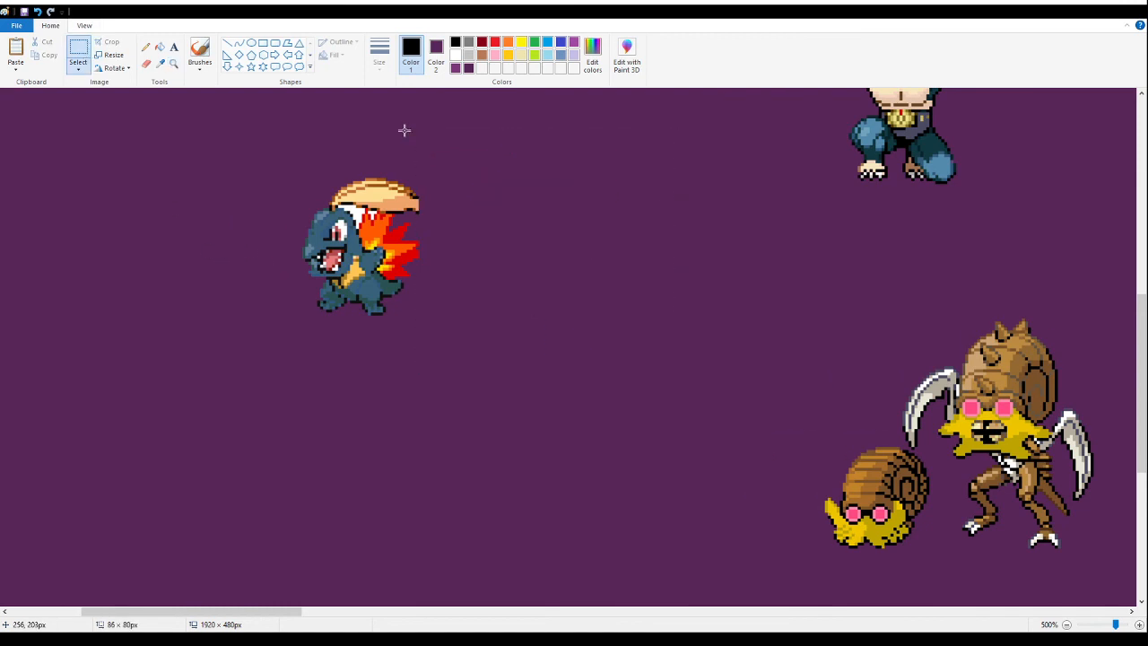
{"action": "left_click", "coordinate": [161, 48]}
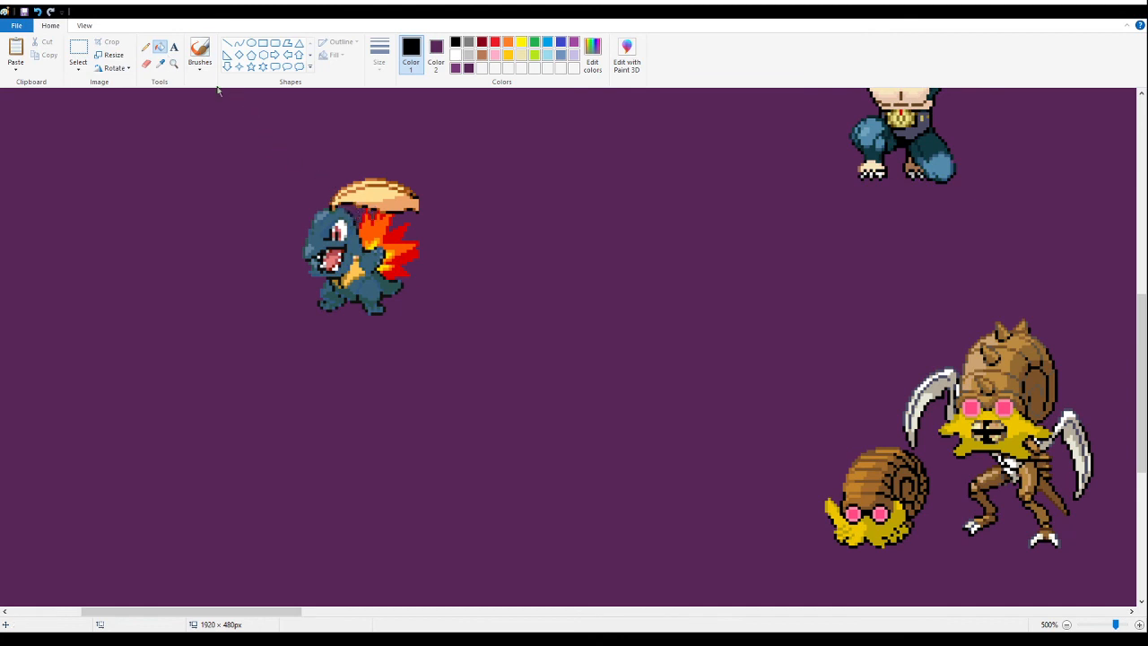
{"action": "left_click", "coordinate": [173, 63]}
{"action": "right_click", "coordinate": [310, 232]}
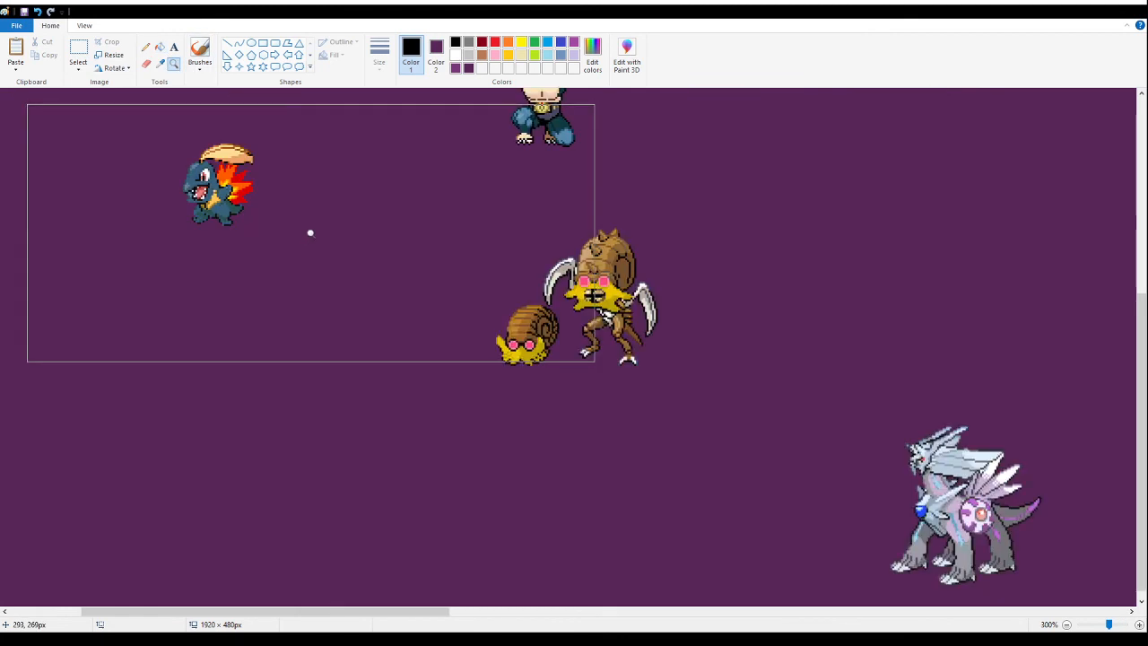
{"action": "right_click", "coordinate": [213, 244]}
{"action": "right_click", "coordinate": [185, 277]}
{"action": "left_click", "coordinate": [185, 278]}
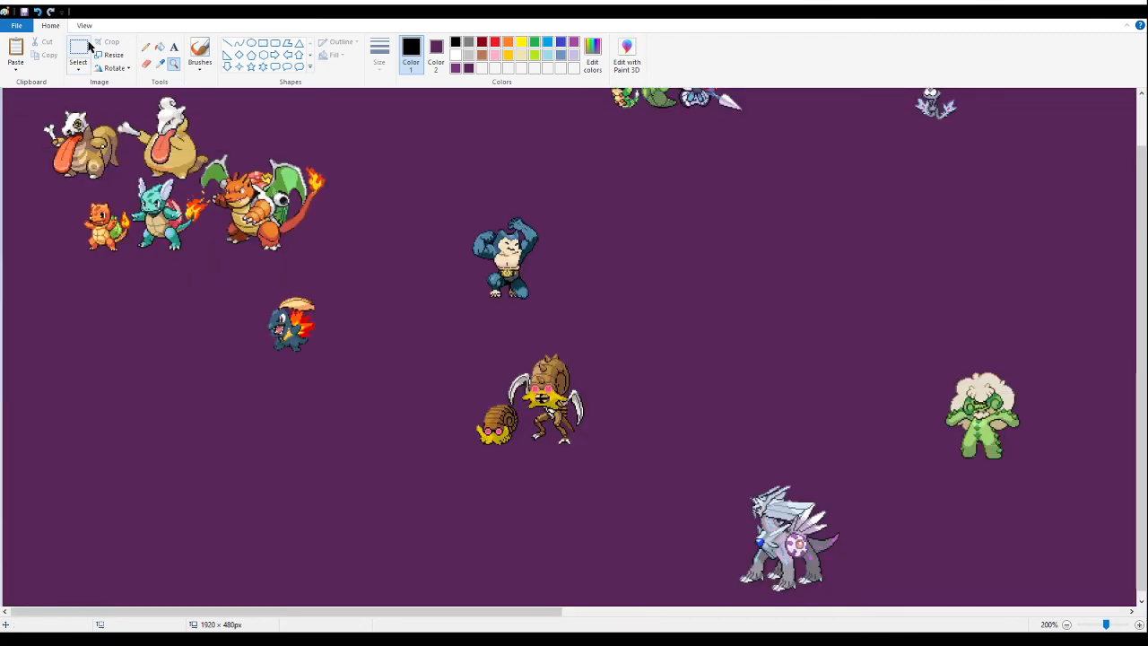
{"action": "left_click", "coordinate": [159, 47]}
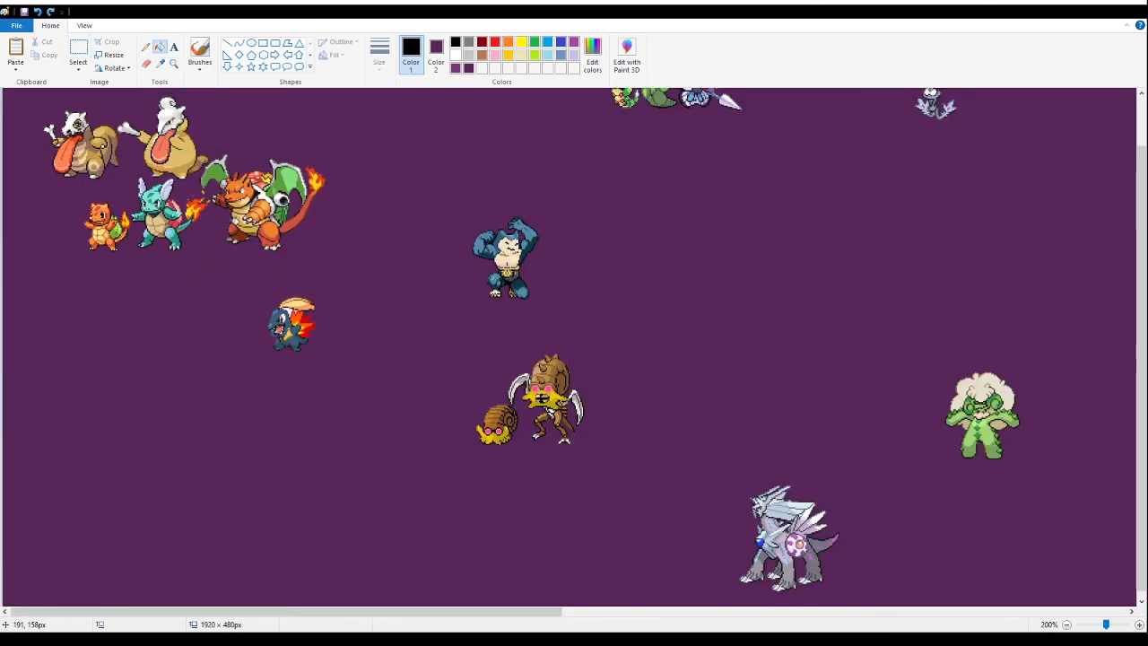
- Delete the small green shiny fusion without cutting into the dark blue fusion's leaf
{"action": "left_click", "coordinate": [78, 54]}
{"action": "left_click_drag", "start_coordinate": [418, 382], "coordinate": [337, 268]}
{"action": "key", "text": "Delete"}
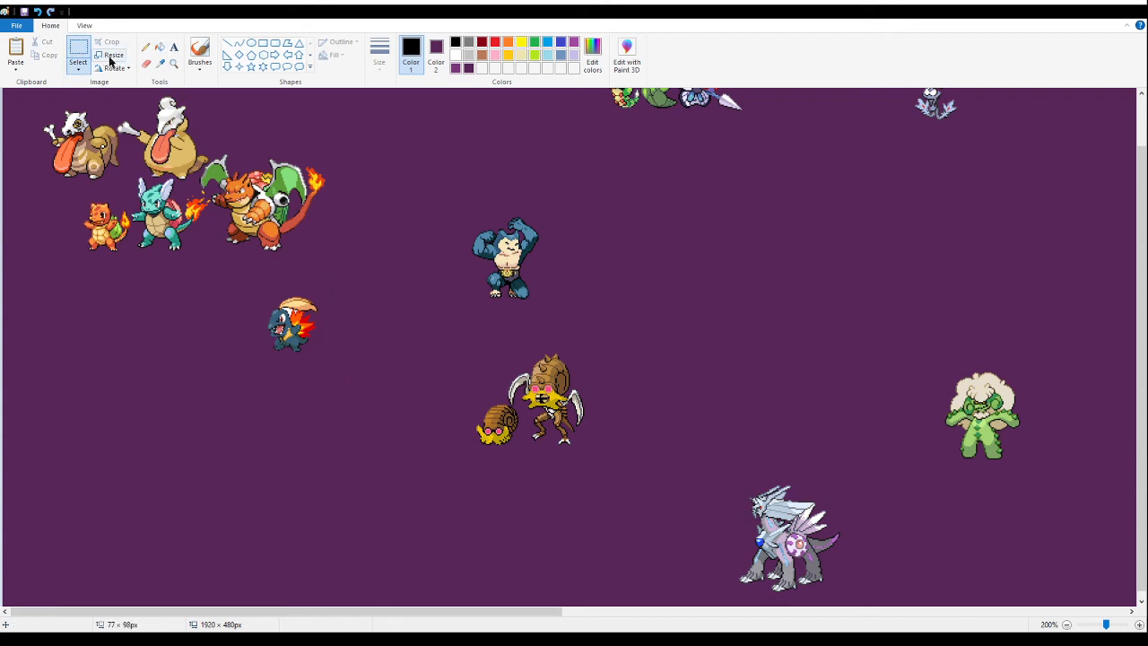
- Fill the white gap between the small dark blue fusion's head and leaf with the canvas purple
{"action": "left_click", "coordinate": [173, 63]}
{"action": "left_click", "coordinate": [268, 306]}
{"action": "left_click", "coordinate": [527, 289]}
{"action": "left_click", "coordinate": [251, 251]}
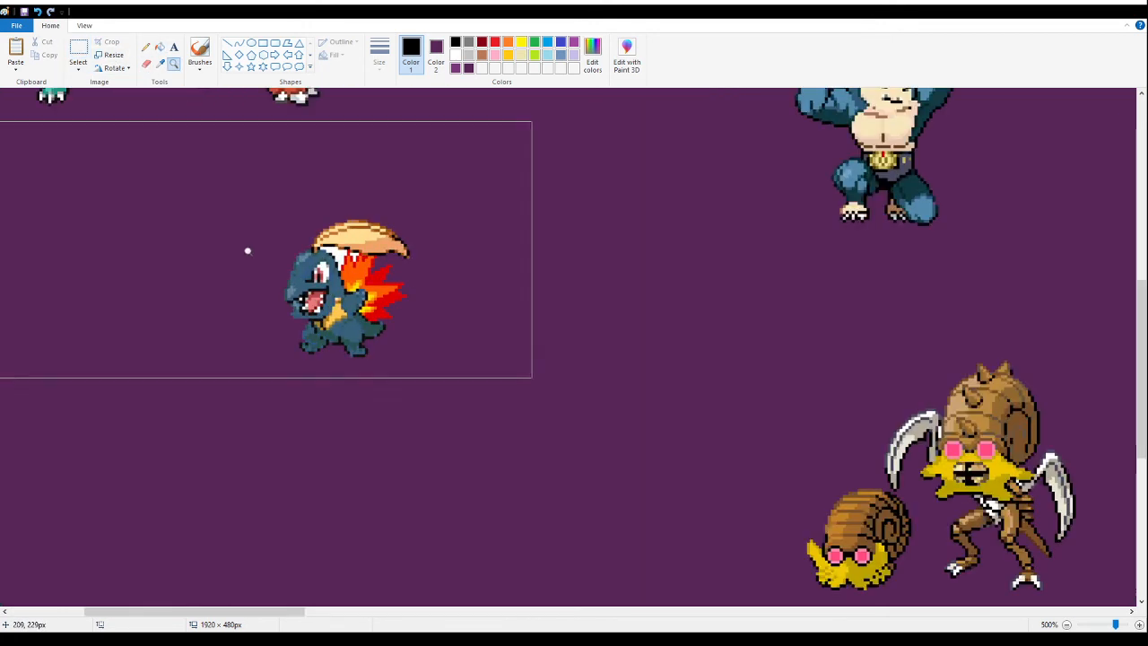
{"action": "left_click", "coordinate": [161, 48]}
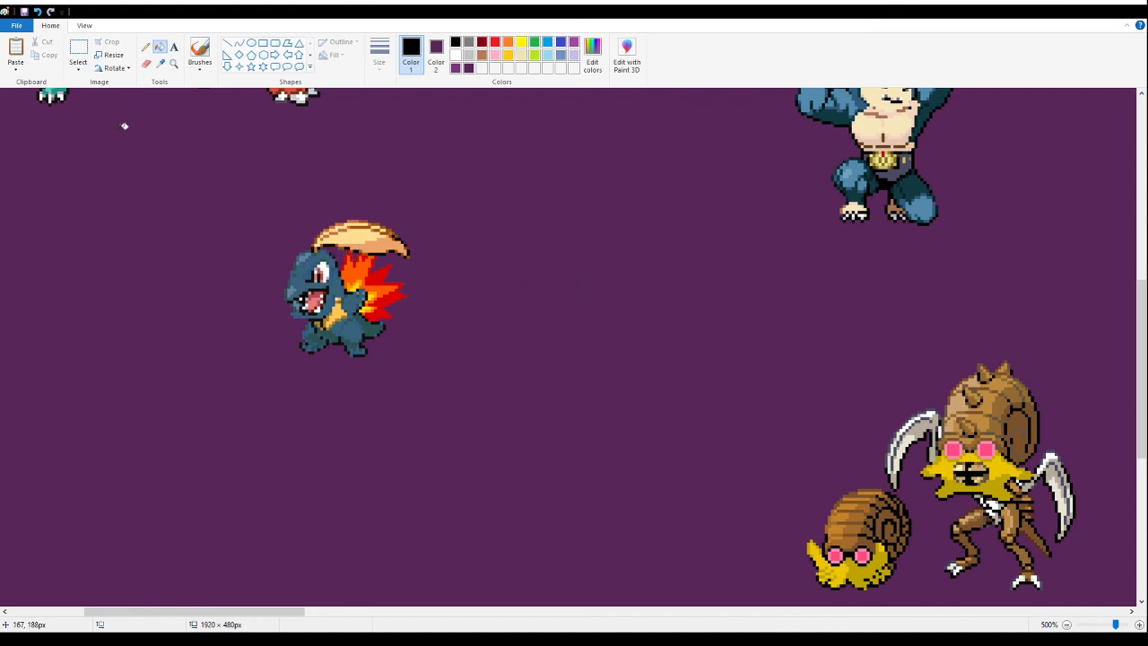
- Move the small dark blue fusion down into the empty area well below the orange dragon fusion line
{"action": "left_click", "coordinate": [173, 63]}
{"action": "right_click", "coordinate": [174, 280]}
{"action": "right_click", "coordinate": [174, 280]}
{"action": "right_click", "coordinate": [173, 280]}
{"action": "right_click", "coordinate": [172, 280]}
{"action": "left_click", "coordinate": [134, 341]}
{"action": "left_click", "coordinate": [78, 51]}
{"action": "left_click_drag", "start_coordinate": [348, 299], "coordinate": [97, 462]}
{"action": "left_click", "coordinate": [347, 287]}
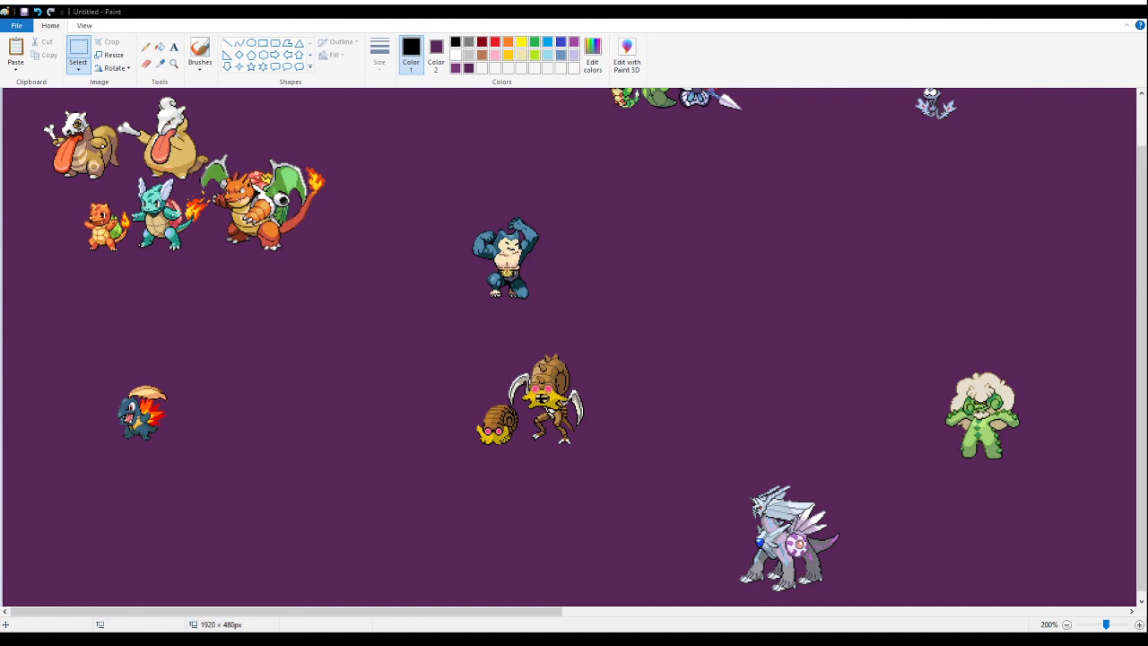
{"action": "left_click", "coordinate": [334, 224]}
{"action": "key", "text": "ctrl+v"}
{"action": "left_click_drag", "start_coordinate": [63, 197], "coordinate": [140, 398]}
{"action": "key", "text": "Delete"}
- Paste the evolved leaf-headed fusion pair beside the small dark blue fusion and fill its white background with purple
{"action": "key", "text": "ctrl+v"}
{"action": "left_click_drag", "start_coordinate": [61, 125], "coordinate": [305, 367]}
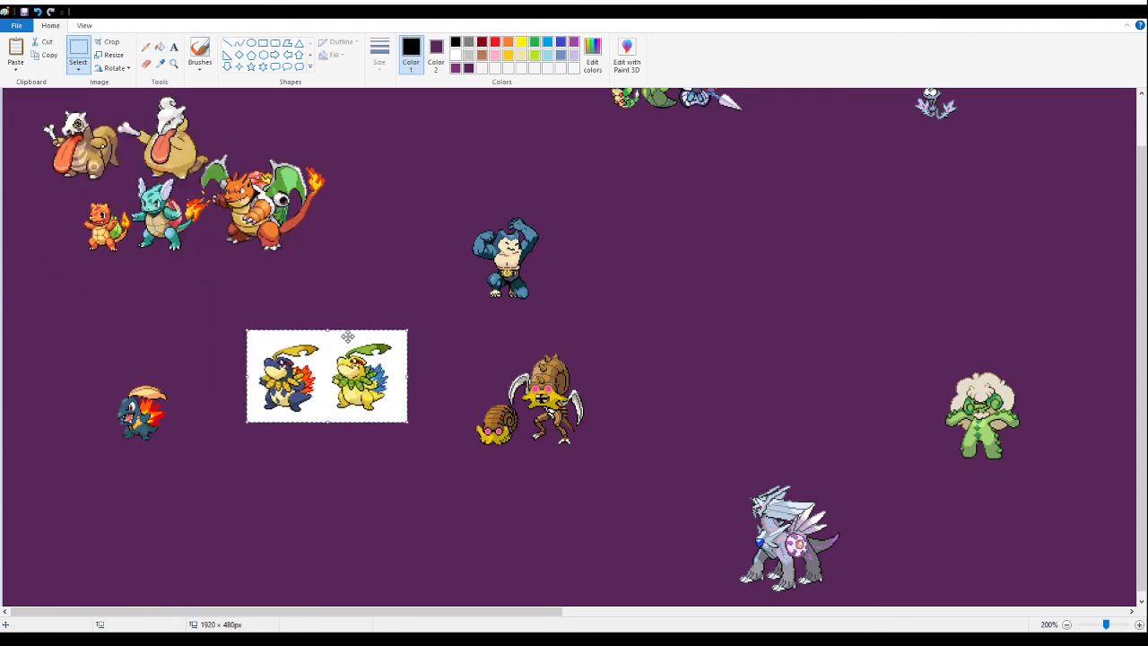
{"action": "left_click", "coordinate": [166, 52]}
{"action": "right_click", "coordinate": [341, 334]}
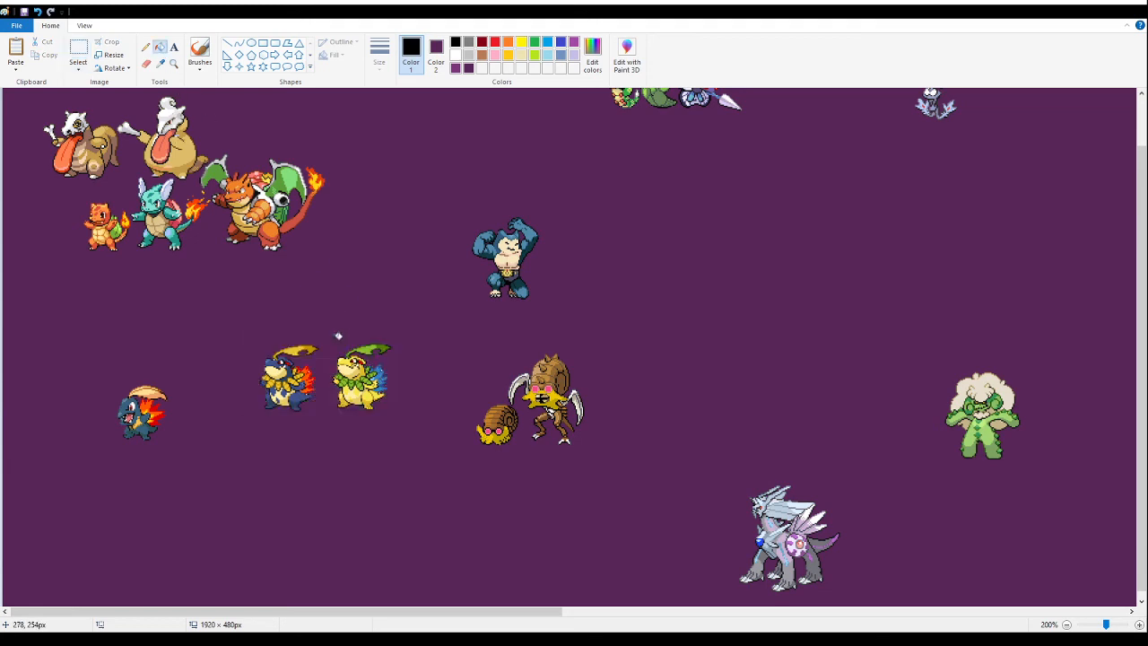
- Delete the yellow and green shiny version of the evolved leaf-headed fusion
{"action": "left_click", "coordinate": [173, 62]}
{"action": "left_click", "coordinate": [289, 340]}
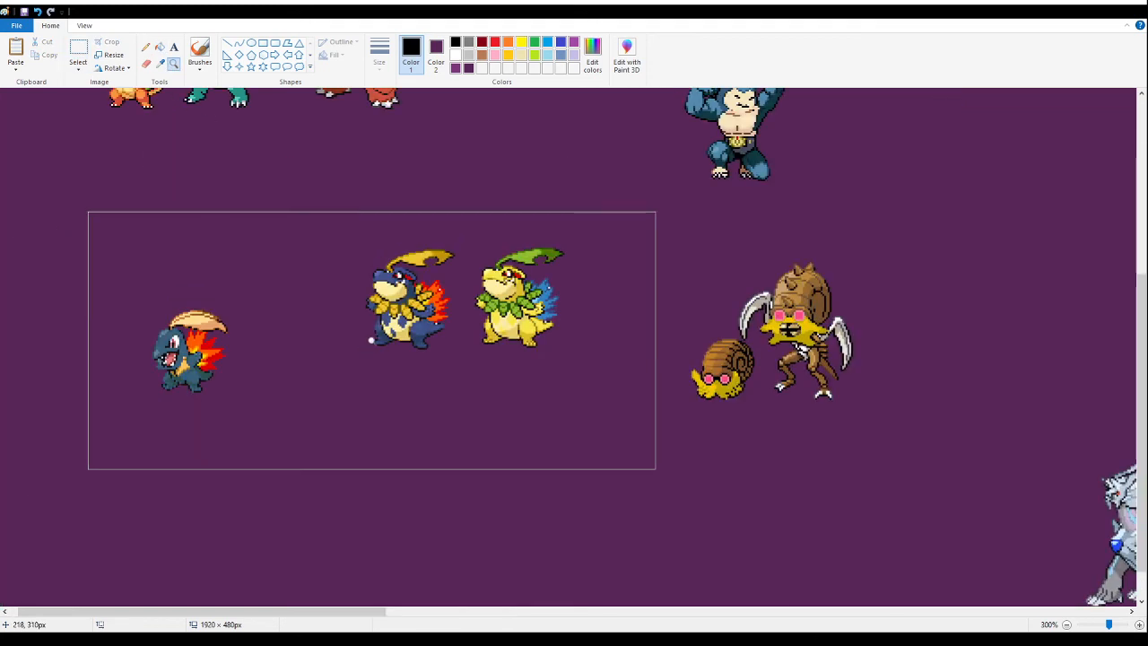
{"action": "left_click", "coordinate": [363, 346]}
{"action": "left_click", "coordinate": [269, 281]}
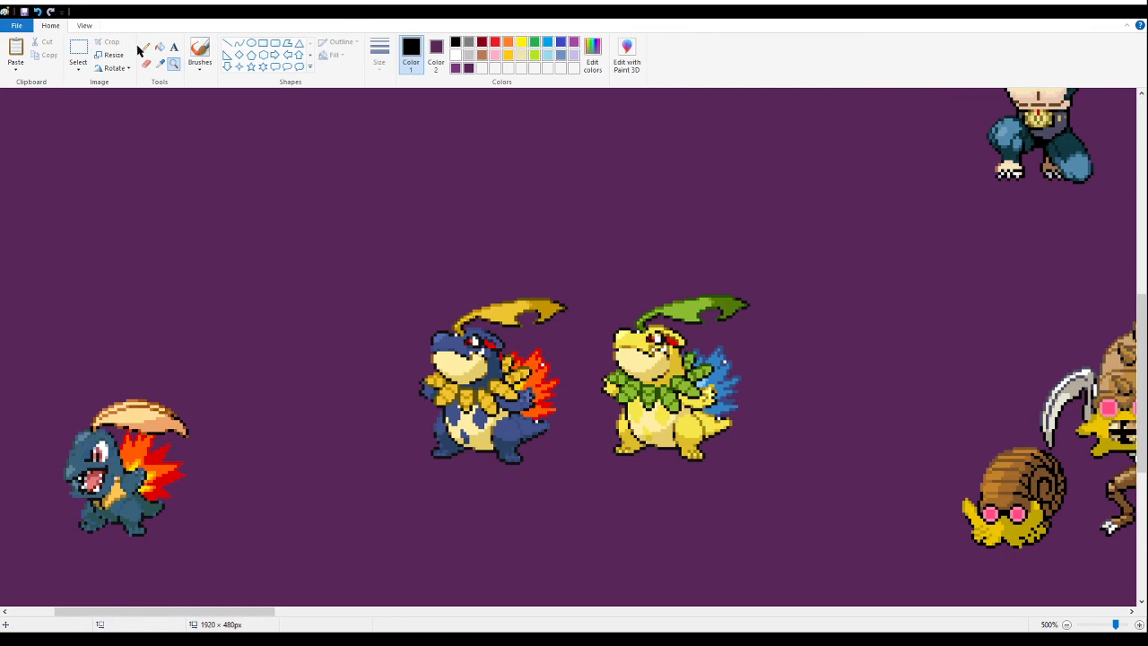
{"action": "left_click", "coordinate": [78, 51]}
{"action": "left_click_drag", "start_coordinate": [814, 256], "coordinate": [583, 499]}
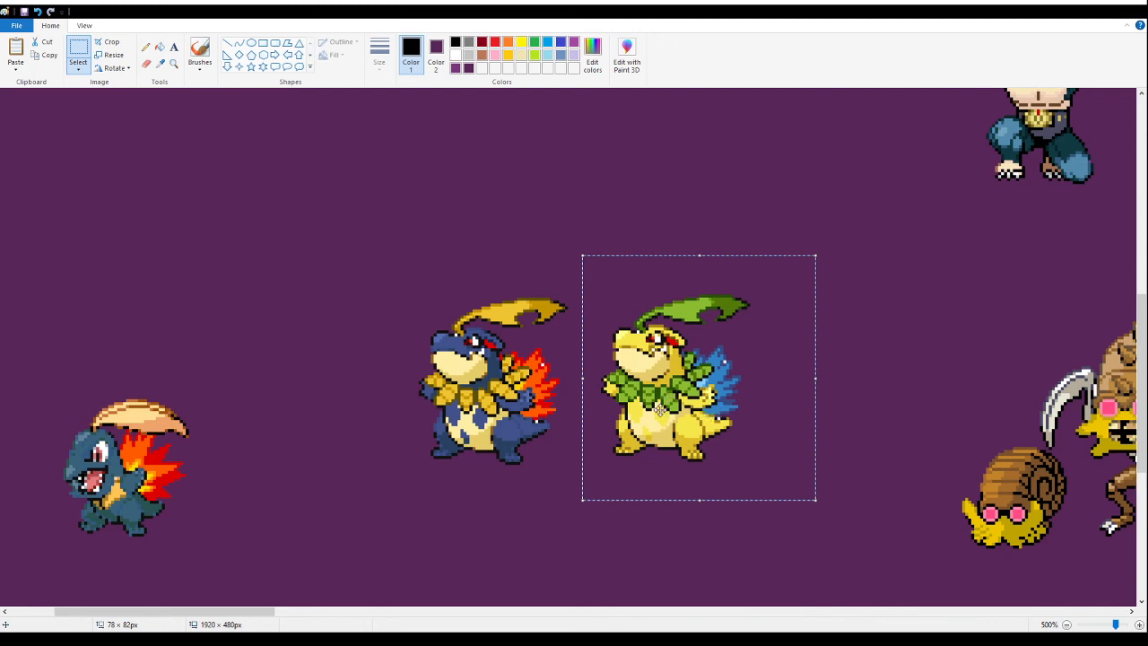
{"action": "key", "text": "Delete"}
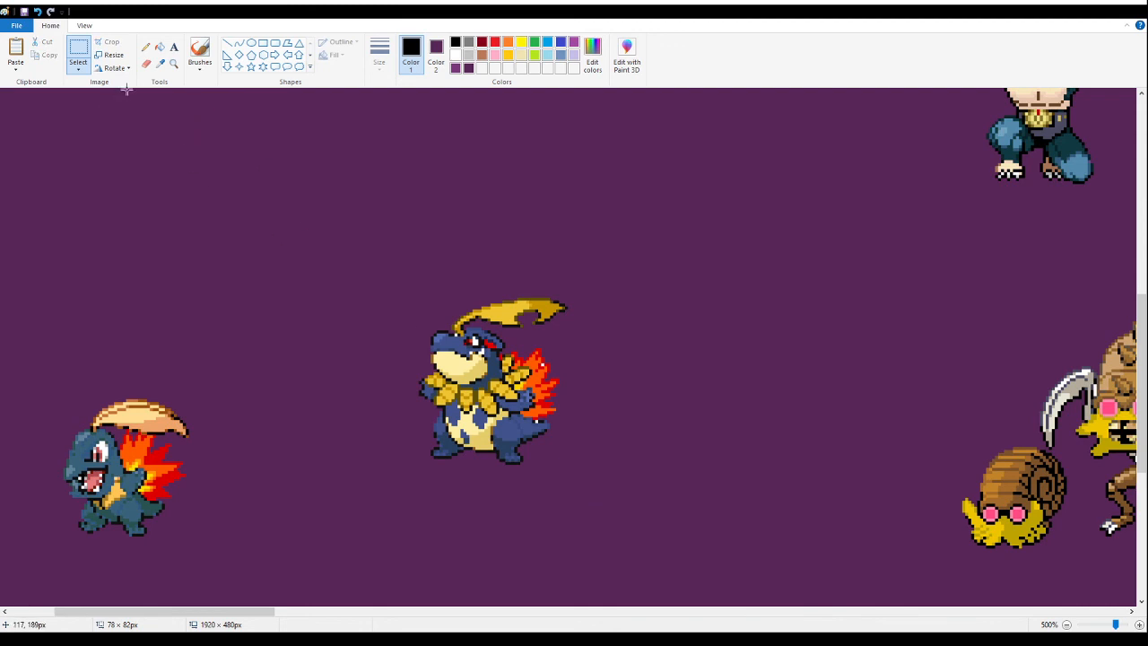
- Fill the leftover white specks around the evolved dark blue fusion's flames with the canvas purple
{"action": "left_click", "coordinate": [175, 64]}
{"action": "left_click", "coordinate": [533, 373]}
{"action": "left_click", "coordinate": [225, 180]}
{"action": "left_click", "coordinate": [395, 229]}
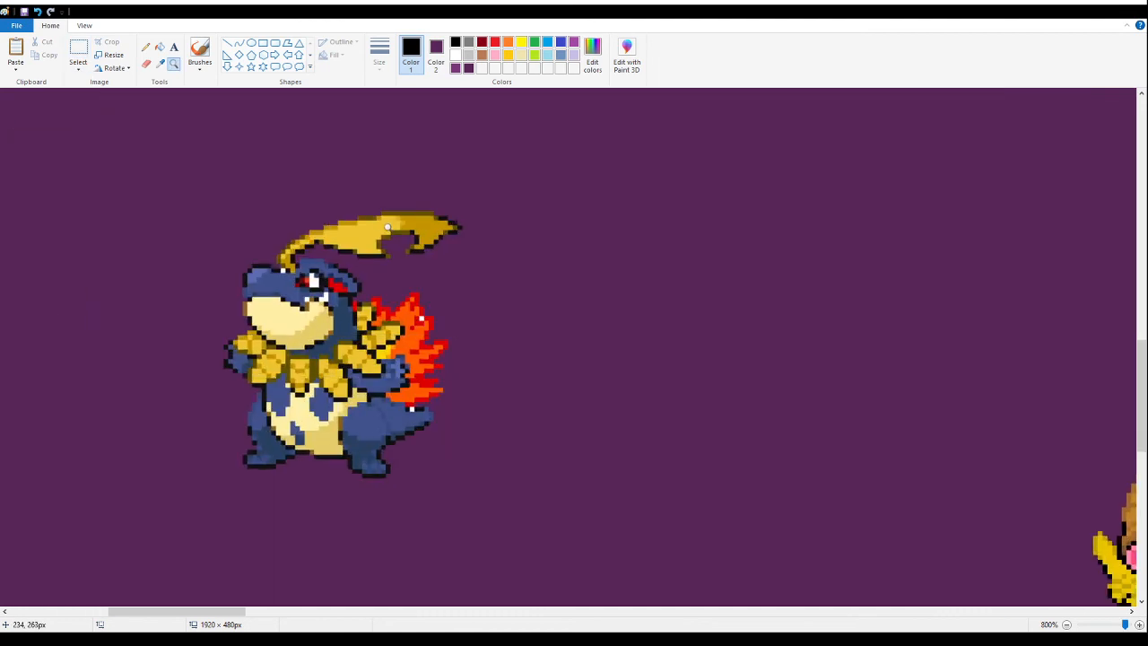
{"action": "left_click", "coordinate": [166, 52]}
- Draw a thick black horizontal line about 194 px long below the two dark blue fusions
{"action": "left_click", "coordinate": [174, 63]}
{"action": "right_click", "coordinate": [169, 200]}
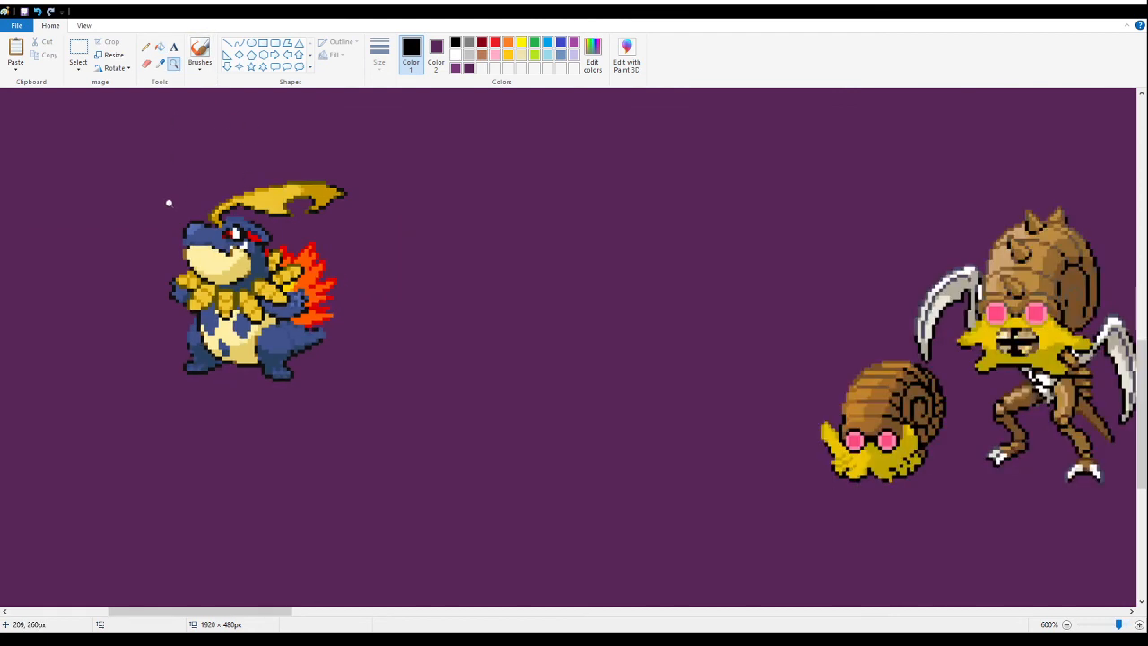
{"action": "right_click", "coordinate": [143, 208]}
{"action": "right_click", "coordinate": [140, 210]}
{"action": "left_click", "coordinate": [72, 269]}
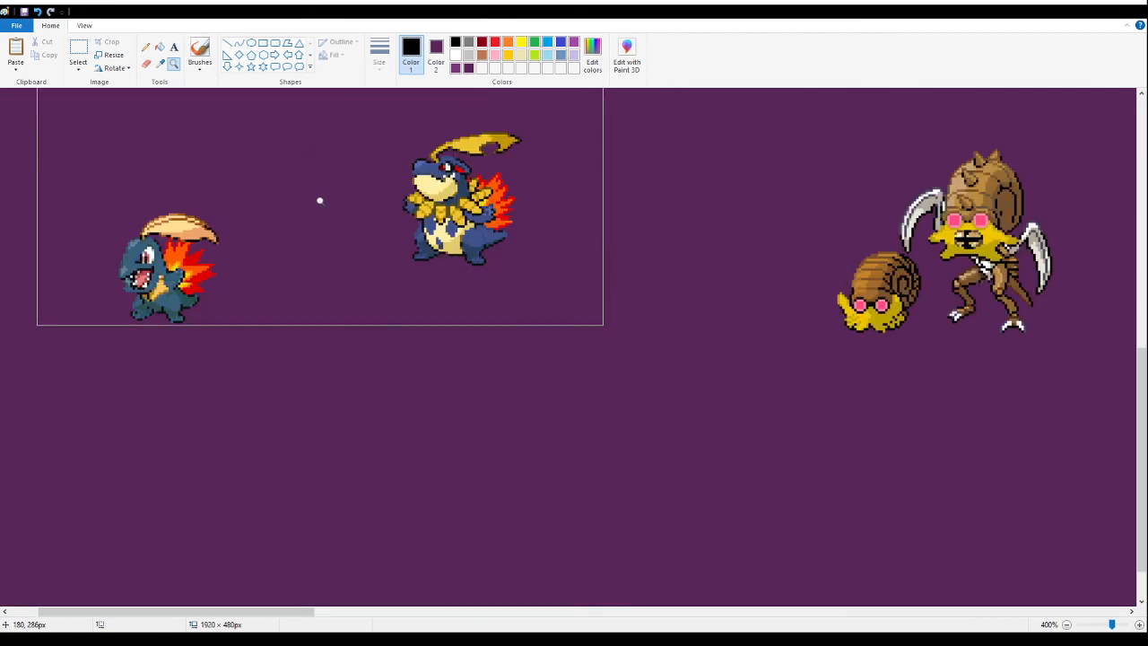
{"action": "left_click", "coordinate": [314, 177]}
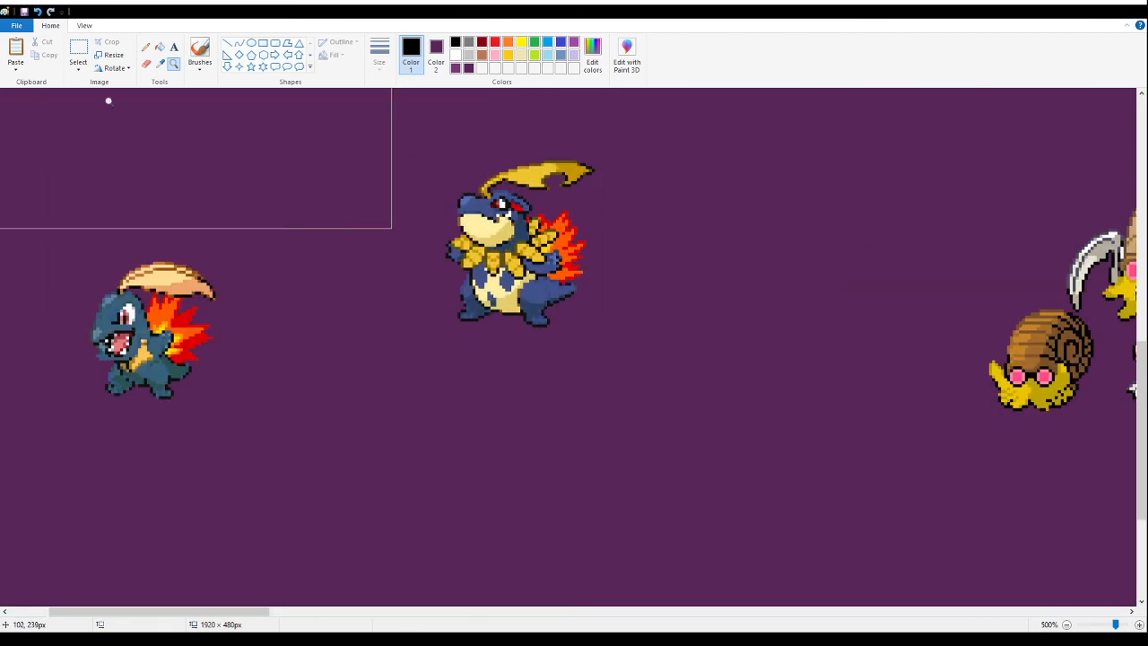
{"action": "left_click", "coordinate": [226, 43]}
{"action": "mouse_move", "coordinate": [72, 450]}
{"action": "left_mouse_down"}
{"action": "mouse_move", "coordinate": [646, 434]}
{"action": "mouse_move", "coordinate": [654, 450]}
{"action": "left_mouse_up"}
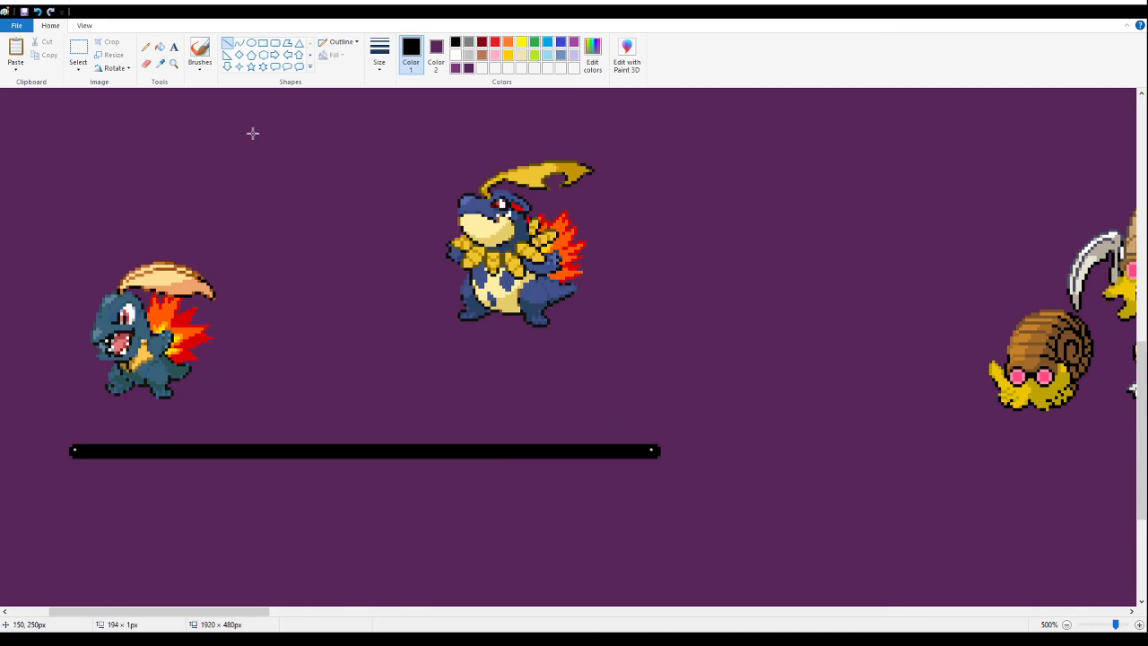
- Place the evolved and small dark blue fusions close together, both standing on the black line
{"action": "left_click", "coordinate": [78, 49]}
{"action": "left_click_drag", "start_coordinate": [428, 118], "coordinate": [691, 346]}
{"action": "mouse_move", "coordinate": [539, 232]}
{"action": "left_mouse_down"}
{"action": "mouse_move", "coordinate": [419, 339]}
{"action": "mouse_move", "coordinate": [392, 343]}
{"action": "left_mouse_up"}
{"action": "mouse_move", "coordinate": [33, 195]}
{"action": "left_mouse_down"}
{"action": "mouse_move", "coordinate": [141, 277]}
{"action": "mouse_move", "coordinate": [254, 403]}
{"action": "left_mouse_up"}
{"action": "left_click_drag", "start_coordinate": [158, 330], "coordinate": [242, 375]}
{"action": "left_click", "coordinate": [643, 234]}
- Move the bone-wielding and orange dragon fusion lines together up into the canvas's top-left corner
{"action": "scroll", "coordinate": [644, 233], "scroll_direction": "up", "scroll_amount": 8}
{"action": "left_click_drag", "start_coordinate": [253, 614], "coordinate": [213, 615]}
{"action": "scroll", "coordinate": [428, 440], "scroll_direction": "down", "scroll_amount": 5}
{"action": "scroll", "coordinate": [351, 297], "scroll_direction": "up", "scroll_amount": 5}
{"action": "left_click_drag", "start_coordinate": [860, 393], "coordinate": [29, 192]}
{"action": "left_click_drag", "start_coordinate": [146, 241], "coordinate": [135, 178]}
{"action": "left_click", "coordinate": [994, 392]}
{"action": "scroll", "coordinate": [461, 392], "scroll_direction": "down", "scroll_amount": 5}
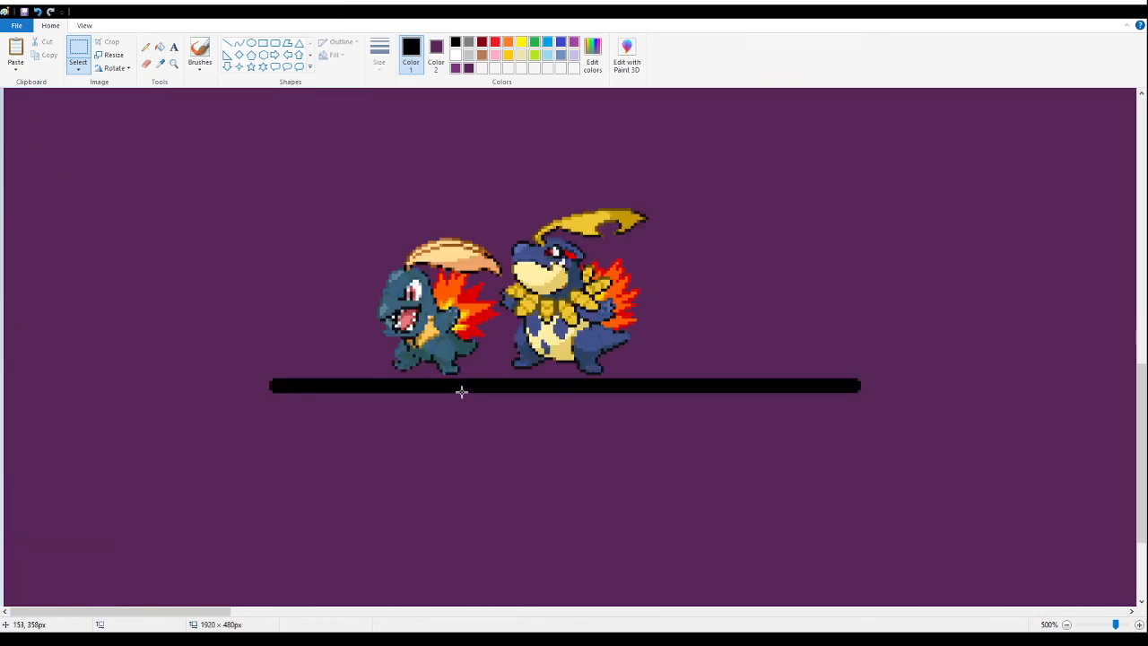
- Move the green caterpillar, cocoon and butterfly fusions next to the bone-wielding pair, just above the orange dragon fusion
{"action": "scroll", "coordinate": [318, 397], "scroll_direction": "up", "scroll_amount": 5}
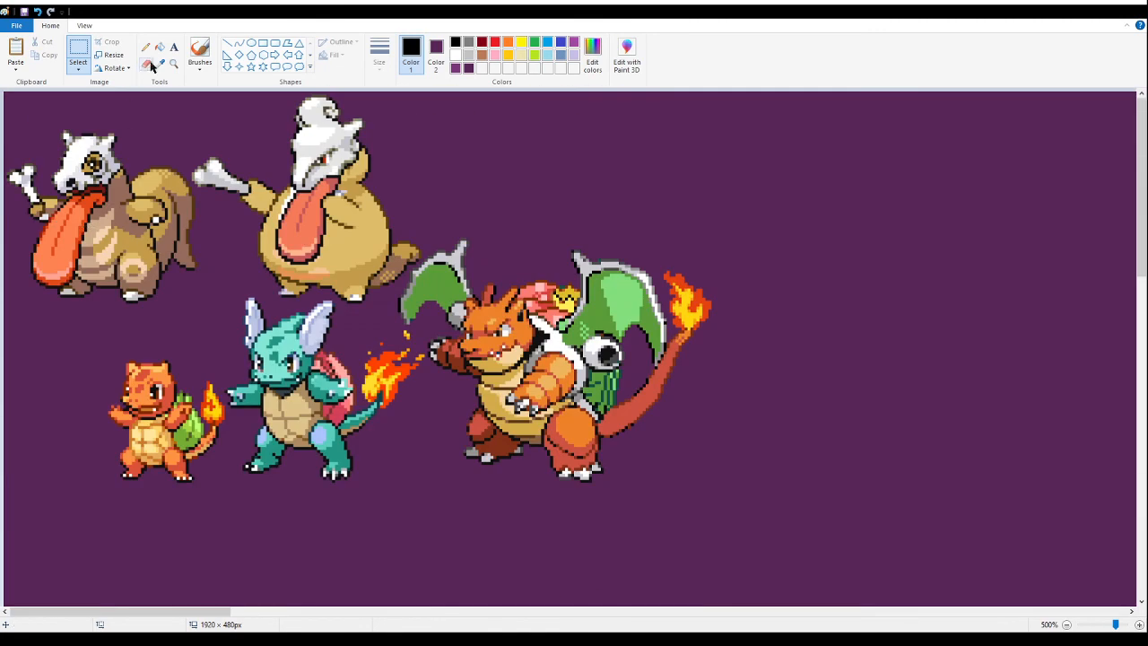
{"action": "left_click", "coordinate": [174, 65]}
{"action": "right_click", "coordinate": [492, 202]}
{"action": "right_click", "coordinate": [494, 203]}
{"action": "left_click", "coordinate": [972, 158]}
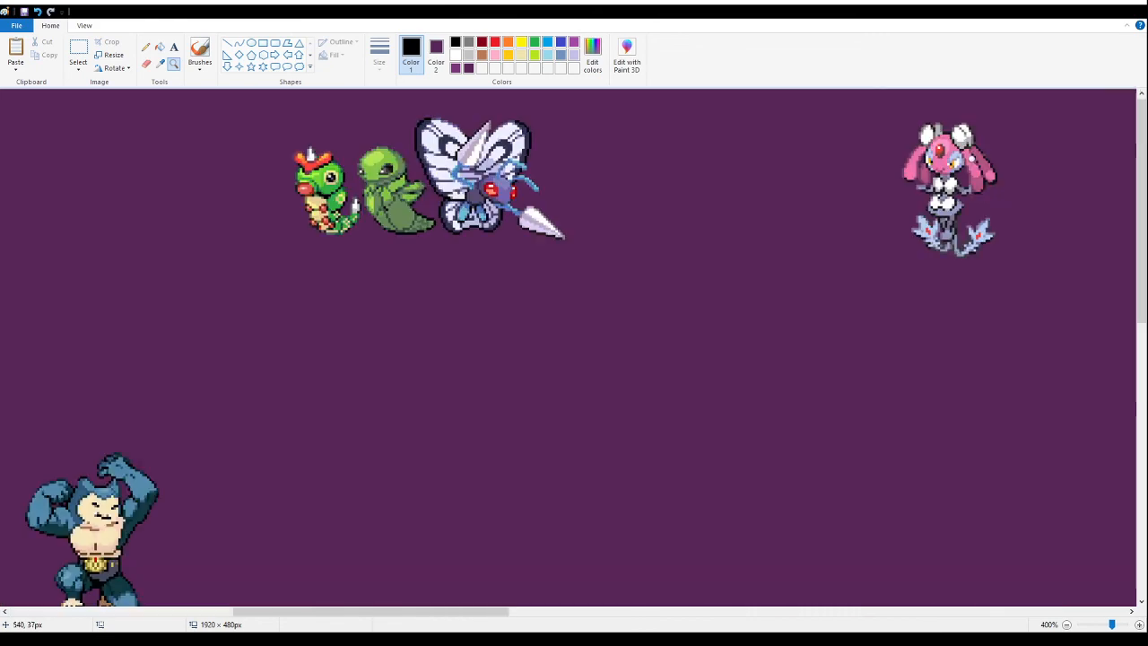
{"action": "left_click", "coordinate": [78, 50]}
{"action": "left_click_drag", "start_coordinate": [630, 322], "coordinate": [562, 311]}
{"action": "left_click_drag", "start_coordinate": [215, 112], "coordinate": [630, 323]}
{"action": "left_click_drag", "start_coordinate": [514, 192], "coordinate": [112, 265]}
{"action": "left_click_drag", "start_coordinate": [466, 616], "coordinate": [238, 614]}
{"action": "left_click_drag", "start_coordinate": [861, 317], "coordinate": [371, 208]}
{"action": "left_click", "coordinate": [898, 293]}
- Examine the overall sprite layout, then inspect the two dark blue fusions on the black line
{"action": "left_click", "coordinate": [176, 64]}
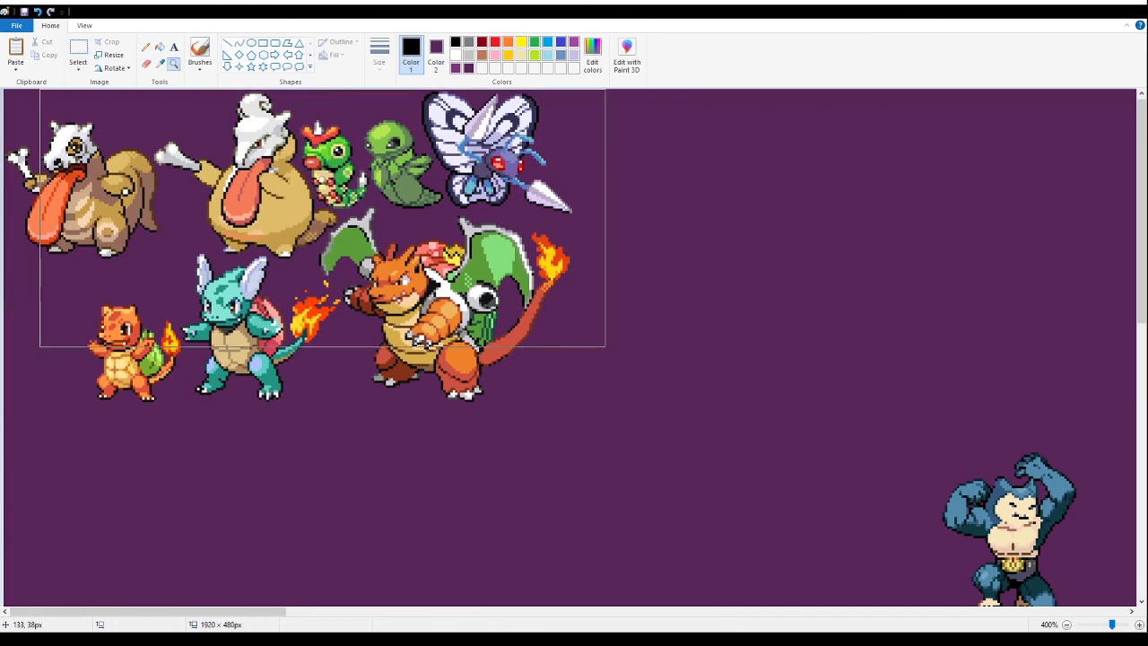
{"action": "right_click", "coordinate": [321, 182]}
{"action": "right_click", "coordinate": [322, 182]}
{"action": "right_click", "coordinate": [321, 183]}
{"action": "left_click", "coordinate": [322, 183]}
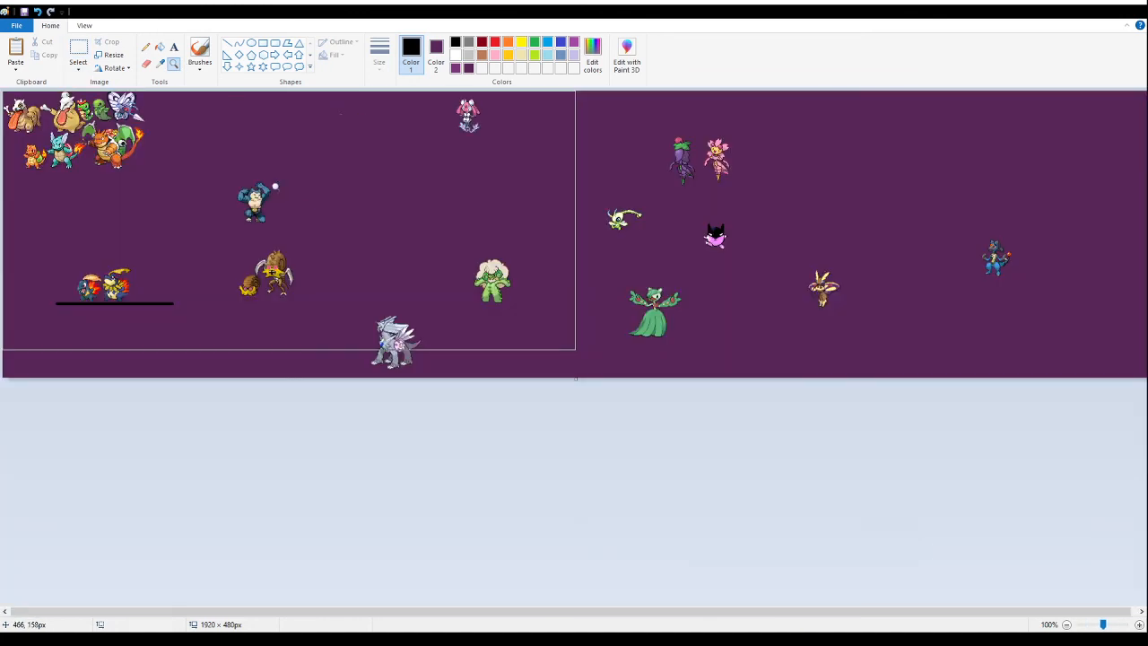
{"action": "right_click", "coordinate": [251, 194]}
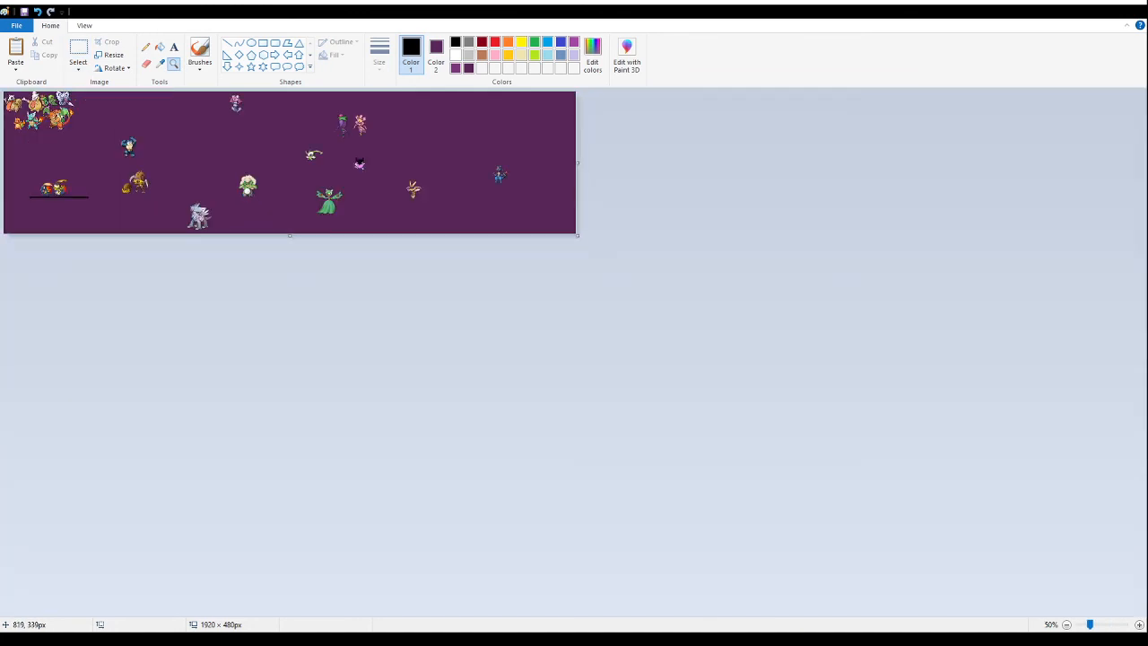
{"action": "left_click", "coordinate": [96, 162]}
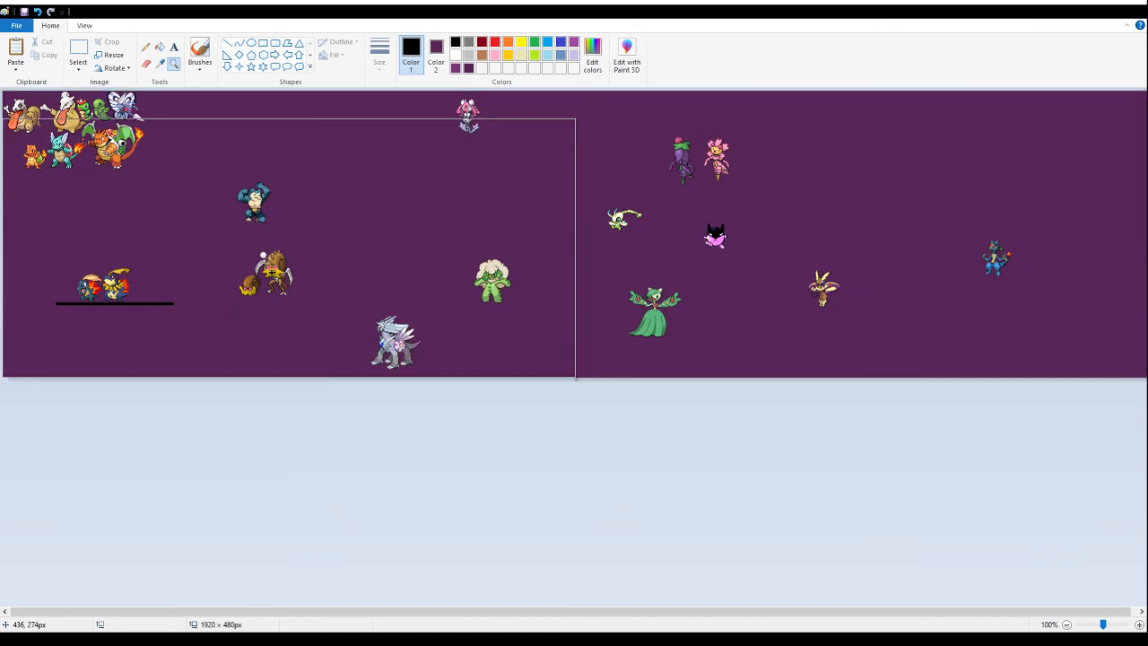
{"action": "left_click", "coordinate": [263, 254]}
{"action": "left_click", "coordinate": [297, 422]}
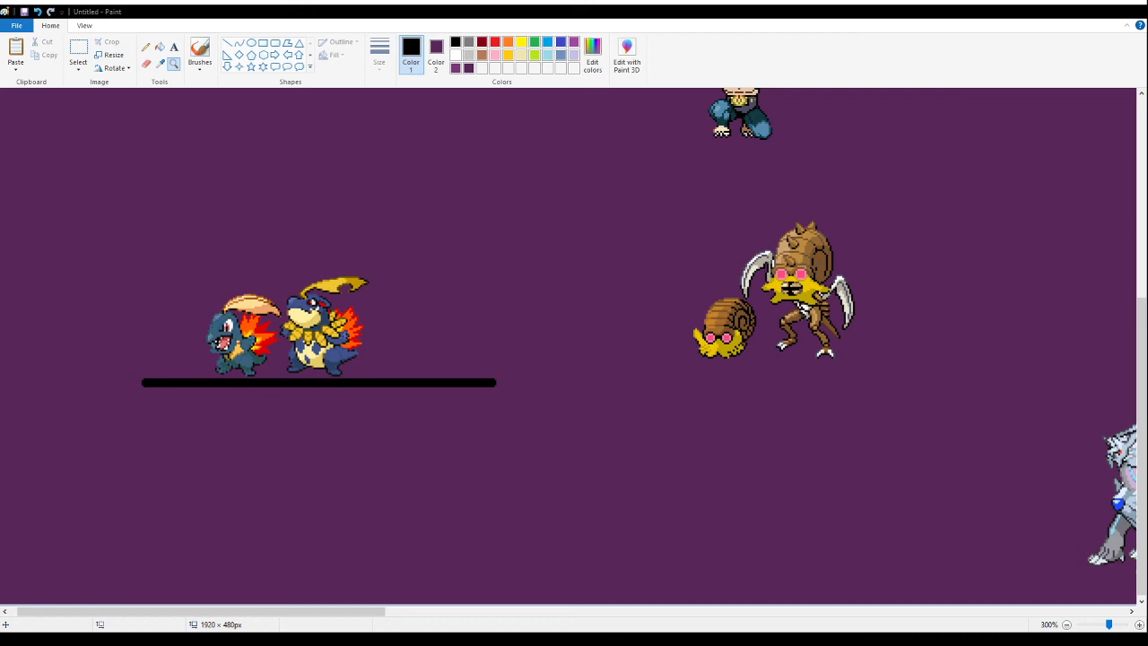
{"action": "left_click", "coordinate": [395, 325]}
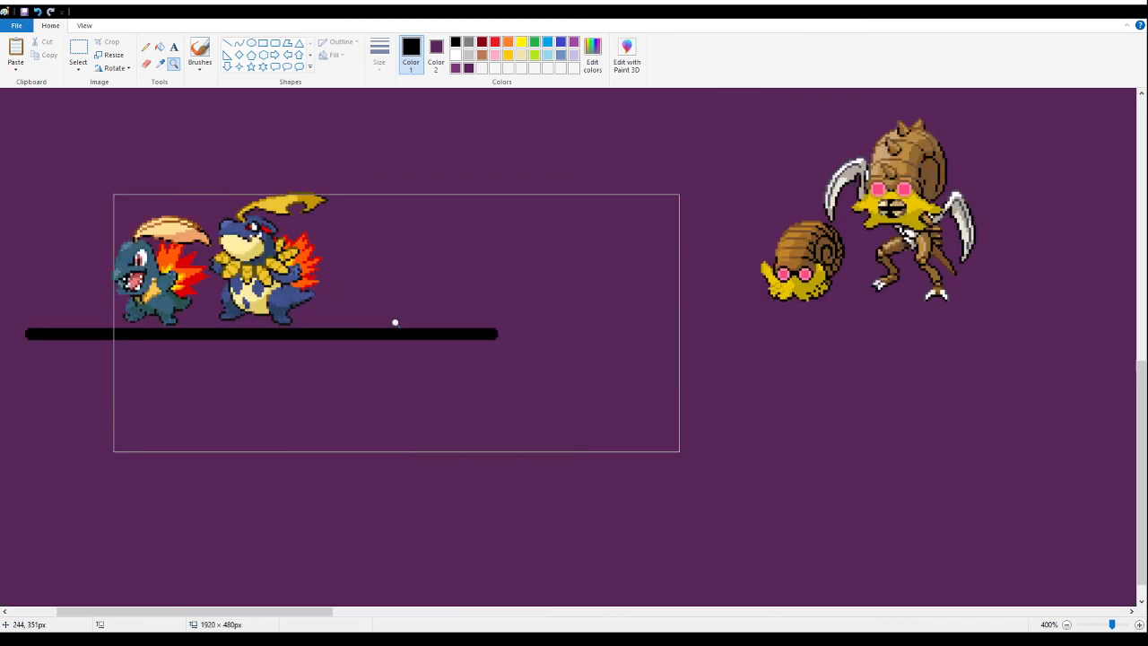
- Paste the flower-maned crocodile fusion sheet into the empty area above the dark blue pair and fill its background with dark purple
{"action": "left_click", "coordinate": [379, 184]}
{"action": "left_click", "coordinate": [78, 50]}
{"action": "scroll", "coordinate": [544, 263], "scroll_direction": "up", "scroll_amount": 3}
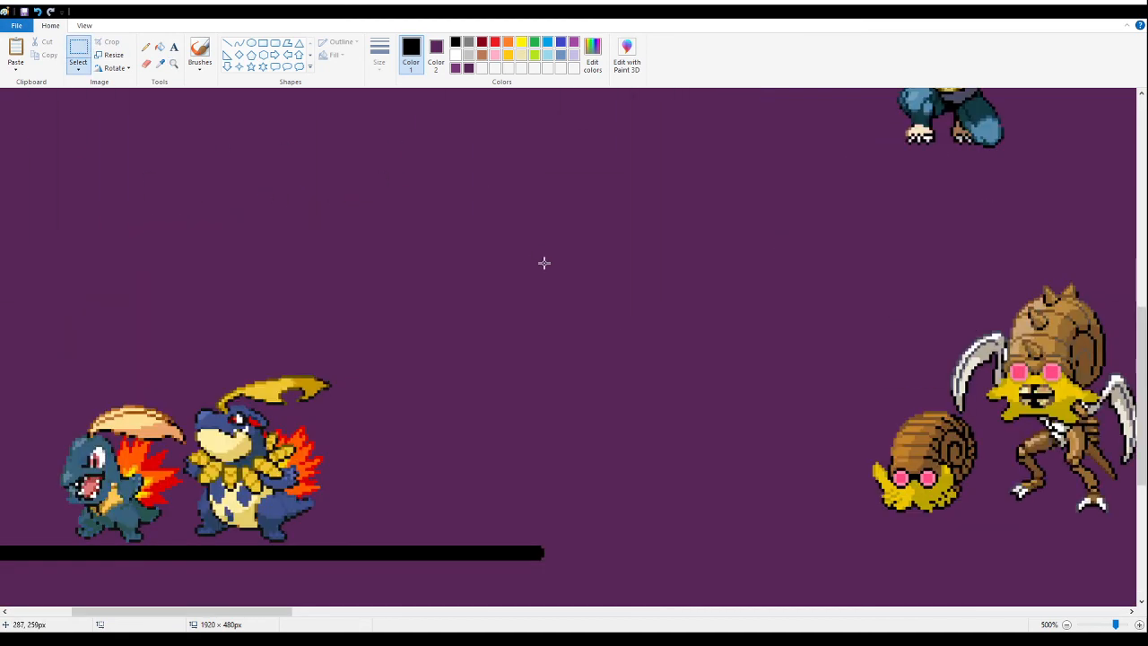
{"action": "key", "text": "ctrl+v"}
{"action": "left_click_drag", "start_coordinate": [117, 171], "coordinate": [345, 212]}
{"action": "scroll", "coordinate": [412, 161], "scroll_direction": "up", "scroll_amount": 1}
{"action": "left_click", "coordinate": [160, 48]}
{"action": "right_click", "coordinate": [238, 229]}
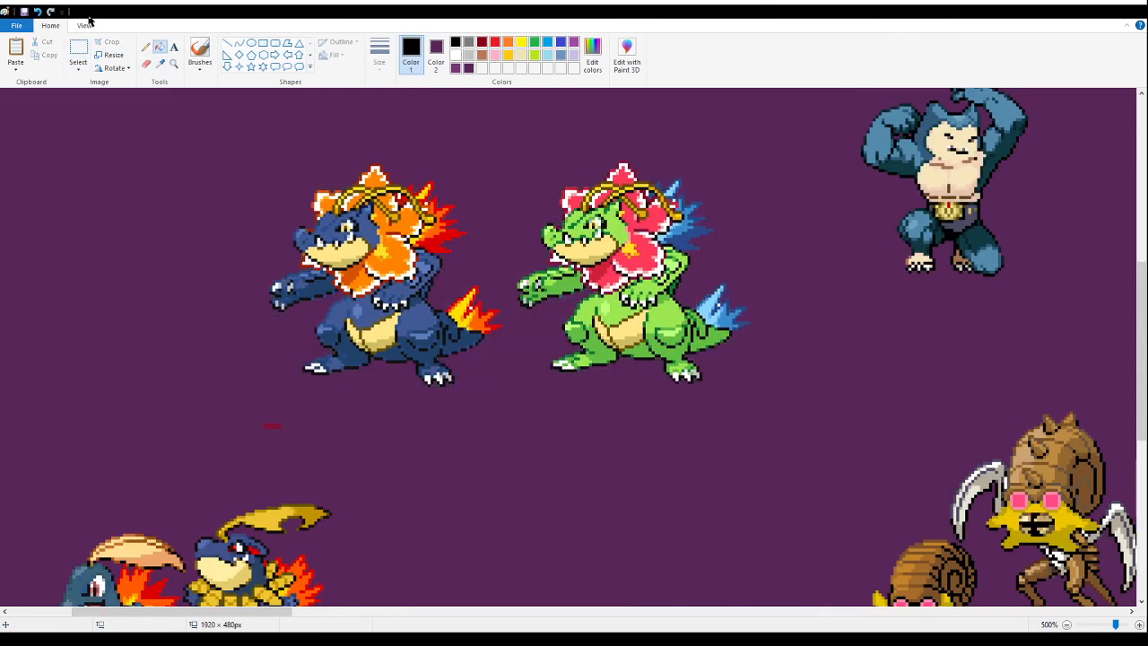
- Delete the small red mark and the green colour variant of the flower-maned crocodile fusion
{"action": "left_click", "coordinate": [79, 54]}
{"action": "left_click_drag", "start_coordinate": [256, 408], "coordinate": [313, 435]}
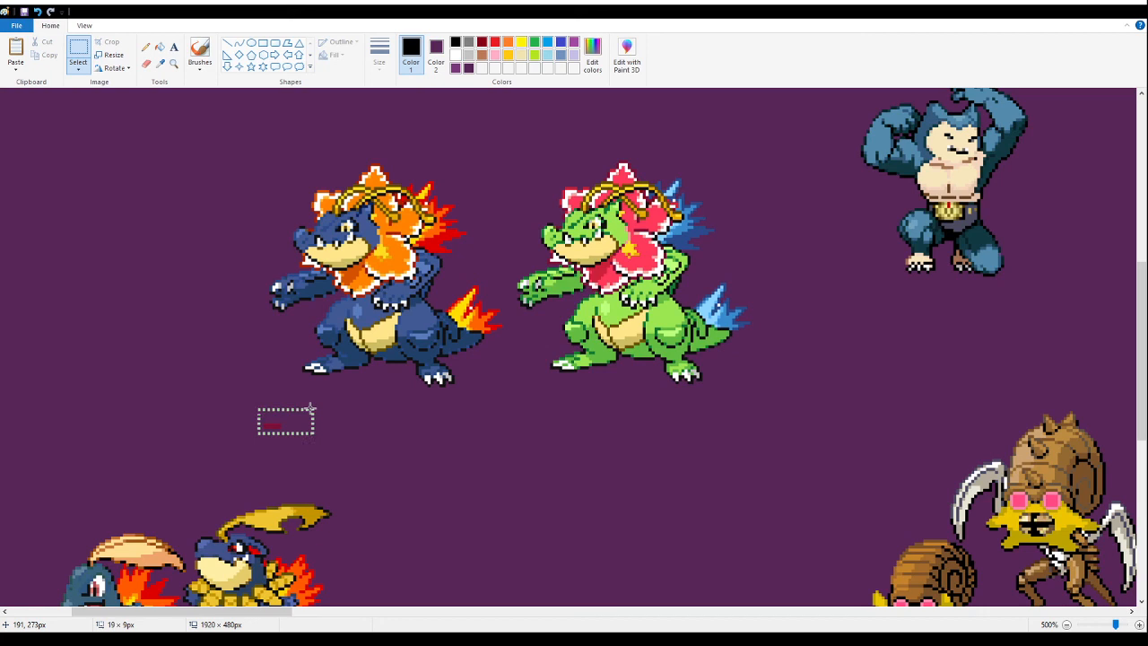
{"action": "key", "text": "Delete"}
{"action": "left_click_drag", "start_coordinate": [794, 155], "coordinate": [507, 417]}
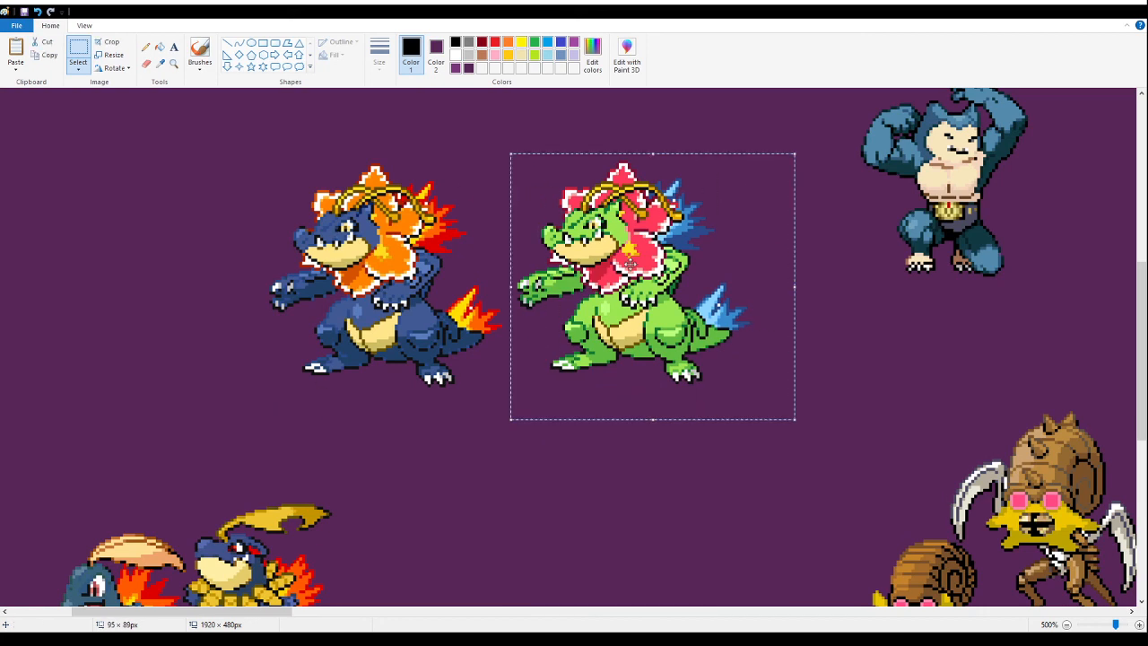
{"action": "left_click_drag", "start_coordinate": [648, 265], "coordinate": [689, 266]}
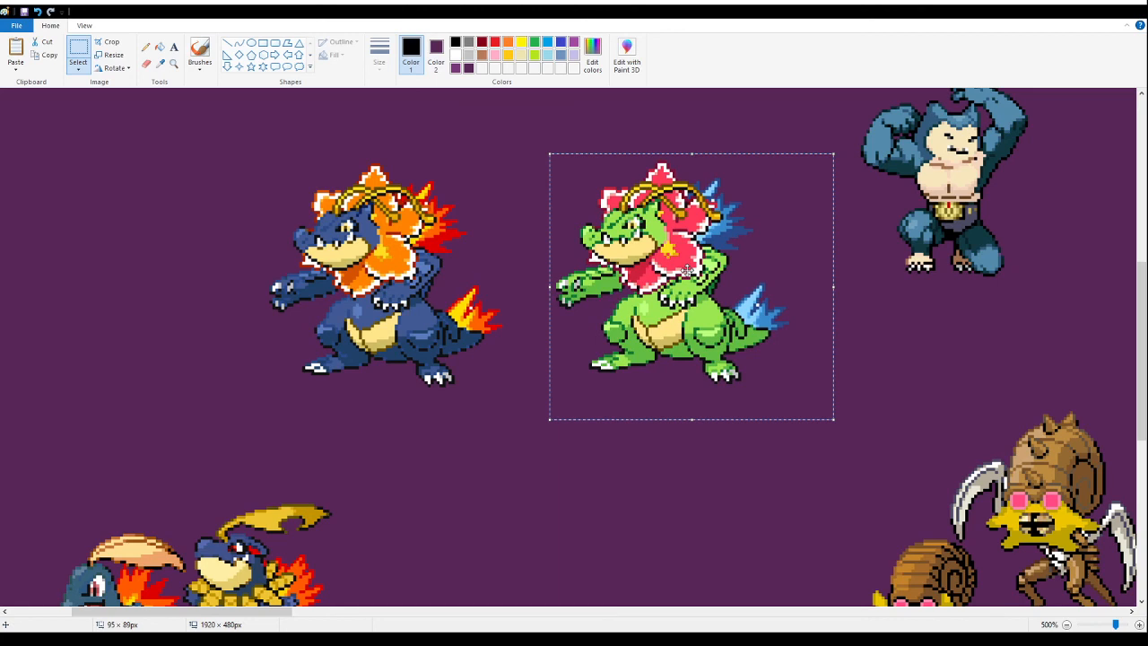
{"action": "key", "text": "Delete"}
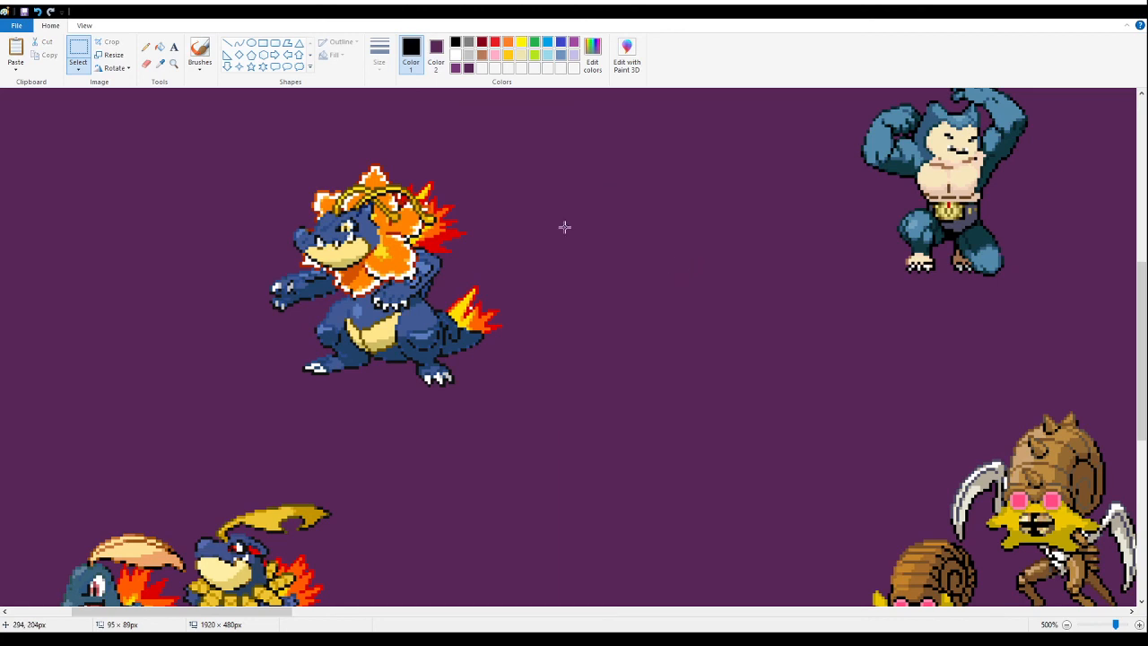
- Stand the flower-maned crocodile fusion on the black line beside the dark blue pair, then fill the line with the purple background colour
{"action": "left_click", "coordinate": [159, 47]}
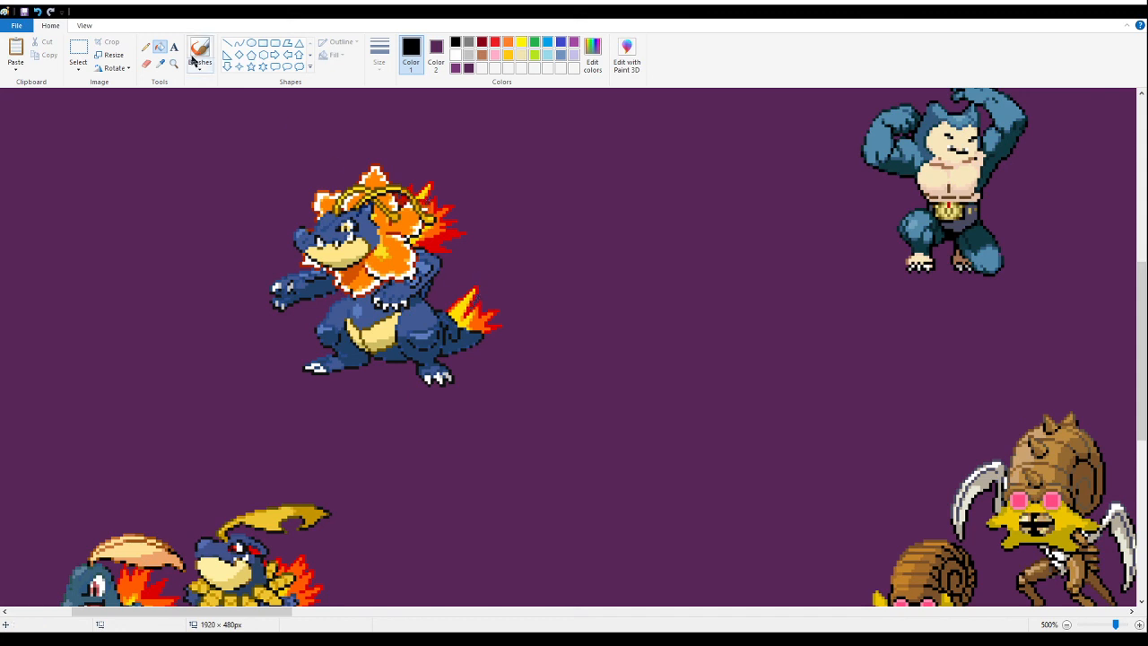
{"action": "left_click", "coordinate": [79, 50]}
{"action": "left_click_drag", "start_coordinate": [526, 153], "coordinate": [241, 393]}
{"action": "scroll", "coordinate": [453, 294], "scroll_direction": "down", "scroll_amount": 2}
{"action": "left_click_drag", "start_coordinate": [420, 283], "coordinate": [477, 437]}
{"action": "scroll", "coordinate": [138, 261], "scroll_direction": "down", "scroll_amount": 1}
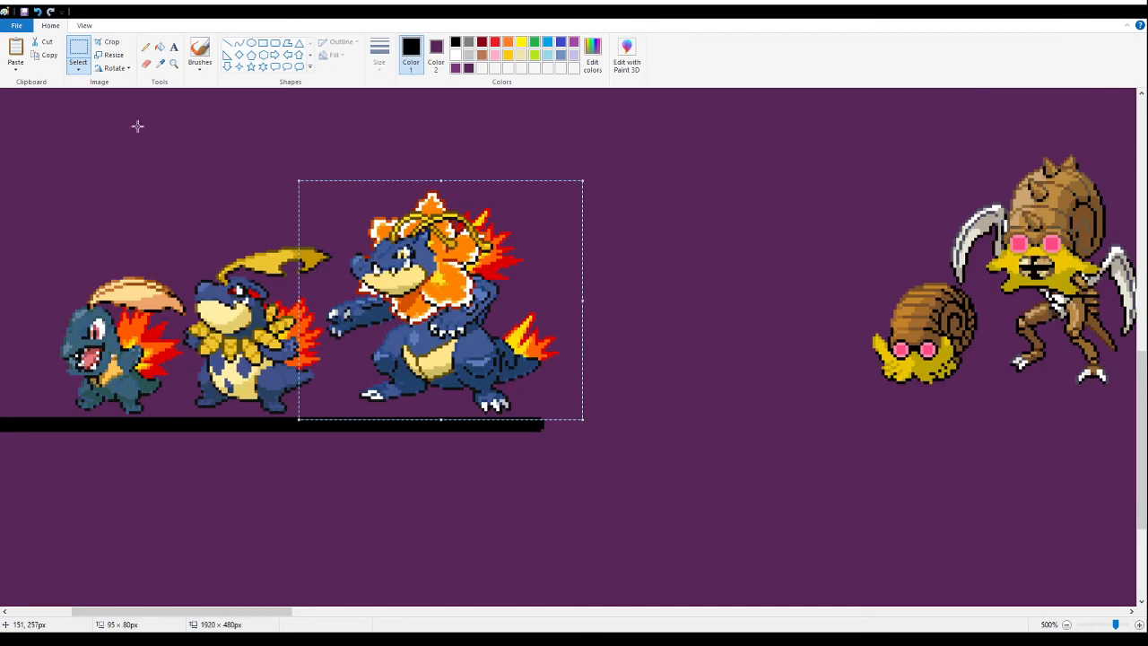
{"action": "left_click", "coordinate": [158, 48]}
{"action": "right_click", "coordinate": [254, 422]}
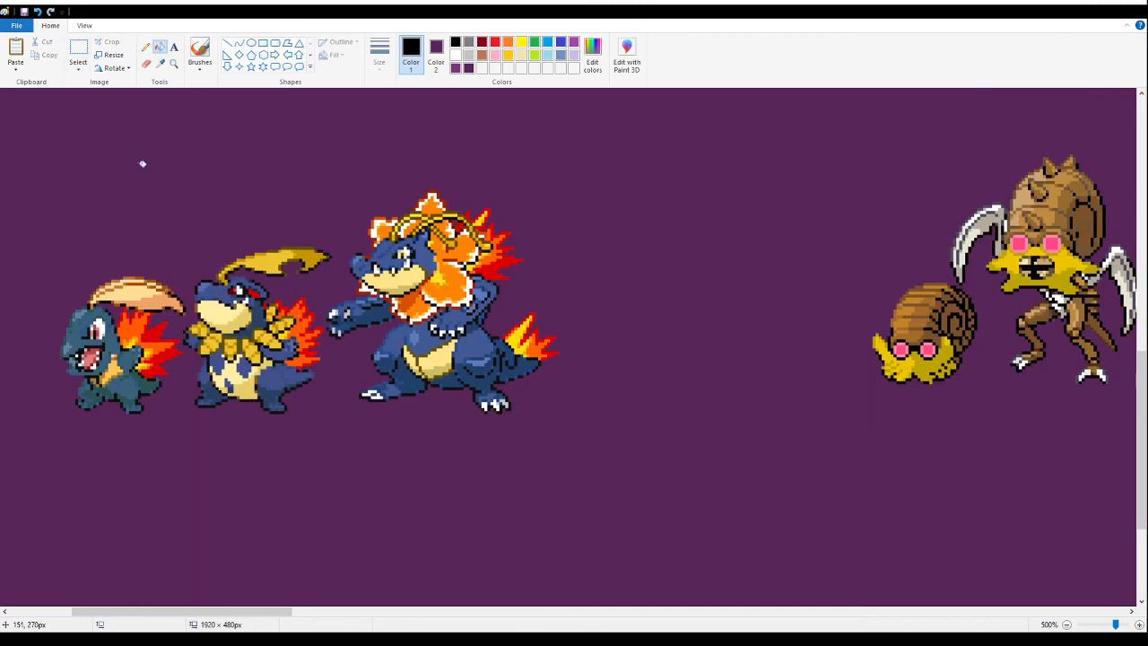
- Move the three dark blue fusions together to the canvas's left edge, beneath the orange dragon evolution line
{"action": "left_click", "coordinate": [174, 65]}
{"action": "right_click", "coordinate": [196, 205]}
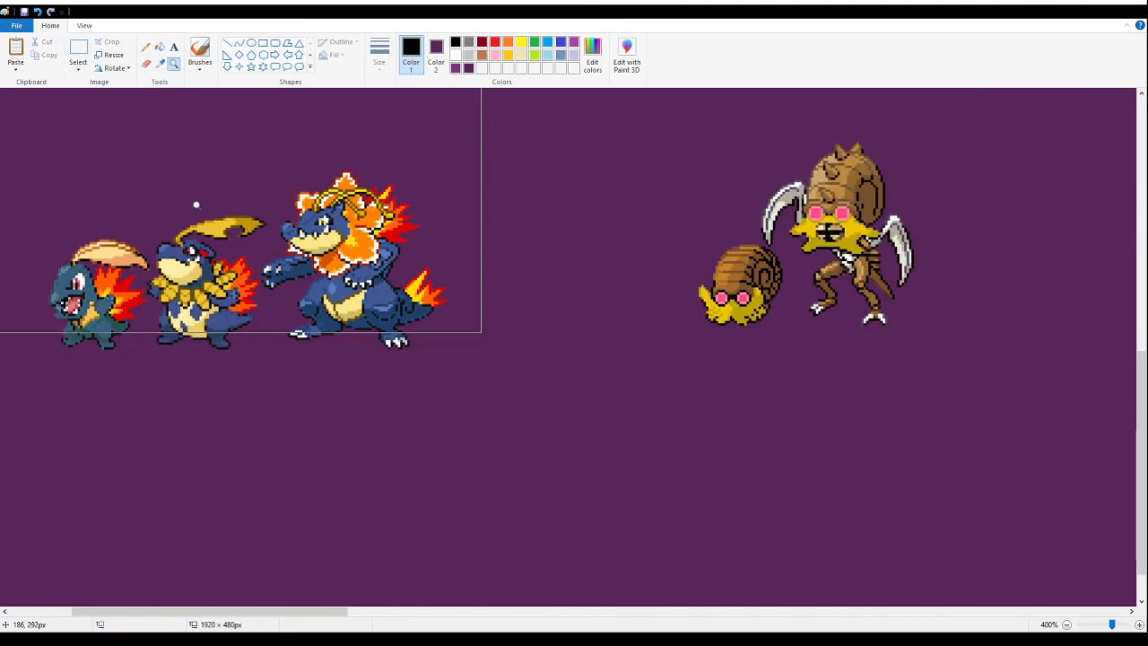
{"action": "right_click", "coordinate": [174, 215]}
{"action": "right_click", "coordinate": [171, 219]}
{"action": "left_click", "coordinate": [61, 391]}
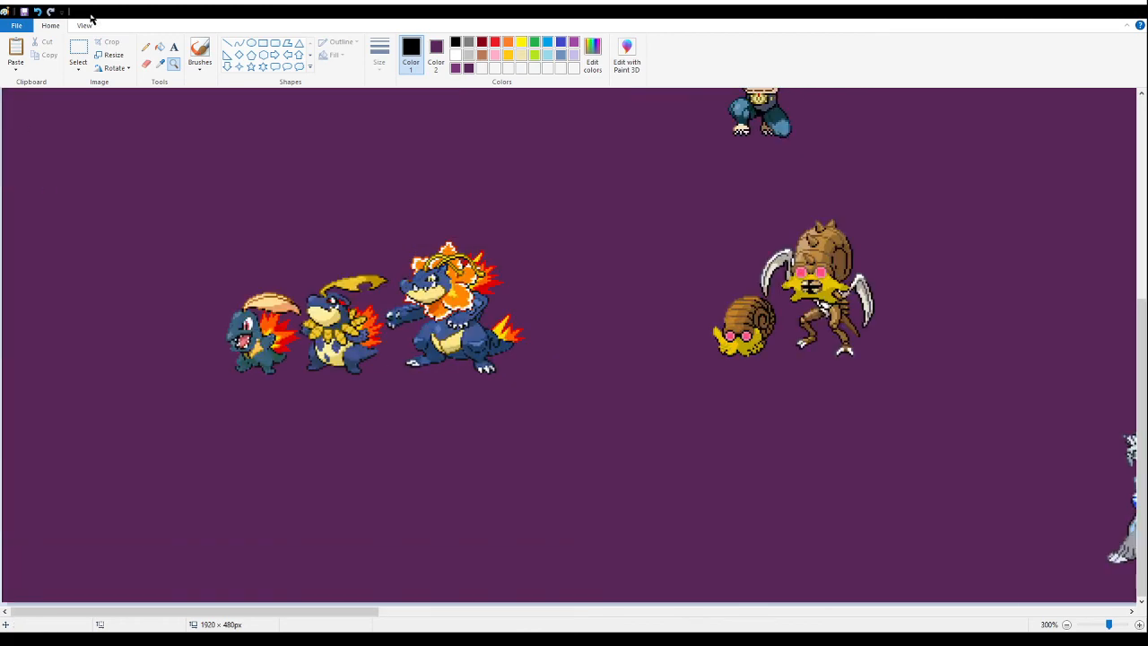
{"action": "left_click", "coordinate": [78, 52]}
{"action": "left_click_drag", "start_coordinate": [146, 158], "coordinate": [588, 425]}
{"action": "left_click_drag", "start_coordinate": [376, 315], "coordinate": [148, 396]}
{"action": "scroll", "coordinate": [345, 339], "scroll_direction": "up", "scroll_amount": 3}
{"action": "scroll", "coordinate": [592, 204], "scroll_direction": "up", "scroll_amount": 1}
{"action": "left_click_drag", "start_coordinate": [162, 382], "coordinate": [154, 389]}
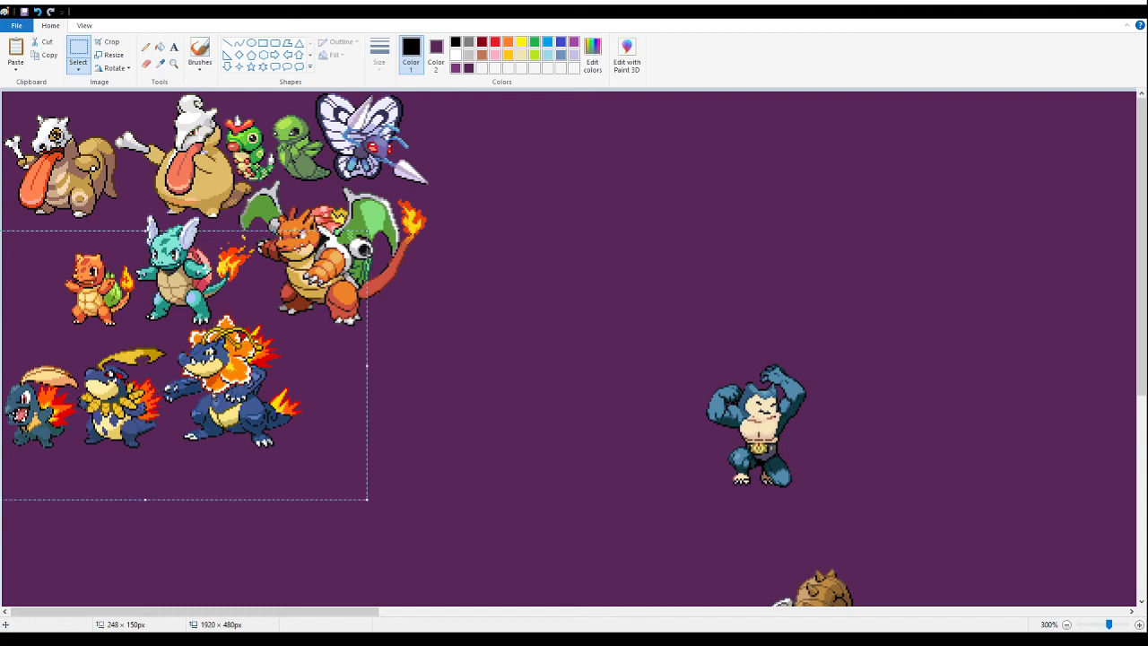
- Cut and repaste the dark blue trio, fitting it closely against the canvas's left edge just below the orange dragon line
{"action": "key", "text": "Delete"}
{"action": "left_click", "coordinate": [173, 63]}
{"action": "left_click", "coordinate": [143, 308]}
{"action": "left_click", "coordinate": [147, 216]}
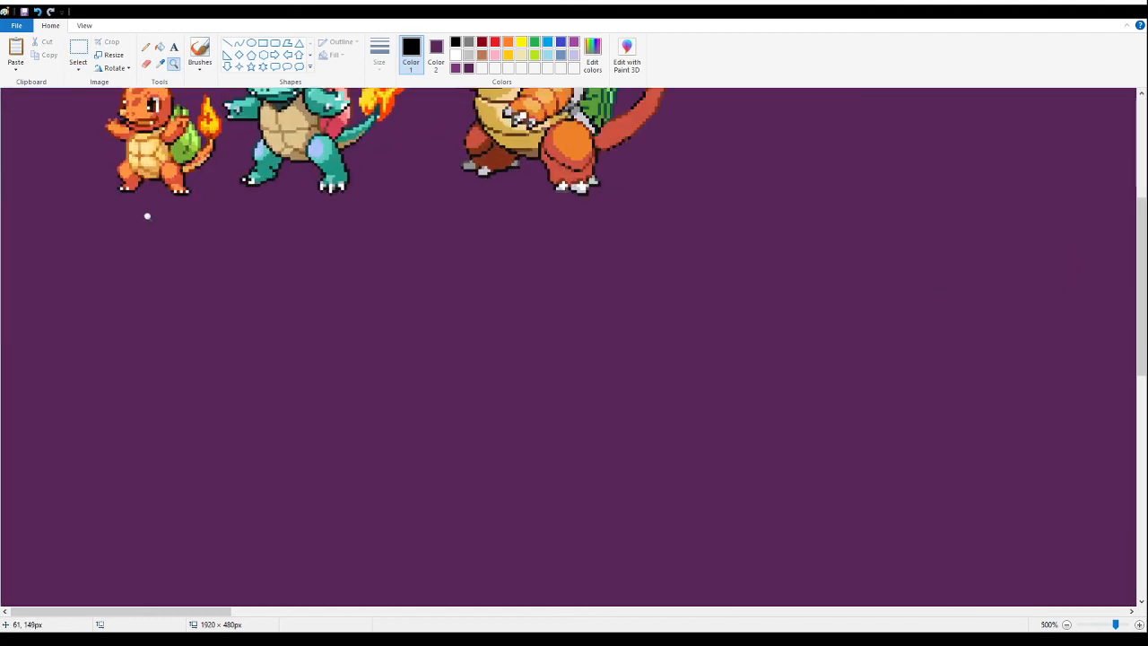
{"action": "left_click", "coordinate": [93, 198]}
{"action": "left_click", "coordinate": [78, 50]}
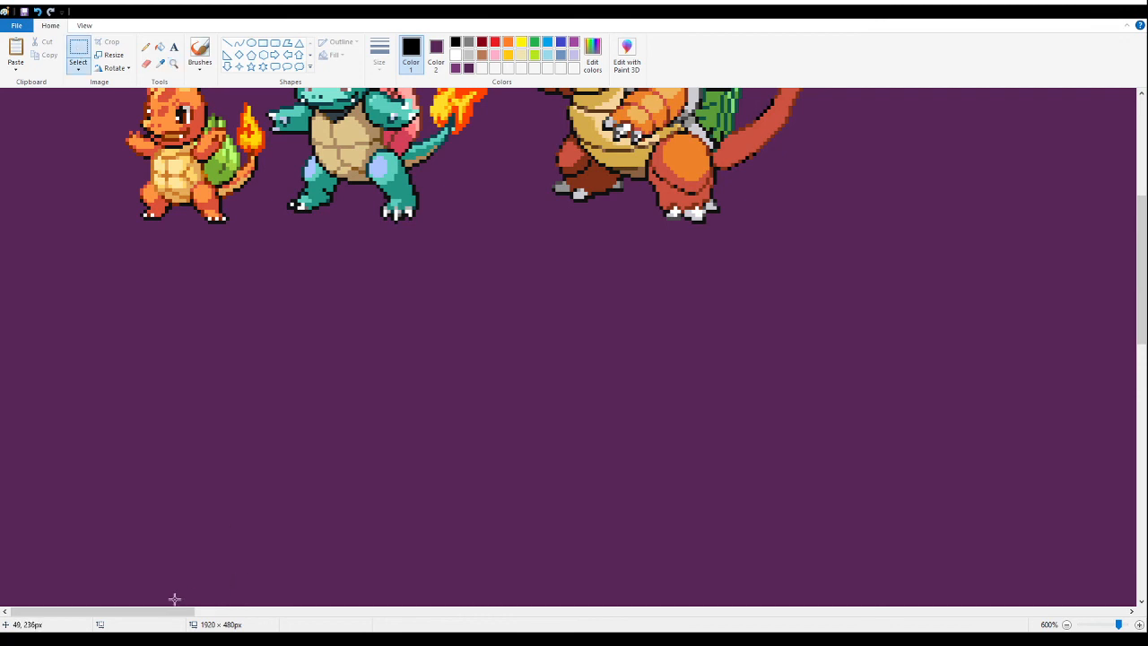
{"action": "left_click_drag", "start_coordinate": [166, 611], "coordinate": [162, 611]}
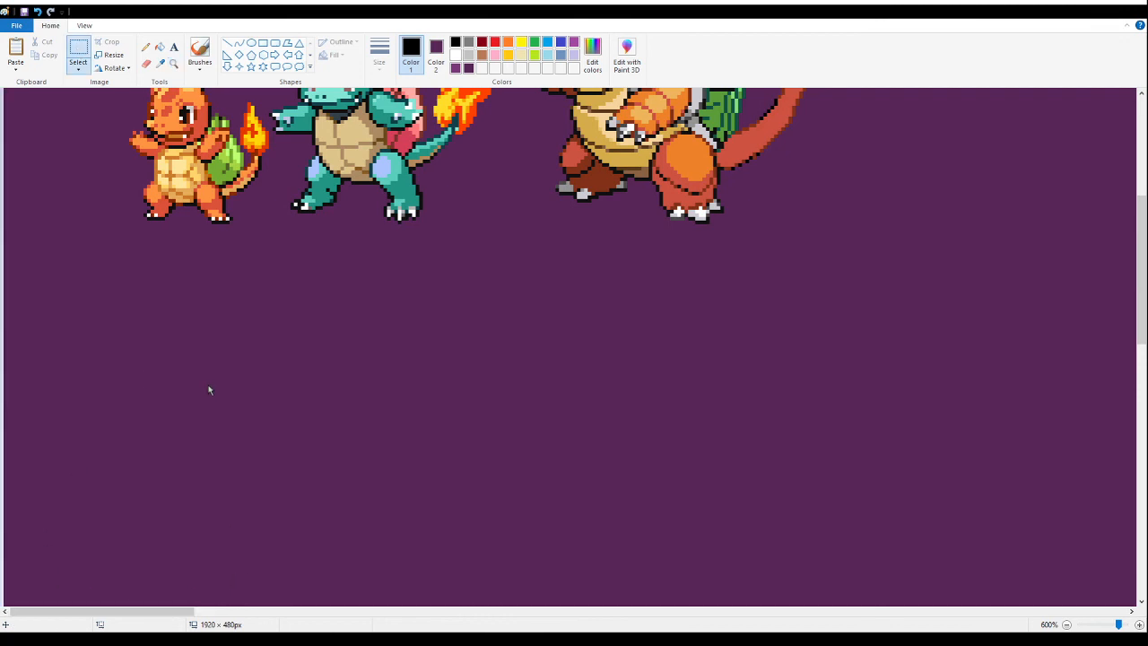
{"action": "key", "text": "ctrl+v"}
{"action": "left_click_drag", "start_coordinate": [615, 453], "coordinate": [459, 388]}
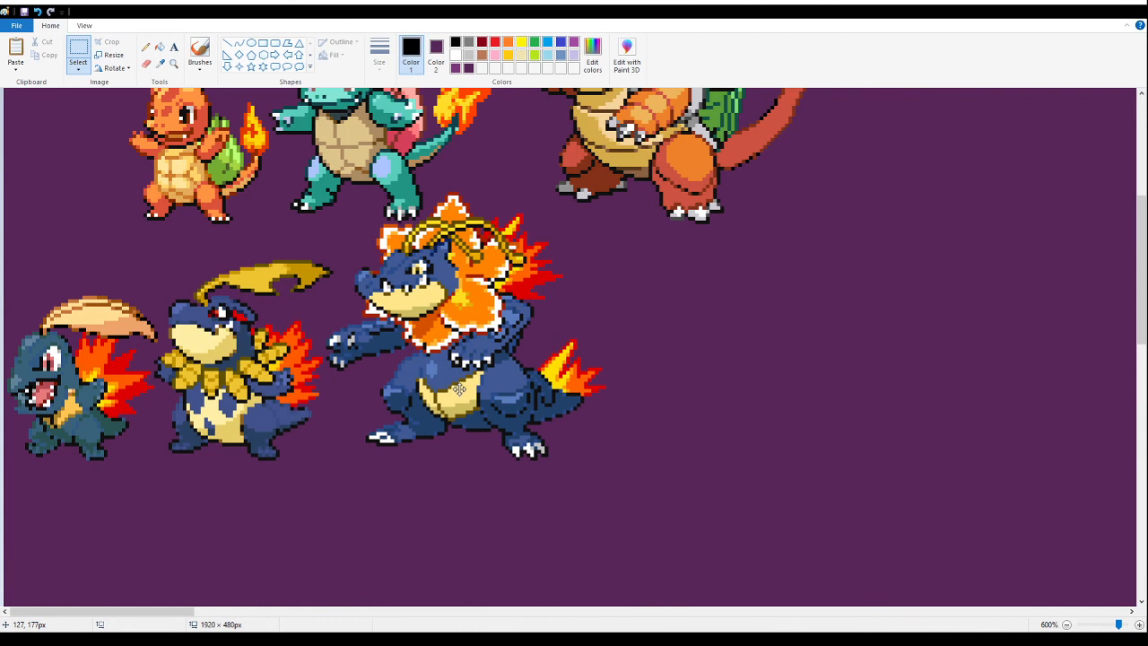
{"action": "left_click_drag", "start_coordinate": [459, 389], "coordinate": [459, 393]}
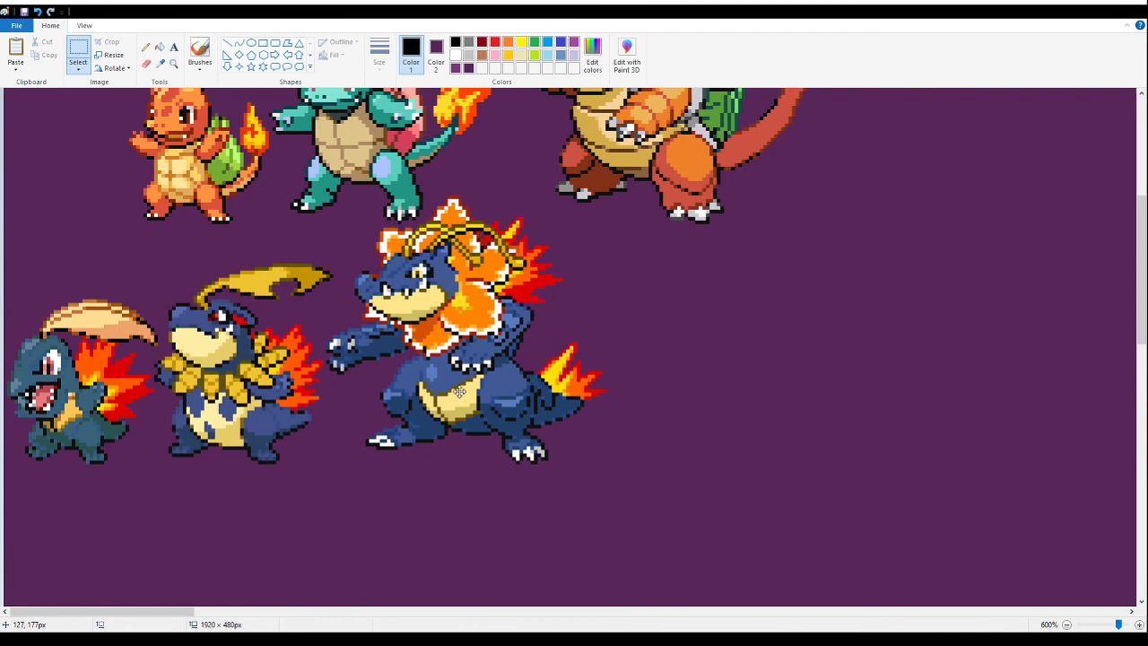
- Examine the packed rows and the remaining scattered sprites, including a close look at the silver four-legged dragon fusion
{"action": "left_click", "coordinate": [176, 66]}
{"action": "scroll", "coordinate": [176, 267], "scroll_direction": "up", "scroll_amount": 3}
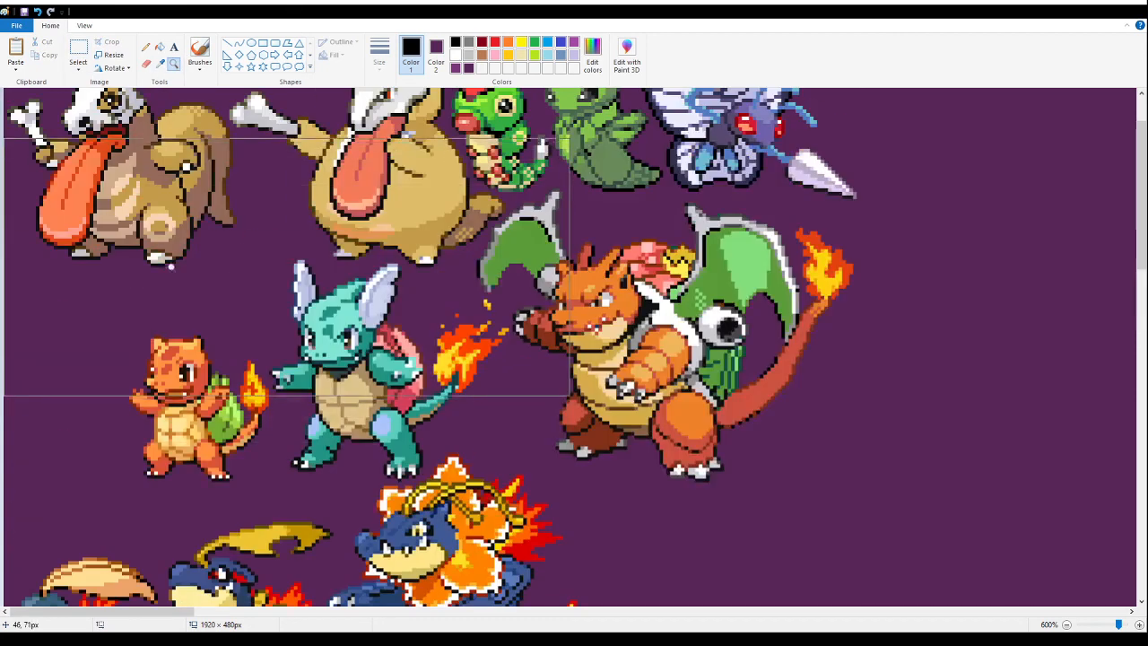
{"action": "right_click", "coordinate": [176, 274]}
{"action": "right_click", "coordinate": [176, 282]}
{"action": "right_click", "coordinate": [170, 305]}
{"action": "right_click", "coordinate": [166, 317]}
{"action": "scroll", "coordinate": [151, 260], "scroll_direction": "up", "scroll_amount": 1}
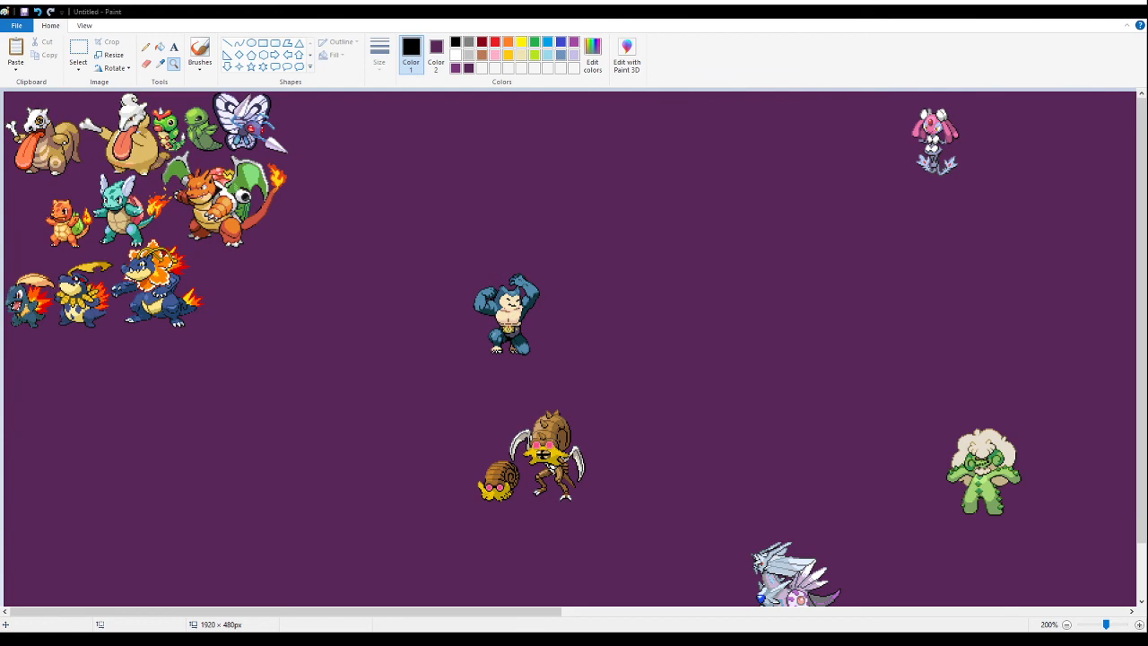
{"action": "scroll", "coordinate": [1031, 303], "scroll_direction": "down", "scroll_amount": 2}
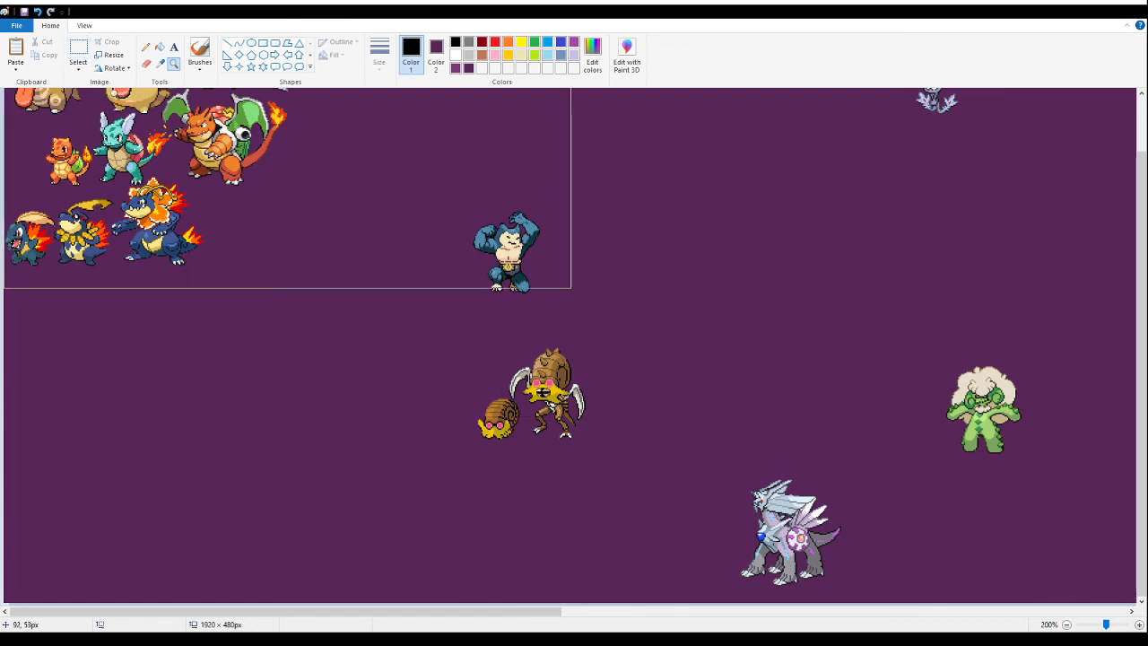
{"action": "left_click", "coordinate": [786, 508]}
{"action": "left_click", "coordinate": [385, 385]}
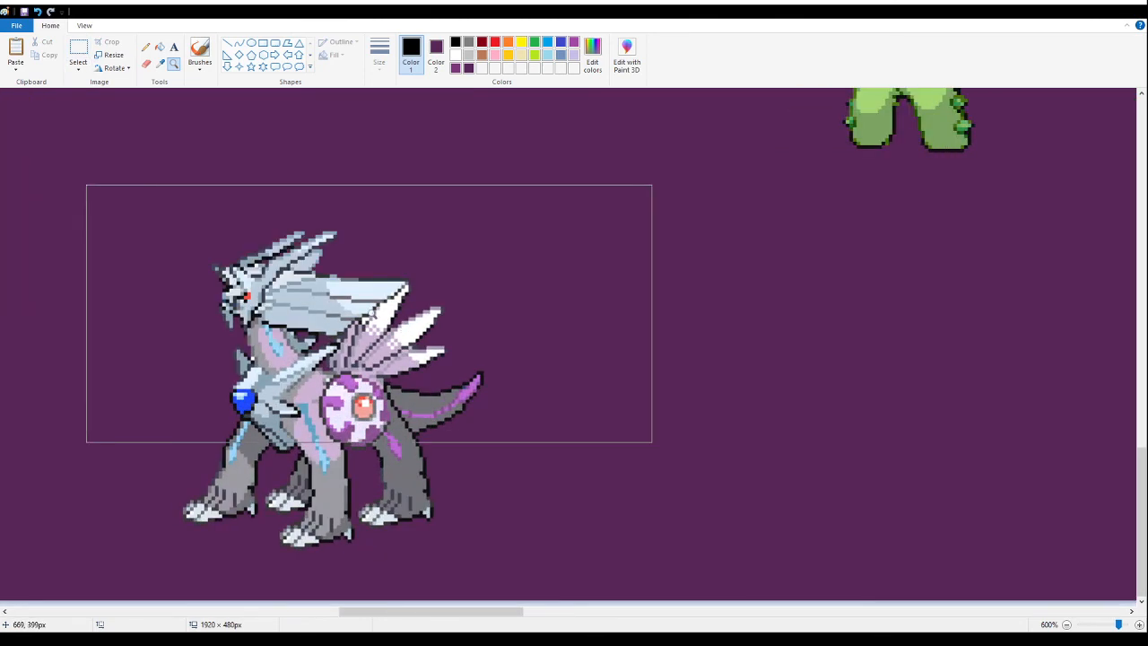
{"action": "right_click", "coordinate": [249, 281]}
{"action": "right_click", "coordinate": [245, 280]}
{"action": "right_click", "coordinate": [243, 281]}
{"action": "left_click", "coordinate": [141, 371]}
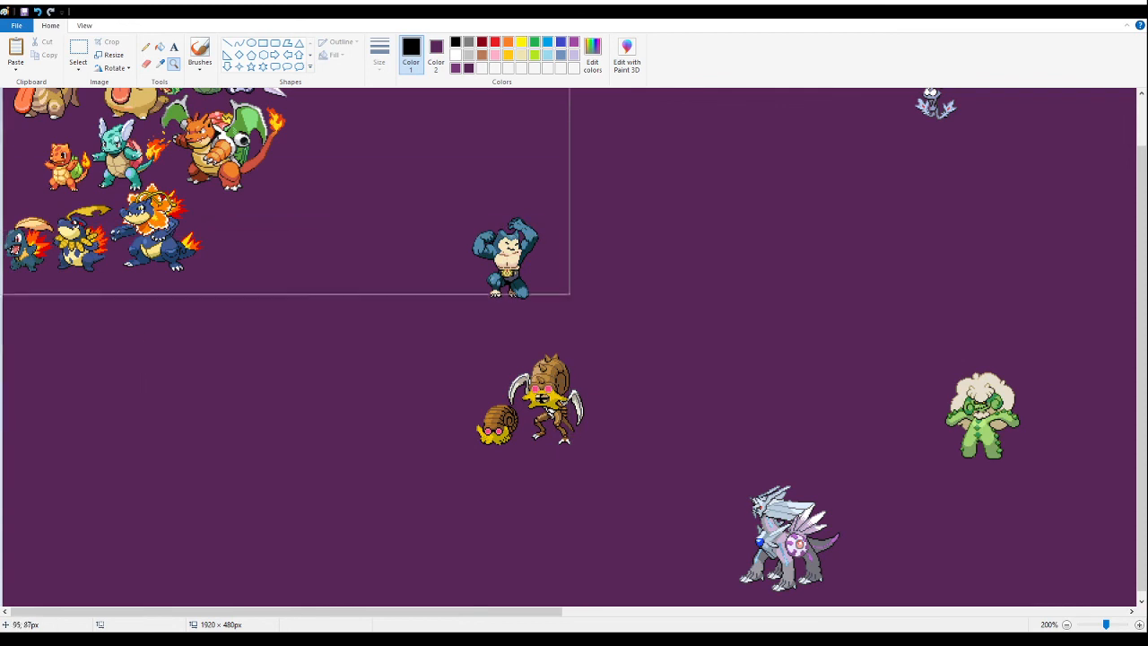
- Move the silver four-legged dragon fusion from the lower canvas up beside the butterfly fusion along the canvas's upper edge
{"action": "left_click", "coordinate": [81, 47]}
{"action": "left_click_drag", "start_coordinate": [715, 443], "coordinate": [856, 606]}
{"action": "mouse_move", "coordinate": [765, 537]}
{"action": "left_mouse_down"}
{"action": "mouse_move", "coordinate": [746, 501]}
{"action": "mouse_move", "coordinate": [364, 310]}
{"action": "mouse_move", "coordinate": [308, 178]}
{"action": "mouse_move", "coordinate": [332, 286]}
{"action": "left_mouse_up"}
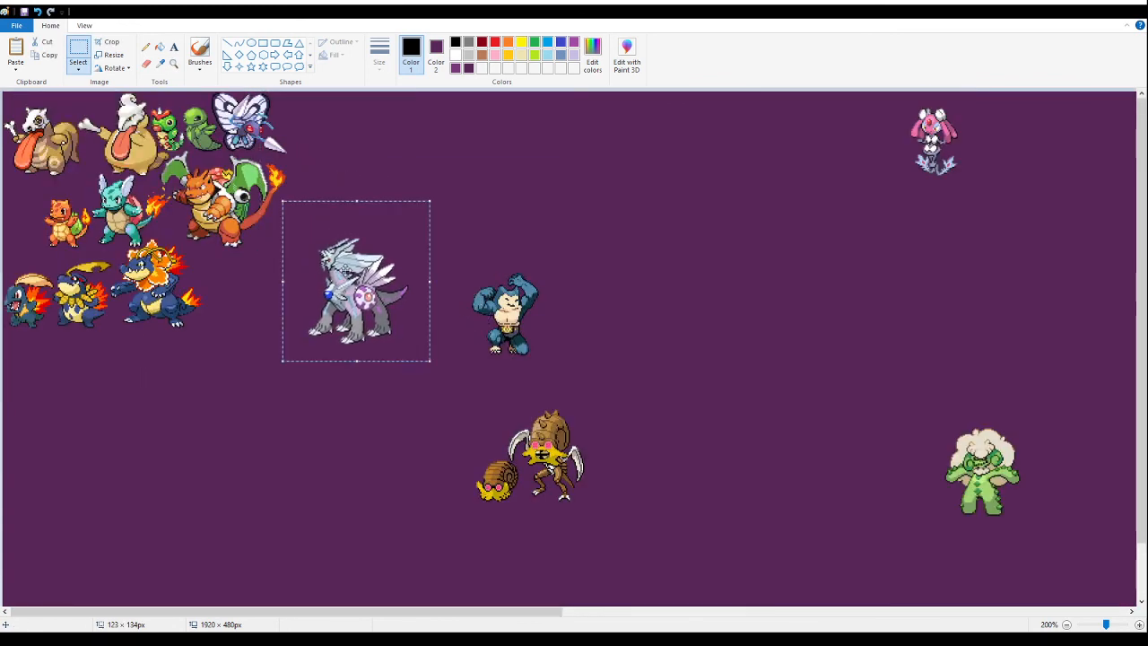
{"action": "key", "text": "Delete"}
{"action": "left_click", "coordinate": [173, 65]}
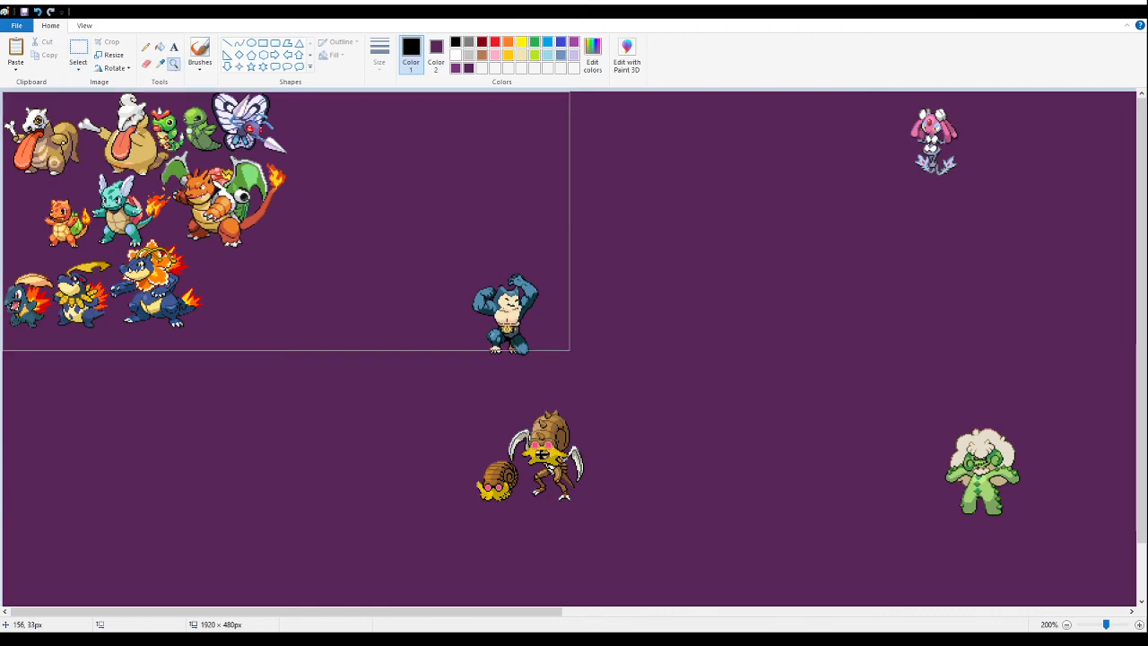
{"action": "left_click", "coordinate": [148, 151]}
{"action": "left_click", "coordinate": [79, 49]}
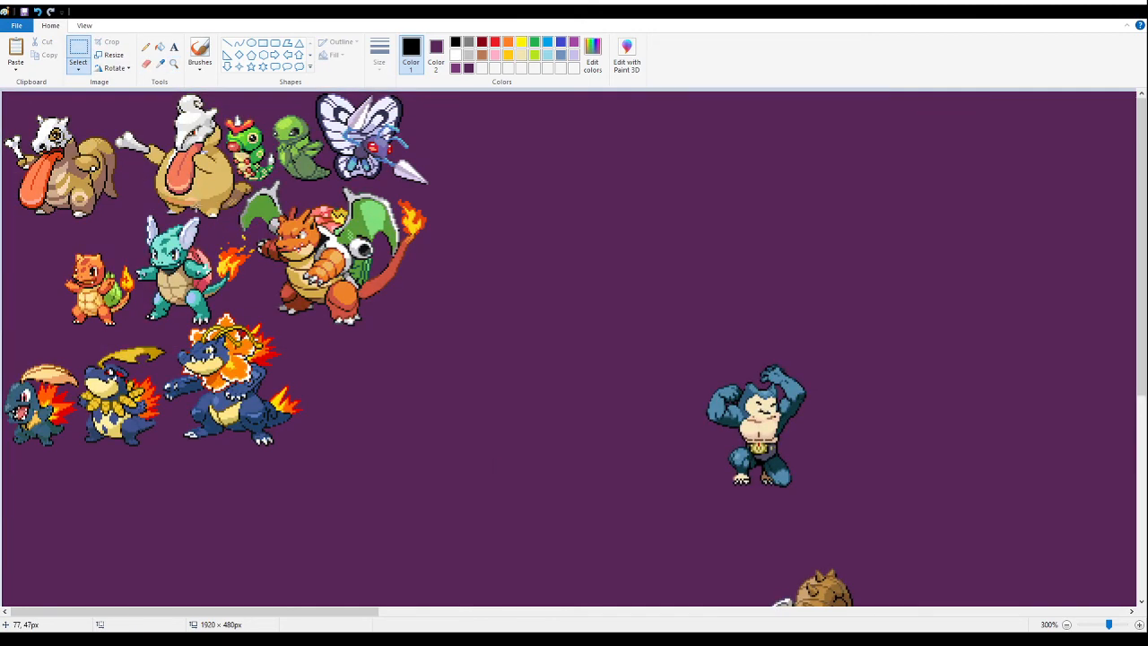
{"action": "key", "text": "ctrl+v"}
{"action": "left_click_drag", "start_coordinate": [91, 199], "coordinate": [472, 147]}
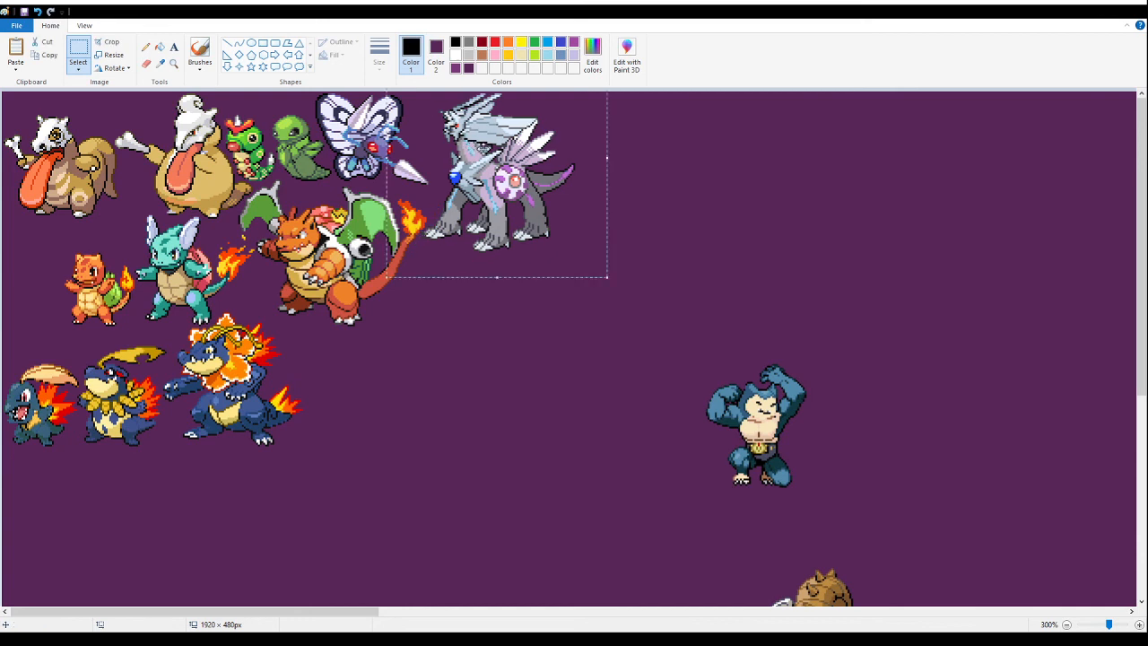
- Cut and repaste the silver dragon fusion, fitting it closely between the butterfly's stinger, the orange dragon's tail flame and the canvas's upper edge
{"action": "key", "text": "Delete"}
{"action": "left_click", "coordinate": [176, 68]}
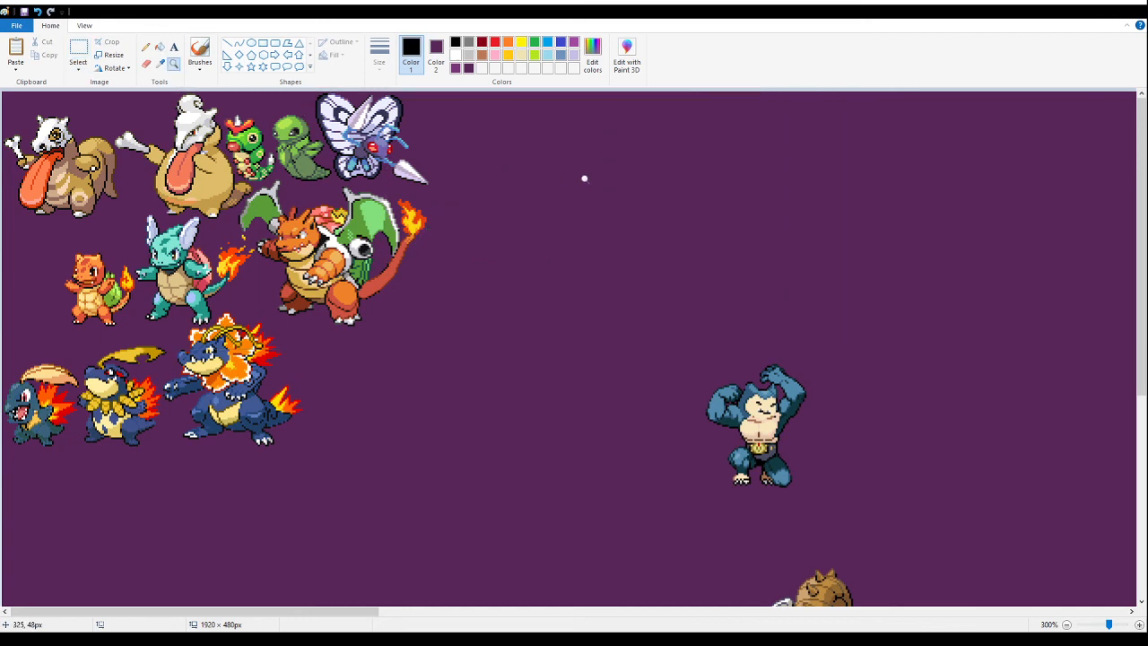
{"action": "left_click", "coordinate": [584, 177]}
{"action": "left_click", "coordinate": [457, 136]}
{"action": "left_click", "coordinate": [457, 136]}
{"action": "left_click", "coordinate": [90, 51]}
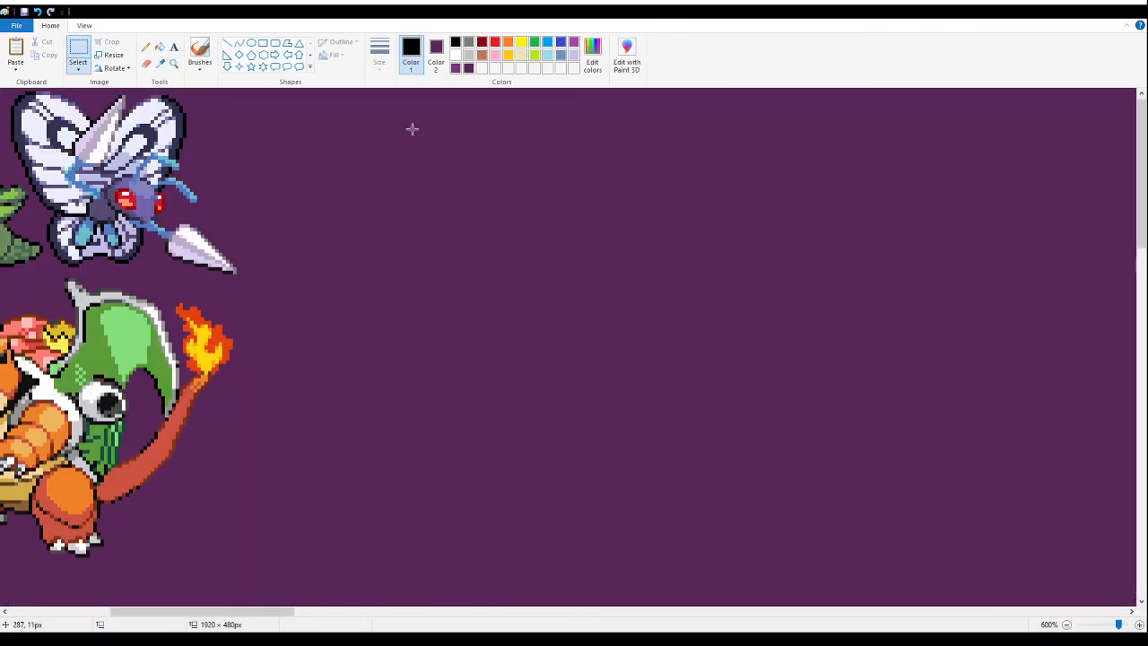
{"action": "key", "text": "ctrl+v"}
{"action": "left_click_drag", "start_coordinate": [159, 376], "coordinate": [305, 269]}
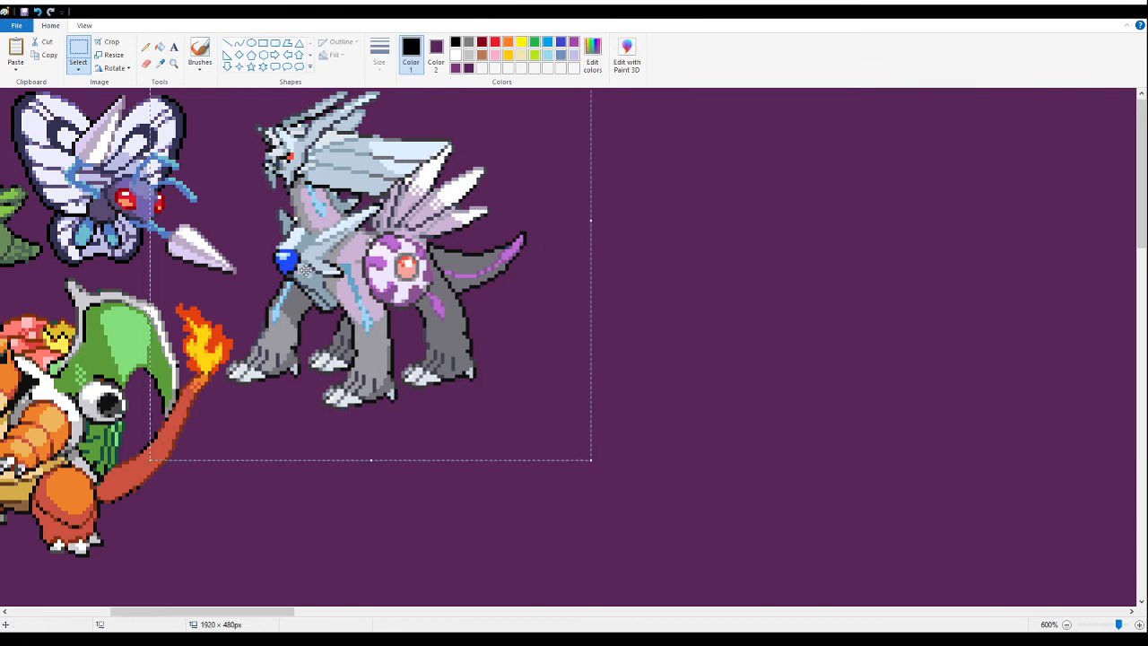
- Paste the pink and teal long-tailed turtle-shell fusion sheet next to the muscular blue fusion and fill its white background with dark purple
{"action": "left_click", "coordinate": [173, 63]}
{"action": "right_click", "coordinate": [213, 230]}
{"action": "right_click", "coordinate": [212, 230]}
{"action": "right_click", "coordinate": [212, 229]}
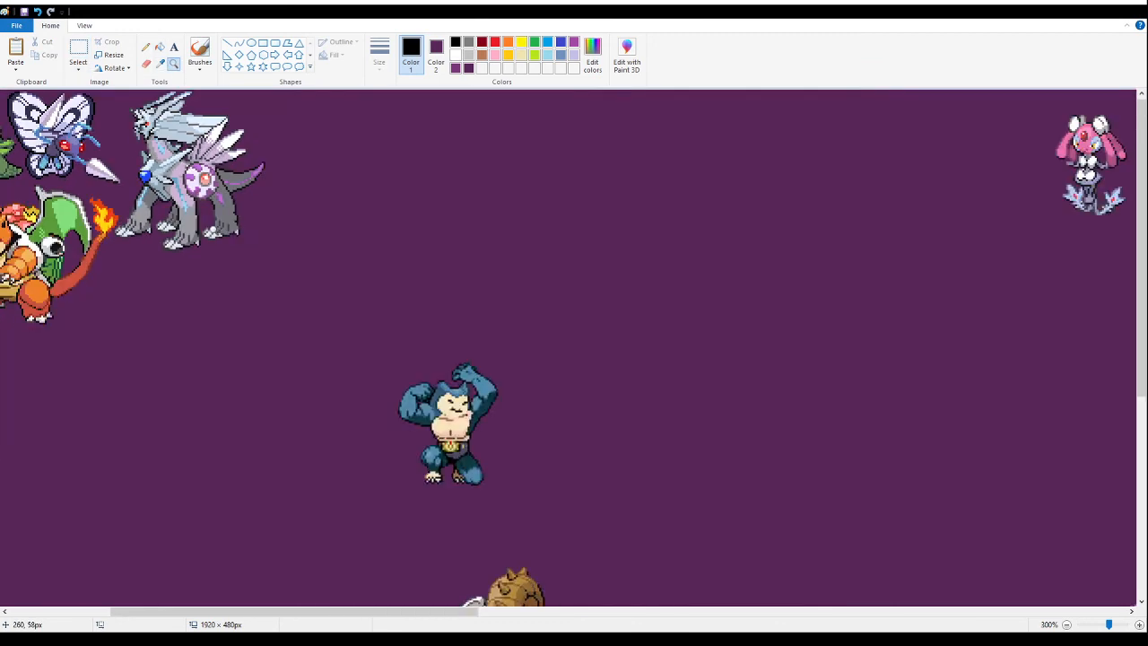
{"action": "right_click", "coordinate": [213, 230]}
{"action": "right_click", "coordinate": [213, 229]}
{"action": "left_click", "coordinate": [146, 195]}
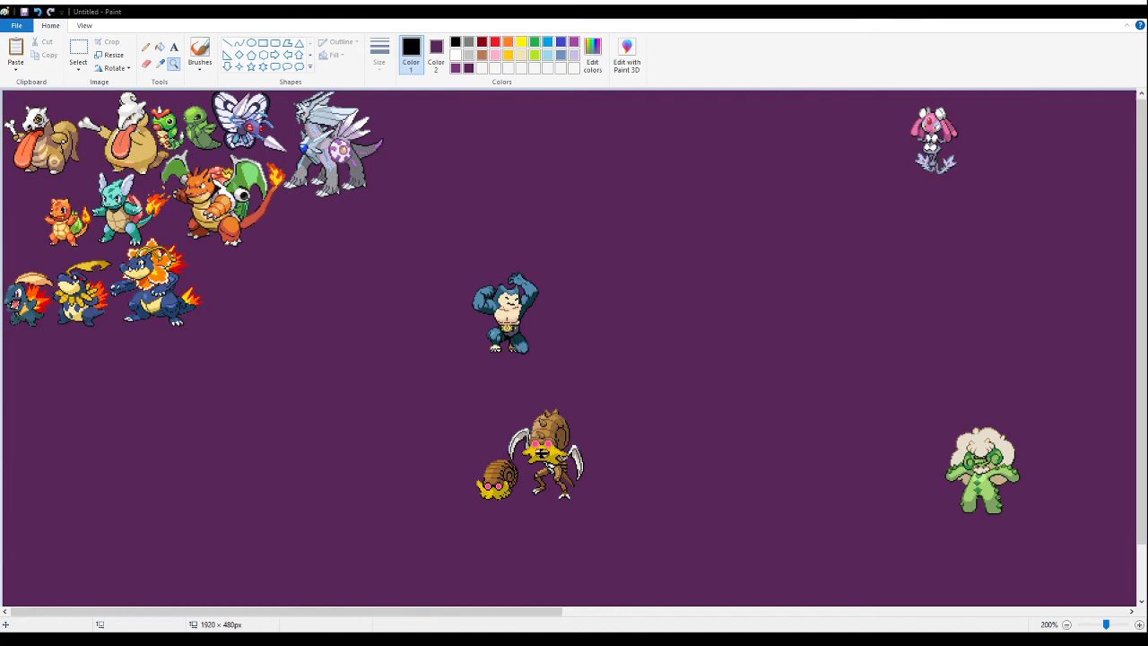
{"action": "left_click", "coordinate": [273, 284]}
{"action": "left_click", "coordinate": [88, 51]}
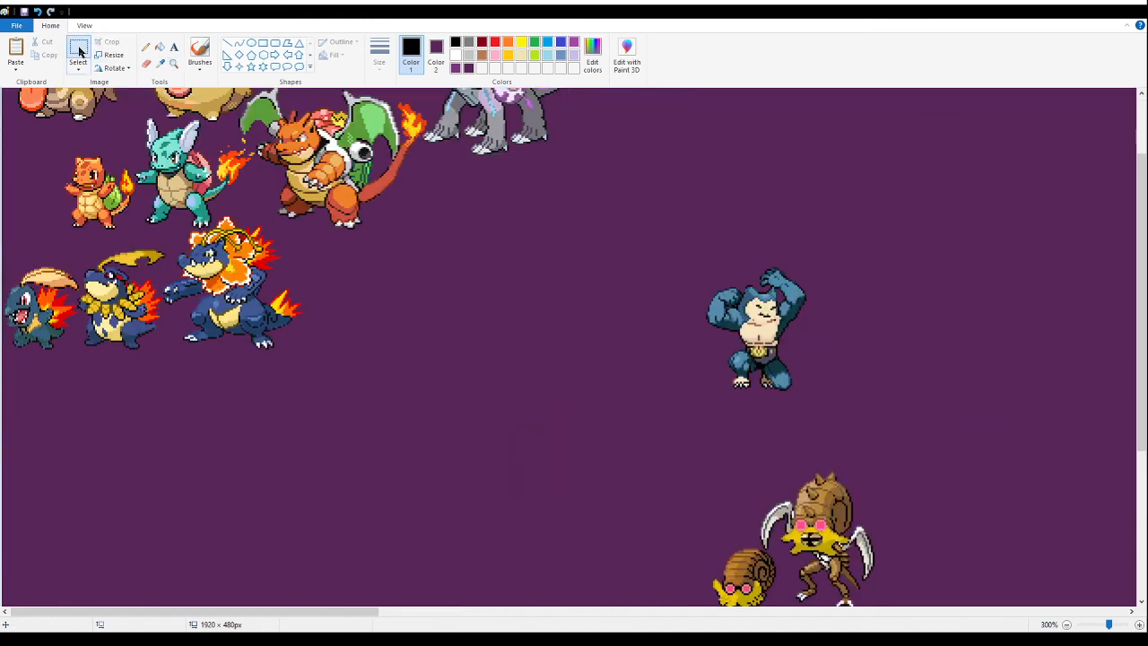
{"action": "key", "text": "ctrl+v"}
{"action": "left_click_drag", "start_coordinate": [84, 138], "coordinate": [498, 323]}
{"action": "left_click", "coordinate": [162, 47]}
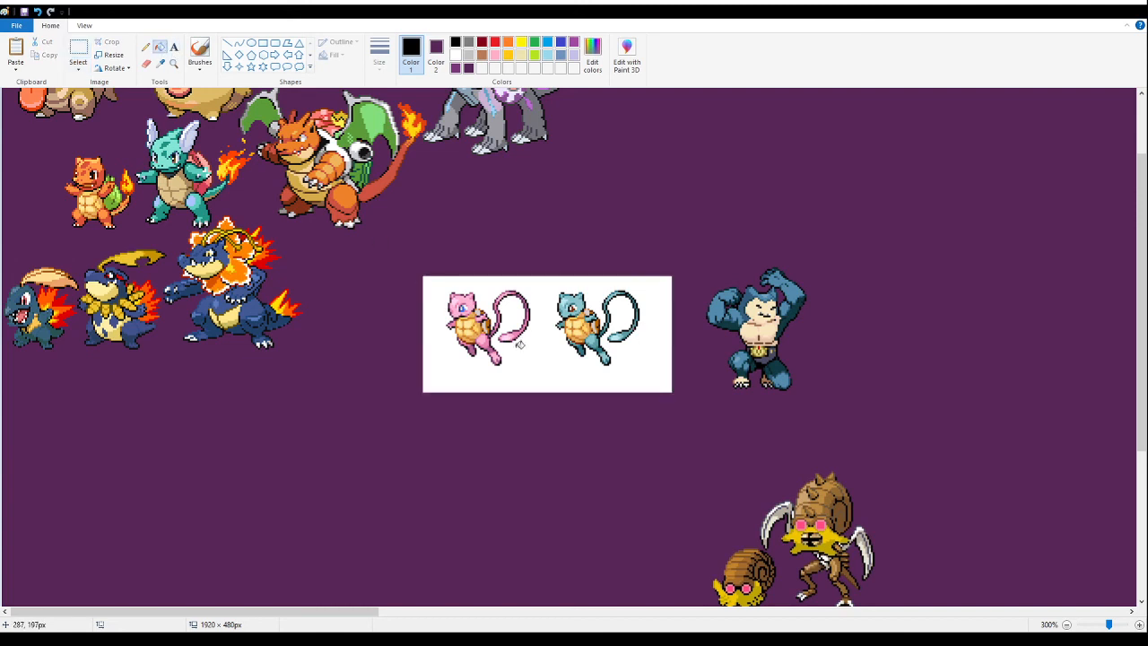
{"action": "right_click", "coordinate": [582, 385]}
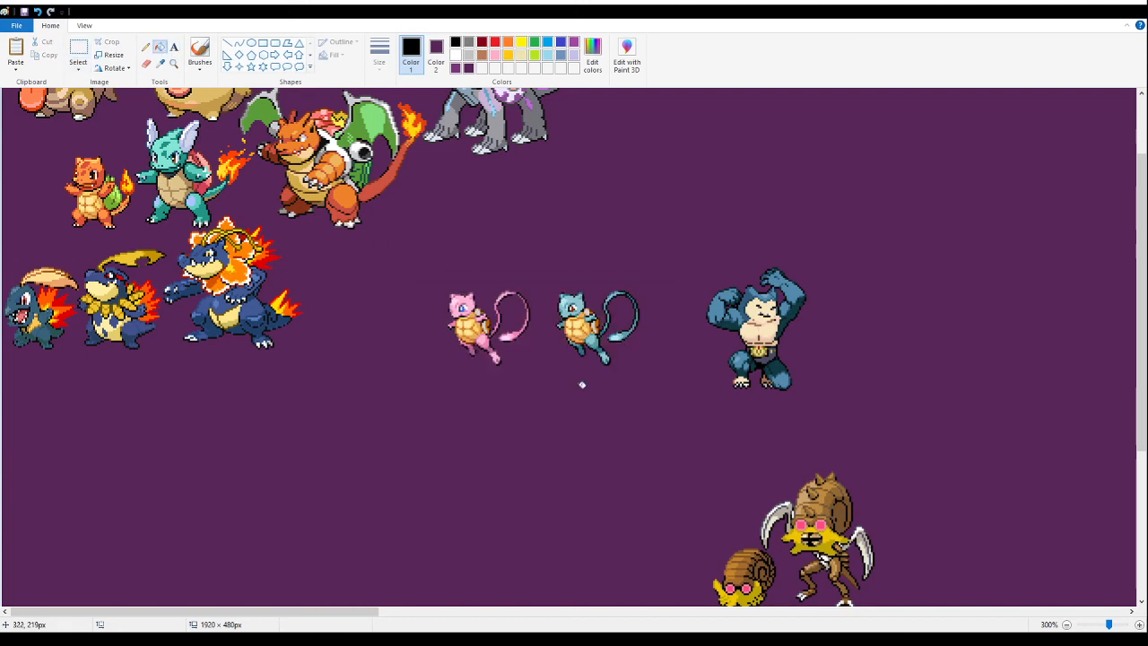
- Delete the teal variant and move the pink long-tailed fusion beside the flower-maned crocodile, beneath the orange dragon fusion
{"action": "left_click", "coordinate": [79, 52]}
{"action": "left_click_drag", "start_coordinate": [671, 261], "coordinate": [550, 366]}
{"action": "key", "text": "Delete"}
{"action": "left_click_drag", "start_coordinate": [607, 236], "coordinate": [386, 431]}
{"action": "left_click_drag", "start_coordinate": [554, 333], "coordinate": [326, 381]}
{"action": "scroll", "coordinate": [45, 233], "scroll_direction": "up", "scroll_amount": 2}
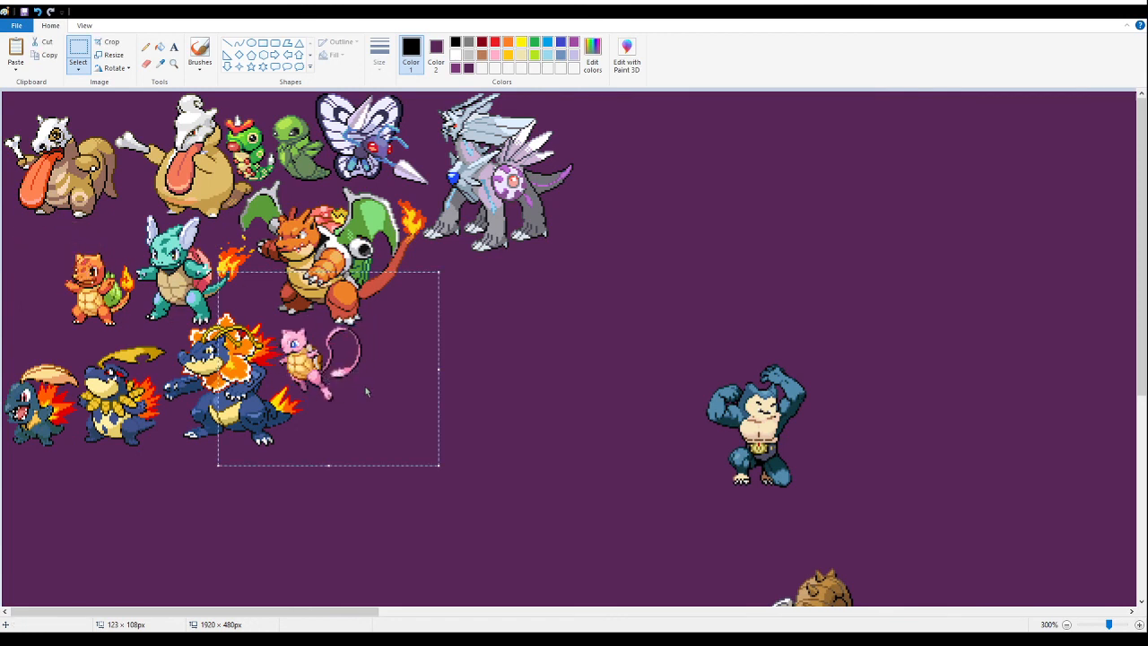
- Cut and repaste the pink long-tailed fusion, fitting it closely between the flower-maned crocodile's flames and the orange dragon's foot
{"action": "key", "text": "Delete"}
{"action": "left_click", "coordinate": [173, 62]}
{"action": "left_click", "coordinate": [408, 328]}
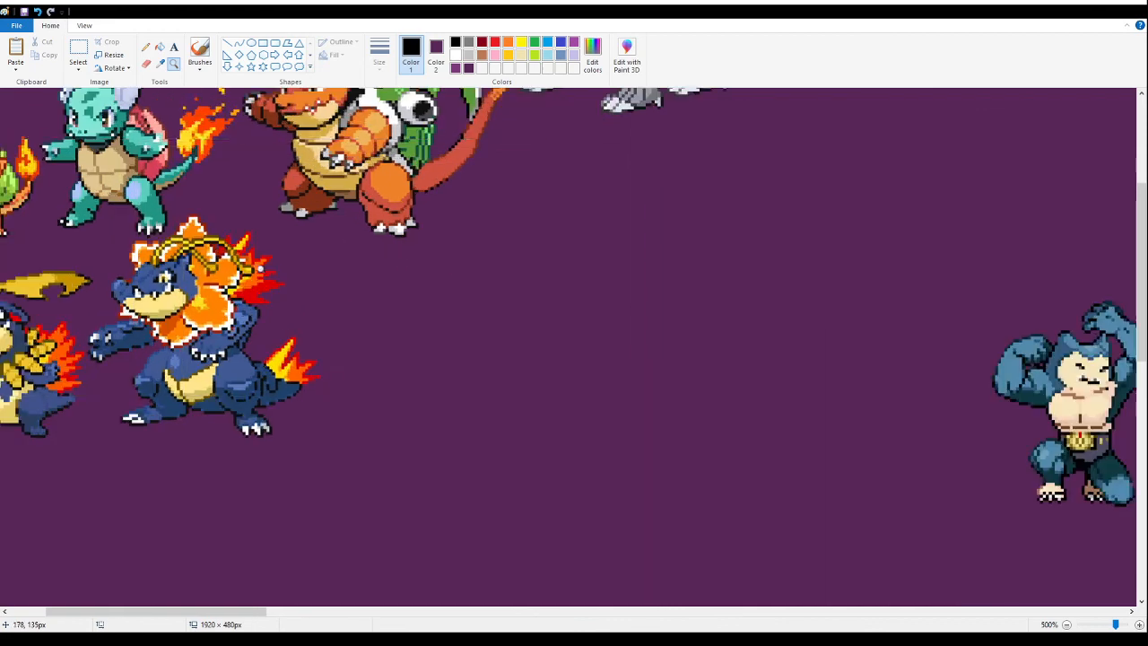
{"action": "left_click", "coordinate": [322, 282]}
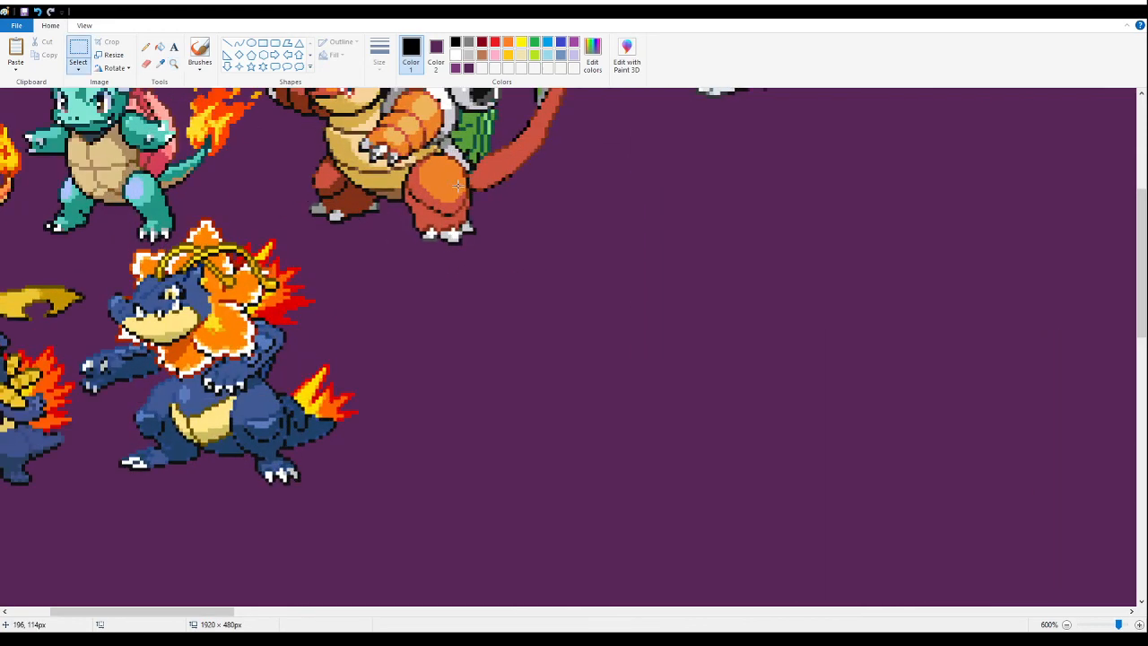
{"action": "key", "text": "ctrl+v"}
{"action": "left_click_drag", "start_coordinate": [201, 284], "coordinate": [398, 336]}
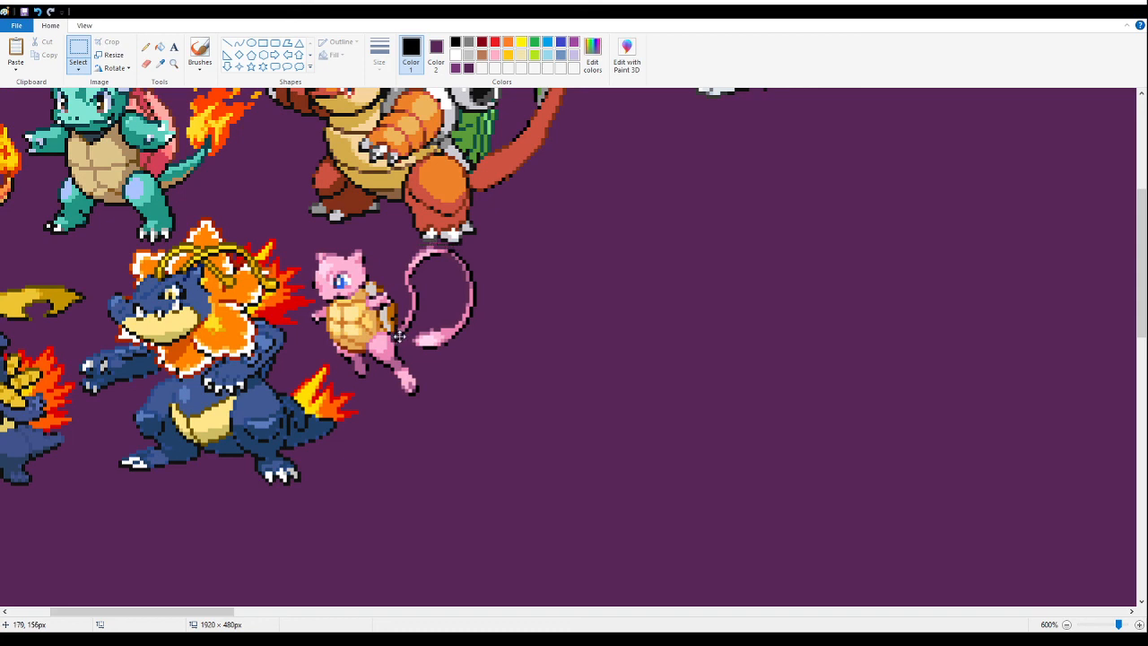
{"action": "left_click_drag", "start_coordinate": [398, 336], "coordinate": [395, 335]}
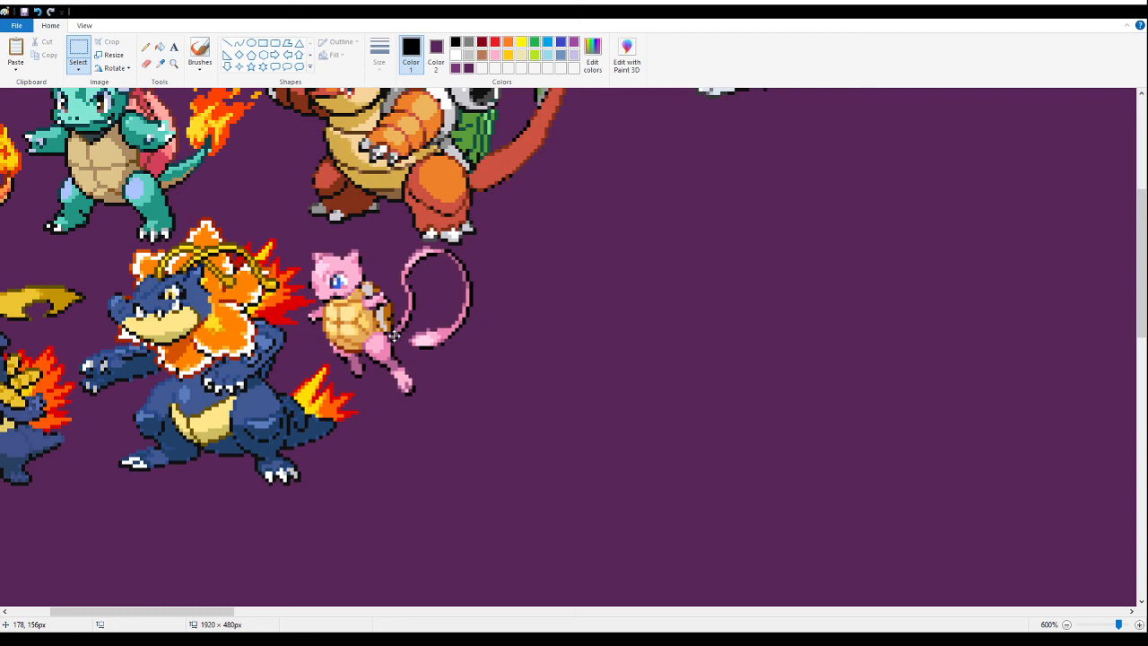
{"action": "left_click_drag", "start_coordinate": [395, 336], "coordinate": [395, 336]}
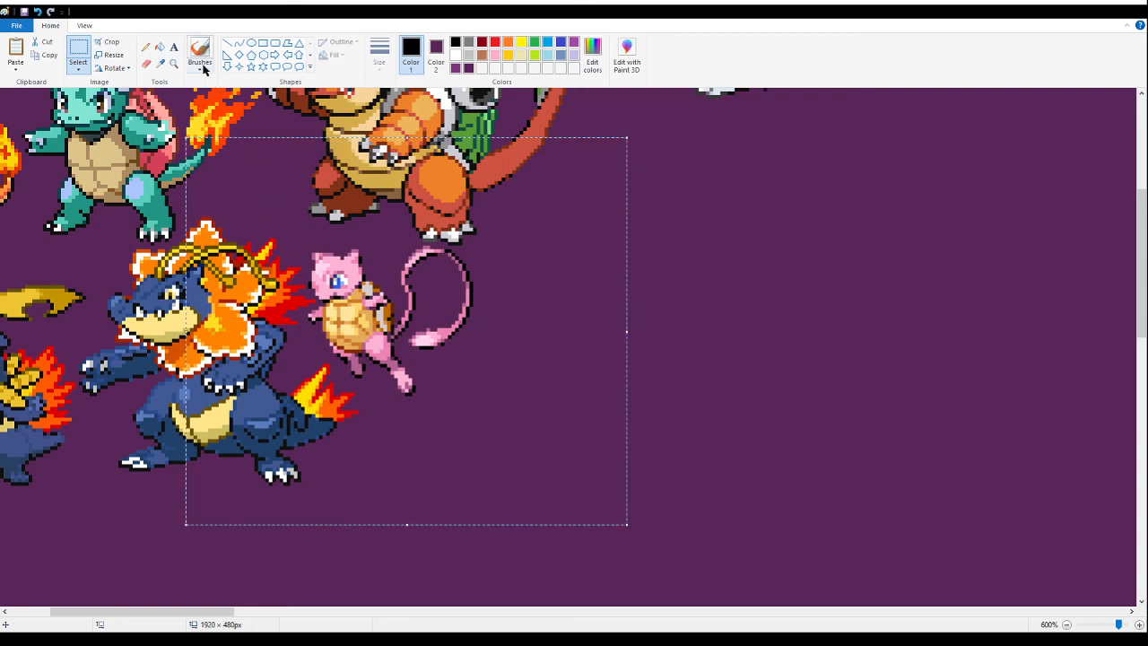
- Paste the sheet of five orange and blue tentacled forms on the lower canvas and fill its white background with dark purple
{"action": "left_click", "coordinate": [174, 64]}
{"action": "right_click", "coordinate": [236, 209]}
{"action": "right_click", "coordinate": [236, 209]}
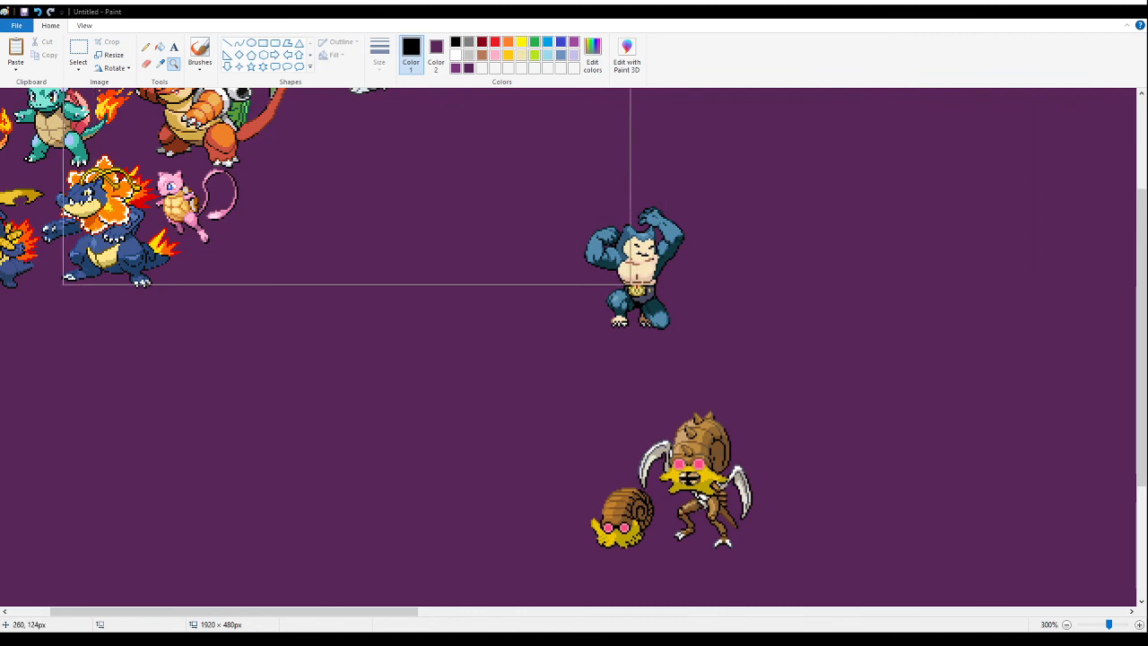
{"action": "left_click", "coordinate": [135, 420]}
{"action": "right_click", "coordinate": [134, 420]}
{"action": "left_click", "coordinate": [78, 49]}
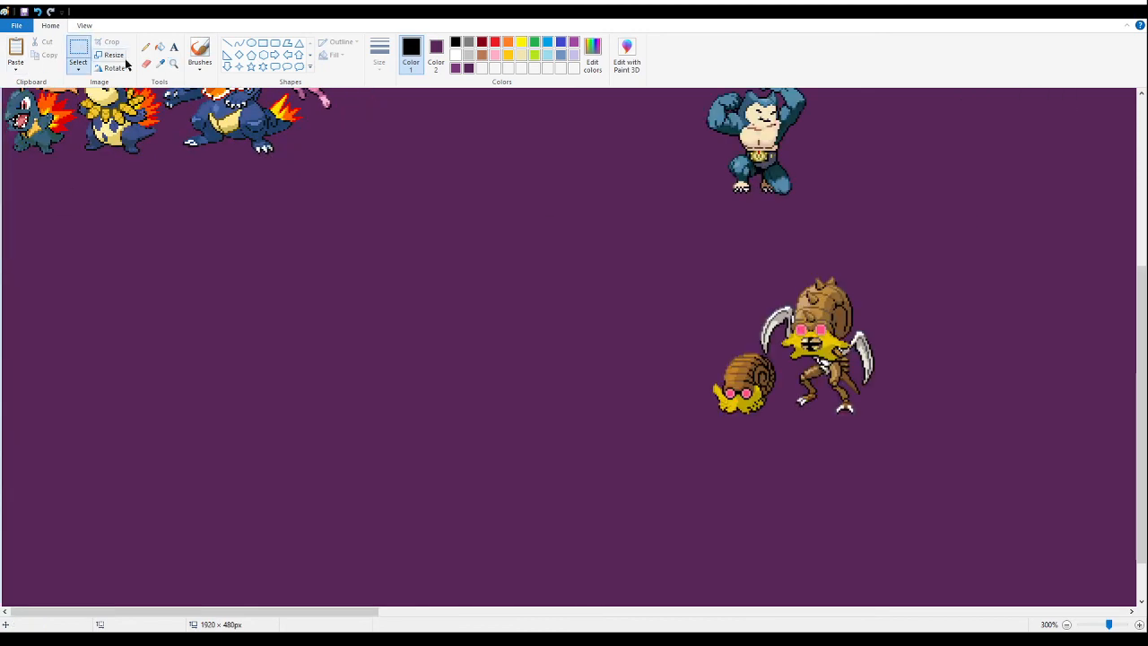
{"action": "key", "text": "ctrl+v"}
{"action": "left_click_drag", "start_coordinate": [189, 228], "coordinate": [220, 518]}
{"action": "scroll", "coordinate": [220, 481], "scroll_direction": "down", "scroll_amount": 1}
{"action": "left_click", "coordinate": [160, 48]}
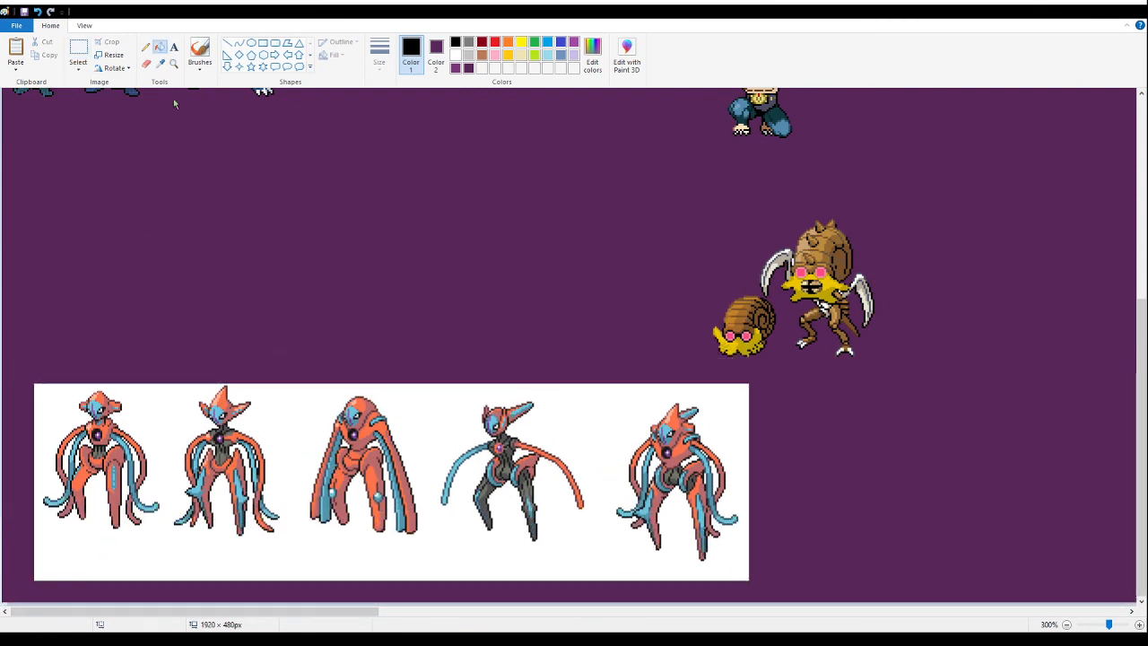
{"action": "right_click", "coordinate": [439, 448]}
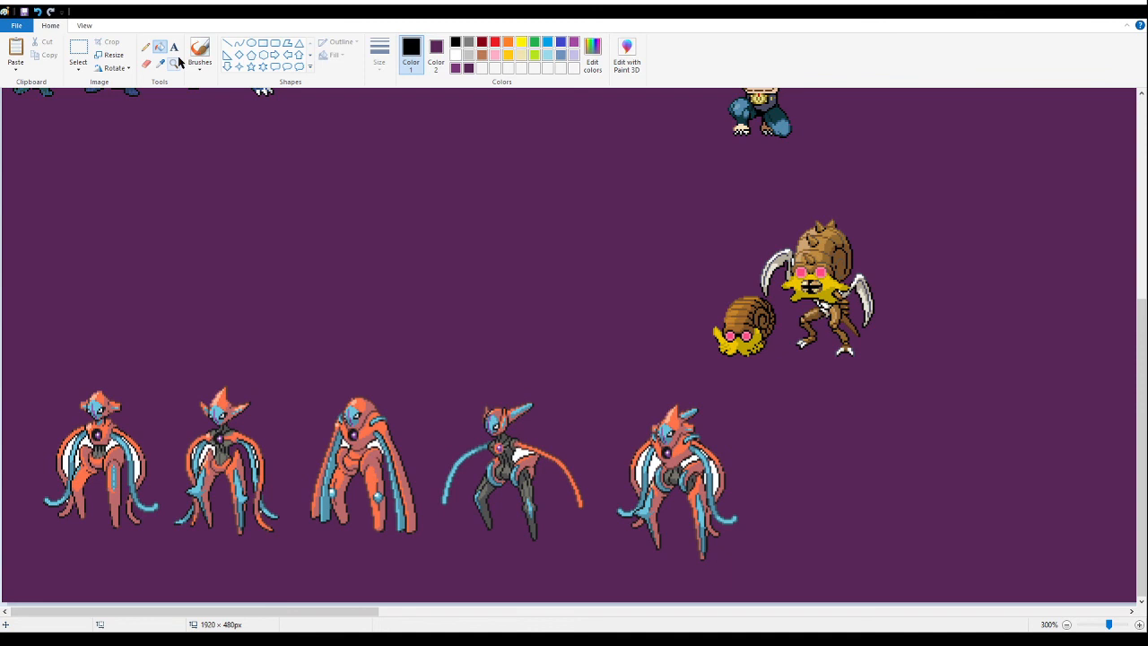
{"action": "left_click", "coordinate": [78, 49]}
{"action": "left_click_drag", "start_coordinate": [40, 334], "coordinate": [601, 585]}
{"action": "key", "text": "Delete"}
{"action": "left_click_drag", "start_coordinate": [789, 586], "coordinate": [177, 181]}
{"action": "left_click", "coordinate": [173, 62]}
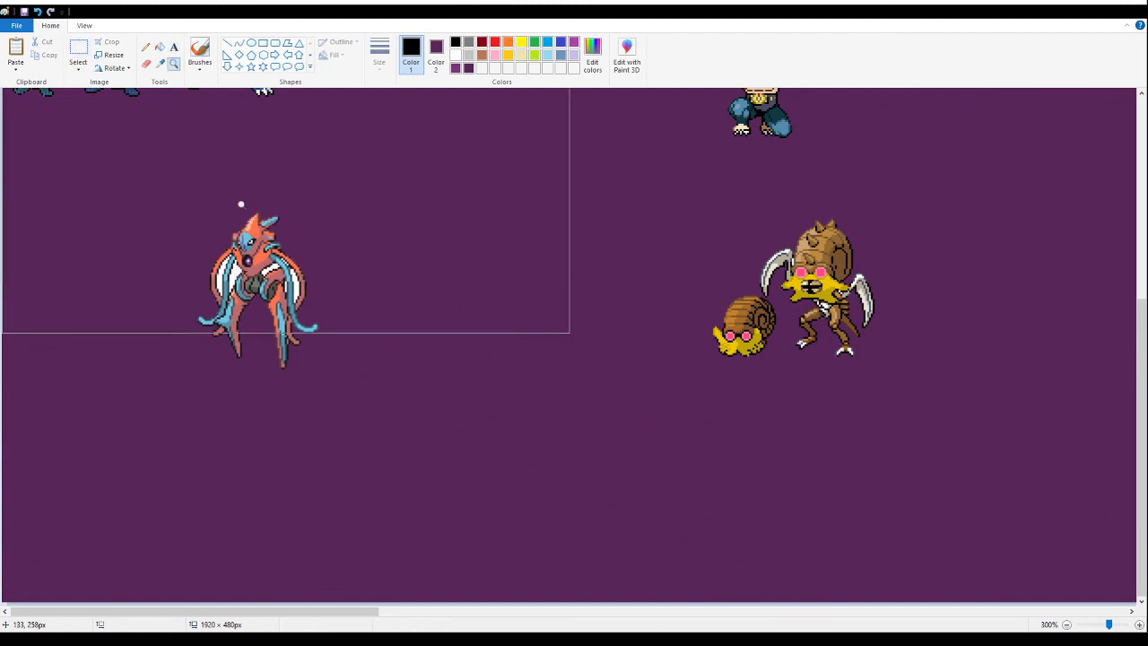
{"action": "key", "text": "ctrl+z"}
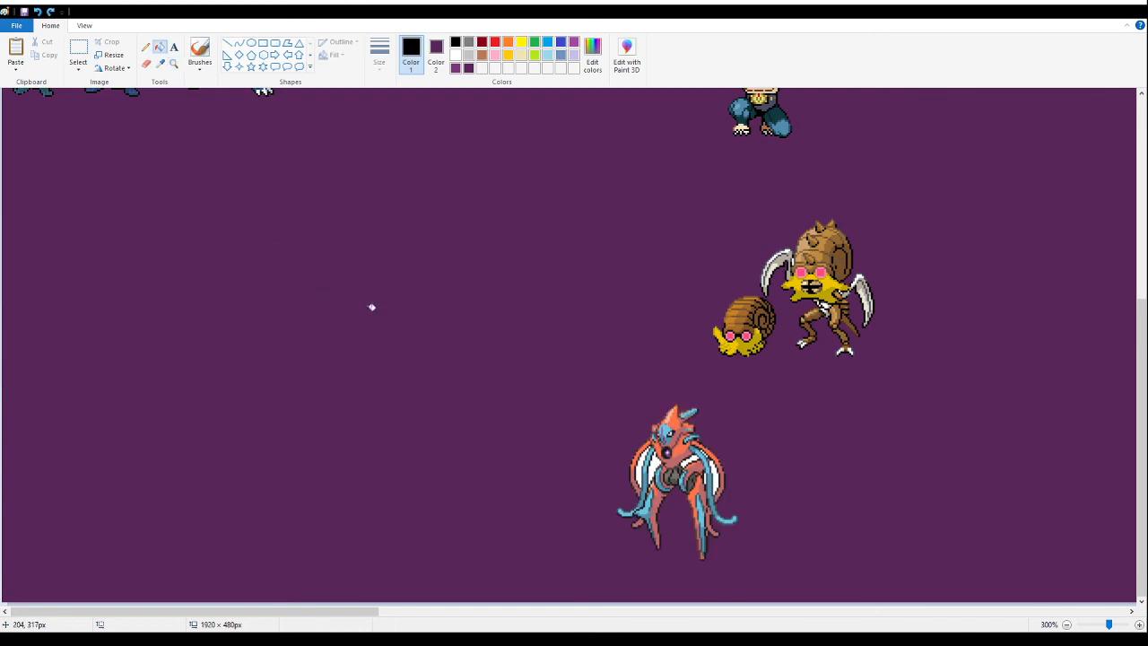
{"action": "key", "text": "ctrl+z"}
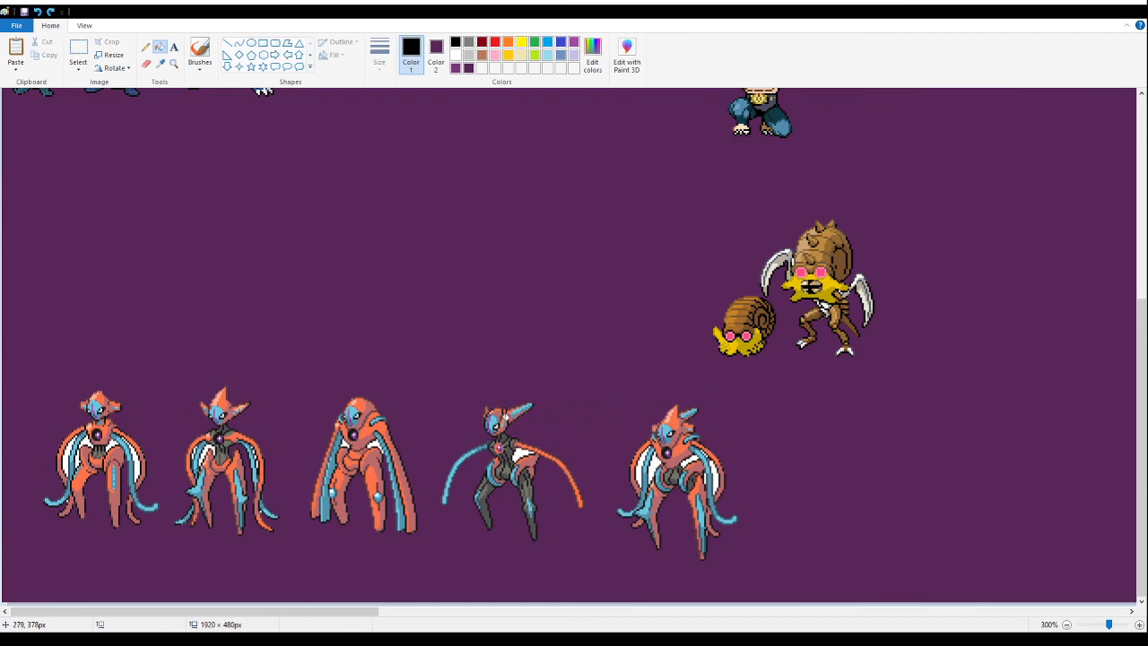
- Delete the first four tentacled forms, keeping only the fifth one
{"action": "left_click", "coordinate": [78, 52]}
{"action": "left_click_drag", "start_coordinate": [7, 256], "coordinate": [595, 561]}
{"action": "key", "text": "Delete"}
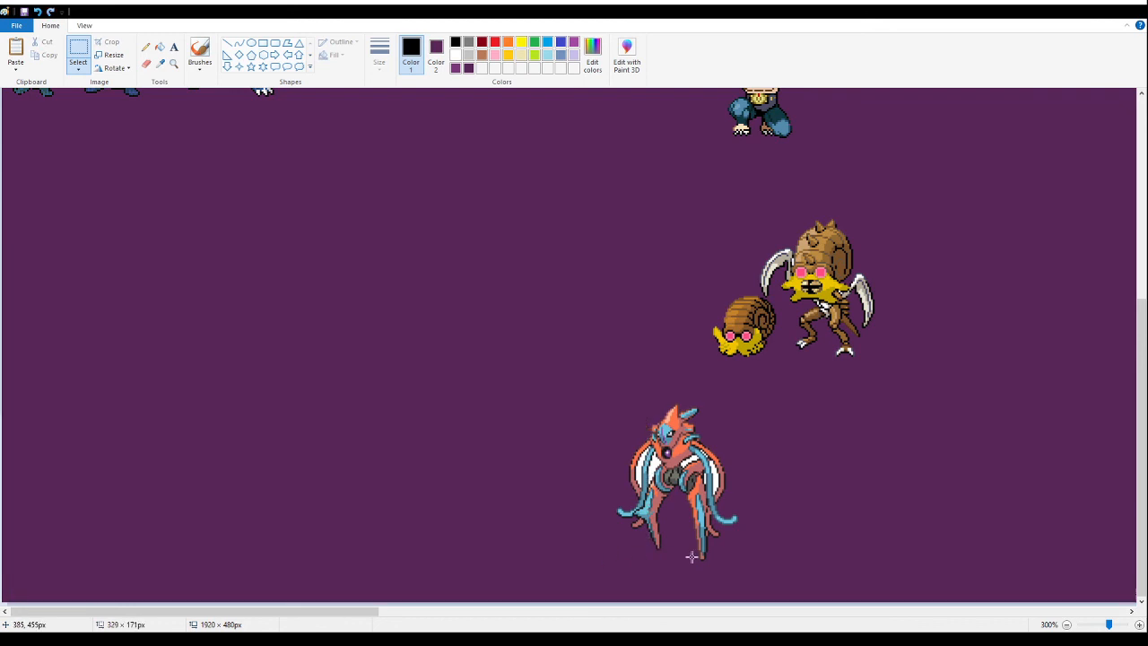
- Fill the enclosed white gaps between the remaining form's tentacles and body with dark purple
{"action": "left_click", "coordinate": [173, 63]}
{"action": "left_click", "coordinate": [516, 477]}
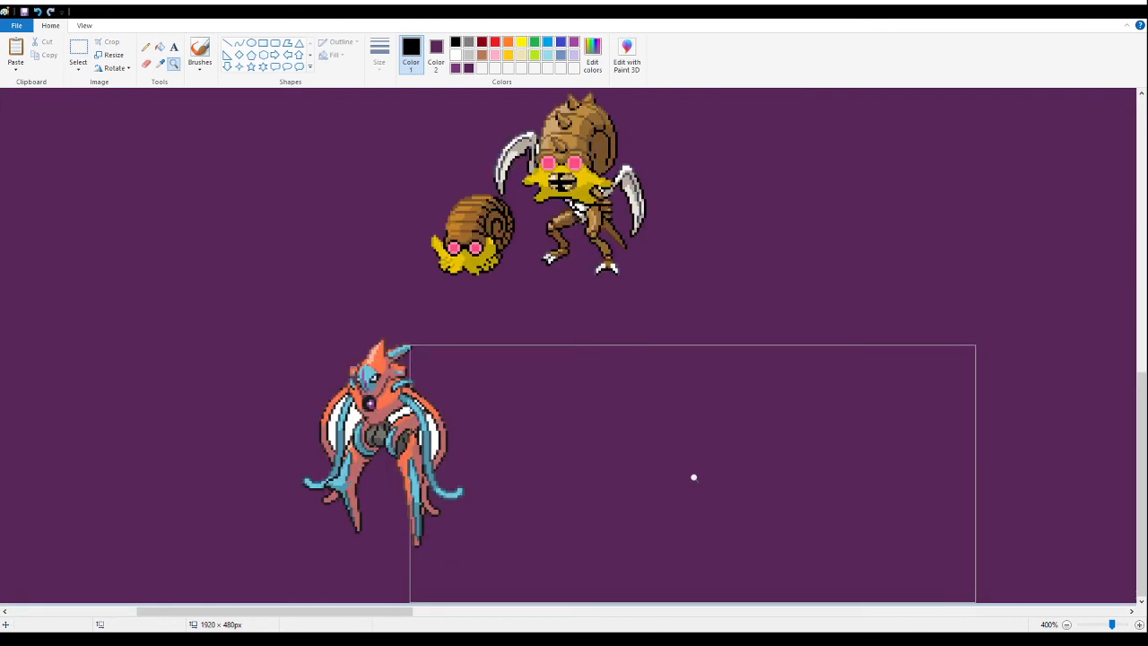
{"action": "left_click", "coordinate": [160, 45]}
{"action": "left_click", "coordinate": [304, 323]}
{"action": "left_click", "coordinate": [305, 323]}
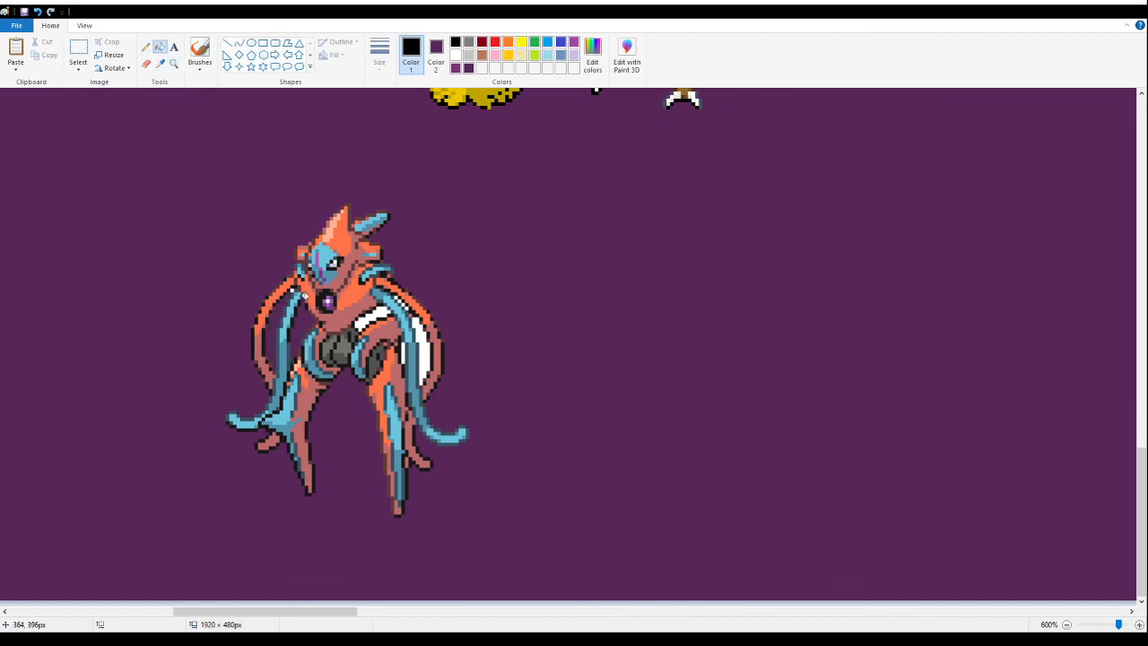
{"action": "left_click", "coordinate": [382, 311]}
{"action": "left_click", "coordinate": [426, 345]}
{"action": "left_click", "coordinate": [405, 352]}
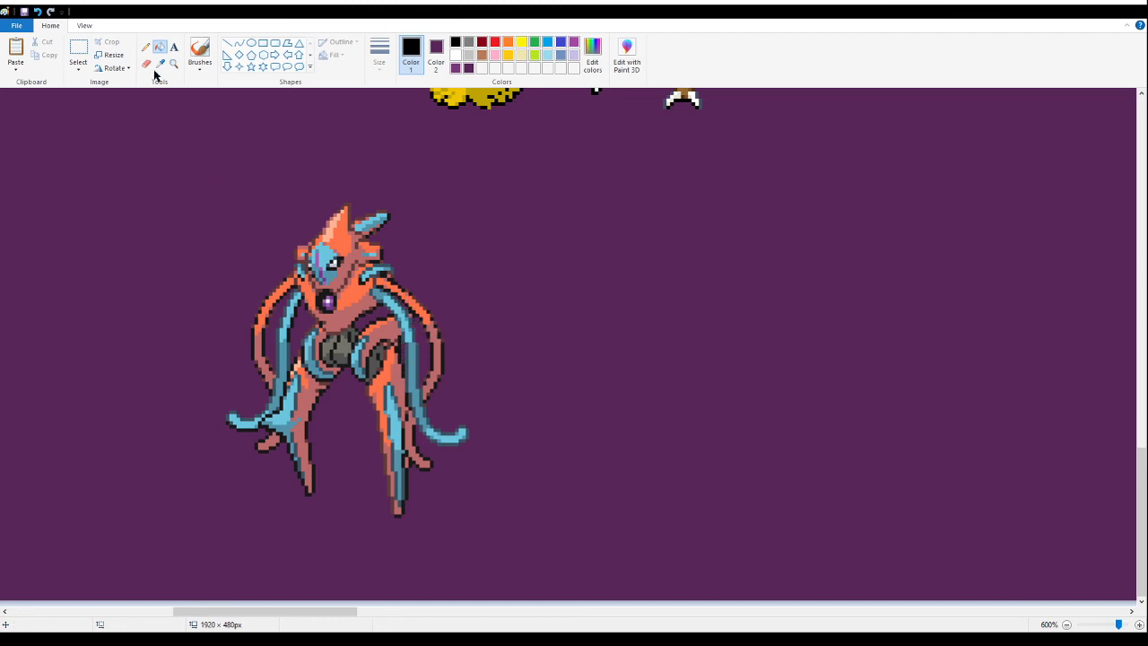
- Move the orange and blue tentacled fusion from the lower canvas up beside the orange dragon fusion's tail
{"action": "left_click", "coordinate": [78, 53]}
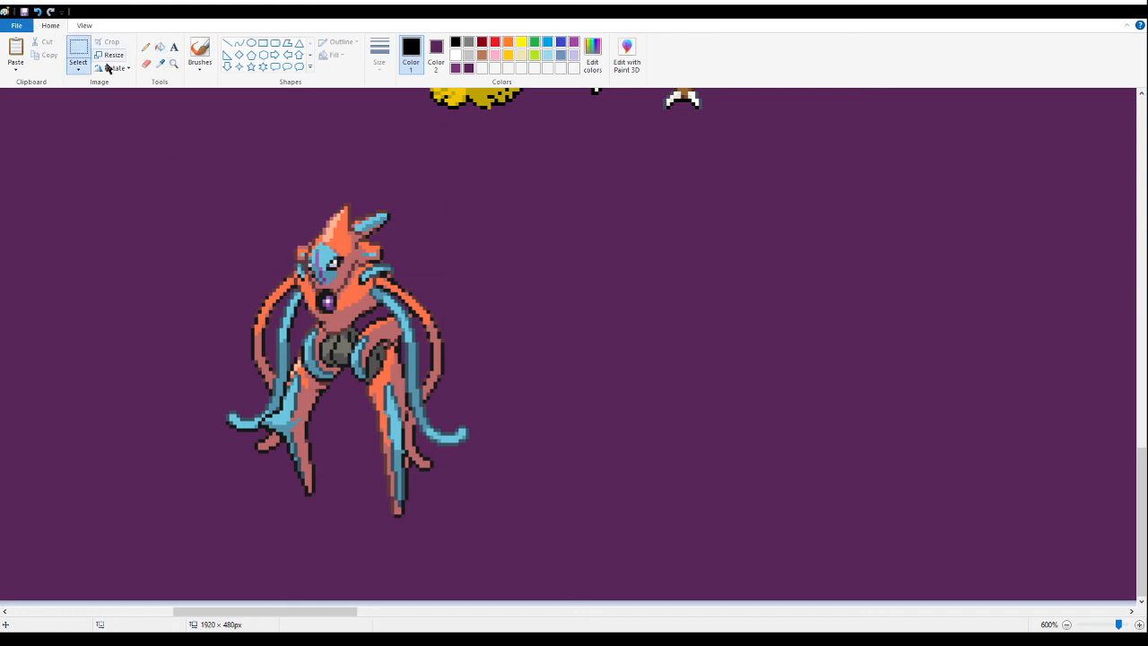
{"action": "left_click_drag", "start_coordinate": [206, 164], "coordinate": [560, 543]}
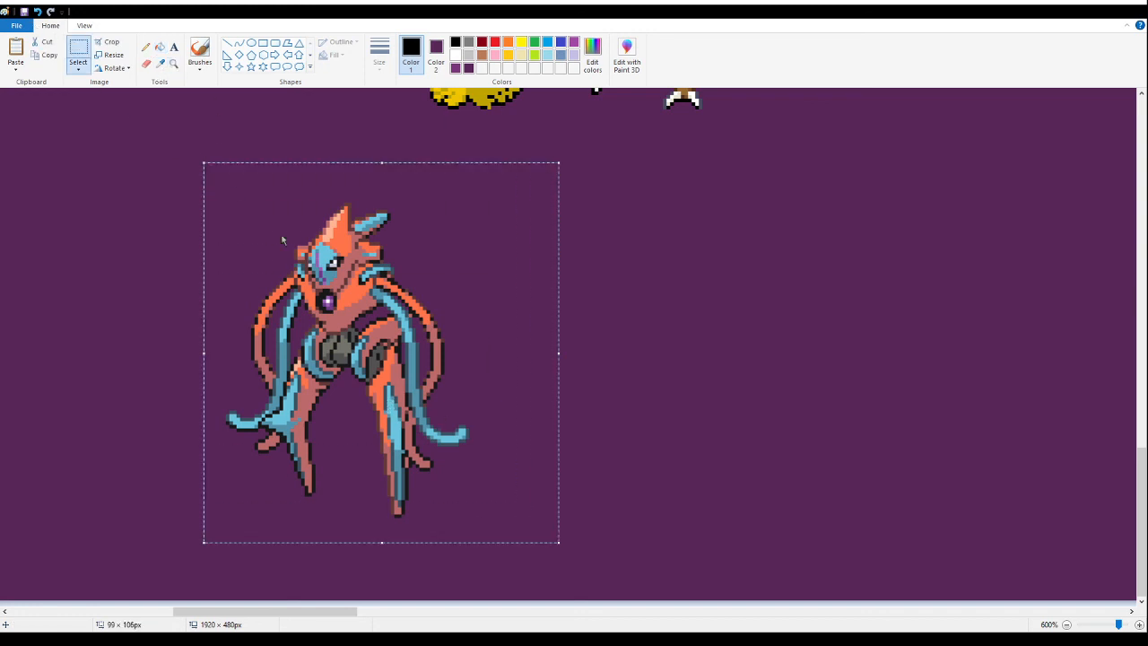
{"action": "key", "text": "Delete"}
{"action": "left_click", "coordinate": [174, 64]}
{"action": "right_click", "coordinate": [177, 210]}
{"action": "right_click", "coordinate": [177, 210]}
{"action": "right_click", "coordinate": [177, 210]}
{"action": "right_click", "coordinate": [177, 210]}
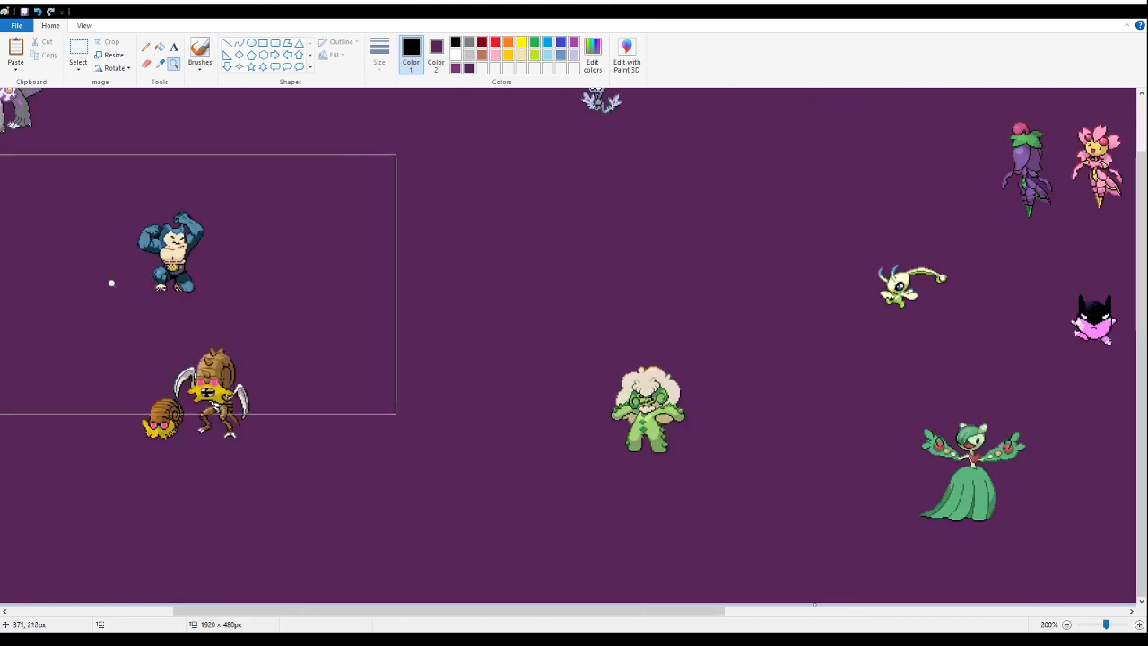
{"action": "left_click", "coordinate": [106, 273]}
{"action": "right_click", "coordinate": [106, 262]}
{"action": "left_click", "coordinate": [106, 260]}
{"action": "left_click", "coordinate": [78, 54]}
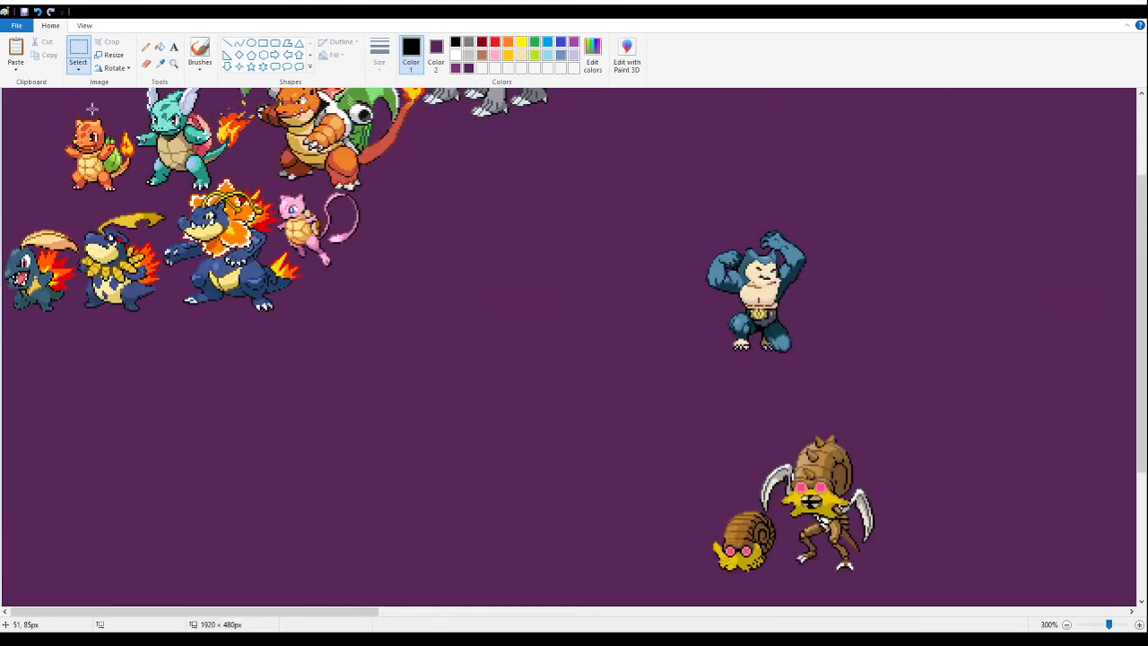
{"action": "scroll", "coordinate": [94, 164], "scroll_direction": "up", "scroll_amount": 3}
{"action": "key", "text": "ctrl+v"}
{"action": "left_click_drag", "start_coordinate": [58, 171], "coordinate": [425, 316]}
- Cut and repaste the tentacled fusion, fitting it closely against the orange dragon's tail, beneath the silver dragon and beside the pink fusion
{"action": "key", "text": "Delete"}
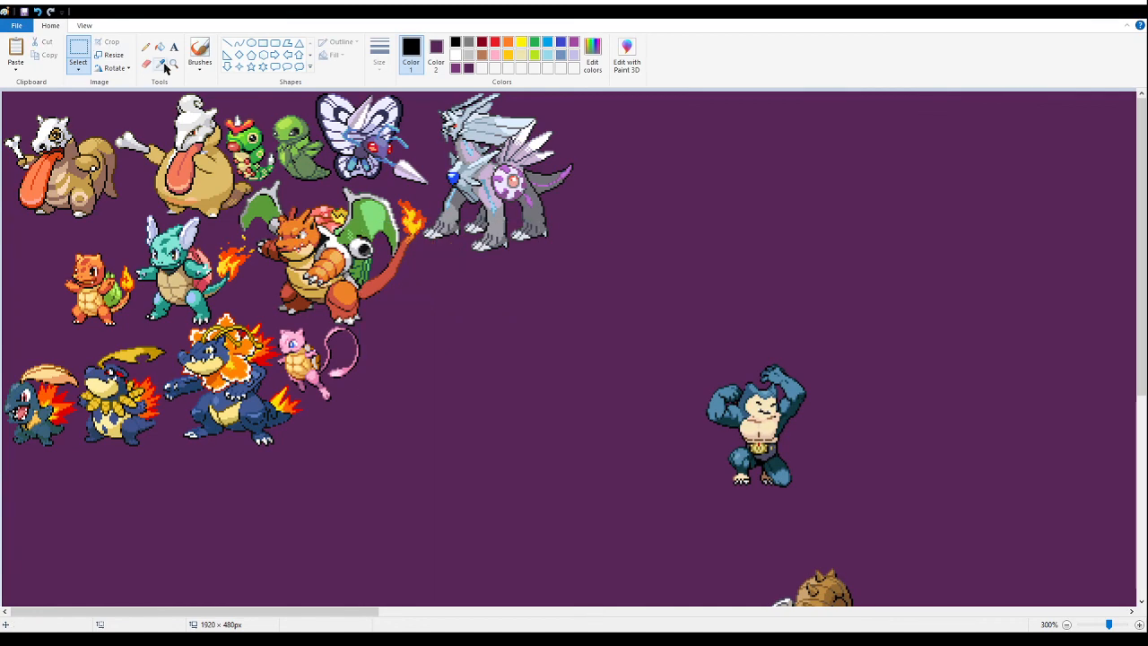
{"action": "left_click", "coordinate": [174, 65]}
{"action": "left_click", "coordinate": [432, 309]}
{"action": "left_click", "coordinate": [300, 221]}
{"action": "left_click", "coordinate": [427, 303]}
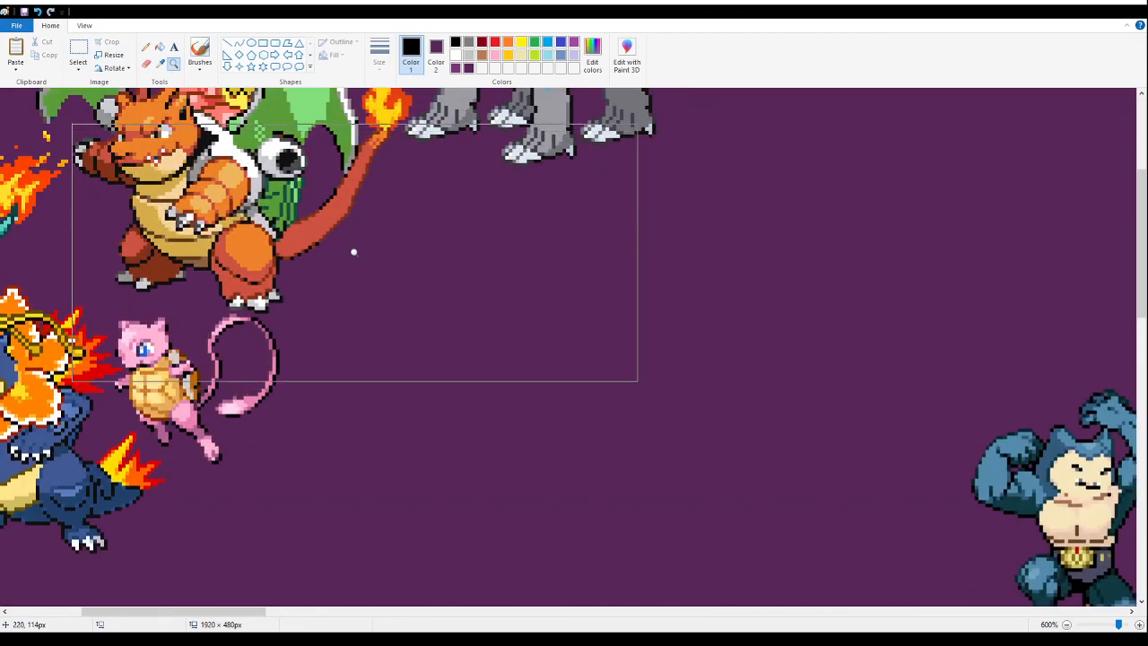
{"action": "left_click", "coordinate": [353, 257]}
{"action": "left_click", "coordinate": [78, 49]}
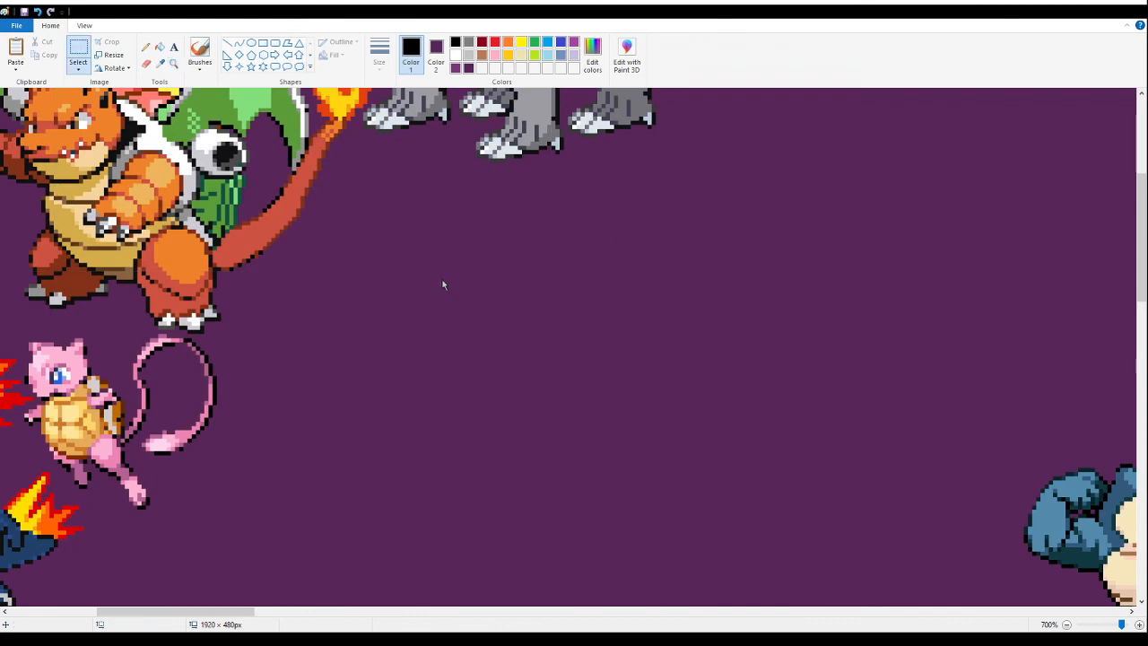
{"action": "key", "text": "ctrl+v"}
{"action": "left_click_drag", "start_coordinate": [139, 196], "coordinate": [354, 202]}
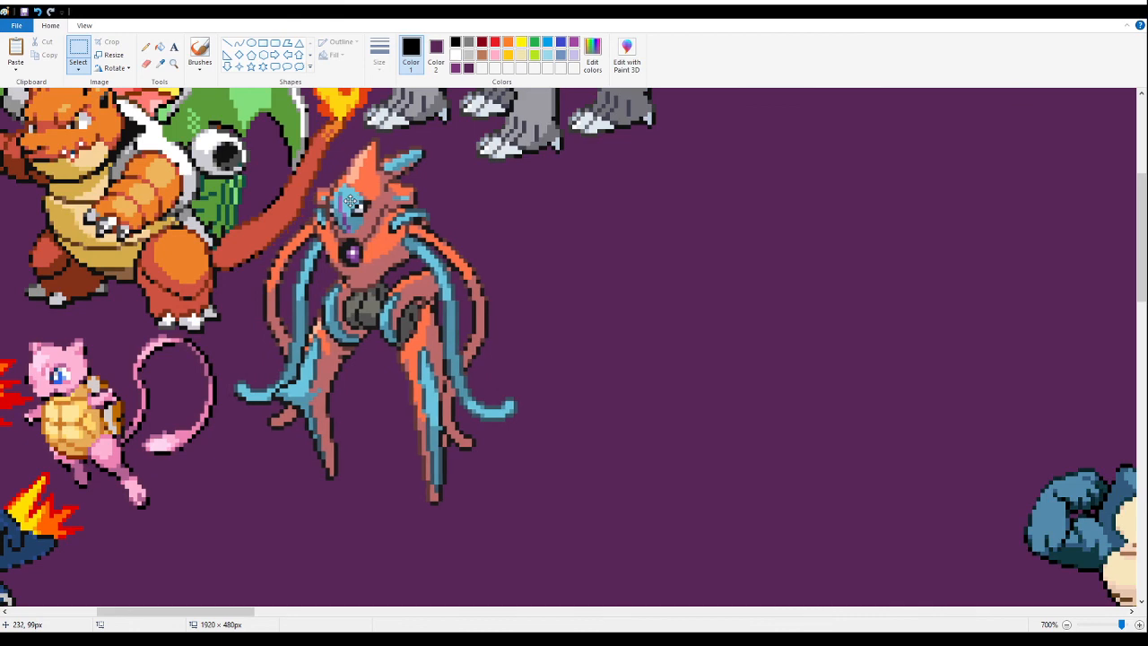
{"action": "left_click", "coordinate": [789, 310]}
- Paste the sheet of two grey-headed, curly-tailed fusions below the crocodile line and fill its white background with dark purple
{"action": "left_click", "coordinate": [174, 64]}
{"action": "right_click", "coordinate": [189, 162]}
{"action": "right_click", "coordinate": [190, 162]}
{"action": "right_click", "coordinate": [189, 163]}
{"action": "right_click", "coordinate": [189, 162]}
{"action": "right_click", "coordinate": [189, 163]}
{"action": "right_click", "coordinate": [189, 163]}
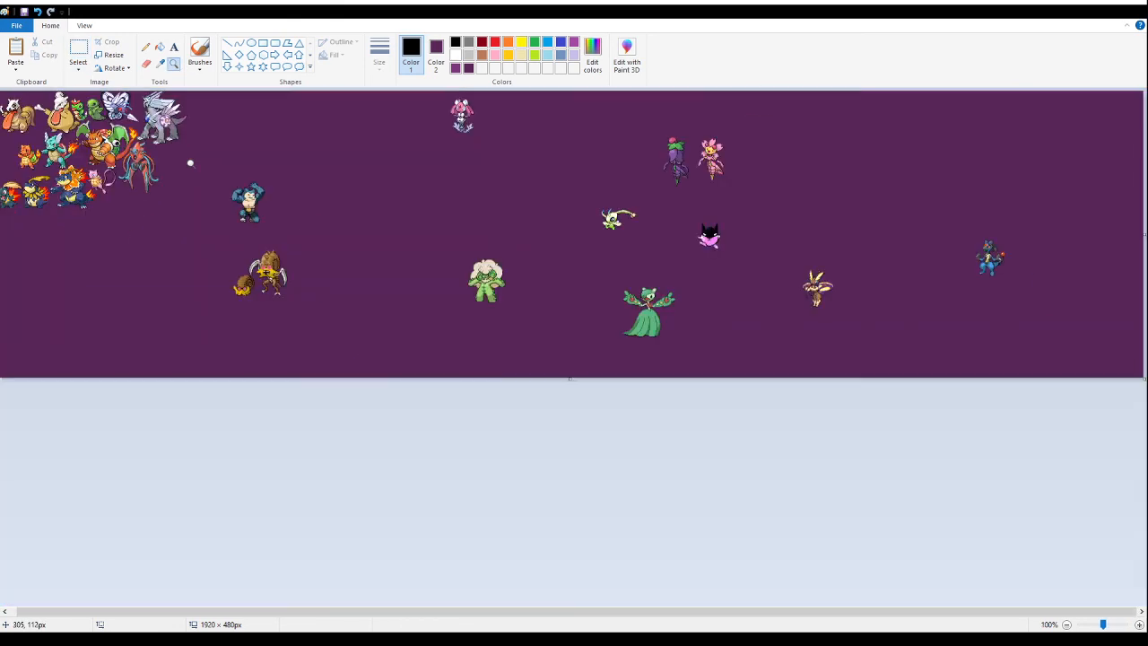
{"action": "left_click", "coordinate": [190, 163]}
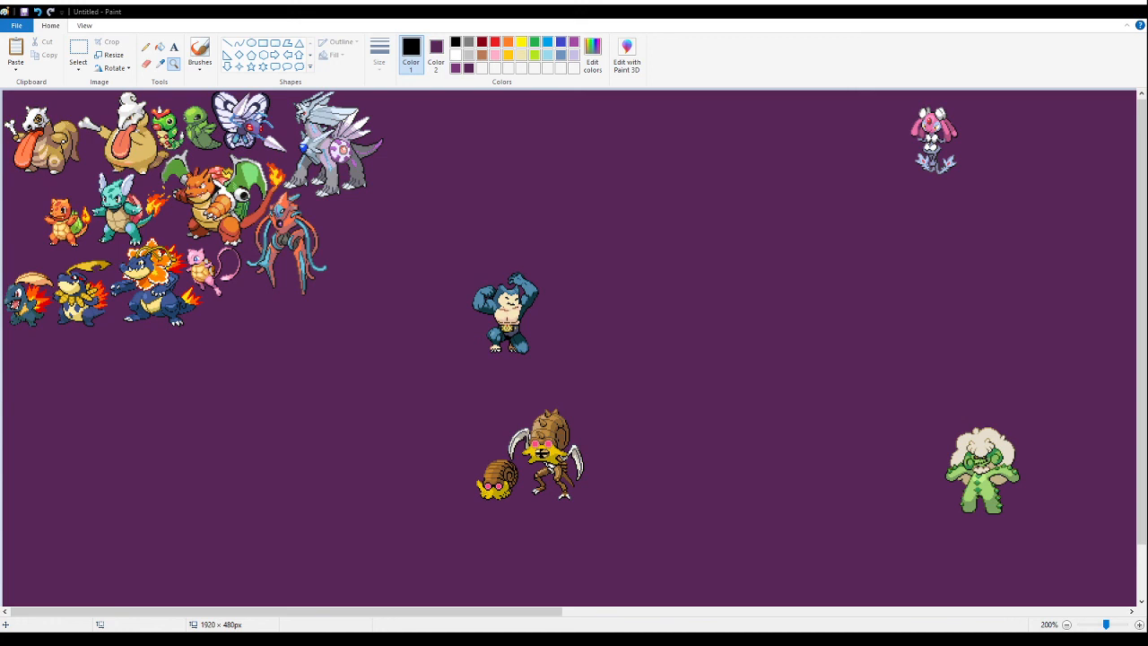
{"action": "left_click", "coordinate": [286, 310]}
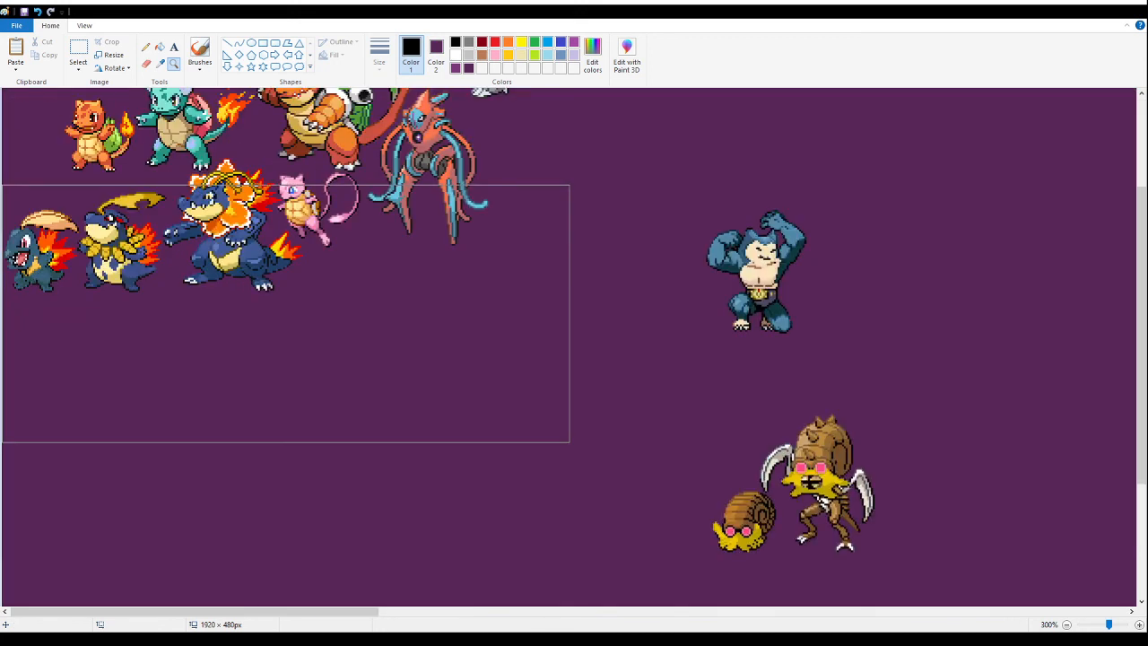
{"action": "left_click", "coordinate": [79, 54]}
{"action": "key", "text": "ctrl+v"}
{"action": "left_click_drag", "start_coordinate": [166, 280], "coordinate": [351, 518]}
{"action": "left_click", "coordinate": [160, 47]}
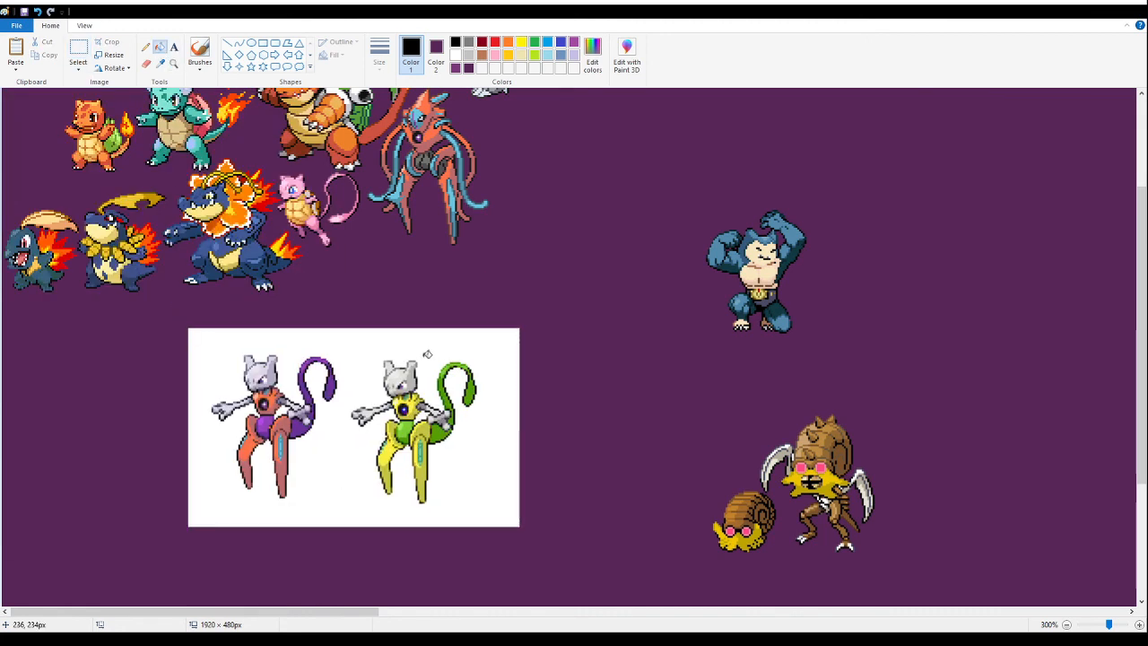
{"action": "left_click", "coordinate": [437, 354]}
- Delete the yellow and green variant and fill the white gap beside the purple-tailed fusion's arm with dark purple
{"action": "left_click", "coordinate": [79, 51]}
{"action": "left_click_drag", "start_coordinate": [502, 331], "coordinate": [346, 527]}
{"action": "key", "text": "Delete"}
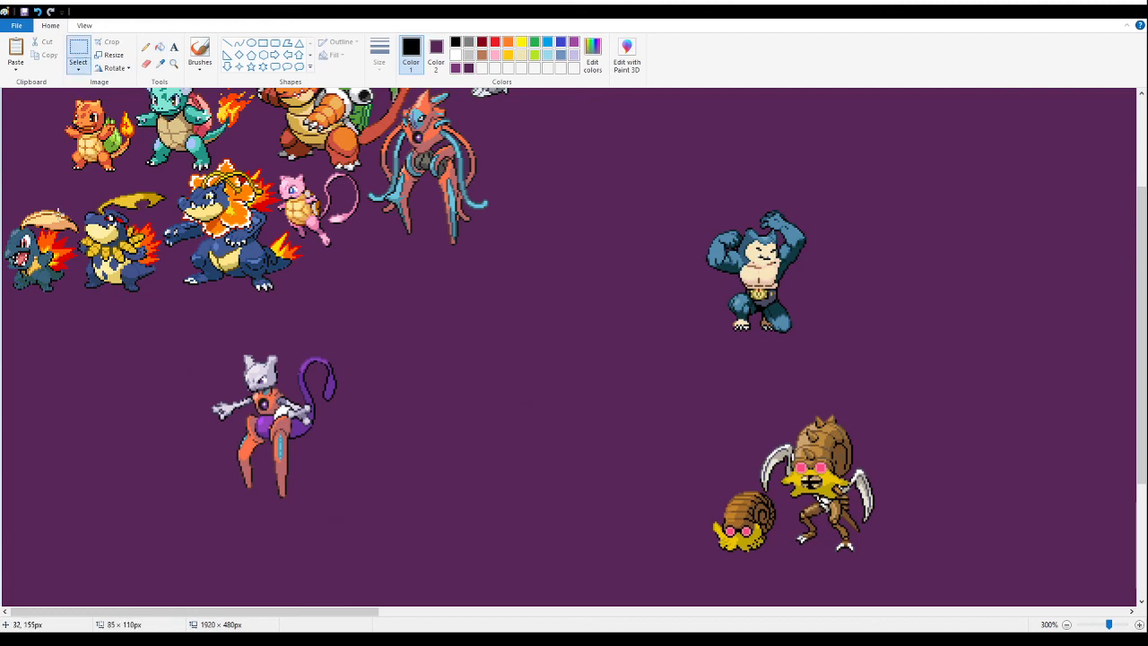
{"action": "left_click", "coordinate": [160, 47]}
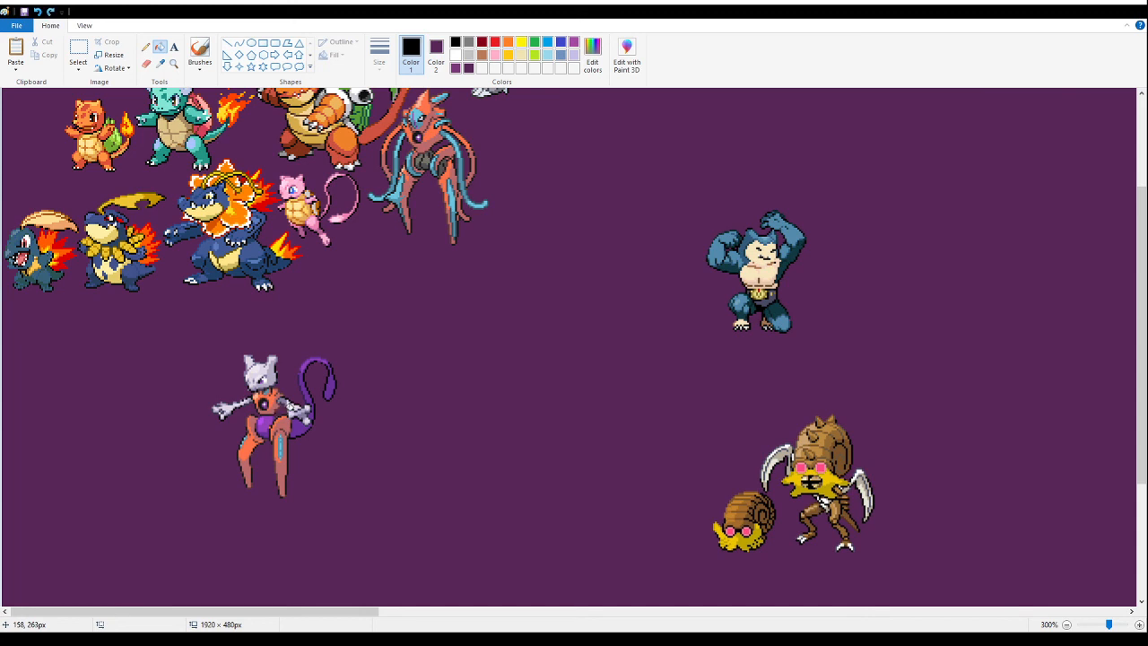
{"action": "left_click", "coordinate": [175, 63]}
{"action": "left_click", "coordinate": [287, 442]}
{"action": "left_click", "coordinate": [366, 292]}
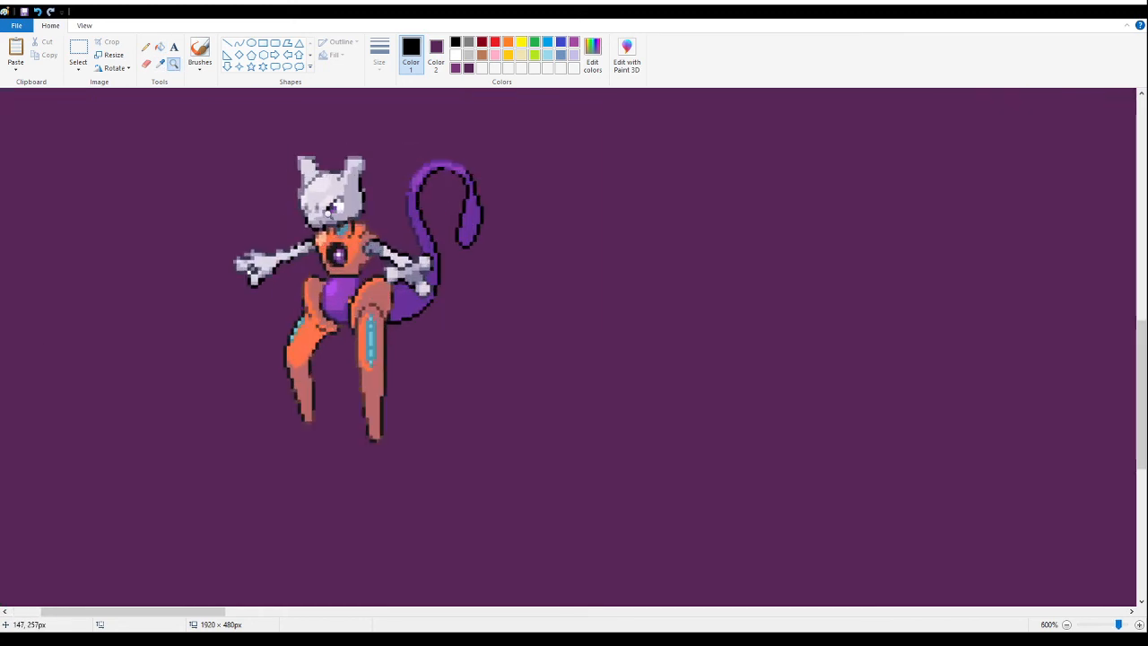
- Move the purple-tailed grey-headed fusion up beside the silver dragon fusion along the canvas's upper edge
{"action": "right_click", "coordinate": [327, 215]}
{"action": "right_click", "coordinate": [303, 215]}
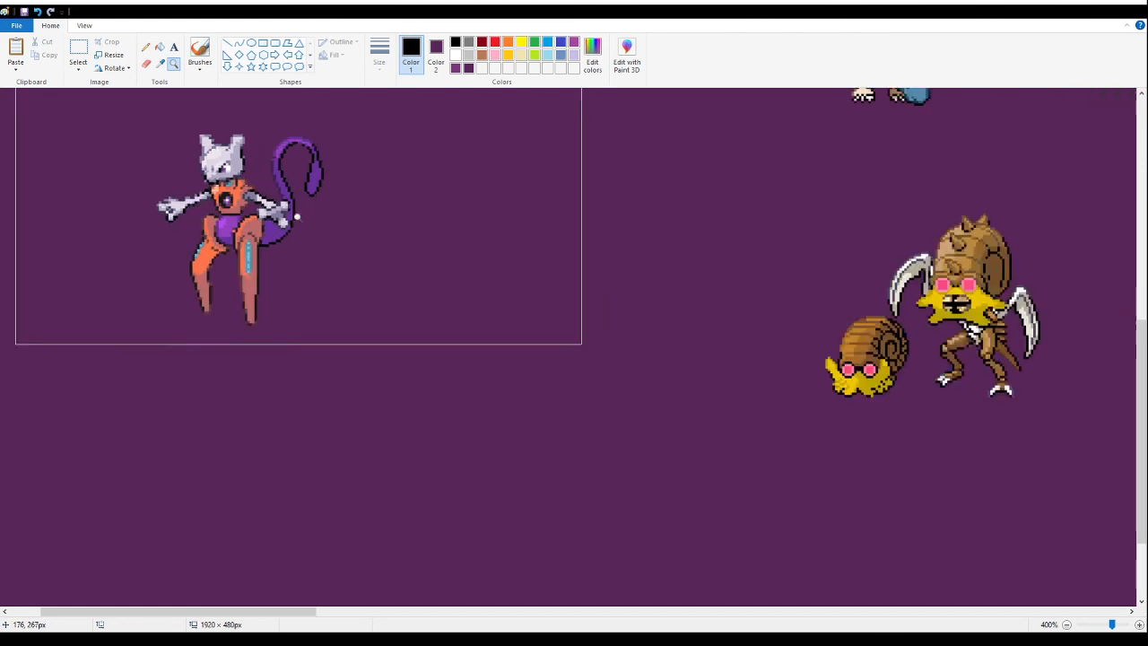
{"action": "right_click", "coordinate": [296, 215]}
{"action": "right_click", "coordinate": [285, 223]}
{"action": "left_click", "coordinate": [34, 348]}
{"action": "left_click", "coordinate": [78, 55]}
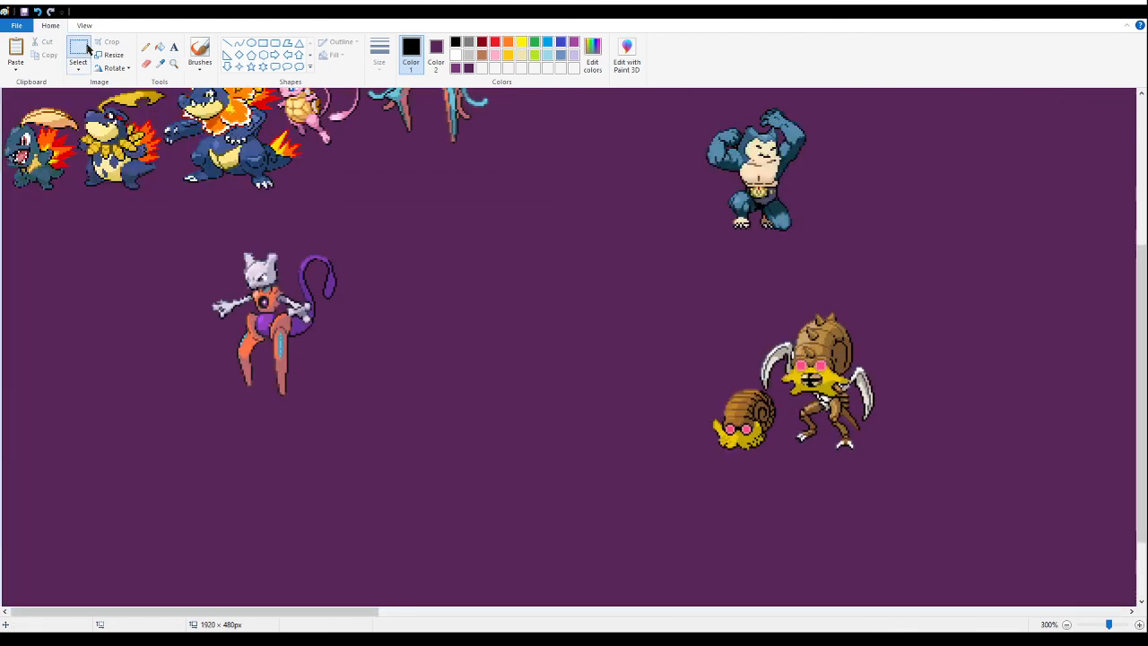
{"action": "scroll", "coordinate": [353, 274], "scroll_direction": "up", "scroll_amount": 3}
{"action": "left_click_drag", "start_coordinate": [367, 356], "coordinate": [191, 533]}
{"action": "left_click_drag", "start_coordinate": [269, 477], "coordinate": [652, 202]}
{"action": "scroll", "coordinate": [906, 318], "scroll_direction": "up", "scroll_amount": 3}
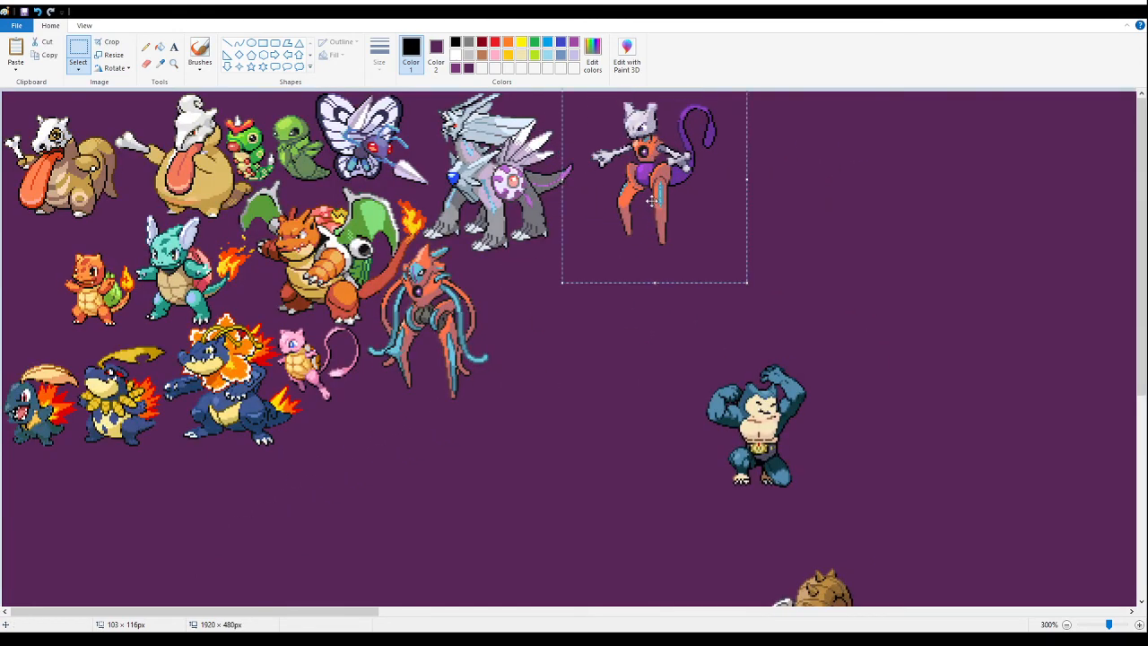
- Cut and repaste the orange-legged, purple-tailed fusion closer to the silver dragon's tail, against the canvas's upper edge
{"action": "key", "text": "Delete"}
{"action": "left_click", "coordinate": [174, 64]}
{"action": "left_click", "coordinate": [759, 287]}
{"action": "left_click", "coordinate": [460, 202]}
{"action": "left_click", "coordinate": [291, 144]}
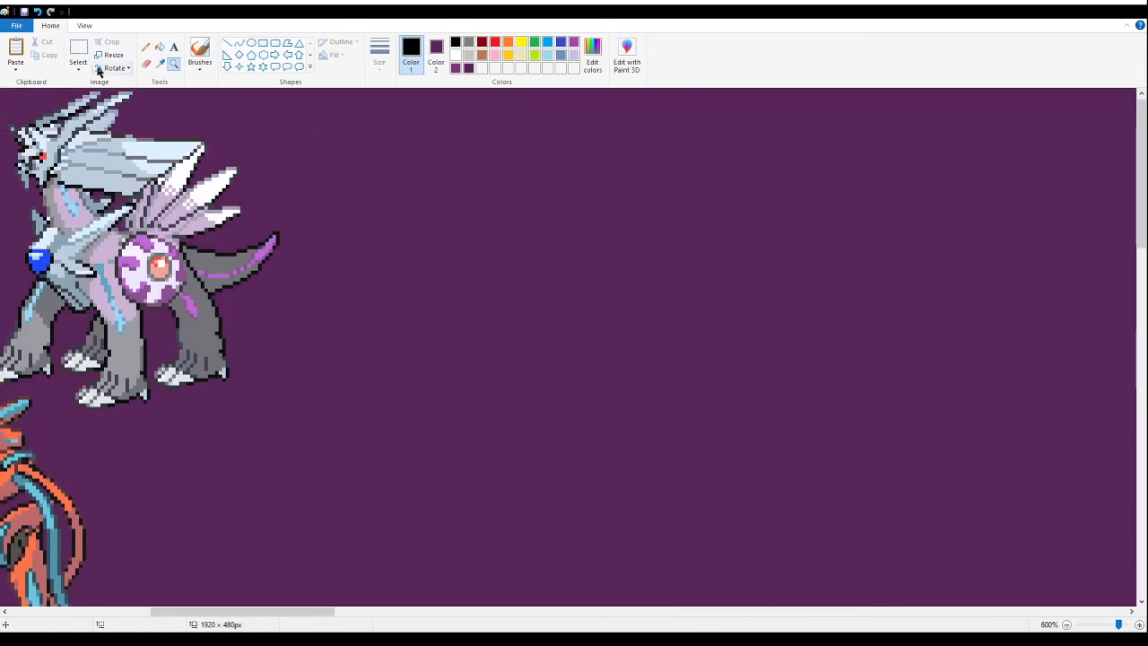
{"action": "left_click", "coordinate": [78, 52]}
{"action": "left_click_drag", "start_coordinate": [432, 270], "coordinate": [439, 277]}
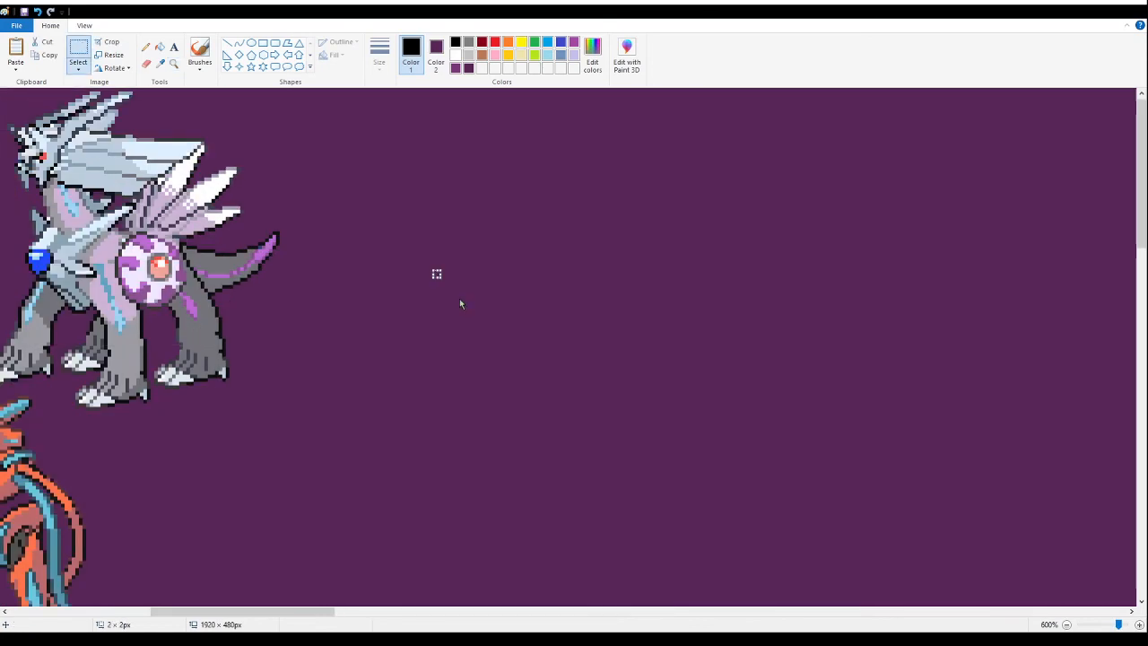
{"action": "key", "text": "ctrl+v"}
{"action": "left_click_drag", "start_coordinate": [119, 258], "coordinate": [308, 206]}
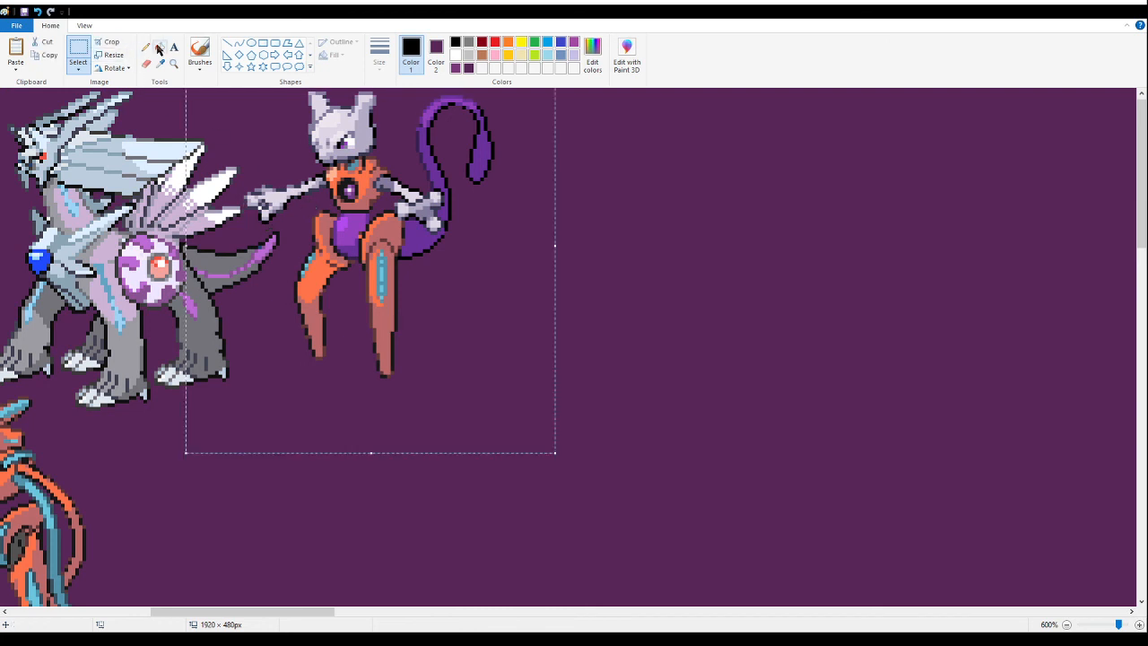
{"action": "left_click", "coordinate": [159, 48]}
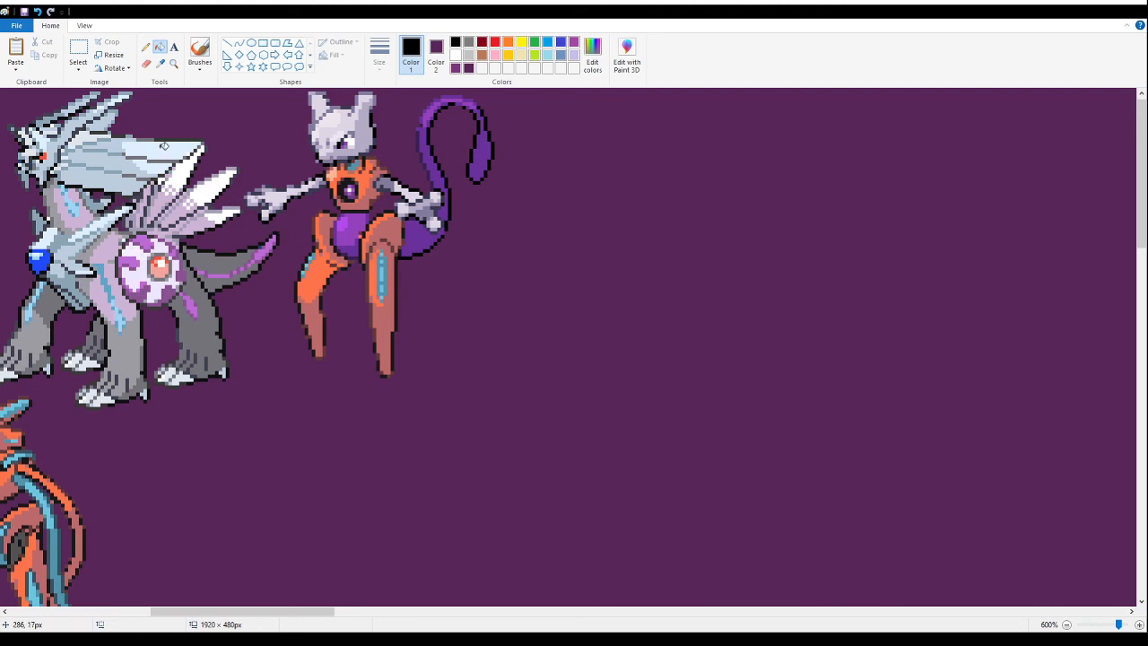
{"action": "left_click", "coordinate": [174, 66]}
{"action": "right_click", "coordinate": [193, 189]}
{"action": "right_click", "coordinate": [187, 192]}
{"action": "right_click", "coordinate": [172, 199]}
{"action": "right_click", "coordinate": [155, 208]}
{"action": "right_click", "coordinate": [144, 215]}
{"action": "left_click", "coordinate": [110, 251]}
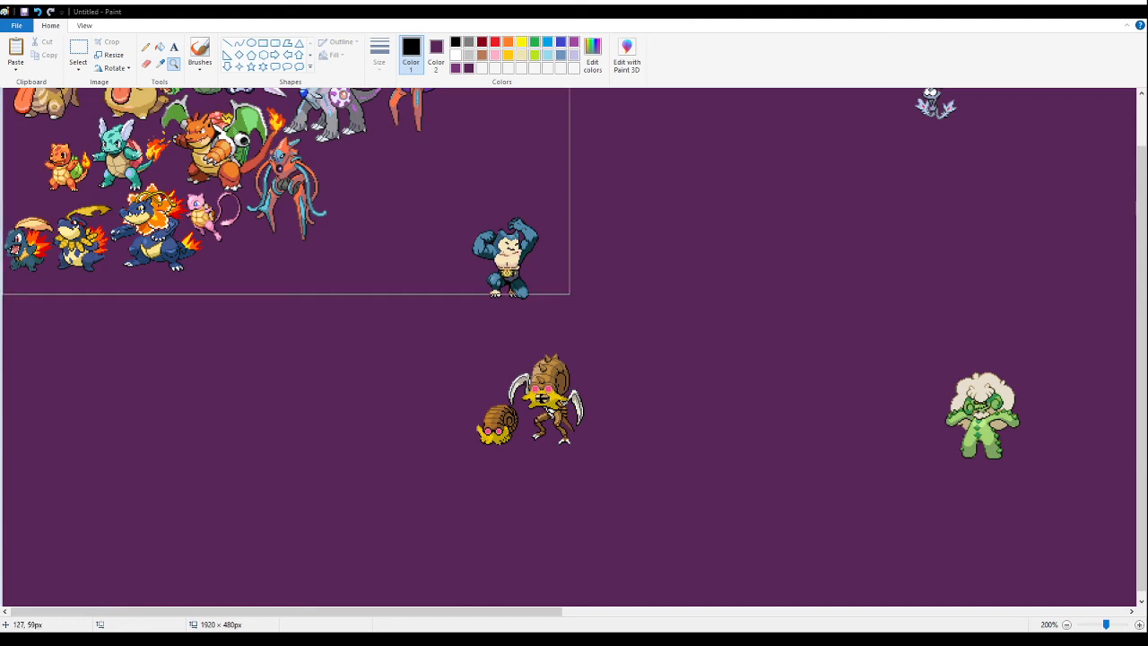
{"action": "scroll", "coordinate": [27, 130], "scroll_direction": "up", "scroll_amount": 1}
{"action": "right_click", "coordinate": [124, 121]}
{"action": "left_click", "coordinate": [80, 48]}
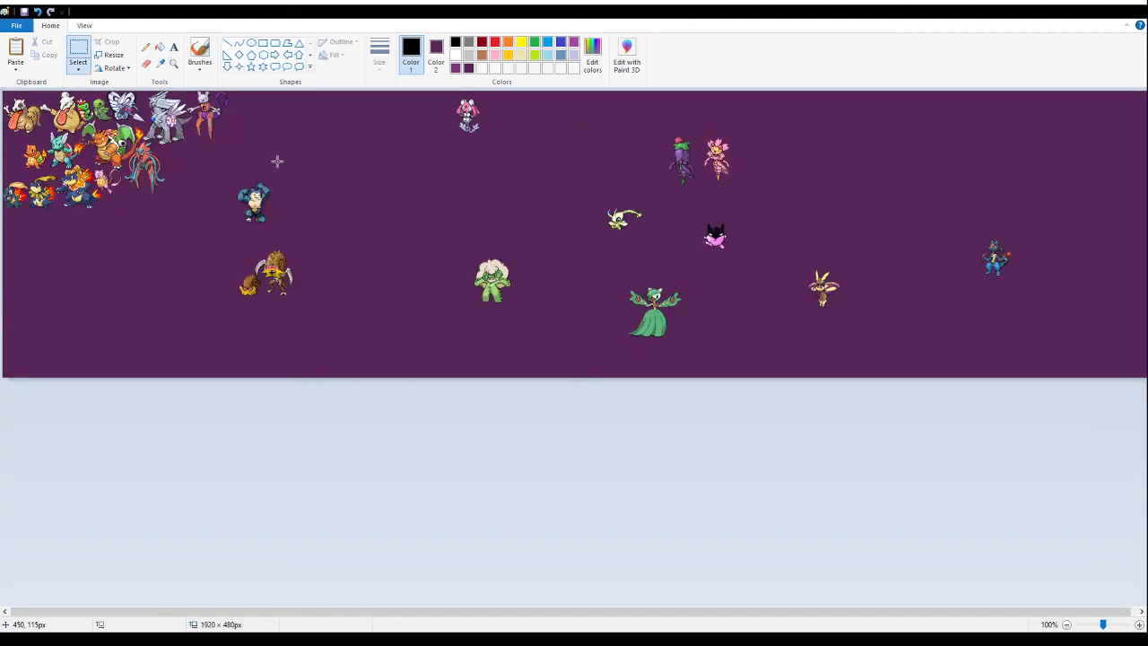
{"action": "key", "text": "ctrl+v"}
{"action": "left_click_drag", "start_coordinate": [322, 194], "coordinate": [498, 195]}
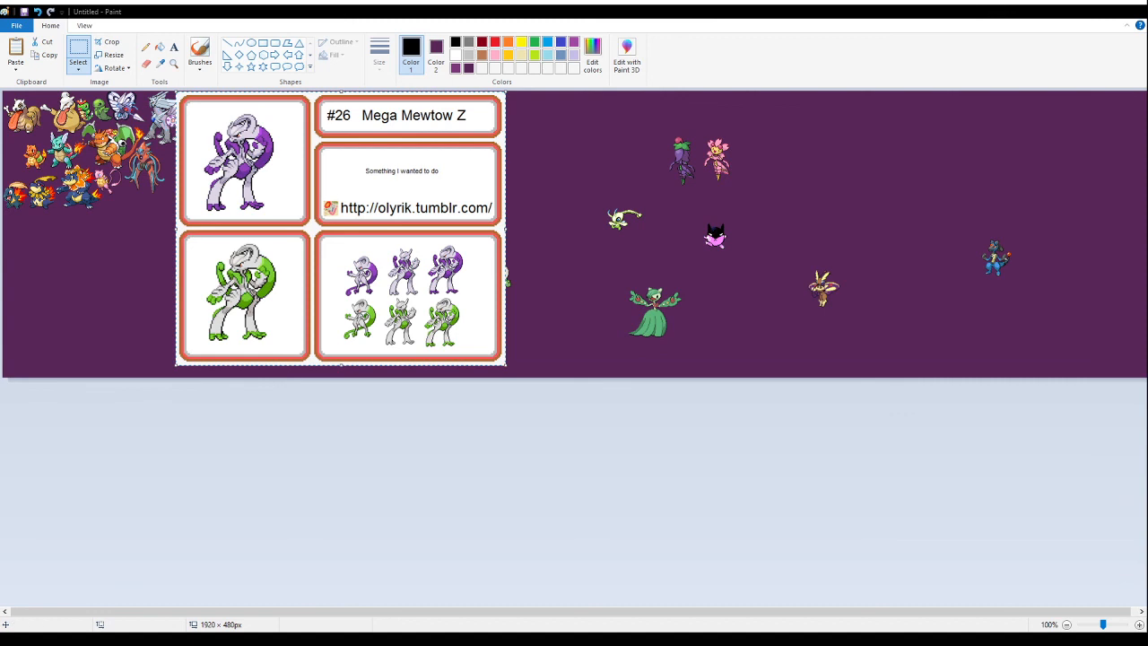
{"action": "left_click_drag", "start_coordinate": [354, 193], "coordinate": [337, 230]}
{"action": "key", "text": "Delete"}
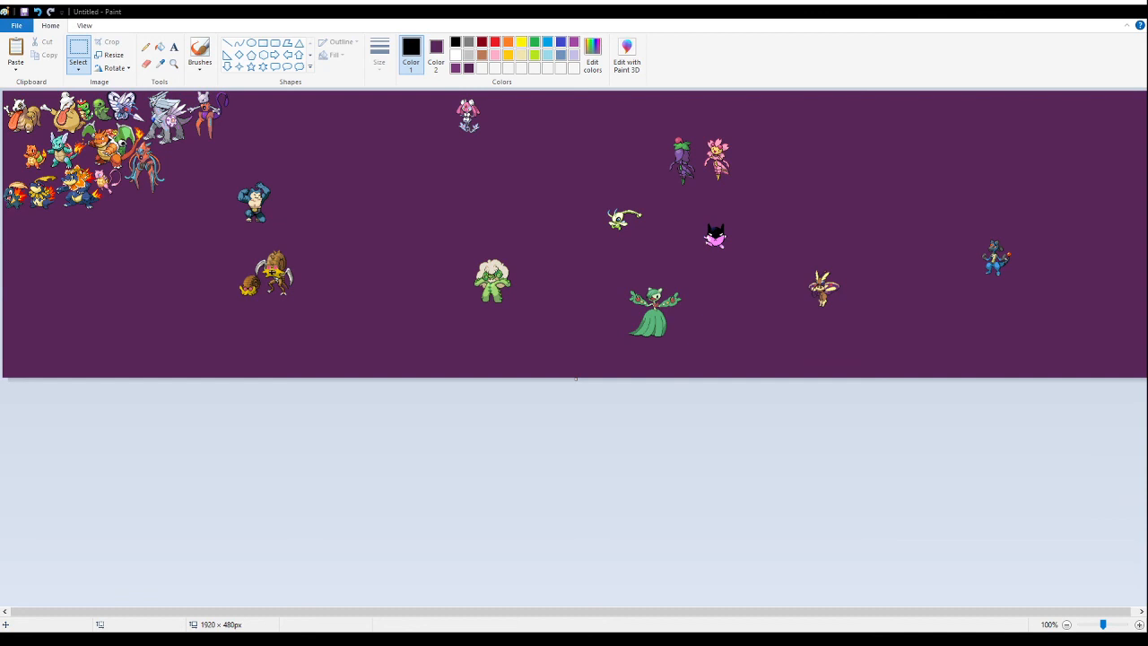
- Paste the cropped purple-and-white horned fusion onto the empty area below the pink and tentacled fusions
{"action": "left_click", "coordinate": [174, 65]}
{"action": "left_click", "coordinate": [143, 144]}
{"action": "left_click", "coordinate": [130, 148]}
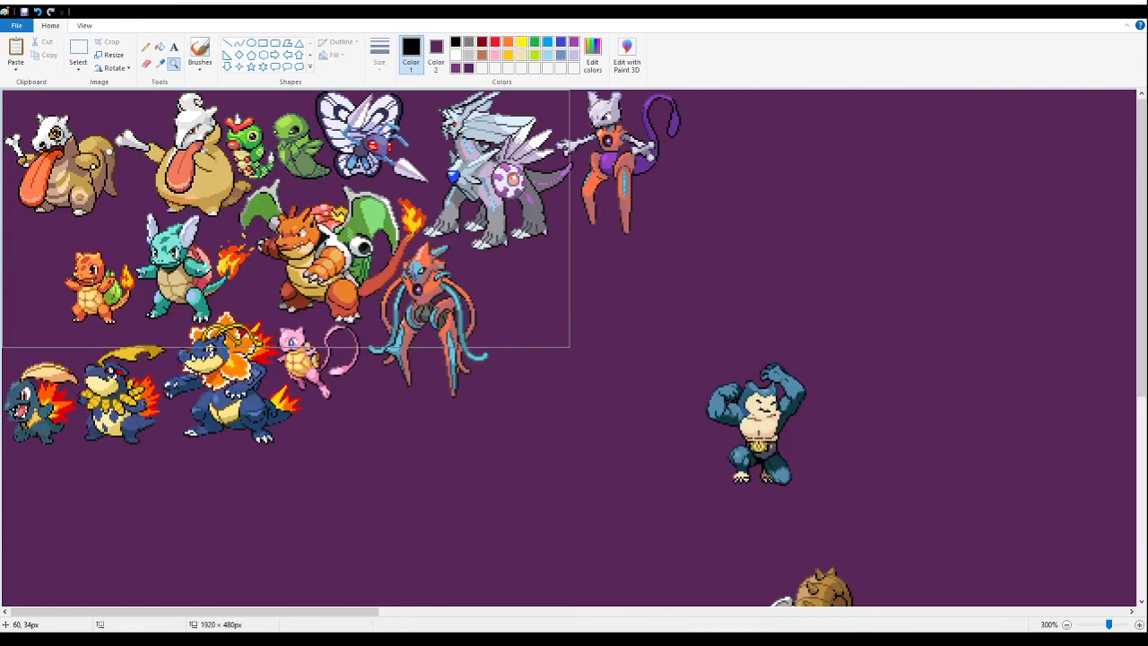
{"action": "left_click", "coordinate": [93, 48]}
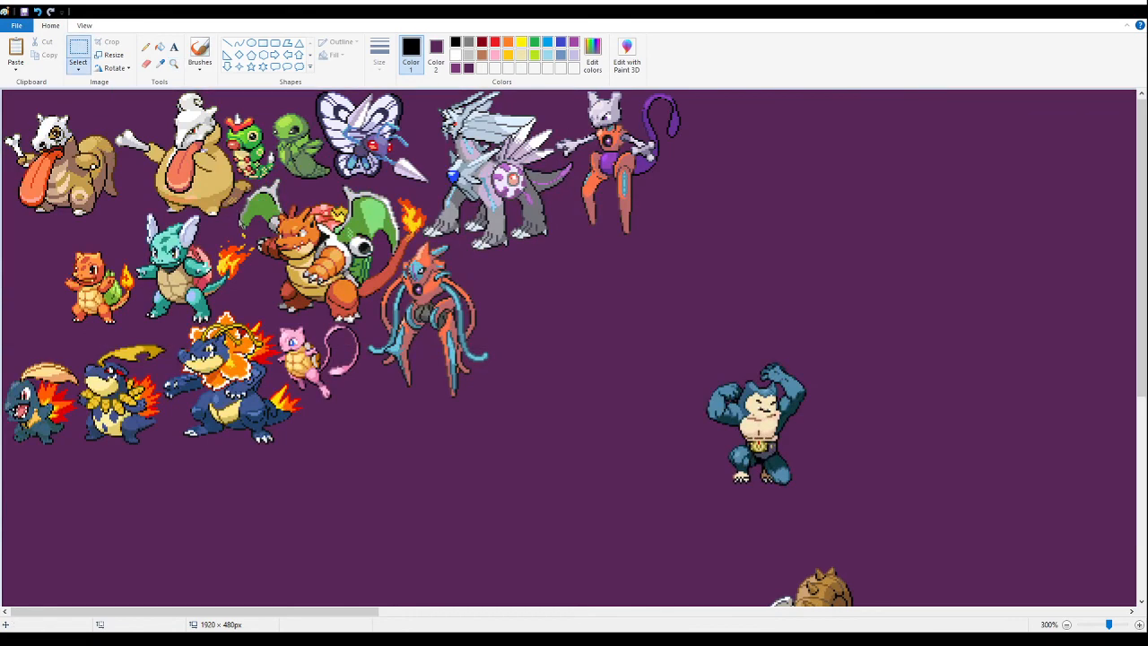
{"action": "key", "text": "ctrl+v"}
{"action": "left_click_drag", "start_coordinate": [90, 218], "coordinate": [277, 288]}
{"action": "left_click_drag", "start_coordinate": [404, 426], "coordinate": [332, 395]}
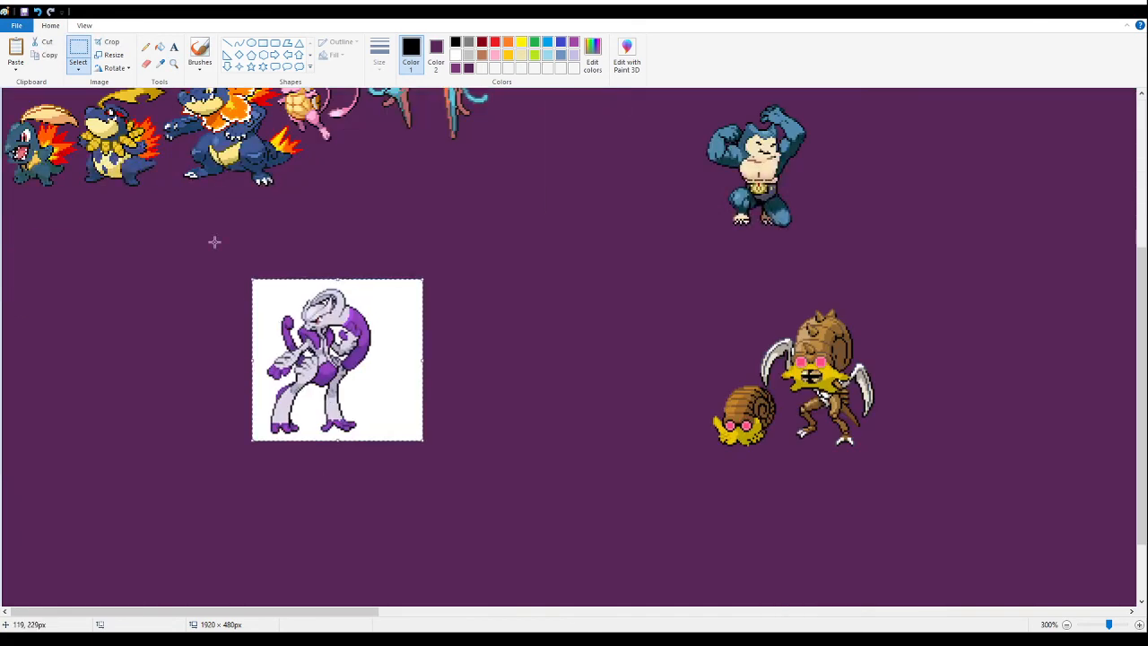
- Paste the crop with the two smaller purple-and-white variants directly beneath the horned fusion
{"action": "left_click", "coordinate": [162, 47]}
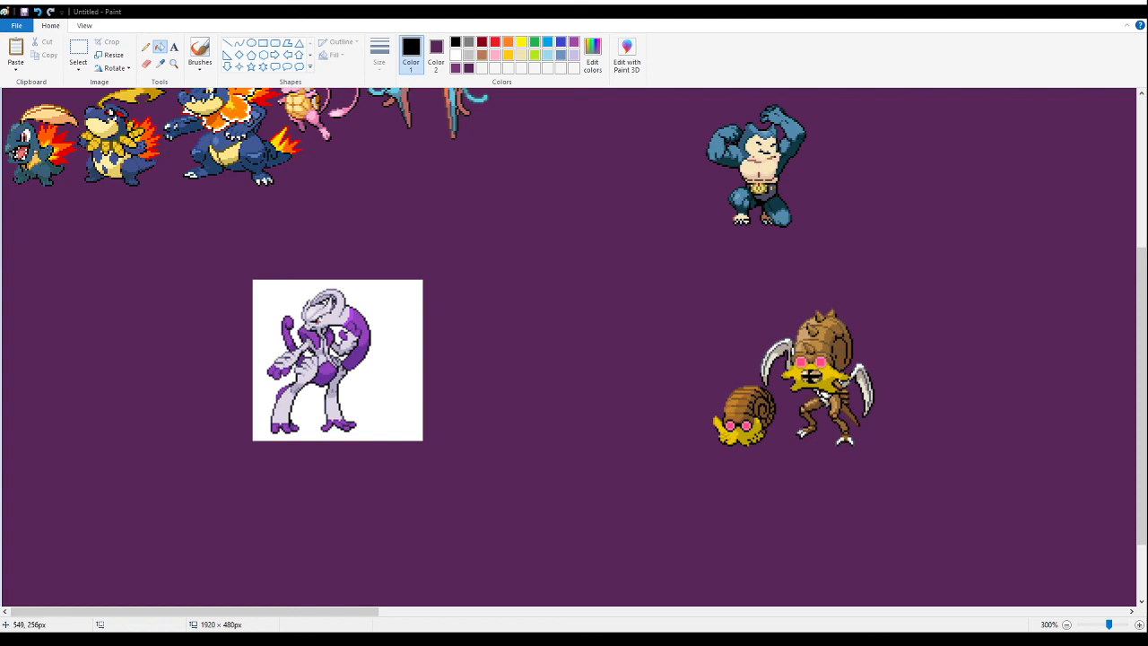
{"action": "left_click", "coordinate": [78, 50]}
{"action": "left_click_drag", "start_coordinate": [435, 160], "coordinate": [439, 155]}
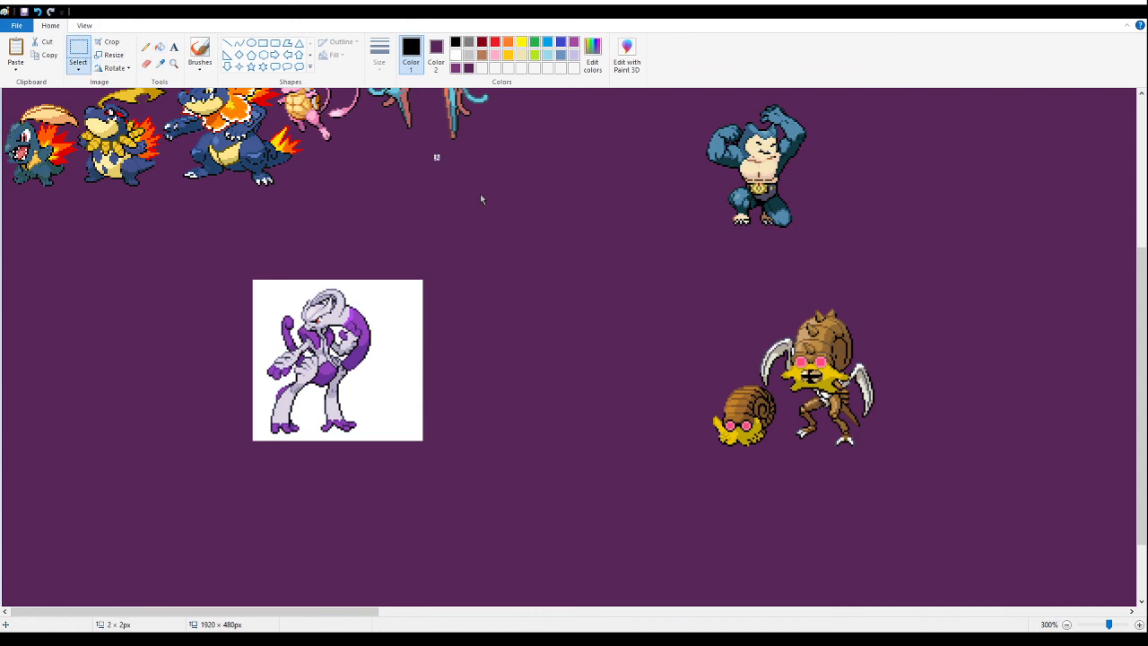
{"action": "key", "text": "ctrl+v"}
{"action": "left_click_drag", "start_coordinate": [97, 175], "coordinate": [276, 431]}
{"action": "scroll", "coordinate": [211, 292], "scroll_direction": "down", "scroll_amount": 1}
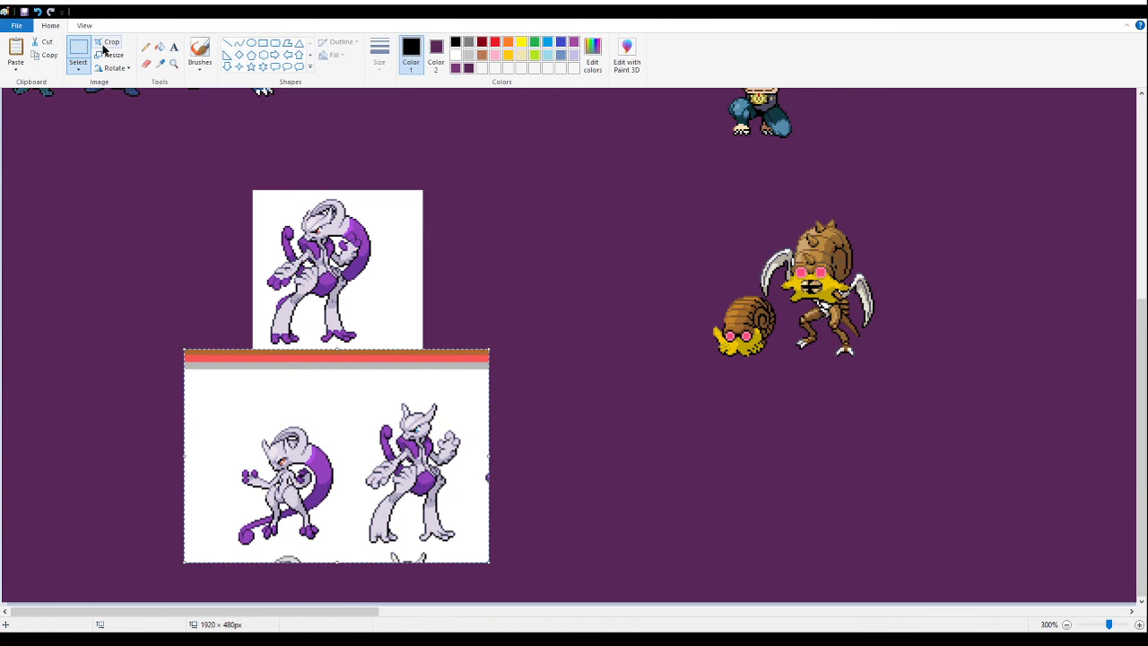
- Fill the white backgrounds of both pasted crops and the coloured border strips with dark purple
{"action": "left_click", "coordinate": [160, 47]}
{"action": "right_click", "coordinate": [415, 355]}
{"action": "right_click", "coordinate": [415, 364]}
{"action": "right_click", "coordinate": [416, 350]}
{"action": "right_click", "coordinate": [406, 332]}
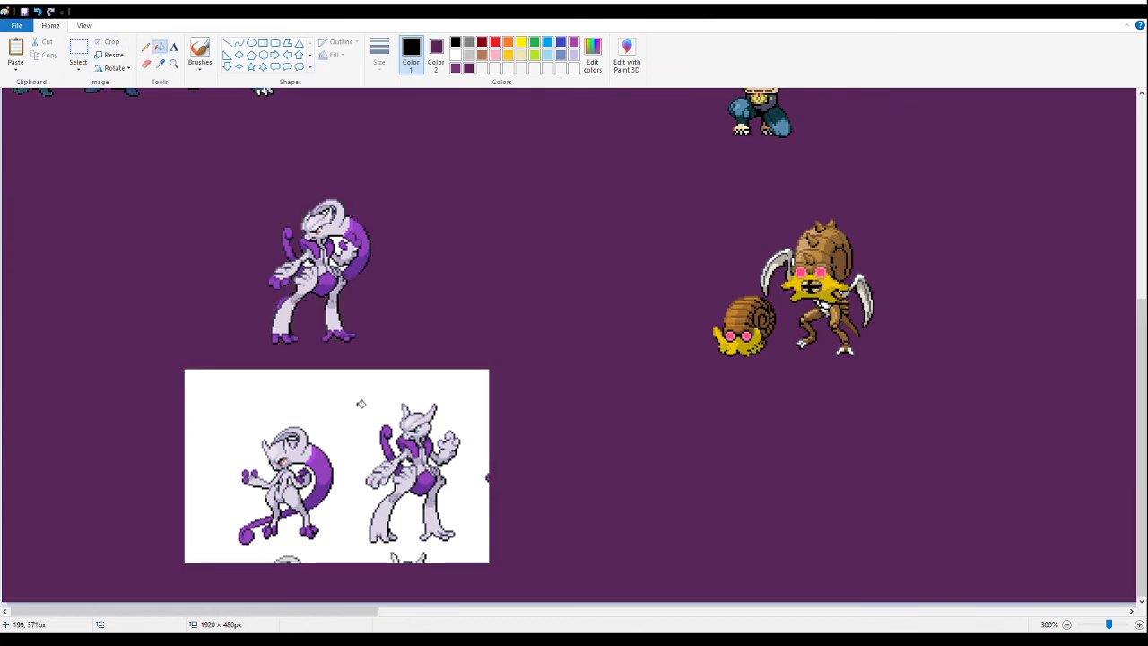
{"action": "right_click", "coordinate": [361, 404]}
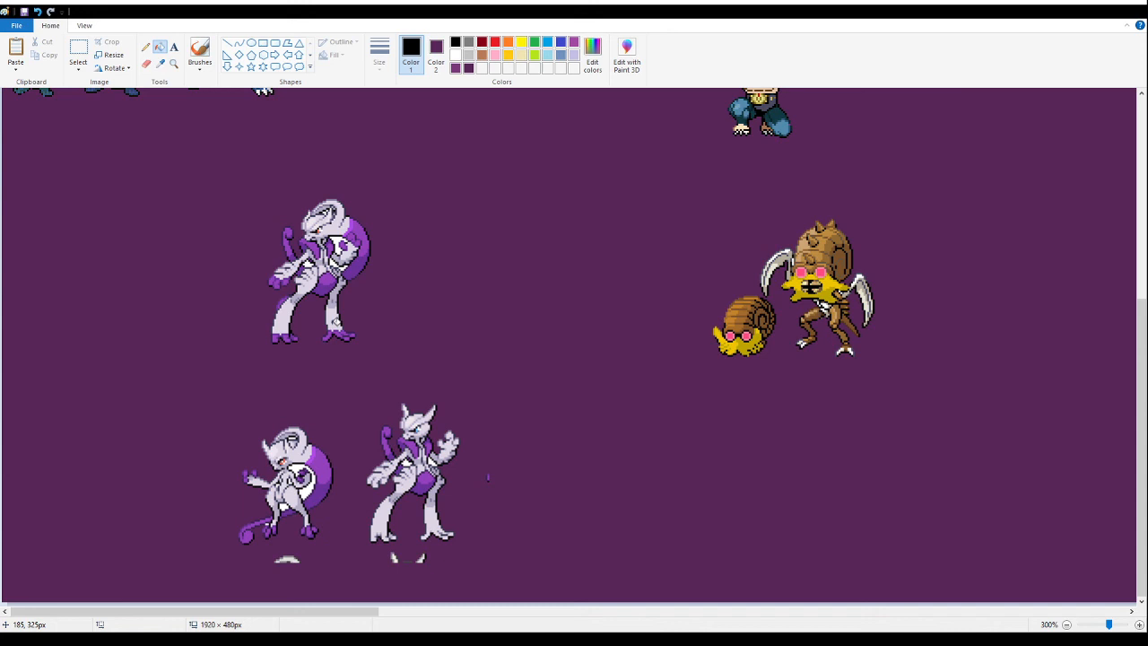
- Delete the two smaller purple-and-white variants and the leftover fragments around them
{"action": "left_click", "coordinate": [78, 50]}
{"action": "mouse_move", "coordinate": [461, 583]}
{"action": "left_mouse_down"}
{"action": "mouse_move", "coordinate": [174, 390]}
{"action": "mouse_move", "coordinate": [198, 389]}
{"action": "left_mouse_up"}
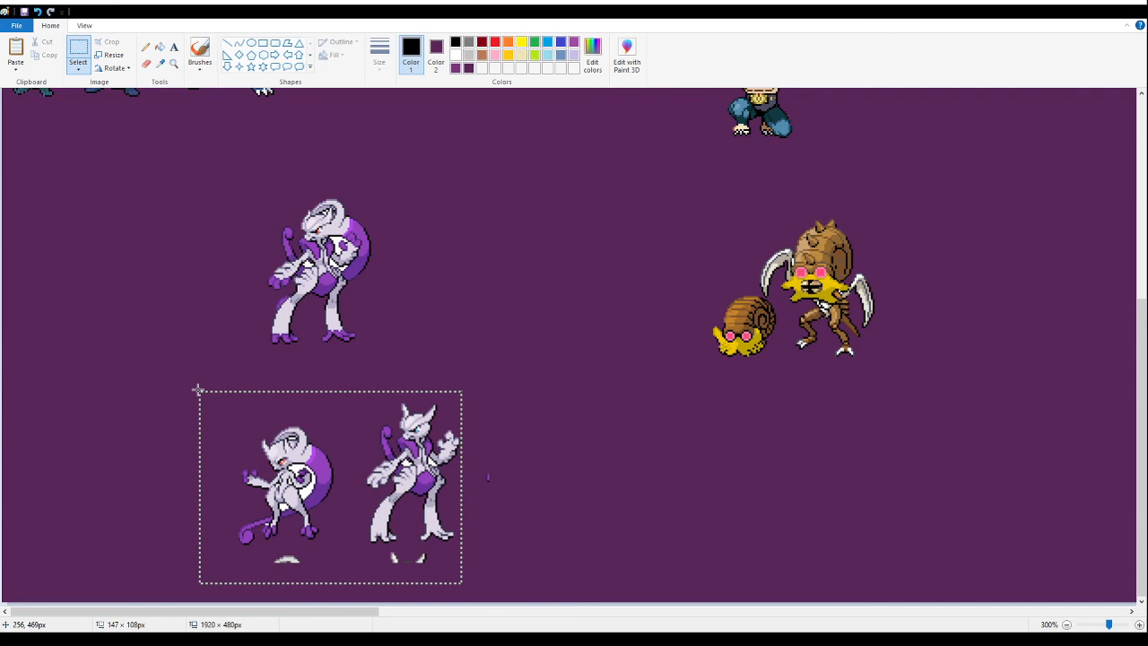
{"action": "left_click_drag", "start_coordinate": [199, 389], "coordinate": [200, 392]}
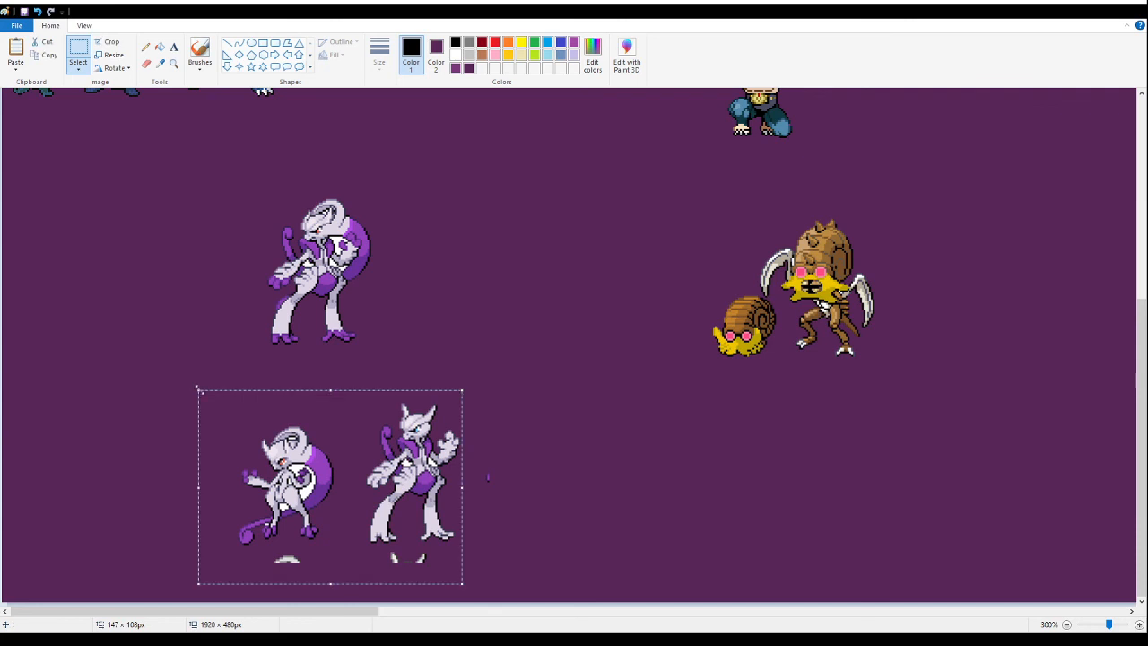
{"action": "key", "text": "Delete"}
{"action": "left_click_drag", "start_coordinate": [439, 372], "coordinate": [605, 581]}
{"action": "key", "text": "Delete"}
- Fill the enclosed white gaps in the horned fusion's head and around its arms with dark purple
{"action": "left_click", "coordinate": [174, 63]}
{"action": "left_click", "coordinate": [318, 243]}
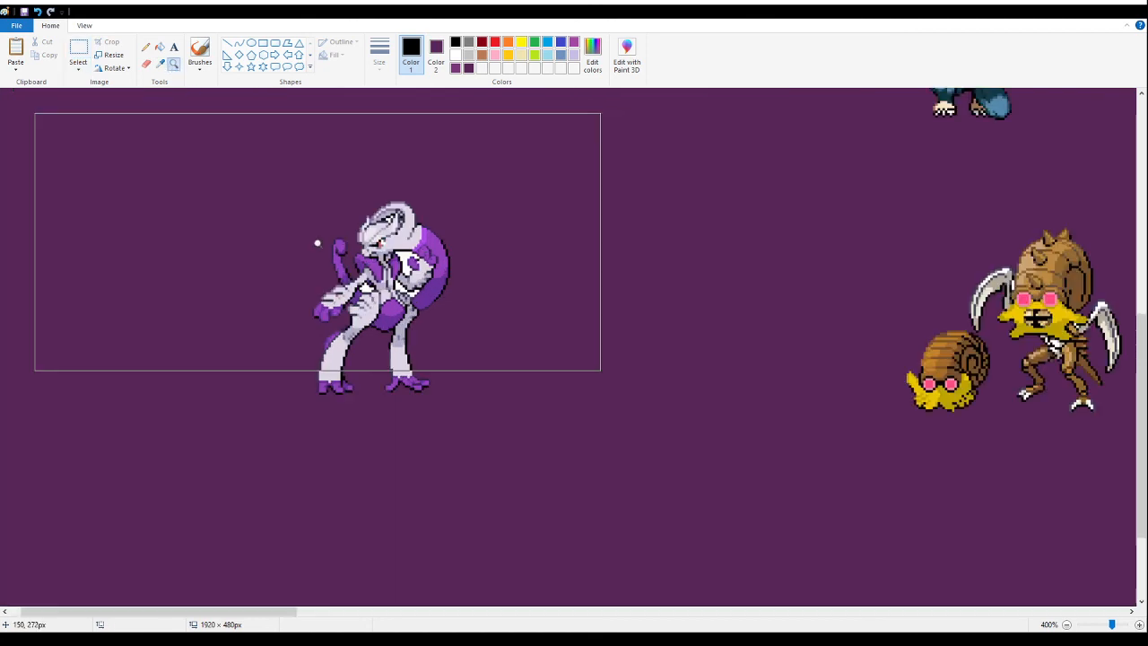
{"action": "left_click", "coordinate": [359, 248]}
{"action": "left_click", "coordinate": [392, 252]}
{"action": "left_click", "coordinate": [160, 45]}
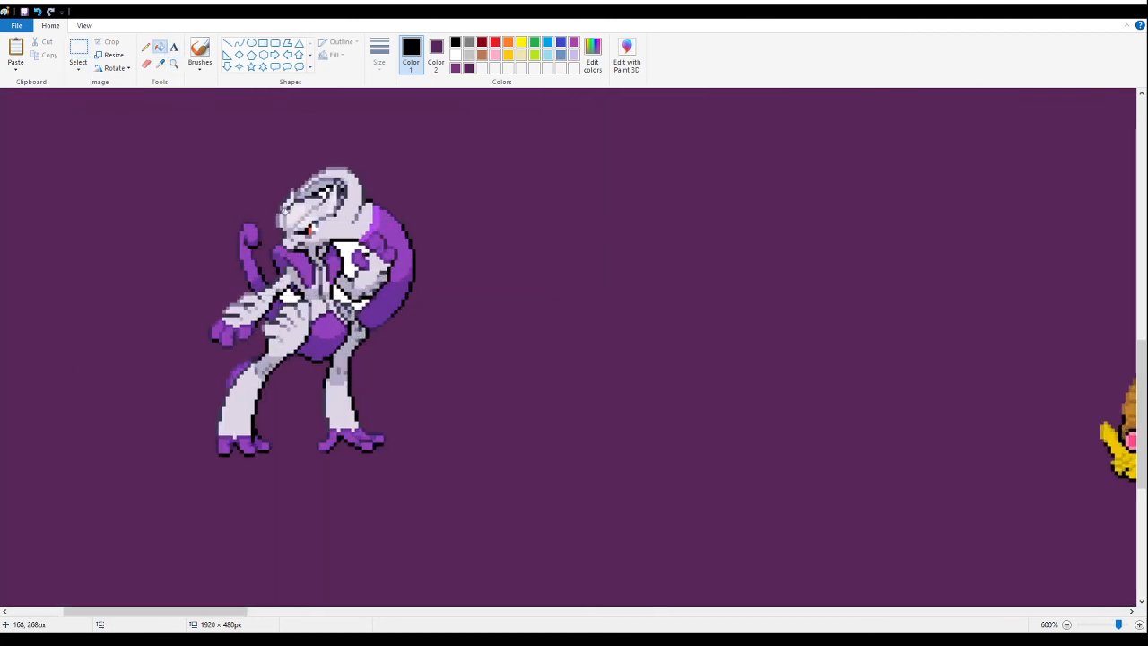
{"action": "right_click", "coordinate": [328, 188]}
{"action": "right_click", "coordinate": [350, 245]}
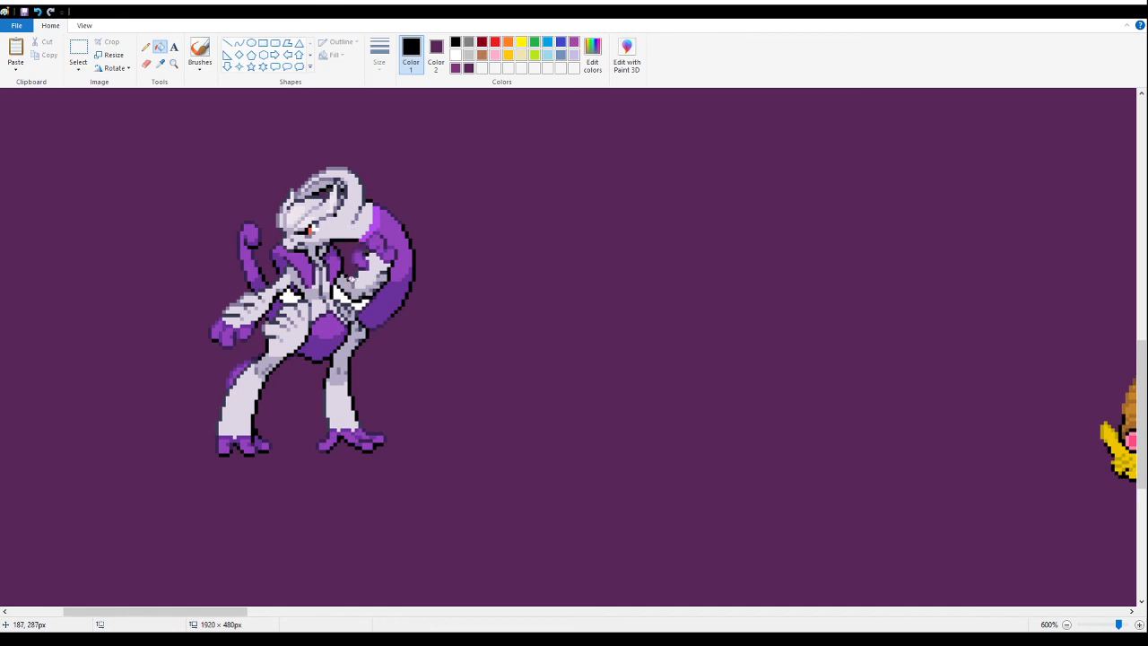
{"action": "right_click", "coordinate": [345, 295]}
{"action": "right_click", "coordinate": [359, 303]}
{"action": "right_click", "coordinate": [289, 296]}
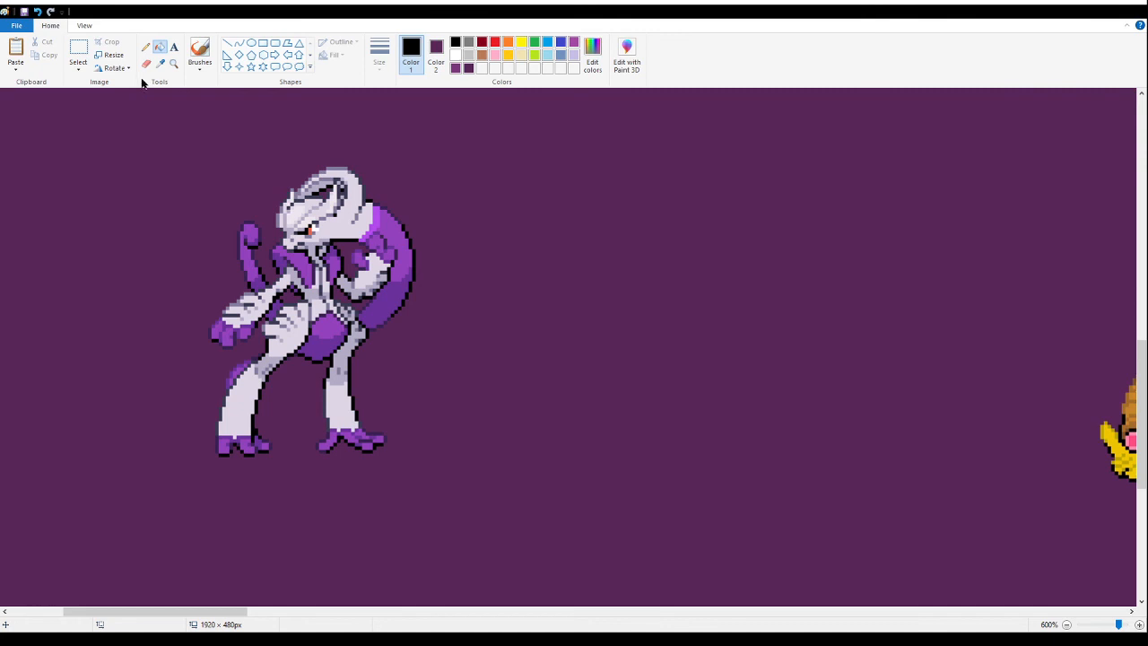
- Move the horned purple-and-white fusion up toward the packed group and cut it from the canvas
{"action": "left_click", "coordinate": [173, 63]}
{"action": "right_click", "coordinate": [180, 102]}
{"action": "right_click", "coordinate": [177, 175]}
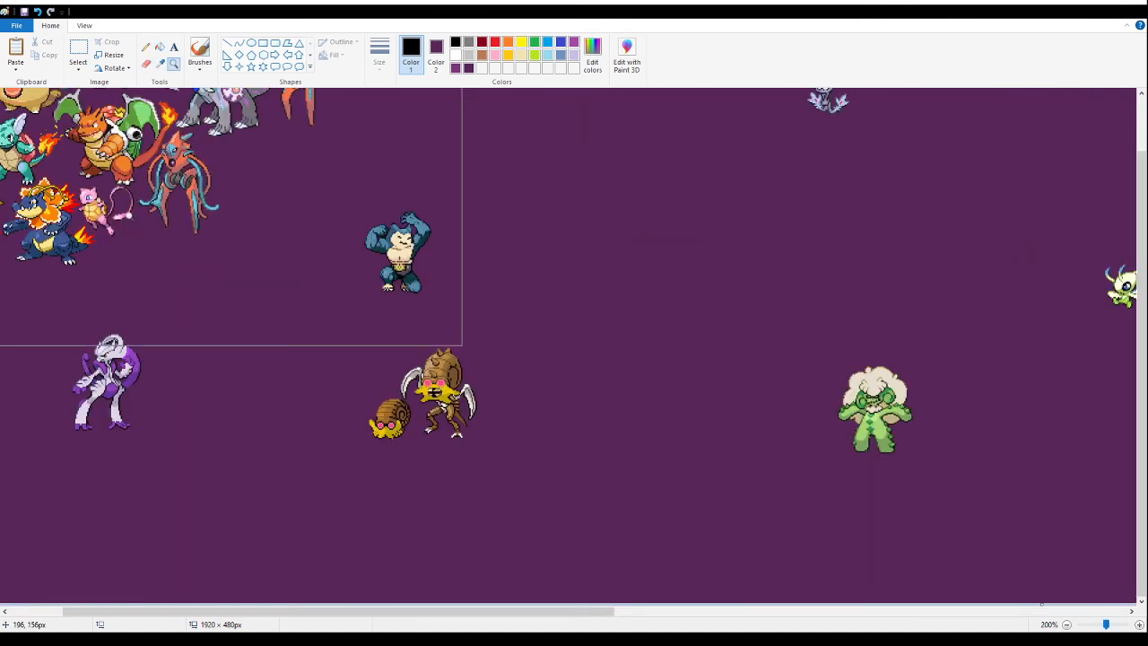
{"action": "right_click", "coordinate": [124, 250]}
{"action": "left_click", "coordinate": [122, 250]}
{"action": "left_click", "coordinate": [79, 49]}
{"action": "left_click_drag", "start_coordinate": [271, 290], "coordinate": [168, 458]}
{"action": "mouse_move", "coordinate": [223, 402]}
{"action": "left_mouse_down"}
{"action": "mouse_move", "coordinate": [276, 265]}
{"action": "mouse_move", "coordinate": [436, 274]}
{"action": "mouse_move", "coordinate": [366, 253]}
{"action": "mouse_move", "coordinate": [380, 282]}
{"action": "mouse_move", "coordinate": [122, 416]}
{"action": "mouse_move", "coordinate": [61, 392]}
{"action": "mouse_move", "coordinate": [15, 231]}
{"action": "mouse_move", "coordinate": [381, 224]}
{"action": "mouse_move", "coordinate": [370, 246]}
{"action": "left_mouse_up"}
{"action": "scroll", "coordinate": [275, 265], "scroll_direction": "up", "scroll_amount": 1}
{"action": "key", "text": "Delete"}
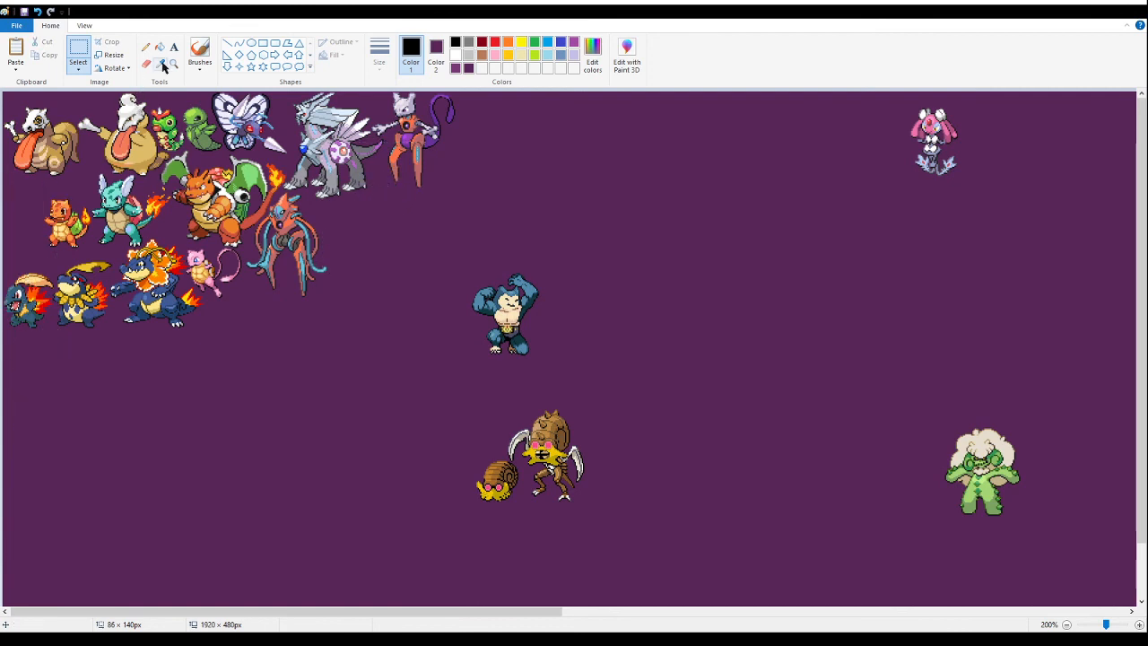
- Try placing the horned fusion beside the tentacled one, beneath the silver dragon, and remove it again
{"action": "left_click", "coordinate": [174, 62]}
{"action": "left_click", "coordinate": [487, 277]}
{"action": "left_click", "coordinate": [387, 227]}
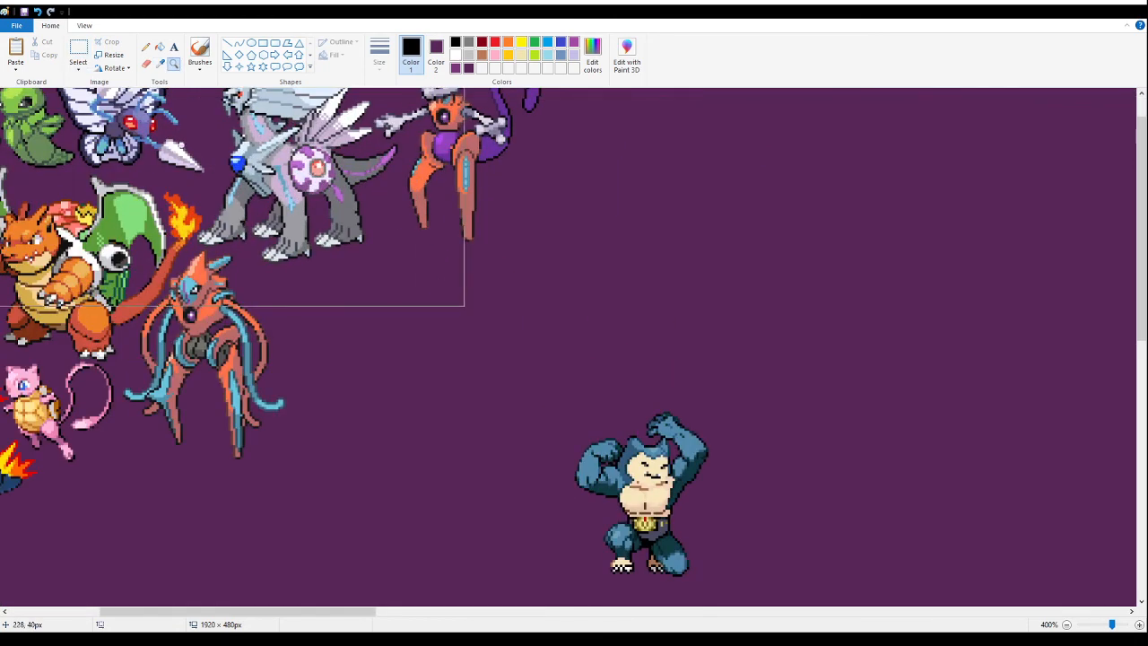
{"action": "left_click", "coordinate": [78, 49]}
{"action": "key", "text": "ctrl+v"}
{"action": "left_click_drag", "start_coordinate": [109, 243], "coordinate": [366, 305]}
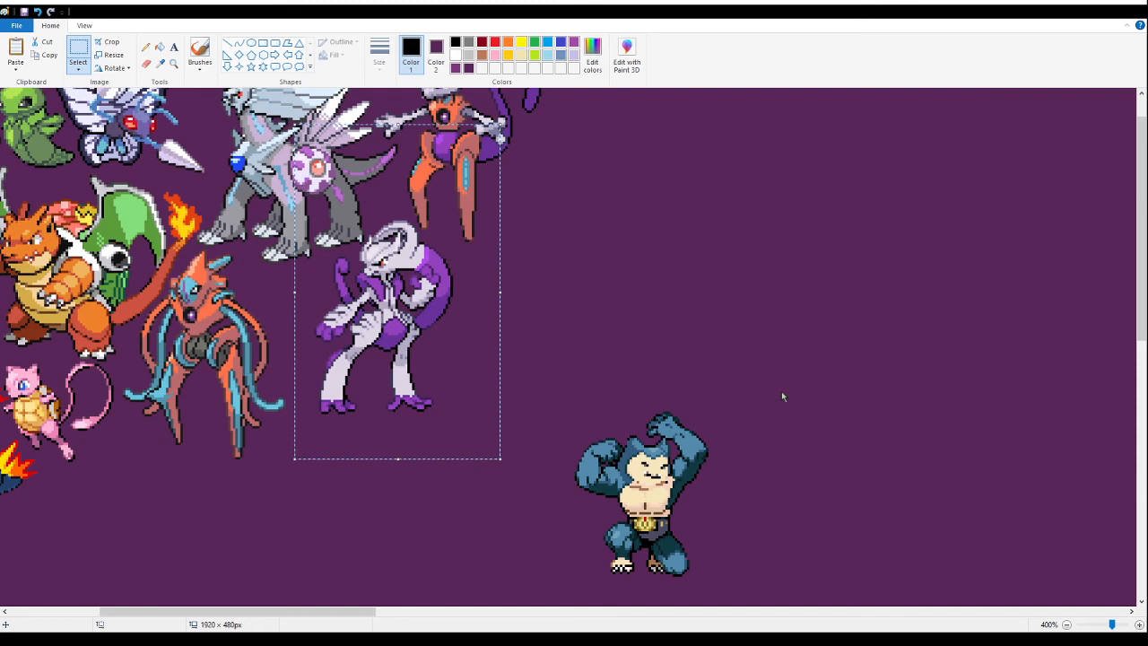
{"action": "key", "text": "Delete"}
{"action": "scroll", "coordinate": [444, 356], "scroll_direction": "up", "scroll_amount": 1}
{"action": "left_click_drag", "start_coordinate": [443, 356], "coordinate": [419, 297]}
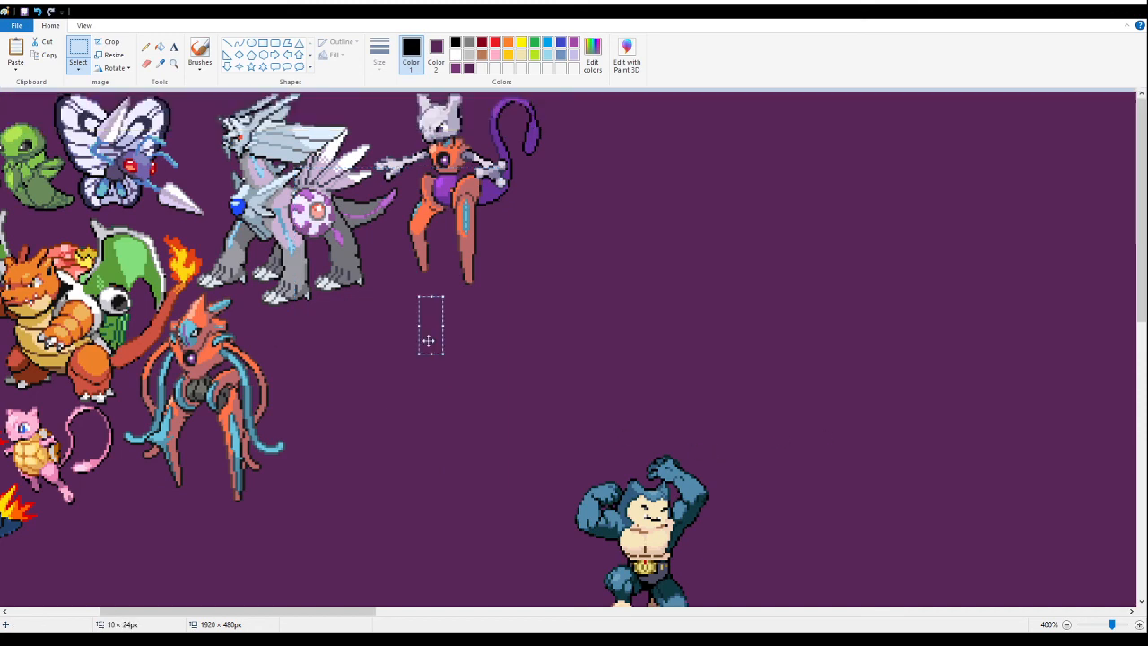
{"action": "left_click", "coordinate": [618, 336]}
{"action": "scroll", "coordinate": [536, 323], "scroll_direction": "down", "scroll_amount": 3}
{"action": "scroll", "coordinate": [536, 325], "scroll_direction": "up", "scroll_amount": 3}
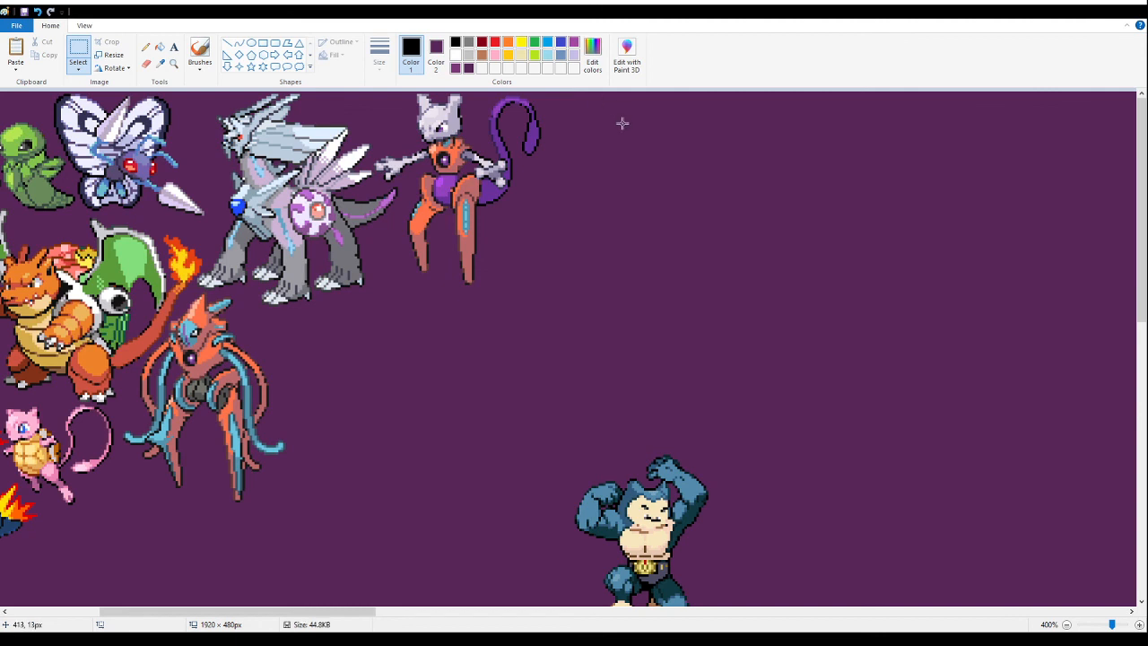
- Paste the horned fusion beside the tentacled one, fitting its head between the silver dragon's hind foot and the orange-legged fusion
{"action": "left_click", "coordinate": [174, 63]}
{"action": "left_click", "coordinate": [428, 282]}
{"action": "left_click", "coordinate": [401, 163]}
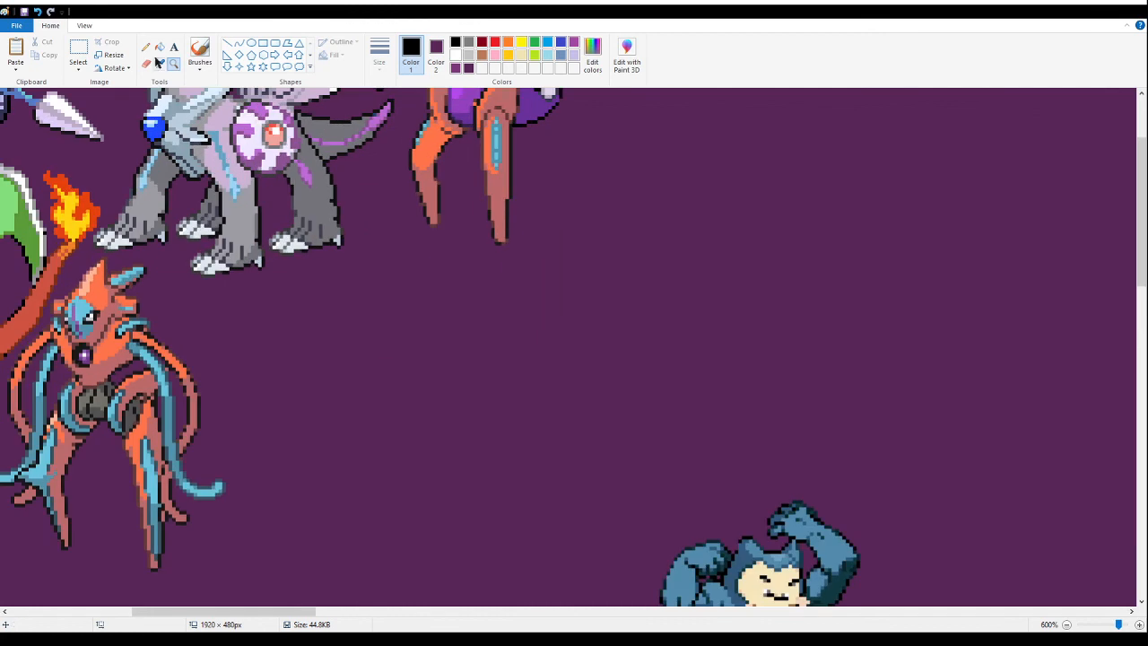
{"action": "left_click", "coordinate": [79, 50]}
{"action": "key", "text": "ctrl+v"}
{"action": "left_click_drag", "start_coordinate": [179, 251], "coordinate": [401, 270]}
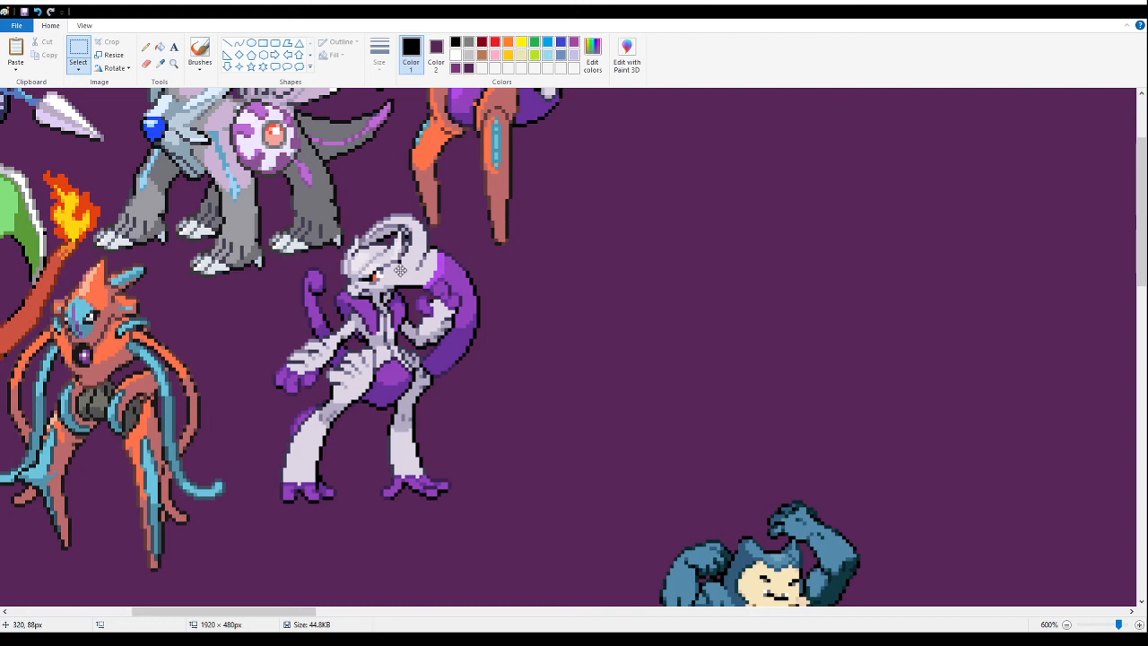
{"action": "left_click_drag", "start_coordinate": [400, 270], "coordinate": [396, 275]}
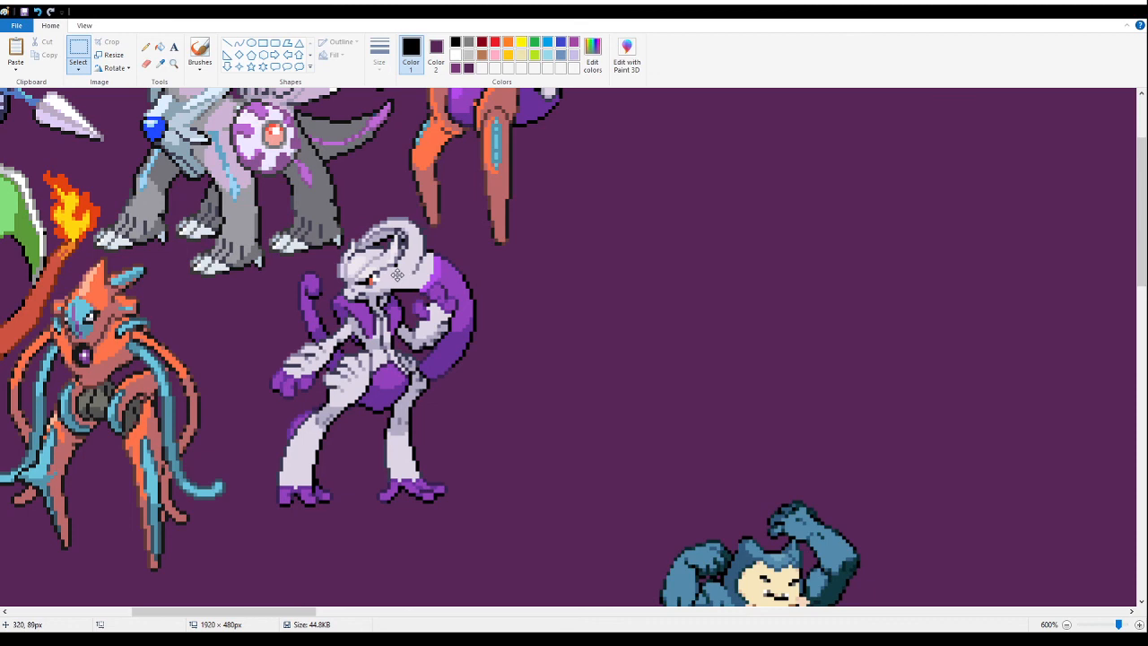
- Save the canvas with the newly placed horned fusion
{"action": "left_click", "coordinate": [173, 63]}
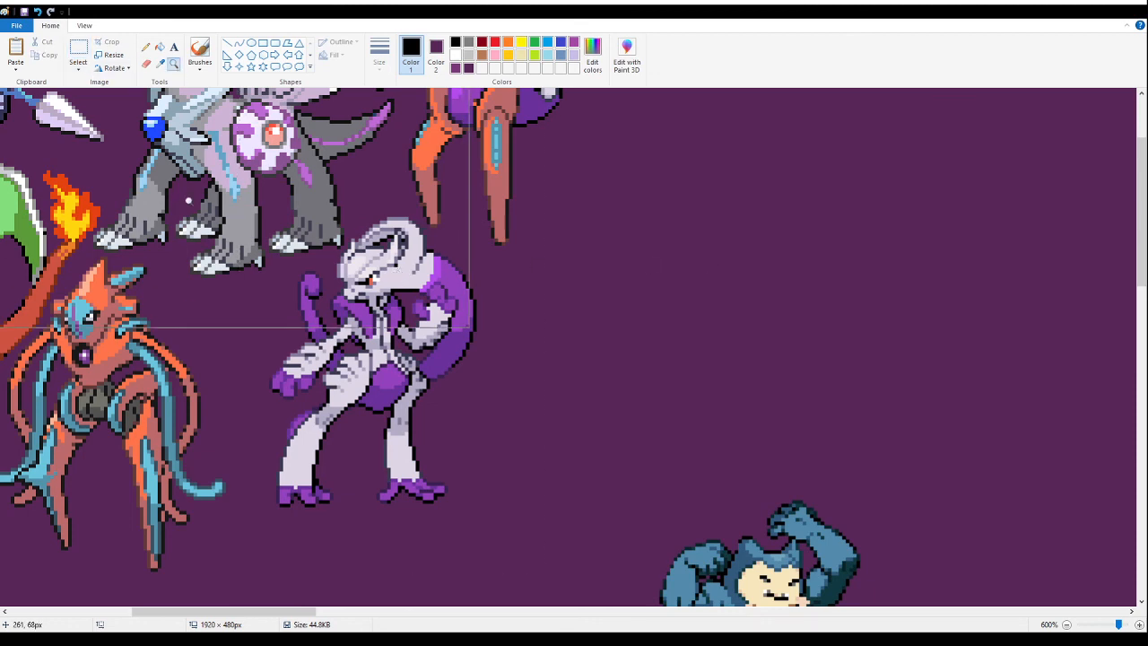
{"action": "right_click", "coordinate": [34, 169]}
{"action": "right_click", "coordinate": [187, 199]}
{"action": "right_click", "coordinate": [188, 199]}
{"action": "left_click", "coordinate": [188, 199]}
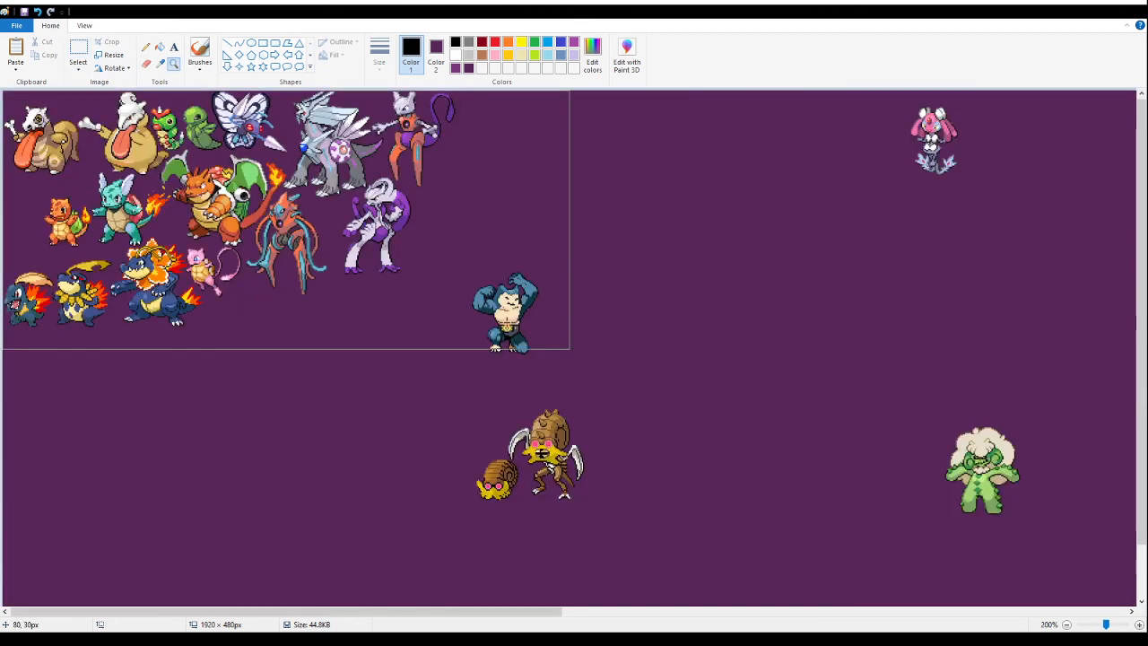
{"action": "left_click", "coordinate": [25, 12]}
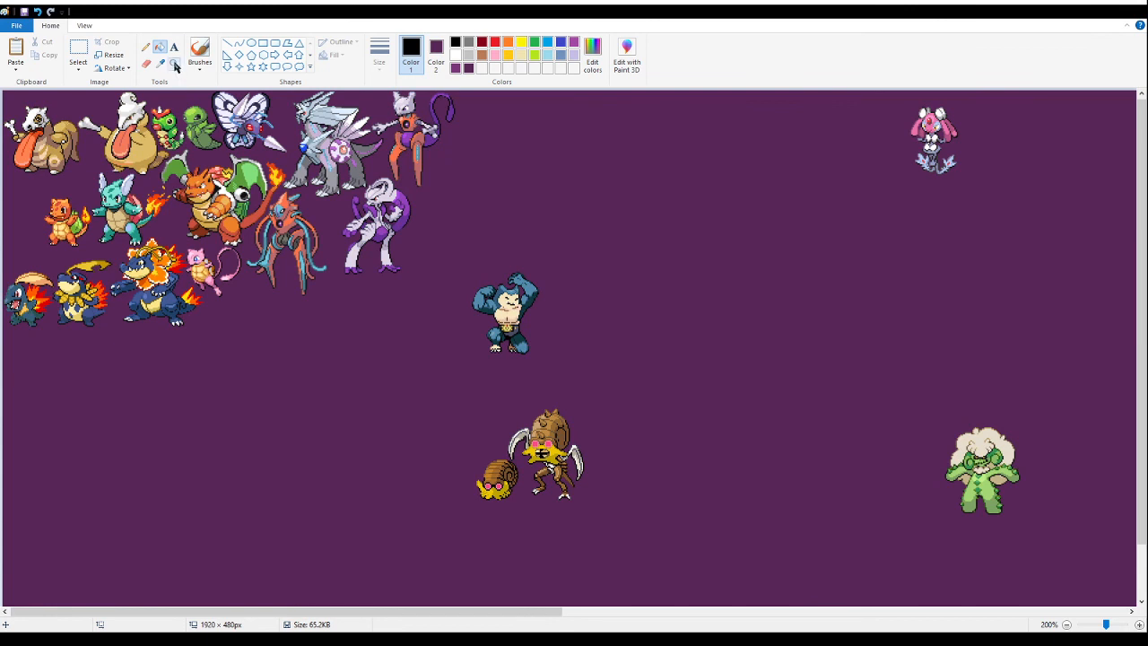
{"action": "left_click", "coordinate": [174, 64]}
{"action": "right_click", "coordinate": [497, 351]}
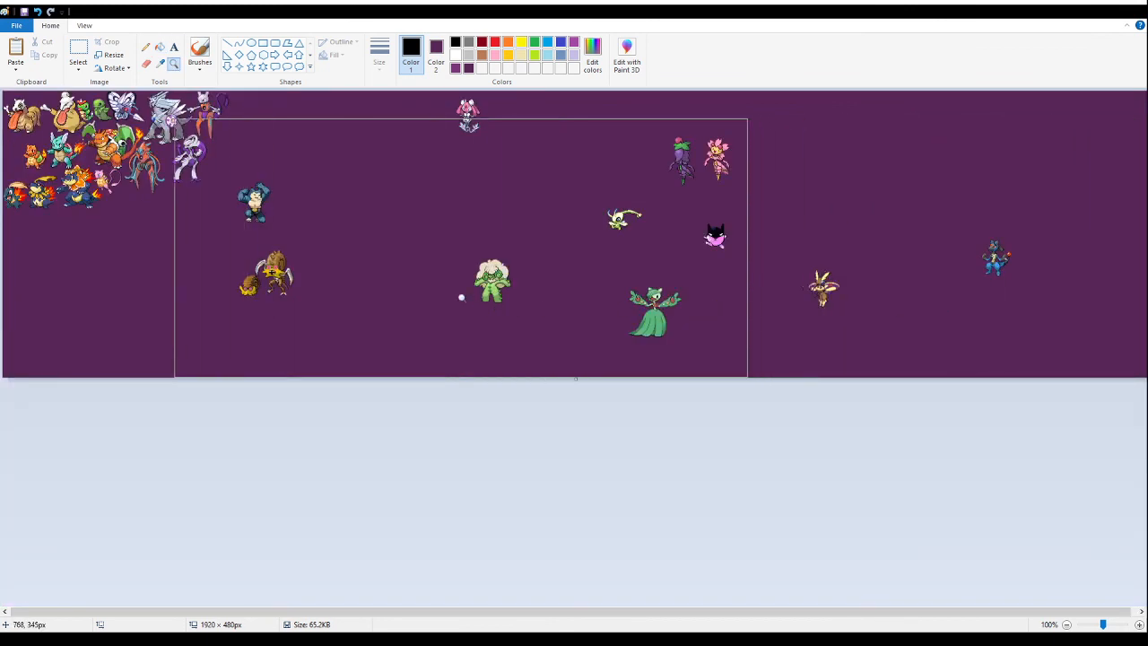
- Cut the small pale green fairy fusion from the middle of the canvas
{"action": "left_click", "coordinate": [672, 211]}
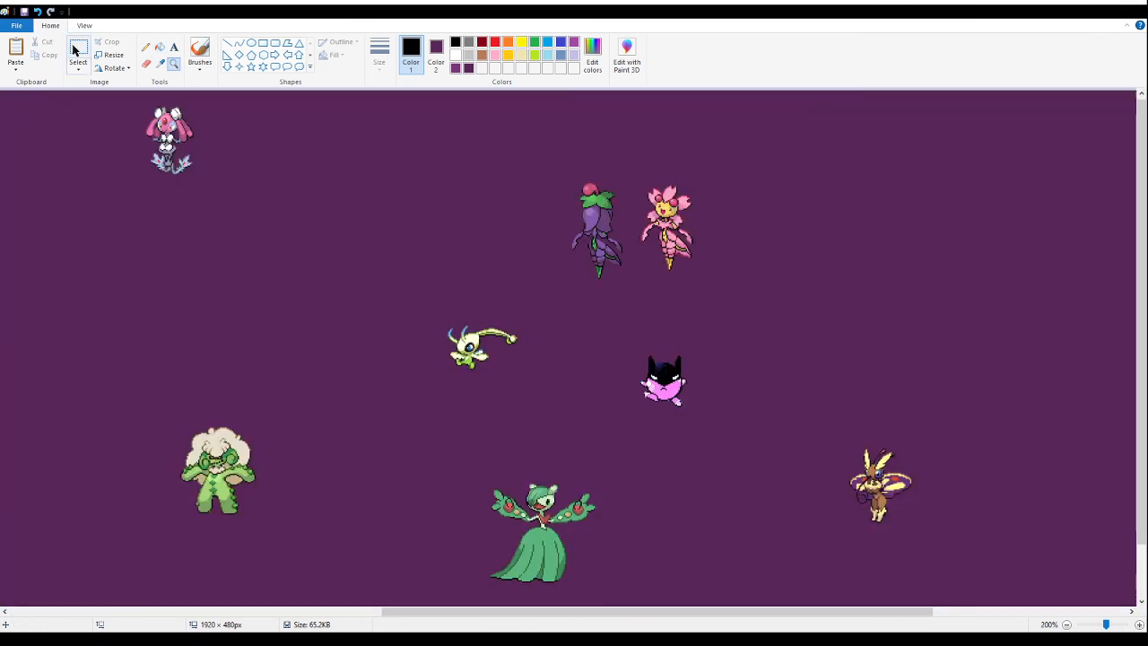
{"action": "left_click", "coordinate": [78, 50]}
{"action": "left_click_drag", "start_coordinate": [544, 308], "coordinate": [415, 391]}
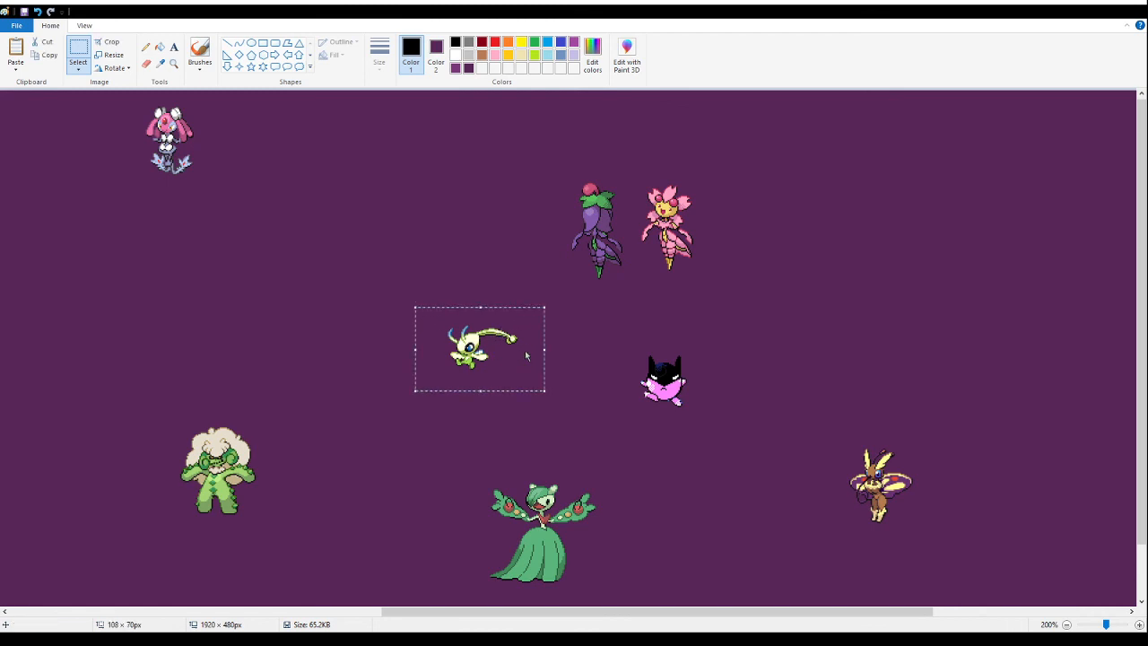
{"action": "key", "text": "ctrl+x"}
- Try placing the pale green fairy beneath the bone-holding fusion, close to the small orange one, and remove it again
{"action": "left_click_drag", "start_coordinate": [557, 614], "coordinate": [183, 614]}
{"action": "left_click", "coordinate": [321, 319]}
{"action": "key", "text": "ctrl+v"}
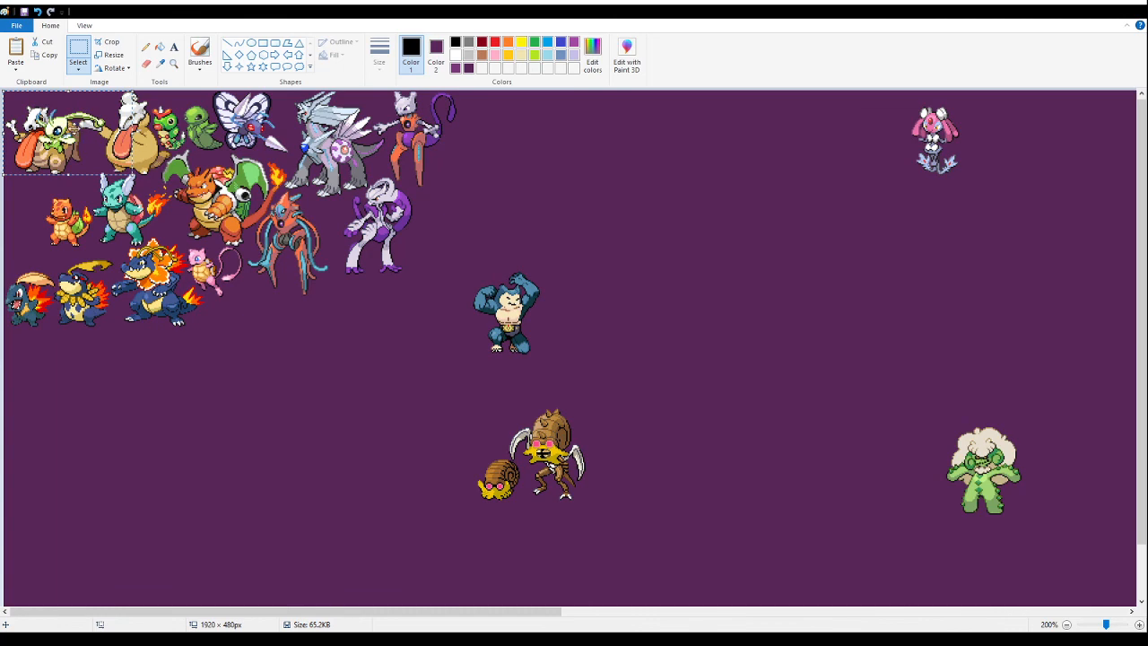
{"action": "left_click_drag", "start_coordinate": [76, 153], "coordinate": [91, 216]}
- Paste the pale green fairy and fit it at the canvas edge, beneath the bone-holding fusion and above the small orange one
{"action": "left_click", "coordinate": [173, 62]}
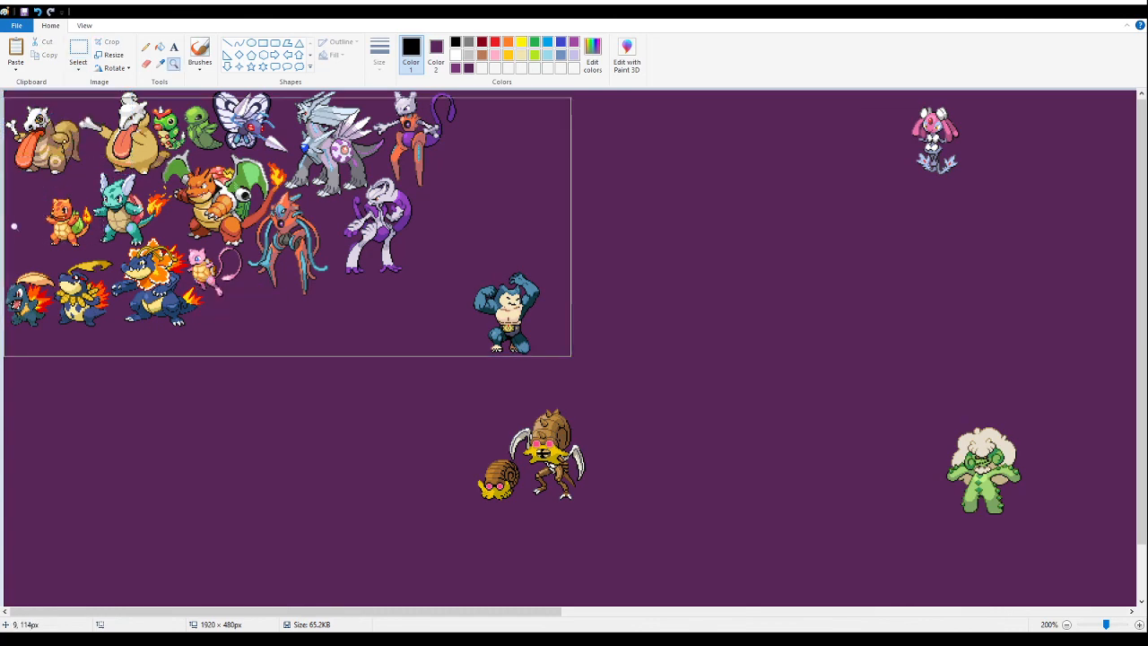
{"action": "left_click", "coordinate": [95, 213]}
{"action": "left_click", "coordinate": [180, 206]}
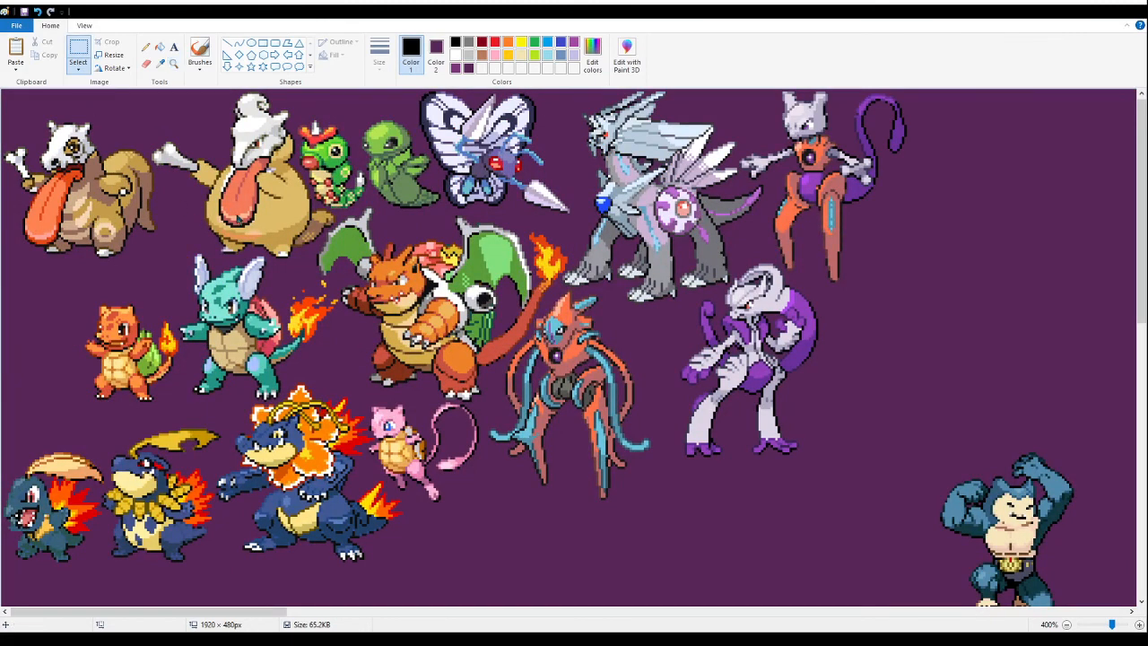
{"action": "key", "text": "ctrl+v"}
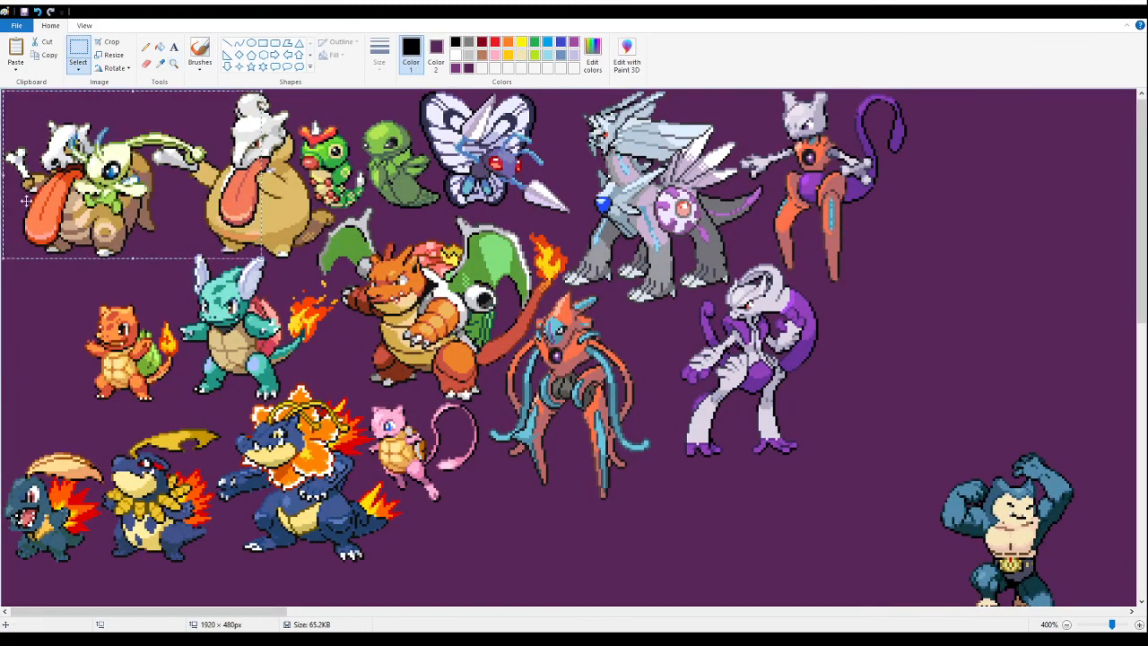
{"action": "left_click_drag", "start_coordinate": [57, 176], "coordinate": [1, 305]}
{"action": "left_click_drag", "start_coordinate": [84, 301], "coordinate": [77, 296]}
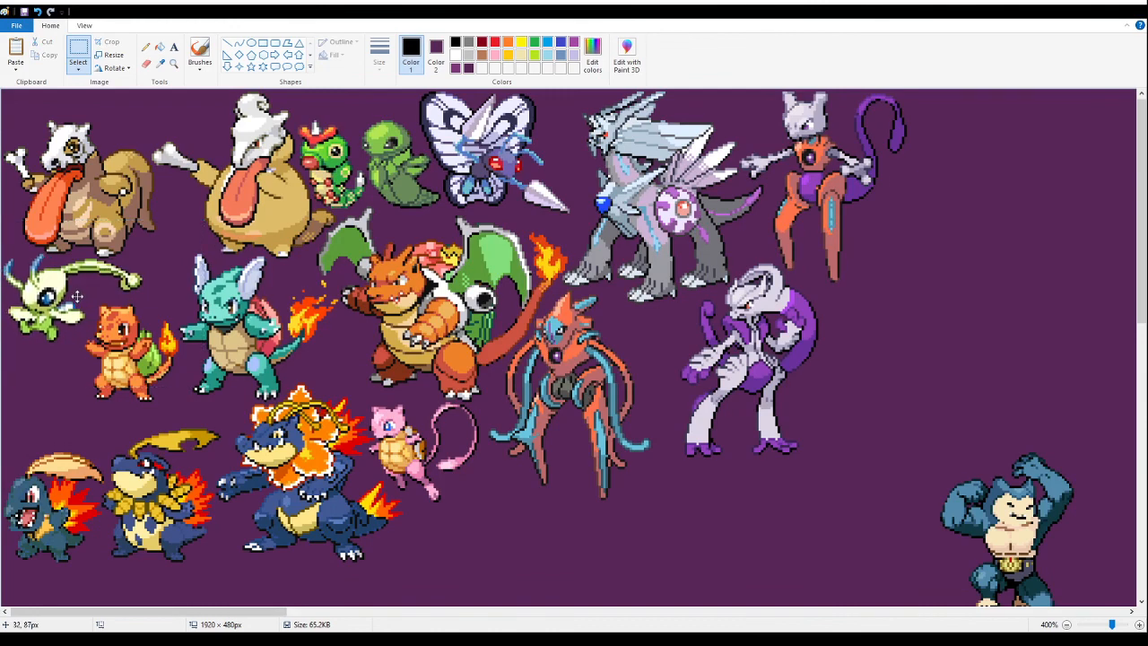
{"action": "left_click", "coordinate": [402, 205]}
- Examine the spacing between the pale green fairy, the small orange fusion and their neighbours
{"action": "left_click", "coordinate": [173, 63]}
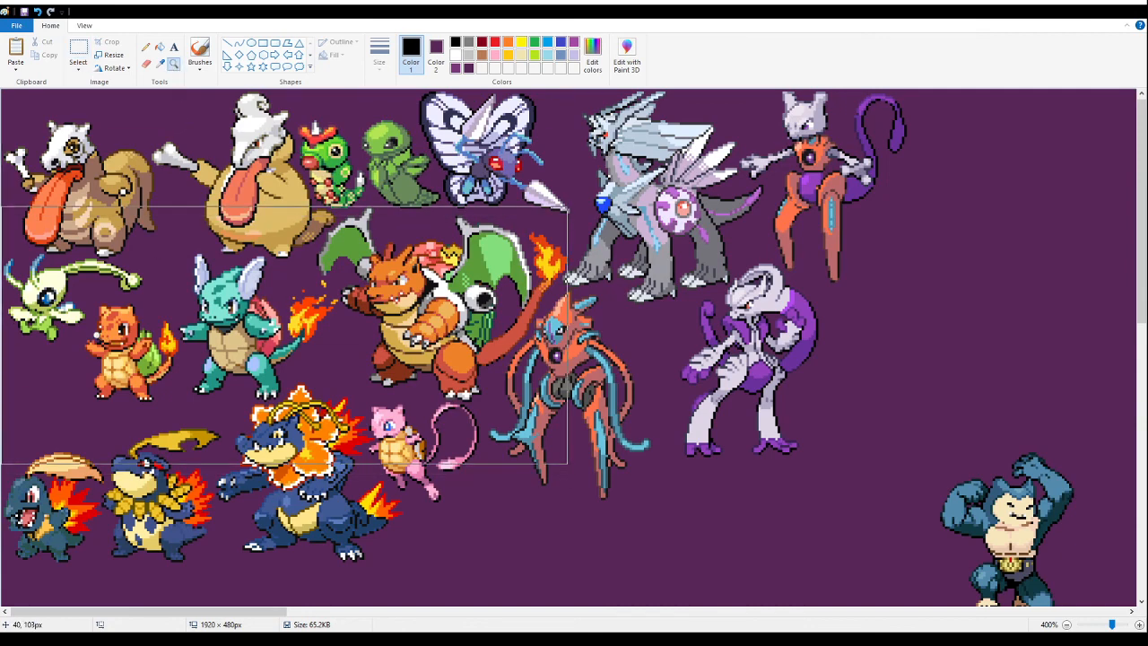
{"action": "left_click", "coordinate": [53, 381]}
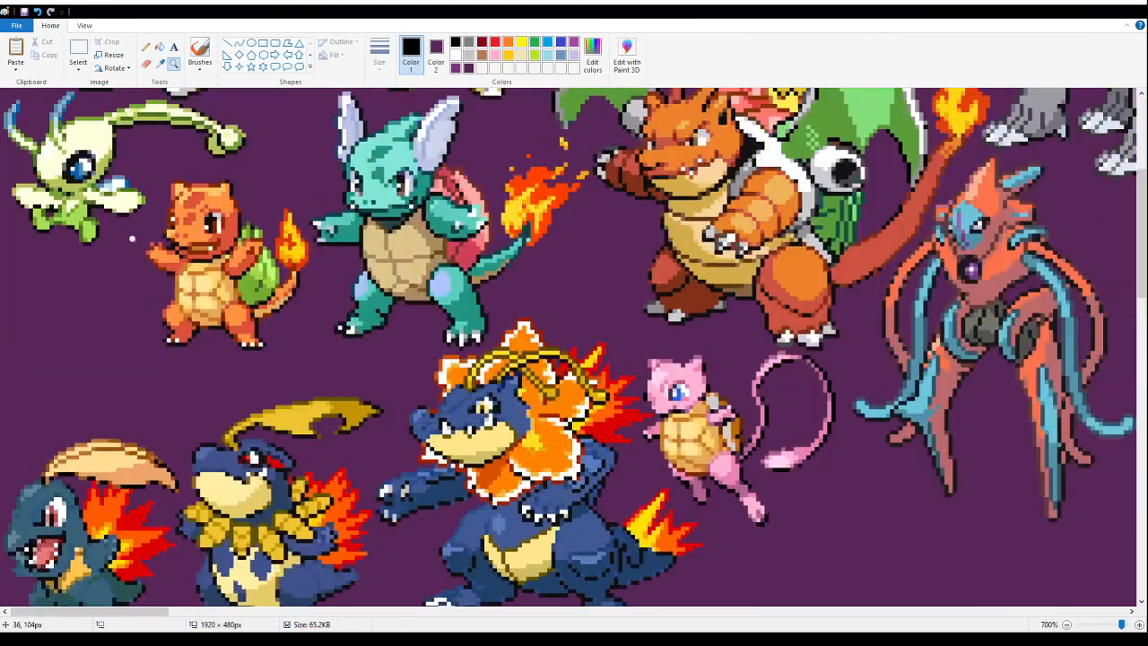
{"action": "scroll", "coordinate": [574, 346], "scroll_direction": "up", "scroll_amount": 3}
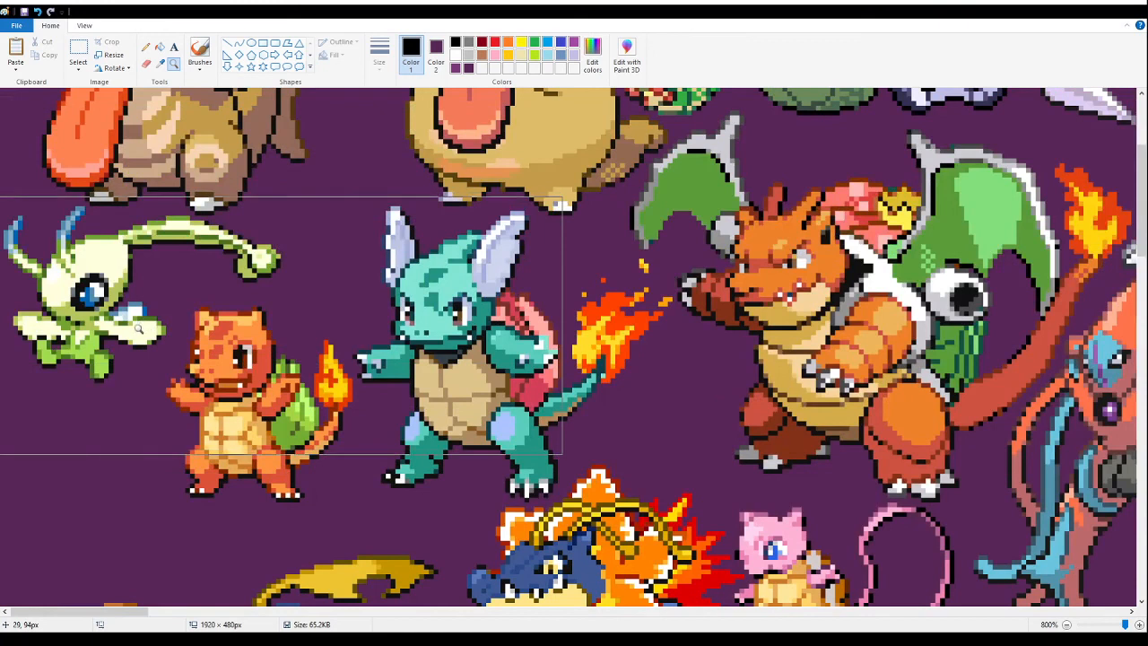
{"action": "left_click", "coordinate": [78, 51]}
{"action": "left_click_drag", "start_coordinate": [377, 516], "coordinate": [0, 133]}
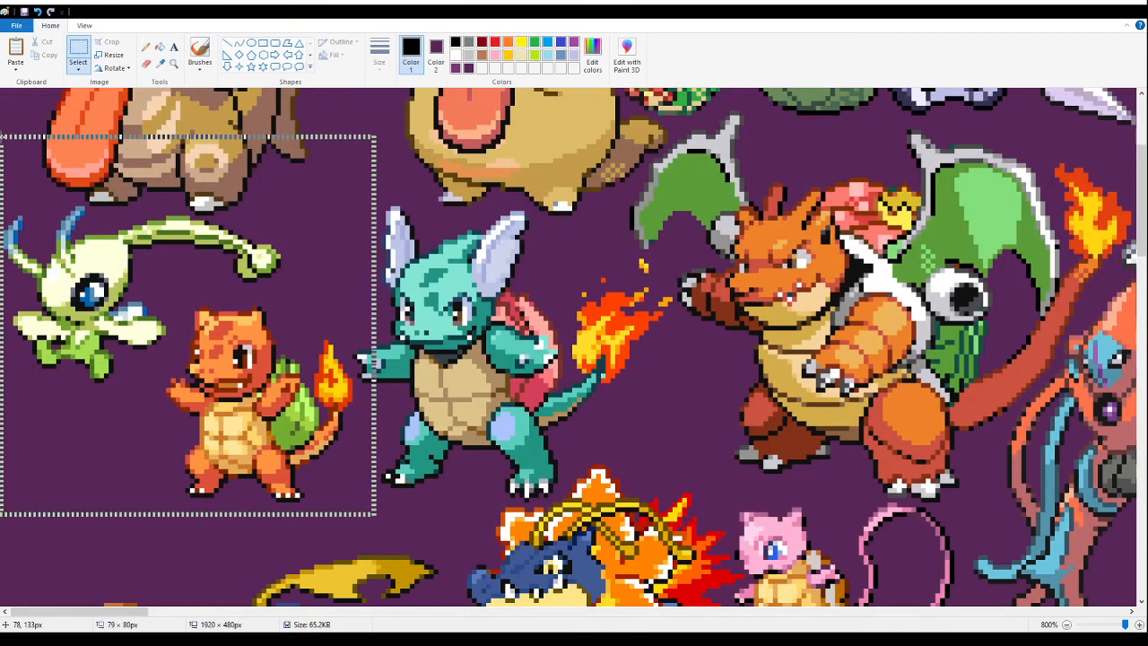
{"action": "left_click_drag", "start_coordinate": [687, 172], "coordinate": [228, 425]}
{"action": "left_click", "coordinate": [174, 64]}
{"action": "right_click", "coordinate": [269, 266]}
{"action": "right_click", "coordinate": [269, 266]}
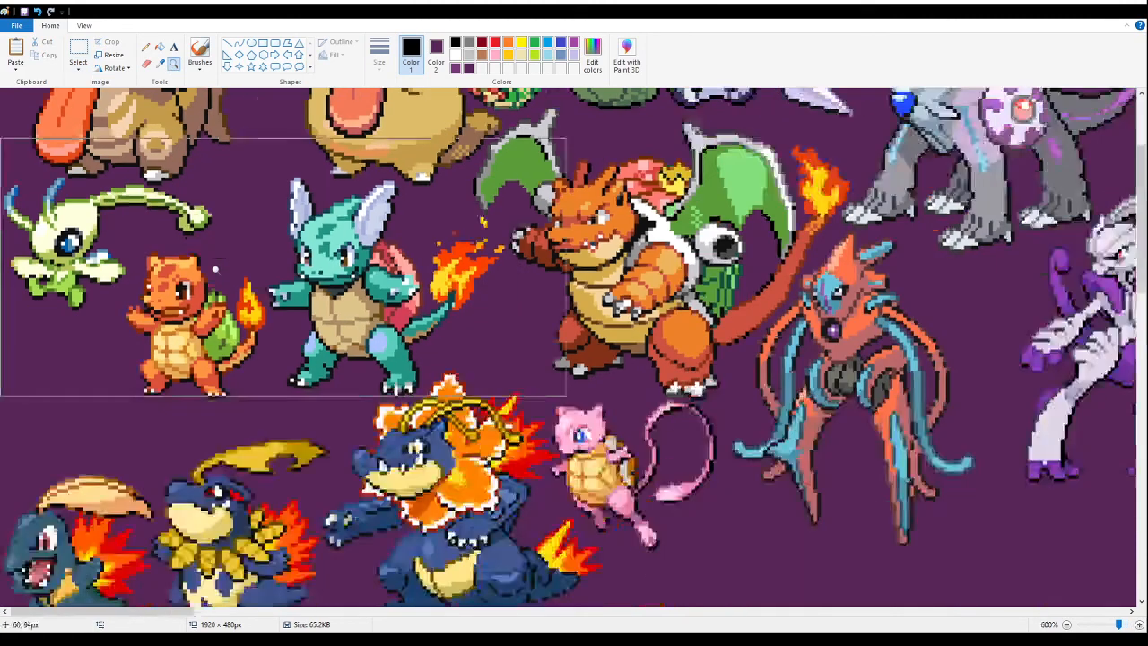
{"action": "right_click", "coordinate": [269, 266]}
{"action": "right_click", "coordinate": [269, 267]}
{"action": "right_click", "coordinate": [271, 266]}
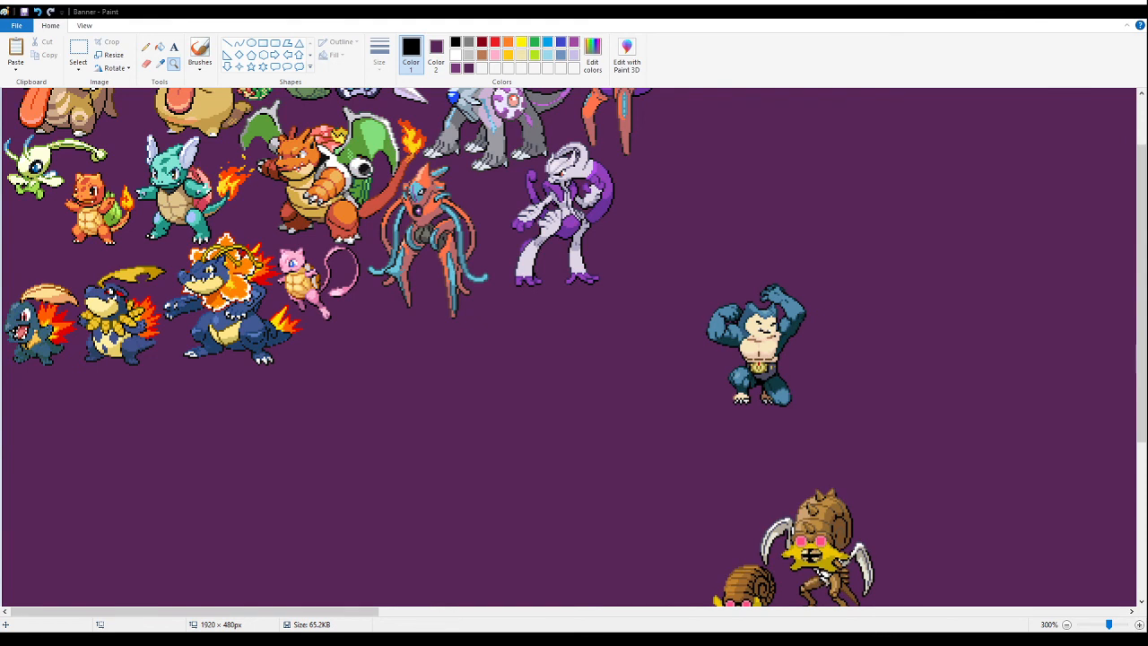
- Move the two brown shelled fusions together to the canvas's left edge, directly beneath the row of dark blue fusions
{"action": "scroll", "coordinate": [429, 425], "scroll_direction": "down", "scroll_amount": 5}
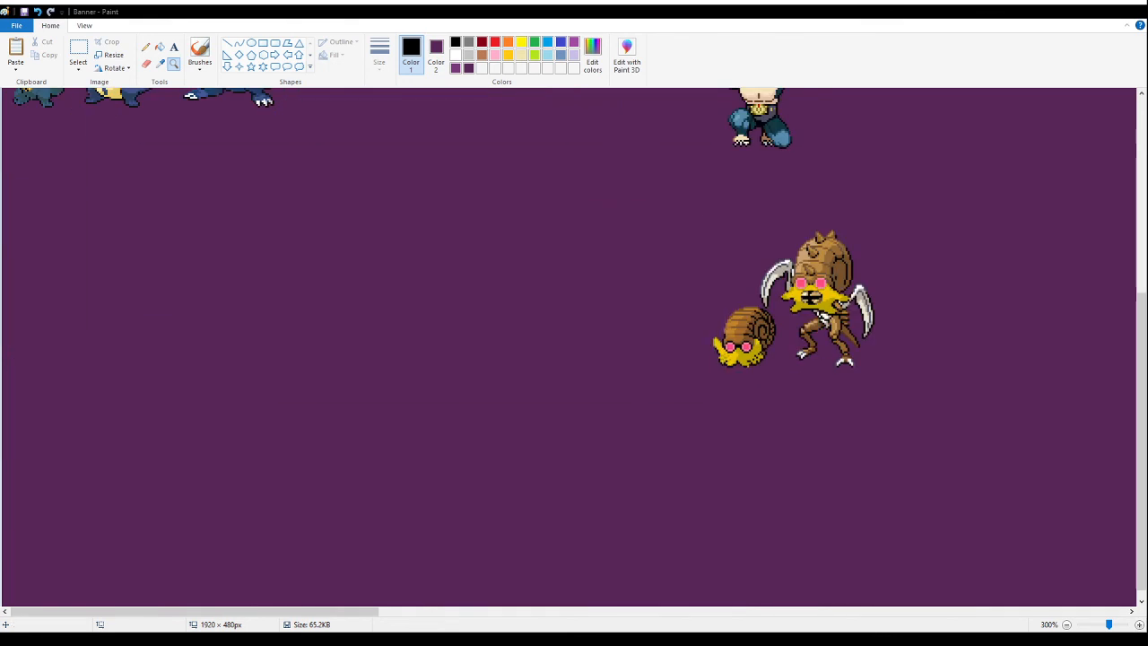
{"action": "left_click", "coordinate": [79, 52]}
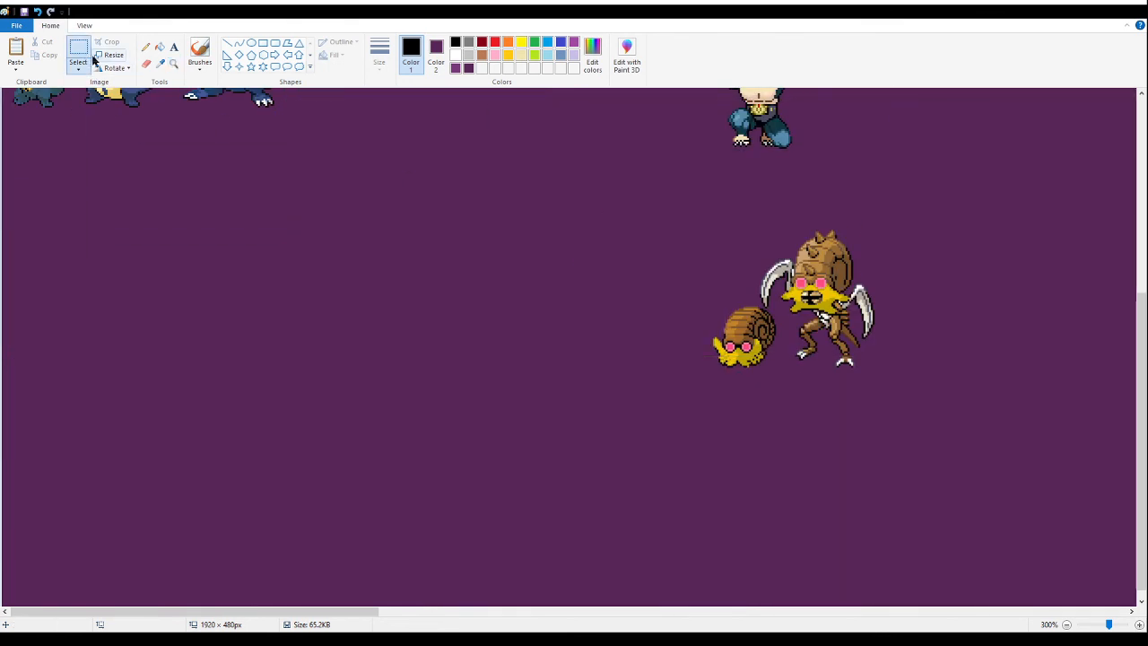
{"action": "left_click_drag", "start_coordinate": [918, 227], "coordinate": [675, 407]}
{"action": "left_click_drag", "start_coordinate": [827, 297], "coordinate": [117, 429]}
{"action": "scroll", "coordinate": [557, 360], "scroll_direction": "up", "scroll_amount": 4}
{"action": "left_click_drag", "start_coordinate": [118, 434], "coordinate": [119, 434]}
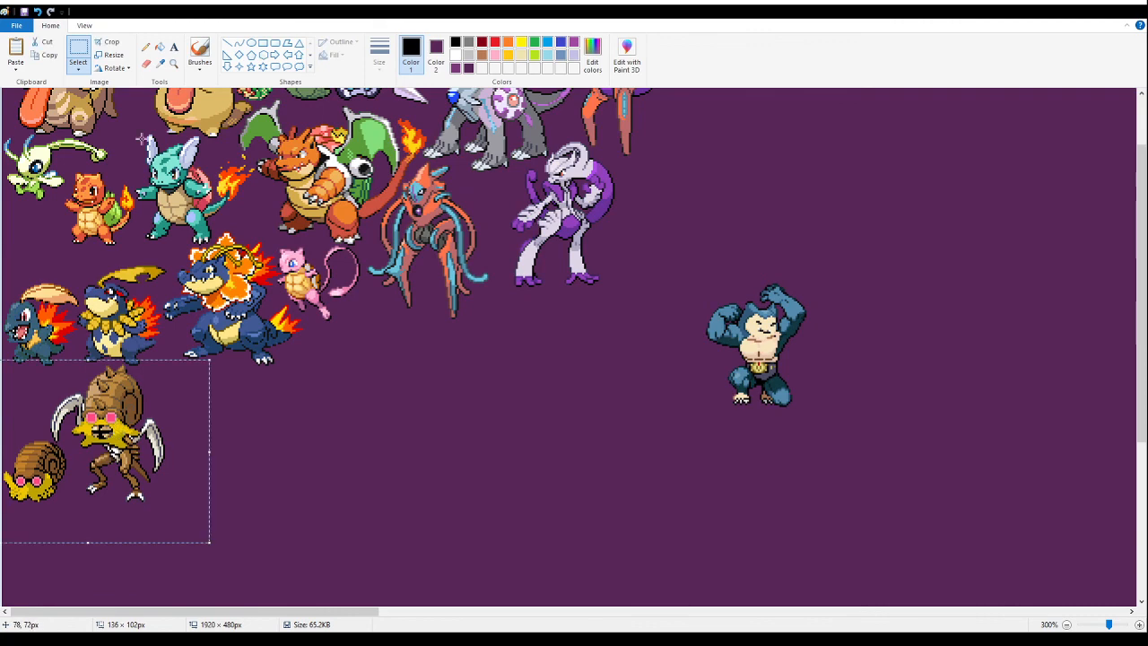
- Examine how the two brown shelled fusions sit beneath the dark blue row
{"action": "left_click", "coordinate": [173, 64]}
{"action": "left_click", "coordinate": [108, 448]}
{"action": "left_click", "coordinate": [86, 320]}
{"action": "left_click", "coordinate": [128, 320]}
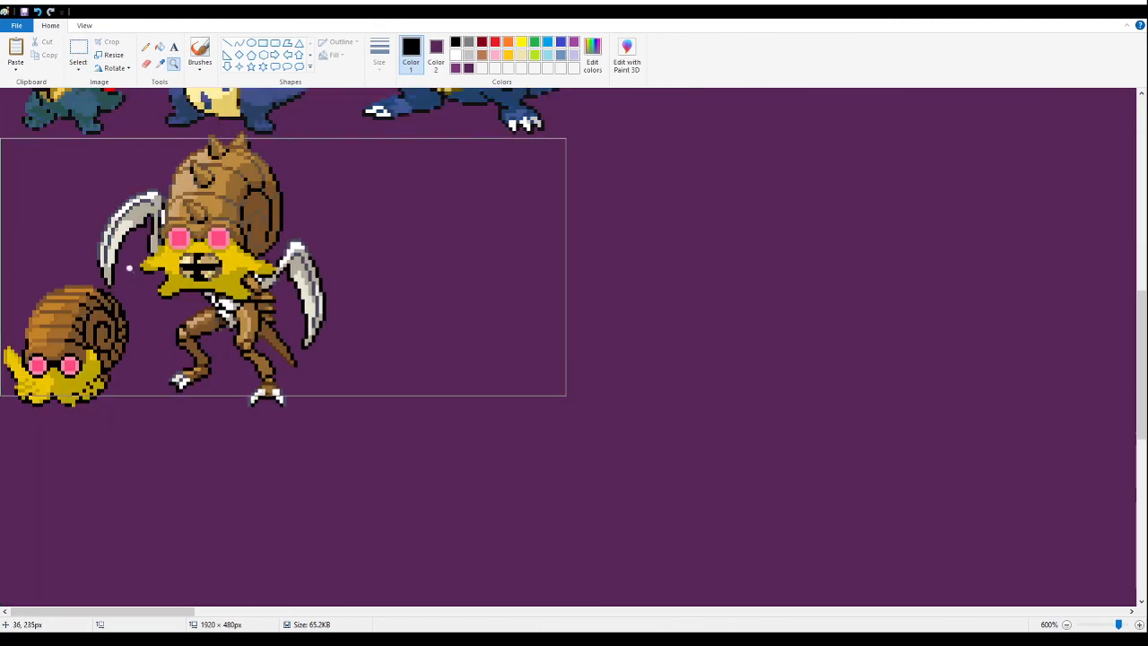
{"action": "left_click", "coordinate": [157, 276]}
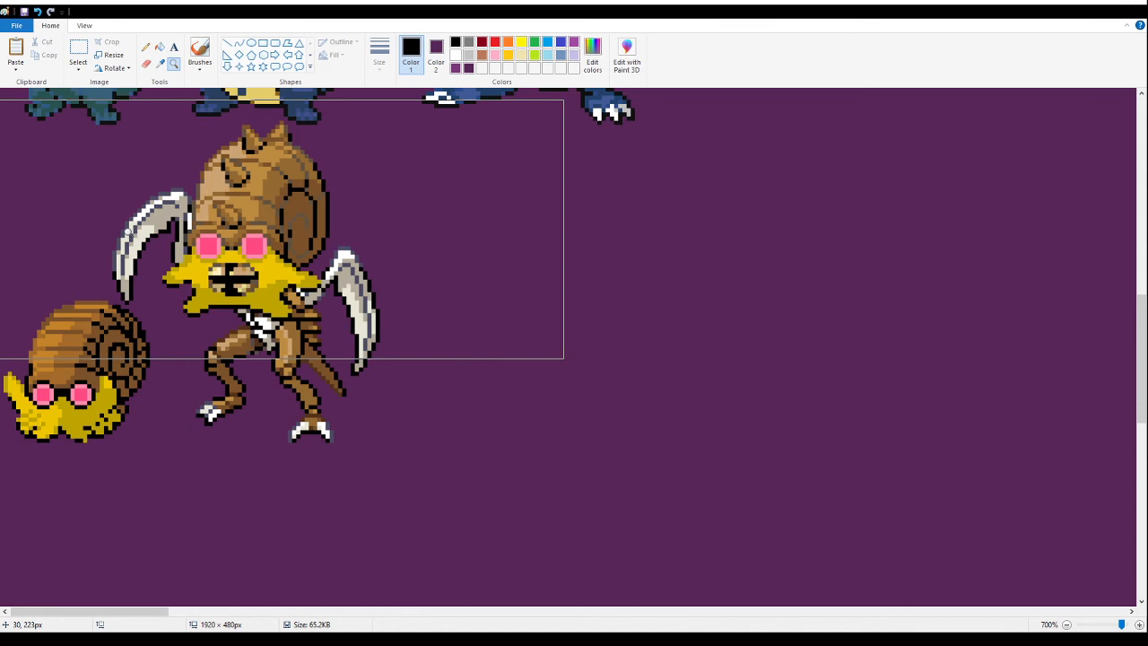
{"action": "right_click", "coordinate": [127, 231]}
{"action": "right_click", "coordinate": [127, 232]}
{"action": "right_click", "coordinate": [127, 232]}
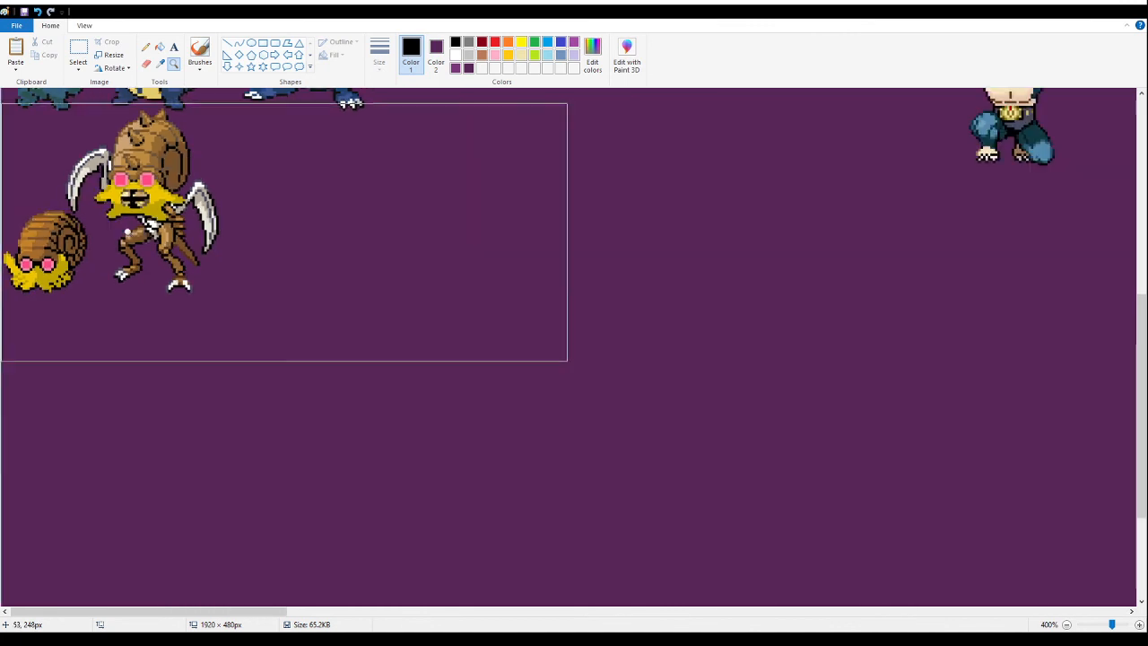
{"action": "right_click", "coordinate": [128, 231]}
{"action": "right_click", "coordinate": [127, 231]}
{"action": "right_click", "coordinate": [127, 232]}
{"action": "left_click", "coordinate": [127, 236]}
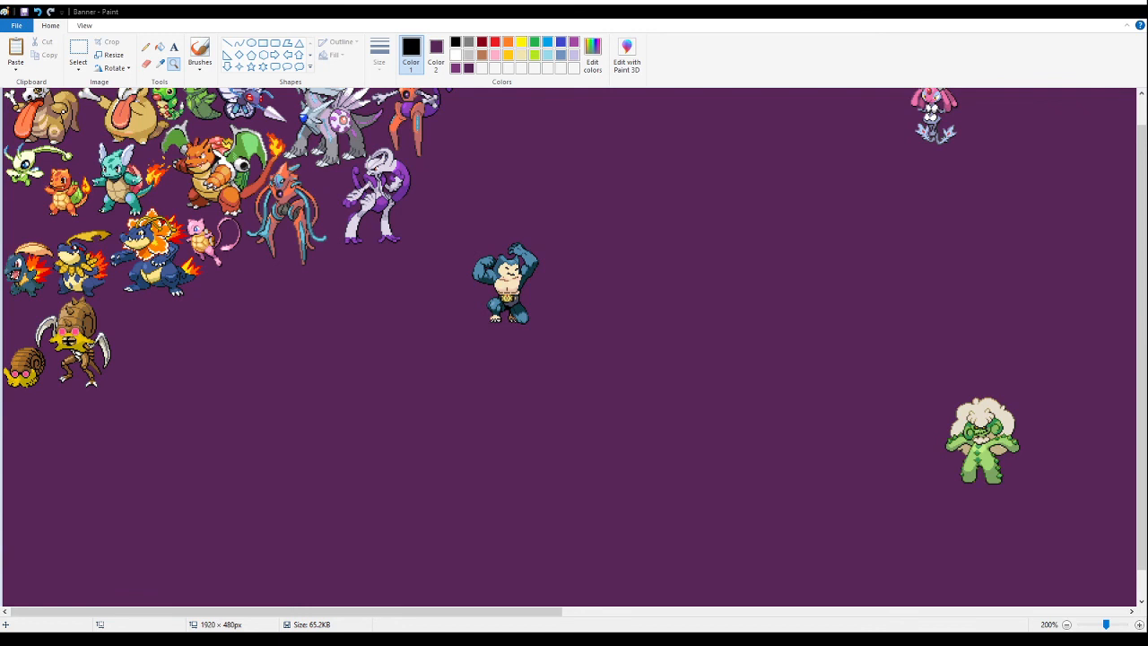
- Paste the pair of winged bird sprites below the packed group and fill their white background with the canvas's dark purple
{"action": "left_click", "coordinate": [86, 57]}
{"action": "key", "text": "ctrl+v"}
{"action": "left_click_drag", "start_coordinate": [87, 208], "coordinate": [284, 422]}
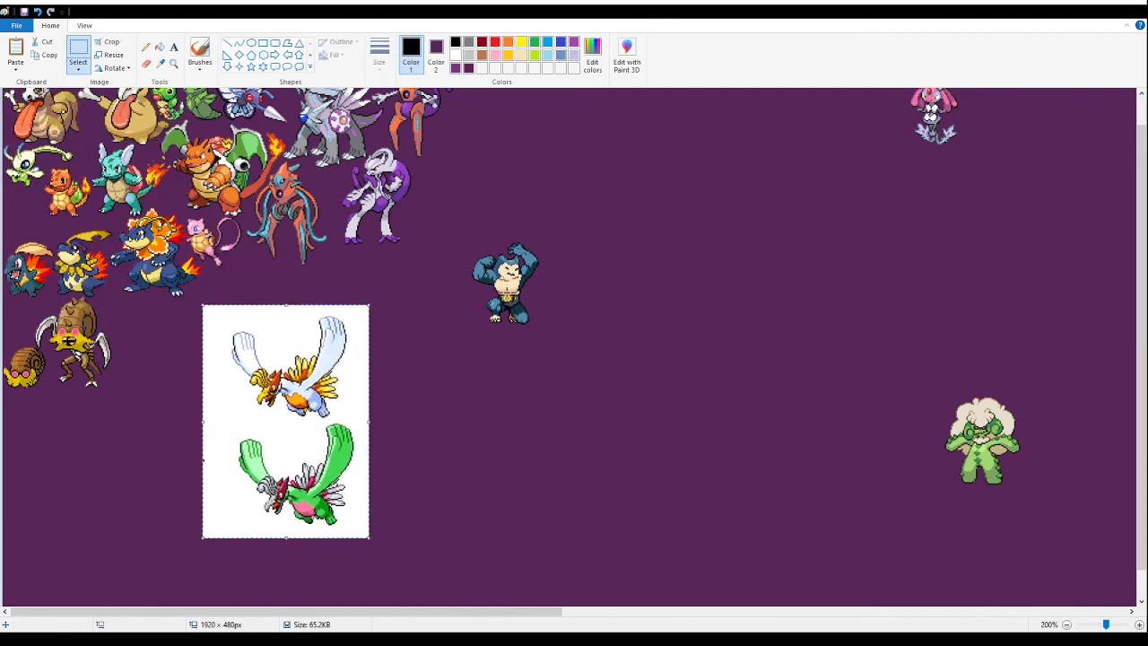
{"action": "left_click", "coordinate": [159, 47]}
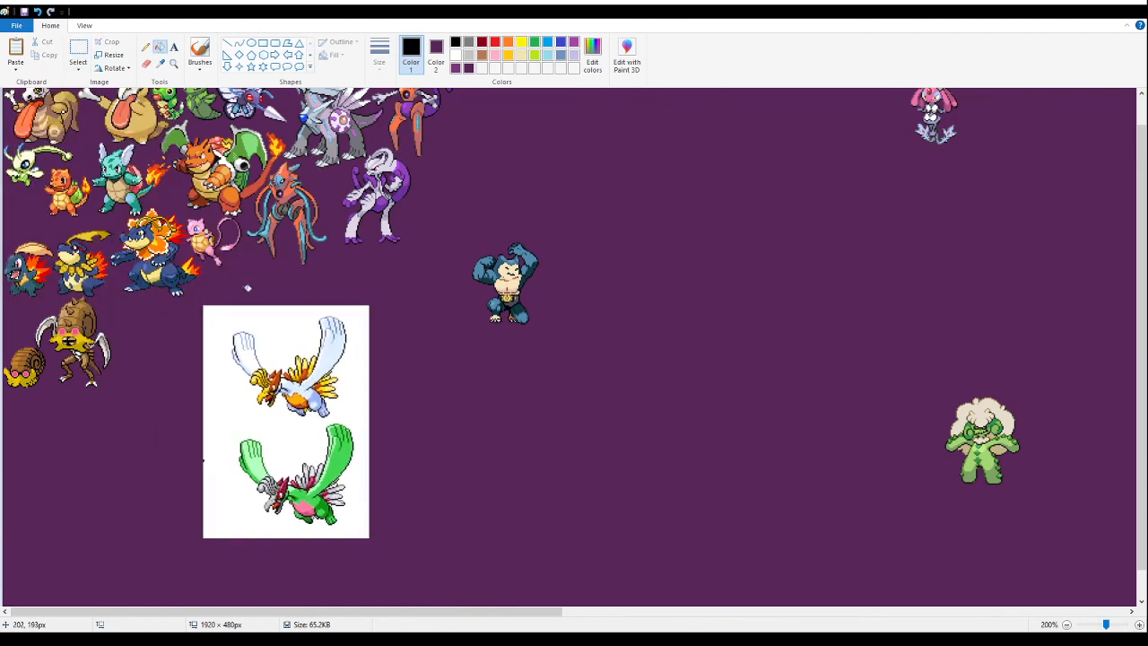
{"action": "right_click", "coordinate": [282, 321]}
- Delete the green colour variant of the winged bird
{"action": "left_click", "coordinate": [79, 50]}
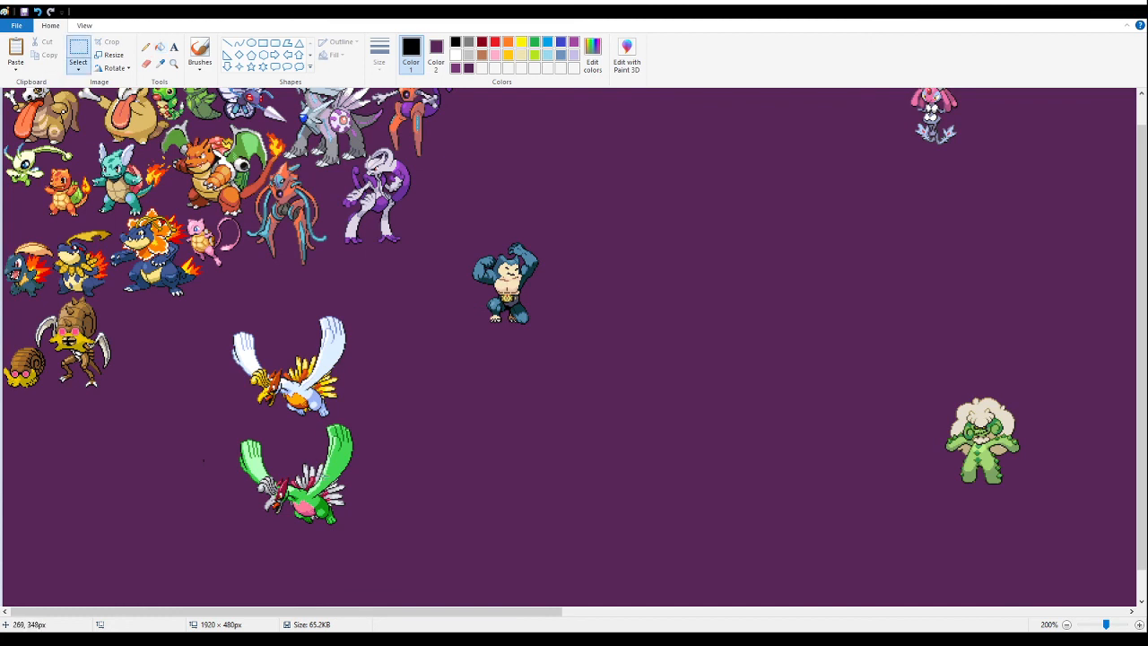
{"action": "left_click_drag", "start_coordinate": [410, 559], "coordinate": [211, 419]}
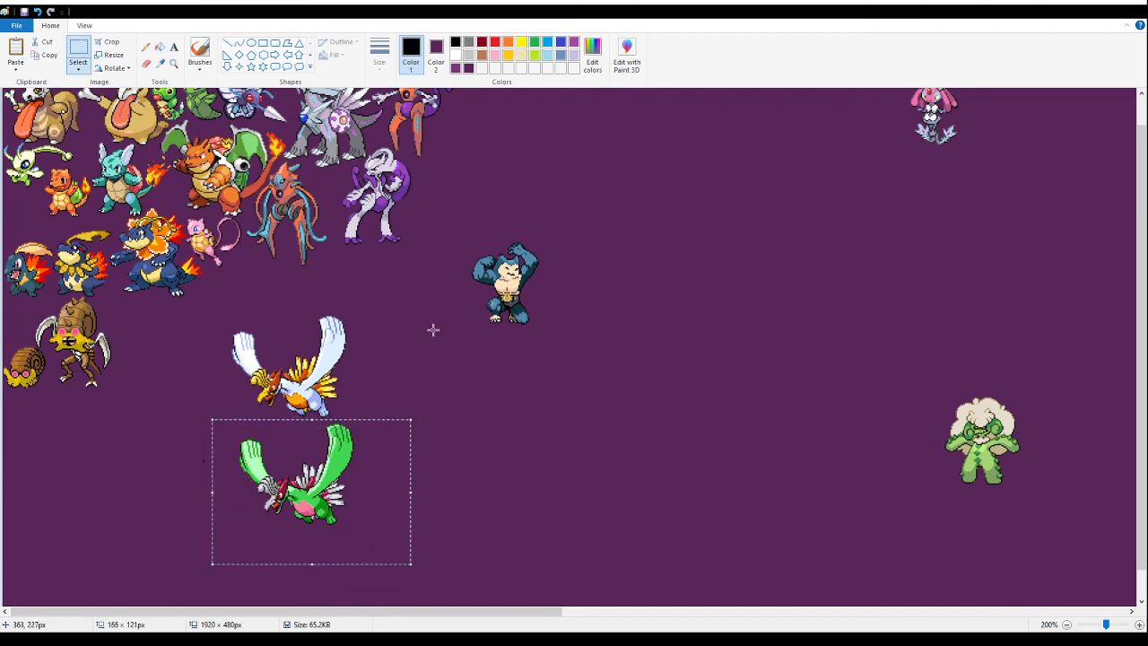
{"action": "key", "text": "Delete"}
- Move the muscular blue fusion farther down and away from the packed group
{"action": "left_click_drag", "start_coordinate": [594, 372], "coordinate": [436, 218]}
{"action": "left_click_drag", "start_coordinate": [505, 286], "coordinate": [624, 395]}
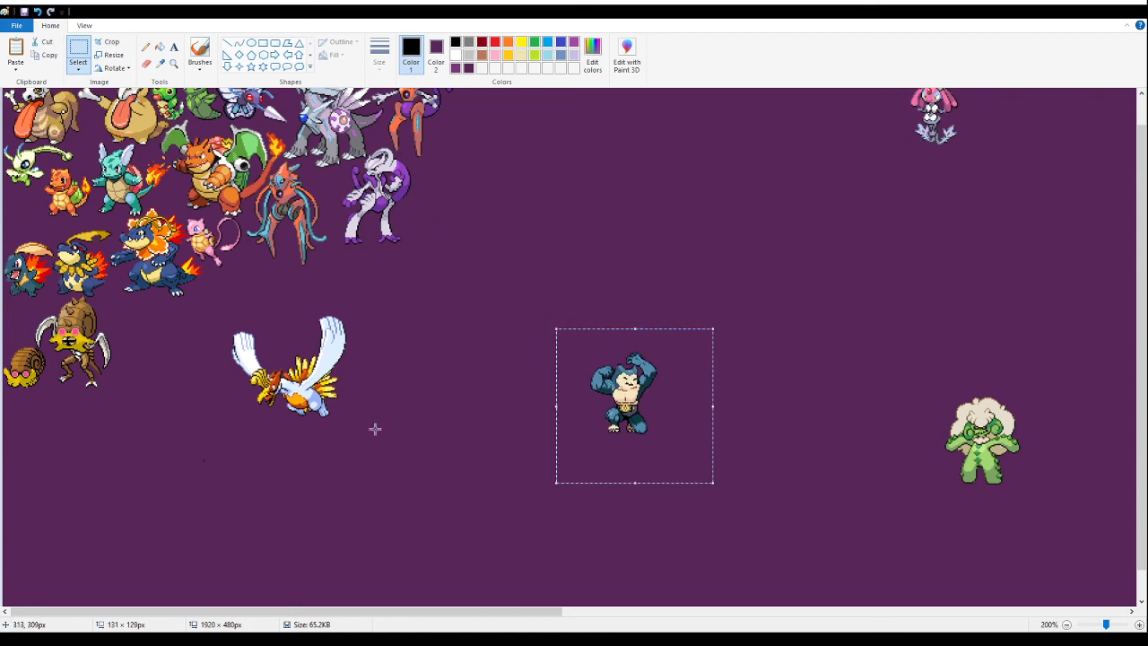
- Move the white-winged bird beside the scythe-armed shelled fusion and cut it from the canvas
{"action": "left_click_drag", "start_coordinate": [424, 295], "coordinate": [205, 448]}
{"action": "left_click_drag", "start_coordinate": [288, 377], "coordinate": [160, 346]}
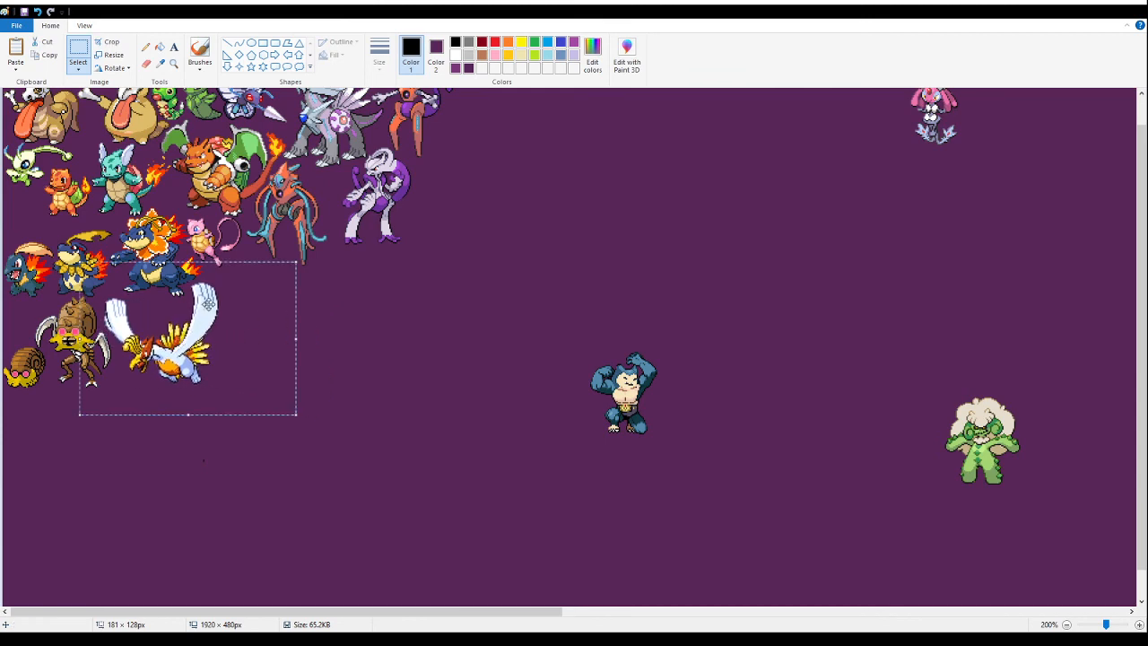
{"action": "key", "text": "Delete"}
- Paste the white-winged bird and nudge it close beside the scythe-armed fusion, beneath the large dark blue one
{"action": "left_click", "coordinate": [175, 65]}
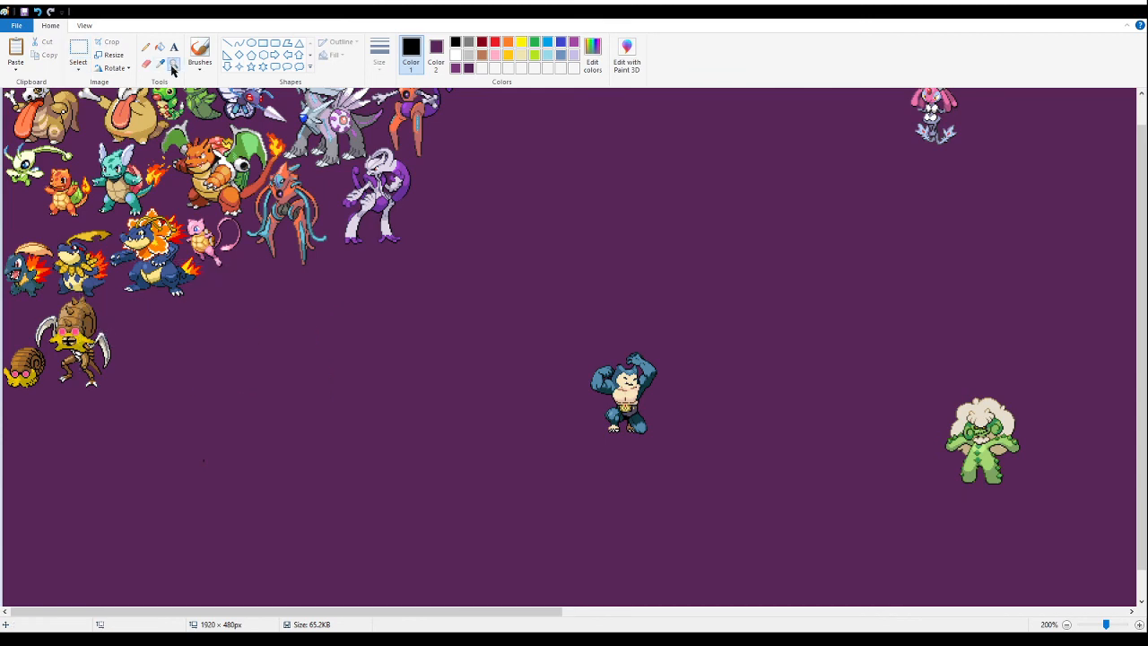
{"action": "left_click", "coordinate": [187, 309]}
{"action": "left_click", "coordinate": [206, 303]}
{"action": "left_click", "coordinate": [219, 297]}
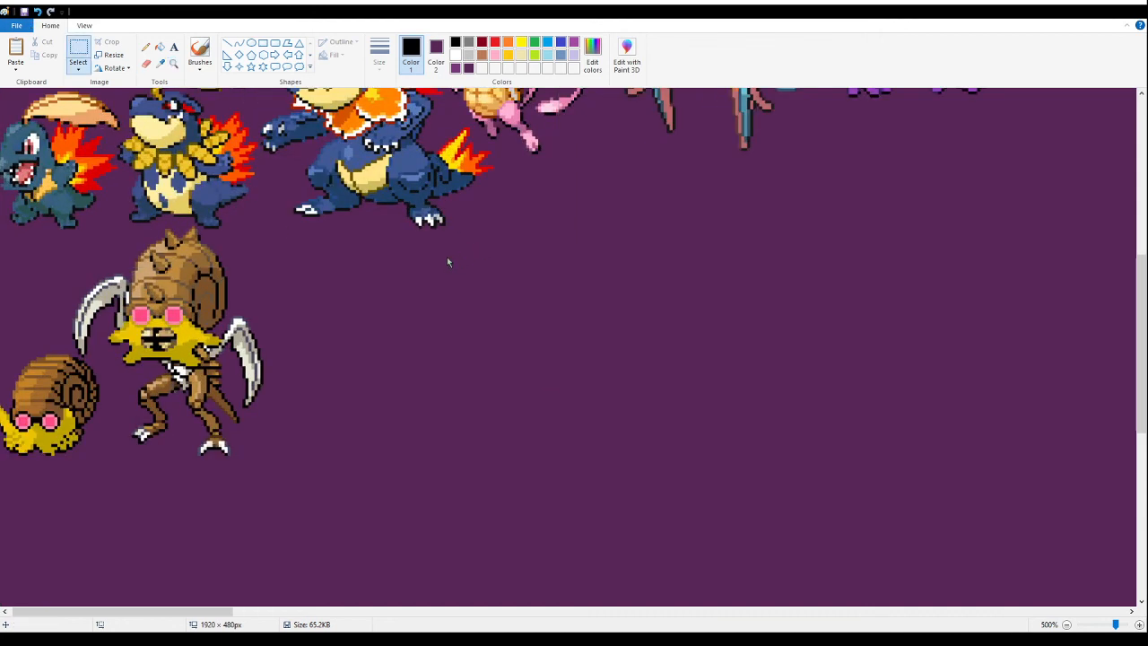
{"action": "key", "text": "ctrl+v"}
{"action": "left_click_drag", "start_coordinate": [102, 259], "coordinate": [333, 328]}
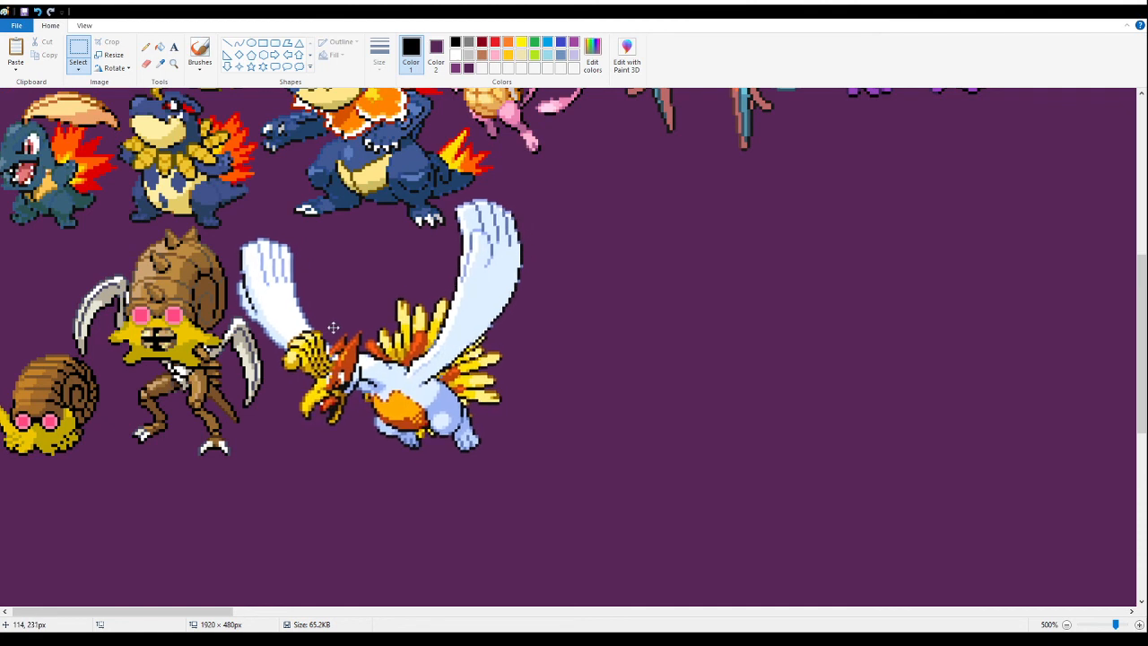
{"action": "left_click_drag", "start_coordinate": [331, 328], "coordinate": [328, 323]}
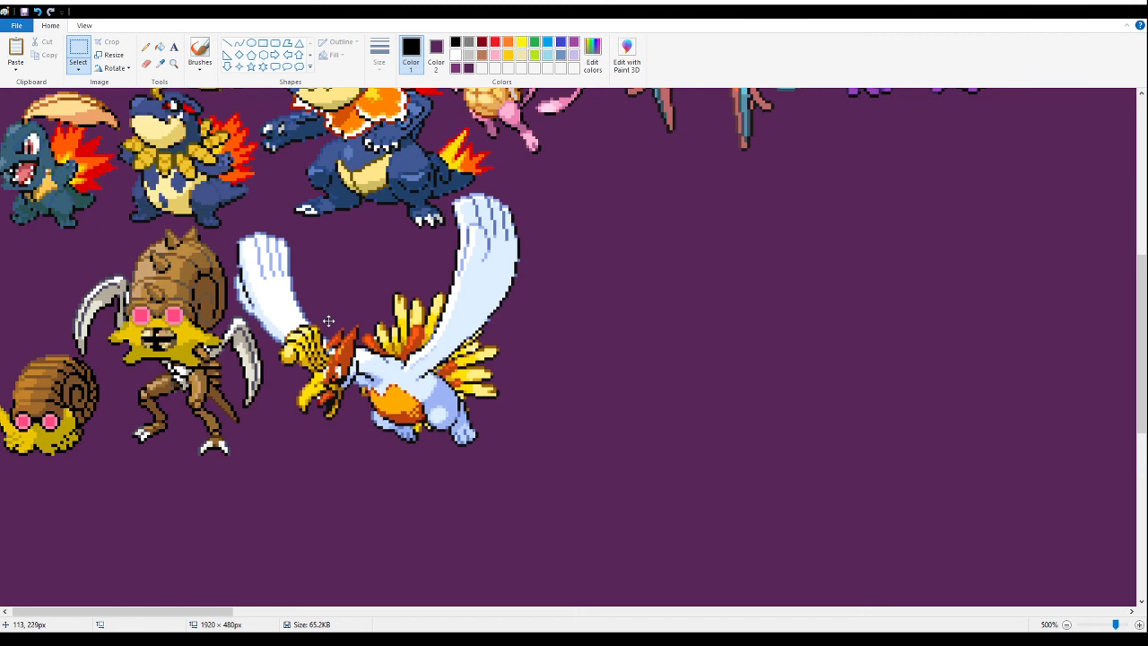
{"action": "left_click_drag", "start_coordinate": [328, 322], "coordinate": [327, 321]}
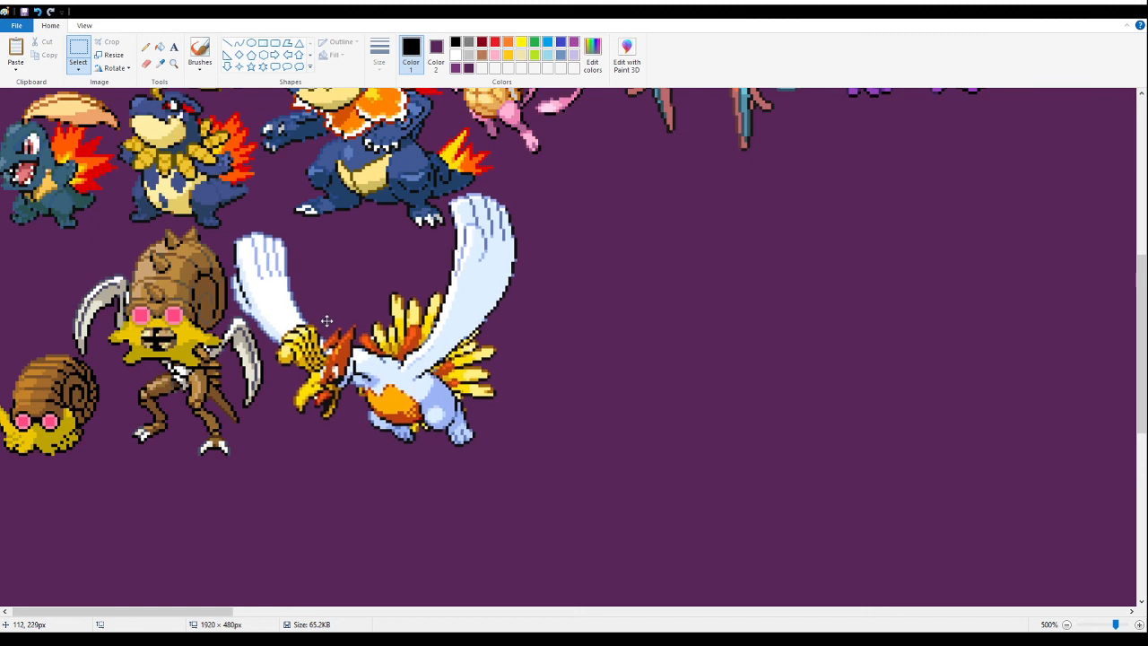
{"action": "left_click_drag", "start_coordinate": [324, 320], "coordinate": [324, 320]}
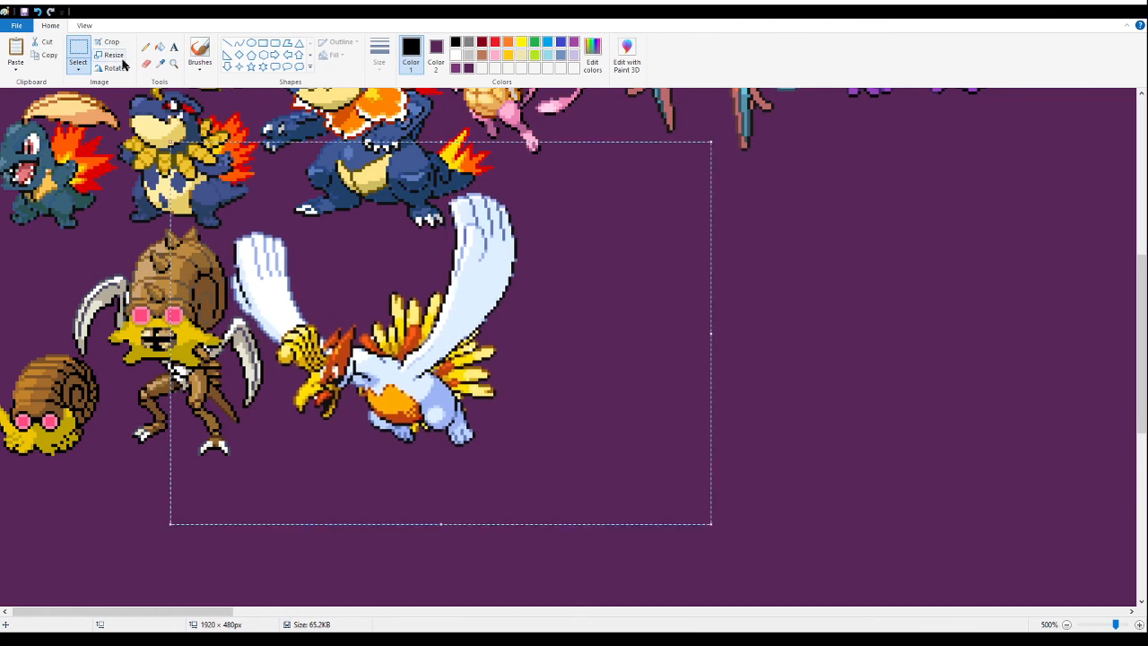
- Undo the last placement of the white-winged bird
{"action": "left_click", "coordinate": [173, 62]}
{"action": "right_click", "coordinate": [276, 247]}
{"action": "right_click", "coordinate": [276, 247]}
{"action": "right_click", "coordinate": [276, 247]}
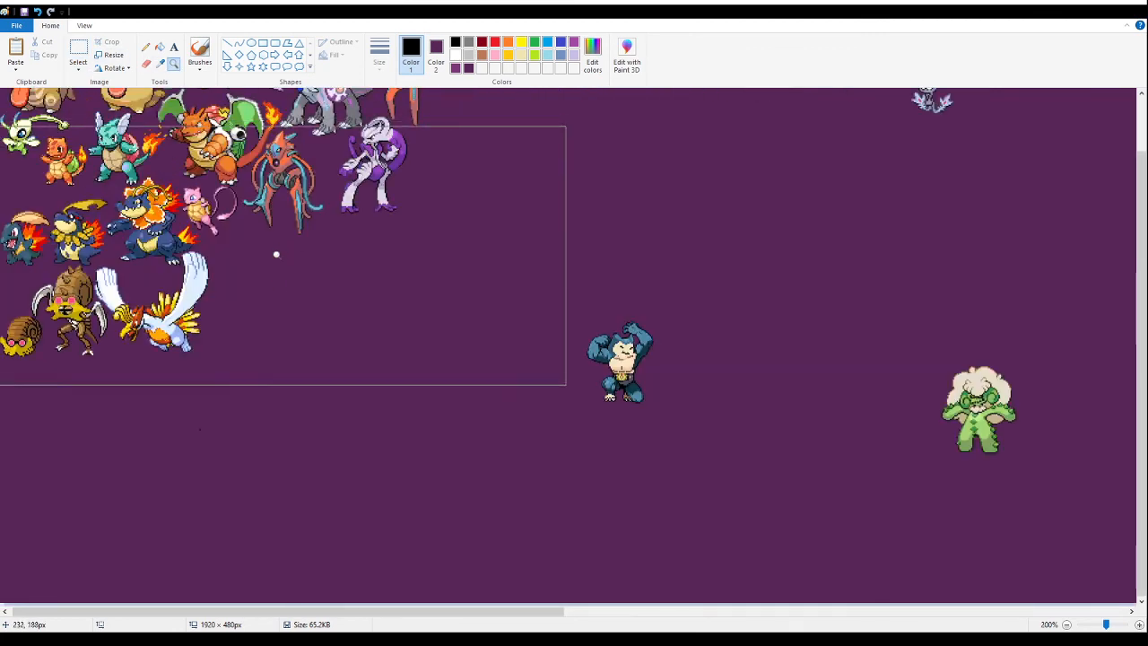
{"action": "left_click", "coordinate": [247, 425]}
{"action": "left_click", "coordinate": [248, 307]}
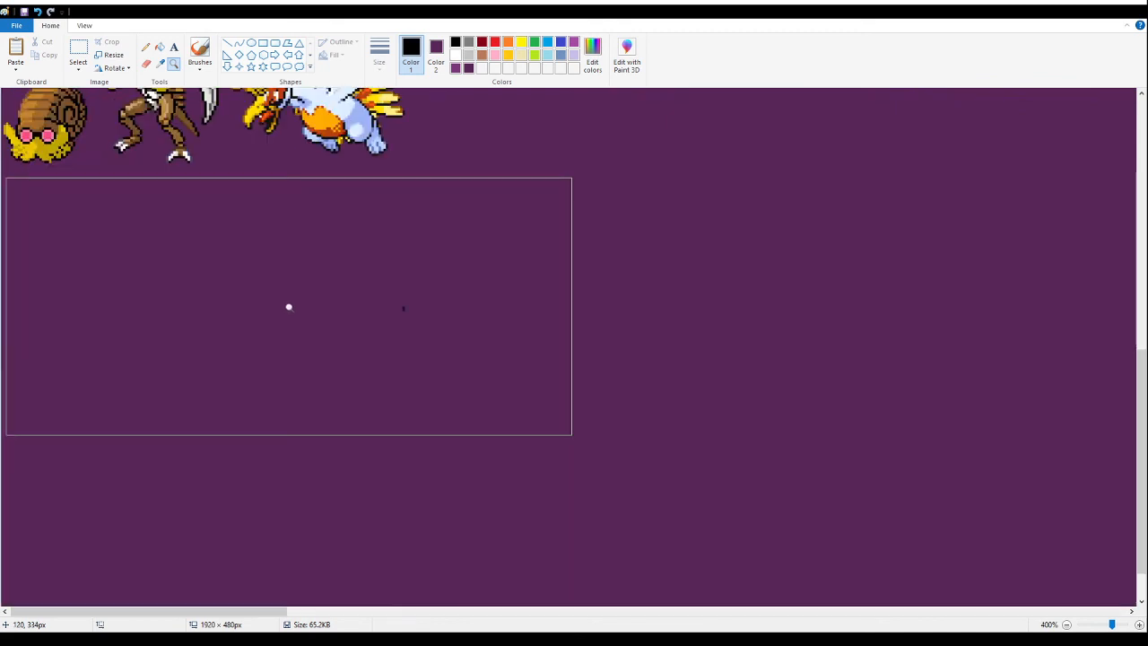
{"action": "key", "text": "ctrl+z"}
{"action": "key", "text": "ctrl+z"}
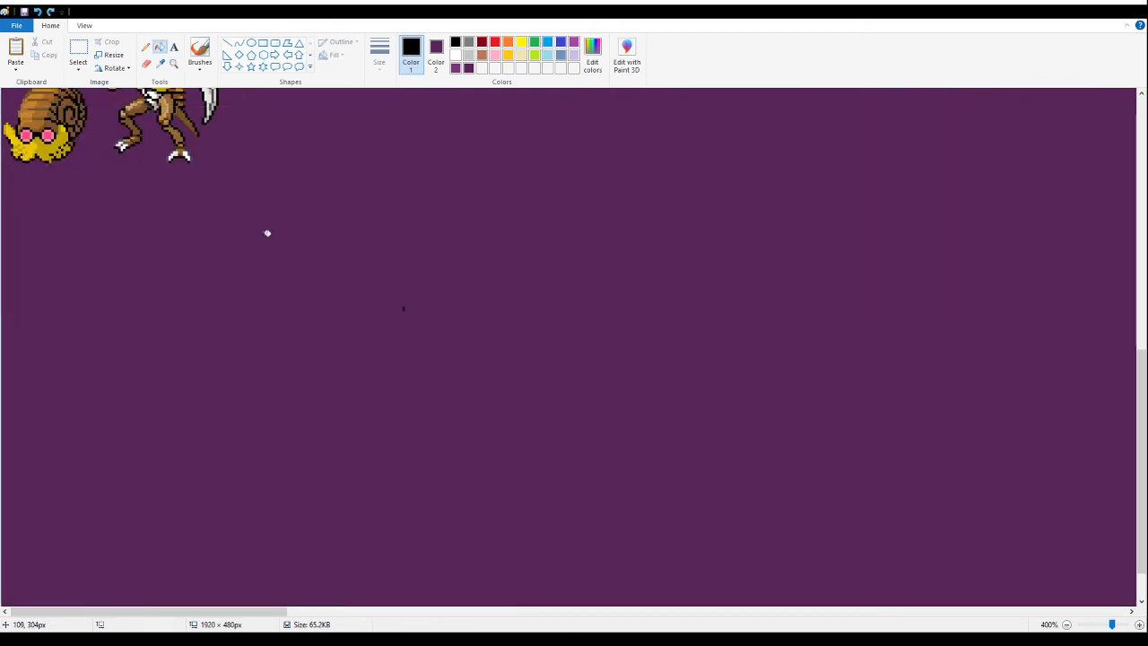
- Undo the last two changes and erase the stray dark speck beneath the white-winged bird
{"action": "key", "text": "ctrl+z"}
{"action": "key", "text": "ctrl+z"}
{"action": "scroll", "coordinate": [371, 304], "scroll_direction": "up", "scroll_amount": 3}
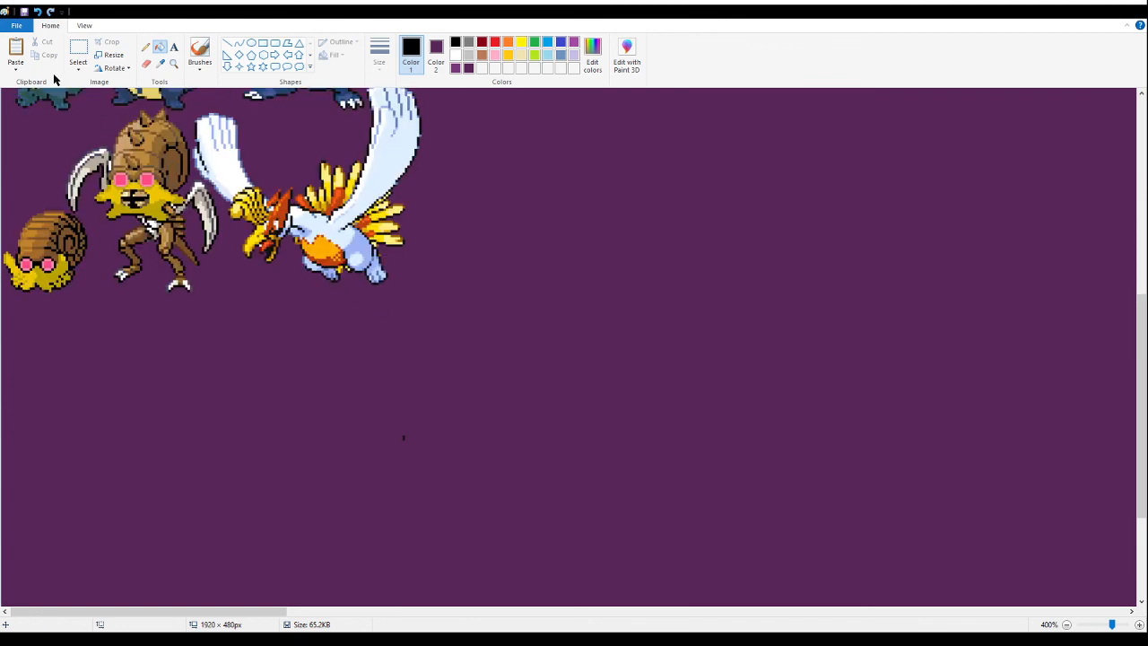
{"action": "left_click", "coordinate": [78, 52]}
{"action": "left_click_drag", "start_coordinate": [316, 364], "coordinate": [463, 495]}
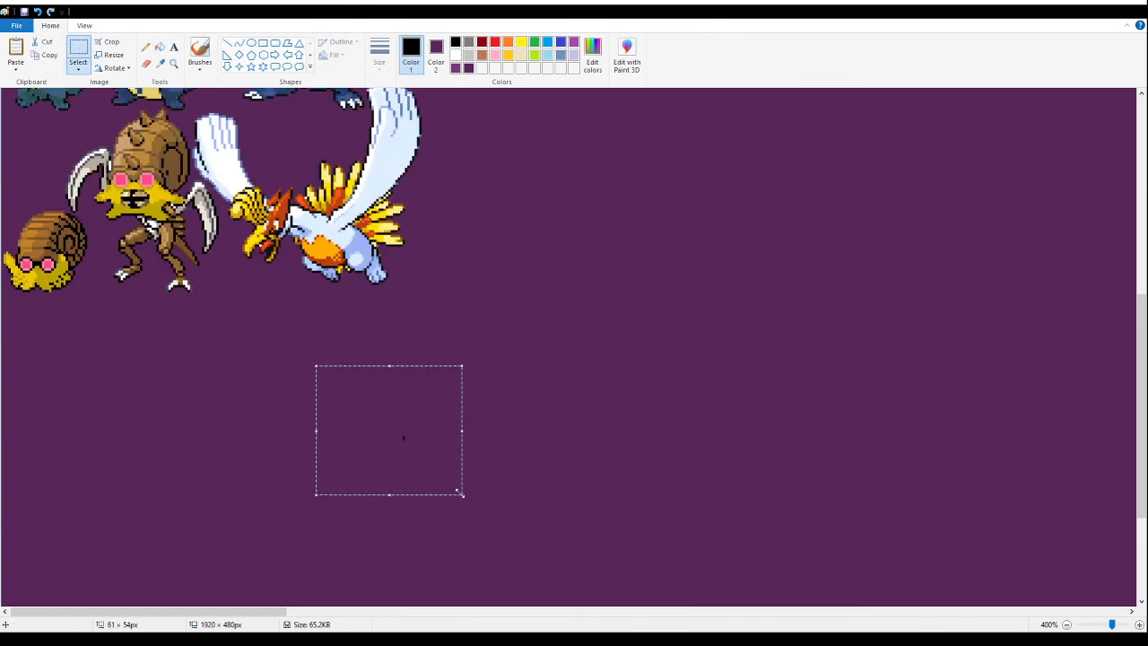
{"action": "key", "text": "Delete"}
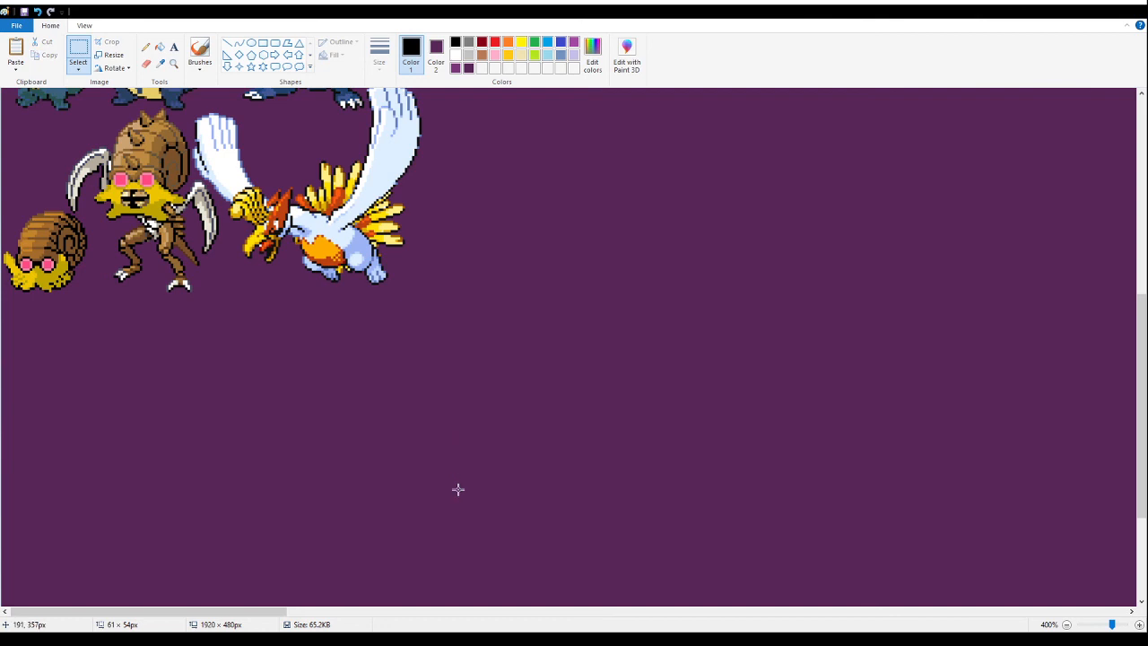
{"action": "left_click_drag", "start_coordinate": [300, 380], "coordinate": [512, 506]}
{"action": "key", "text": "Delete"}
{"action": "left_click_drag", "start_coordinate": [134, 365], "coordinate": [0, 238]}
{"action": "key", "text": "Escape"}
{"action": "left_click", "coordinate": [551, 439]}
{"action": "left_click", "coordinate": [269, 163]}
{"action": "left_click", "coordinate": [602, 243]}
- Paste the image with the blue and grey caped fusions below the white-winged bird and fill its white background with dark purple
{"action": "key", "text": "ctrl+v"}
{"action": "left_click_drag", "start_coordinate": [50, 114], "coordinate": [344, 452]}
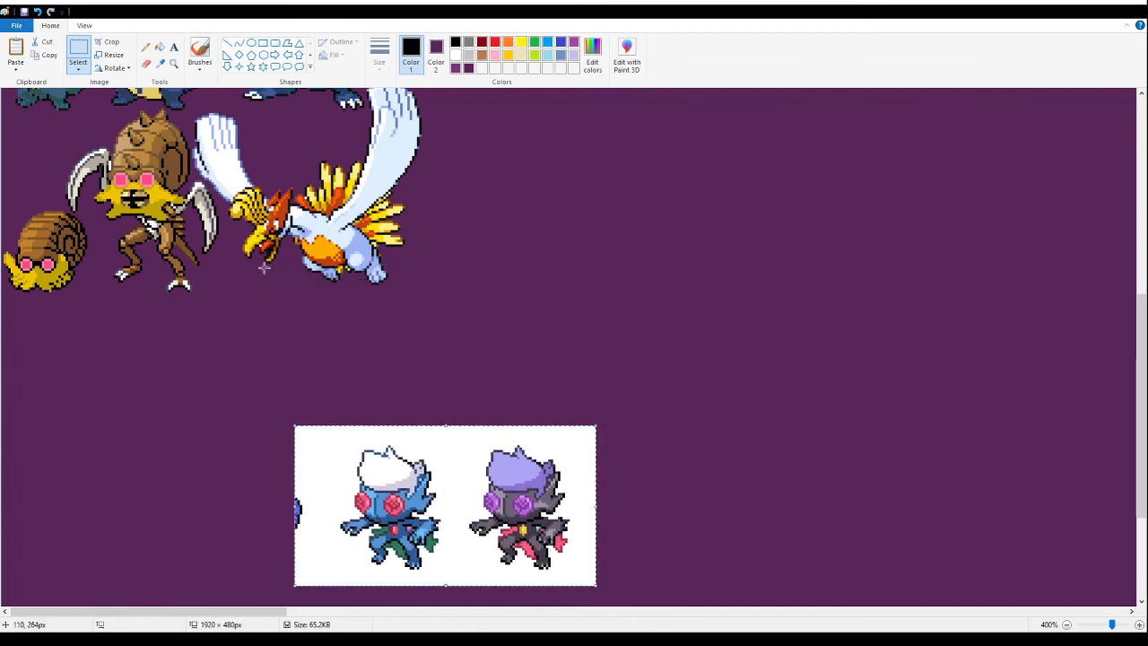
{"action": "left_click", "coordinate": [160, 46]}
{"action": "right_click", "coordinate": [456, 485]}
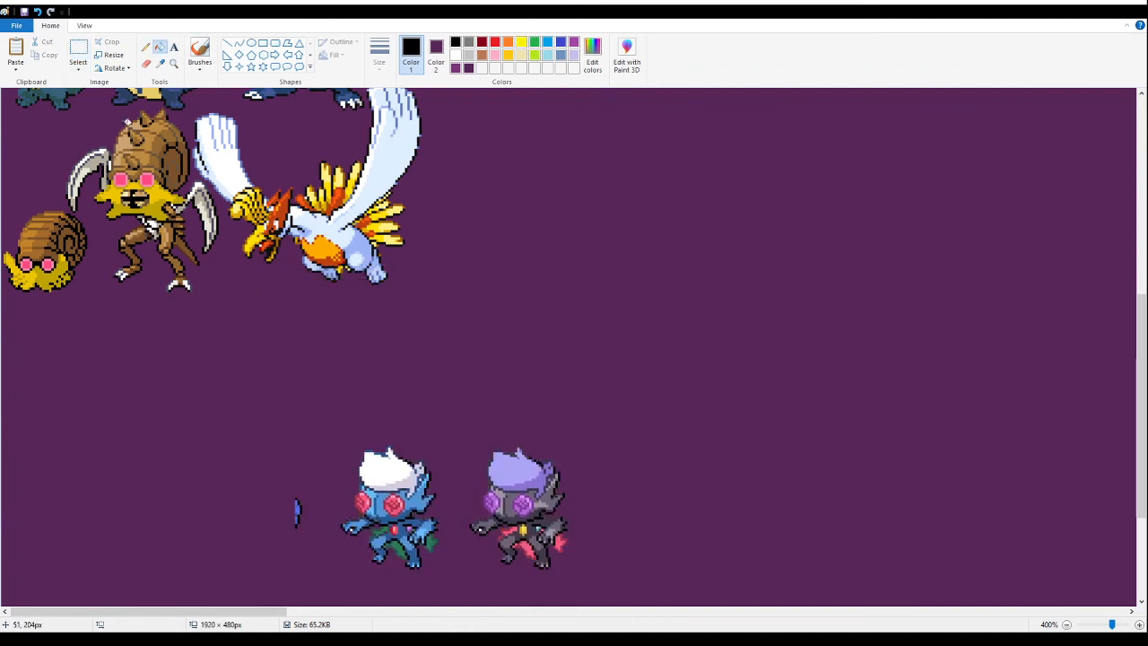
- Delete the stray blue fragment beside the white-haired blue fusion
{"action": "left_click", "coordinate": [78, 46]}
{"action": "left_click_drag", "start_coordinate": [249, 458], "coordinate": [345, 565]}
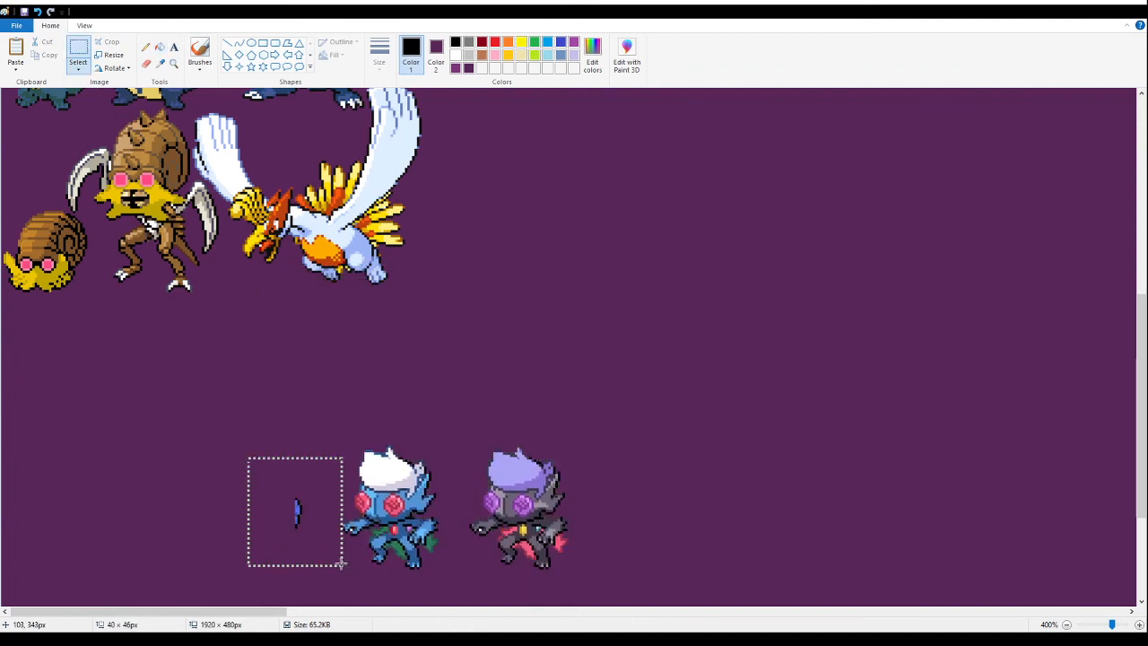
{"action": "key", "text": "Delete"}
- Move the caped pair up closer to the packed group and delete the grey, purple-haired variant
{"action": "left_click_drag", "start_coordinate": [331, 350], "coordinate": [620, 590]}
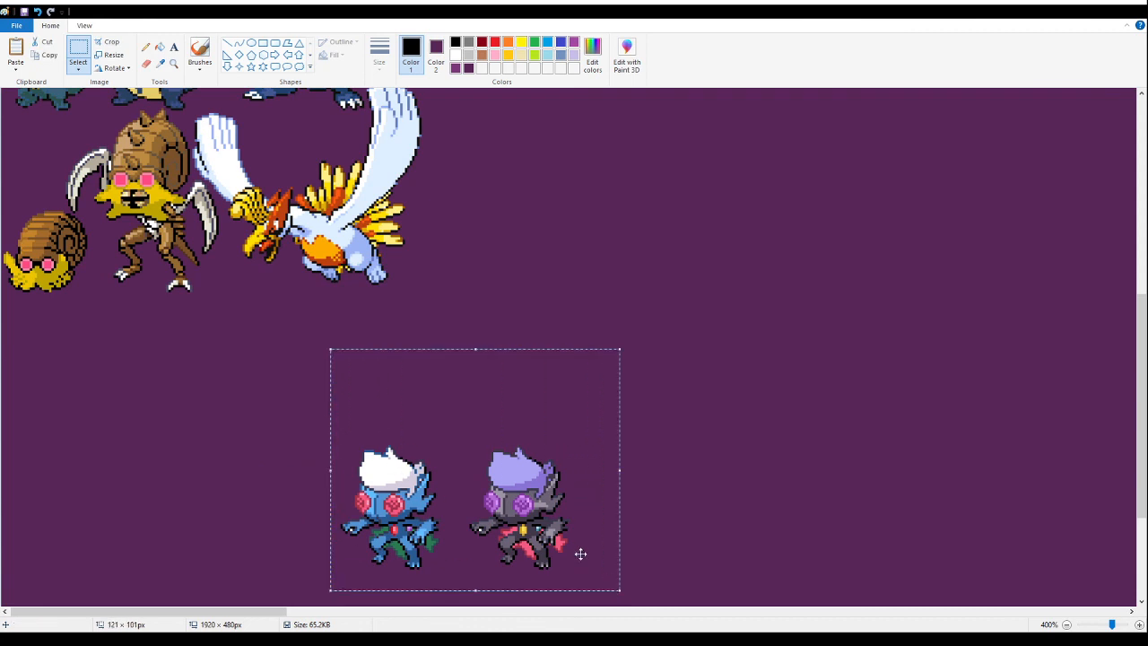
{"action": "left_click_drag", "start_coordinate": [580, 554], "coordinate": [540, 486]}
{"action": "left_click", "coordinate": [767, 334]}
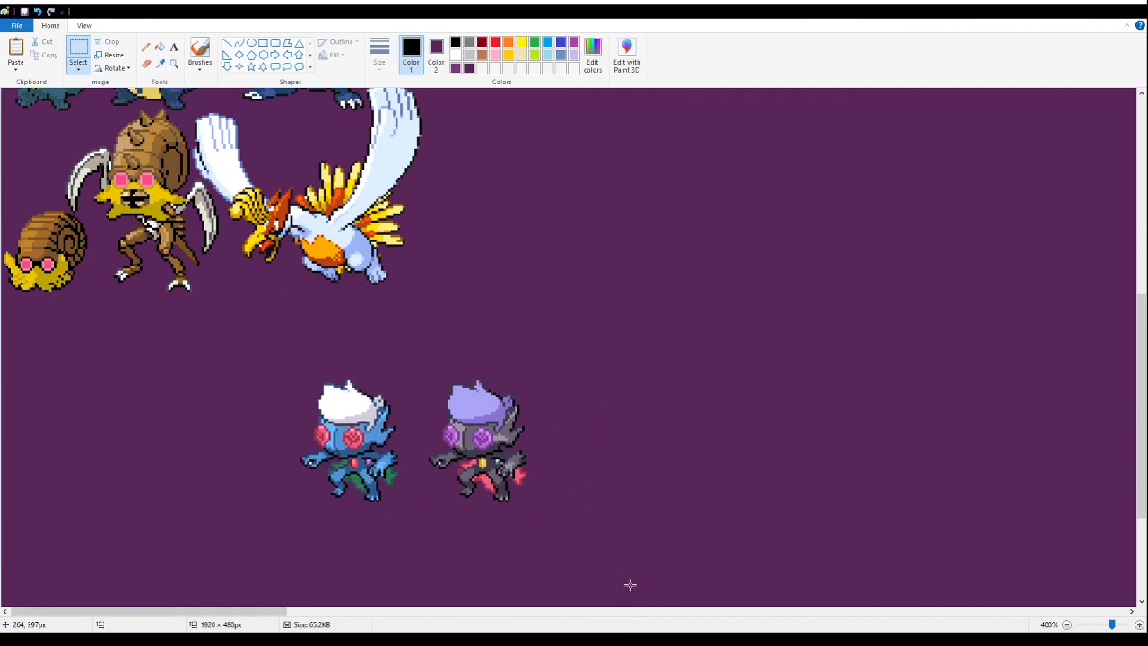
{"action": "left_click_drag", "start_coordinate": [631, 583], "coordinate": [407, 343]}
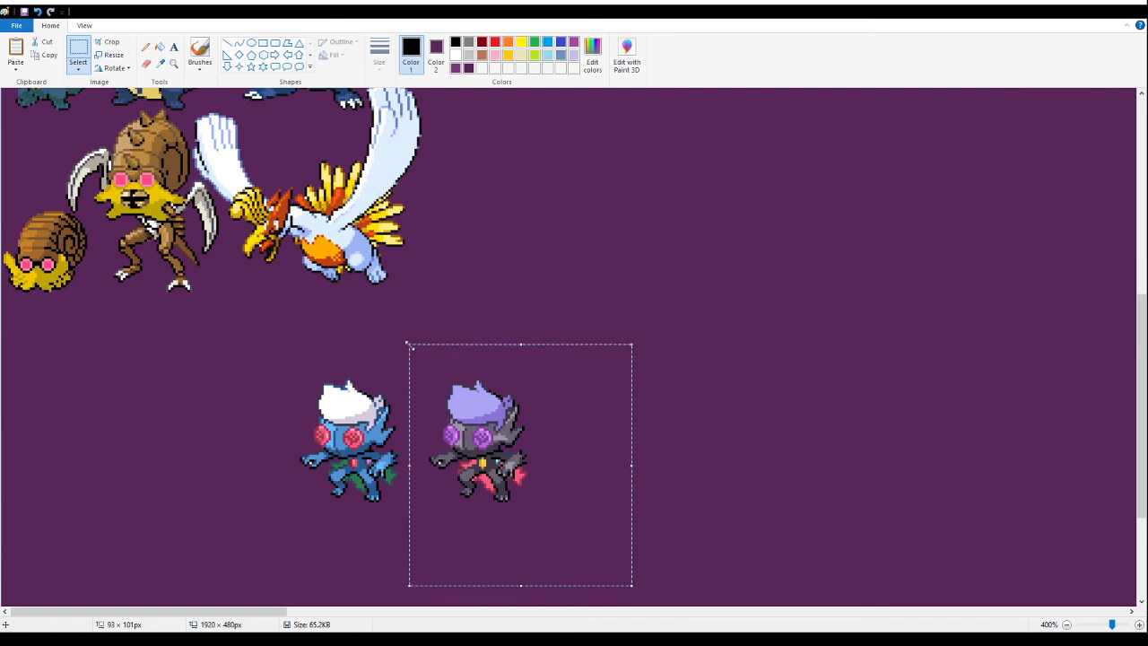
{"action": "key", "text": "Delete"}
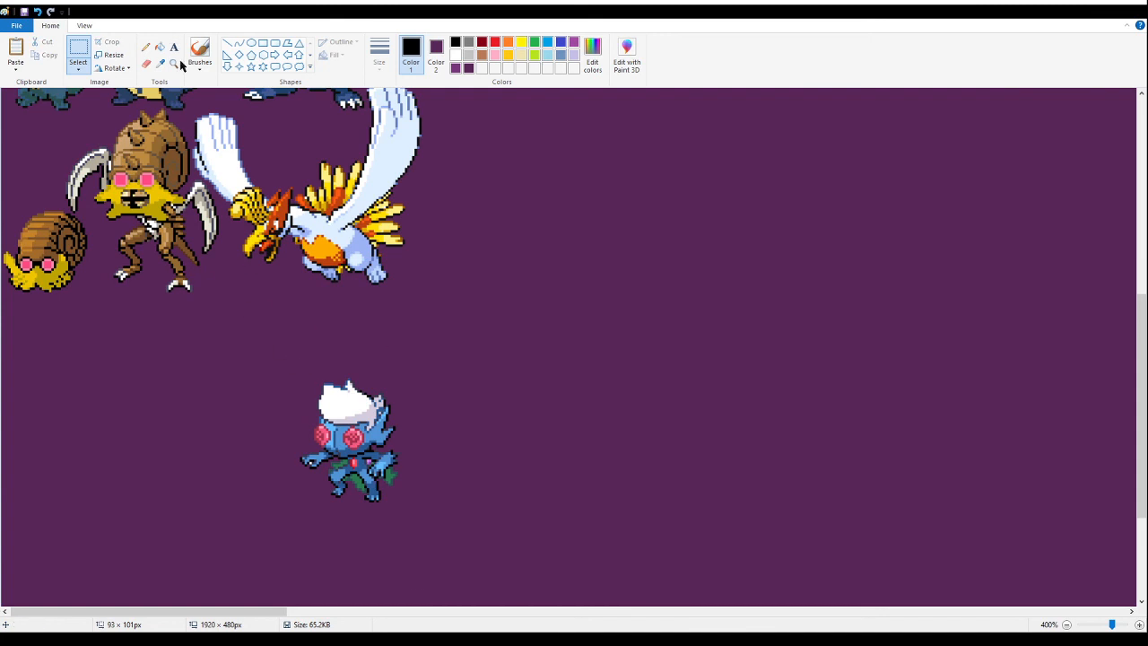
- Inspect the white-haired blue fusion up close for leftover white background and compare its position with the packed group
{"action": "left_click", "coordinate": [173, 64]}
{"action": "left_click", "coordinate": [278, 153]}
{"action": "left_click", "coordinate": [254, 249]}
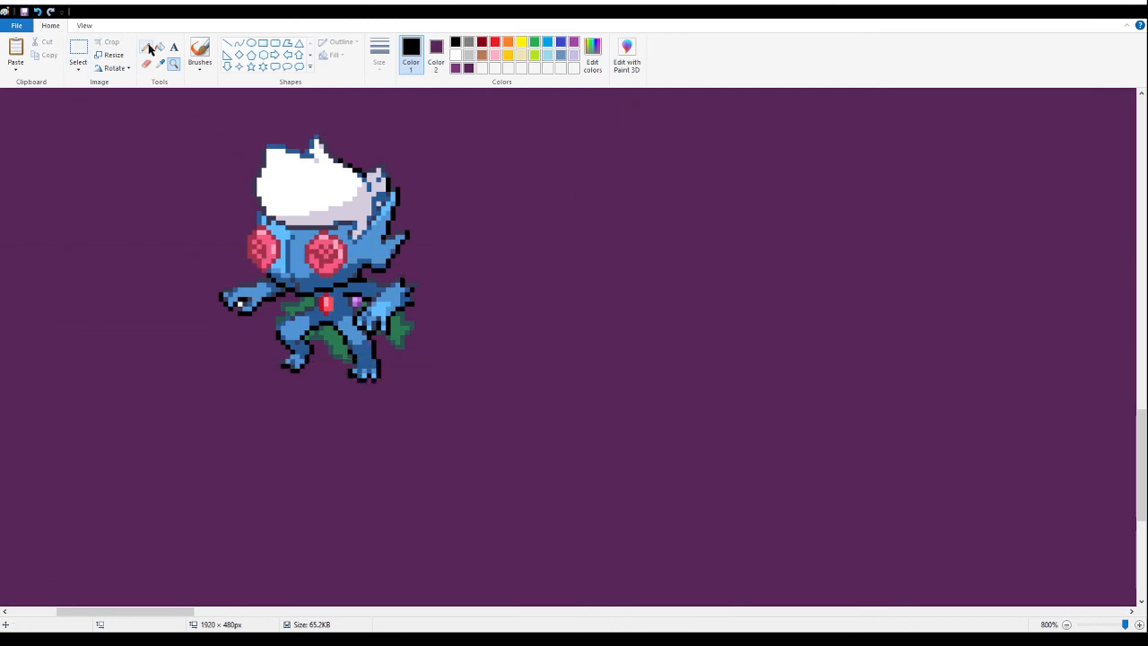
{"action": "right_click", "coordinate": [205, 238]}
{"action": "right_click", "coordinate": [189, 241]}
{"action": "right_click", "coordinate": [189, 241]}
{"action": "right_click", "coordinate": [185, 240]}
{"action": "right_click", "coordinate": [133, 271]}
{"action": "left_click", "coordinate": [128, 310]}
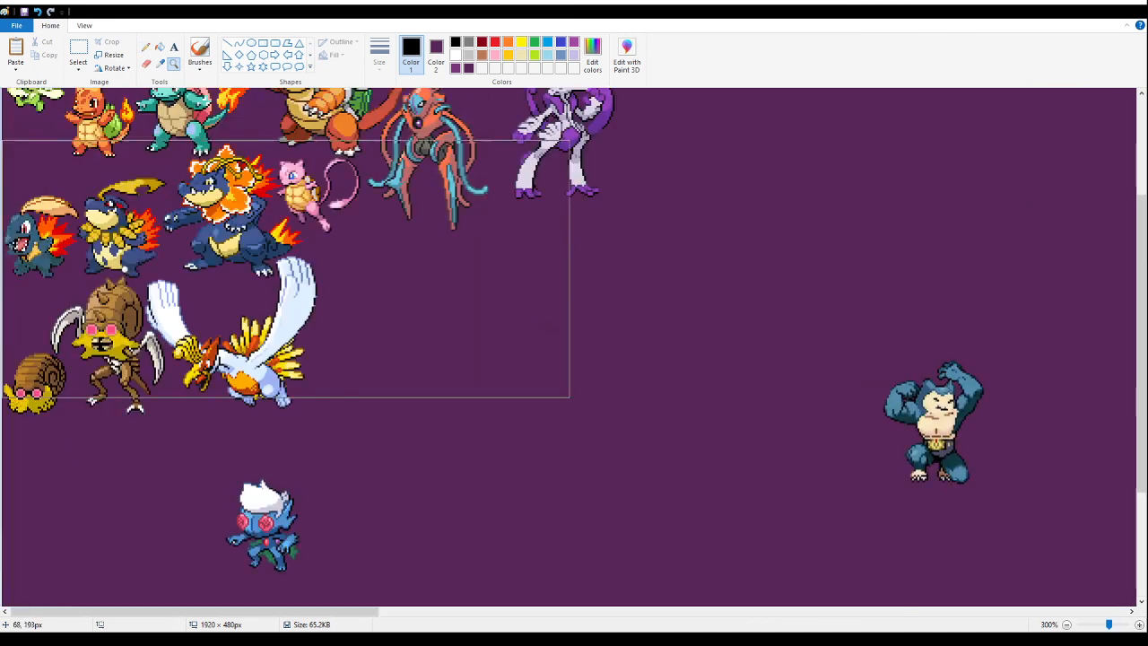
{"action": "left_click", "coordinate": [78, 52]}
{"action": "left_click_drag", "start_coordinate": [332, 586], "coordinate": [201, 463]}
{"action": "left_click", "coordinate": [173, 63]}
{"action": "left_click", "coordinate": [285, 501]}
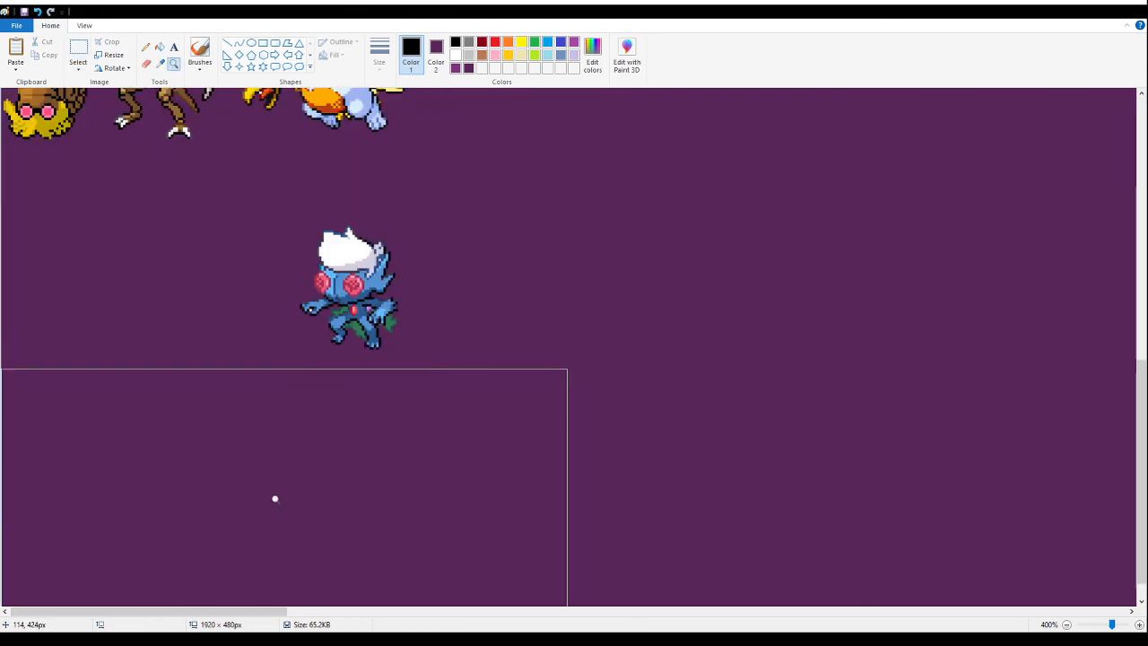
{"action": "left_click", "coordinate": [321, 284]}
{"action": "left_click", "coordinate": [321, 284]}
{"action": "left_click", "coordinate": [322, 285]}
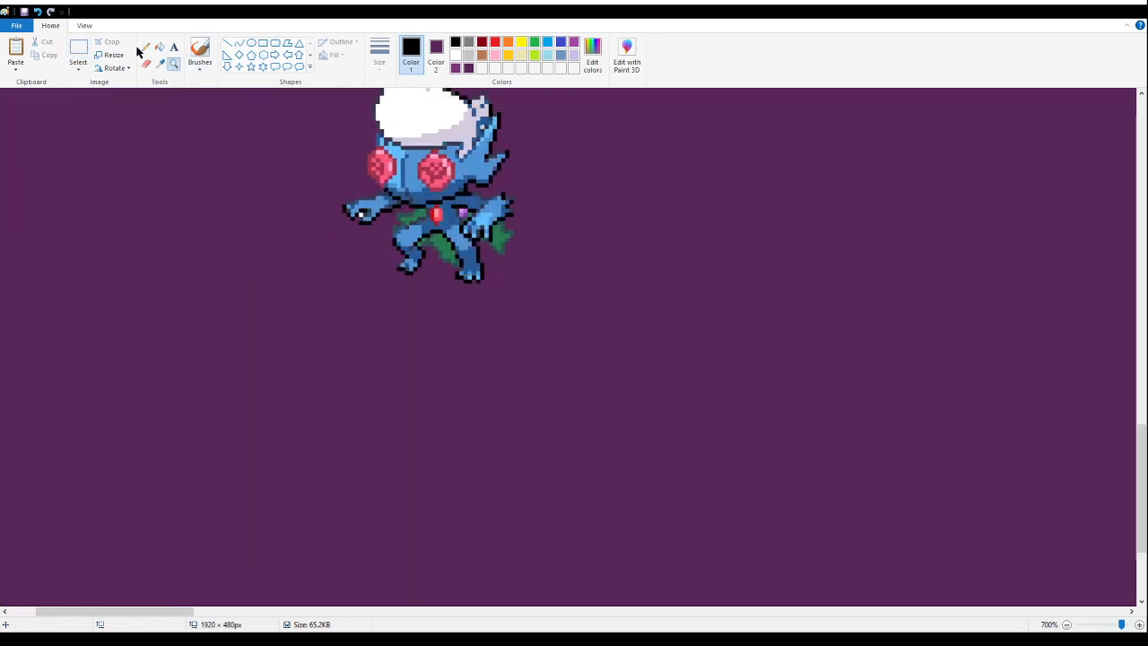
{"action": "left_click", "coordinate": [175, 50]}
{"action": "left_click", "coordinate": [160, 48]}
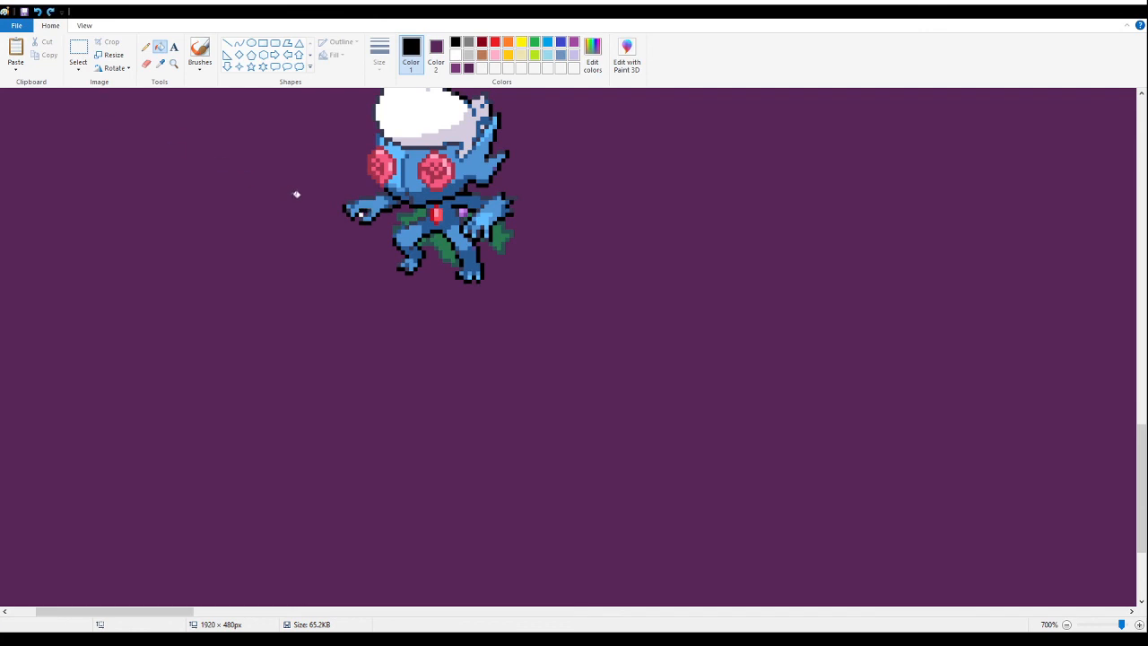
{"action": "left_click", "coordinate": [173, 63]}
{"action": "right_click", "coordinate": [166, 206]}
{"action": "right_click", "coordinate": [163, 205]}
{"action": "scroll", "coordinate": [84, 256], "scroll_direction": "up", "scroll_amount": 7}
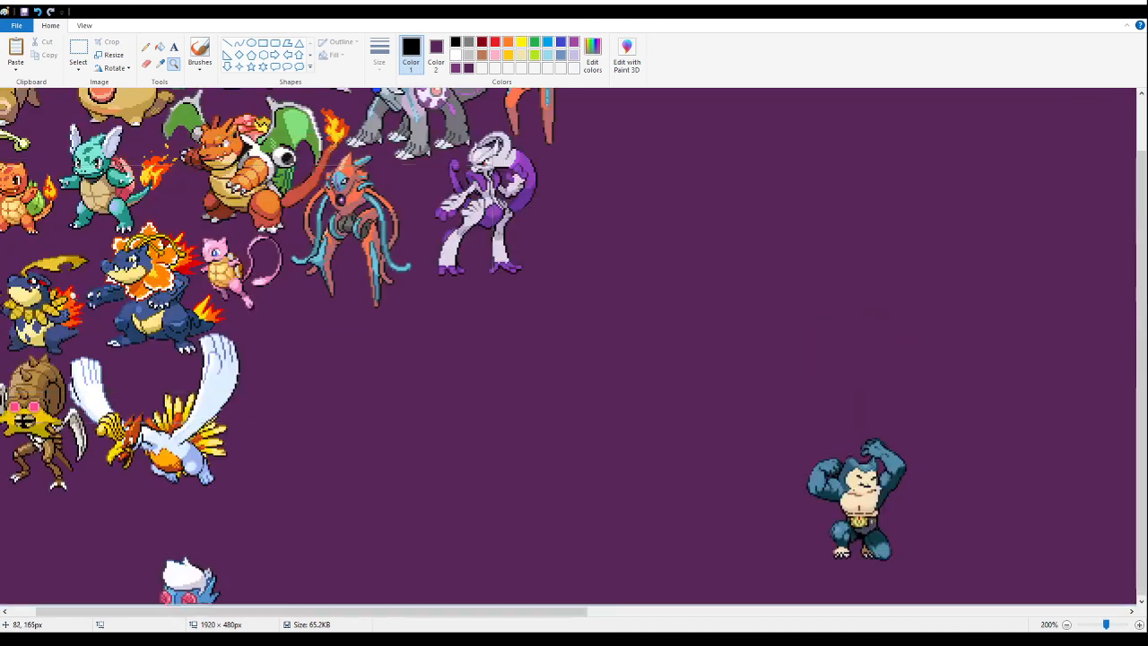
{"action": "scroll", "coordinate": [60, 301], "scroll_direction": "left", "scroll_amount": 2}
{"action": "scroll", "coordinate": [56, 310], "scroll_direction": "down", "scroll_amount": 4}
- Move the white-haired blue fusion up beneath the pink shelled fusion and cut it from the canvas
{"action": "left_click", "coordinate": [78, 50]}
{"action": "left_click_drag", "start_coordinate": [341, 536], "coordinate": [182, 384]}
{"action": "left_click_drag", "start_coordinate": [280, 477], "coordinate": [375, 446]}
{"action": "scroll", "coordinate": [269, 446], "scroll_direction": "up", "scroll_amount": 2}
{"action": "scroll", "coordinate": [404, 300], "scroll_direction": "up", "scroll_amount": 2}
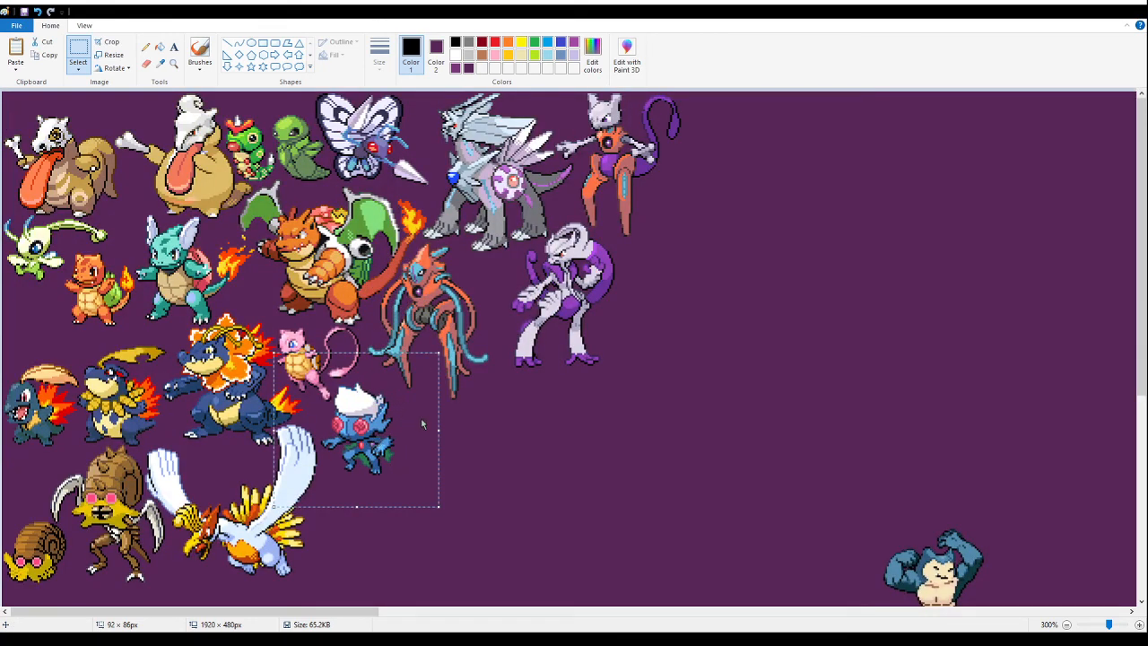
{"action": "key", "text": "Delete"}
- Paste the white-haired blue fusion close below the pink shelled fusion, beside the white-winged bird's raised wing
{"action": "left_click", "coordinate": [173, 63]}
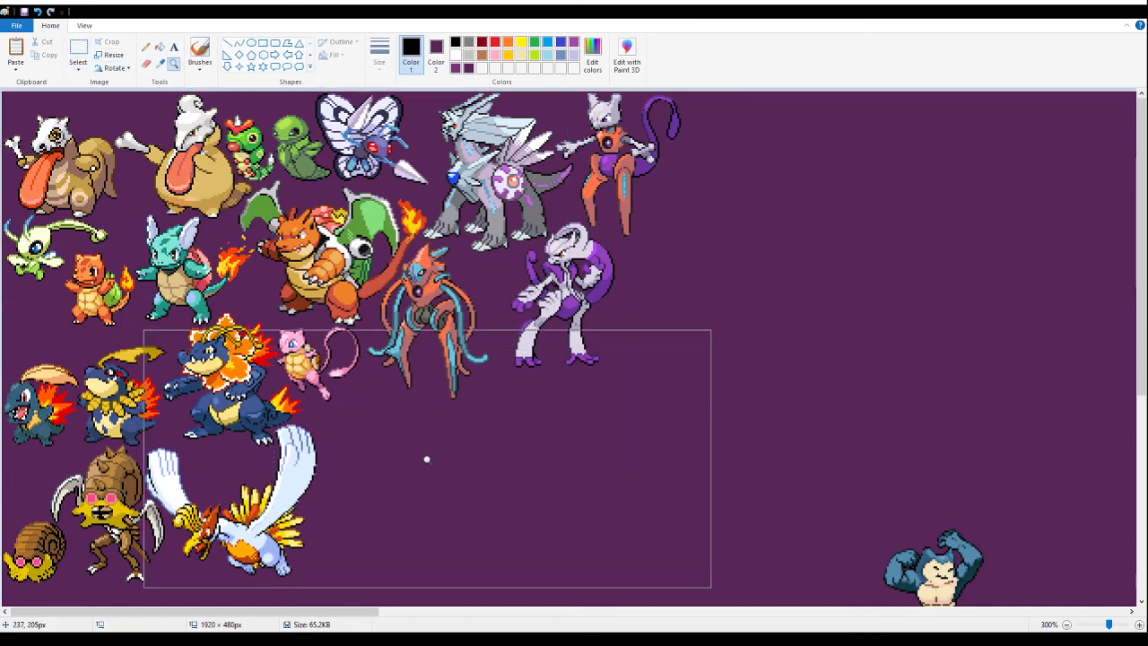
{"action": "left_click", "coordinate": [427, 462]}
{"action": "left_click", "coordinate": [287, 200]}
{"action": "left_click", "coordinate": [359, 239]}
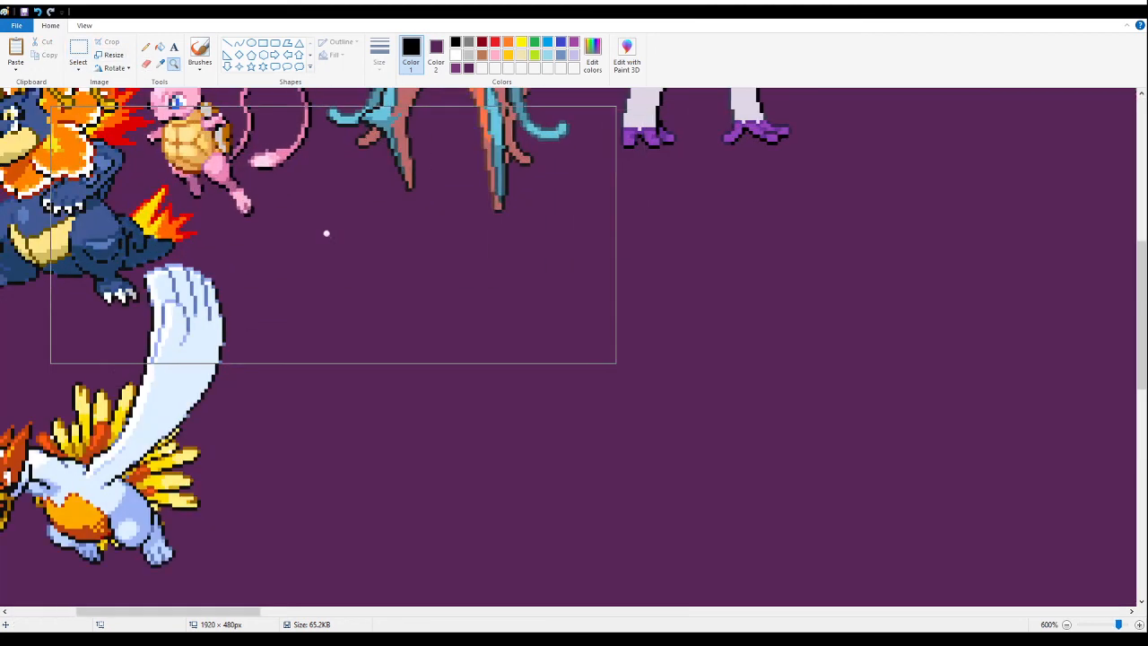
{"action": "left_click", "coordinate": [359, 238]}
{"action": "left_click", "coordinate": [78, 50]}
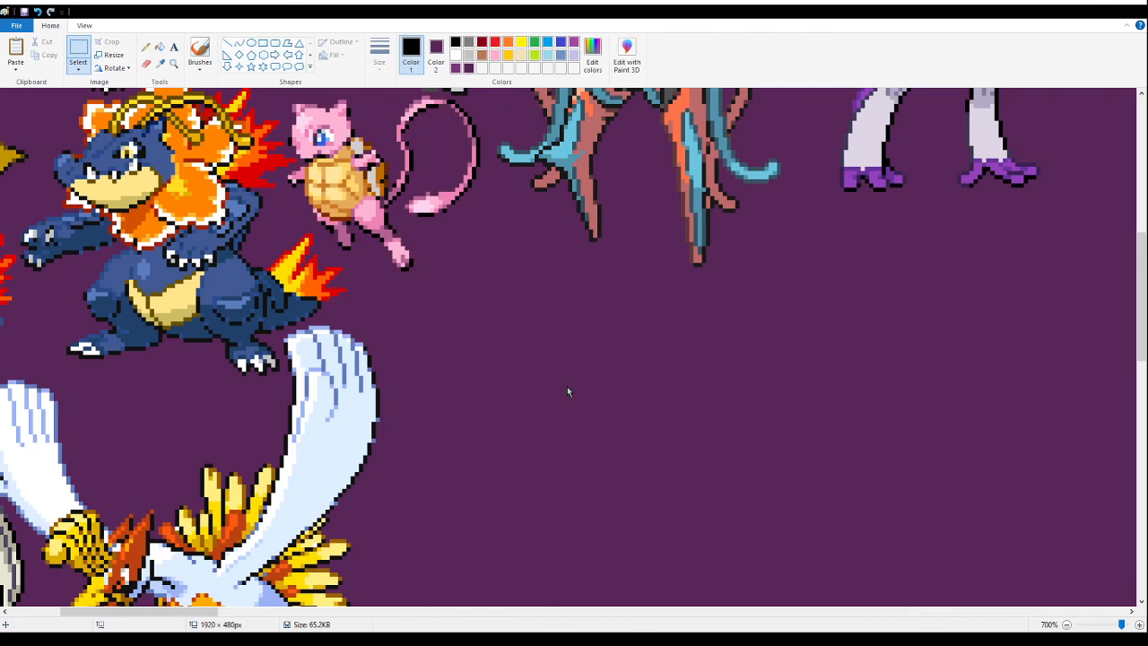
{"action": "key", "text": "ctrl+v"}
{"action": "left_click_drag", "start_coordinate": [187, 254], "coordinate": [459, 335]}
- Paste the image with the pink and blue leafy-tailed fusions beside the packed group and fill its white background with dark purple
{"action": "left_click", "coordinate": [173, 63]}
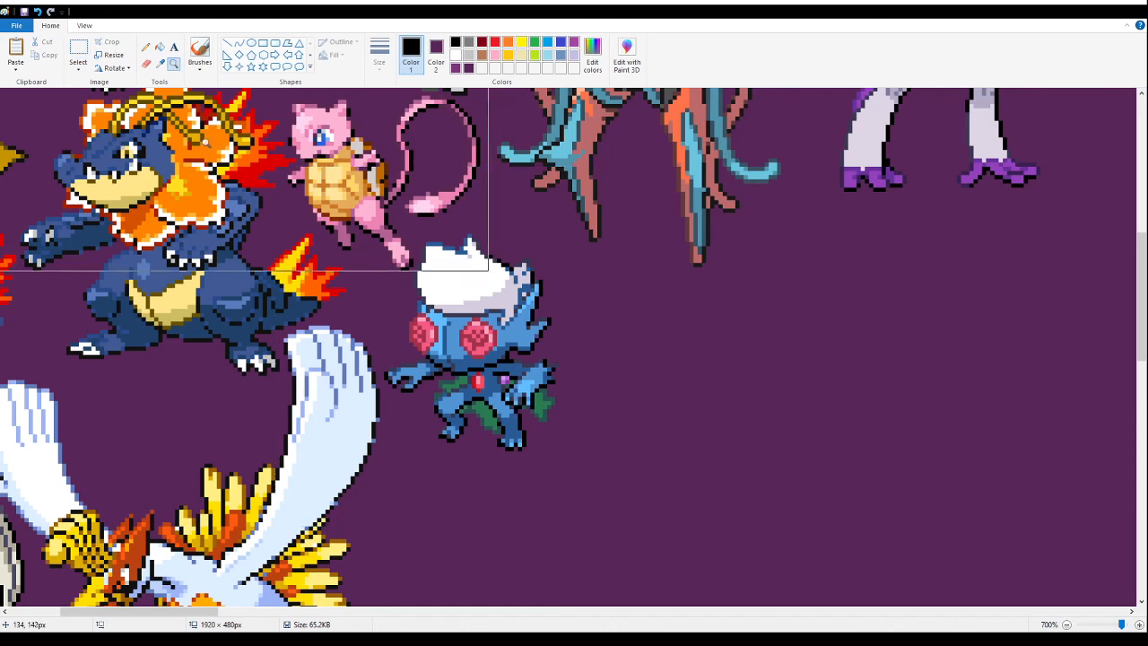
{"action": "right_click", "coordinate": [197, 111]}
{"action": "right_click", "coordinate": [207, 152]}
{"action": "right_click", "coordinate": [206, 166]}
{"action": "right_click", "coordinate": [206, 166]}
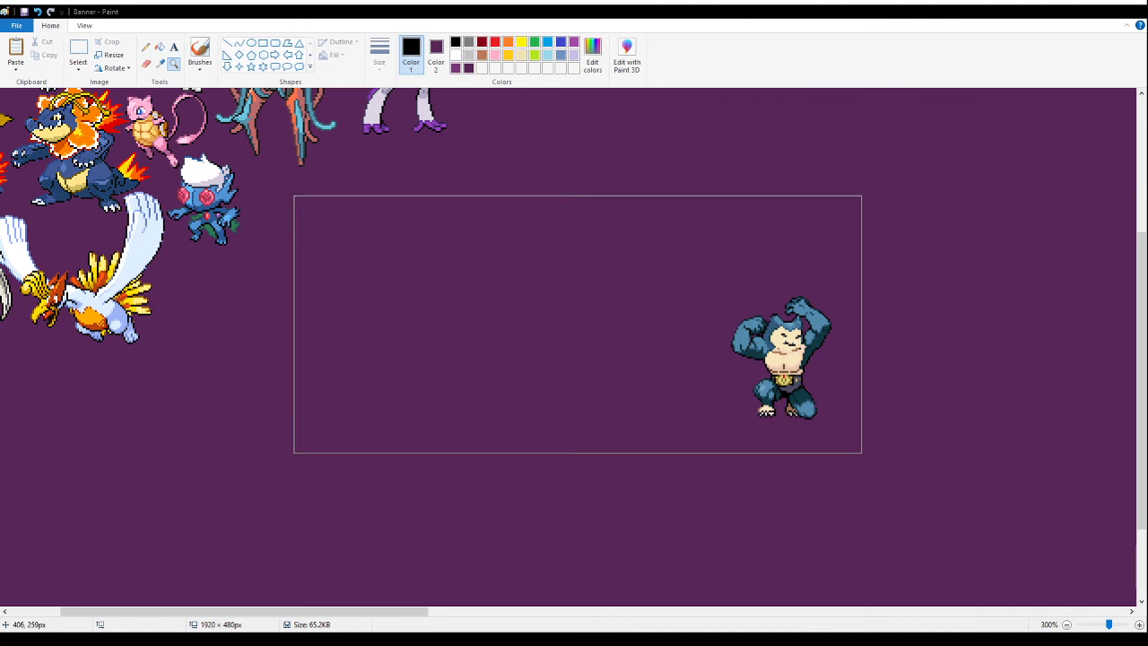
{"action": "right_click", "coordinate": [177, 235]}
{"action": "left_click", "coordinate": [203, 269]}
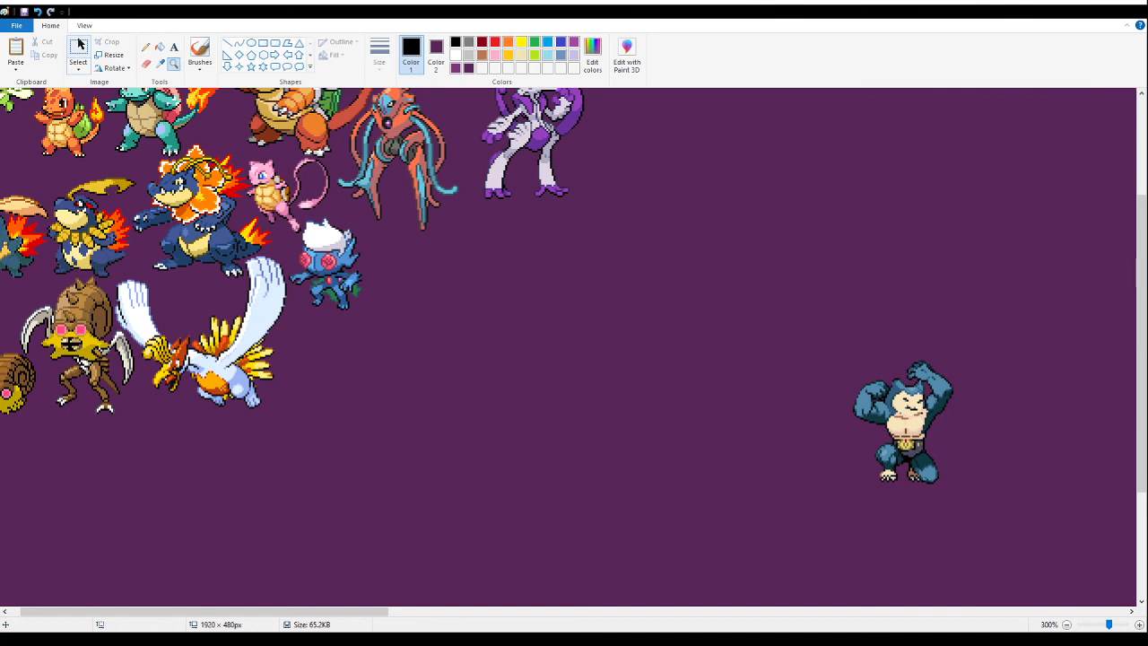
{"action": "left_click", "coordinate": [84, 54]}
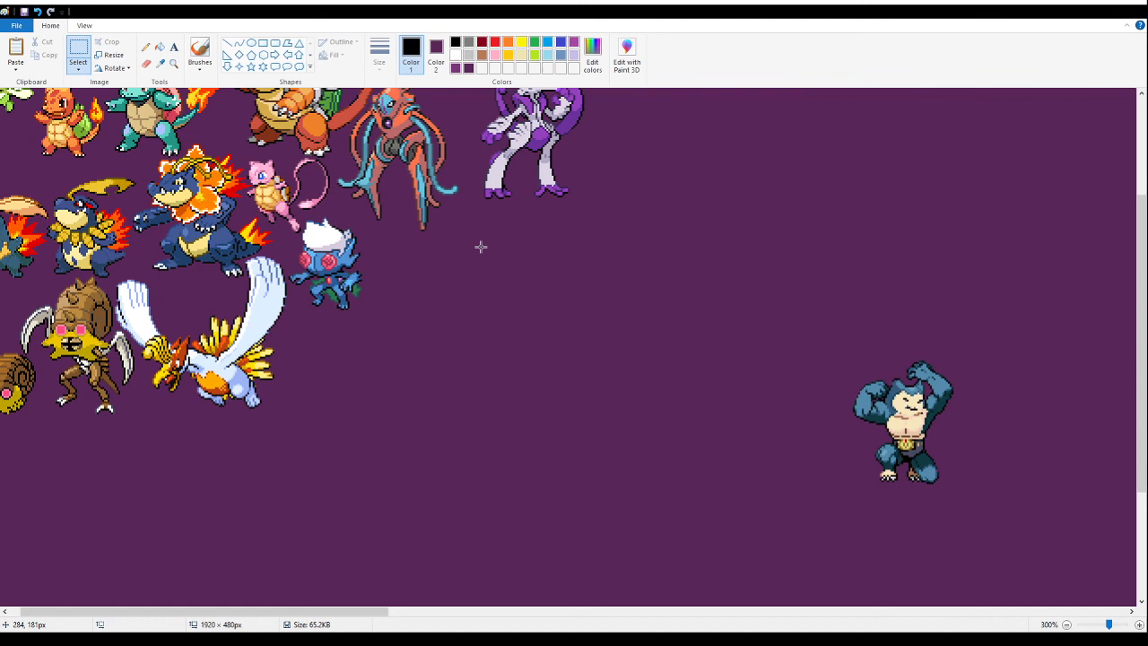
{"action": "key", "text": "ctrl+v"}
{"action": "left_click_drag", "start_coordinate": [89, 197], "coordinate": [490, 376]}
{"action": "left_click", "coordinate": [160, 47]}
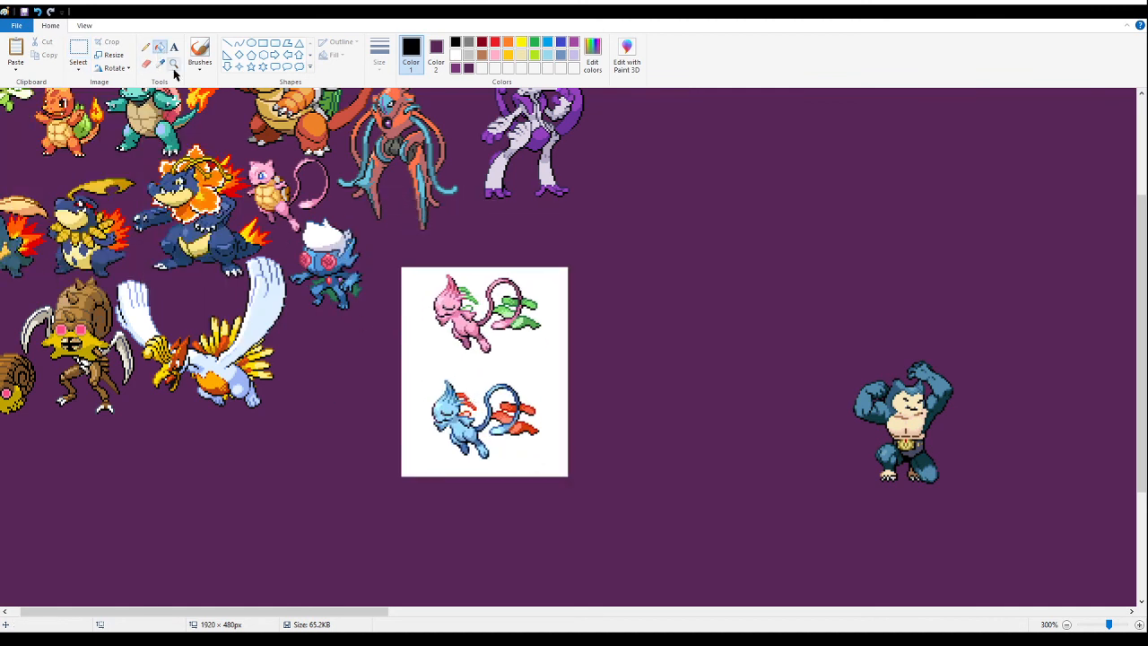
{"action": "right_click", "coordinate": [459, 374]}
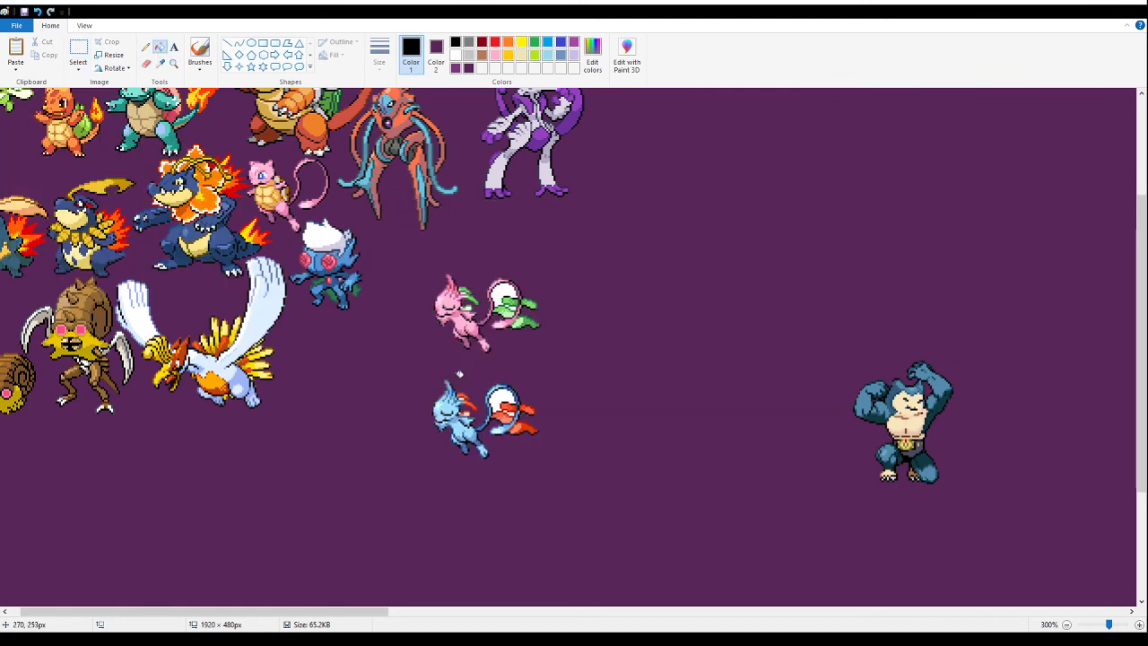
- Delete the blue variant of the leafy-tailed fusion
{"action": "left_click", "coordinate": [79, 50]}
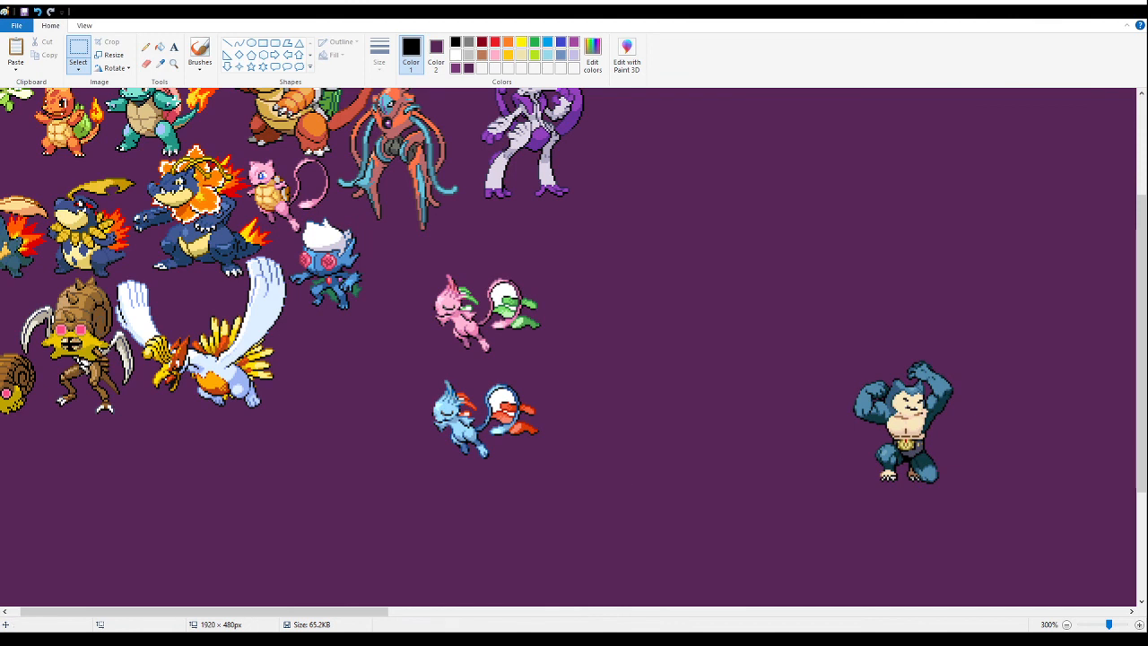
{"action": "left_click_drag", "start_coordinate": [606, 515], "coordinate": [410, 366]}
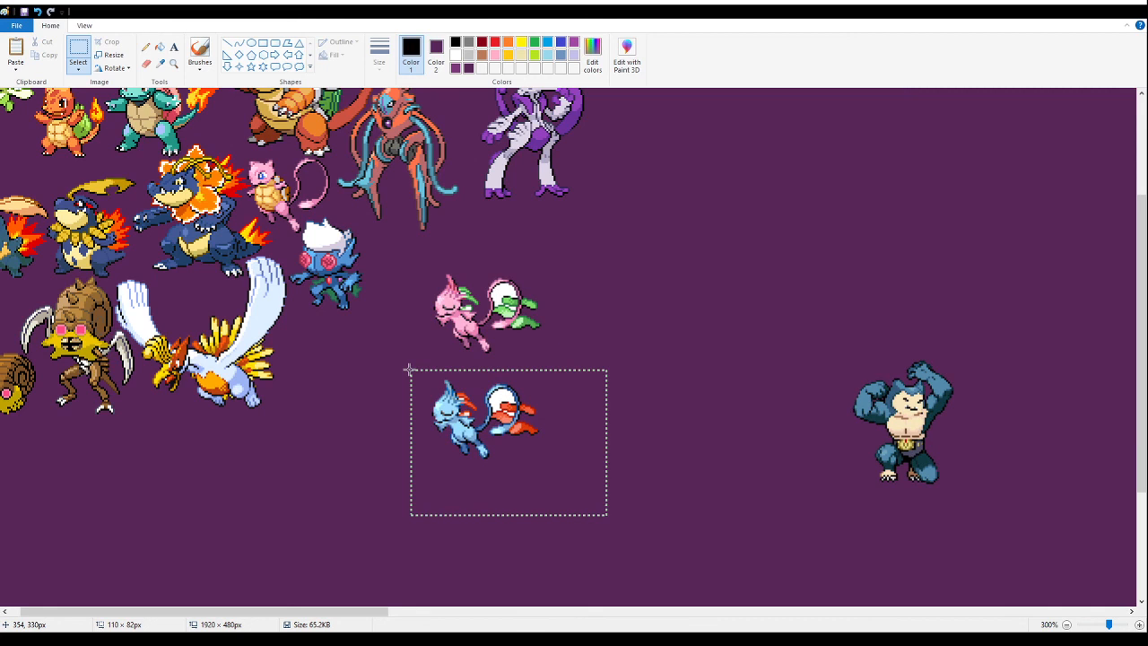
{"action": "key", "text": "Delete"}
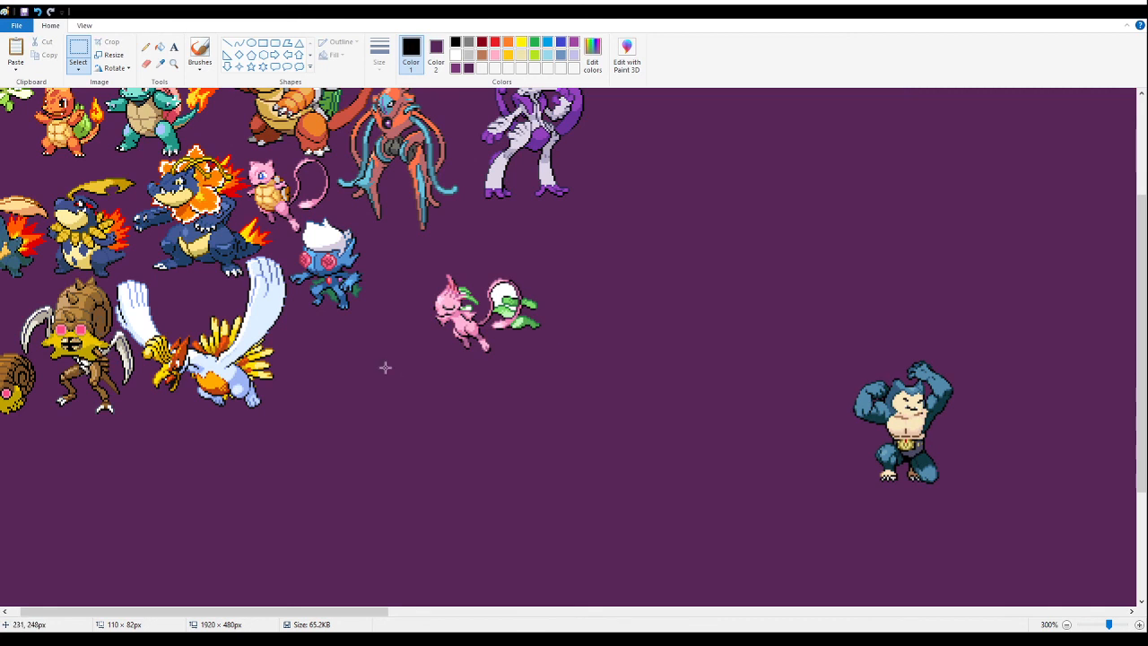
- Fill the white area inside the pink fusion's tail loop with the dark purple background colour
{"action": "left_click", "coordinate": [174, 63]}
{"action": "left_click", "coordinate": [467, 297]}
{"action": "left_click", "coordinate": [408, 267]}
{"action": "left_click", "coordinate": [363, 247]}
{"action": "left_click", "coordinate": [341, 245]}
{"action": "left_click", "coordinate": [161, 48]}
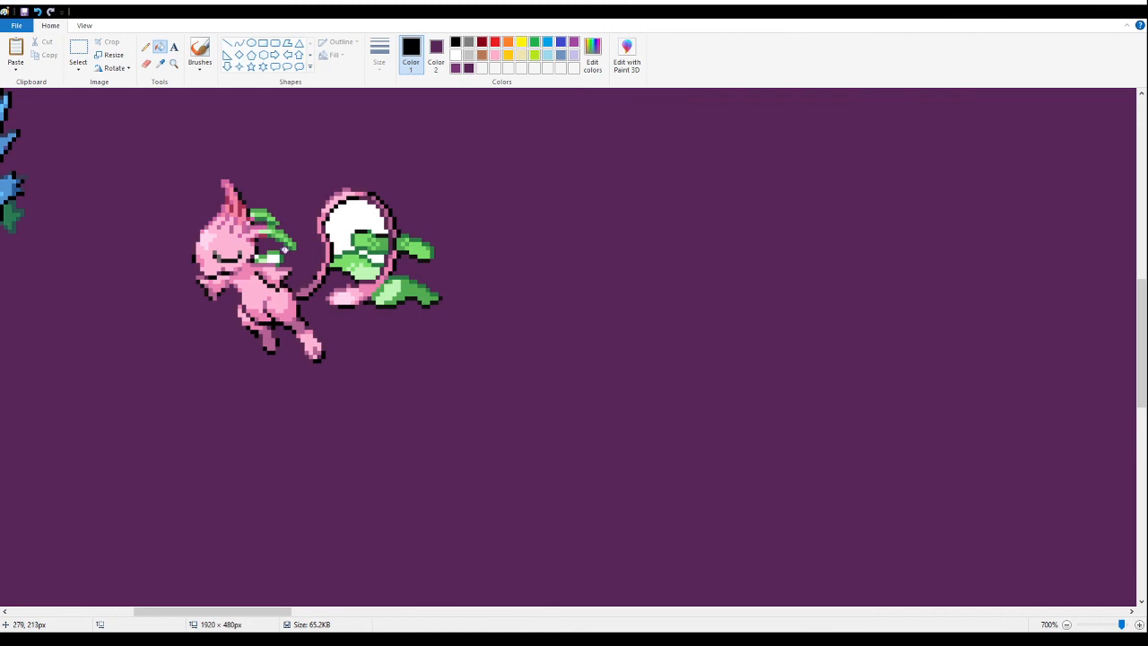
{"action": "right_click", "coordinate": [333, 228]}
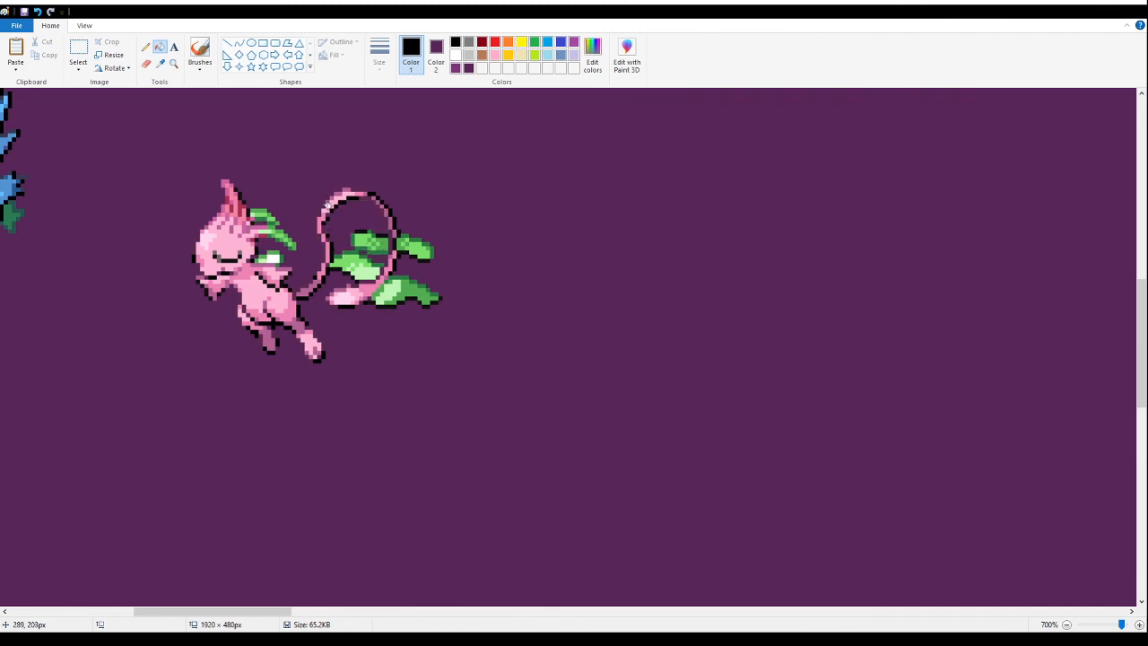
- Move the pink leafy-tailed fusion close beside the white-haired blue fusion
{"action": "left_click", "coordinate": [175, 63]}
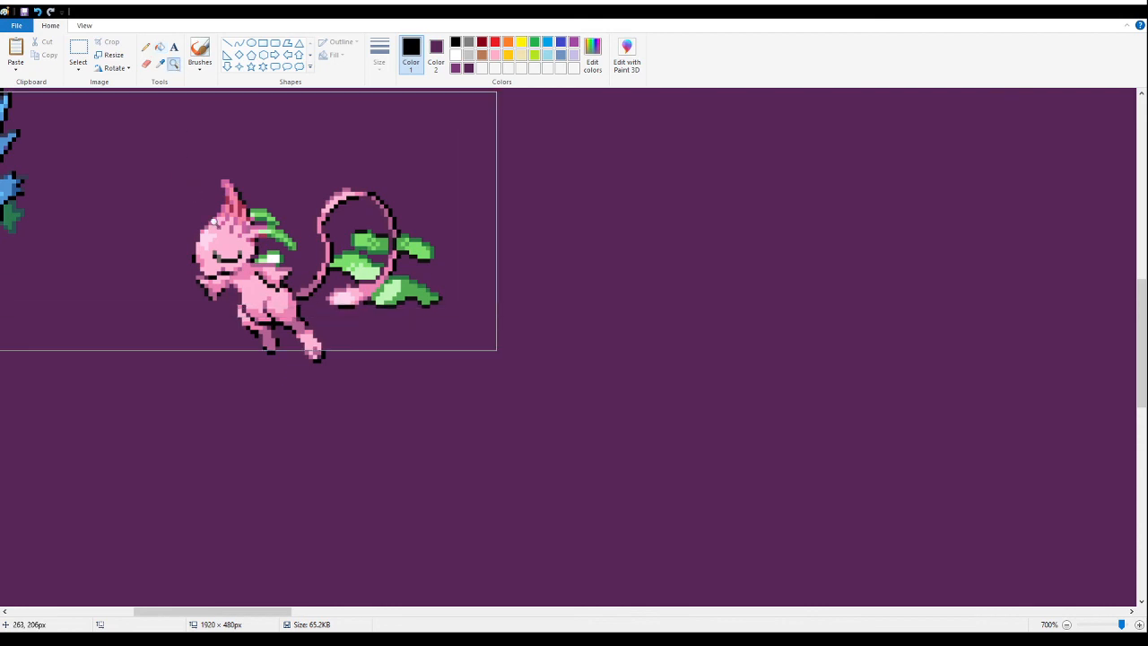
{"action": "right_click", "coordinate": [213, 219]}
{"action": "left_click", "coordinate": [209, 214]}
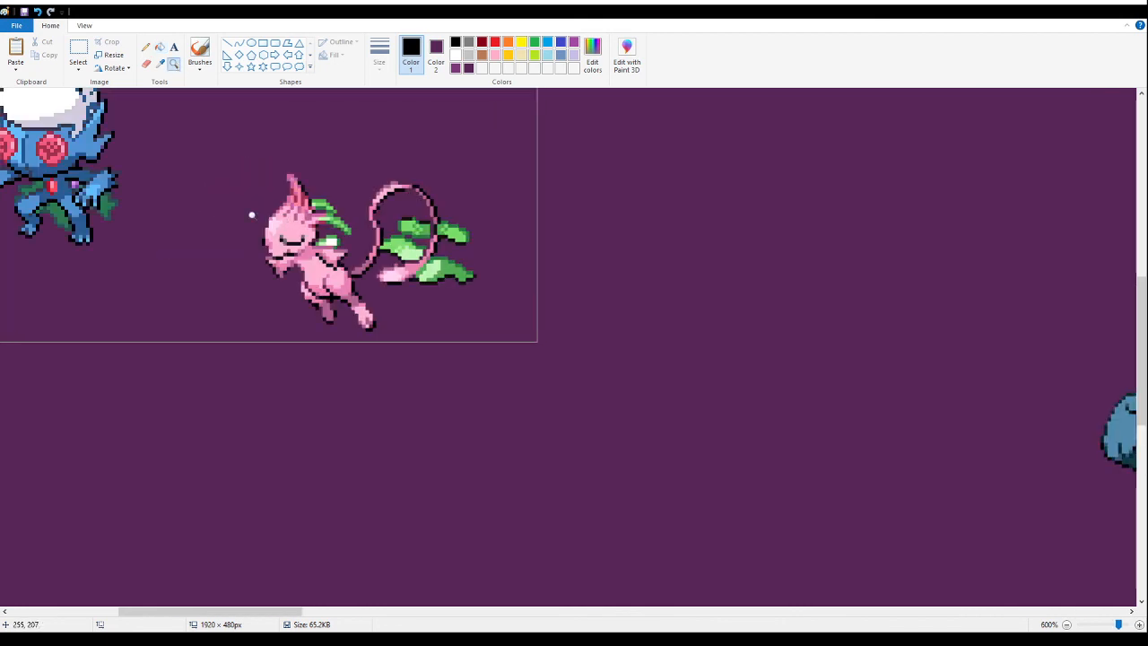
{"action": "right_click", "coordinate": [242, 215]}
{"action": "right_click", "coordinate": [190, 210]}
{"action": "left_click", "coordinate": [184, 210]}
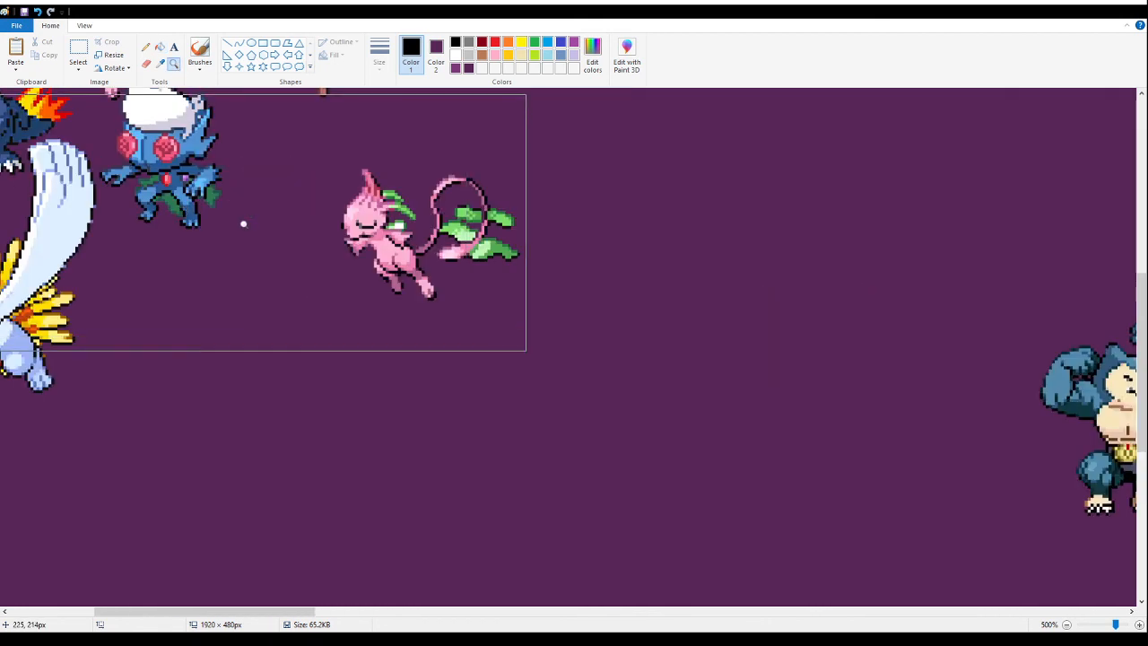
{"action": "scroll", "coordinate": [247, 233], "scroll_direction": "up", "scroll_amount": 3}
{"action": "right_click", "coordinate": [239, 332]}
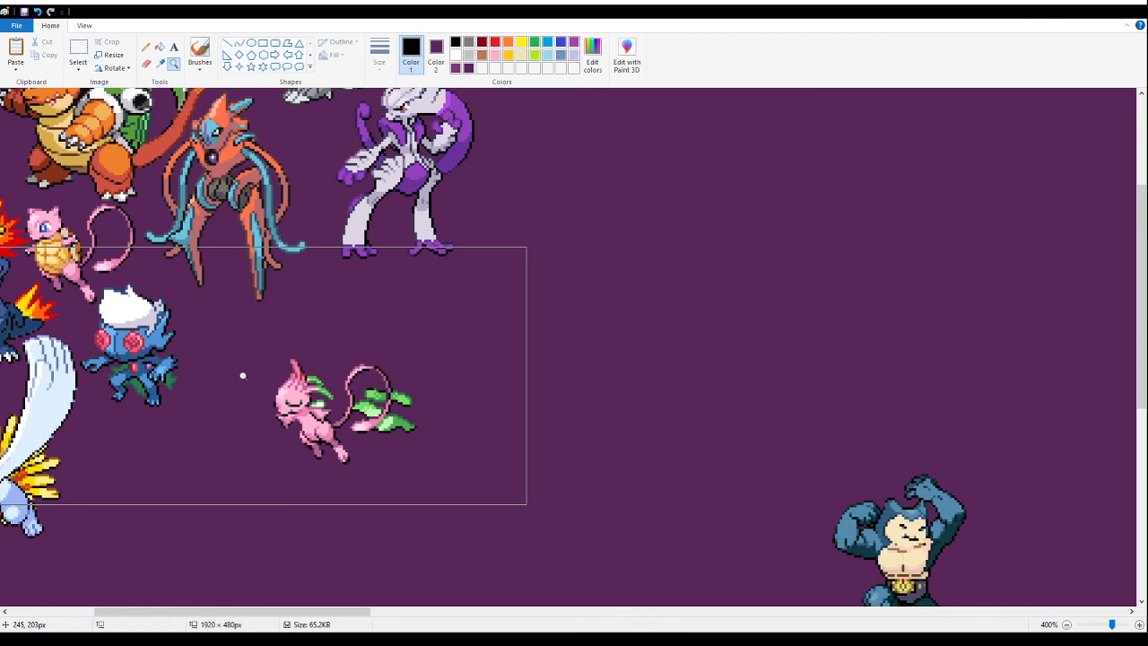
{"action": "left_click", "coordinate": [192, 334]}
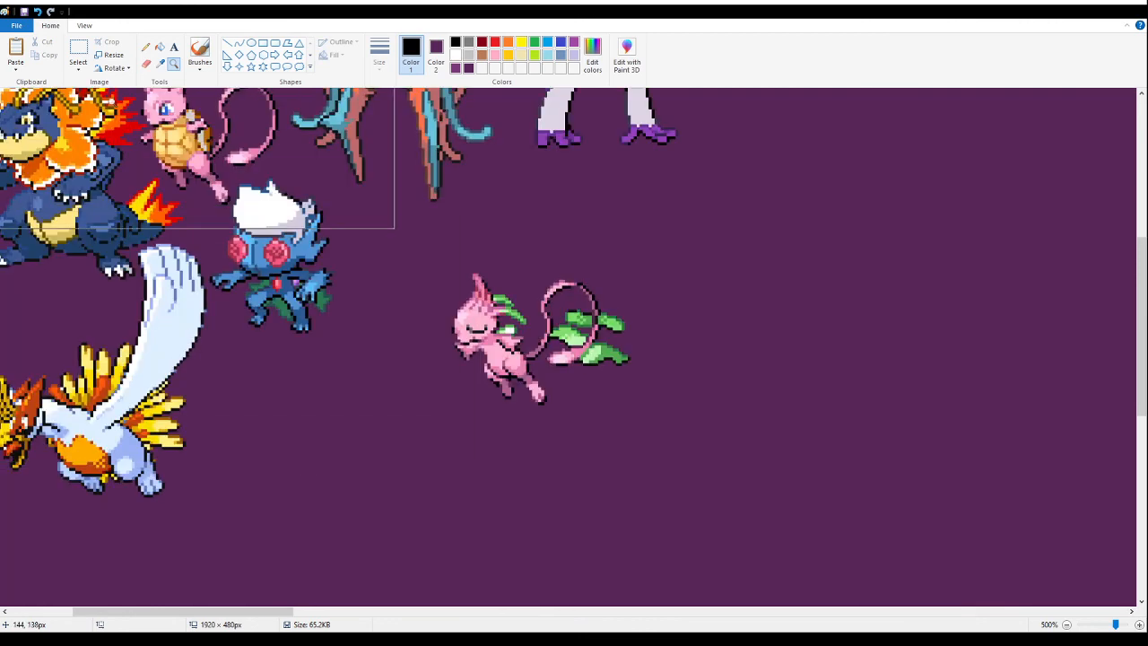
{"action": "left_click", "coordinate": [89, 51]}
{"action": "scroll", "coordinate": [515, 334], "scroll_direction": "up", "scroll_amount": 2}
{"action": "left_click_drag", "start_coordinate": [660, 577], "coordinate": [439, 375]}
{"action": "left_click_drag", "start_coordinate": [528, 477], "coordinate": [406, 411]}
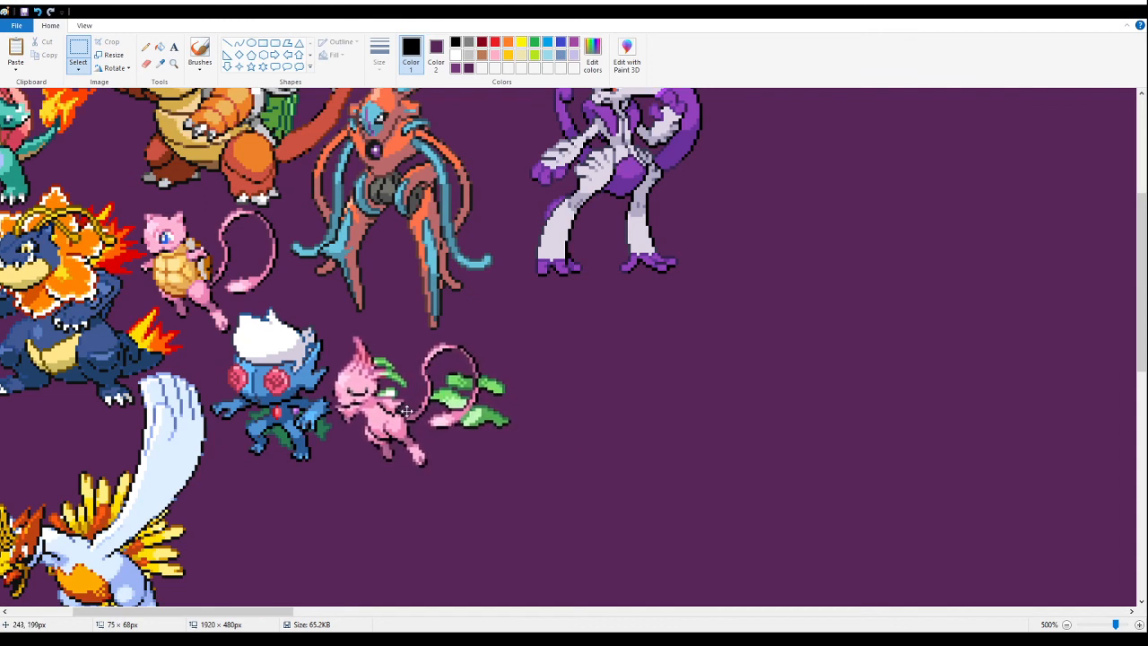
- Cut the pink leafy-tailed fusion and paste it close below the white-haired blue fusion, beside the white-winged bird's tail feathers
{"action": "left_click_drag", "start_coordinate": [407, 411], "coordinate": [462, 380]}
{"action": "scroll", "coordinate": [420, 409], "scroll_direction": "up", "scroll_amount": 3}
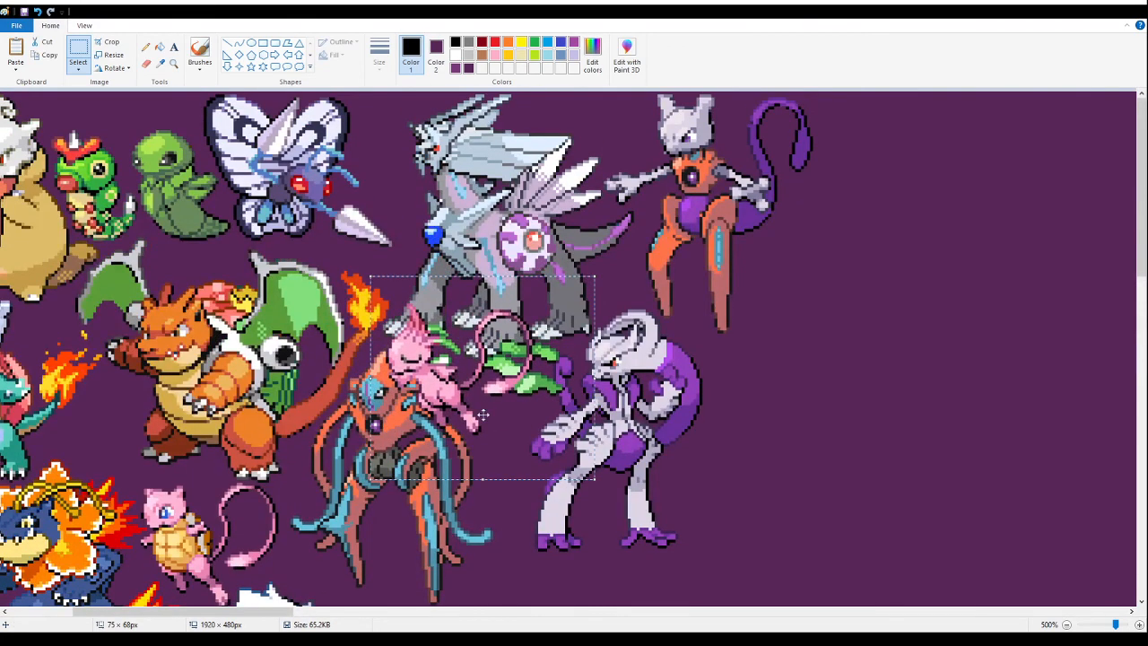
{"action": "key", "text": "Delete"}
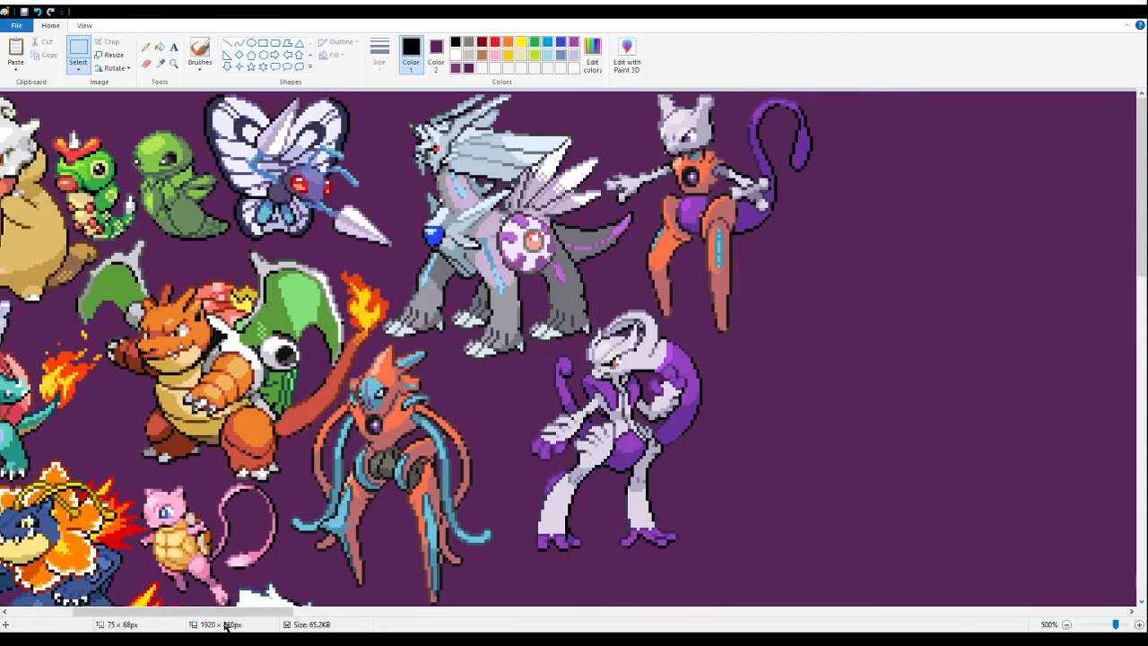
{"action": "left_click_drag", "start_coordinate": [218, 613], "coordinate": [104, 613]}
{"action": "scroll", "coordinate": [214, 353], "scroll_direction": "down", "scroll_amount": 2}
{"action": "left_click", "coordinate": [230, 307]}
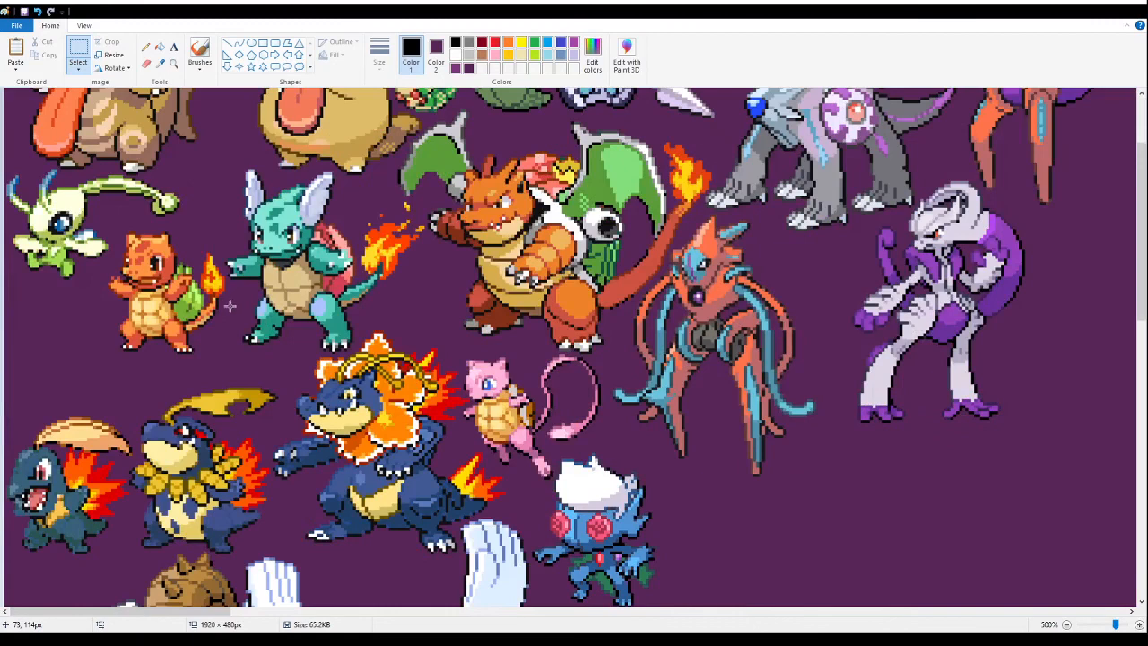
{"action": "key", "text": "ctrl+v"}
{"action": "left_click_drag", "start_coordinate": [85, 225], "coordinate": [602, 429]}
{"action": "scroll", "coordinate": [83, 368], "scroll_direction": "down", "scroll_amount": 3}
{"action": "scroll", "coordinate": [70, 495], "scroll_direction": "down", "scroll_amount": 3}
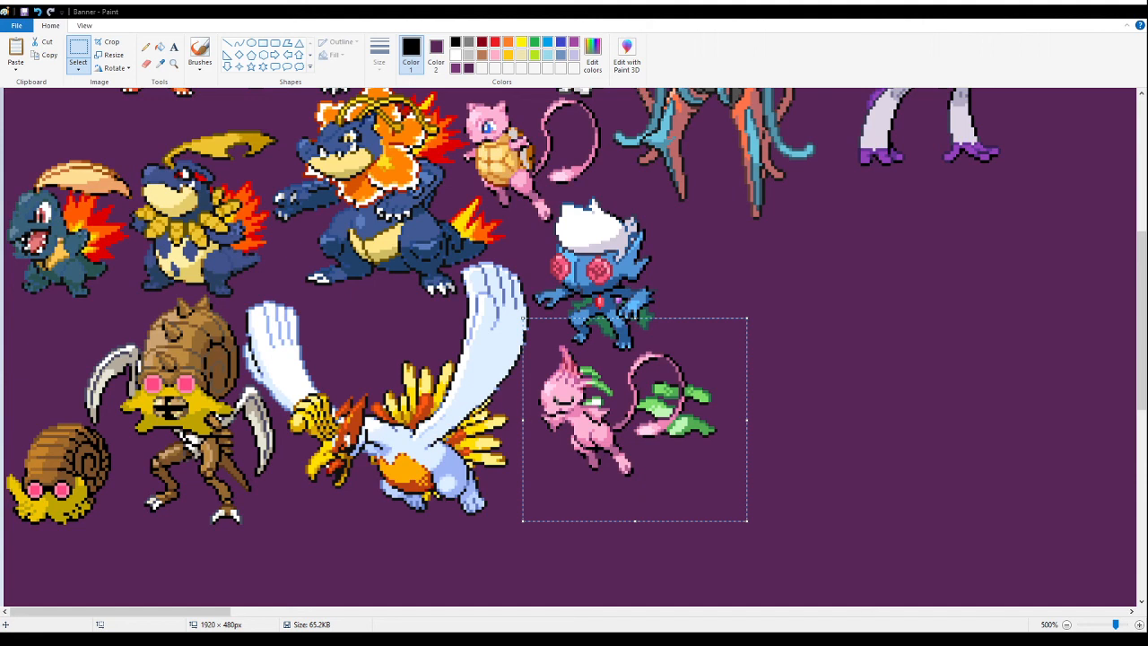
{"action": "left_click_drag", "start_coordinate": [615, 438], "coordinate": [580, 436]}
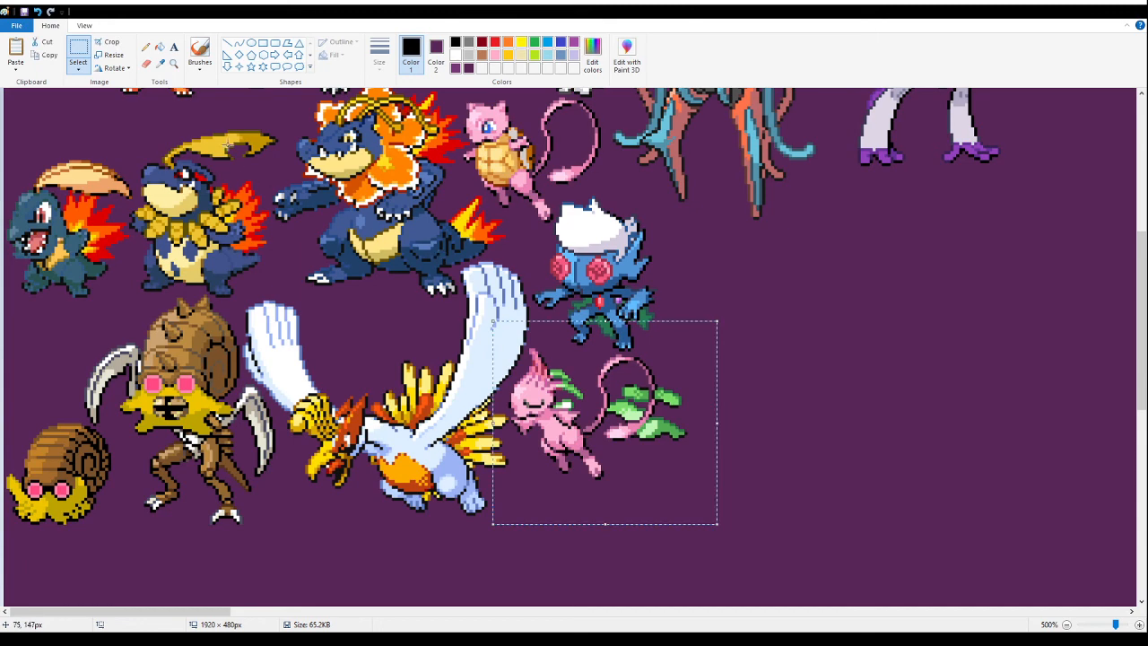
- Paste the image with the two afro-haired horned fusions into the empty area beside the purple and white fusion
{"action": "left_click", "coordinate": [174, 64]}
{"action": "right_click", "coordinate": [415, 288]}
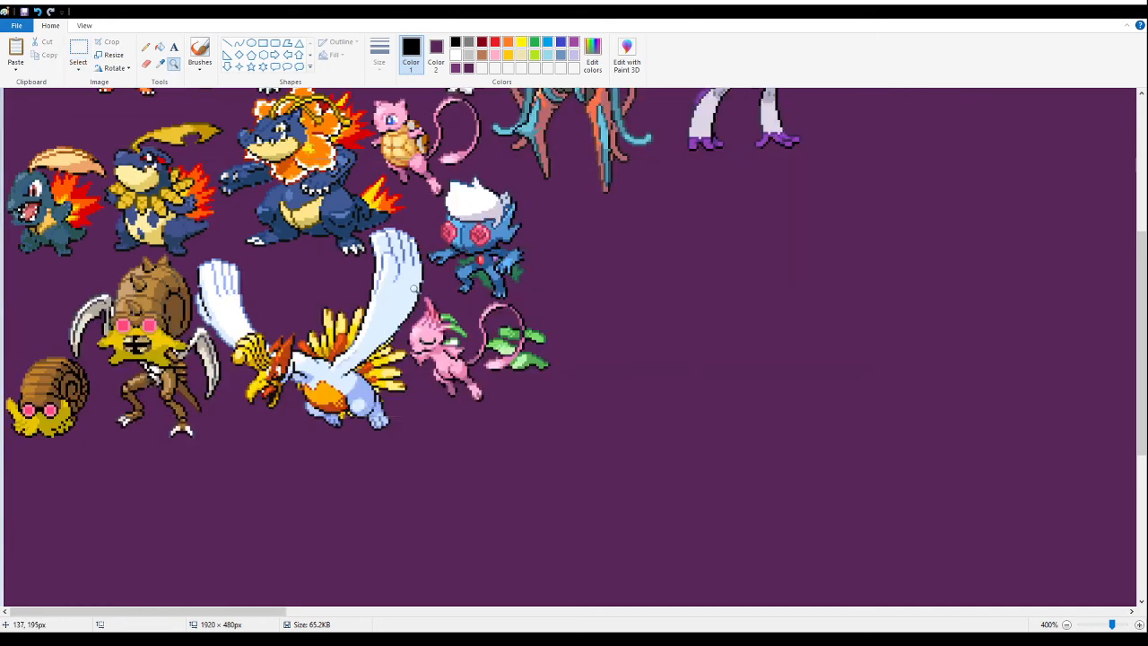
{"action": "right_click", "coordinate": [414, 288]}
{"action": "scroll", "coordinate": [584, 410], "scroll_direction": "up", "scroll_amount": 3}
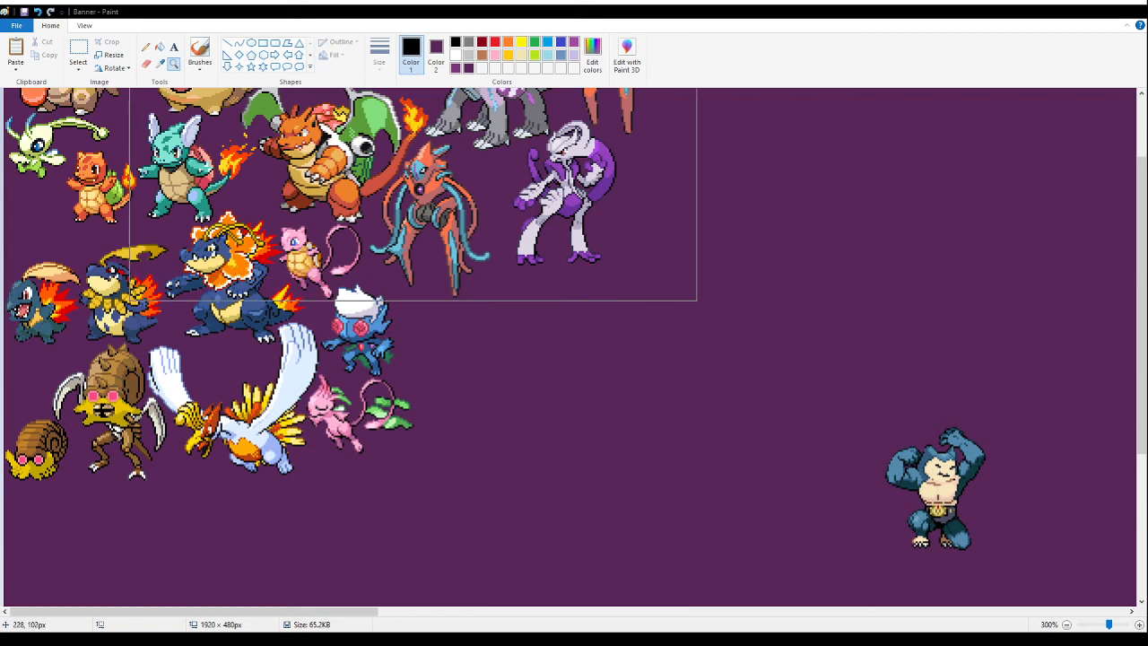
{"action": "left_click", "coordinate": [78, 52]}
{"action": "scroll", "coordinate": [381, 280], "scroll_direction": "up", "scroll_amount": 2}
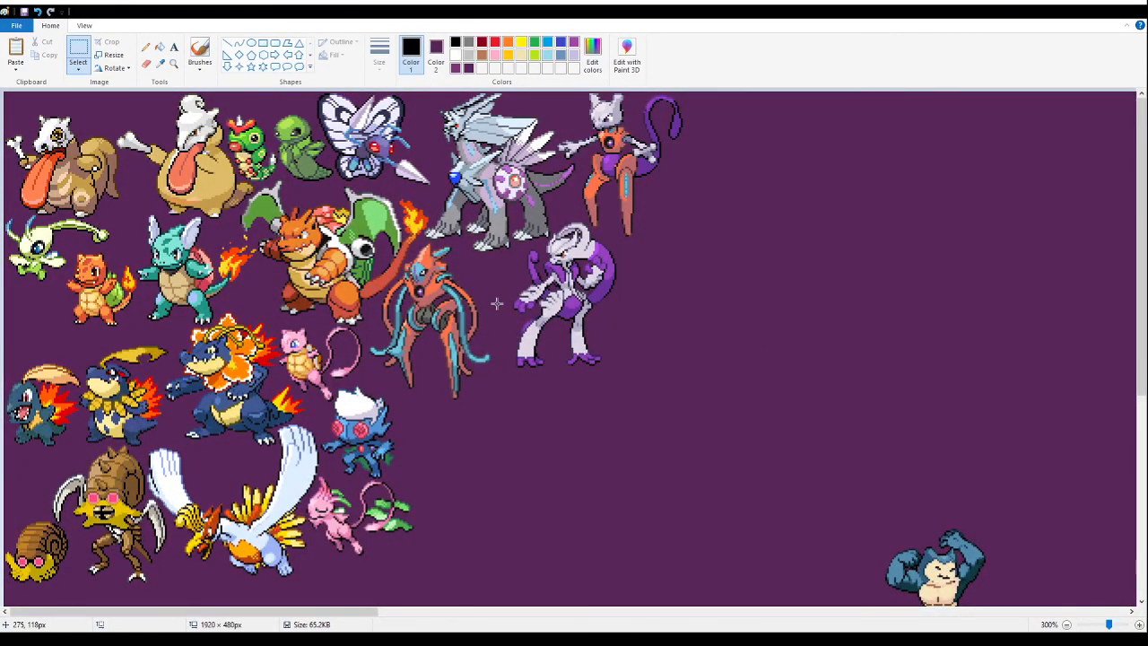
{"action": "key", "text": "ctrl+v"}
{"action": "left_click_drag", "start_coordinate": [83, 278], "coordinate": [746, 405]}
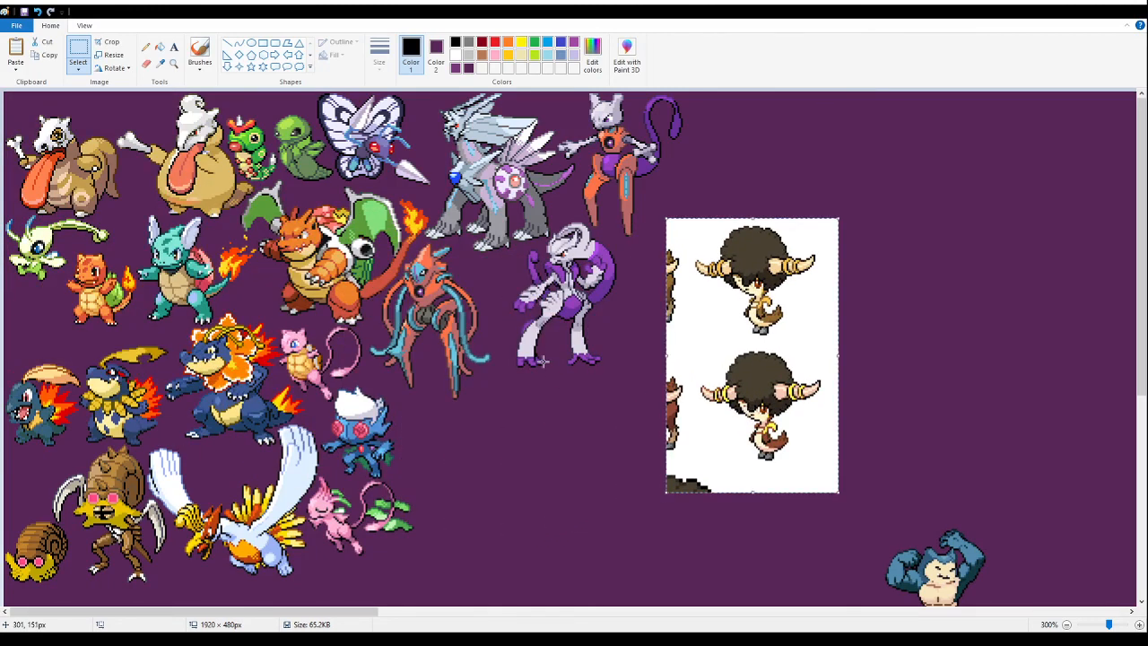
- Remove the stray sprite fragments along the pasted image's left and bottom edges and fill its white background with dark purple
{"action": "left_click", "coordinate": [78, 52]}
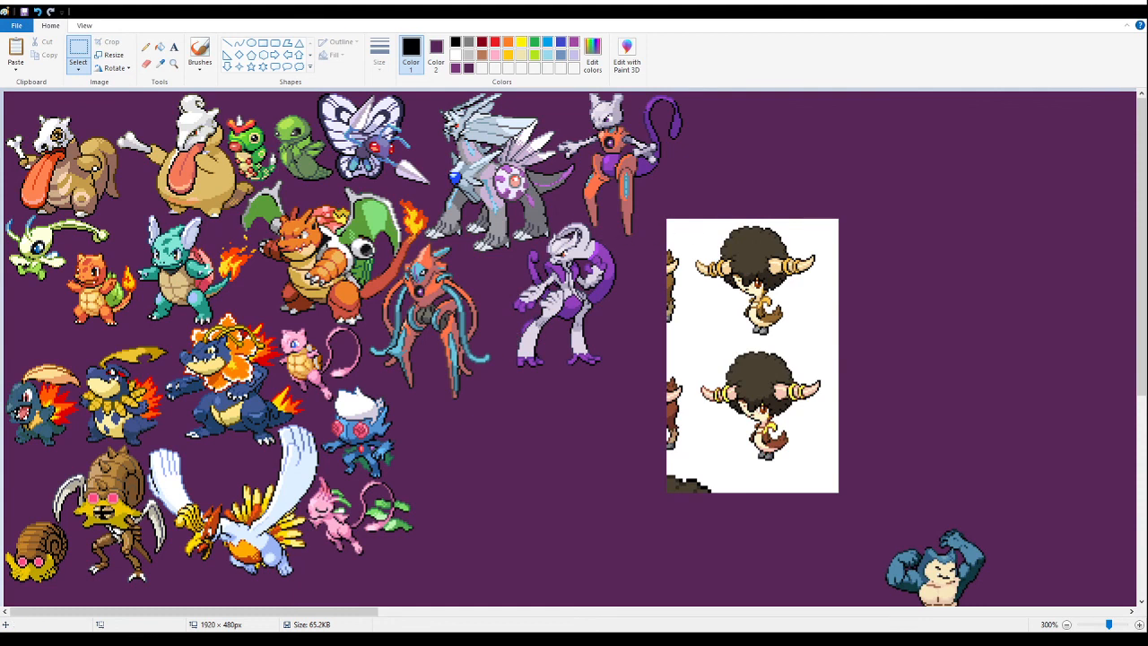
{"action": "left_click_drag", "start_coordinate": [661, 205], "coordinate": [854, 474]}
{"action": "key", "text": "Delete"}
{"action": "key", "text": "Delete"}
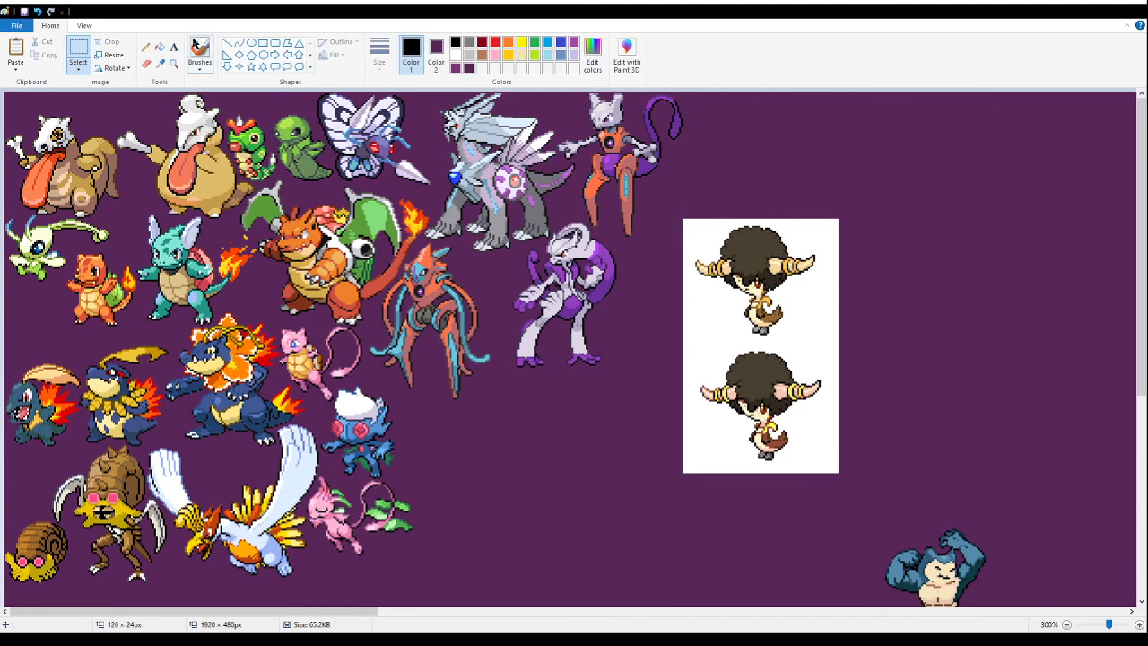
{"action": "left_click", "coordinate": [160, 46]}
{"action": "right_click", "coordinate": [700, 330]}
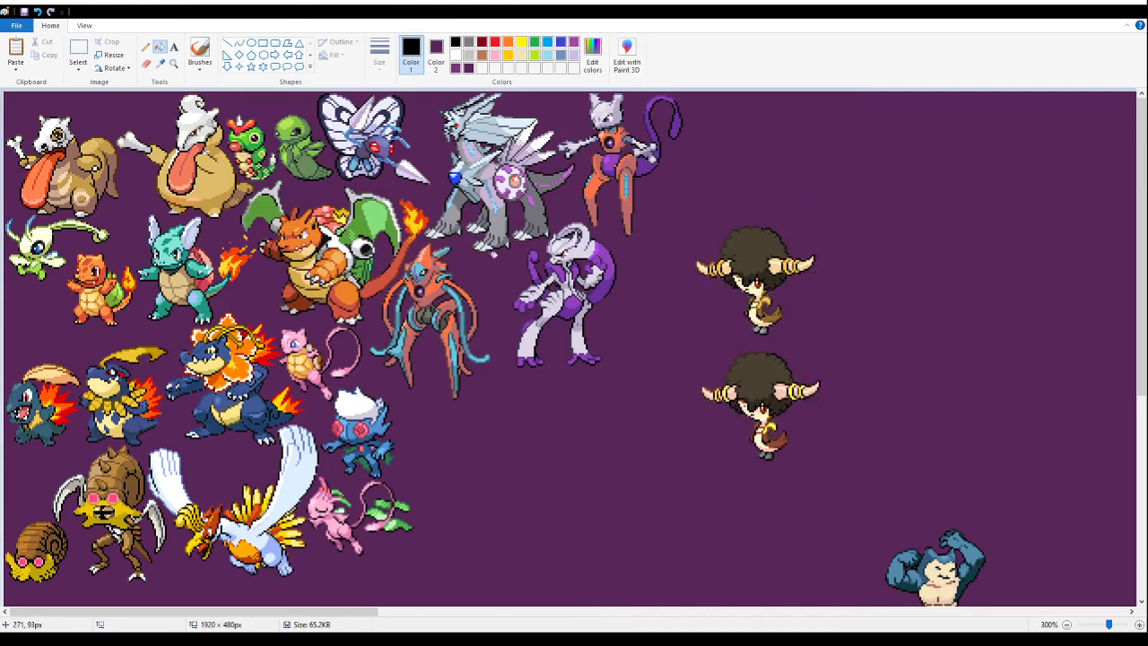
- Delete the lower variant of the afro-haired horned fusion
{"action": "left_click", "coordinate": [78, 49]}
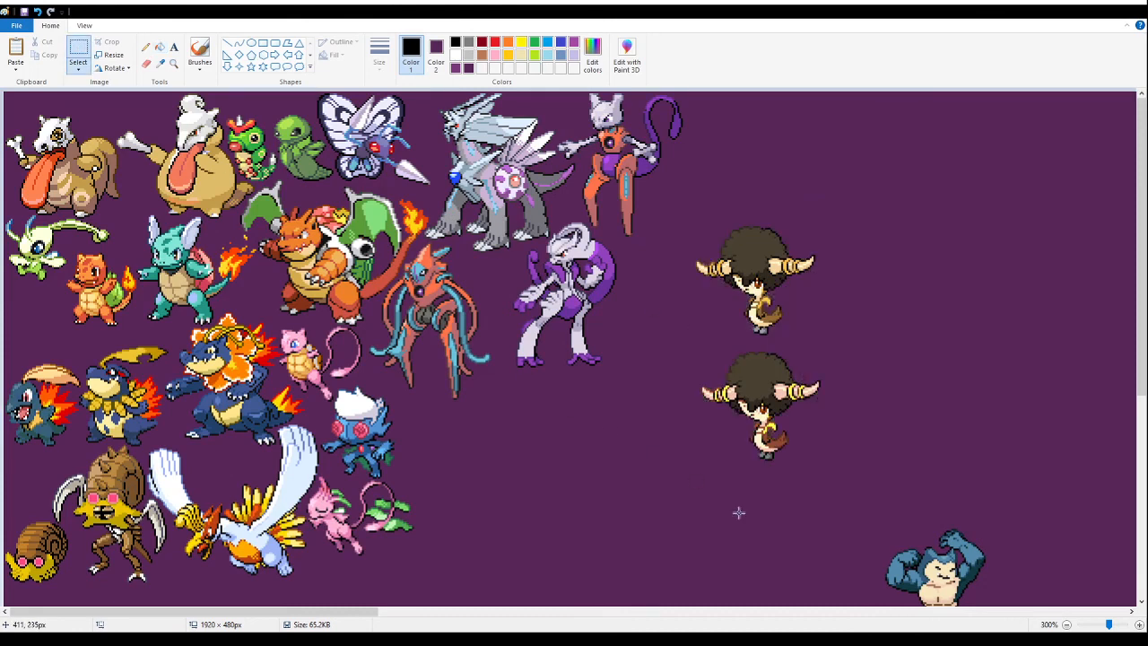
{"action": "left_click_drag", "start_coordinate": [849, 486], "coordinate": [690, 341]}
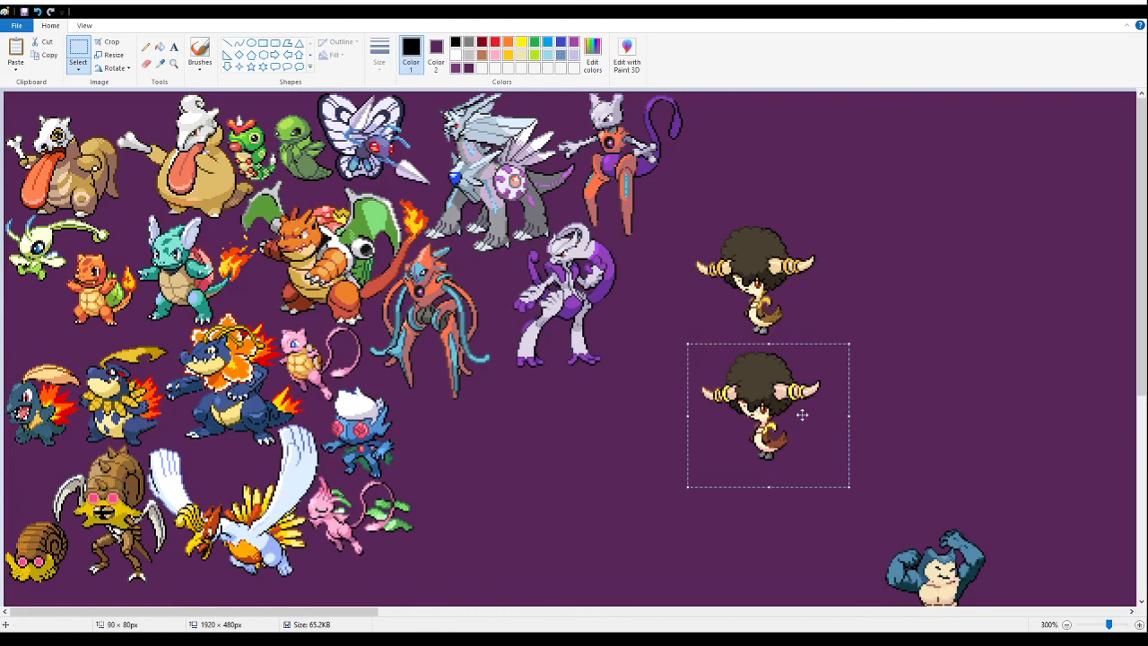
{"action": "left_click_drag", "start_coordinate": [773, 441], "coordinate": [756, 479]}
{"action": "key", "text": "Delete"}
- Cut the remaining afro-haired fusion and paste it close beside the white-haired blue fusion, below the orange and teal fusion
{"action": "left_click_drag", "start_coordinate": [849, 184], "coordinate": [685, 370]}
{"action": "left_click_drag", "start_coordinate": [757, 284], "coordinate": [458, 460]}
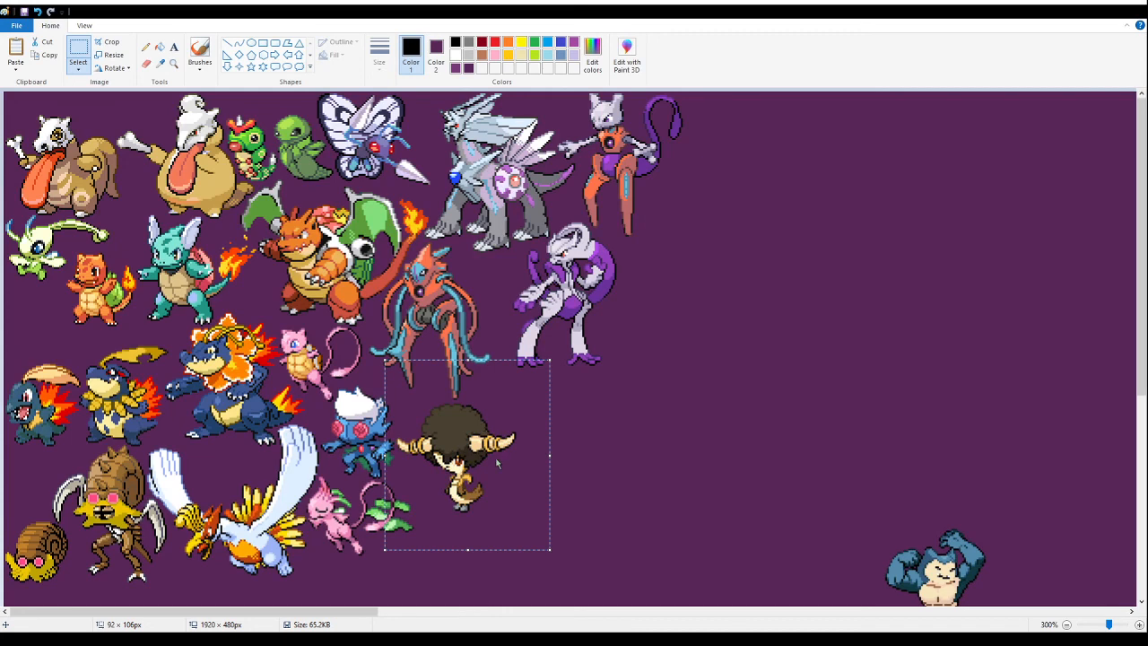
{"action": "key", "text": "Delete"}
{"action": "left_click", "coordinate": [173, 63]}
{"action": "left_click", "coordinate": [459, 414]}
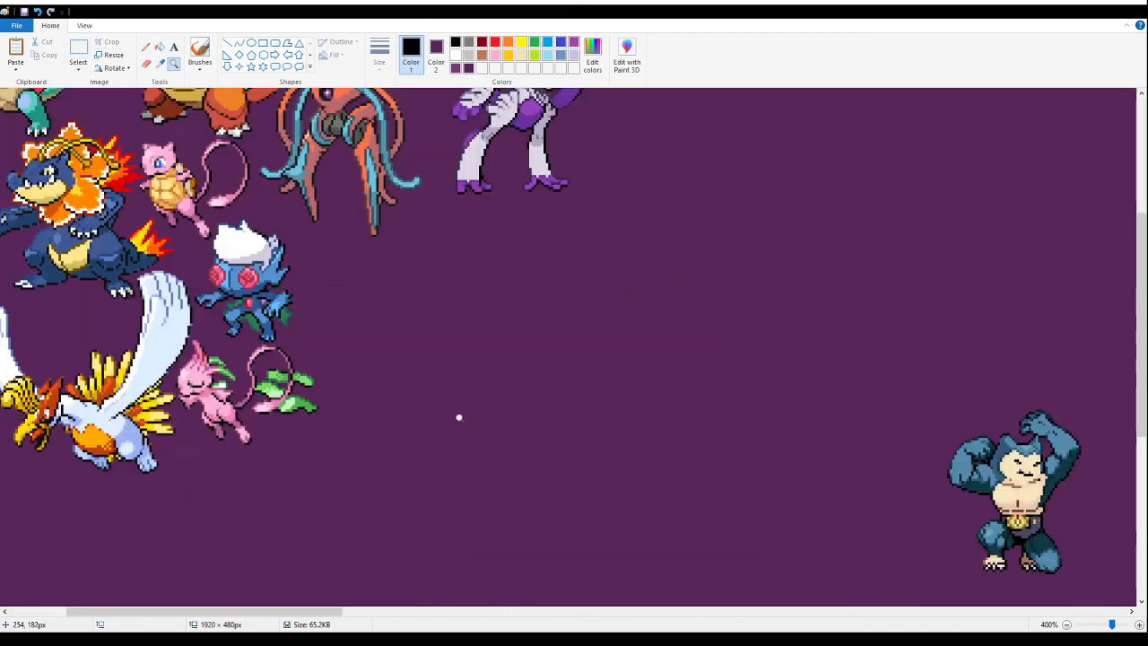
{"action": "left_click", "coordinate": [457, 389]}
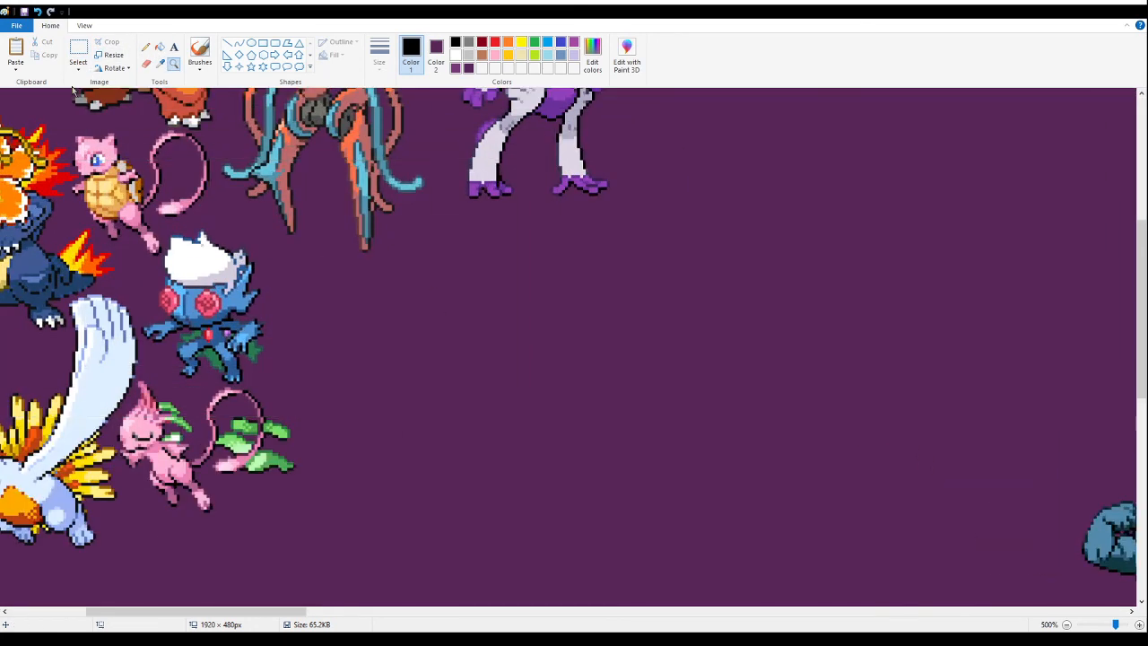
{"action": "left_click", "coordinate": [75, 48]}
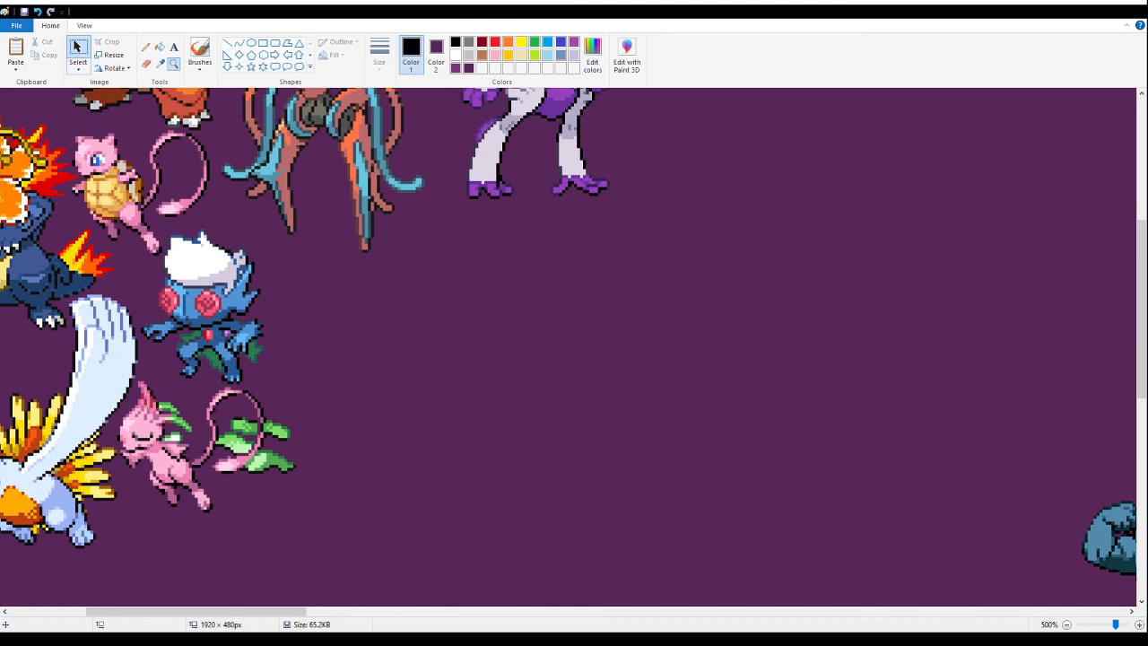
{"action": "key", "text": "ctrl+v"}
{"action": "left_click_drag", "start_coordinate": [173, 197], "coordinate": [416, 288]}
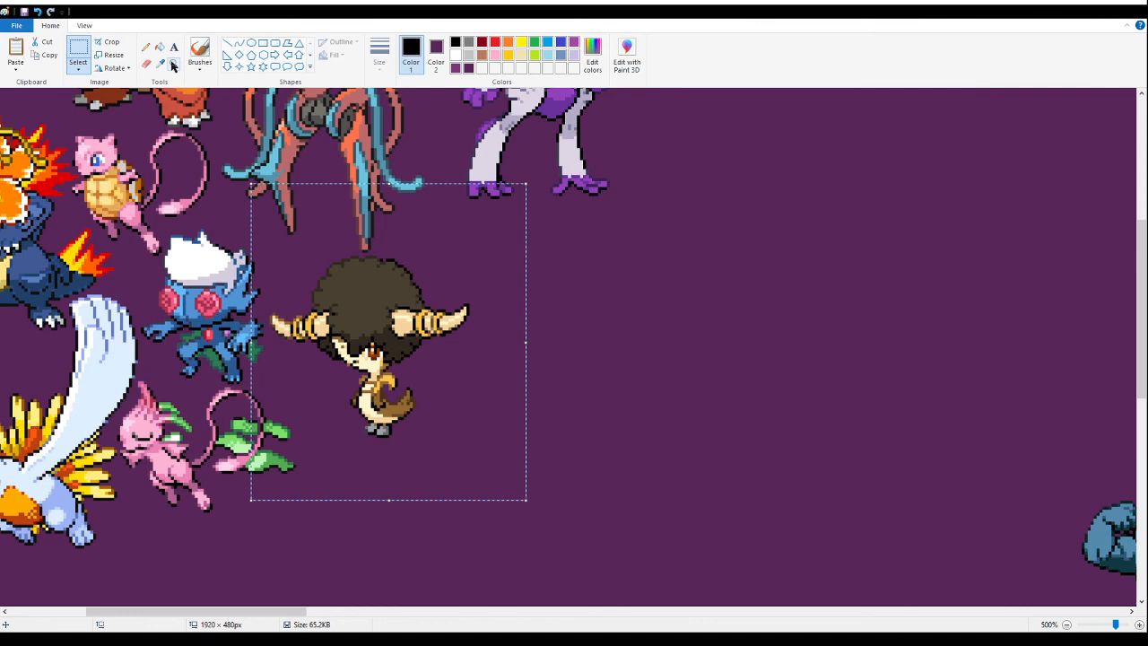
- Move the green-gowned fusion from the middle of the banner to the empty area beside the packed group
{"action": "left_click", "coordinate": [174, 65]}
{"action": "right_click", "coordinate": [195, 218]}
{"action": "right_click", "coordinate": [198, 229]}
{"action": "right_click", "coordinate": [200, 234]}
{"action": "right_click", "coordinate": [200, 235]}
{"action": "left_click", "coordinate": [200, 235]}
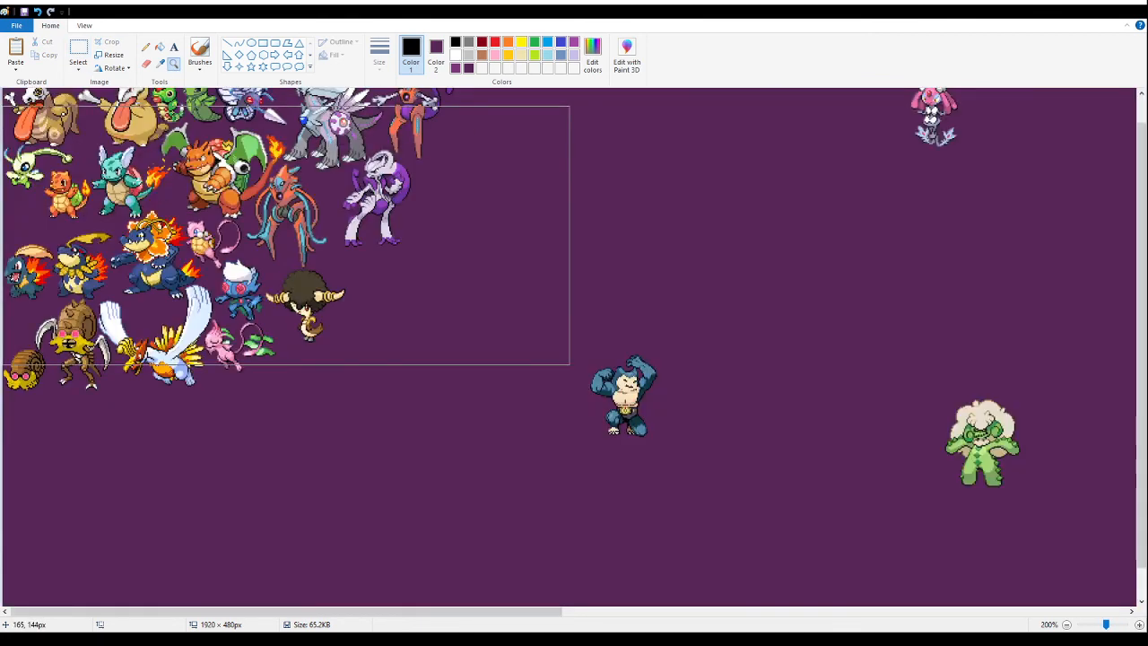
{"action": "right_click", "coordinate": [200, 235]}
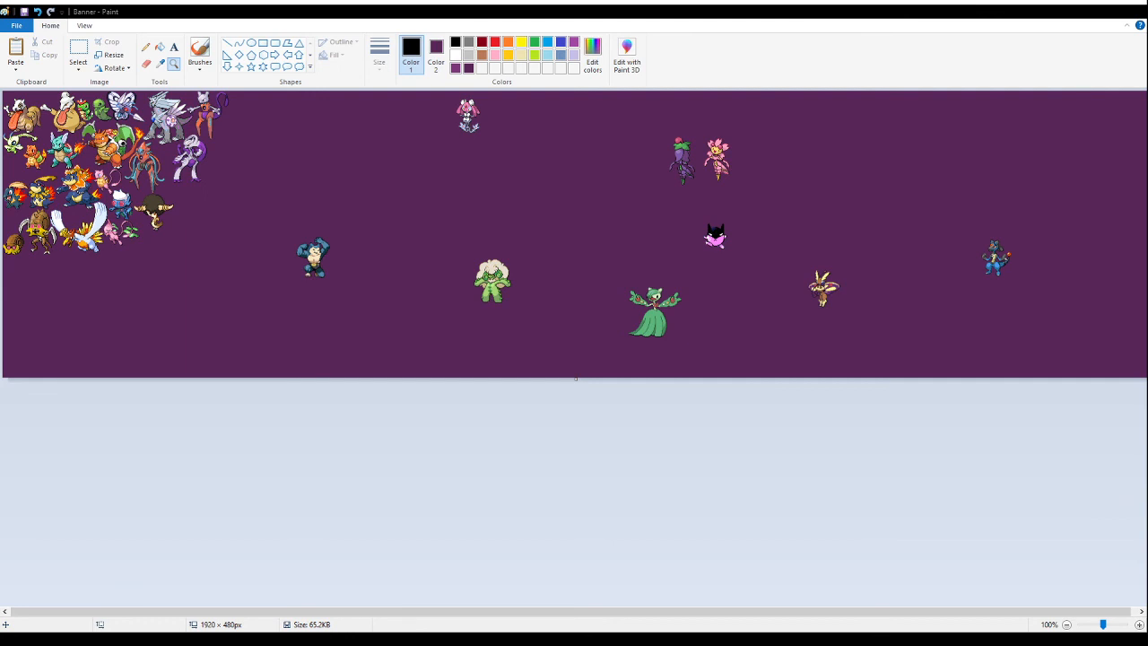
{"action": "left_click", "coordinate": [693, 235]}
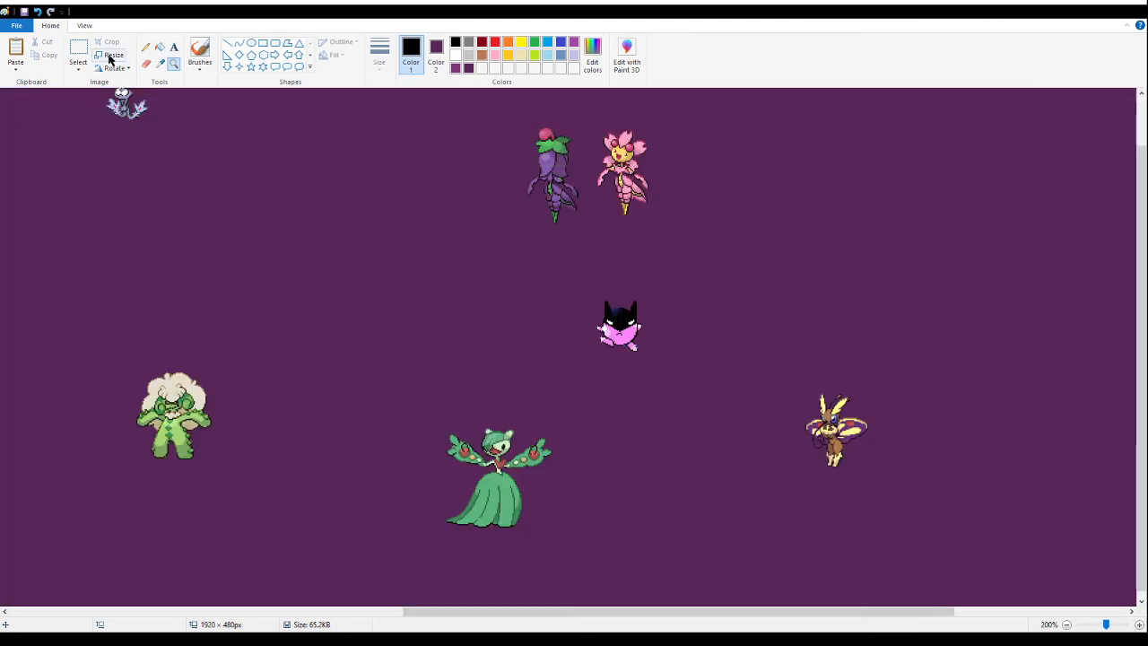
{"action": "left_click", "coordinate": [79, 50]}
{"action": "left_click_drag", "start_coordinate": [432, 392], "coordinate": [630, 606]}
{"action": "left_click_drag", "start_coordinate": [529, 499], "coordinate": [224, 404]}
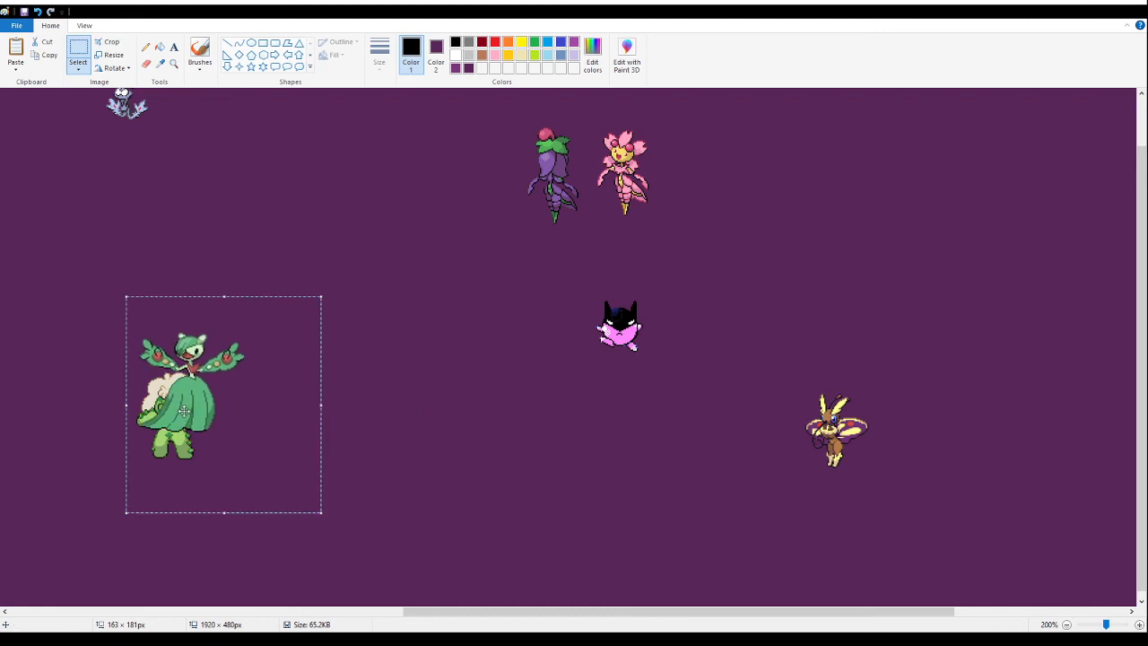
{"action": "left_click_drag", "start_coordinate": [758, 610], "coordinate": [350, 612]}
{"action": "left_click_drag", "start_coordinate": [991, 404], "coordinate": [423, 307]}
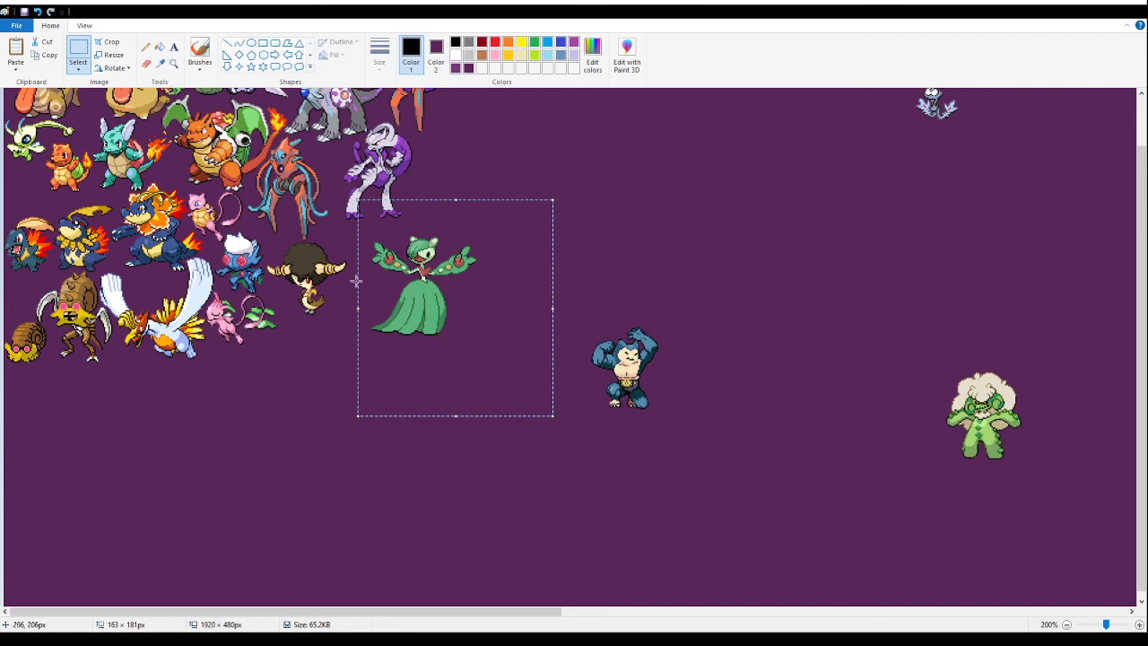
- Cut the green-gowned fusion and paste it close beside the afro-haired fusion, directly below the purple and white fusion's feet
{"action": "key", "text": "ctrl+x"}
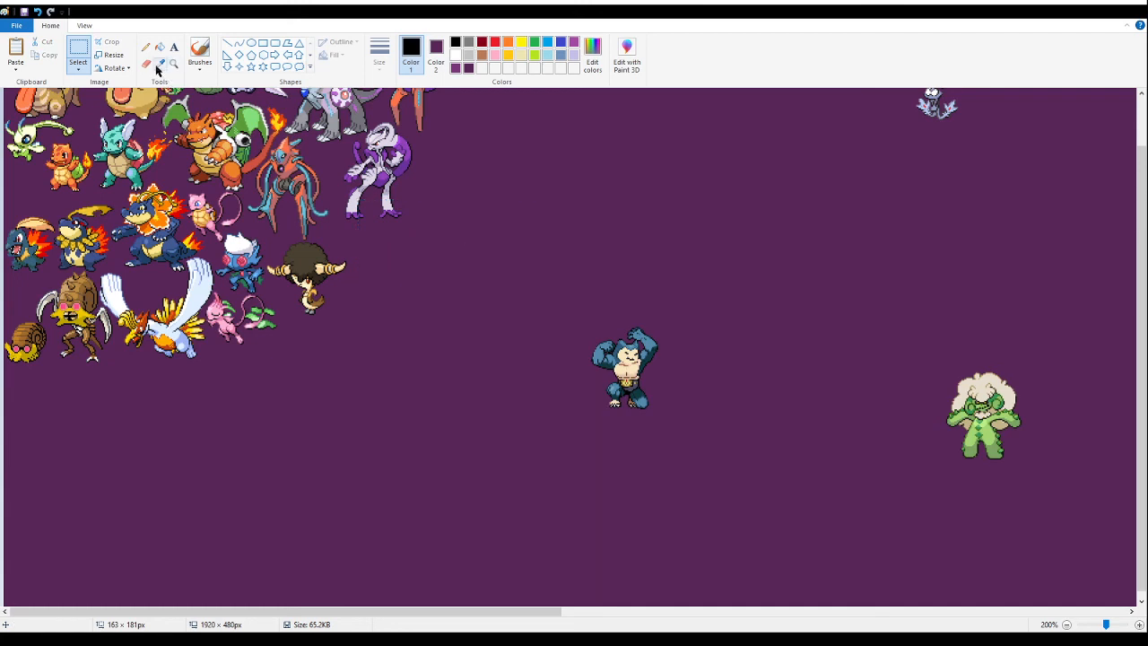
{"action": "left_click", "coordinate": [174, 65]}
{"action": "left_click", "coordinate": [403, 290]}
{"action": "left_click", "coordinate": [370, 199]}
{"action": "left_click", "coordinate": [410, 200]}
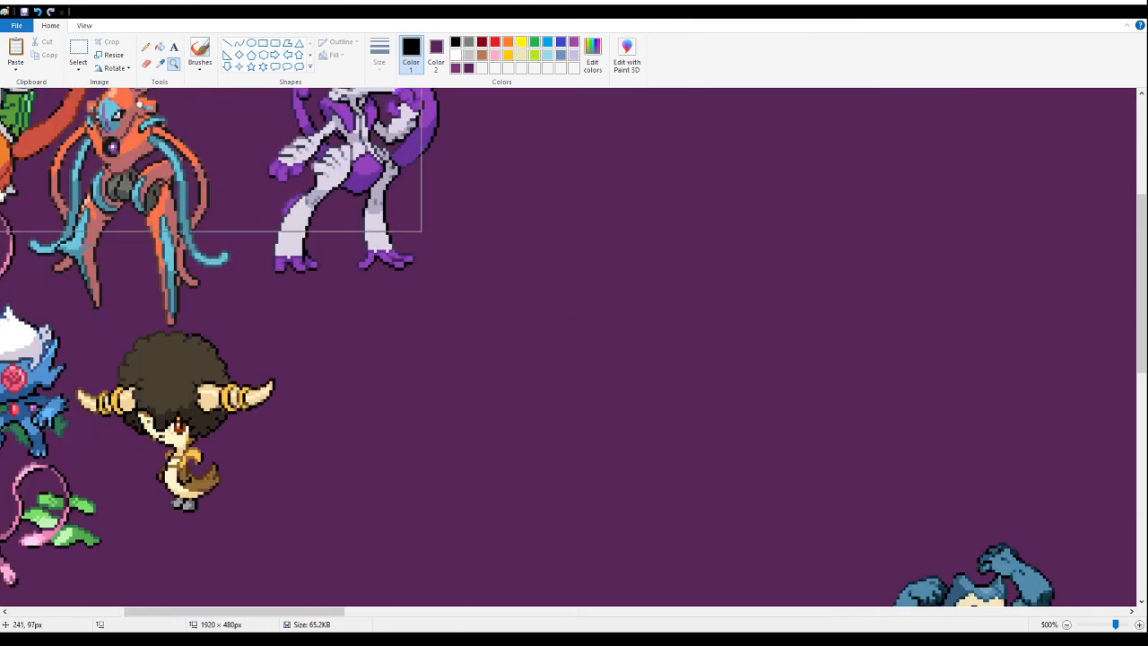
{"action": "left_click", "coordinate": [77, 52]}
{"action": "key", "text": "ctrl+v"}
{"action": "left_click_drag", "start_coordinate": [166, 205], "coordinate": [336, 298]}
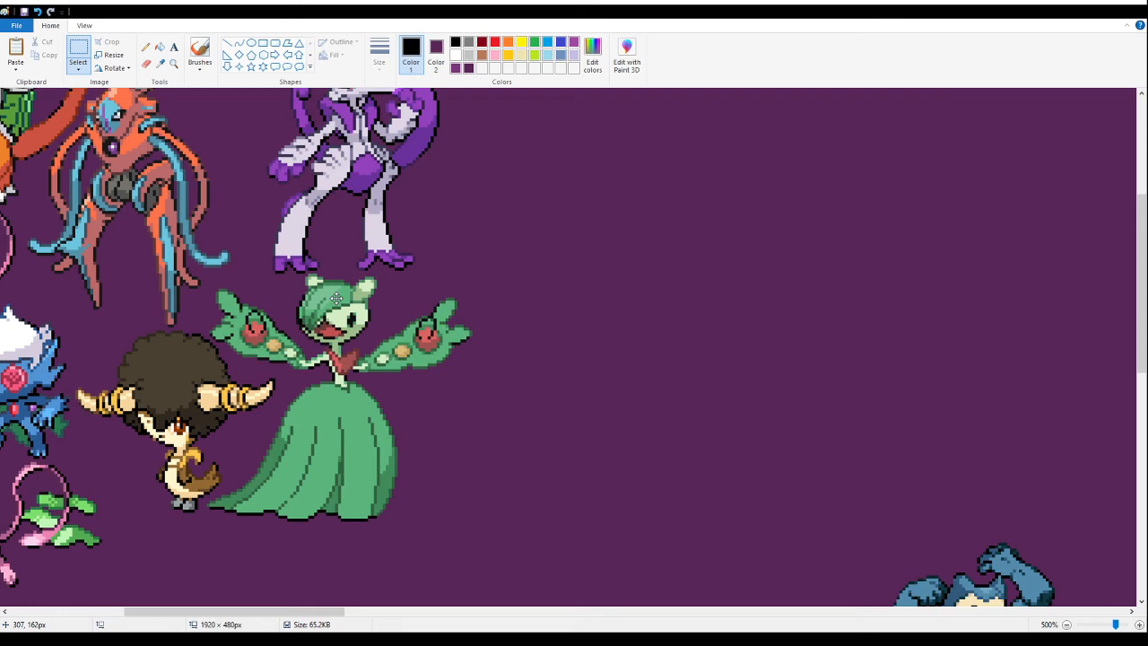
{"action": "left_click_drag", "start_coordinate": [337, 298], "coordinate": [336, 298]}
{"action": "left_click", "coordinate": [785, 265]}
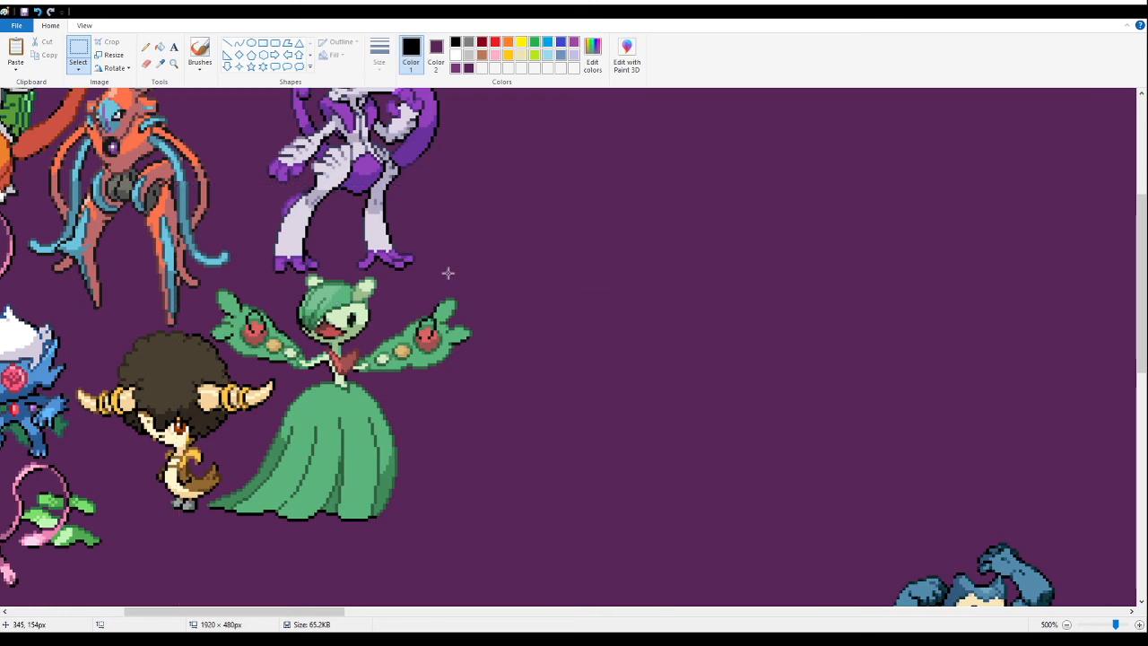
{"action": "scroll", "coordinate": [416, 313], "scroll_direction": "down", "scroll_amount": 3}
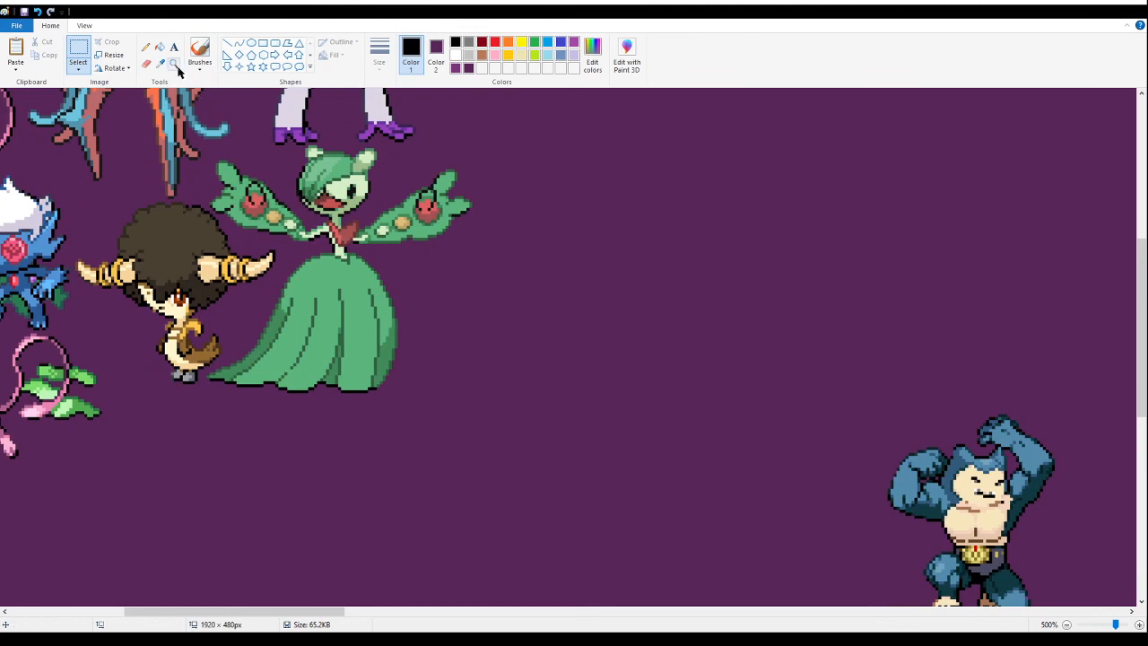
{"action": "left_click", "coordinate": [173, 63]}
{"action": "right_click", "coordinate": [181, 164]}
{"action": "right_click", "coordinate": [183, 183]}
{"action": "right_click", "coordinate": [178, 188]}
{"action": "left_click", "coordinate": [122, 220]}
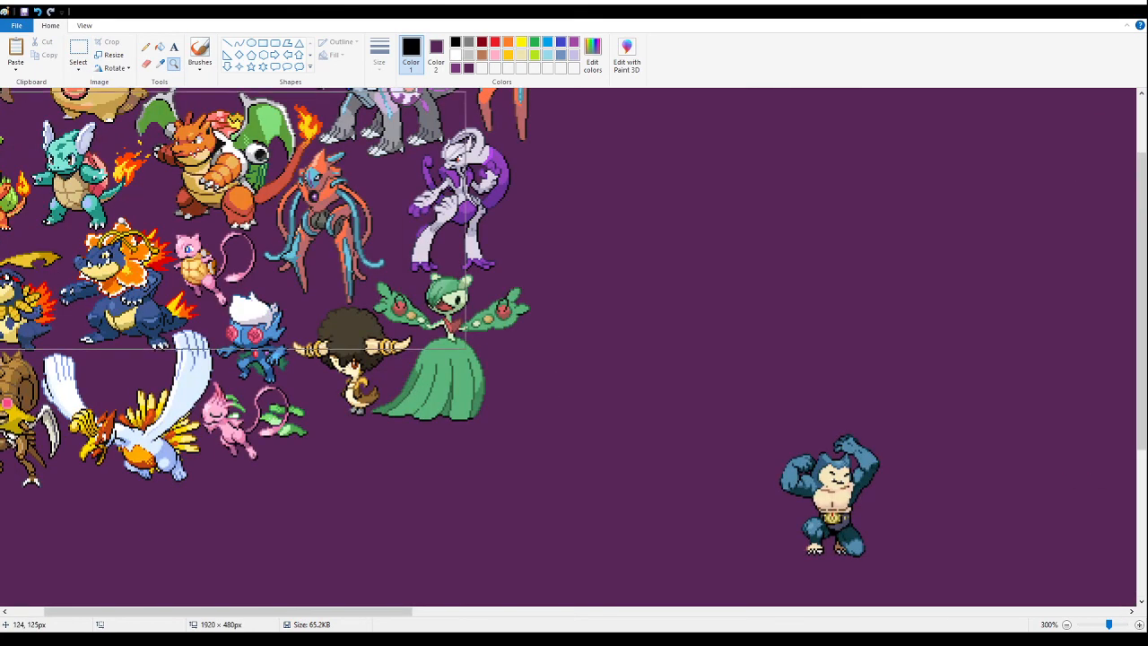
{"action": "right_click", "coordinate": [228, 220]}
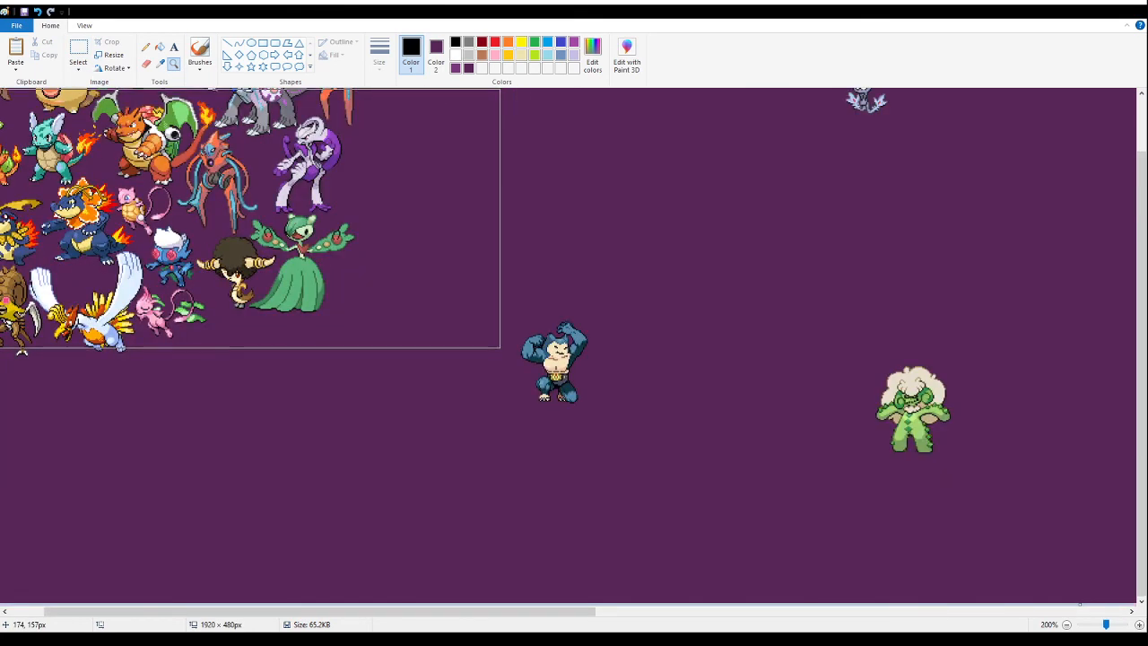
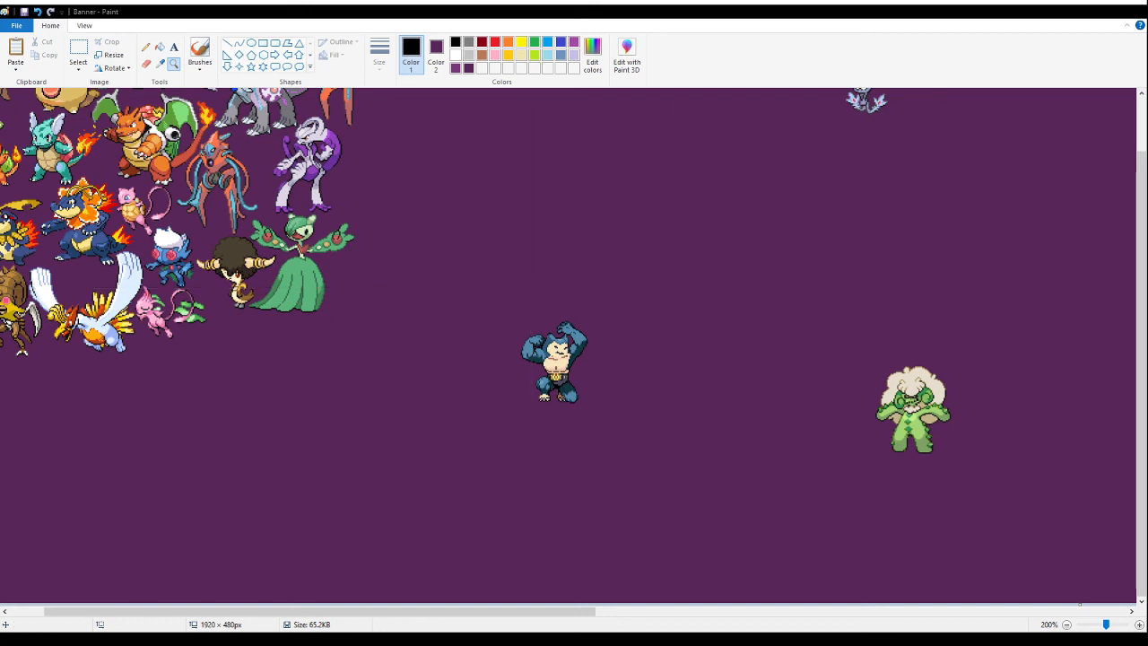
- Move the white-haired green cactus fusion into the empty area beside the purple and white fusion, above the green-gowned one
{"action": "left_click", "coordinate": [78, 47]}
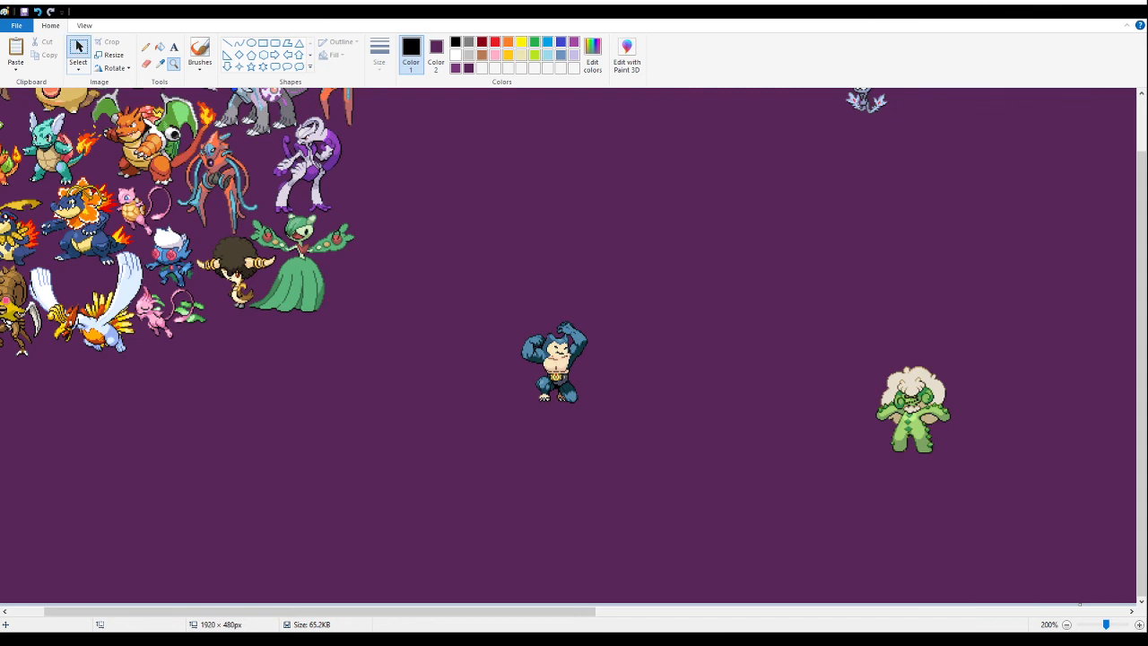
{"action": "left_click_drag", "start_coordinate": [851, 346], "coordinate": [1005, 474]}
{"action": "left_click_drag", "start_coordinate": [924, 408], "coordinate": [362, 322]}
{"action": "scroll", "coordinate": [359, 358], "scroll_direction": "up", "scroll_amount": 1}
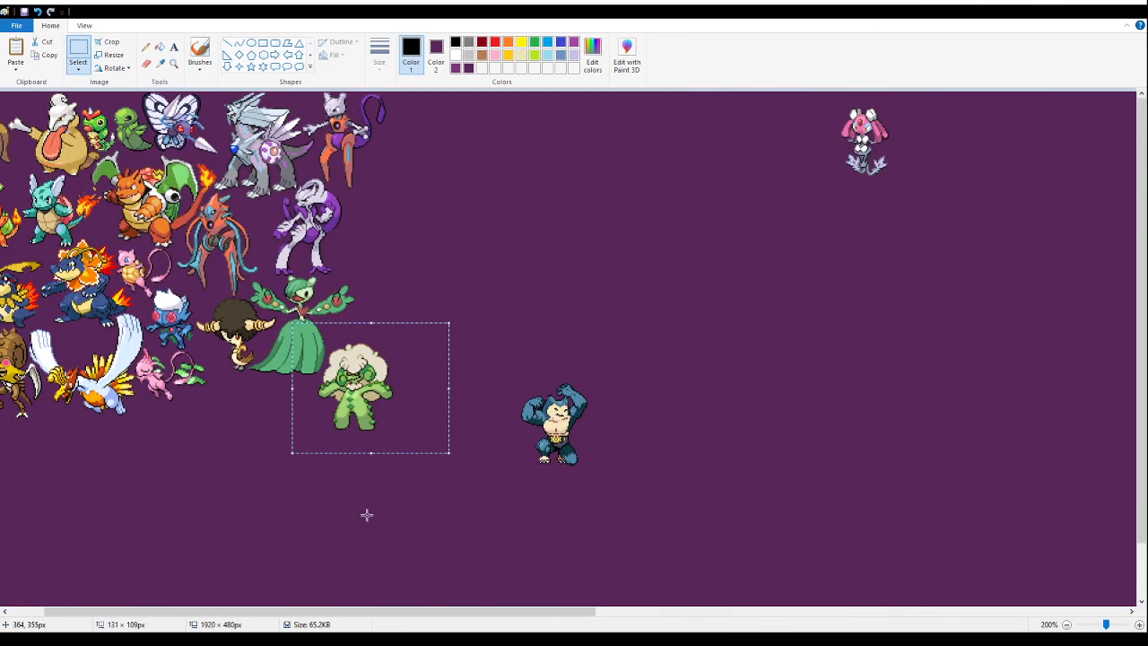
{"action": "left_click_drag", "start_coordinate": [396, 401], "coordinate": [410, 263]}
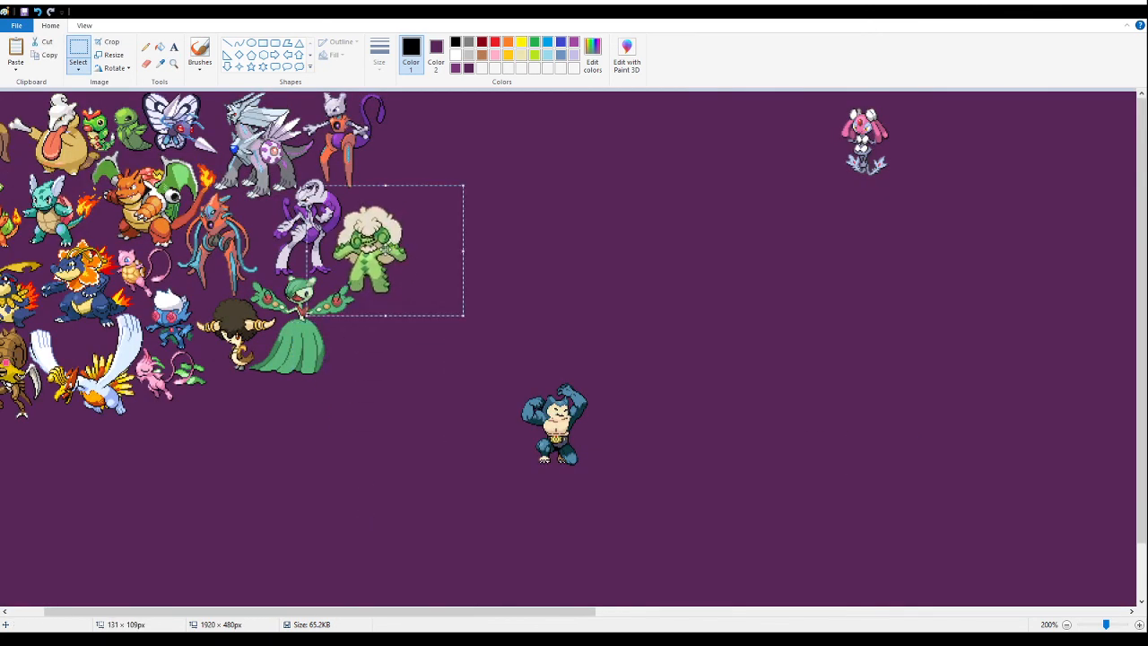
- Cut the white-haired cactus fusion and paste it close beside the purple and white fusion, just above the green-gowned fusion's raised arm
{"action": "key", "text": "ctrl+x"}
{"action": "left_click", "coordinate": [173, 65]}
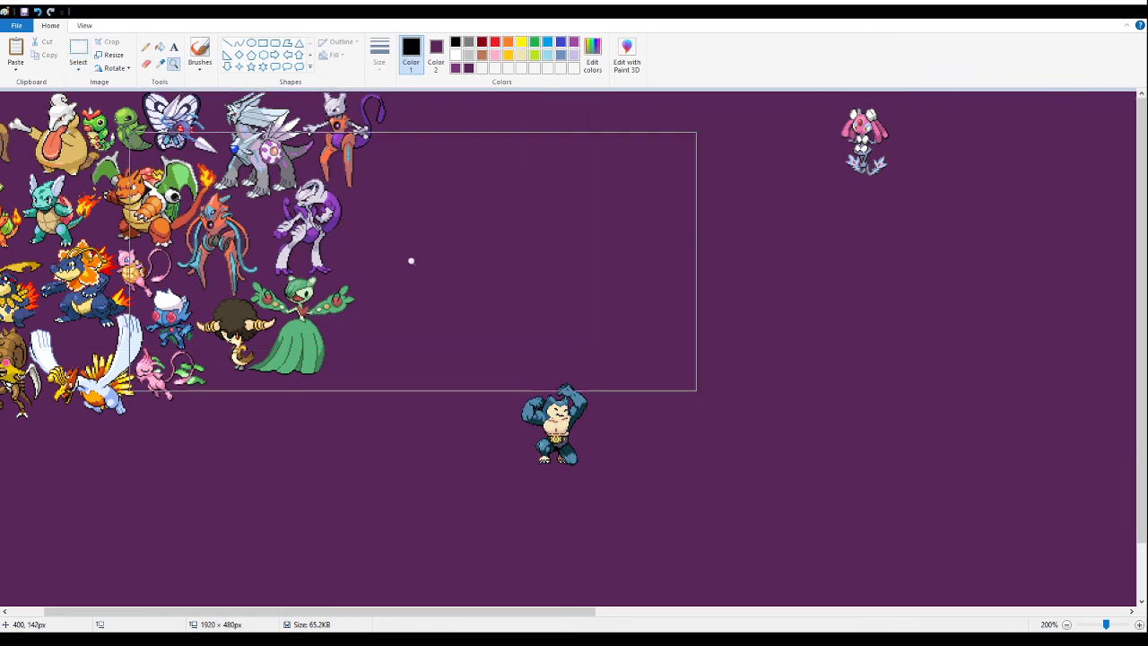
{"action": "left_click", "coordinate": [418, 231]}
{"action": "left_click", "coordinate": [416, 231]}
{"action": "left_click", "coordinate": [391, 231]}
{"action": "left_click", "coordinate": [78, 49]}
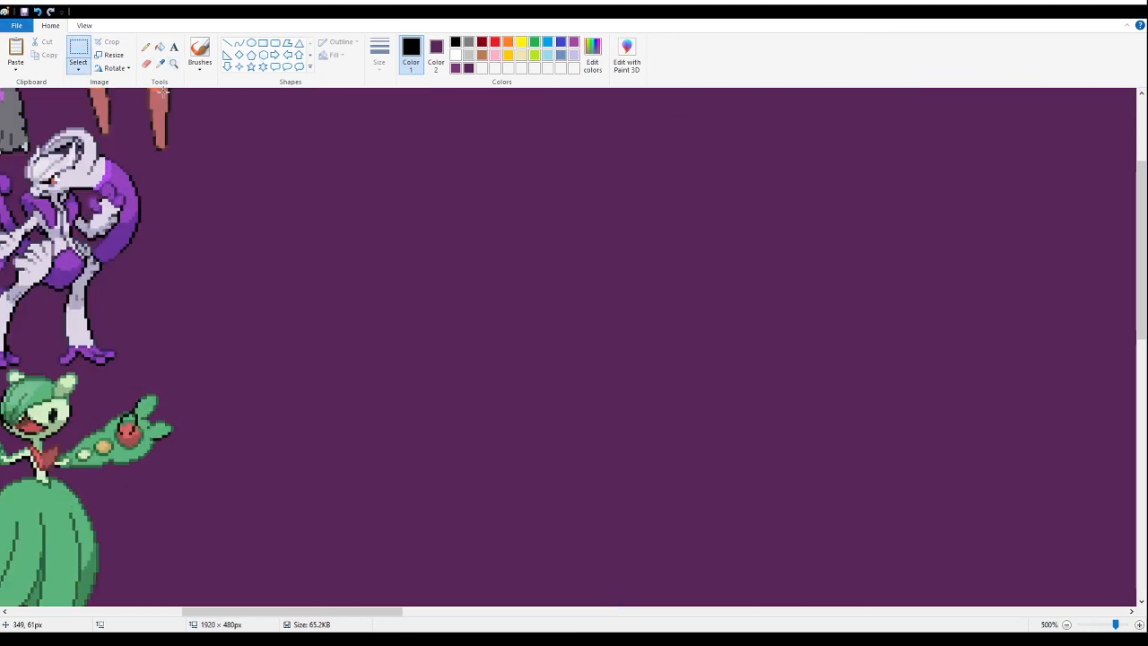
{"action": "key", "text": "ctrl+v"}
{"action": "left_click_drag", "start_coordinate": [150, 229], "coordinate": [152, 290]}
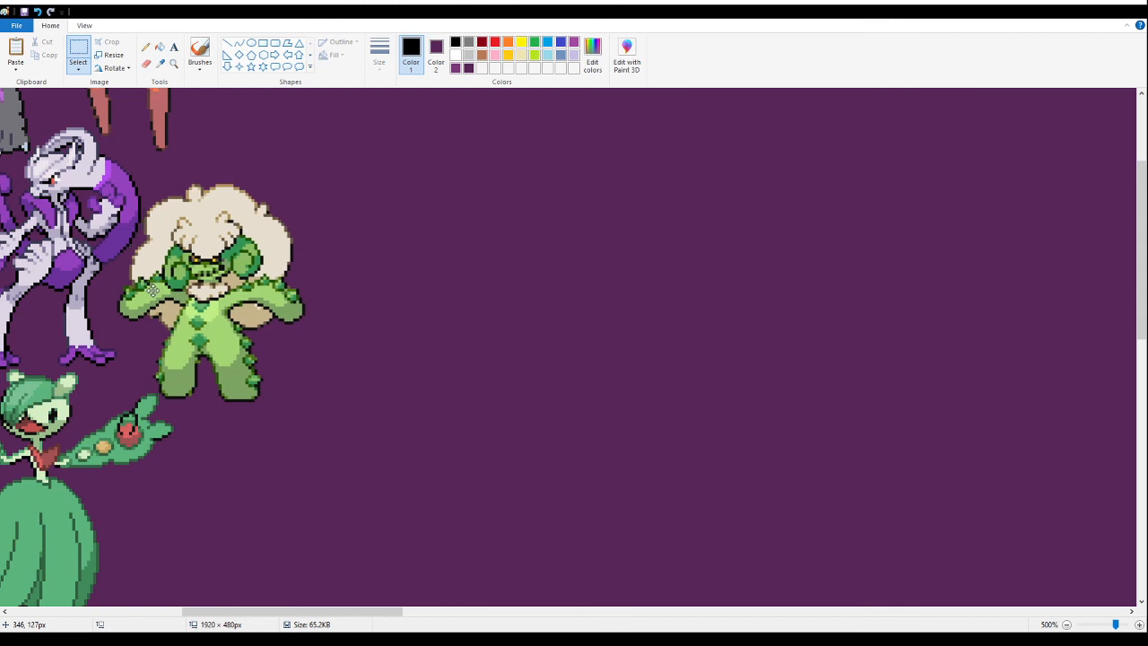
{"action": "left_click", "coordinate": [636, 356]}
- Paste the plant fusion sheet on the lower banner, fill its white background with dark purple and delete the stray speck below it
{"action": "scroll", "coordinate": [243, 257], "scroll_direction": "down", "scroll_amount": 10}
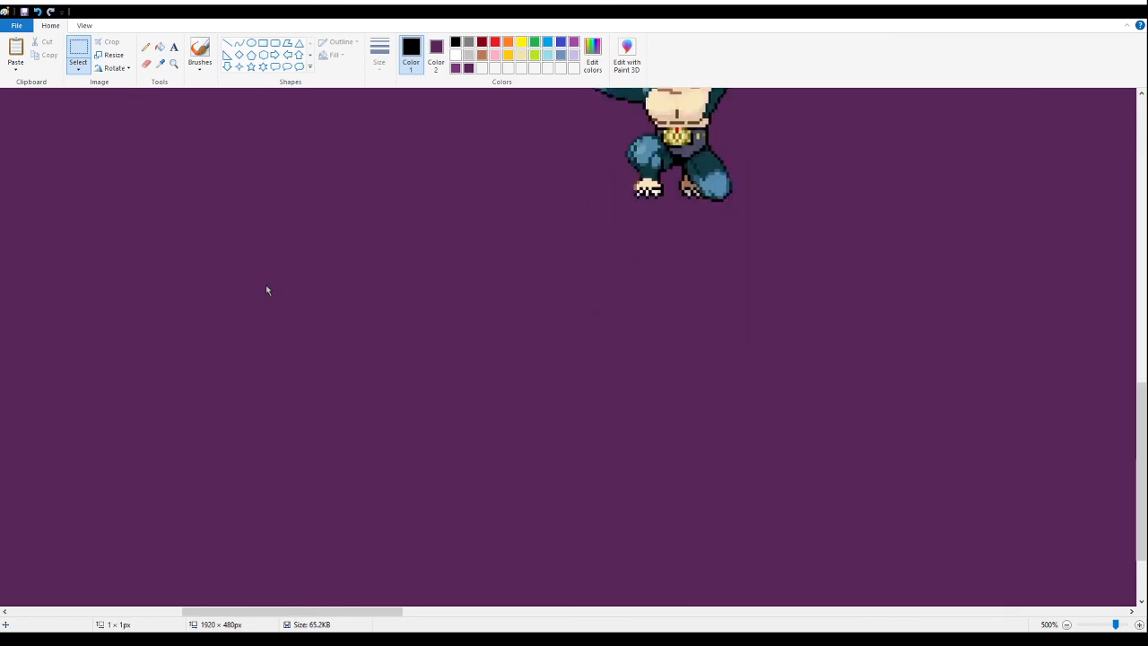
{"action": "key", "text": "ctrl+v"}
{"action": "left_click_drag", "start_coordinate": [401, 311], "coordinate": [315, 331]}
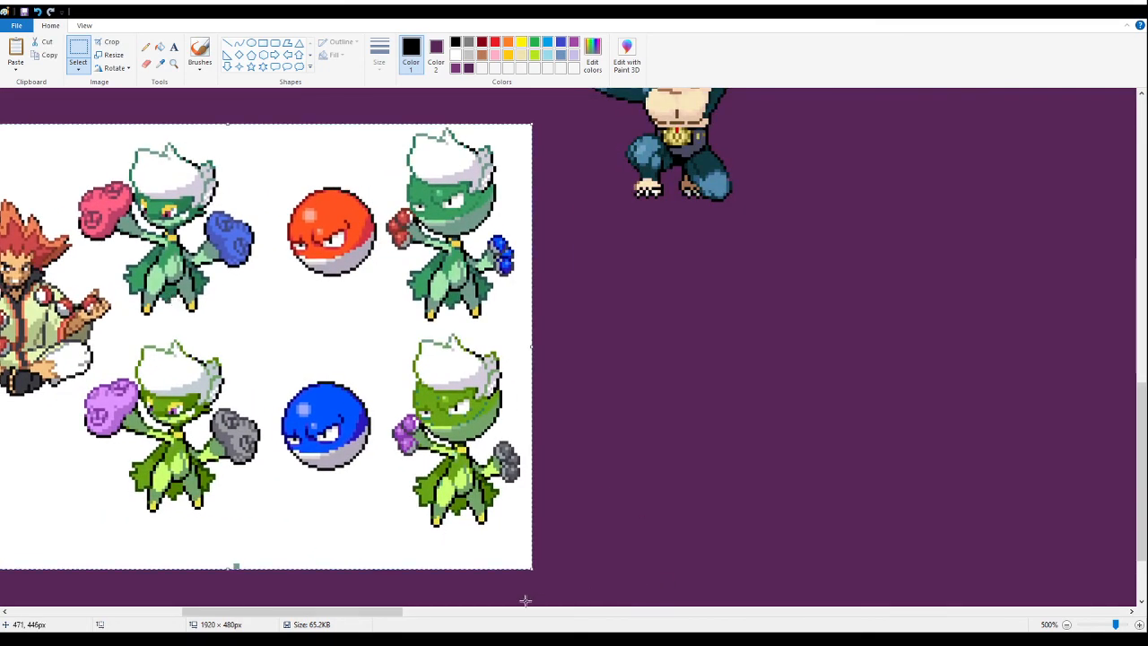
{"action": "left_click_drag", "start_coordinate": [375, 613], "coordinate": [342, 613]}
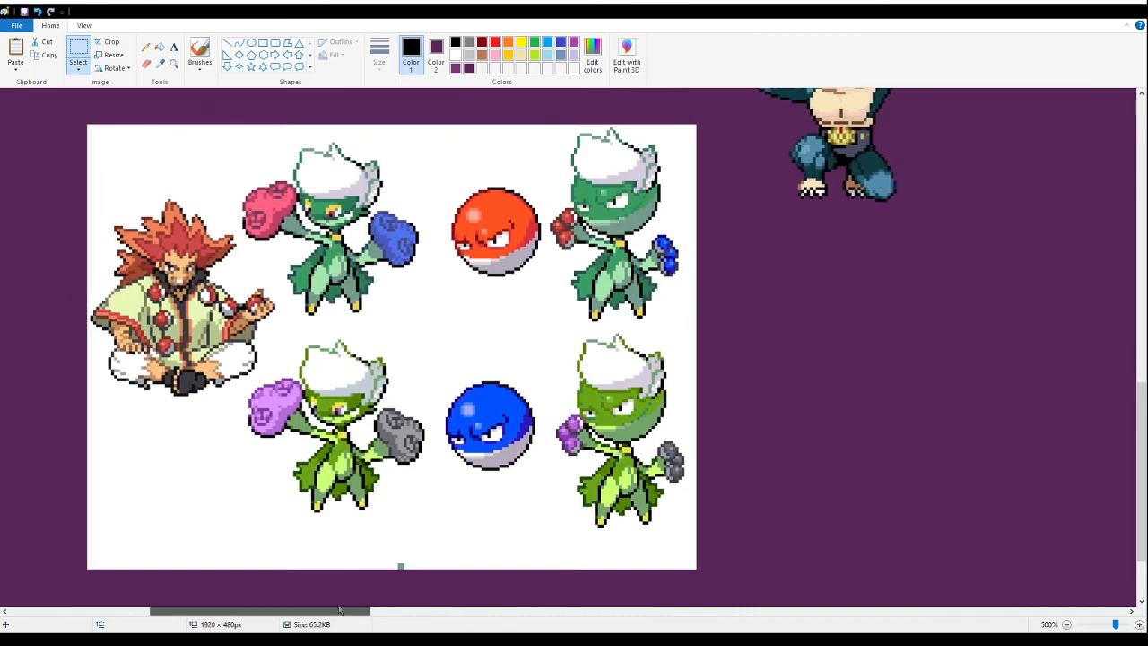
{"action": "left_click", "coordinate": [160, 47]}
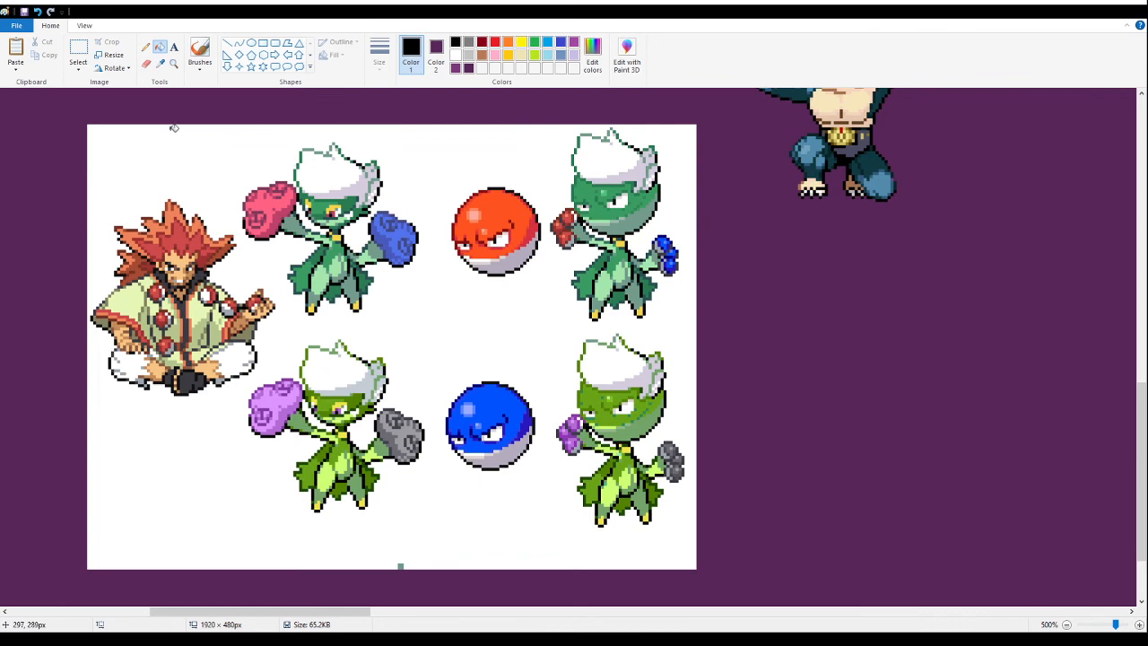
{"action": "left_click", "coordinate": [196, 150]}
{"action": "left_click", "coordinate": [79, 49]}
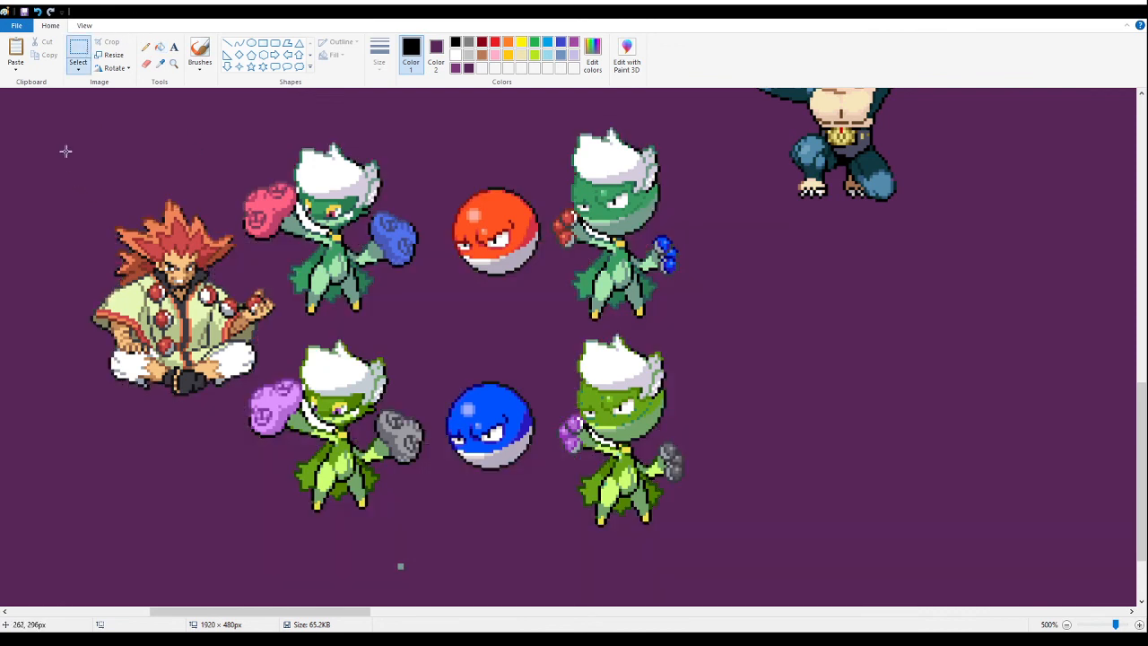
{"action": "left_click_drag", "start_coordinate": [345, 552], "coordinate": [442, 604]}
{"action": "key", "text": "Delete"}
- Try to delete the seated trainer and the neighbouring sprites from the pasted sheet
{"action": "left_click_drag", "start_coordinate": [39, 112], "coordinate": [543, 341]}
{"action": "key", "text": "Delete"}
{"action": "key", "text": "Delete"}
{"action": "left_click_drag", "start_coordinate": [424, 136], "coordinate": [502, 297]}
{"action": "left_click", "coordinate": [37, 11]}
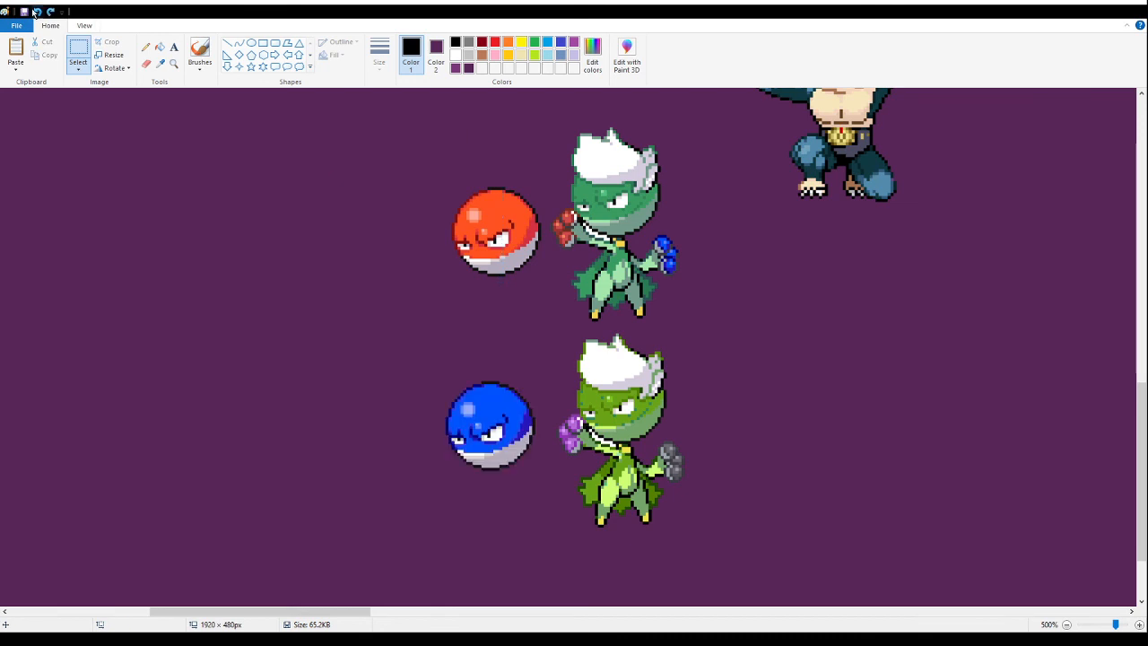
{"action": "left_click", "coordinate": [36, 11]}
- Delete the blue ball, the seated trainer and the fusion with purple and grey flowers beside them from the pasted sheet
{"action": "left_click_drag", "start_coordinate": [171, 562], "coordinate": [543, 343]}
{"action": "key", "text": "Delete"}
{"action": "left_click_drag", "start_coordinate": [54, 95], "coordinate": [240, 462]}
{"action": "key", "text": "Delete"}
{"action": "left_click_drag", "start_coordinate": [391, 436], "coordinate": [195, 381]}
{"action": "key", "text": "Delete"}
{"action": "key", "text": "Delete"}
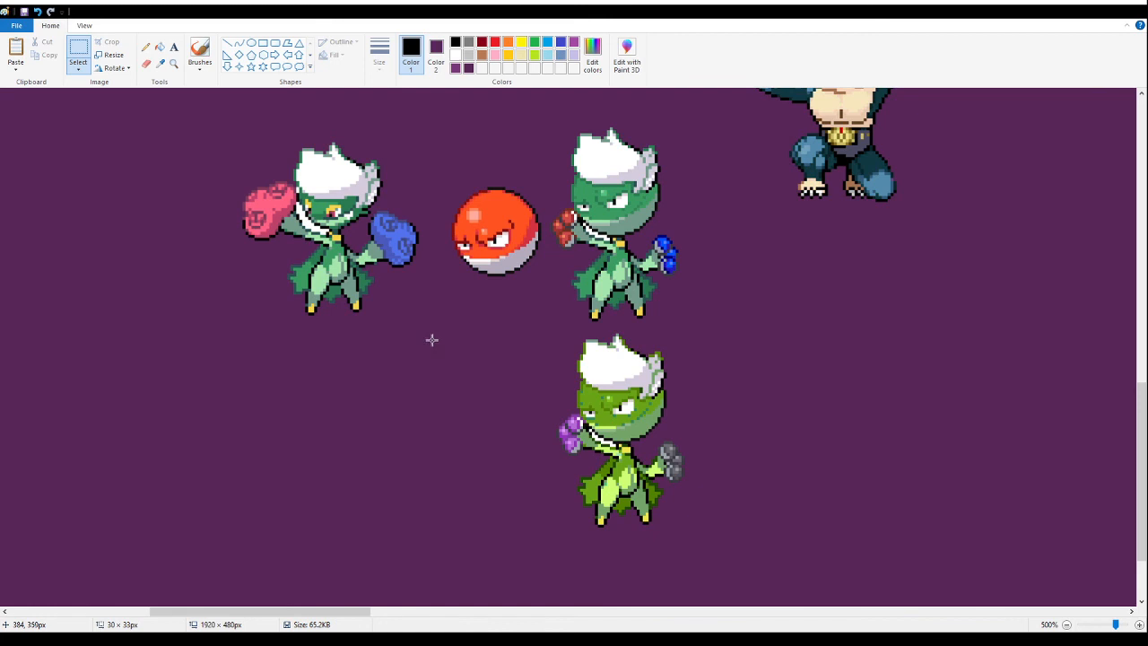
- Delete the pink-and-blue-flowered plant, the orange ball and the lower ball-headed variant, keeping only the ball-headed fusion with red and blue flowers
{"action": "left_click_drag", "start_coordinate": [153, 441], "coordinate": [546, 117]}
{"action": "key", "text": "Delete"}
{"action": "left_click_drag", "start_coordinate": [710, 544], "coordinate": [515, 329]}
{"action": "key", "text": "Delete"}
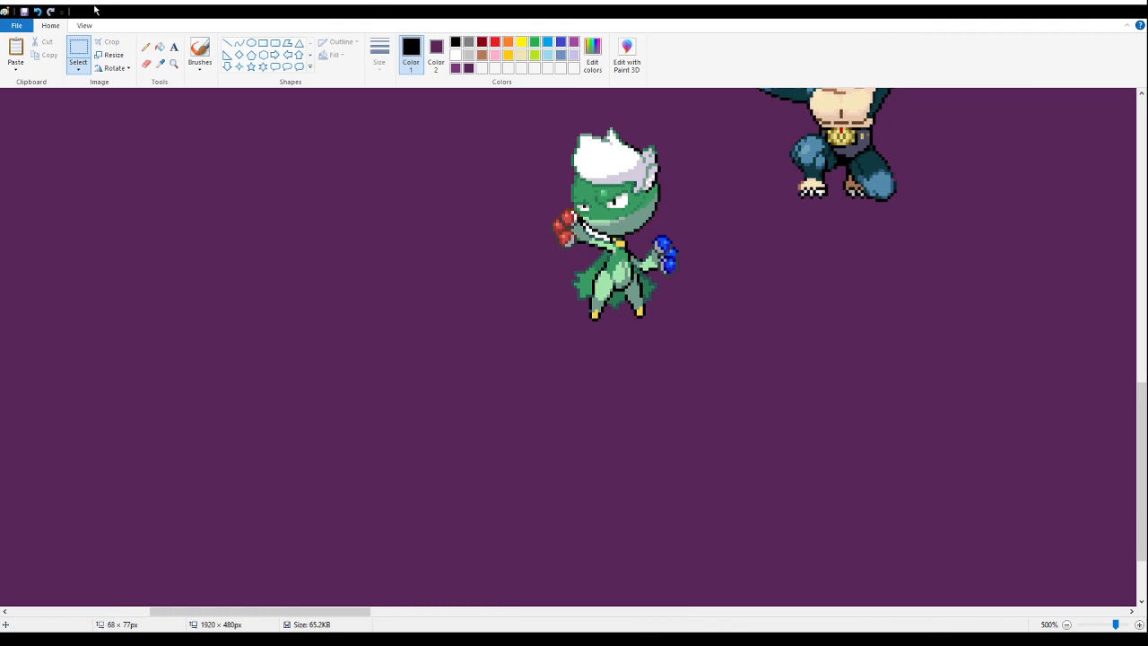
- Fill the white gap under the ball-headed plant fusion's chin with dark purple and move the sprite beside the green-gowned fusion
{"action": "left_click", "coordinate": [161, 46]}
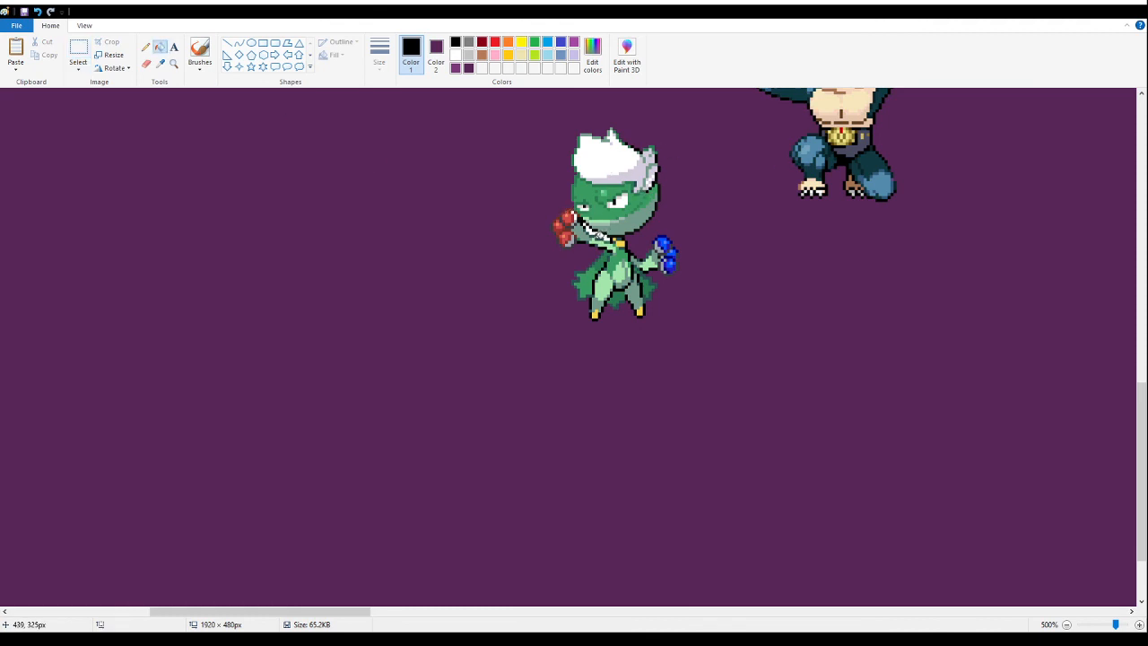
{"action": "left_click", "coordinate": [592, 231]}
{"action": "left_click", "coordinate": [78, 50]}
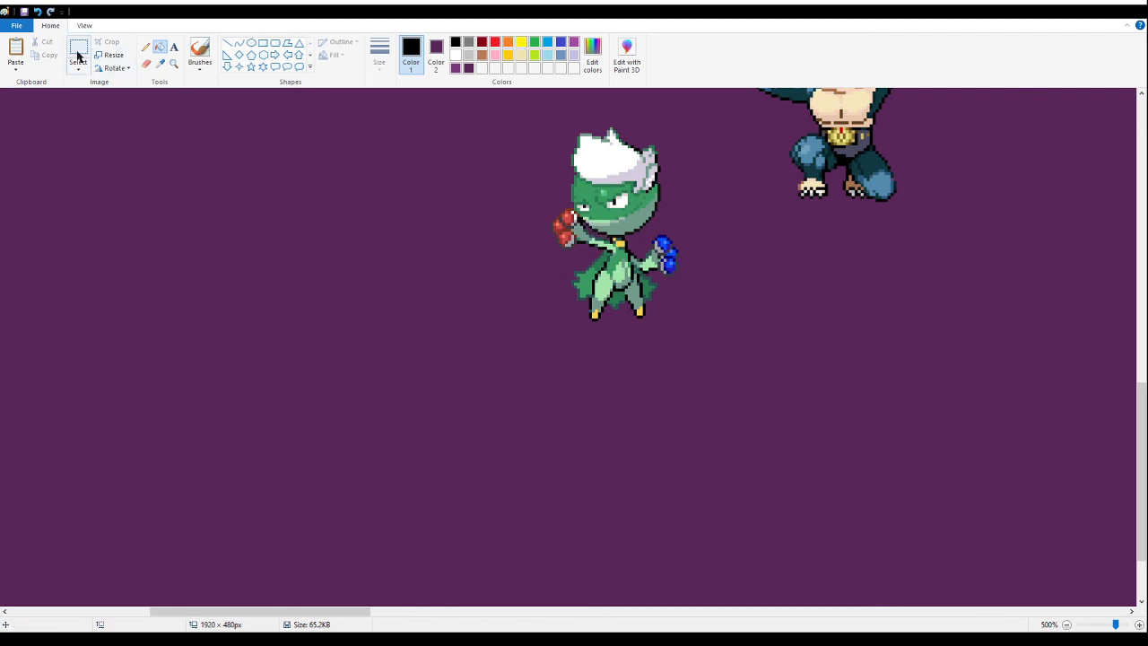
{"action": "scroll", "coordinate": [551, 144], "scroll_direction": "up", "scroll_amount": 2}
{"action": "mouse_move", "coordinate": [520, 190]}
{"action": "left_mouse_down"}
{"action": "mouse_move", "coordinate": [679, 527]}
{"action": "mouse_move", "coordinate": [690, 528]}
{"action": "left_mouse_up"}
{"action": "mouse_move", "coordinate": [615, 387]}
{"action": "left_mouse_down"}
{"action": "mouse_move", "coordinate": [574, 307]}
{"action": "mouse_move", "coordinate": [411, 320]}
{"action": "mouse_move", "coordinate": [355, 354]}
{"action": "mouse_move", "coordinate": [332, 447]}
{"action": "left_mouse_up"}
{"action": "scroll", "coordinate": [448, 280], "scroll_direction": "up", "scroll_amount": 3}
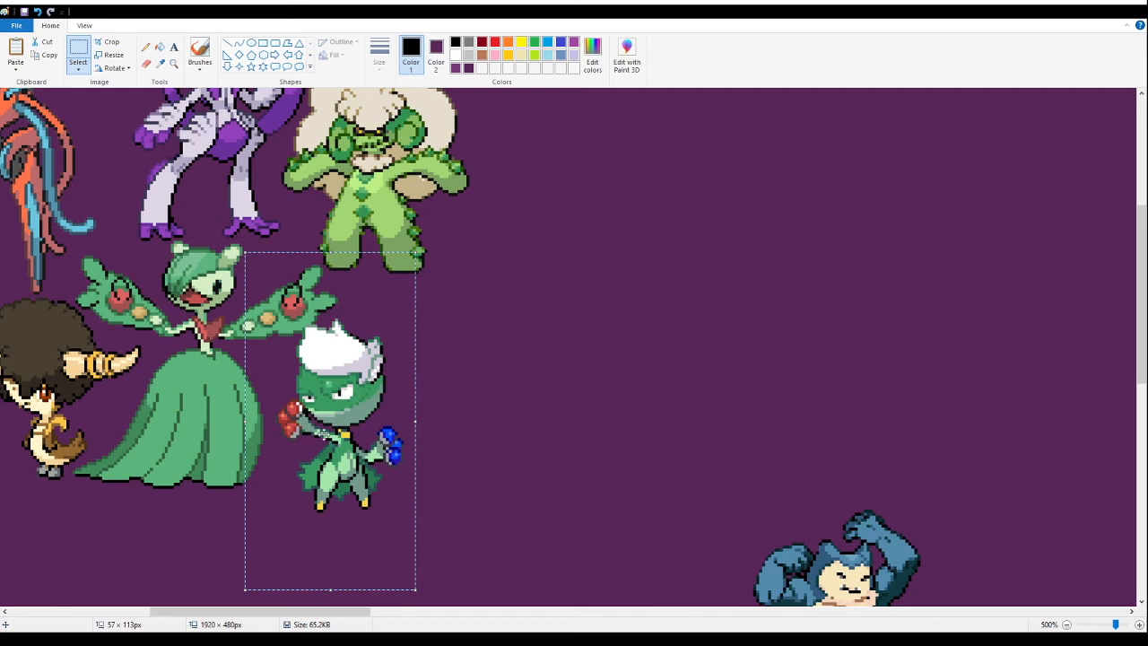
- Cut the ball-headed plant fusion and paste it over by the white-haired cactus fusion
{"action": "key", "text": "ctrl+x"}
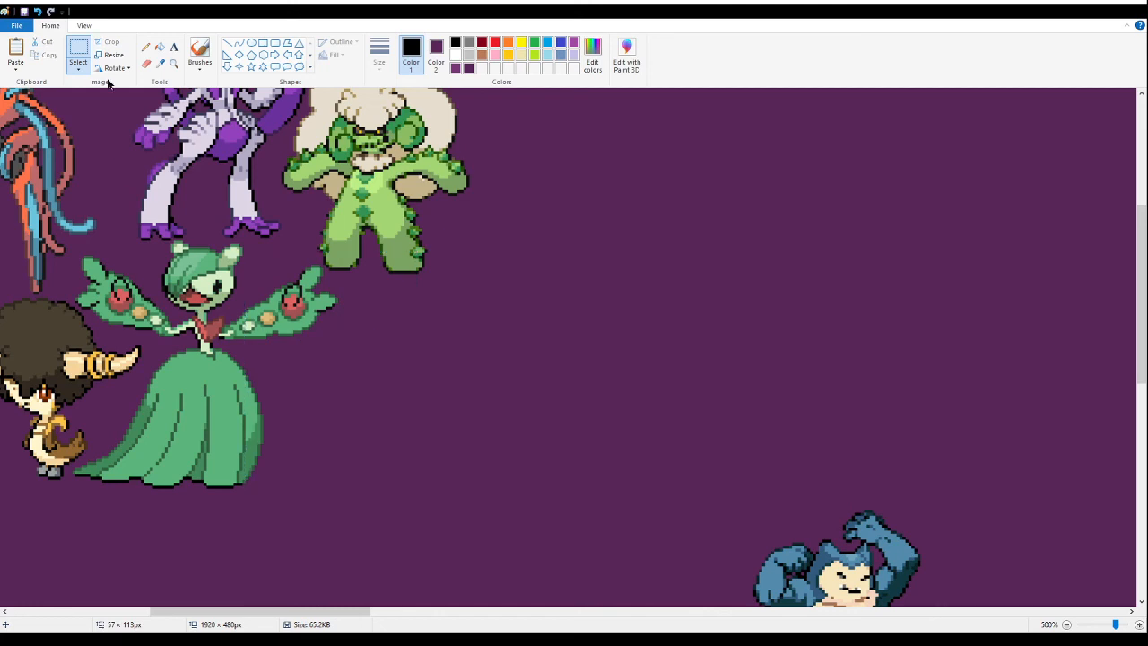
{"action": "left_click", "coordinate": [174, 64]}
{"action": "right_click", "coordinate": [80, 237]}
{"action": "right_click", "coordinate": [78, 241]}
{"action": "right_click", "coordinate": [77, 241]}
{"action": "left_click", "coordinate": [52, 249]}
{"action": "right_click", "coordinate": [52, 248]}
{"action": "right_click", "coordinate": [52, 248]}
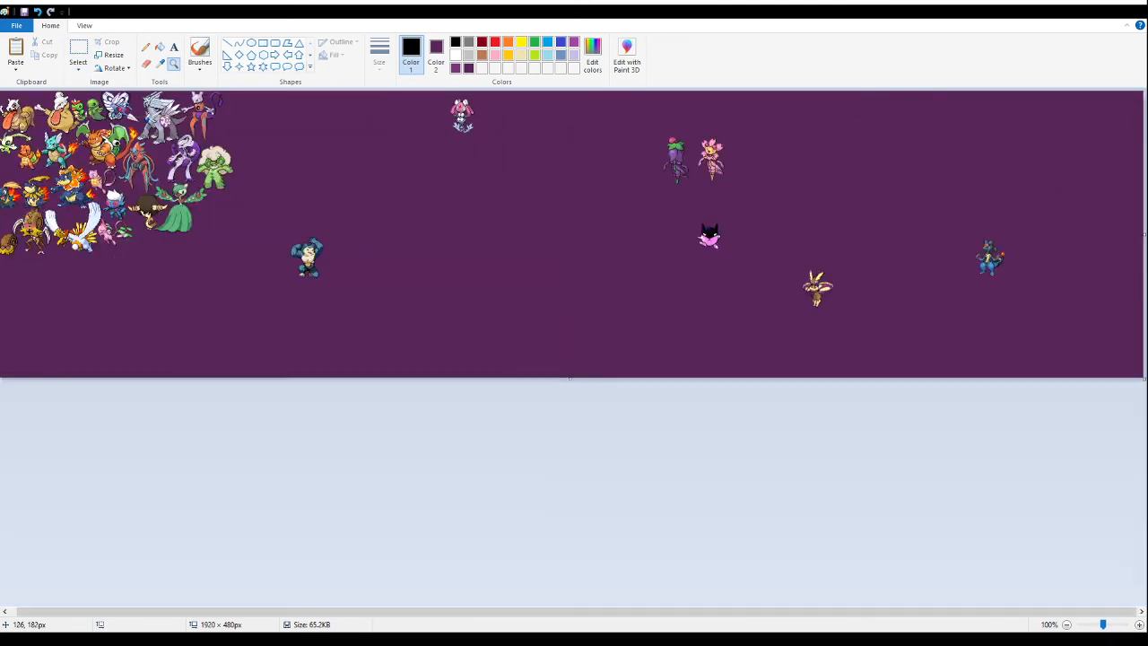
{"action": "left_click", "coordinate": [51, 247]}
{"action": "left_click", "coordinate": [78, 50]}
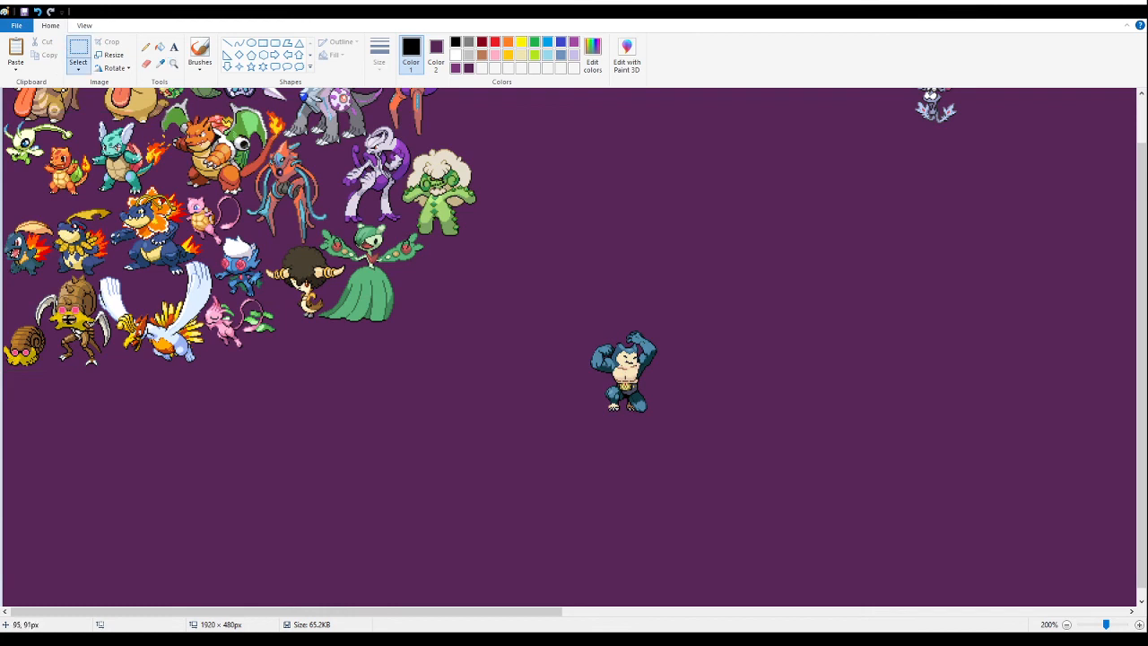
{"action": "key", "text": "ctrl+v"}
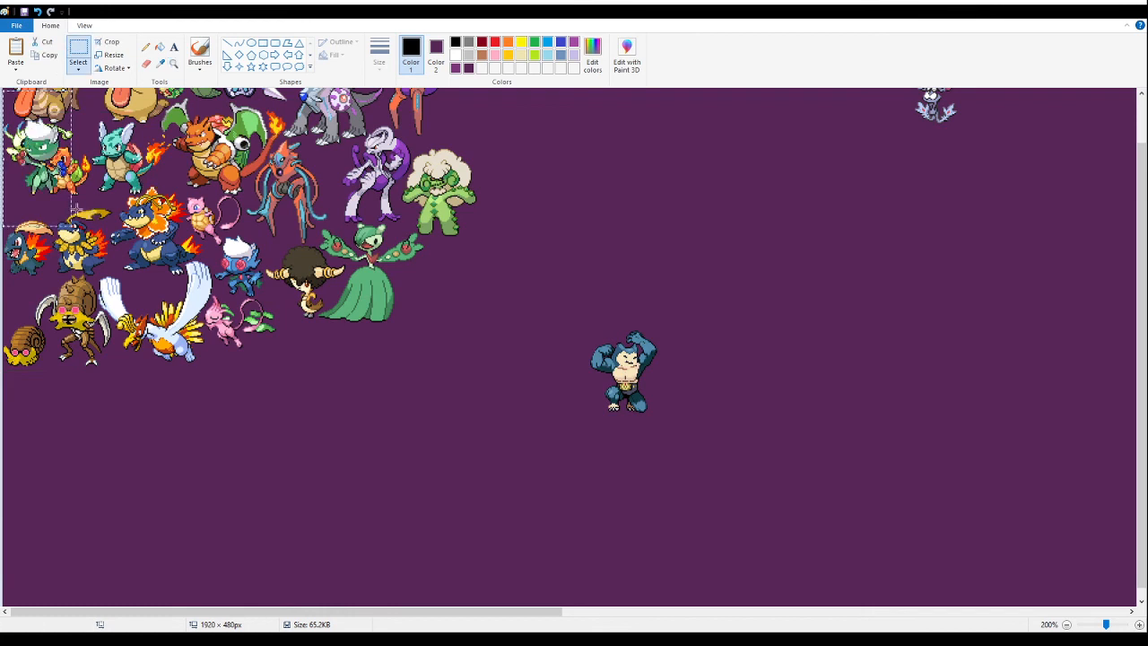
{"action": "left_click_drag", "start_coordinate": [67, 203], "coordinate": [460, 199]}
{"action": "scroll", "coordinate": [126, 330], "scroll_direction": "up", "scroll_amount": 1}
- Cut the ball-headed plant fusion and paste it close beside the orange-legged purple-tailed fusion, directly above the white-haired cactus fusion
{"action": "key", "text": "ctrl+x"}
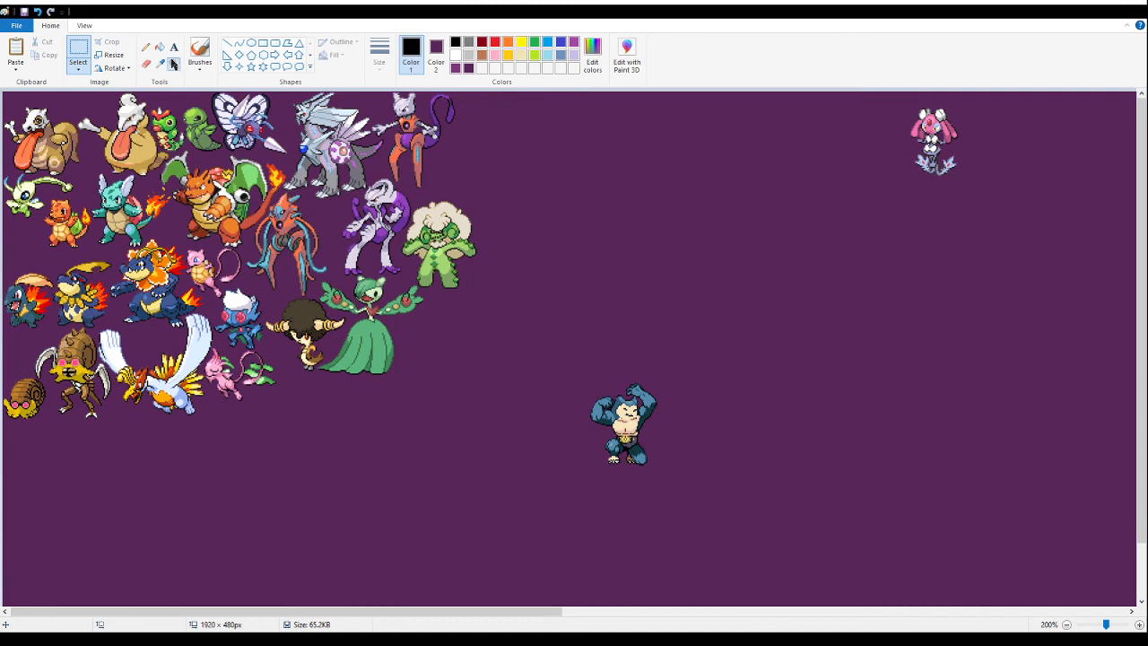
{"action": "left_click", "coordinate": [173, 63]}
{"action": "left_click", "coordinate": [457, 174]}
{"action": "left_click", "coordinate": [460, 215]}
{"action": "left_click", "coordinate": [464, 254]}
{"action": "left_click", "coordinate": [463, 293]}
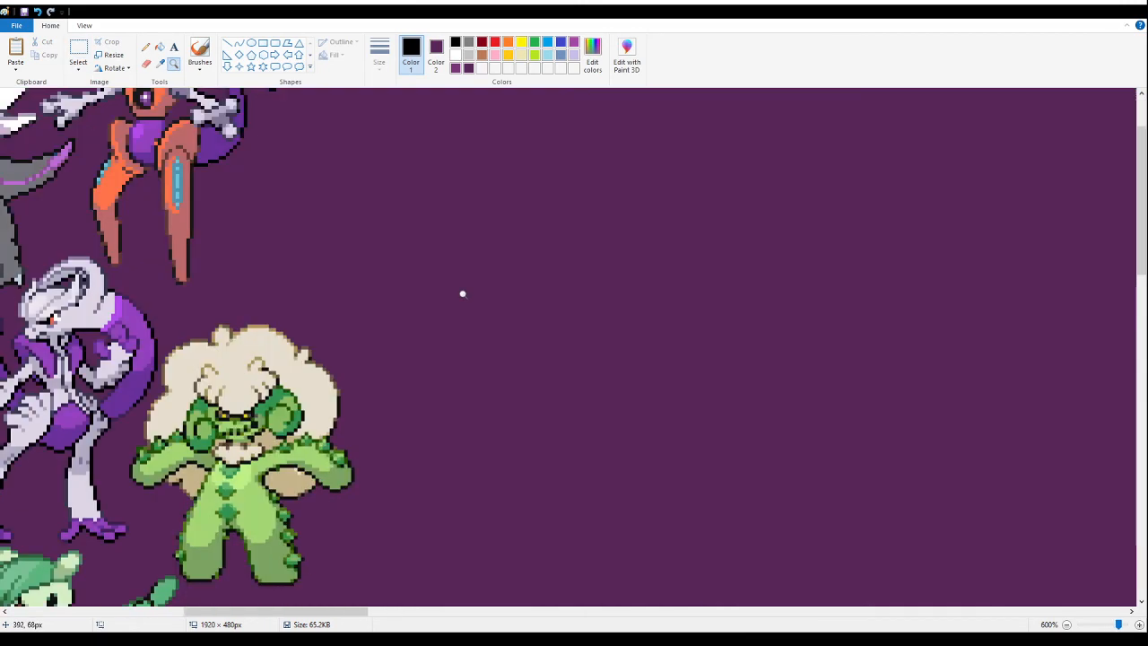
{"action": "left_click", "coordinate": [78, 51]}
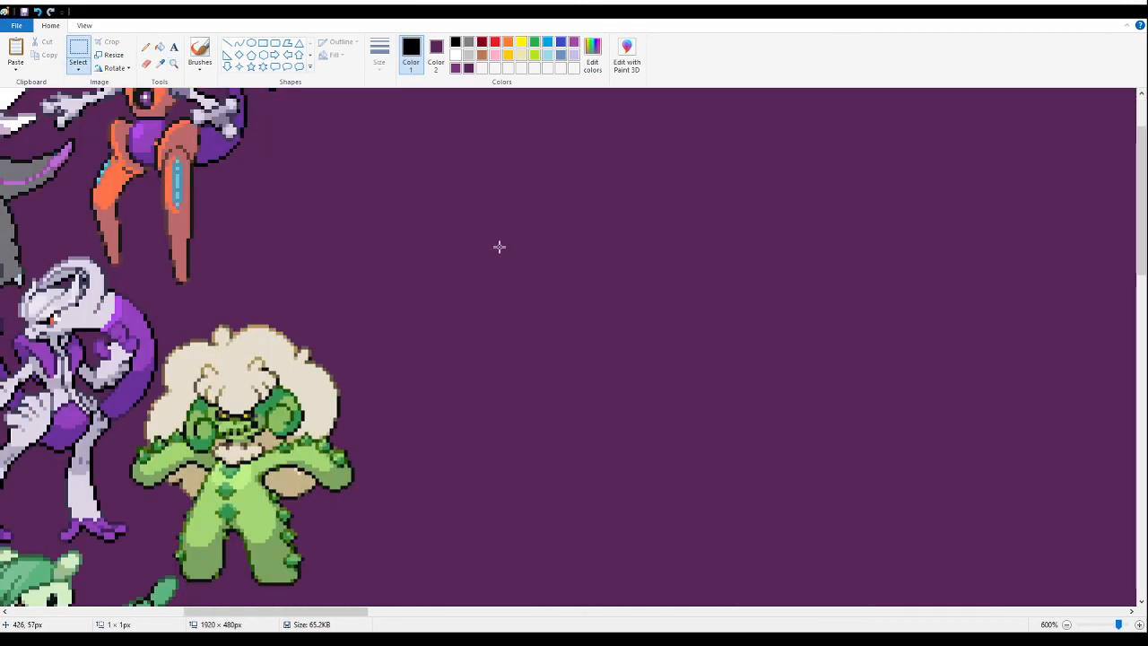
{"action": "key", "text": "ctrl+v"}
{"action": "left_click_drag", "start_coordinate": [111, 247], "coordinate": [339, 181]}
{"action": "scroll", "coordinate": [339, 181], "scroll_direction": "up", "scroll_amount": 2}
{"action": "left_click_drag", "start_coordinate": [343, 296], "coordinate": [293, 287]}
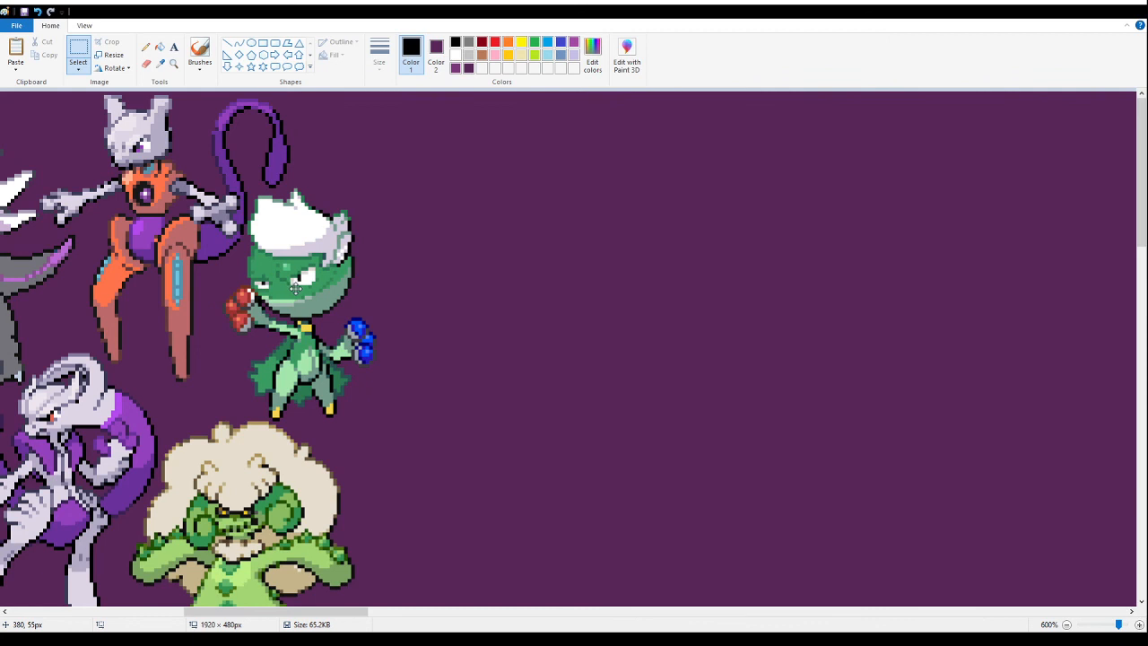
{"action": "left_click_drag", "start_coordinate": [295, 287], "coordinate": [299, 287]}
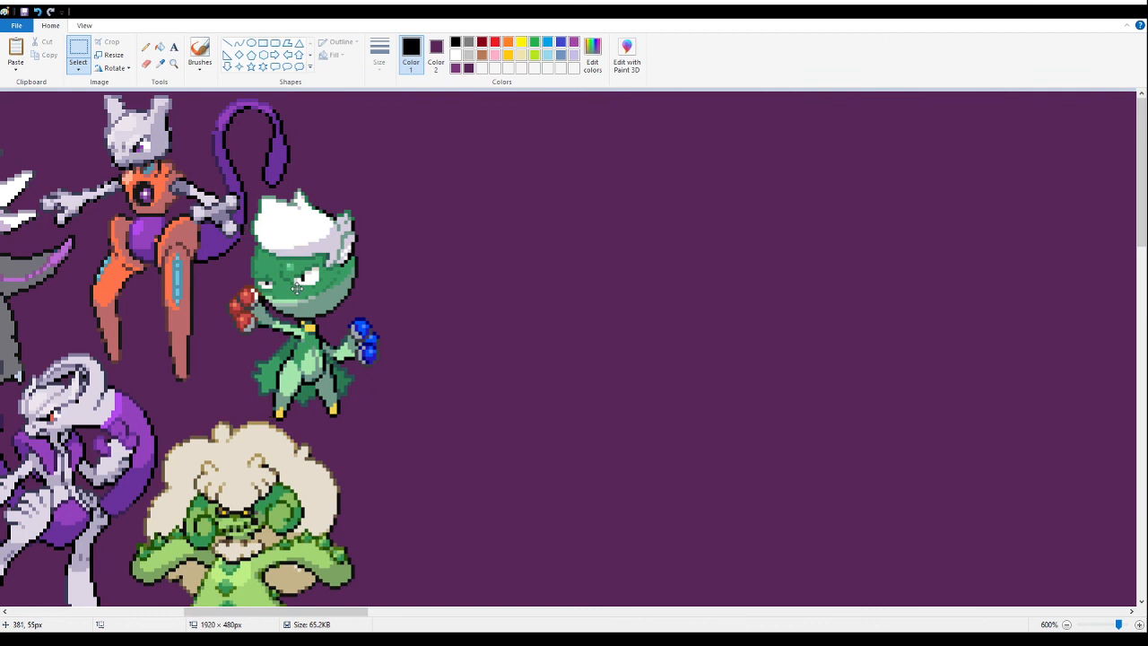
- Examine the packed group of fusions for spacing and leftover flaws, both as a whole and up close
{"action": "left_click", "coordinate": [173, 63]}
{"action": "right_click", "coordinate": [115, 131]}
{"action": "right_click", "coordinate": [143, 156]}
{"action": "right_click", "coordinate": [137, 159]}
{"action": "right_click", "coordinate": [126, 162]}
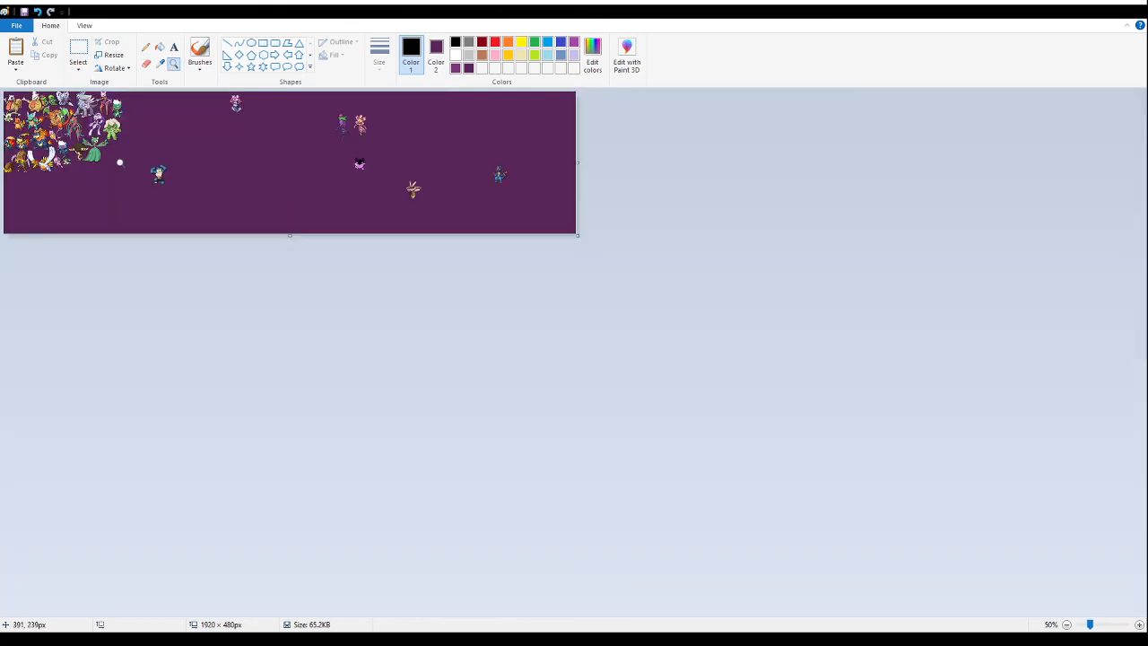
{"action": "left_click", "coordinate": [119, 162]}
{"action": "left_click", "coordinate": [112, 162]}
{"action": "left_click", "coordinate": [167, 198]}
{"action": "left_click", "coordinate": [135, 199]}
{"action": "left_click", "coordinate": [112, 200]}
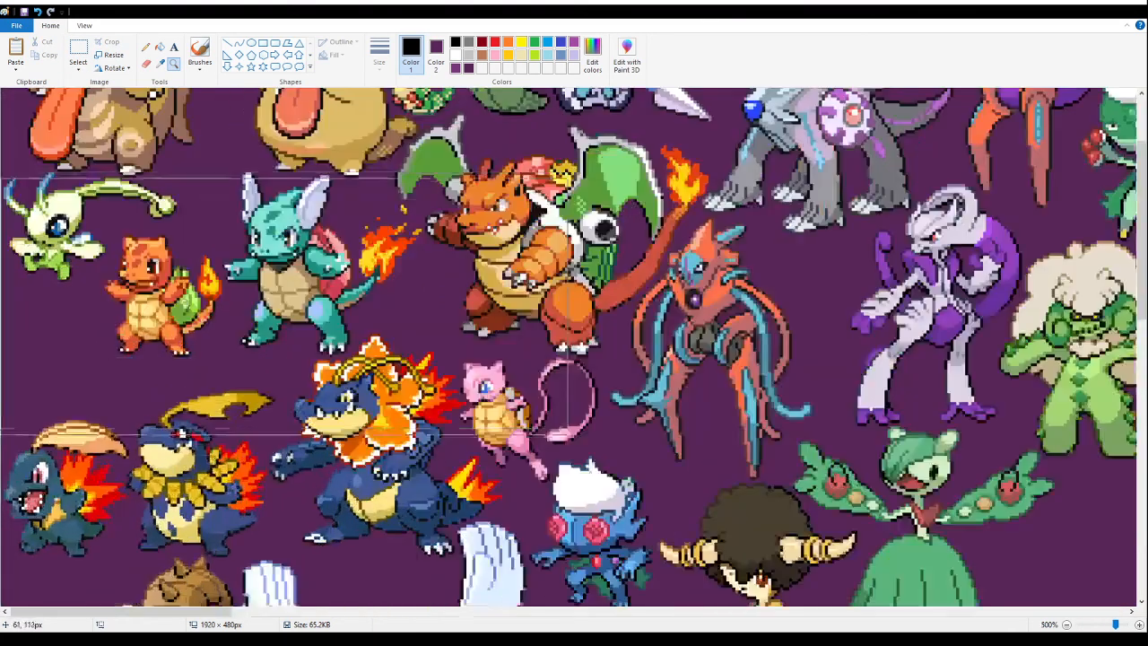
{"action": "left_click", "coordinate": [146, 47]}
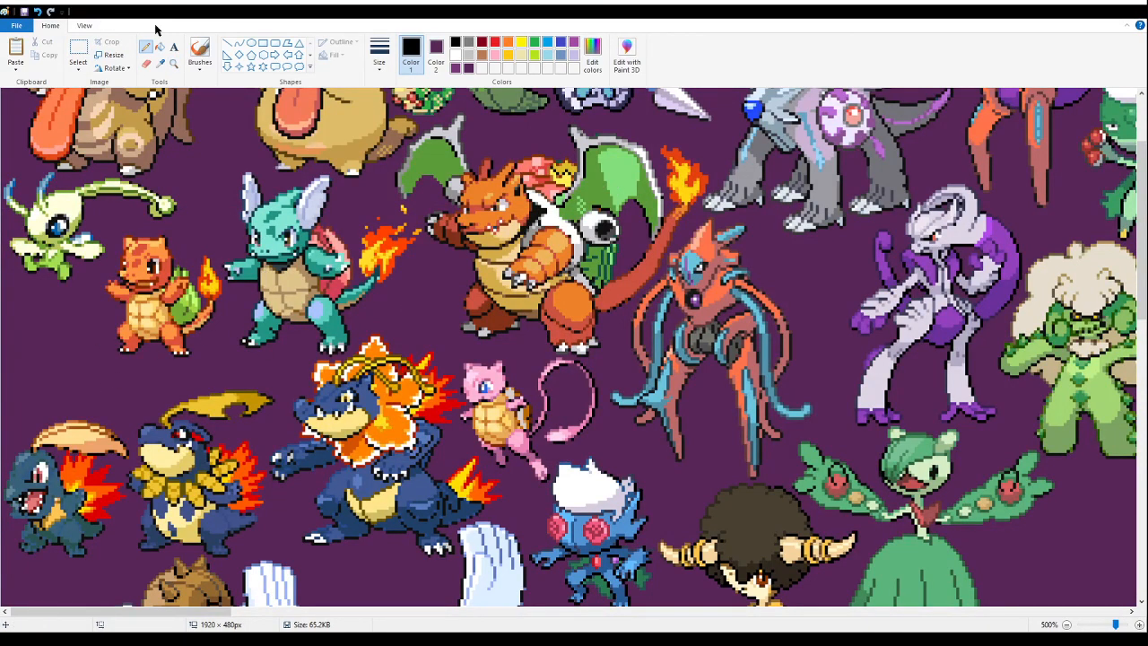
{"action": "left_click", "coordinate": [174, 64]}
{"action": "right_click", "coordinate": [214, 201]}
{"action": "right_click", "coordinate": [215, 201]}
{"action": "right_click", "coordinate": [214, 201]}
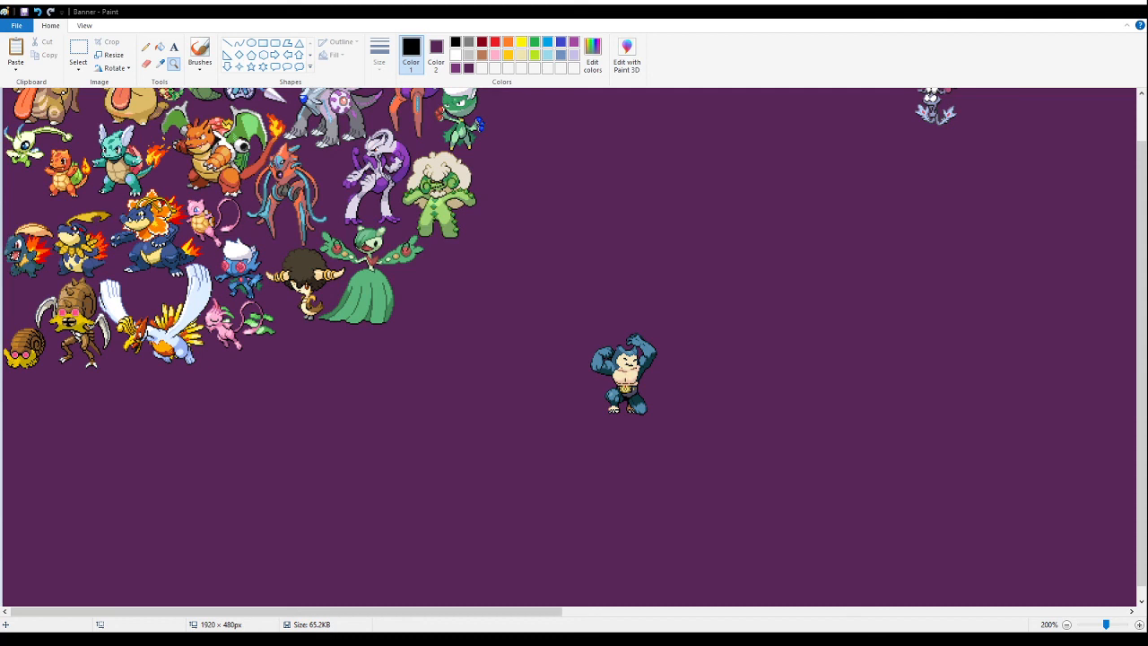
- Paste the sheet of two afro-haired bird fusions below the packed group and fill its white background with dark purple
{"action": "left_click", "coordinate": [79, 48]}
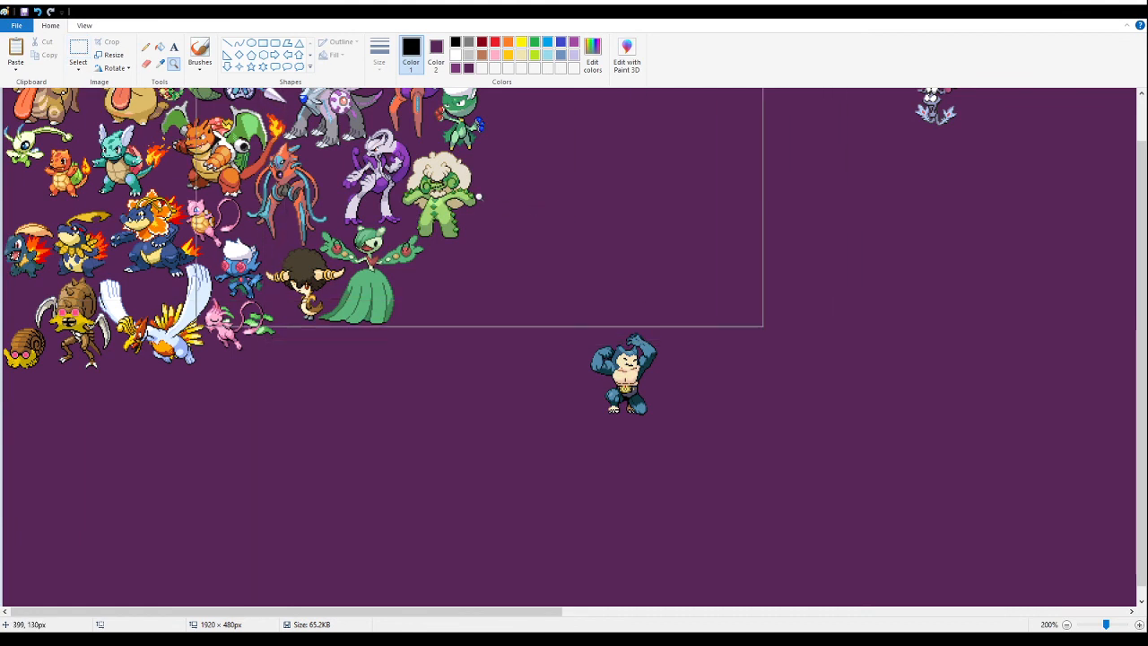
{"action": "left_click", "coordinate": [78, 50]}
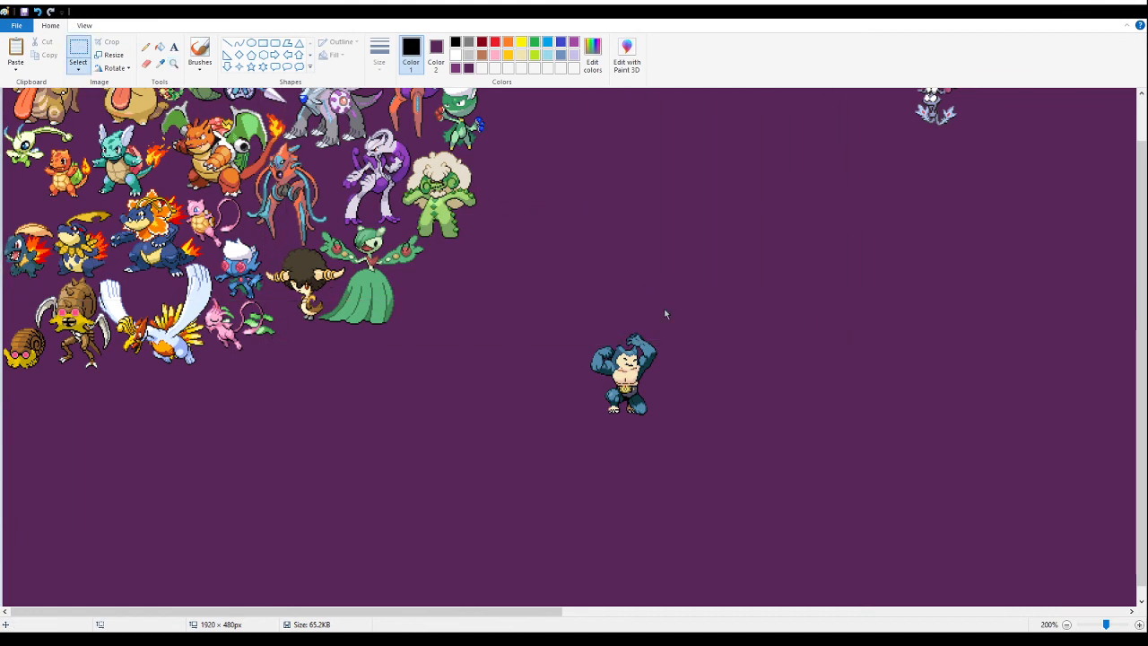
{"action": "key", "text": "ctrl+v"}
{"action": "left_click_drag", "start_coordinate": [75, 188], "coordinate": [367, 445]}
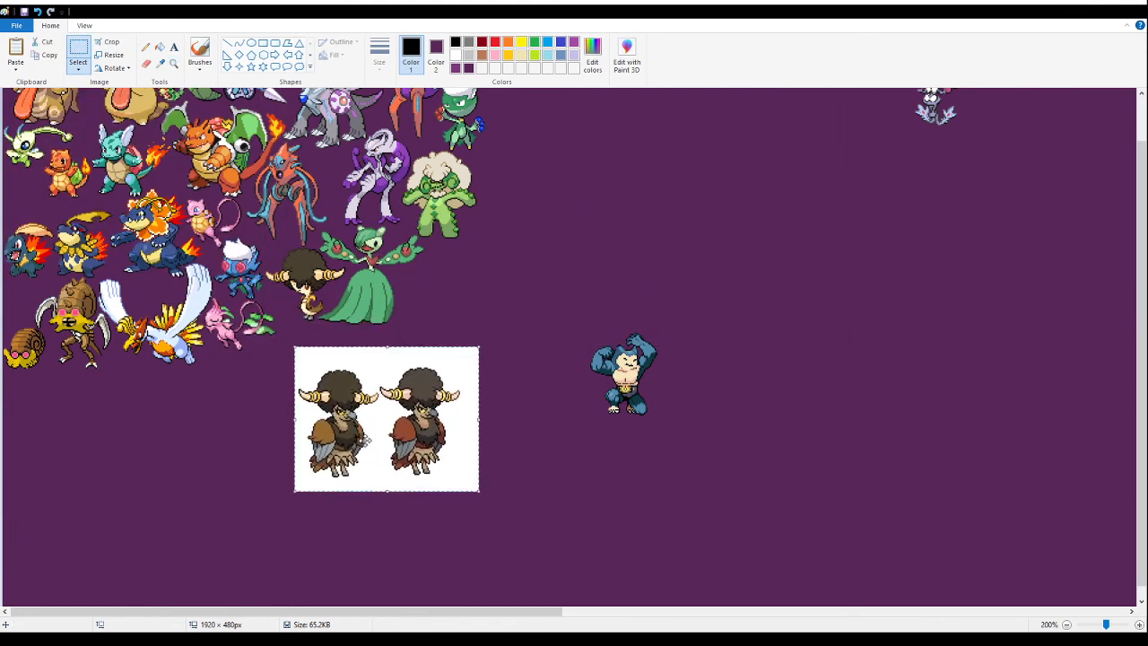
{"action": "left_click", "coordinate": [160, 46]}
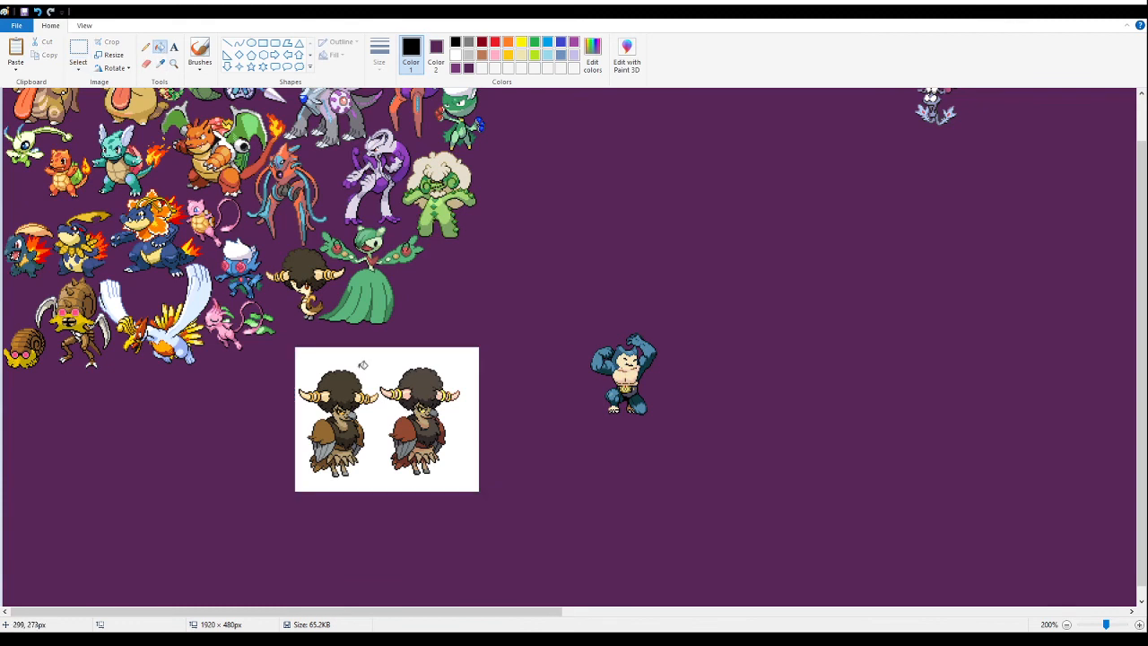
{"action": "right_click", "coordinate": [361, 363]}
- Delete the red-winged variant of the afro-haired bird fusion, leaving only the brown-winged one
{"action": "left_click_drag", "start_coordinate": [485, 354], "coordinate": [378, 528]}
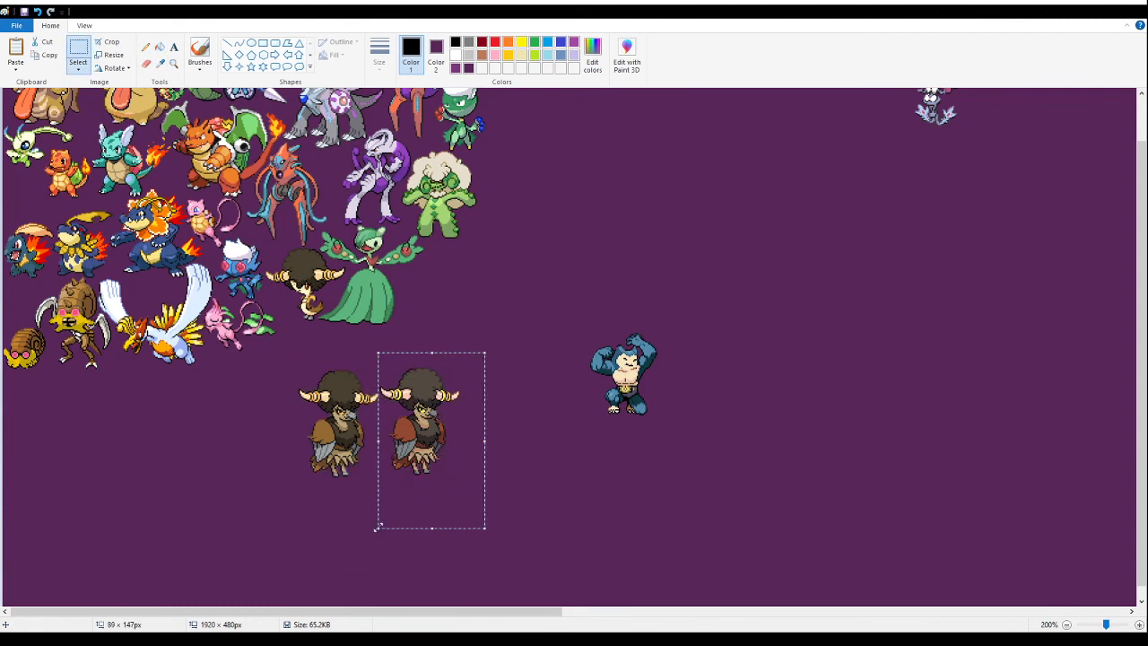
{"action": "key", "text": "Delete"}
{"action": "key", "text": "ctrl+z"}
{"action": "left_click_drag", "start_coordinate": [503, 367], "coordinate": [380, 493]}
{"action": "key", "text": "Delete"}
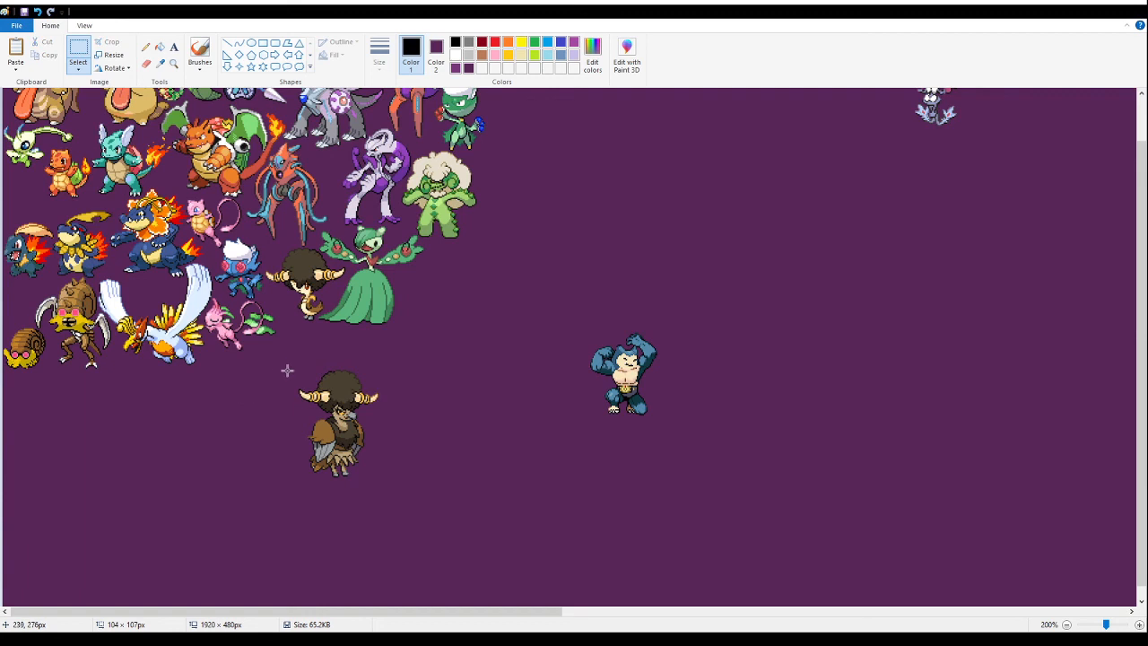
- Cut the brown-winged afro bird fusion and paste it close beside the green-gowned fusion, below the white-haired cactus fusion
{"action": "left_click_drag", "start_coordinate": [287, 350], "coordinate": [431, 529]}
{"action": "scroll", "coordinate": [395, 434], "scroll_direction": "up", "scroll_amount": 1}
{"action": "left_click_drag", "start_coordinate": [332, 440], "coordinate": [439, 379]}
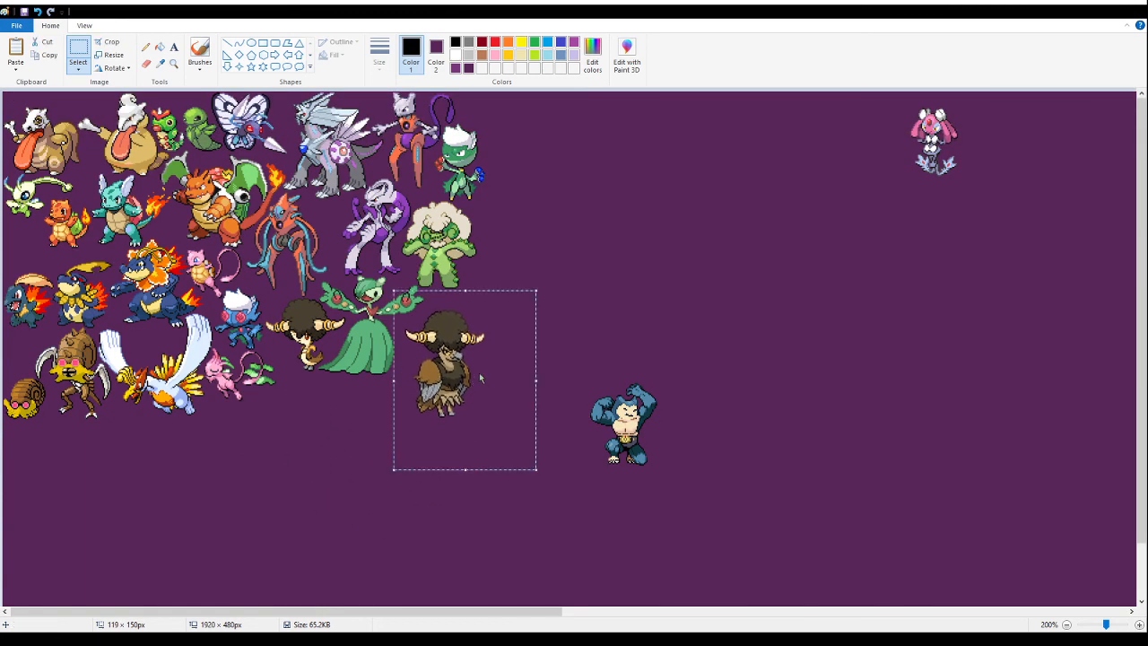
{"action": "key", "text": "Delete"}
{"action": "left_click", "coordinate": [171, 63]}
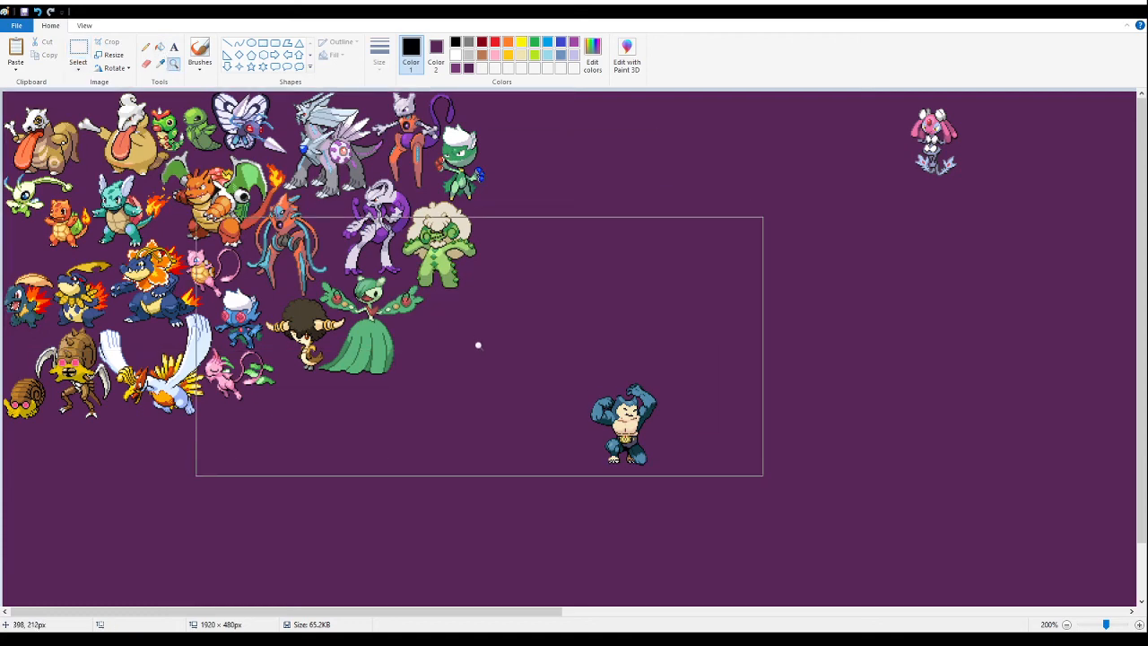
{"action": "left_click", "coordinate": [475, 341]}
{"action": "left_click", "coordinate": [336, 275]}
{"action": "left_click", "coordinate": [261, 197]}
{"action": "left_click", "coordinate": [78, 47]}
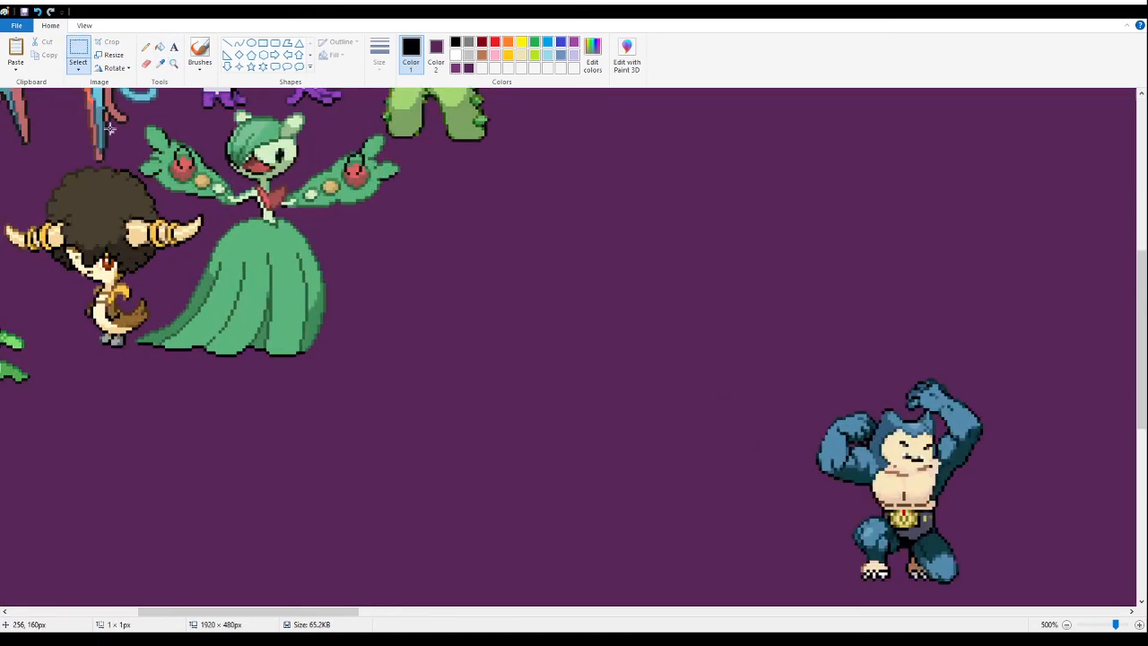
{"action": "key", "text": "ctrl+v"}
{"action": "left_click_drag", "start_coordinate": [198, 235], "coordinate": [484, 282]}
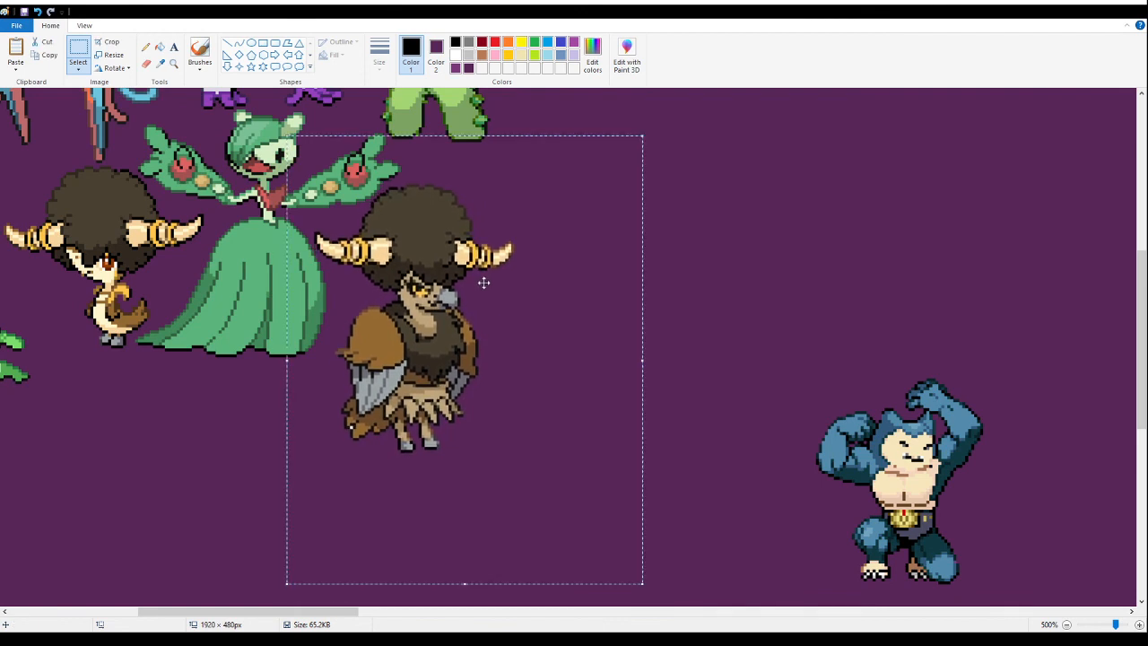
- Examine the spacing around the brown-winged afro bird fusion, both up close and within the whole packed group
{"action": "scroll", "coordinate": [489, 237], "scroll_direction": "up", "scroll_amount": 3}
{"action": "left_click_drag", "start_coordinate": [349, 610], "coordinate": [319, 610]}
{"action": "mouse_move", "coordinate": [359, 535]}
{"action": "left_mouse_down"}
{"action": "mouse_move", "coordinate": [459, 228]}
{"action": "mouse_move", "coordinate": [437, 273]}
{"action": "mouse_move", "coordinate": [474, 235]}
{"action": "left_mouse_up"}
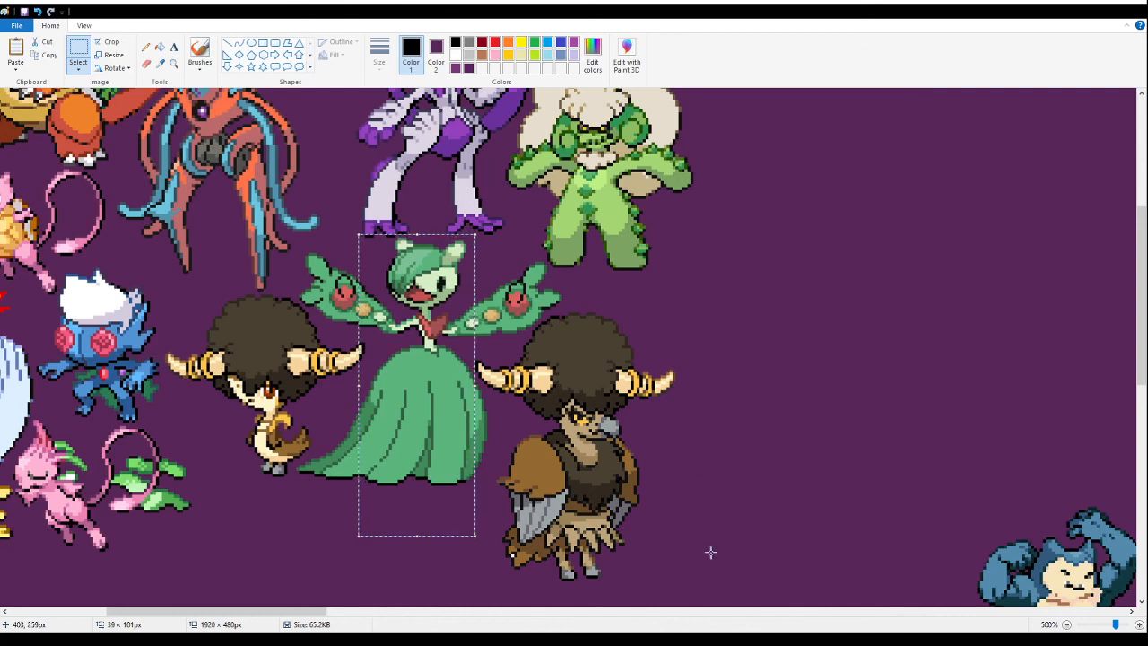
{"action": "left_click_drag", "start_coordinate": [683, 595], "coordinate": [154, 236]}
{"action": "left_click", "coordinate": [173, 68]}
{"action": "right_click", "coordinate": [438, 185]}
{"action": "right_click", "coordinate": [438, 185]}
{"action": "right_click", "coordinate": [439, 185]}
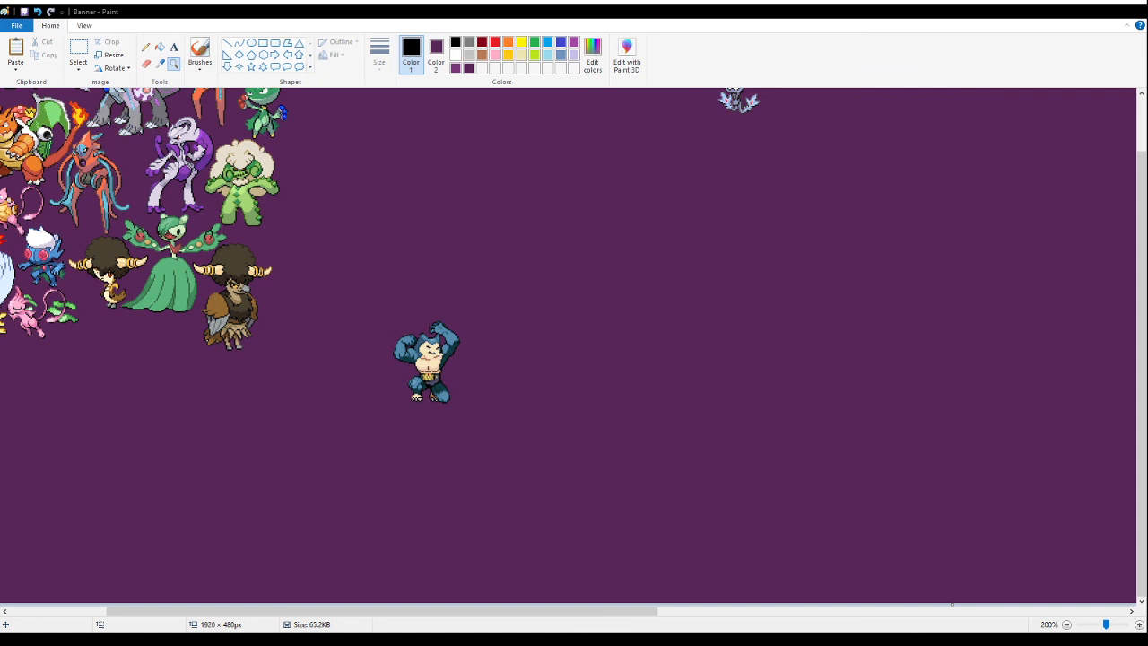
{"action": "right_click", "coordinate": [204, 295]}
{"action": "left_click", "coordinate": [121, 270]}
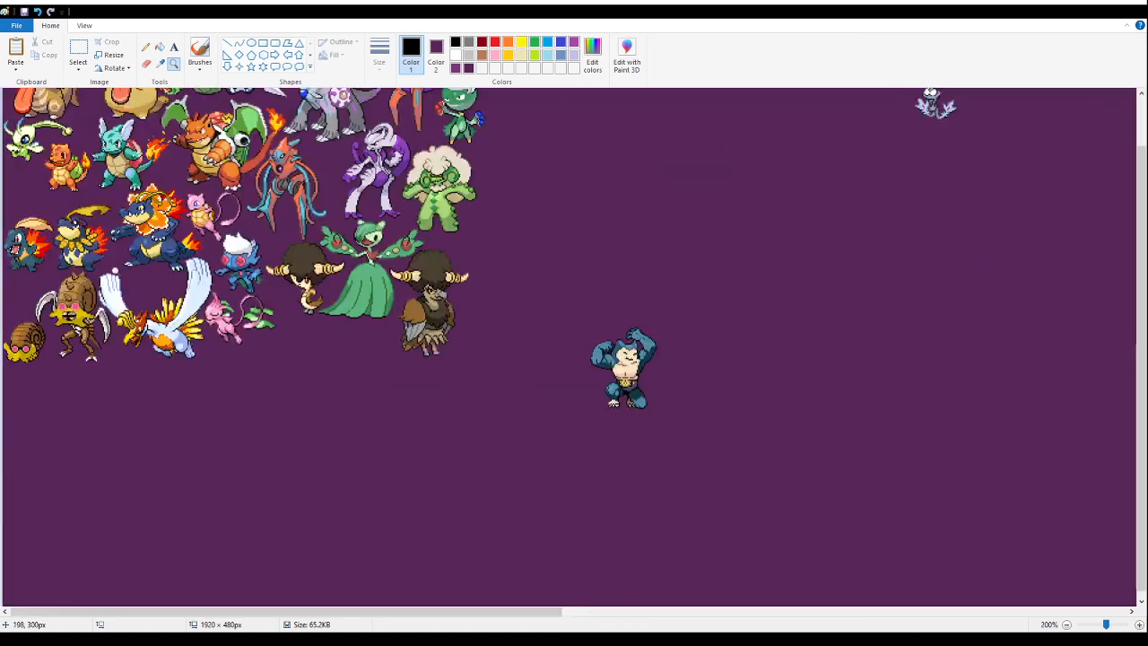
- Paste the sheet of orange and red leaf-crested, swirl-bellied fusions onto the empty area below the packed group
{"action": "left_click", "coordinate": [84, 54]}
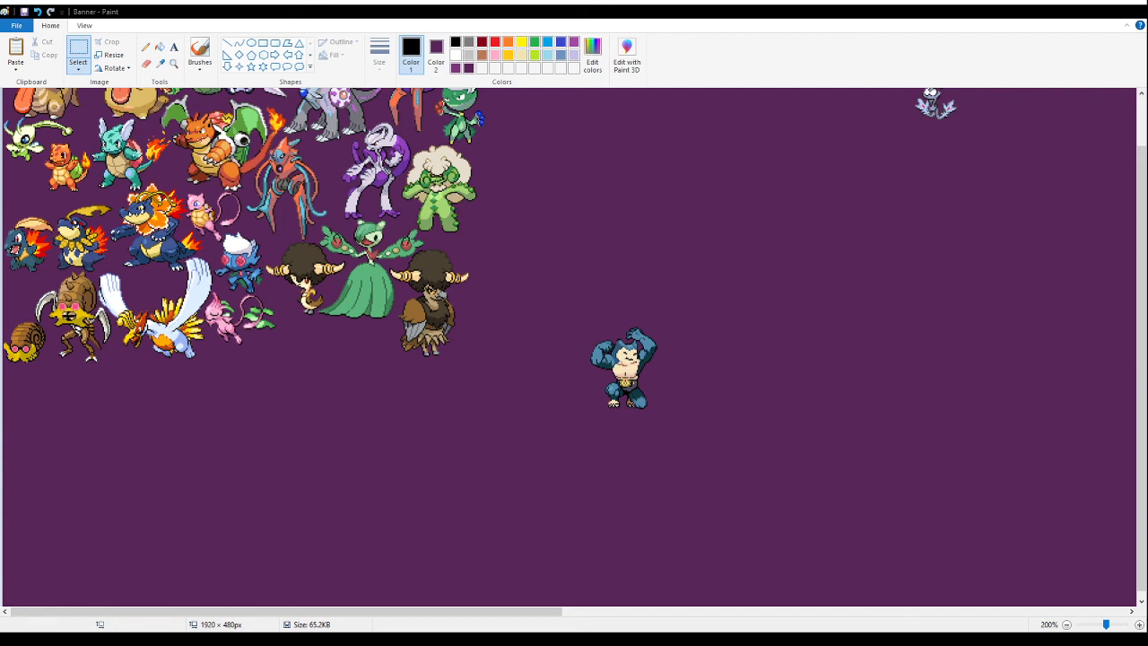
{"action": "left_click", "coordinate": [628, 261]}
{"action": "key", "text": "ctrl+v"}
{"action": "left_click_drag", "start_coordinate": [70, 136], "coordinate": [314, 437]}
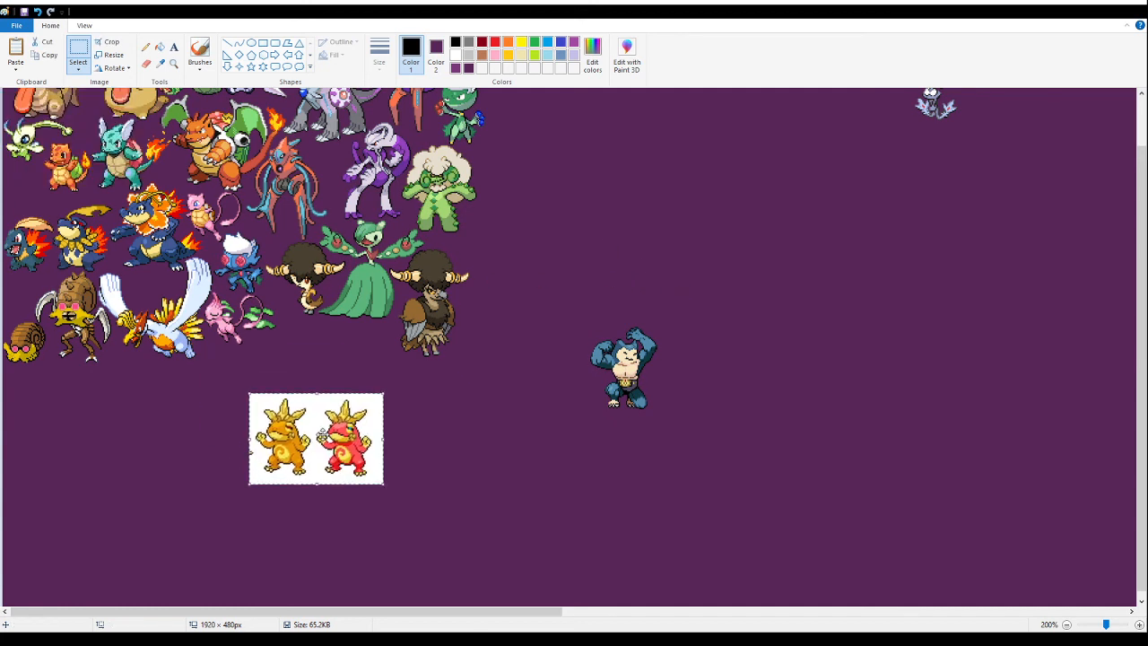
- Fill the leaf-crested fusion sheet's white background with dark purple and erase the stray speck at its edge
{"action": "left_click", "coordinate": [160, 46]}
{"action": "right_click", "coordinate": [317, 393]}
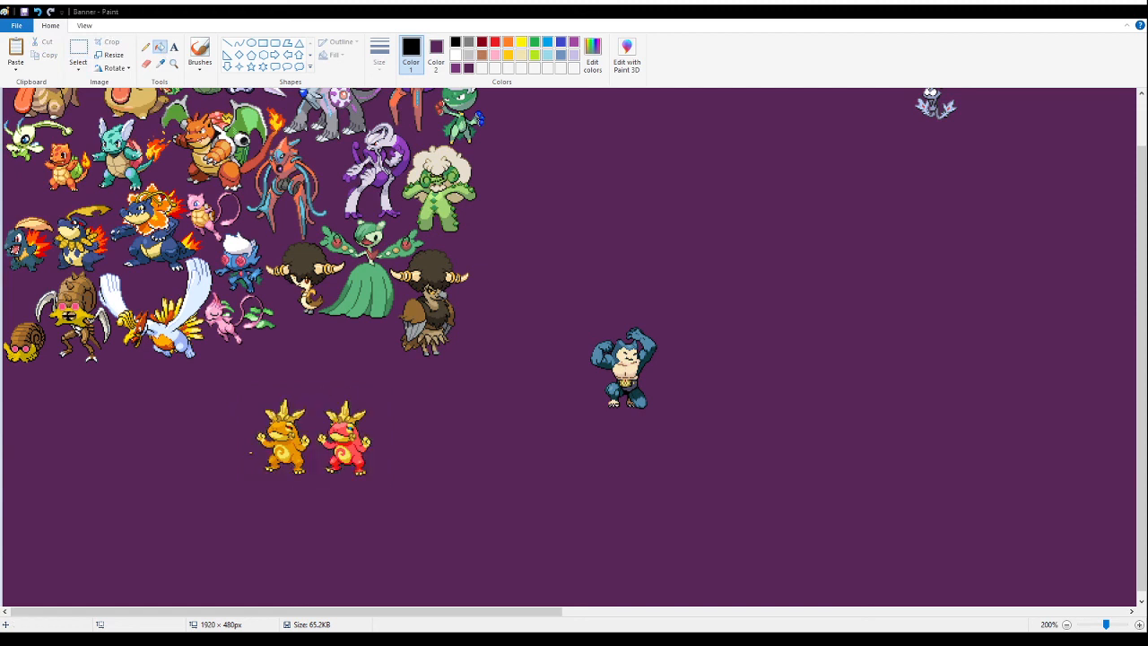
{"action": "left_click", "coordinate": [146, 63]}
{"action": "left_click", "coordinate": [250, 452]}
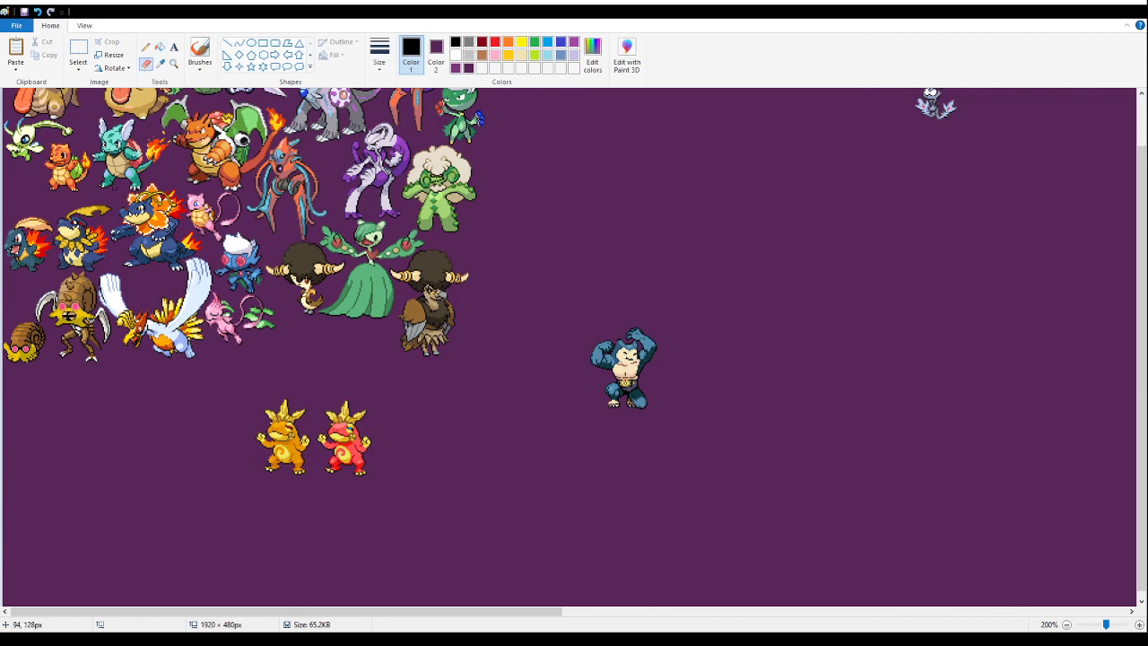
- Delete the red variant of the leaf-crested fusion
{"action": "left_click", "coordinate": [79, 52]}
{"action": "left_click_drag", "start_coordinate": [398, 489], "coordinate": [313, 397]}
{"action": "key", "text": "Delete"}
- Cut the orange leaf-crested fusion and paste it close below the small afro-haired fusion, beside the pink long-tailed fusion
{"action": "left_click_drag", "start_coordinate": [327, 490], "coordinate": [243, 392]}
{"action": "left_click_drag", "start_coordinate": [302, 455], "coordinate": [366, 425]}
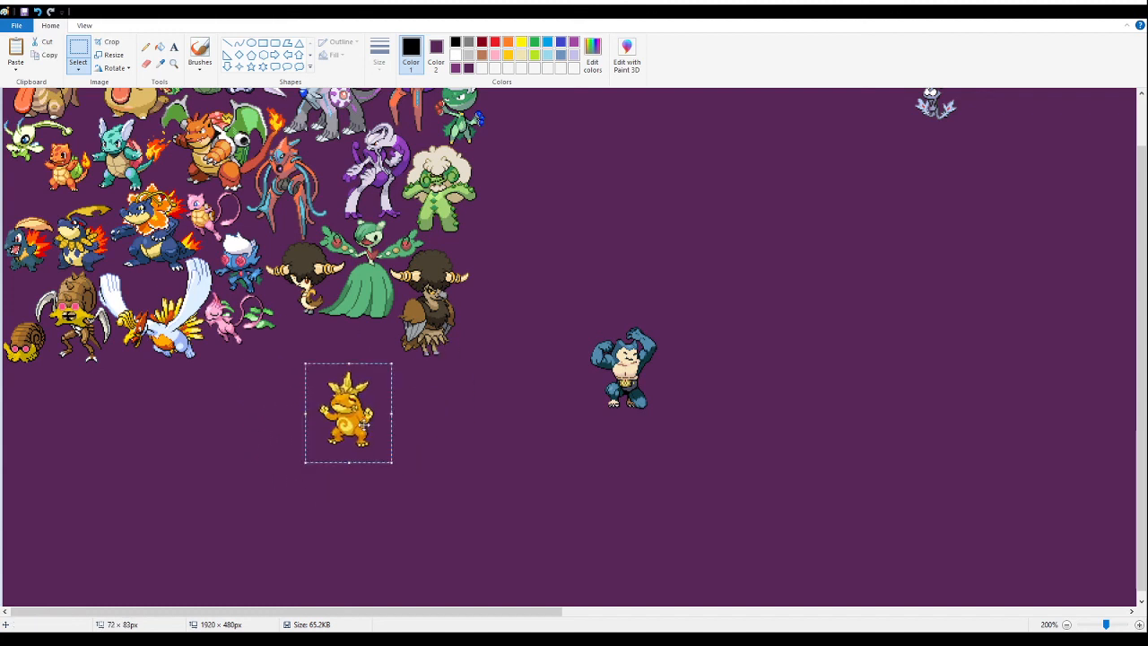
{"action": "key", "text": "Delete"}
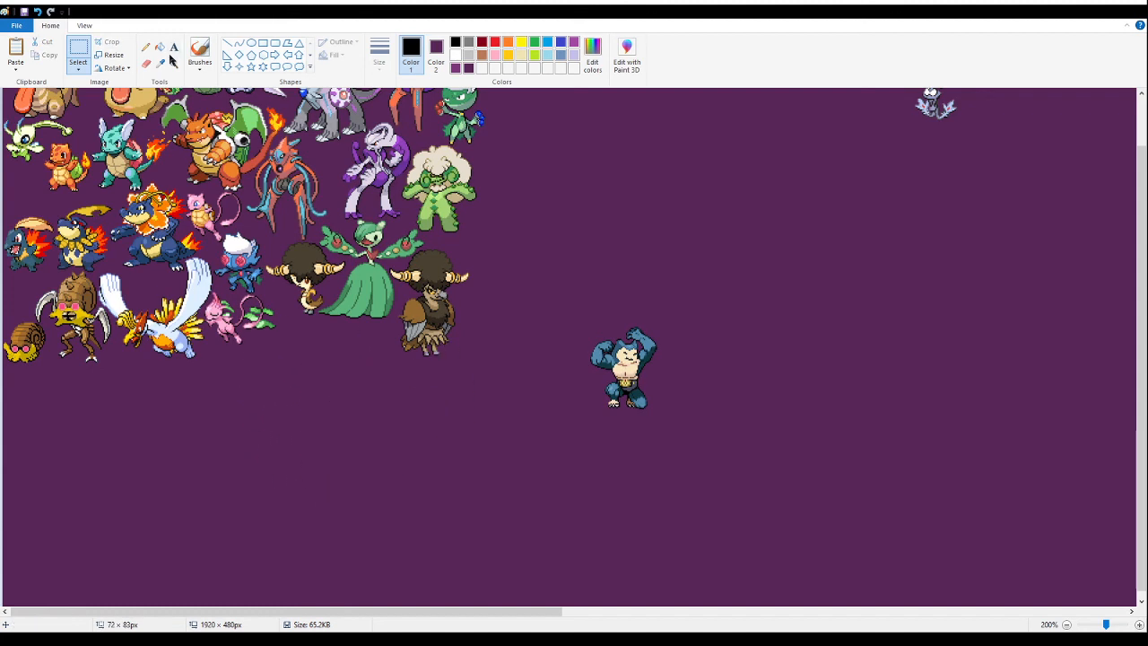
{"action": "left_click", "coordinate": [174, 63]}
{"action": "left_click", "coordinate": [180, 341]}
{"action": "scroll", "coordinate": [307, 314], "scroll_direction": "up", "scroll_amount": 4}
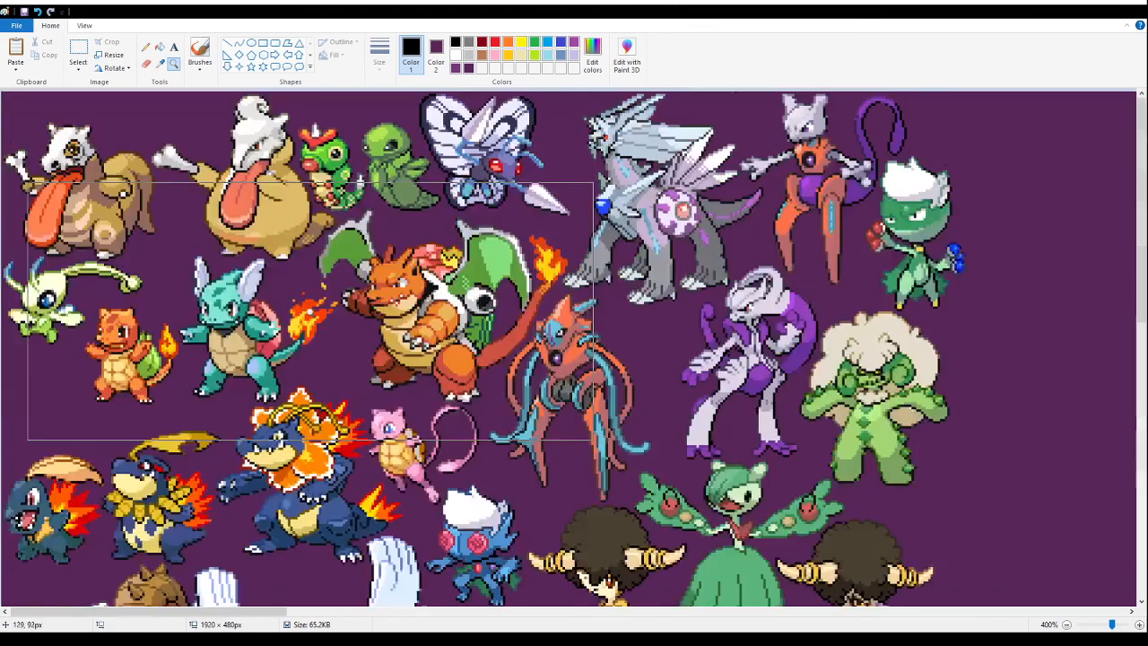
{"action": "scroll", "coordinate": [207, 278], "scroll_direction": "down", "scroll_amount": 3}
{"action": "left_click", "coordinate": [78, 52]}
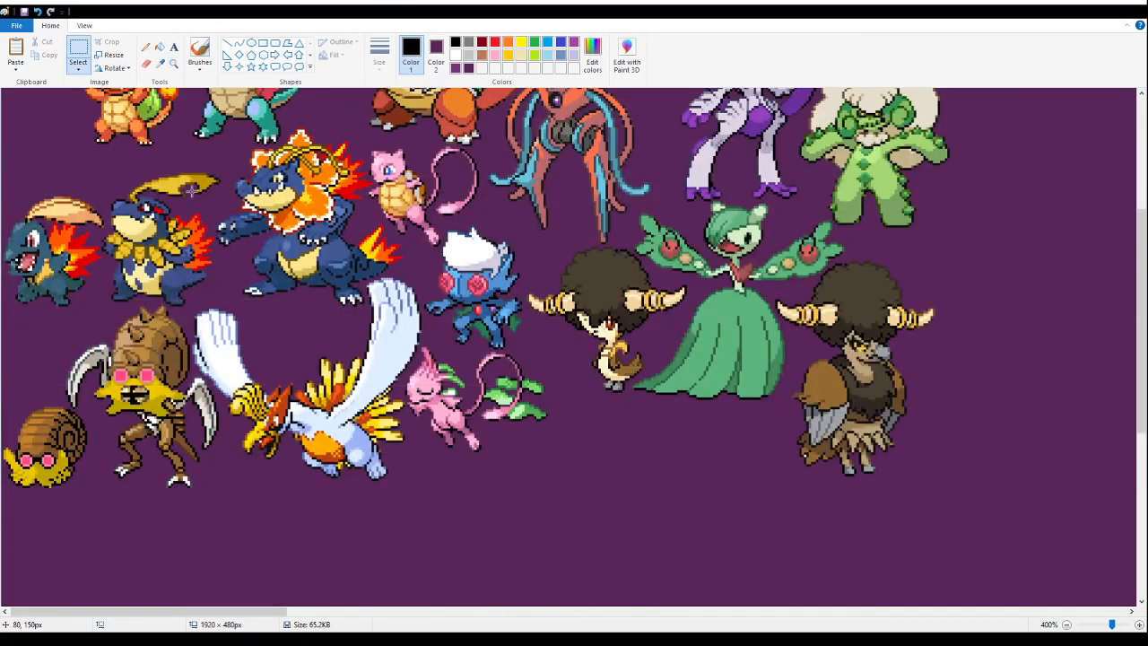
{"action": "key", "text": "ctrl+v"}
{"action": "left_click_drag", "start_coordinate": [100, 218], "coordinate": [598, 487]}
{"action": "left_click", "coordinate": [726, 457]}
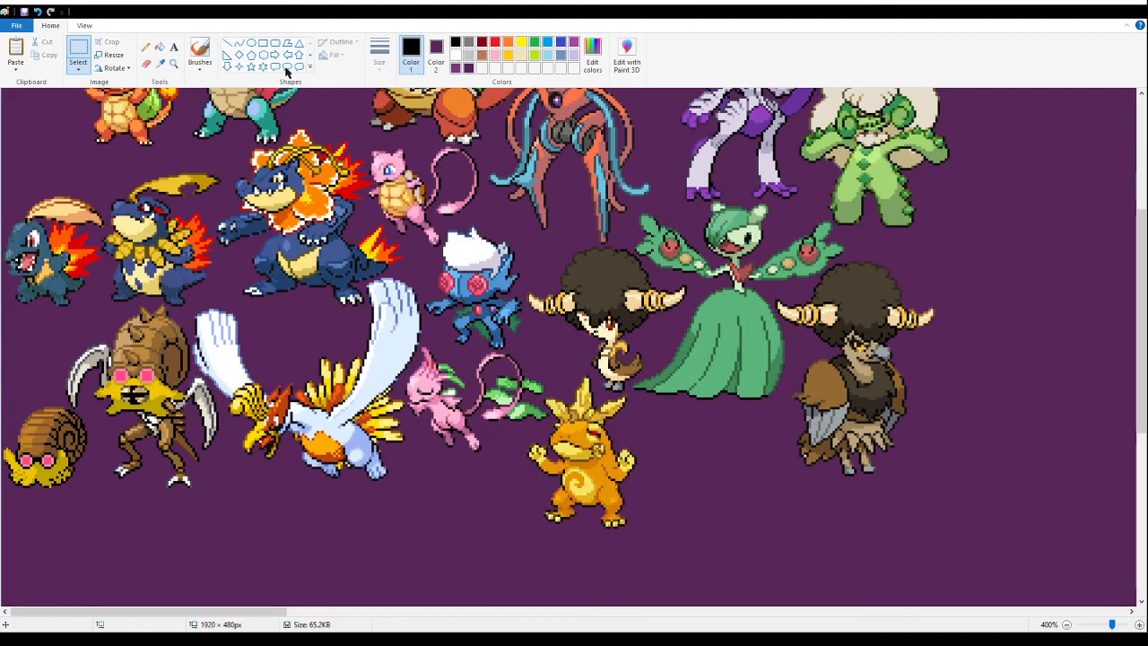
- Paste the sheet of horned centipede and sea-beast fusions below the packed group, clear of the orange leaf-crested fusion
{"action": "left_click", "coordinate": [174, 64]}
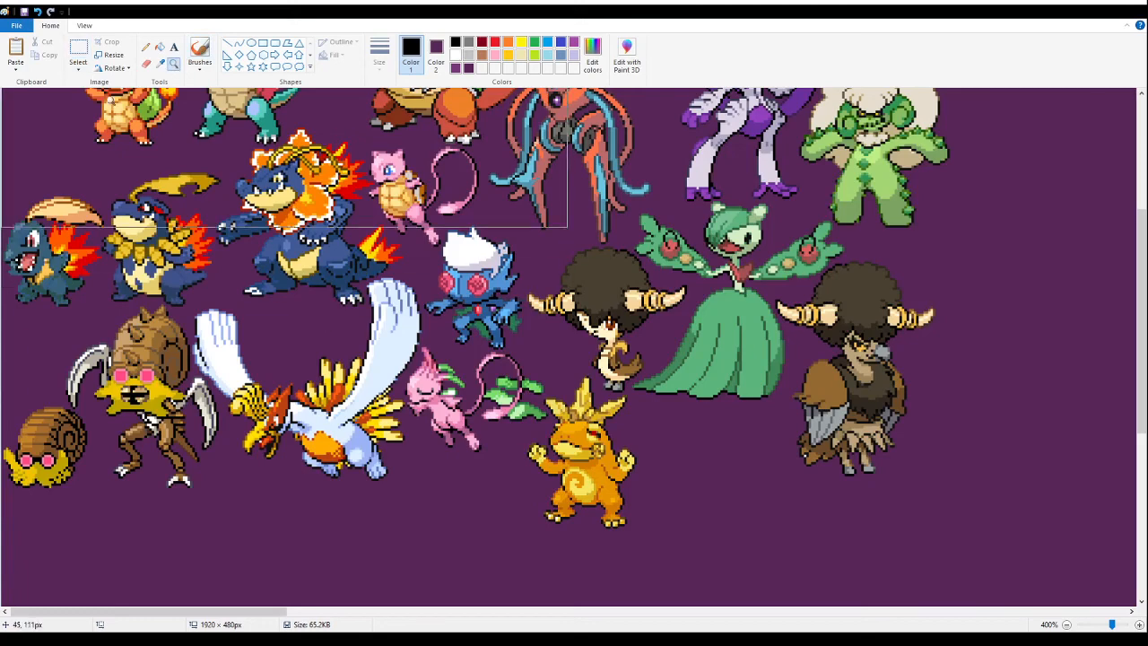
{"action": "right_click", "coordinate": [133, 395]}
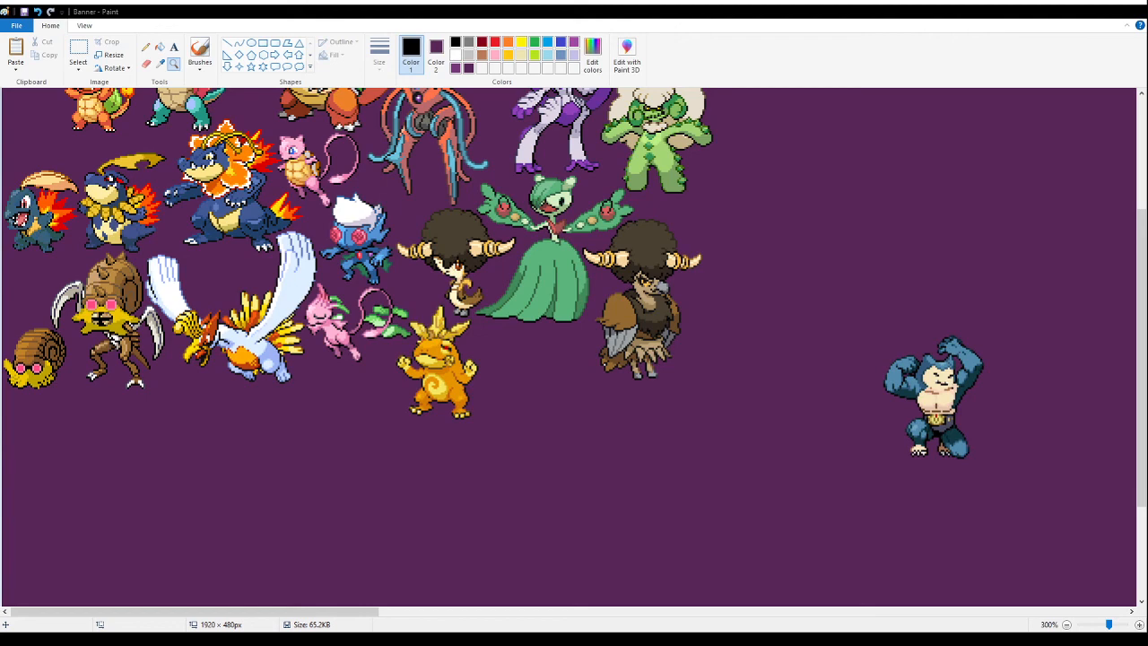
{"action": "scroll", "coordinate": [682, 281], "scroll_direction": "down", "scroll_amount": 3}
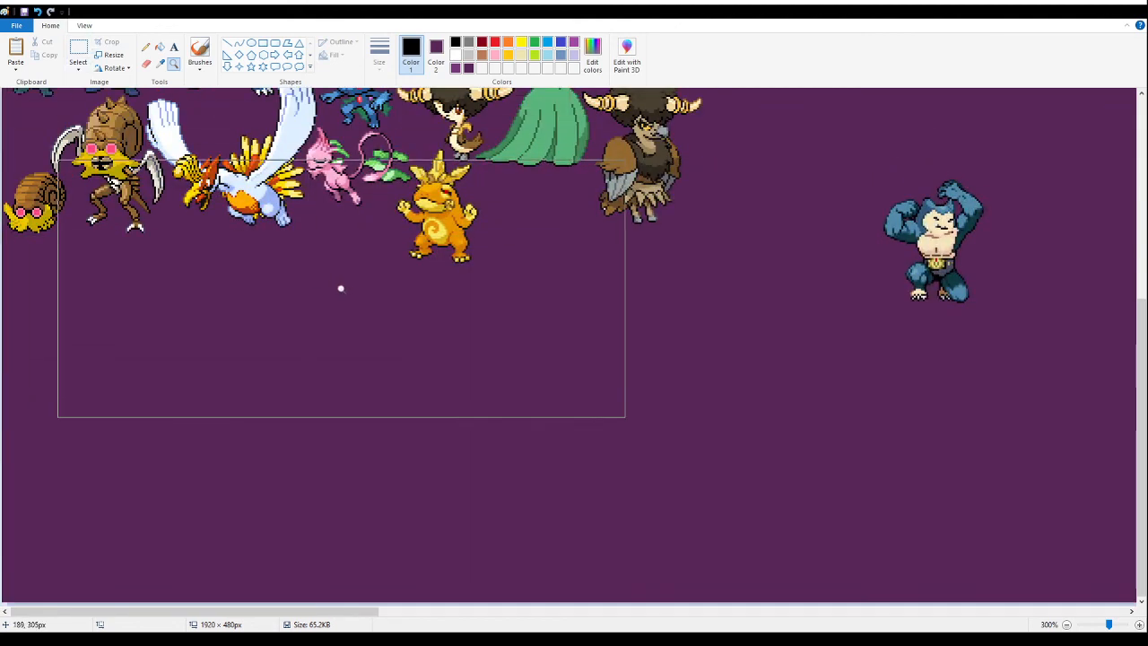
{"action": "left_click", "coordinate": [81, 47]}
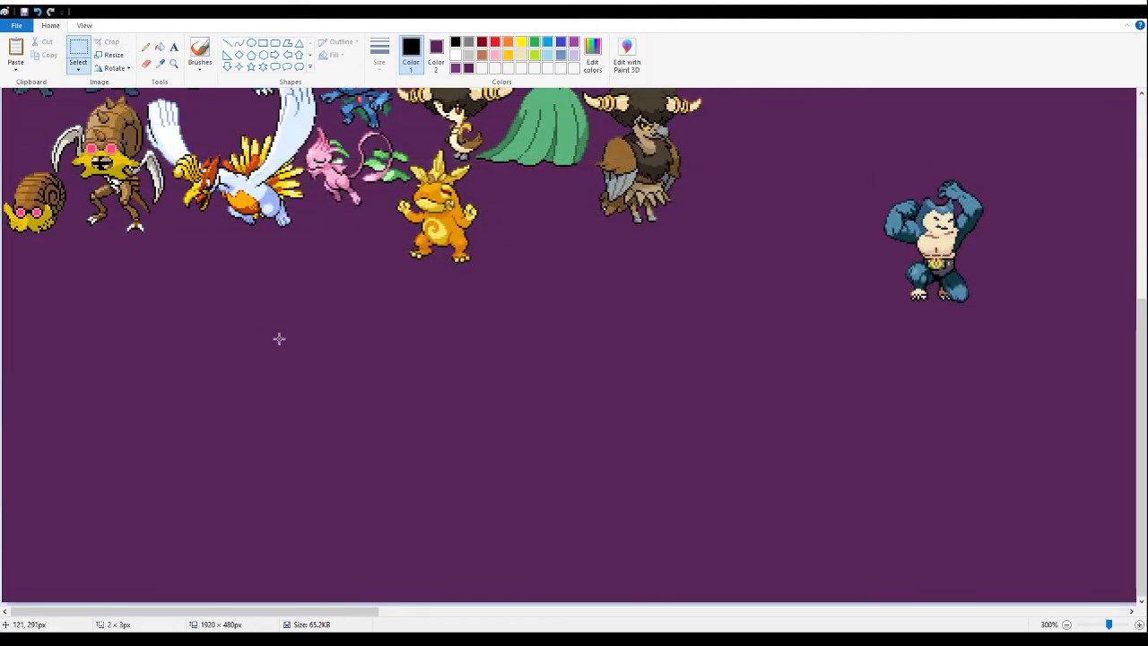
{"action": "key", "text": "ctrl+v"}
{"action": "left_click_drag", "start_coordinate": [304, 281], "coordinate": [556, 429]}
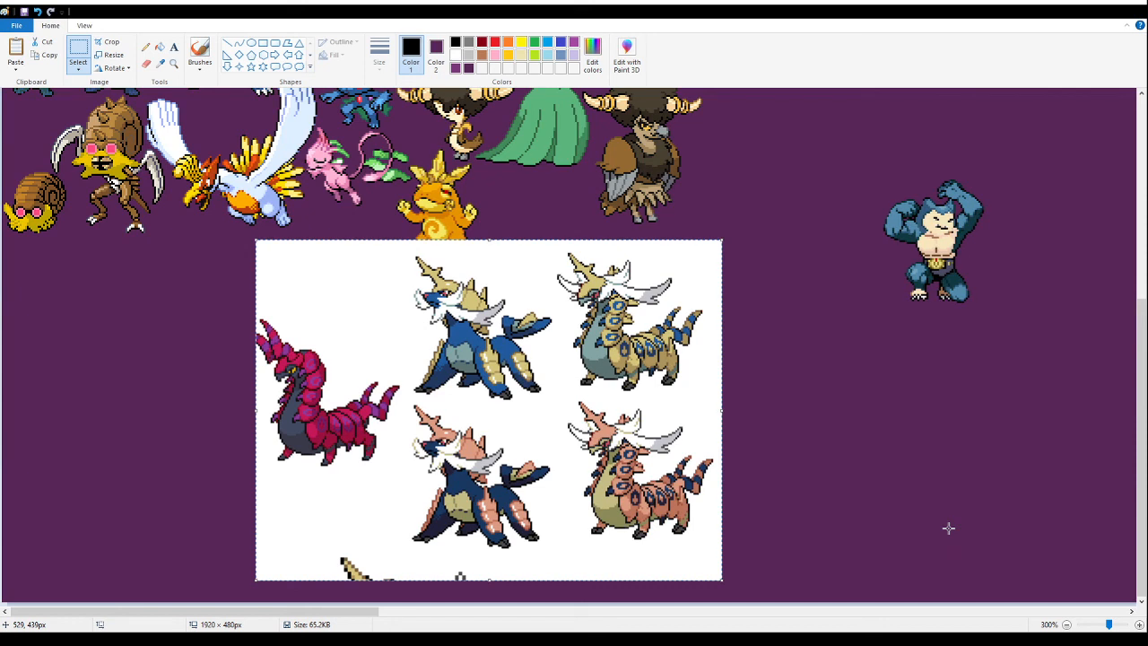
{"action": "left_click_drag", "start_coordinate": [529, 410], "coordinate": [527, 487]}
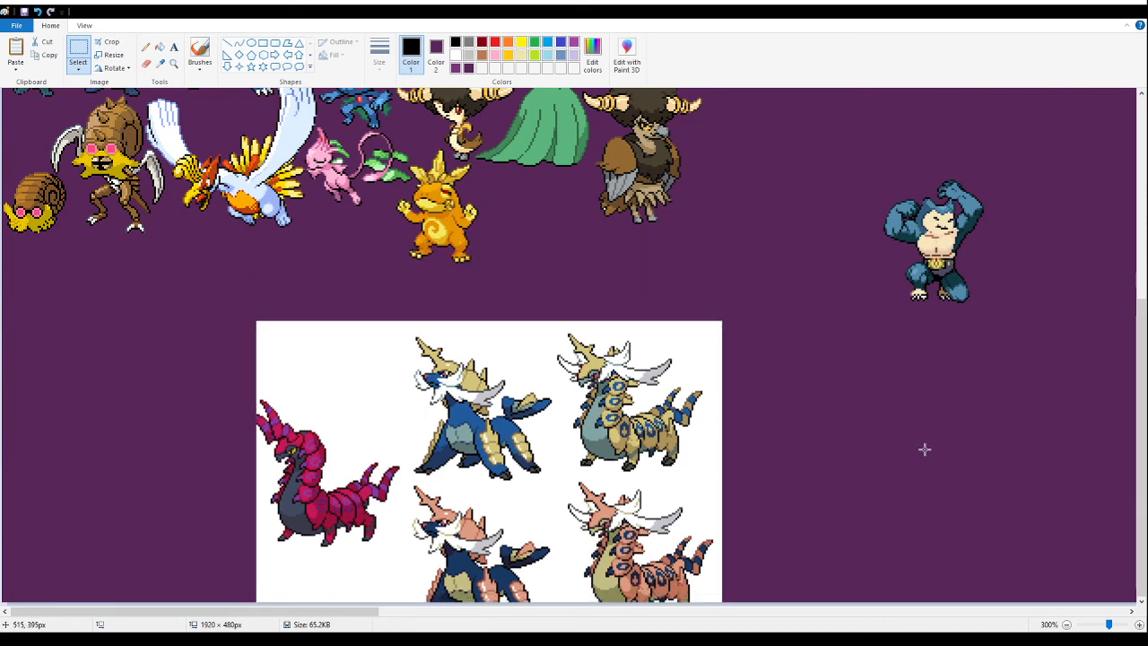
- Delete every sprite and leftover scrap of the pasted sheet except the tan white-whiskered centipede fusion
{"action": "left_click_drag", "start_coordinate": [773, 500], "coordinate": [343, 605]}
{"action": "key", "text": "Delete"}
{"action": "left_click_drag", "start_coordinate": [214, 294], "coordinate": [552, 602]}
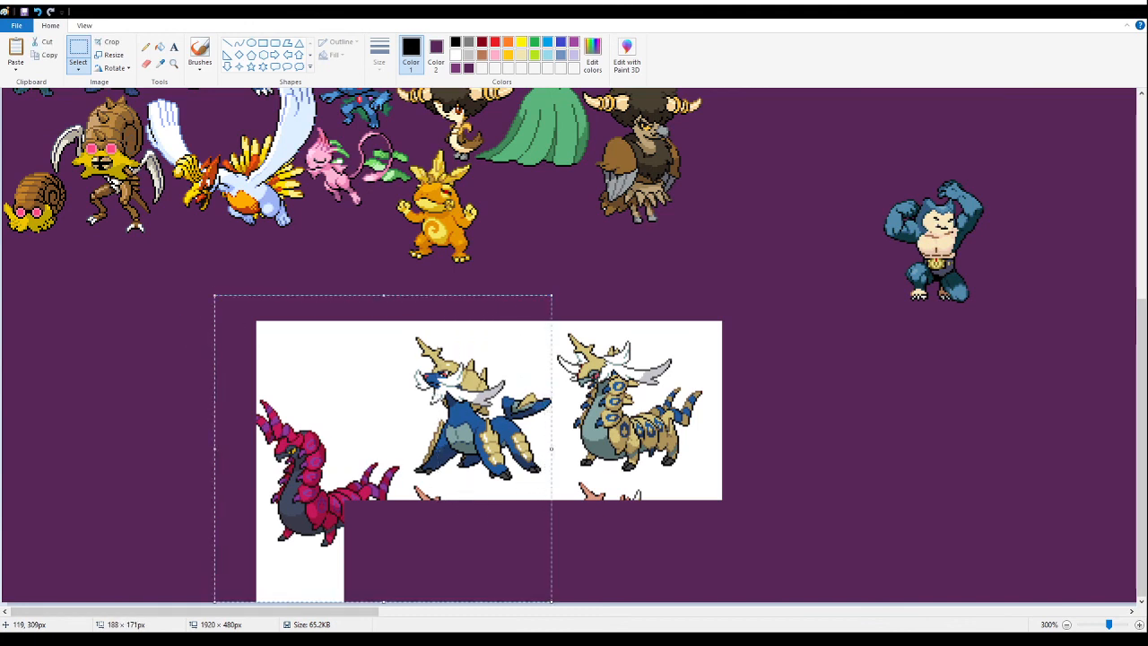
{"action": "key", "text": "Delete"}
{"action": "left_click_drag", "start_coordinate": [737, 560], "coordinate": [528, 481]}
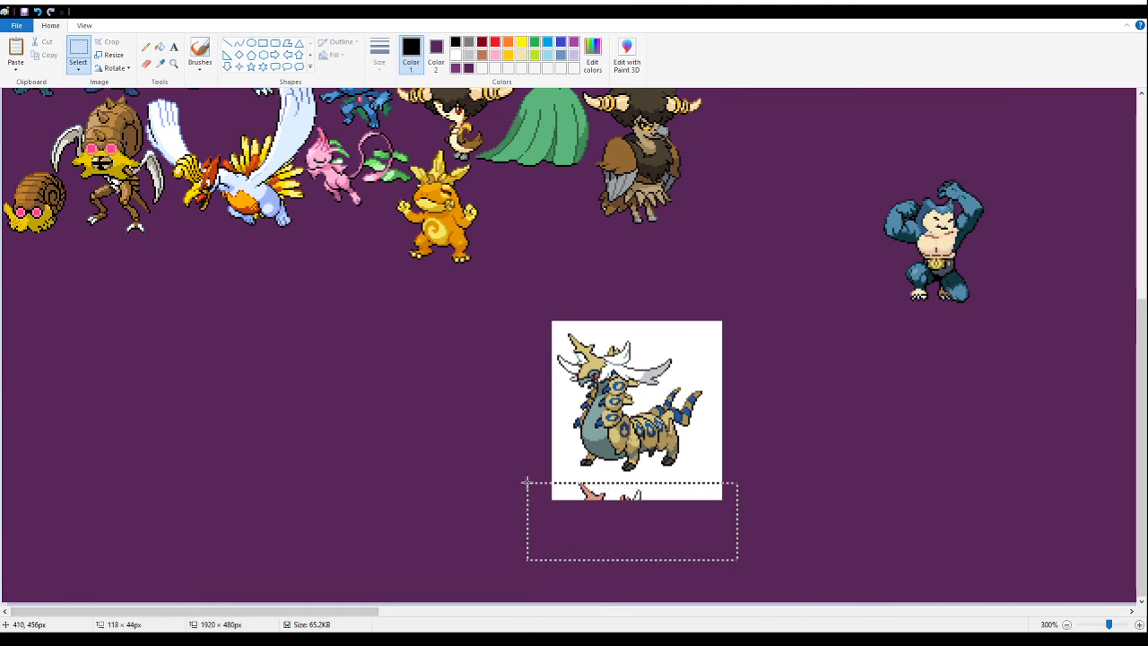
{"action": "key", "text": "Delete"}
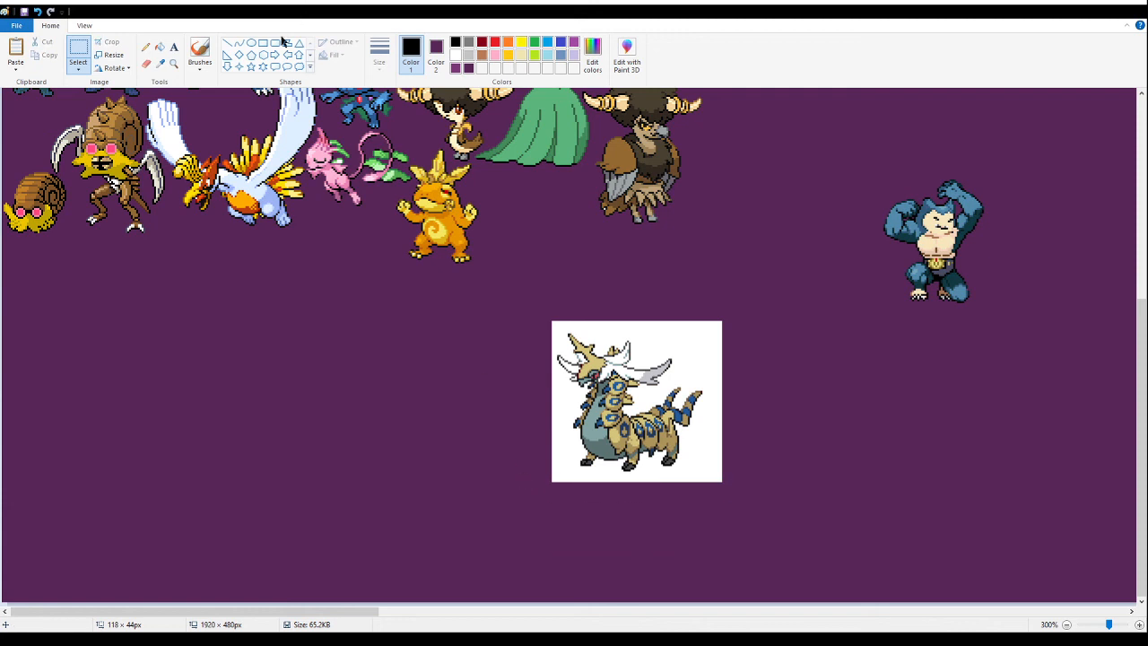
- Fill the white background around the tan centipede fusion with dark purple
{"action": "left_click", "coordinate": [173, 64]}
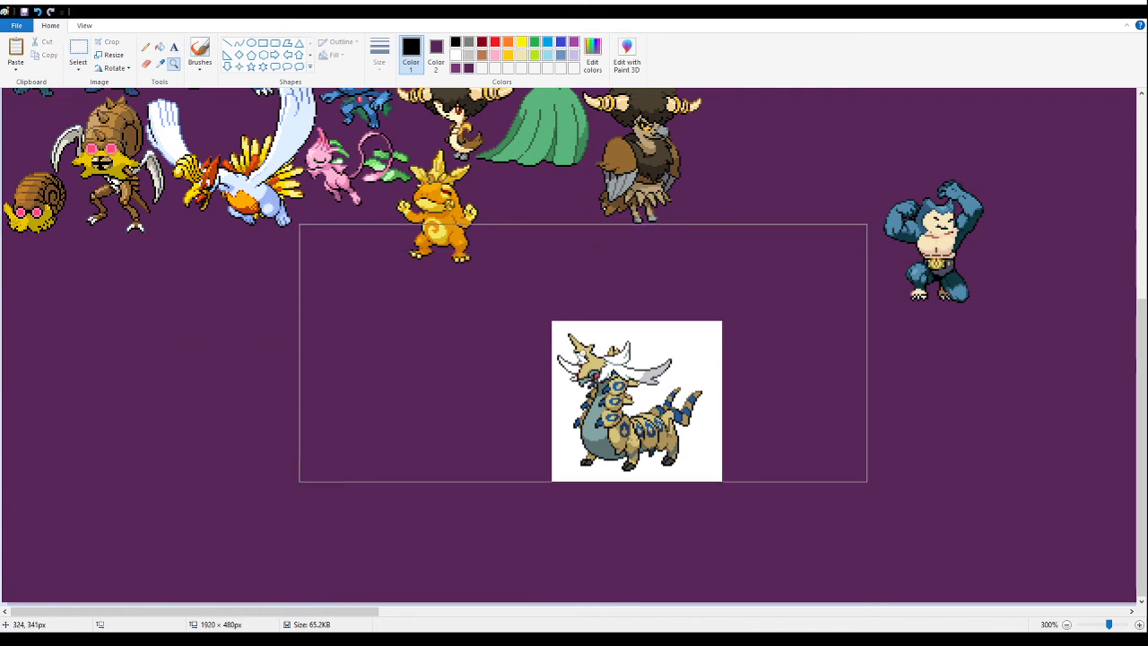
{"action": "left_click", "coordinate": [608, 331]}
{"action": "left_click", "coordinate": [418, 314]}
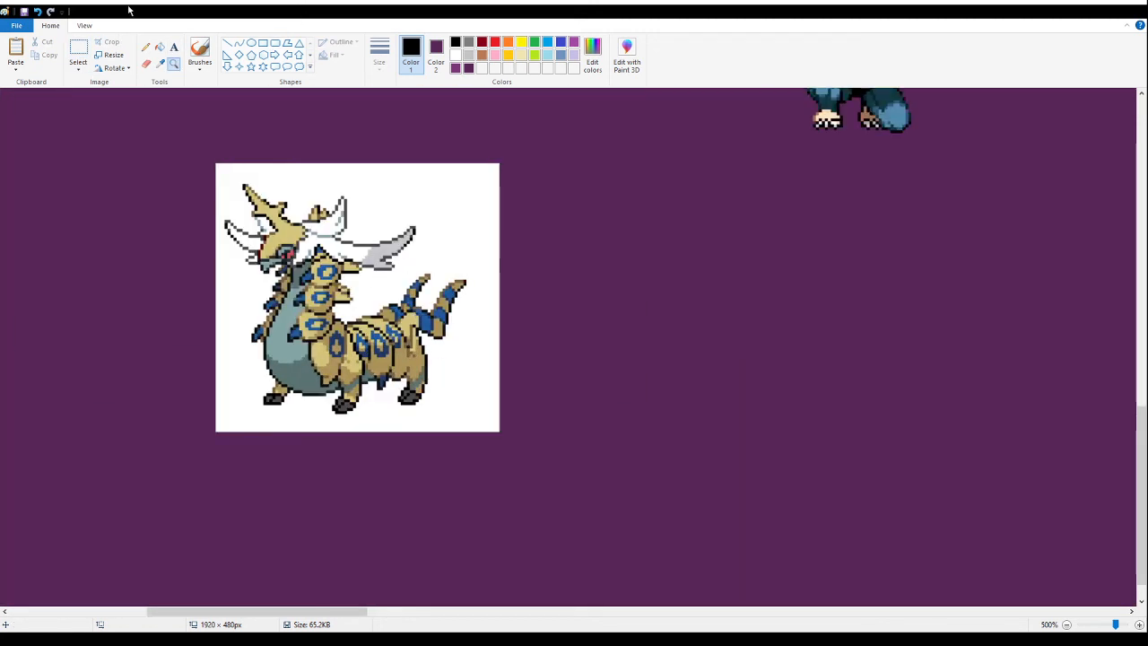
{"action": "left_click", "coordinate": [160, 48]}
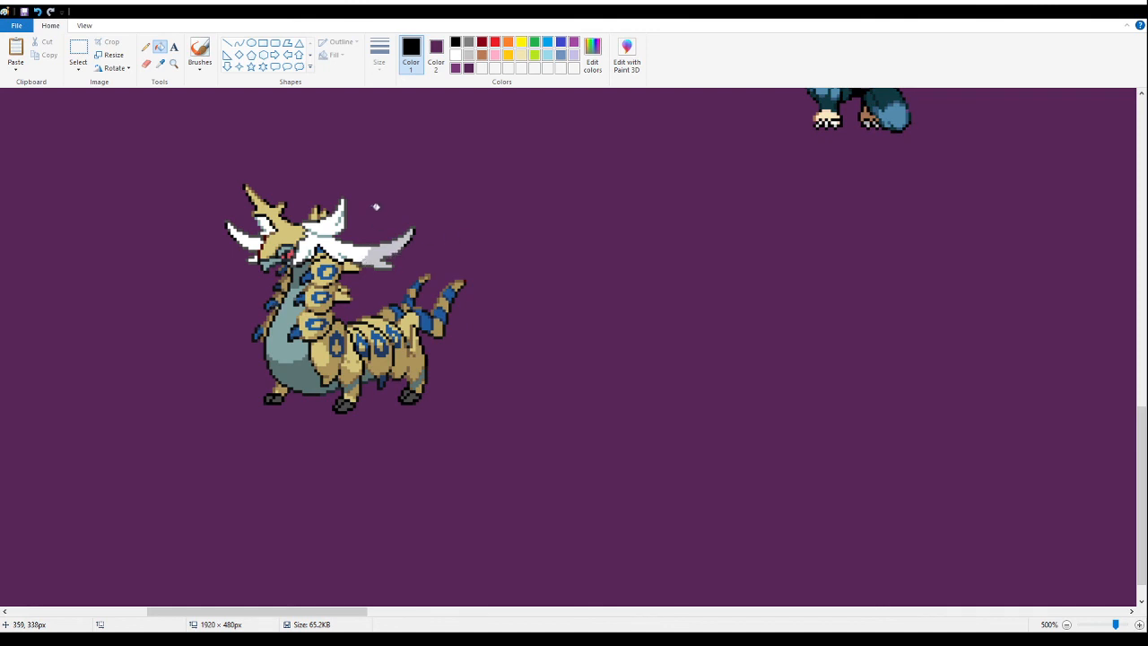
- Move the tan centipede fusion up beside the orange leaf-crested fusion, just below the brown-winged afro bird fusion
{"action": "left_click", "coordinate": [174, 66]}
{"action": "right_click", "coordinate": [248, 169]}
{"action": "right_click", "coordinate": [248, 174]}
{"action": "right_click", "coordinate": [257, 244]}
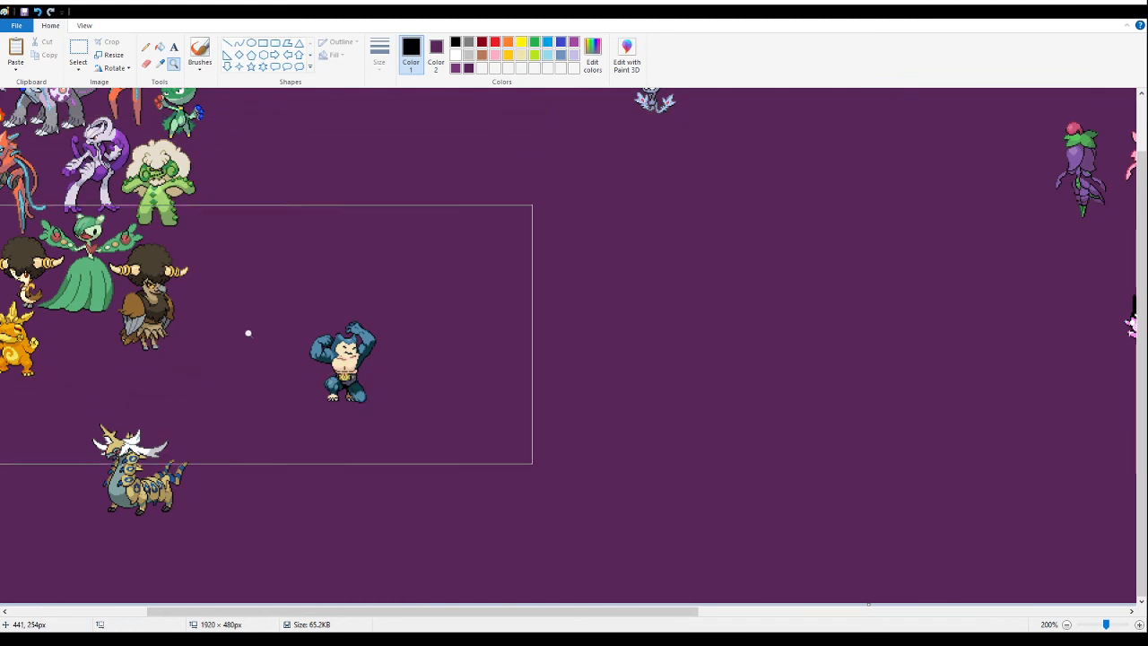
{"action": "right_click", "coordinate": [249, 331]}
{"action": "left_click", "coordinate": [224, 299]}
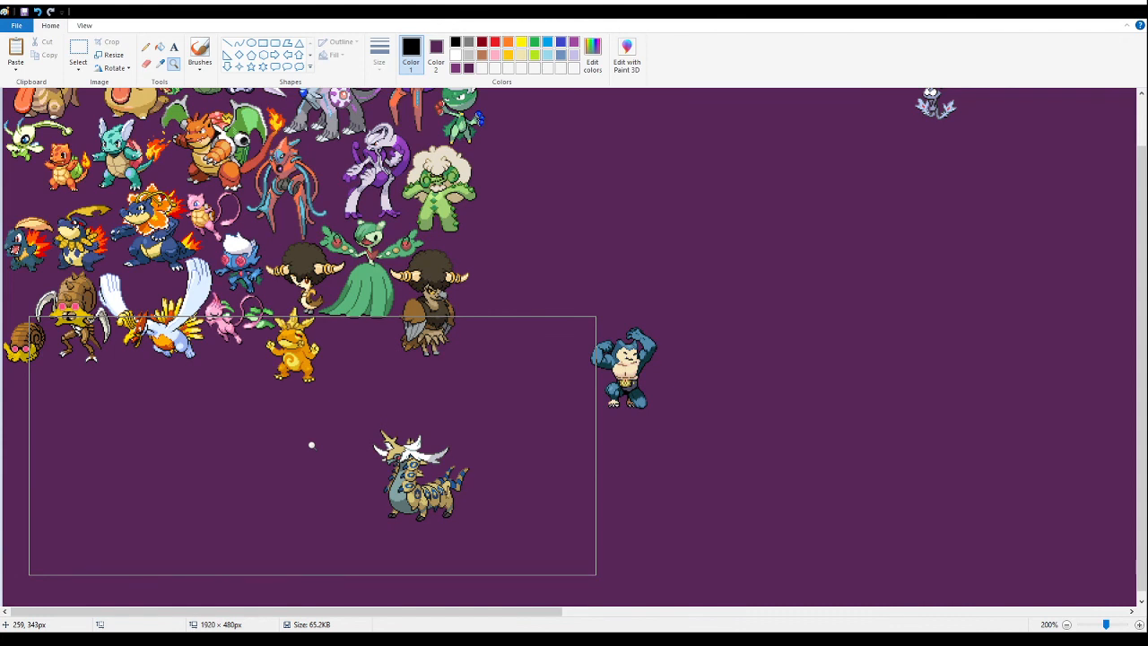
{"action": "left_click", "coordinate": [299, 446]}
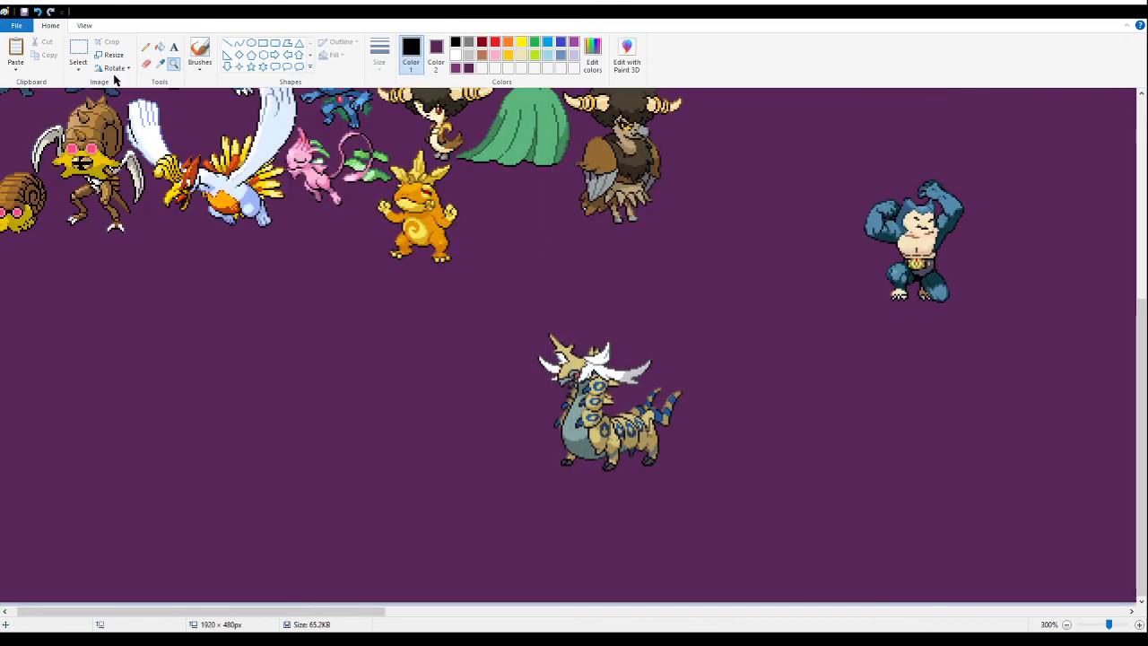
{"action": "left_click", "coordinate": [87, 46]}
{"action": "left_click_drag", "start_coordinate": [719, 502], "coordinate": [517, 315]}
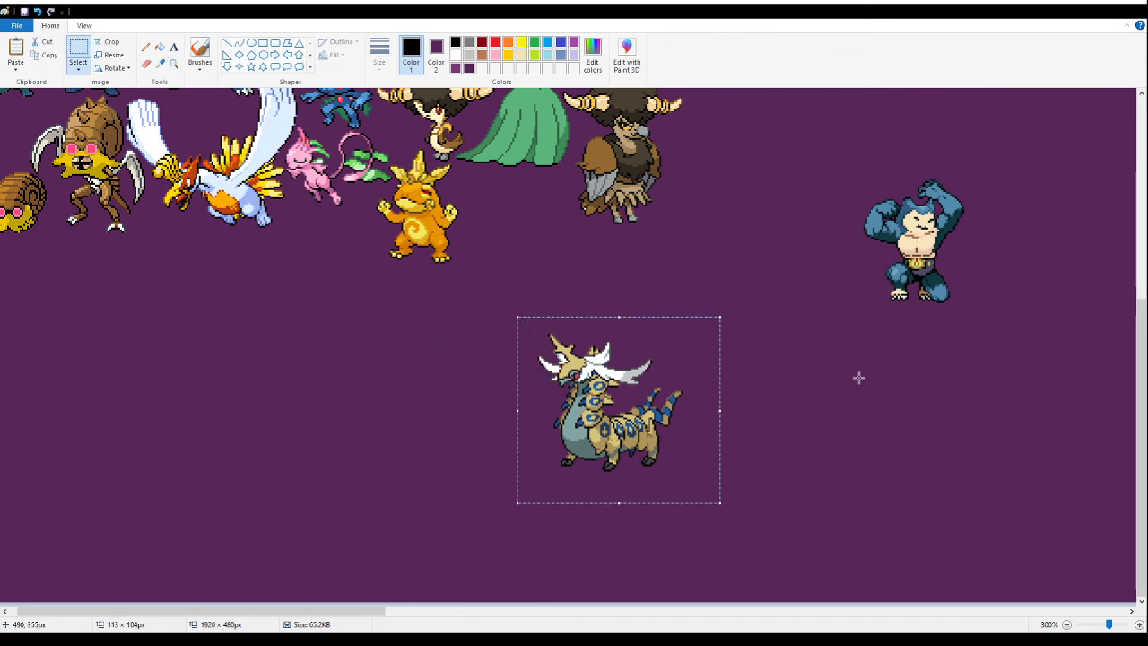
{"action": "left_click_drag", "start_coordinate": [621, 432], "coordinate": [562, 329]}
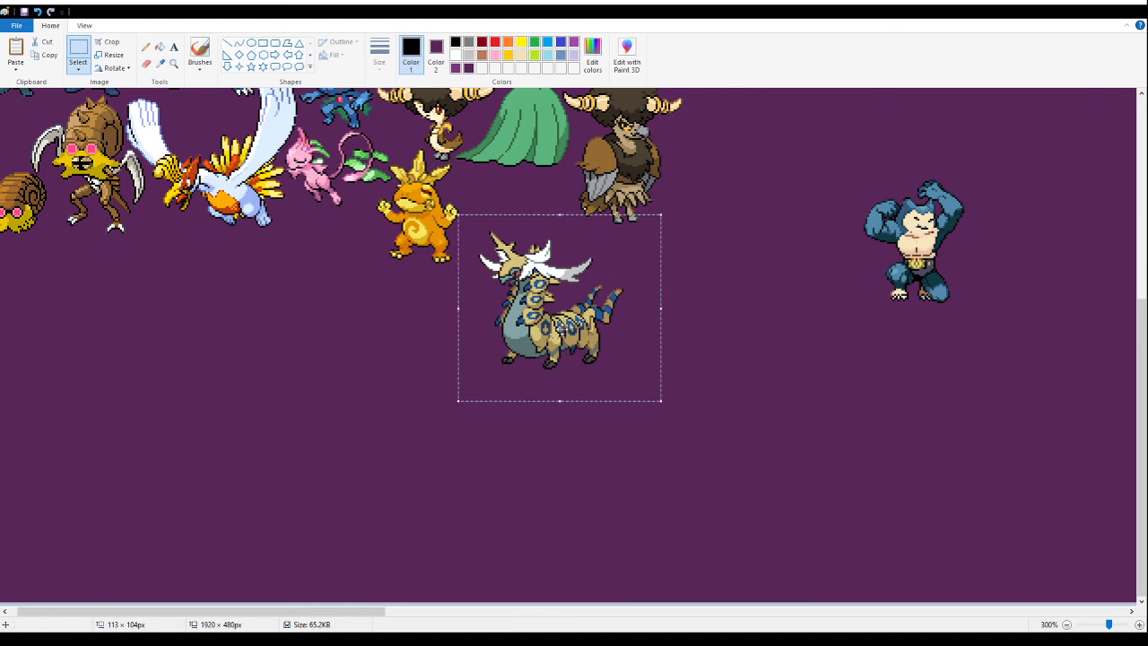
- Move the tan centipede fusion up tightly against the orange leaf-crested fusion, just below the green gown of the fusion above
{"action": "left_click", "coordinate": [173, 63]}
{"action": "left_click", "coordinate": [543, 271]}
{"action": "left_click", "coordinate": [464, 222]}
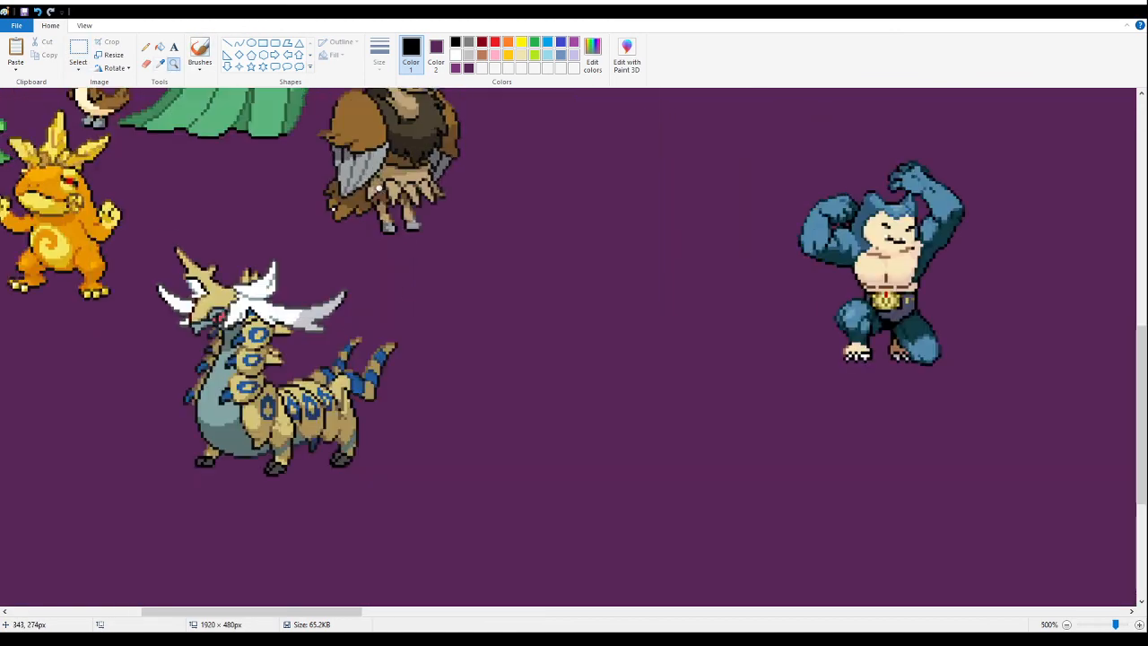
{"action": "left_click", "coordinate": [318, 214]}
{"action": "left_click", "coordinate": [261, 232]}
{"action": "left_click", "coordinate": [263, 234]}
{"action": "left_click", "coordinate": [160, 47]}
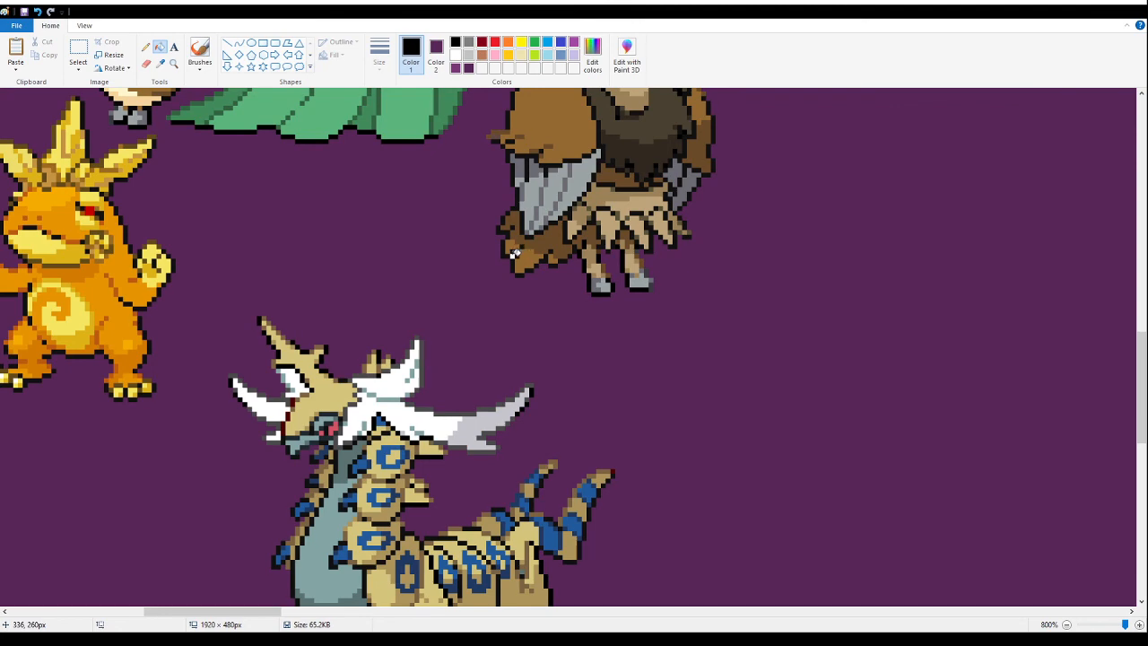
{"action": "left_click", "coordinate": [78, 52]}
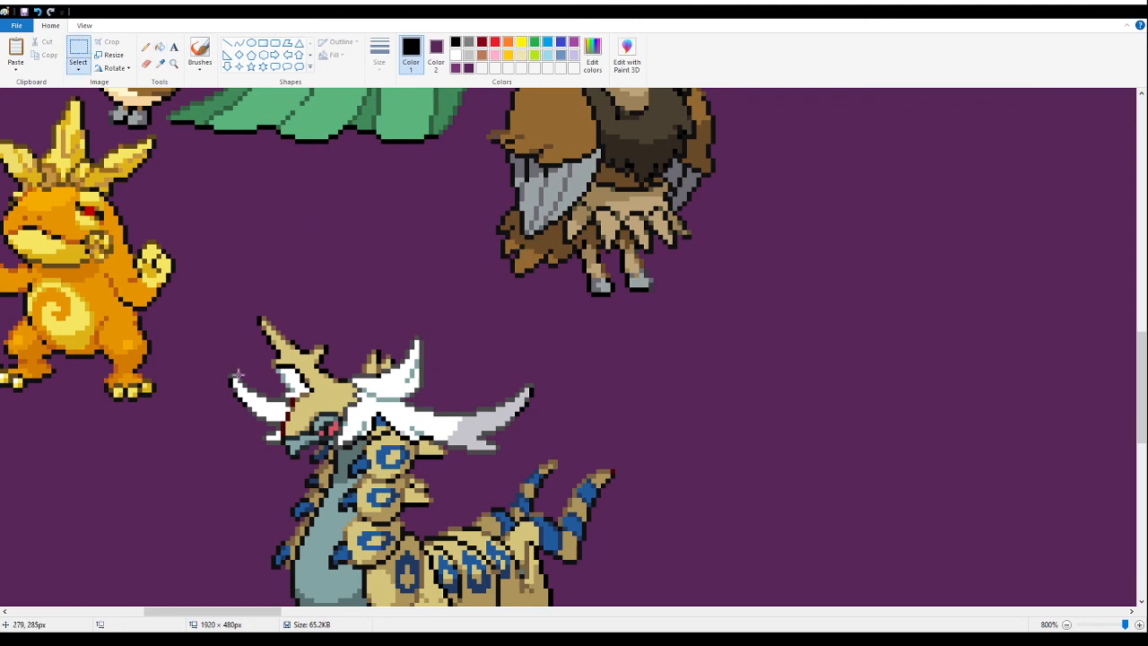
{"action": "left_click_drag", "start_coordinate": [224, 297], "coordinate": [713, 501]}
{"action": "scroll", "coordinate": [515, 384], "scroll_direction": "up", "scroll_amount": 3}
{"action": "left_click_drag", "start_coordinate": [360, 474], "coordinate": [273, 285]}
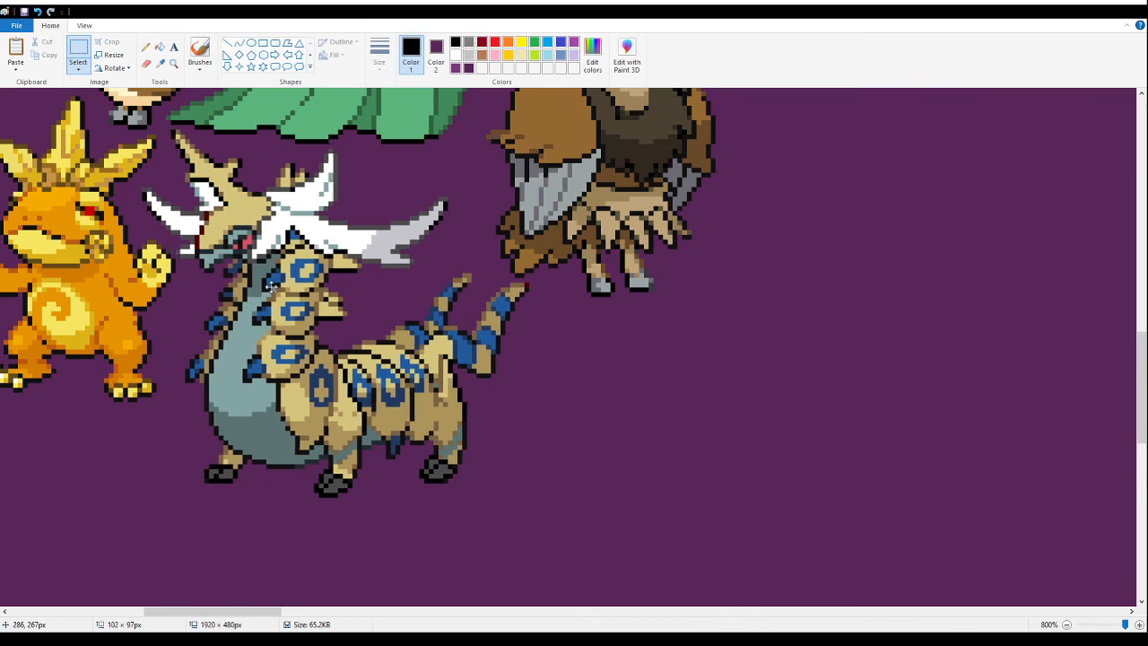
- Paste the sheet of red-maned and purple-maned fusions below the brown-winged afro bird fusion and fill its white background with dark purple
{"action": "left_click", "coordinate": [174, 63]}
{"action": "right_click", "coordinate": [230, 276]}
{"action": "right_click", "coordinate": [229, 276]}
{"action": "right_click", "coordinate": [230, 276]}
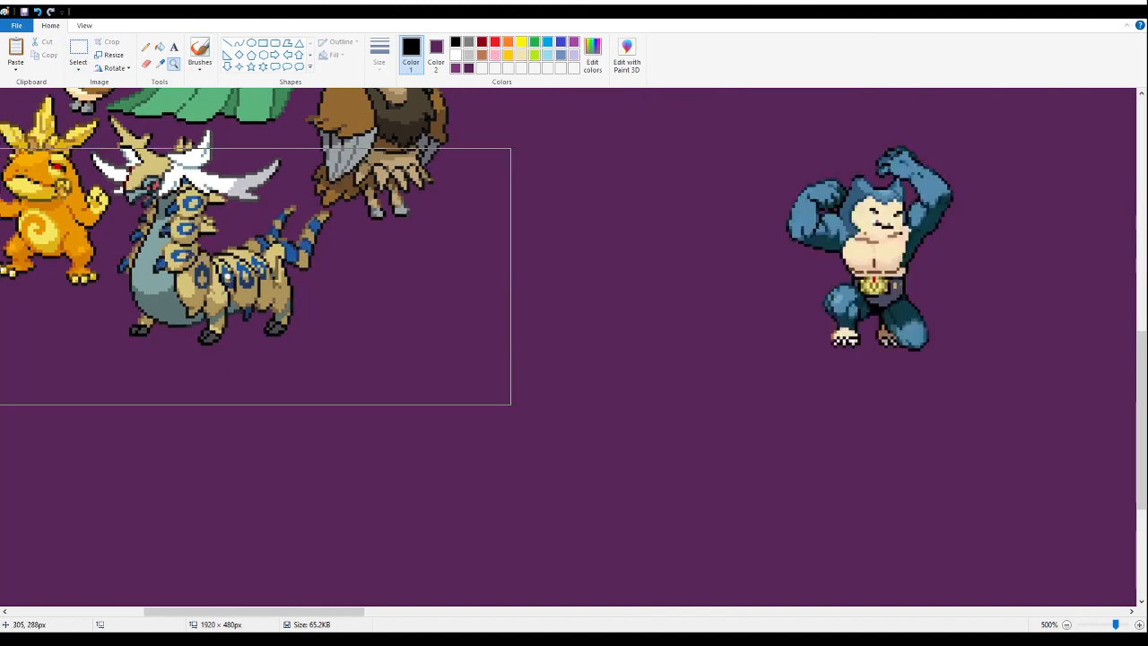
{"action": "right_click", "coordinate": [228, 276]}
{"action": "right_click", "coordinate": [228, 277]}
{"action": "right_click", "coordinate": [227, 277]}
{"action": "left_click", "coordinate": [116, 380]}
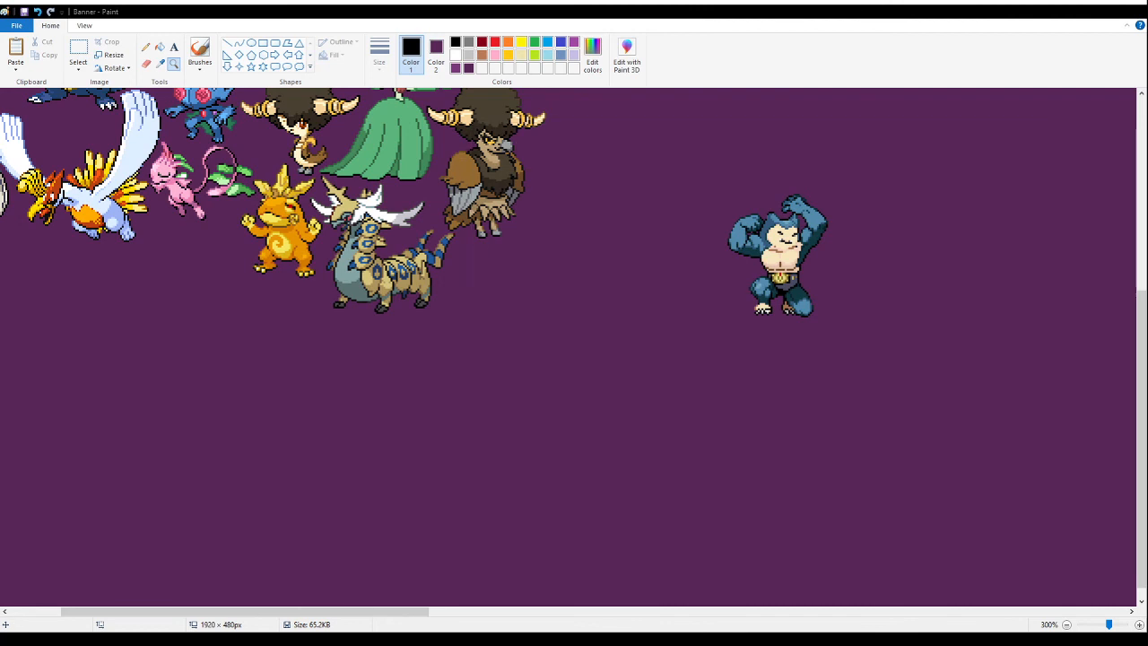
{"action": "left_click", "coordinate": [78, 53]}
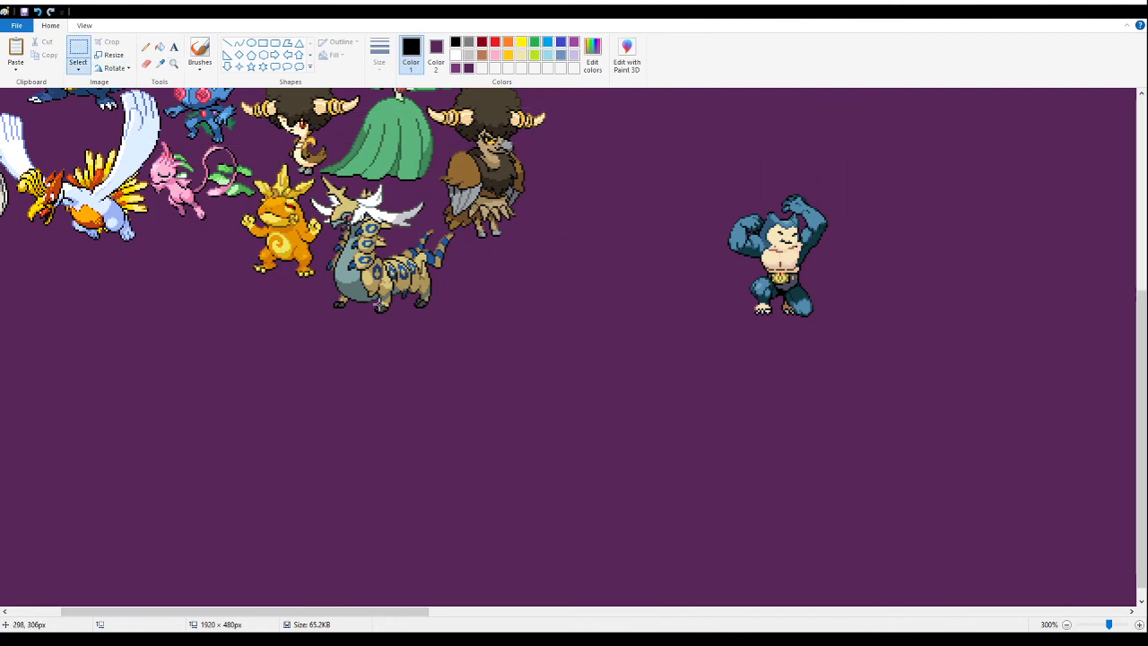
{"action": "key", "text": "ctrl+v"}
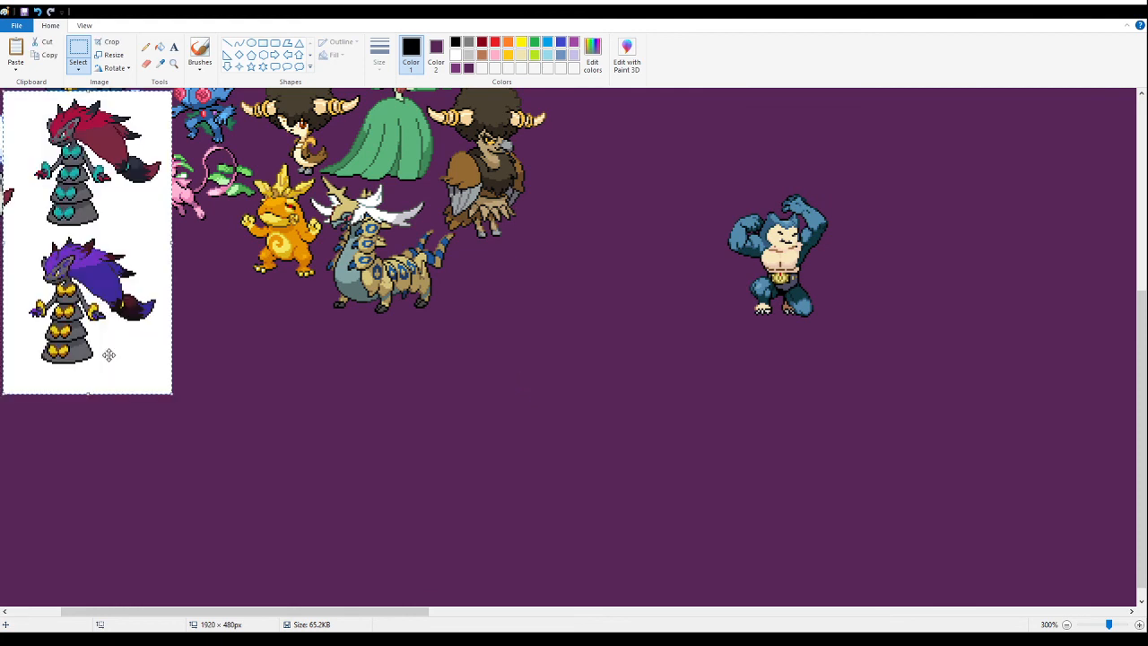
{"action": "left_click_drag", "start_coordinate": [108, 356], "coordinate": [615, 526]}
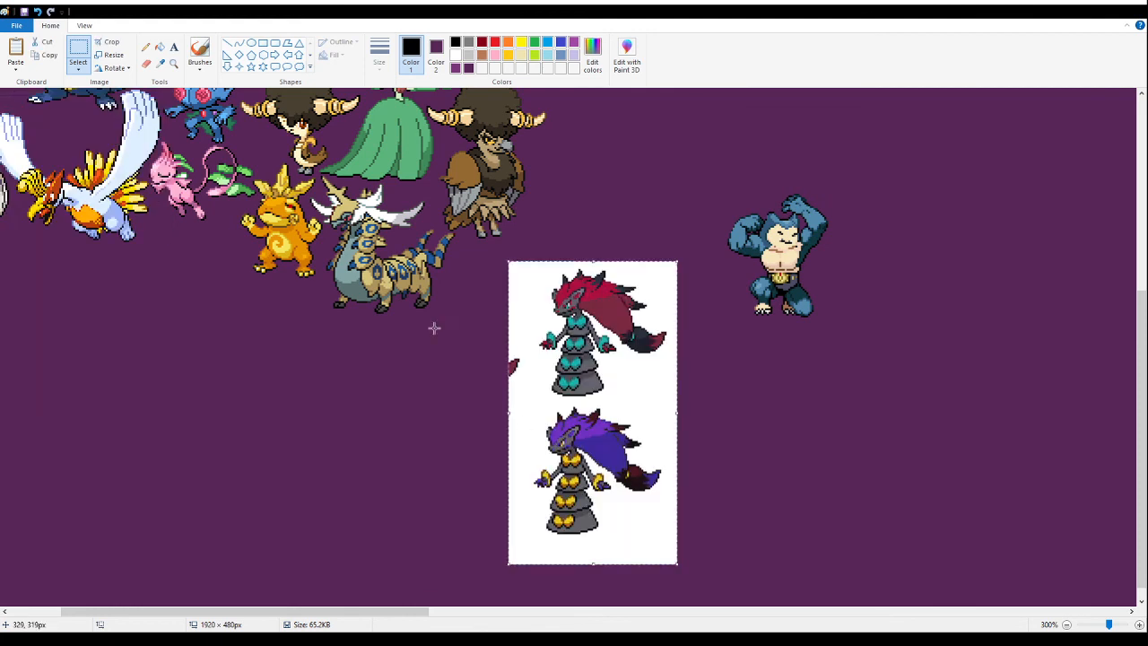
{"action": "left_click", "coordinate": [160, 46]}
{"action": "right_click", "coordinate": [669, 397]}
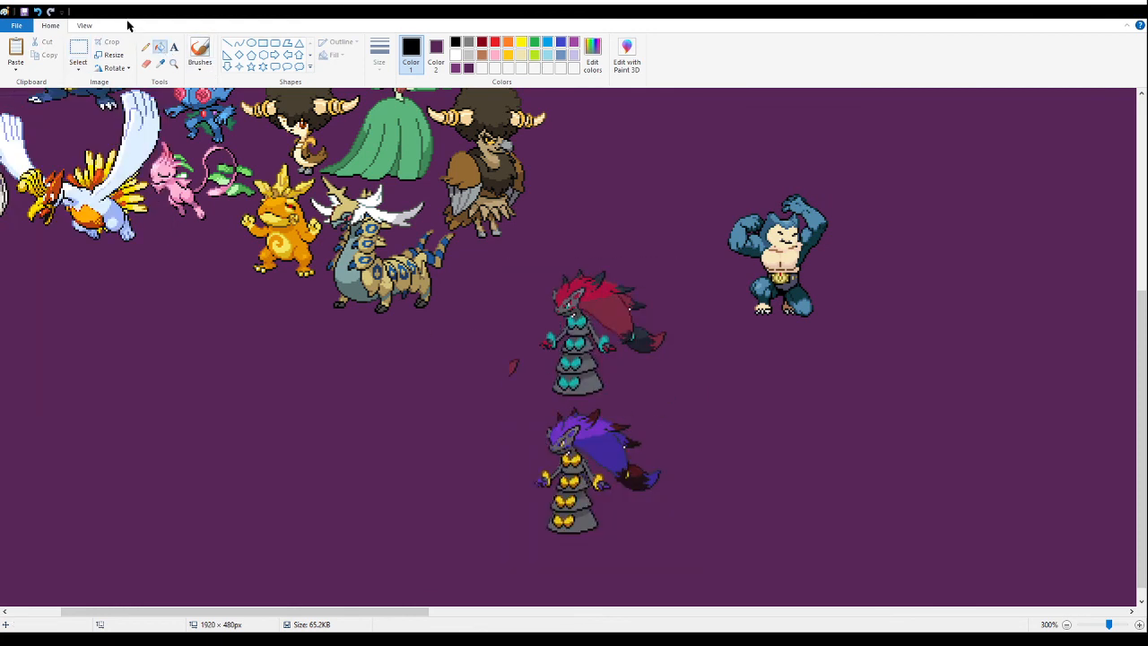
- Delete the stray red scrap and the purple-maned variant, keeping only the red-maned fusion
{"action": "left_click", "coordinate": [173, 63]}
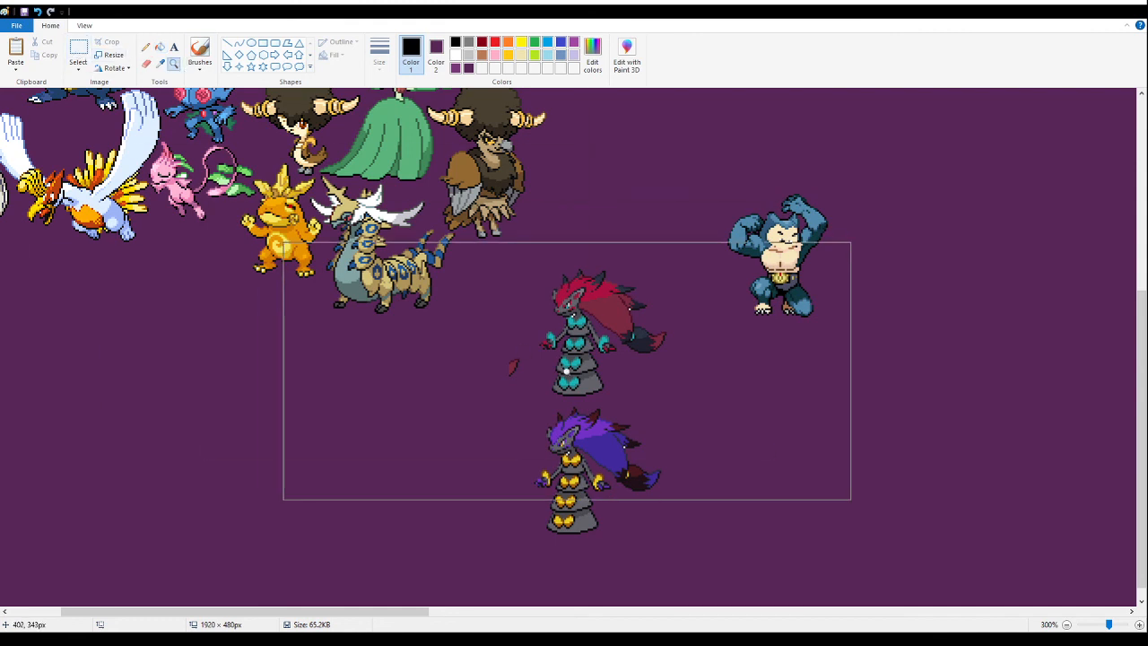
{"action": "left_click", "coordinate": [566, 372]}
{"action": "left_click", "coordinate": [431, 310]}
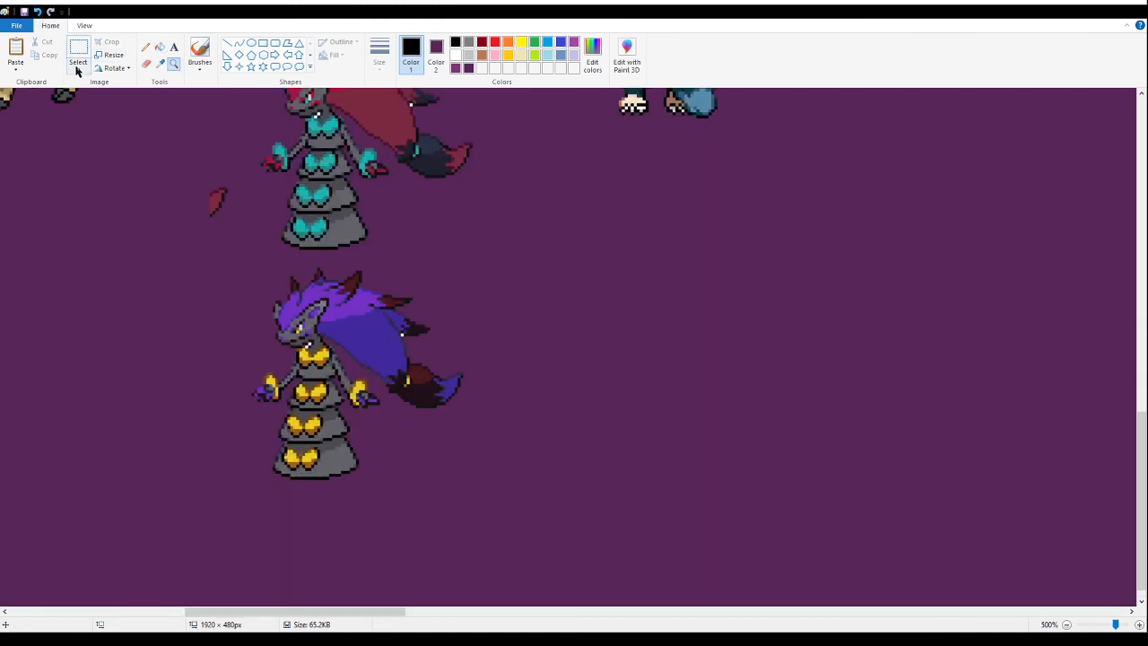
{"action": "left_click", "coordinate": [78, 60]}
{"action": "left_click_drag", "start_coordinate": [177, 237], "coordinate": [231, 174]}
{"action": "left_click", "coordinate": [487, 495]}
{"action": "left_click_drag", "start_coordinate": [526, 505], "coordinate": [197, 265]}
{"action": "key", "text": "Delete"}
{"action": "scroll", "coordinate": [201, 262], "scroll_direction": "up", "scroll_amount": 3}
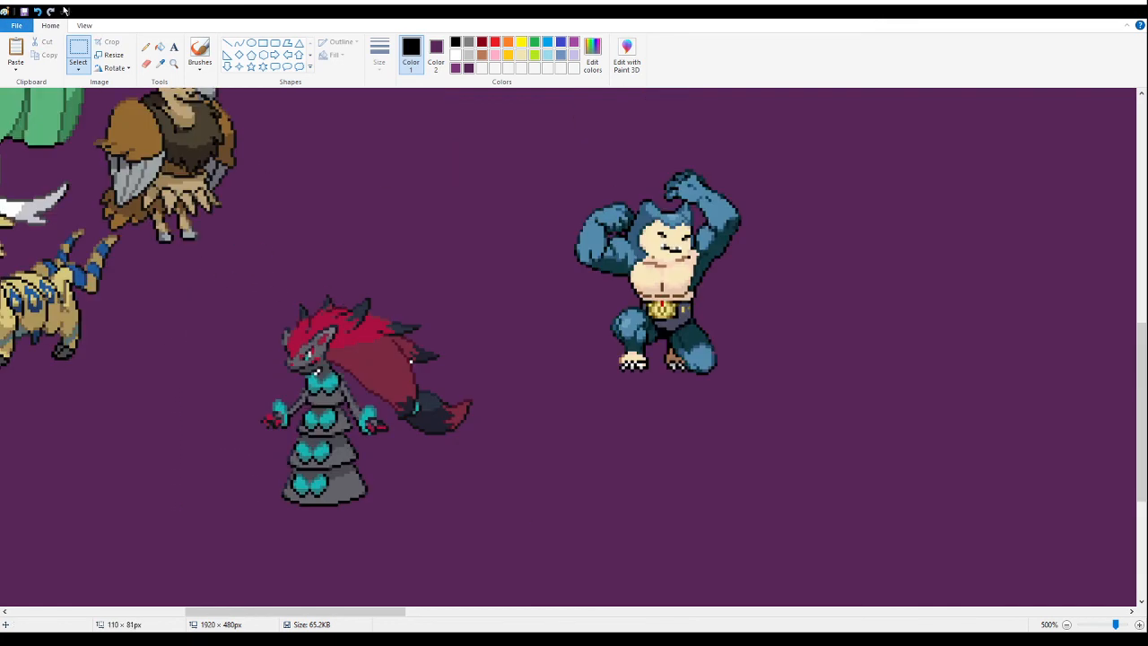
- Fill the leftover white specks around the red-maned fusion's mane and neck with dark purple
{"action": "left_click", "coordinate": [173, 63]}
{"action": "left_click", "coordinate": [261, 282]}
{"action": "left_click", "coordinate": [388, 215]}
{"action": "left_click", "coordinate": [159, 46]}
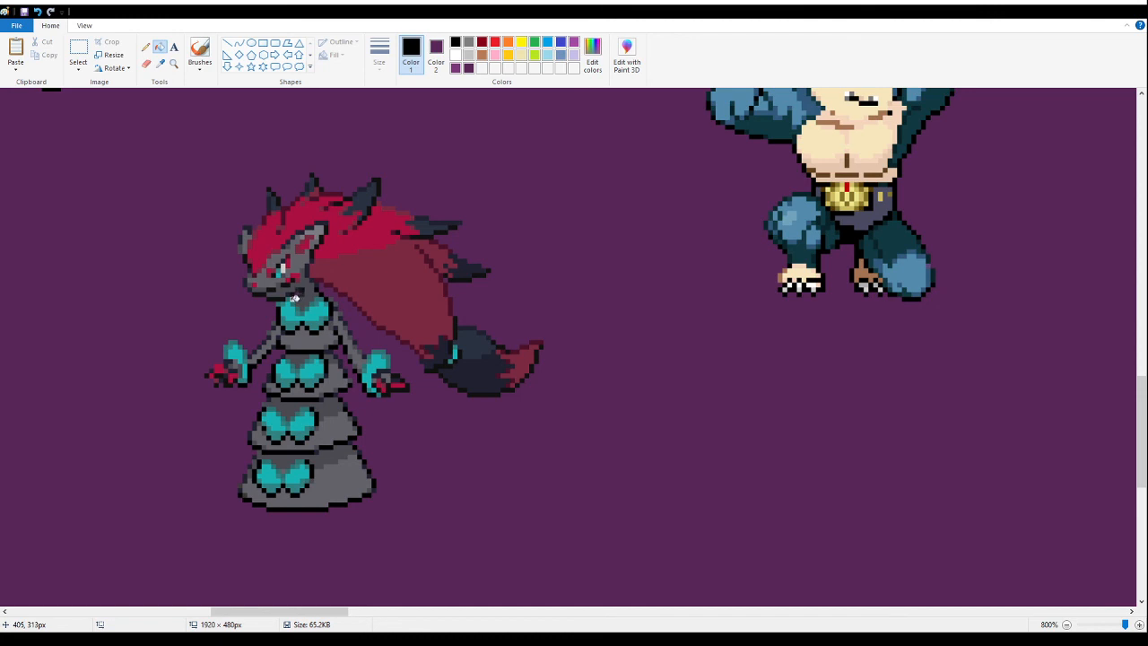
- Cut the red-maned fusion out of the open area between the brown-winged bird and muscular blue fusions
{"action": "left_click", "coordinate": [174, 62]}
{"action": "right_click", "coordinate": [179, 174]}
{"action": "right_click", "coordinate": [171, 193]}
{"action": "right_click", "coordinate": [167, 196]}
{"action": "right_click", "coordinate": [144, 206]}
{"action": "right_click", "coordinate": [130, 212]}
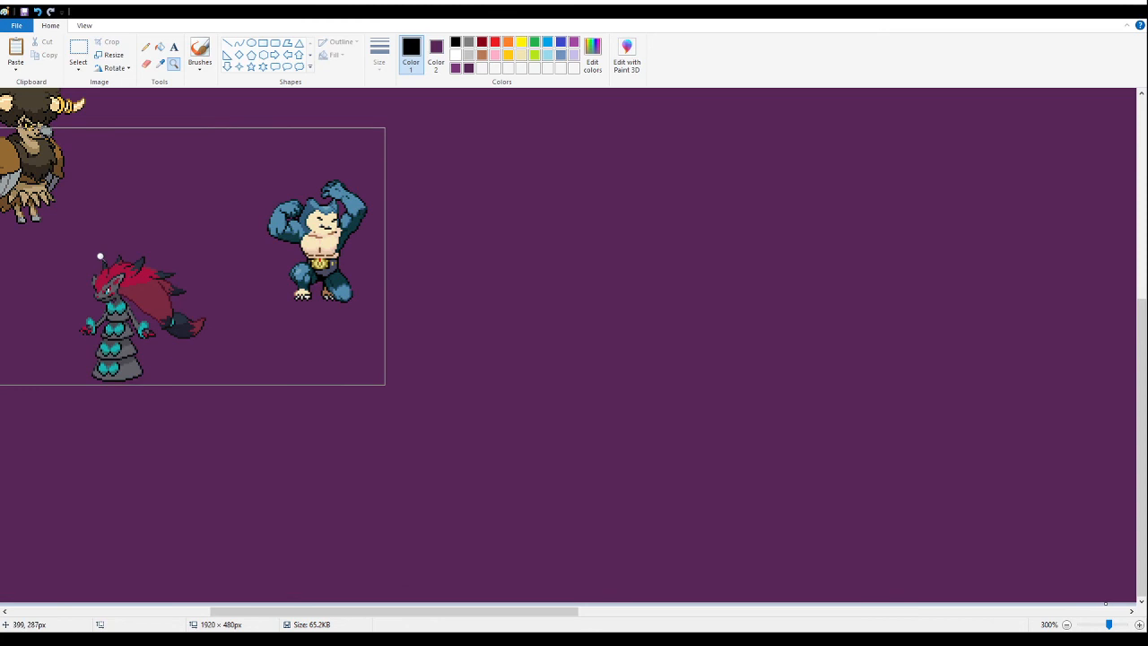
{"action": "left_click", "coordinate": [102, 254]}
{"action": "left_click", "coordinate": [79, 52]}
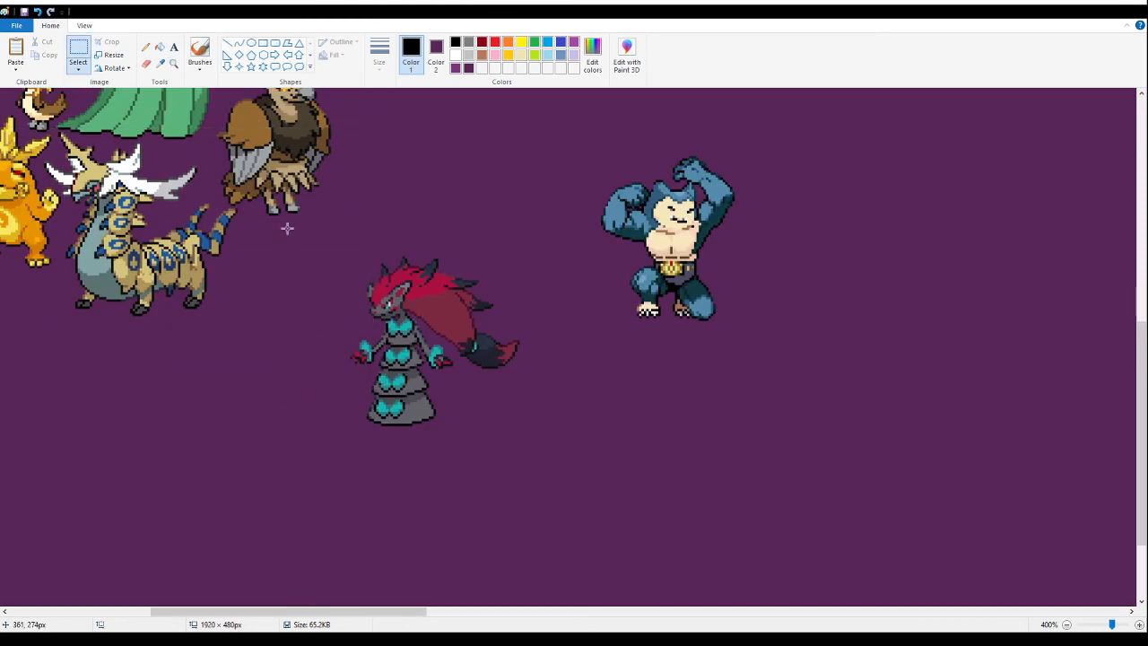
{"action": "mouse_move", "coordinate": [296, 223]}
{"action": "left_mouse_down"}
{"action": "mouse_move", "coordinate": [514, 448]}
{"action": "mouse_move", "coordinate": [553, 469]}
{"action": "left_mouse_up"}
{"action": "scroll", "coordinate": [446, 317], "scroll_direction": "up", "scroll_amount": 3}
{"action": "mouse_move", "coordinate": [442, 375]}
{"action": "left_mouse_down"}
{"action": "mouse_move", "coordinate": [447, 318]}
{"action": "mouse_move", "coordinate": [494, 359]}
{"action": "mouse_move", "coordinate": [437, 410]}
{"action": "mouse_move", "coordinate": [469, 407]}
{"action": "left_mouse_up"}
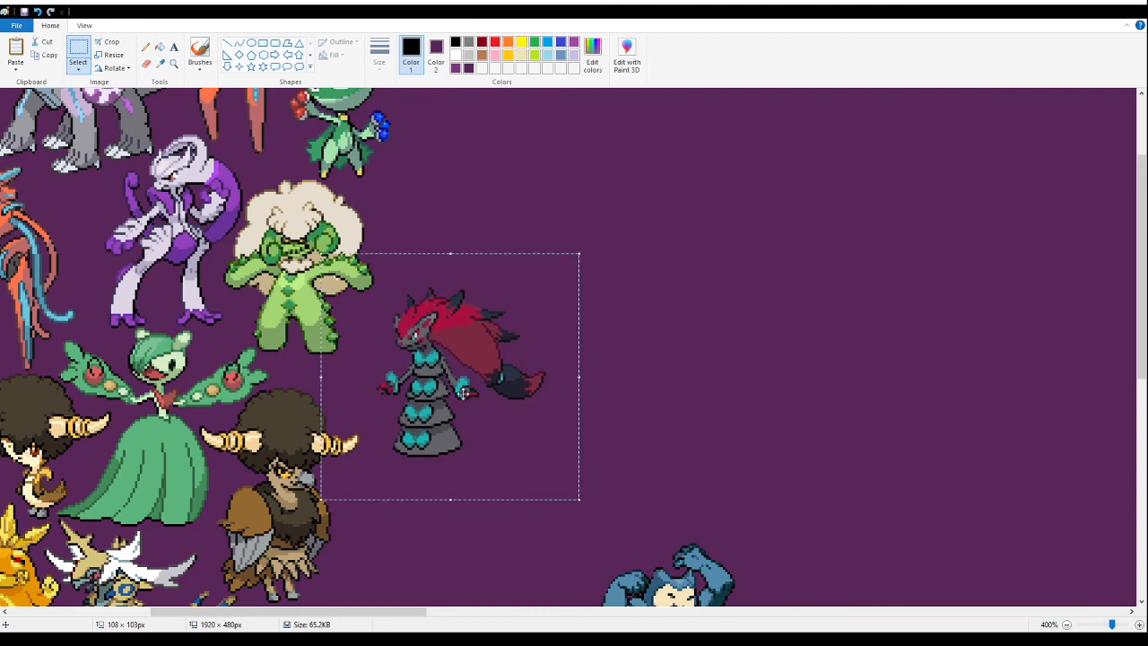
{"action": "key", "text": "ctrl+z"}
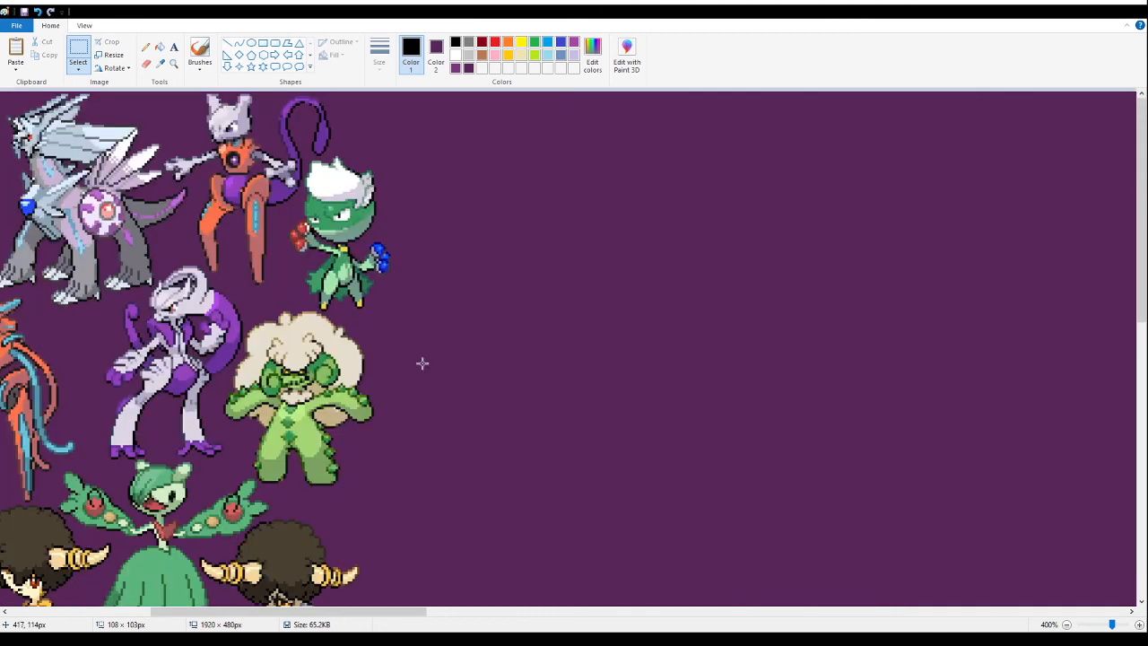
- Paste the red-maned fusion at the canvas's top edge, close beside the white-haired green rose fusion
{"action": "left_click", "coordinate": [174, 63]}
{"action": "left_click", "coordinate": [403, 151]}
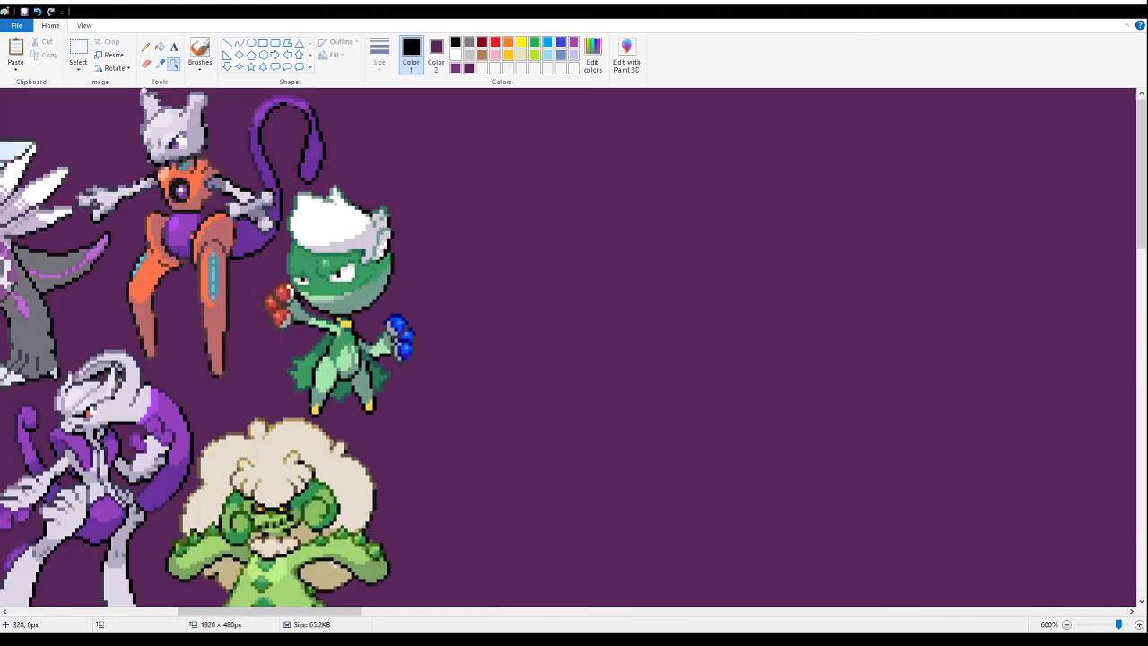
{"action": "left_click", "coordinate": [78, 49]}
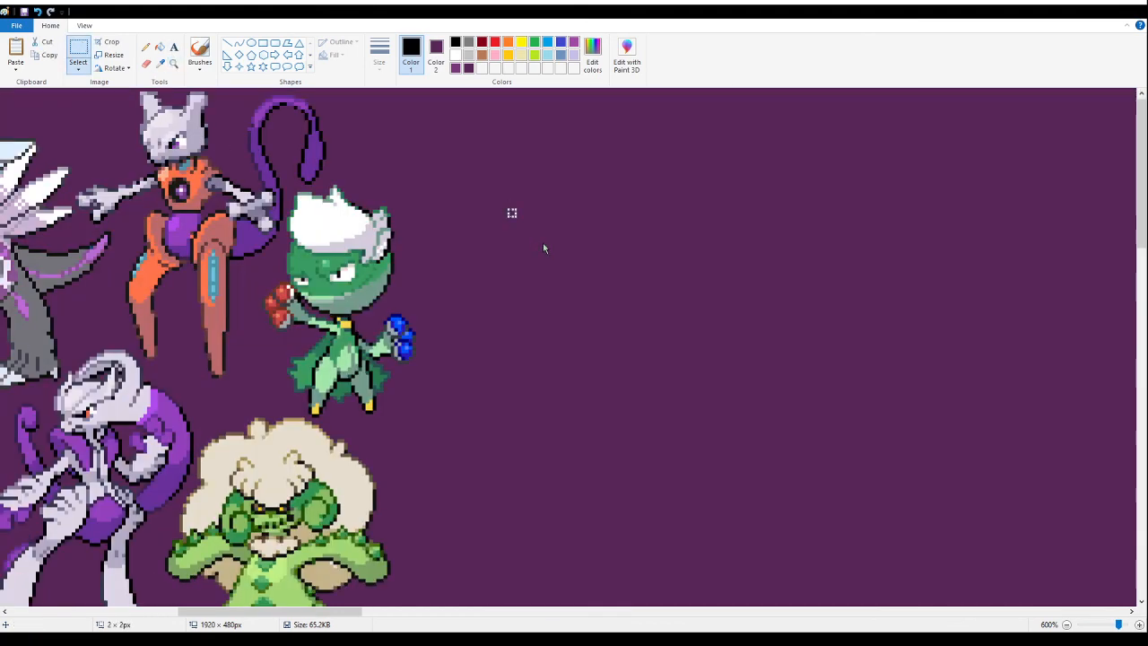
{"action": "key", "text": "ctrl+v"}
{"action": "left_click_drag", "start_coordinate": [159, 214], "coordinate": [458, 219]}
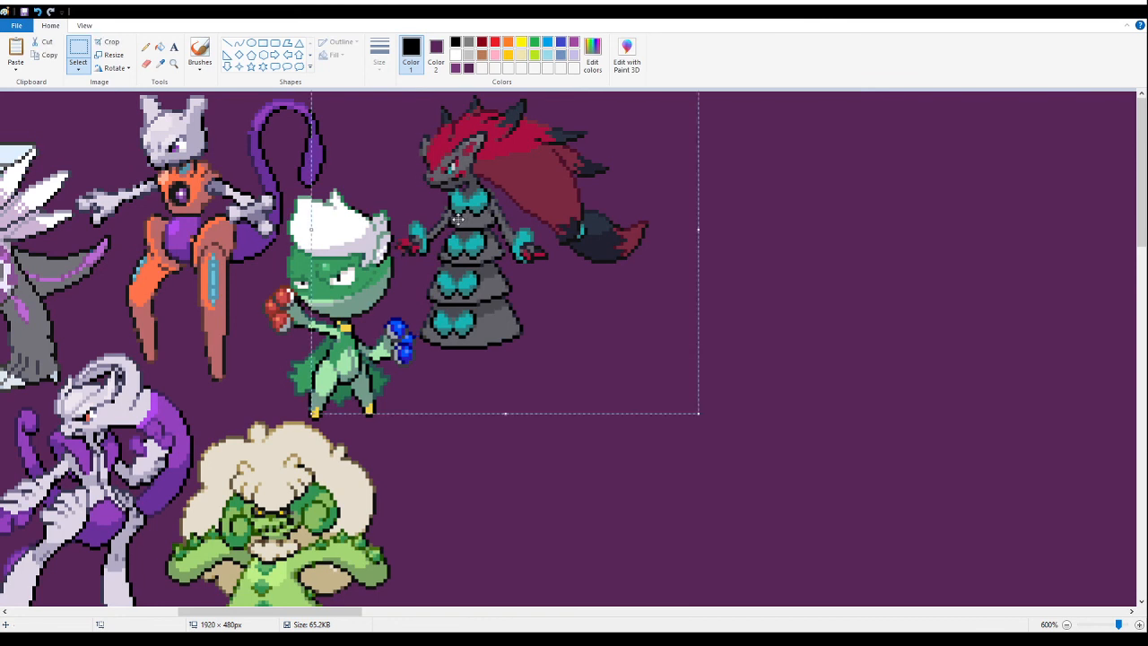
{"action": "left_click", "coordinate": [777, 477]}
- Move the muscular blue fusion farther right, well clear of the packed group and the empty area beside it
{"action": "left_click", "coordinate": [173, 63]}
{"action": "right_click", "coordinate": [201, 262]}
{"action": "right_click", "coordinate": [200, 262]}
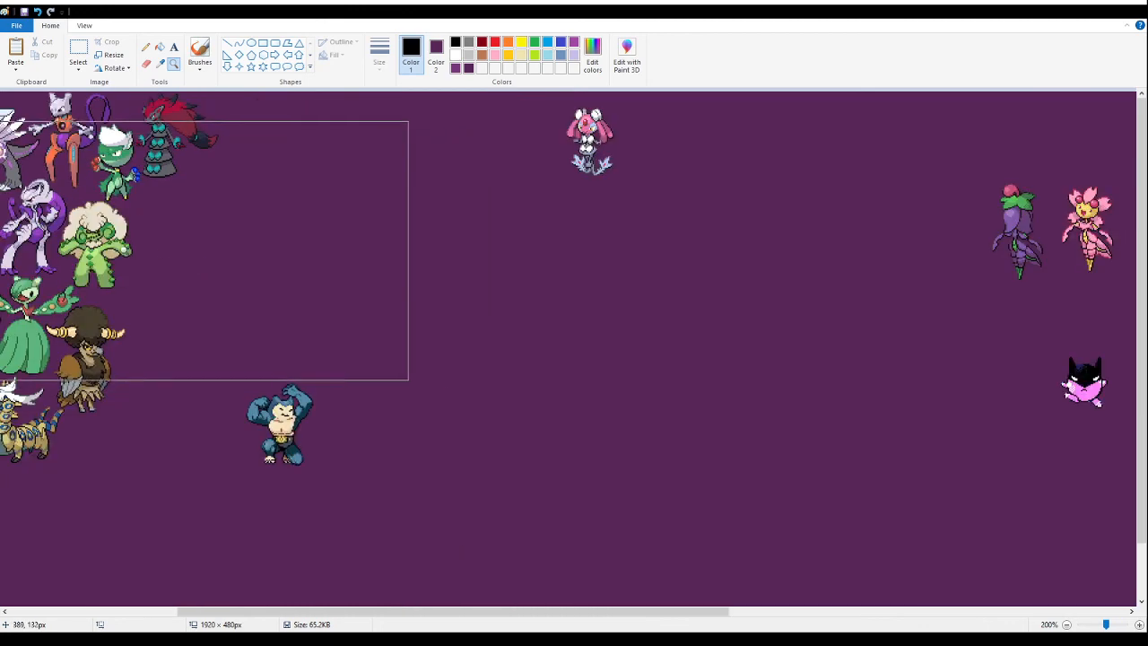
{"action": "right_click", "coordinate": [135, 249]}
{"action": "left_click", "coordinate": [134, 233]}
{"action": "left_click", "coordinate": [148, 206]}
{"action": "right_click", "coordinate": [234, 259]}
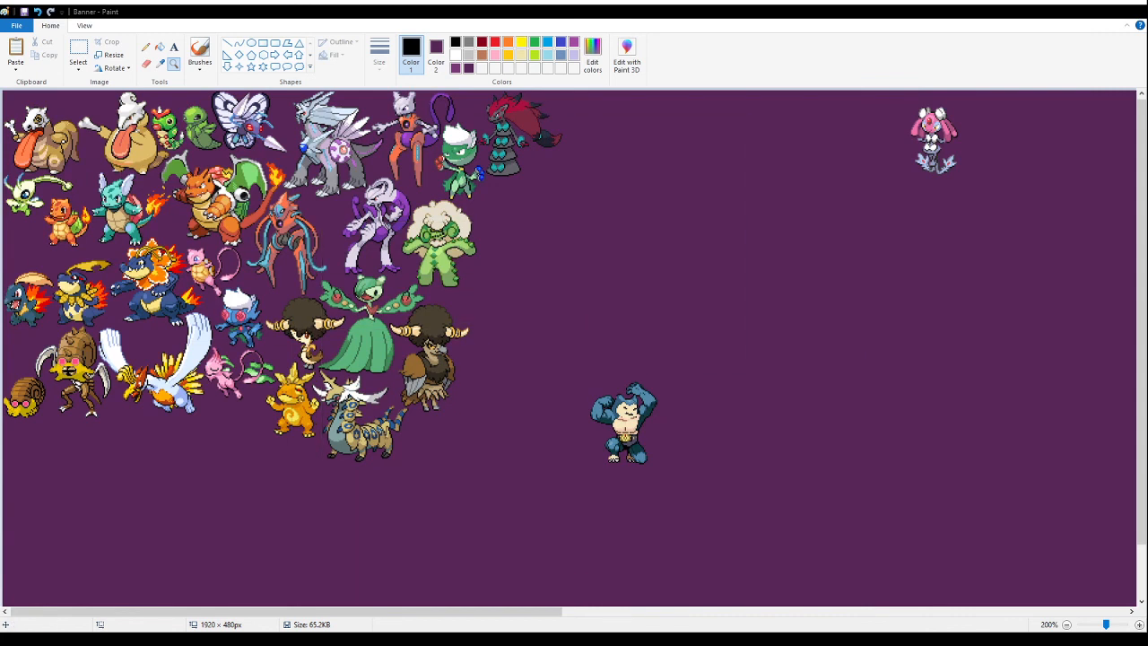
{"action": "left_click", "coordinate": [78, 49]}
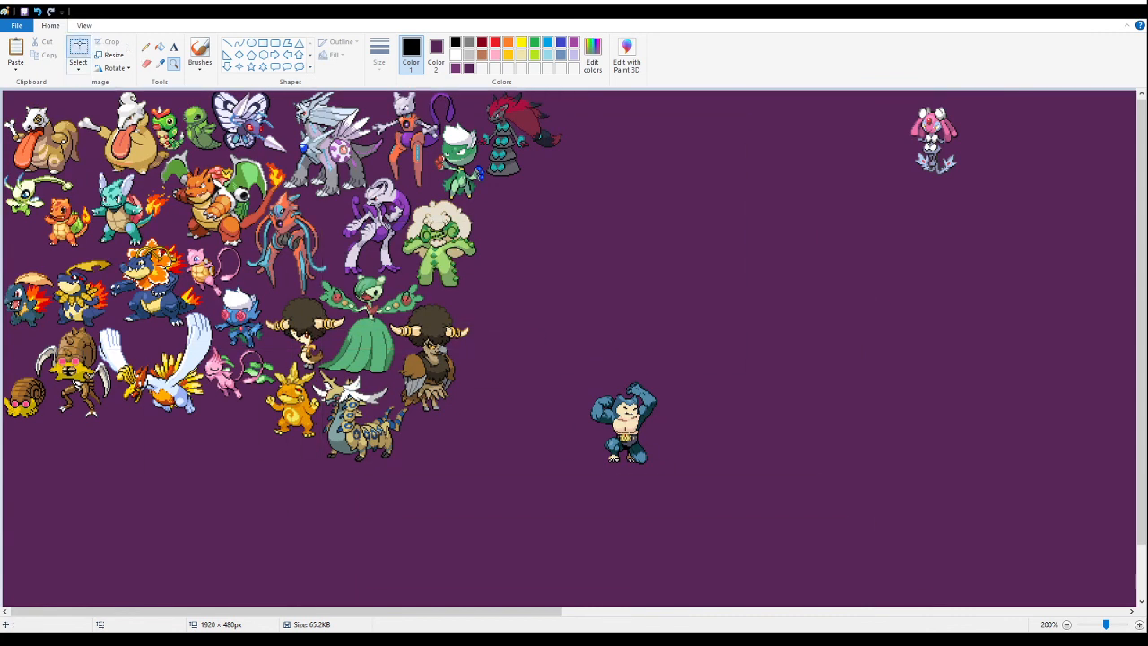
{"action": "left_click_drag", "start_coordinate": [541, 350], "coordinate": [802, 546]}
{"action": "left_click_drag", "start_coordinate": [669, 410], "coordinate": [1108, 405]}
- Paste the sheet of green and red winged fusions into the empty area and fill its white background with dark purple
{"action": "left_click", "coordinate": [727, 251]}
{"action": "key", "text": "ctrl+v"}
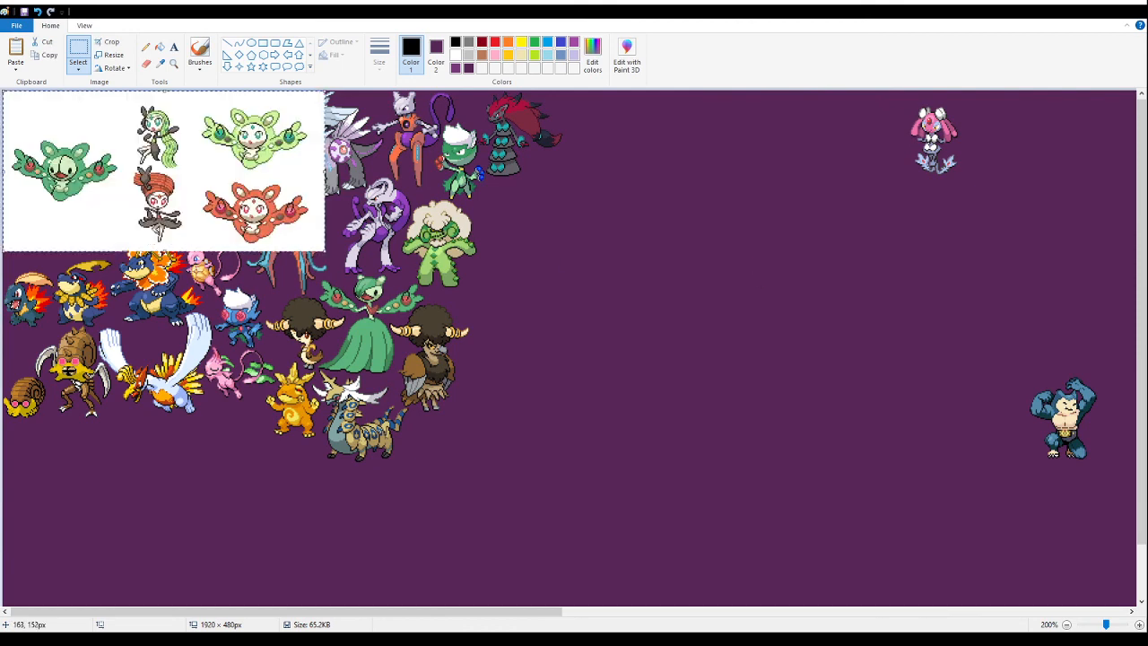
{"action": "left_click_drag", "start_coordinate": [124, 187], "coordinate": [701, 362]}
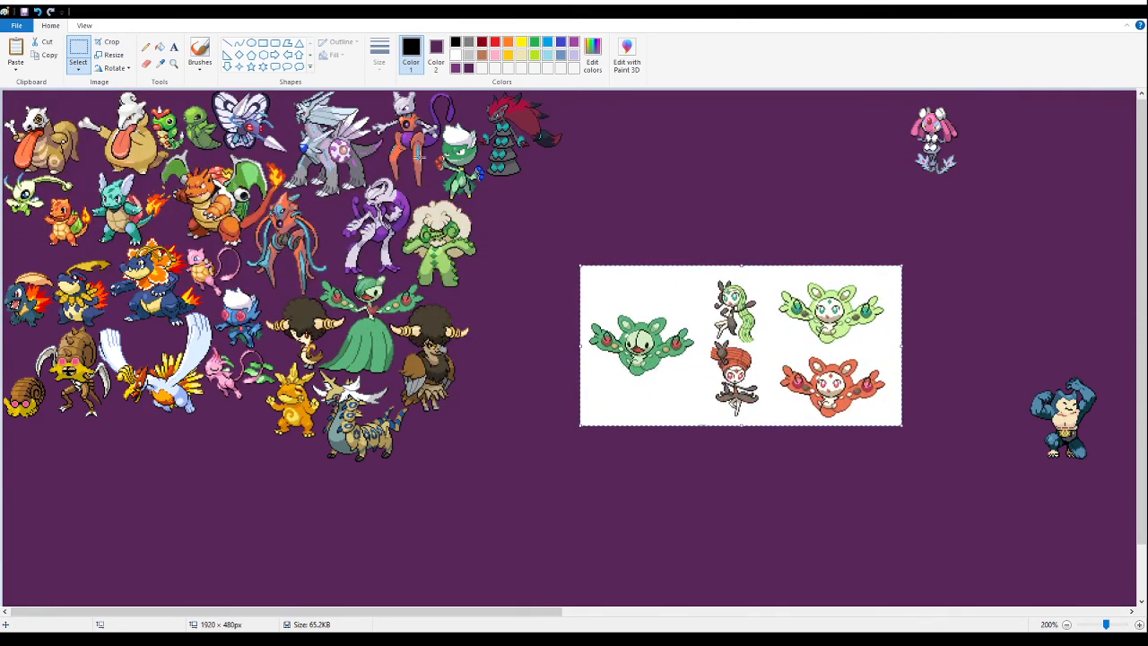
{"action": "left_click", "coordinate": [159, 46]}
{"action": "left_click", "coordinate": [671, 270]}
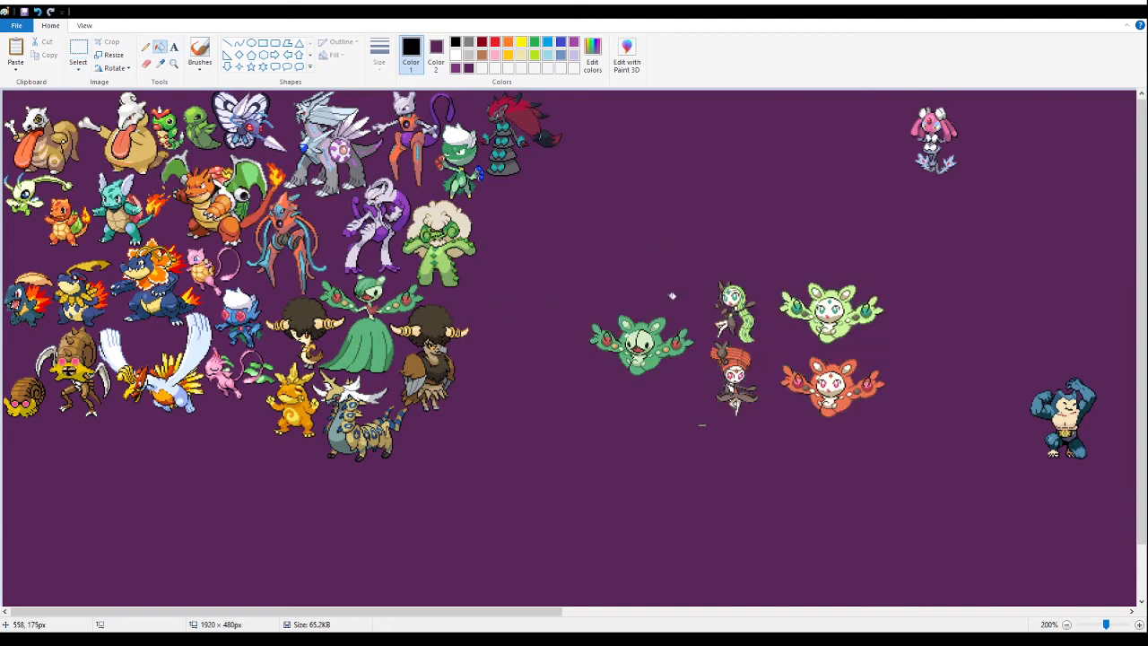
- Delete every sprite and scrap of the pasted sheet except the light green white-faced winged fusion
{"action": "left_click", "coordinate": [78, 49]}
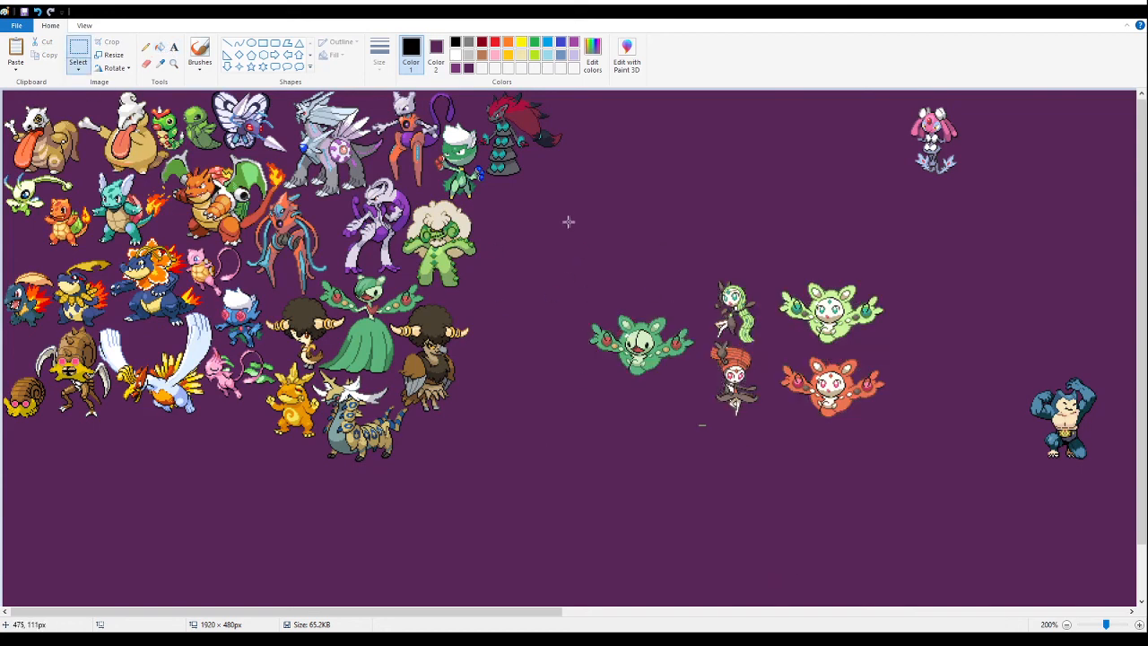
{"action": "left_click_drag", "start_coordinate": [554, 233], "coordinate": [763, 470]}
{"action": "key", "text": "Delete"}
{"action": "left_click_drag", "start_coordinate": [898, 468], "coordinate": [744, 352]}
{"action": "key", "text": "Delete"}
- Move the light green white-faced fusion to the canvas's left edge, directly below the brown snail-shelled fusions
{"action": "left_click_drag", "start_coordinate": [729, 239], "coordinate": [899, 364]}
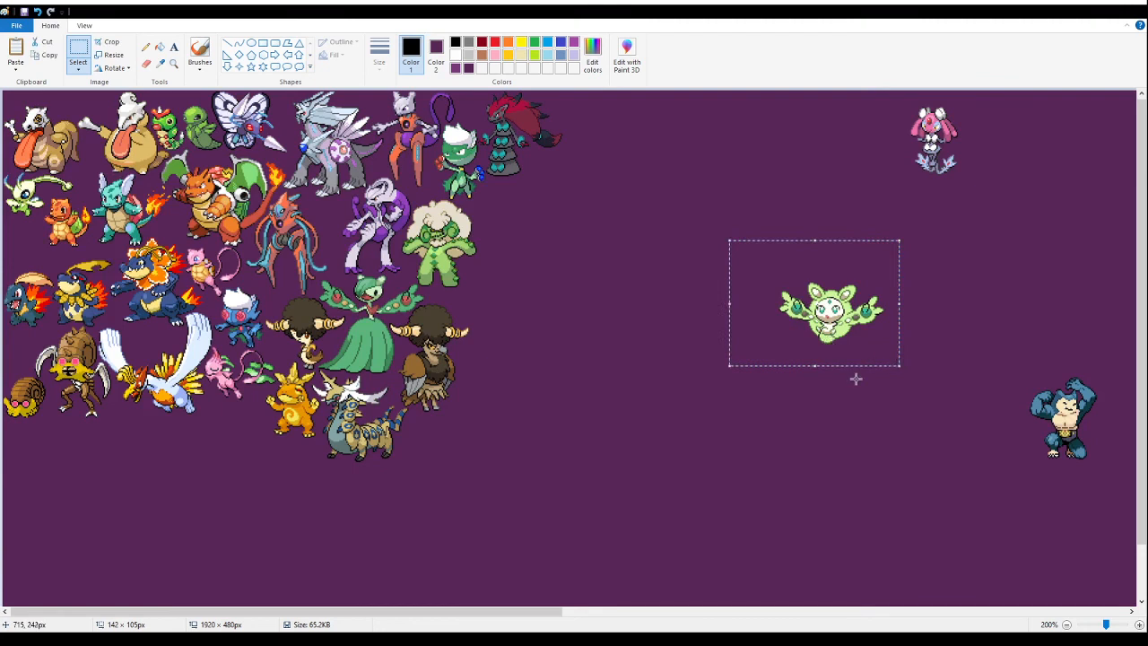
{"action": "left_click_drag", "start_coordinate": [834, 332], "coordinate": [194, 466]}
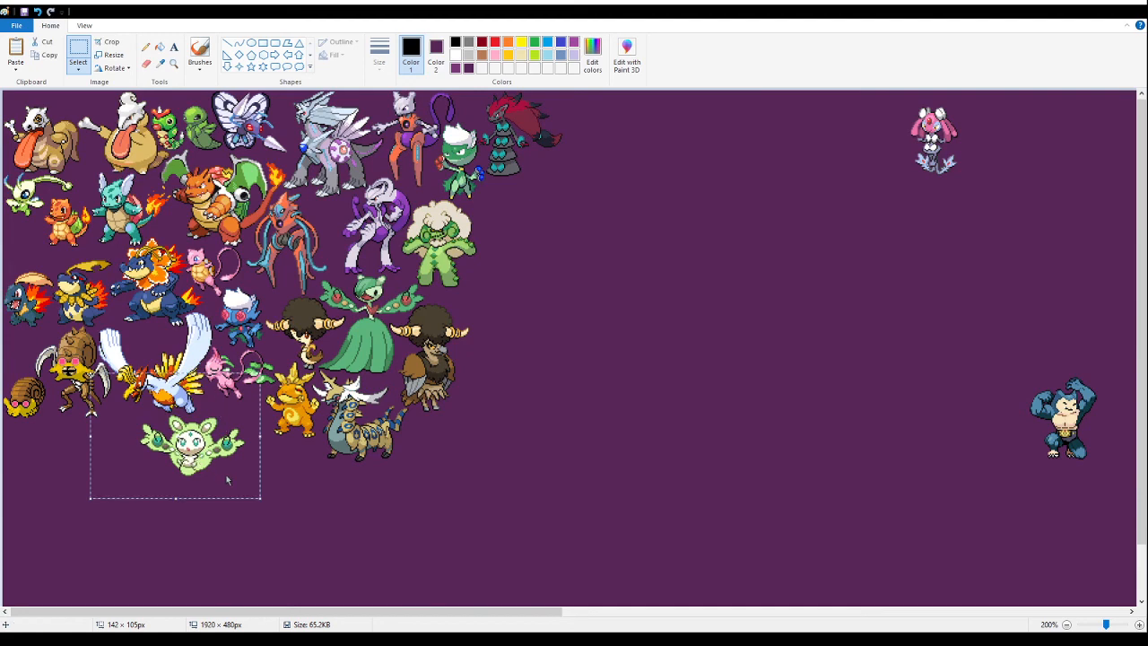
{"action": "left_click", "coordinate": [173, 63]}
{"action": "left_click", "coordinate": [90, 404]}
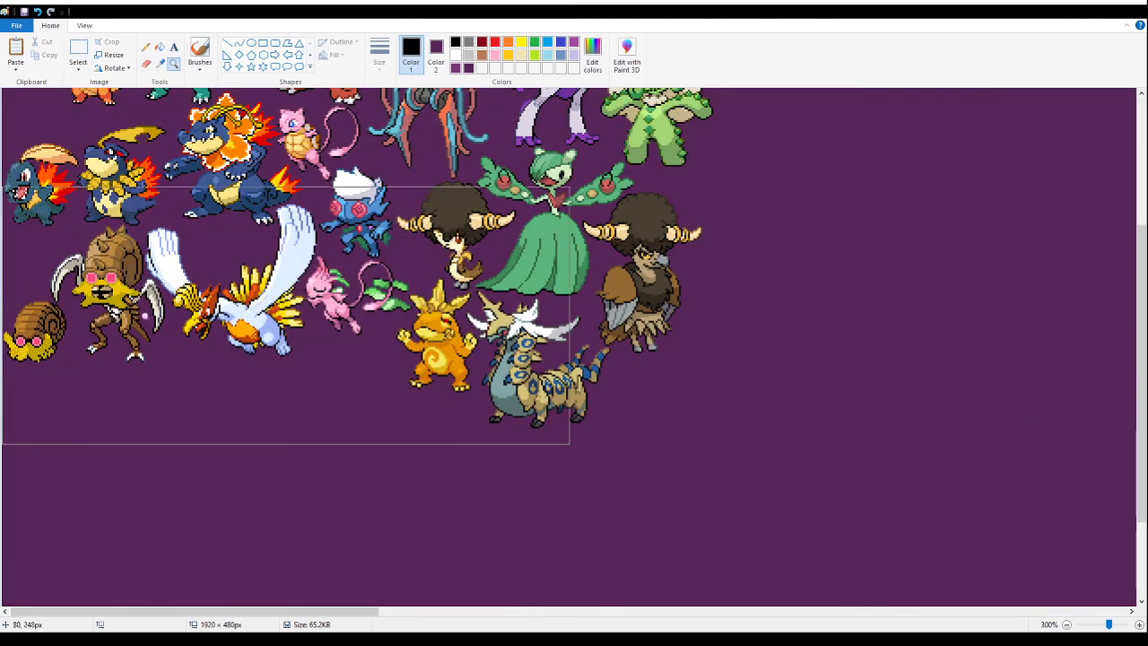
{"action": "left_click", "coordinate": [83, 390]}
{"action": "left_click", "coordinate": [109, 286]}
{"action": "left_click", "coordinate": [87, 53]}
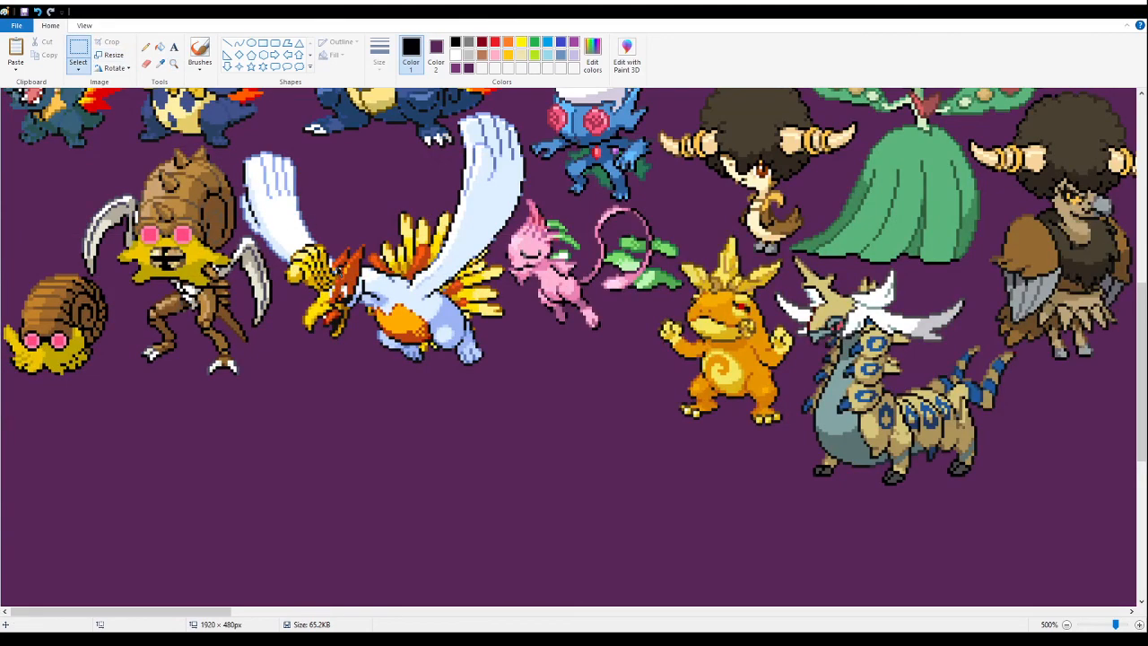
{"action": "key", "text": "ctrl+v"}
{"action": "left_click_drag", "start_coordinate": [287, 263], "coordinate": [360, 449]}
{"action": "scroll", "coordinate": [409, 234], "scroll_direction": "up", "scroll_amount": 4}
{"action": "scroll", "coordinate": [166, 483], "scroll_direction": "down", "scroll_amount": 2}
{"action": "scroll", "coordinate": [259, 500], "scroll_direction": "down", "scroll_amount": 3}
{"action": "left_click_drag", "start_coordinate": [362, 447], "coordinate": [163, 462]}
{"action": "left_click", "coordinate": [500, 456]}
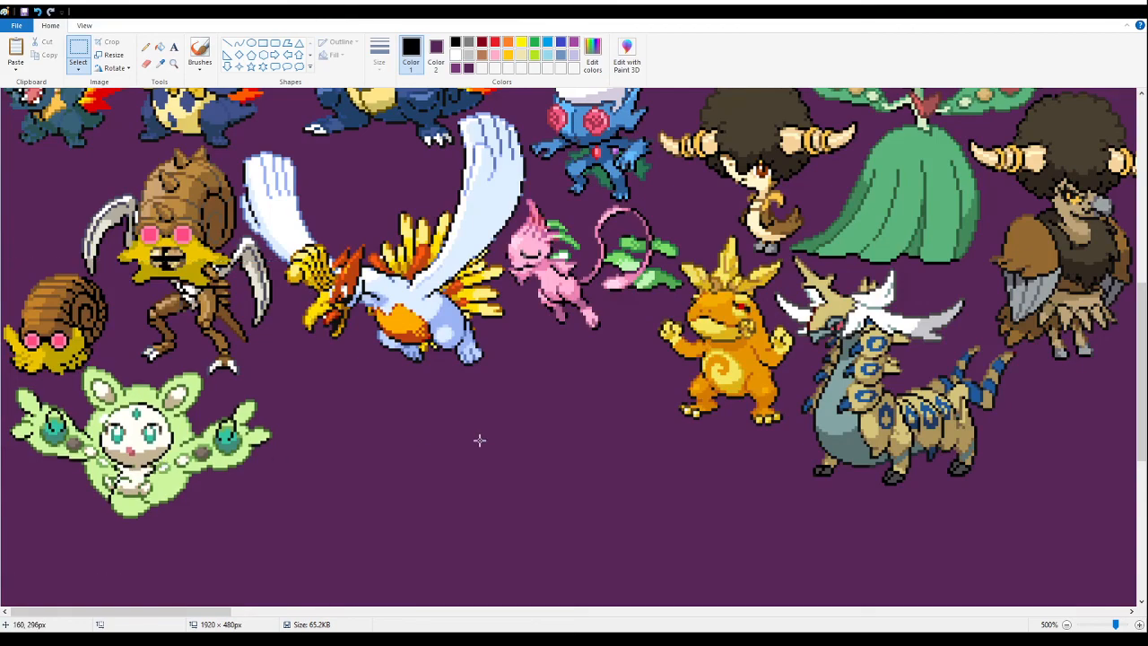
- Move the muscular blue fusion beside the light green white-faced fusion, just below the white-winged bird fusion
{"action": "left_click", "coordinate": [176, 66]}
{"action": "right_click", "coordinate": [190, 416]}
{"action": "right_click", "coordinate": [190, 422]}
{"action": "right_click", "coordinate": [190, 424]}
{"action": "right_click", "coordinate": [190, 422]}
{"action": "left_click", "coordinate": [190, 216]}
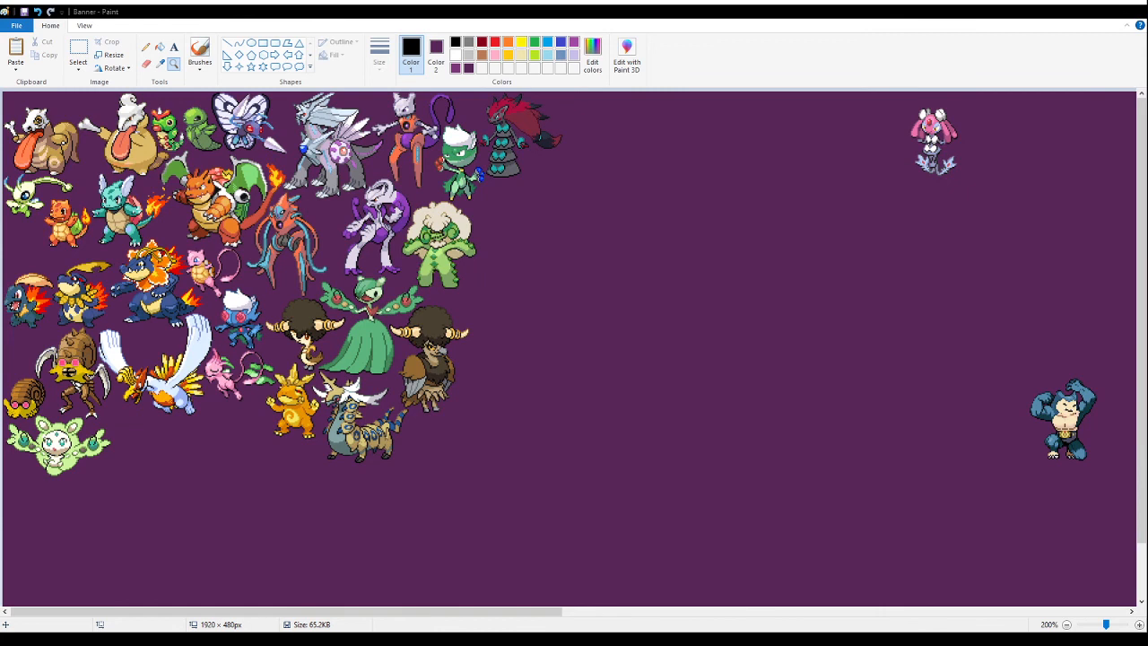
{"action": "left_click", "coordinate": [85, 46]}
{"action": "mouse_move", "coordinate": [961, 317]}
{"action": "left_mouse_down"}
{"action": "mouse_move", "coordinate": [1103, 462]}
{"action": "mouse_move", "coordinate": [27, 530]}
{"action": "mouse_move", "coordinate": [139, 439]}
{"action": "mouse_move", "coordinate": [132, 455]}
{"action": "left_mouse_up"}
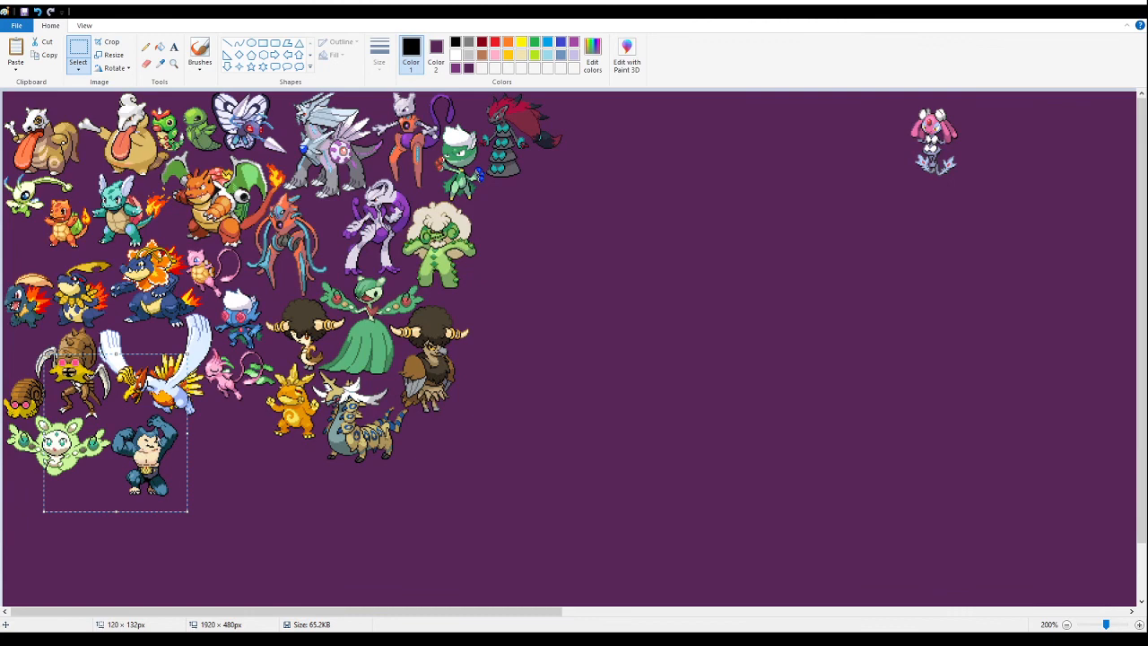
- Move the muscular blue fusion into the gap below the small pink fusion, close beside the orange spiral-bellied fusion
{"action": "key", "text": "Delete"}
{"action": "left_click", "coordinate": [173, 63]}
{"action": "left_click", "coordinate": [286, 351]}
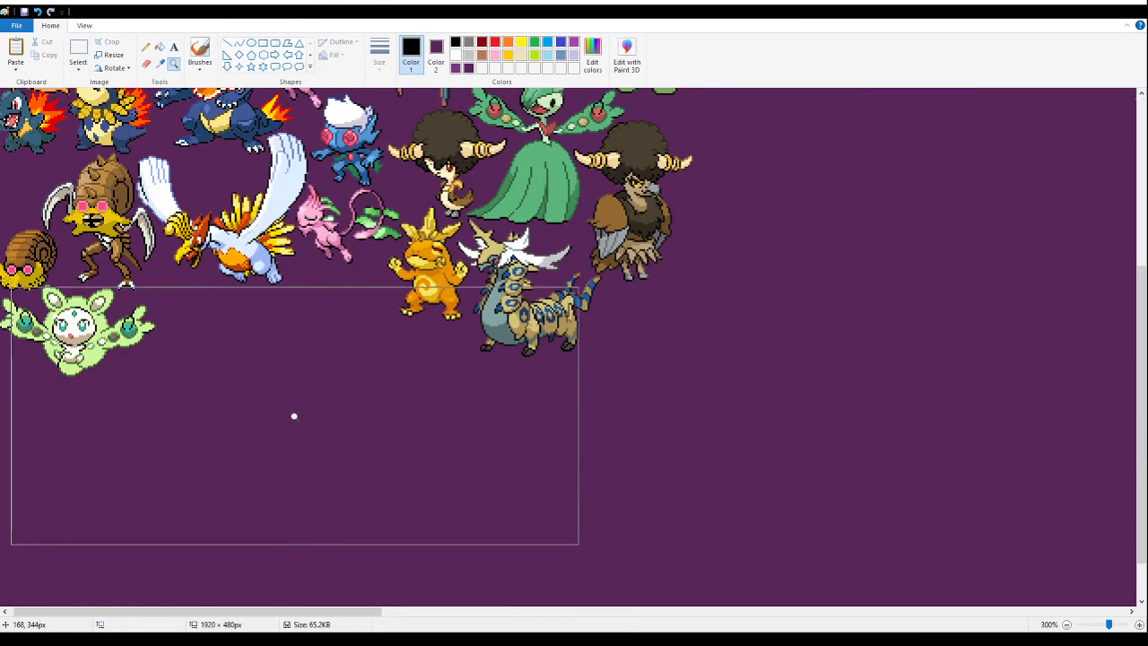
{"action": "left_click", "coordinate": [205, 498]}
{"action": "left_click", "coordinate": [341, 298]}
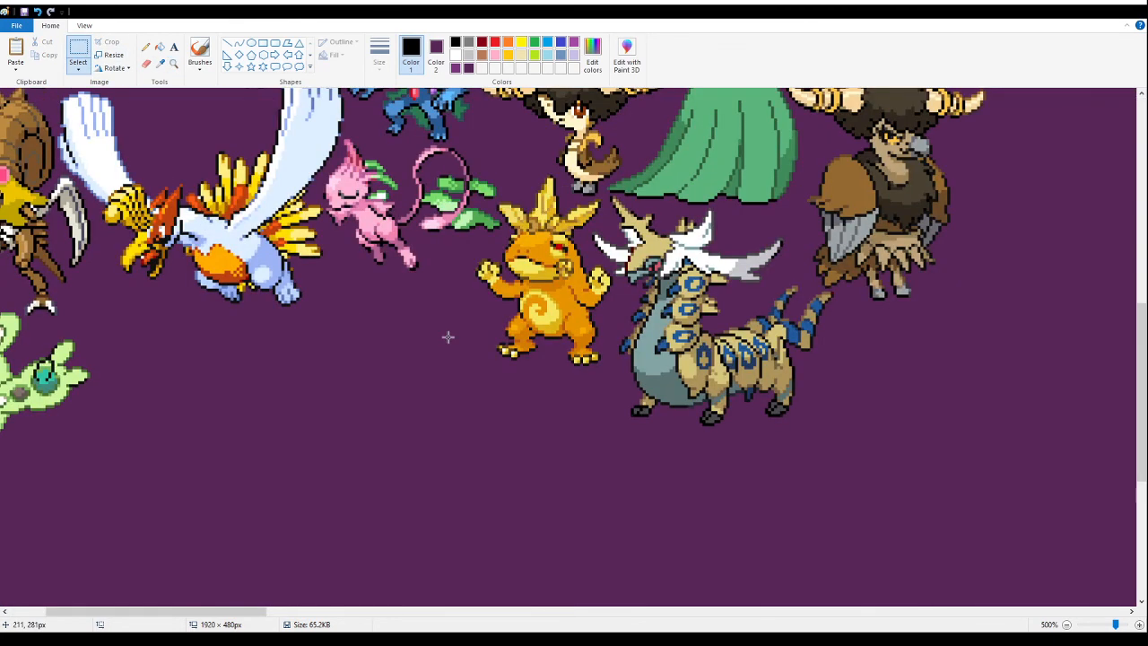
{"action": "key", "text": "ctrl+z"}
{"action": "left_click_drag", "start_coordinate": [323, 352], "coordinate": [474, 358]}
{"action": "left_click", "coordinate": [739, 448]}
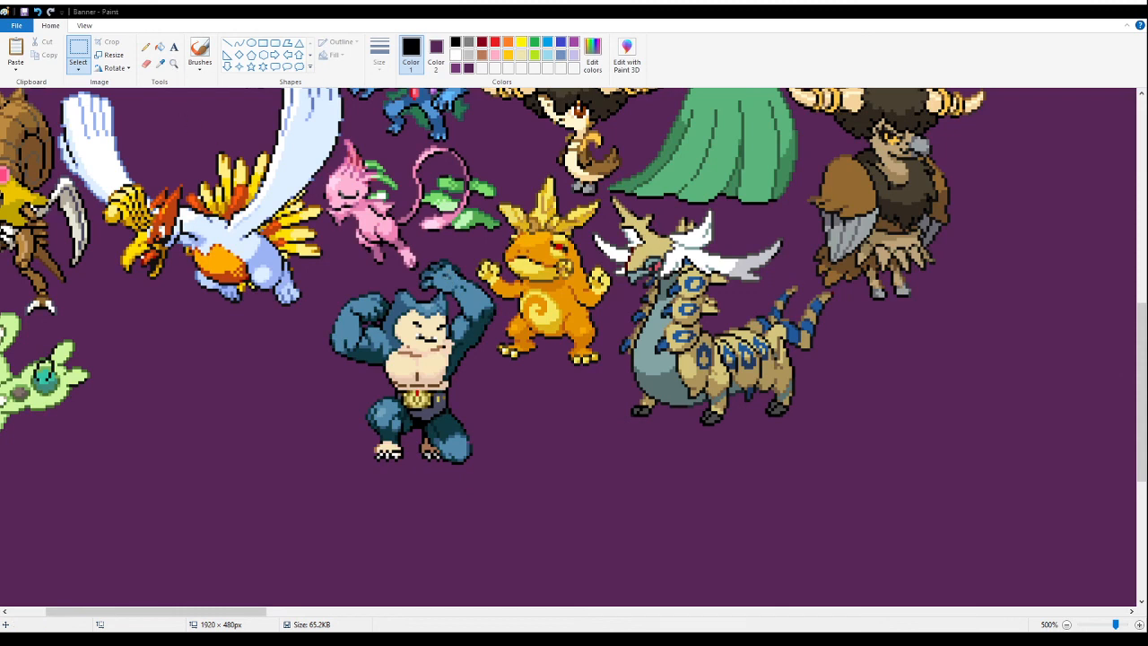
- Paste the sheet of fluffy-haired fusions below the muscular blue fusion and delete everything except the pink variant
{"action": "scroll", "coordinate": [491, 324], "scroll_direction": "down", "scroll_amount": 3}
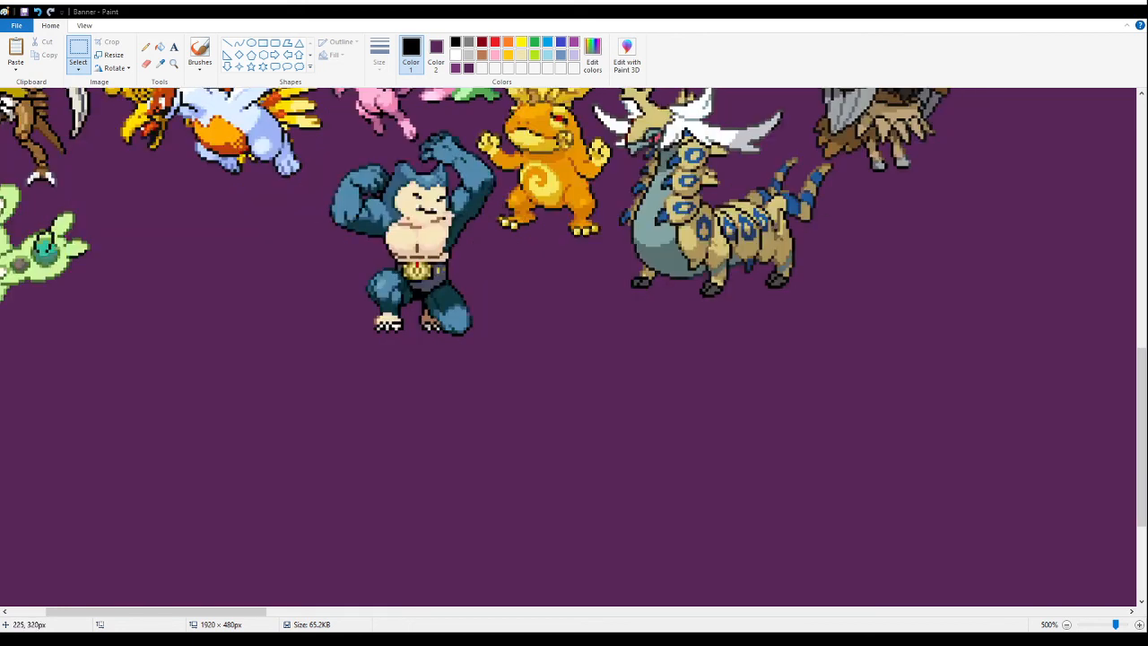
{"action": "key", "text": "ctrl+v"}
{"action": "left_click_drag", "start_coordinate": [164, 208], "coordinate": [433, 473]}
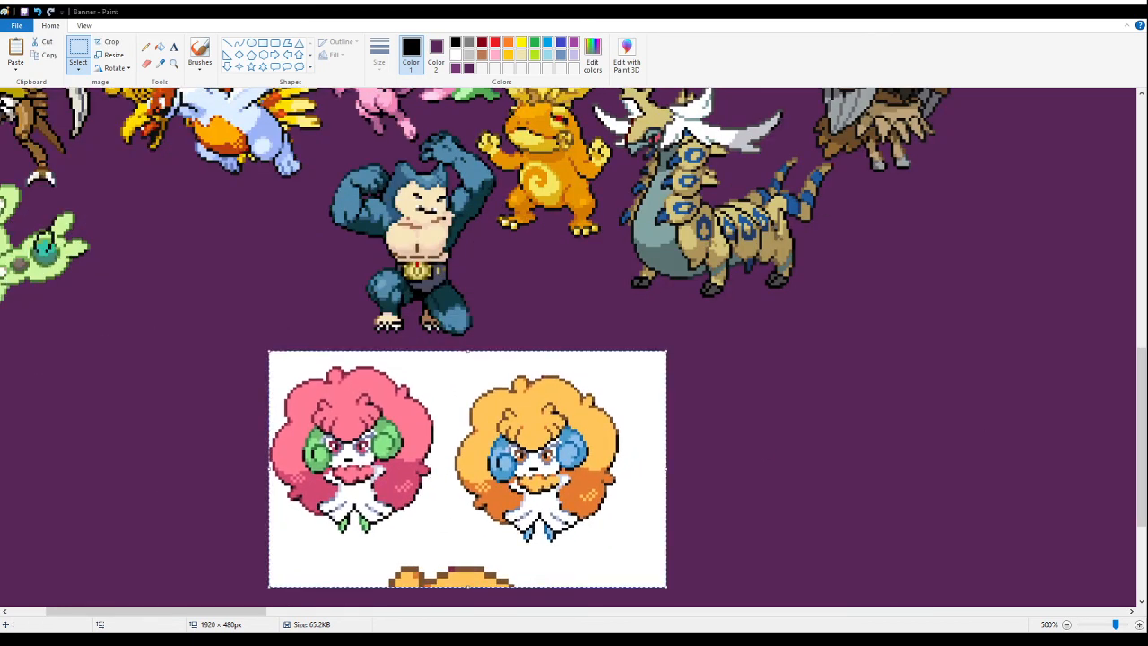
{"action": "scroll", "coordinate": [570, 346], "scroll_direction": "down", "scroll_amount": 5}
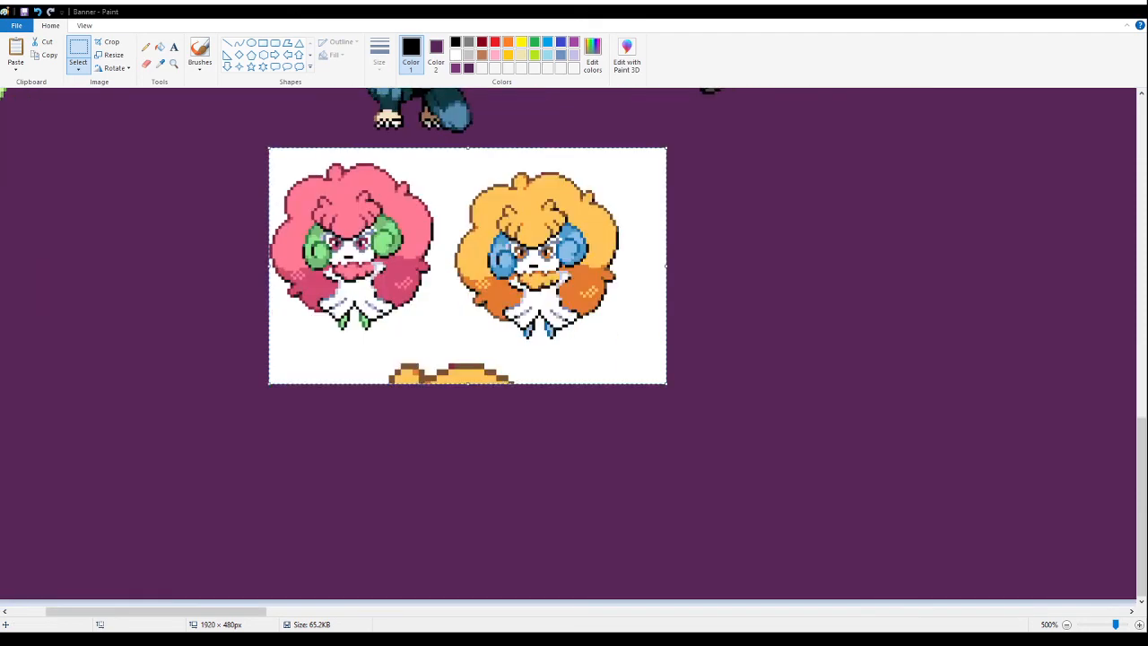
{"action": "left_click_drag", "start_coordinate": [732, 472], "coordinate": [453, 146]}
{"action": "key", "text": "Delete"}
{"action": "left_click_drag", "start_coordinate": [532, 458], "coordinate": [223, 354]}
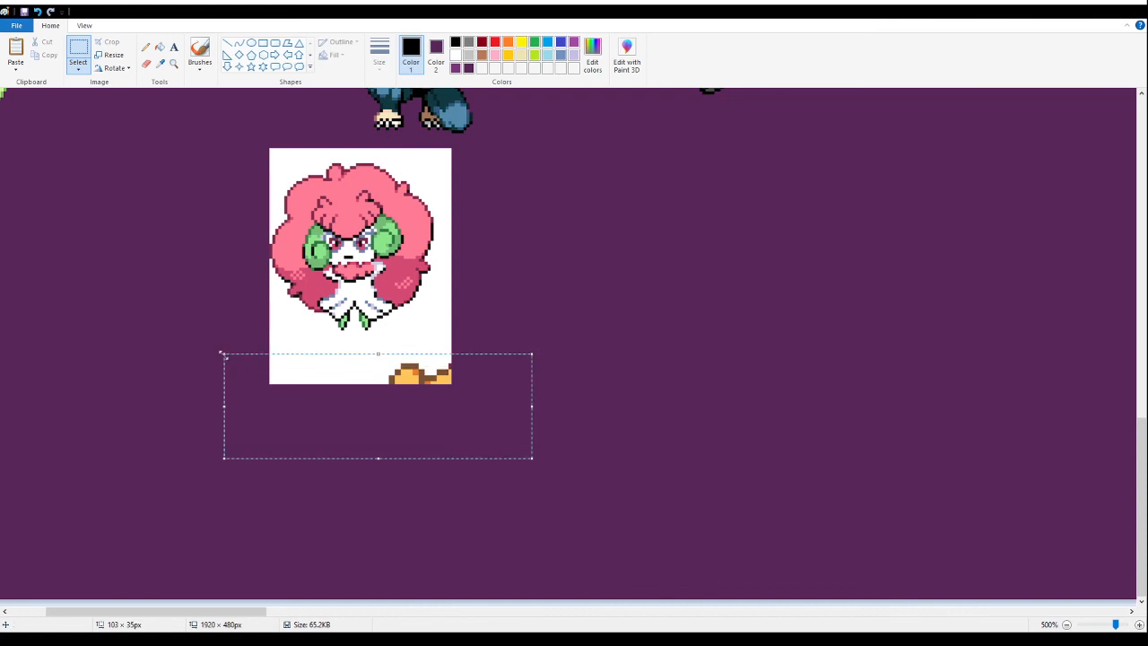
{"action": "key", "text": "Delete"}
- Fill the pink fluffy-haired fusion's white background with dark purple and place it between the light green and muscular blue fusions
{"action": "left_click", "coordinate": [160, 47]}
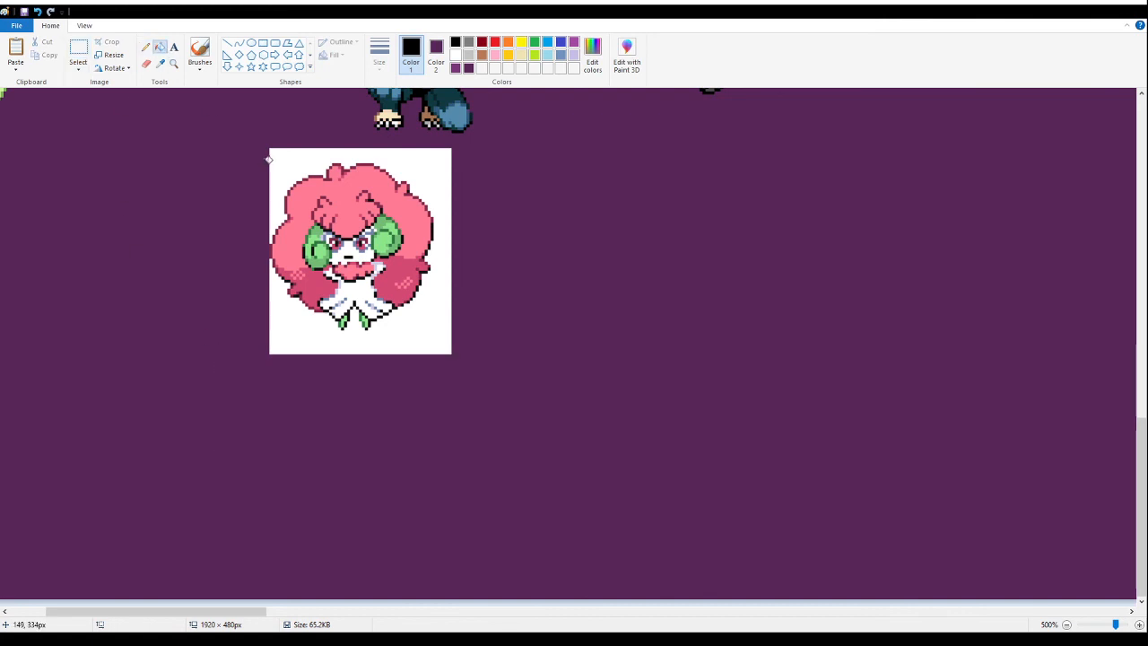
{"action": "left_click", "coordinate": [269, 160]}
{"action": "left_click", "coordinate": [78, 51]}
{"action": "scroll", "coordinate": [476, 514], "scroll_direction": "up", "scroll_amount": 3}
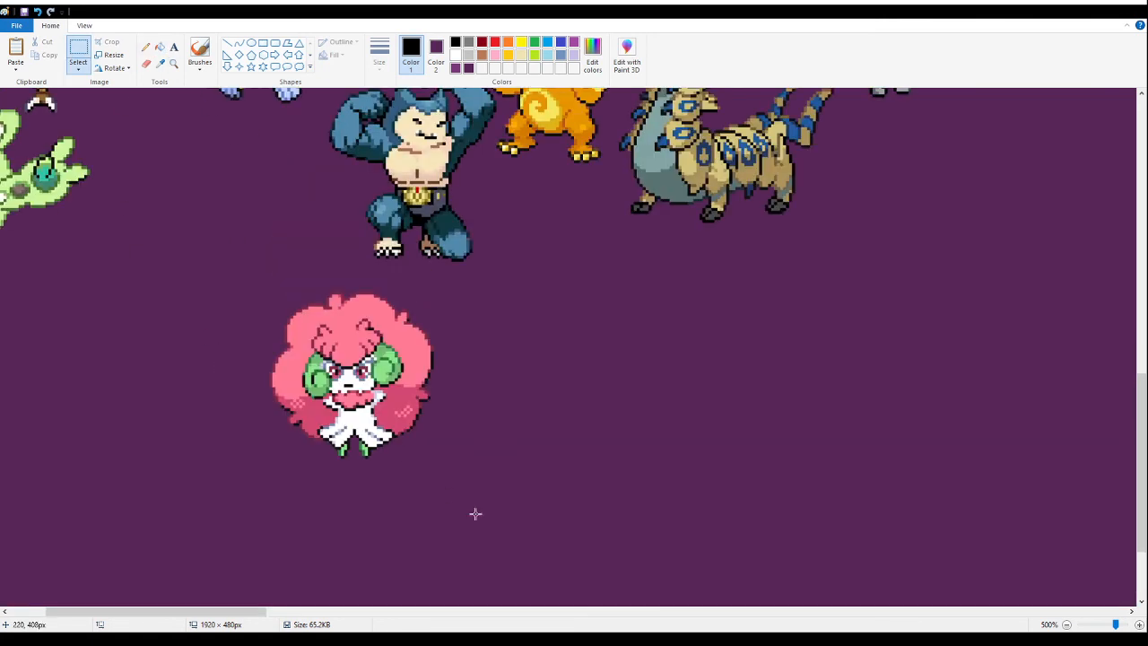
{"action": "mouse_move", "coordinate": [514, 489]}
{"action": "left_mouse_down"}
{"action": "mouse_move", "coordinate": [254, 315]}
{"action": "mouse_move", "coordinate": [244, 282]}
{"action": "left_mouse_up"}
{"action": "mouse_move", "coordinate": [372, 379]}
{"action": "left_mouse_down"}
{"action": "mouse_move", "coordinate": [313, 352]}
{"action": "mouse_move", "coordinate": [216, 429]}
{"action": "left_mouse_up"}
{"action": "scroll", "coordinate": [296, 348], "scroll_direction": "up", "scroll_amount": 3}
{"action": "left_click_drag", "start_coordinate": [205, 612], "coordinate": [169, 614]}
{"action": "mouse_move", "coordinate": [381, 448]}
{"action": "left_mouse_down"}
{"action": "mouse_move", "coordinate": [374, 461]}
{"action": "mouse_move", "coordinate": [360, 452]}
{"action": "left_mouse_up"}
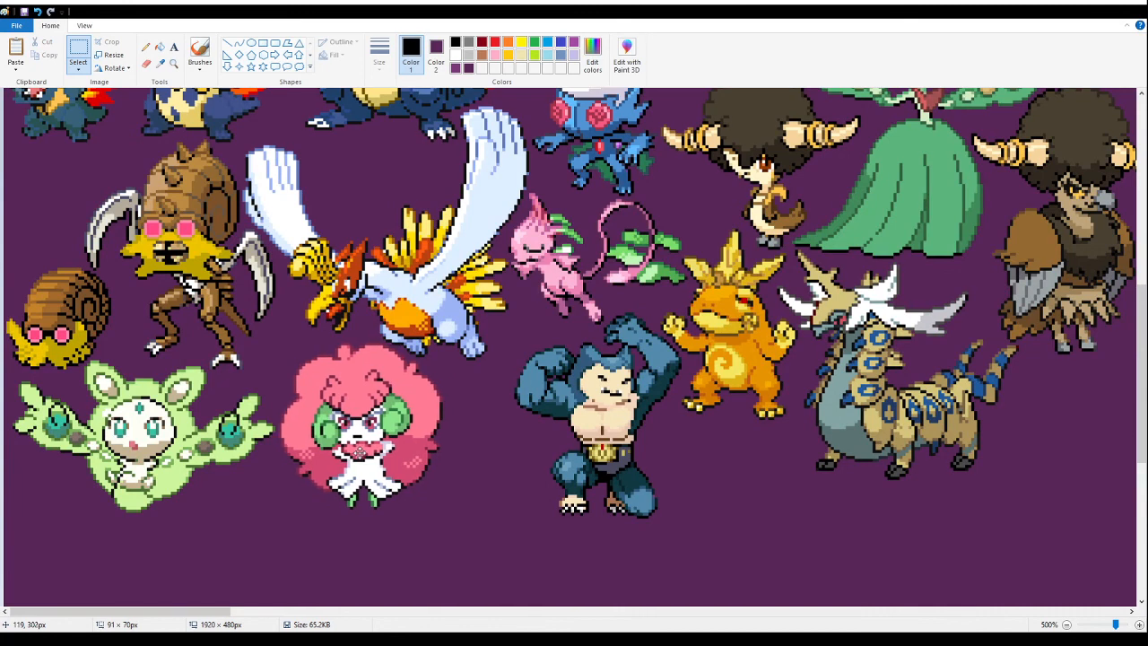
- Paste the sheet of white-hatted fusions into the empty area below the muscular blue fusion and fill its white background with dark purple
{"action": "left_click", "coordinate": [173, 63]}
{"action": "right_click", "coordinate": [368, 340]}
{"action": "right_click", "coordinate": [368, 327]}
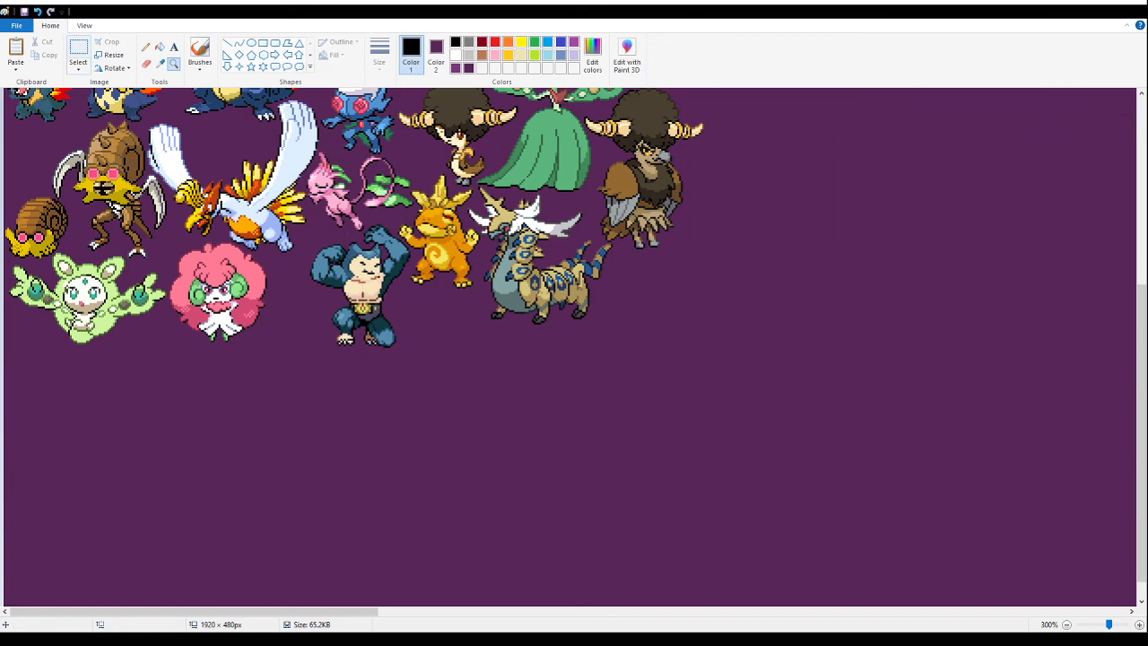
{"action": "left_click", "coordinate": [78, 49]}
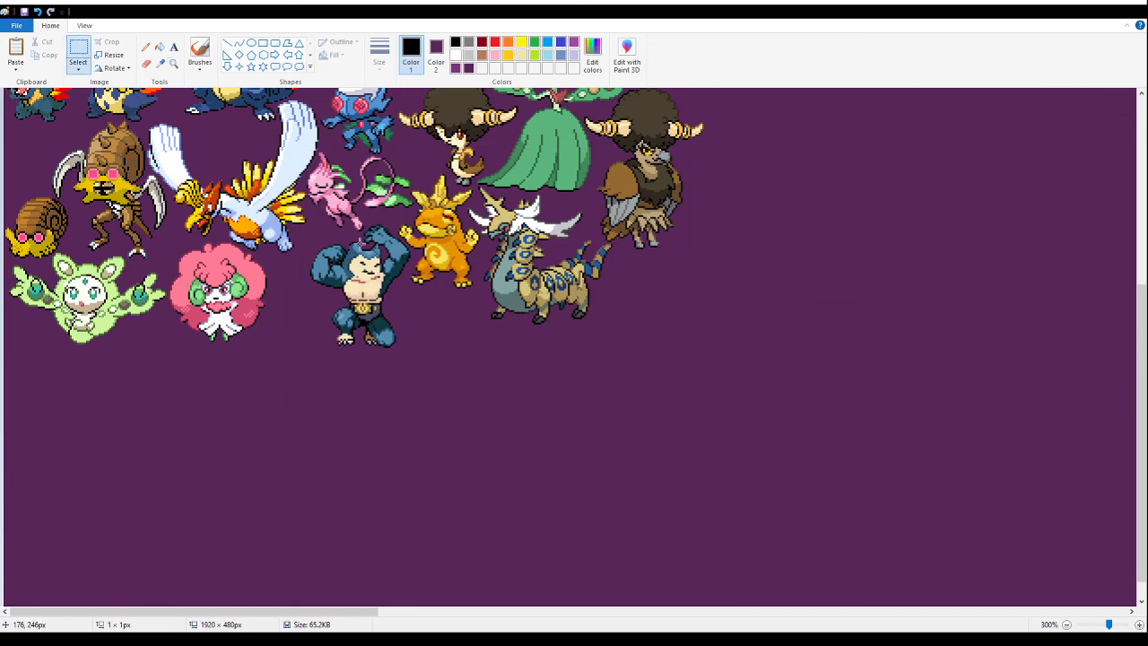
{"action": "key", "text": "ctrl+v"}
{"action": "left_click_drag", "start_coordinate": [84, 211], "coordinate": [373, 469]}
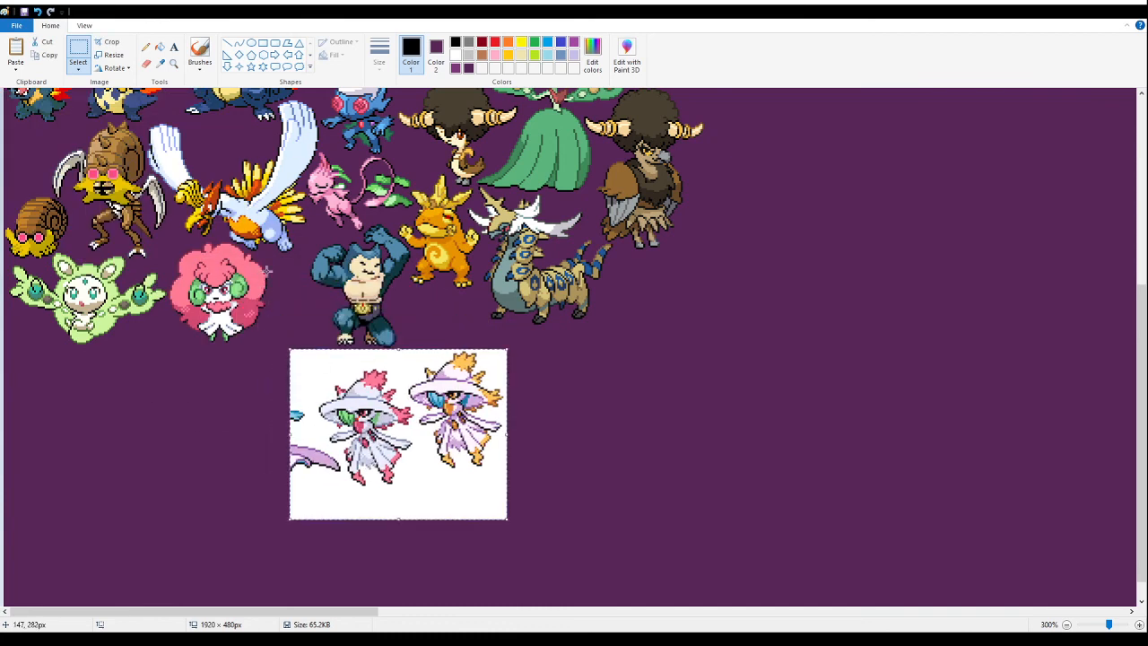
{"action": "left_click", "coordinate": [159, 46]}
{"action": "right_click", "coordinate": [436, 472]}
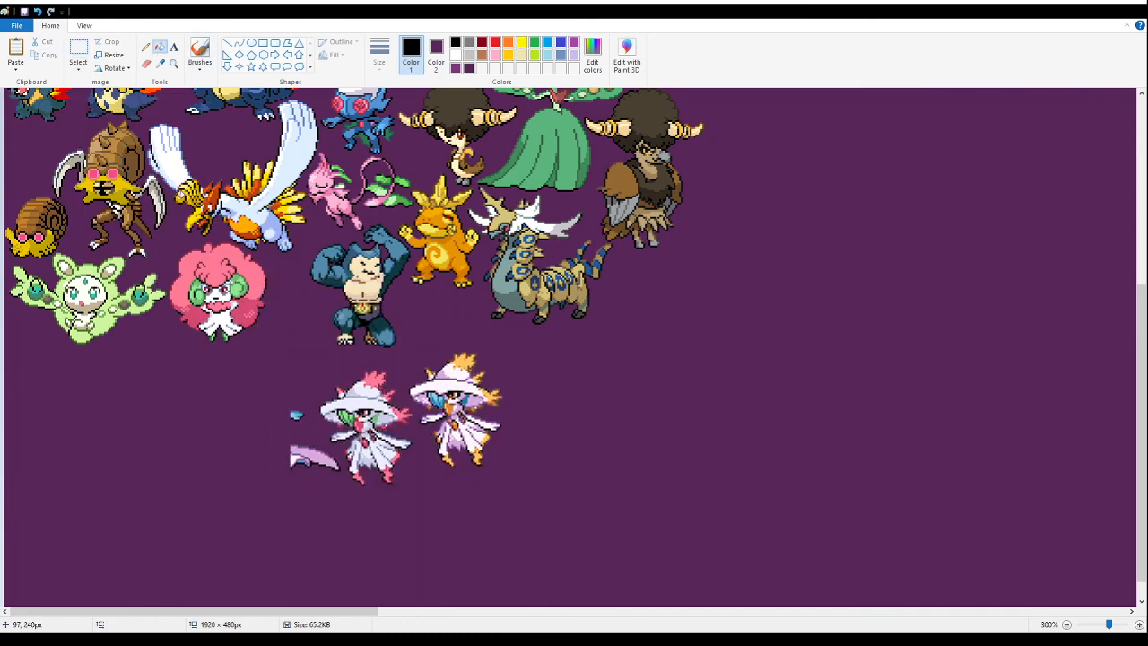
- Delete the orange hatted variant and the leftover scraps of the pasted sheet, keeping only the pink-haired white-hatted fusion
{"action": "left_click", "coordinate": [78, 50]}
{"action": "left_click_drag", "start_coordinate": [539, 491], "coordinate": [414, 356]}
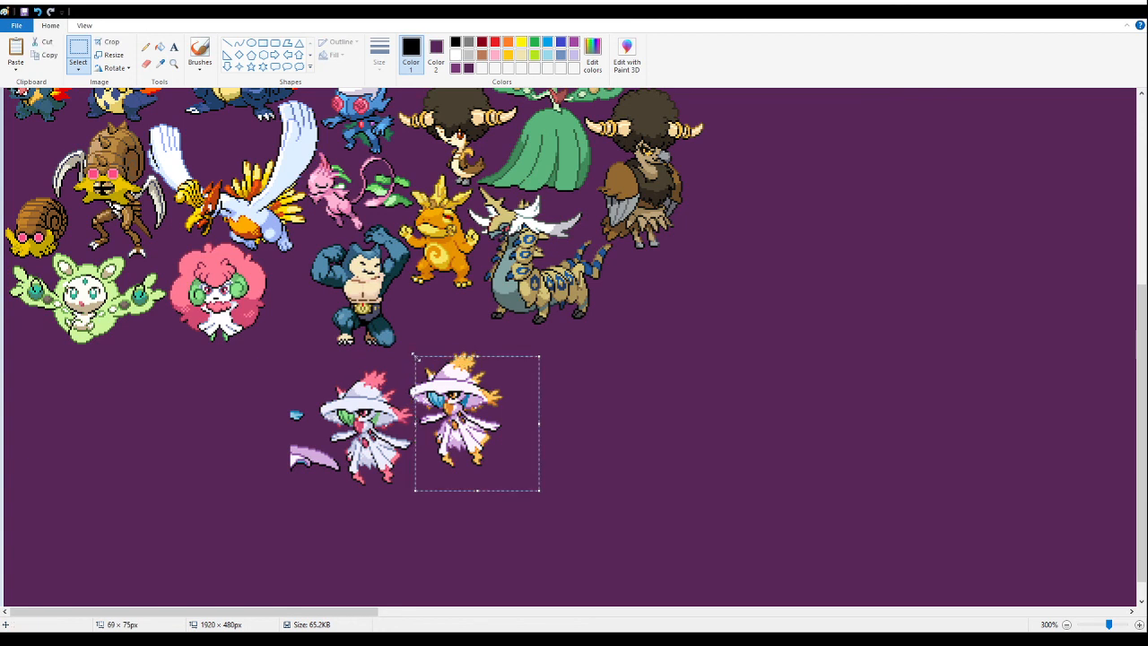
{"action": "key", "text": "Delete"}
{"action": "left_click_drag", "start_coordinate": [448, 370], "coordinate": [409, 400]}
{"action": "key", "text": "Delete"}
{"action": "left_click_drag", "start_coordinate": [267, 492], "coordinate": [339, 448]}
{"action": "key", "text": "Delete"}
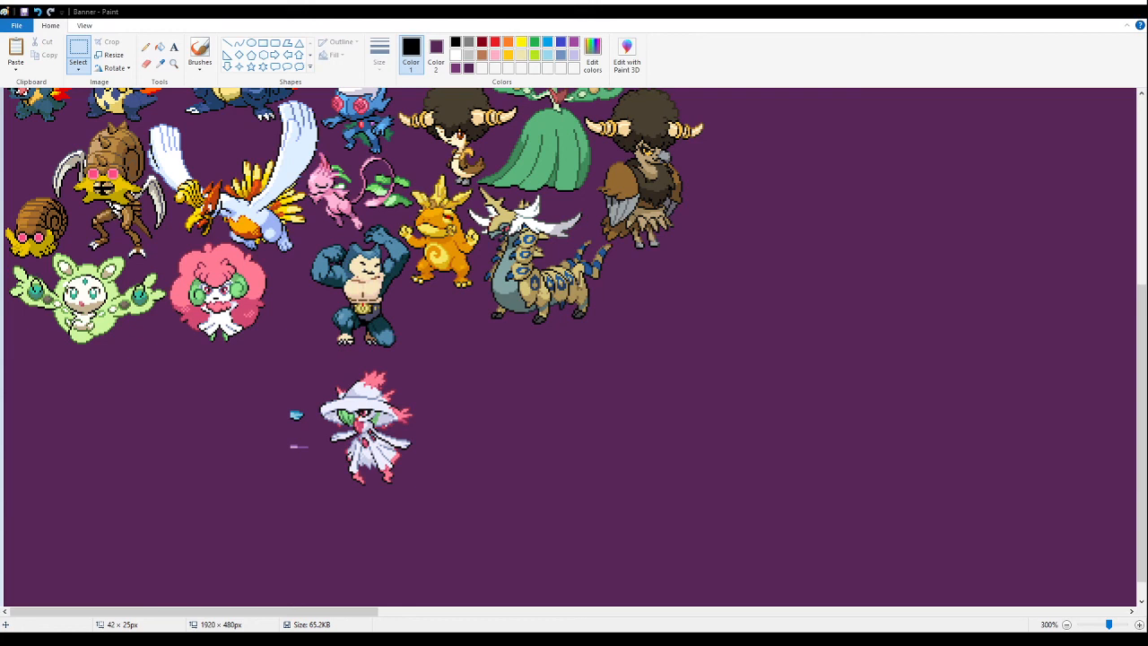
{"action": "left_click_drag", "start_coordinate": [263, 492], "coordinate": [293, 429]}
{"action": "key", "text": "Delete"}
{"action": "key", "text": "Delete"}
- Examine the white-hatted fusion up close for leftover bits of white background
{"action": "left_click", "coordinate": [174, 65]}
{"action": "left_click", "coordinate": [368, 422]}
{"action": "left_click", "coordinate": [397, 329]}
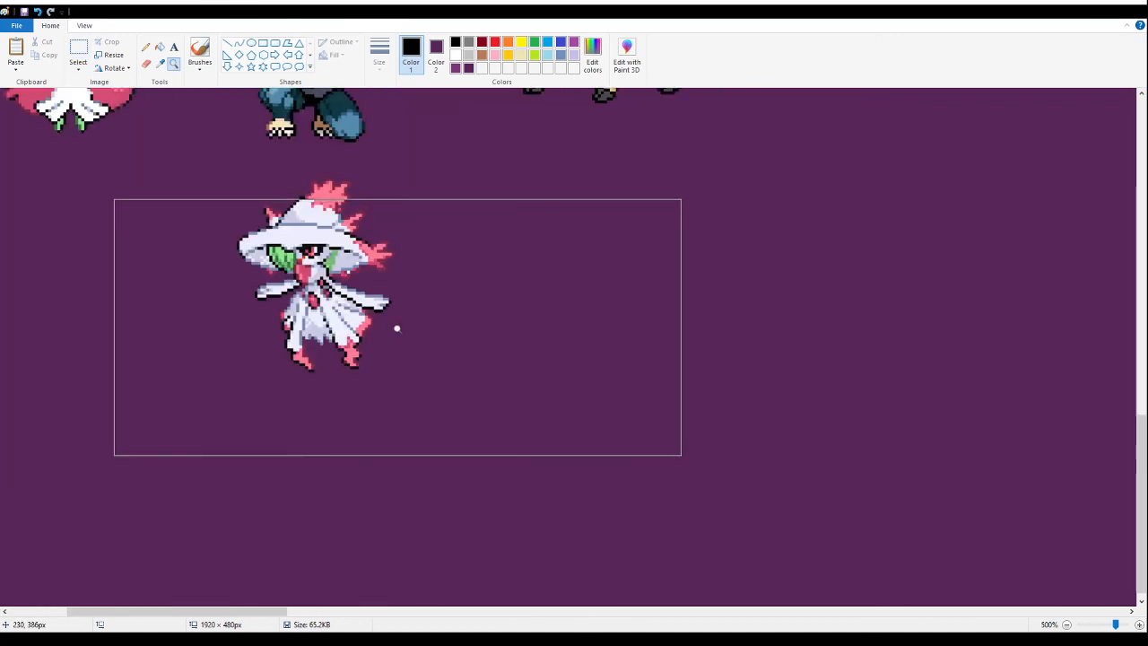
{"action": "left_click", "coordinate": [285, 208]}
{"action": "left_click", "coordinate": [263, 166]}
{"action": "left_click", "coordinate": [160, 46]}
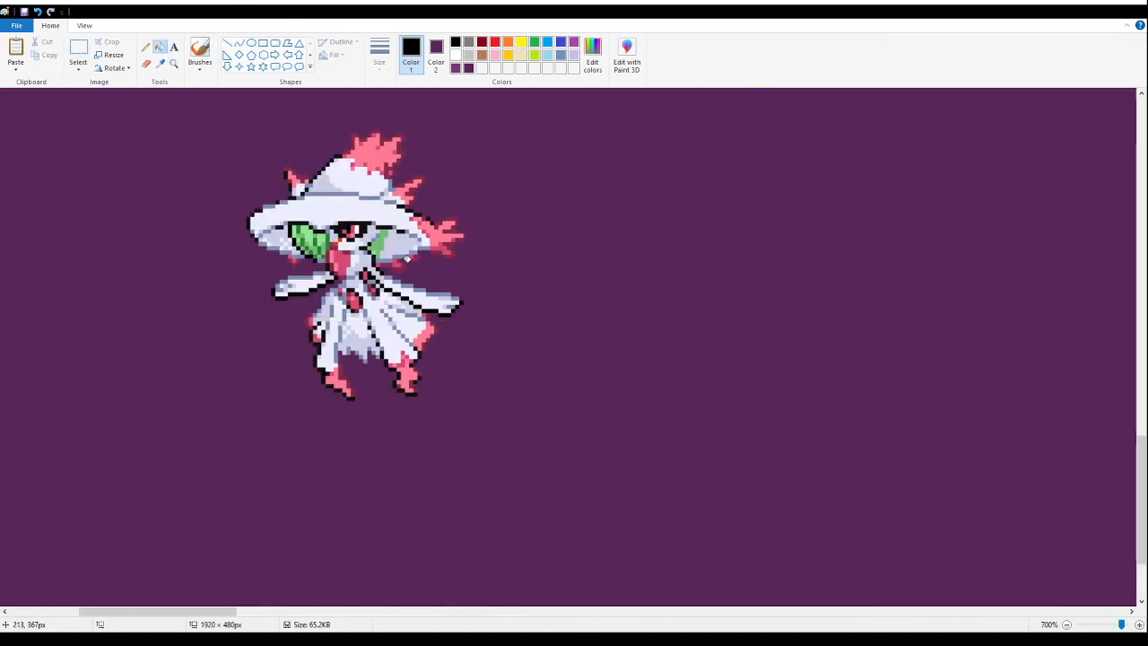
{"action": "left_click", "coordinate": [173, 63]}
{"action": "right_click", "coordinate": [143, 203]}
{"action": "right_click", "coordinate": [144, 204]}
{"action": "right_click", "coordinate": [141, 206]}
{"action": "right_click", "coordinate": [139, 211]}
{"action": "right_click", "coordinate": [105, 340]}
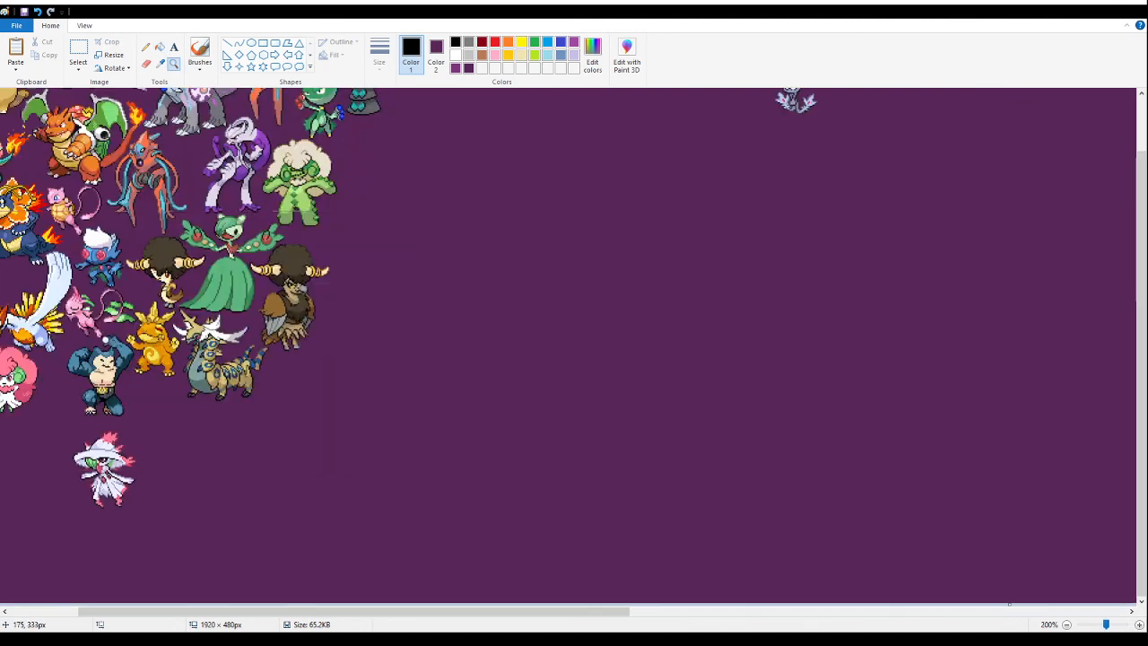
{"action": "right_click", "coordinate": [102, 343]}
{"action": "left_click", "coordinate": [99, 347]}
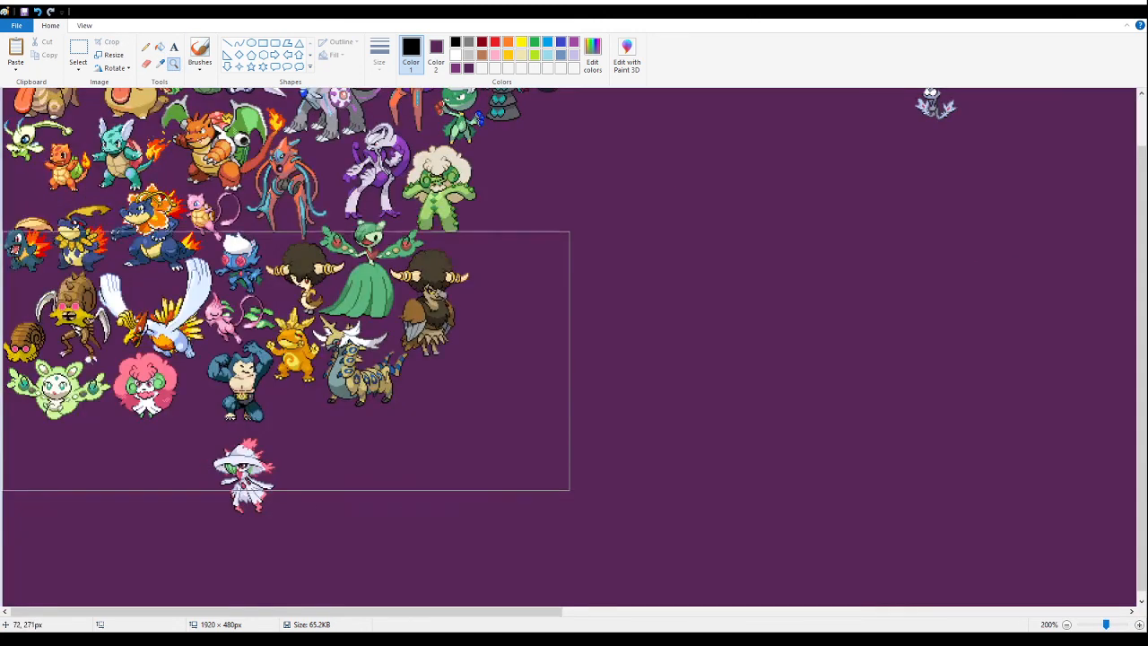
- Move the white-hatted fusion into the gap beneath the orange fusion, between the muscular blue fusion and the striped horned beast
{"action": "left_click", "coordinate": [79, 47]}
{"action": "left_click_drag", "start_coordinate": [314, 522], "coordinate": [206, 433]}
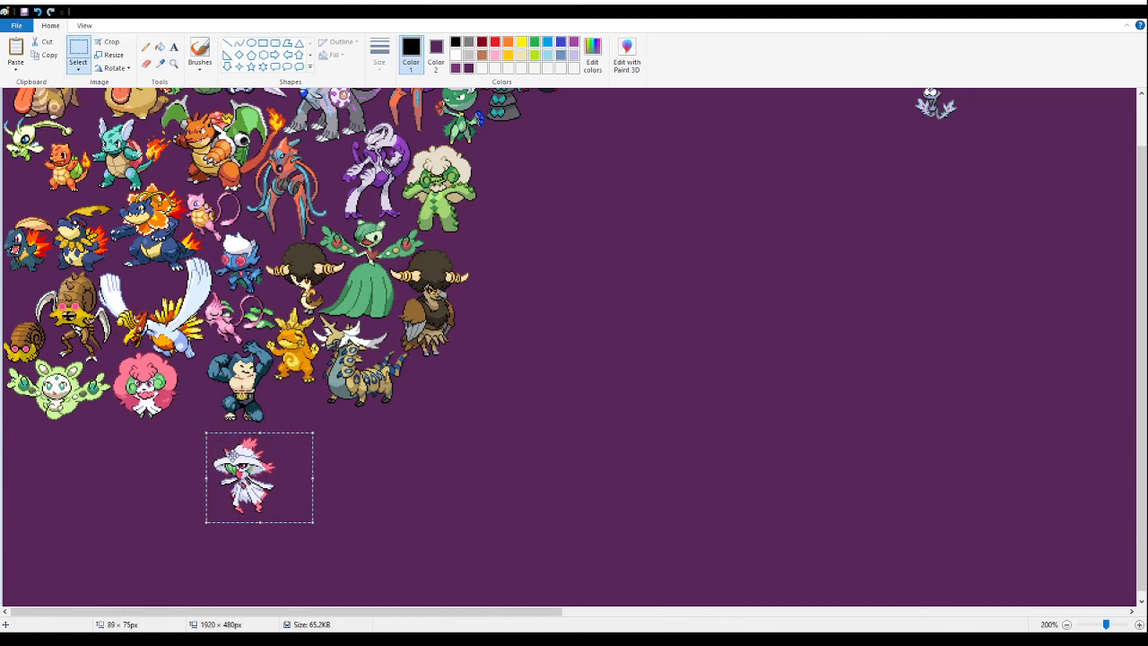
{"action": "key", "text": "Delete"}
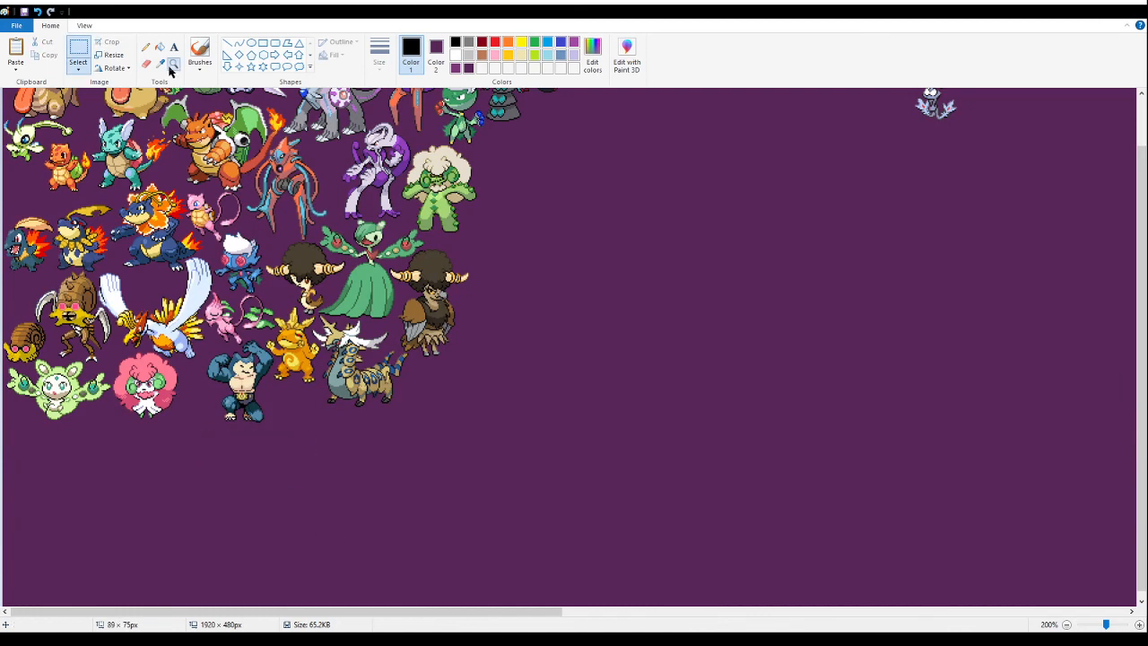
{"action": "left_click", "coordinate": [173, 65]}
{"action": "left_click", "coordinate": [290, 432]}
{"action": "left_click", "coordinate": [290, 432]}
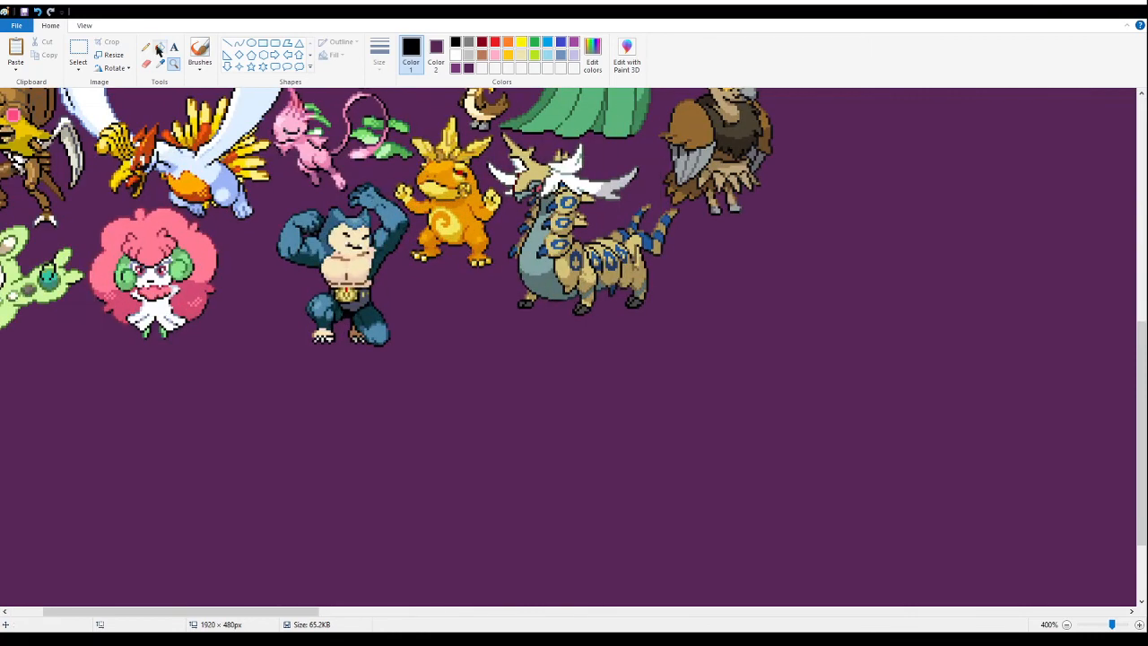
{"action": "left_click", "coordinate": [79, 49]}
{"action": "key", "text": "ctrl+v"}
{"action": "left_click_drag", "start_coordinate": [108, 201], "coordinate": [485, 371]}
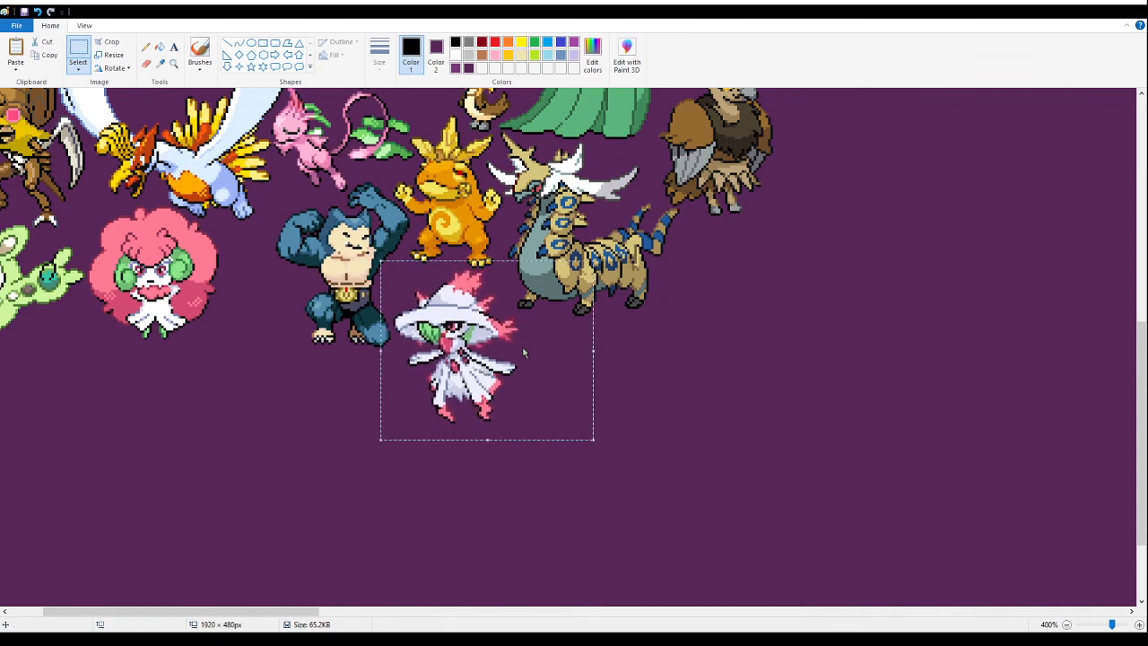
{"action": "key", "text": "Delete"}
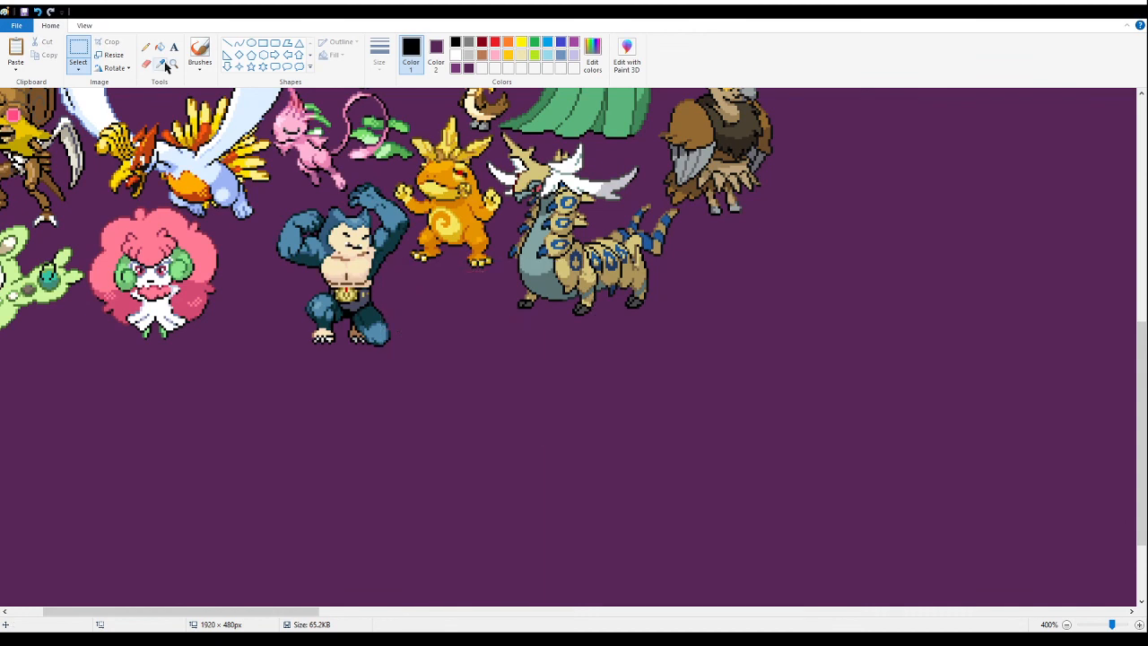
{"action": "left_click", "coordinate": [174, 62]}
{"action": "left_click", "coordinate": [491, 281]}
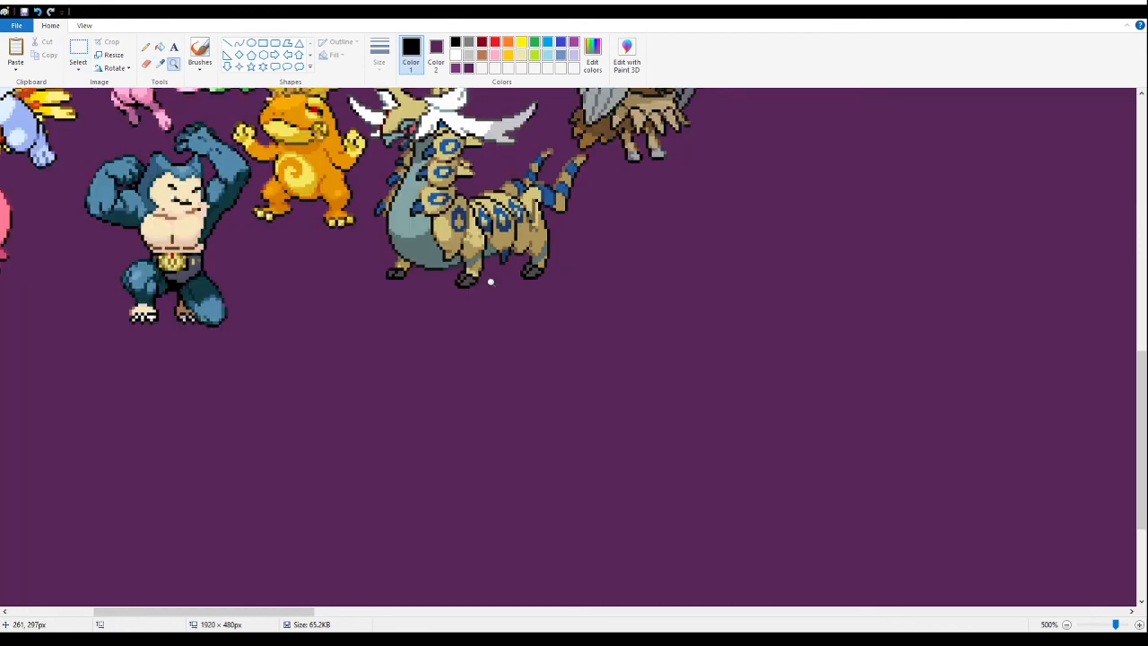
{"action": "left_click", "coordinate": [490, 281]}
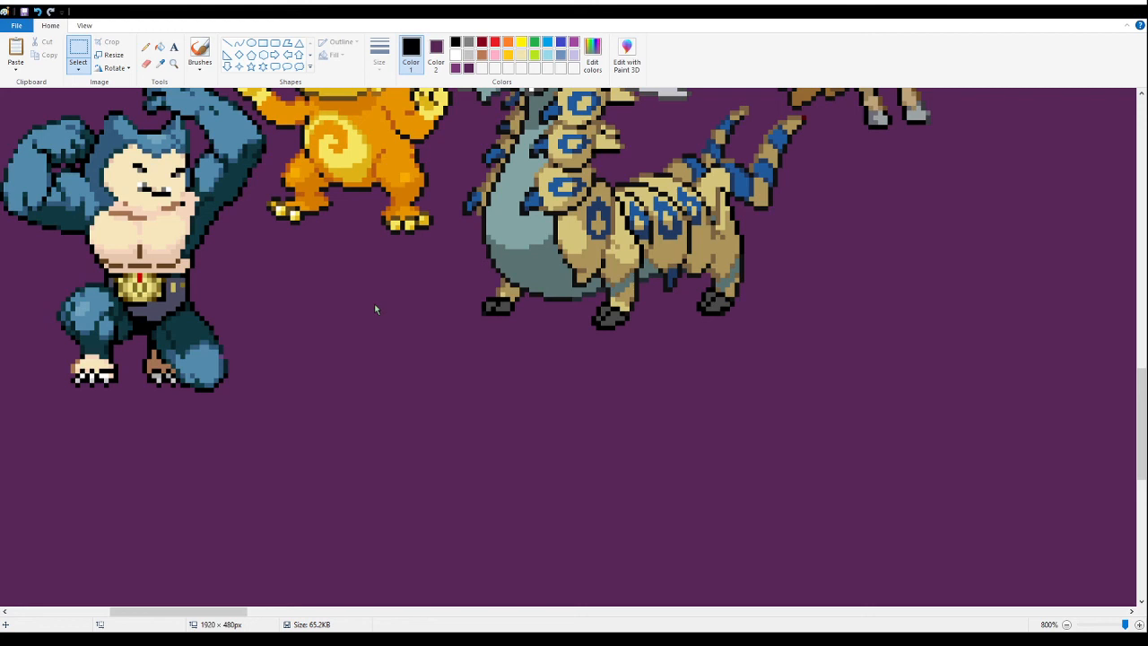
{"action": "key", "text": "ctrl+v"}
{"action": "left_click_drag", "start_coordinate": [342, 389], "coordinate": [367, 426]}
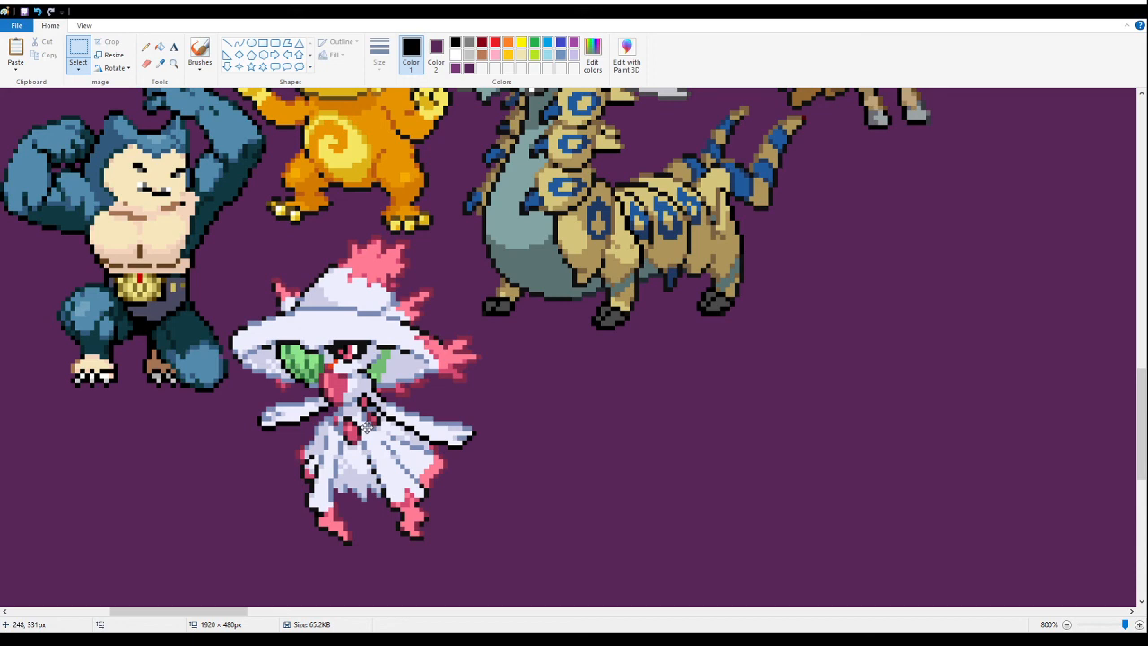
- Draw a thick horizontal black line about 146 px long below the purple and pink cherry fusions
{"action": "left_click", "coordinate": [174, 64]}
{"action": "right_click", "coordinate": [321, 374]}
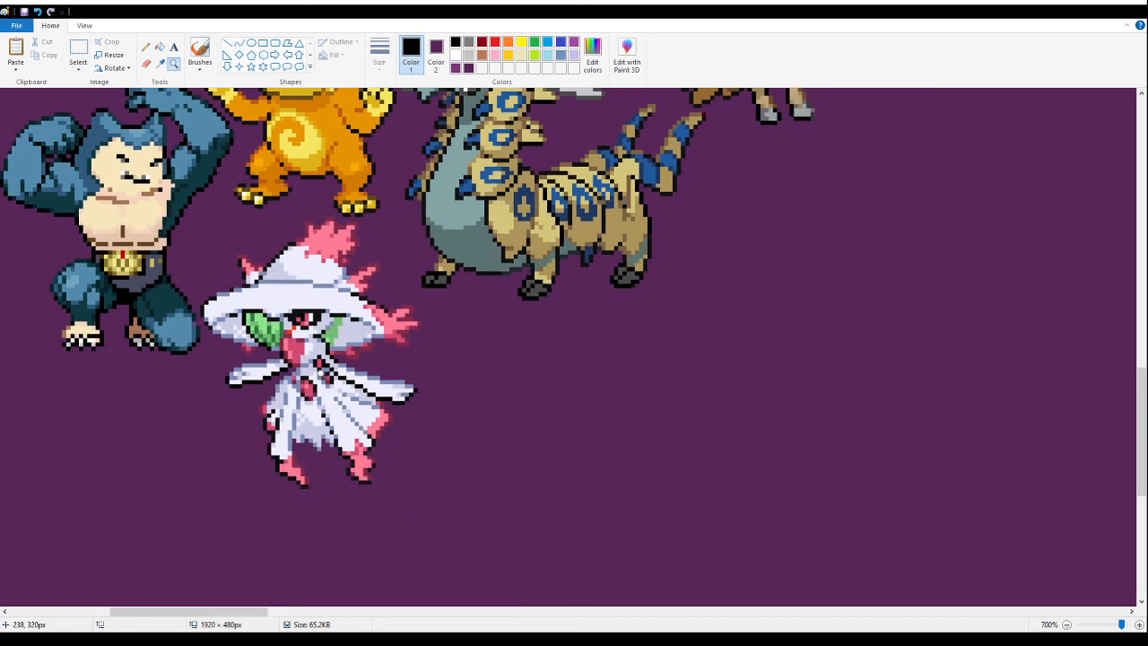
{"action": "right_click", "coordinate": [319, 372]}
{"action": "right_click", "coordinate": [318, 372]}
{"action": "right_click", "coordinate": [318, 372]}
{"action": "right_click", "coordinate": [341, 350]}
{"action": "right_click", "coordinate": [363, 349]}
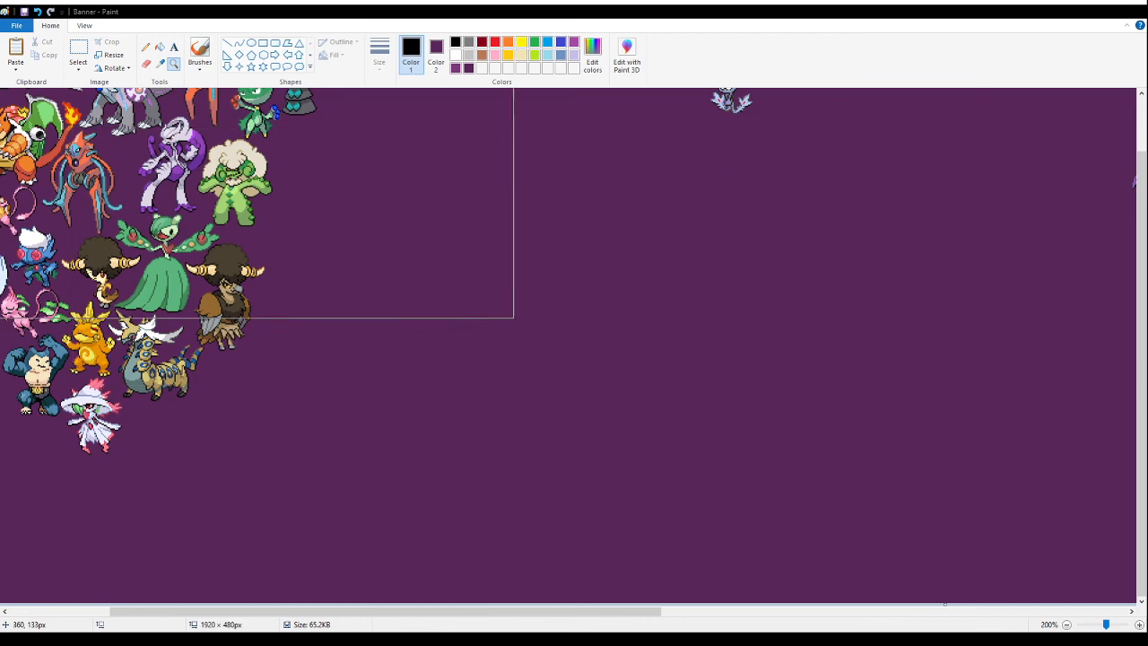
{"action": "right_click", "coordinate": [375, 133]}
{"action": "right_click", "coordinate": [377, 134]}
{"action": "left_click", "coordinate": [488, 170]}
{"action": "left_click", "coordinate": [722, 148]}
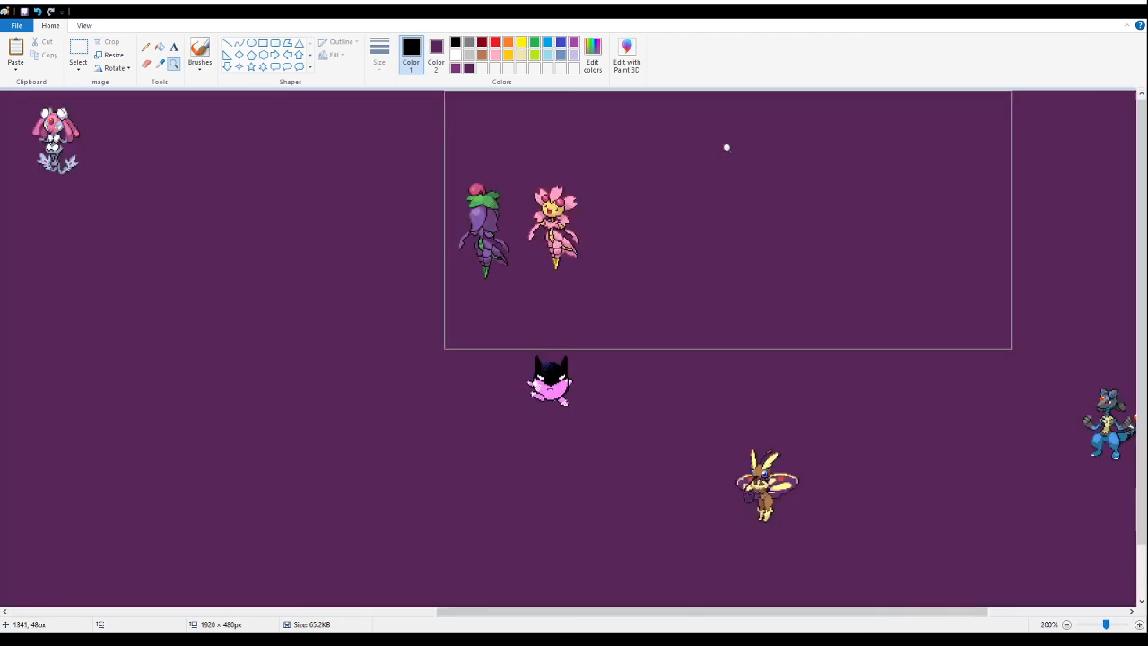
{"action": "left_click", "coordinate": [726, 146]}
{"action": "left_click", "coordinate": [359, 243]}
{"action": "left_click", "coordinate": [395, 220]}
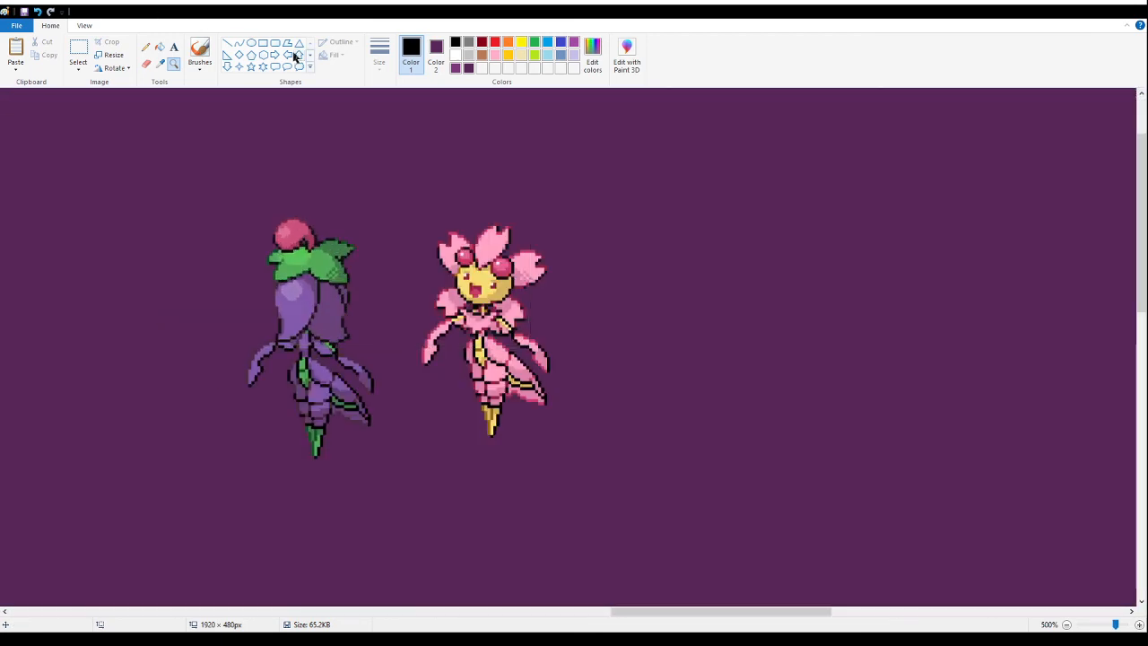
{"action": "left_click", "coordinate": [228, 42]}
{"action": "mouse_move", "coordinate": [313, 523]}
{"action": "left_mouse_down"}
{"action": "mouse_move", "coordinate": [705, 533]}
{"action": "mouse_move", "coordinate": [746, 522]}
{"action": "left_mouse_up"}
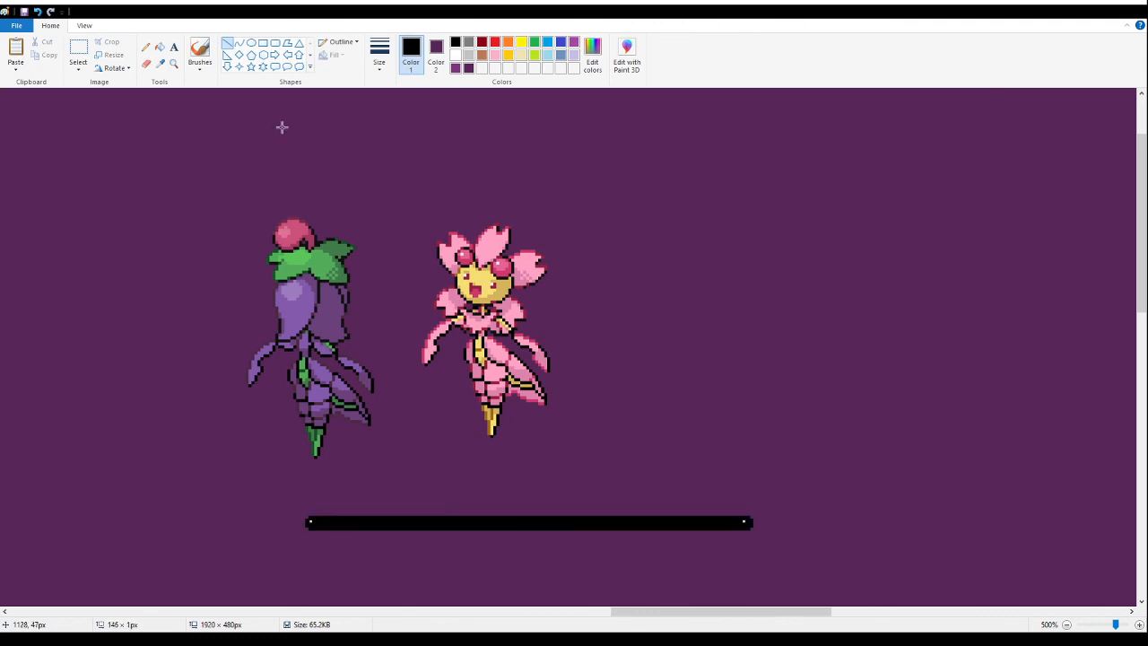
- Move the pink blossom fusion and the purple cherry fusion side by side so both stand on the black line
{"action": "left_click", "coordinate": [78, 49]}
{"action": "left_click_drag", "start_coordinate": [661, 188], "coordinate": [398, 475]}
{"action": "left_click_drag", "start_coordinate": [553, 341], "coordinate": [673, 415]}
{"action": "left_click_drag", "start_coordinate": [204, 187], "coordinate": [422, 446]}
{"action": "left_click_drag", "start_coordinate": [344, 353], "coordinate": [505, 406]}
{"action": "left_click_drag", "start_coordinate": [509, 407], "coordinate": [511, 406]}
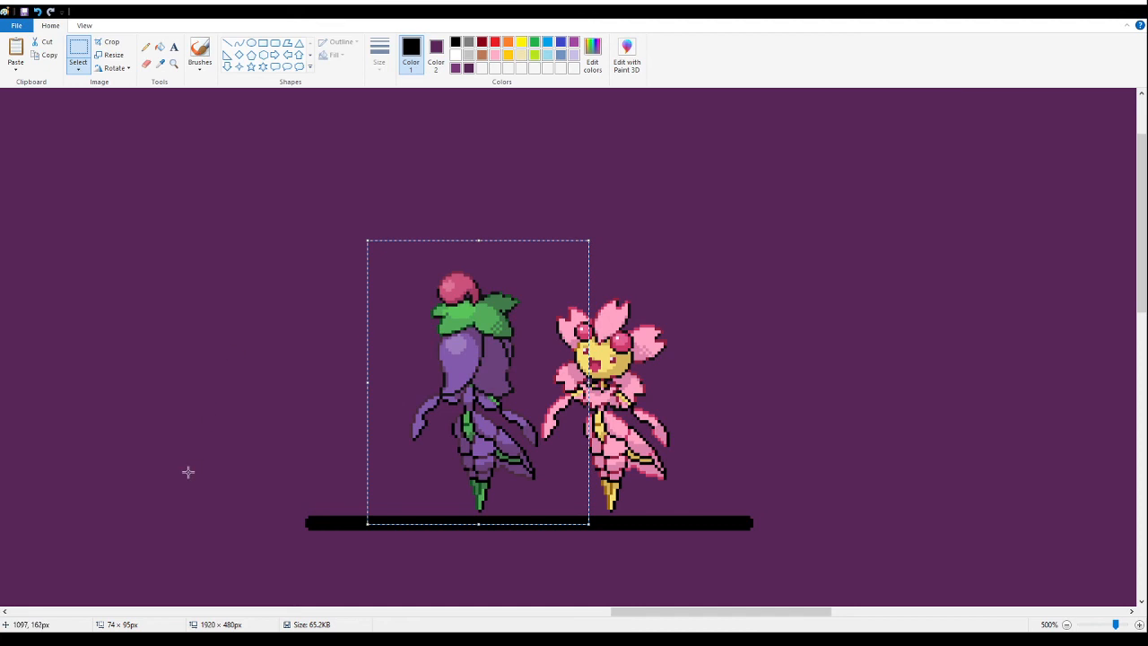
{"action": "left_click", "coordinate": [159, 49]}
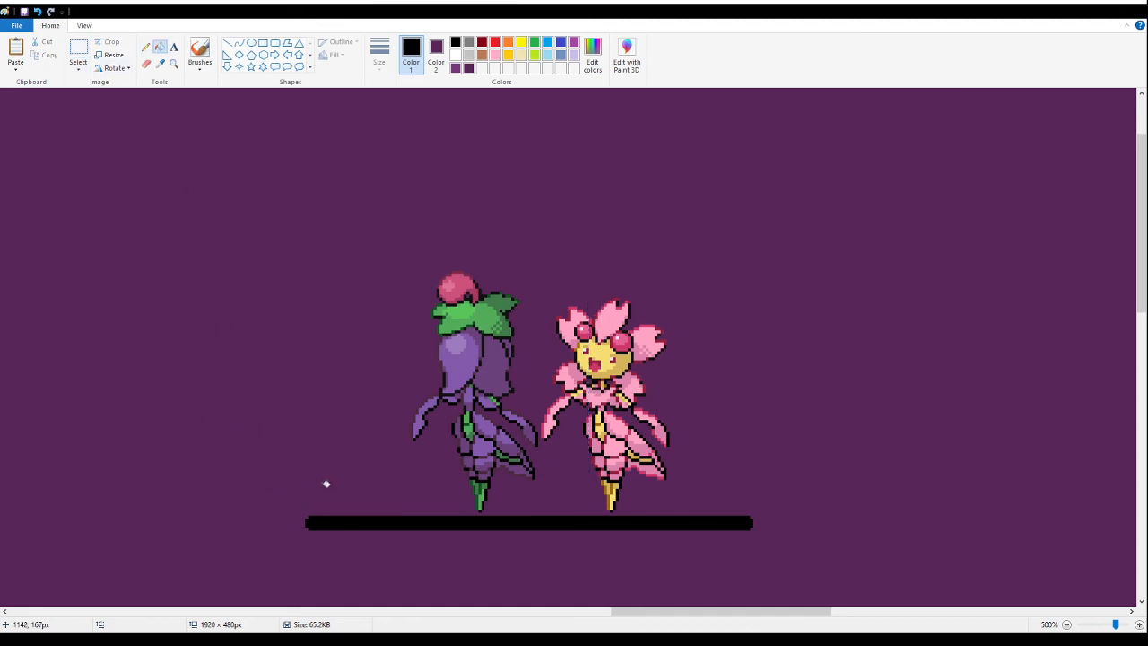
- Fill the black guide line with the background purple and cut the purple and pink cherry fusions from the canvas
{"action": "right_click", "coordinate": [356, 527]}
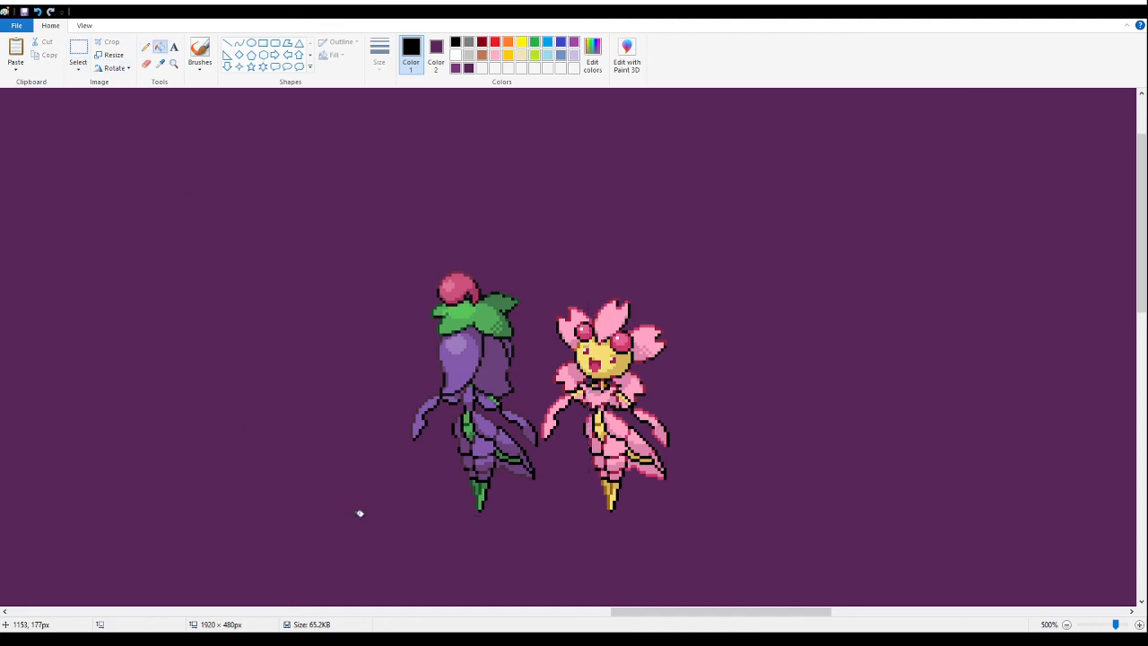
{"action": "left_click", "coordinate": [79, 49]}
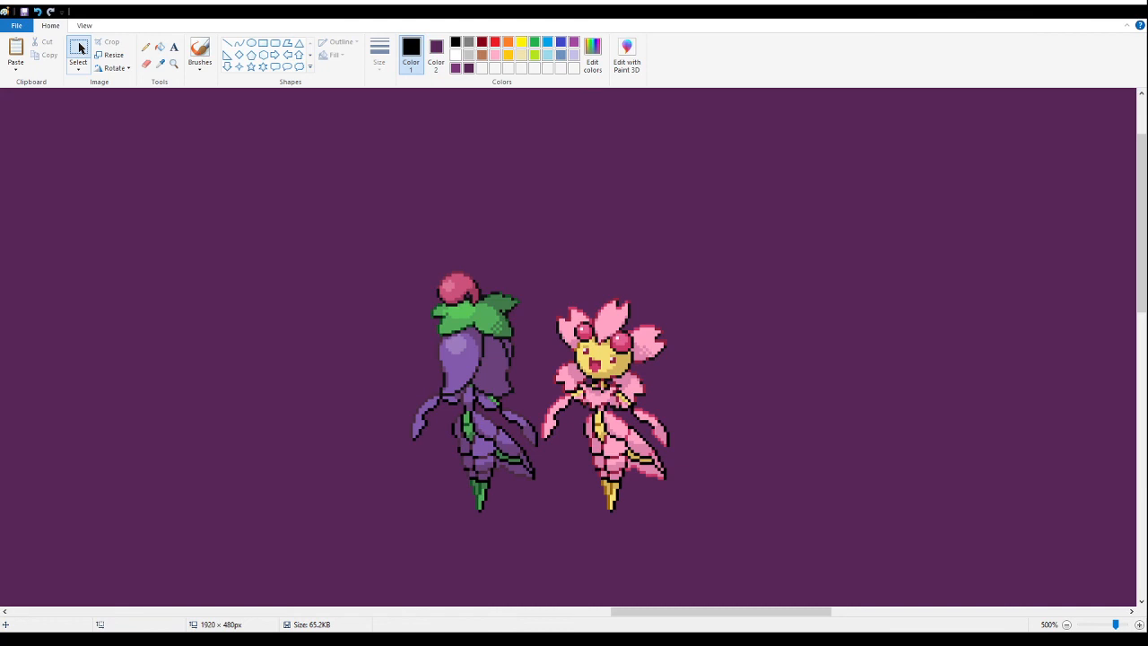
{"action": "left_click_drag", "start_coordinate": [289, 187], "coordinate": [775, 536]}
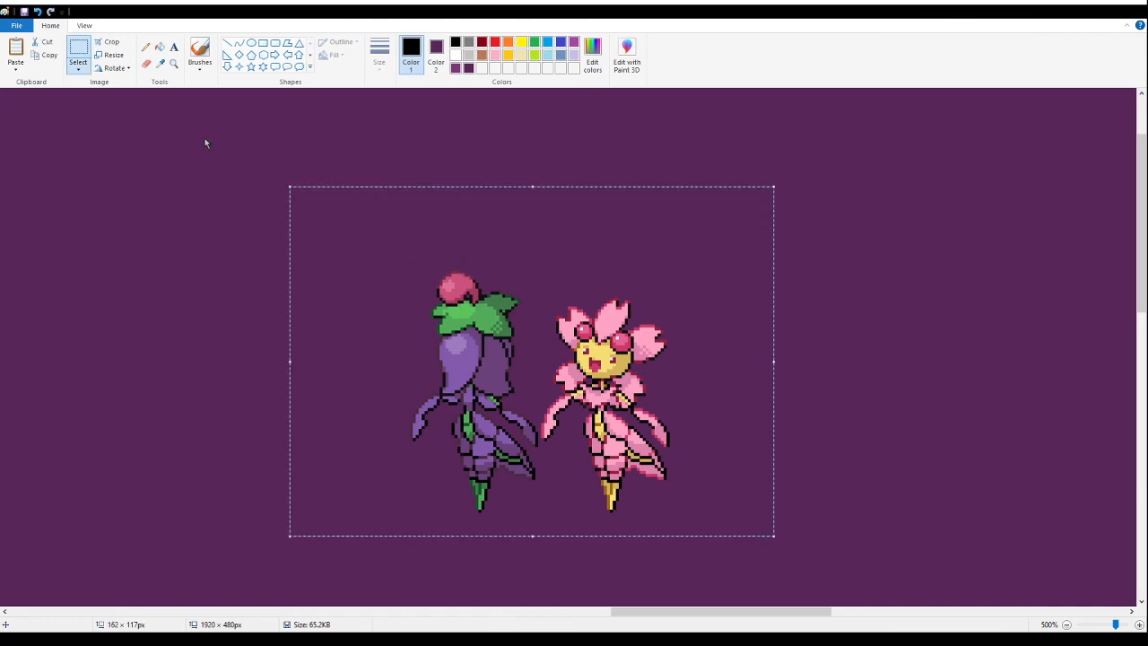
{"action": "key", "text": "Delete"}
- Paste the cherry fusion pair beside the packed group, roughly beneath the dark red-maned fusion
{"action": "left_click", "coordinate": [173, 64]}
{"action": "right_click", "coordinate": [126, 205]}
{"action": "right_click", "coordinate": [126, 204]}
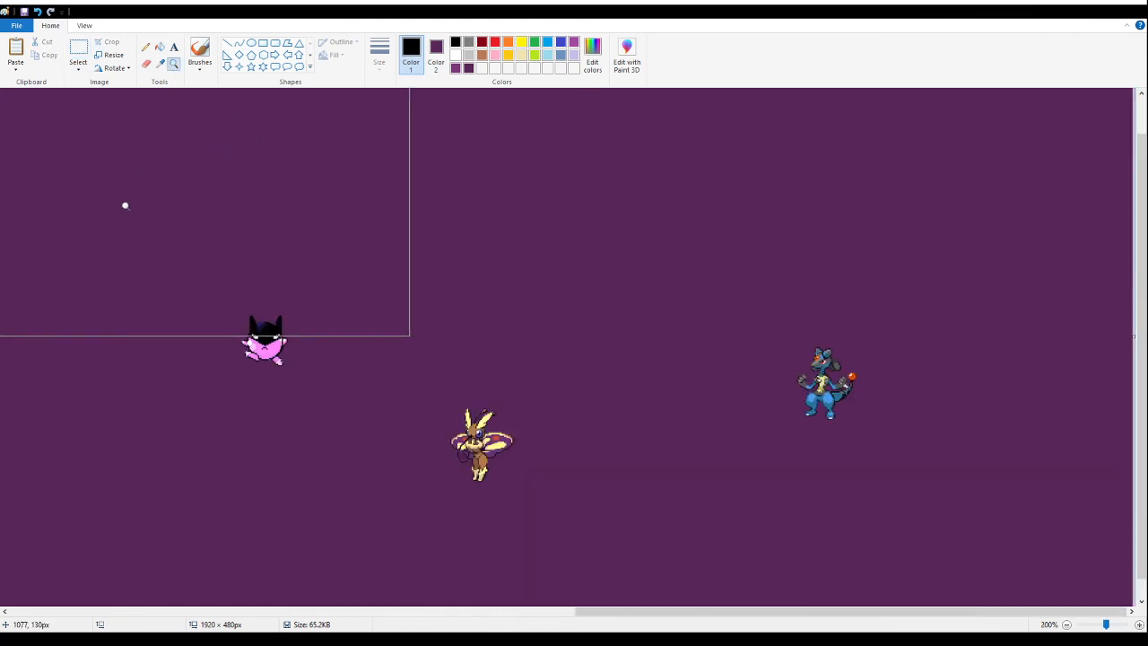
{"action": "right_click", "coordinate": [125, 206]}
{"action": "right_click", "coordinate": [126, 207]}
{"action": "left_click", "coordinate": [130, 209]}
{"action": "left_click", "coordinate": [160, 215]}
{"action": "left_click", "coordinate": [161, 217]}
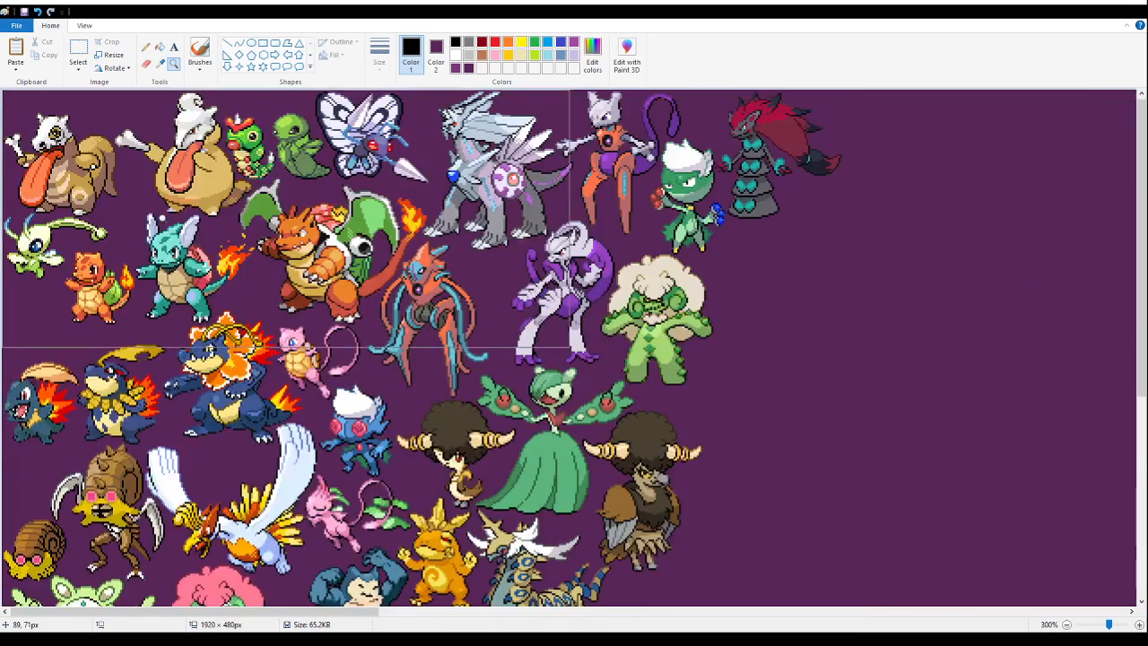
{"action": "scroll", "coordinate": [121, 224], "scroll_direction": "down", "scroll_amount": 3}
{"action": "left_click", "coordinate": [79, 50]}
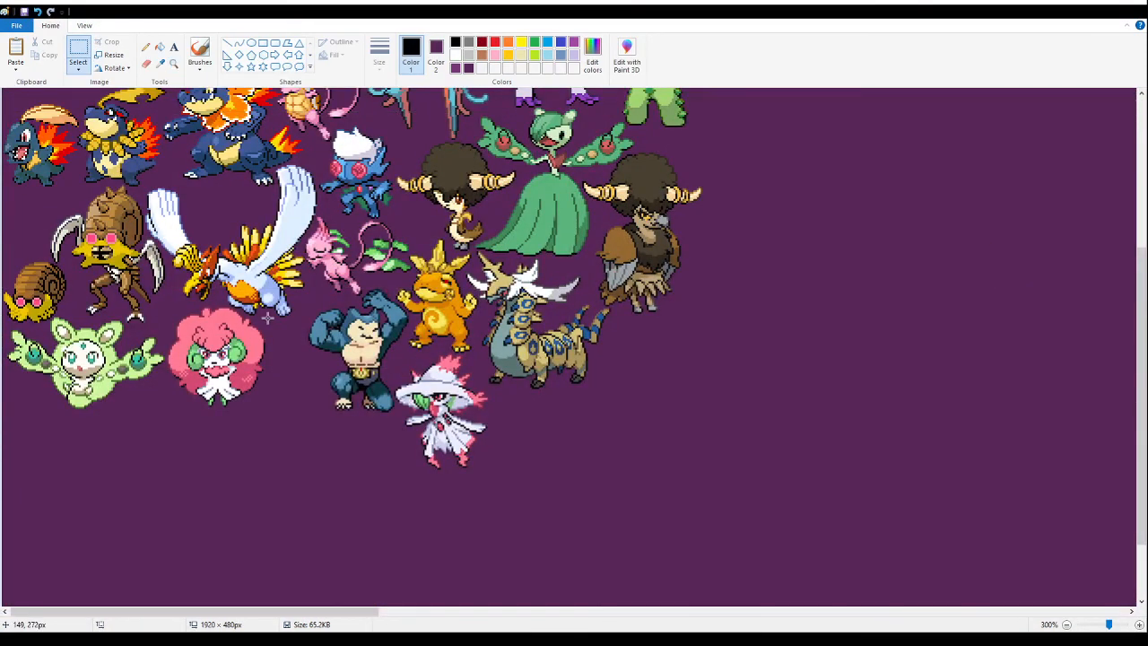
{"action": "key", "text": "ctrl+v"}
{"action": "left_click_drag", "start_coordinate": [185, 239], "coordinate": [802, 323]}
{"action": "scroll", "coordinate": [829, 322], "scroll_direction": "up", "scroll_amount": 3}
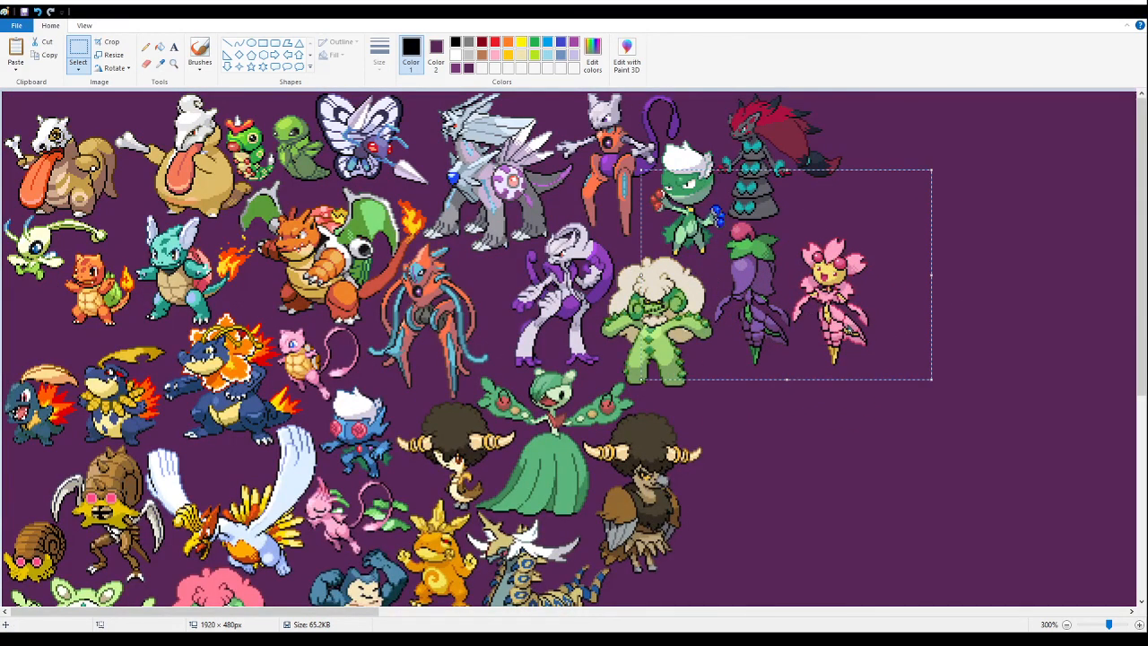
- Cut and repaste the cherry fusion pair up close, fitting it tightly beneath the red-maned fusion and beside the green cactus fusion
{"action": "key", "text": "Delete"}
{"action": "left_click", "coordinate": [174, 65]}
{"action": "left_click", "coordinate": [703, 278]}
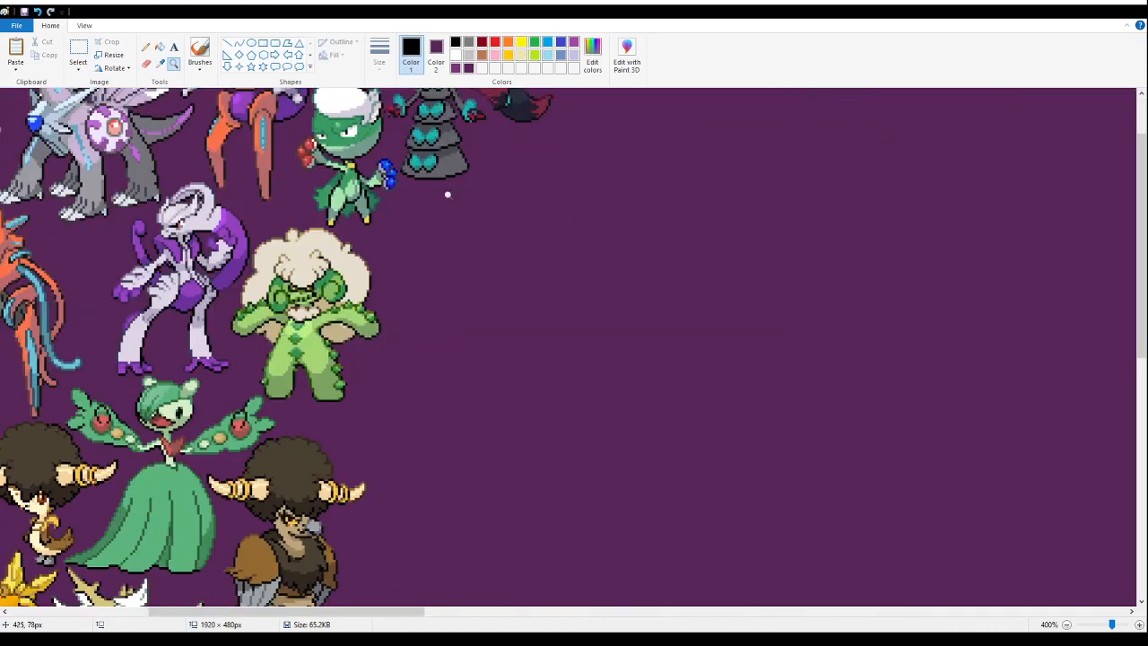
{"action": "left_click", "coordinate": [446, 193]}
{"action": "left_click", "coordinate": [242, 254]}
{"action": "left_click", "coordinate": [544, 234]}
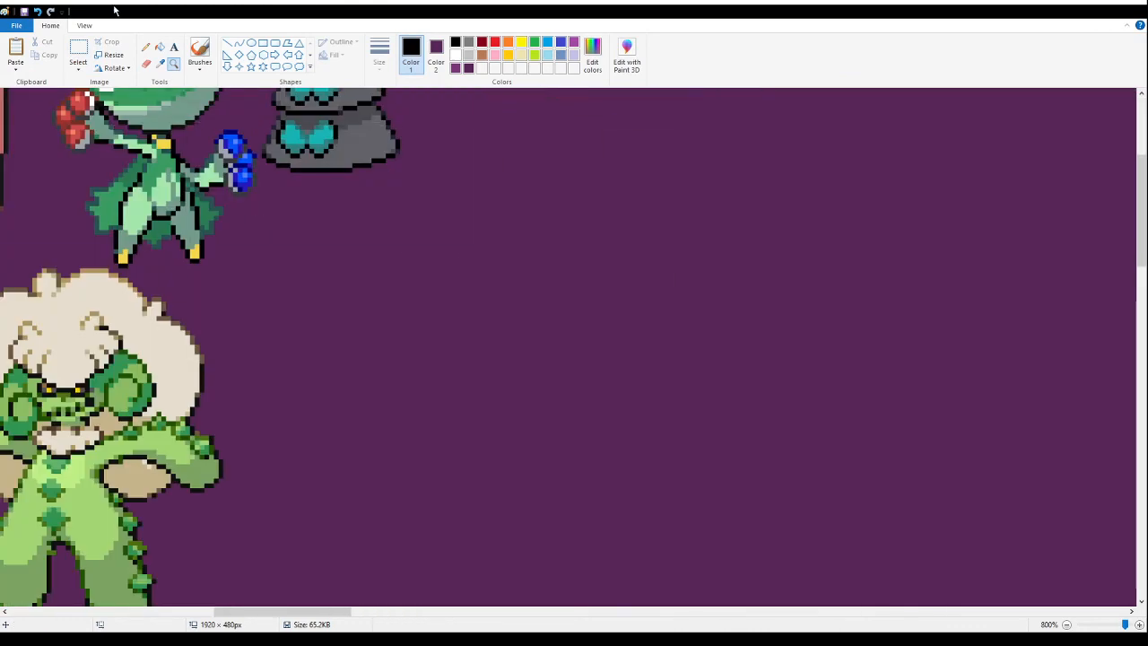
{"action": "left_click", "coordinate": [79, 51]}
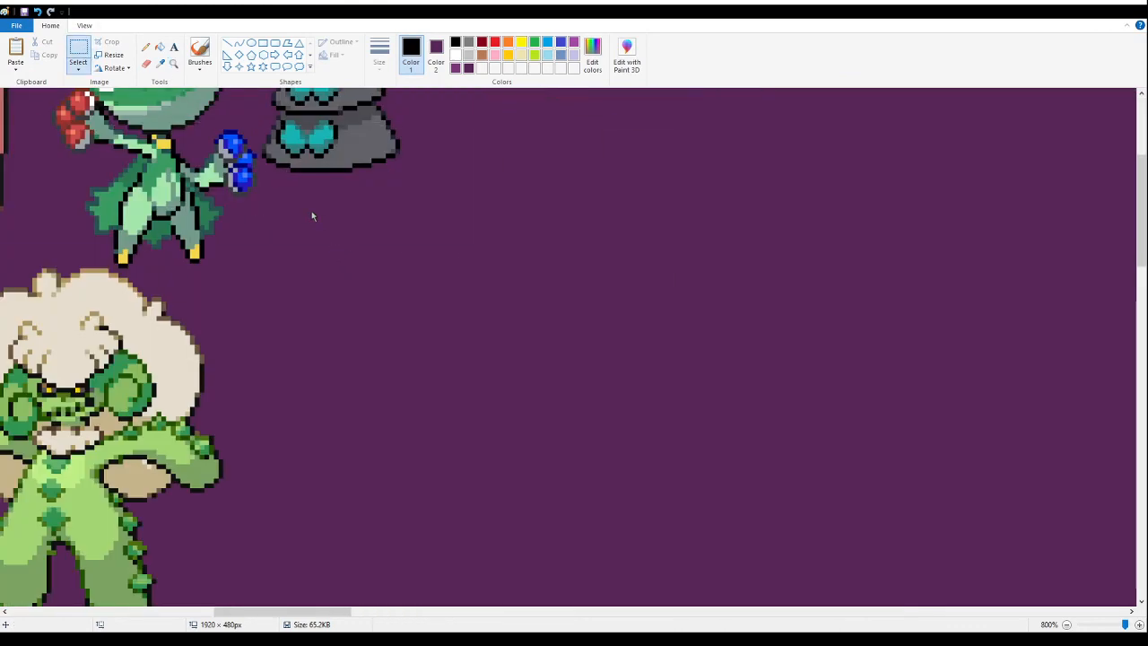
{"action": "key", "text": "ctrl+z"}
{"action": "left_click_drag", "start_coordinate": [364, 396], "coordinate": [379, 357]}
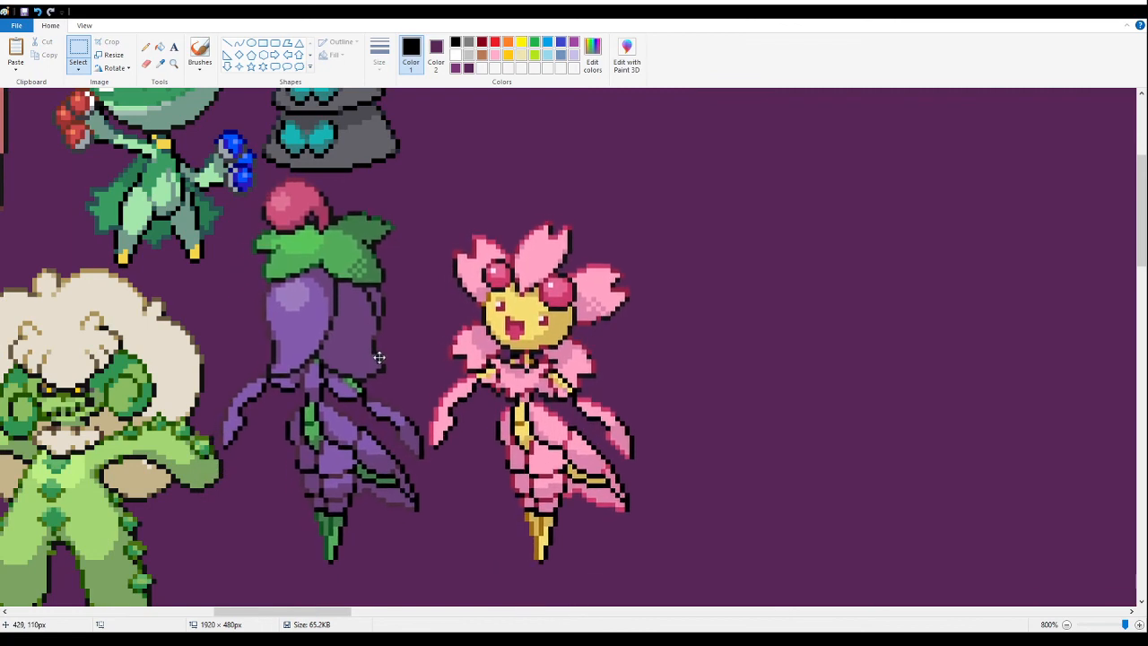
- Paste the sheet of four yellow and blue fox-like fusion sprites onto an empty area beyond the packed group
{"action": "left_click", "coordinate": [174, 64]}
{"action": "right_click", "coordinate": [240, 212]}
{"action": "right_click", "coordinate": [241, 212]}
{"action": "right_click", "coordinate": [240, 212]}
{"action": "right_click", "coordinate": [240, 212]}
{"action": "right_click", "coordinate": [241, 211]}
{"action": "right_click", "coordinate": [240, 211]}
{"action": "right_click", "coordinate": [240, 212]}
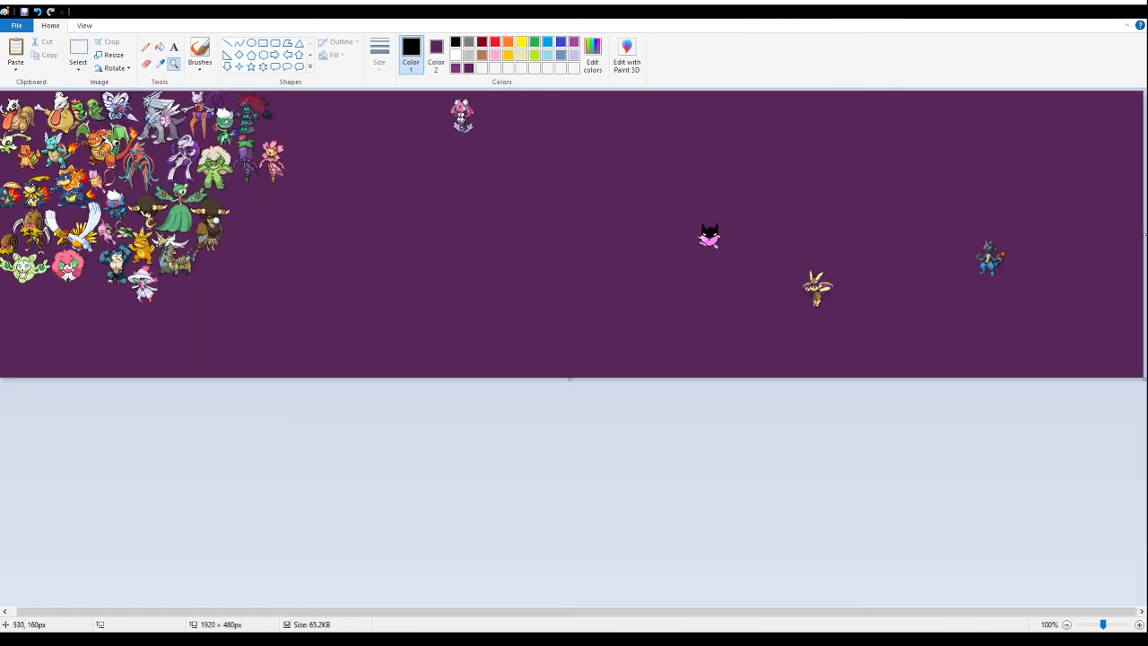
{"action": "left_click", "coordinate": [195, 217]}
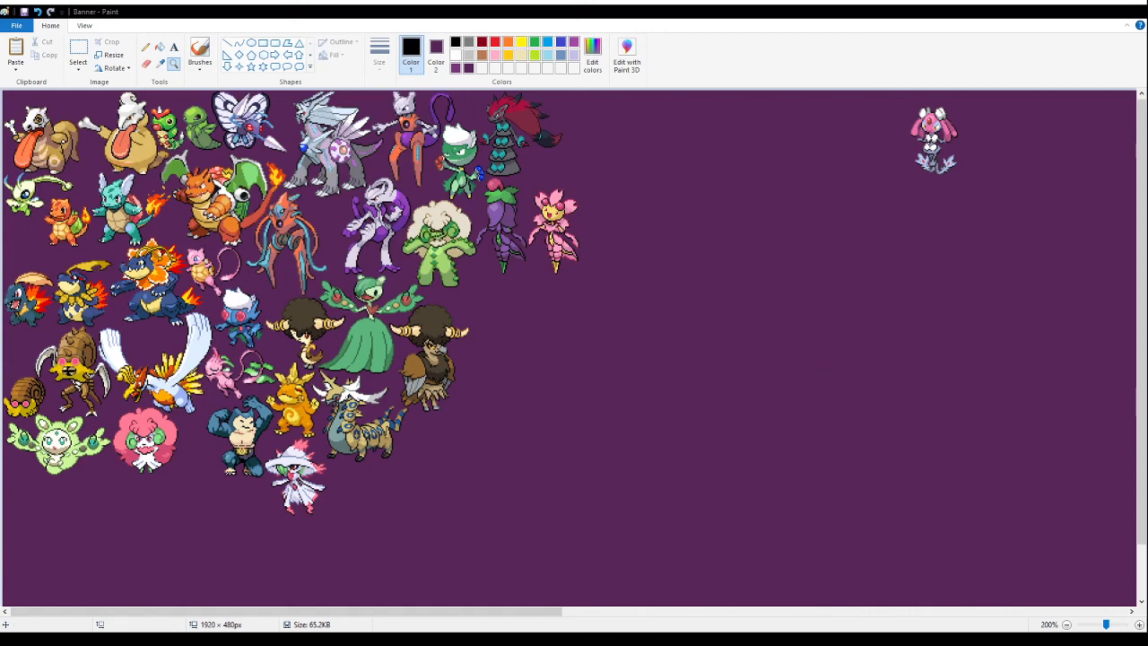
{"action": "left_click", "coordinate": [730, 436]}
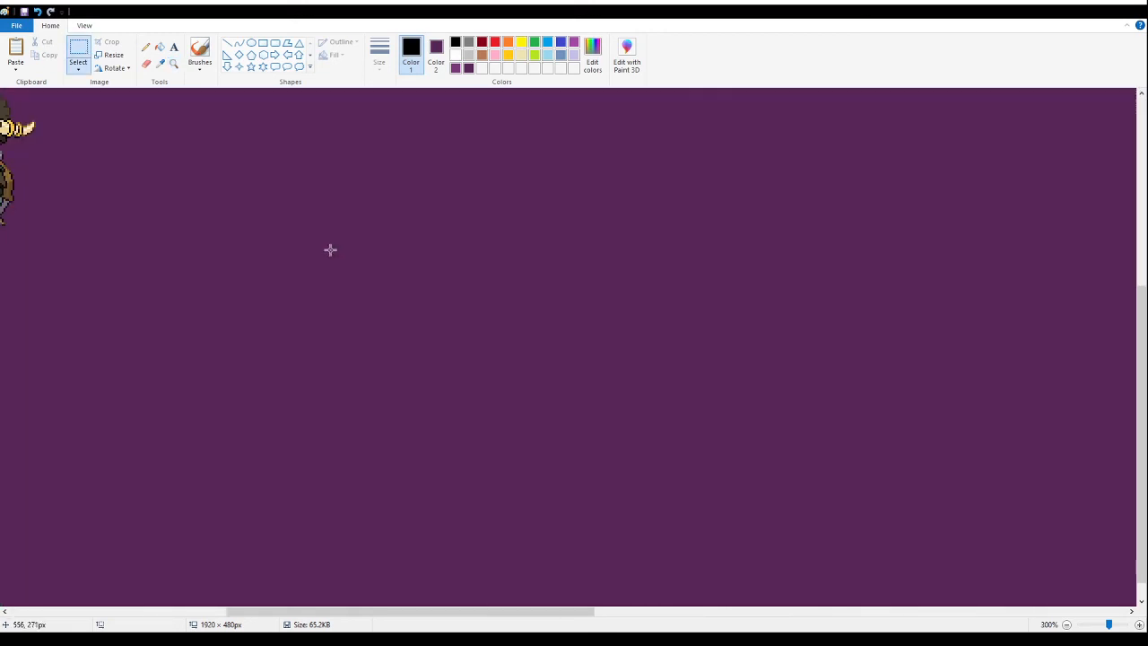
{"action": "key", "text": "ctrl+v"}
{"action": "left_click_drag", "start_coordinate": [41, 224], "coordinate": [271, 368]}
{"action": "left_click", "coordinate": [646, 314]}
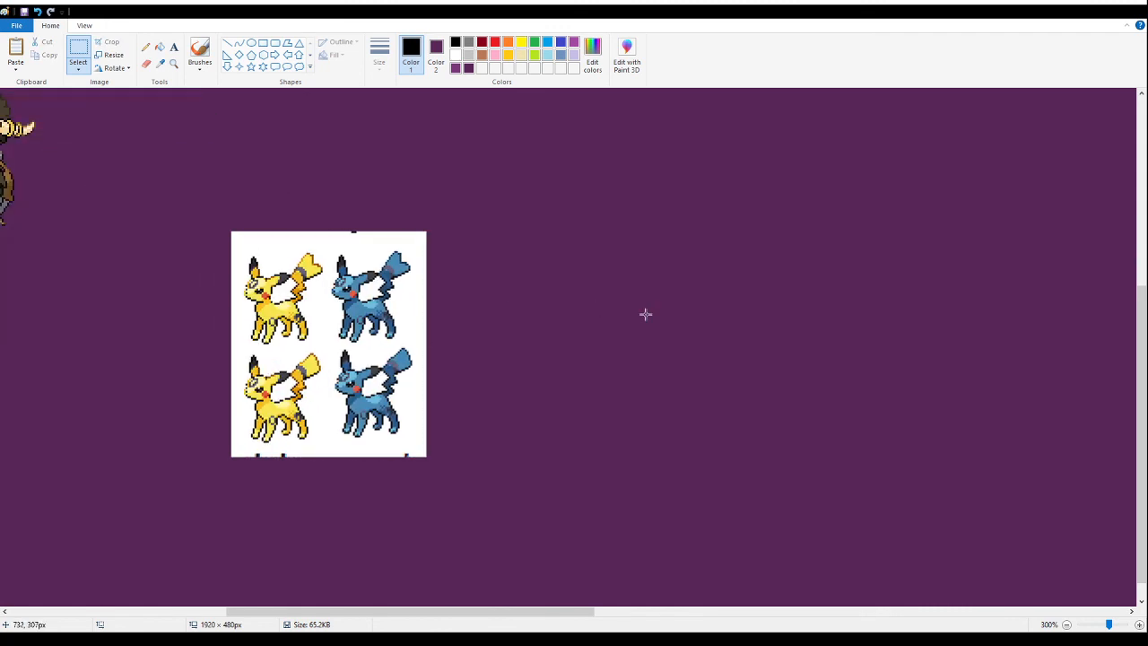
- Erase the two blue variants and the heart-tailed yellow one, and fill the white background around the remaining yellow sprite with purple
{"action": "left_click_drag", "start_coordinate": [160, 187], "coordinate": [514, 341]}
{"action": "key", "text": "Delete"}
{"action": "left_click_drag", "start_coordinate": [517, 257], "coordinate": [331, 493]}
{"action": "key", "text": "Delete"}
{"action": "left_click_drag", "start_coordinate": [239, 294], "coordinate": [335, 344]}
{"action": "key", "text": "Delete"}
{"action": "left_click_drag", "start_coordinate": [220, 490], "coordinate": [371, 447]}
{"action": "key", "text": "Delete"}
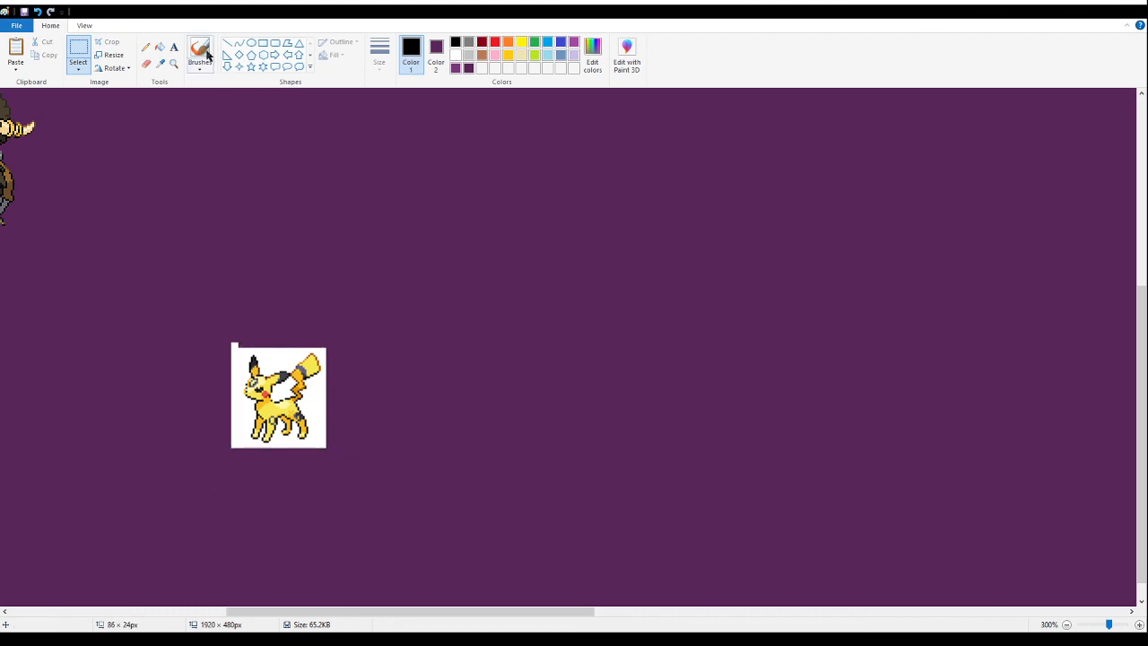
{"action": "left_click", "coordinate": [160, 47]}
{"action": "left_click", "coordinate": [274, 350]}
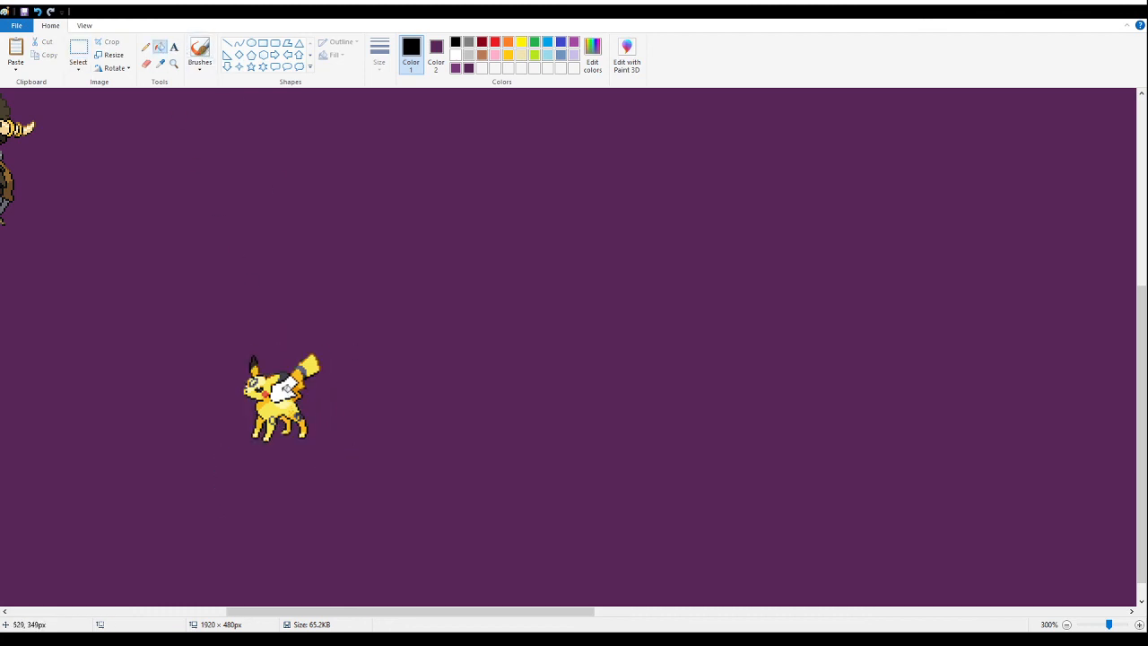
- Move the yellow fusion across the canvas to the gap between the fluffy pink fusion and the muscular blue fusion
{"action": "left_click", "coordinate": [79, 52]}
{"action": "left_click_drag", "start_coordinate": [264, 410], "coordinate": [390, 517]}
{"action": "mouse_move", "coordinate": [271, 403]}
{"action": "left_mouse_down"}
{"action": "mouse_move", "coordinate": [253, 327]}
{"action": "mouse_move", "coordinate": [251, 407]}
{"action": "left_mouse_up"}
{"action": "scroll", "coordinate": [258, 345], "scroll_direction": "up", "scroll_amount": 4}
{"action": "left_click_drag", "start_coordinate": [531, 615], "coordinate": [341, 615]}
{"action": "left_click_drag", "start_coordinate": [829, 462], "coordinate": [634, 469]}
{"action": "left_click_drag", "start_coordinate": [664, 418], "coordinate": [232, 411]}
{"action": "scroll", "coordinate": [341, 410], "scroll_direction": "down", "scroll_amount": 3}
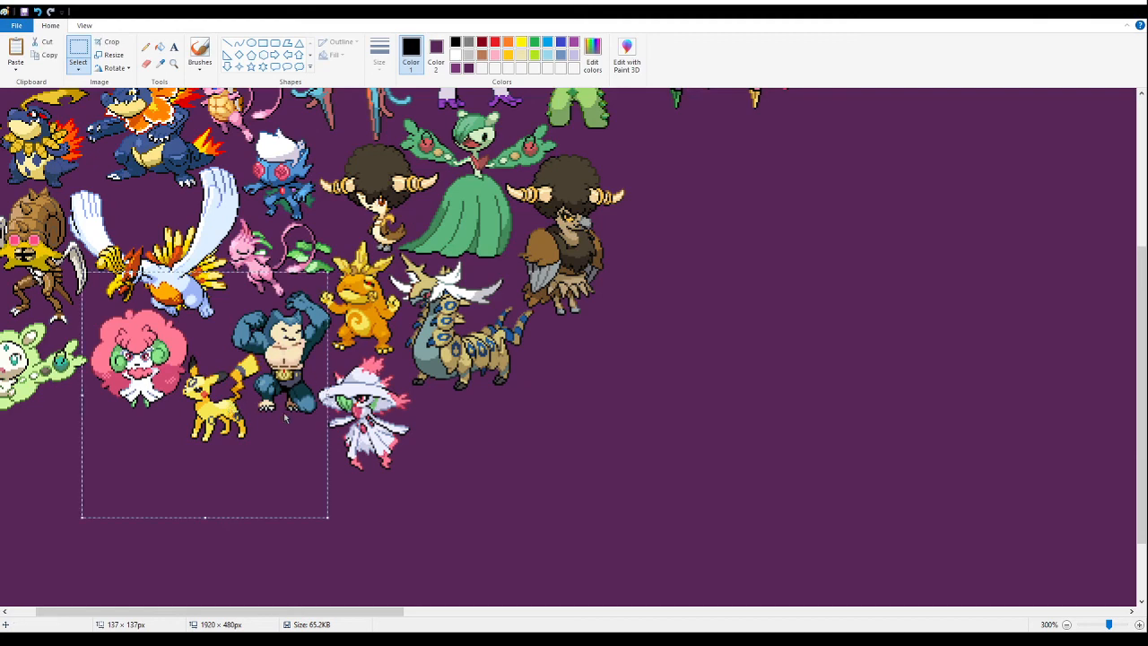
- Cut and repaste the yellow fusion up close, fitting it snugly between the fluffy pink fusion and the muscular blue fusion
{"action": "key", "text": "Delete"}
{"action": "left_click", "coordinate": [174, 62]}
{"action": "left_click", "coordinate": [270, 376]}
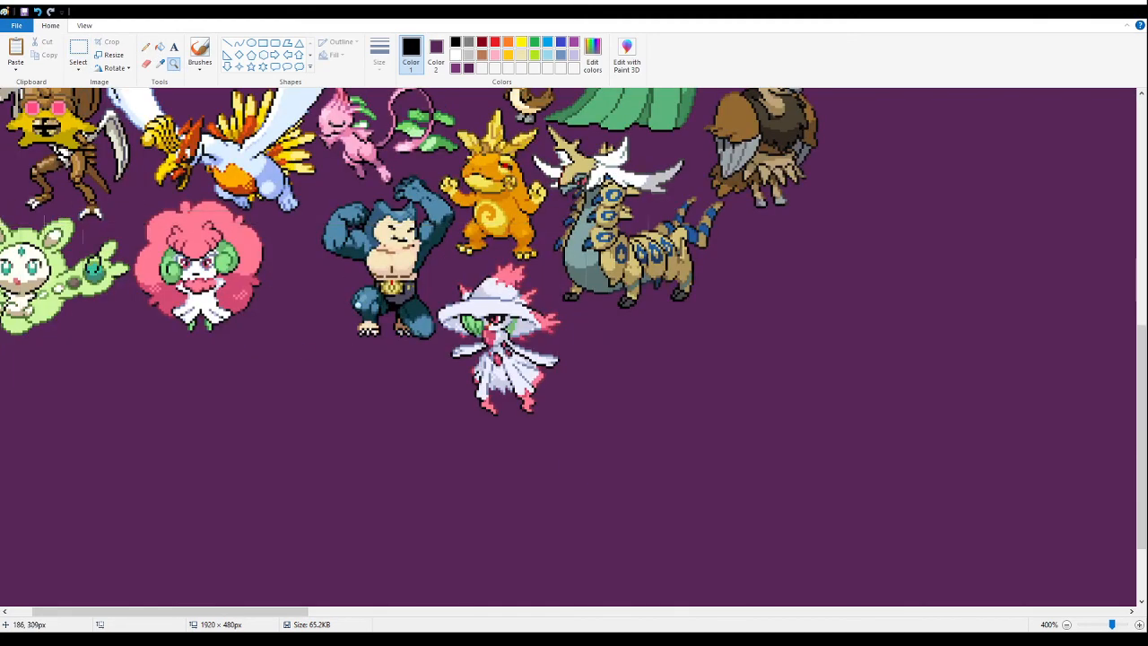
{"action": "left_click", "coordinate": [354, 296]}
{"action": "left_click", "coordinate": [333, 250]}
{"action": "left_click", "coordinate": [349, 242]}
{"action": "left_click", "coordinate": [349, 242]}
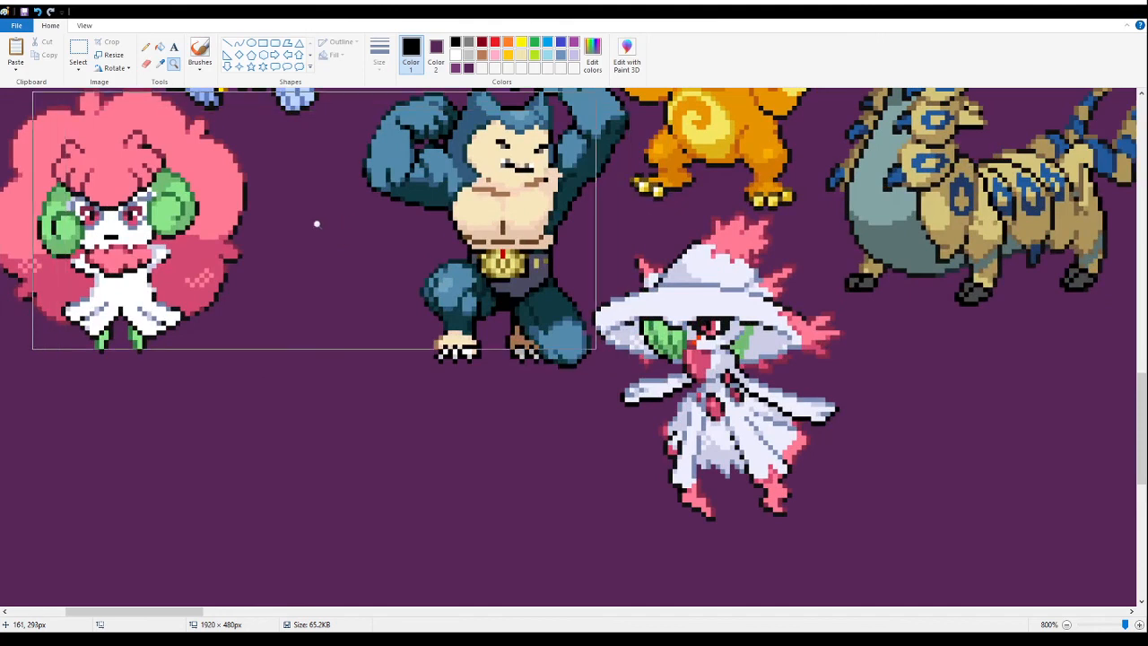
{"action": "left_click", "coordinate": [78, 50]}
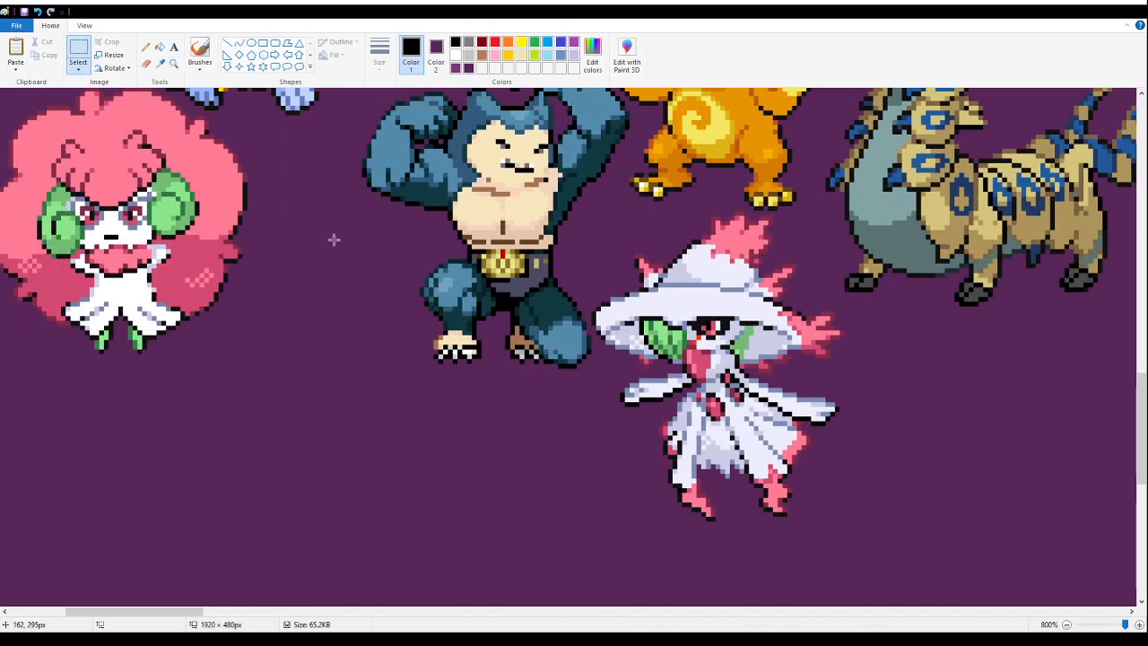
{"action": "key", "text": "ctrl+v"}
{"action": "left_click_drag", "start_coordinate": [402, 426], "coordinate": [363, 332]}
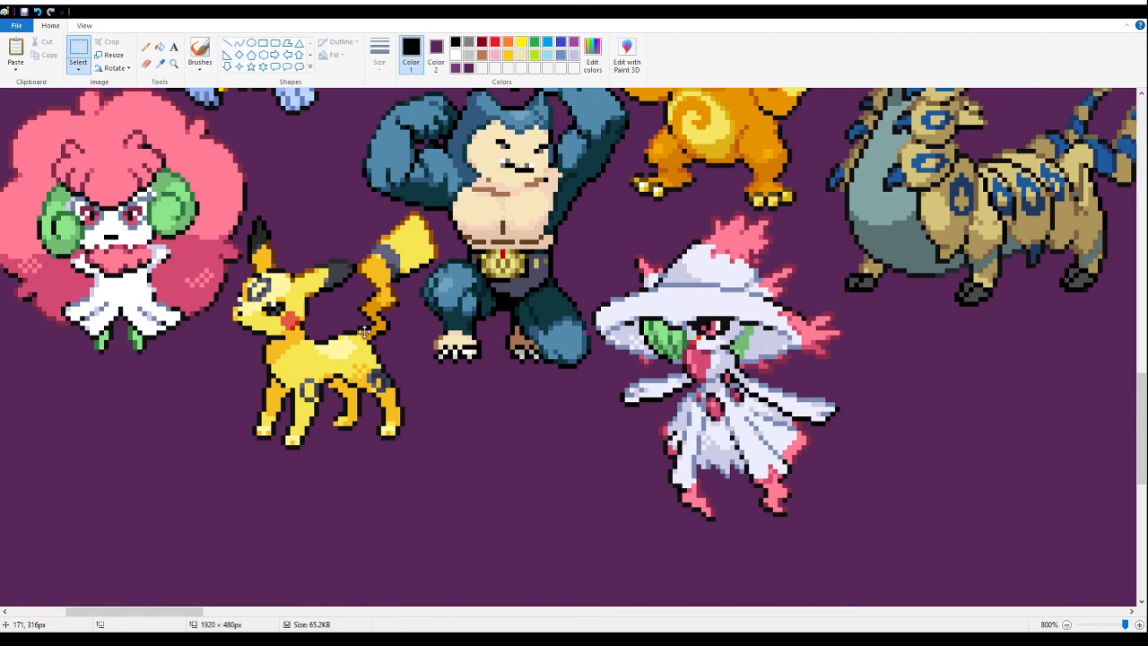
{"action": "left_click_drag", "start_coordinate": [364, 332], "coordinate": [364, 332]}
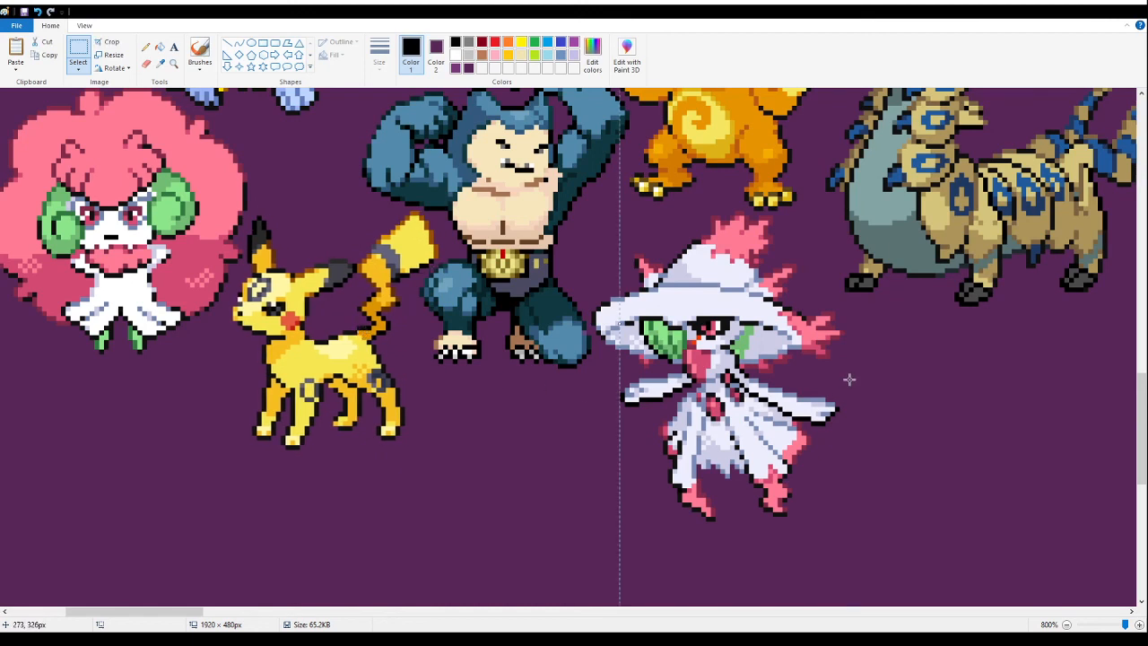
{"action": "left_click", "coordinate": [820, 248]}
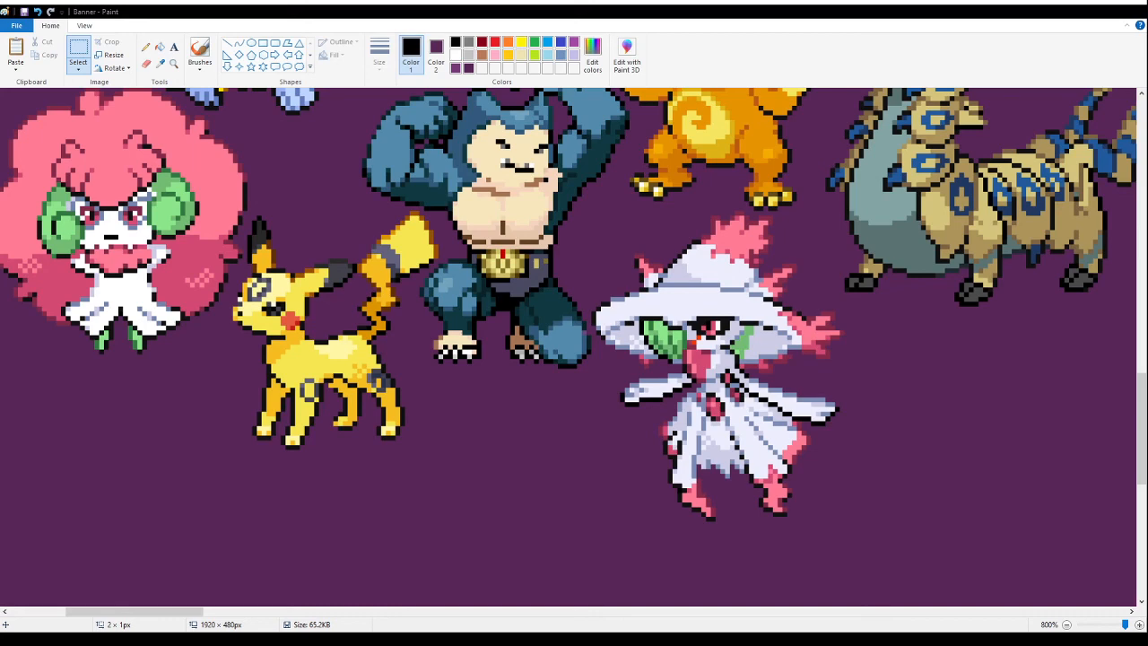
{"action": "scroll", "coordinate": [649, 305], "scroll_direction": "down", "scroll_amount": 5}
{"action": "left_click", "coordinate": [621, 298]}
{"action": "key", "text": "alt+Tab"}
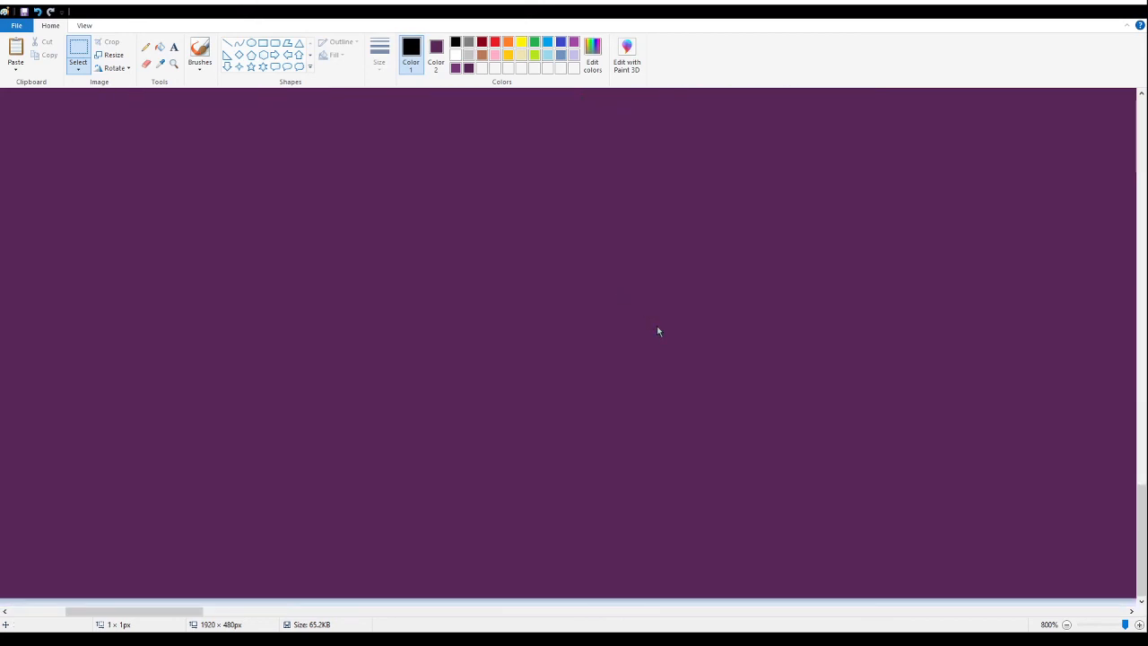
{"action": "key", "text": "ctrl+v"}
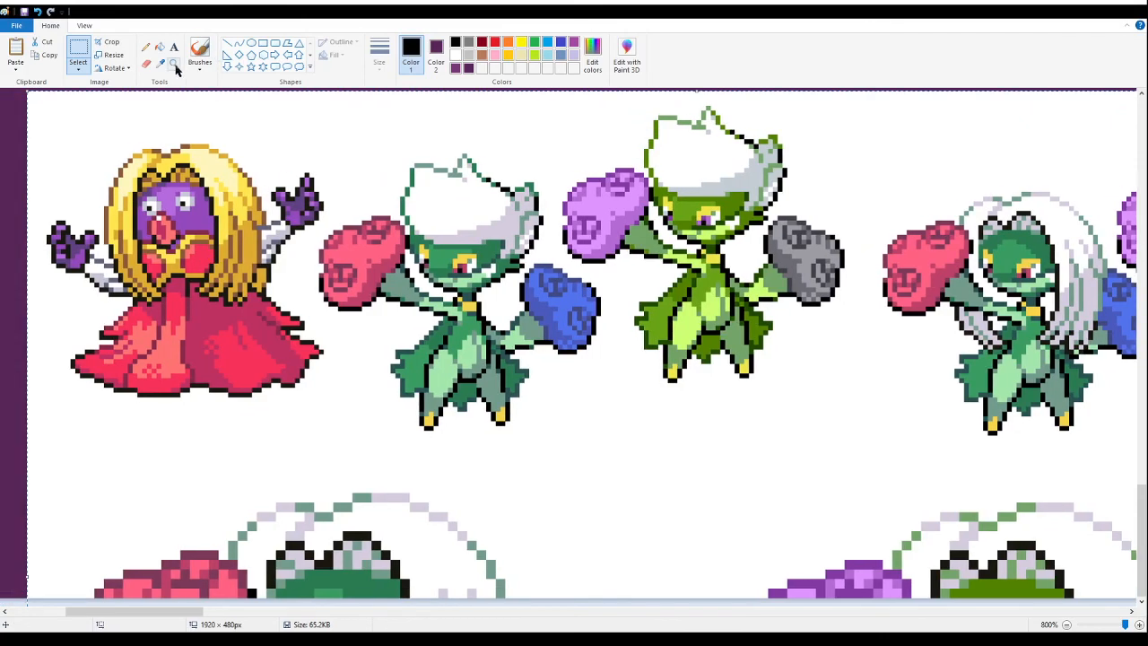
{"action": "left_click", "coordinate": [173, 62]}
{"action": "right_click", "coordinate": [207, 142]}
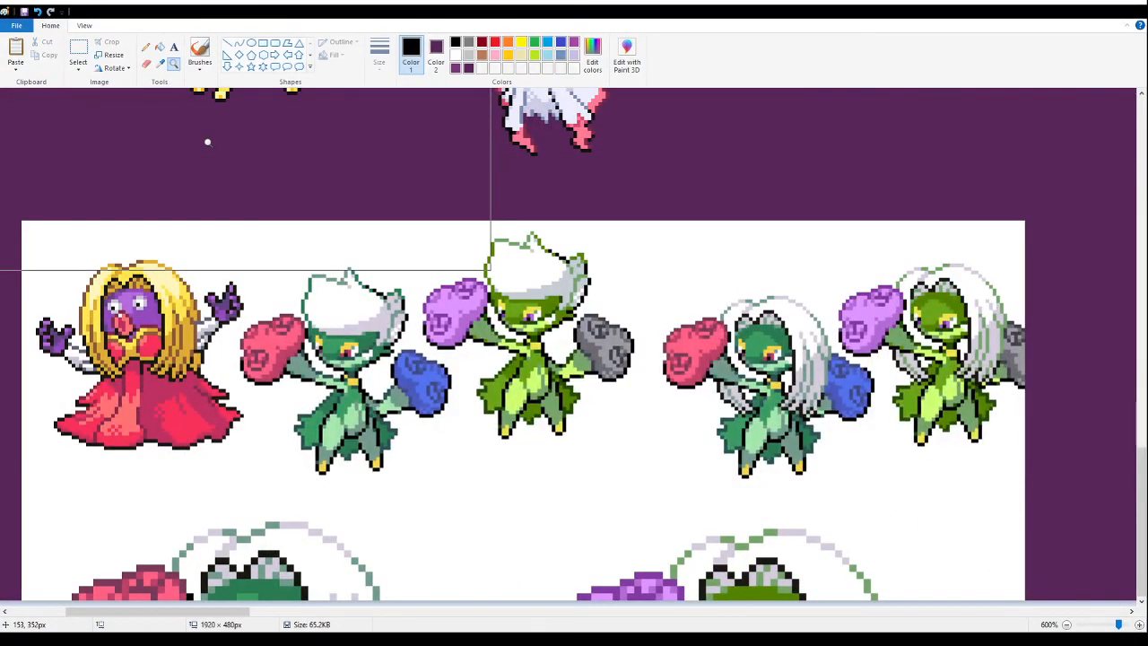
{"action": "key", "text": "ctrl+z"}
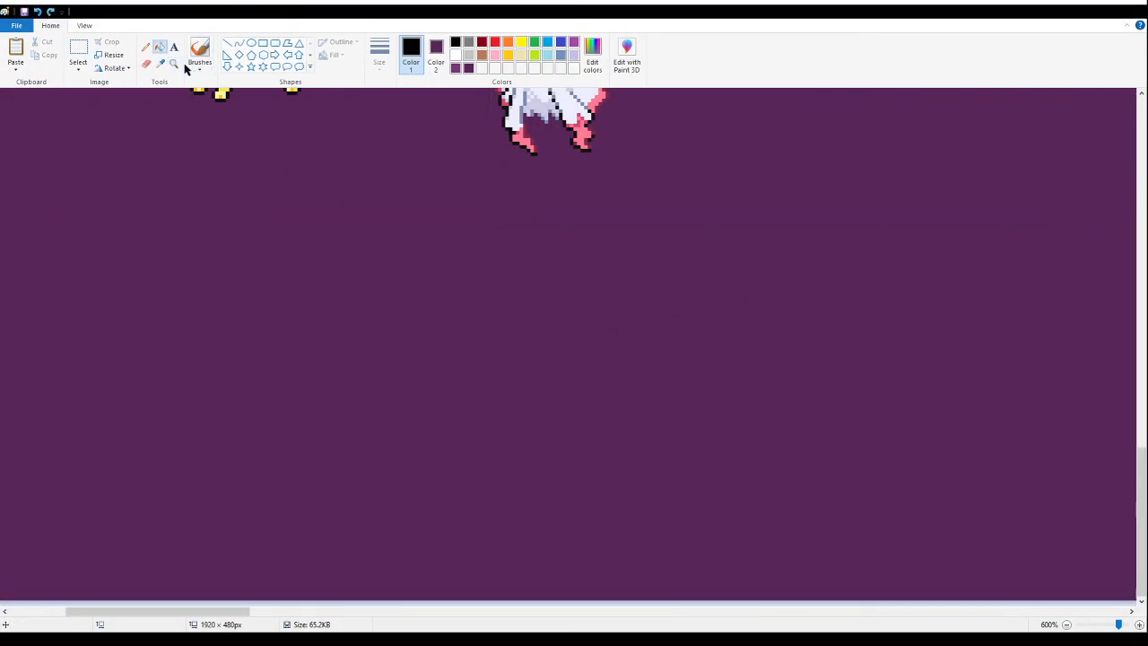
- Paste the image of the two long-haired rose fusions onto an empty area of the canvas away from the packed group
{"action": "left_click", "coordinate": [174, 62]}
{"action": "right_click", "coordinate": [224, 170]}
{"action": "right_click", "coordinate": [240, 208]}
{"action": "right_click", "coordinate": [265, 256]}
{"action": "right_click", "coordinate": [310, 332]}
{"action": "right_click", "coordinate": [333, 377]}
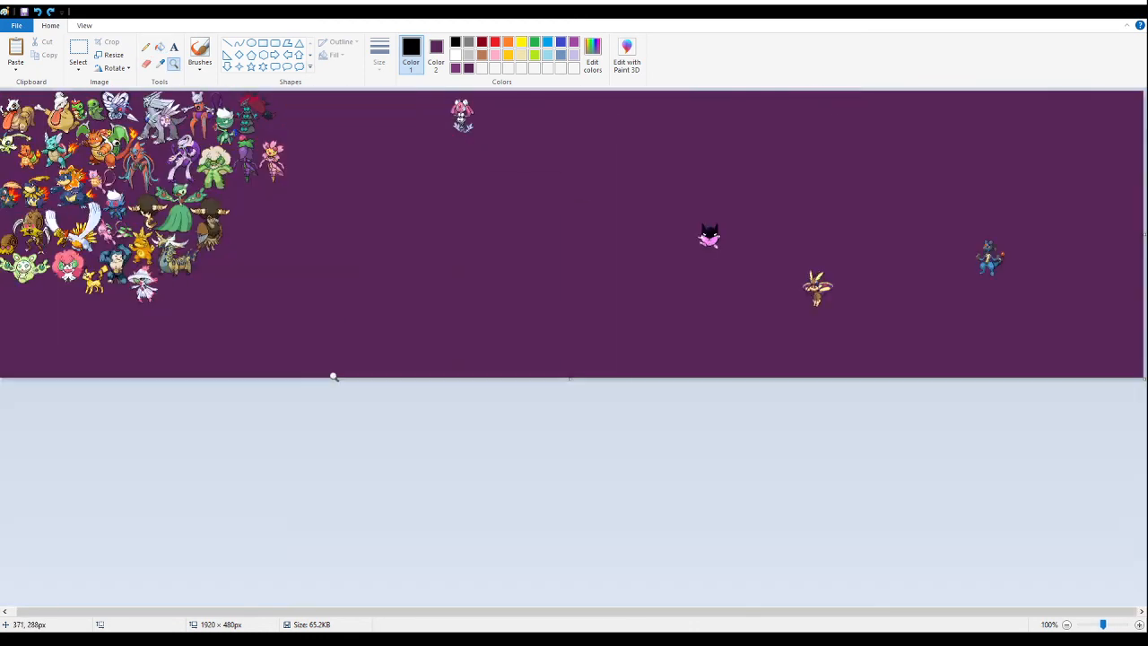
{"action": "left_click", "coordinate": [375, 248]}
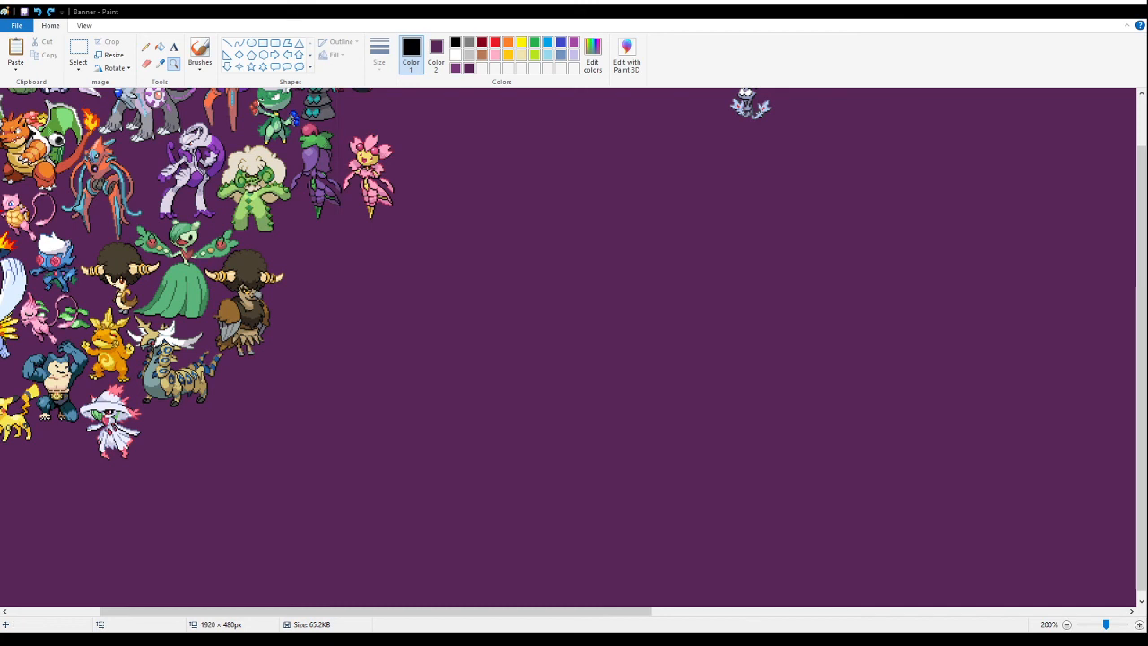
{"action": "left_click", "coordinate": [545, 314]}
{"action": "left_click", "coordinate": [78, 51]}
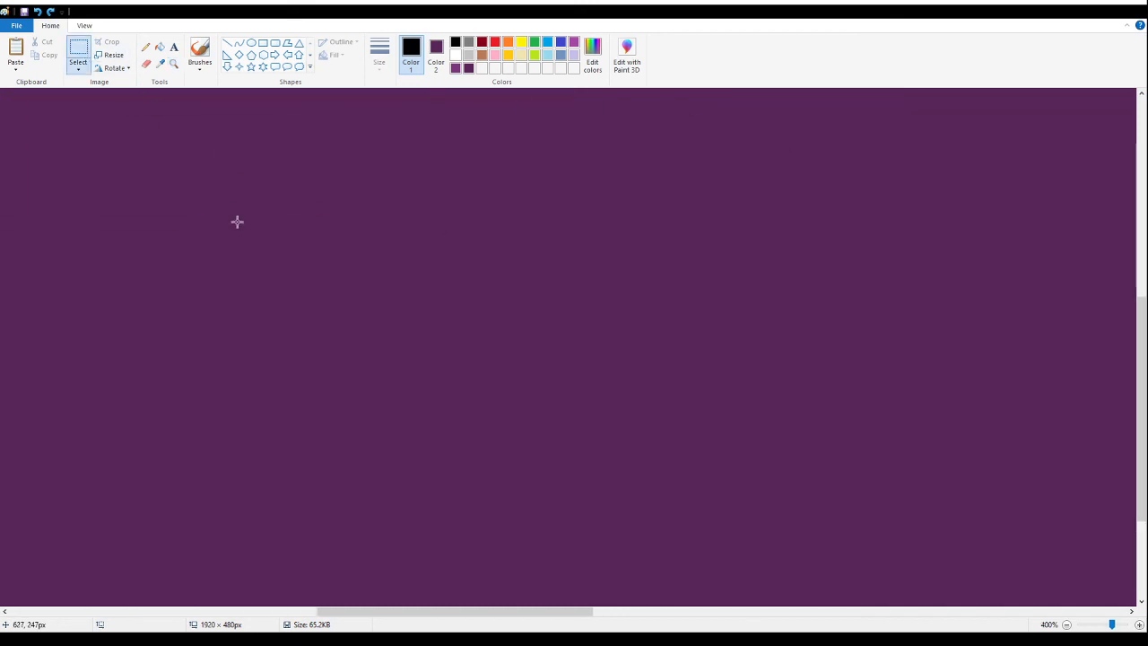
{"action": "key", "text": "ctrl+v"}
{"action": "left_click_drag", "start_coordinate": [275, 282], "coordinate": [505, 354]}
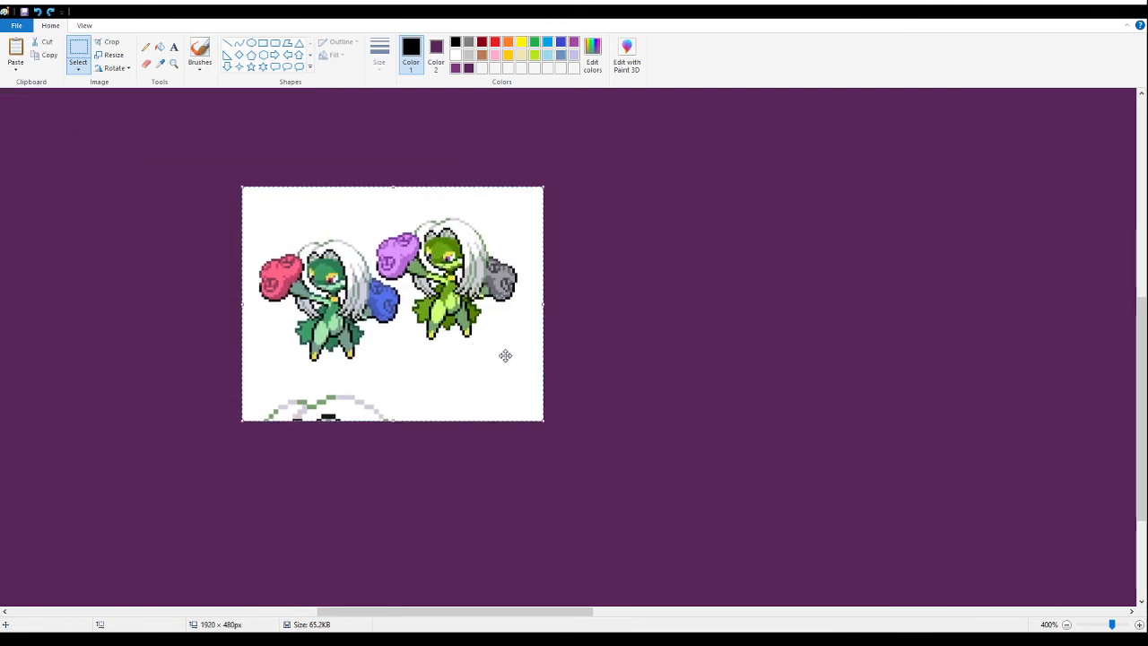
- Erase the partial sprite beneath the two rose fusions and fill their white background with purple
{"action": "left_click_drag", "start_coordinate": [715, 496], "coordinate": [227, 374]}
{"action": "key", "text": "Delete"}
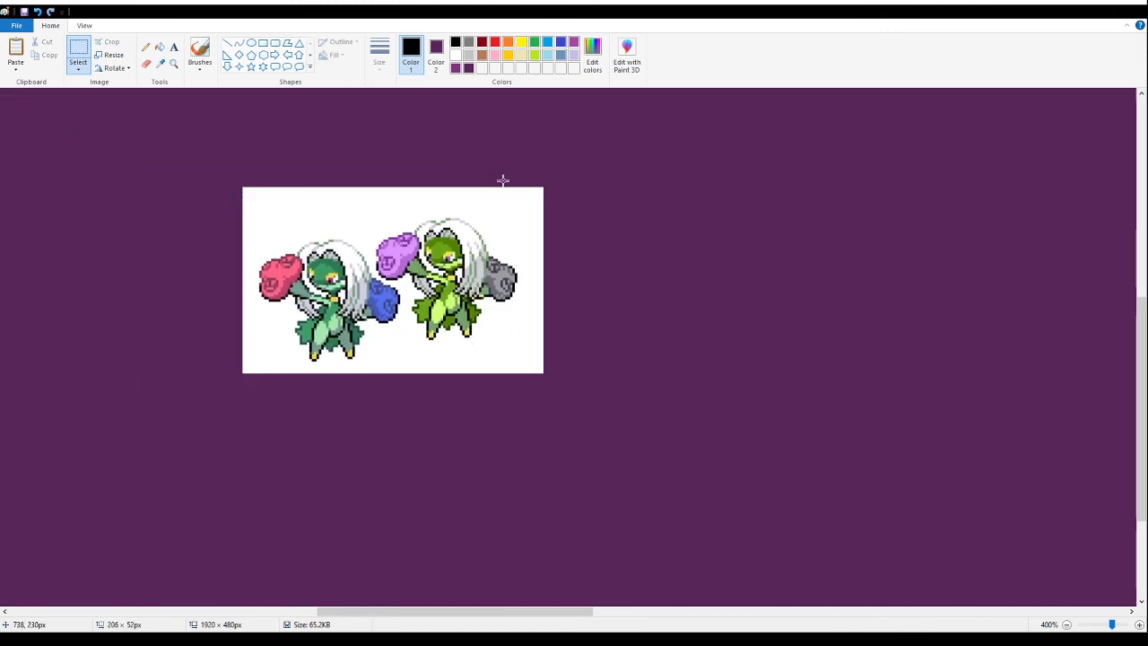
{"action": "left_click_drag", "start_coordinate": [667, 142], "coordinate": [582, 213]}
{"action": "left_click", "coordinate": [160, 46]}
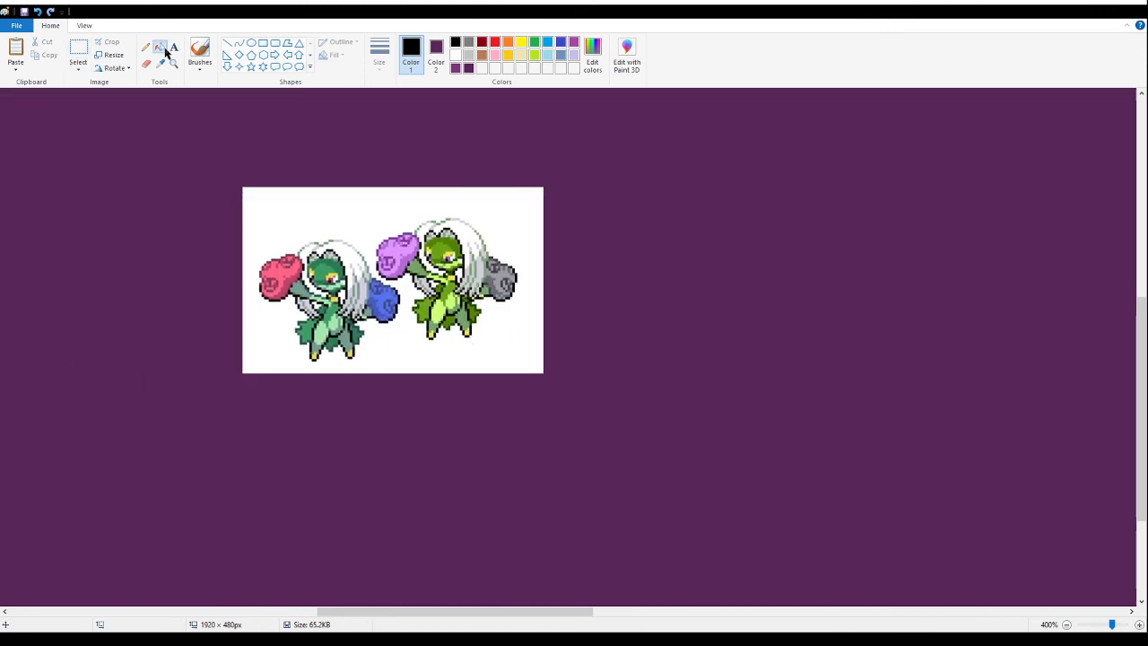
{"action": "right_click", "coordinate": [359, 202]}
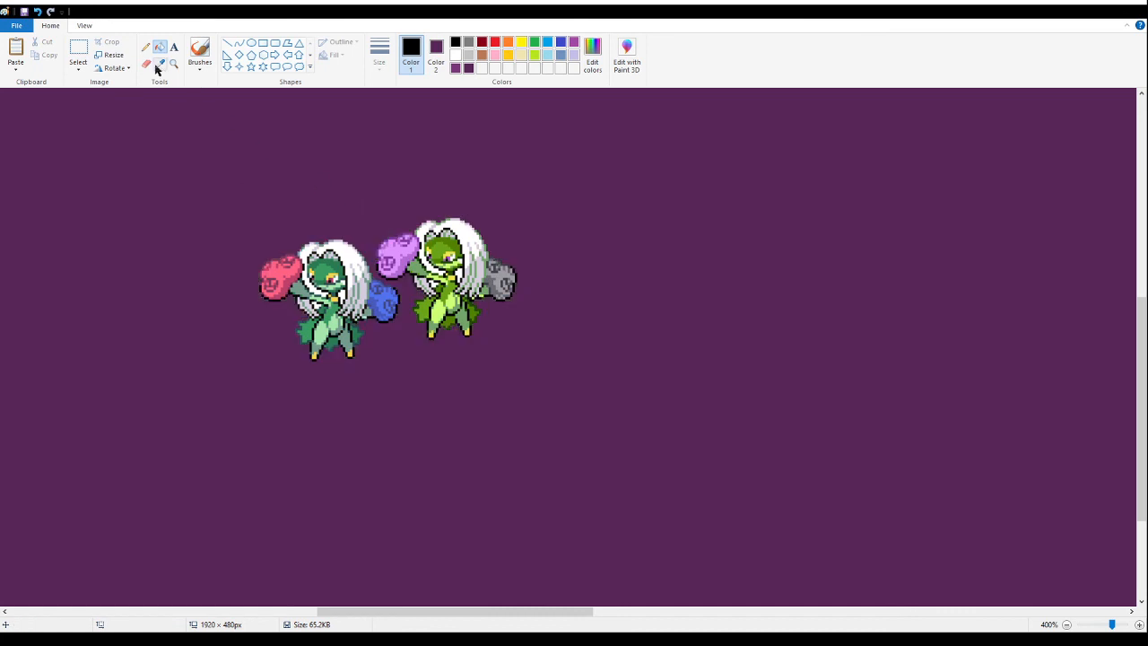
- Erase the lime-green variant of the long-haired rose fusion, including its purple and grey roses, keeping the dark green variant
{"action": "left_click", "coordinate": [78, 52]}
{"action": "left_click_drag", "start_coordinate": [528, 177], "coordinate": [403, 383]}
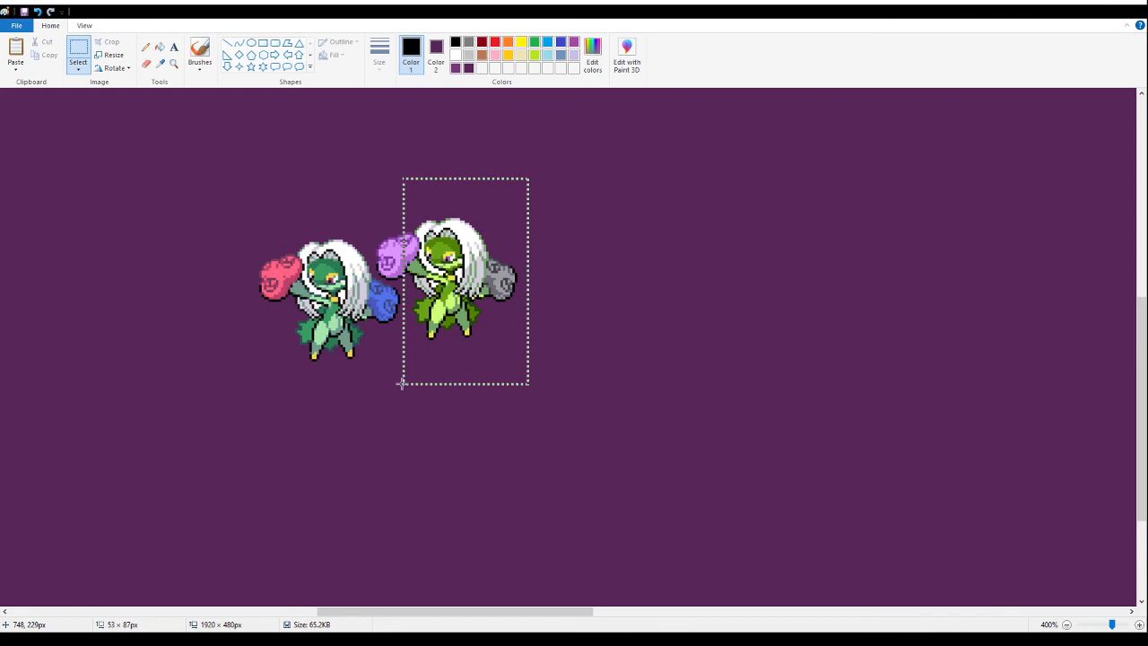
{"action": "key", "text": "Delete"}
{"action": "left_click_drag", "start_coordinate": [437, 193], "coordinate": [373, 276]}
{"action": "key", "text": "Delete"}
{"action": "left_click_drag", "start_coordinate": [436, 255], "coordinate": [384, 278]}
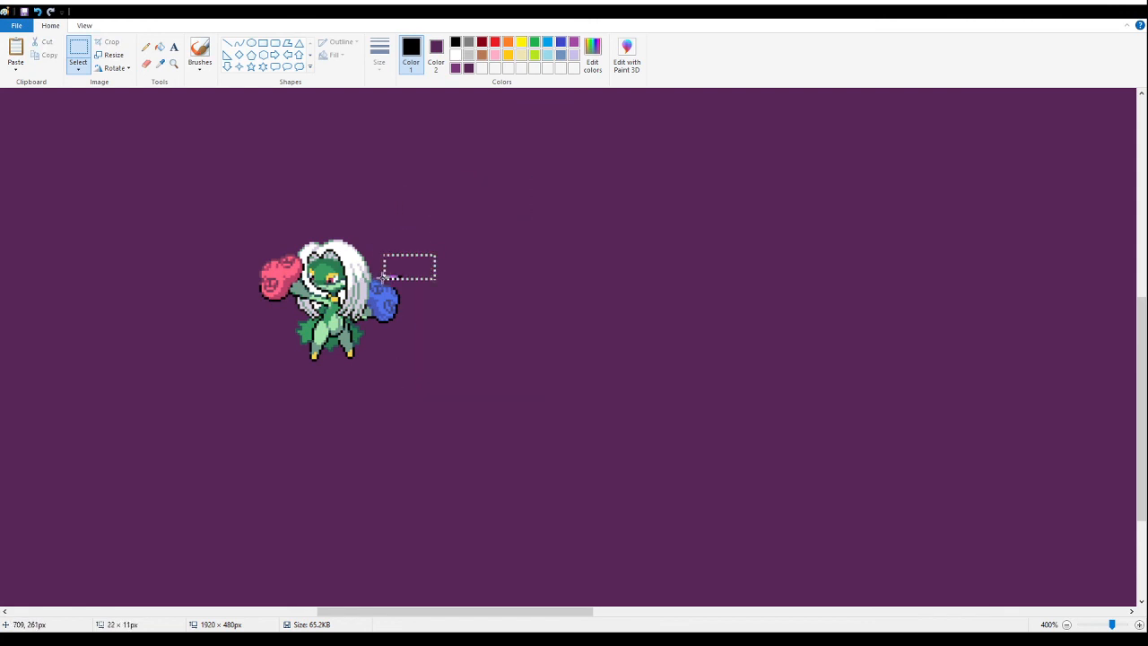
{"action": "key", "text": "Delete"}
- Cut the remaining rose fusion and paste it beneath the purple flower fusion, beside the vulture fusion with the horned afro
{"action": "left_click_drag", "start_coordinate": [214, 193], "coordinate": [489, 404]}
{"action": "key", "text": "Delete"}
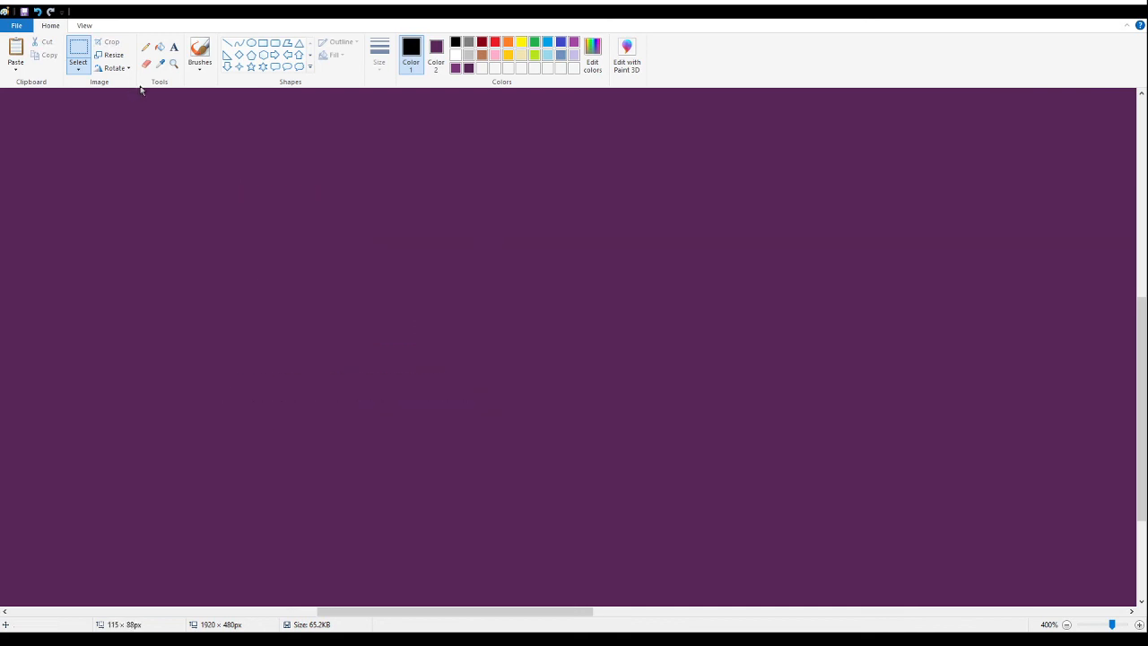
{"action": "left_click", "coordinate": [173, 63]}
{"action": "right_click", "coordinate": [162, 175]}
{"action": "right_click", "coordinate": [160, 179]}
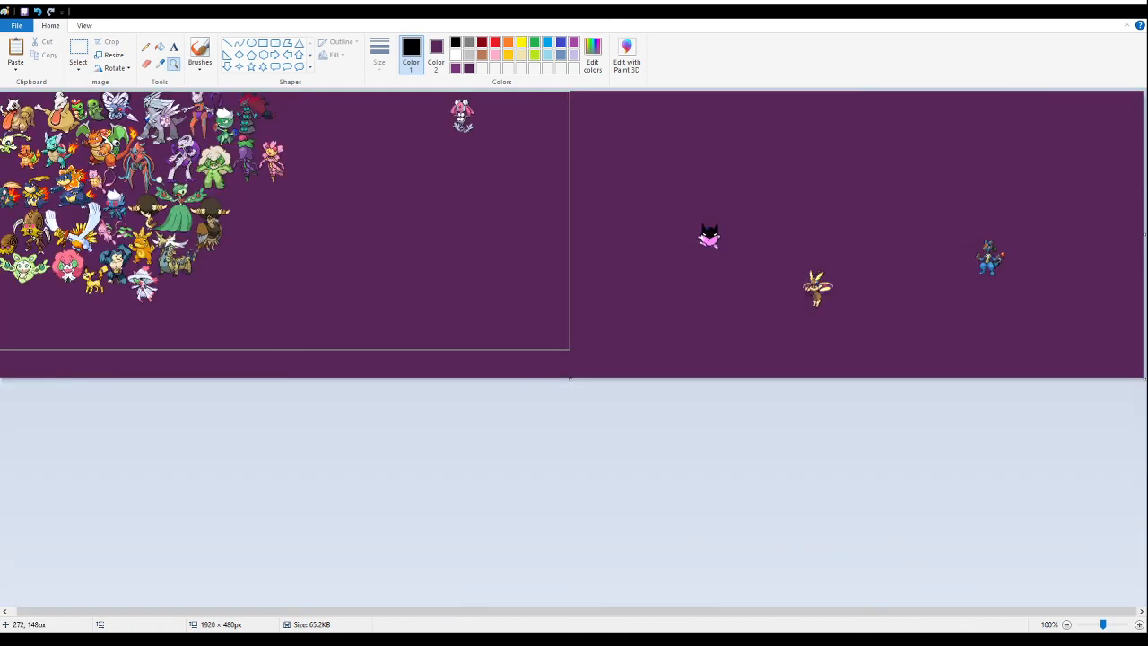
{"action": "left_click", "coordinate": [161, 179]}
{"action": "left_click", "coordinate": [406, 259]}
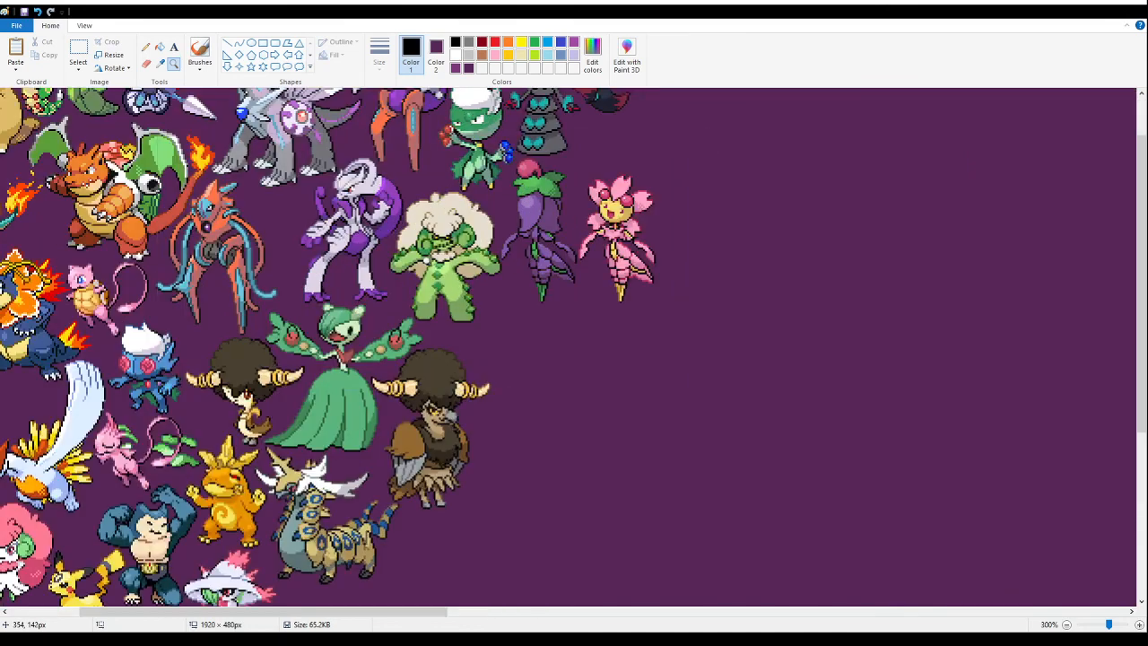
{"action": "left_click", "coordinate": [530, 314]}
{"action": "left_click", "coordinate": [376, 246]}
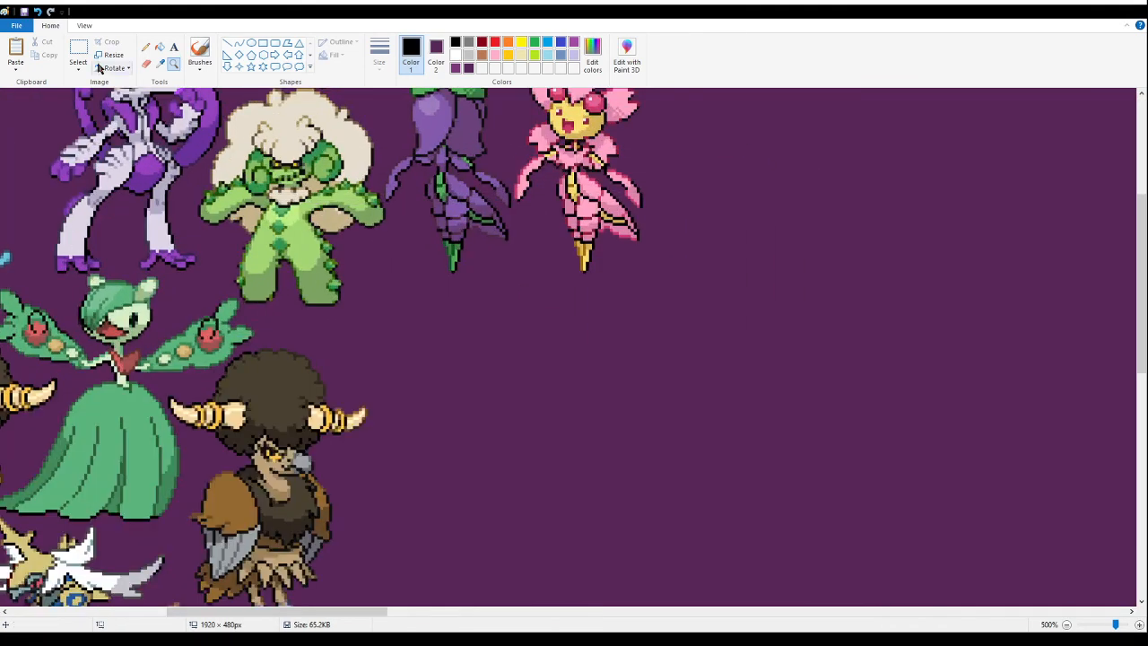
{"action": "left_click", "coordinate": [78, 54]}
{"action": "key", "text": "ctrl+v"}
{"action": "left_click_drag", "start_coordinate": [144, 231], "coordinate": [399, 353]}
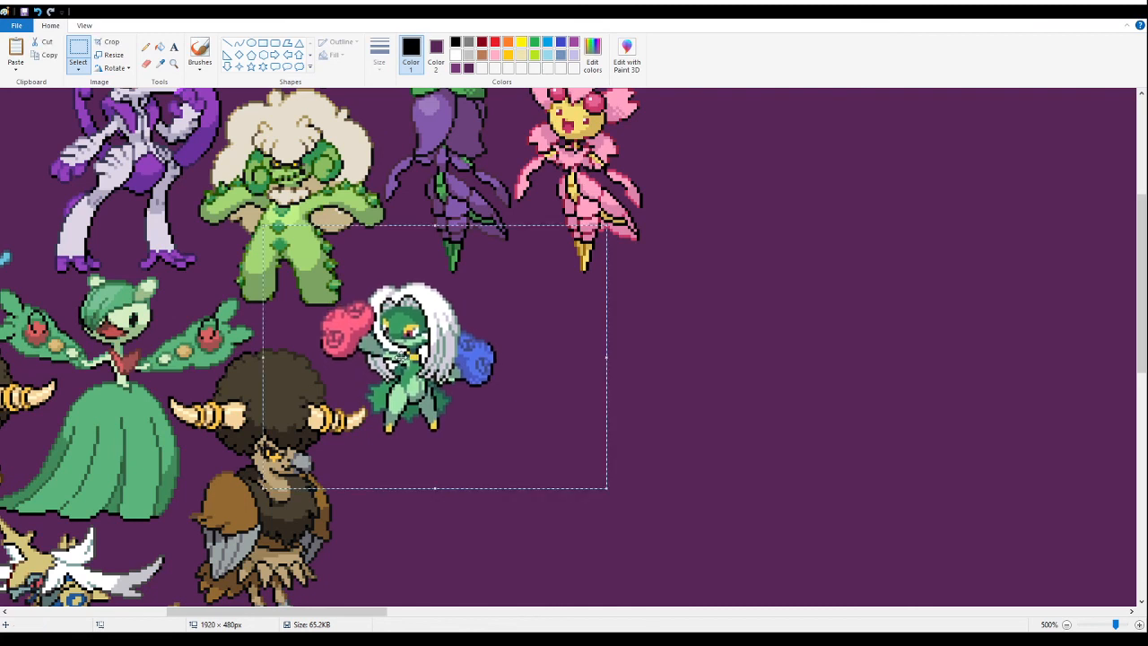
- Cut and repaste the rose fusion up close, fitting it between the cactus fusion's feet and the vulture fusion's horn
{"action": "key", "text": "Delete"}
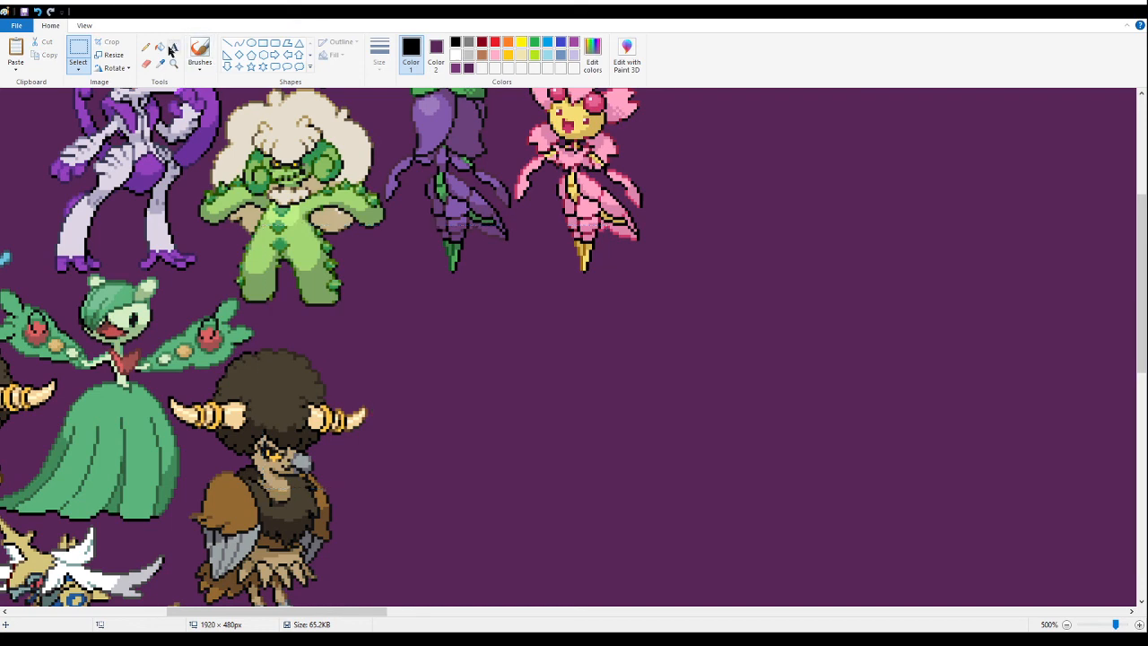
{"action": "left_click", "coordinate": [173, 63]}
{"action": "left_click", "coordinate": [450, 322]}
{"action": "left_click", "coordinate": [281, 244]}
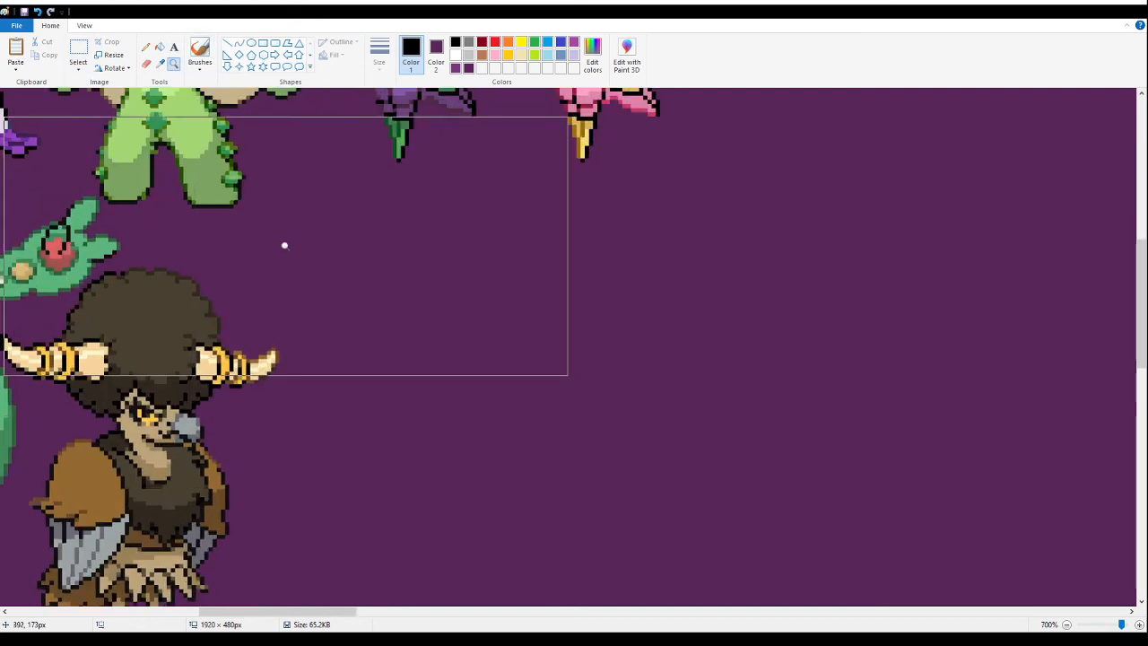
{"action": "left_click", "coordinate": [261, 236]}
{"action": "left_click", "coordinate": [80, 48]}
{"action": "scroll", "coordinate": [224, 284], "scroll_direction": "up", "scroll_amount": 3}
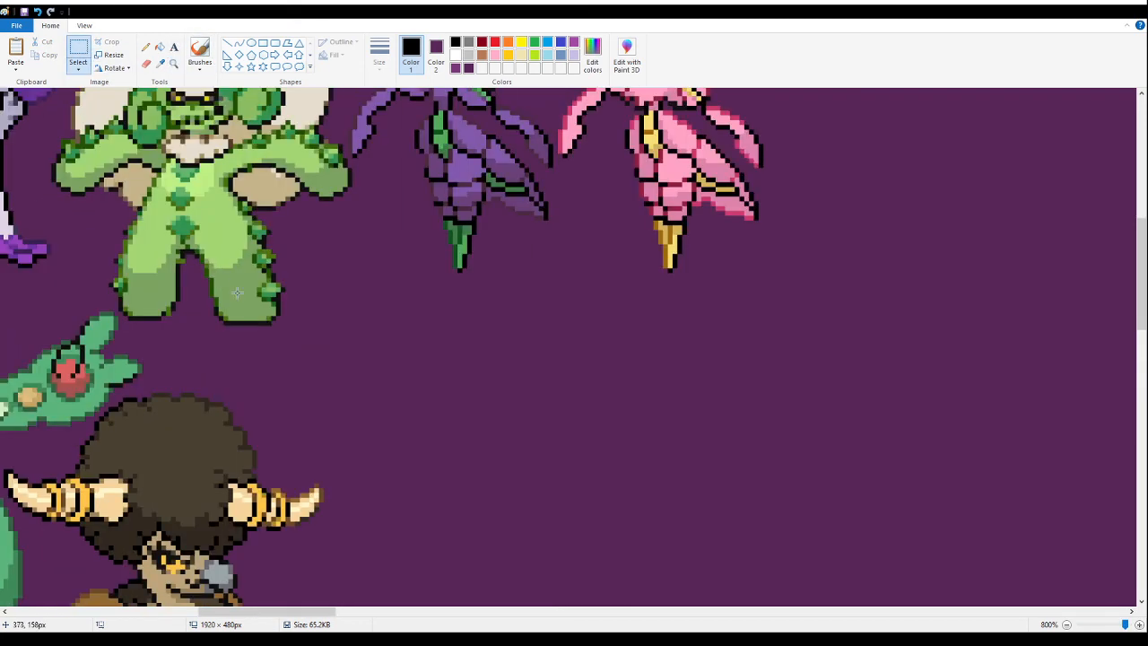
{"action": "key", "text": "ctrl+v"}
{"action": "left_click_drag", "start_coordinate": [194, 279], "coordinate": [458, 449]}
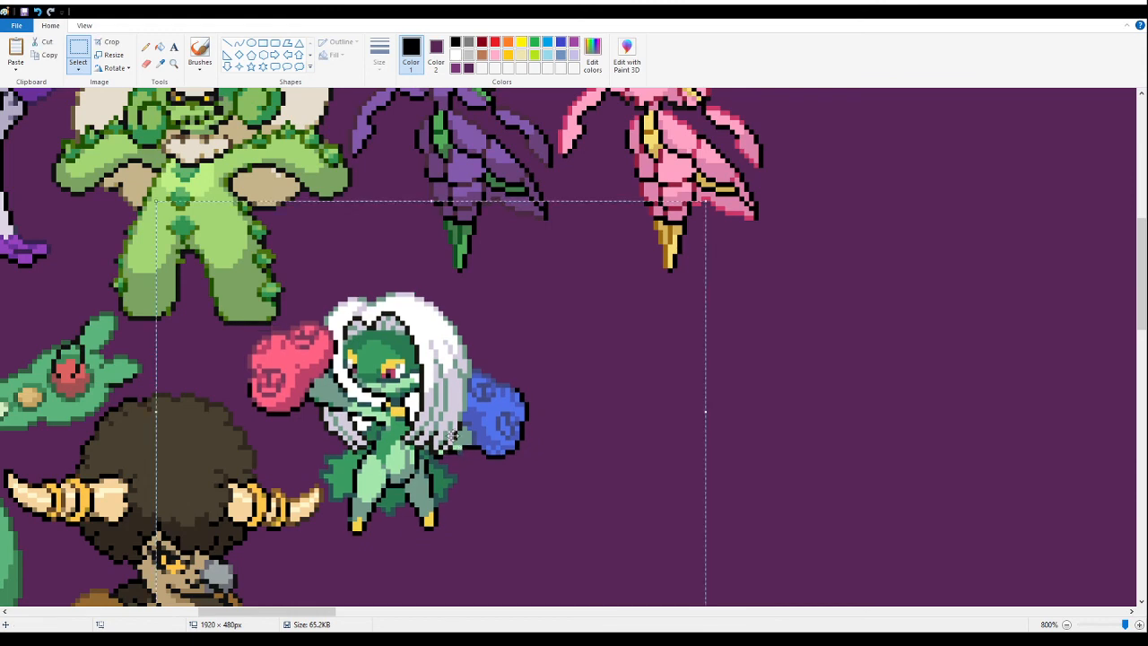
- Move the pink fusion with white hair buns across the canvas to the spot beneath the pale green fusion at the canvas's left edge
{"action": "left_click", "coordinate": [173, 66]}
{"action": "right_click", "coordinate": [228, 178]}
{"action": "right_click", "coordinate": [232, 202]}
{"action": "right_click", "coordinate": [238, 231]}
{"action": "right_click", "coordinate": [239, 240]}
{"action": "right_click", "coordinate": [240, 243]}
{"action": "right_click", "coordinate": [240, 243]}
{"action": "right_click", "coordinate": [488, 263]}
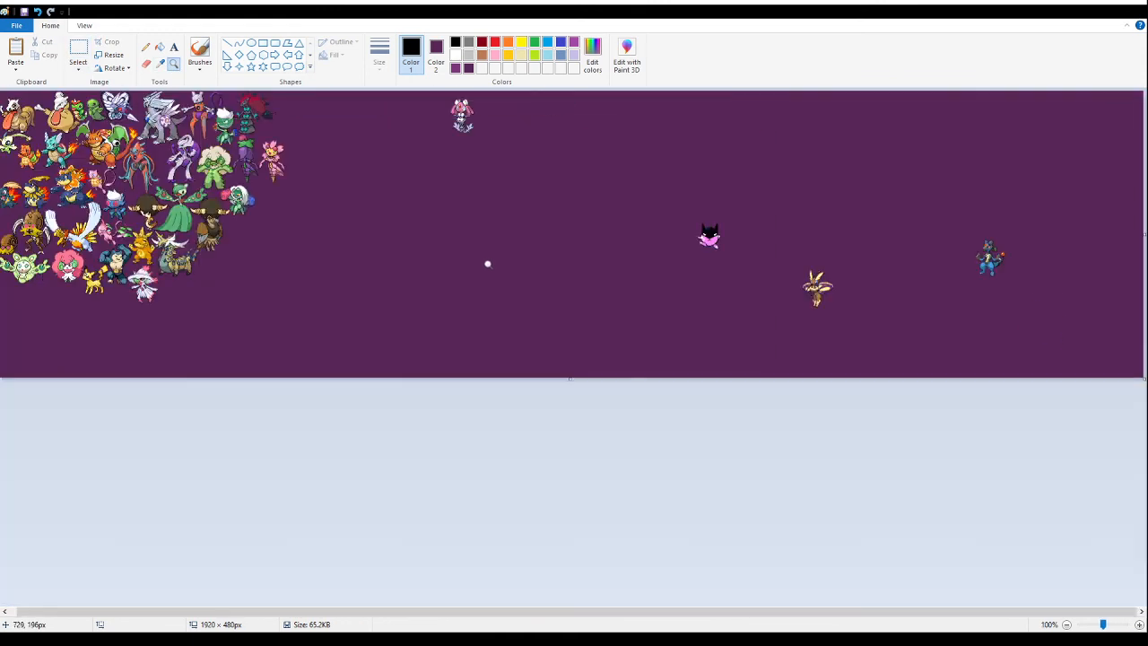
{"action": "left_click", "coordinate": [287, 223]}
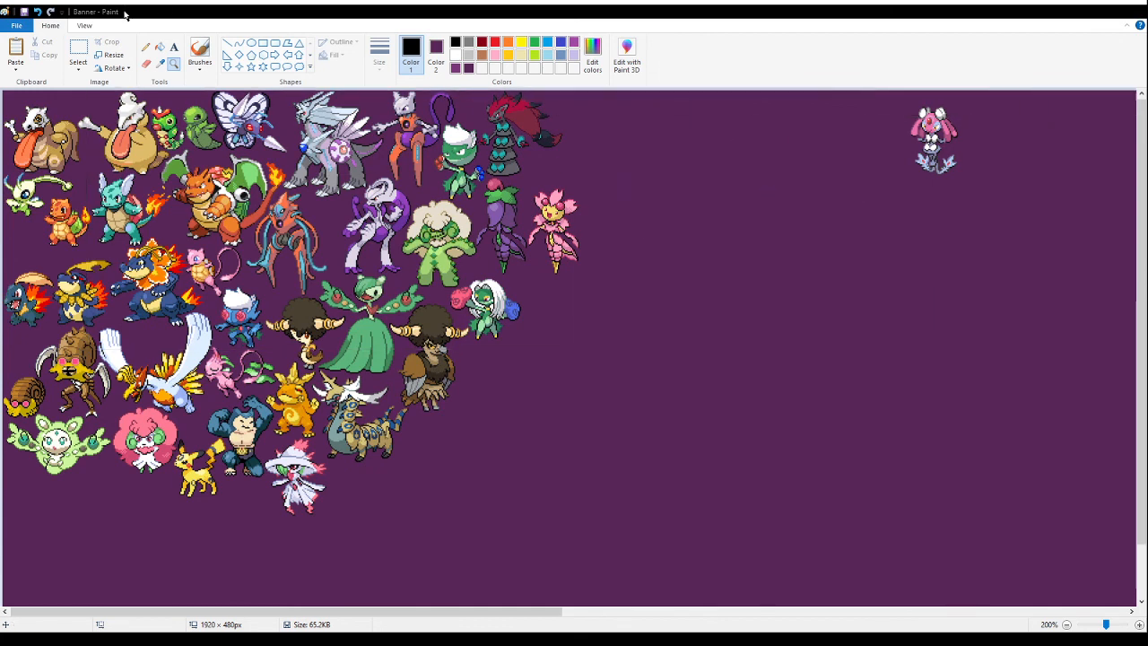
{"action": "left_click", "coordinate": [847, 128]}
{"action": "left_click", "coordinate": [77, 52]}
{"action": "left_click_drag", "start_coordinate": [731, 241], "coordinate": [381, 92]}
{"action": "left_click_drag", "start_coordinate": [558, 176], "coordinate": [109, 205]}
{"action": "left_click_drag", "start_coordinate": [467, 610], "coordinate": [425, 604]}
{"action": "left_click_drag", "start_coordinate": [718, 275], "coordinate": [482, 123]}
{"action": "left_click_drag", "start_coordinate": [539, 193], "coordinate": [17, 431]}
{"action": "scroll", "coordinate": [395, 451], "scroll_direction": "down", "scroll_amount": 5}
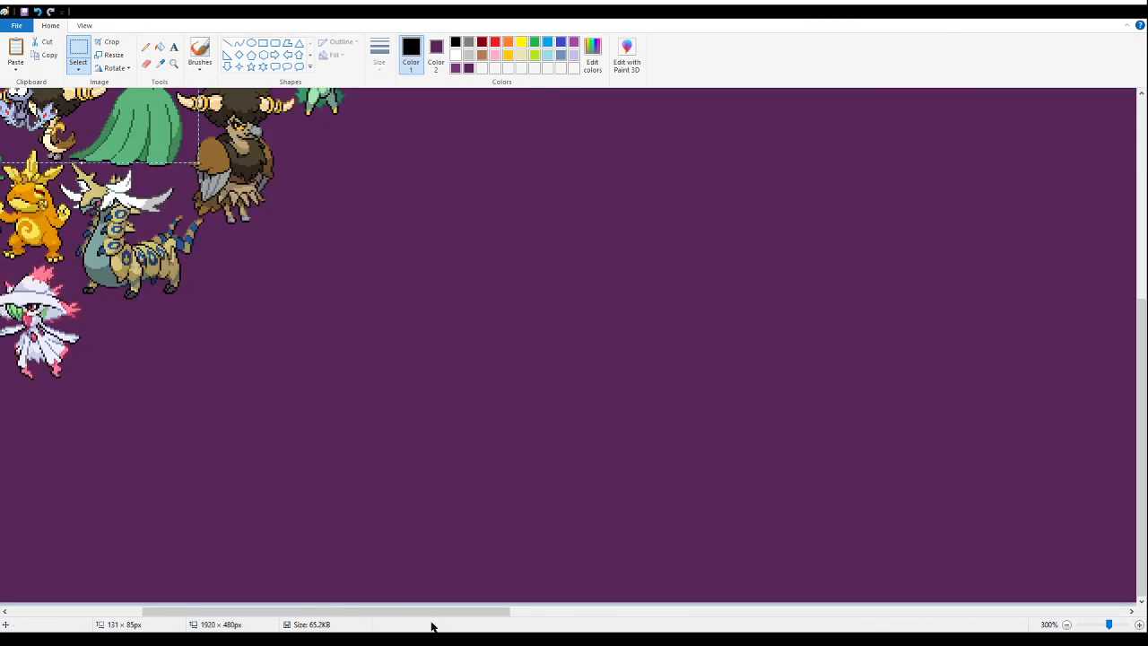
{"action": "left_click_drag", "start_coordinate": [429, 616], "coordinate": [17, 559]}
{"action": "left_click_drag", "start_coordinate": [477, 127], "coordinate": [64, 378]}
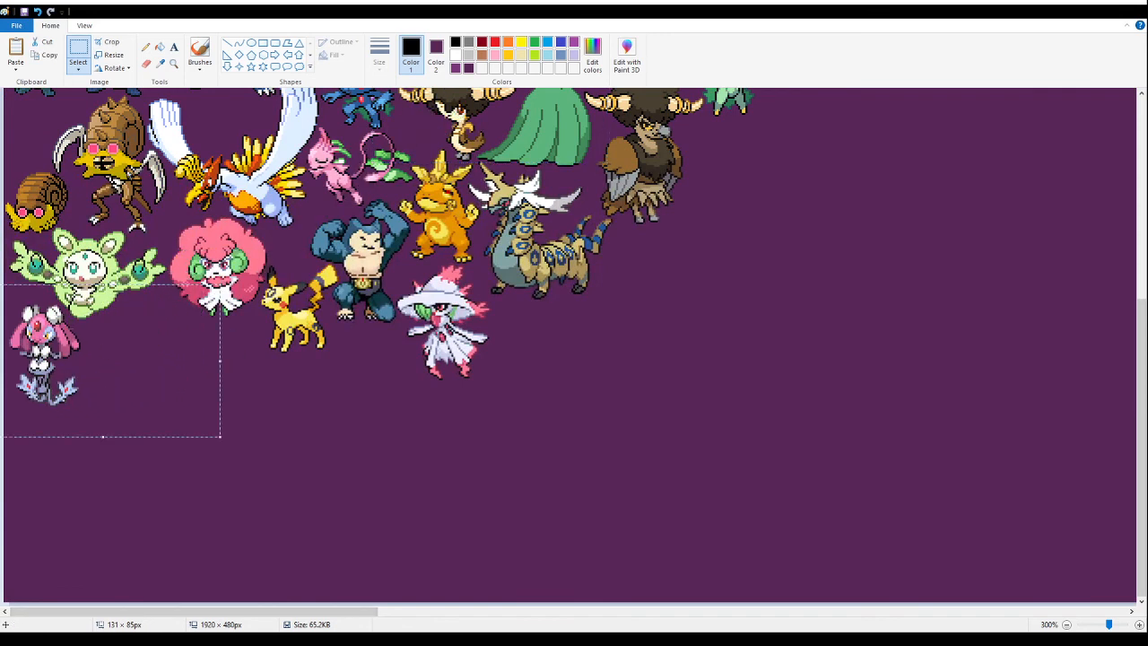
- Cut and repaste the pink bun-haired fusion up close, tucking it beneath the pale green fusion's arm along the canvas edge
{"action": "key", "text": "Delete"}
{"action": "left_click", "coordinate": [174, 63]}
{"action": "left_click", "coordinate": [98, 332]}
{"action": "left_click", "coordinate": [94, 305]}
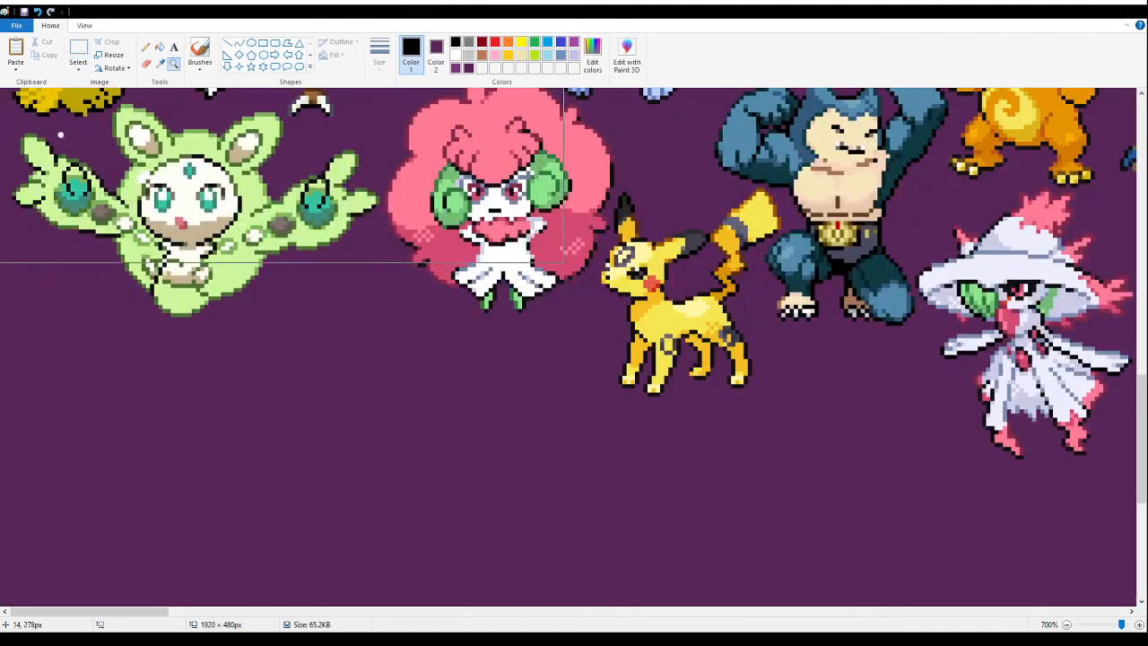
{"action": "left_click", "coordinate": [78, 52]}
{"action": "key", "text": "ctrl+v"}
{"action": "left_click_drag", "start_coordinate": [137, 213], "coordinate": [121, 381]}
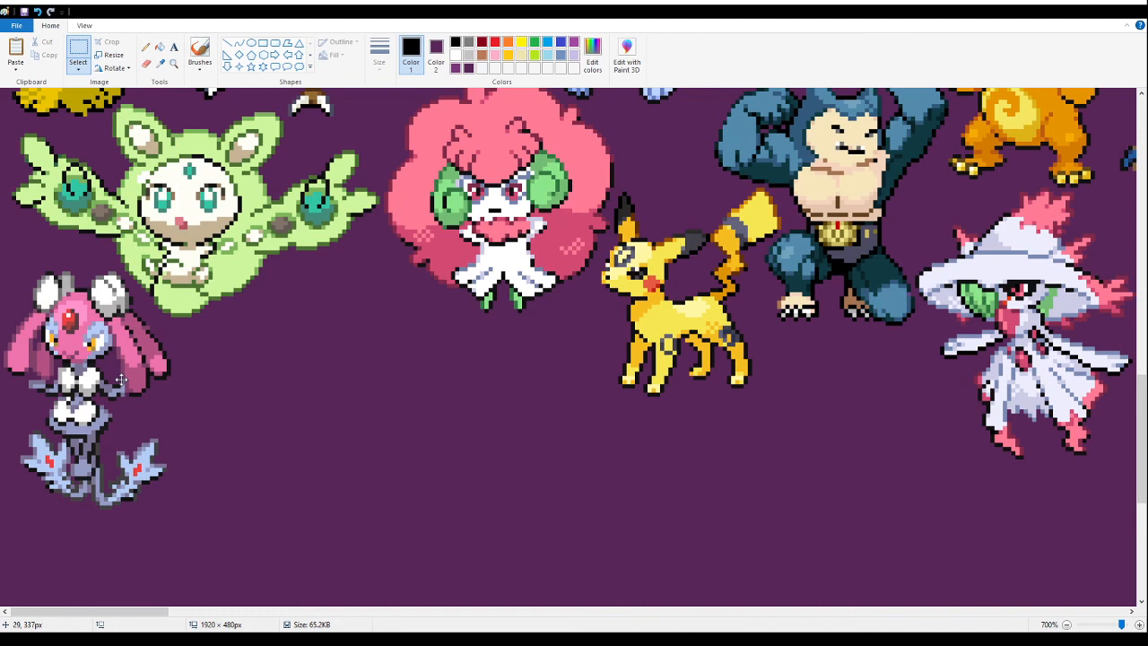
{"action": "left_click_drag", "start_coordinate": [121, 381], "coordinate": [121, 369]}
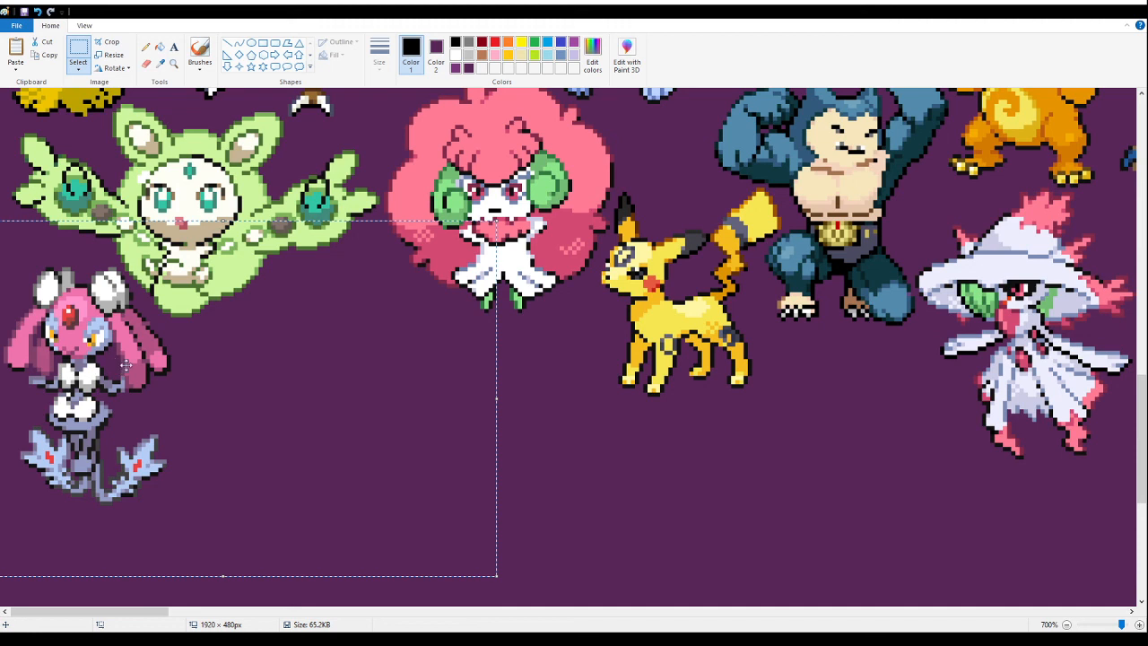
{"action": "left_click", "coordinate": [853, 373]}
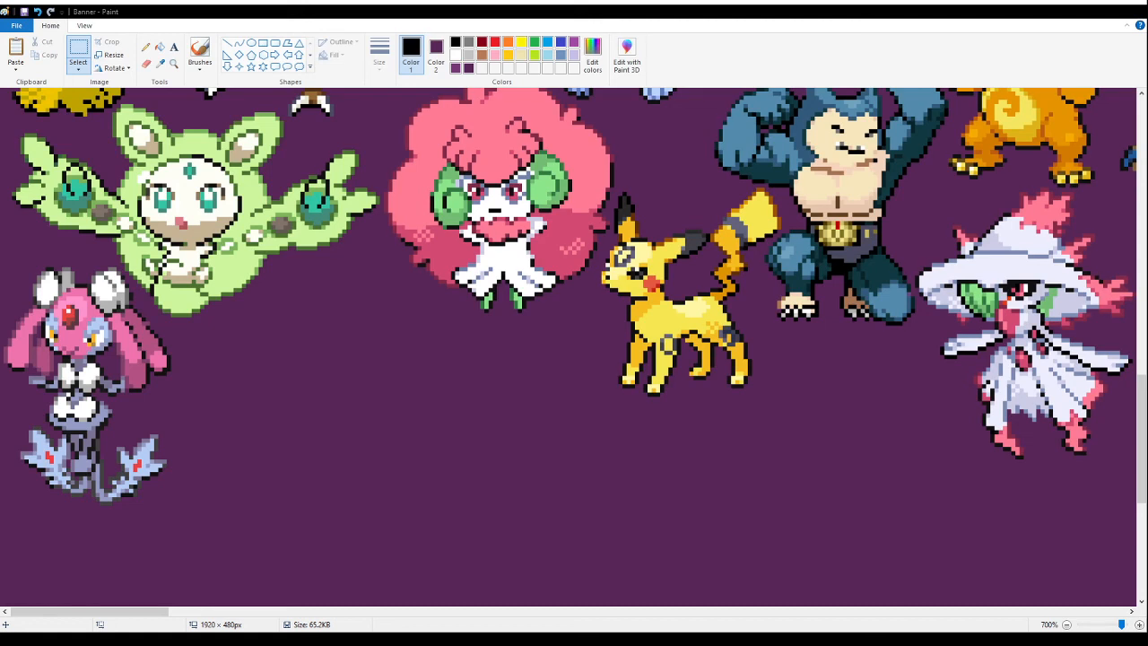
{"action": "left_click", "coordinate": [176, 66]}
{"action": "right_click", "coordinate": [179, 134]}
{"action": "right_click", "coordinate": [179, 134]}
{"action": "right_click", "coordinate": [180, 137]}
{"action": "right_click", "coordinate": [180, 137]}
{"action": "right_click", "coordinate": [179, 138]}
{"action": "right_click", "coordinate": [179, 137]}
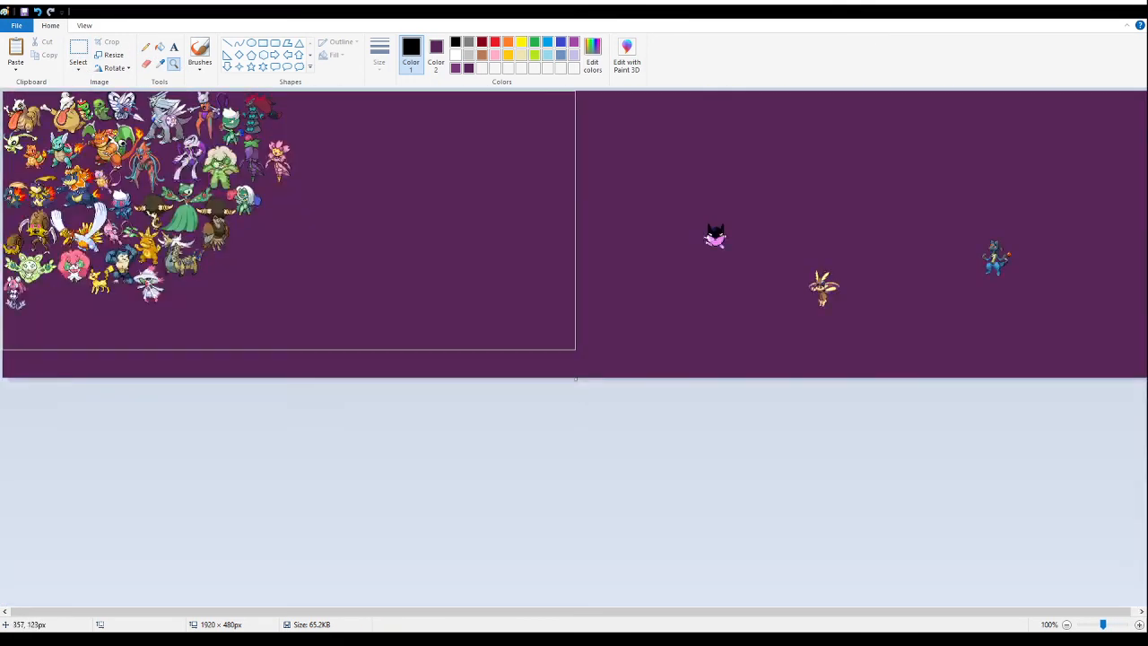
{"action": "left_click", "coordinate": [179, 138]}
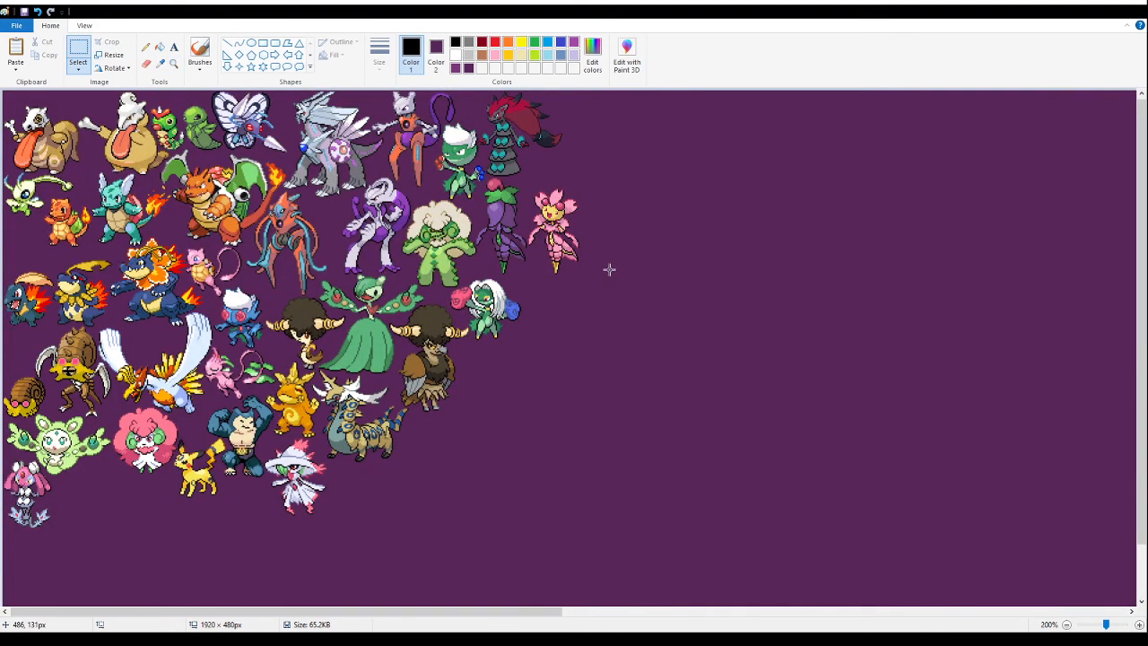
{"action": "key", "text": "ctrl+v"}
{"action": "left_click_drag", "start_coordinate": [280, 515], "coordinate": [485, 396]}
{"action": "left_click", "coordinate": [174, 64]}
{"action": "right_click", "coordinate": [140, 214]}
{"action": "right_click", "coordinate": [137, 214]}
{"action": "left_click", "coordinate": [136, 214]}
{"action": "key", "text": "ctrl+z"}
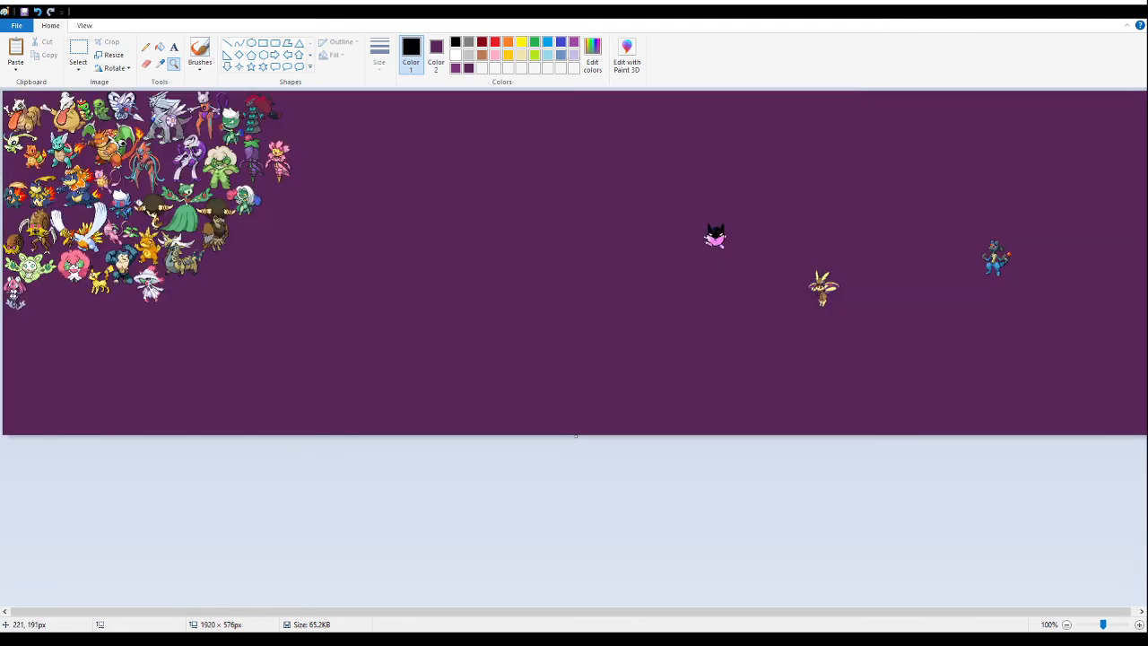
{"action": "left_click", "coordinate": [78, 50]}
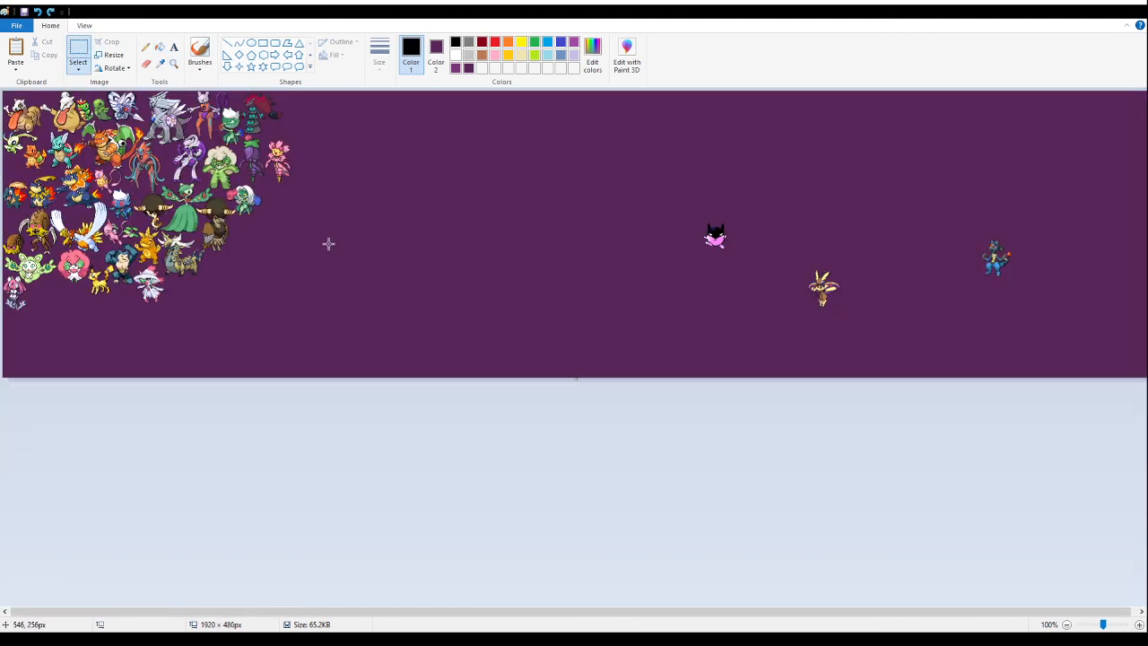
{"action": "key", "text": "ctrl+v"}
{"action": "left_click_drag", "start_coordinate": [152, 238], "coordinate": [430, 247]}
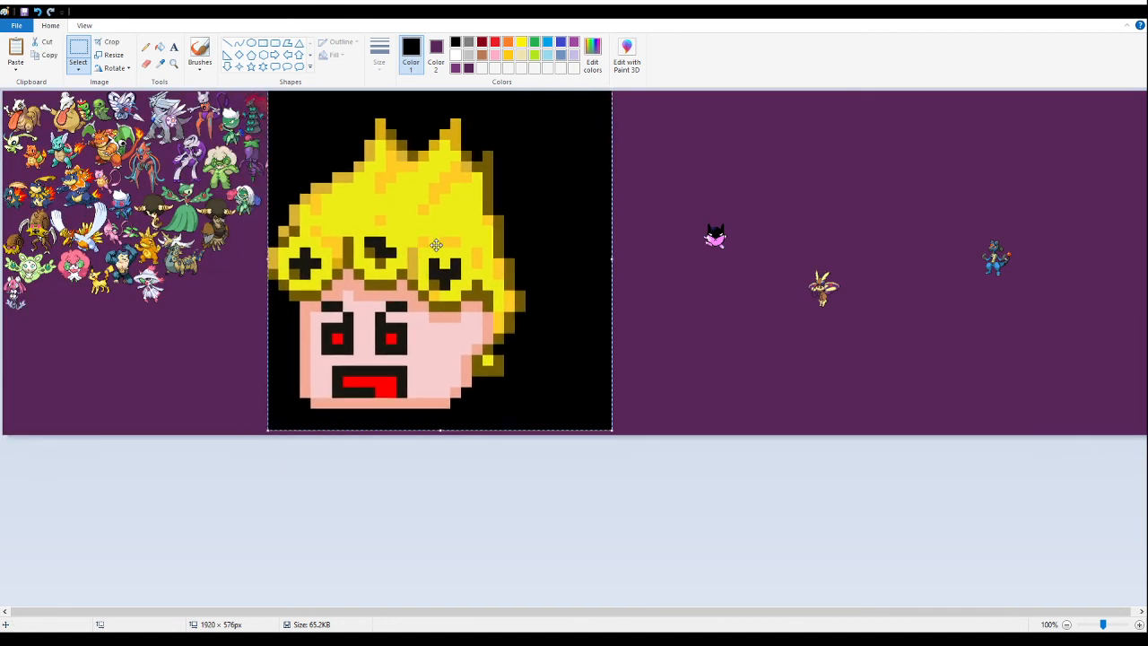
{"action": "key", "text": "ctrl+z"}
{"action": "key", "text": "ctrl+z"}
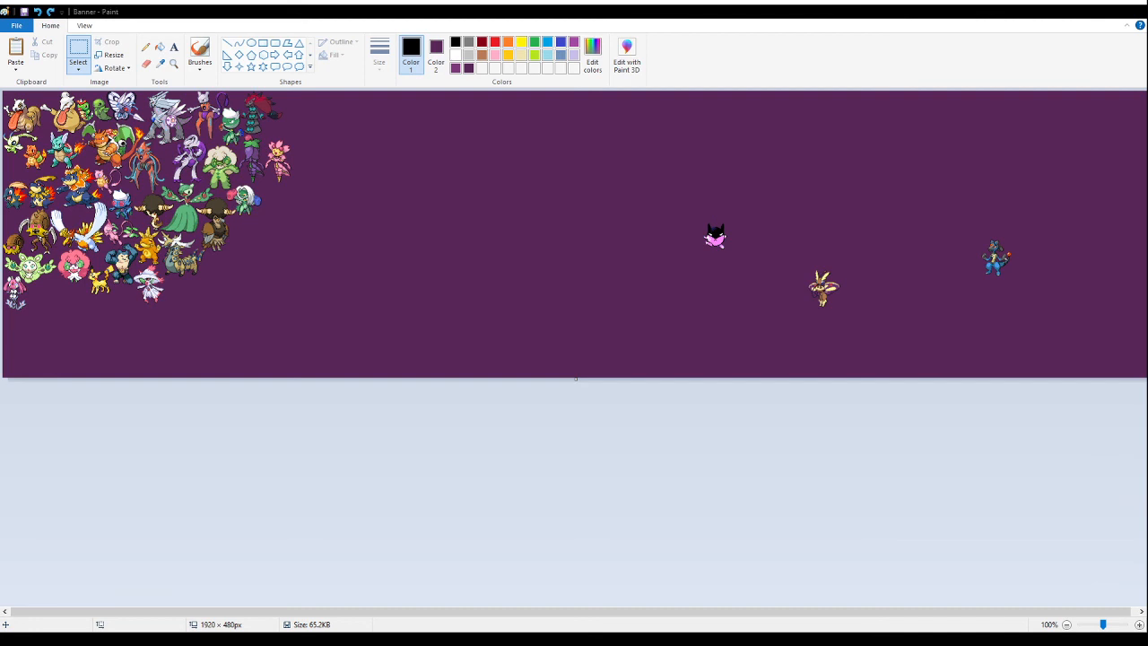
{"action": "left_click", "coordinate": [496, 281]}
{"action": "key", "text": "ctrl+v"}
{"action": "left_click_drag", "start_coordinate": [67, 97], "coordinate": [347, 292]}
{"action": "left_click", "coordinate": [592, 341]}
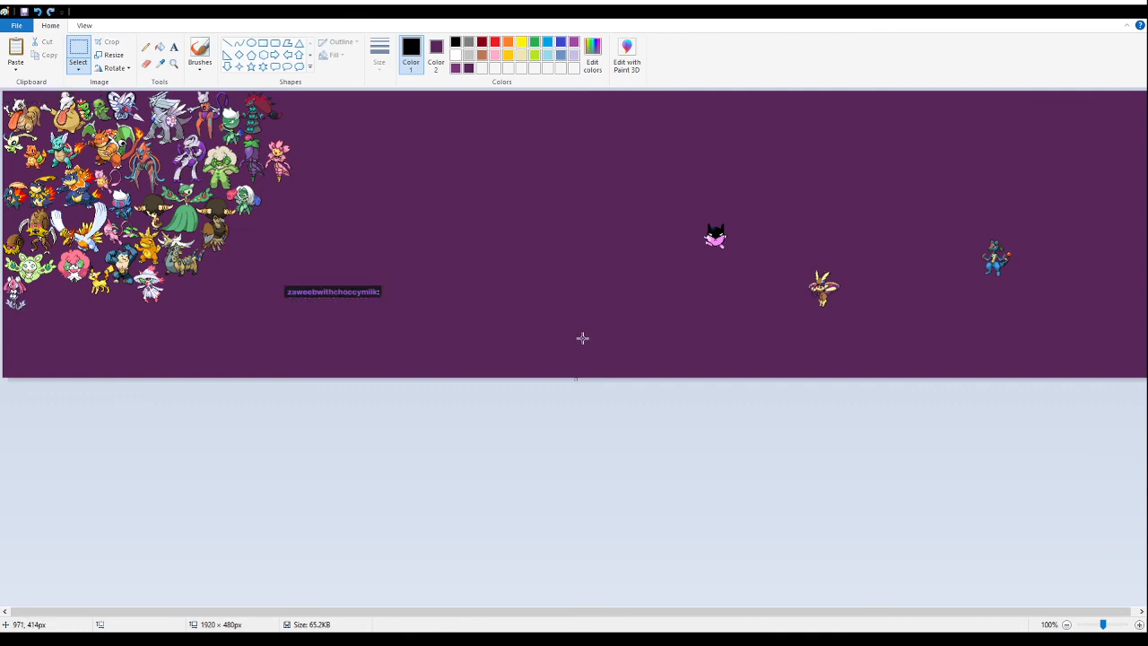
{"action": "left_click_drag", "start_coordinate": [383, 273], "coordinate": [275, 344]}
{"action": "key", "text": "Delete"}
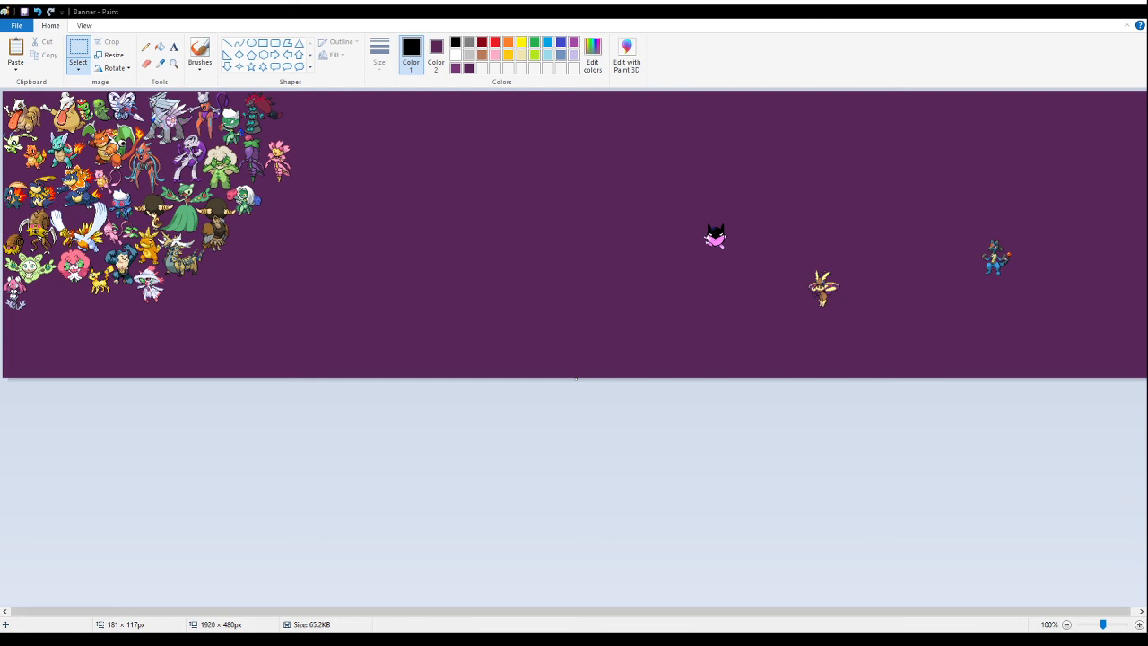
- Move the blue jackal fusion from the far end of the canvas to the empty area near the packed group
{"action": "left_click_drag", "start_coordinate": [676, 612], "coordinate": [718, 615]}
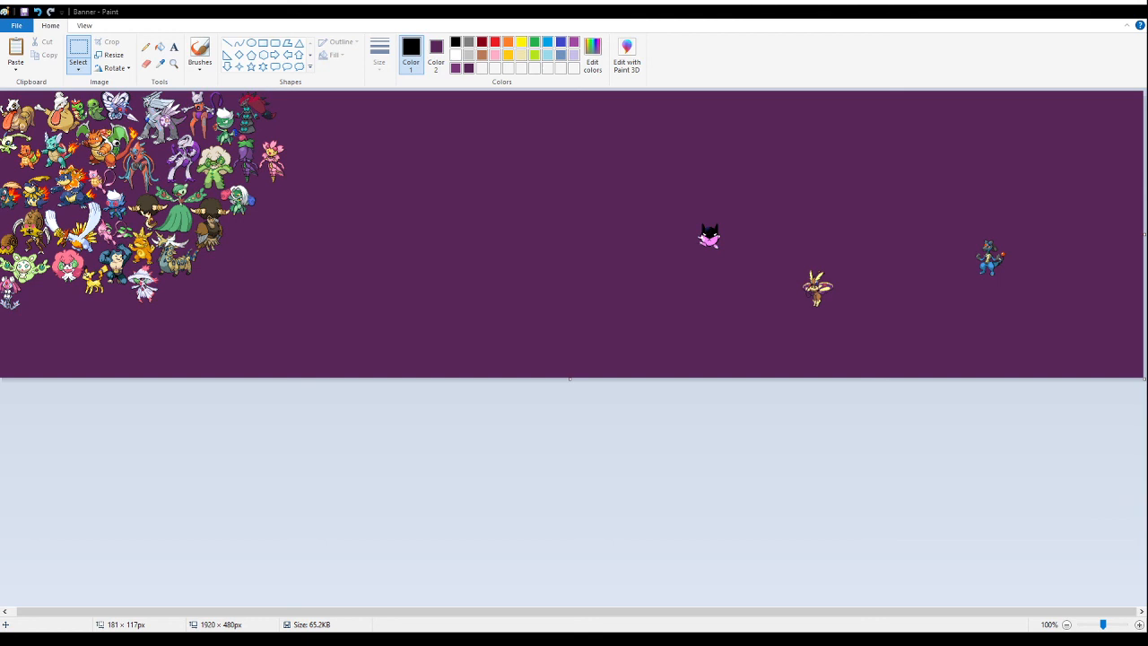
{"action": "left_click_drag", "start_coordinate": [923, 213], "coordinate": [1068, 320]}
{"action": "left_click_drag", "start_coordinate": [1024, 270], "coordinate": [488, 279]}
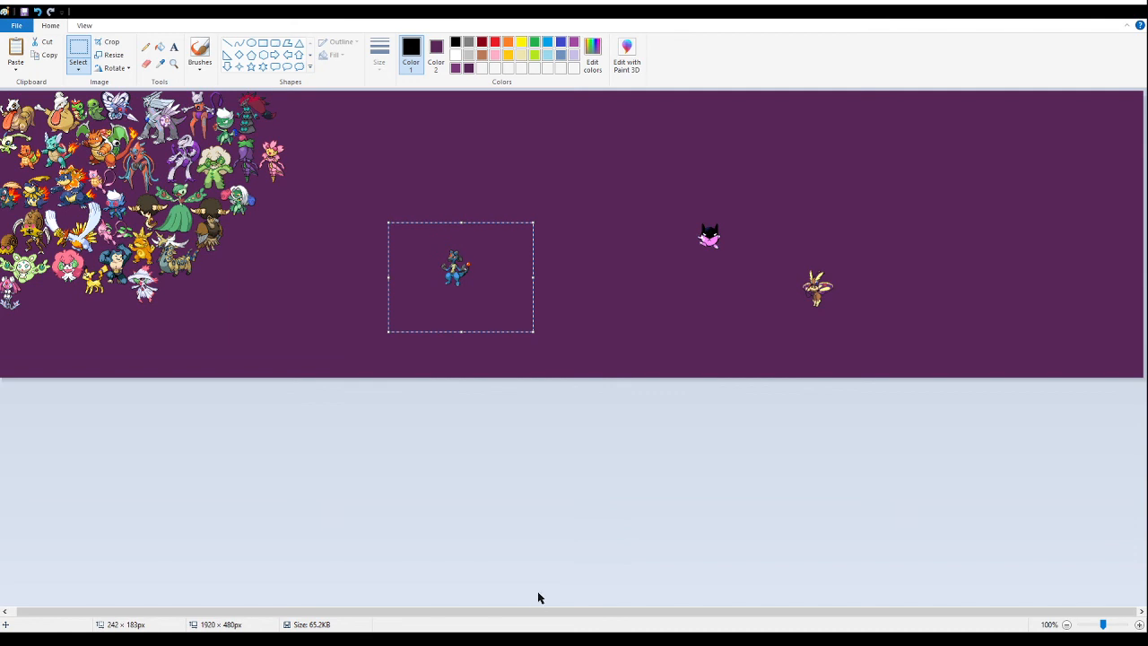
{"action": "left_click_drag", "start_coordinate": [535, 615], "coordinate": [530, 616]}
{"action": "left_click_drag", "start_coordinate": [508, 267], "coordinate": [416, 285]}
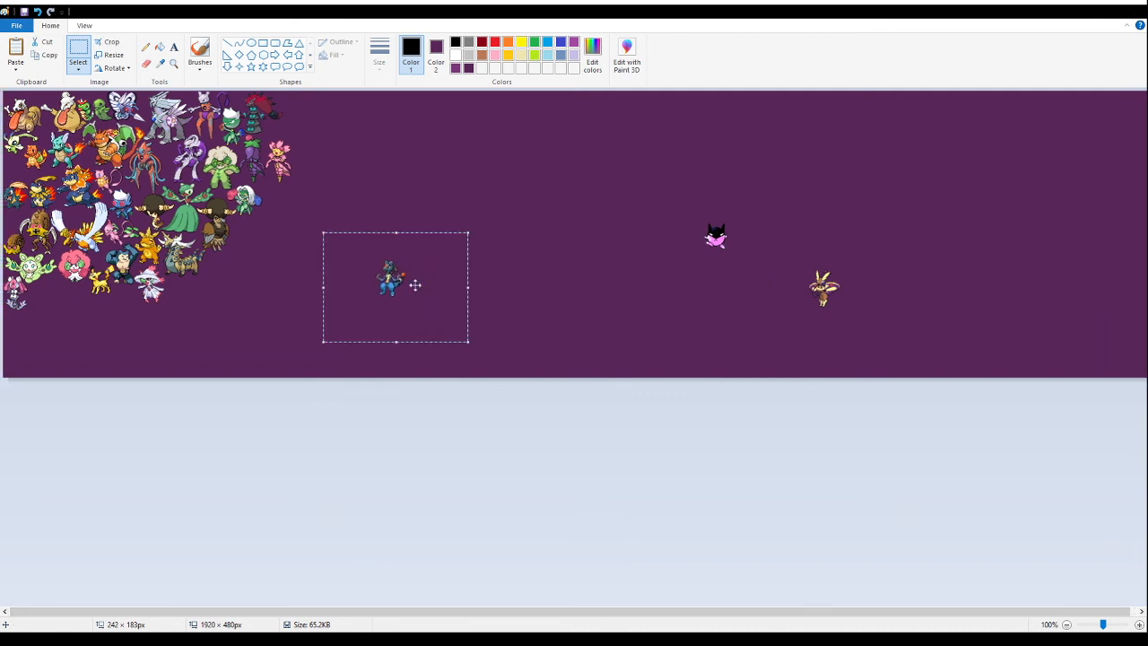
- Cut the blue jackal fusion and paste it beside the red-maned fusion, above the pink blossom fusion
{"action": "key", "text": "Delete"}
{"action": "left_click", "coordinate": [174, 65]}
{"action": "left_click", "coordinate": [154, 249]}
{"action": "left_click", "coordinate": [149, 284]}
{"action": "left_click", "coordinate": [79, 51]}
{"action": "scroll", "coordinate": [43, 212], "scroll_direction": "up", "scroll_amount": 2}
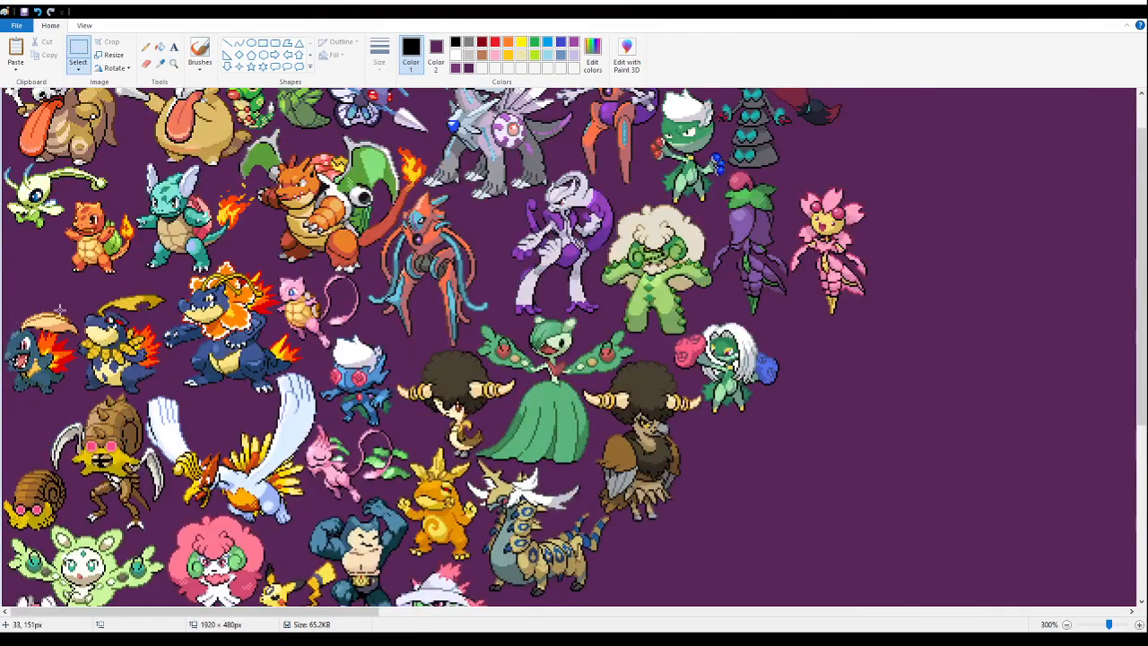
{"action": "scroll", "coordinate": [273, 229], "scroll_direction": "down", "scroll_amount": 3}
{"action": "key", "text": "ctrl+v"}
{"action": "left_click_drag", "start_coordinate": [229, 279], "coordinate": [900, 243]}
{"action": "scroll", "coordinate": [206, 333], "scroll_direction": "up", "scroll_amount": 1}
{"action": "scroll", "coordinate": [221, 379], "scroll_direction": "down", "scroll_amount": 2}
{"action": "scroll", "coordinate": [415, 437], "scroll_direction": "up", "scroll_amount": 3}
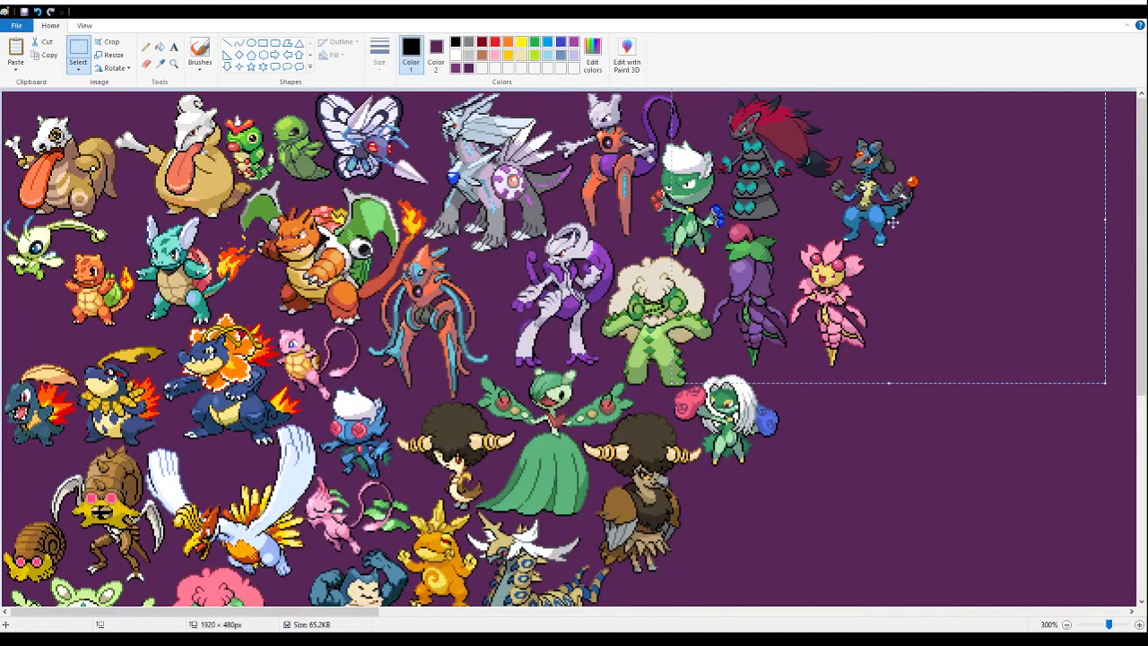
- Cut and repaste the blue jackal fusion up close, fitting it between the red-maned fusion's tail and the pink blossom fusion
{"action": "key", "text": "Delete"}
{"action": "left_click", "coordinate": [174, 63]}
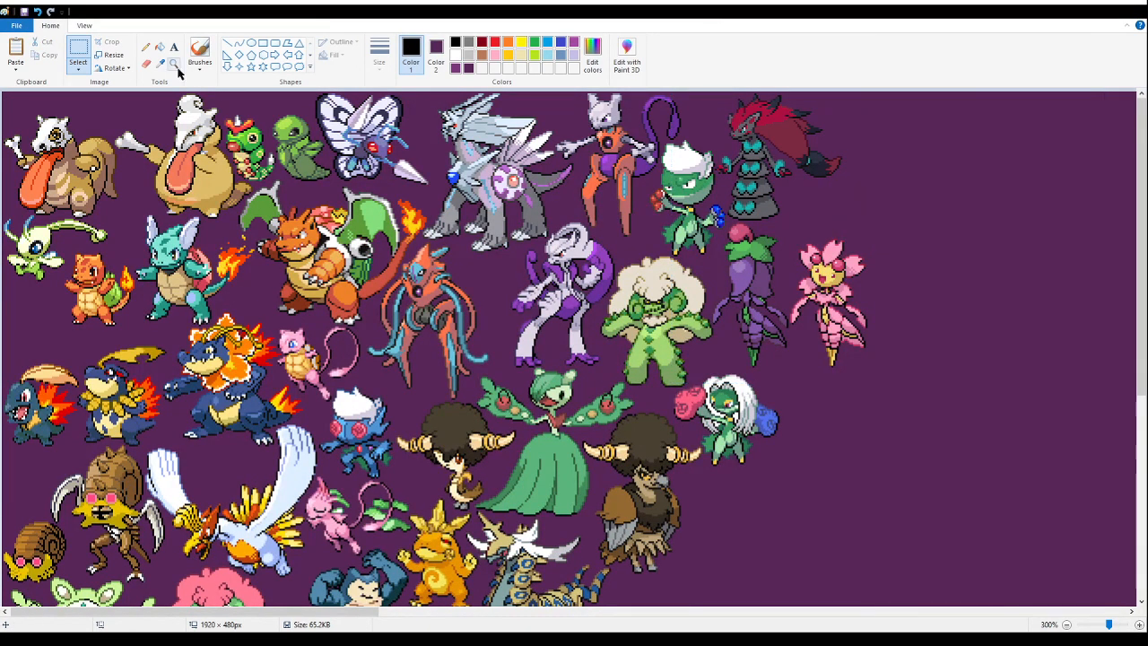
{"action": "left_click", "coordinate": [807, 189]}
{"action": "left_click", "coordinate": [271, 216]}
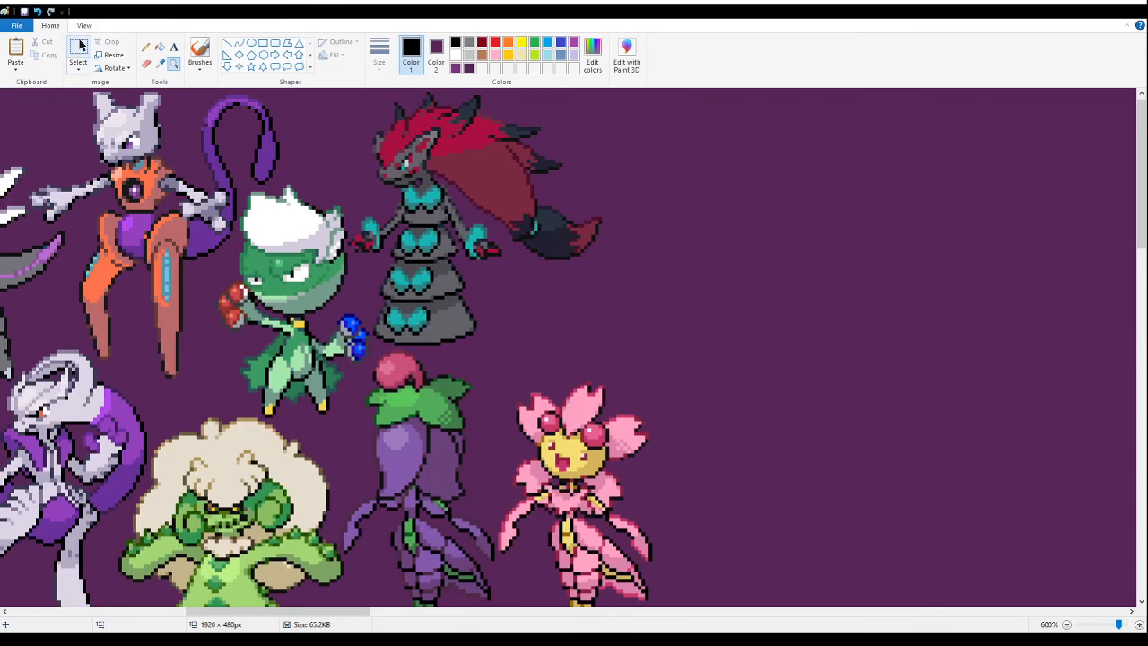
{"action": "key", "text": "ctrl+v"}
{"action": "left_click_drag", "start_coordinate": [499, 442], "coordinate": [748, 356]}
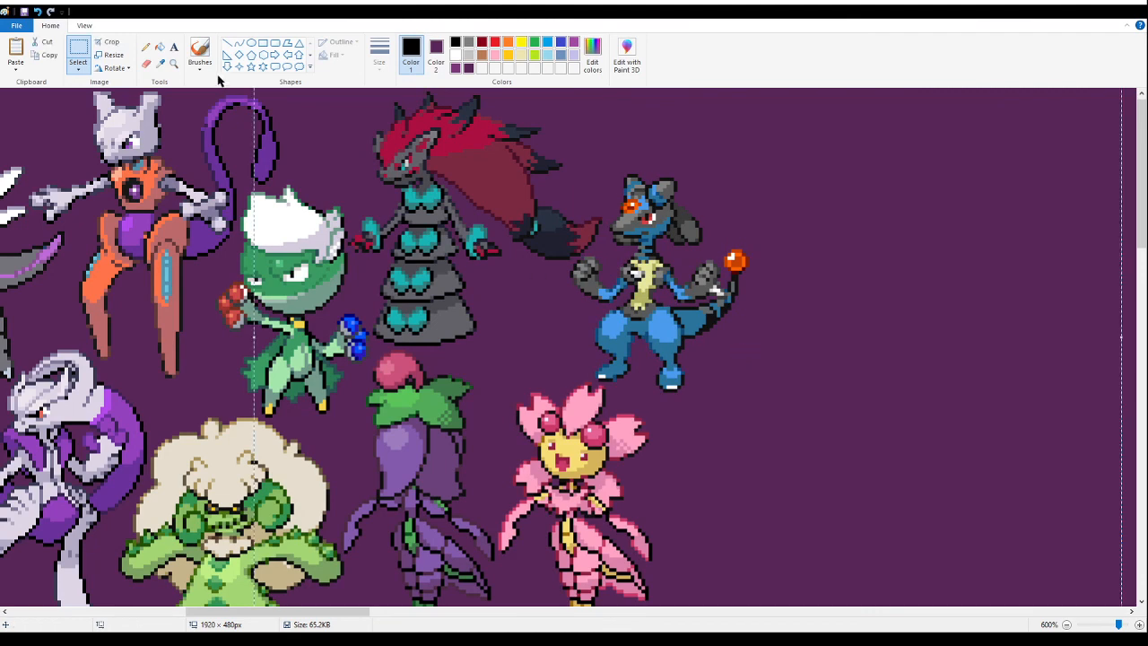
- Paste the pair of many-tailed jackal fusions onto the empty area and fill their white background with dark purple
{"action": "left_click", "coordinate": [176, 65]}
{"action": "right_click", "coordinate": [192, 184]}
{"action": "right_click", "coordinate": [192, 184]}
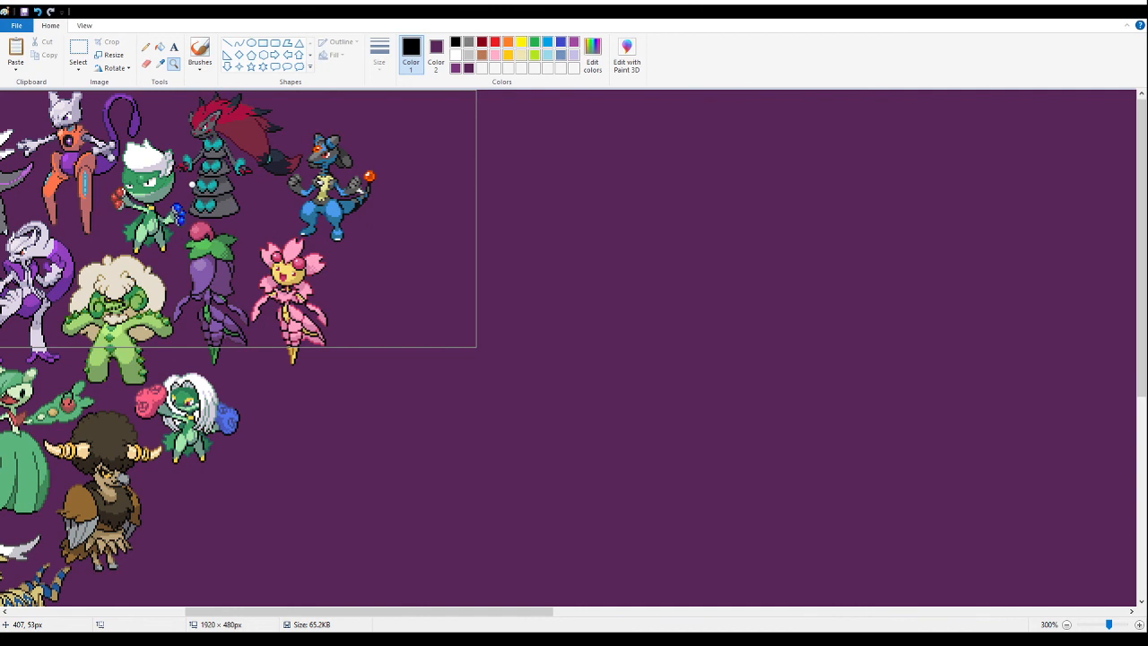
{"action": "scroll", "coordinate": [412, 208], "scroll_direction": "down", "scroll_amount": 3}
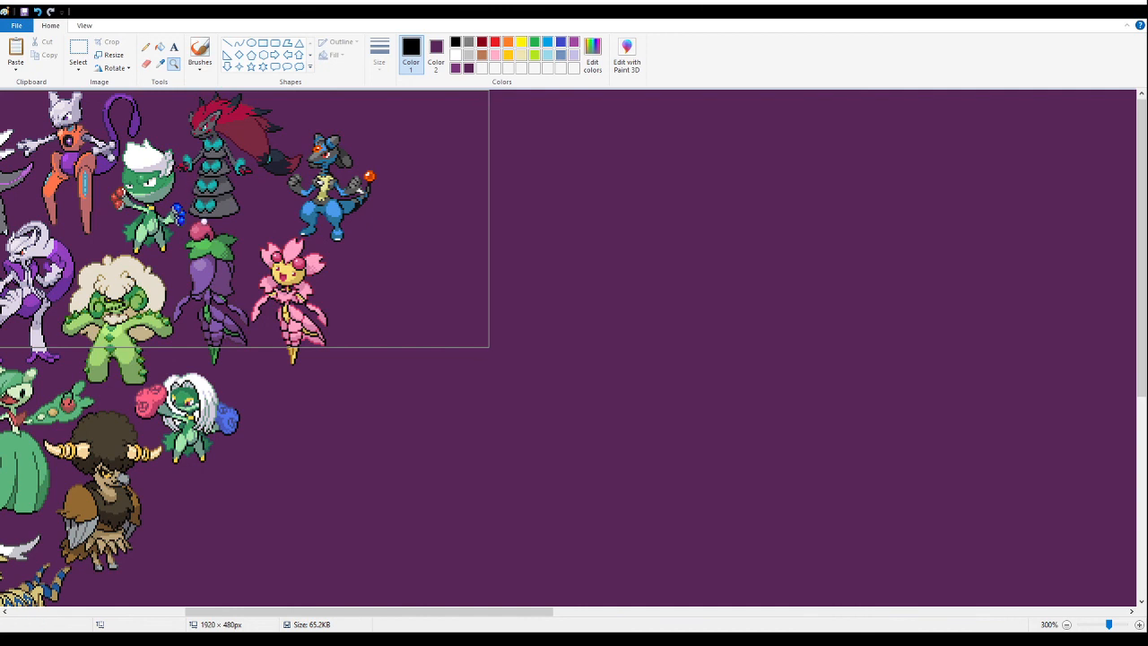
{"action": "left_click", "coordinate": [256, 265]}
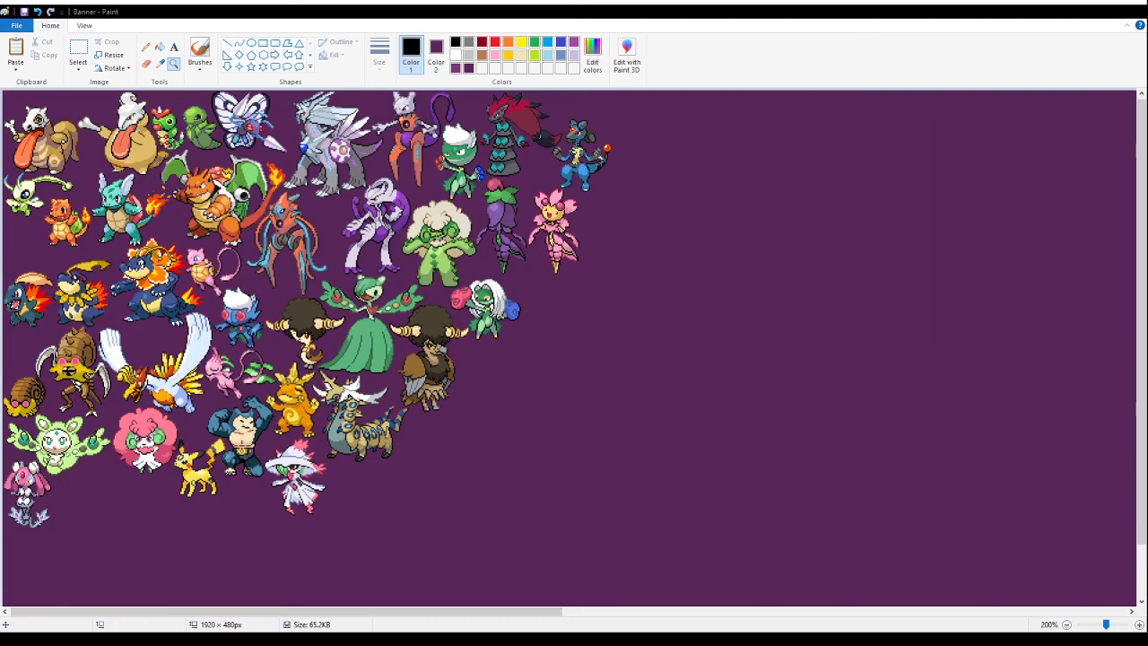
{"action": "left_click", "coordinate": [594, 220]}
{"action": "left_click", "coordinate": [549, 219]}
{"action": "left_click", "coordinate": [360, 218]}
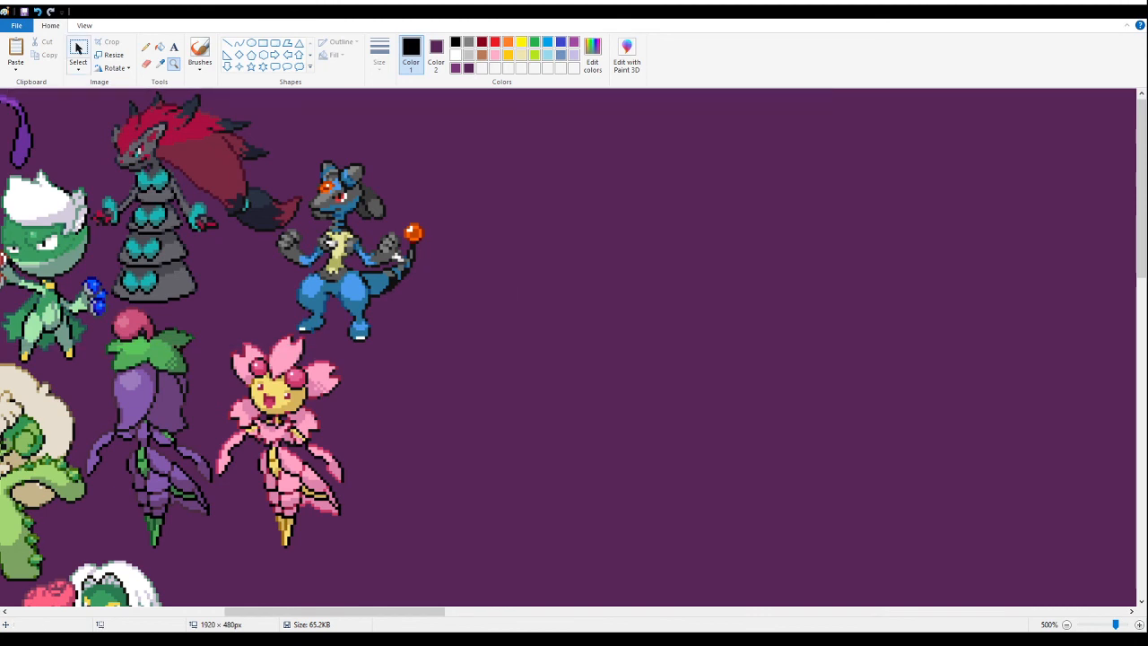
{"action": "left_click", "coordinate": [78, 50]}
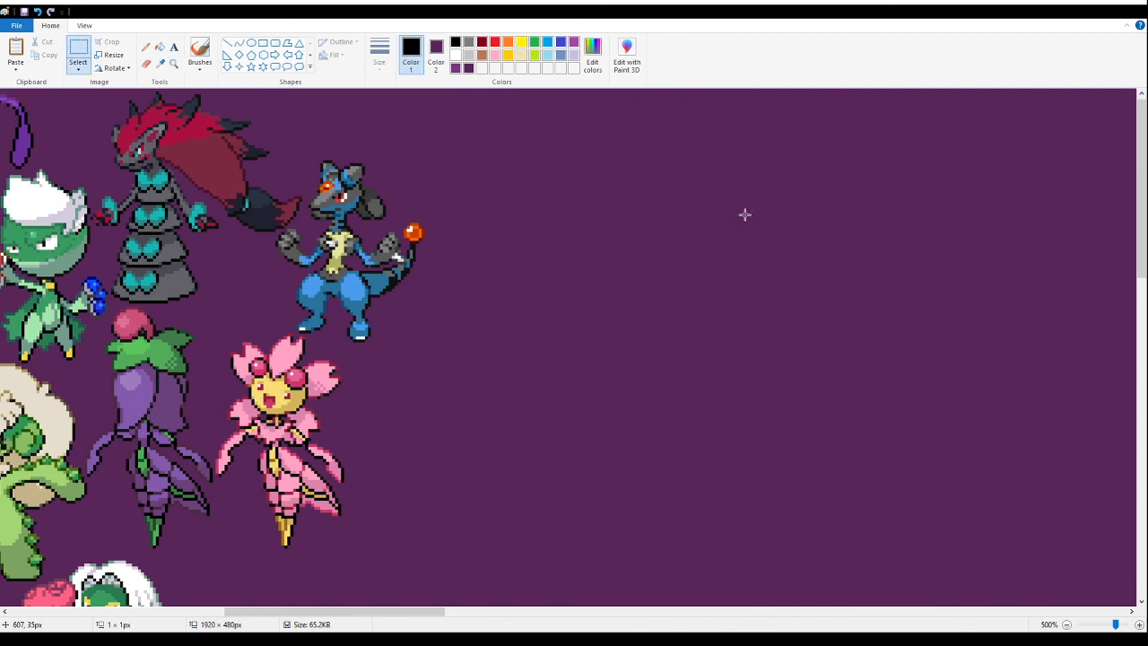
{"action": "key", "text": "ctrl+v"}
{"action": "left_click_drag", "start_coordinate": [422, 235], "coordinate": [986, 347]}
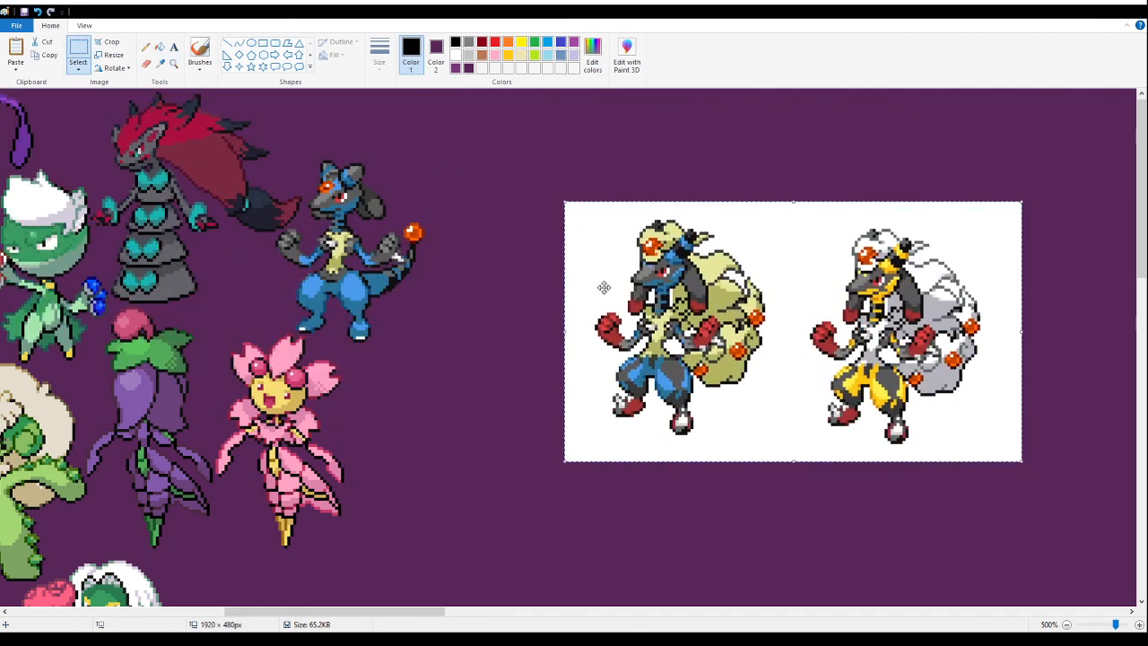
{"action": "left_click", "coordinate": [159, 49]}
{"action": "left_click", "coordinate": [781, 243]}
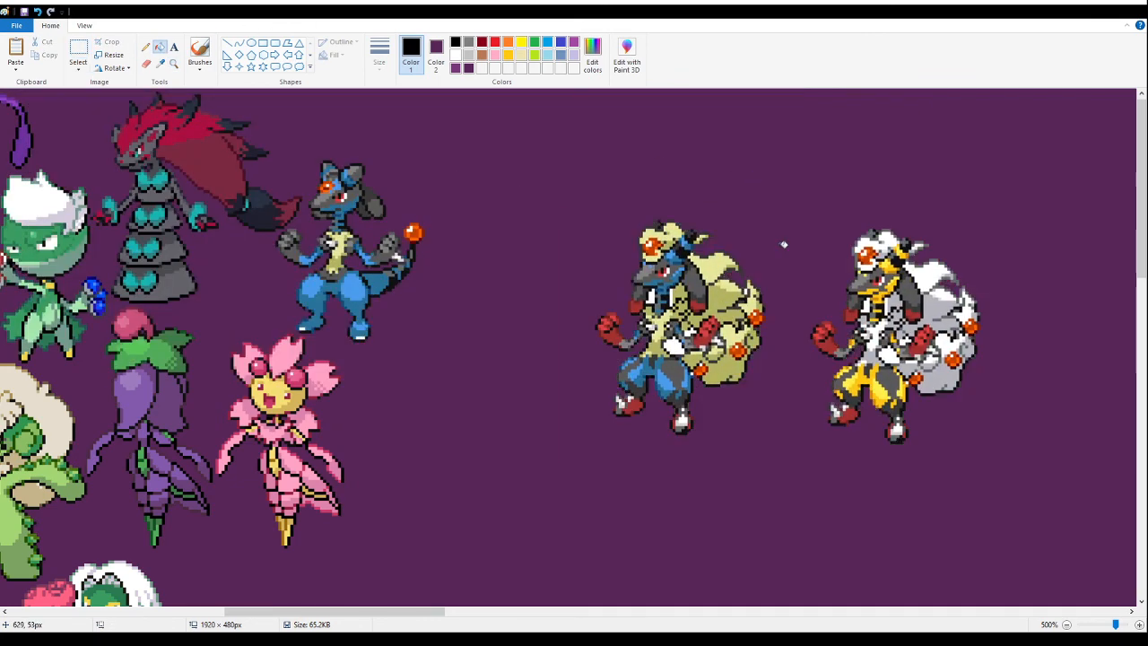
- Delete the yellow-and-white variant of the many-tailed jackal fusion, keeping the blue and cream one
{"action": "left_click", "coordinate": [173, 62]}
{"action": "left_click", "coordinate": [727, 267]}
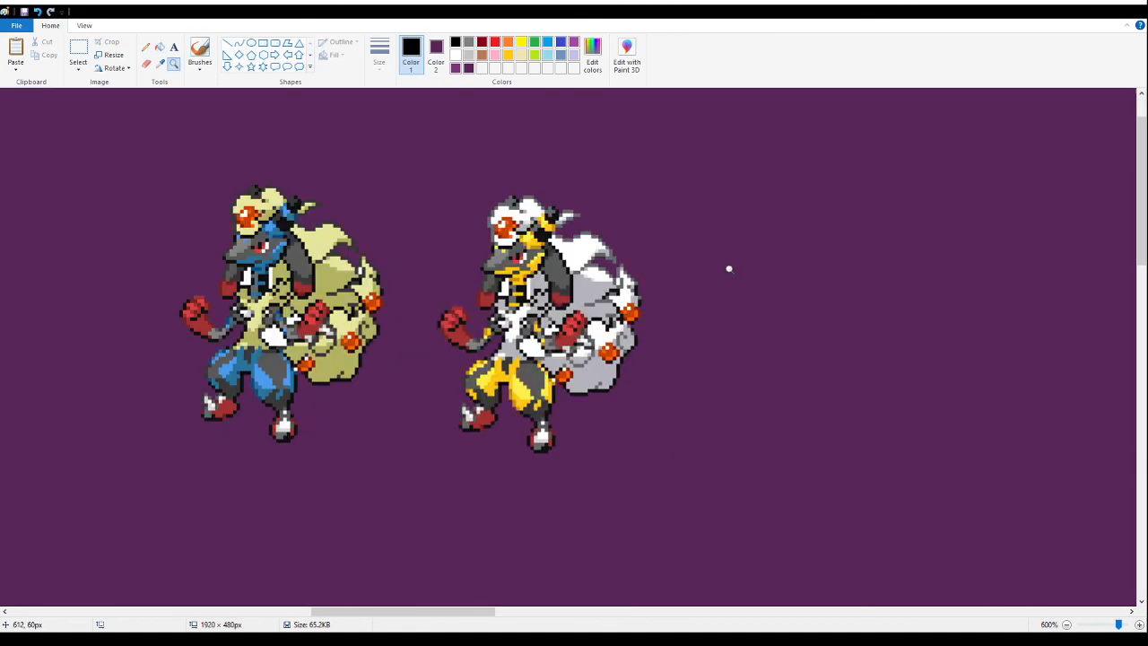
{"action": "left_click", "coordinate": [307, 231]}
{"action": "left_click", "coordinate": [78, 49]}
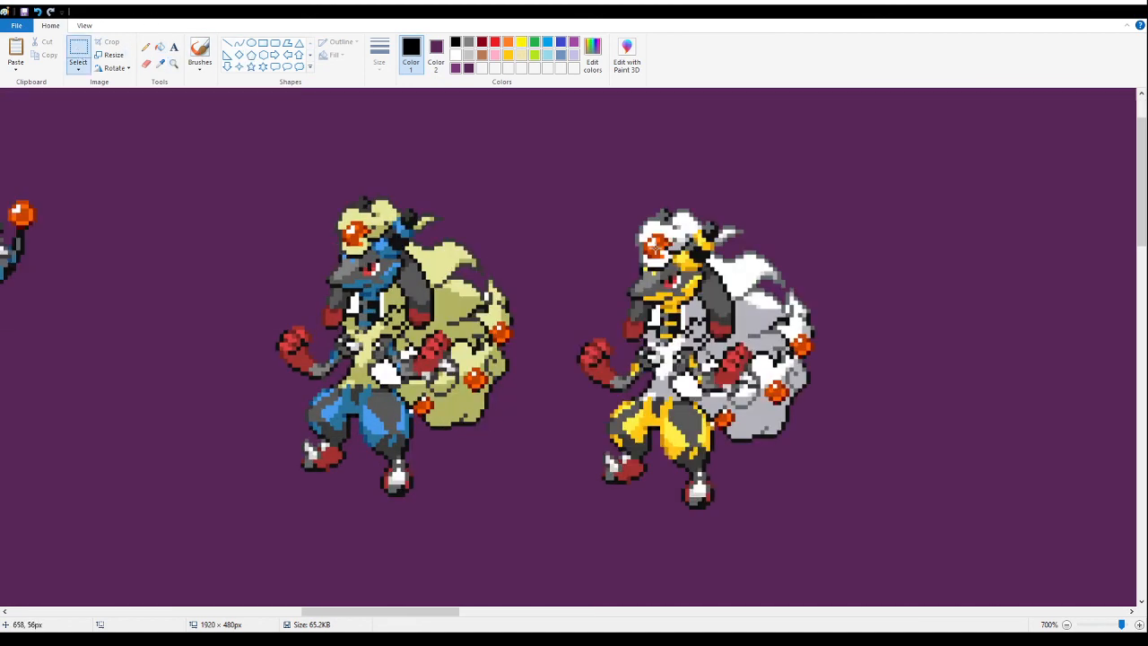
{"action": "left_click_drag", "start_coordinate": [904, 181], "coordinate": [544, 555]}
{"action": "key", "text": "Delete"}
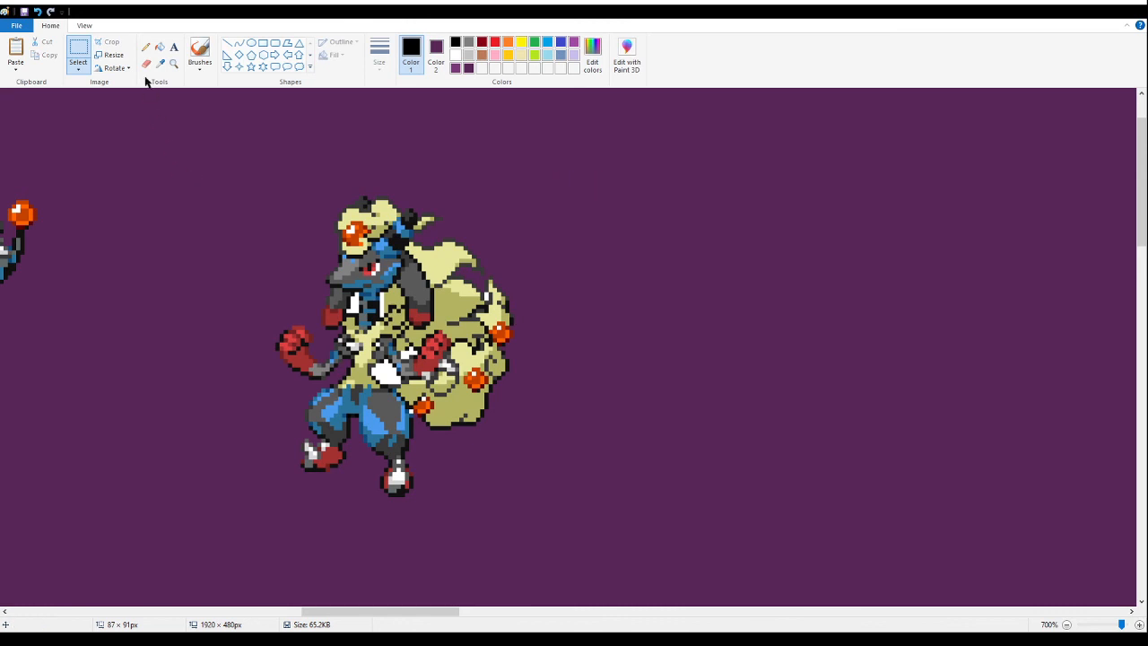
- Fill the leftover white gaps around the many-tailed jackal fusion's neck and arm with dark purple
{"action": "left_click", "coordinate": [159, 48]}
{"action": "left_click", "coordinate": [387, 371]}
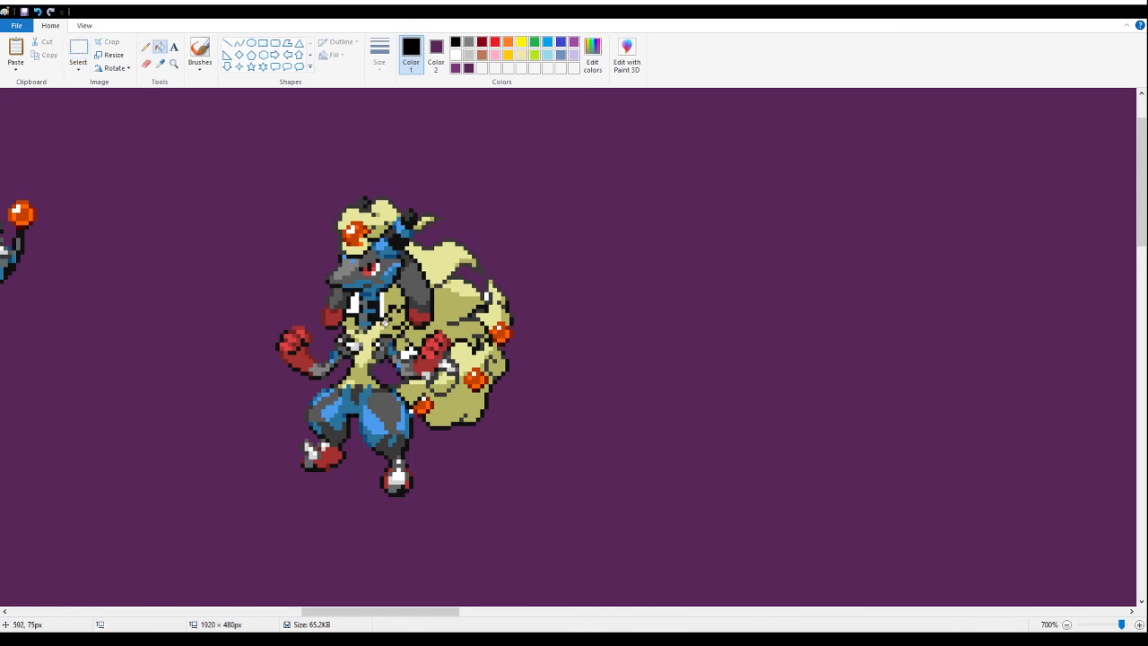
{"action": "left_click", "coordinate": [355, 303]}
{"action": "left_click", "coordinate": [409, 354]}
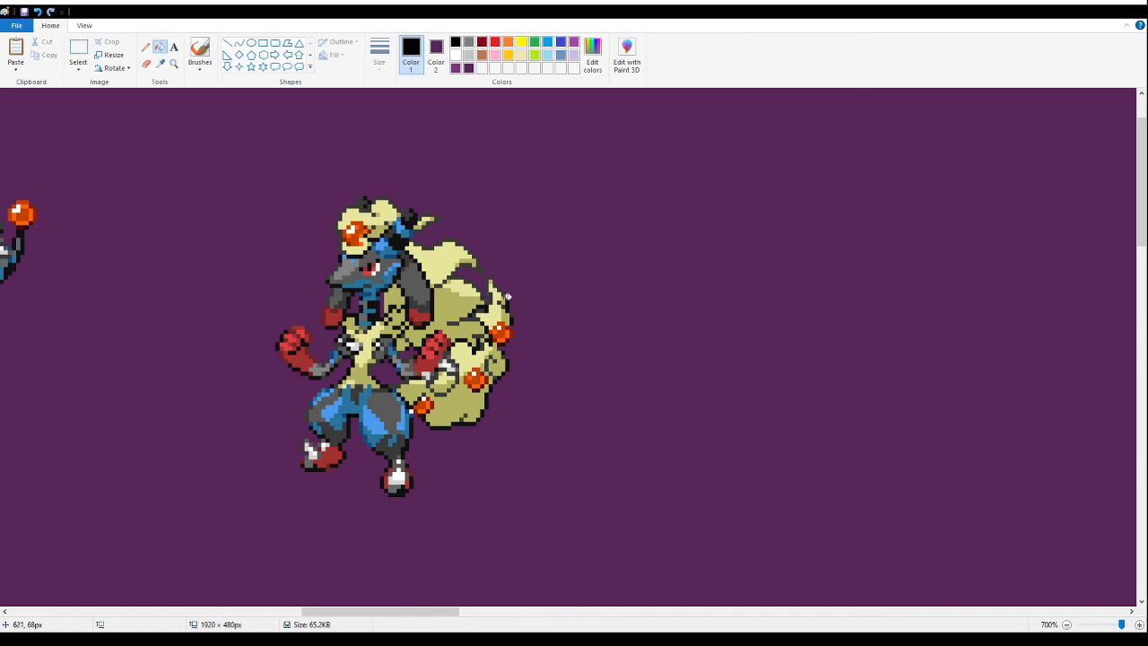
- Move the many-tailed jackal fusion beside the blue jackal fusion, up against the canvas's upper edge and close to the orange tail orb
{"action": "left_click_drag", "start_coordinate": [439, 619], "coordinate": [384, 614]}
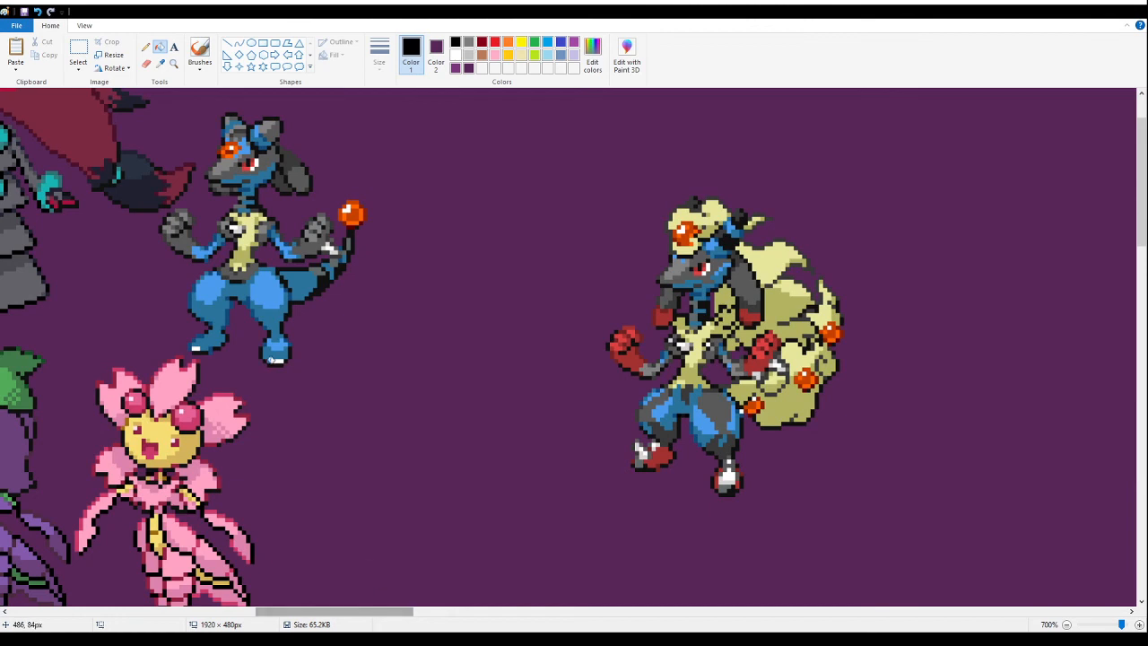
{"action": "left_click", "coordinate": [78, 52]}
{"action": "left_click_drag", "start_coordinate": [911, 538], "coordinate": [554, 167]}
{"action": "left_click_drag", "start_coordinate": [766, 413], "coordinate": [399, 314]}
{"action": "scroll", "coordinate": [401, 309], "scroll_direction": "up", "scroll_amount": 1}
{"action": "left_click_drag", "start_coordinate": [375, 368], "coordinate": [418, 342]}
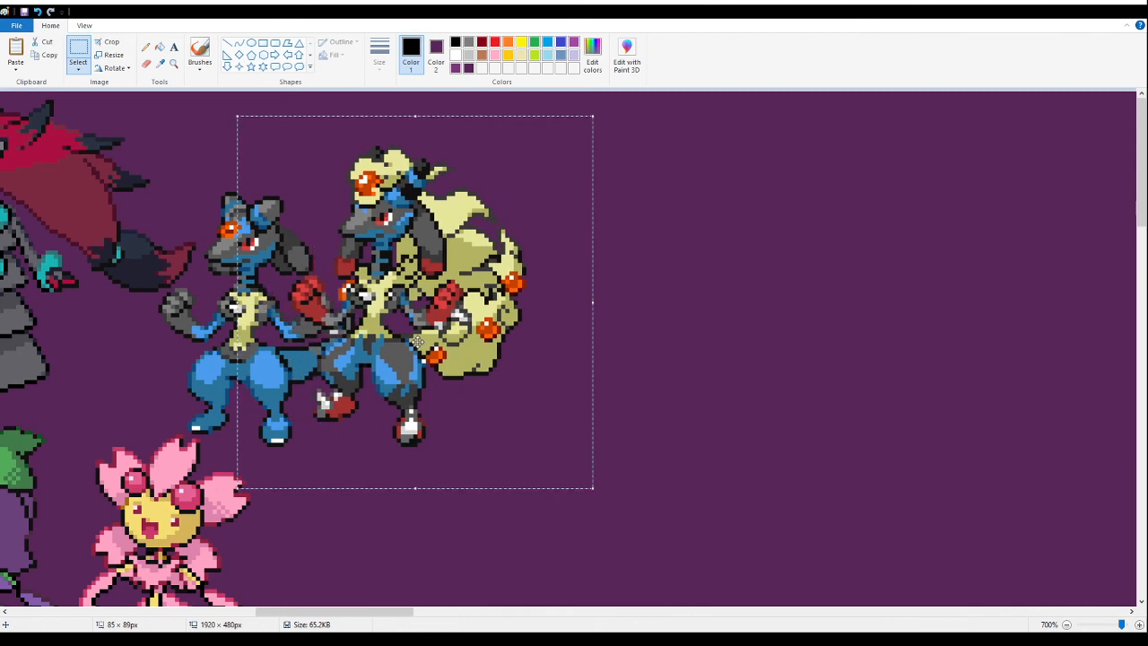
{"action": "left_click_drag", "start_coordinate": [400, 352], "coordinate": [446, 355]}
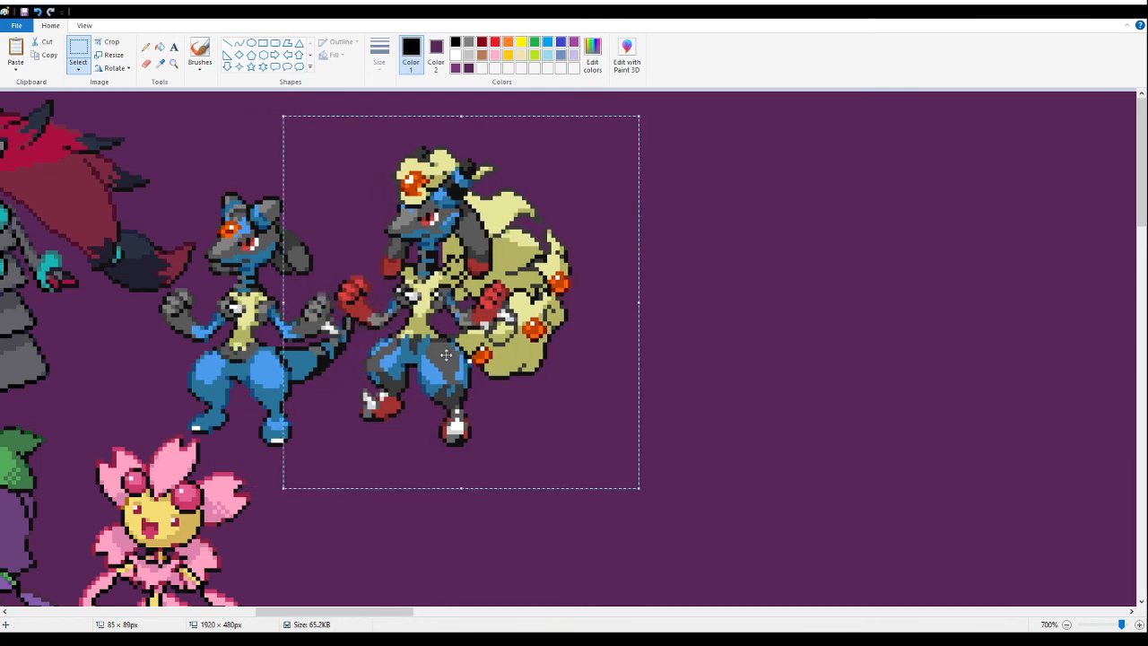
{"action": "left_click_drag", "start_coordinate": [449, 355], "coordinate": [449, 306]}
- Check the placement of the many-tailed jackal fusion up close and save the banner
{"action": "left_click", "coordinate": [174, 68]}
{"action": "left_click", "coordinate": [358, 263]}
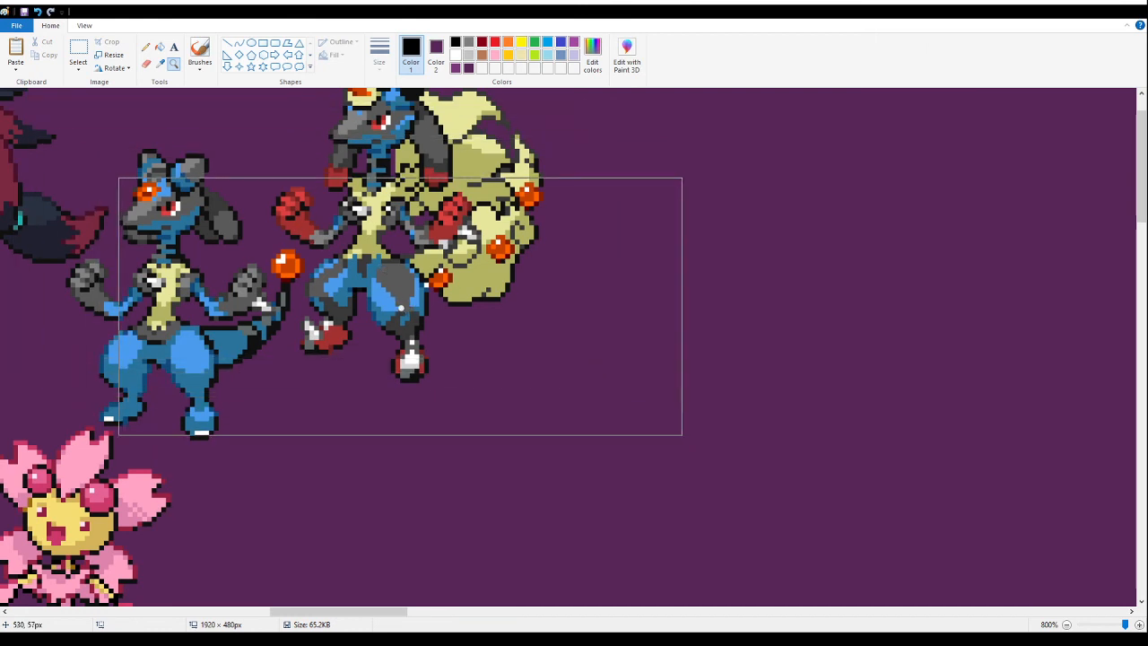
{"action": "left_click", "coordinate": [145, 47]}
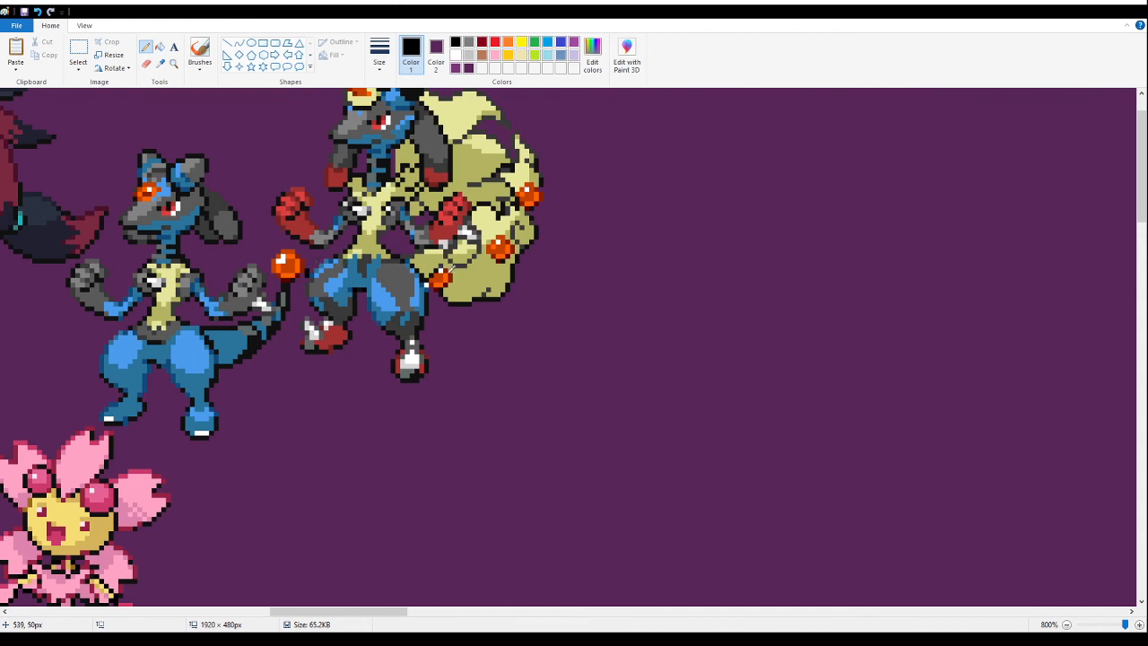
{"action": "left_click", "coordinate": [174, 68]}
{"action": "right_click", "coordinate": [188, 125]}
{"action": "right_click", "coordinate": [188, 130]}
{"action": "right_click", "coordinate": [188, 130]}
{"action": "right_click", "coordinate": [187, 130]}
{"action": "right_click", "coordinate": [188, 134]}
{"action": "right_click", "coordinate": [187, 134]}
{"action": "right_click", "coordinate": [188, 134]}
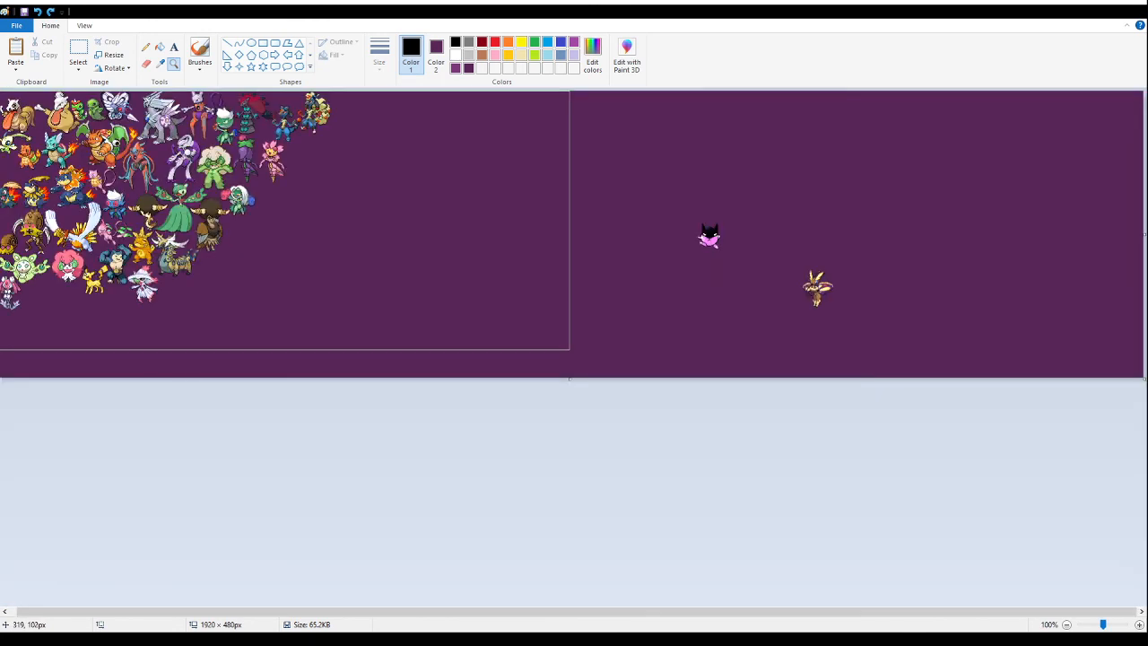
{"action": "left_click", "coordinate": [24, 12]}
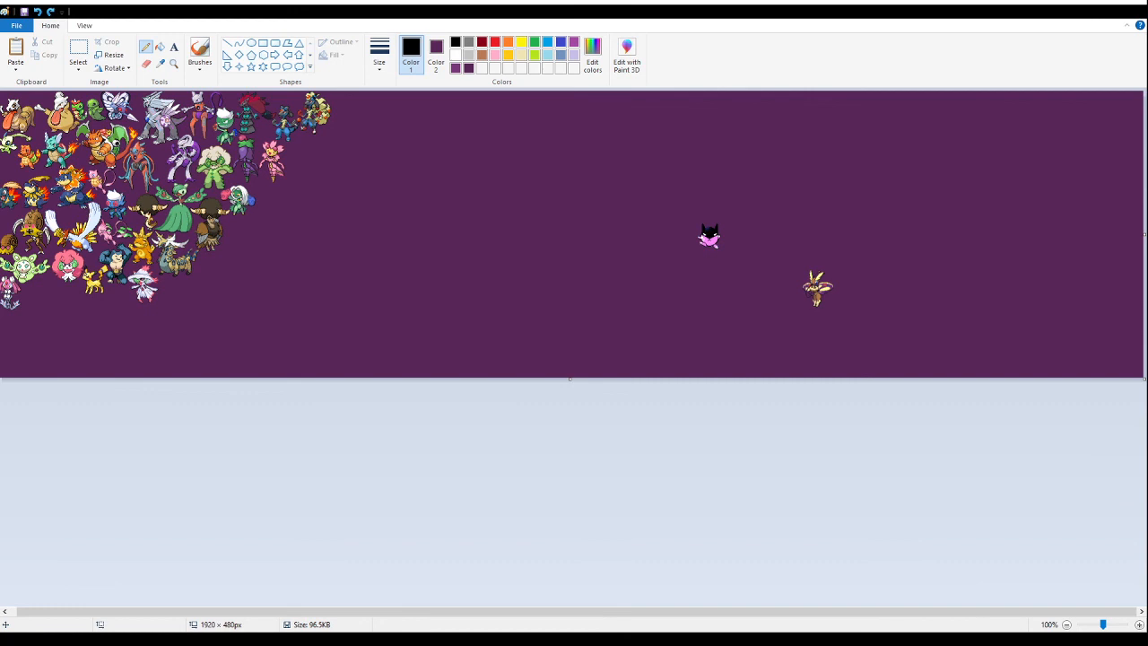
- Move the brown rabbit-moth fusion from the far side of the canvas to just beside the pink blossom fusion
{"action": "left_click", "coordinate": [78, 49]}
{"action": "left_click_drag", "start_coordinate": [919, 320], "coordinate": [262, 253]}
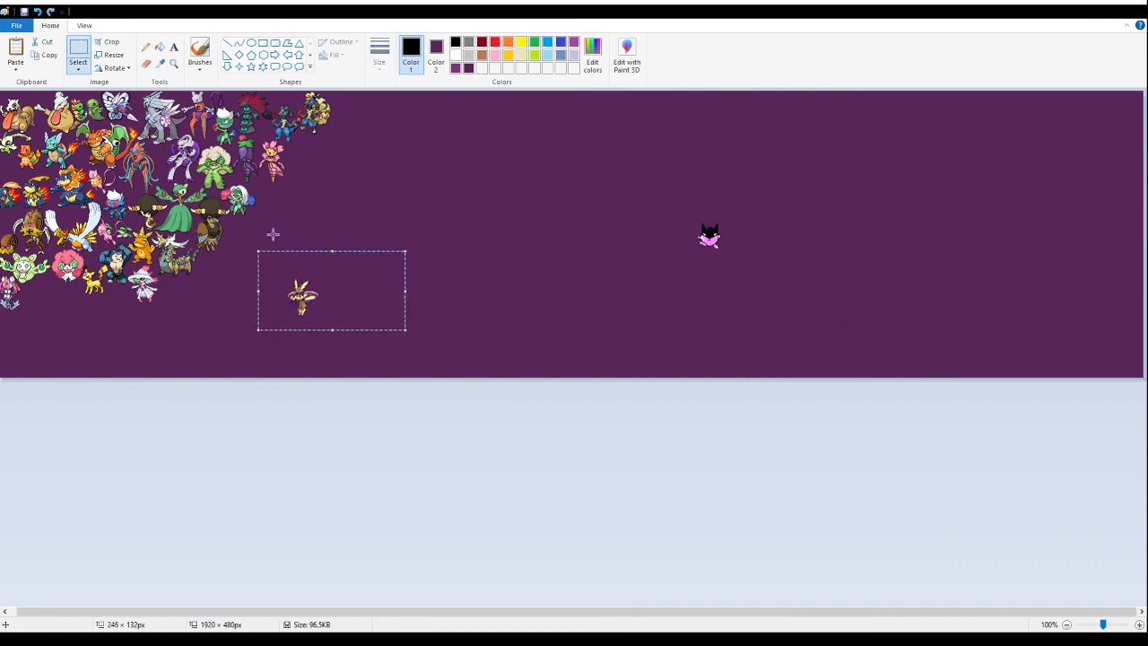
{"action": "left_click", "coordinate": [173, 64]}
{"action": "left_click", "coordinate": [164, 168]}
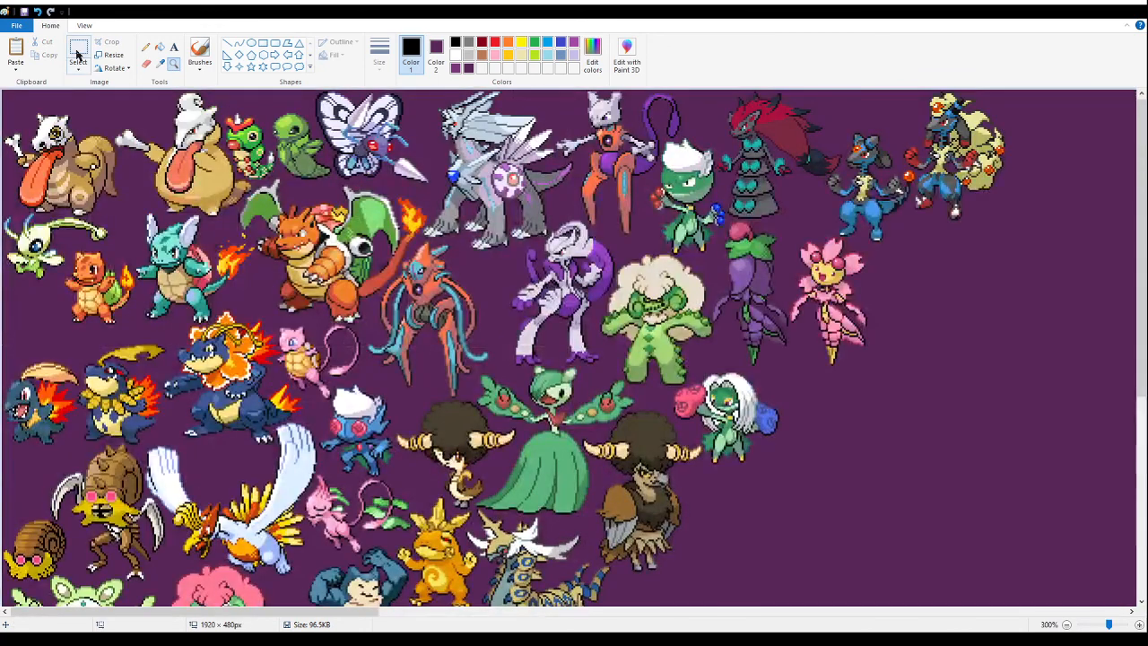
{"action": "scroll", "coordinate": [574, 392], "scroll_direction": "down", "scroll_amount": 4}
{"action": "mouse_move", "coordinate": [864, 389]}
{"action": "left_mouse_down"}
{"action": "mouse_move", "coordinate": [976, 504]}
{"action": "mouse_move", "coordinate": [928, 465]}
{"action": "mouse_move", "coordinate": [167, 461]}
{"action": "mouse_move", "coordinate": [136, 480]}
{"action": "mouse_move", "coordinate": [174, 454]}
{"action": "mouse_move", "coordinate": [162, 459]}
{"action": "mouse_move", "coordinate": [589, 465]}
{"action": "mouse_move", "coordinate": [680, 405]}
{"action": "mouse_move", "coordinate": [851, 410]}
{"action": "mouse_move", "coordinate": [831, 425]}
{"action": "mouse_move", "coordinate": [826, 415]}
{"action": "mouse_move", "coordinate": [940, 325]}
{"action": "mouse_move", "coordinate": [929, 320]}
{"action": "left_mouse_up"}
{"action": "scroll", "coordinate": [592, 460], "scroll_direction": "up", "scroll_amount": 3}
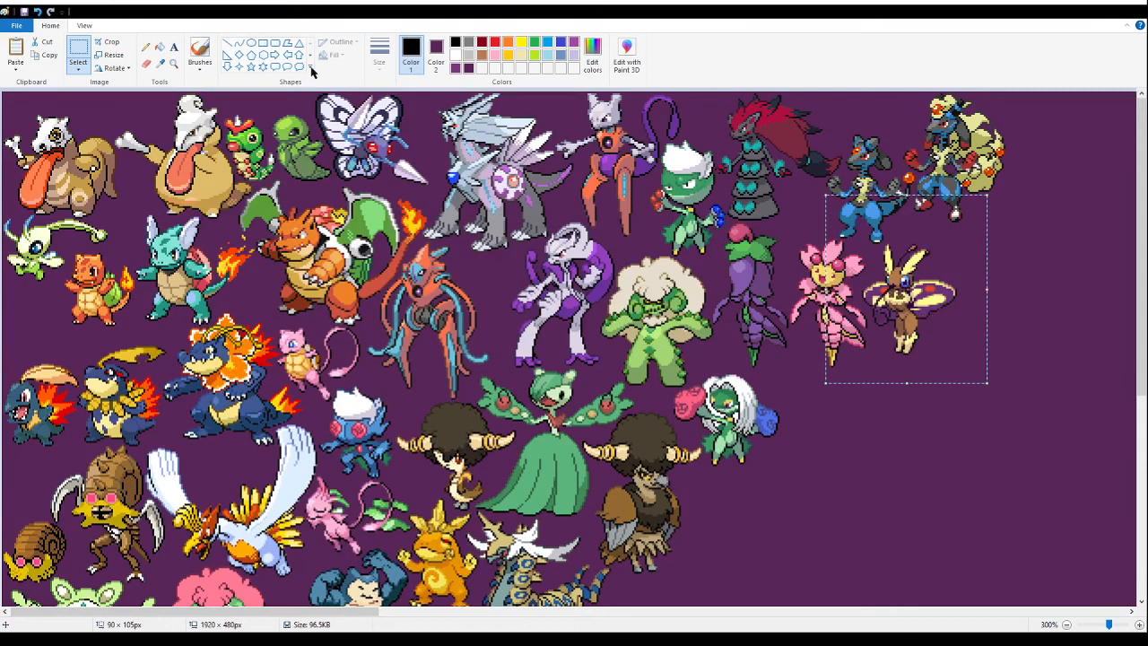
- Cut and repaste the rabbit-moth fusion up close, fitting it beside the pink blossom fusion and beneath the two jackal fusions
{"action": "key", "text": "Delete"}
{"action": "left_click", "coordinate": [176, 65]}
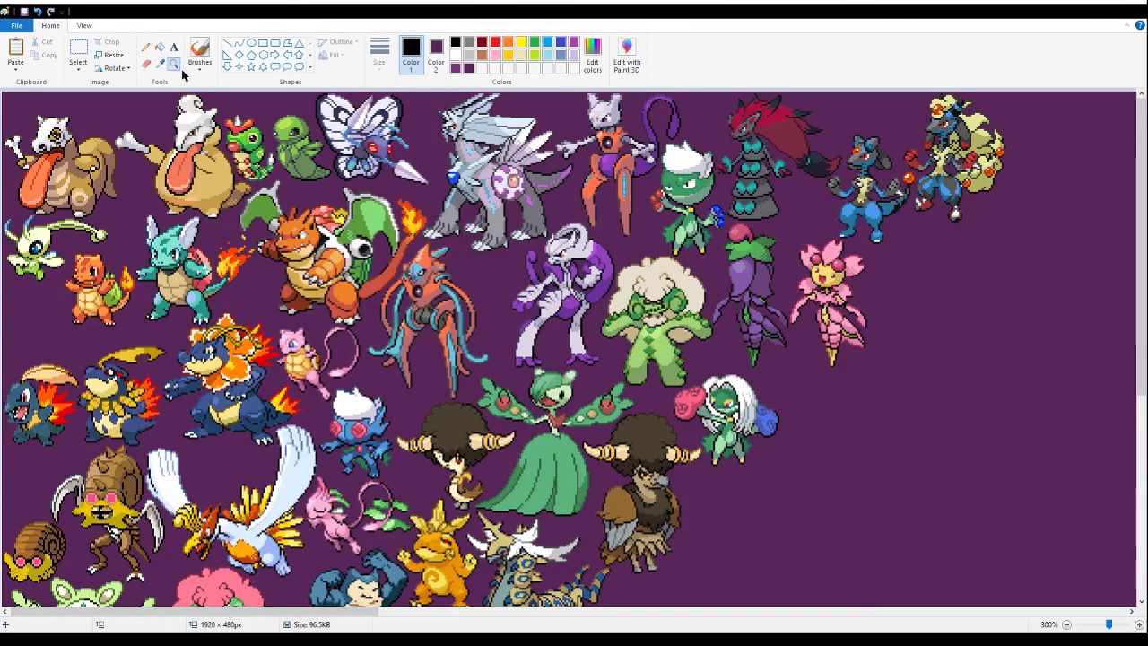
{"action": "left_click", "coordinate": [987, 295]}
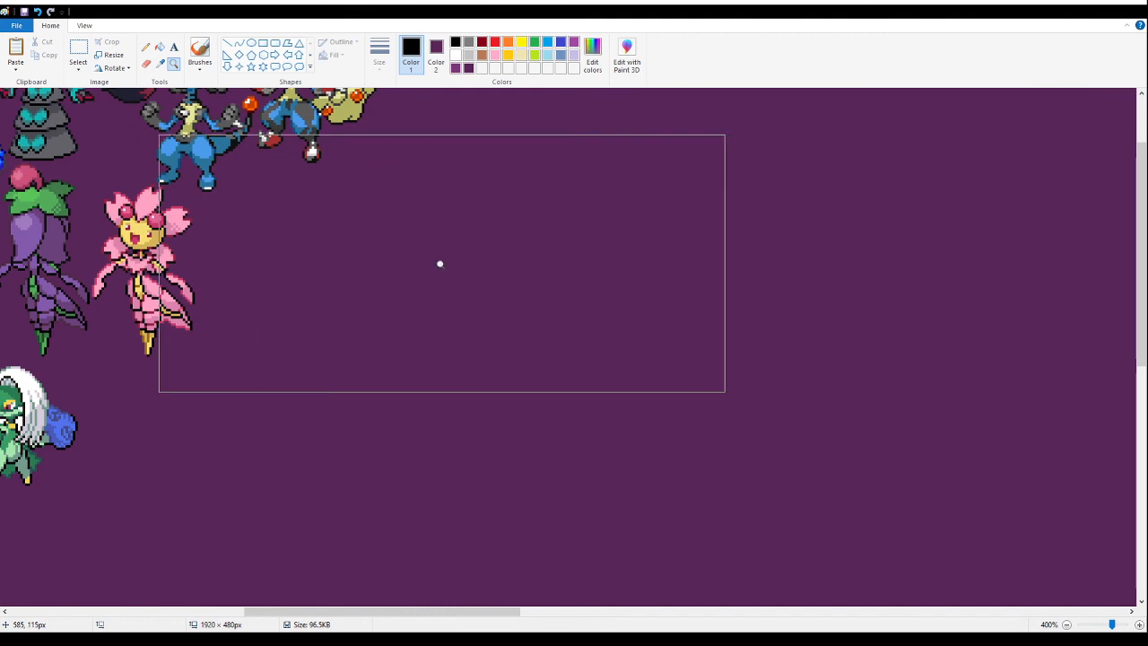
{"action": "left_click", "coordinate": [404, 247]}
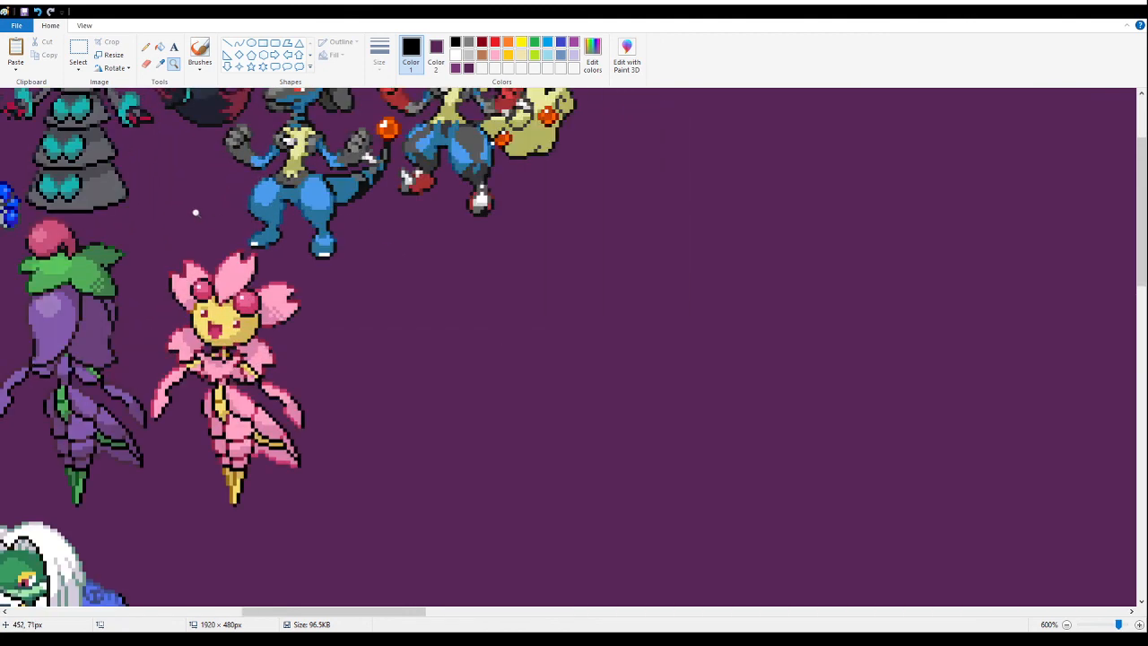
{"action": "left_click", "coordinate": [78, 50]}
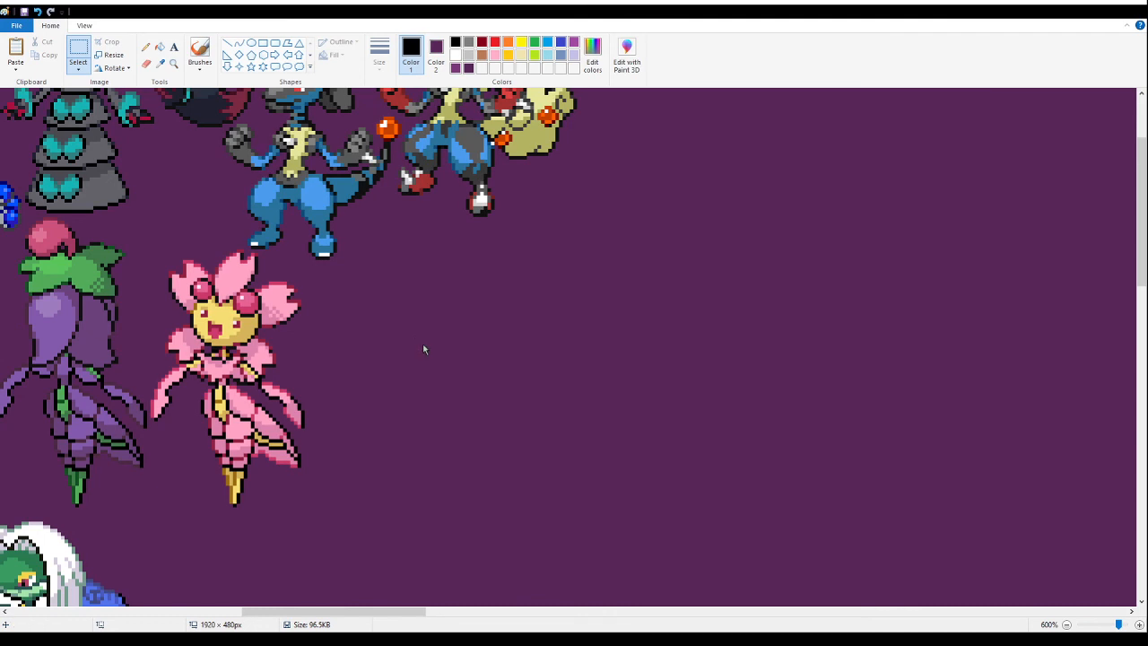
{"action": "key", "text": "ctrl+v"}
{"action": "left_click_drag", "start_coordinate": [153, 279], "coordinate": [390, 275]}
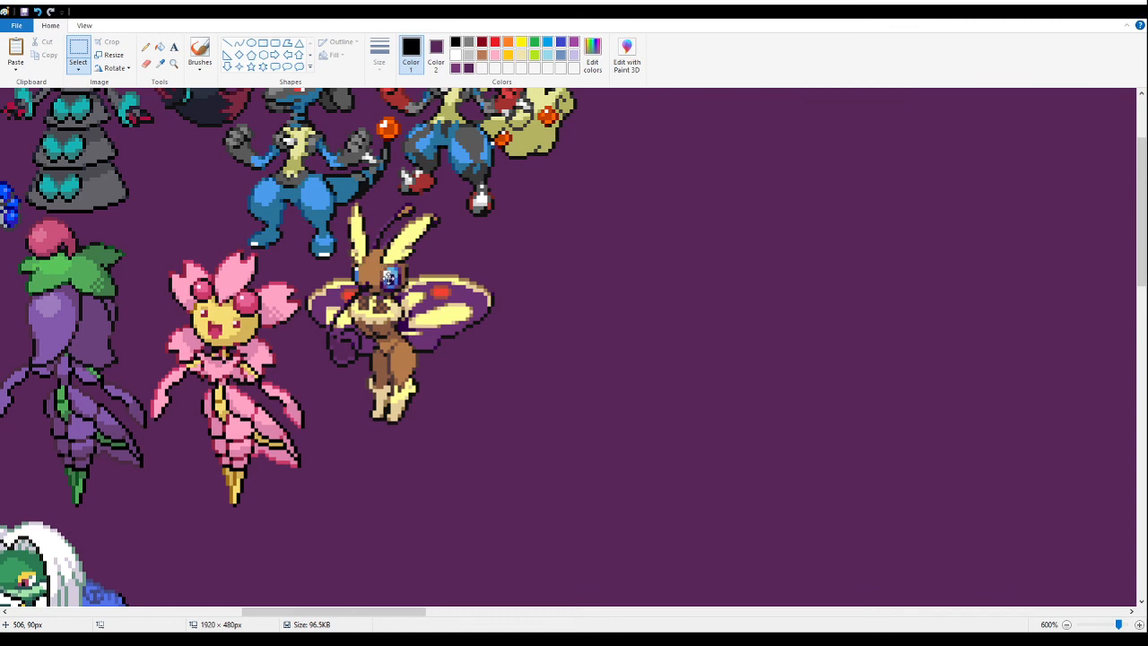
{"action": "left_click_drag", "start_coordinate": [389, 278], "coordinate": [388, 283]}
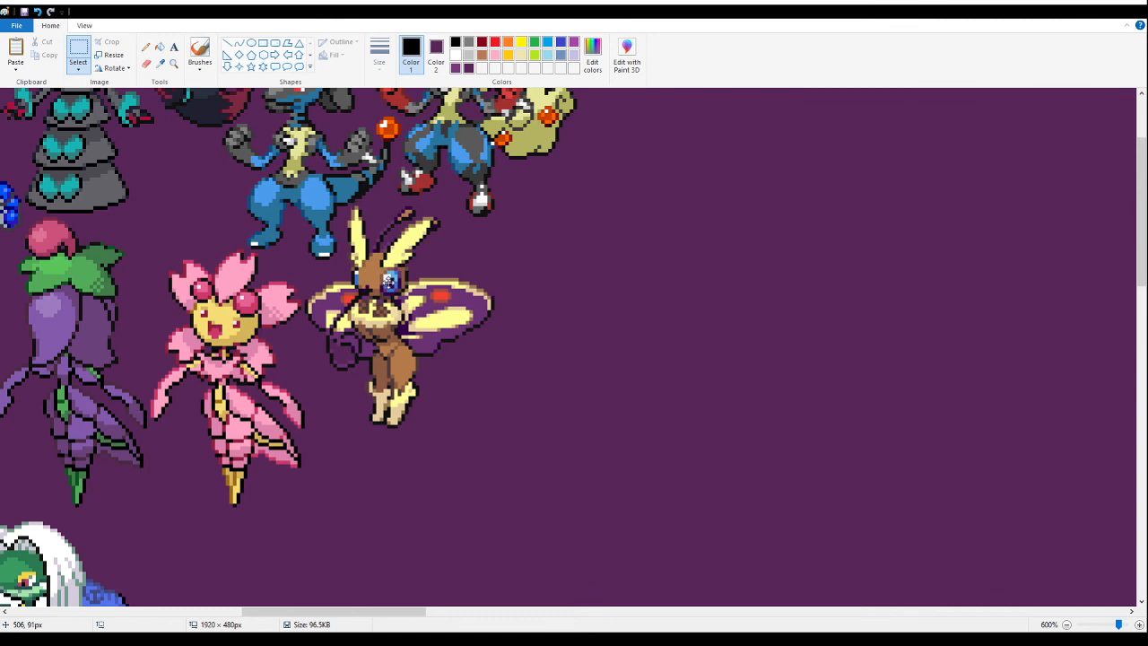
{"action": "left_click_drag", "start_coordinate": [390, 280], "coordinate": [390, 282]}
{"action": "left_click", "coordinate": [681, 369]}
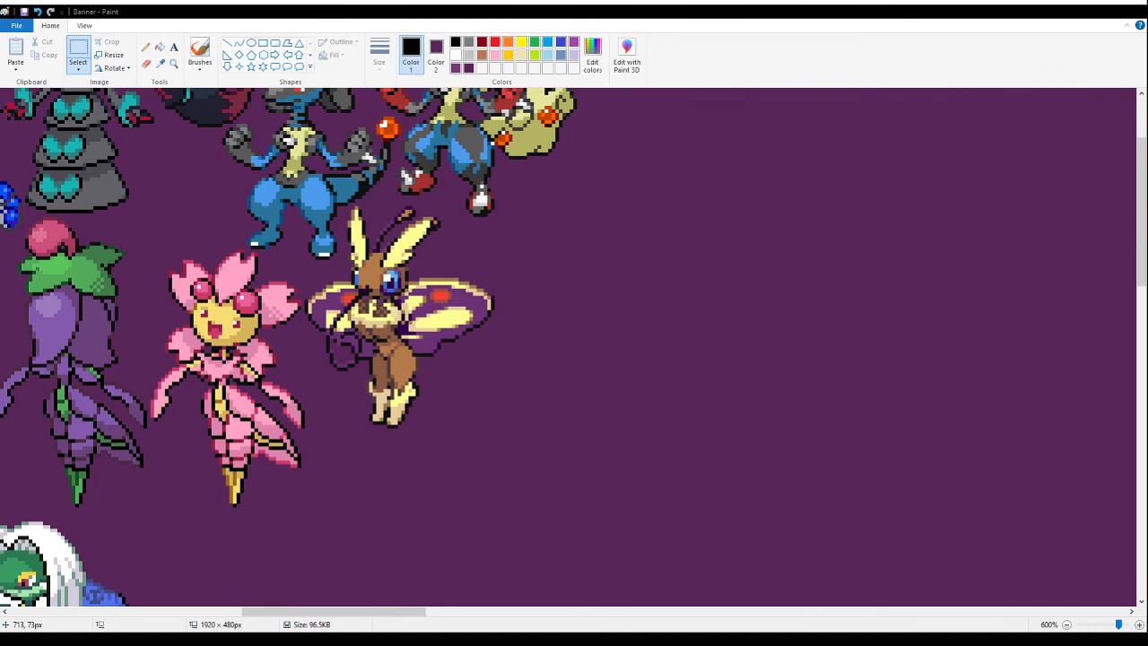
- Paste the copied sheet of hatted and serpent sprites onto an empty purple area of the banner
{"action": "key", "text": "ctrl+a"}
{"action": "key", "text": "Delete"}
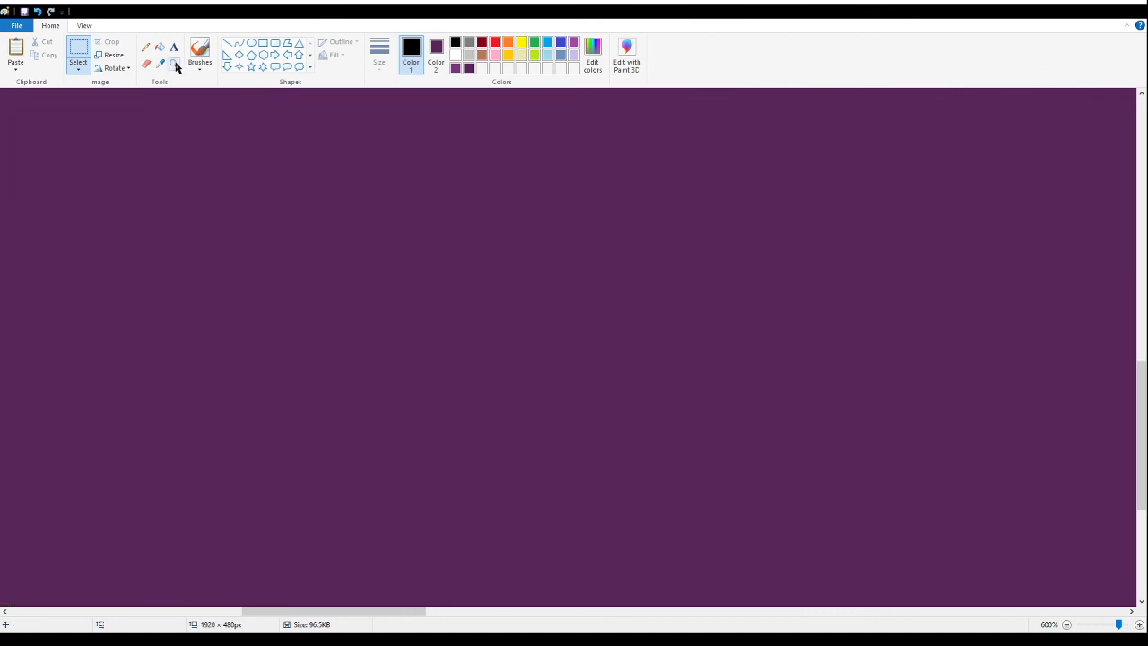
{"action": "left_click", "coordinate": [174, 64]}
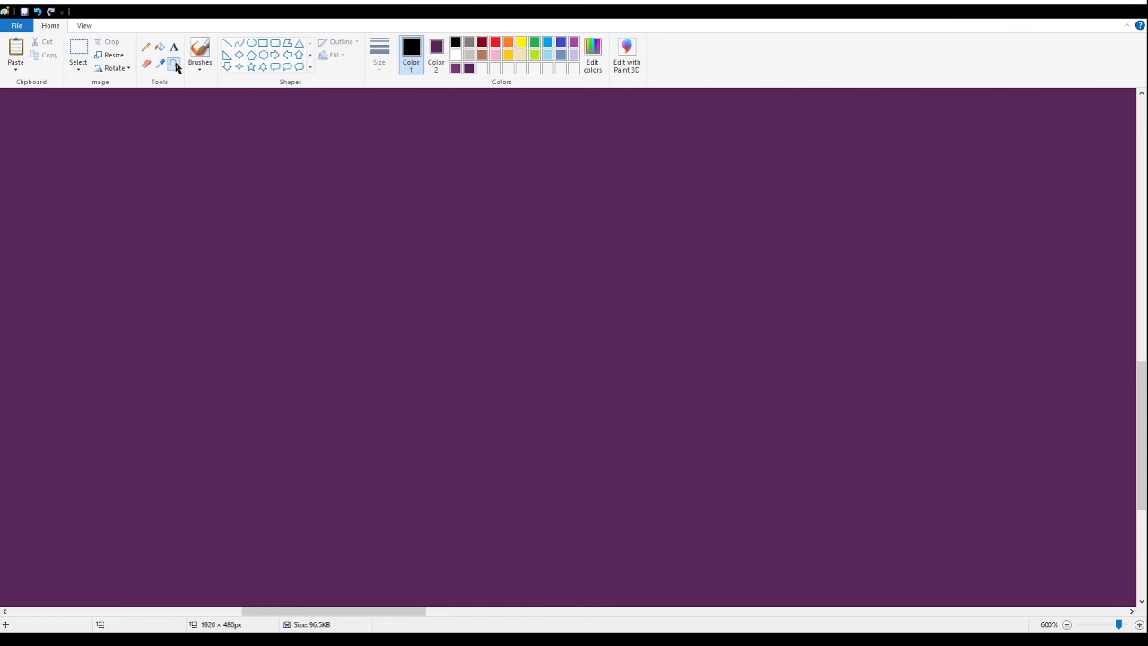
{"action": "right_click", "coordinate": [454, 283]}
{"action": "right_click", "coordinate": [452, 282]}
{"action": "right_click", "coordinate": [448, 281]}
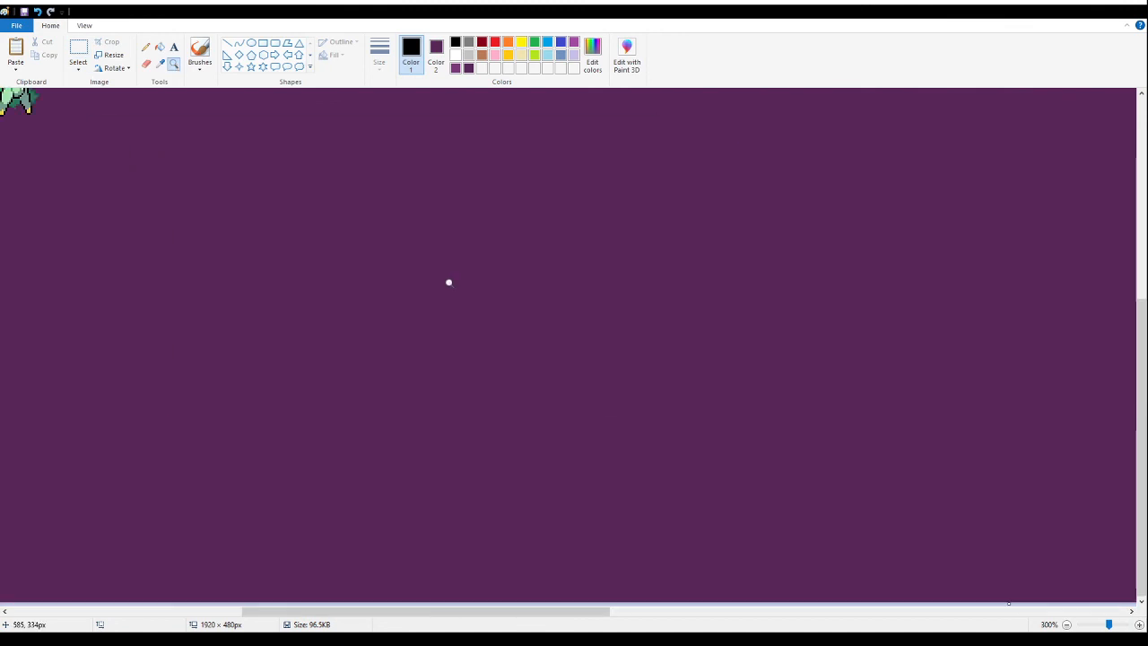
{"action": "right_click", "coordinate": [372, 301]}
{"action": "left_click", "coordinate": [395, 301]}
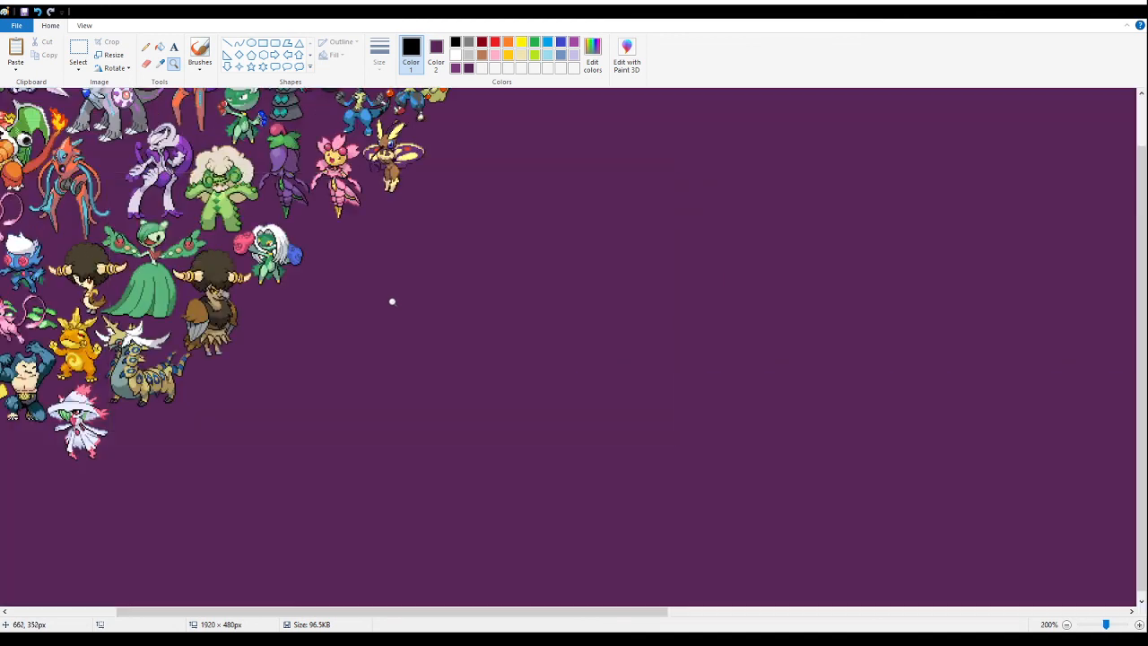
{"action": "left_click", "coordinate": [601, 395]}
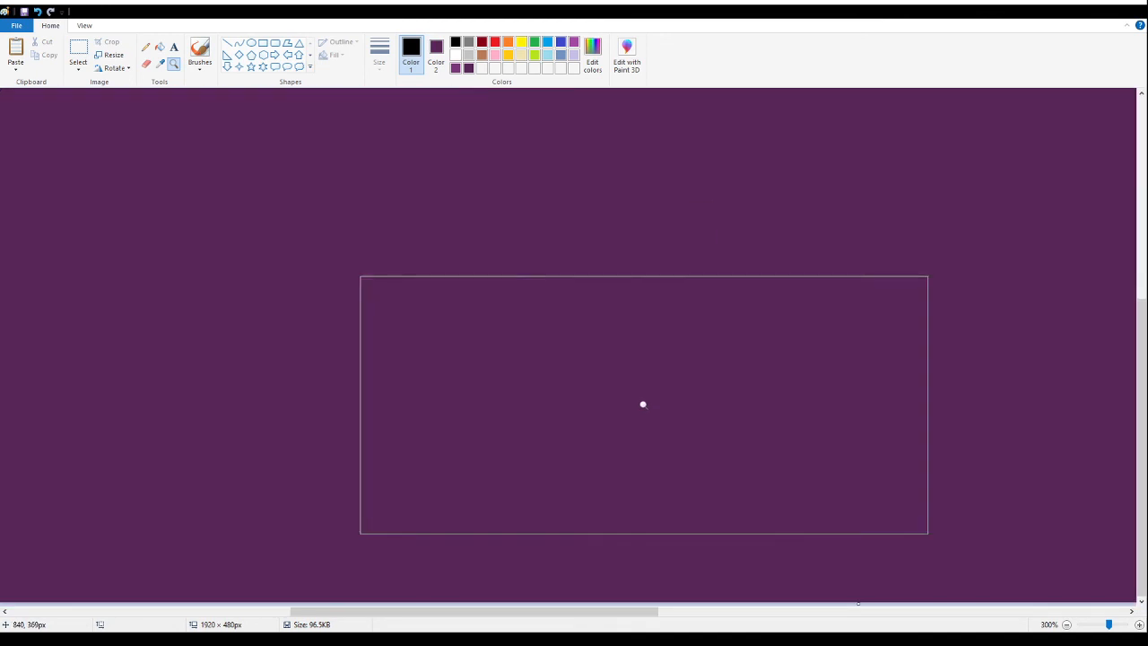
{"action": "left_click", "coordinate": [78, 49]}
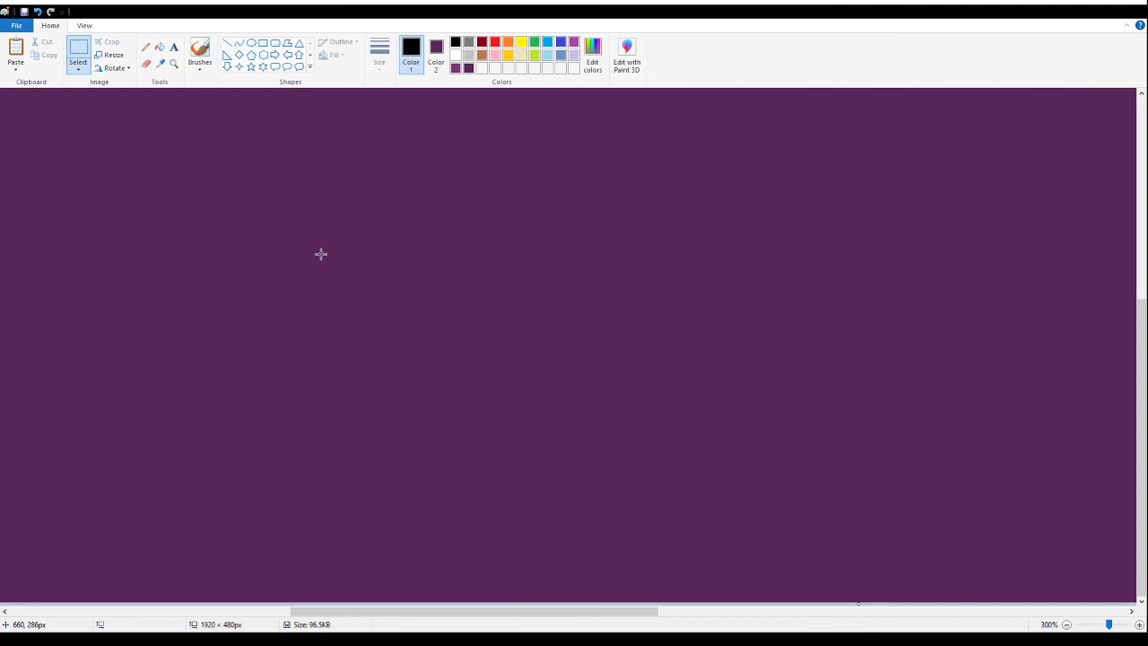
{"action": "left_click", "coordinate": [251, 205]}
{"action": "key", "text": "ctrl+v"}
{"action": "left_click_drag", "start_coordinate": [245, 246], "coordinate": [318, 282]}
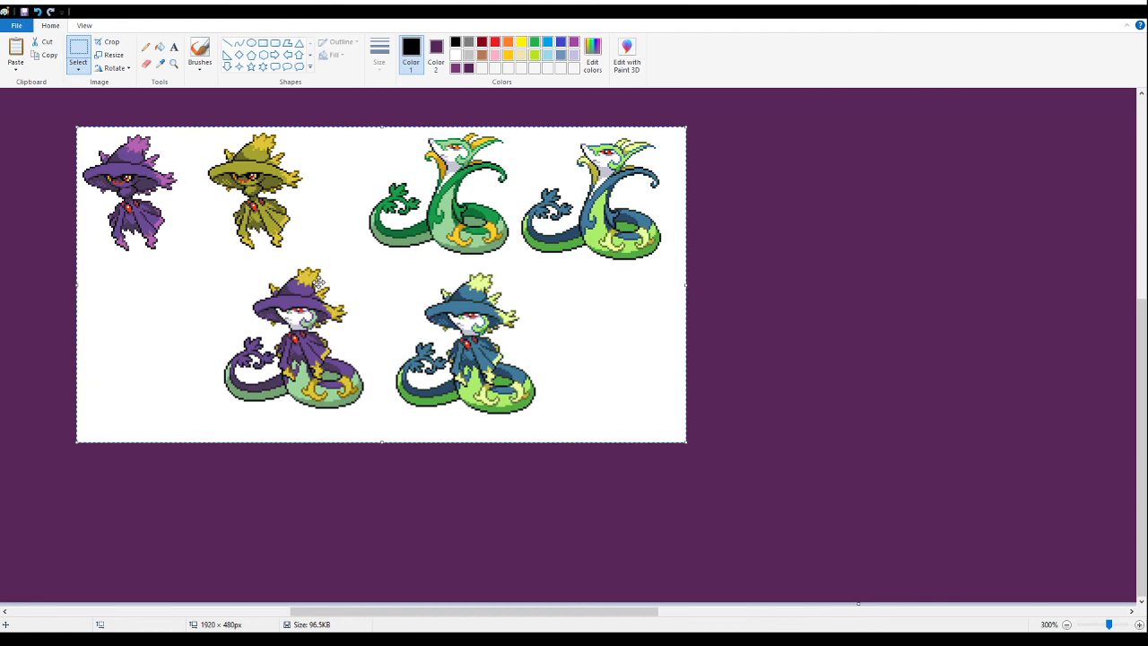
- Fill the pasted sheet's white background and the enclosed gaps in both fusion sprites' tails with the banner's purple
{"action": "left_click", "coordinate": [159, 46]}
{"action": "left_click", "coordinate": [215, 218]}
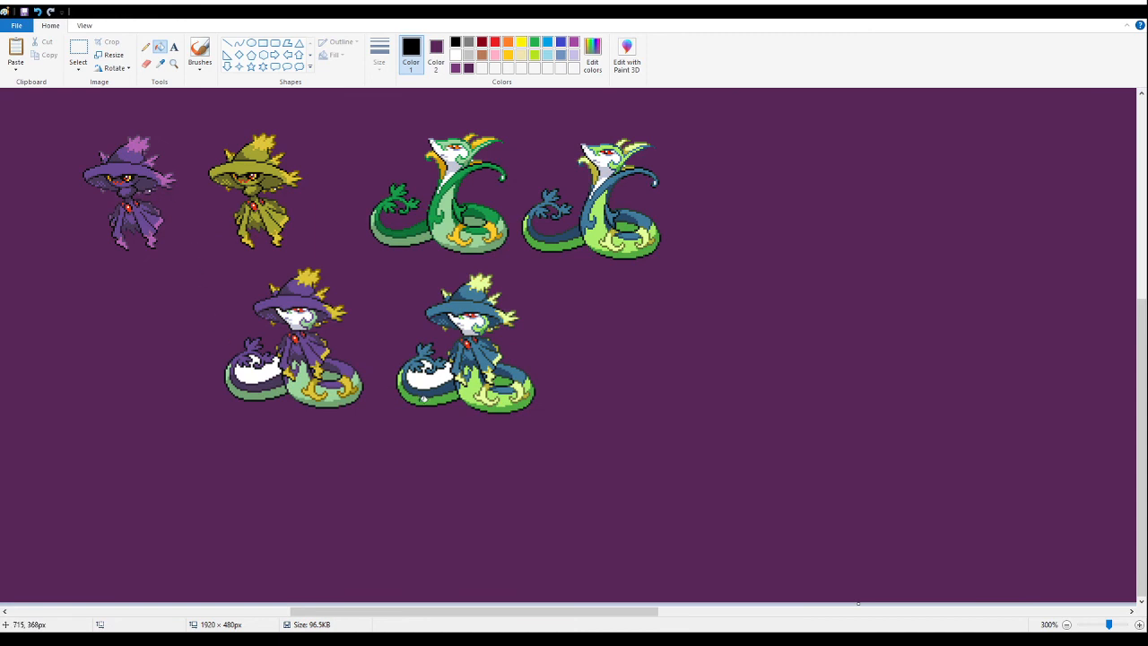
{"action": "left_click", "coordinate": [425, 377]}
{"action": "left_click", "coordinate": [255, 377]}
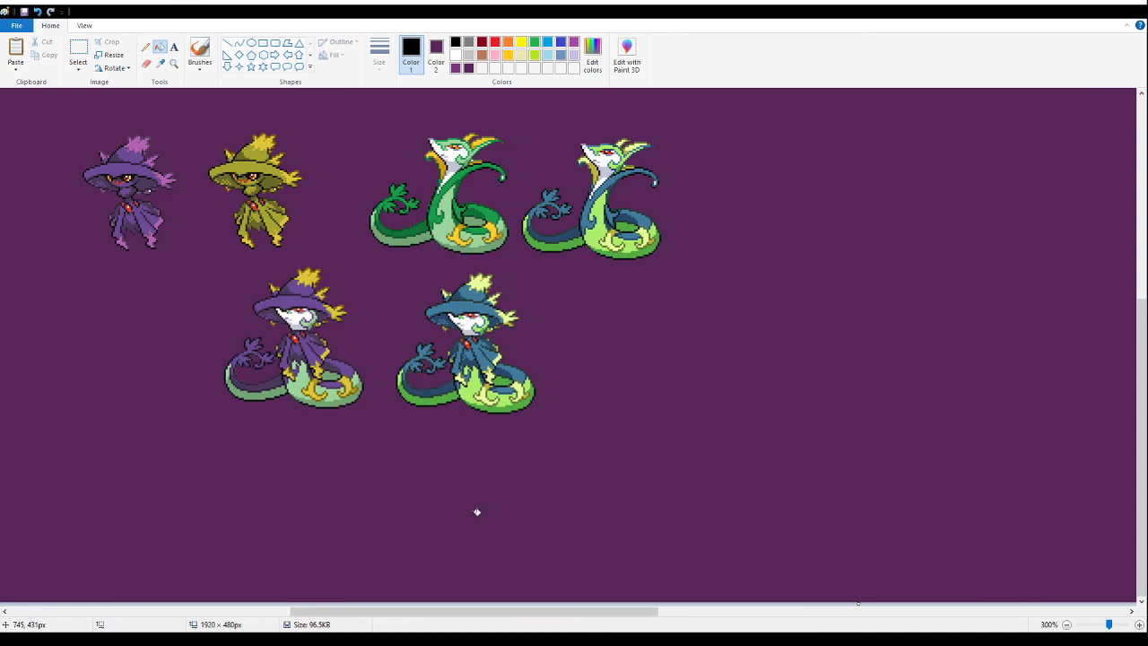
- Try to shift a selected block of the upper row of sprites to the right, and undo the move
{"action": "left_click", "coordinate": [78, 48]}
{"action": "left_click_drag", "start_coordinate": [633, 487], "coordinate": [718, 394]}
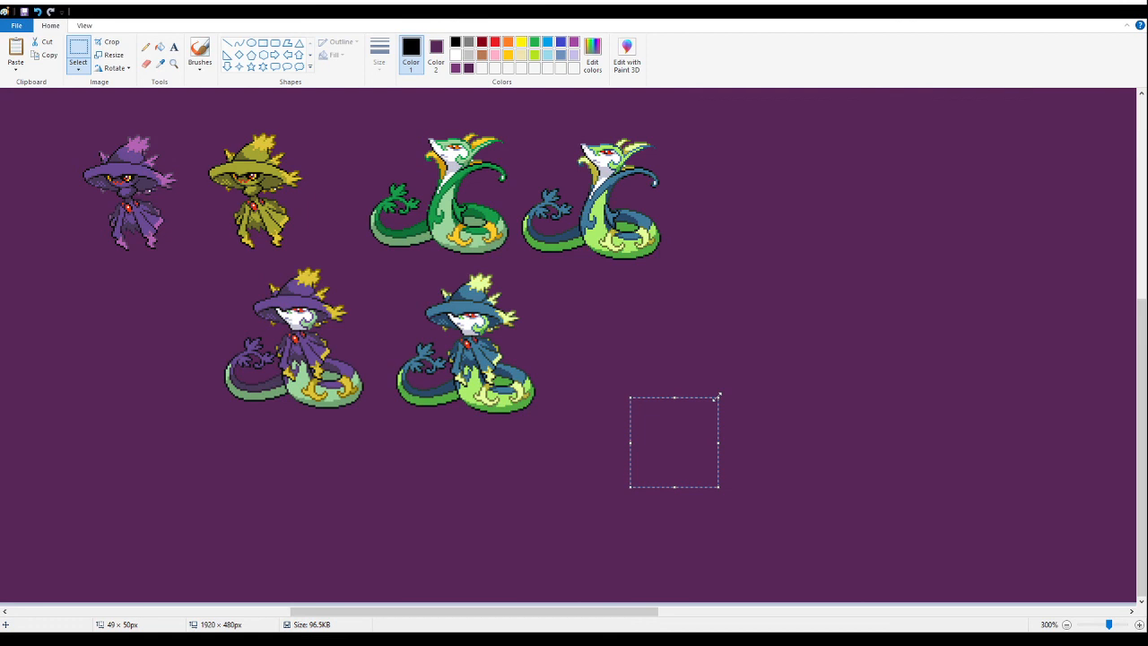
{"action": "mouse_move", "coordinate": [272, 118]}
{"action": "left_mouse_down"}
{"action": "mouse_move", "coordinate": [240, 131]}
{"action": "mouse_move", "coordinate": [654, 262]}
{"action": "left_mouse_up"}
{"action": "left_click_drag", "start_coordinate": [523, 217], "coordinate": [621, 224]}
{"action": "left_click", "coordinate": [964, 330]}
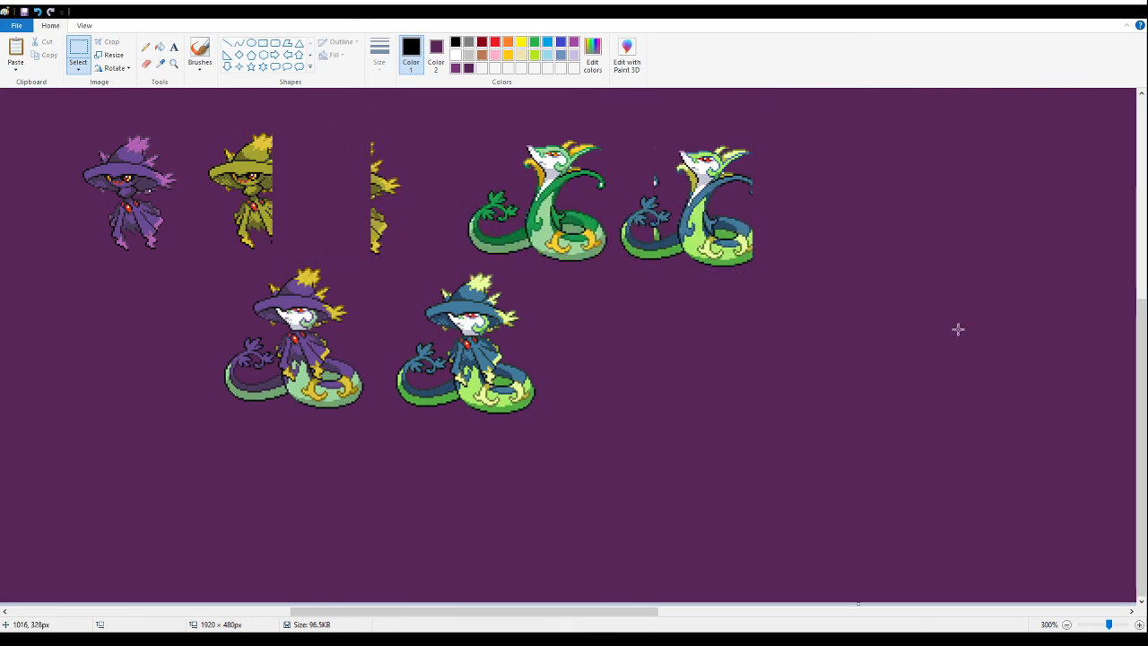
{"action": "key", "text": "ctrl+z"}
- Delete the four source sprites in the upper row, the stray leftover pixels and the blue hatted serpent sprite
{"action": "left_click_drag", "start_coordinate": [718, 116], "coordinate": [362, 258]}
{"action": "key", "text": "Delete"}
{"action": "left_click_drag", "start_coordinate": [76, 116], "coordinate": [315, 248]}
{"action": "key", "text": "Delete"}
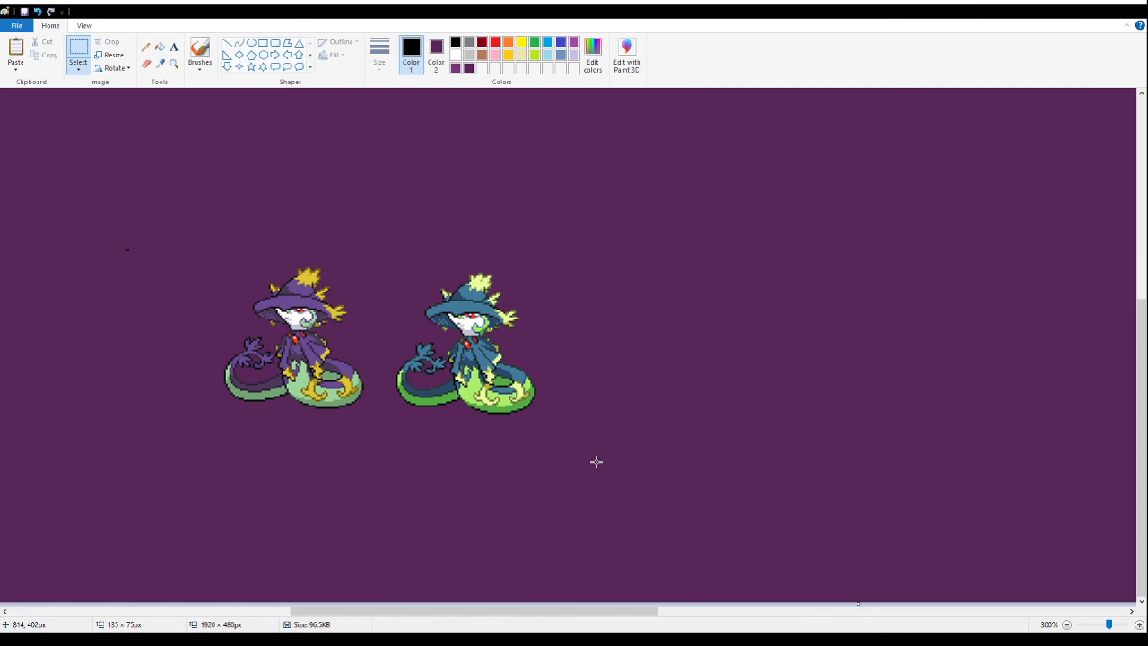
{"action": "left_click_drag", "start_coordinate": [111, 218], "coordinate": [154, 274]}
{"action": "key", "text": "Delete"}
{"action": "left_click_drag", "start_coordinate": [592, 436], "coordinate": [383, 242]}
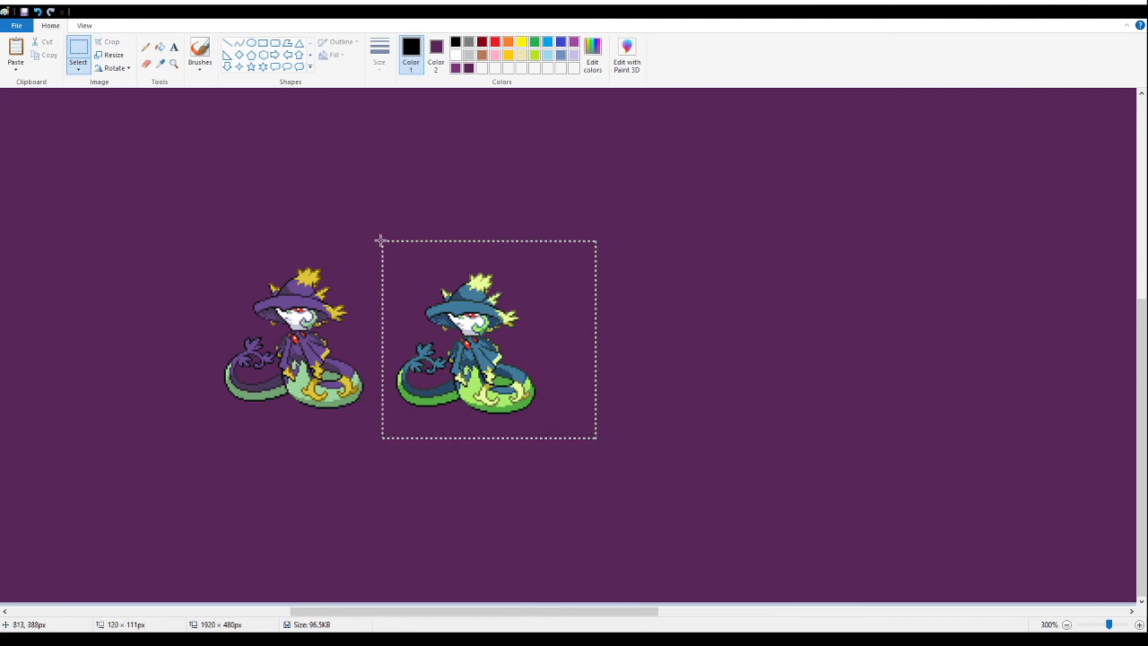
{"action": "key", "text": "Delete"}
- Move the purple hatted serpent sprite over to the group of finished sprites, beside the afro-haired bird
{"action": "left_click_drag", "start_coordinate": [438, 460], "coordinate": [157, 220]}
{"action": "mouse_move", "coordinate": [278, 380]}
{"action": "left_mouse_down"}
{"action": "mouse_move", "coordinate": [265, 359]}
{"action": "mouse_move", "coordinate": [238, 393]}
{"action": "left_mouse_up"}
{"action": "scroll", "coordinate": [265, 359], "scroll_direction": "up", "scroll_amount": 5}
{"action": "left_click_drag", "start_coordinate": [472, 615], "coordinate": [290, 616]}
{"action": "left_click_drag", "start_coordinate": [797, 405], "coordinate": [432, 327]}
{"action": "scroll", "coordinate": [534, 479], "scroll_direction": "down", "scroll_amount": 3}
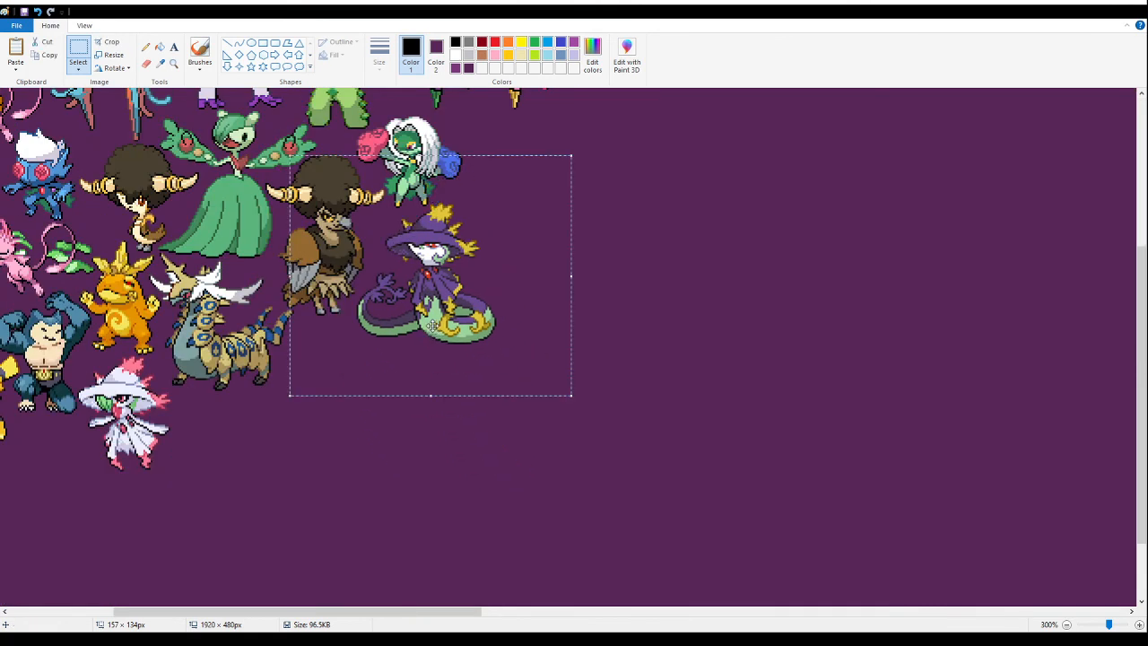
- Cut the hatted serpent sprite and paste it back beside the afro-haired bird, just below the white-haired green sprite
{"action": "key", "text": "Delete"}
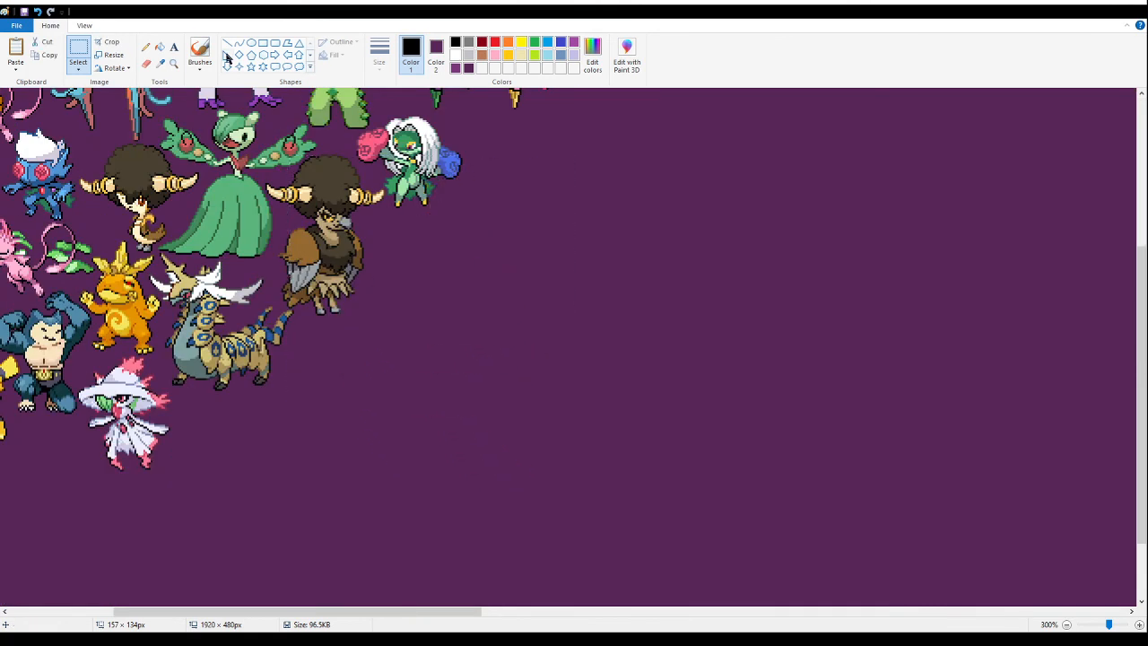
{"action": "left_click", "coordinate": [173, 63]}
{"action": "left_click", "coordinate": [469, 289]}
{"action": "left_click", "coordinate": [344, 187]}
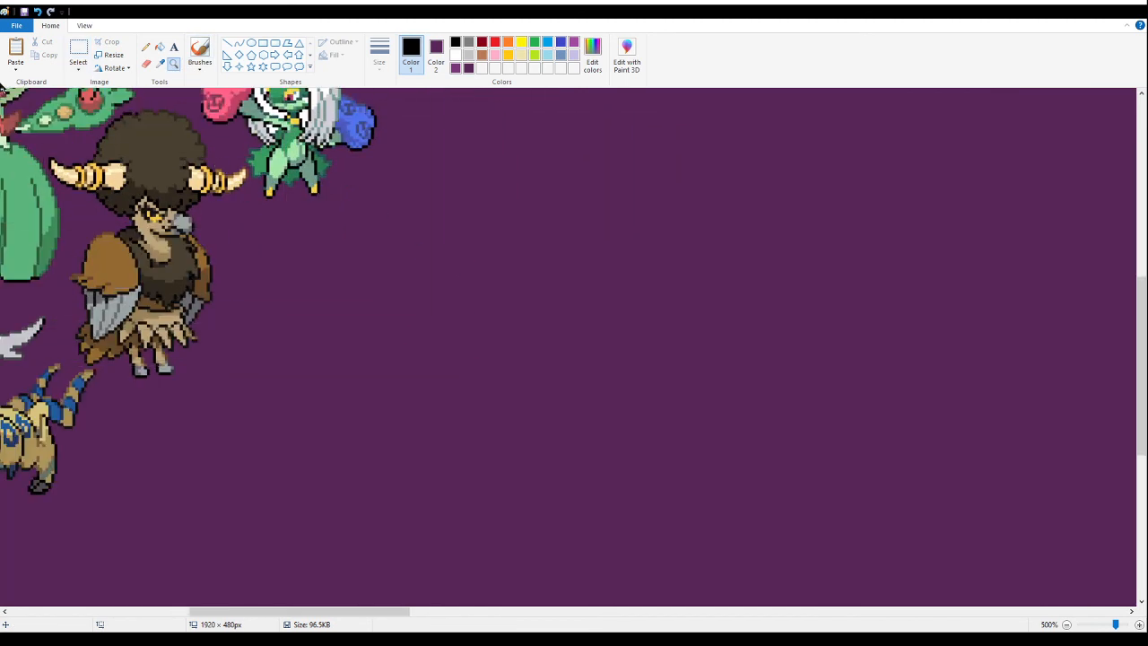
{"action": "left_click", "coordinate": [77, 46]}
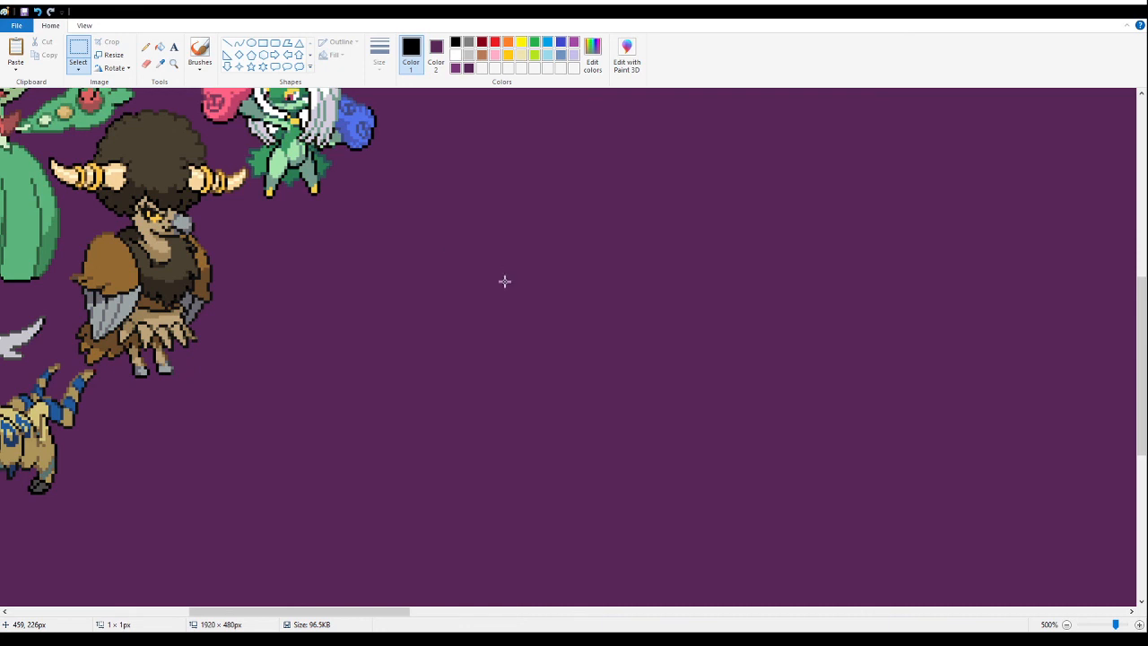
{"action": "key", "text": "ctrl+v"}
{"action": "left_click_drag", "start_coordinate": [197, 213], "coordinate": [287, 230]}
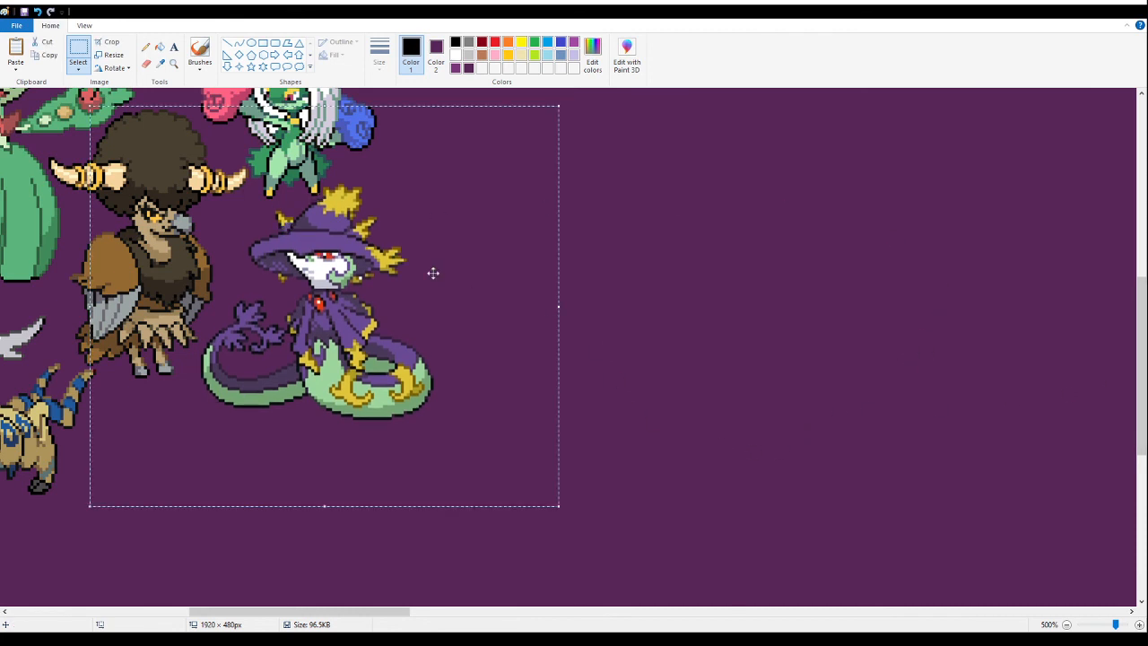
- Add the caption "Pathetic" in white 16-point Impact across the top of the hatted serpent sprite
{"action": "left_click", "coordinate": [173, 63]}
{"action": "right_click", "coordinate": [317, 289]}
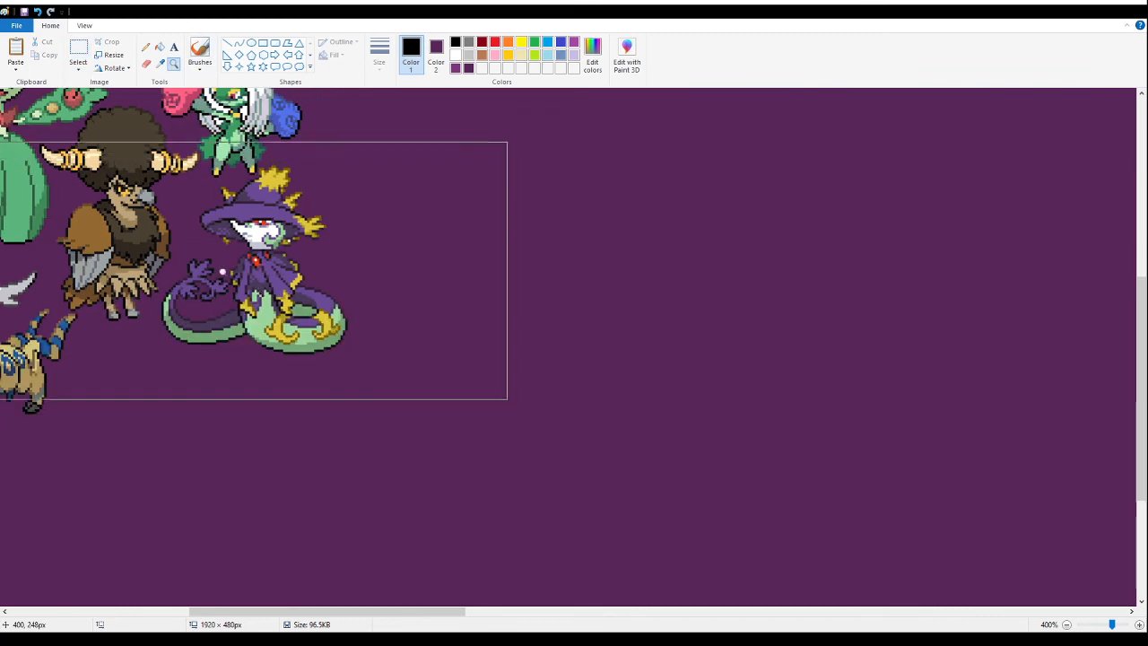
{"action": "left_click", "coordinate": [229, 274]}
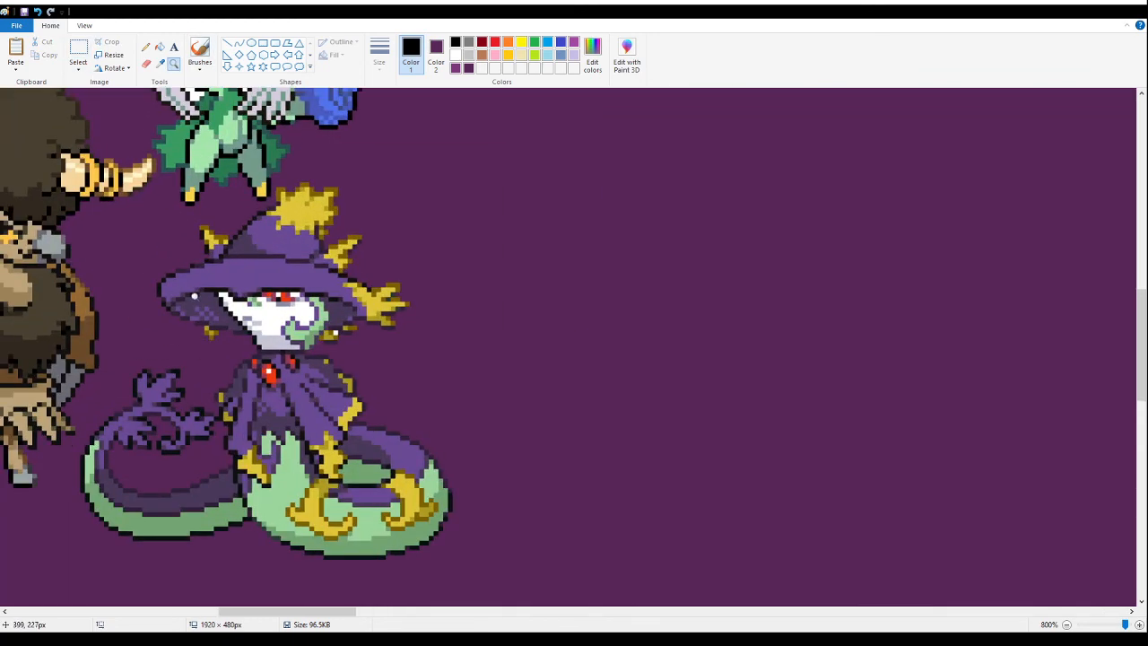
{"action": "left_click_drag", "start_coordinate": [297, 611], "coordinate": [280, 611]}
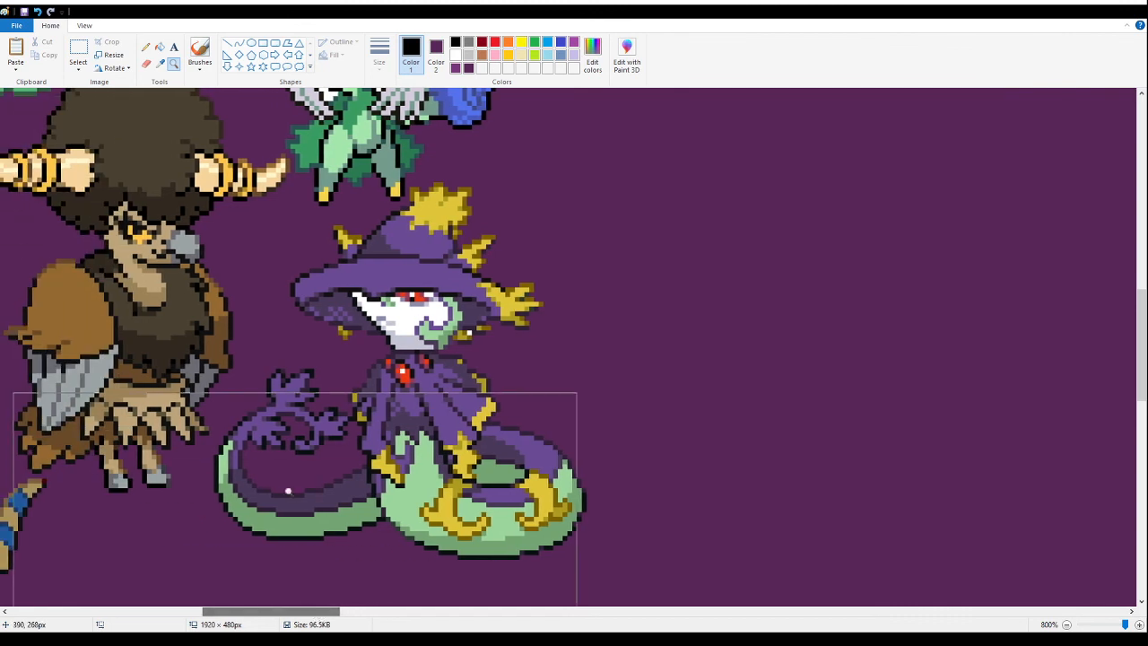
{"action": "left_click", "coordinate": [173, 47]}
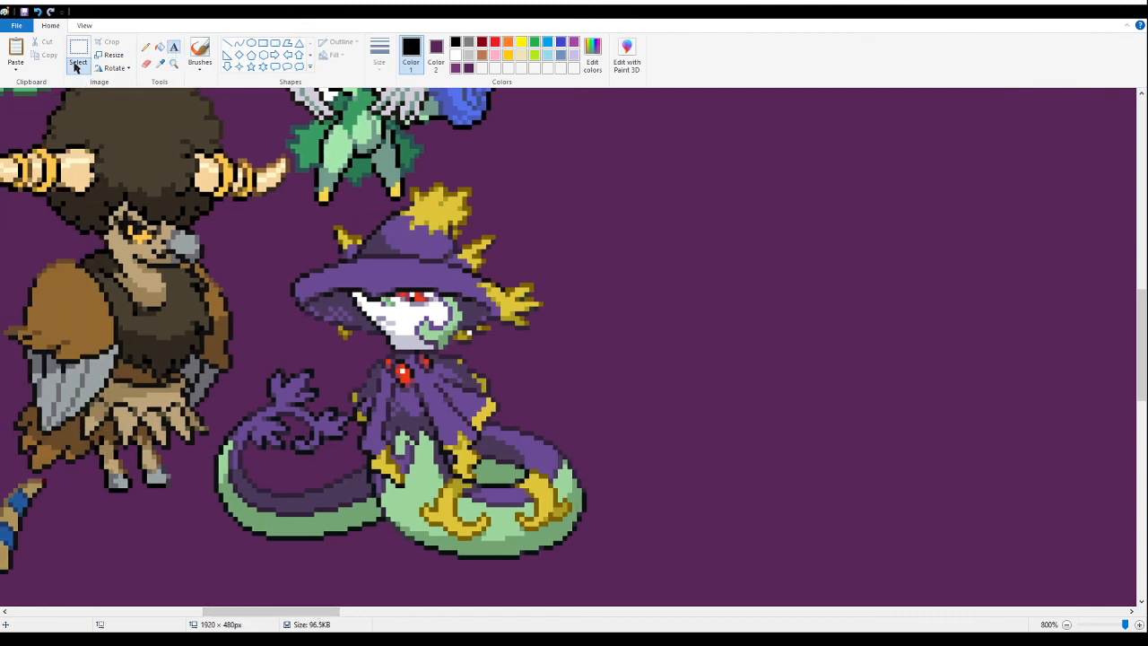
{"action": "left_click", "coordinate": [467, 55]}
{"action": "left_click", "coordinate": [457, 54]}
{"action": "left_click_drag", "start_coordinate": [251, 127], "coordinate": [703, 322]}
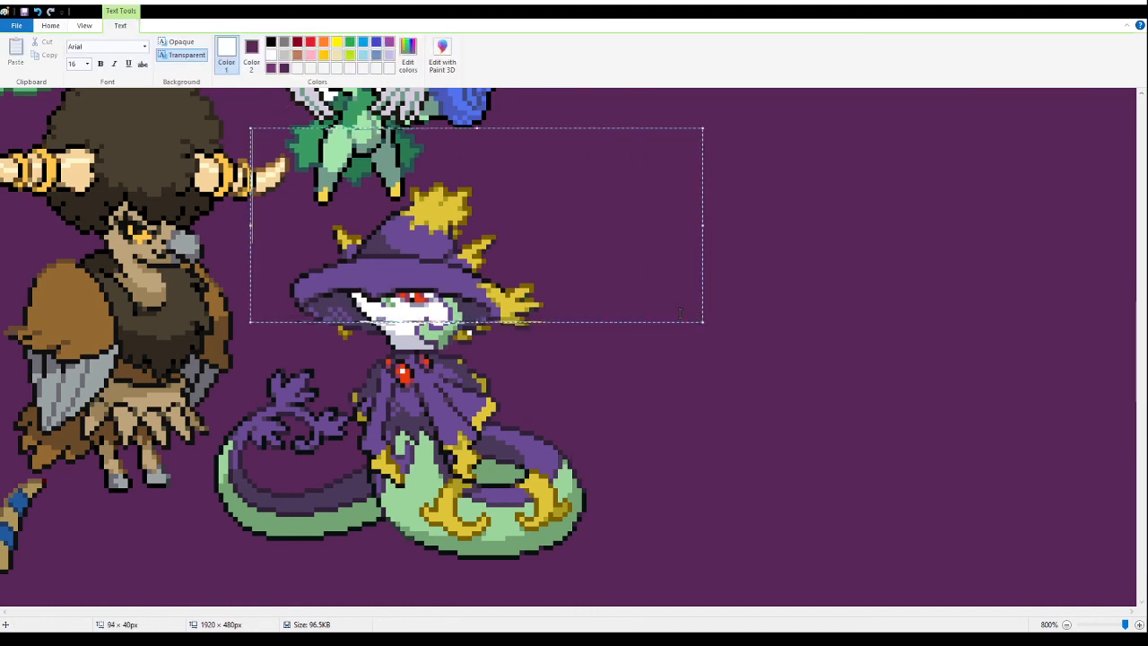
{"action": "left_click", "coordinate": [145, 48]}
{"action": "left_click", "coordinate": [88, 362]}
{"action": "type", "text": "Pathetic"}
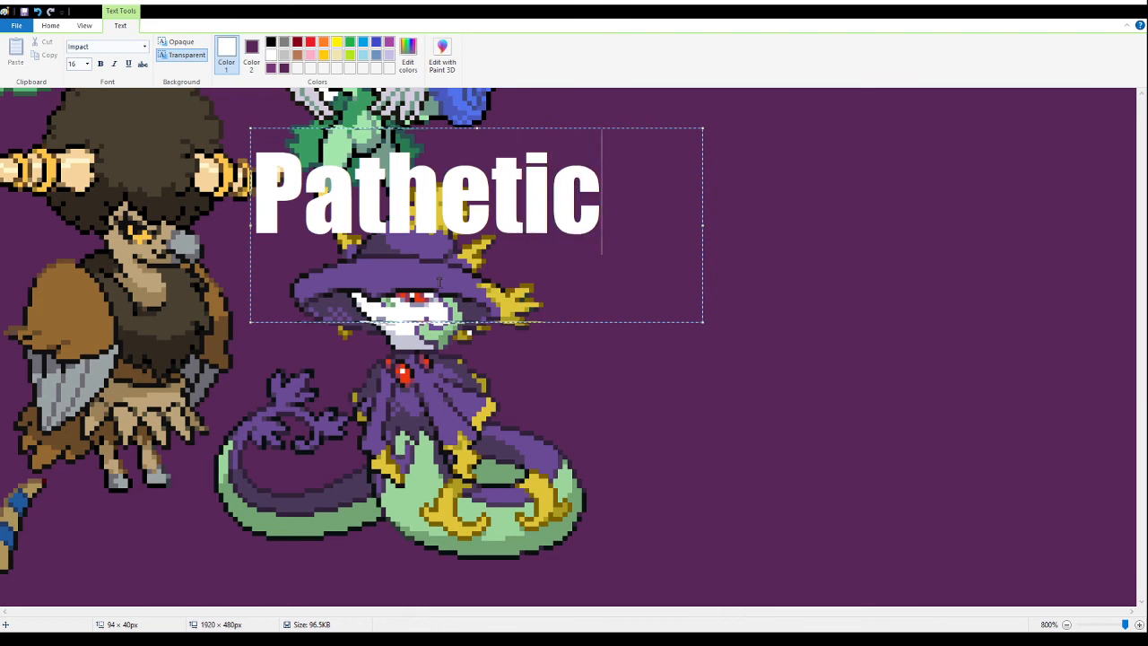
- Add a one-line white Impact caption reading "Bottom Text" across the lower body of the hatted serpent sprite
{"action": "left_click", "coordinate": [225, 420]}
{"action": "left_click_drag", "start_coordinate": [222, 419], "coordinate": [606, 602]}
{"action": "type", "text": "Bo"}
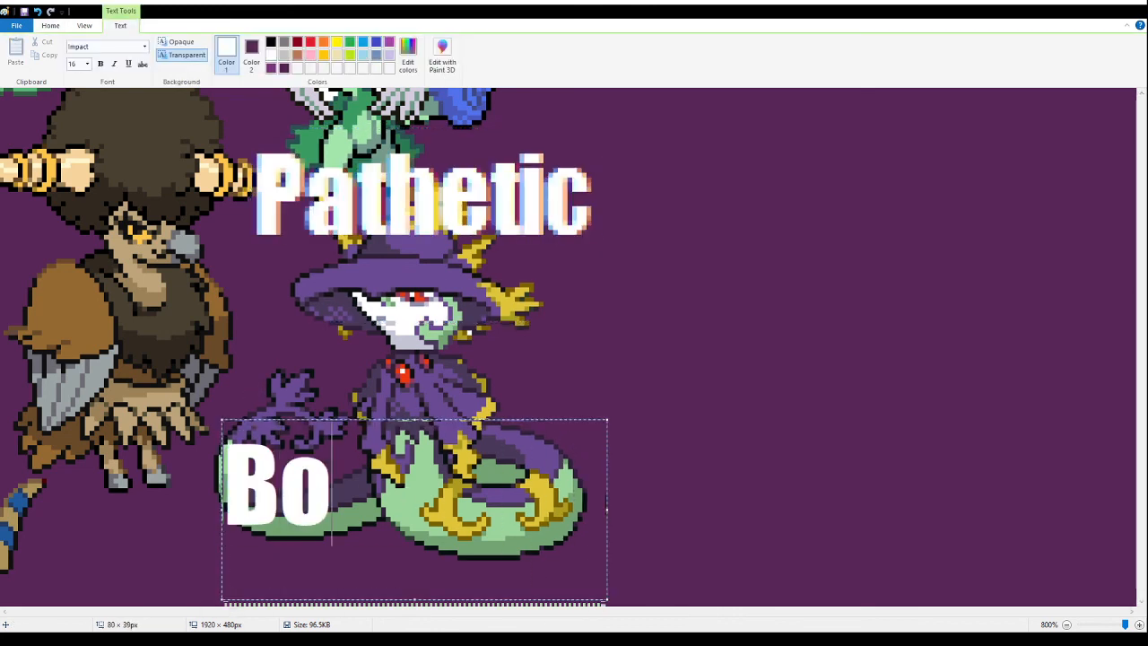
{"action": "type", "text": "ttom"}
{"action": "key", "text": "ctrl+a"}
{"action": "type", "text": "Text"}
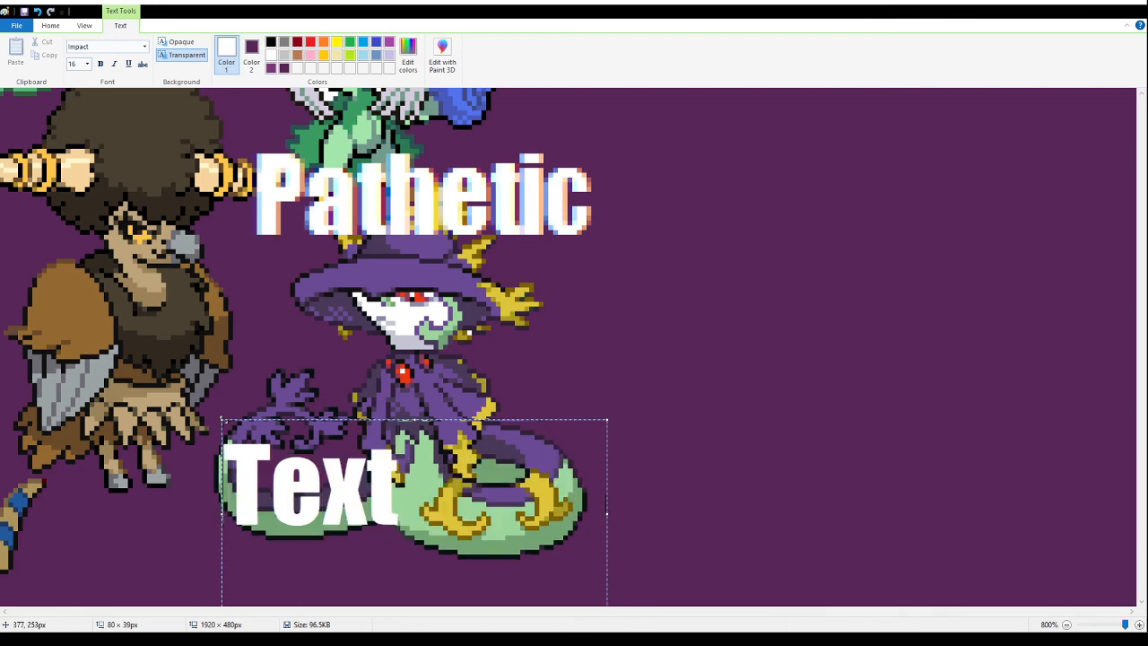
{"action": "left_click_drag", "start_coordinate": [221, 418], "coordinate": [110, 309]}
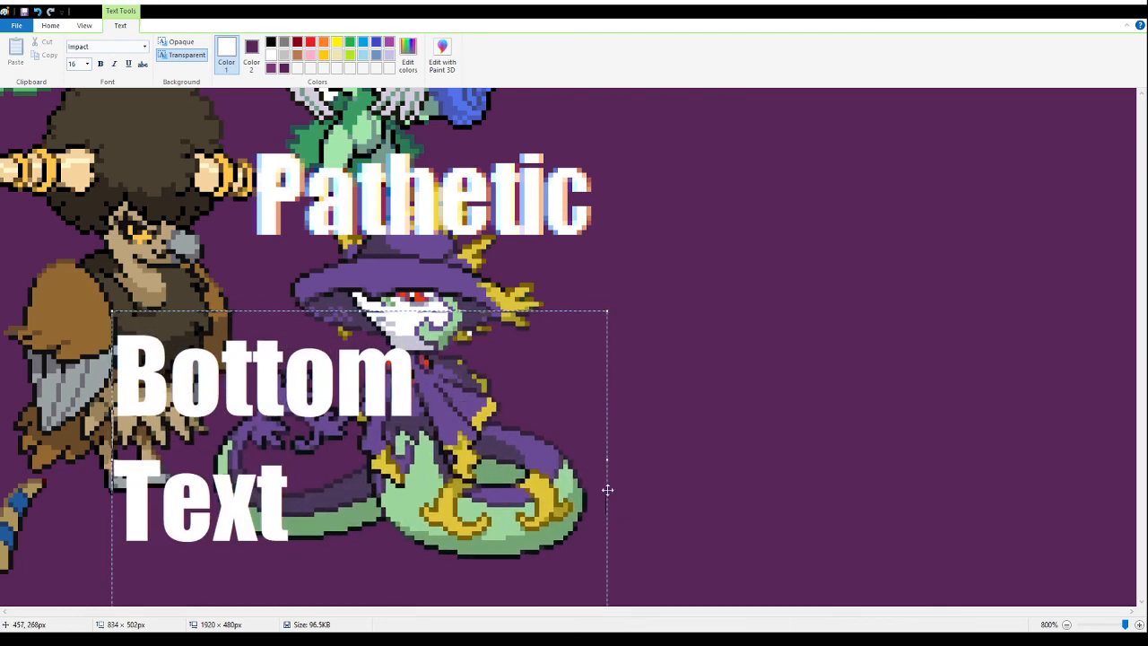
{"action": "left_click_drag", "start_coordinate": [608, 460], "coordinate": [758, 455]}
{"action": "left_click_drag", "start_coordinate": [543, 312], "coordinate": [620, 312]}
{"action": "left_click_drag", "start_coordinate": [514, 311], "coordinate": [519, 356]}
{"action": "left_click", "coordinate": [907, 321]}
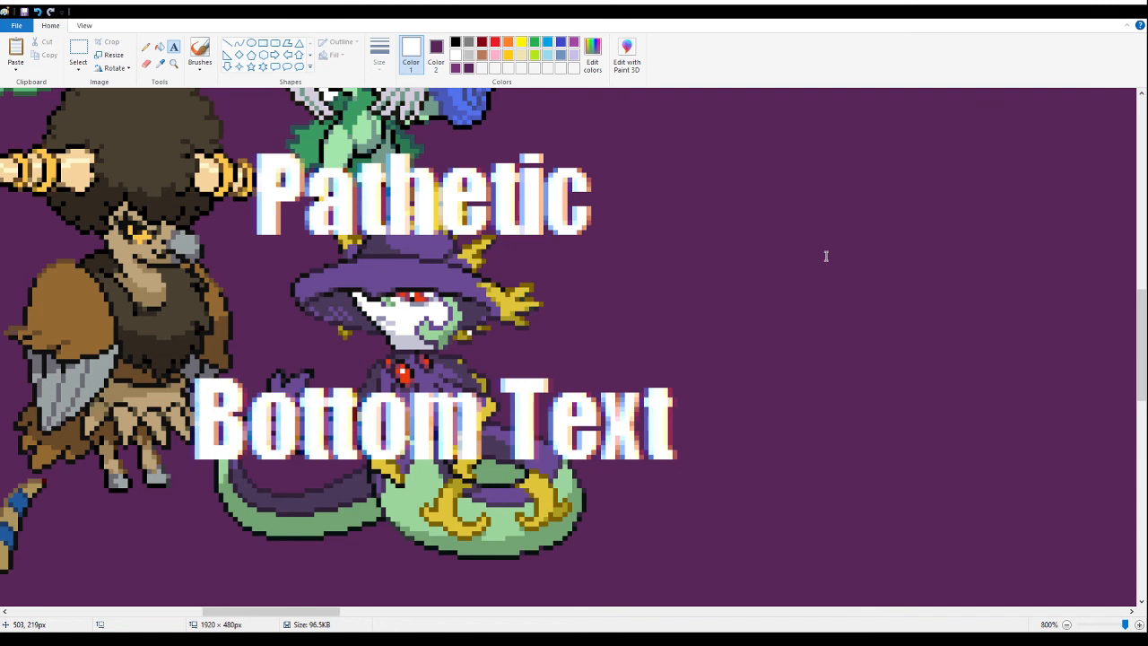
- Undo both text captions placed over the hatted serpent sprite
{"action": "left_click", "coordinate": [740, 245]}
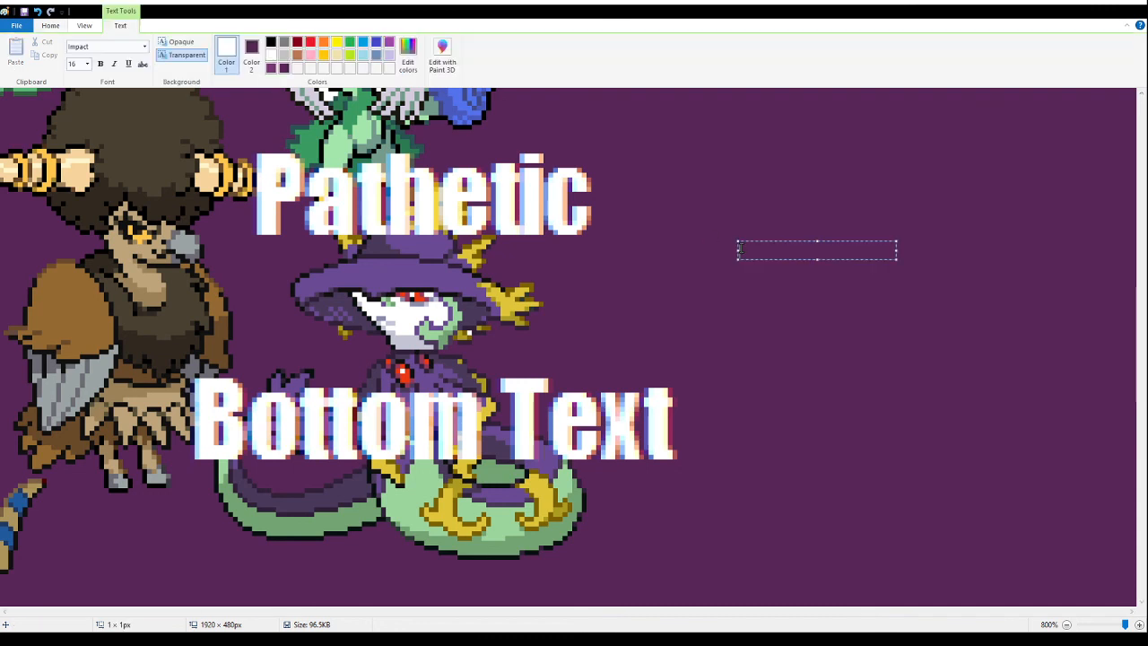
{"action": "left_click", "coordinate": [564, 273]}
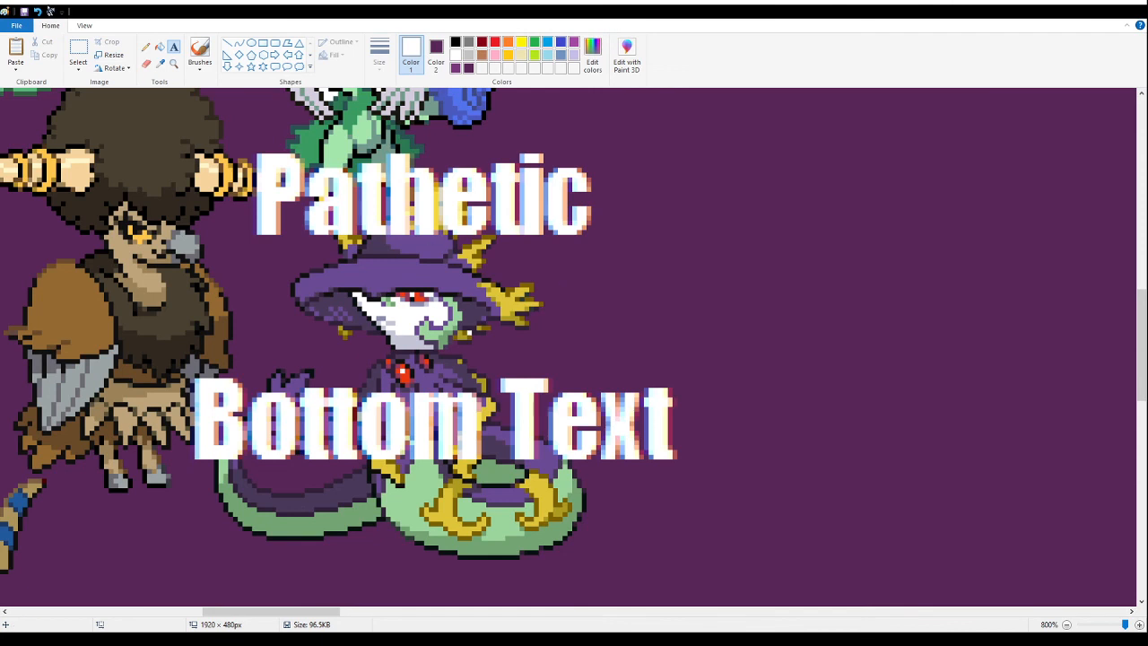
{"action": "left_click", "coordinate": [78, 50]}
{"action": "left_click_drag", "start_coordinate": [695, 477], "coordinate": [162, 140]}
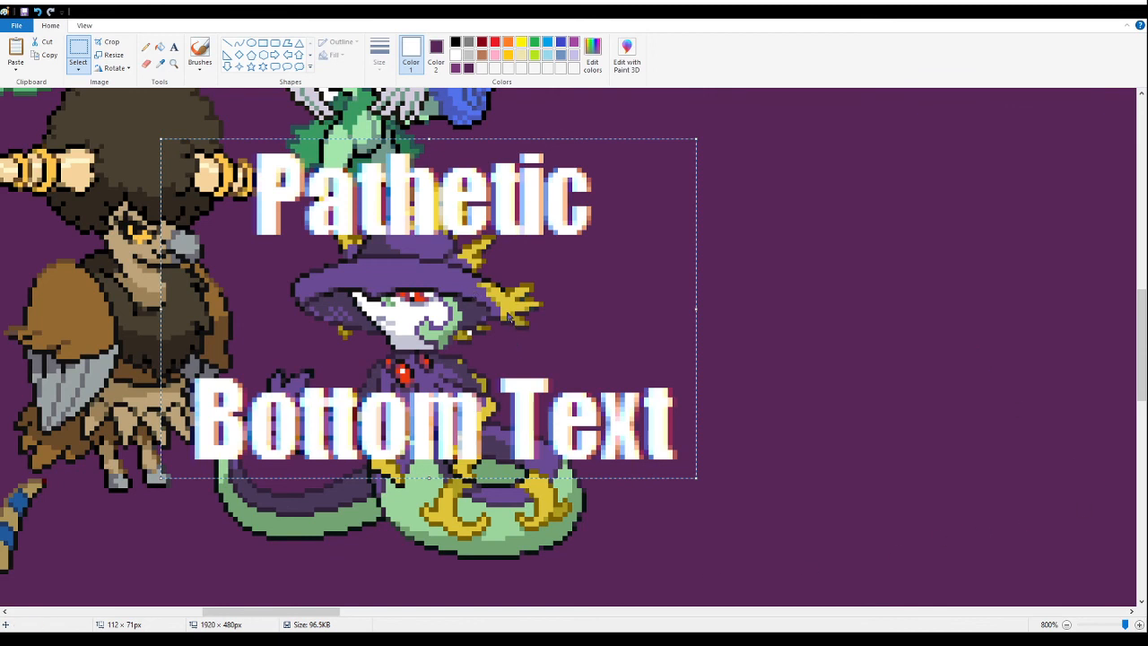
{"action": "left_click", "coordinate": [859, 182]}
{"action": "key", "text": "ctrl+z"}
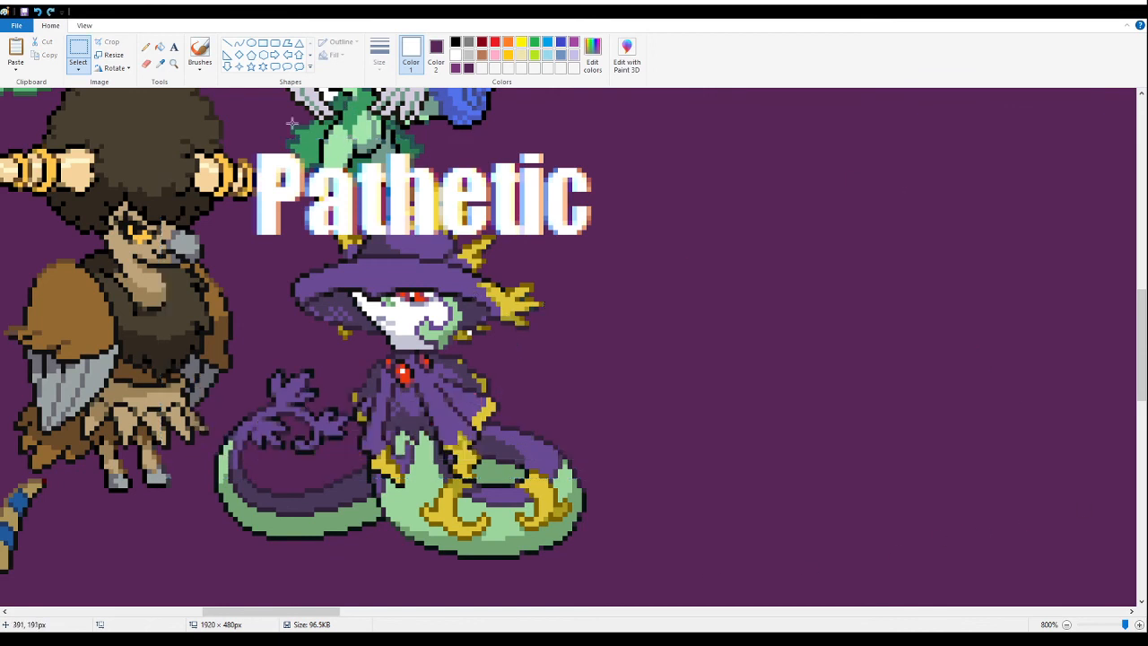
{"action": "key", "text": "ctrl+z"}
- Zoom out to 100% to view the whole banner
{"action": "left_click", "coordinate": [175, 65]}
{"action": "right_click", "coordinate": [313, 178]}
{"action": "right_click", "coordinate": [313, 178]}
{"action": "right_click", "coordinate": [313, 178]}
{"action": "right_click", "coordinate": [313, 179]}
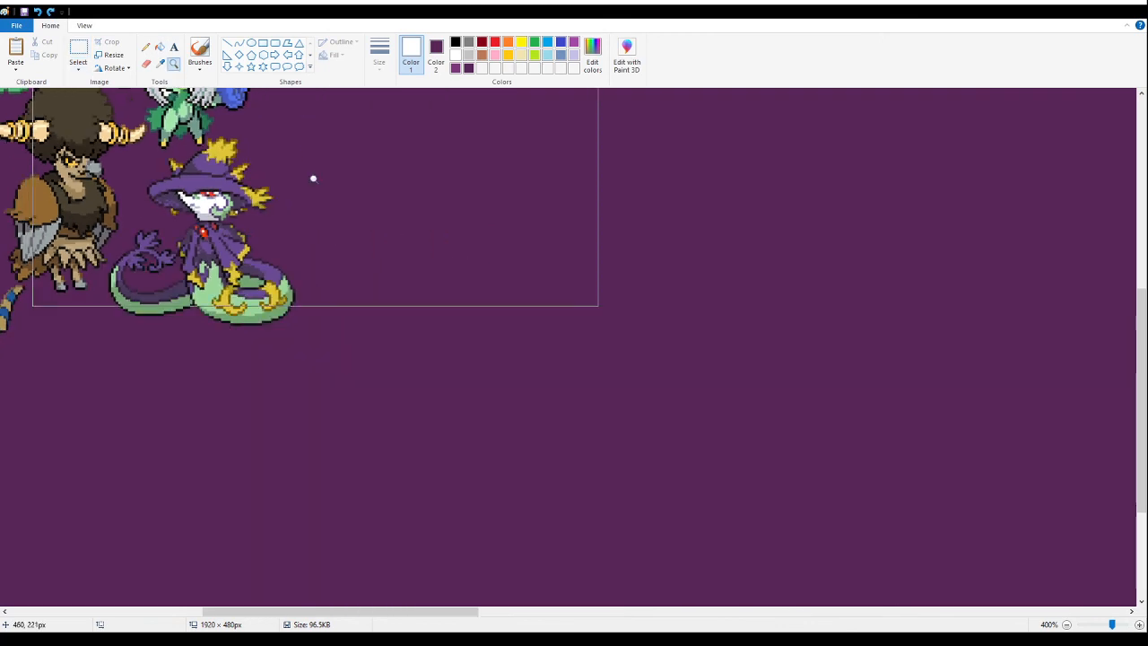
{"action": "right_click", "coordinate": [313, 179]}
{"action": "right_click", "coordinate": [313, 178]}
{"action": "right_click", "coordinate": [313, 178]}
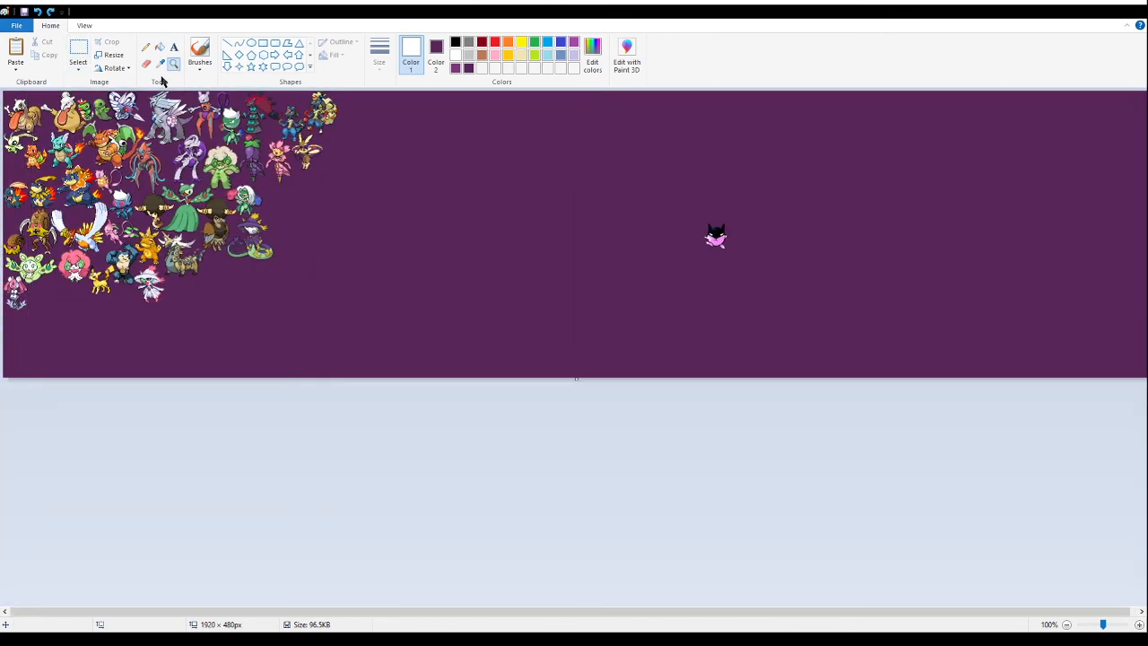
{"action": "left_click", "coordinate": [78, 50]}
{"action": "key", "text": "ctrl+v"}
{"action": "left_click_drag", "start_coordinate": [36, 114], "coordinate": [440, 191]}
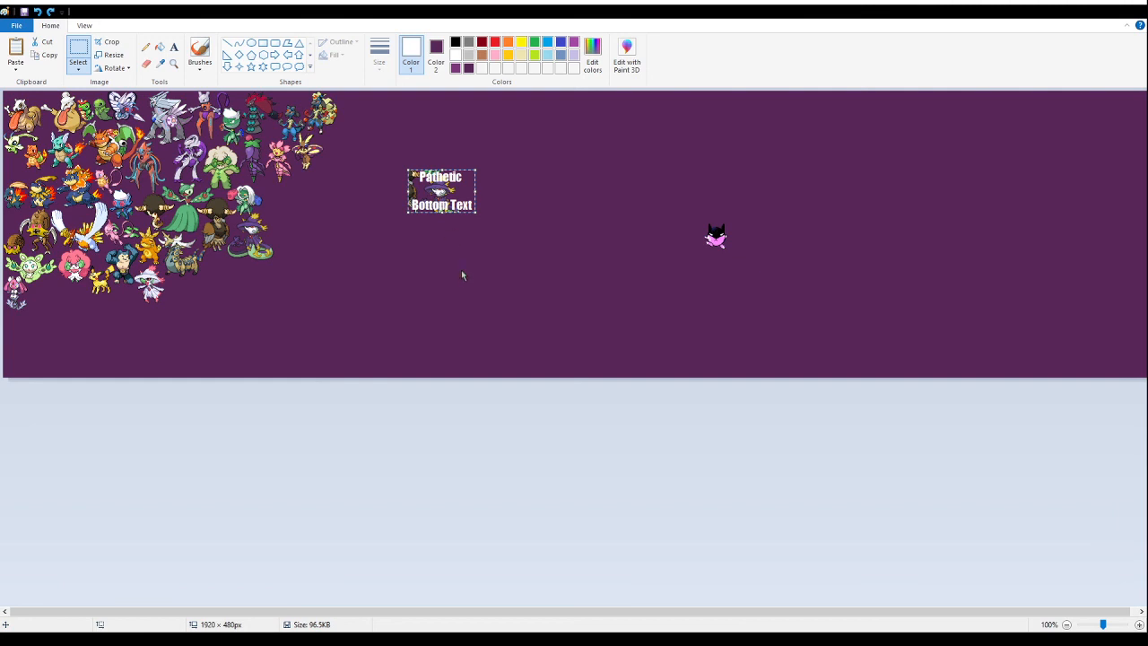
{"action": "key", "text": "ctrl+shift+i"}
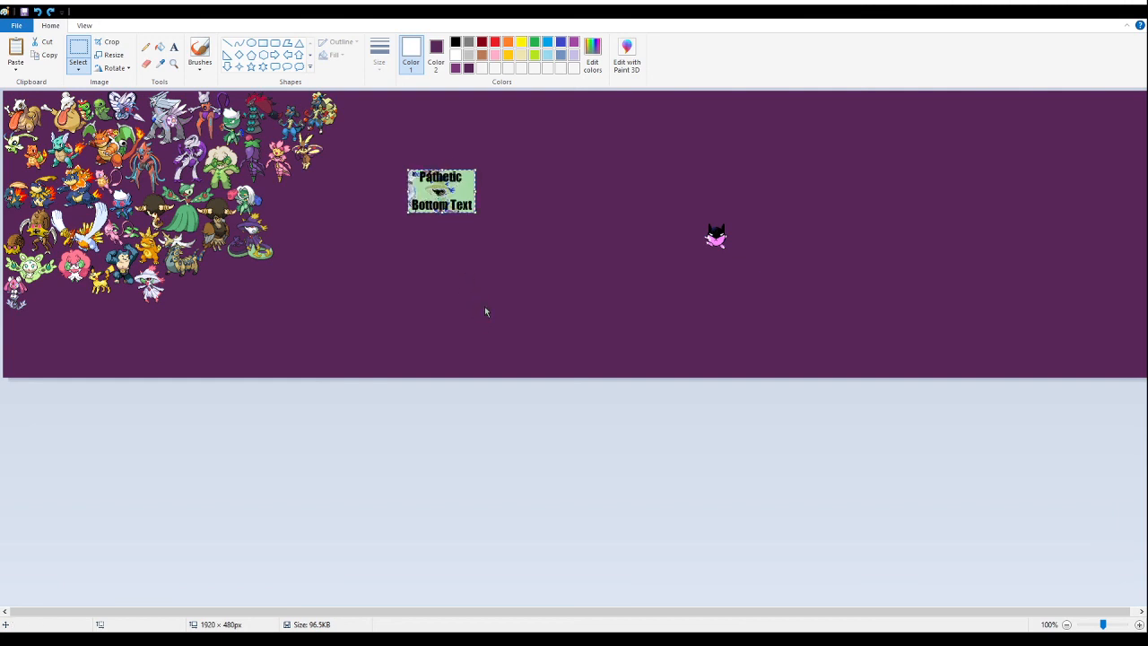
{"action": "key", "text": "ctrl+z"}
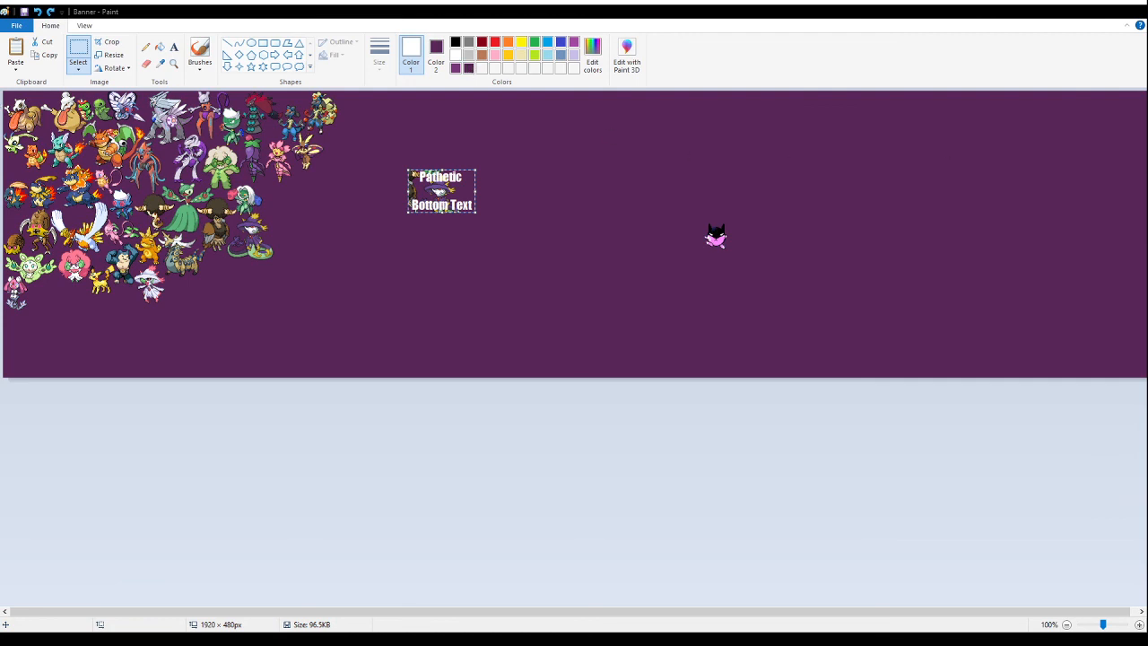
{"action": "left_click_drag", "start_coordinate": [475, 213], "coordinate": [543, 255]}
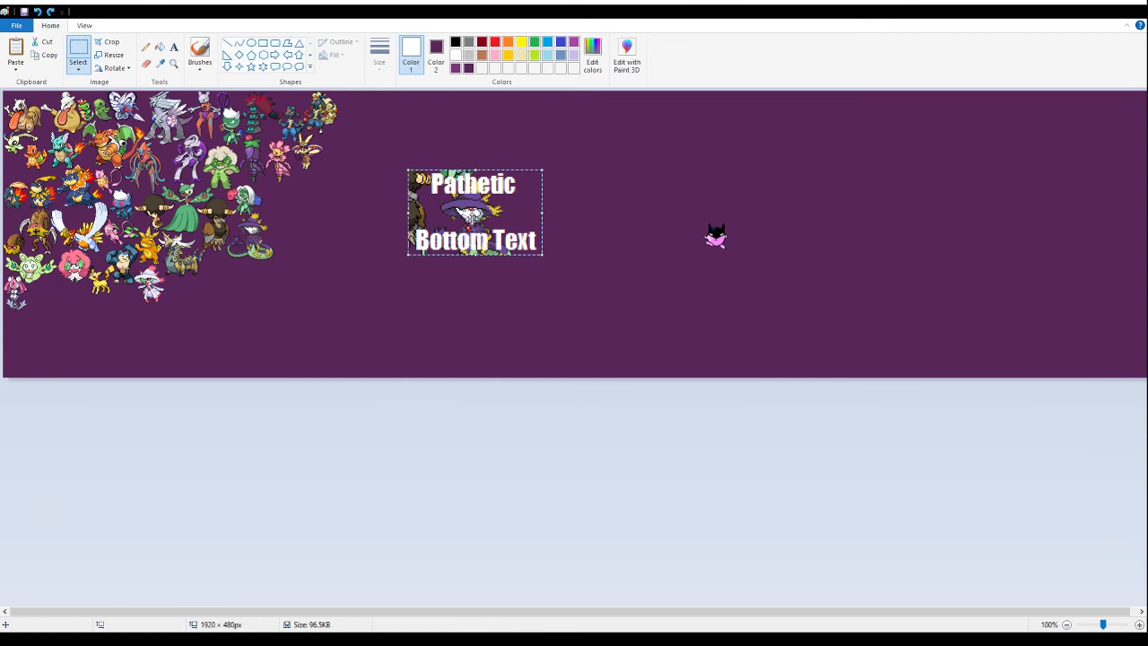
{"action": "key", "text": "Delete"}
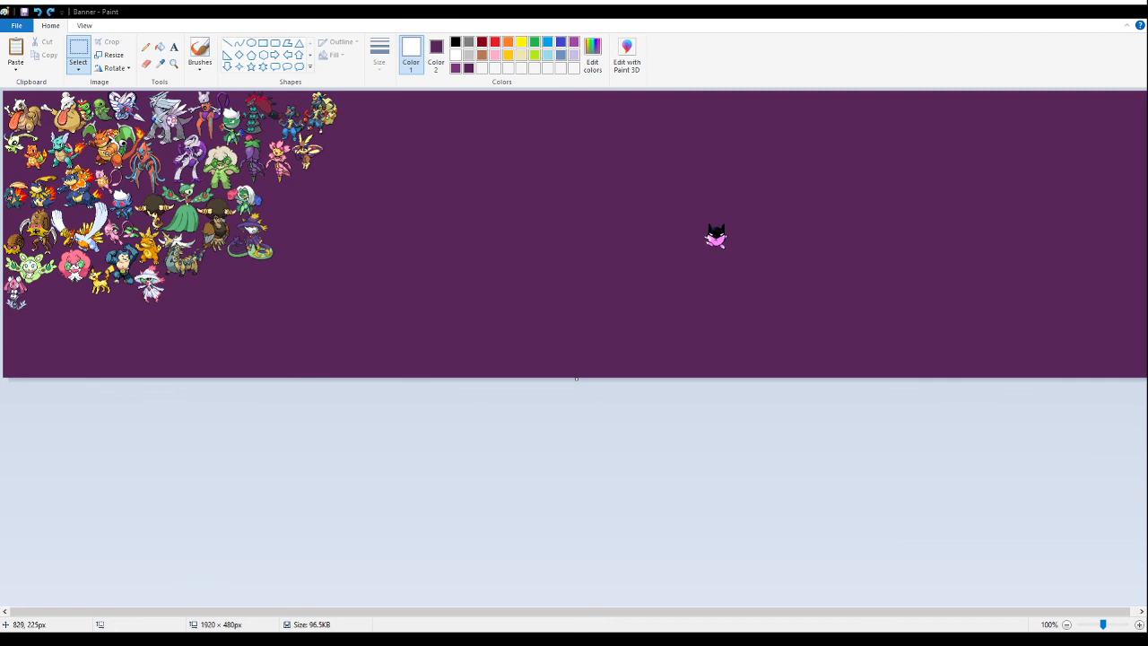
- Paste the copied blue dragon sprite with red wings into the empty area below the hatted serpent
{"action": "left_click", "coordinate": [174, 63]}
{"action": "left_click", "coordinate": [175, 63]}
{"action": "left_click", "coordinate": [191, 156]}
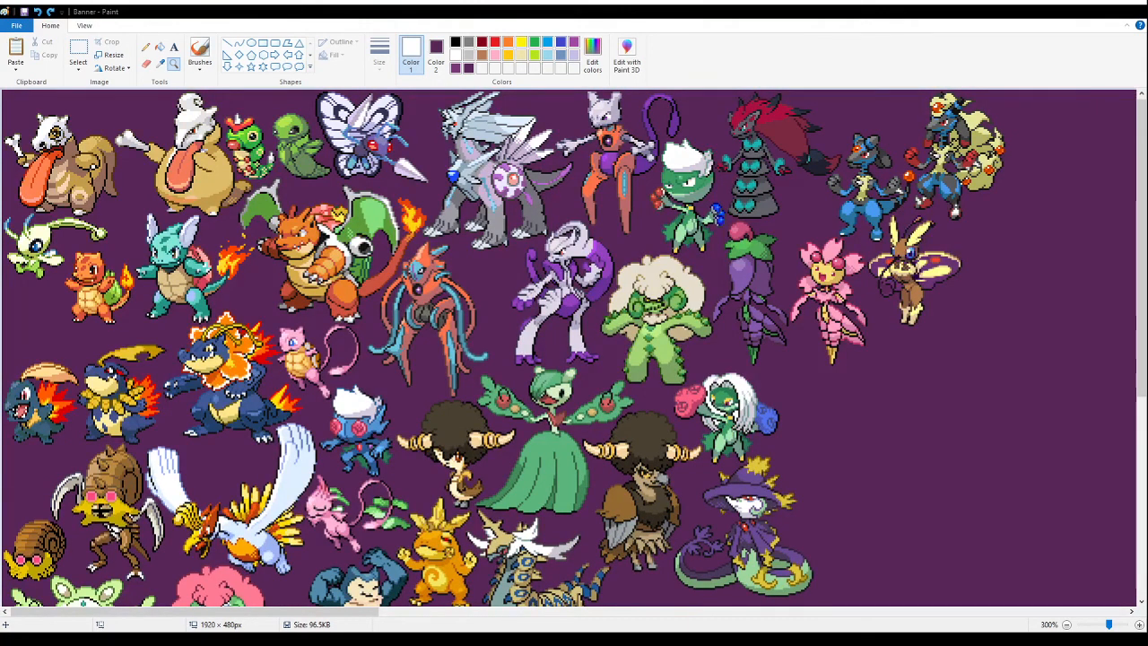
{"action": "scroll", "coordinate": [570, 346], "scroll_direction": "down", "scroll_amount": 3}
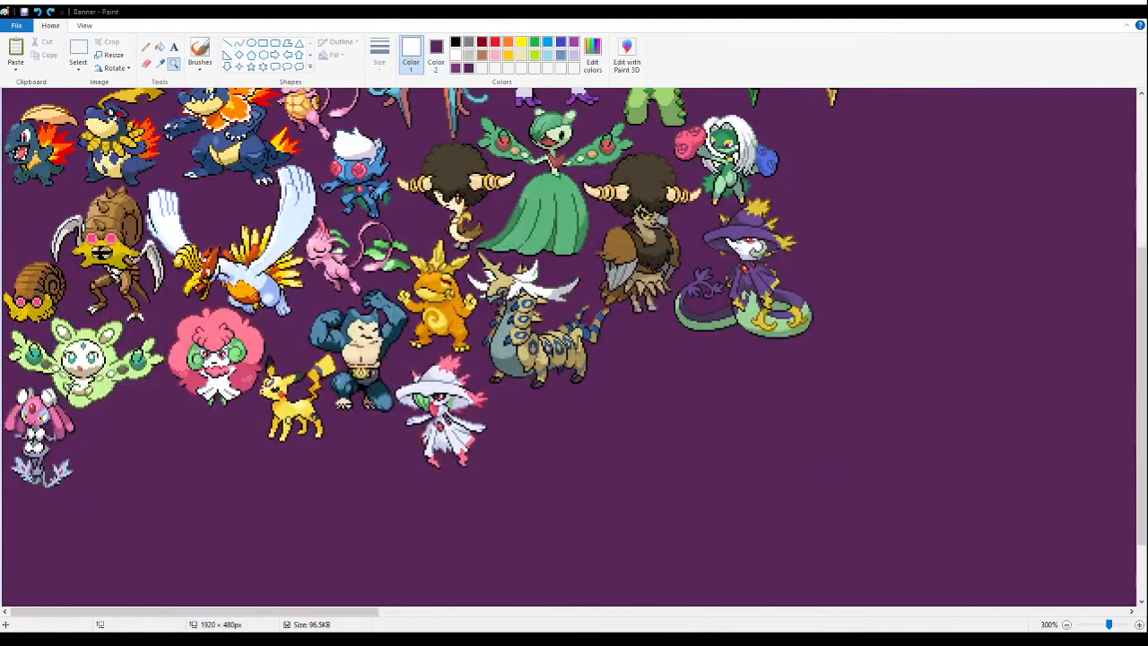
{"action": "left_click", "coordinate": [79, 49]}
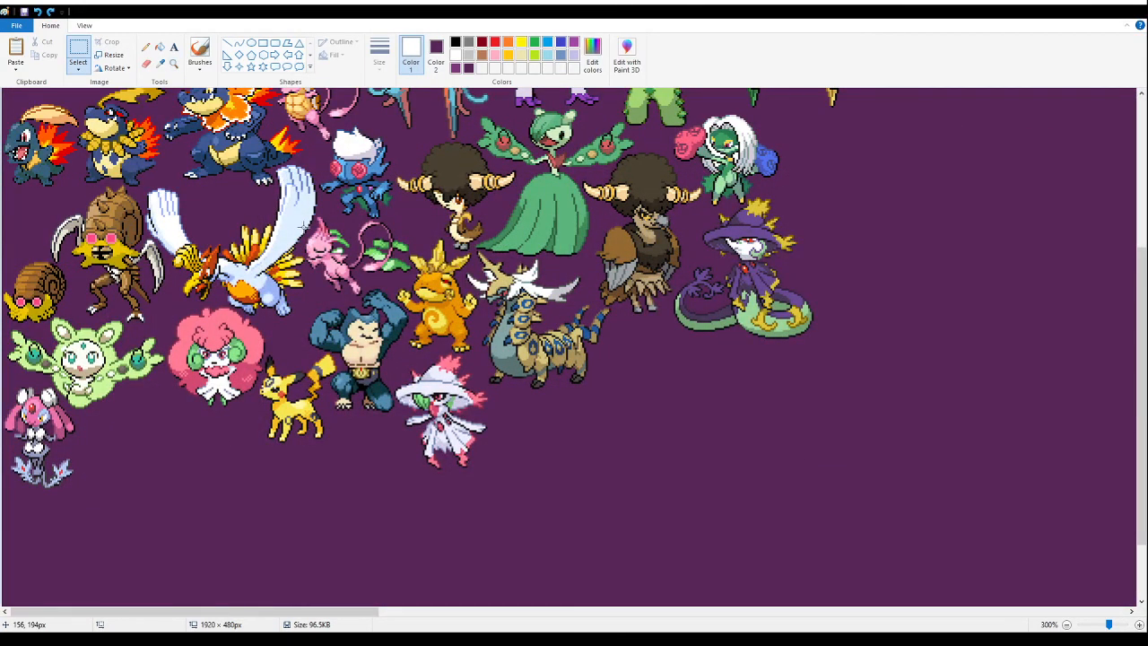
{"action": "key", "text": "ctrl+v"}
{"action": "left_click_drag", "start_coordinate": [105, 220], "coordinate": [745, 508]}
- Fill the white background around the pasted blue dragon sprite with the banner's purple
{"action": "left_click", "coordinate": [177, 64]}
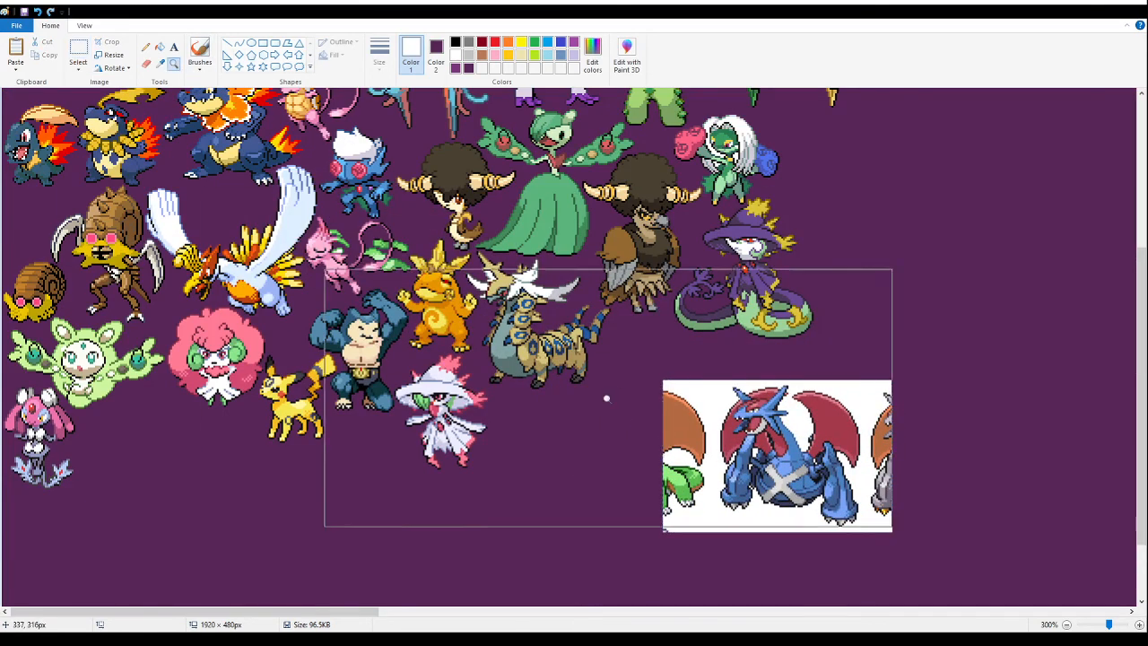
{"action": "left_click", "coordinate": [604, 397]}
{"action": "left_click", "coordinate": [160, 46]}
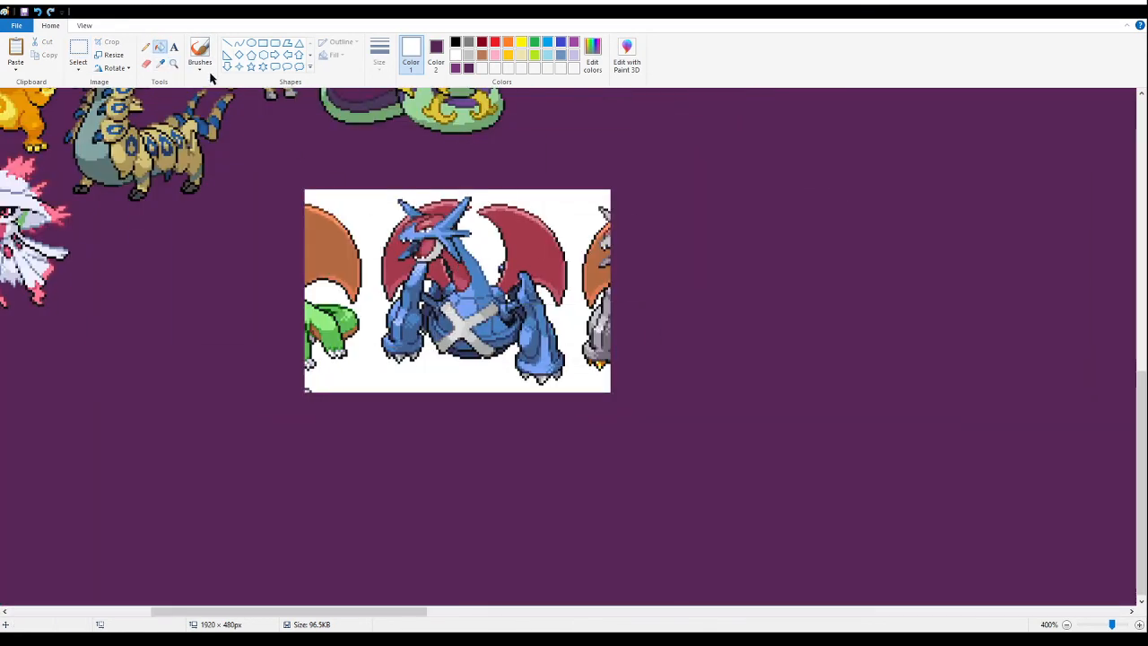
{"action": "right_click", "coordinate": [381, 207]}
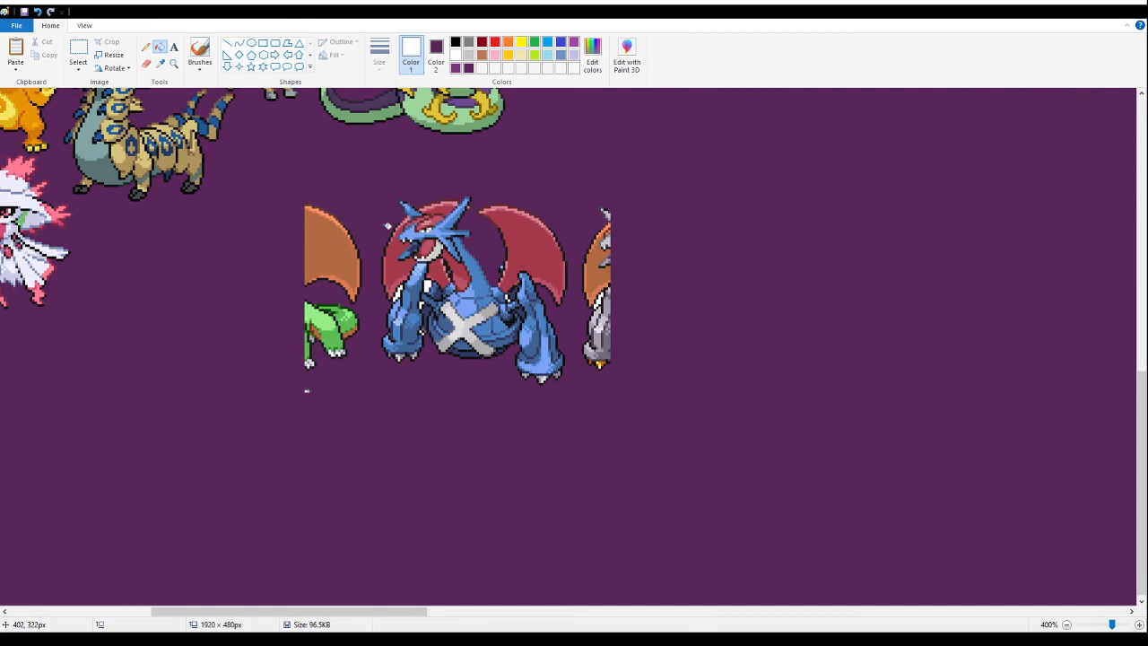
- Delete the leftover fragments of neighbouring sprites on both sides of the blue dragon
{"action": "left_click", "coordinate": [78, 49]}
{"action": "left_click_drag", "start_coordinate": [276, 179], "coordinate": [368, 403]}
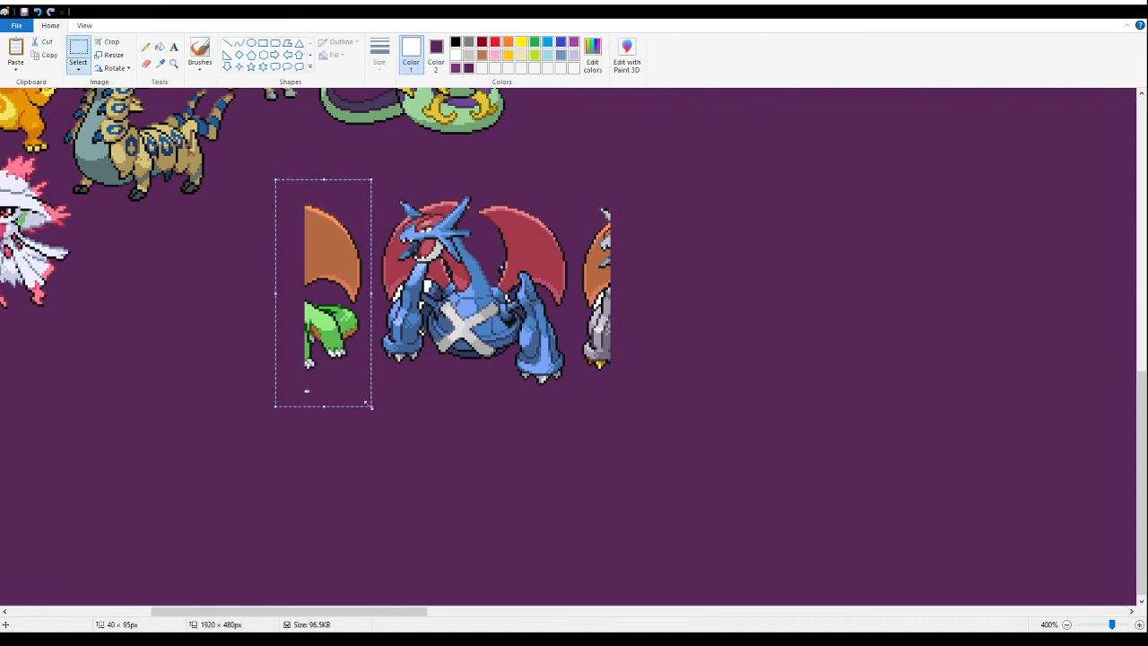
{"action": "key", "text": "Delete"}
{"action": "left_click_drag", "start_coordinate": [695, 406], "coordinate": [574, 188]}
{"action": "key", "text": "Delete"}
- Fill the enclosed white gaps between the blue dragon's arms, body and wings with purple
{"action": "left_click", "coordinate": [175, 68]}
{"action": "left_click", "coordinate": [495, 311]}
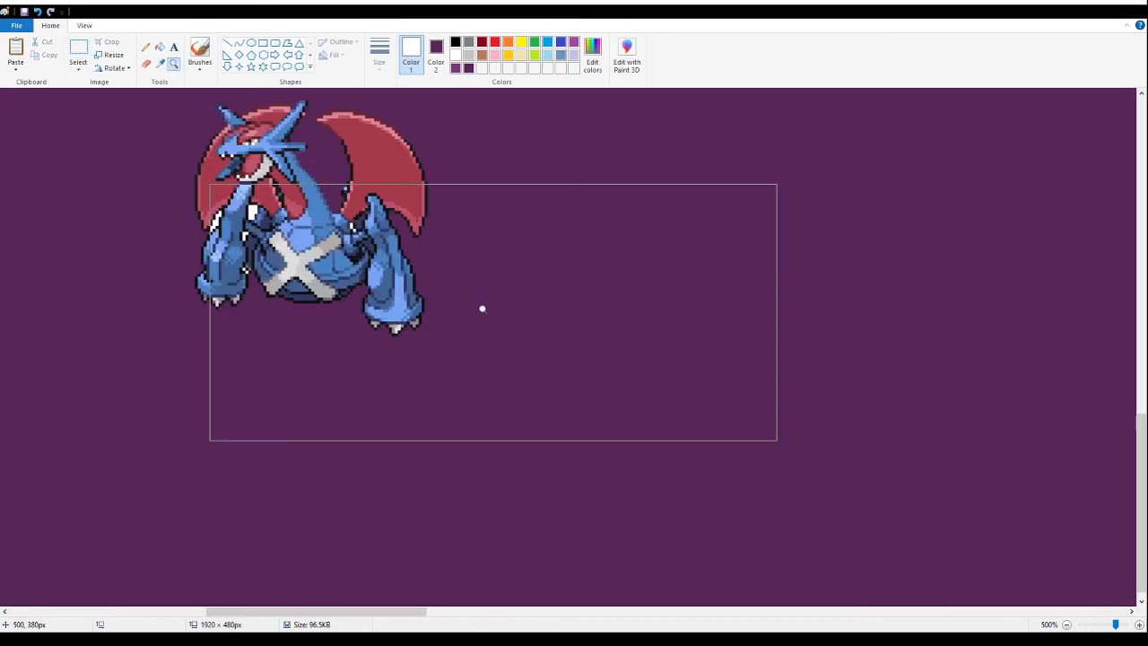
{"action": "left_click", "coordinate": [278, 196]}
{"action": "left_click", "coordinate": [319, 223]}
{"action": "left_click", "coordinate": [328, 226]}
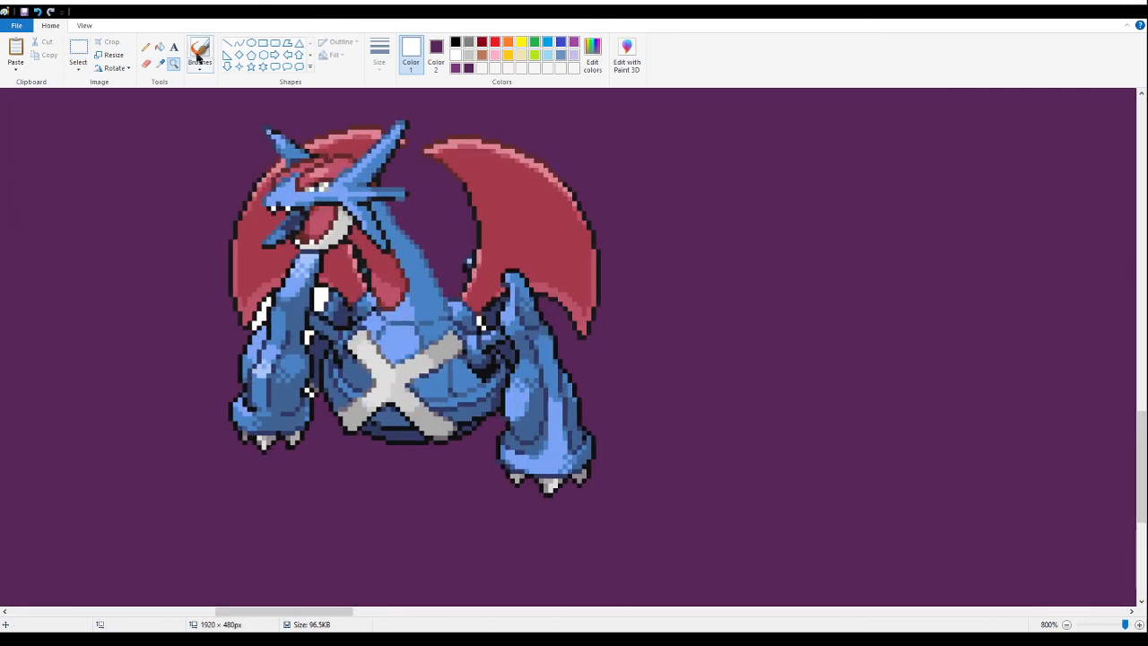
{"action": "left_click", "coordinate": [159, 46]}
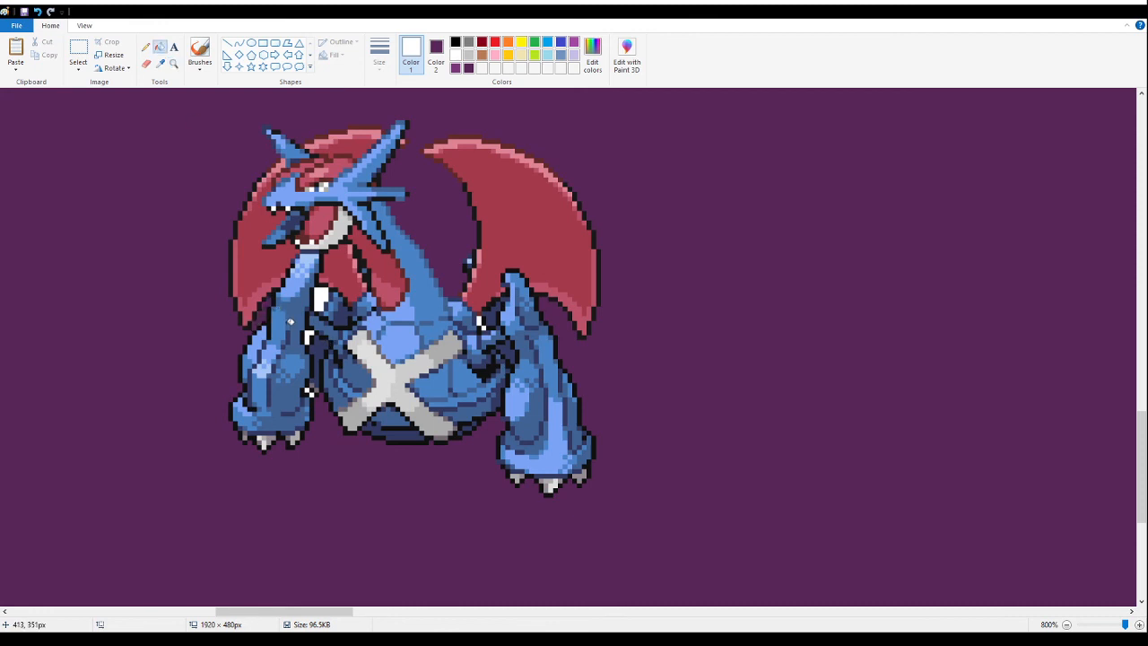
{"action": "right_click", "coordinate": [325, 296]}
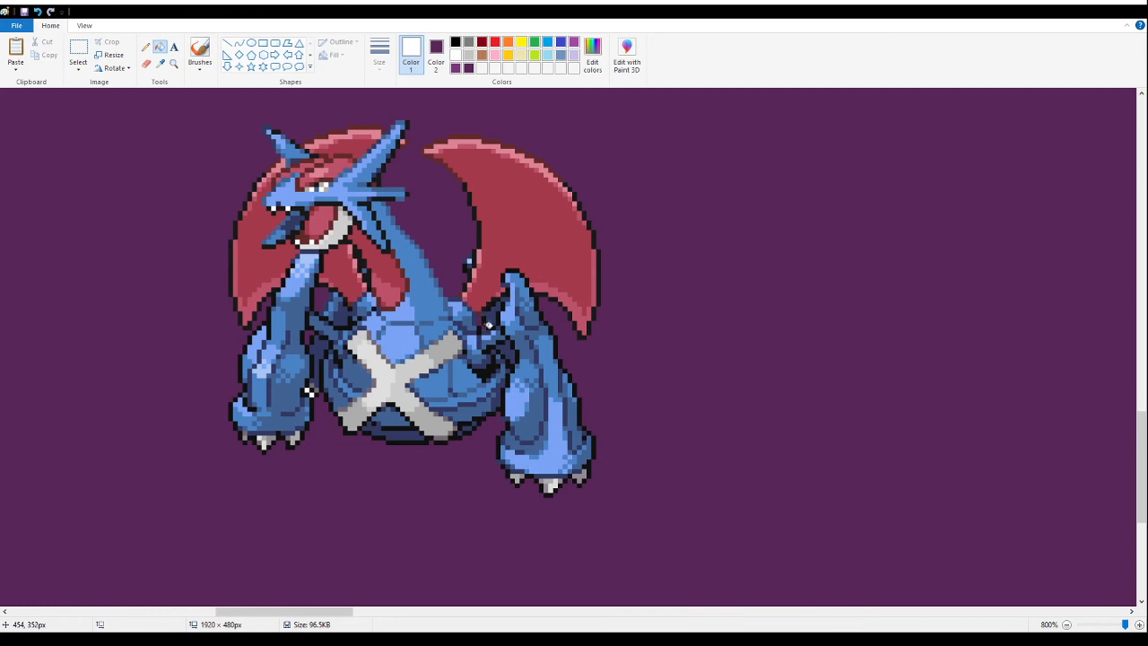
- Select the cleaned blue dragon sprite with an area of about 139 × 116 px and cut it from the banner
{"action": "left_click", "coordinate": [162, 64]}
{"action": "left_click", "coordinate": [173, 64]}
{"action": "right_click", "coordinate": [130, 279]}
{"action": "right_click", "coordinate": [128, 284]}
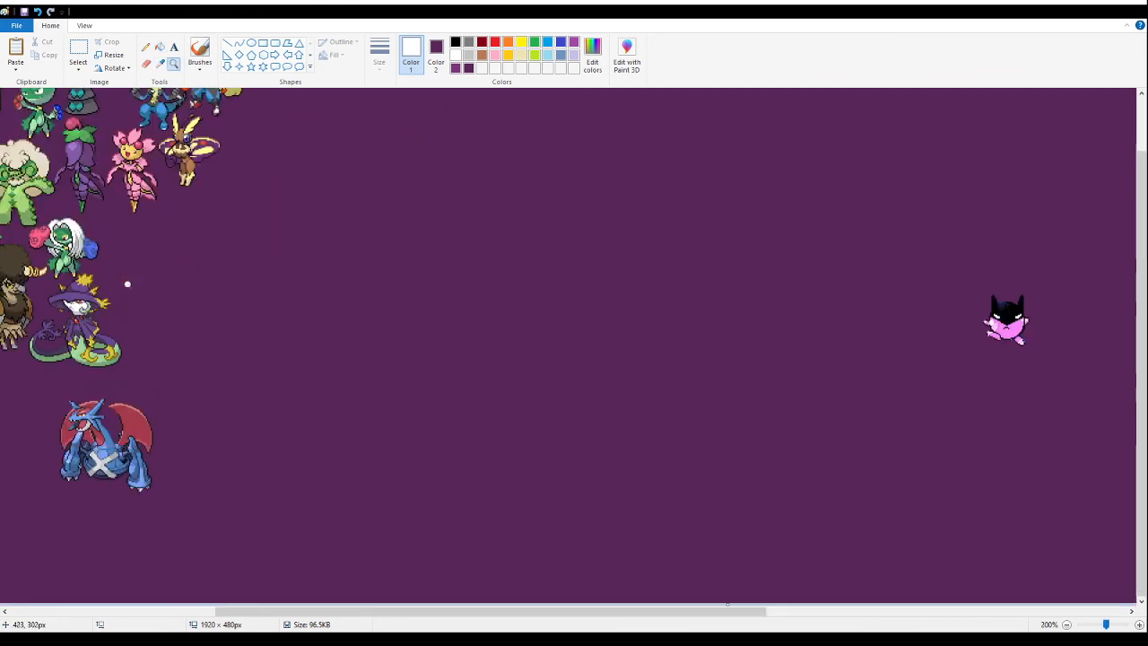
{"action": "right_click", "coordinate": [111, 379]}
{"action": "left_click", "coordinate": [110, 380]}
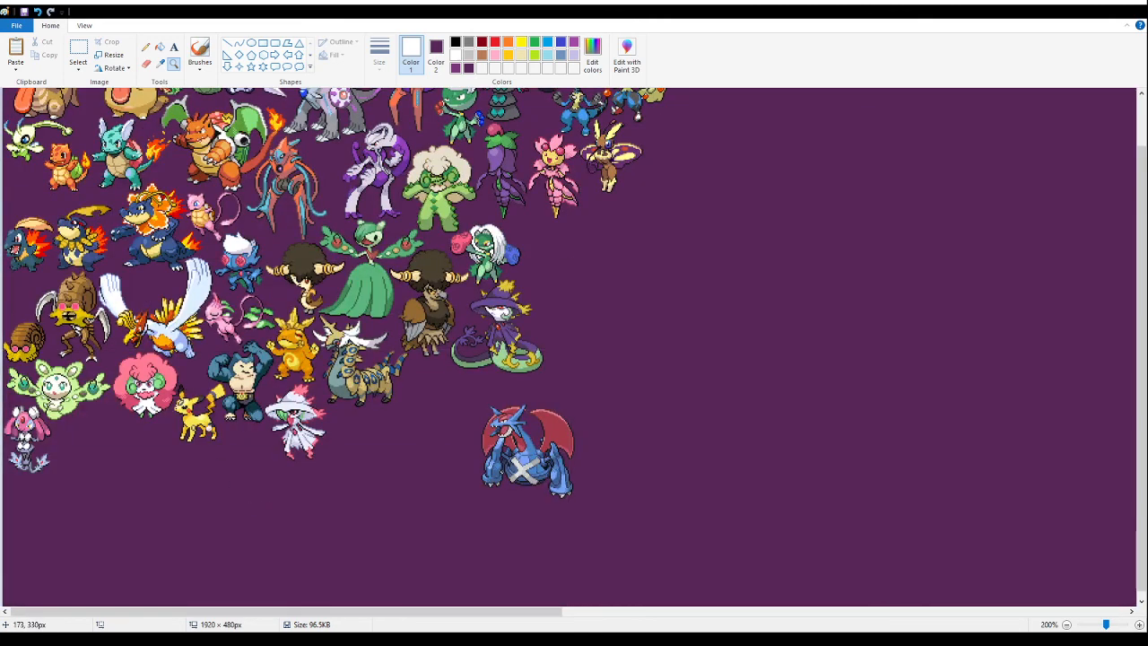
{"action": "left_click", "coordinate": [143, 439]}
{"action": "left_click", "coordinate": [78, 52]}
{"action": "left_click_drag", "start_coordinate": [933, 470], "coordinate": [683, 262]}
{"action": "left_click_drag", "start_coordinate": [801, 413], "coordinate": [673, 350]}
{"action": "key", "text": "Delete"}
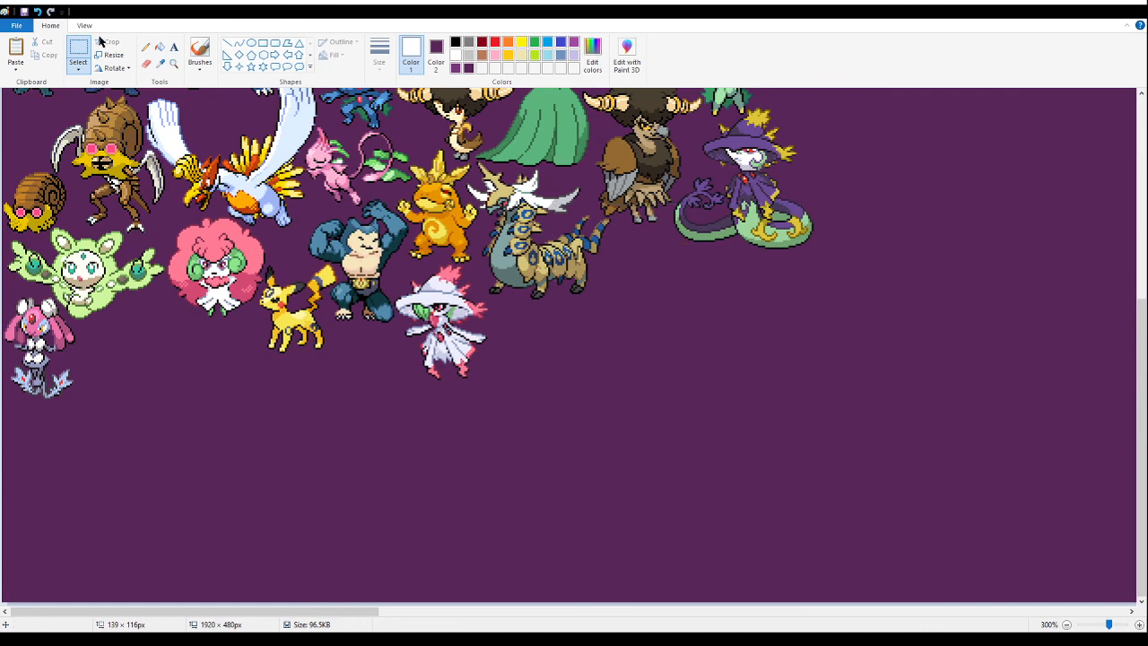
- Paste the blue dragon sprite tightly between the horned striped beast and the hatted serpent, just below the afro bird
{"action": "left_click", "coordinate": [173, 63]}
{"action": "left_click", "coordinate": [516, 247]}
{"action": "left_click", "coordinate": [488, 236]}
{"action": "left_click", "coordinate": [434, 232]}
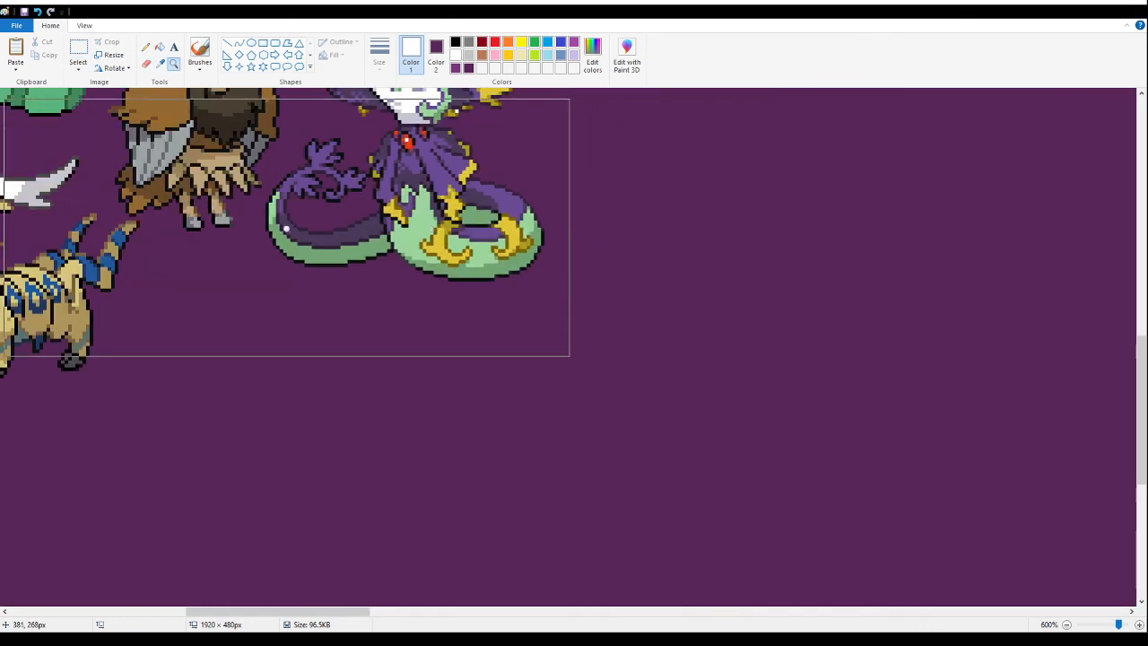
{"action": "left_click", "coordinate": [177, 248]}
{"action": "left_click", "coordinate": [206, 206]}
{"action": "left_click", "coordinate": [81, 50]}
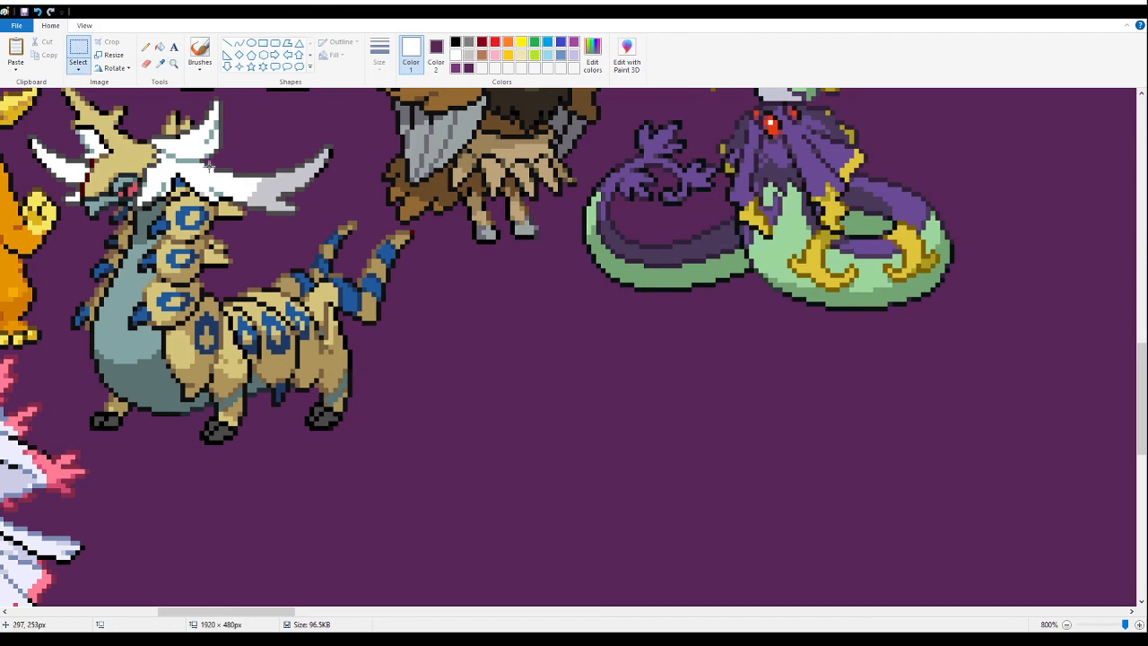
{"action": "key", "text": "ctrl+v"}
{"action": "left_click_drag", "start_coordinate": [244, 203], "coordinate": [571, 384]}
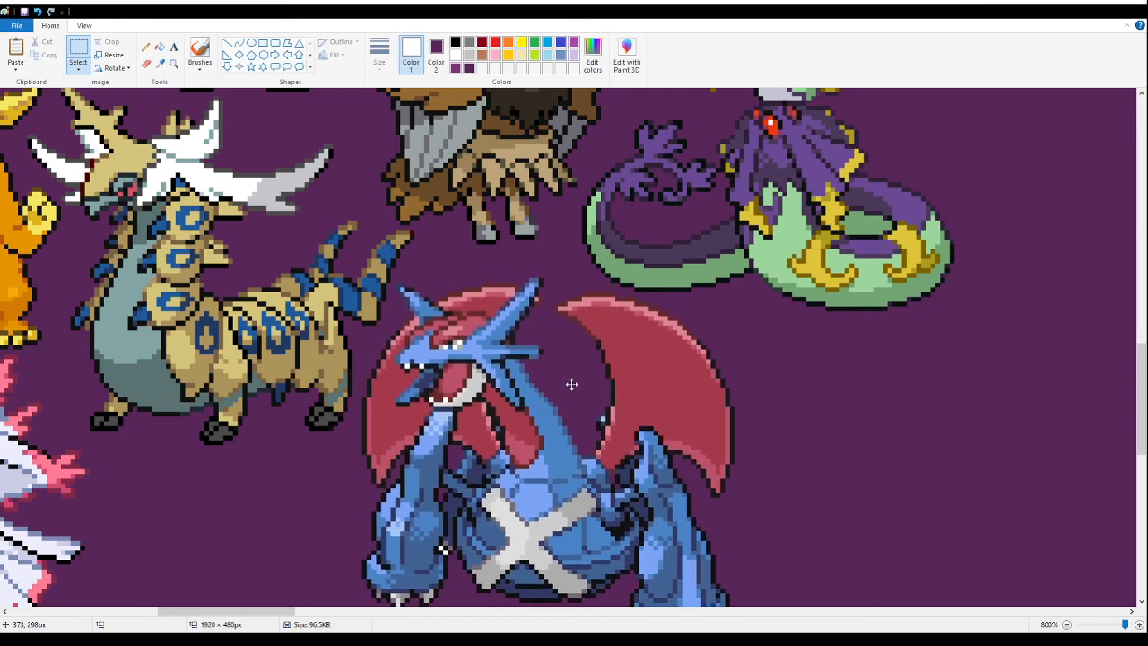
{"action": "left_click", "coordinate": [1105, 317]}
- Paste the copied dark blue ghost sprite with pink bows into the empty area beside the hatted serpent
{"action": "left_click", "coordinate": [173, 63]}
{"action": "right_click", "coordinate": [212, 173]}
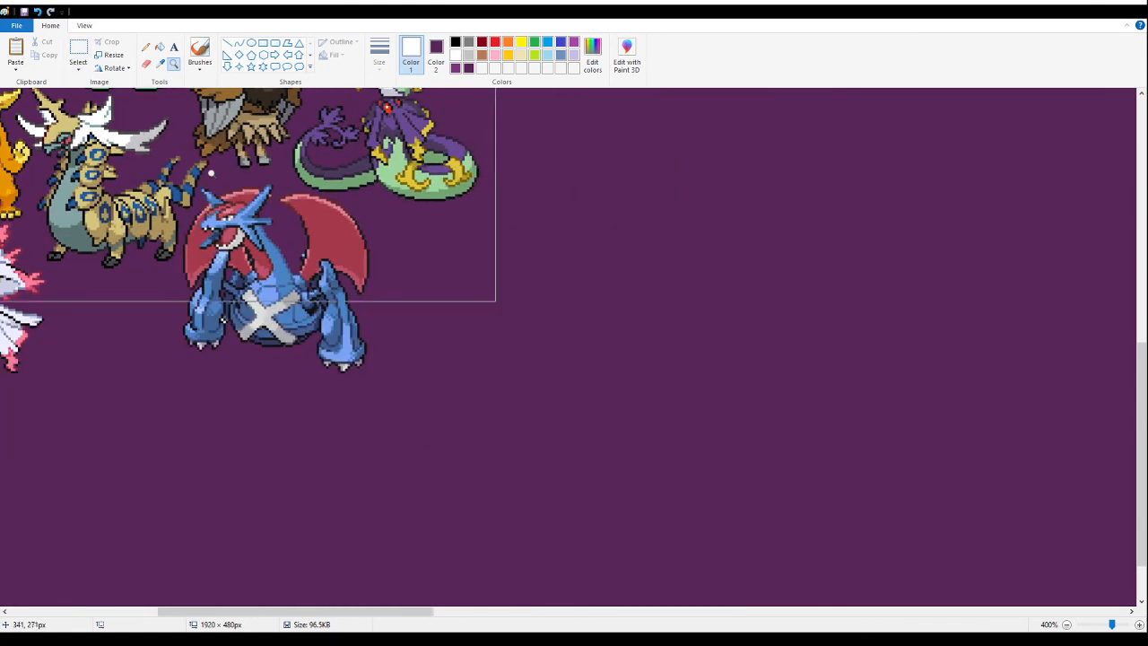
{"action": "right_click", "coordinate": [212, 173]}
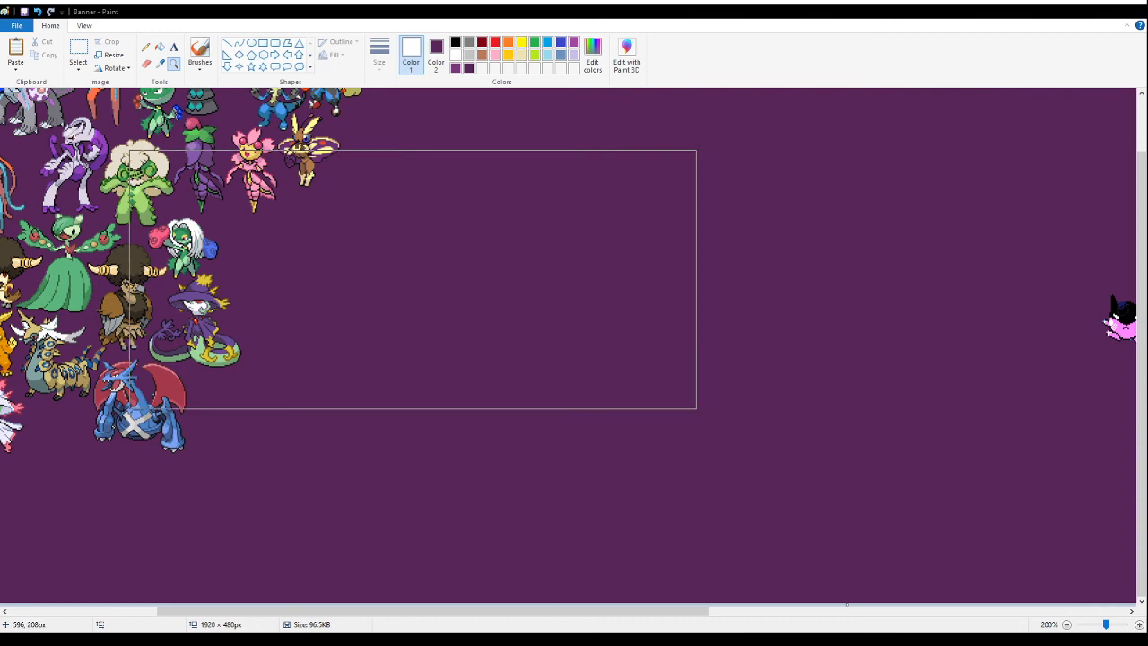
{"action": "left_click", "coordinate": [316, 262]}
{"action": "left_click", "coordinate": [80, 49]}
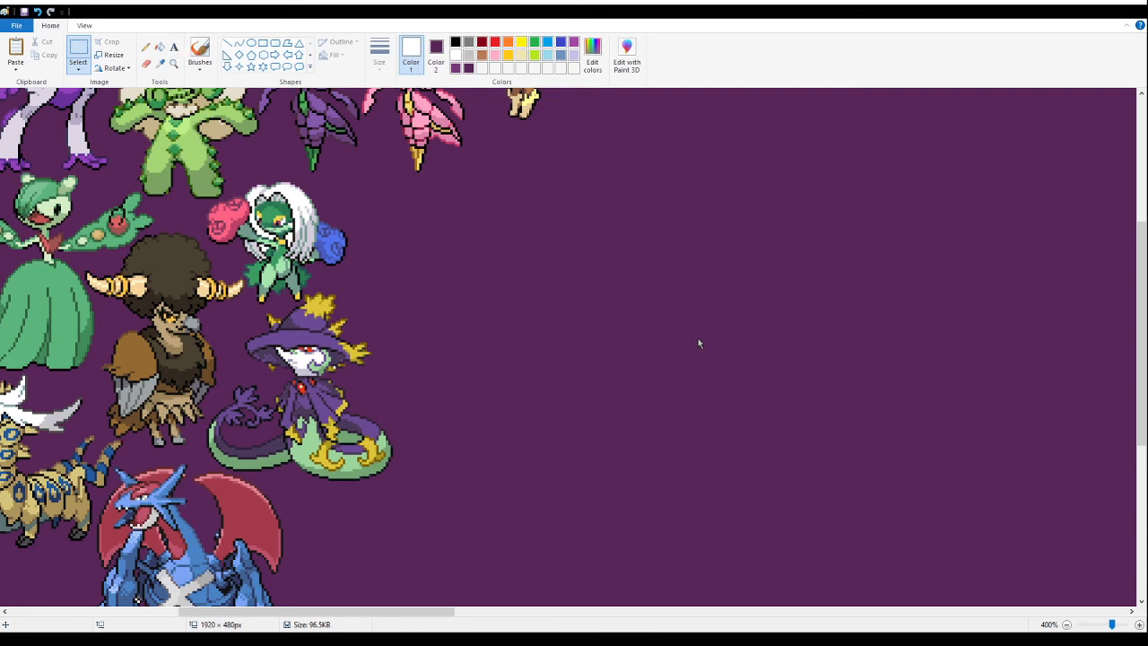
{"action": "key", "text": "ctrl+v"}
{"action": "left_click_drag", "start_coordinate": [53, 191], "coordinate": [616, 326]}
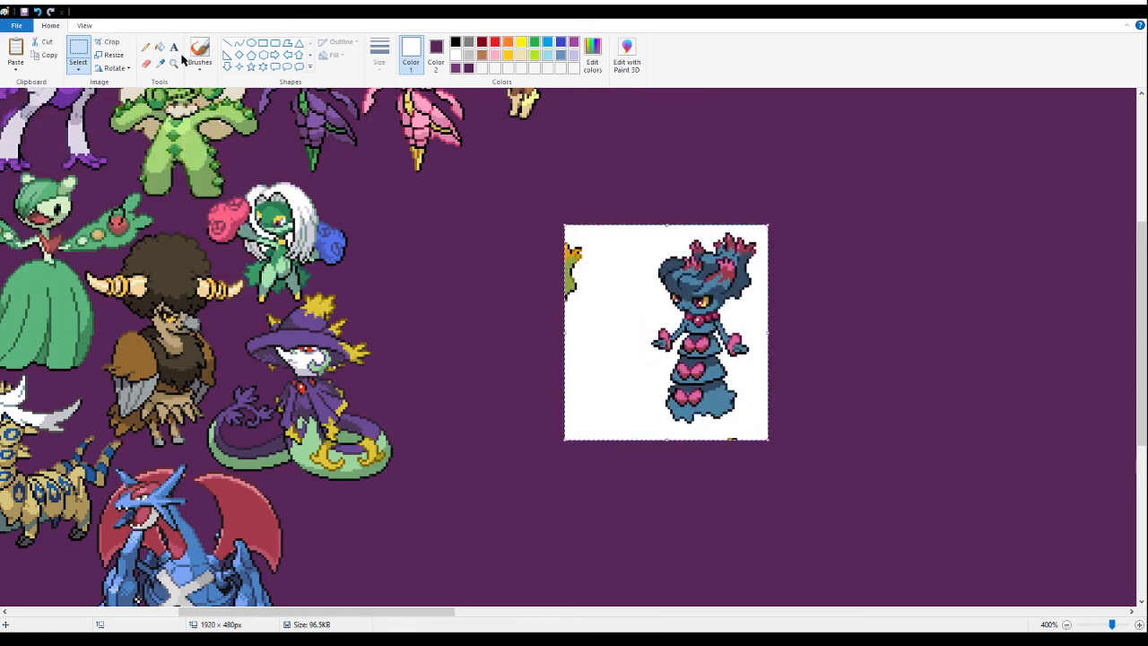
- Fill the ghost sprite's white background with purple and delete the stray fragments of neighbouring sprites
{"action": "left_click", "coordinate": [166, 51]}
{"action": "right_click", "coordinate": [647, 336]}
{"action": "left_click", "coordinate": [78, 54]}
{"action": "left_click_drag", "start_coordinate": [788, 472], "coordinate": [689, 432]}
{"action": "key", "text": "Delete"}
{"action": "left_click_drag", "start_coordinate": [505, 201], "coordinate": [608, 336]}
{"action": "key", "text": "Delete"}
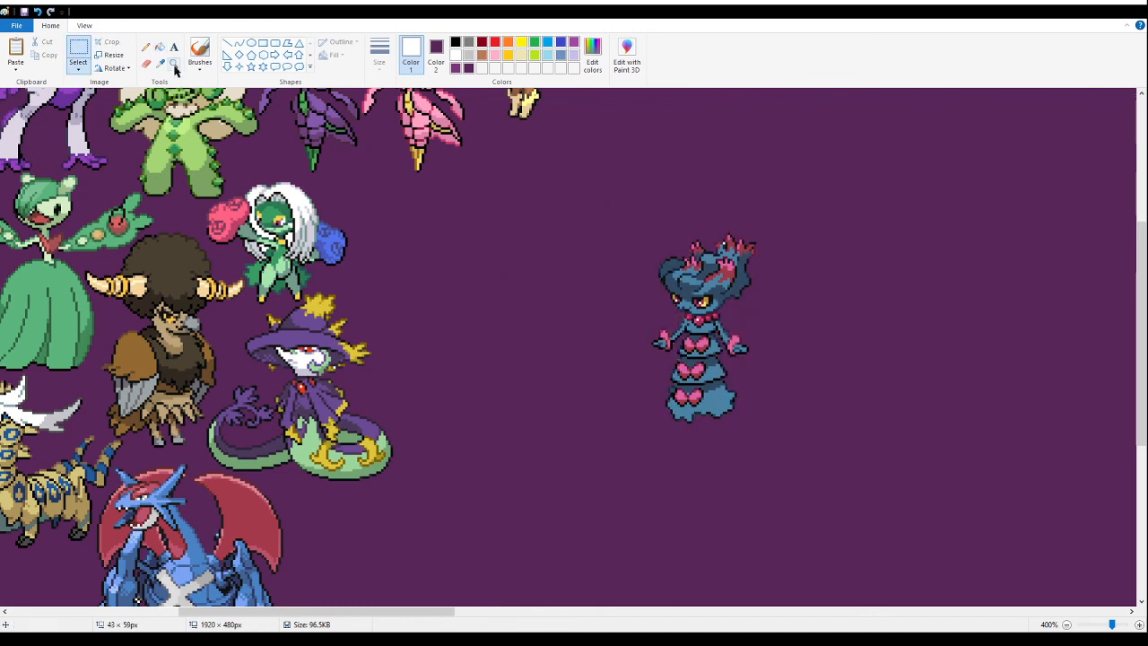
- Fill the tiny white gap in the ghost sprite's hair with purple
{"action": "left_click", "coordinate": [172, 63]}
{"action": "left_click", "coordinate": [660, 273]}
{"action": "left_click", "coordinate": [599, 251]}
{"action": "left_click", "coordinate": [128, 192]}
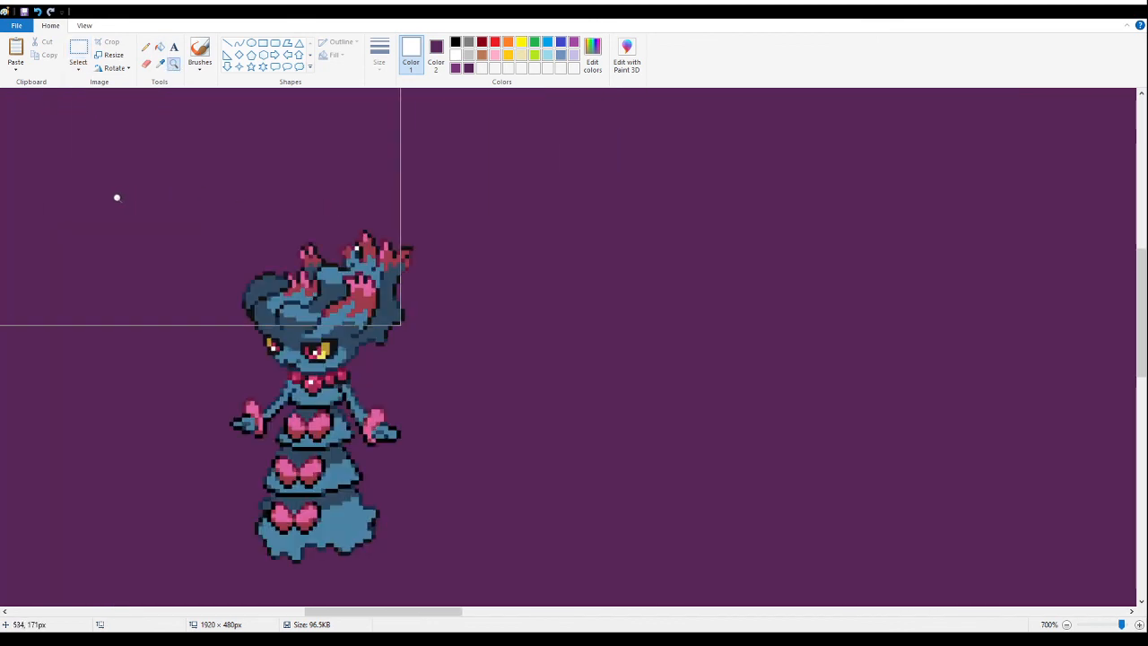
{"action": "left_click", "coordinate": [117, 196]}
{"action": "left_click", "coordinate": [160, 47]}
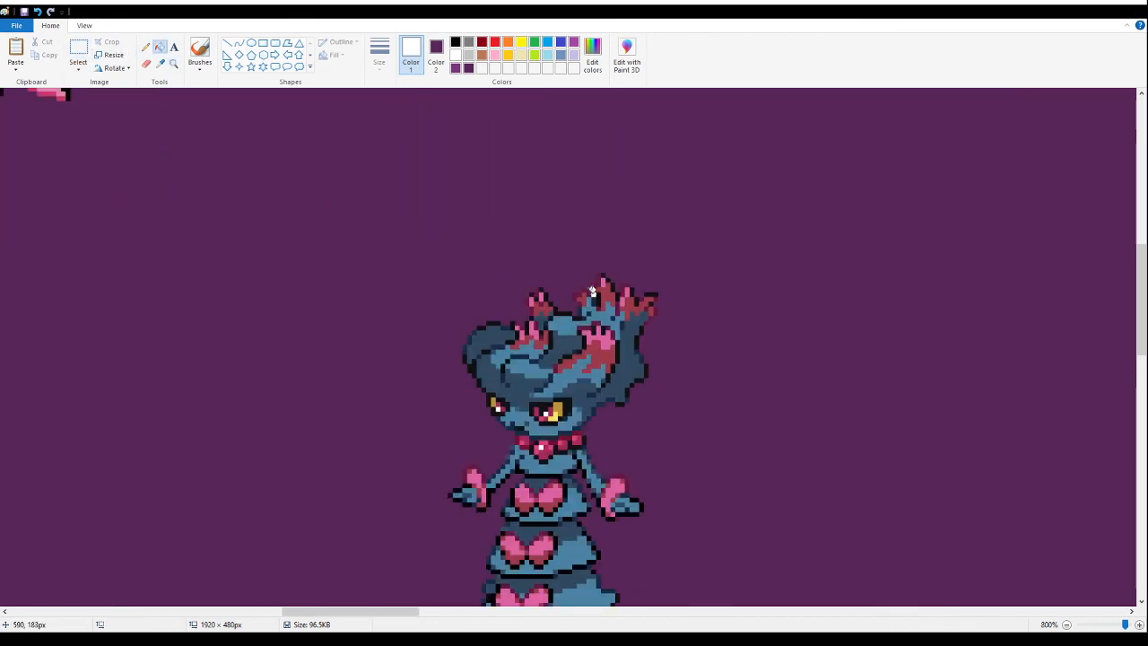
- Select the ghost sprite with pink bows, try it beside the white-haired rose sprite, and cut it from the canvas
{"action": "left_click", "coordinate": [172, 62]}
{"action": "right_click", "coordinate": [418, 368]}
{"action": "right_click", "coordinate": [418, 367]}
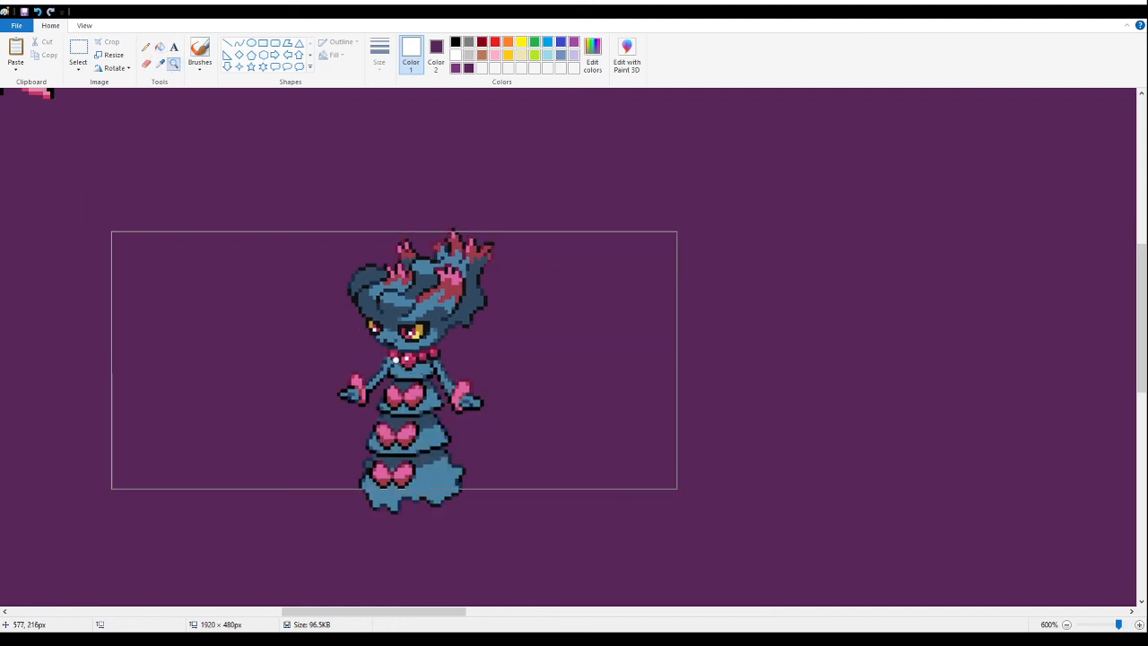
{"action": "right_click", "coordinate": [395, 359]}
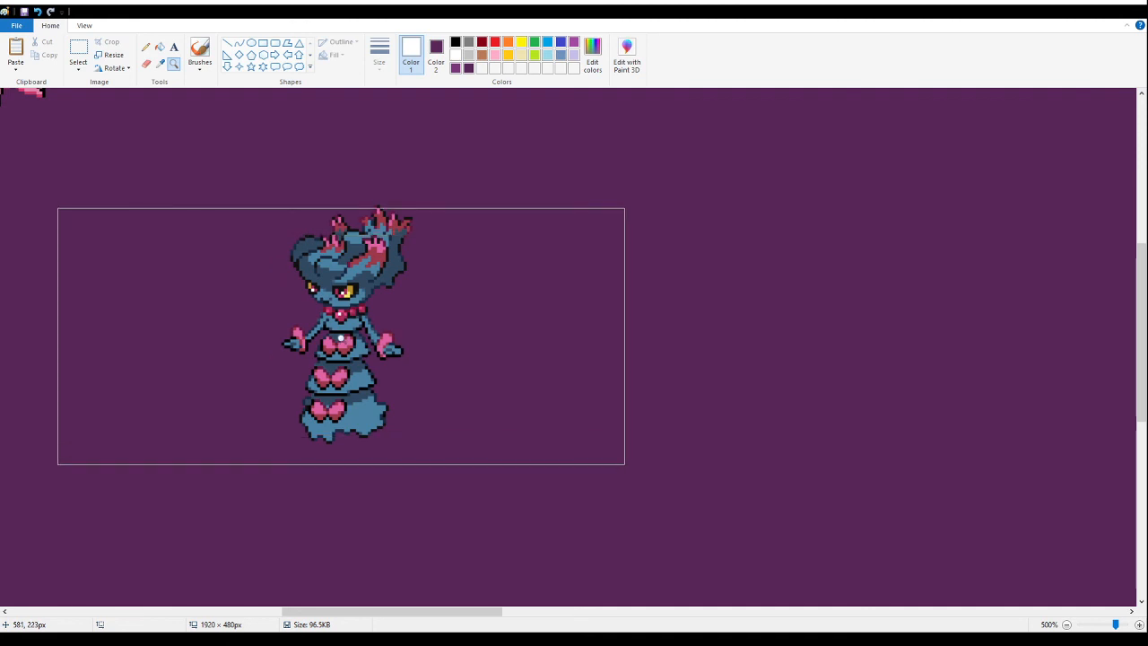
{"action": "right_click", "coordinate": [339, 337]}
{"action": "right_click", "coordinate": [227, 271]}
{"action": "right_click", "coordinate": [146, 210]}
{"action": "left_click", "coordinate": [156, 272]}
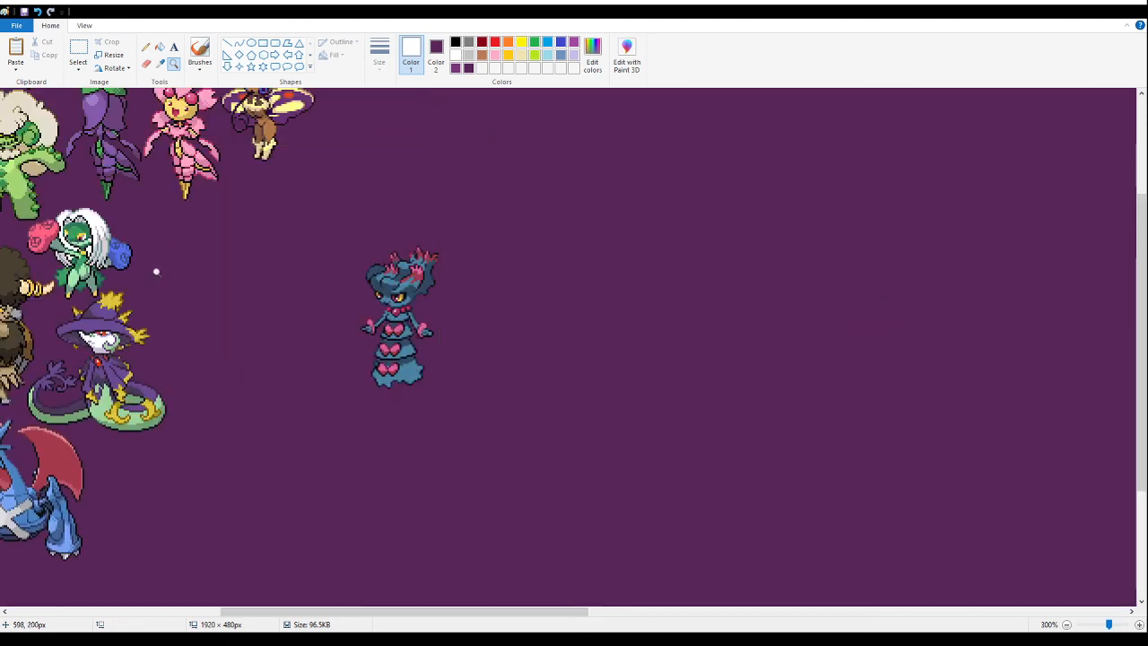
{"action": "left_click", "coordinate": [78, 50]}
{"action": "left_click_drag", "start_coordinate": [530, 207], "coordinate": [313, 424]}
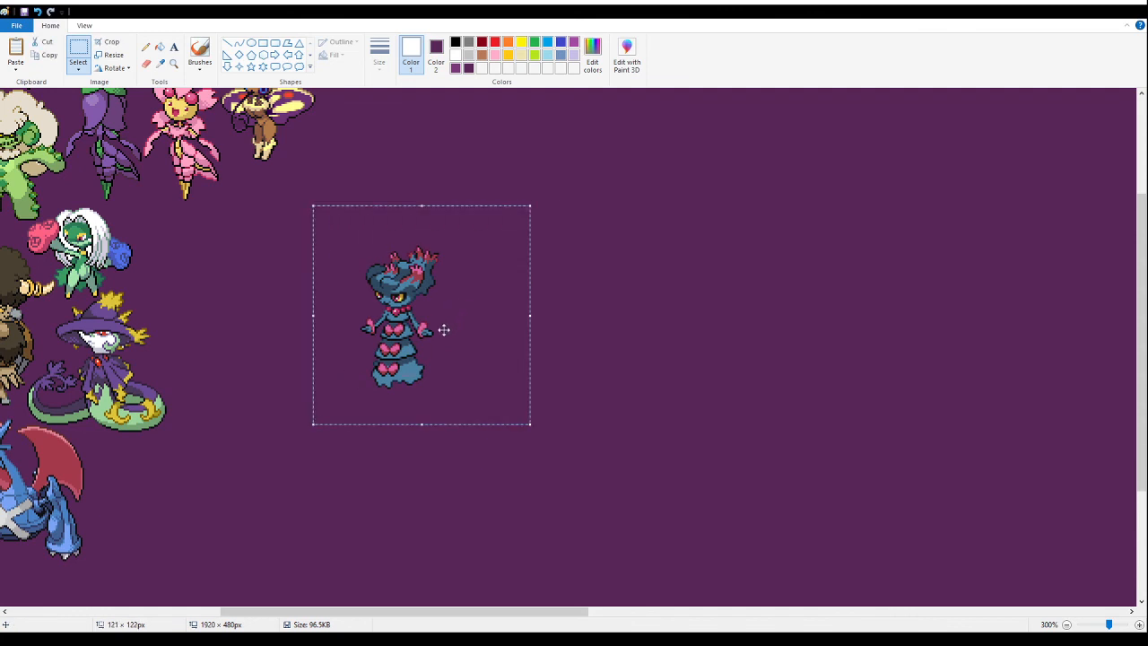
{"action": "left_click_drag", "start_coordinate": [438, 338], "coordinate": [203, 271]}
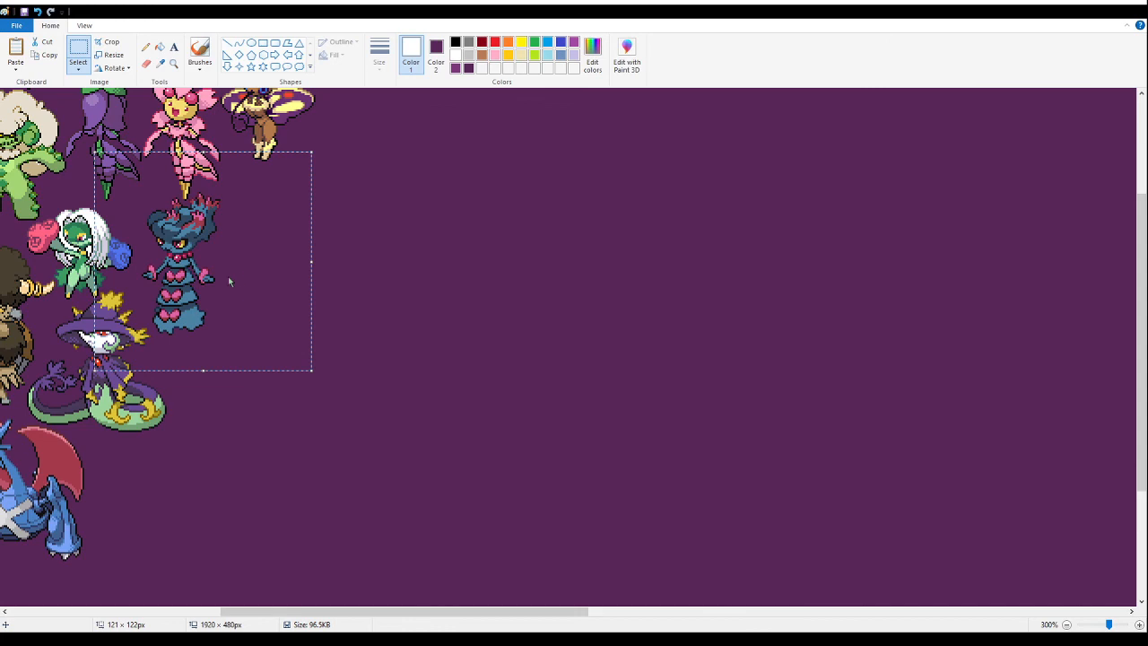
{"action": "key", "text": "Delete"}
- Paste the ghost sprite tightly beside the white-haired rose sprite, just below the pink blossom sprite
{"action": "left_click", "coordinate": [173, 63]}
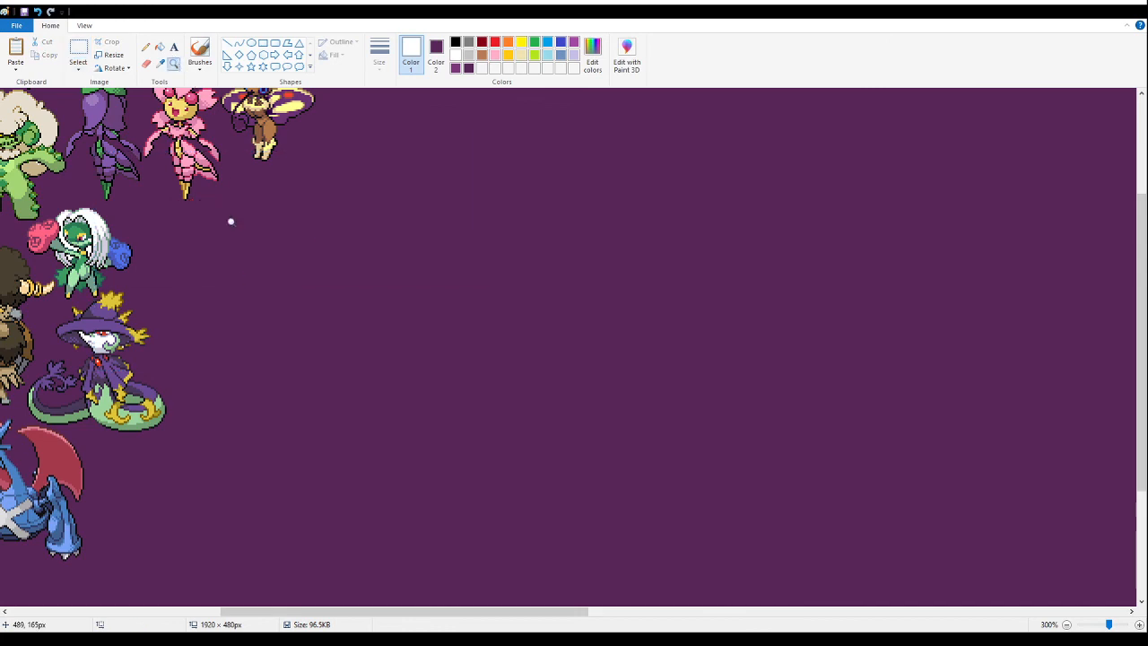
{"action": "left_click", "coordinate": [306, 288]}
{"action": "left_click", "coordinate": [306, 288]}
{"action": "left_click", "coordinate": [311, 269]}
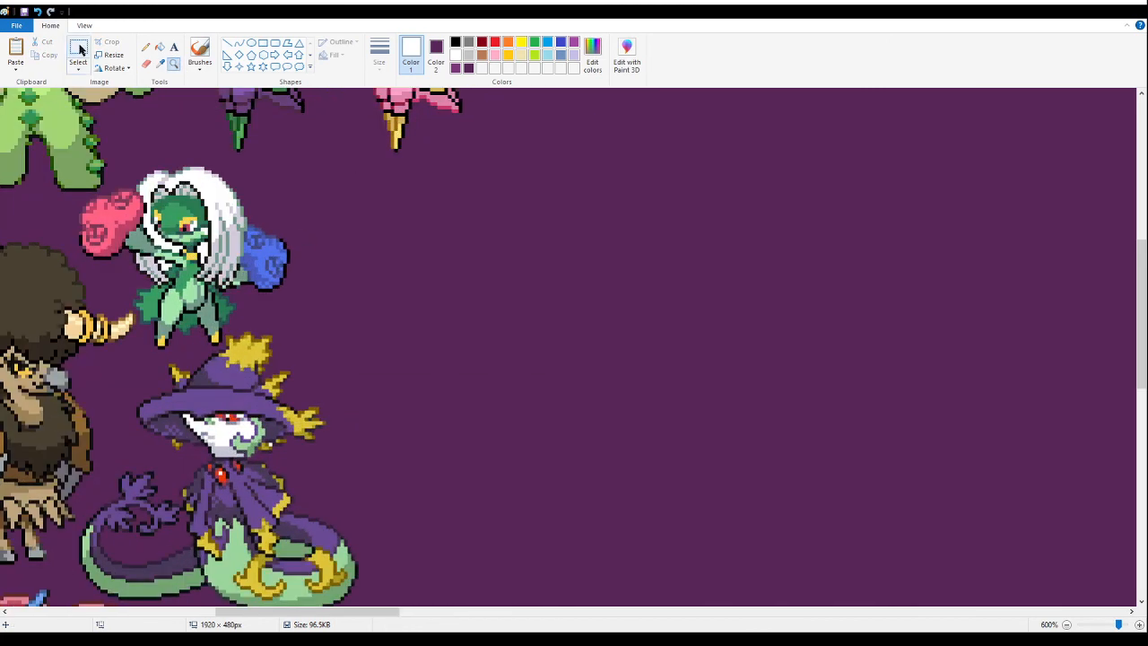
{"action": "left_click", "coordinate": [78, 52]}
{"action": "key", "text": "ctrl+v"}
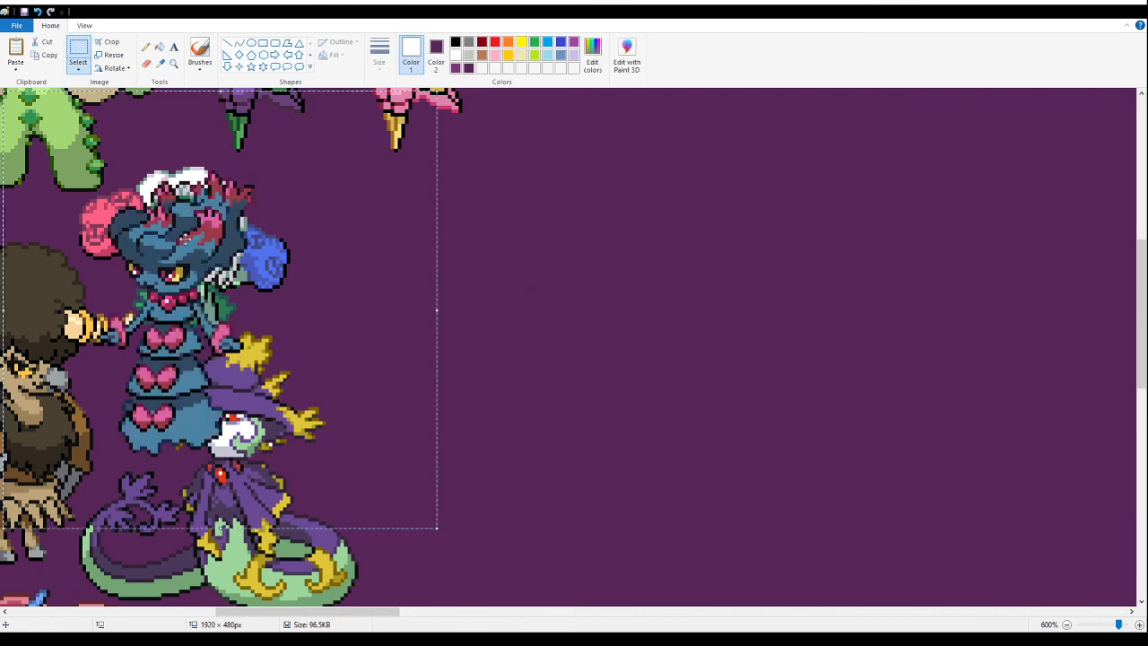
{"action": "left_click_drag", "start_coordinate": [258, 336], "coordinate": [475, 324]}
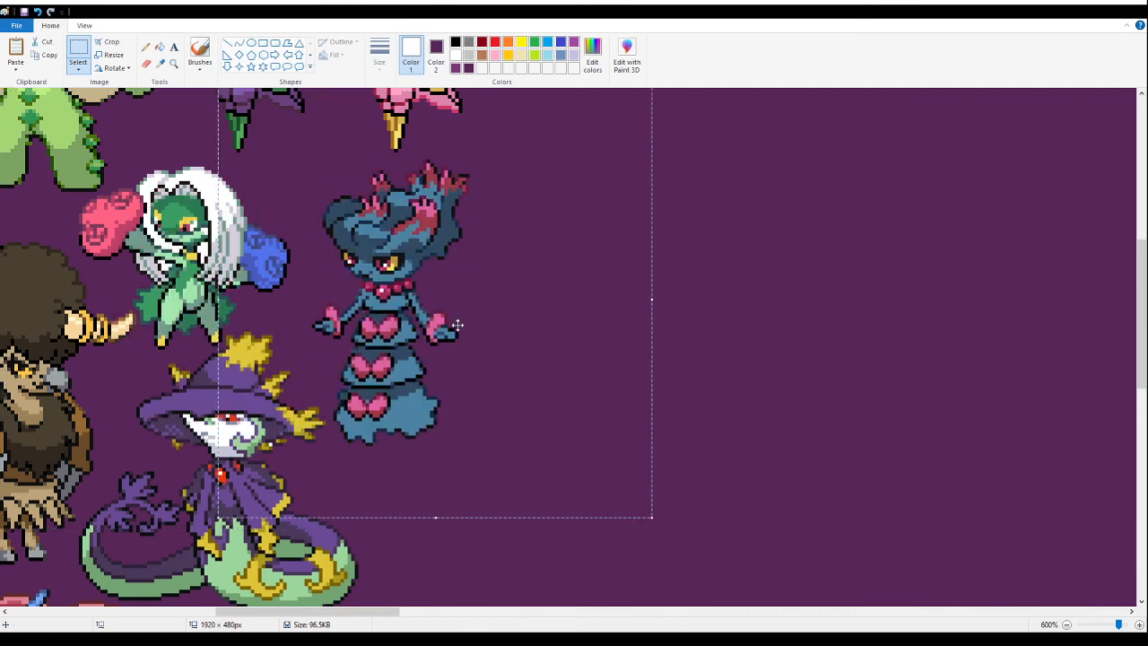
{"action": "scroll", "coordinate": [439, 330], "scroll_direction": "up", "scroll_amount": 3}
{"action": "left_click_drag", "start_coordinate": [400, 390], "coordinate": [387, 371]}
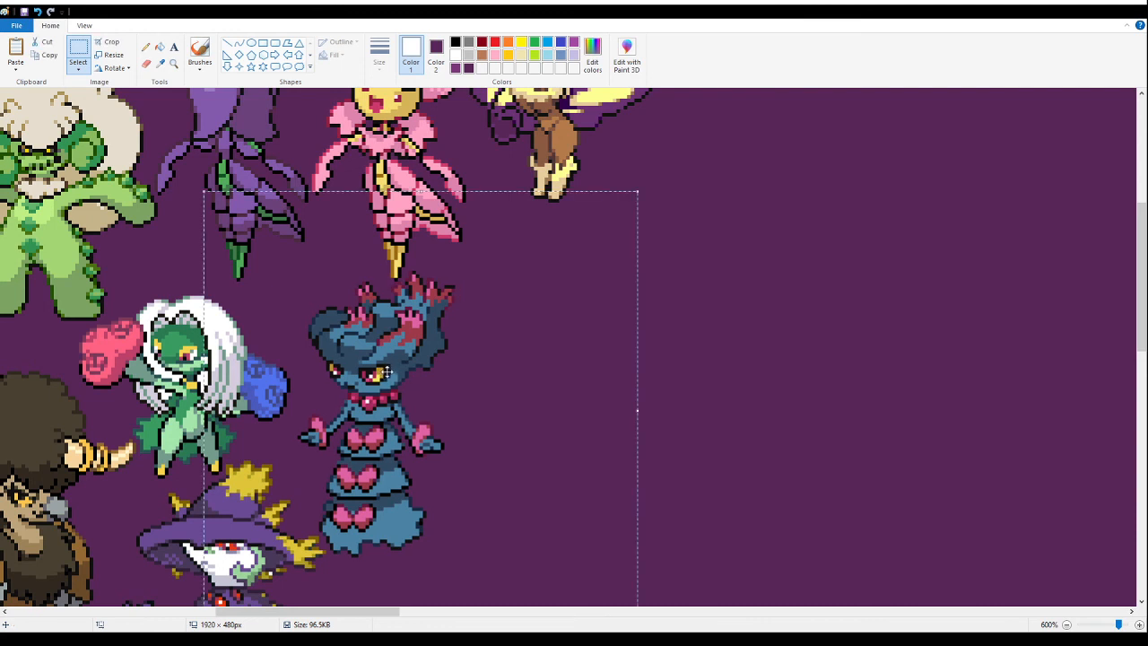
{"action": "left_click_drag", "start_coordinate": [417, 313], "coordinate": [421, 312]}
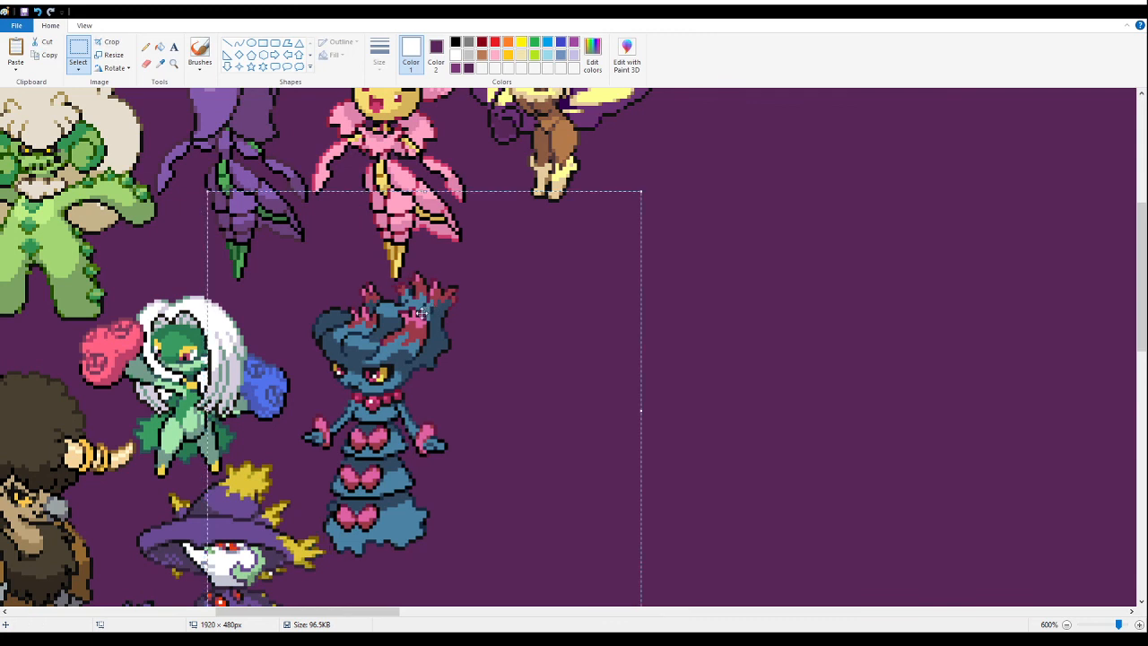
{"action": "left_click", "coordinate": [173, 63]}
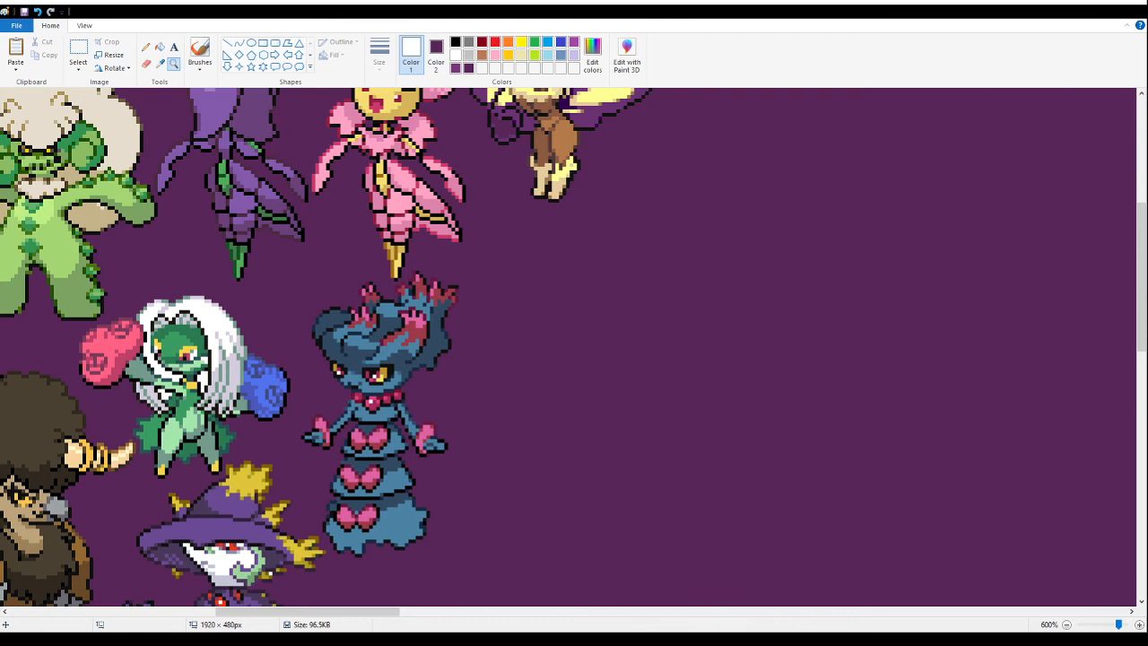
- Paste the copied sheet of six sprites into the empty area beside the hatted serpent and fill its white background with purple
{"action": "scroll", "coordinate": [225, 198], "scroll_direction": "down", "scroll_amount": 4}
{"action": "right_click", "coordinate": [220, 207]}
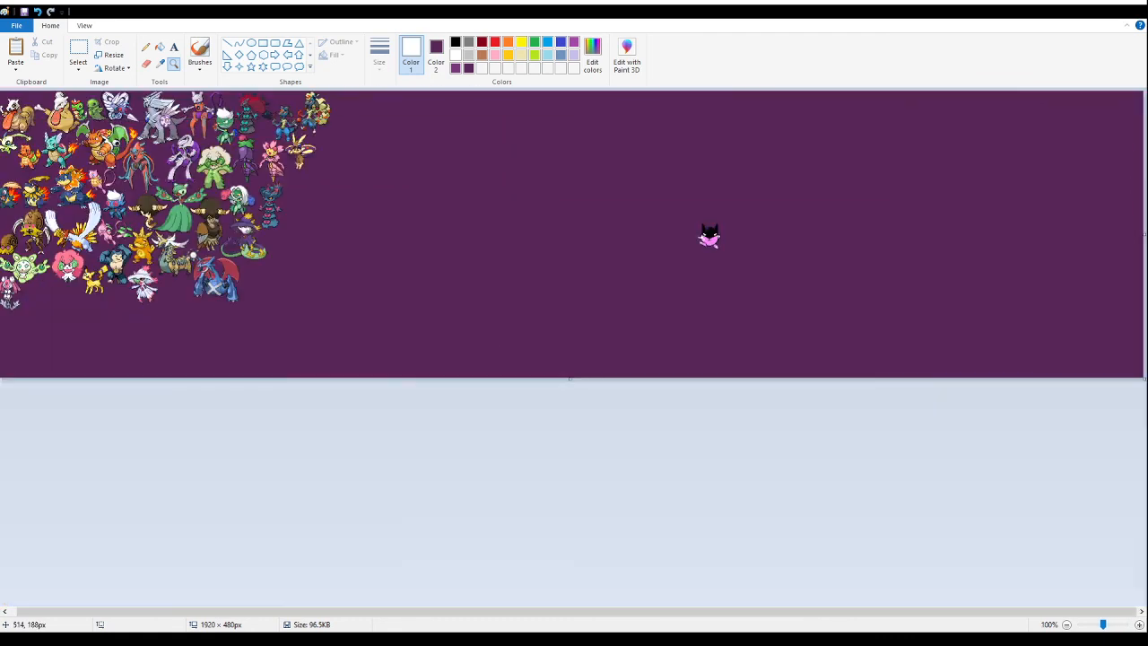
{"action": "left_click", "coordinate": [214, 256]}
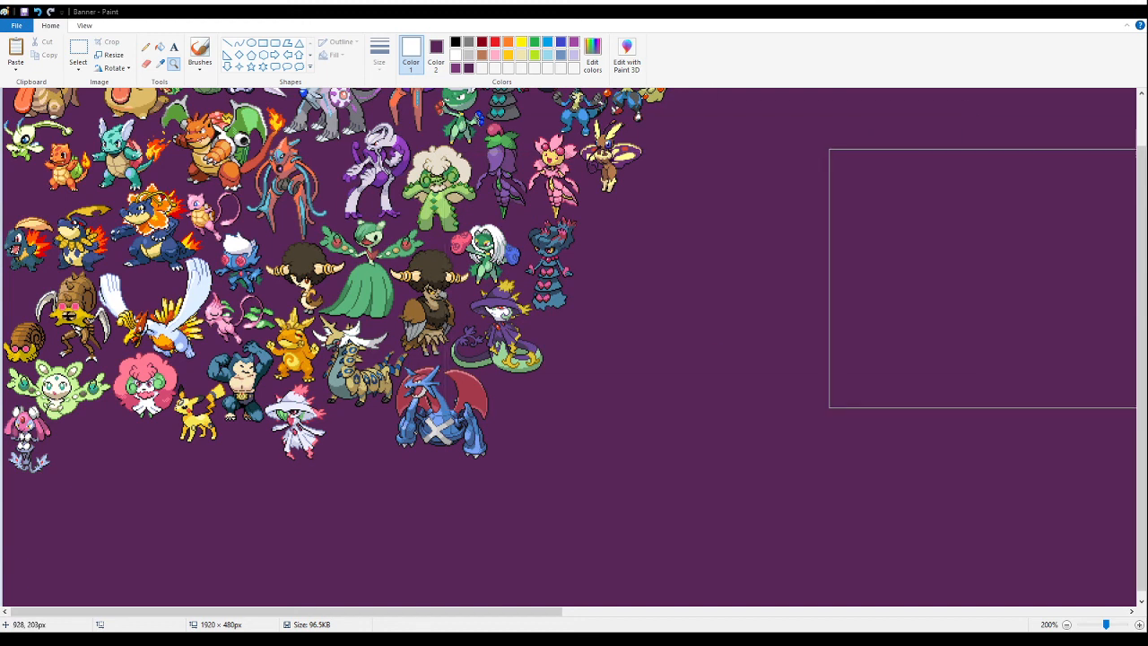
{"action": "left_click", "coordinate": [78, 51]}
{"action": "key", "text": "ctrl+v"}
{"action": "left_click_drag", "start_coordinate": [115, 223], "coordinate": [708, 405]}
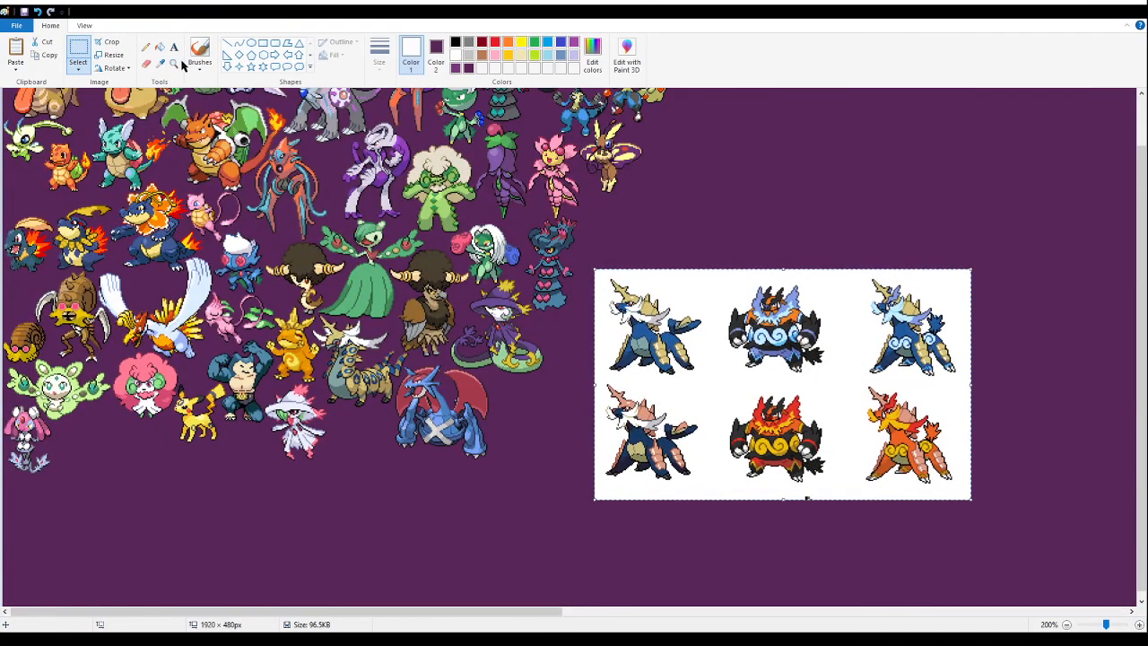
{"action": "left_click", "coordinate": [159, 47]}
{"action": "left_click", "coordinate": [697, 361]}
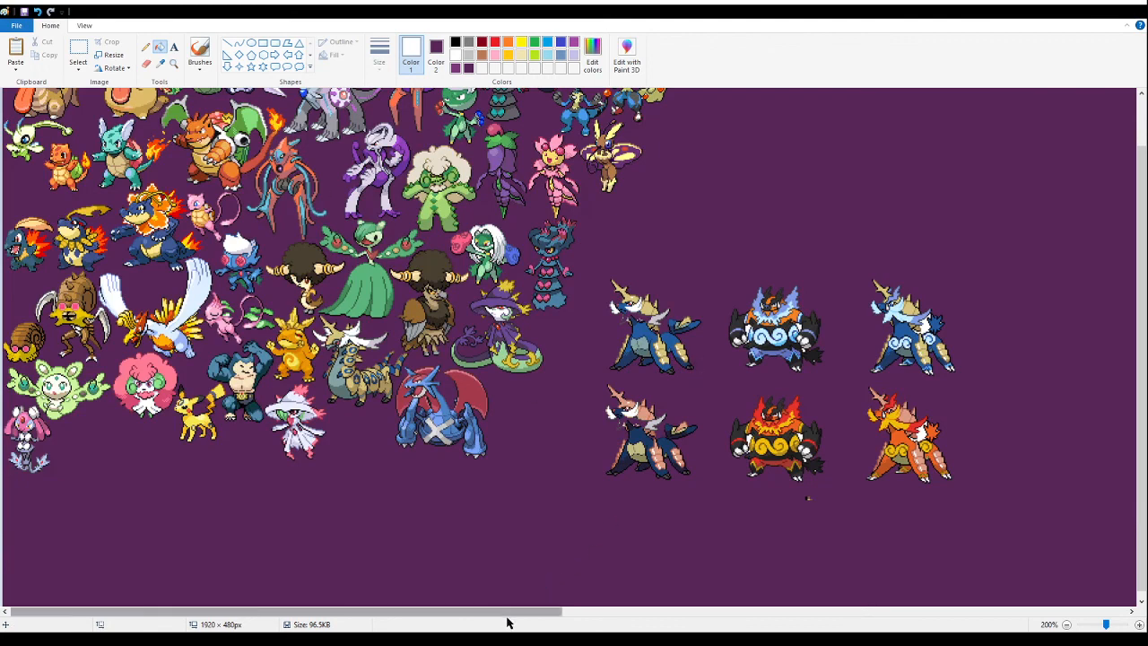
- Delete the stray fragment and the unwanted sprites from the pasted sheet, keeping only the blue horned beast with light blue swirls
{"action": "left_click_drag", "start_coordinate": [526, 615], "coordinate": [672, 615]}
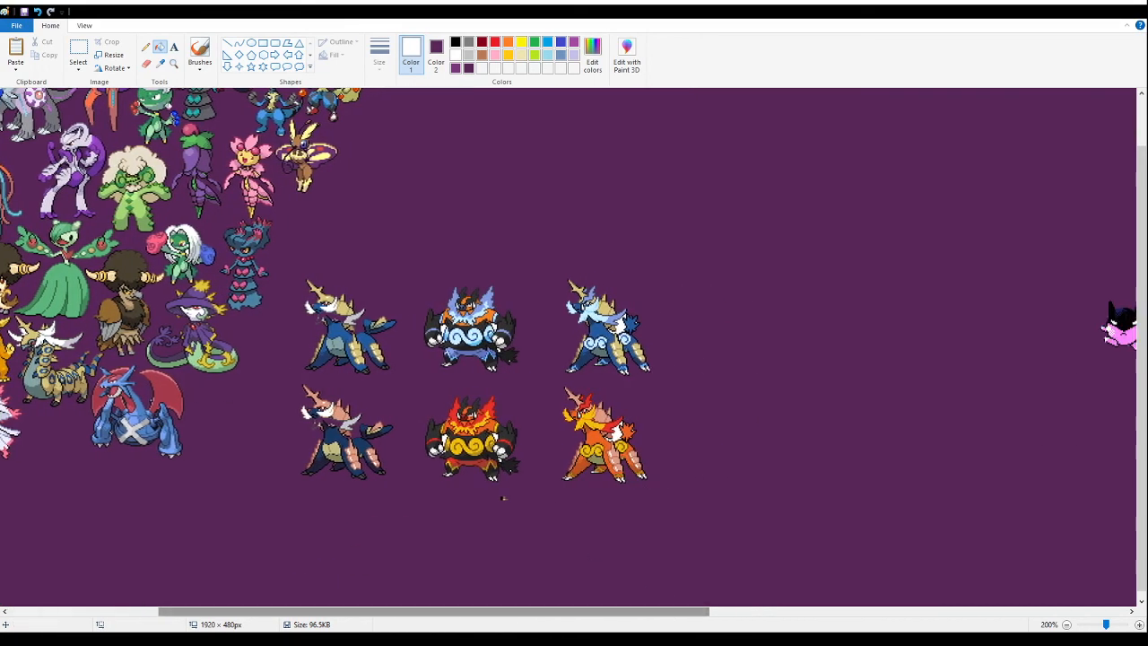
{"action": "left_click", "coordinate": [78, 50]}
{"action": "left_click_drag", "start_coordinate": [521, 526], "coordinate": [487, 492]}
{"action": "key", "text": "Delete"}
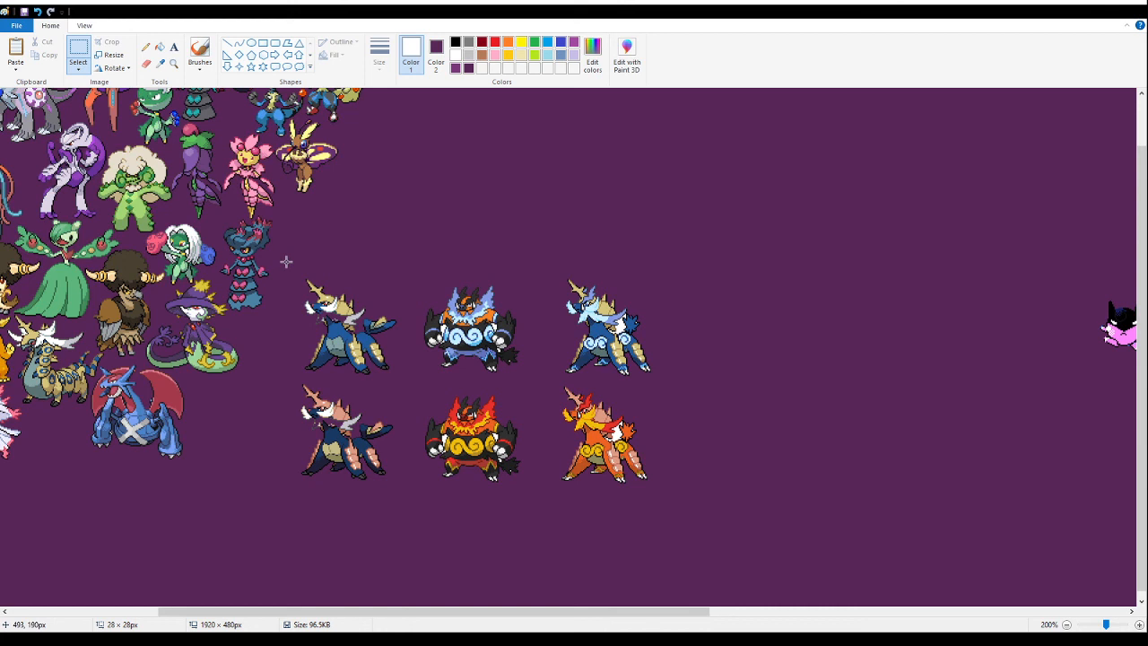
{"action": "left_click_drag", "start_coordinate": [289, 262], "coordinate": [535, 546]}
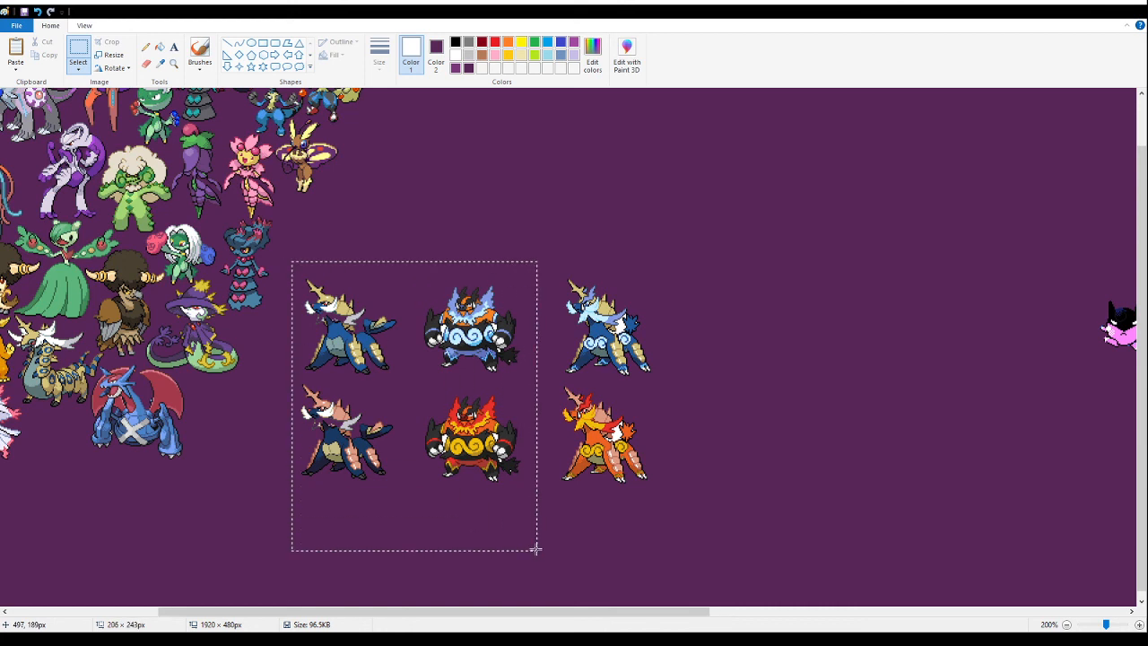
{"action": "key", "text": "Delete"}
{"action": "left_click_drag", "start_coordinate": [733, 536], "coordinate": [543, 409]}
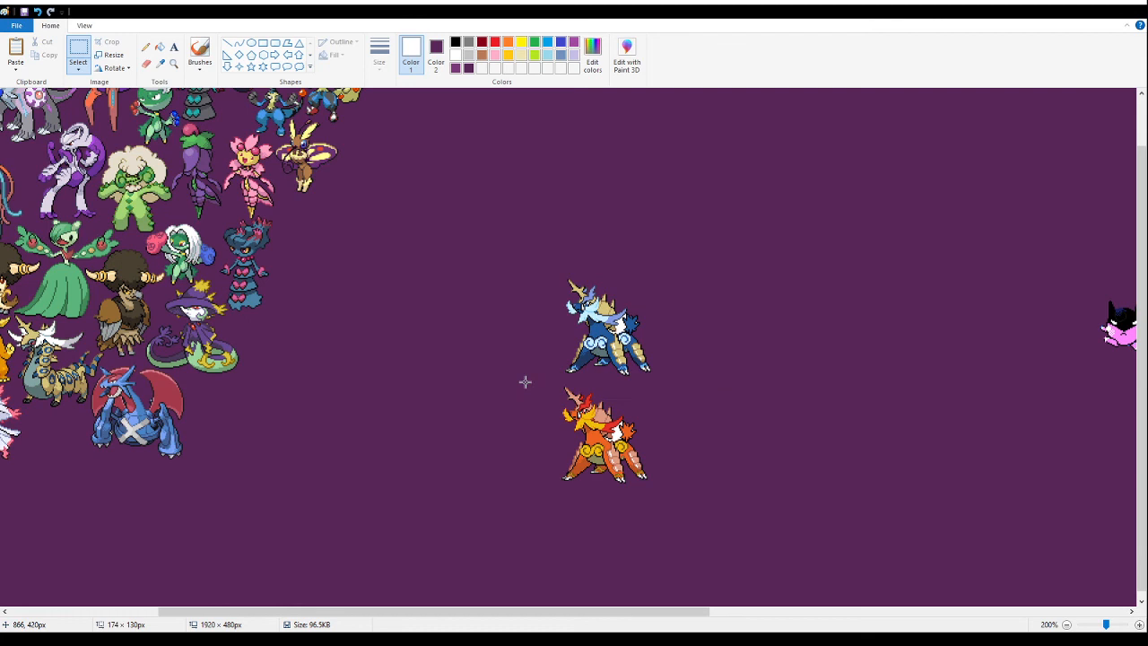
{"action": "key", "text": "Delete"}
- Fill the enclosed white gaps between the blue horned beast's mane and tail with purple
{"action": "left_click", "coordinate": [160, 47]}
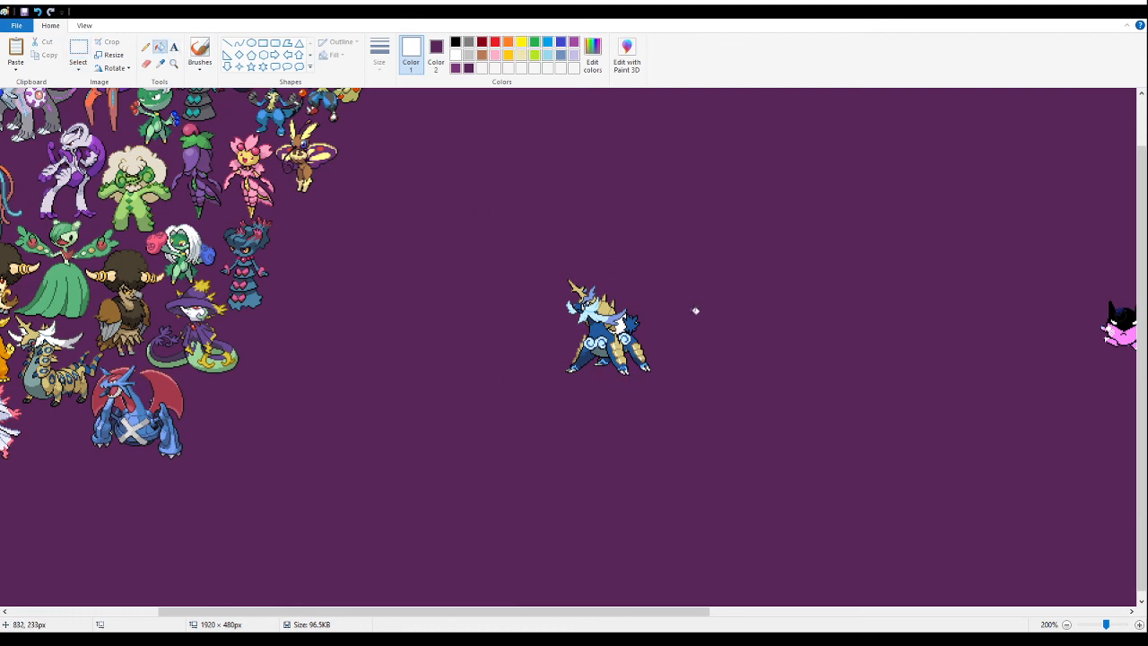
{"action": "left_click", "coordinate": [173, 63]}
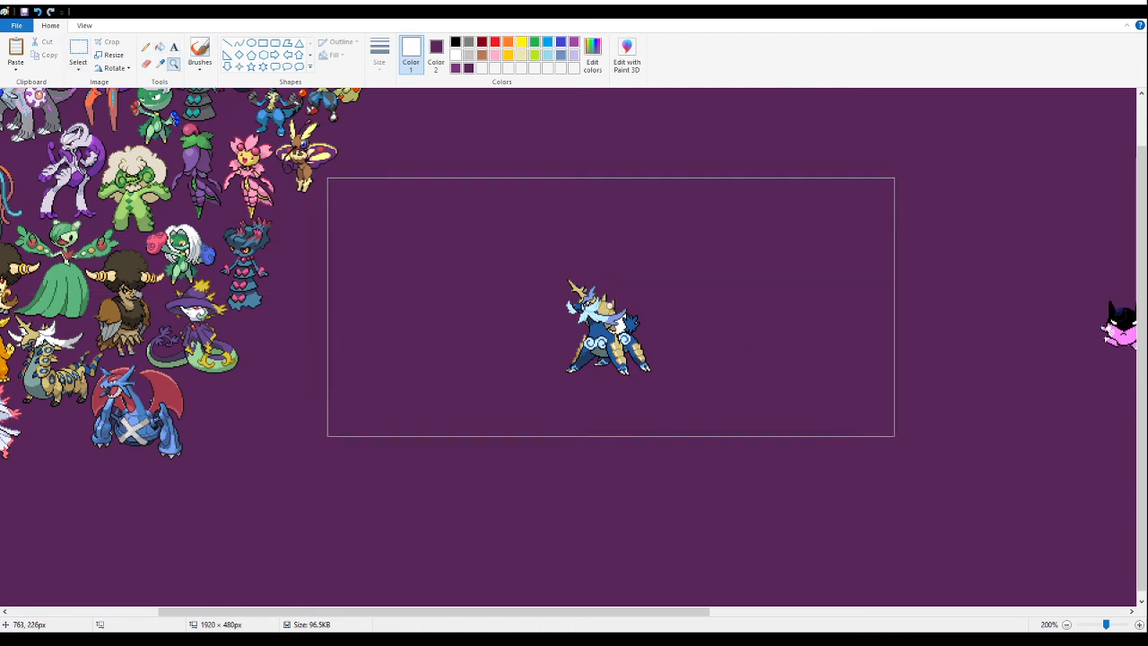
{"action": "left_click", "coordinate": [610, 308]}
{"action": "left_click", "coordinate": [440, 290]}
{"action": "left_click", "coordinate": [296, 240]}
{"action": "left_click", "coordinate": [296, 240]}
{"action": "left_click", "coordinate": [159, 46]}
{"action": "left_click", "coordinate": [458, 300]}
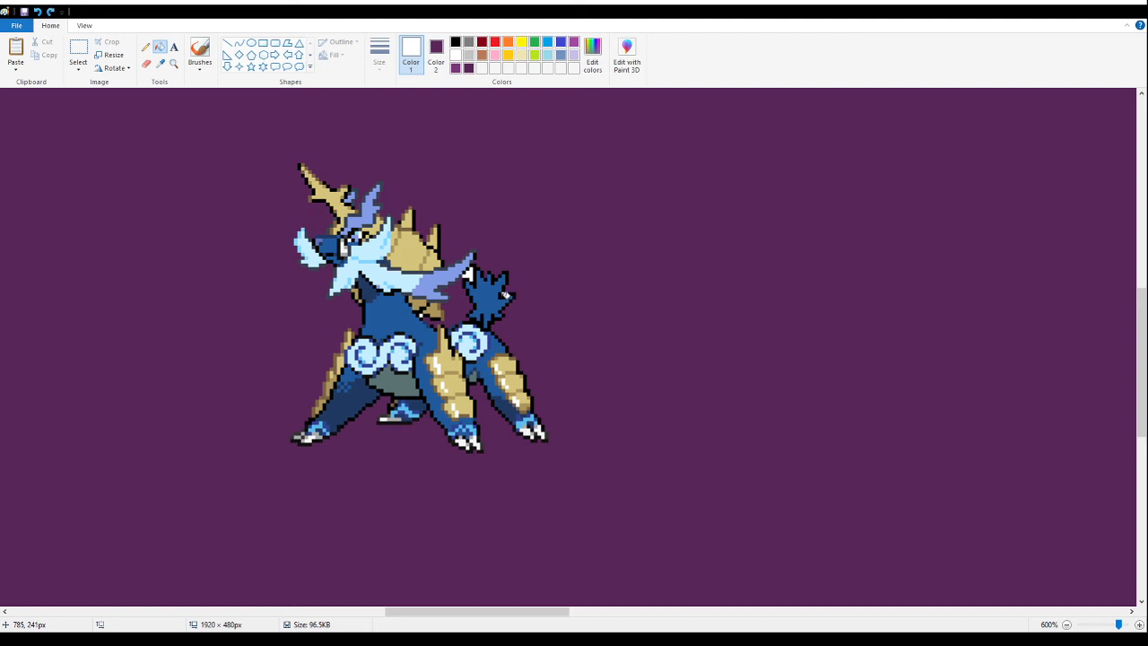
{"action": "left_click", "coordinate": [468, 273]}
- Select the blue horned beast, try it beside the ghost sprite below the winged rabbit, and cut it from the canvas
{"action": "left_click", "coordinate": [173, 63]}
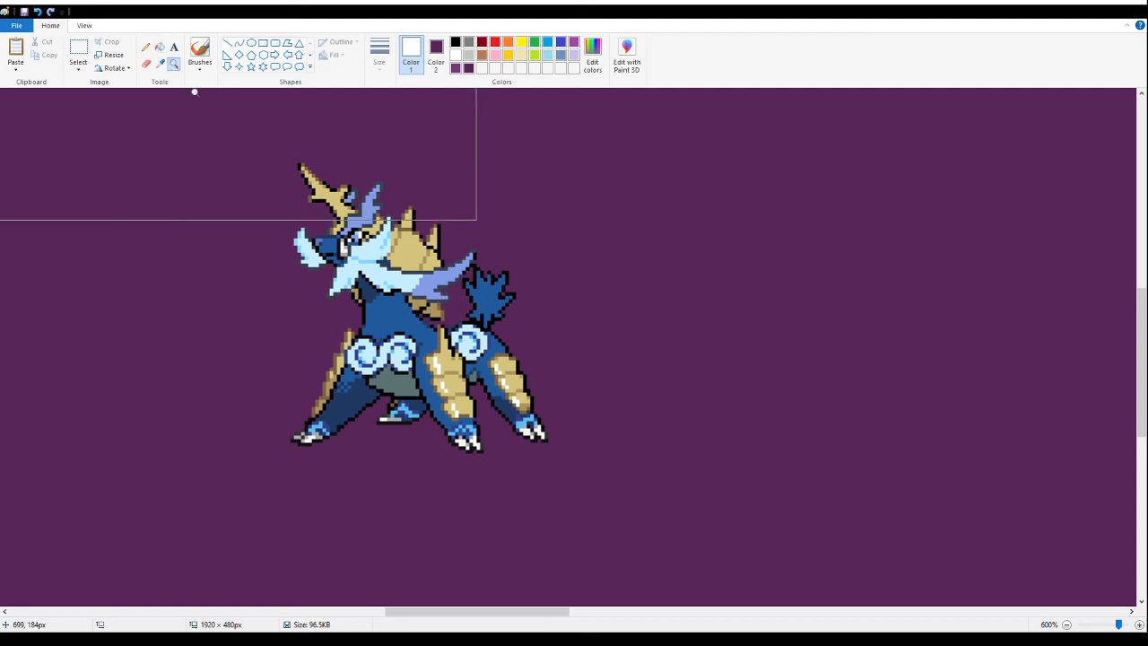
{"action": "right_click", "coordinate": [264, 275]}
{"action": "right_click", "coordinate": [221, 255]}
{"action": "right_click", "coordinate": [173, 231]}
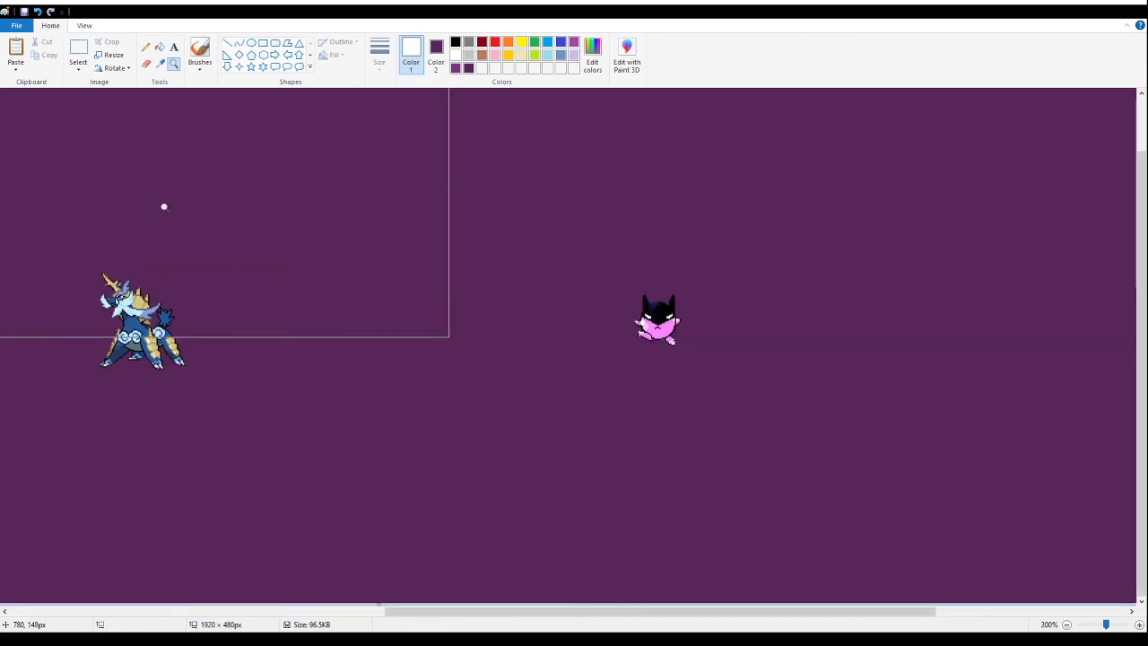
{"action": "left_click", "coordinate": [100, 366]}
{"action": "right_click", "coordinate": [123, 266]}
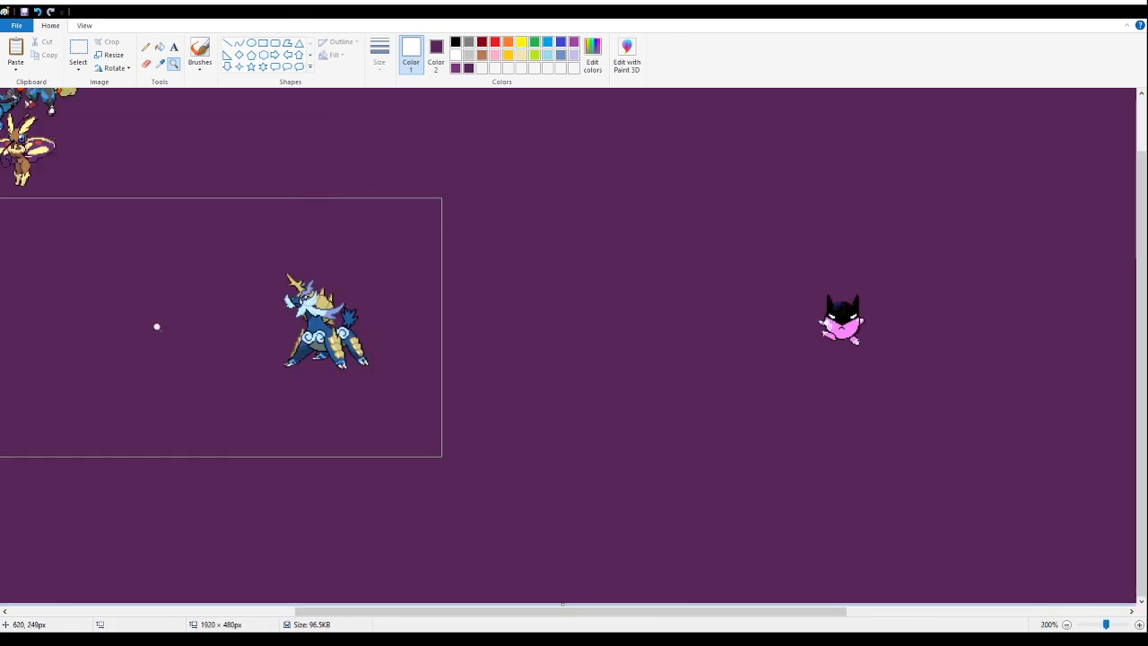
{"action": "left_click", "coordinate": [110, 279]}
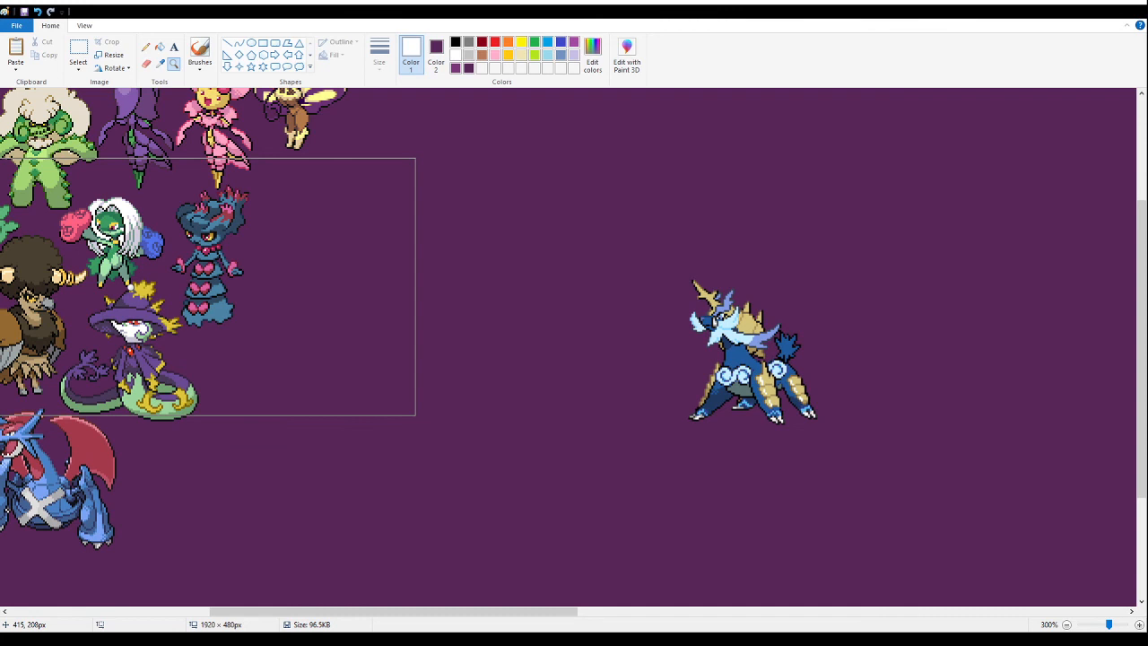
{"action": "left_click", "coordinate": [74, 50]}
{"action": "left_click_drag", "start_coordinate": [626, 241], "coordinate": [904, 450]}
{"action": "left_click_drag", "start_coordinate": [733, 403], "coordinate": [357, 325]}
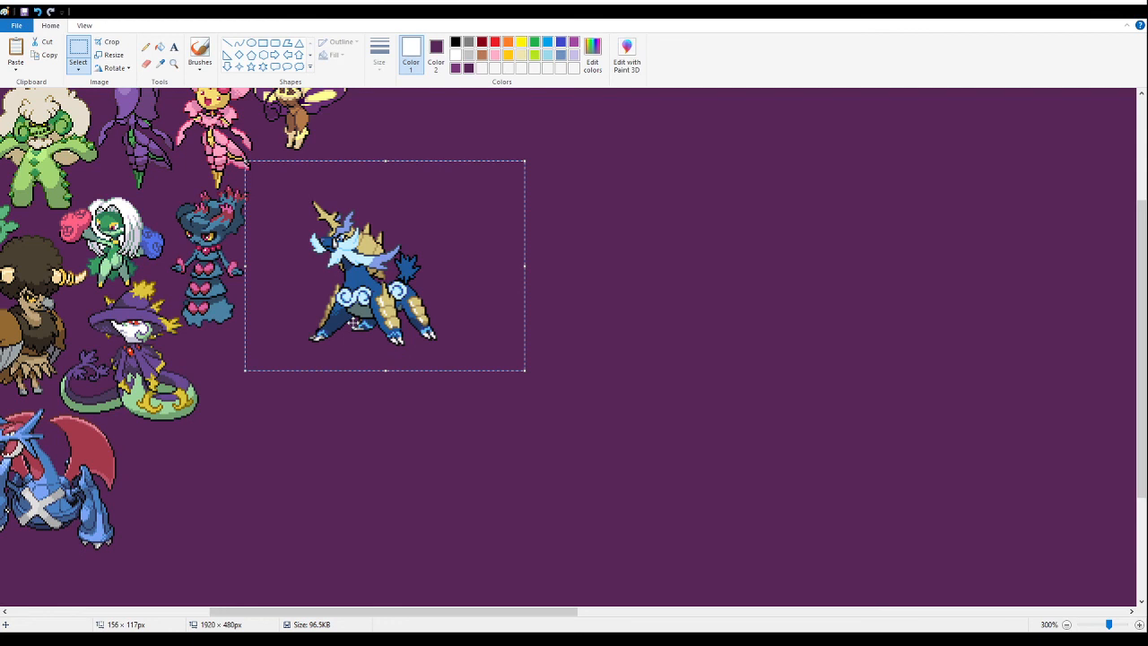
{"action": "scroll", "coordinate": [353, 287], "scroll_direction": "up", "scroll_amount": 2}
{"action": "left_click_drag", "start_coordinate": [365, 291], "coordinate": [311, 360]}
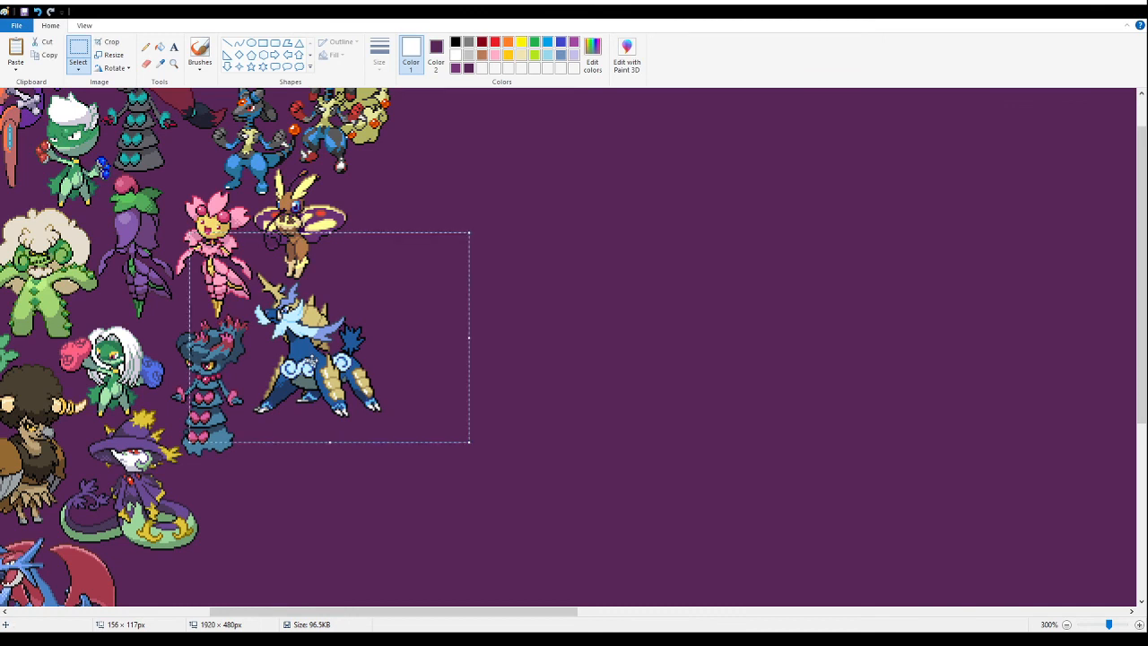
{"action": "scroll", "coordinate": [342, 349], "scroll_direction": "up", "scroll_amount": 1}
{"action": "mouse_move", "coordinate": [306, 414]}
{"action": "left_mouse_down"}
{"action": "mouse_move", "coordinate": [447, 315]}
{"action": "mouse_move", "coordinate": [297, 428]}
{"action": "left_mouse_up"}
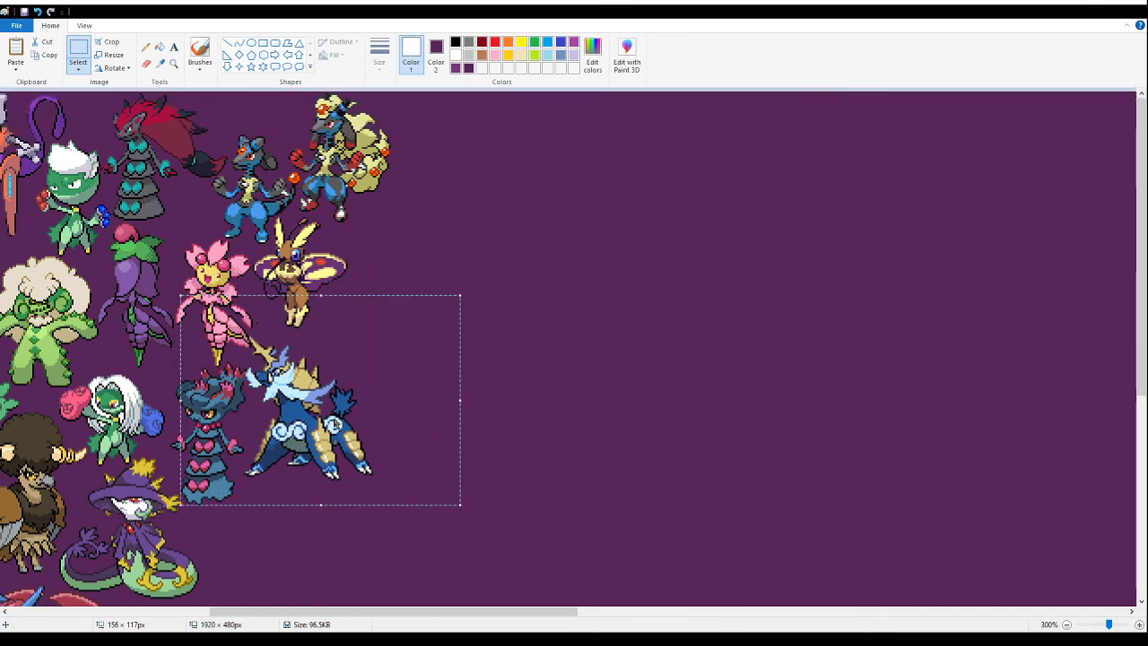
{"action": "key", "text": "Delete"}
- Paste the blue horned beast just below the fluffy pink sprite, between the small pink sprite and the yellow mouse
{"action": "scroll", "coordinate": [82, 490], "scroll_direction": "left", "scroll_amount": 10}
{"action": "scroll", "coordinate": [82, 489], "scroll_direction": "down", "scroll_amount": 6}
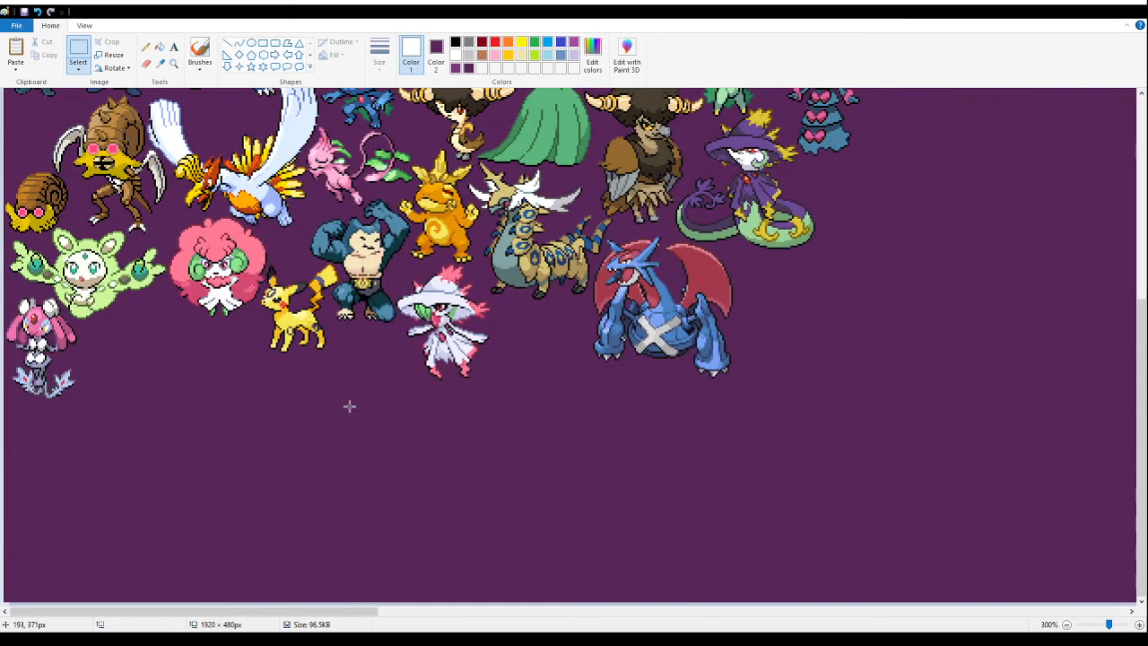
{"action": "key", "text": "ctrl+v"}
{"action": "left_click_drag", "start_coordinate": [173, 250], "coordinate": [224, 415]}
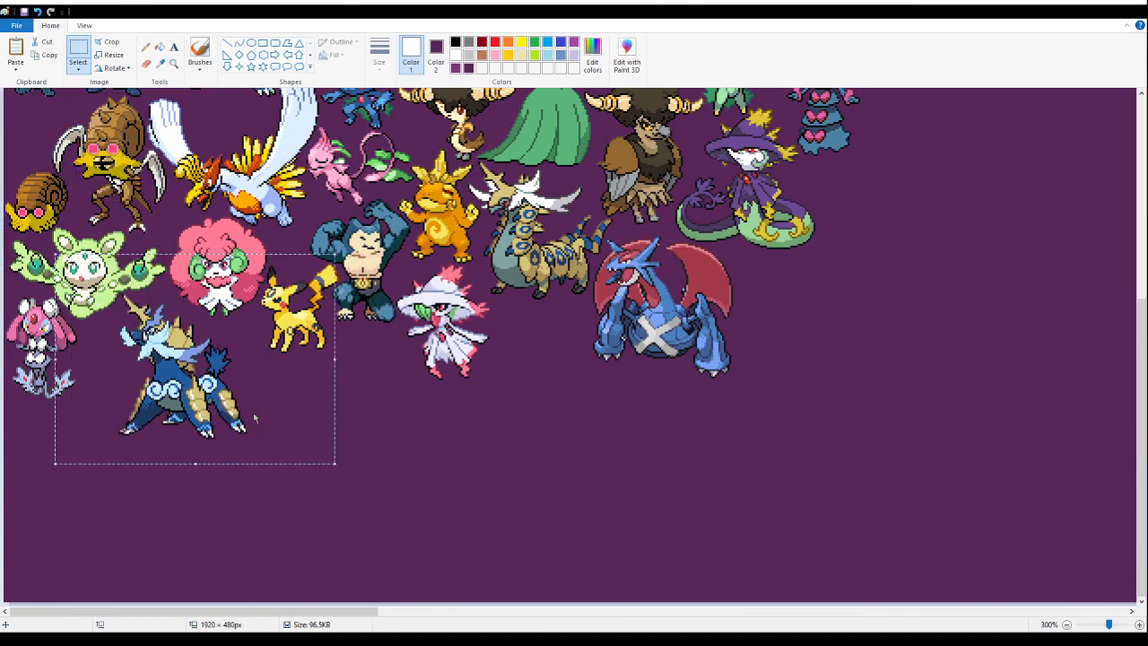
{"action": "key", "text": "Delete"}
{"action": "left_click", "coordinate": [173, 64]}
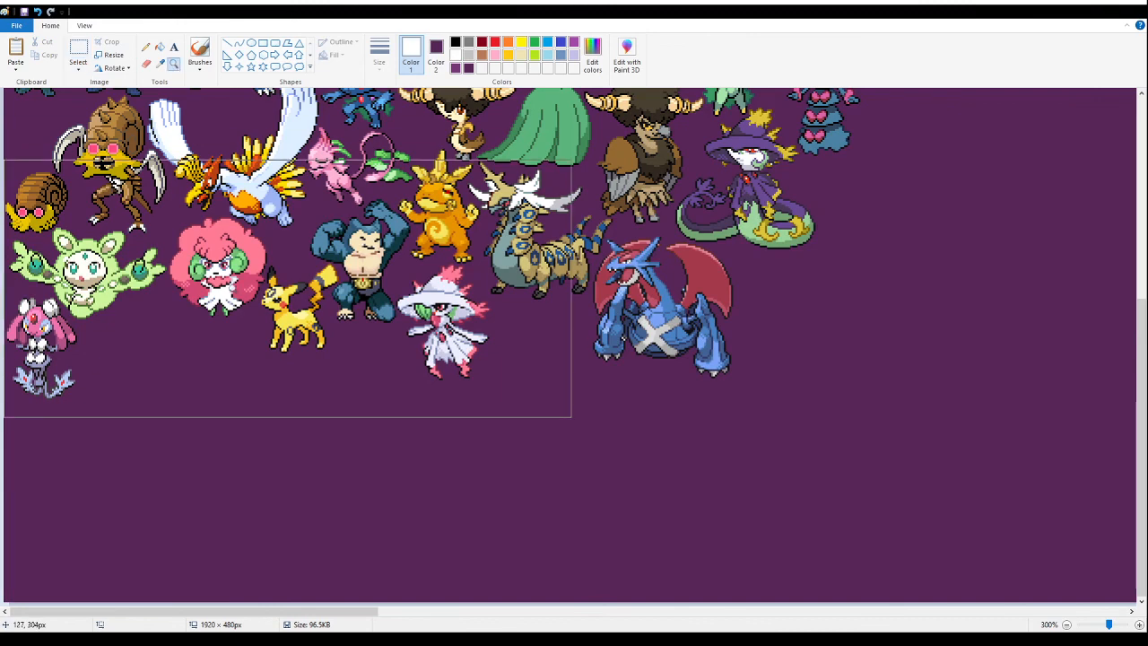
{"action": "left_click", "coordinate": [337, 260]}
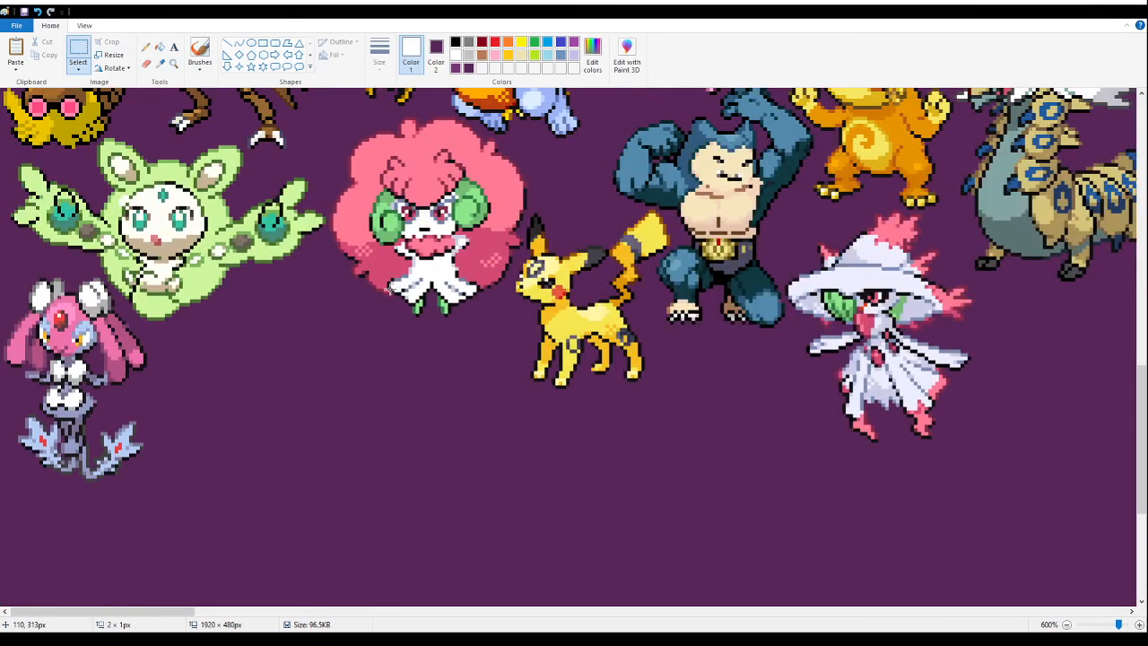
{"action": "left_click_drag", "start_coordinate": [215, 204], "coordinate": [357, 301]}
{"action": "left_click", "coordinate": [1031, 343]}
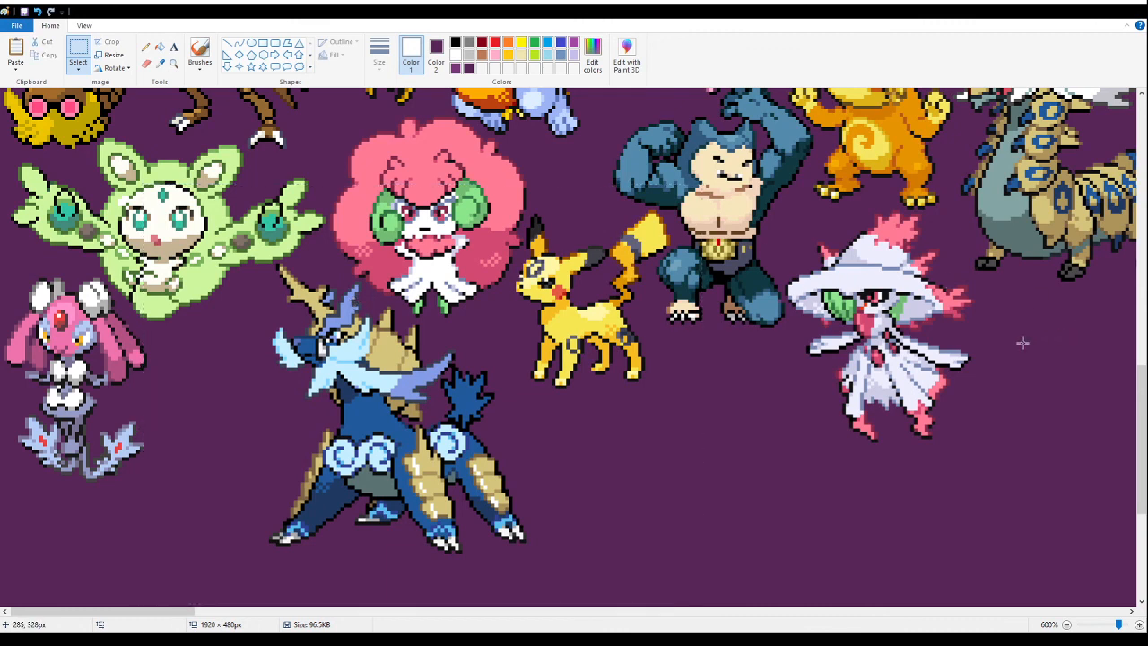
- Paste the orange and green pig-monkey sprites into the empty area beside the arranged sprites and fill their white background with purple
{"action": "left_click", "coordinate": [173, 63]}
{"action": "right_click", "coordinate": [372, 209]}
{"action": "right_click", "coordinate": [372, 210]}
{"action": "right_click", "coordinate": [372, 209]}
{"action": "right_click", "coordinate": [373, 209]}
{"action": "right_click", "coordinate": [370, 209]}
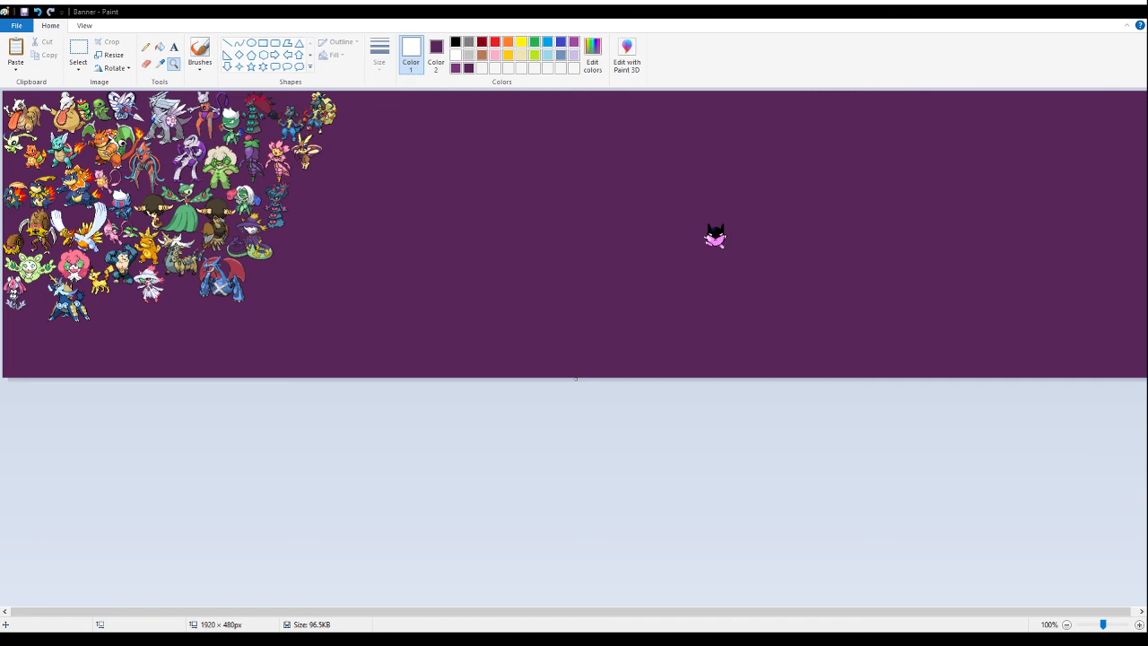
{"action": "left_click", "coordinate": [500, 247]}
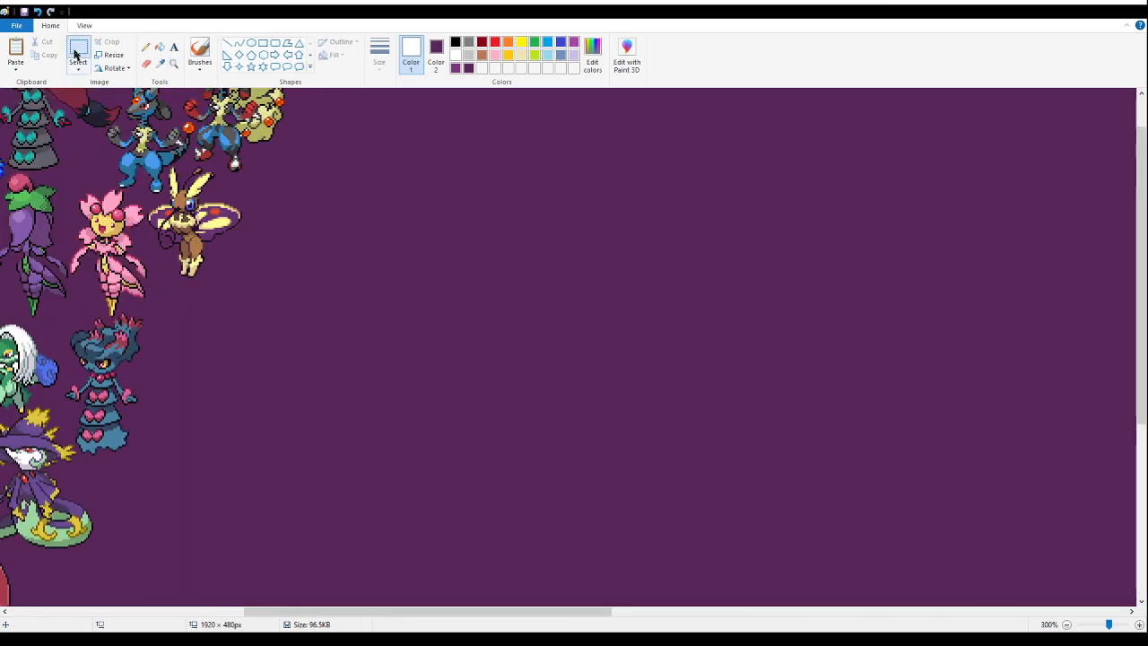
{"action": "key", "text": "ctrl+v"}
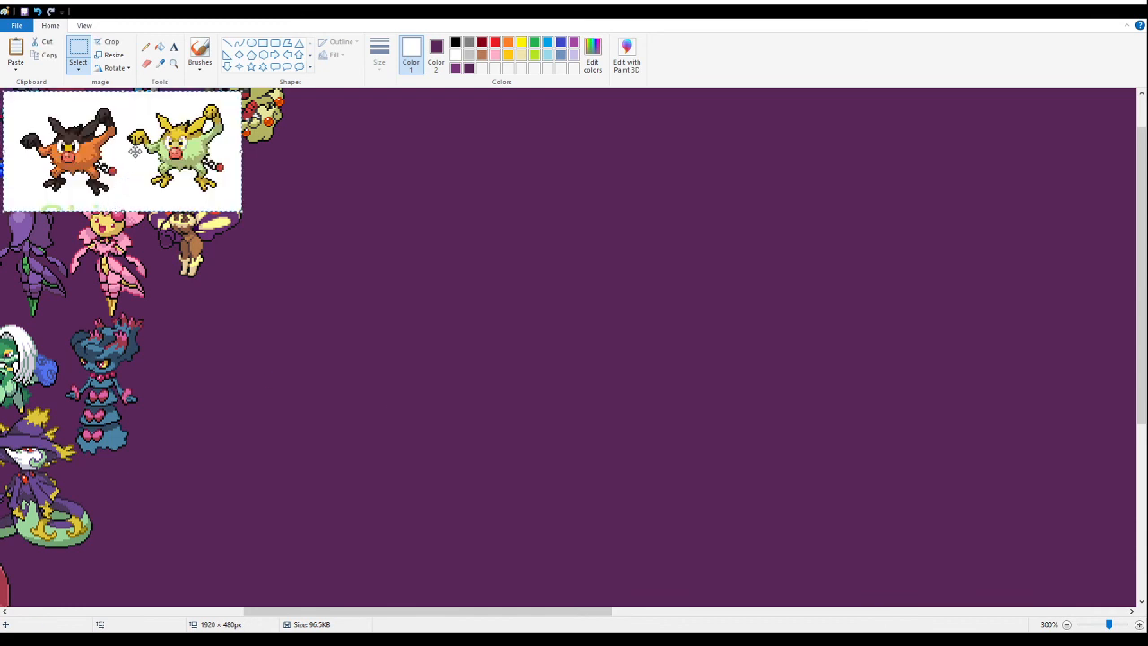
{"action": "left_click_drag", "start_coordinate": [131, 163], "coordinate": [442, 395]}
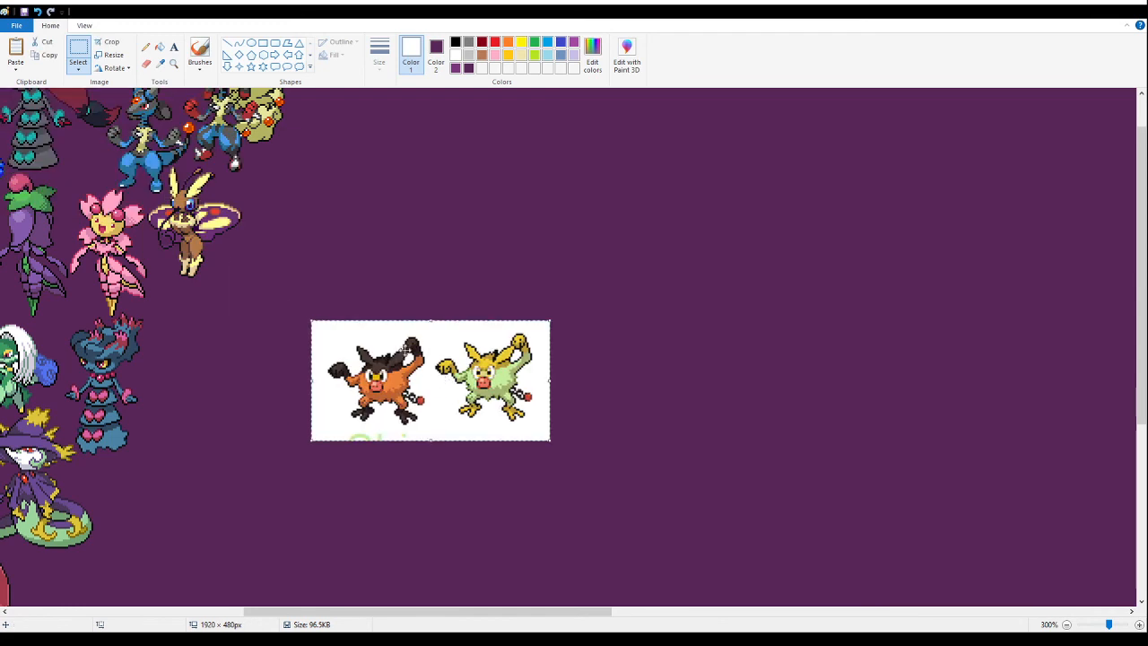
{"action": "left_click", "coordinate": [145, 48]}
{"action": "left_click", "coordinate": [159, 48]}
{"action": "left_click", "coordinate": [433, 360]}
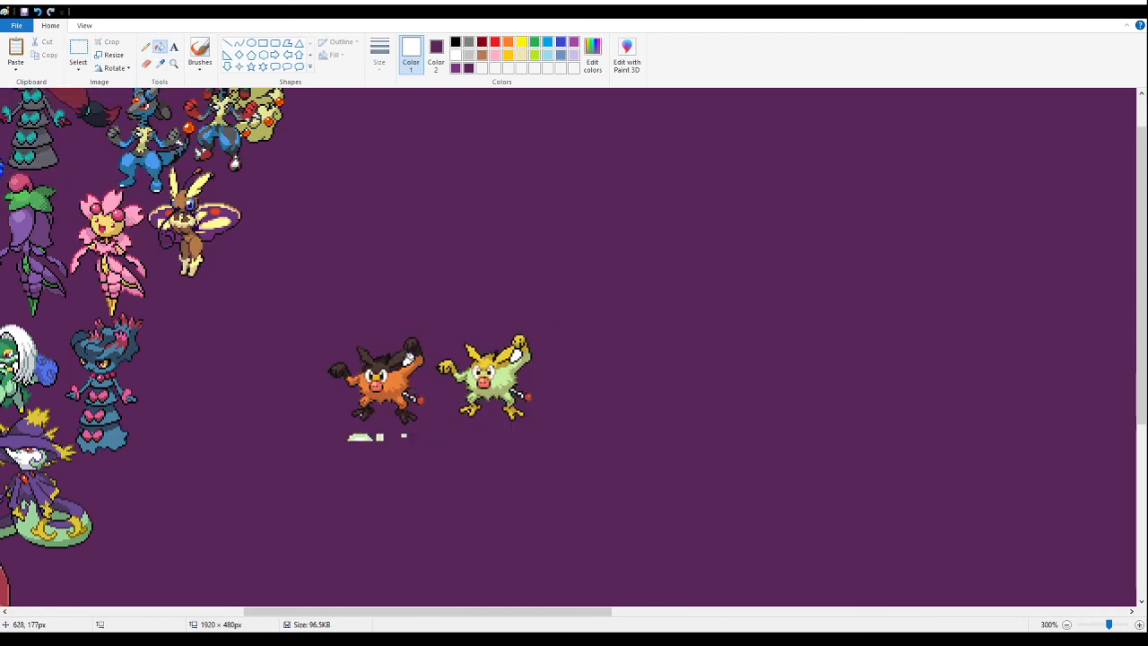
- Delete the stray text fragments and the green-and-yellow pig-monkey sprite, keeping only the orange one
{"action": "left_click", "coordinate": [74, 47]}
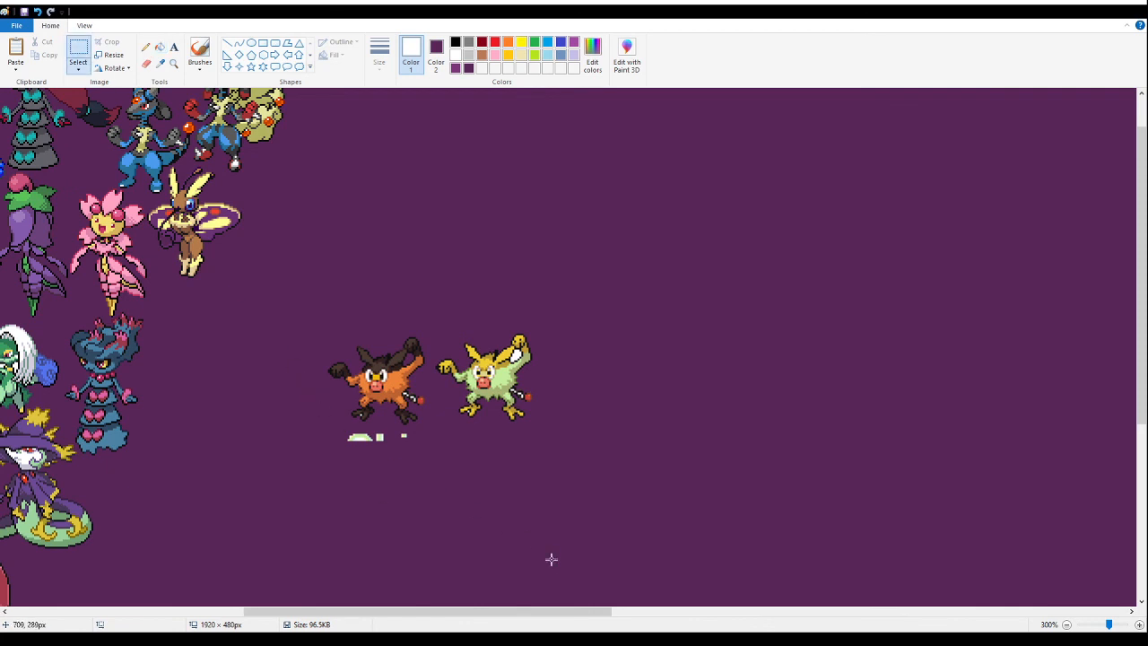
{"action": "left_click_drag", "start_coordinate": [316, 500], "coordinate": [426, 428]}
{"action": "key", "text": "Delete"}
{"action": "left_click_drag", "start_coordinate": [566, 320], "coordinate": [433, 462]}
{"action": "key", "text": "Delete"}
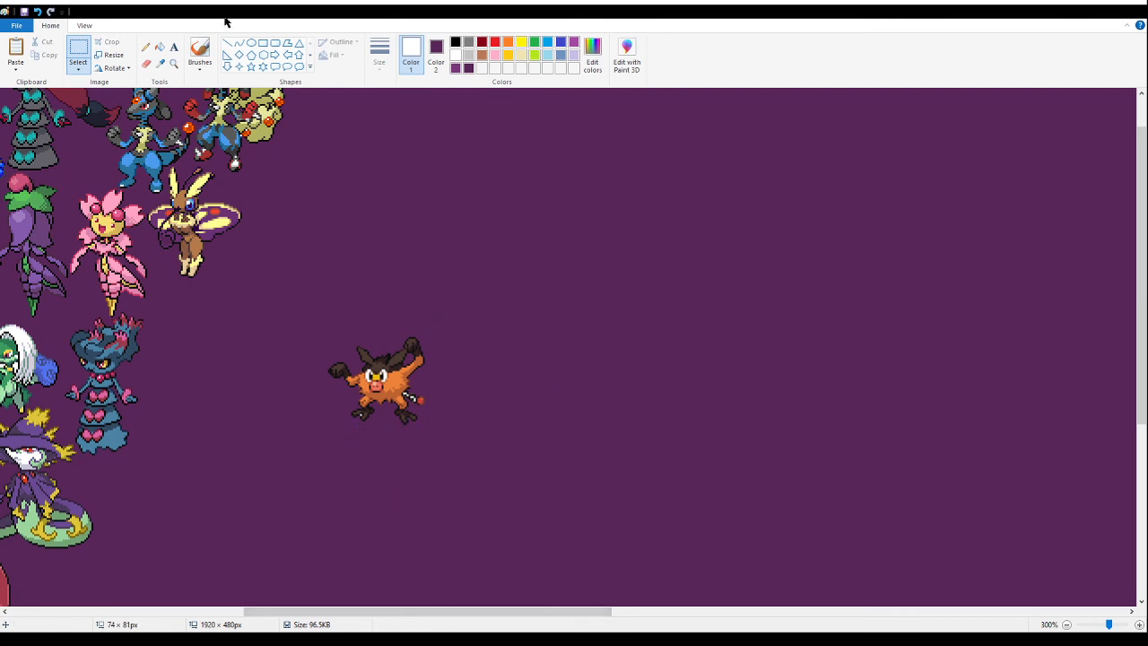
- Fill the enclosed white gaps around the orange pig-monkey's arm, feet and curly tail with purple
{"action": "left_click", "coordinate": [173, 64]}
{"action": "left_click", "coordinate": [372, 359]}
{"action": "left_click", "coordinate": [339, 294]}
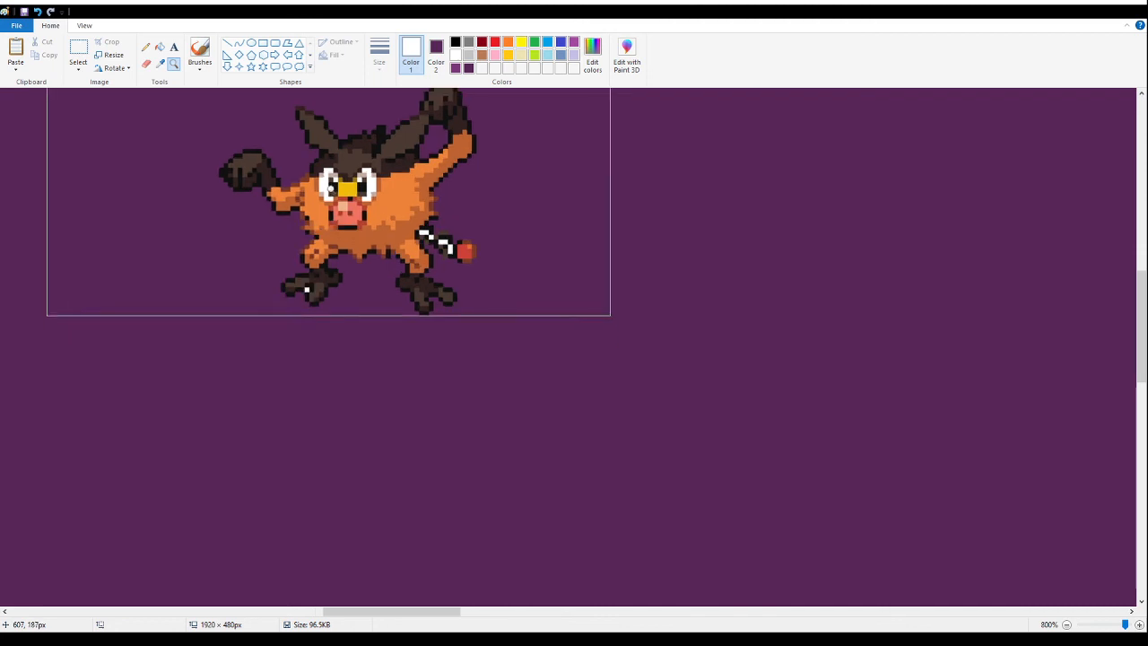
{"action": "left_click", "coordinate": [160, 46]}
{"action": "scroll", "coordinate": [260, 233], "scroll_direction": "up", "scroll_amount": 3}
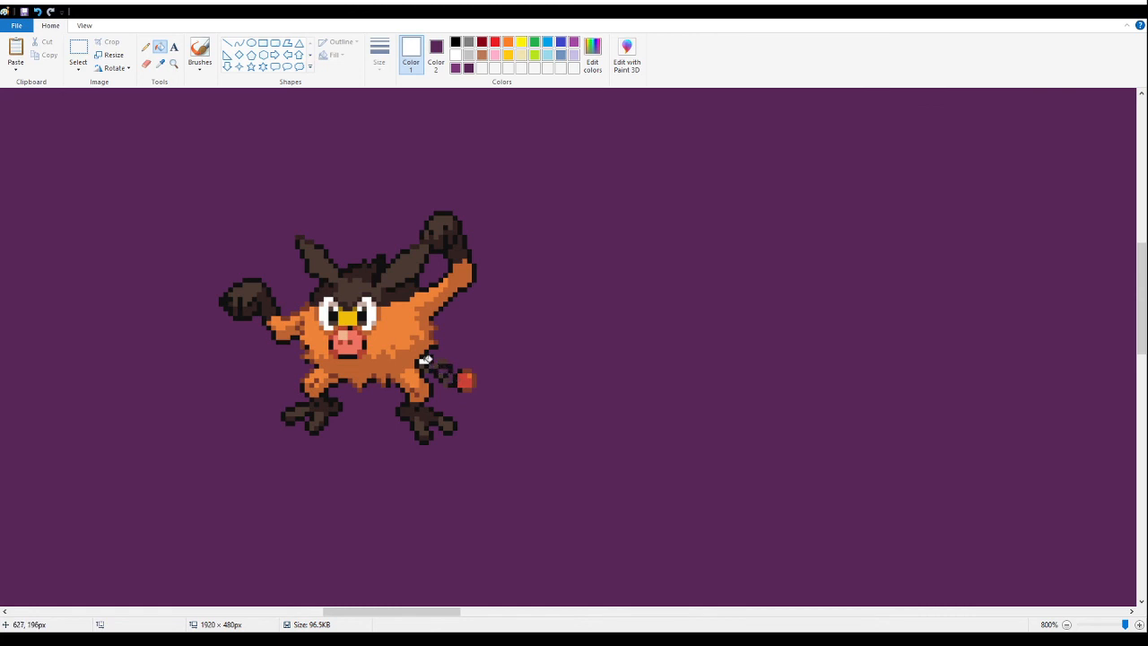
- Select the orange pig-monkey, move it over toward the arranged sprites, and cut it from the canvas
{"action": "left_click", "coordinate": [174, 62]}
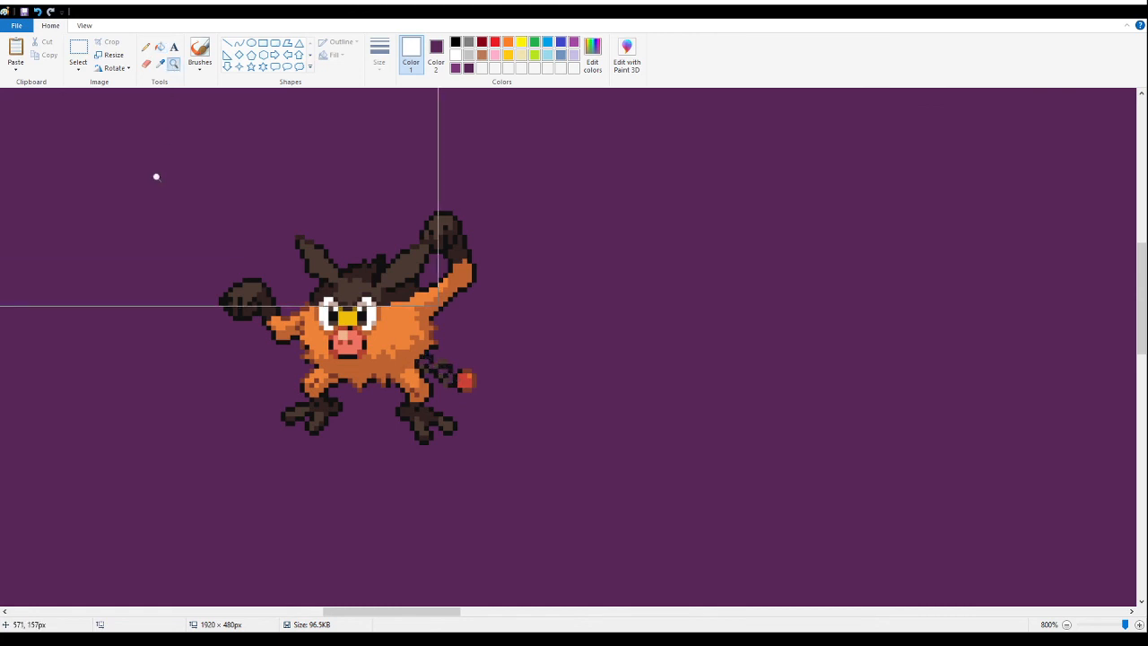
{"action": "scroll", "coordinate": [154, 177], "scroll_direction": "down", "scroll_amount": 5}
{"action": "scroll", "coordinate": [126, 179], "scroll_direction": "down", "scroll_amount": 2}
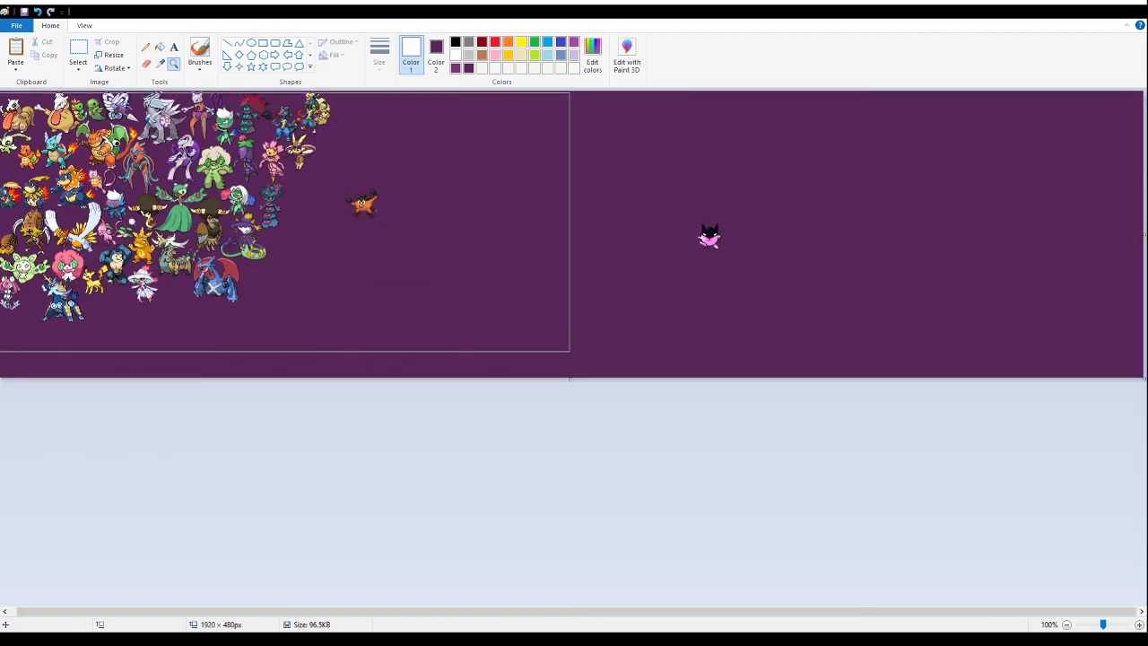
{"action": "scroll", "coordinate": [163, 156], "scroll_direction": "up", "scroll_amount": 2}
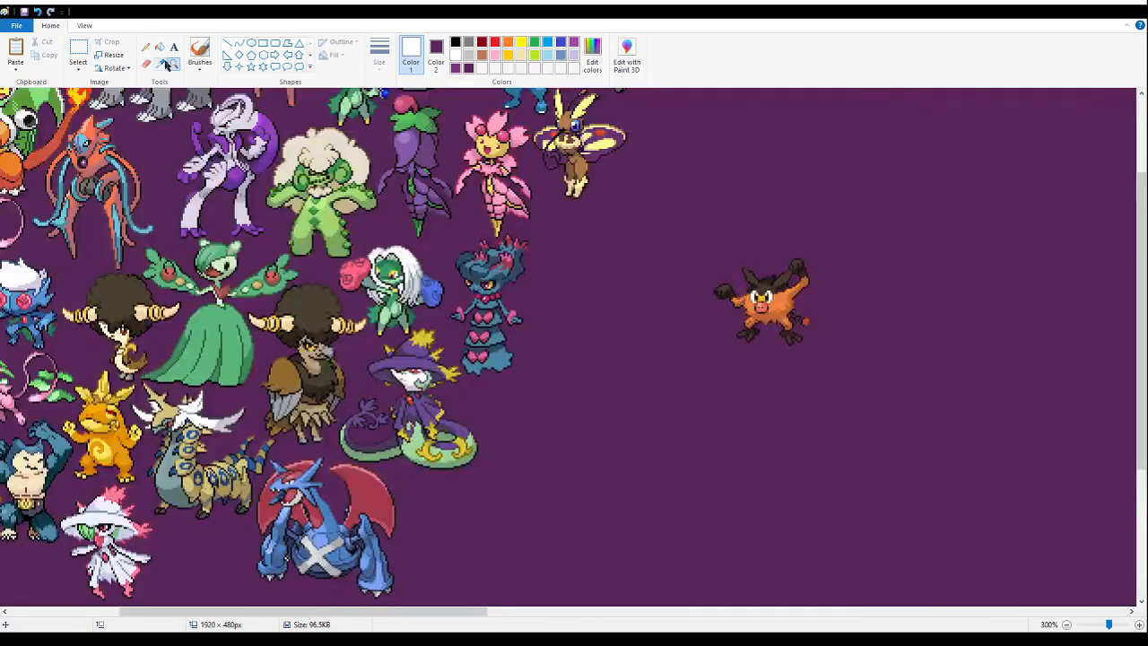
{"action": "left_click", "coordinate": [74, 58]}
{"action": "left_click_drag", "start_coordinate": [707, 213], "coordinate": [866, 385]}
{"action": "left_click_drag", "start_coordinate": [763, 296], "coordinate": [265, 316]}
{"action": "scroll", "coordinate": [313, 292], "scroll_direction": "down", "scroll_amount": 3}
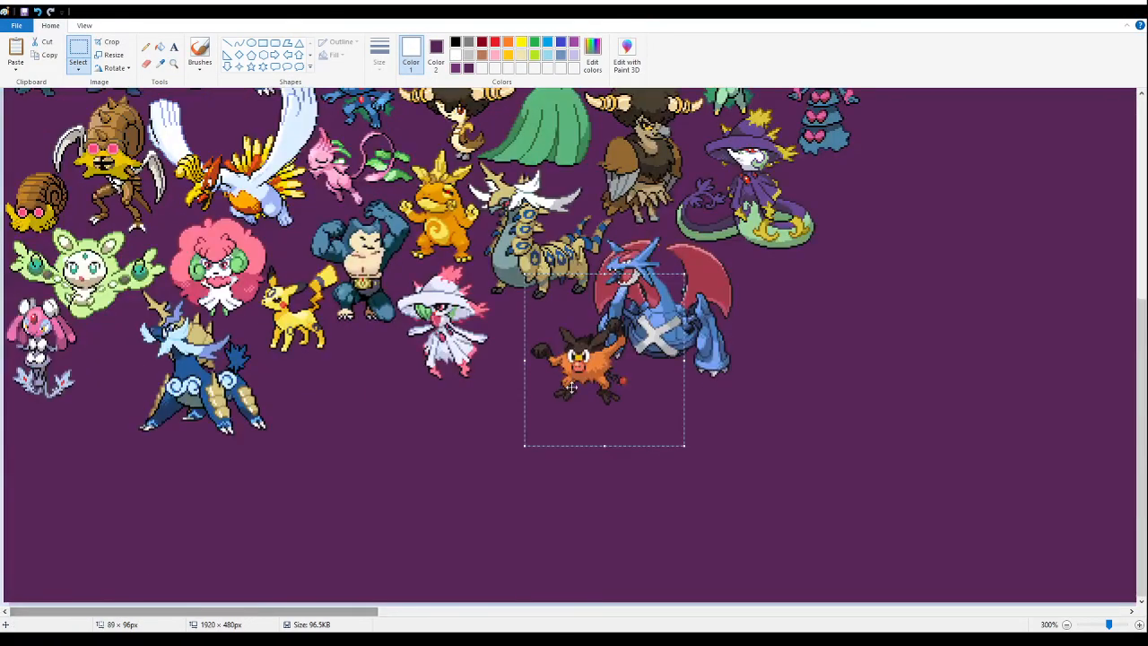
{"action": "left_click_drag", "start_coordinate": [571, 382], "coordinate": [532, 361]}
{"action": "key", "text": "Delete"}
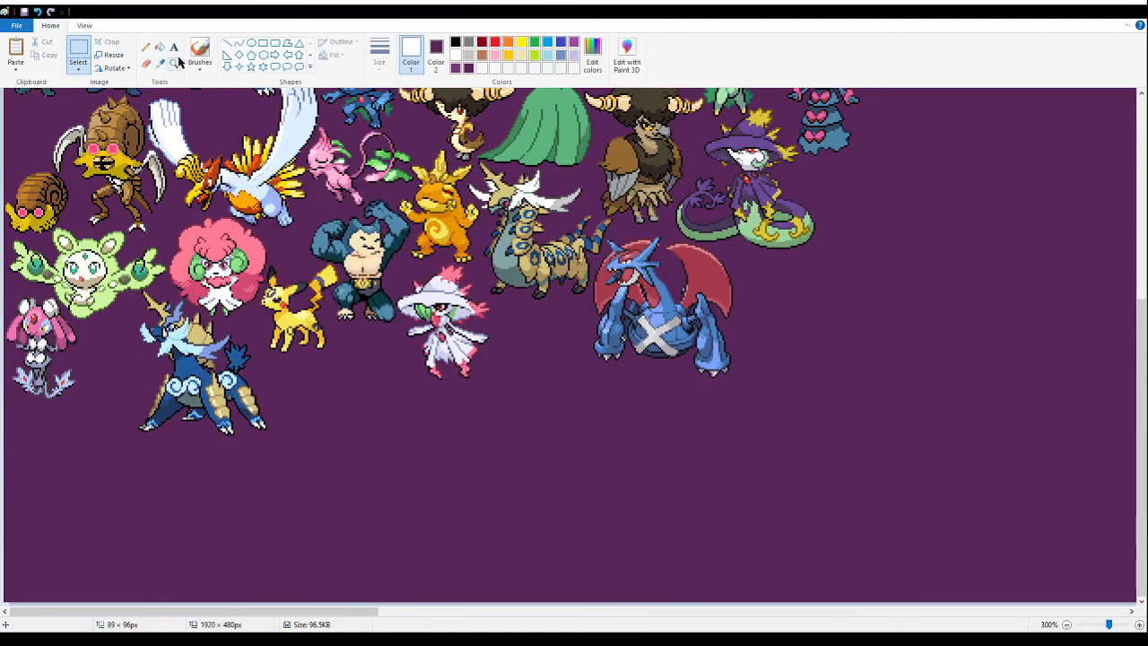
- Paste the orange pig-monkey between the white hatted sprite and the blue dragon with red wings
{"action": "left_click", "coordinate": [173, 64]}
{"action": "left_click", "coordinate": [536, 271]}
{"action": "left_click", "coordinate": [410, 280]}
{"action": "left_click", "coordinate": [386, 260]}
{"action": "left_click", "coordinate": [242, 273]}
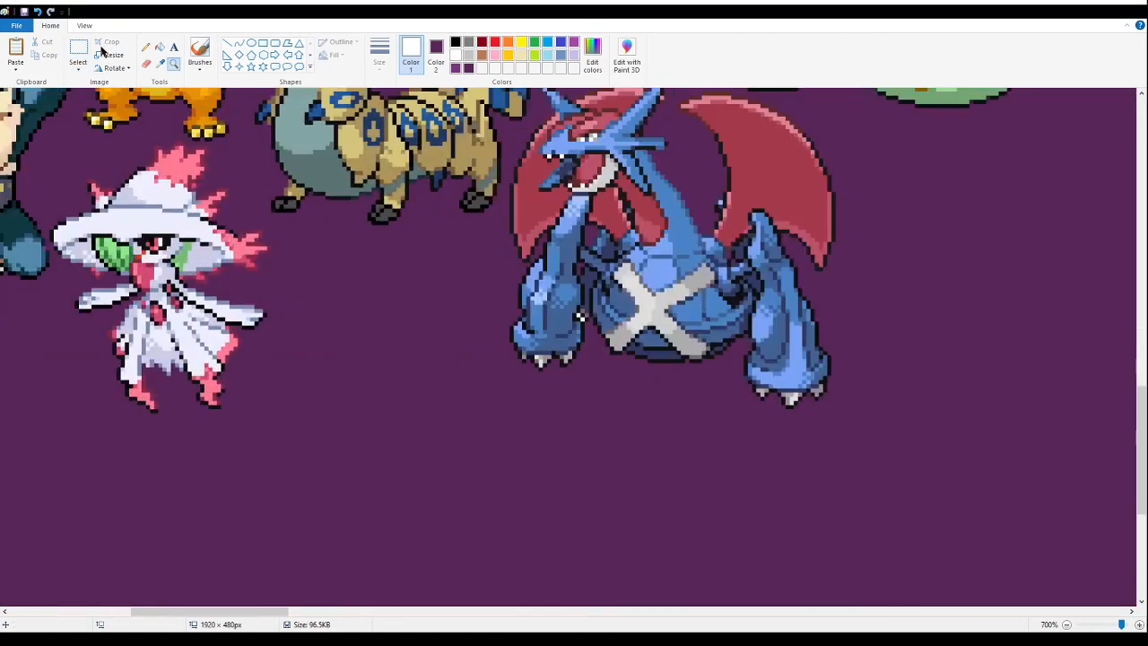
{"action": "left_click", "coordinate": [79, 51]}
{"action": "key", "text": "ctrl+v"}
{"action": "left_click_drag", "start_coordinate": [231, 260], "coordinate": [410, 310]}
- Save the banner with the newly placed orange pig-monkey
{"action": "left_click", "coordinate": [176, 66]}
{"action": "right_click", "coordinate": [203, 192]}
{"action": "right_click", "coordinate": [203, 192]}
{"action": "right_click", "coordinate": [203, 192]}
{"action": "right_click", "coordinate": [201, 193]}
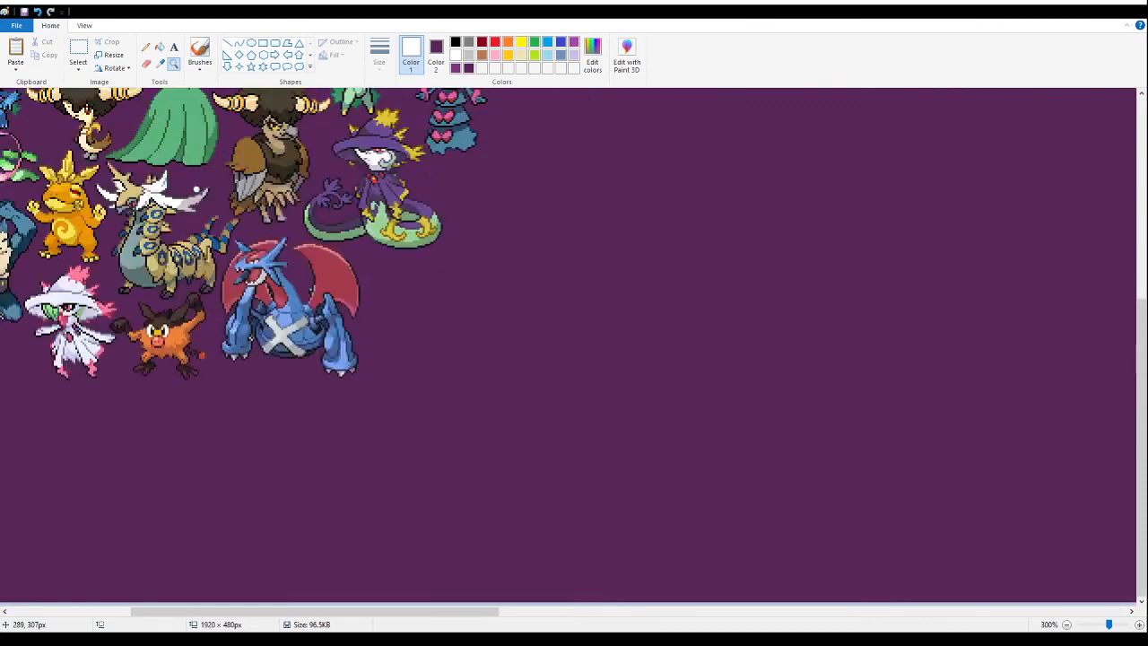
{"action": "right_click", "coordinate": [193, 196]}
{"action": "right_click", "coordinate": [186, 198]}
{"action": "right_click", "coordinate": [136, 182]}
{"action": "left_click", "coordinate": [137, 182]}
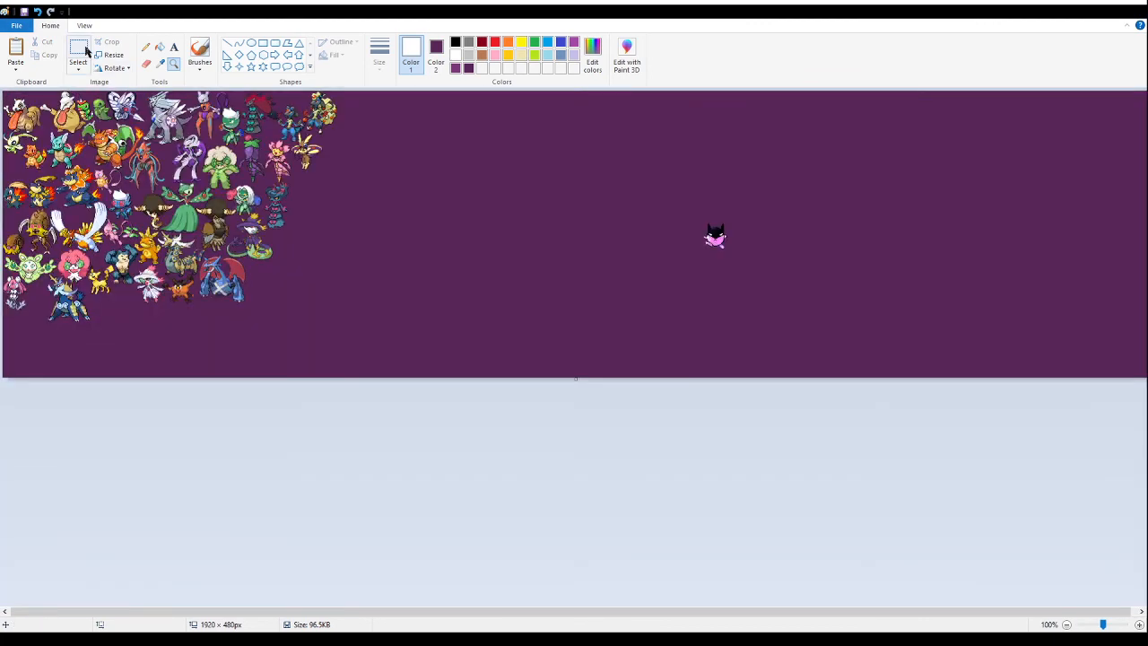
{"action": "left_click", "coordinate": [22, 11]}
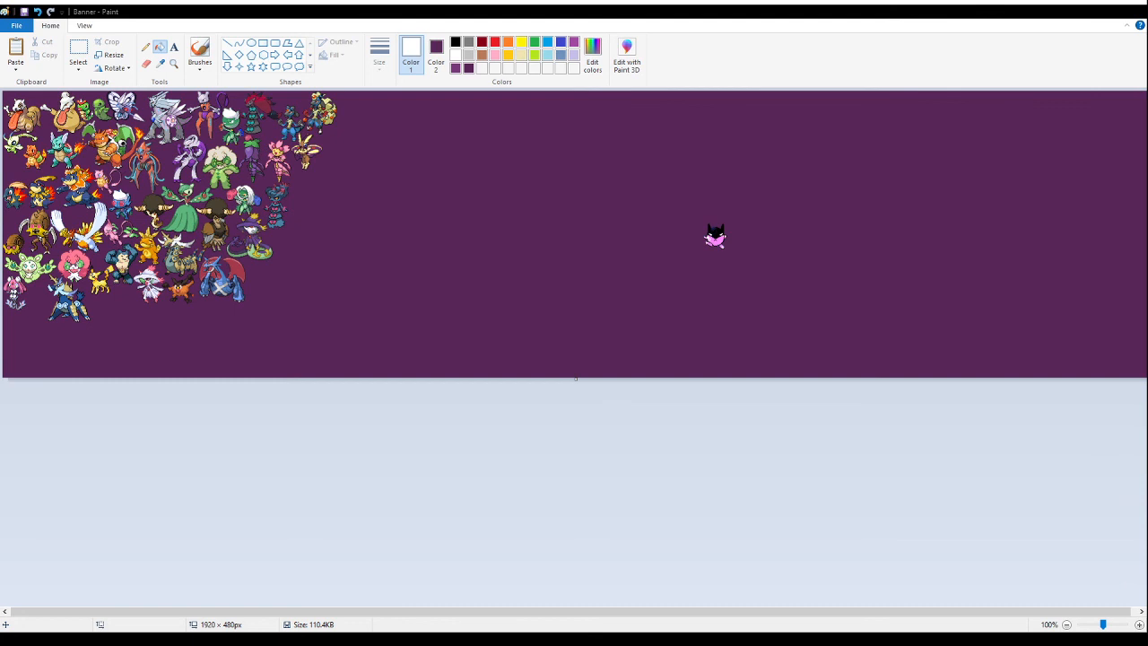
- Paste the sheet of flower-headed sprites into the empty area beside the arranged sprites and fill its white background with purple
{"action": "left_click", "coordinate": [78, 51]}
{"action": "right_click", "coordinate": [565, 251]}
{"action": "left_click", "coordinate": [588, 289]}
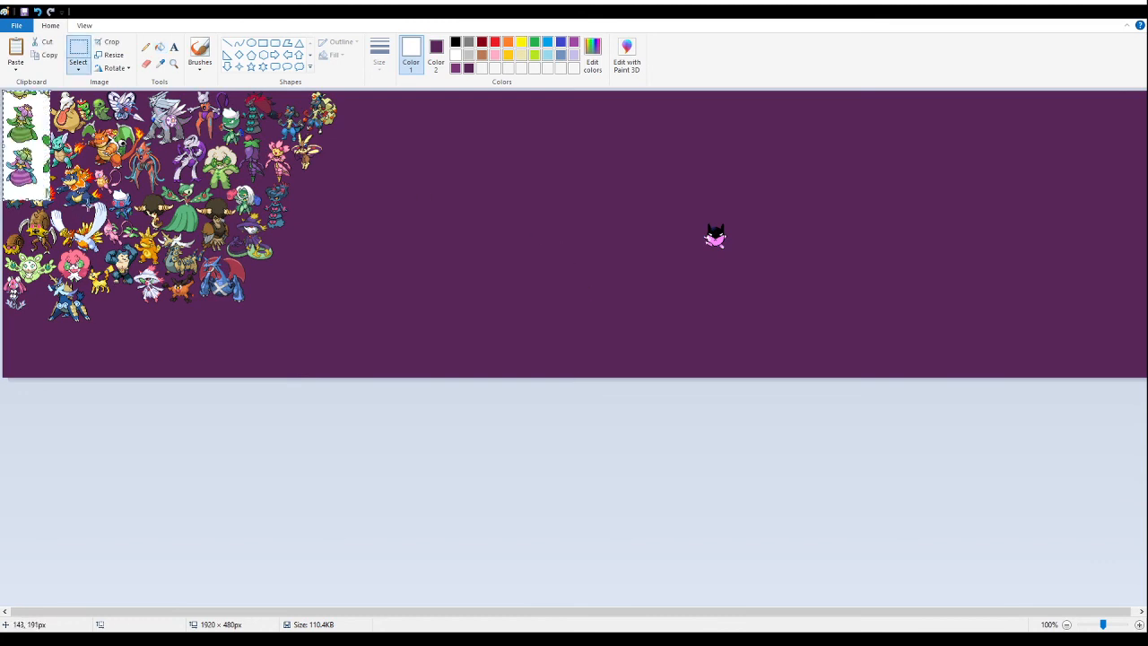
{"action": "left_click_drag", "start_coordinate": [20, 158], "coordinate": [368, 269]}
{"action": "left_click", "coordinate": [173, 63]}
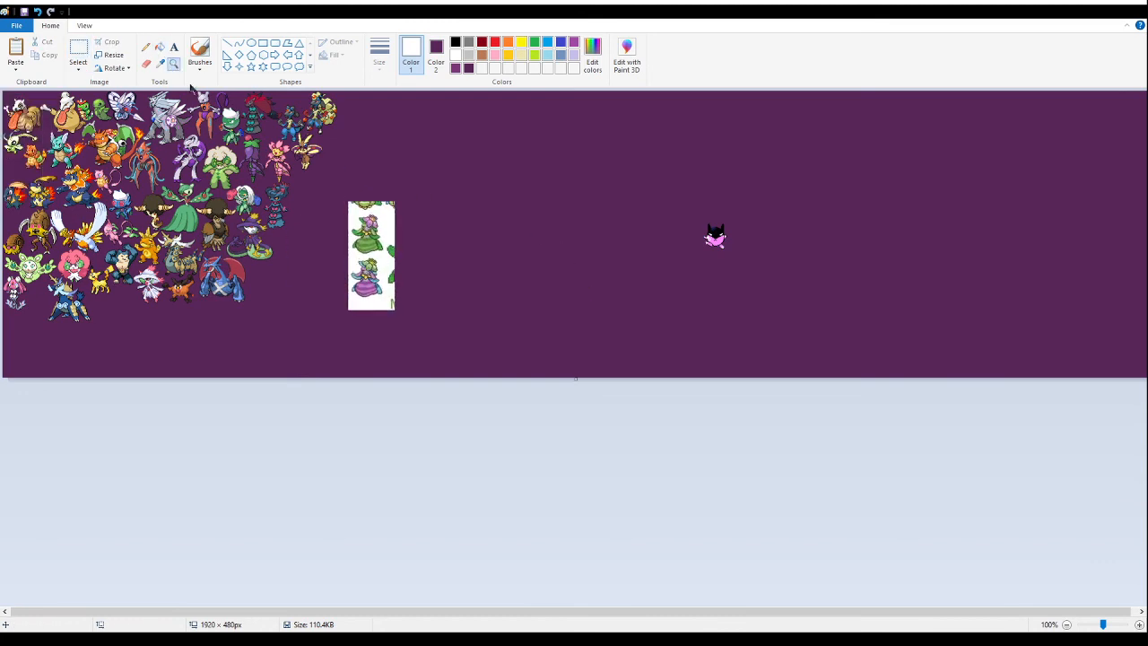
{"action": "left_click", "coordinate": [356, 248]}
{"action": "left_click", "coordinate": [669, 370]}
{"action": "left_click", "coordinate": [159, 47]}
{"action": "left_click", "coordinate": [517, 337]}
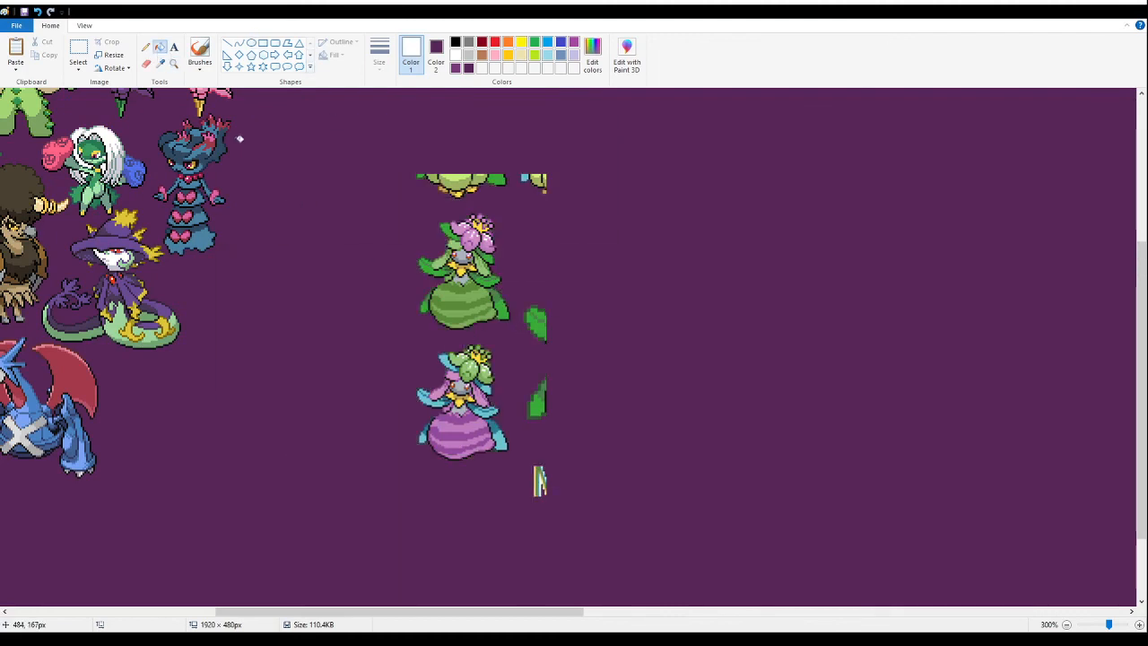
- Delete the purple-skirted flower sprite and all stray fragments, keeping only the flower sprite with the green striped skirt
{"action": "left_click", "coordinate": [78, 49]}
{"action": "left_click_drag", "start_coordinate": [611, 523], "coordinate": [377, 333]}
{"action": "key", "text": "Delete"}
{"action": "left_click_drag", "start_coordinate": [561, 371], "coordinate": [515, 287]}
{"action": "key", "text": "Delete"}
{"action": "left_click_drag", "start_coordinate": [399, 125], "coordinate": [620, 194]}
{"action": "key", "text": "Delete"}
- Select the green-skirted flower sprite, try it beside the winged rabbit, and cut it from the canvas
{"action": "left_click_drag", "start_coordinate": [532, 182], "coordinate": [392, 366]}
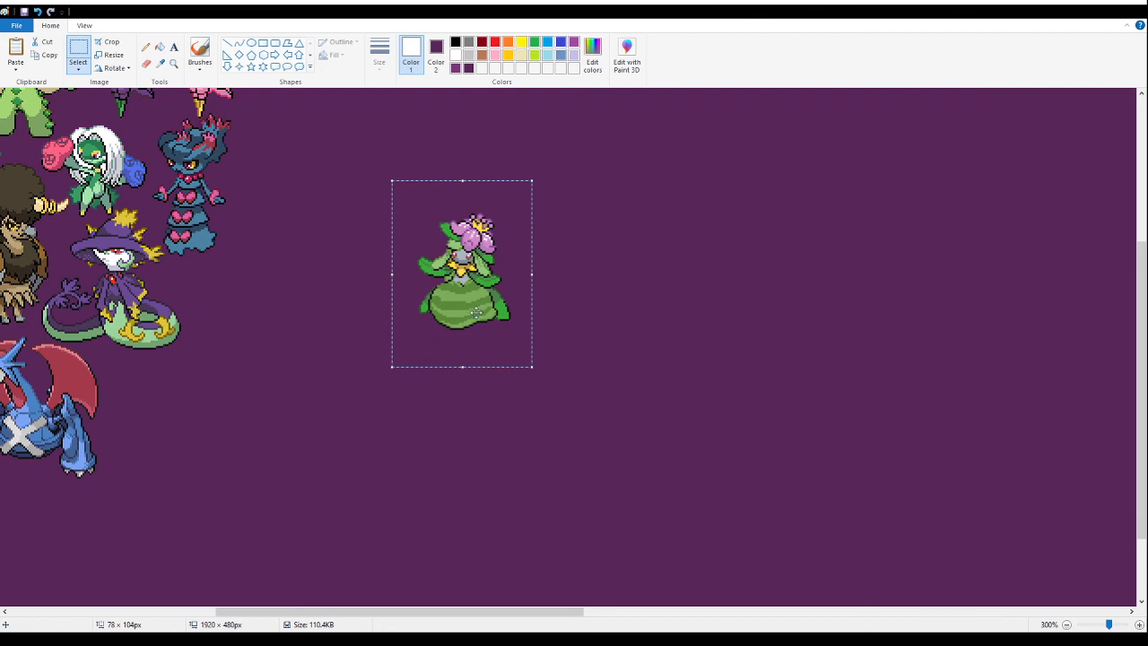
{"action": "scroll", "coordinate": [374, 313], "scroll_direction": "up", "scroll_amount": 3}
{"action": "left_click_drag", "start_coordinate": [477, 310], "coordinate": [421, 297]}
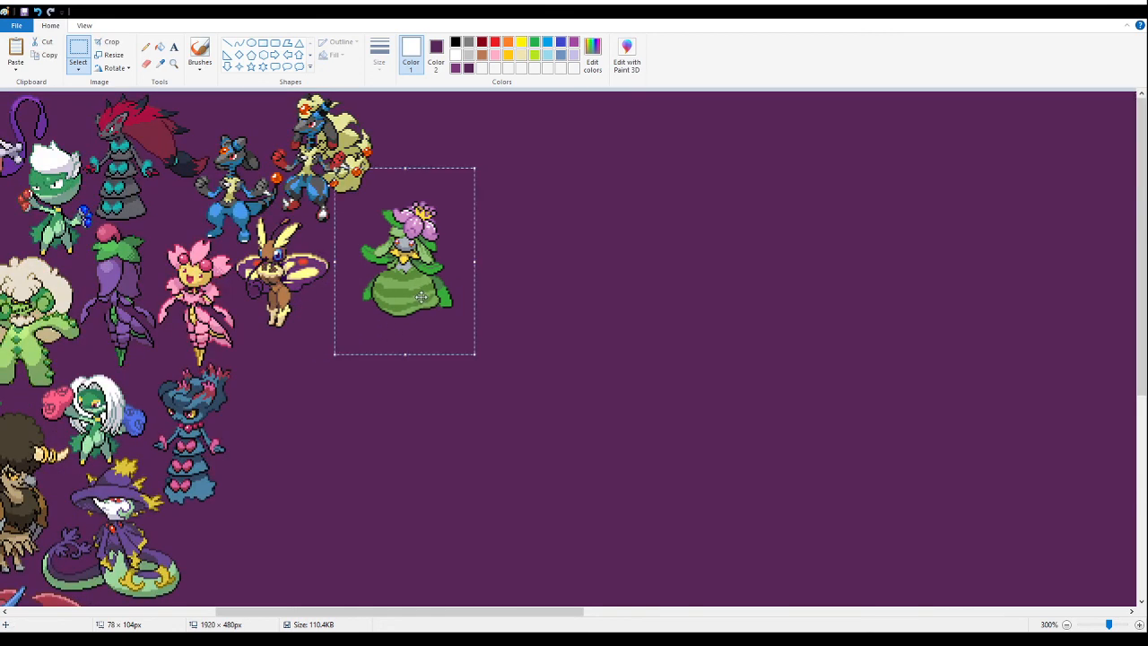
{"action": "mouse_move", "coordinate": [420, 297]}
{"action": "left_mouse_down"}
{"action": "mouse_move", "coordinate": [334, 310]}
{"action": "mouse_move", "coordinate": [442, 318]}
{"action": "mouse_move", "coordinate": [408, 327]}
{"action": "mouse_move", "coordinate": [435, 330]}
{"action": "mouse_move", "coordinate": [405, 328]}
{"action": "mouse_move", "coordinate": [405, 283]}
{"action": "left_mouse_up"}
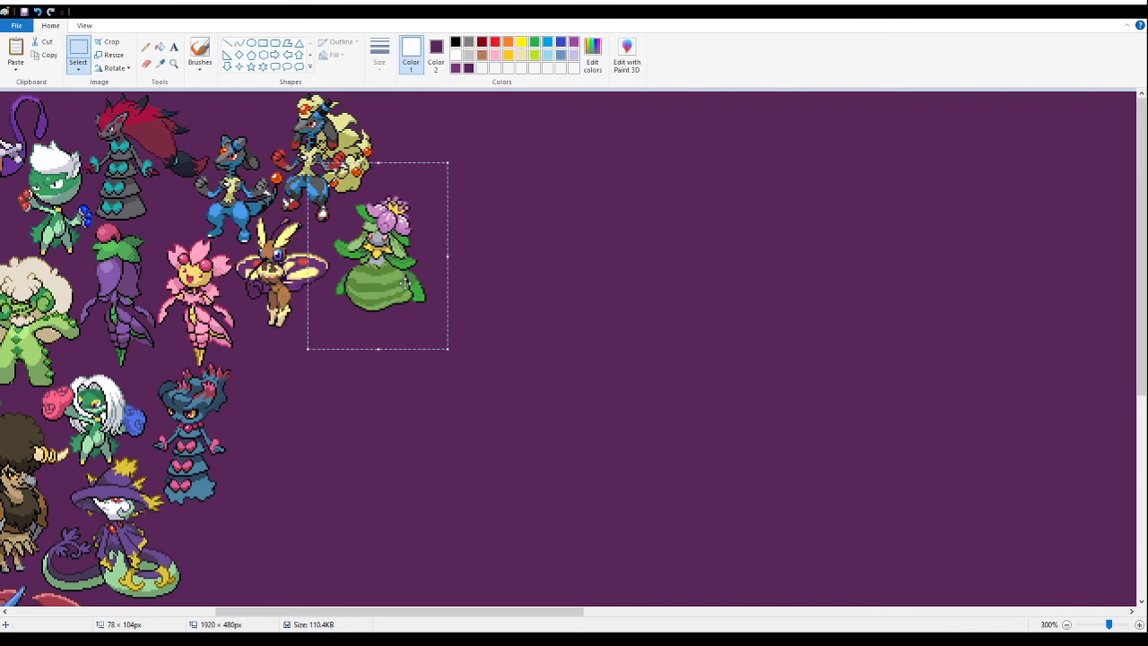
{"action": "key", "text": "ctrl+x"}
- Try the green-skirted flower sprite between the small pink sprite and the blue horned beast, and cut it again
{"action": "left_click", "coordinate": [177, 66]}
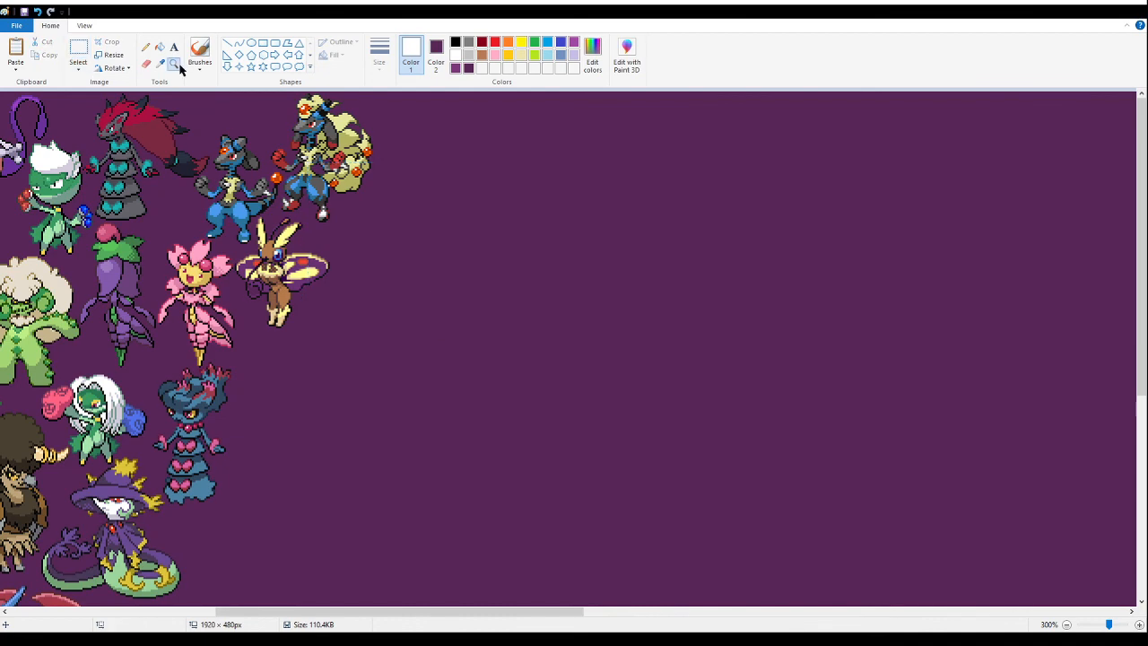
{"action": "right_click", "coordinate": [178, 269]}
{"action": "right_click", "coordinate": [166, 305]}
{"action": "left_click", "coordinate": [103, 373]}
{"action": "left_click", "coordinate": [269, 422]}
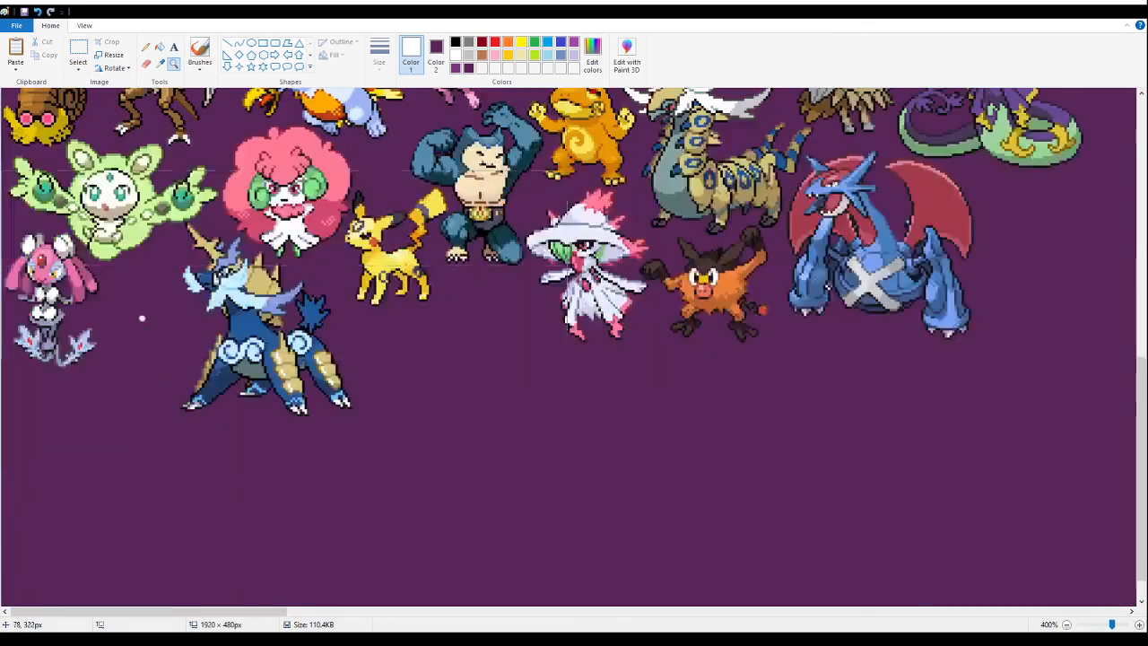
{"action": "left_click", "coordinate": [78, 49]}
{"action": "key", "text": "ctrl+v"}
{"action": "left_click_drag", "start_coordinate": [86, 279], "coordinate": [155, 438]}
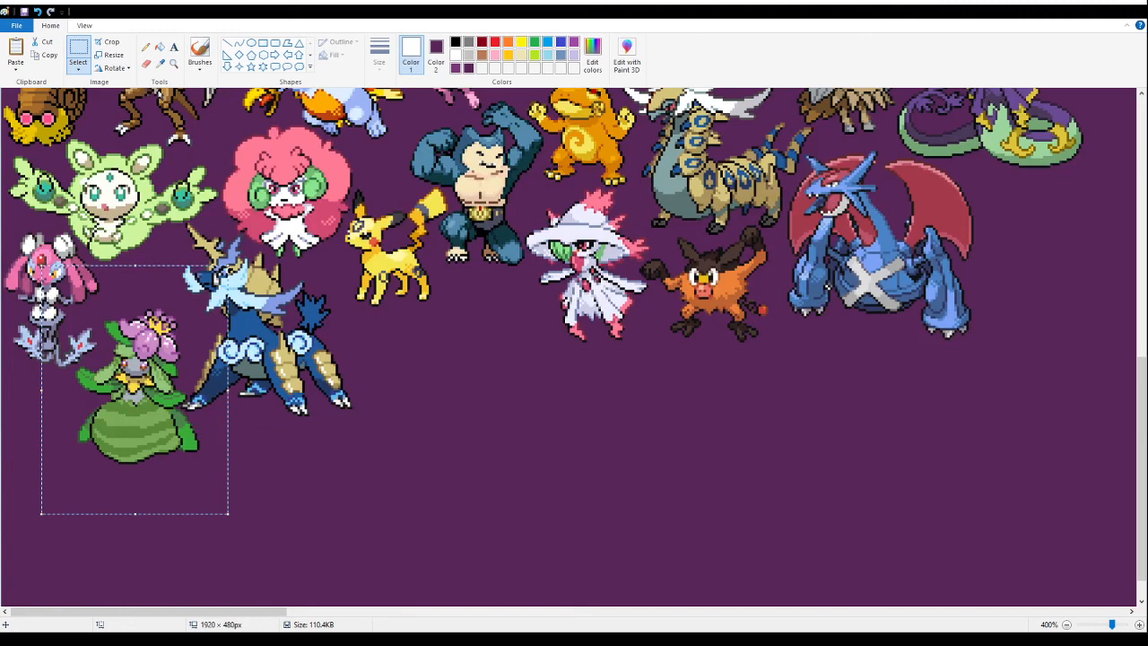
{"action": "key", "text": "Delete"}
- Paste the green-skirted flower sprite tightly below the small pink sprite, beside the blue horned beast's front leg
{"action": "scroll", "coordinate": [185, 310], "scroll_direction": "up", "scroll_amount": 3}
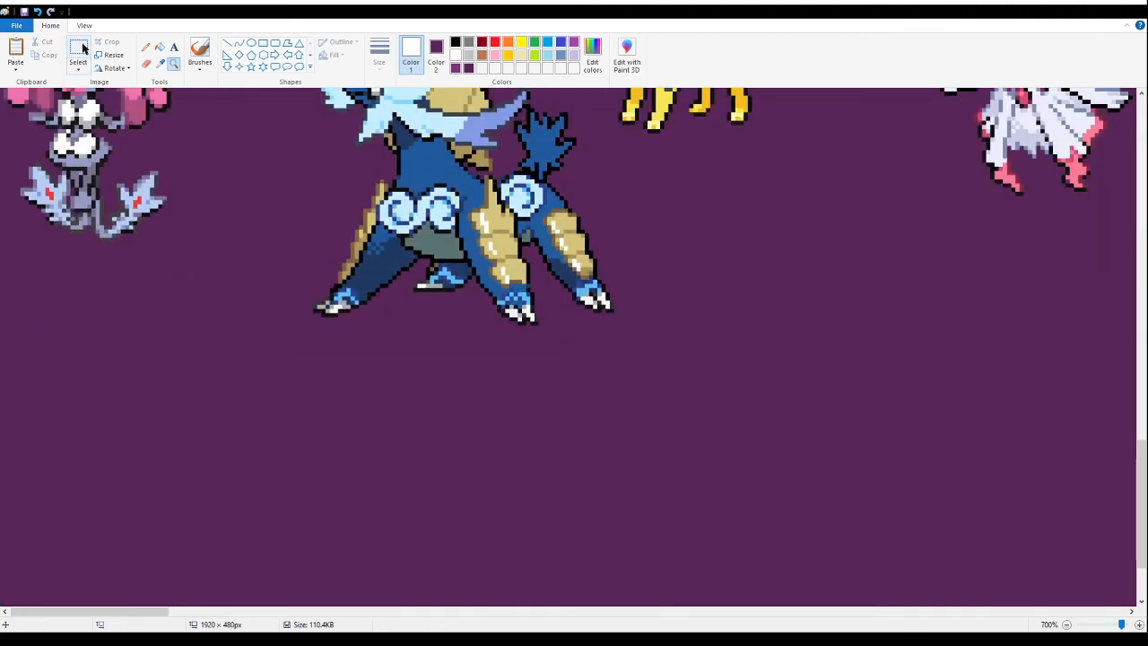
{"action": "left_click", "coordinate": [83, 46]}
{"action": "key", "text": "ctrl+v"}
{"action": "left_click_drag", "start_coordinate": [234, 338], "coordinate": [290, 316]}
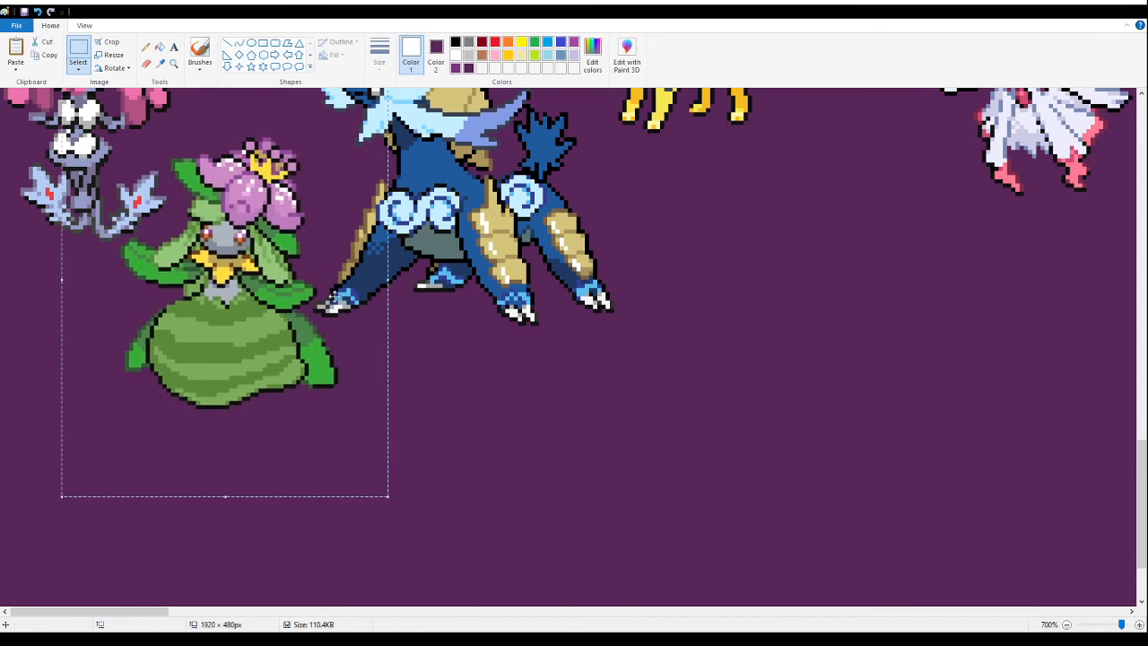
- Paste the red and pink antlered deer sprites into the empty area beside the arranged sprites and fill their white background with purple
{"action": "left_click", "coordinate": [173, 65]}
{"action": "right_click", "coordinate": [282, 256]}
{"action": "right_click", "coordinate": [281, 256]}
{"action": "right_click", "coordinate": [281, 255]}
{"action": "right_click", "coordinate": [281, 255]}
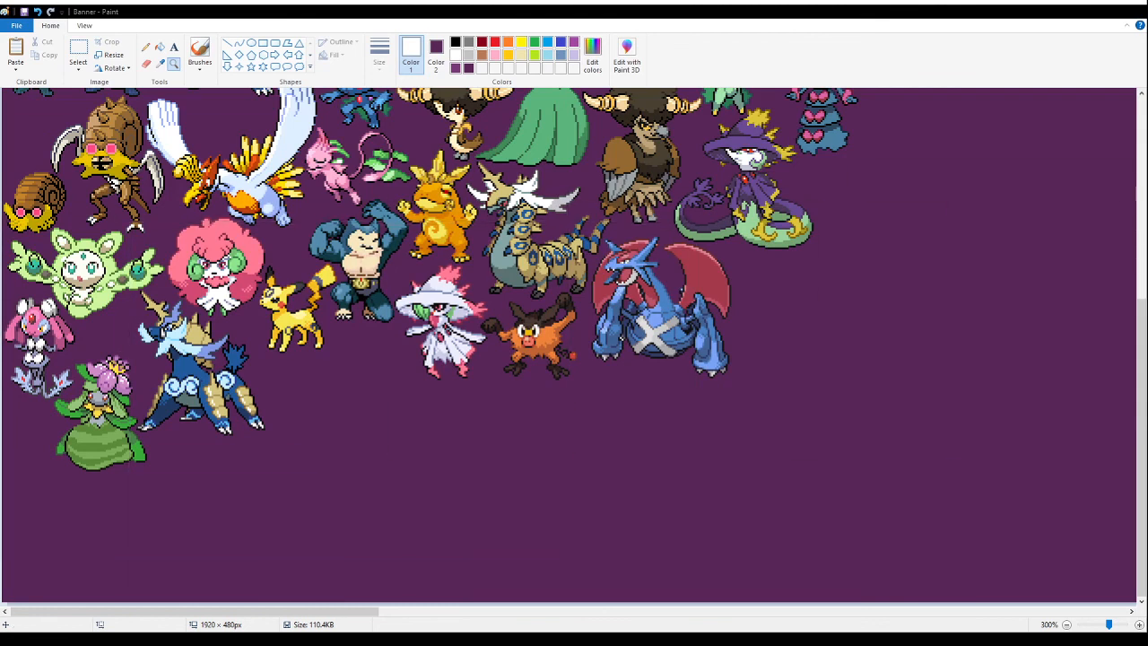
{"action": "right_click", "coordinate": [588, 285]}
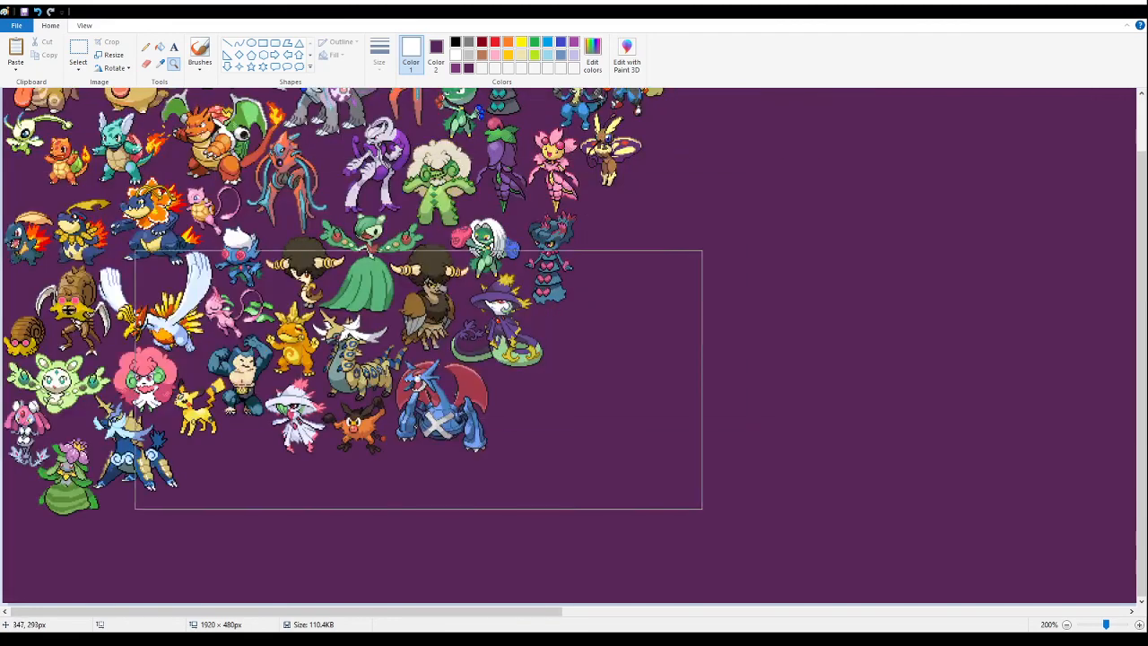
{"action": "left_click", "coordinate": [641, 359]}
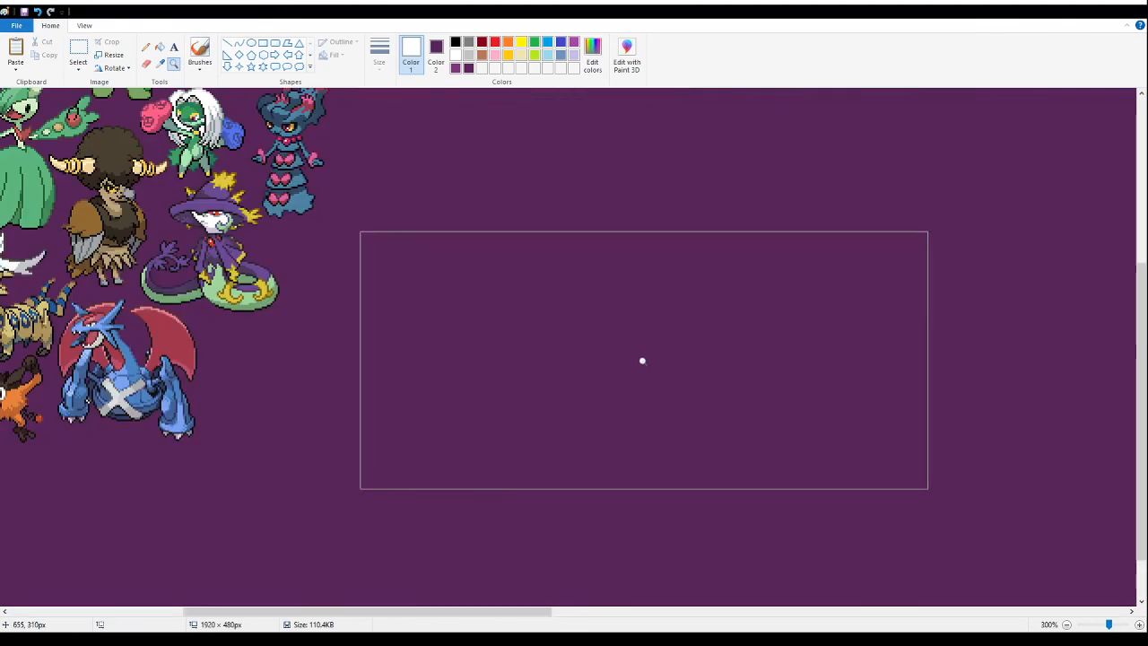
{"action": "left_click", "coordinate": [78, 53]}
{"action": "key", "text": "ctrl+v"}
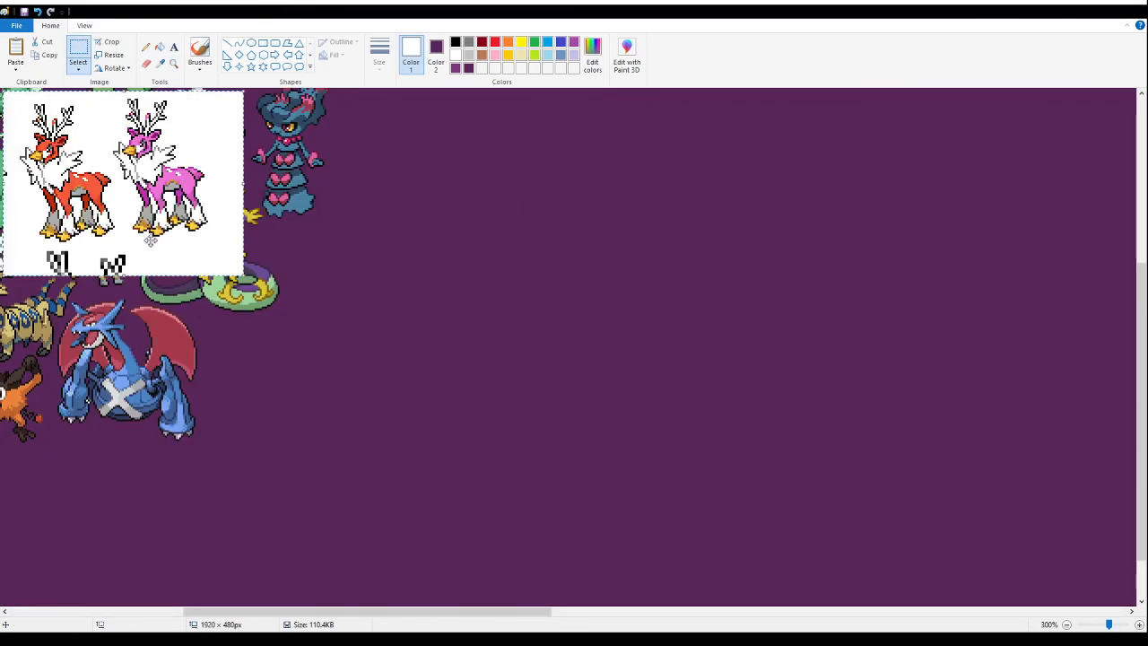
{"action": "left_click_drag", "start_coordinate": [174, 259], "coordinate": [591, 456]}
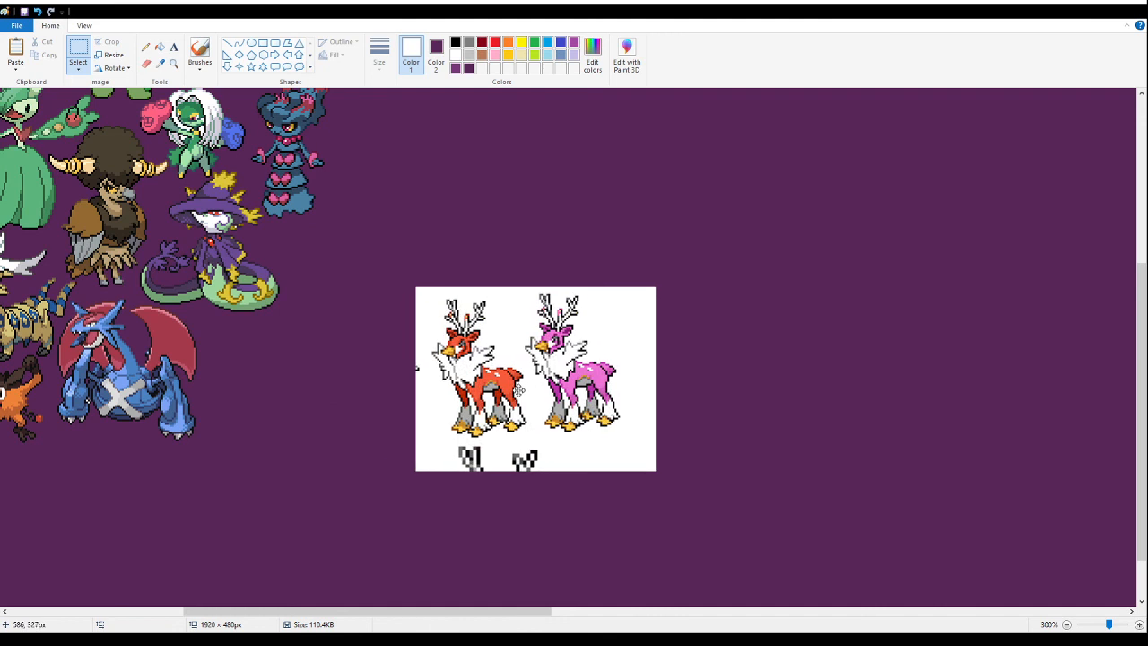
{"action": "left_click", "coordinate": [159, 46]}
{"action": "right_click", "coordinate": [507, 309]}
- Delete the stray black-and-white fragments below the two deer sprites and the small speck beside the red deer
{"action": "left_click", "coordinate": [173, 63]}
{"action": "left_click", "coordinate": [569, 446]}
{"action": "left_click", "coordinate": [538, 418]}
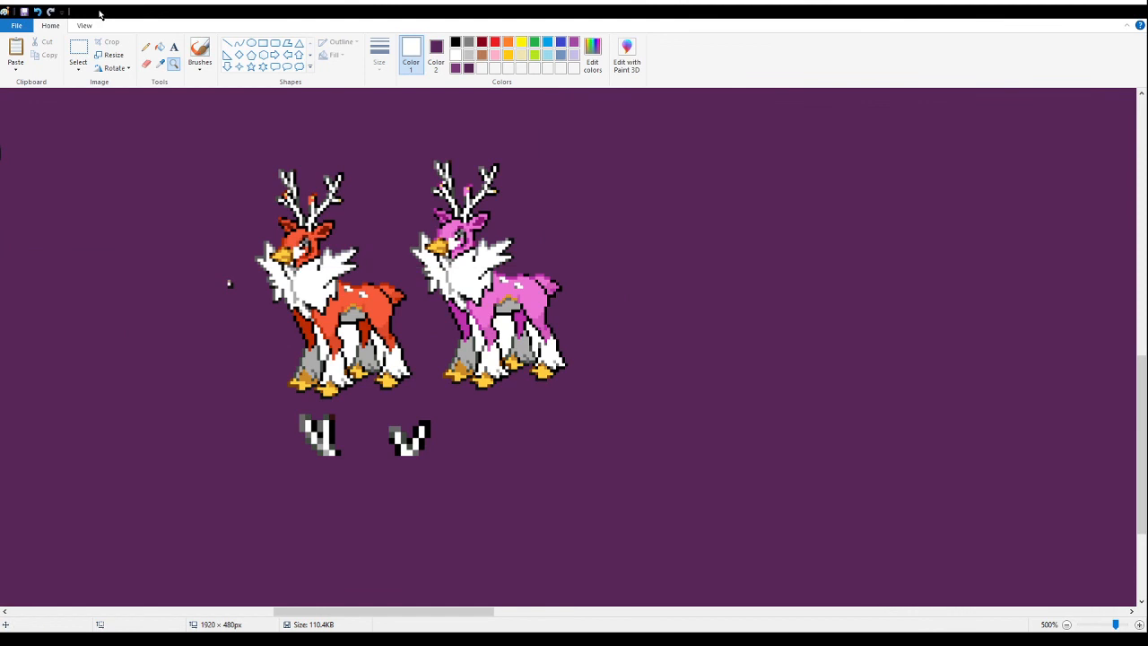
{"action": "left_click", "coordinate": [78, 56]}
{"action": "left_click_drag", "start_coordinate": [481, 541], "coordinate": [250, 404]}
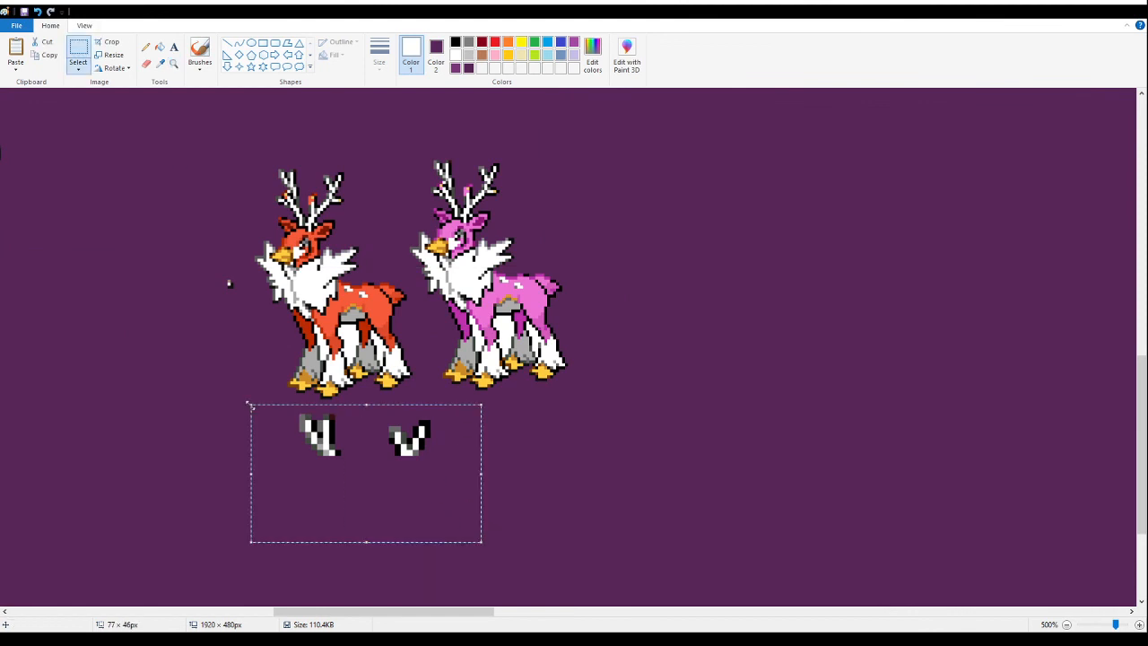
{"action": "key", "text": "Delete"}
{"action": "left_click_drag", "start_coordinate": [202, 324], "coordinate": [240, 255]}
{"action": "key", "text": "Delete"}
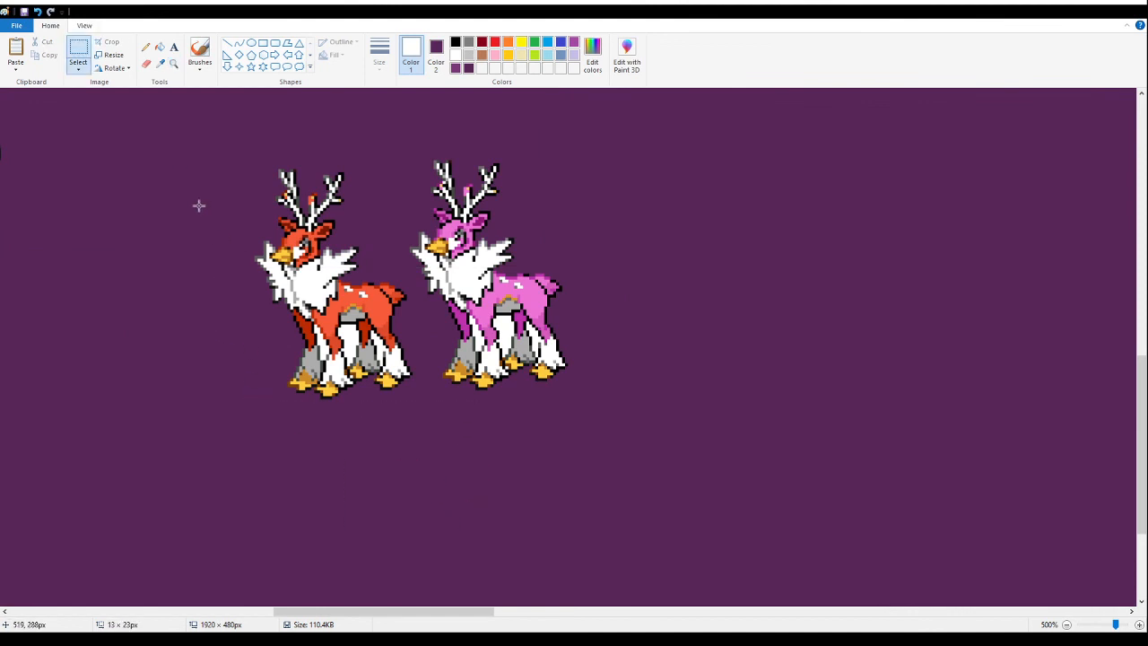
- Fill the white gap between the red deer's legs with purple and delete the pink deer sprite
{"action": "left_click", "coordinate": [159, 46]}
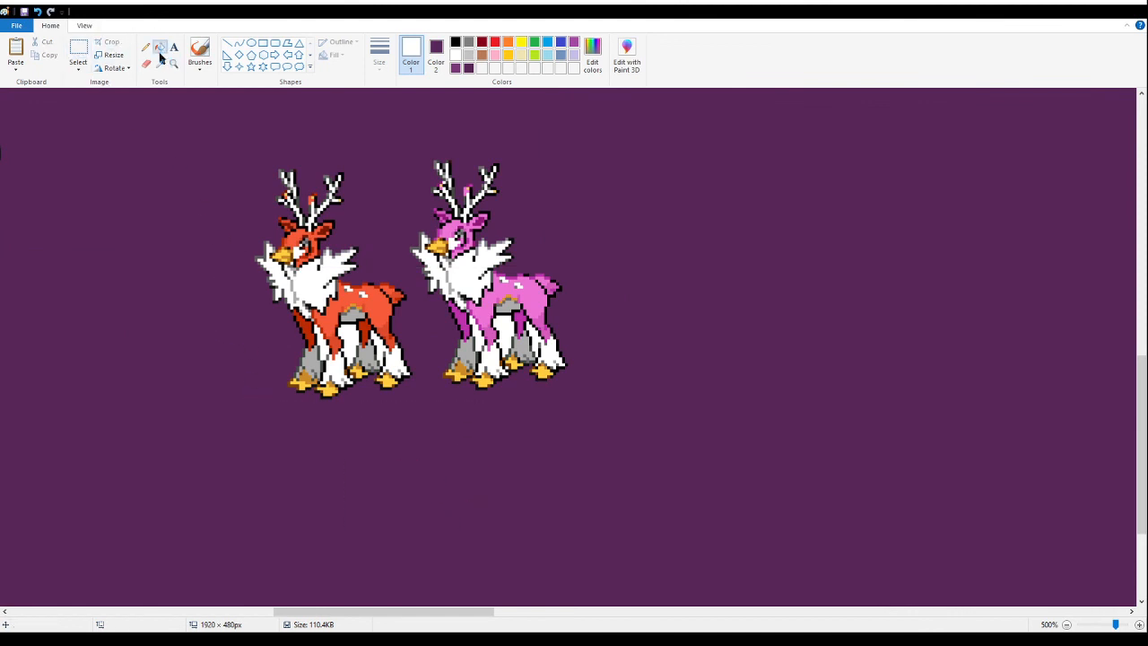
{"action": "right_click", "coordinate": [378, 336]}
{"action": "left_click", "coordinate": [388, 354]}
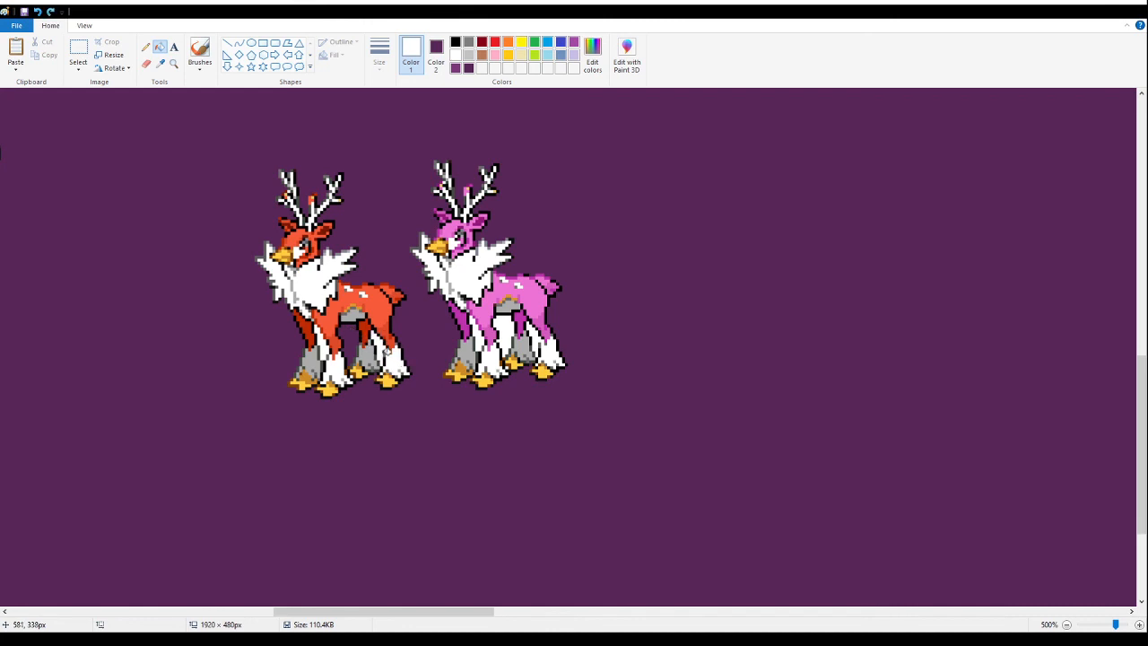
{"action": "left_click", "coordinate": [78, 52]}
{"action": "left_click_drag", "start_coordinate": [627, 413], "coordinate": [410, 138]}
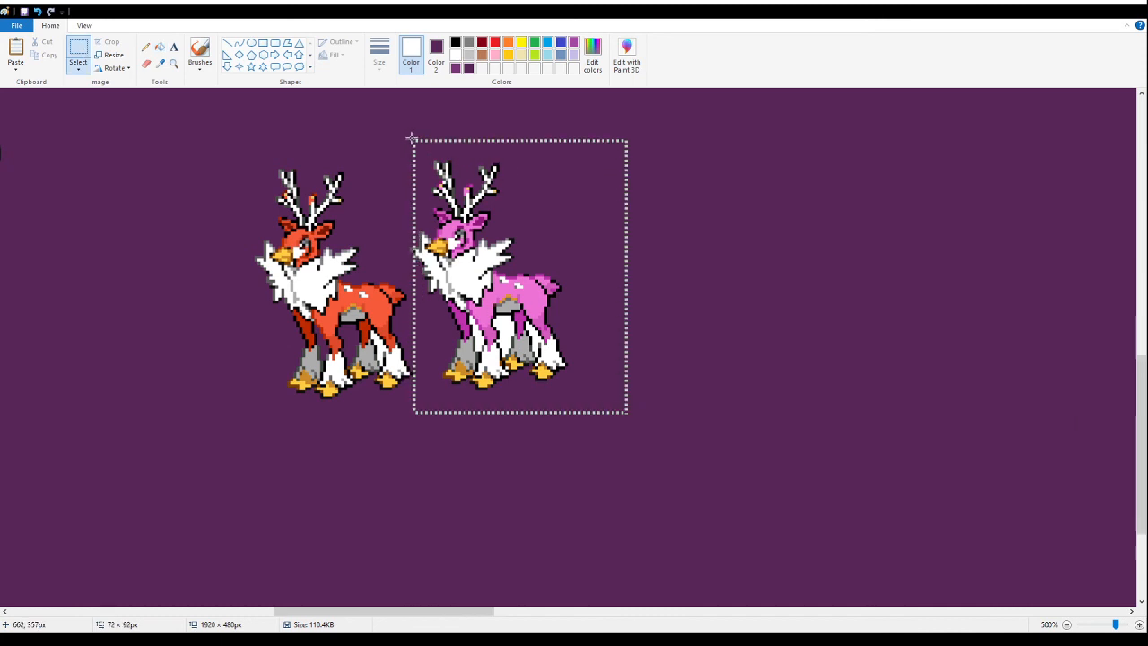
{"action": "key", "text": "Delete"}
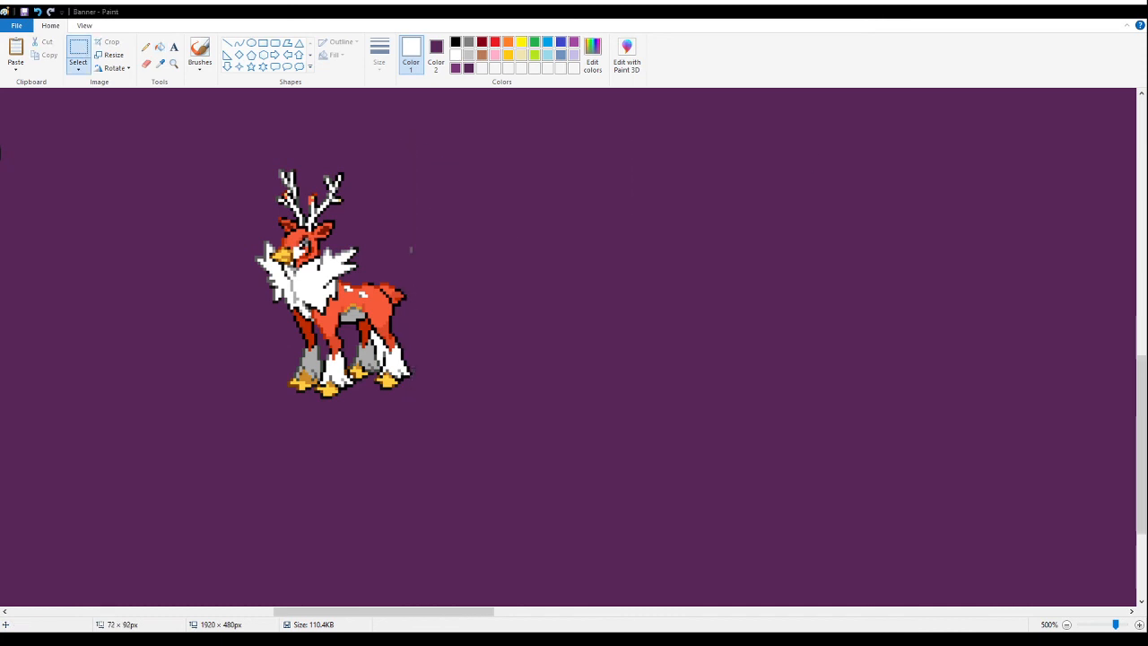
- Clear the remaining white sliver beside the red deer's hind leg so the purple background shows through
{"action": "left_click", "coordinate": [174, 64]}
{"action": "left_click", "coordinate": [321, 271]}
{"action": "left_click", "coordinate": [161, 47]}
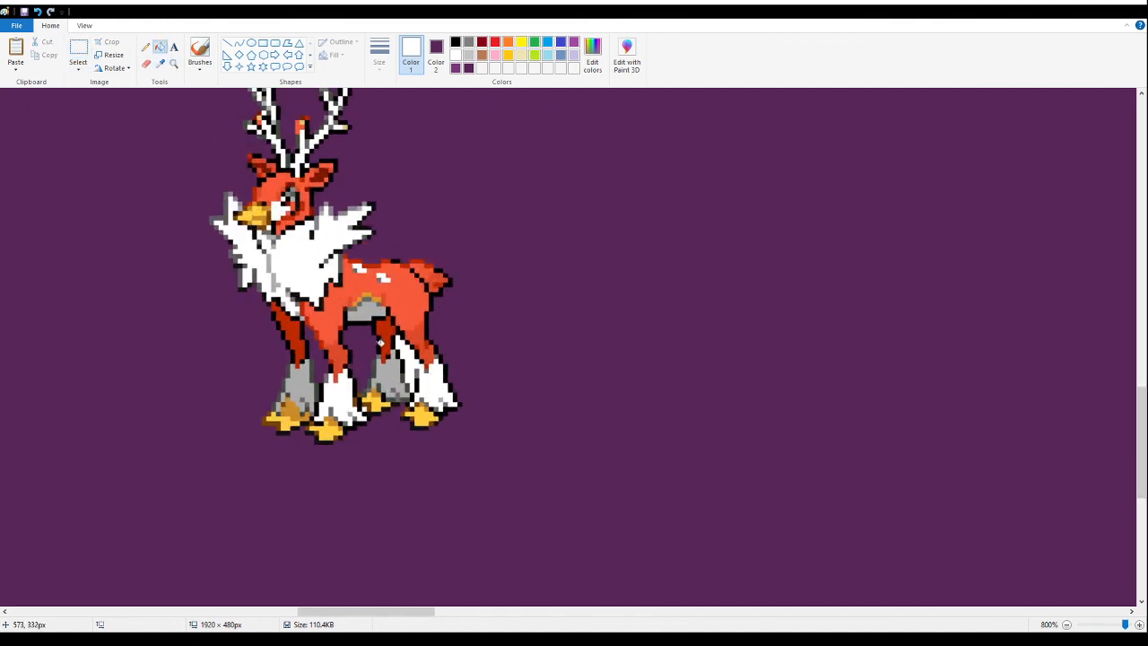
{"action": "left_click", "coordinate": [146, 48]}
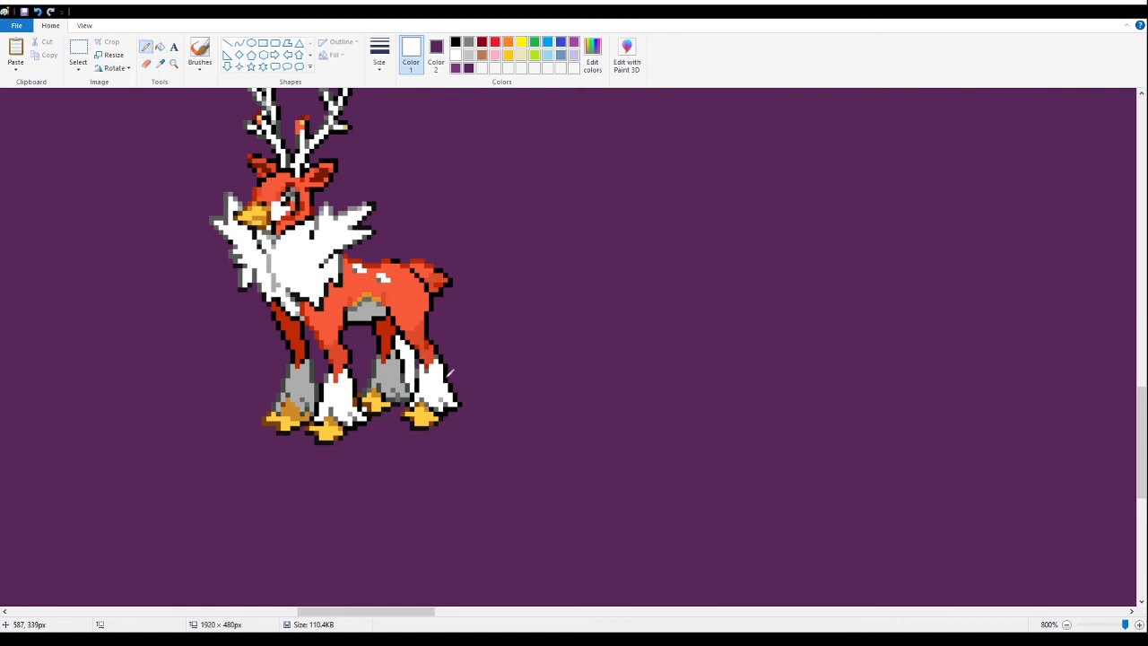
{"action": "left_click", "coordinate": [159, 47]}
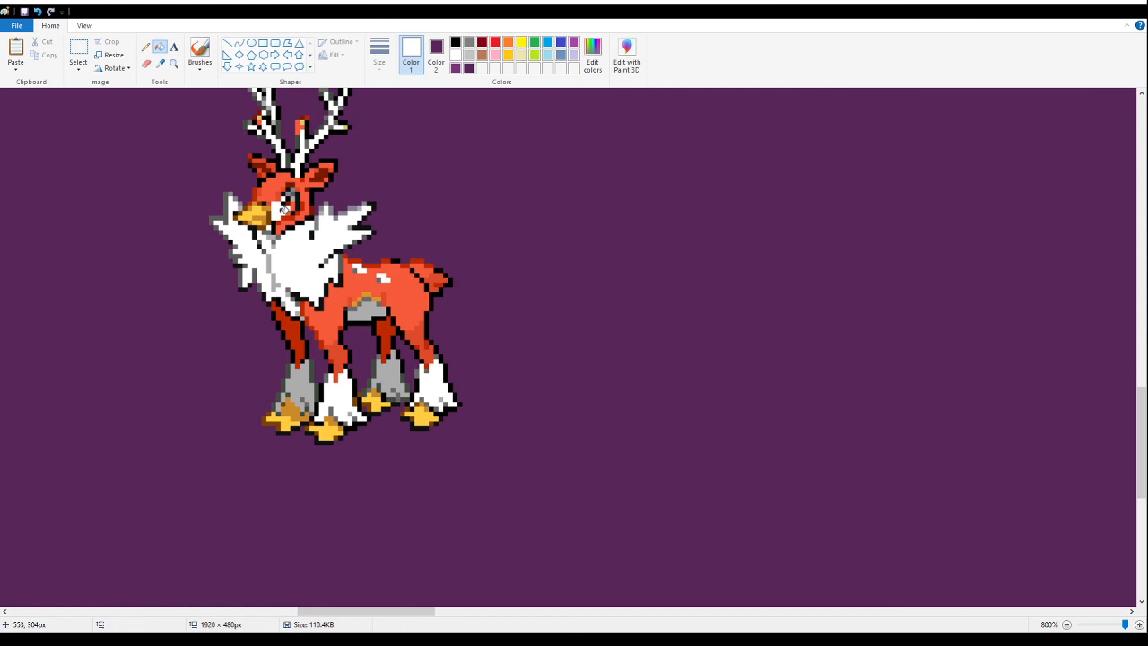
- Select the red deer and move it into the empty area below the arranged sprites, near the blue horned beast
{"action": "left_click", "coordinate": [174, 64]}
{"action": "right_click", "coordinate": [214, 171]}
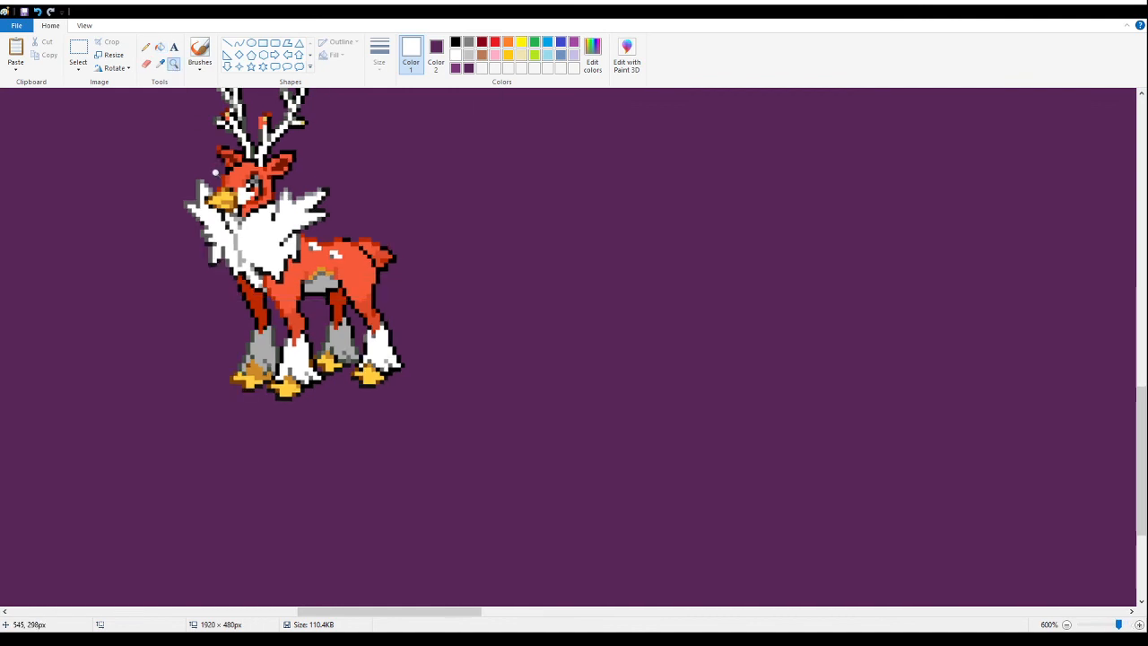
{"action": "right_click", "coordinate": [215, 172]}
{"action": "right_click", "coordinate": [215, 172]}
{"action": "right_click", "coordinate": [215, 173]}
{"action": "right_click", "coordinate": [215, 173]}
{"action": "left_click", "coordinate": [117, 267]}
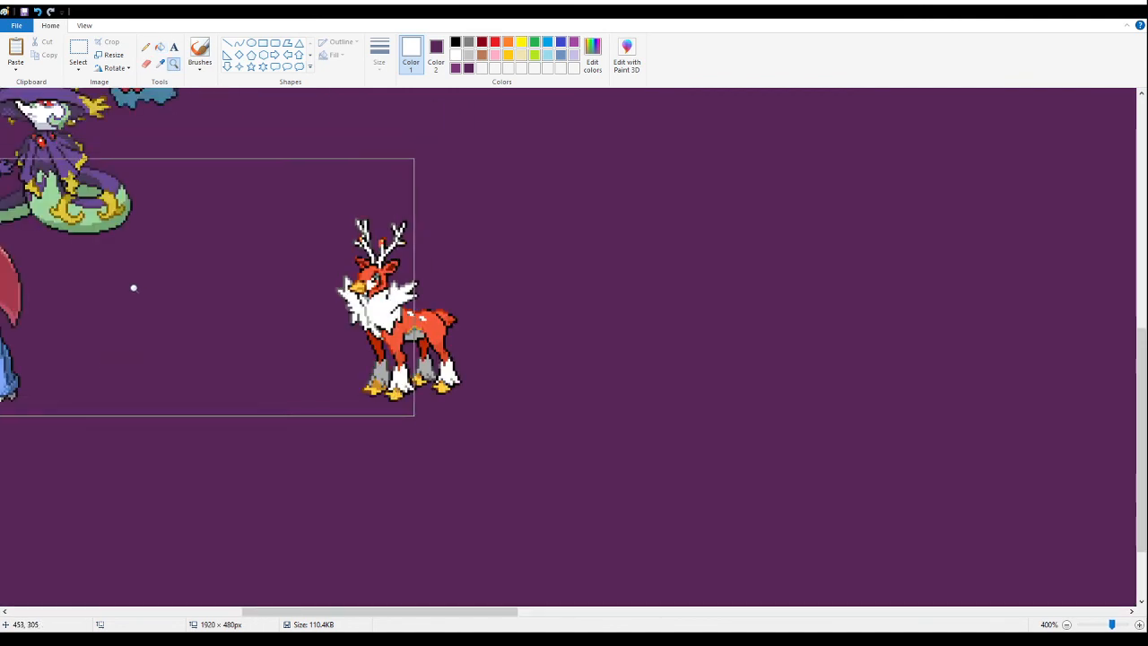
{"action": "left_click", "coordinate": [78, 54]}
{"action": "left_click_drag", "start_coordinate": [495, 415], "coordinate": [318, 216]}
{"action": "left_click_drag", "start_coordinate": [360, 279], "coordinate": [257, 314]}
{"action": "scroll", "coordinate": [251, 296], "scroll_direction": "up", "scroll_amount": 3}
{"action": "left_click_drag", "start_coordinate": [369, 614], "coordinate": [178, 610]}
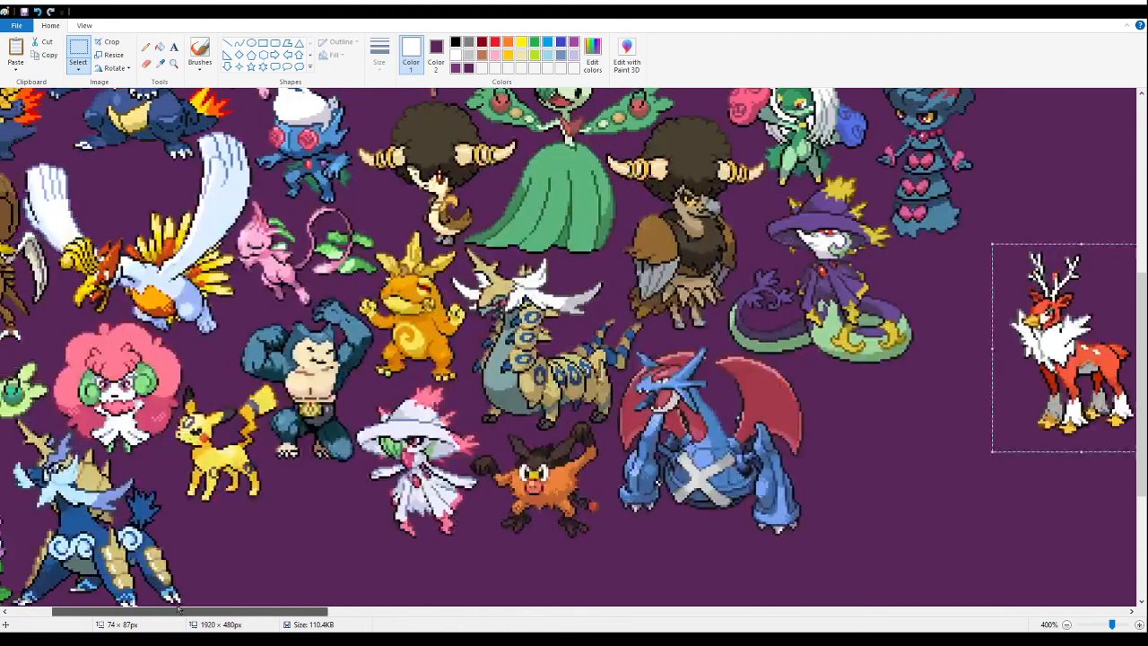
{"action": "scroll", "coordinate": [325, 456], "scroll_direction": "down", "scroll_amount": 3}
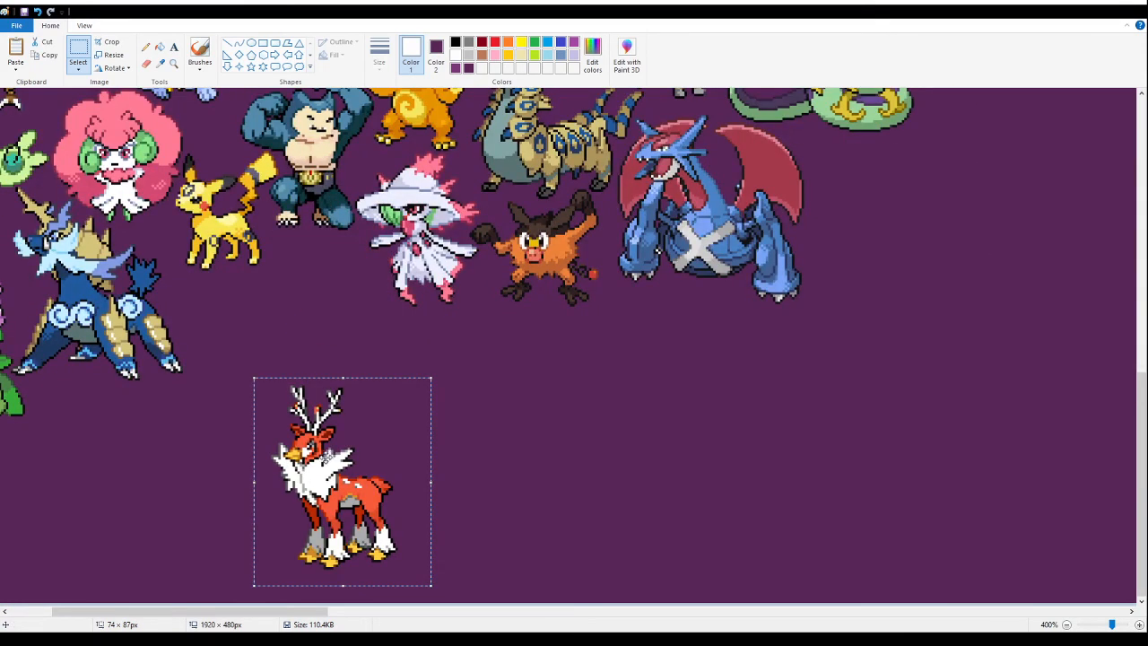
- Examine the red deer's antlers, collar and legs up close for leftover white background
{"action": "left_click", "coordinate": [173, 62]}
{"action": "left_click", "coordinate": [285, 395]}
{"action": "left_click", "coordinate": [481, 374]}
{"action": "left_click", "coordinate": [481, 374]}
{"action": "left_click", "coordinate": [419, 378]}
{"action": "left_click", "coordinate": [164, 48]}
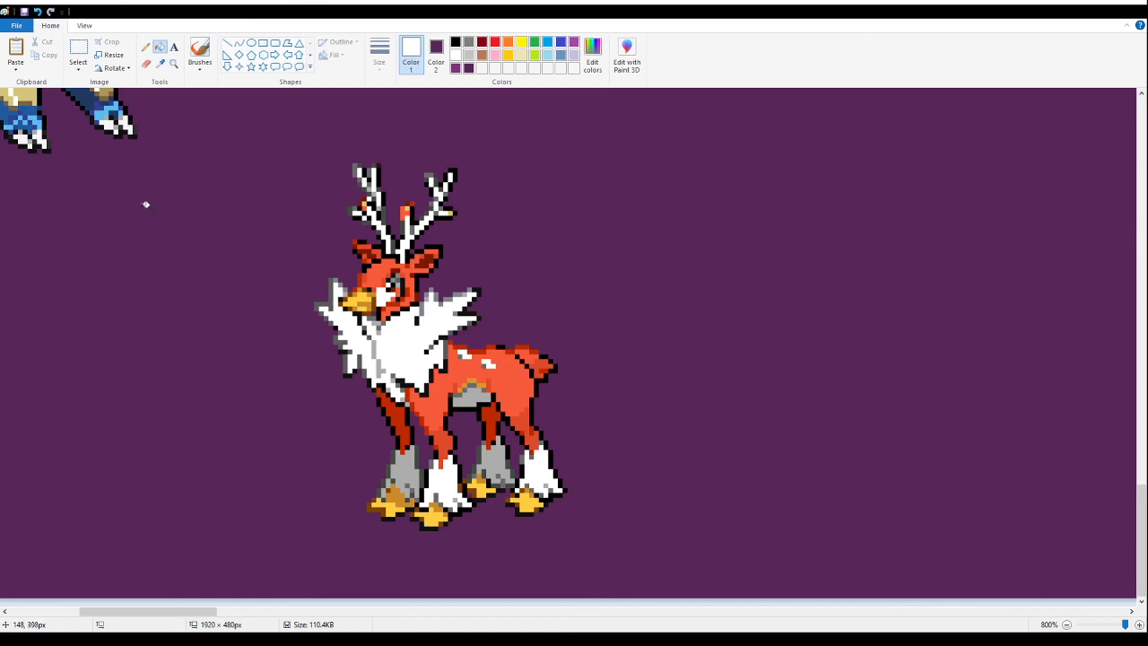
{"action": "left_click", "coordinate": [173, 63]}
{"action": "right_click", "coordinate": [246, 253]}
{"action": "scroll", "coordinate": [246, 253], "scroll_direction": "down", "scroll_amount": 6}
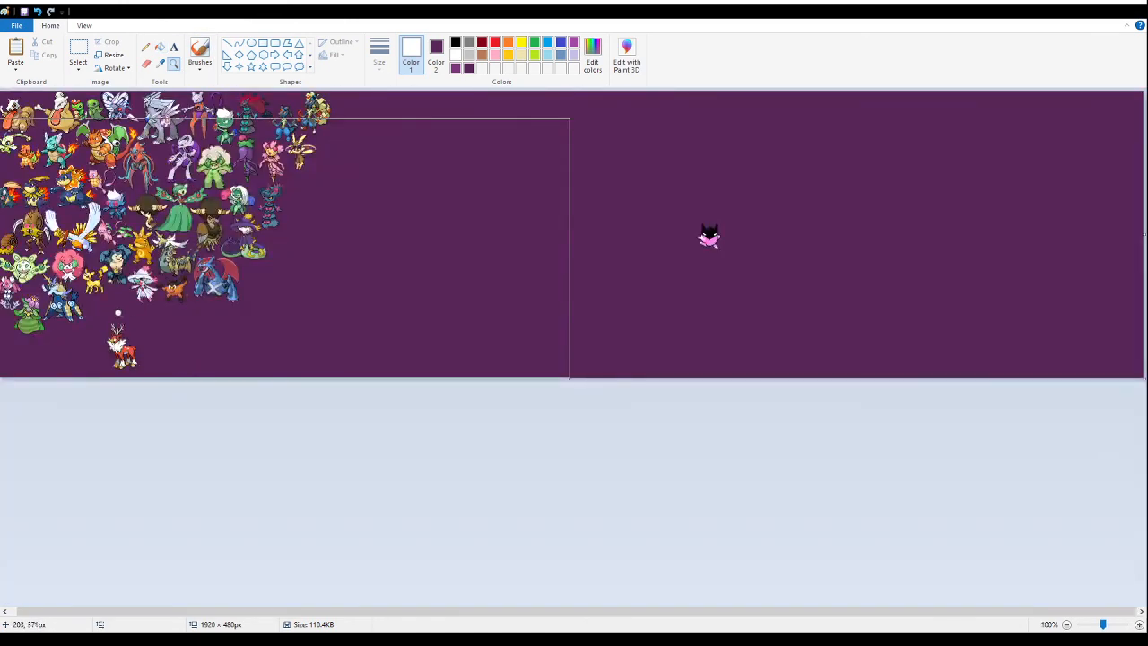
{"action": "left_click", "coordinate": [118, 313]}
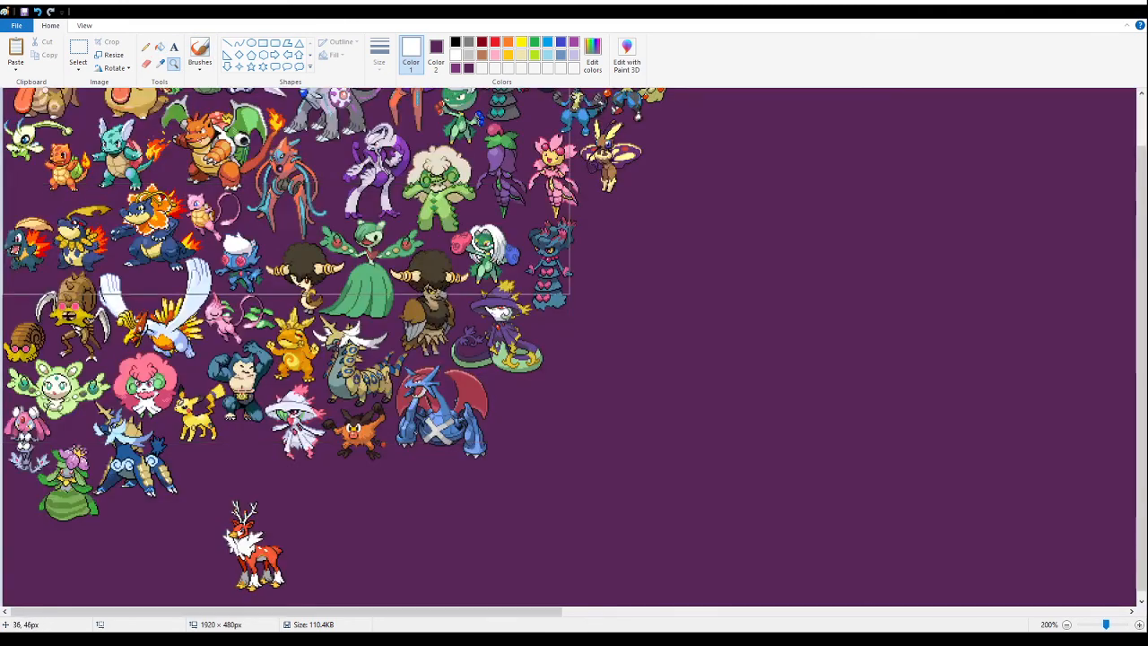
- Try to move the red deer up beside the blue horned beast, and undo the move
{"action": "left_click", "coordinate": [78, 50]}
{"action": "left_click_drag", "start_coordinate": [208, 482], "coordinate": [257, 520]}
{"action": "left_click", "coordinate": [379, 558]}
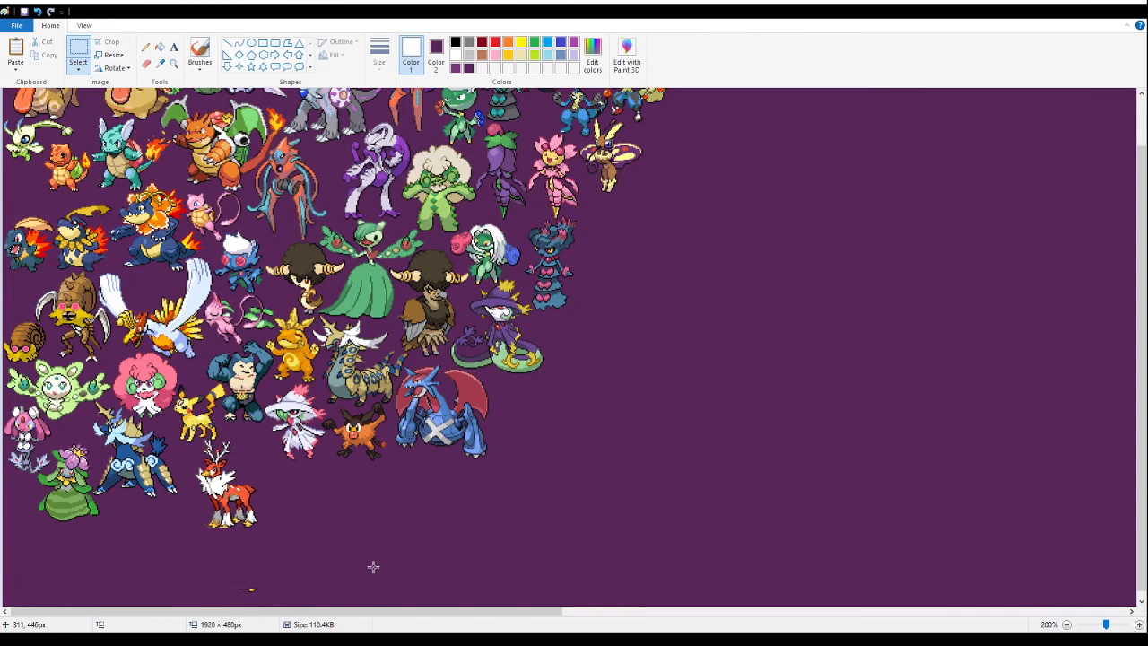
{"action": "key", "text": "ctrl+z"}
- Select the whole red deer, try it in several gaps around the arranged sprites, and cut it from the canvas
{"action": "left_click_drag", "start_coordinate": [209, 486], "coordinate": [356, 603]}
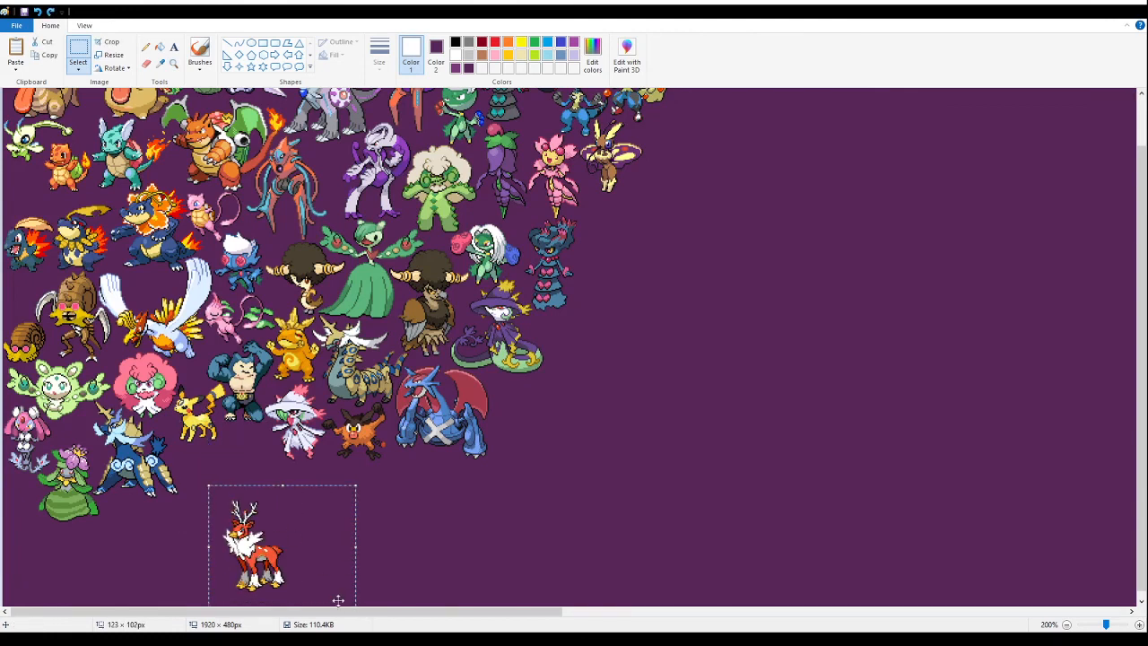
{"action": "left_click_drag", "start_coordinate": [285, 578], "coordinate": [242, 507]}
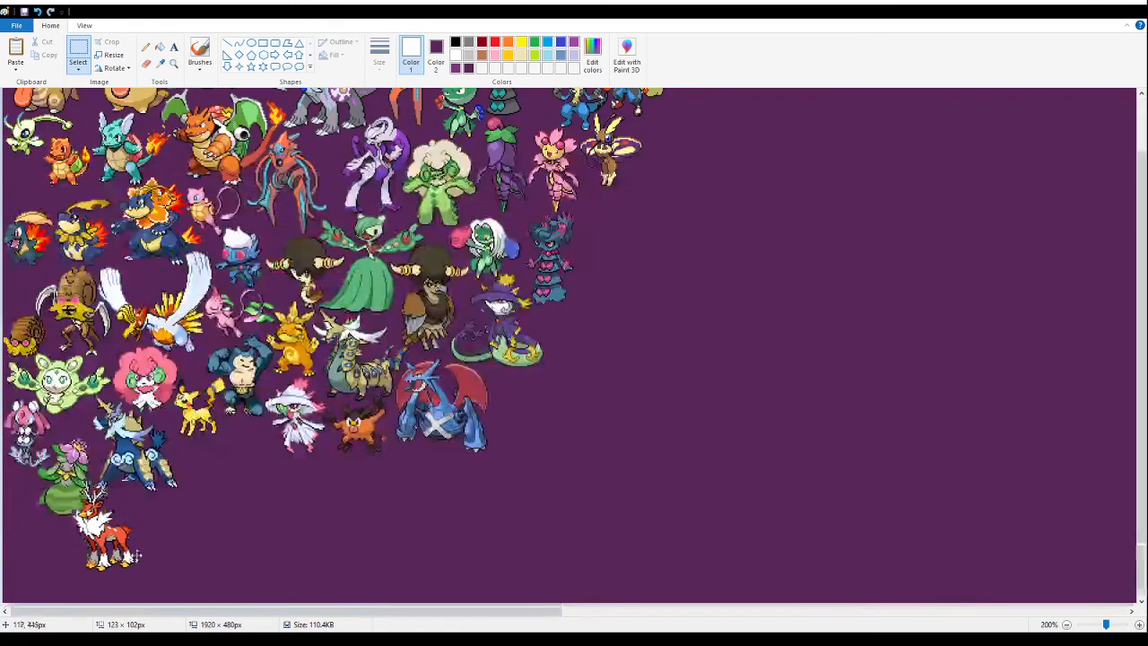
{"action": "left_click_drag", "start_coordinate": [139, 555], "coordinate": [65, 556]}
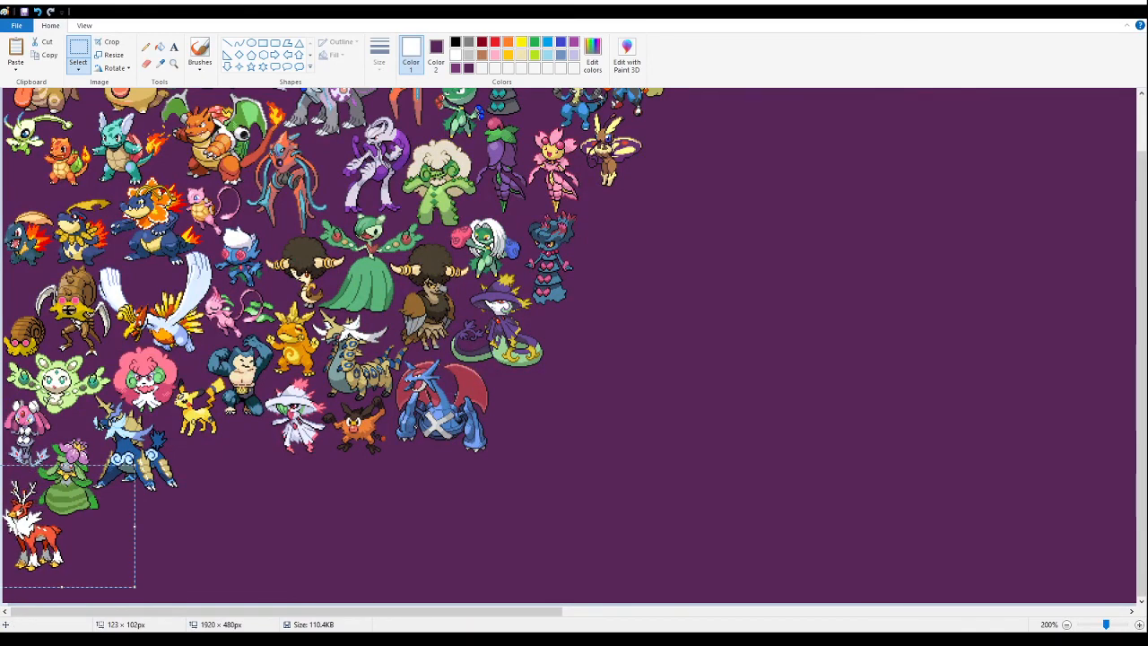
{"action": "left_click", "coordinate": [164, 60]}
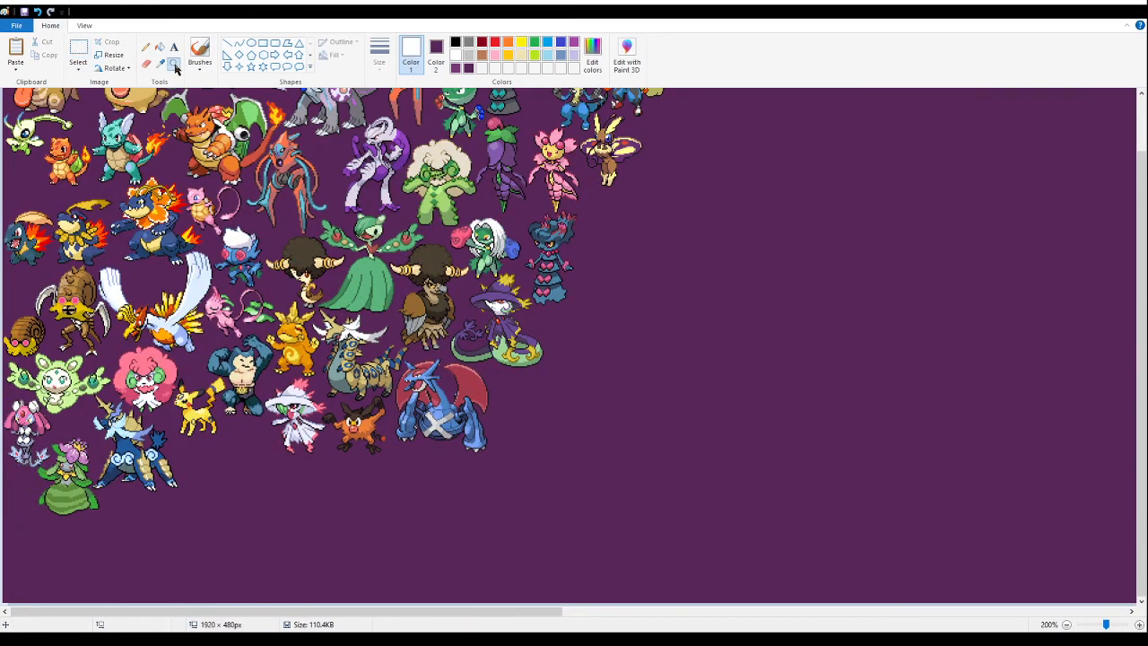
- Paste the red deer tightly beside the green-skirted flower sprite at the canvas's lower-left corner and save the image
{"action": "left_click", "coordinate": [174, 64]}
{"action": "left_click", "coordinate": [116, 515]}
{"action": "left_click", "coordinate": [72, 354]}
{"action": "left_click", "coordinate": [72, 332]}
{"action": "left_click", "coordinate": [72, 332]}
{"action": "left_click", "coordinate": [78, 54]}
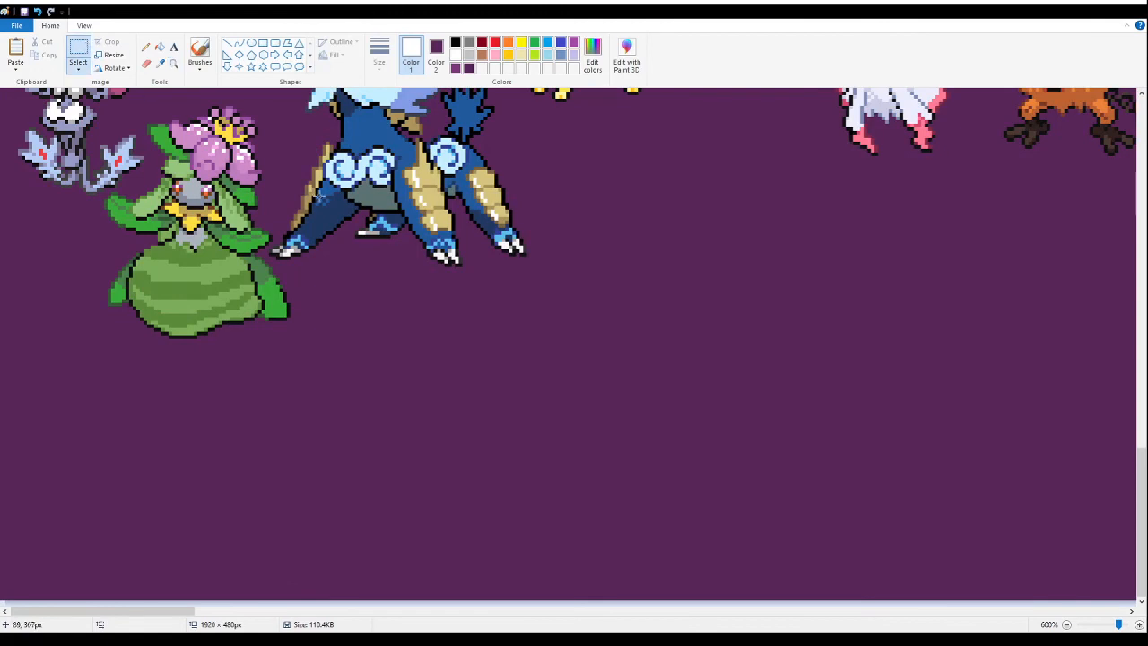
{"action": "key", "text": "ctrl+v"}
{"action": "left_click_drag", "start_coordinate": [109, 345], "coordinate": [78, 418]}
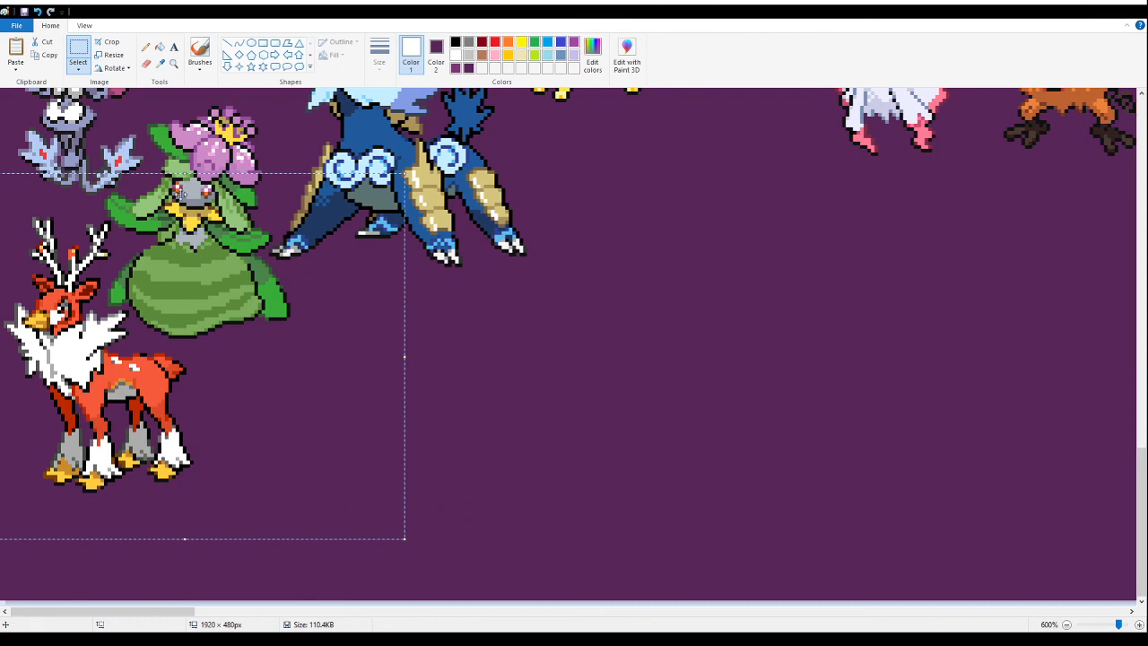
{"action": "left_click", "coordinate": [493, 417]}
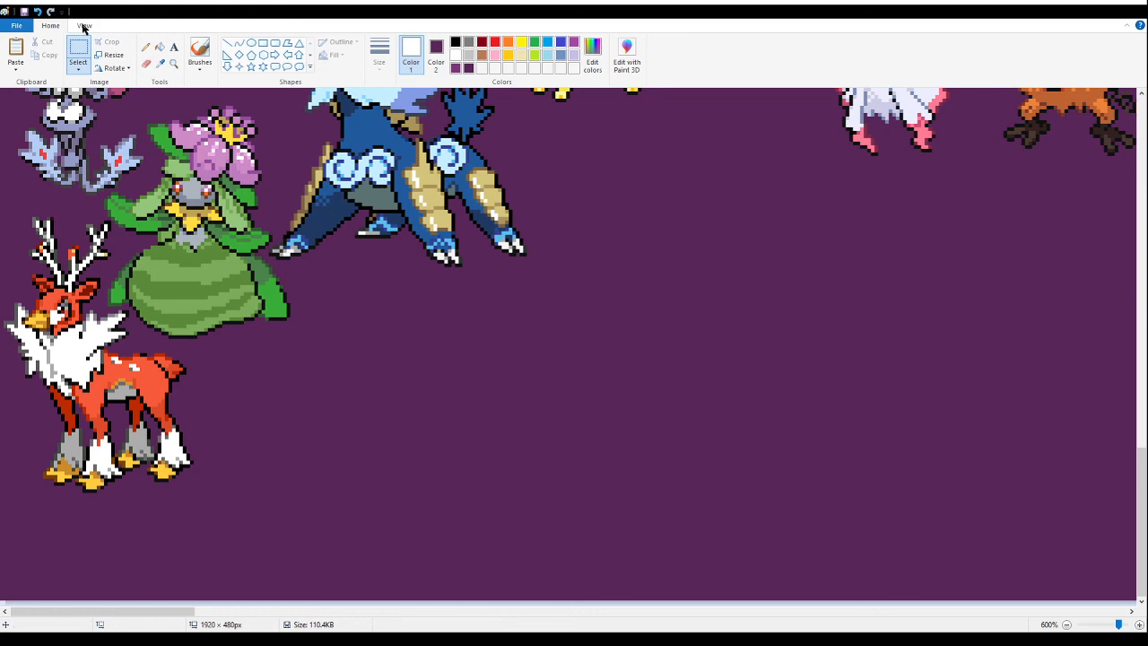
{"action": "left_click", "coordinate": [25, 12]}
- Paste the green-antlered deer sprite sheet and place it in the empty upper area of the canvas
{"action": "left_click_drag", "start_coordinate": [116, 612], "coordinate": [447, 612]}
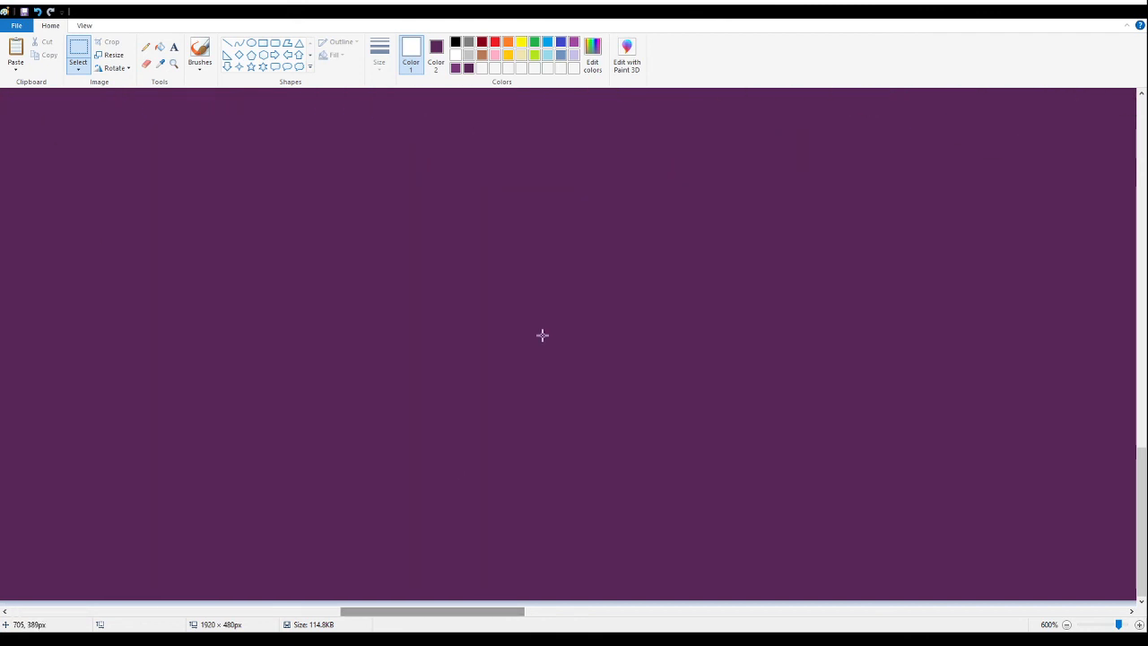
{"action": "key", "text": "ctrl+v"}
{"action": "left_click_drag", "start_coordinate": [110, 314], "coordinate": [367, 206]}
{"action": "scroll", "coordinate": [368, 206], "scroll_direction": "up", "scroll_amount": 3}
{"action": "left_click_drag", "start_coordinate": [489, 348], "coordinate": [482, 207]}
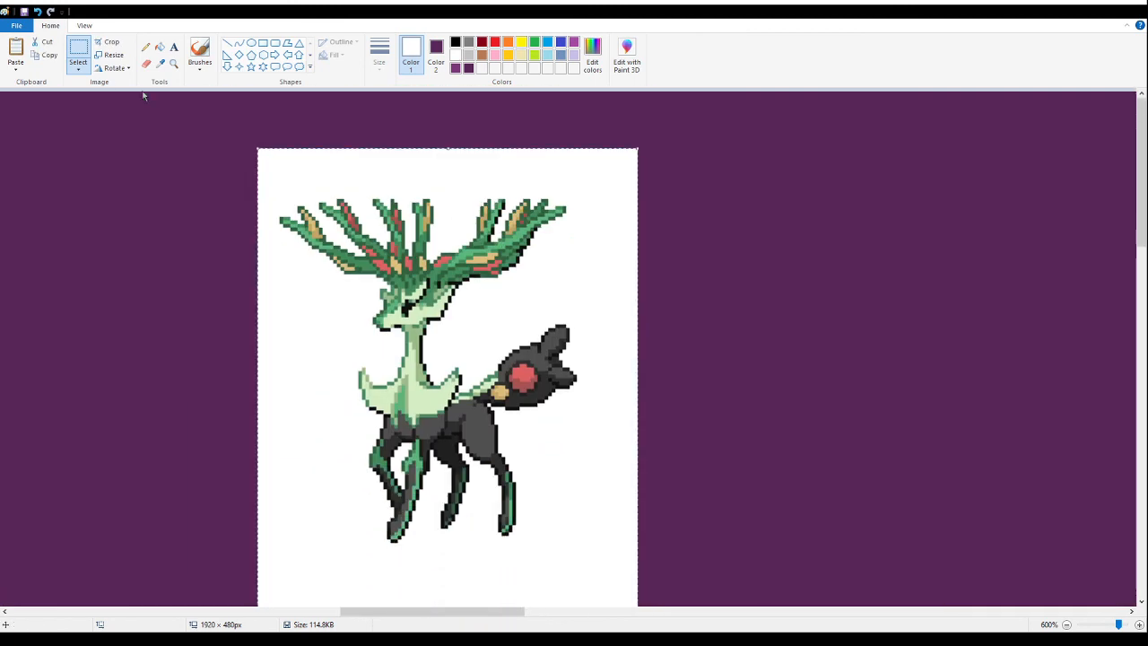
- Fill the pasted sprite sheet's white background with purple
{"action": "left_click", "coordinate": [176, 63]}
{"action": "right_click", "coordinate": [249, 296]}
{"action": "right_click", "coordinate": [249, 296]}
{"action": "right_click", "coordinate": [249, 296]}
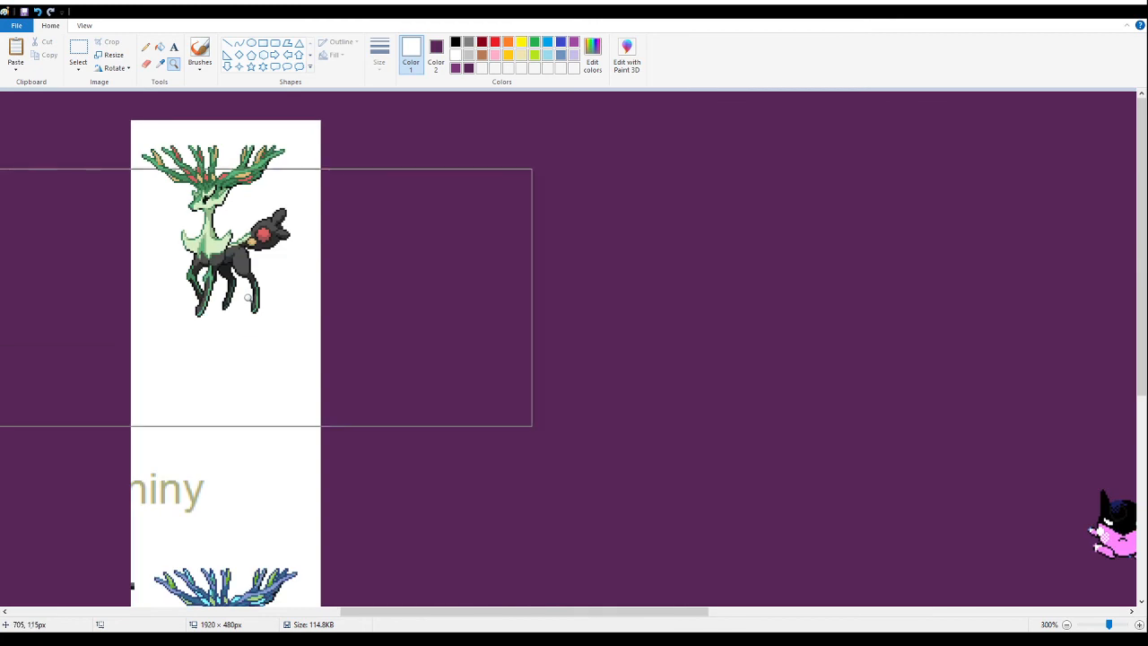
{"action": "right_click", "coordinate": [249, 296]}
{"action": "left_click", "coordinate": [159, 46]}
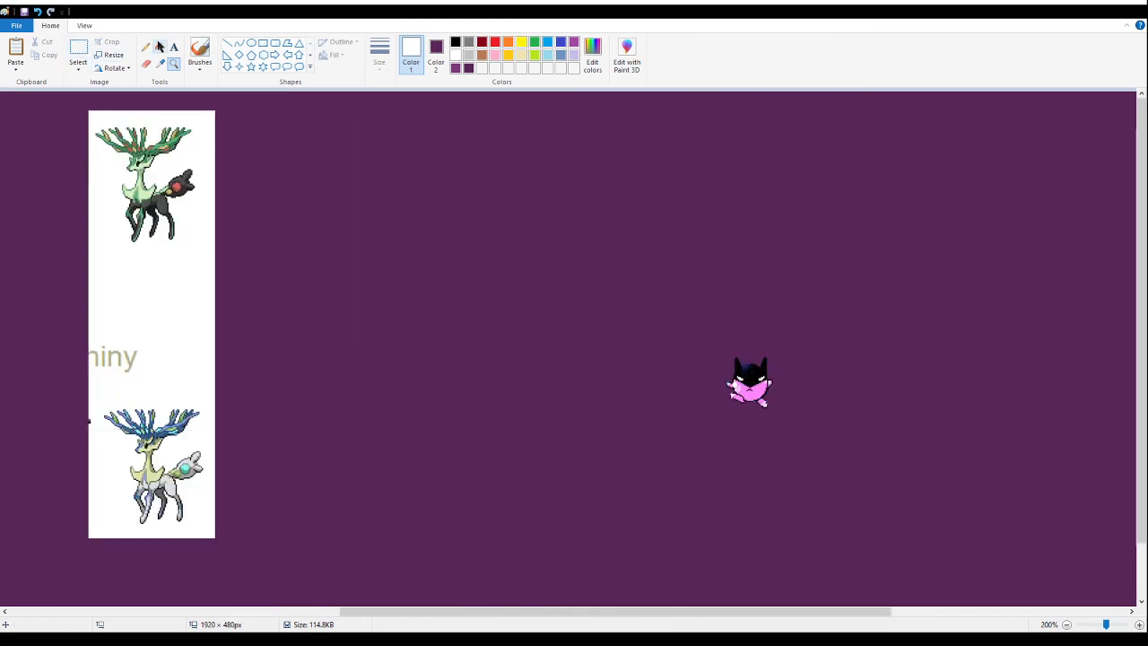
{"action": "right_click", "coordinate": [158, 289]}
- Delete the leftover lettering between the two antlered sprites and move the blue-antlered one beside the green-antlered one
{"action": "left_click", "coordinate": [79, 50]}
{"action": "left_click_drag", "start_coordinate": [45, 297], "coordinate": [194, 390]}
{"action": "key", "text": "Delete"}
{"action": "mouse_move", "coordinate": [77, 385]}
{"action": "left_mouse_down"}
{"action": "mouse_move", "coordinate": [99, 440]}
{"action": "mouse_move", "coordinate": [274, 541]}
{"action": "left_mouse_up"}
{"action": "key", "text": "Delete"}
{"action": "mouse_move", "coordinate": [153, 466]}
{"action": "left_mouse_down"}
{"action": "mouse_move", "coordinate": [266, 287]}
{"action": "mouse_move", "coordinate": [266, 195]}
{"action": "left_mouse_up"}
- Fill the white gaps between the front legs of the green-antlered and blue-antlered sprites with purple
{"action": "left_click", "coordinate": [173, 62]}
{"action": "left_click", "coordinate": [186, 180]}
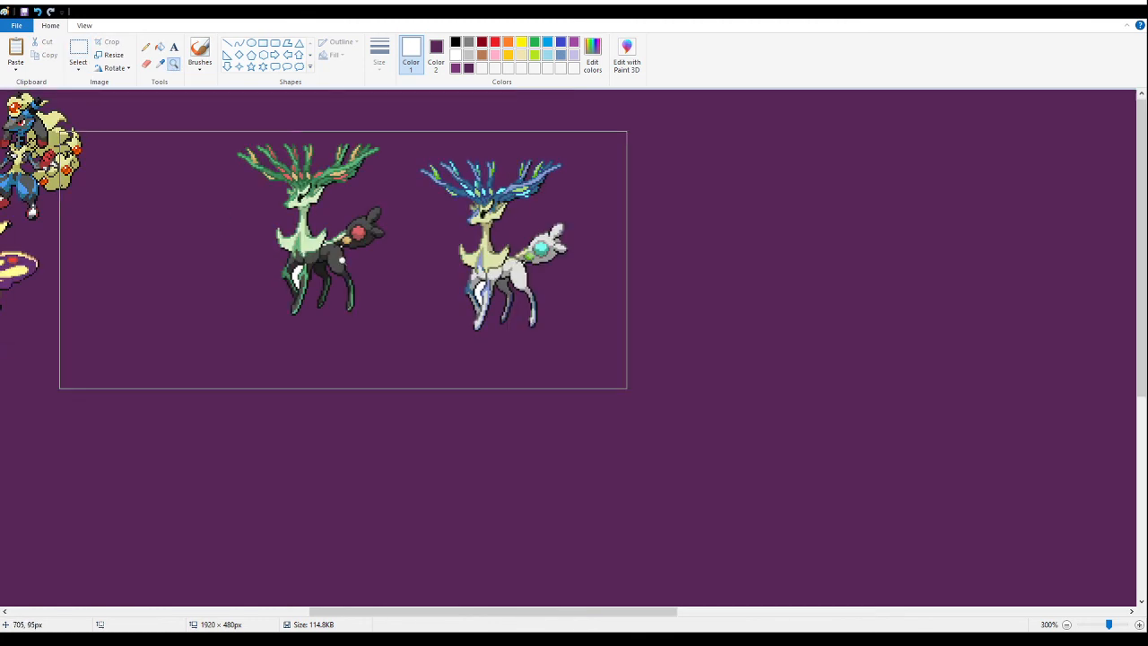
{"action": "left_click", "coordinate": [302, 255]}
{"action": "left_click", "coordinate": [394, 215]}
{"action": "left_click", "coordinate": [160, 47]}
{"action": "left_click", "coordinate": [230, 345]}
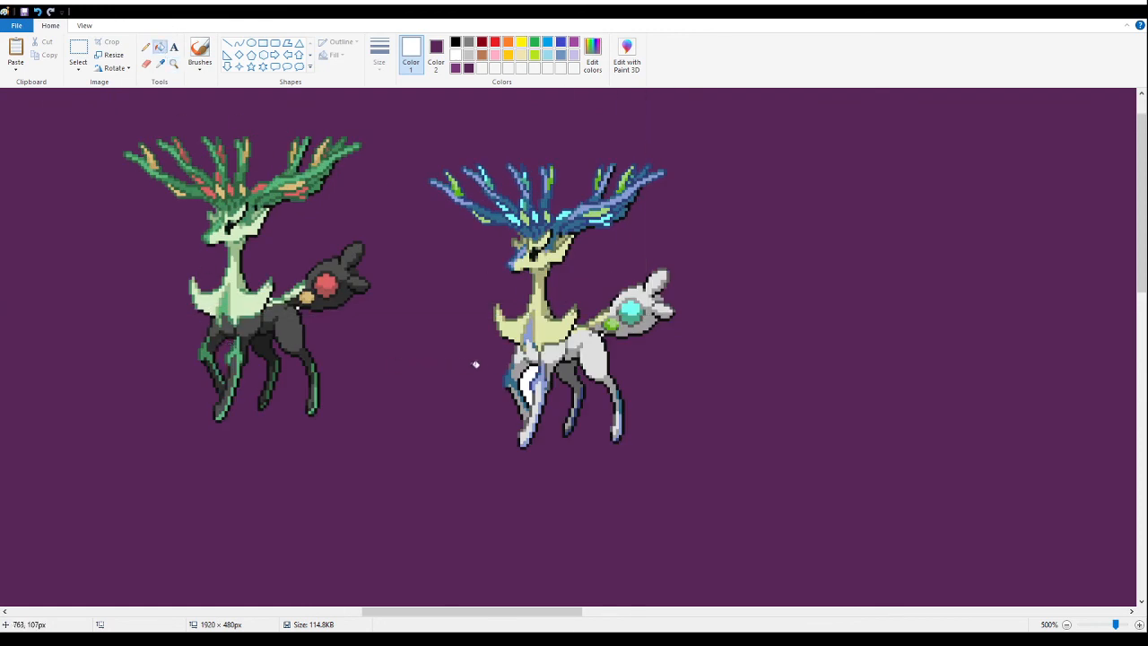
{"action": "left_click", "coordinate": [527, 380]}
{"action": "scroll", "coordinate": [407, 315], "scroll_direction": "up", "scroll_amount": 1}
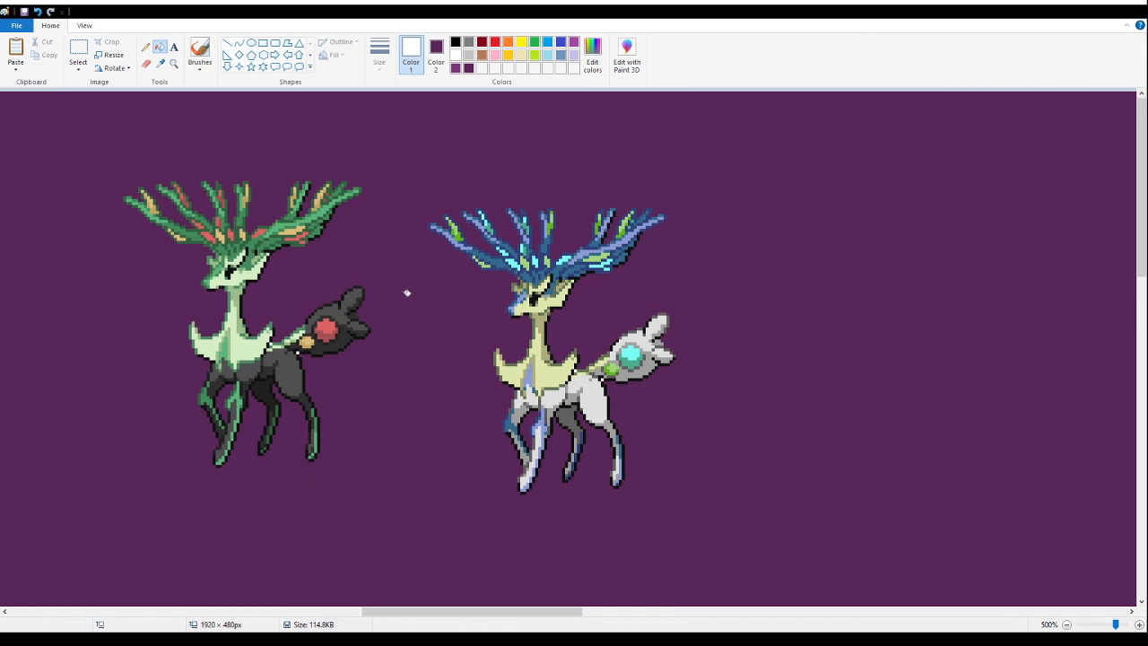
- Delete the blue-antlered sprite, keeping only the green-antlered one
{"action": "left_click", "coordinate": [79, 44]}
{"action": "left_click_drag", "start_coordinate": [835, 553], "coordinate": [427, 144]}
{"action": "key", "text": "Delete"}
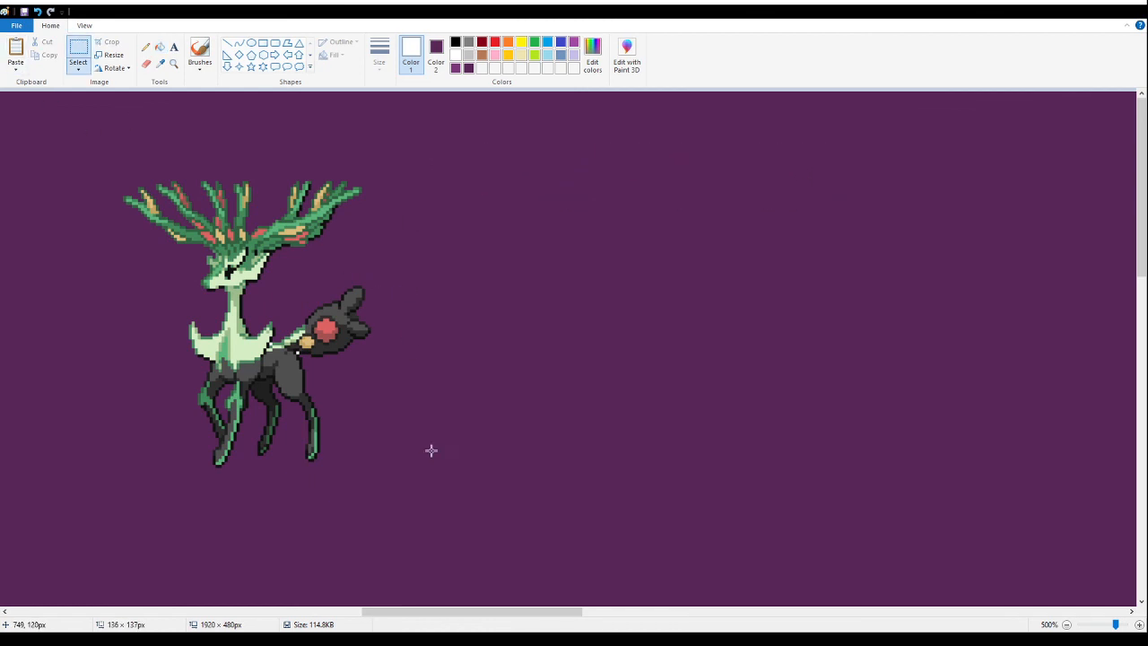
{"action": "left_click_drag", "start_coordinate": [373, 259], "coordinate": [434, 483]}
{"action": "left_click", "coordinate": [160, 49]}
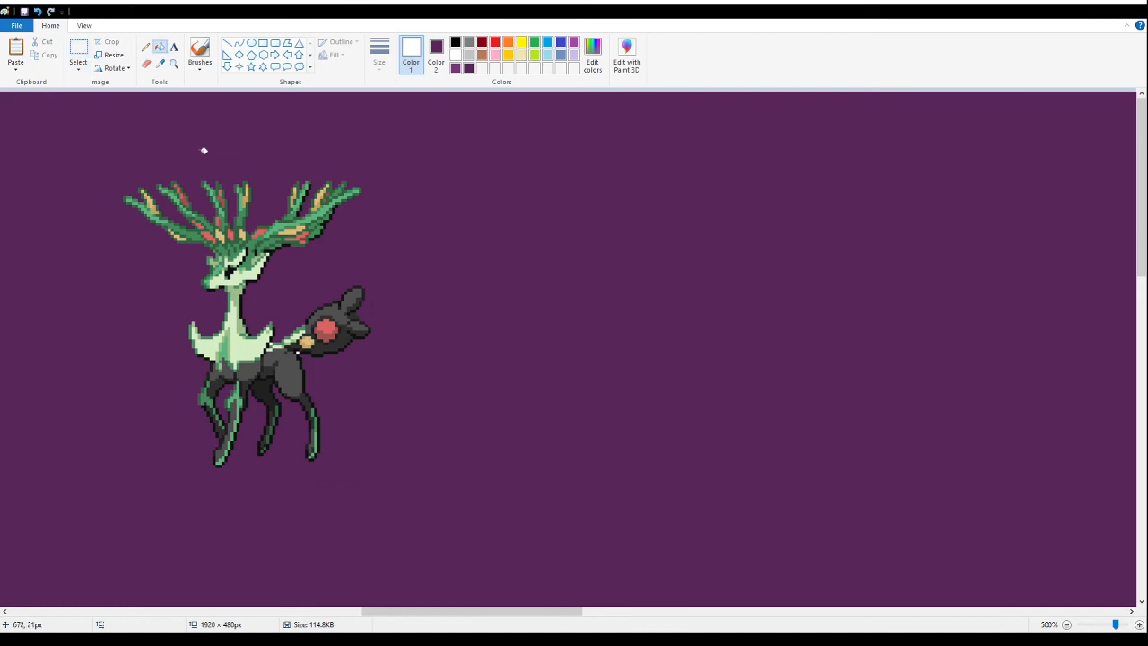
- Move the green-antlered deer to the canvas's upper edge, tightly beside the blue jackal sprite with golden tails
{"action": "left_click", "coordinate": [79, 49]}
{"action": "left_click_drag", "start_coordinate": [491, 538], "coordinate": [81, 91]}
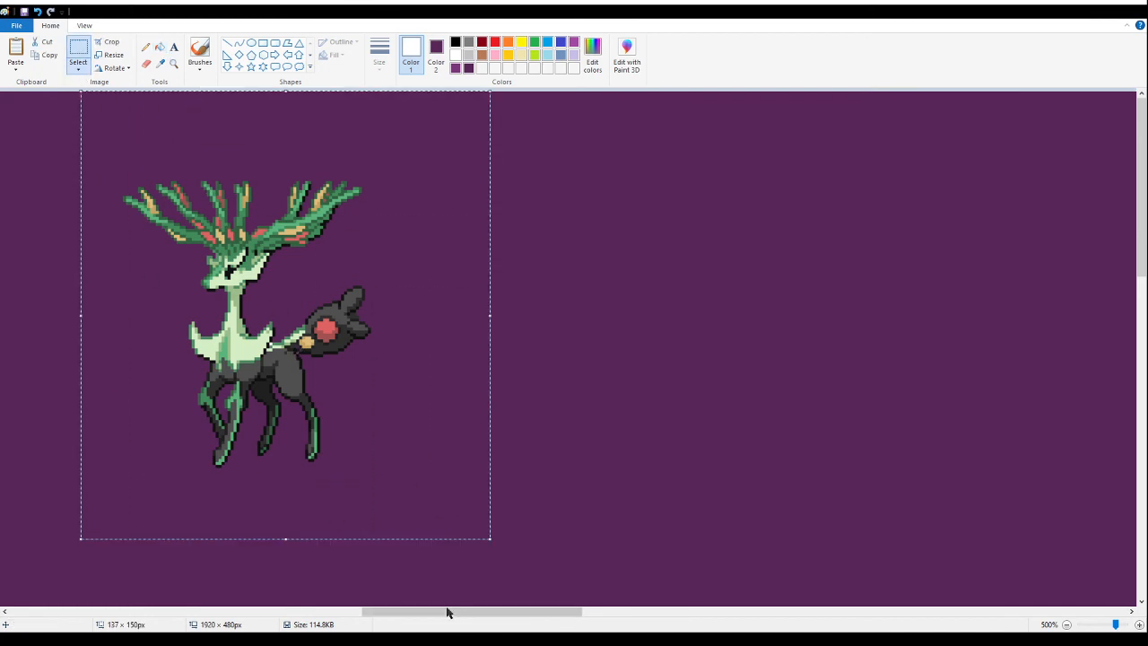
{"action": "left_click_drag", "start_coordinate": [456, 619], "coordinate": [335, 619]}
{"action": "left_click_drag", "start_coordinate": [859, 406], "coordinate": [554, 317]}
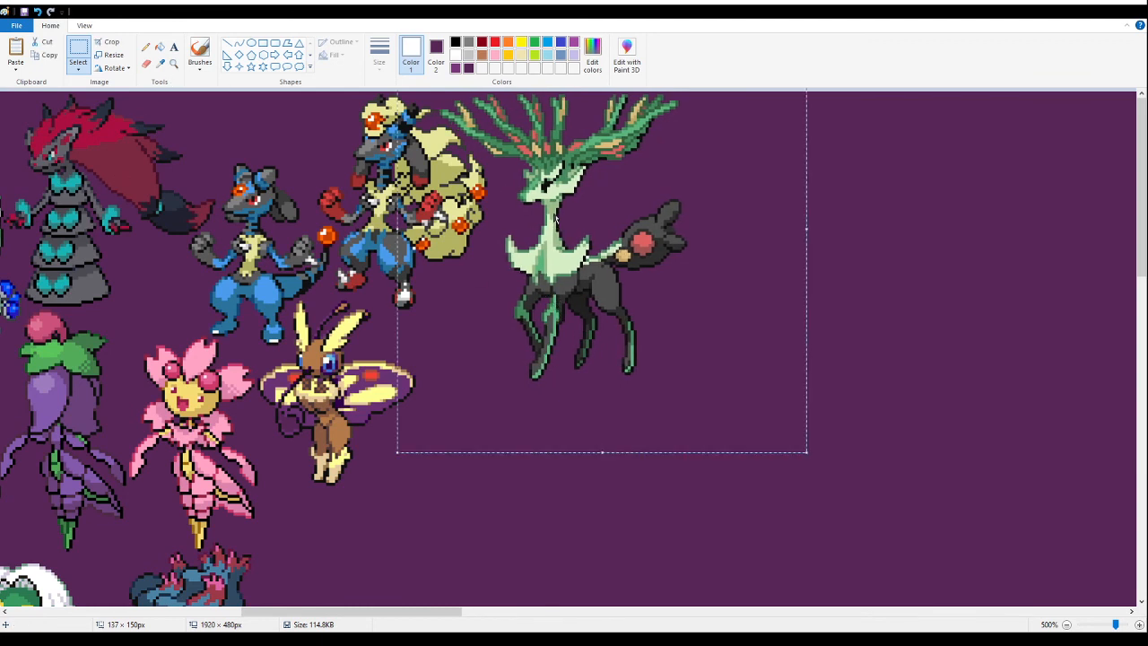
- Cut the green-antlered deer and paste it back at the canvas's upper edge, tightly beside the jackal with golden tails
{"action": "key", "text": "Delete"}
{"action": "left_click", "coordinate": [174, 64]}
{"action": "left_click", "coordinate": [458, 237]}
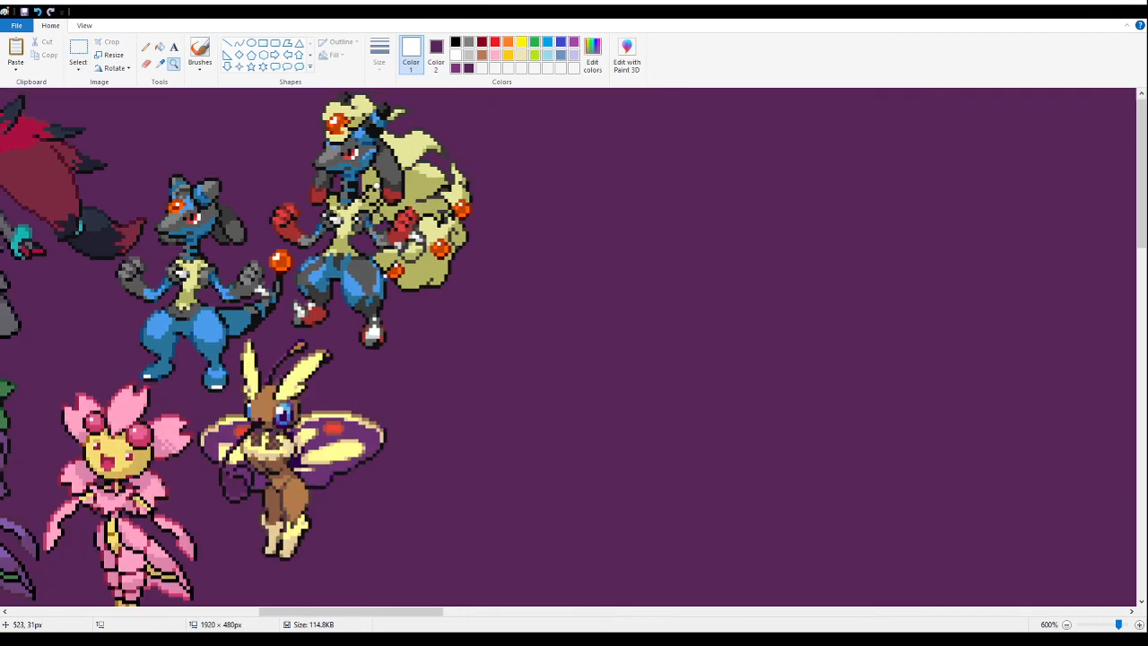
{"action": "left_click", "coordinate": [429, 174]}
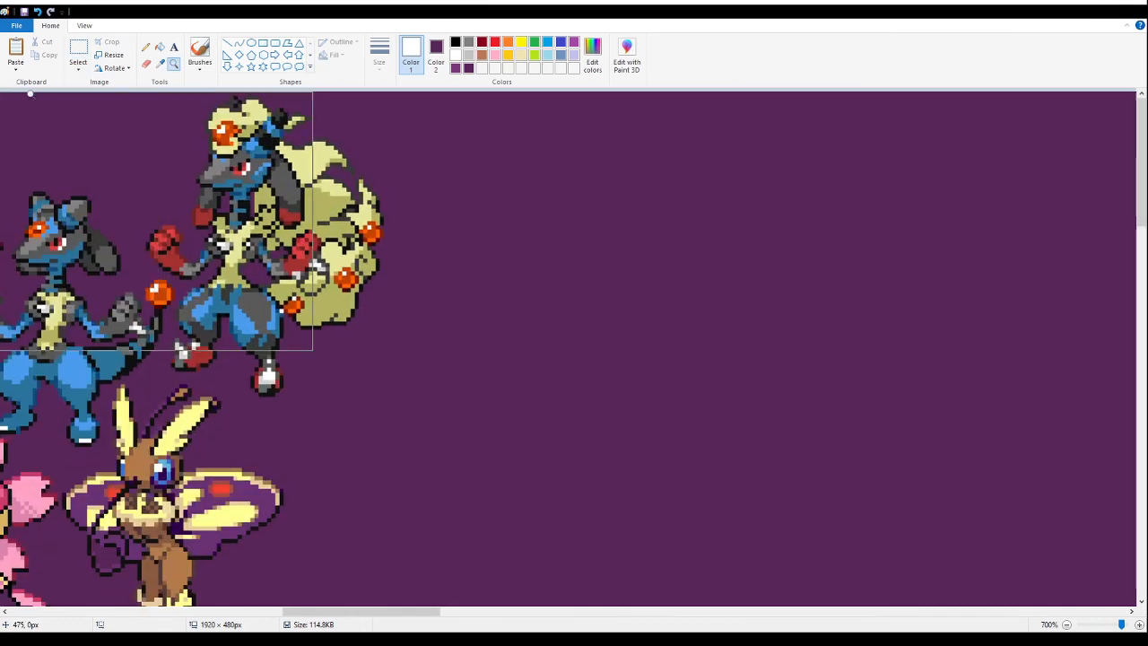
{"action": "left_click", "coordinate": [72, 51]}
{"action": "key", "text": "ctrl+v"}
{"action": "left_click_drag", "start_coordinate": [150, 203], "coordinate": [497, 159]}
{"action": "left_click_drag", "start_coordinate": [541, 355], "coordinate": [455, 263]}
- Paste the red and blue armoured sprite pair onto the empty part of the canvas and fill its white background with purple
{"action": "left_click", "coordinate": [173, 64]}
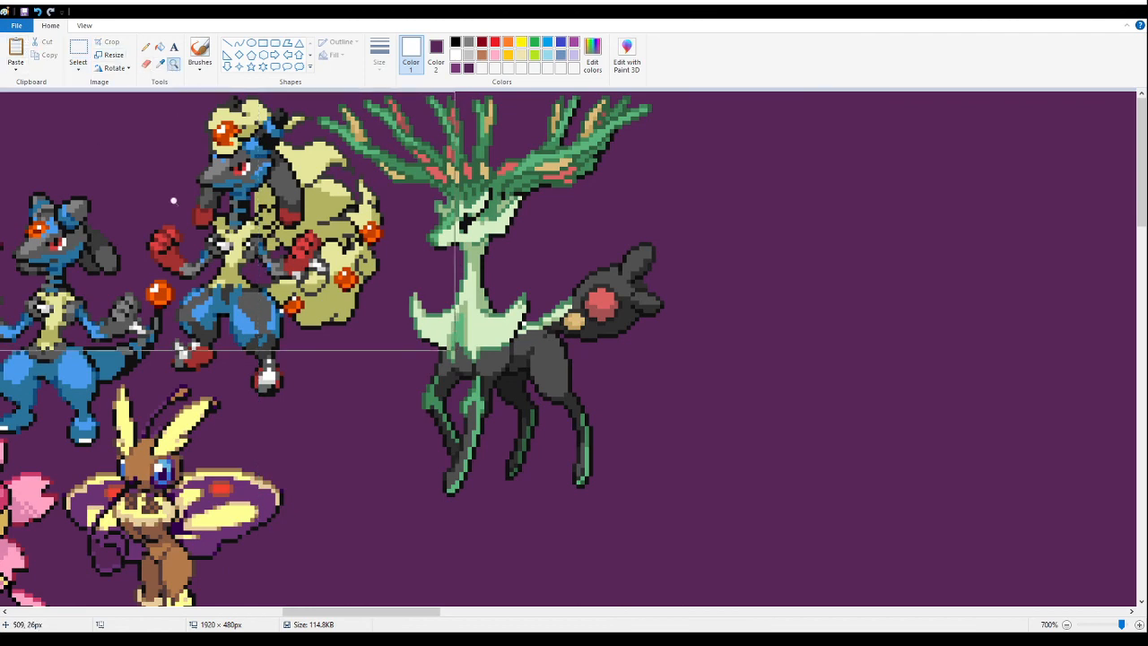
{"action": "right_click", "coordinate": [176, 163]}
{"action": "right_click", "coordinate": [173, 179]}
{"action": "right_click", "coordinate": [172, 202]}
{"action": "right_click", "coordinate": [170, 215]}
{"action": "right_click", "coordinate": [169, 221]}
{"action": "right_click", "coordinate": [170, 220]}
{"action": "left_click", "coordinate": [228, 231]}
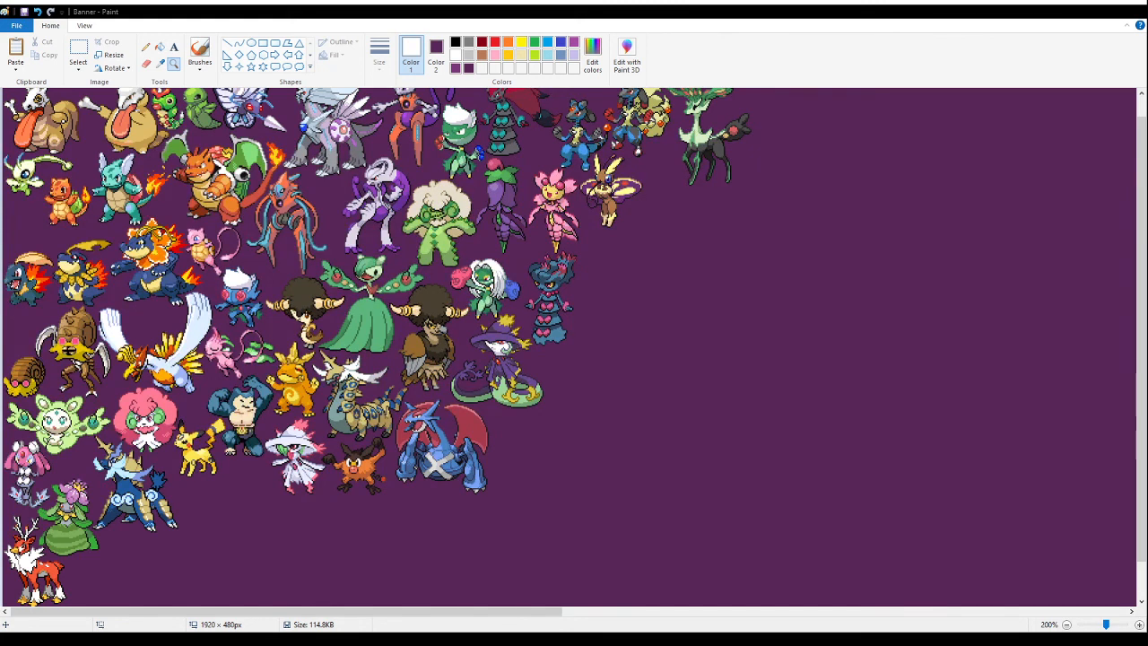
{"action": "left_click", "coordinate": [1032, 431]}
{"action": "left_click", "coordinate": [79, 51]}
{"action": "key", "text": "ctrl+v"}
{"action": "left_click_drag", "start_coordinate": [99, 127], "coordinate": [336, 287]}
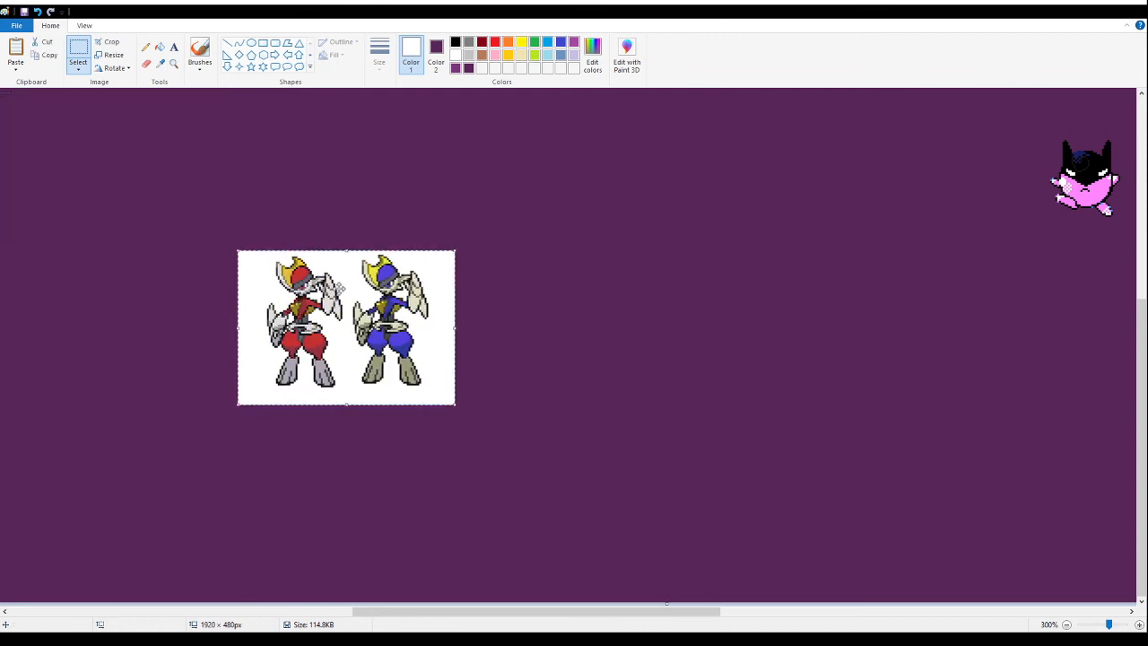
{"action": "left_click", "coordinate": [160, 47]}
{"action": "right_click", "coordinate": [254, 259]}
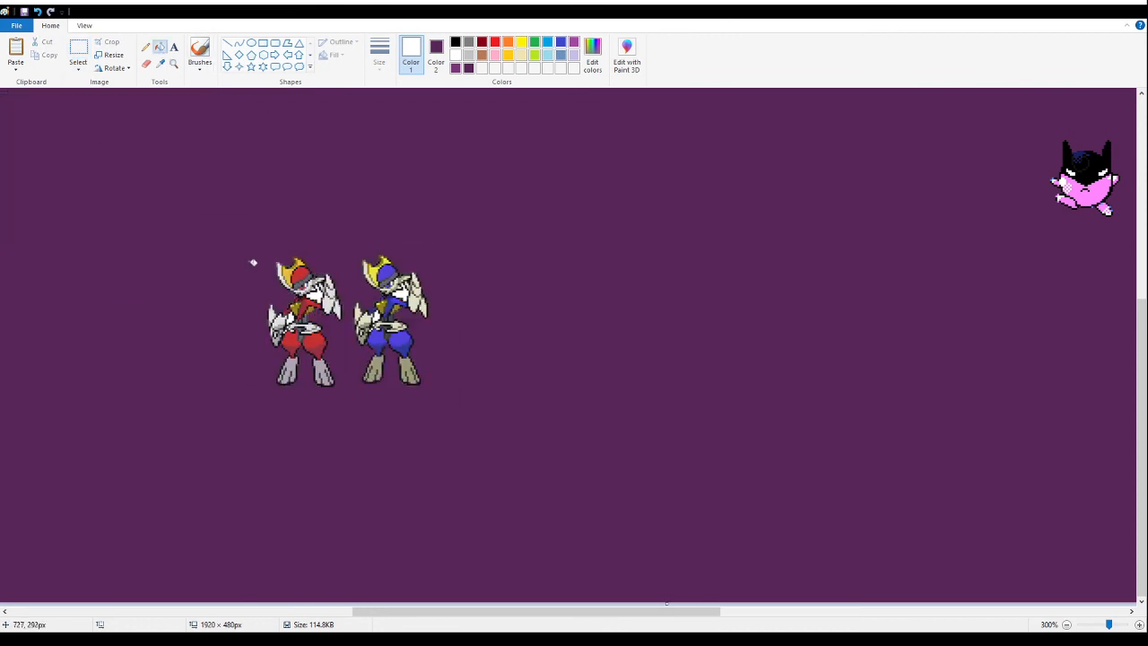
- Delete the blue armoured sprite, keeping only the red one
{"action": "left_click", "coordinate": [174, 63]}
{"action": "left_click", "coordinate": [392, 308]}
{"action": "left_click", "coordinate": [78, 47]}
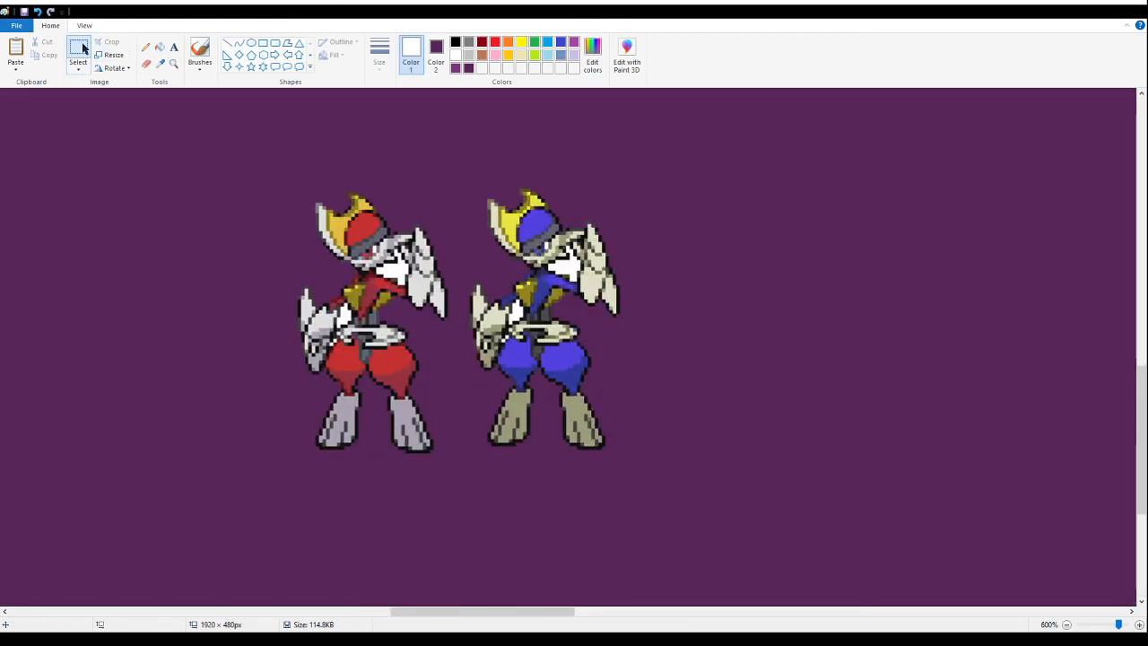
{"action": "left_click_drag", "start_coordinate": [729, 485], "coordinate": [466, 123]}
{"action": "key", "text": "Delete"}
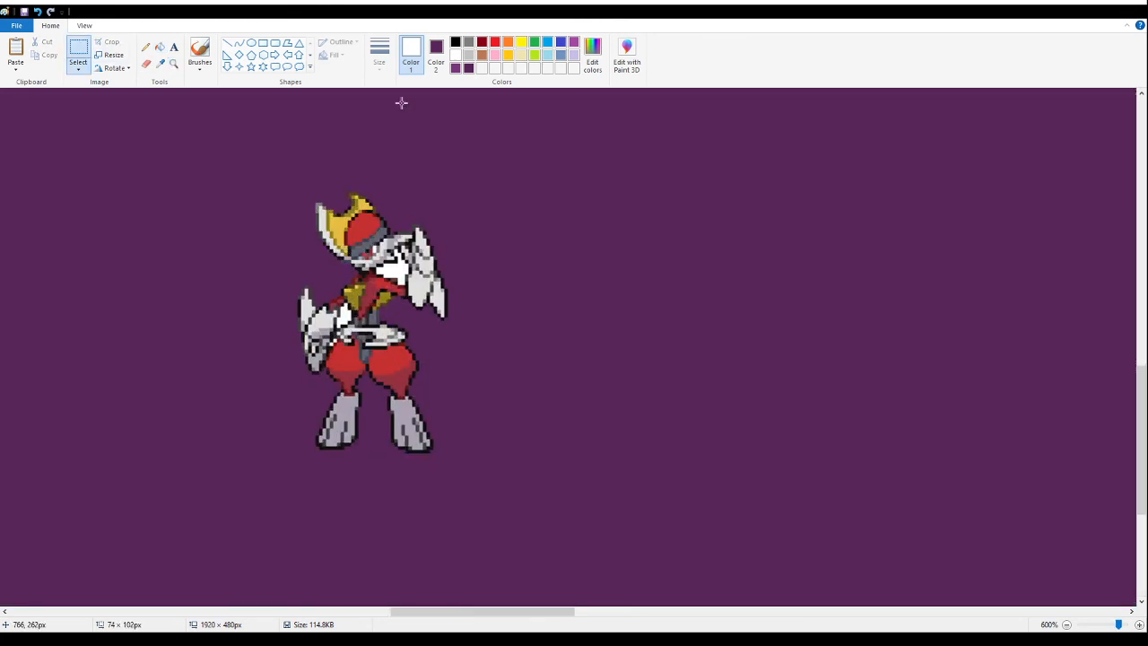
- Fill the white gaps between the red armoured sprite's arms and body with purple
{"action": "left_click", "coordinate": [159, 46]}
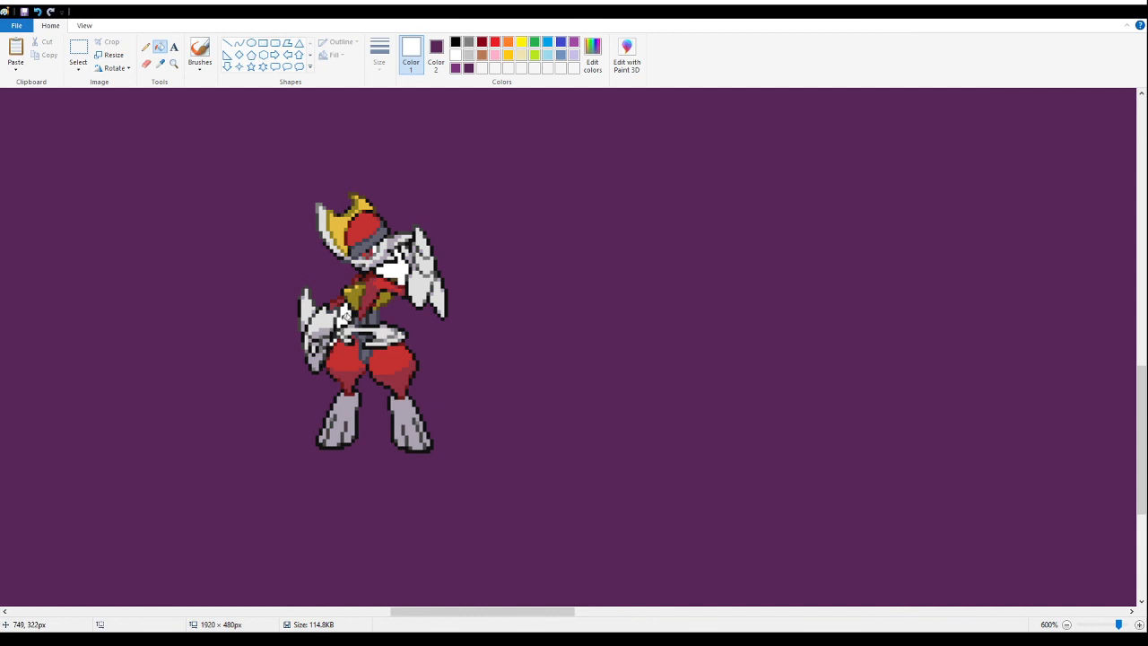
{"action": "right_click", "coordinate": [398, 269]}
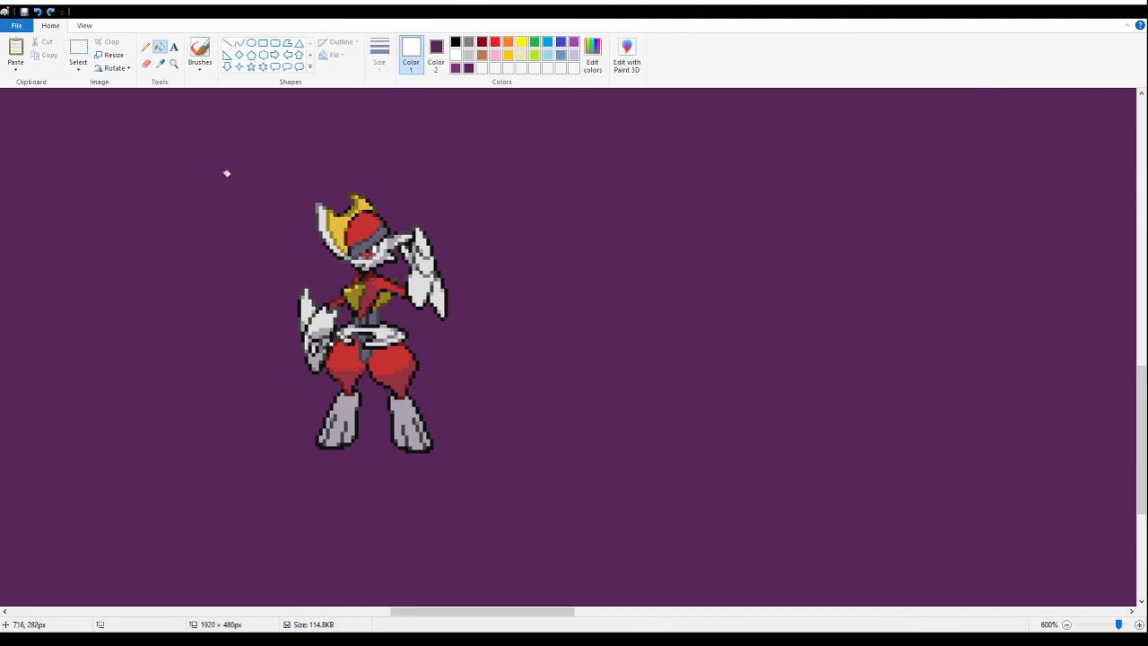
{"action": "left_click", "coordinate": [173, 64]}
{"action": "left_click", "coordinate": [318, 272]}
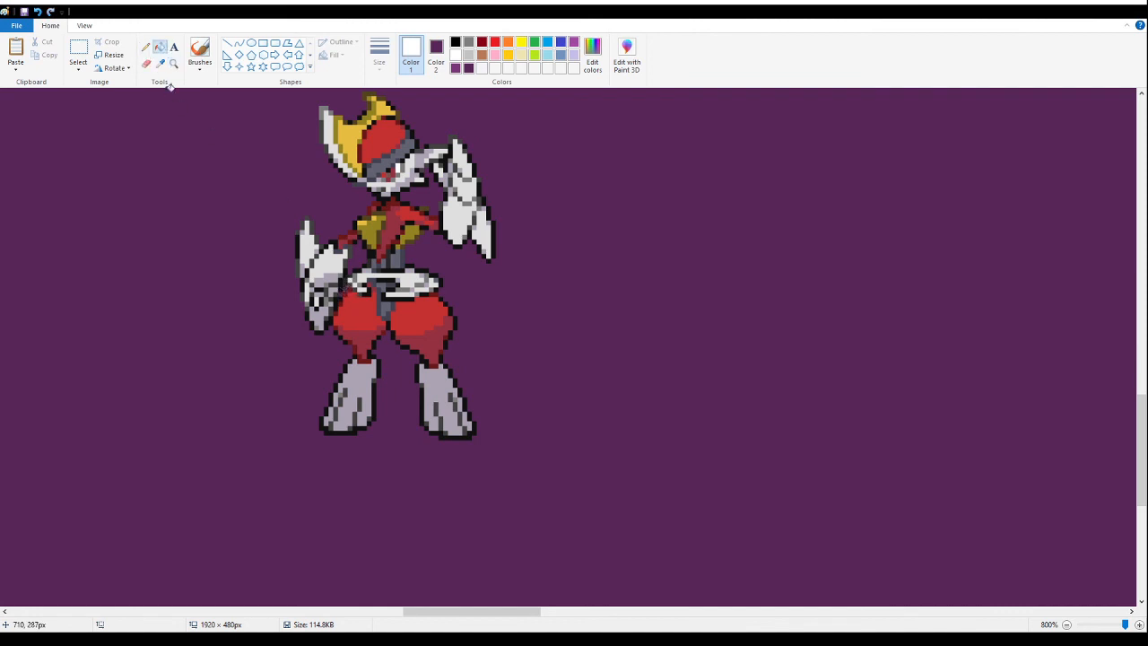
- Move the red armoured sprite across the canvas to the open area below the green-antlered deer
{"action": "left_click", "coordinate": [172, 64]}
{"action": "right_click", "coordinate": [281, 258]}
{"action": "right_click", "coordinate": [279, 257]}
{"action": "right_click", "coordinate": [278, 257]}
{"action": "right_click", "coordinate": [277, 259]}
{"action": "right_click", "coordinate": [278, 259]}
{"action": "right_click", "coordinate": [277, 258]}
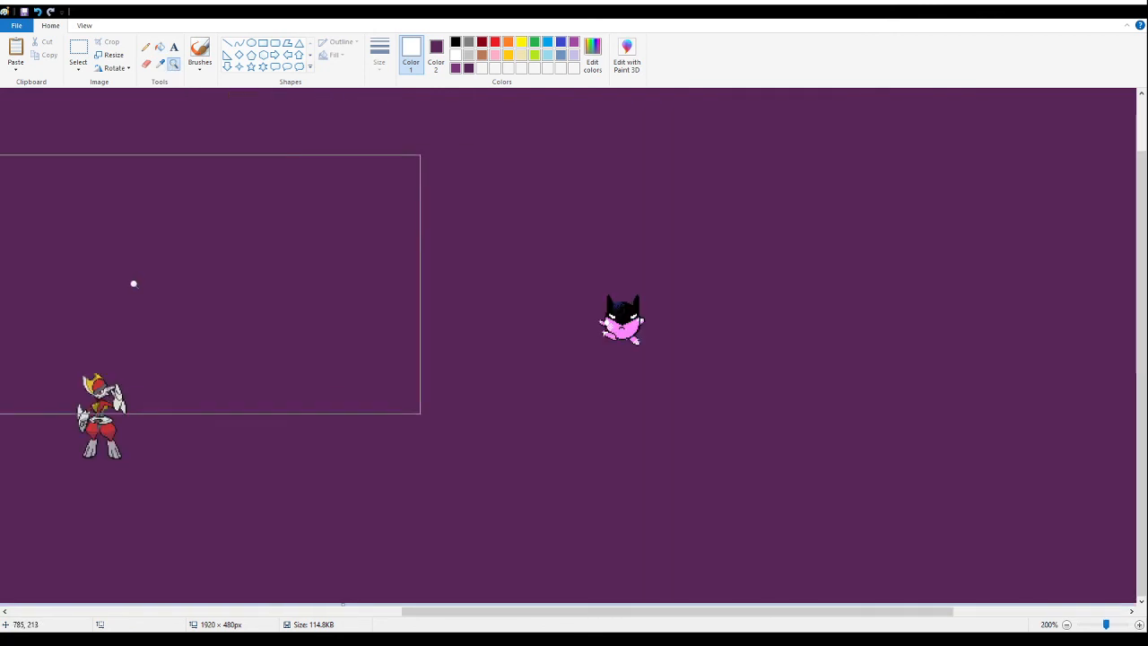
{"action": "left_click", "coordinate": [131, 284]}
{"action": "right_click", "coordinate": [128, 287]}
{"action": "right_click", "coordinate": [121, 282]}
{"action": "left_click", "coordinate": [318, 262]}
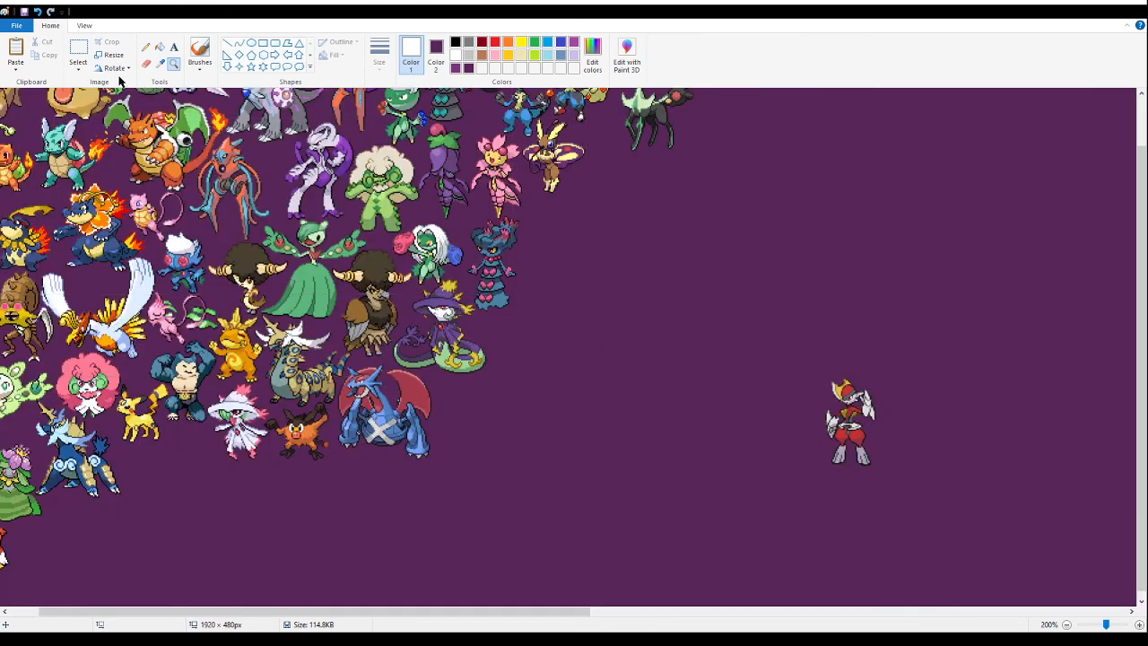
{"action": "left_click", "coordinate": [78, 49]}
{"action": "mouse_move", "coordinate": [935, 498]}
{"action": "left_mouse_down"}
{"action": "mouse_move", "coordinate": [777, 332]}
{"action": "mouse_move", "coordinate": [556, 156]}
{"action": "left_mouse_up"}
- Move the red armoured sprite up between the butterfly-winged rabbit and the green-antlered deer's legs
{"action": "left_click", "coordinate": [173, 64]}
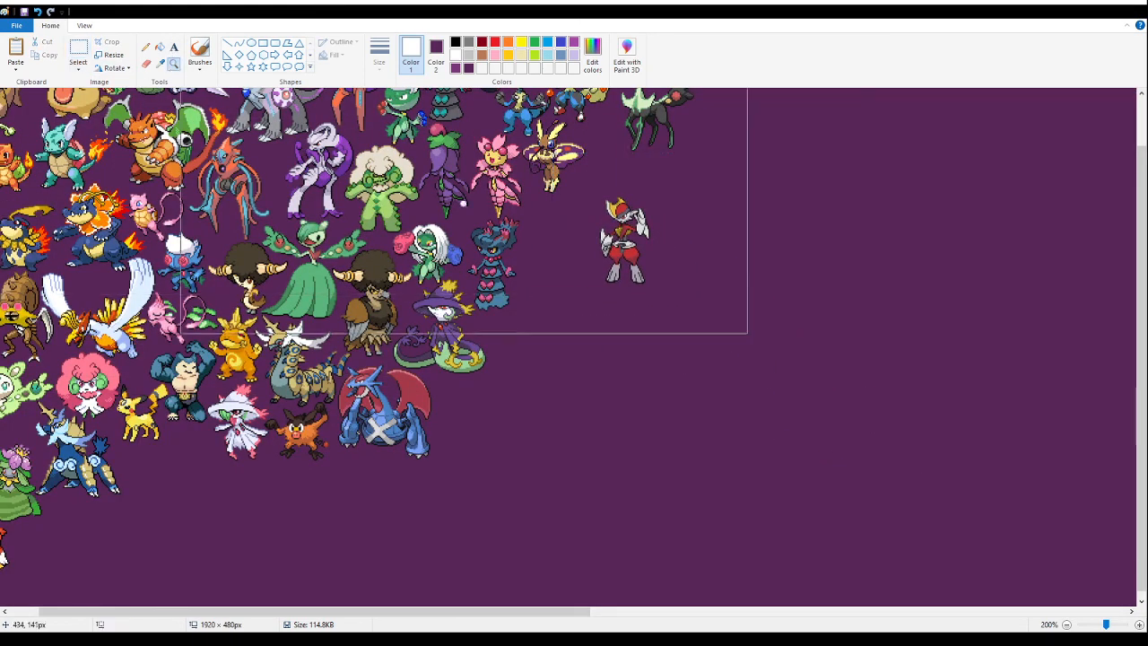
{"action": "left_click", "coordinate": [352, 183]}
{"action": "left_click", "coordinate": [490, 218]}
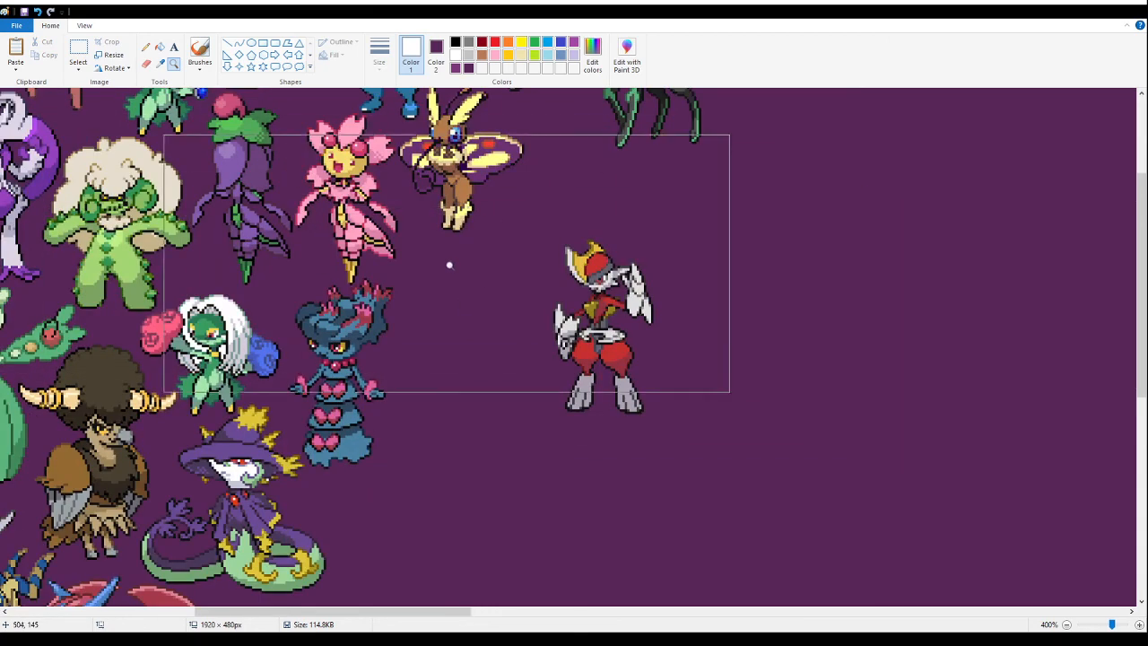
{"action": "scroll", "coordinate": [449, 261], "scroll_direction": "up", "scroll_amount": 3}
{"action": "left_click", "coordinate": [78, 49]}
{"action": "left_click_drag", "start_coordinate": [758, 597], "coordinate": [526, 351]}
{"action": "left_click_drag", "start_coordinate": [612, 464], "coordinate": [579, 332]}
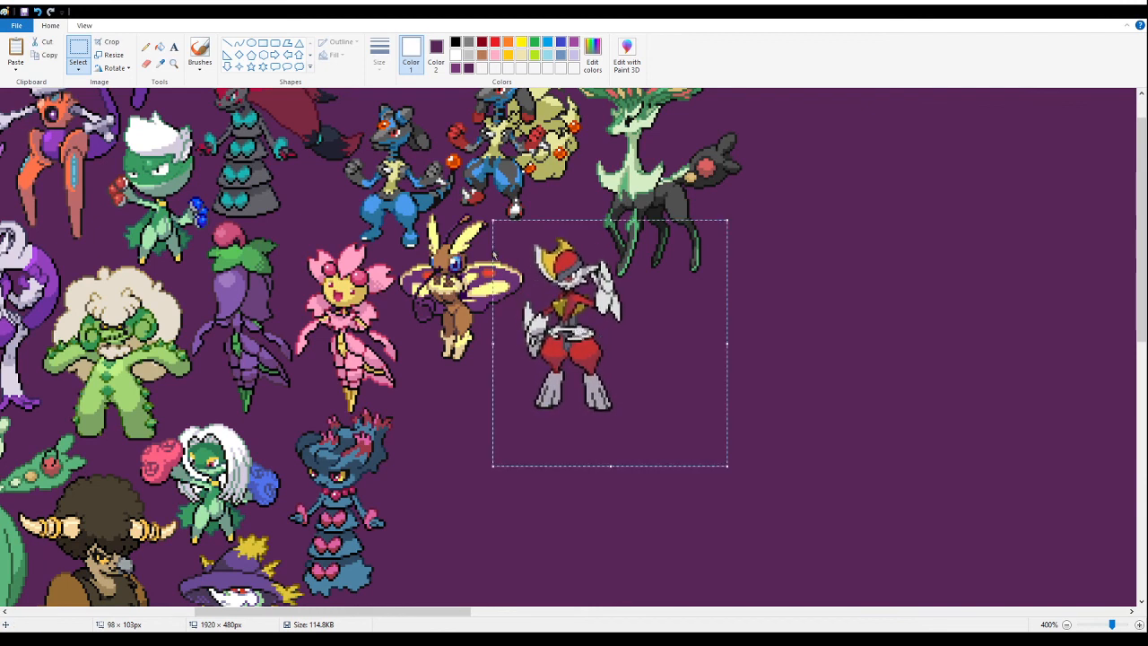
- Cut the red armoured sprite and paste it back tightly between the butterfly-winged rabbit's wing and the deer's front legs
{"action": "key", "text": "Delete"}
{"action": "left_click", "coordinate": [173, 63]}
{"action": "left_click", "coordinate": [559, 274]}
{"action": "left_click", "coordinate": [475, 235]}
{"action": "left_click", "coordinate": [266, 200]}
{"action": "left_click", "coordinate": [80, 49]}
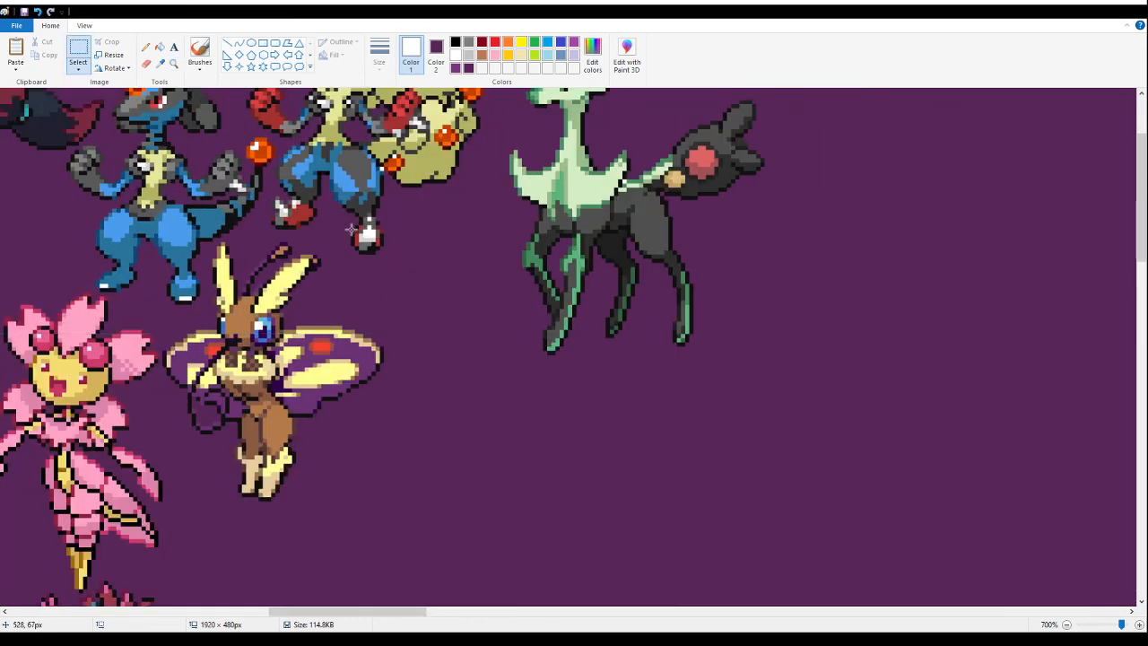
{"action": "key", "text": "ctrl+v"}
{"action": "left_click_drag", "start_coordinate": [142, 305], "coordinate": [469, 422]}
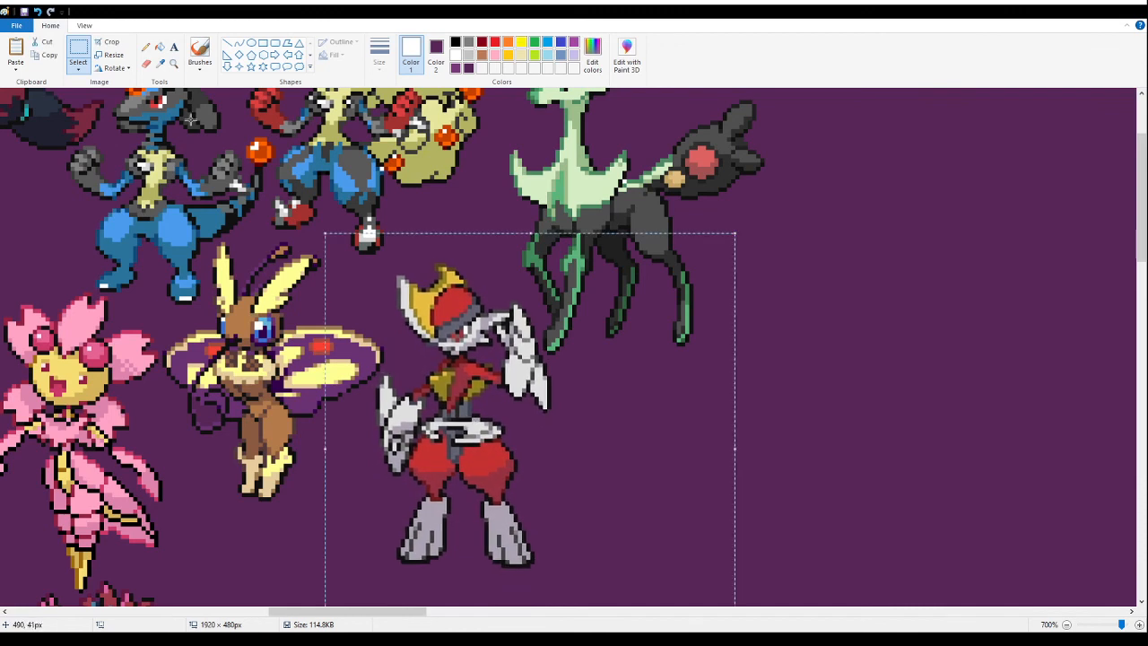
- Move the masked pink sprite from mid-canvas to the banner's far lower-right area, out of the way
{"action": "left_click", "coordinate": [174, 65]}
{"action": "right_click", "coordinate": [248, 294]}
{"action": "right_click", "coordinate": [249, 294]}
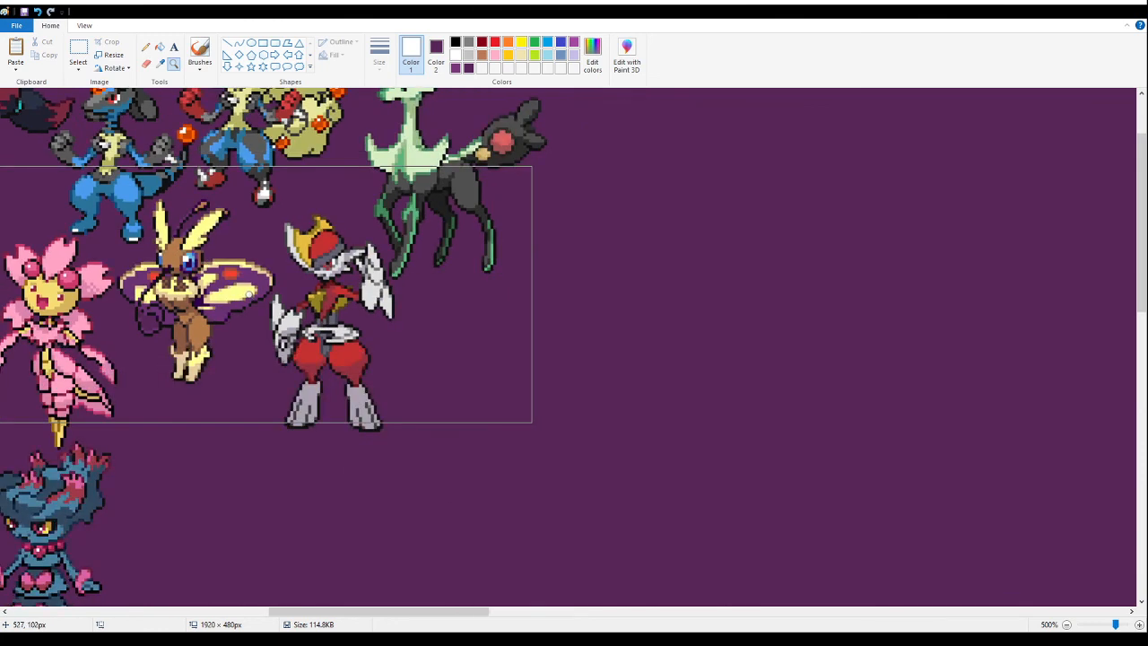
{"action": "right_click", "coordinate": [249, 294]}
{"action": "right_click", "coordinate": [249, 294]}
{"action": "right_click", "coordinate": [248, 294]}
{"action": "right_click", "coordinate": [248, 294]}
{"action": "left_click", "coordinate": [16, 184]}
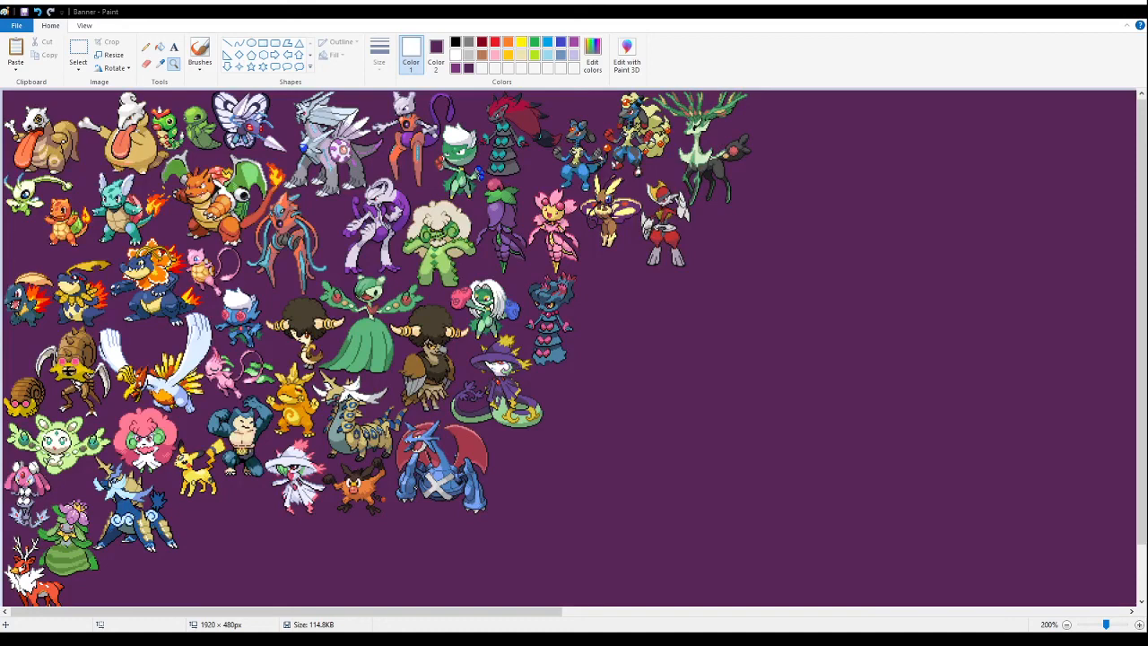
{"action": "right_click", "coordinate": [461, 238]}
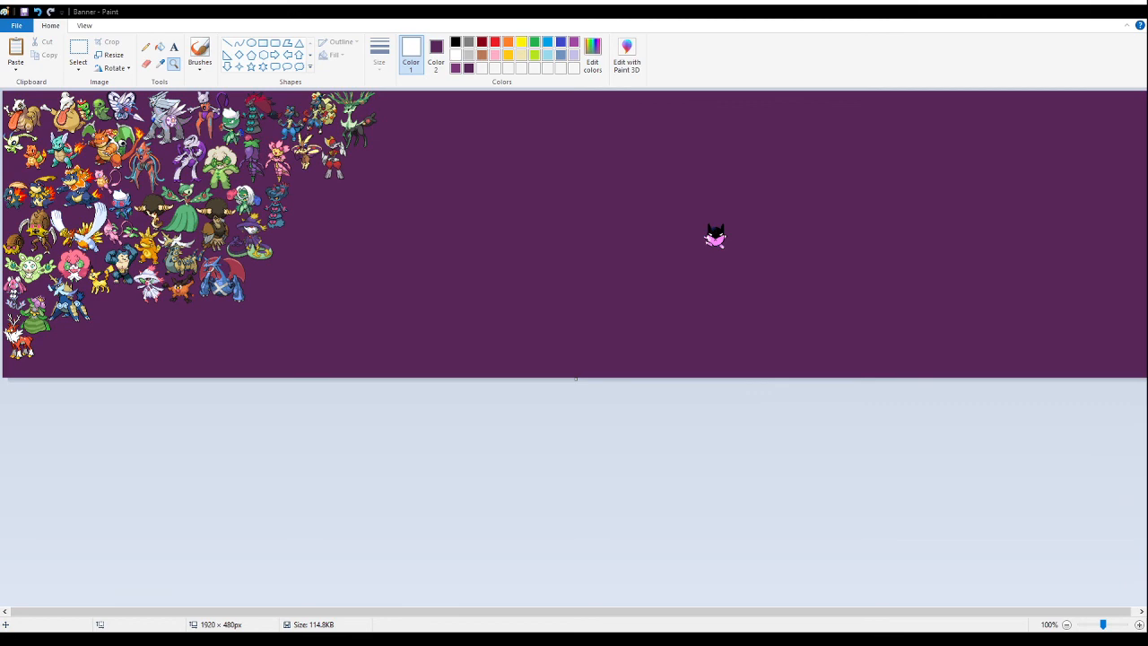
{"action": "left_click", "coordinate": [489, 218]}
{"action": "right_click", "coordinate": [516, 233]}
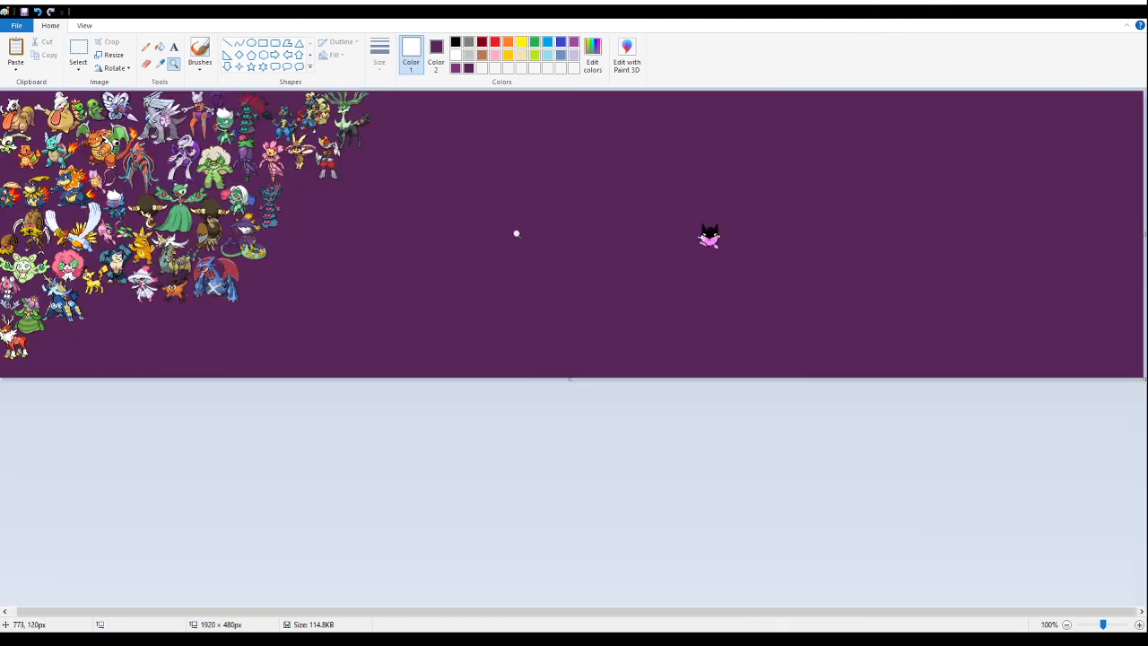
{"action": "left_click", "coordinate": [78, 50]}
{"action": "left_click_drag", "start_coordinate": [644, 189], "coordinate": [801, 282]}
{"action": "left_click_drag", "start_coordinate": [713, 237], "coordinate": [1053, 315]}
{"action": "left_click", "coordinate": [676, 192]}
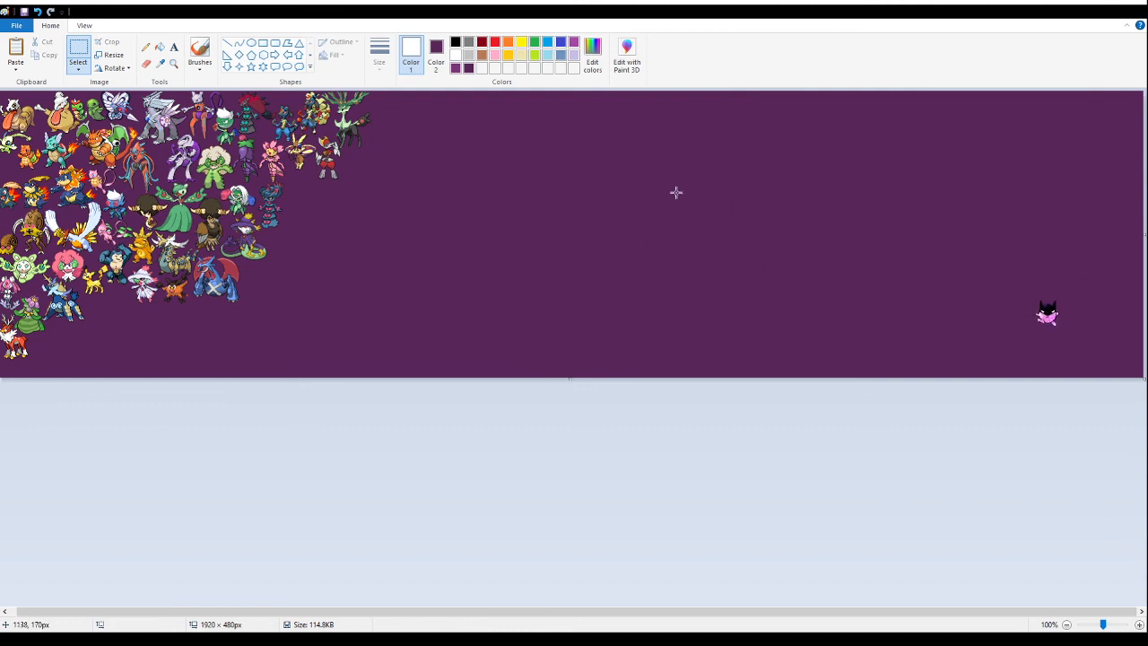
{"action": "left_click", "coordinate": [174, 62]}
{"action": "left_click", "coordinate": [395, 162]}
{"action": "left_click", "coordinate": [500, 111]}
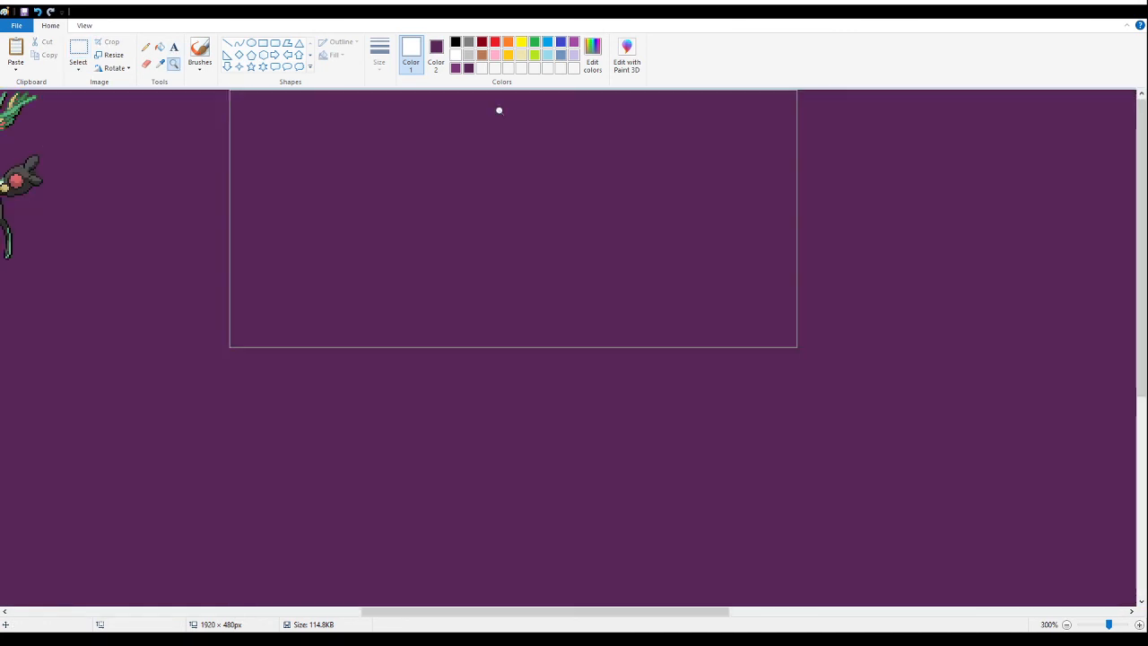
{"action": "left_click", "coordinate": [79, 52]}
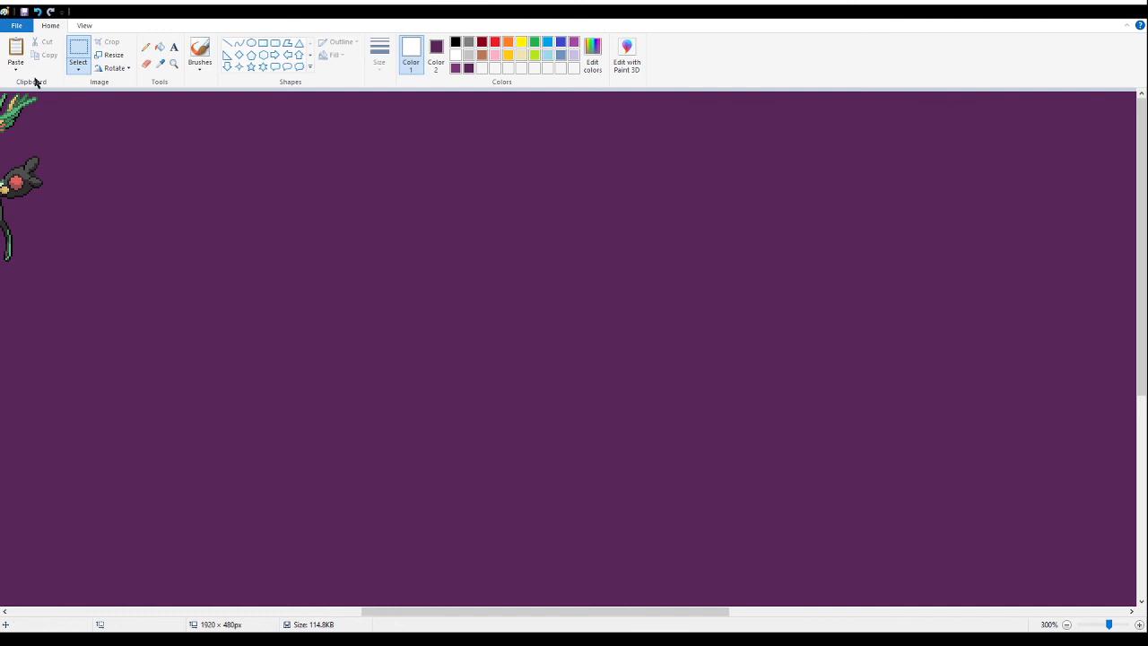
{"action": "left_click", "coordinate": [174, 64]}
{"action": "left_click", "coordinate": [124, 111]}
{"action": "left_click", "coordinate": [180, 113]}
{"action": "left_click", "coordinate": [282, 114]}
{"action": "left_click", "coordinate": [577, 116]}
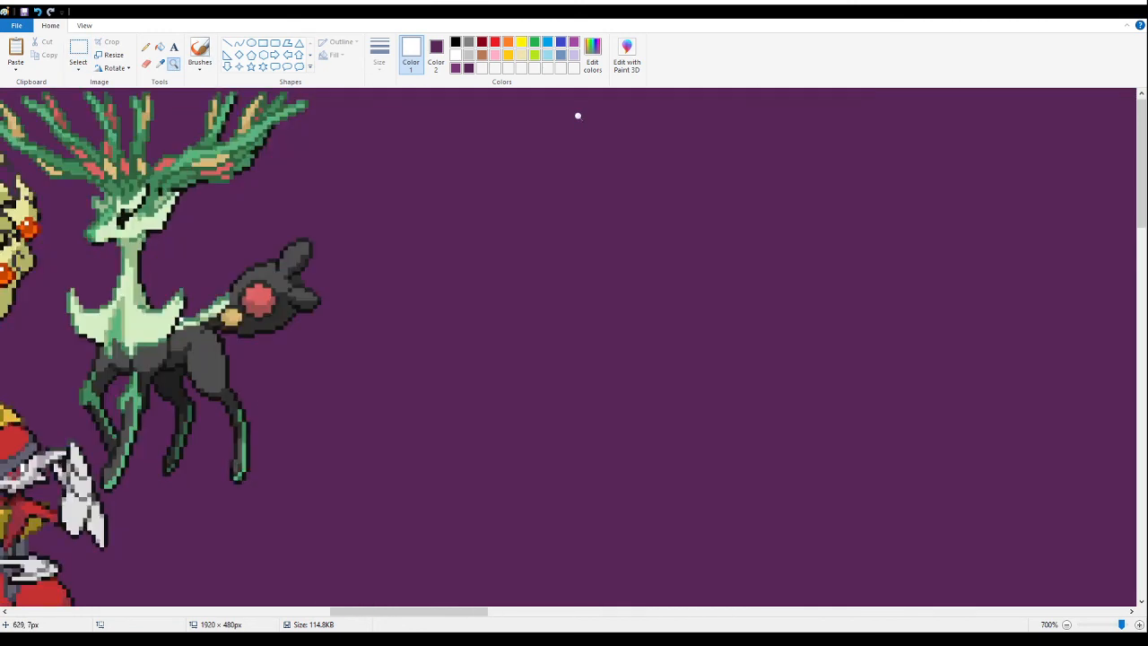
{"action": "left_click", "coordinate": [244, 98]}
{"action": "right_click", "coordinate": [244, 98]}
{"action": "right_click", "coordinate": [436, 187]}
{"action": "right_click", "coordinate": [437, 188]}
{"action": "right_click", "coordinate": [437, 187]}
{"action": "right_click", "coordinate": [437, 187]}
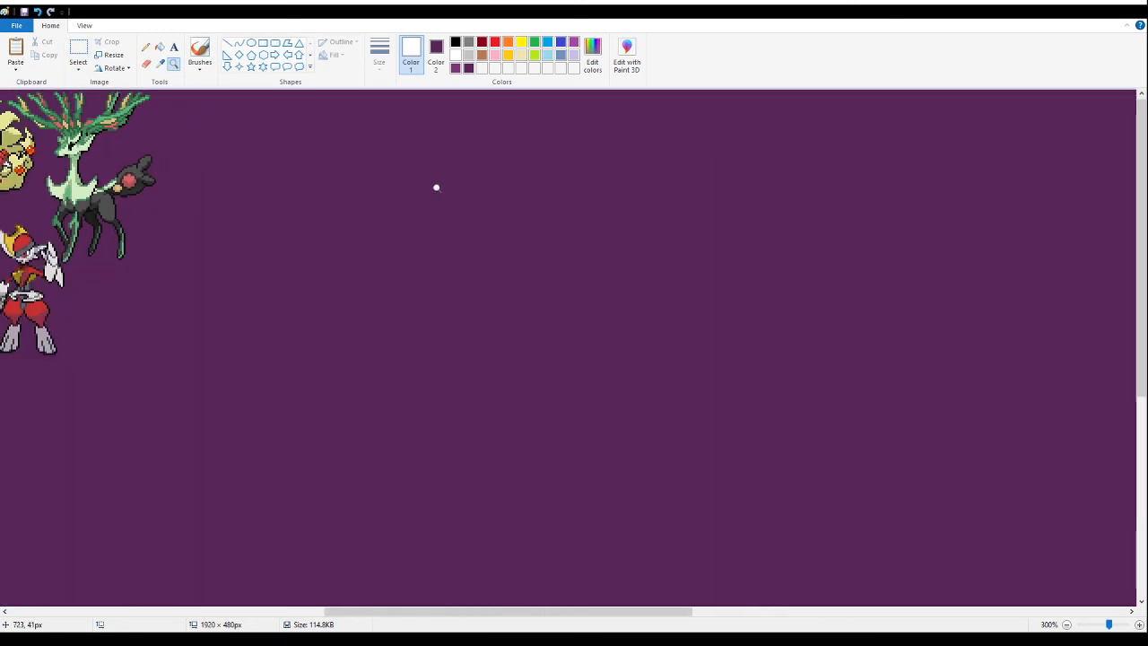
{"action": "right_click", "coordinate": [437, 187]}
{"action": "right_click", "coordinate": [440, 188]}
{"action": "left_click", "coordinate": [517, 186]}
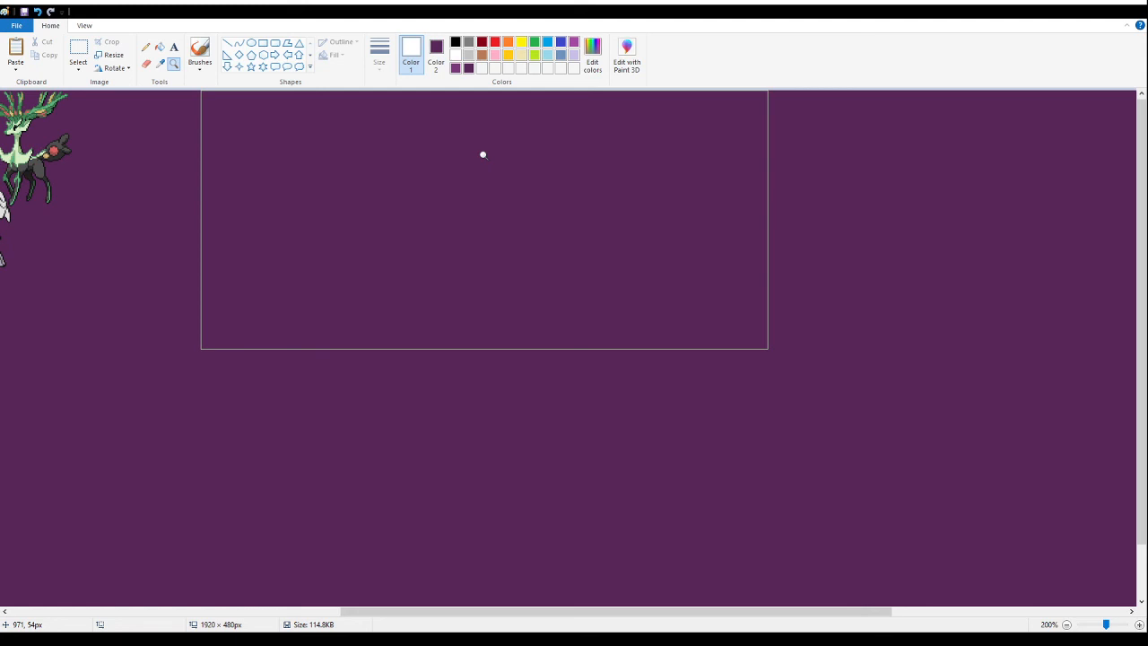
- Paste the sheet of antlered deer and white horned fusion sprites onto the empty canvas to the right of the green-antlered deer
{"action": "left_click", "coordinate": [81, 54]}
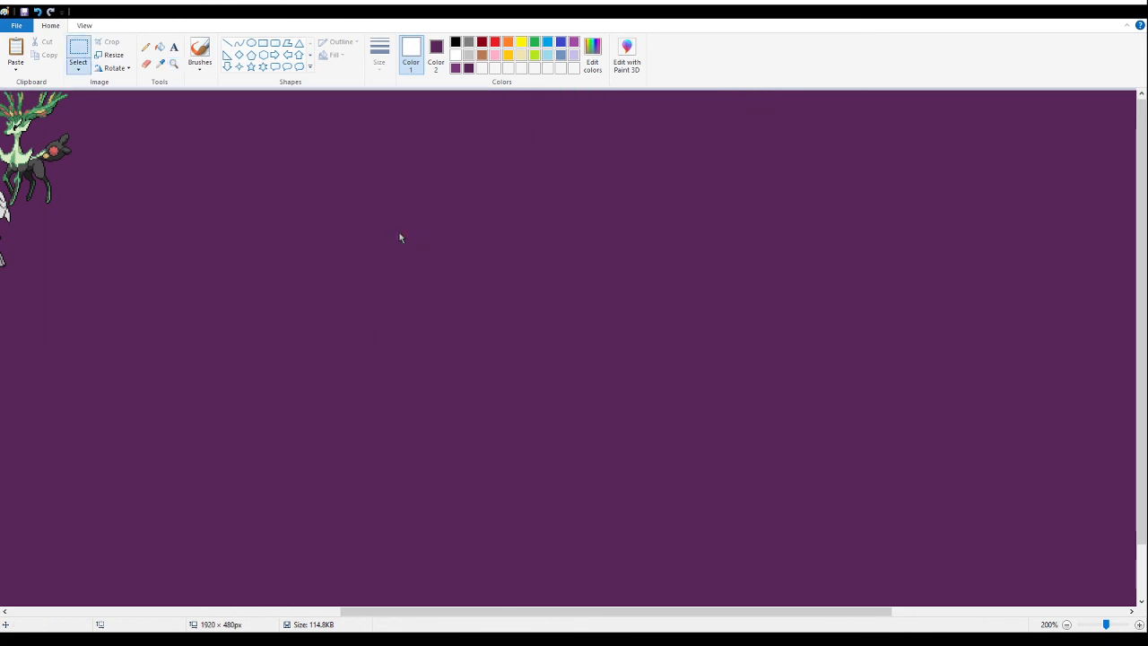
{"action": "key", "text": "ctrl+v"}
{"action": "left_click_drag", "start_coordinate": [219, 293], "coordinate": [479, 322]}
{"action": "scroll", "coordinate": [492, 326], "scroll_direction": "down", "scroll_amount": 1}
{"action": "scroll", "coordinate": [498, 354], "scroll_direction": "up", "scroll_amount": 1}
{"action": "left_click", "coordinate": [738, 299]}
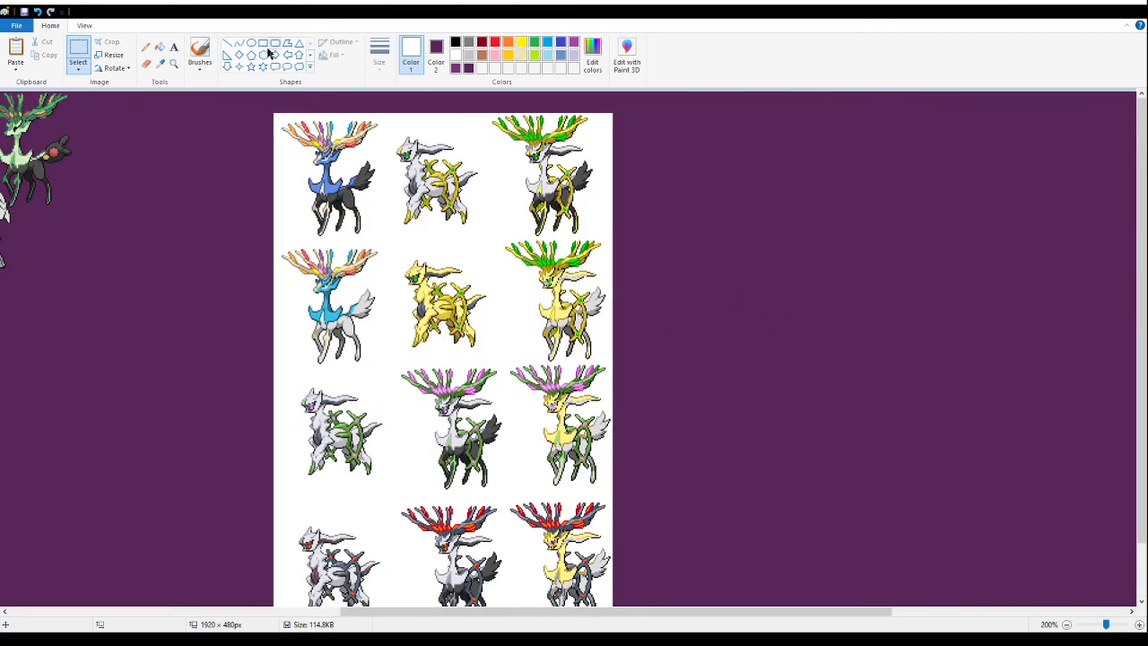
- Fill the pasted deer fusion sheet's white background with purple and check all its rows of sprites
{"action": "left_click", "coordinate": [160, 47]}
{"action": "right_click", "coordinate": [394, 252]}
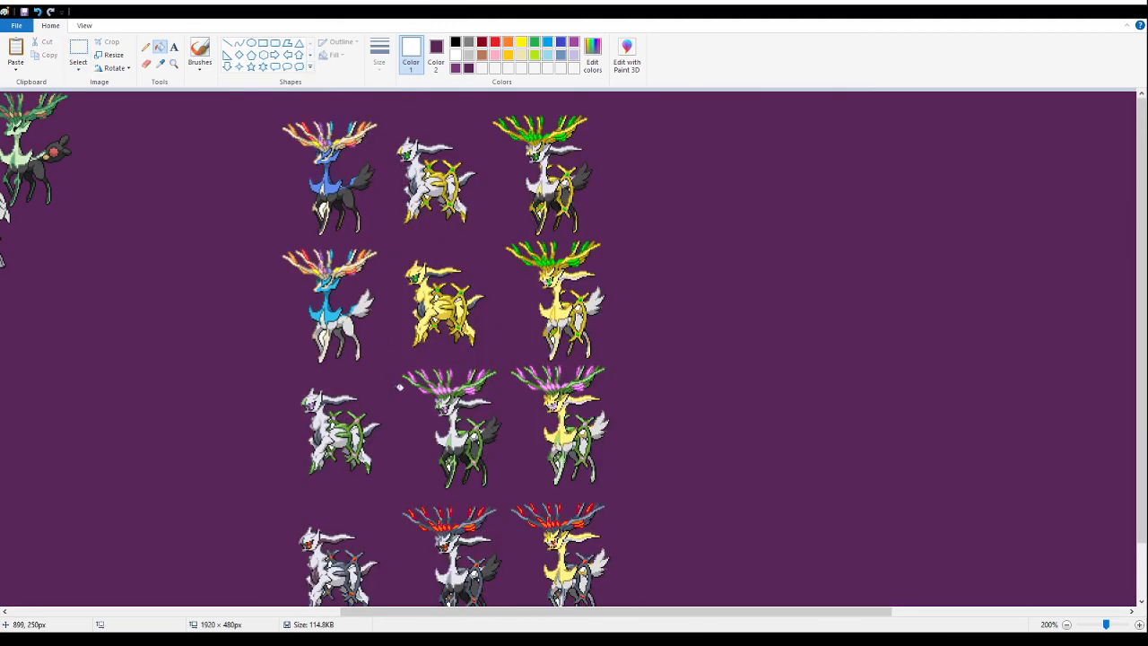
{"action": "scroll", "coordinate": [866, 359], "scroll_direction": "down", "scroll_amount": 1}
{"action": "scroll", "coordinate": [830, 360], "scroll_direction": "up", "scroll_amount": 1}
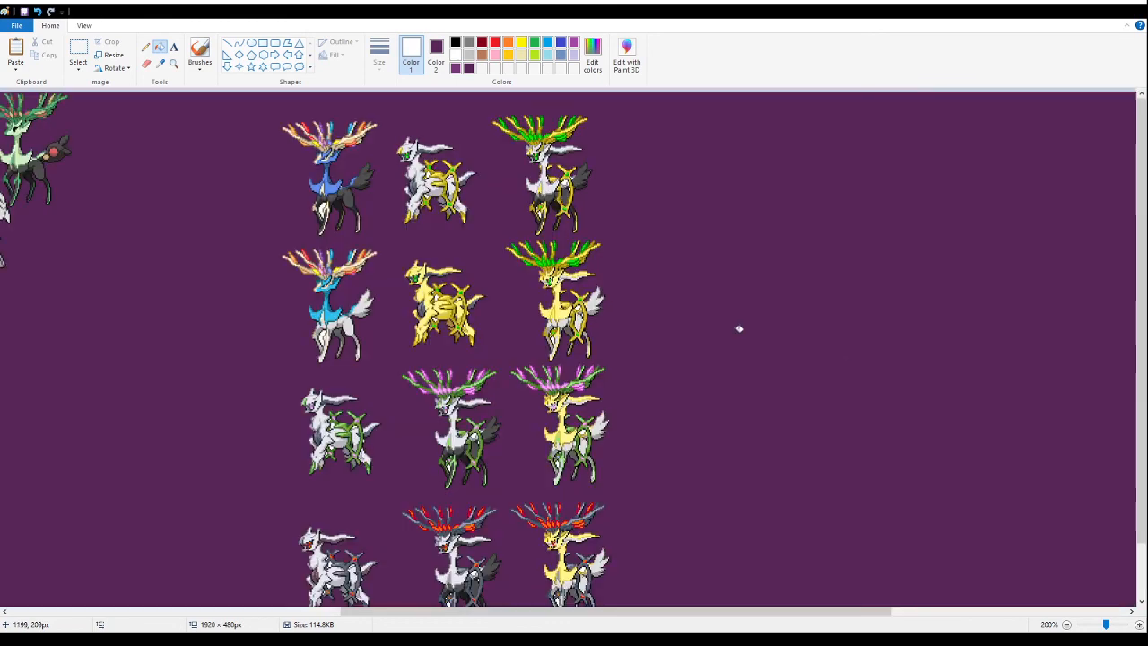
{"action": "scroll", "coordinate": [763, 398], "scroll_direction": "down", "scroll_amount": 1}
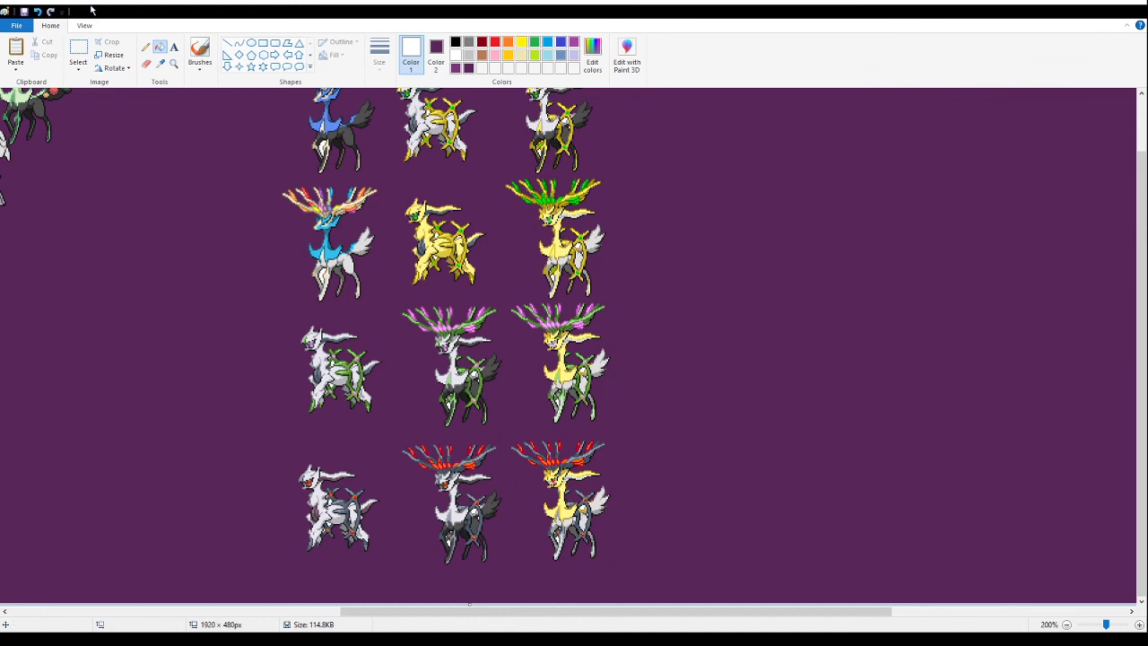
{"action": "left_click", "coordinate": [78, 54]}
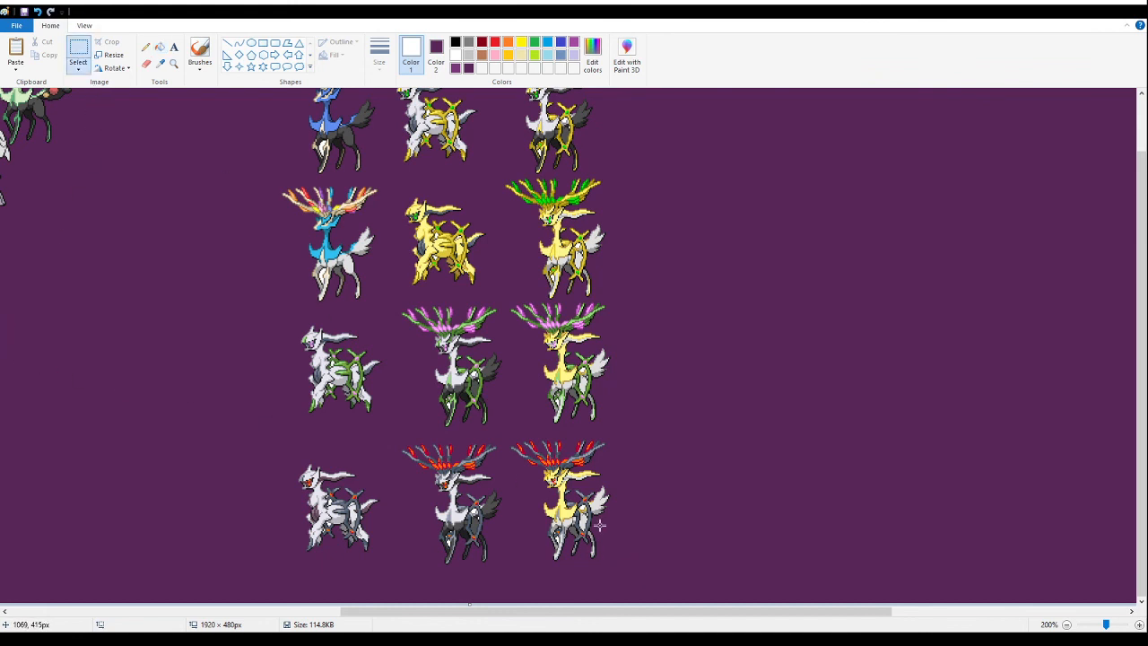
- Delete every sprite of the pasted deer fusion sheet except the white-and-black deer with green-and-gold antlers in the first row
{"action": "left_click_drag", "start_coordinate": [251, 550], "coordinate": [399, 312]}
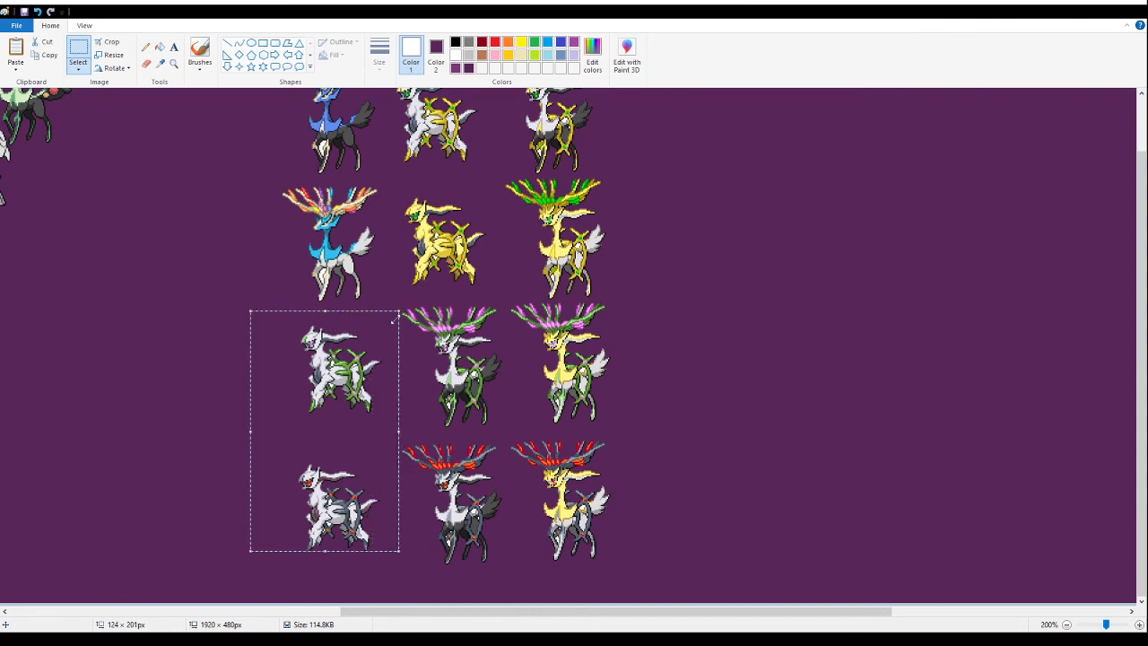
{"action": "key", "text": "Delete"}
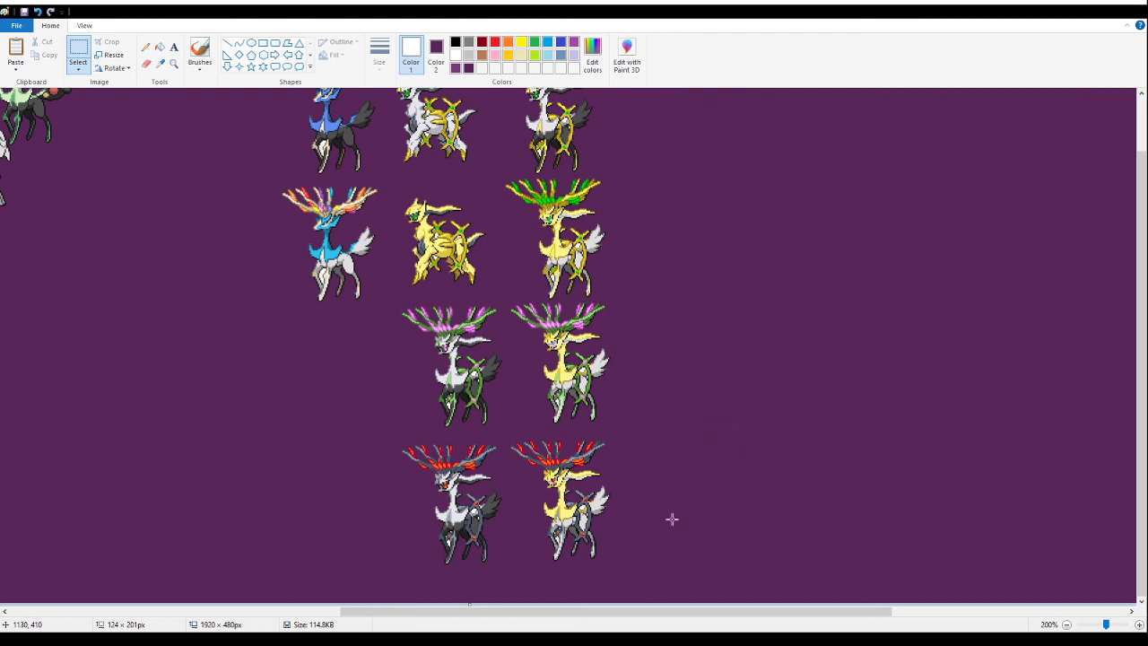
{"action": "mouse_move", "coordinate": [639, 569]}
{"action": "left_mouse_down"}
{"action": "mouse_move", "coordinate": [508, 479]}
{"action": "mouse_move", "coordinate": [323, 428]}
{"action": "mouse_move", "coordinate": [246, 241]}
{"action": "left_mouse_up"}
{"action": "scroll", "coordinate": [323, 428], "scroll_direction": "up", "scroll_amount": 1}
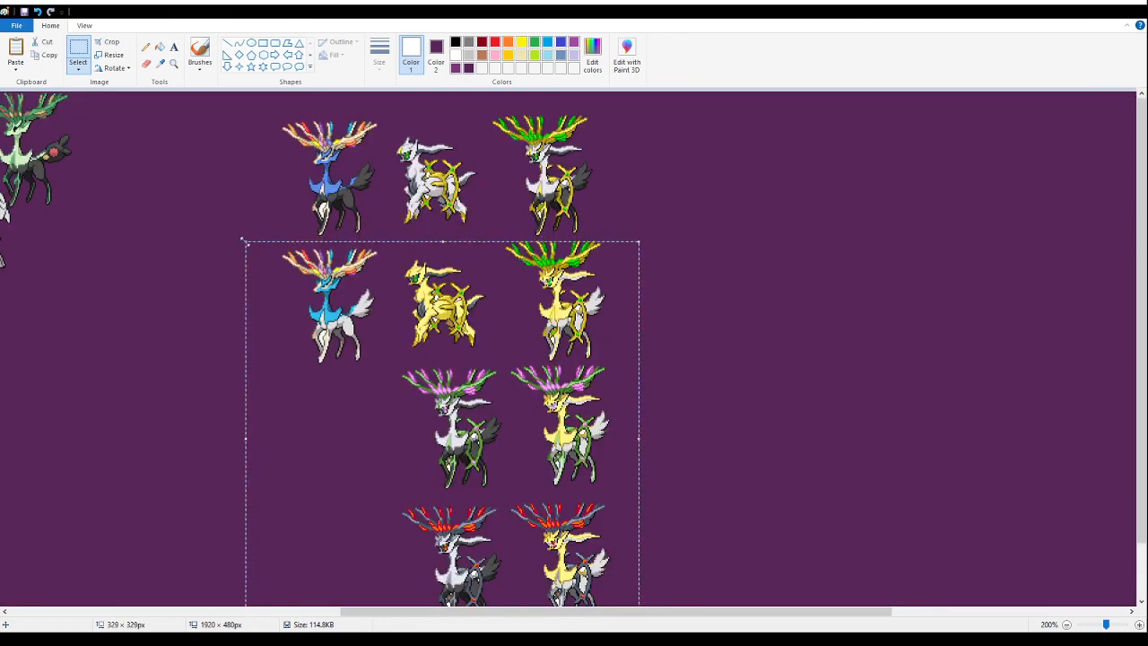
{"action": "key", "text": "Delete"}
{"action": "left_click_drag", "start_coordinate": [623, 318], "coordinate": [502, 239]}
{"action": "key", "text": "Delete"}
{"action": "mouse_move", "coordinate": [206, 255]}
{"action": "left_mouse_down"}
{"action": "mouse_move", "coordinate": [410, 85]}
{"action": "mouse_move", "coordinate": [477, 72]}
{"action": "left_mouse_up"}
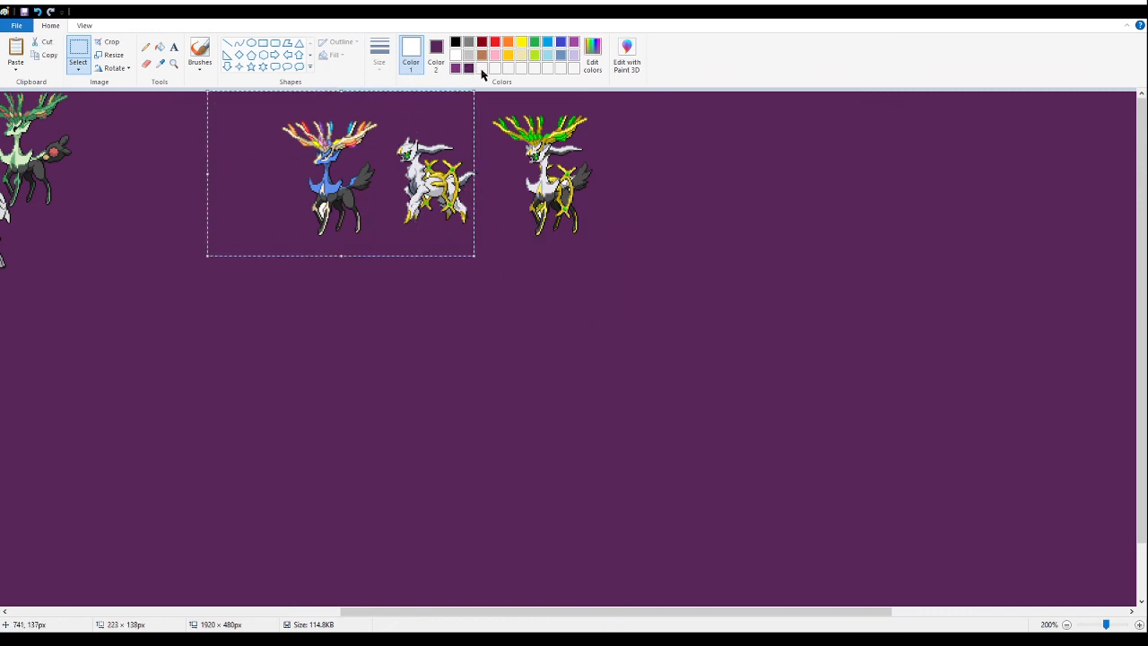
{"action": "key", "text": "Delete"}
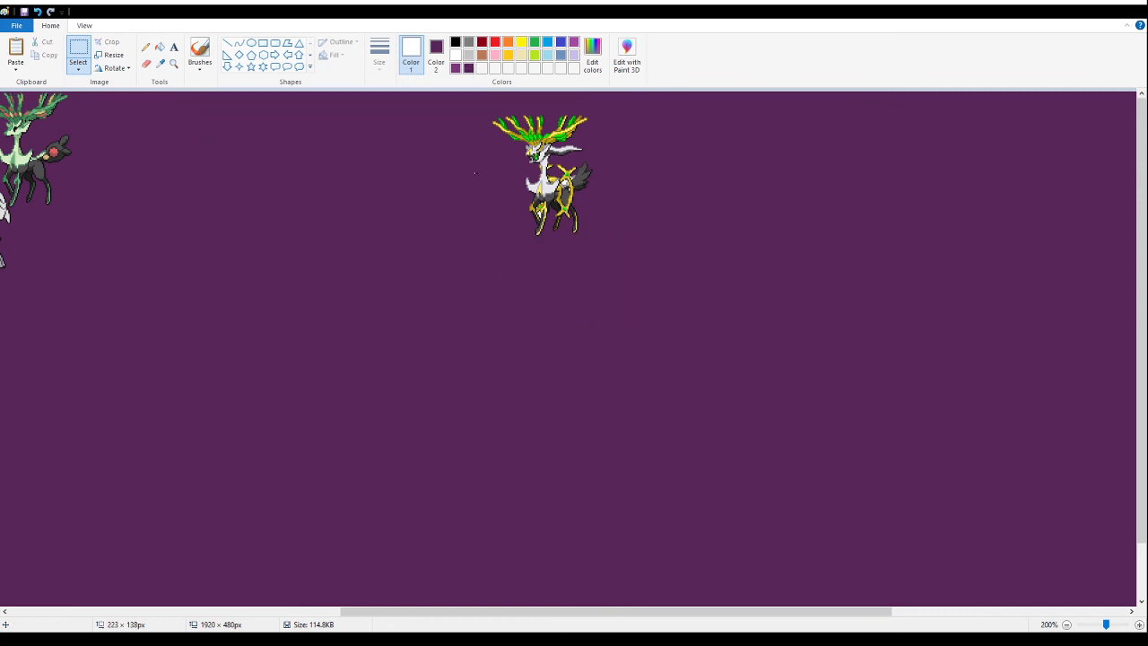
{"action": "left_click_drag", "start_coordinate": [439, 210], "coordinate": [484, 159]}
- Fill the leftover white patches inside the gold-ringed deer's body and front legs with the purple background colour
{"action": "left_click_drag", "start_coordinate": [687, 287], "coordinate": [482, 111]}
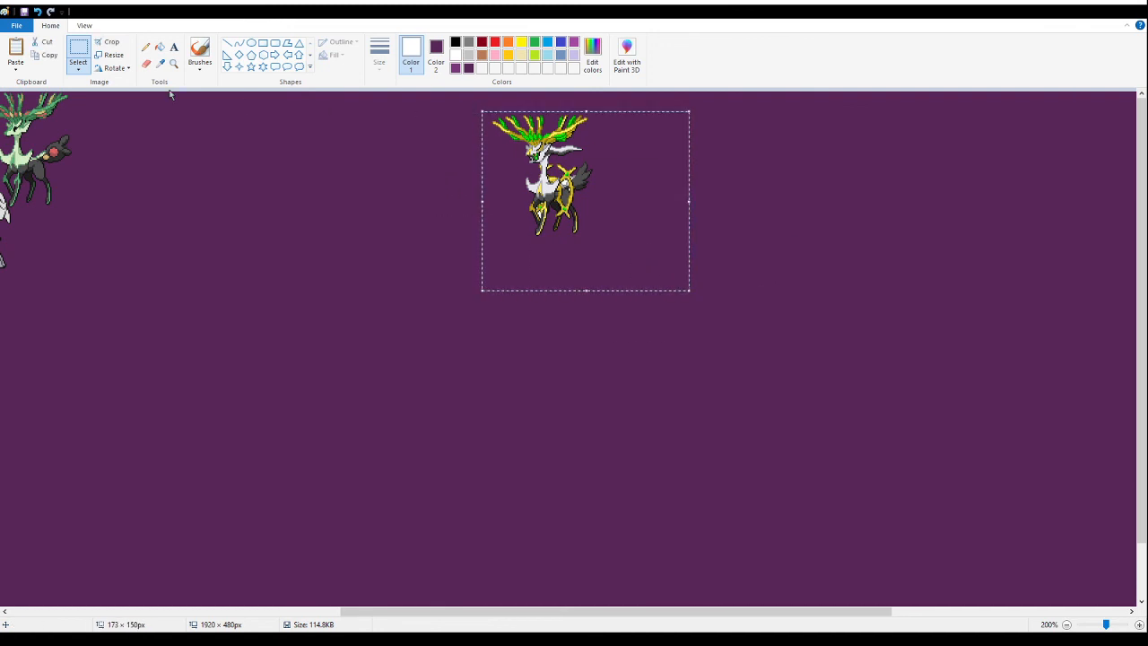
{"action": "left_click", "coordinate": [174, 63]}
{"action": "left_click", "coordinate": [531, 160]}
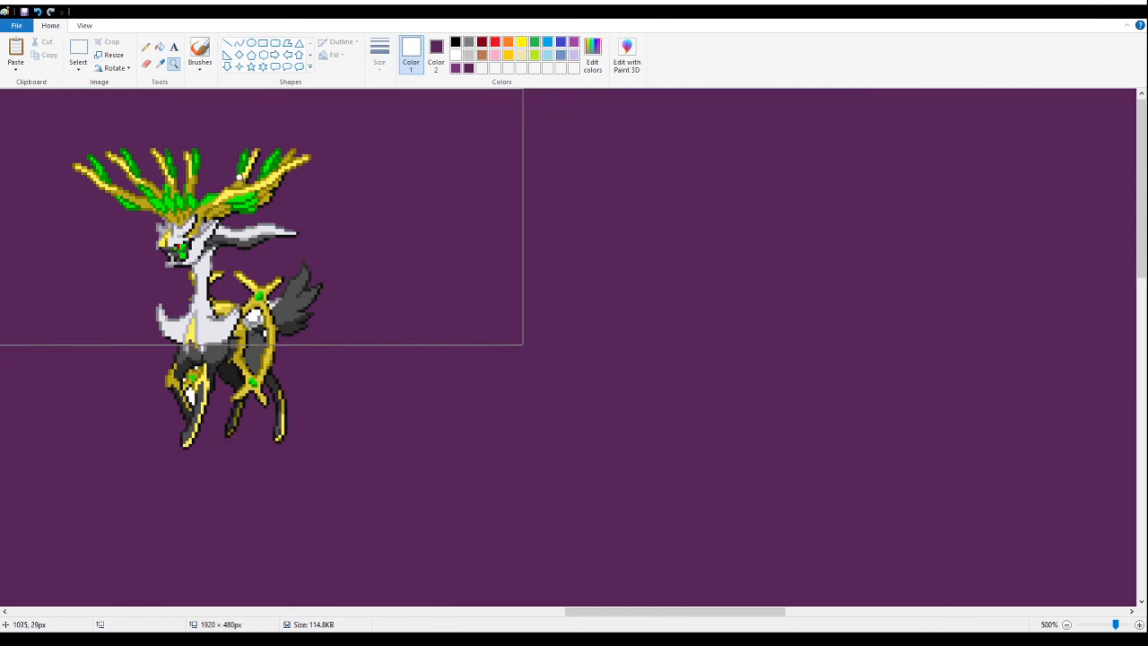
{"action": "left_click", "coordinate": [212, 284]}
{"action": "left_click", "coordinate": [159, 46]}
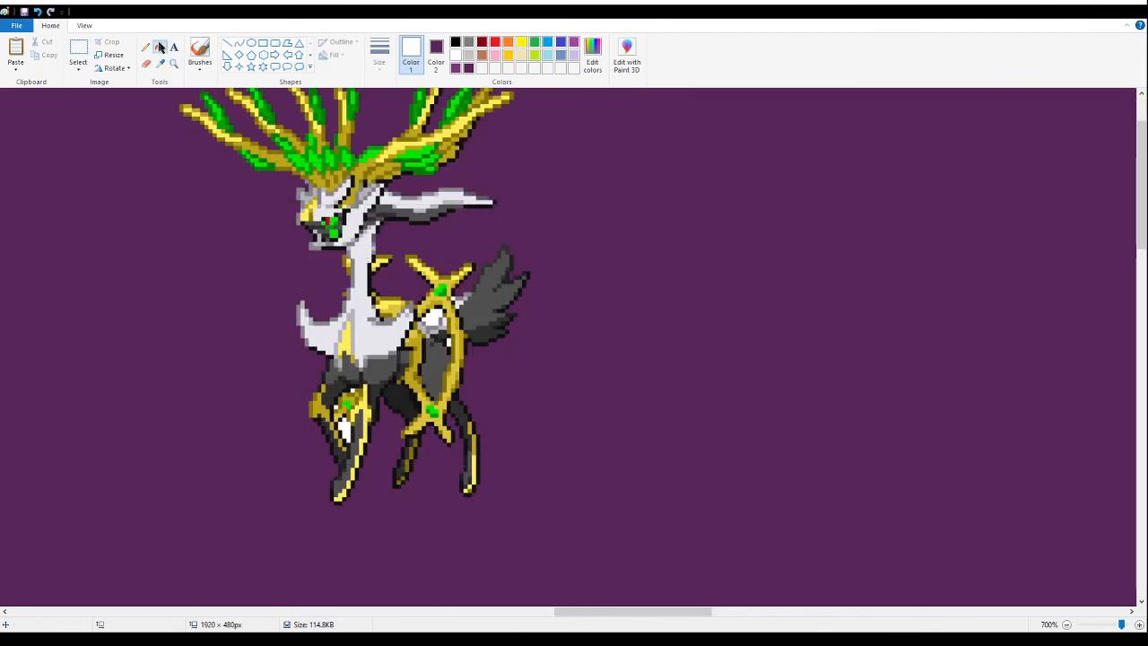
{"action": "right_click", "coordinate": [440, 314]}
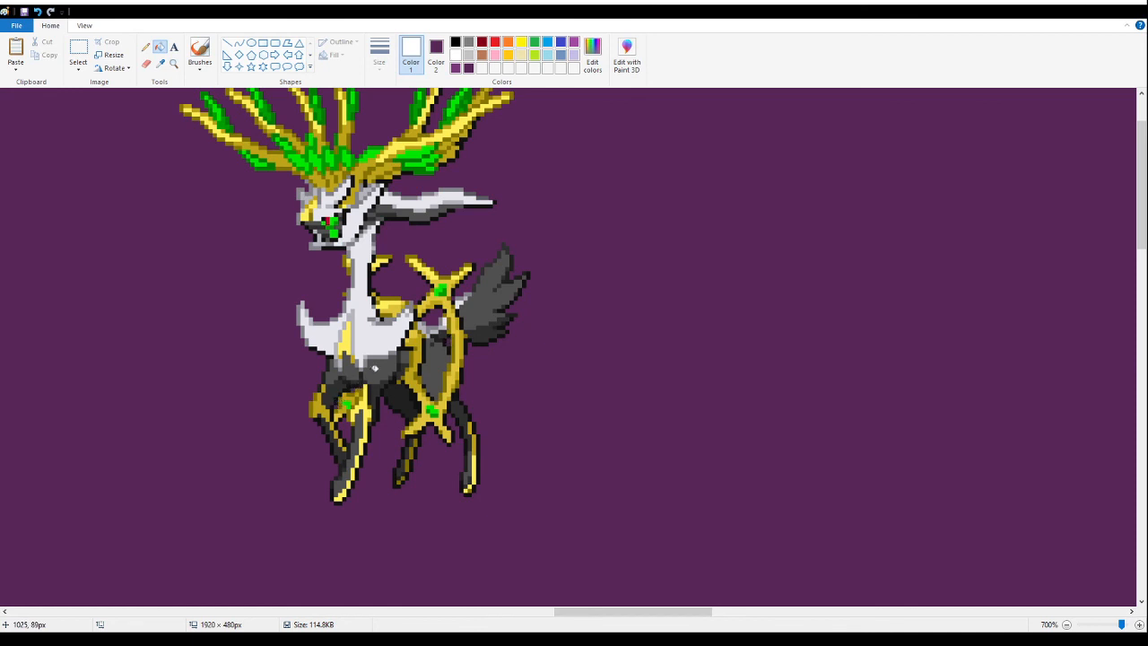
- Cut the cleaned gold-antlered deer sprite from the empty canvas
{"action": "scroll", "coordinate": [368, 377], "scroll_direction": "down", "scroll_amount": 1}
{"action": "left_click", "coordinate": [173, 63]}
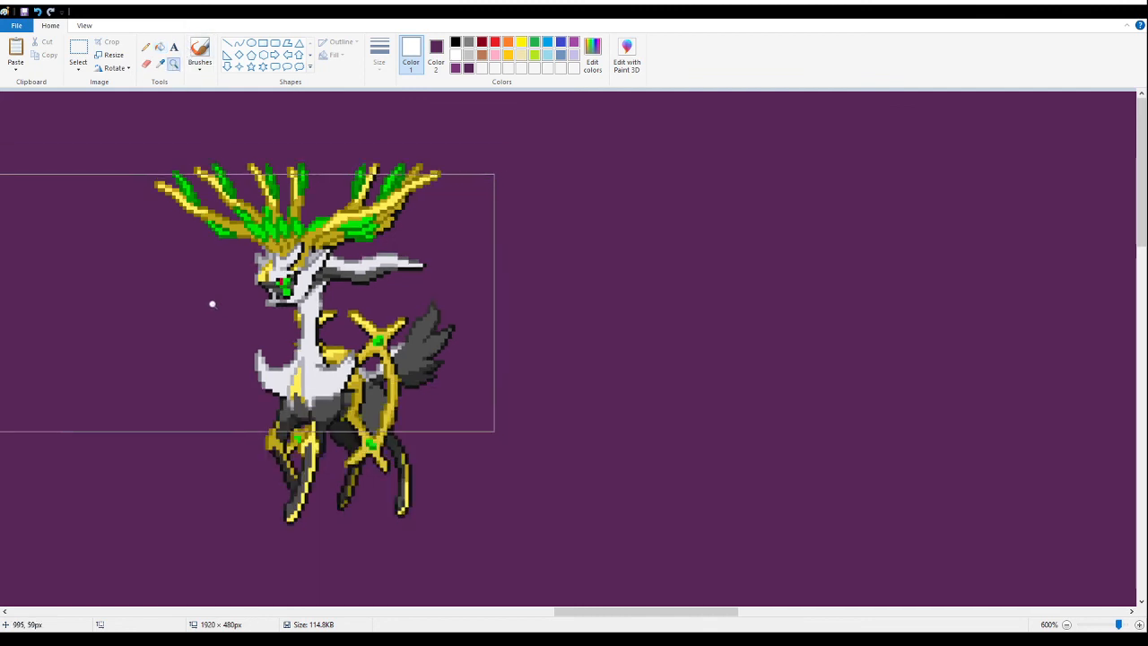
{"action": "scroll", "coordinate": [213, 304], "scroll_direction": "down", "scroll_amount": 5}
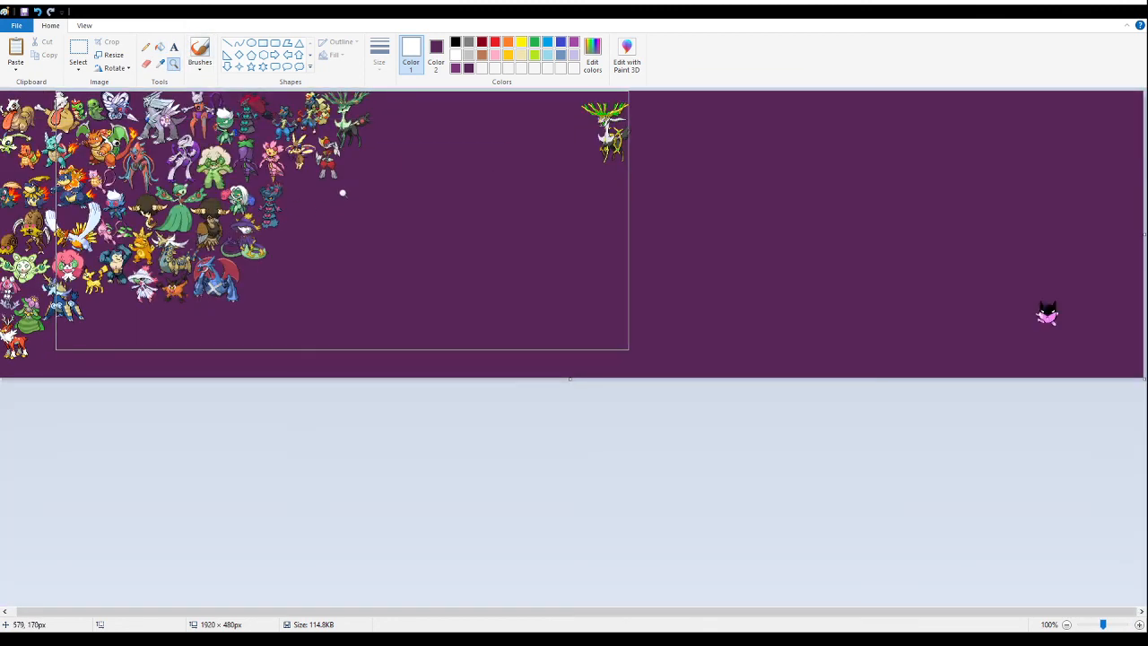
{"action": "left_click", "coordinate": [341, 189]}
{"action": "right_click", "coordinate": [328, 151]}
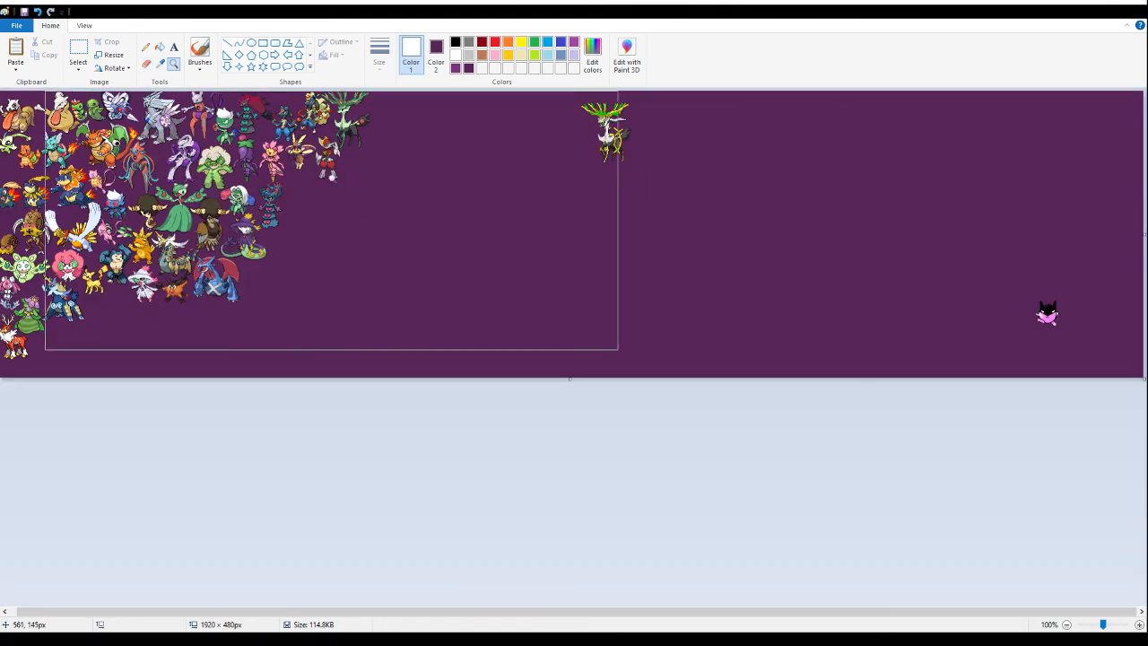
{"action": "left_click", "coordinate": [74, 47]}
{"action": "left_click_drag", "start_coordinate": [721, 170], "coordinate": [522, 91]}
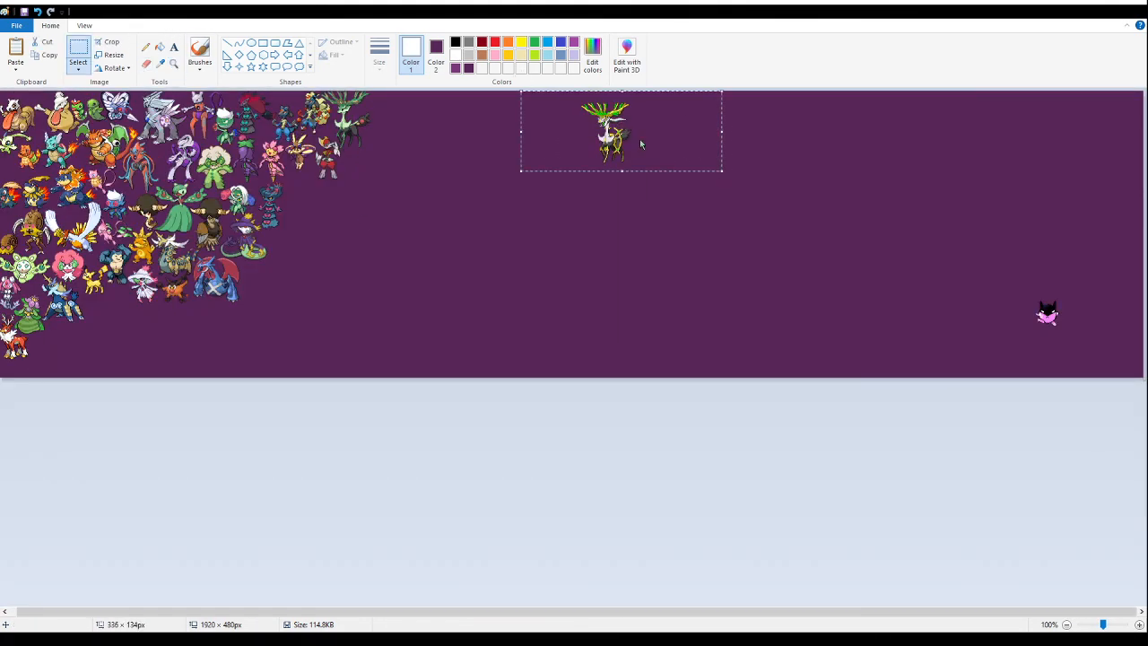
{"action": "key", "text": "Delete"}
- Try placing the gold-antlered deer in the space below the yellow Pikachu fusion, and cut it out again
{"action": "left_click", "coordinate": [173, 63]}
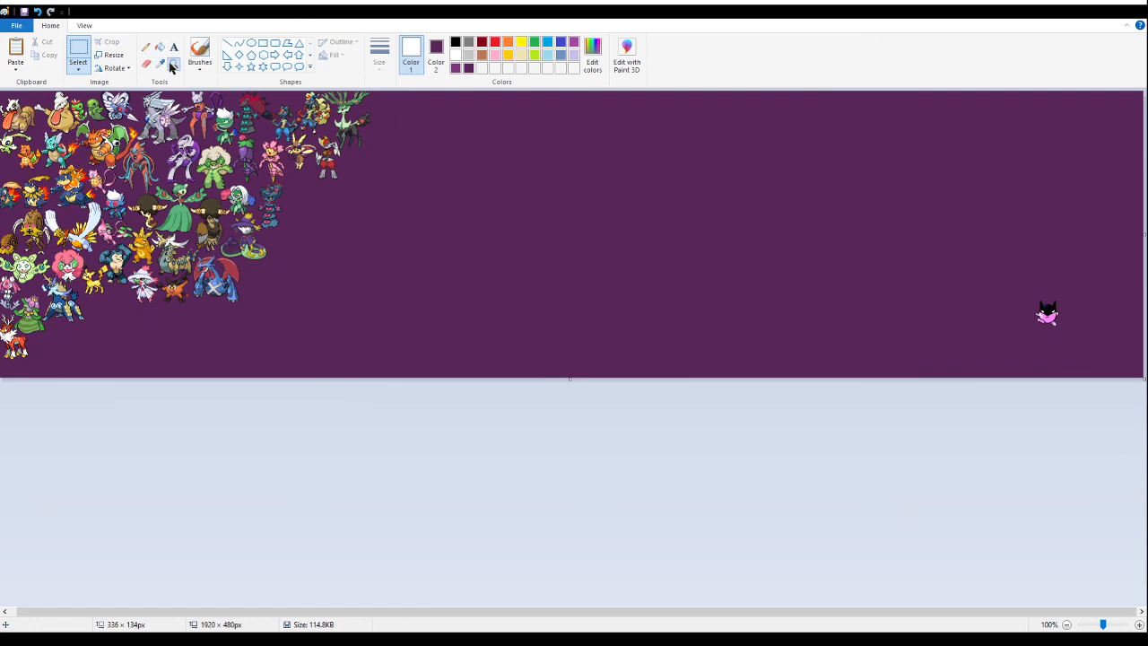
{"action": "left_click", "coordinate": [292, 221]}
{"action": "left_click", "coordinate": [143, 371]}
{"action": "scroll", "coordinate": [144, 371], "scroll_direction": "down", "scroll_amount": 2}
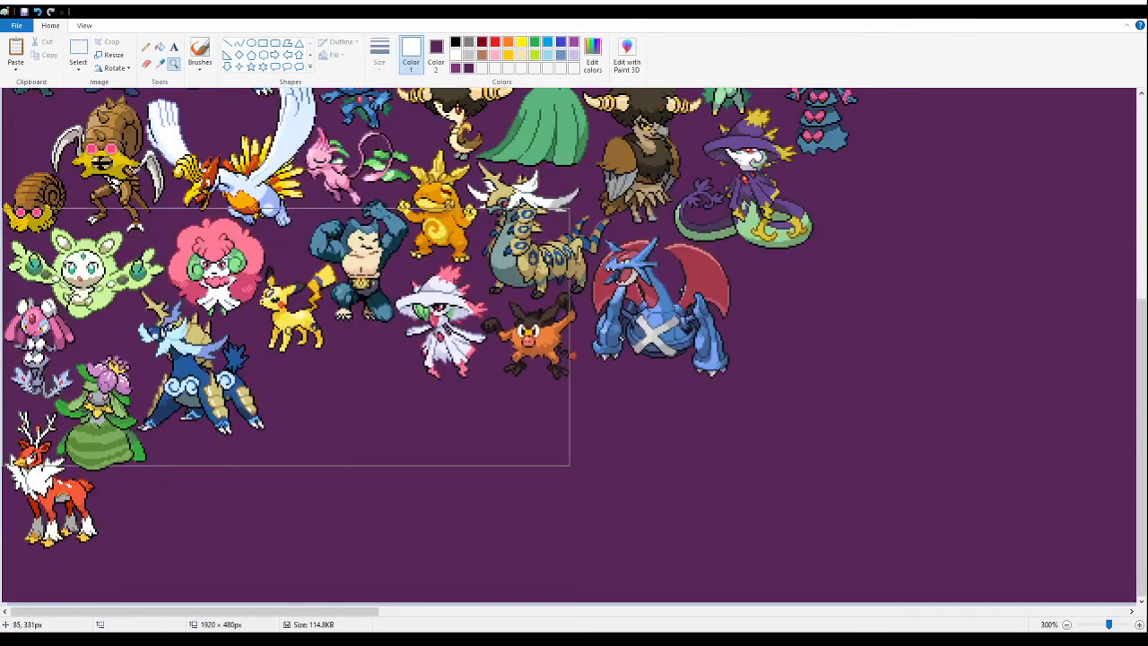
{"action": "left_click", "coordinate": [78, 51]}
{"action": "key", "text": "ctrl+v"}
{"action": "left_click_drag", "start_coordinate": [357, 211], "coordinate": [371, 429]}
{"action": "key", "text": "Delete"}
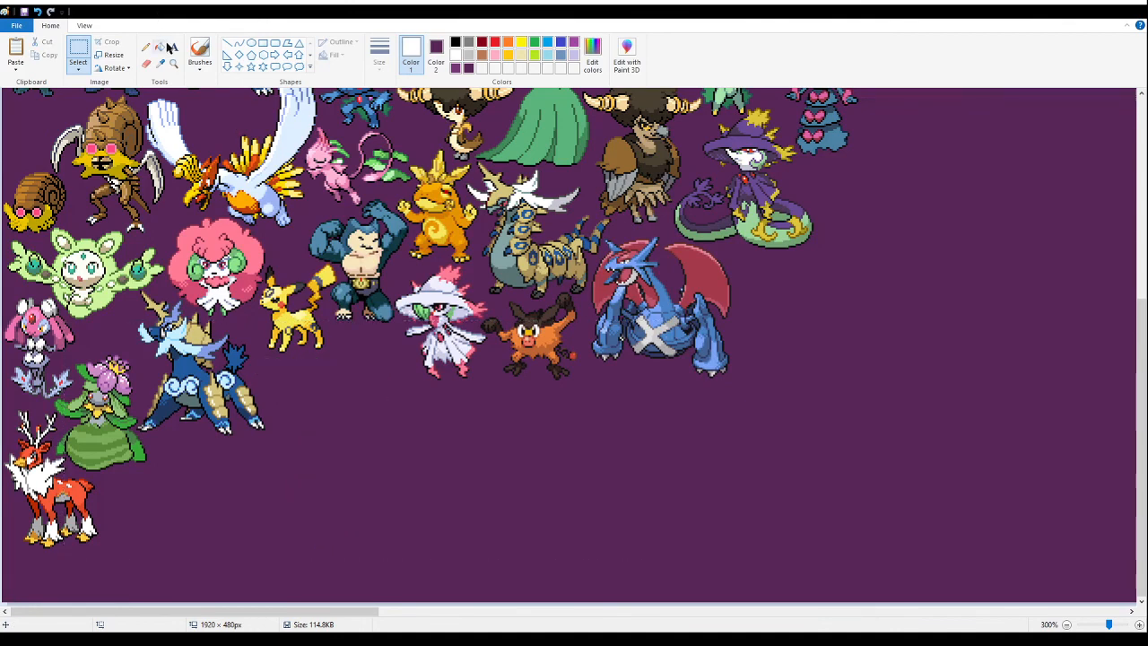
- Paste the gold-antlered deer tightly beside the blue armoured four-legged sprite, below the yellow Pikachu fusion
{"action": "left_click", "coordinate": [174, 64]}
{"action": "left_click", "coordinate": [361, 309]}
{"action": "left_click", "coordinate": [317, 267]}
{"action": "left_click", "coordinate": [301, 266]}
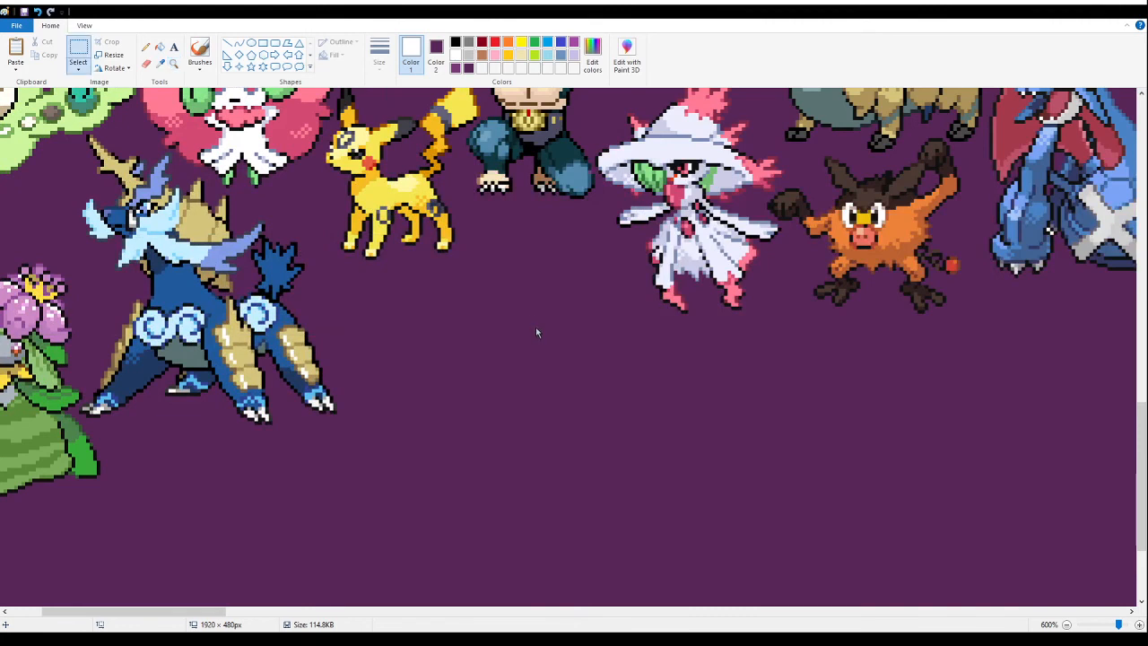
{"action": "key", "text": "ctrl+v"}
{"action": "left_click_drag", "start_coordinate": [585, 276], "coordinate": [520, 370]}
{"action": "scroll", "coordinate": [244, 344], "scroll_direction": "down", "scroll_amount": 3}
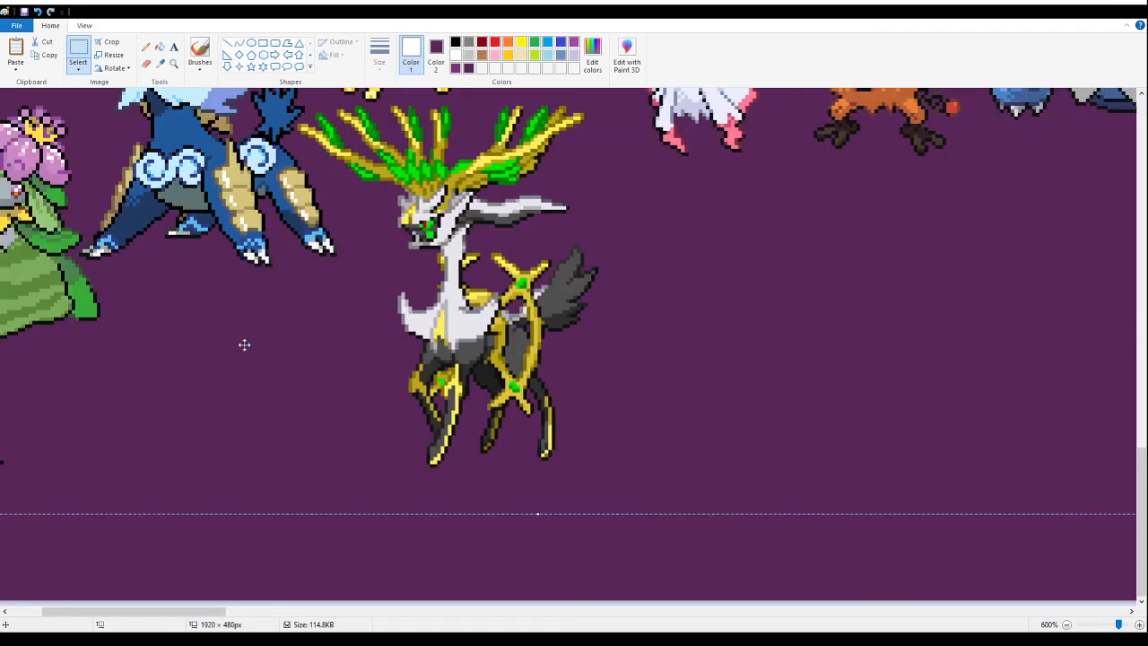
- Paste the sheet of witch-hatted balloon fusions onto the empty mid-canvas area and fill its white background with purple
{"action": "scroll", "coordinate": [244, 344], "scroll_direction": "up", "scroll_amount": 3}
{"action": "left_click", "coordinate": [173, 64]}
{"action": "right_click", "coordinate": [404, 320]}
{"action": "right_click", "coordinate": [404, 320]}
{"action": "right_click", "coordinate": [403, 321]}
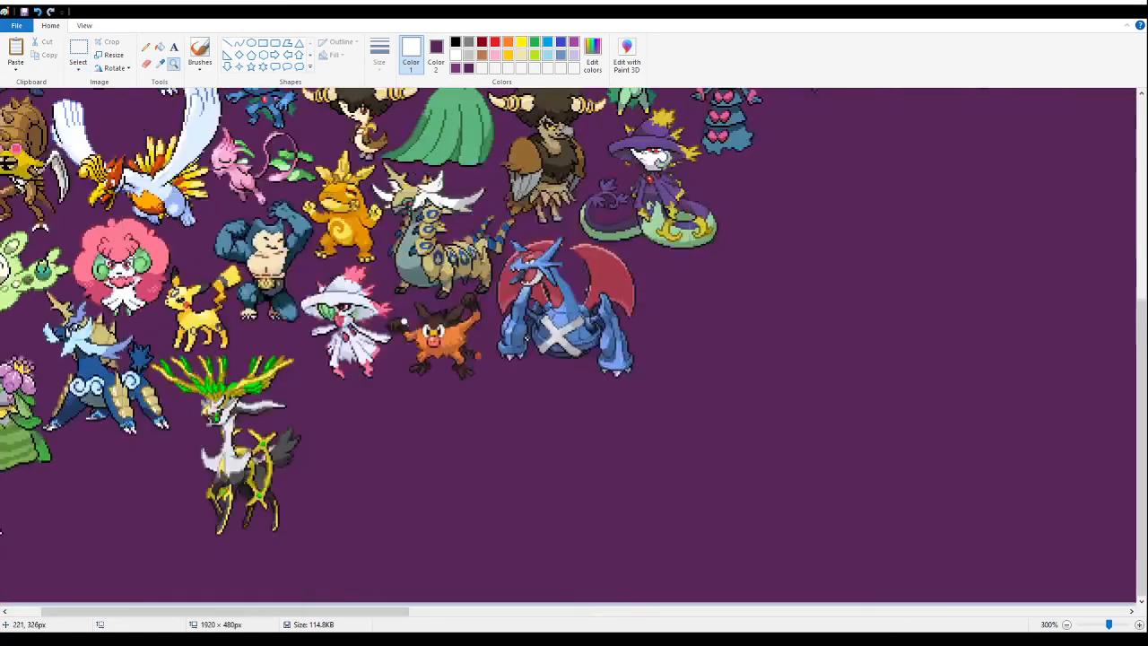
{"action": "right_click", "coordinate": [404, 320]}
{"action": "left_click", "coordinate": [404, 321]}
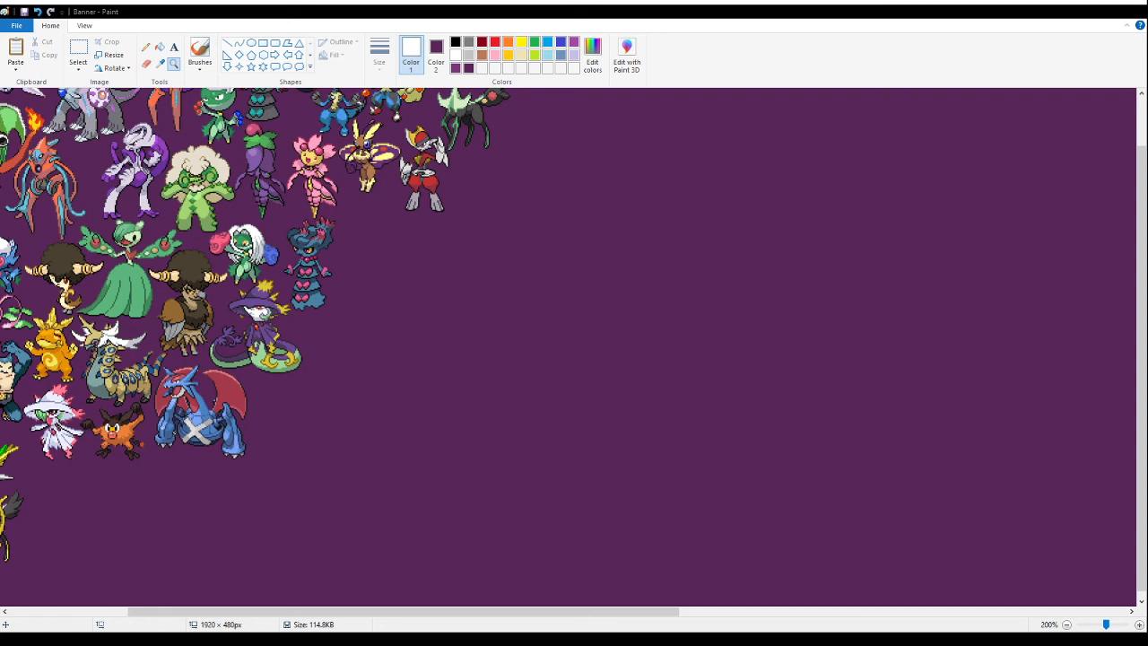
{"action": "right_click", "coordinate": [514, 219]}
{"action": "left_click", "coordinate": [526, 231]}
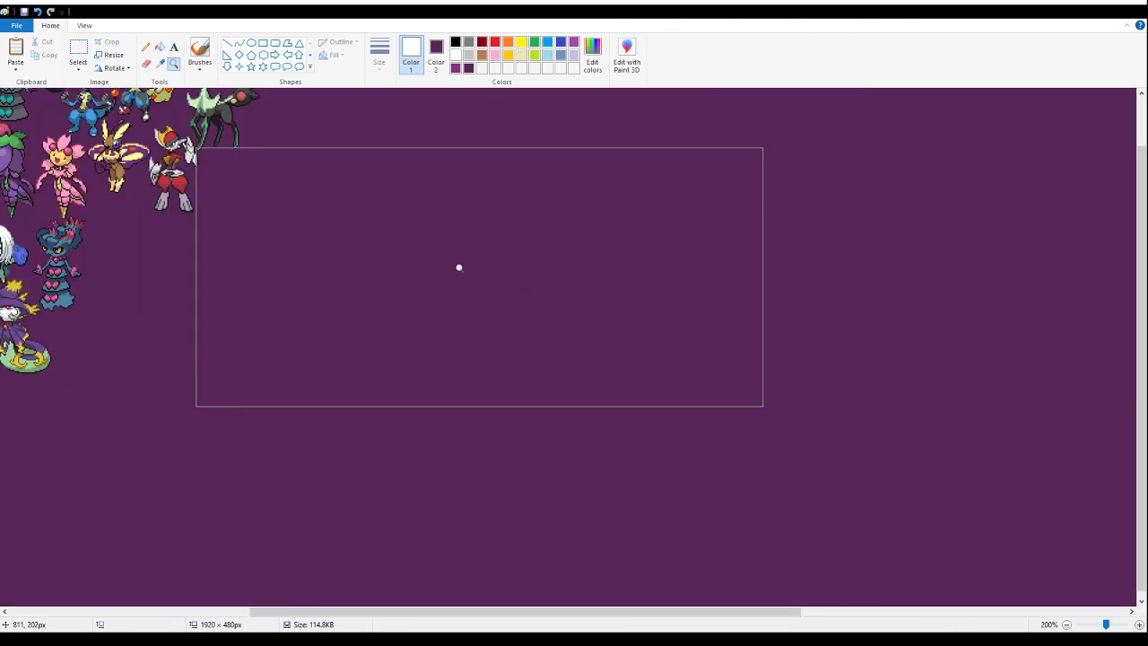
{"action": "left_click", "coordinate": [80, 54]}
{"action": "key", "text": "ctrl+v"}
{"action": "left_click_drag", "start_coordinate": [131, 156], "coordinate": [513, 411]}
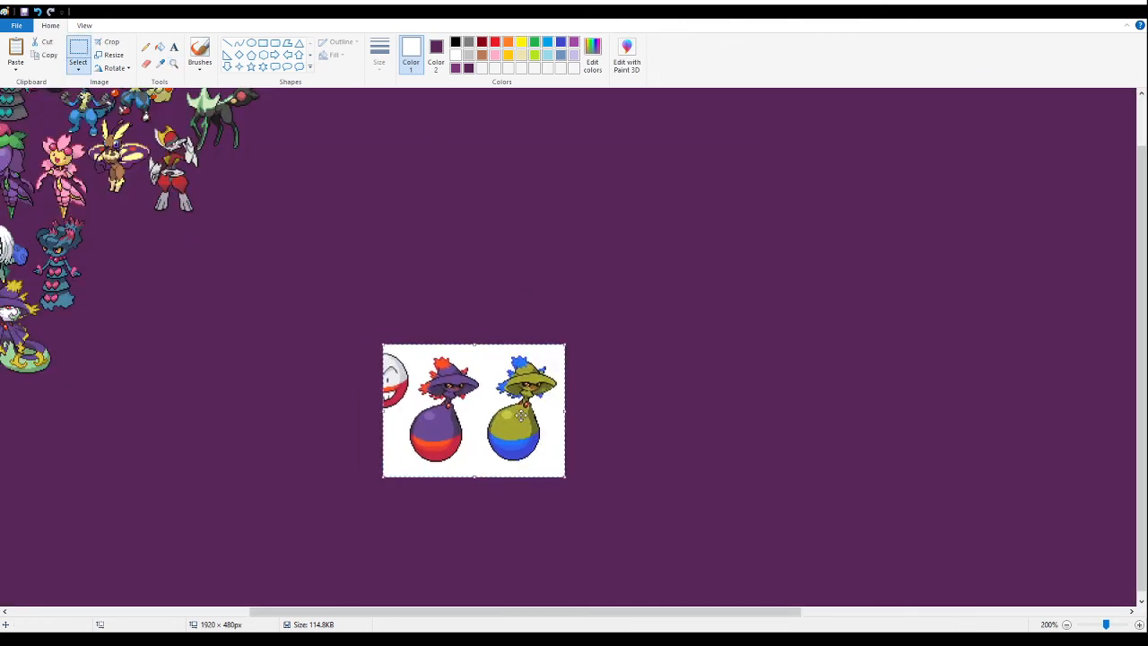
{"action": "left_click", "coordinate": [159, 50]}
{"action": "left_click", "coordinate": [400, 409]}
- Delete the cropped red-and-white ball and the yellow-and-blue balloon sprite, keeping only the purple-and-red witch-hatted balloon
{"action": "left_click", "coordinate": [78, 54]}
{"action": "left_click_drag", "start_coordinate": [356, 334], "coordinate": [408, 404]}
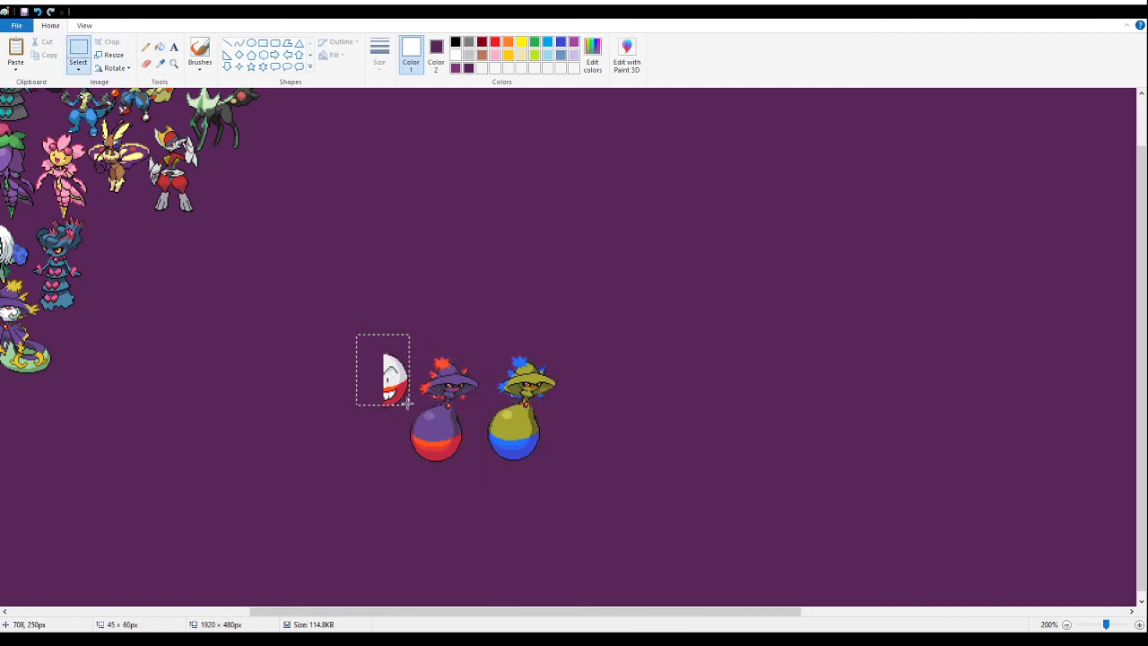
{"action": "key", "text": "Delete"}
{"action": "left_click_drag", "start_coordinate": [588, 237], "coordinate": [482, 497]}
{"action": "key", "text": "Delete"}
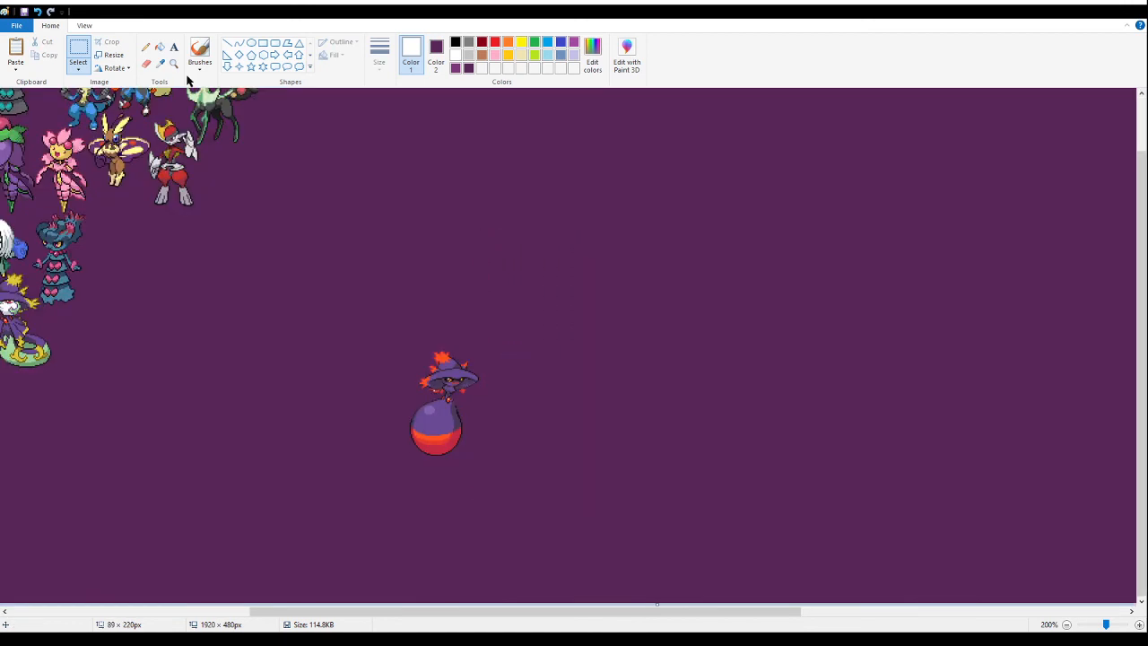
- Examine the purple-and-red witch-hatted balloon sprite up close for leftover white pixels
{"action": "left_click", "coordinate": [175, 67]}
{"action": "left_click", "coordinate": [547, 427]}
{"action": "left_click", "coordinate": [451, 332]}
{"action": "left_click", "coordinate": [489, 332]}
{"action": "left_click", "coordinate": [491, 243]}
{"action": "left_click", "coordinate": [491, 246]}
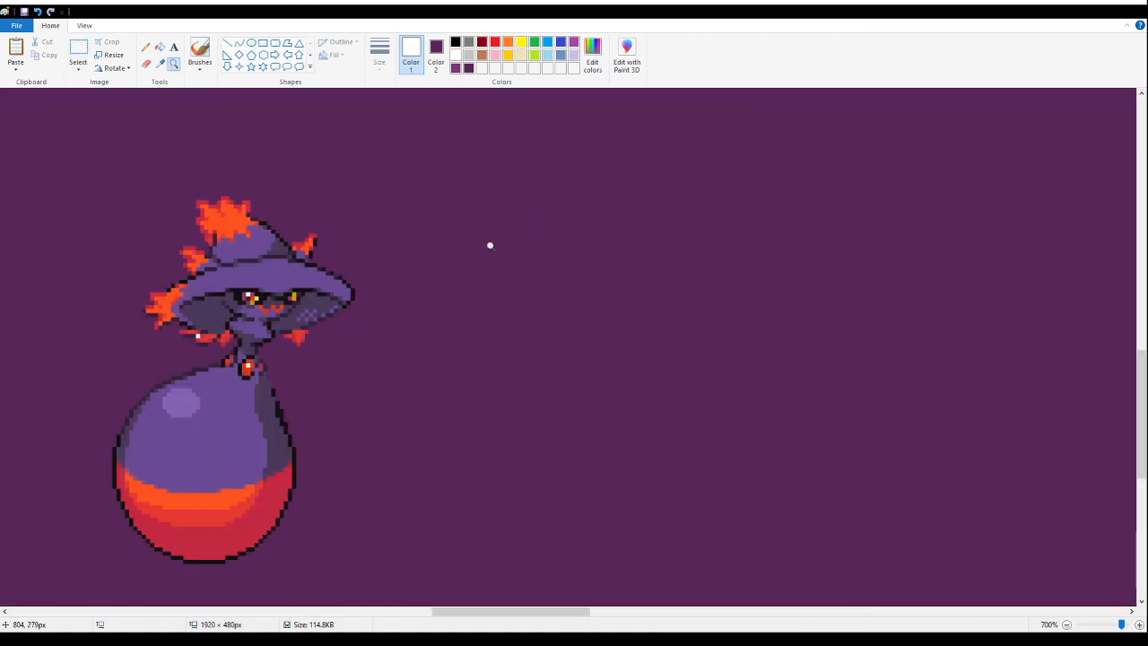
{"action": "left_click", "coordinate": [160, 49]}
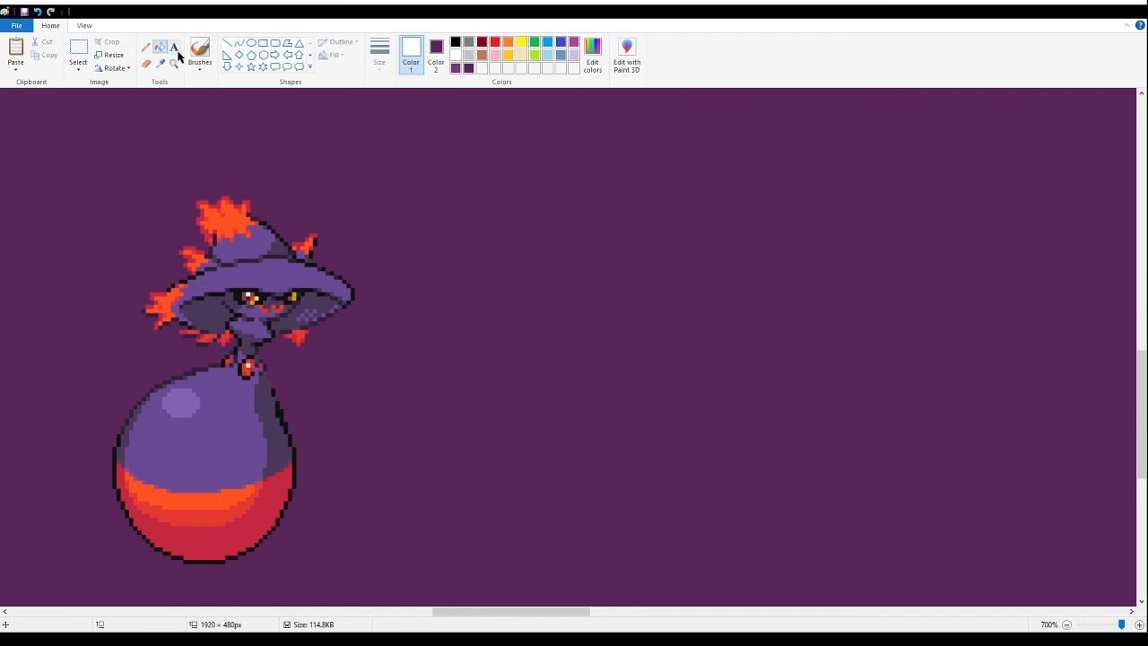
- Move the witch-hatted balloon to the gap between the red-and-white deer and the gold-antlered deer, and cut it from there
{"action": "left_click", "coordinate": [173, 64]}
{"action": "right_click", "coordinate": [192, 384]}
{"action": "right_click", "coordinate": [192, 382]}
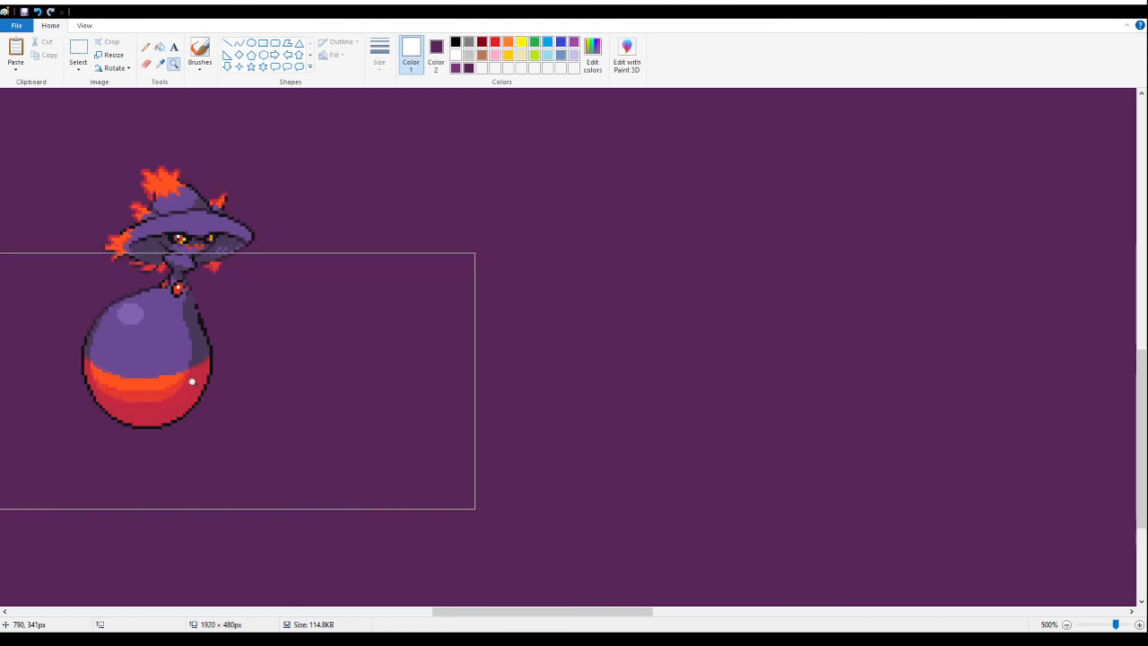
{"action": "left_click", "coordinate": [192, 381]}
{"action": "scroll", "coordinate": [224, 241], "scroll_direction": "up", "scroll_amount": 1}
{"action": "right_click", "coordinate": [225, 264]}
{"action": "right_click", "coordinate": [215, 262]}
{"action": "right_click", "coordinate": [204, 261]}
{"action": "right_click", "coordinate": [204, 261]}
{"action": "left_click", "coordinate": [20, 407]}
{"action": "right_click", "coordinate": [146, 372]}
{"action": "right_click", "coordinate": [147, 368]}
{"action": "left_click", "coordinate": [144, 367]}
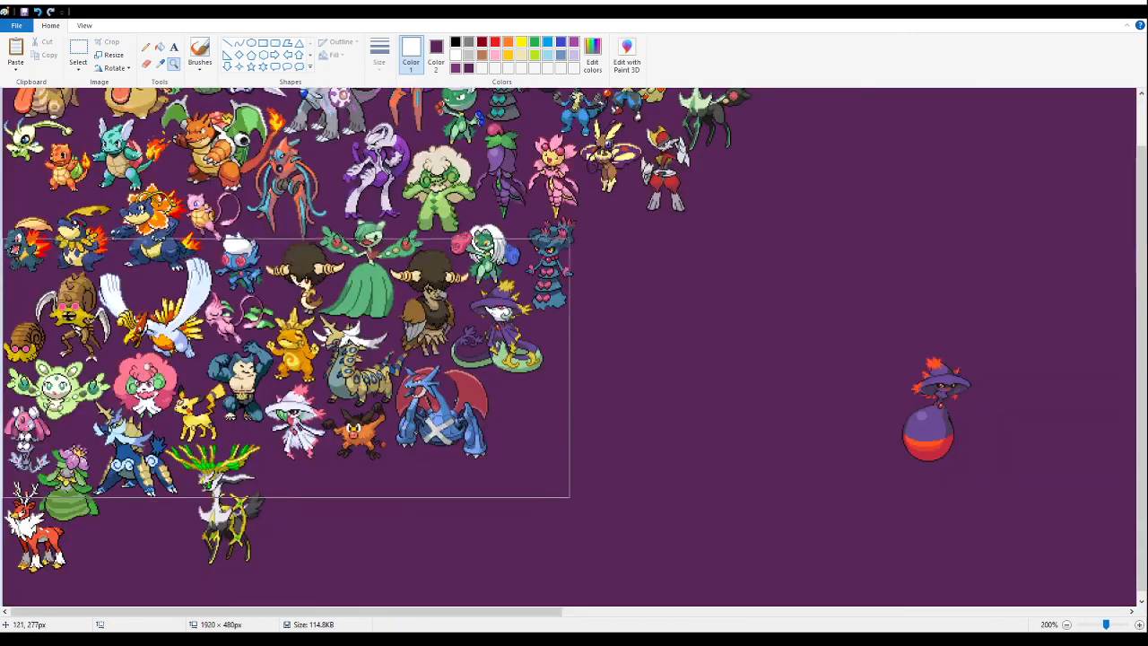
{"action": "left_click", "coordinate": [78, 53]}
{"action": "left_click_drag", "start_coordinate": [1026, 479], "coordinate": [802, 237]}
{"action": "left_click_drag", "start_coordinate": [921, 408], "coordinate": [110, 542]}
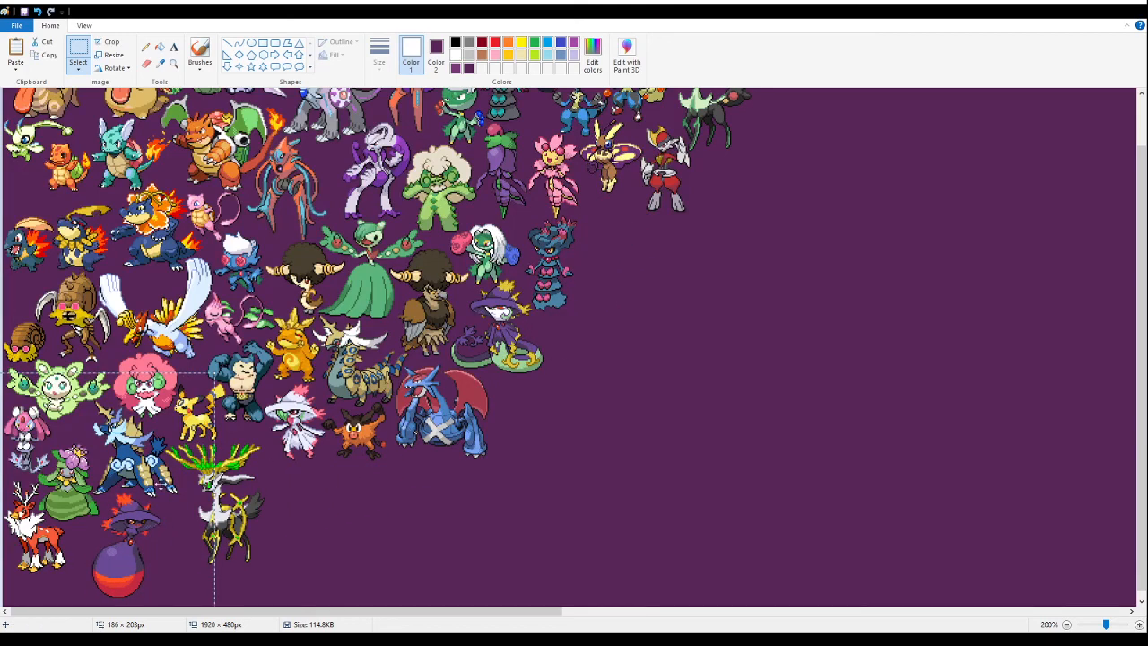
{"action": "key", "text": "Delete"}
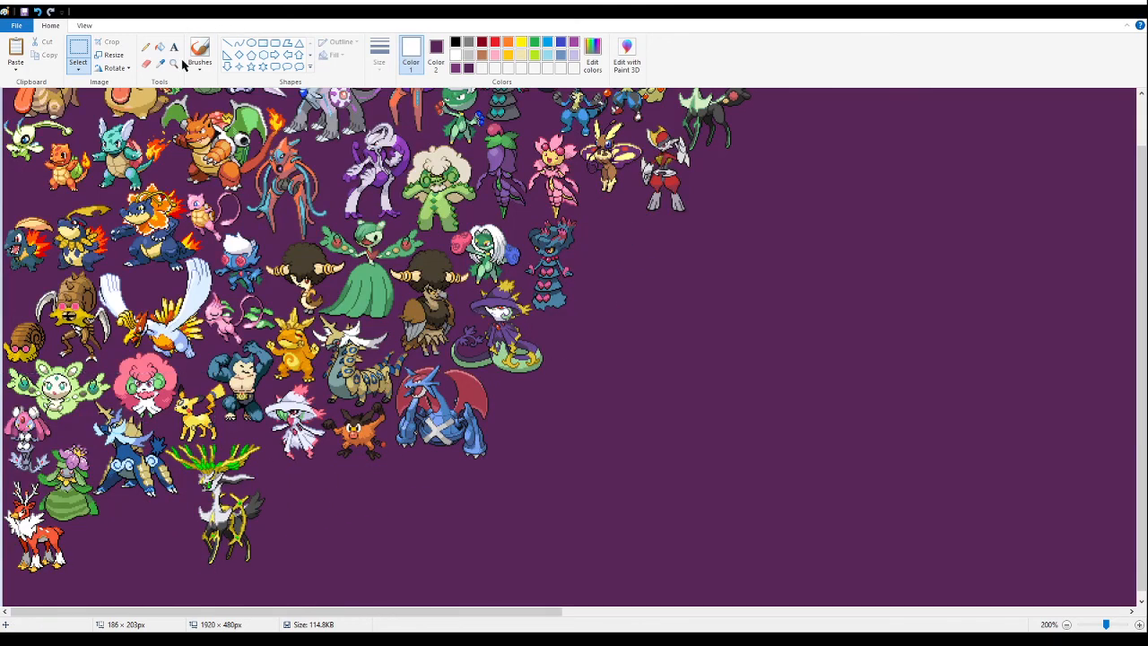
- Try pasting the witch-hatted balloon below the blue armoured sprite, close to the green-skirted flower sprite, and cut it again
{"action": "left_click", "coordinate": [173, 64]}
{"action": "left_click", "coordinate": [212, 470]}
{"action": "left_click", "coordinate": [212, 469]}
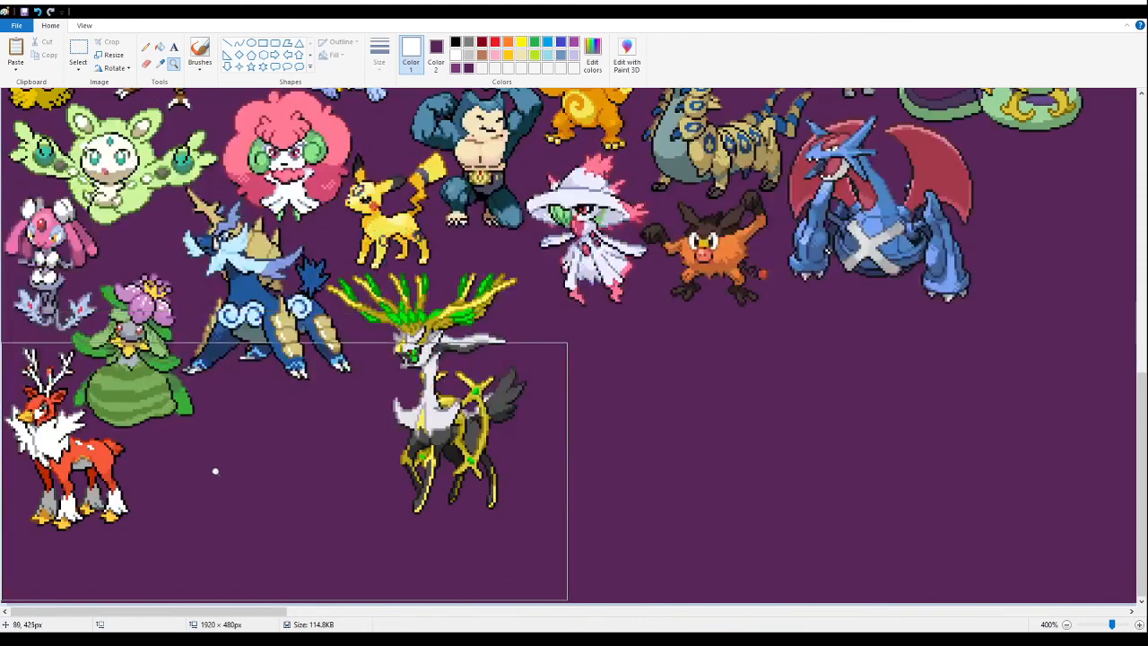
{"action": "left_click", "coordinate": [79, 51]}
{"action": "key", "text": "ctrl+v"}
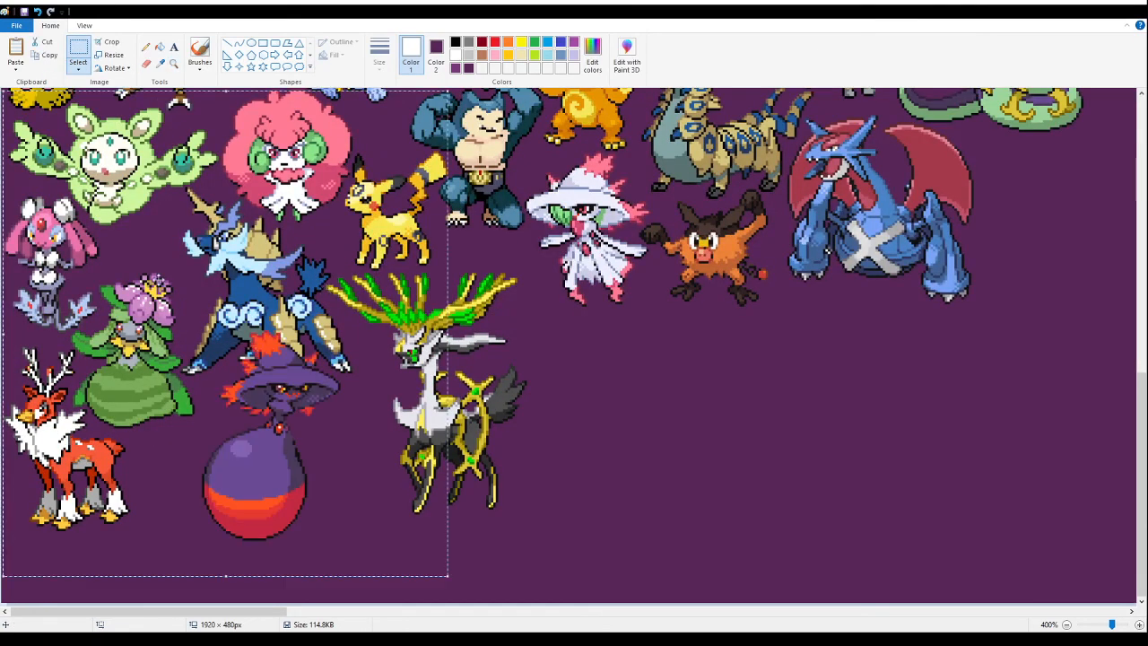
{"action": "left_click_drag", "start_coordinate": [307, 409], "coordinate": [248, 489]}
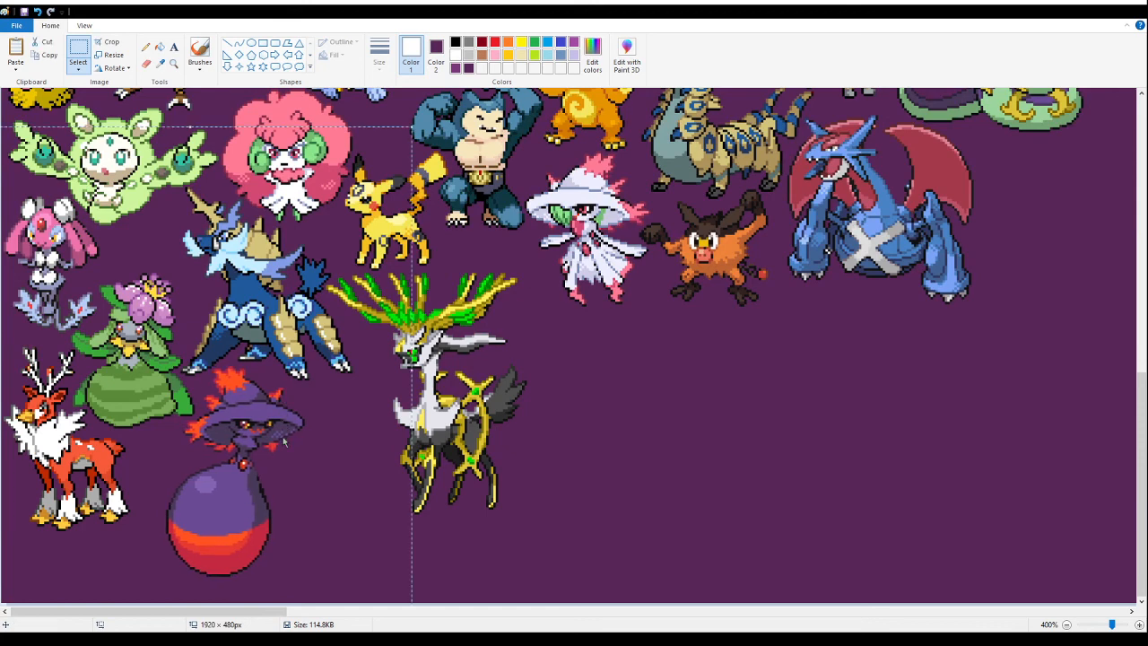
{"action": "key", "text": "Delete"}
- Paste the witch-hatted balloon and place it below the blue armoured sprite, between the red-and-white deer and the gold-antlered deer
{"action": "left_click", "coordinate": [174, 64]}
{"action": "left_click", "coordinate": [235, 239]}
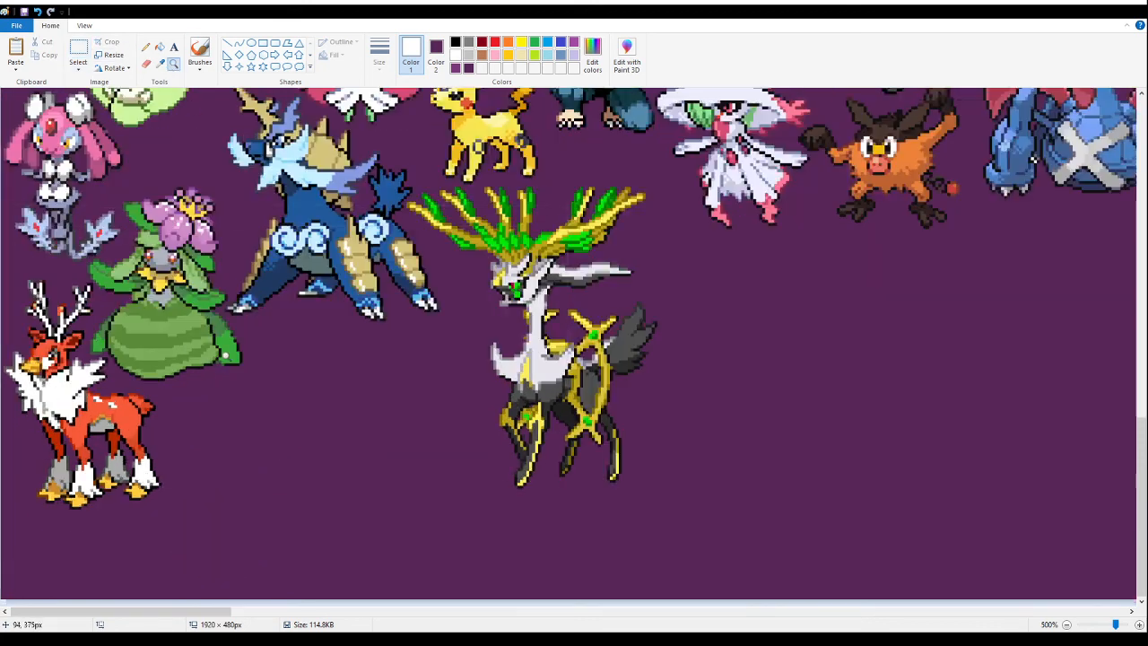
{"action": "left_click", "coordinate": [267, 264]}
{"action": "left_click", "coordinate": [267, 264]}
{"action": "left_click", "coordinate": [78, 49]}
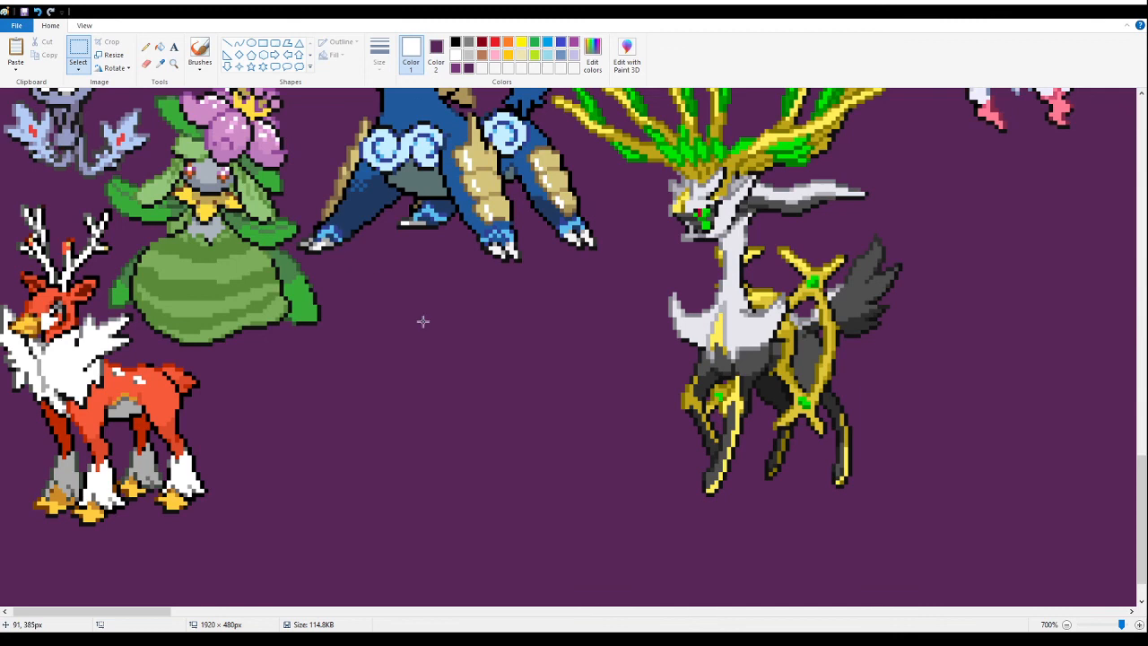
{"action": "key", "text": "ctrl+v"}
{"action": "left_click_drag", "start_coordinate": [435, 593], "coordinate": [437, 299]}
{"action": "left_click_drag", "start_coordinate": [490, 473], "coordinate": [409, 494]}
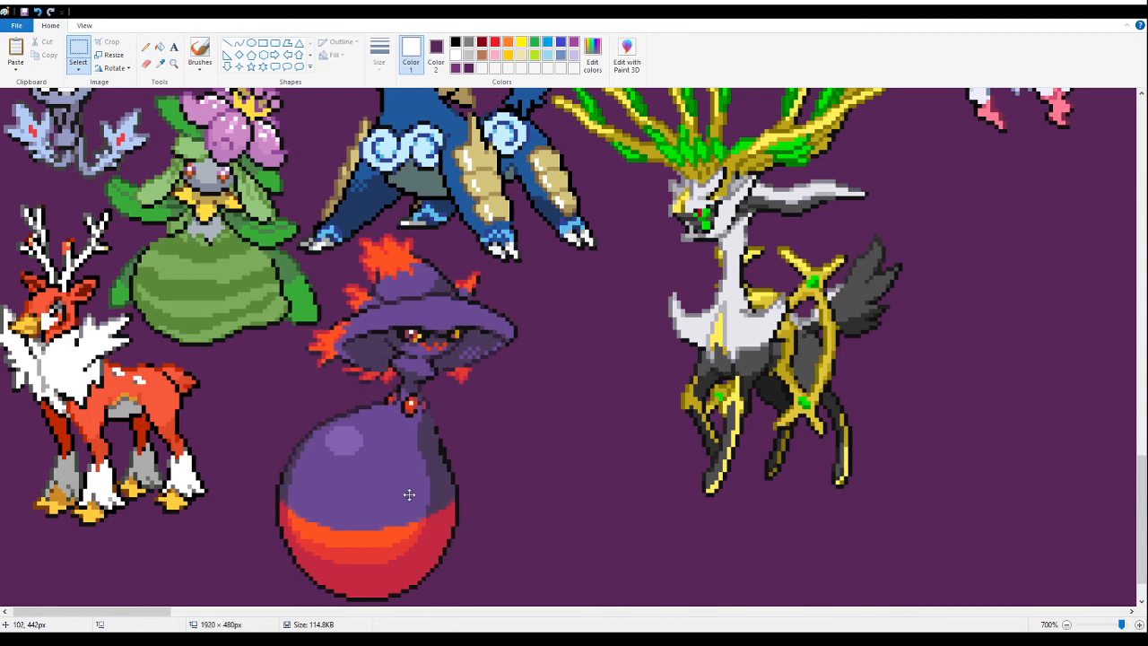
{"action": "scroll", "coordinate": [865, 498], "scroll_direction": "down", "scroll_amount": 1}
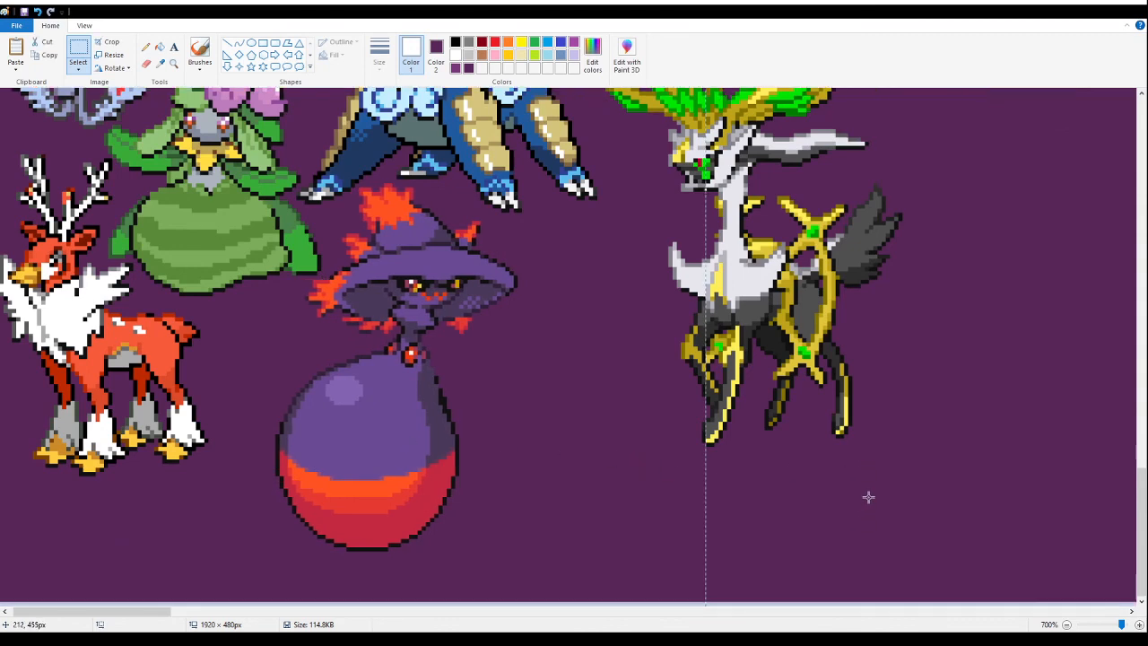
{"action": "left_click", "coordinate": [868, 497]}
- Select the banner's sprite-filled part, about 922 × 477 px, and shift all its sprites together 3 px down
{"action": "left_click", "coordinate": [173, 65]}
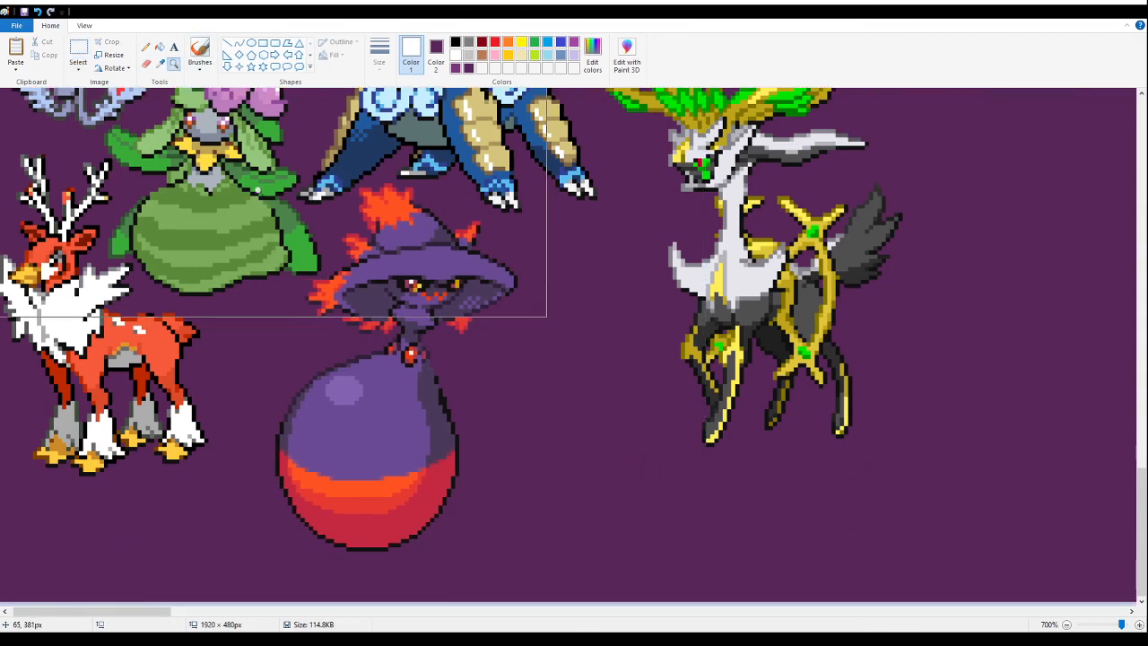
{"action": "right_click", "coordinate": [310, 262]}
{"action": "right_click", "coordinate": [312, 265]}
{"action": "right_click", "coordinate": [312, 265]}
{"action": "right_click", "coordinate": [313, 265]}
{"action": "right_click", "coordinate": [312, 265]}
{"action": "right_click", "coordinate": [312, 264]}
{"action": "right_click", "coordinate": [312, 265]}
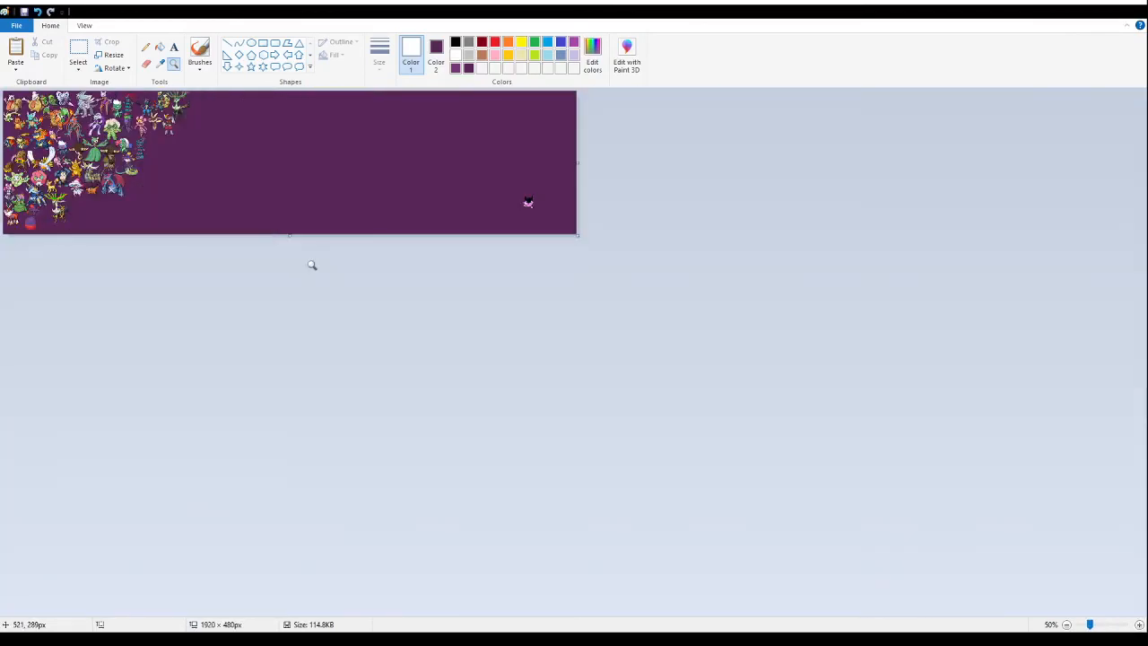
{"action": "left_click", "coordinate": [226, 169]}
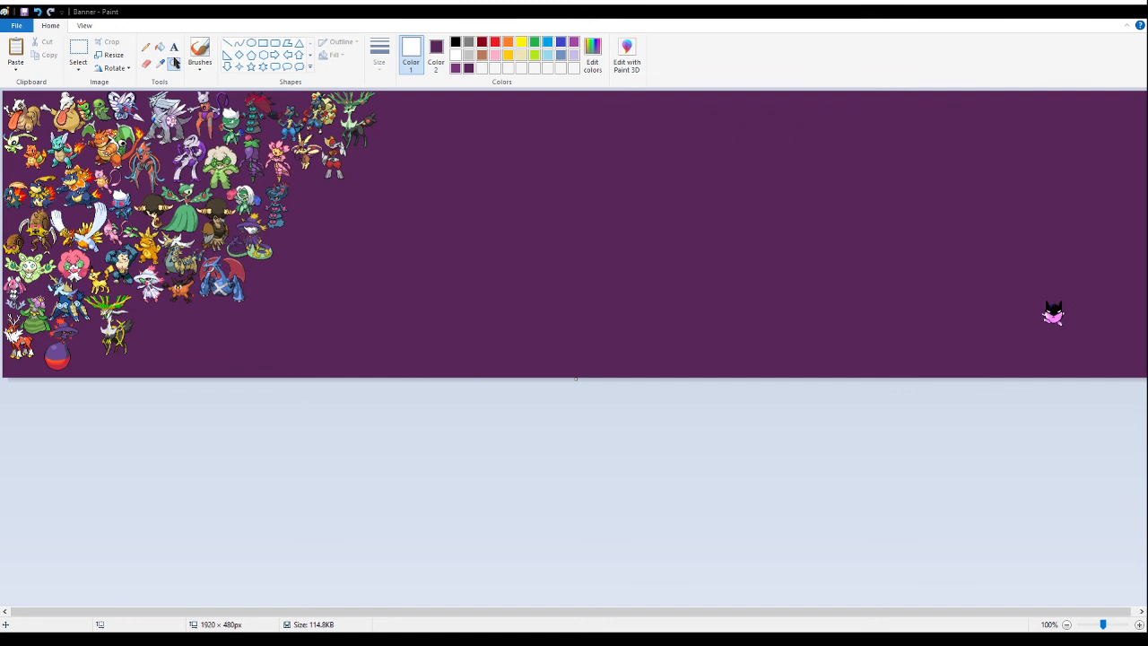
{"action": "left_click", "coordinate": [78, 54]}
{"action": "left_click_drag", "start_coordinate": [4, 92], "coordinate": [552, 375]}
{"action": "key", "text": "Down"}
{"action": "key", "text": "Down"}
{"action": "key", "text": "Down"}
{"action": "key", "text": "Down"}
{"action": "key", "text": "Down"}
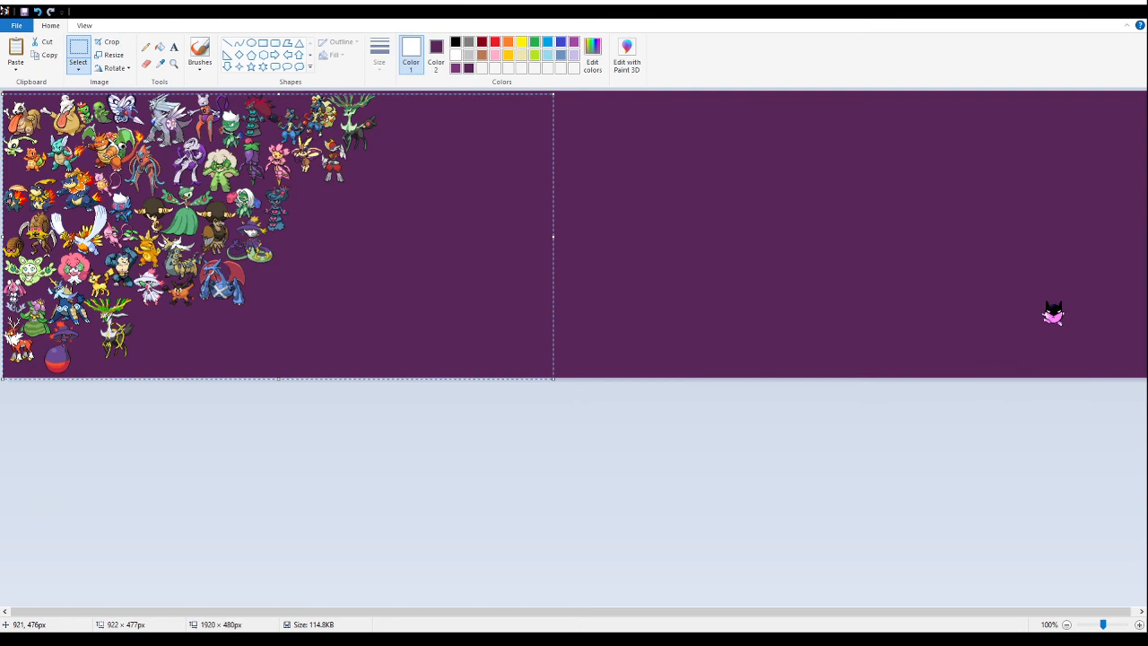
{"action": "left_click", "coordinate": [722, 217]}
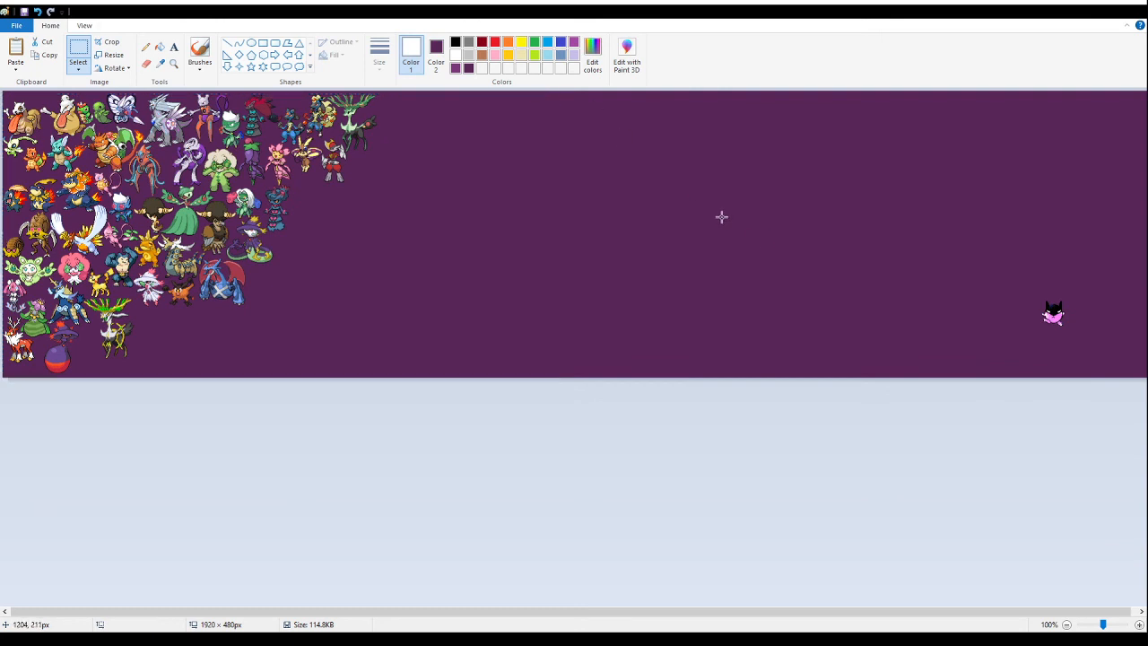
- Show the pixel gridlines and examine the sprites' margins along the banner's upper and lower edges
{"action": "left_click", "coordinate": [173, 64]}
{"action": "left_click", "coordinate": [220, 109]}
{"action": "left_click", "coordinate": [226, 110]}
{"action": "left_click", "coordinate": [246, 110]}
{"action": "left_click", "coordinate": [269, 110]}
{"action": "left_click", "coordinate": [288, 110]}
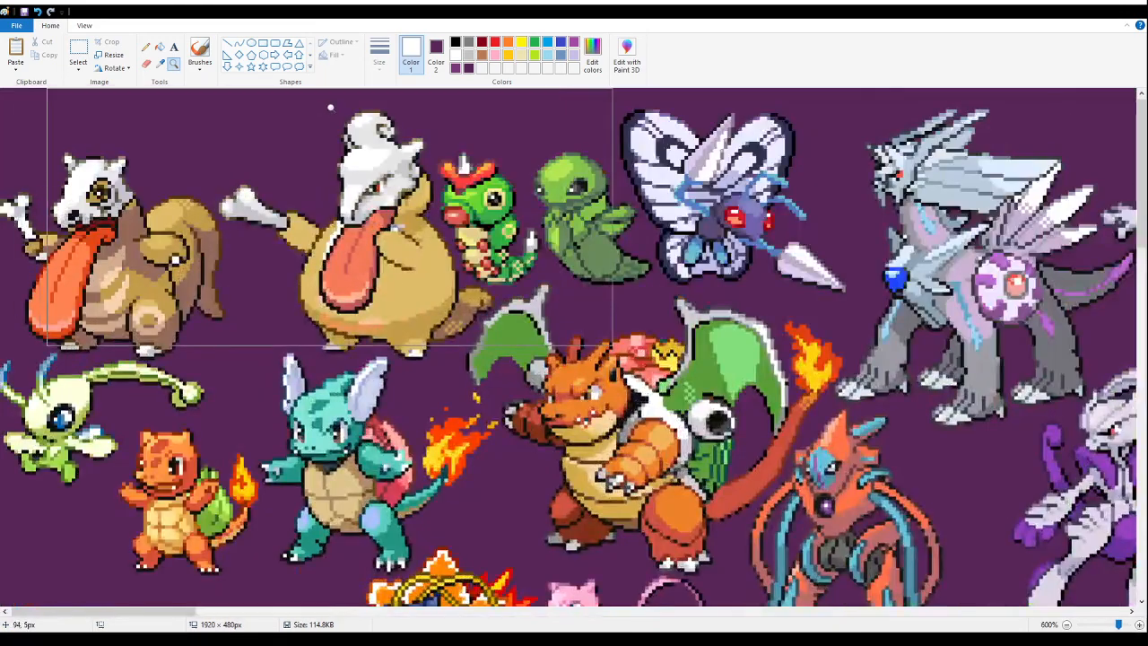
{"action": "key", "text": "ctrl+g"}
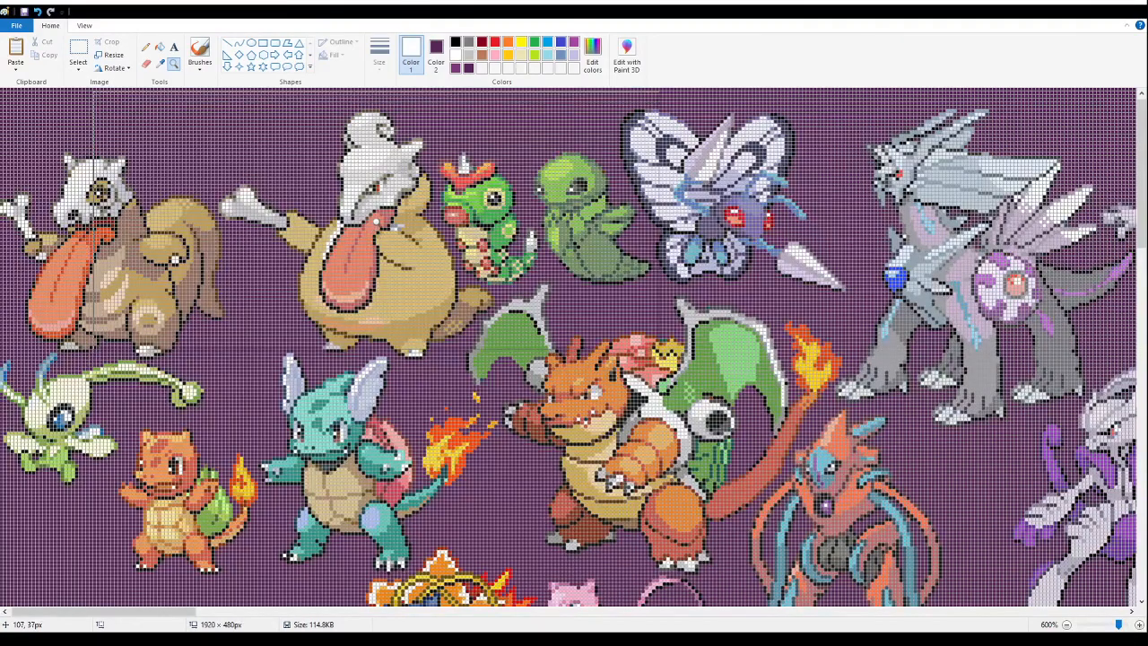
{"action": "scroll", "coordinate": [377, 227], "scroll_direction": "down", "scroll_amount": 5}
{"action": "scroll", "coordinate": [377, 227], "scroll_direction": "down", "scroll_amount": 10}
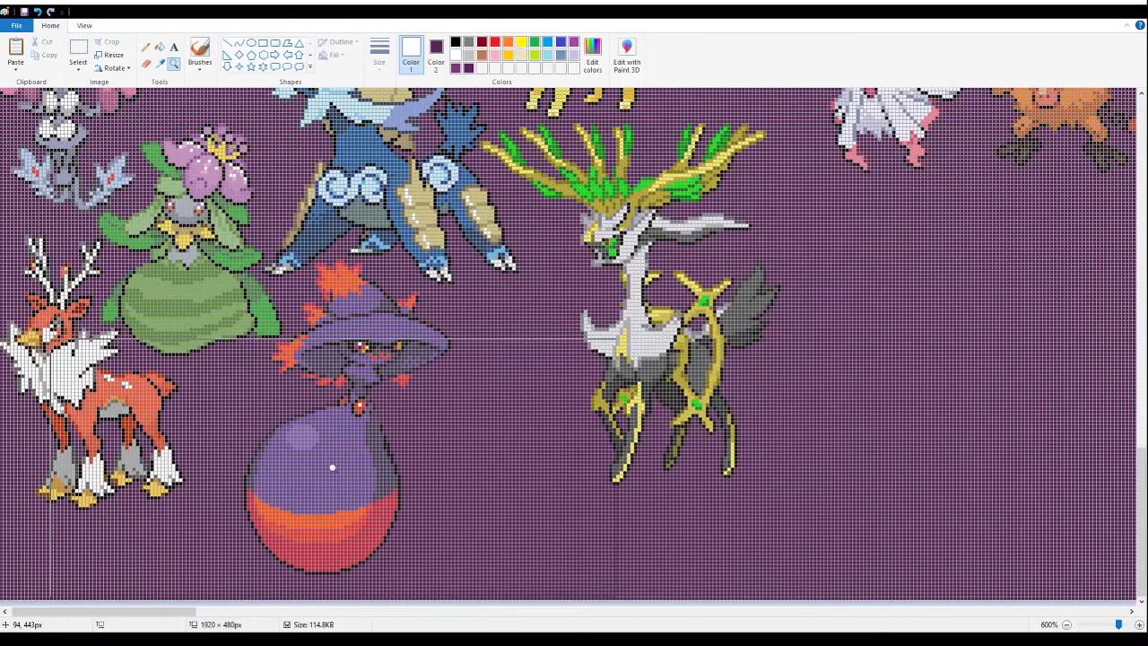
- Examine the overall spacing of the sprite arrangement across the whole banner
{"action": "right_click", "coordinate": [268, 301]}
{"action": "right_click", "coordinate": [267, 295]}
{"action": "right_click", "coordinate": [267, 292]}
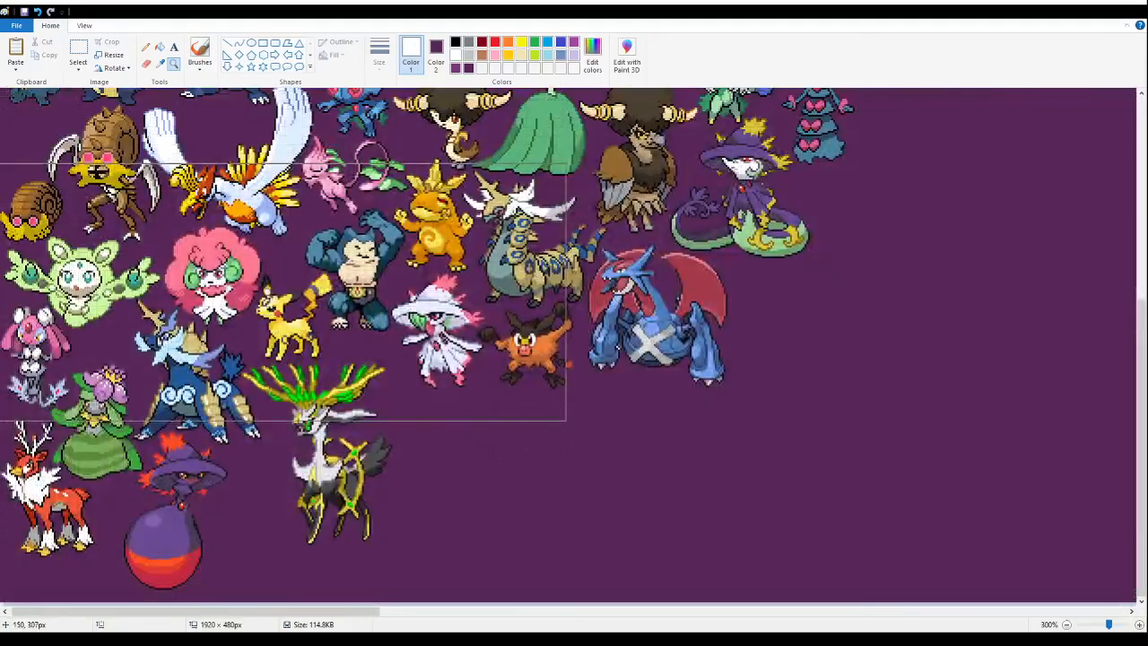
{"action": "right_click", "coordinate": [268, 291]}
{"action": "right_click", "coordinate": [267, 291]}
{"action": "left_click", "coordinate": [267, 236]}
{"action": "scroll", "coordinate": [278, 235], "scroll_direction": "up", "scroll_amount": 1}
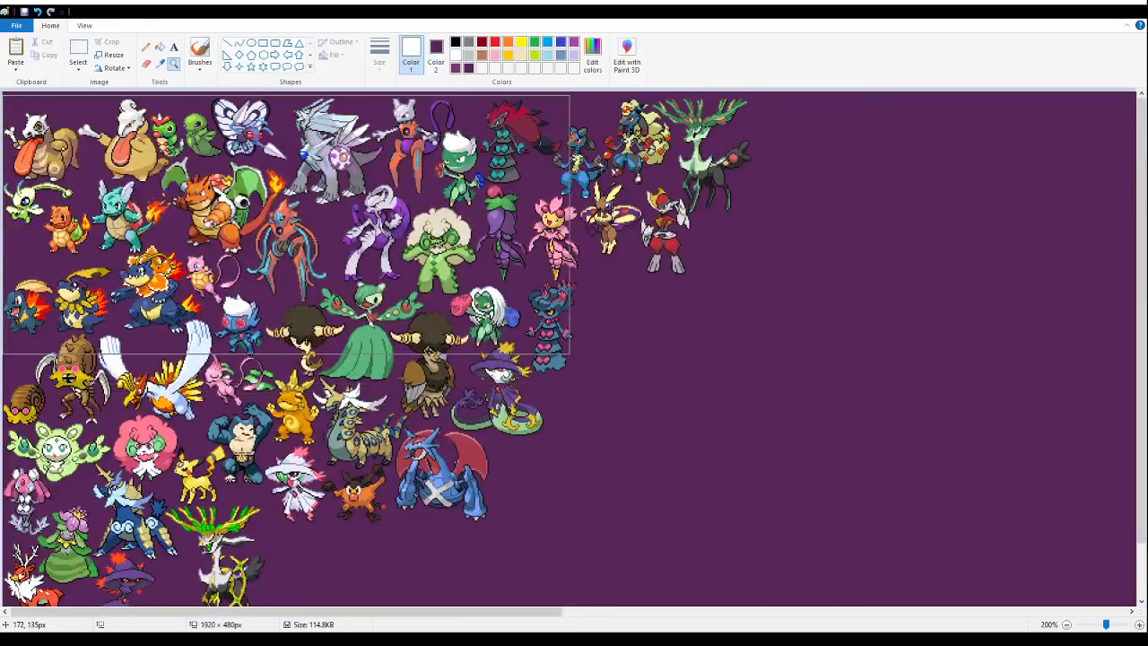
{"action": "scroll", "coordinate": [249, 262], "scroll_direction": "down", "scroll_amount": 1}
{"action": "right_click", "coordinate": [250, 259]}
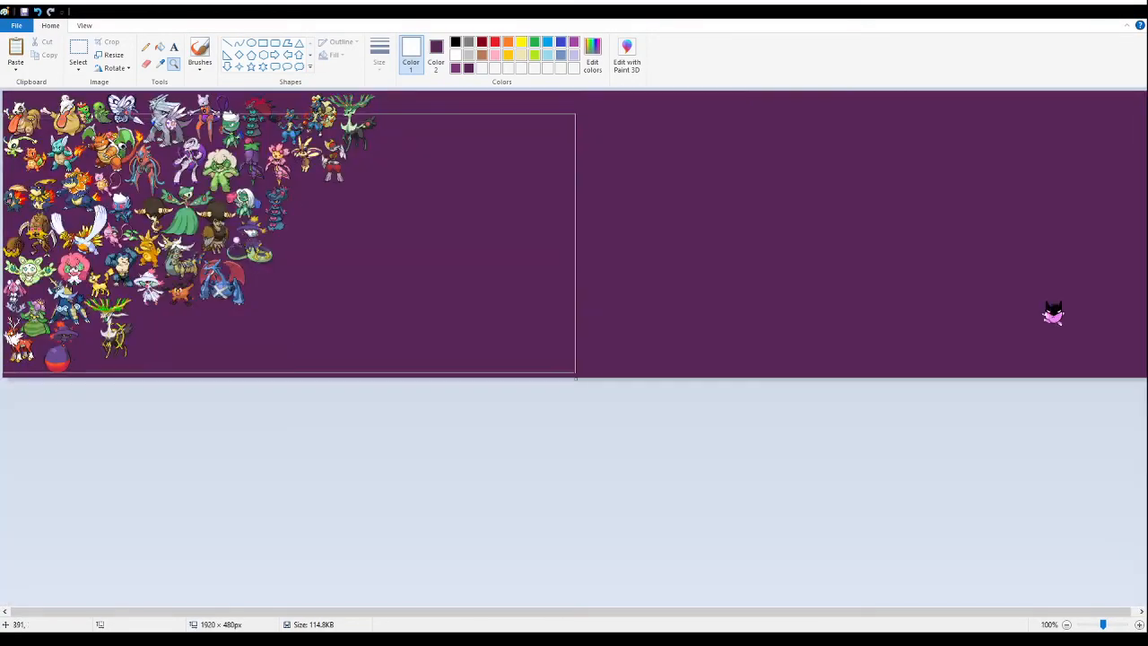
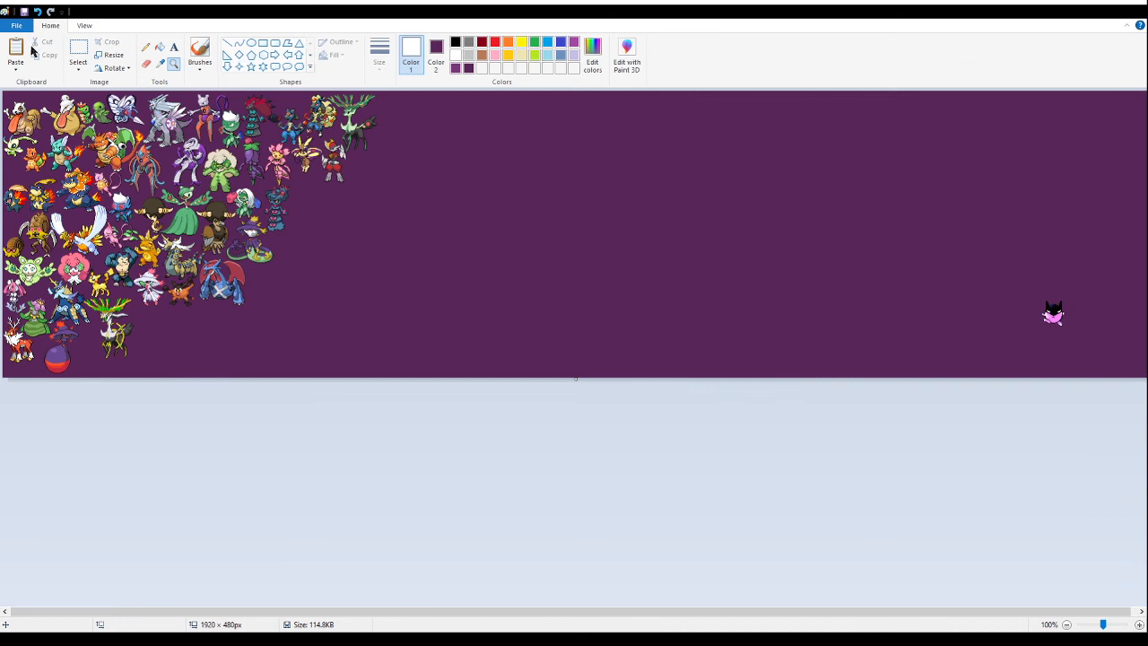
- Paste the strip of five purple, red and green sprites into the banner's empty area and fill its white background with the banner purple
{"action": "left_click", "coordinate": [78, 51]}
{"action": "key", "text": "ctrl+v"}
{"action": "left_click_drag", "start_coordinate": [54, 112], "coordinate": [492, 277]}
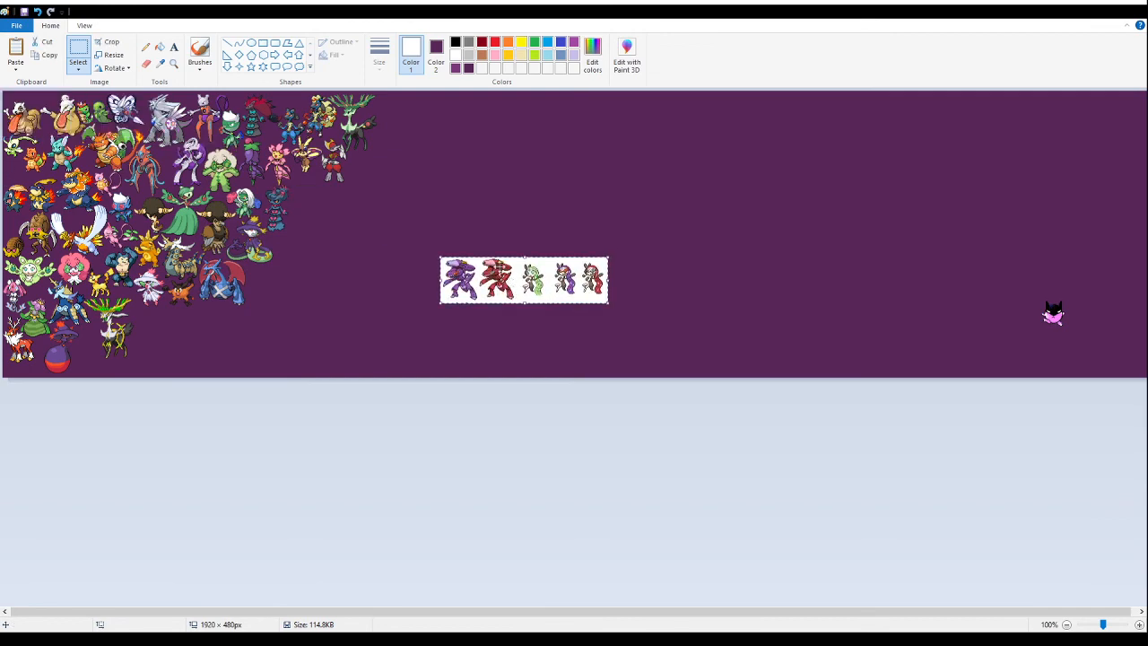
{"action": "left_click", "coordinate": [173, 66]}
{"action": "left_click", "coordinate": [511, 266]}
{"action": "left_click", "coordinate": [691, 425]}
{"action": "left_click", "coordinate": [291, 269]}
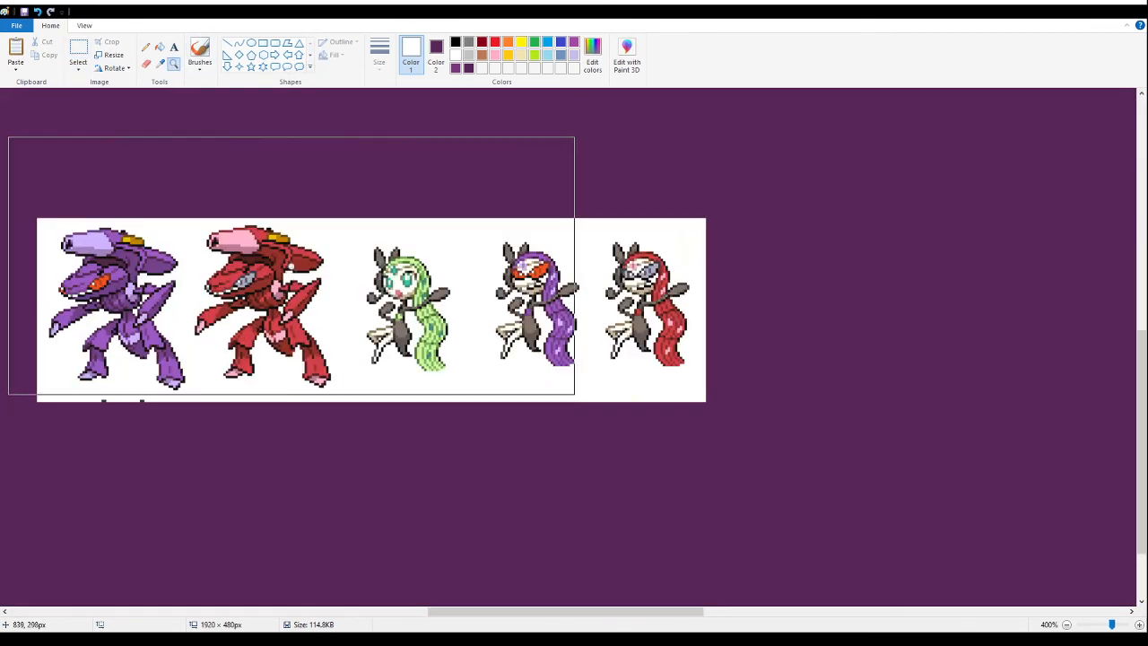
{"action": "left_click", "coordinate": [160, 48]}
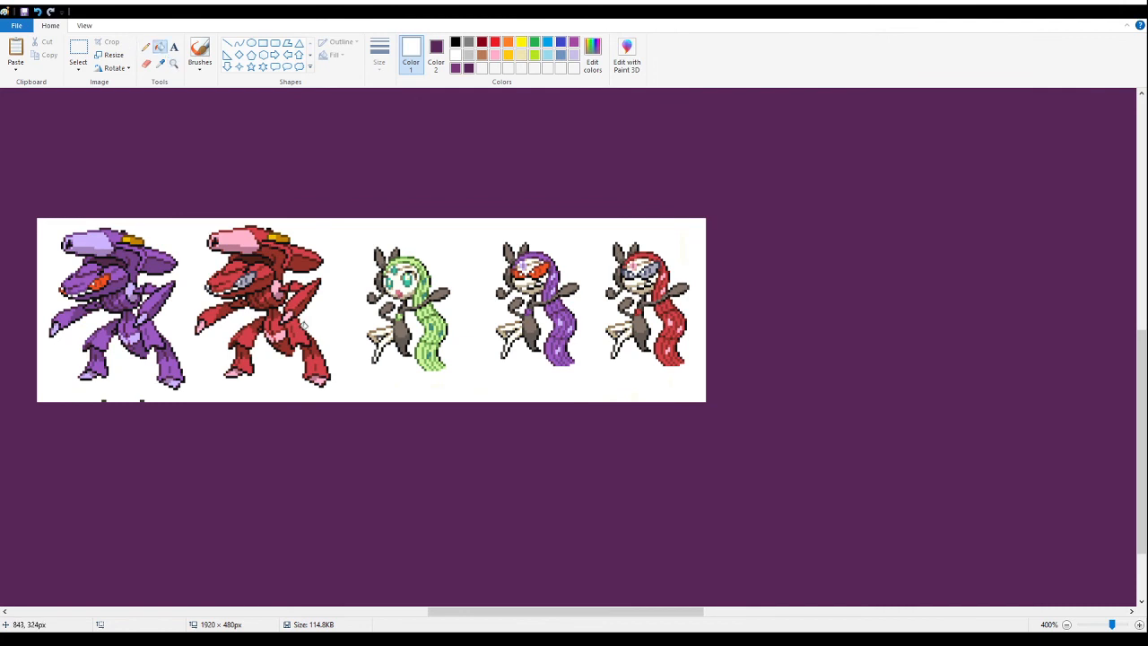
{"action": "left_click", "coordinate": [335, 372]}
- Delete the stray white specks and all the newly pasted sprites except the purple-haired dancer with orange eyes
{"action": "left_click", "coordinate": [78, 51]}
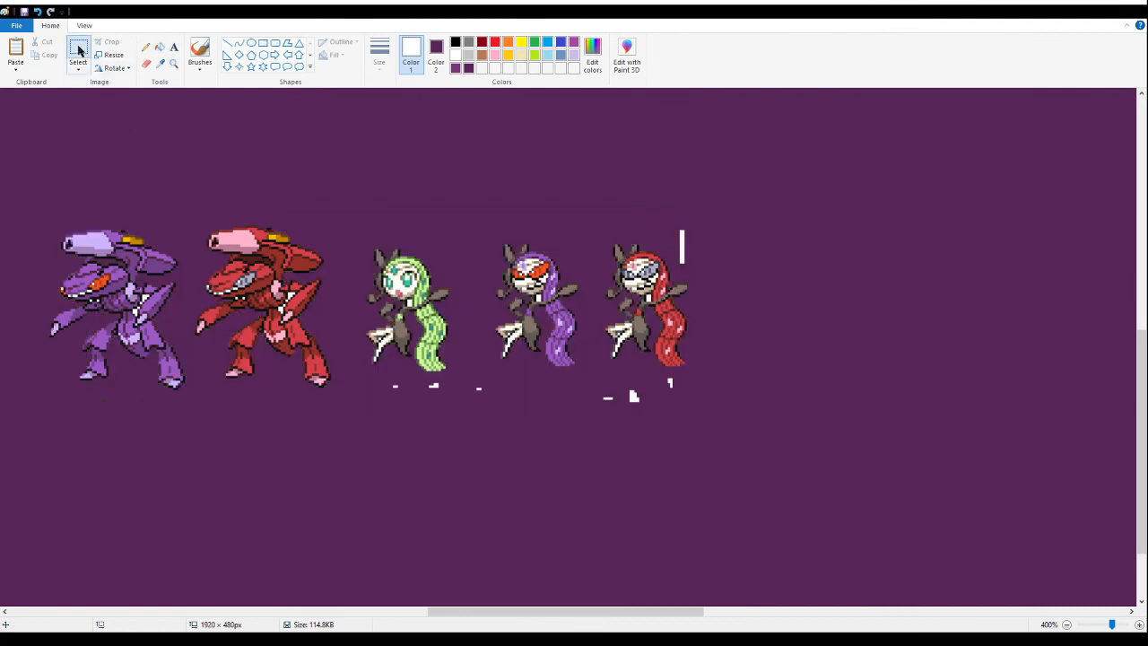
{"action": "left_click_drag", "start_coordinate": [44, 173], "coordinate": [467, 442]}
{"action": "key", "text": "Delete"}
{"action": "left_click_drag", "start_coordinate": [754, 454], "coordinate": [461, 377]}
{"action": "key", "text": "Delete"}
{"action": "left_click_drag", "start_coordinate": [762, 166], "coordinate": [673, 272]}
{"action": "key", "text": "Delete"}
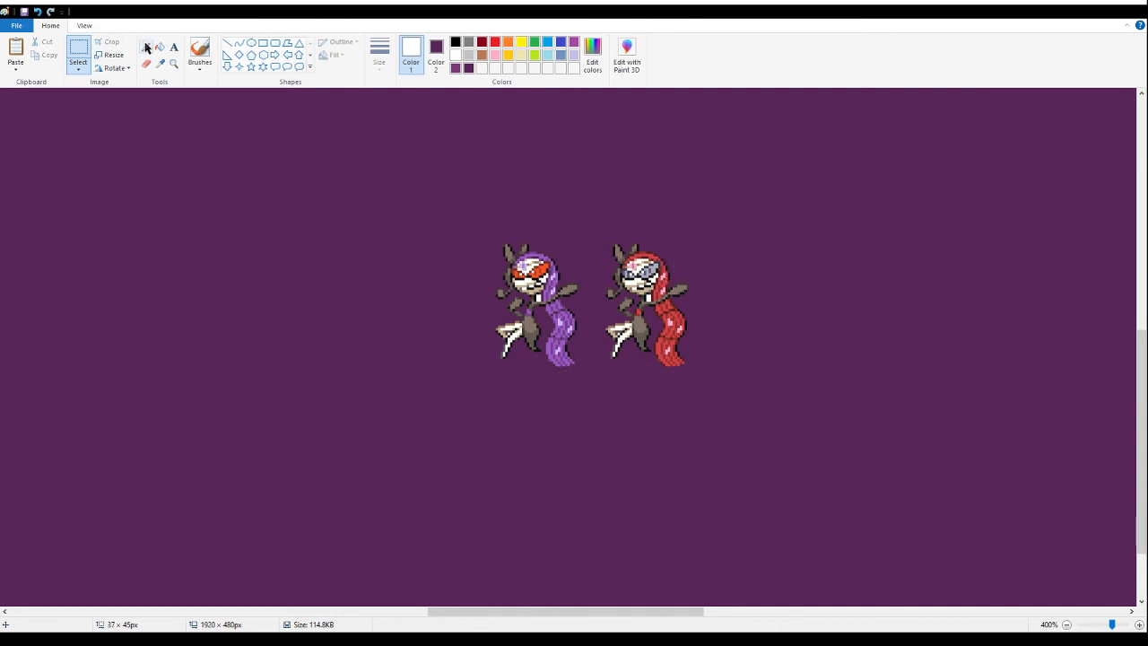
{"action": "left_click", "coordinate": [160, 48]}
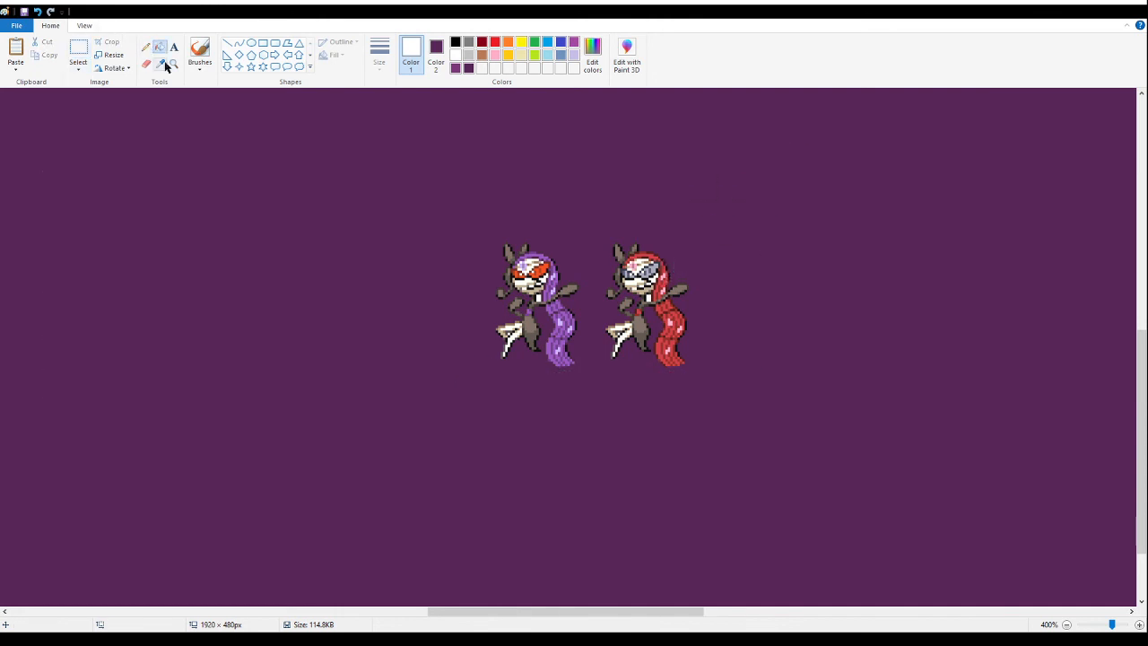
{"action": "left_click", "coordinate": [79, 48]}
{"action": "left_click_drag", "start_coordinate": [746, 225], "coordinate": [600, 399]}
{"action": "key", "text": "Delete"}
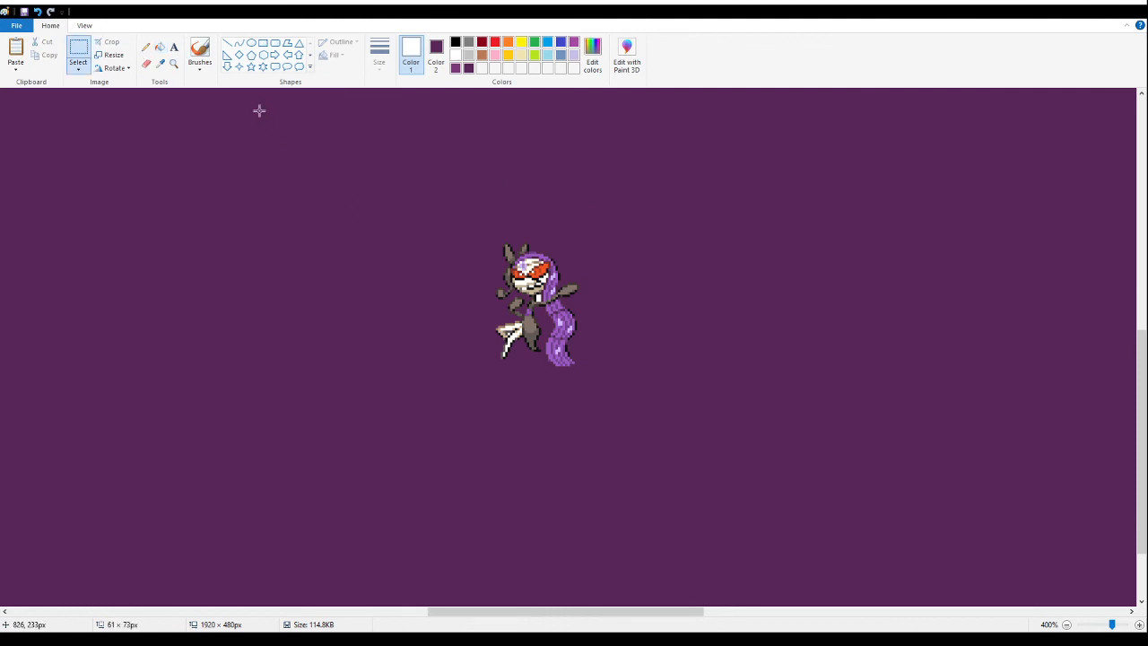
- Fill the enclosed white gaps around the purple-haired dancer's neck and legs with the banner purple
{"action": "left_click", "coordinate": [173, 63]}
{"action": "left_click", "coordinate": [335, 197]}
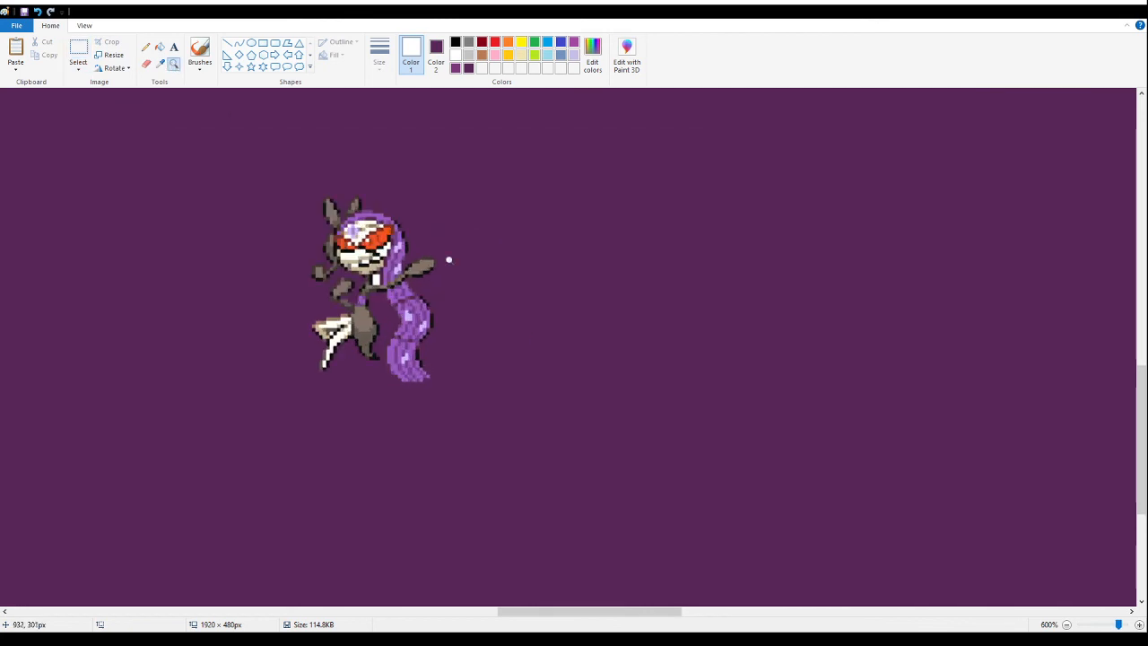
{"action": "left_click", "coordinate": [159, 47]}
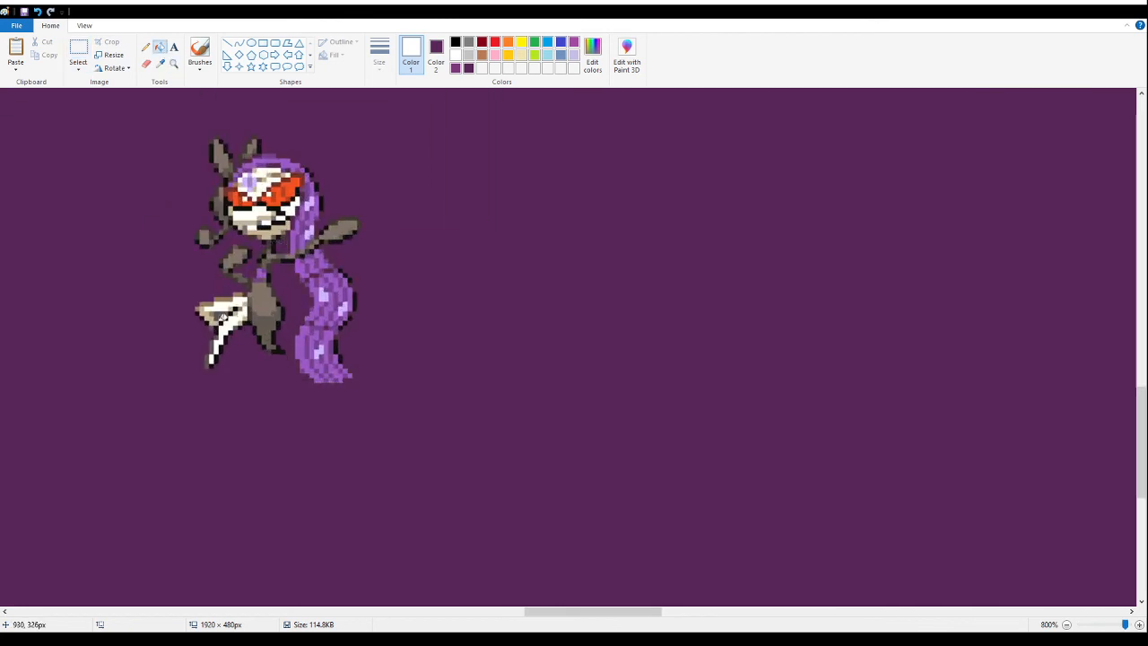
{"action": "left_click", "coordinate": [165, 61]}
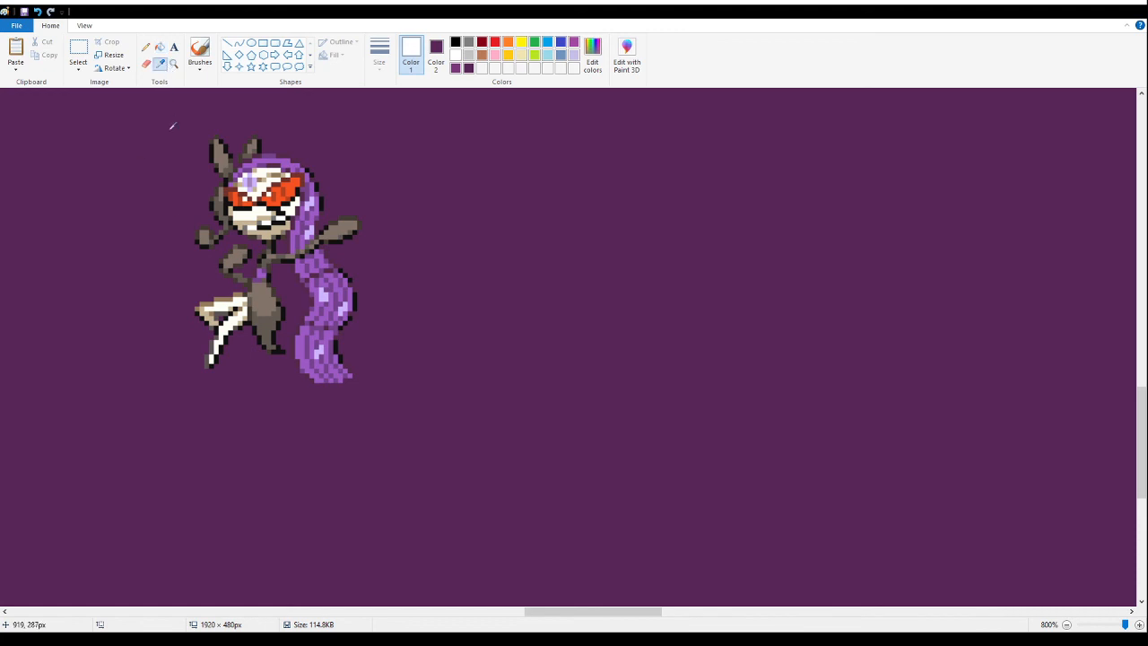
- Select the cleaned purple-haired dancer with the area around it and cut it from the banner's empty part
{"action": "left_click", "coordinate": [172, 66]}
{"action": "right_click", "coordinate": [185, 193]}
{"action": "right_click", "coordinate": [176, 194]}
{"action": "right_click", "coordinate": [166, 197]}
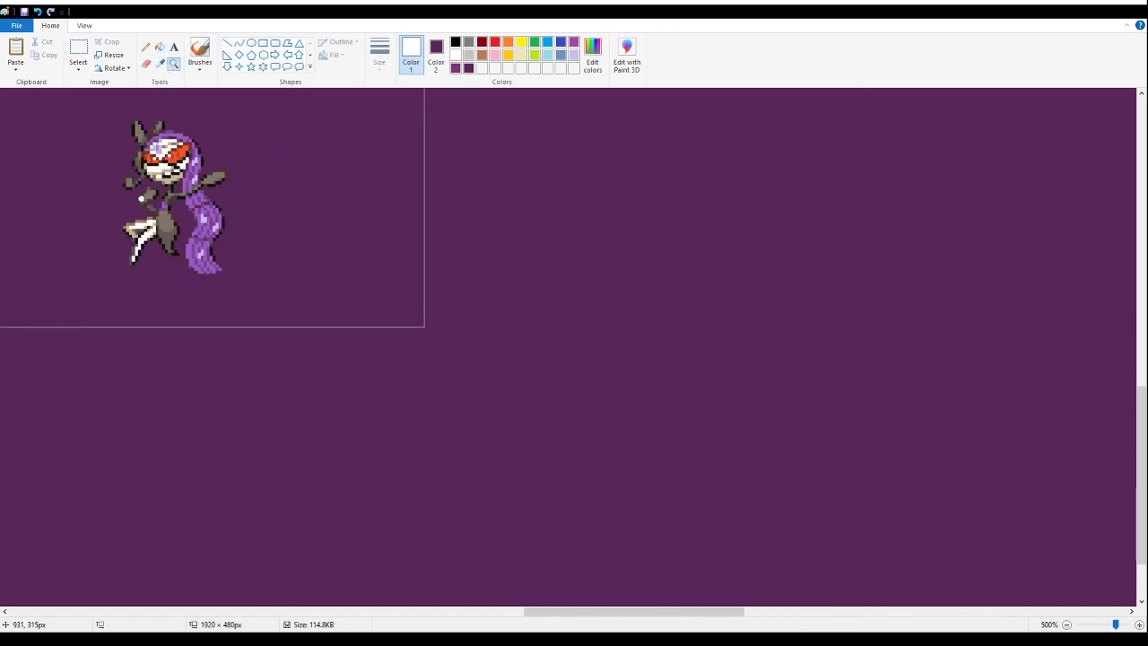
{"action": "right_click", "coordinate": [138, 197]}
{"action": "right_click", "coordinate": [128, 219]}
{"action": "right_click", "coordinate": [112, 256]}
{"action": "right_click", "coordinate": [96, 297]}
{"action": "left_click", "coordinate": [359, 290]}
{"action": "left_click", "coordinate": [78, 50]}
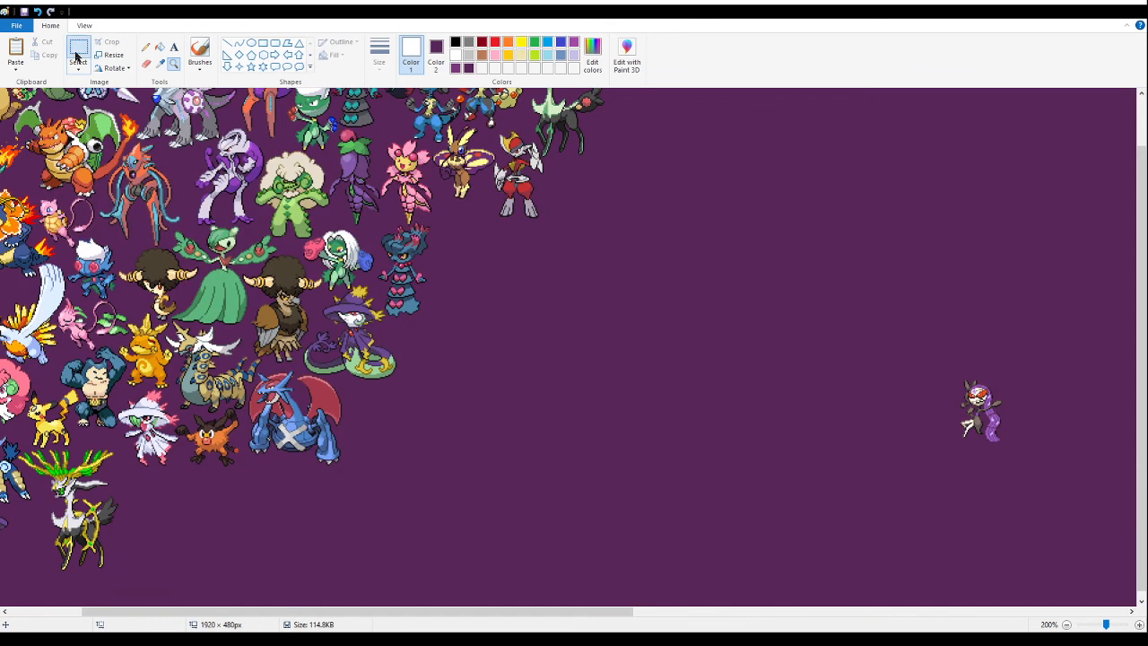
{"action": "left_click_drag", "start_coordinate": [1013, 467], "coordinate": [904, 319]}
{"action": "left_click_drag", "start_coordinate": [982, 432], "coordinate": [513, 310]}
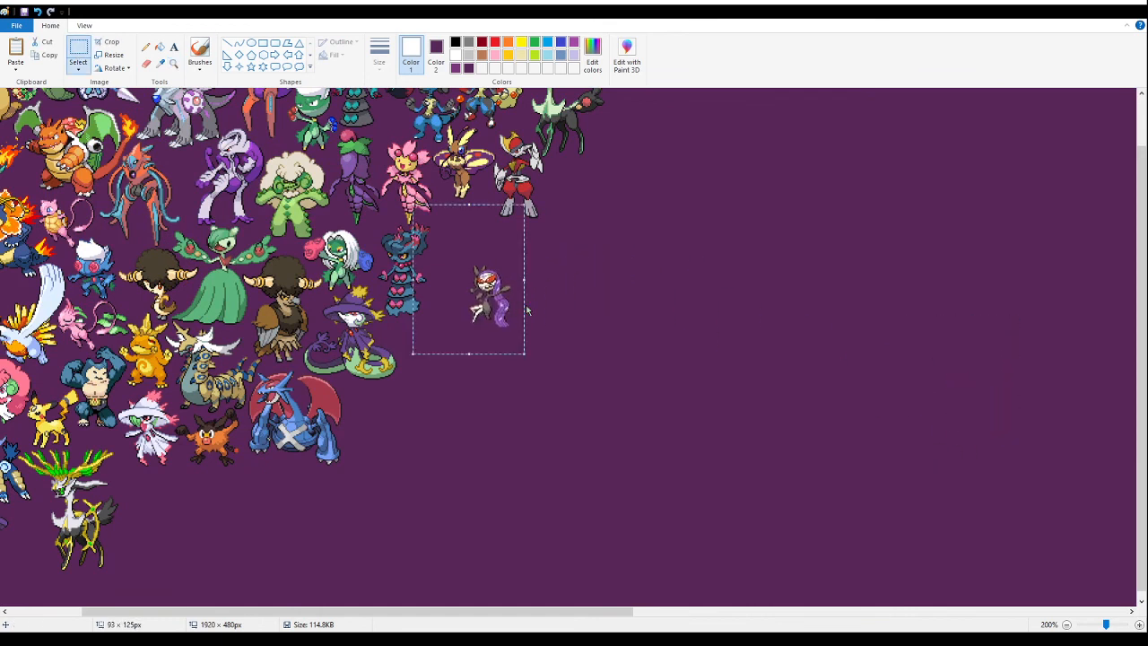
{"action": "key", "text": "Delete"}
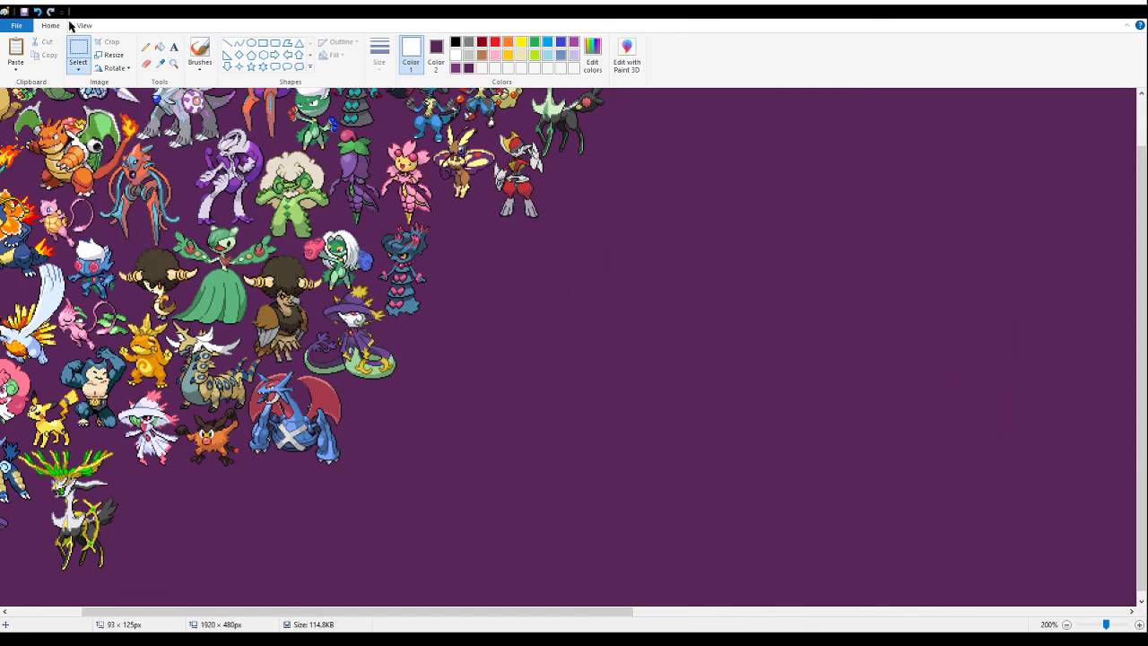
- Paste the purple-haired dancer and place it between the witch-hatted balloon and the gold-antlered deer
{"action": "left_click", "coordinate": [173, 64]}
{"action": "right_click", "coordinate": [204, 260]}
{"action": "left_click", "coordinate": [203, 260]}
{"action": "left_click", "coordinate": [204, 261]}
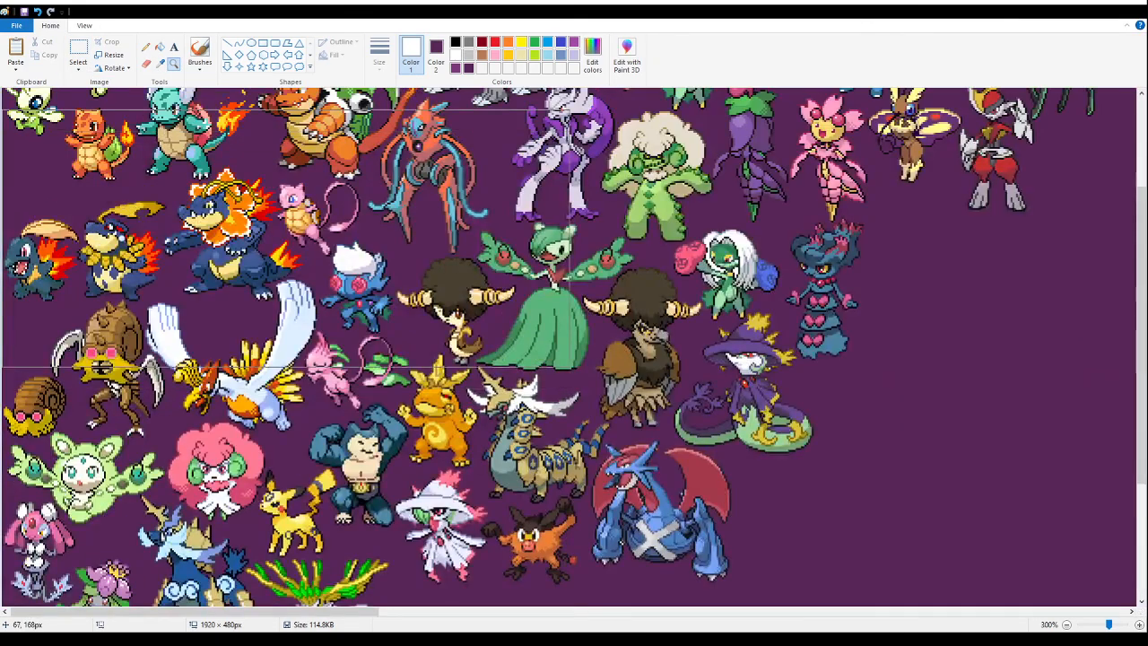
{"action": "scroll", "coordinate": [330, 336], "scroll_direction": "down", "scroll_amount": 3}
{"action": "right_click", "coordinate": [314, 405]}
{"action": "left_click", "coordinate": [237, 464]}
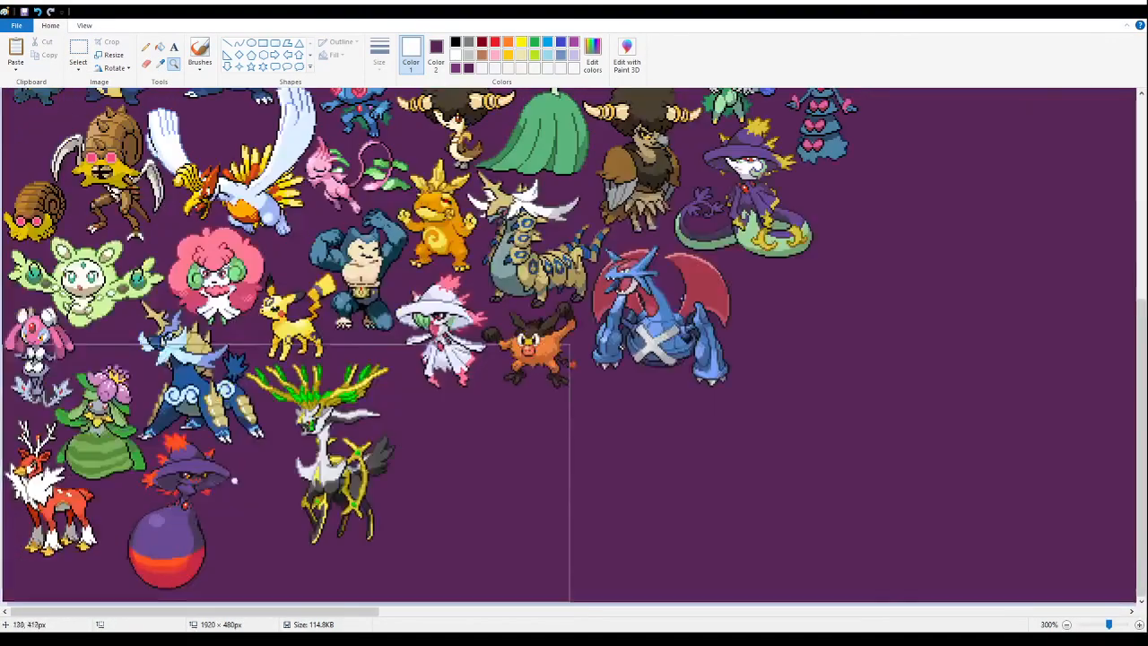
{"action": "left_click", "coordinate": [235, 476]}
{"action": "left_click", "coordinate": [383, 422]}
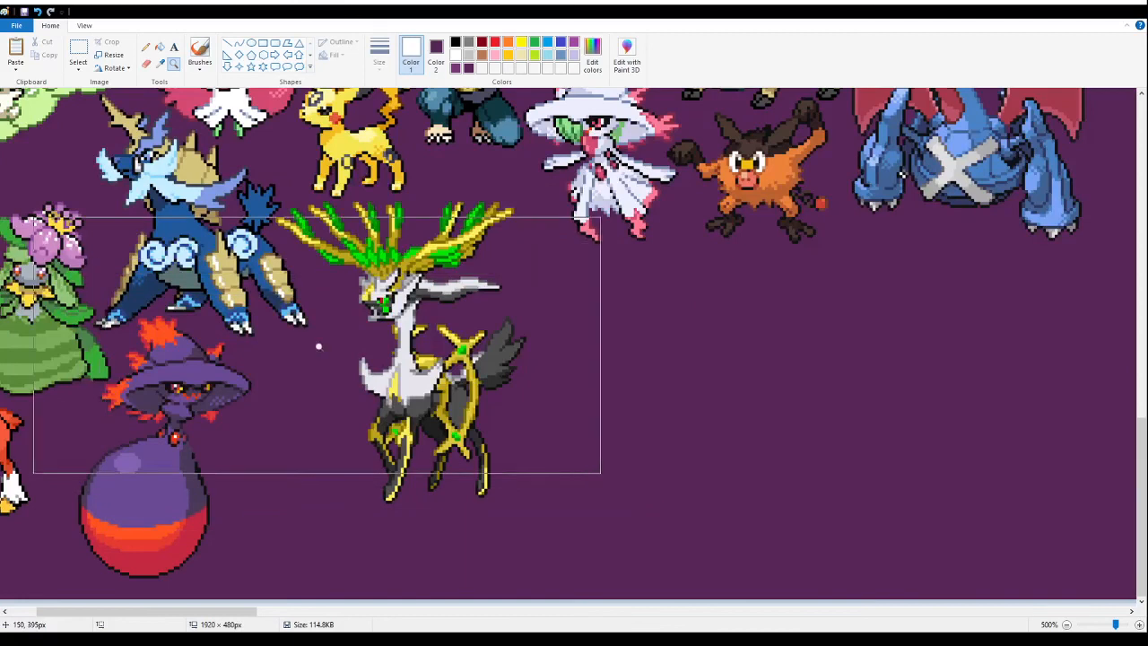
{"action": "left_click", "coordinate": [78, 54]}
{"action": "key", "text": "ctrl+v"}
{"action": "left_click_drag", "start_coordinate": [223, 299], "coordinate": [360, 420]}
{"action": "left_click", "coordinate": [628, 393]}
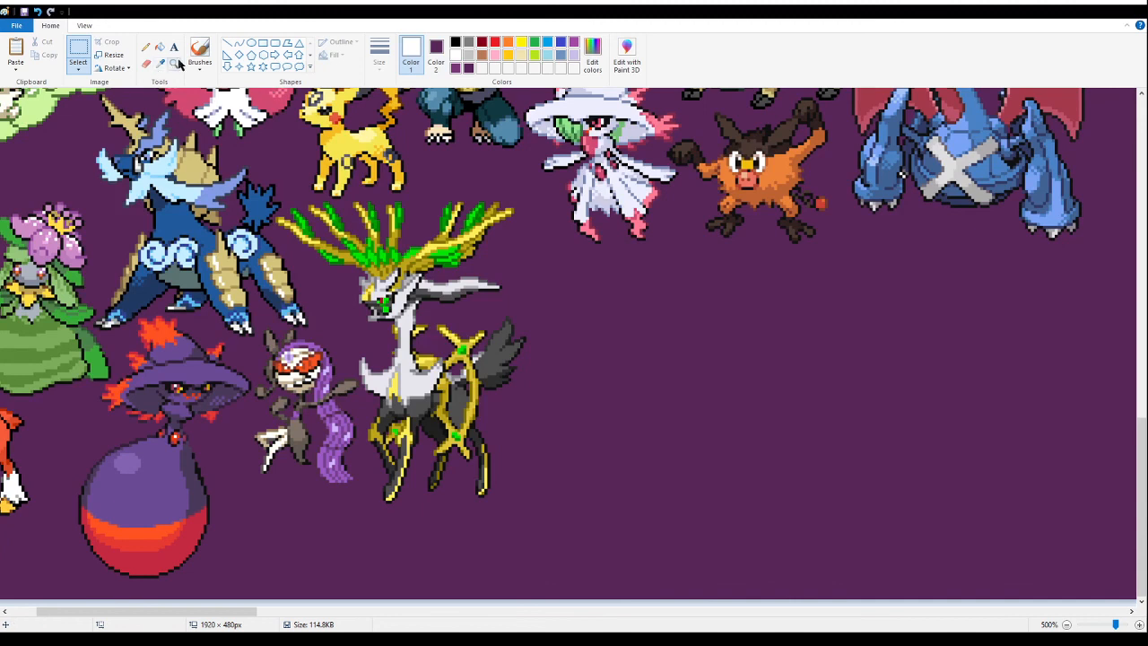
- Examine the spacing around the newly placed purple-haired dancer and across the whole banner
{"action": "left_click", "coordinate": [82, 54]}
{"action": "mouse_move", "coordinate": [265, 500]}
{"action": "left_mouse_down"}
{"action": "mouse_move", "coordinate": [429, 376]}
{"action": "mouse_move", "coordinate": [480, 425]}
{"action": "mouse_move", "coordinate": [515, 400]}
{"action": "mouse_move", "coordinate": [549, 397]}
{"action": "mouse_move", "coordinate": [487, 430]}
{"action": "mouse_move", "coordinate": [485, 448]}
{"action": "left_mouse_up"}
{"action": "left_click", "coordinate": [634, 445]}
{"action": "left_click_drag", "start_coordinate": [236, 511], "coordinate": [602, 382]}
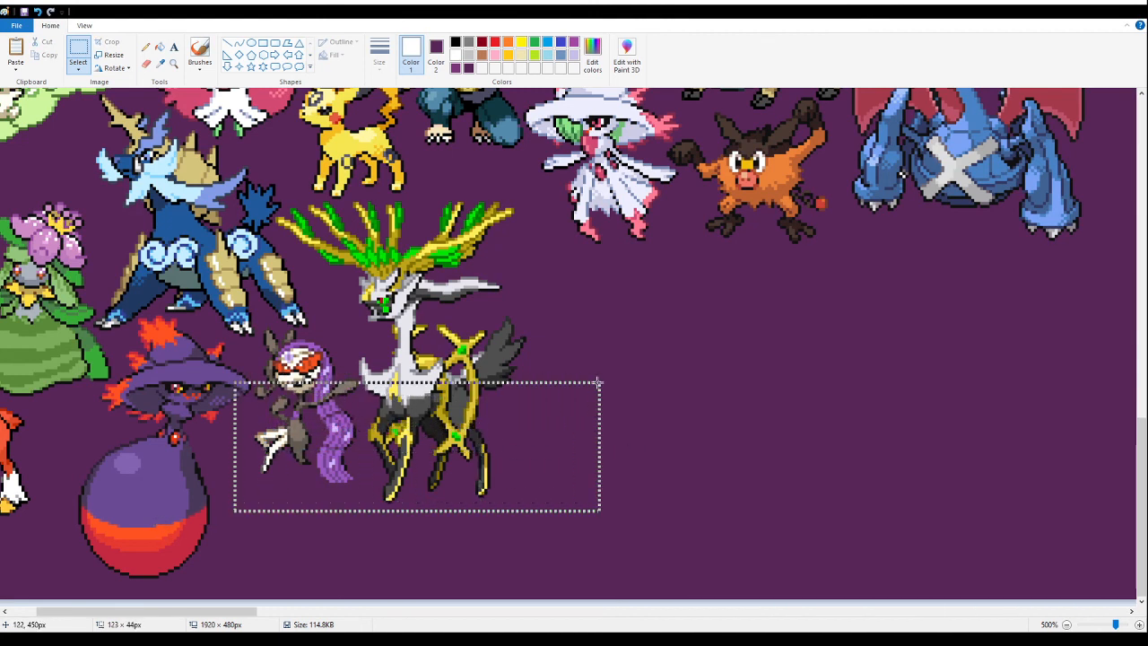
{"action": "left_click", "coordinate": [736, 463]}
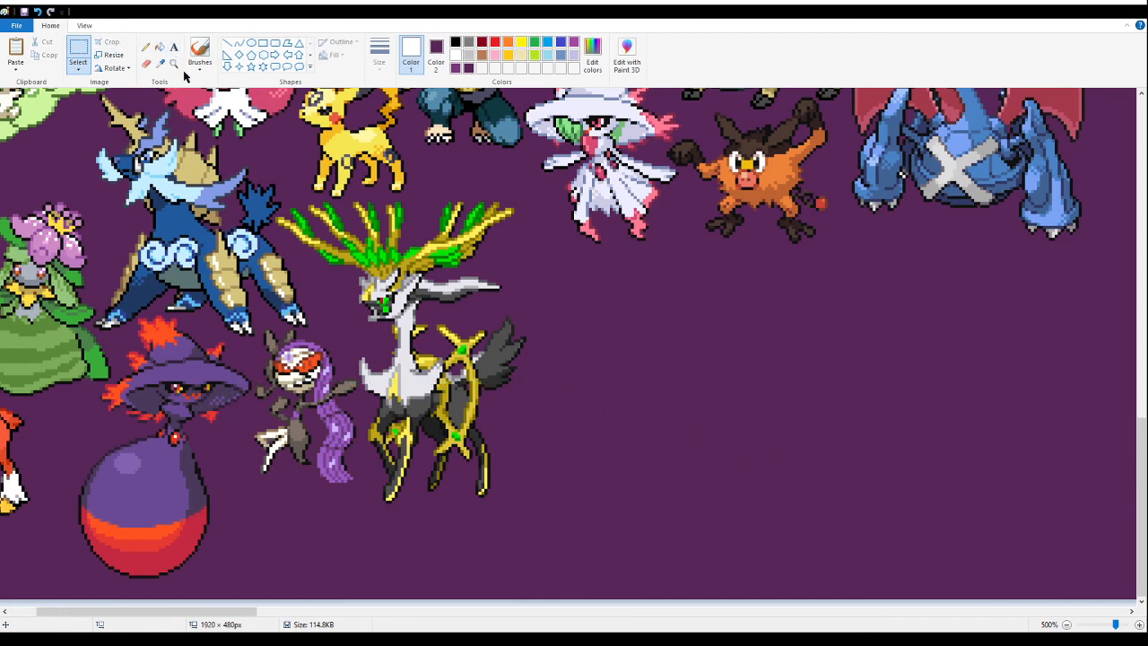
{"action": "right_click", "coordinate": [261, 314]}
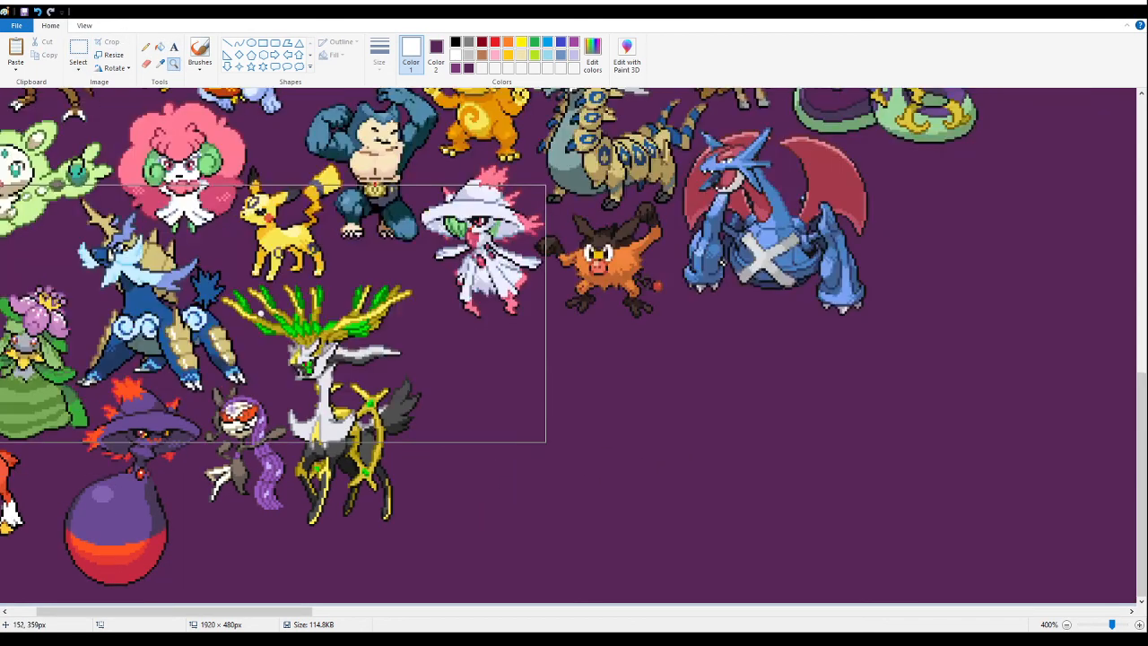
{"action": "right_click", "coordinate": [263, 313]}
{"action": "right_click", "coordinate": [264, 311]}
{"action": "right_click", "coordinate": [263, 311]}
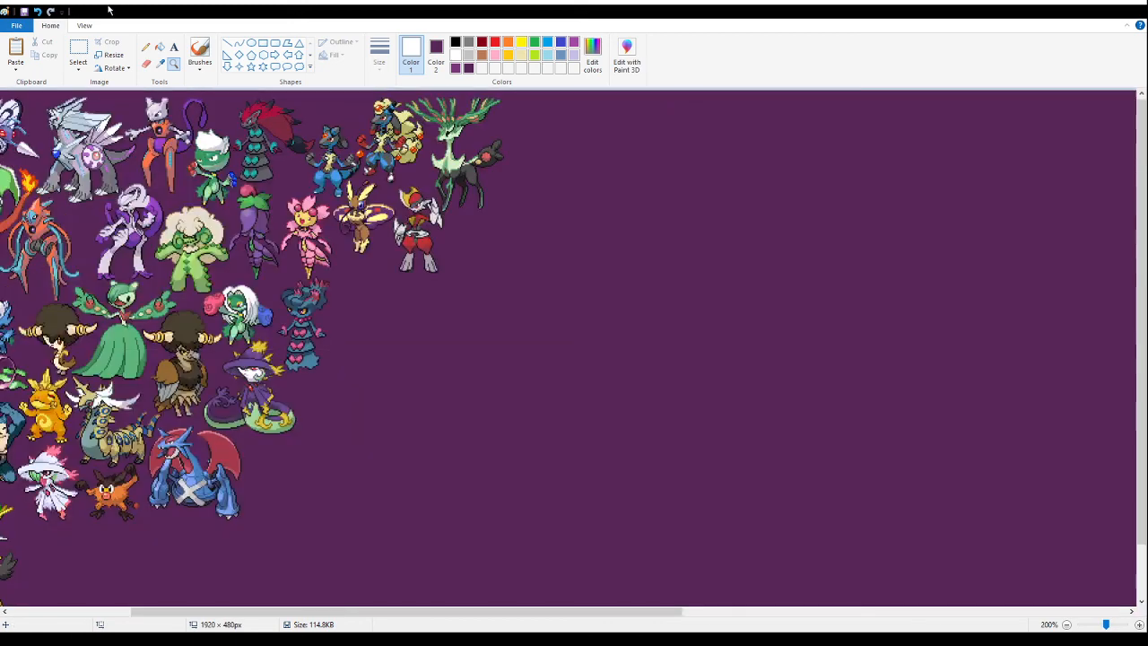
- Paste the horned afro sprites into the empty area beside the arrangement and fill their white background with the banner purple
{"action": "left_click", "coordinate": [407, 221]}
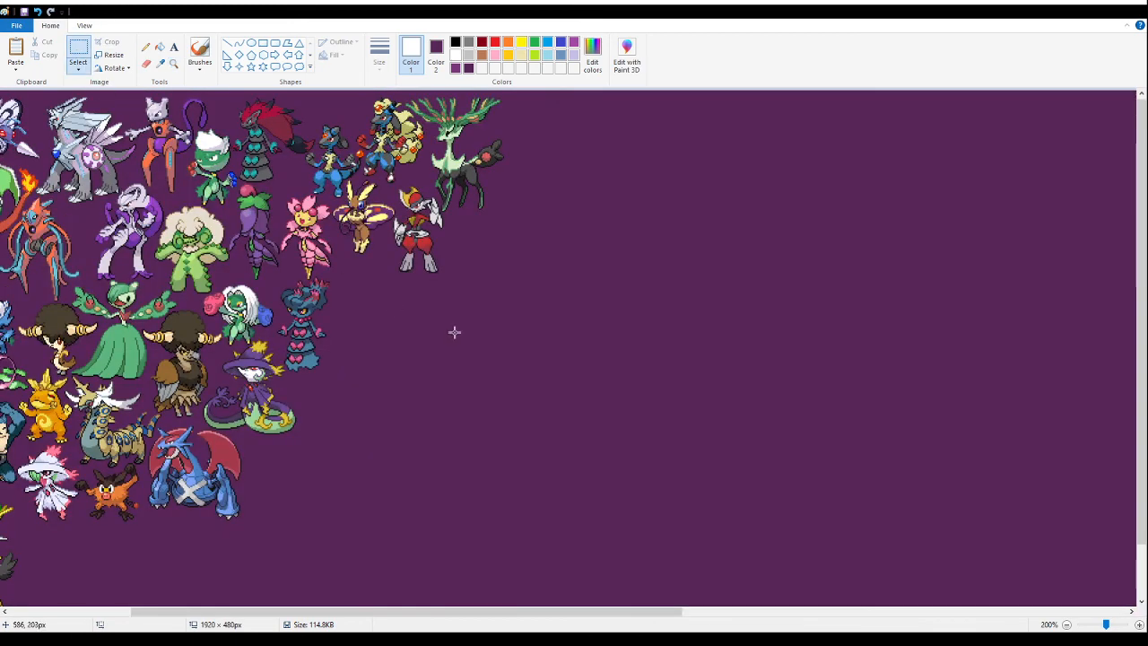
{"action": "scroll", "coordinate": [449, 327], "scroll_direction": "down", "scroll_amount": 1}
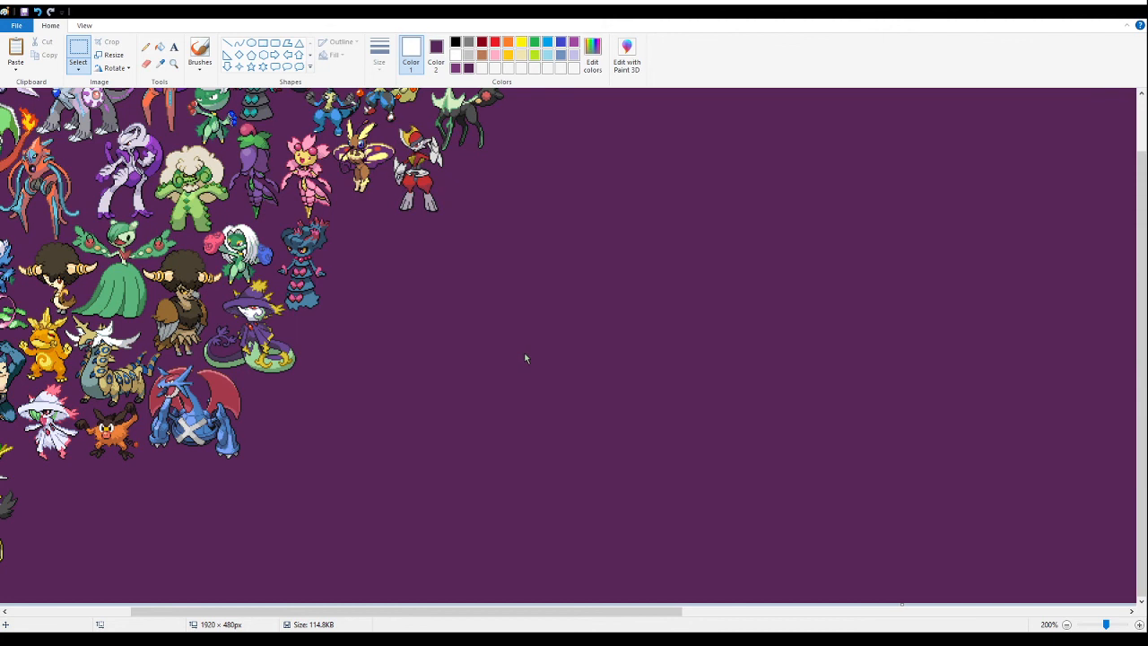
{"action": "key", "text": "ctrl+v"}
{"action": "left_click_drag", "start_coordinate": [128, 167], "coordinate": [551, 346]}
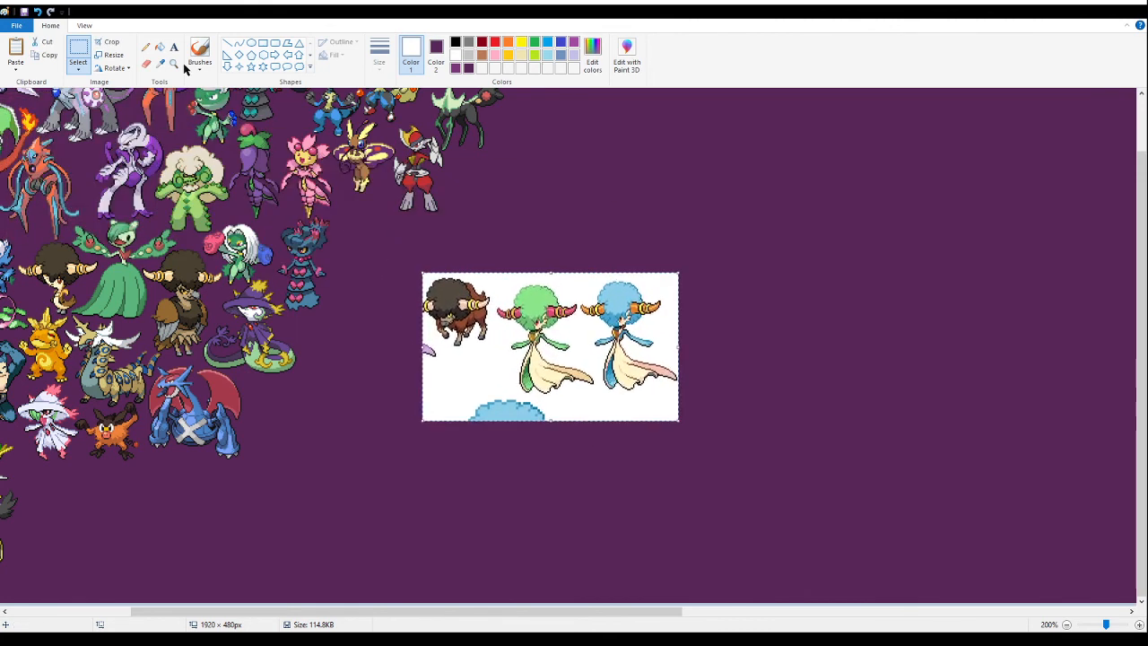
{"action": "left_click", "coordinate": [160, 46]}
{"action": "right_click", "coordinate": [435, 412]}
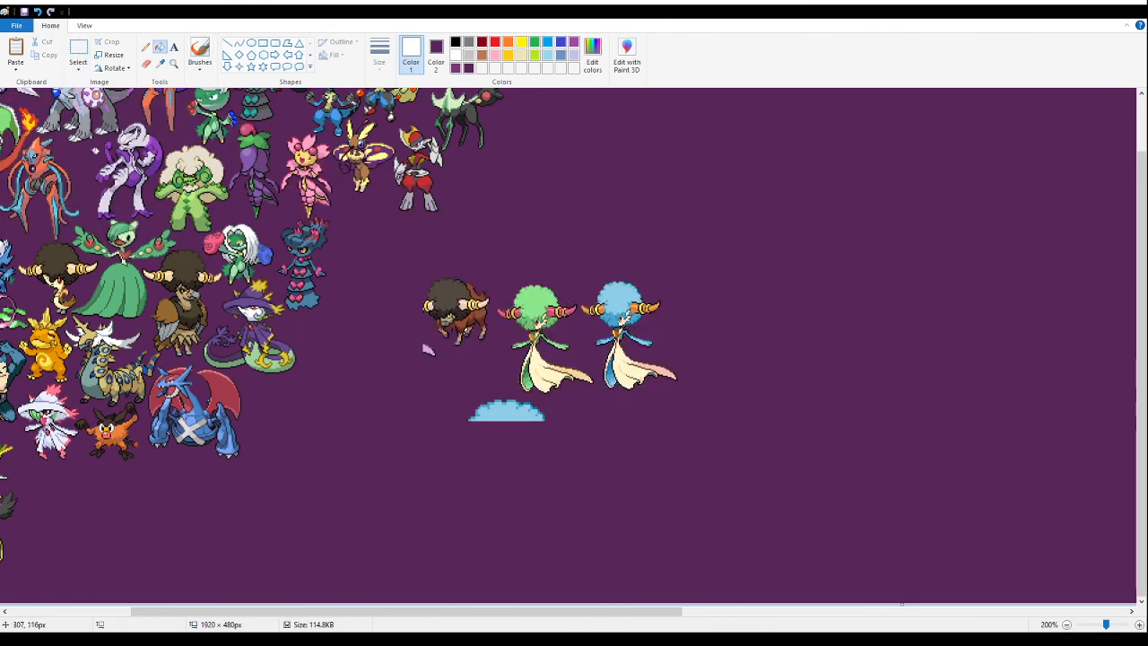
- Delete the cut-off blue afro fragment below the newly pasted horned sprites
{"action": "left_click", "coordinate": [174, 63]}
{"action": "left_click", "coordinate": [575, 316]}
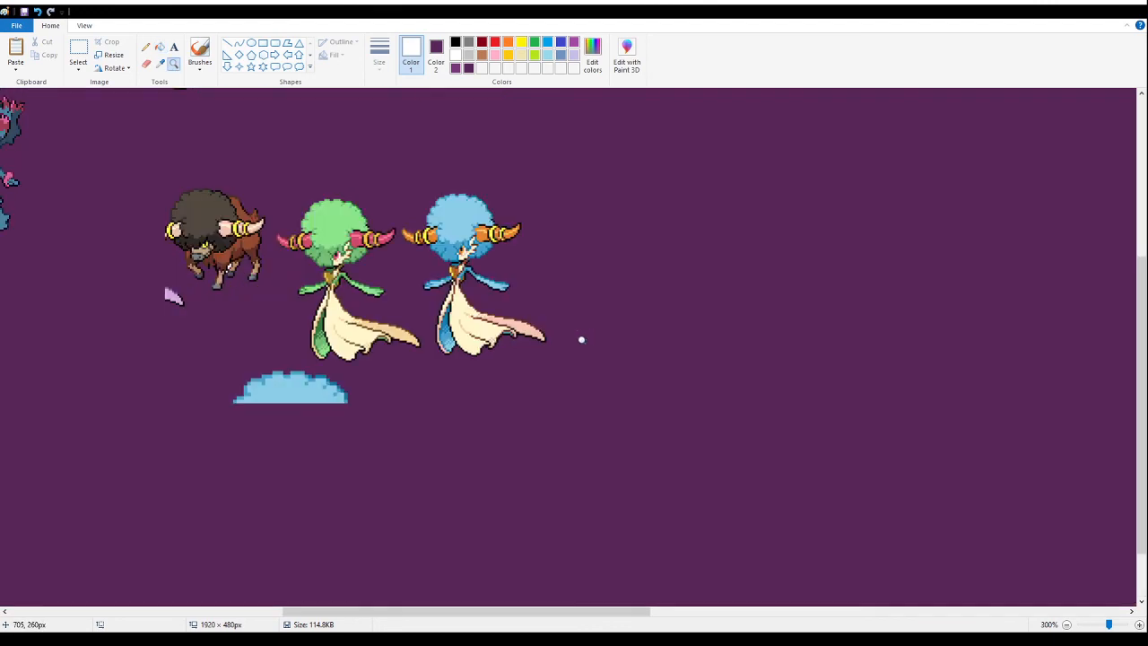
{"action": "left_click", "coordinate": [618, 374]}
{"action": "left_click", "coordinate": [78, 51]}
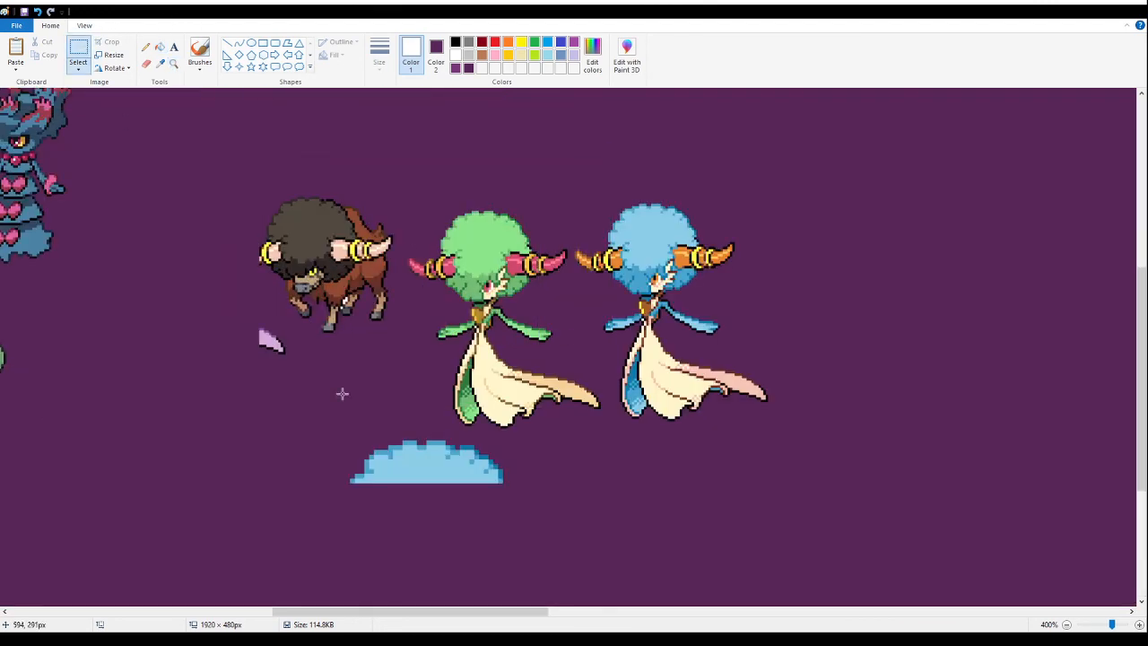
{"action": "left_click_drag", "start_coordinate": [590, 542], "coordinate": [328, 433]}
{"action": "key", "text": "Delete"}
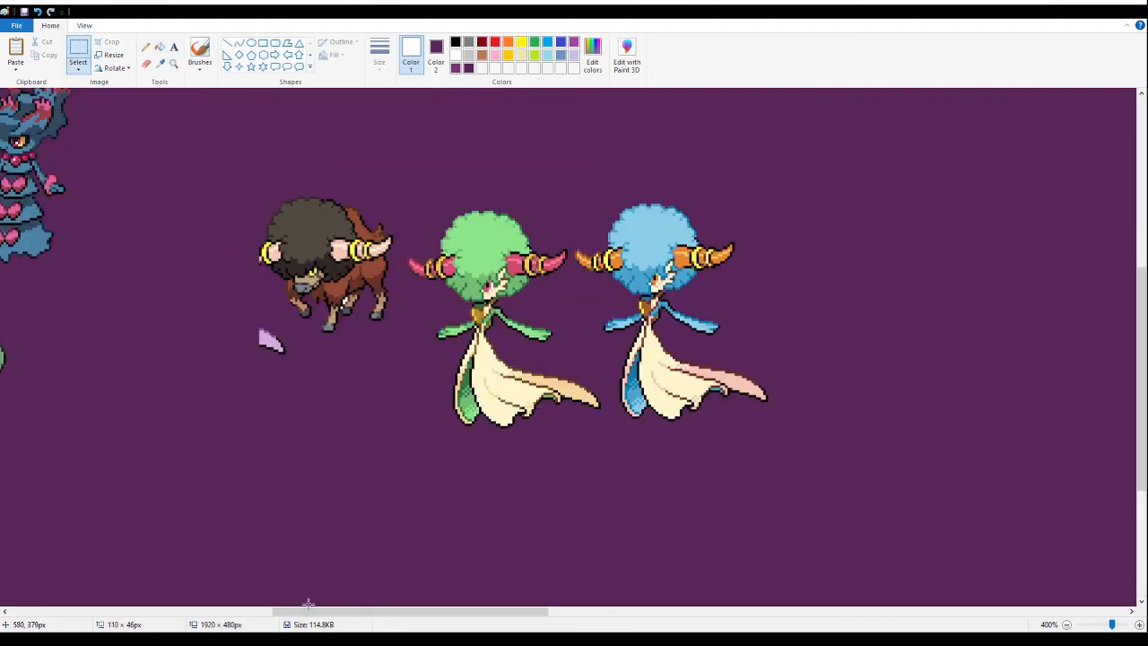
- Delete the brown afro bull with the lilac scrap and the blue afro dancer, keeping only the green one
{"action": "left_click_drag", "start_coordinate": [338, 615], "coordinate": [141, 614]}
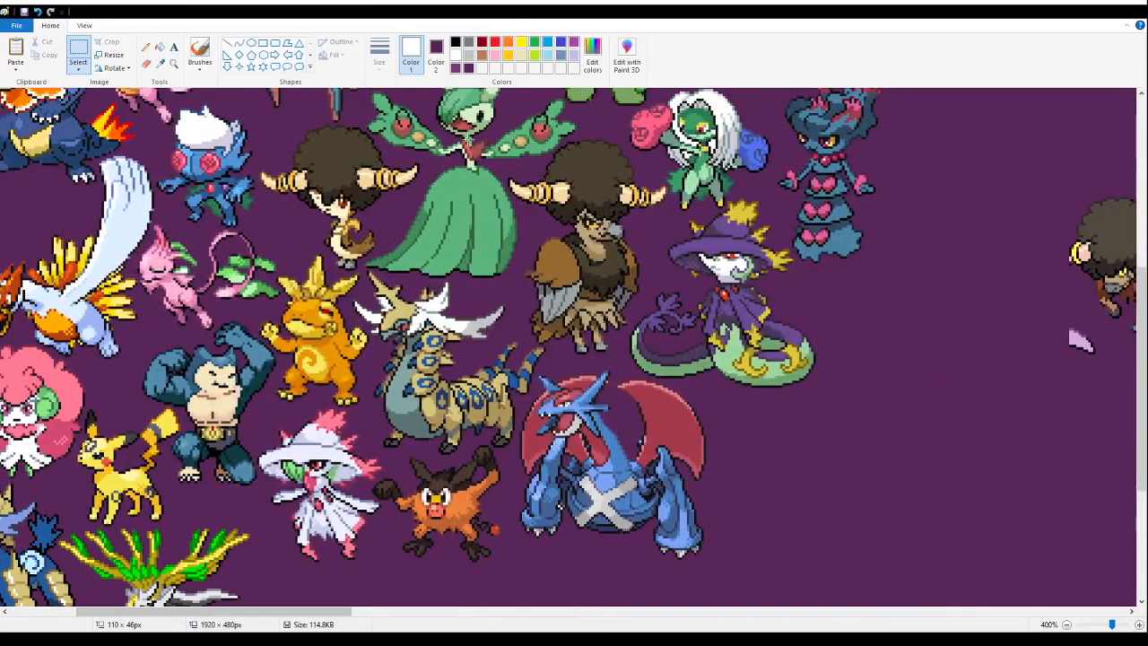
{"action": "left_click_drag", "start_coordinate": [332, 615], "coordinate": [536, 614]}
{"action": "left_click_drag", "start_coordinate": [155, 150], "coordinate": [313, 363]}
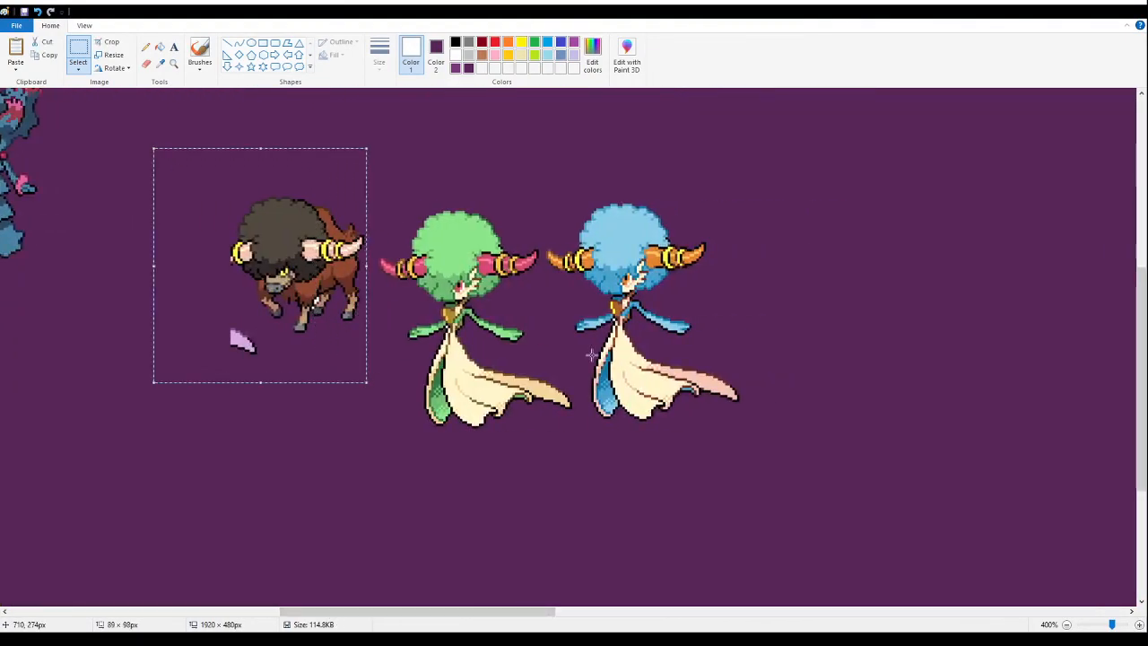
{"action": "key", "text": "Delete"}
{"action": "left_click_drag", "start_coordinate": [904, 132], "coordinate": [584, 495]}
{"action": "key", "text": "Delete"}
{"action": "left_click_drag", "start_coordinate": [642, 141], "coordinate": [548, 347]}
{"action": "key", "text": "Delete"}
- Move the green afro dancer up to the banner's upper edge, directly beside the green-antlered deer
{"action": "left_click_drag", "start_coordinate": [626, 456], "coordinate": [317, 174]}
{"action": "left_click_drag", "start_coordinate": [467, 329], "coordinate": [455, 212]}
{"action": "key", "text": "Up"}
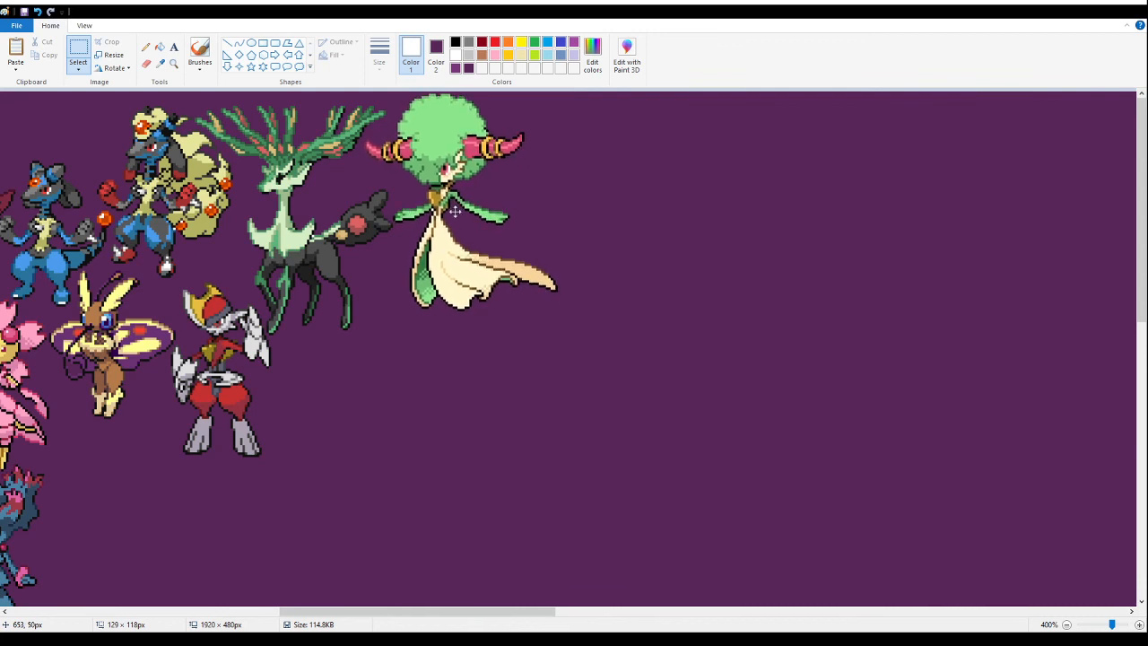
{"action": "left_click", "coordinate": [824, 213]}
- Examine the whole banner's arrangement and the free space beside the gold-antlered deer and below the red-winged blue dragon
{"action": "left_click", "coordinate": [175, 64]}
{"action": "right_click", "coordinate": [174, 105]}
{"action": "right_click", "coordinate": [174, 108]}
{"action": "right_click", "coordinate": [174, 109]}
{"action": "right_click", "coordinate": [173, 112]}
{"action": "left_click", "coordinate": [303, 182]}
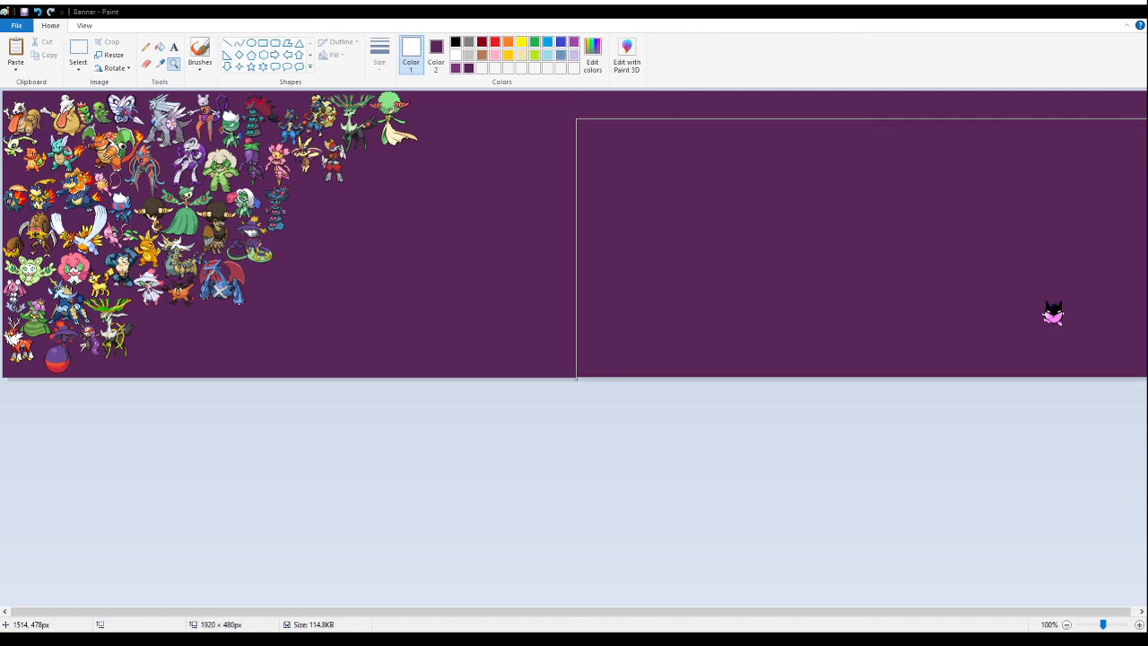
{"action": "left_click", "coordinate": [211, 351]}
{"action": "left_click", "coordinate": [211, 354]}
{"action": "scroll", "coordinate": [659, 350], "scroll_direction": "down", "scroll_amount": 1}
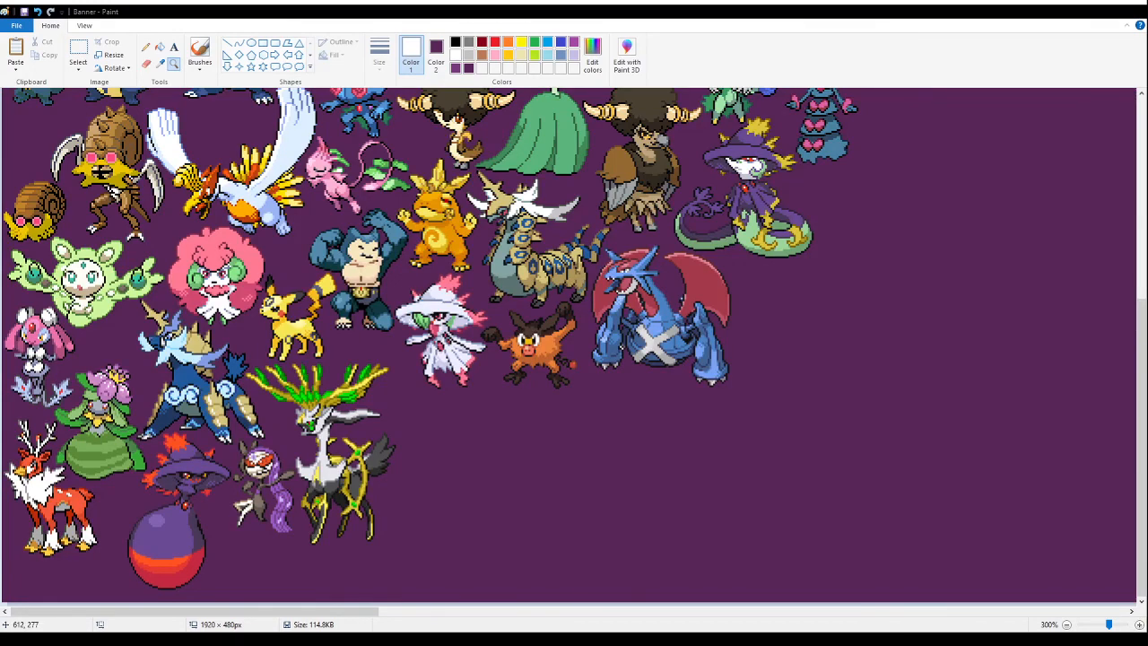
{"action": "left_click", "coordinate": [628, 383]}
{"action": "left_click", "coordinate": [90, 47]}
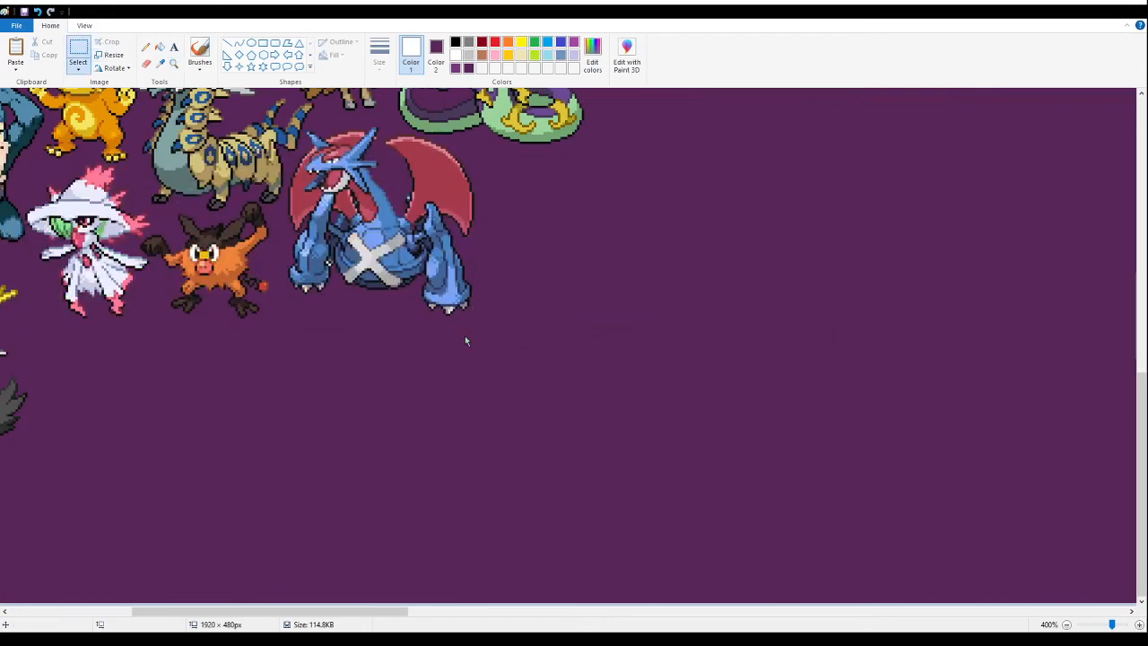
- Paste the sheet of green and teal haired sprites into the empty purple area and fill its white background with purple
{"action": "key", "text": "ctrl+v"}
{"action": "left_click_drag", "start_coordinate": [183, 302], "coordinate": [708, 406]}
{"action": "left_click", "coordinate": [160, 46]}
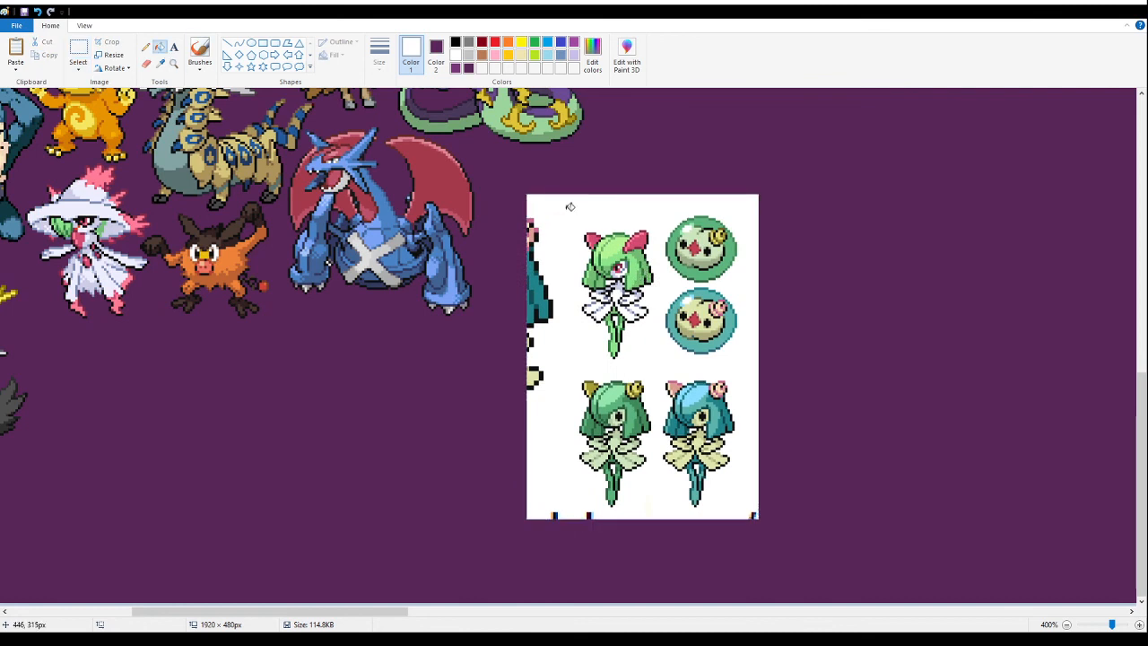
{"action": "left_click", "coordinate": [565, 208]}
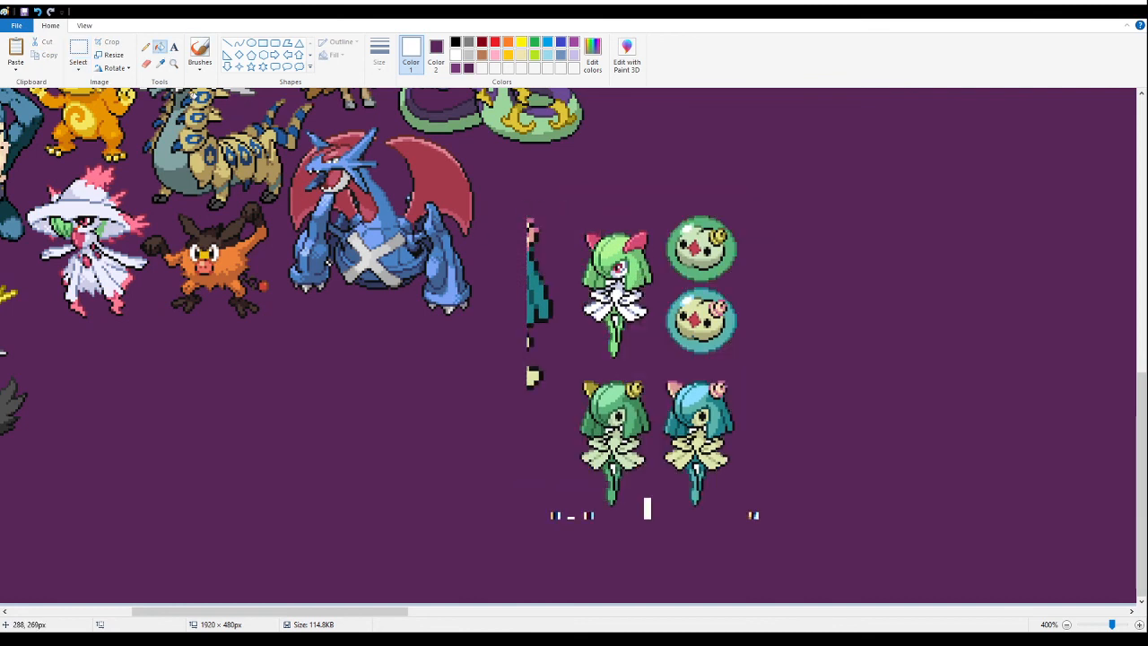
- Delete the neighbouring sprites, round cells and cut-off scraps from the pasted sheet, keeping only the green-haired sprite with yellow horns
{"action": "left_click", "coordinate": [78, 54]}
{"action": "left_click_drag", "start_coordinate": [503, 187], "coordinate": [781, 367]}
{"action": "key", "text": "Delete"}
{"action": "left_click_drag", "start_coordinate": [515, 360], "coordinate": [543, 403]}
{"action": "key", "text": "Delete"}
{"action": "left_click_drag", "start_coordinate": [525, 559], "coordinate": [594, 507]}
{"action": "key", "text": "Delete"}
{"action": "left_click_drag", "start_coordinate": [631, 546], "coordinate": [662, 492]}
{"action": "key", "text": "Delete"}
{"action": "mouse_move", "coordinate": [781, 552]}
{"action": "left_mouse_down"}
{"action": "mouse_move", "coordinate": [697, 329]}
{"action": "mouse_move", "coordinate": [655, 317]}
{"action": "left_mouse_up"}
{"action": "key", "text": "Delete"}
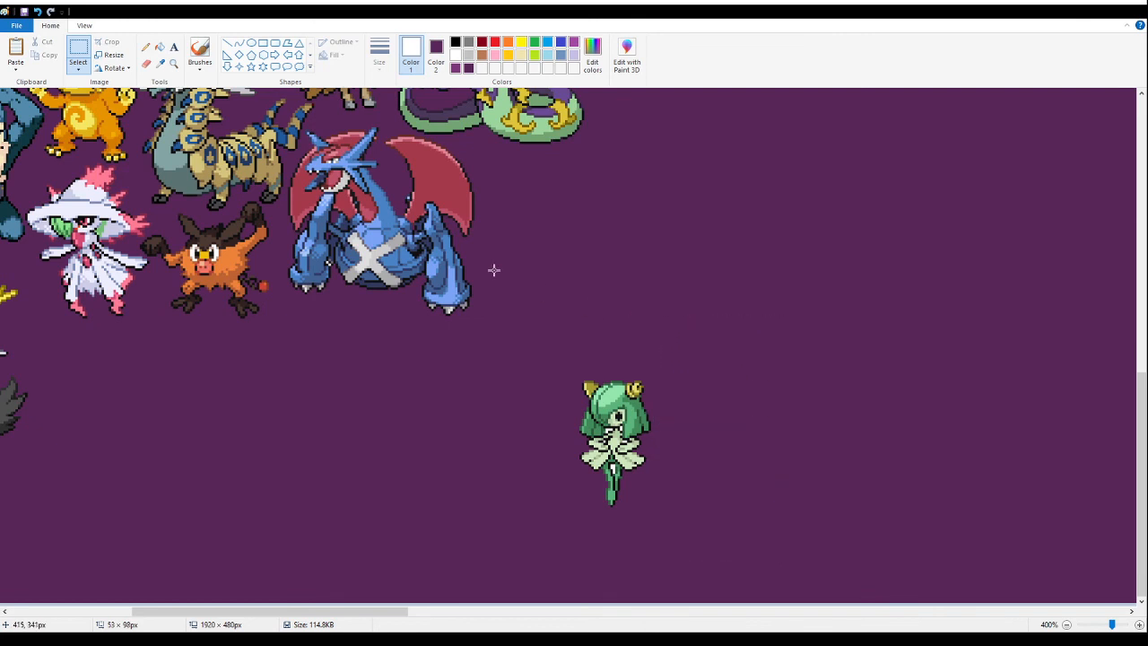
- Fill the remaining white gaps inside the green-haired, yellow-horned sprite with the purple background colour
{"action": "left_click", "coordinate": [159, 46]}
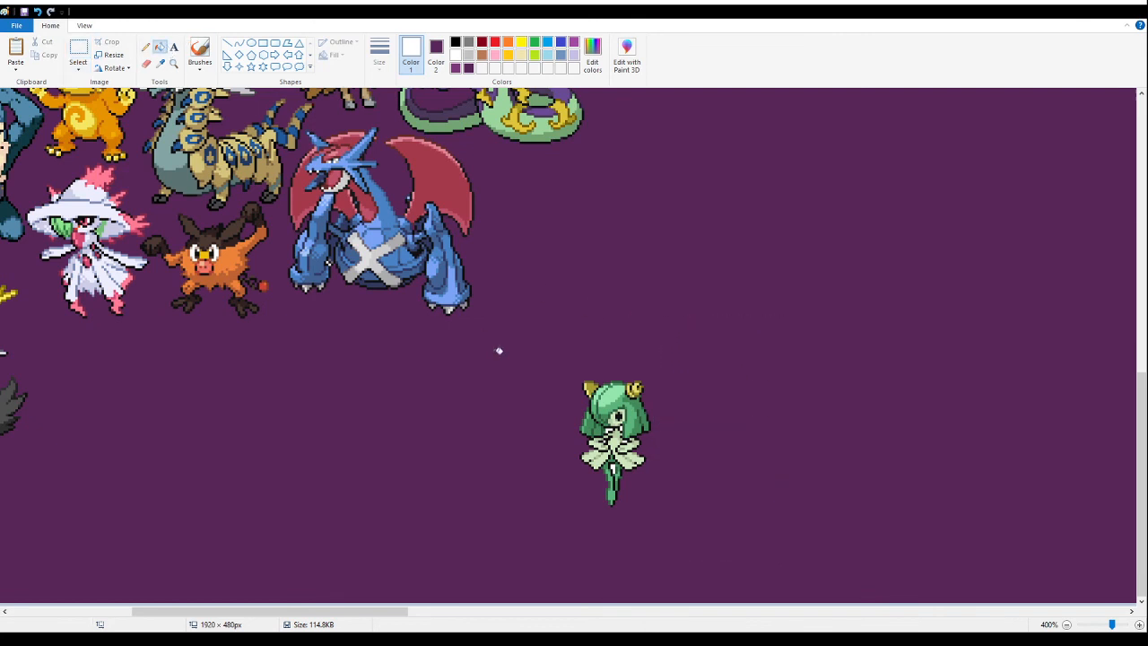
{"action": "left_click", "coordinate": [173, 65]}
{"action": "left_click", "coordinate": [561, 331]}
{"action": "left_click", "coordinate": [403, 366]}
{"action": "left_click", "coordinate": [366, 363]}
{"action": "left_click", "coordinate": [318, 323]}
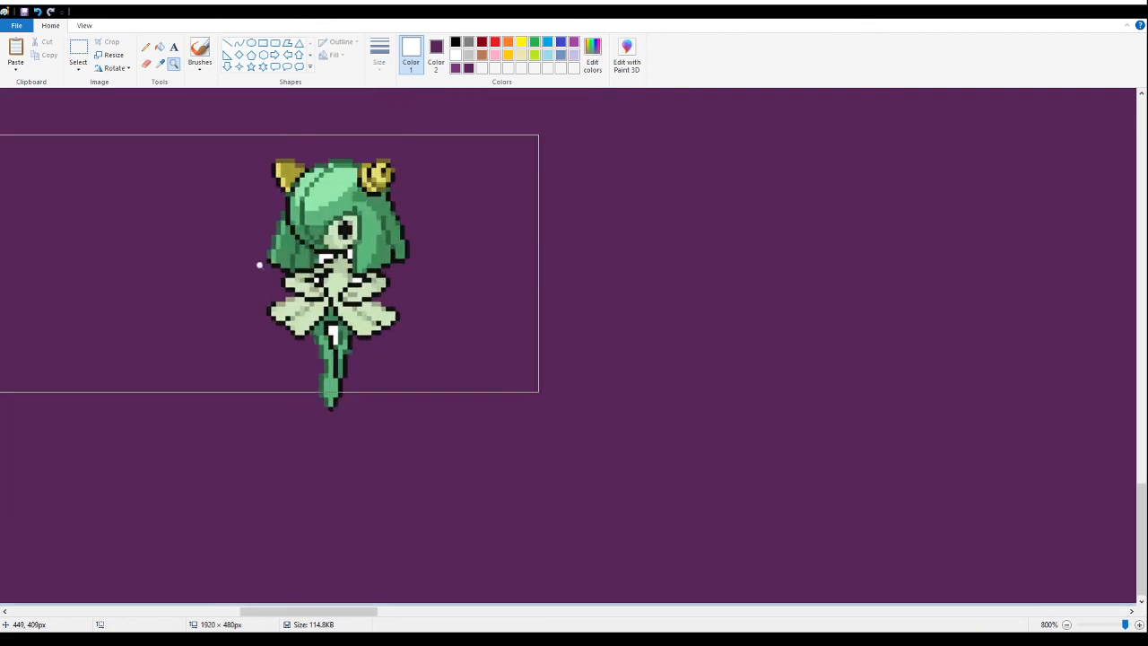
{"action": "left_click", "coordinate": [160, 47]}
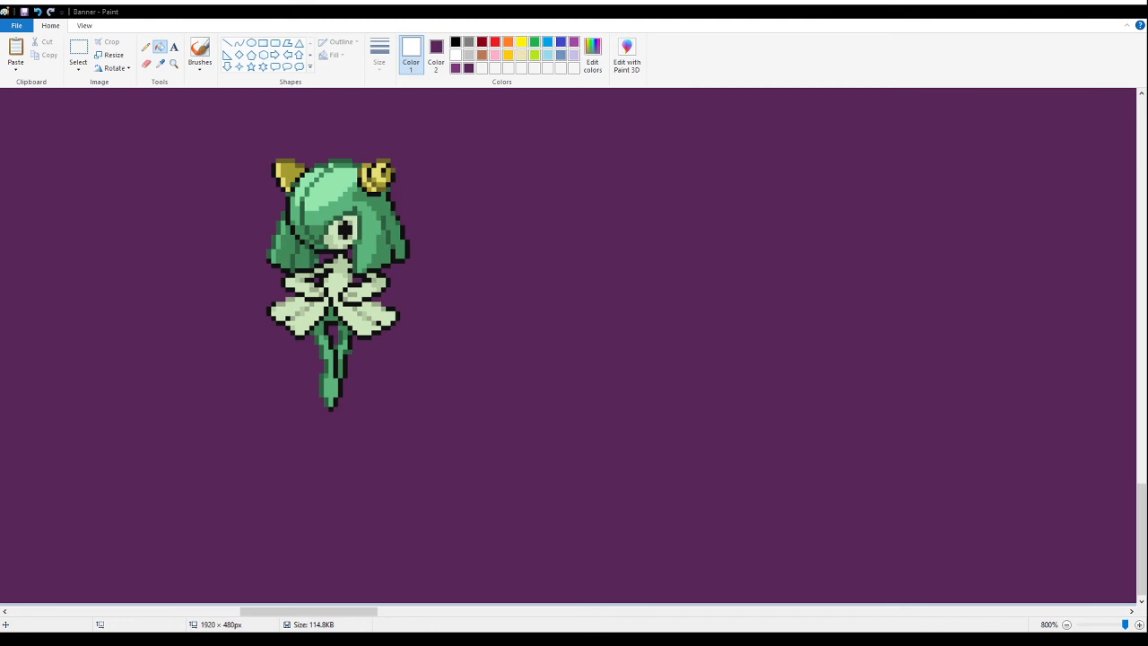
{"action": "left_click", "coordinate": [465, 440]}
{"action": "key", "text": "ctrl+z"}
- Cut the cleaned green-haired sprite out of the empty area and paste it among the sprites near the banner's left edge
{"action": "left_click", "coordinate": [79, 50]}
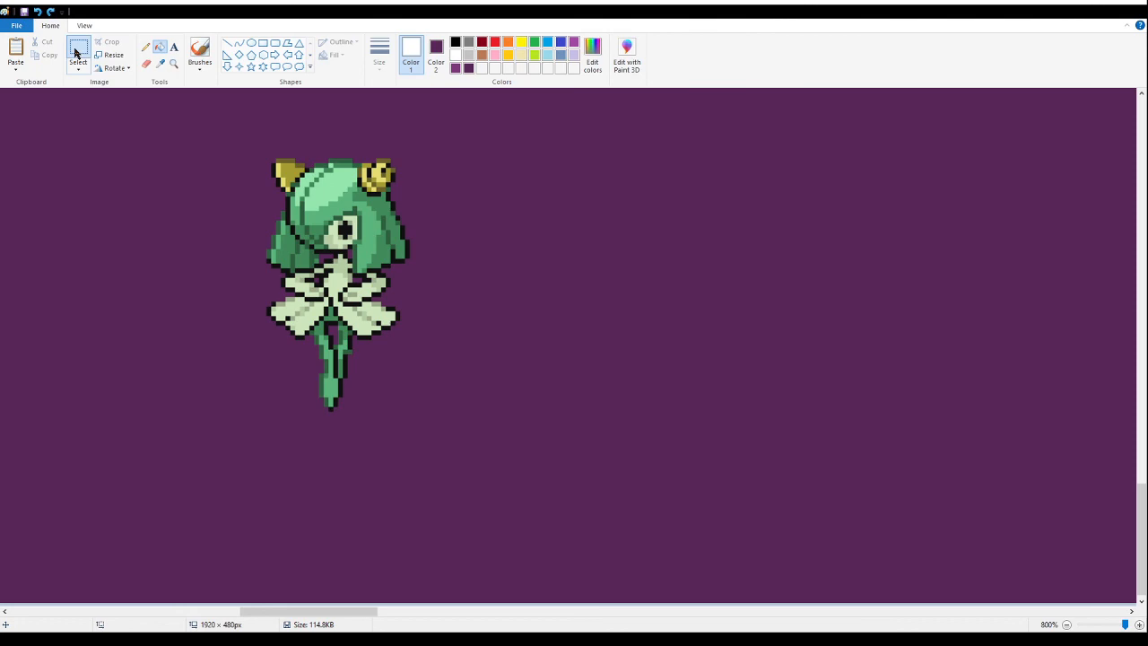
{"action": "left_click_drag", "start_coordinate": [464, 492], "coordinate": [218, 119]}
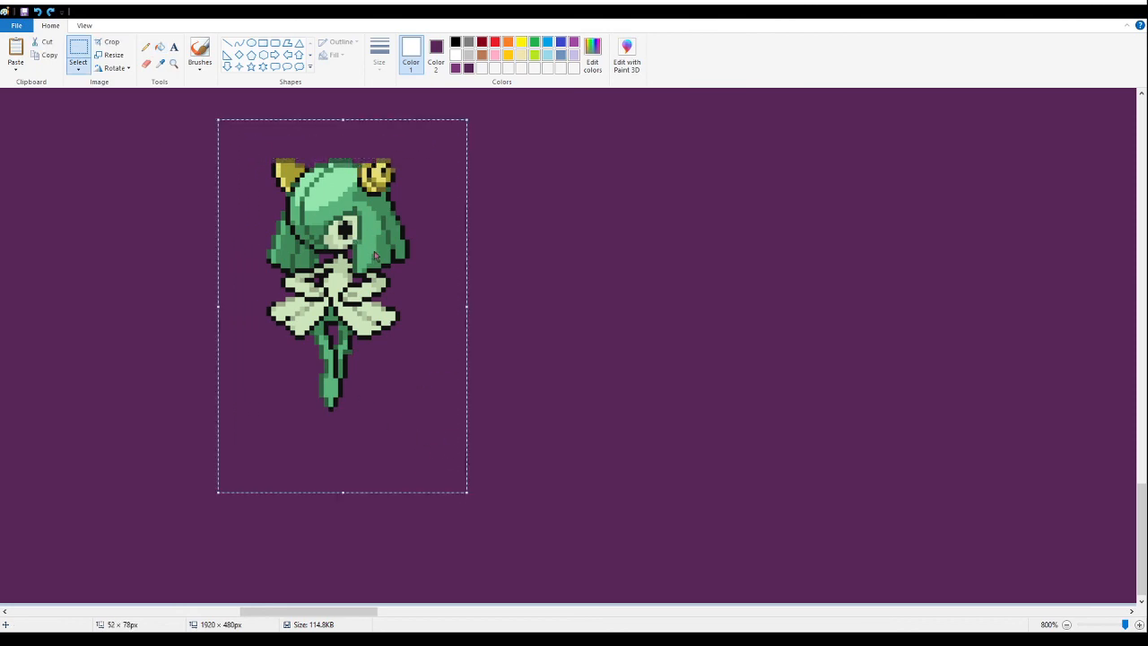
{"action": "key", "text": "ctrl+x"}
{"action": "left_click_drag", "start_coordinate": [368, 611], "coordinate": [211, 611]}
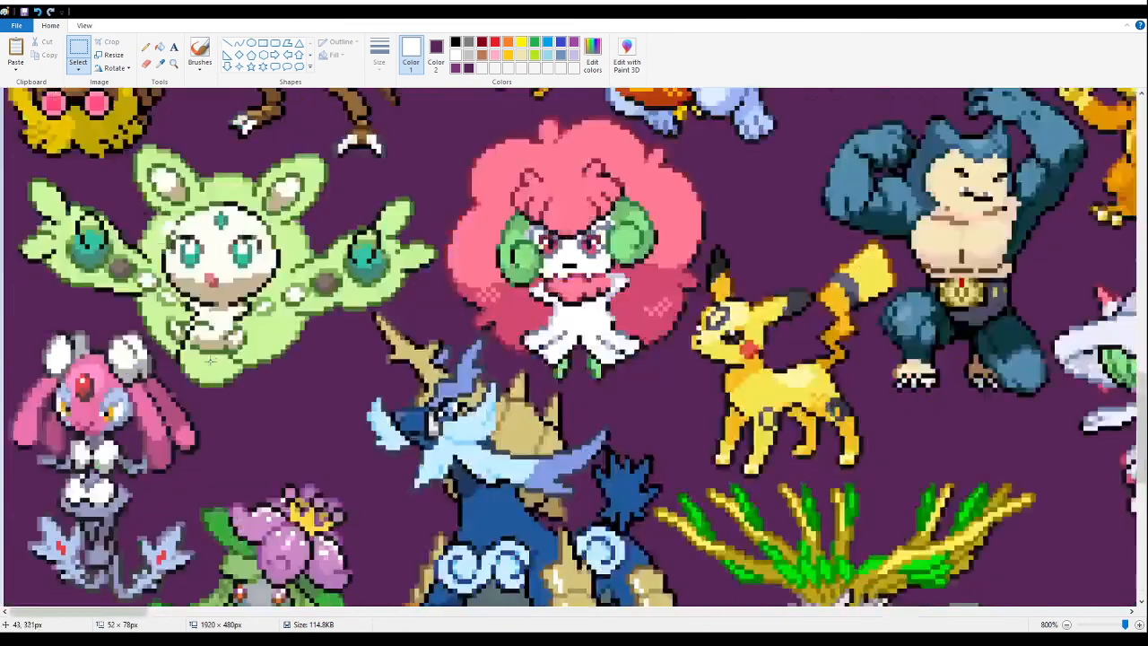
{"action": "scroll", "coordinate": [209, 360], "scroll_direction": "up", "scroll_amount": 3}
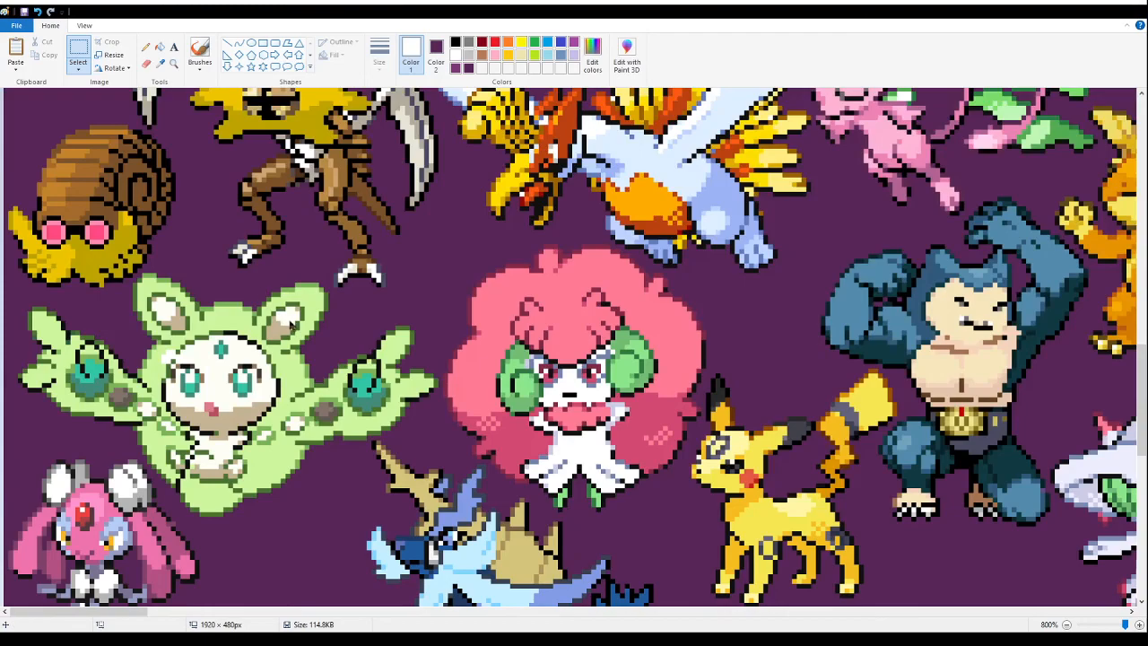
{"action": "key", "text": "ctrl+v"}
- Position the green-haired sprite directly beside the gold-antlered deer, below the white-hatted sprite
{"action": "left_click_drag", "start_coordinate": [123, 319], "coordinate": [631, 533]}
{"action": "scroll", "coordinate": [124, 318], "scroll_direction": "up", "scroll_amount": 3}
{"action": "scroll", "coordinate": [103, 461], "scroll_direction": "down", "scroll_amount": 8}
{"action": "scroll", "coordinate": [632, 538], "scroll_direction": "down", "scroll_amount": 1}
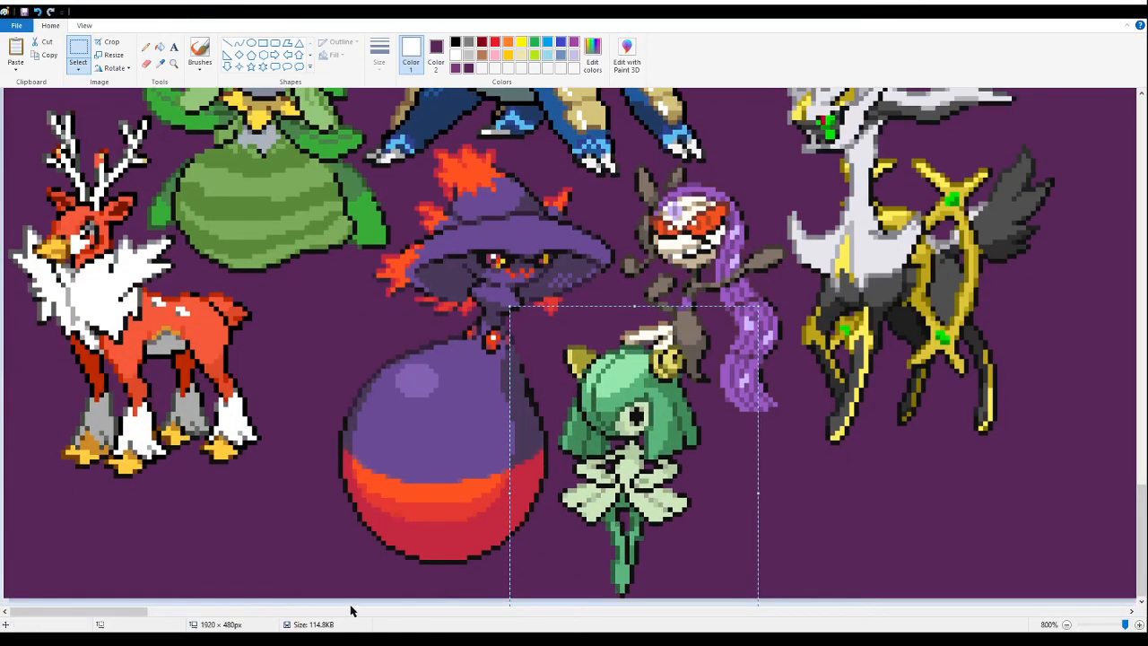
{"action": "left_click_drag", "start_coordinate": [120, 614], "coordinate": [180, 615]}
{"action": "scroll", "coordinate": [475, 485], "scroll_direction": "up", "scroll_amount": 1}
{"action": "left_click_drag", "start_coordinate": [149, 488], "coordinate": [648, 430]}
{"action": "scroll", "coordinate": [686, 484], "scroll_direction": "up", "scroll_amount": 1}
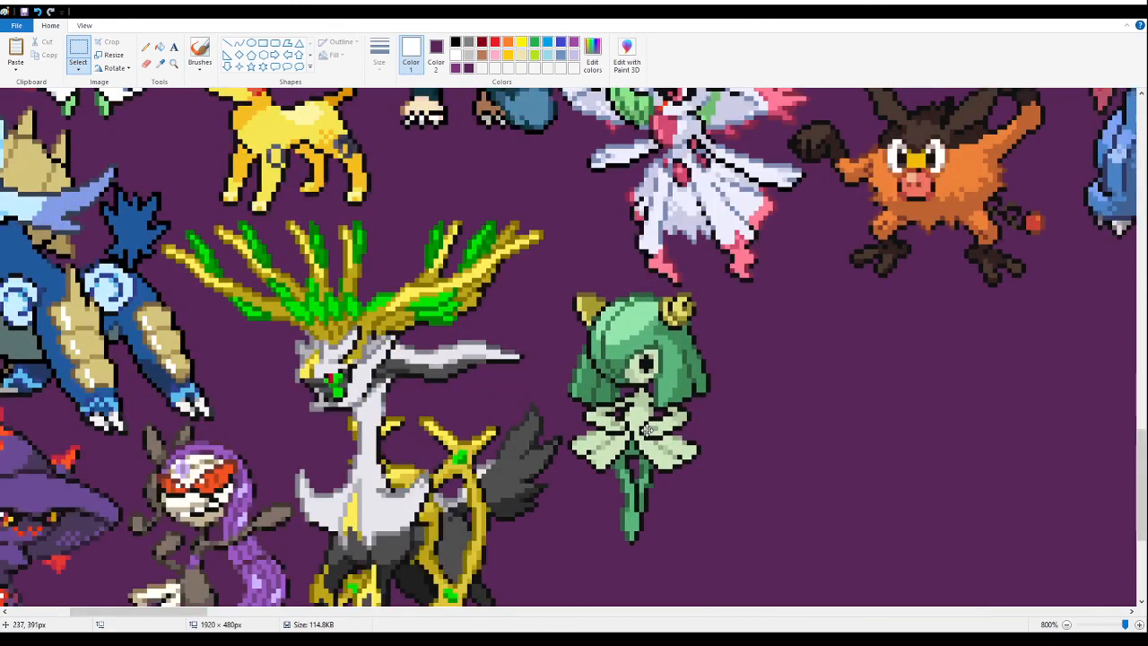
{"action": "left_click", "coordinate": [422, 146]}
- Paste the row of fluffy-maned sprites into the empty purple area, clear of the blue dragon
{"action": "left_click", "coordinate": [173, 63]}
{"action": "scroll", "coordinate": [382, 256], "scroll_direction": "down", "scroll_amount": 5}
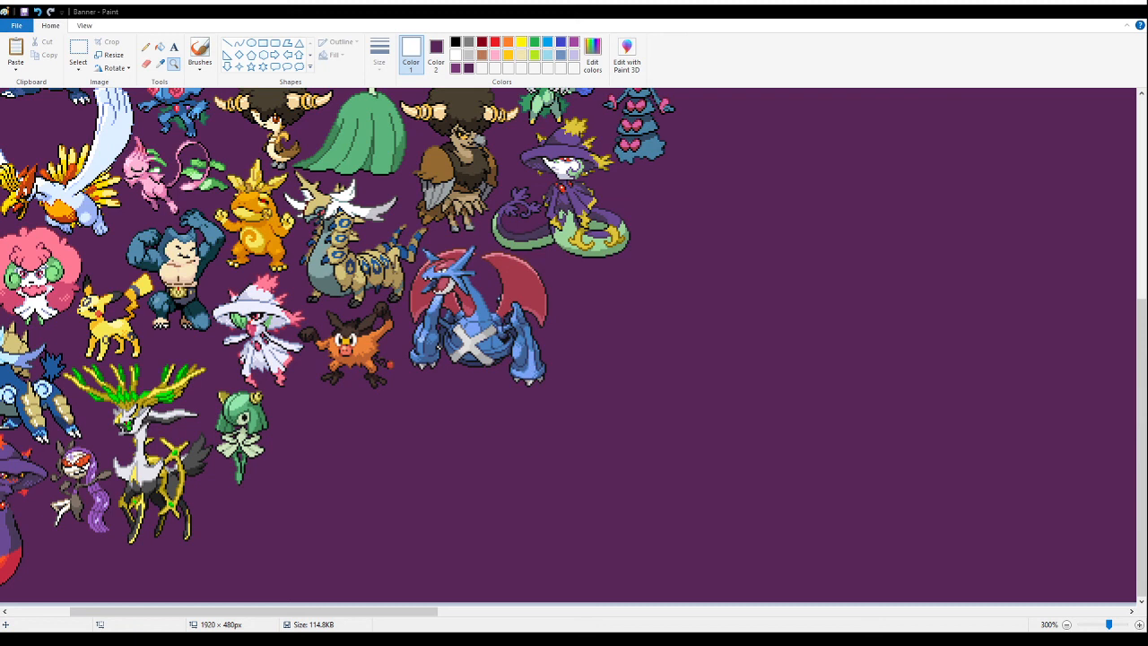
{"action": "left_click", "coordinate": [79, 52]}
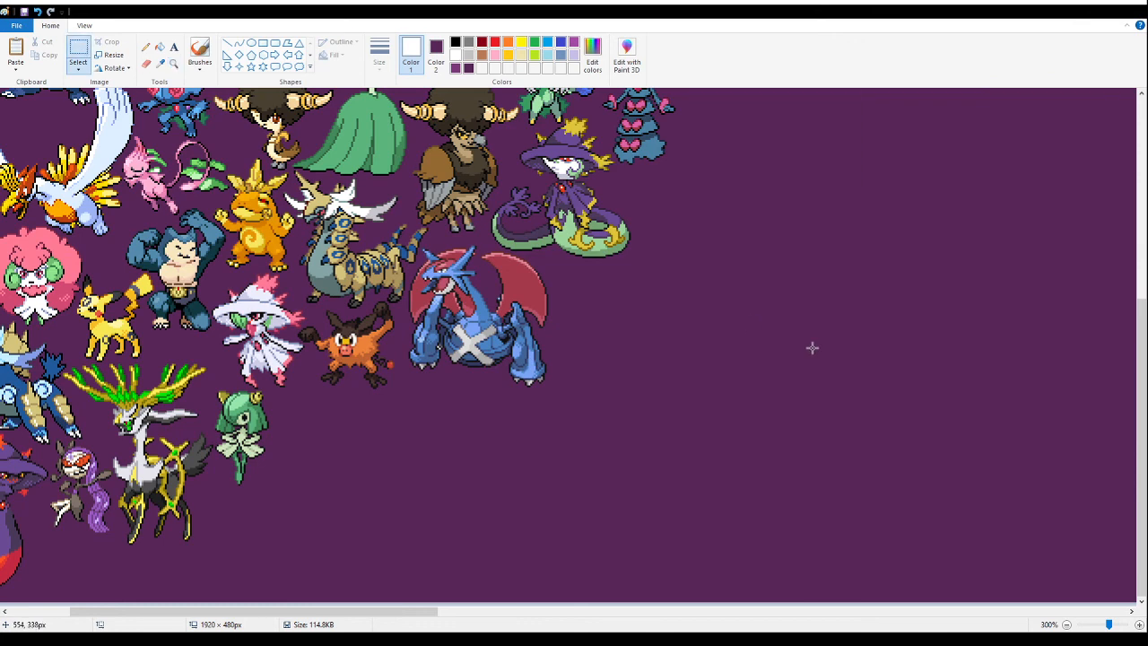
{"action": "key", "text": "ctrl+v"}
{"action": "left_click_drag", "start_coordinate": [159, 124], "coordinate": [694, 437]}
{"action": "left_click_drag", "start_coordinate": [403, 611], "coordinate": [464, 611]}
{"action": "left_click_drag", "start_coordinate": [702, 427], "coordinate": [789, 427]}
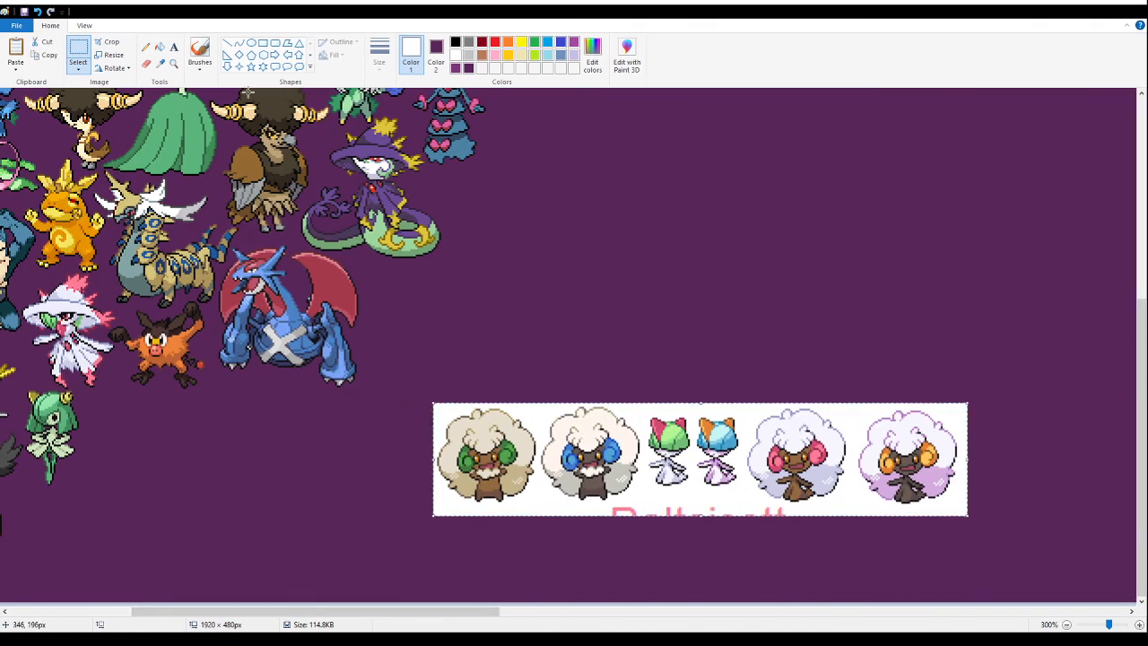
- Delete the other sprites in the pasted row, keeping only the white fluffy one with pink ears
{"action": "left_click", "coordinate": [84, 48]}
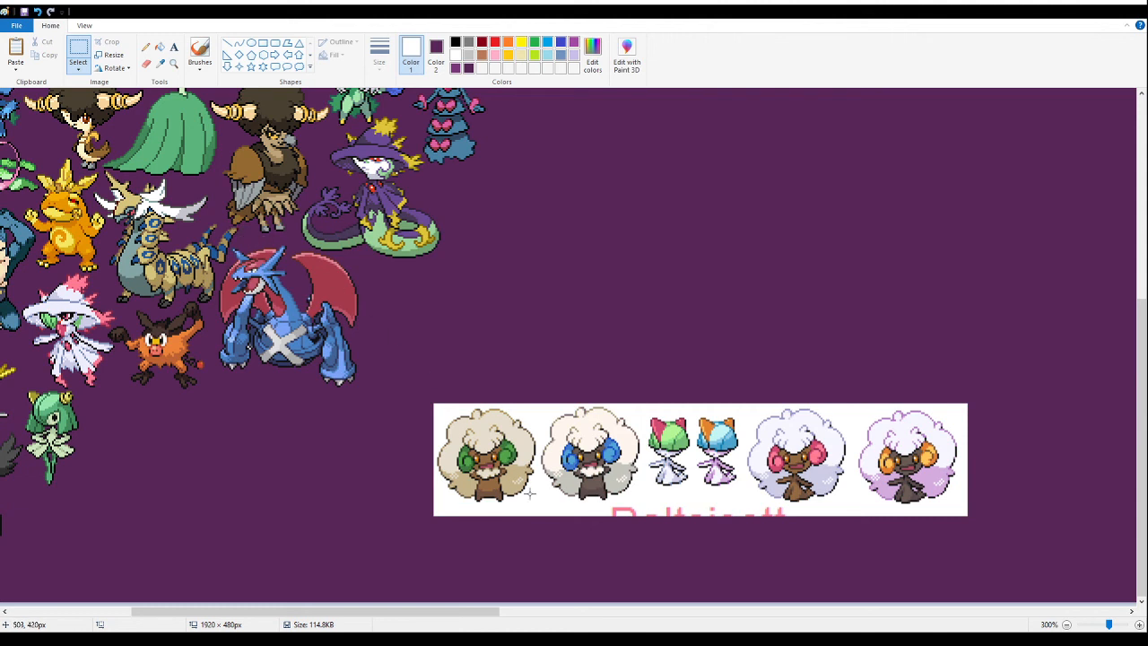
{"action": "left_click_drag", "start_coordinate": [418, 364], "coordinate": [739, 552]}
{"action": "key", "text": "Delete"}
{"action": "left_click_drag", "start_coordinate": [1016, 549], "coordinate": [855, 366]}
{"action": "key", "text": "Delete"}
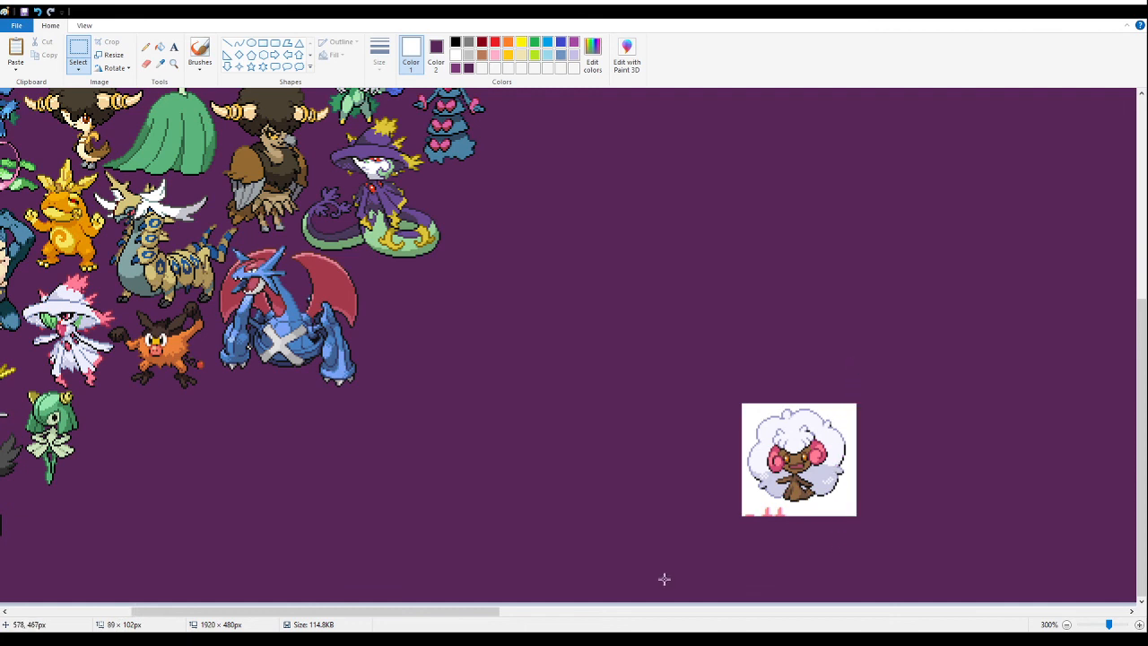
- Fill the white background around the fluffy pink-eared sprite with purple and delete the pink text scraps below it
{"action": "left_click", "coordinate": [160, 49]}
{"action": "right_click", "coordinate": [847, 501]}
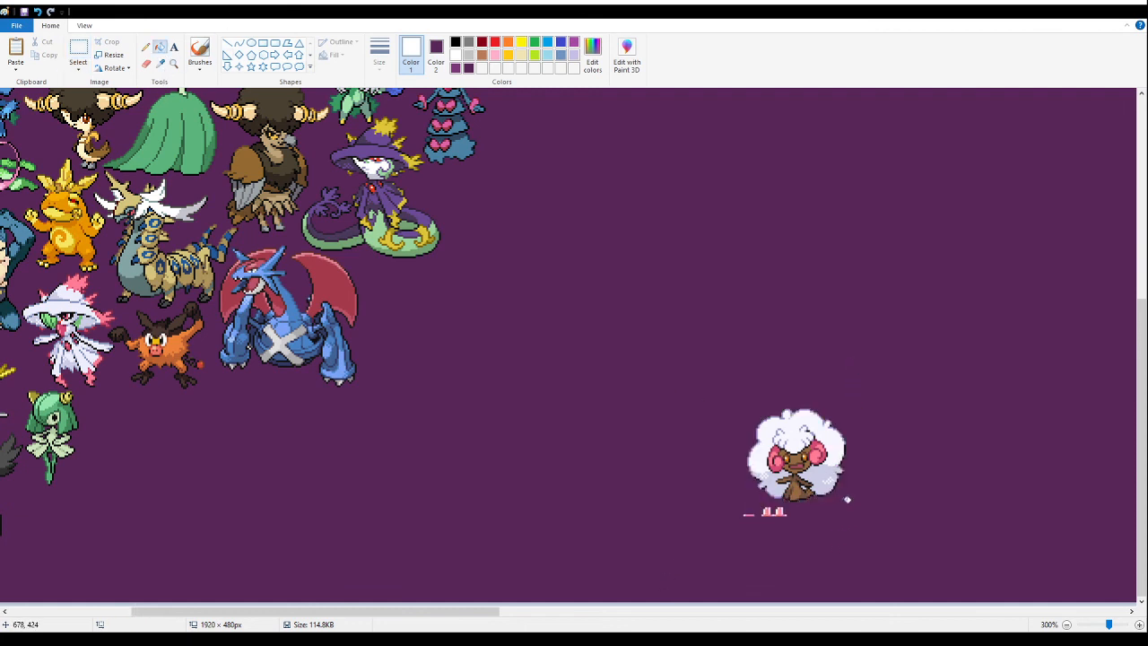
{"action": "left_click", "coordinate": [78, 50]}
{"action": "left_click_drag", "start_coordinate": [680, 566], "coordinate": [829, 504]}
{"action": "key", "text": "Delete"}
- Move the white fluffy sprite across the banner to the free space below the green-haired sprite
{"action": "left_click_drag", "start_coordinate": [891, 331], "coordinate": [699, 549]}
{"action": "left_click_drag", "start_coordinate": [797, 473], "coordinate": [334, 514]}
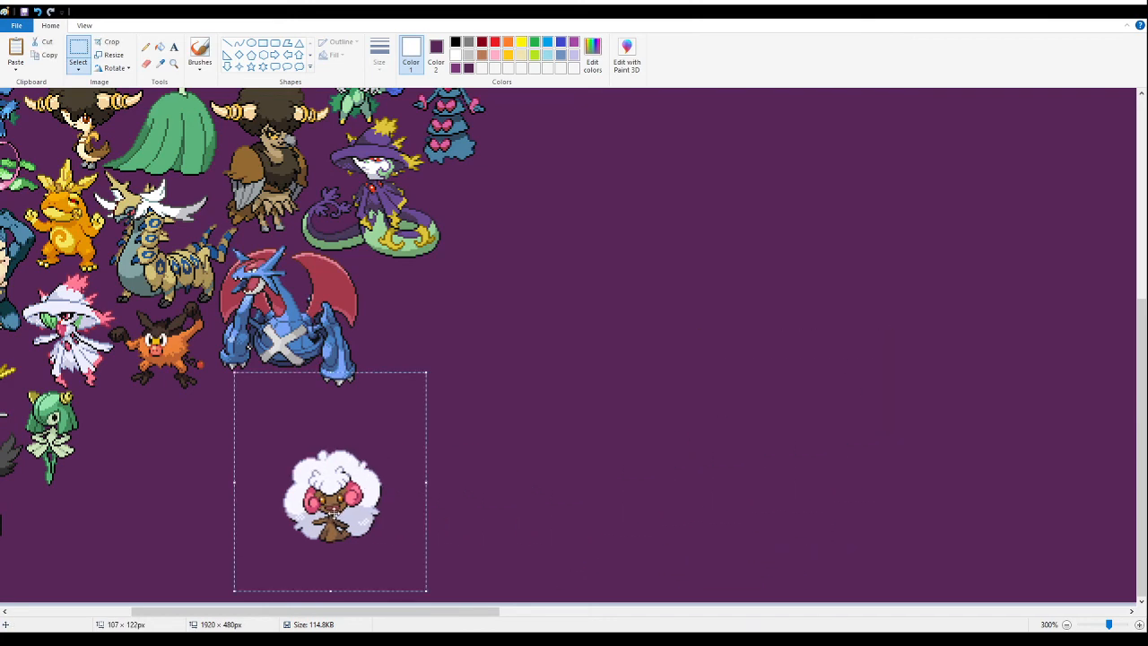
{"action": "left_click_drag", "start_coordinate": [422, 616], "coordinate": [314, 615]}
{"action": "left_click_drag", "start_coordinate": [659, 487], "coordinate": [446, 427]}
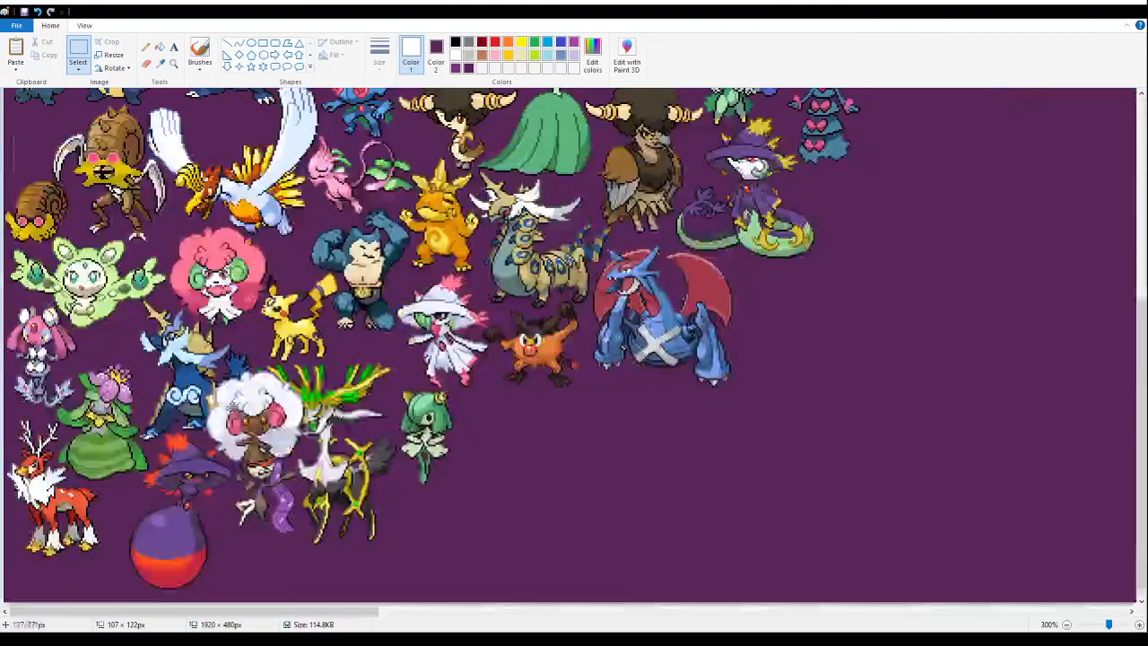
{"action": "left_click_drag", "start_coordinate": [233, 409], "coordinate": [429, 527]}
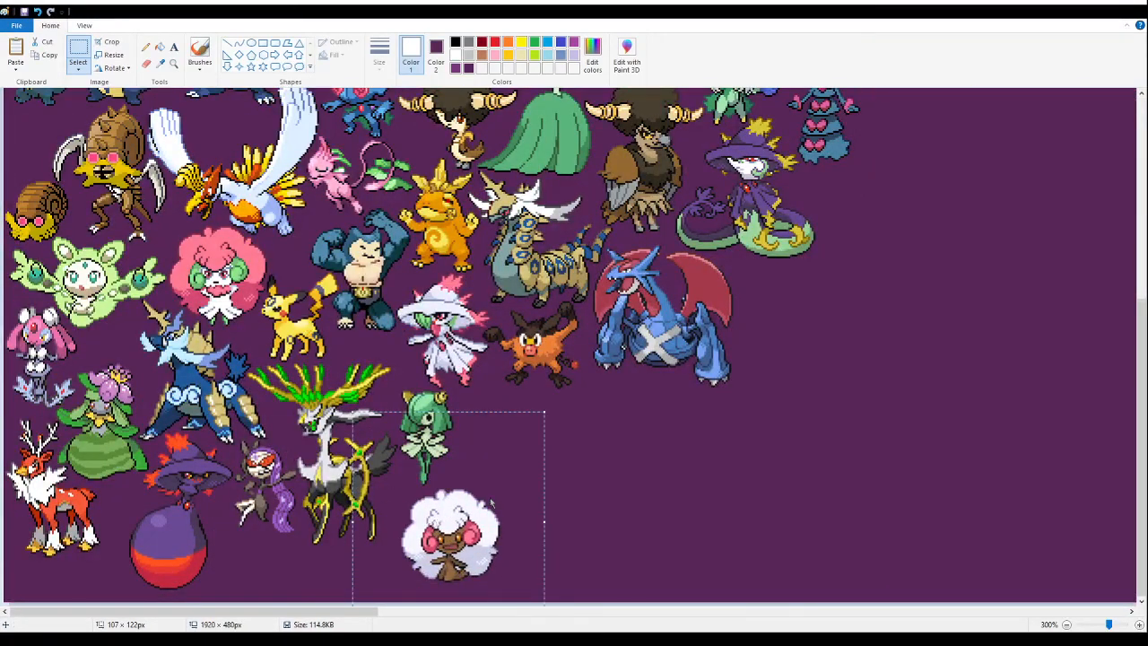
- Cut and re-paste the white fluffy sprite so it sits tightly beneath the green-haired sprite, beside the deer's hind legs
{"action": "key", "text": "Delete"}
{"action": "left_click", "coordinate": [173, 65]}
{"action": "scroll", "coordinate": [389, 425], "scroll_direction": "down", "scroll_amount": 5}
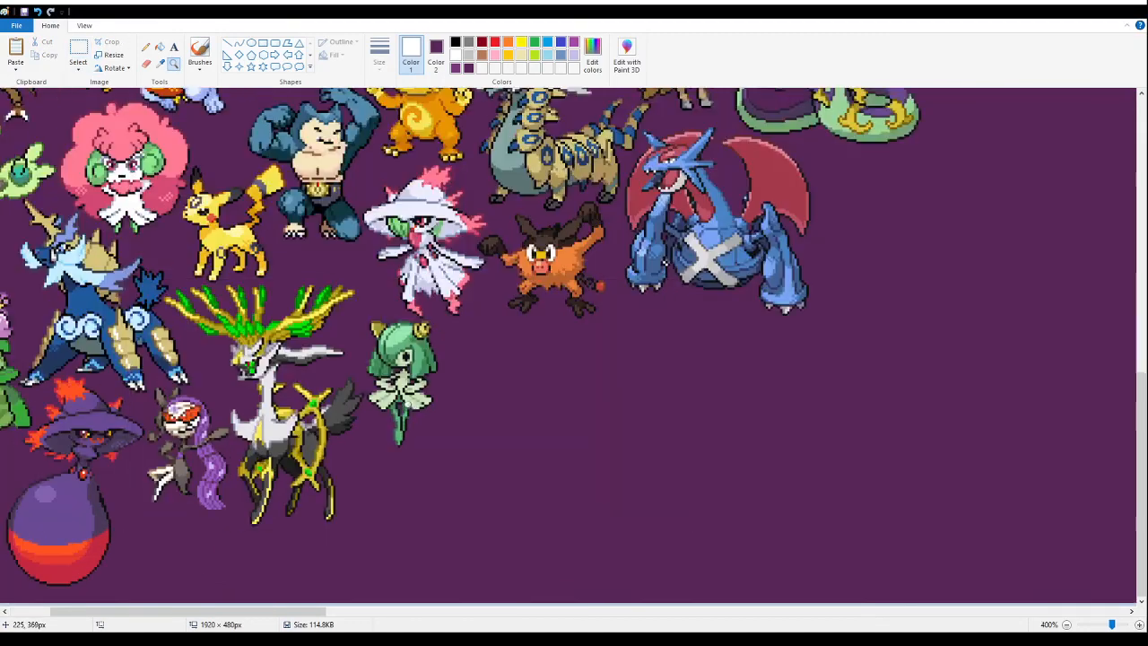
{"action": "left_click", "coordinate": [389, 425]}
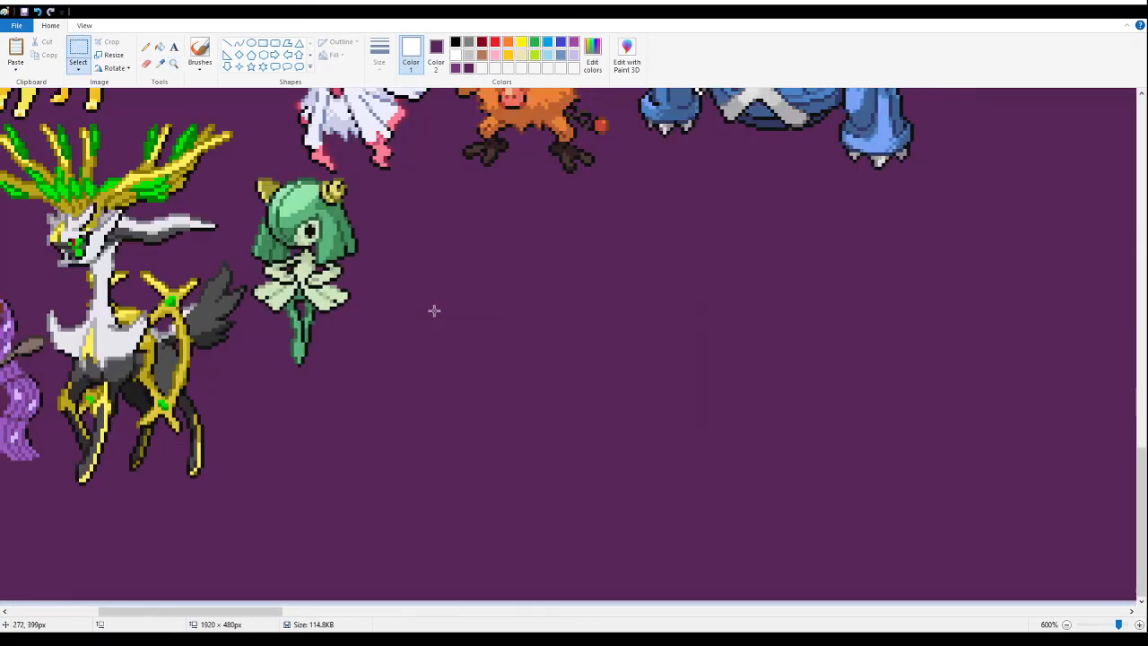
{"action": "key", "text": "ctrl+v"}
{"action": "left_click_drag", "start_coordinate": [183, 291], "coordinate": [293, 415]}
{"action": "left_click", "coordinate": [701, 388]}
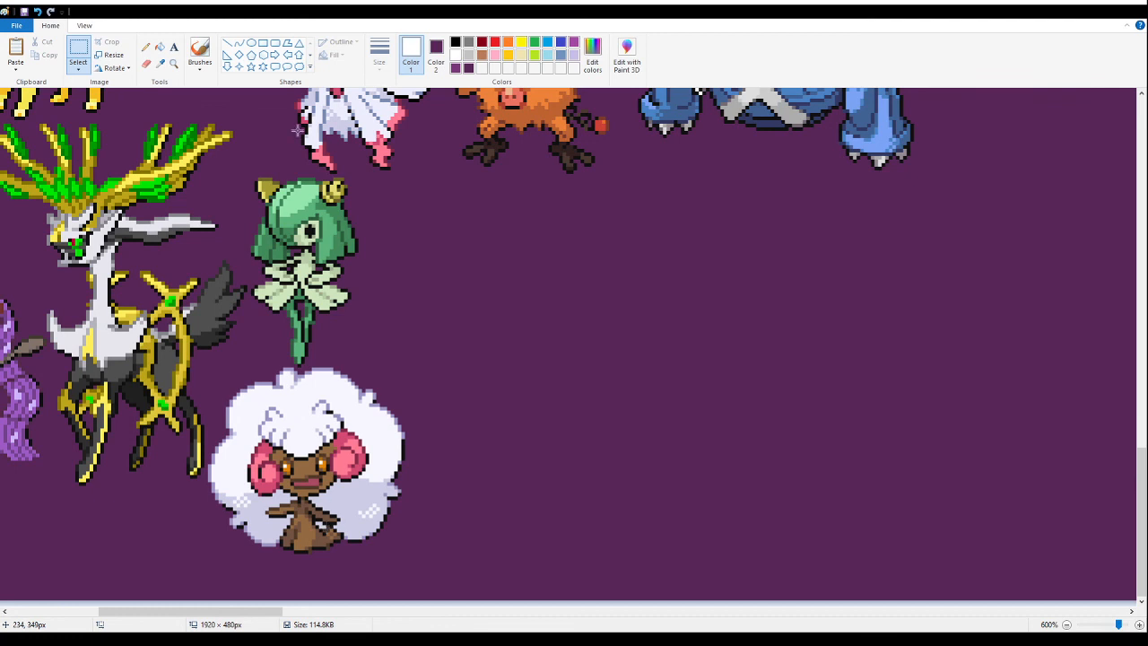
- Save the banner with the newly placed sprites
{"action": "left_click", "coordinate": [174, 67]}
{"action": "right_click", "coordinate": [184, 241]}
{"action": "right_click", "coordinate": [184, 241]}
{"action": "right_click", "coordinate": [184, 240]}
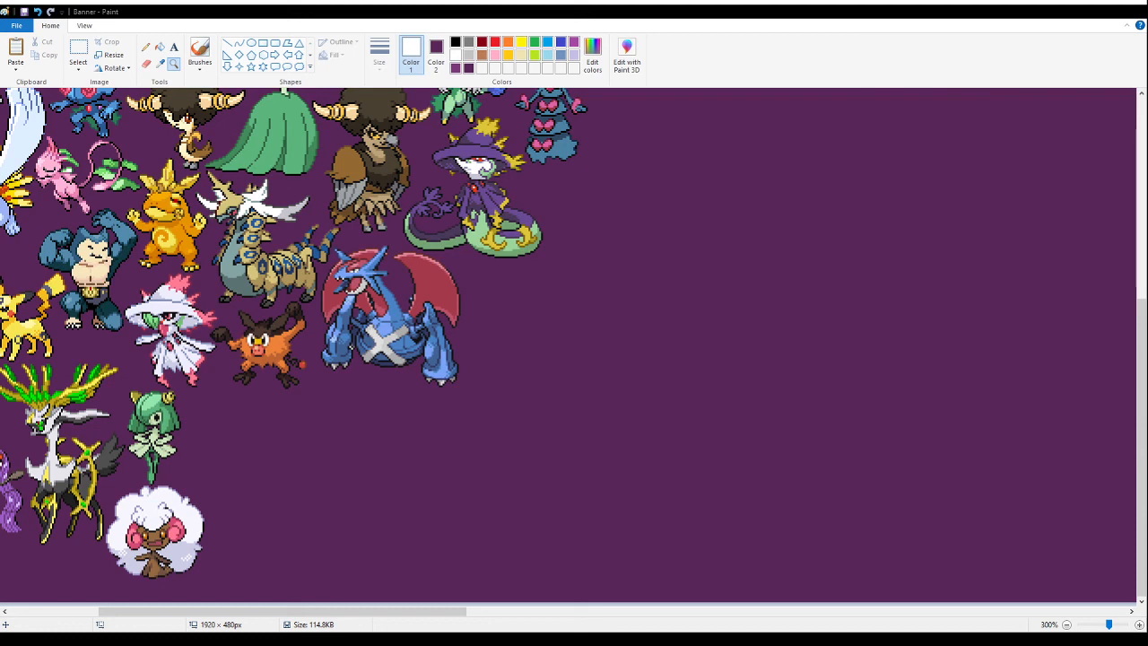
{"action": "left_click", "coordinate": [24, 12]}
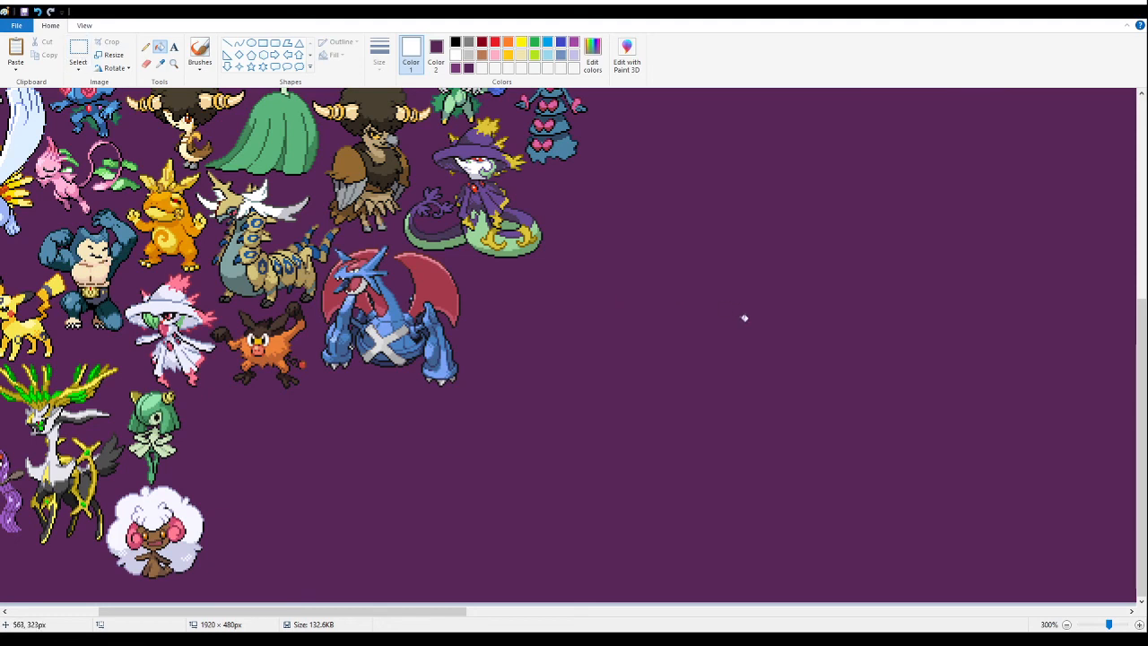
- Paste the green and blue frog-eyed sprites into the empty area and fill their white background with purple
{"action": "left_click", "coordinate": [78, 52]}
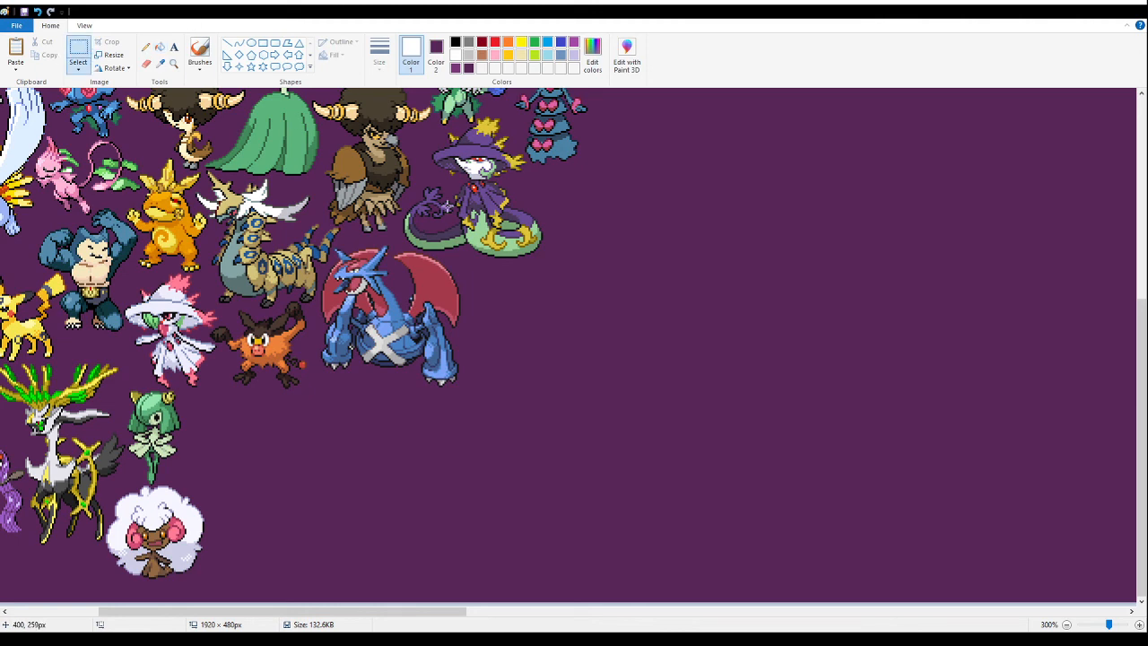
{"action": "key", "text": "ctrl+v"}
{"action": "left_click_drag", "start_coordinate": [84, 215], "coordinate": [640, 419]}
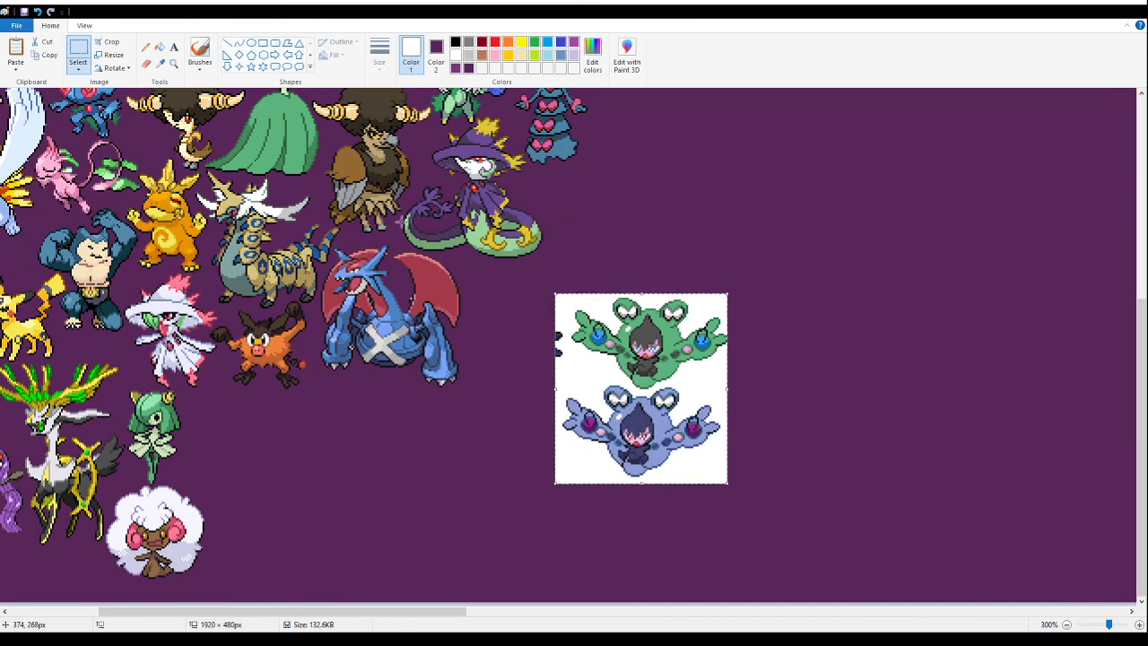
{"action": "left_click", "coordinate": [160, 47]}
{"action": "left_click", "coordinate": [576, 375]}
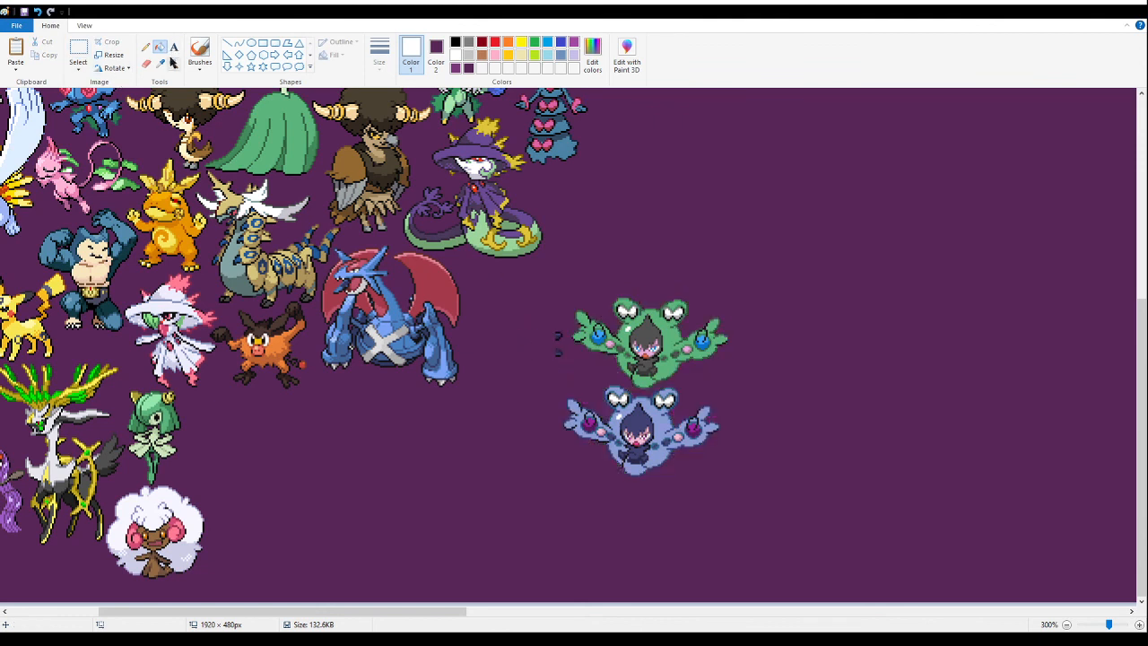
- Delete the dark scraps and the blue frog-eyed sprite, keeping only the green one
{"action": "left_click", "coordinate": [173, 62]}
{"action": "left_click", "coordinate": [628, 332]}
{"action": "left_click", "coordinate": [646, 341]}
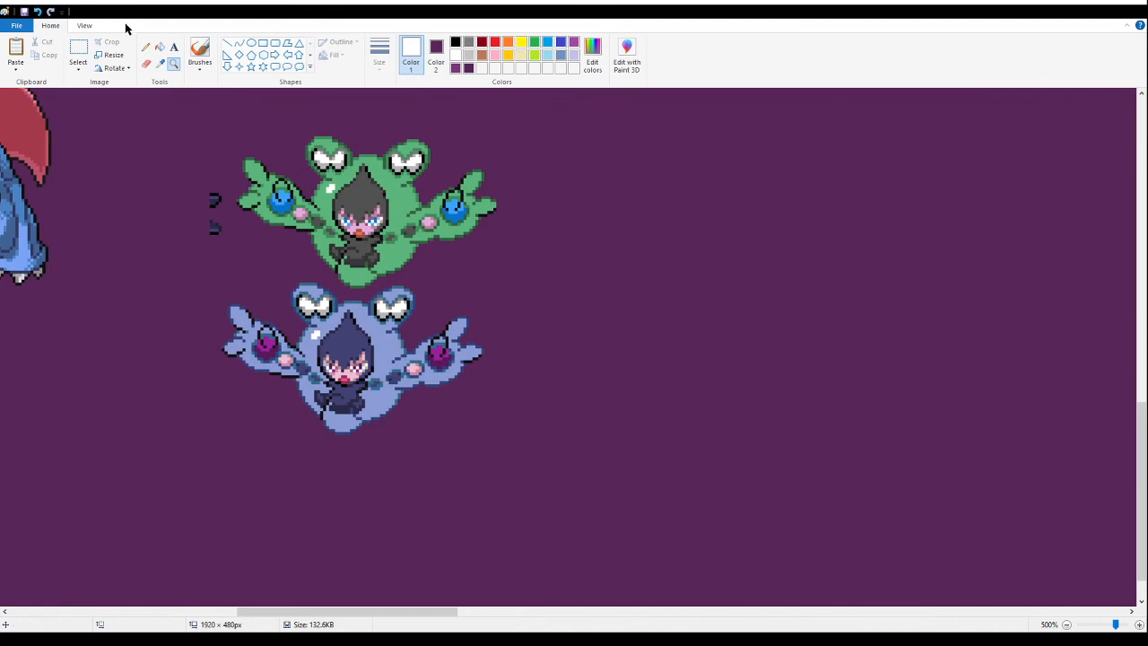
{"action": "left_click", "coordinate": [79, 54]}
{"action": "left_click_drag", "start_coordinate": [167, 156], "coordinate": [222, 246]}
{"action": "key", "text": "Delete"}
{"action": "left_click_drag", "start_coordinate": [549, 452], "coordinate": [379, 285]}
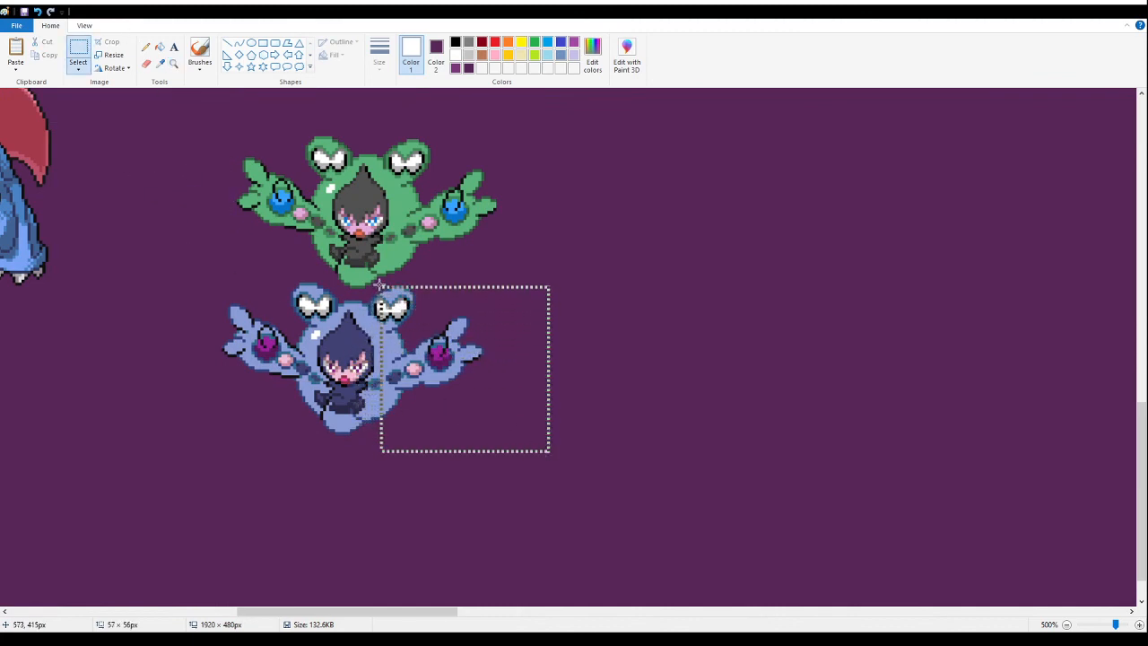
{"action": "key", "text": "Delete"}
{"action": "mouse_move", "coordinate": [248, 489]}
{"action": "left_mouse_down"}
{"action": "mouse_move", "coordinate": [460, 324]}
{"action": "mouse_move", "coordinate": [461, 293]}
{"action": "left_mouse_up"}
{"action": "key", "text": "Delete"}
{"action": "left_click_drag", "start_coordinate": [196, 280], "coordinate": [371, 245]}
{"action": "key", "text": "Delete"}
{"action": "key", "text": "Delete"}
- Move the green frog-eyed sprite tightly beside the green-haired sprite, below the orange pig
{"action": "left_click_drag", "start_coordinate": [625, 389], "coordinate": [167, 111]}
{"action": "left_click_drag", "start_coordinate": [399, 290], "coordinate": [410, 399]}
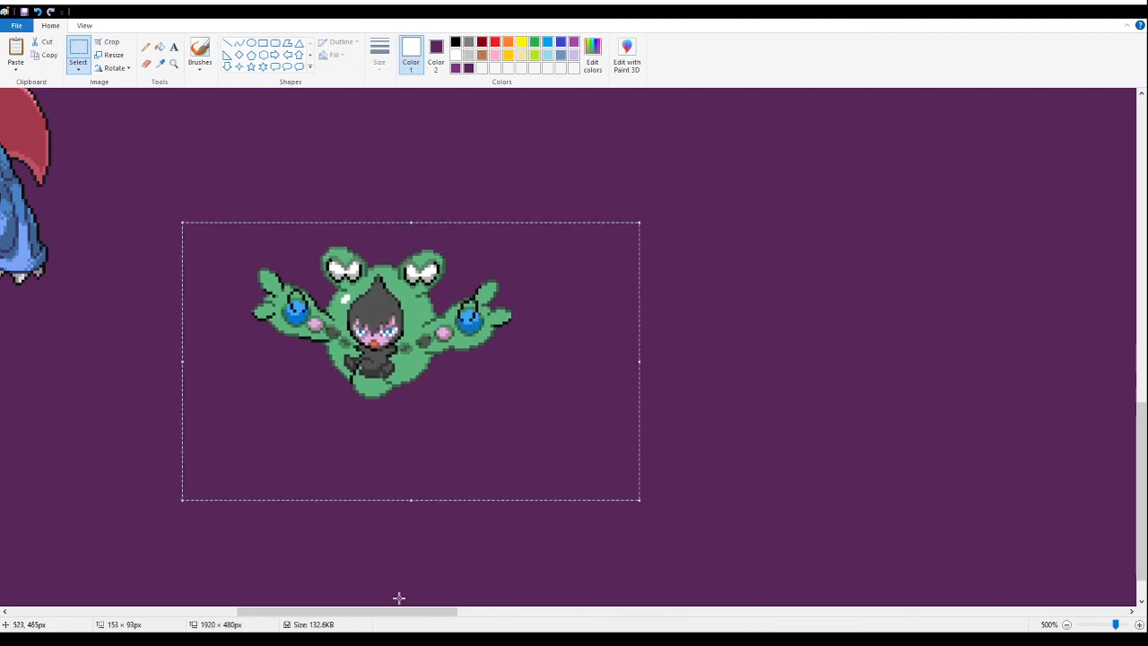
{"action": "left_click_drag", "start_coordinate": [397, 610], "coordinate": [287, 610]}
{"action": "left_click_drag", "start_coordinate": [945, 330], "coordinate": [455, 448]}
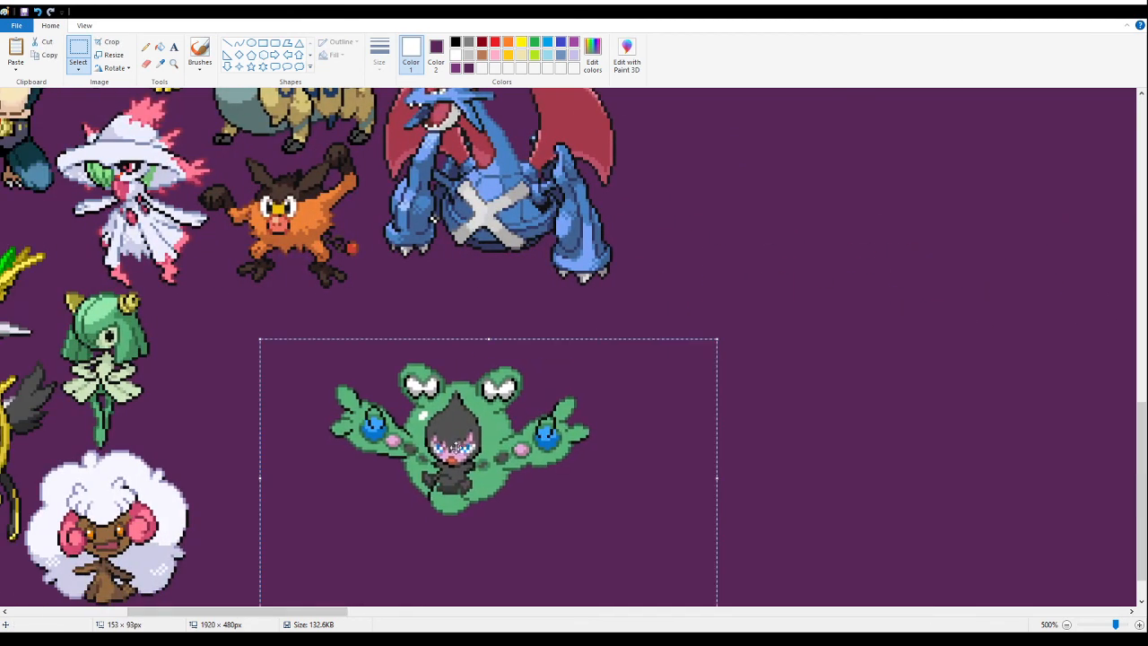
{"action": "left_click_drag", "start_coordinate": [290, 612], "coordinate": [204, 612]}
{"action": "left_click_drag", "start_coordinate": [868, 411], "coordinate": [338, 439]}
{"action": "scroll", "coordinate": [346, 421], "scroll_direction": "down", "scroll_amount": 1}
{"action": "left_click_drag", "start_coordinate": [381, 485], "coordinate": [732, 317]}
{"action": "scroll", "coordinate": [171, 485], "scroll_direction": "up", "scroll_amount": 8}
{"action": "scroll", "coordinate": [297, 446], "scroll_direction": "up", "scroll_amount": 6}
{"action": "scroll", "coordinate": [659, 530], "scroll_direction": "down", "scroll_amount": 11}
{"action": "scroll", "coordinate": [659, 535], "scroll_direction": "down", "scroll_amount": 9}
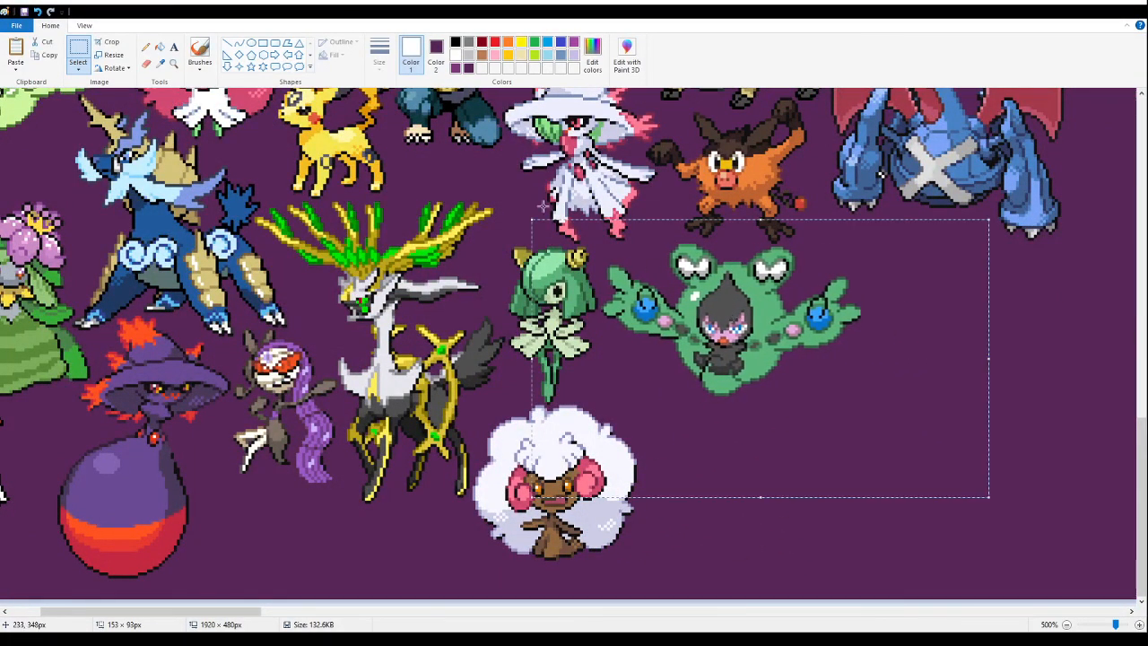
{"action": "left_click", "coordinate": [174, 63]}
{"action": "right_click", "coordinate": [189, 260]}
{"action": "right_click", "coordinate": [188, 260]}
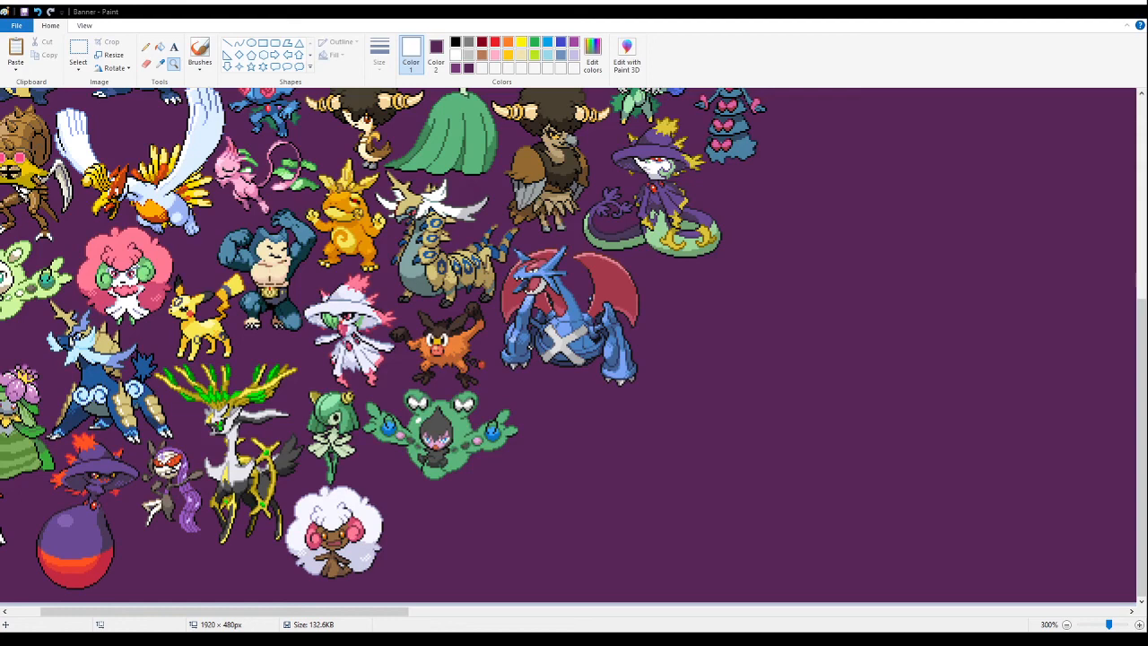
- Paste the sheet of blue, grey and brown golem sprites into the empty area and fill its white background with purple
{"action": "left_click_drag", "start_coordinate": [359, 611], "coordinate": [542, 611]}
{"action": "left_click", "coordinate": [78, 50]}
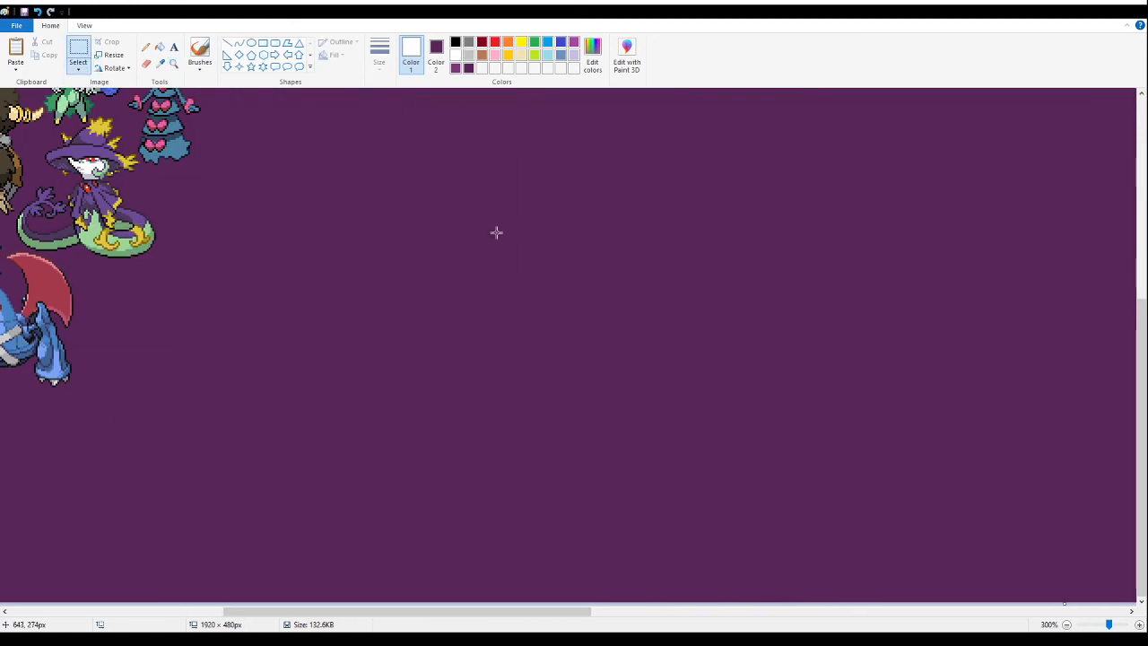
{"action": "key", "text": "ctrl+v"}
{"action": "left_click_drag", "start_coordinate": [359, 224], "coordinate": [593, 276]}
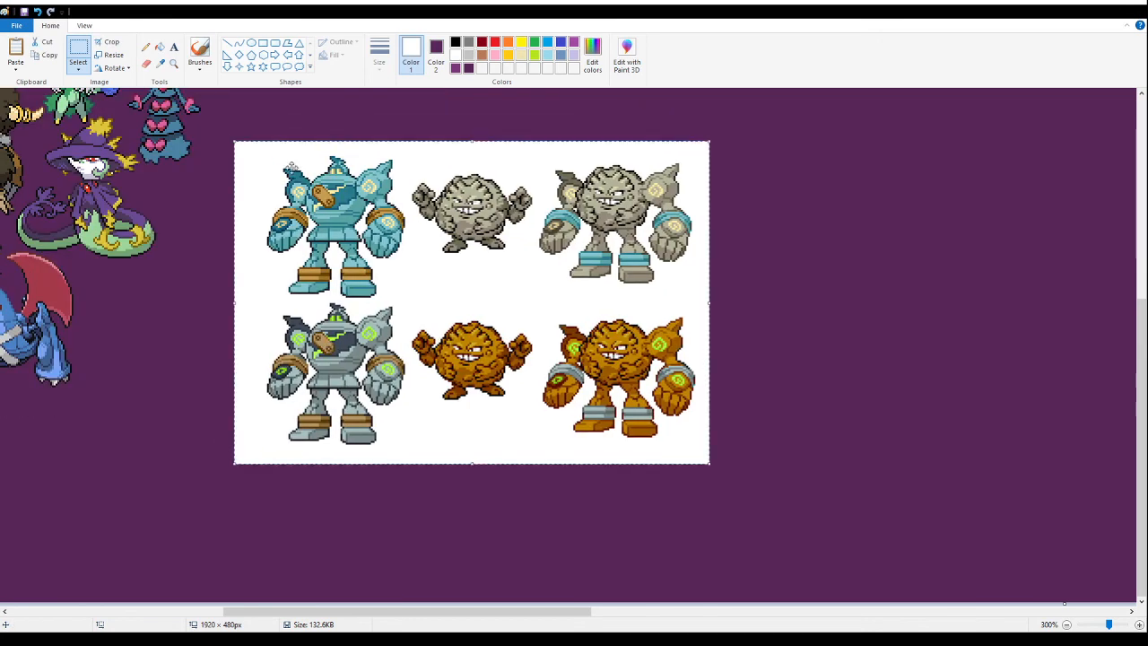
{"action": "left_click", "coordinate": [160, 46]}
{"action": "left_click", "coordinate": [457, 298]}
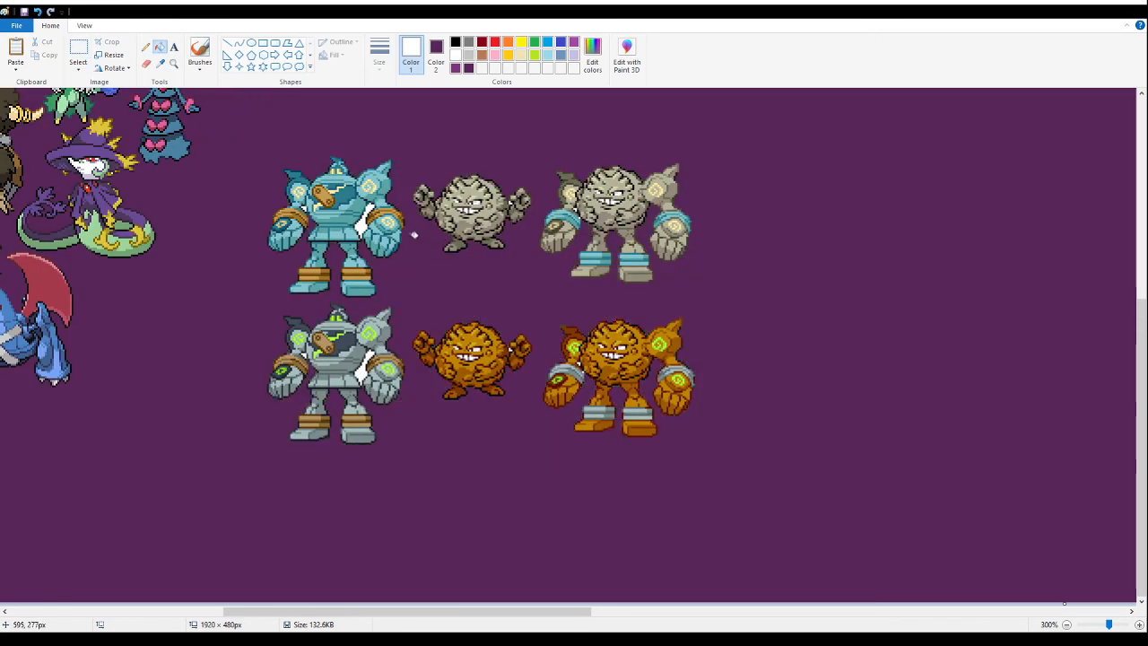
- Delete the other golem and boulder sprites, keeping only the grey boulder-bodied golem with light blue bands
{"action": "left_click", "coordinate": [78, 54]}
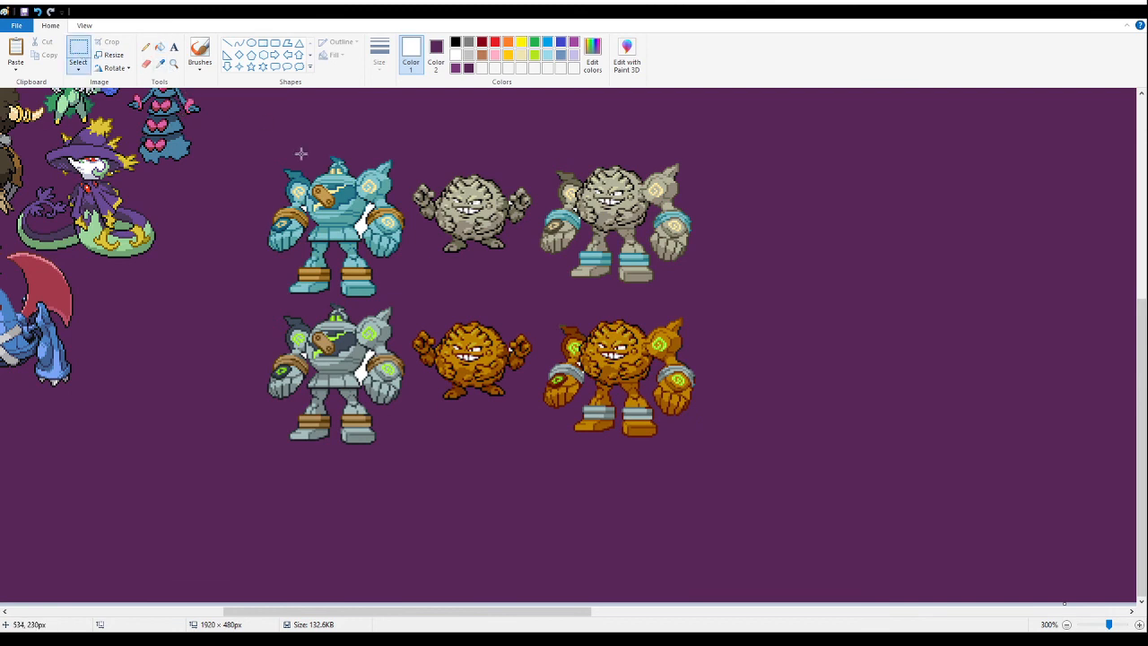
{"action": "left_click_drag", "start_coordinate": [258, 153], "coordinate": [531, 518]}
{"action": "key", "text": "Delete"}
{"action": "left_click_drag", "start_coordinate": [736, 538], "coordinate": [507, 296]}
{"action": "key", "text": "Delete"}
{"action": "left_click_drag", "start_coordinate": [482, 164], "coordinate": [535, 208]}
{"action": "key", "text": "Delete"}
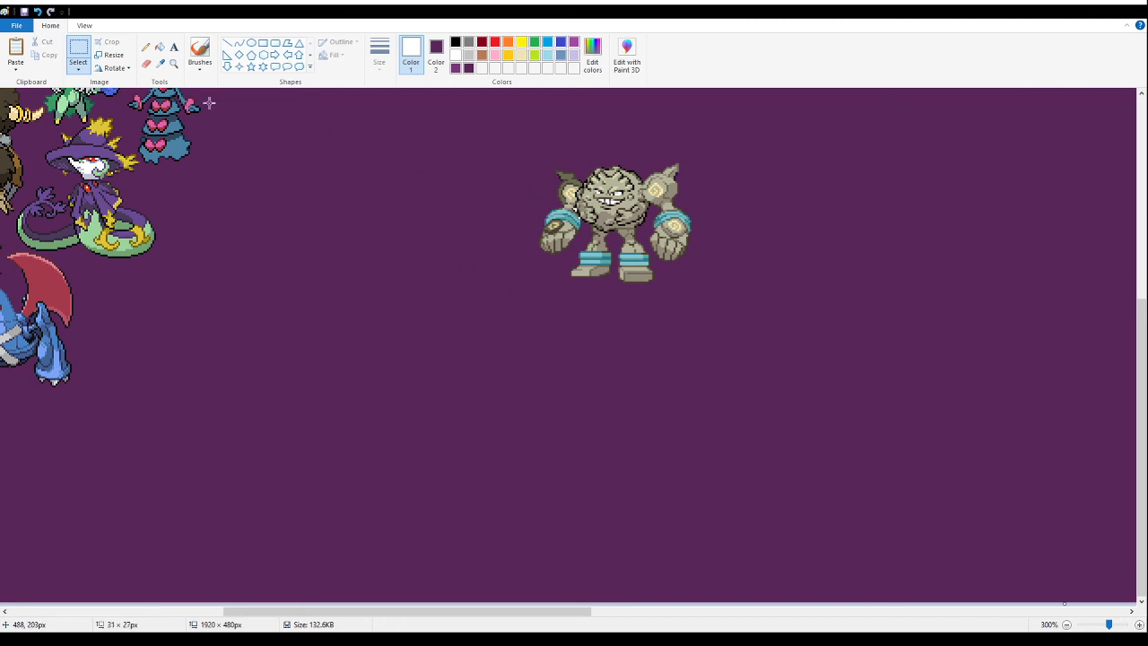
- Fill the leftover white specks around the grey golem's arm and body with purple
{"action": "left_click", "coordinate": [172, 65]}
{"action": "left_click", "coordinate": [552, 208]}
{"action": "left_click", "coordinate": [516, 227]}
{"action": "left_click", "coordinate": [365, 279]}
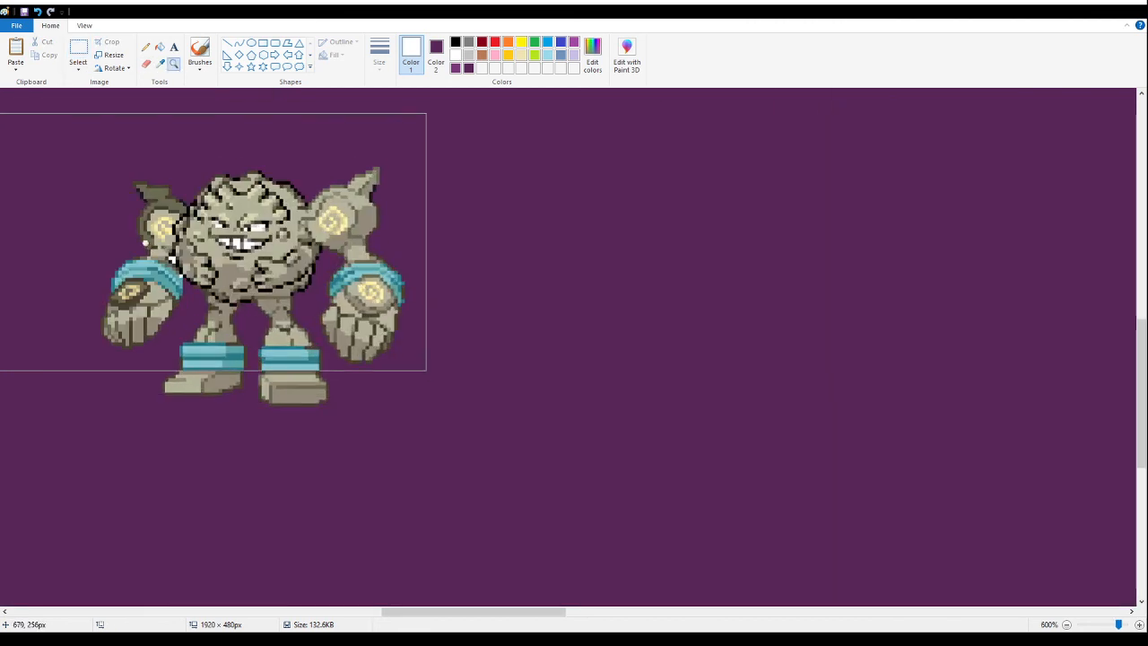
{"action": "left_click", "coordinate": [143, 240]}
{"action": "left_click", "coordinate": [159, 48]}
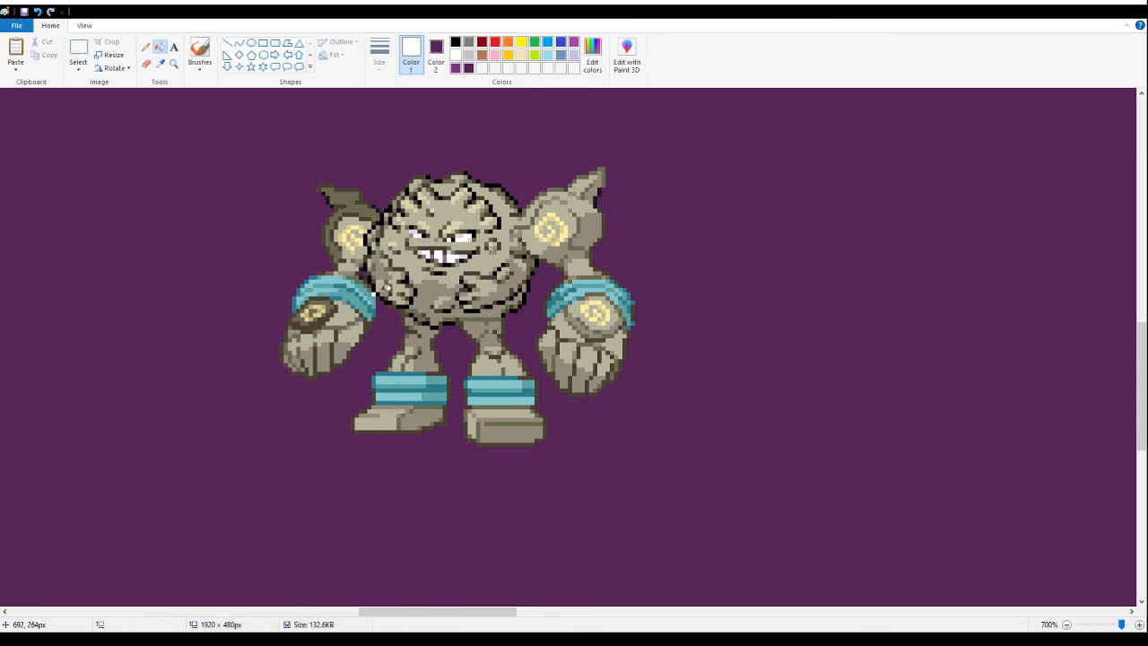
- Try the grey golem beside the white fluffy sprite at the banner's lower edge, then cut it out of the picture
{"action": "left_click", "coordinate": [173, 63]}
{"action": "right_click", "coordinate": [221, 241]}
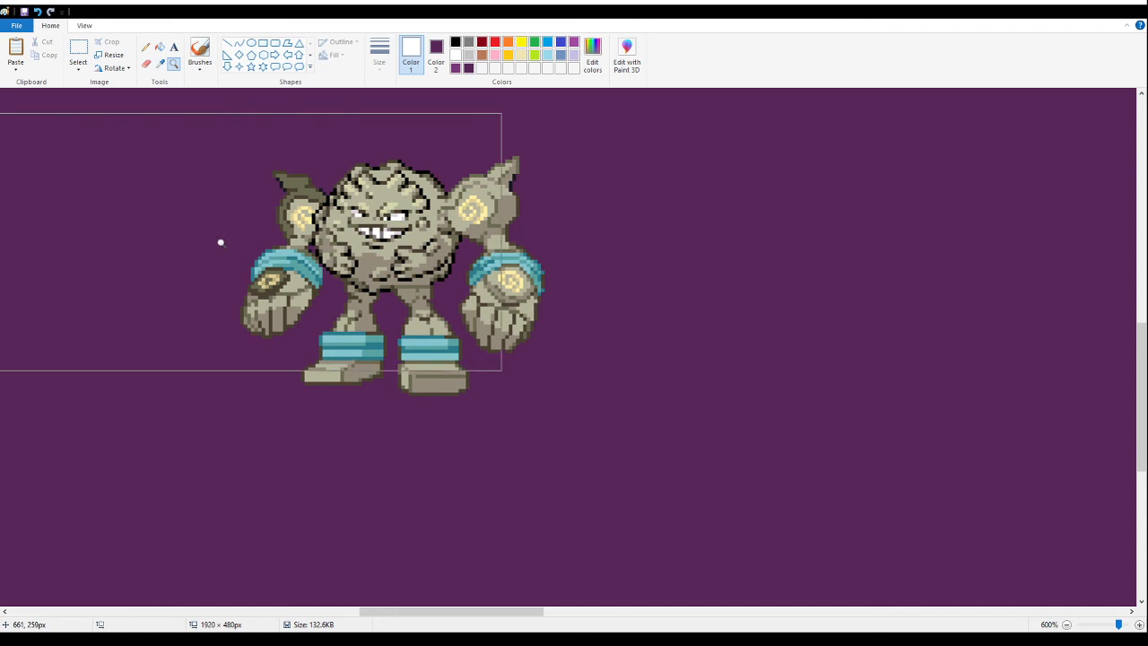
{"action": "right_click", "coordinate": [221, 243]}
{"action": "right_click", "coordinate": [220, 242]}
{"action": "right_click", "coordinate": [217, 244]}
{"action": "right_click", "coordinate": [216, 246]}
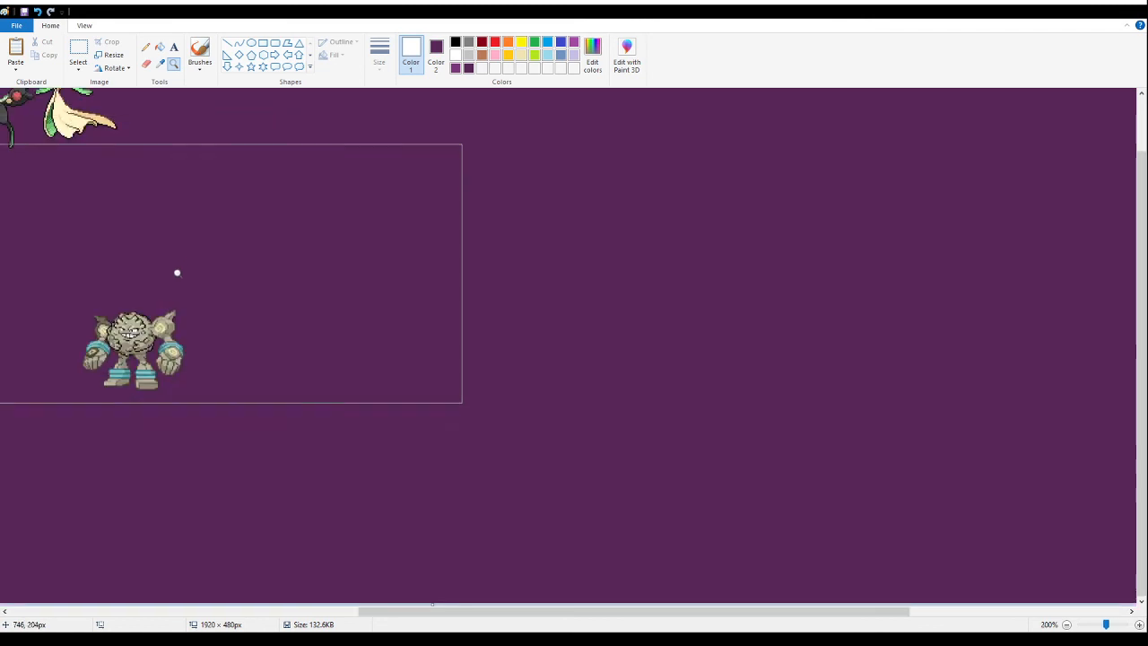
{"action": "right_click", "coordinate": [177, 274]}
{"action": "left_click", "coordinate": [332, 246]}
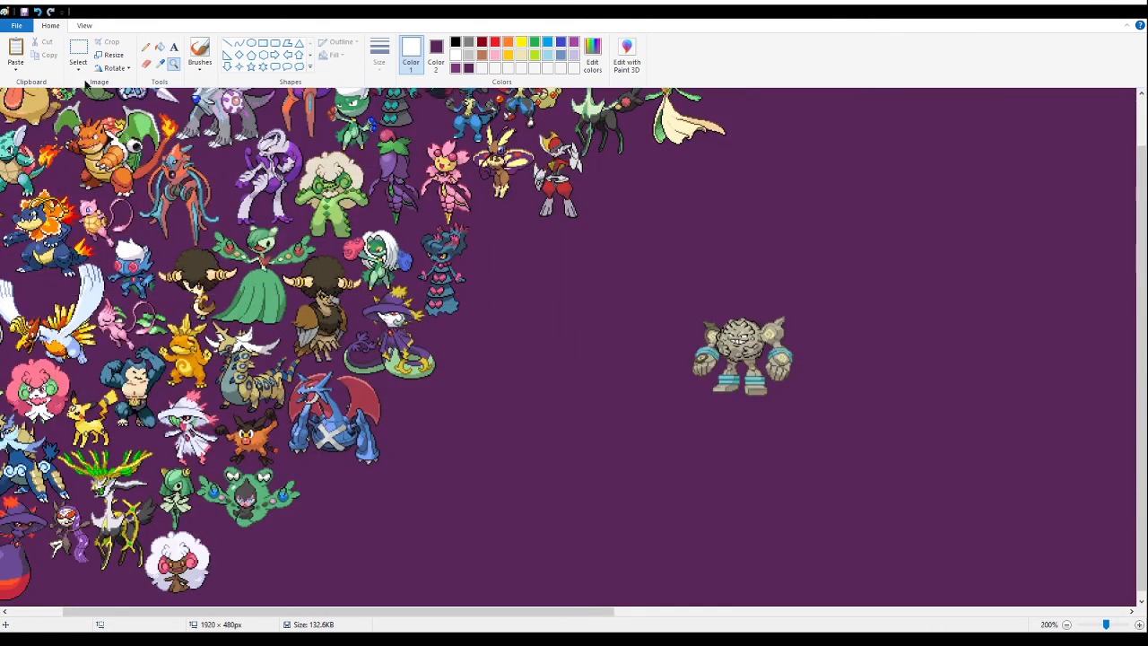
{"action": "left_click", "coordinate": [79, 49]}
{"action": "left_click_drag", "start_coordinate": [854, 420], "coordinate": [662, 308]}
{"action": "left_click_drag", "start_coordinate": [696, 356], "coordinate": [269, 554]}
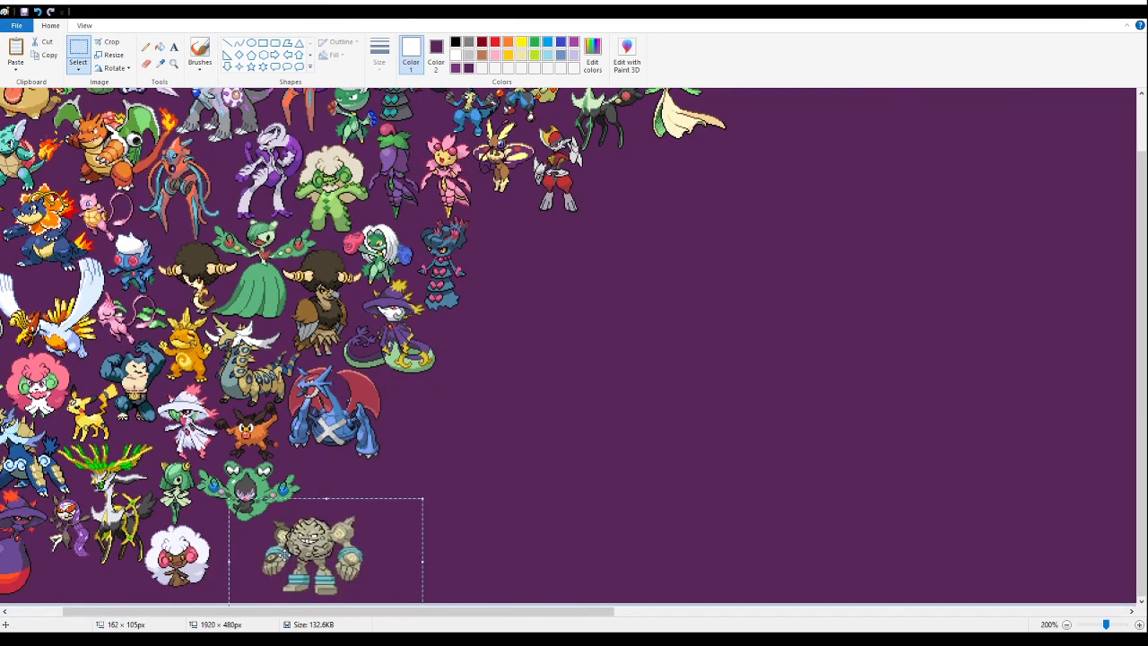
{"action": "key", "text": "Delete"}
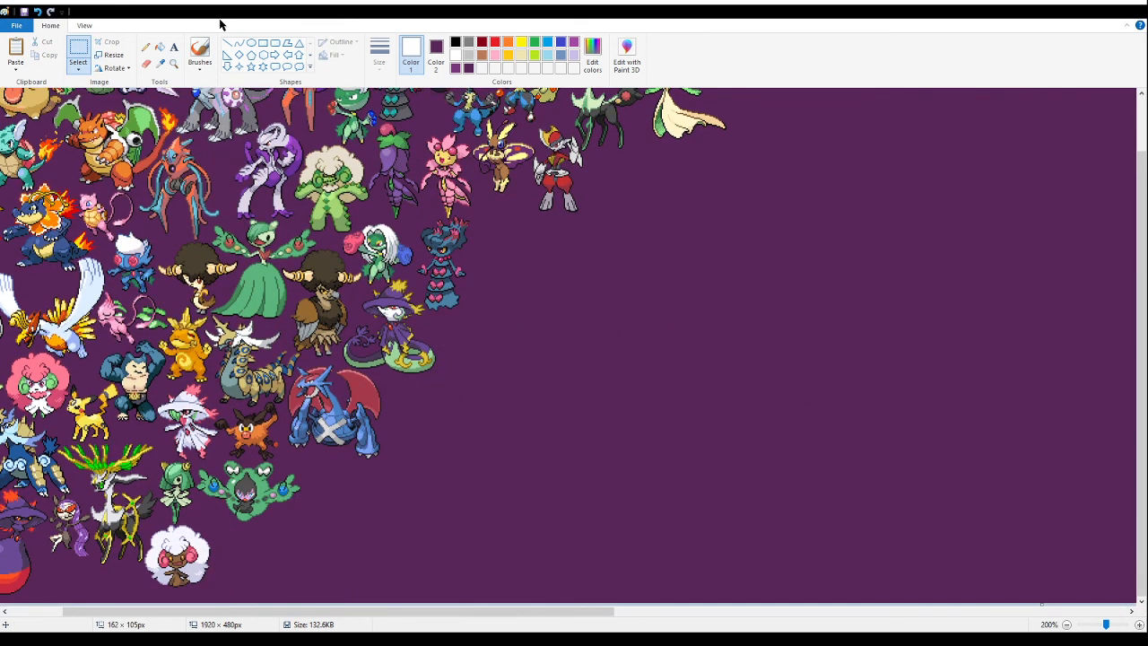
{"action": "left_click", "coordinate": [173, 63]}
{"action": "left_click", "coordinate": [406, 381]}
{"action": "left_click", "coordinate": [260, 394]}
{"action": "left_click", "coordinate": [77, 52]}
{"action": "key", "text": "ctrl+v"}
{"action": "left_click_drag", "start_coordinate": [171, 257], "coordinate": [482, 565]}
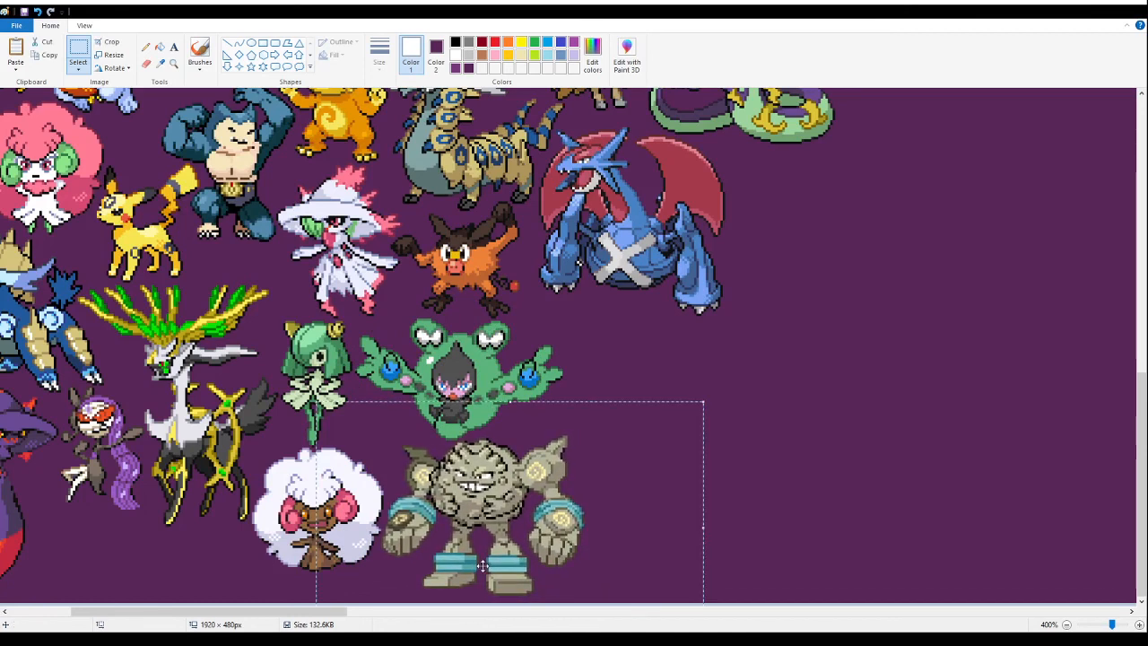
{"action": "key", "text": "Delete"}
- Paste the grey golem tightly beside the white fluffy sprite, directly below the green frog-eyed sprite, keeping a small lower edge margin
{"action": "left_click", "coordinate": [173, 62]}
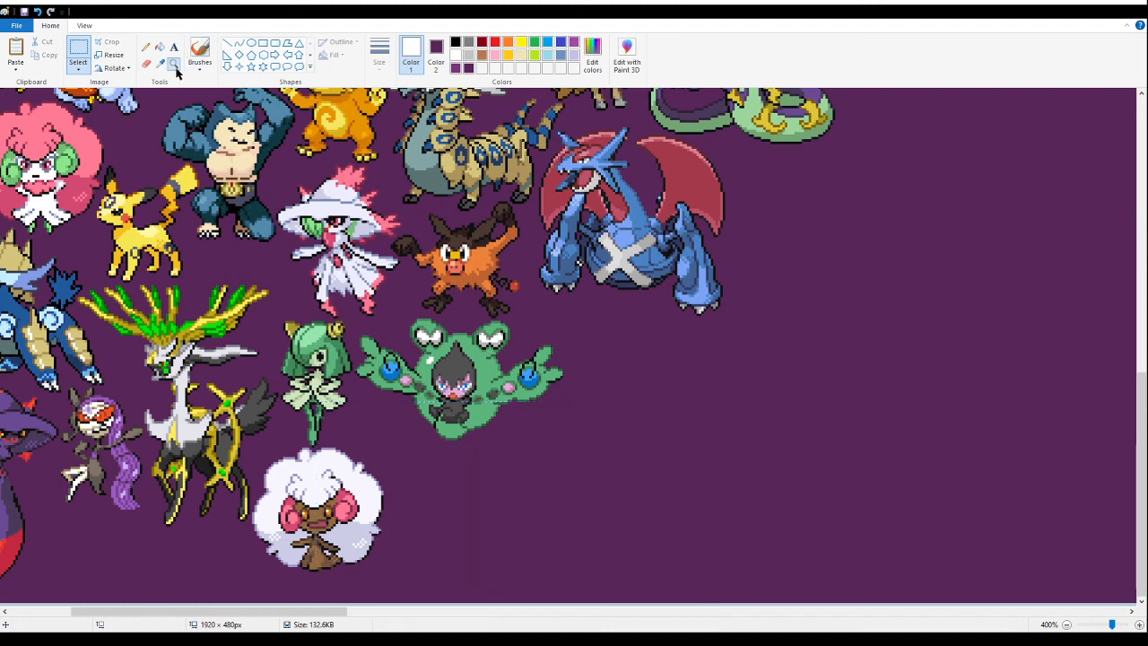
{"action": "left_click", "coordinate": [421, 480]}
{"action": "left_click", "coordinate": [421, 481]}
{"action": "left_click", "coordinate": [380, 444]}
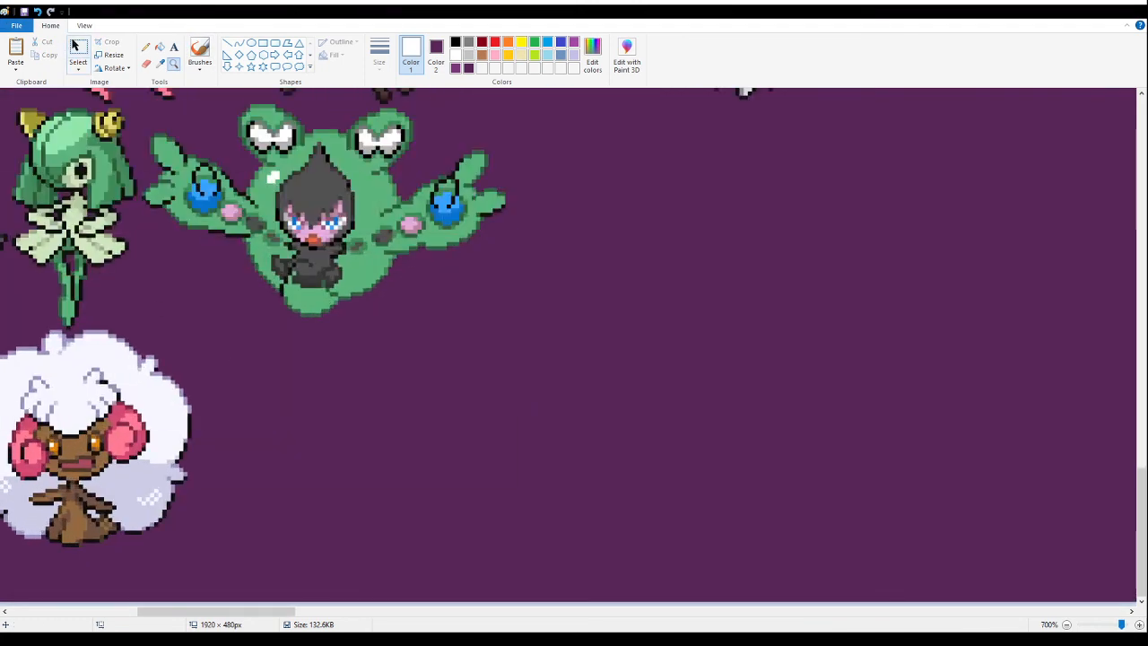
{"action": "left_click", "coordinate": [79, 49]}
{"action": "key", "text": "ctrl+v"}
{"action": "left_click_drag", "start_coordinate": [256, 247], "coordinate": [339, 404]}
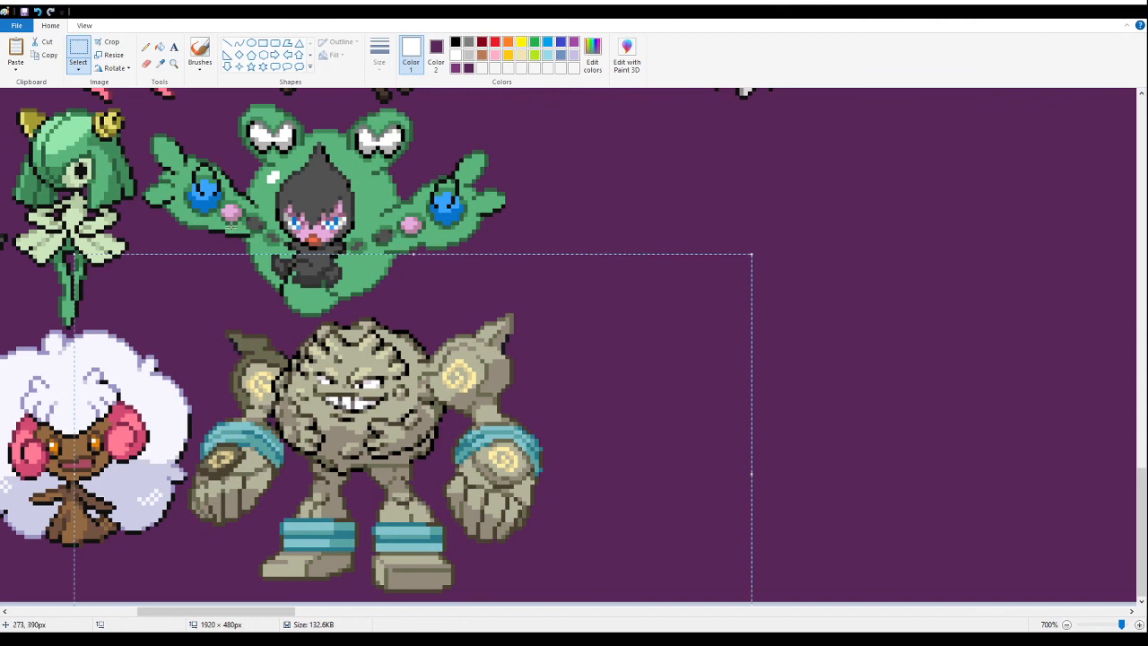
- Save the banner with the grey golem in place
{"action": "left_click", "coordinate": [175, 65]}
{"action": "right_click", "coordinate": [247, 192]}
{"action": "right_click", "coordinate": [247, 191]}
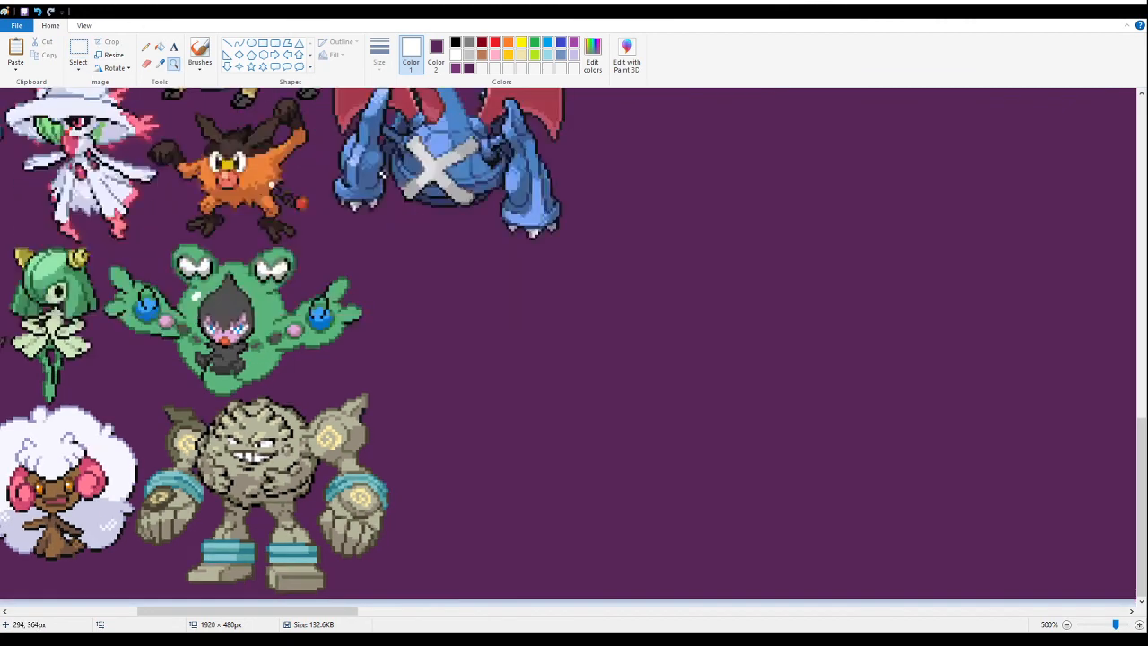
{"action": "right_click", "coordinate": [247, 191]}
{"action": "right_click", "coordinate": [247, 192]}
{"action": "right_click", "coordinate": [247, 192]}
{"action": "right_click", "coordinate": [246, 192]}
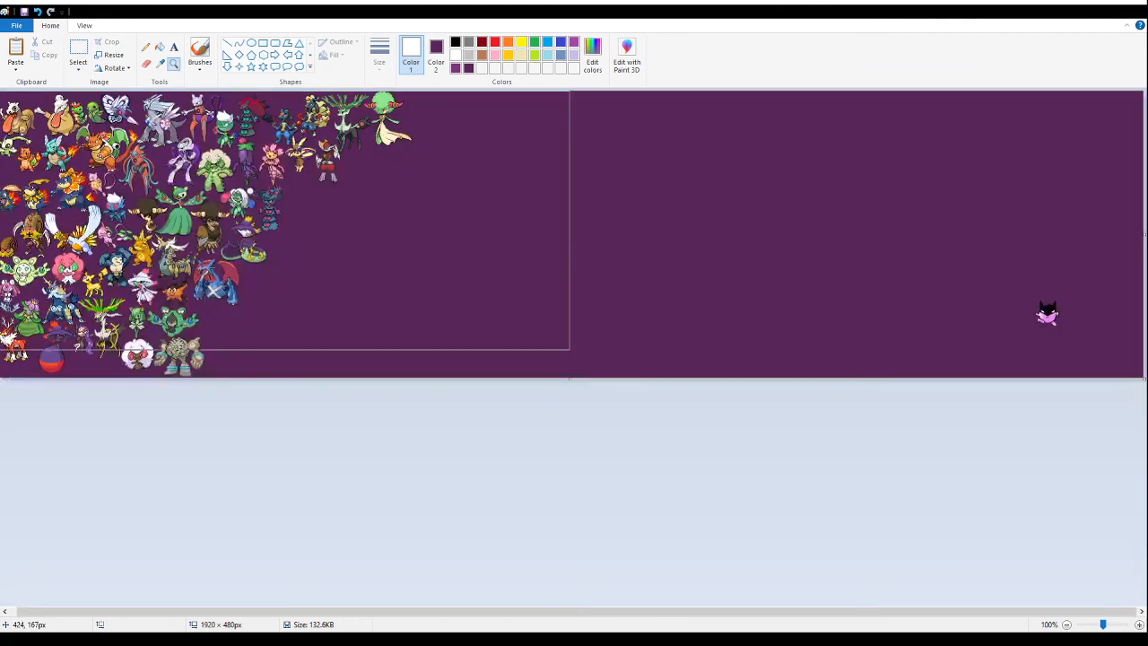
{"action": "left_click", "coordinate": [26, 12]}
- Paste the sheet of floating ghost and smoke-puffing ball sprites and place it in the empty area of the banner
{"action": "left_click", "coordinate": [160, 46]}
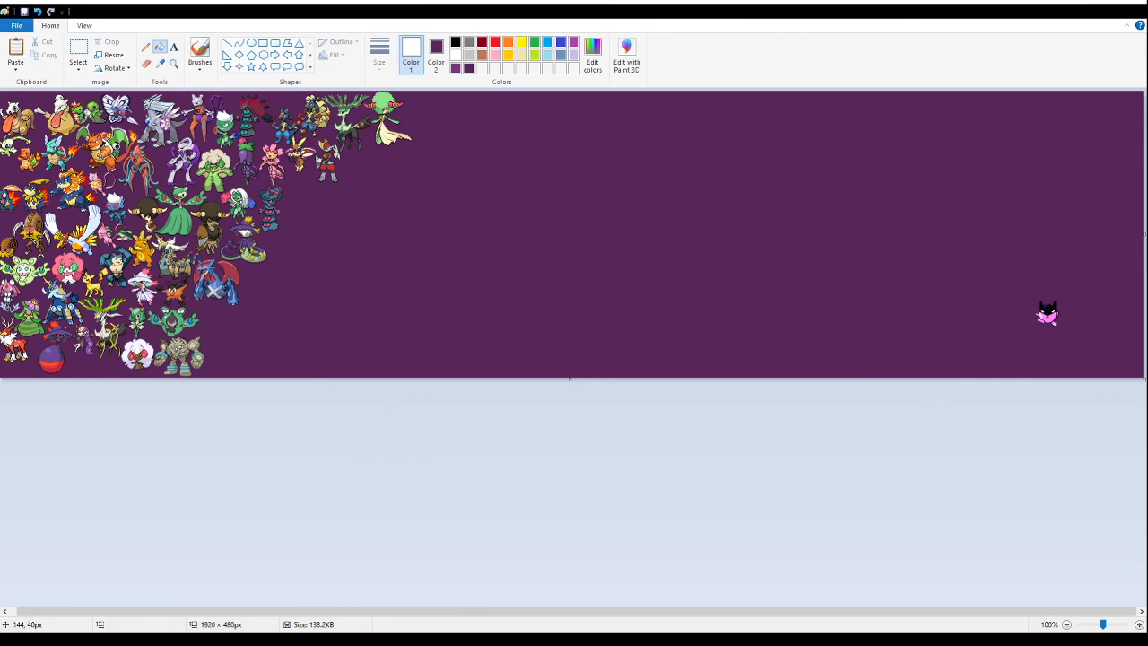
{"action": "left_click_drag", "start_coordinate": [338, 615], "coordinate": [192, 615]}
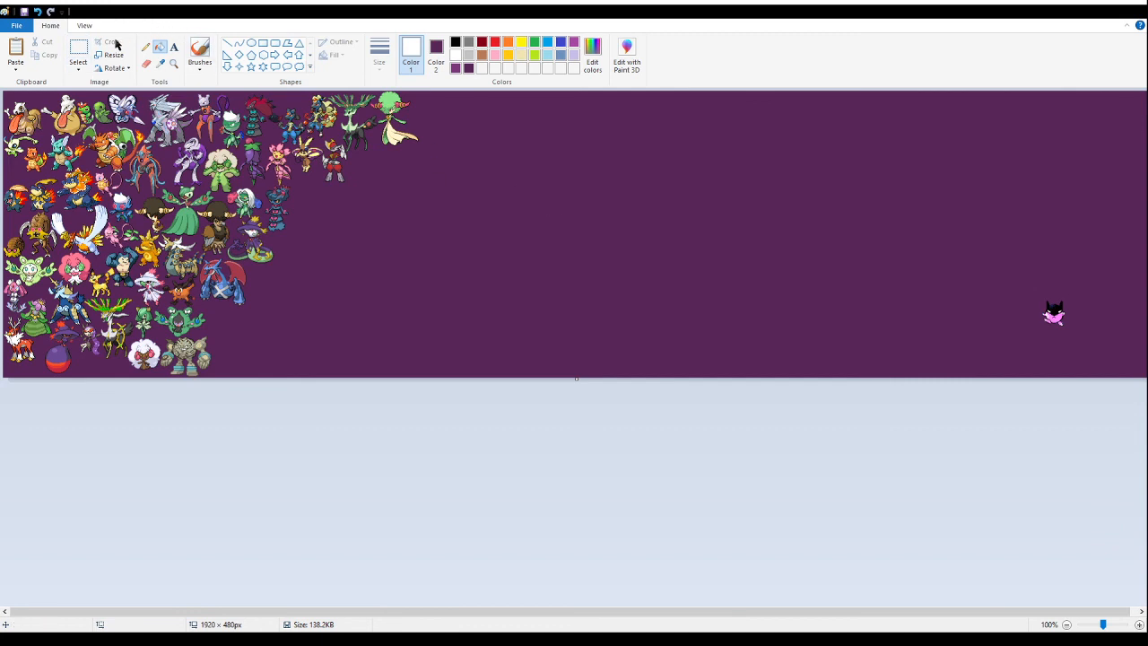
{"action": "left_click", "coordinate": [69, 52]}
{"action": "left_click_drag", "start_coordinate": [531, 238], "coordinate": [535, 241]}
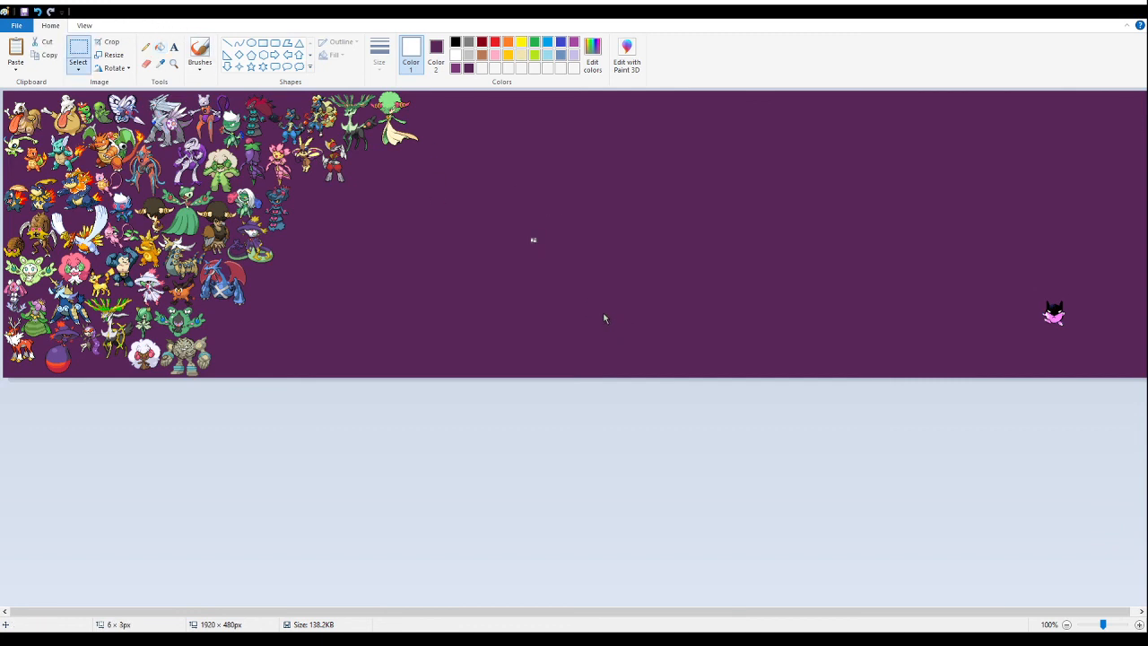
{"action": "key", "text": "ctrl+v"}
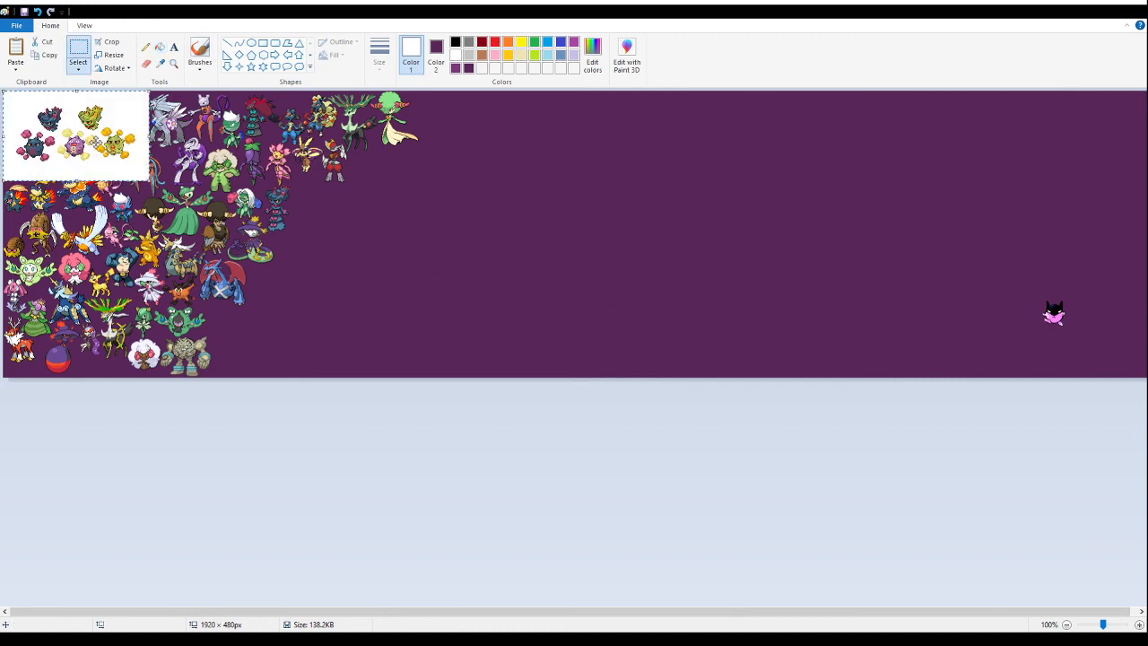
{"action": "left_click_drag", "start_coordinate": [105, 119], "coordinate": [429, 254]}
- Fill the white background of the pasted ghost and smoke-ball sprites with purple
{"action": "left_click", "coordinate": [173, 63]}
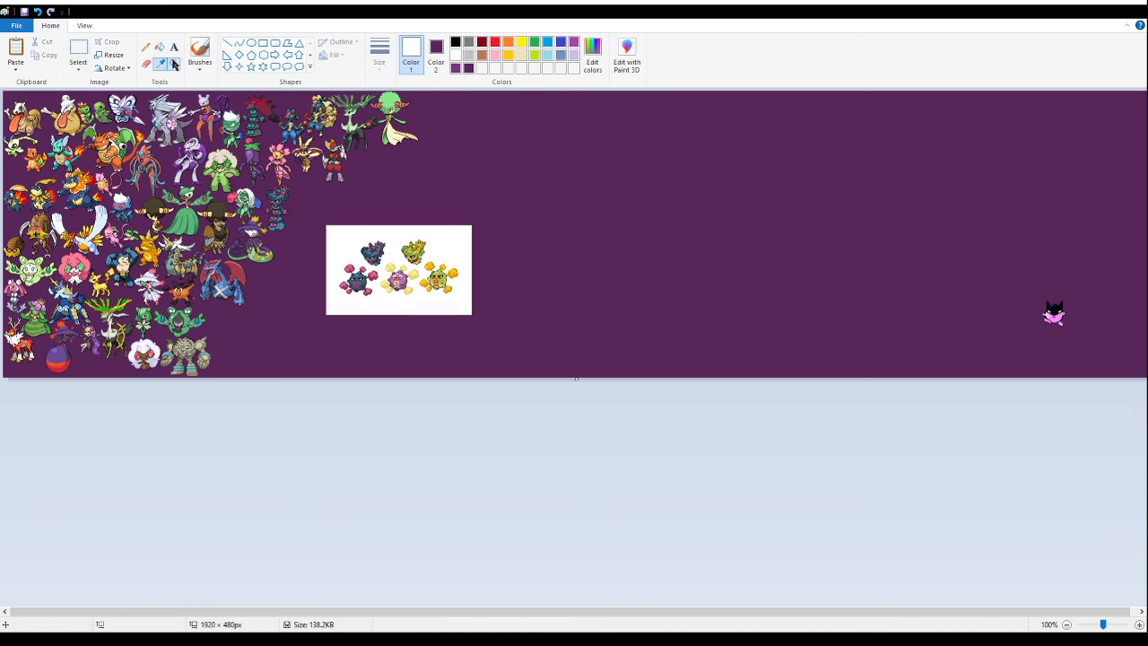
{"action": "left_click", "coordinate": [493, 242]}
{"action": "left_click", "coordinate": [378, 338]}
{"action": "left_click", "coordinate": [383, 326]}
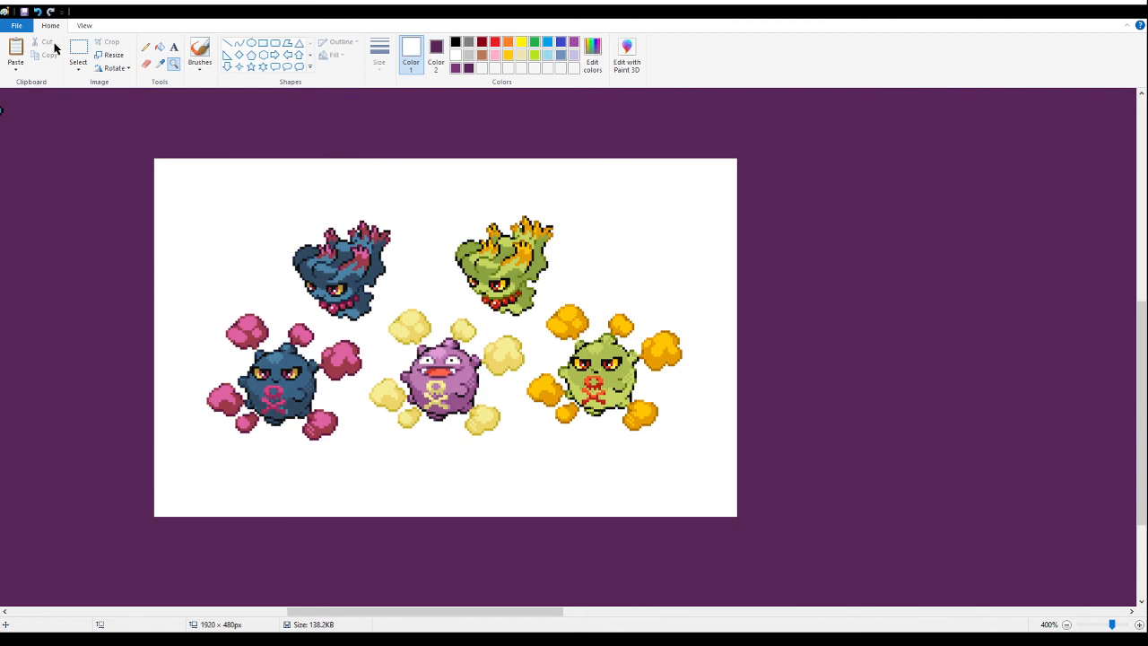
{"action": "left_click", "coordinate": [159, 46]}
{"action": "right_click", "coordinate": [228, 221]}
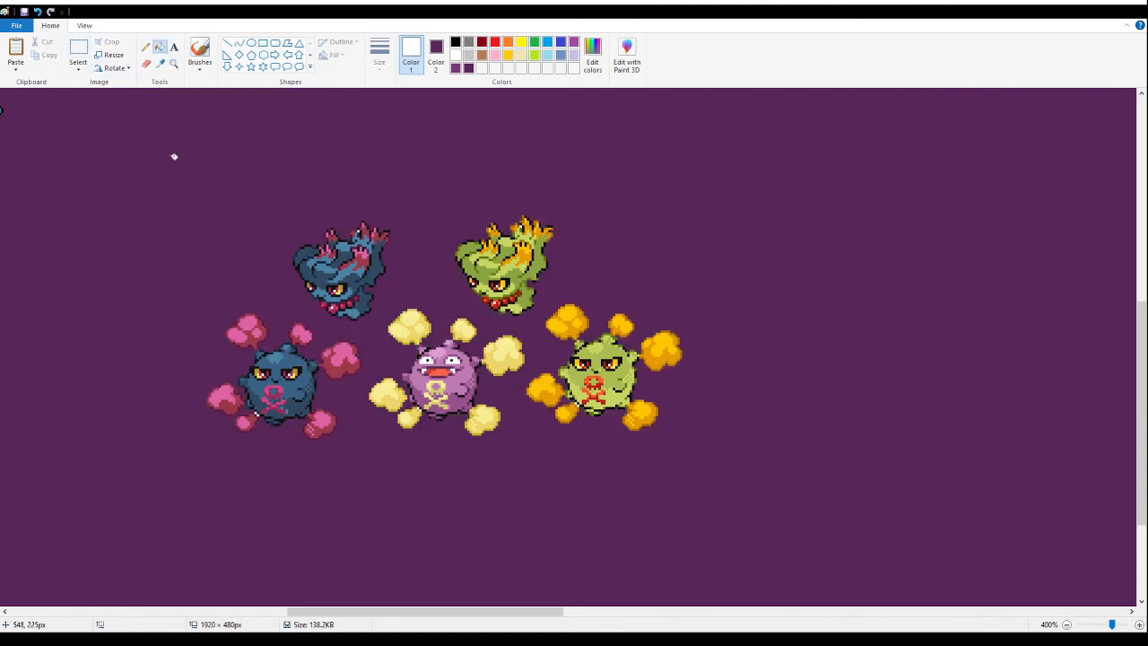
- Delete the ghost sprites and the purple and green ball sprites, keeping only the dark blue ball with pink puffs
{"action": "left_click", "coordinate": [78, 50]}
{"action": "left_click_drag", "start_coordinate": [439, 243], "coordinate": [365, 219]}
{"action": "key", "text": "Delete"}
{"action": "mouse_move", "coordinate": [300, 195]}
{"action": "left_mouse_down"}
{"action": "mouse_move", "coordinate": [333, 246]}
{"action": "mouse_move", "coordinate": [410, 300]}
{"action": "left_mouse_up"}
{"action": "key", "text": "Delete"}
{"action": "mouse_move", "coordinate": [557, 214]}
{"action": "left_mouse_down"}
{"action": "mouse_move", "coordinate": [359, 323]}
{"action": "mouse_move", "coordinate": [312, 325]}
{"action": "left_mouse_up"}
{"action": "key", "text": "Delete"}
{"action": "left_click_drag", "start_coordinate": [269, 225], "coordinate": [336, 287]}
{"action": "key", "text": "Delete"}
- Fill the leftover white specks around the dark blue ball sprite with purple
{"action": "left_click", "coordinate": [173, 63]}
{"action": "left_click", "coordinate": [296, 319]}
{"action": "left_click", "coordinate": [160, 47]}
{"action": "scroll", "coordinate": [265, 287], "scroll_direction": "up", "scroll_amount": 3}
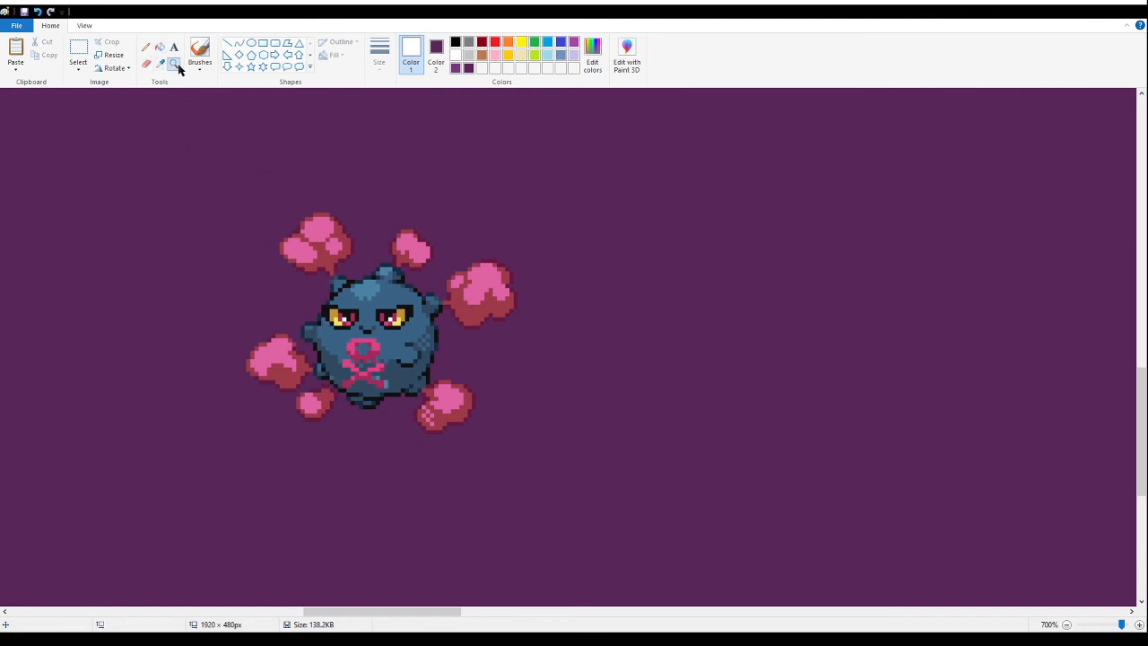
- Move the dark blue ball sprite below the blue red-winged dragon, then cut it for finer placement
{"action": "right_click", "coordinate": [179, 252]}
{"action": "left_click", "coordinate": [79, 50]}
{"action": "left_click_drag", "start_coordinate": [525, 183], "coordinate": [182, 410]}
{"action": "left_click_drag", "start_coordinate": [438, 611], "coordinate": [292, 611]}
{"action": "left_click_drag", "start_coordinate": [1131, 311], "coordinate": [539, 429]}
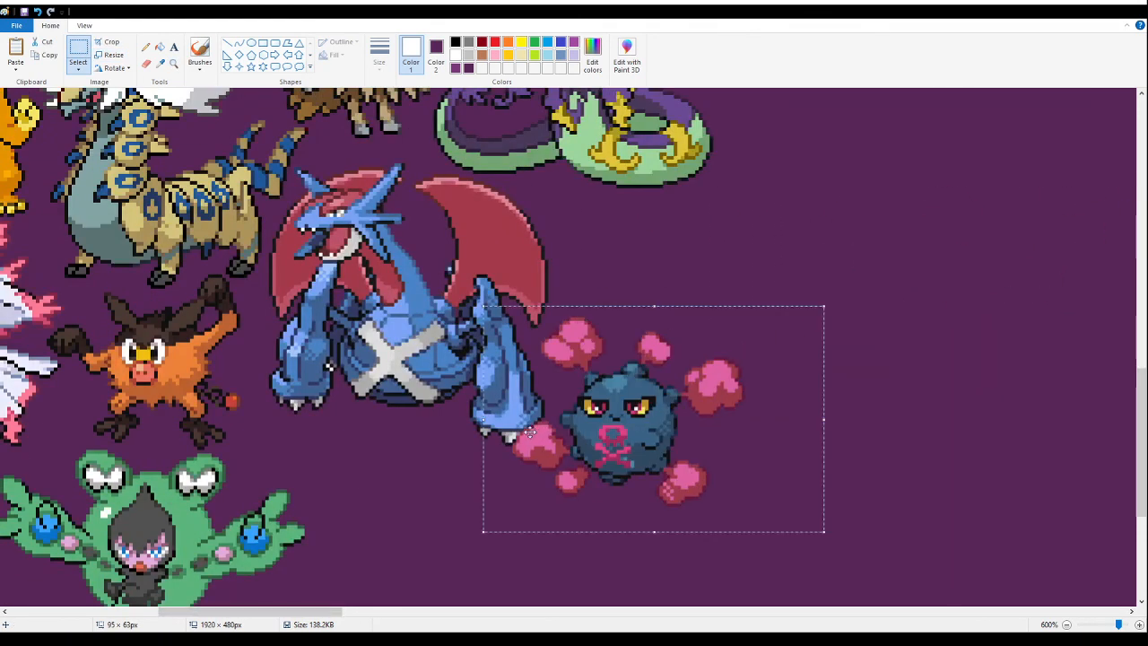
{"action": "scroll", "coordinate": [662, 227], "scroll_direction": "down", "scroll_amount": 3}
{"action": "left_click_drag", "start_coordinate": [678, 159], "coordinate": [476, 255]}
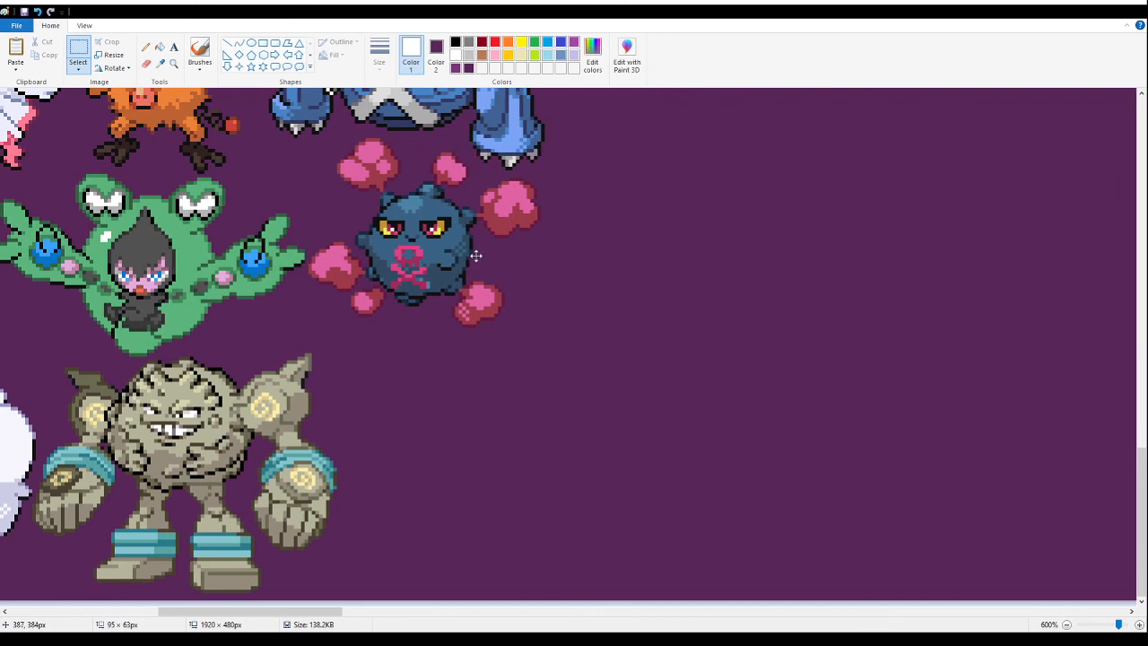
{"action": "scroll", "coordinate": [477, 256], "scroll_direction": "up", "scroll_amount": 2}
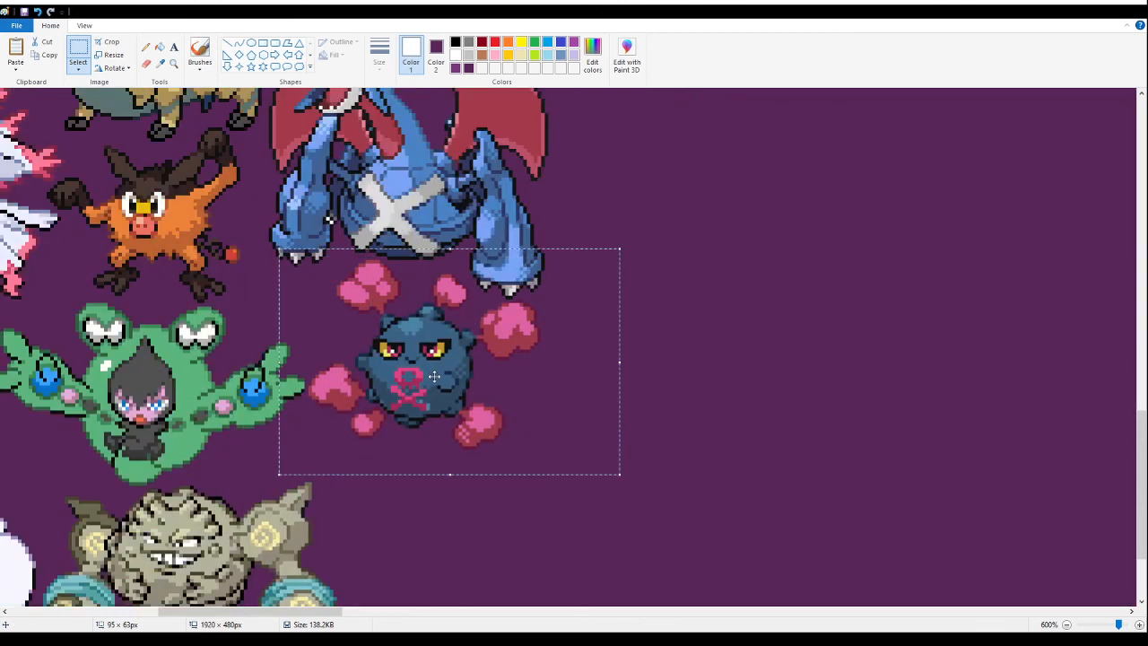
{"action": "key", "text": "Delete"}
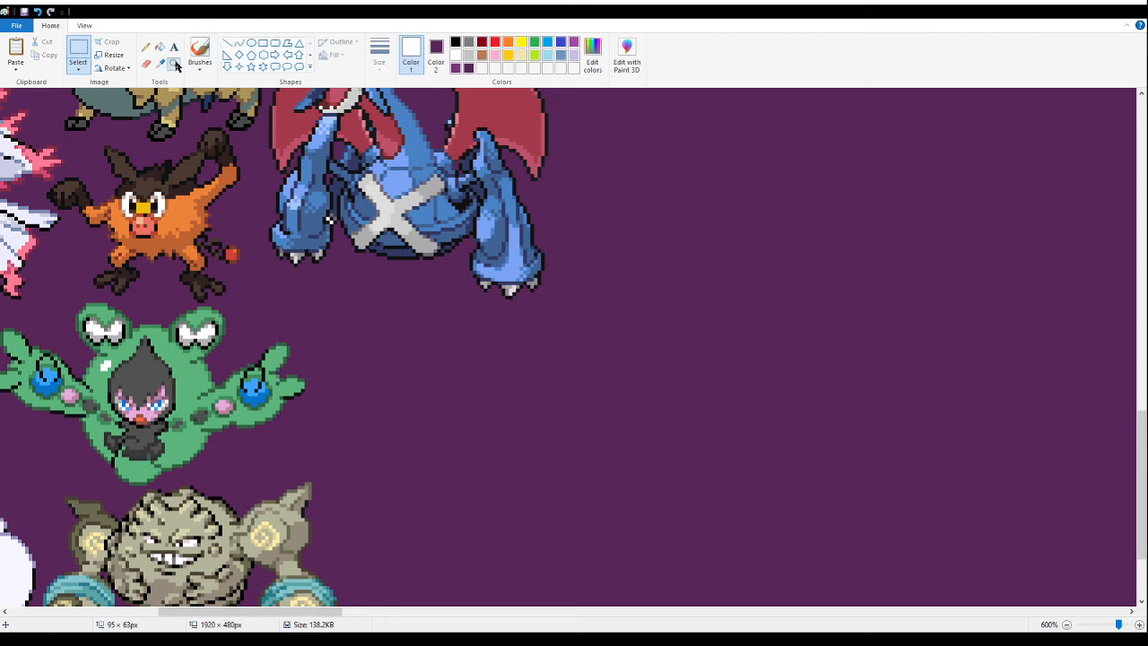
- Paste the dark blue ball sprite tightly between the green frog-eyed sprite and the blue dragon's feet
{"action": "left_click", "coordinate": [173, 62]}
{"action": "left_click", "coordinate": [359, 320]}
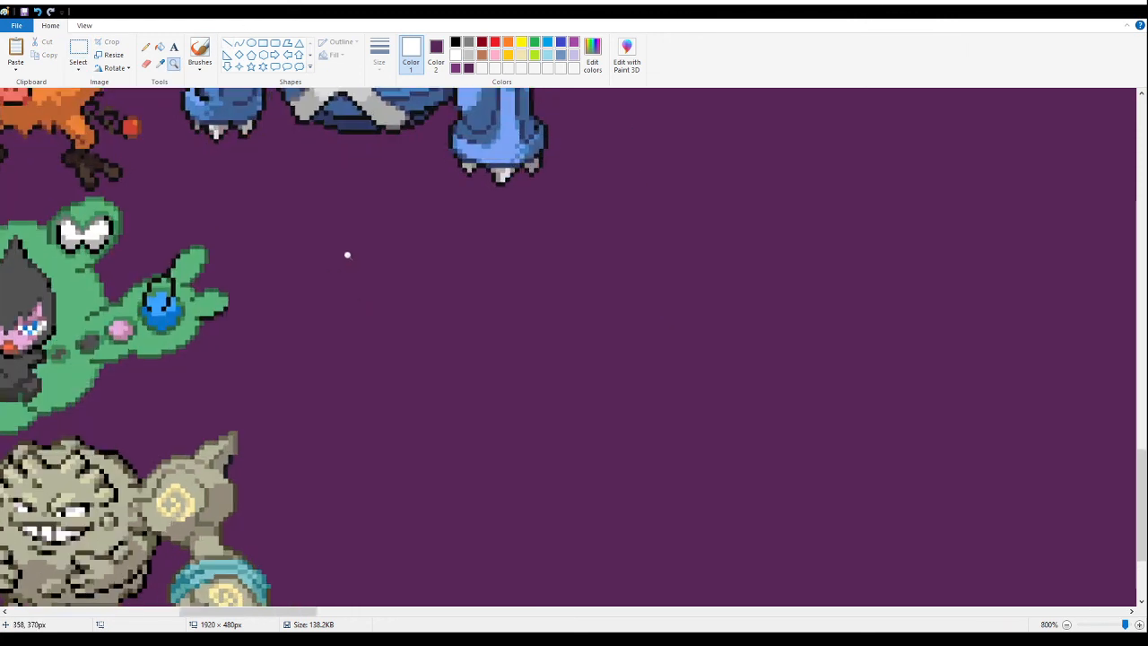
{"action": "left_click", "coordinate": [78, 51]}
{"action": "key", "text": "ctrl+v"}
{"action": "left_click_drag", "start_coordinate": [120, 277], "coordinate": [306, 330]}
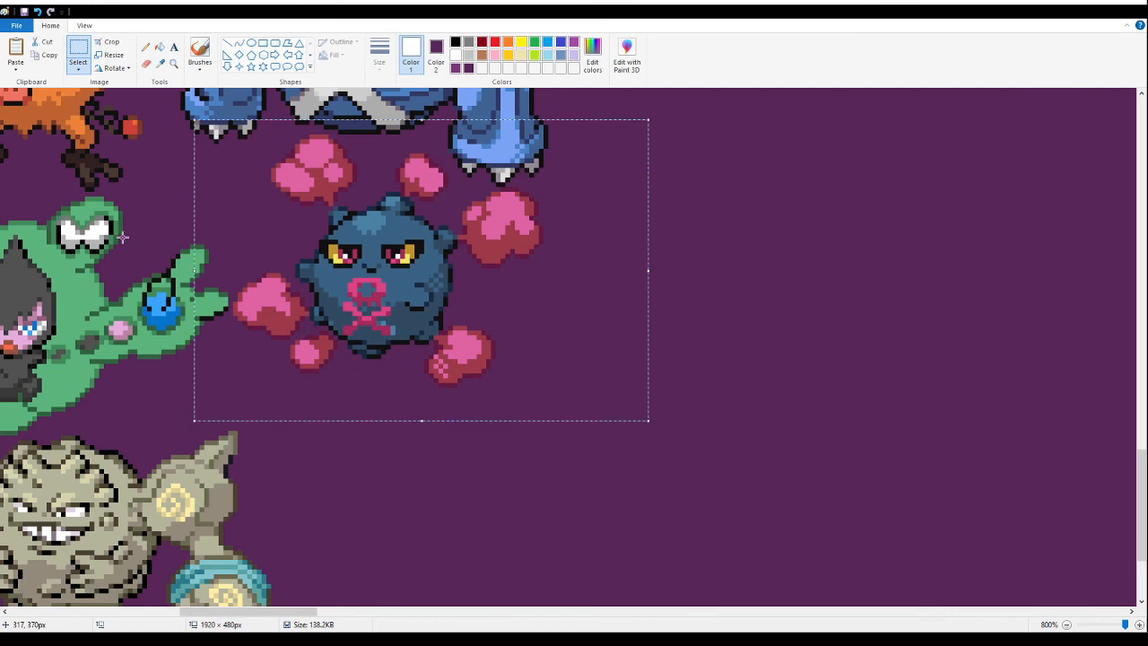
{"action": "left_click_drag", "start_coordinate": [533, 251], "coordinate": [510, 266]}
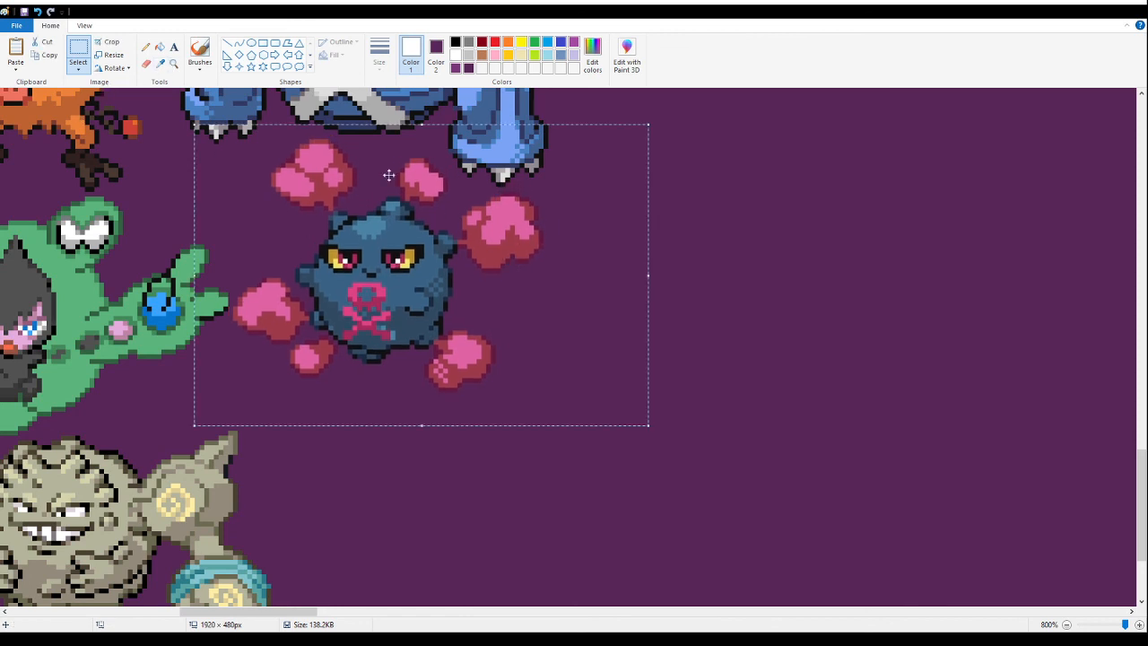
- Examine the sprite arrangement and the remaining empty area of the banner
{"action": "left_click", "coordinate": [173, 64]}
{"action": "right_click", "coordinate": [273, 208]}
{"action": "right_click", "coordinate": [277, 222]}
{"action": "right_click", "coordinate": [278, 226]}
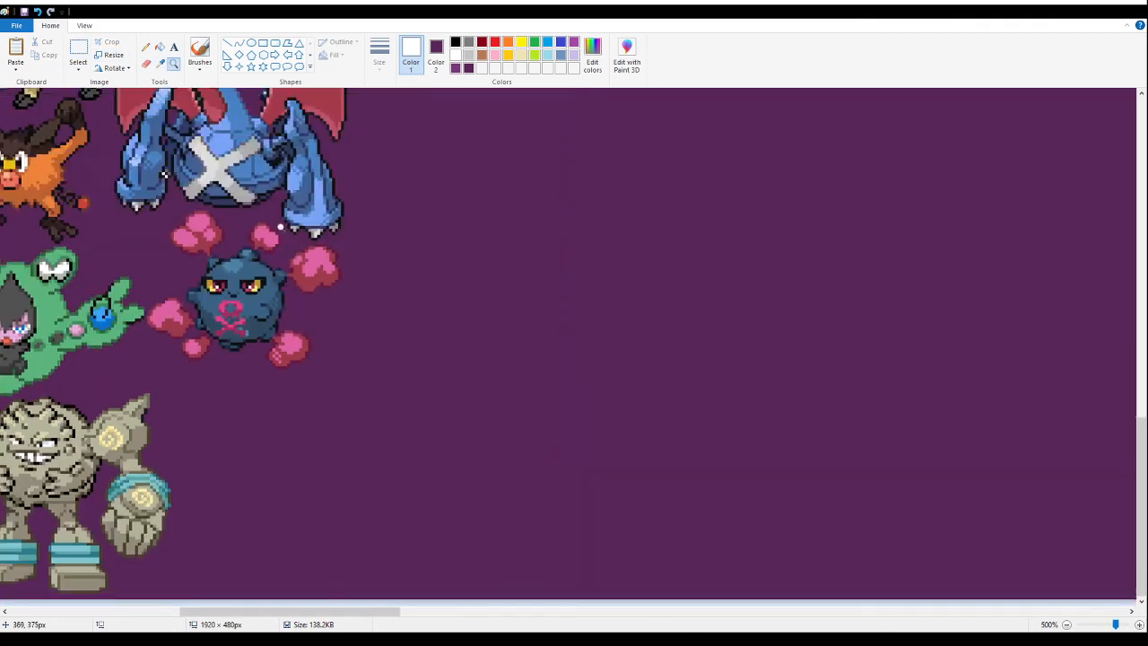
{"action": "right_click", "coordinate": [278, 228]}
{"action": "right_click", "coordinate": [277, 230]}
{"action": "right_click", "coordinate": [273, 244]}
{"action": "right_click", "coordinate": [267, 256]}
{"action": "left_click", "coordinate": [318, 248]}
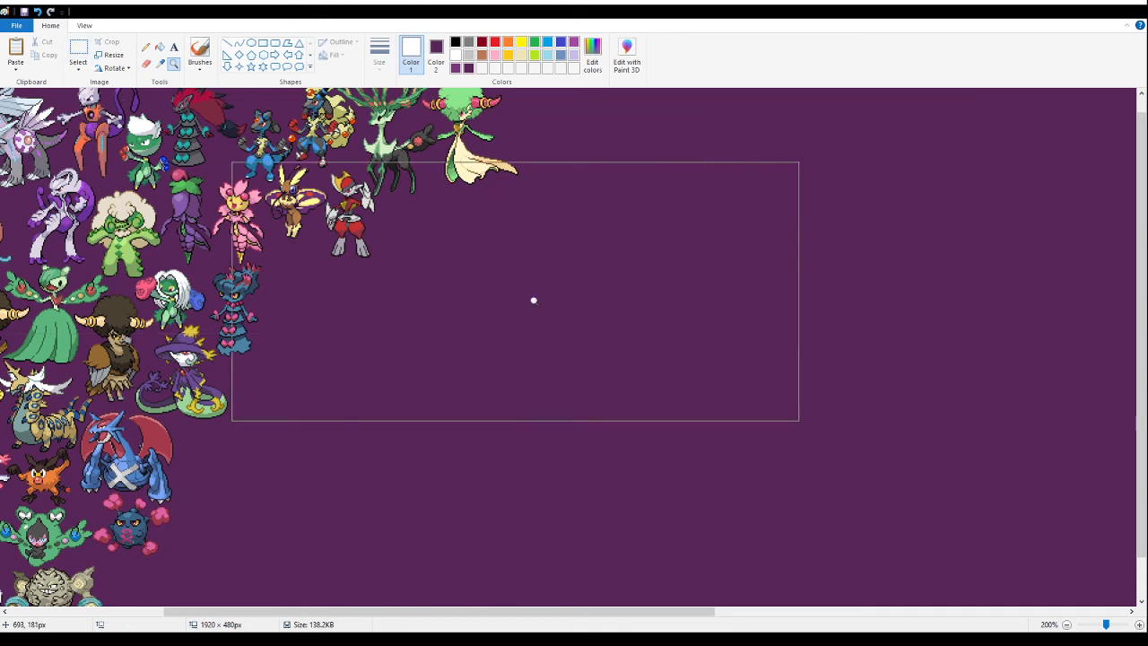
{"action": "left_click", "coordinate": [78, 50]}
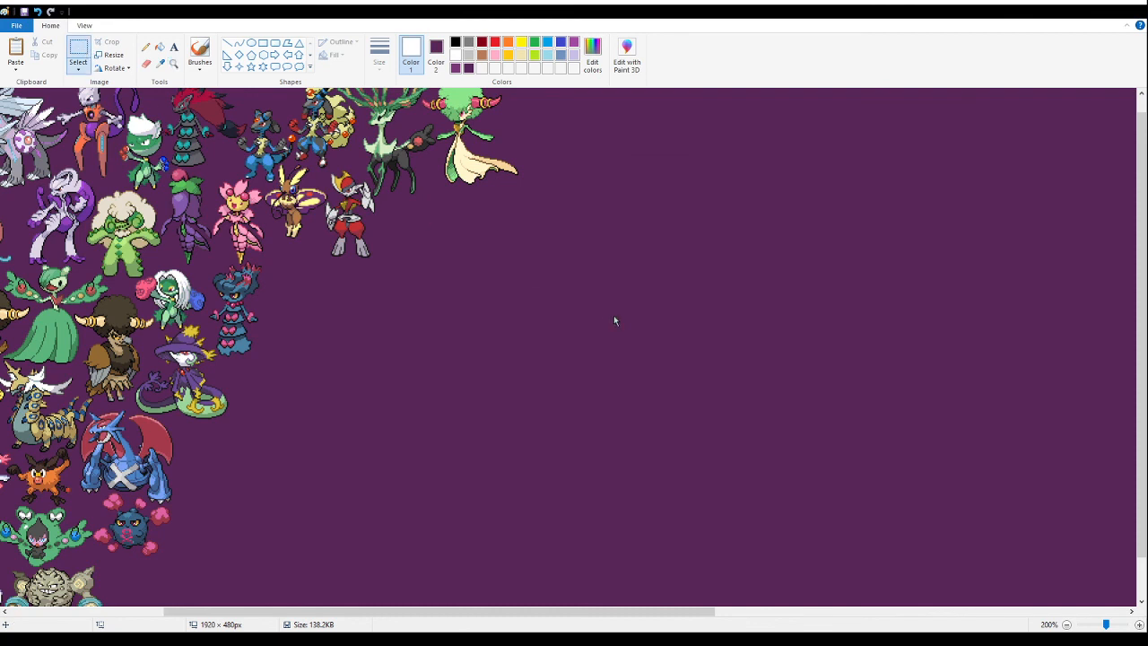
- Paste the six-sprite boxing jackal sheet into the empty banner area and fill its white background with purple
{"action": "key", "text": "ctrl+v"}
{"action": "left_click_drag", "start_coordinate": [94, 170], "coordinate": [546, 409]}
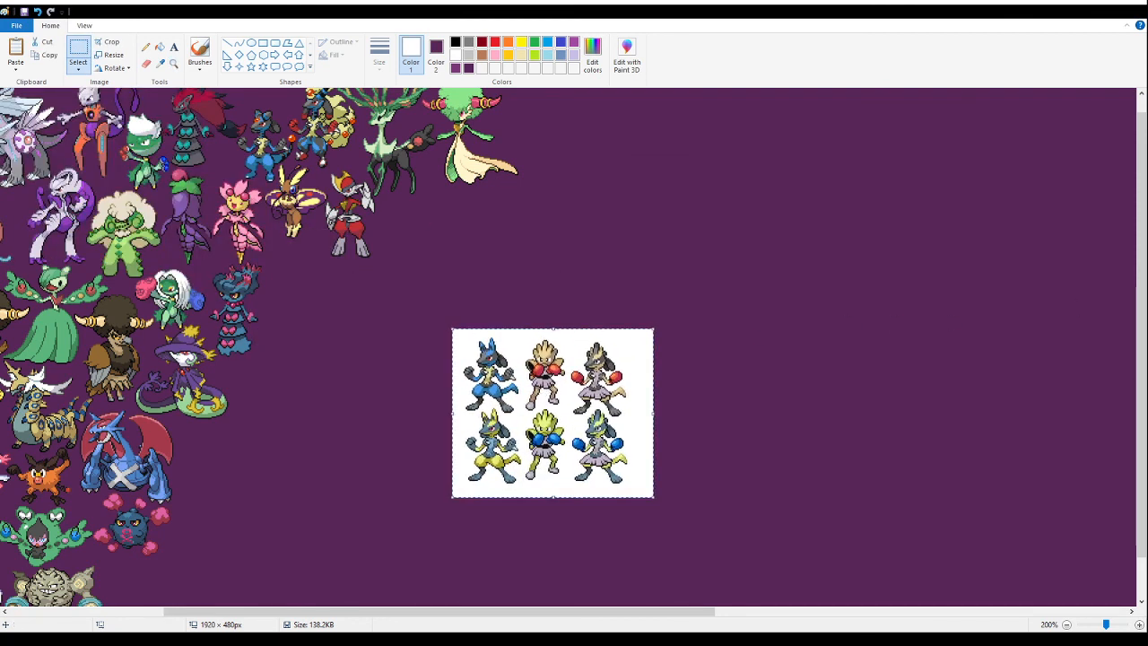
{"action": "left_click", "coordinate": [173, 63]}
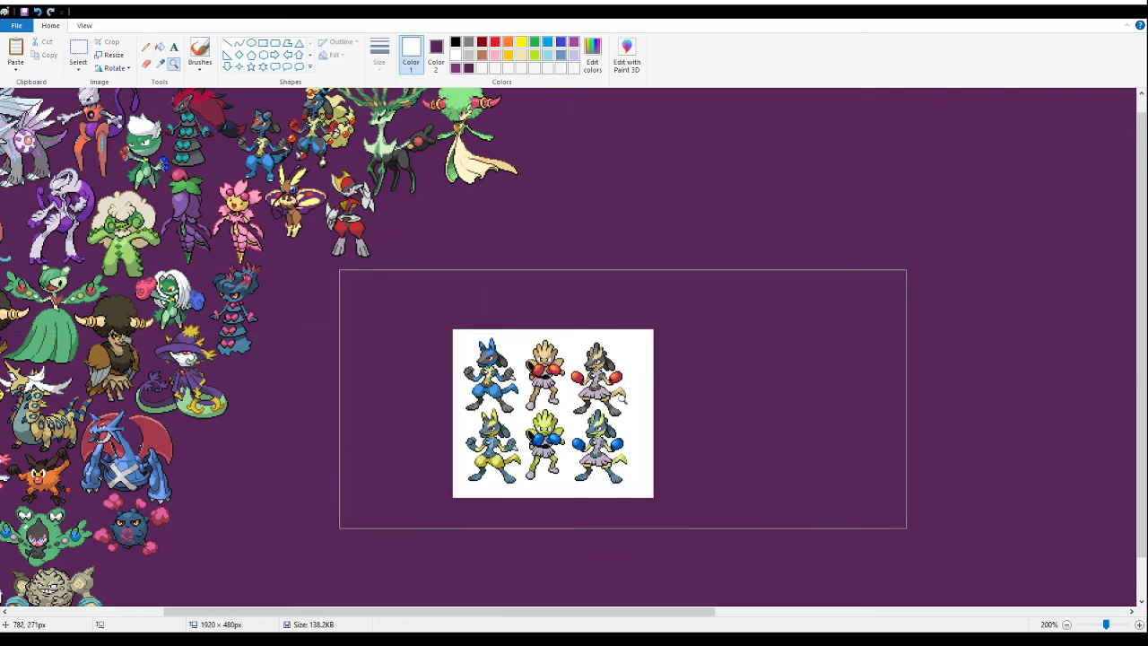
{"action": "left_click", "coordinate": [623, 399]}
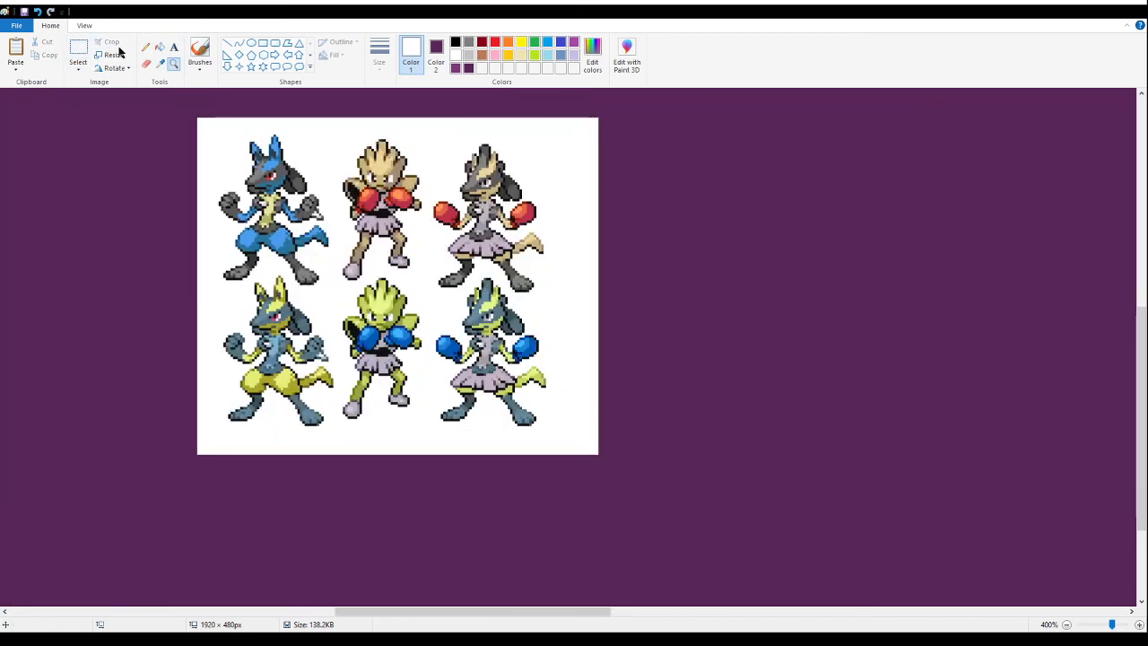
{"action": "left_click", "coordinate": [160, 48]}
{"action": "right_click", "coordinate": [215, 119]}
- Delete every pasted sprite on the boxing sheet except the grey jackal with red gloves and a skirt
{"action": "left_click", "coordinate": [77, 49]}
{"action": "scroll", "coordinate": [131, 162], "scroll_direction": "up", "scroll_amount": 3}
{"action": "left_click_drag", "start_coordinate": [123, 196], "coordinate": [424, 581]}
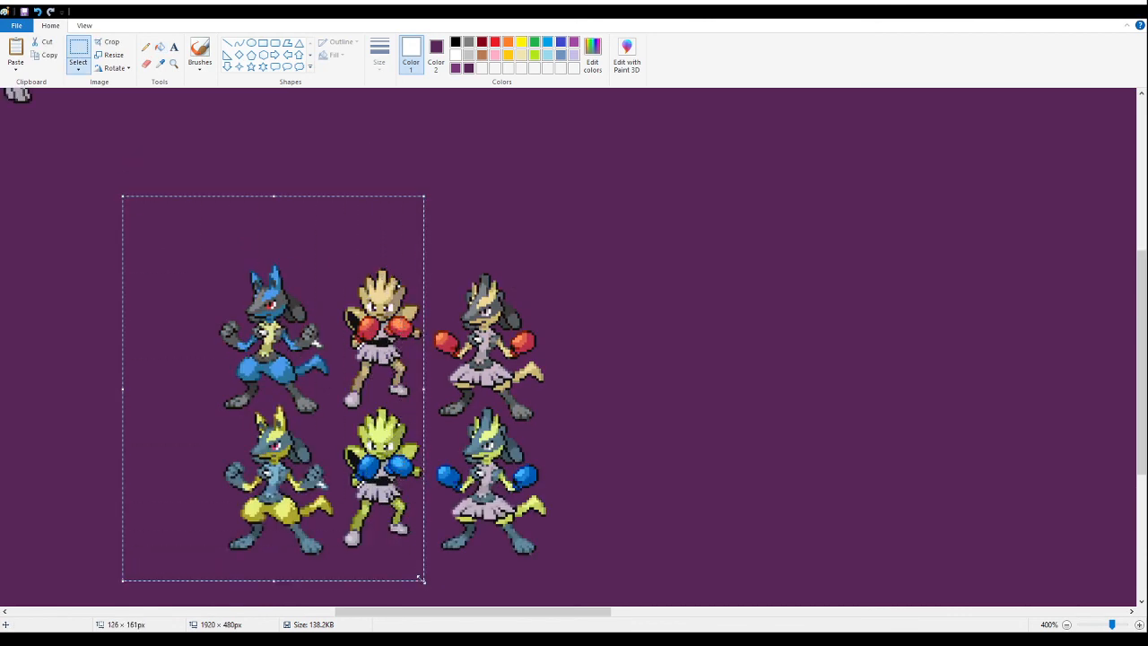
{"action": "key", "text": "Delete"}
{"action": "left_click_drag", "start_coordinate": [581, 585], "coordinate": [396, 443]}
{"action": "key", "text": "Delete"}
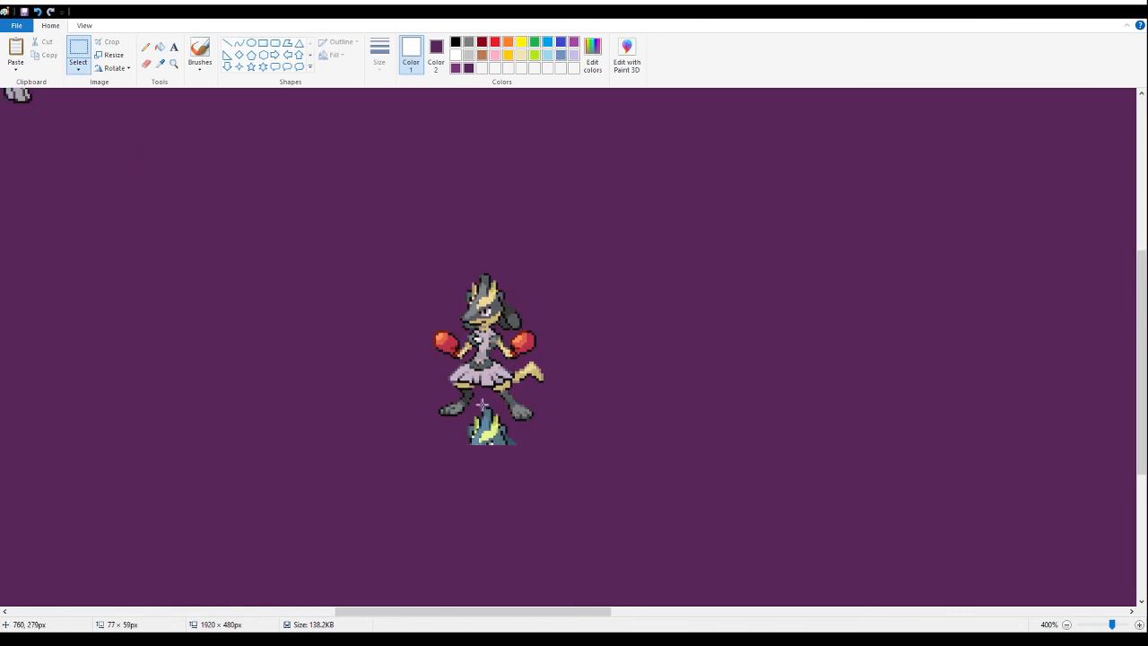
{"action": "left_click_drag", "start_coordinate": [479, 399], "coordinate": [504, 434]}
{"action": "key", "text": "Delete"}
{"action": "key", "text": "Delete"}
{"action": "key", "text": "Delete"}
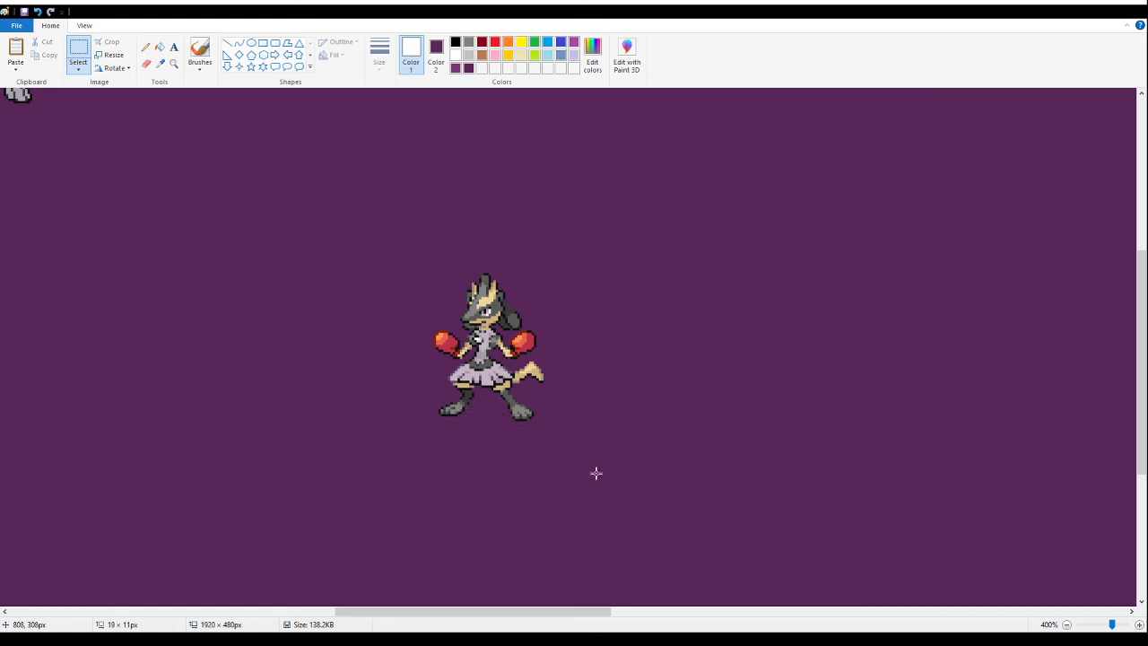
- Move the red-gloved jackal sprite beside the stone golem below the dark blue ball sprite, then cut it for finer placement
{"action": "left_click_drag", "start_coordinate": [595, 478], "coordinate": [381, 247]}
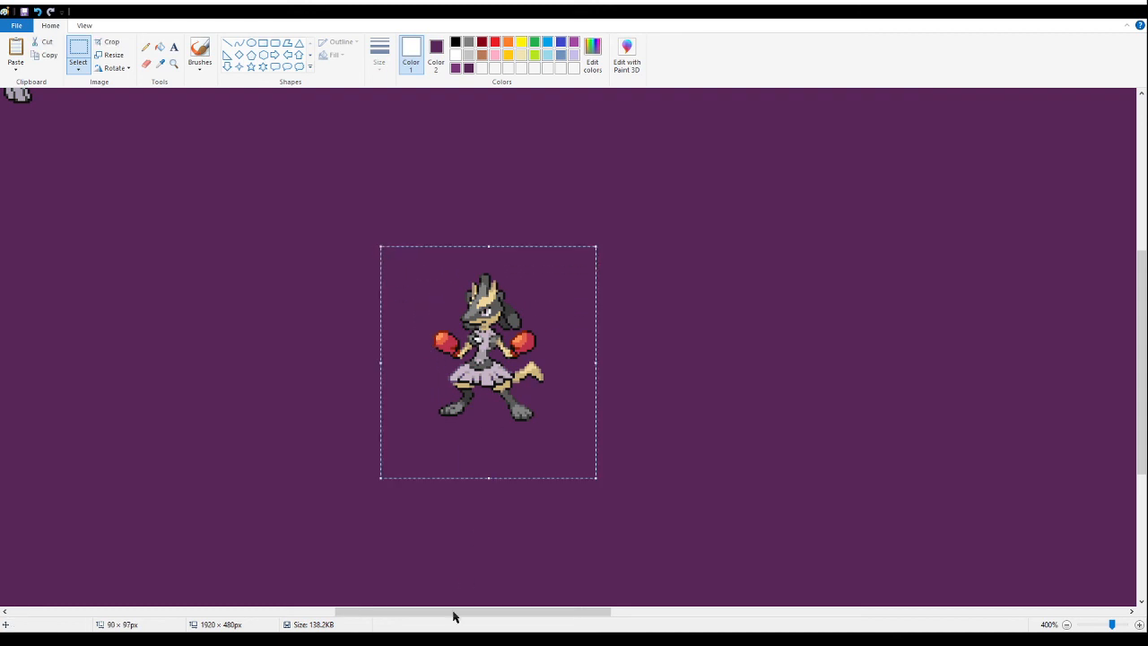
{"action": "left_click_drag", "start_coordinate": [430, 613], "coordinate": [378, 613]}
{"action": "left_click_drag", "start_coordinate": [730, 418], "coordinate": [385, 523]}
{"action": "scroll", "coordinate": [412, 417], "scroll_direction": "up", "scroll_amount": 3}
{"action": "left_click_drag", "start_coordinate": [456, 615], "coordinate": [380, 615]}
{"action": "left_click_drag", "start_coordinate": [635, 484], "coordinate": [262, 499]}
{"action": "scroll", "coordinate": [355, 445], "scroll_direction": "down", "scroll_amount": 4}
{"action": "left_click_drag", "start_coordinate": [367, 617], "coordinate": [264, 617]}
{"action": "scroll", "coordinate": [274, 549], "scroll_direction": "down", "scroll_amount": 1}
{"action": "left_click_drag", "start_coordinate": [721, 452], "coordinate": [498, 492]}
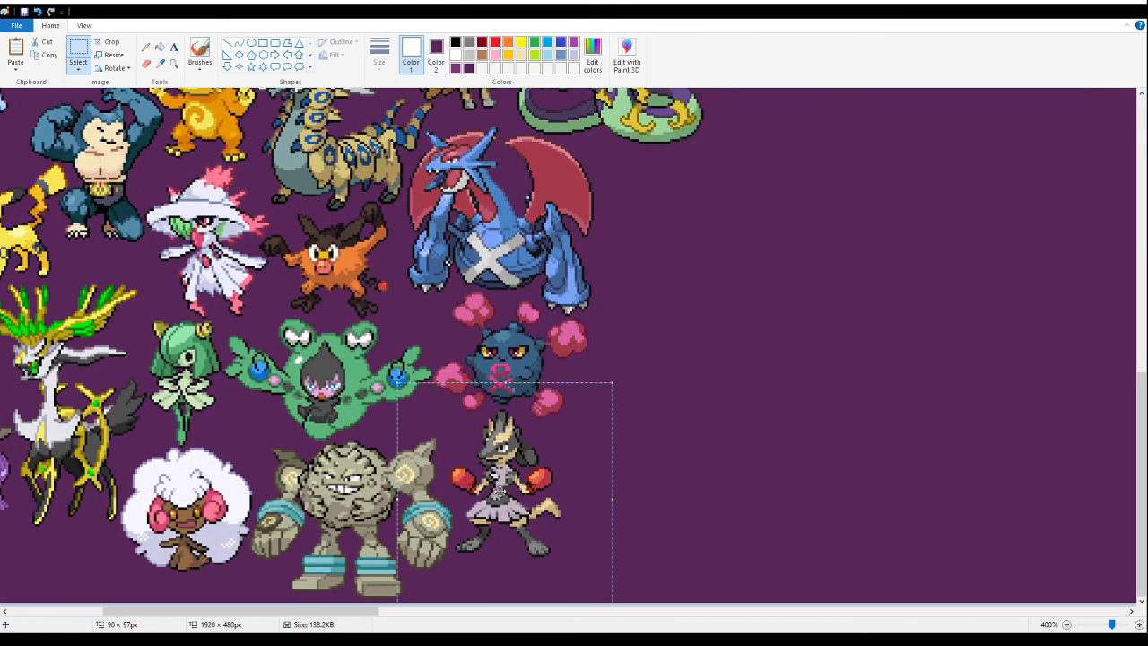
{"action": "key", "text": "Delete"}
- Paste the red-gloved jackal sprite tightly between the stone golem and the dark blue ball sprite
{"action": "left_click", "coordinate": [174, 63]}
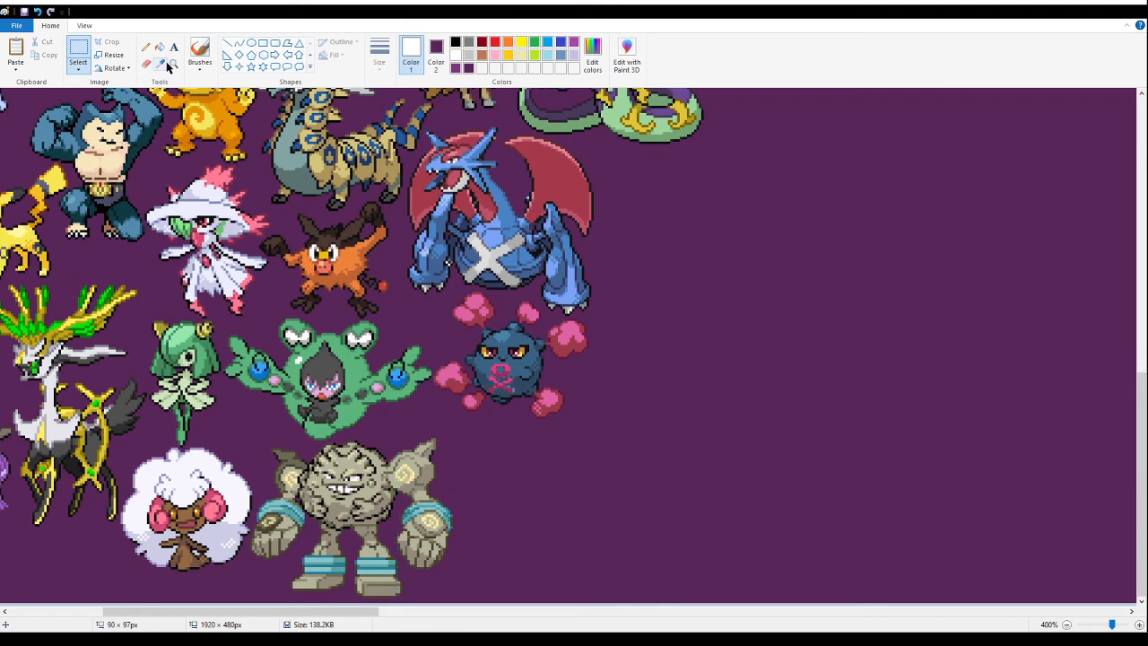
{"action": "left_click", "coordinate": [391, 241]}
{"action": "left_click", "coordinate": [336, 392]}
{"action": "left_click", "coordinate": [78, 54]}
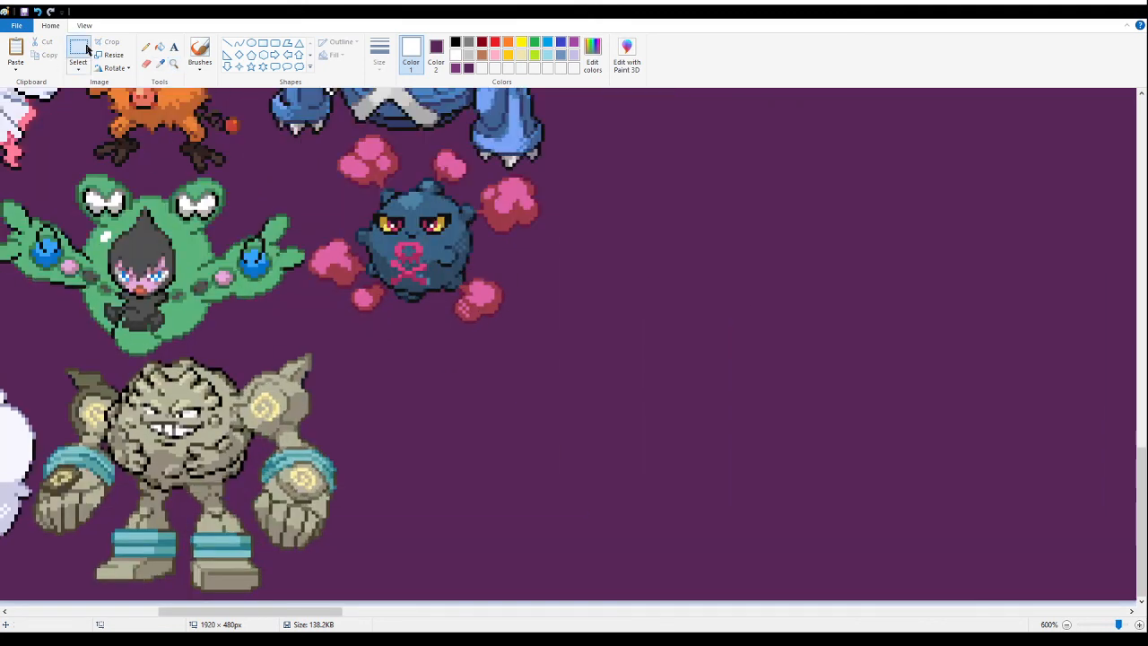
{"action": "key", "text": "ctrl+v"}
{"action": "left_click_drag", "start_coordinate": [164, 232], "coordinate": [409, 409]}
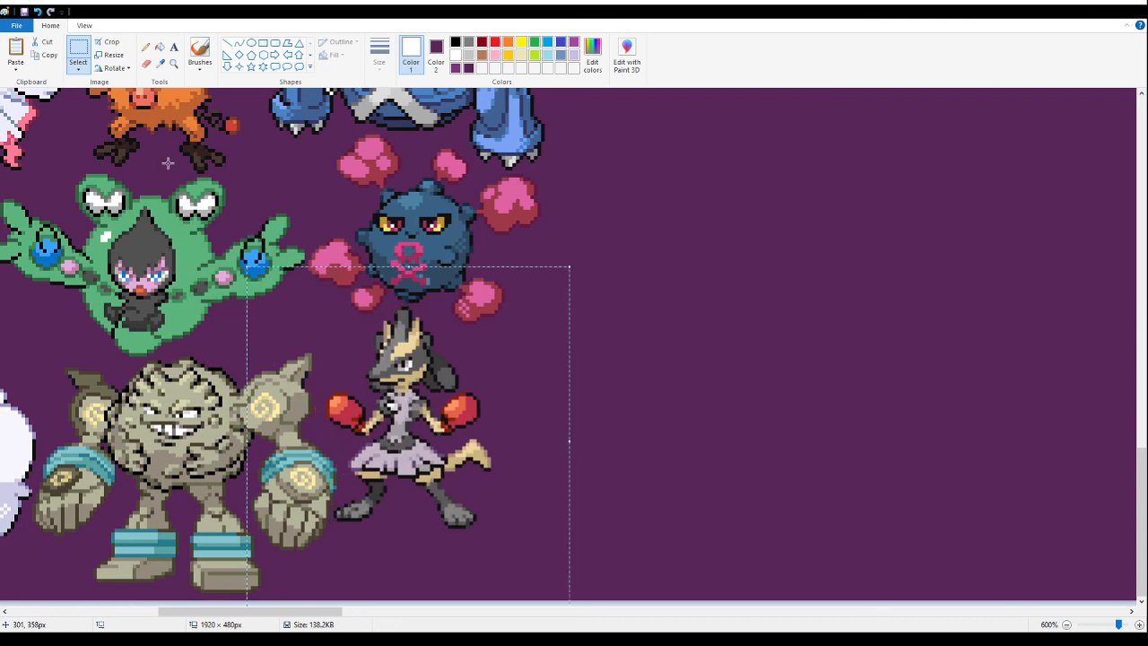
- Paste the winged leaf-fox sprite sheet into the empty banner area and fill its white background with purple
{"action": "left_click", "coordinate": [174, 64]}
{"action": "right_click", "coordinate": [238, 221]}
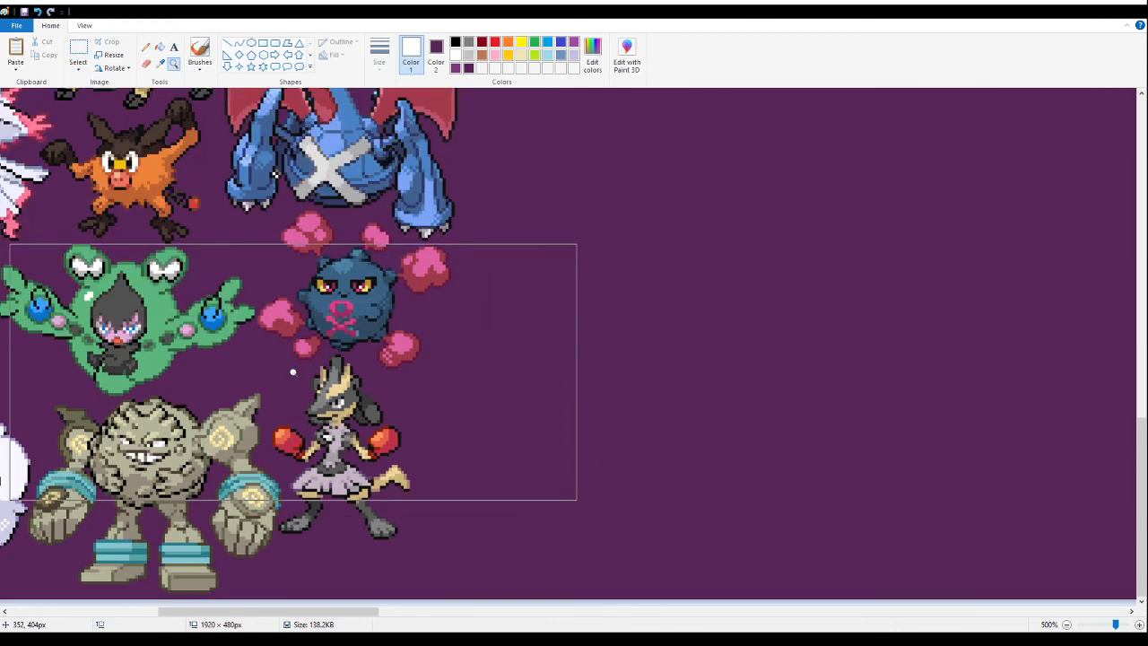
{"action": "right_click", "coordinate": [341, 480]}
{"action": "right_click", "coordinate": [341, 483]}
{"action": "right_click", "coordinate": [346, 480]}
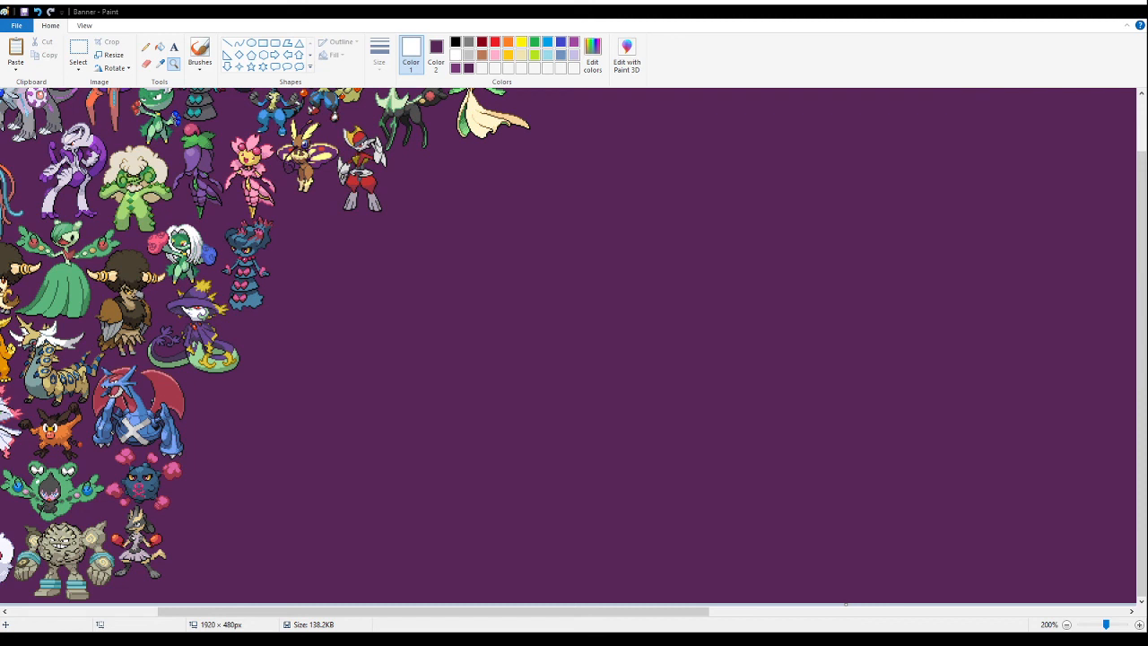
{"action": "left_click", "coordinate": [78, 54]}
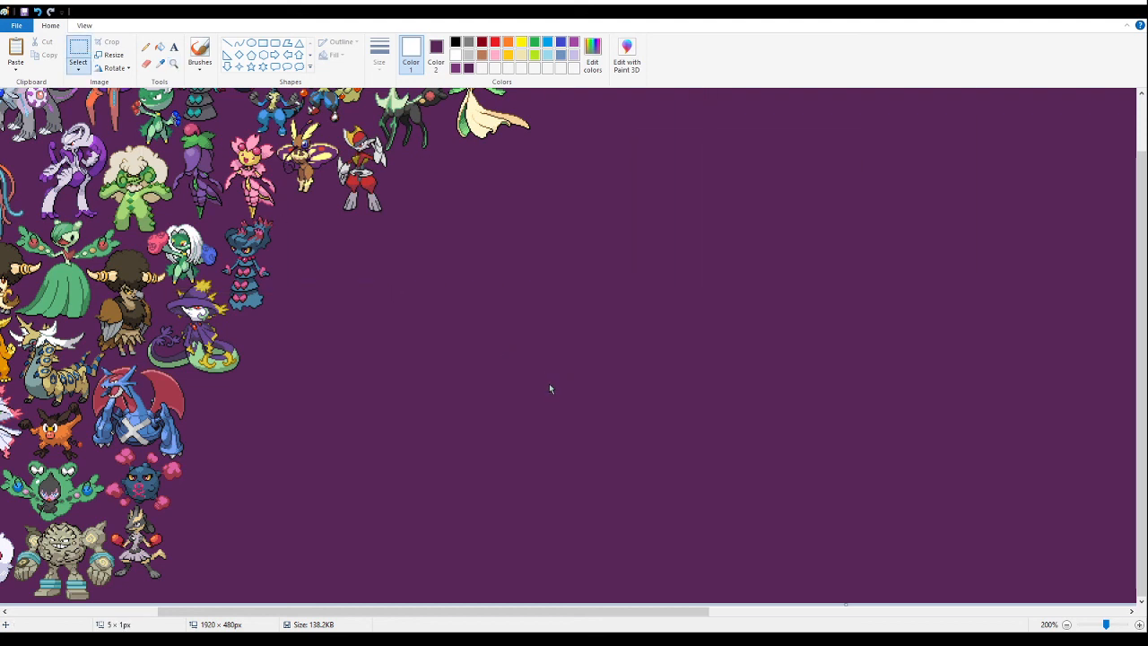
{"action": "key", "text": "ctrl+v"}
{"action": "left_click_drag", "start_coordinate": [81, 143], "coordinate": [525, 382]}
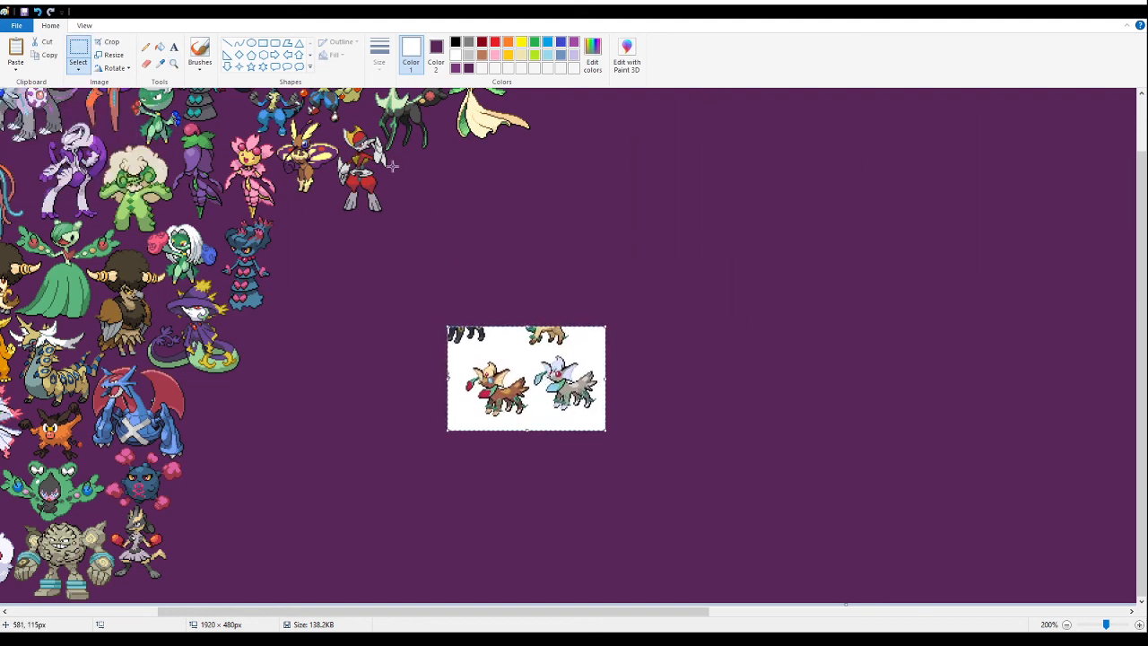
{"action": "left_click", "coordinate": [174, 62]}
{"action": "left_click", "coordinate": [529, 377]}
{"action": "left_click", "coordinate": [543, 346]}
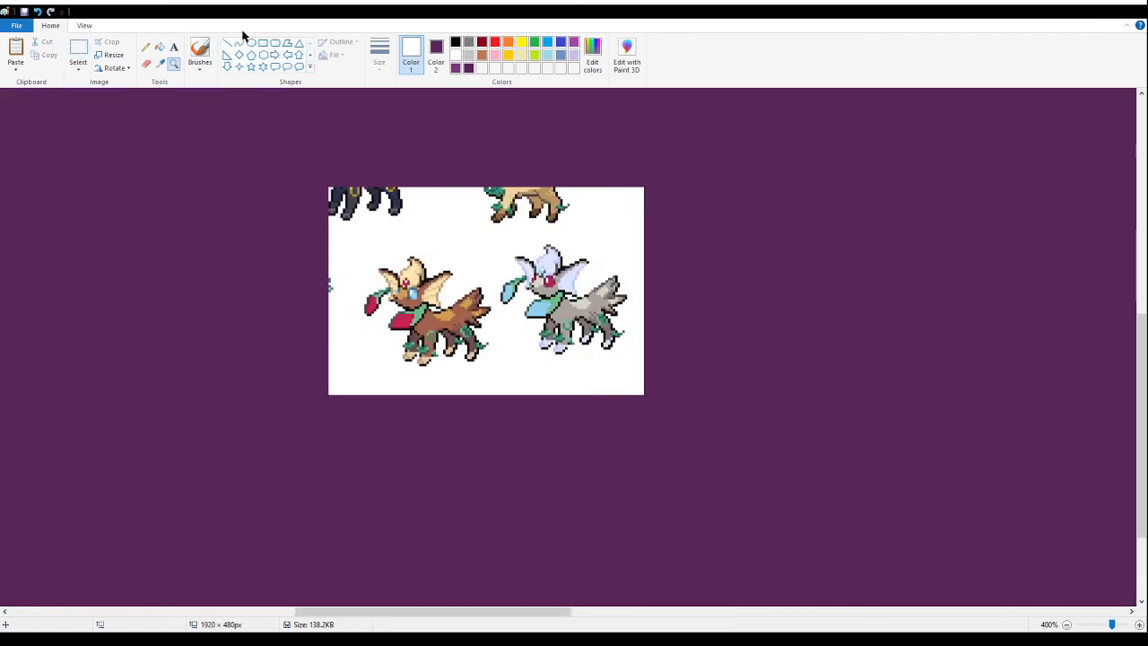
{"action": "left_click", "coordinate": [160, 46]}
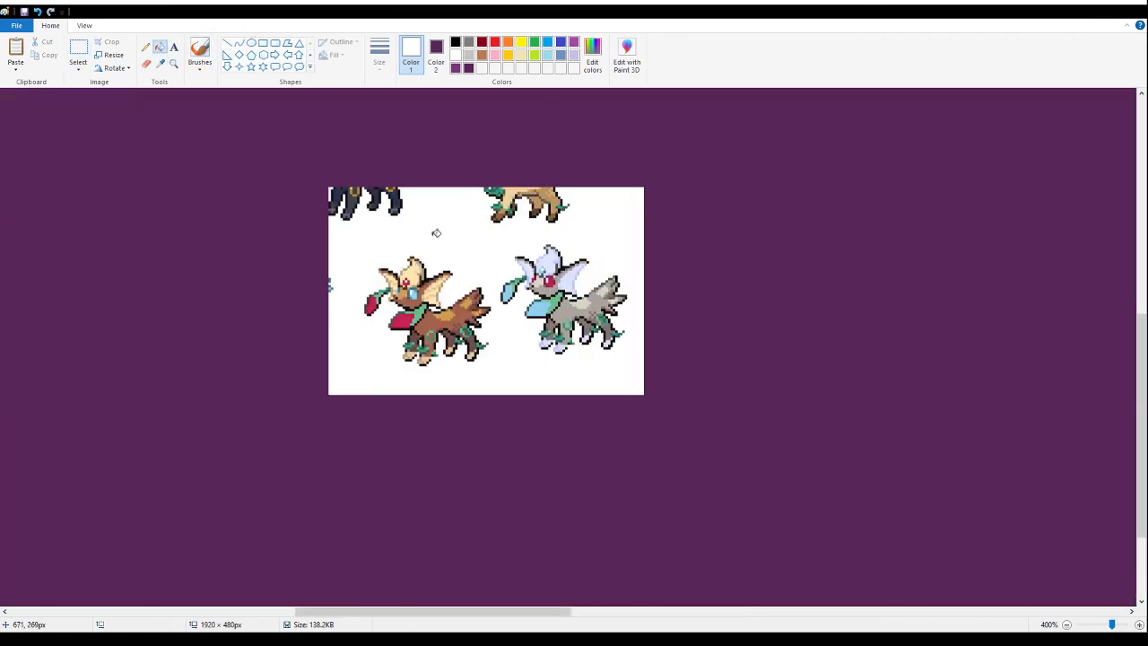
{"action": "right_click", "coordinate": [397, 235]}
- Delete the cropped leg fragments, the edge remnant and the grey variant, keeping only the brown leaf-fox sprite
{"action": "left_click", "coordinate": [78, 52]}
{"action": "left_click_drag", "start_coordinate": [216, 111], "coordinate": [679, 216]}
{"action": "key", "text": "Delete"}
{"action": "left_click_drag", "start_coordinate": [261, 230], "coordinate": [349, 337]}
{"action": "key", "text": "Delete"}
{"action": "left_click_drag", "start_coordinate": [777, 183], "coordinate": [493, 431]}
{"action": "key", "text": "Delete"}
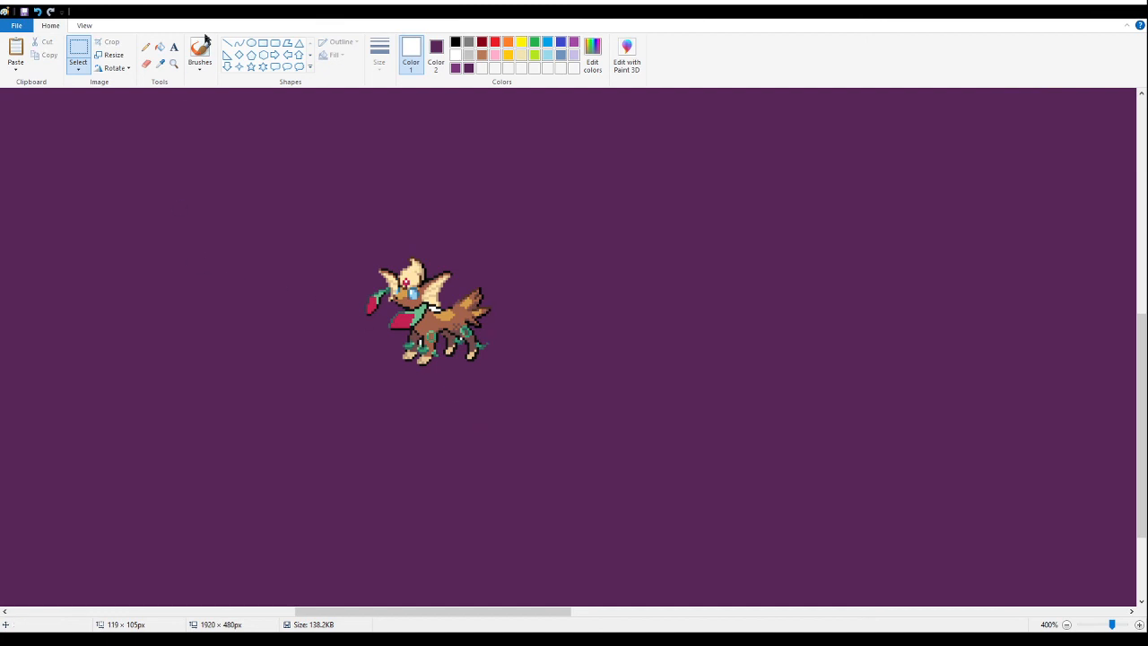
- Fill the leftover white specks around the brown leaf-fox's ear and legs with purple
{"action": "left_click", "coordinate": [159, 46]}
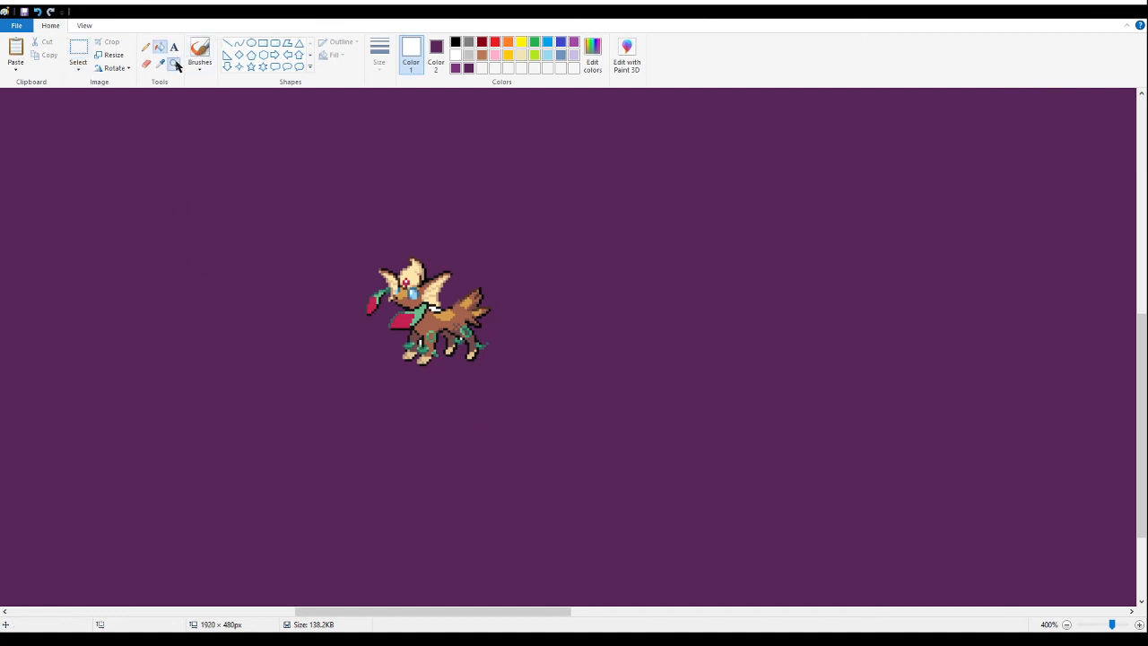
{"action": "left_click", "coordinate": [176, 66]}
{"action": "left_click", "coordinate": [434, 299]}
{"action": "left_click", "coordinate": [435, 300]}
{"action": "left_click", "coordinate": [434, 300]}
{"action": "left_click", "coordinate": [159, 47]}
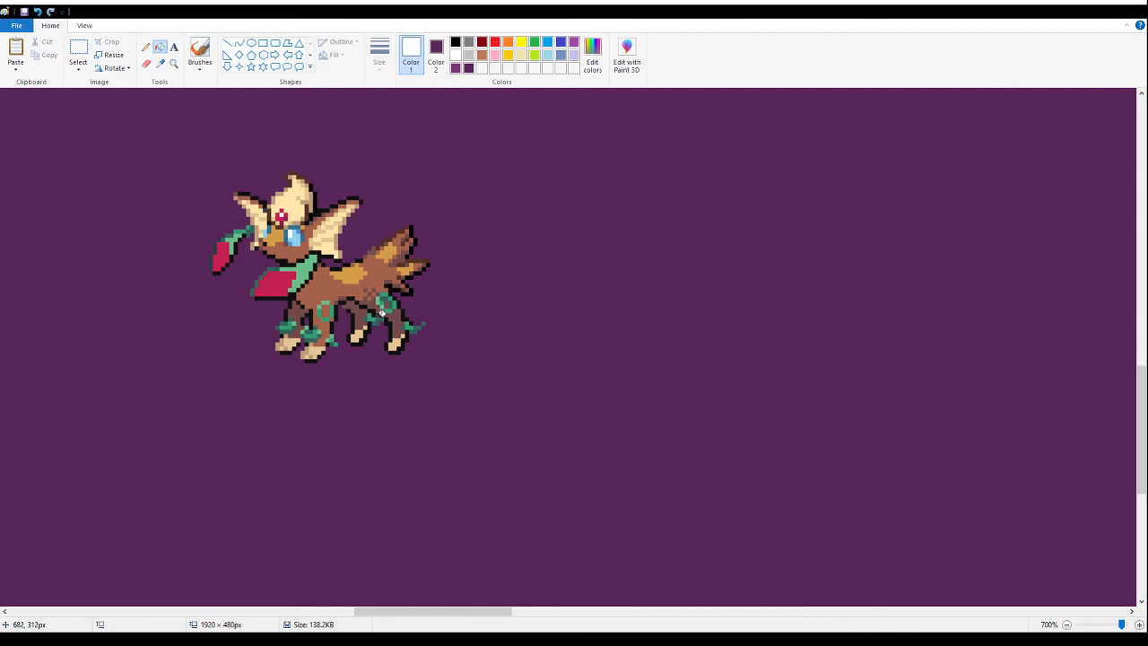
- Try placing the brown leaf-fox sprite below the moth-winged rabbit, then undo the move
{"action": "left_click", "coordinate": [174, 63]}
{"action": "scroll", "coordinate": [166, 170], "scroll_direction": "down", "scroll_amount": 5}
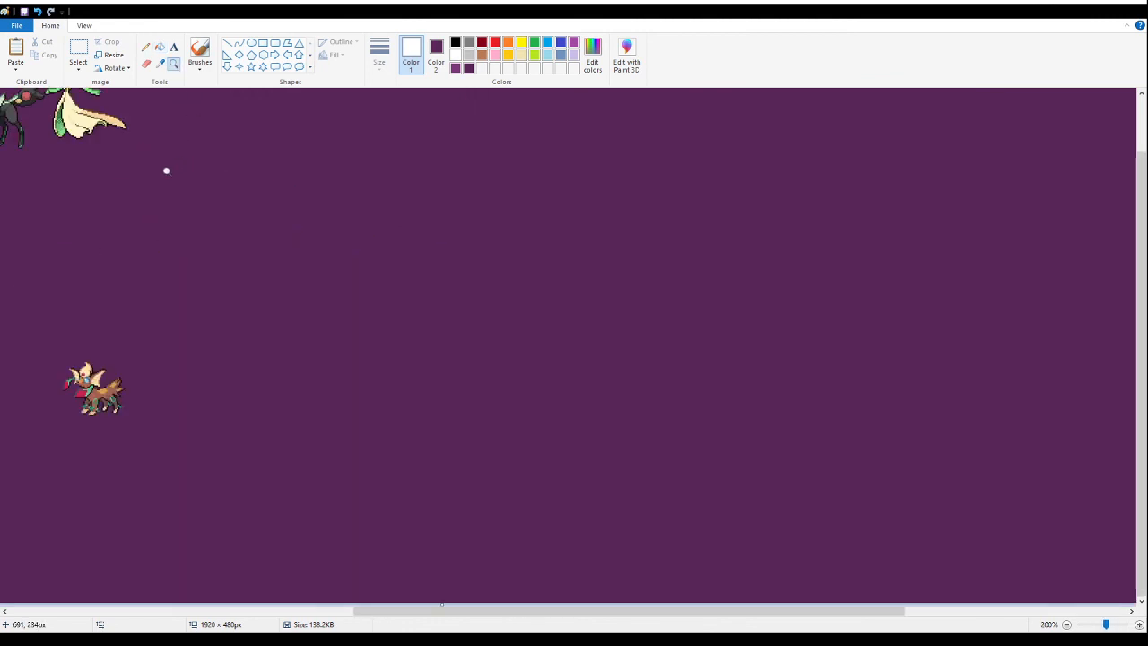
{"action": "left_click", "coordinate": [166, 171]}
{"action": "left_click", "coordinate": [78, 52]}
{"action": "left_click_drag", "start_coordinate": [329, 265], "coordinate": [589, 563]}
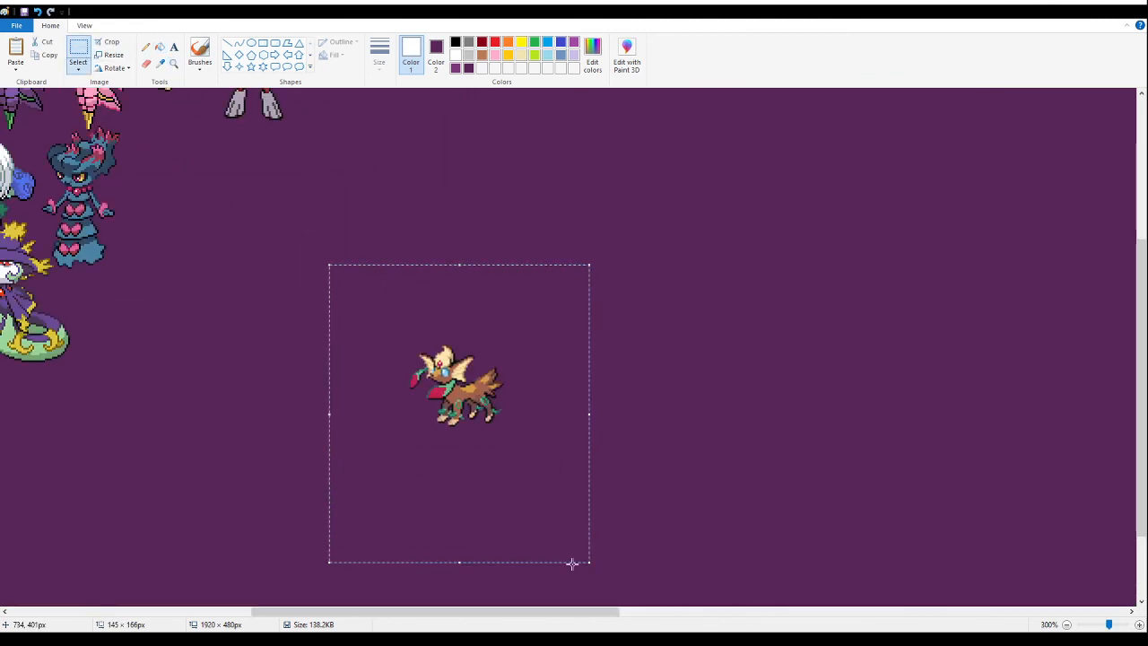
{"action": "left_click_drag", "start_coordinate": [487, 614], "coordinate": [377, 614]}
{"action": "left_click_drag", "start_coordinate": [805, 383], "coordinate": [512, 375]}
{"action": "scroll", "coordinate": [538, 406], "scroll_direction": "down", "scroll_amount": 2}
{"action": "scroll", "coordinate": [341, 491], "scroll_direction": "up", "scroll_amount": 3}
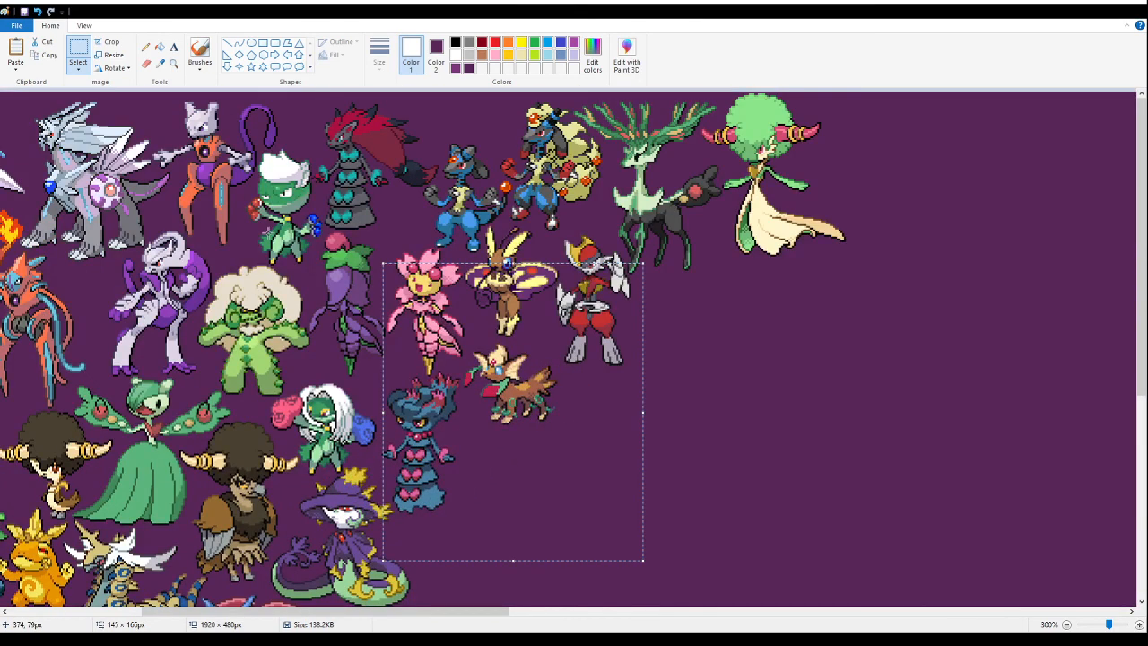
{"action": "left_click", "coordinate": [174, 63]}
{"action": "left_click", "coordinate": [483, 305]}
{"action": "left_click", "coordinate": [355, 397]}
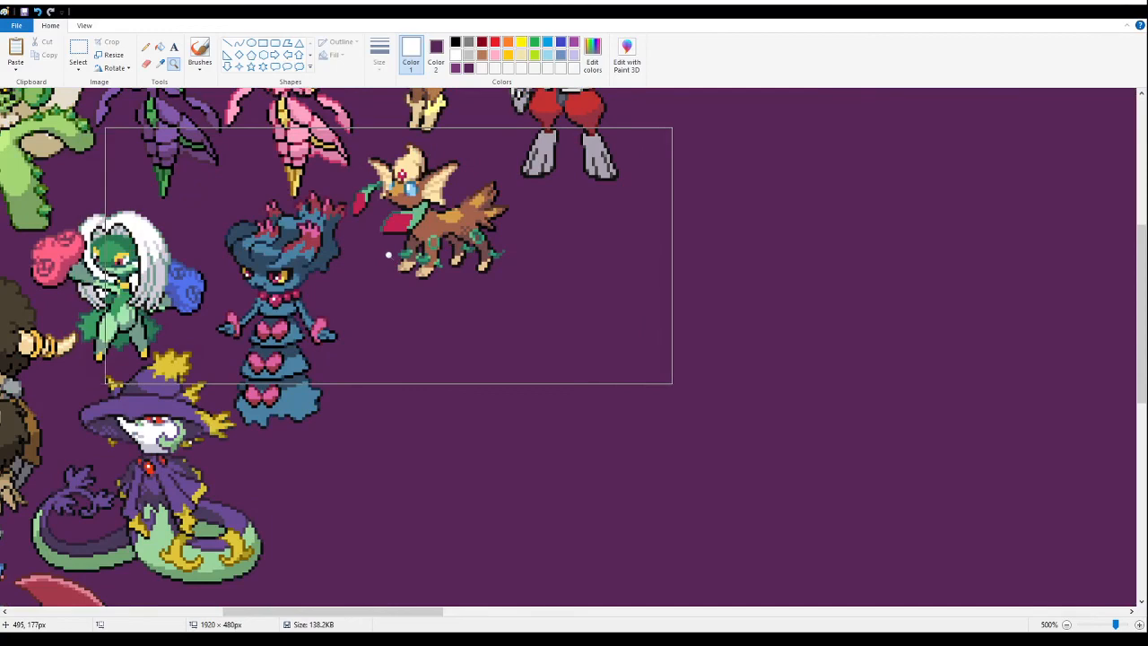
{"action": "key", "text": "ctrl+z"}
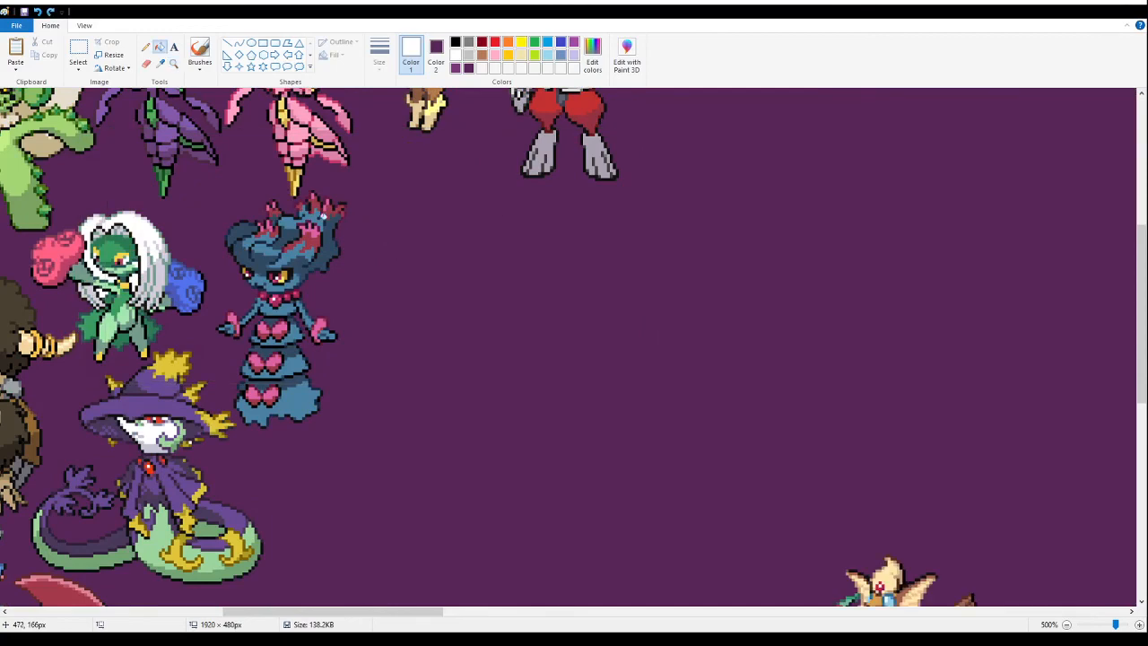
- Move the brown leaf-fox sprite tightly below the moth-winged rabbit, beside the dark blue ghost's hair
{"action": "left_click", "coordinate": [75, 50]}
{"action": "scroll", "coordinate": [785, 260], "scroll_direction": "down", "scroll_amount": 3}
{"action": "left_click_drag", "start_coordinate": [785, 260], "coordinate": [993, 472]}
{"action": "scroll", "coordinate": [449, 386], "scroll_direction": "up", "scroll_amount": 3}
{"action": "left_click_drag", "start_coordinate": [930, 401], "coordinate": [451, 362]}
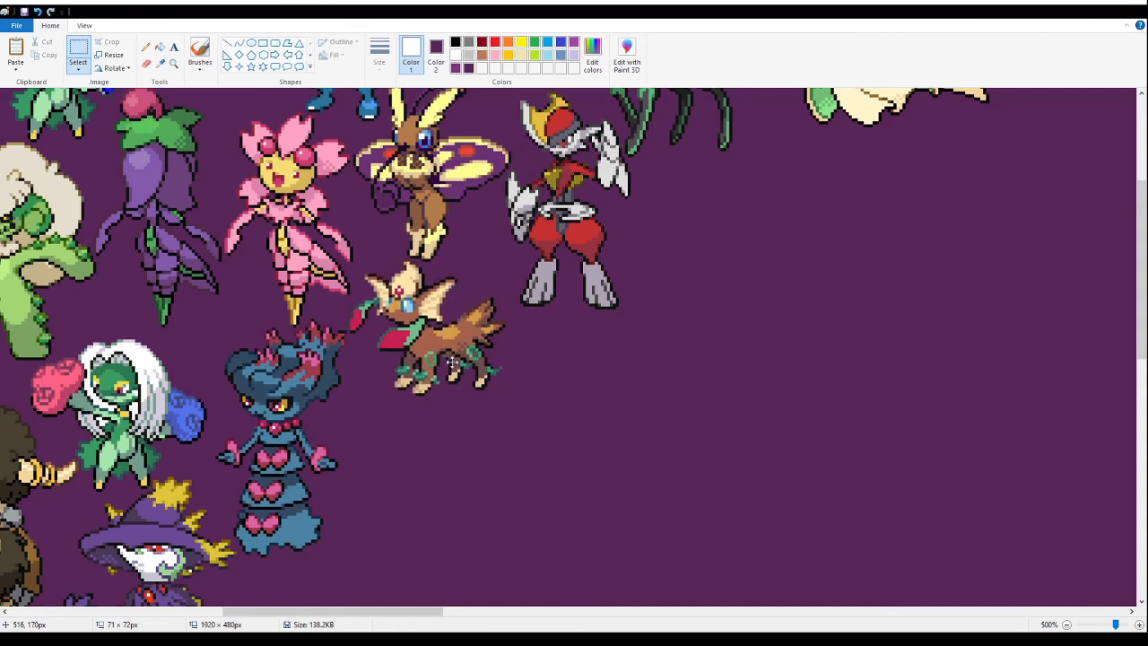
{"action": "left_click_drag", "start_coordinate": [453, 361], "coordinate": [454, 363]}
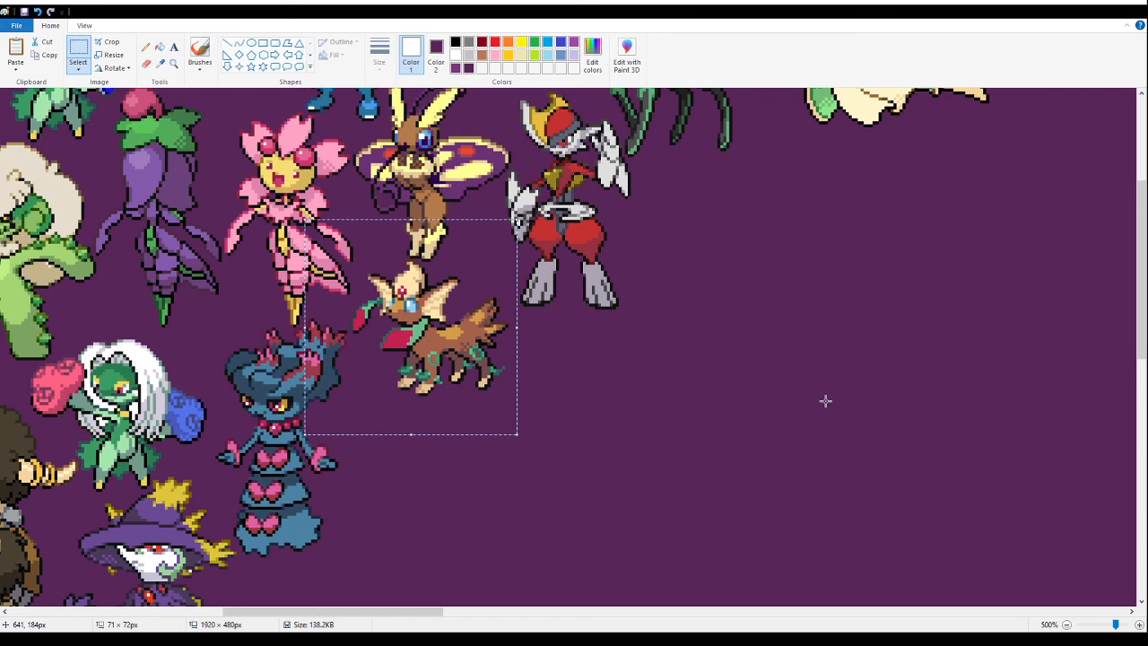
- Paste the sprite sheet with the grinning ball and its green and blue fusions into the empty banner area
{"action": "left_click", "coordinate": [173, 64]}
{"action": "right_click", "coordinate": [523, 353]}
{"action": "right_click", "coordinate": [518, 355]}
{"action": "right_click", "coordinate": [503, 358]}
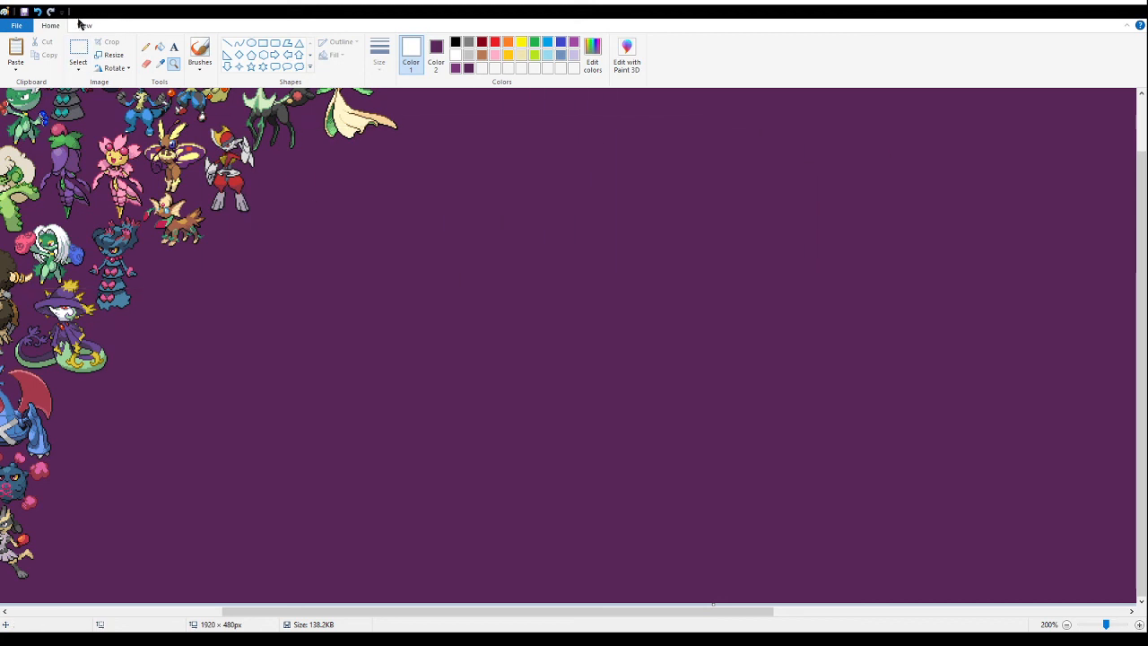
{"action": "left_click", "coordinate": [78, 52]}
{"action": "key", "text": "ctrl+v"}
{"action": "left_click_drag", "start_coordinate": [123, 121], "coordinate": [455, 334]}
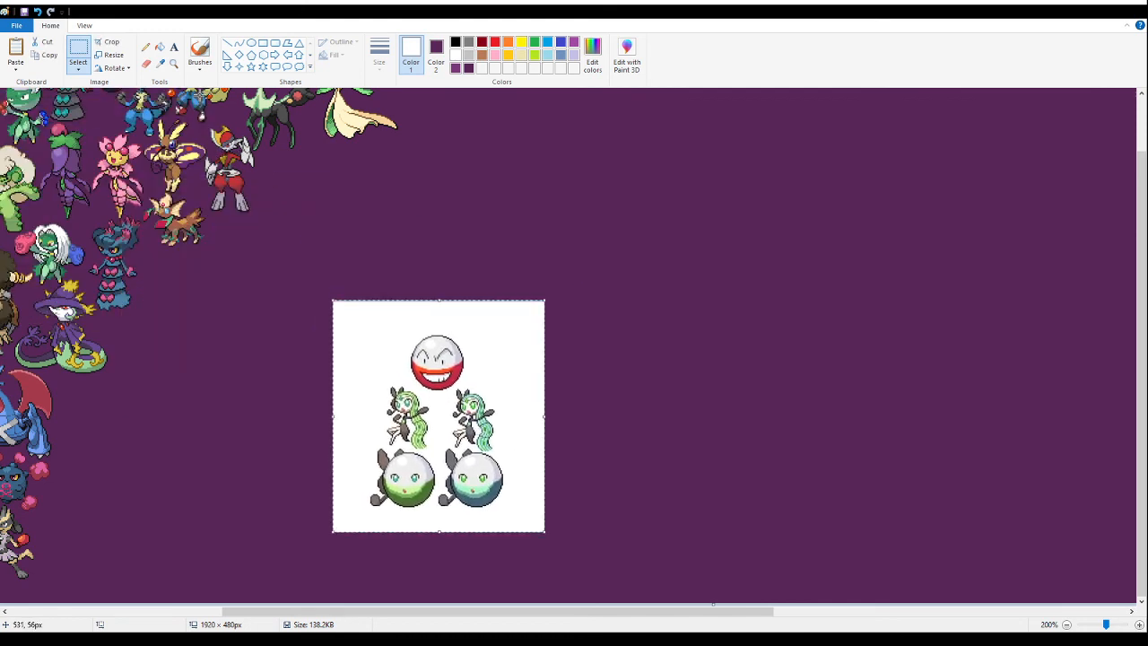
{"action": "left_click", "coordinate": [175, 64]}
{"action": "left_click", "coordinate": [417, 374]}
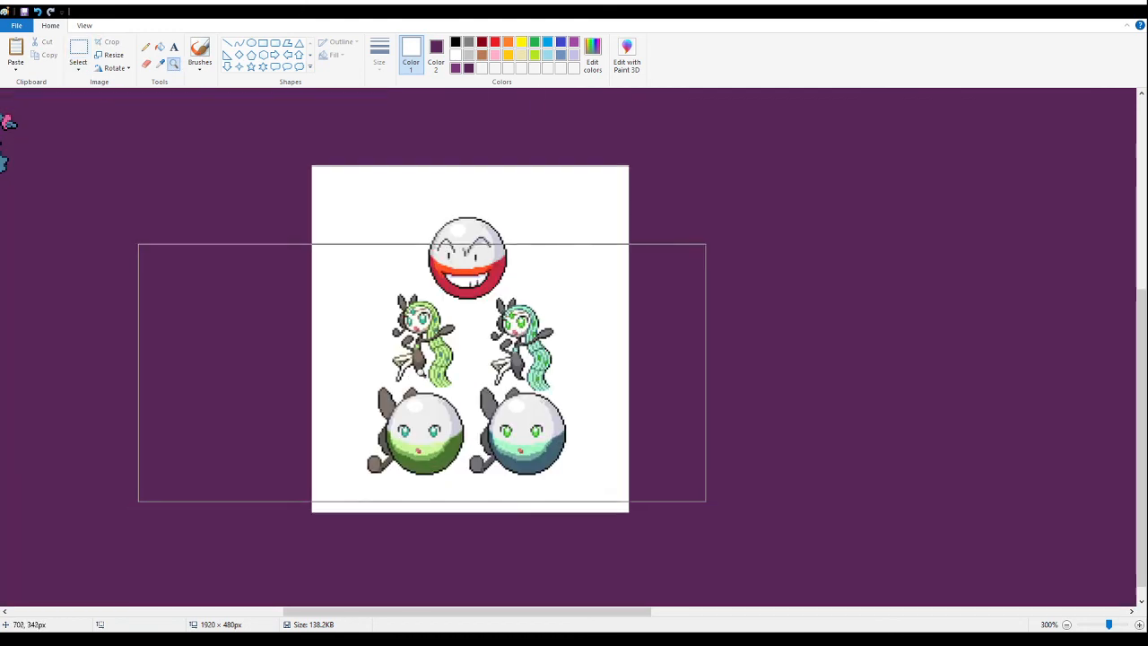
{"action": "left_click", "coordinate": [434, 306]}
{"action": "left_click", "coordinate": [363, 269]}
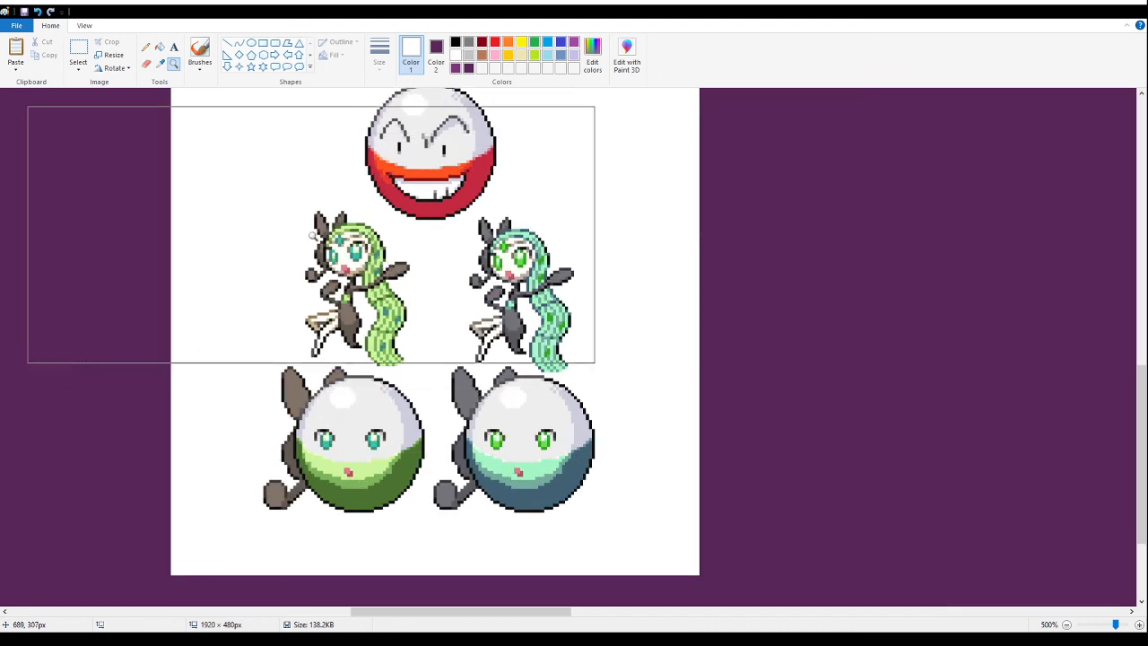
- Delete the upper part of the pasted sheet and fill the remaining white background with purple
{"action": "left_click", "coordinate": [78, 52]}
{"action": "scroll", "coordinate": [276, 204], "scroll_direction": "up", "scroll_amount": 2}
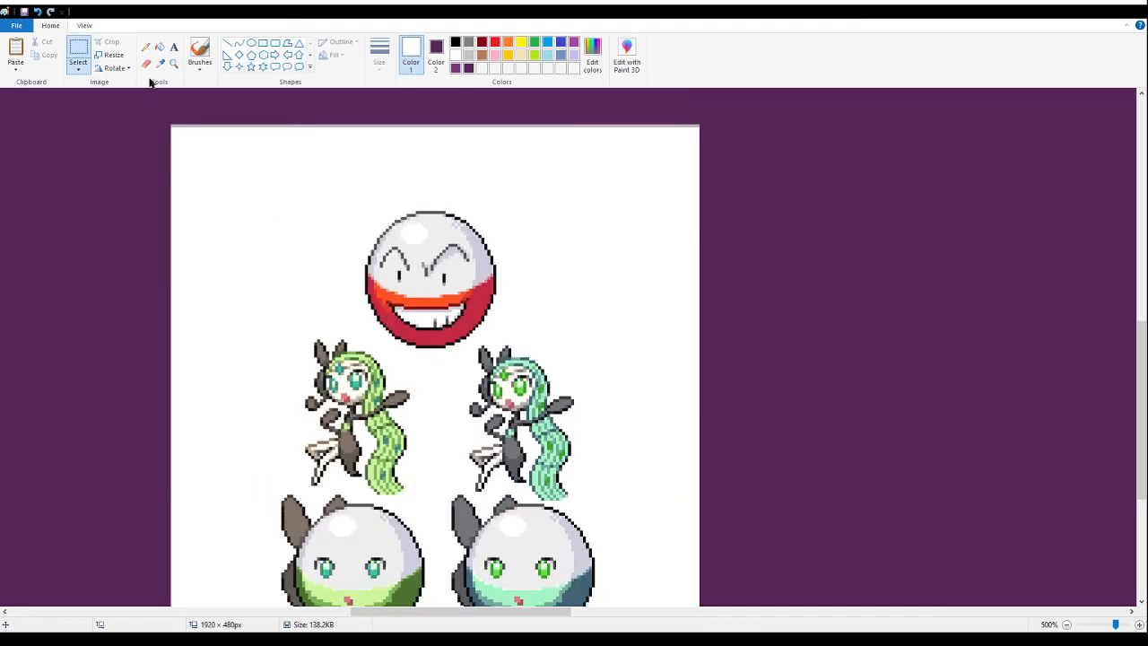
{"action": "left_click_drag", "start_coordinate": [146, 106], "coordinate": [715, 337]}
{"action": "scroll", "coordinate": [622, 379], "scroll_direction": "down", "scroll_amount": 3}
{"action": "key", "text": "Delete"}
{"action": "left_click", "coordinate": [159, 48]}
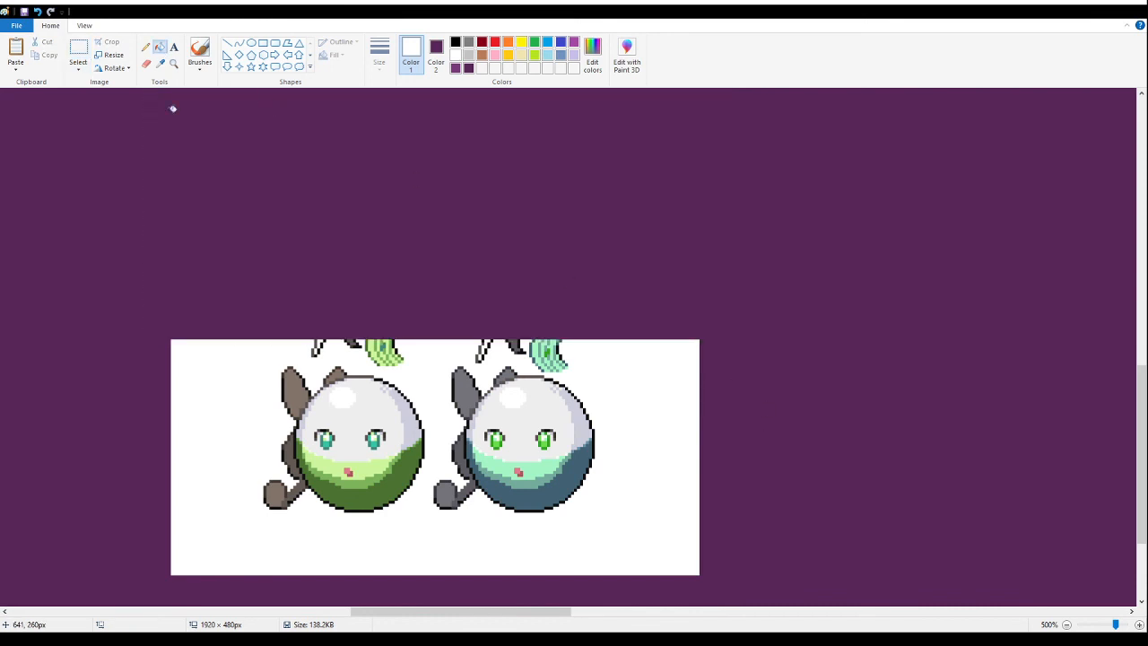
{"action": "left_click", "coordinate": [174, 344]}
- Delete the leftover hair and leg scraps and the blue ball variant, then select the green ball sprite
{"action": "left_click", "coordinate": [78, 54]}
{"action": "left_click_drag", "start_coordinate": [312, 319], "coordinate": [423, 363]}
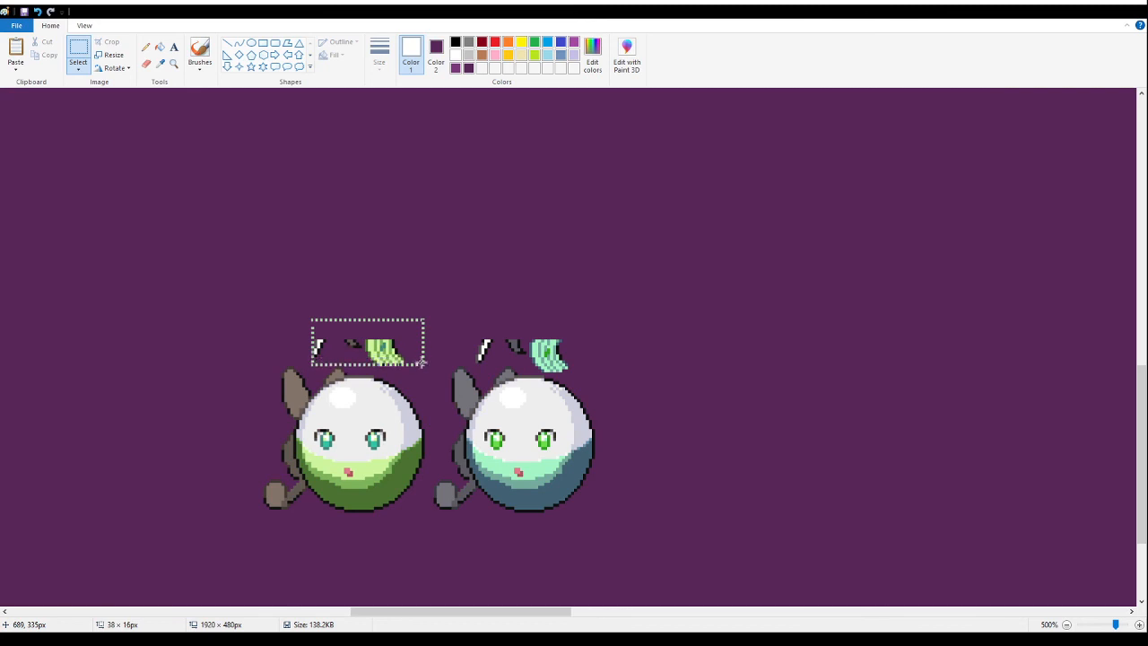
{"action": "key", "text": "Delete"}
{"action": "left_click_drag", "start_coordinate": [469, 289], "coordinate": [533, 371]}
{"action": "key", "text": "Delete"}
{"action": "key", "text": "Delete"}
{"action": "left_click_drag", "start_coordinate": [704, 317], "coordinate": [430, 541]}
{"action": "key", "text": "Delete"}
{"action": "left_click_drag", "start_coordinate": [485, 339], "coordinate": [212, 557]}
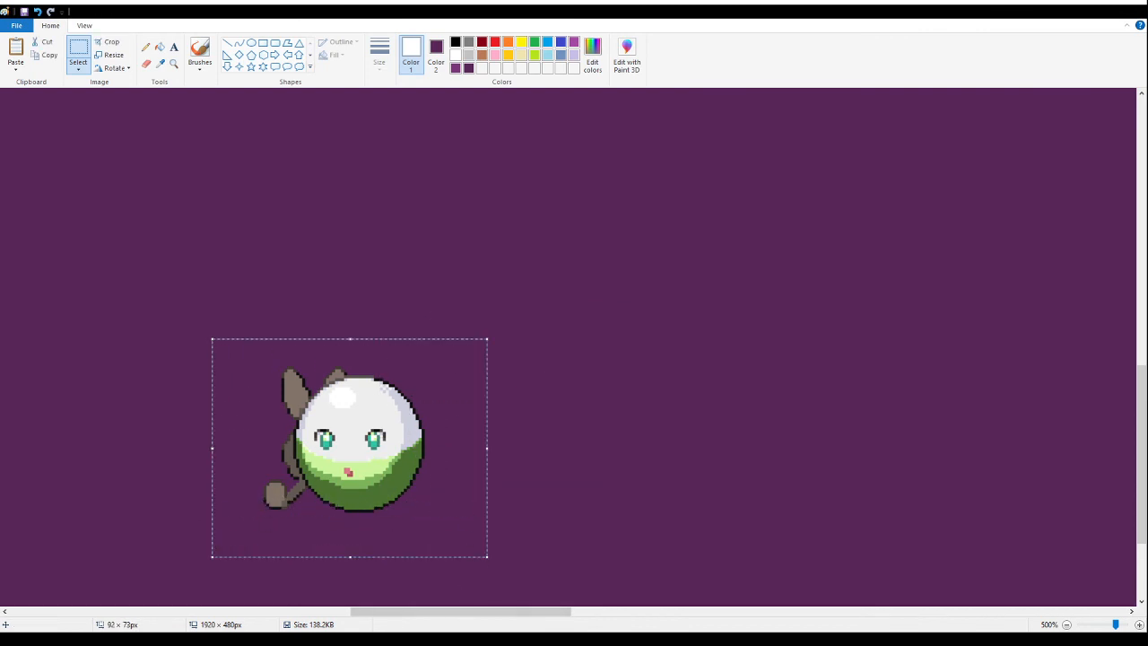
- Try to move the green ball sprite beside the boxing-gloved jackal near the banner's bottom edge
{"action": "left_click_drag", "start_coordinate": [485, 611], "coordinate": [344, 611]}
{"action": "left_click_drag", "start_coordinate": [991, 424], "coordinate": [197, 397]}
{"action": "scroll", "coordinate": [193, 375], "scroll_direction": "down", "scroll_amount": 2}
{"action": "left_click_drag", "start_coordinate": [287, 614], "coordinate": [184, 593]}
{"action": "left_click_drag", "start_coordinate": [761, 429], "coordinate": [720, 495]}
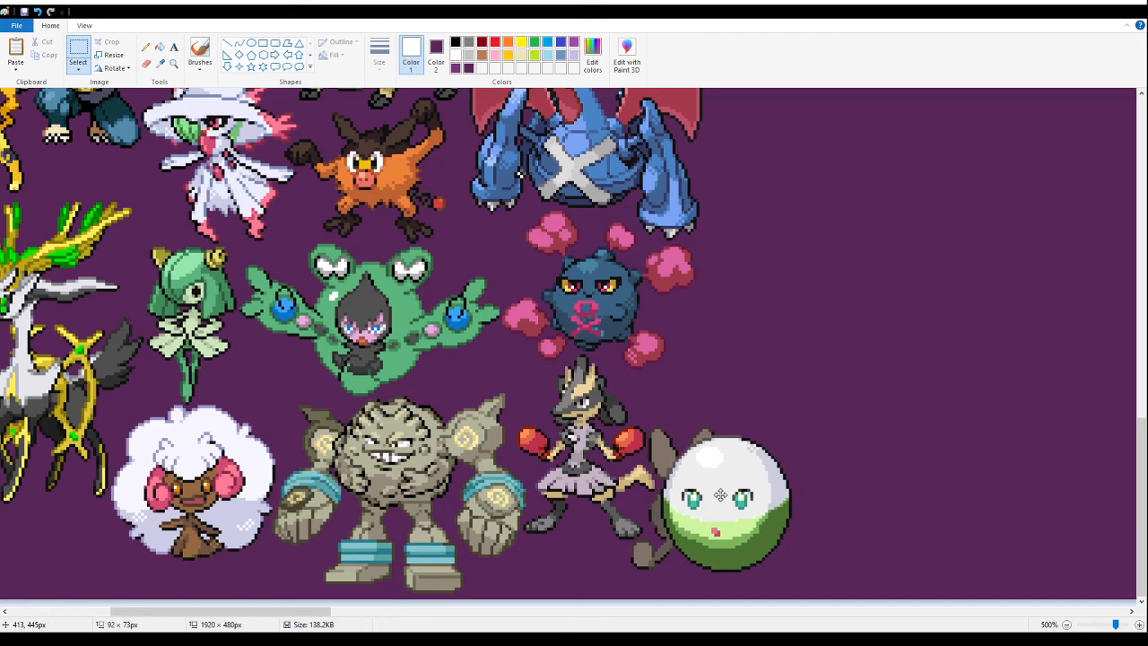
{"action": "left_click", "coordinate": [173, 62]}
{"action": "left_click", "coordinate": [589, 448]}
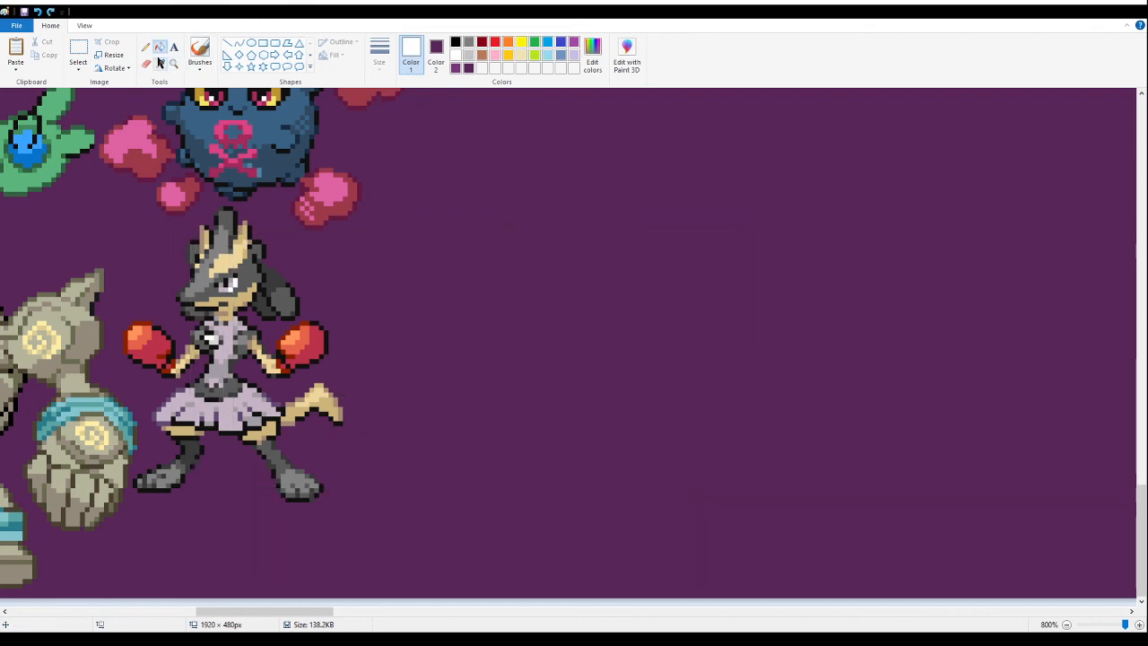
{"action": "left_click", "coordinate": [78, 50]}
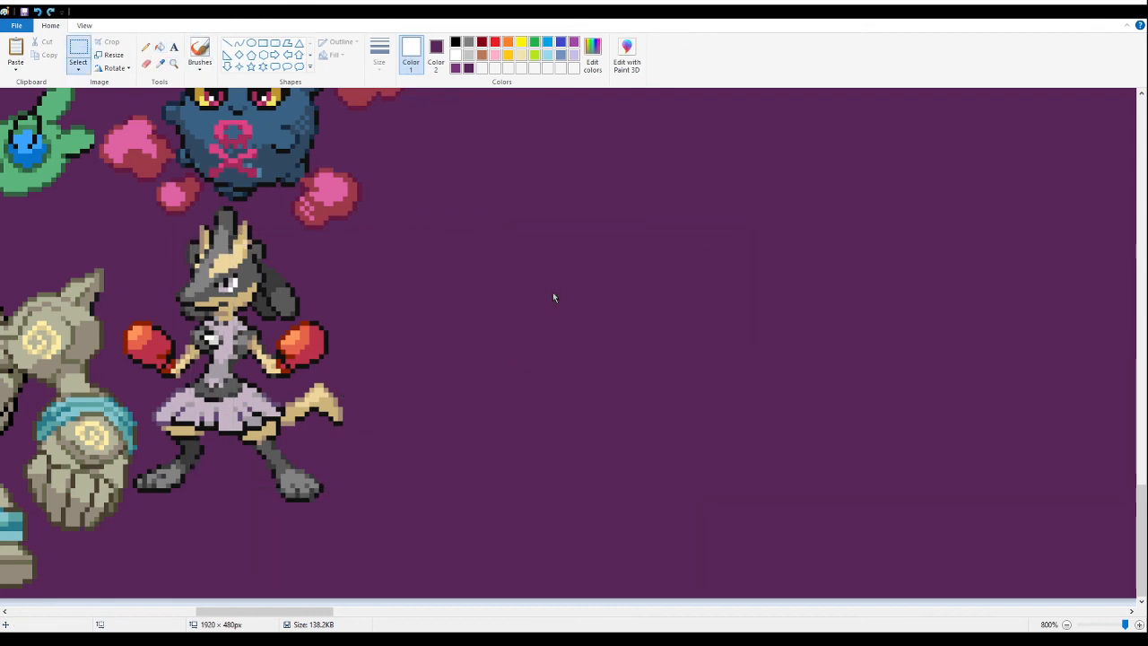
{"action": "key", "text": "ctrl+v"}
{"action": "left_click_drag", "start_coordinate": [479, 460], "coordinate": [823, 429]}
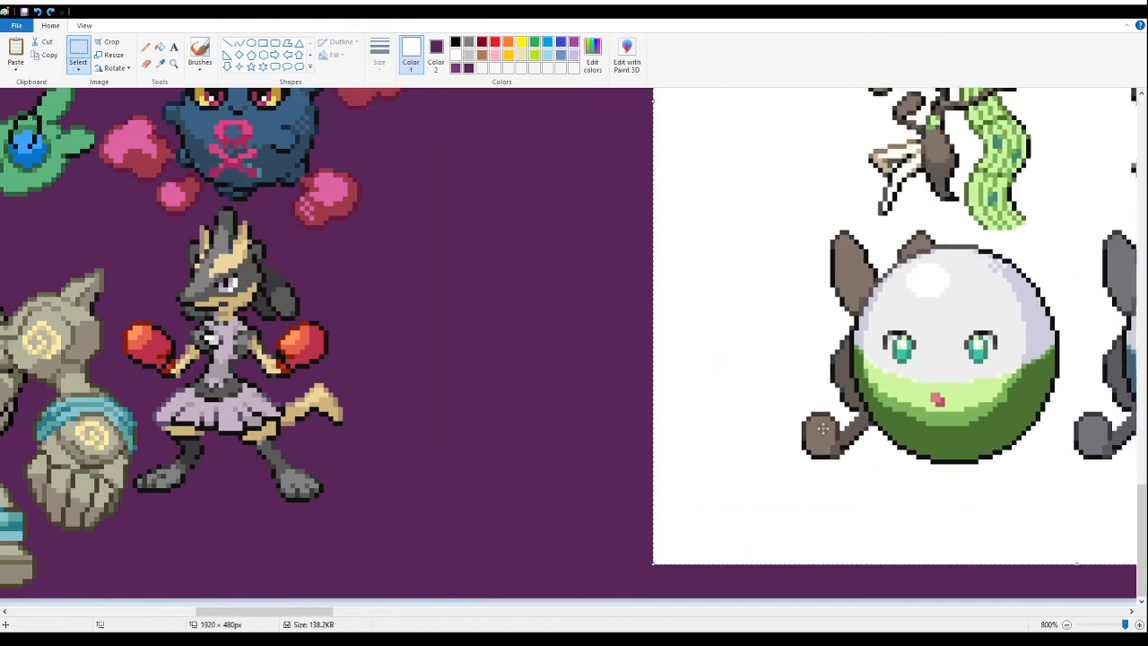
{"action": "left_click", "coordinate": [174, 64]}
{"action": "right_click", "coordinate": [218, 185]}
{"action": "right_click", "coordinate": [218, 186]}
{"action": "right_click", "coordinate": [218, 192]}
{"action": "right_click", "coordinate": [218, 193]}
{"action": "right_click", "coordinate": [218, 195]}
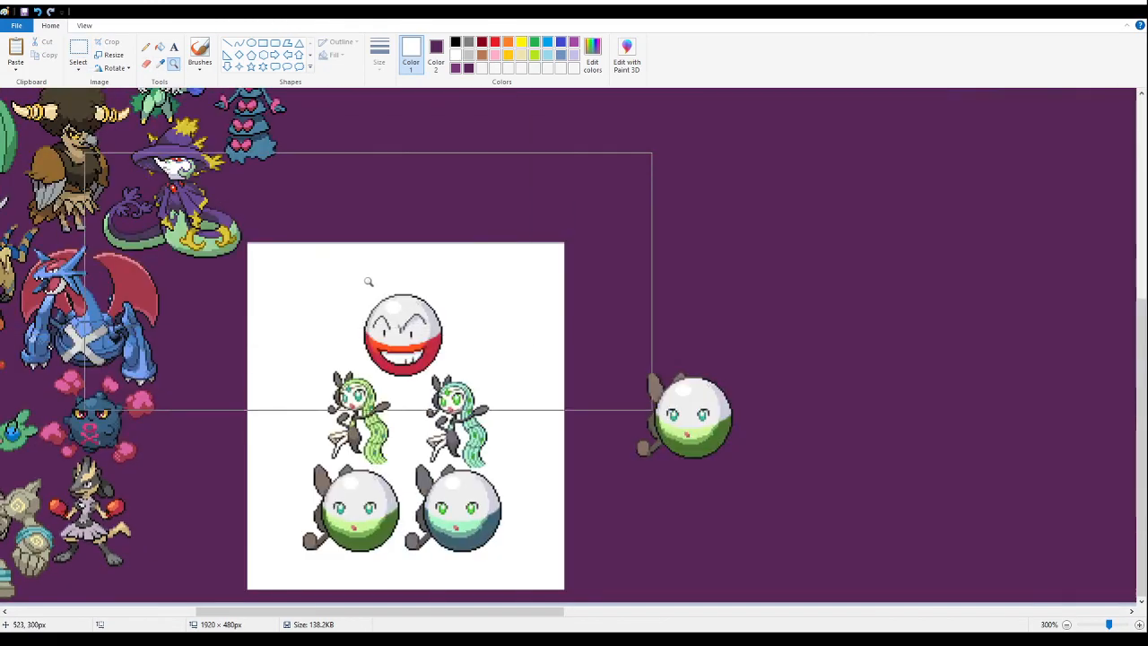
{"action": "key", "text": "ctrl+z"}
- Cut the green ball sprite out of the empty banner area
{"action": "left_click", "coordinate": [78, 52]}
{"action": "left_click_drag", "start_coordinate": [517, 289], "coordinate": [826, 511]}
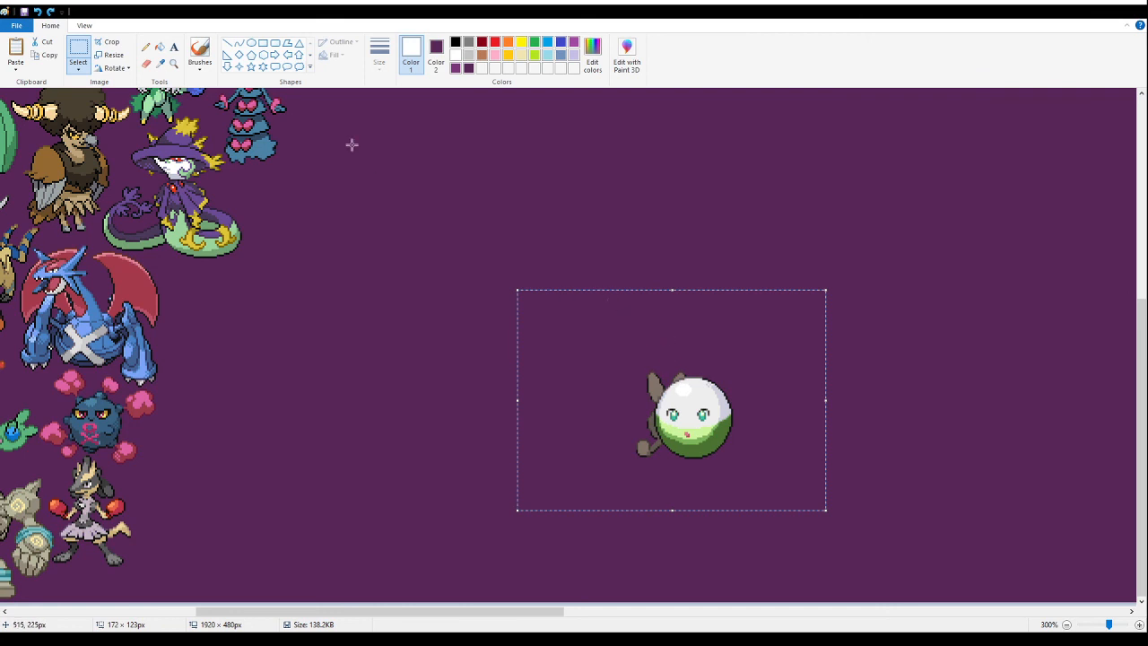
{"action": "key", "text": "ctrl+x"}
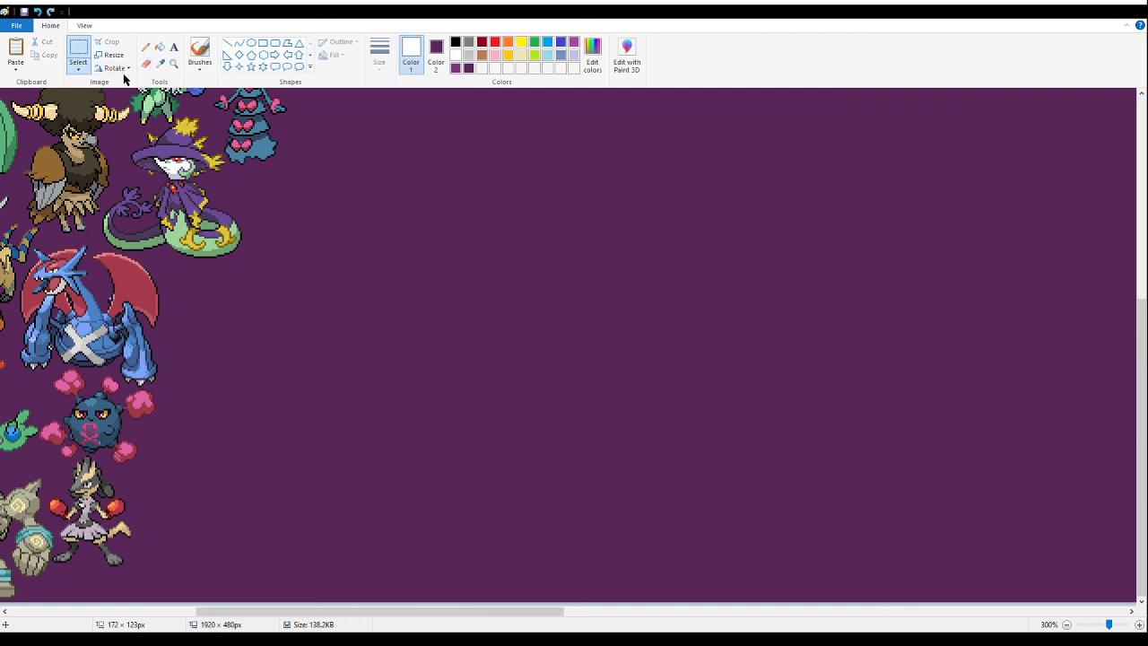
- Paste the green ball sprite tightly beside the boxing-gloved jackal's tail and foot, near the banner's bottom edge
{"action": "left_click", "coordinate": [164, 63]}
{"action": "left_click", "coordinate": [174, 66]}
{"action": "left_click", "coordinate": [210, 361]}
{"action": "left_click", "coordinate": [303, 402]}
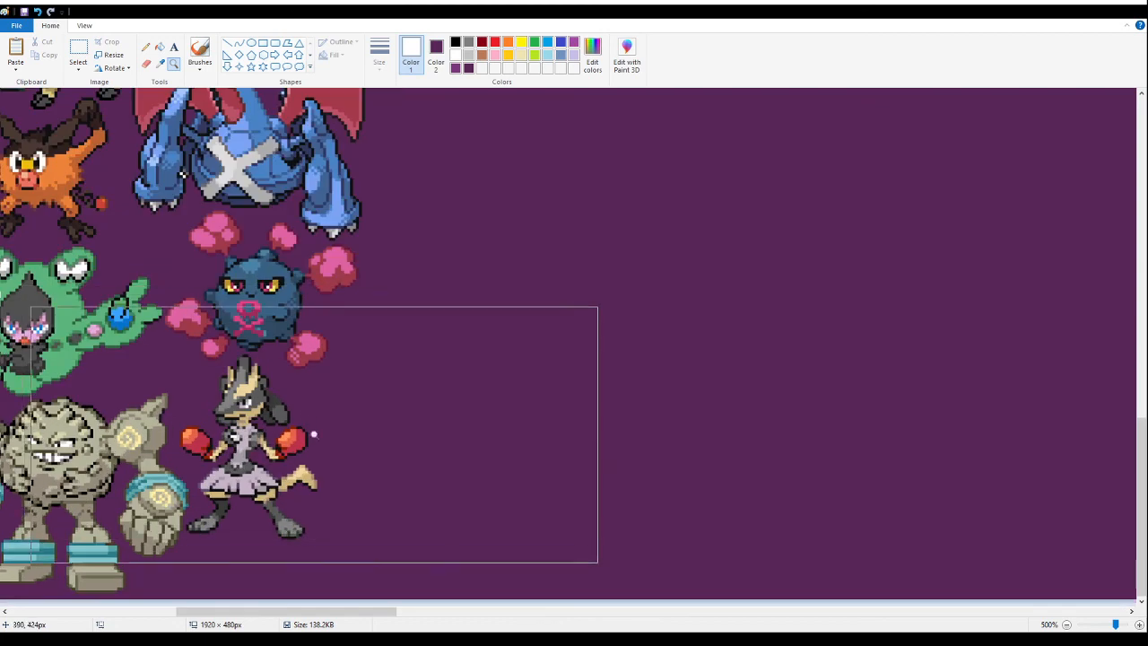
{"action": "left_click", "coordinate": [314, 425]}
{"action": "left_click", "coordinate": [342, 438]}
{"action": "left_click", "coordinate": [352, 443]}
{"action": "left_click", "coordinate": [78, 52]}
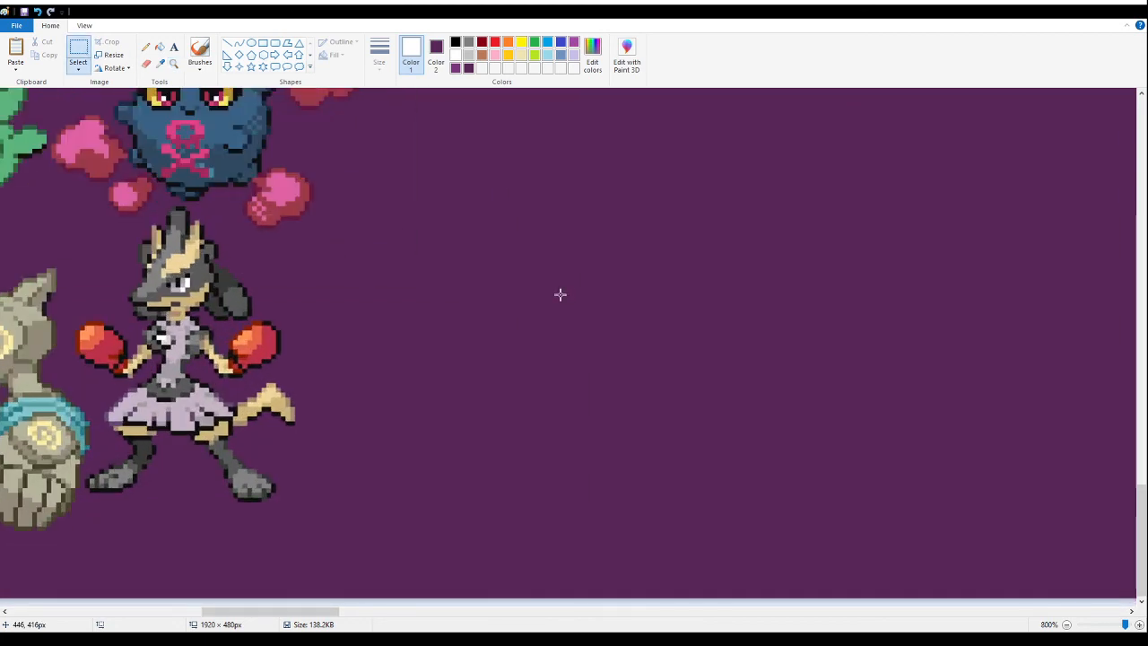
{"action": "key", "text": "ctrl+v"}
{"action": "left_click_drag", "start_coordinate": [405, 476], "coordinate": [344, 487]}
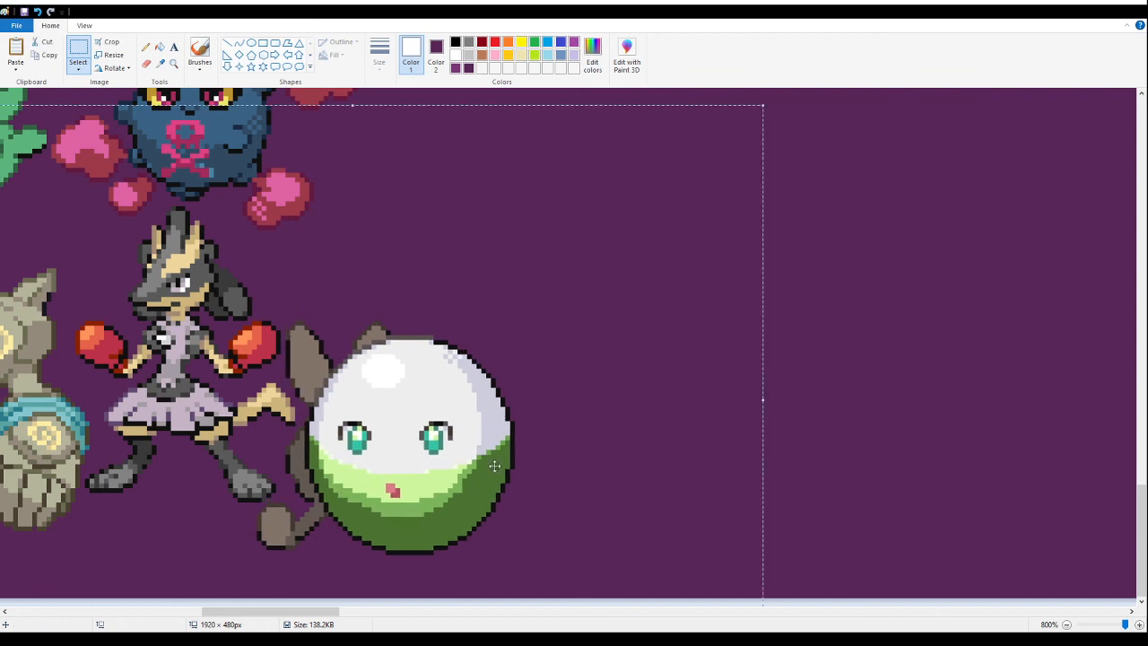
{"action": "left_click_drag", "start_coordinate": [468, 462], "coordinate": [468, 467]}
{"action": "left_click", "coordinate": [877, 448]}
- Save the banner with the green ball sprite in place
{"action": "left_click", "coordinate": [174, 65]}
{"action": "right_click", "coordinate": [225, 152]}
{"action": "right_click", "coordinate": [225, 152]}
{"action": "right_click", "coordinate": [225, 151]}
{"action": "right_click", "coordinate": [225, 153]}
{"action": "right_click", "coordinate": [224, 154]}
{"action": "right_click", "coordinate": [225, 153]}
{"action": "right_click", "coordinate": [217, 165]}
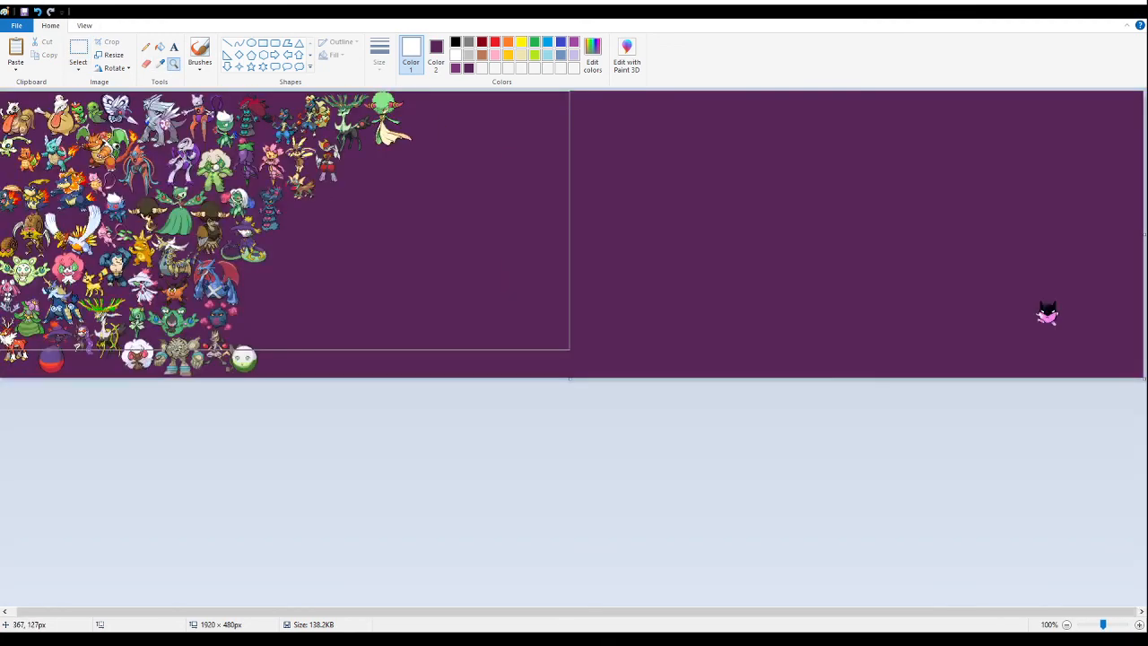
{"action": "left_click", "coordinate": [23, 13]}
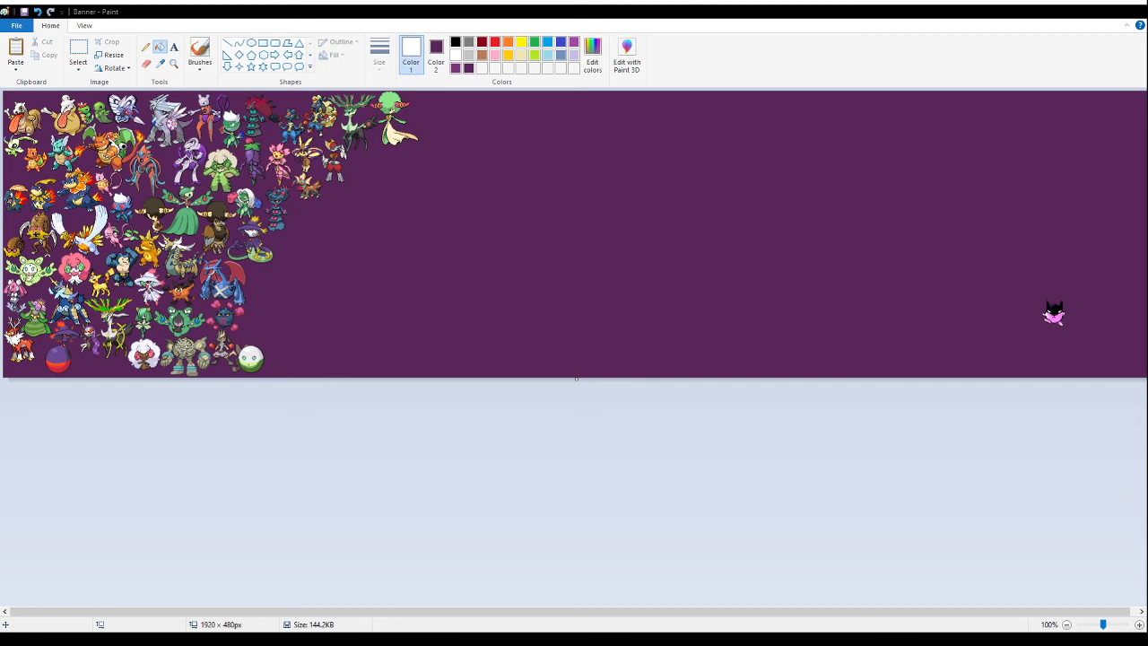
- Paste the sprite sheet with the white cats, cotton-puff balls and green fusions into the empty area and fill its white background with purple
{"action": "left_click", "coordinate": [78, 49]}
{"action": "key", "text": "ctrl+v"}
{"action": "left_click_drag", "start_coordinate": [59, 140], "coordinate": [489, 290]}
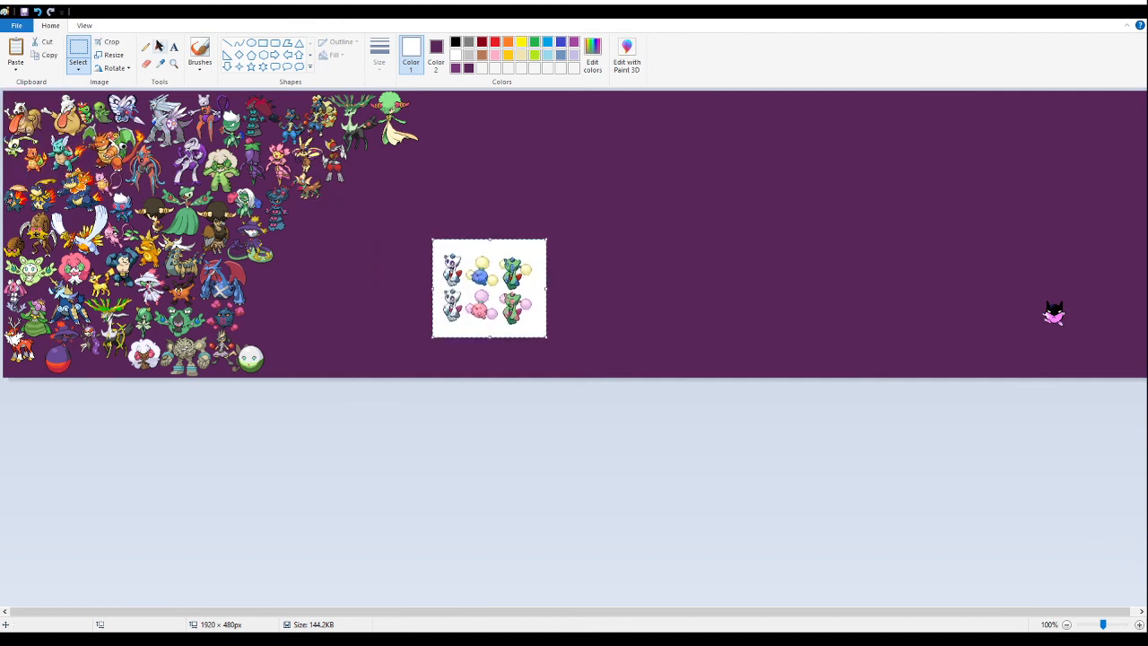
{"action": "left_click", "coordinate": [158, 45]}
{"action": "left_click", "coordinate": [503, 259]}
- Delete the white cat and cotton-puff ball sprites from the pasted sheet, leaving the green fusions
{"action": "left_click", "coordinate": [173, 64]}
{"action": "left_click", "coordinate": [484, 278]}
{"action": "left_click", "coordinate": [587, 421]}
{"action": "left_click", "coordinate": [359, 269]}
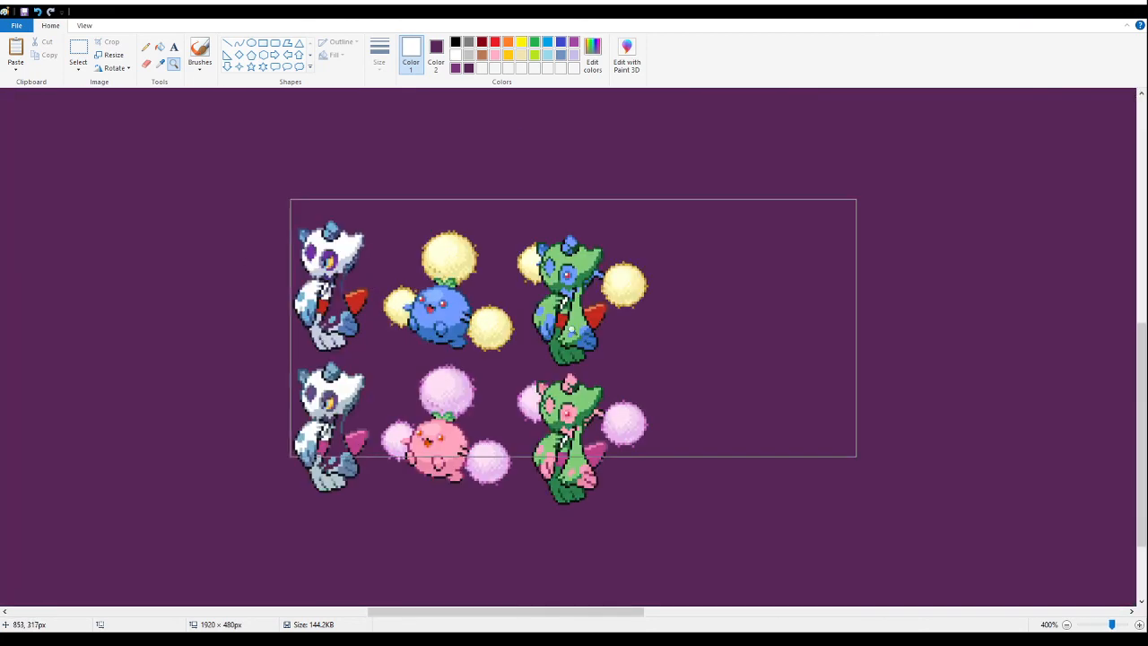
{"action": "left_click", "coordinate": [563, 323]}
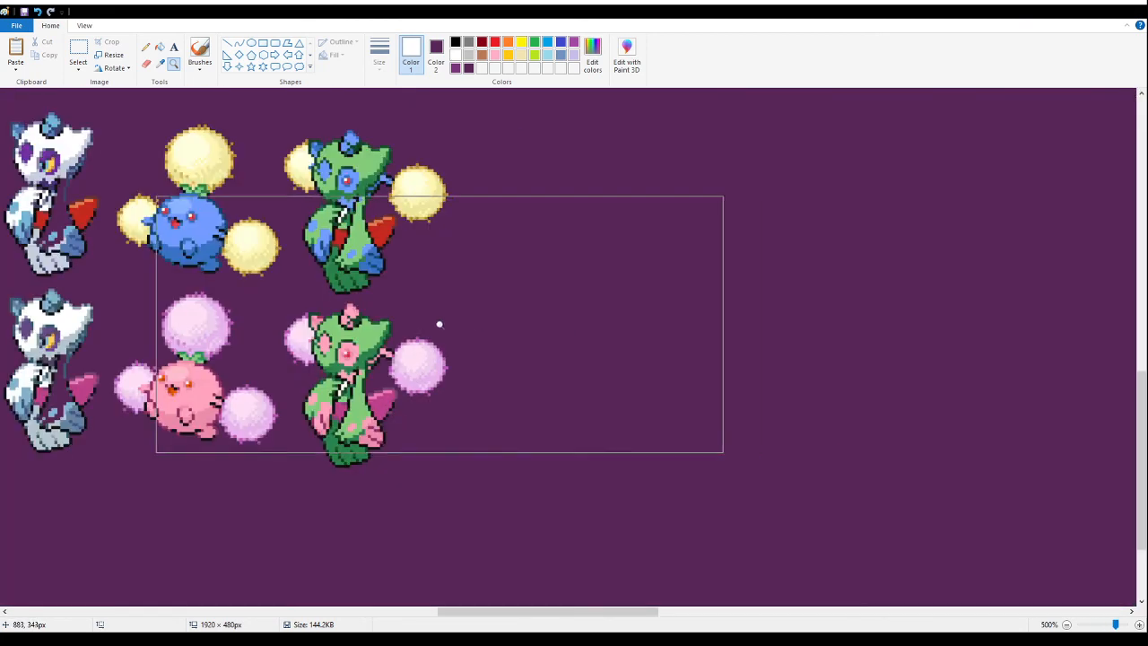
{"action": "left_click", "coordinate": [79, 51]}
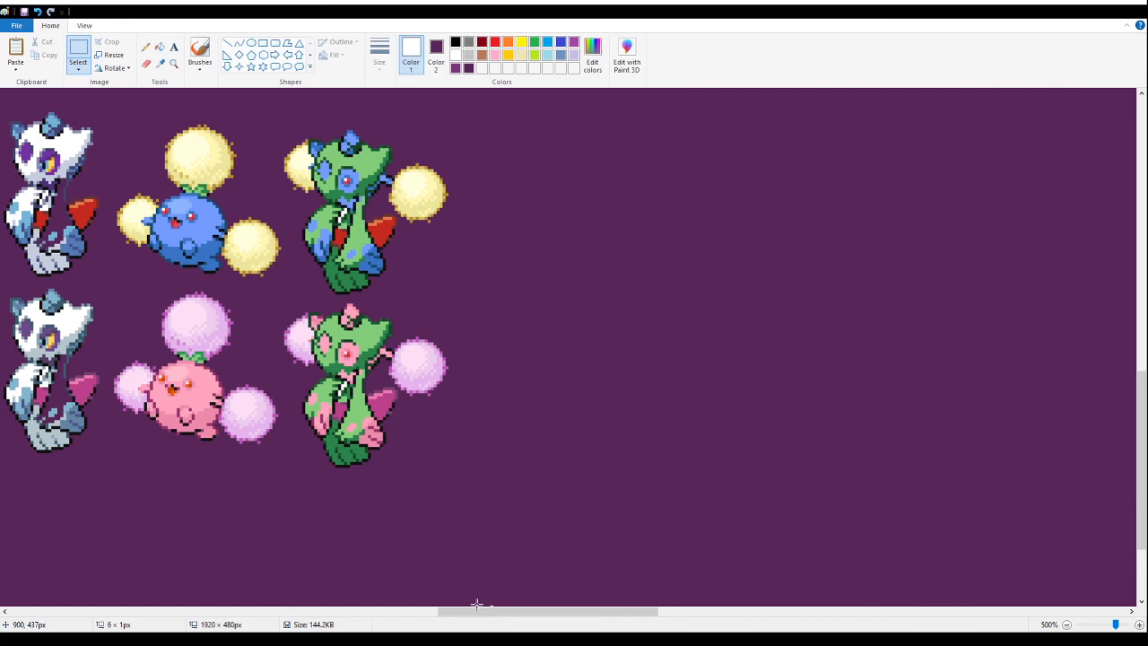
{"action": "left_click_drag", "start_coordinate": [483, 605], "coordinate": [438, 605]}
{"action": "left_click_drag", "start_coordinate": [810, 541], "coordinate": [597, 478]}
{"action": "scroll", "coordinate": [170, 171], "scroll_direction": "up", "scroll_amount": 3}
{"action": "left_click_drag", "start_coordinate": [162, 172], "coordinate": [495, 501]}
{"action": "scroll", "coordinate": [266, 541], "scroll_direction": "down", "scroll_amount": 3}
{"action": "key", "text": "Delete"}
- Delete the pink-spotted green fusion and the leftover yellow puff scrap
{"action": "left_click_drag", "start_coordinate": [714, 506], "coordinate": [452, 303]}
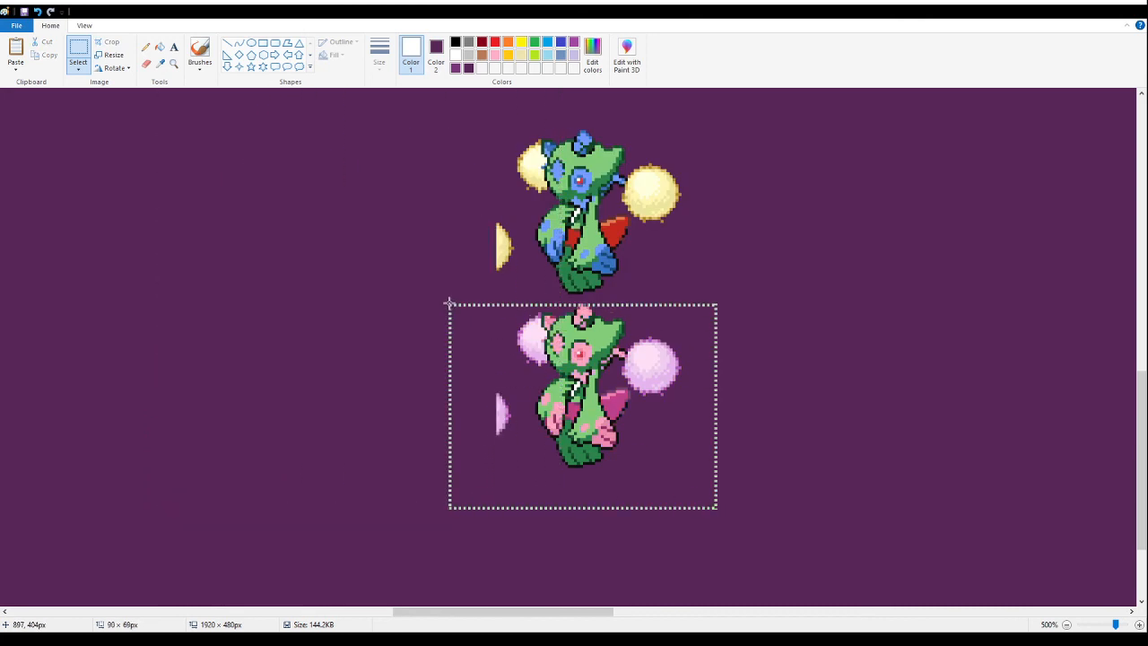
{"action": "key", "text": "Delete"}
{"action": "left_click_drag", "start_coordinate": [509, 267], "coordinate": [489, 207]}
{"action": "key", "text": "Delete"}
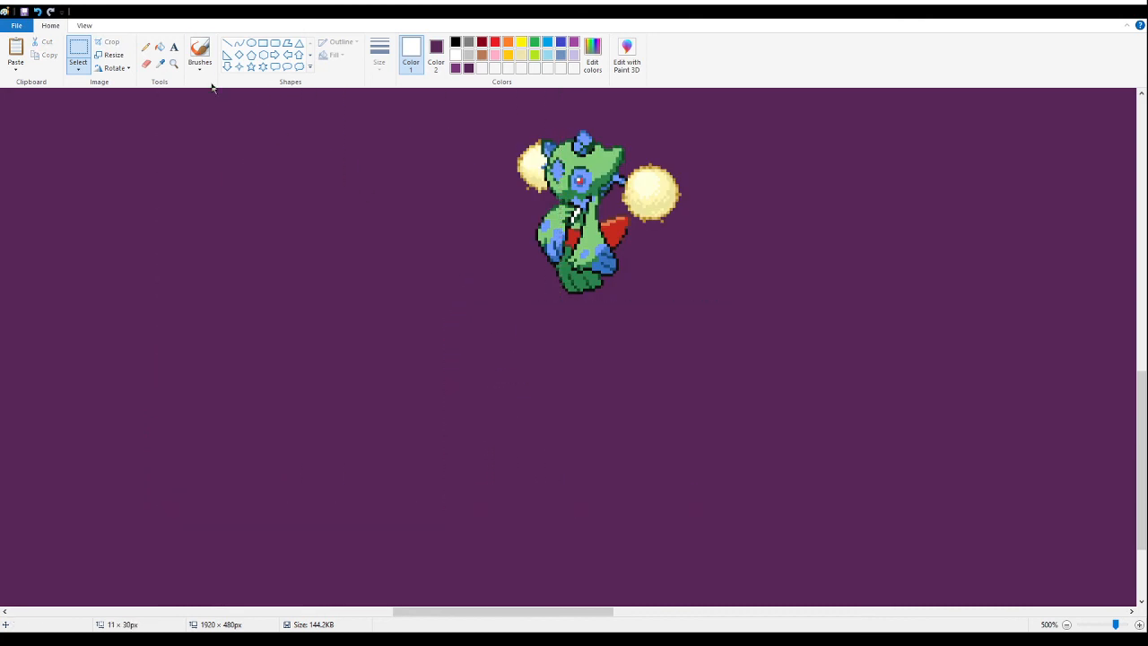
- Fill the white gap at the blue-spotted green fusion's neck with purple, then cut the sprite
{"action": "left_click", "coordinate": [161, 48]}
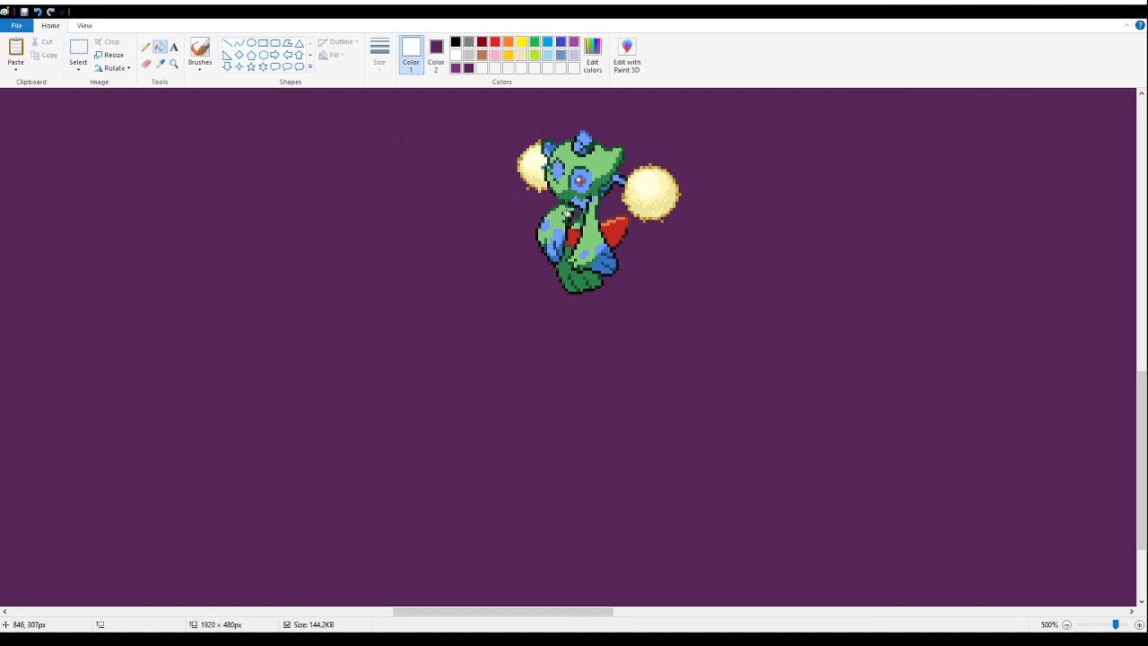
{"action": "left_click", "coordinate": [78, 50]}
{"action": "scroll", "coordinate": [451, 267], "scroll_direction": "up", "scroll_amount": 3}
{"action": "left_click_drag", "start_coordinate": [435, 233], "coordinate": [761, 505]}
{"action": "left_click_drag", "start_coordinate": [600, 335], "coordinate": [429, 388]}
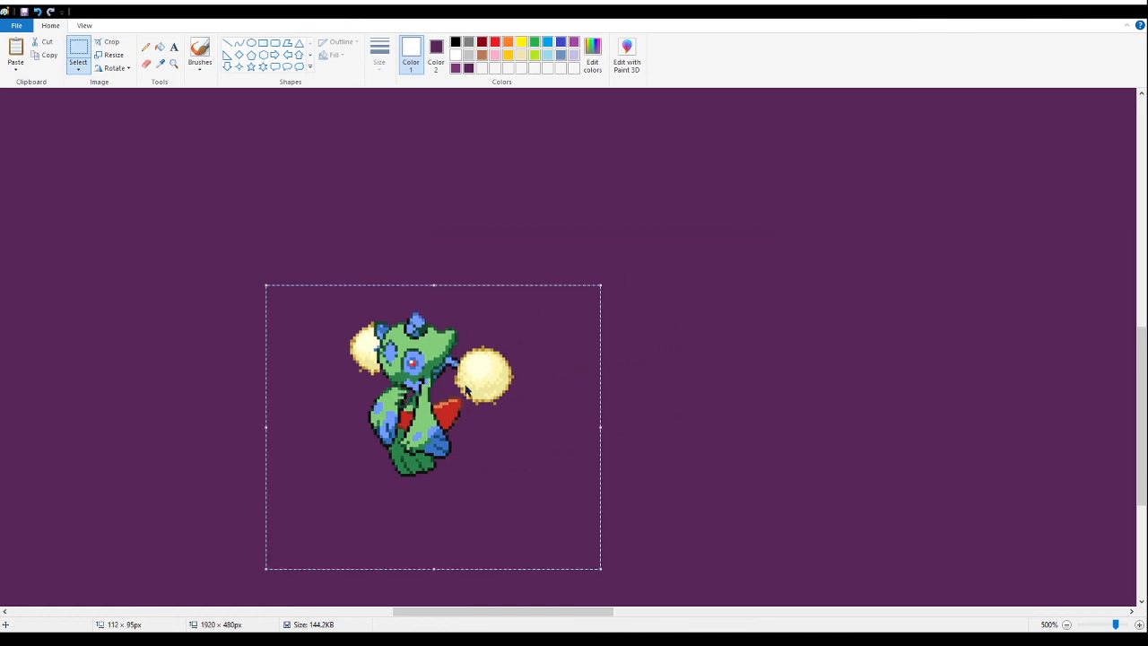
{"action": "key", "text": "Delete"}
- Try to place the blue-spotted green fusion beside the purple witch serpent, below the dark blue ghost
{"action": "left_click", "coordinate": [174, 64]}
{"action": "right_click", "coordinate": [160, 301]}
{"action": "right_click", "coordinate": [159, 301]}
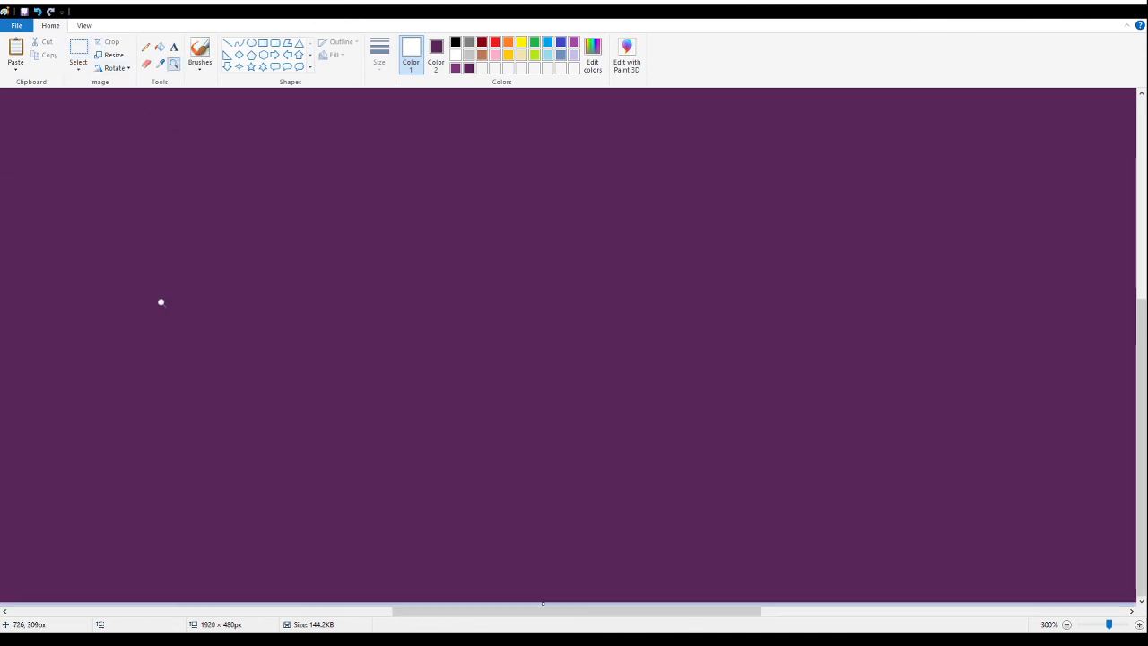
{"action": "right_click", "coordinate": [170, 315]}
{"action": "right_click", "coordinate": [171, 316]}
{"action": "left_click", "coordinate": [318, 248]}
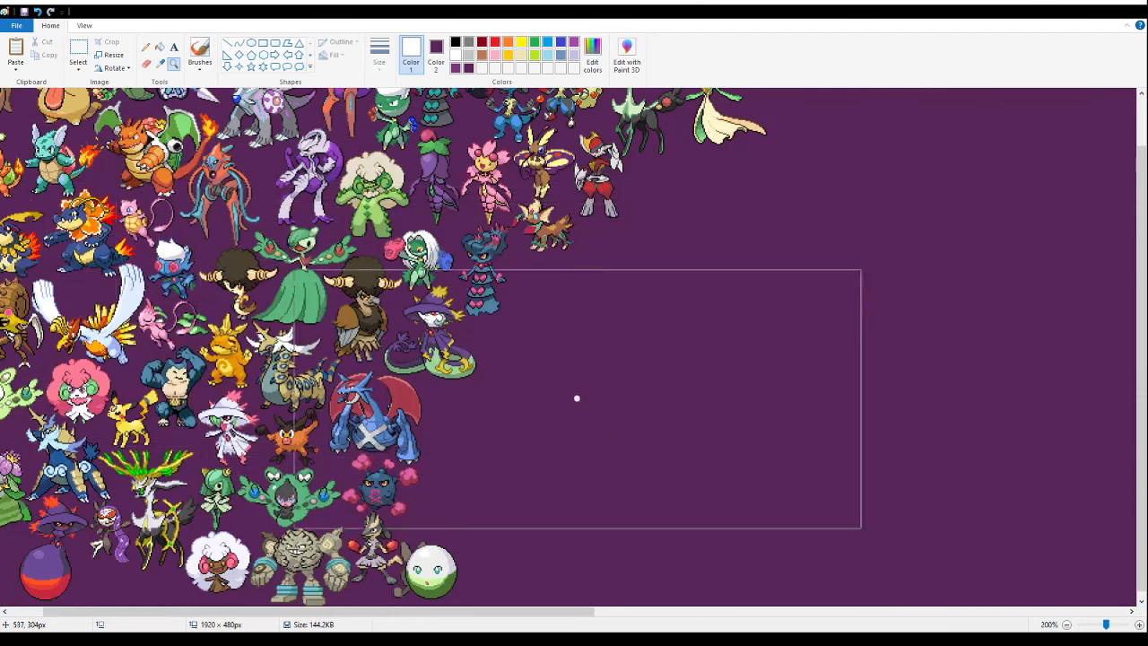
{"action": "left_click", "coordinate": [570, 426]}
{"action": "left_click", "coordinate": [135, 255]}
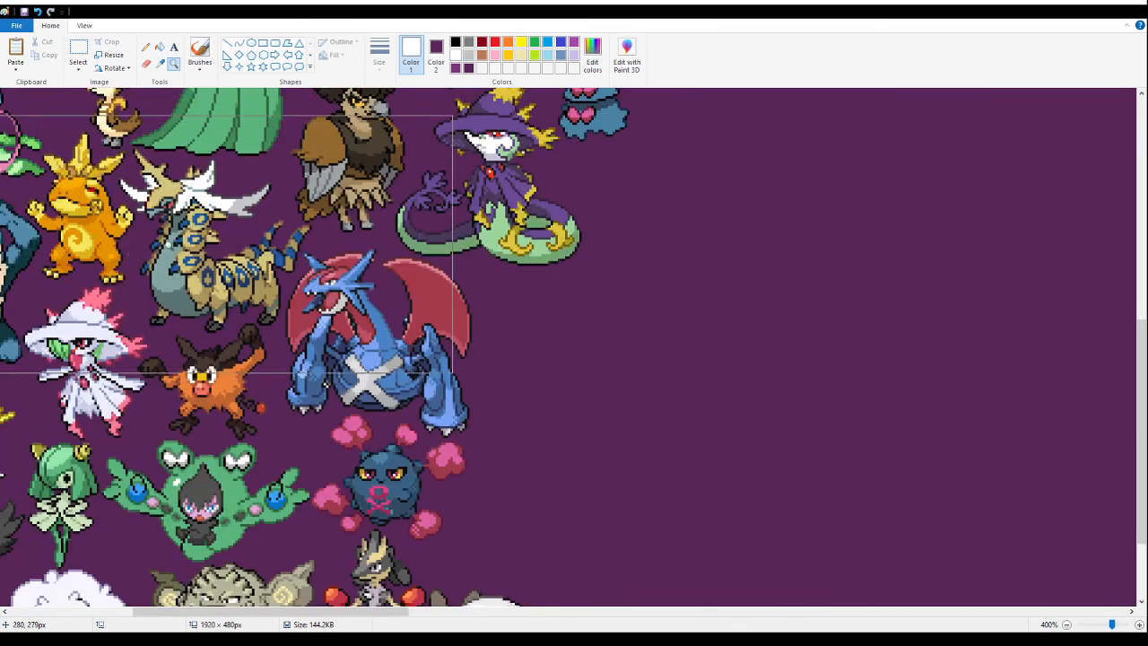
{"action": "left_click", "coordinate": [81, 48]}
{"action": "key", "text": "ctrl+v"}
{"action": "scroll", "coordinate": [664, 269], "scroll_direction": "up", "scroll_amount": 3}
{"action": "left_click_drag", "start_coordinate": [108, 222], "coordinate": [606, 378]}
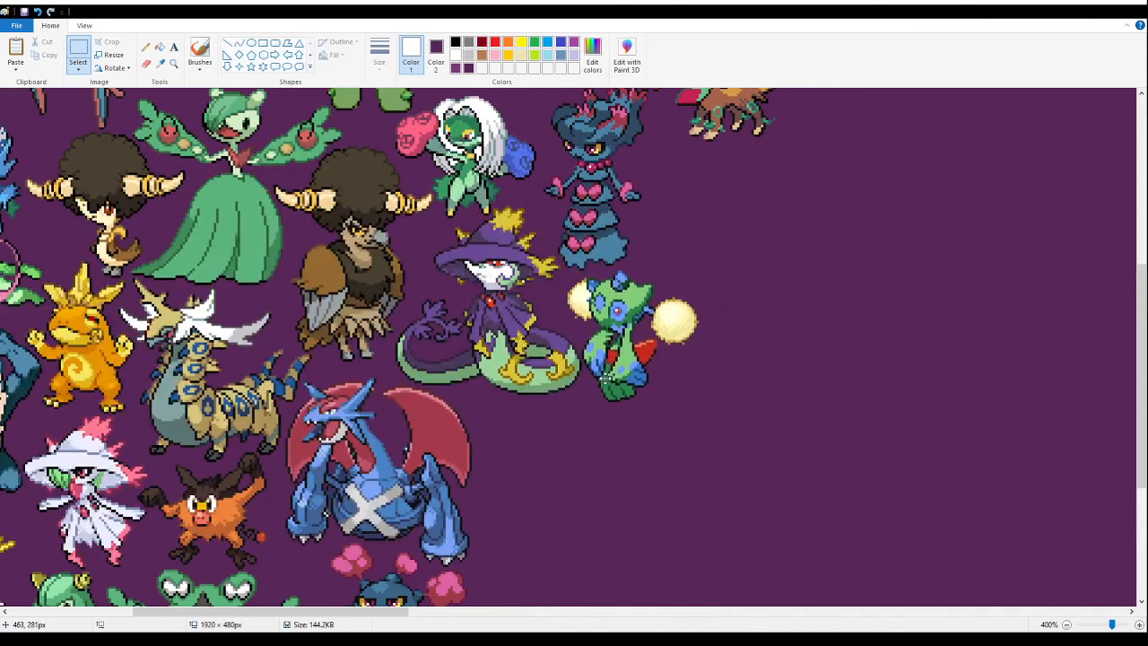
{"action": "left_click_drag", "start_coordinate": [639, 341], "coordinate": [645, 336]}
{"action": "key", "text": "Delete"}
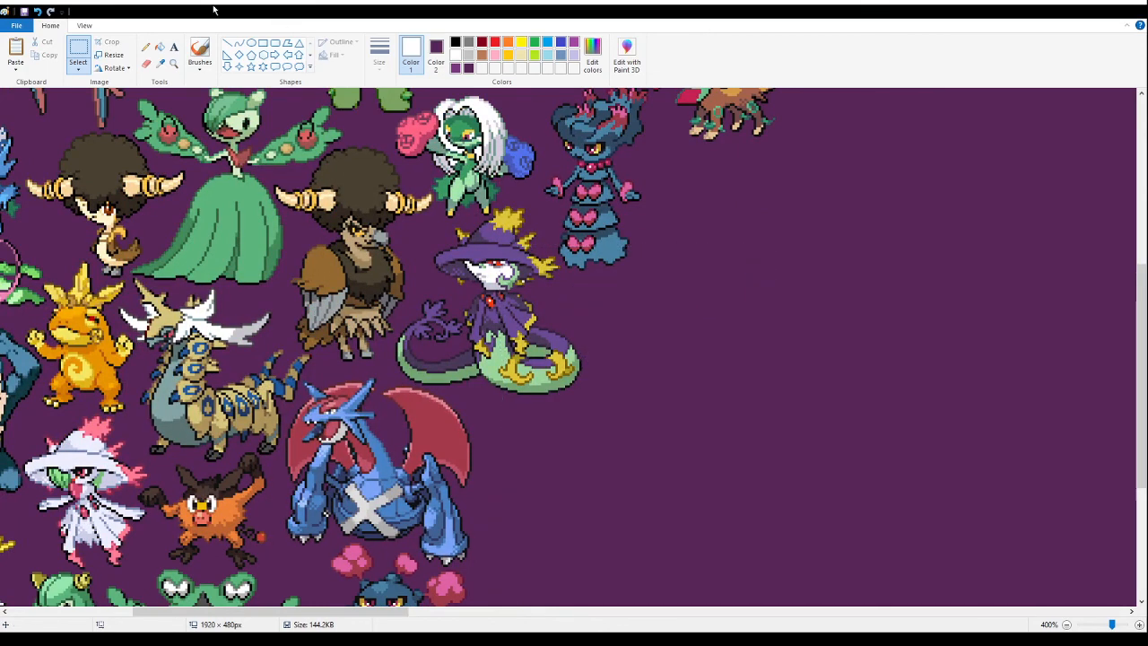
- Paste the blue-spotted green fusion tightly between the witch serpent's coils and the dark blue ghost's skirt
{"action": "left_click", "coordinate": [174, 65]}
{"action": "left_click", "coordinate": [551, 269]}
{"action": "left_click", "coordinate": [351, 249]}
{"action": "left_click", "coordinate": [192, 185]}
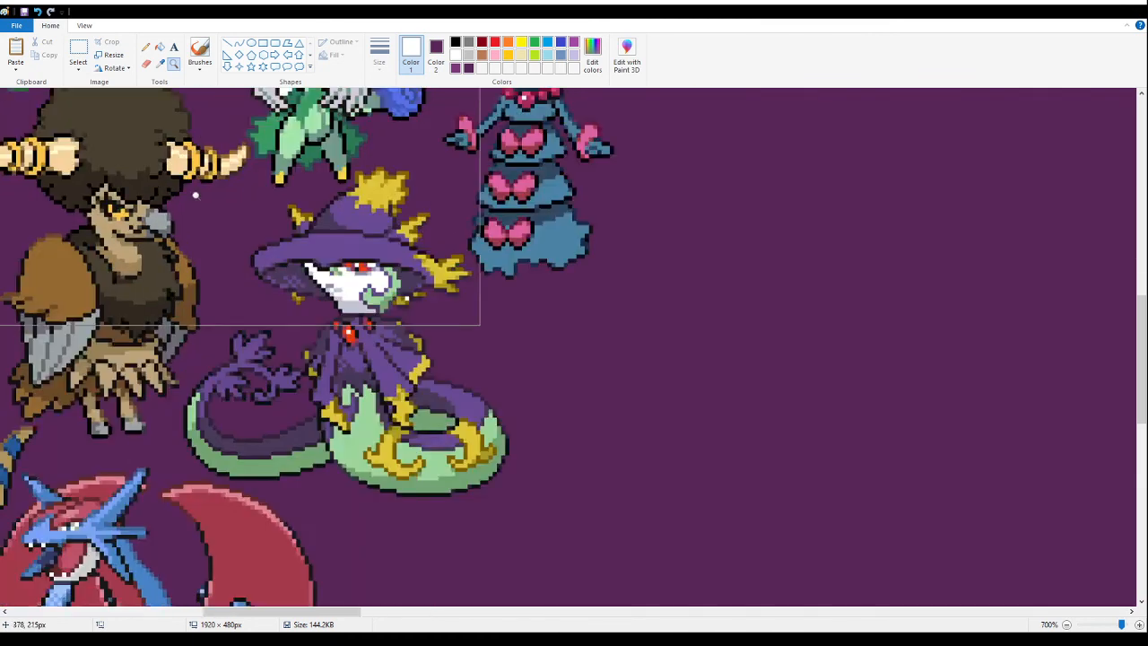
{"action": "scroll", "coordinate": [192, 185], "scroll_direction": "up", "scroll_amount": 1}
{"action": "left_click", "coordinate": [79, 52]}
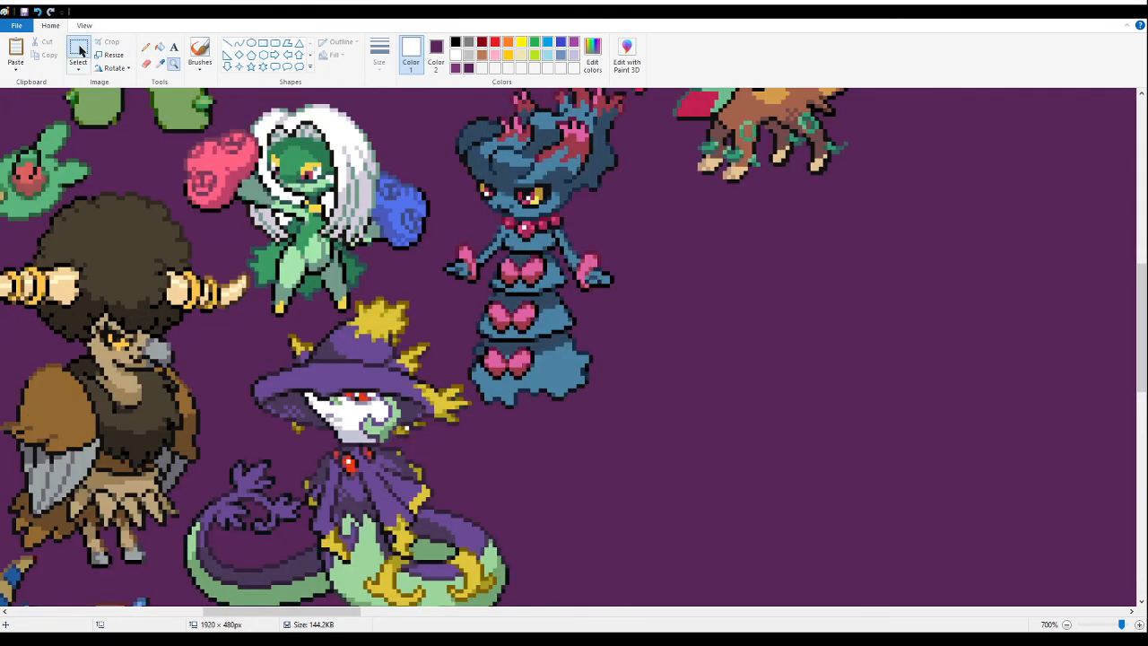
{"action": "scroll", "coordinate": [359, 142], "scroll_direction": "down", "scroll_amount": 3}
{"action": "key", "text": "ctrl+v"}
{"action": "left_click_drag", "start_coordinate": [108, 255], "coordinate": [493, 400]}
{"action": "left_click", "coordinate": [173, 62]}
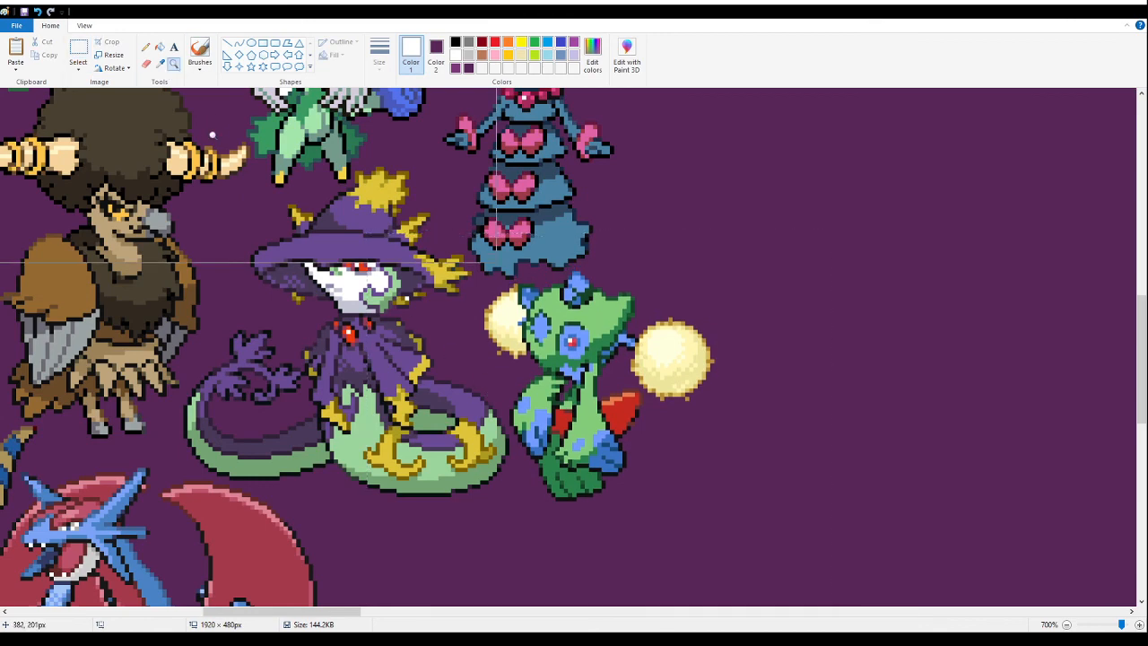
- Paste the sprite sheet with the yellow-hooded, pink-gem, teal and red fusions into the empty banner area
{"action": "right_click", "coordinate": [496, 263]}
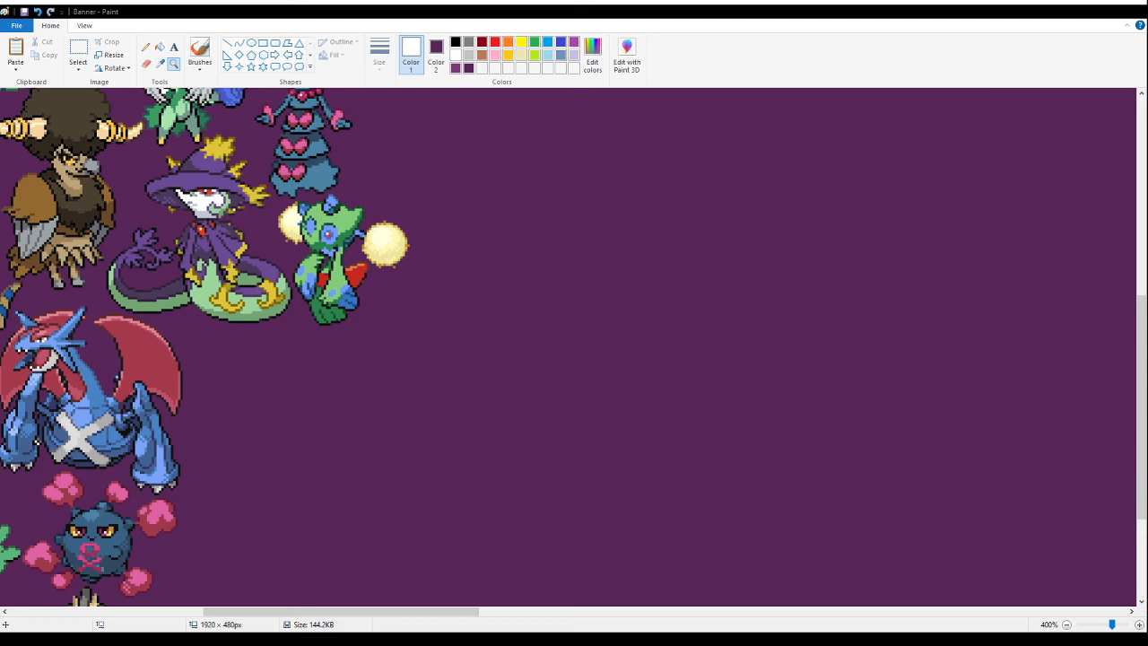
{"action": "scroll", "coordinate": [554, 287], "scroll_direction": "down", "scroll_amount": 3}
{"action": "scroll", "coordinate": [533, 266], "scroll_direction": "down", "scroll_amount": 1, "text": "ctrl"}
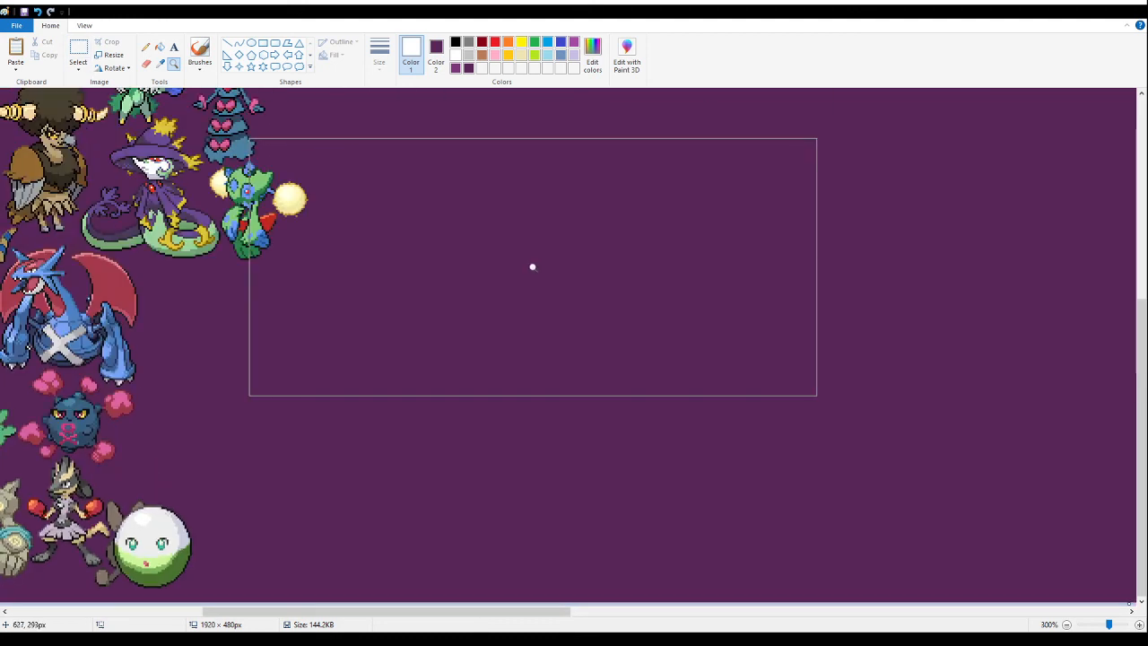
{"action": "left_click", "coordinate": [77, 50]}
{"action": "key", "text": "ctrl+v"}
{"action": "left_click_drag", "start_coordinate": [78, 276], "coordinate": [395, 450]}
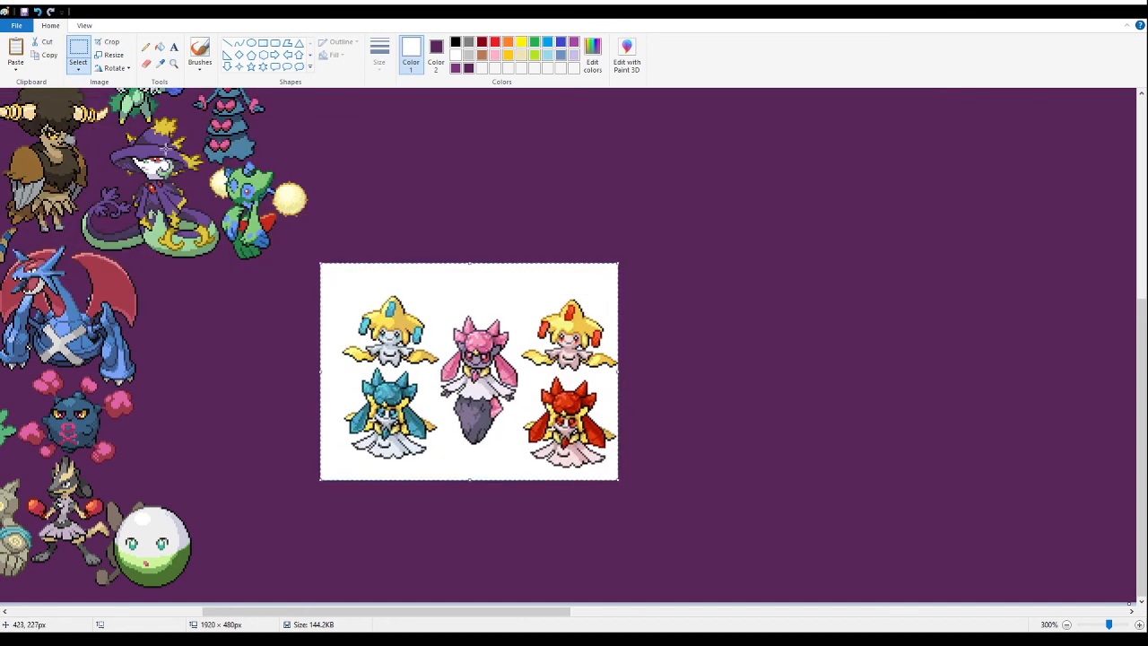
- Fill the white background of the pasted yellow-hooded and gem fusion sheet with purple
{"action": "left_click", "coordinate": [78, 51]}
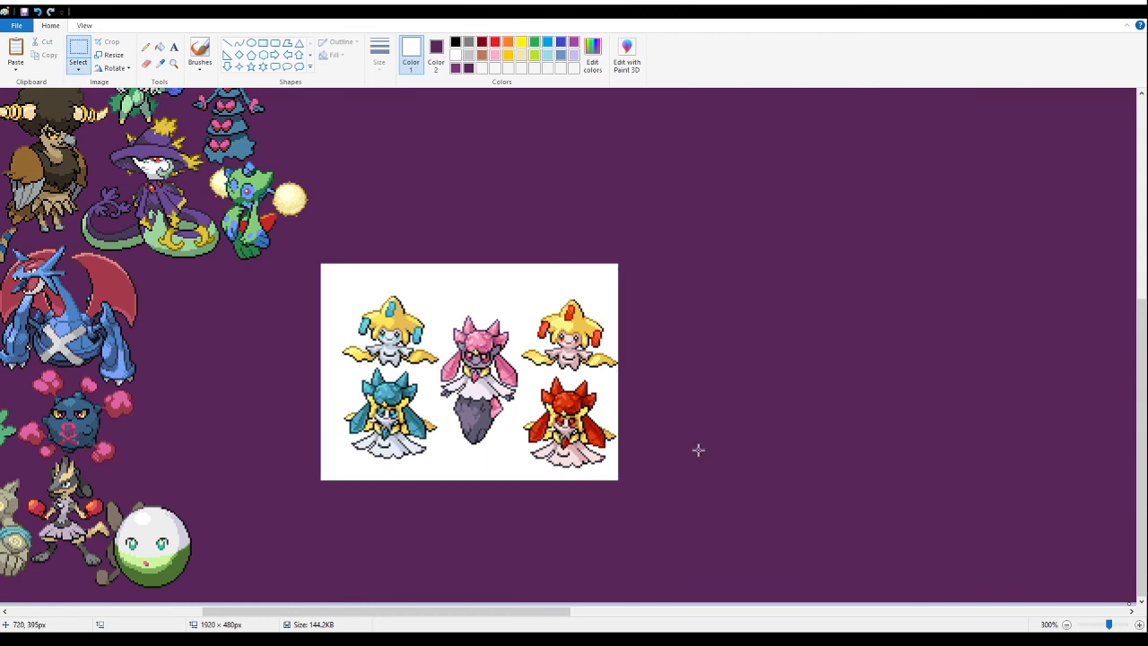
{"action": "left_click_drag", "start_coordinate": [759, 226], "coordinate": [438, 533]}
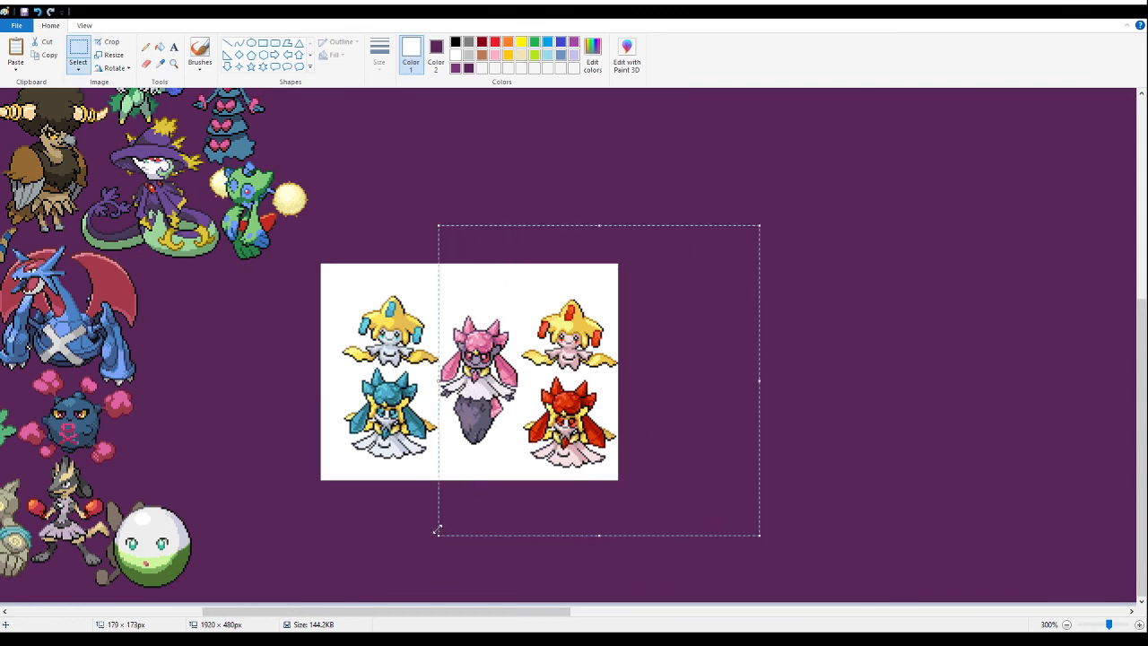
{"action": "left_click", "coordinate": [173, 62]}
{"action": "left_click", "coordinate": [612, 406]}
{"action": "left_click", "coordinate": [494, 340]}
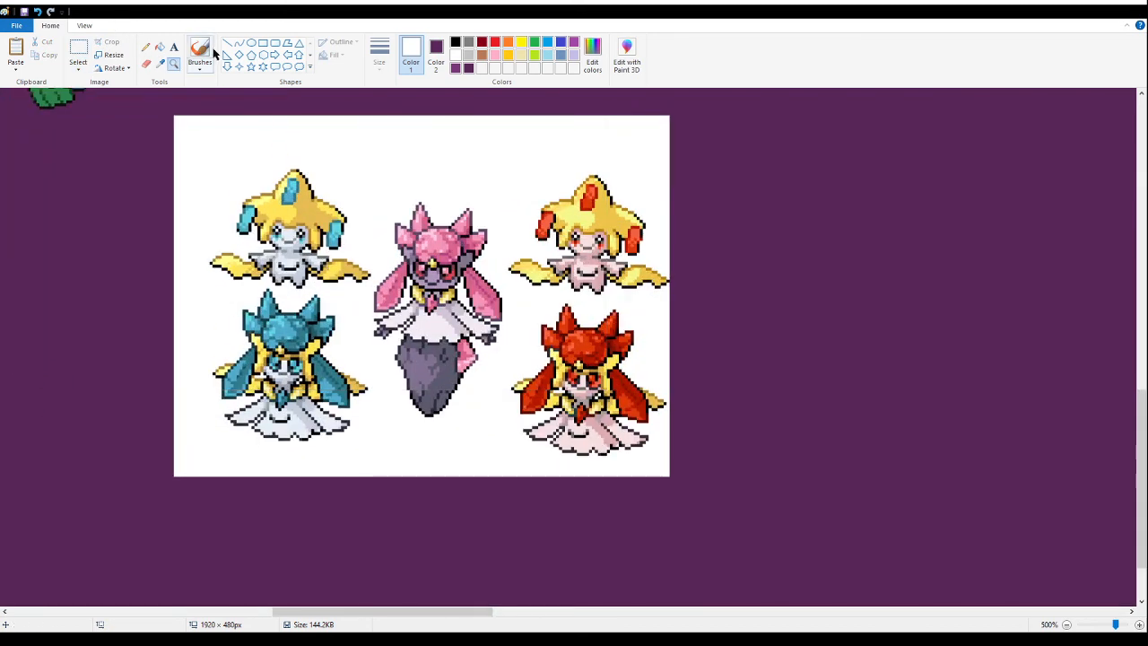
{"action": "left_click", "coordinate": [159, 46]}
{"action": "right_click", "coordinate": [387, 171]}
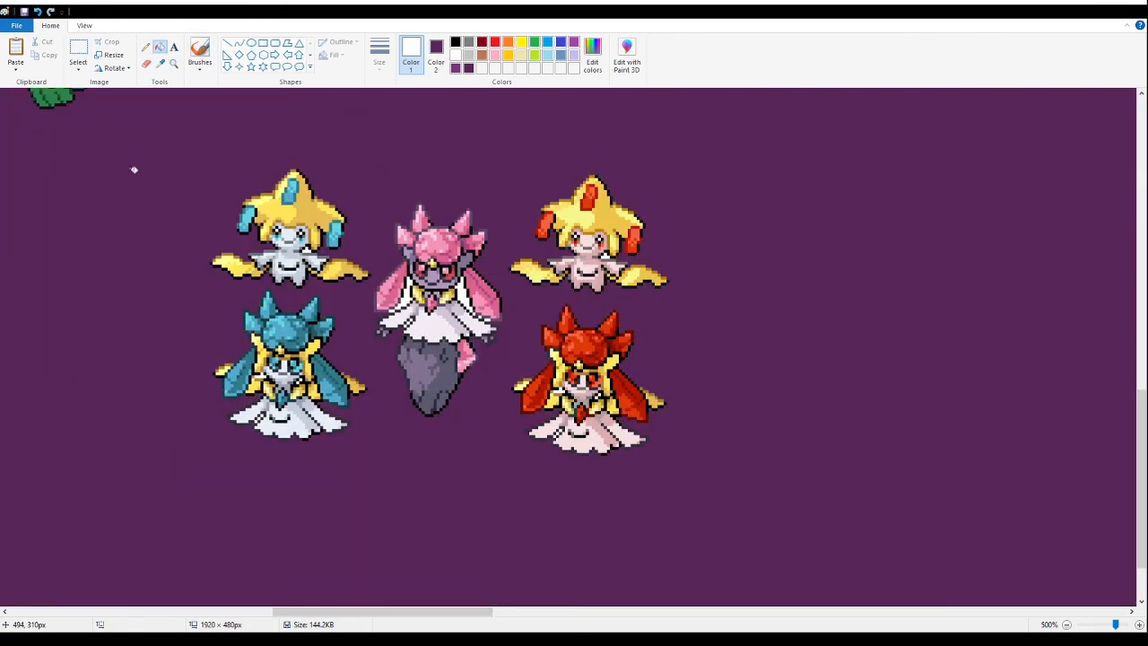
- Delete the pink-gem, red and both yellow-hooded fusions from the pasted sheet, keeping only the teal one
{"action": "left_click", "coordinate": [78, 49]}
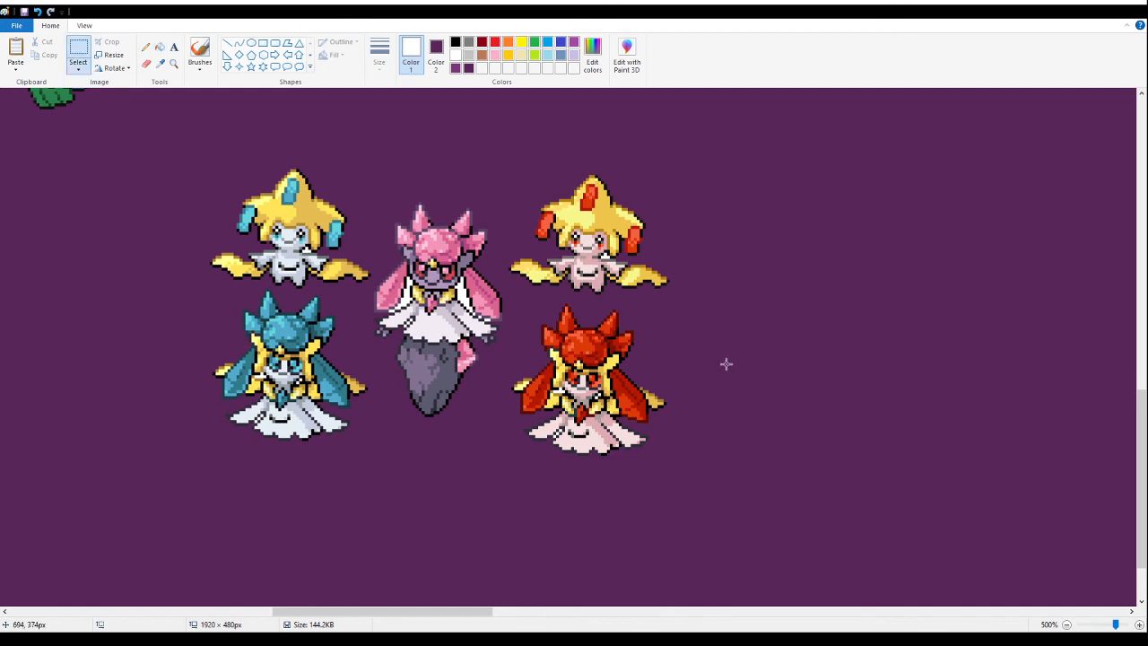
{"action": "left_click_drag", "start_coordinate": [362, 188], "coordinate": [553, 502]}
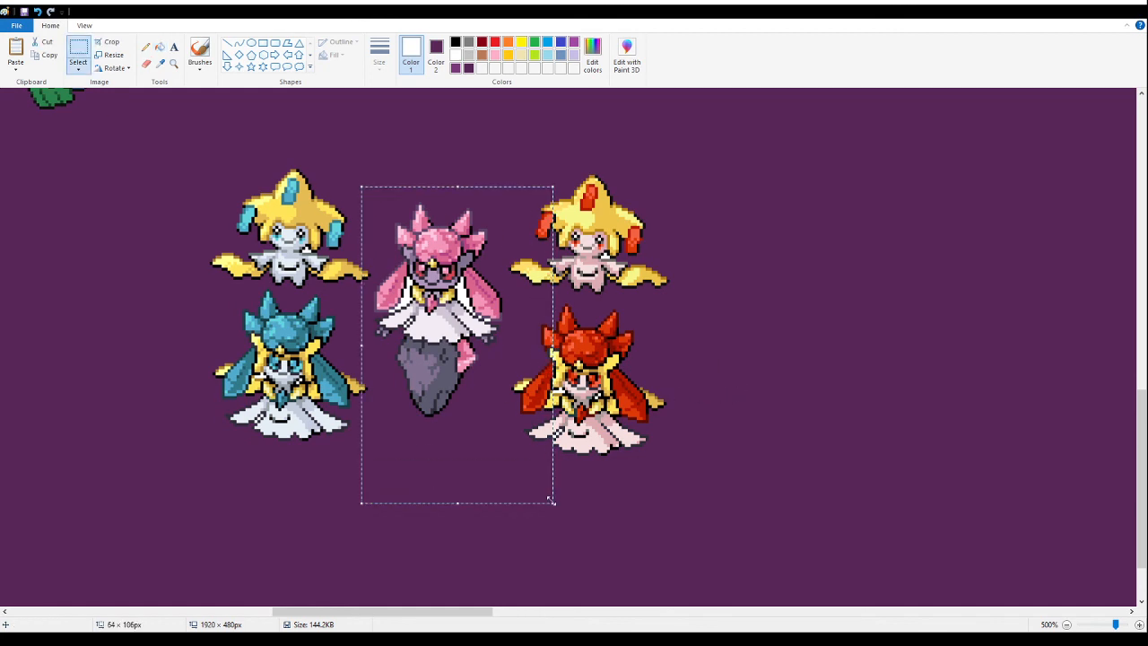
{"action": "left_click", "coordinate": [815, 240]}
{"action": "left_click_drag", "start_coordinate": [378, 166], "coordinate": [505, 491]}
{"action": "left_click_drag", "start_coordinate": [797, 531], "coordinate": [374, 102]}
{"action": "key", "text": "Delete"}
{"action": "left_click_drag", "start_coordinate": [162, 139], "coordinate": [451, 284]}
{"action": "key", "text": "Delete"}
- Move the teal fusion closer to the packed sprites, beside the winged blue dragon
{"action": "left_click_drag", "start_coordinate": [333, 613], "coordinate": [225, 613]}
{"action": "left_click_drag", "start_coordinate": [755, 241], "coordinate": [977, 477]}
{"action": "left_click_drag", "start_coordinate": [856, 412], "coordinate": [639, 460]}
{"action": "scroll", "coordinate": [556, 386], "scroll_direction": "up", "scroll_amount": 3}
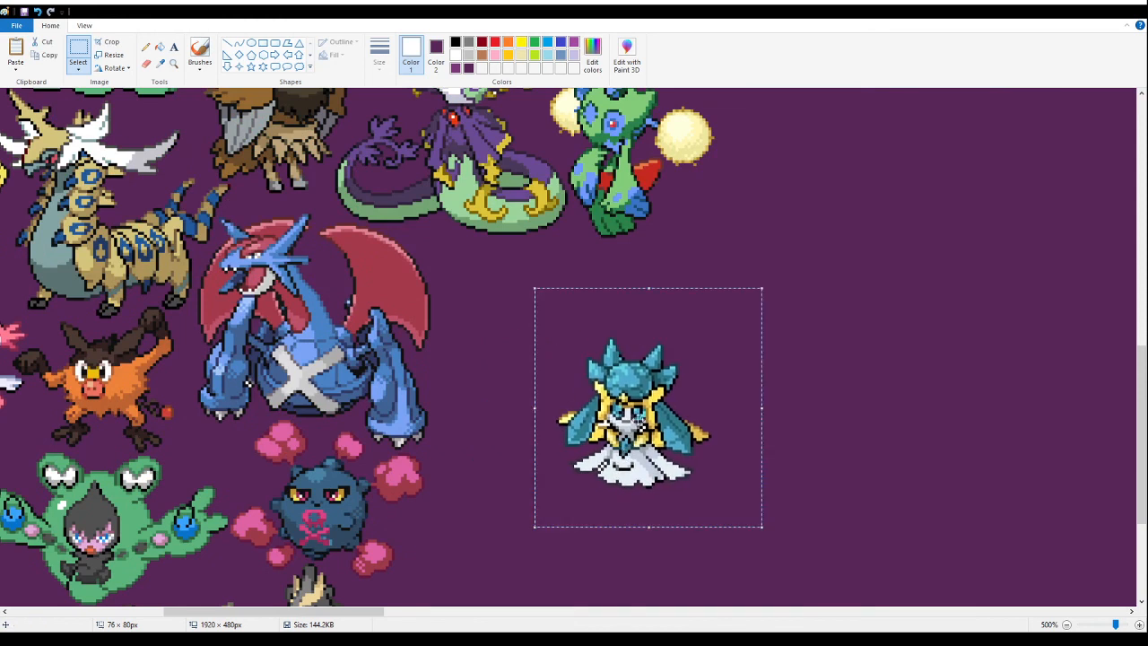
{"action": "left_click", "coordinate": [172, 66]}
{"action": "left_click", "coordinate": [688, 407]}
{"action": "left_click", "coordinate": [255, 255]}
{"action": "left_click", "coordinate": [306, 197]}
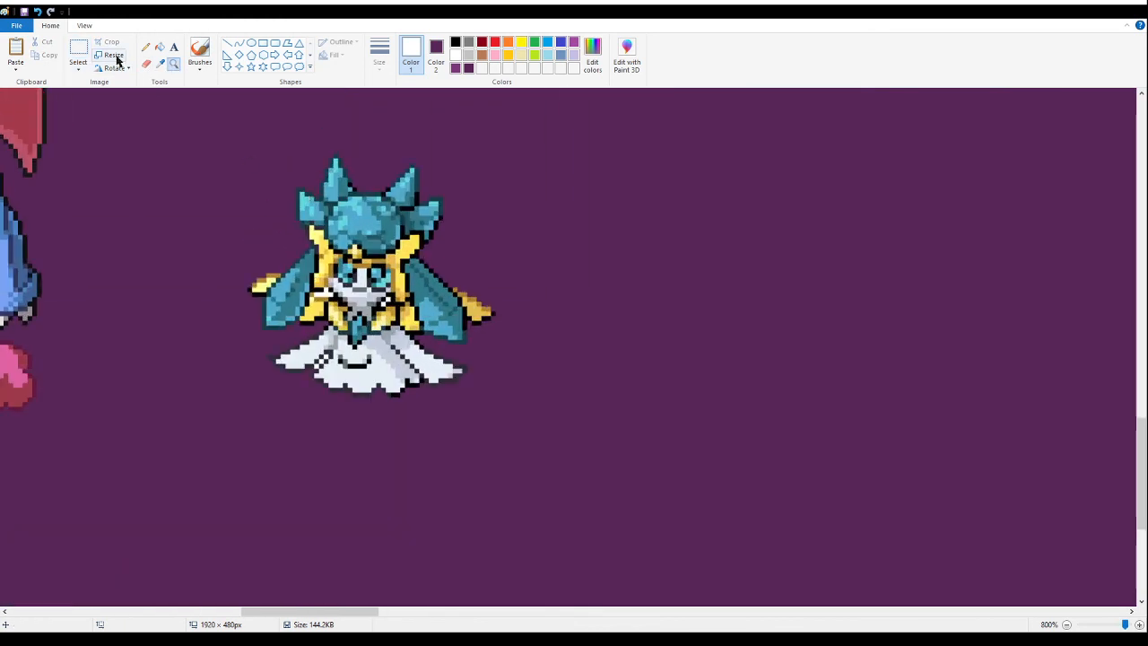
{"action": "left_click", "coordinate": [159, 46]}
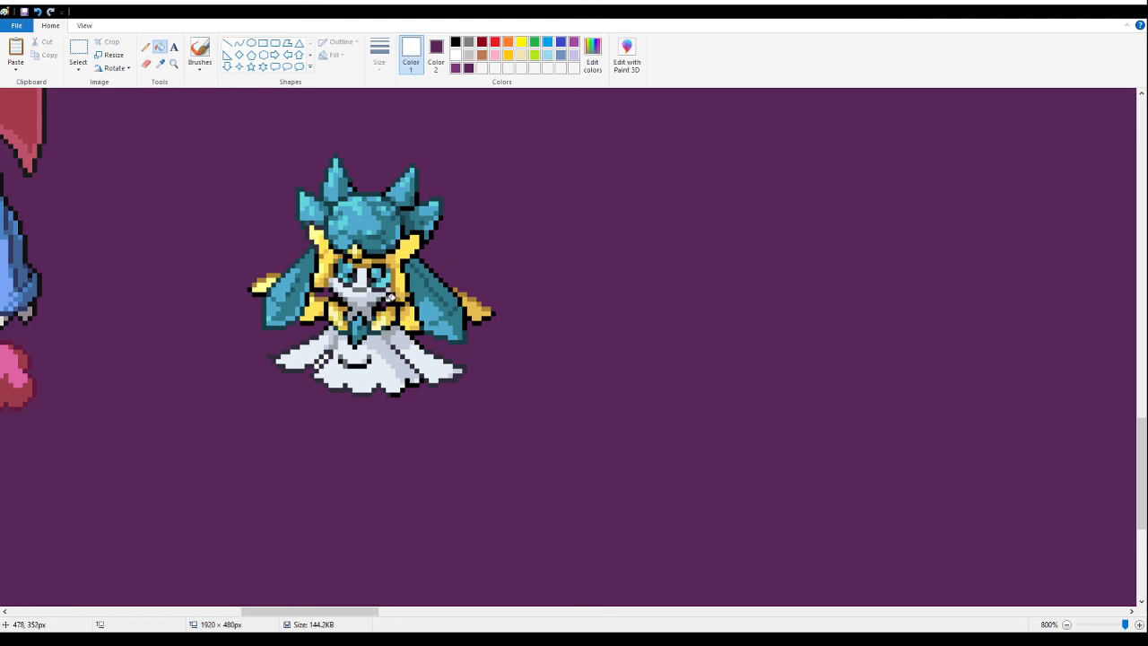
- Try the teal fusion in the gap above the green-and-white ball, and cut it to the clipboard
{"action": "left_click", "coordinate": [172, 67]}
{"action": "right_click", "coordinate": [323, 320]}
{"action": "right_click", "coordinate": [309, 301]}
{"action": "right_click", "coordinate": [280, 276]}
{"action": "right_click", "coordinate": [272, 270]}
{"action": "right_click", "coordinate": [208, 282]}
{"action": "left_click", "coordinate": [172, 255]}
{"action": "left_click", "coordinate": [78, 50]}
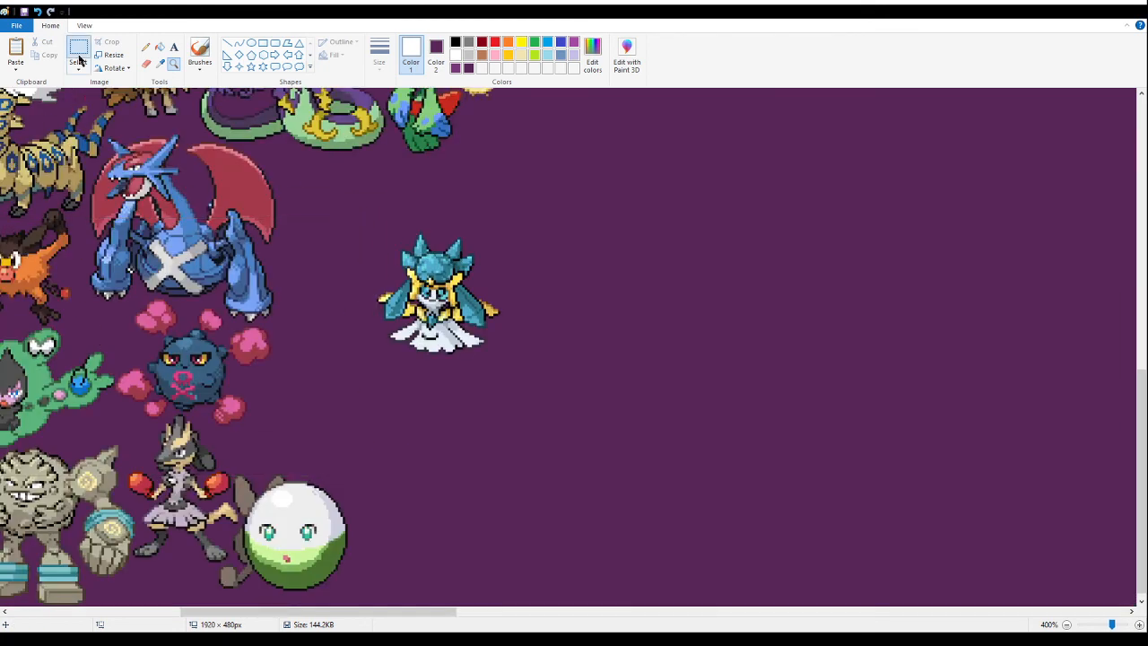
{"action": "left_click_drag", "start_coordinate": [562, 368], "coordinate": [354, 224]}
{"action": "left_click_drag", "start_coordinate": [438, 296], "coordinate": [310, 421]}
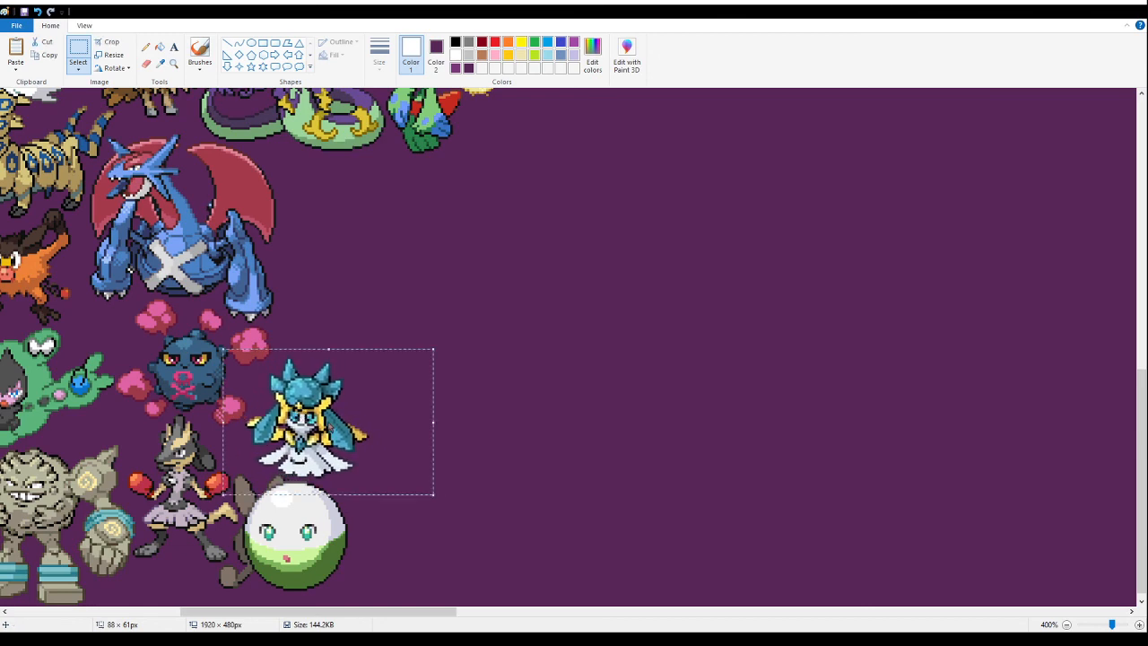
{"action": "key", "text": "ctrl+x"}
{"action": "scroll", "coordinate": [153, 126], "scroll_direction": "up", "scroll_amount": 10}
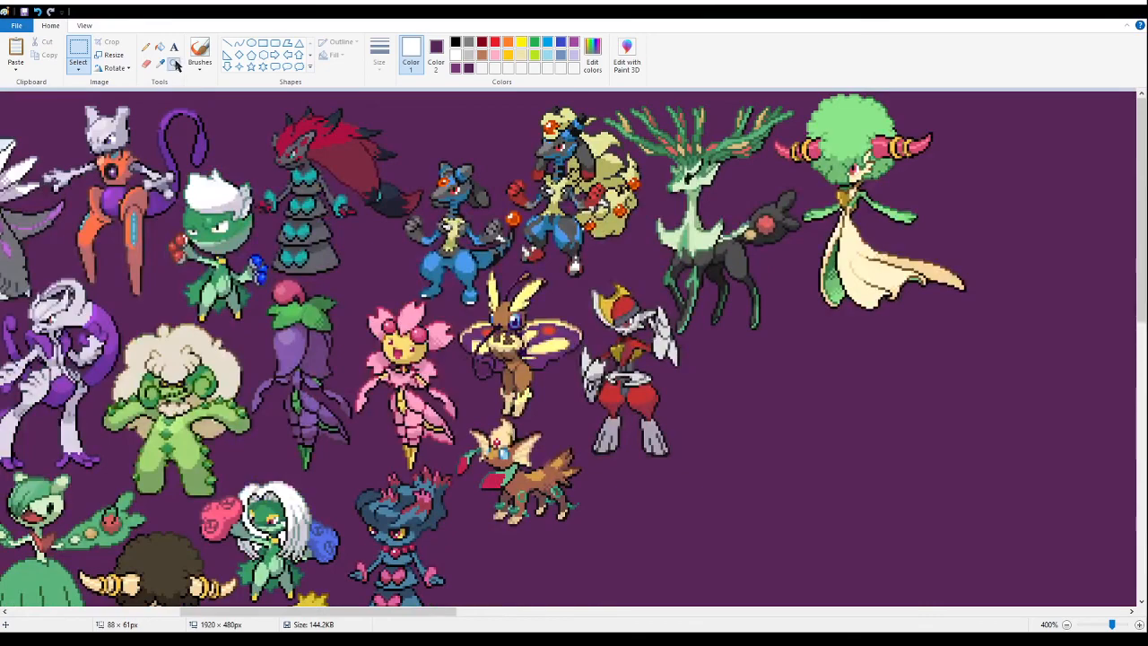
{"action": "left_click", "coordinate": [174, 63]}
{"action": "right_click", "coordinate": [124, 300]}
{"action": "right_click", "coordinate": [124, 300]}
{"action": "right_click", "coordinate": [124, 300]}
{"action": "left_click", "coordinate": [364, 251]}
{"action": "left_click", "coordinate": [296, 217]}
{"action": "left_click", "coordinate": [303, 233]}
{"action": "left_click", "coordinate": [303, 233]}
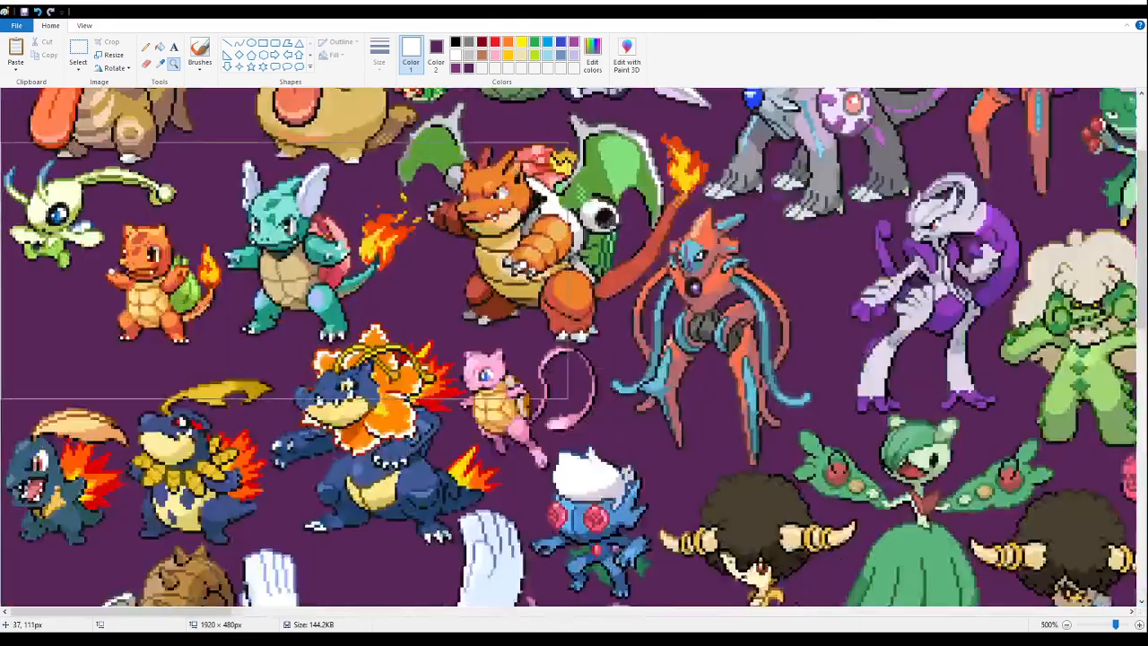
{"action": "left_click", "coordinate": [310, 262]}
{"action": "left_click", "coordinate": [79, 50]}
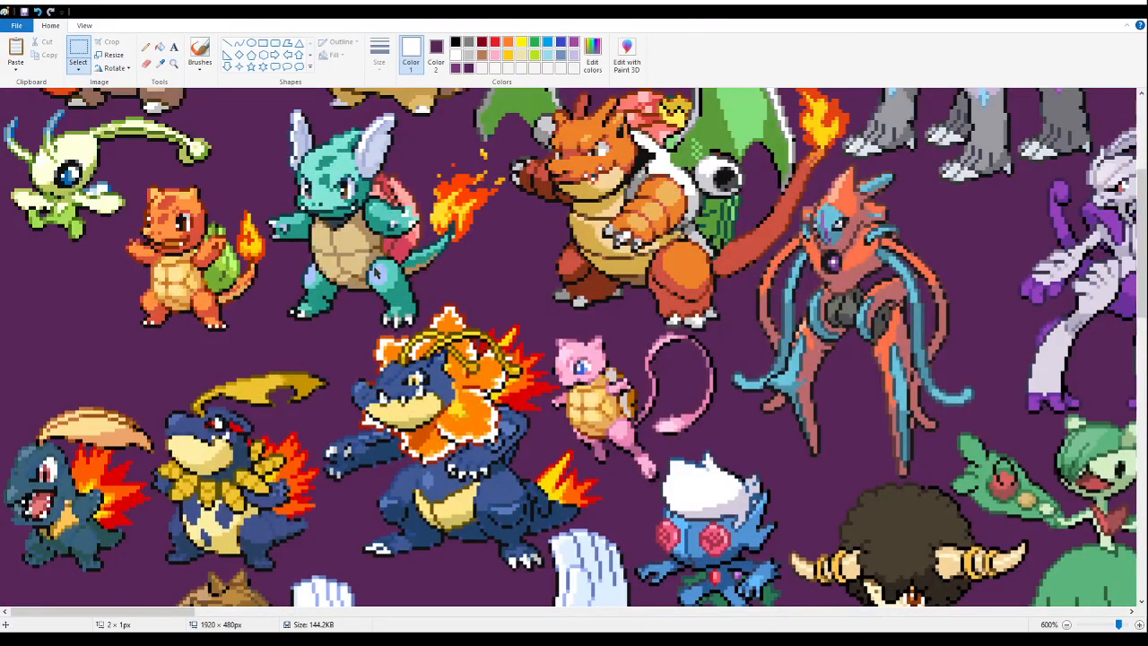
{"action": "key", "text": "ctrl+v"}
{"action": "left_click_drag", "start_coordinate": [103, 235], "coordinate": [106, 375]}
{"action": "left_click_drag", "start_coordinate": [120, 334], "coordinate": [473, 262]}
{"action": "scroll", "coordinate": [126, 269], "scroll_direction": "down", "scroll_amount": 5}
{"action": "scroll", "coordinate": [485, 435], "scroll_direction": "down", "scroll_amount": 3}
{"action": "scroll", "coordinate": [482, 386], "scroll_direction": "up", "scroll_amount": 3}
{"action": "key", "text": "Delete"}
- Paste the teal fusion tightly between the blue dragon's wing and the witch serpent's coils
{"action": "left_click_drag", "start_coordinate": [191, 612], "coordinate": [368, 610]}
{"action": "scroll", "coordinate": [356, 557], "scroll_direction": "down", "scroll_amount": 3}
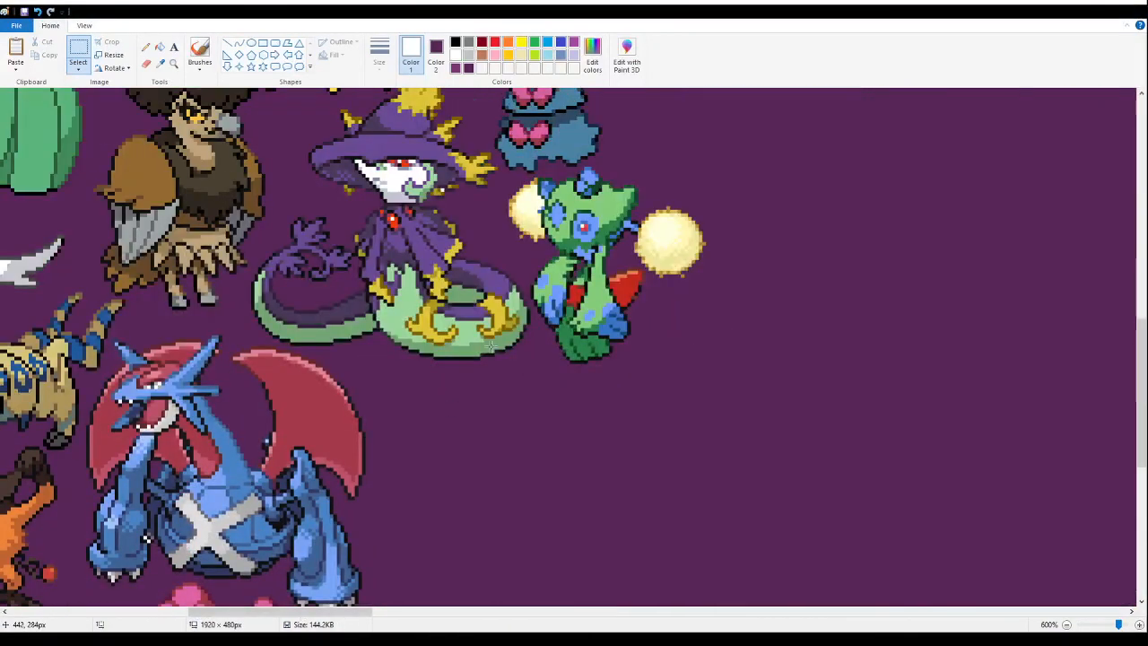
{"action": "key", "text": "ctrl+v"}
{"action": "left_click_drag", "start_coordinate": [122, 222], "coordinate": [460, 482]}
{"action": "scroll", "coordinate": [887, 398], "scroll_direction": "down", "scroll_amount": 3}
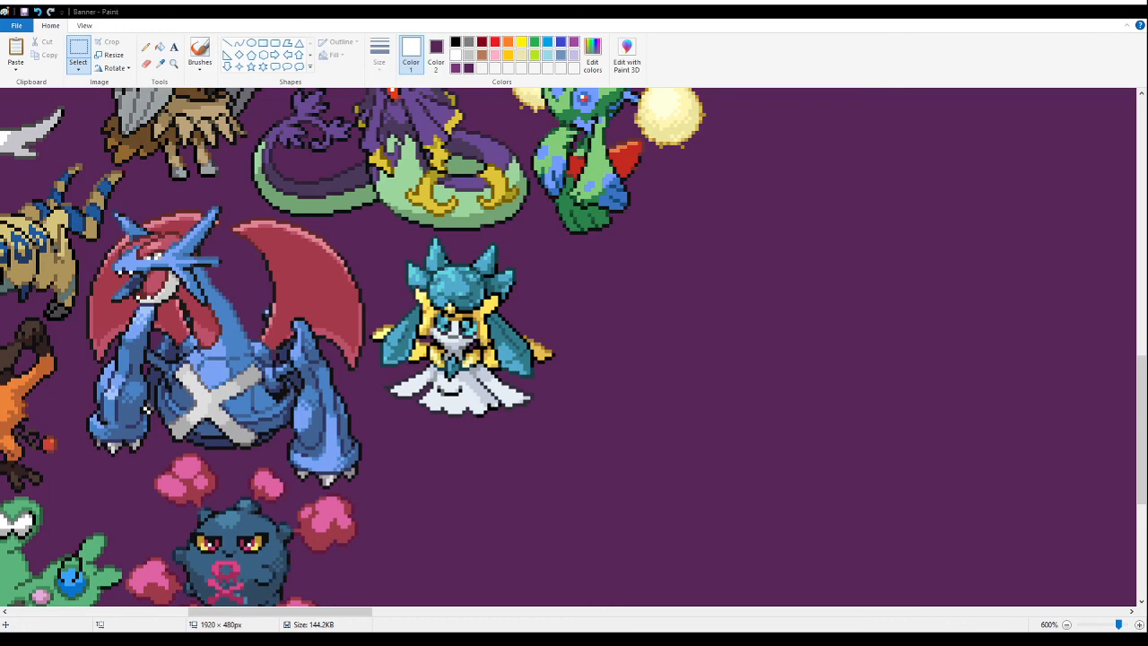
- Examine the overall banner layout and the spacing of sprites around the newly placed teal fusion
{"action": "key", "text": "alt+Tab"}
{"action": "left_click", "coordinate": [175, 65]}
{"action": "right_click", "coordinate": [188, 190]}
{"action": "right_click", "coordinate": [188, 191]}
{"action": "right_click", "coordinate": [188, 193]}
{"action": "right_click", "coordinate": [188, 195]}
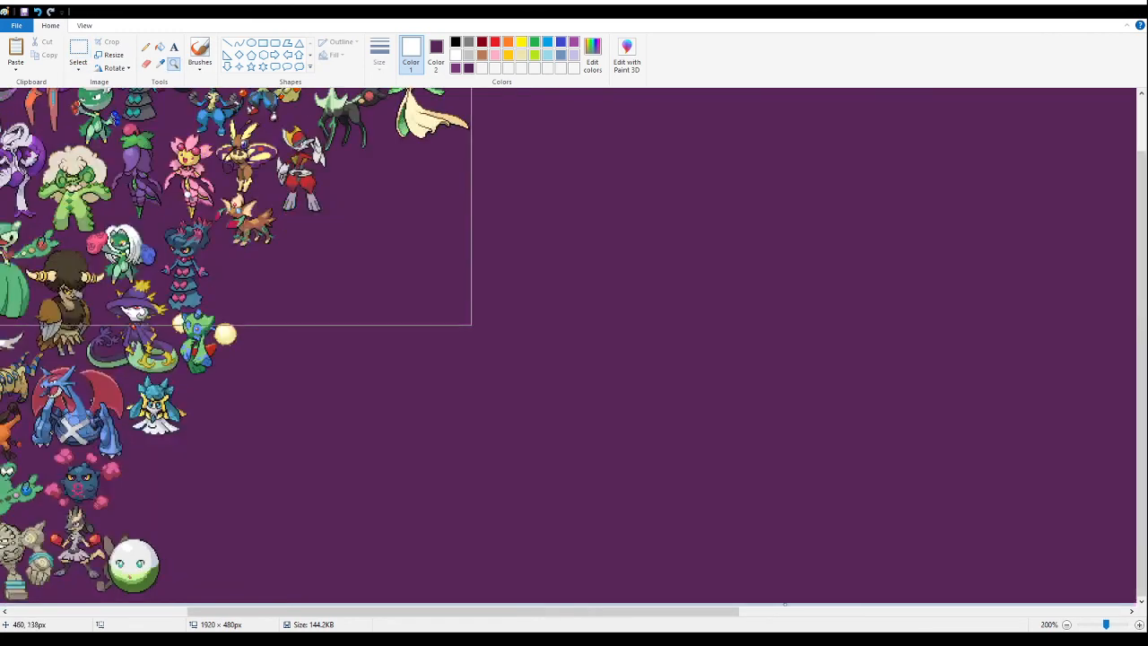
{"action": "right_click", "coordinate": [186, 196]}
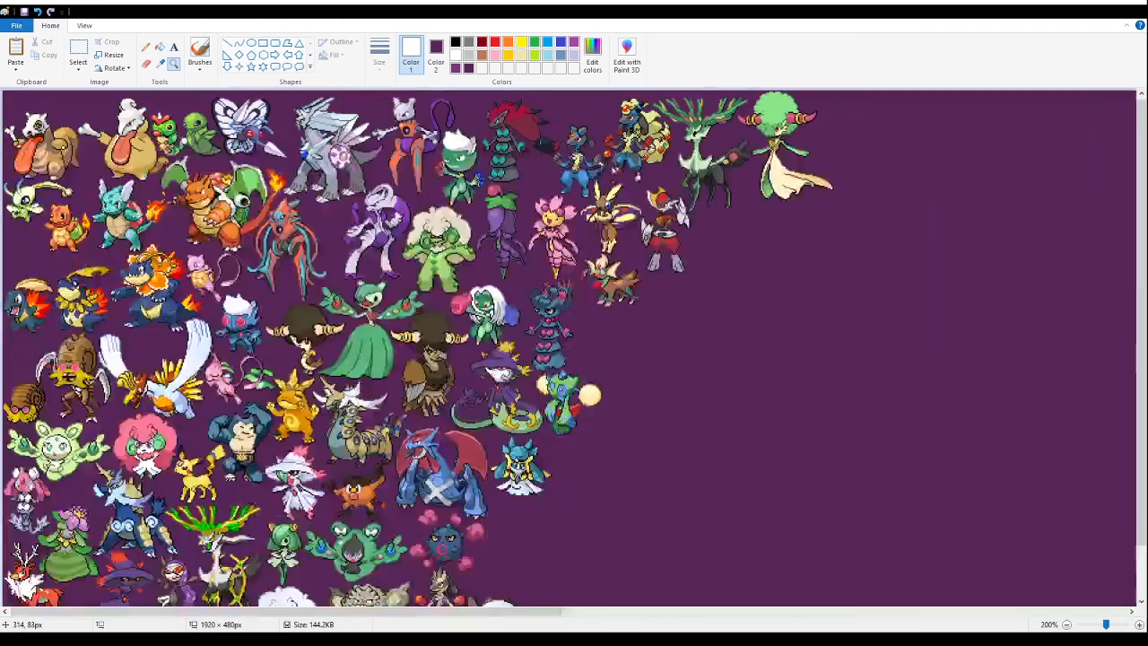
{"action": "left_click", "coordinate": [284, 221]}
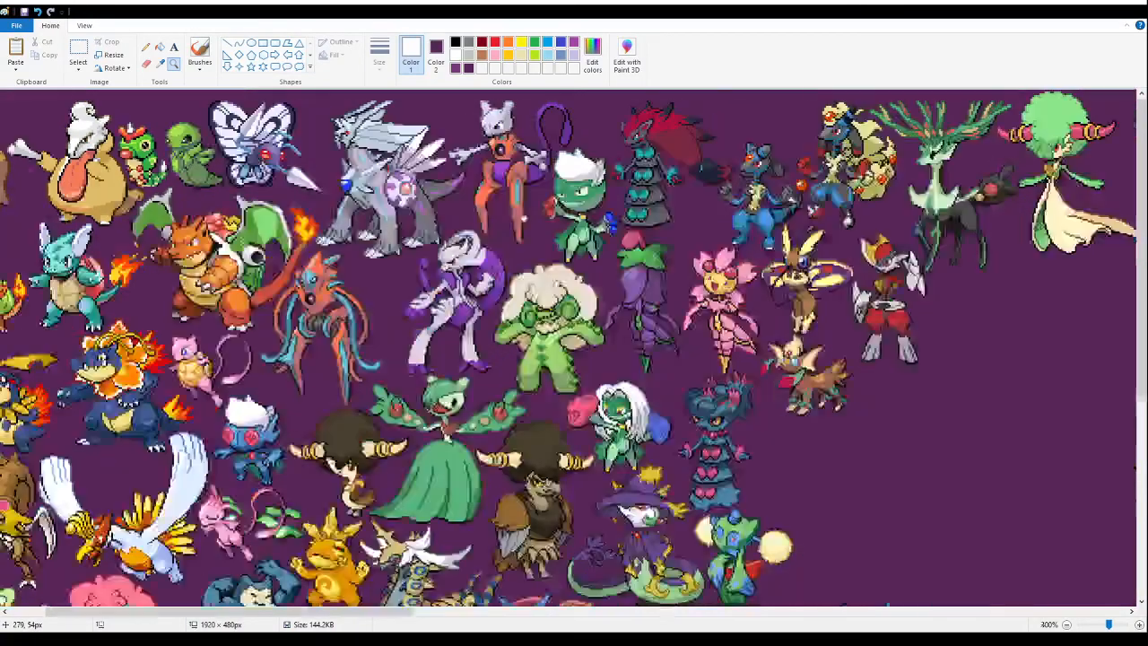
{"action": "right_click", "coordinate": [524, 218]}
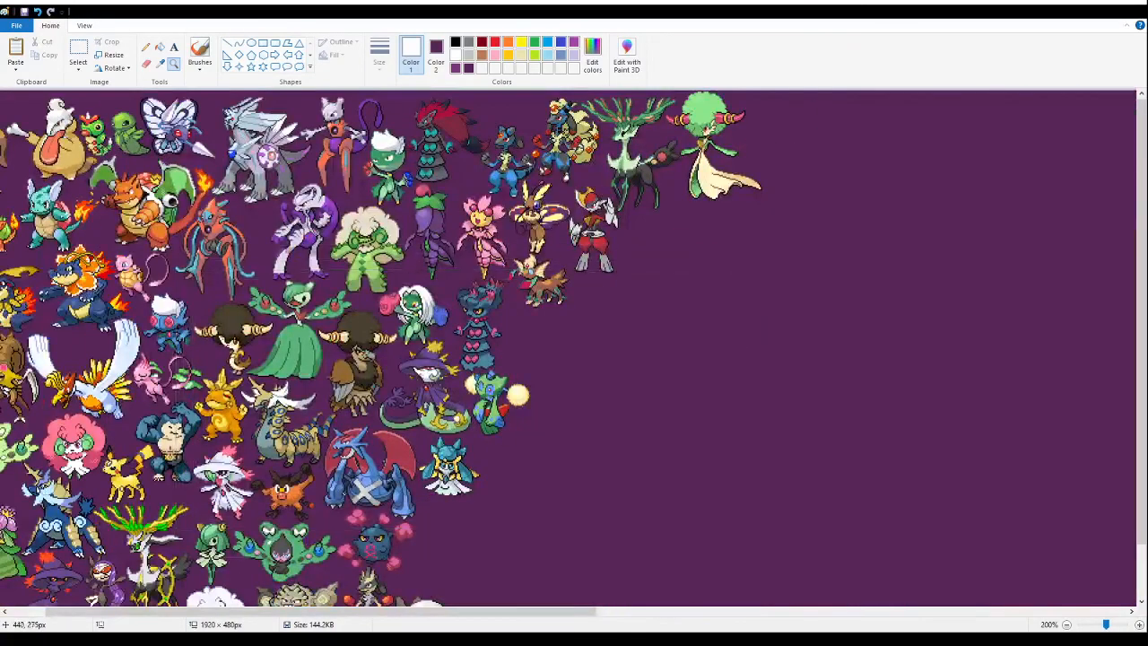
{"action": "right_click", "coordinate": [460, 451]}
{"action": "left_click", "coordinate": [347, 305]}
{"action": "left_click", "coordinate": [512, 451]}
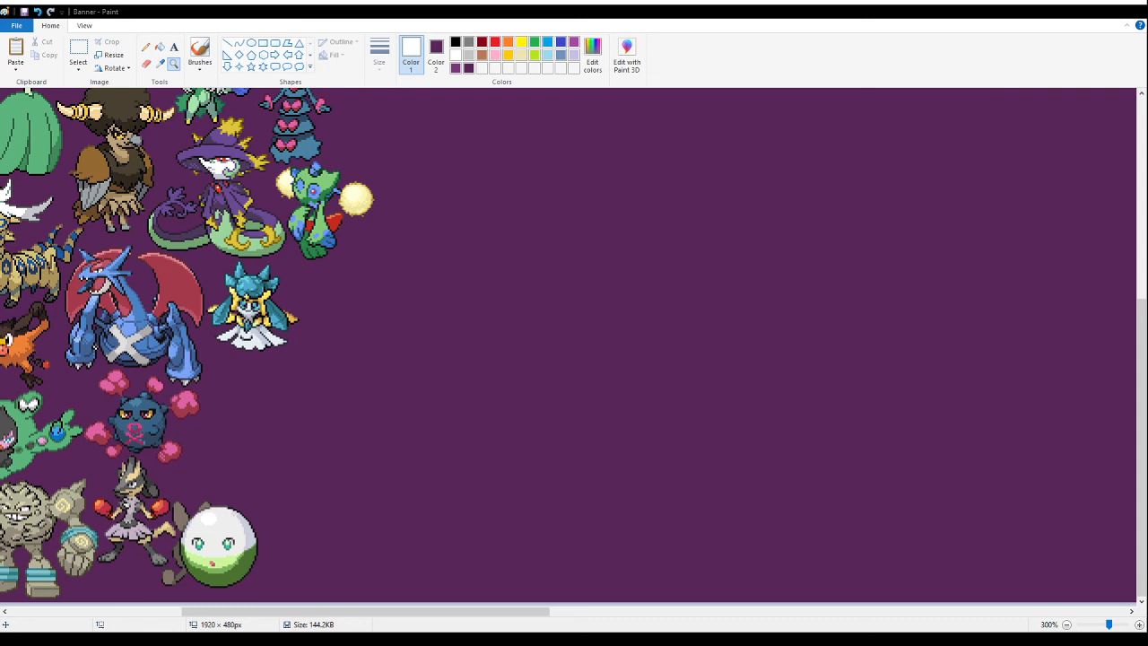
- Paste the sprite sheet with the flower-headed fusions into the empty banner area
{"action": "right_click", "coordinate": [890, 234]}
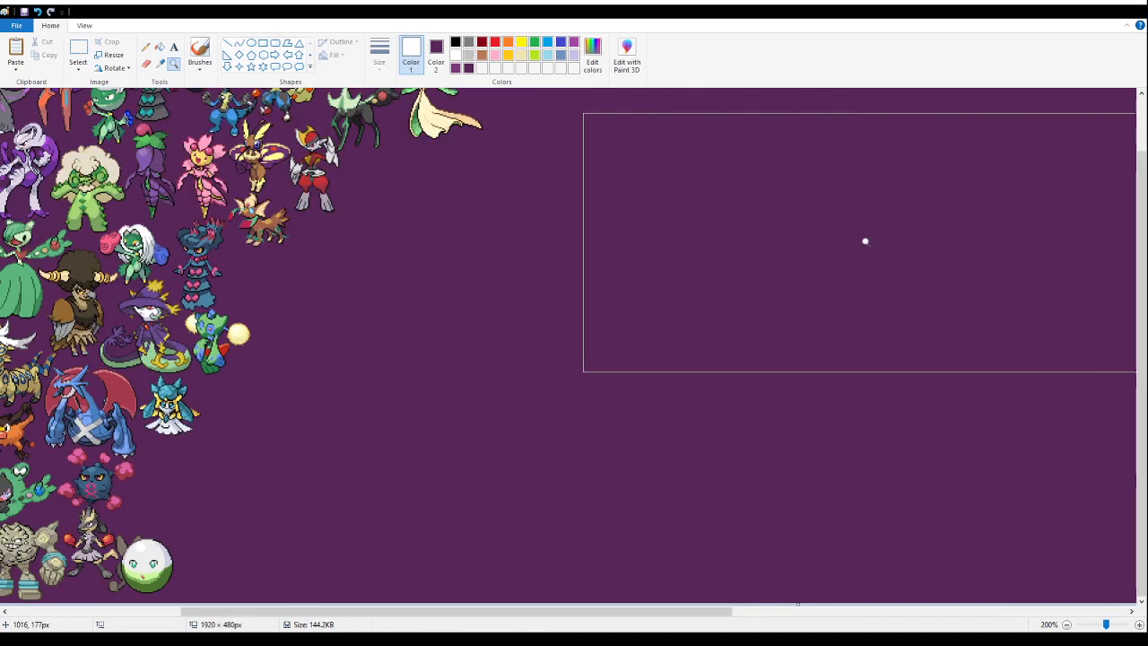
{"action": "left_click", "coordinate": [504, 427]}
{"action": "left_click", "coordinate": [83, 54]}
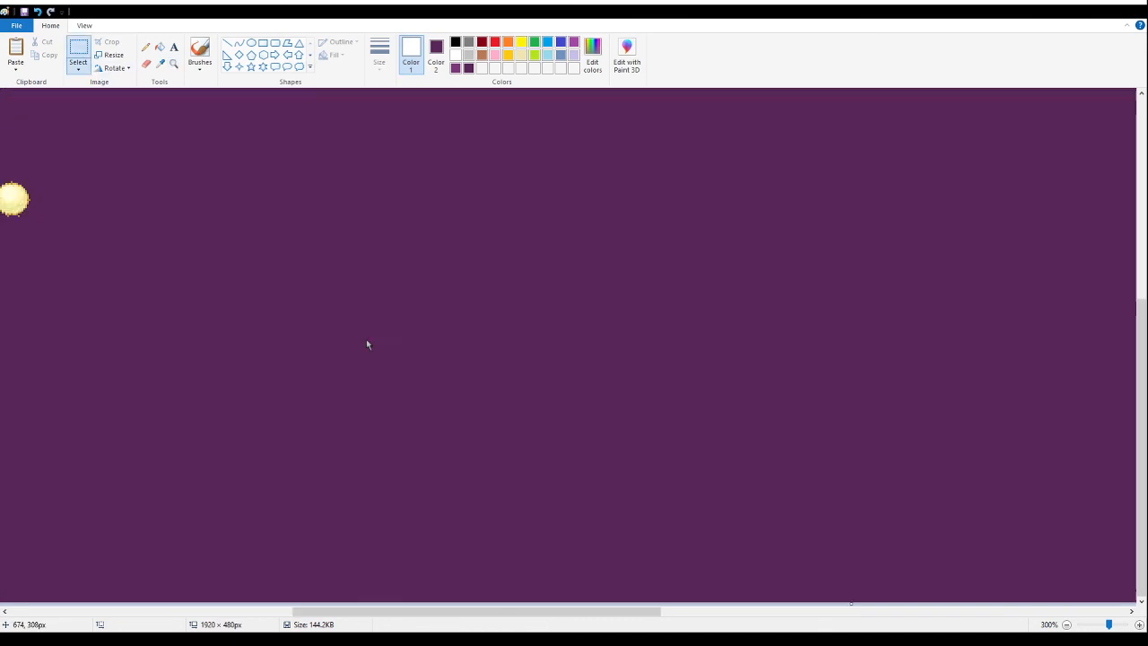
{"action": "key", "text": "ctrl+v"}
{"action": "left_click_drag", "start_coordinate": [239, 333], "coordinate": [534, 376]}
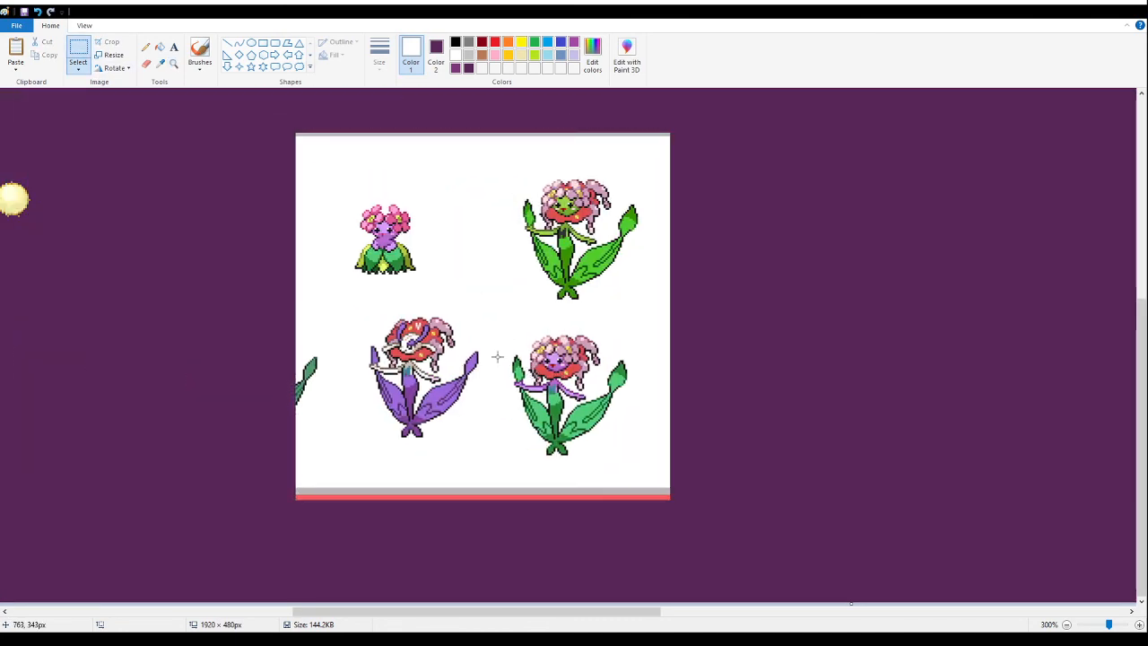
- Delete everything on the pasted flower sheet except the flower fusion with bright green leaves
{"action": "left_click_drag", "start_coordinate": [273, 109], "coordinate": [496, 557]}
{"action": "key", "text": "Delete"}
{"action": "left_click_drag", "start_coordinate": [813, 569], "coordinate": [436, 320]}
{"action": "key", "text": "Delete"}
{"action": "left_click_drag", "start_coordinate": [479, 116], "coordinate": [596, 143]}
{"action": "key", "text": "Delete"}
{"action": "left_click_drag", "start_coordinate": [764, 122], "coordinate": [495, 155]}
{"action": "key", "text": "Delete"}
- Fill the white background around and inside the green flower fusion with purple
{"action": "left_click", "coordinate": [160, 46]}
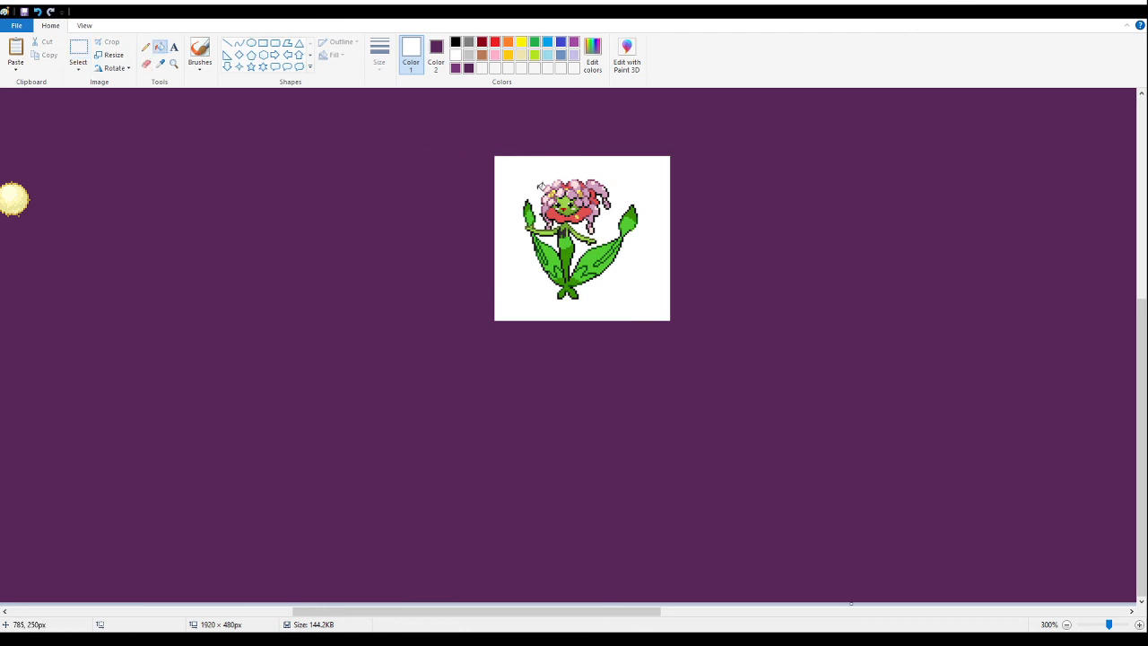
{"action": "left_click", "coordinate": [541, 186]}
{"action": "left_click", "coordinate": [550, 242]}
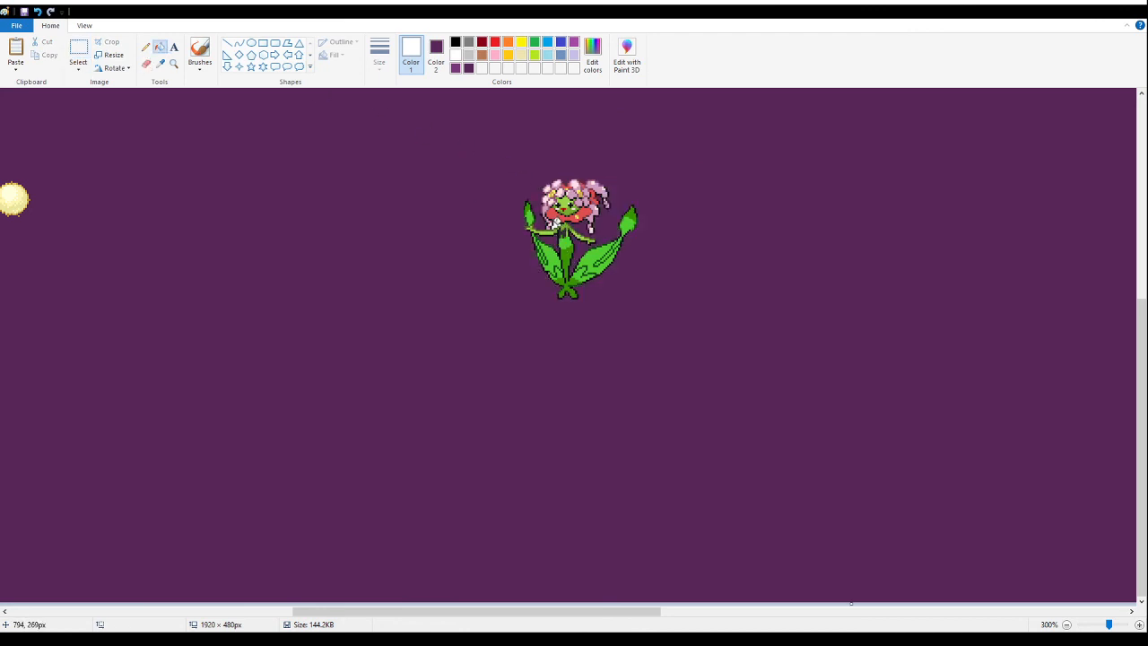
- Move the green flower fusion toward the packed sprites and cut it to the clipboard
{"action": "left_click", "coordinate": [78, 49]}
{"action": "left_click_drag", "start_coordinate": [676, 326], "coordinate": [494, 189]}
{"action": "left_click_drag", "start_coordinate": [620, 257], "coordinate": [202, 348]}
{"action": "left_click_drag", "start_coordinate": [332, 611], "coordinate": [143, 611]}
{"action": "left_click_drag", "start_coordinate": [728, 348], "coordinate": [498, 447]}
{"action": "key", "text": "Delete"}
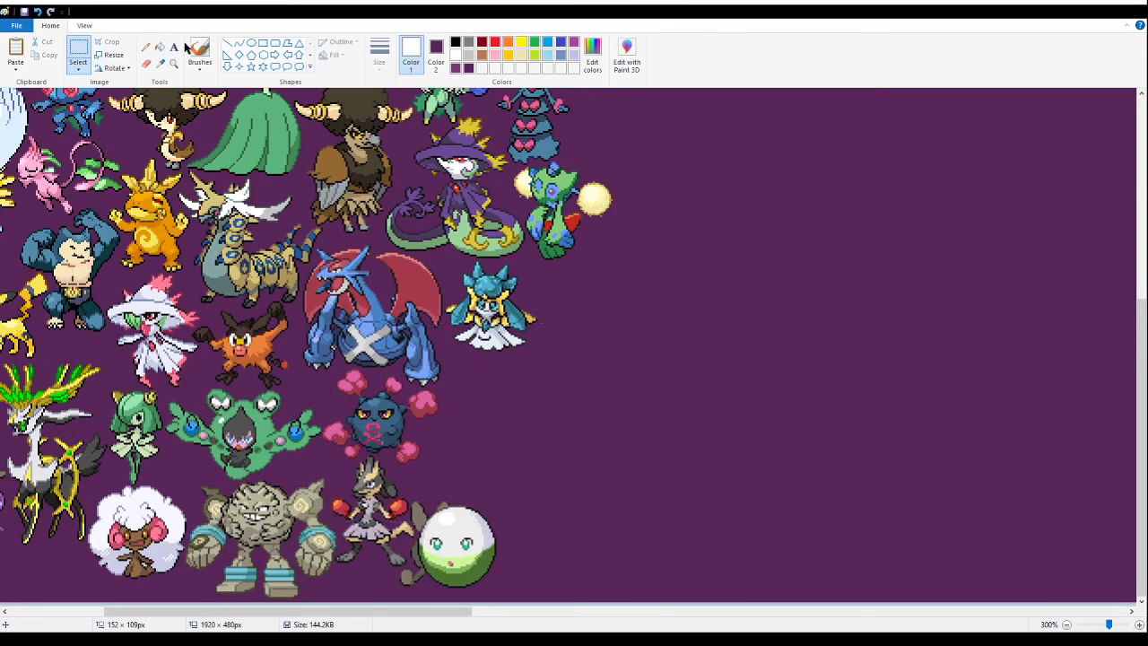
- Paste the green flower fusion tightly below the teal fusion, beside the dark blue skull ball and its pink clouds
{"action": "left_click", "coordinate": [172, 62]}
{"action": "left_click", "coordinate": [453, 362]}
{"action": "left_click", "coordinate": [384, 360]}
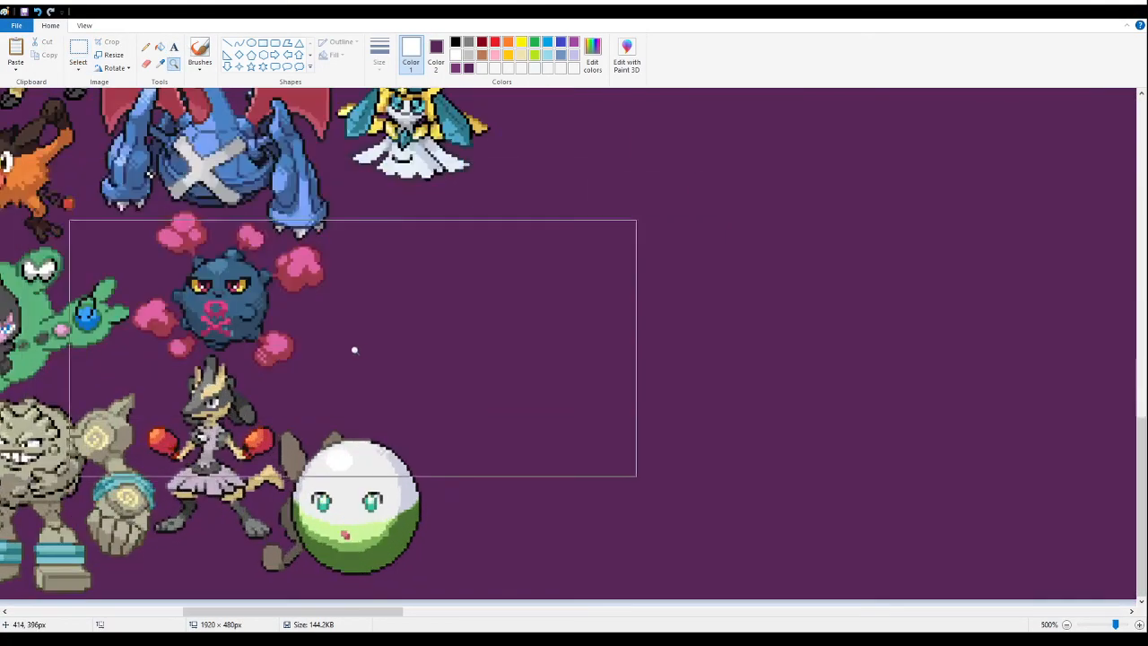
{"action": "left_click", "coordinate": [86, 47]}
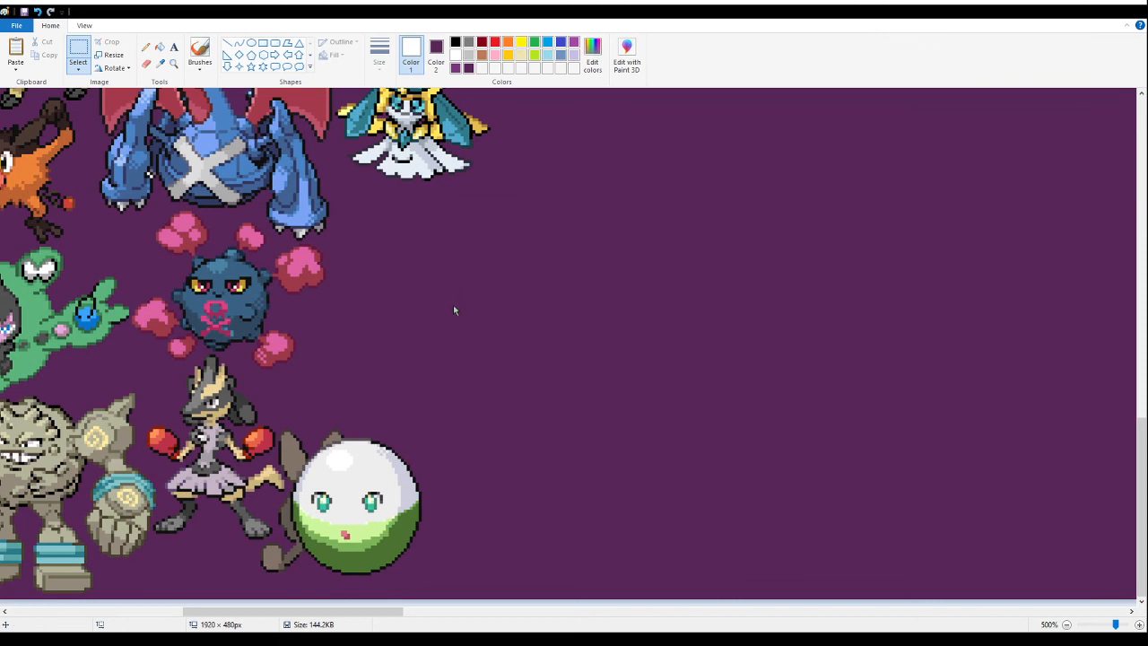
{"action": "key", "text": "ctrl+v"}
{"action": "left_click_drag", "start_coordinate": [334, 288], "coordinate": [478, 291]}
{"action": "left_click", "coordinate": [903, 267]}
- Paste the sheet with the orange chick, blue mudfish and gecko sprites into the empty area, and fill its white background with purple
{"action": "left_click", "coordinate": [175, 65]}
{"action": "right_click", "coordinate": [299, 241]}
{"action": "right_click", "coordinate": [299, 240]}
{"action": "right_click", "coordinate": [300, 241]}
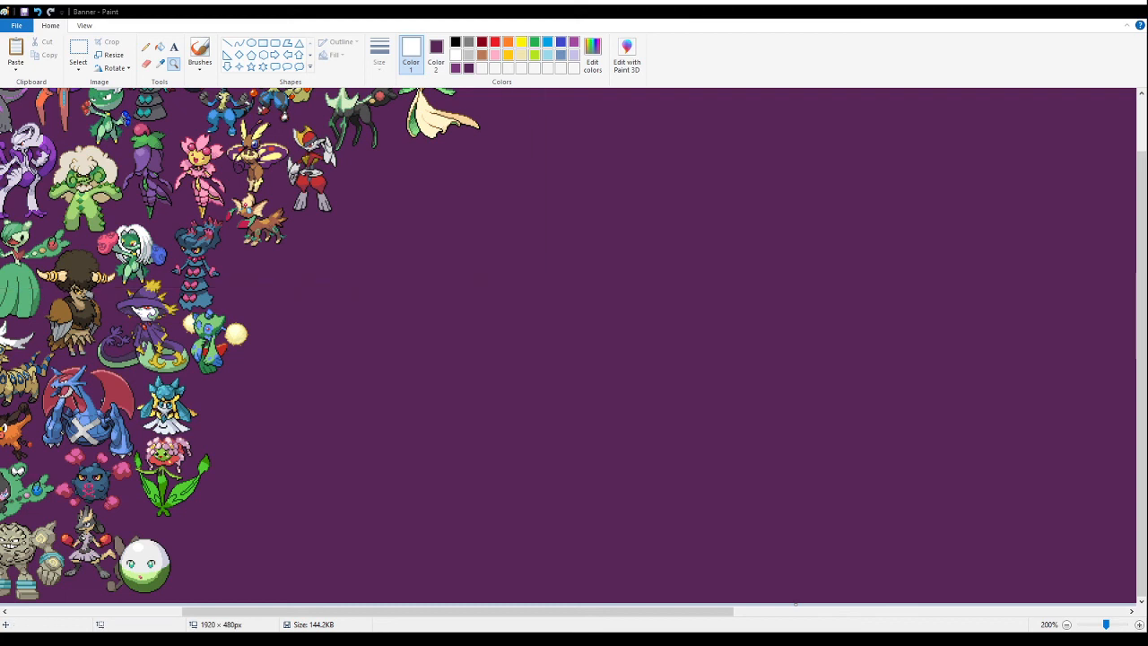
{"action": "left_click", "coordinate": [79, 52]}
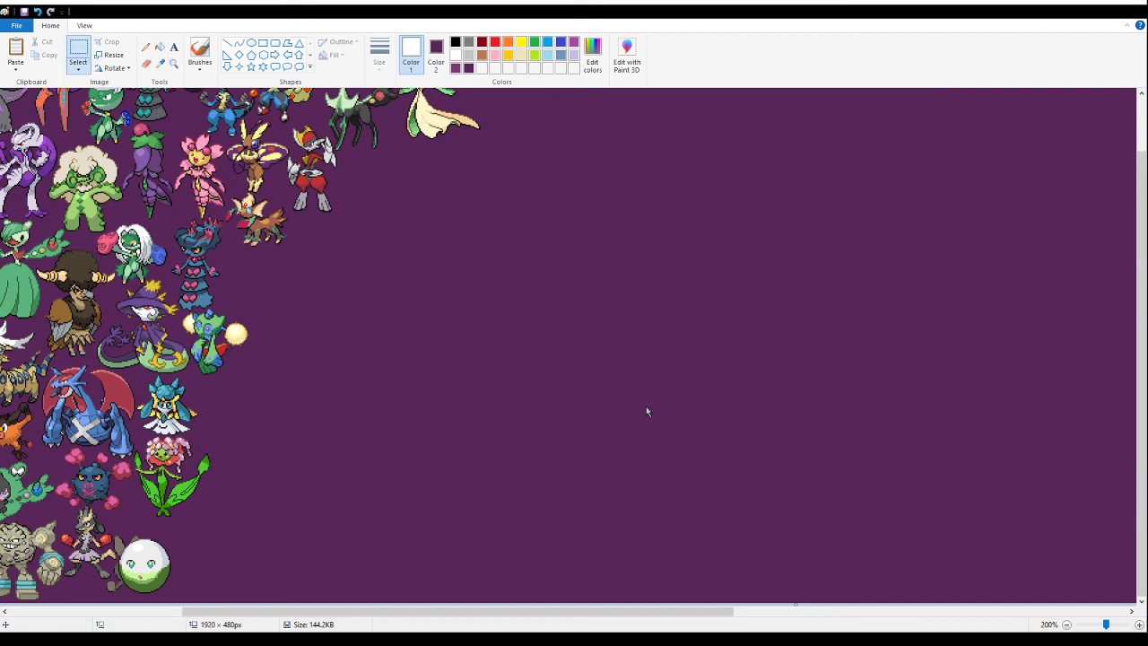
{"action": "key", "text": "ctrl+v"}
{"action": "left_click_drag", "start_coordinate": [139, 170], "coordinate": [524, 410]}
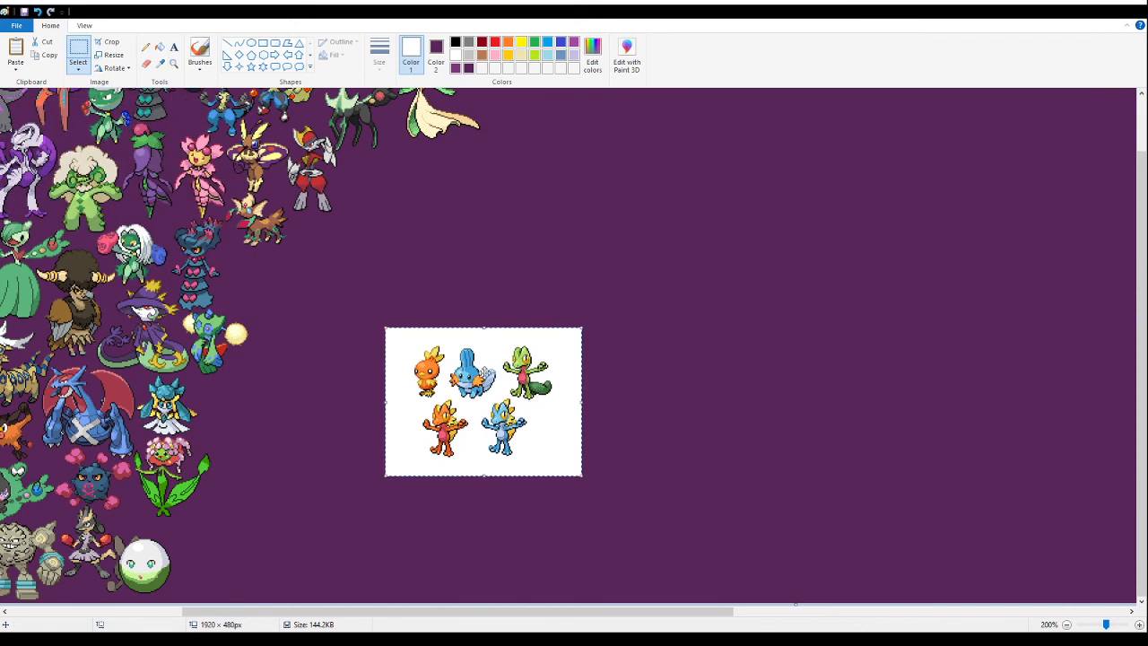
{"action": "left_click", "coordinate": [162, 48]}
{"action": "right_click", "coordinate": [542, 414]}
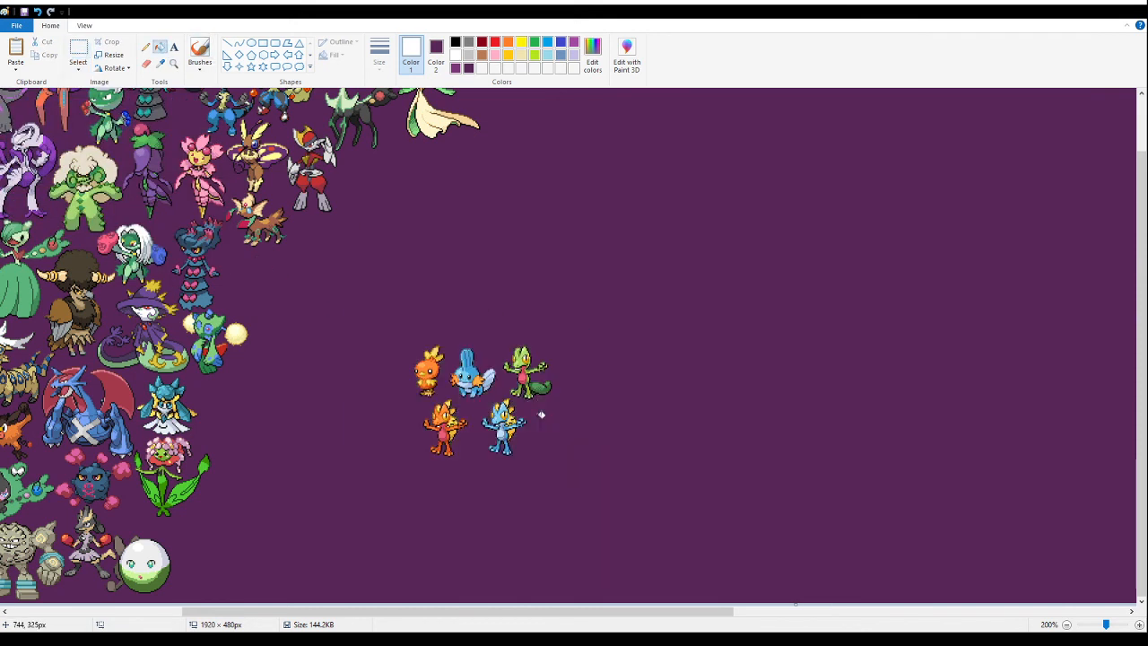
- Delete the orange chick, blue mudfish, green gecko and blue gecko fusion, keeping only the orange gecko fusion
{"action": "left_click", "coordinate": [173, 63]}
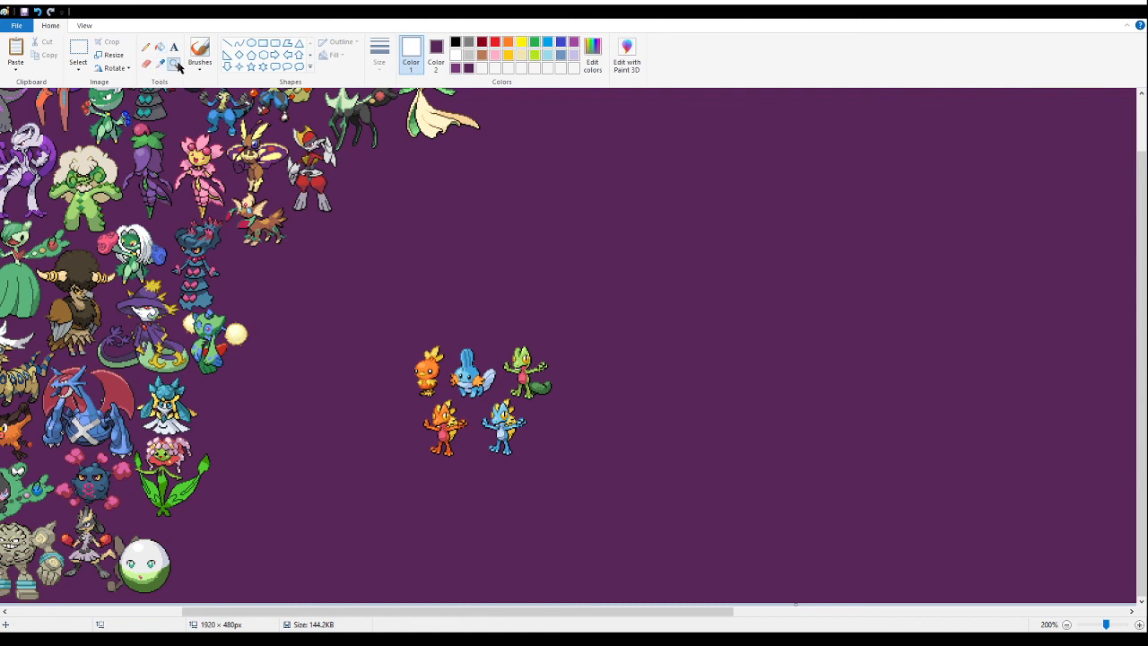
{"action": "left_click", "coordinate": [610, 410]}
{"action": "left_click", "coordinate": [347, 276]}
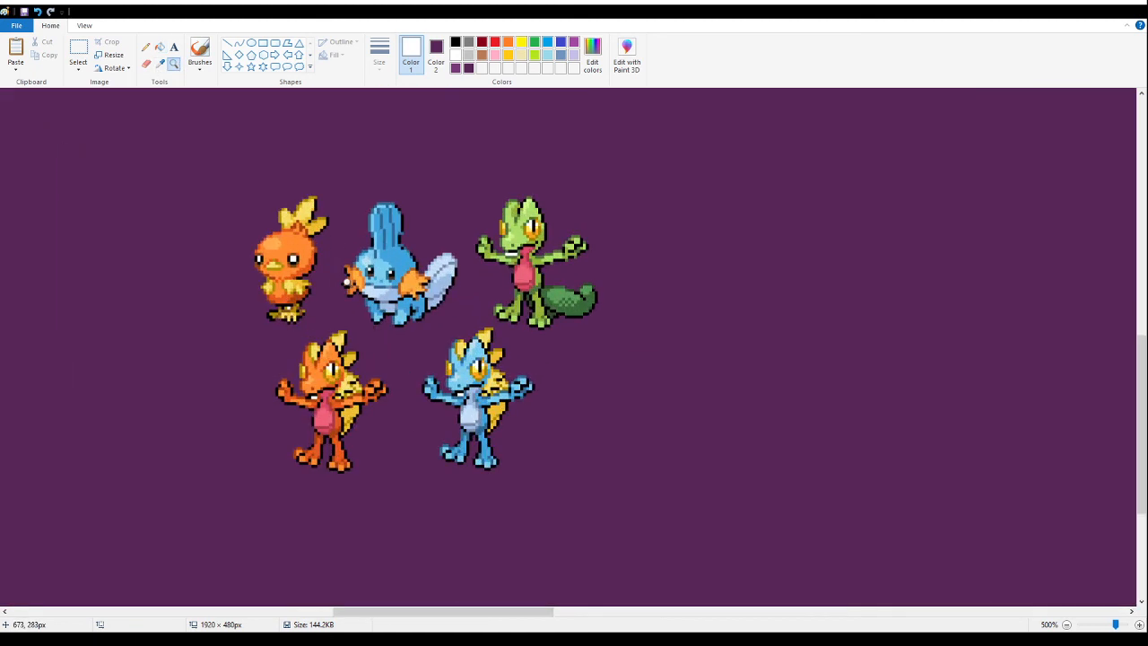
{"action": "left_click", "coordinate": [79, 49]}
{"action": "left_click_drag", "start_coordinate": [214, 182], "coordinate": [323, 320]}
{"action": "key", "text": "Delete"}
{"action": "left_click_drag", "start_coordinate": [295, 170], "coordinate": [615, 316]}
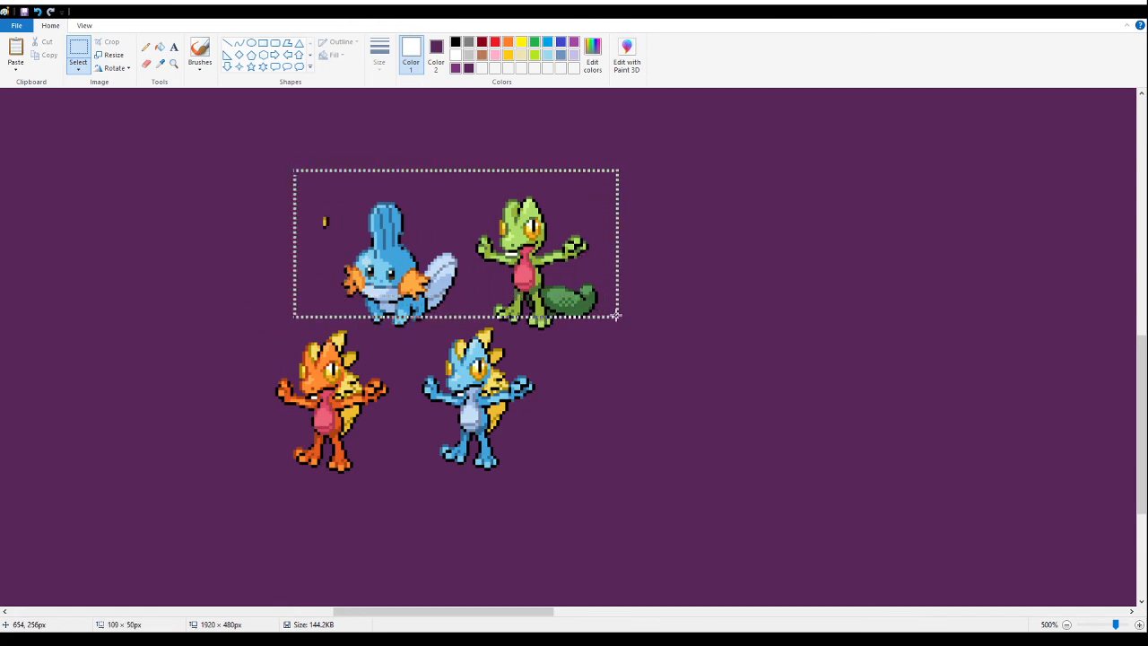
{"action": "key", "text": "Delete"}
{"action": "left_click_drag", "start_coordinate": [638, 268], "coordinate": [489, 330]}
{"action": "key", "text": "Delete"}
{"action": "key", "text": "Delete"}
{"action": "left_click_drag", "start_coordinate": [358, 282], "coordinate": [436, 326]}
{"action": "key", "text": "Delete"}
{"action": "left_click_drag", "start_coordinate": [689, 284], "coordinate": [412, 524]}
{"action": "key", "text": "Delete"}
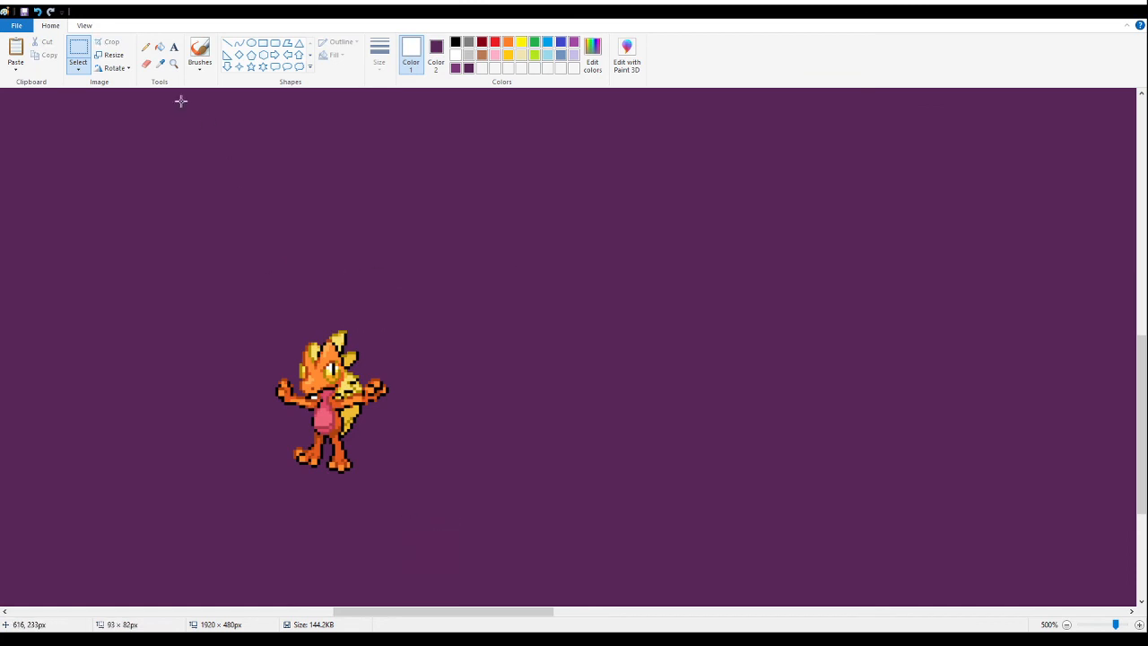
- Move the orange gecko fusion slightly up and to the right within the empty purple area
{"action": "left_click", "coordinate": [160, 46]}
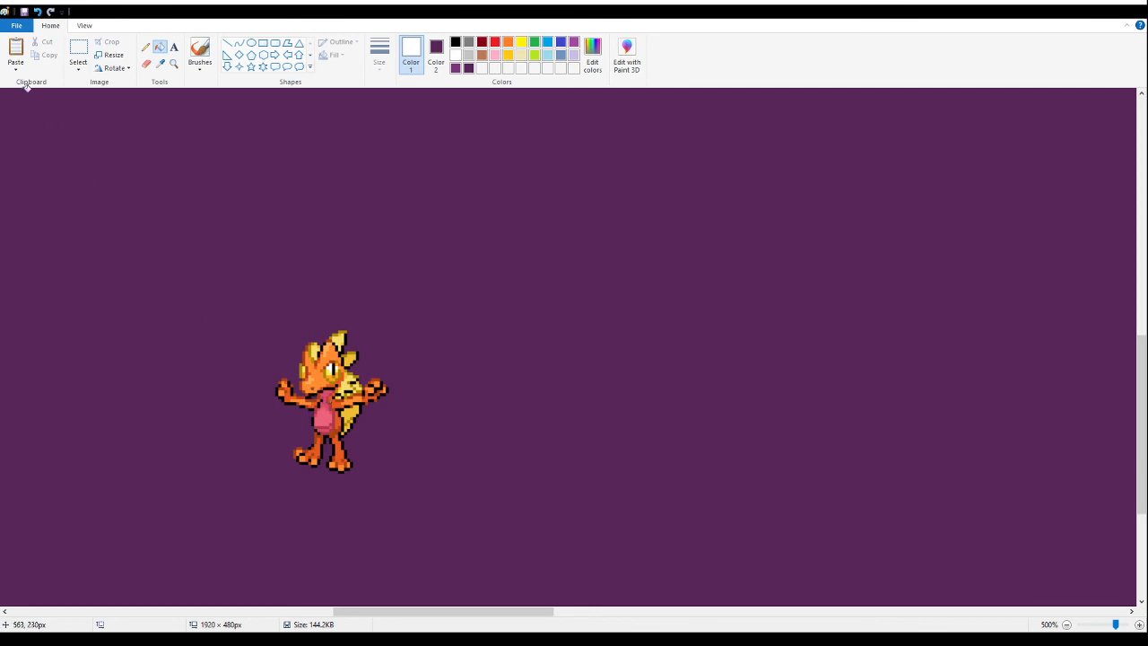
{"action": "left_click", "coordinate": [78, 49]}
{"action": "left_click_drag", "start_coordinate": [410, 293], "coordinate": [212, 540]}
{"action": "mouse_move", "coordinate": [358, 415]}
{"action": "left_mouse_down"}
{"action": "mouse_move", "coordinate": [259, 415]}
{"action": "mouse_move", "coordinate": [278, 387]}
{"action": "mouse_move", "coordinate": [256, 449]}
{"action": "mouse_move", "coordinate": [195, 462]}
{"action": "mouse_move", "coordinate": [190, 500]}
{"action": "mouse_move", "coordinate": [211, 347]}
{"action": "mouse_move", "coordinate": [172, 455]}
{"action": "mouse_move", "coordinate": [423, 386]}
{"action": "left_mouse_up"}
{"action": "left_click", "coordinate": [610, 372]}
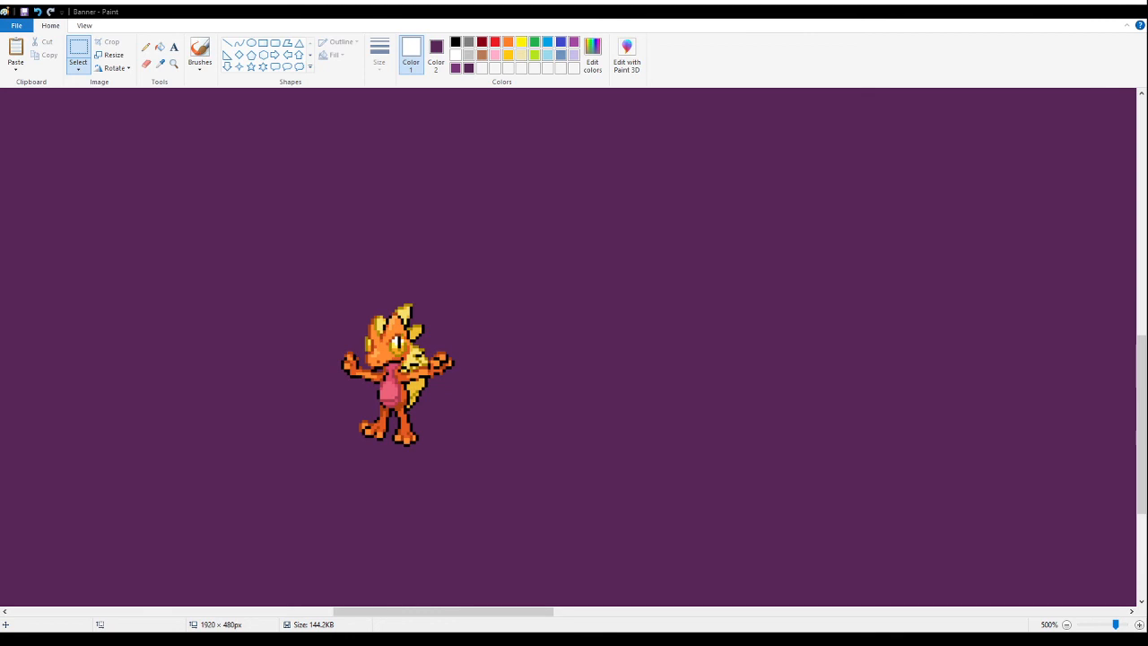
- Paste the red-orange lizard fusion into the empty area beside the orange gecko fusion, and fill its white background and enclosed gaps with purple
{"action": "left_click", "coordinate": [684, 211]}
{"action": "key", "text": "ctrl+v"}
{"action": "left_click_drag", "start_coordinate": [164, 251], "coordinate": [738, 381]}
{"action": "left_click", "coordinate": [161, 47]}
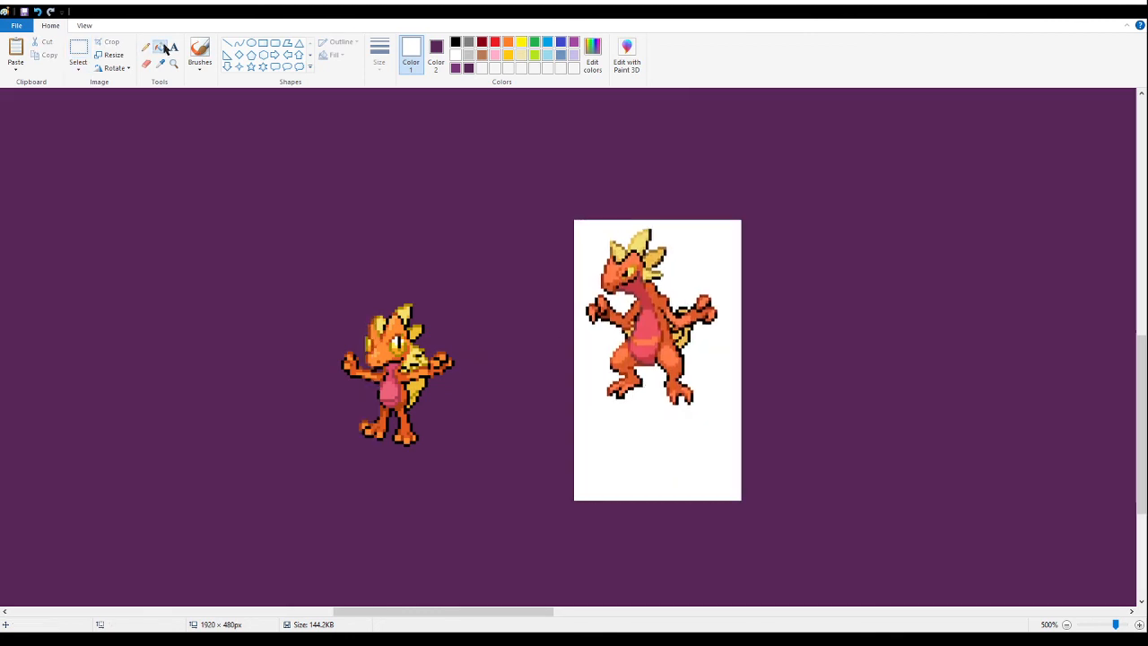
{"action": "right_click", "coordinate": [676, 430]}
{"action": "left_click", "coordinate": [84, 51]}
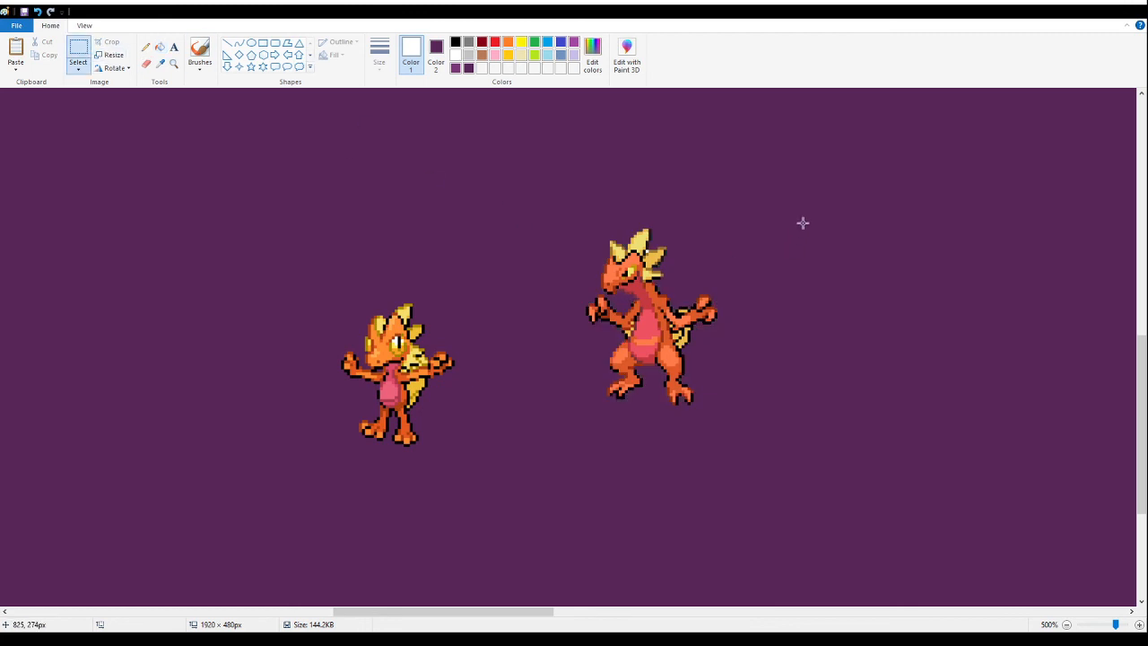
{"action": "left_click", "coordinate": [160, 46]}
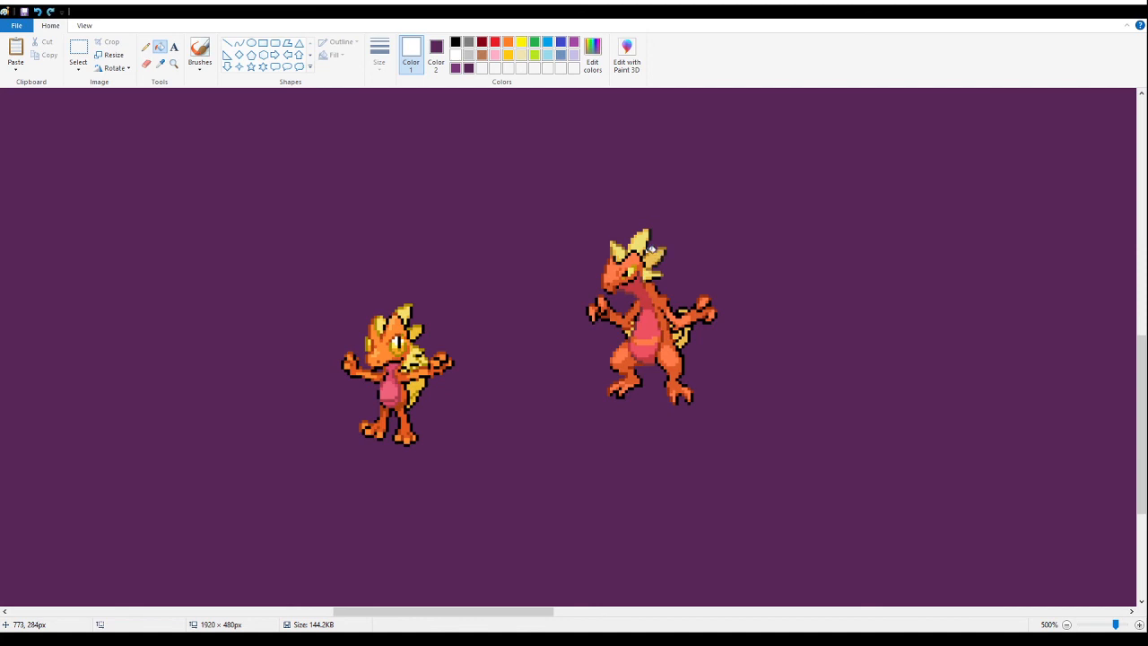
- Move the red-orange lizard fusion slightly up and to the right within the empty purple area
{"action": "left_click", "coordinate": [79, 49]}
{"action": "left_click_drag", "start_coordinate": [800, 188], "coordinate": [708, 240]}
{"action": "left_click_drag", "start_coordinate": [510, 459], "coordinate": [801, 186]}
{"action": "mouse_move", "coordinate": [739, 346]}
{"action": "left_mouse_down"}
{"action": "mouse_move", "coordinate": [569, 392]}
{"action": "mouse_move", "coordinate": [605, 386]}
{"action": "mouse_move", "coordinate": [595, 375]}
{"action": "mouse_move", "coordinate": [607, 410]}
{"action": "mouse_move", "coordinate": [750, 349]}
{"action": "mouse_move", "coordinate": [782, 319]}
{"action": "left_mouse_up"}
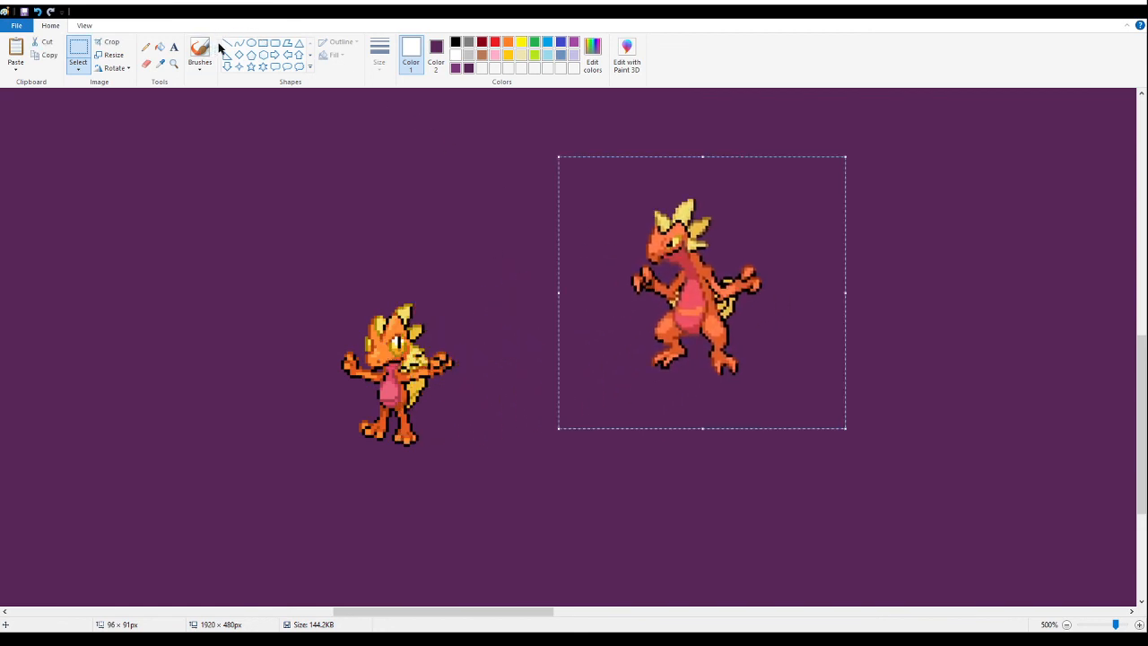
- Draw a thick white horizontal line below the orange gecko and lizard fusions, and stand both side by side on it
{"action": "left_click_drag", "start_coordinate": [343, 461], "coordinate": [818, 466]}
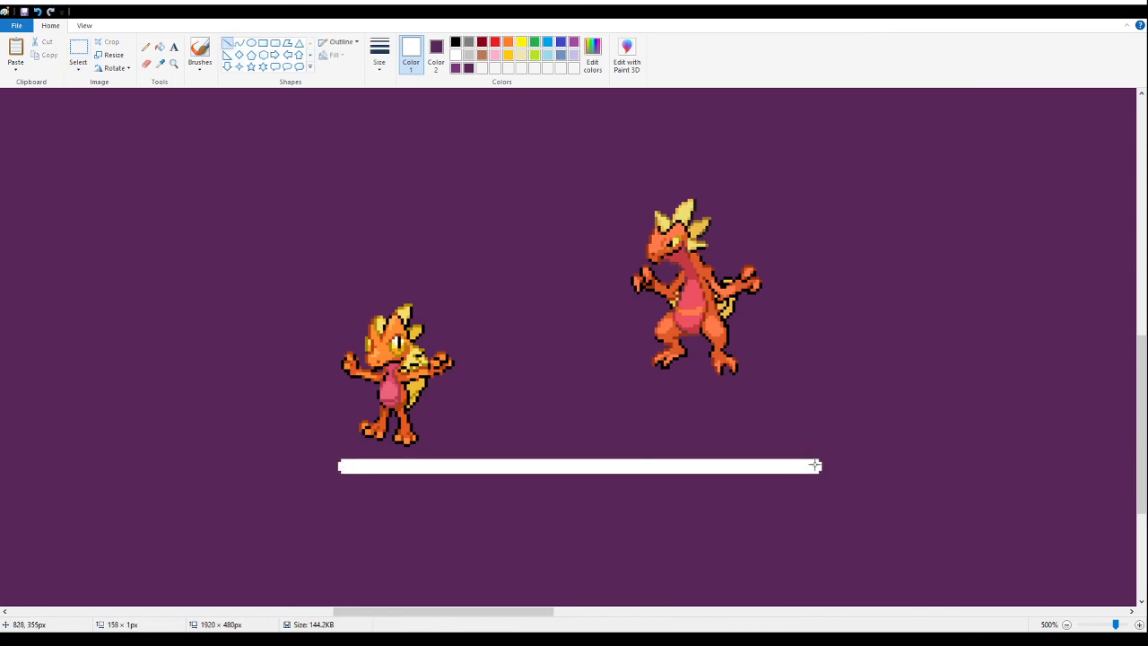
{"action": "left_click", "coordinate": [78, 52]}
{"action": "left_click_drag", "start_coordinate": [325, 279], "coordinate": [484, 447]}
{"action": "left_click_drag", "start_coordinate": [432, 385], "coordinate": [444, 399]}
{"action": "left_click_drag", "start_coordinate": [810, 177], "coordinate": [610, 398]}
{"action": "left_click_drag", "start_coordinate": [743, 310], "coordinate": [579, 392]}
{"action": "left_click", "coordinate": [869, 368]}
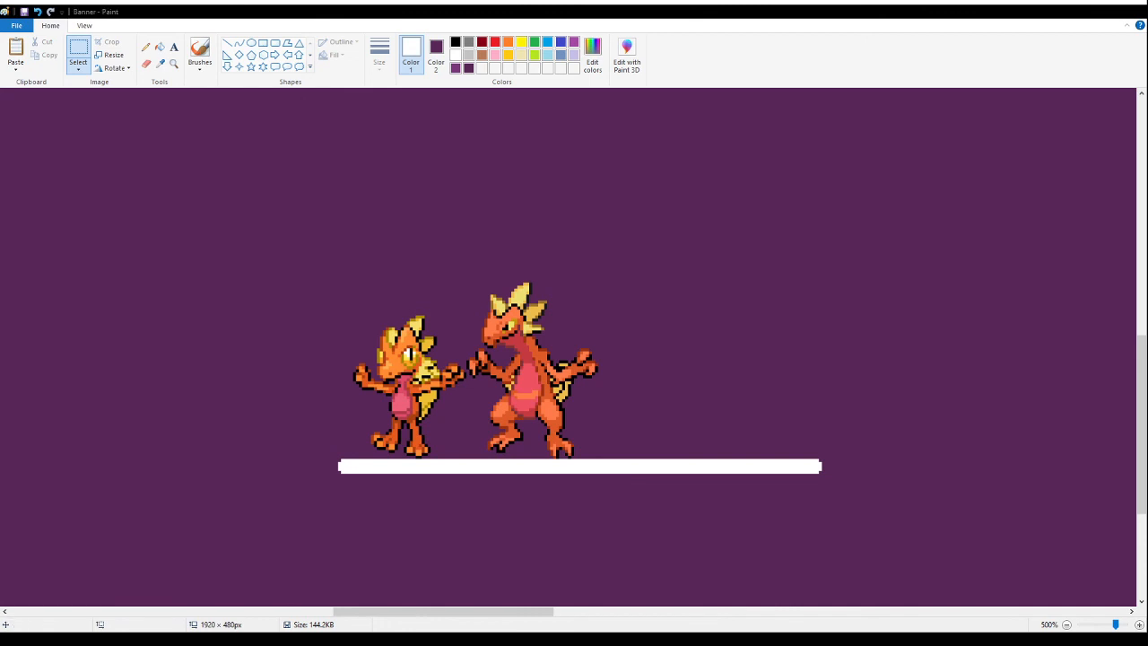
- Move the two orange fusions together with their white line to the right and slightly down in the empty area
{"action": "left_click", "coordinate": [85, 58]}
{"action": "left_click_drag", "start_coordinate": [264, 231], "coordinate": [858, 542]}
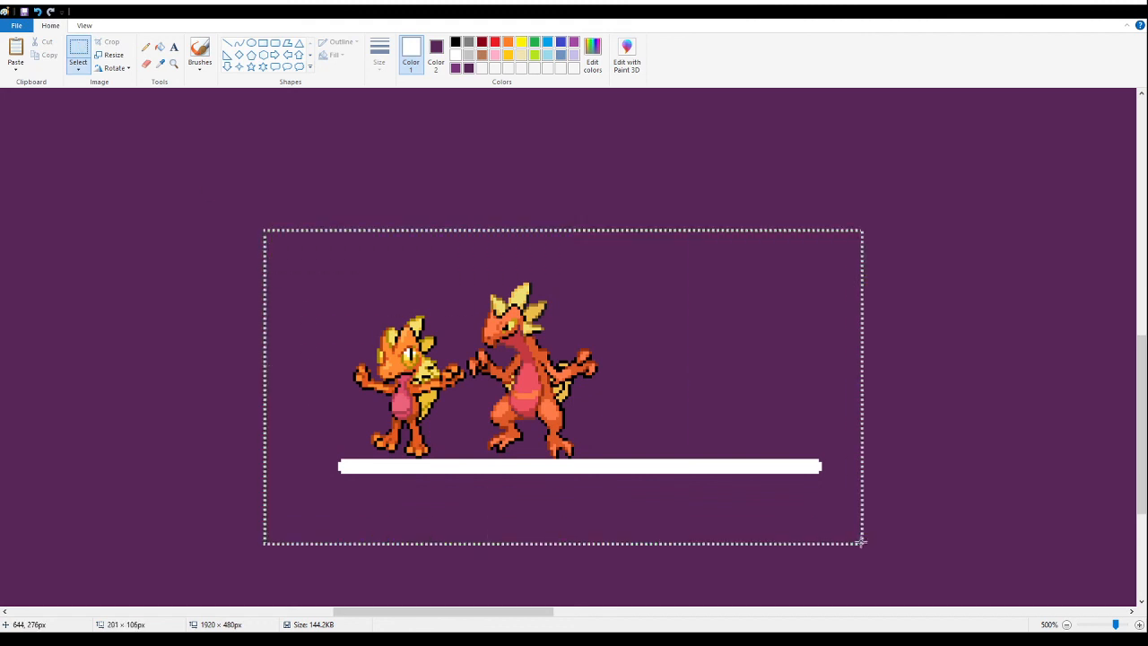
{"action": "left_click_drag", "start_coordinate": [606, 397], "coordinate": [903, 418]}
{"action": "left_click", "coordinate": [244, 212]}
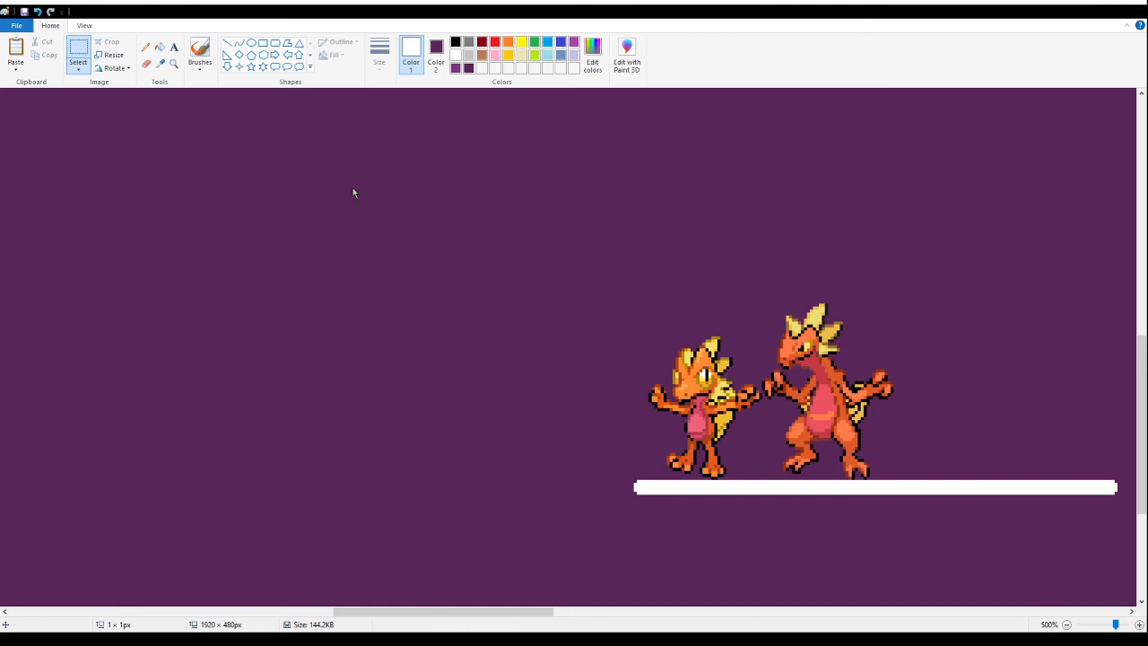
- Paste the sheet with the brown-and-red and grey-and-red fox fusions into the empty area, and fill its white background with purple
{"action": "key", "text": "ctrl+v"}
{"action": "left_click_drag", "start_coordinate": [208, 210], "coordinate": [289, 214]}
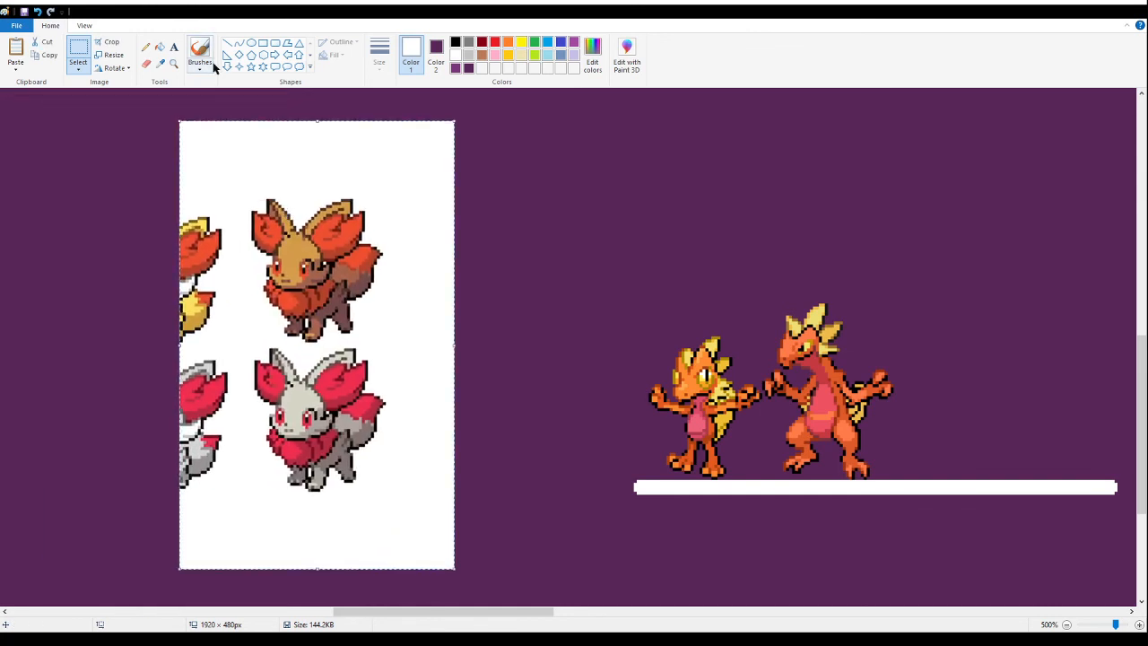
{"action": "left_click", "coordinate": [160, 47]}
{"action": "right_click", "coordinate": [428, 313]}
- Delete the grey-and-red fox and the cropped fox fragments, keeping only the brown-and-red fox fusion
{"action": "left_click", "coordinate": [78, 52]}
{"action": "left_click_drag", "start_coordinate": [461, 532], "coordinate": [84, 353]}
{"action": "key", "text": "Delete"}
{"action": "left_click_drag", "start_coordinate": [91, 175], "coordinate": [211, 392]}
{"action": "key", "text": "Delete"}
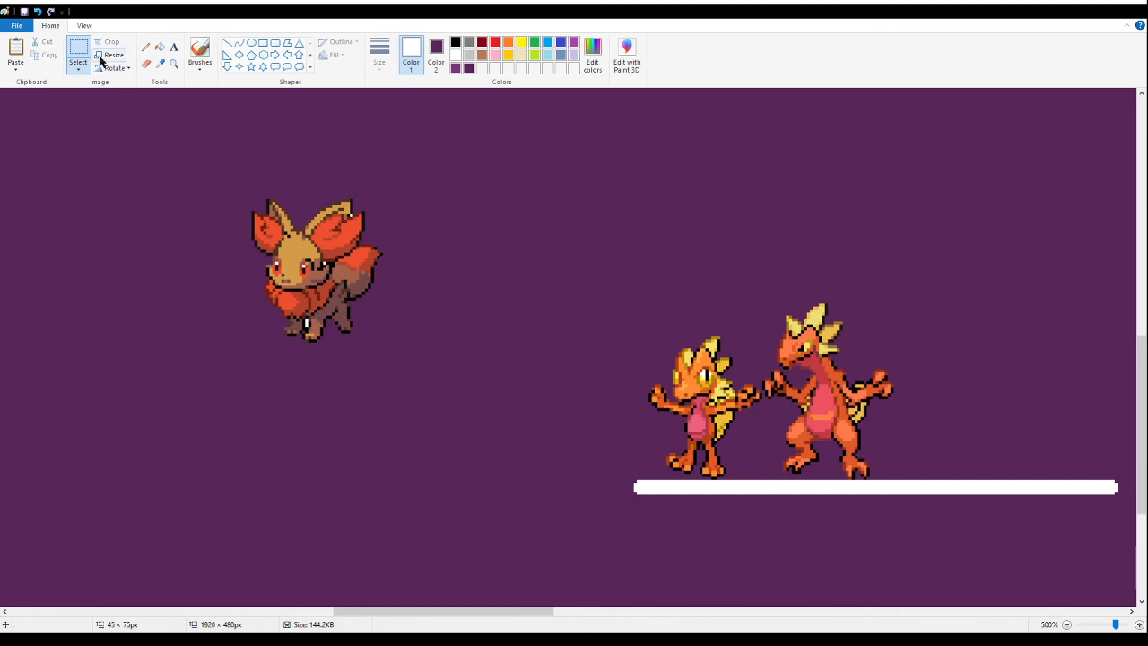
- Fill the white gaps left between the legs and beside the head of the brown-and-red fox fusion with purple
{"action": "left_click", "coordinate": [159, 47]}
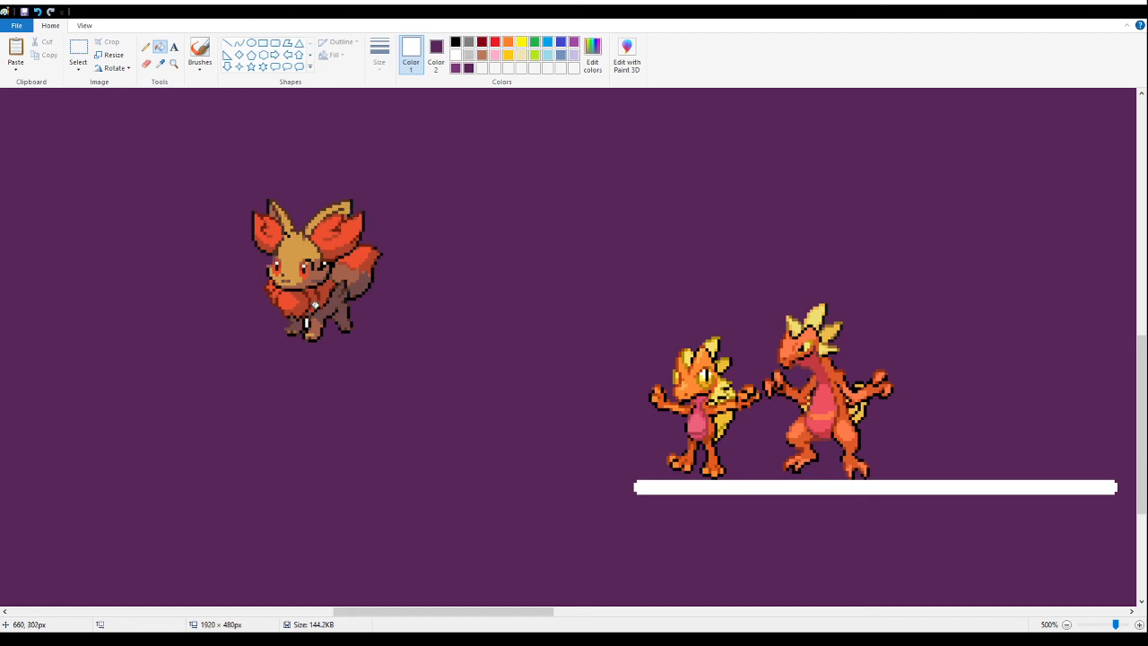
{"action": "left_click", "coordinate": [78, 49]}
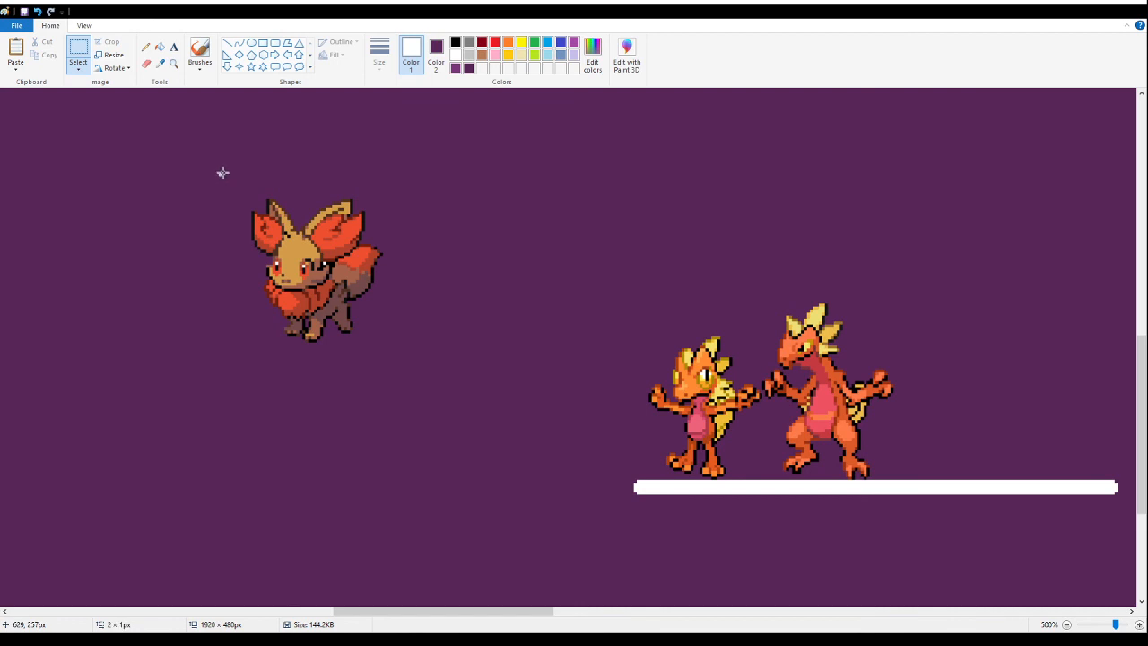
{"action": "left_click", "coordinate": [160, 47]}
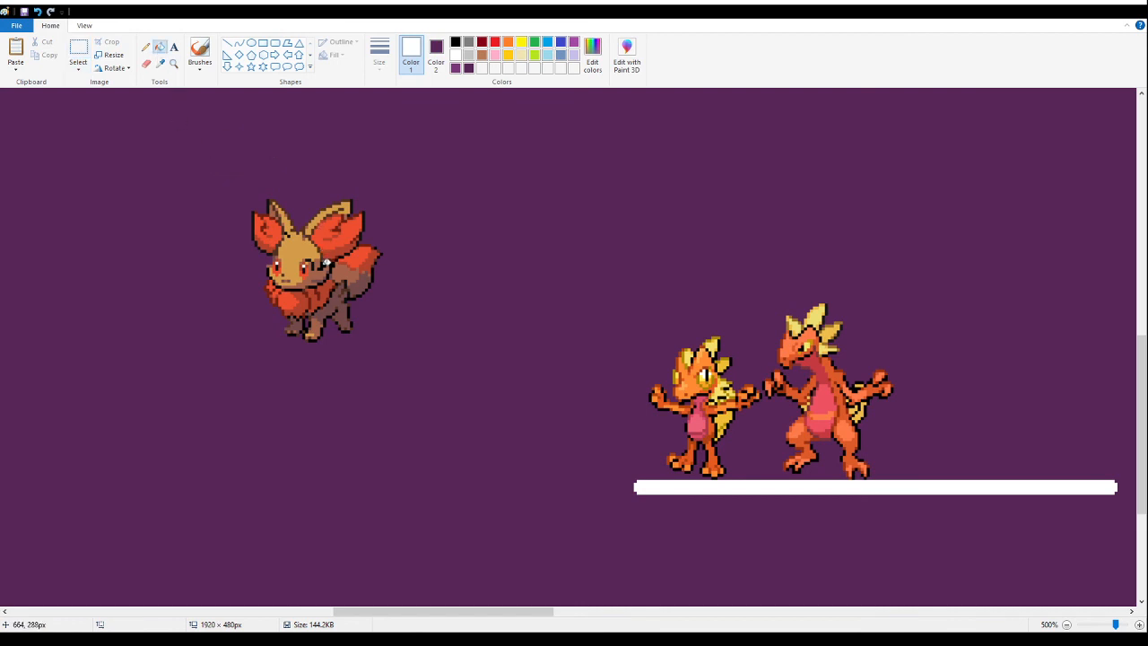
- Try to place a copy of the brown-and-red fox fusion above and to the left of the original
{"action": "left_click", "coordinate": [78, 54]}
{"action": "left_click_drag", "start_coordinate": [226, 178], "coordinate": [404, 372]}
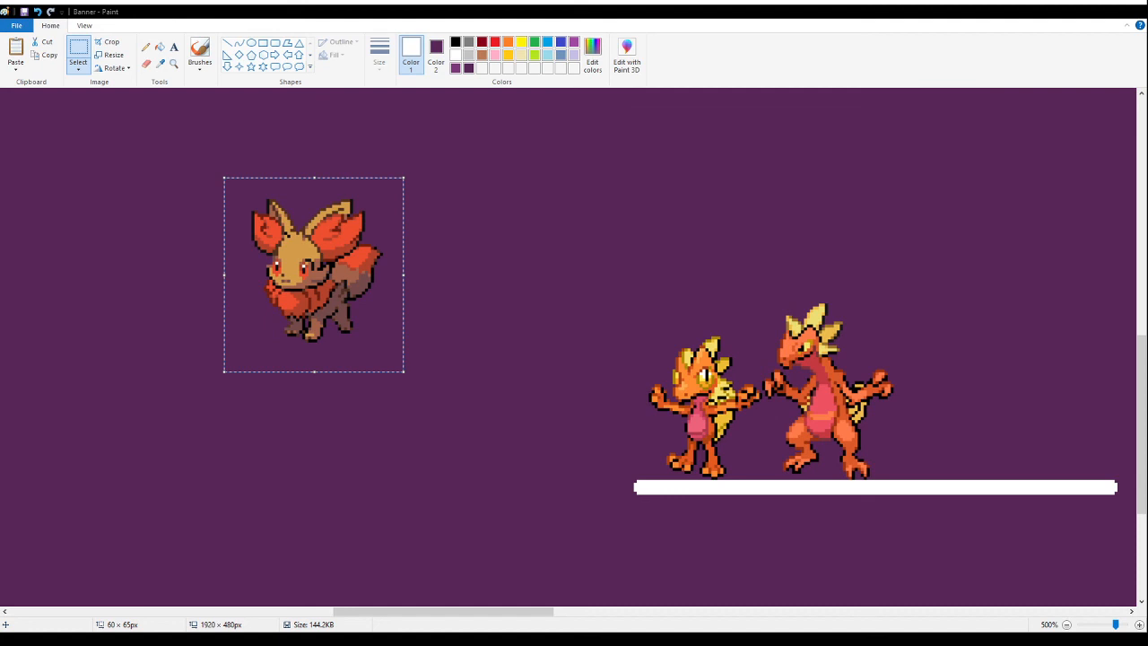
{"action": "left_click", "coordinate": [636, 233]}
{"action": "key", "text": "ctrl+v"}
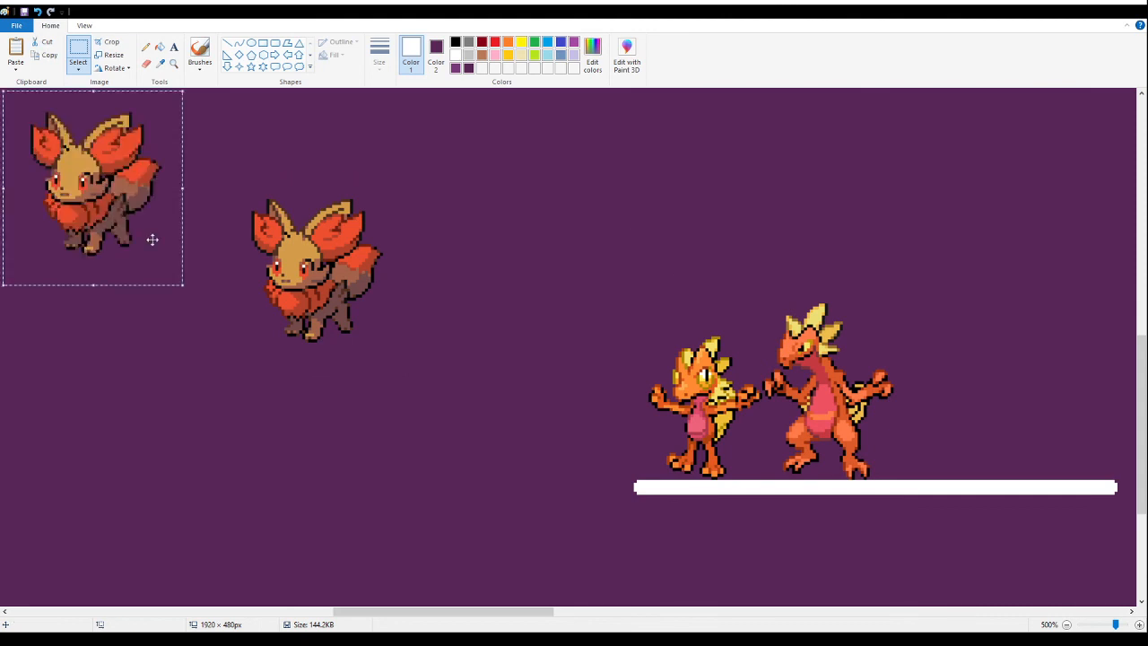
{"action": "left_click_drag", "start_coordinate": [146, 240], "coordinate": [251, 263]}
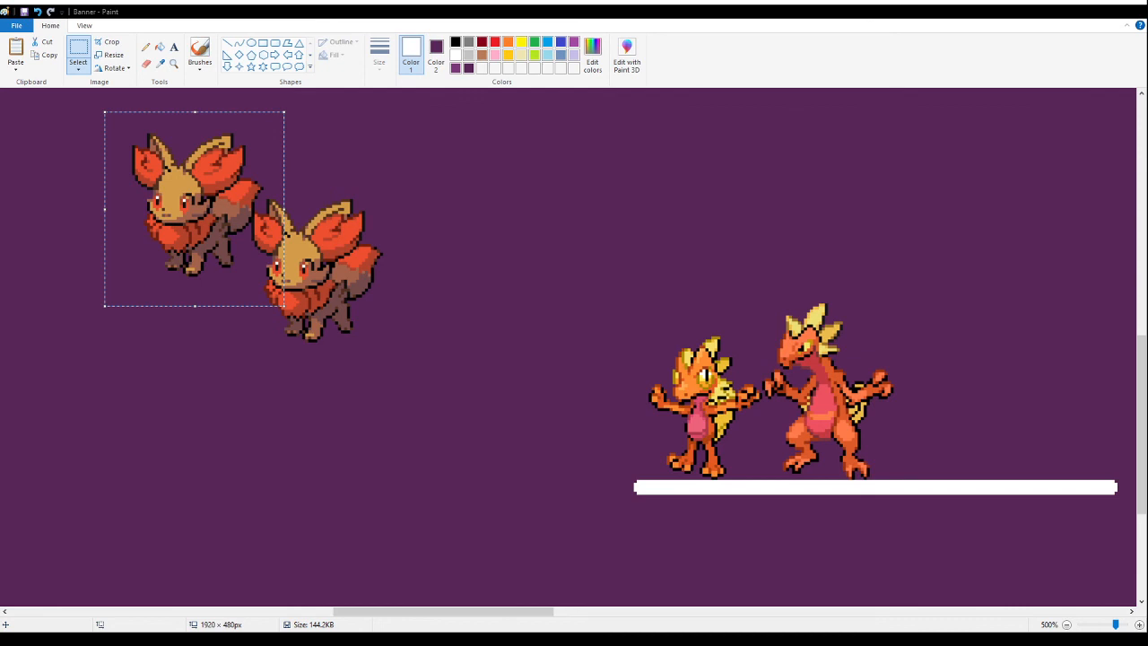
{"action": "key", "text": "Return"}
{"action": "key", "text": "ctrl+z"}
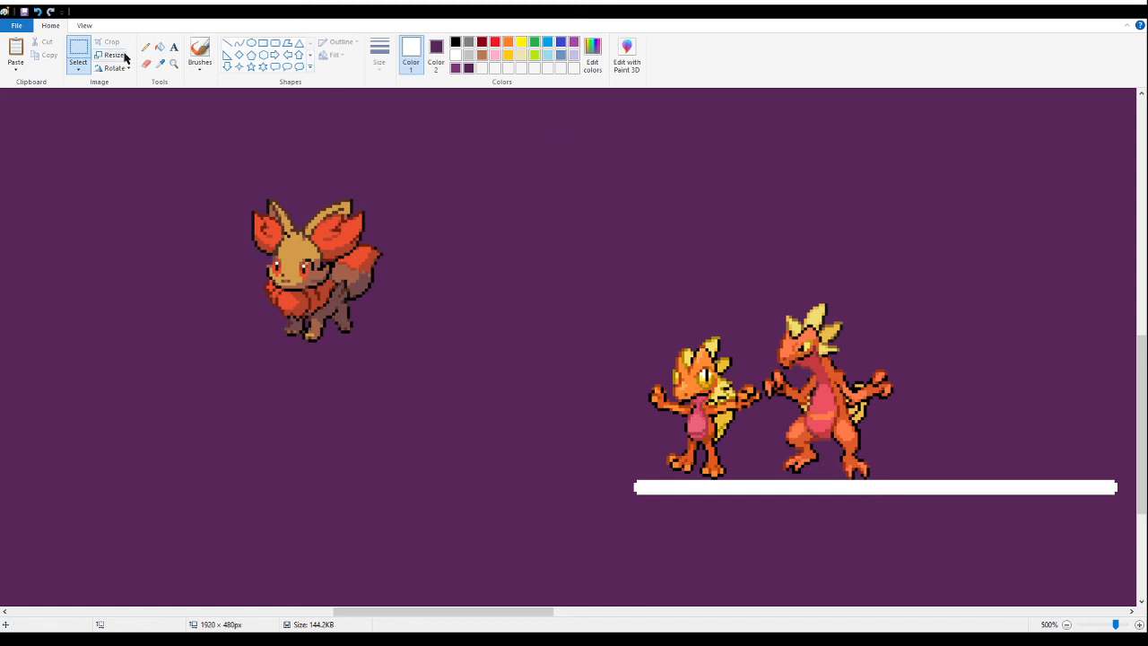
- Move the brown-and-red fox fusion over beside the dark blue ghost fusion, and cut it from the canvas
{"action": "left_click", "coordinate": [173, 64]}
{"action": "right_click", "coordinate": [163, 193]}
{"action": "right_click", "coordinate": [159, 208]}
{"action": "right_click", "coordinate": [171, 212]}
{"action": "right_click", "coordinate": [261, 238]}
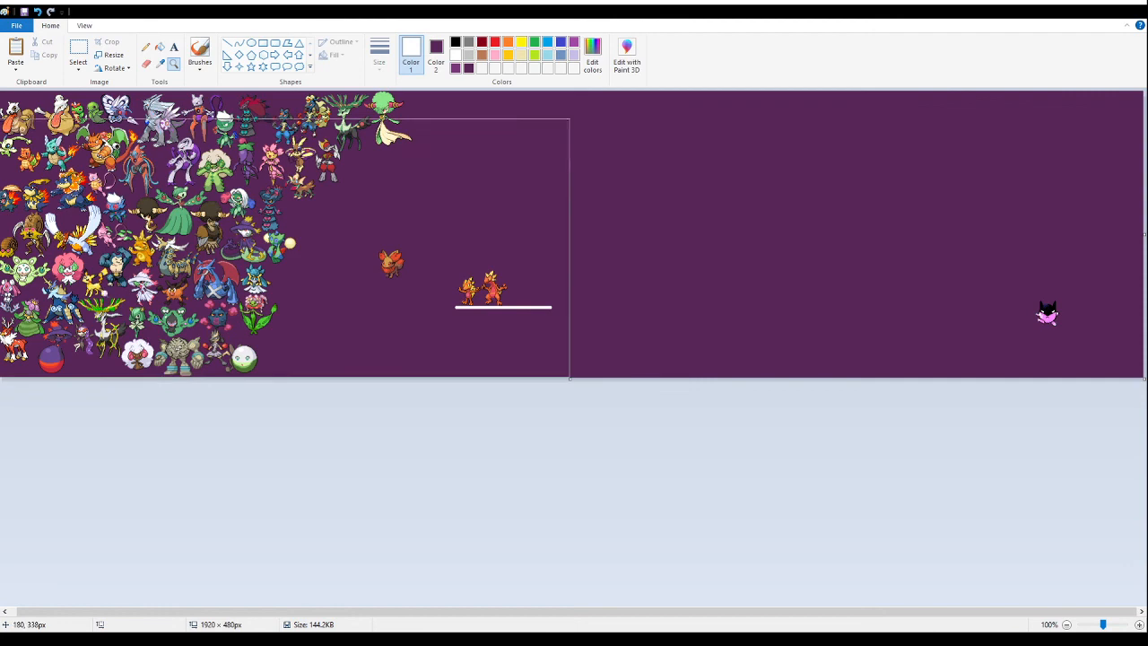
{"action": "left_click", "coordinate": [363, 256]}
{"action": "left_click", "coordinate": [594, 316]}
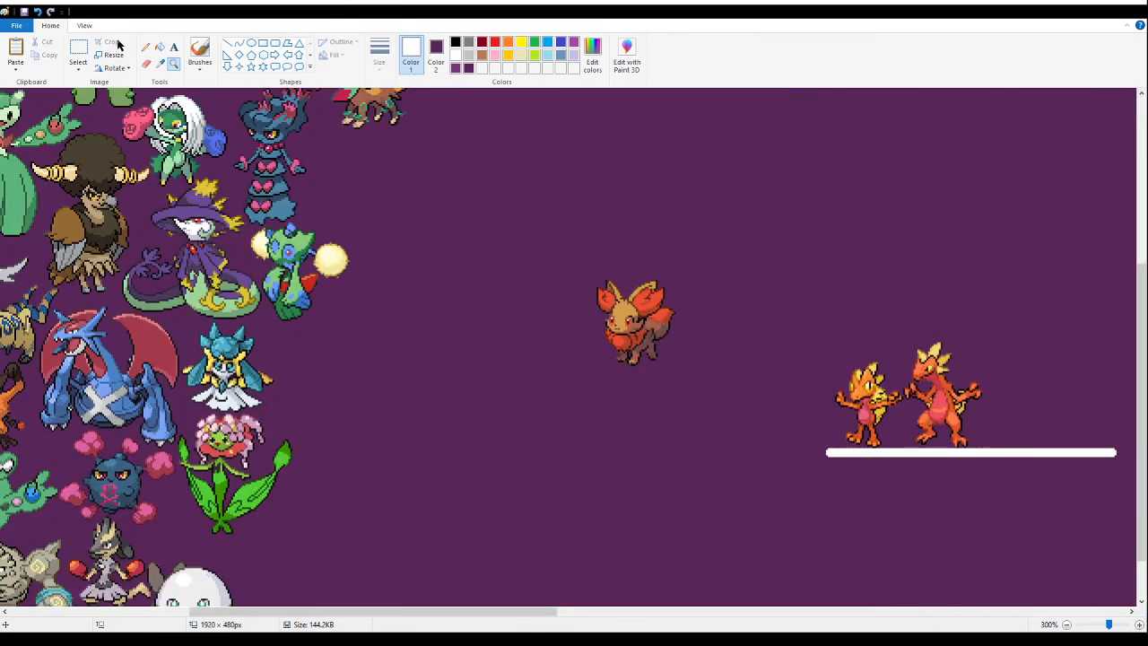
{"action": "left_click", "coordinate": [78, 51]}
{"action": "left_click_drag", "start_coordinate": [718, 367], "coordinate": [564, 279]}
{"action": "mouse_move", "coordinate": [637, 322]}
{"action": "left_mouse_down"}
{"action": "mouse_move", "coordinate": [360, 227]}
{"action": "mouse_move", "coordinate": [356, 322]}
{"action": "left_mouse_up"}
{"action": "scroll", "coordinate": [368, 228], "scroll_direction": "up", "scroll_amount": 3}
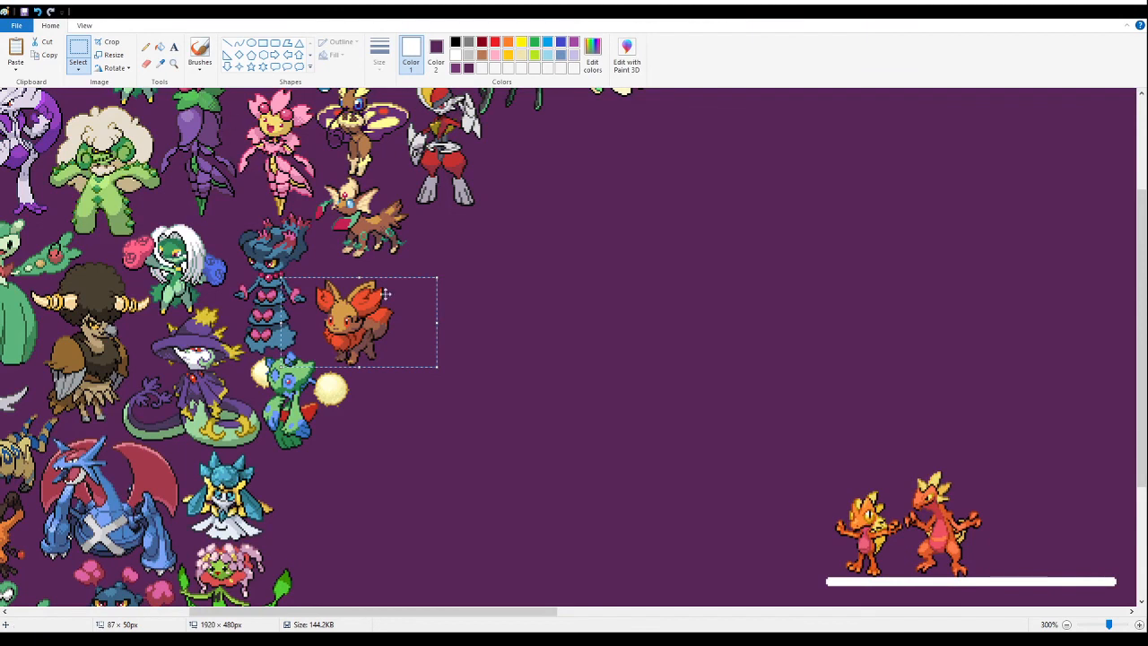
{"action": "key", "text": "Delete"}
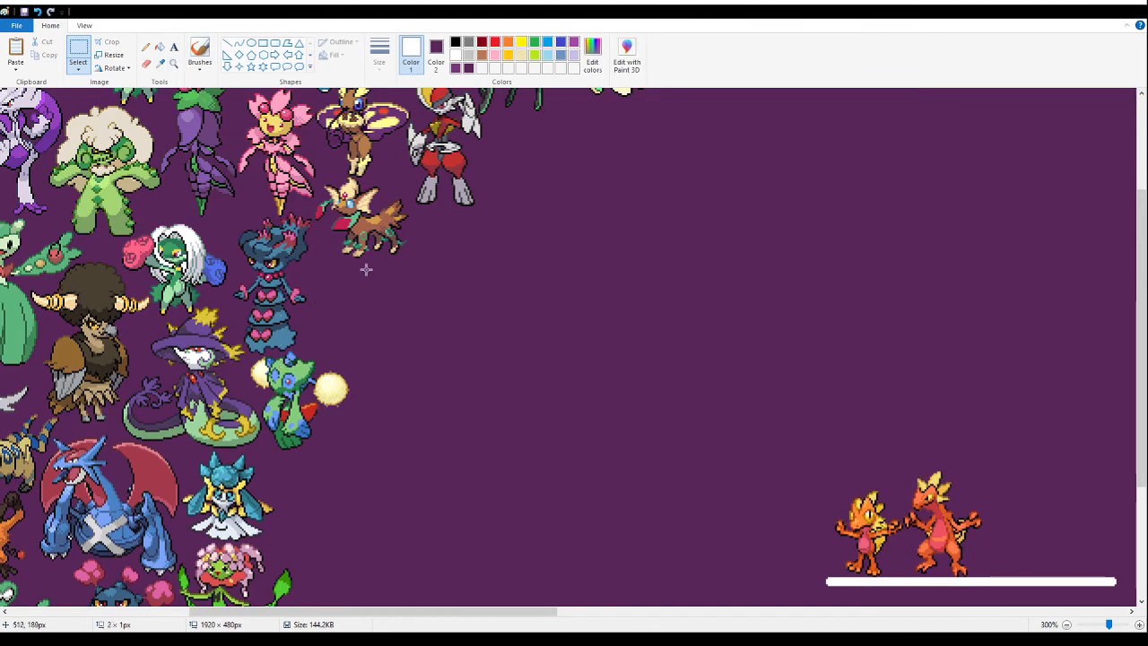
- Paste the brown-and-red fox fusion tightly beside the dark blue ghost fusion, below the brown four-legged fusion
{"action": "left_click", "coordinate": [173, 64]}
{"action": "left_click", "coordinate": [371, 305]}
{"action": "left_click", "coordinate": [308, 234]}
{"action": "left_click", "coordinate": [308, 234]}
{"action": "left_click", "coordinate": [78, 52]}
{"action": "key", "text": "ctrl+v"}
{"action": "left_click_drag", "start_coordinate": [144, 226], "coordinate": [422, 285]}
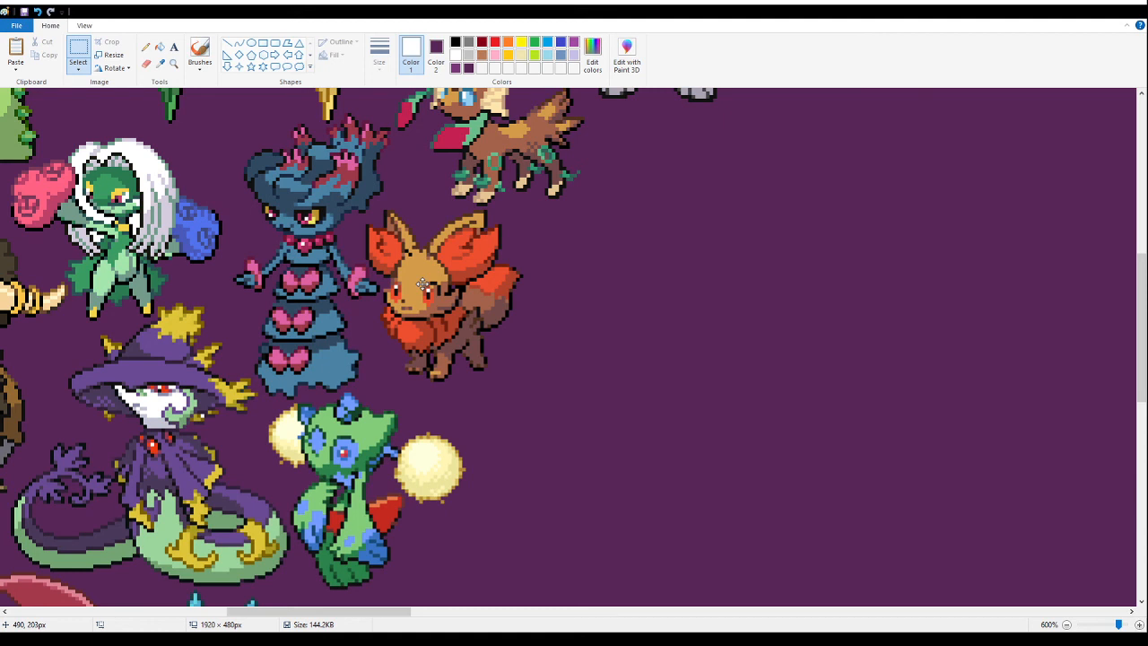
{"action": "left_click_drag", "start_coordinate": [422, 288], "coordinate": [423, 285]}
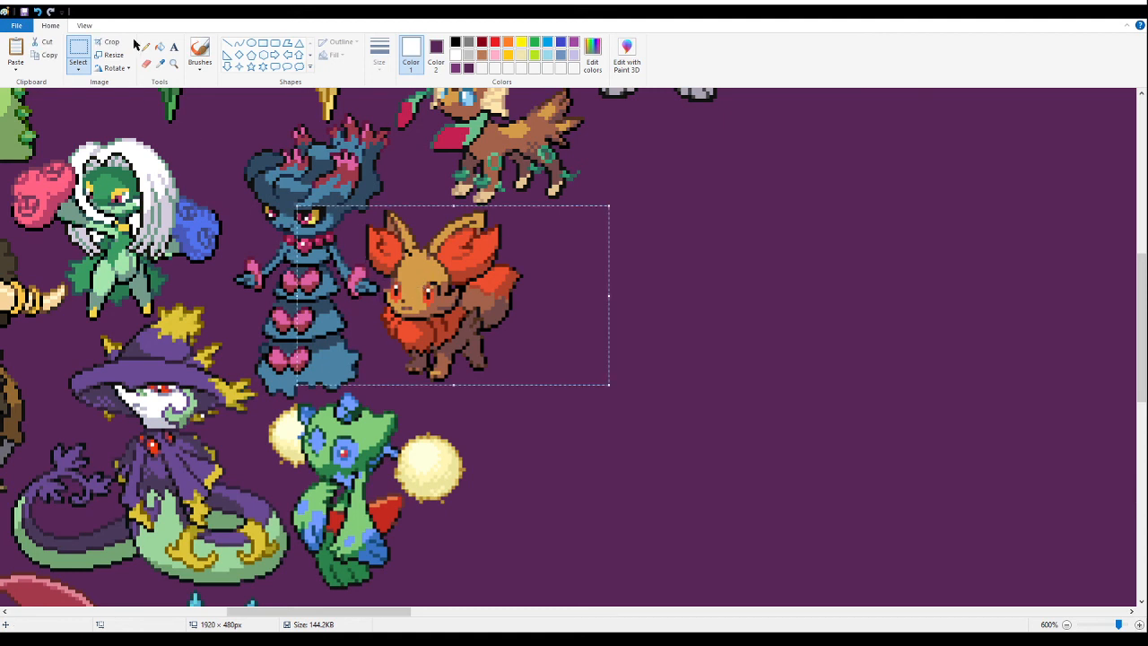
- Paste the image with the small green leaf-tailed fusion into the empty area, and fill its white background with purple
{"action": "left_click", "coordinate": [173, 64]}
{"action": "right_click", "coordinate": [535, 339]}
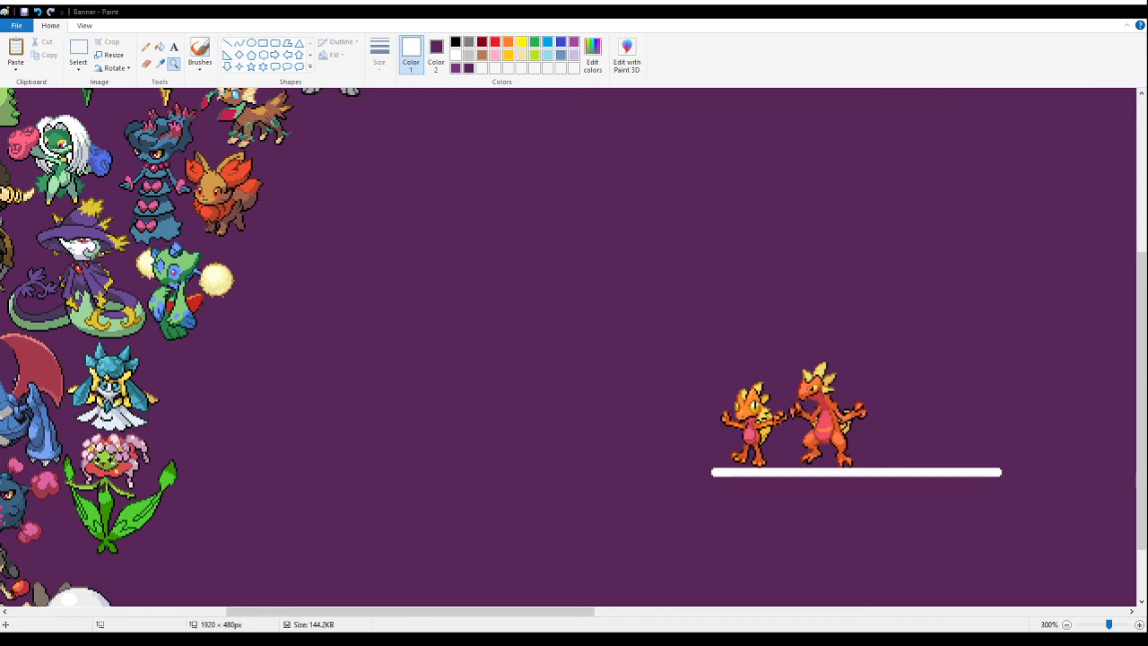
{"action": "left_click", "coordinate": [1070, 17]}
{"action": "left_click", "coordinate": [78, 56]}
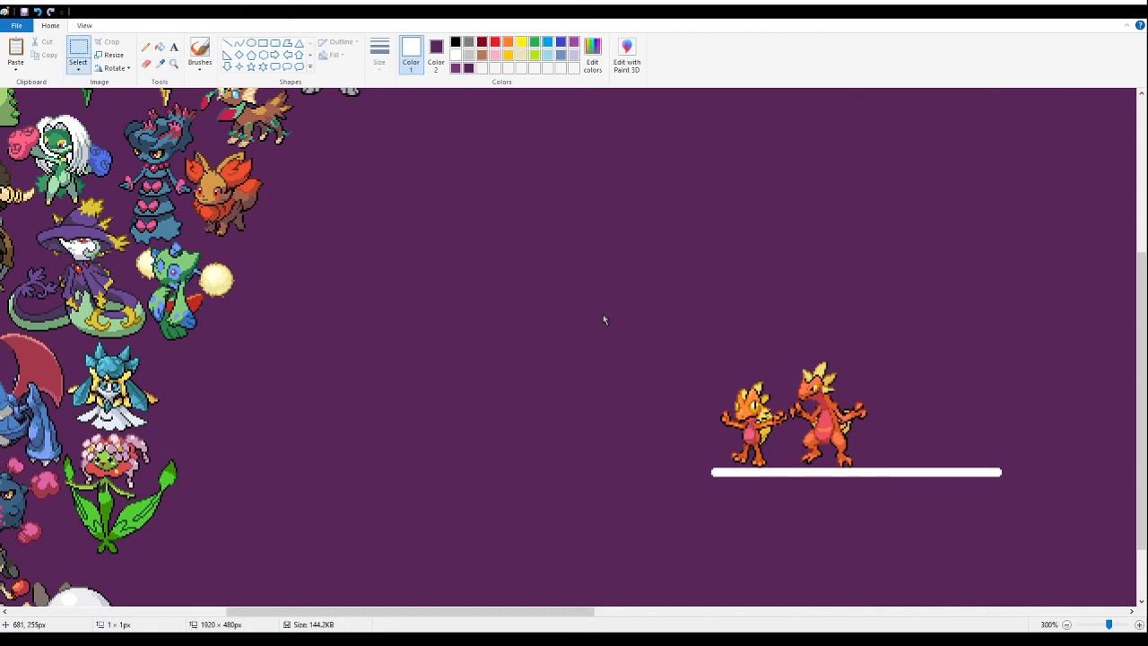
{"action": "key", "text": "ctrl+v"}
{"action": "left_click_drag", "start_coordinate": [68, 158], "coordinate": [400, 311]}
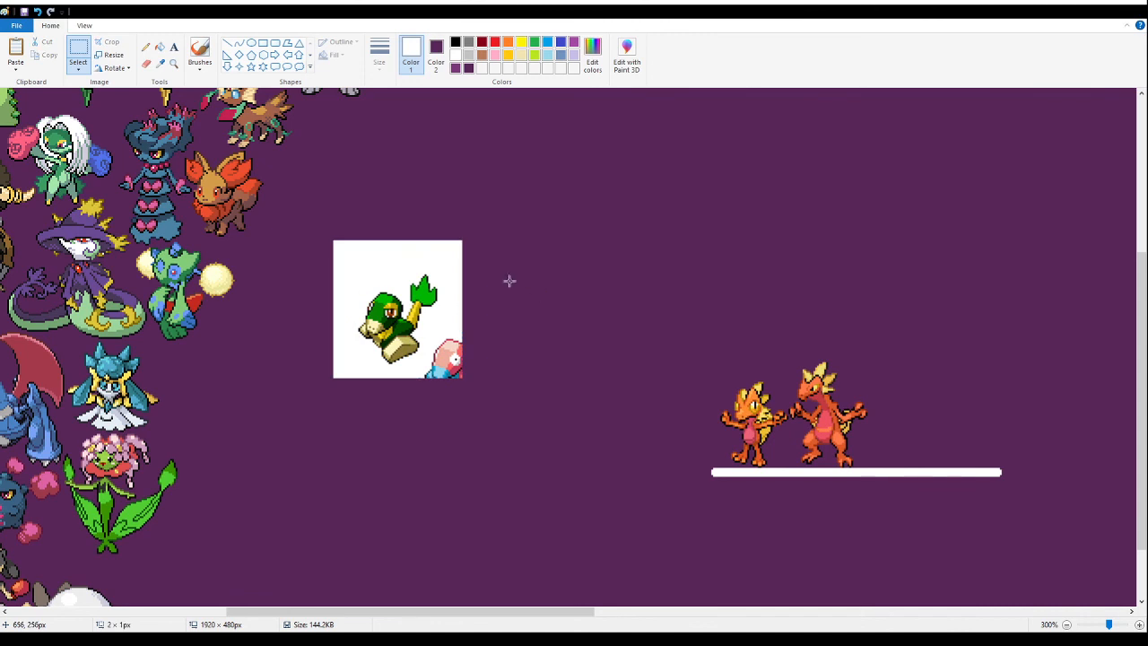
{"action": "left_click", "coordinate": [162, 51]}
{"action": "right_click", "coordinate": [363, 274]}
- Delete the cropped pink-and-blue sprite fragment beside the green leaf-tailed fusion
{"action": "left_click", "coordinate": [79, 52]}
{"action": "left_click_drag", "start_coordinate": [493, 403], "coordinate": [424, 339]}
{"action": "key", "text": "Delete"}
- Move the green leaf-tailed fusion down beside the white-and-green ball fusion, and cut it from the canvas
{"action": "left_click_drag", "start_coordinate": [453, 265], "coordinate": [312, 394]}
{"action": "left_click_drag", "start_coordinate": [386, 332], "coordinate": [153, 528]}
{"action": "scroll", "coordinate": [175, 305], "scroll_direction": "down", "scroll_amount": 2}
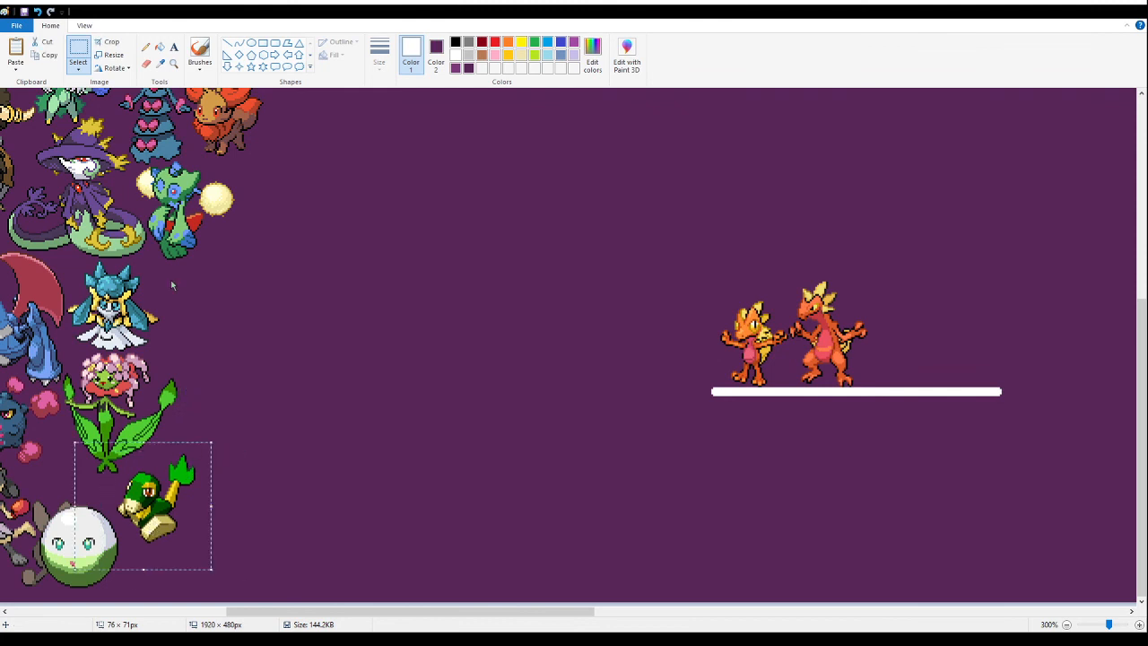
{"action": "key", "text": "Delete"}
- Paste the green leaf-tailed fusion tightly between the green flower fusion and the white-and-green ball fusion
{"action": "left_click", "coordinate": [174, 64]}
{"action": "left_click", "coordinate": [176, 355]}
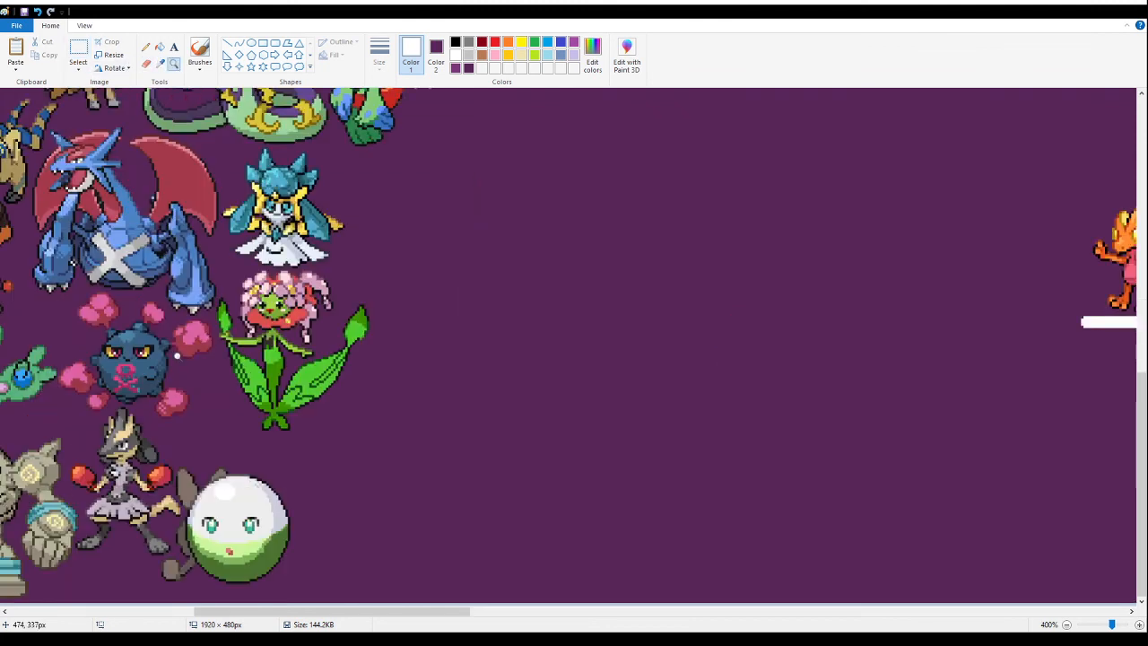
{"action": "left_click", "coordinate": [359, 375]}
{"action": "left_click", "coordinate": [358, 375]}
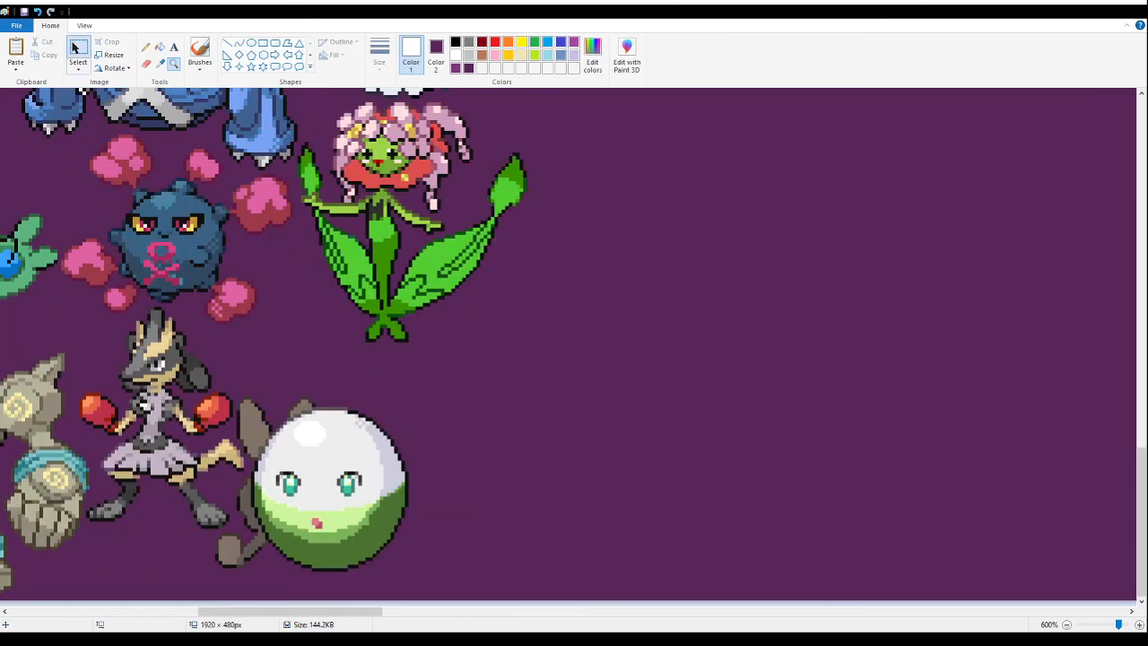
{"action": "left_click", "coordinate": [75, 48]}
{"action": "key", "text": "ctrl+v"}
{"action": "left_click_drag", "start_coordinate": [148, 222], "coordinate": [442, 413]}
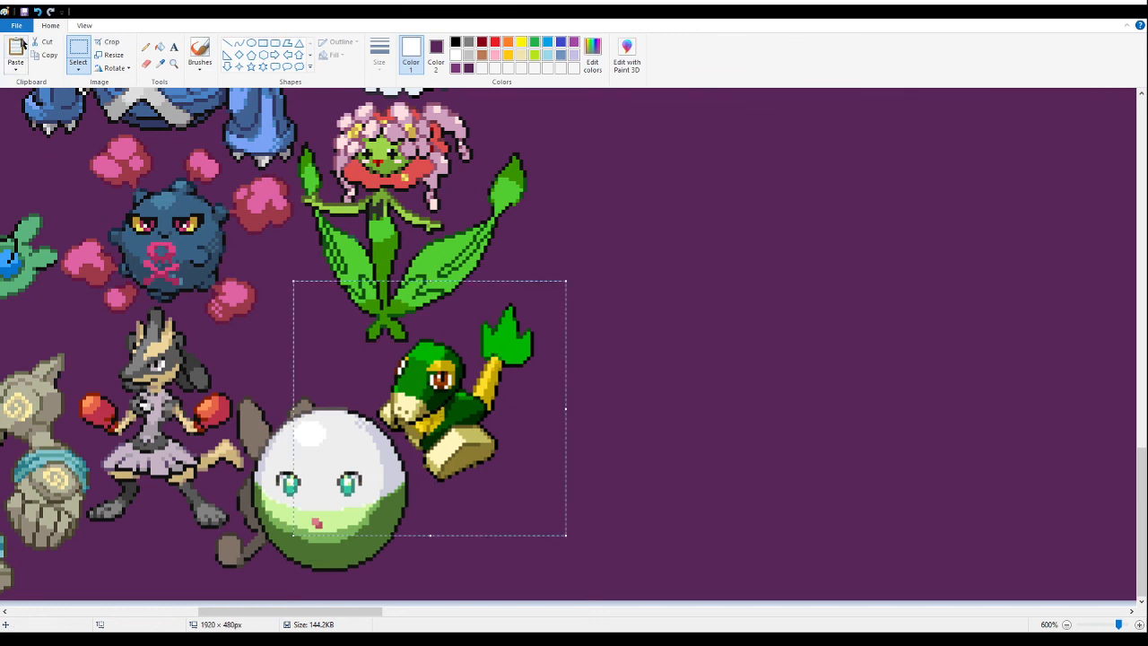
- Paste the sheet with the blue and pink dancer fusions into the empty area beside the two orange fusions on the white line
{"action": "left_click", "coordinate": [173, 64]}
{"action": "right_click", "coordinate": [495, 357]}
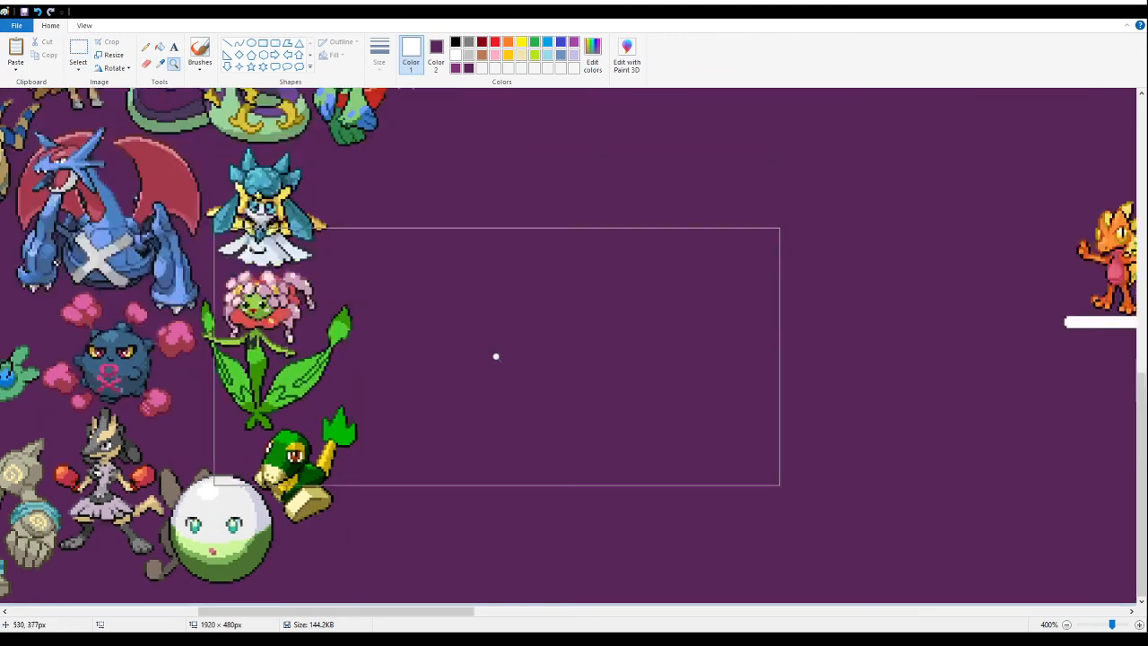
{"action": "right_click", "coordinate": [487, 356]}
{"action": "right_click", "coordinate": [474, 359]}
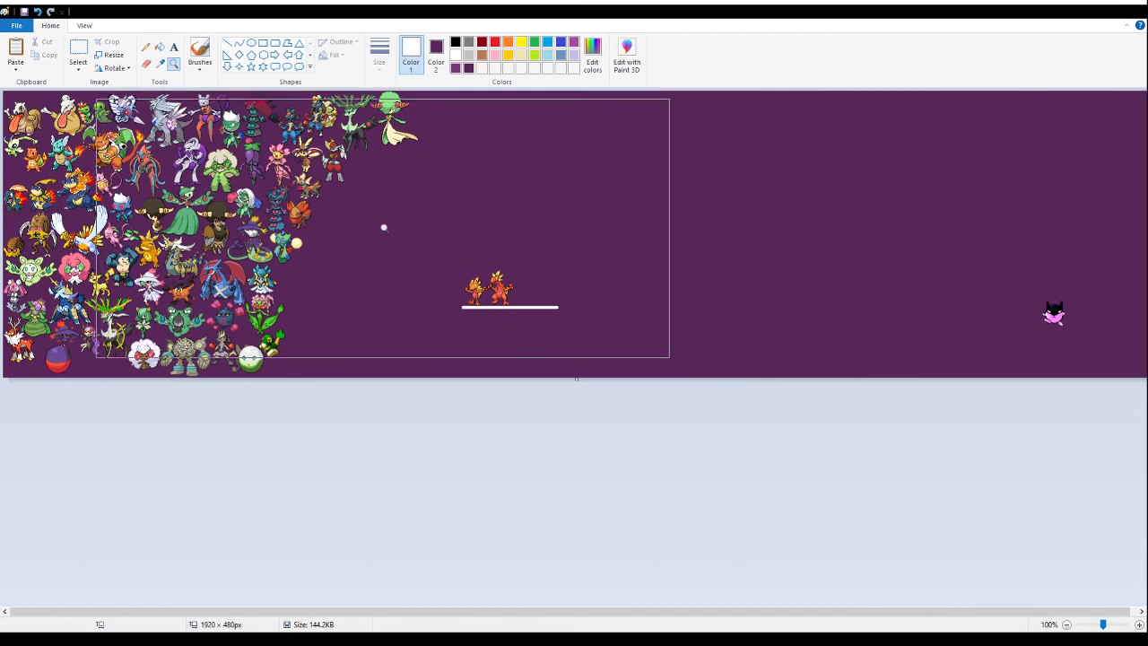
{"action": "left_click", "coordinate": [404, 214]}
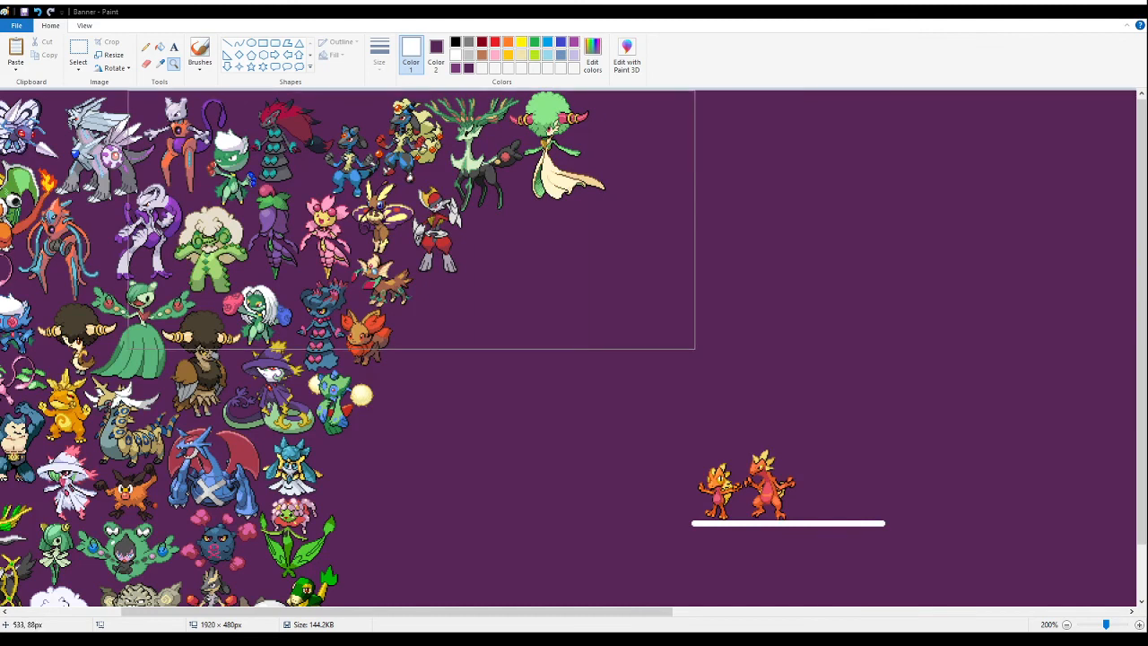
{"action": "left_click", "coordinate": [808, 468]}
{"action": "left_click", "coordinate": [79, 52]}
{"action": "left_click_drag", "start_coordinate": [448, 612], "coordinate": [385, 614]}
{"action": "key", "text": "ctrl+v"}
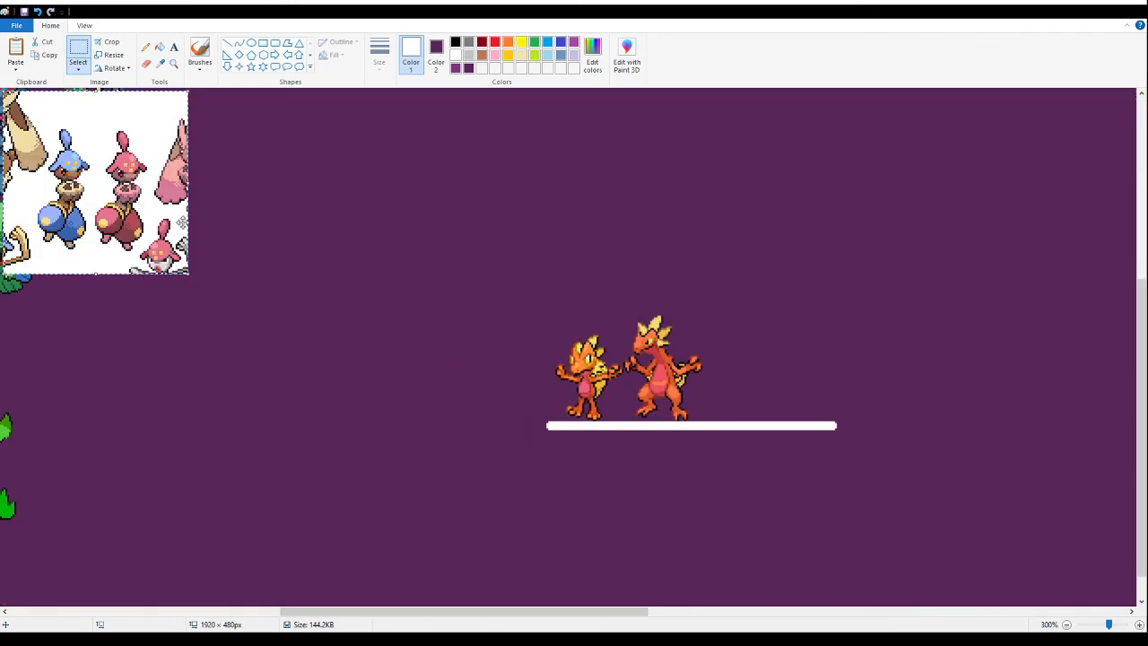
{"action": "left_click_drag", "start_coordinate": [183, 223], "coordinate": [424, 388]}
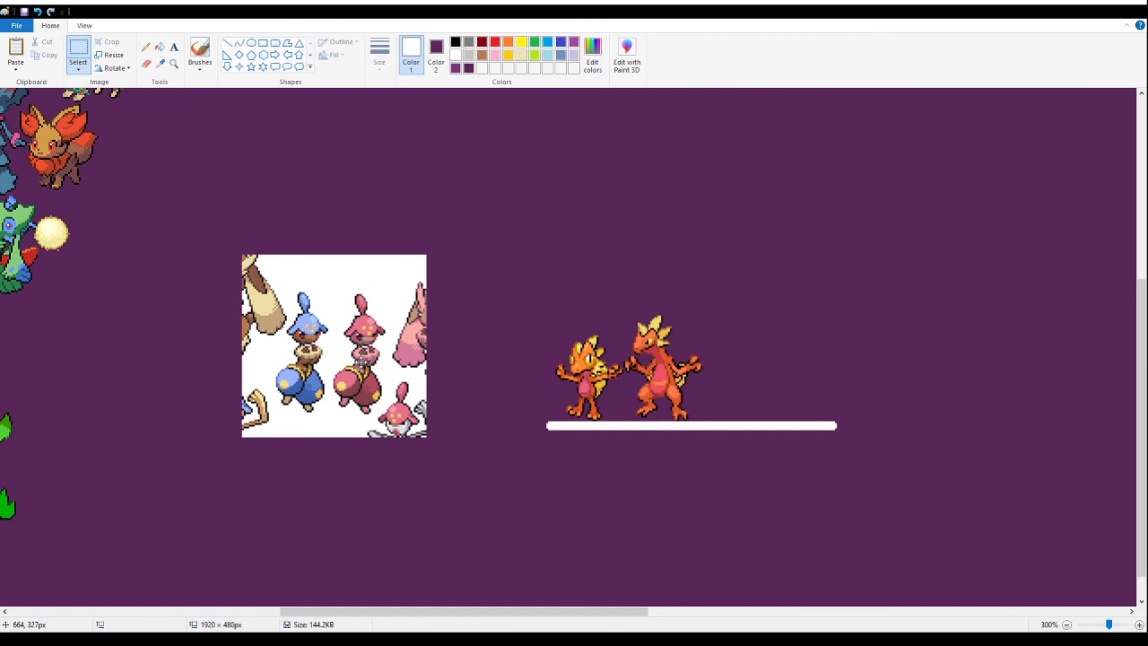
- Delete the neighbouring sprites on both sides of the blue dancer fusion in the pasted sheet
{"action": "left_click", "coordinate": [487, 218]}
{"action": "left_click_drag", "start_coordinate": [185, 230], "coordinate": [273, 467]}
{"action": "key", "text": "Delete"}
{"action": "left_click_drag", "start_coordinate": [493, 471], "coordinate": [328, 200]}
{"action": "key", "text": "Delete"}
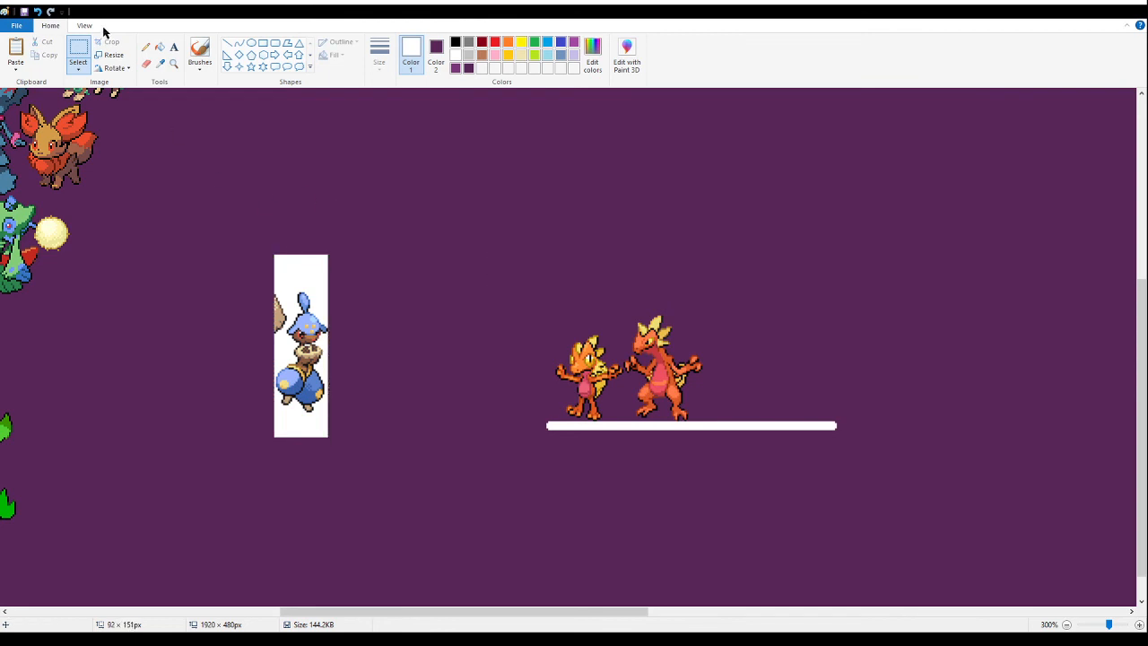
- Fill the white background around the blue dancer fusion with the banner's purple
{"action": "left_click", "coordinate": [160, 47]}
{"action": "left_click", "coordinate": [315, 259]}
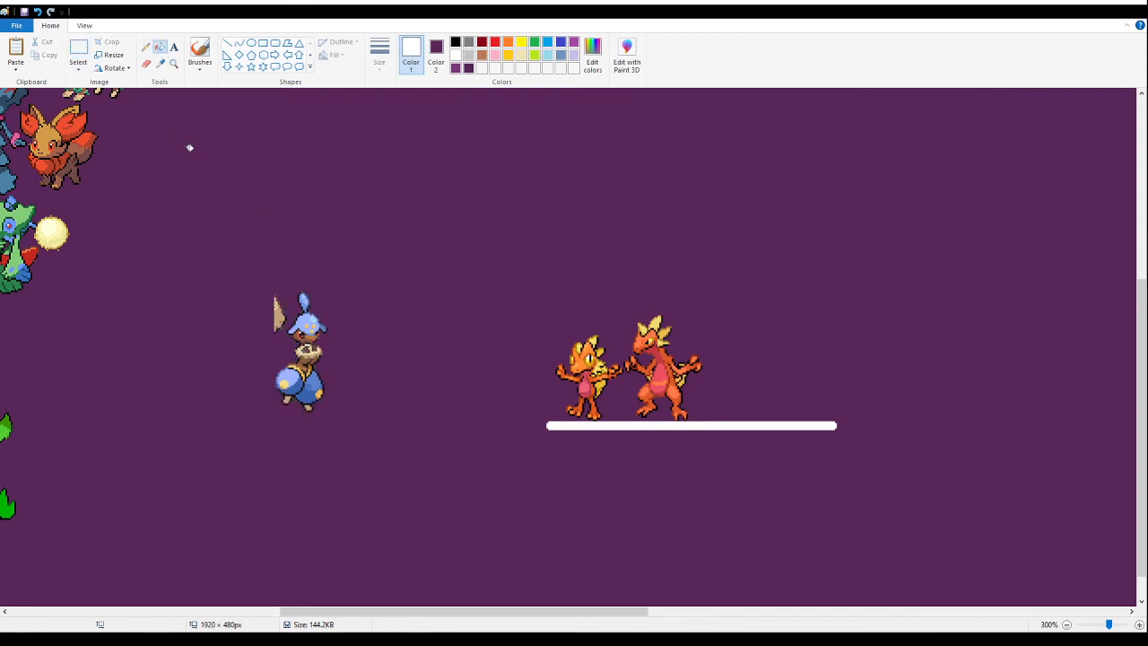
{"action": "left_click", "coordinate": [173, 64]}
{"action": "left_click", "coordinate": [295, 282]}
{"action": "left_click", "coordinate": [315, 261]}
{"action": "left_click", "coordinate": [315, 261]}
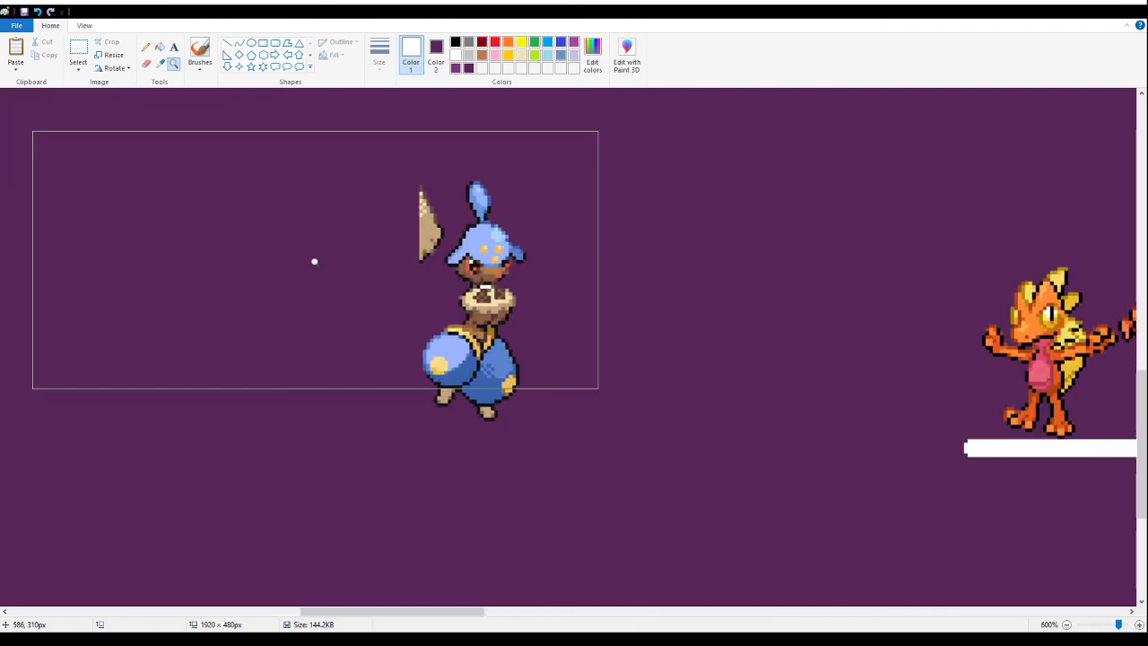
{"action": "left_click", "coordinate": [160, 47]}
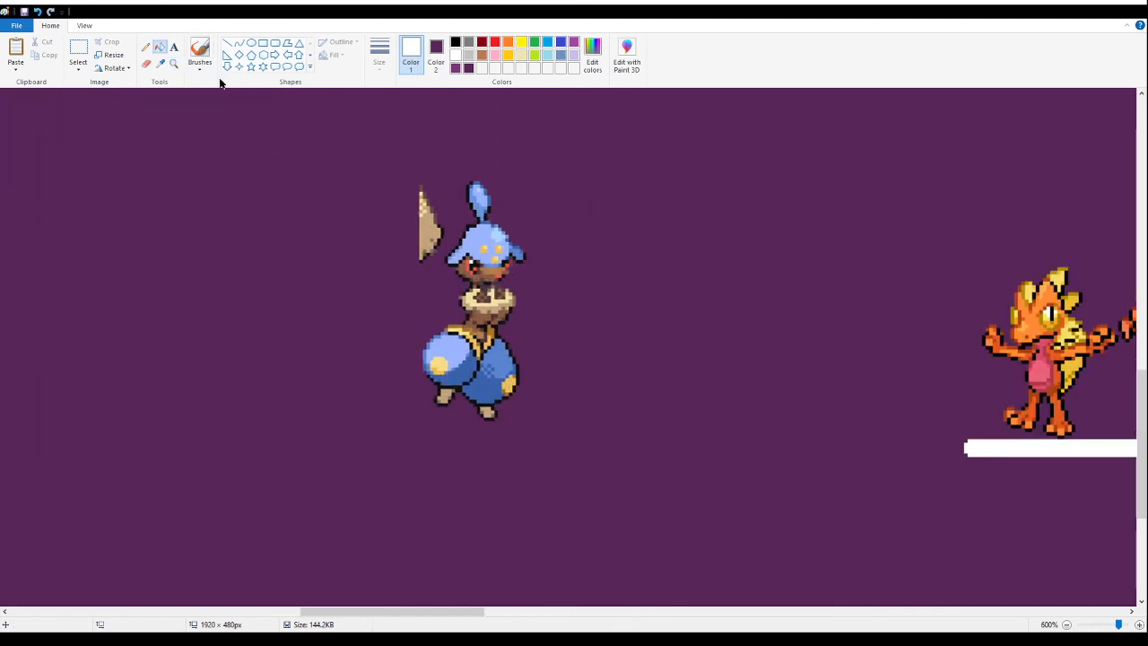
- Delete the leftover tan fragment beside the blue dancer fusion, and cut the fusion from the canvas
{"action": "left_click", "coordinate": [78, 52]}
{"action": "left_click_drag", "start_coordinate": [356, 171], "coordinate": [443, 266]}
{"action": "key", "text": "Delete"}
{"action": "left_click_drag", "start_coordinate": [601, 156], "coordinate": [387, 525]}
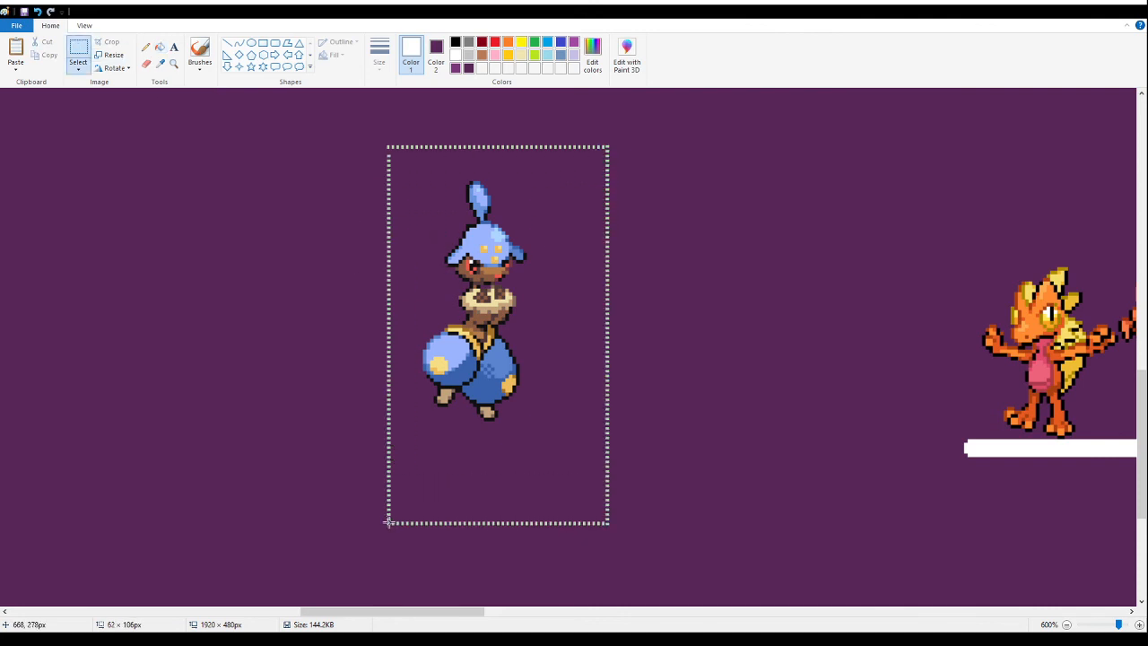
{"action": "key", "text": "Delete"}
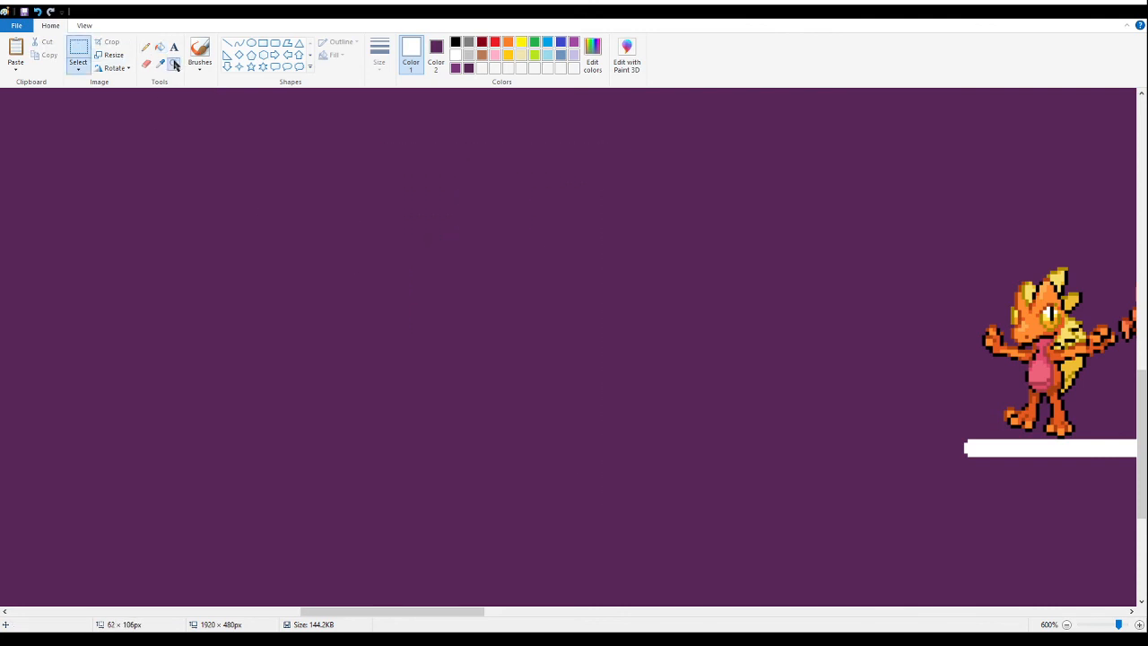
- Paste the blue dancer fusion tightly into the gap between the antlered deer fusion and the green-haired fusion in the cream gown
{"action": "left_click", "coordinate": [174, 64]}
{"action": "right_click", "coordinate": [149, 246]}
{"action": "right_click", "coordinate": [144, 260]}
{"action": "right_click", "coordinate": [135, 283]}
{"action": "right_click", "coordinate": [131, 297]}
{"action": "left_click", "coordinate": [83, 429]}
{"action": "right_click", "coordinate": [189, 439]}
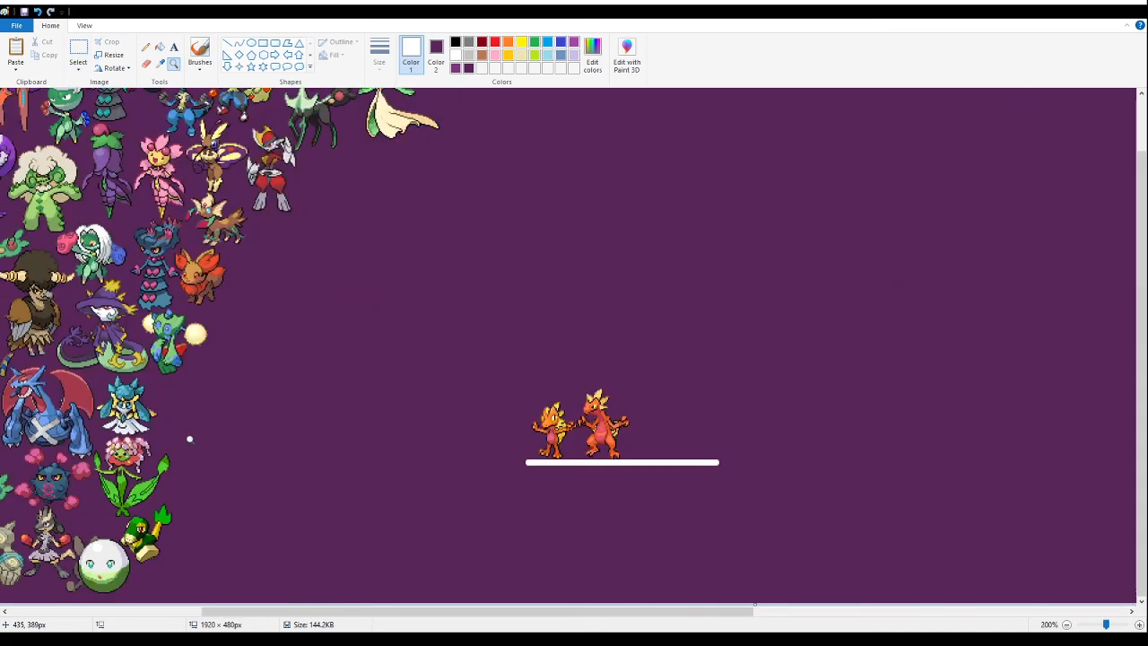
{"action": "left_click", "coordinate": [221, 484]}
{"action": "scroll", "coordinate": [357, 386], "scroll_direction": "up", "scroll_amount": 4}
{"action": "left_click", "coordinate": [515, 398]}
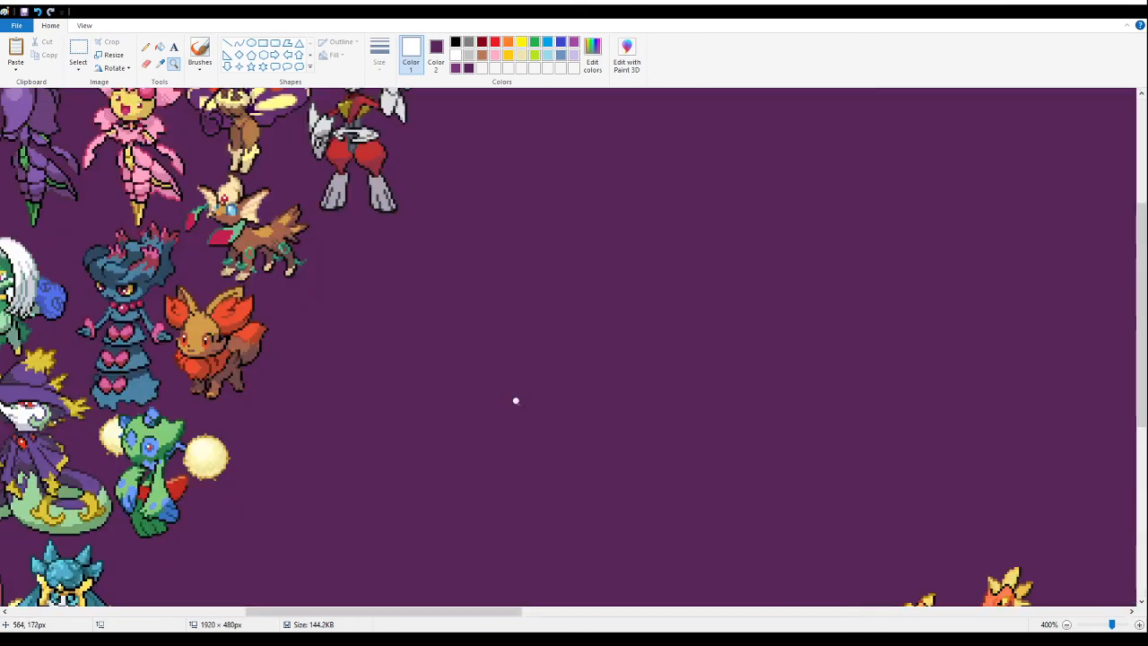
{"action": "scroll", "coordinate": [295, 333], "scroll_direction": "up", "scroll_amount": 3}
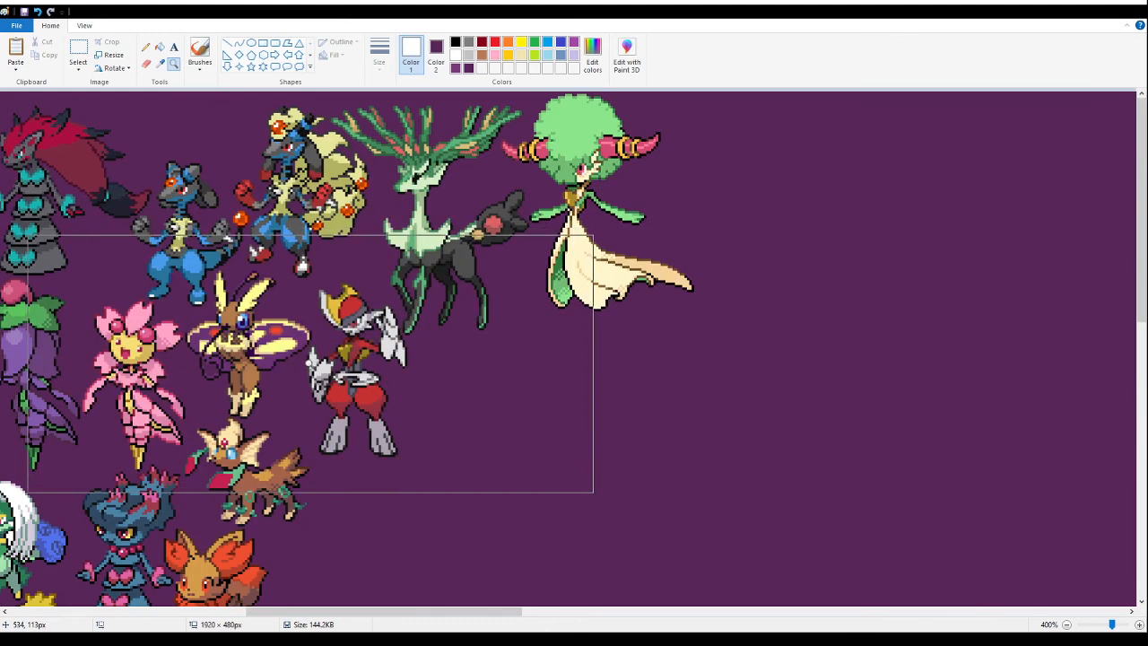
{"action": "right_click", "coordinate": [310, 364]}
{"action": "left_click", "coordinate": [310, 350]}
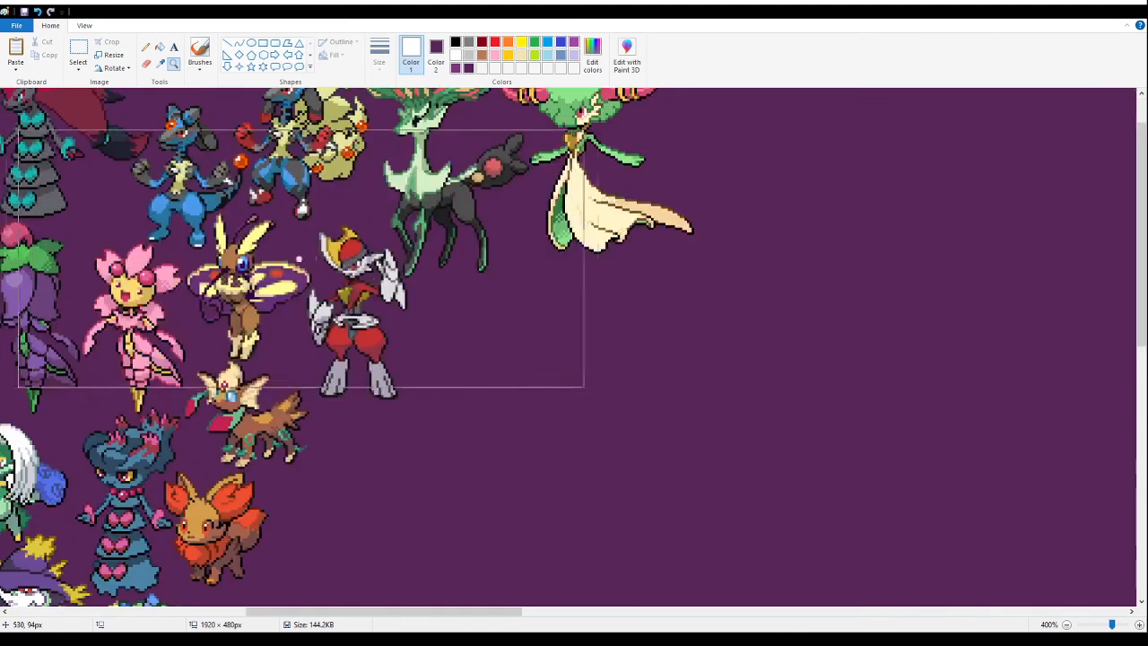
{"action": "left_click", "coordinate": [79, 49]}
{"action": "key", "text": "ctrl+v"}
{"action": "left_click_drag", "start_coordinate": [65, 207], "coordinate": [515, 283]}
{"action": "left_click", "coordinate": [900, 282]}
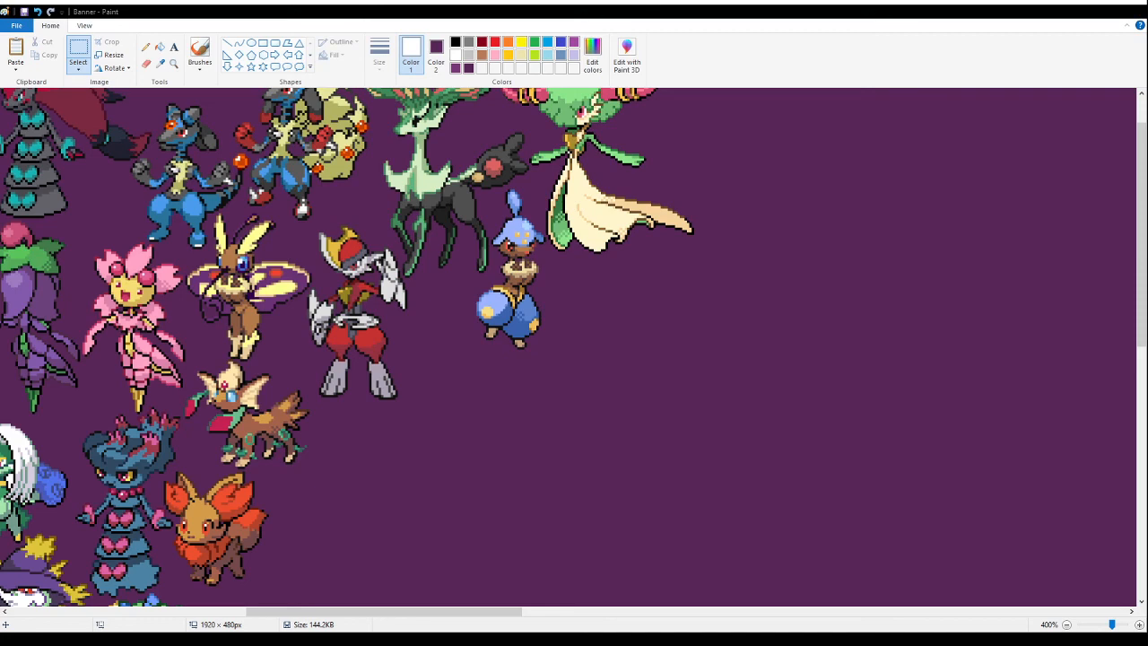
- Paste the sheet with the pink-and-lavender dragon fusion into the empty area beside the two orange fusions on the white line
{"action": "scroll", "coordinate": [718, 436], "scroll_direction": "down", "scroll_amount": 5}
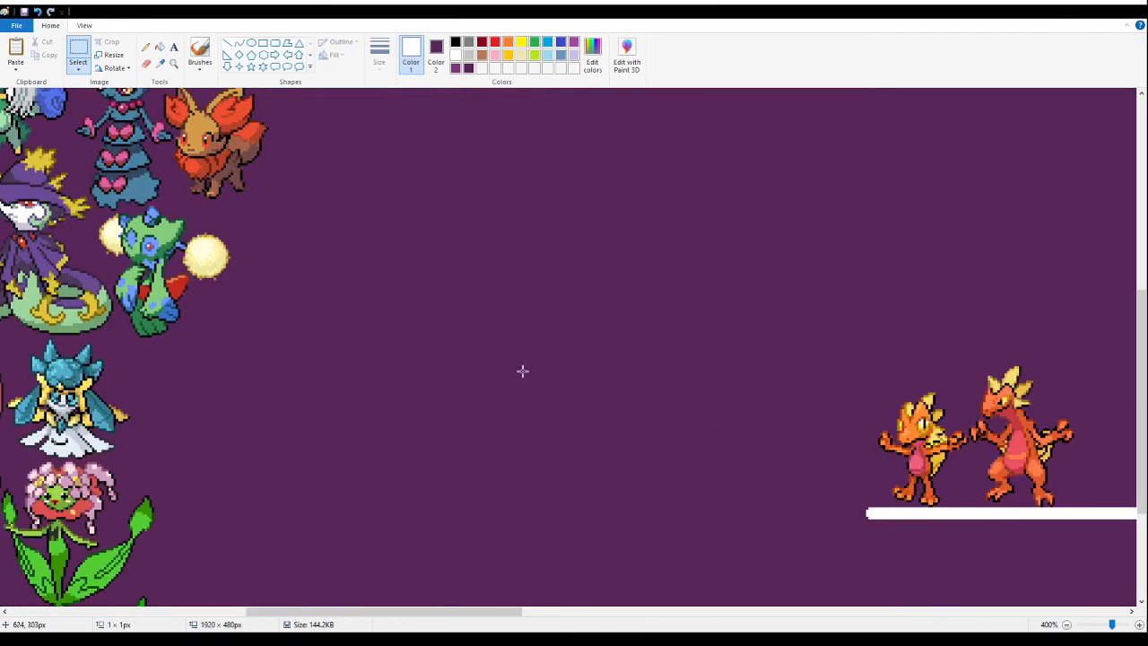
{"action": "key", "text": "ctrl+v"}
{"action": "left_click_drag", "start_coordinate": [20, 218], "coordinate": [442, 347]}
- Fill the white background and the enclosed white gaps of the pink-and-lavender dragon fusion with the banner's purple
{"action": "left_click", "coordinate": [160, 46]}
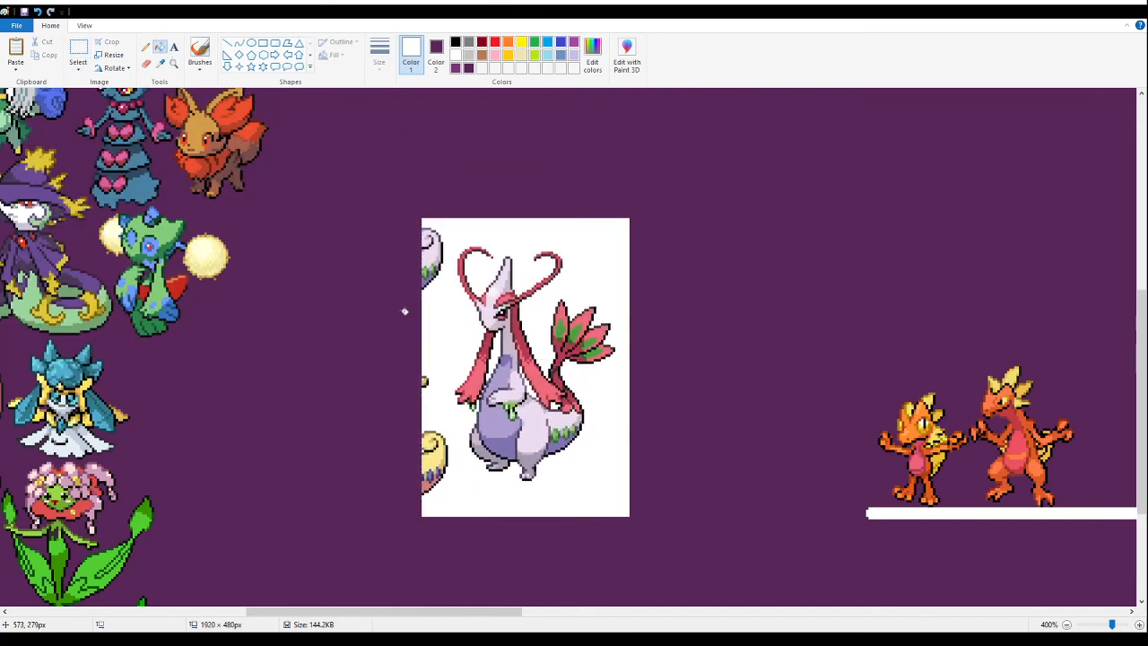
{"action": "right_click", "coordinate": [436, 314]}
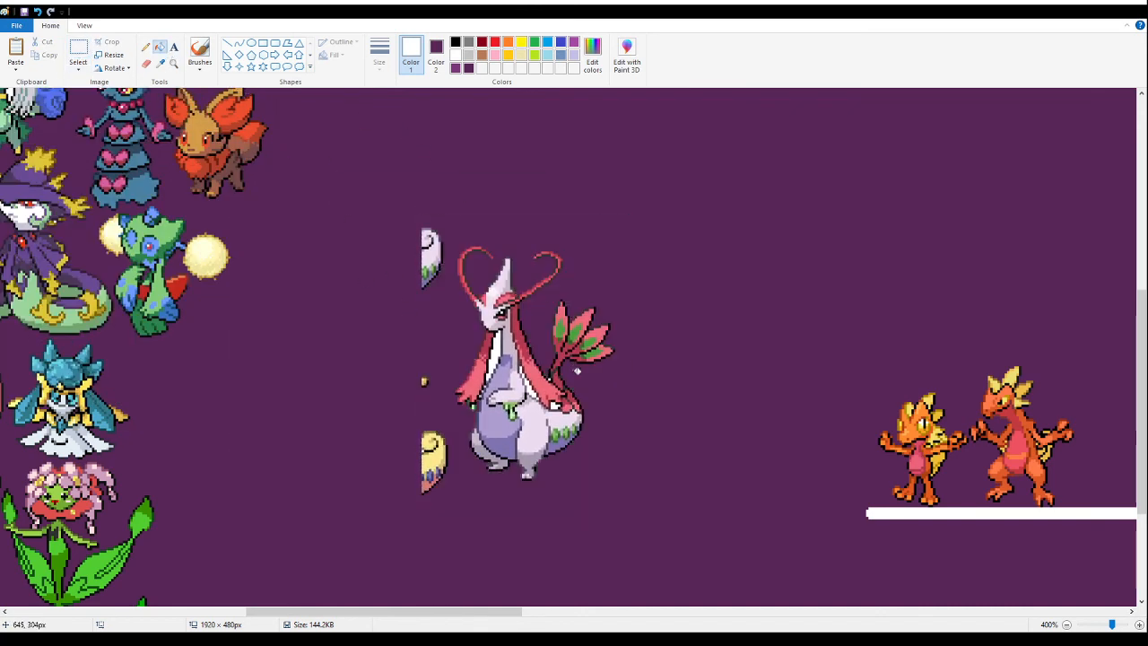
{"action": "left_click", "coordinate": [173, 63]}
{"action": "left_click", "coordinate": [565, 379]}
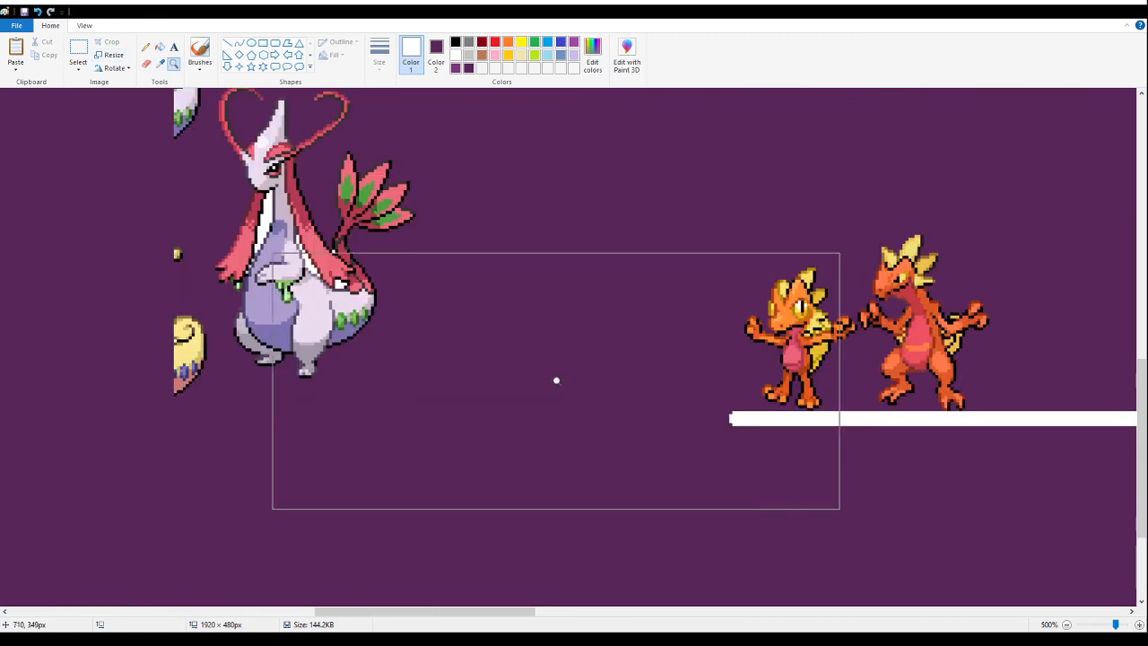
{"action": "left_click", "coordinate": [228, 181]}
{"action": "left_click", "coordinate": [259, 170]}
{"action": "left_click", "coordinate": [160, 46]}
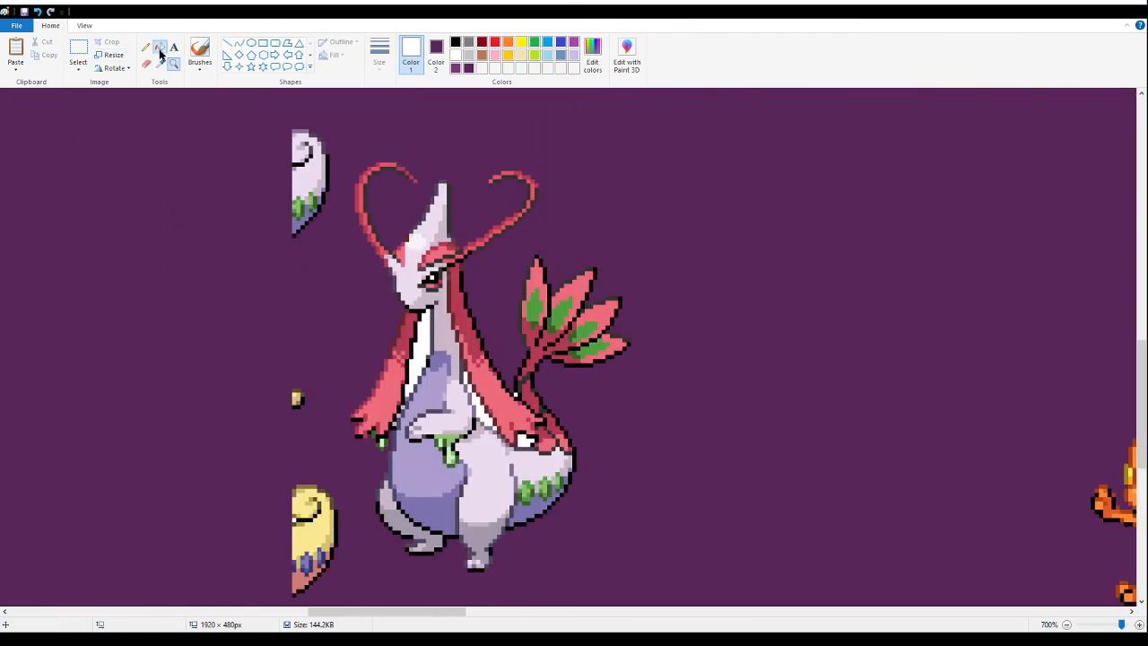
{"action": "left_click", "coordinate": [418, 350]}
{"action": "left_click", "coordinate": [485, 405]}
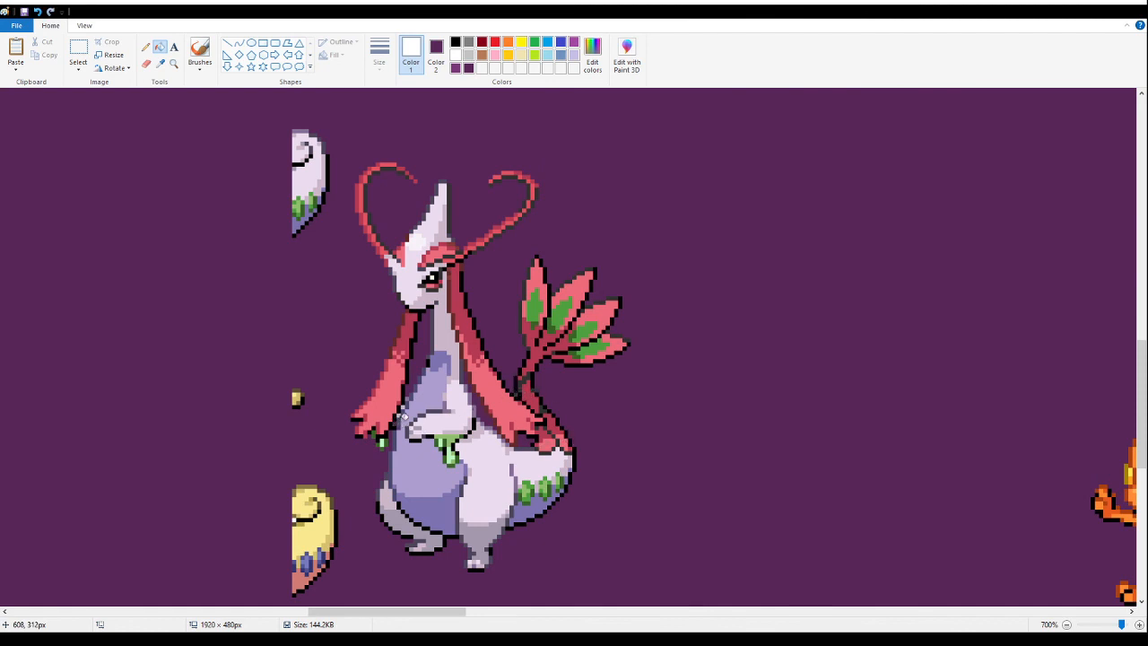
- Delete the three cropped sprite fragments beside the pink-and-lavender dragon fusion
{"action": "left_click", "coordinate": [78, 49]}
{"action": "left_click_drag", "start_coordinate": [194, 290], "coordinate": [338, 105]}
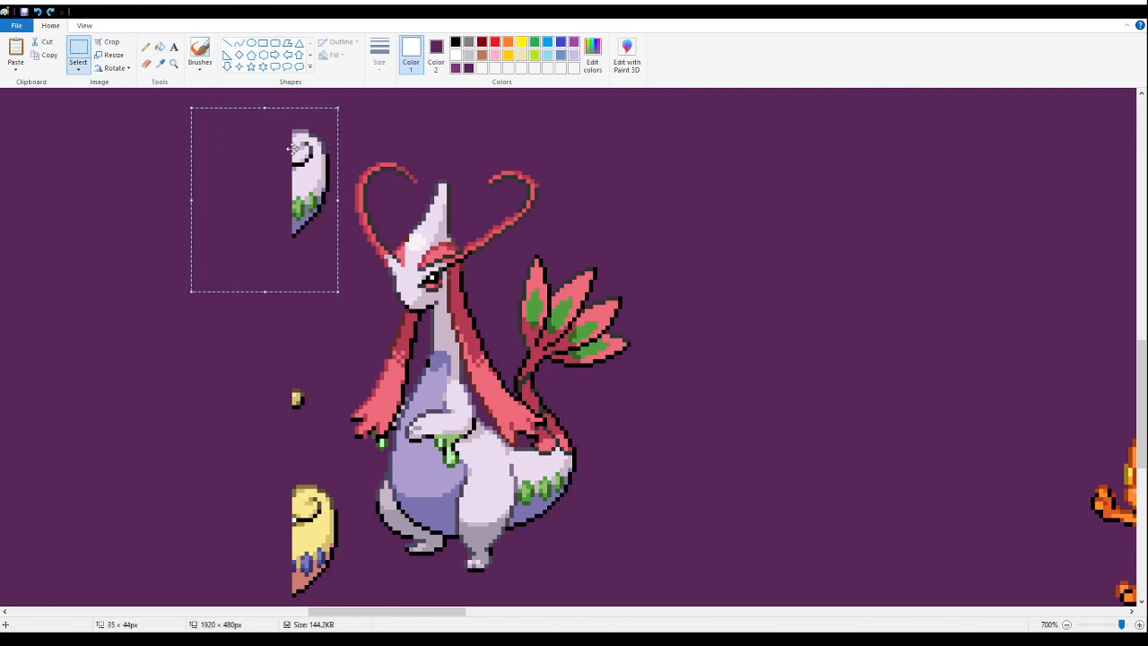
{"action": "key", "text": "Delete"}
{"action": "left_click_drag", "start_coordinate": [231, 340], "coordinate": [318, 451]}
{"action": "key", "text": "Delete"}
{"action": "scroll", "coordinate": [248, 419], "scroll_direction": "down", "scroll_amount": 3}
{"action": "left_click_drag", "start_coordinate": [285, 357], "coordinate": [344, 470]}
{"action": "key", "text": "Delete"}
- Move the pink-and-lavender dragon fusion up towards the blue dancer fusion, and cut it from the canvas
{"action": "left_click", "coordinate": [161, 64]}
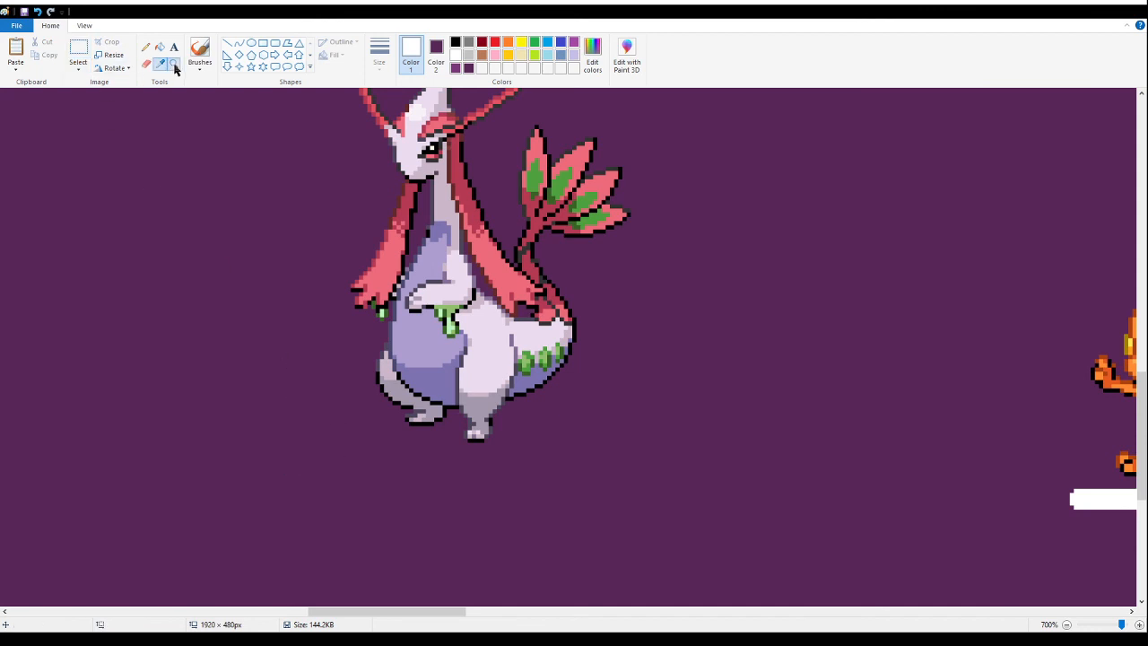
{"action": "left_click", "coordinate": [174, 65]}
{"action": "right_click", "coordinate": [218, 218]}
{"action": "right_click", "coordinate": [218, 218]}
{"action": "right_click", "coordinate": [214, 217]}
{"action": "right_click", "coordinate": [199, 216]}
{"action": "right_click", "coordinate": [194, 216]}
{"action": "left_click", "coordinate": [136, 314]}
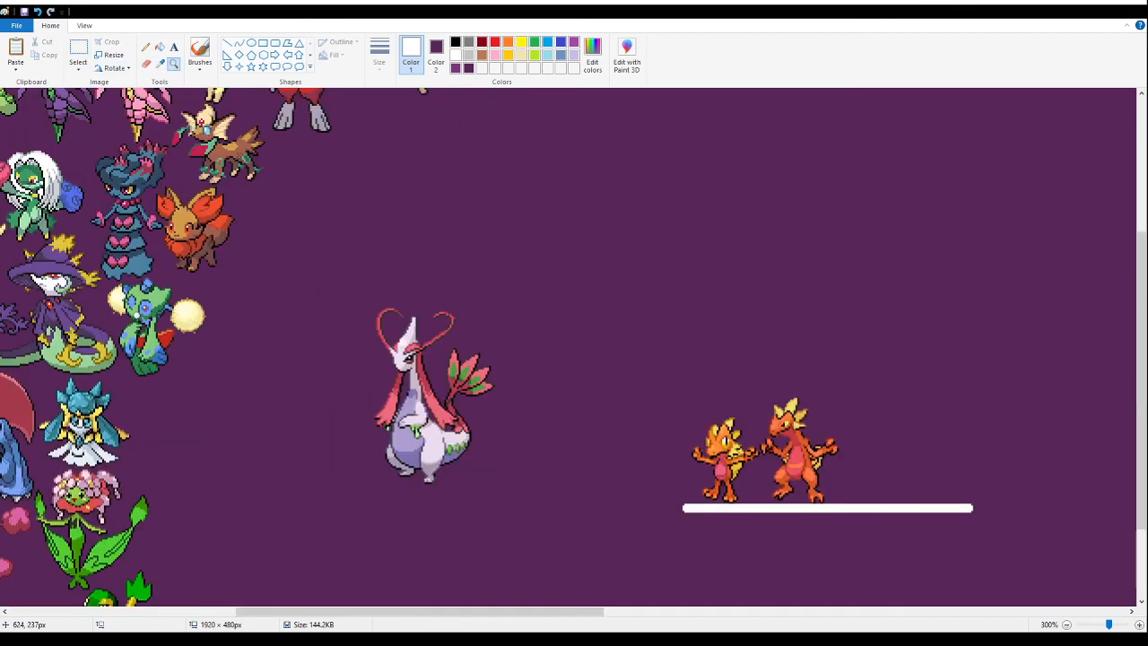
{"action": "left_click", "coordinate": [79, 50]}
{"action": "mouse_move", "coordinate": [522, 504]}
{"action": "left_mouse_down"}
{"action": "mouse_move", "coordinate": [392, 405]}
{"action": "mouse_move", "coordinate": [320, 279]}
{"action": "left_mouse_up"}
{"action": "left_click_drag", "start_coordinate": [386, 303], "coordinate": [347, 419]}
{"action": "scroll", "coordinate": [368, 372], "scroll_direction": "up", "scroll_amount": 5}
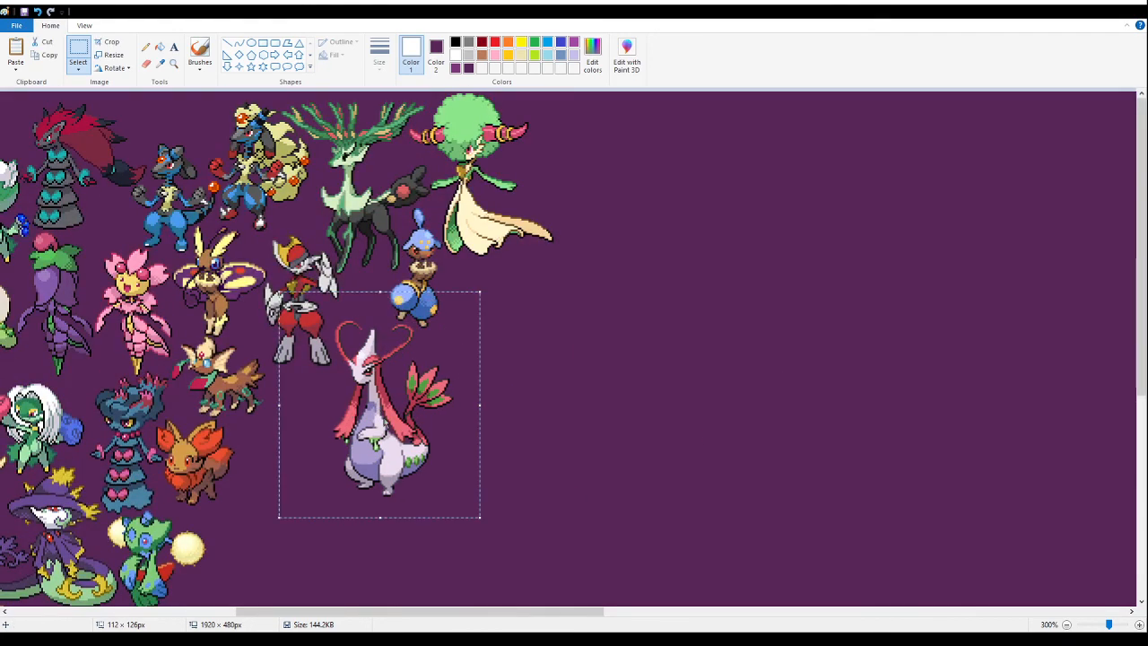
{"action": "key", "text": "Delete"}
- Try the pink-and-lavender dragon fusion beside the green leaf-tailed fusion, and cut it again
{"action": "left_click", "coordinate": [173, 64]}
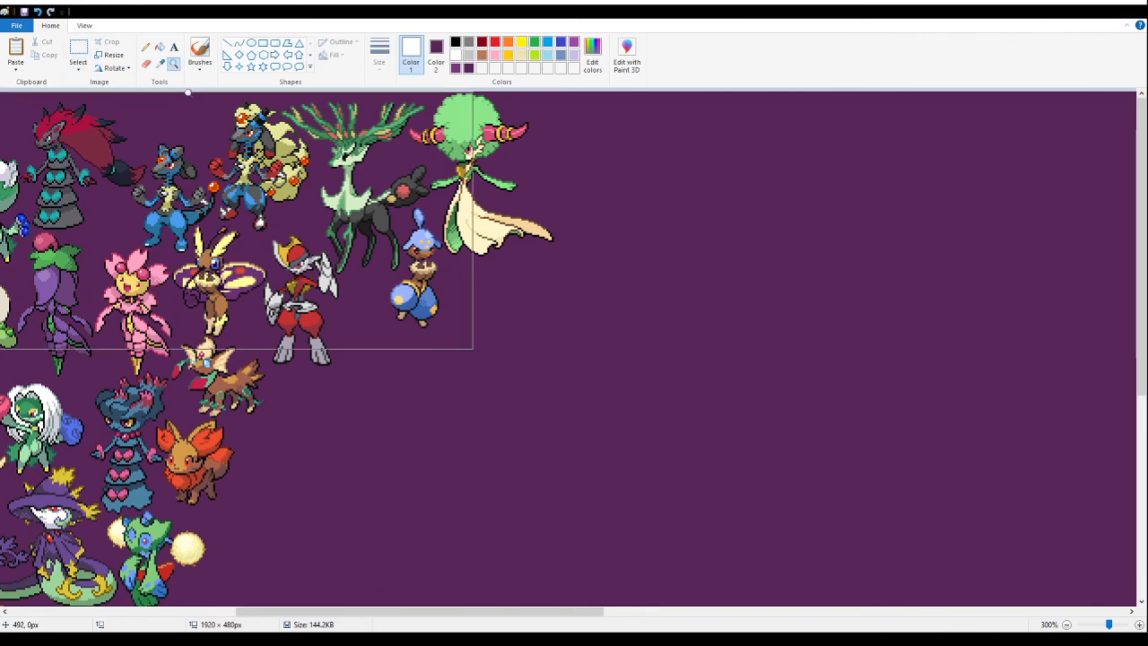
{"action": "scroll", "coordinate": [212, 359], "scroll_direction": "down", "scroll_amount": 4}
{"action": "left_click", "coordinate": [213, 371]}
{"action": "left_click", "coordinate": [185, 475]}
{"action": "left_click", "coordinate": [78, 54]}
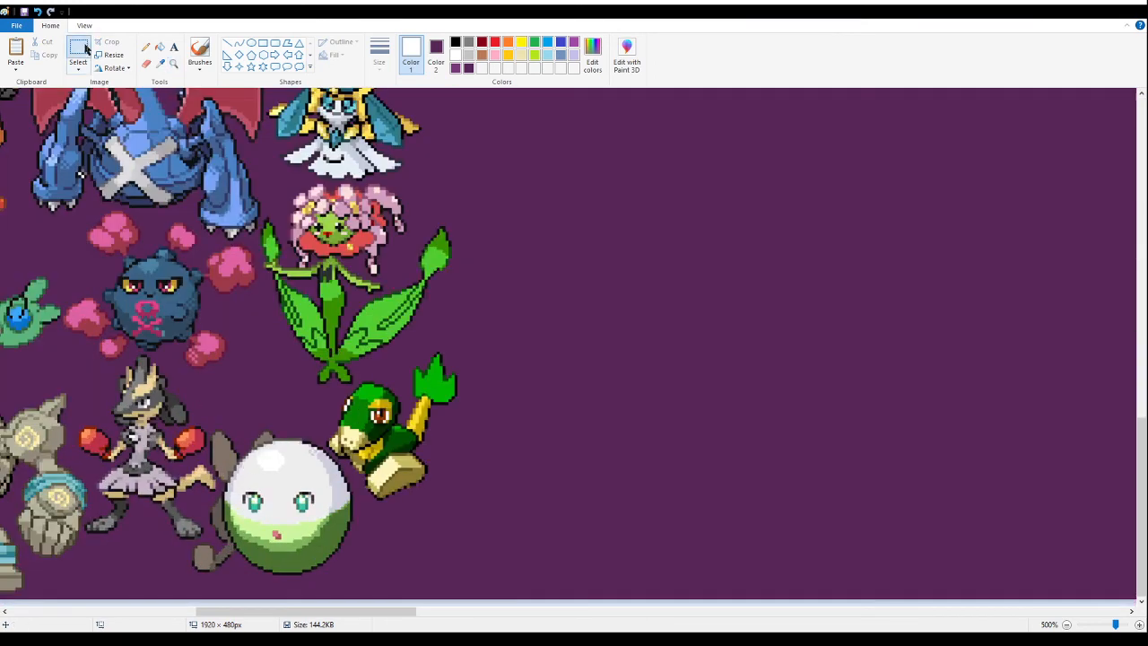
{"action": "key", "text": "ctrl+v"}
{"action": "left_click_drag", "start_coordinate": [106, 280], "coordinate": [488, 431]}
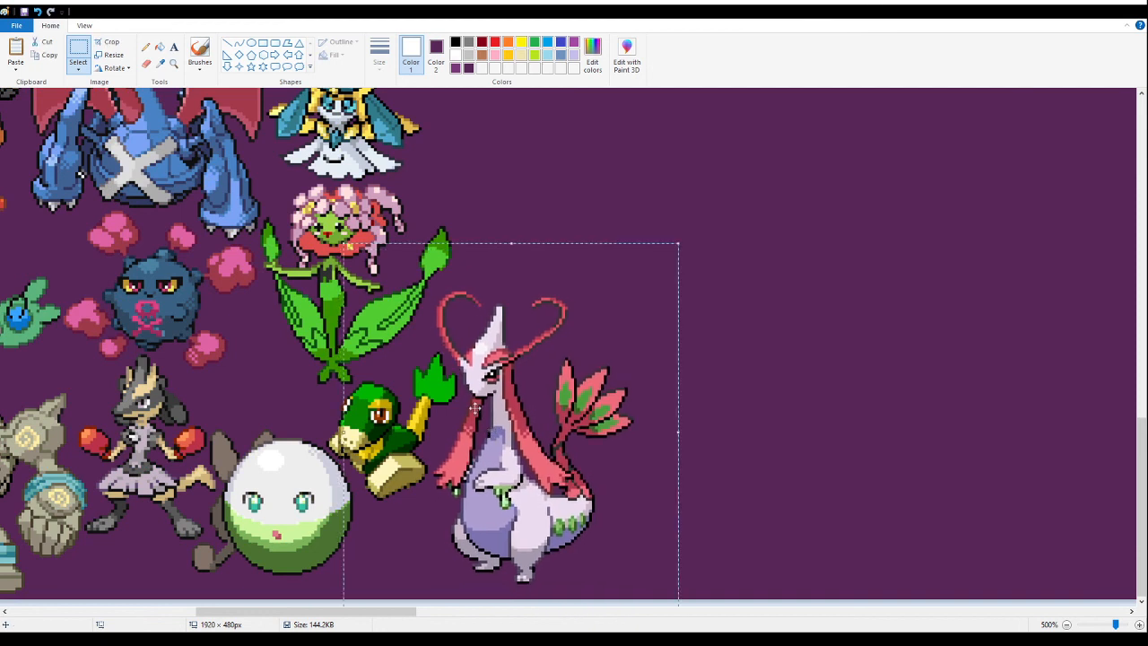
{"action": "key", "text": "Delete"}
- Paste the pink-and-lavender dragon fusion tightly beside the green leaf-tailed fusion, just above the banner's lower edge
{"action": "left_click", "coordinate": [174, 64]}
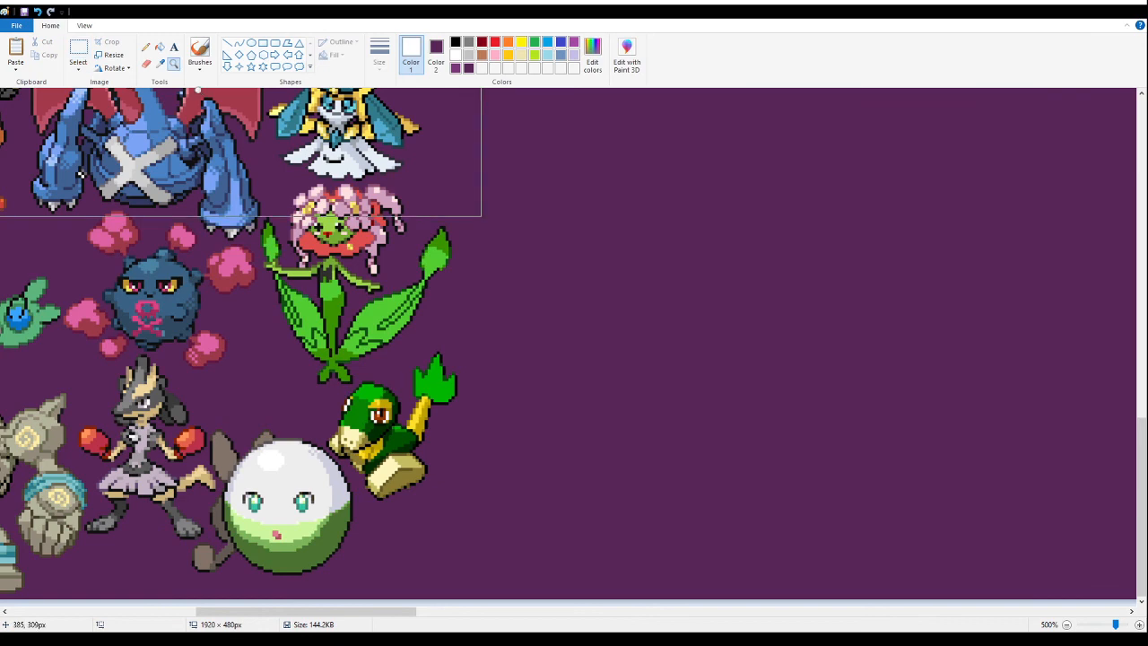
{"action": "left_click", "coordinate": [388, 379]}
{"action": "left_click", "coordinate": [368, 366]}
{"action": "left_click", "coordinate": [346, 353]}
{"action": "left_click", "coordinate": [78, 49]}
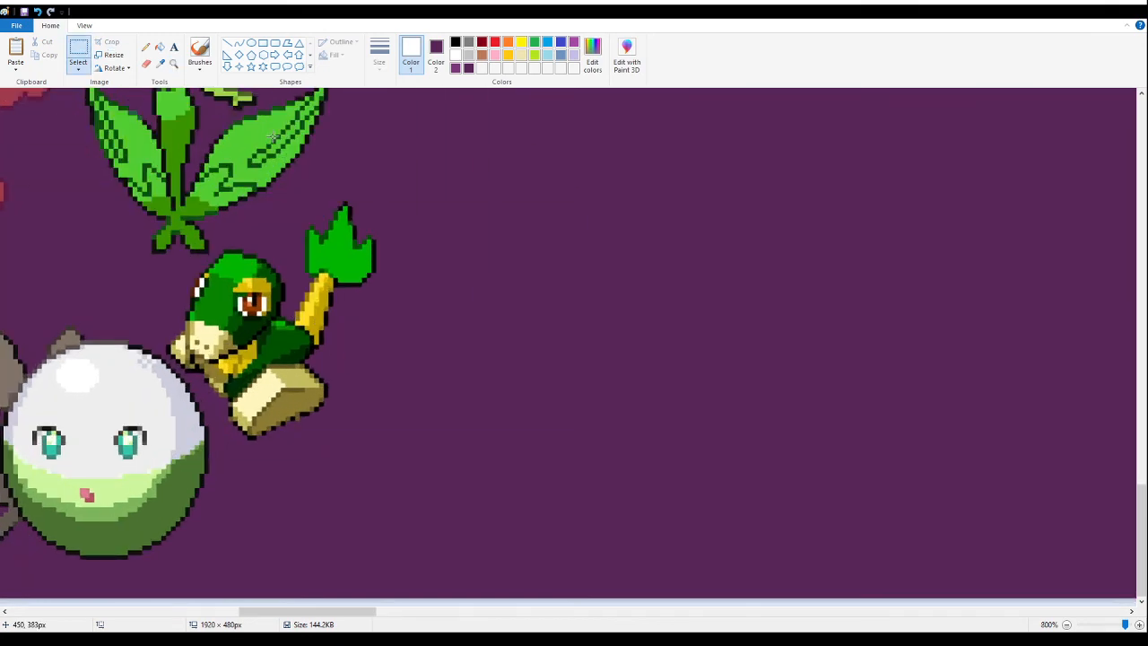
{"action": "key", "text": "ctrl+v"}
{"action": "left_click_drag", "start_coordinate": [313, 443], "coordinate": [506, 404]}
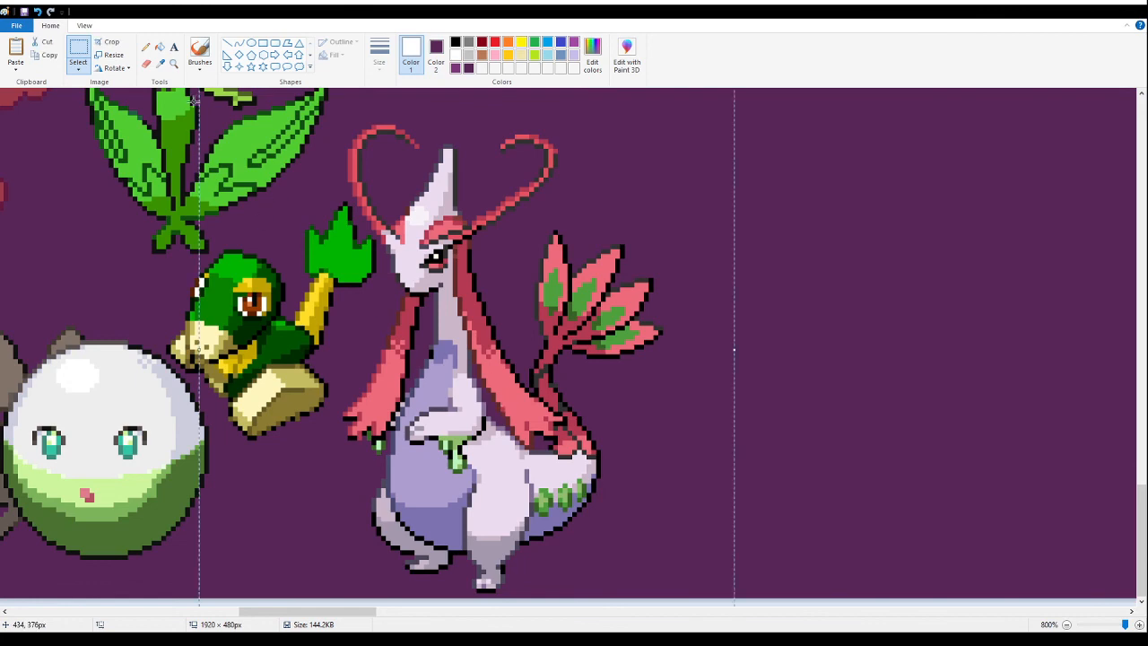
{"action": "left_click", "coordinate": [177, 68]}
{"action": "right_click", "coordinate": [125, 264]}
{"action": "right_click", "coordinate": [125, 263]}
{"action": "right_click", "coordinate": [126, 263]}
{"action": "right_click", "coordinate": [125, 264]}
{"action": "right_click", "coordinate": [126, 264]}
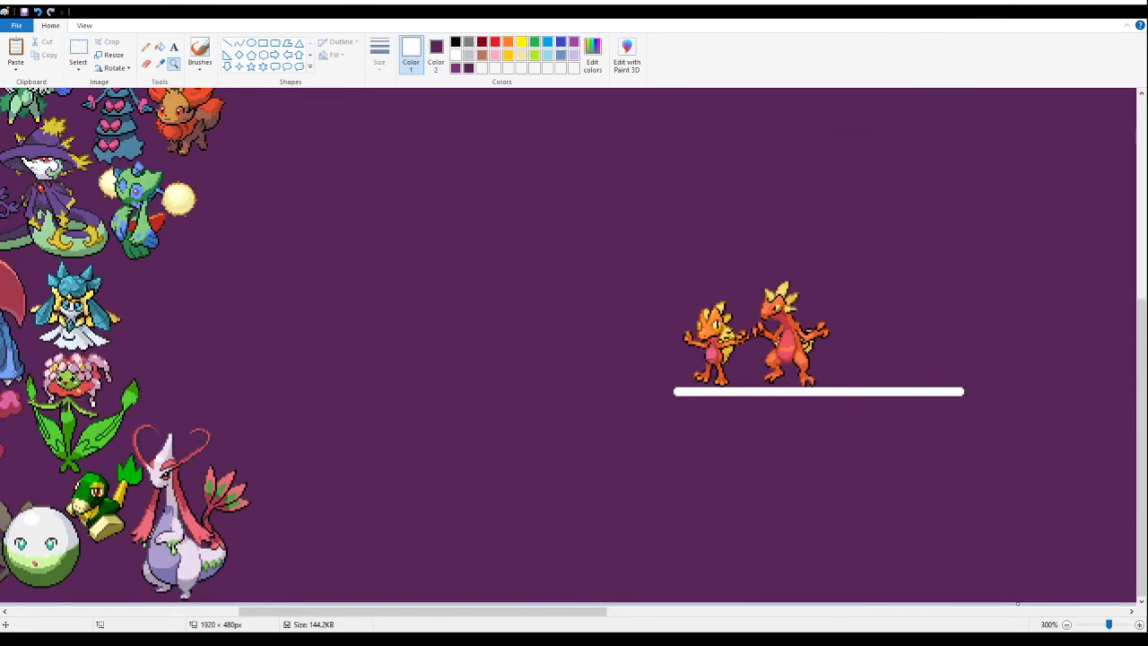
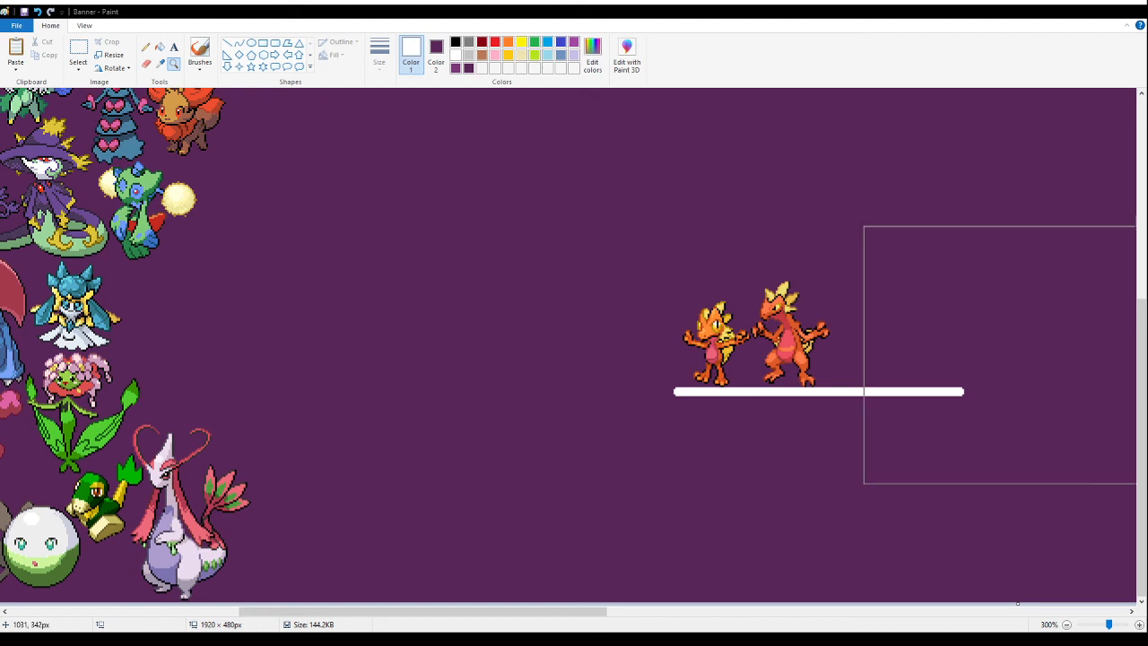
- Paste the yellow-winged moth fusion onto the empty area beside the sprites and fill its white background with purple
{"action": "left_click", "coordinate": [78, 49]}
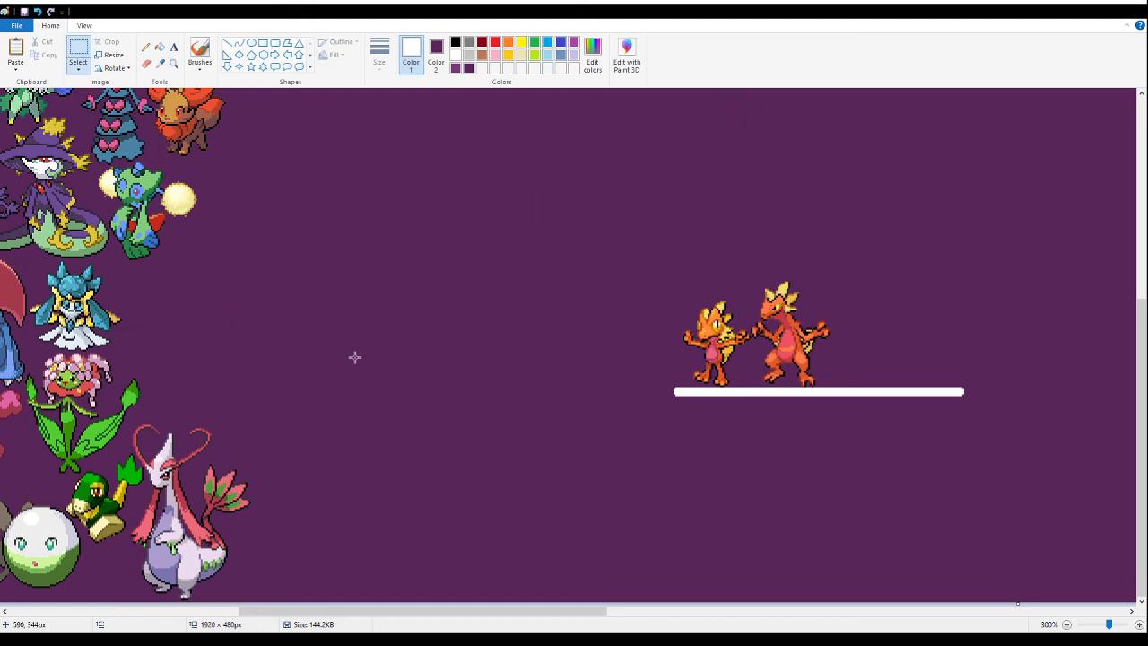
{"action": "key", "text": "ctrl+v"}
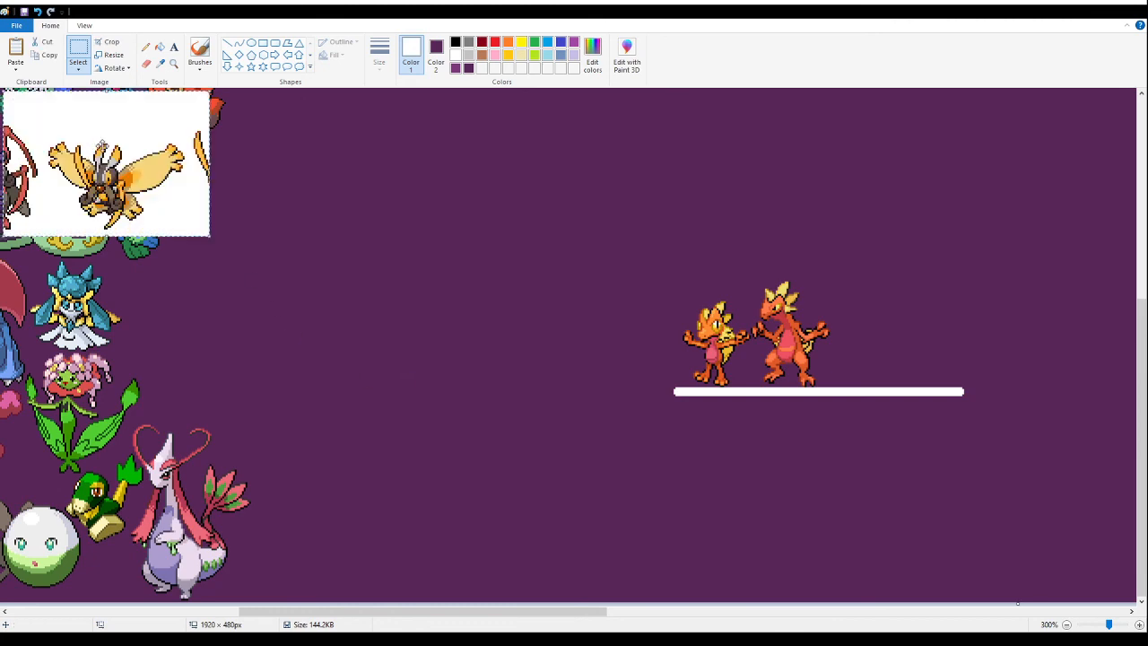
{"action": "left_click_drag", "start_coordinate": [100, 145], "coordinate": [332, 278]}
{"action": "left_click", "coordinate": [173, 63]}
{"action": "left_click", "coordinate": [377, 273]}
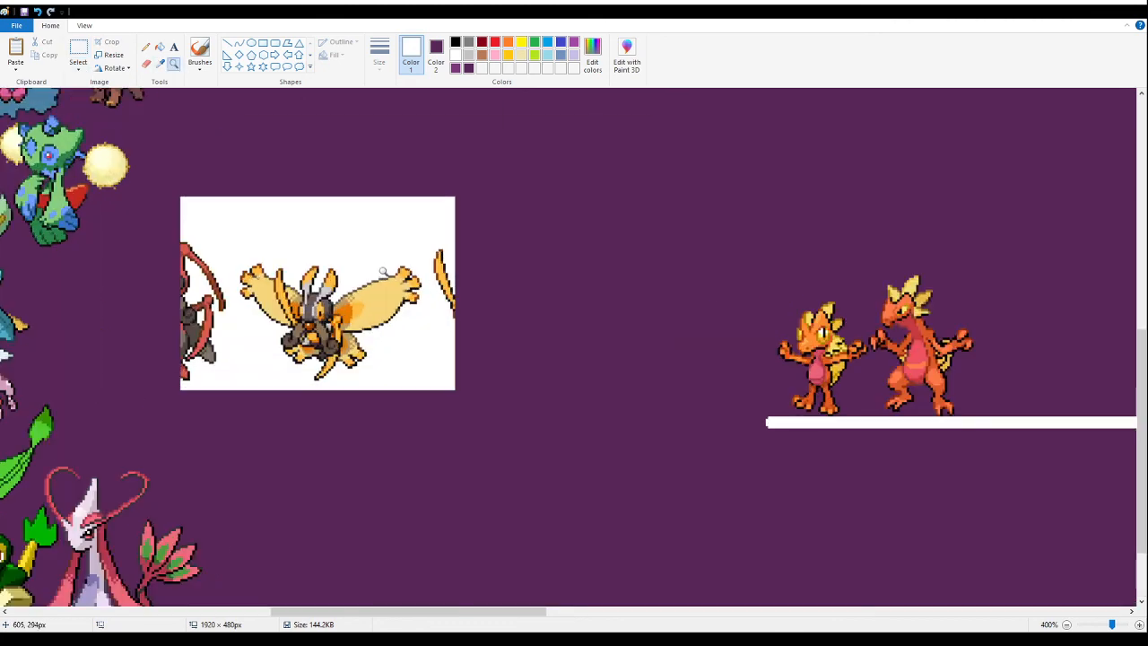
{"action": "left_click", "coordinate": [345, 281]}
{"action": "left_click", "coordinate": [341, 274]}
{"action": "left_click", "coordinate": [341, 273]}
{"action": "left_click", "coordinate": [160, 46]}
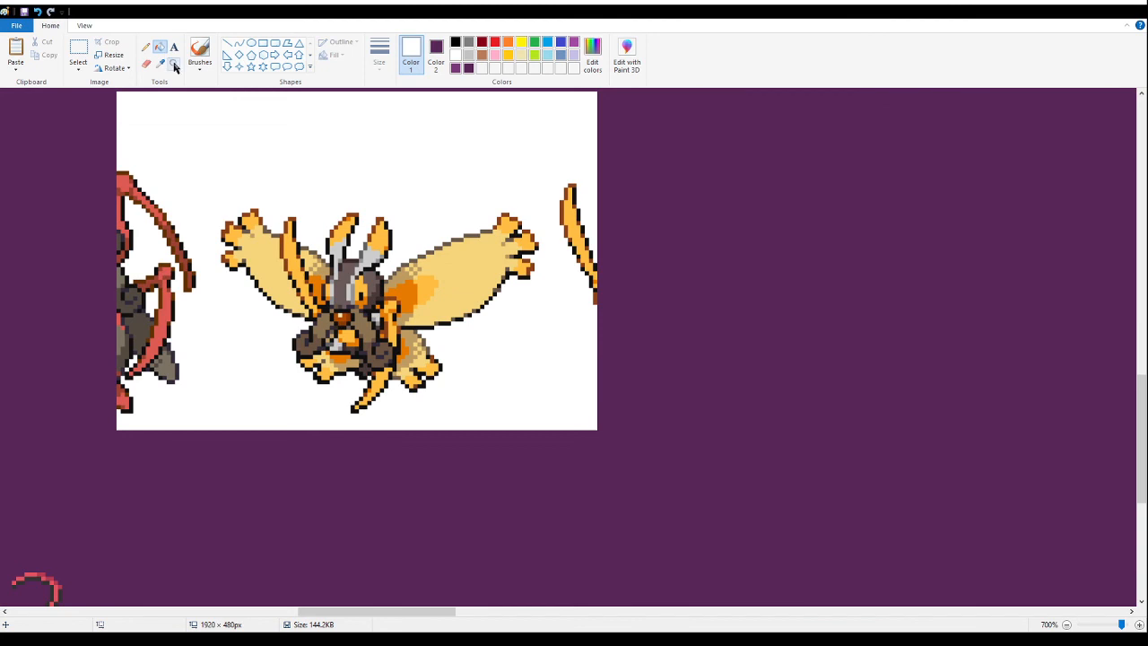
{"action": "right_click", "coordinate": [193, 116]}
- Delete the two cropped sprite fragments beside the yellow-winged moth fusion and fill the leftover white specks between its claws with purple
{"action": "left_click", "coordinate": [78, 52]}
{"action": "mouse_move", "coordinate": [154, 323]}
{"action": "left_mouse_down"}
{"action": "mouse_move", "coordinate": [78, 131]}
{"action": "mouse_move", "coordinate": [197, 422]}
{"action": "left_mouse_up"}
{"action": "key", "text": "Delete"}
{"action": "left_click_drag", "start_coordinate": [688, 396], "coordinate": [556, 153]}
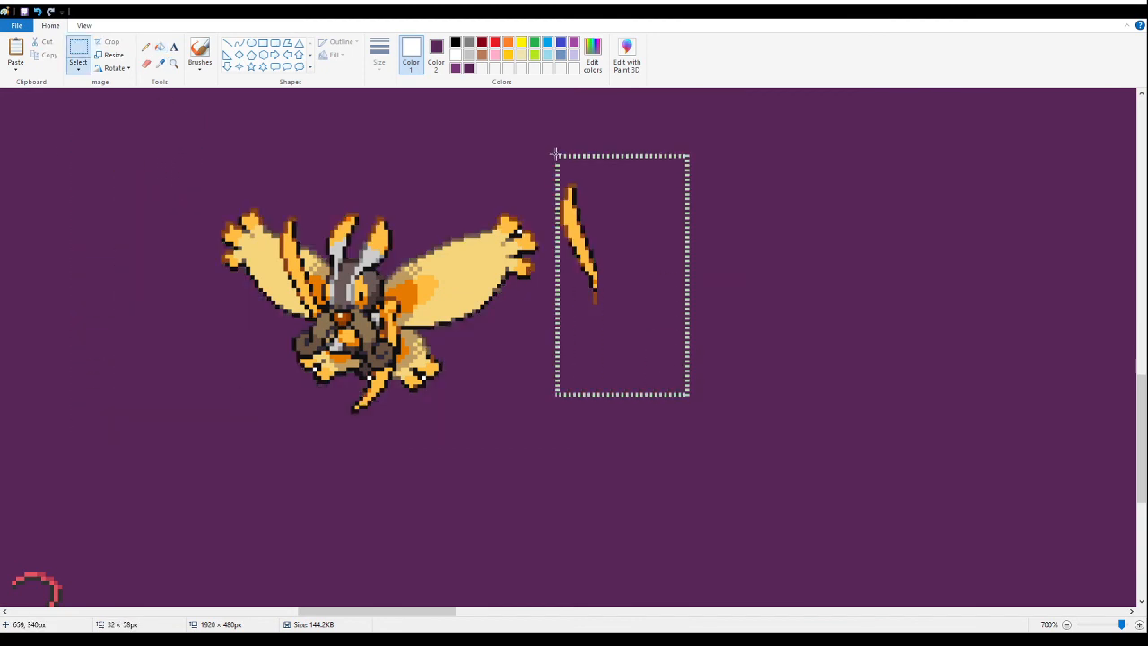
{"action": "key", "text": "Delete"}
{"action": "left_click", "coordinate": [159, 46]}
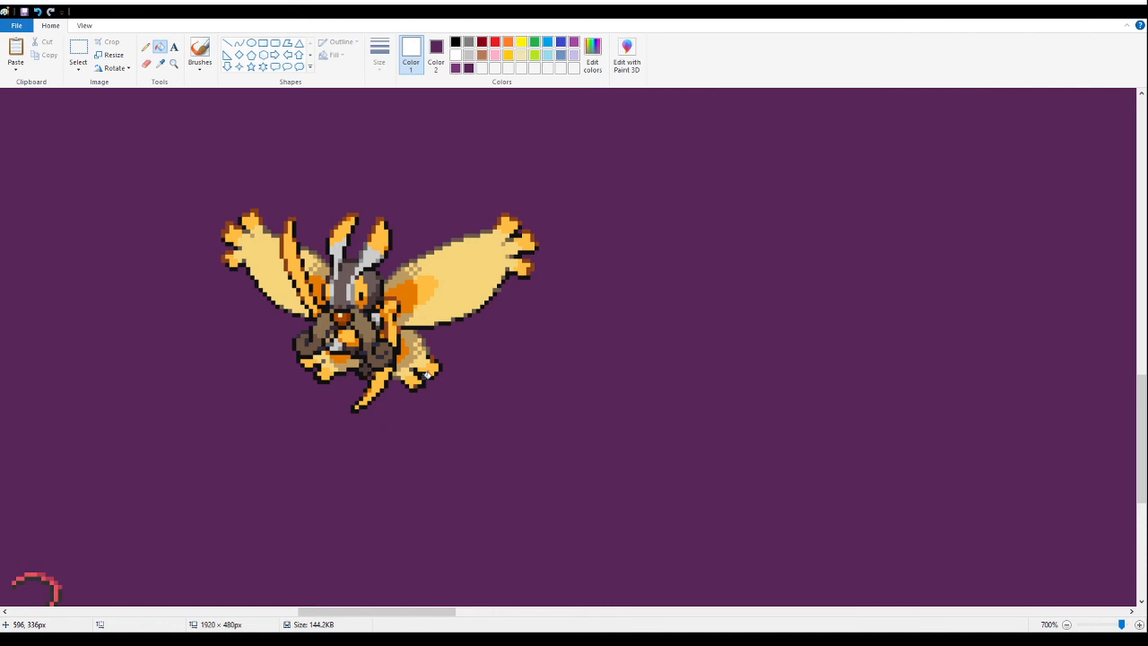
- Move the yellow-winged moth fusion tightly beside the blue-and-white gowned fusion, just below the green-and-blue fusion
{"action": "left_click", "coordinate": [78, 51]}
{"action": "left_click_drag", "start_coordinate": [177, 176], "coordinate": [635, 462]}
{"action": "left_click_drag", "start_coordinate": [395, 612], "coordinate": [325, 612]}
{"action": "left_click_drag", "start_coordinate": [805, 354], "coordinate": [489, 361]}
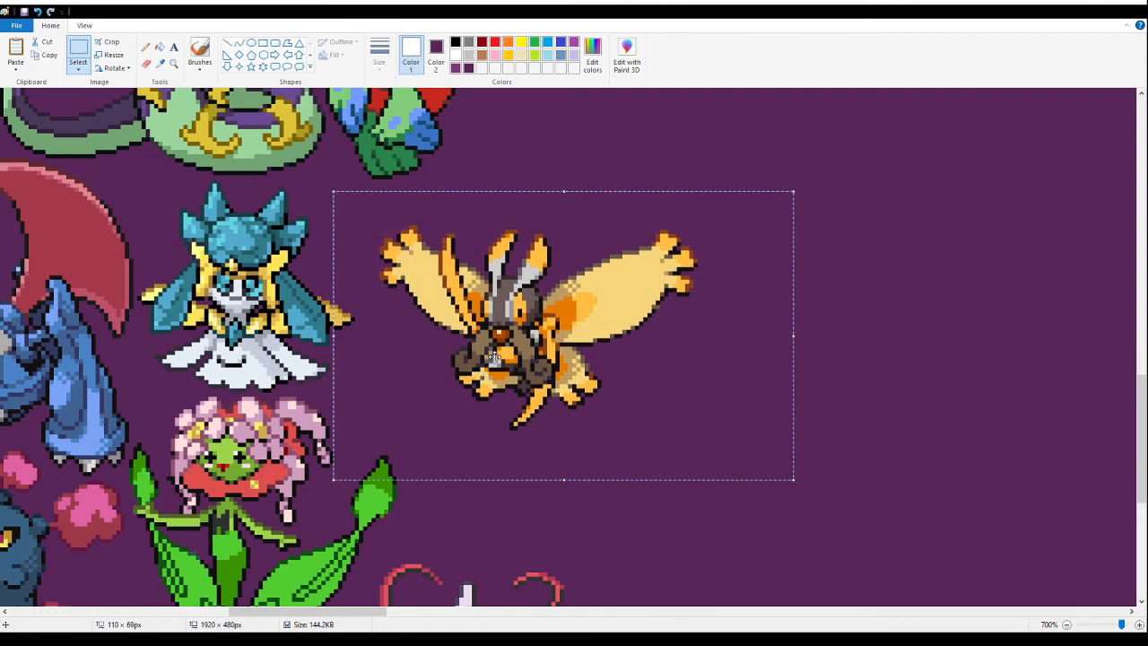
{"action": "left_click_drag", "start_coordinate": [517, 359], "coordinate": [450, 299]}
{"action": "left_click", "coordinate": [756, 367]}
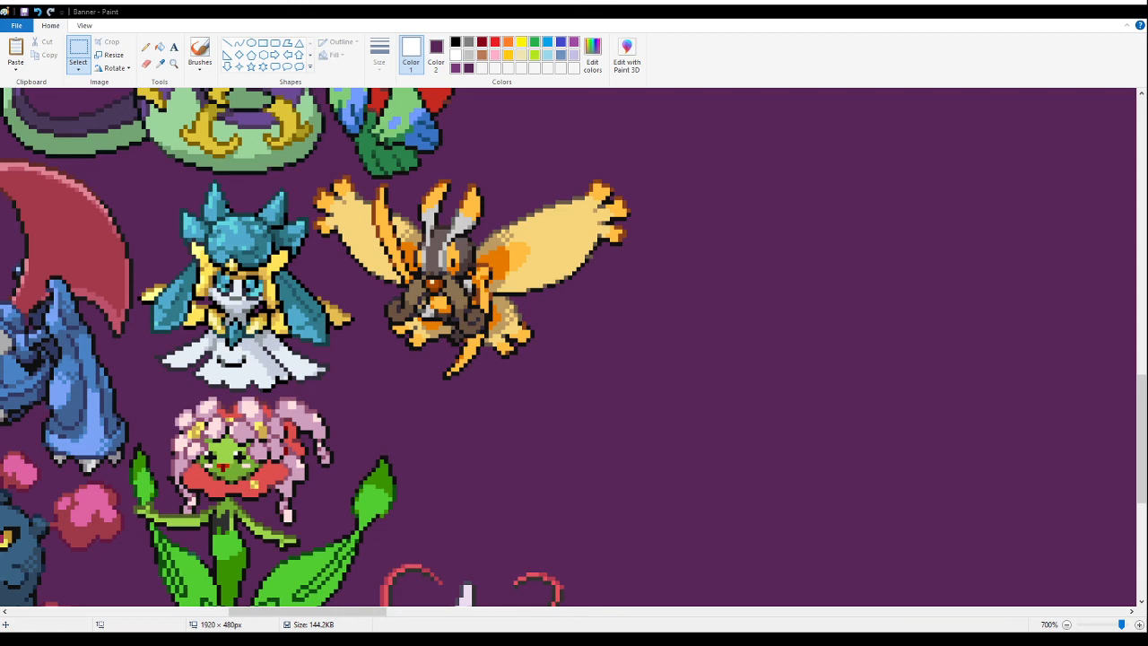
- Paste the image with the two white-haired, rose-handed fusions beside the moth fusion and fill its white background with purple
{"action": "left_click_drag", "start_coordinate": [337, 612], "coordinate": [599, 529]}
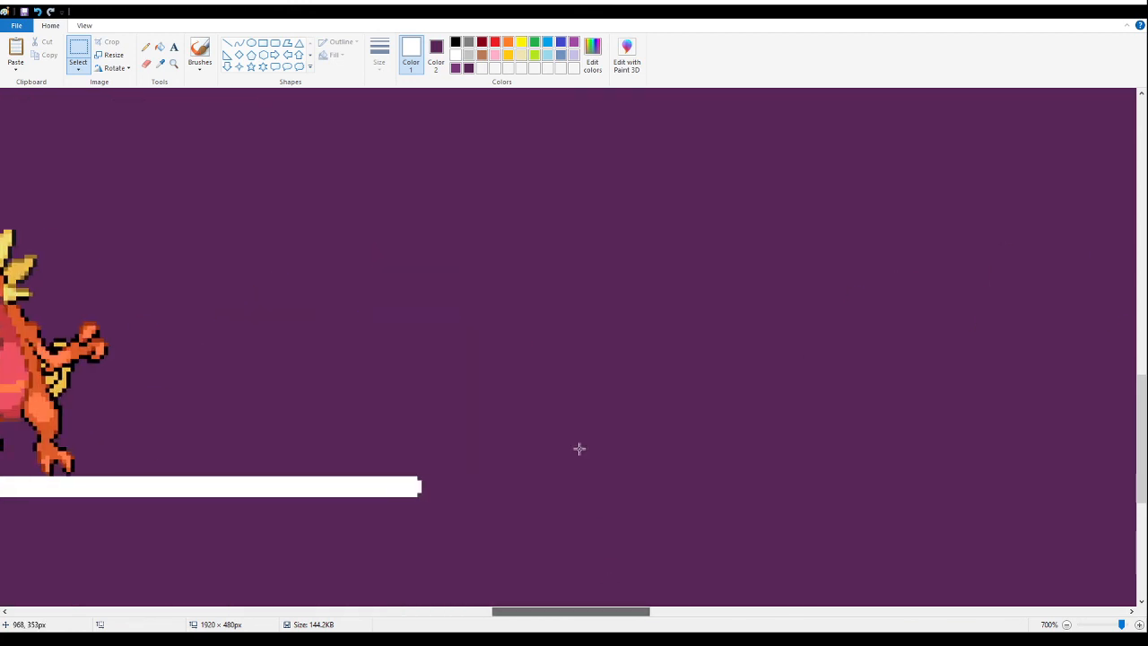
{"action": "left_click_drag", "start_coordinate": [574, 611], "coordinate": [361, 588]}
{"action": "key", "text": "ctrl+v"}
{"action": "left_click_drag", "start_coordinate": [145, 242], "coordinate": [470, 318]}
{"action": "left_click", "coordinate": [160, 46]}
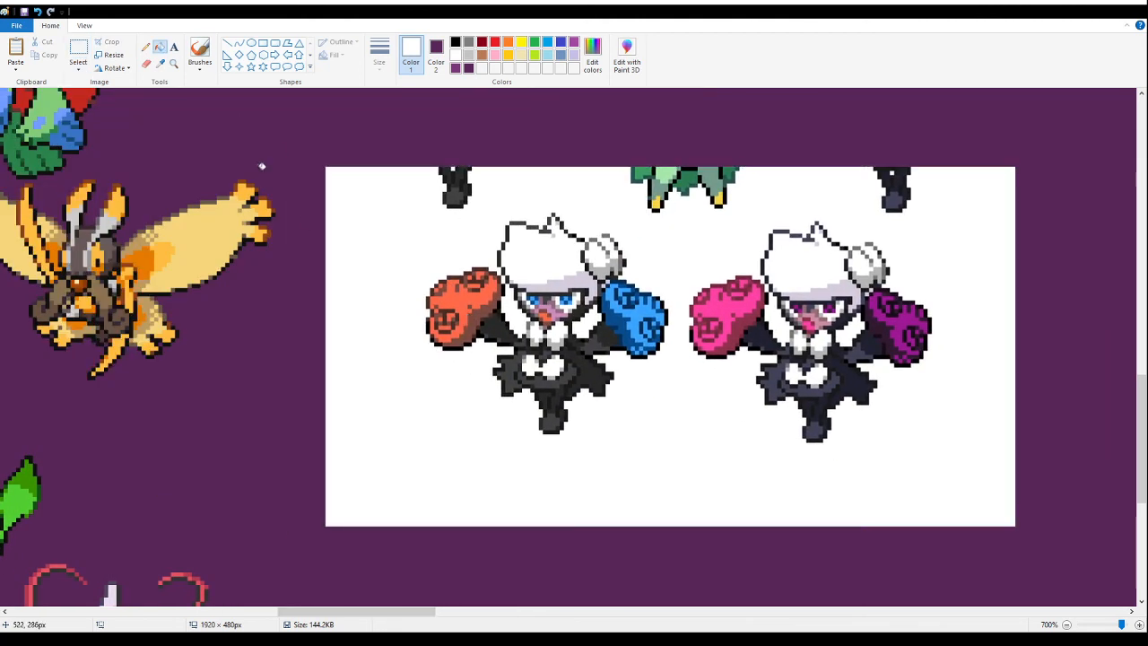
{"action": "right_click", "coordinate": [338, 248]}
- Delete the cropped fragments above the white-haired fusions and the variant with pink and purple roses
{"action": "left_click", "coordinate": [78, 50]}
{"action": "left_click_drag", "start_coordinate": [397, 121], "coordinate": [494, 213]}
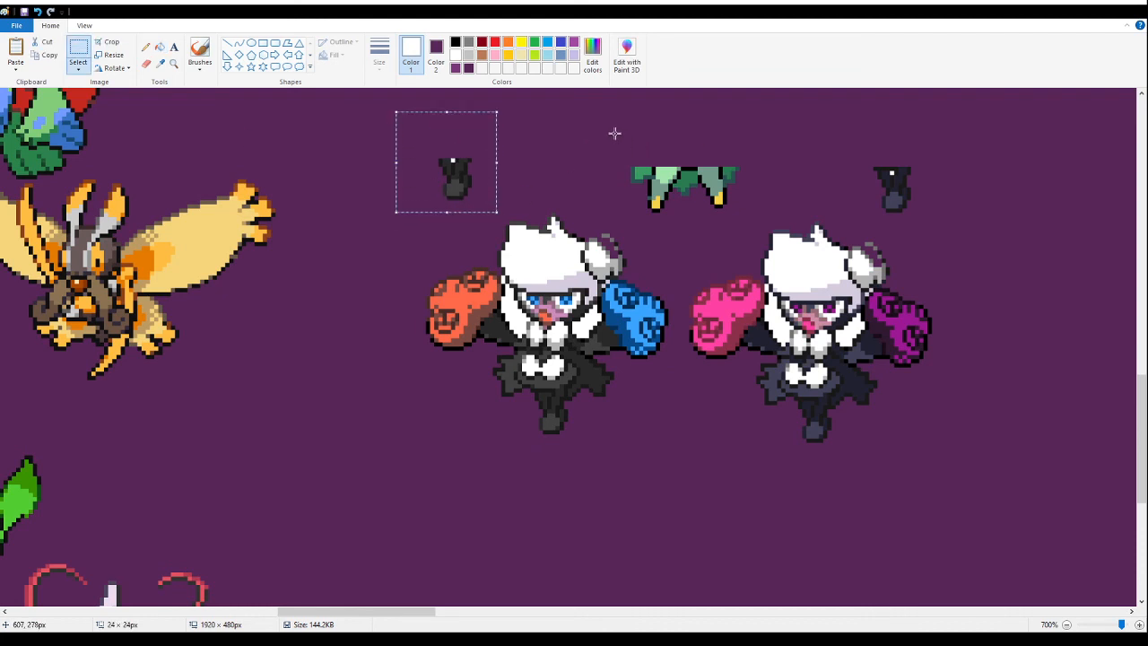
{"action": "key", "text": "Delete"}
{"action": "left_click_drag", "start_coordinate": [617, 122], "coordinate": [736, 212]}
{"action": "key", "text": "Delete"}
{"action": "left_click_drag", "start_coordinate": [990, 151], "coordinate": [861, 215]}
{"action": "key", "text": "Delete"}
{"action": "left_click_drag", "start_coordinate": [738, 135], "coordinate": [623, 231]}
{"action": "key", "text": "Delete"}
{"action": "left_click_drag", "start_coordinate": [970, 185], "coordinate": [690, 493]}
{"action": "key", "text": "Delete"}
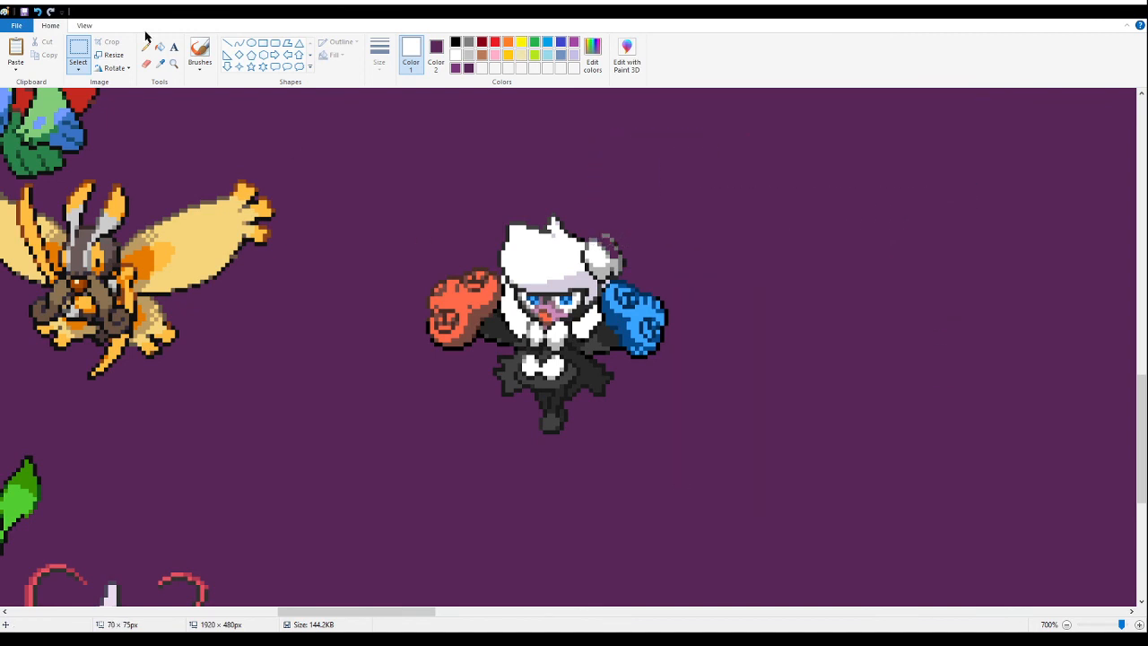
- Restore the white-haired fusion's hair bun in white and fill the enclosed white gaps beside its face with purple
{"action": "left_click", "coordinate": [145, 47]}
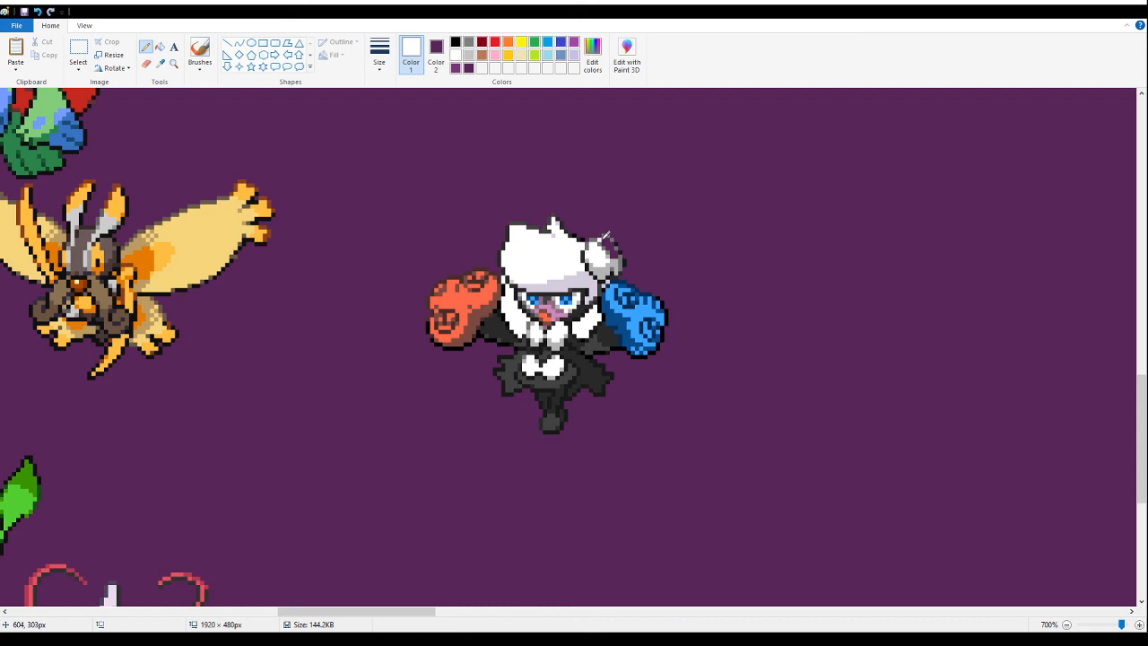
{"action": "left_click", "coordinate": [163, 48]}
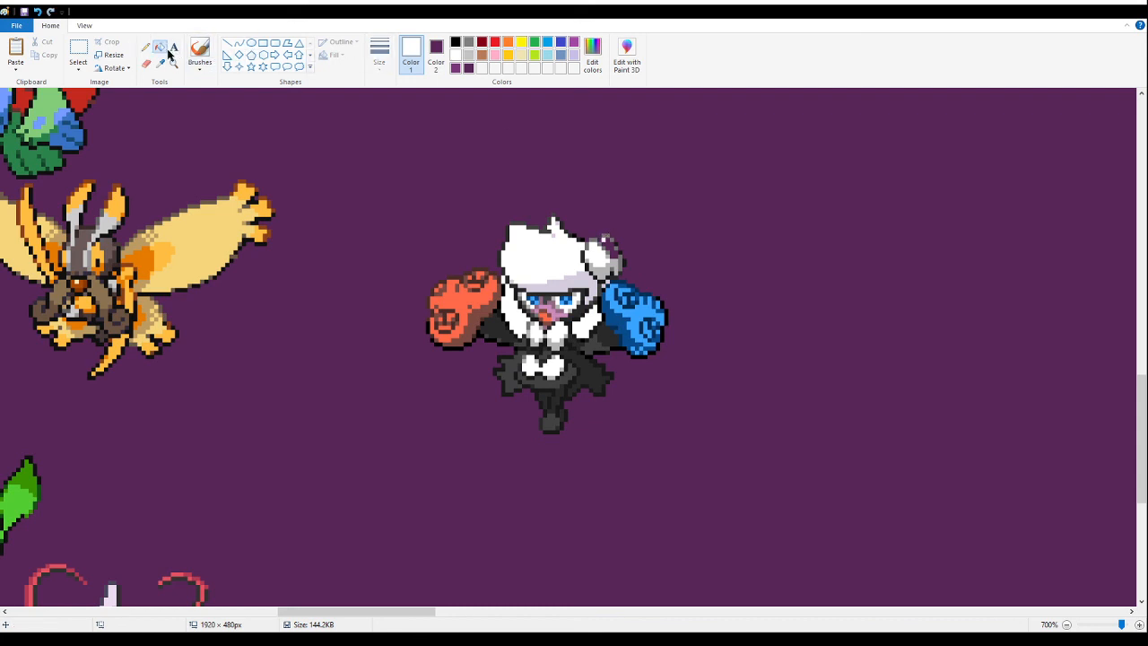
{"action": "left_click", "coordinate": [610, 244]}
{"action": "right_click", "coordinate": [593, 318]}
{"action": "right_click", "coordinate": [523, 314]}
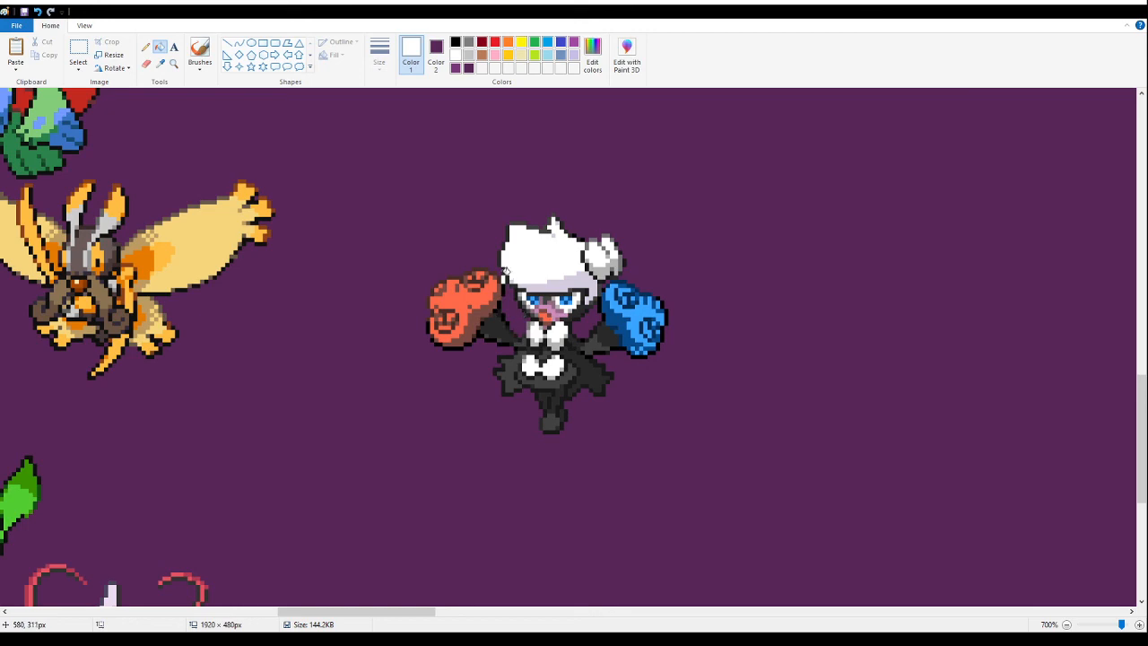
- Move the white-haired fusion with the red and blue roses up beside the orange fox fusion, and cut it from the canvas
{"action": "left_click", "coordinate": [174, 64]}
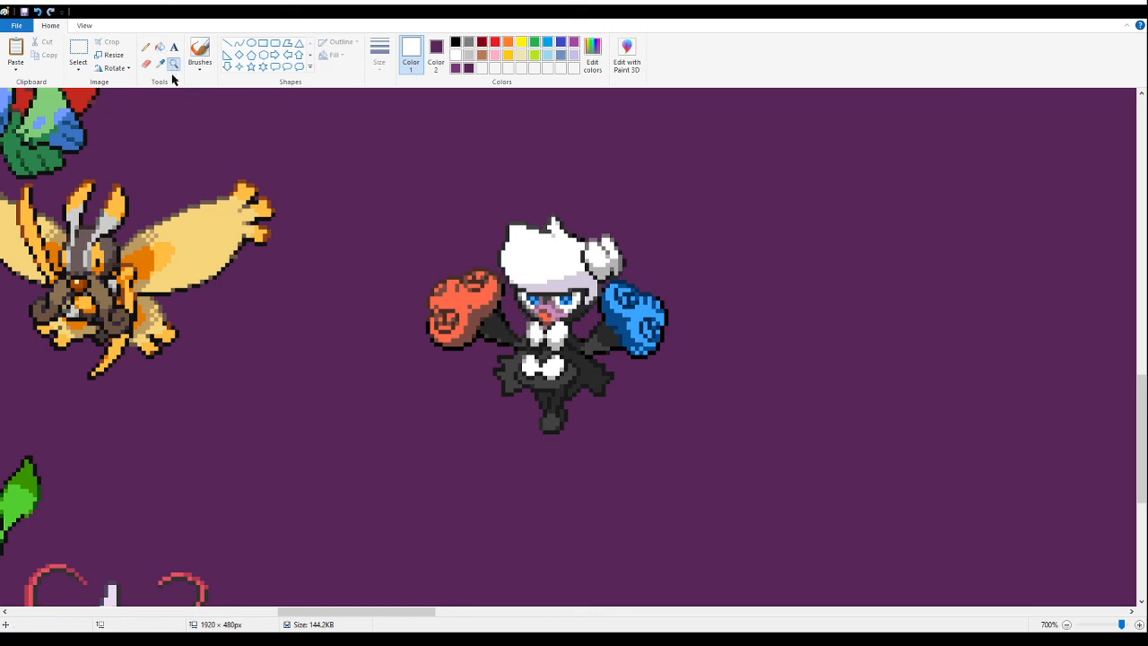
{"action": "right_click", "coordinate": [177, 153]}
{"action": "right_click", "coordinate": [178, 160]}
{"action": "right_click", "coordinate": [177, 166]}
{"action": "right_click", "coordinate": [176, 173]}
{"action": "right_click", "coordinate": [174, 186]}
{"action": "right_click", "coordinate": [160, 304]}
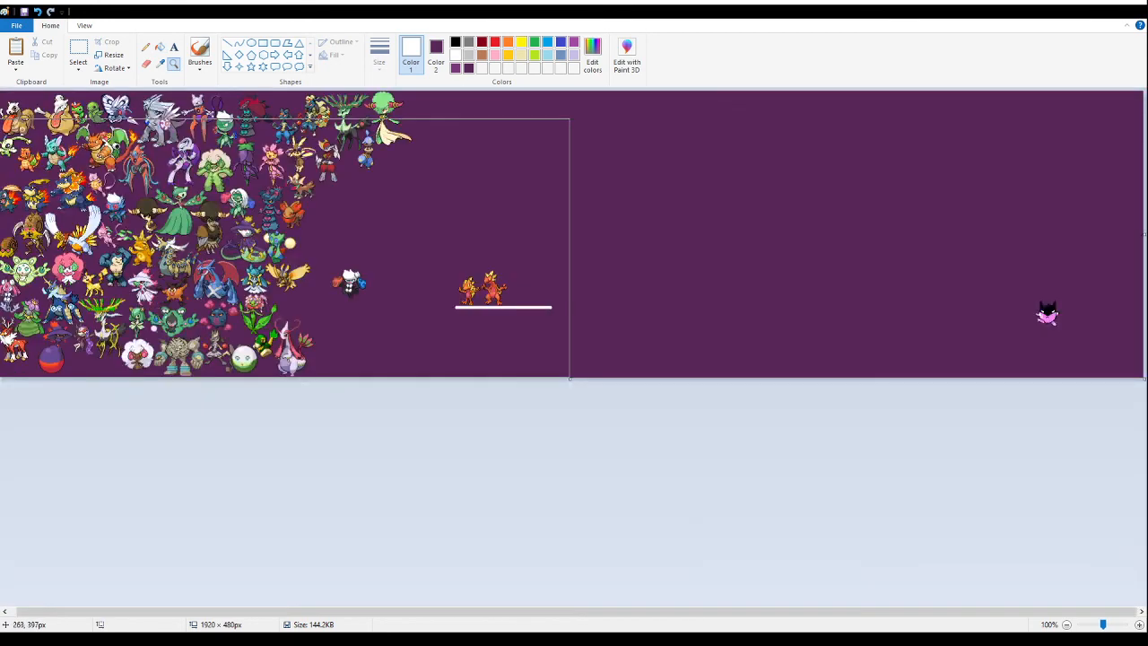
{"action": "left_click", "coordinate": [422, 304]}
{"action": "left_click", "coordinate": [436, 401]}
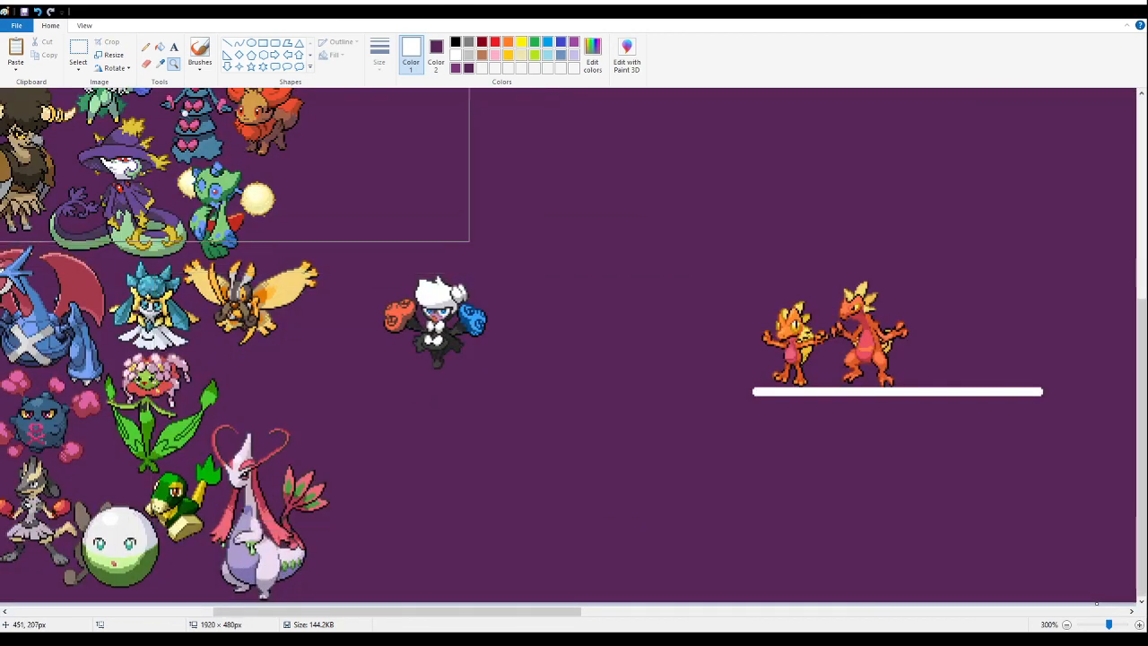
{"action": "left_click", "coordinate": [78, 52]}
{"action": "left_click_drag", "start_coordinate": [571, 395], "coordinate": [352, 240]}
{"action": "left_click_drag", "start_coordinate": [433, 320], "coordinate": [354, 343]}
{"action": "scroll", "coordinate": [410, 297], "scroll_direction": "up", "scroll_amount": 2}
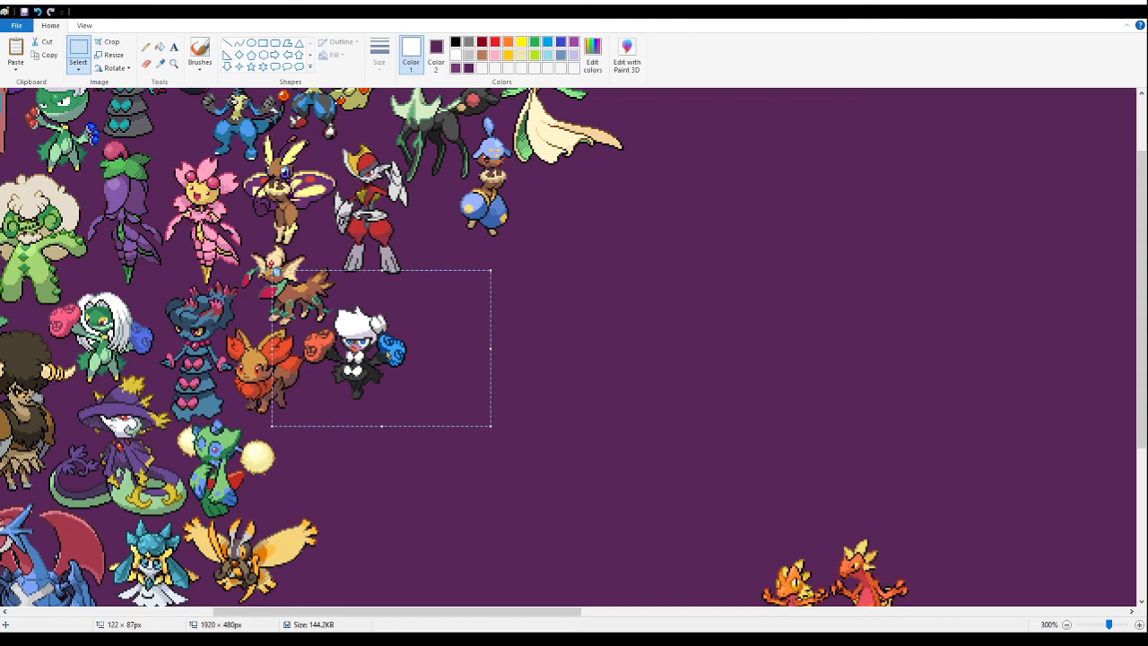
{"action": "key", "text": "Delete"}
- Paste the white-haired fusion tightly beside the orange fox fusion, just below the brown leaf-tailed fusion
{"action": "left_click", "coordinate": [174, 64]}
{"action": "left_click", "coordinate": [376, 343]}
{"action": "left_click", "coordinate": [313, 267]}
{"action": "left_click", "coordinate": [325, 214]}
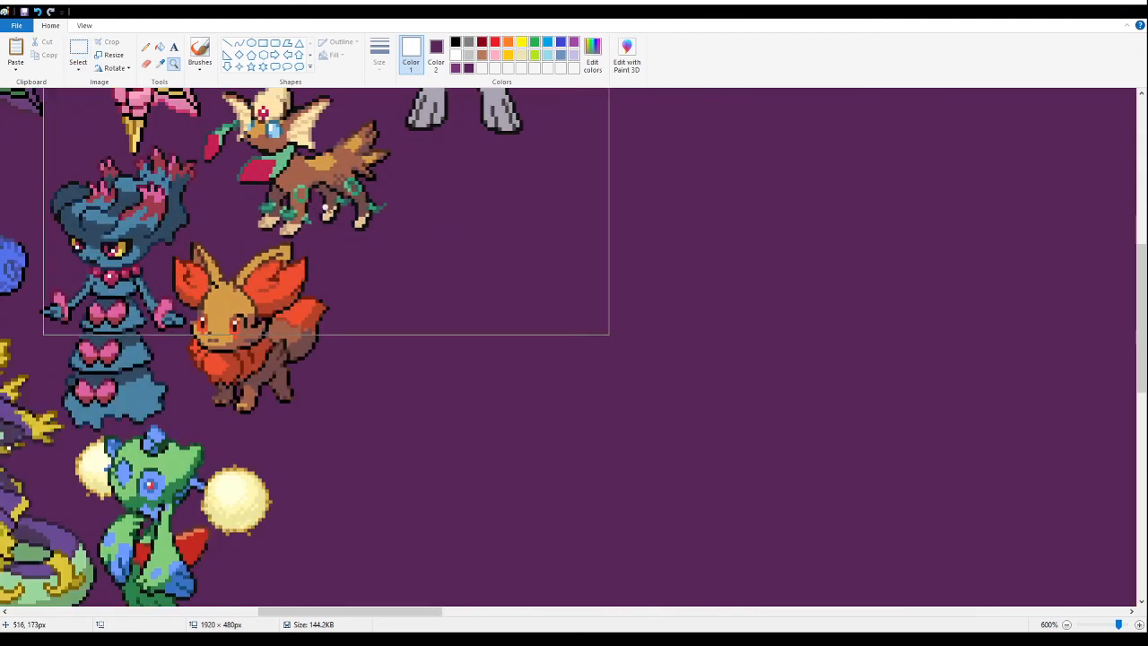
{"action": "left_click", "coordinate": [326, 211]}
{"action": "left_click", "coordinate": [85, 25]}
{"action": "left_click", "coordinate": [52, 26]}
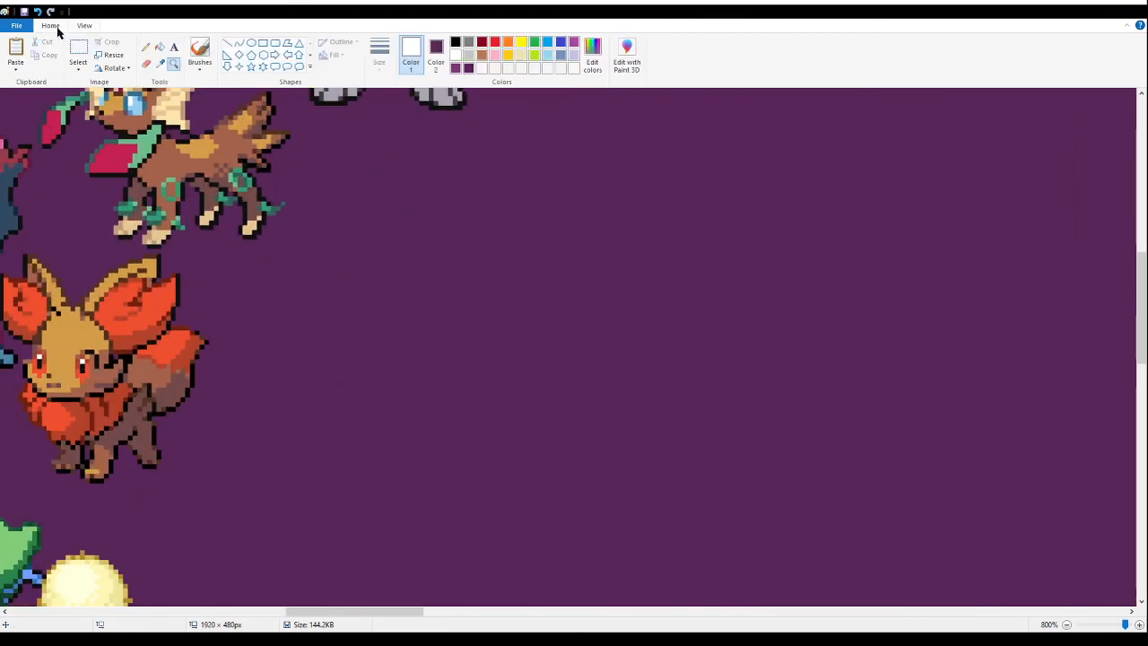
{"action": "left_click", "coordinate": [78, 49]}
{"action": "key", "text": "ctrl+v"}
{"action": "left_click_drag", "start_coordinate": [224, 251], "coordinate": [334, 253]}
- Move the two orange fusions together with the white line farther right to free space beside the arranged sprites
{"action": "left_click", "coordinate": [174, 63]}
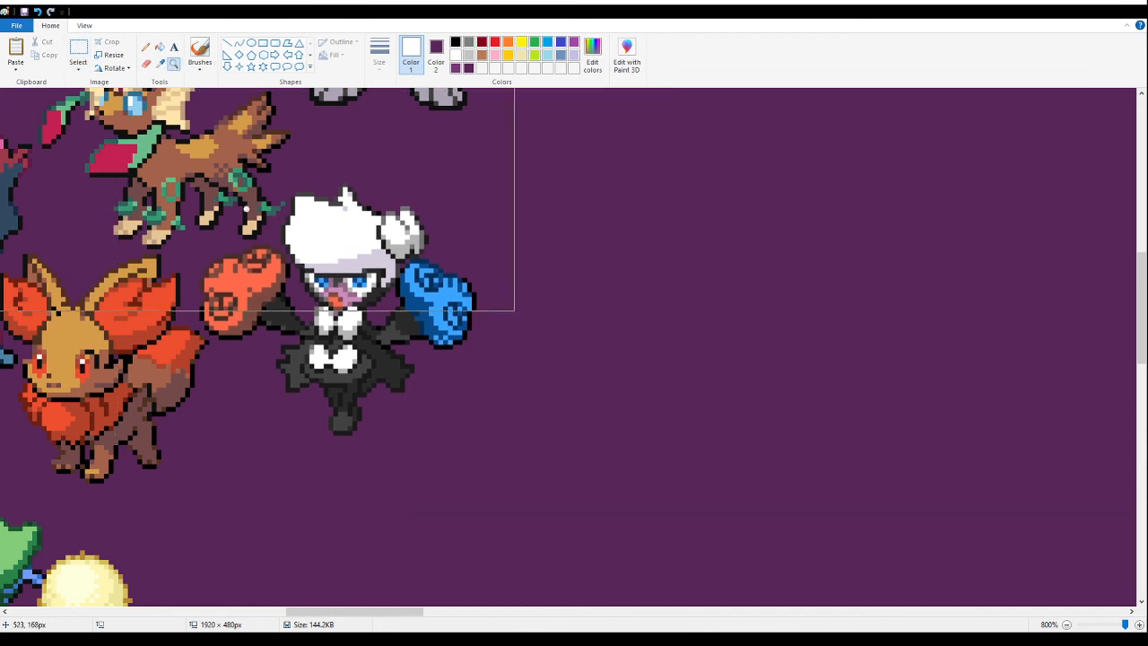
{"action": "right_click", "coordinate": [280, 312]}
{"action": "right_click", "coordinate": [281, 315]}
{"action": "right_click", "coordinate": [281, 314]}
{"action": "right_click", "coordinate": [282, 315]}
{"action": "right_click", "coordinate": [282, 315]}
{"action": "right_click", "coordinate": [273, 315]}
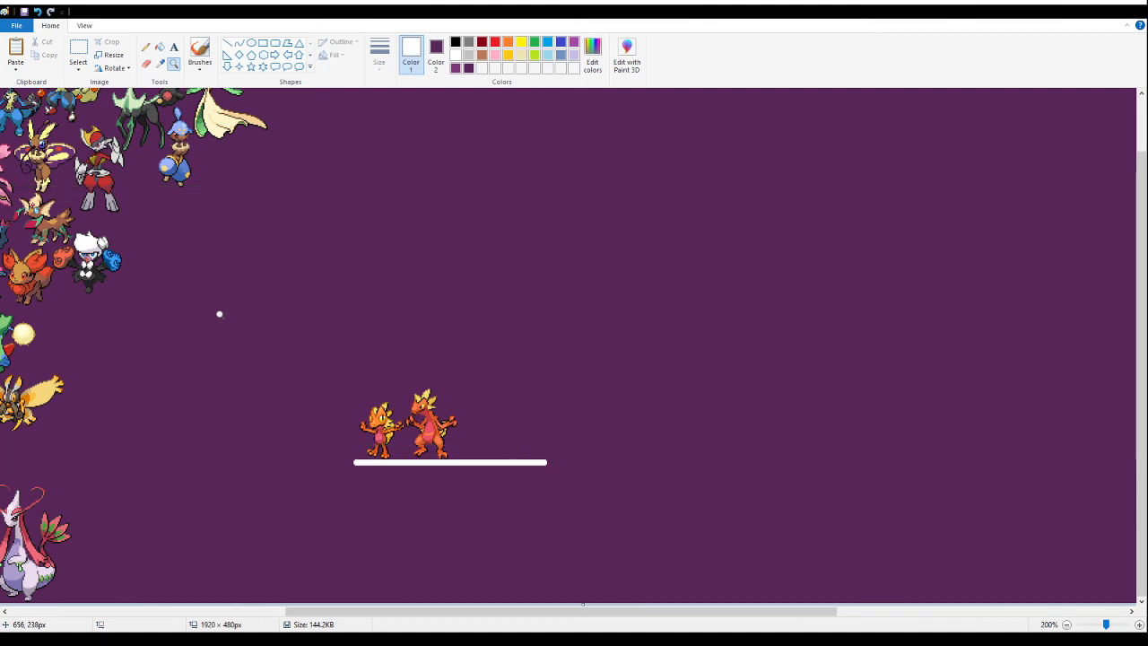
{"action": "right_click", "coordinate": [192, 384]}
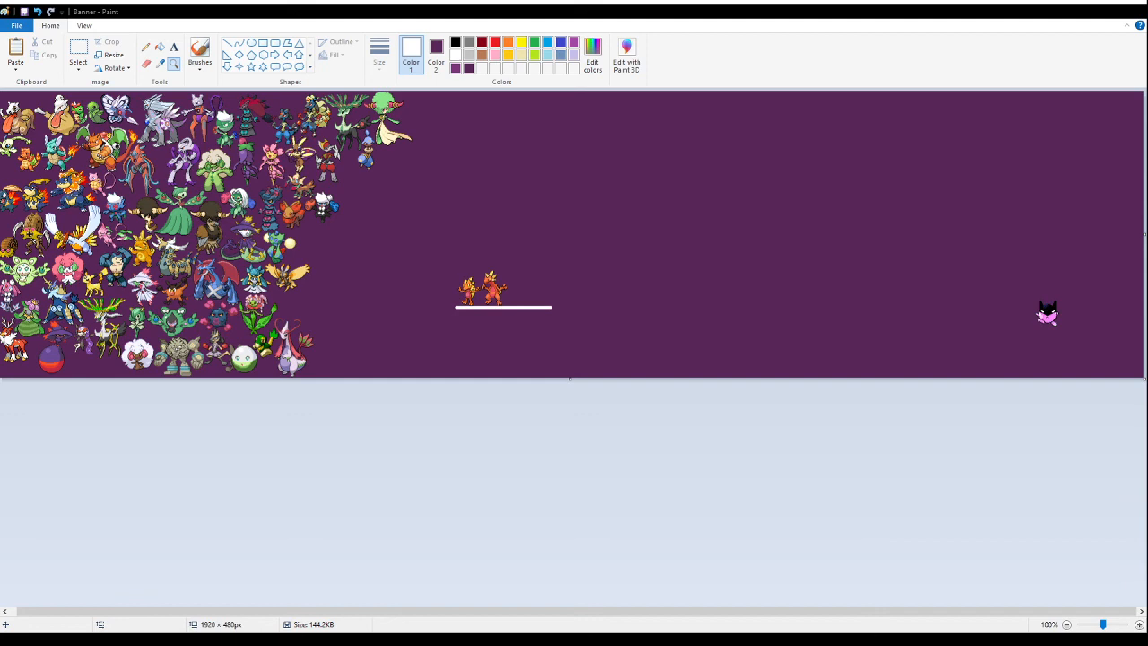
{"action": "left_click", "coordinate": [501, 248]}
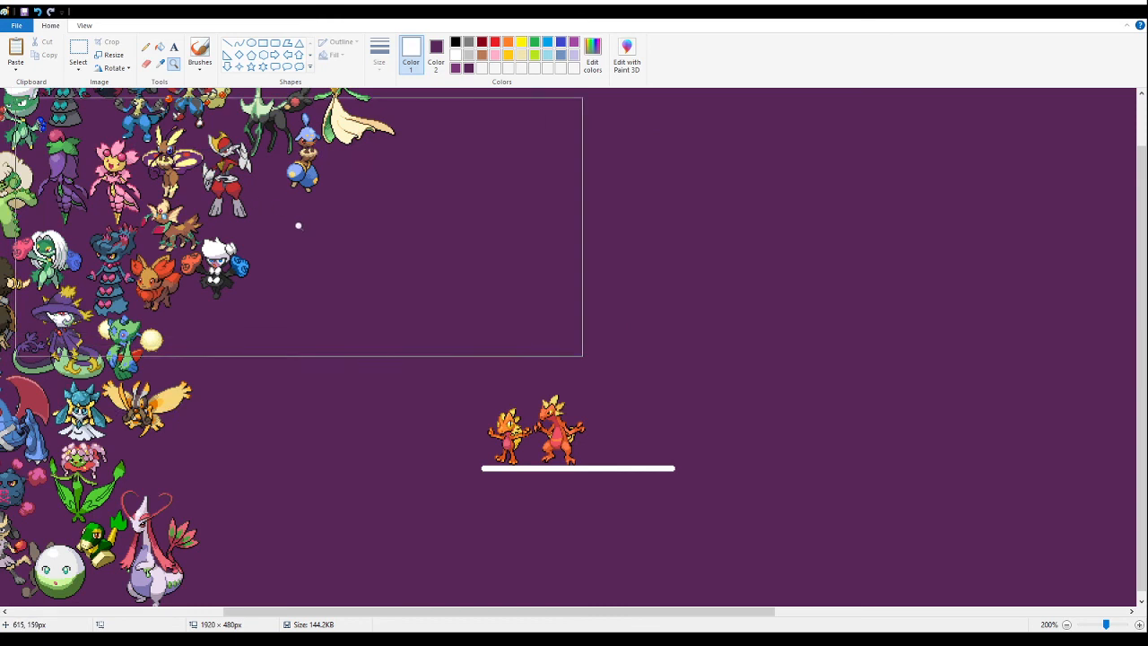
{"action": "left_click", "coordinate": [77, 61]}
{"action": "left_click_drag", "start_coordinate": [392, 353], "coordinate": [729, 539]}
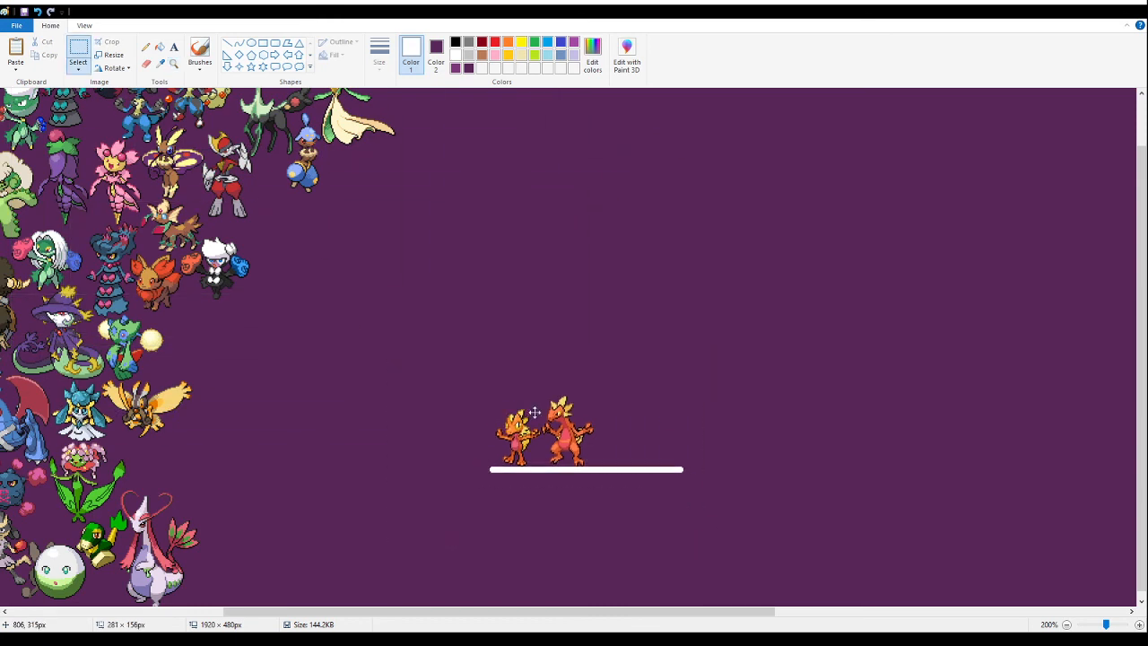
{"action": "left_click_drag", "start_coordinate": [556, 431], "coordinate": [908, 445]}
{"action": "left_click", "coordinate": [451, 267]}
{"action": "key", "text": "ctrl+v"}
{"action": "left_click_drag", "start_coordinate": [93, 148], "coordinate": [487, 383]}
{"action": "key", "text": "Delete"}
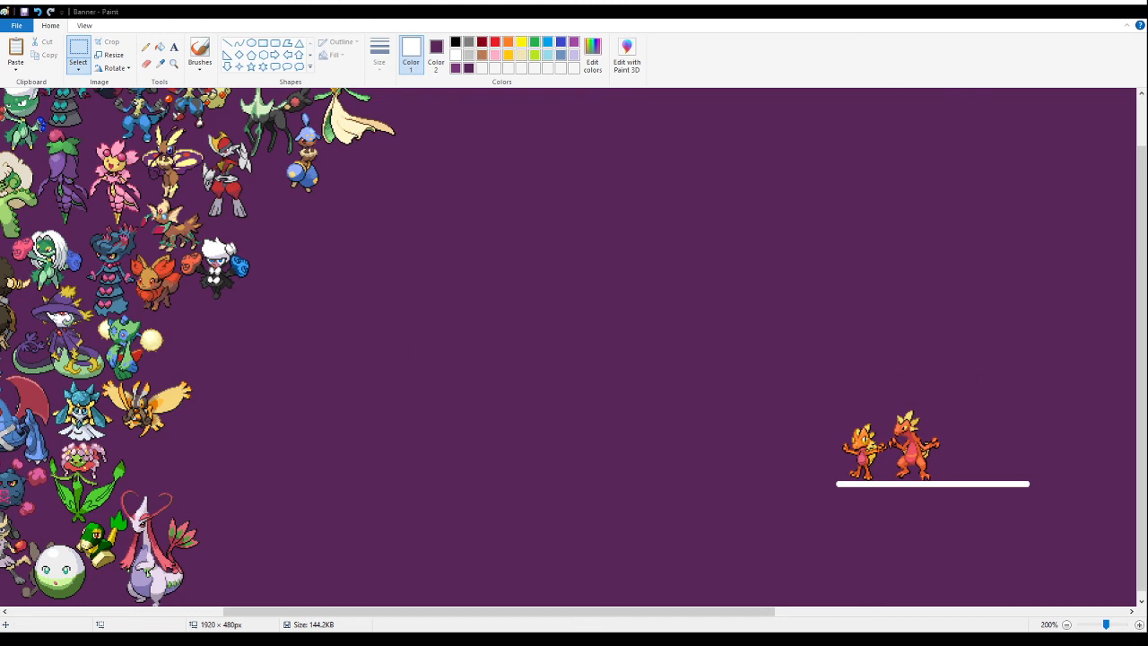
- Paste the cream-and-red four-legged fusion onto the empty purple area and fill its white background with purple
{"action": "left_click", "coordinate": [456, 249]}
{"action": "key", "text": "ctrl+v"}
{"action": "left_click_drag", "start_coordinate": [54, 144], "coordinate": [421, 449]}
{"action": "left_click", "coordinate": [173, 63]}
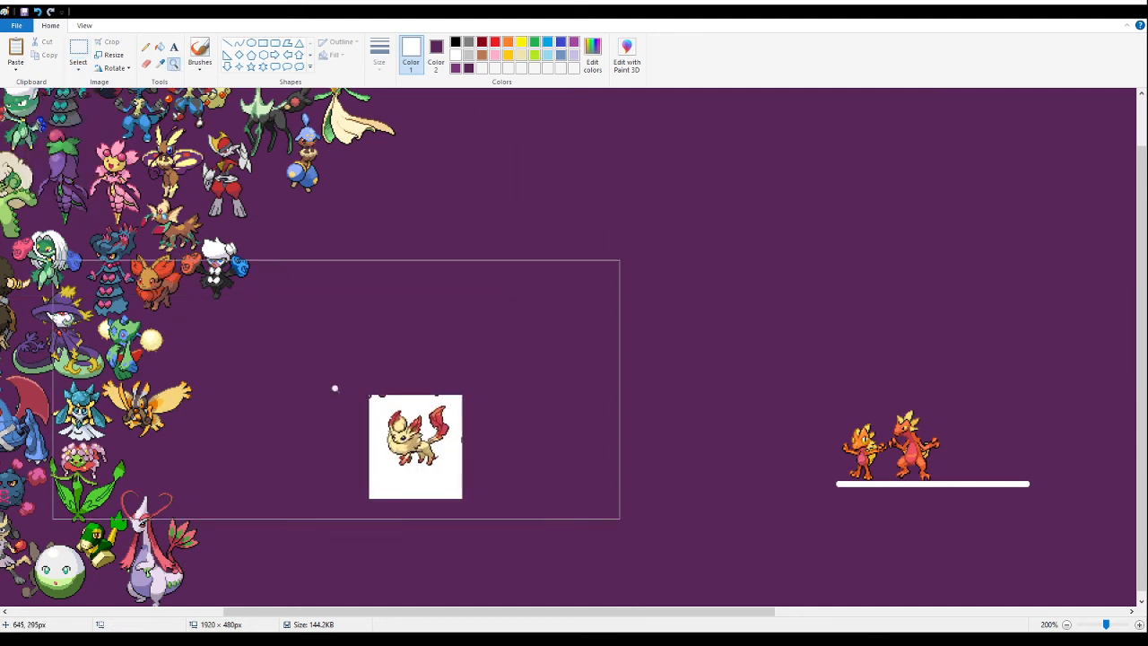
{"action": "left_click", "coordinate": [333, 389]}
{"action": "left_click", "coordinate": [192, 246]}
{"action": "left_click", "coordinate": [160, 47]}
{"action": "right_click", "coordinate": [574, 415]}
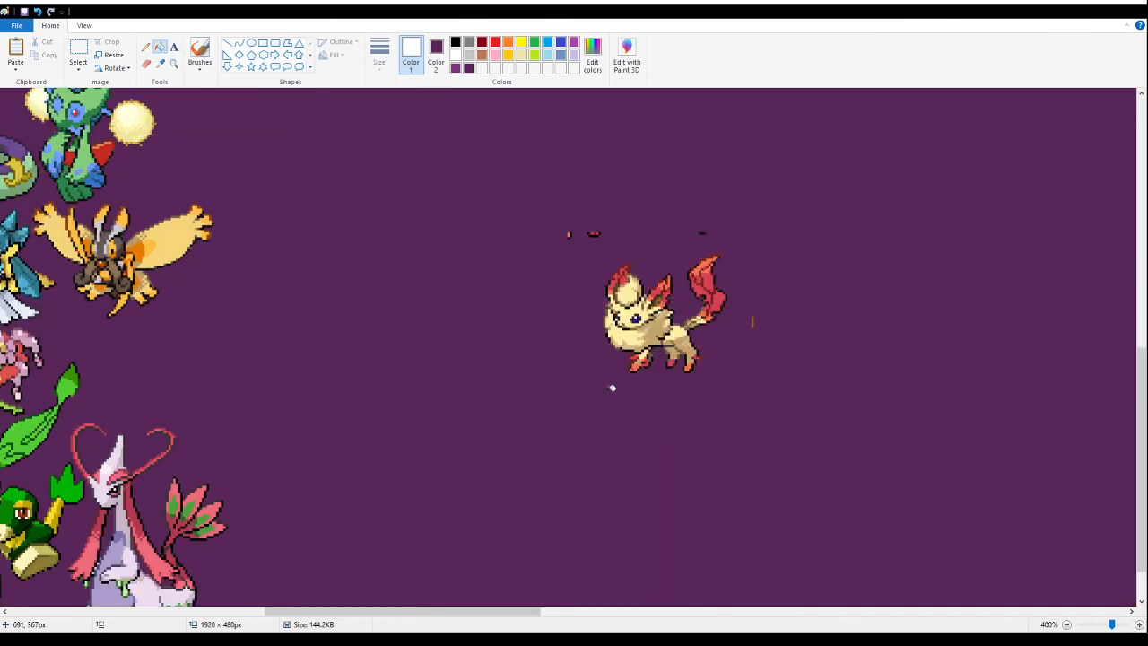
- Delete the cropped fragments around the cream-and-red fusion, and cut the fusion from the canvas
{"action": "left_click", "coordinate": [78, 48]}
{"action": "left_click_drag", "start_coordinate": [806, 353], "coordinate": [730, 279]}
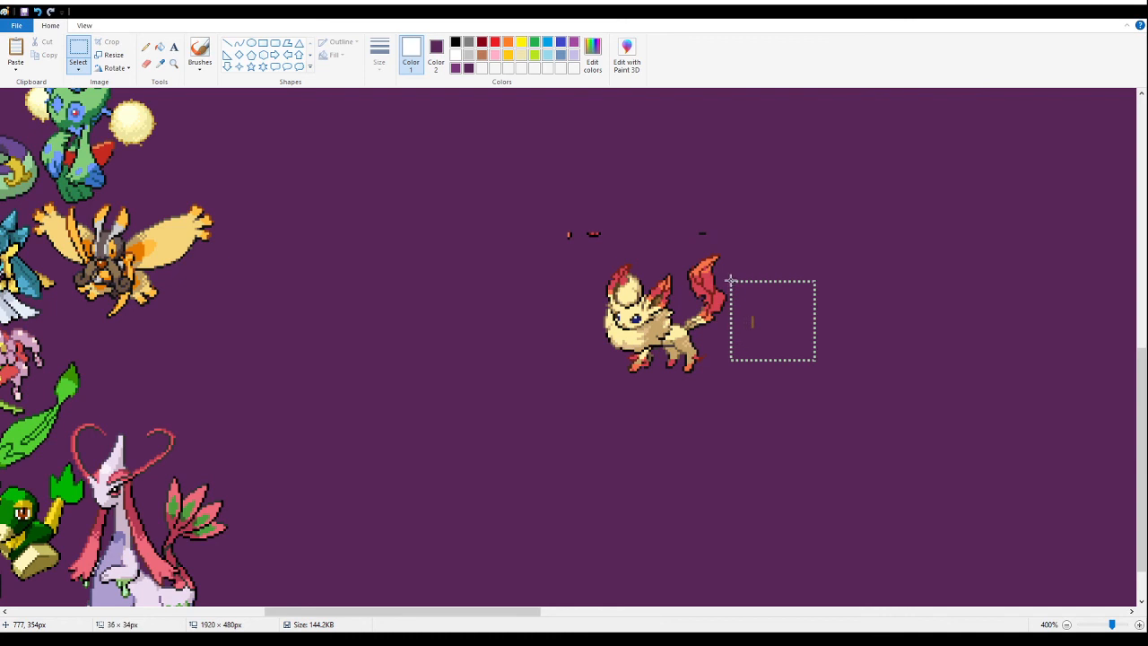
{"action": "mouse_move", "coordinate": [523, 159]}
{"action": "left_mouse_down"}
{"action": "mouse_move", "coordinate": [579, 193]}
{"action": "mouse_move", "coordinate": [787, 246]}
{"action": "mouse_move", "coordinate": [569, 421]}
{"action": "left_mouse_up"}
{"action": "left_click_drag", "start_coordinate": [637, 326], "coordinate": [116, 377]}
{"action": "key", "text": "Delete"}
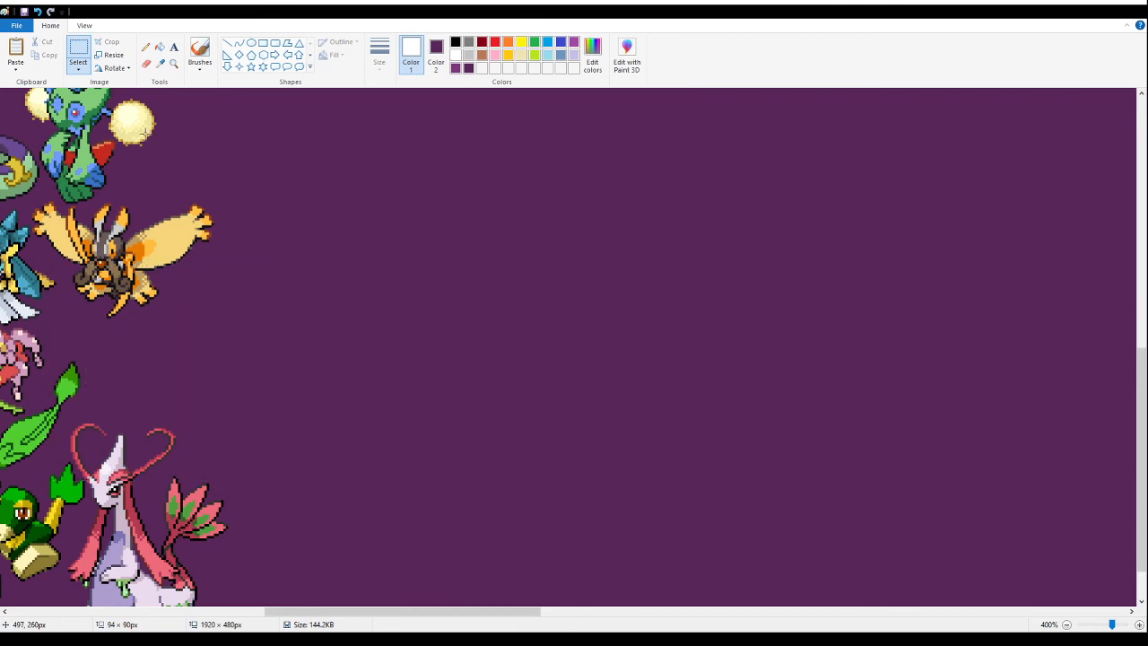
- Paste the cream-and-red fusion tightly between the yellow-winged moth fusion and the pink-and-lavender dragon fusion
{"action": "left_click", "coordinate": [173, 63]}
{"action": "left_click", "coordinate": [200, 277]}
{"action": "left_click", "coordinate": [217, 280]}
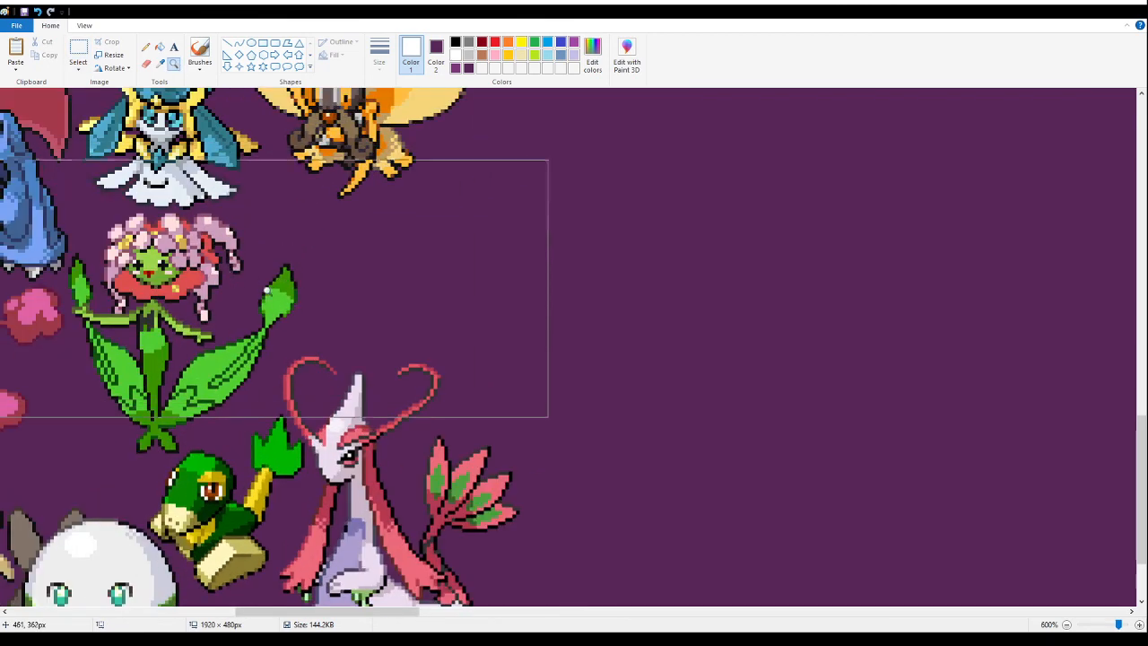
{"action": "left_click", "coordinate": [348, 244]}
{"action": "left_click", "coordinate": [79, 49]}
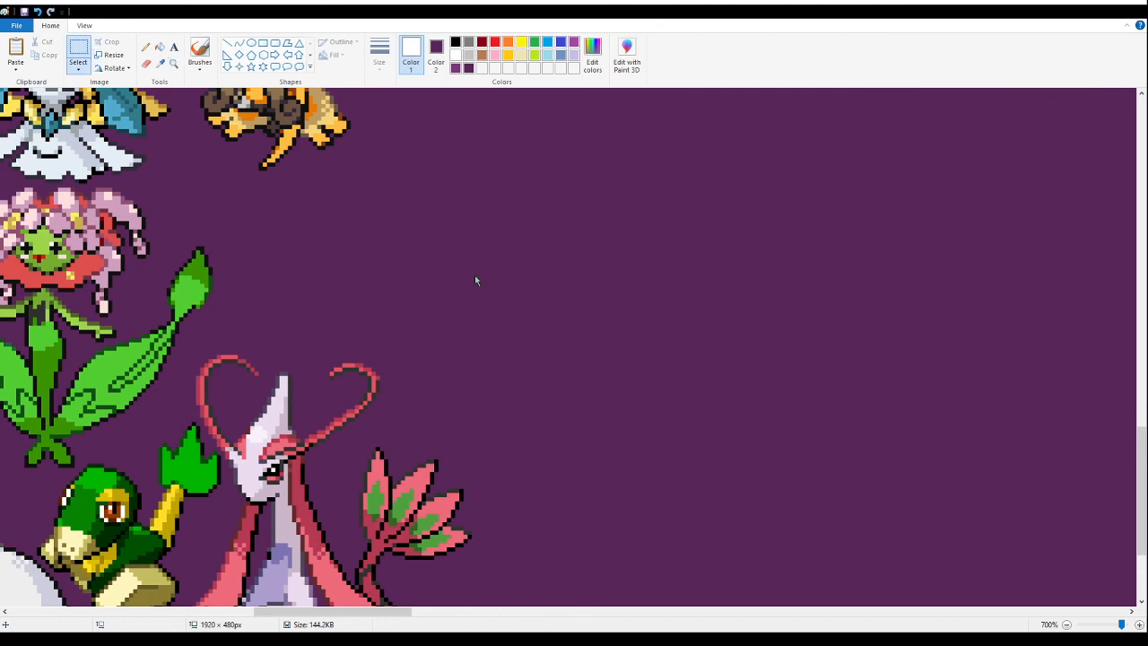
{"action": "key", "text": "ctrl+v"}
{"action": "left_click_drag", "start_coordinate": [202, 258], "coordinate": [362, 247]}
{"action": "left_click", "coordinate": [816, 335]}
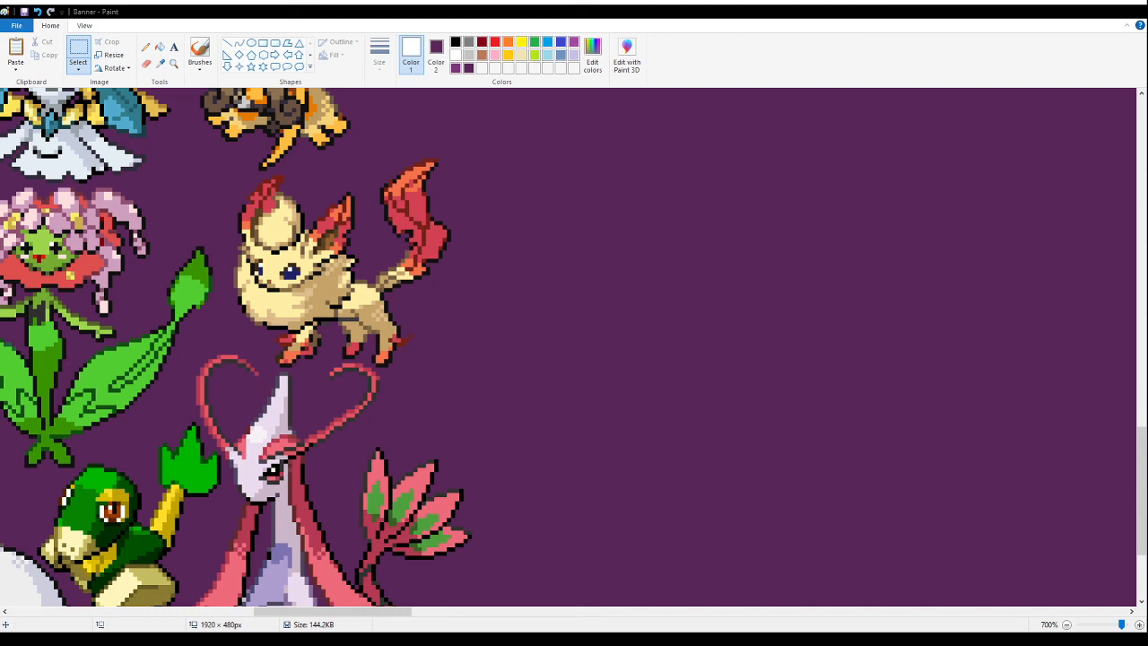
{"action": "left_click", "coordinate": [176, 67]}
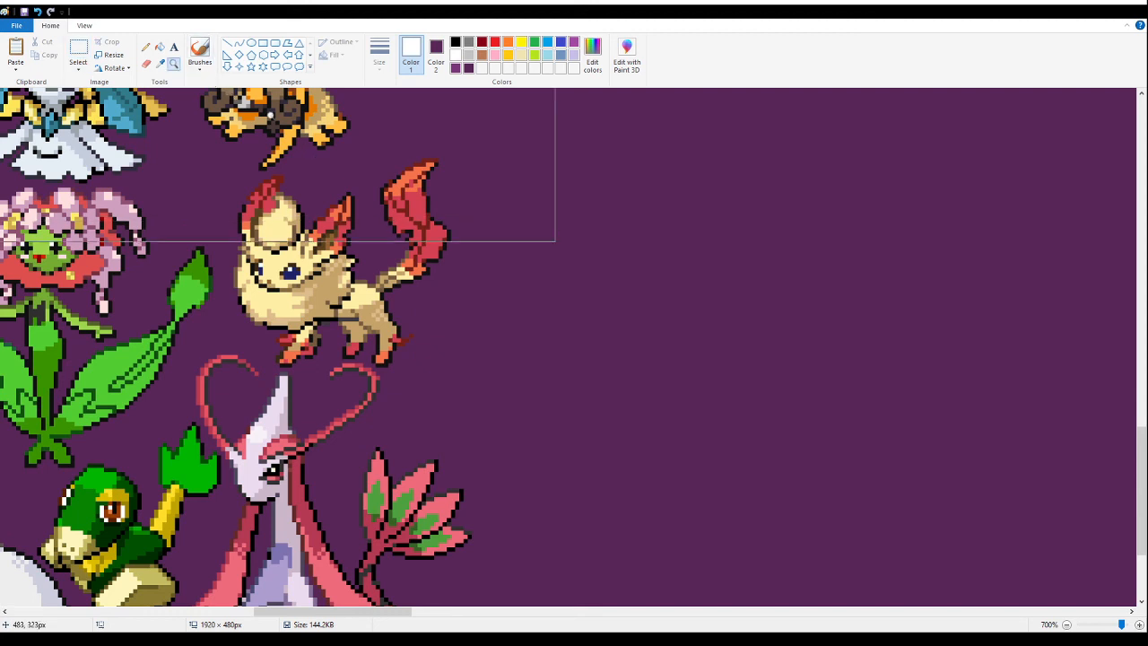
- Paste the pink-treetop pumpkin fusion onto the empty purple area and fill its white background with purple
{"action": "right_click", "coordinate": [358, 162]}
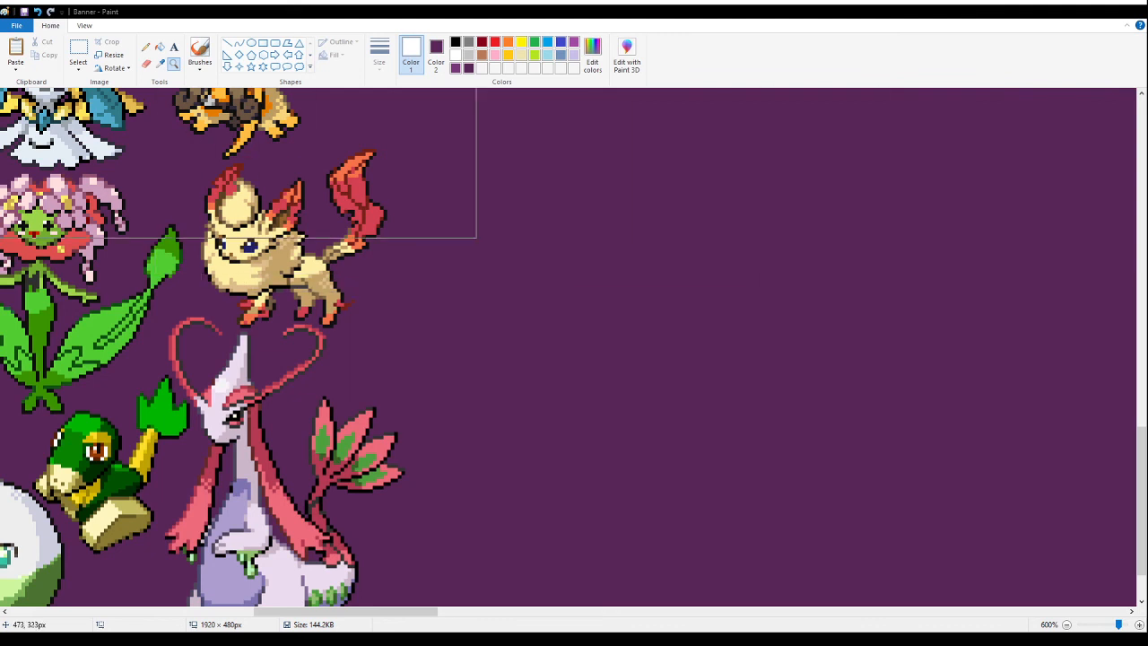
{"action": "right_click", "coordinate": [539, 338]}
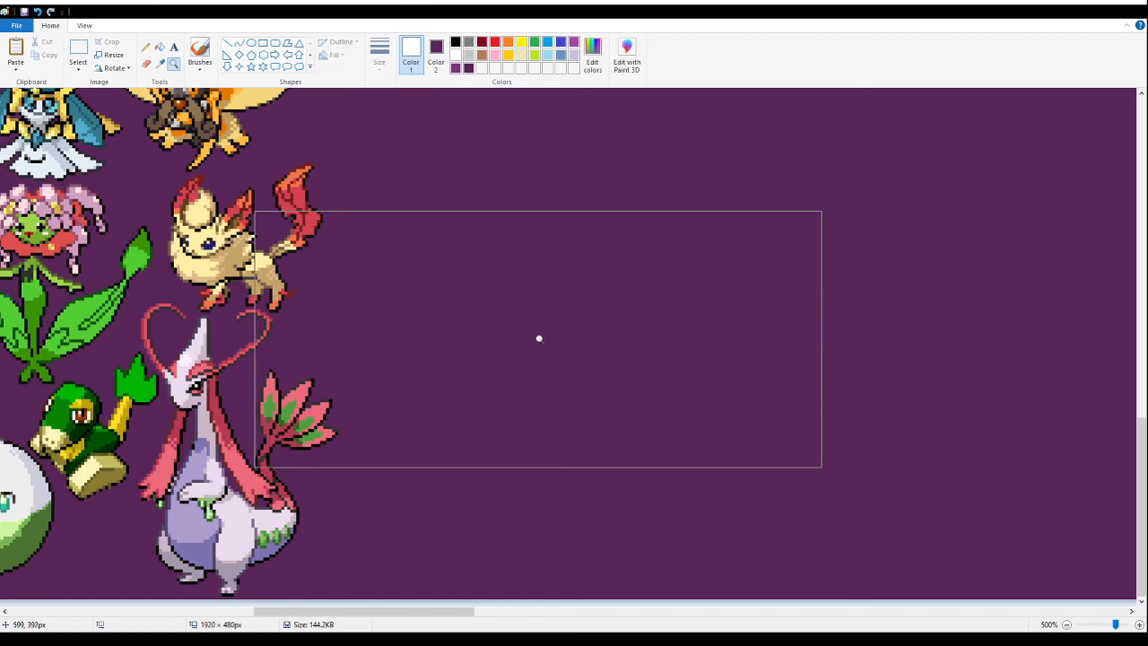
{"action": "left_click", "coordinate": [78, 52]}
{"action": "key", "text": "ctrl+v"}
{"action": "left_click_drag", "start_coordinate": [45, 174], "coordinate": [458, 213]}
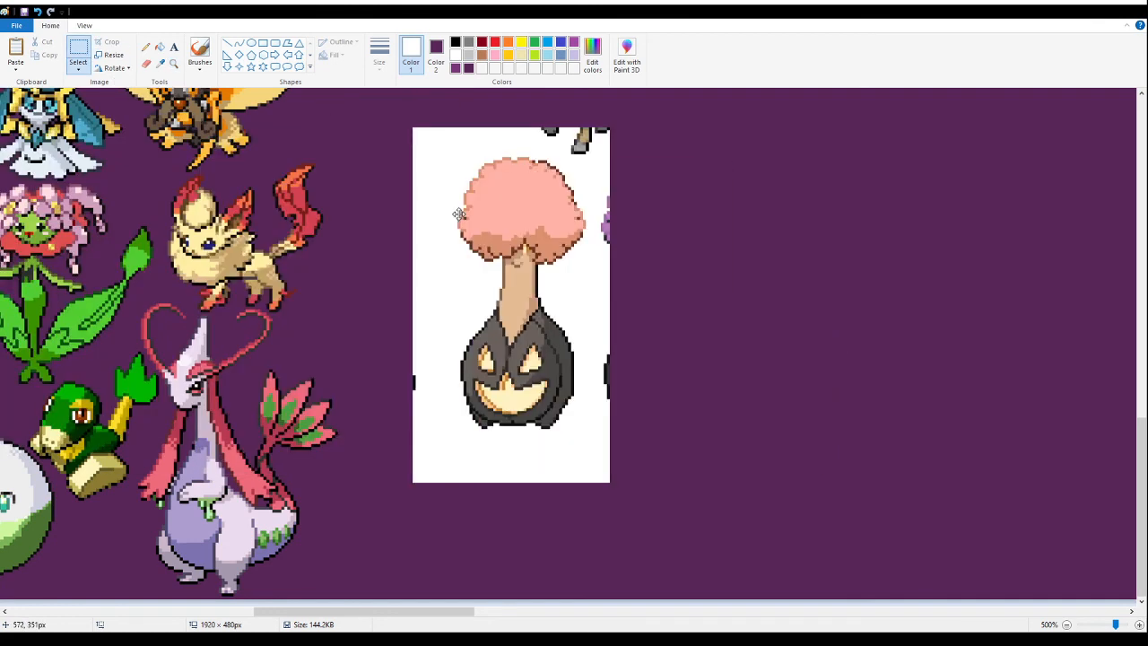
{"action": "left_click", "coordinate": [160, 47]}
{"action": "right_click", "coordinate": [441, 193]}
- Delete the cropped sprite fragments around the pink-treetop pumpkin fusion
{"action": "left_click", "coordinate": [78, 49]}
{"action": "left_click_drag", "start_coordinate": [388, 341], "coordinate": [432, 430]}
{"action": "key", "text": "Delete"}
{"action": "left_click_drag", "start_coordinate": [574, 300], "coordinate": [654, 428]}
{"action": "key", "text": "Delete"}
{"action": "left_click_drag", "start_coordinate": [634, 167], "coordinate": [596, 267]}
{"action": "key", "text": "Delete"}
{"action": "left_click_drag", "start_coordinate": [529, 91], "coordinate": [634, 156]}
{"action": "key", "text": "Delete"}
- Try to move the pumpkin fusion up beside the white-haired boxing fusion, and undo the move
{"action": "left_click_drag", "start_coordinate": [430, 132], "coordinate": [655, 456]}
{"action": "left_click_drag", "start_coordinate": [556, 368], "coordinate": [548, 488]}
{"action": "scroll", "coordinate": [510, 387], "scroll_direction": "up", "scroll_amount": 1}
{"action": "scroll", "coordinate": [391, 451], "scroll_direction": "up", "scroll_amount": 1}
{"action": "scroll", "coordinate": [402, 425], "scroll_direction": "up", "scroll_amount": 2}
{"action": "scroll", "coordinate": [387, 539], "scroll_direction": "down", "scroll_amount": 4}
{"action": "scroll", "coordinate": [389, 297], "scroll_direction": "up", "scroll_amount": 3}
{"action": "scroll", "coordinate": [418, 328], "scroll_direction": "up", "scroll_amount": 2}
{"action": "scroll", "coordinate": [377, 462], "scroll_direction": "up", "scroll_amount": 2}
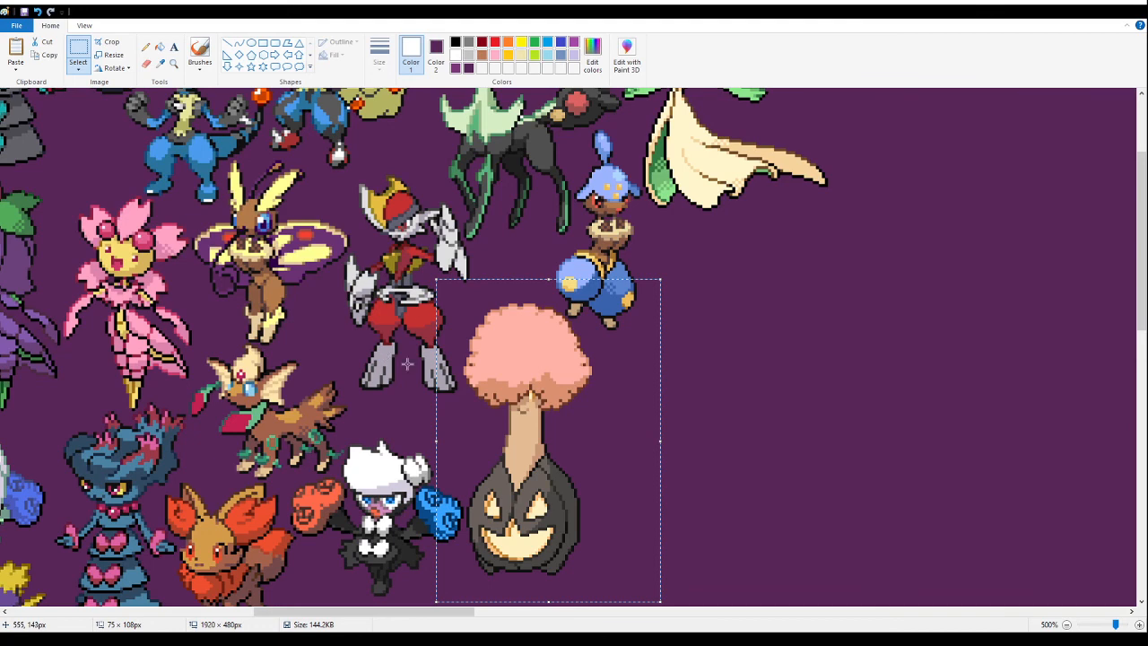
{"action": "left_click", "coordinate": [174, 65]}
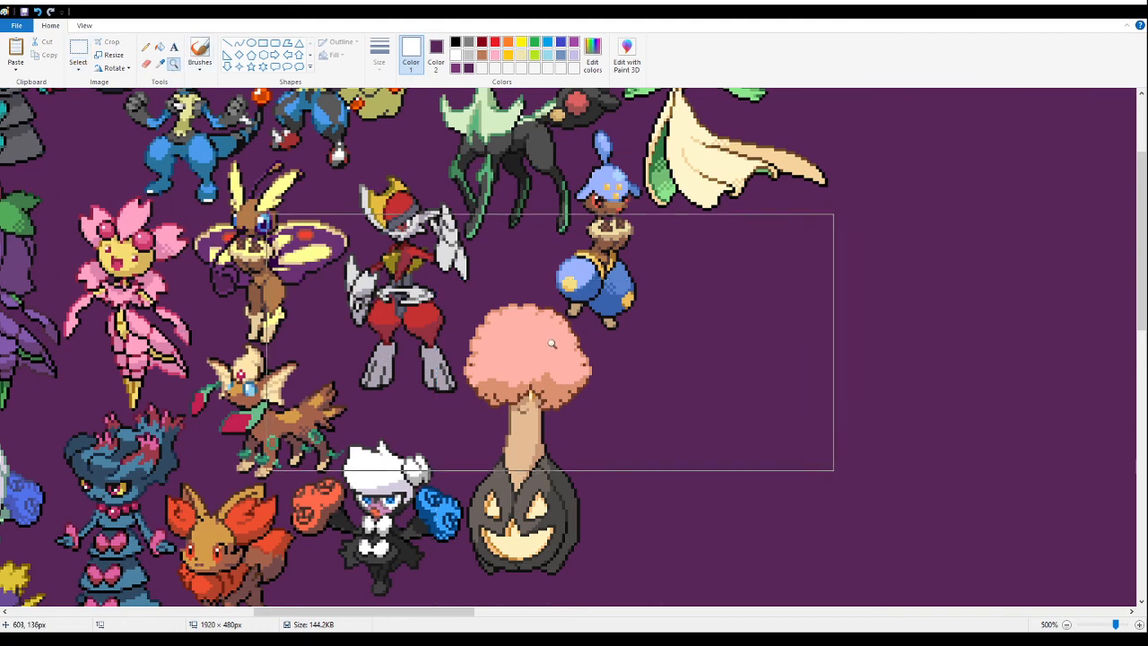
{"action": "left_click", "coordinate": [592, 341]}
{"action": "left_click", "coordinate": [494, 311]}
{"action": "left_click", "coordinate": [238, 157]}
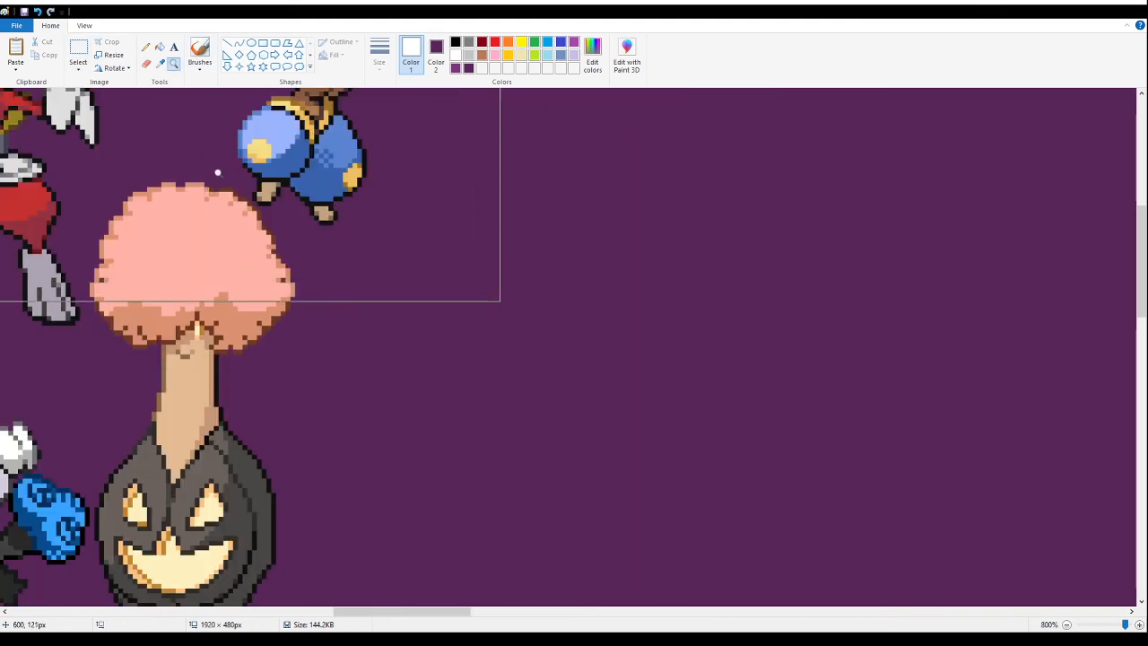
{"action": "key", "text": "ctrl+z"}
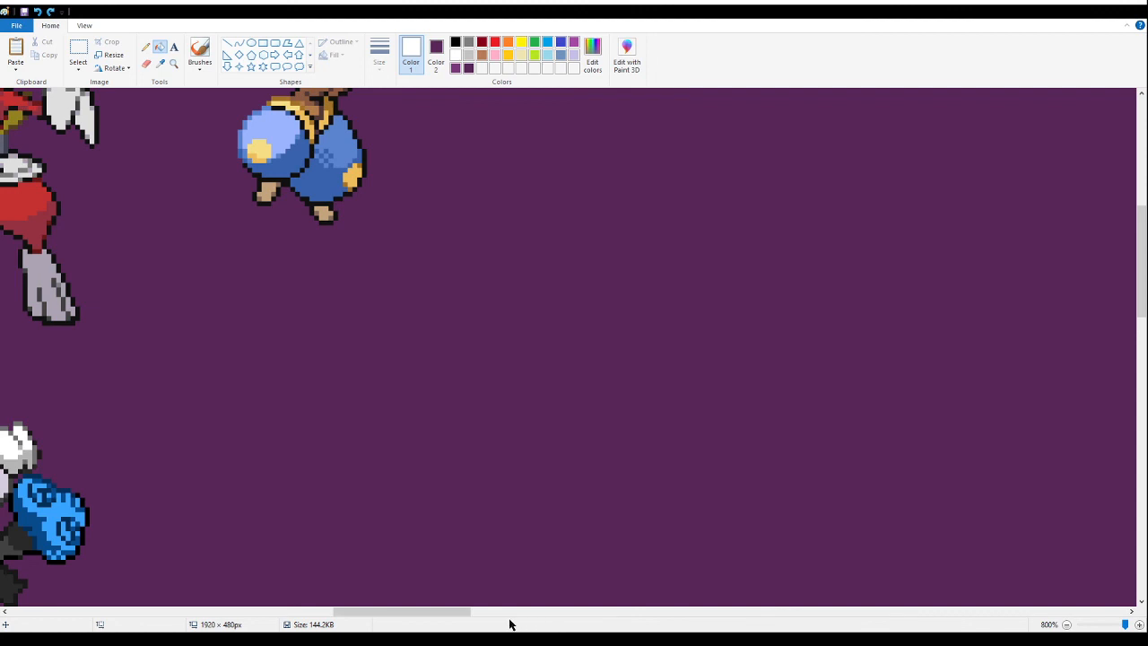
- Paste another copy of the pumpkin fusion on the empty area below the blue fusion and fill its white background with purple
{"action": "left_click_drag", "start_coordinate": [456, 611], "coordinate": [430, 611]}
{"action": "left_click", "coordinate": [78, 52]}
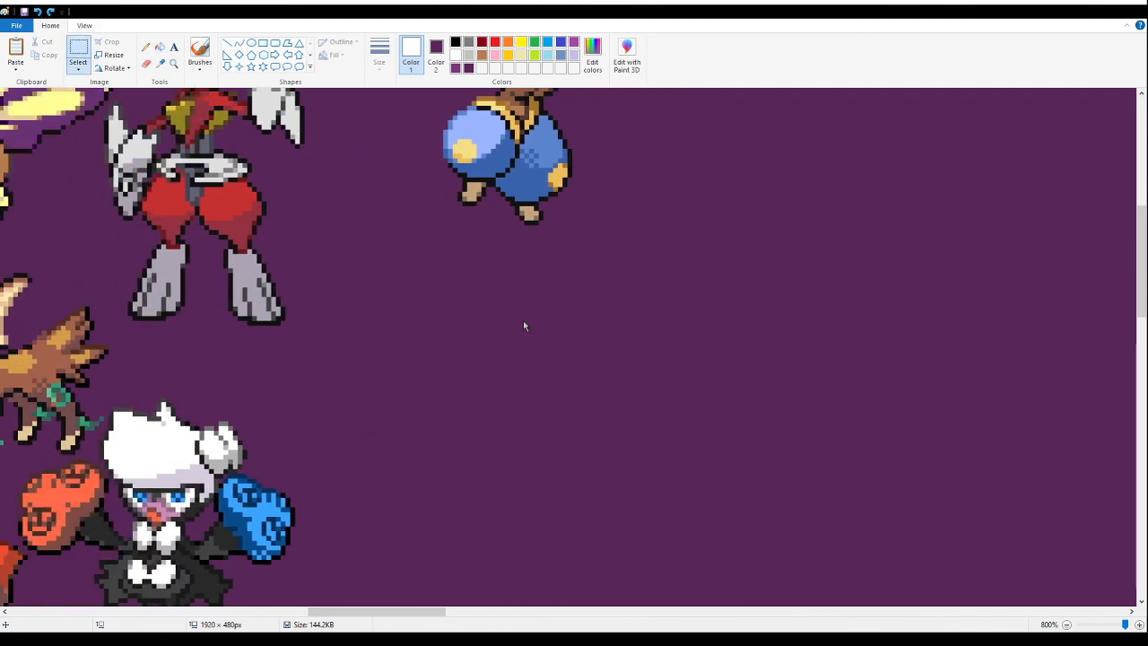
{"action": "key", "text": "ctrl+v"}
{"action": "left_click_drag", "start_coordinate": [166, 382], "coordinate": [725, 412]}
{"action": "left_click", "coordinate": [174, 47]}
{"action": "left_click", "coordinate": [161, 47]}
{"action": "right_click", "coordinate": [609, 311]}
- Try to delete the cropped fragments on both sides of the new pumpkin fusion copy, and undo the deletions
{"action": "left_click", "coordinate": [78, 52]}
{"action": "left_click_drag", "start_coordinate": [503, 393], "coordinate": [649, 573]}
{"action": "key", "text": "Delete"}
{"action": "left_click_drag", "start_coordinate": [981, 537], "coordinate": [822, 276]}
{"action": "key", "text": "Delete"}
{"action": "left_click_drag", "start_coordinate": [904, 298], "coordinate": [832, 147]}
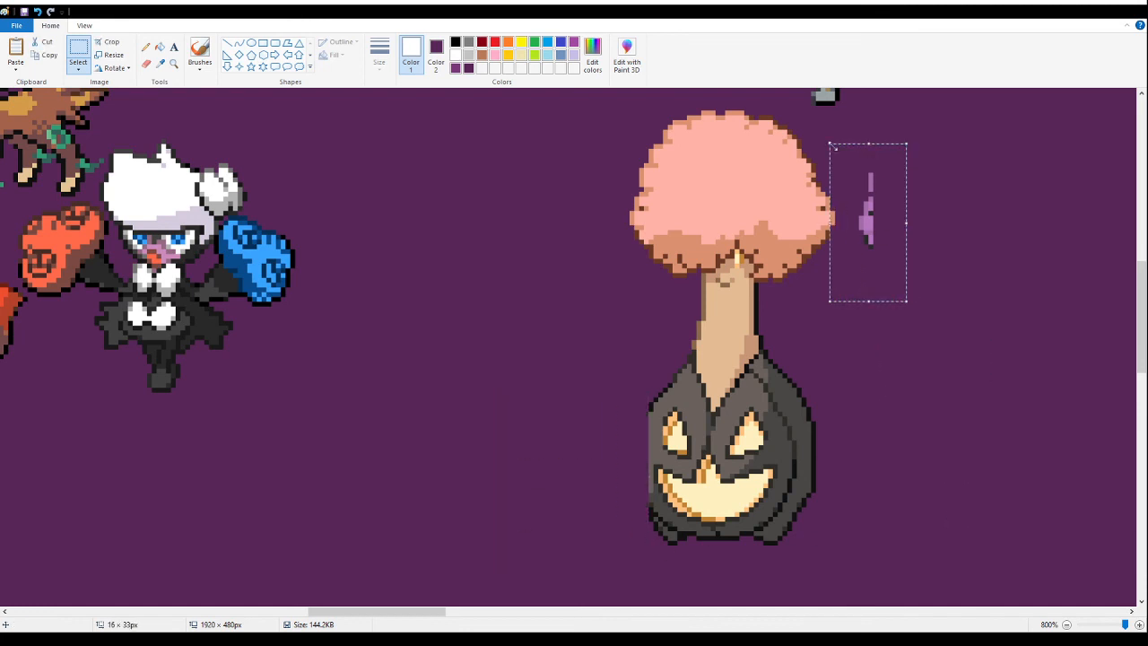
{"action": "left_click", "coordinate": [999, 418]}
{"action": "key", "text": "ctrl+z"}
{"action": "key", "text": "ctrl+z"}
- Delete the cropped fragments beside and above the new pumpkin fusion copy without cutting into its outline
{"action": "left_click_drag", "start_coordinate": [449, 327], "coordinate": [569, 554]}
{"action": "key", "text": "Delete"}
{"action": "left_click_drag", "start_coordinate": [977, 541], "coordinate": [826, 353]}
{"action": "key", "text": "Delete"}
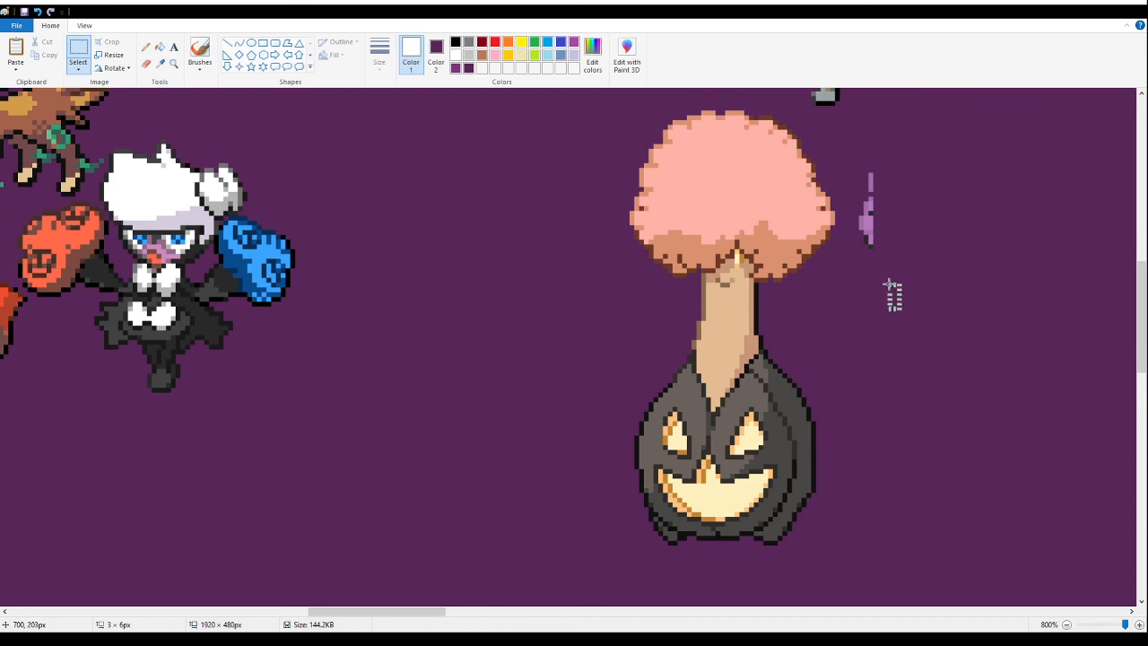
{"action": "left_click_drag", "start_coordinate": [900, 308], "coordinate": [832, 143]}
{"action": "key", "text": "Delete"}
{"action": "scroll", "coordinate": [882, 285], "scroll_direction": "up", "scroll_amount": 3}
{"action": "left_click_drag", "start_coordinate": [915, 269], "coordinate": [734, 360]}
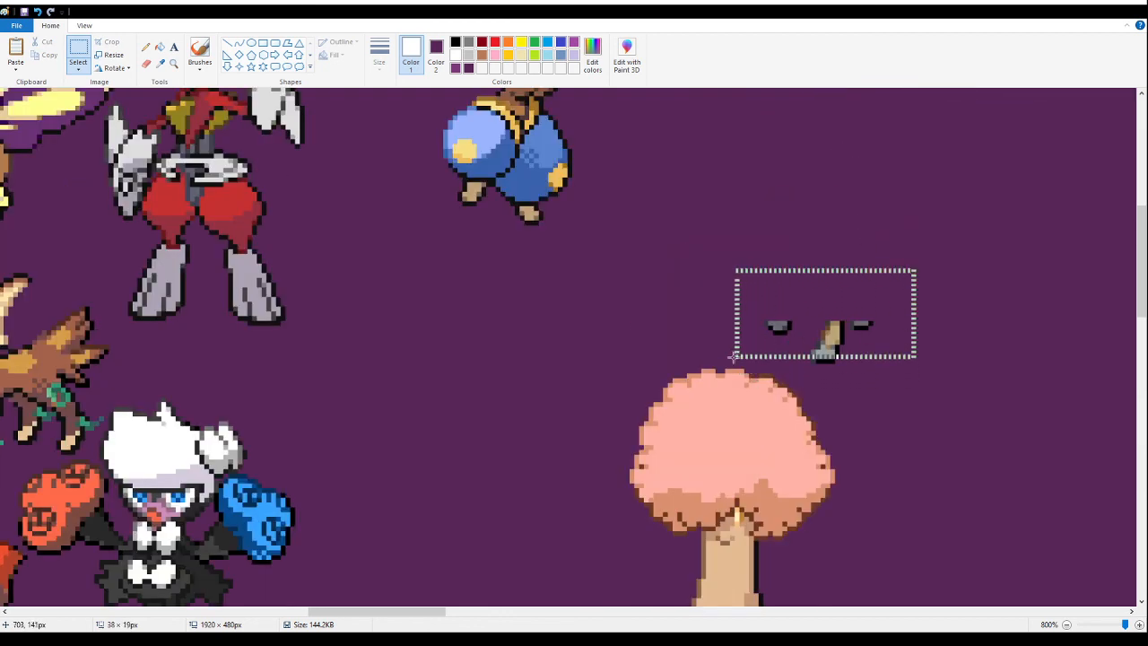
{"action": "key", "text": "Delete"}
{"action": "left_click_drag", "start_coordinate": [751, 317], "coordinate": [861, 367]}
{"action": "key", "text": "Delete"}
- Move the cleaned pumpkin fusion tightly beside the white-haired boxing fusion, just below the blue fusion
{"action": "left_click_drag", "start_coordinate": [510, 320], "coordinate": [953, 476]}
{"action": "scroll", "coordinate": [900, 456], "scroll_direction": "down", "scroll_amount": 5}
{"action": "scroll", "coordinate": [769, 387], "scroll_direction": "up", "scroll_amount": 3}
{"action": "left_click_drag", "start_coordinate": [769, 386], "coordinate": [415, 321]}
{"action": "scroll", "coordinate": [458, 301], "scroll_direction": "up", "scroll_amount": 3}
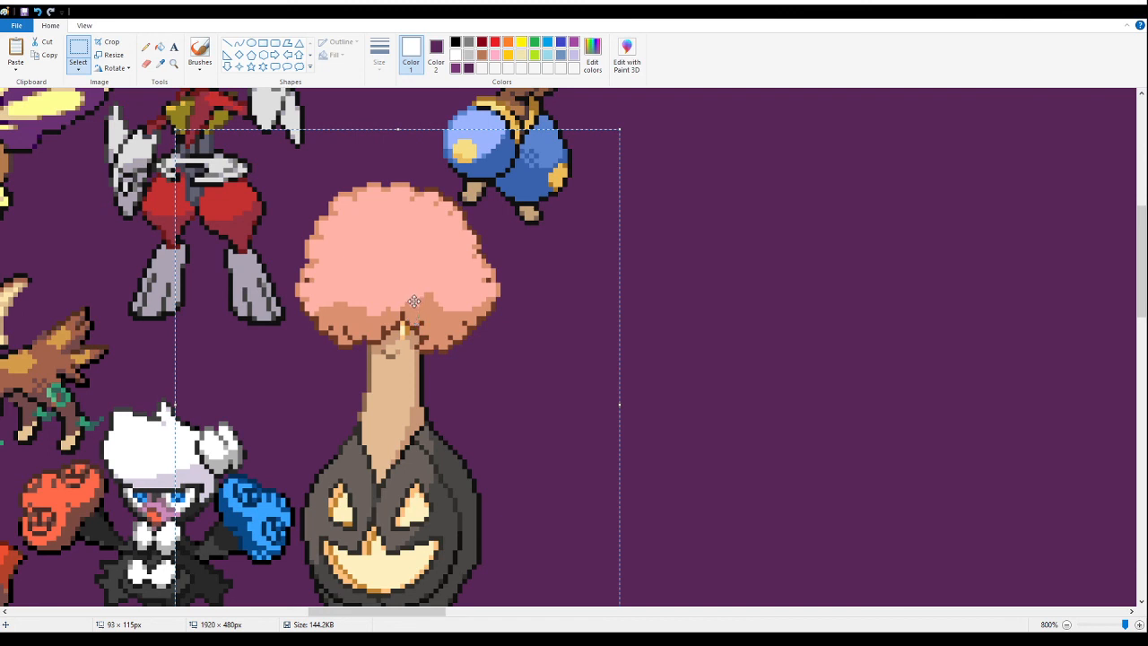
{"action": "mouse_move", "coordinate": [415, 260]}
{"action": "left_mouse_down"}
{"action": "mouse_move", "coordinate": [416, 274]}
{"action": "mouse_move", "coordinate": [416, 262]}
{"action": "left_mouse_up"}
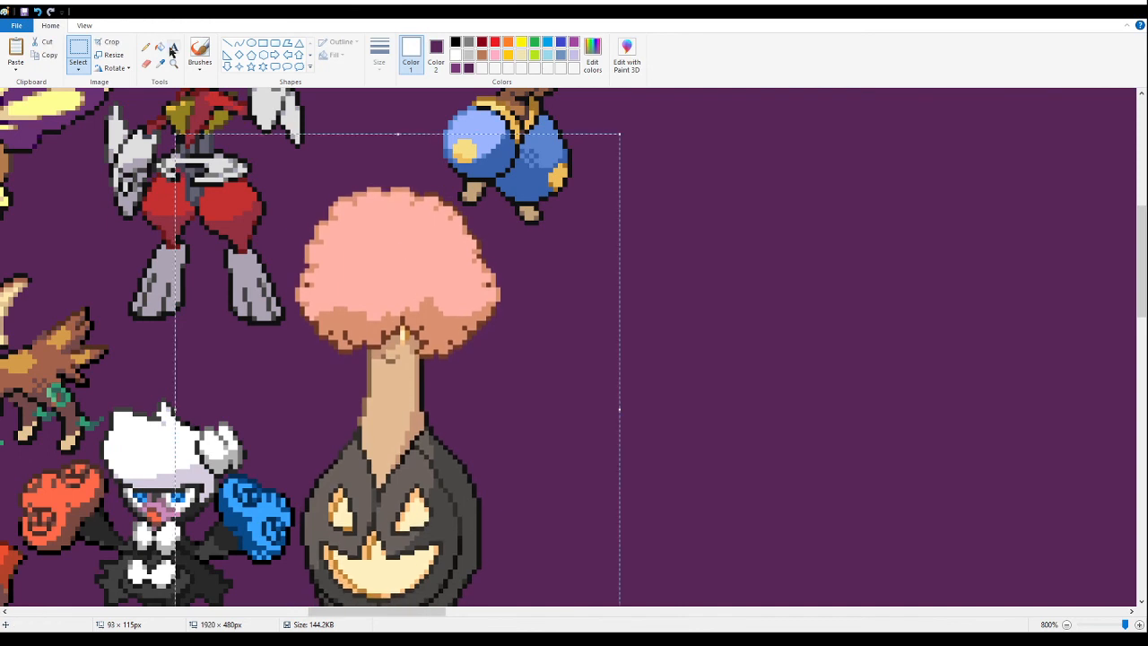
- Delete the duplicate pumpkin fusion left near the banner's lower edge
{"action": "left_click", "coordinate": [174, 62]}
{"action": "right_click", "coordinate": [274, 253]}
{"action": "right_click", "coordinate": [275, 253]}
{"action": "right_click", "coordinate": [274, 254]}
{"action": "right_click", "coordinate": [275, 253]}
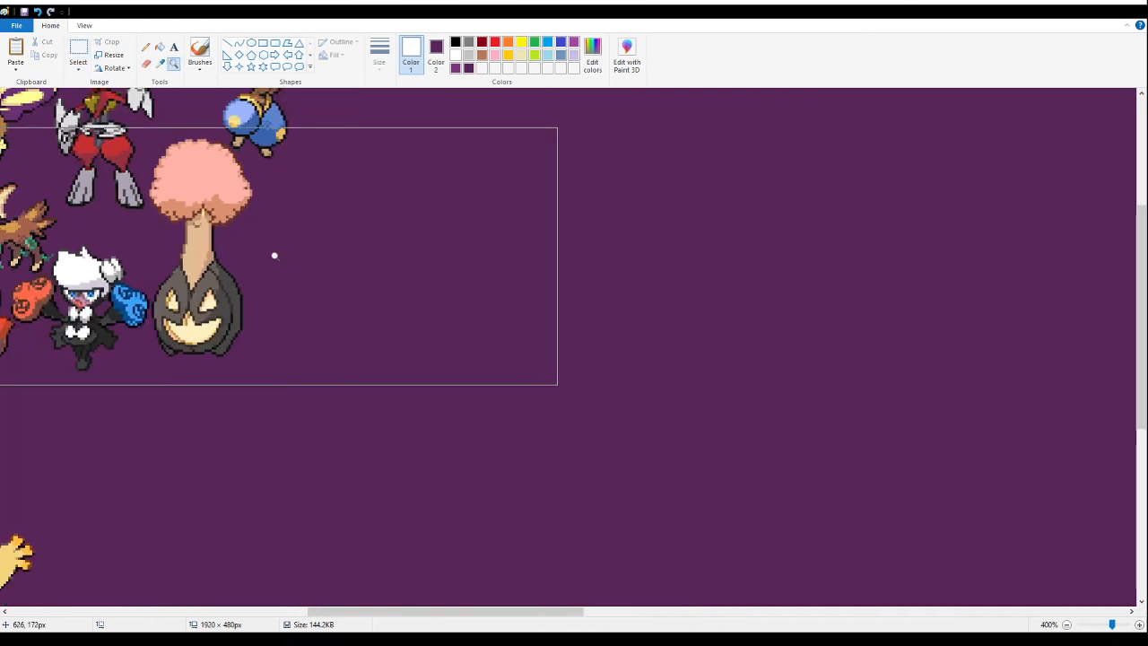
{"action": "right_click", "coordinate": [264, 251]}
{"action": "right_click", "coordinate": [264, 252]}
{"action": "right_click", "coordinate": [263, 252]}
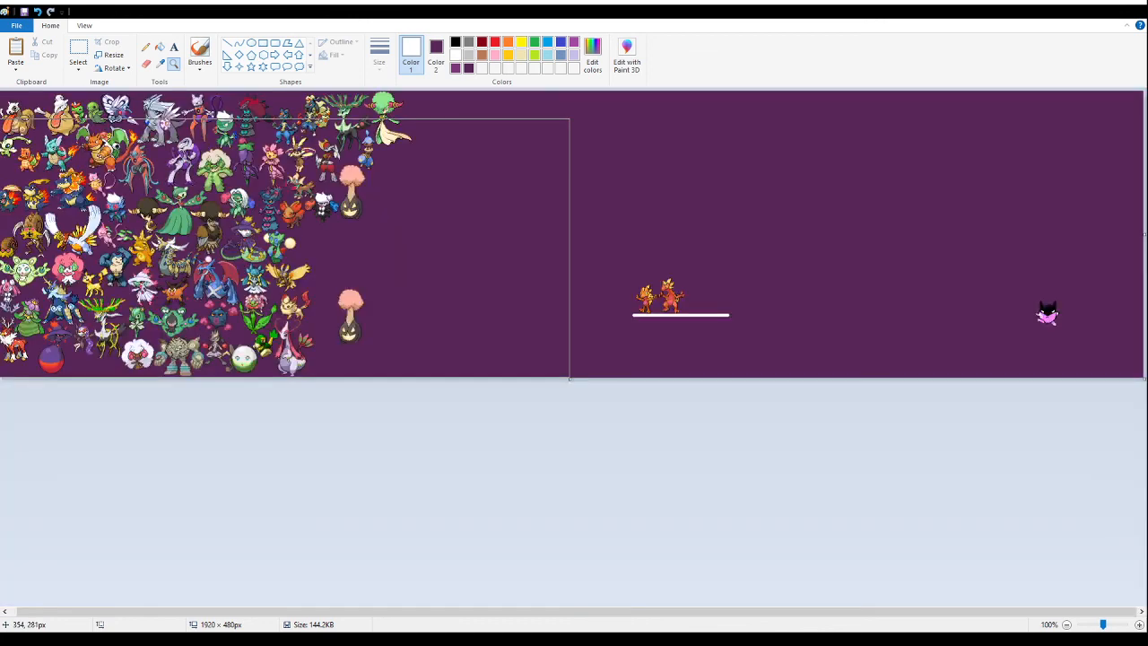
{"action": "left_click", "coordinate": [228, 260]}
{"action": "left_click", "coordinate": [79, 50]}
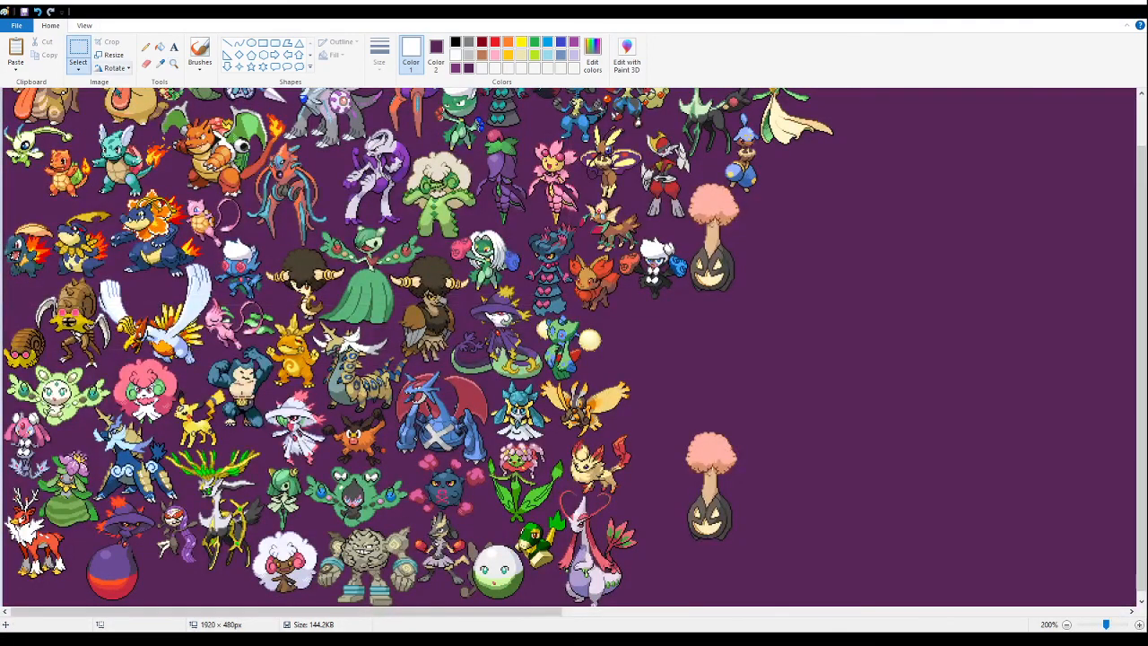
{"action": "left_click_drag", "start_coordinate": [787, 392], "coordinate": [671, 570]}
{"action": "key", "text": "Delete"}
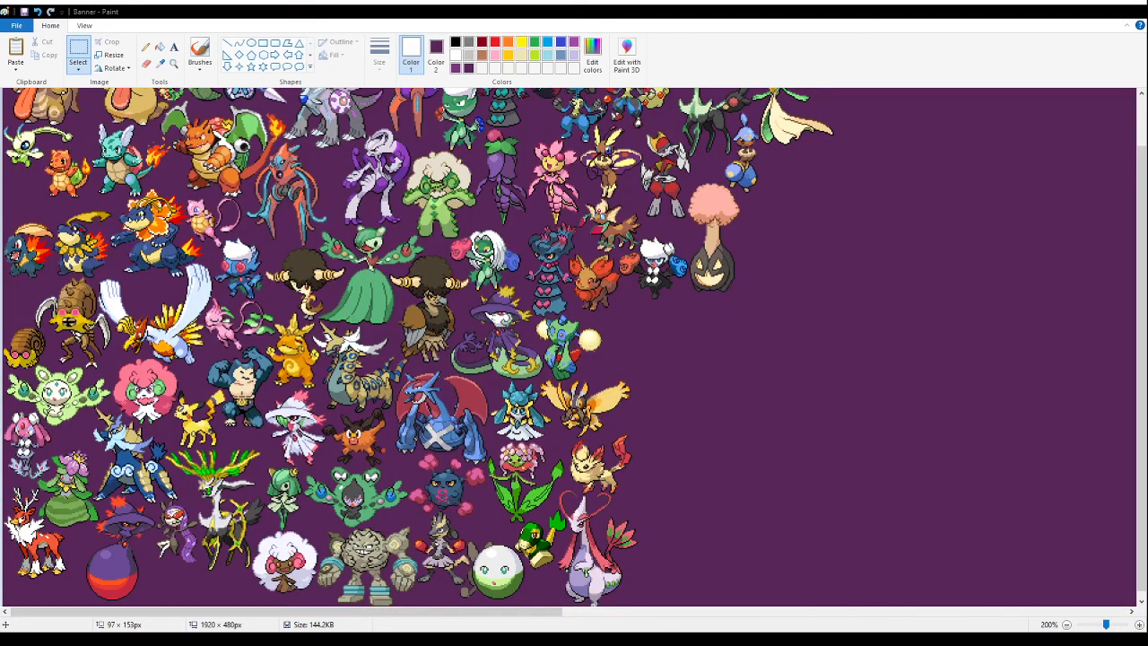
- Paste the group of long-snouted fish and butterfly sprites onto the empty purple area and fill its white background with purple
{"action": "left_click", "coordinate": [832, 336]}
{"action": "key", "text": "ctrl+v"}
{"action": "left_click_drag", "start_coordinate": [113, 209], "coordinate": [833, 461]}
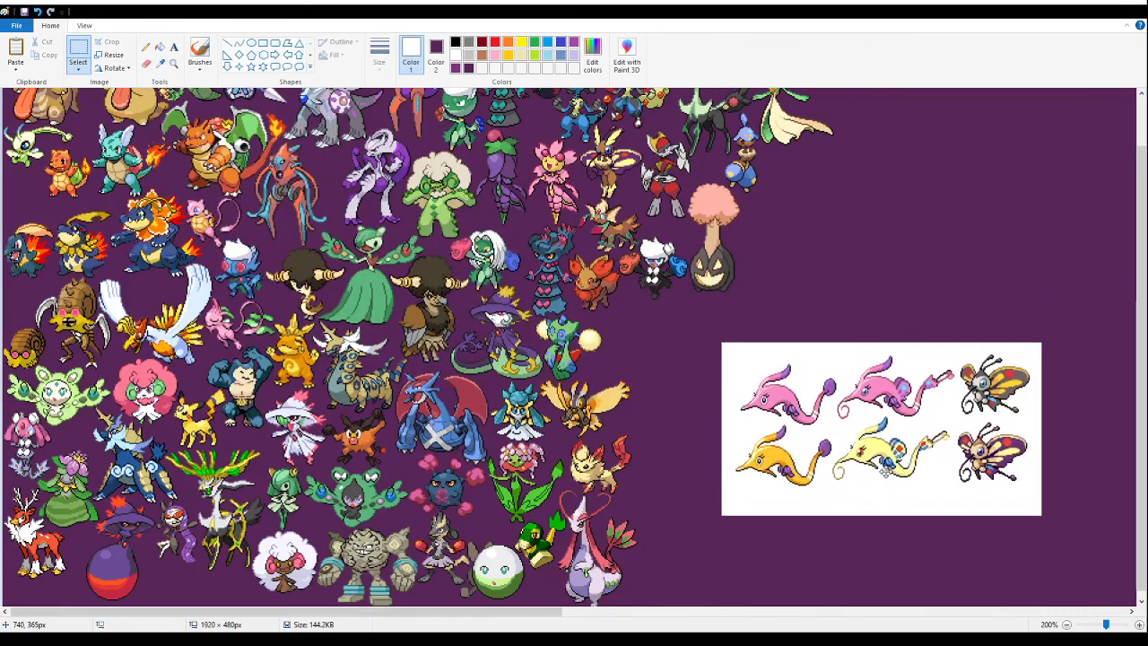
{"action": "left_click", "coordinate": [160, 46]}
{"action": "left_click", "coordinate": [173, 63]}
{"action": "left_click", "coordinate": [885, 397]}
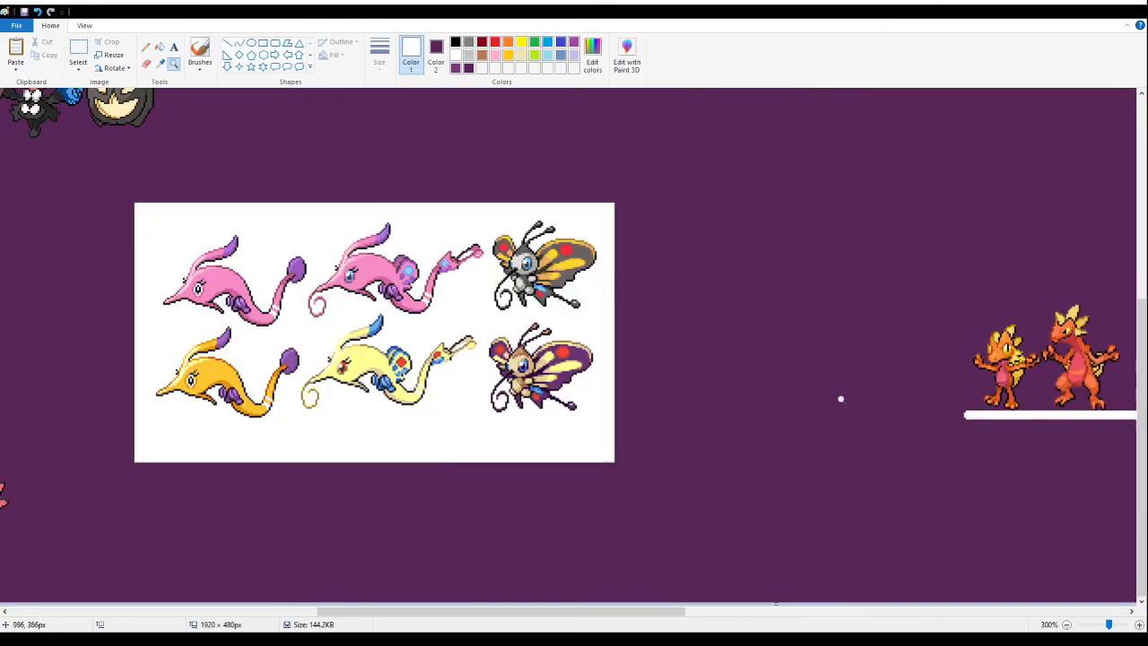
{"action": "left_click", "coordinate": [323, 224]}
{"action": "left_click", "coordinate": [159, 46]}
{"action": "left_click", "coordinate": [288, 276]}
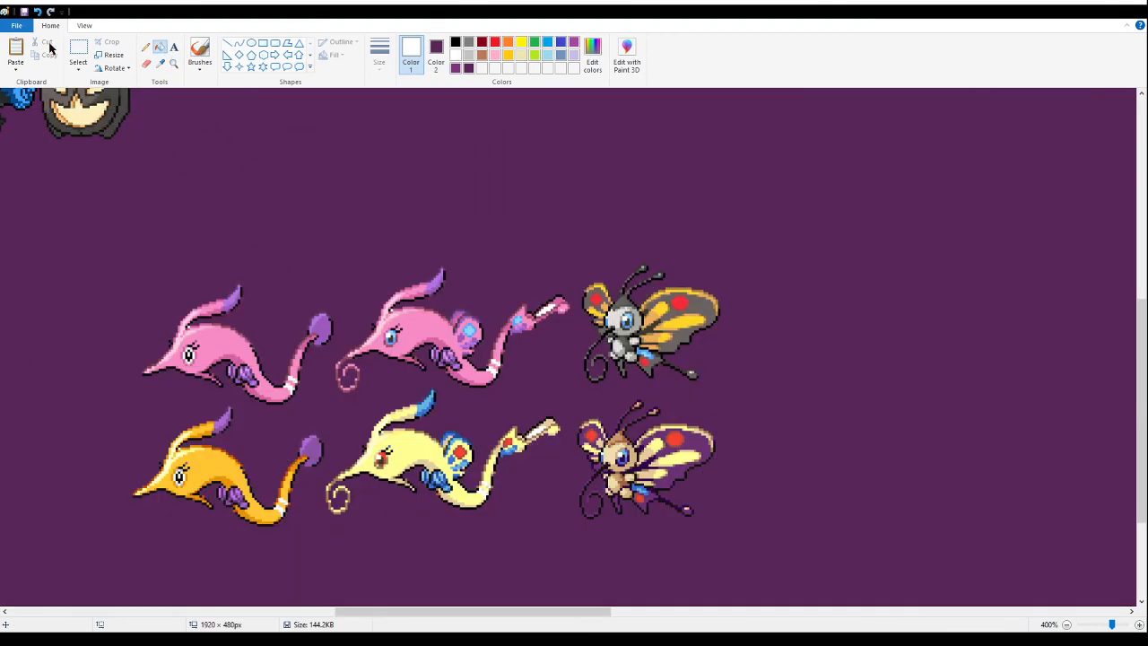
- Delete the plain pink and orange long-snouted fish sprites, including their leftover tail tips
{"action": "left_click", "coordinate": [78, 50]}
{"action": "left_click_drag", "start_coordinate": [64, 253], "coordinate": [308, 586]}
{"action": "key", "text": "Delete"}
{"action": "left_click_drag", "start_coordinate": [274, 407], "coordinate": [321, 464]}
{"action": "key", "text": "Delete"}
{"action": "left_click_drag", "start_coordinate": [295, 264], "coordinate": [328, 350]}
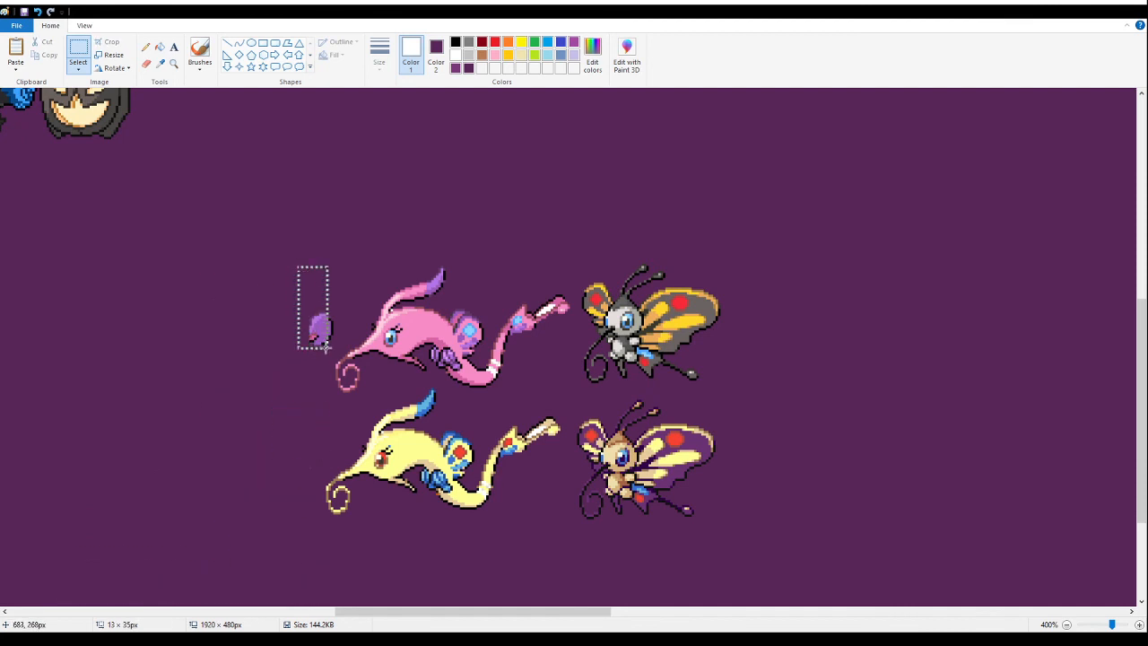
{"action": "key", "text": "Delete"}
{"action": "left_click_drag", "start_coordinate": [320, 297], "coordinate": [343, 337]}
{"action": "key", "text": "Delete"}
- Delete both butterfly sprites and the yellow long-snouted fusion, keeping only the pink winged fusion
{"action": "left_click_drag", "start_coordinate": [789, 583], "coordinate": [576, 237]}
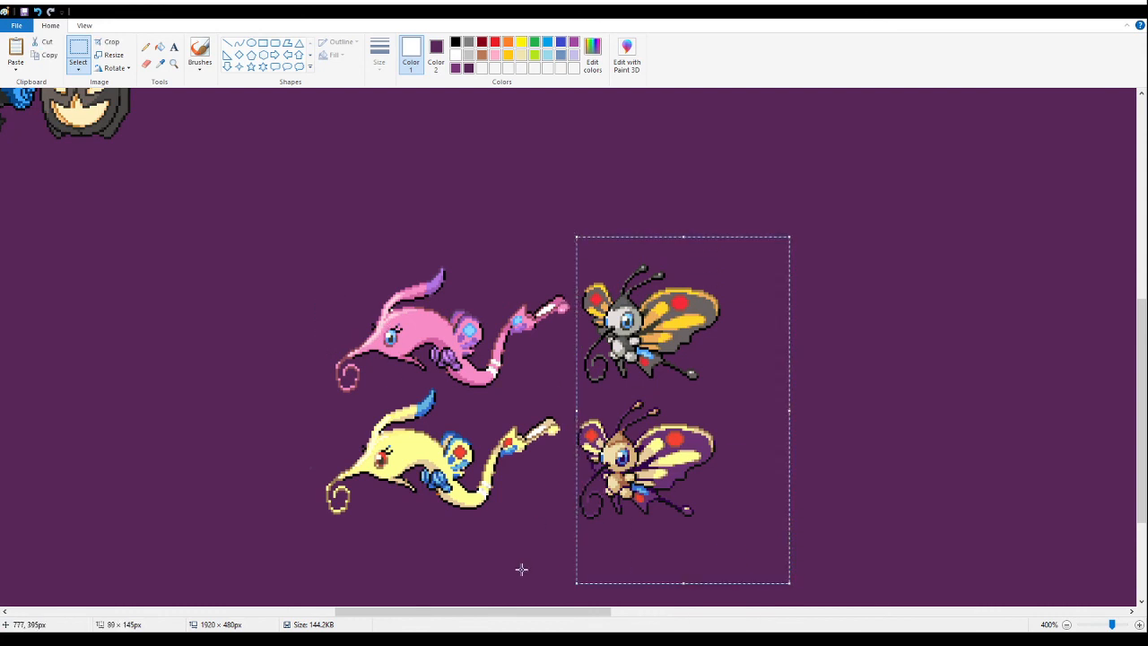
{"action": "key", "text": "Delete"}
{"action": "left_click_drag", "start_coordinate": [608, 576], "coordinate": [297, 401]}
{"action": "key", "text": "Delete"}
{"action": "left_click_drag", "start_coordinate": [406, 431], "coordinate": [441, 389]}
{"action": "key", "text": "Delete"}
- Fill the enclosed white gap at the pink fusion's tail tip with purple
{"action": "left_click", "coordinate": [160, 63]}
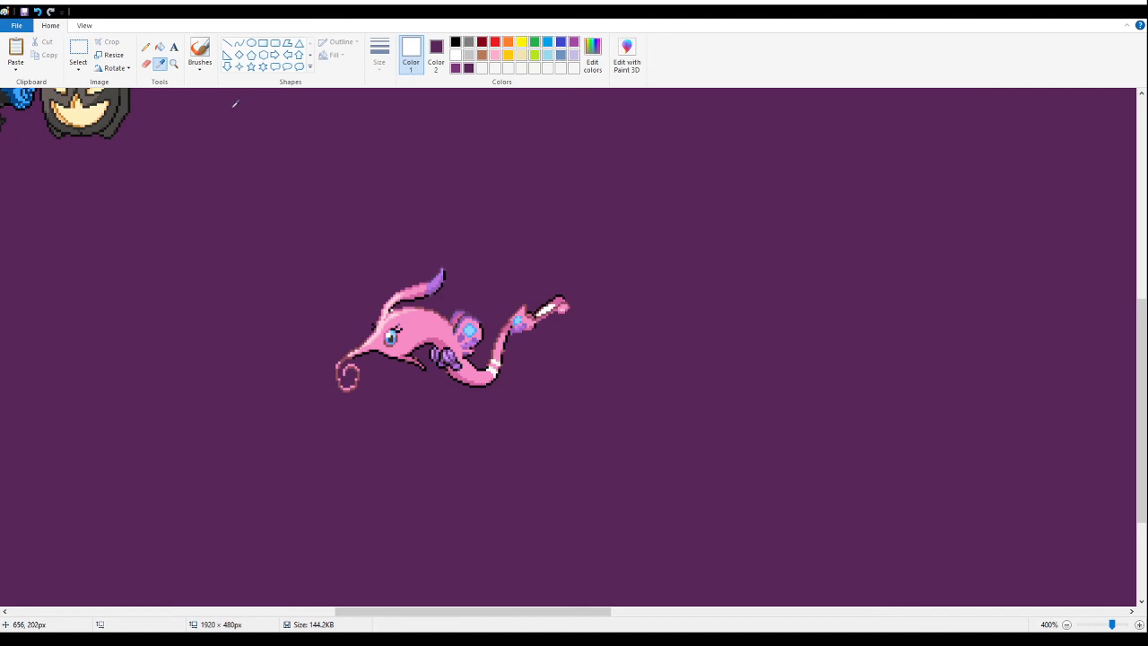
{"action": "left_click", "coordinate": [160, 47]}
{"action": "left_click", "coordinate": [174, 64]}
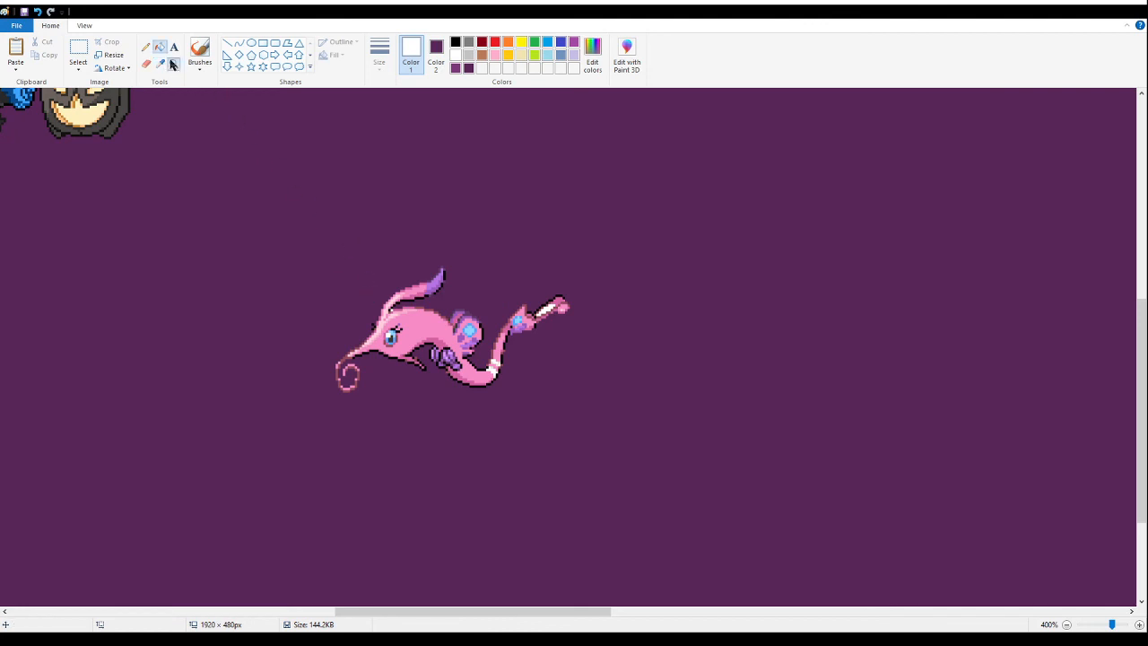
{"action": "left_click", "coordinate": [382, 248]}
{"action": "left_click", "coordinate": [354, 280]}
{"action": "left_click", "coordinate": [354, 282]}
{"action": "left_click", "coordinate": [159, 46]}
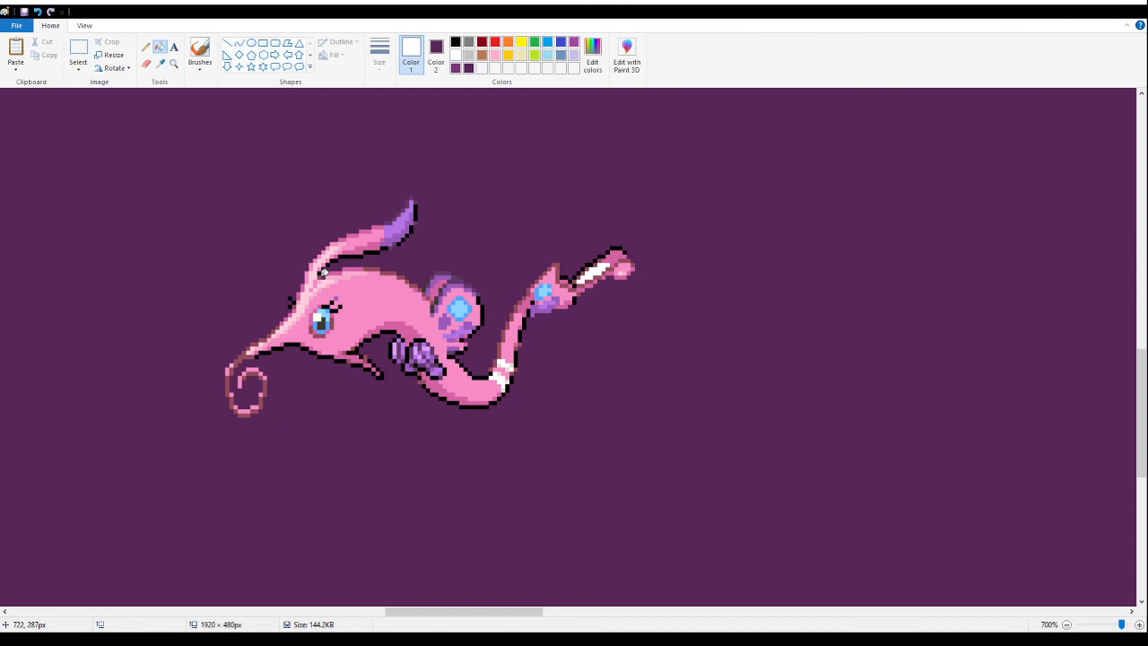
{"action": "right_click", "coordinate": [594, 274]}
- Cut the pink long-snouted fusion from the canvas
{"action": "left_click", "coordinate": [173, 63]}
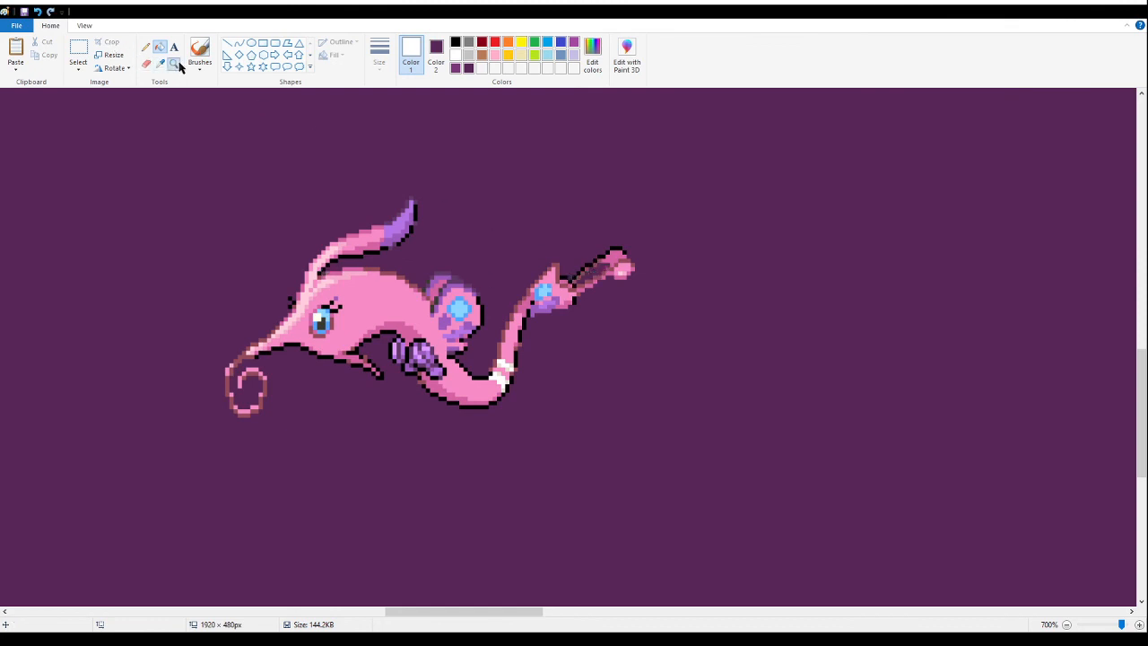
{"action": "right_click", "coordinate": [188, 170]}
{"action": "right_click", "coordinate": [170, 180]}
{"action": "right_click", "coordinate": [162, 187]}
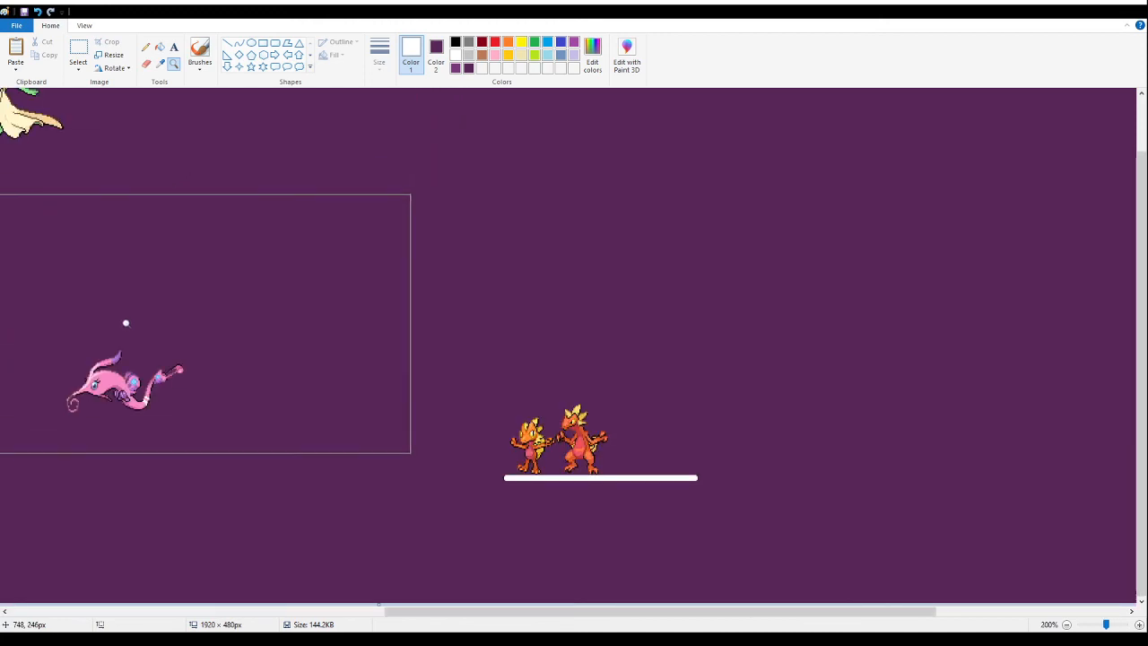
{"action": "right_click", "coordinate": [129, 320]}
{"action": "left_click", "coordinate": [298, 310]}
{"action": "left_click", "coordinate": [681, 338]}
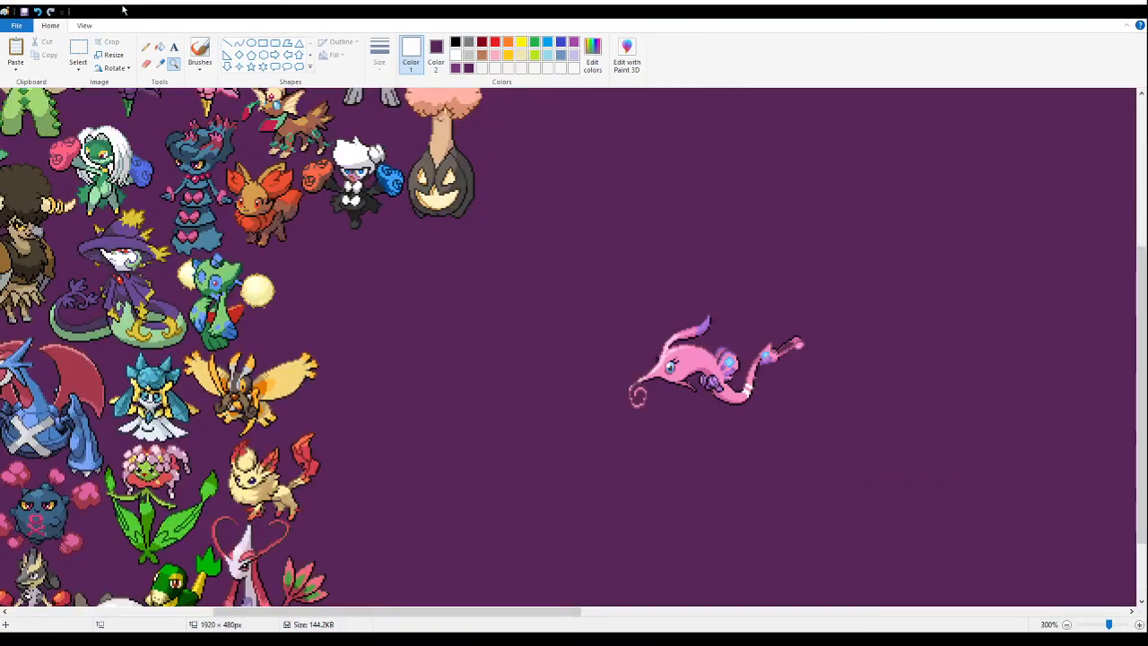
{"action": "left_click", "coordinate": [78, 52]}
{"action": "left_click_drag", "start_coordinate": [895, 471], "coordinate": [572, 293]}
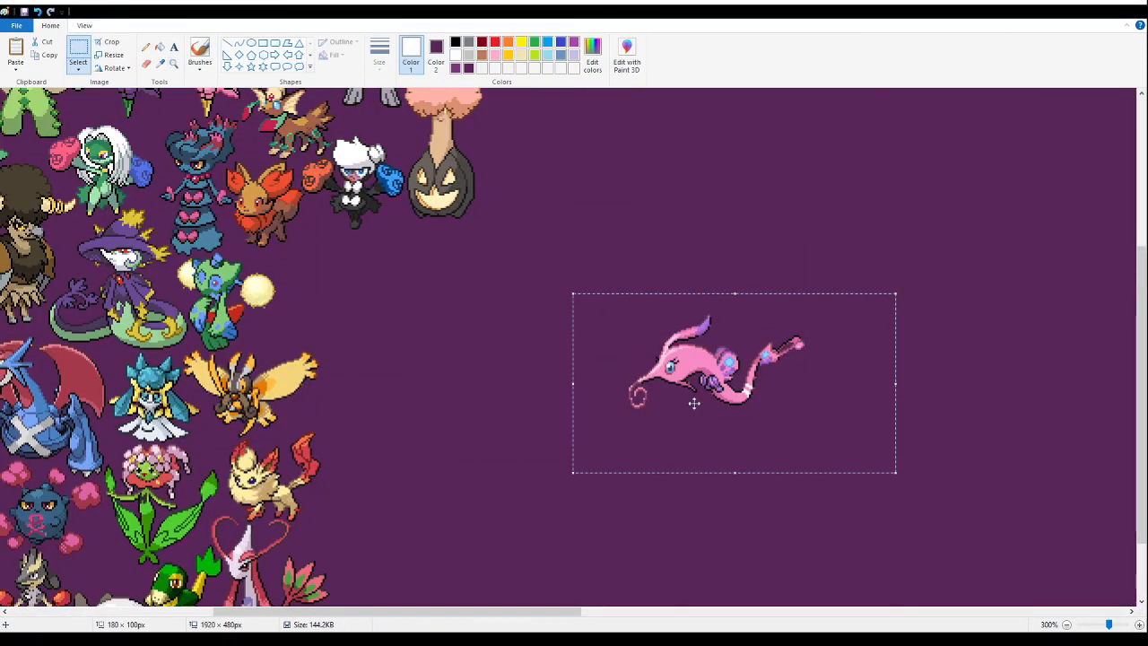
{"action": "key", "text": "Delete"}
- Paste the pink long-snouted fusion tightly beside the green-and-blue fusion's yellow orb, above the yellow-winged moth fusion
{"action": "left_click", "coordinate": [174, 63]}
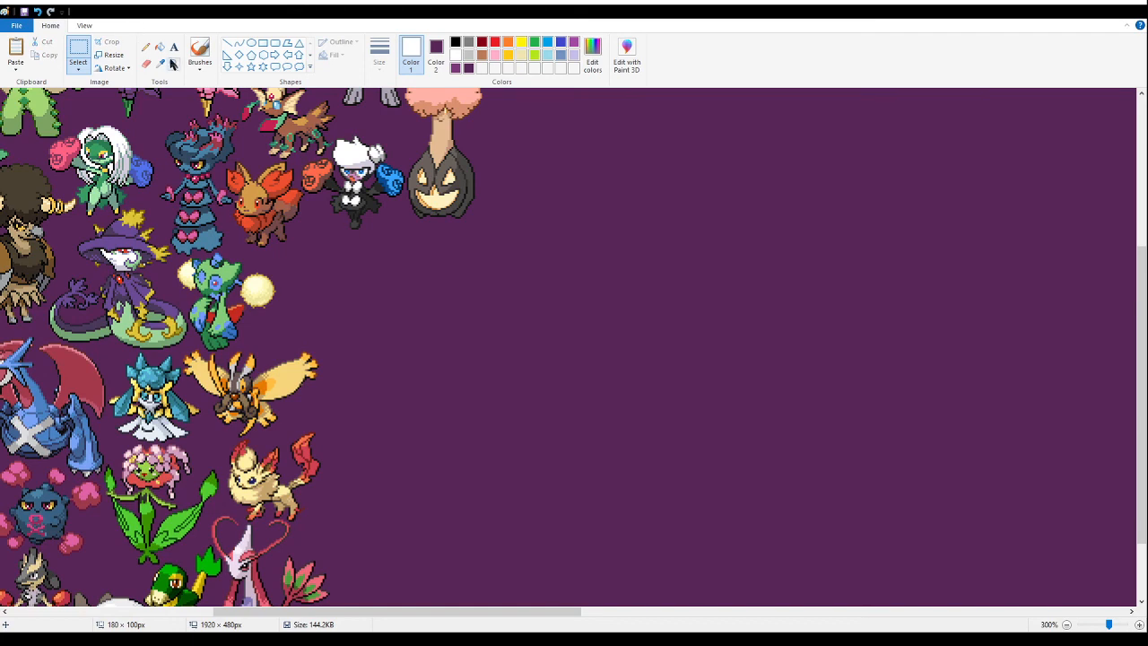
{"action": "left_click", "coordinate": [440, 305]}
{"action": "left_click", "coordinate": [78, 52]}
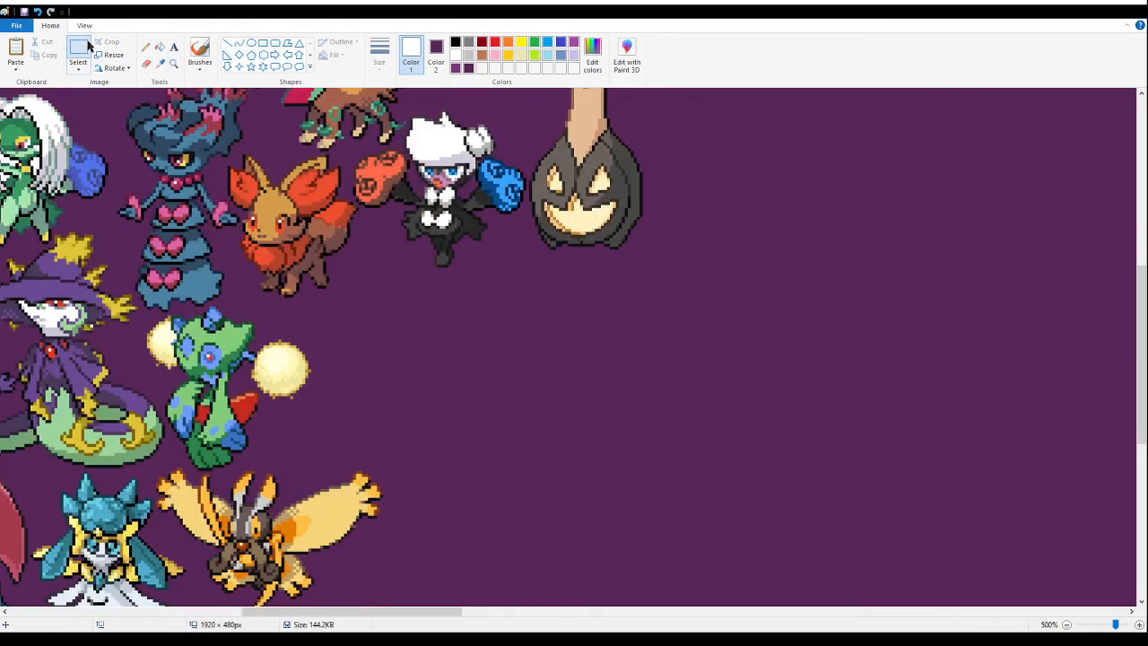
{"action": "key", "text": "ctrl+v"}
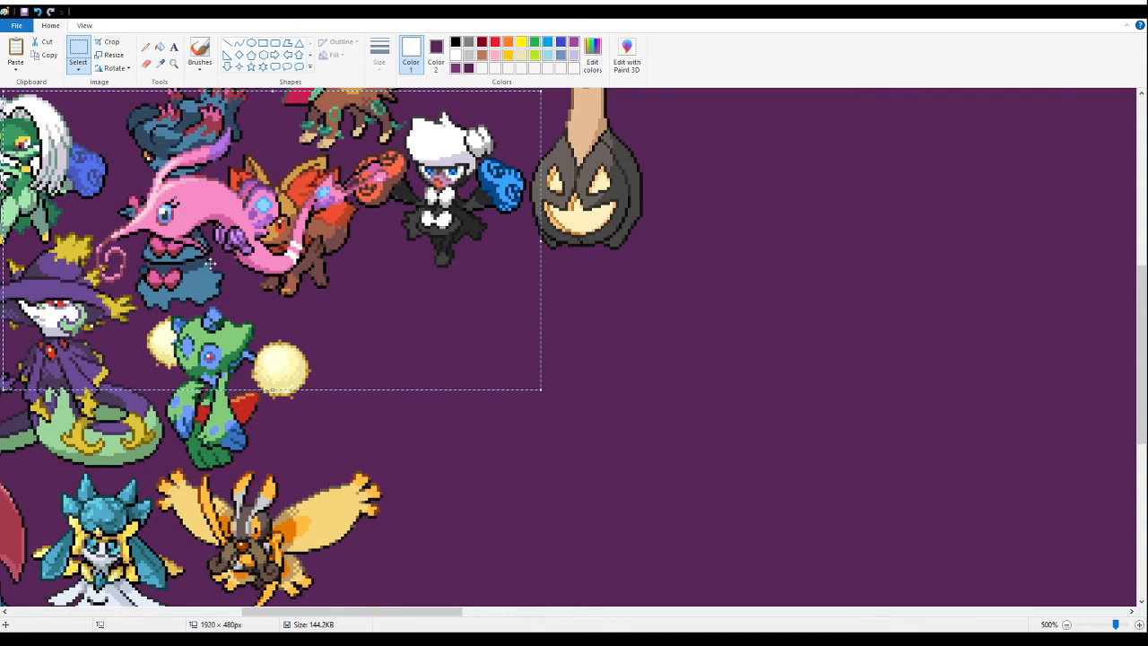
{"action": "left_click_drag", "start_coordinate": [384, 248], "coordinate": [441, 403]}
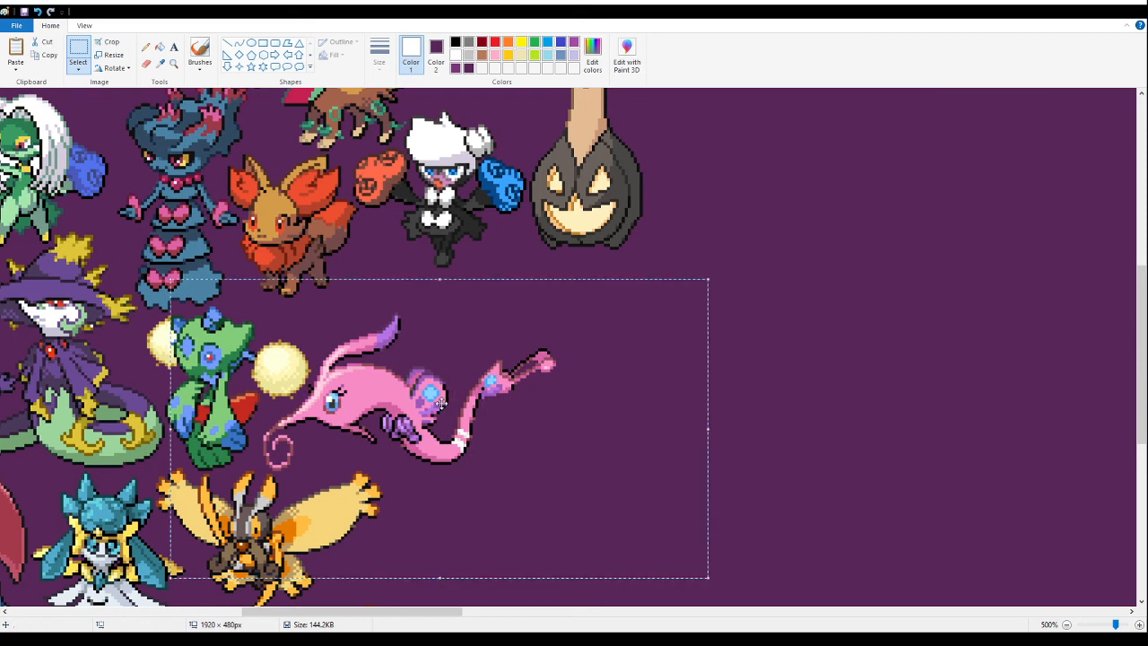
{"action": "left_click", "coordinate": [853, 341]}
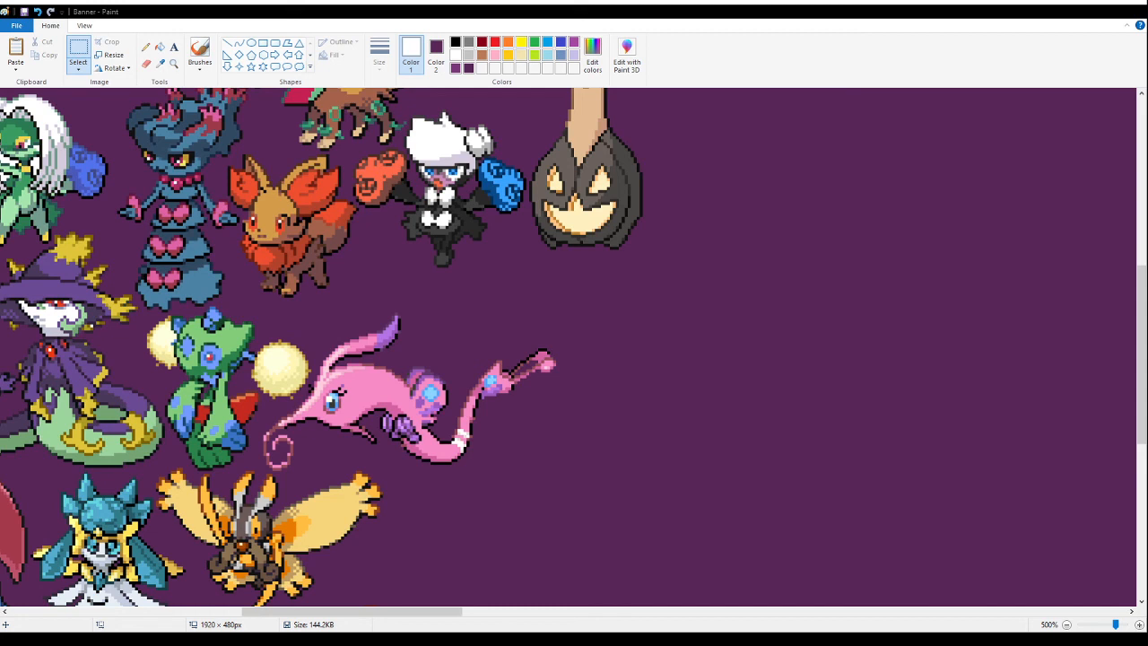
{"action": "left_click_drag", "start_coordinate": [296, 611], "coordinate": [653, 611]}
{"action": "scroll", "coordinate": [687, 435], "scroll_direction": "down", "scroll_amount": 3}
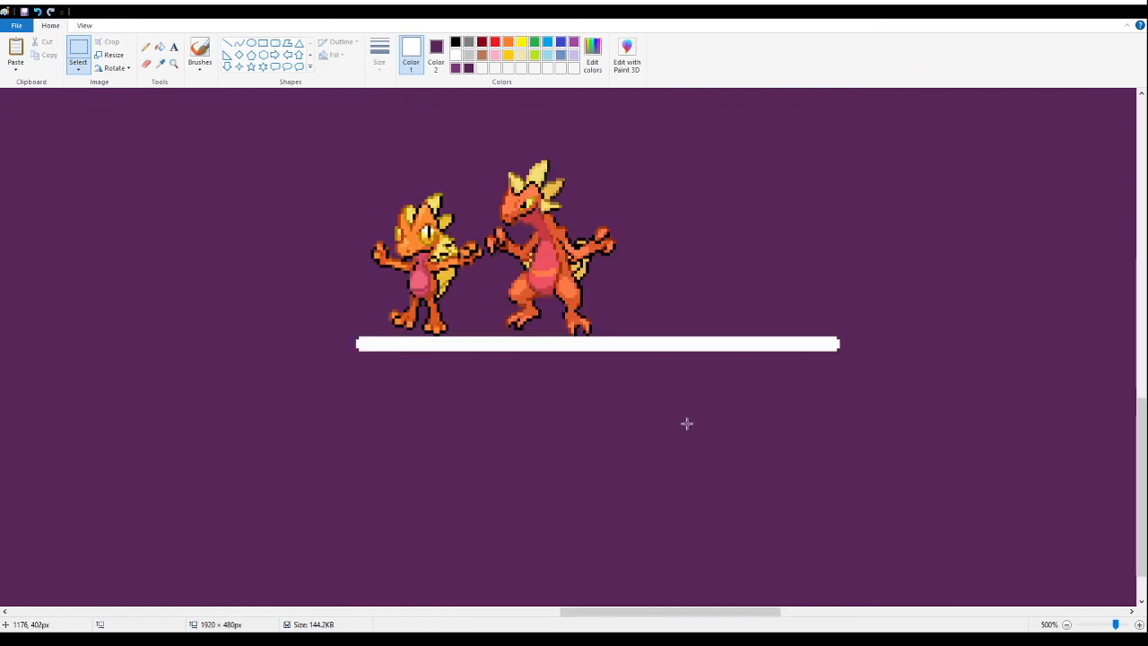
- Paste the sprite sheet section with the red and blue dragon fusions and fill its white background with purple
{"action": "scroll", "coordinate": [688, 424], "scroll_direction": "up", "scroll_amount": 1}
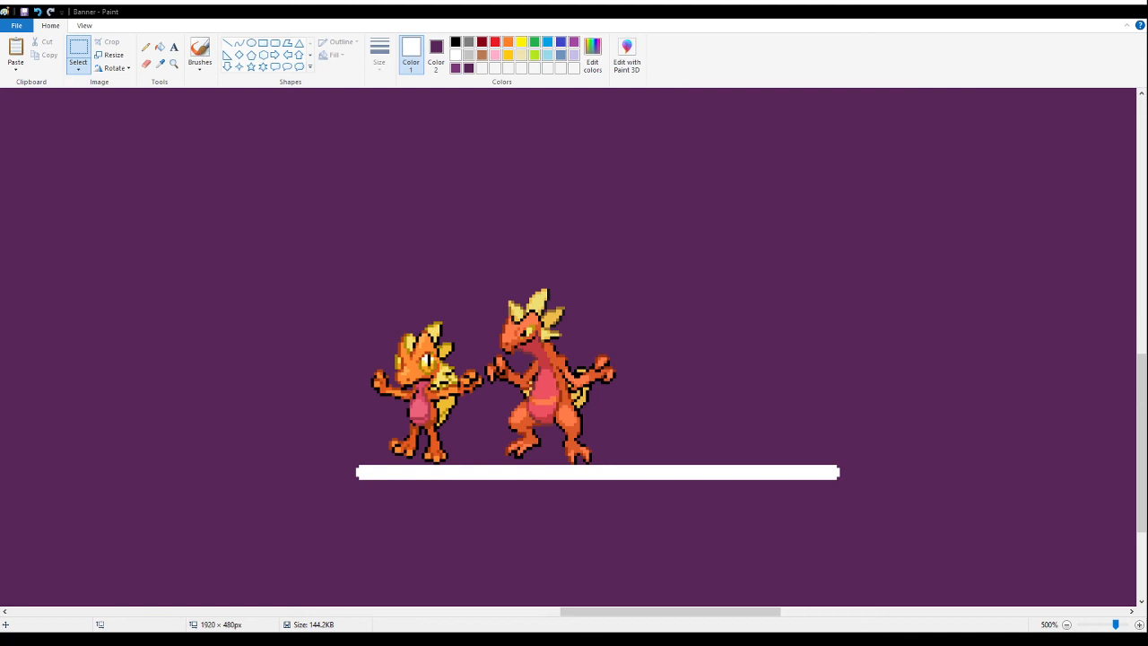
{"action": "scroll", "coordinate": [598, 446], "scroll_direction": "up", "scroll_amount": 3}
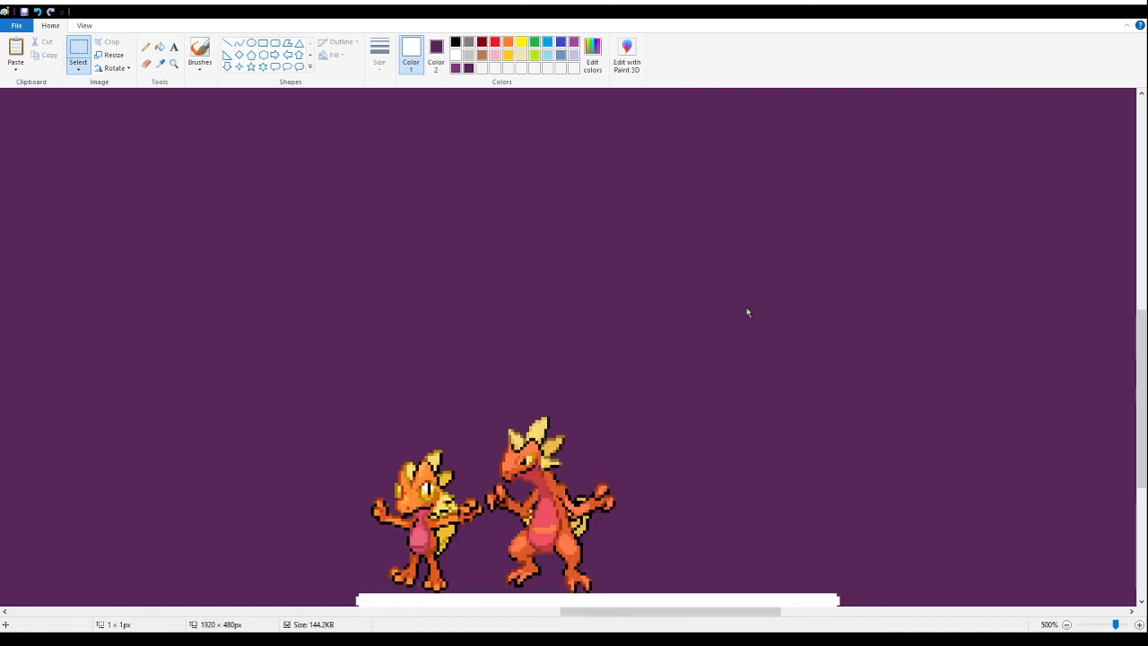
{"action": "key", "text": "ctrl+v"}
{"action": "left_click", "coordinate": [160, 46]}
{"action": "right_click", "coordinate": [326, 391]}
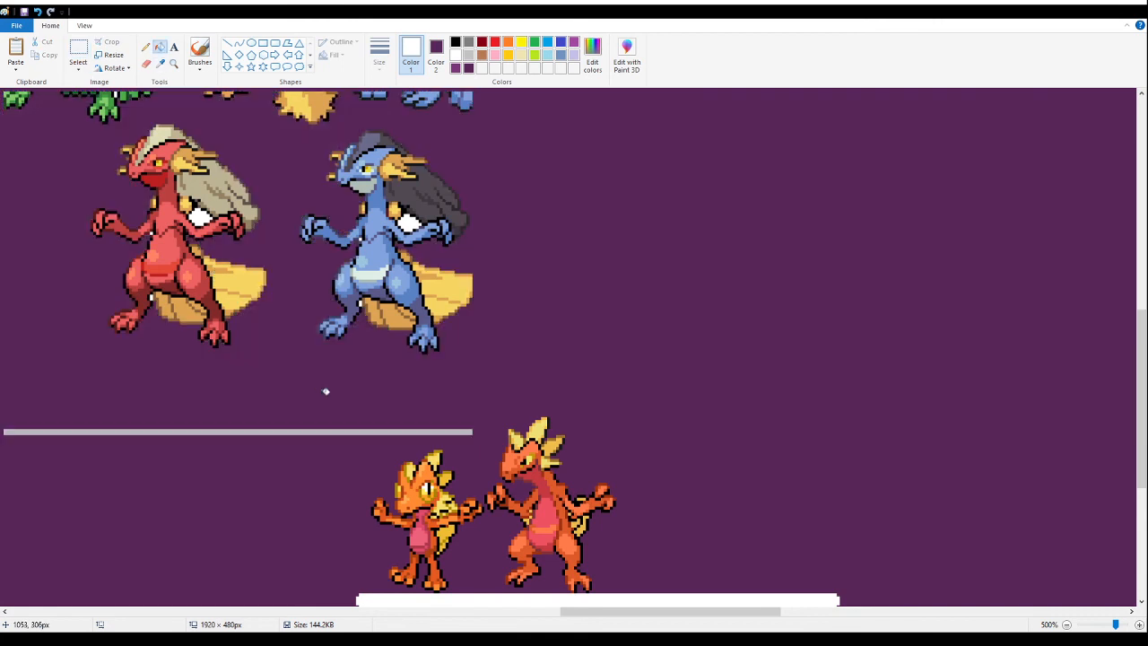
- Delete the grey line below the pasted red and blue fusions and the cut-off sprite fragments above them
{"action": "left_click", "coordinate": [78, 50]}
{"action": "left_click_drag", "start_coordinate": [470, 436], "coordinate": [4, 381]}
{"action": "key", "text": "Delete"}
{"action": "scroll", "coordinate": [76, 377], "scroll_direction": "up", "scroll_amount": 3}
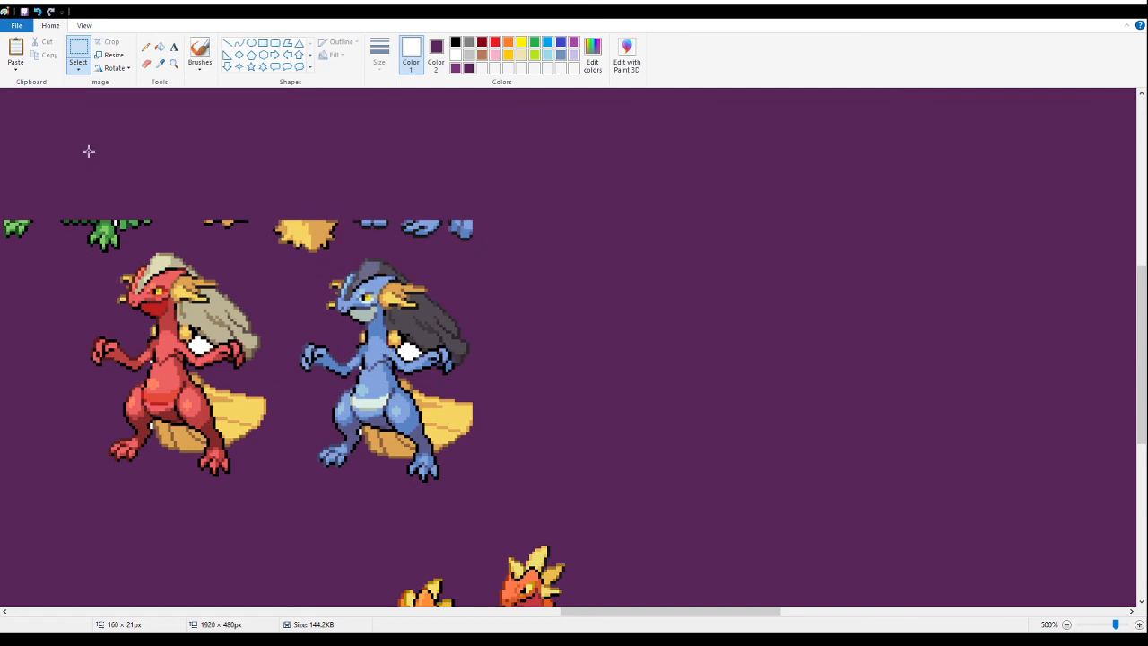
{"action": "left_click_drag", "start_coordinate": [166, 176], "coordinate": [561, 236]}
{"action": "key", "text": "Delete"}
{"action": "key", "text": "Delete"}
{"action": "key", "text": "Delete"}
{"action": "left_click_drag", "start_coordinate": [217, 196], "coordinate": [352, 255]}
{"action": "key", "text": "Delete"}
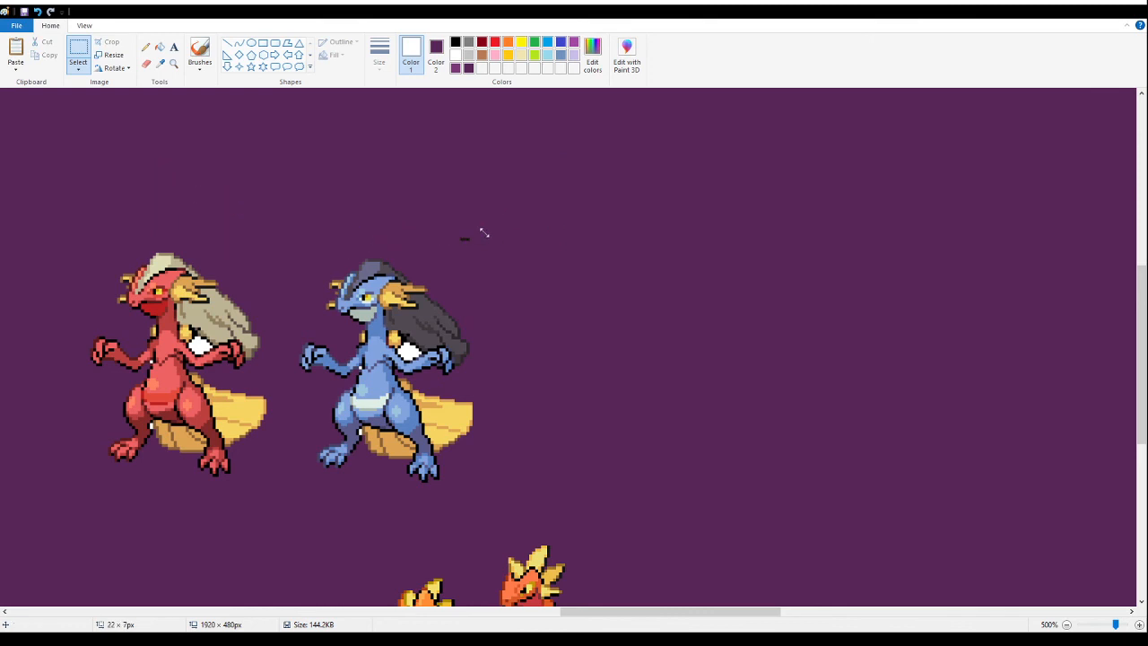
- Delete the blue fusion and fill the enclosed white gaps in the red fusion with purple
{"action": "left_click_drag", "start_coordinate": [518, 165], "coordinate": [293, 479]}
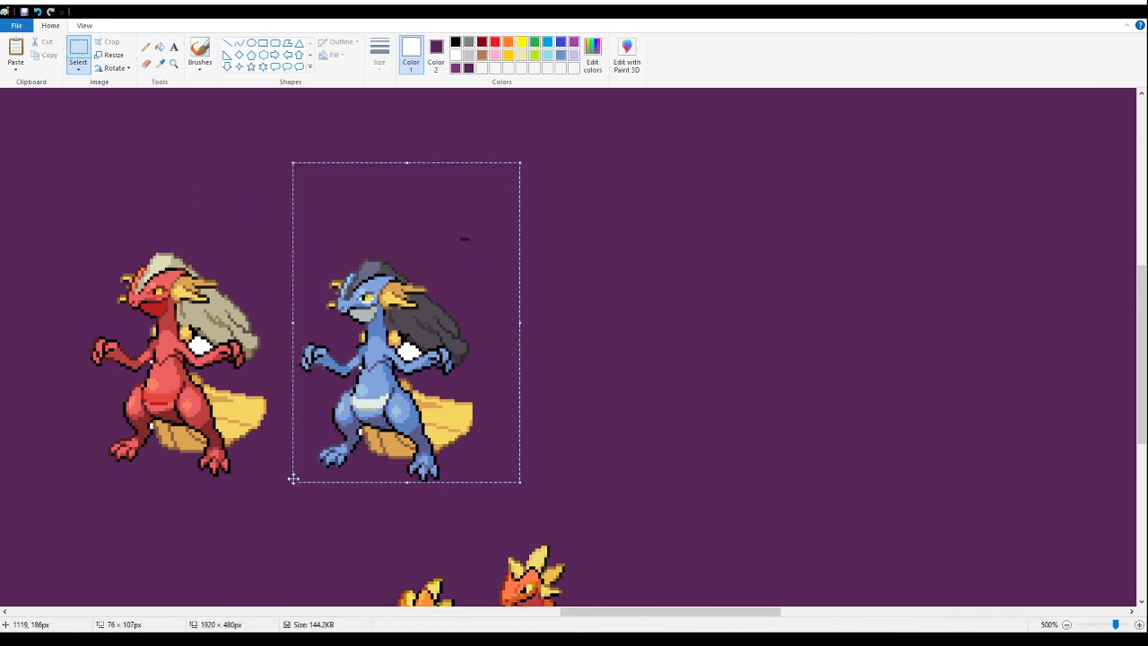
{"action": "key", "text": "Delete"}
{"action": "left_click", "coordinate": [159, 47]}
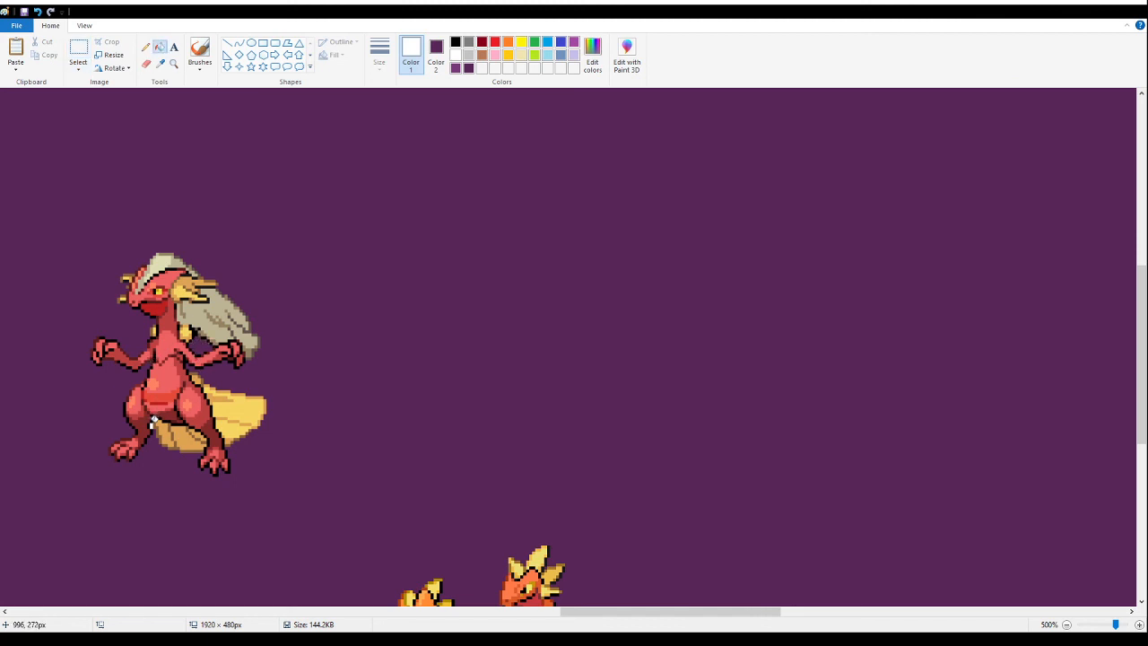
- Move the red fusion onto the white guide bar, directly beside the larger orange fusion
{"action": "left_click", "coordinate": [78, 53]}
{"action": "left_click_drag", "start_coordinate": [328, 222], "coordinate": [72, 504]}
{"action": "mouse_move", "coordinate": [187, 395]}
{"action": "left_mouse_down"}
{"action": "mouse_move", "coordinate": [358, 390]}
{"action": "mouse_move", "coordinate": [725, 321]}
{"action": "mouse_move", "coordinate": [718, 282]}
{"action": "mouse_move", "coordinate": [718, 335]}
{"action": "mouse_move", "coordinate": [700, 323]}
{"action": "left_mouse_up"}
{"action": "scroll", "coordinate": [682, 358], "scroll_direction": "down", "scroll_amount": 7}
{"action": "scroll", "coordinate": [719, 260], "scroll_direction": "up", "scroll_amount": 2}
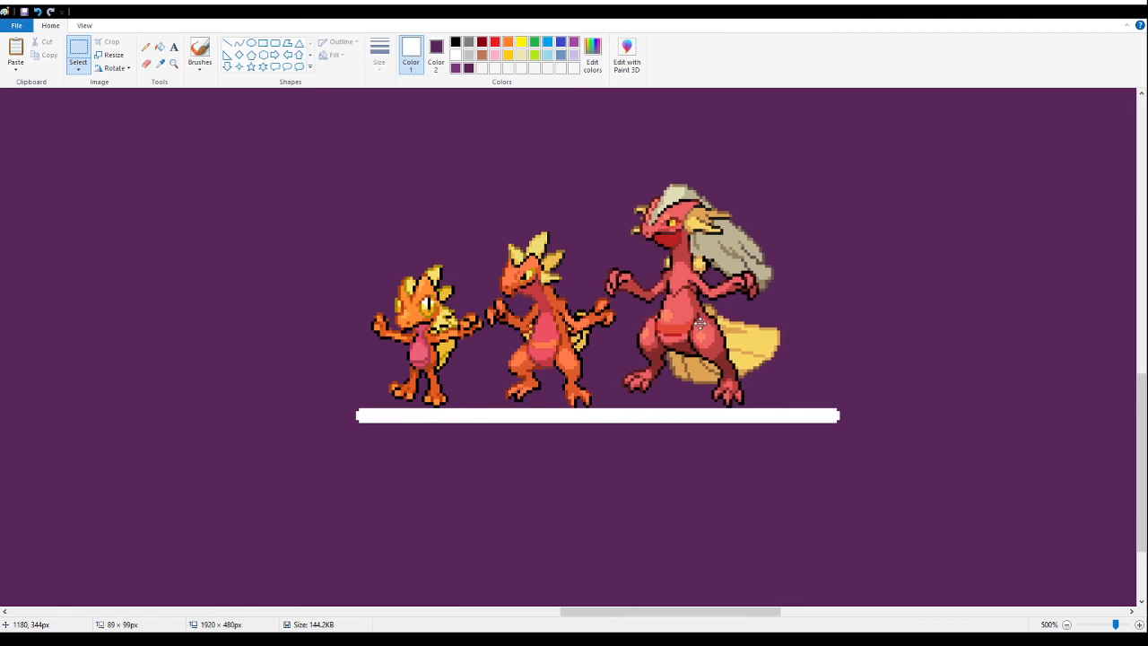
{"action": "left_click_drag", "start_coordinate": [700, 324], "coordinate": [702, 328]}
- Fill the white guide bar with purple and cut the two orange fusions and the red fusion from the canvas
{"action": "left_click", "coordinate": [160, 47]}
{"action": "right_click", "coordinate": [491, 415]}
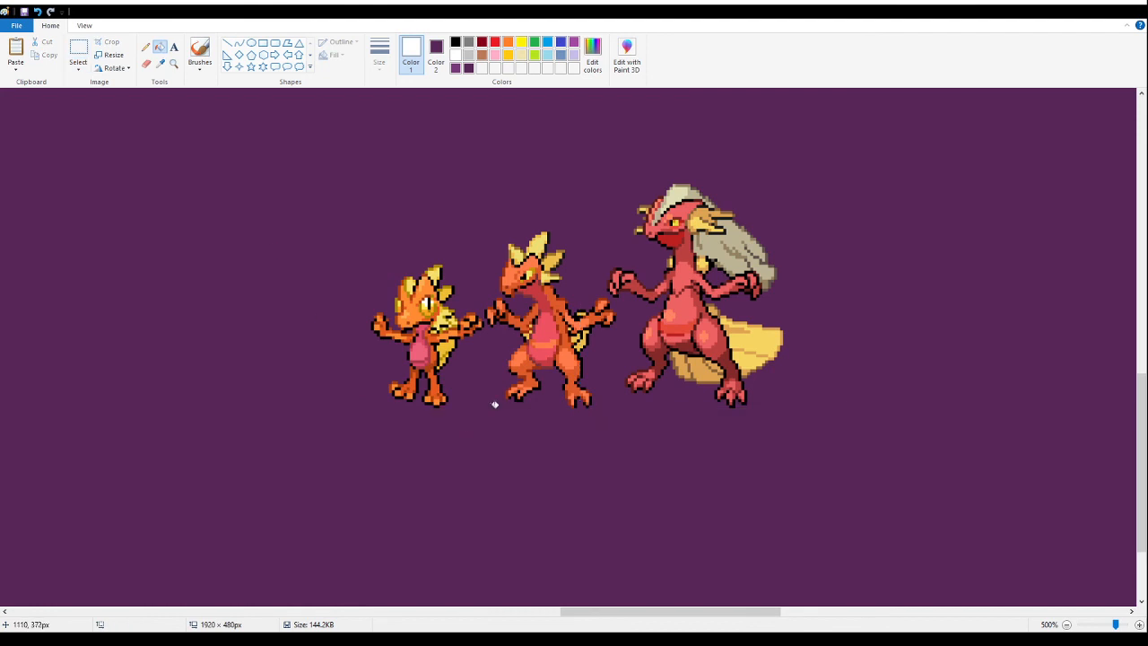
{"action": "left_click", "coordinate": [70, 52]}
{"action": "left_click_drag", "start_coordinate": [895, 453], "coordinate": [260, 118]}
{"action": "key", "text": "ctrl+x"}
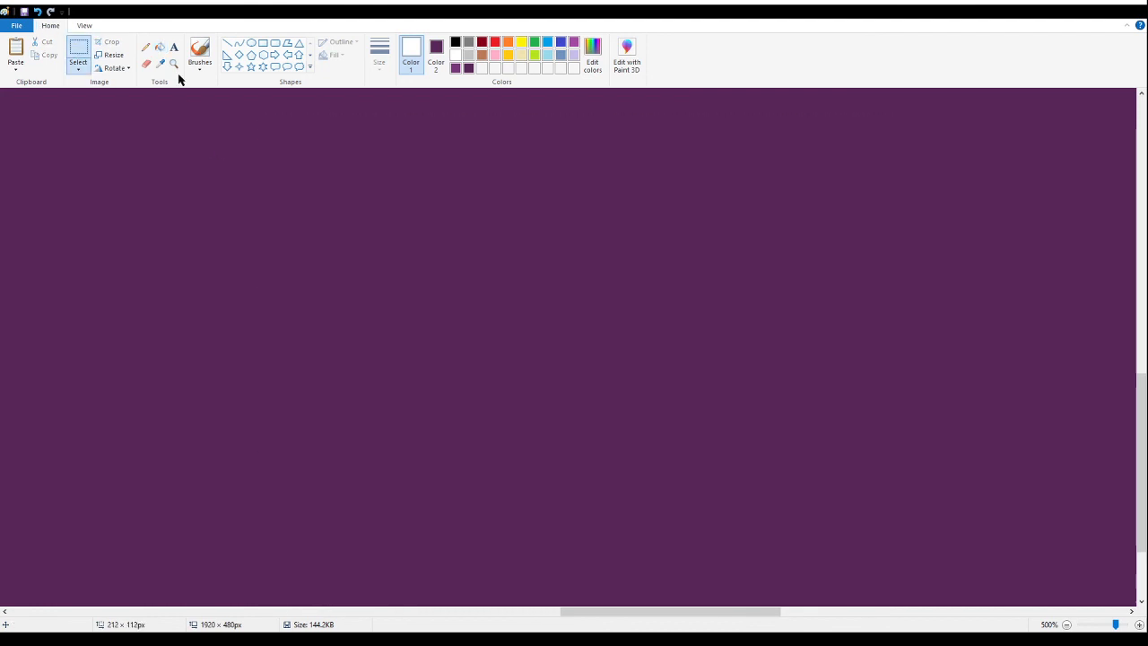
- Paste the three orange and red fusions along the banner's lower edge, tightly beside the pale purple dragon fusion
{"action": "left_click", "coordinate": [174, 65]}
{"action": "right_click", "coordinate": [205, 210]}
{"action": "right_click", "coordinate": [204, 211]}
{"action": "right_click", "coordinate": [205, 211]}
{"action": "right_click", "coordinate": [205, 214]}
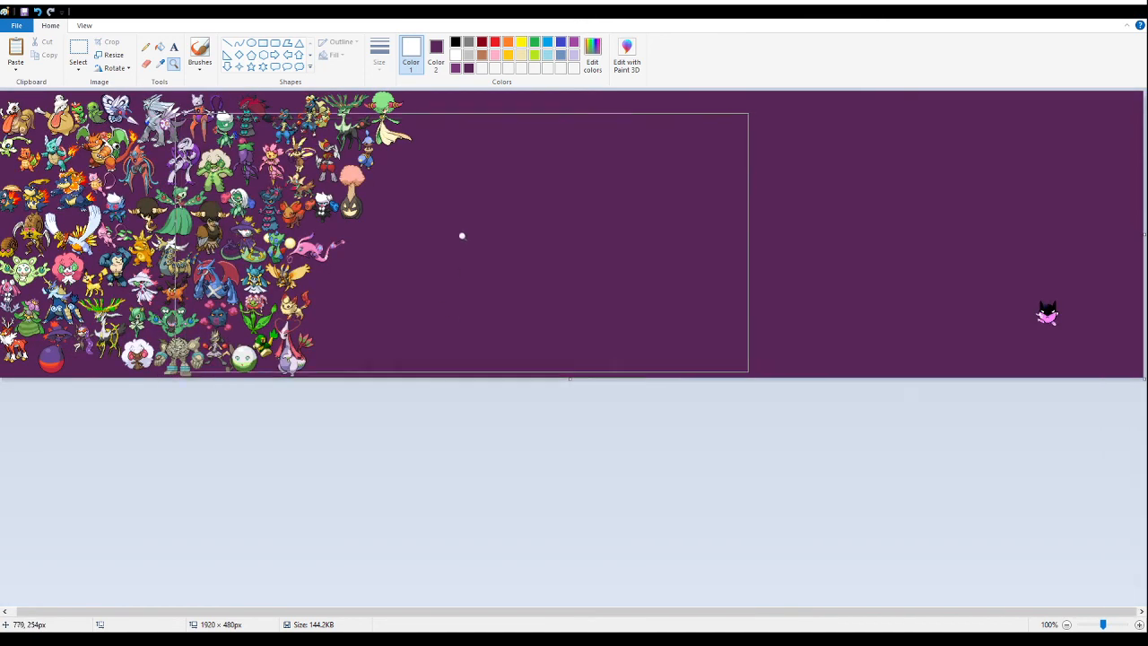
{"action": "left_click", "coordinate": [483, 310]}
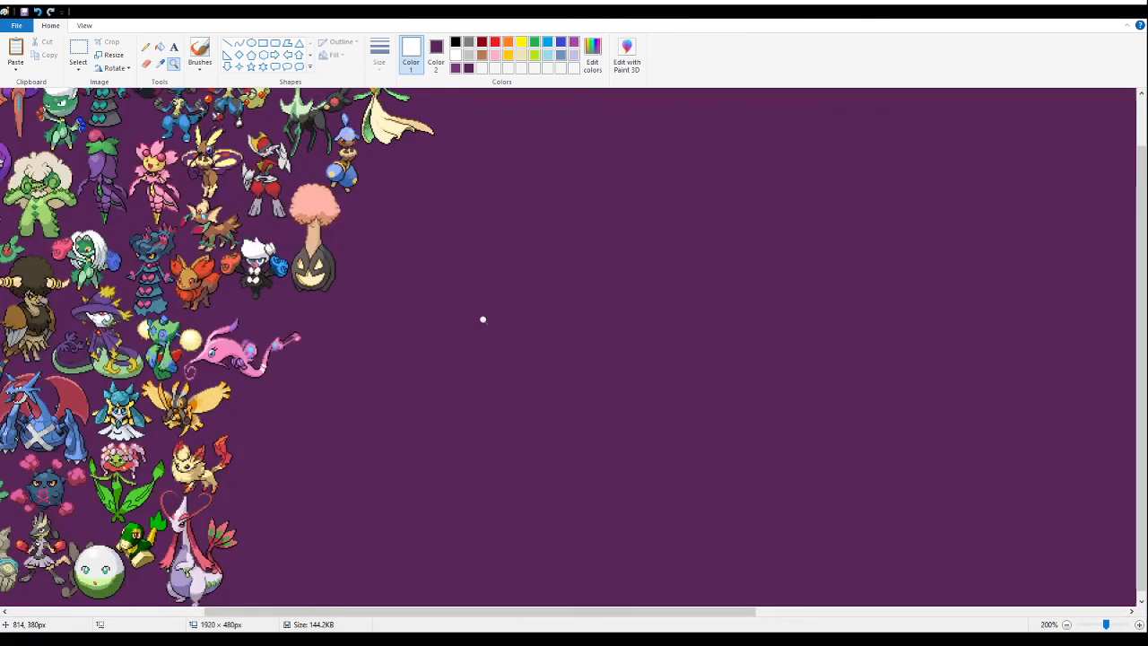
{"action": "left_click", "coordinate": [482, 319]}
{"action": "left_click", "coordinate": [482, 319]}
{"action": "left_click", "coordinate": [482, 319]}
{"action": "left_click", "coordinate": [481, 320]}
{"action": "left_click", "coordinate": [79, 53]}
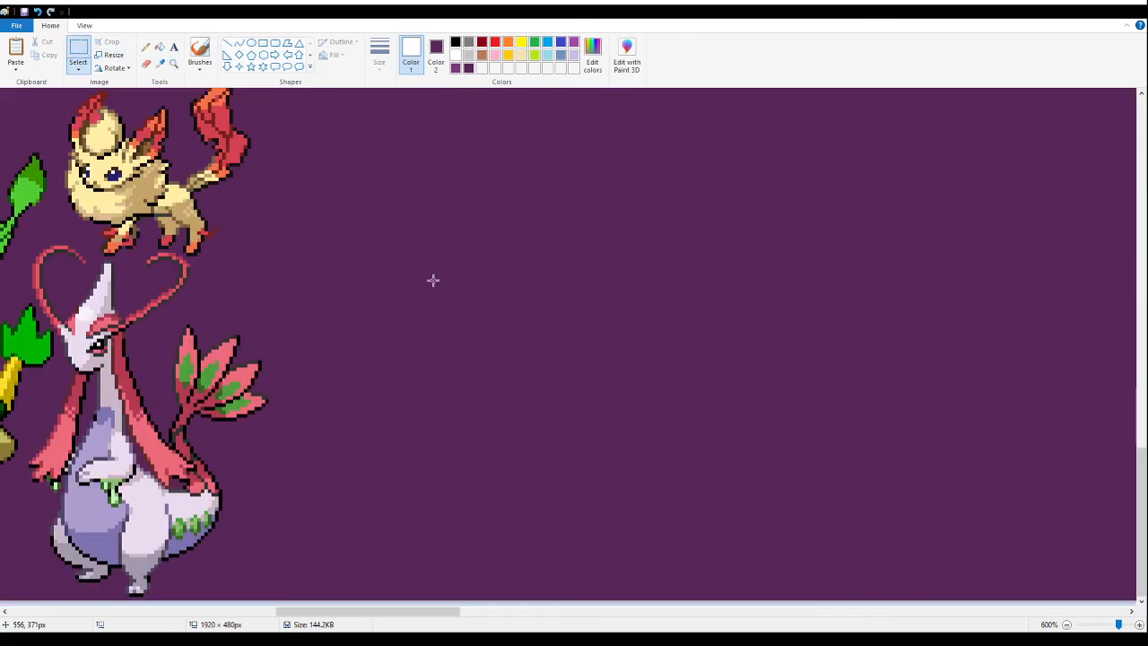
{"action": "key", "text": "ctrl+v"}
{"action": "left_click_drag", "start_coordinate": [133, 325], "coordinate": [297, 545]}
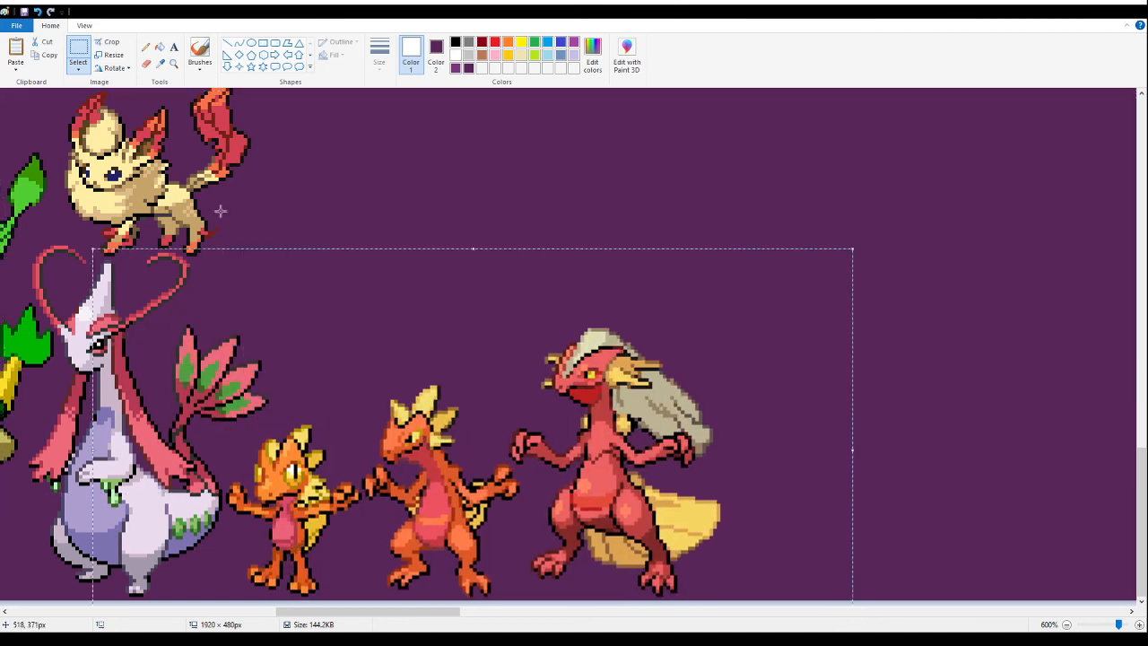
{"action": "left_click", "coordinate": [173, 63]}
{"action": "right_click", "coordinate": [202, 126]}
{"action": "right_click", "coordinate": [202, 126]}
{"action": "right_click", "coordinate": [202, 126]}
{"action": "right_click", "coordinate": [202, 126]}
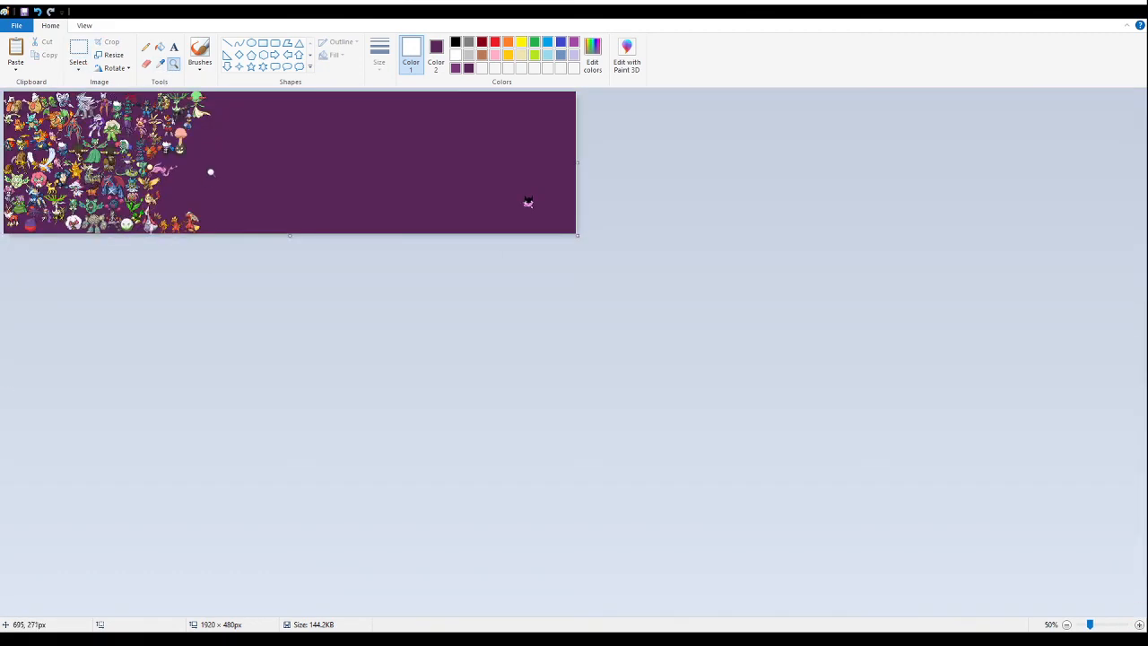
{"action": "left_click", "coordinate": [210, 173]}
{"action": "right_click", "coordinate": [344, 170]}
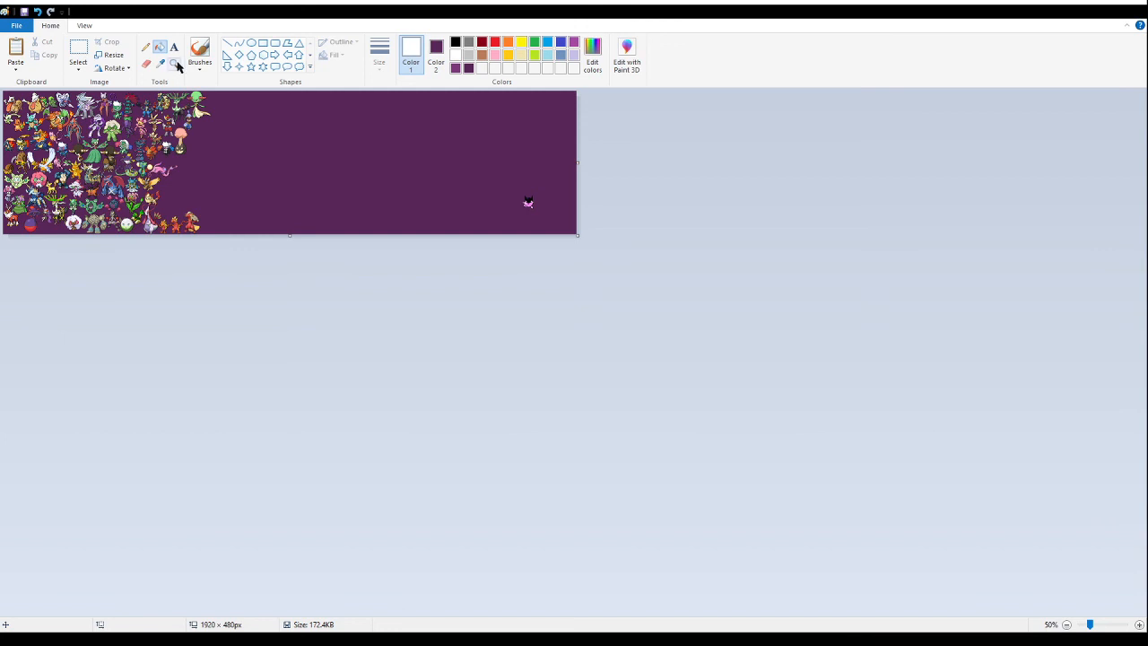
- Paste the green cactus fusion's cutout into the empty area and fill its white background with purple
{"action": "left_click", "coordinate": [173, 63]}
{"action": "left_click", "coordinate": [529, 202]}
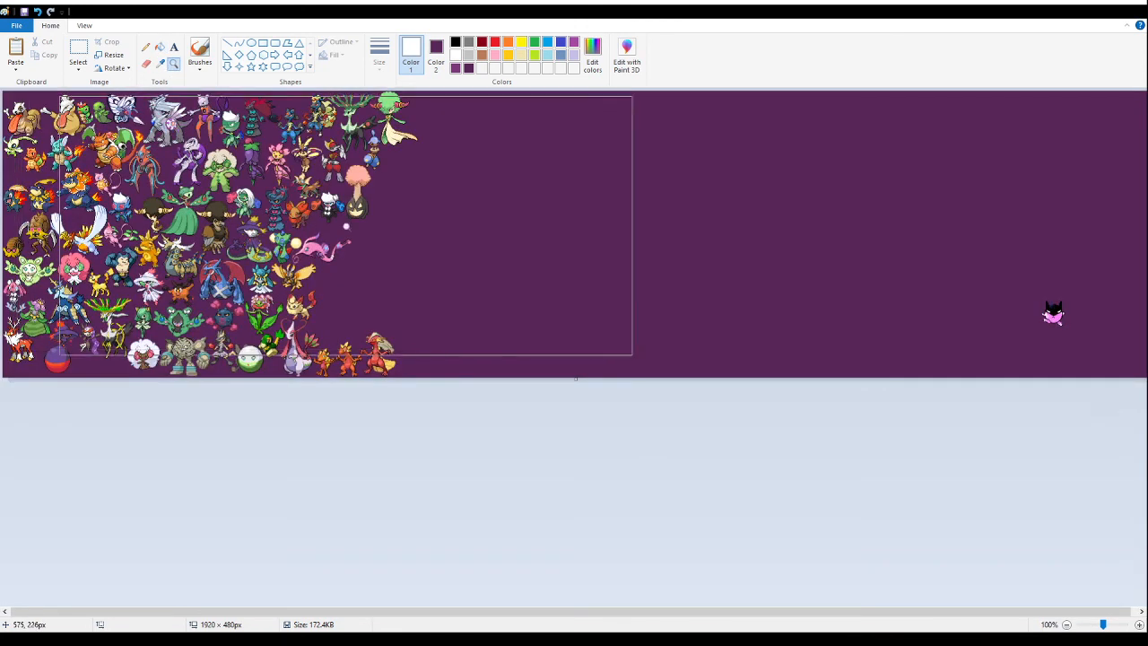
{"action": "left_click", "coordinate": [439, 251]}
{"action": "left_click", "coordinate": [623, 362]}
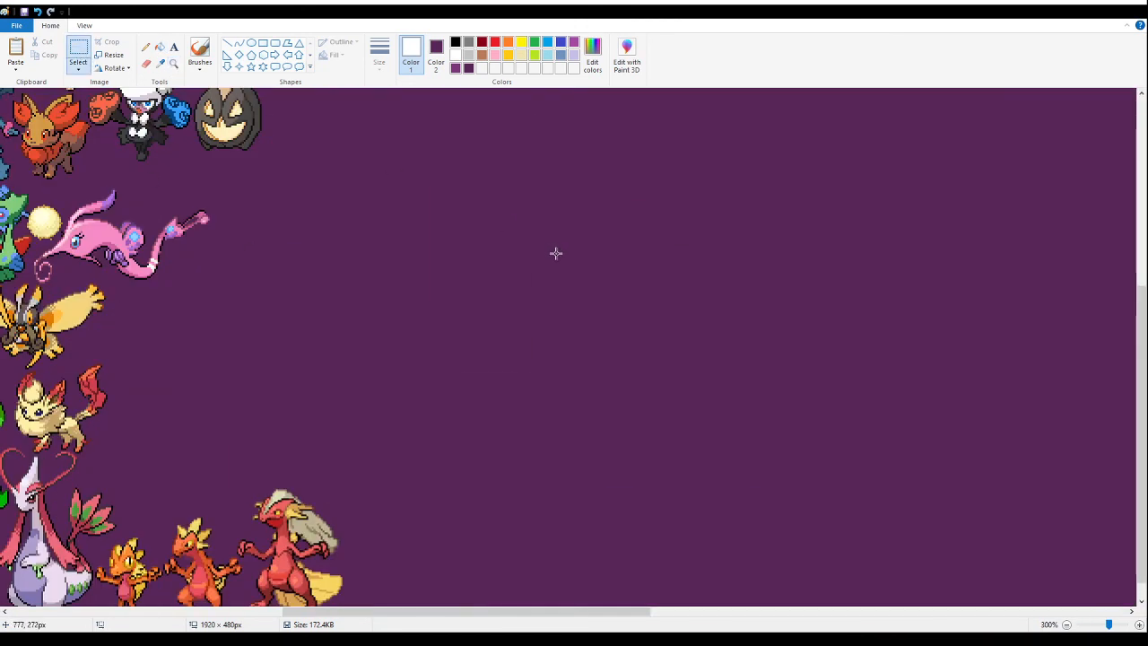
{"action": "key", "text": "ctrl+v"}
{"action": "left_click_drag", "start_coordinate": [185, 249], "coordinate": [546, 296]}
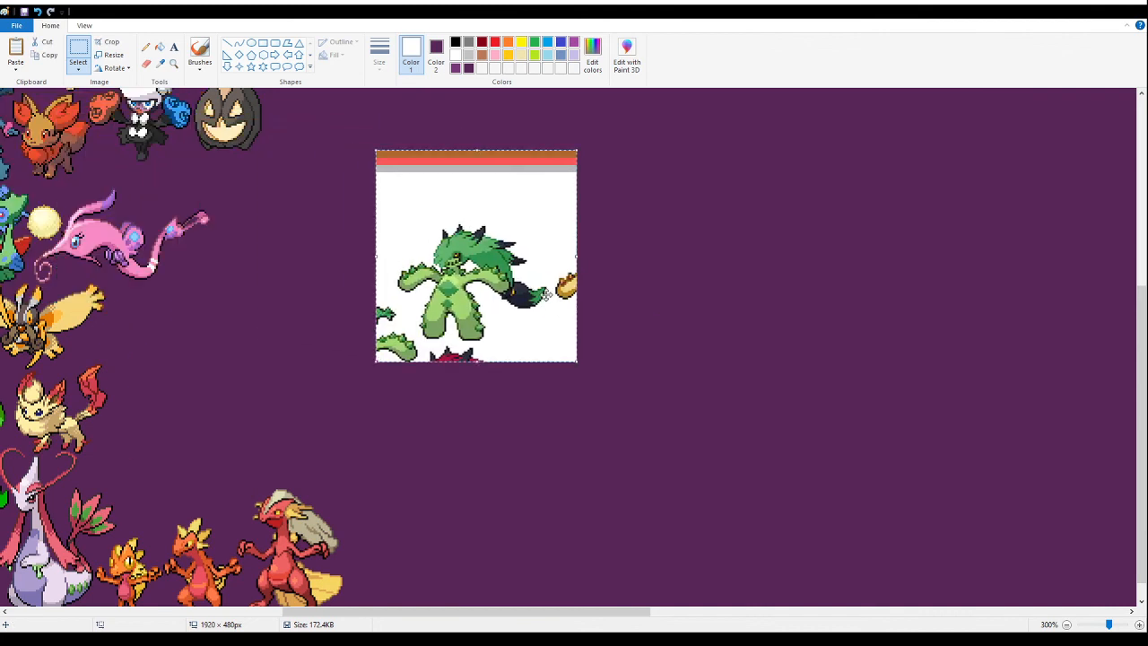
{"action": "left_click", "coordinate": [160, 47]}
{"action": "left_click", "coordinate": [490, 198]}
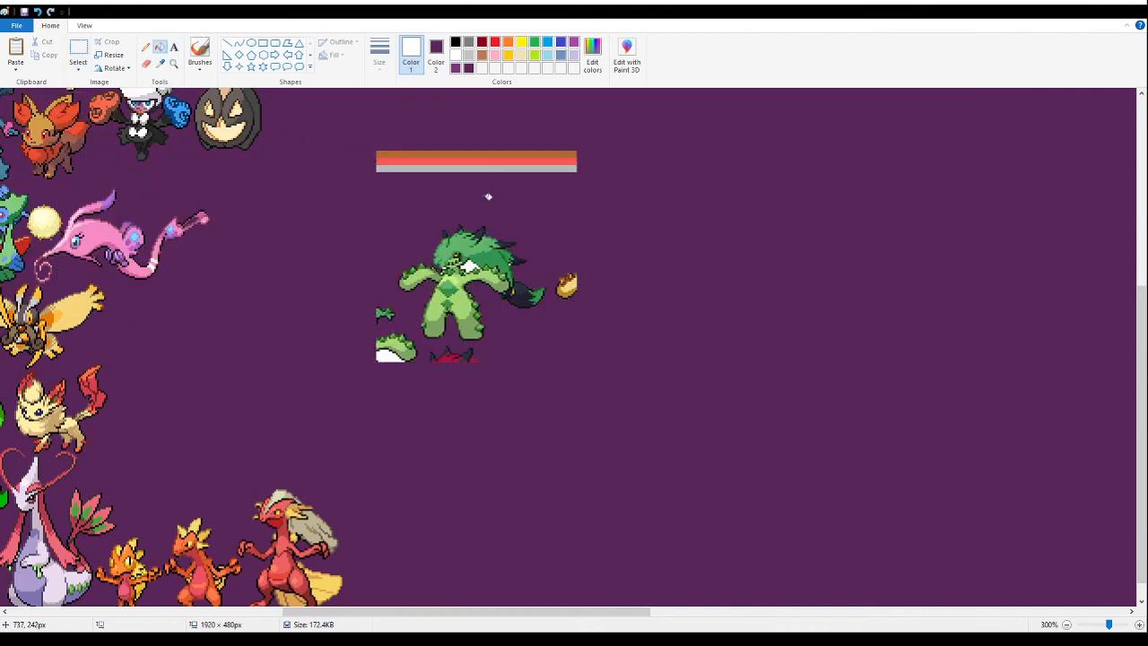
- Delete the coloured stripes and neighbouring sprite fragments around the green cactus fusion
{"action": "left_click", "coordinate": [78, 50]}
{"action": "left_click_drag", "start_coordinate": [345, 134], "coordinate": [559, 331]}
{"action": "key", "text": "Delete"}
{"action": "key", "text": "Delete"}
{"action": "left_click_drag", "start_coordinate": [519, 406], "coordinate": [419, 359]}
{"action": "key", "text": "Delete"}
{"action": "left_click_drag", "start_coordinate": [368, 302], "coordinate": [409, 366]}
{"action": "left_click_drag", "start_coordinate": [413, 367], "coordinate": [417, 368]}
{"action": "key", "text": "Delete"}
{"action": "left_click_drag", "start_coordinate": [487, 375], "coordinate": [423, 343]}
{"action": "key", "text": "Delete"}
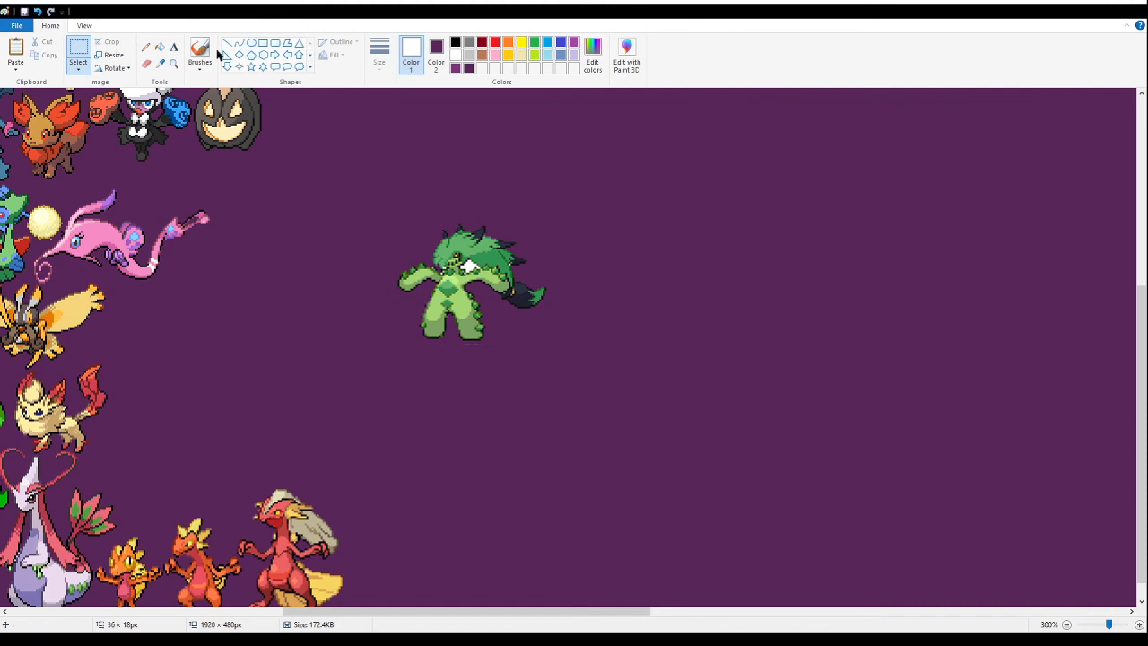
- Fill the enclosed white gaps between the green cactus fusion's hair, neck and arms with purple
{"action": "left_click", "coordinate": [174, 64]}
{"action": "left_click", "coordinate": [448, 269]}
{"action": "left_click", "coordinate": [359, 258]}
{"action": "left_click", "coordinate": [331, 231]}
{"action": "left_click", "coordinate": [406, 233]}
{"action": "left_click", "coordinate": [406, 233]}
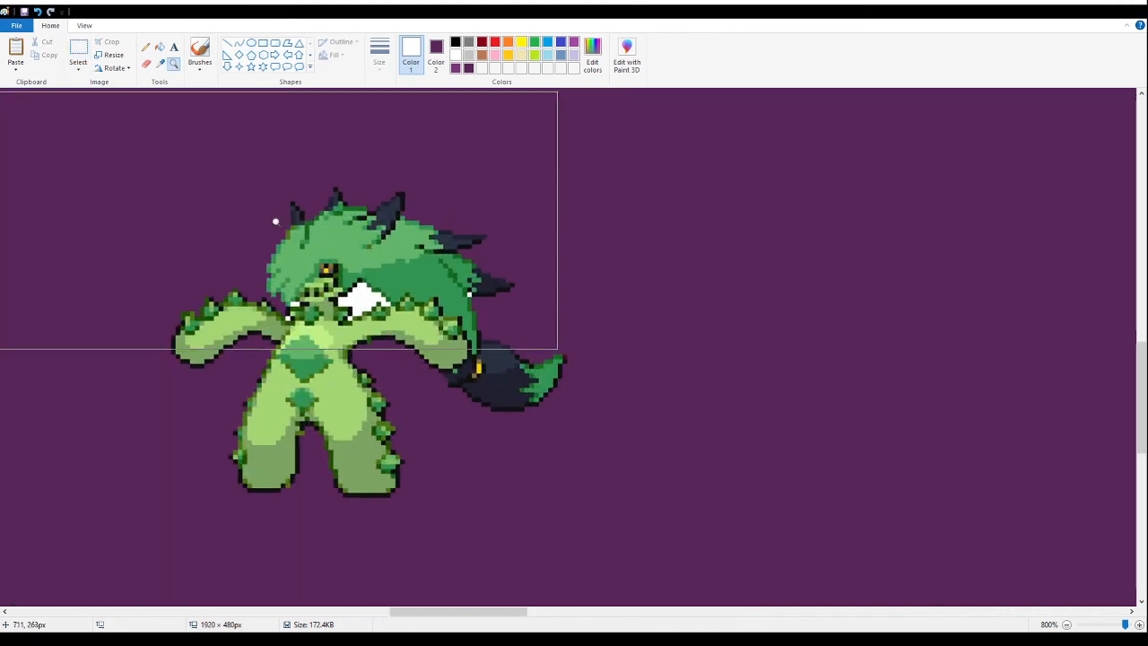
{"action": "left_click", "coordinate": [160, 46]}
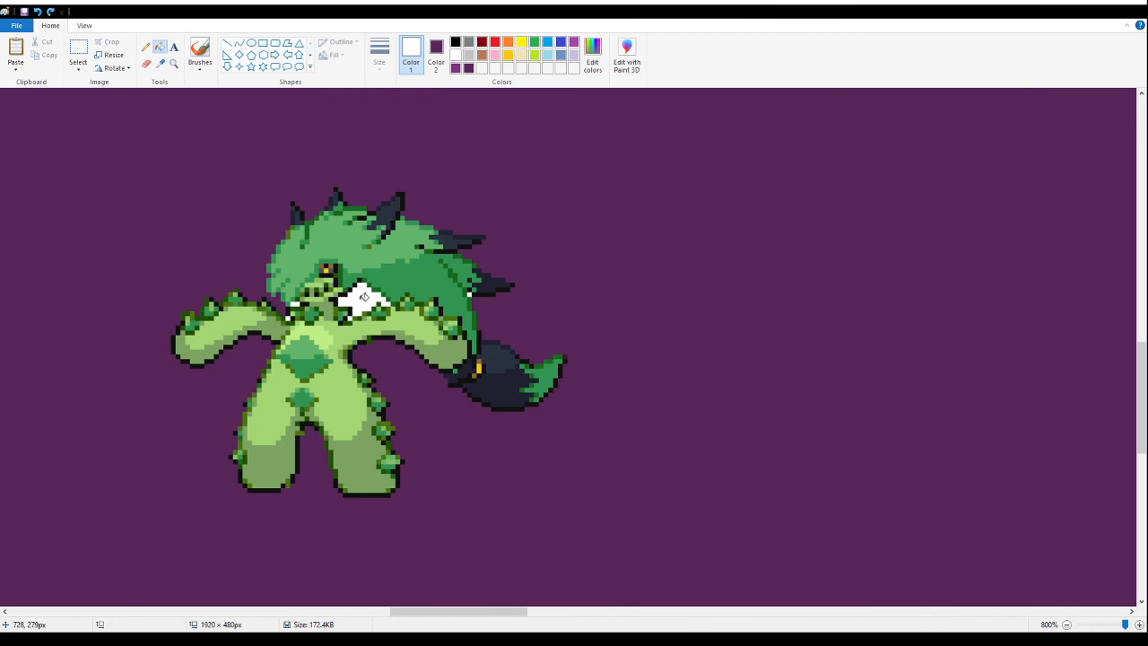
{"action": "key", "text": "ctrl+z"}
- Move the green cactus fusion next to the cream-and-red fox fusion, above the orange fusions
{"action": "left_click", "coordinate": [175, 65]}
{"action": "right_click", "coordinate": [144, 276]}
{"action": "right_click", "coordinate": [144, 276]}
{"action": "right_click", "coordinate": [143, 276]}
{"action": "right_click", "coordinate": [142, 276]}
{"action": "right_click", "coordinate": [141, 275]}
{"action": "right_click", "coordinate": [138, 275]}
{"action": "left_click", "coordinate": [76, 339]}
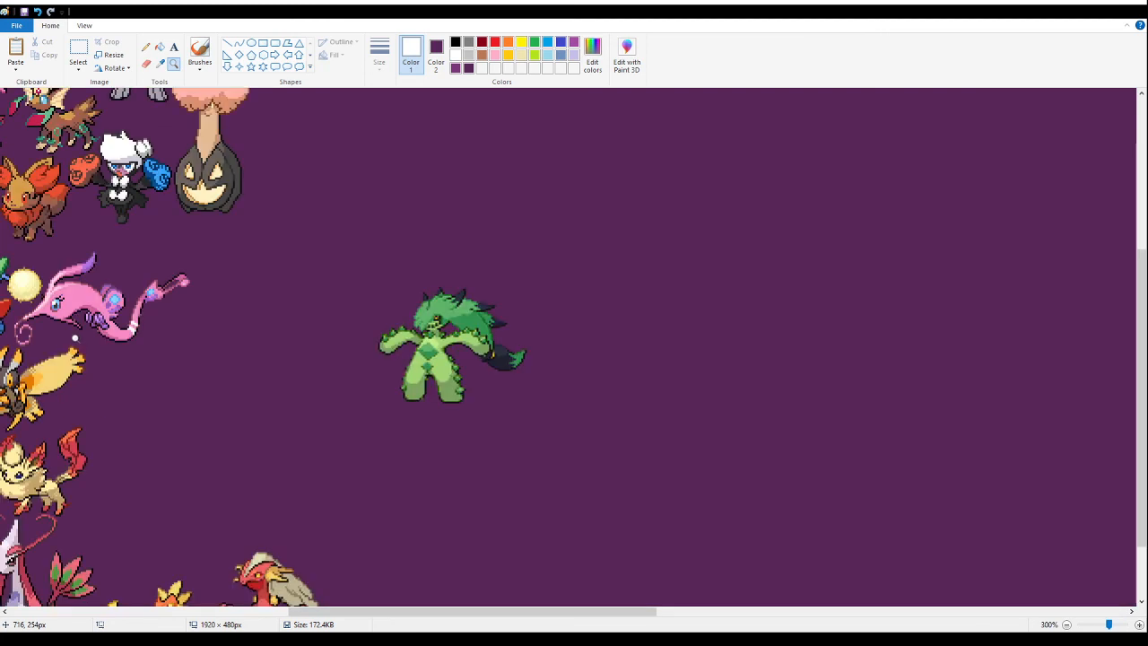
{"action": "left_click", "coordinate": [78, 52]}
{"action": "left_click_drag", "start_coordinate": [558, 256], "coordinate": [369, 480]}
{"action": "left_click_drag", "start_coordinate": [456, 306], "coordinate": [196, 400]}
- Fit the green cactus fusion tightly into the space above the two orange fusions, close to the fox fusion's tail
{"action": "left_click", "coordinate": [174, 64]}
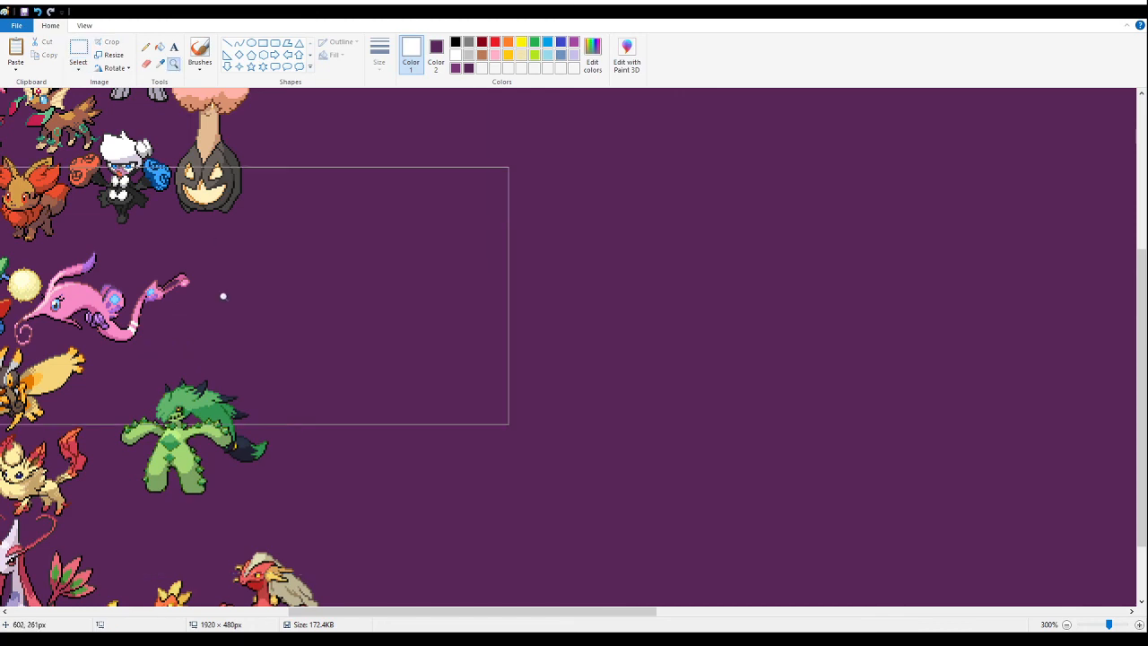
{"action": "left_click", "coordinate": [224, 295]}
{"action": "left_click", "coordinate": [395, 349]}
{"action": "left_click", "coordinate": [73, 52]}
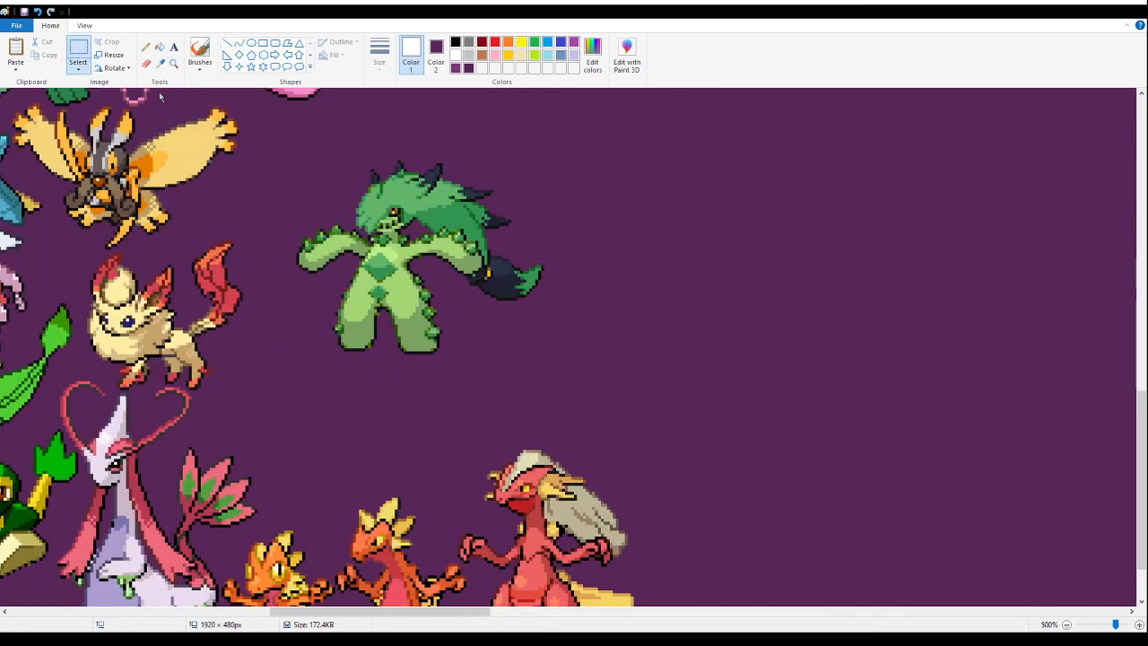
{"action": "left_click_drag", "start_coordinate": [654, 164], "coordinate": [279, 396]}
{"action": "left_click_drag", "start_coordinate": [644, 124], "coordinate": [277, 375]}
{"action": "scroll", "coordinate": [335, 320], "scroll_direction": "down", "scroll_amount": 1}
{"action": "left_click_drag", "start_coordinate": [362, 308], "coordinate": [283, 385]}
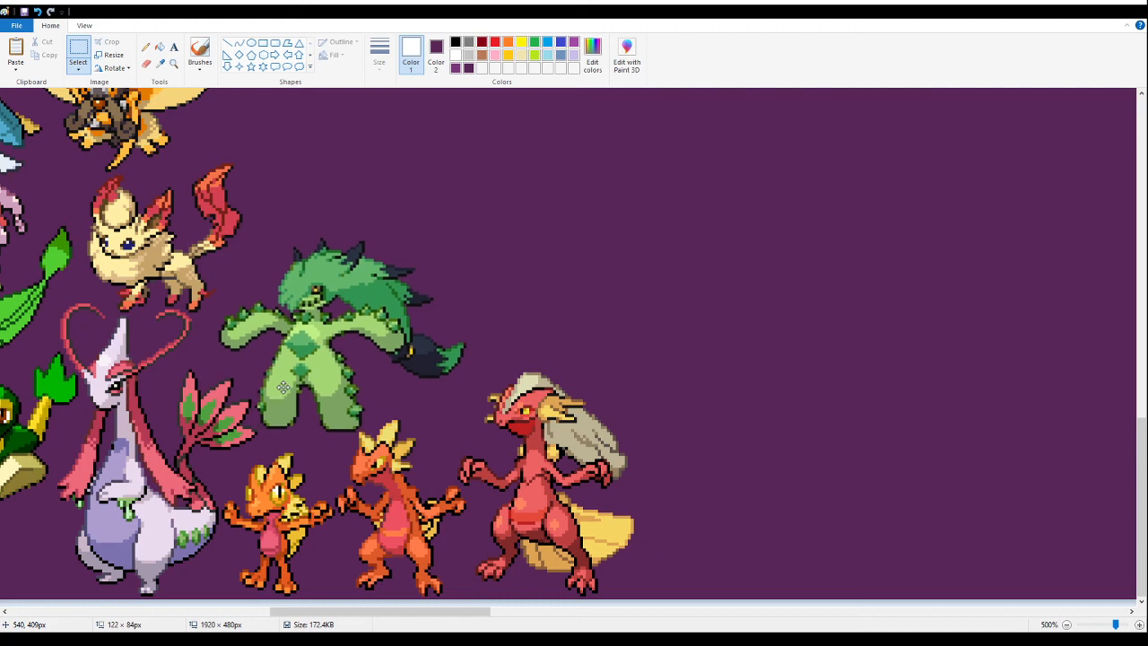
- Paste the sprite sheet section with the yellow-gowned and pink-gowned fusions and fill its white background with purple
{"action": "left_click", "coordinate": [173, 63]}
{"action": "right_click", "coordinate": [278, 200]}
{"action": "right_click", "coordinate": [278, 200]}
{"action": "right_click", "coordinate": [278, 200]}
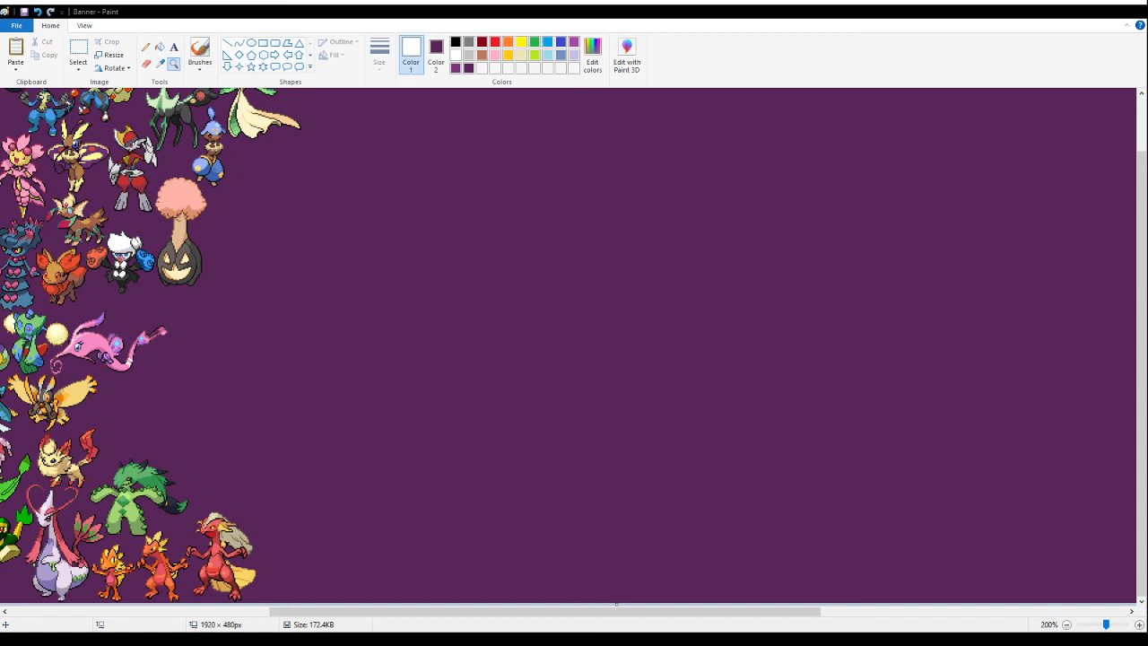
{"action": "right_click", "coordinate": [613, 276]}
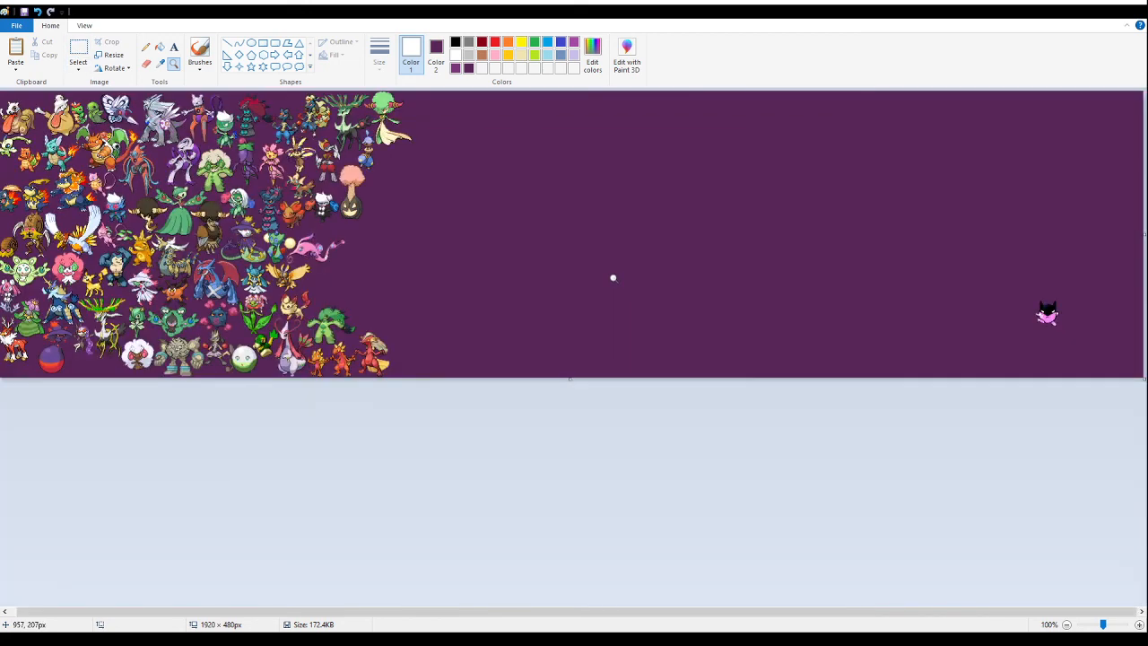
{"action": "left_click", "coordinate": [494, 257]}
{"action": "left_click", "coordinate": [244, 335]}
{"action": "left_click", "coordinate": [78, 50]}
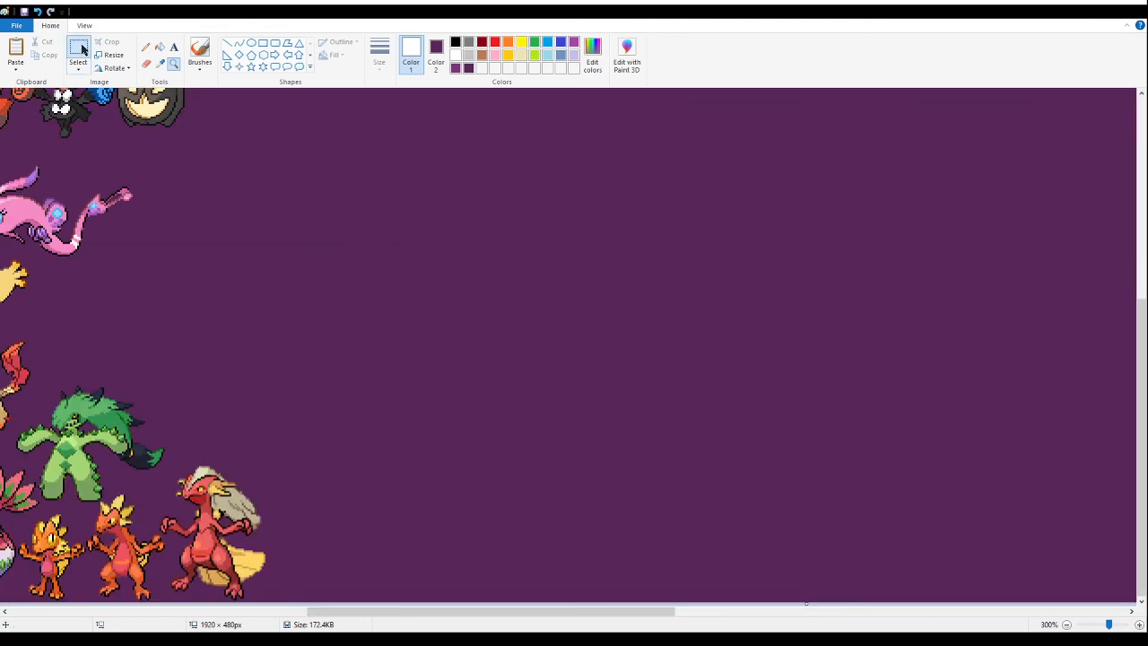
{"action": "key", "text": "ctrl+v"}
{"action": "left_click_drag", "start_coordinate": [85, 224], "coordinate": [369, 308]}
{"action": "left_click", "coordinate": [159, 46]}
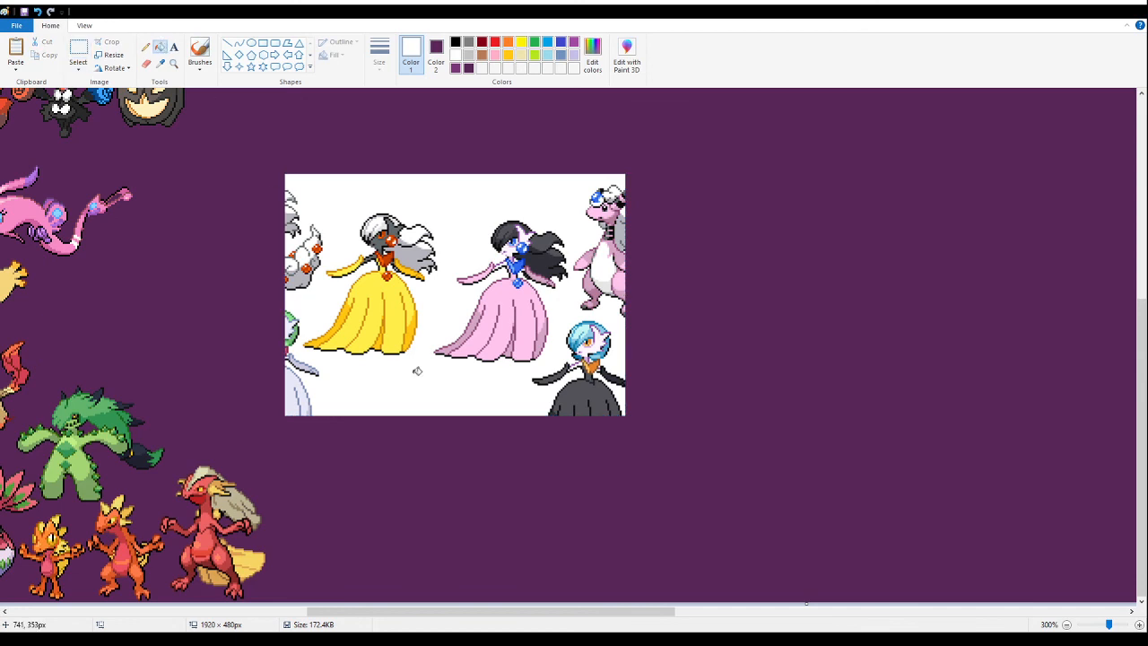
{"action": "right_click", "coordinate": [429, 388]}
- Delete the pink-gowned fusion and all neighbouring sprites and fragments, keeping only the yellow-gowned fusion
{"action": "left_click", "coordinate": [78, 50]}
{"action": "left_click_drag", "start_coordinate": [811, 470], "coordinate": [441, 150]}
{"action": "key", "text": "Delete"}
{"action": "left_click_drag", "start_coordinate": [507, 392], "coordinate": [432, 338]}
{"action": "key", "text": "Delete"}
{"action": "mouse_move", "coordinate": [254, 147]}
{"action": "left_mouse_down"}
{"action": "mouse_move", "coordinate": [341, 308]}
{"action": "mouse_move", "coordinate": [325, 296]}
{"action": "left_mouse_up"}
{"action": "key", "text": "Delete"}
{"action": "mouse_move", "coordinate": [296, 415]}
{"action": "left_mouse_down"}
{"action": "mouse_move", "coordinate": [339, 458]}
{"action": "mouse_move", "coordinate": [246, 359]}
{"action": "left_mouse_up"}
{"action": "left_click_drag", "start_coordinate": [268, 279], "coordinate": [300, 363]}
{"action": "key", "text": "Delete"}
{"action": "left_click_drag", "start_coordinate": [351, 443], "coordinate": [260, 359]}
{"action": "key", "text": "Delete"}
- Fill the enclosed white gaps at the yellow-gowned fusion's neck and waist with purple
{"action": "key", "text": "alt+Tab"}
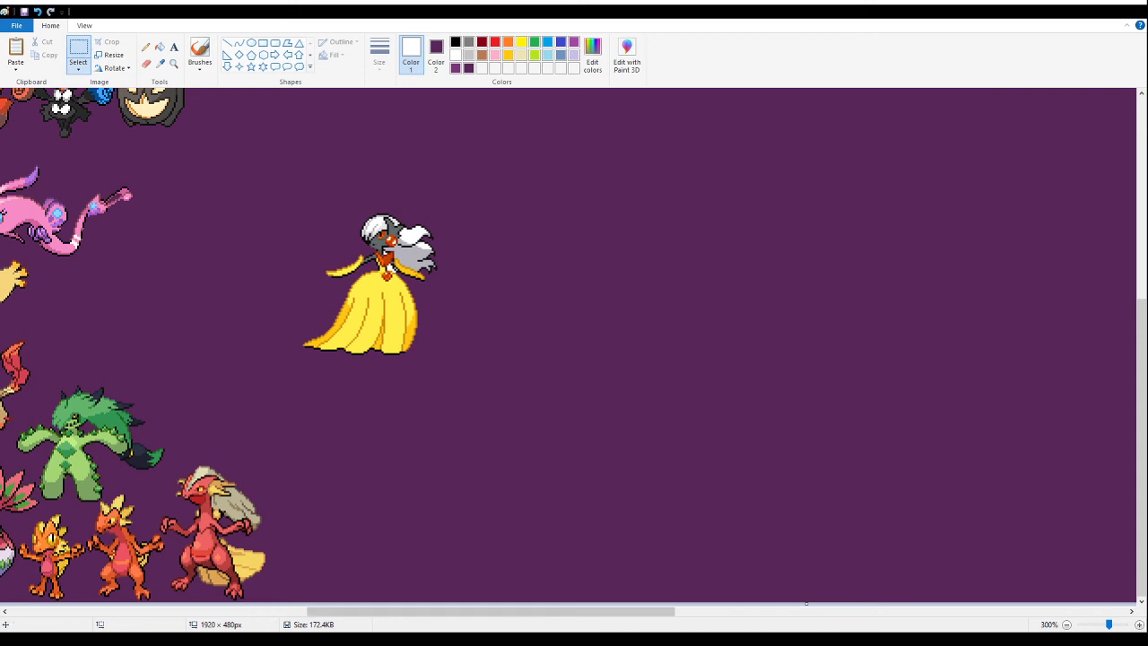
{"action": "left_click_drag", "start_coordinate": [363, 615], "coordinate": [325, 616]}
{"action": "mouse_move", "coordinate": [607, 186]}
{"action": "left_mouse_down"}
{"action": "mouse_move", "coordinate": [492, 333]}
{"action": "mouse_move", "coordinate": [556, 302]}
{"action": "left_mouse_up"}
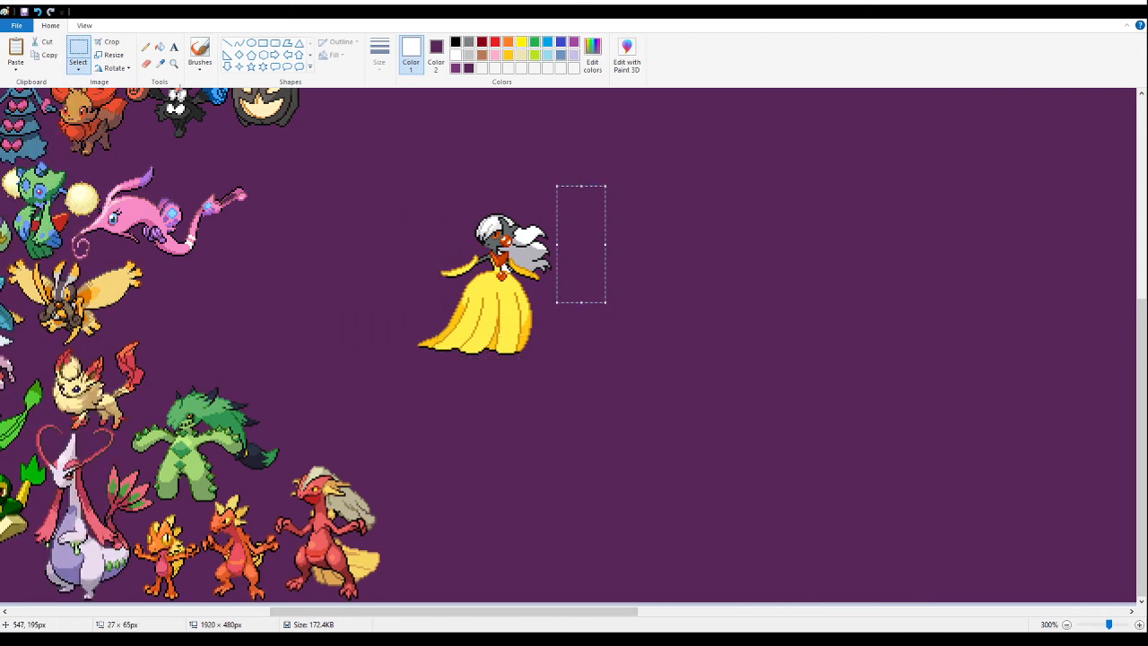
{"action": "left_click", "coordinate": [173, 64]}
{"action": "left_click", "coordinate": [546, 294]}
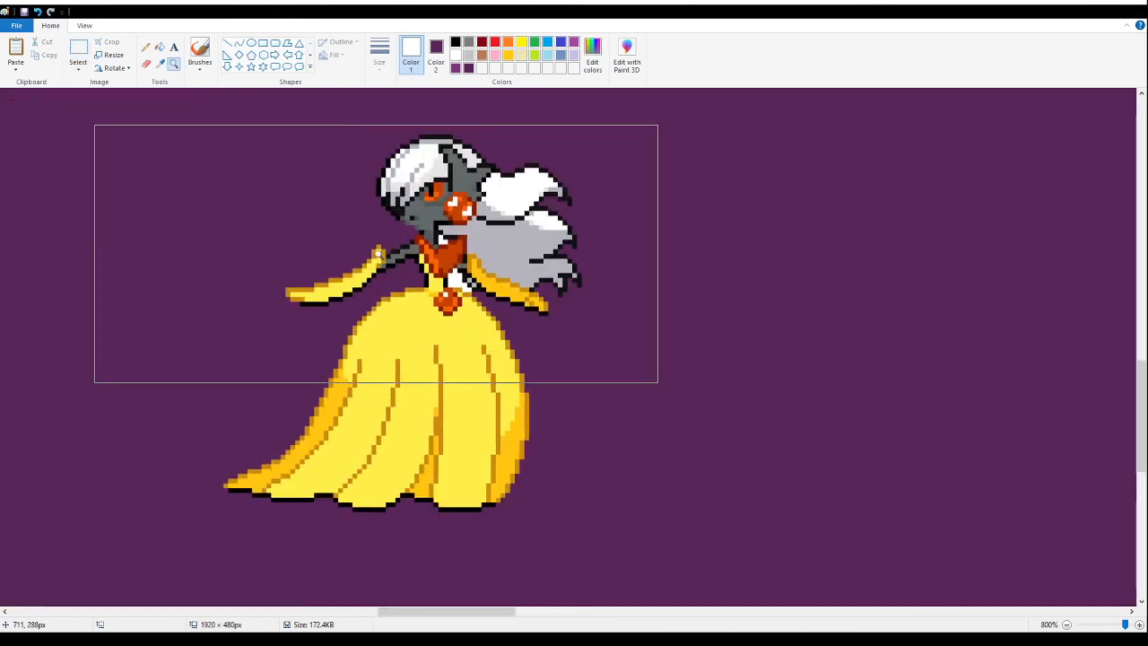
{"action": "left_click", "coordinate": [160, 46]}
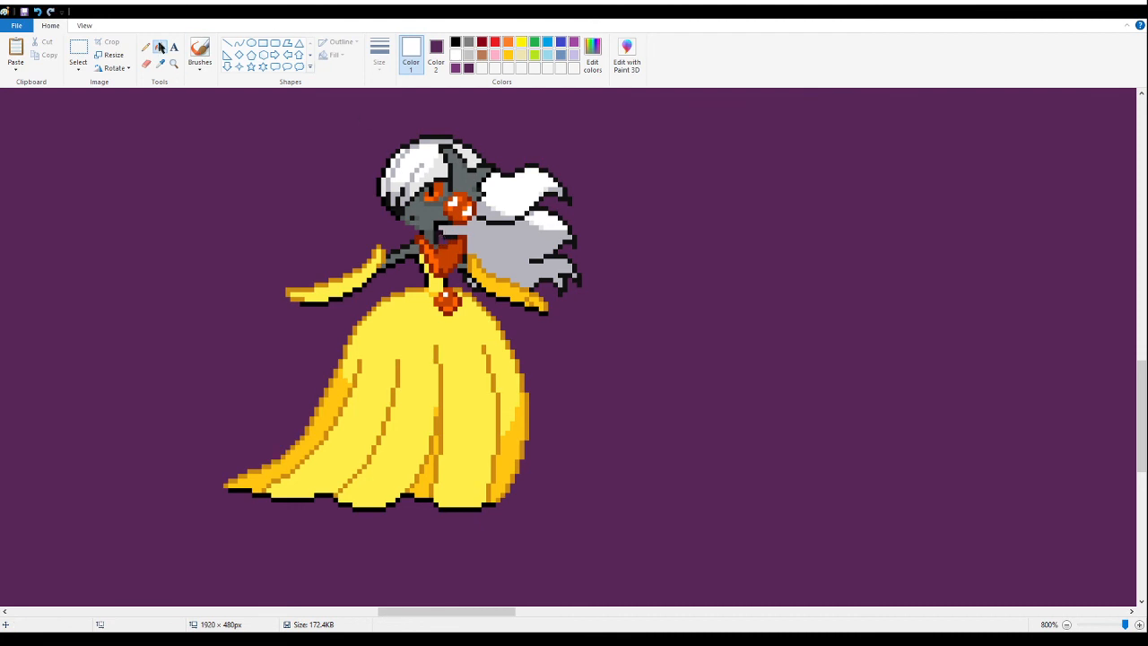
- Move the yellow-gowned fusion across the empty area to the pink long-snouted fusion, above the green cactus fusion
{"action": "left_click", "coordinate": [173, 63]}
{"action": "right_click", "coordinate": [261, 230]}
{"action": "right_click", "coordinate": [260, 230]}
{"action": "right_click", "coordinate": [260, 230]}
{"action": "right_click", "coordinate": [259, 230]}
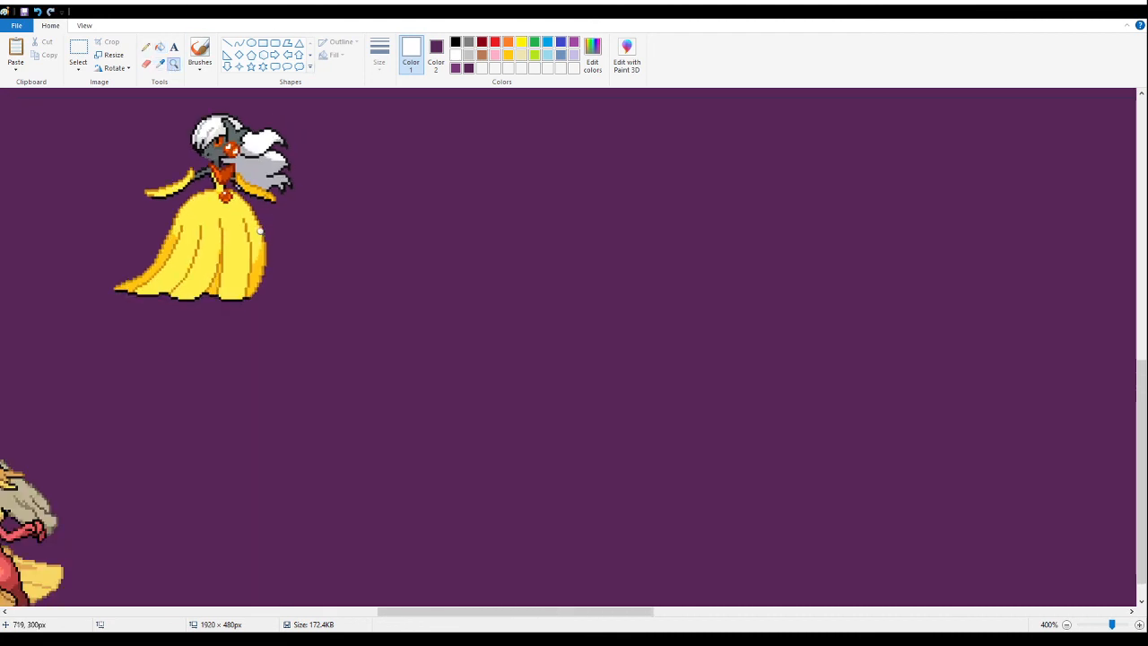
{"action": "right_click", "coordinate": [258, 231]}
{"action": "right_click", "coordinate": [257, 231]}
{"action": "left_click", "coordinate": [186, 347]}
{"action": "left_click", "coordinate": [121, 339]}
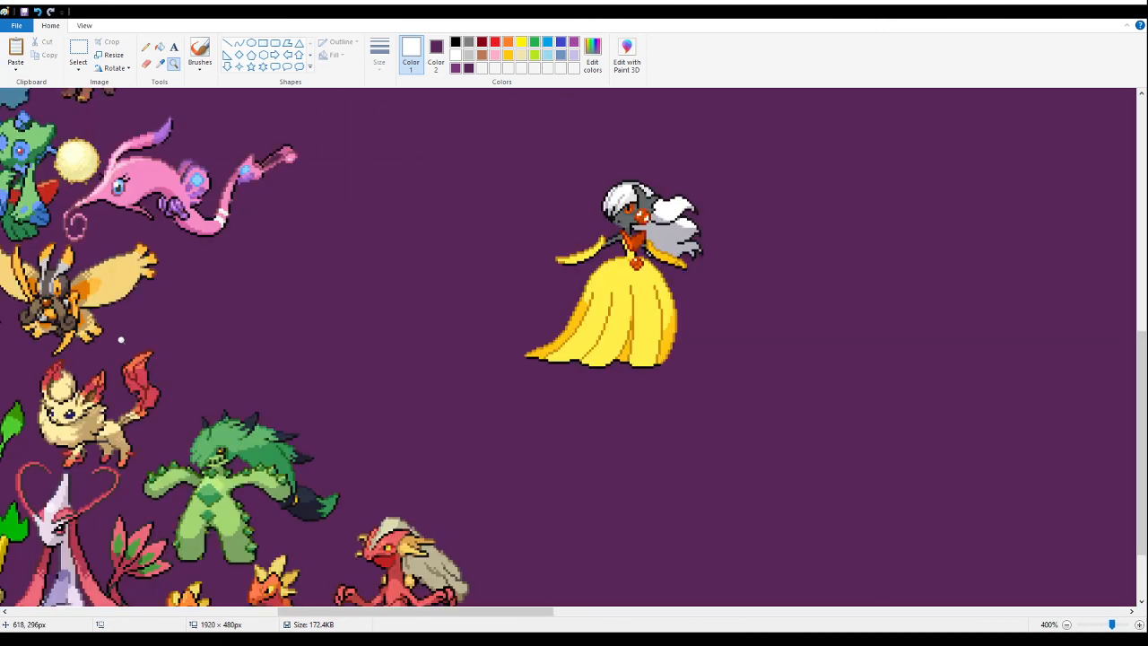
{"action": "left_click", "coordinate": [81, 50]}
{"action": "left_click_drag", "start_coordinate": [884, 455], "coordinate": [493, 129]}
{"action": "left_click_drag", "start_coordinate": [607, 314], "coordinate": [244, 319]}
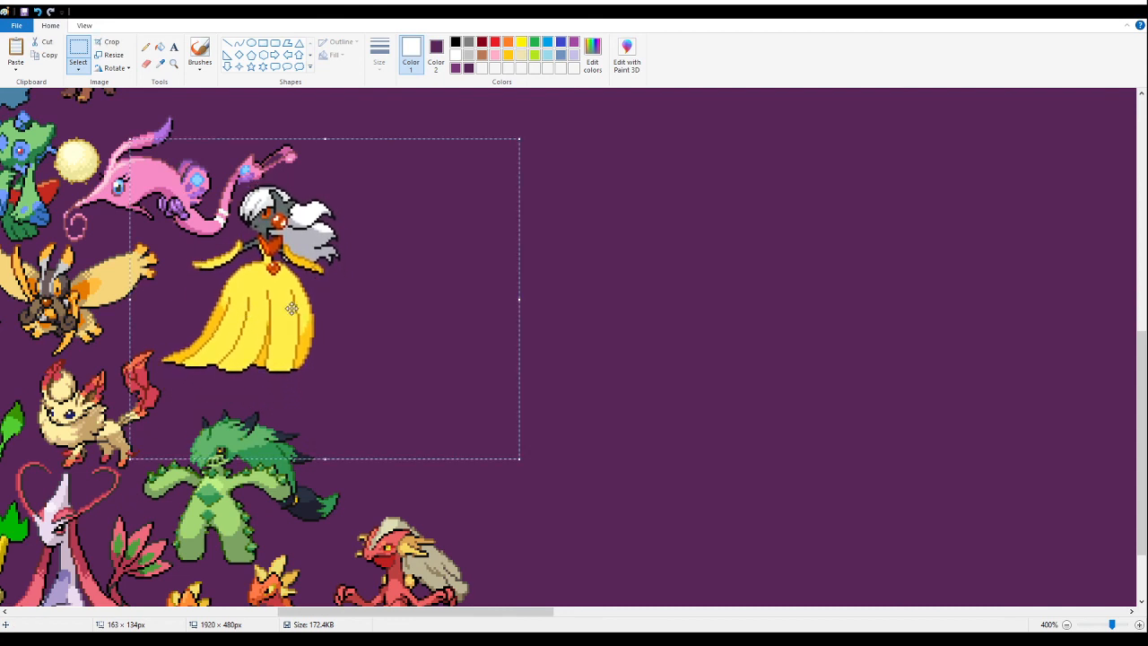
- Cut and re-paste the yellow-gowned fusion, fitting it tightly between the pink long-snouted fusion's tail, the fox fusion's tail and the cactus fusion
{"action": "key", "text": "Delete"}
{"action": "left_click", "coordinate": [173, 63]}
{"action": "left_click", "coordinate": [269, 267]}
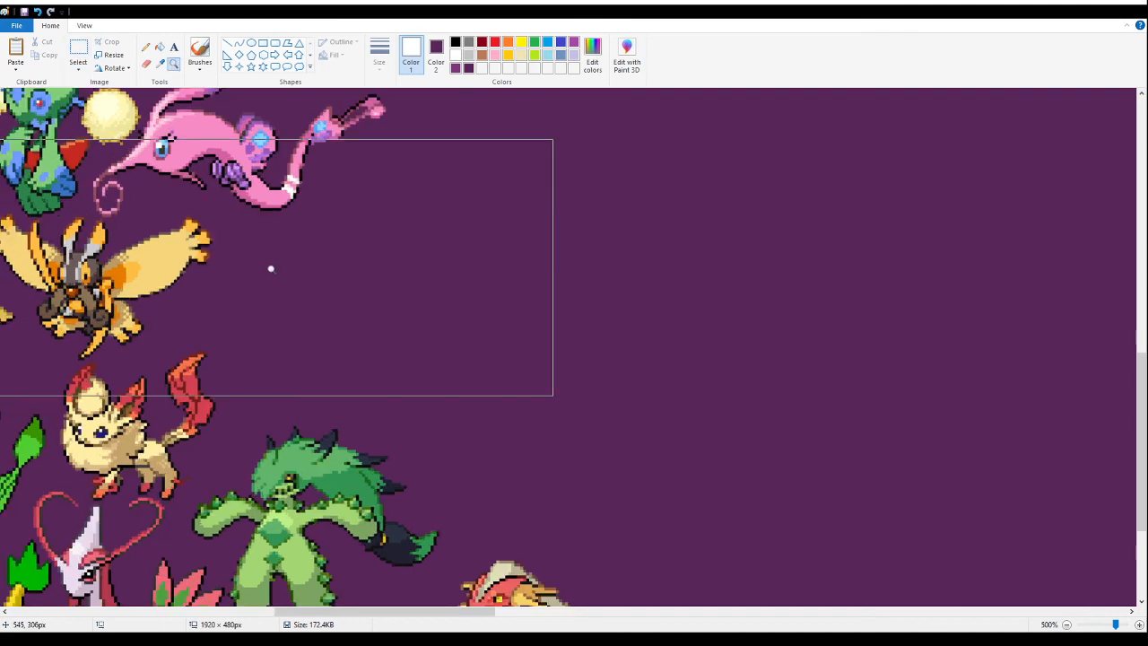
{"action": "left_click", "coordinate": [269, 266]}
{"action": "left_click", "coordinate": [78, 49]}
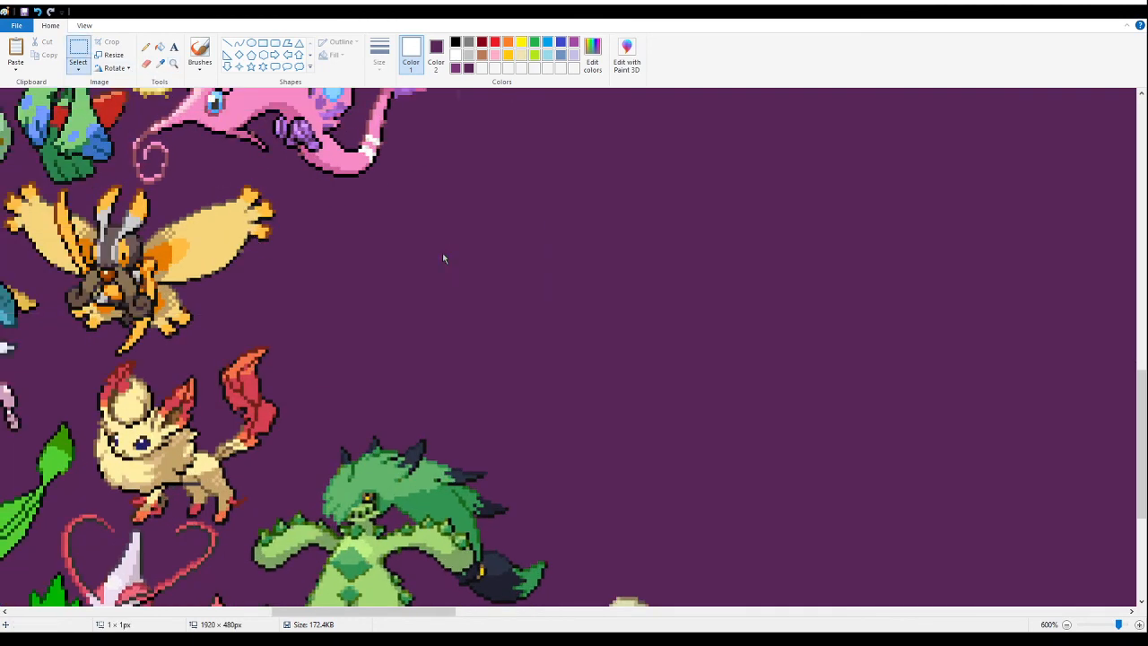
{"action": "key", "text": "ctrl+v"}
{"action": "left_click_drag", "start_coordinate": [231, 355], "coordinate": [442, 321]}
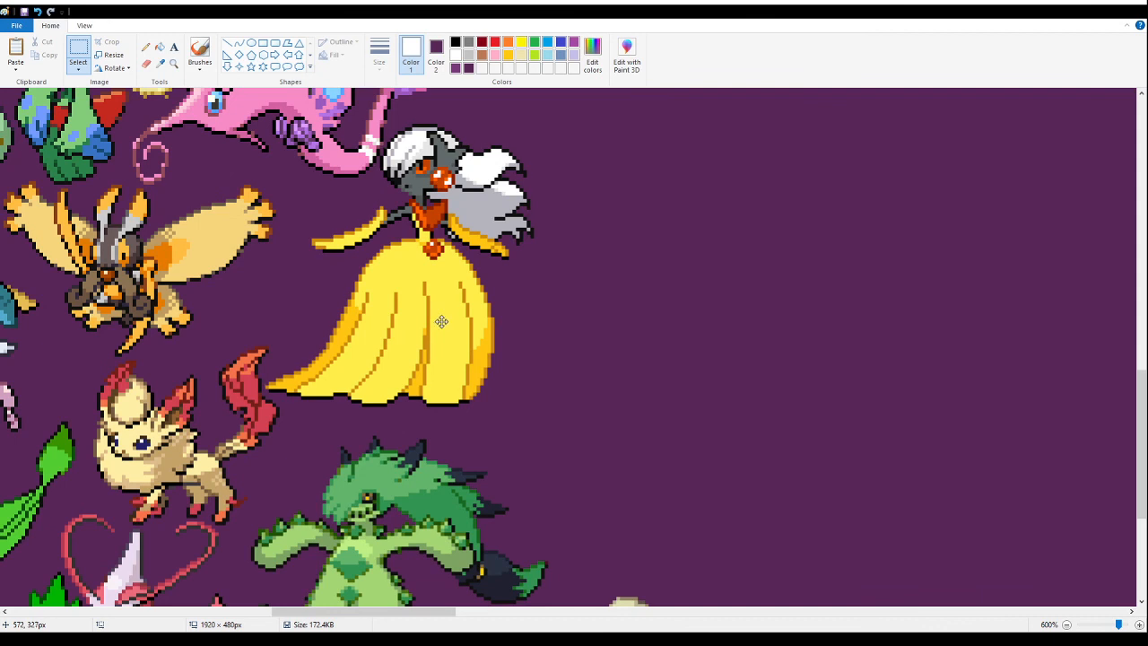
{"action": "left_click_drag", "start_coordinate": [441, 322], "coordinate": [441, 324]}
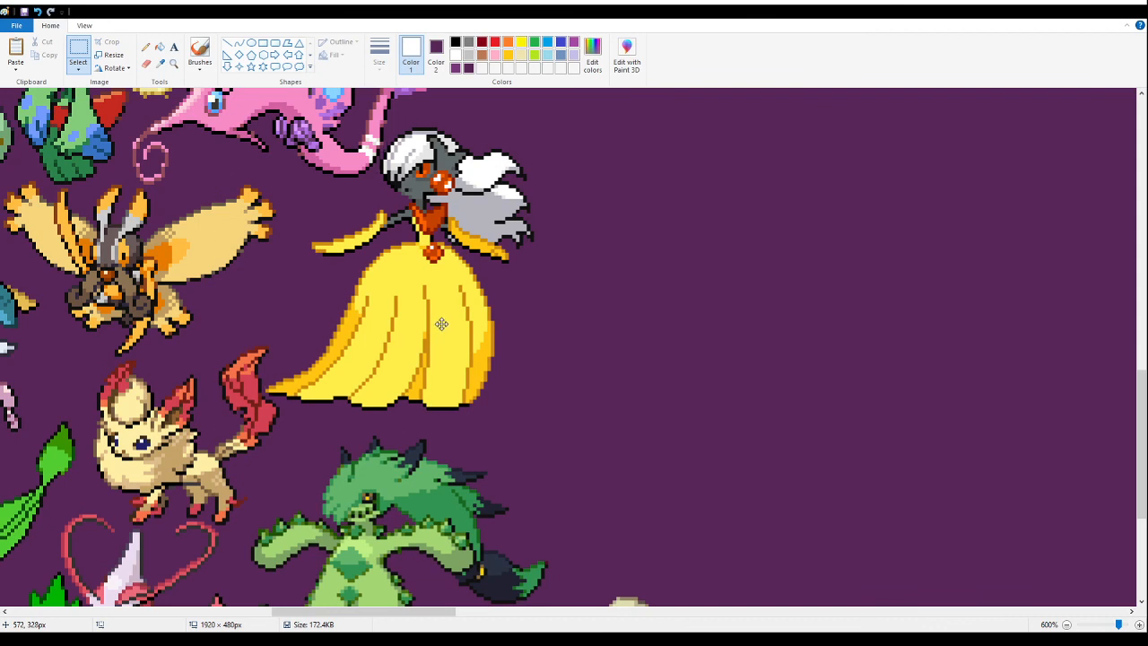
{"action": "left_click", "coordinate": [987, 328]}
{"action": "left_click", "coordinate": [174, 64]}
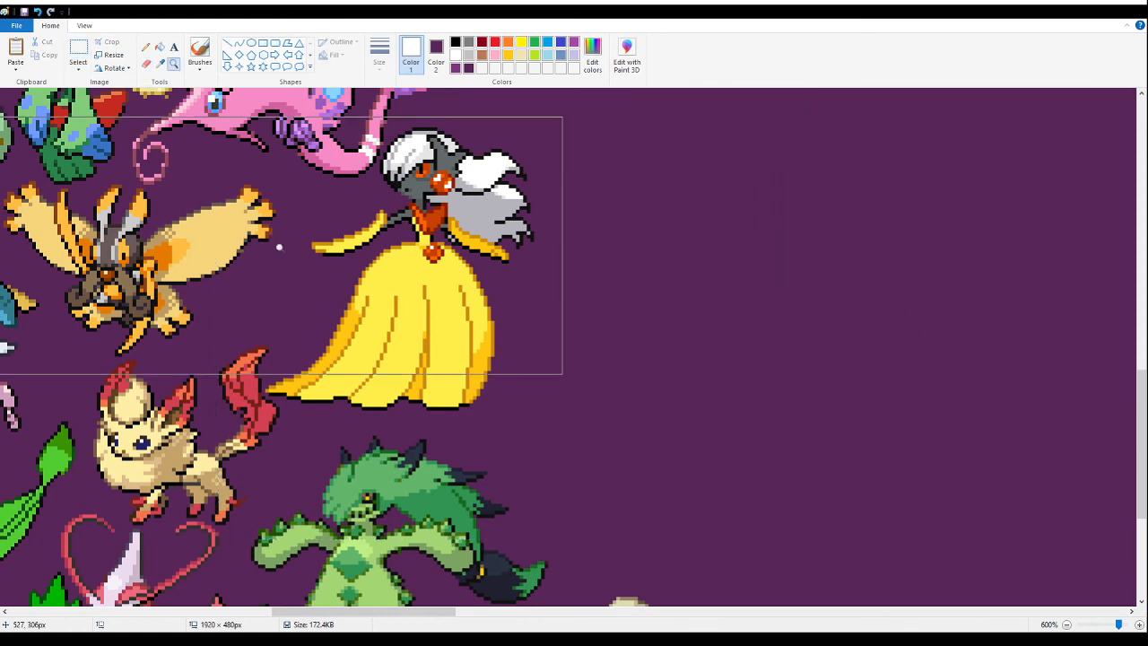
{"action": "right_click", "coordinate": [279, 248]}
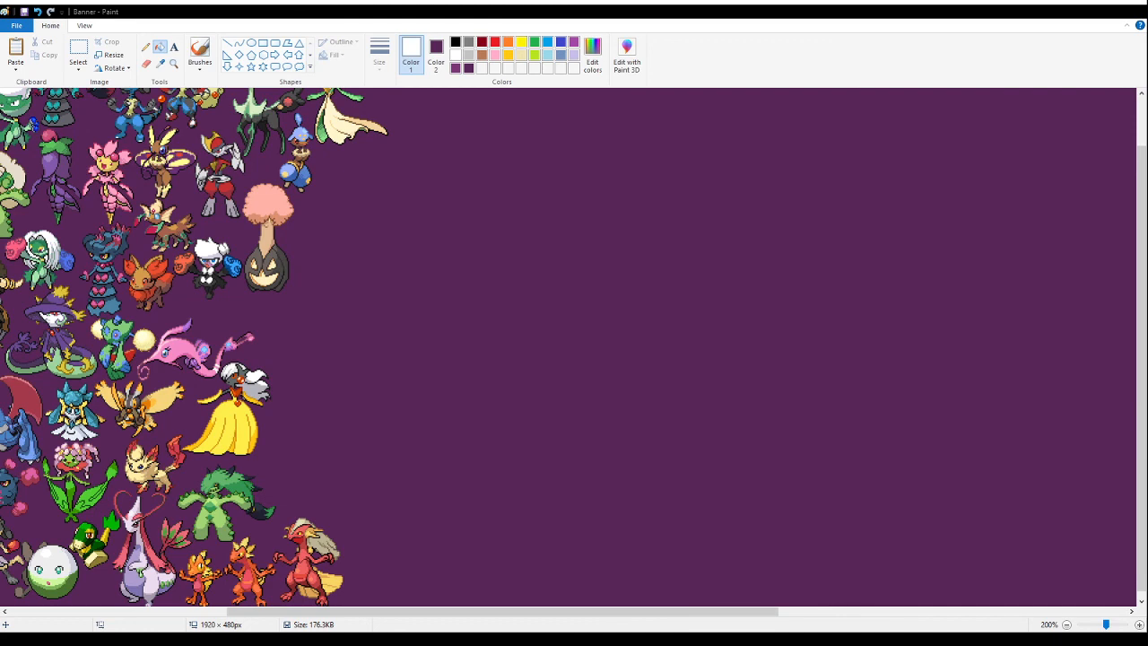
- Paste the sprite sheet section with the red-bladed and blue-bladed dark fox fusions and fill its white background with purple
{"action": "left_click", "coordinate": [78, 48]}
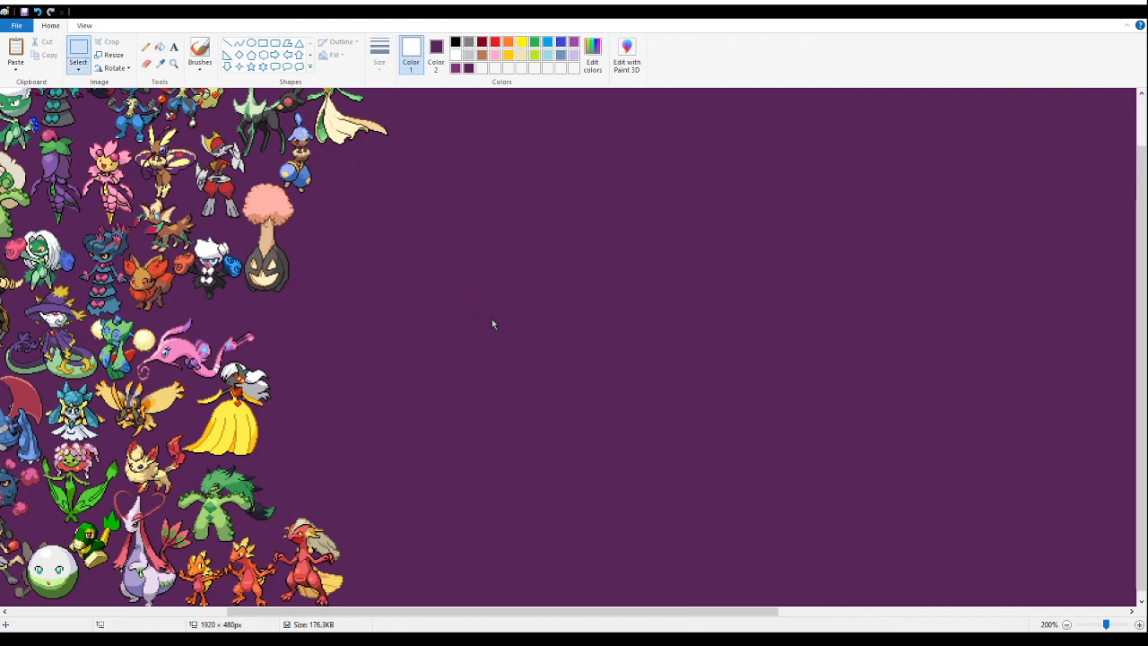
{"action": "key", "text": "ctrl+v"}
{"action": "left_click_drag", "start_coordinate": [134, 193], "coordinate": [539, 342]}
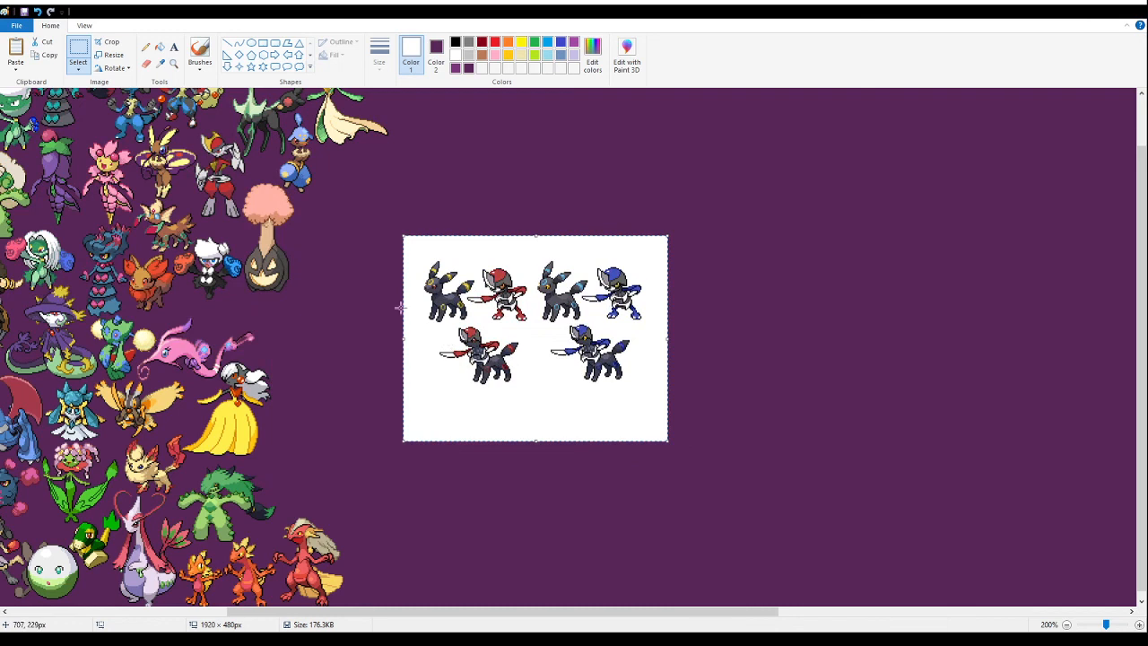
{"action": "left_click", "coordinate": [160, 46]}
{"action": "right_click", "coordinate": [541, 403]}
- Delete the upper row of four source sprites above the two bladed fox fusions
{"action": "left_click", "coordinate": [78, 49]}
{"action": "left_click_drag", "start_coordinate": [392, 208], "coordinate": [745, 318]}
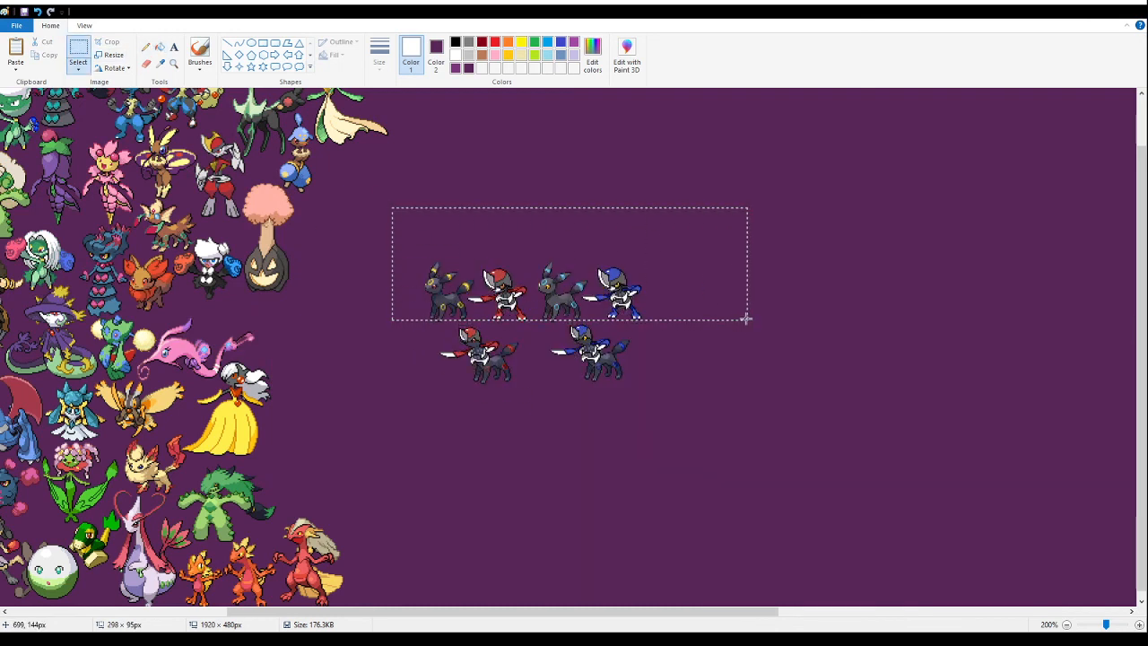
{"action": "key", "text": "Delete"}
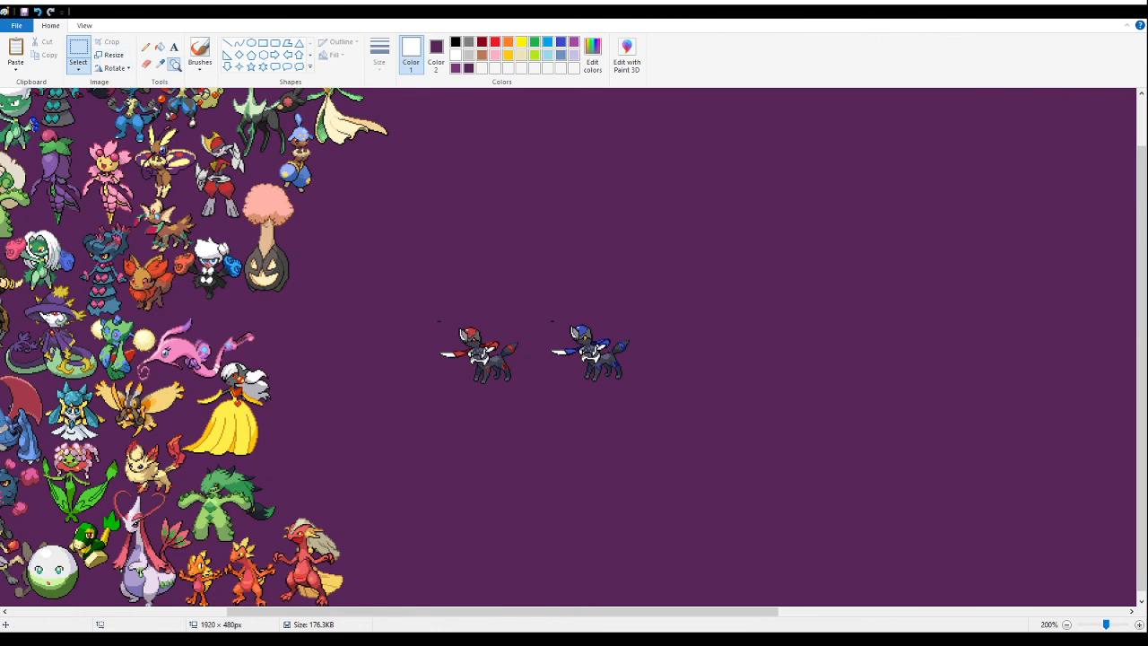
- Delete the blue-bladed fox fusion and the leftover black fragments, keeping only the red-bladed fox fusion
{"action": "left_click", "coordinate": [174, 64]}
{"action": "left_click", "coordinate": [522, 356]}
{"action": "left_click", "coordinate": [422, 252]}
{"action": "left_click", "coordinate": [401, 260]}
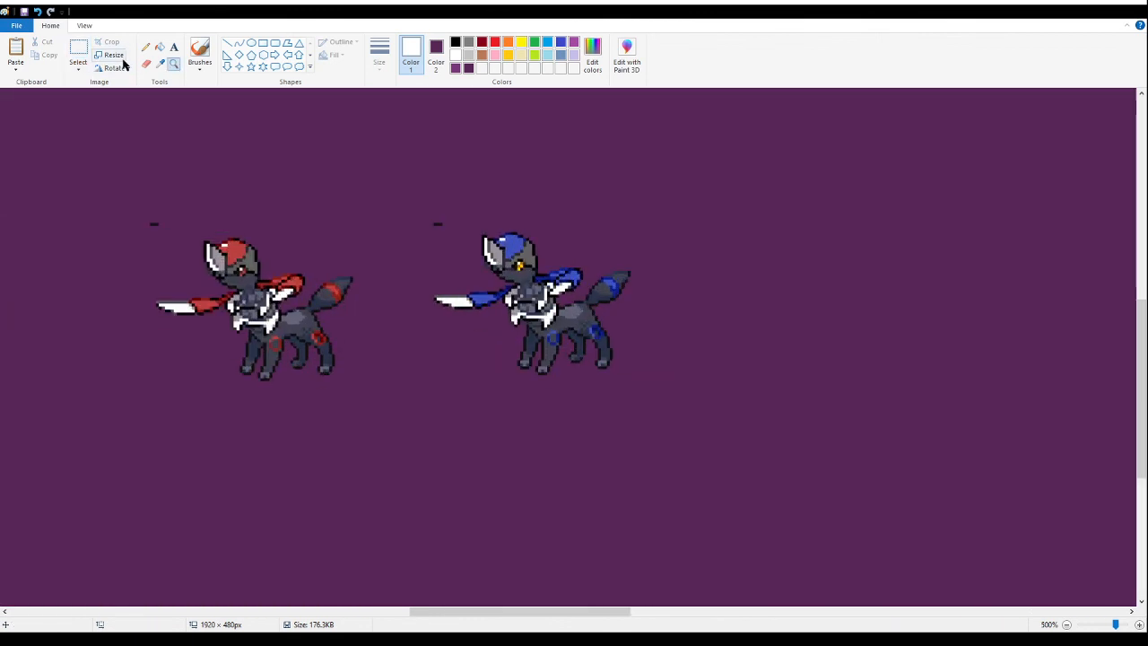
{"action": "left_click", "coordinate": [79, 54]}
{"action": "left_click_drag", "start_coordinate": [131, 204], "coordinate": [219, 264]}
{"action": "left_click", "coordinate": [98, 139]}
{"action": "left_click_drag", "start_coordinate": [380, 133], "coordinate": [422, 174]}
{"action": "left_click_drag", "start_coordinate": [731, 164], "coordinate": [380, 389]}
{"action": "key", "text": "Delete"}
{"action": "left_click_drag", "start_coordinate": [119, 163], "coordinate": [169, 235]}
{"action": "key", "text": "Delete"}
{"action": "left_click", "coordinate": [159, 46]}
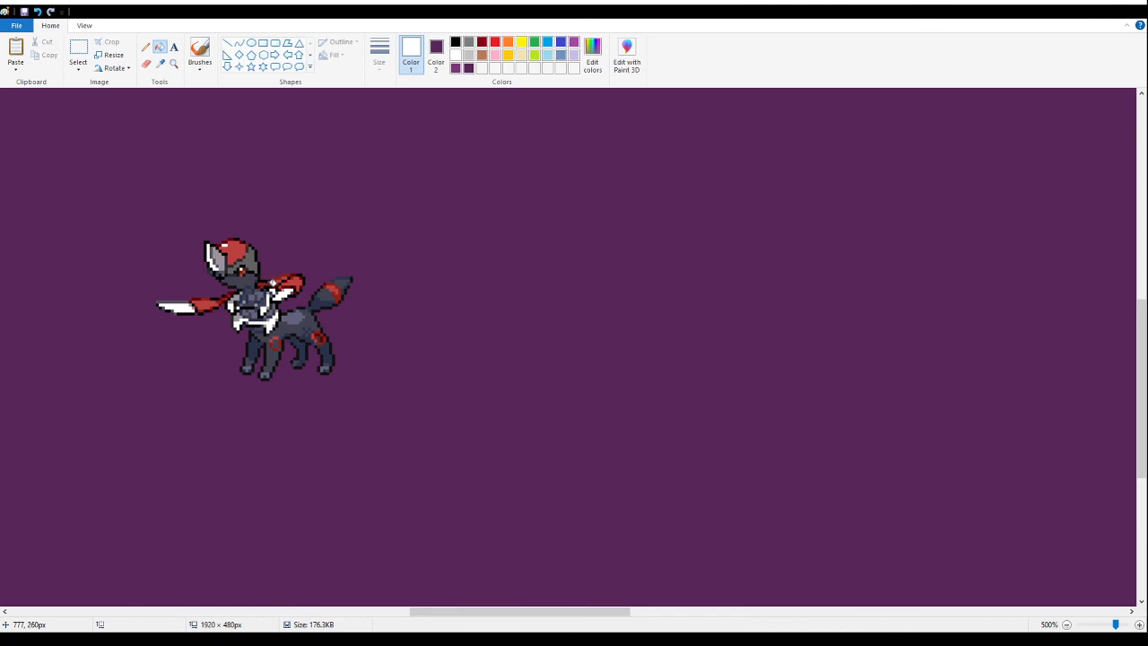
- Try to move the red-bladed fox fusion into the space below the pumpkin fusion, above the pink long-snouted fusion's tail
{"action": "left_click", "coordinate": [175, 67]}
{"action": "right_click", "coordinate": [190, 262]}
{"action": "right_click", "coordinate": [150, 248]}
{"action": "right_click", "coordinate": [146, 245]}
{"action": "right_click", "coordinate": [166, 239]}
{"action": "left_click", "coordinate": [530, 293]}
{"action": "left_click", "coordinate": [532, 294]}
{"action": "left_click", "coordinate": [444, 249]}
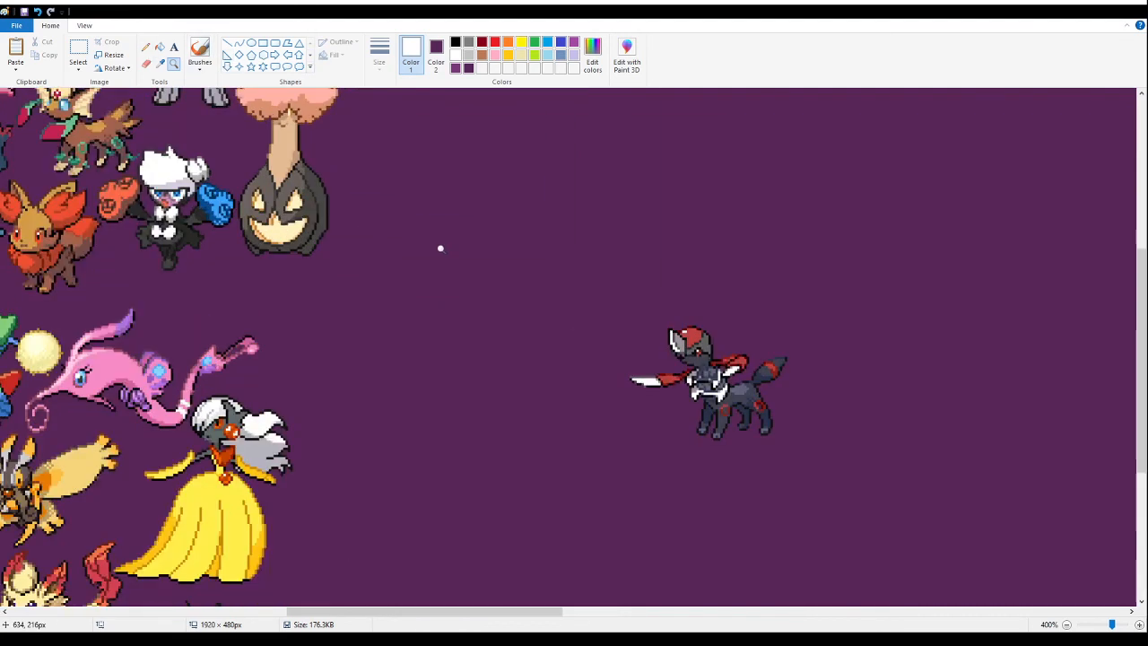
{"action": "left_click", "coordinate": [78, 50]}
{"action": "left_click_drag", "start_coordinate": [859, 464], "coordinate": [421, 145]}
{"action": "left_click_drag", "start_coordinate": [726, 409], "coordinate": [290, 347]}
{"action": "left_click", "coordinate": [174, 64]}
{"action": "left_click", "coordinate": [291, 283]}
{"action": "left_click", "coordinate": [357, 323]}
{"action": "left_click", "coordinate": [248, 202]}
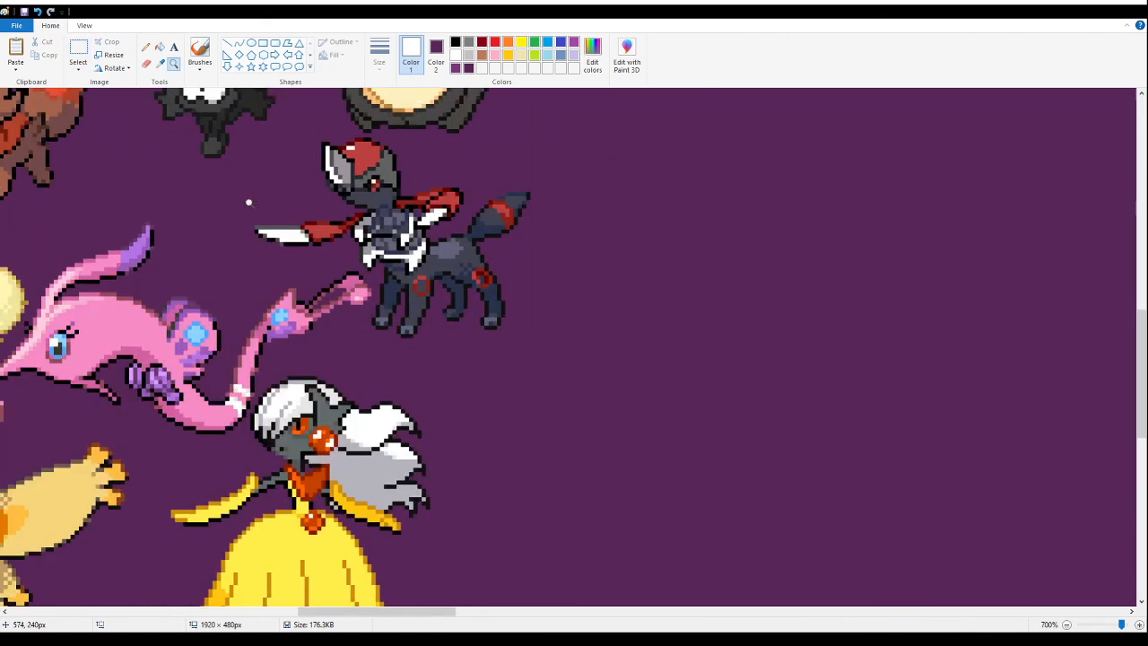
{"action": "left_click", "coordinate": [370, 226]}
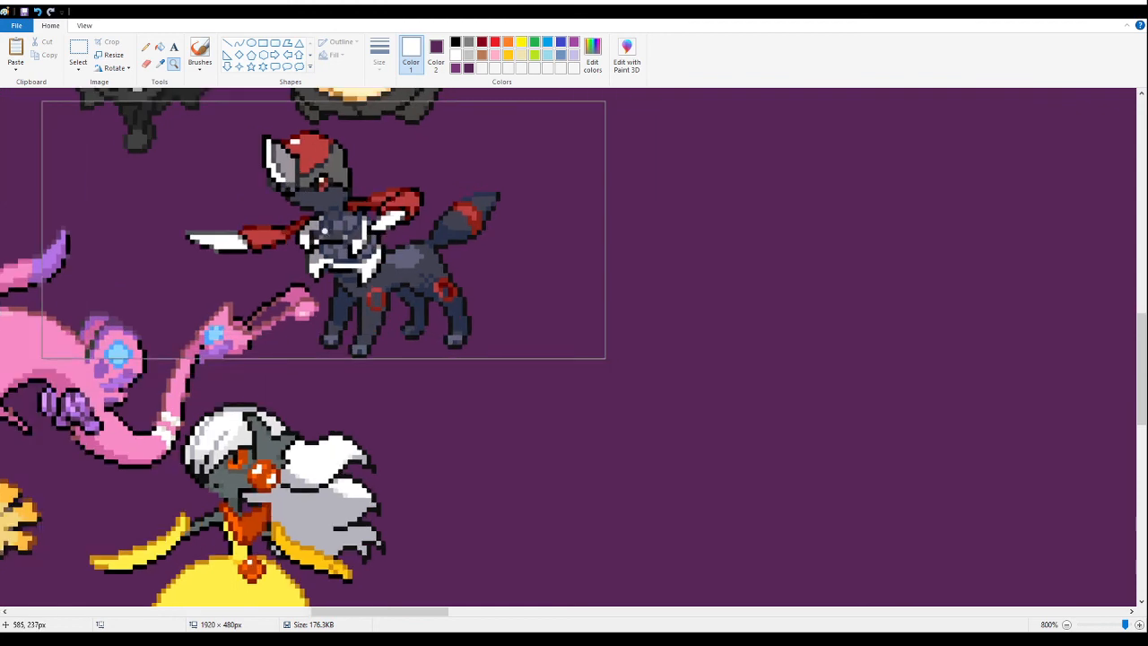
{"action": "left_click", "coordinate": [146, 46]}
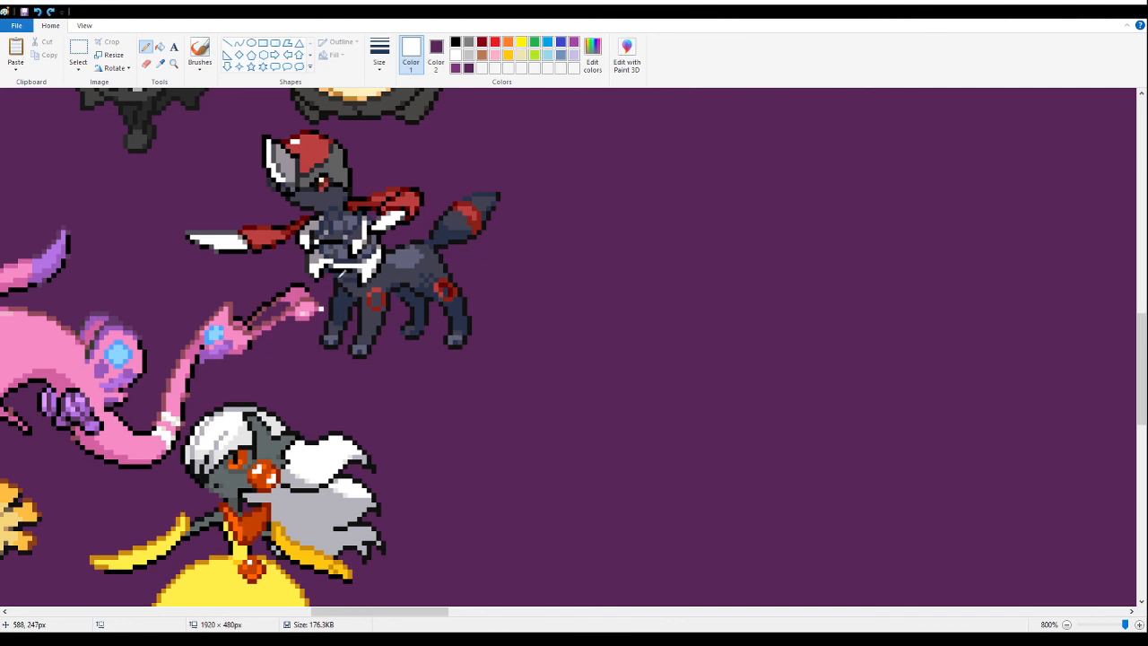
{"action": "key", "text": "ctrl+z"}
- Cut the red-bladed fox fusion and paste it tightly between the pumpkin fusion and the pink long-snouted fusion's tail
{"action": "left_click", "coordinate": [78, 54]}
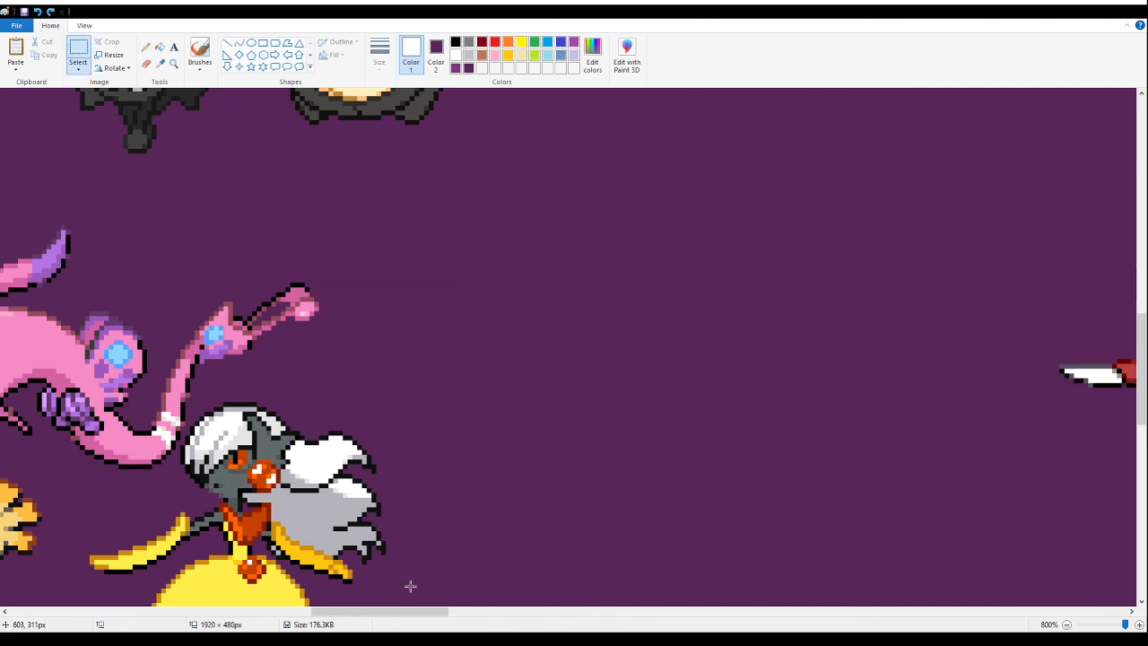
{"action": "left_click_drag", "start_coordinate": [451, 613], "coordinate": [531, 613]}
{"action": "left_click_drag", "start_coordinate": [665, 552], "coordinate": [17, 205]}
{"action": "key", "text": "ctrl+x"}
{"action": "left_click_drag", "start_coordinate": [459, 614], "coordinate": [310, 613]}
{"action": "scroll", "coordinate": [404, 539], "scroll_direction": "down", "scroll_amount": 3}
{"action": "scroll", "coordinate": [556, 476], "scroll_direction": "up", "scroll_amount": 3}
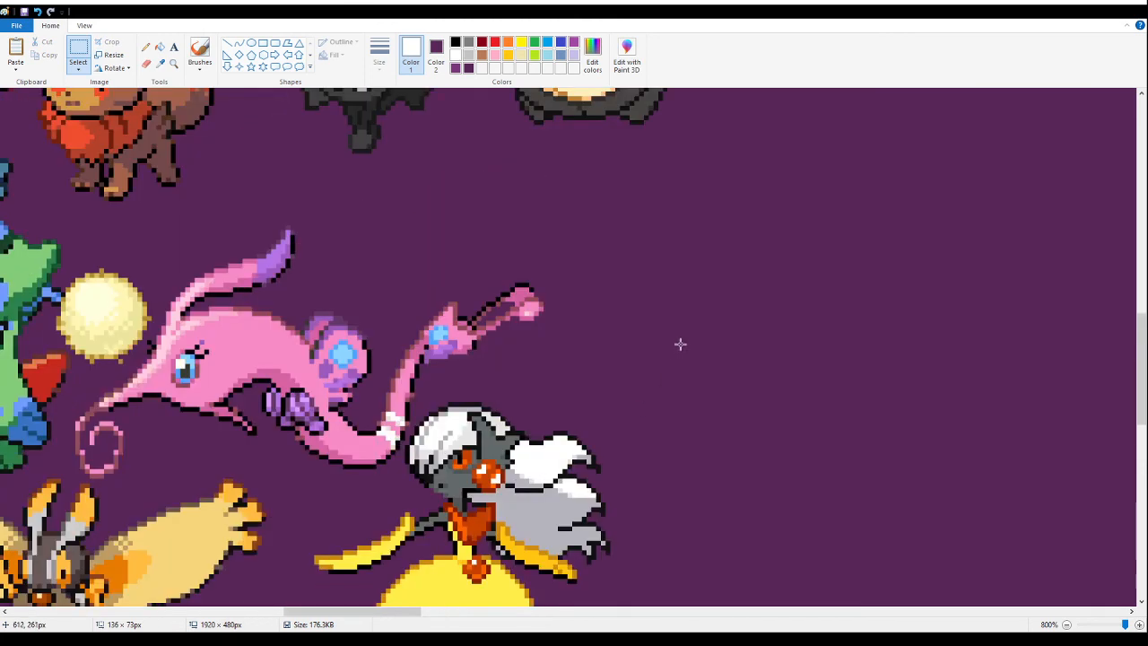
{"action": "scroll", "coordinate": [678, 312], "scroll_direction": "up", "scroll_amount": 3}
{"action": "key", "text": "ctrl+v"}
{"action": "left_click_drag", "start_coordinate": [287, 274], "coordinate": [638, 396]}
- Save the banner with the newly placed fusions
{"action": "left_click", "coordinate": [173, 64]}
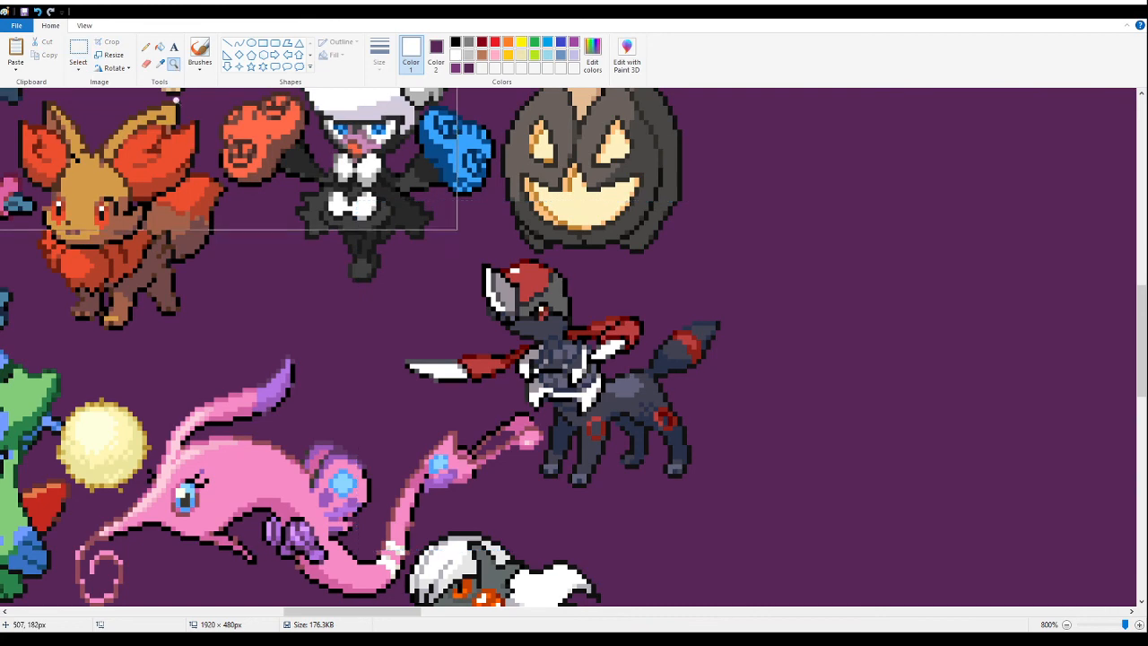
{"action": "right_click", "coordinate": [149, 269]}
{"action": "right_click", "coordinate": [149, 269]}
{"action": "right_click", "coordinate": [149, 269]}
{"action": "right_click", "coordinate": [149, 269]}
{"action": "right_click", "coordinate": [149, 269]}
{"action": "right_click", "coordinate": [149, 269]}
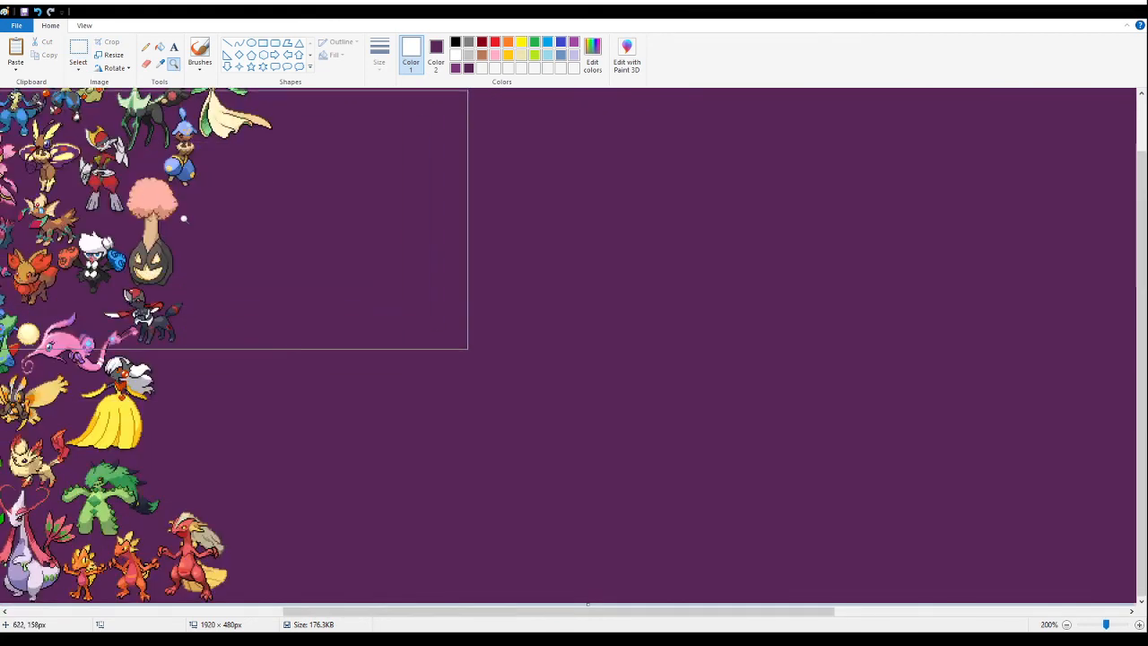
{"action": "left_click", "coordinate": [25, 12]}
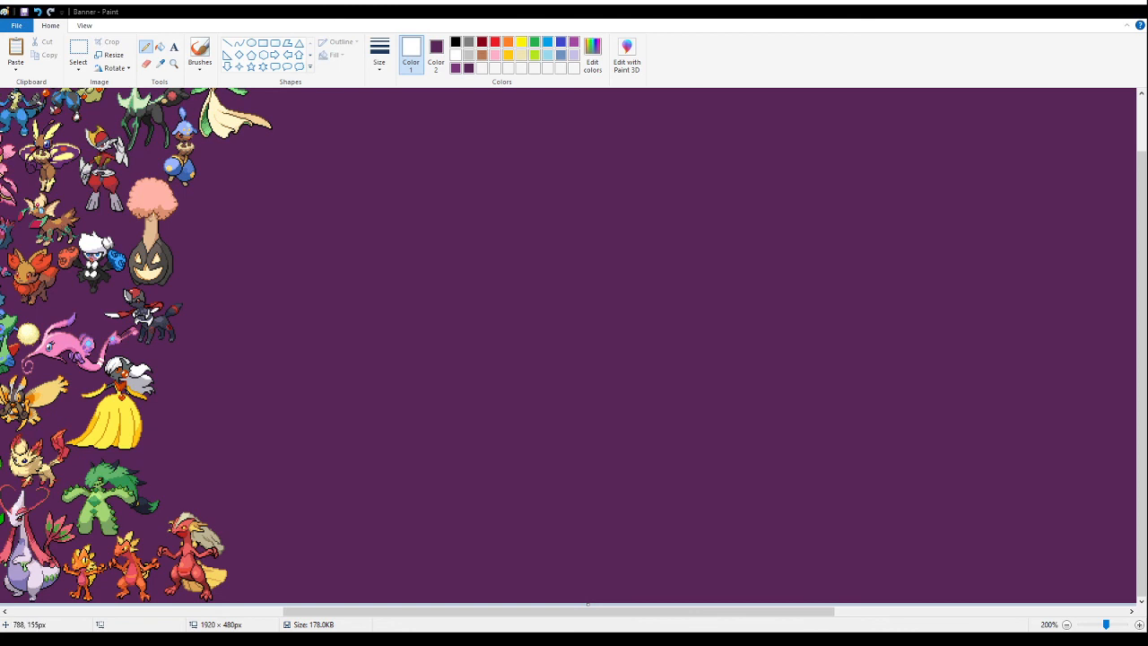
- Paste the sprite section with the yellow-winged moth fusion into the empty area and fill its white background with purple
{"action": "left_click", "coordinate": [79, 49]}
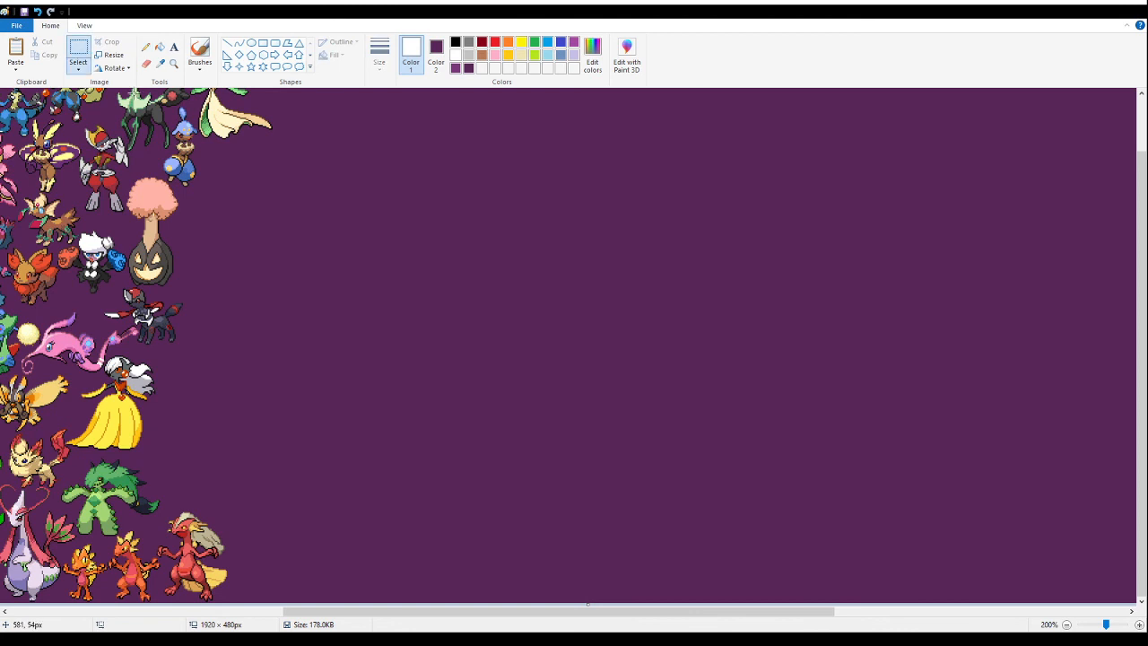
{"action": "key", "text": "ctrl+v"}
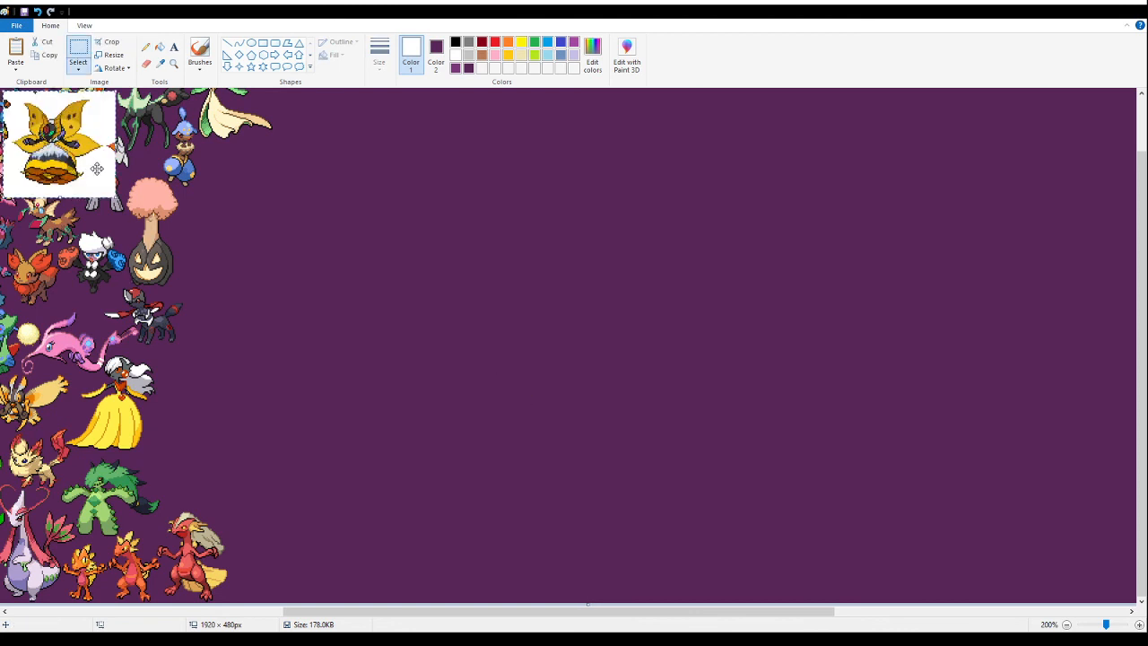
{"action": "left_click_drag", "start_coordinate": [92, 163], "coordinate": [423, 428]}
{"action": "left_click", "coordinate": [160, 47]}
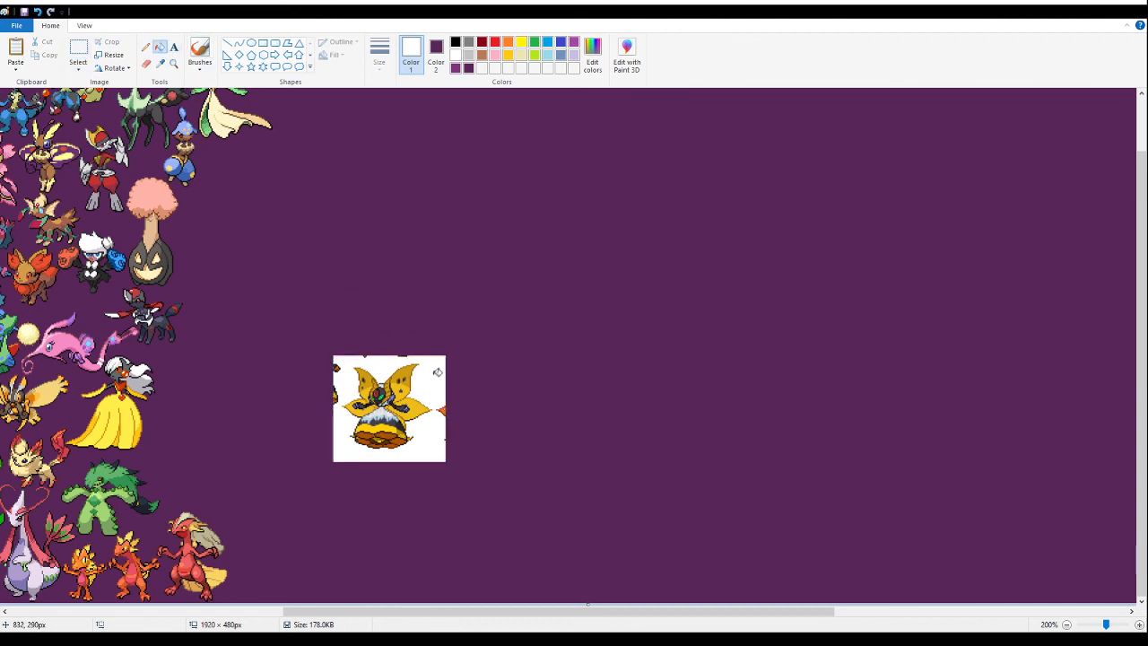
{"action": "left_click", "coordinate": [435, 375]}
- Delete all stray sprite fragments around the yellow-winged moth fusion
{"action": "left_click", "coordinate": [173, 64]}
{"action": "left_click", "coordinate": [388, 389]}
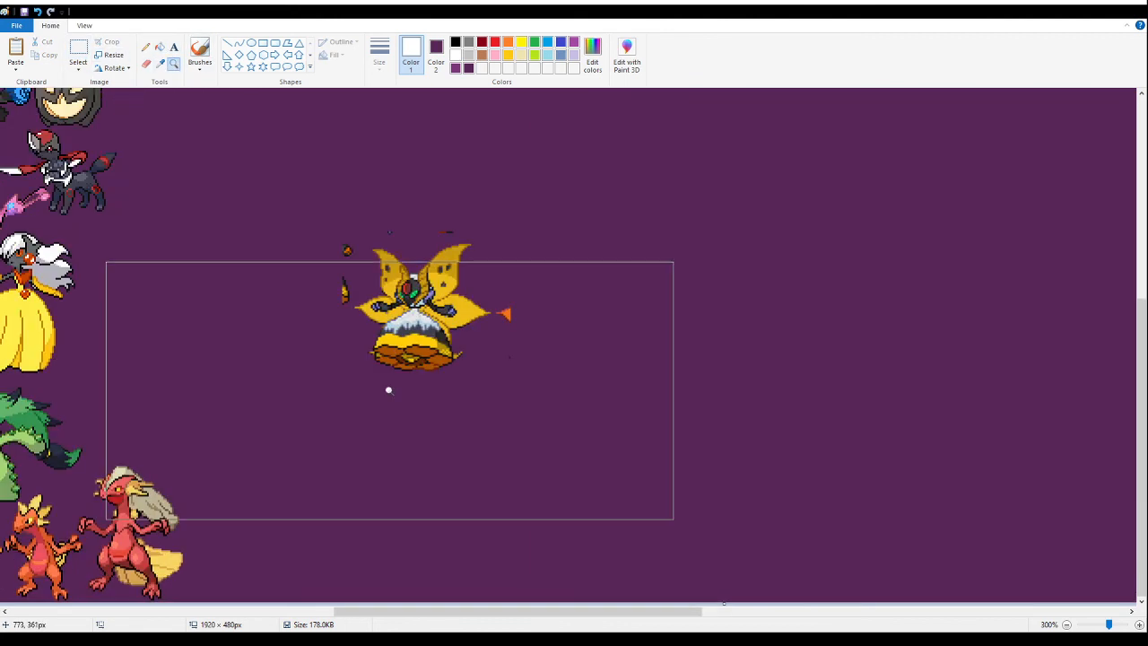
{"action": "left_click", "coordinate": [438, 275]}
{"action": "left_click", "coordinate": [165, 135]}
{"action": "left_click", "coordinate": [78, 47]}
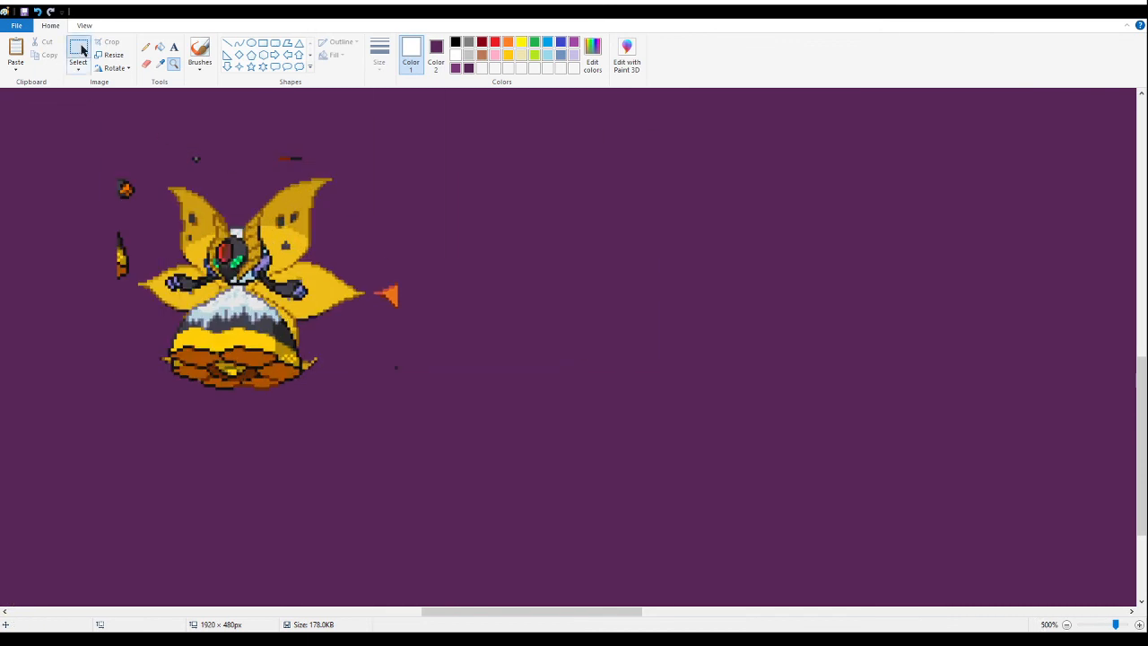
{"action": "left_click_drag", "start_coordinate": [451, 348], "coordinate": [370, 205]}
{"action": "key", "text": "Delete"}
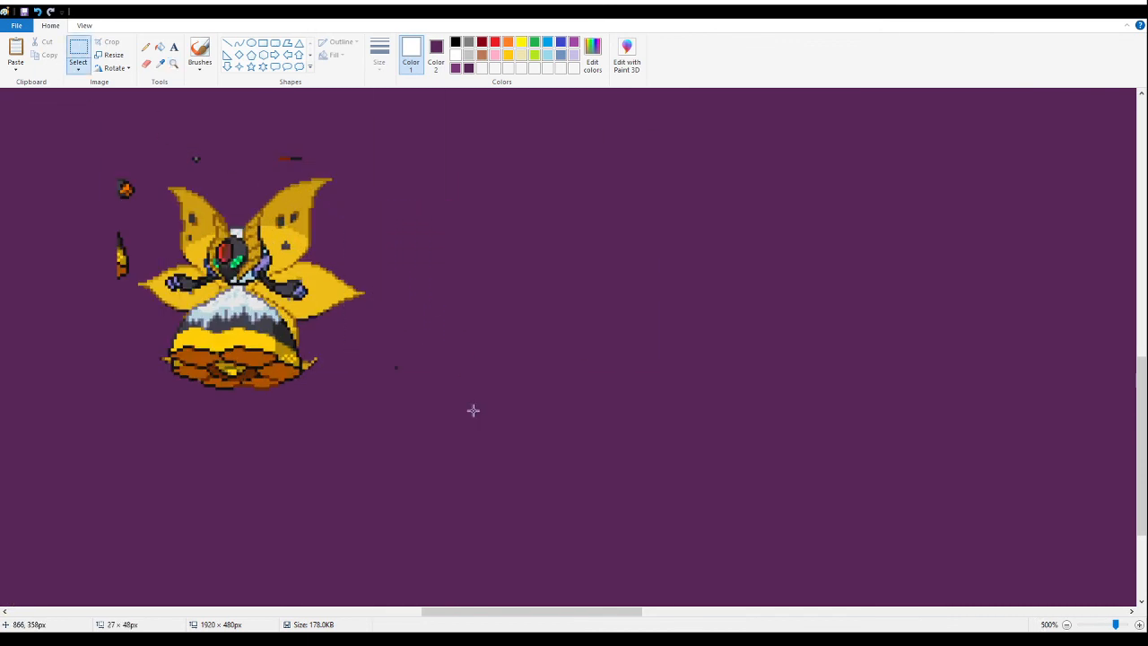
{"action": "left_click_drag", "start_coordinate": [338, 334], "coordinate": [436, 406]}
{"action": "key", "text": "Delete"}
{"action": "left_click_drag", "start_coordinate": [156, 113], "coordinate": [332, 159]}
{"action": "left_click", "coordinate": [274, 159]}
{"action": "left_click_drag", "start_coordinate": [31, 160], "coordinate": [130, 288]}
{"action": "key", "text": "Delete"}
{"action": "left_click_drag", "start_coordinate": [99, 202], "coordinate": [151, 157]}
{"action": "key", "text": "Delete"}
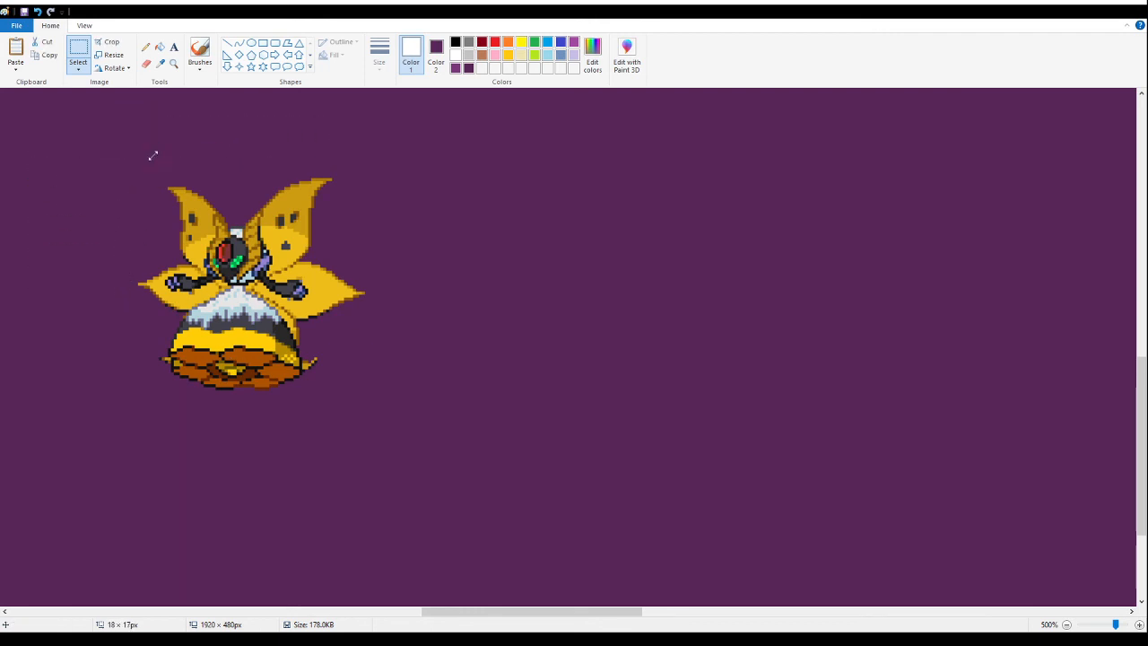
- Move the yellow-winged moth fusion directly above the large red fusion, close to the cactus fusion's dark tail
{"action": "left_click_drag", "start_coordinate": [403, 439], "coordinate": [99, 148]}
{"action": "left_click_drag", "start_coordinate": [467, 615], "coordinate": [374, 615]}
{"action": "left_click_drag", "start_coordinate": [692, 320], "coordinate": [209, 342]}
{"action": "scroll", "coordinate": [241, 414], "scroll_direction": "down", "scroll_amount": 3}
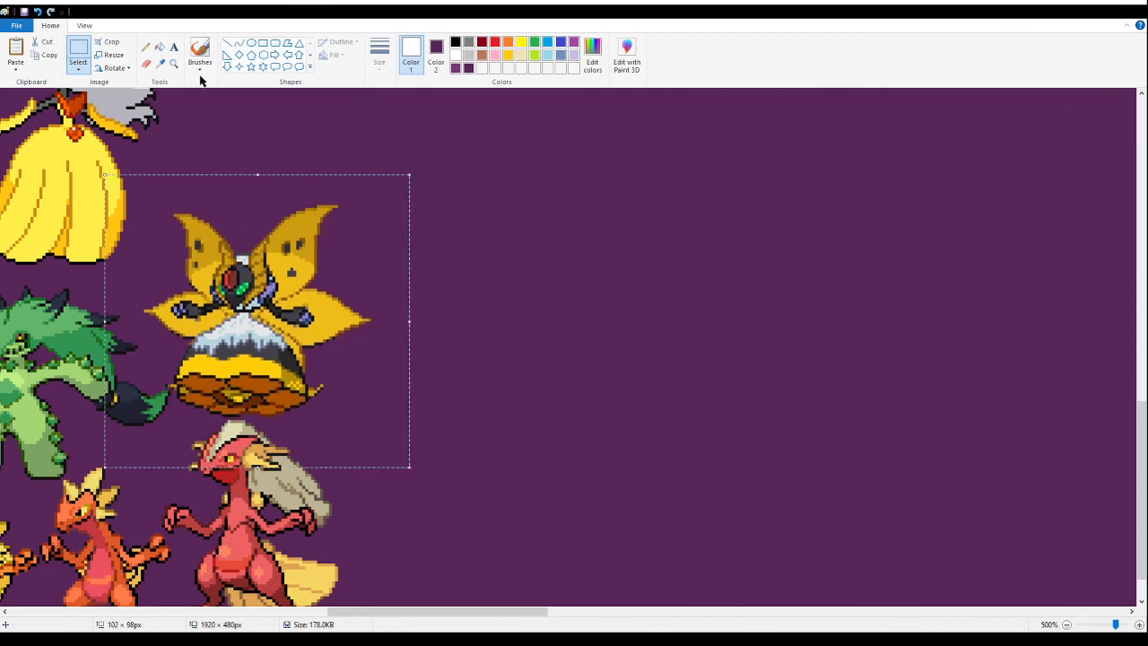
- Examine the spacing between the moth fusion, the red fusion and the cactus fusion, and review the whole banner layout
{"action": "left_click", "coordinate": [173, 63]}
{"action": "left_click", "coordinate": [227, 336]}
{"action": "left_click", "coordinate": [230, 338]}
{"action": "left_click", "coordinate": [268, 296]}
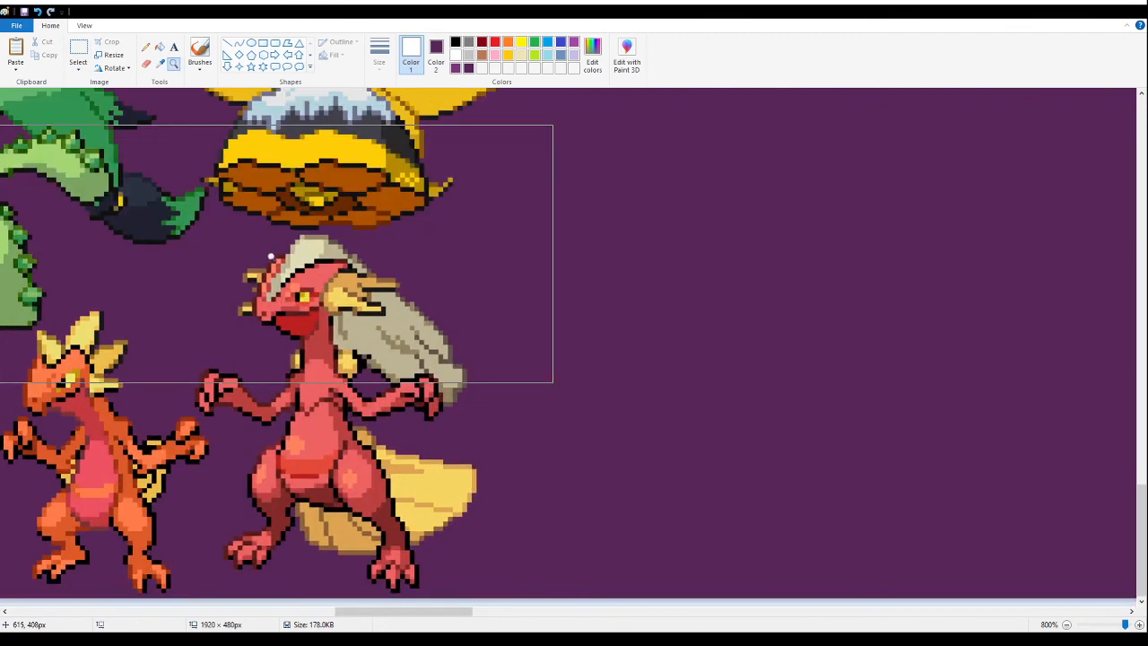
{"action": "right_click", "coordinate": [269, 255]}
{"action": "right_click", "coordinate": [235, 248]}
{"action": "right_click", "coordinate": [234, 248]}
{"action": "right_click", "coordinate": [249, 248]}
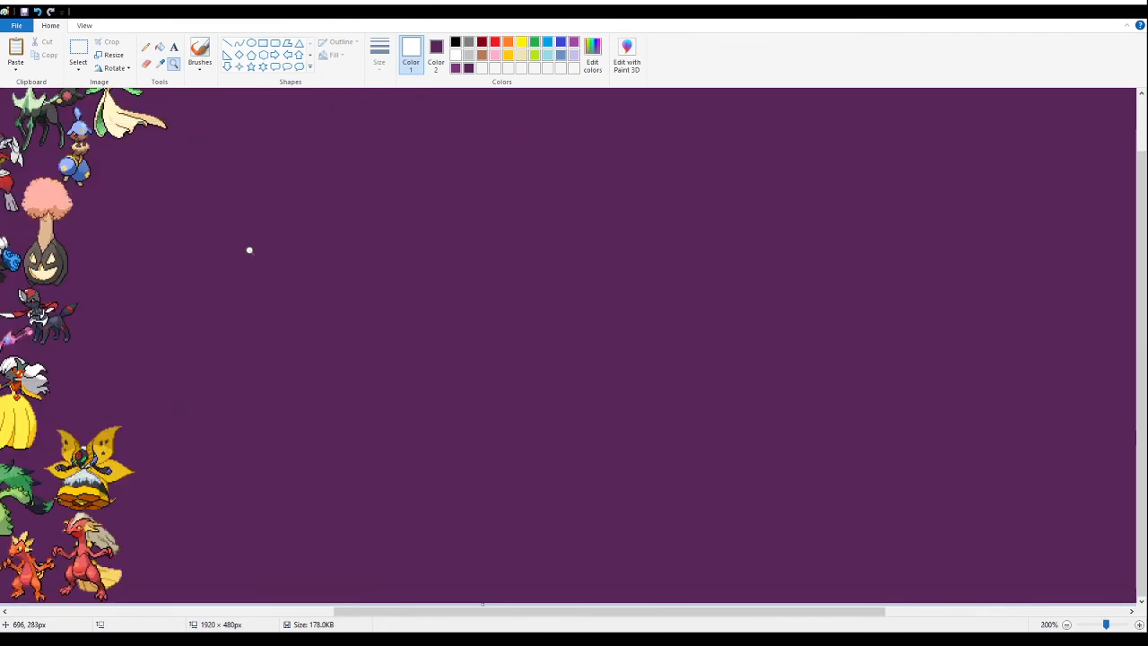
{"action": "right_click", "coordinate": [248, 248]}
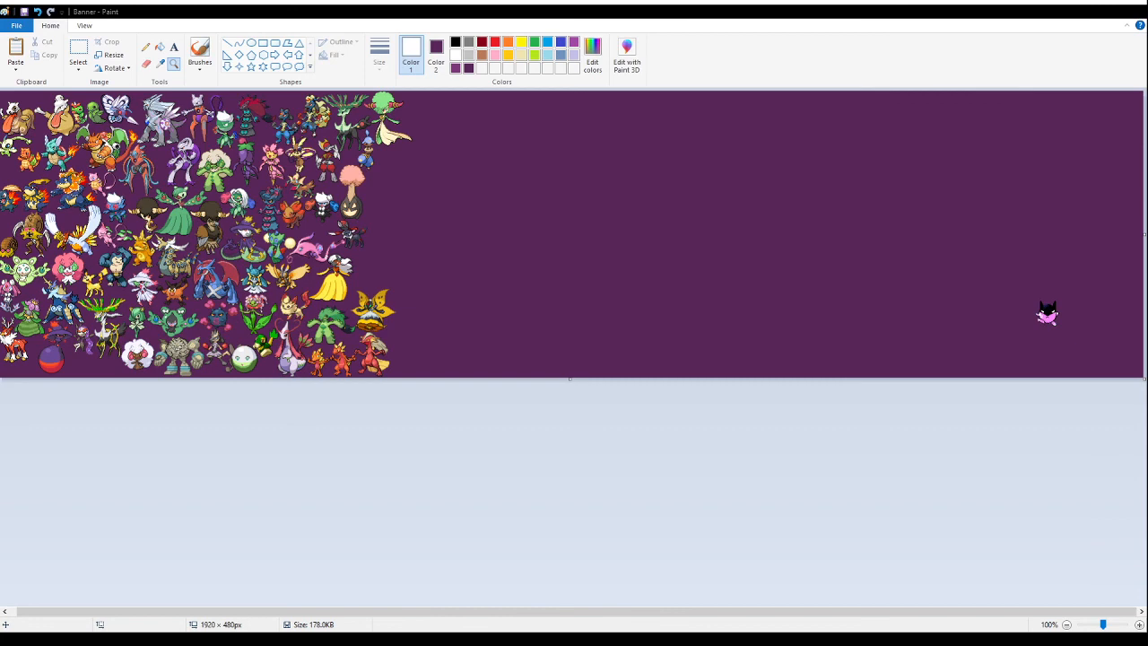
- Paste the sprite section with the brown kicking fusion into the empty area and fill its white background with purple
{"action": "right_click", "coordinate": [570, 274]}
{"action": "left_click", "coordinate": [354, 175]}
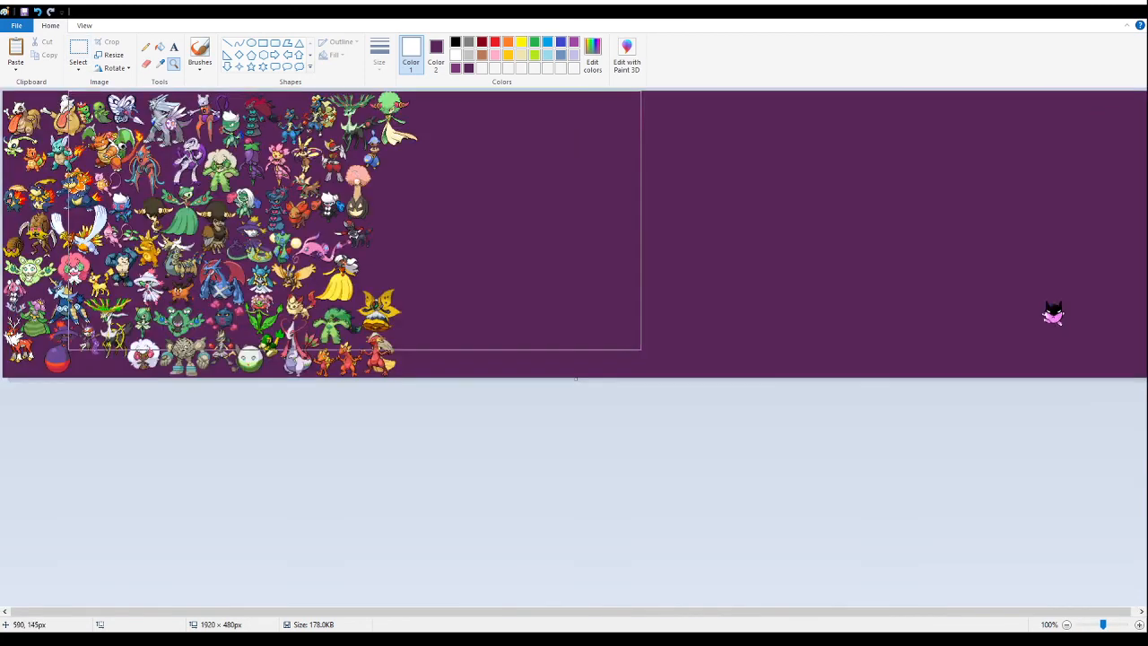
{"action": "left_click", "coordinate": [538, 284]}
{"action": "left_click", "coordinate": [538, 285]}
{"action": "left_click", "coordinate": [78, 54]}
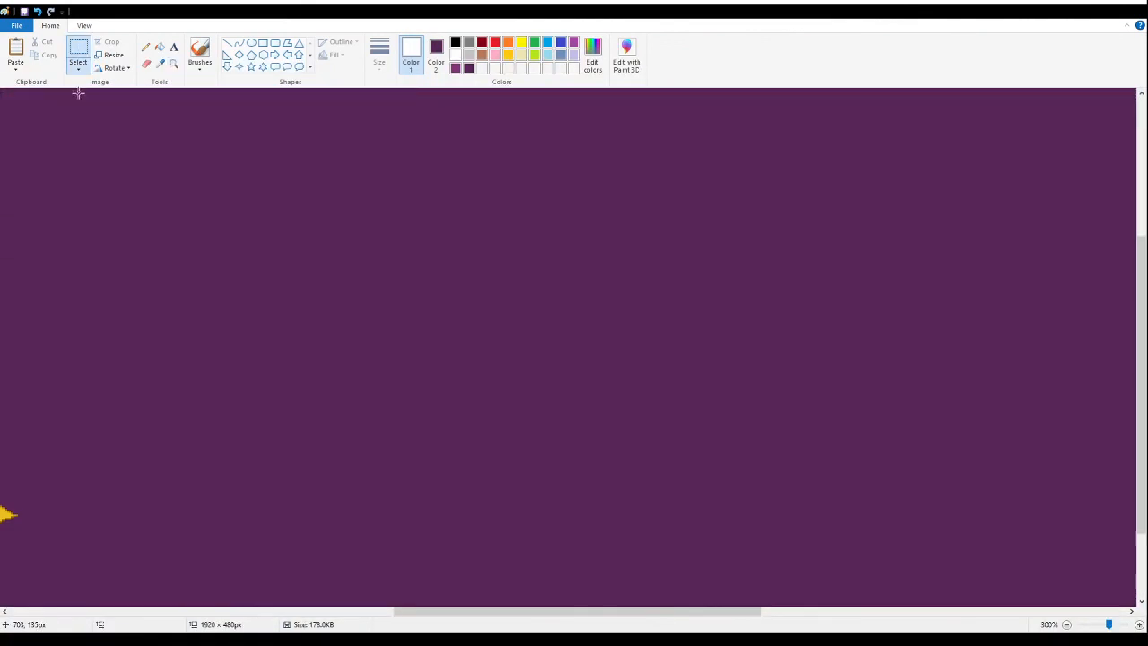
{"action": "key", "text": "ctrl+v"}
{"action": "left_click_drag", "start_coordinate": [264, 248], "coordinate": [498, 363]}
{"action": "left_click", "coordinate": [162, 45]}
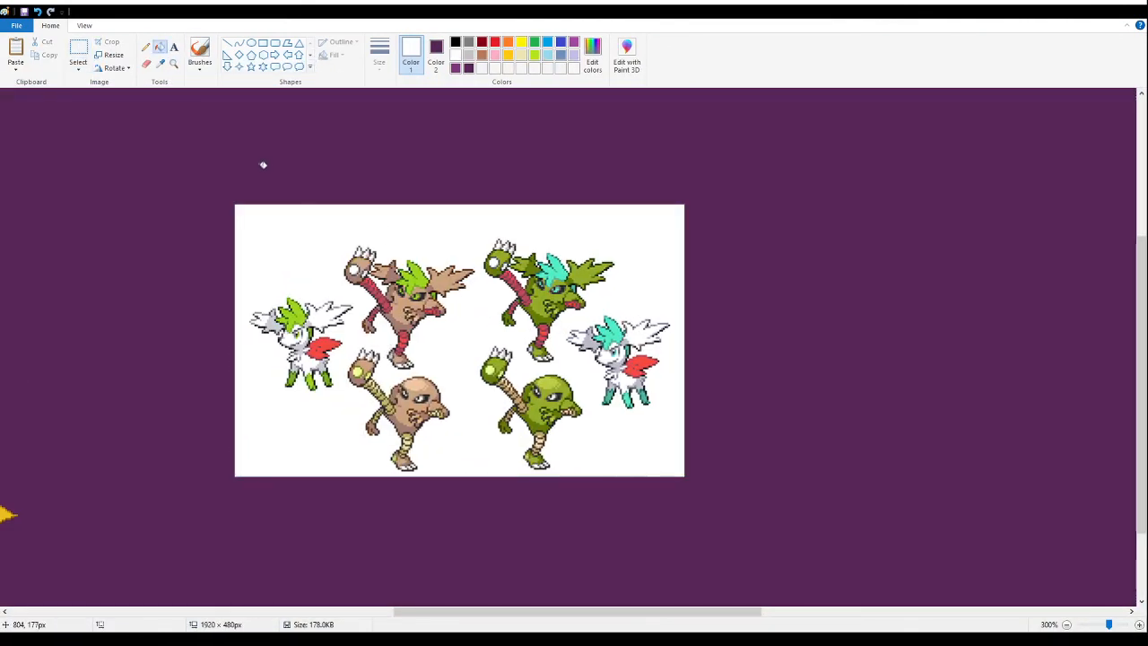
{"action": "right_click", "coordinate": [277, 211]}
- Delete all surrounding sprites and fragments, keeping only the brown kicking fusion with green hair and red striped limbs
{"action": "left_click", "coordinate": [85, 52]}
{"action": "left_click_drag", "start_coordinate": [727, 519], "coordinate": [477, 175]}
{"action": "key", "text": "Delete"}
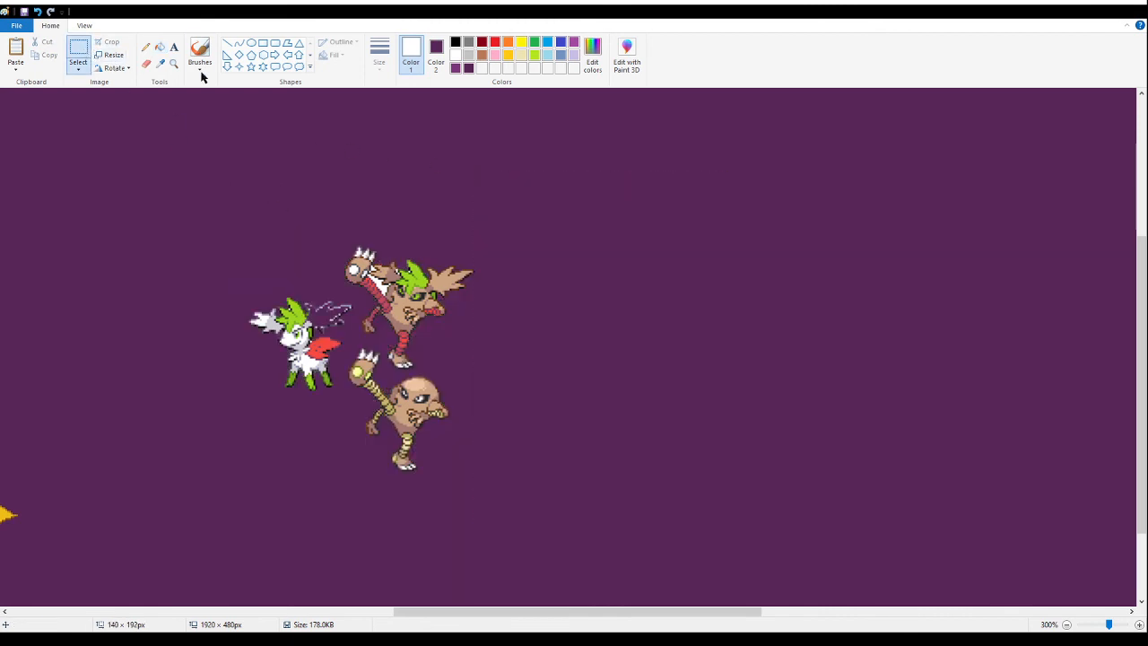
{"action": "left_click", "coordinate": [173, 63]}
{"action": "left_click", "coordinate": [381, 272]}
{"action": "left_click", "coordinate": [324, 431]}
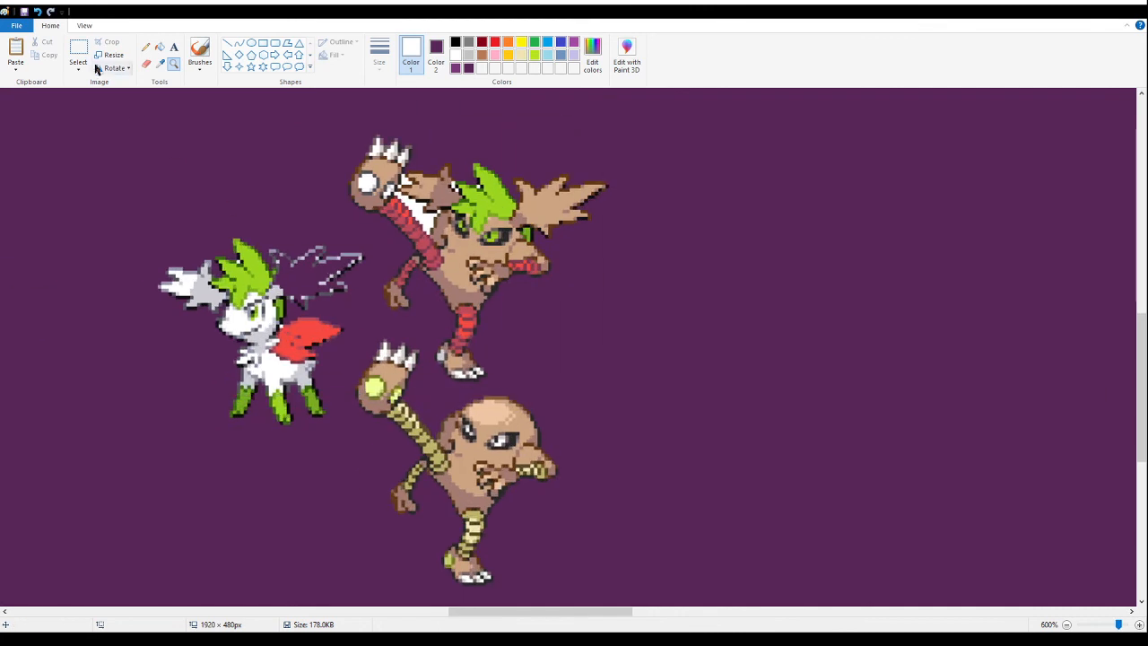
{"action": "left_click", "coordinate": [78, 52]}
{"action": "left_click_drag", "start_coordinate": [130, 171], "coordinate": [349, 460]}
{"action": "key", "text": "Delete"}
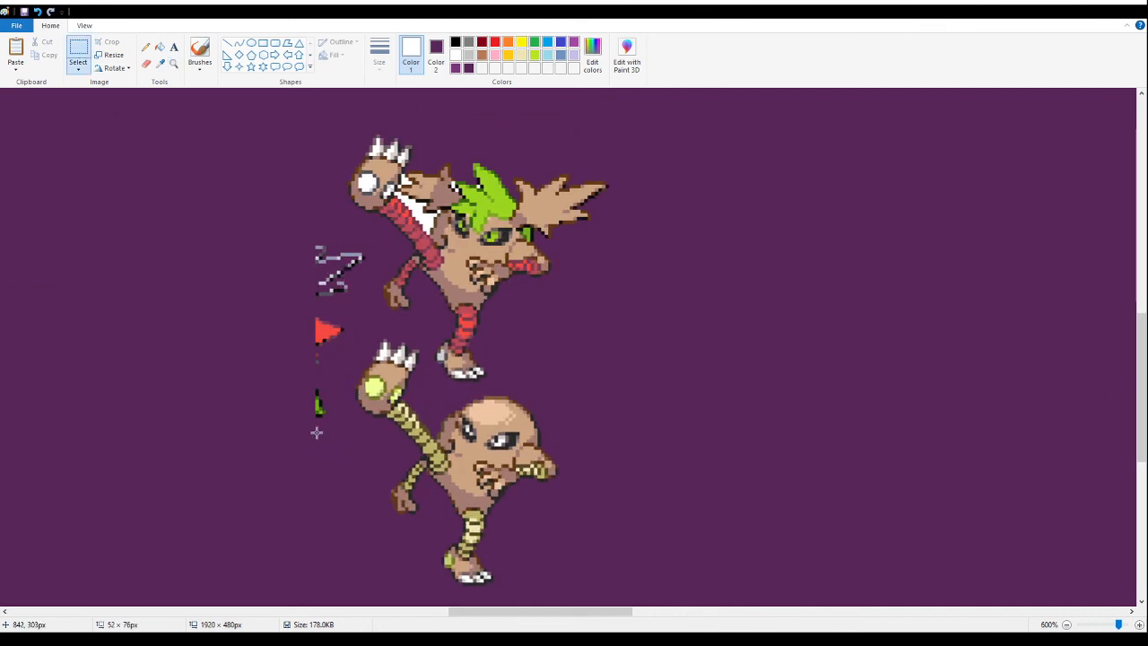
{"action": "mouse_move", "coordinate": [291, 230]}
{"action": "left_mouse_down"}
{"action": "mouse_move", "coordinate": [374, 374]}
{"action": "mouse_move", "coordinate": [362, 442]}
{"action": "left_mouse_up"}
{"action": "key", "text": "Delete"}
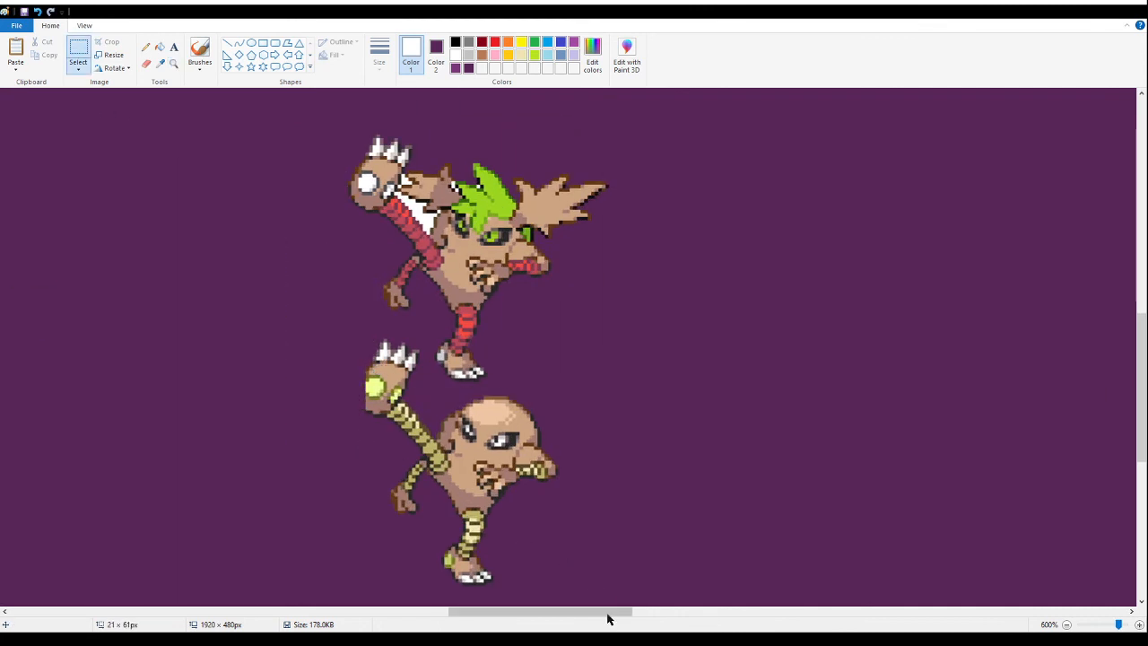
{"action": "mouse_move", "coordinate": [587, 597]}
{"action": "left_mouse_down"}
{"action": "mouse_move", "coordinate": [371, 439]}
{"action": "mouse_move", "coordinate": [369, 388]}
{"action": "left_mouse_up"}
{"action": "key", "text": "Delete"}
{"action": "mouse_move", "coordinate": [367, 326]}
{"action": "left_mouse_down"}
{"action": "mouse_move", "coordinate": [422, 405]}
{"action": "mouse_move", "coordinate": [370, 338]}
{"action": "left_mouse_up"}
{"action": "key", "text": "Delete"}
{"action": "key", "text": "Delete"}
- Fill the leftover white gaps beside the kicking fusion's raised leg and ear with purple, undoing any fill that recolours the ear
{"action": "left_click", "coordinate": [162, 45]}
{"action": "right_click", "coordinate": [419, 207]}
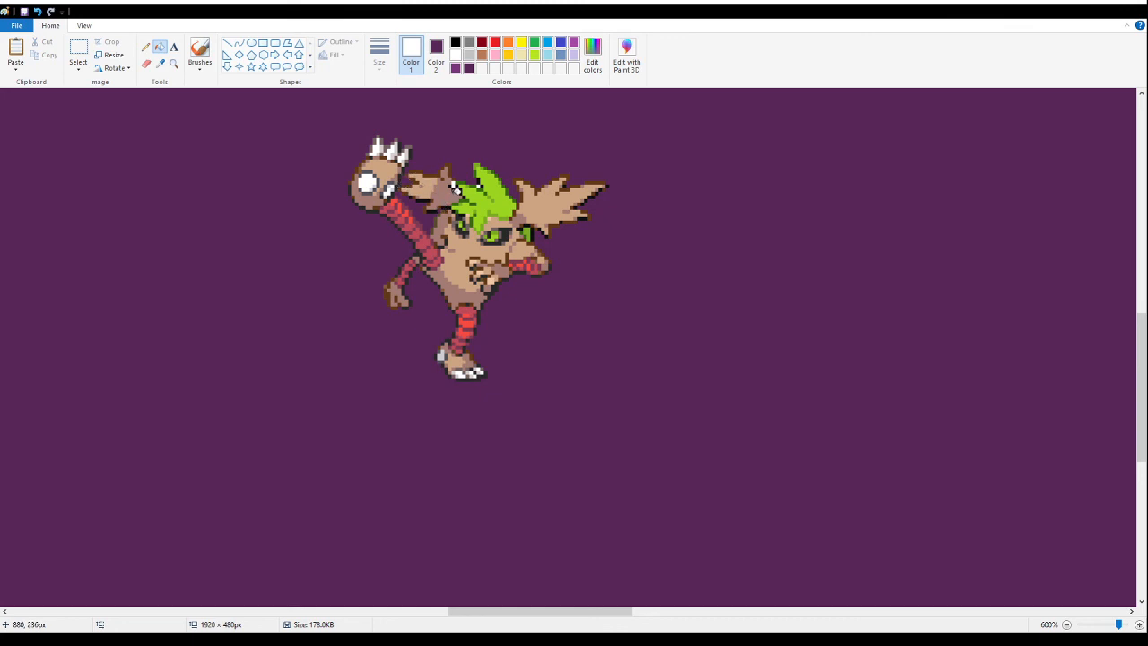
{"action": "right_click", "coordinate": [456, 187]}
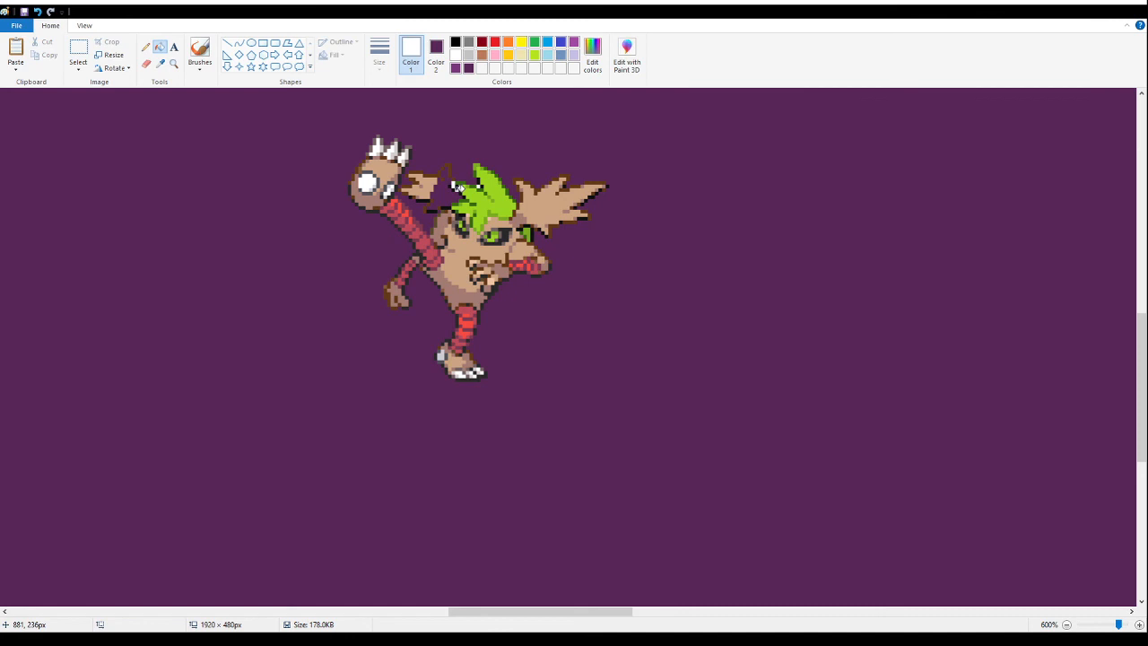
{"action": "key", "text": "ctrl+z"}
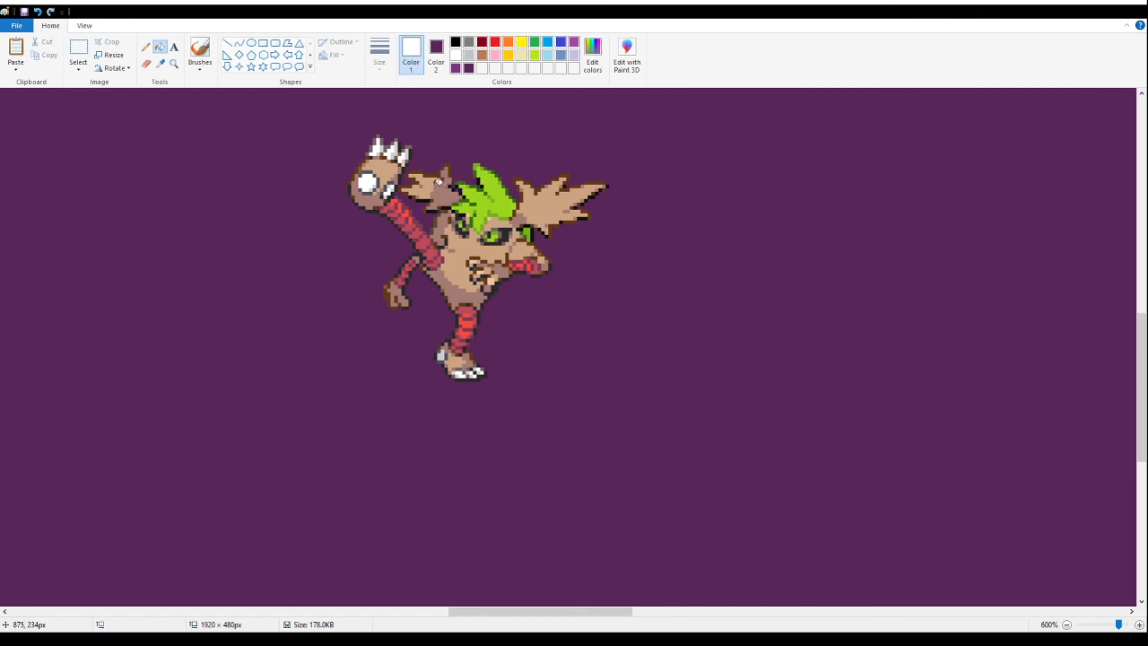
- Cut the cleaned-up kicking fusion out of the empty area
{"action": "left_click", "coordinate": [78, 50]}
{"action": "left_click_drag", "start_coordinate": [719, 430], "coordinate": [301, 126]}
{"action": "key", "text": "Delete"}
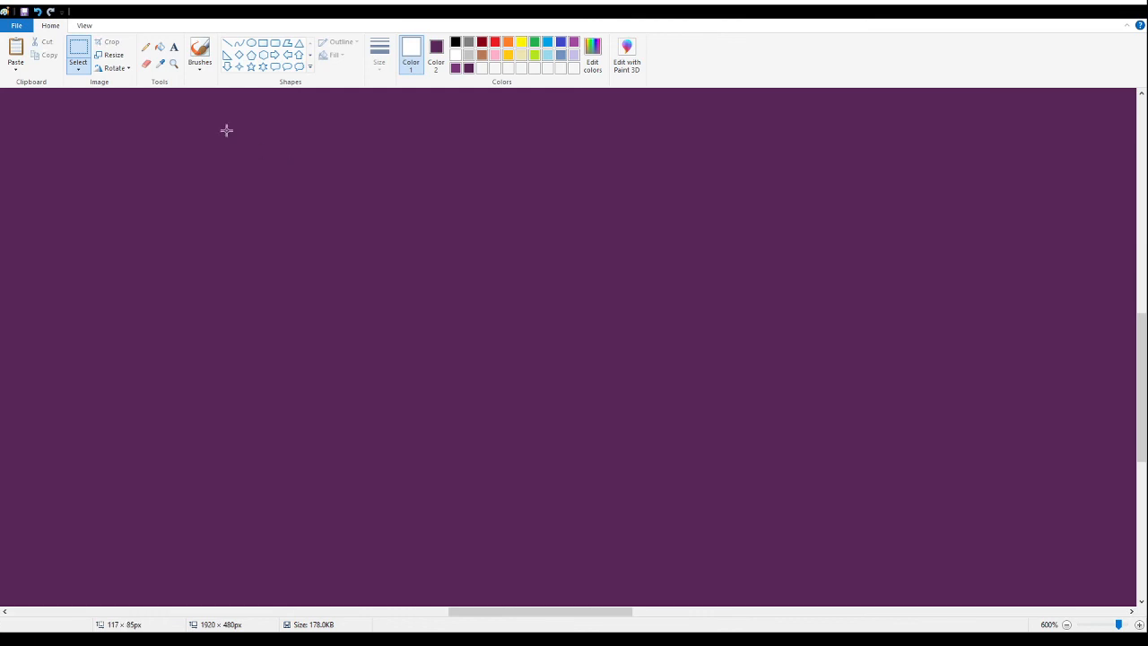
- Try to place the kicking fusion above the yellow-winged moth fusion, then remove the trial copies
{"action": "left_click", "coordinate": [173, 63]}
{"action": "right_click", "coordinate": [162, 184]}
{"action": "right_click", "coordinate": [162, 184]}
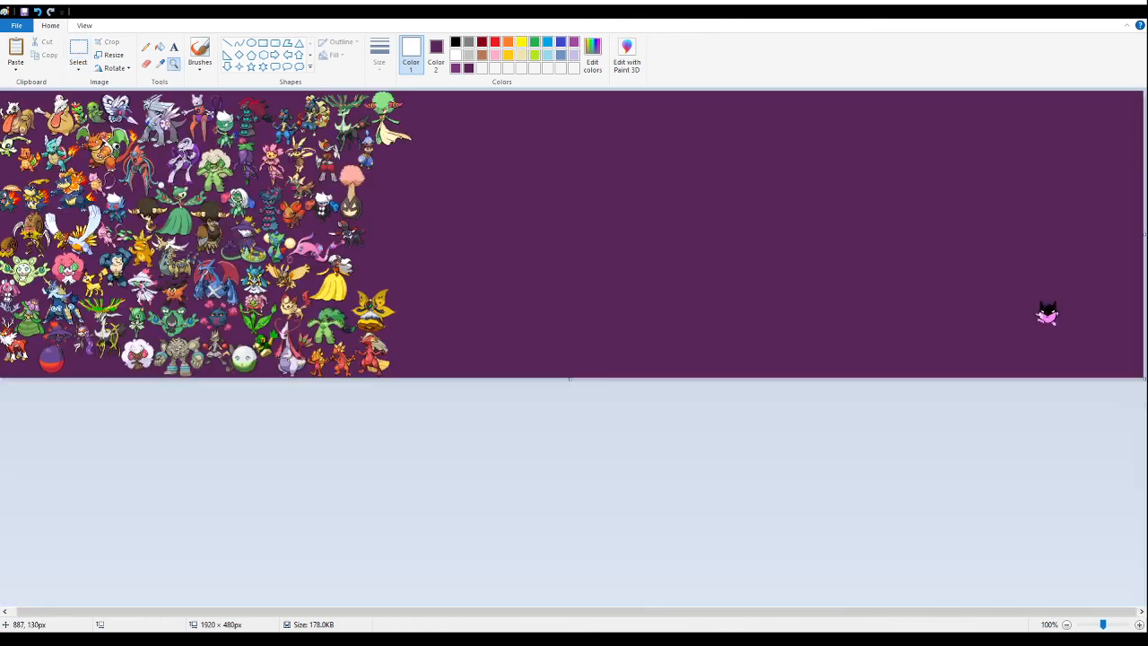
{"action": "left_click", "coordinate": [407, 158]}
{"action": "left_click", "coordinate": [86, 50]}
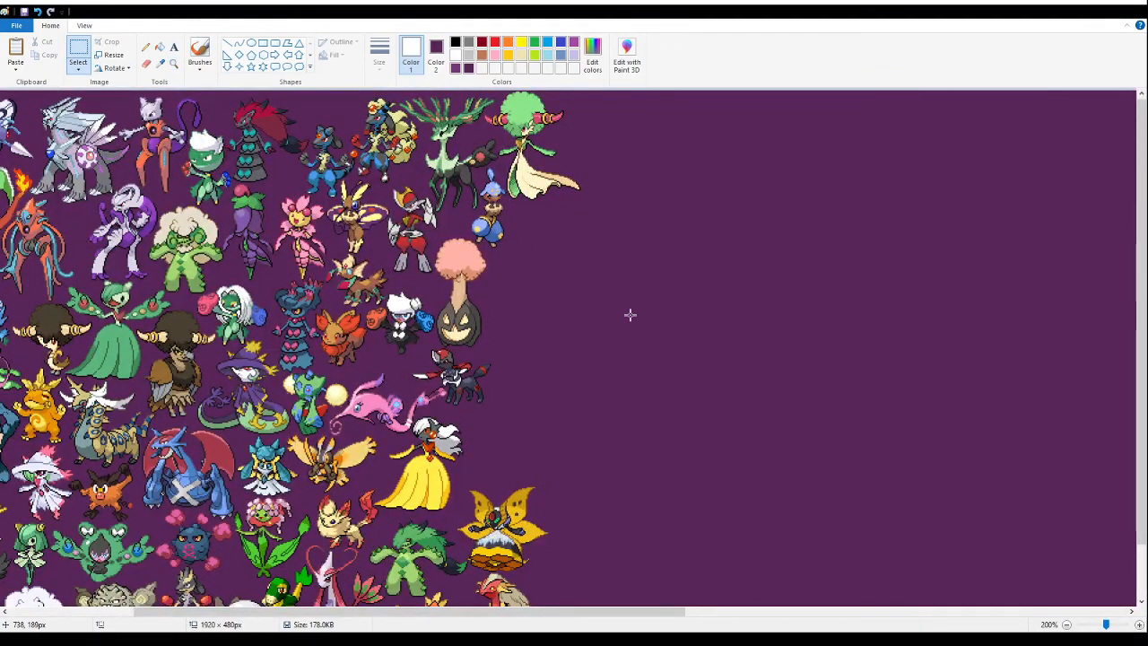
{"action": "key", "text": "ctrl+v"}
{"action": "left_click_drag", "start_coordinate": [63, 134], "coordinate": [563, 447]}
{"action": "key", "text": "Delete"}
{"action": "left_click", "coordinate": [173, 63]}
{"action": "left_click", "coordinate": [638, 496]}
{"action": "left_click", "coordinate": [444, 367]}
{"action": "left_click", "coordinate": [592, 333]}
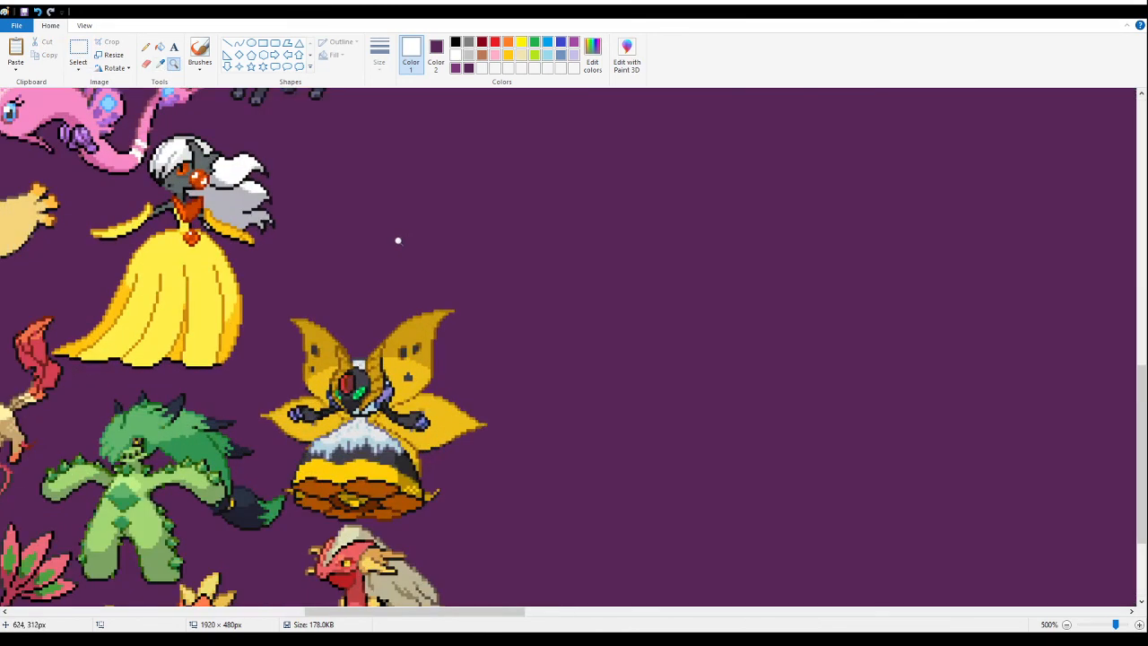
{"action": "left_click", "coordinate": [79, 50]}
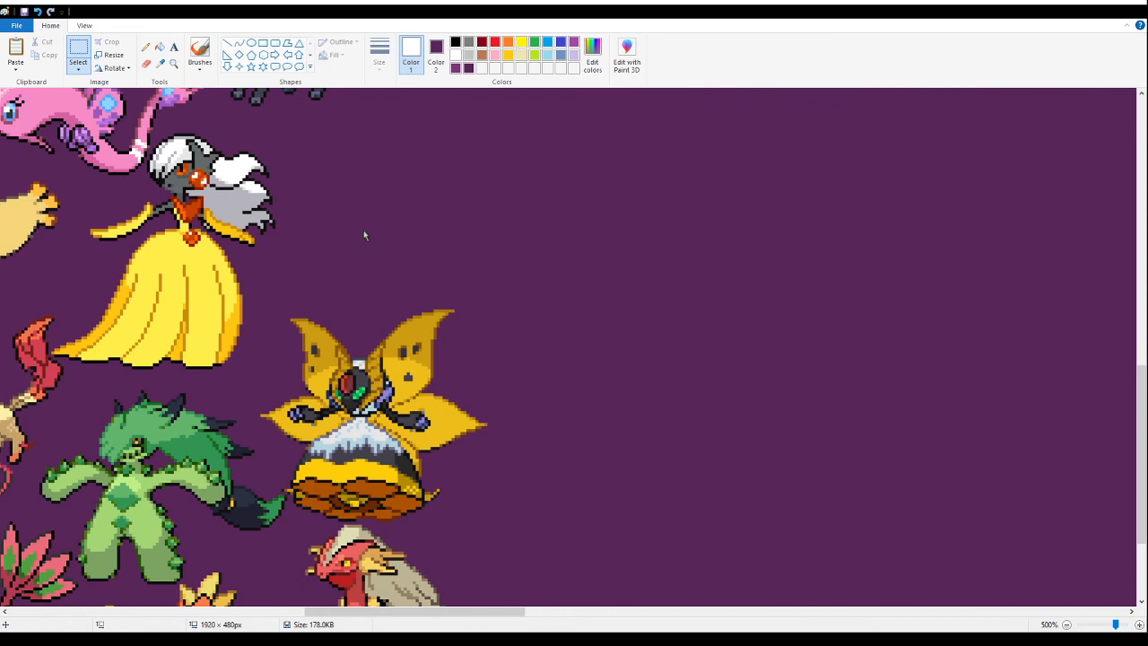
{"action": "key", "text": "ctrl+v"}
{"action": "left_click_drag", "start_coordinate": [166, 229], "coordinate": [382, 256]}
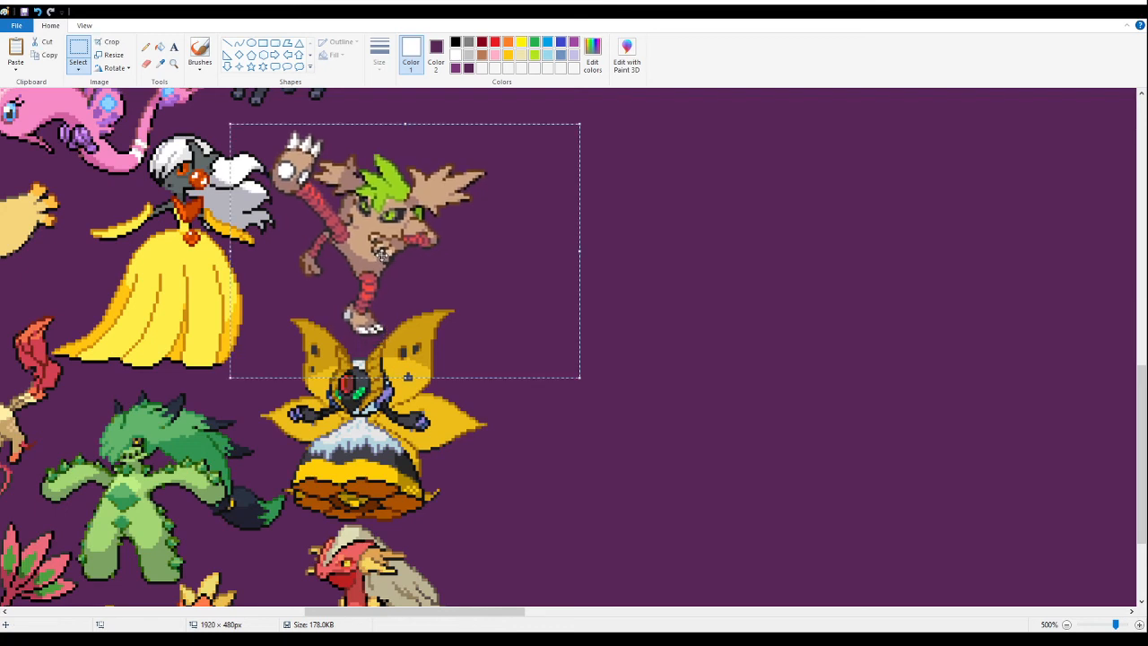
{"action": "key", "text": "Delete"}
- Paste the kicking fusion directly above the yellow-winged moth fusion, close beside the white-haired fusion in the yellow dress
{"action": "left_click", "coordinate": [173, 63]}
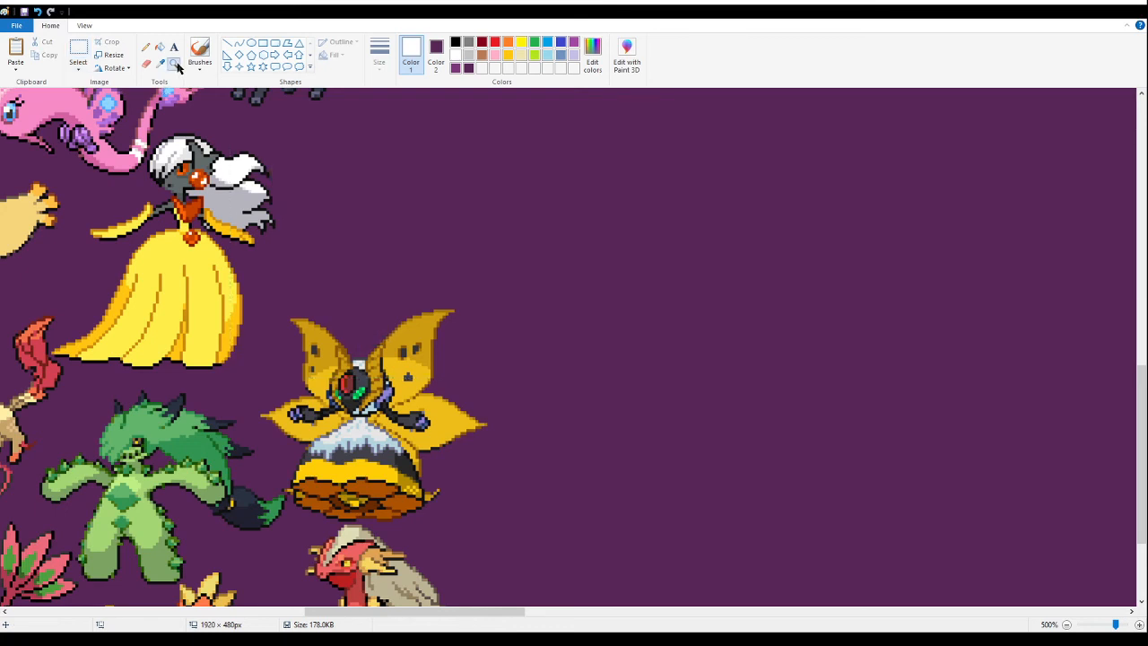
{"action": "left_click", "coordinate": [349, 228]}
{"action": "left_click", "coordinate": [78, 50]}
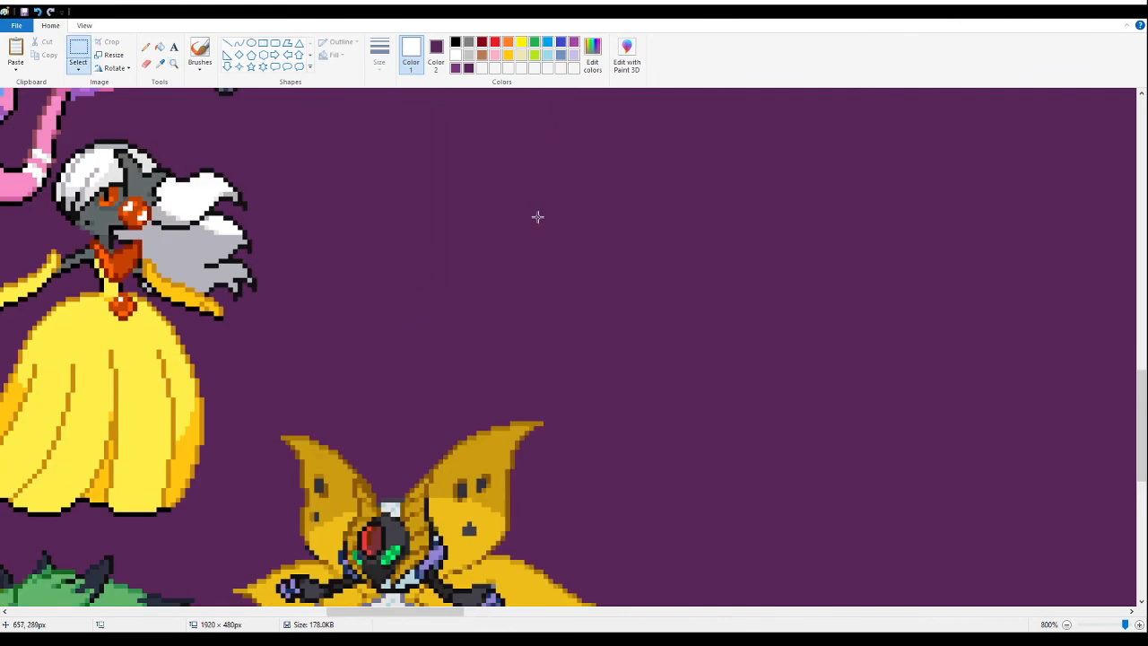
{"action": "key", "text": "ctrl+v"}
{"action": "left_click_drag", "start_coordinate": [258, 233], "coordinate": [450, 278]}
{"action": "left_click", "coordinate": [837, 316]}
{"action": "left_click", "coordinate": [160, 47]}
{"action": "left_click", "coordinate": [174, 63]}
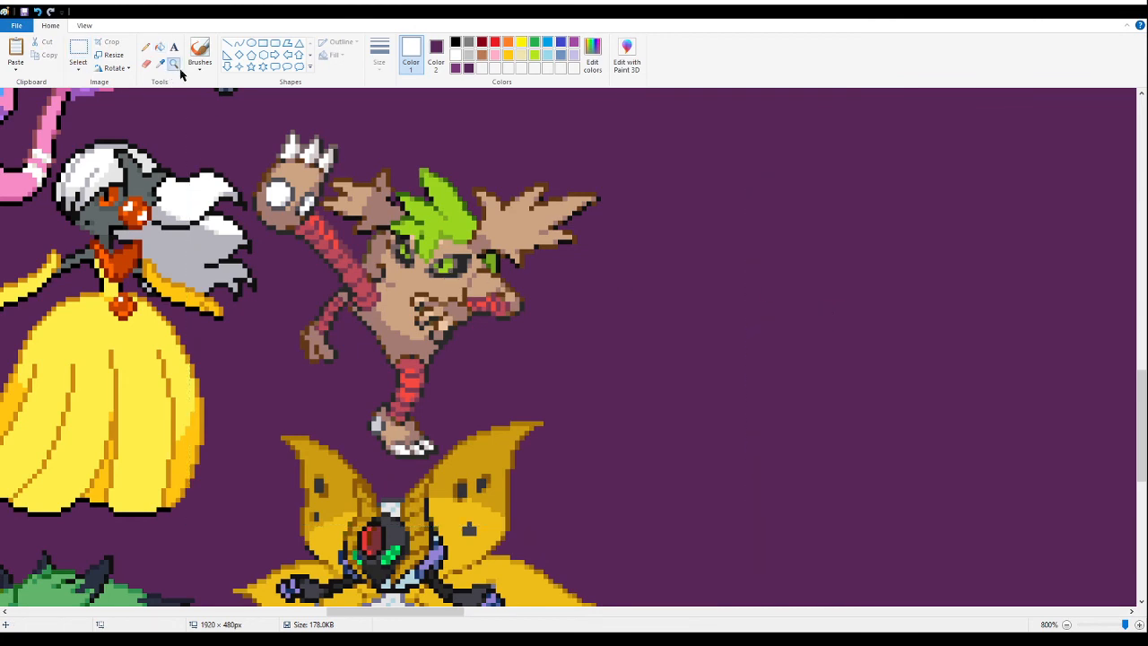
{"action": "scroll", "coordinate": [296, 189], "scroll_direction": "down", "scroll_amount": 5}
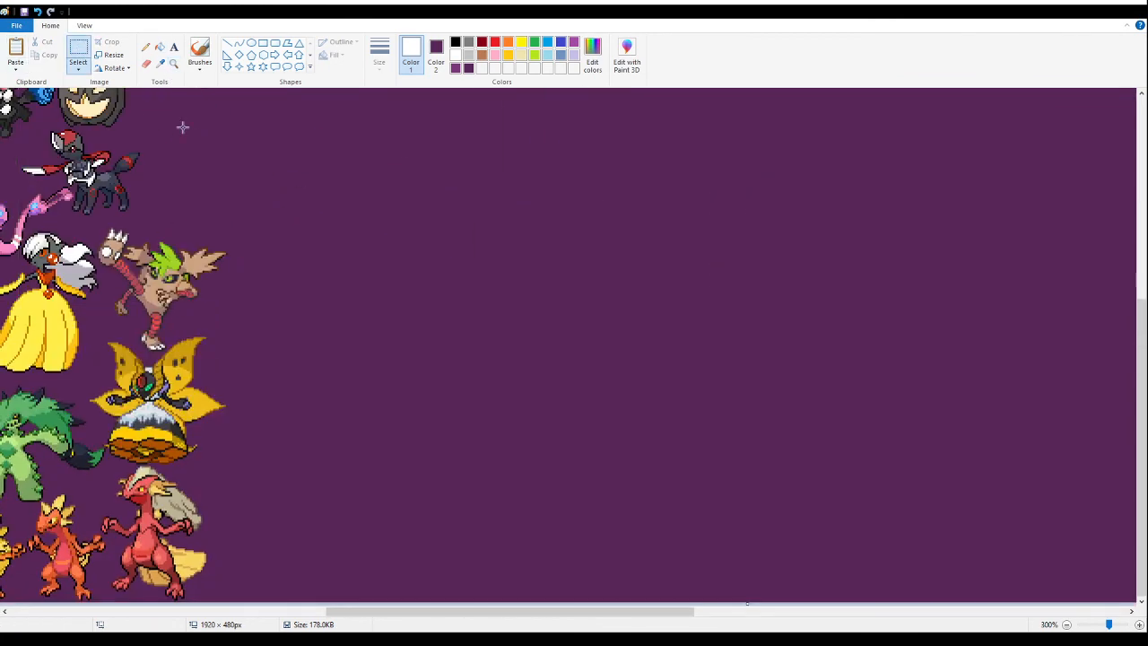
{"action": "key", "text": "ctrl+v"}
{"action": "left_click_drag", "start_coordinate": [60, 137], "coordinate": [388, 229]}
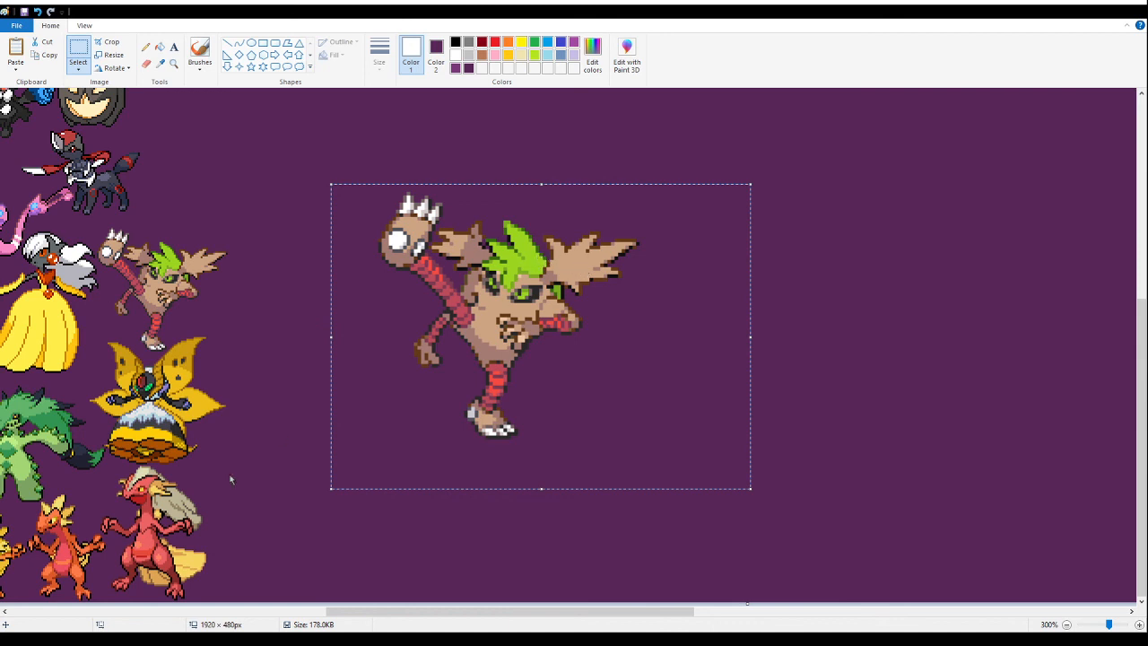
{"action": "key", "text": "Delete"}
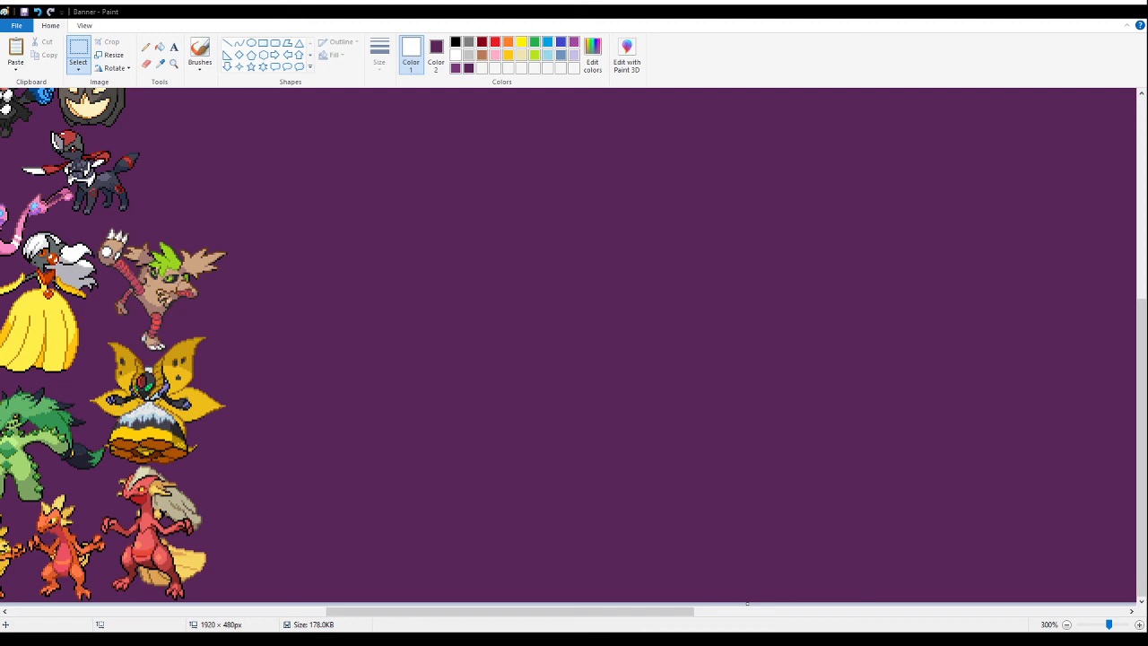
- Paste the sprite section with the dragon and small bird fusions into the empty area and fill its white background with purple
{"action": "left_click", "coordinate": [398, 262]}
{"action": "key", "text": "ctrl+v"}
{"action": "left_click_drag", "start_coordinate": [260, 261], "coordinate": [625, 348]}
{"action": "left_click", "coordinate": [160, 46]}
{"action": "right_click", "coordinate": [412, 213]}
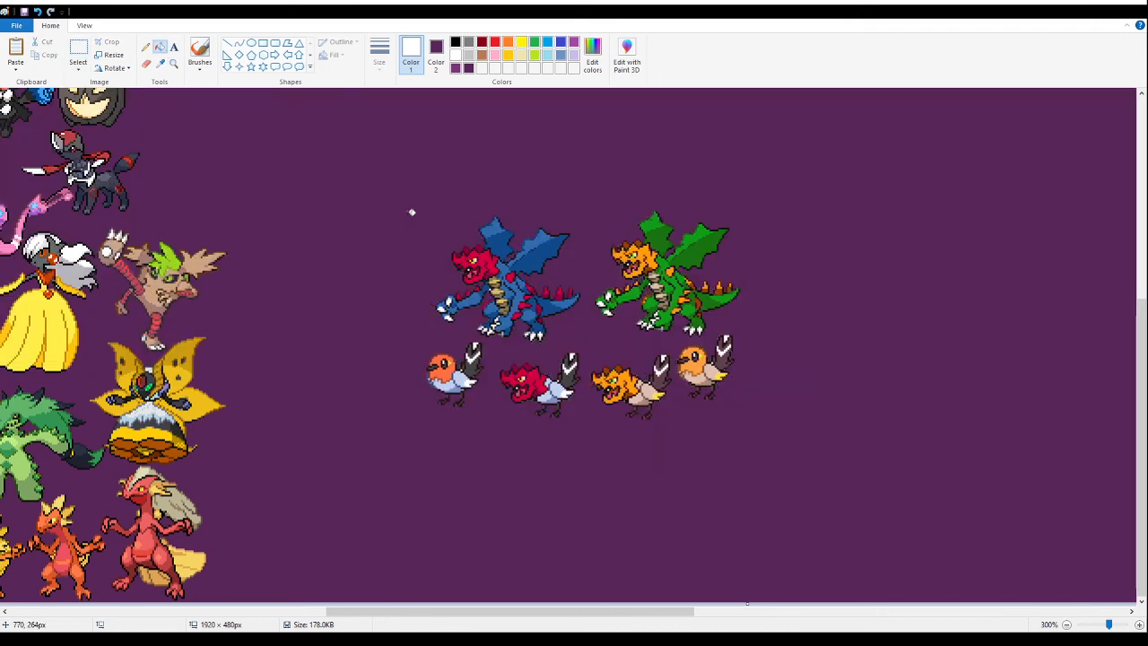
- Delete the dragons and the other birds, keeping only the red-headed bird fusion with the pale blue body
{"action": "left_click", "coordinate": [78, 47]}
{"action": "left_click_drag", "start_coordinate": [866, 533], "coordinate": [784, 262]}
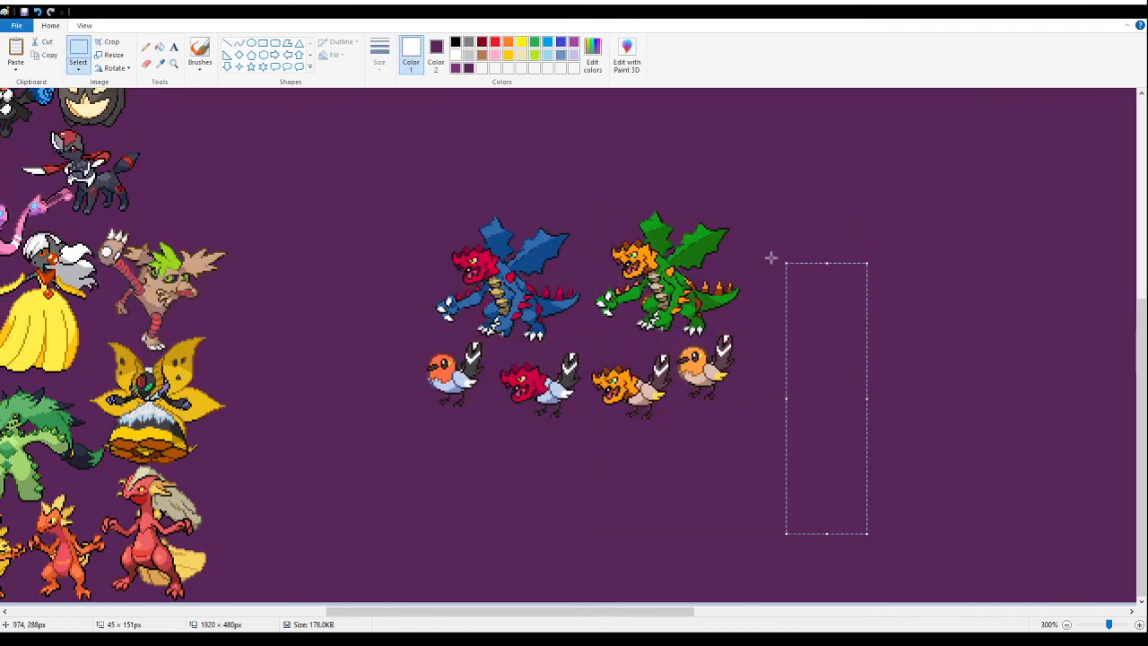
{"action": "left_click_drag", "start_coordinate": [335, 165], "coordinate": [831, 330]}
{"action": "key", "text": "Delete"}
{"action": "left_click_drag", "start_coordinate": [782, 489], "coordinate": [588, 272]}
{"action": "key", "text": "Delete"}
{"action": "left_click_drag", "start_coordinate": [371, 301], "coordinate": [487, 437]}
{"action": "key", "text": "Delete"}
- Undo the deletions and background fill to compare the original sprites, and redo them all
{"action": "key", "text": "ctrl+z"}
{"action": "key", "text": "ctrl+z"}
{"action": "key", "text": "ctrl+z"}
{"action": "key", "text": "ctrl+z"}
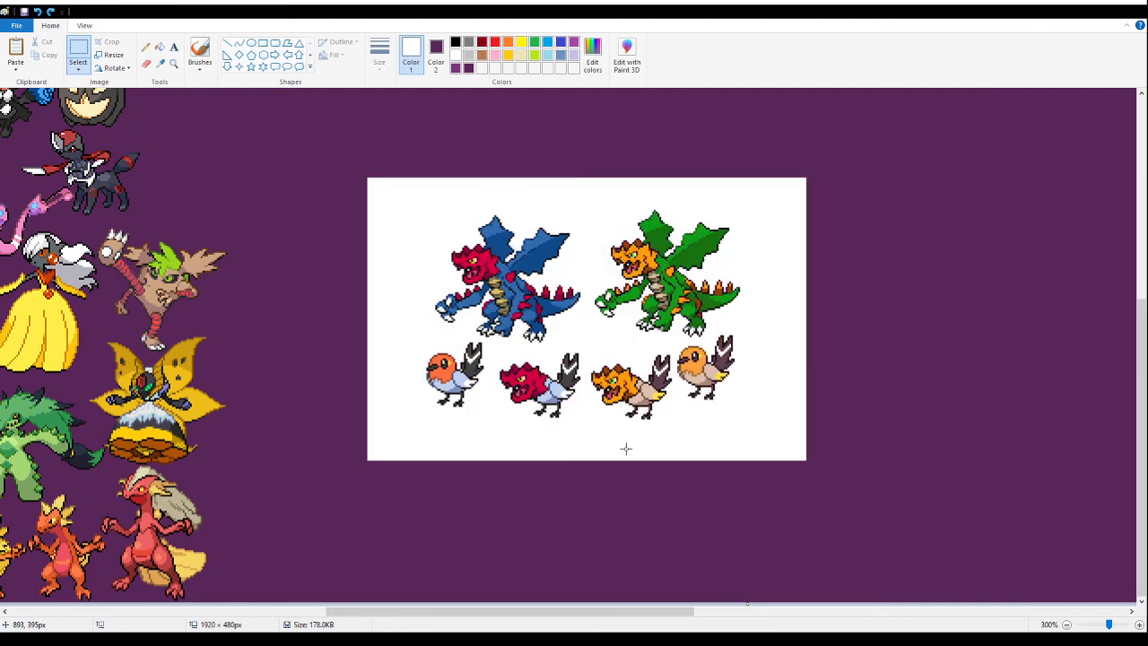
{"action": "key", "text": "ctrl+y"}
{"action": "key", "text": "ctrl+y"}
{"action": "key", "text": "ctrl+y"}
{"action": "key", "text": "ctrl+y"}
- Move the red-headed bird fusion into the gap beside the large red fusion's head, below the moth fusion's outer wing
{"action": "left_click_drag", "start_coordinate": [632, 452], "coordinate": [423, 288]}
{"action": "left_click", "coordinate": [174, 64]}
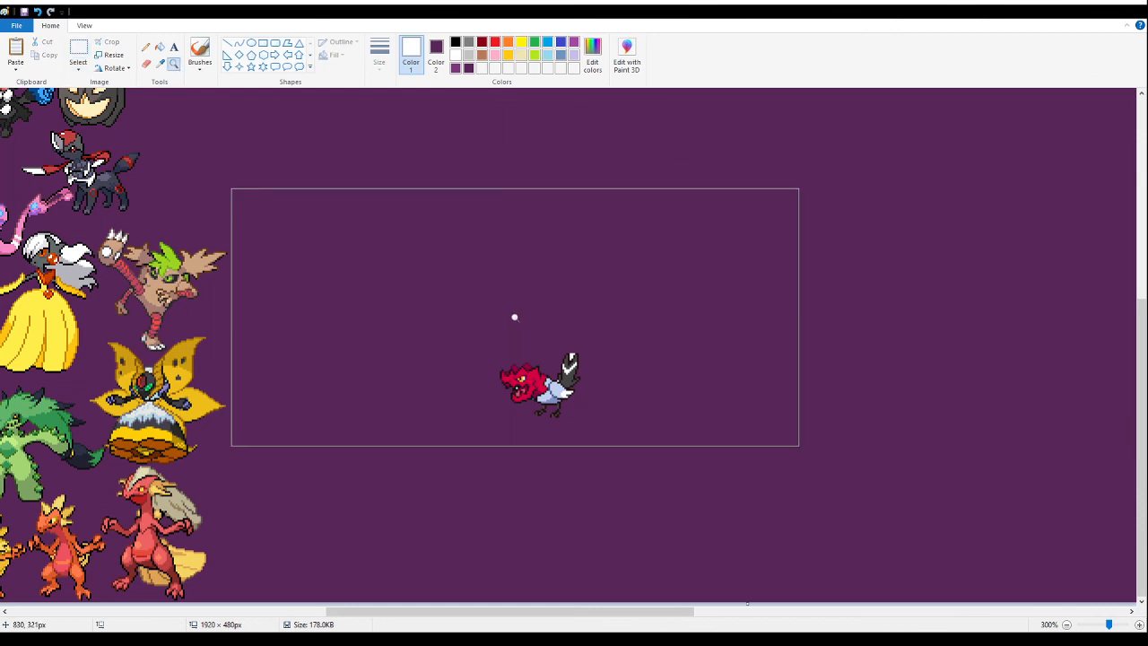
{"action": "left_click", "coordinate": [513, 315]}
{"action": "left_click", "coordinate": [377, 303]}
{"action": "left_click", "coordinate": [160, 47]}
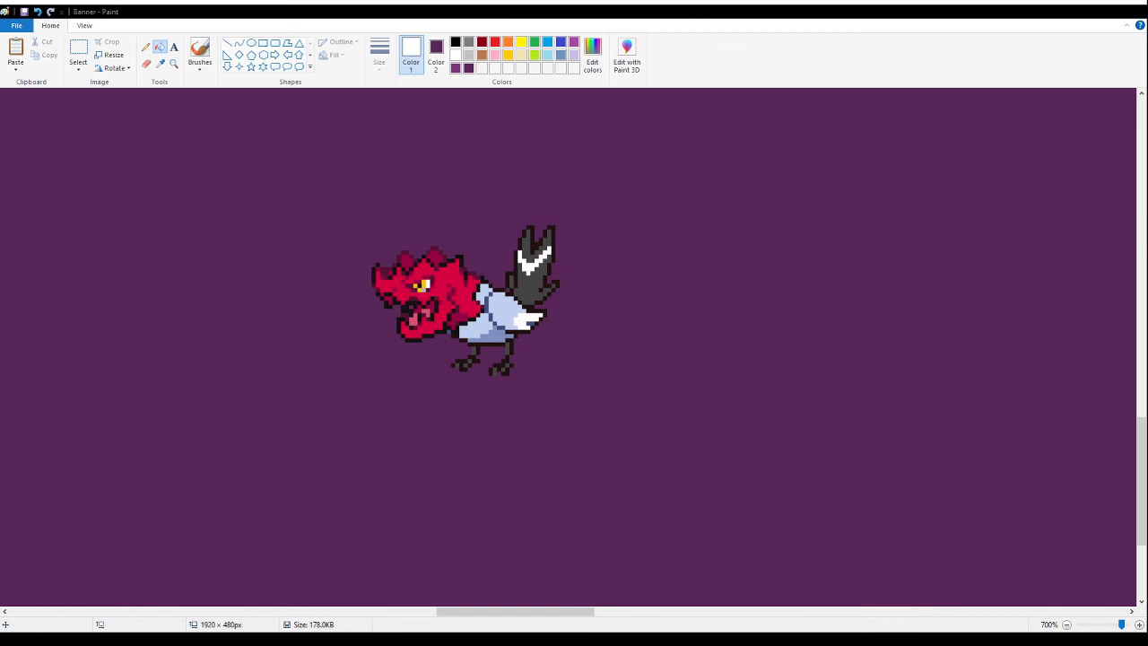
{"action": "left_click", "coordinate": [78, 52]}
{"action": "left_click_drag", "start_coordinate": [584, 147], "coordinate": [312, 487]}
{"action": "left_click_drag", "start_coordinate": [499, 325], "coordinate": [206, 371]}
{"action": "left_click_drag", "start_coordinate": [472, 612], "coordinate": [353, 585]}
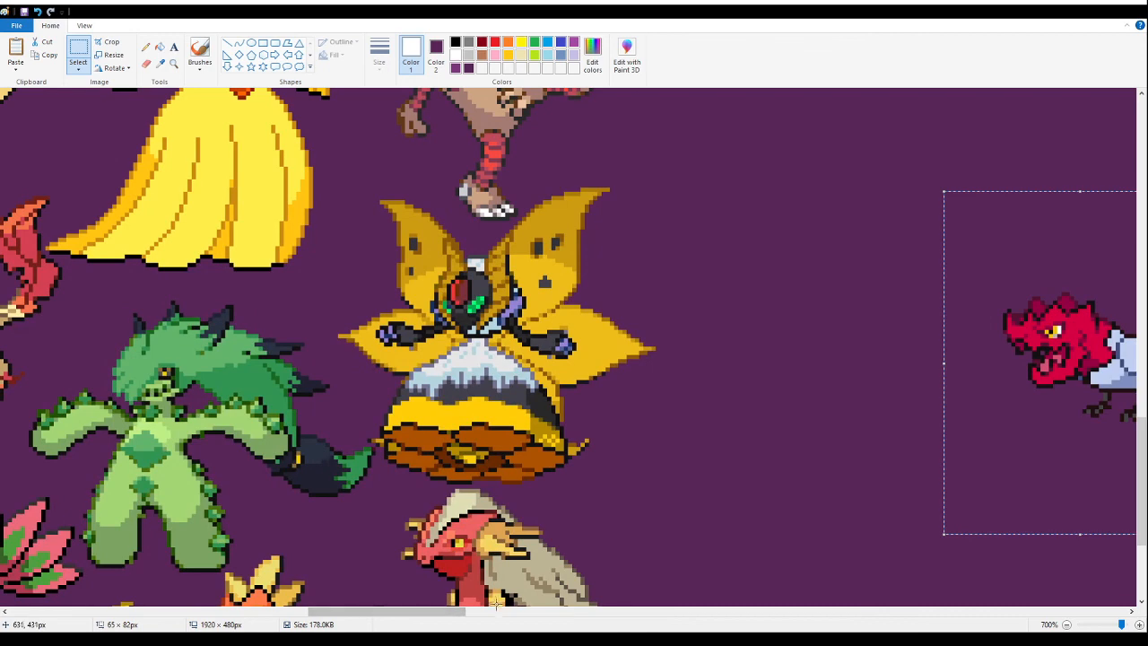
{"action": "left_click_drag", "start_coordinate": [449, 615], "coordinate": [502, 615]}
{"action": "scroll", "coordinate": [502, 359], "scroll_direction": "down", "scroll_amount": 3}
{"action": "left_click_drag", "start_coordinate": [673, 357], "coordinate": [208, 322]}
{"action": "left_click", "coordinate": [541, 267]}
- Examine the bird fusion's placement and review the overall banner layout for the next free gap
{"action": "left_click", "coordinate": [172, 65]}
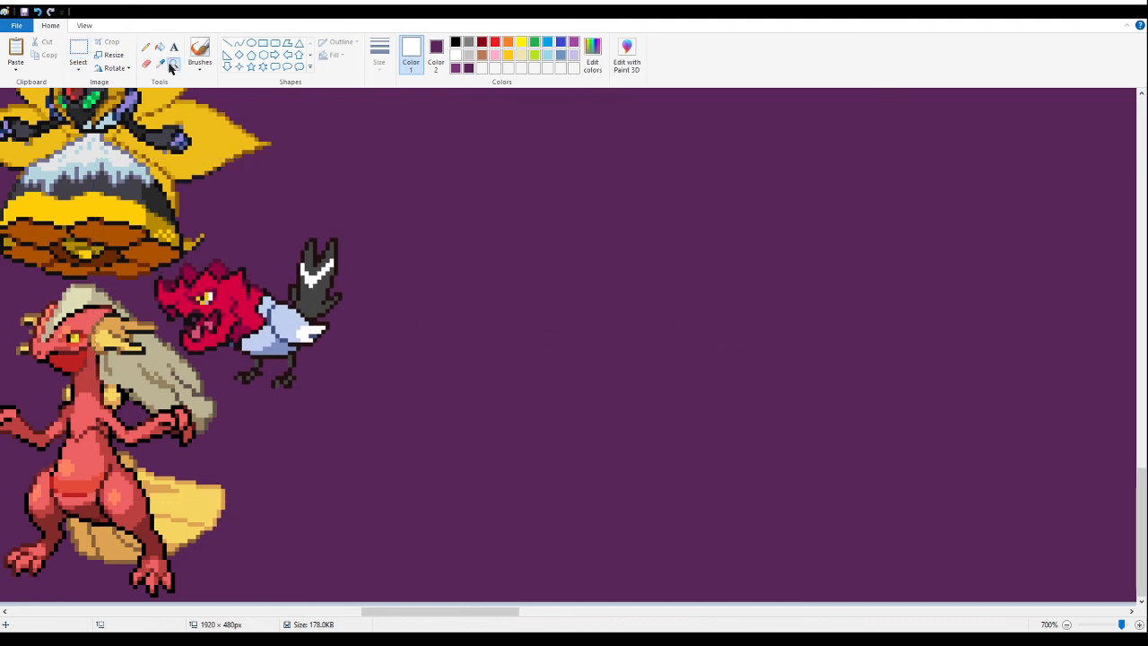
{"action": "right_click", "coordinate": [249, 236]}
{"action": "right_click", "coordinate": [248, 235]}
{"action": "right_click", "coordinate": [246, 241]}
{"action": "right_click", "coordinate": [246, 243]}
{"action": "right_click", "coordinate": [245, 242]}
{"action": "right_click", "coordinate": [246, 243]}
{"action": "left_click", "coordinate": [464, 245]}
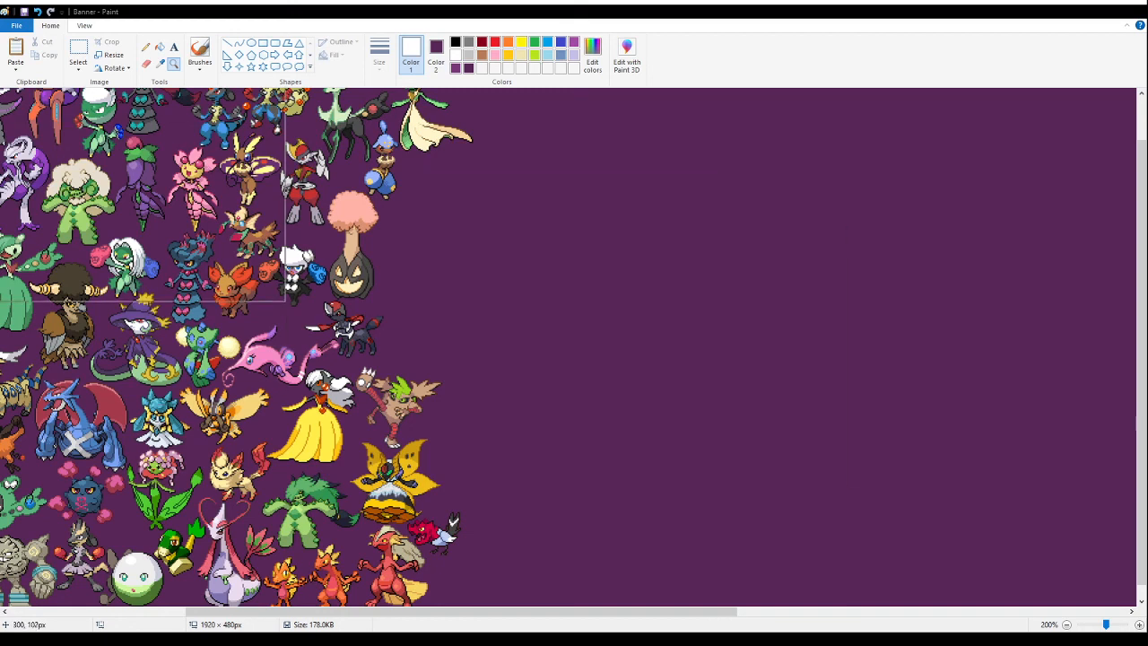
{"action": "right_click", "coordinate": [782, 324]}
{"action": "left_click", "coordinate": [646, 215]}
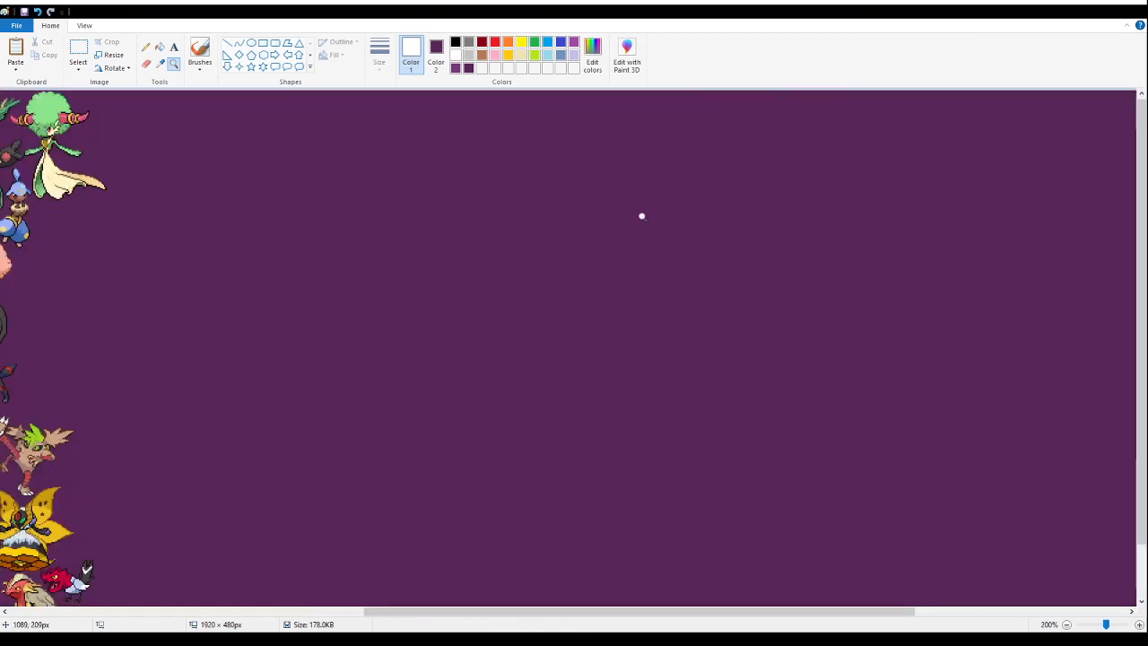
- Paste the next sprite section, containing the wide-armed green fusion with the red head, and fill its background with purple
{"action": "left_click", "coordinate": [139, 333]}
{"action": "left_click", "coordinate": [78, 52]}
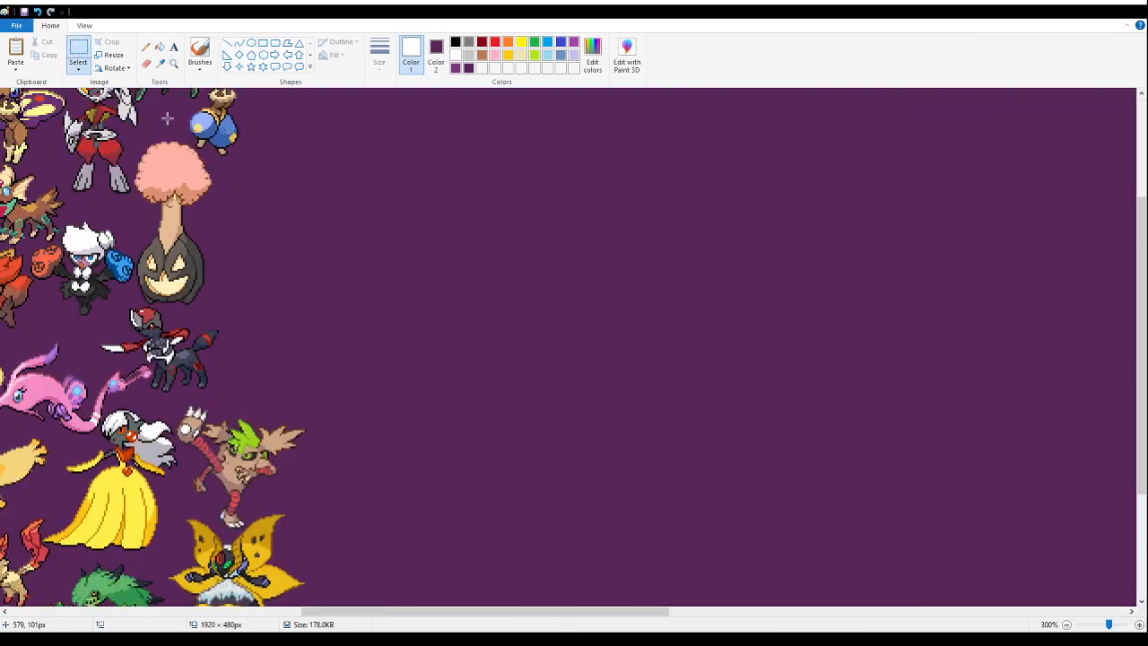
{"action": "key", "text": "ctrl+v"}
{"action": "left_click_drag", "start_coordinate": [36, 185], "coordinate": [407, 235]}
{"action": "left_click", "coordinate": [160, 46]}
{"action": "right_click", "coordinate": [461, 177]}
- Delete all neighbouring sprites and stray fragments around the wide-armed green fusion with the red head
{"action": "left_click", "coordinate": [78, 52]}
{"action": "left_click_drag", "start_coordinate": [926, 463], "coordinate": [609, 146]}
{"action": "key", "text": "Delete"}
{"action": "left_click_drag", "start_coordinate": [707, 436], "coordinate": [559, 251]}
{"action": "key", "text": "Delete"}
{"action": "left_click_drag", "start_coordinate": [619, 293], "coordinate": [585, 251]}
{"action": "key", "text": "Delete"}
{"action": "left_click_drag", "start_coordinate": [589, 294], "coordinate": [550, 344]}
{"action": "key", "text": "Delete"}
{"action": "left_click_drag", "start_coordinate": [387, 418], "coordinate": [621, 280]}
{"action": "key", "text": "Delete"}
{"action": "left_click_drag", "start_coordinate": [404, 266], "coordinate": [507, 335]}
{"action": "left_click", "coordinate": [368, 402]}
{"action": "left_click_drag", "start_coordinate": [368, 326], "coordinate": [475, 265]}
{"action": "key", "text": "Delete"}
- Move the wide-armed green fusion below the pale-gowned green fusion and cut it from the canvas
{"action": "left_click_drag", "start_coordinate": [700, 147], "coordinate": [409, 306]}
{"action": "scroll", "coordinate": [565, 253], "scroll_direction": "up", "scroll_amount": 4}
{"action": "left_click_drag", "start_coordinate": [583, 249], "coordinate": [374, 315]}
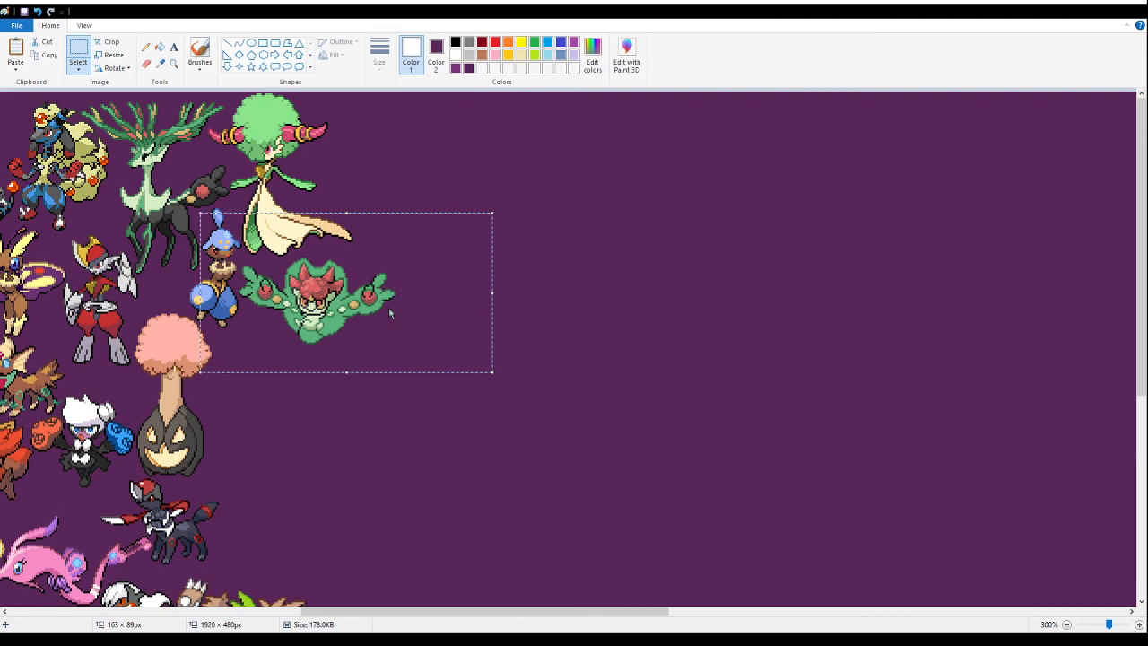
{"action": "key", "text": "Delete"}
- Paste the wide-armed green fusion and fit it closely under the pale gown, beside the blue-capped fusion
{"action": "left_click", "coordinate": [174, 63]}
{"action": "left_click", "coordinate": [298, 251]}
{"action": "left_click", "coordinate": [305, 250]}
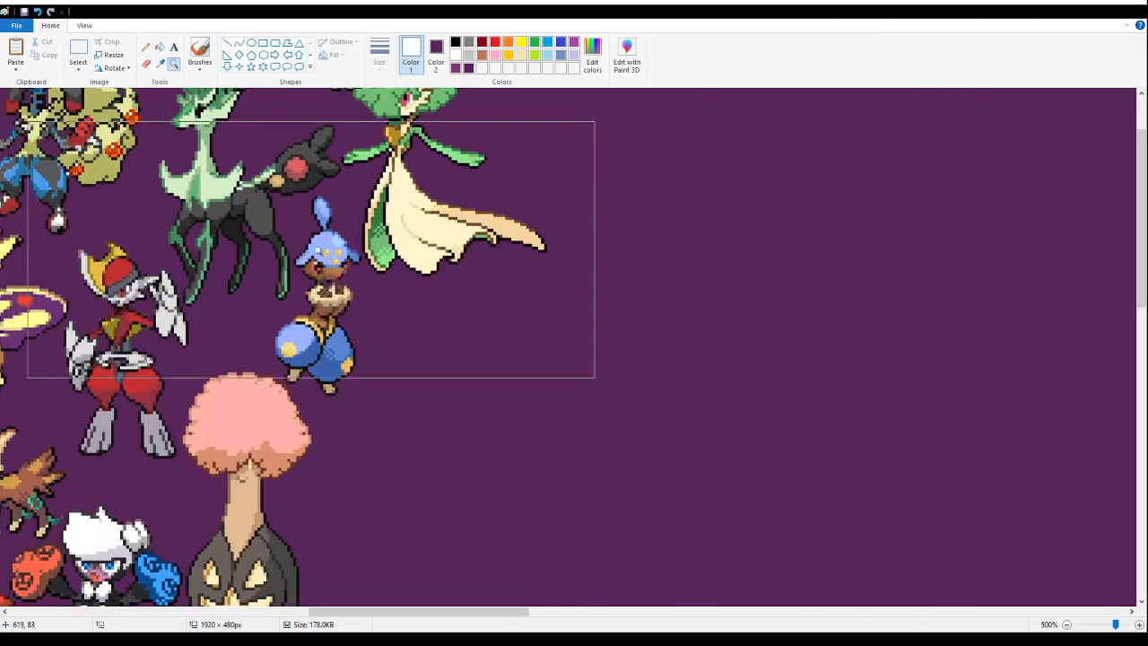
{"action": "left_click", "coordinate": [345, 250]}
{"action": "left_click", "coordinate": [391, 255]}
{"action": "left_click", "coordinate": [78, 53]}
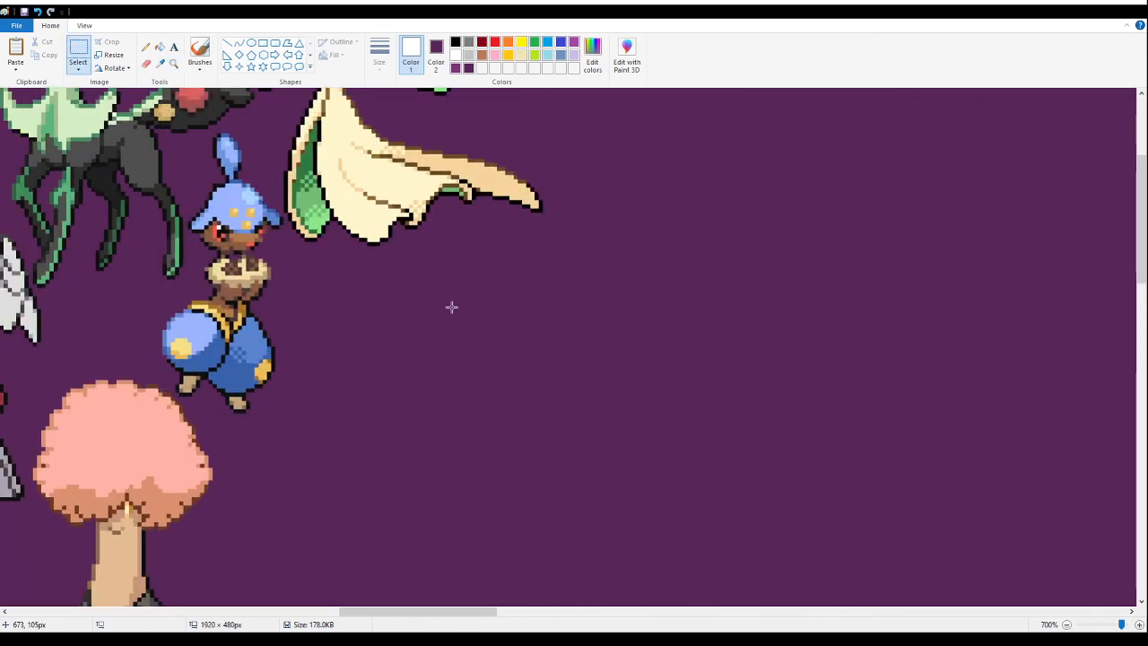
{"action": "key", "text": "ctrl+v"}
{"action": "left_click_drag", "start_coordinate": [202, 226], "coordinate": [387, 276]}
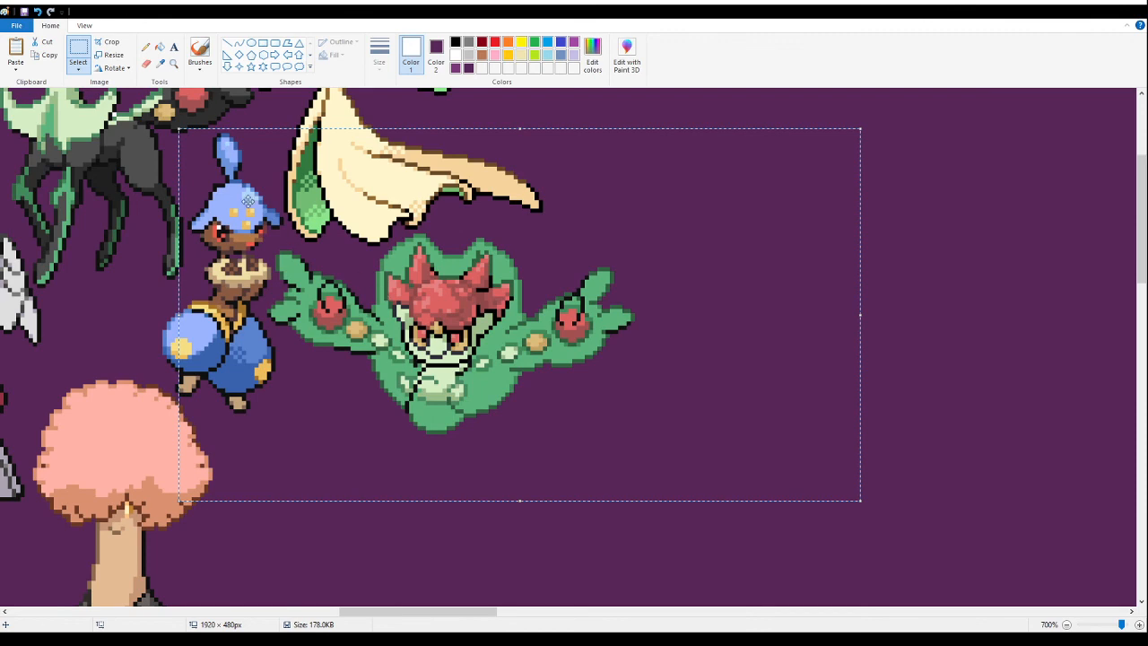
- Save the banner with the newly placed wide-armed green fusion
{"action": "left_click", "coordinate": [173, 64]}
{"action": "right_click", "coordinate": [241, 215]}
{"action": "right_click", "coordinate": [240, 215]}
{"action": "right_click", "coordinate": [240, 216]}
{"action": "right_click", "coordinate": [241, 215]}
{"action": "right_click", "coordinate": [241, 215]}
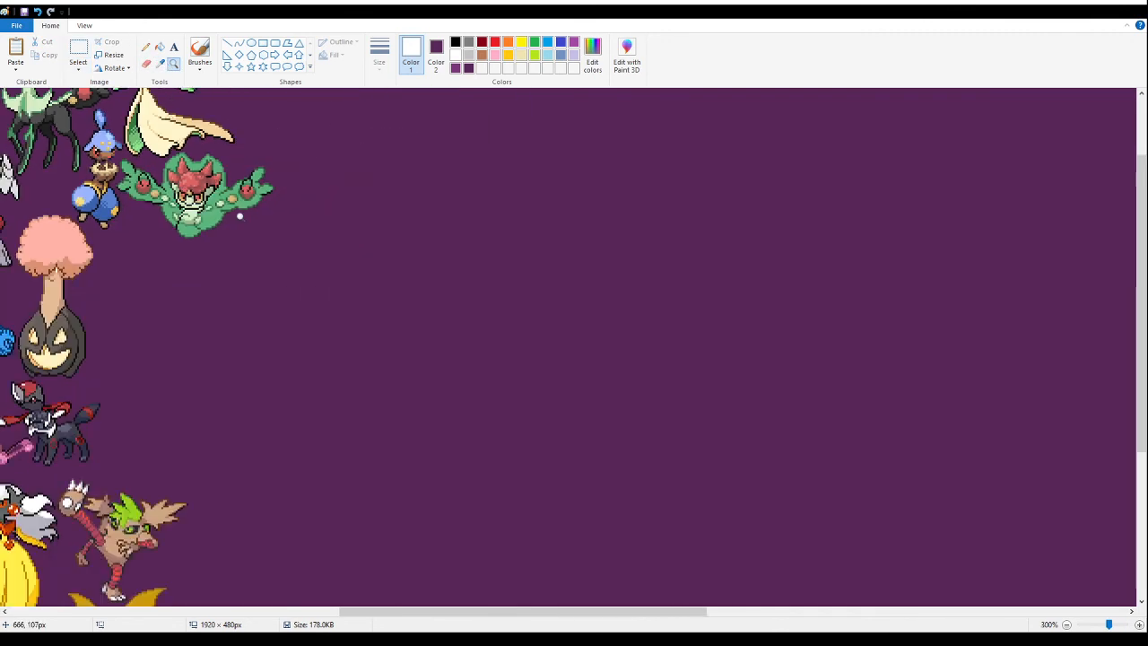
{"action": "right_click", "coordinate": [240, 215]}
{"action": "left_click", "coordinate": [24, 11]}
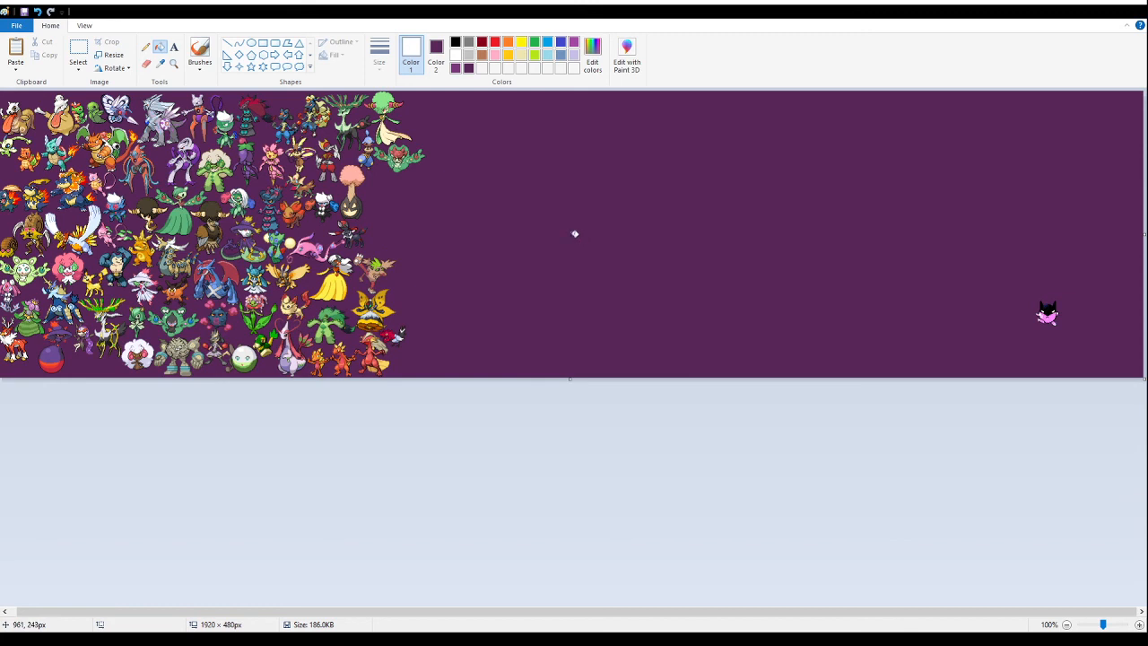
- Paste the bat fusion sprite sheet onto the empty middle area and fill its white background with purple
{"action": "left_click", "coordinate": [81, 52]}
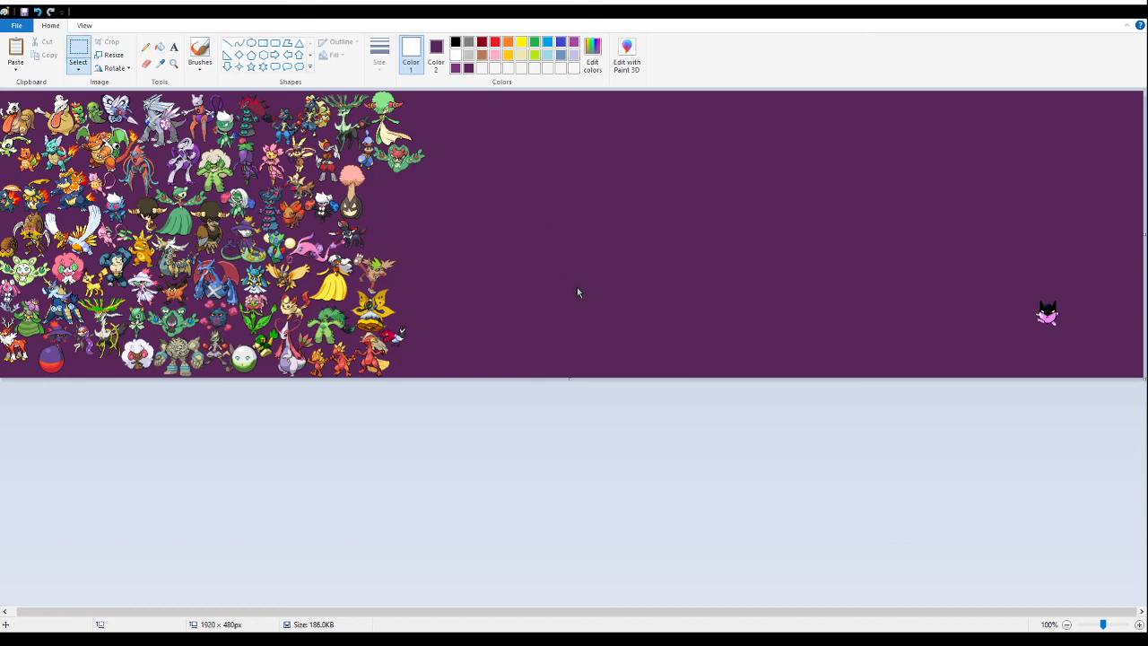
{"action": "key", "text": "ctrl+v"}
{"action": "left_click_drag", "start_coordinate": [66, 131], "coordinate": [557, 244]}
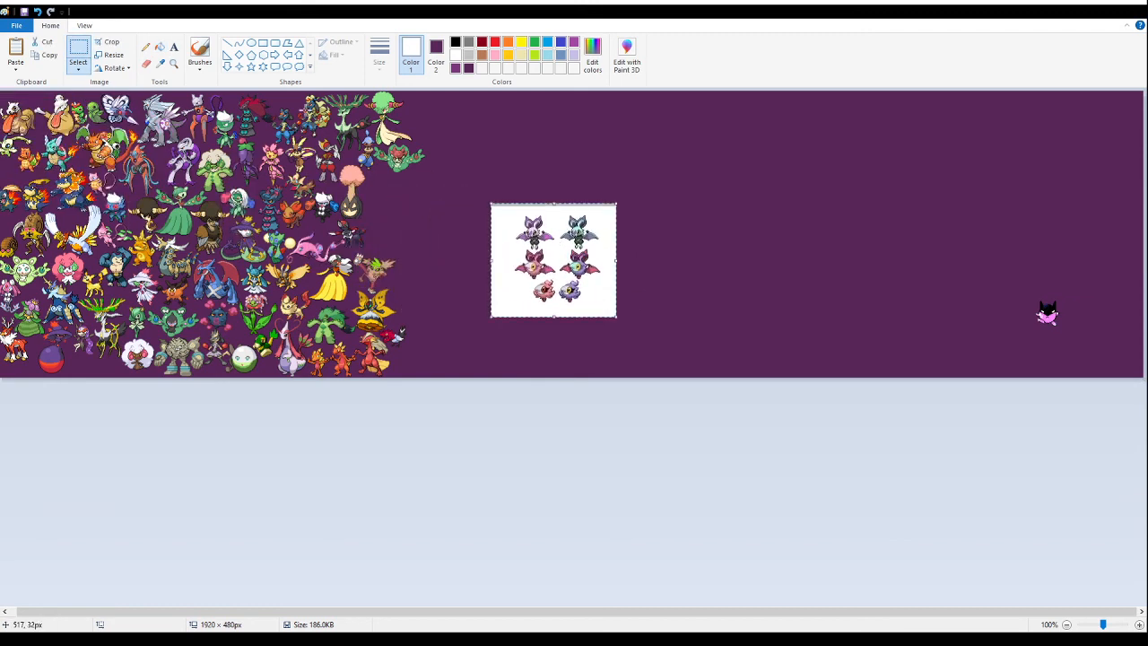
{"action": "left_click", "coordinate": [173, 64]}
{"action": "left_click", "coordinate": [606, 246]}
{"action": "left_click", "coordinate": [557, 293]}
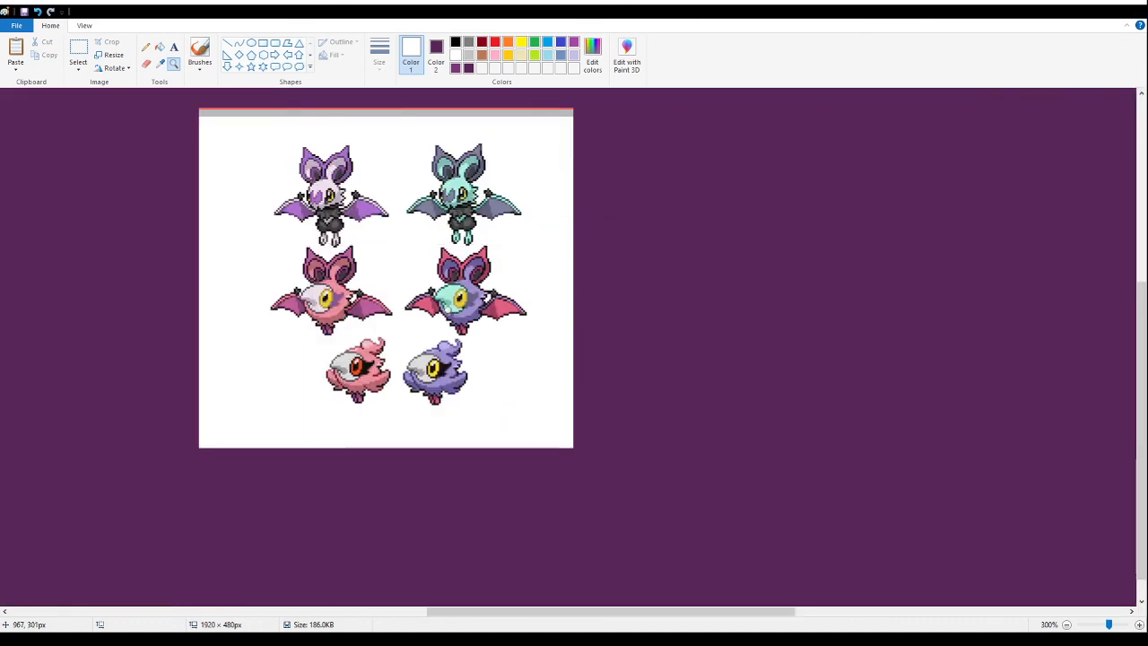
{"action": "left_click", "coordinate": [305, 197]}
{"action": "left_click", "coordinate": [160, 47]}
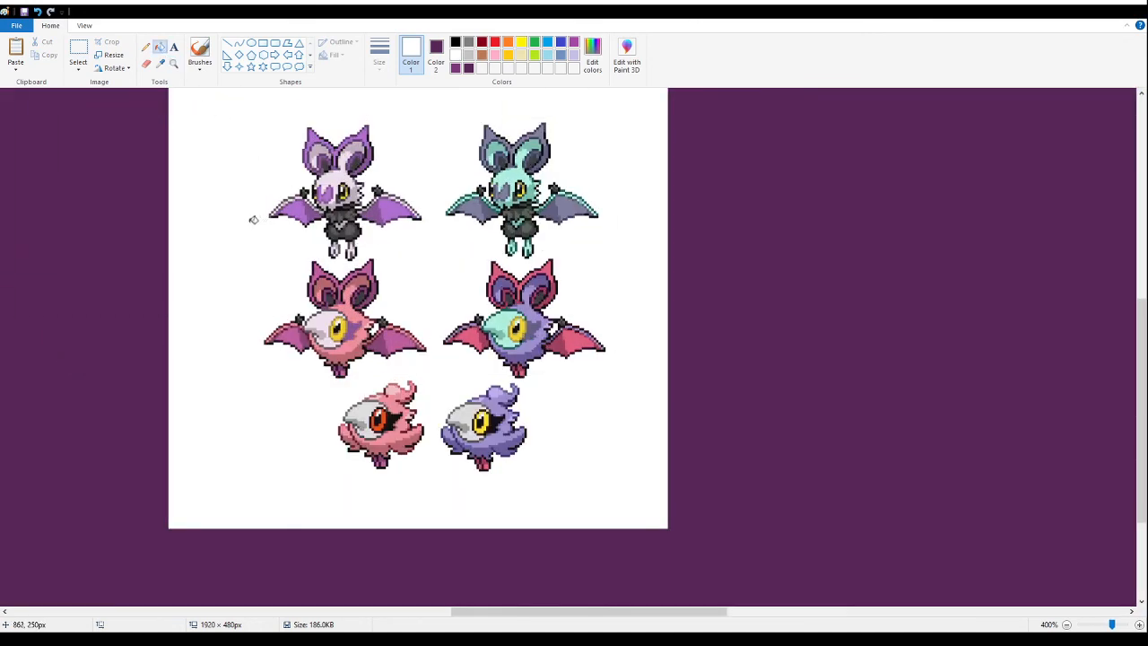
{"action": "right_click", "coordinate": [251, 218]}
- Delete all neighbouring sprites and stray fragments around the pink bat fusion with the yellow eye
{"action": "left_click", "coordinate": [78, 52]}
{"action": "left_click_drag", "start_coordinate": [591, 542], "coordinate": [322, 406]}
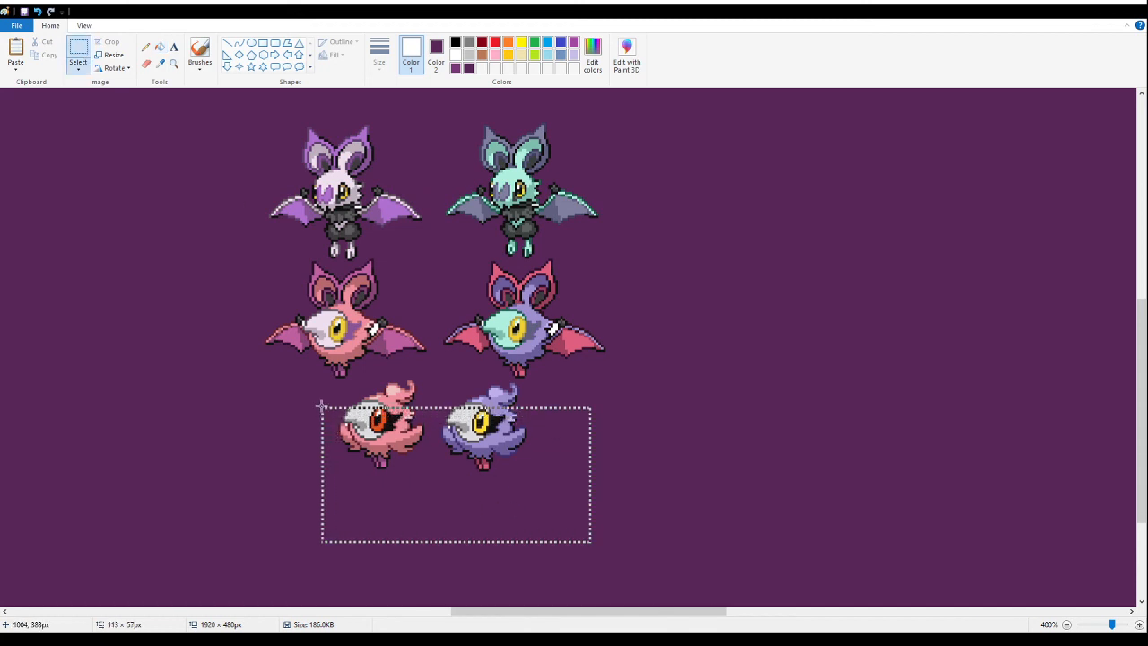
{"action": "key", "text": "Delete"}
{"action": "left_click_drag", "start_coordinate": [371, 377], "coordinate": [437, 409]}
{"action": "key", "text": "Delete"}
{"action": "left_click_drag", "start_coordinate": [679, 436], "coordinate": [435, 108]}
{"action": "key", "text": "Delete"}
{"action": "left_click_drag", "start_coordinate": [230, 93], "coordinate": [470, 254]}
{"action": "key", "text": "Delete"}
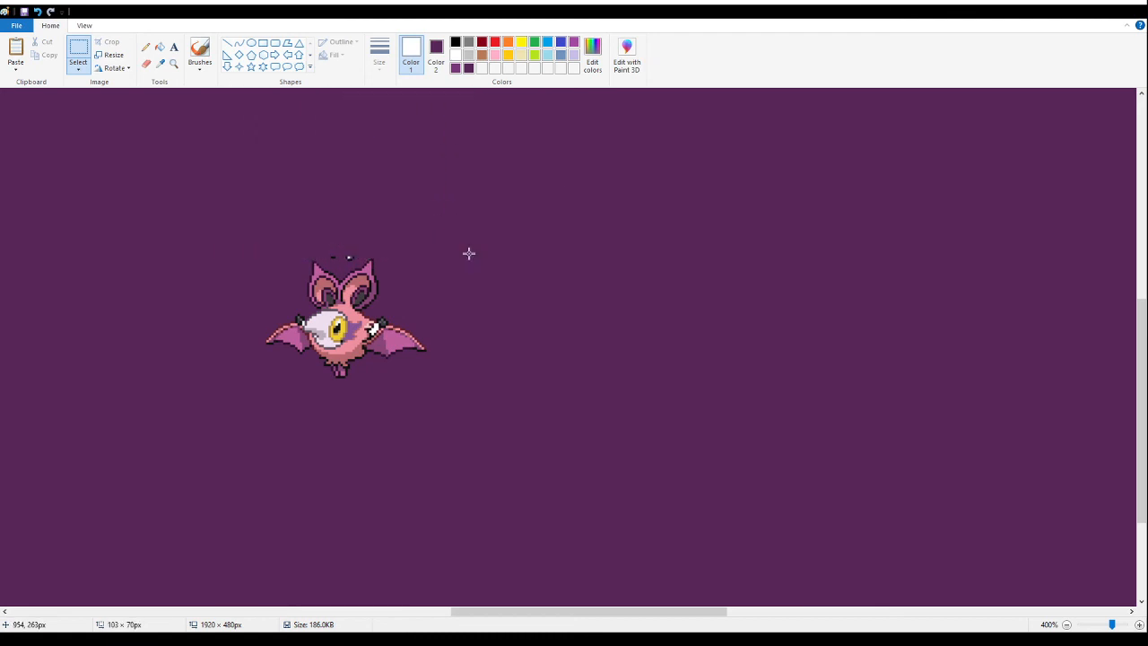
{"action": "left_click_drag", "start_coordinate": [315, 224], "coordinate": [358, 256]}
{"action": "key", "text": "Delete"}
- Fill the white gaps beside the pink bat fusion's wings with purple, and cut out the cleaned sprite
{"action": "left_click_drag", "start_coordinate": [502, 428], "coordinate": [421, 282]}
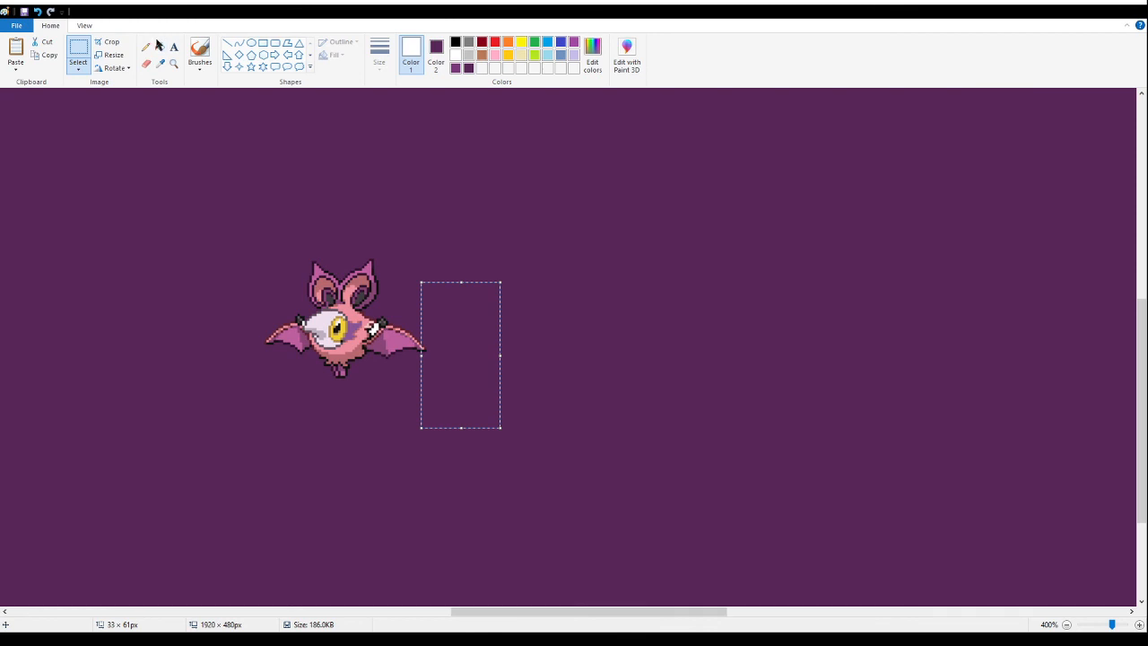
{"action": "left_click", "coordinate": [160, 47]}
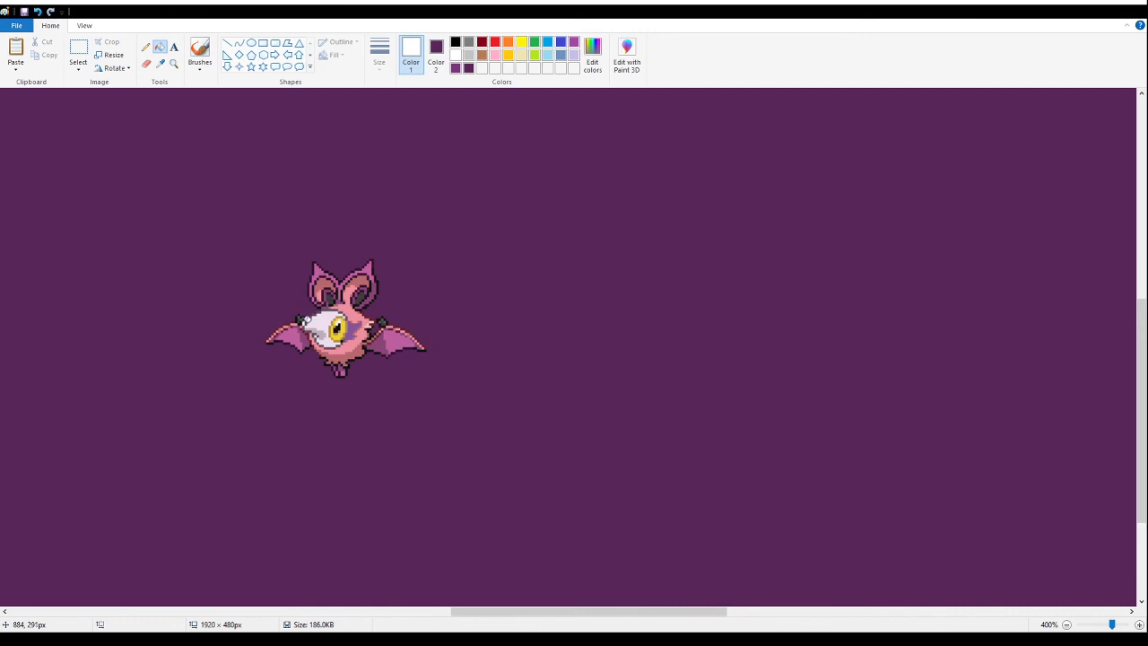
{"action": "left_click", "coordinate": [78, 52]}
{"action": "left_click_drag", "start_coordinate": [439, 422], "coordinate": [203, 214]}
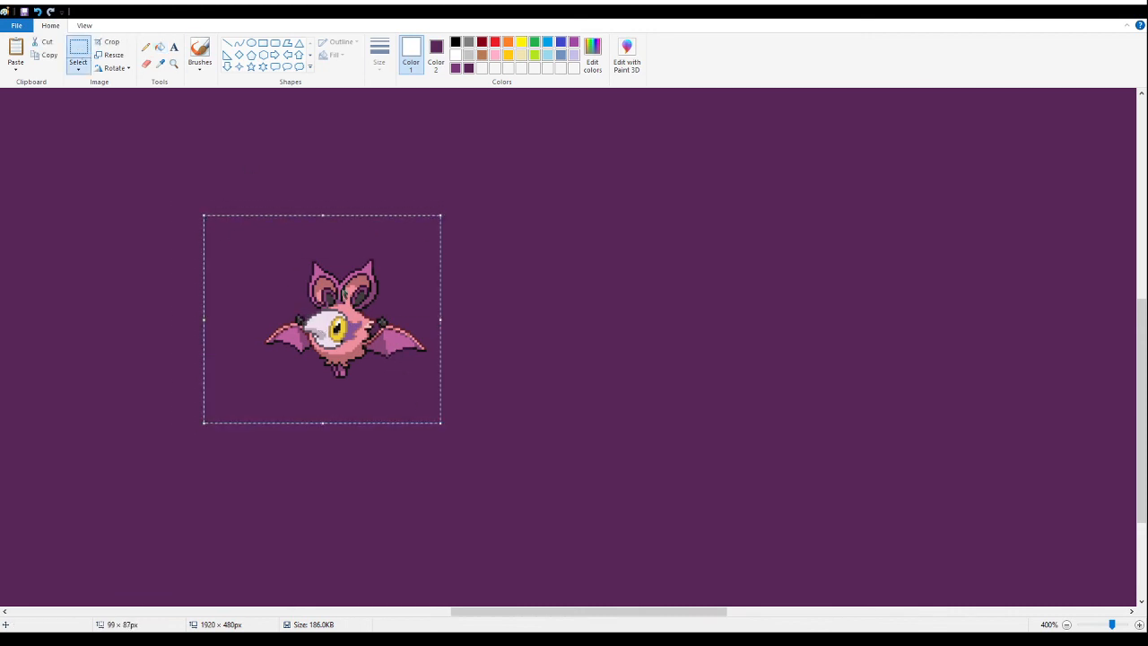
{"action": "key", "text": "Delete"}
- Delete the grey-and-red strip left over from the pasted bat sheet
{"action": "left_click_drag", "start_coordinate": [477, 613], "coordinate": [329, 589]}
{"action": "scroll", "coordinate": [332, 328], "scroll_direction": "up", "scroll_amount": 4}
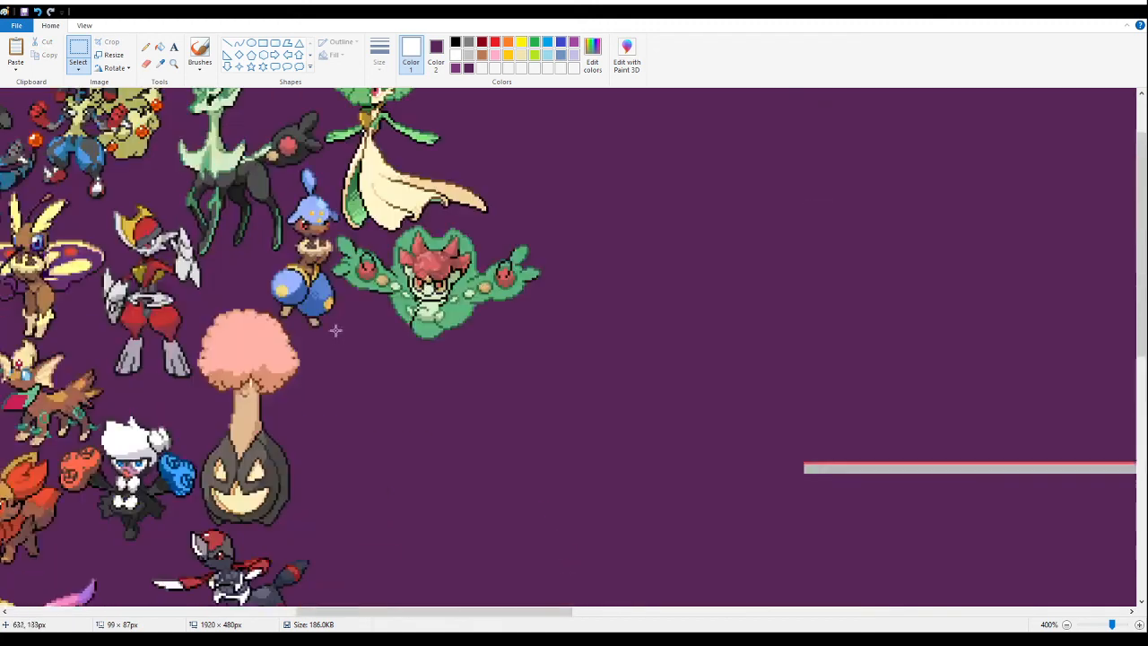
{"action": "left_click", "coordinate": [174, 64]}
{"action": "right_click", "coordinate": [248, 305]}
{"action": "right_click", "coordinate": [248, 305]}
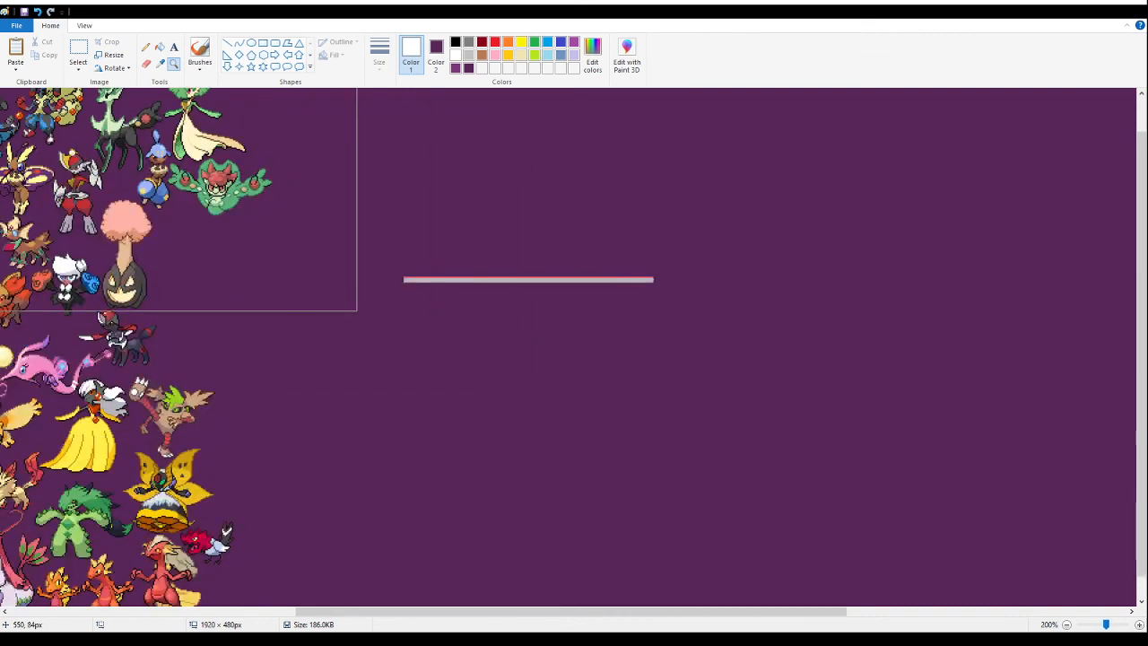
{"action": "left_click", "coordinate": [78, 47]}
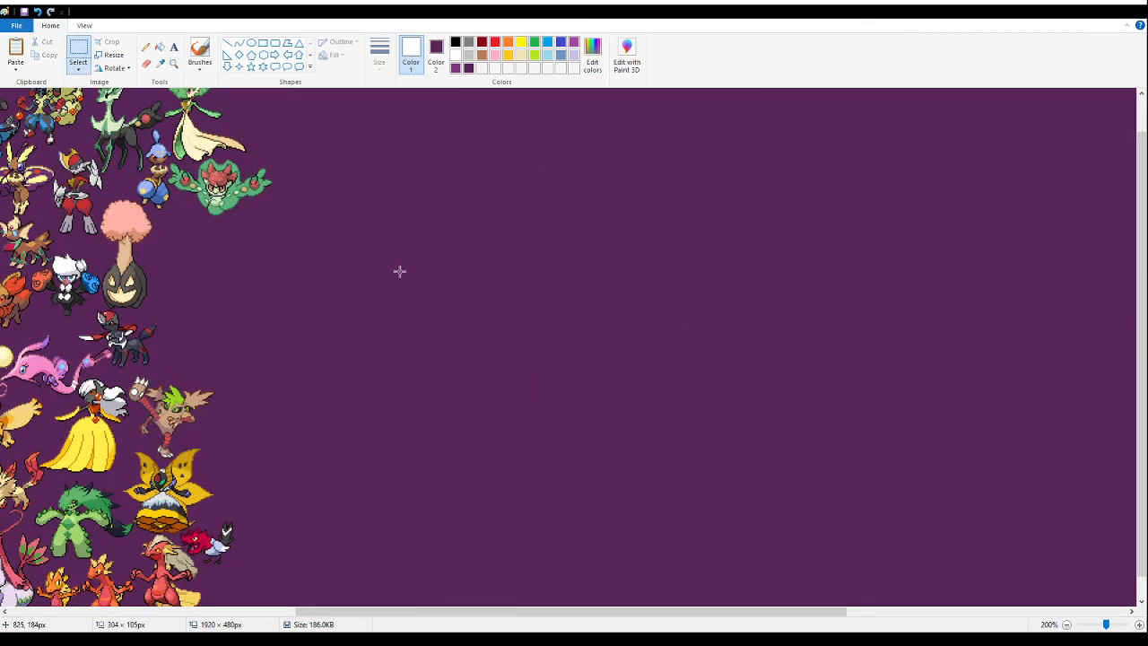
{"action": "left_click", "coordinate": [408, 302]}
{"action": "key", "text": "ctrl+v"}
{"action": "left_click_drag", "start_coordinate": [74, 175], "coordinate": [189, 270]}
{"action": "key", "text": "Delete"}
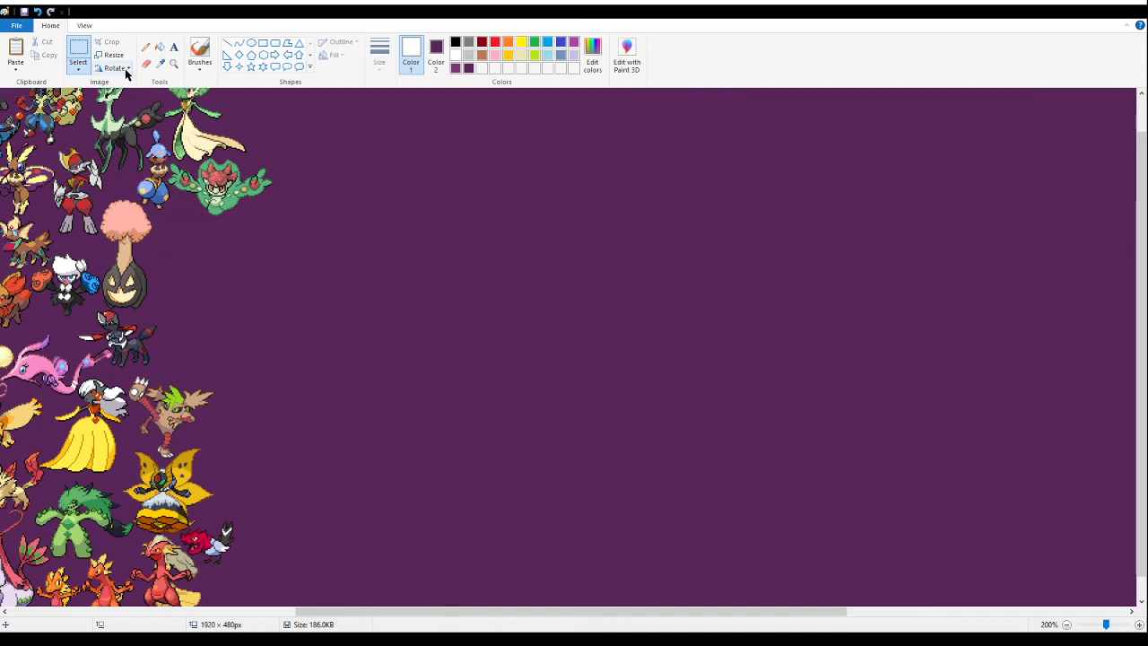
- Sample the background purple as Color 1, and paste the pink bat fusion below the wide-armed green fusion, beside the pink treetop
{"action": "left_click", "coordinate": [162, 64]}
{"action": "left_click", "coordinate": [260, 255]}
{"action": "left_click", "coordinate": [174, 63]}
{"action": "left_click", "coordinate": [241, 218]}
{"action": "left_click", "coordinate": [302, 252]}
{"action": "left_click", "coordinate": [379, 229]}
{"action": "left_click", "coordinate": [78, 49]}
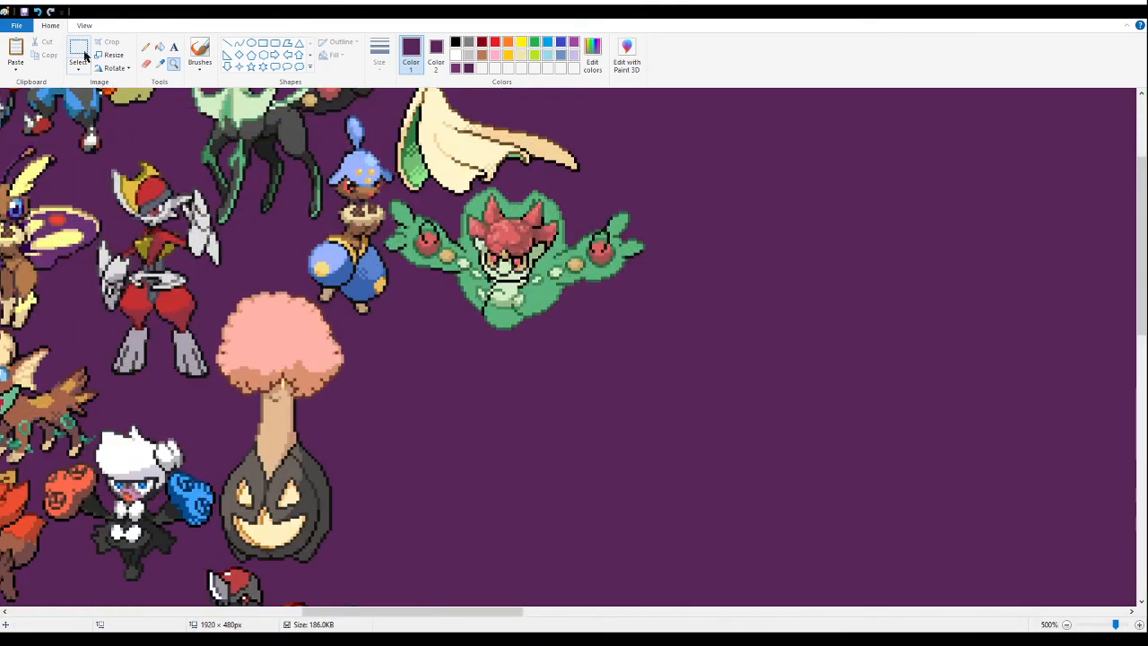
{"action": "key", "text": "ctrl+v"}
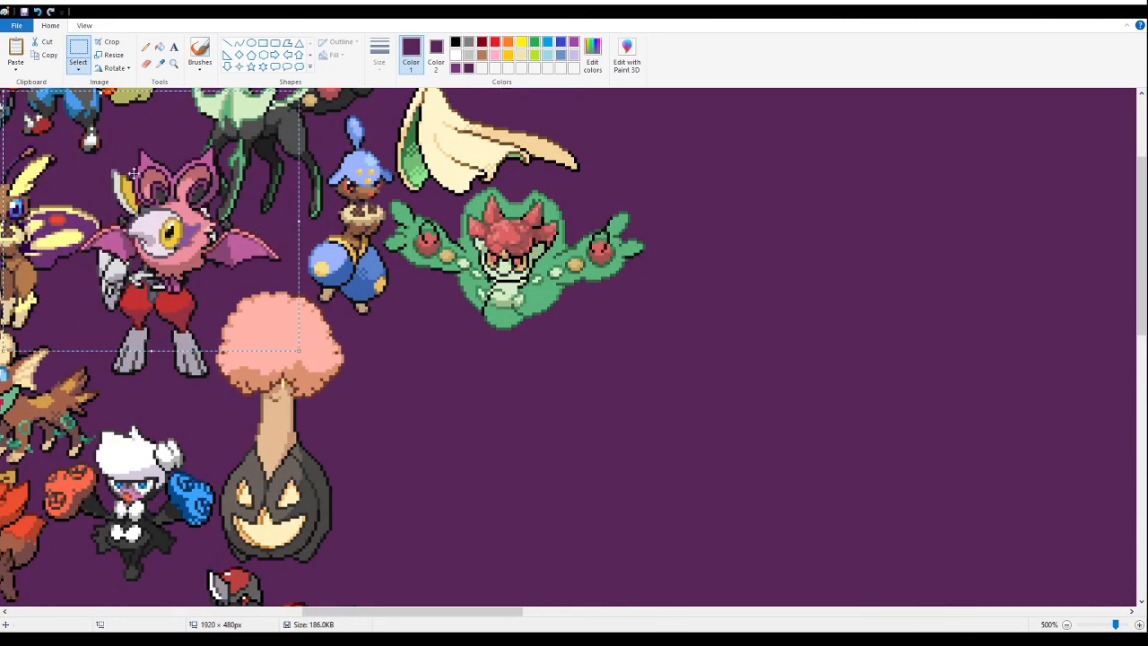
{"action": "left_click_drag", "start_coordinate": [133, 174], "coordinate": [377, 324]}
{"action": "left_click", "coordinate": [744, 329]}
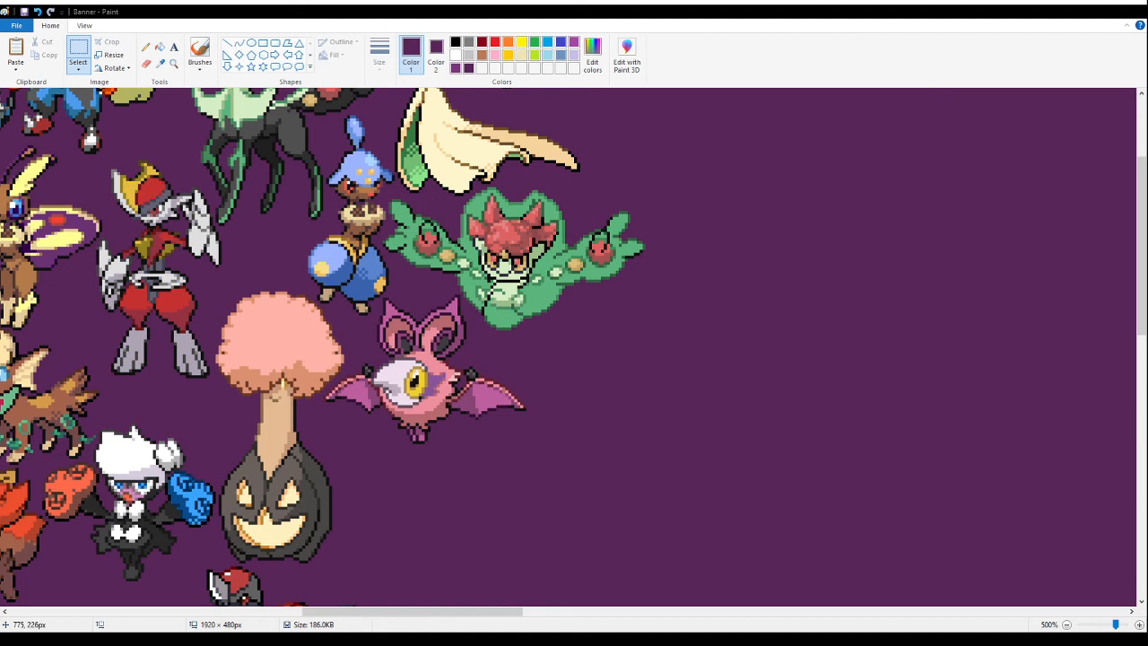
- Paste the witch-hat fusion sprite sheet onto an empty area and fill its white background with purple
{"action": "left_click_drag", "start_coordinate": [444, 611], "coordinate": [610, 611]}
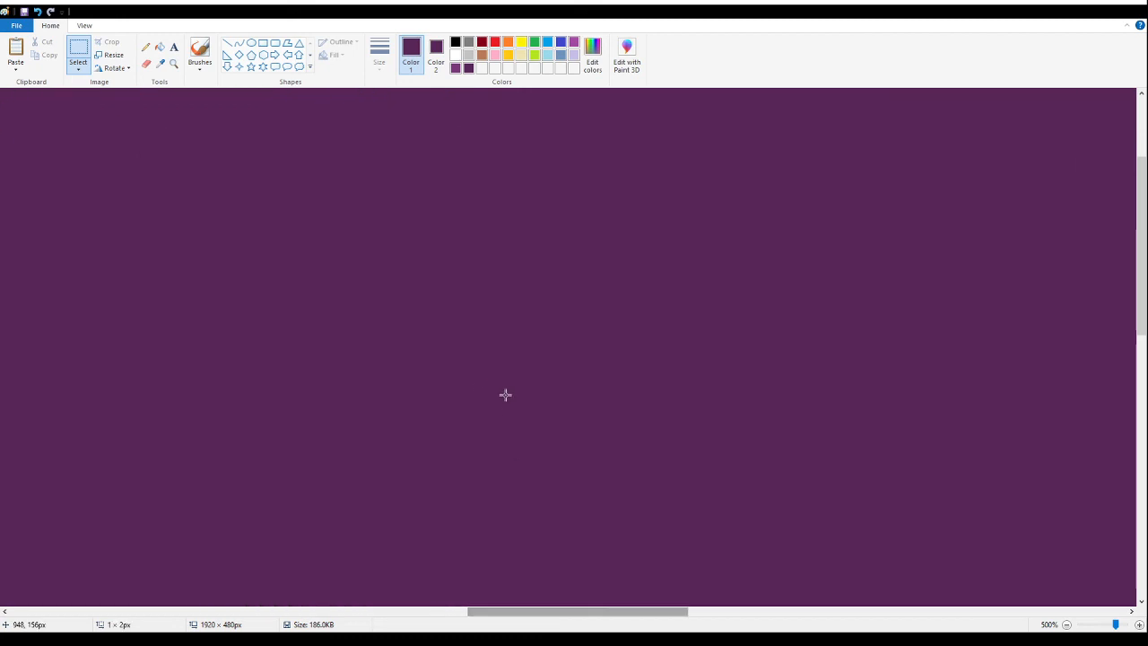
{"action": "key", "text": "ctrl+v"}
{"action": "left_click_drag", "start_coordinate": [372, 391], "coordinate": [479, 489]}
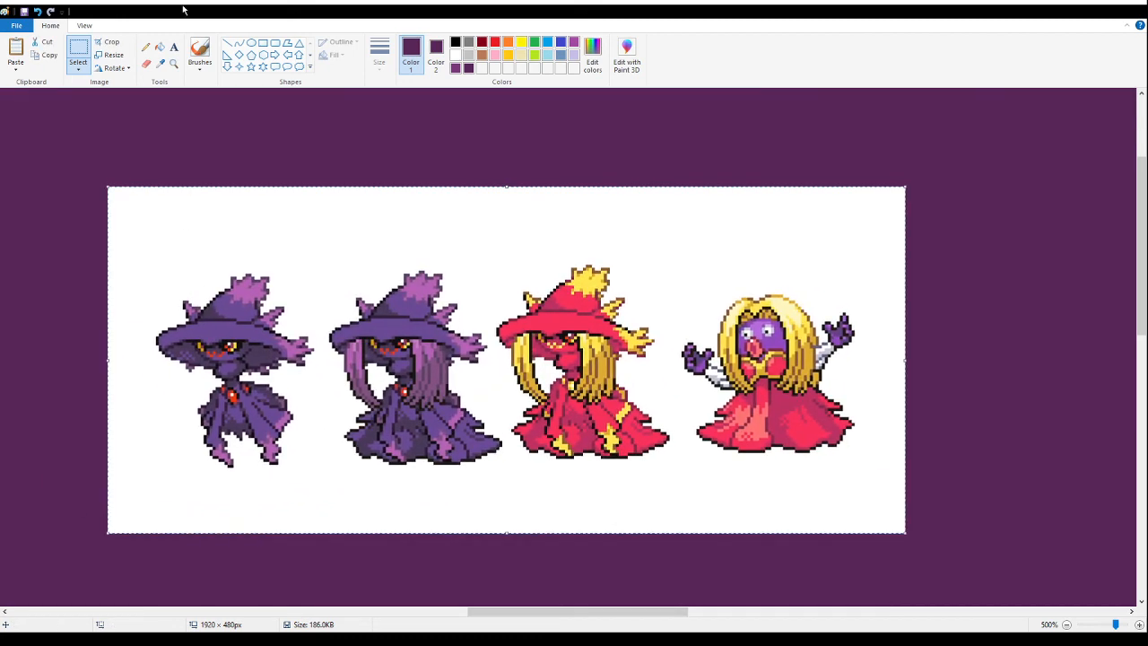
{"action": "left_click", "coordinate": [161, 48]}
{"action": "left_click", "coordinate": [287, 206]}
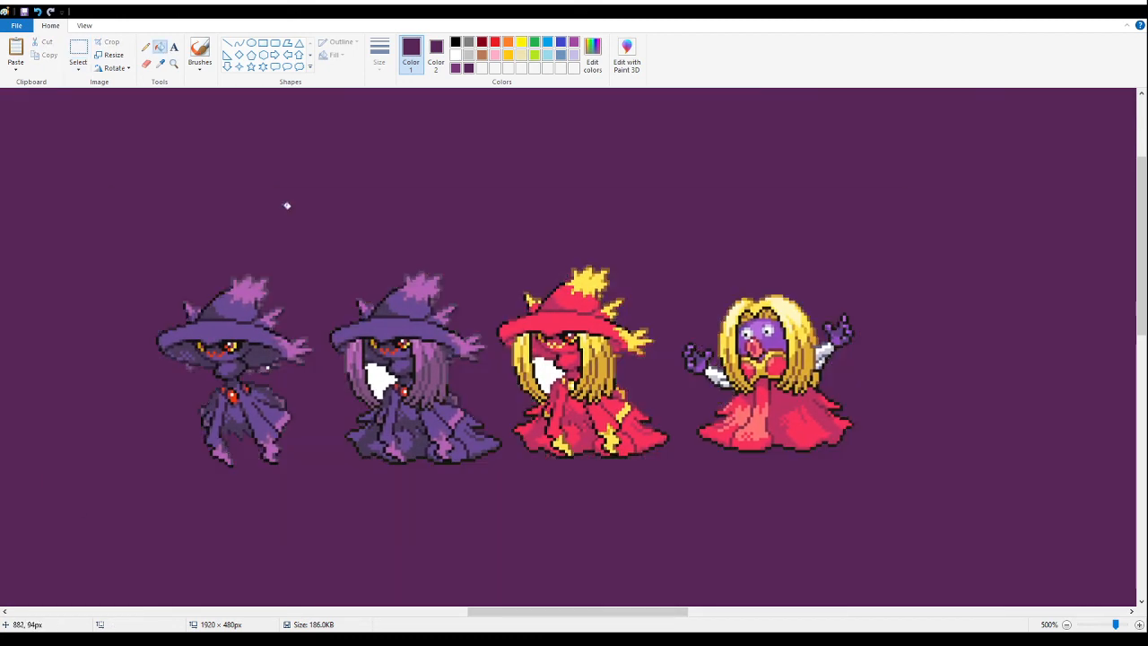
- Delete the neighbouring sprites and leftover fragments around the long-haired purple witch-hat fusion
{"action": "left_click", "coordinate": [78, 54]}
{"action": "mouse_move", "coordinate": [983, 506]}
{"action": "left_mouse_down"}
{"action": "mouse_move", "coordinate": [481, 219]}
{"action": "mouse_move", "coordinate": [479, 198]}
{"action": "mouse_move", "coordinate": [508, 201]}
{"action": "left_mouse_up"}
{"action": "key", "text": "Delete"}
{"action": "mouse_move", "coordinate": [107, 195]}
{"action": "left_mouse_down"}
{"action": "mouse_move", "coordinate": [284, 531]}
{"action": "mouse_move", "coordinate": [319, 533]}
{"action": "left_mouse_up"}
{"action": "key", "text": "Delete"}
{"action": "left_click_drag", "start_coordinate": [554, 361], "coordinate": [494, 297]}
{"action": "key", "text": "Delete"}
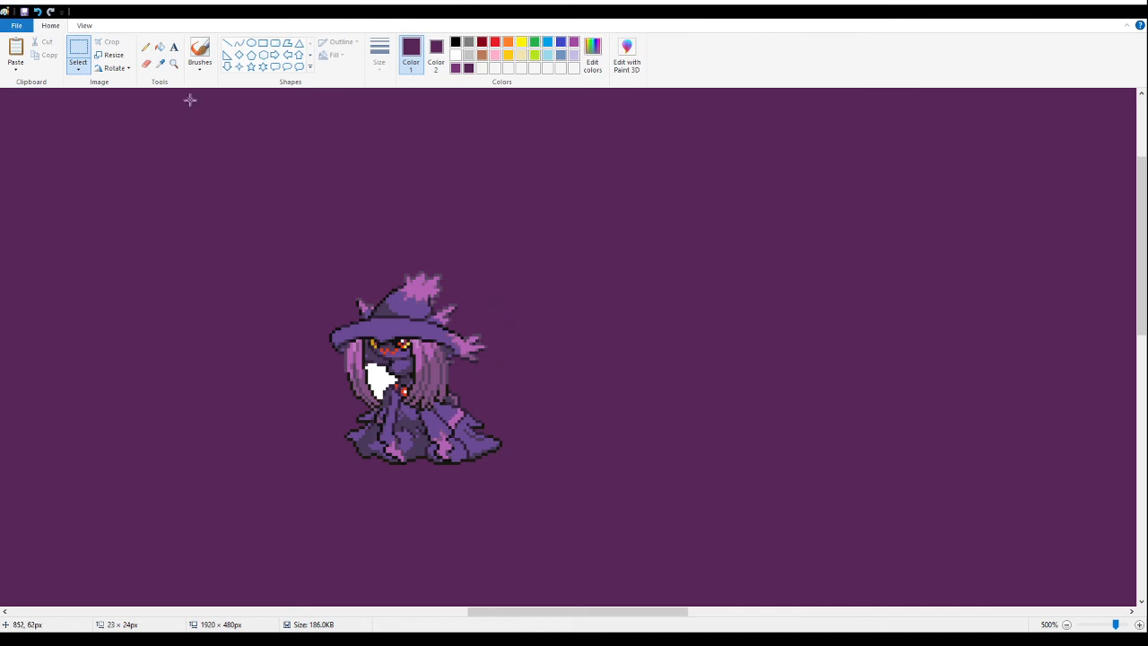
- Fill the white gap inside the witch-hat fusion's hair with purple and cut out the cleaned sprite
{"action": "left_click", "coordinate": [158, 48]}
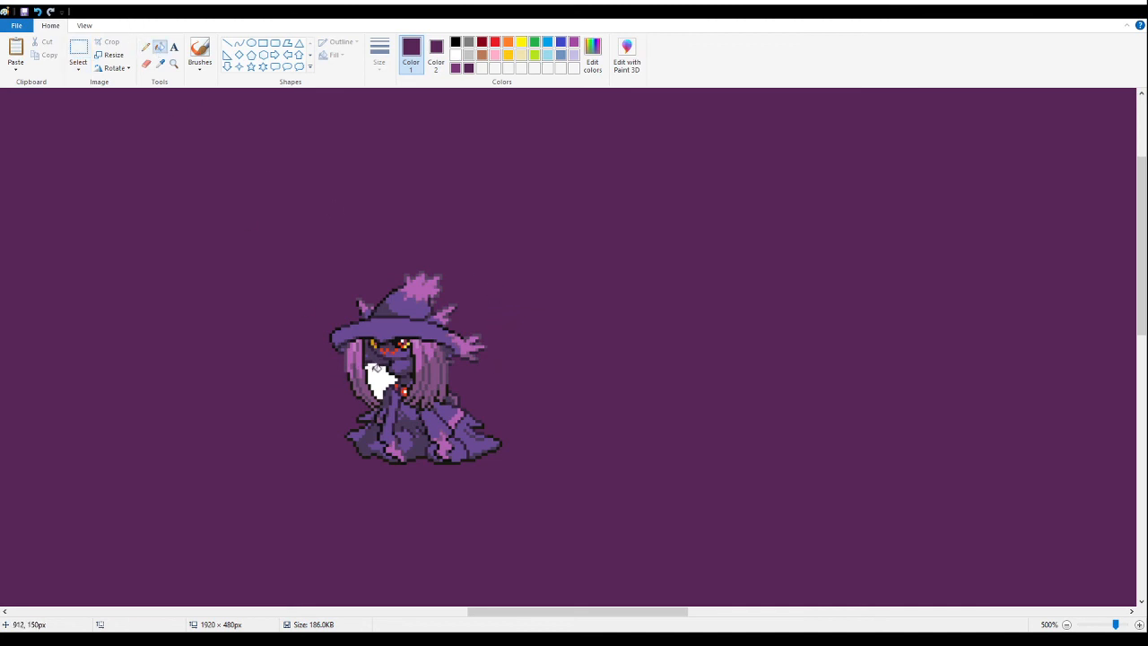
{"action": "left_click", "coordinate": [81, 50]}
{"action": "left_click_drag", "start_coordinate": [574, 524], "coordinate": [261, 193]}
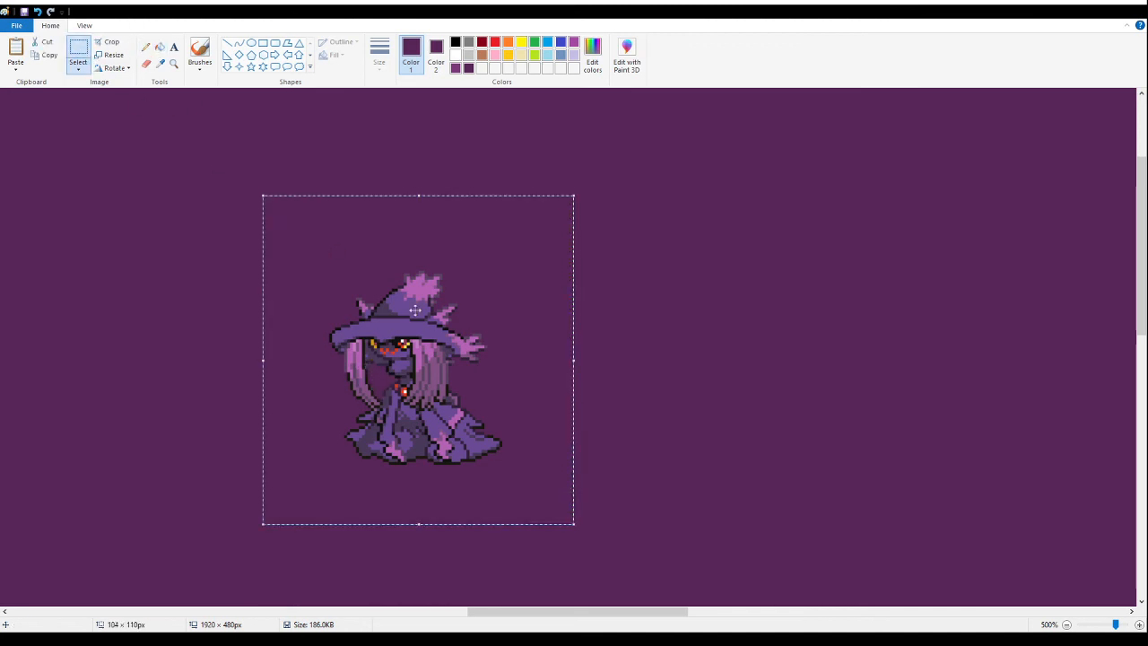
{"action": "key", "text": "ctrl+x"}
- Paste the purple witch-hat fusion into the gap below the pink bat fusion, beside the pumpkin fusion
{"action": "left_click_drag", "start_coordinate": [633, 616], "coordinate": [486, 595]}
{"action": "scroll", "coordinate": [502, 503], "scroll_direction": "down", "scroll_amount": 3}
{"action": "scroll", "coordinate": [516, 359], "scroll_direction": "down", "scroll_amount": 3}
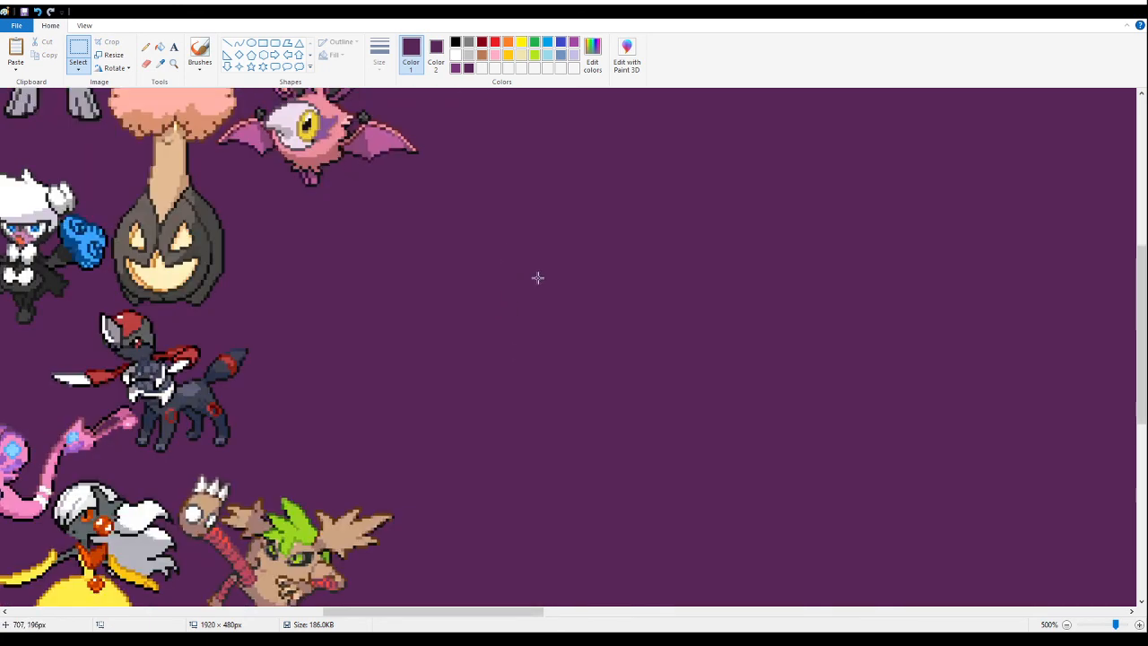
{"action": "key", "text": "ctrl+v"}
{"action": "left_click_drag", "start_coordinate": [186, 287], "coordinate": [355, 308]}
{"action": "left_click", "coordinate": [788, 301]}
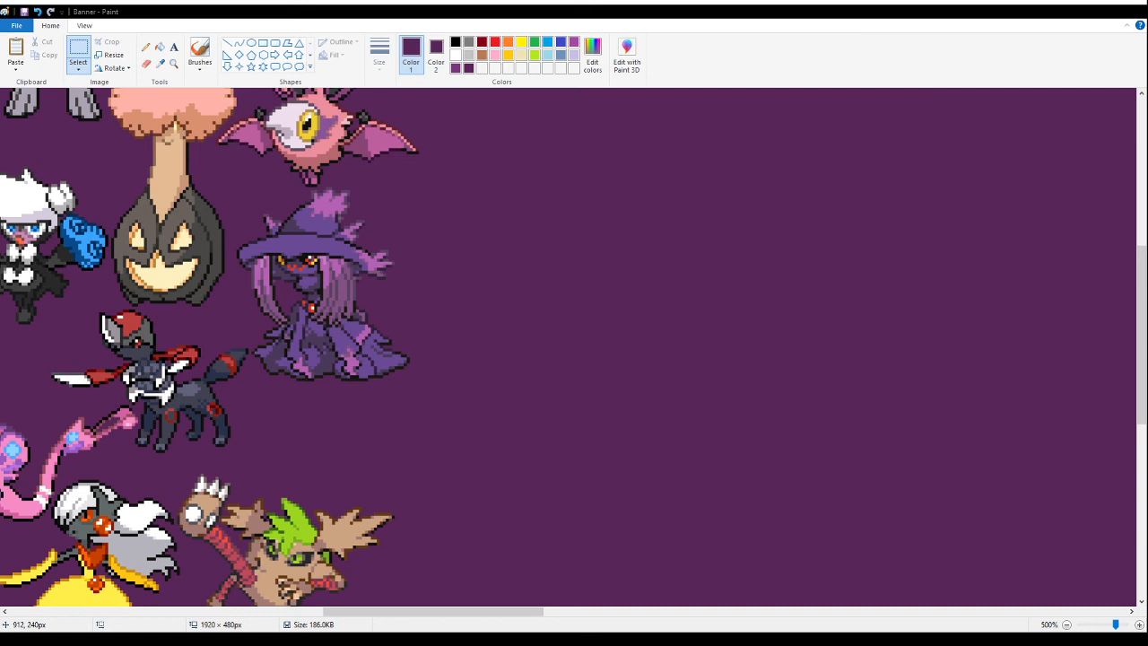
- Paste the next sprite section, containing the skull-marked ball fusions with puffs of cloud, and fill its background with purple
{"action": "left_click_drag", "start_coordinate": [433, 611], "coordinate": [530, 611]}
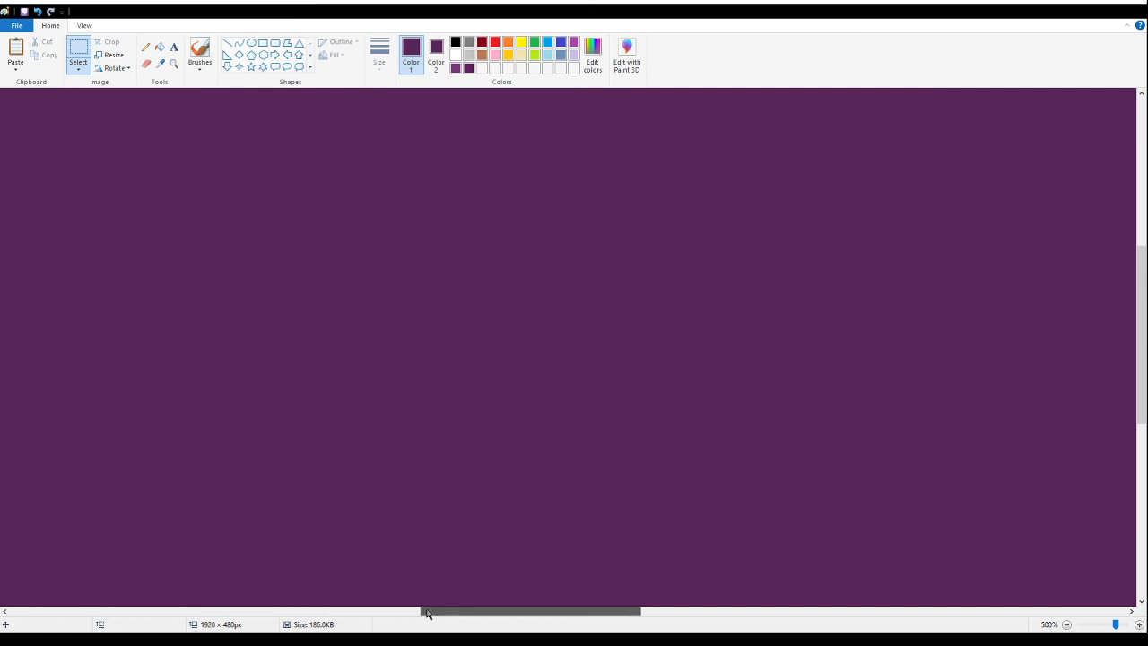
{"action": "key", "text": "ctrl+v"}
{"action": "left_click_drag", "start_coordinate": [108, 200], "coordinate": [222, 256]}
{"action": "left_click", "coordinate": [160, 45]}
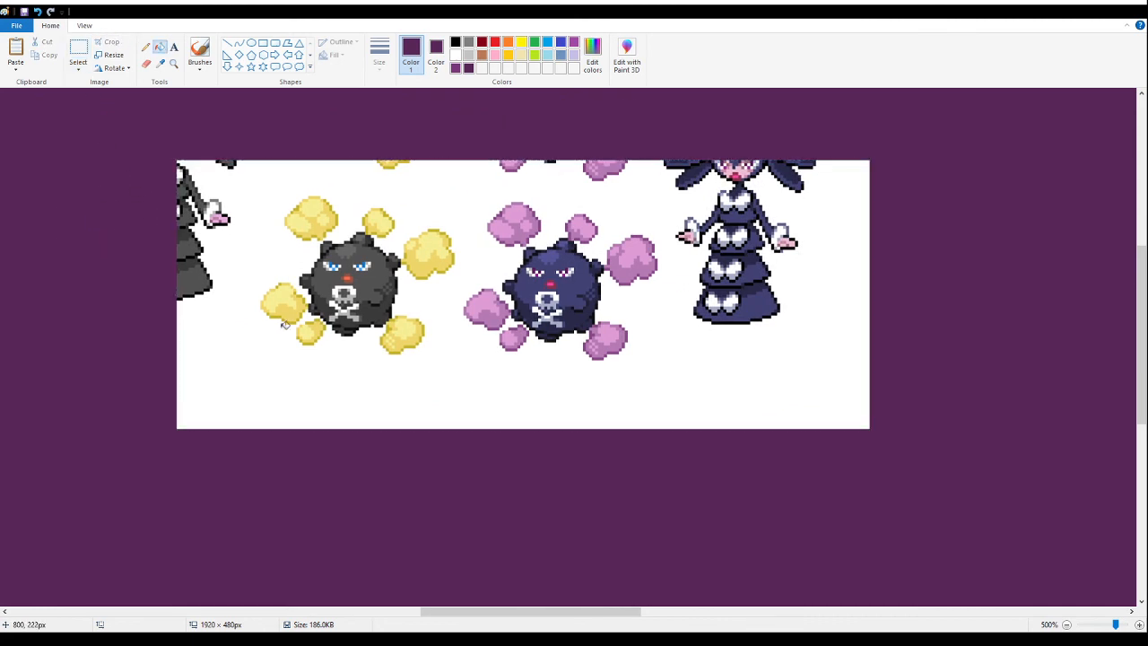
{"action": "left_click", "coordinate": [294, 362]}
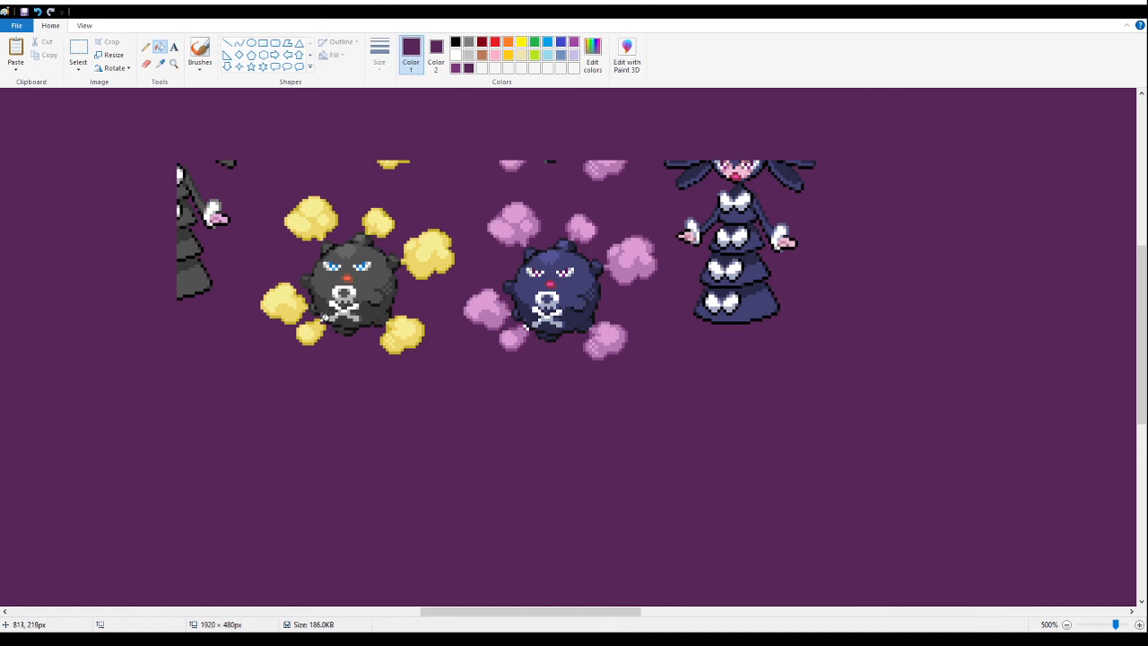
- Delete the pink-cloud ball, the dress-wearing sprites and the leftover fragments around the yellow-cloud skull ball fusion
{"action": "left_click", "coordinate": [78, 54]}
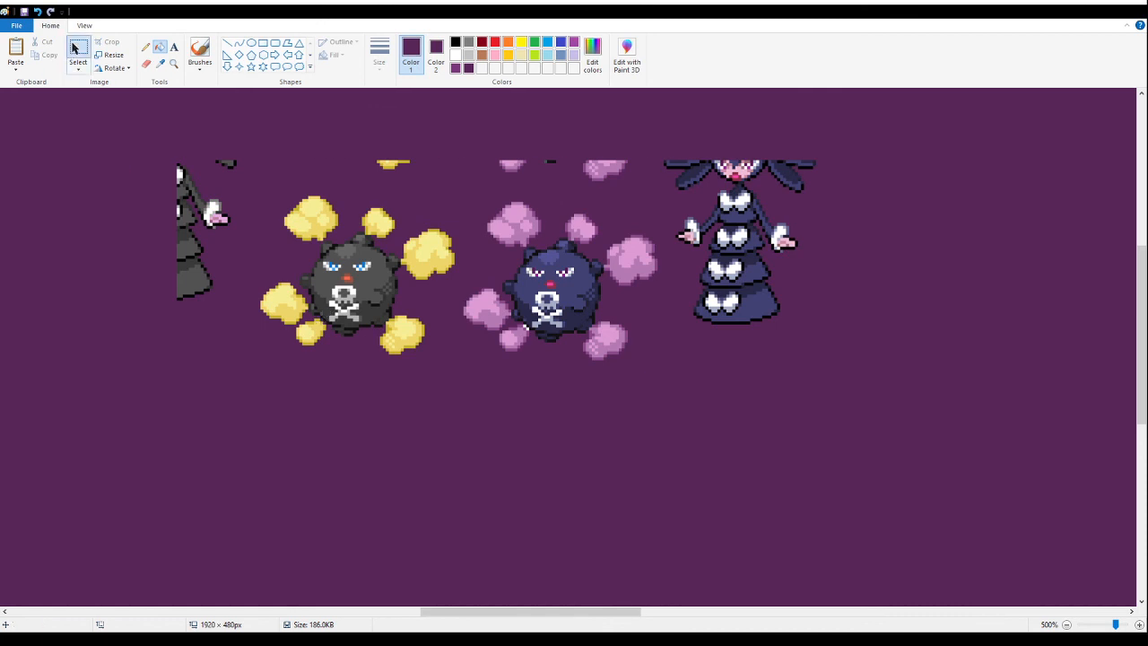
{"action": "left_click_drag", "start_coordinate": [958, 409], "coordinate": [502, 113]}
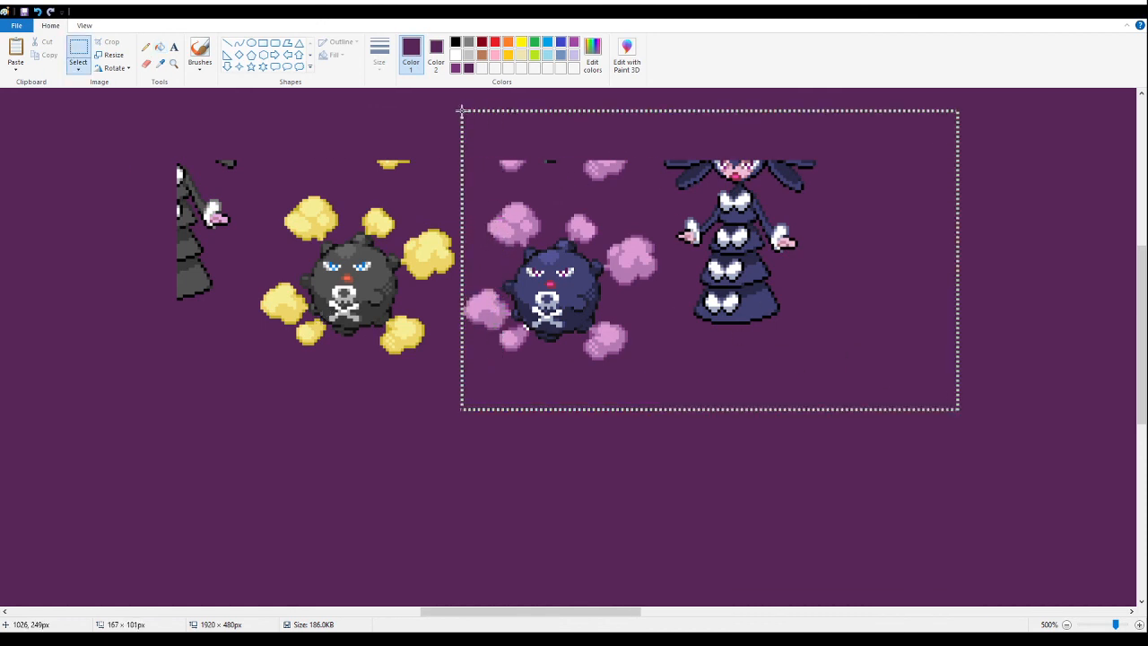
{"action": "key", "text": "Delete"}
{"action": "left_click_drag", "start_coordinate": [158, 140], "coordinate": [507, 172]}
{"action": "key", "text": "Delete"}
{"action": "left_click_drag", "start_coordinate": [68, 108], "coordinate": [240, 306]}
{"action": "key", "text": "Delete"}
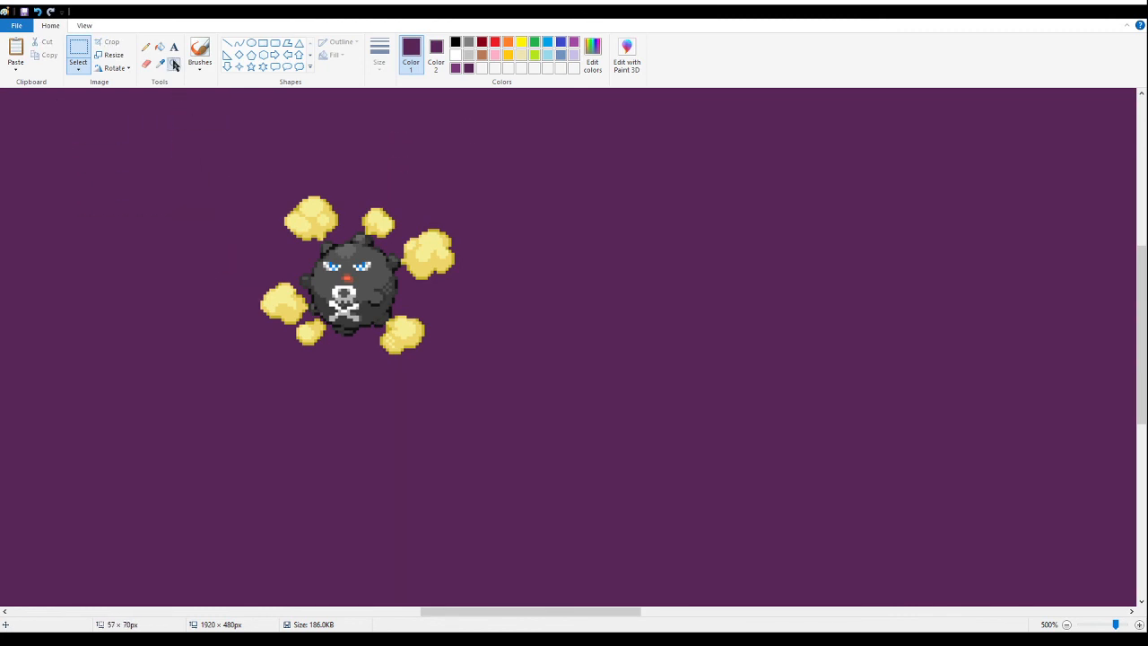
- Select the cleaned yellow-cloud skull ball fusion and cut it out of the empty purple area
{"action": "left_click", "coordinate": [173, 64]}
{"action": "right_click", "coordinate": [189, 192]}
{"action": "right_click", "coordinate": [160, 185]}
{"action": "right_click", "coordinate": [160, 185]}
{"action": "right_click", "coordinate": [160, 185]}
{"action": "left_click", "coordinate": [479, 258]}
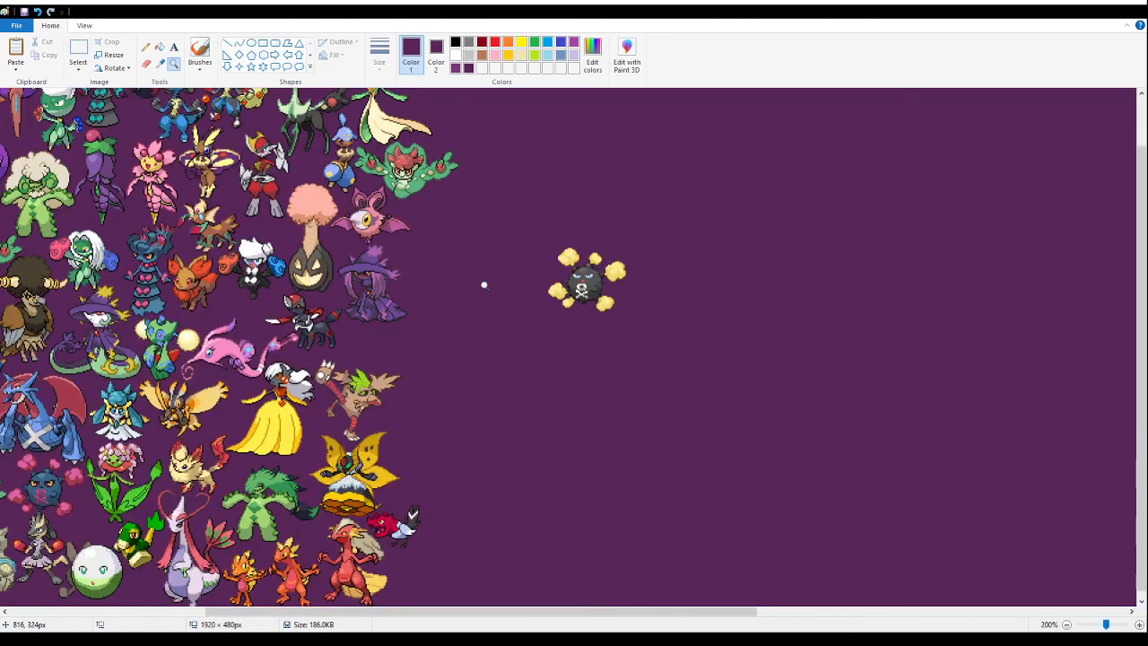
{"action": "left_click", "coordinate": [492, 290]}
{"action": "left_click", "coordinate": [346, 294]}
{"action": "left_click", "coordinate": [78, 49]}
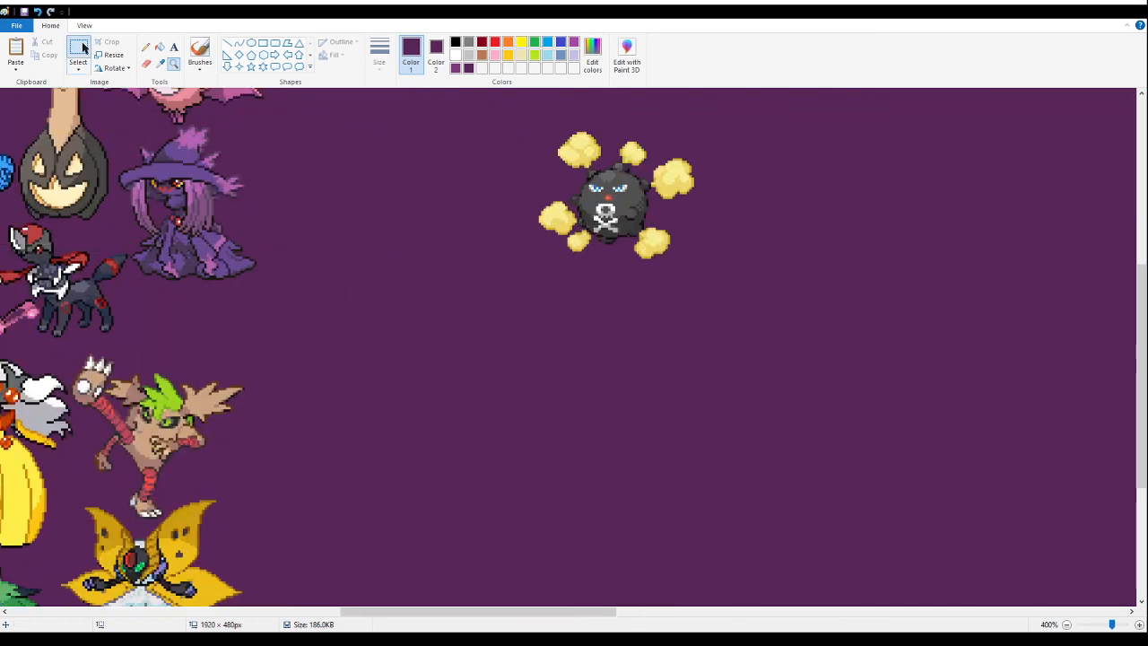
{"action": "left_click_drag", "start_coordinate": [807, 259], "coordinate": [493, 106]}
{"action": "left_click_drag", "start_coordinate": [609, 190], "coordinate": [270, 264]}
{"action": "scroll", "coordinate": [479, 235], "scroll_direction": "down", "scroll_amount": 3}
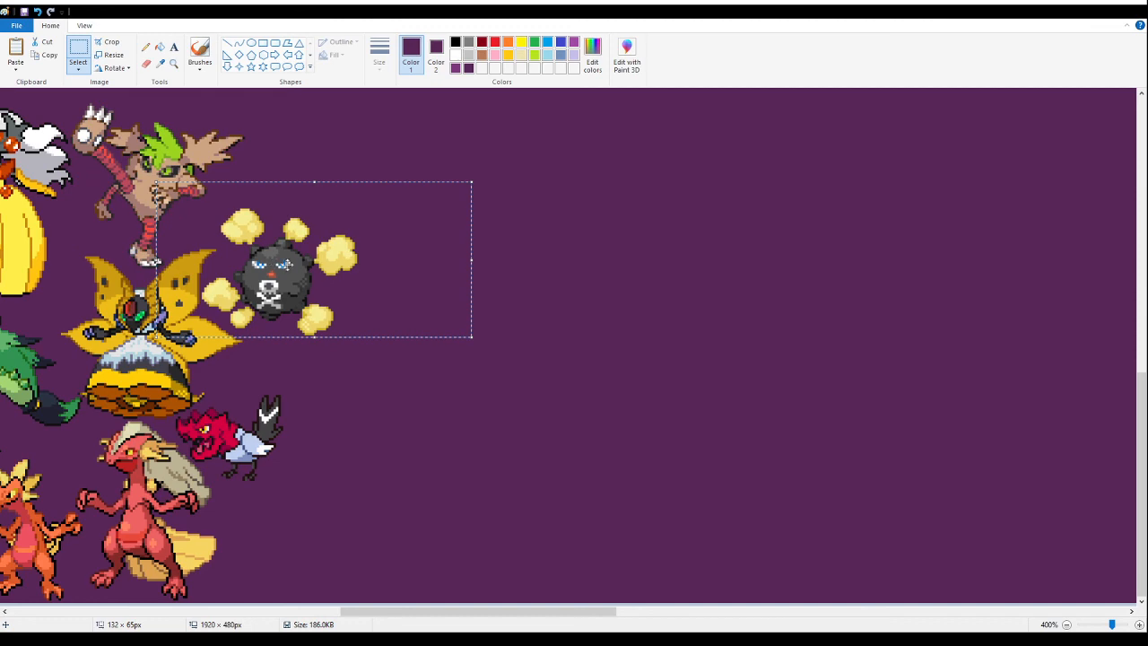
{"action": "key", "text": "Delete"}
- Paste the yellow-cloud skull ball fusion beside the yellow-winged moth fusion, above the red-headed bird, and save the banner
{"action": "left_click", "coordinate": [173, 63]}
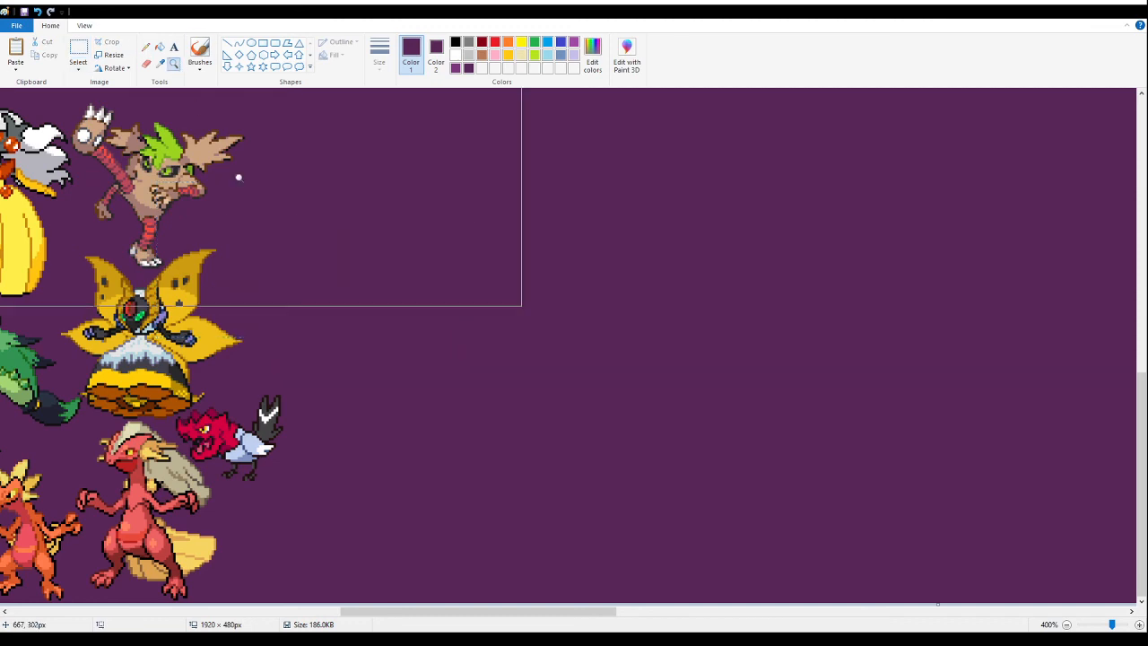
{"action": "left_click", "coordinate": [236, 180]}
{"action": "left_click", "coordinate": [246, 196]}
{"action": "left_click", "coordinate": [78, 49]}
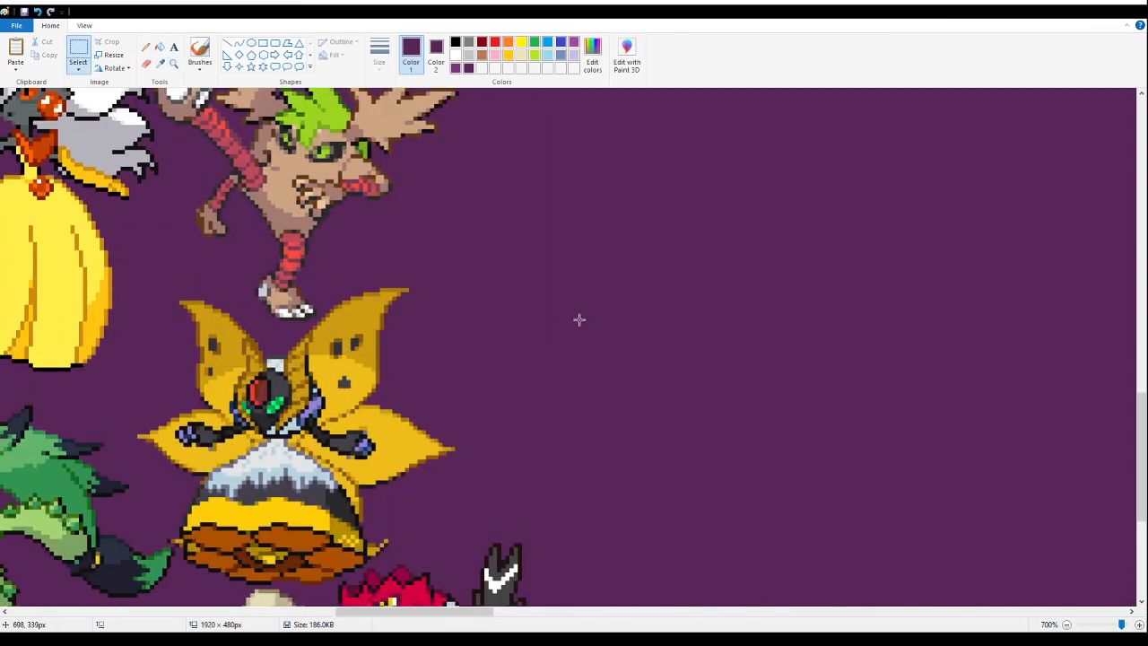
{"action": "key", "text": "ctrl+v"}
{"action": "left_click_drag", "start_coordinate": [220, 277], "coordinate": [525, 389]}
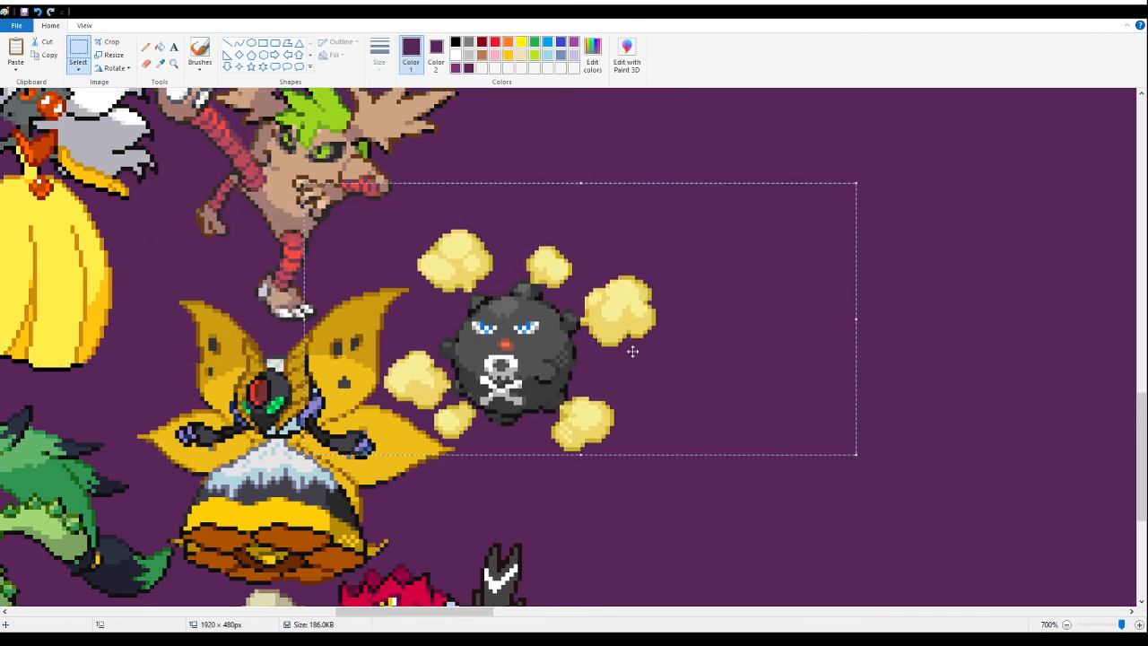
{"action": "left_click", "coordinate": [174, 65]}
{"action": "right_click", "coordinate": [188, 153]}
{"action": "right_click", "coordinate": [187, 154]}
{"action": "right_click", "coordinate": [184, 154]}
{"action": "right_click", "coordinate": [179, 154]}
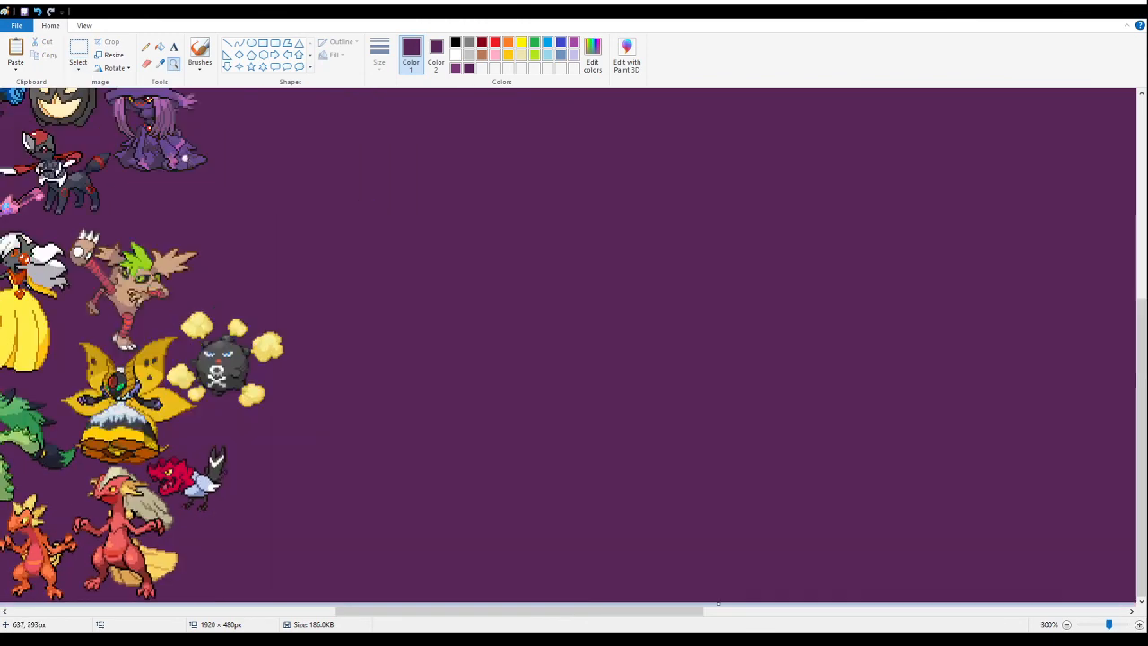
{"action": "left_click", "coordinate": [24, 11]}
- Paste the bee fusion section into the empty purple area and delete the green variant and the fragments above
{"action": "left_click", "coordinate": [159, 46]}
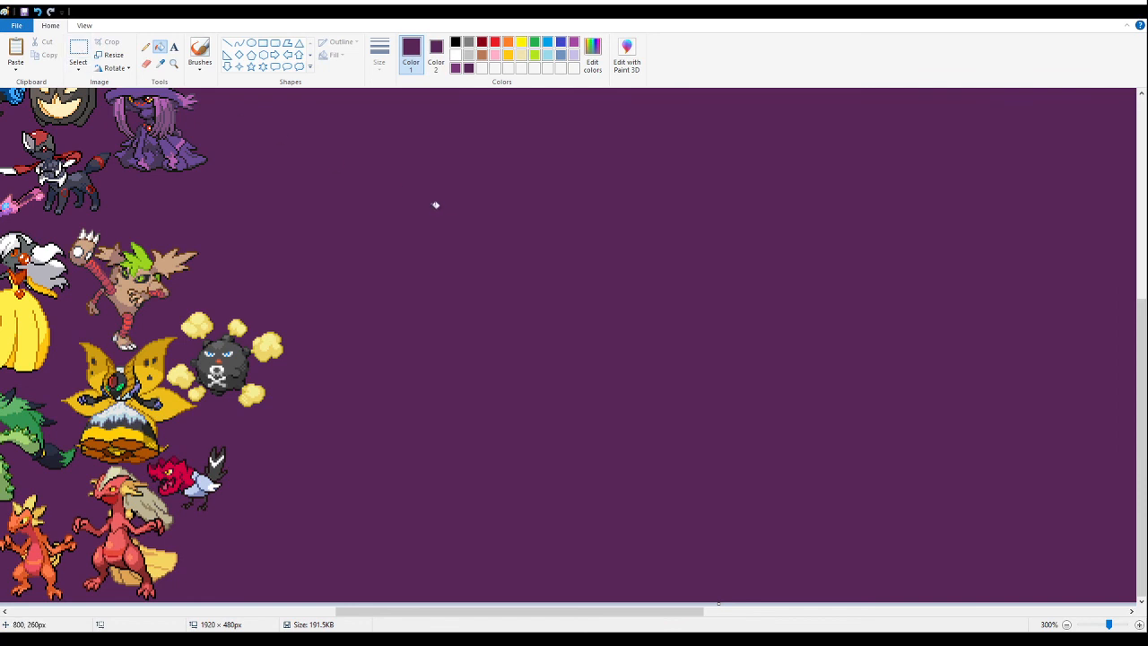
{"action": "left_click", "coordinate": [78, 50]}
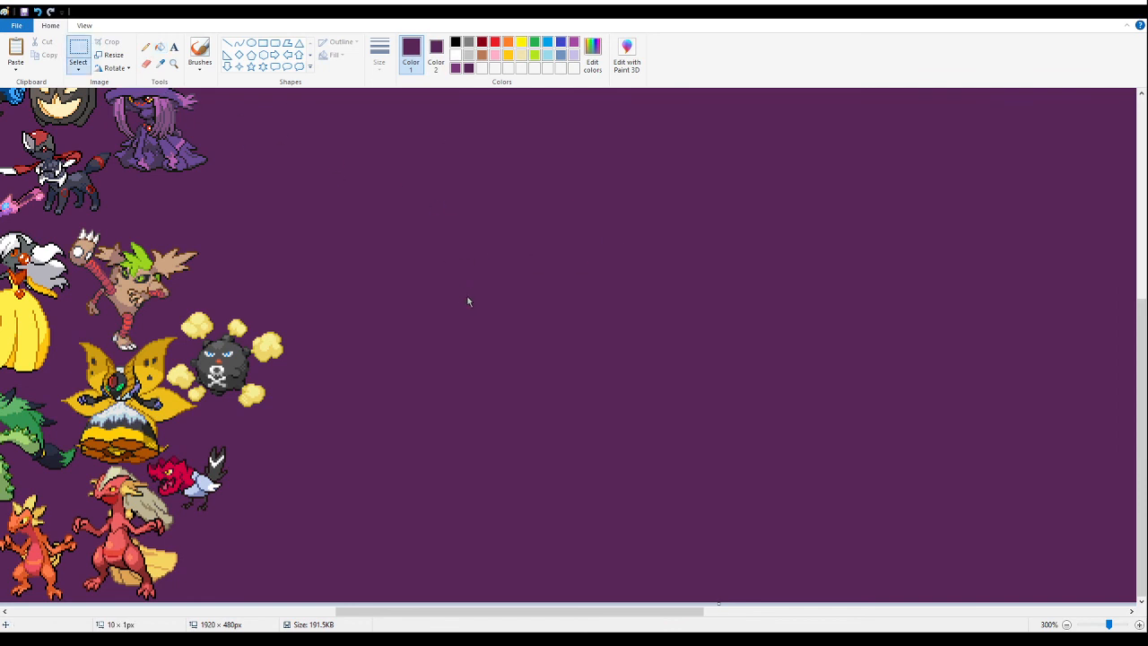
{"action": "key", "text": "ctrl+v"}
{"action": "left_click_drag", "start_coordinate": [133, 190], "coordinate": [494, 359]}
{"action": "left_click_drag", "start_coordinate": [719, 159], "coordinate": [499, 497]}
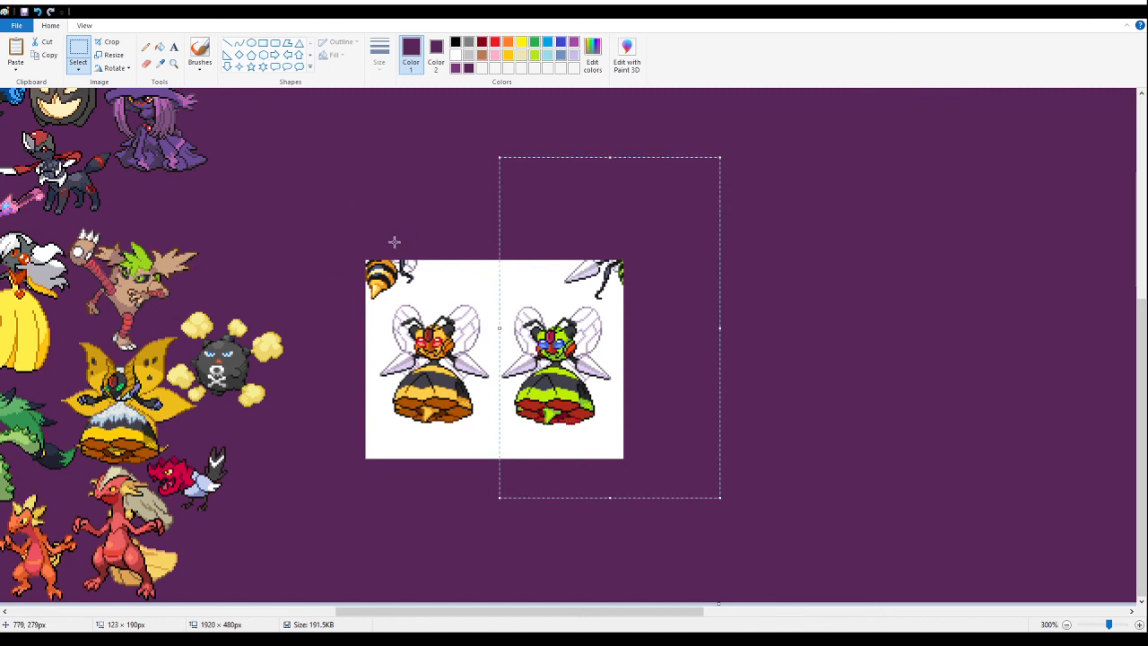
{"action": "key", "text": "Delete"}
{"action": "left_click_drag", "start_coordinate": [316, 215], "coordinate": [560, 299]}
{"action": "key", "text": "Delete"}
- Fill the white background around the orange bee fusion with purple and cut out the sprite
{"action": "left_click", "coordinate": [159, 46]}
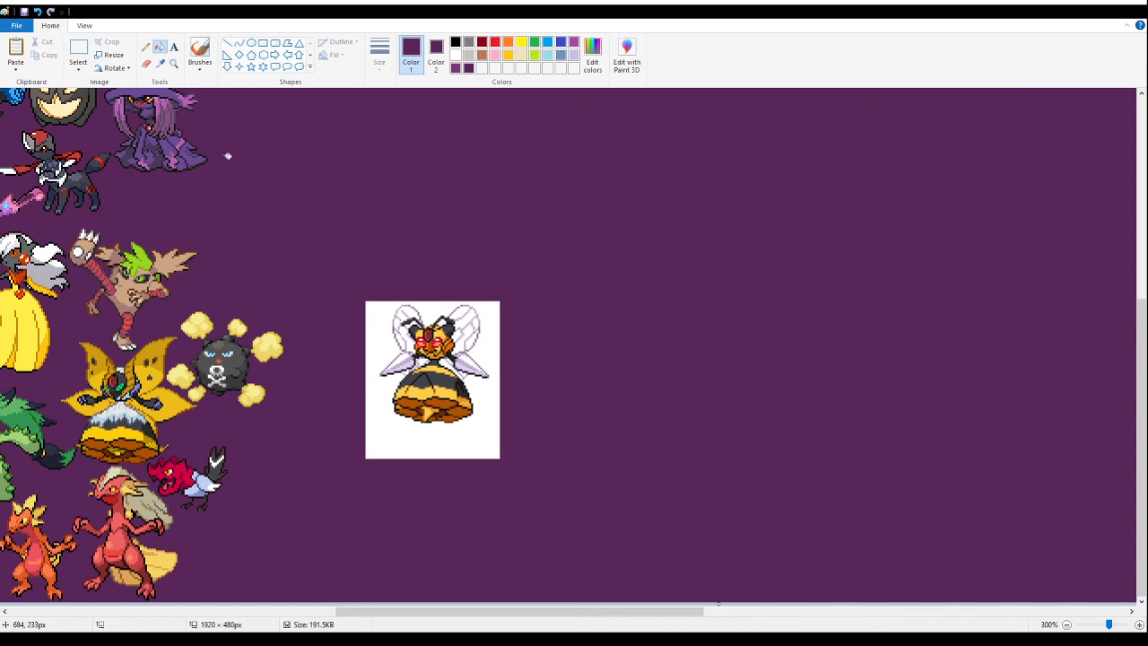
{"action": "left_click", "coordinate": [378, 440]}
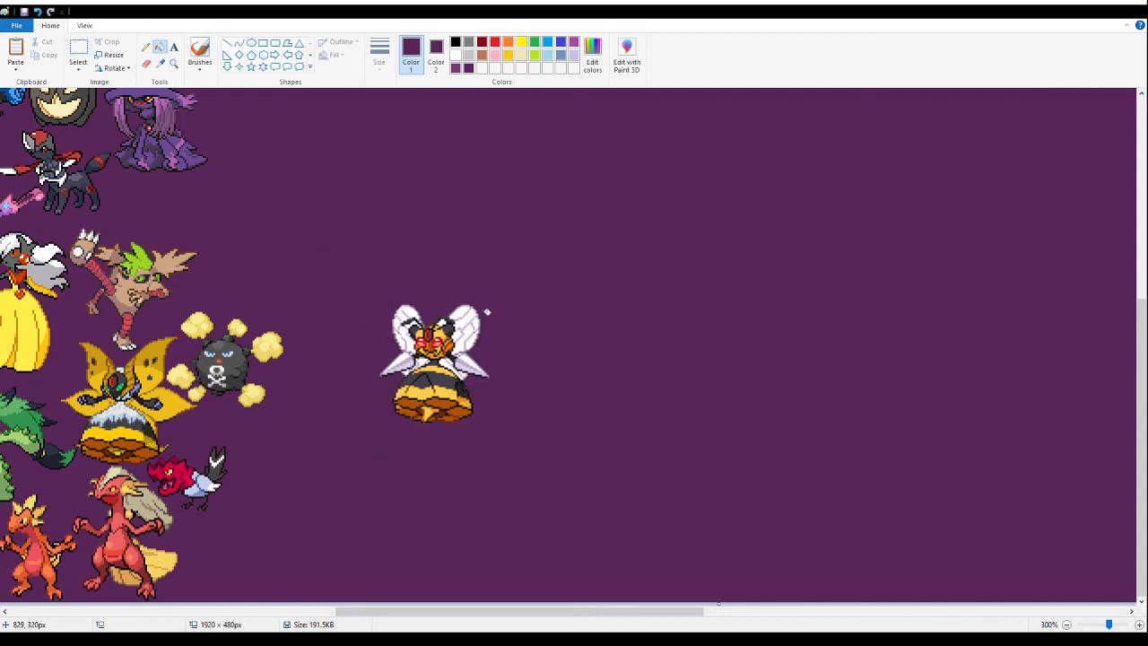
{"action": "left_click", "coordinate": [78, 51]}
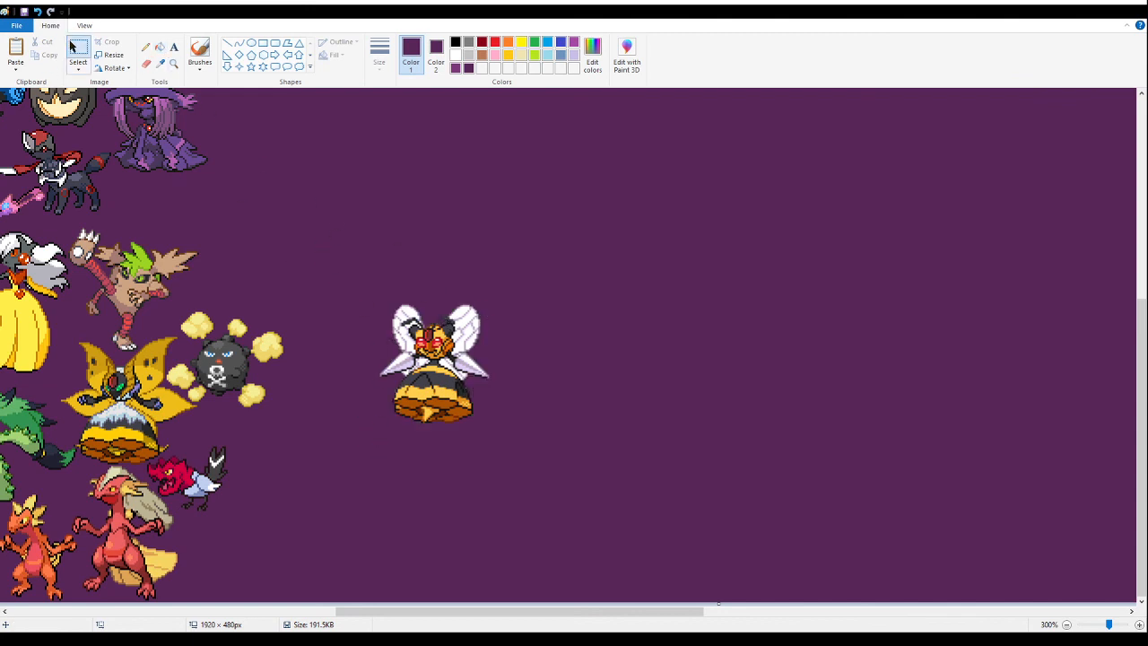
{"action": "left_click_drag", "start_coordinate": [599, 446], "coordinate": [363, 277]}
{"action": "left_click_drag", "start_coordinate": [431, 364], "coordinate": [261, 229]}
{"action": "scroll", "coordinate": [315, 305], "scroll_direction": "up", "scroll_amount": 4}
{"action": "scroll", "coordinate": [296, 349], "scroll_direction": "down", "scroll_amount": 4}
{"action": "key", "text": "Delete"}
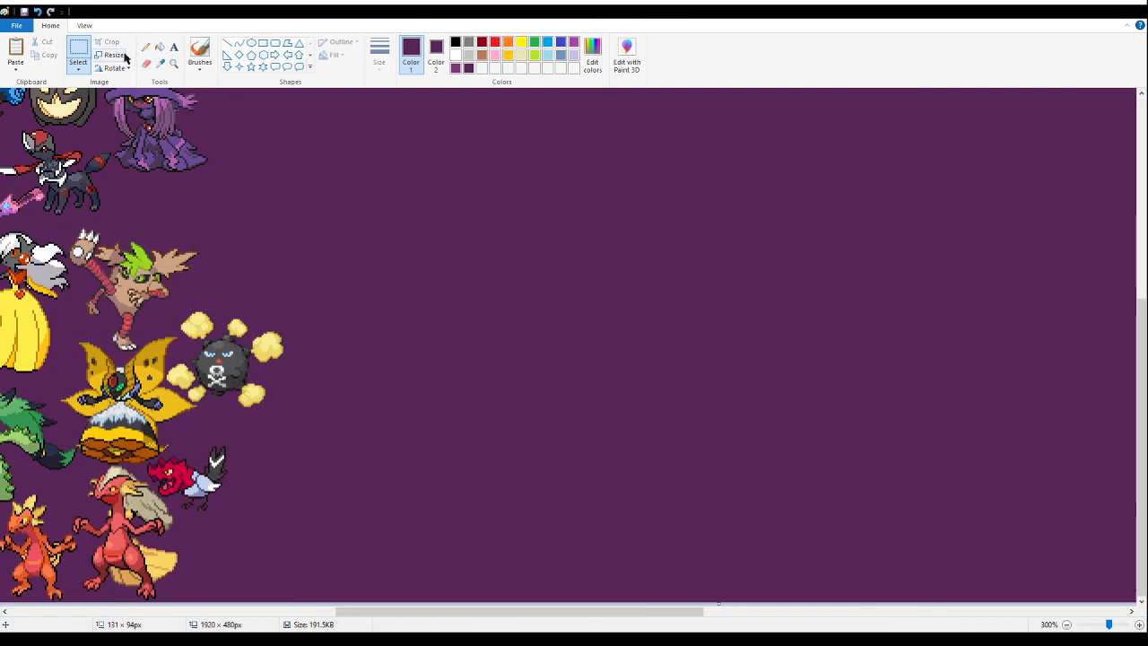
- Paste the orange bee fusion at the banner's upper edge beside the green-haired horned fusion and save the banner
{"action": "left_click", "coordinate": [175, 65]}
{"action": "scroll", "coordinate": [268, 187], "scroll_direction": "up", "scroll_amount": 4}
{"action": "left_click", "coordinate": [269, 195]}
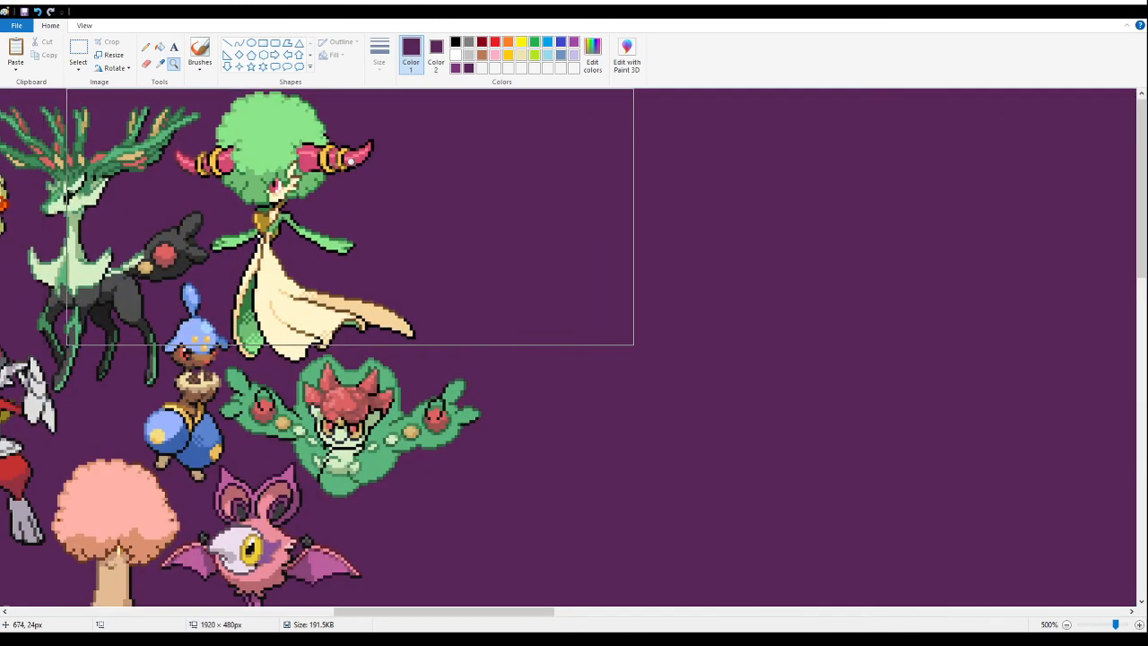
{"action": "left_click", "coordinate": [78, 46]}
{"action": "key", "text": "ctrl+v"}
{"action": "left_click_drag", "start_coordinate": [119, 238], "coordinate": [444, 191]}
{"action": "left_click", "coordinate": [174, 64]}
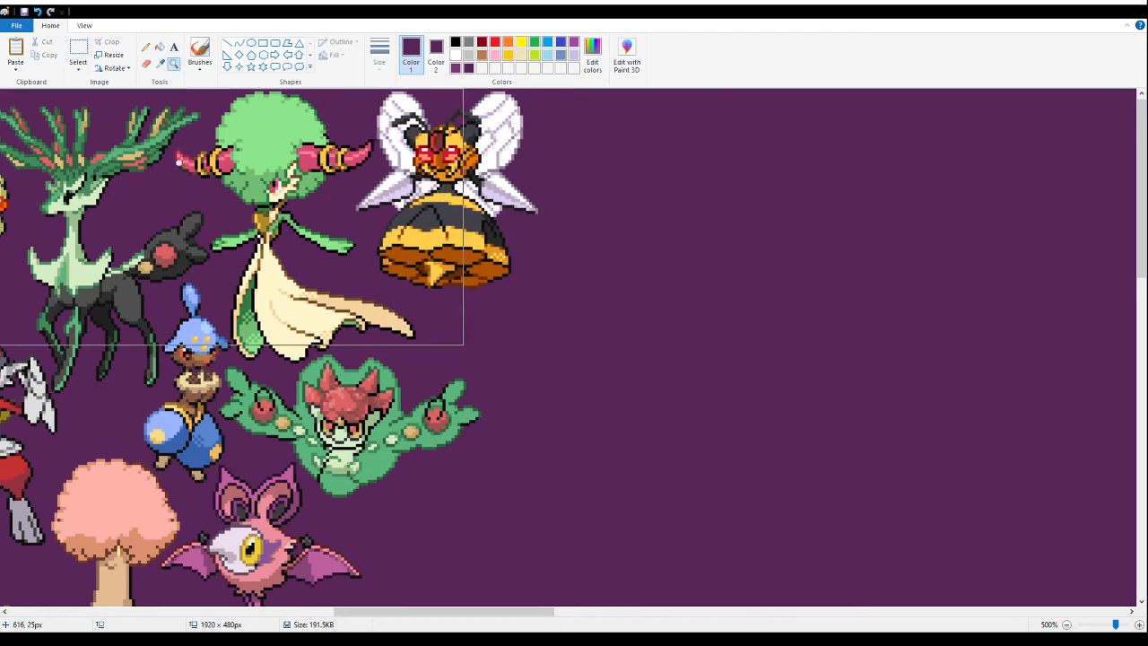
{"action": "right_click", "coordinate": [173, 166]}
{"action": "right_click", "coordinate": [171, 171]}
{"action": "right_click", "coordinate": [171, 173]}
{"action": "right_click", "coordinate": [169, 183]}
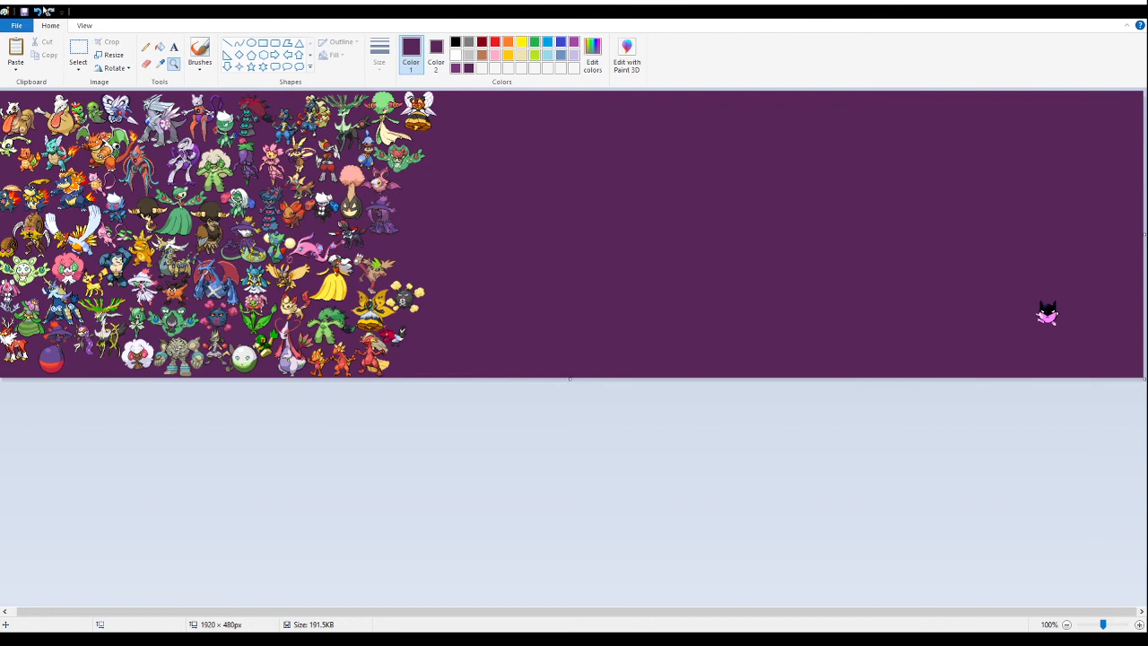
{"action": "left_click", "coordinate": [23, 11]}
- Paste the section with the hat-wearing crow fusions into the empty purple area beside the arranged sprites
{"action": "left_click", "coordinate": [173, 66]}
{"action": "right_click", "coordinate": [428, 302]}
{"action": "left_click", "coordinate": [331, 185]}
{"action": "left_click", "coordinate": [442, 264]}
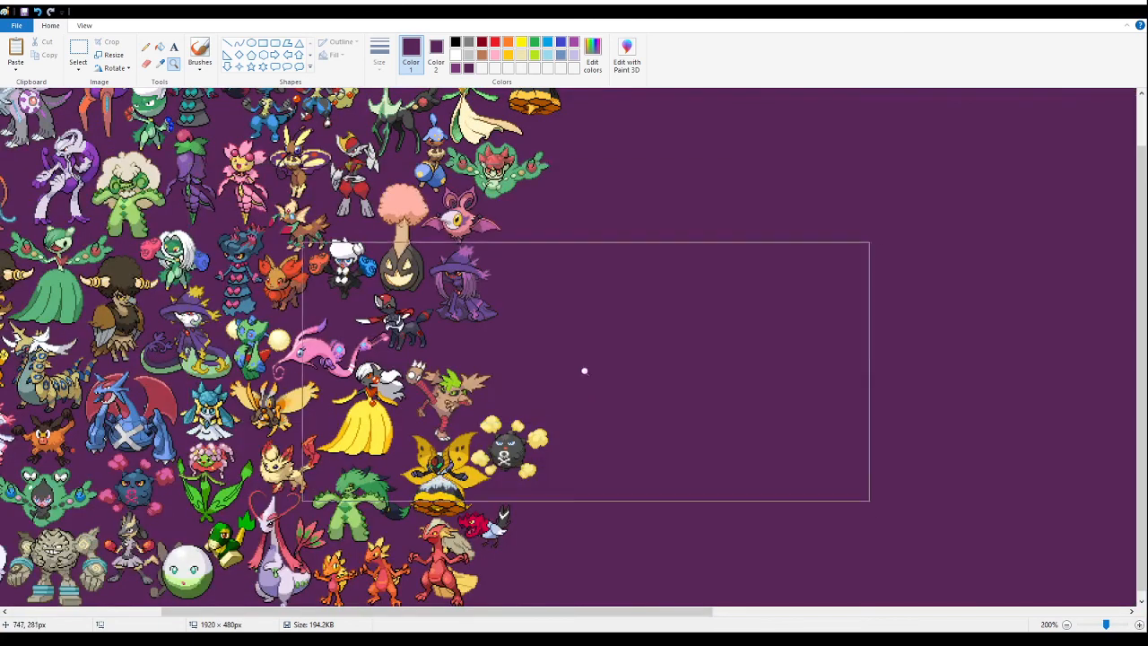
{"action": "left_click", "coordinate": [600, 381]}
{"action": "left_click", "coordinate": [82, 53]}
{"action": "left_click", "coordinate": [353, 155]}
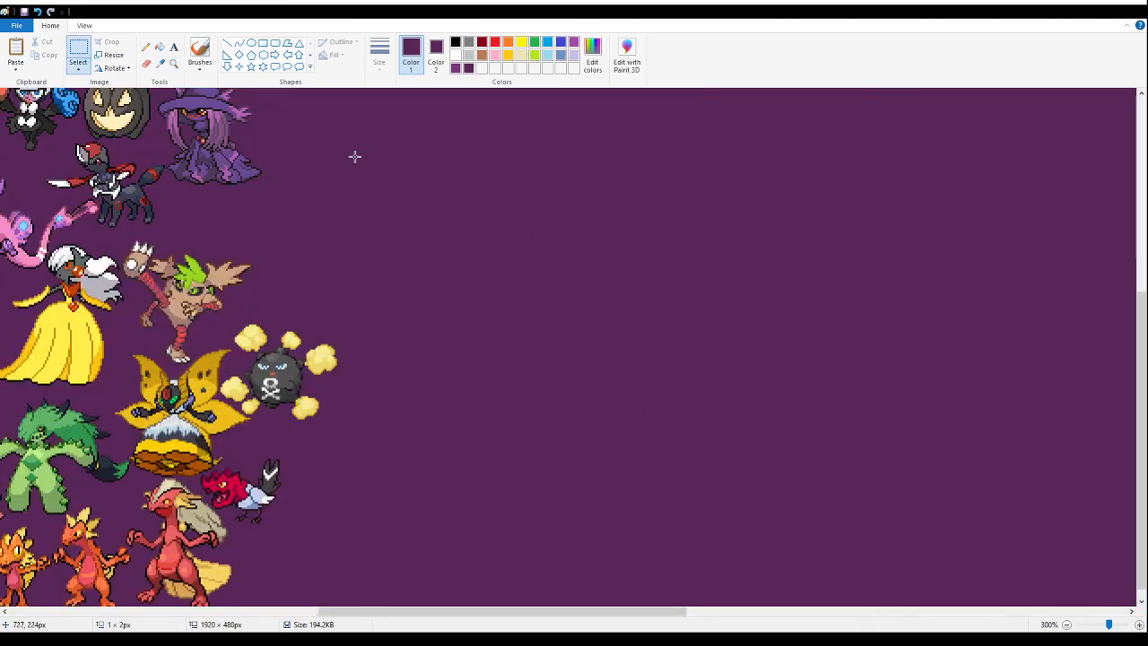
{"action": "key", "text": "ctrl+v"}
{"action": "left_click_drag", "start_coordinate": [117, 179], "coordinate": [524, 306]}
- Delete the pink-hatted variant and the leftover fragments around the blue-hatted crow fusion
{"action": "left_click_drag", "start_coordinate": [753, 477], "coordinate": [528, 198]}
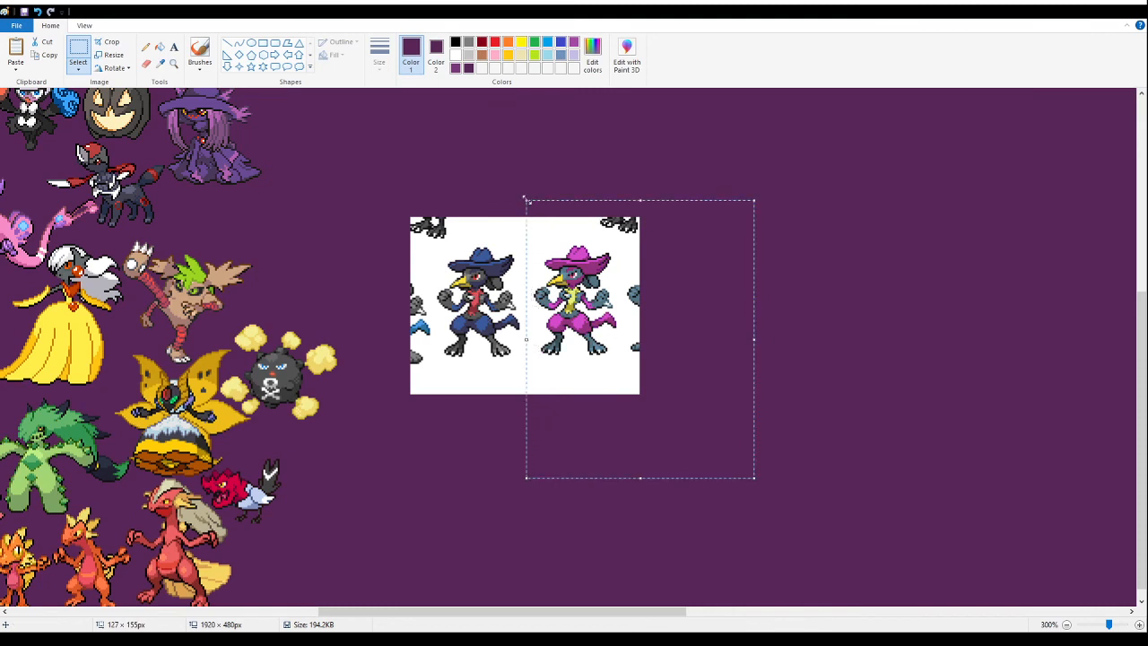
{"action": "key", "text": "Delete"}
{"action": "left_click_drag", "start_coordinate": [380, 183], "coordinate": [594, 241]}
{"action": "left_click_drag", "start_coordinate": [352, 219], "coordinate": [436, 418]}
{"action": "key", "text": "Delete"}
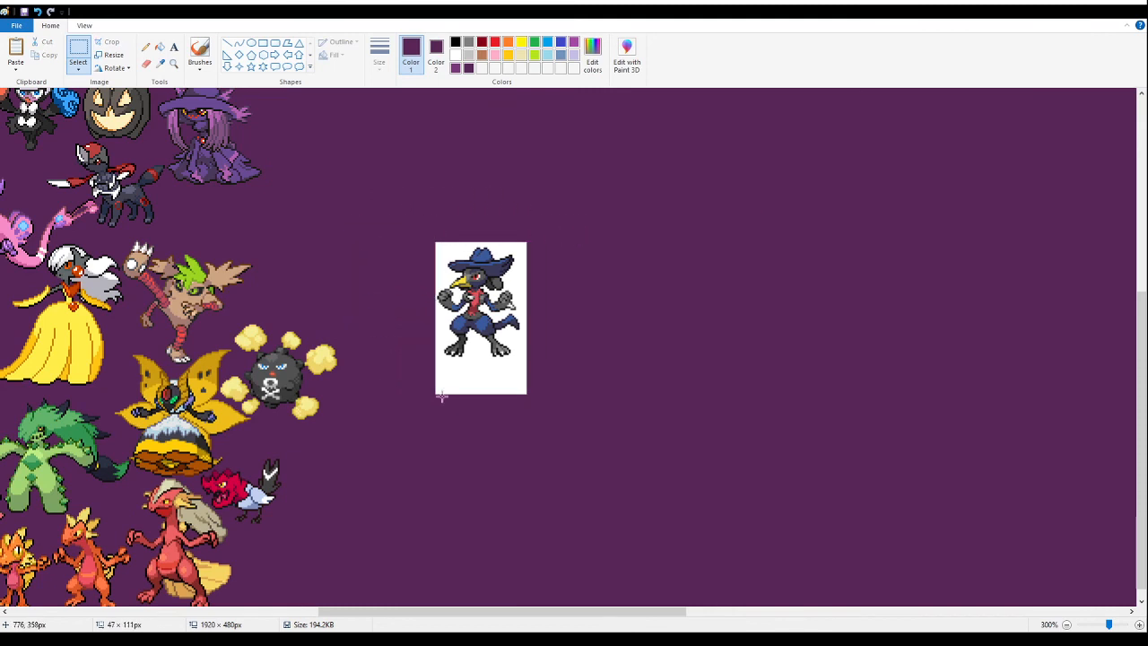
- Fill the white background around the blue-hatted crow fusion with purple and cut out the sprite
{"action": "left_click", "coordinate": [160, 47]}
{"action": "left_click", "coordinate": [458, 338]}
{"action": "left_click", "coordinate": [78, 49]}
{"action": "left_click_drag", "start_coordinate": [599, 215], "coordinate": [394, 409]}
{"action": "left_click_drag", "start_coordinate": [493, 319], "coordinate": [313, 384]}
{"action": "scroll", "coordinate": [334, 262], "scroll_direction": "up", "scroll_amount": 5}
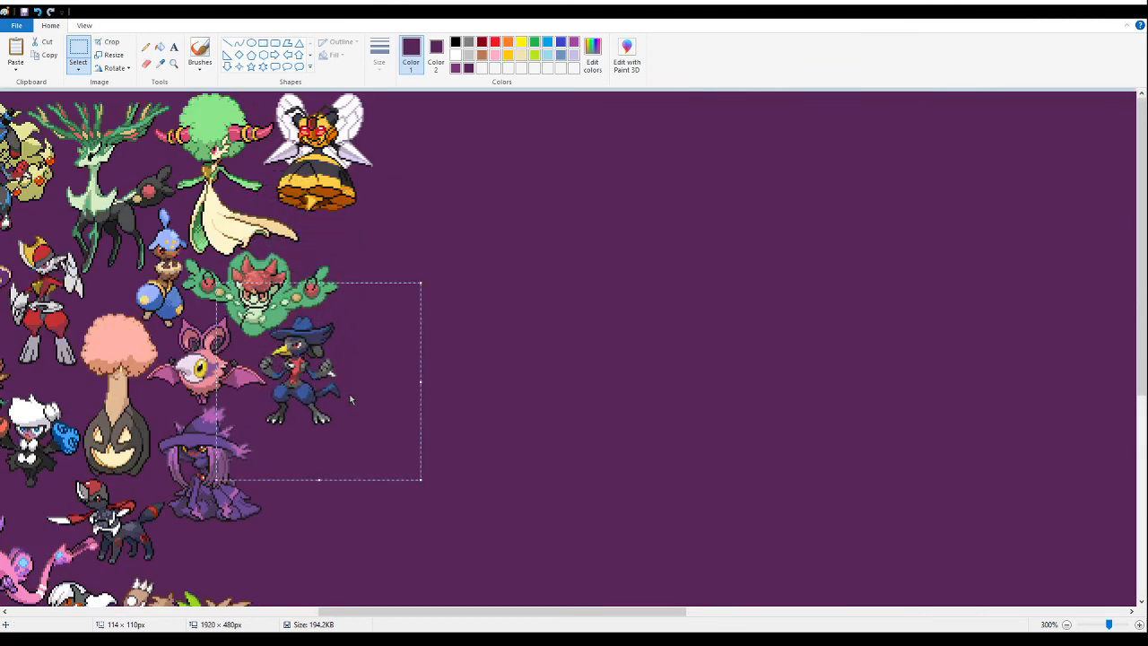
{"action": "key", "text": "Delete"}
- Try placing the blue-hatted crow fusion beside the pink bat fusion, then undo the placement
{"action": "left_click", "coordinate": [173, 62]}
{"action": "left_click", "coordinate": [344, 296]}
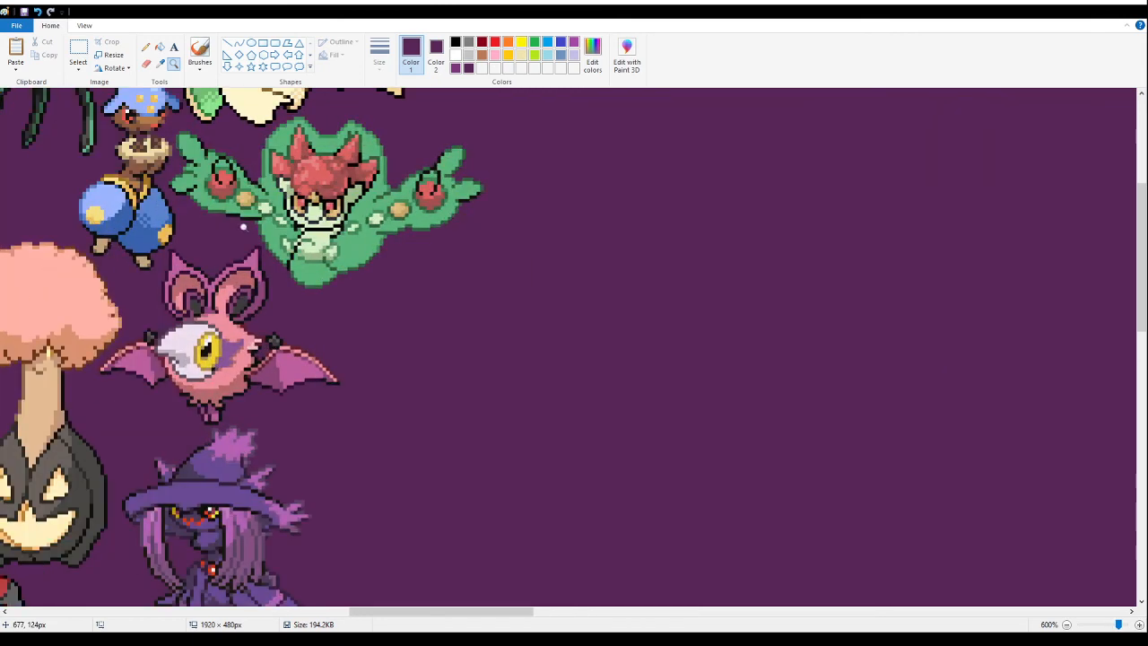
{"action": "left_click", "coordinate": [78, 51]}
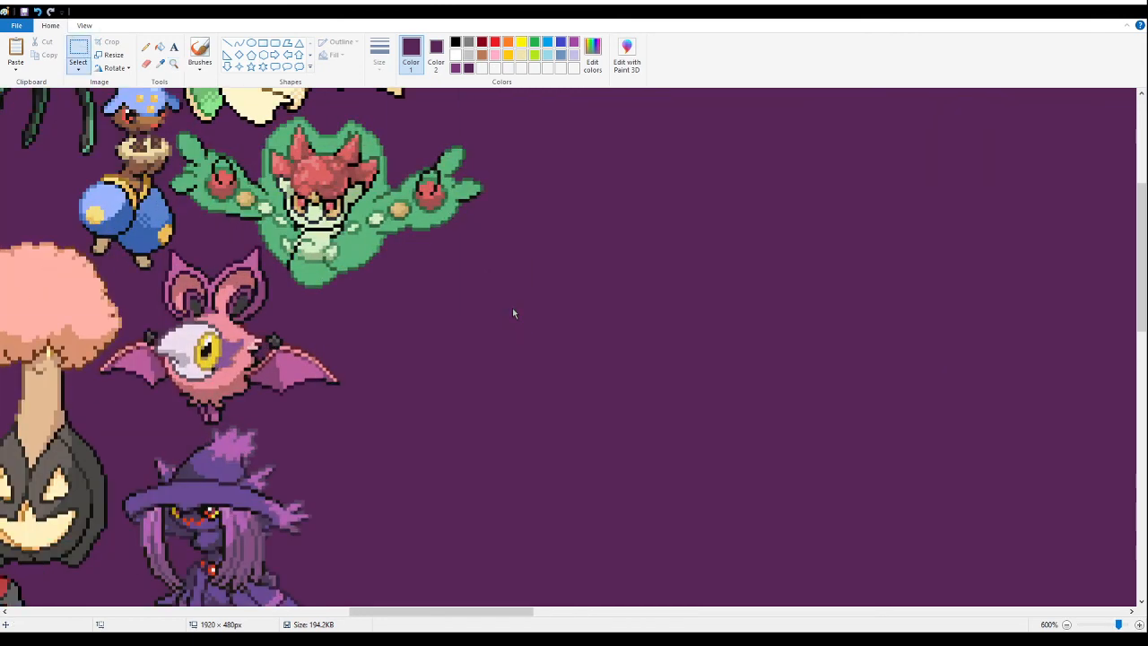
{"action": "key", "text": "ctrl+v"}
{"action": "left_click_drag", "start_coordinate": [224, 265], "coordinate": [455, 357]}
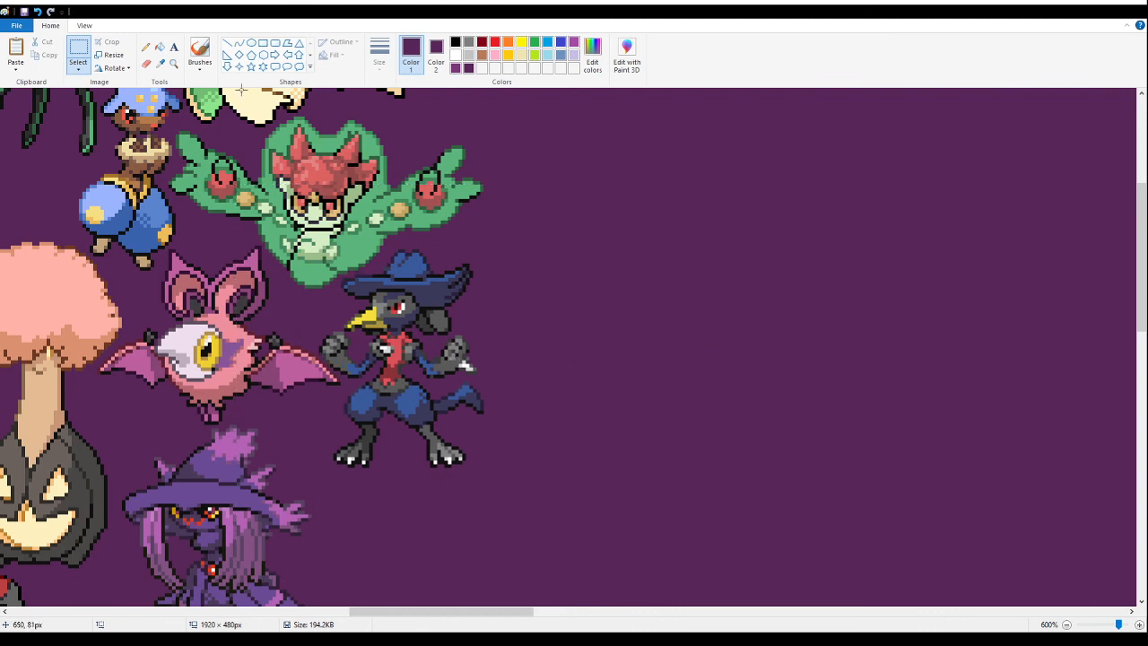
{"action": "left_click", "coordinate": [175, 65]}
{"action": "left_click", "coordinate": [269, 266]}
{"action": "left_click", "coordinate": [272, 269]}
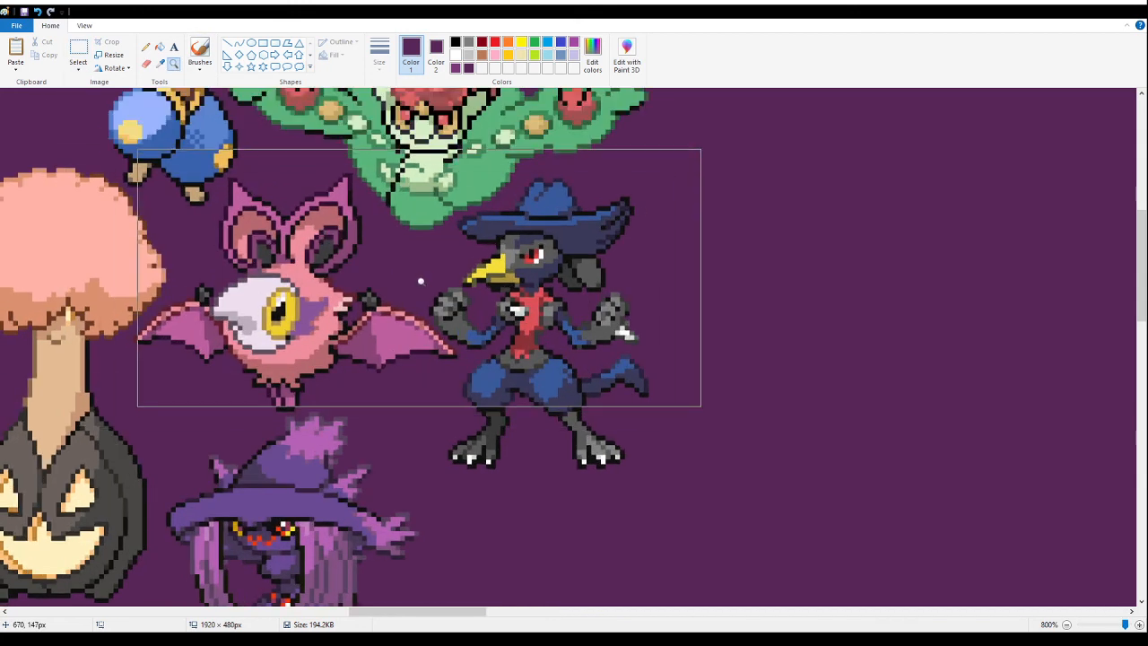
{"action": "key", "text": "ctrl+z"}
- Paste the blue-hatted crow fusion again beside the pink bat's wing, leaving a slightly wider gap
{"action": "left_click", "coordinate": [75, 50]}
{"action": "key", "text": "ctrl+v"}
{"action": "left_click_drag", "start_coordinate": [251, 292], "coordinate": [567, 285]}
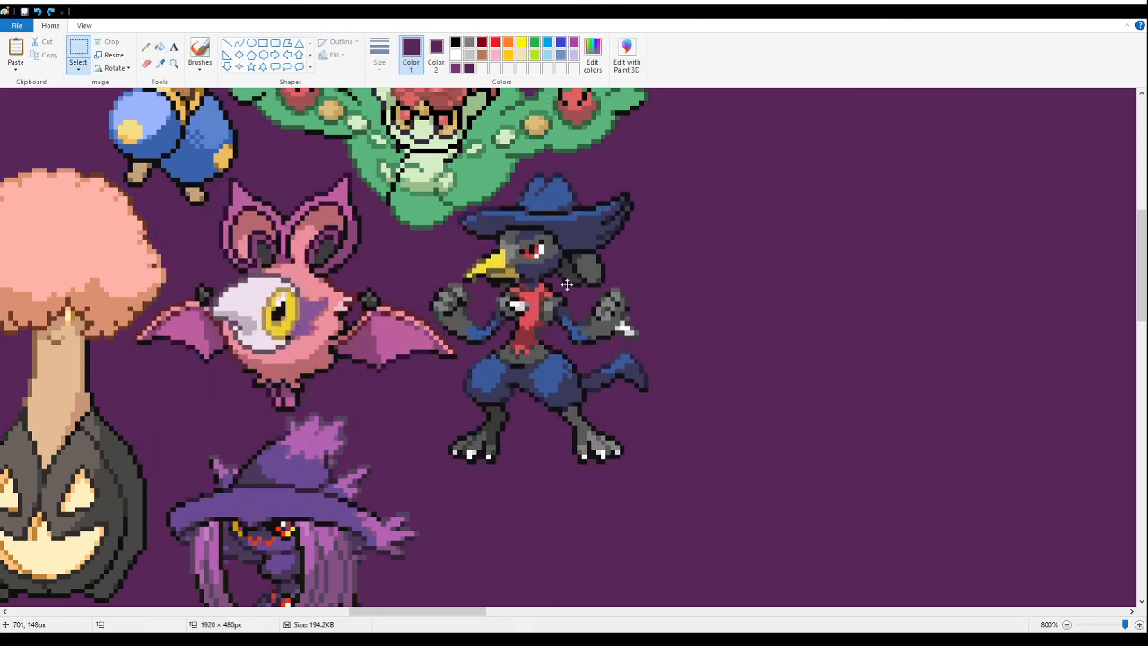
{"action": "left_click_drag", "start_coordinate": [570, 283], "coordinate": [573, 288]}
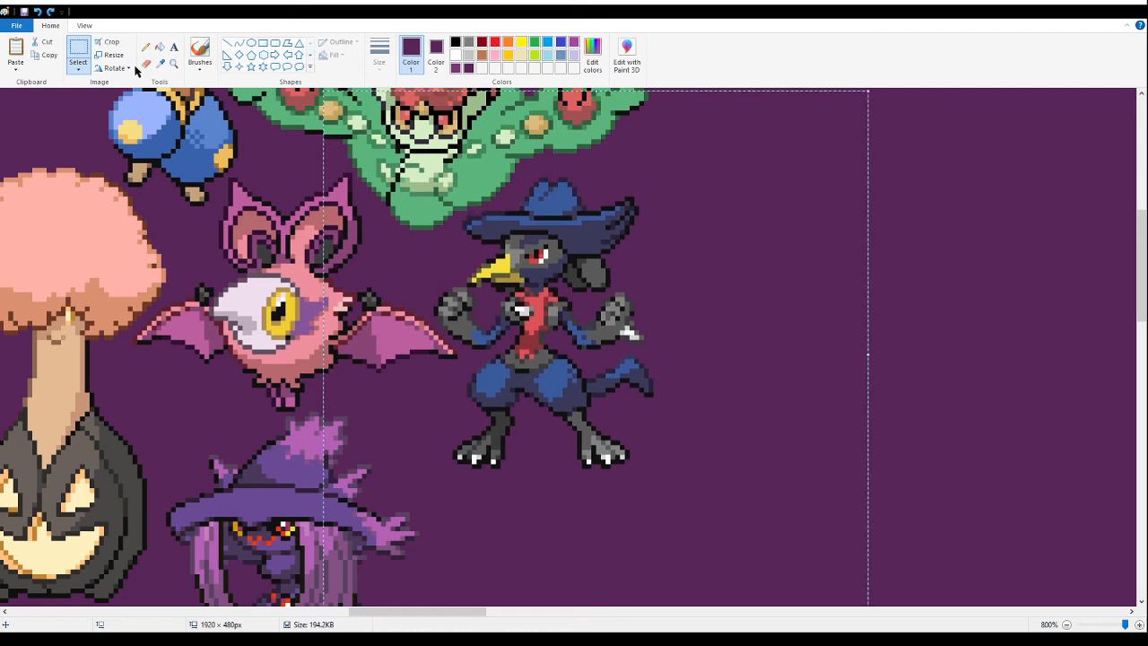
{"action": "left_click", "coordinate": [174, 64]}
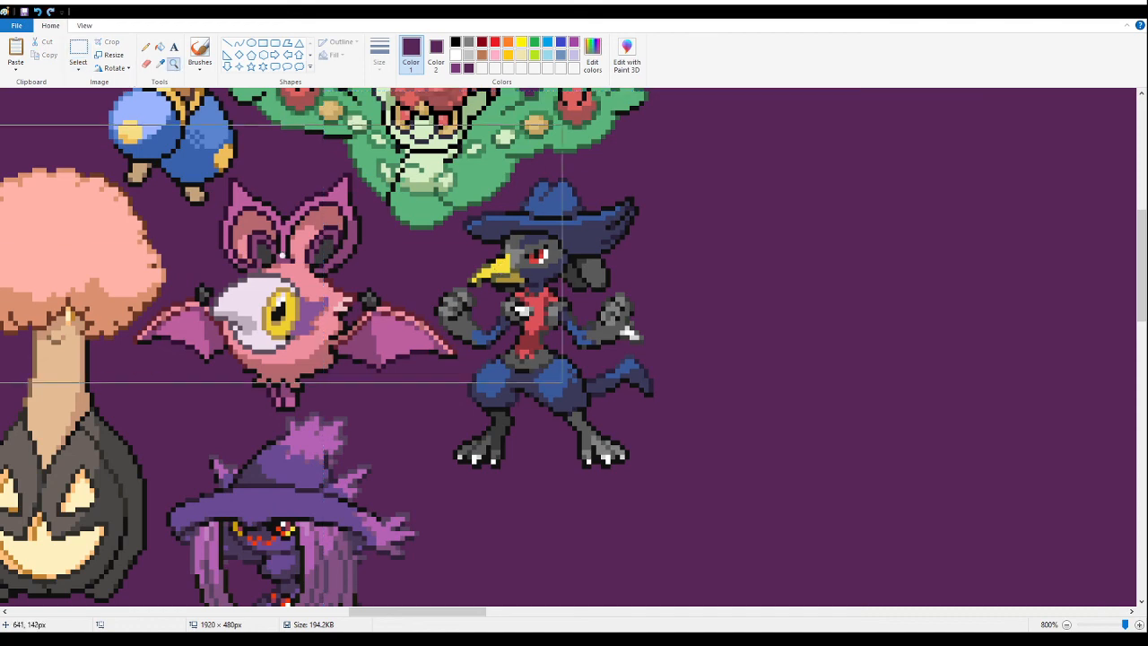
{"action": "right_click", "coordinate": [281, 255]}
{"action": "right_click", "coordinate": [281, 256]}
{"action": "right_click", "coordinate": [280, 255]}
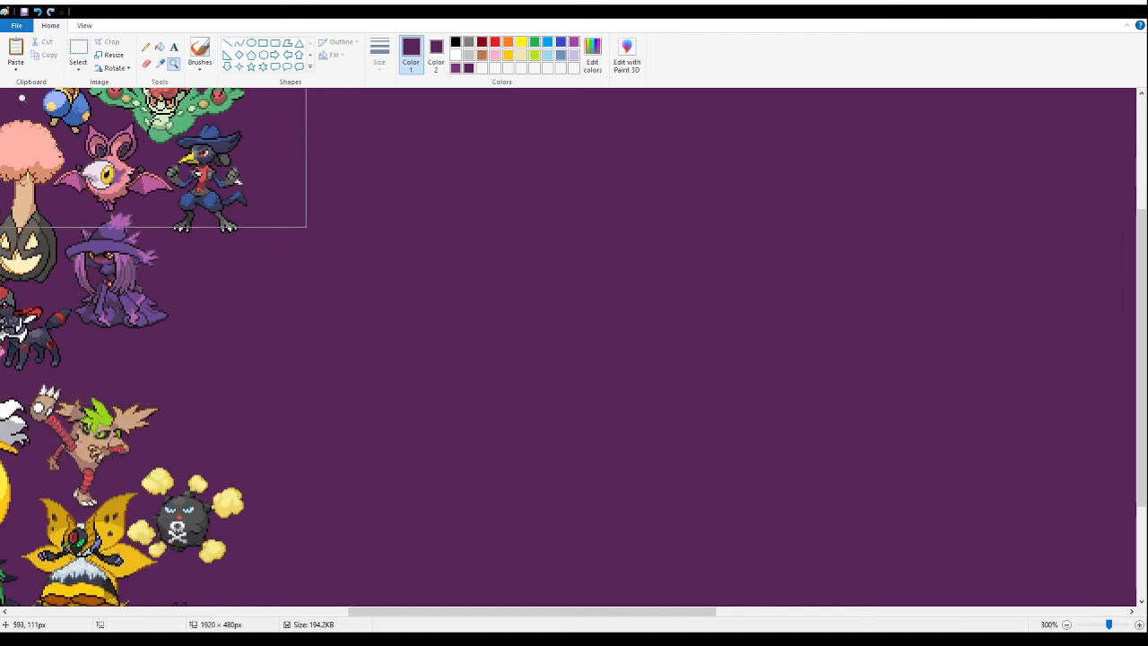
- Paste the Hoopa and Bergmite fusion sheet and place it on the empty purple area beside the arranged sprites
{"action": "left_click", "coordinate": [159, 47]}
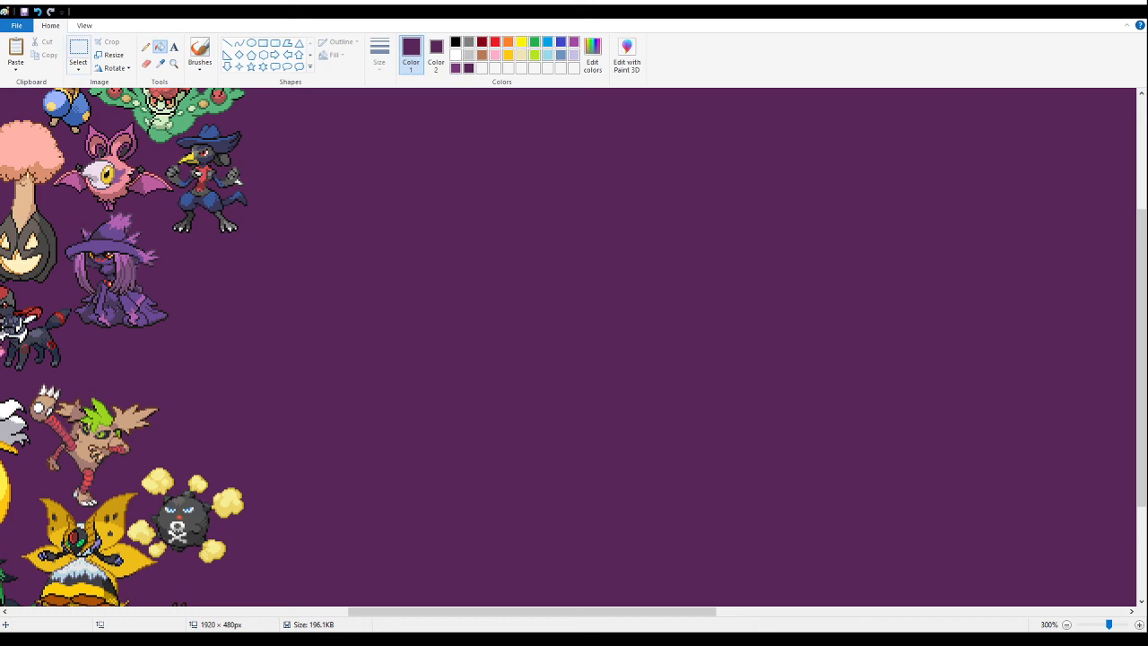
{"action": "left_click", "coordinate": [78, 47]}
{"action": "right_click", "coordinate": [544, 294]}
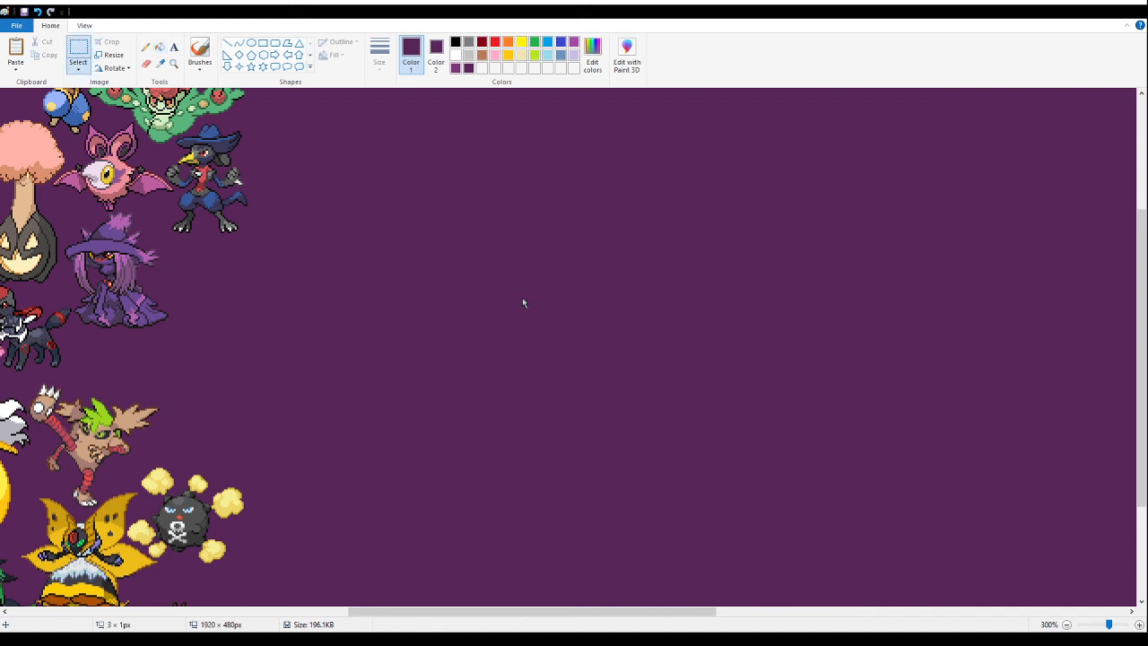
{"action": "key", "text": "ctrl+v"}
{"action": "left_click_drag", "start_coordinate": [135, 269], "coordinate": [520, 327]}
{"action": "left_click", "coordinate": [357, 217]}
- Delete the upper half and right side of the pasted sheet, leaving the lilac crystal-headed fusion with floating hands
{"action": "left_click_drag", "start_coordinate": [348, 118], "coordinate": [841, 291]}
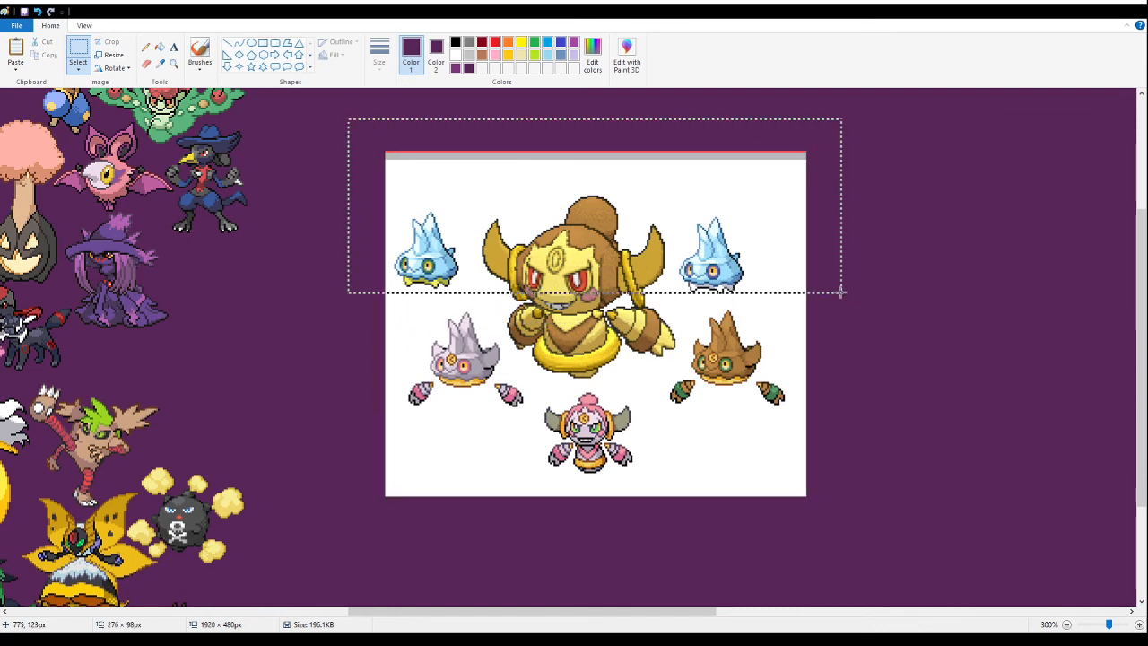
{"action": "key", "text": "Delete"}
{"action": "left_click_drag", "start_coordinate": [892, 519], "coordinate": [528, 223]}
{"action": "key", "text": "Delete"}
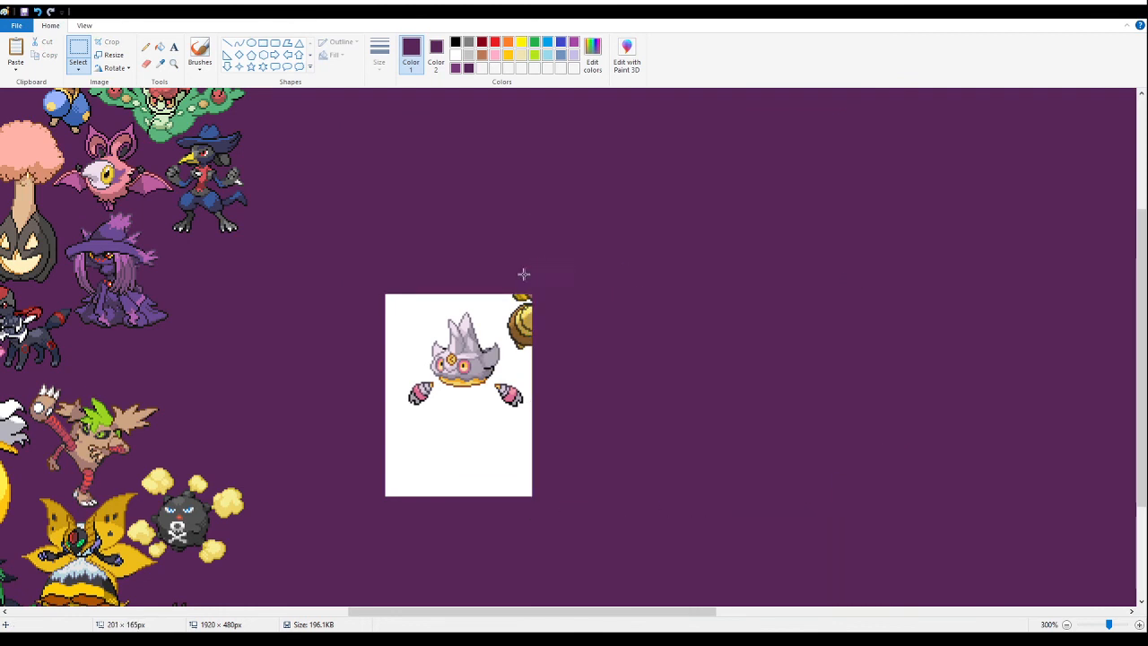
- Fill the white background around the lilac crystal-headed fusion with purple and delete the leftover brown fragments beside it
{"action": "left_click", "coordinate": [164, 49]}
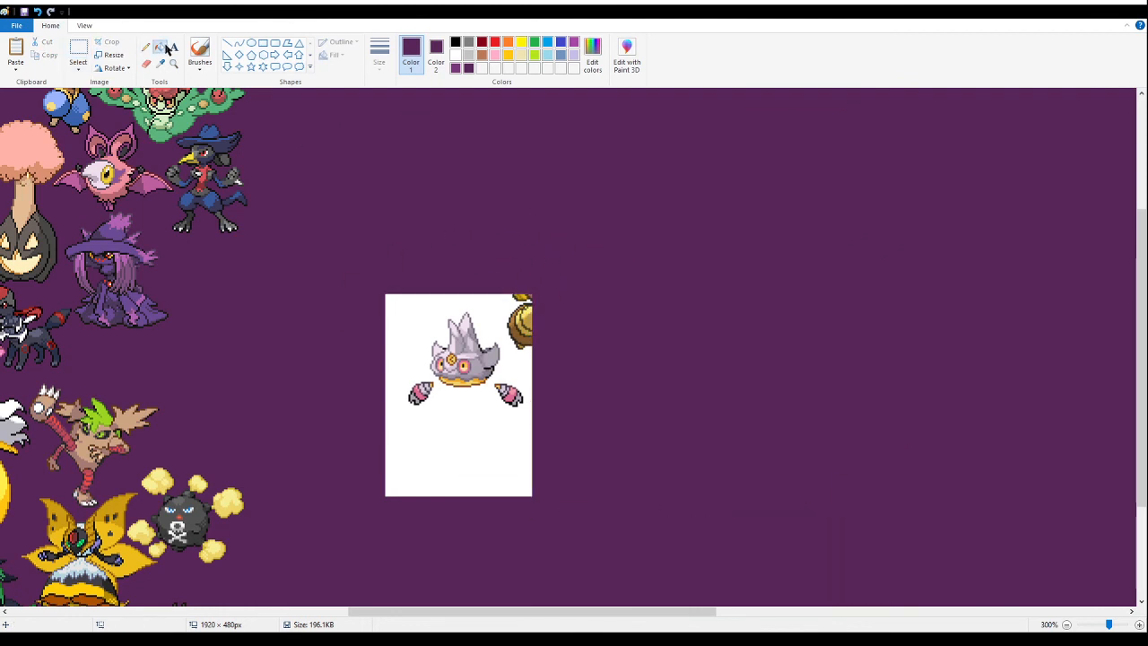
{"action": "left_click", "coordinate": [494, 443]}
{"action": "left_click", "coordinate": [78, 49]}
{"action": "left_click_drag", "start_coordinate": [601, 234], "coordinate": [519, 366]}
{"action": "key", "text": "Delete"}
- Select the cleaned lilac crystal-headed fusion, bring it over to the arranged sprites and cut it out
{"action": "left_click_drag", "start_coordinate": [358, 274], "coordinate": [610, 490]}
{"action": "left_click_drag", "start_coordinate": [455, 369], "coordinate": [181, 463]}
{"action": "scroll", "coordinate": [215, 339], "scroll_direction": "down", "scroll_amount": 2}
{"action": "scroll", "coordinate": [208, 339], "scroll_direction": "up", "scroll_amount": 4}
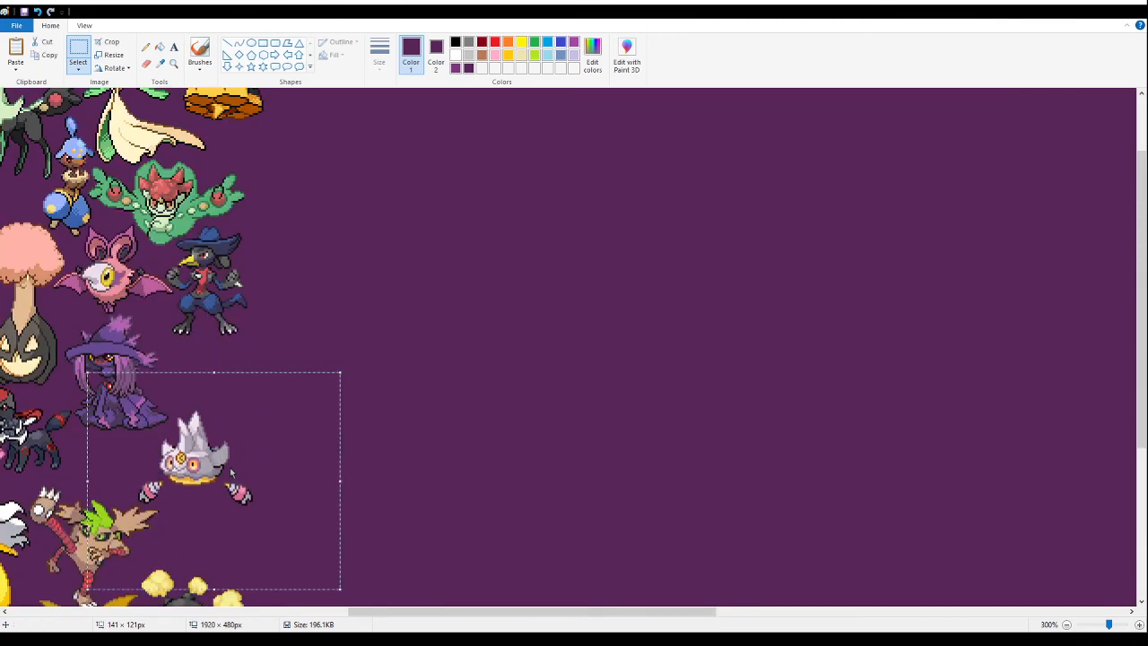
{"action": "key", "text": "Delete"}
- Paste the lilac crystal-headed fusion into the gap below the purple witch fusion and above the brown kicking fusion
{"action": "left_click", "coordinate": [174, 63]}
{"action": "left_click", "coordinate": [336, 371]}
{"action": "left_click", "coordinate": [336, 371]}
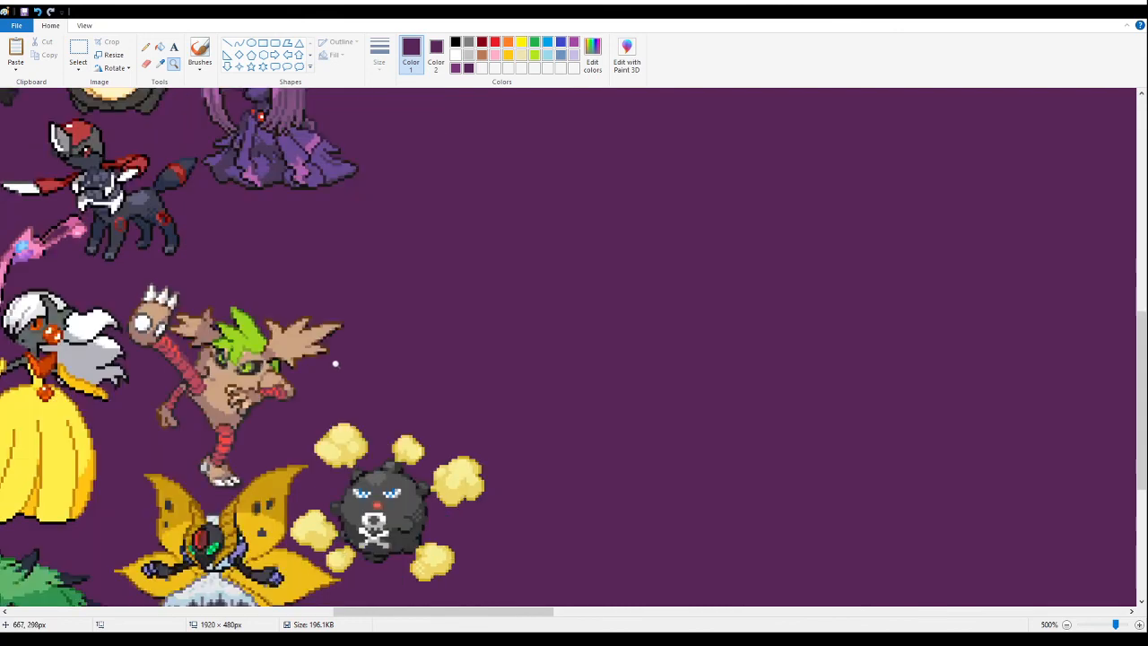
{"action": "left_click", "coordinate": [337, 370]}
{"action": "left_click", "coordinate": [90, 47]}
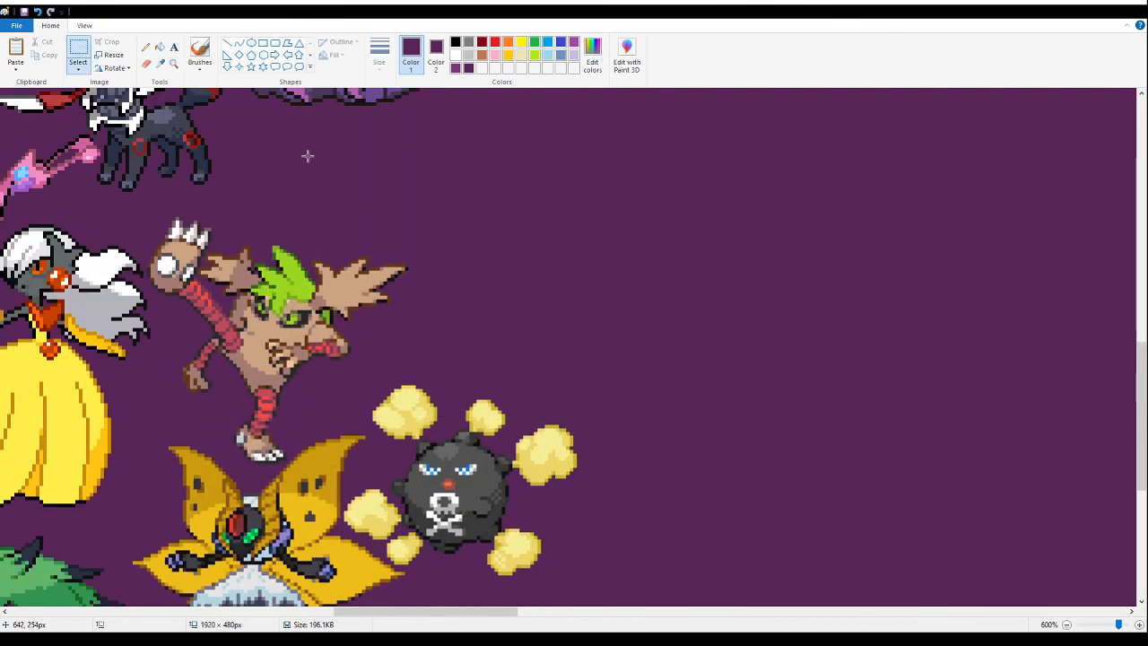
{"action": "scroll", "coordinate": [544, 338], "scroll_direction": "up", "scroll_amount": 3}
{"action": "key", "text": "ctrl+v"}
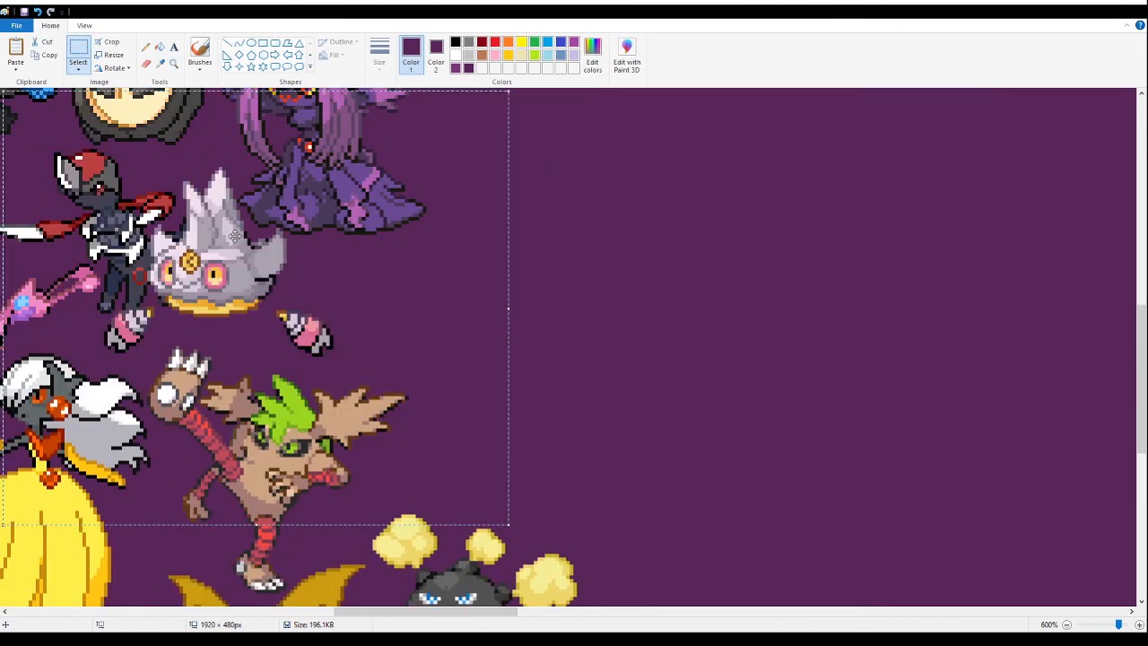
{"action": "left_click_drag", "start_coordinate": [153, 222], "coordinate": [418, 264]}
{"action": "left_click", "coordinate": [173, 62]}
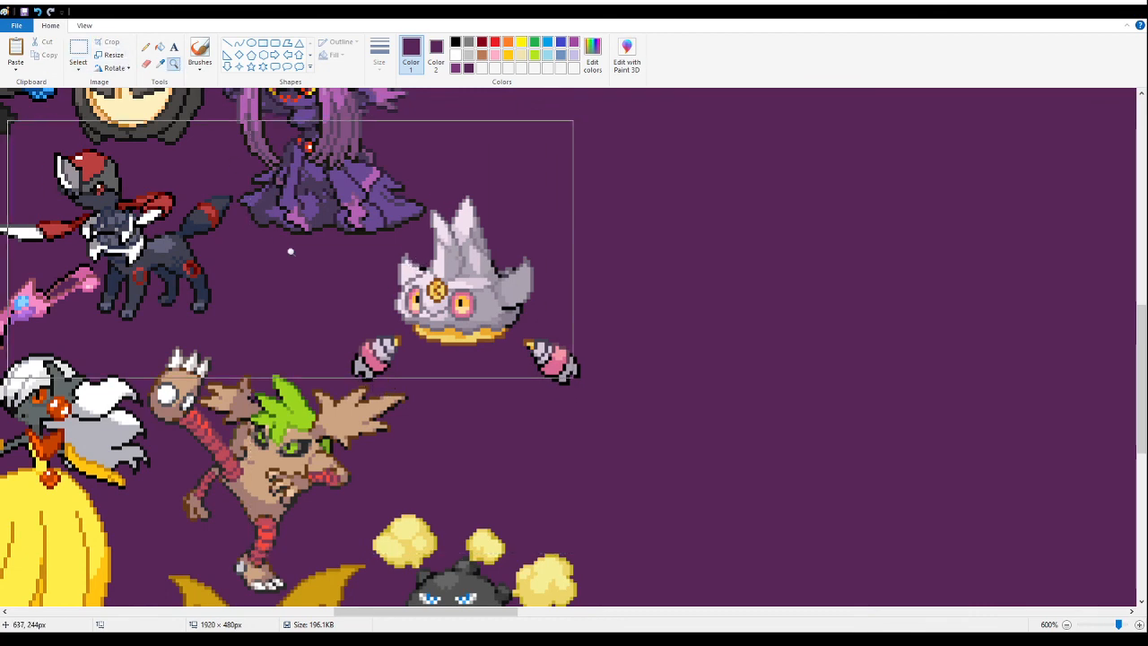
- Paste the Pikachu and Meowth fusion sheet and place it on the empty purple area beside the arranged sprites
{"action": "right_click", "coordinate": [291, 252]}
{"action": "right_click", "coordinate": [291, 252]}
{"action": "right_click", "coordinate": [291, 252]}
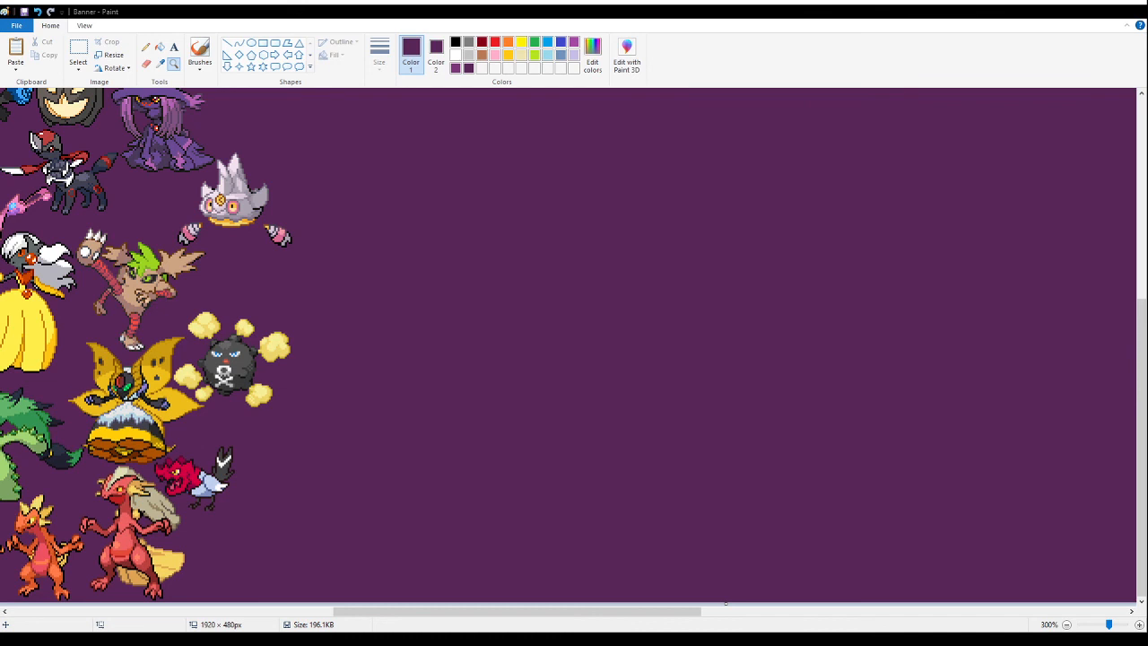
{"action": "right_click", "coordinate": [505, 205]}
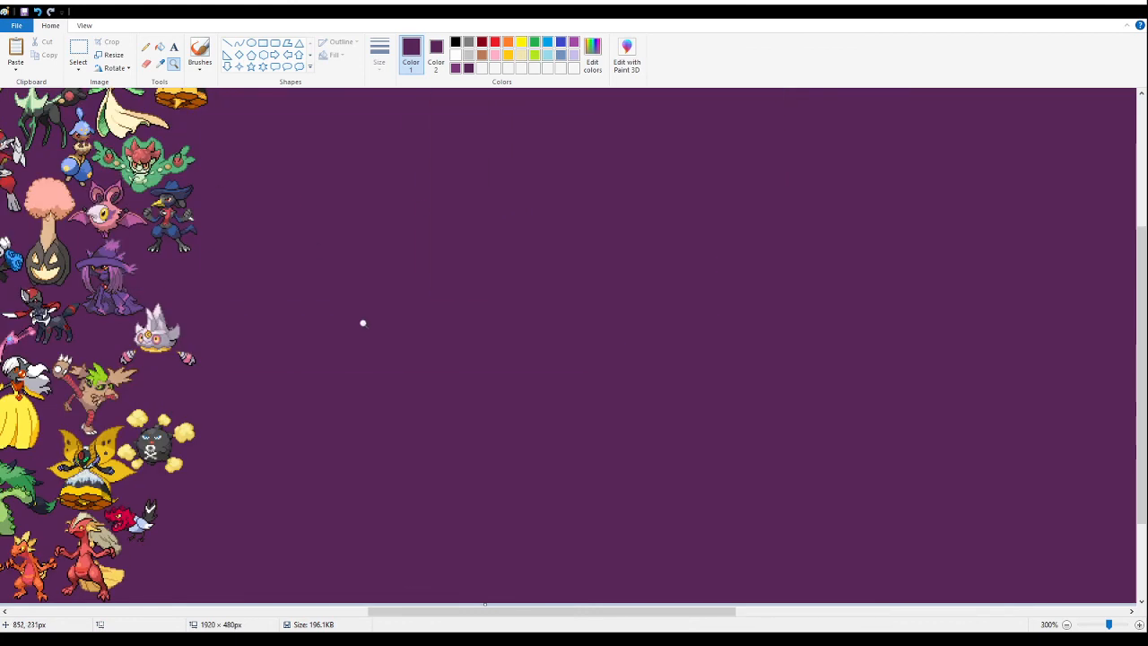
{"action": "left_click", "coordinate": [346, 284]}
{"action": "left_click", "coordinate": [79, 46]}
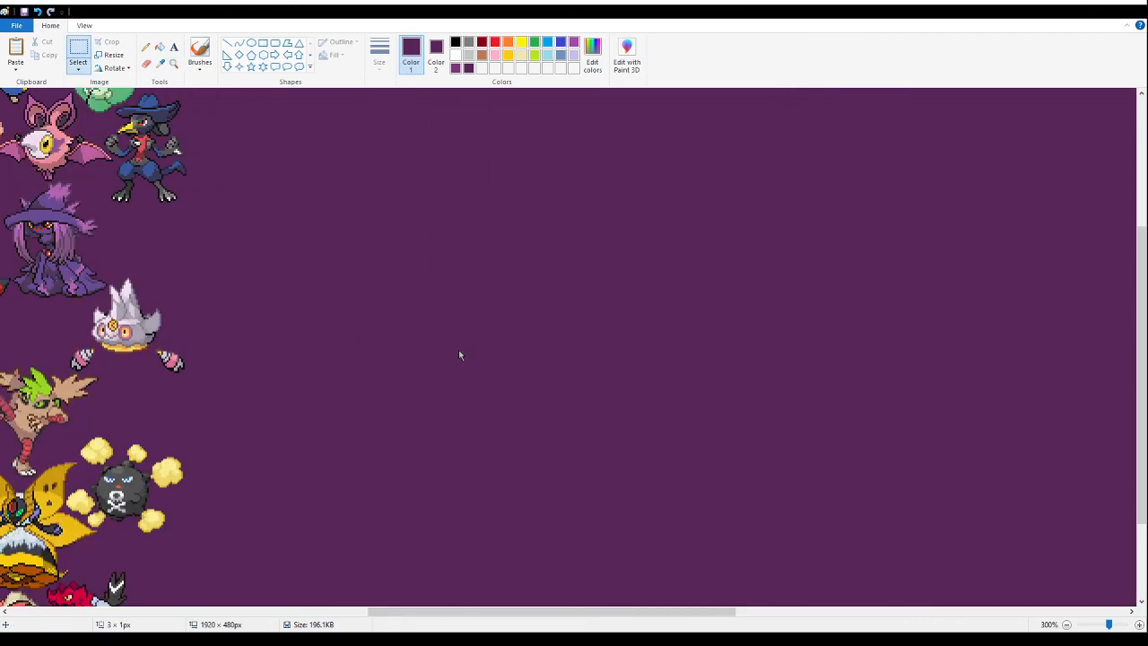
{"action": "key", "text": "ctrl+v"}
{"action": "left_click_drag", "start_coordinate": [85, 206], "coordinate": [421, 355]}
{"action": "mouse_move", "coordinate": [879, 205]}
{"action": "left_mouse_down"}
{"action": "mouse_move", "coordinate": [551, 547]}
{"action": "mouse_move", "coordinate": [536, 547]}
{"action": "left_mouse_up"}
{"action": "key", "text": "Delete"}
{"action": "left_click_drag", "start_coordinate": [305, 208], "coordinate": [436, 551]}
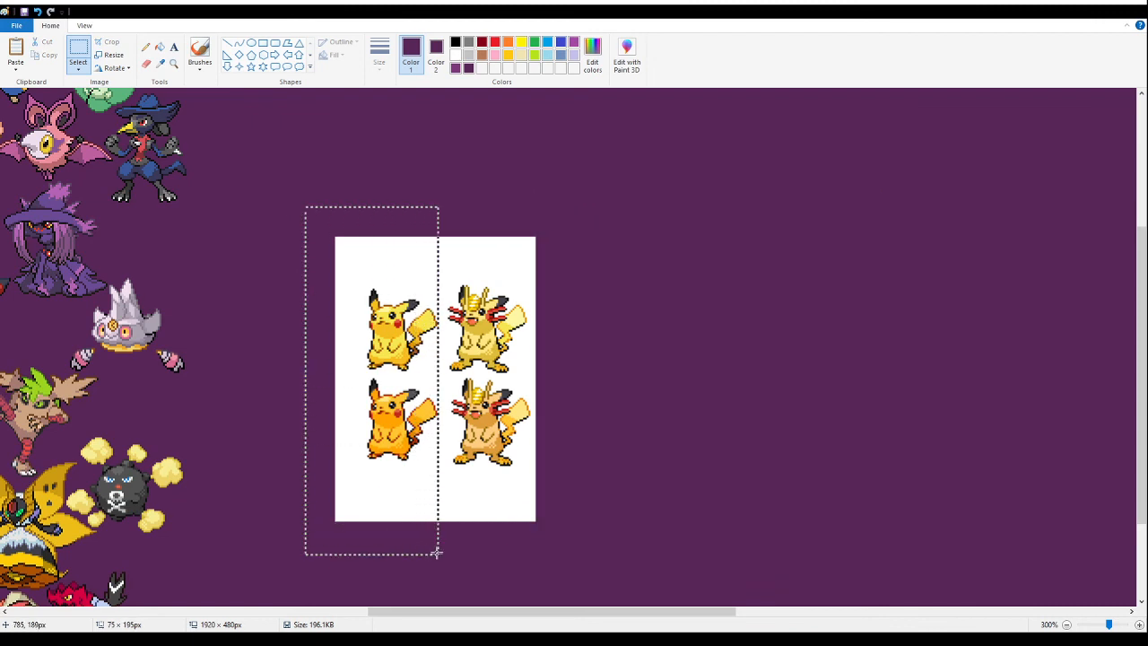
{"action": "key", "text": "Delete"}
{"action": "left_click_drag", "start_coordinate": [641, 564], "coordinate": [350, 378]}
{"action": "left_click", "coordinate": [759, 278]}
{"action": "key", "text": "ctrl+z"}
{"action": "key", "text": "ctrl+z"}
{"action": "left_click_drag", "start_coordinate": [600, 456], "coordinate": [476, 366]}
{"action": "left_click", "coordinate": [475, 366]}
- Delete the Meowth sprites, the lower row and the Pikachu sprite, leaving only the pale yellow Pikachu-Meowth fusion
{"action": "left_click_drag", "start_coordinate": [841, 521], "coordinate": [539, 227]}
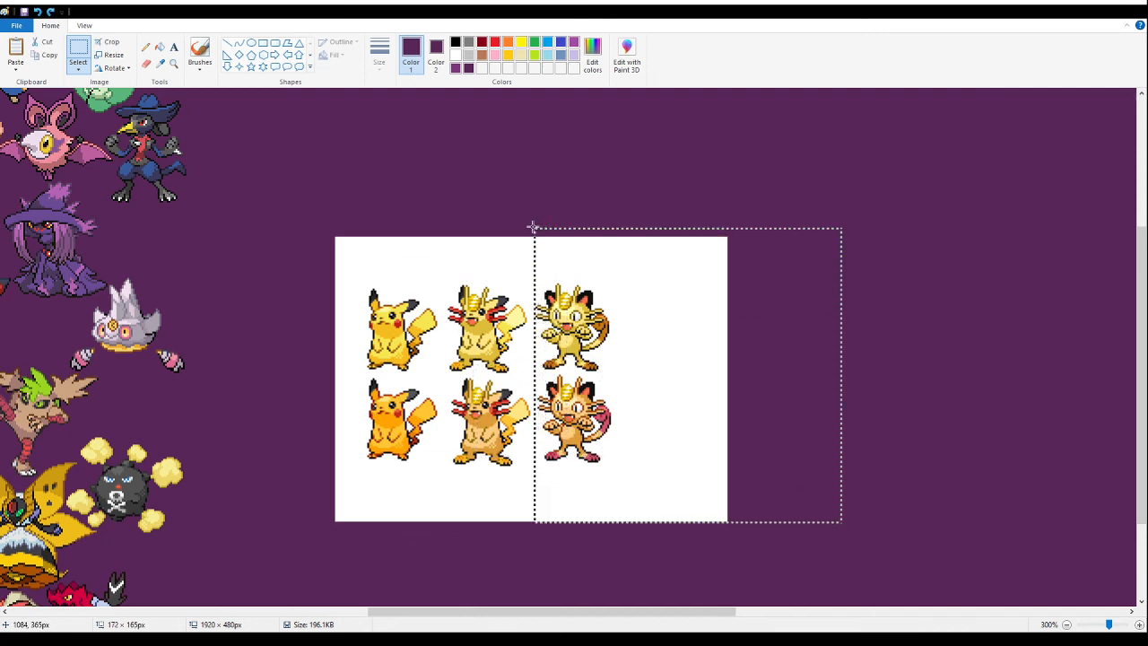
{"action": "key", "text": "Delete"}
{"action": "left_click_drag", "start_coordinate": [591, 549], "coordinate": [317, 375]}
{"action": "key", "text": "Delete"}
{"action": "left_click_drag", "start_coordinate": [340, 190], "coordinate": [443, 410]}
{"action": "key", "text": "Delete"}
{"action": "left_click_drag", "start_coordinate": [311, 432], "coordinate": [371, 189]}
{"action": "key", "text": "Delete"}
- Fill the white background around the Pikachu-Meowth fusion with purple, and try filling the small gap beside its tail
{"action": "left_click", "coordinate": [159, 47]}
{"action": "left_click", "coordinate": [471, 247]}
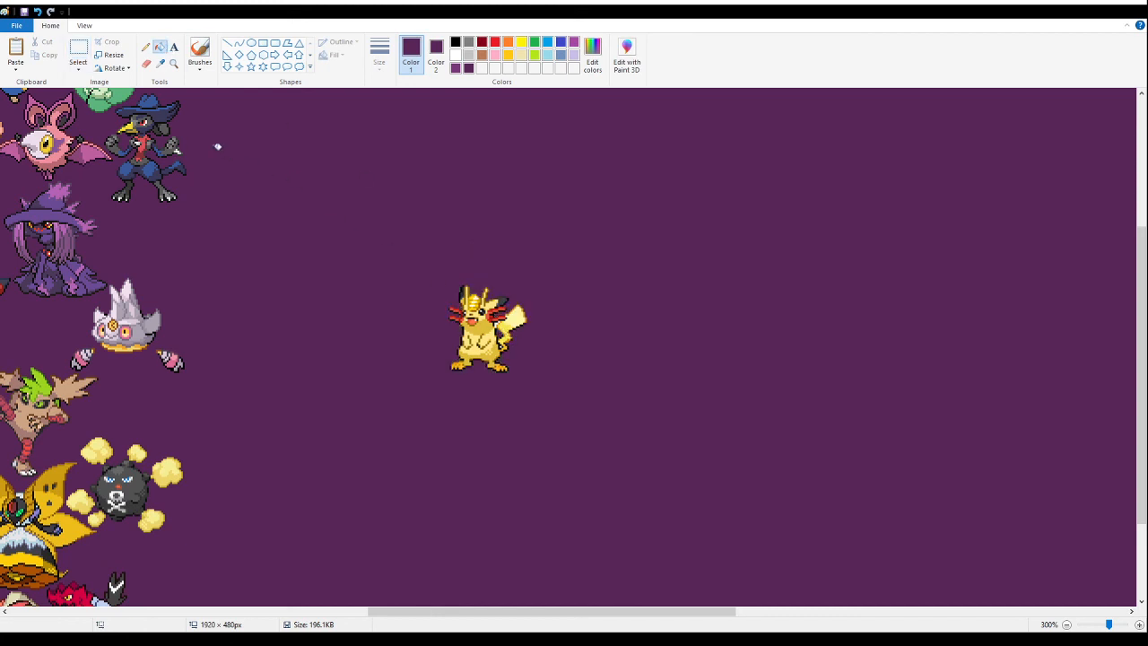
{"action": "left_click", "coordinate": [173, 63]}
{"action": "left_click", "coordinate": [269, 171]}
{"action": "left_click", "coordinate": [192, 165]}
{"action": "left_click", "coordinate": [596, 332]}
{"action": "left_click", "coordinate": [160, 47]}
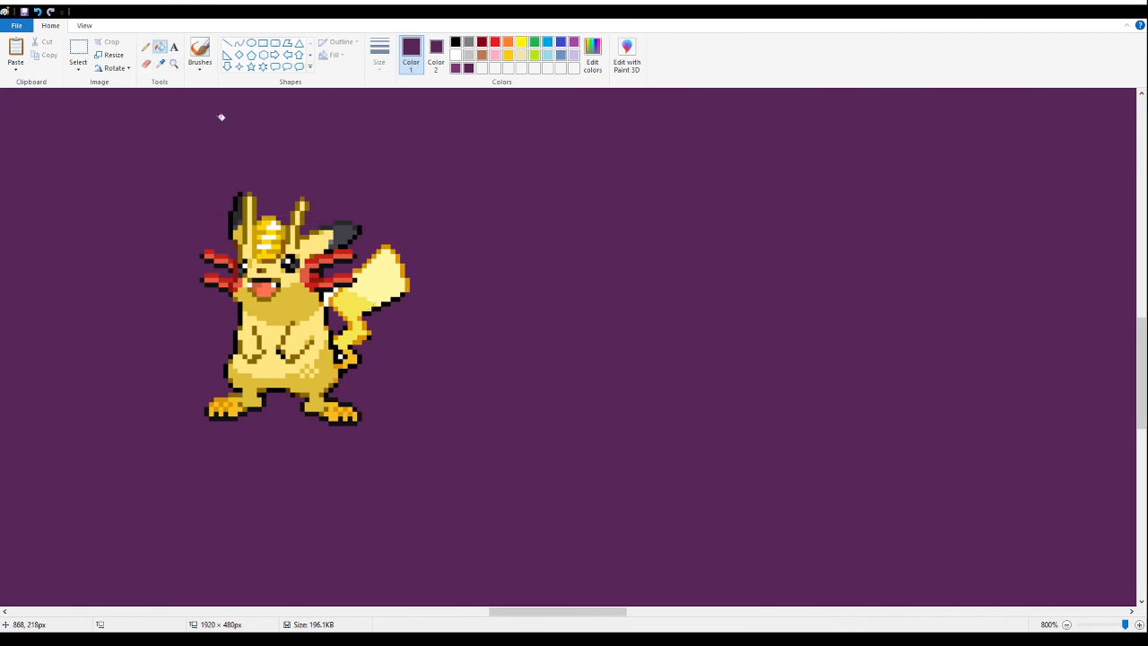
{"action": "left_click", "coordinate": [346, 356]}
{"action": "key", "text": "ctrl+z"}
- Move the Pikachu-Meowth fusion into the space between the blue-hatted crow fusion and the lilac crystal-headed fusion
{"action": "left_click", "coordinate": [173, 64]}
{"action": "right_click", "coordinate": [167, 247]}
{"action": "right_click", "coordinate": [157, 234]}
{"action": "right_click", "coordinate": [154, 236]}
{"action": "right_click", "coordinate": [151, 237]}
{"action": "right_click", "coordinate": [146, 239]}
{"action": "right_click", "coordinate": [147, 239]}
{"action": "right_click", "coordinate": [130, 289]}
{"action": "left_click", "coordinate": [398, 245]}
{"action": "left_click", "coordinate": [689, 351]}
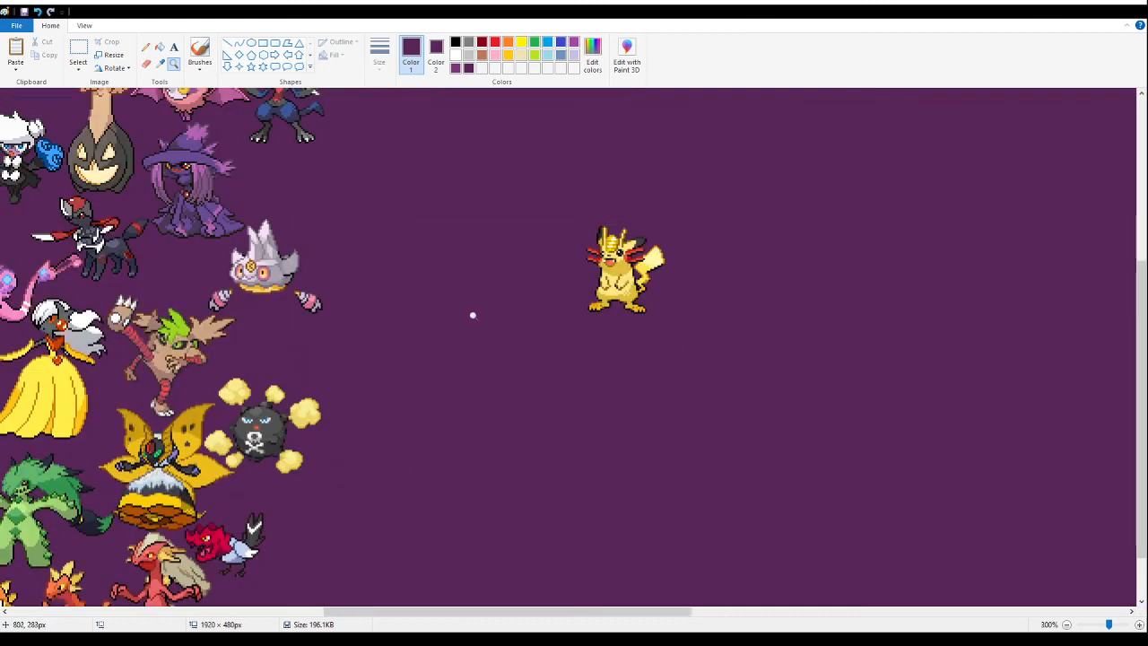
{"action": "left_click", "coordinate": [574, 333]}
{"action": "left_click", "coordinate": [78, 49]}
{"action": "left_click_drag", "start_coordinate": [894, 401], "coordinate": [650, 197]}
{"action": "left_click_drag", "start_coordinate": [715, 255], "coordinate": [305, 281]}
{"action": "scroll", "coordinate": [269, 296], "scroll_direction": "up", "scroll_amount": 2}
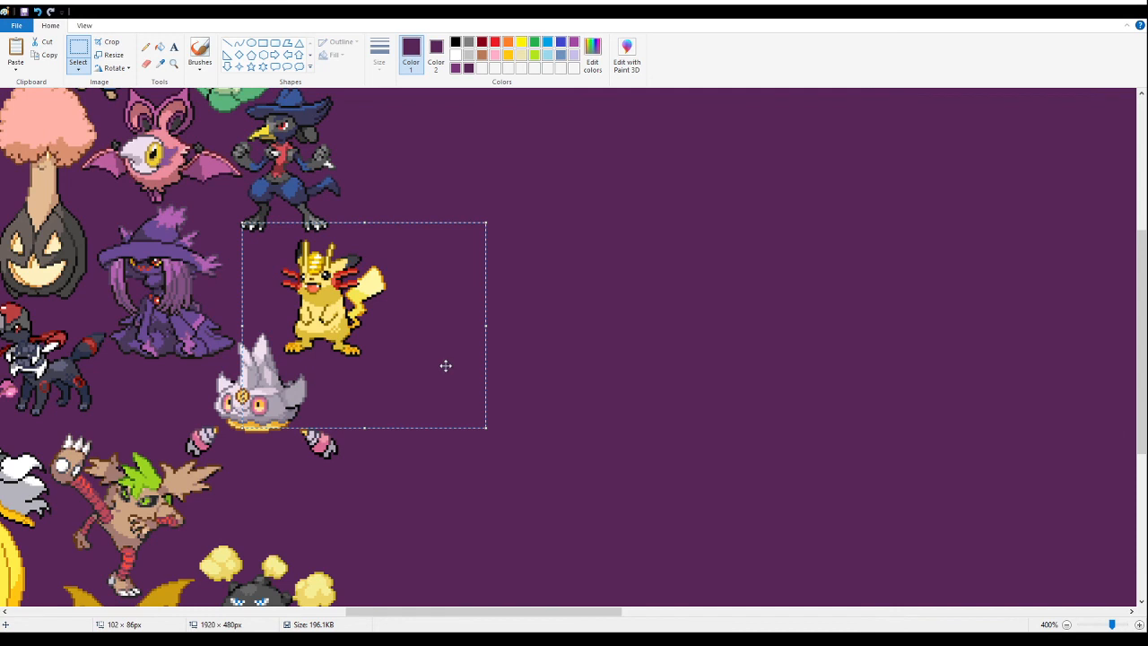
- Nudge the Pikachu-Meowth fusion slightly closer to the crow fusion's feet and the purple witch fusion, and set it in place
{"action": "left_click_drag", "start_coordinate": [420, 359], "coordinate": [408, 353]}
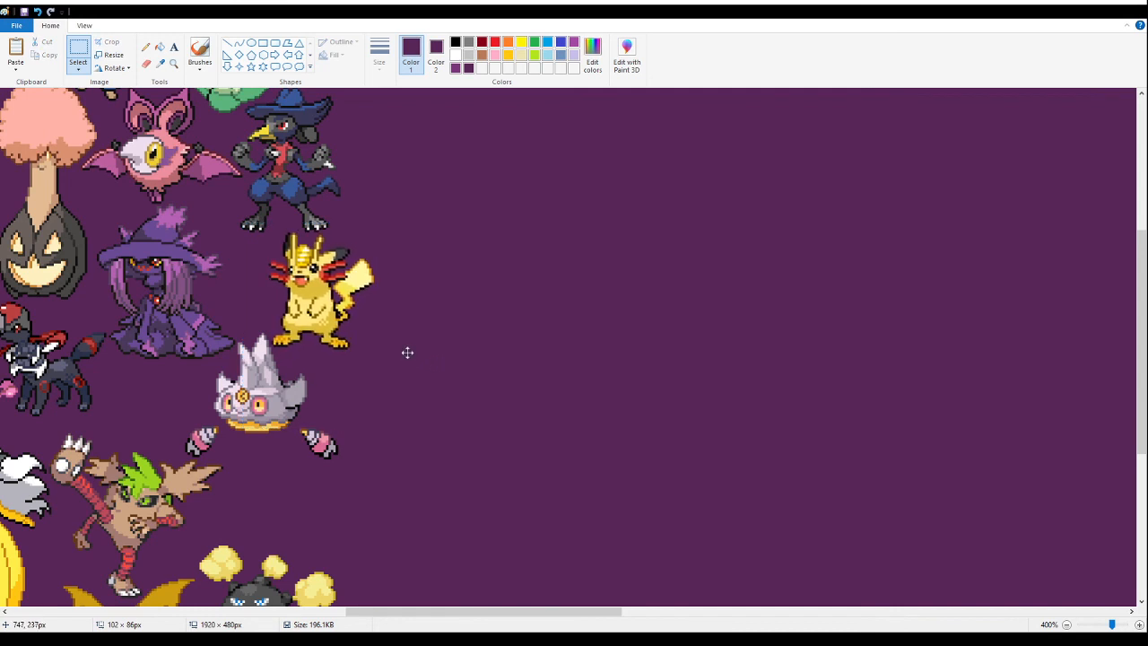
{"action": "left_click_drag", "start_coordinate": [407, 353], "coordinate": [407, 350]}
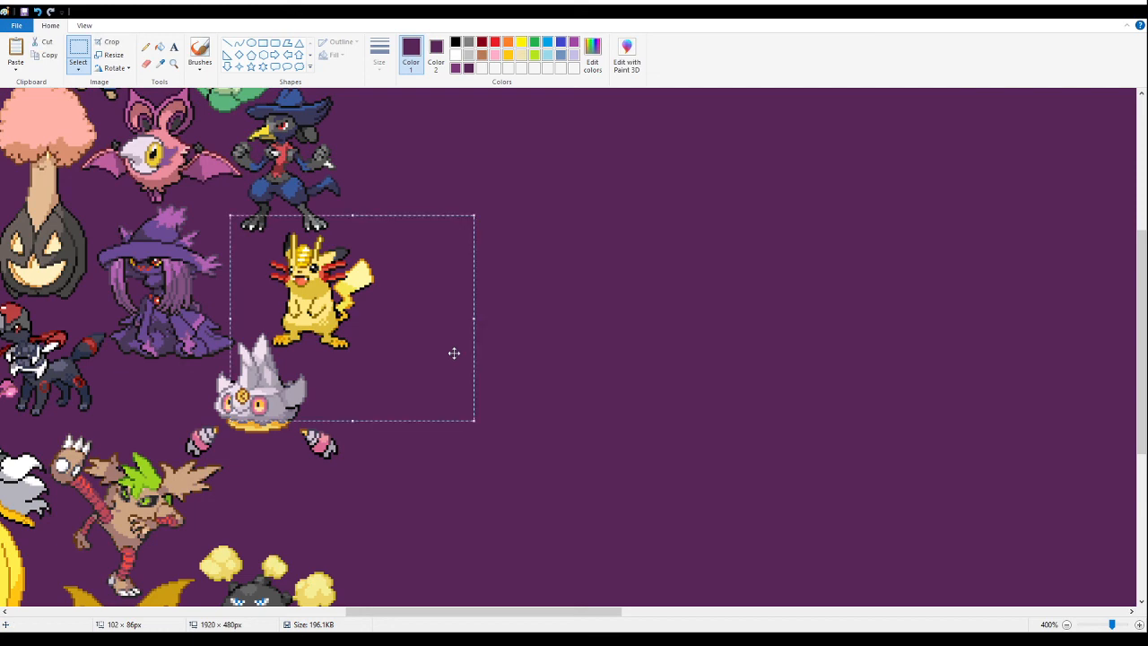
{"action": "scroll", "coordinate": [663, 354], "scroll_direction": "down", "scroll_amount": 4}
{"action": "scroll", "coordinate": [662, 352], "scroll_direction": "up", "scroll_amount": 7}
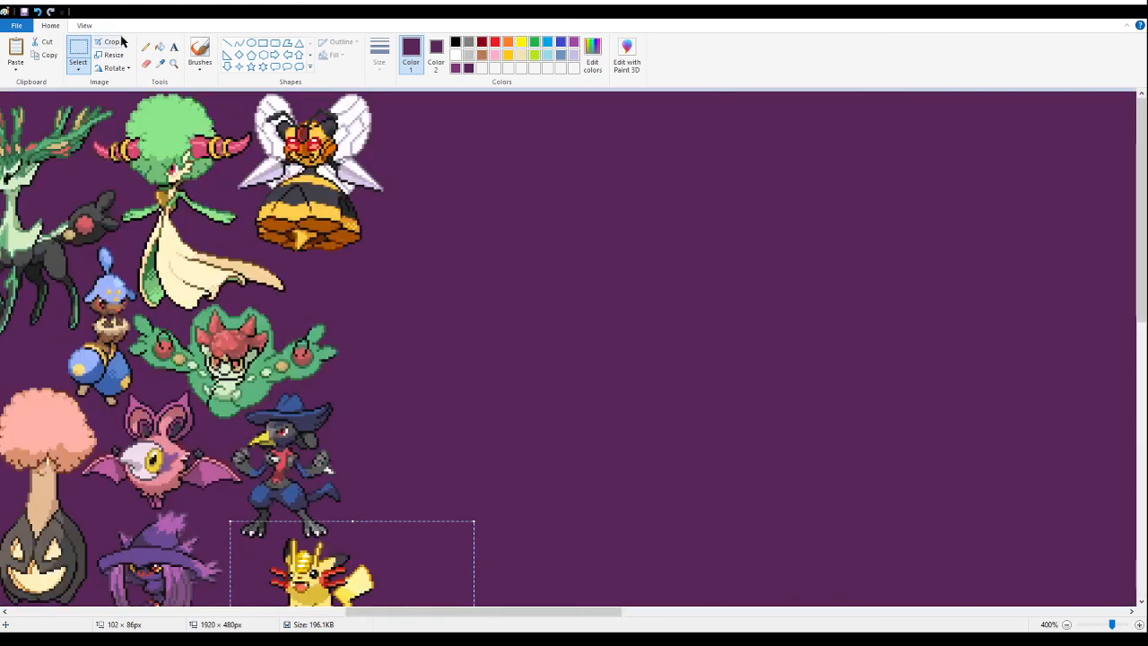
{"action": "left_click", "coordinate": [173, 63]}
{"action": "left_click", "coordinate": [329, 397]}
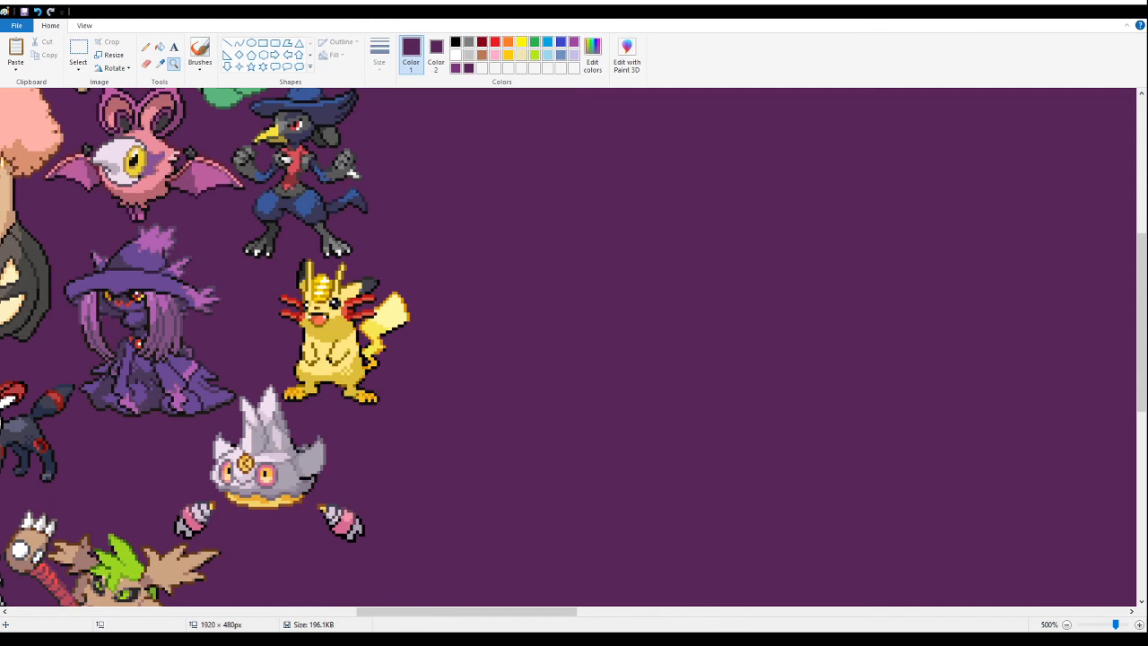
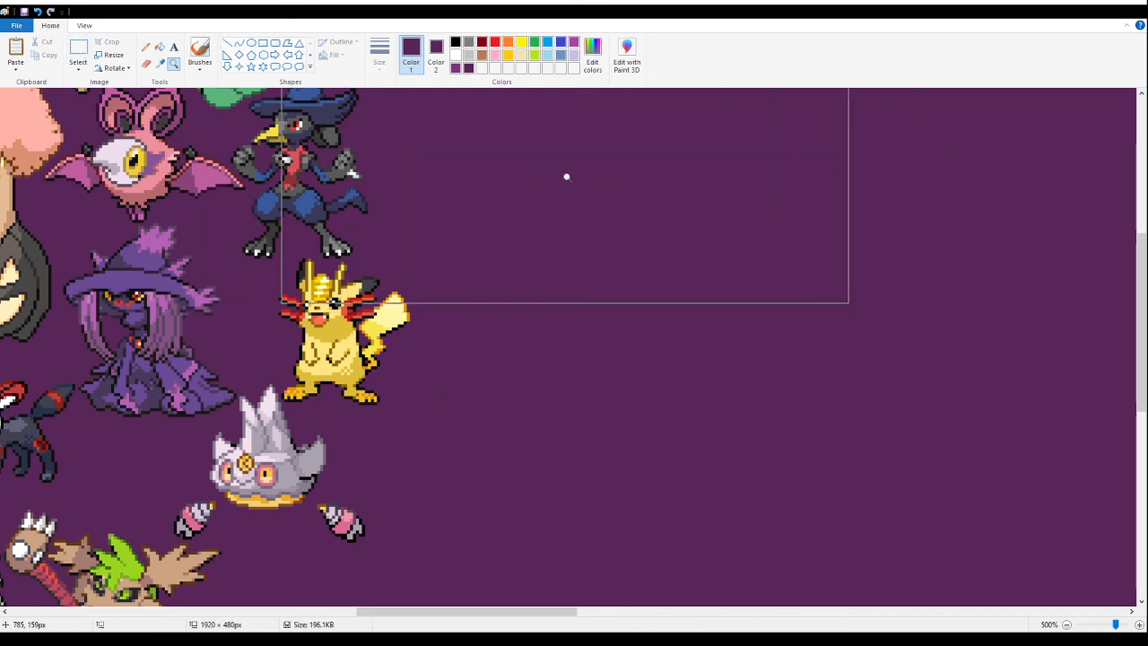
- Paste the Cresselia and Unfezant fusion sheet on the empty purple area and fill its white background with purple
{"action": "left_click", "coordinate": [78, 49]}
{"action": "left_click_drag", "start_coordinate": [620, 135], "coordinate": [629, 142]}
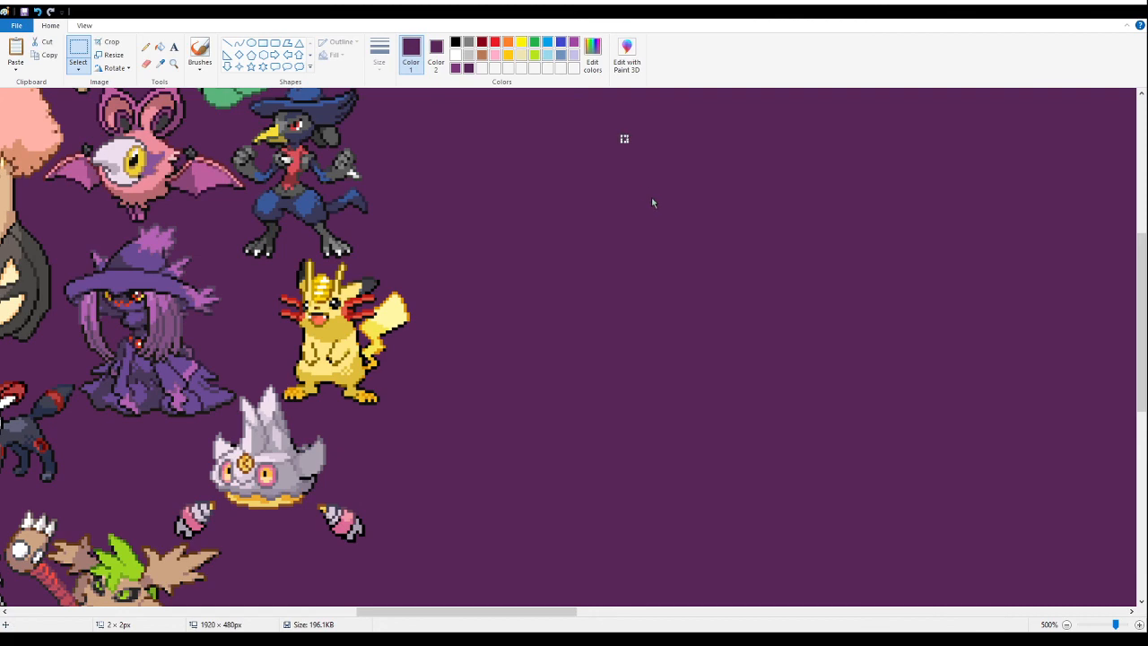
{"action": "key", "text": "ctrl+v"}
{"action": "left_click_drag", "start_coordinate": [95, 208], "coordinate": [628, 156]}
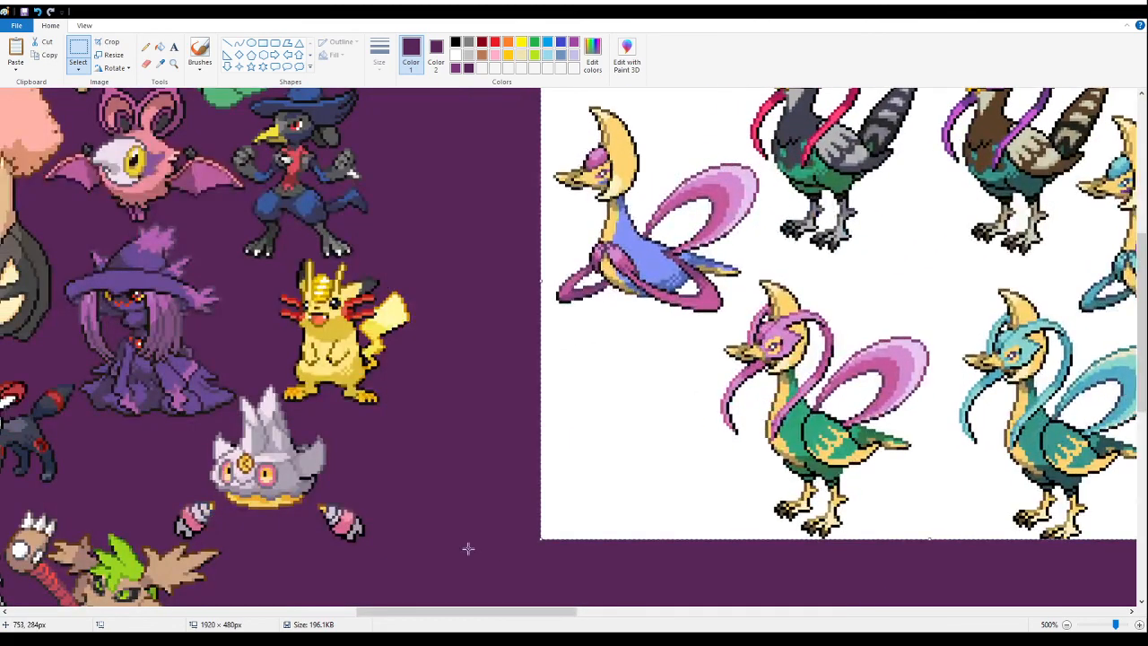
{"action": "scroll", "coordinate": [461, 530], "scroll_direction": "down", "scroll_amount": 6}
{"action": "scroll", "coordinate": [482, 534], "scroll_direction": "up", "scroll_amount": 3}
{"action": "scroll", "coordinate": [494, 526], "scroll_direction": "up", "scroll_amount": 3}
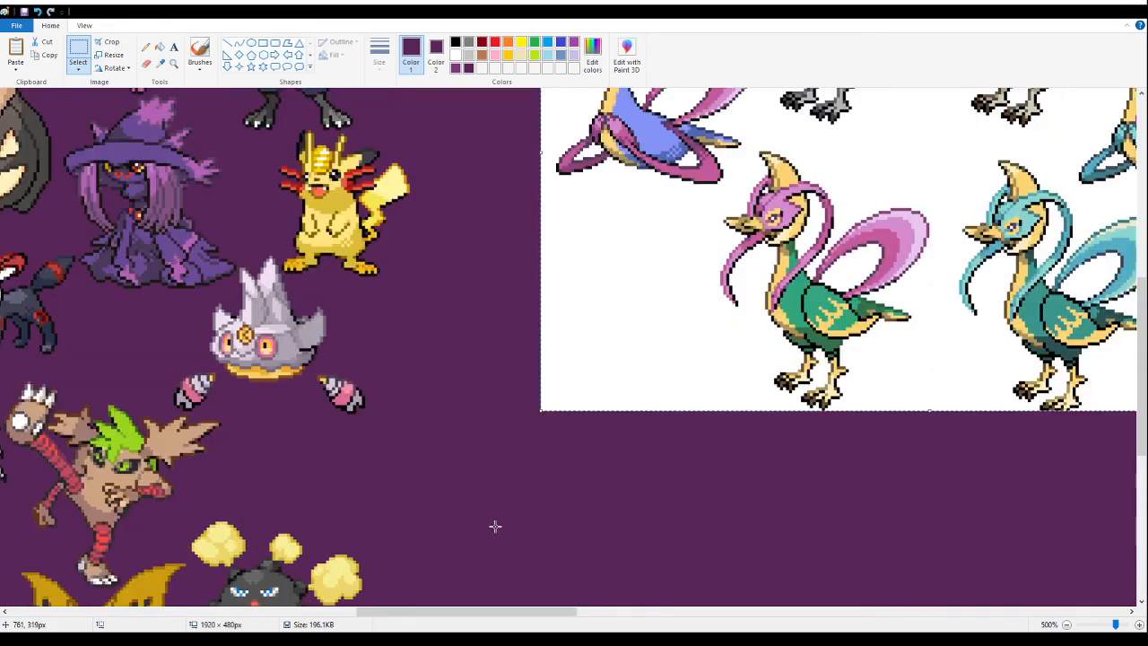
{"action": "scroll", "coordinate": [503, 516], "scroll_direction": "up", "scroll_amount": 3}
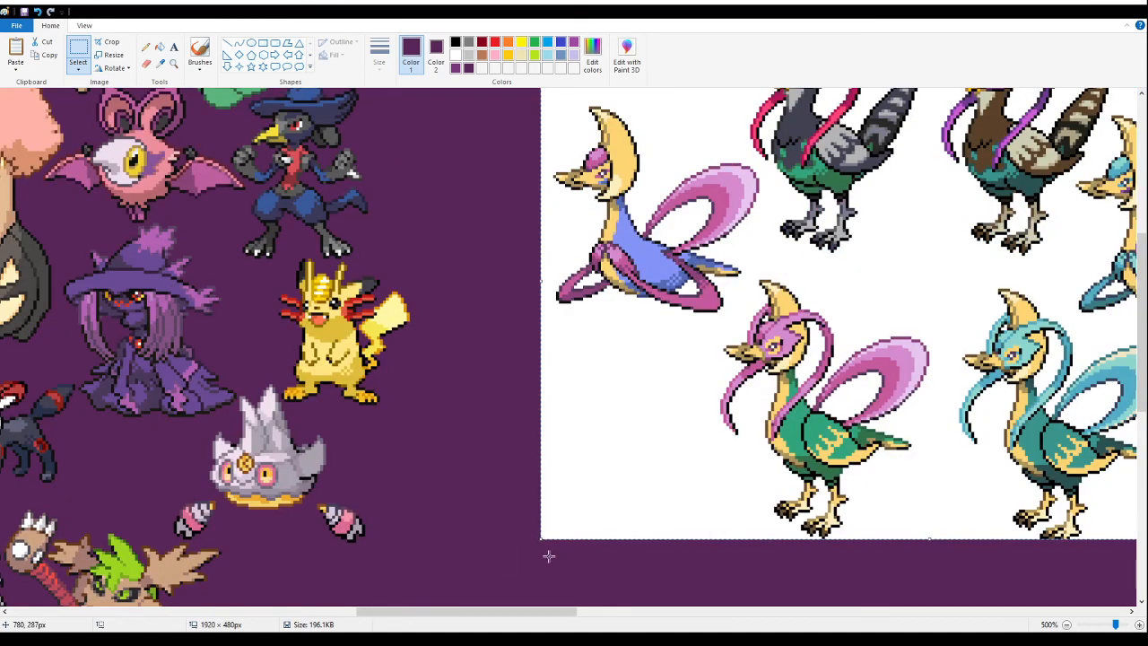
{"action": "left_click_drag", "start_coordinate": [408, 602], "coordinate": [504, 611]}
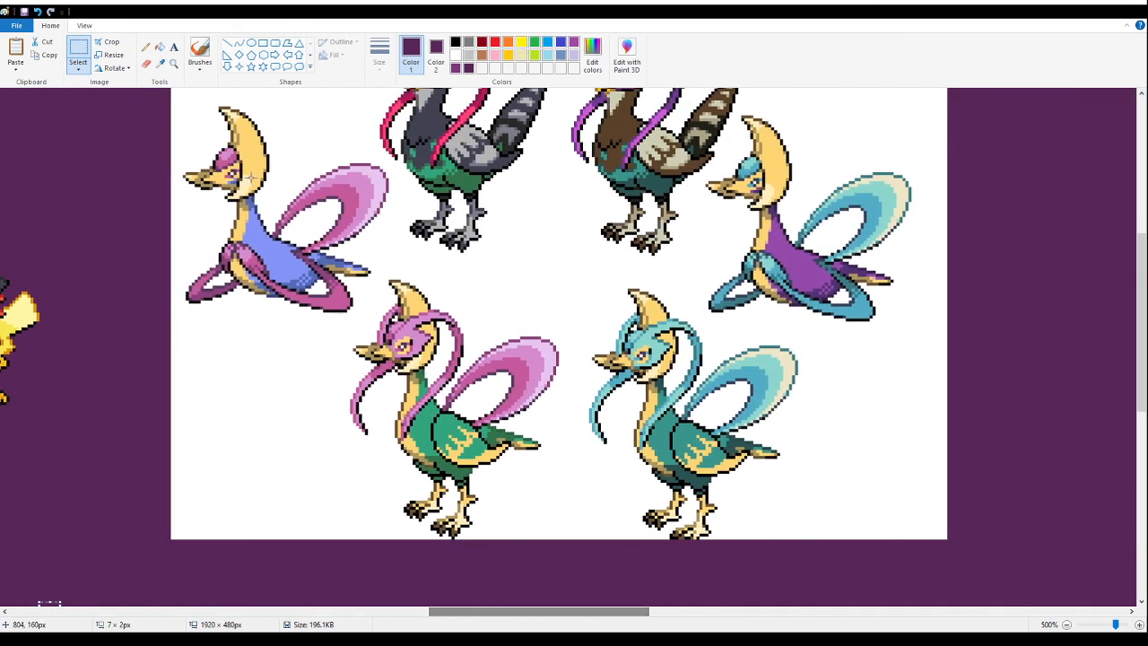
{"action": "left_click", "coordinate": [160, 47]}
{"action": "left_click", "coordinate": [564, 264]}
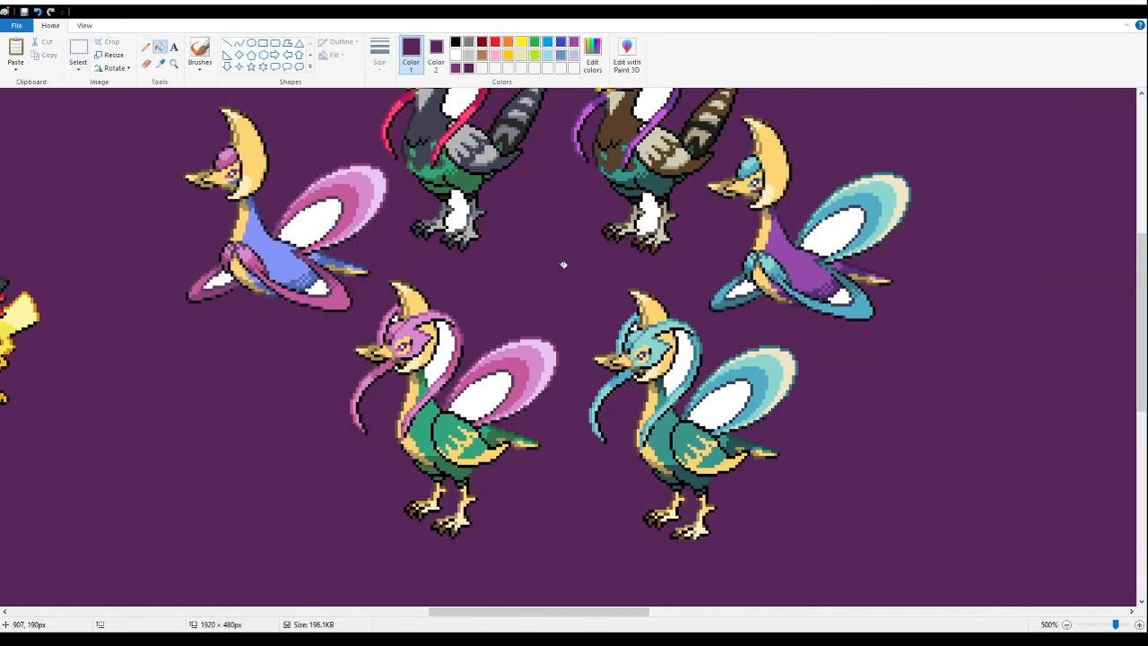
- Delete the teal fusion and the surrounding original sprites, leaving only the green bird fusion with the pink tail loop
{"action": "left_click", "coordinate": [78, 50]}
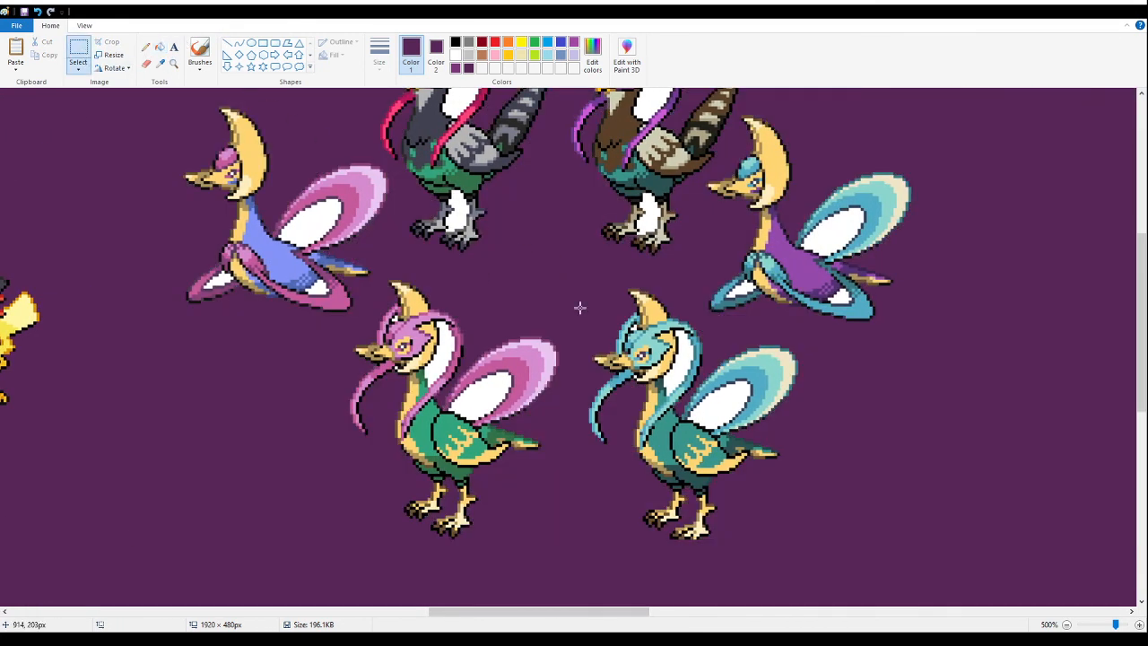
{"action": "left_click_drag", "start_coordinate": [919, 549], "coordinate": [568, 279]}
{"action": "scroll", "coordinate": [568, 279], "scroll_direction": "down", "scroll_amount": 3}
{"action": "left_click_drag", "start_coordinate": [236, 108], "coordinate": [669, 377]}
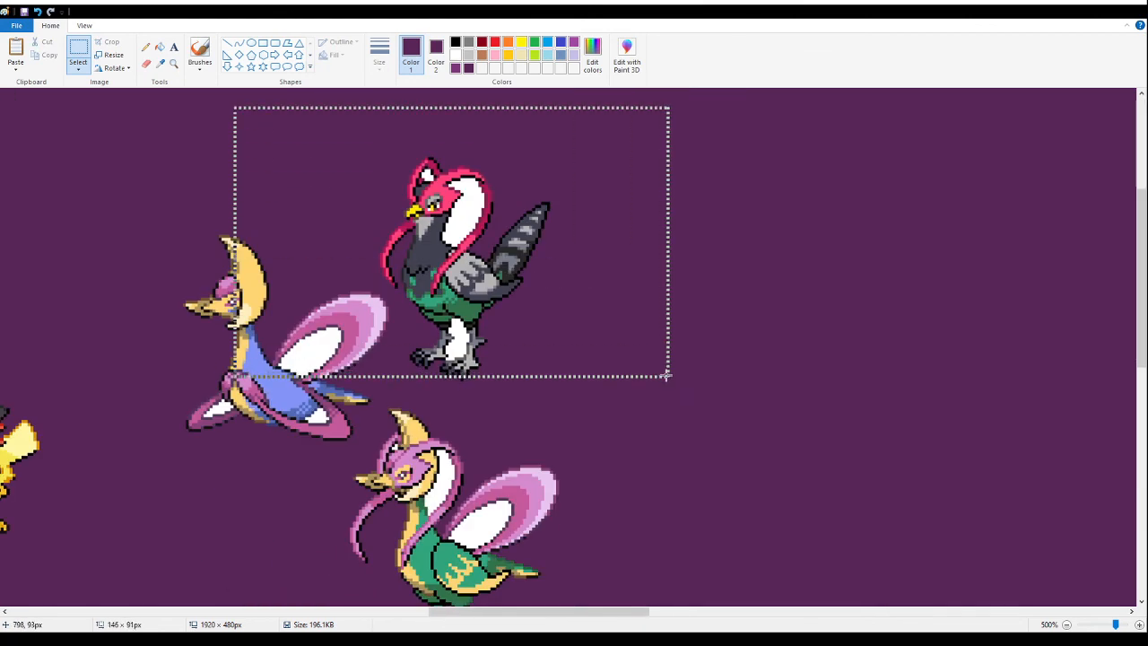
{"action": "key", "text": "Delete"}
{"action": "left_click_drag", "start_coordinate": [162, 172], "coordinate": [318, 502]}
{"action": "key", "text": "Delete"}
{"action": "left_click_drag", "start_coordinate": [288, 322], "coordinate": [371, 447]}
{"action": "key", "text": "Delete"}
{"action": "left_click_drag", "start_coordinate": [448, 329], "coordinate": [482, 397]}
{"action": "key", "text": "Delete"}
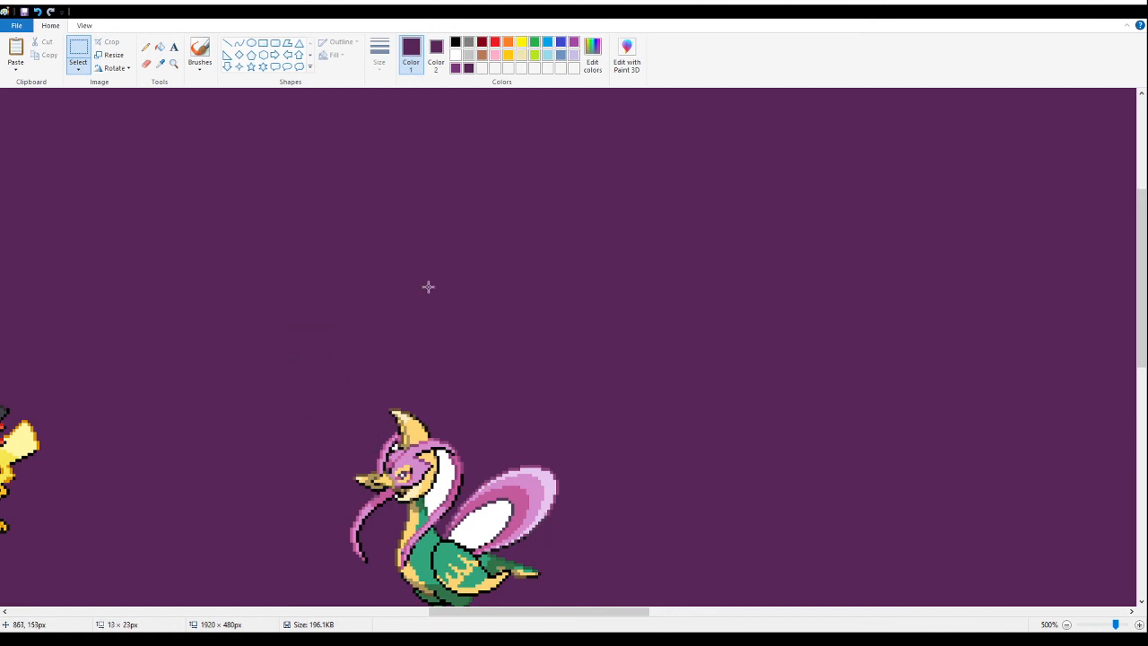
- Fill the white areas inside the green bird fusion's tail loop and behind its neck with purple
{"action": "scroll", "coordinate": [427, 285], "scroll_direction": "down", "scroll_amount": 1}
{"action": "left_click", "coordinate": [174, 46]}
{"action": "left_click", "coordinate": [526, 390]}
{"action": "left_click", "coordinate": [225, 108]}
{"action": "left_click", "coordinate": [159, 47]}
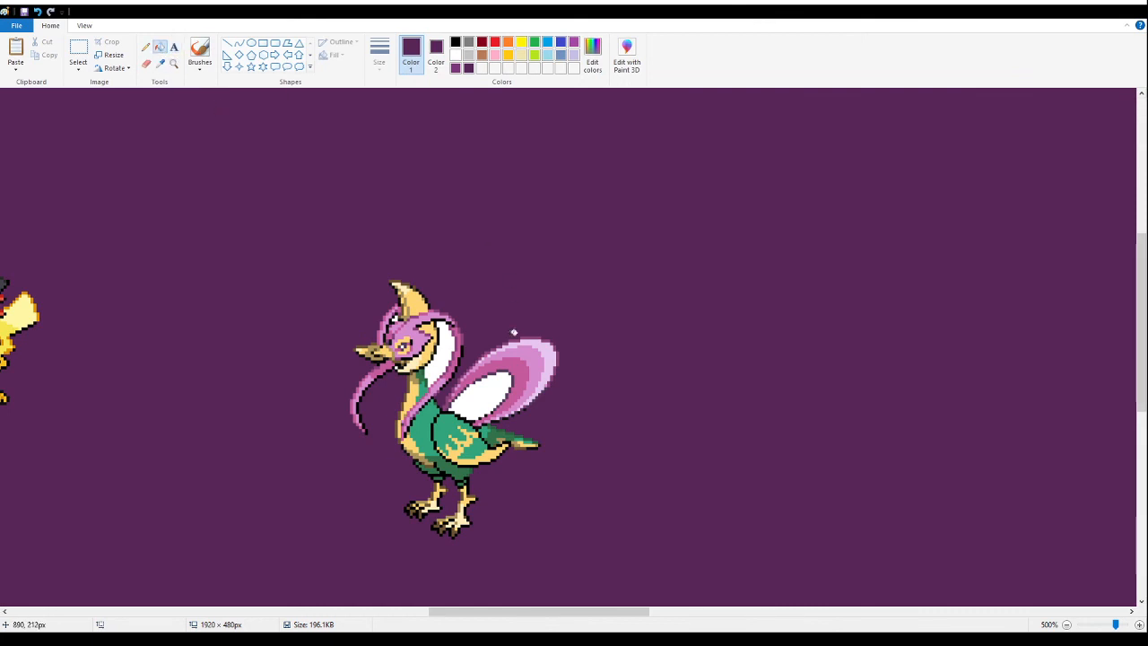
{"action": "left_click", "coordinate": [488, 401]}
{"action": "left_click", "coordinate": [445, 355]}
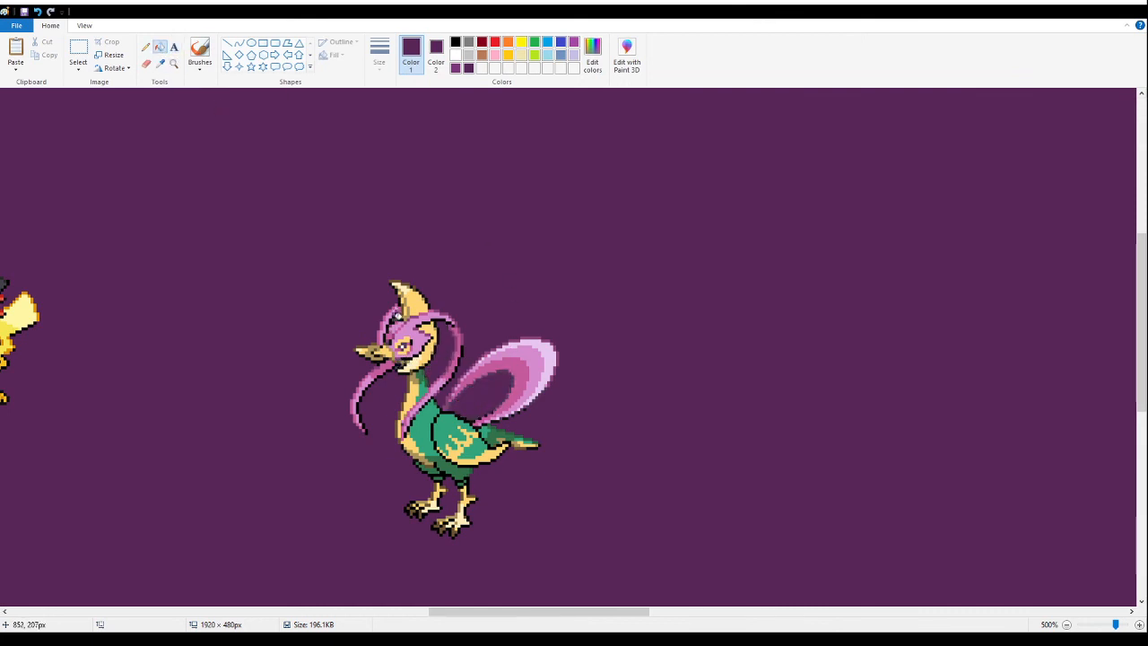
- Cut the green crescent-headed bird fusion out of its temporary spot on the empty purple area
{"action": "left_click", "coordinate": [173, 64]}
{"action": "right_click", "coordinate": [241, 194]}
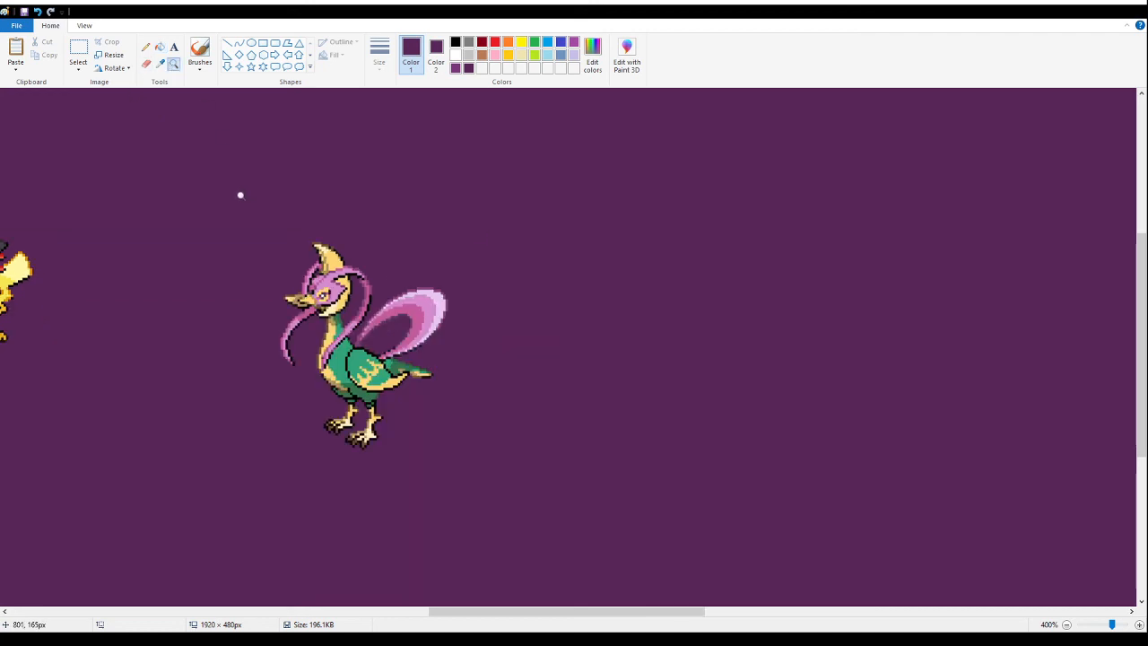
{"action": "right_click", "coordinate": [185, 218]}
{"action": "right_click", "coordinate": [184, 222]}
{"action": "left_click", "coordinate": [200, 313]}
{"action": "left_click", "coordinate": [238, 345]}
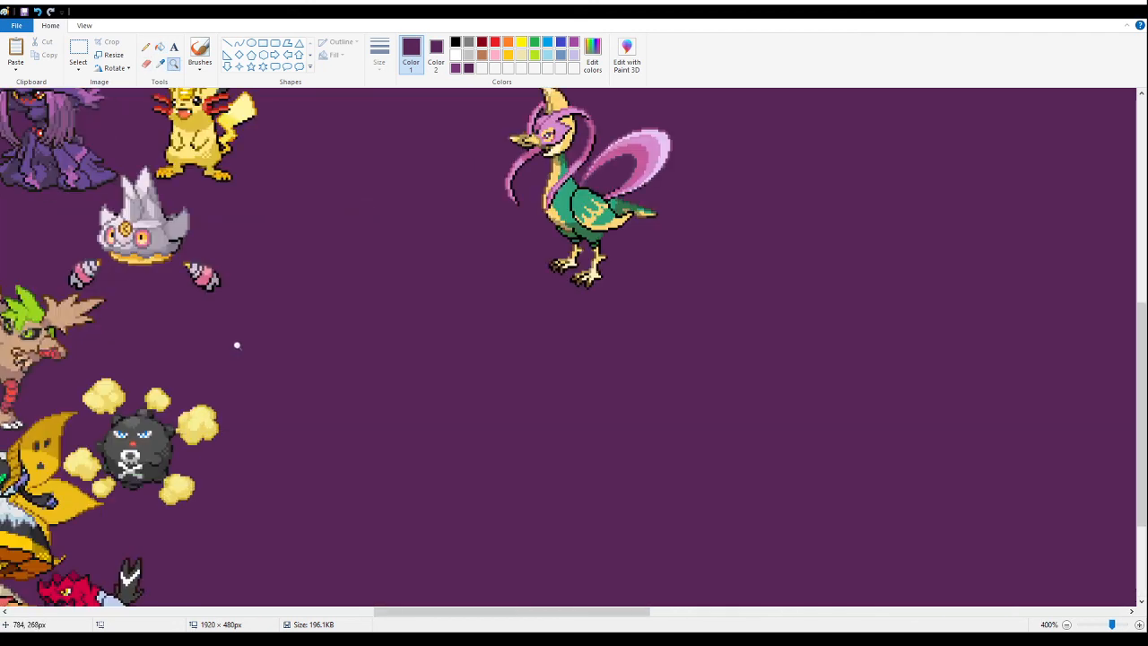
{"action": "left_click", "coordinate": [78, 49]}
{"action": "scroll", "coordinate": [756, 320], "scroll_direction": "up", "scroll_amount": 3}
{"action": "left_click_drag", "start_coordinate": [730, 444], "coordinate": [472, 164]}
{"action": "scroll", "coordinate": [520, 328], "scroll_direction": "up", "scroll_amount": 3}
{"action": "left_click_drag", "start_coordinate": [551, 347], "coordinate": [183, 531]}
{"action": "scroll", "coordinate": [271, 334], "scroll_direction": "down", "scroll_amount": 10}
{"action": "key", "text": "ctrl+x"}
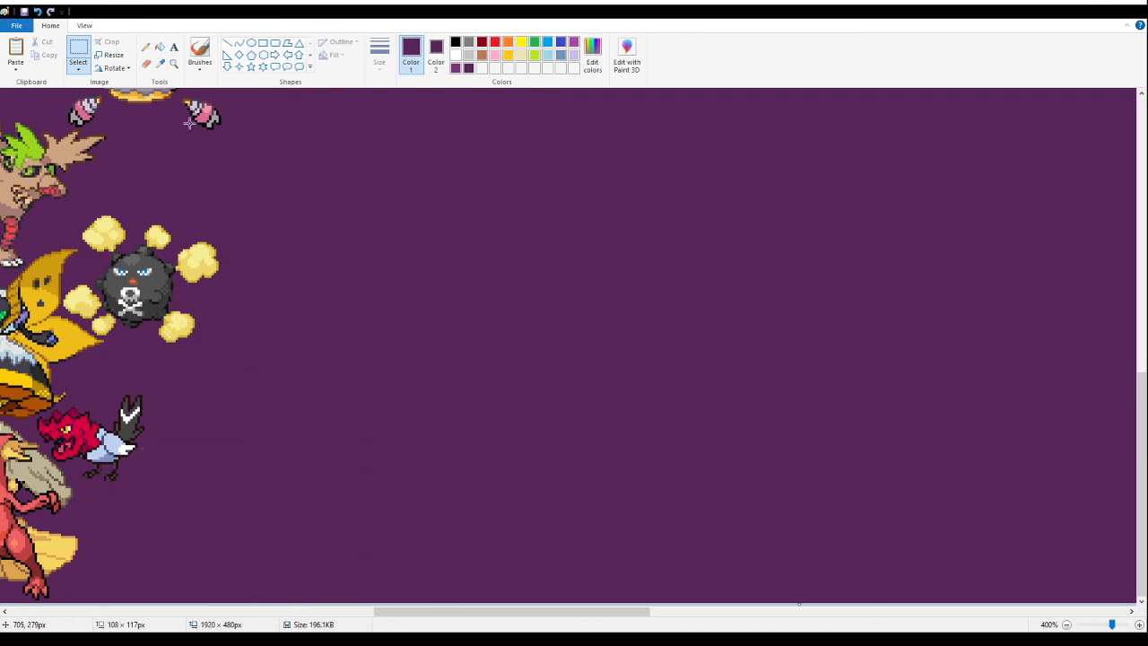
- Paste the green bird fusion near the banner's bottom edge, close beside the small red-headed bird, and set it in place
{"action": "left_click", "coordinate": [174, 63]}
{"action": "left_click", "coordinate": [211, 451]}
{"action": "left_click", "coordinate": [238, 482]}
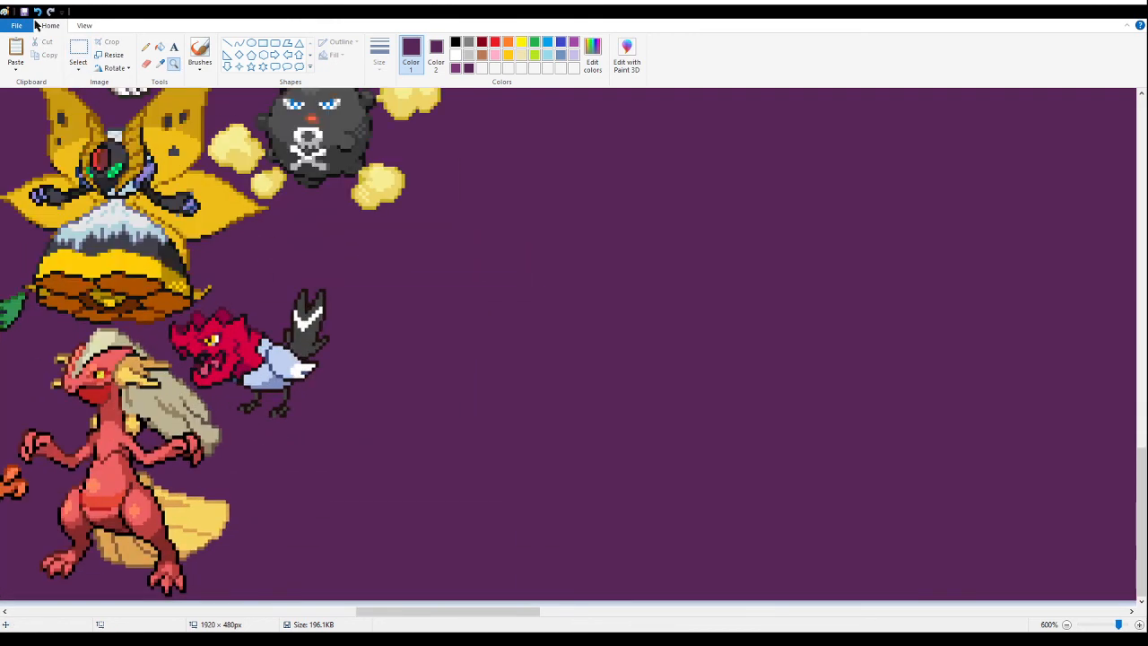
{"action": "left_click", "coordinate": [78, 52]}
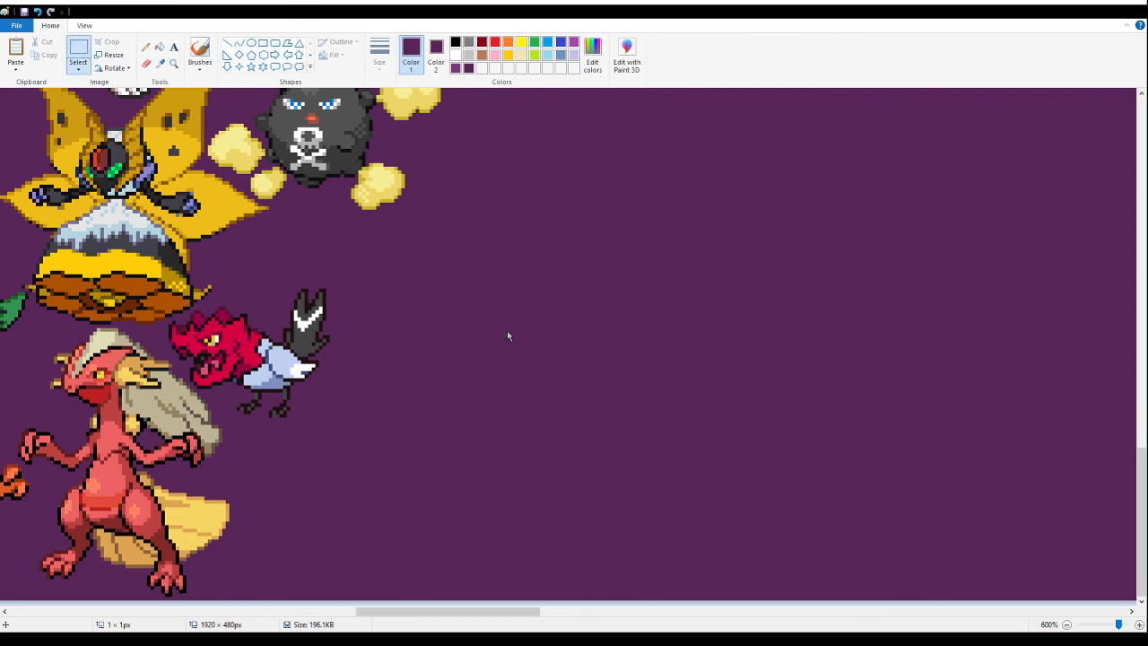
{"action": "key", "text": "ctrl+v"}
{"action": "left_click_drag", "start_coordinate": [245, 448], "coordinate": [415, 462]}
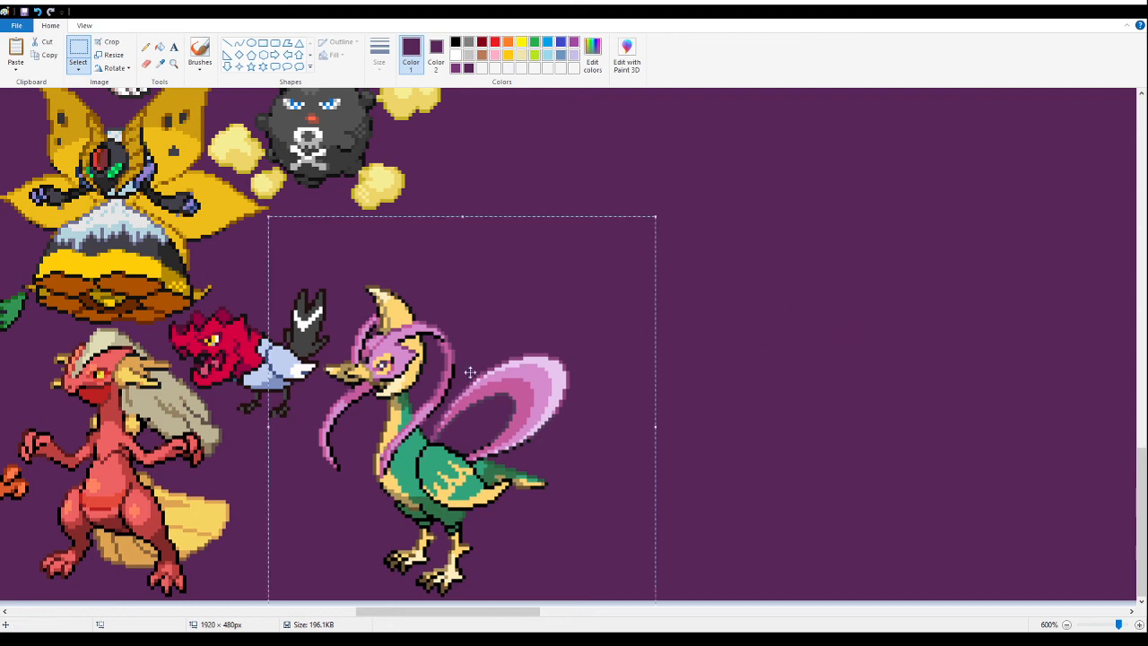
{"action": "left_click_drag", "start_coordinate": [405, 388], "coordinate": [404, 389]}
{"action": "left_click", "coordinate": [777, 397]}
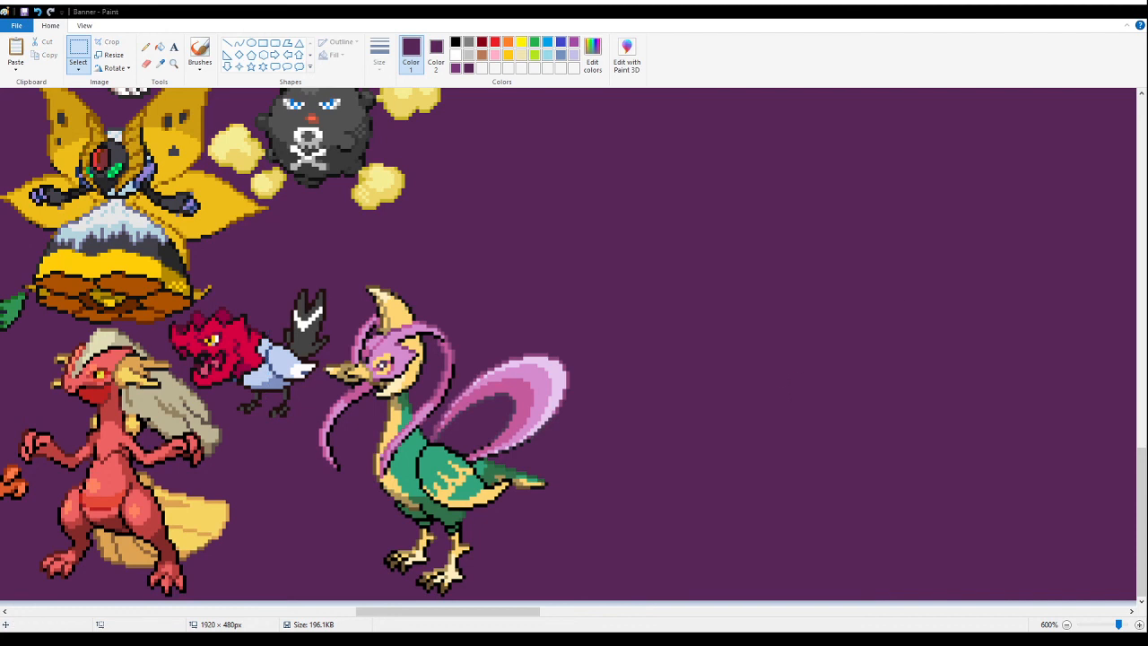
- Paste the Paras and Victini fusion sheet on the empty purple area and fill its white background with purple
{"action": "left_click", "coordinate": [173, 64]}
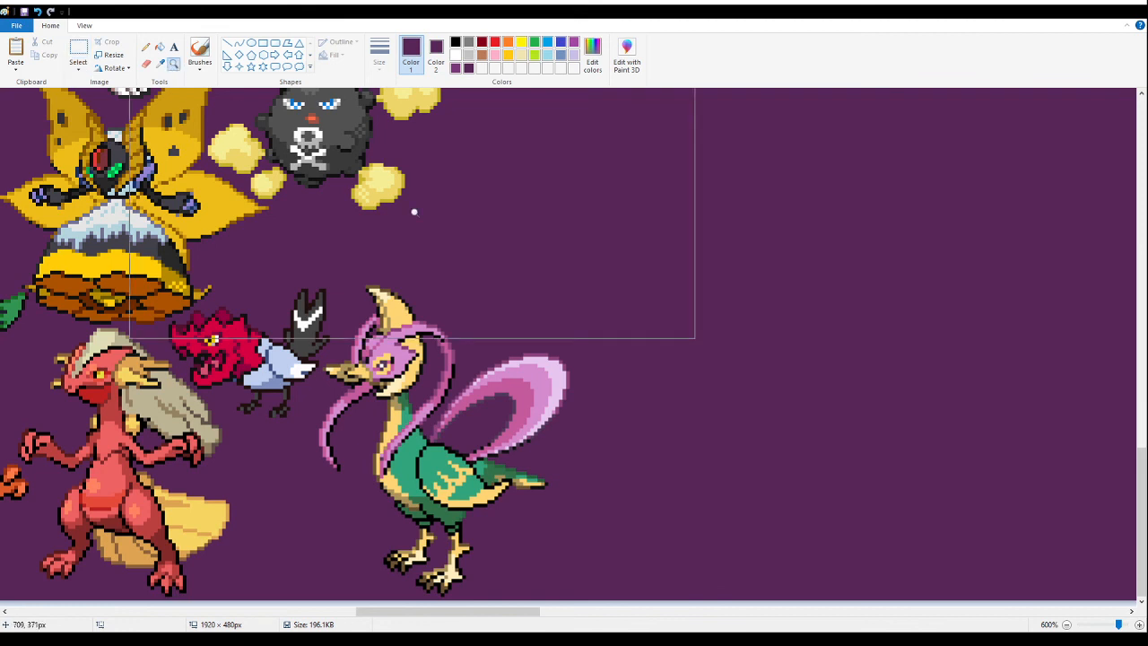
{"action": "right_click", "coordinate": [414, 211]}
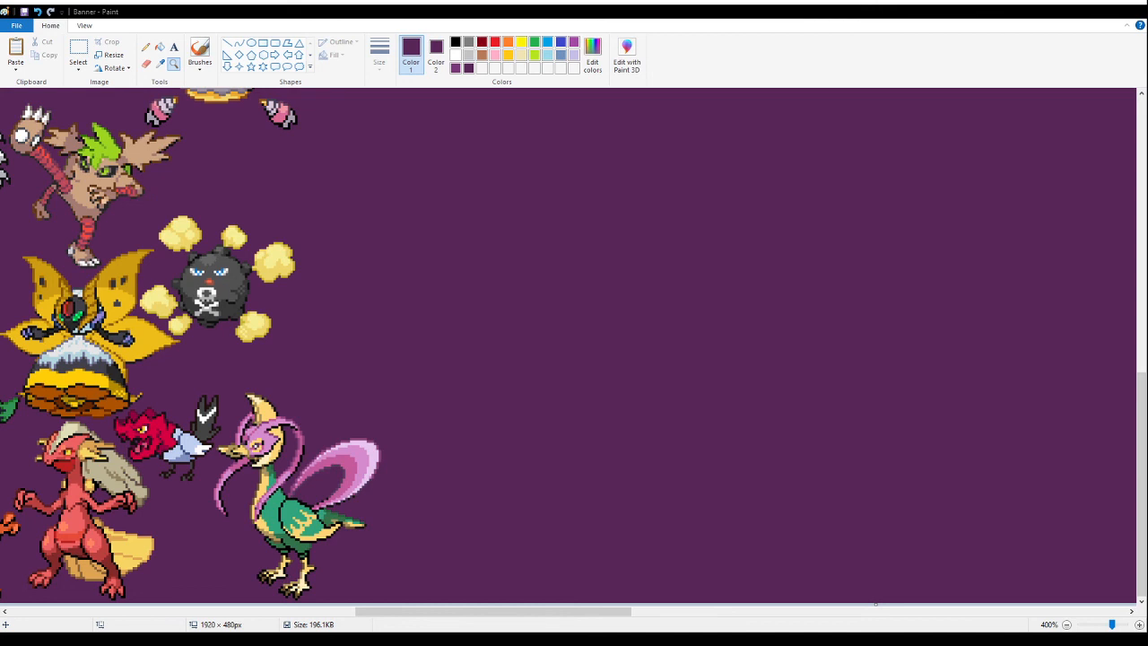
{"action": "right_click", "coordinate": [539, 305]}
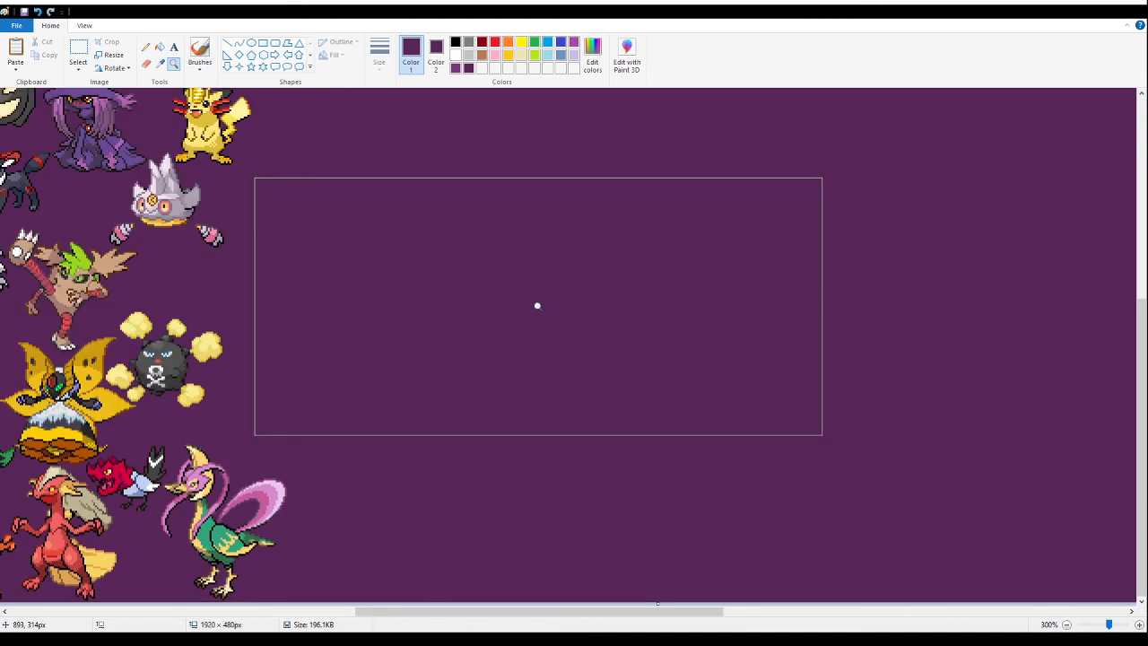
{"action": "left_click", "coordinate": [78, 49]}
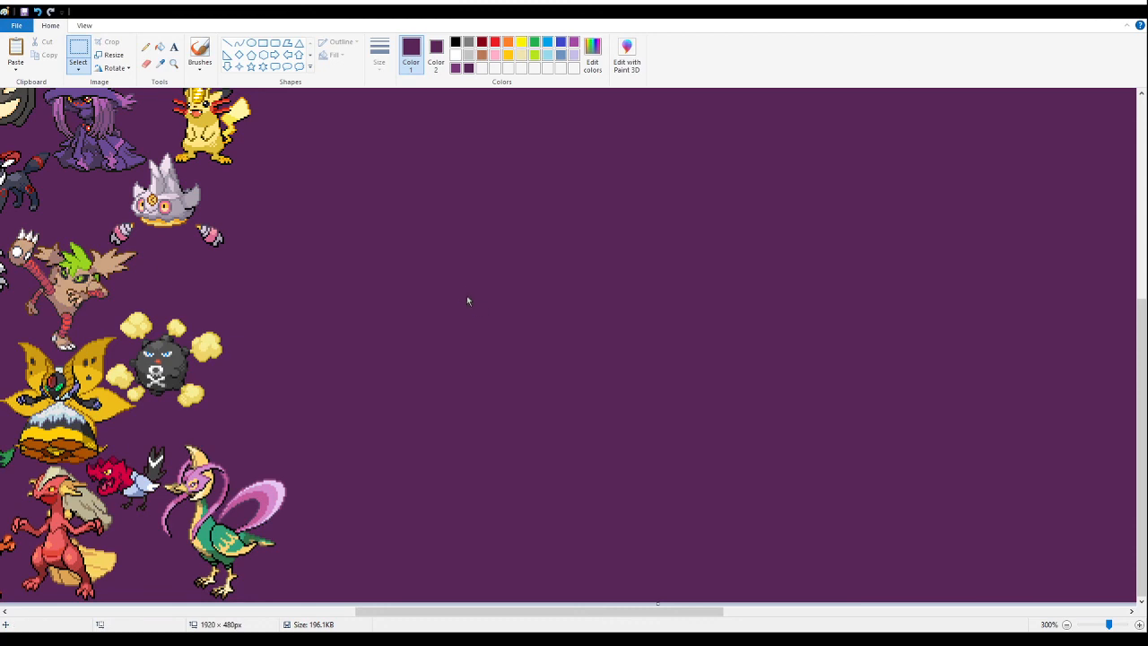
{"action": "key", "text": "ctrl+v"}
{"action": "left_click_drag", "start_coordinate": [120, 250], "coordinate": [623, 338]}
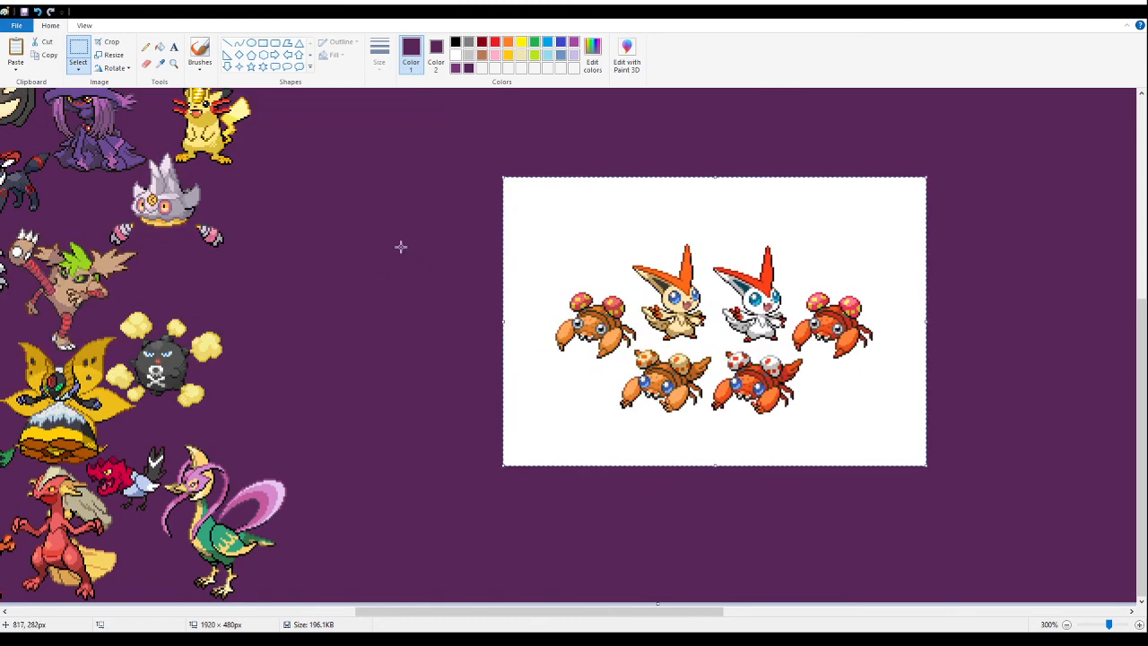
{"action": "left_click", "coordinate": [160, 45]}
{"action": "left_click", "coordinate": [597, 236]}
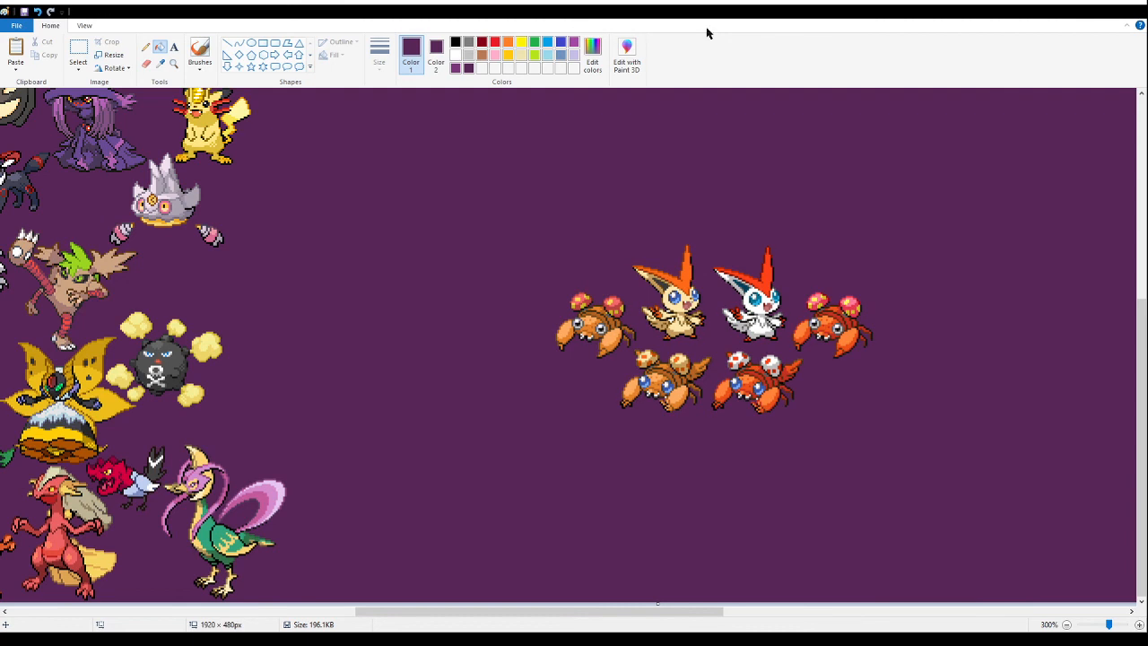
- Delete the Paras and Victini sprites and the red crab fusion, leaving only the orange-brown crab fusion
{"action": "left_click", "coordinate": [78, 49]}
{"action": "left_click_drag", "start_coordinate": [518, 137], "coordinate": [915, 343]}
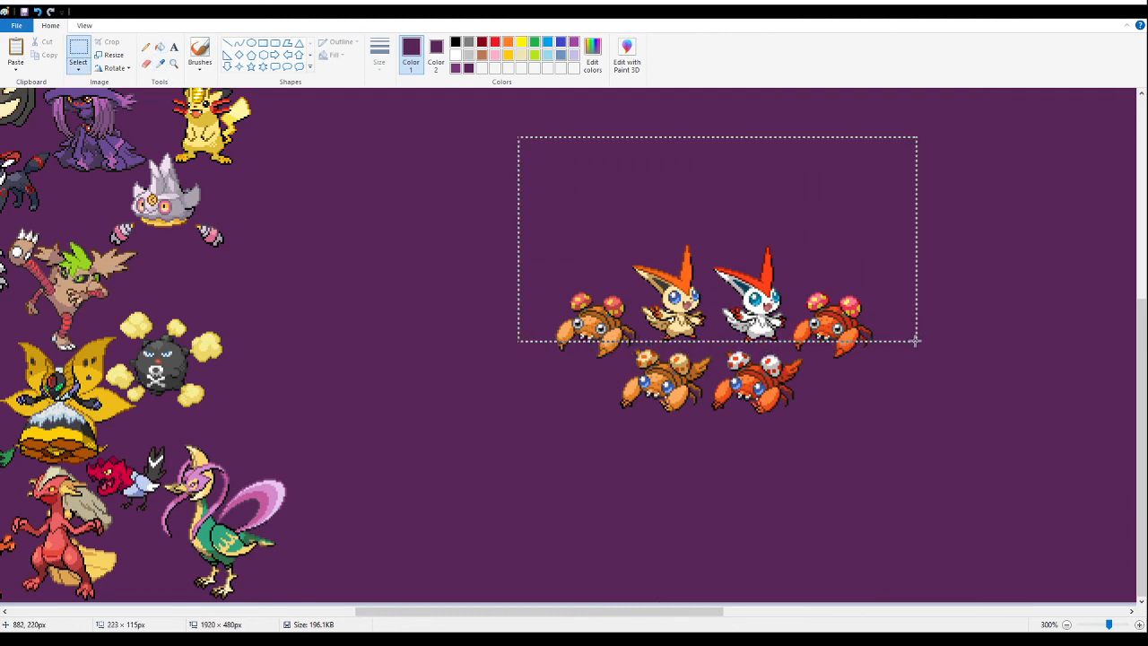
{"action": "key", "text": "Delete"}
{"action": "left_click_drag", "start_coordinate": [961, 267], "coordinate": [832, 375]}
{"action": "key", "text": "Delete"}
{"action": "left_click_drag", "start_coordinate": [829, 321], "coordinate": [779, 352]}
{"action": "key", "text": "Delete"}
{"action": "left_click_drag", "start_coordinate": [539, 321], "coordinate": [615, 364]}
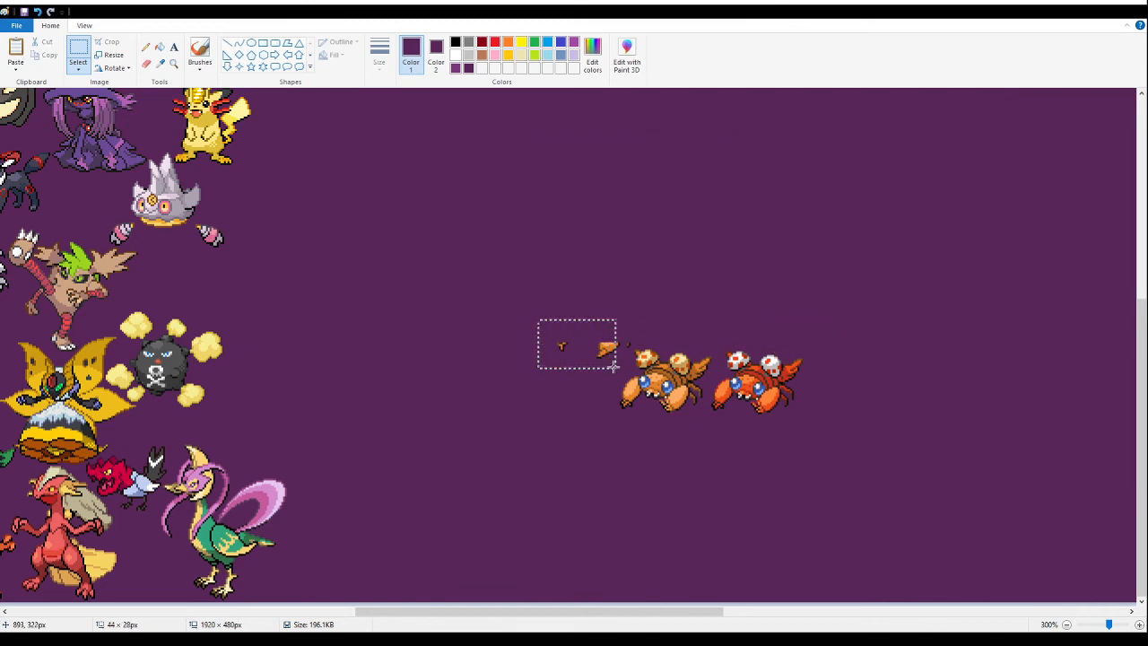
{"action": "key", "text": "Delete"}
{"action": "left_click_drag", "start_coordinate": [615, 325], "coordinate": [628, 356]}
{"action": "key", "text": "Delete"}
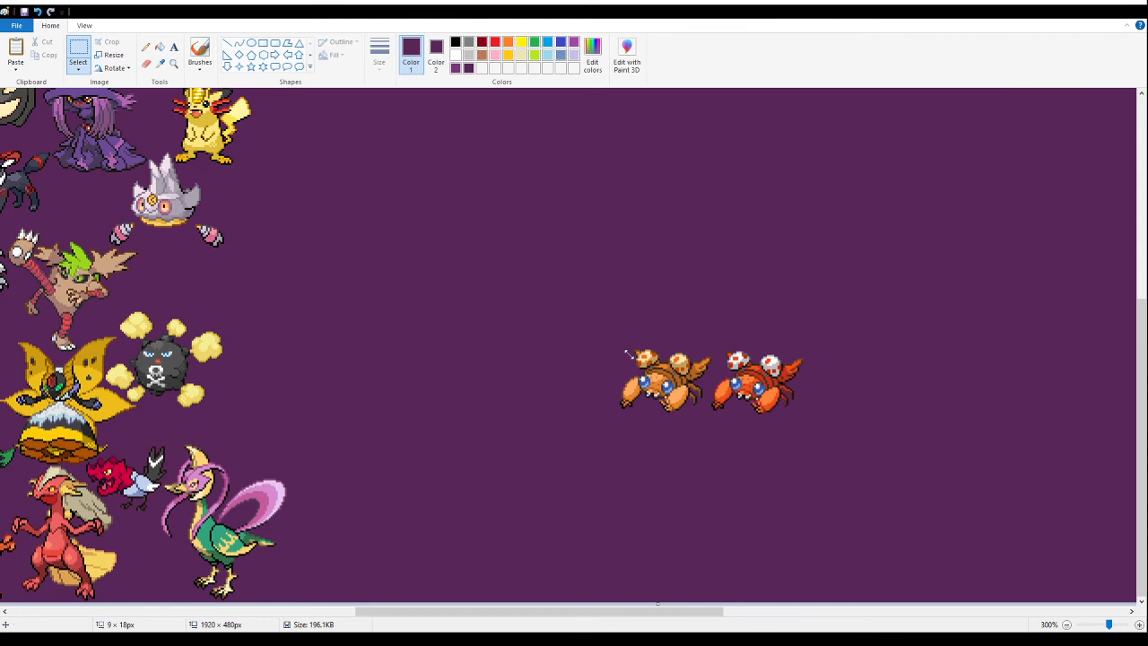
{"action": "left_click_drag", "start_coordinate": [843, 457], "coordinate": [712, 324]}
{"action": "key", "text": "Delete"}
- Move the orange-brown crab fusion into the gap between the lilac crystal-headed fusion and the black skull-marked ball fusion
{"action": "left_click_drag", "start_coordinate": [745, 448], "coordinate": [708, 397]}
{"action": "mouse_move", "coordinate": [602, 311]}
{"action": "left_mouse_down"}
{"action": "mouse_move", "coordinate": [746, 438]}
{"action": "mouse_move", "coordinate": [208, 299]}
{"action": "mouse_move", "coordinate": [222, 312]}
{"action": "mouse_move", "coordinate": [176, 287]}
{"action": "left_mouse_up"}
{"action": "key", "text": "Delete"}
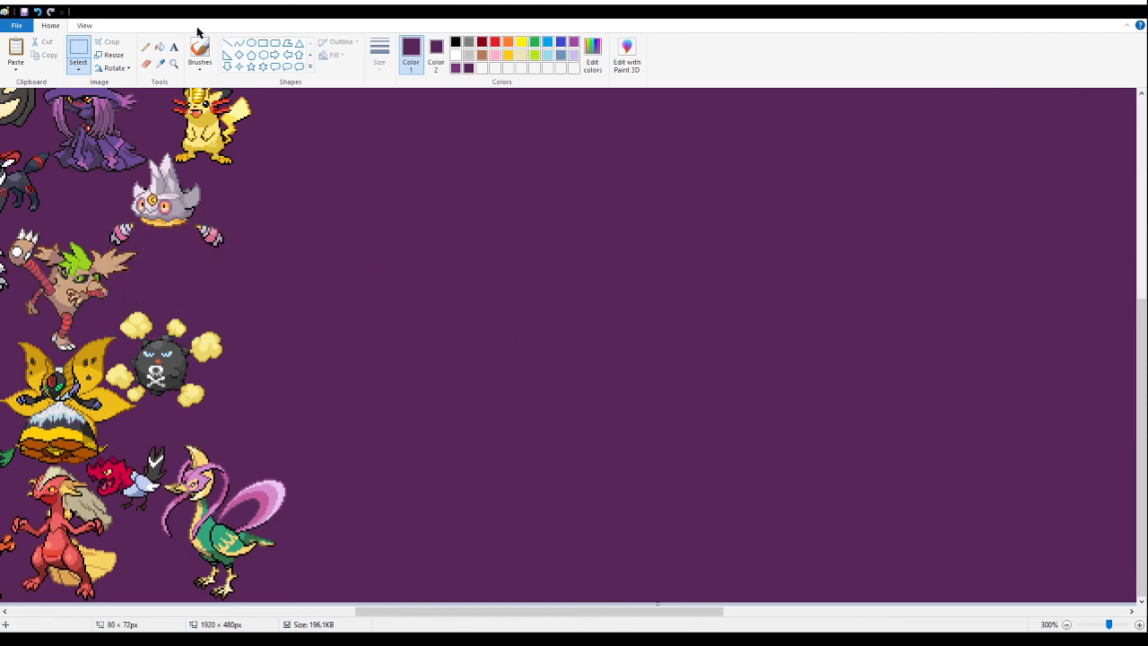
{"action": "left_click", "coordinate": [174, 64]}
{"action": "left_click", "coordinate": [155, 217]}
{"action": "scroll", "coordinate": [197, 231], "scroll_direction": "up", "scroll_amount": 5}
{"action": "scroll", "coordinate": [350, 246], "scroll_direction": "down", "scroll_amount": 5}
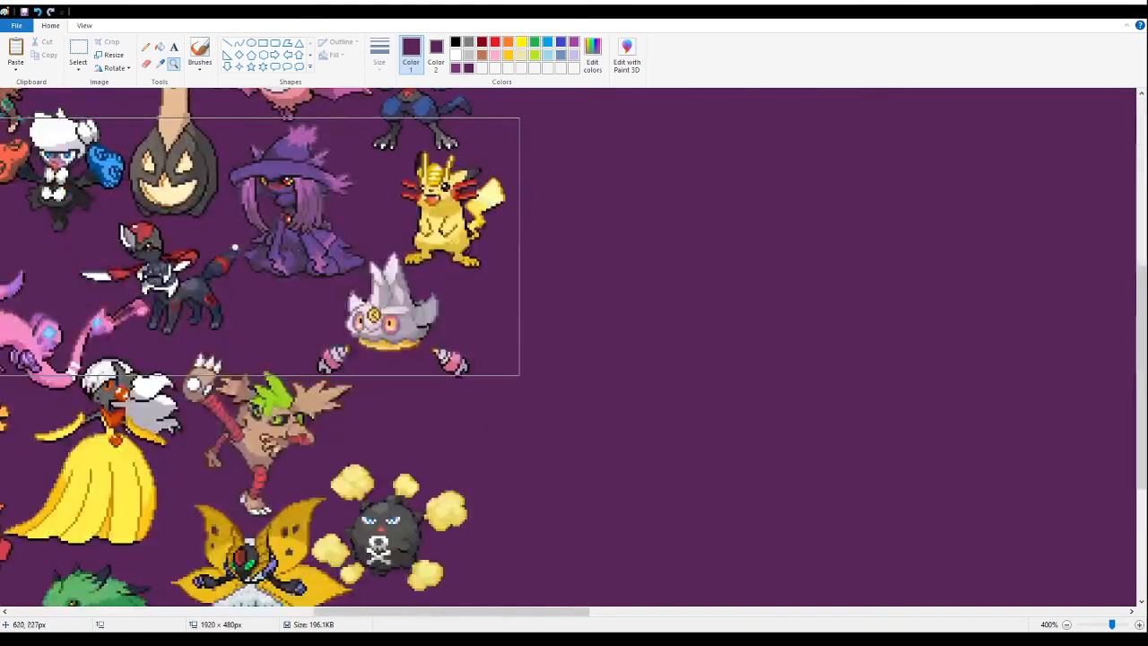
{"action": "left_click", "coordinate": [309, 256]}
{"action": "left_click", "coordinate": [77, 52]}
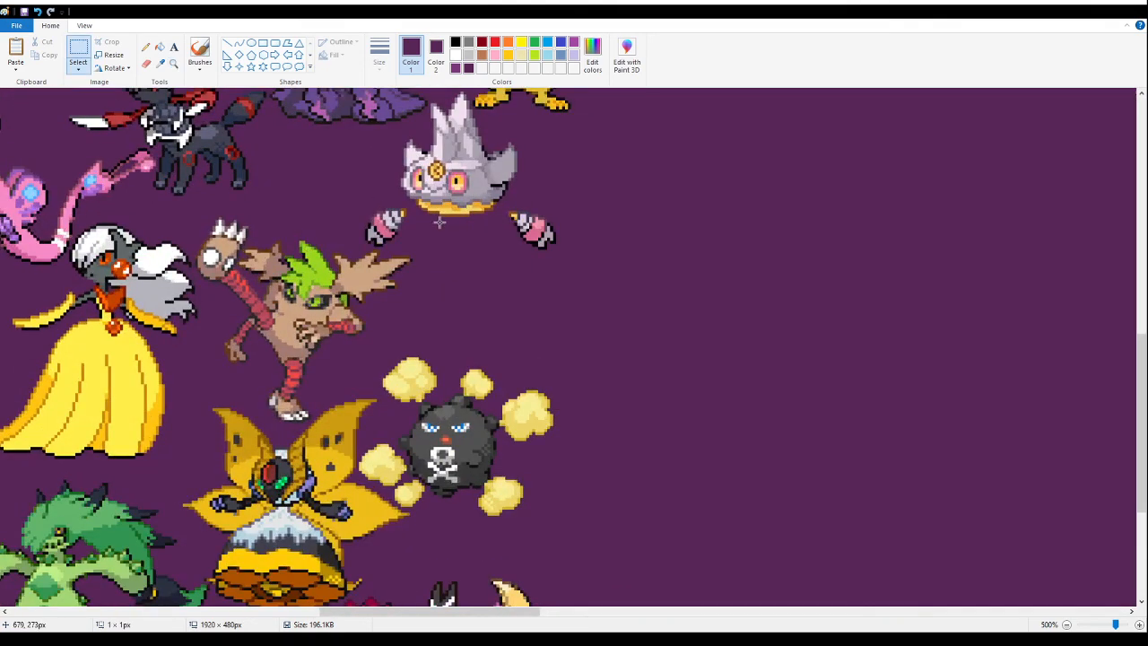
{"action": "key", "text": "ctrl+v"}
{"action": "left_click_drag", "start_coordinate": [77, 152], "coordinate": [472, 323]}
{"action": "left_click", "coordinate": [799, 353]}
- Save the banner with the newly placed fusions
{"action": "left_click", "coordinate": [173, 63]}
{"action": "right_click", "coordinate": [212, 206]}
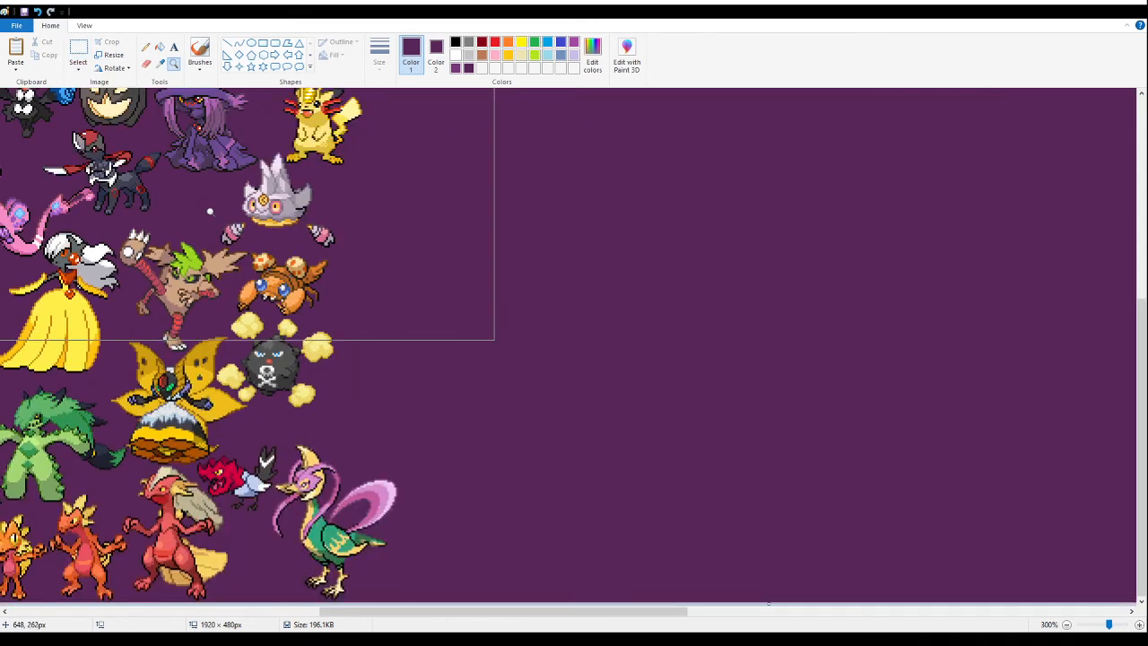
{"action": "left_click", "coordinate": [23, 12]}
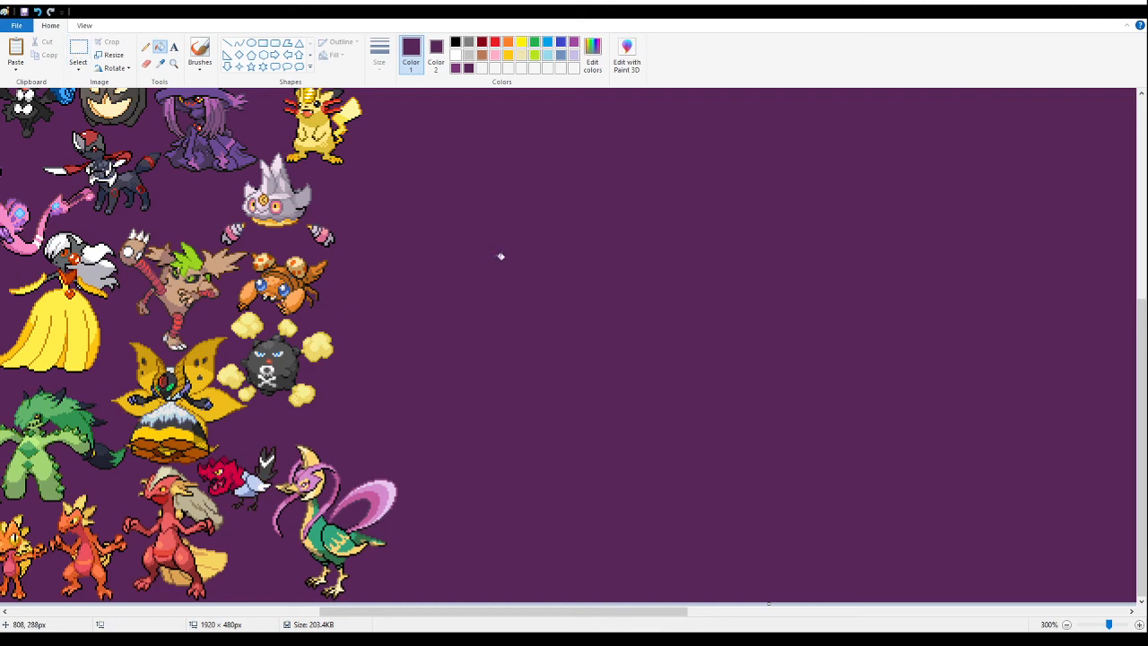
- Paste the afro-haired fusion sprite on the empty purple area and fill its white background with purple
{"action": "left_click", "coordinate": [72, 51]}
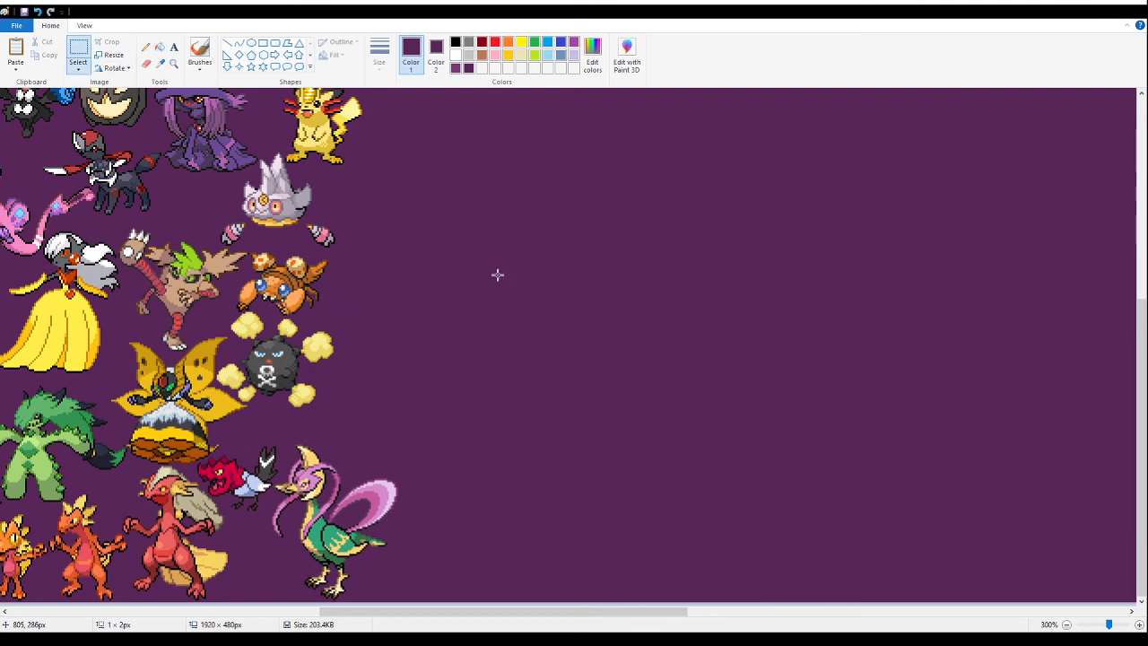
{"action": "key", "text": "ctrl+v"}
{"action": "left_click_drag", "start_coordinate": [68, 210], "coordinate": [590, 346]}
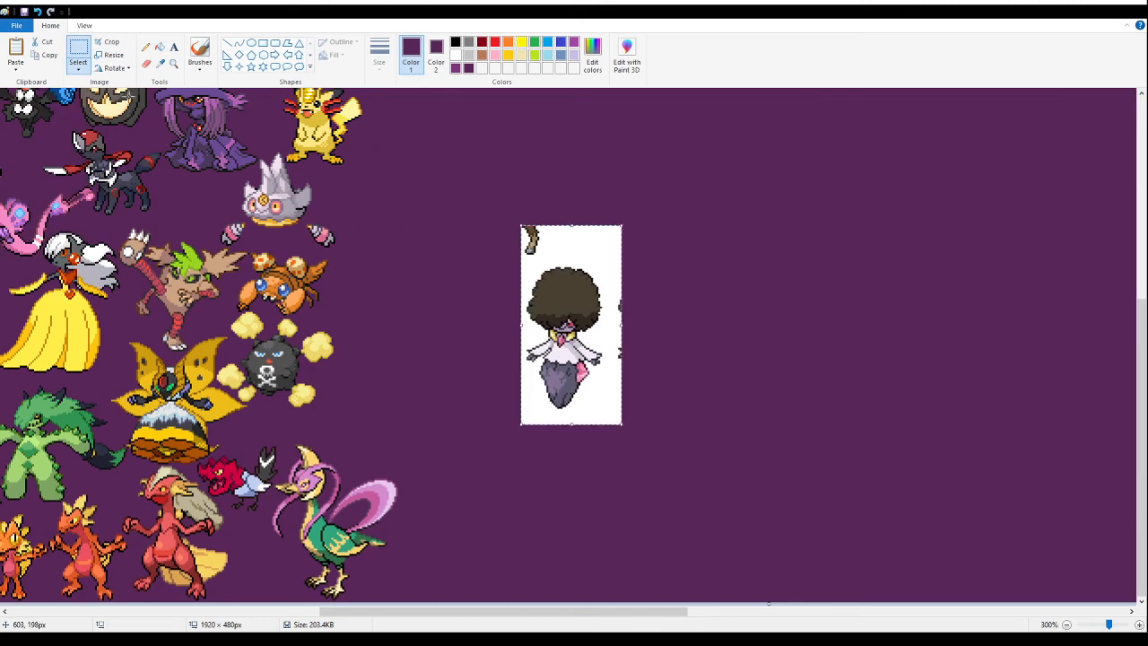
{"action": "left_click", "coordinate": [160, 47]}
{"action": "left_click", "coordinate": [592, 252]}
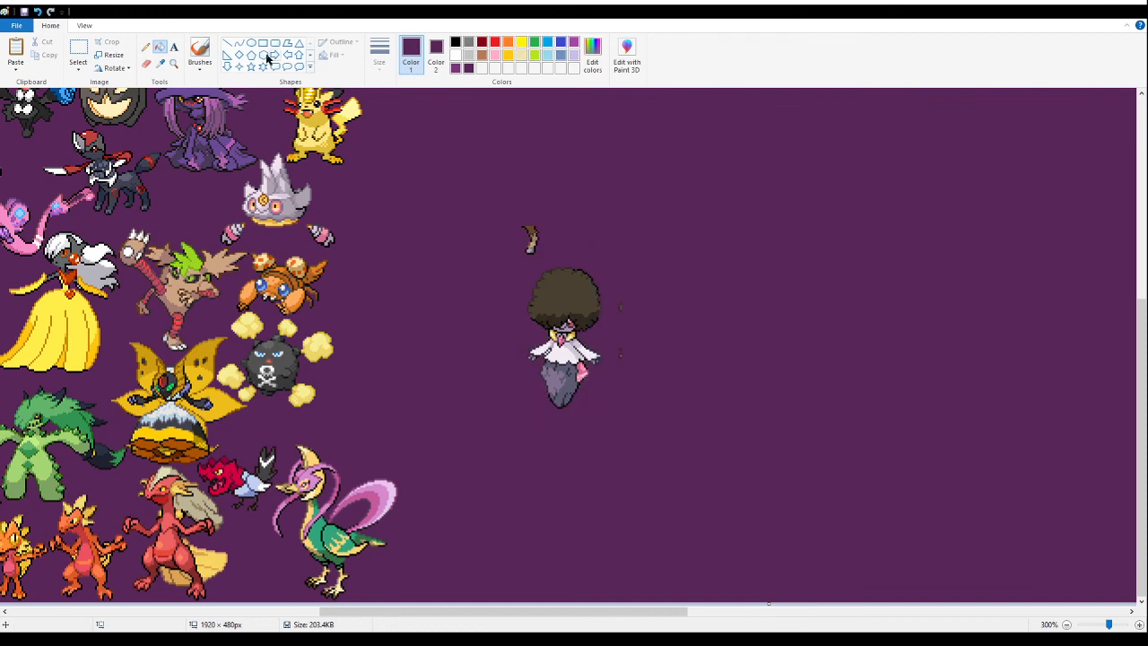
- Delete the stray sprite fragments around the afro-haired fusion, leaving only that fusion on the empty purple area
{"action": "left_click", "coordinate": [78, 51]}
{"action": "left_click_drag", "start_coordinate": [697, 227], "coordinate": [607, 437]}
{"action": "key", "text": "Delete"}
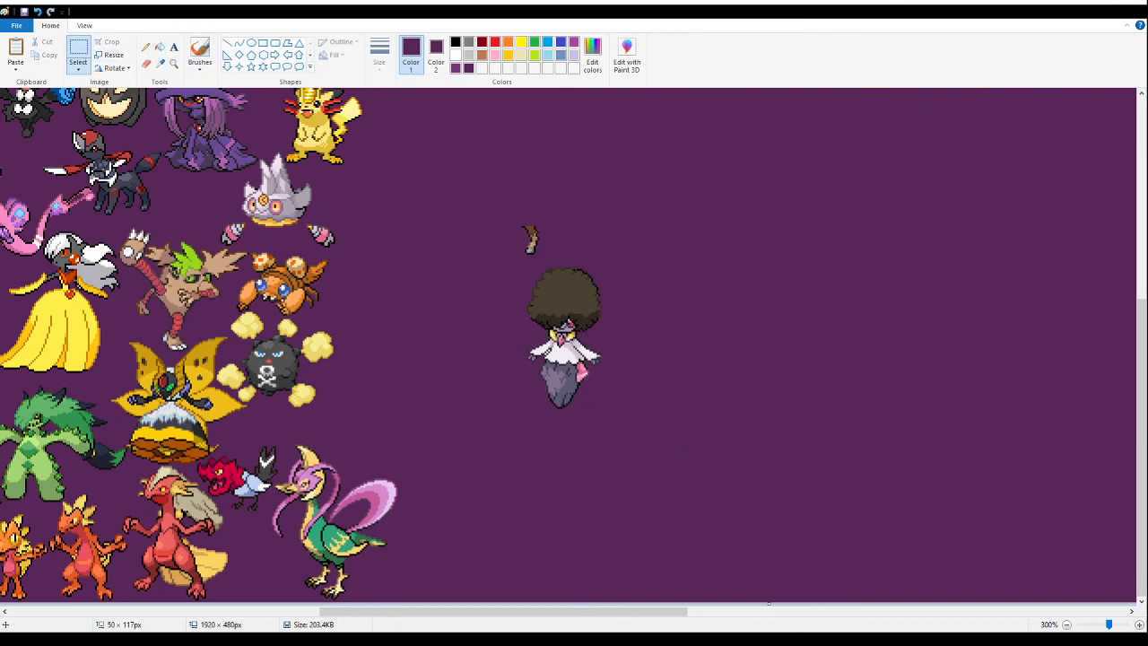
{"action": "left_click_drag", "start_coordinate": [463, 187], "coordinate": [547, 257]}
{"action": "key", "text": "Delete"}
- Move the afro-haired fusion closer to the other sprites and check its outline up close for leftover background pixels
{"action": "left_click_drag", "start_coordinate": [666, 223], "coordinate": [487, 463]}
{"action": "left_click_drag", "start_coordinate": [592, 358], "coordinate": [531, 394]}
{"action": "left_click", "coordinate": [174, 64]}
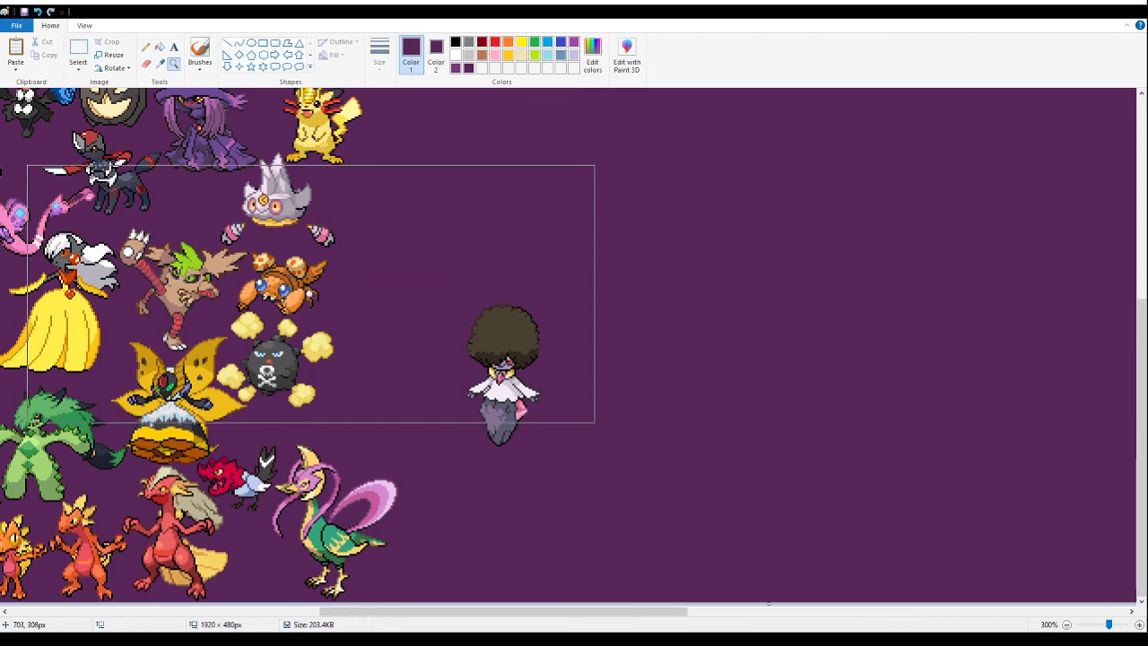
{"action": "left_click", "coordinate": [438, 364]}
{"action": "left_click", "coordinate": [438, 364]}
{"action": "left_click", "coordinate": [431, 288]}
{"action": "left_click", "coordinate": [429, 286]}
{"action": "left_click", "coordinate": [430, 286]}
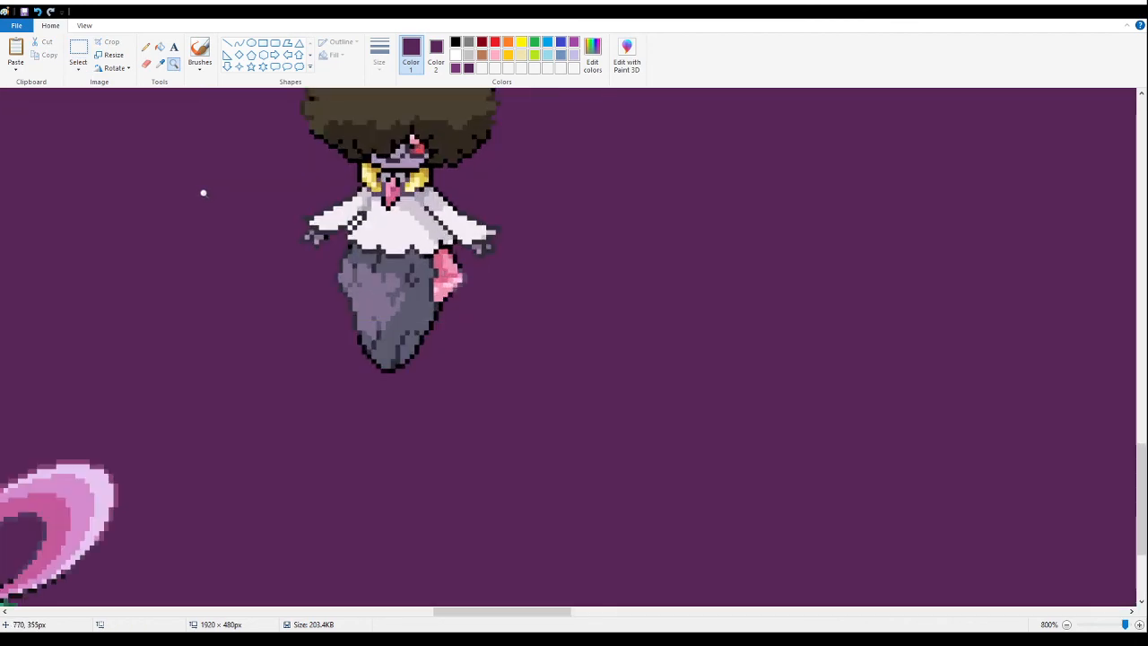
{"action": "left_click", "coordinate": [159, 49]}
{"action": "scroll", "coordinate": [316, 244], "scroll_direction": "up", "scroll_amount": 2}
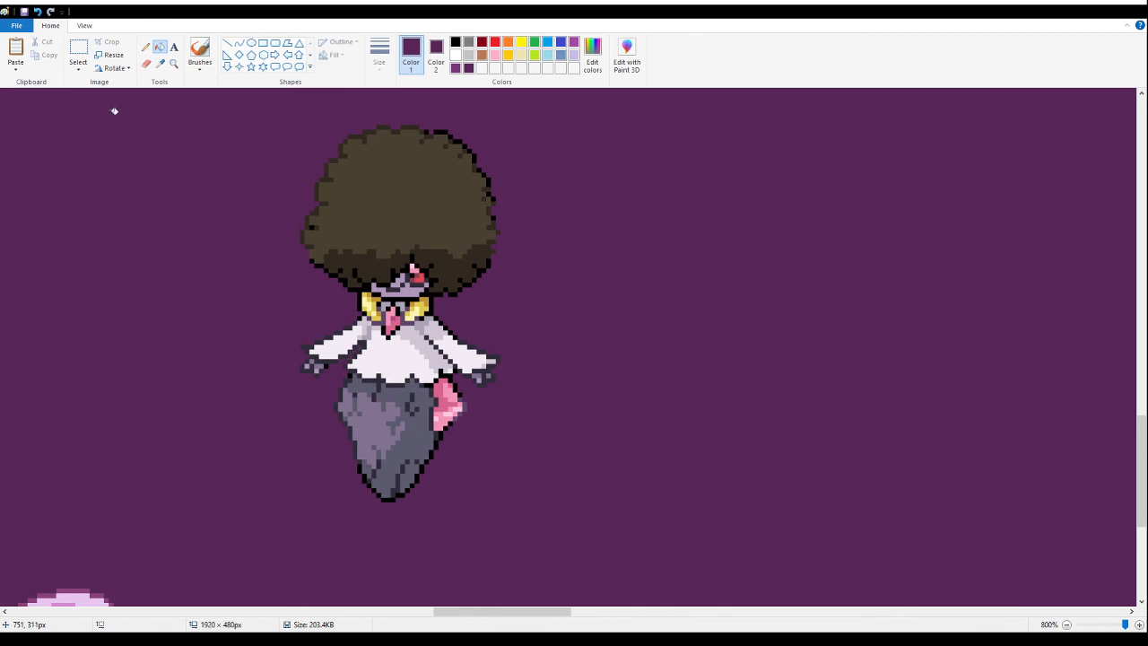
- Move the afro-haired fusion to just above the pink-tailed green bird fusion, beside the black skull-marked ball fusion
{"action": "left_click", "coordinate": [173, 67]}
{"action": "right_click", "coordinate": [176, 190]}
{"action": "right_click", "coordinate": [177, 197]}
{"action": "right_click", "coordinate": [177, 201]}
{"action": "right_click", "coordinate": [174, 212]}
{"action": "right_click", "coordinate": [170, 233]}
{"action": "left_click", "coordinate": [290, 366]}
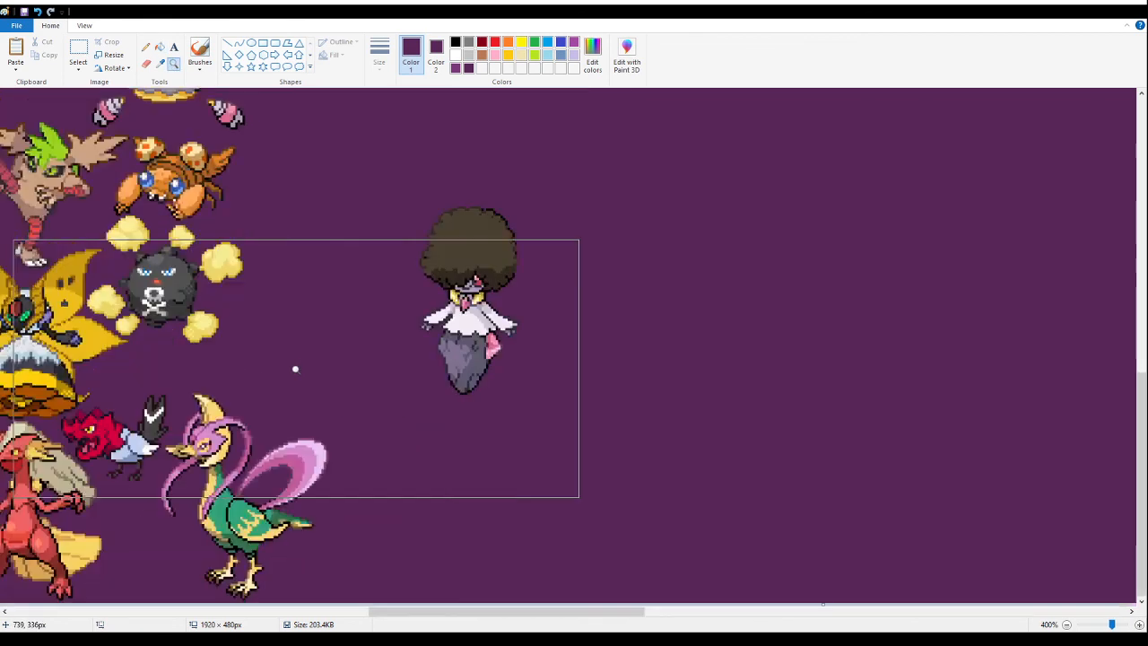
{"action": "left_click", "coordinate": [78, 52]}
{"action": "left_click_drag", "start_coordinate": [542, 330], "coordinate": [478, 350]}
{"action": "left_click_drag", "start_coordinate": [403, 169], "coordinate": [680, 485]}
{"action": "left_click_drag", "start_coordinate": [479, 358], "coordinate": [293, 406]}
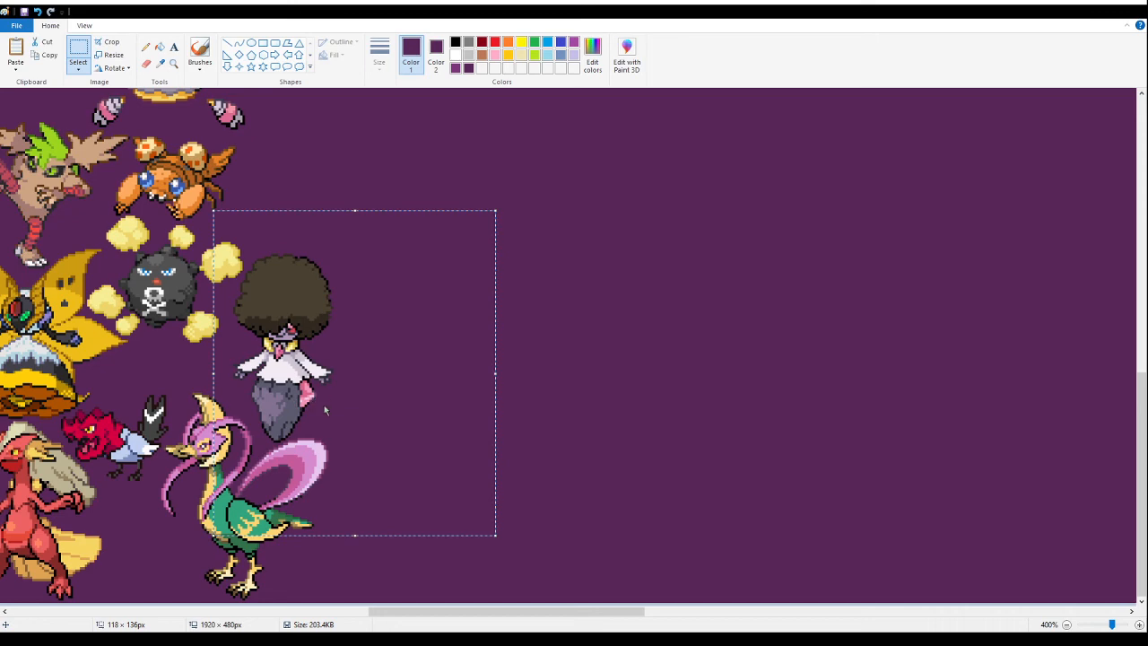
- Cut and re-paste the afro-haired fusion, fitting it closely between the skull-marked ball's yellow puffs and the green bird's pink tail
{"action": "left_click", "coordinate": [174, 63]}
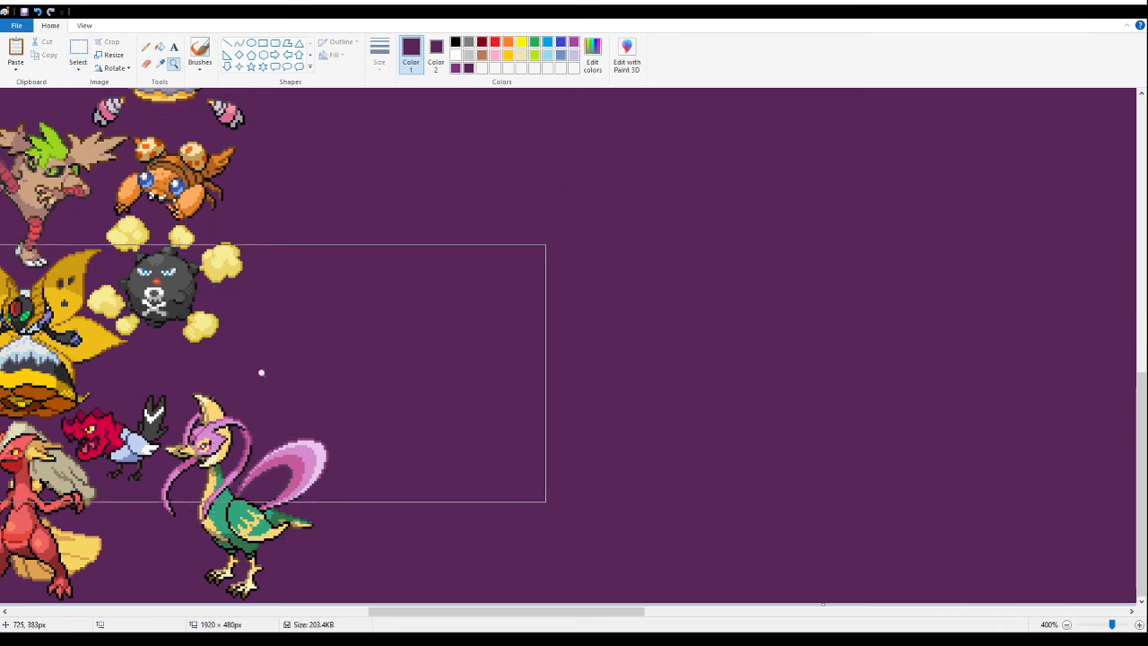
{"action": "left_click", "coordinate": [261, 372]}
{"action": "left_click", "coordinate": [370, 242]}
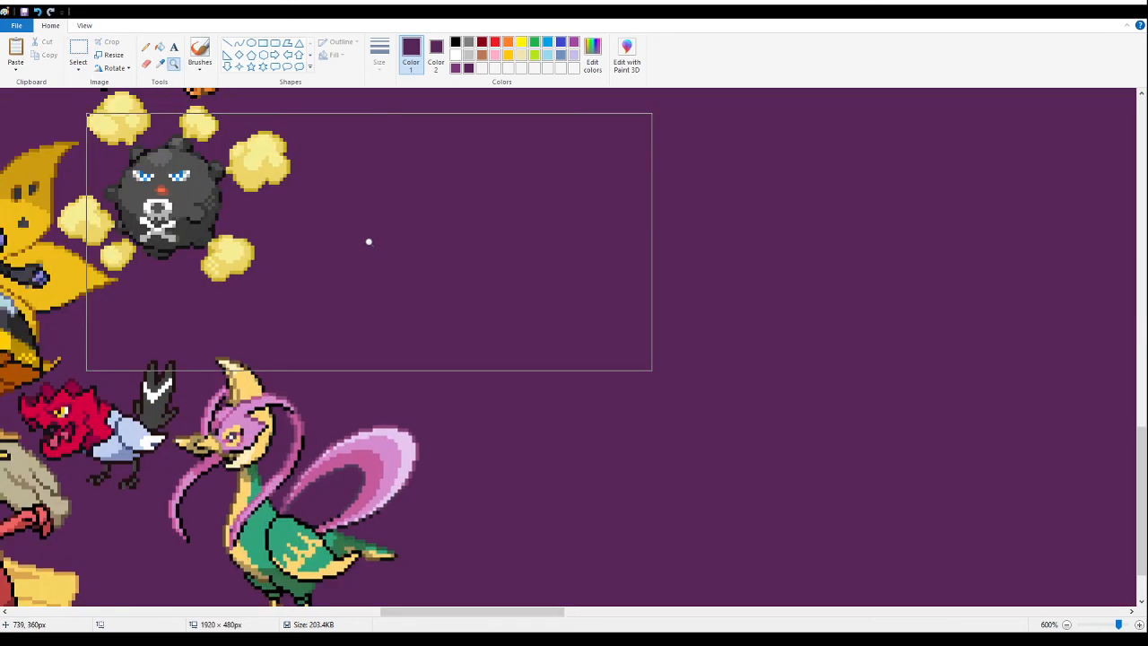
{"action": "left_click", "coordinate": [369, 241]}
{"action": "left_click", "coordinate": [368, 241]}
{"action": "left_click", "coordinate": [78, 51]}
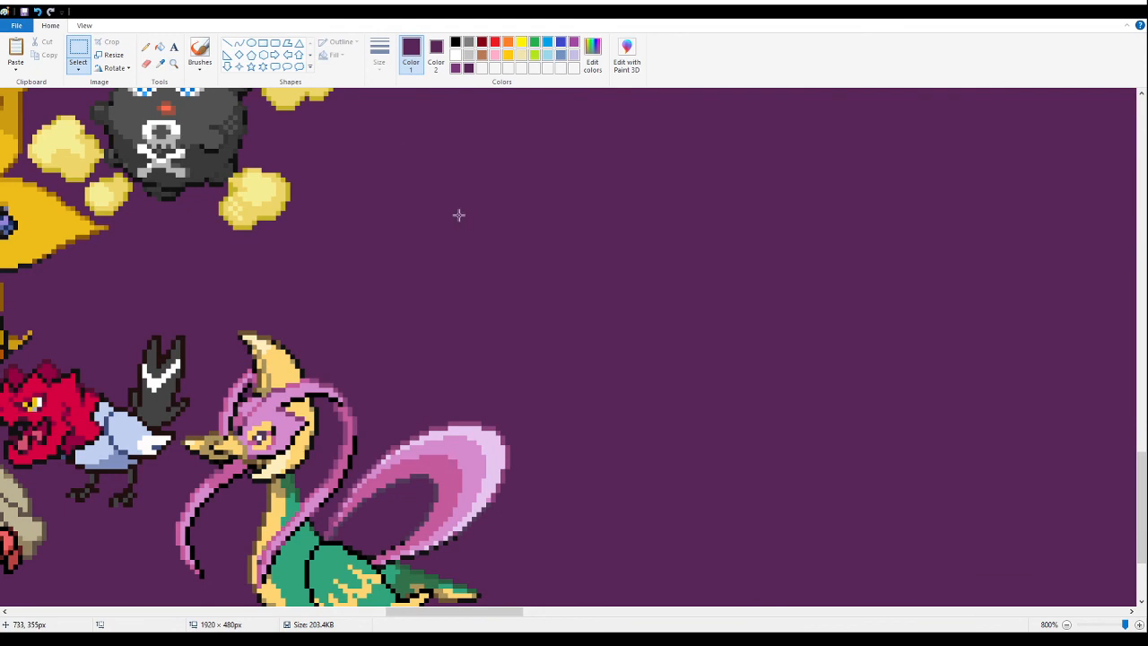
{"action": "key", "text": "ctrl+v"}
{"action": "left_click_drag", "start_coordinate": [123, 294], "coordinate": [402, 296]}
{"action": "scroll", "coordinate": [269, 273], "scroll_direction": "up", "scroll_amount": 2}
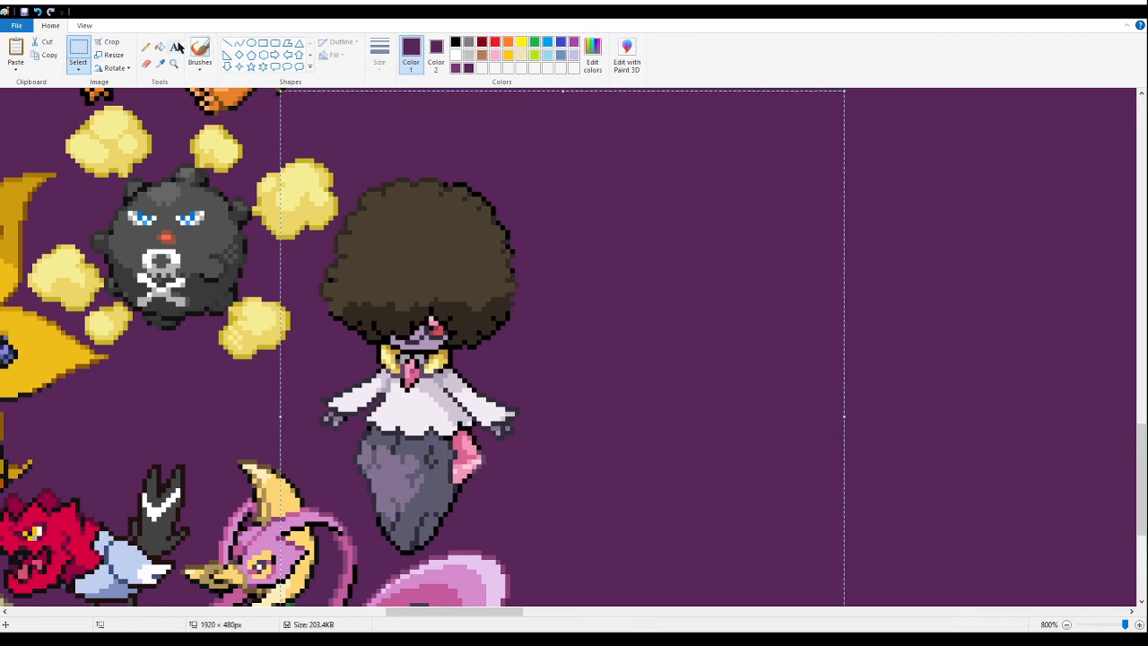
{"action": "left_click_drag", "start_coordinate": [462, 352], "coordinate": [439, 345]}
{"action": "left_click", "coordinate": [900, 302]}
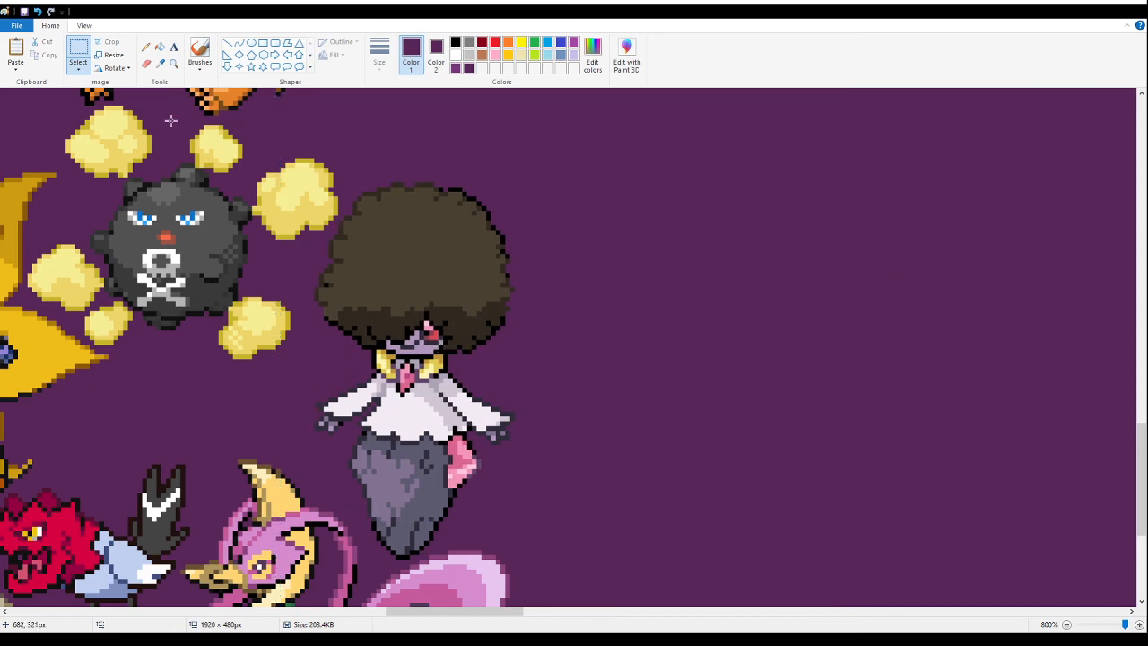
- Save the banner with the afro-haired fusion in place
{"action": "left_click", "coordinate": [174, 63]}
{"action": "right_click", "coordinate": [158, 109]}
{"action": "right_click", "coordinate": [153, 111]}
{"action": "right_click", "coordinate": [144, 110]}
{"action": "right_click", "coordinate": [130, 106]}
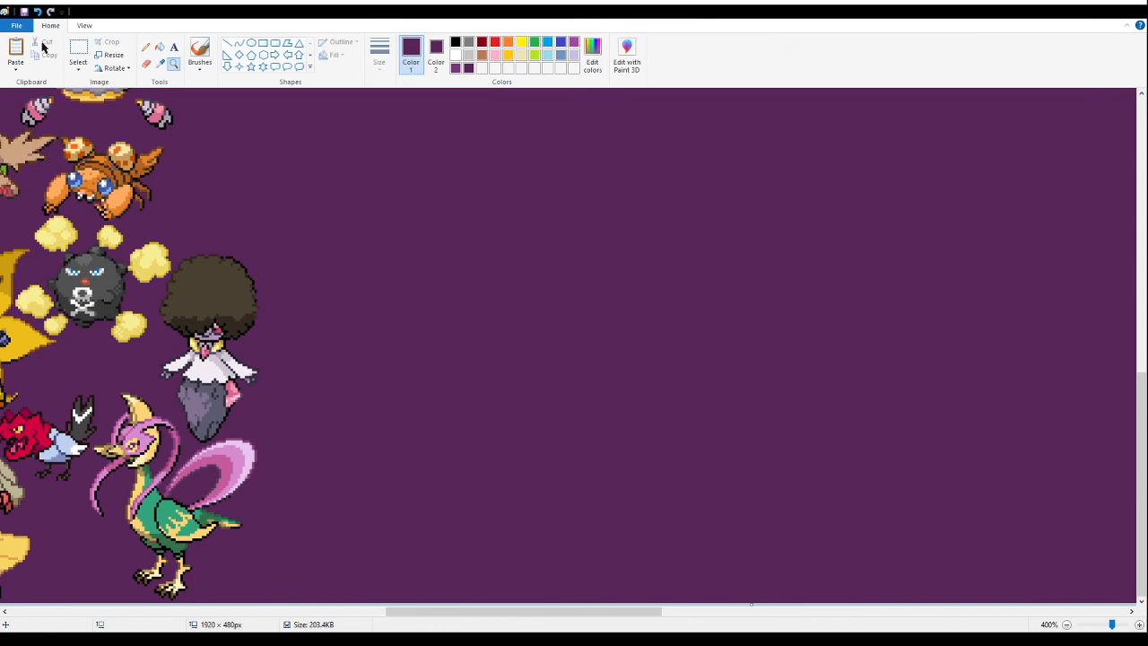
{"action": "left_click", "coordinate": [24, 12]}
- Paste the Meowth fusion sprites on the empty purple area and fill their white background with purple
{"action": "left_click", "coordinate": [78, 47]}
{"action": "left_click_drag", "start_coordinate": [500, 222], "coordinate": [505, 227]}
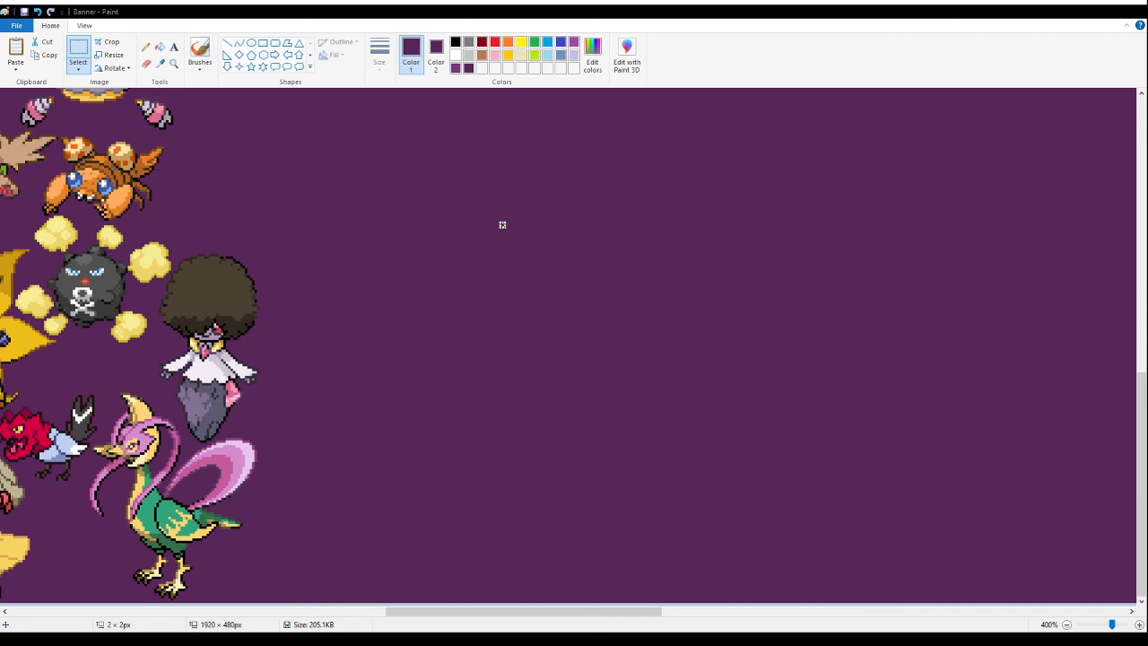
{"action": "left_click", "coordinate": [503, 224]}
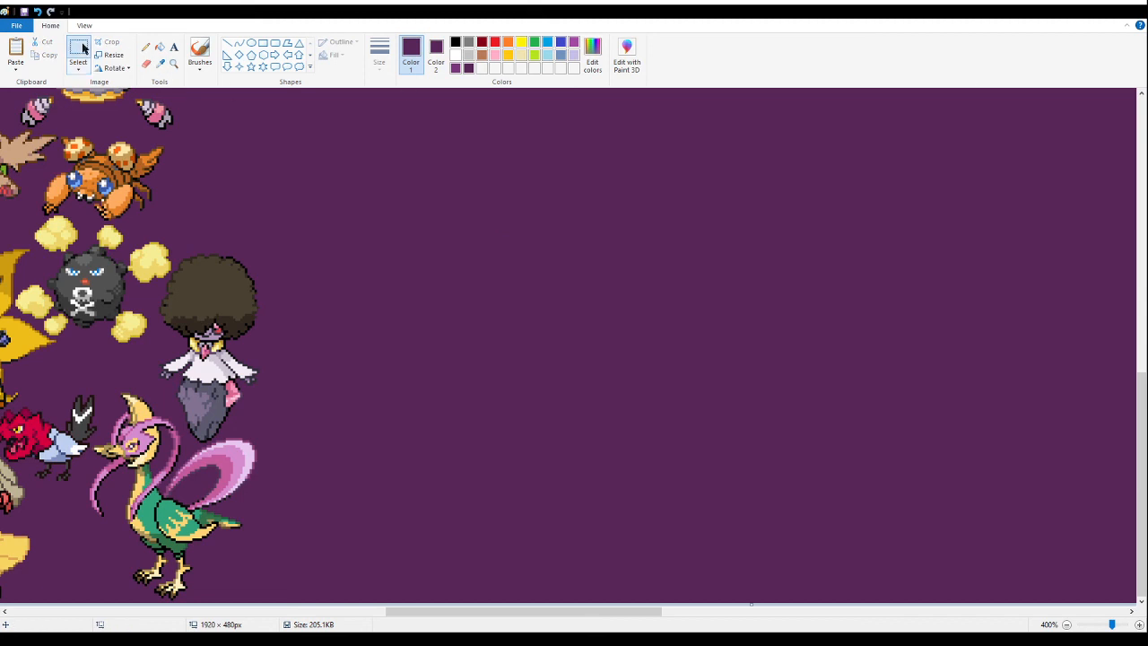
{"action": "key", "text": "ctrl+v"}
{"action": "left_click_drag", "start_coordinate": [179, 224], "coordinate": [603, 325]}
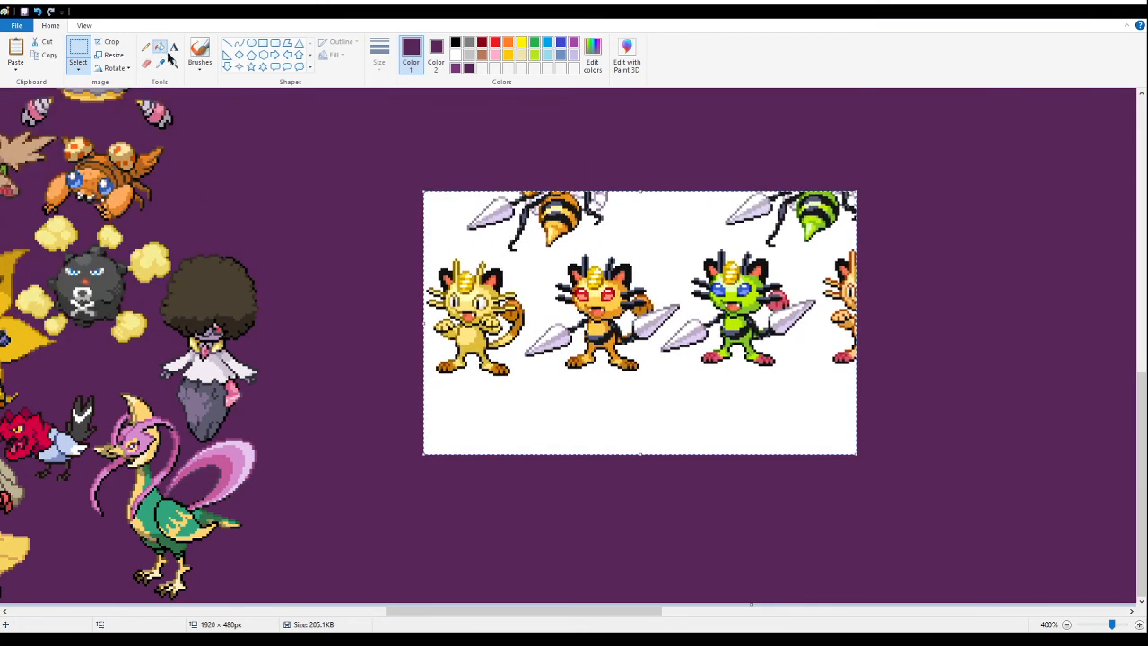
{"action": "left_click", "coordinate": [163, 48]}
{"action": "left_click", "coordinate": [621, 413]}
- Delete the green, plain and cut-off Meowth sprites and the bee fragments, leaving the red-eyed lance-armed Meowth fusion
{"action": "left_click", "coordinate": [79, 51]}
{"action": "left_click_drag", "start_coordinate": [952, 166], "coordinate": [685, 463]}
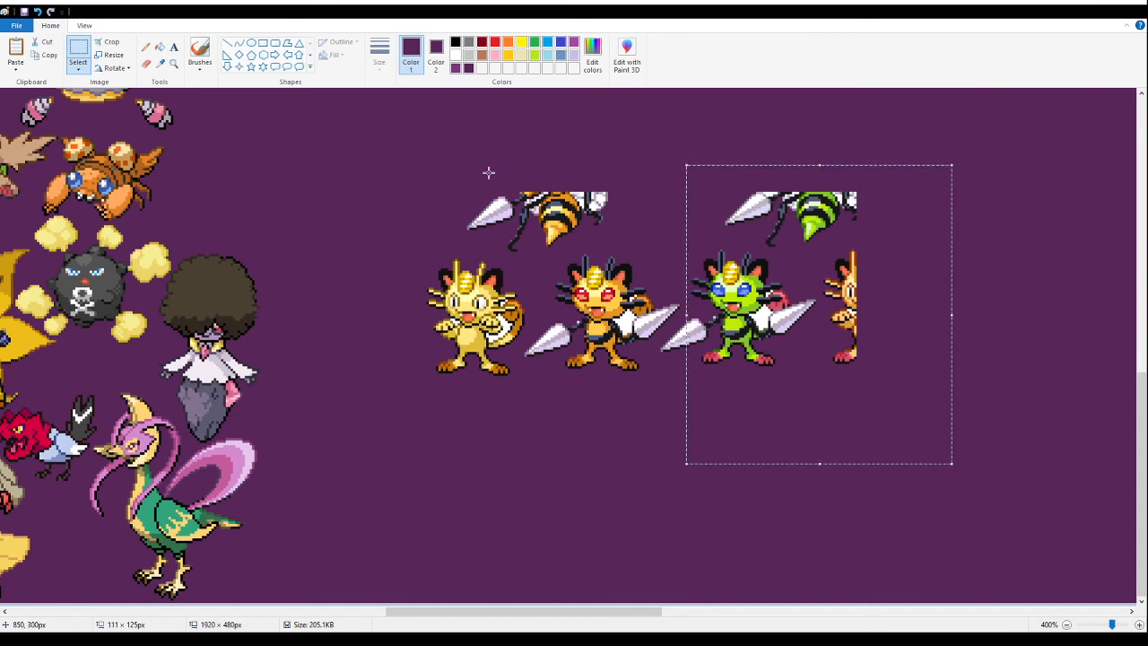
{"action": "key", "text": "Delete"}
{"action": "left_click_drag", "start_coordinate": [464, 166], "coordinate": [691, 251]}
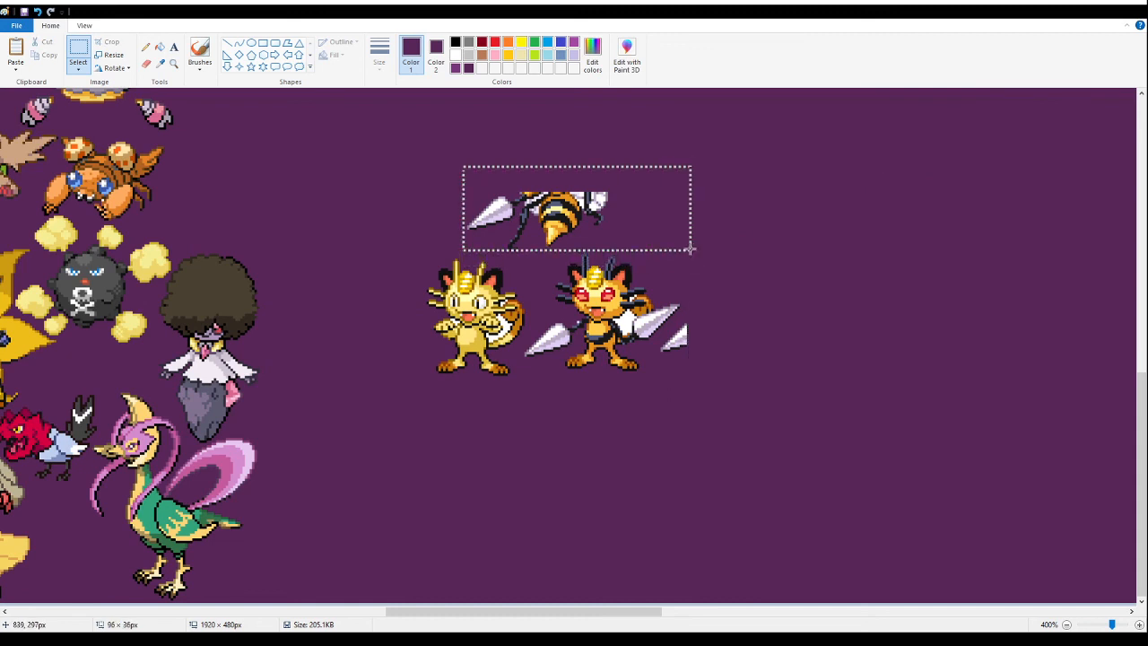
{"action": "key", "text": "Delete"}
{"action": "left_click_drag", "start_coordinate": [380, 241], "coordinate": [520, 417]}
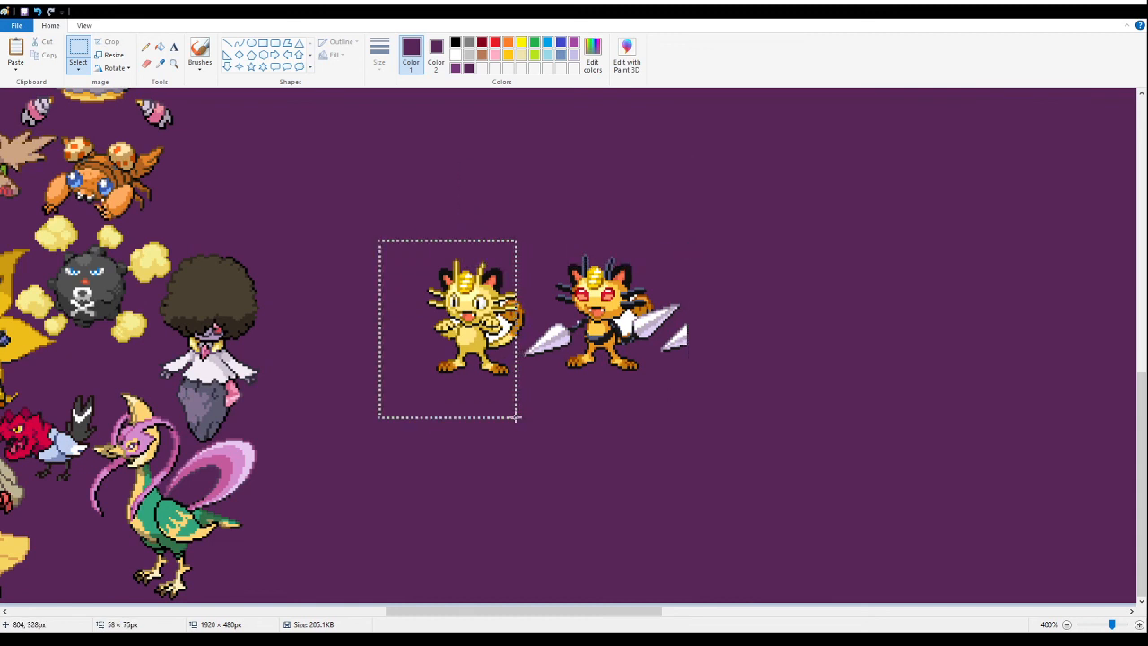
{"action": "key", "text": "Delete"}
{"action": "left_click_drag", "start_coordinate": [479, 256], "coordinate": [515, 338]}
{"action": "key", "text": "Delete"}
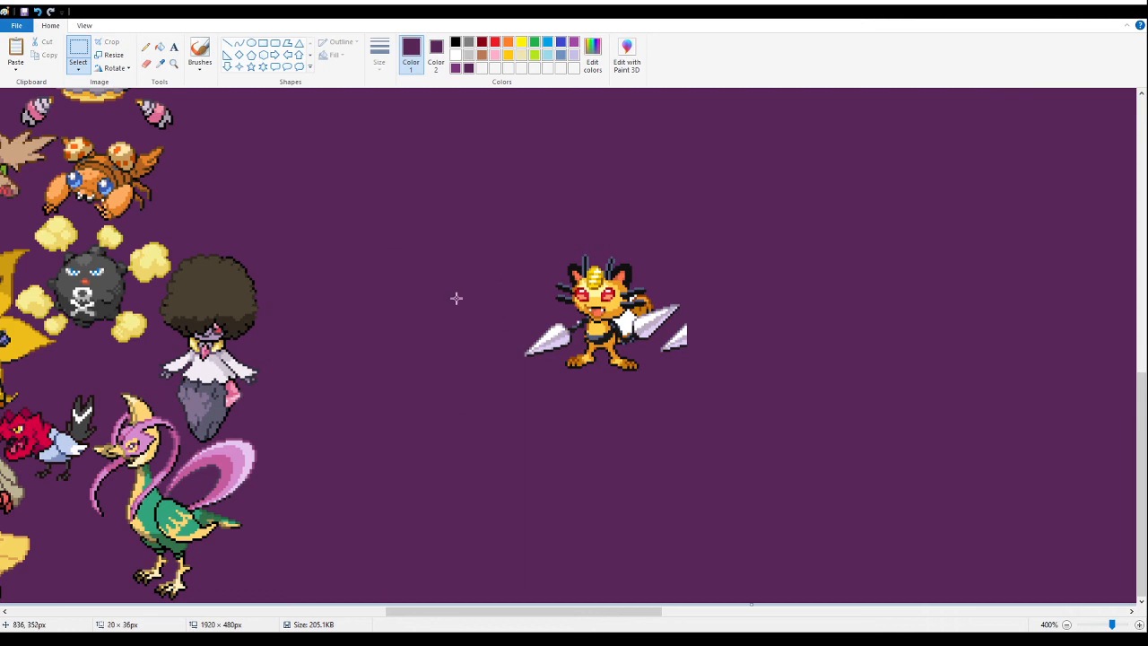
- Fill the enclosed white gap by the Meowth fusion's tail with purple and delete the leftover lance fragment beside it
{"action": "left_click", "coordinate": [163, 47]}
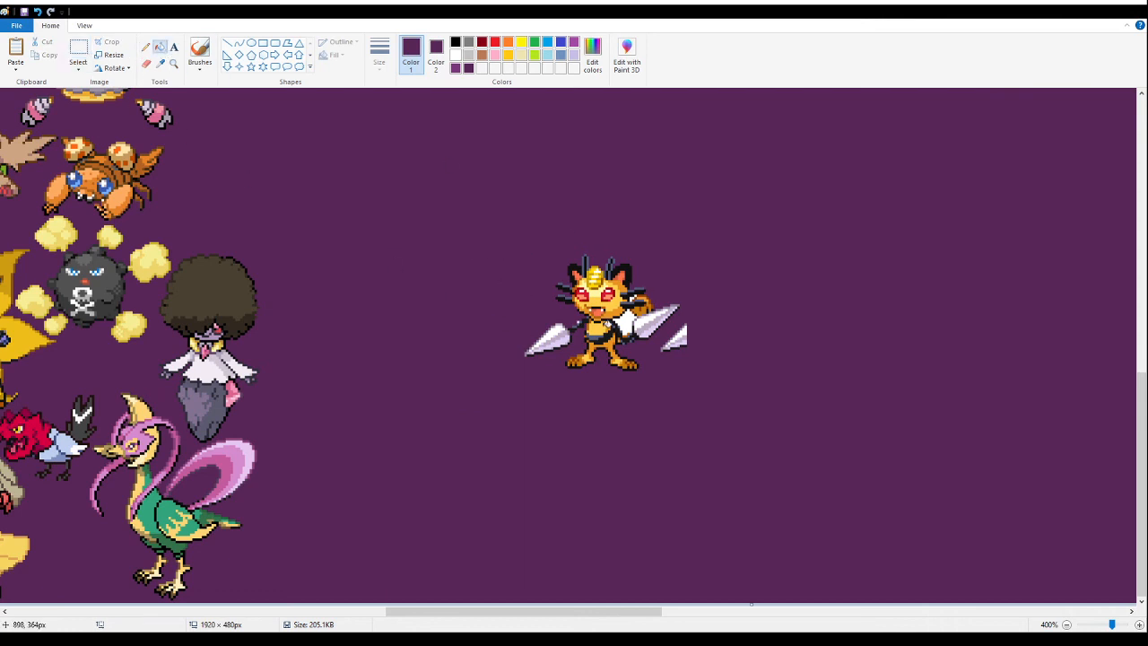
{"action": "left_click", "coordinate": [619, 319]}
{"action": "left_click", "coordinate": [78, 52]}
{"action": "left_click_drag", "start_coordinate": [746, 392], "coordinate": [664, 321]}
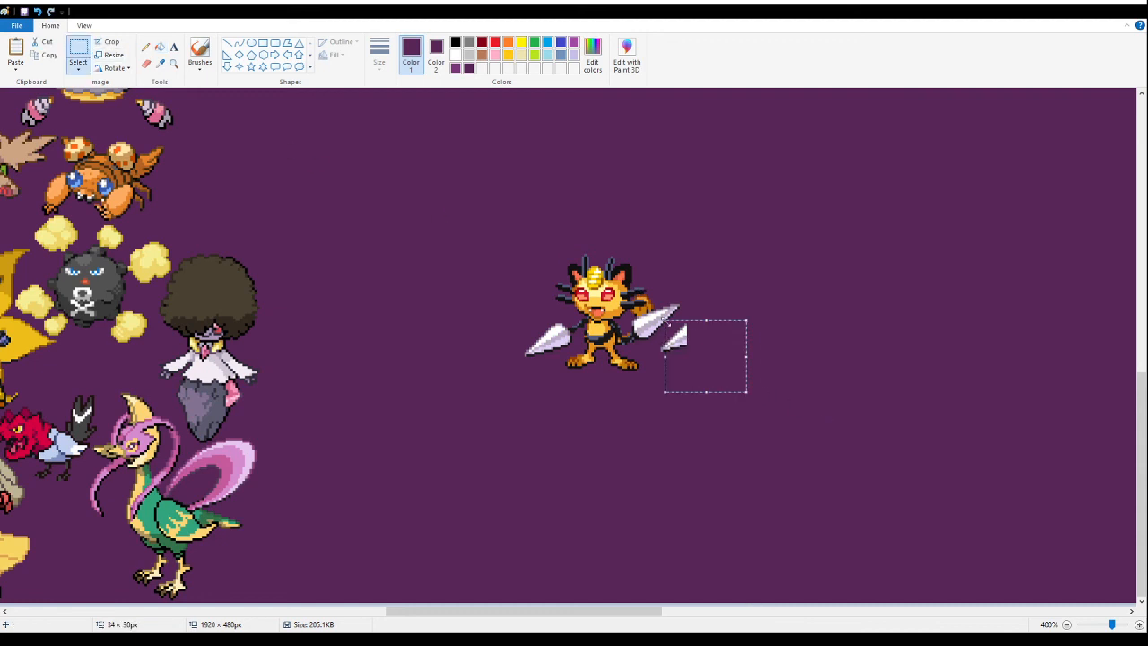
{"action": "left_click", "coordinate": [627, 410]}
{"action": "left_click_drag", "start_coordinate": [662, 381], "coordinate": [698, 328]}
{"action": "key", "text": "Delete"}
{"action": "key", "text": "Delete"}
{"action": "key", "text": "Delete"}
- Move the lance-armed Meowth fusion to the banner's lower edge, directly beside the pink-tailed green bird fusion
{"action": "left_click_drag", "start_coordinate": [705, 236], "coordinate": [451, 477]}
{"action": "left_click_drag", "start_coordinate": [610, 302], "coordinate": [302, 535]}
{"action": "scroll", "coordinate": [291, 303], "scroll_direction": "up", "scroll_amount": 5}
{"action": "scroll", "coordinate": [242, 261], "scroll_direction": "down", "scroll_amount": 10}
{"action": "left_click", "coordinate": [520, 452]}
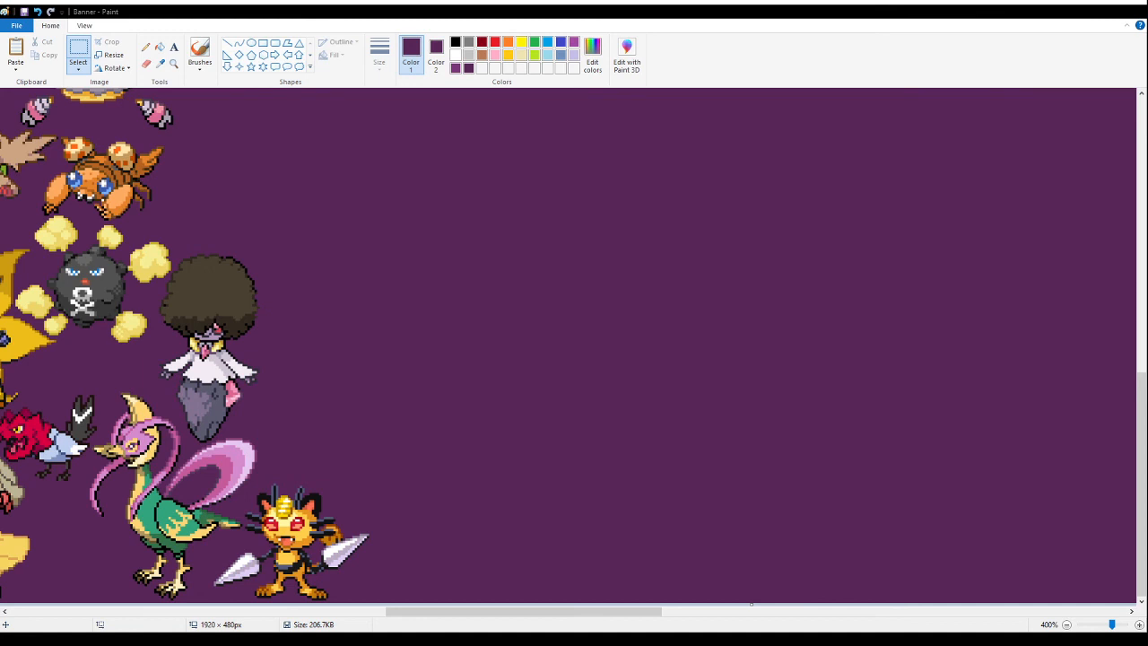
- Paste the horned bird fusion sprites on the empty purple area and fill their white background with purple
{"action": "left_click", "coordinate": [450, 216]}
{"action": "key", "text": "ctrl+v"}
{"action": "left_click_drag", "start_coordinate": [118, 229], "coordinate": [453, 299]}
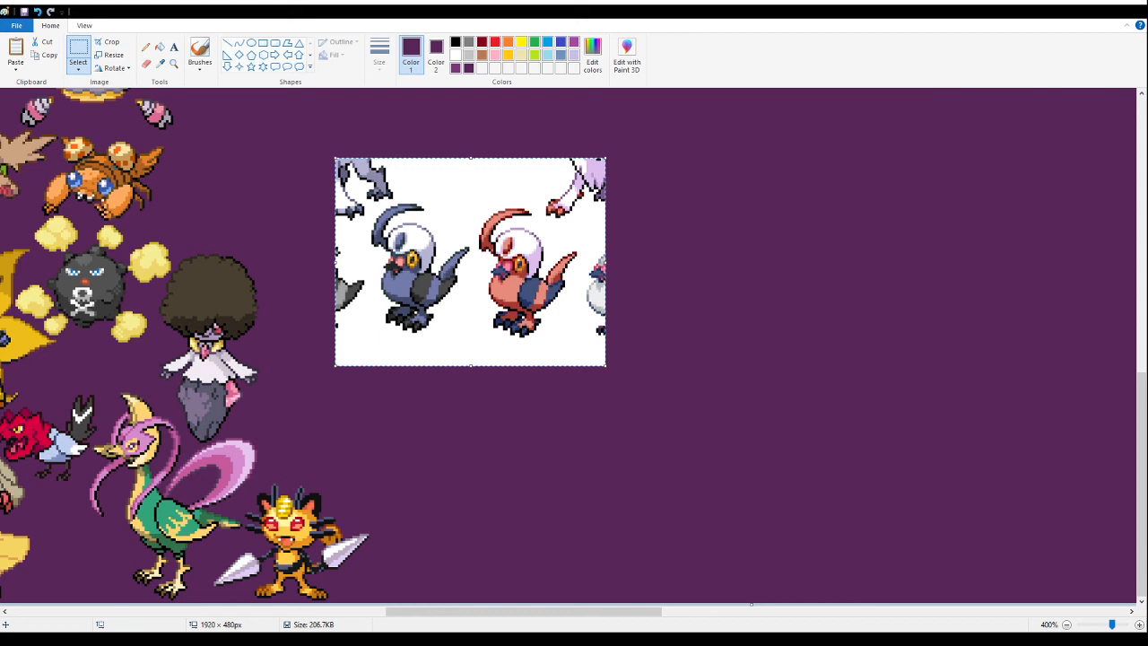
{"action": "left_click", "coordinate": [159, 46]}
{"action": "left_click", "coordinate": [481, 192]}
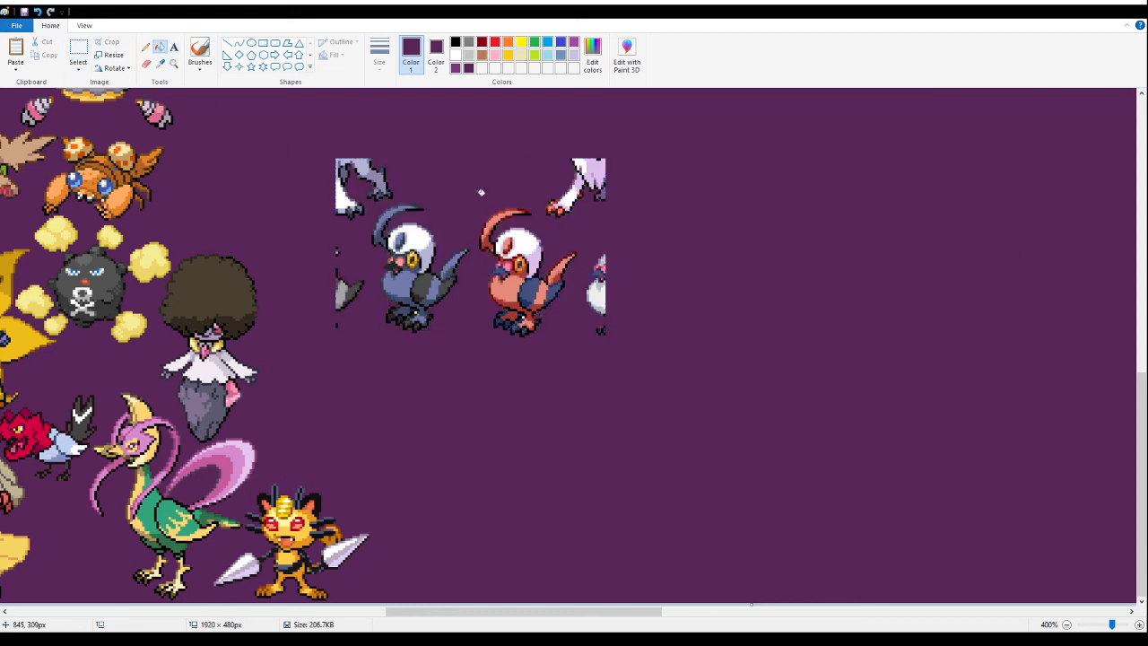
- Delete the red horned bird and the surrounding sprite fragments, leaving only the blue horned bird fusion
{"action": "left_click", "coordinate": [78, 50]}
{"action": "left_click_drag", "start_coordinate": [674, 367], "coordinate": [474, 144]}
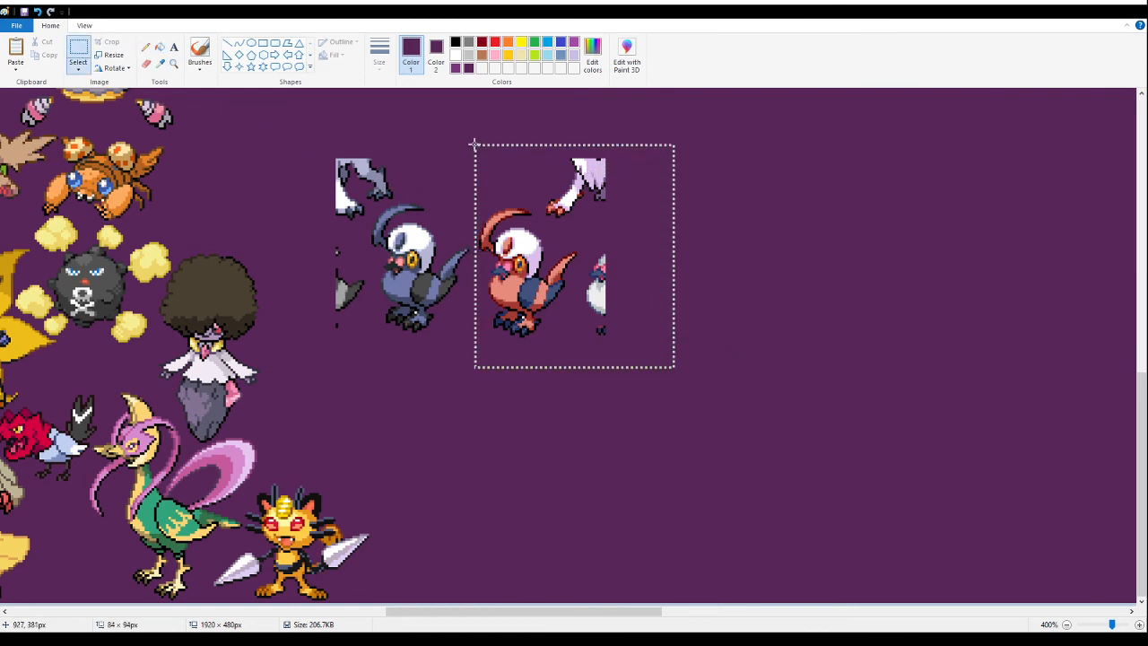
{"action": "key", "text": "Delete"}
{"action": "left_click_drag", "start_coordinate": [298, 123], "coordinate": [402, 196]}
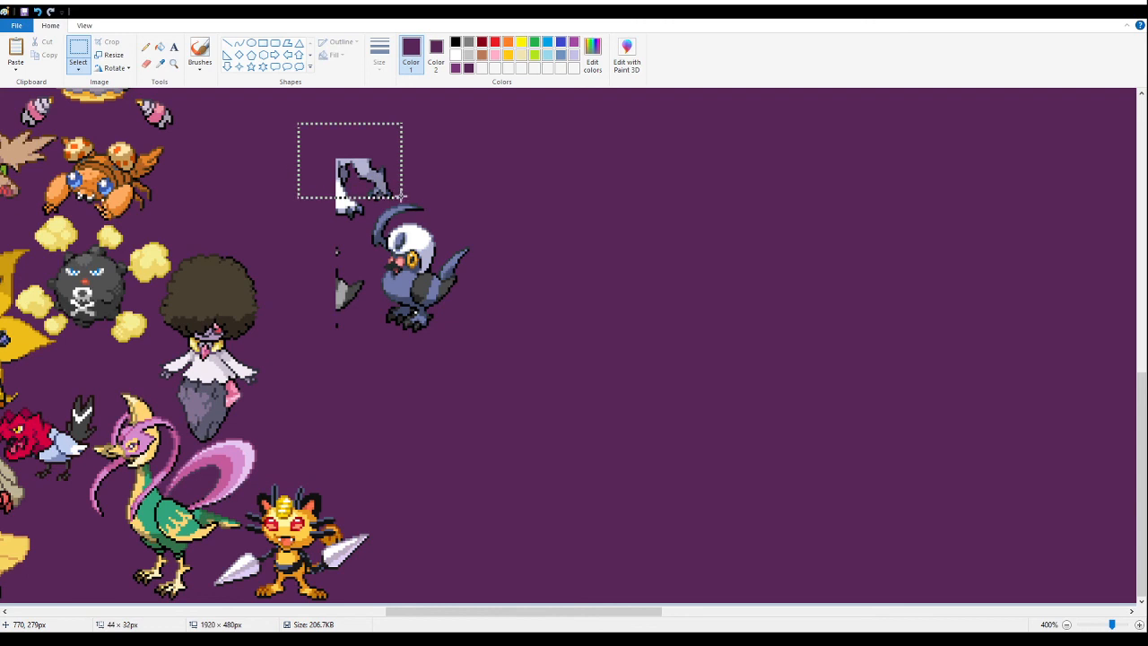
{"action": "key", "text": "Delete"}
{"action": "left_click_drag", "start_coordinate": [310, 149], "coordinate": [364, 356]}
{"action": "key", "text": "Delete"}
{"action": "left_click_drag", "start_coordinate": [361, 170], "coordinate": [383, 202]}
{"action": "key", "text": "Delete"}
{"action": "left_click", "coordinate": [160, 45]}
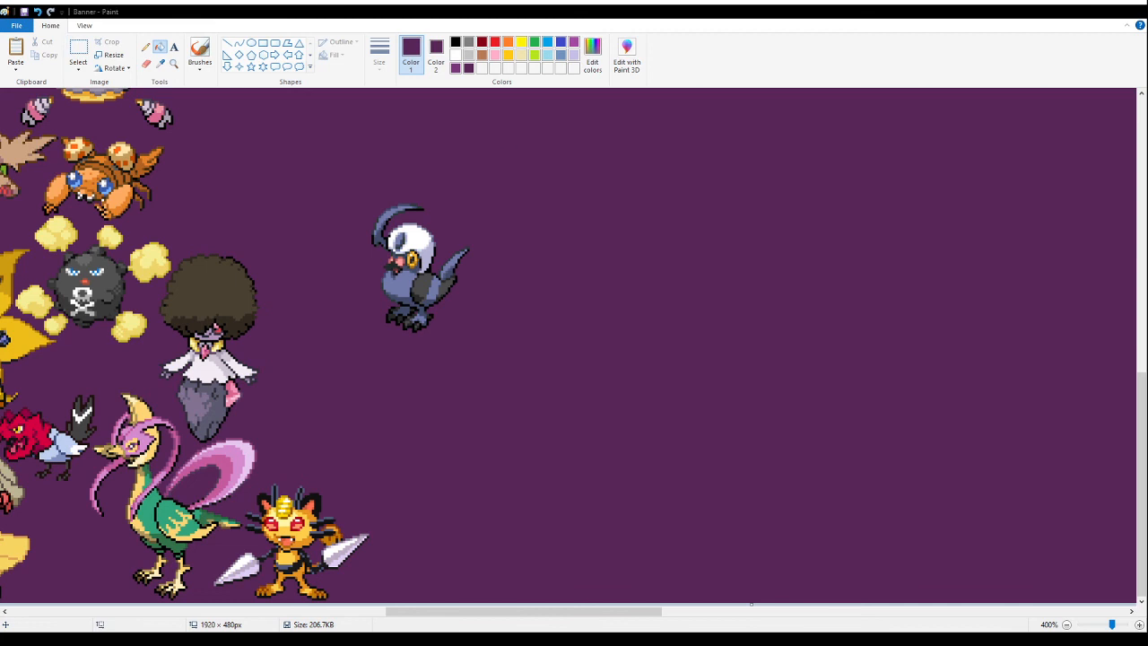
- Move the blue horned bird fusion above the afro-haired fusion and cut it for closer placement
{"action": "left_click", "coordinate": [78, 47]}
{"action": "mouse_move", "coordinate": [587, 375]}
{"action": "left_mouse_down"}
{"action": "mouse_move", "coordinate": [329, 195]}
{"action": "mouse_move", "coordinate": [344, 176]}
{"action": "left_mouse_up"}
{"action": "mouse_move", "coordinate": [410, 293]}
{"action": "left_mouse_down"}
{"action": "mouse_move", "coordinate": [237, 291]}
{"action": "mouse_move", "coordinate": [211, 336]}
{"action": "mouse_move", "coordinate": [212, 472]}
{"action": "left_mouse_up"}
{"action": "scroll", "coordinate": [211, 337], "scroll_direction": "up", "scroll_amount": 3}
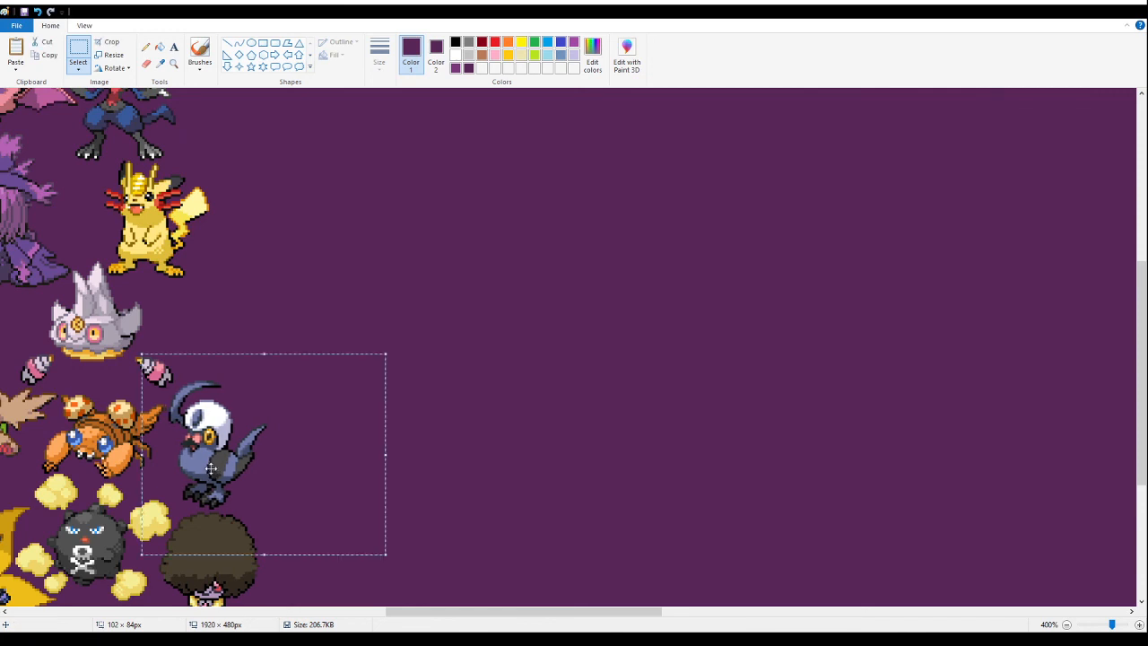
{"action": "key", "text": "Delete"}
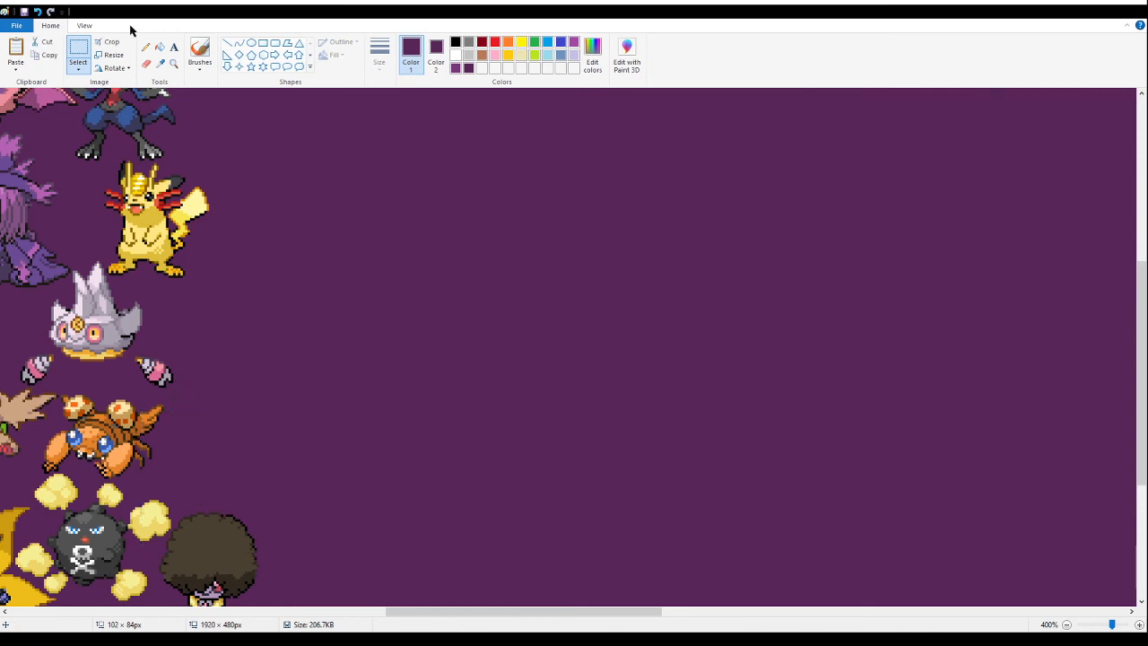
- Paste the blue horned bird fusion tightly into the gap above the afro-haired fusion, beside the orange-brown crab fusion
{"action": "left_click", "coordinate": [173, 63]}
{"action": "left_click", "coordinate": [359, 377]}
{"action": "left_click", "coordinate": [287, 213]}
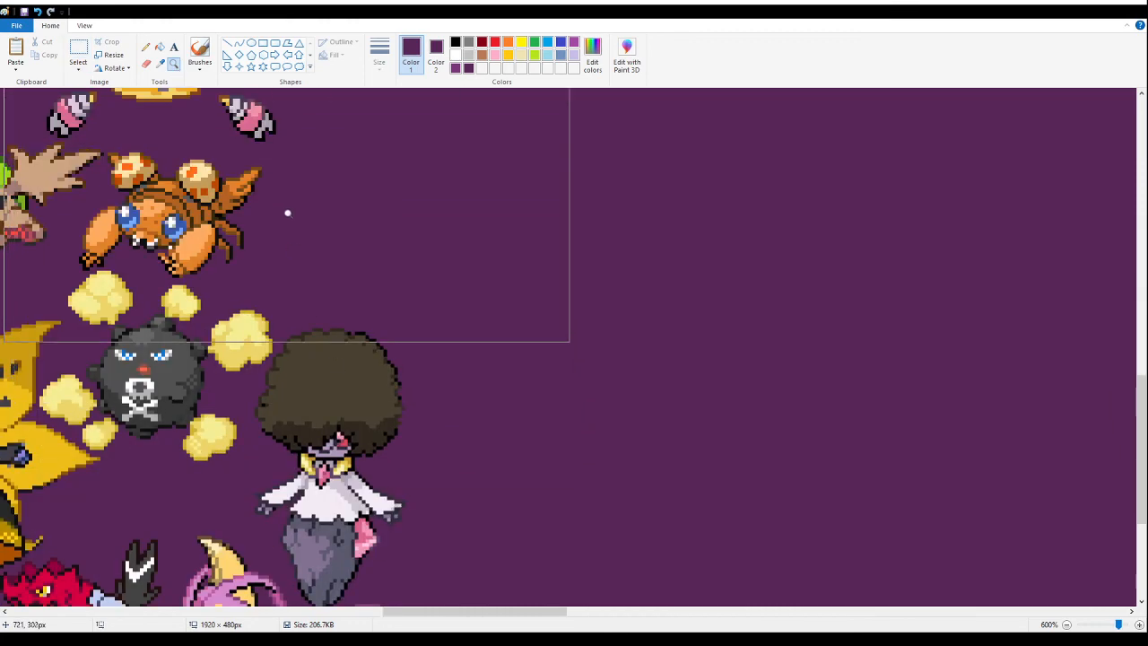
{"action": "left_click", "coordinate": [319, 238]}
{"action": "left_click", "coordinate": [339, 259]}
{"action": "left_click", "coordinate": [78, 52]}
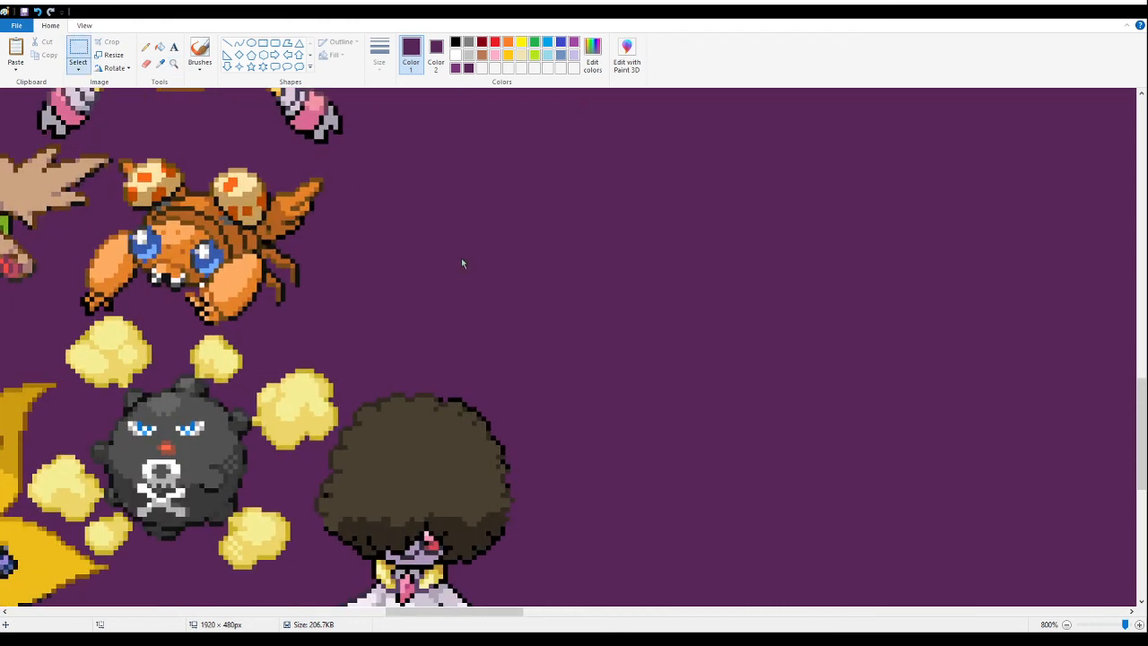
{"action": "key", "text": "ctrl+v"}
{"action": "left_click_drag", "start_coordinate": [186, 252], "coordinate": [452, 276]}
{"action": "left_click", "coordinate": [174, 65]}
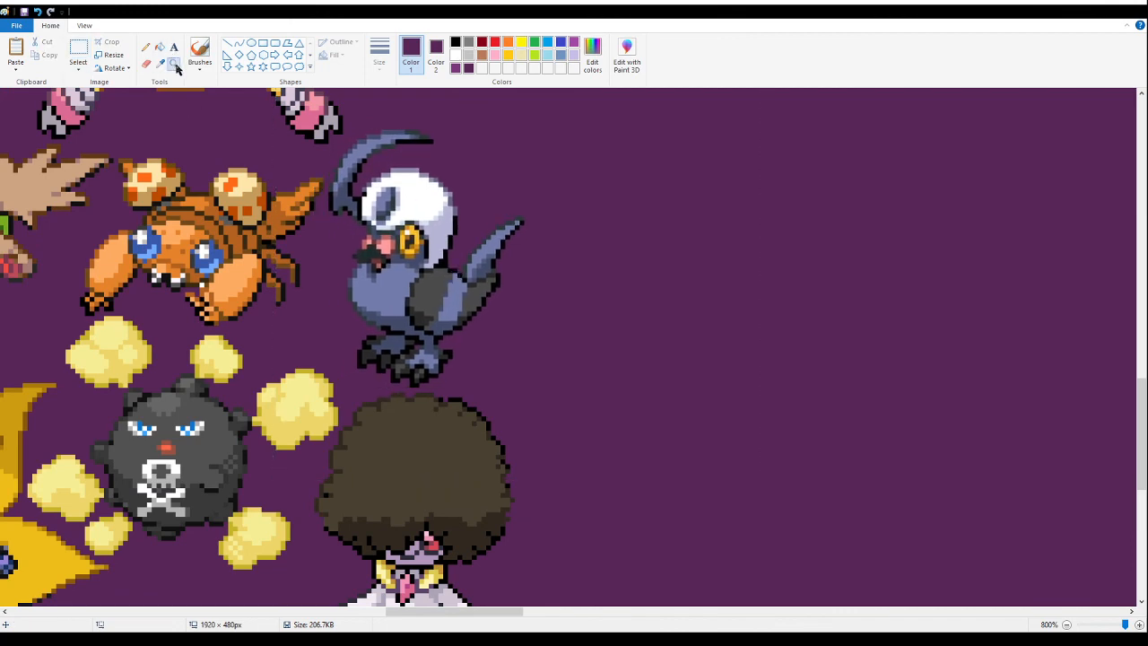
{"action": "right_click", "coordinate": [180, 175]}
{"action": "right_click", "coordinate": [179, 181]}
{"action": "right_click", "coordinate": [179, 182]}
{"action": "right_click", "coordinate": [176, 183]}
{"action": "right_click", "coordinate": [174, 185]}
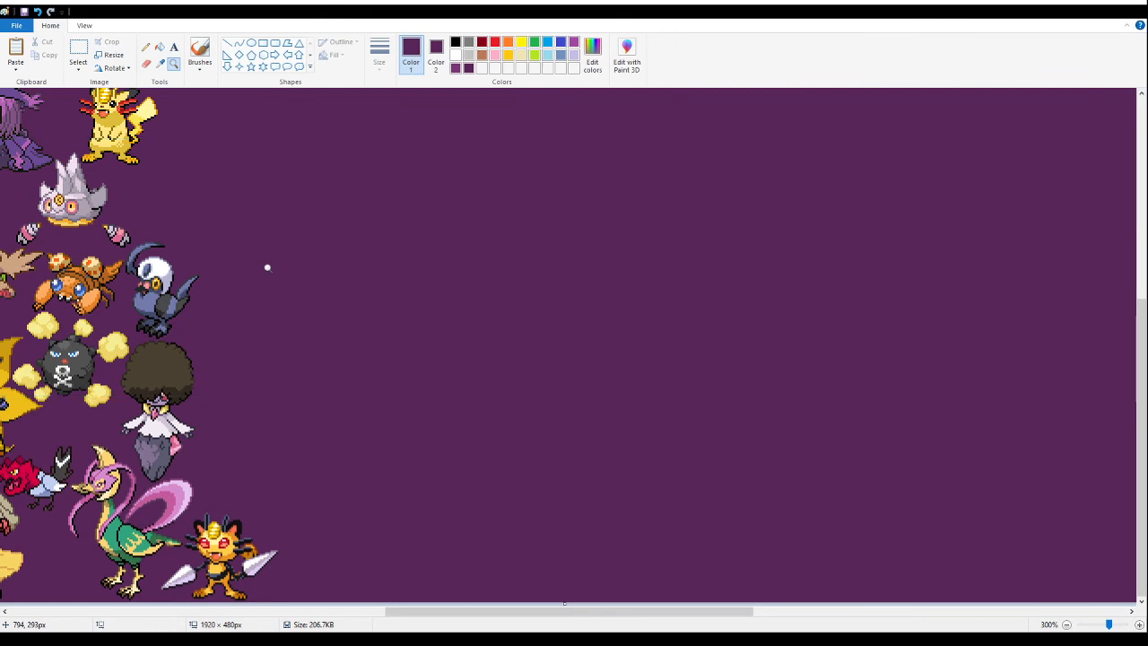
{"action": "left_click", "coordinate": [159, 47]}
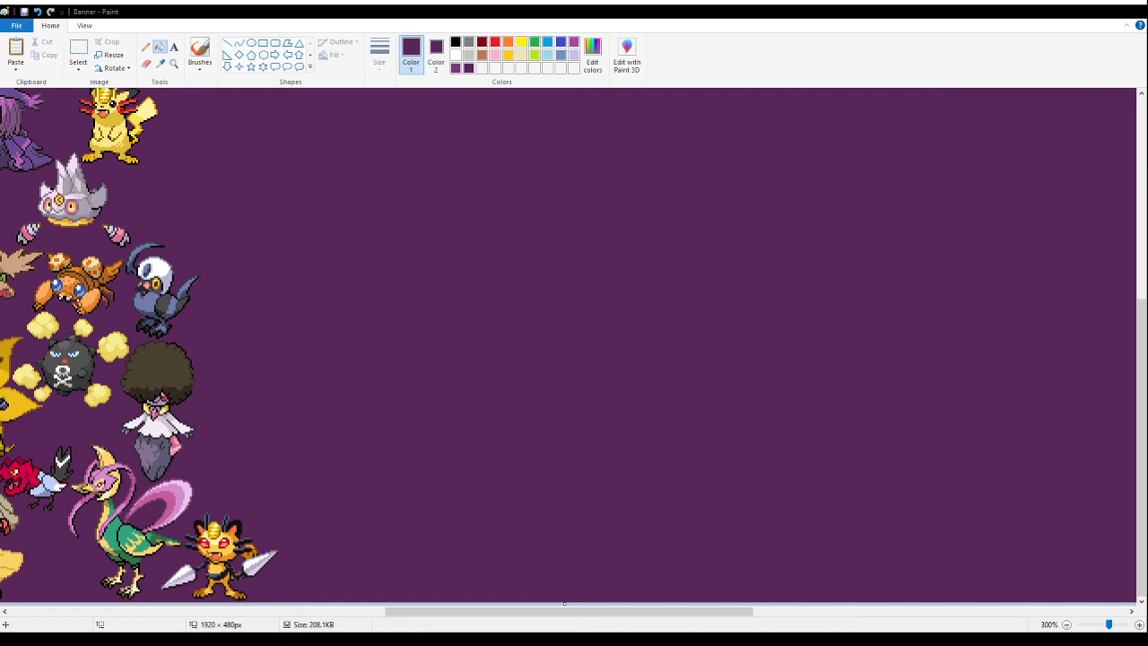
- Paste the fiery Magmortar-like fusion sprites on the empty purple area and fill their white background with purple
{"action": "left_click", "coordinate": [76, 47]}
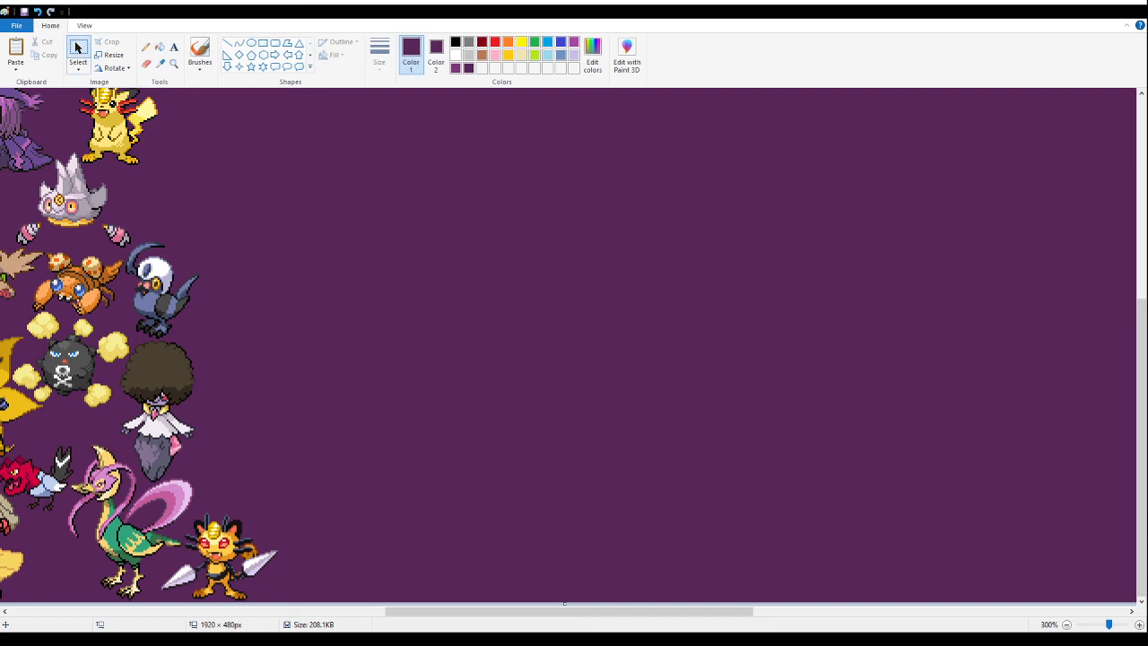
{"action": "key", "text": "ctrl+v"}
{"action": "left_click_drag", "start_coordinate": [136, 200], "coordinate": [517, 359]}
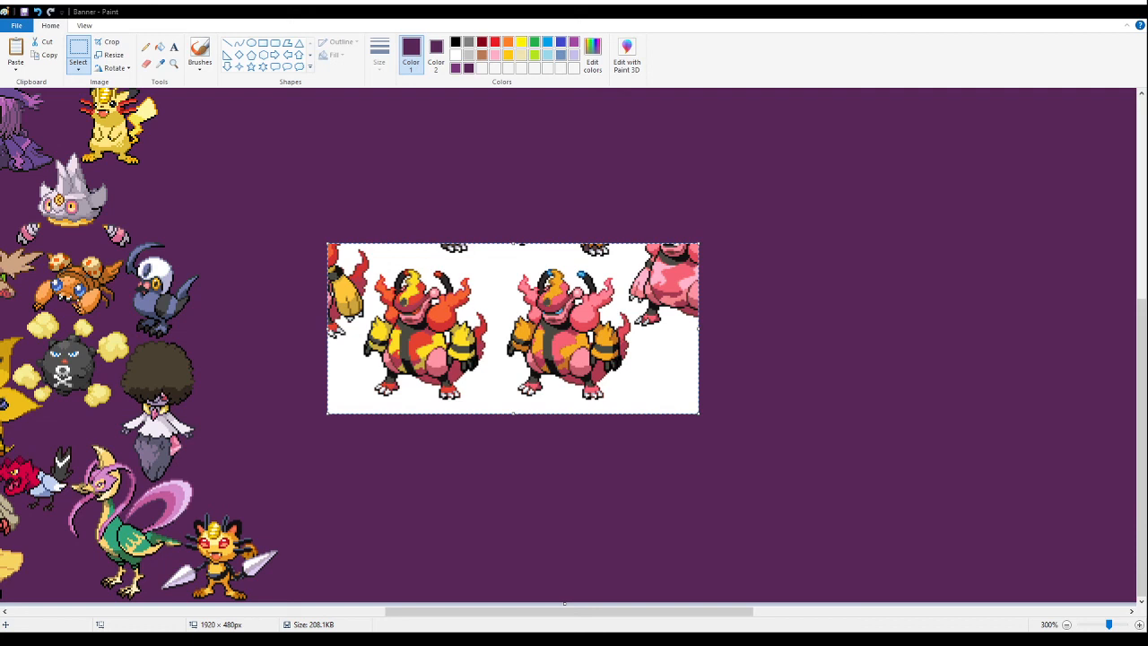
{"action": "left_click", "coordinate": [160, 47]}
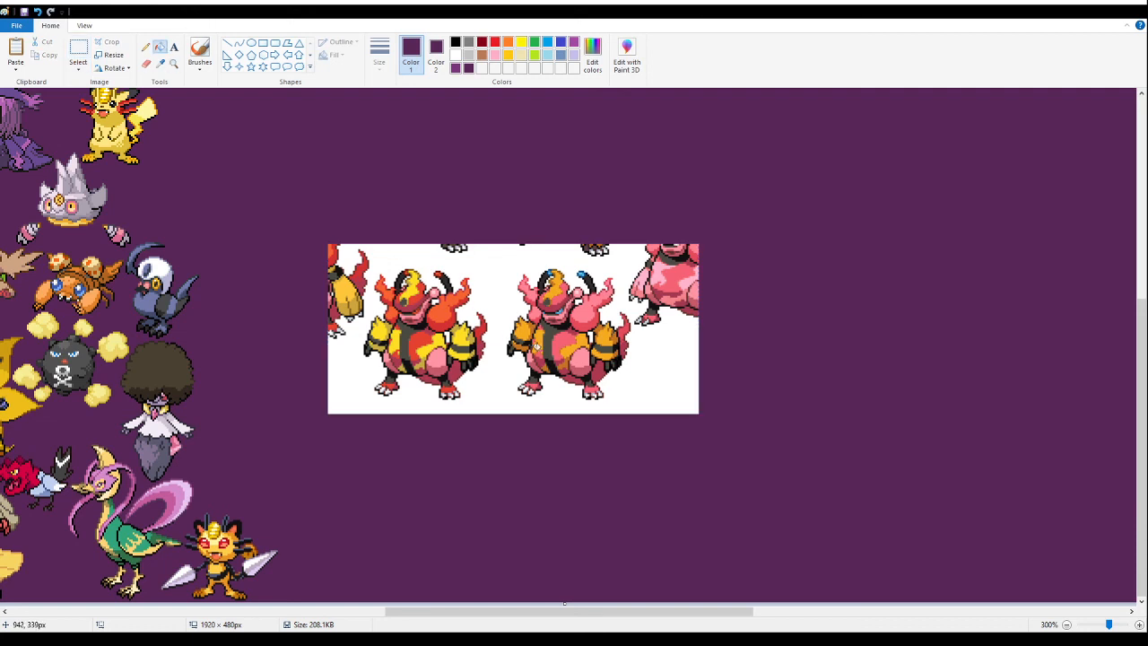
{"action": "left_click", "coordinate": [513, 275]}
- Delete the pink variant and the surrounding sprite fragments, leaving only the red-and-yellow fire fusion
{"action": "left_click", "coordinate": [78, 52]}
{"action": "left_click_drag", "start_coordinate": [828, 167], "coordinate": [498, 468]}
{"action": "key", "text": "Delete"}
{"action": "left_click_drag", "start_coordinate": [416, 199], "coordinate": [498, 256]}
{"action": "key", "text": "Delete"}
{"action": "left_click_drag", "start_coordinate": [271, 179], "coordinate": [349, 362]}
{"action": "key", "text": "Delete"}
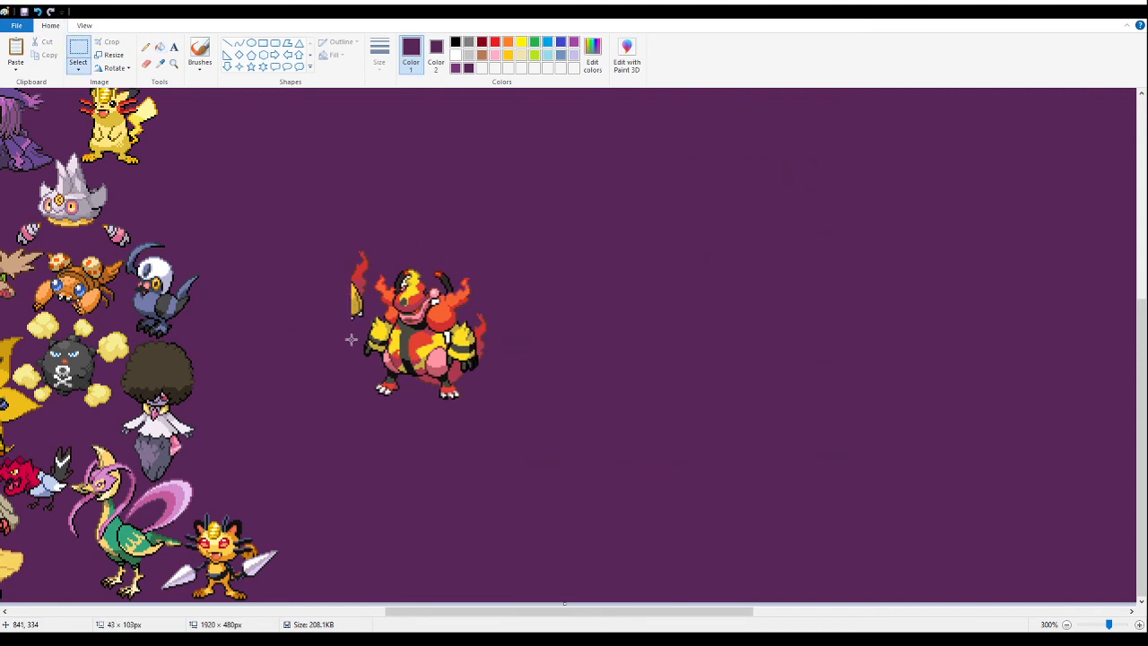
{"action": "left_click_drag", "start_coordinate": [347, 219], "coordinate": [365, 317]}
{"action": "key", "text": "Delete"}
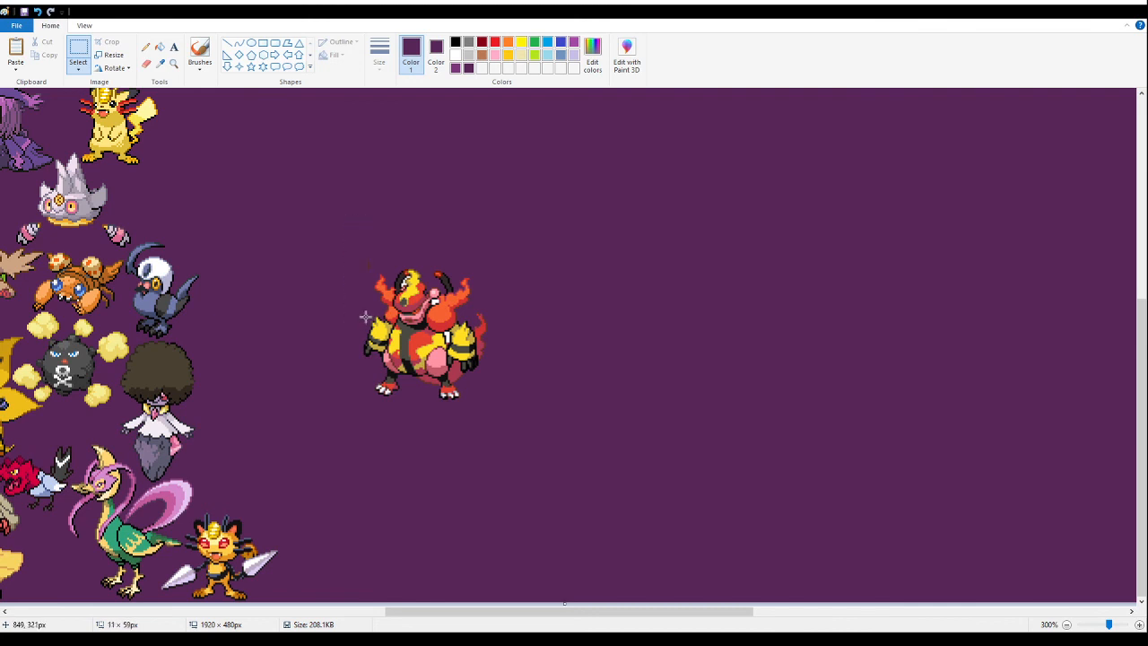
{"action": "left_click_drag", "start_coordinate": [307, 198], "coordinate": [372, 274]}
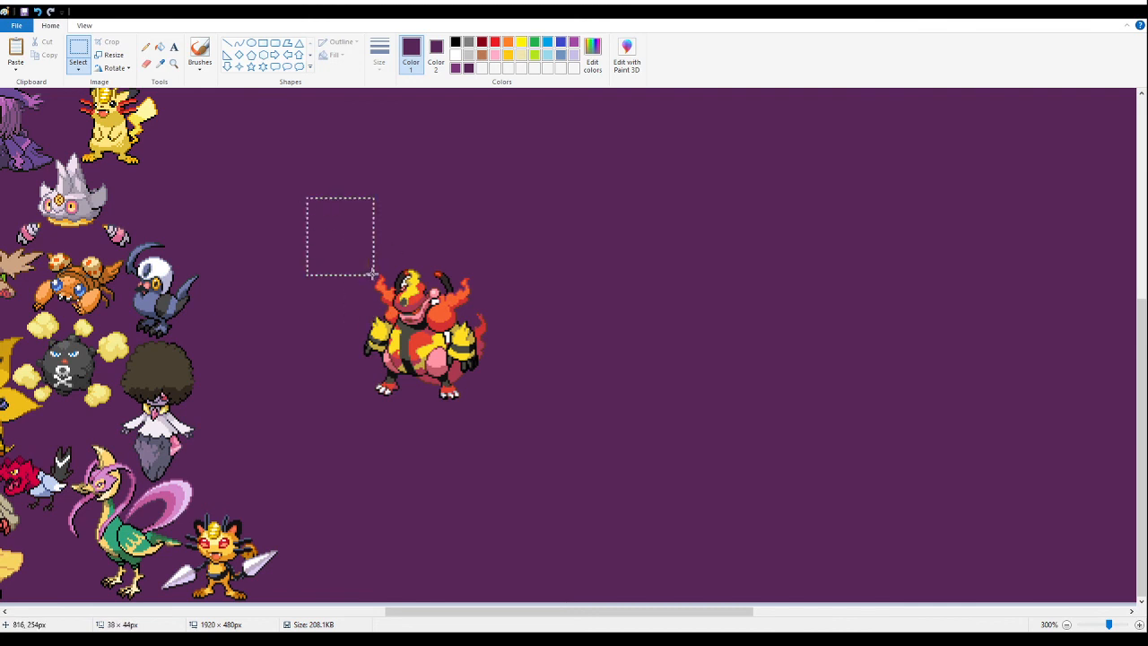
- Fill the white gaps left around the red-and-yellow fire fusion's shoulder, face and arm with purple
{"action": "left_click", "coordinate": [174, 62]}
{"action": "left_click", "coordinate": [476, 398]}
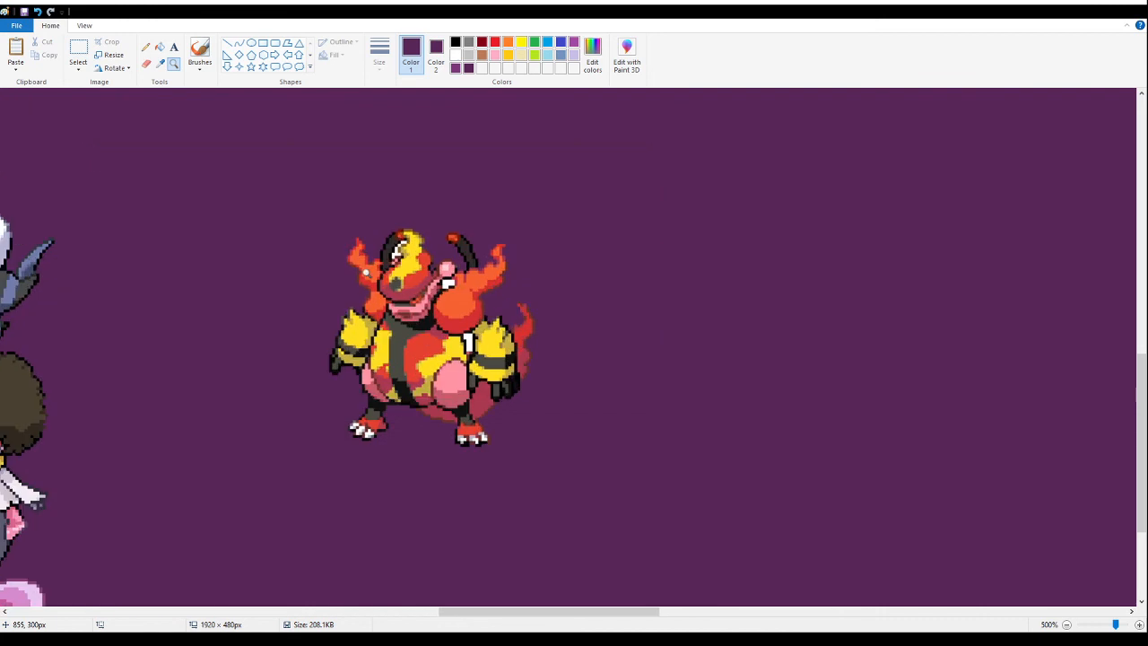
{"action": "left_click", "coordinate": [471, 404]}
{"action": "left_click", "coordinate": [159, 47]}
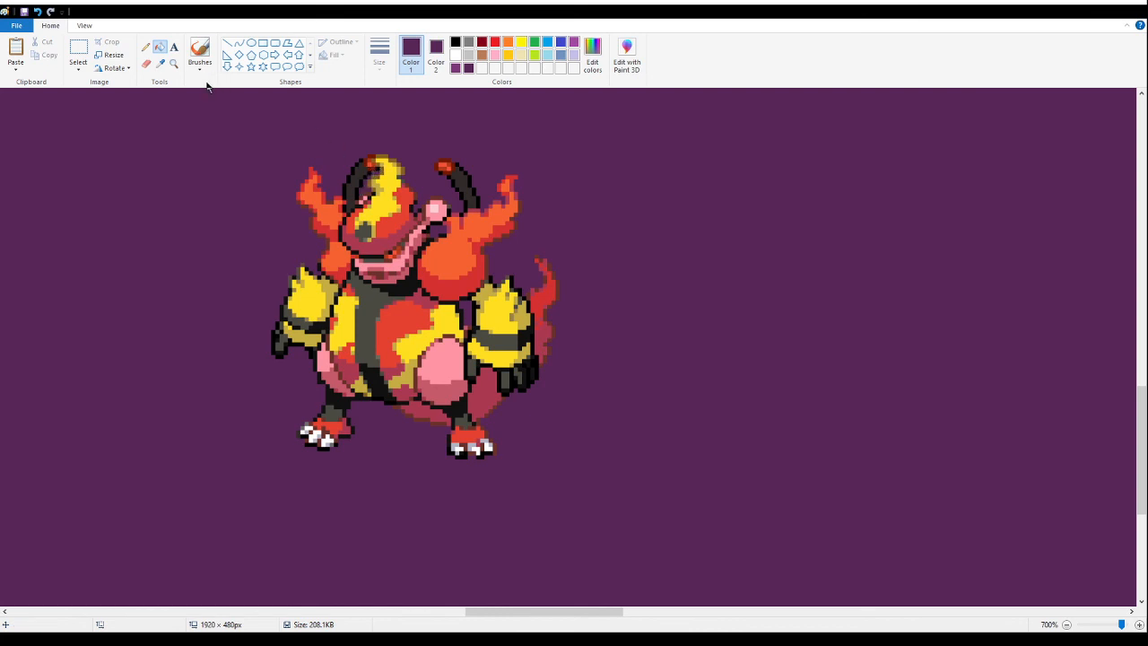
- Move the red-and-yellow fire fusion toward the yellow Pikachu-like fusion and cut it for closer placement
{"action": "left_click", "coordinate": [175, 65]}
{"action": "right_click", "coordinate": [167, 237]}
{"action": "right_click", "coordinate": [159, 251]}
{"action": "right_click", "coordinate": [153, 253]}
{"action": "right_click", "coordinate": [146, 256]}
{"action": "right_click", "coordinate": [145, 260]}
{"action": "left_click", "coordinate": [136, 377]}
{"action": "left_click", "coordinate": [165, 380]}
{"action": "right_click", "coordinate": [216, 300]}
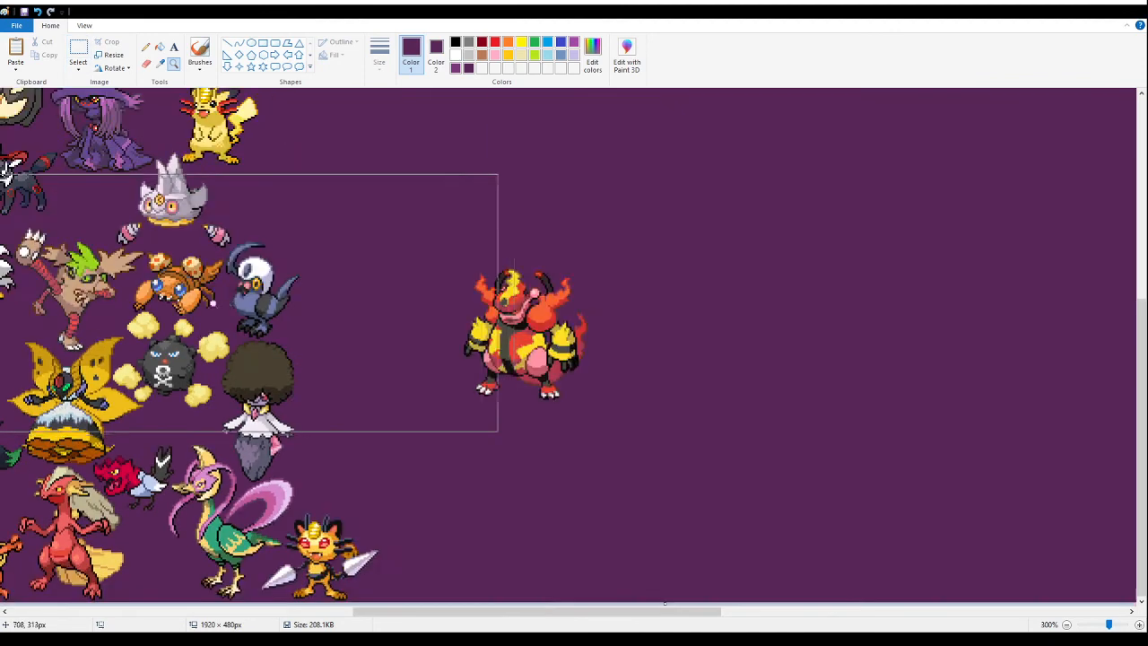
{"action": "left_click", "coordinate": [216, 304]}
{"action": "right_click", "coordinate": [215, 303]}
{"action": "left_click", "coordinate": [85, 25]}
{"action": "left_click", "coordinate": [50, 25]}
{"action": "left_click", "coordinate": [78, 53]}
{"action": "scroll", "coordinate": [359, 315], "scroll_direction": "up", "scroll_amount": 3}
{"action": "left_click_drag", "start_coordinate": [690, 567], "coordinate": [216, 188]}
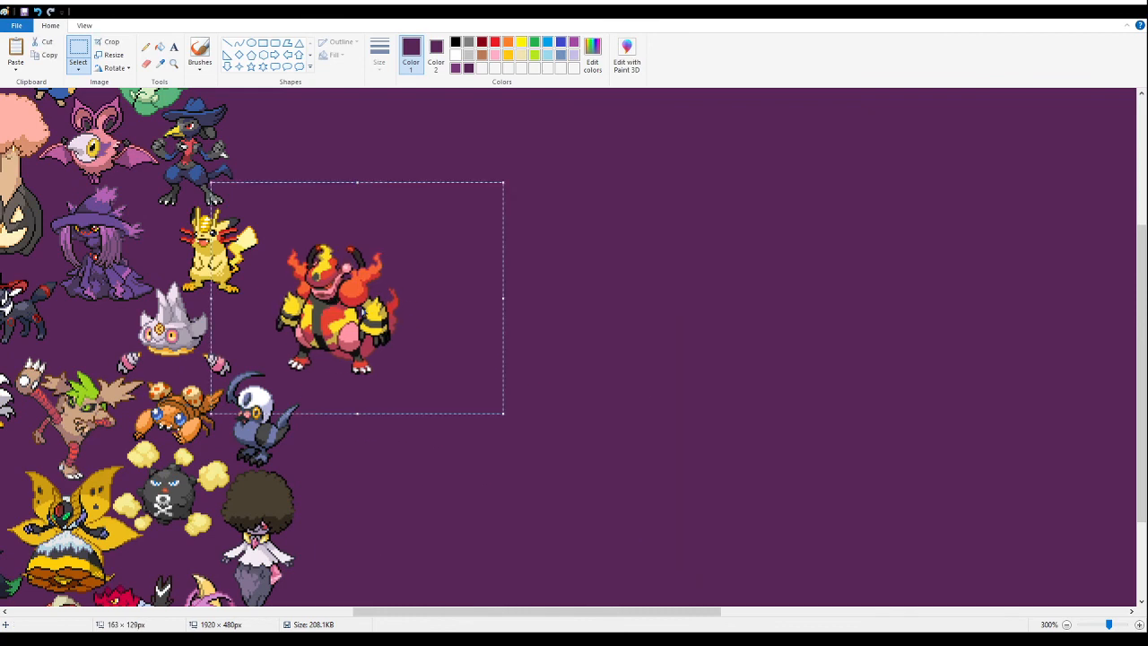
{"action": "key", "text": "Delete"}
- Paste the red-and-yellow fire fusion tightly beside the yellow Pikachu-like fusion, above the blue horned bird fusion
{"action": "left_click", "coordinate": [173, 63]}
{"action": "left_click", "coordinate": [312, 290]}
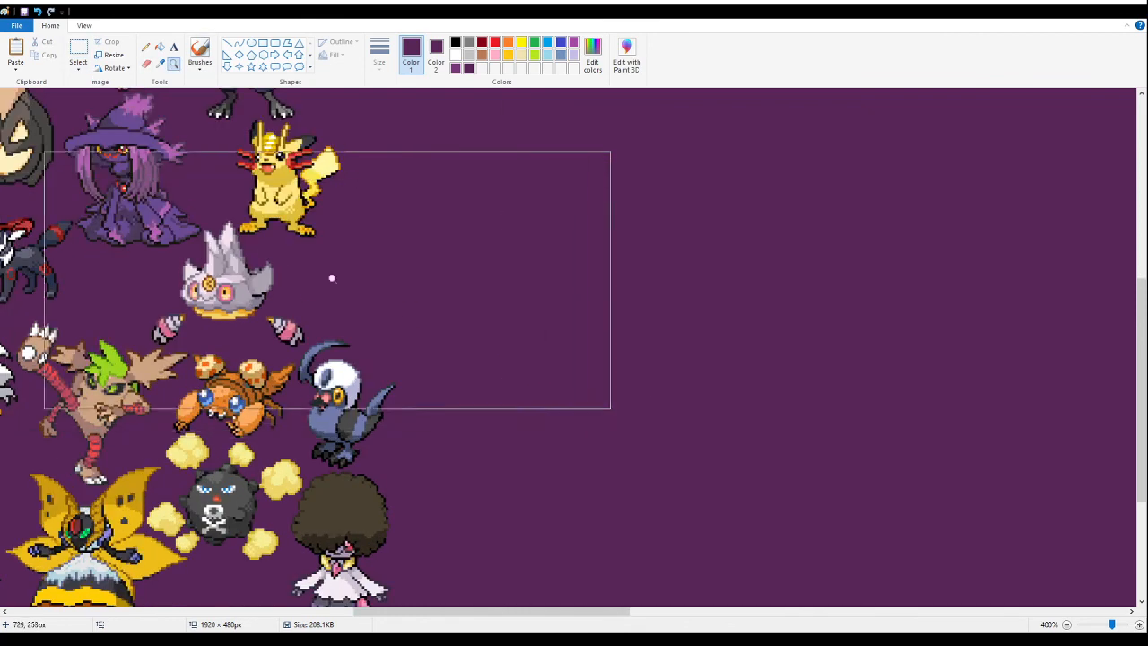
{"action": "left_click", "coordinate": [411, 222]}
{"action": "left_click", "coordinate": [206, 275]}
{"action": "left_click", "coordinate": [78, 51]}
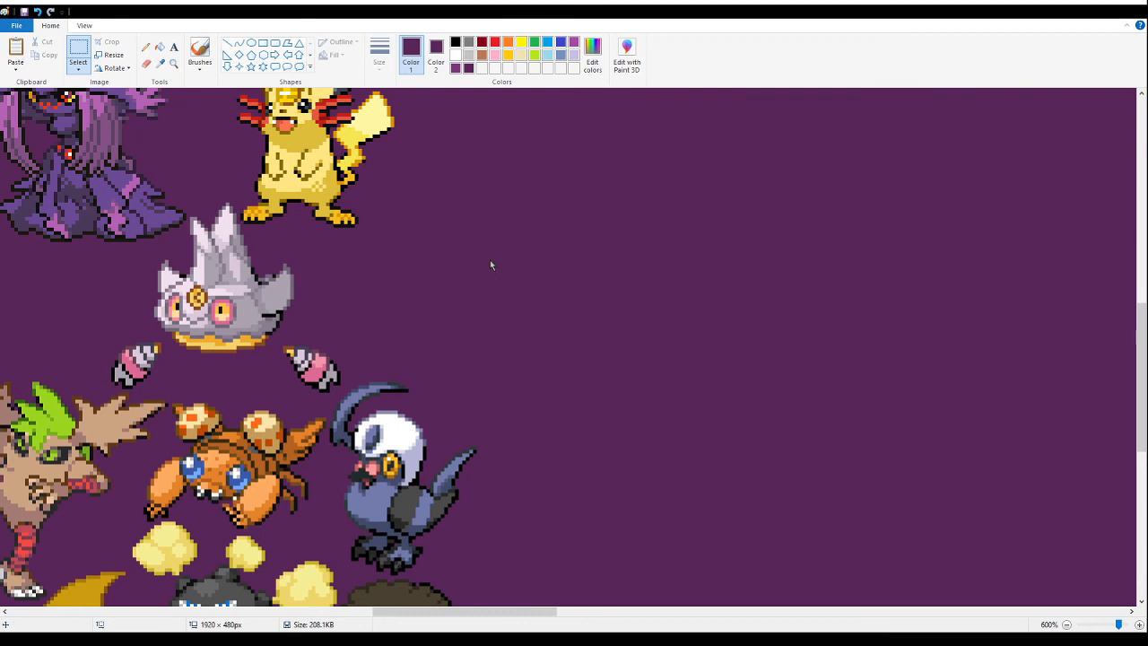
{"action": "key", "text": "ctrl+v"}
{"action": "left_click_drag", "start_coordinate": [240, 375], "coordinate": [466, 284]}
{"action": "left_click", "coordinate": [852, 377]}
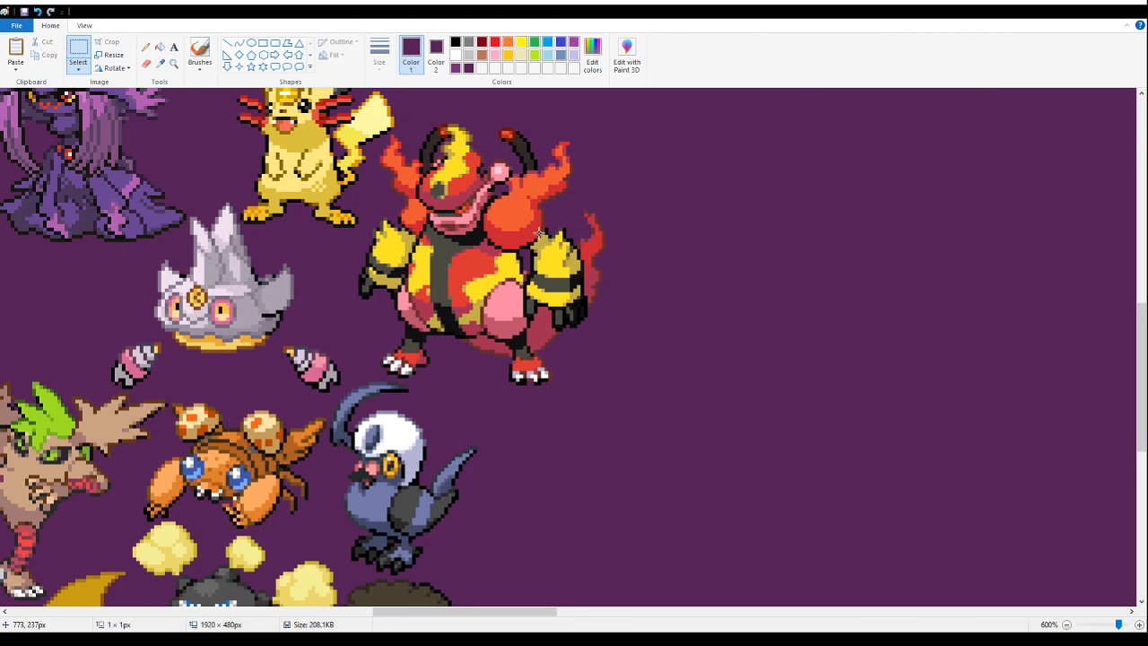
- View the whole banner at 100% and save it
{"action": "left_click", "coordinate": [174, 65]}
{"action": "right_click", "coordinate": [228, 246]}
{"action": "right_click", "coordinate": [227, 246]}
{"action": "right_click", "coordinate": [223, 248]}
{"action": "right_click", "coordinate": [219, 248]}
{"action": "right_click", "coordinate": [219, 249]}
{"action": "right_click", "coordinate": [219, 246]}
{"action": "left_click", "coordinate": [223, 210]}
{"action": "left_click", "coordinate": [25, 12]}
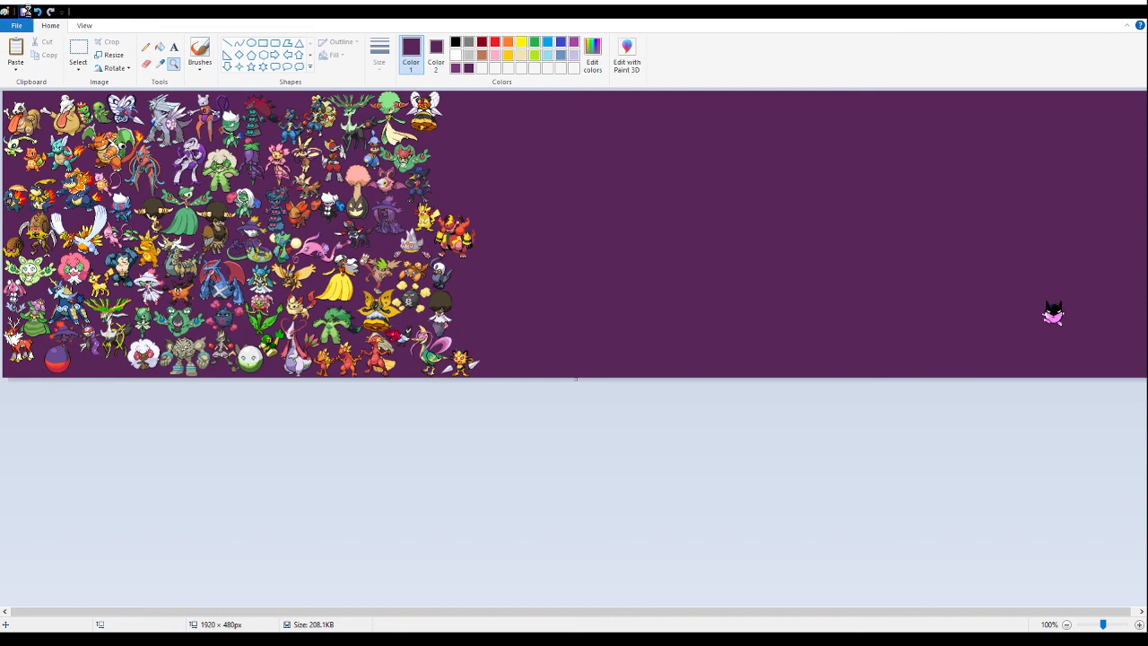
- Select the entire banner canvas
{"action": "left_click", "coordinate": [1080, 15]}
{"action": "left_click", "coordinate": [200, 625]}
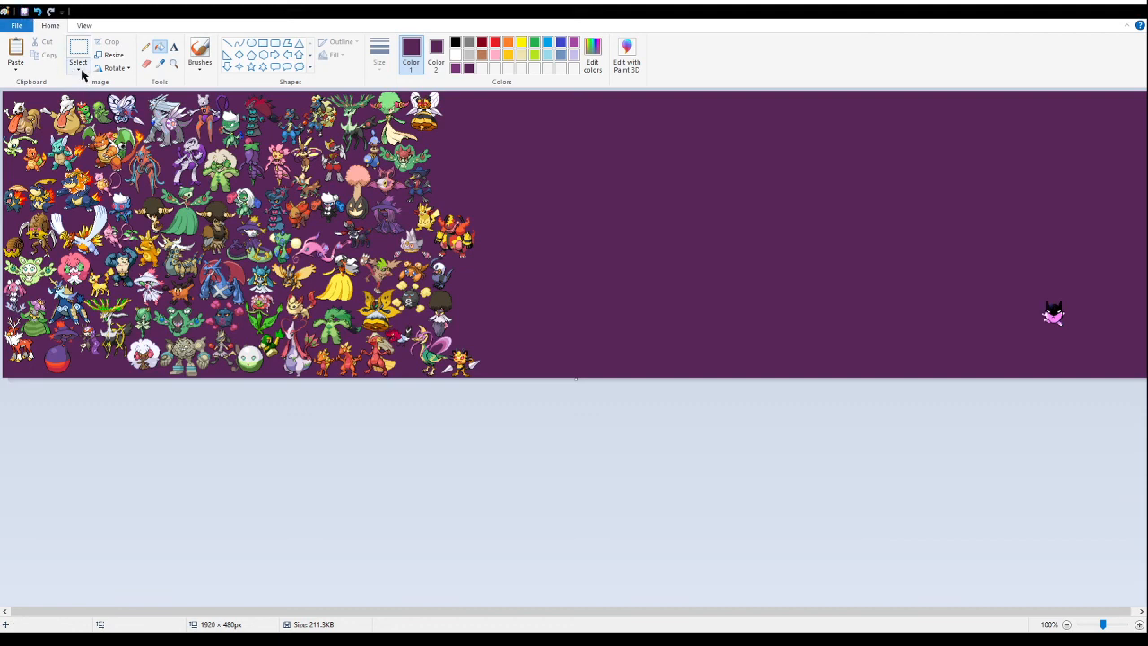
{"action": "key", "text": "ctrl+a"}
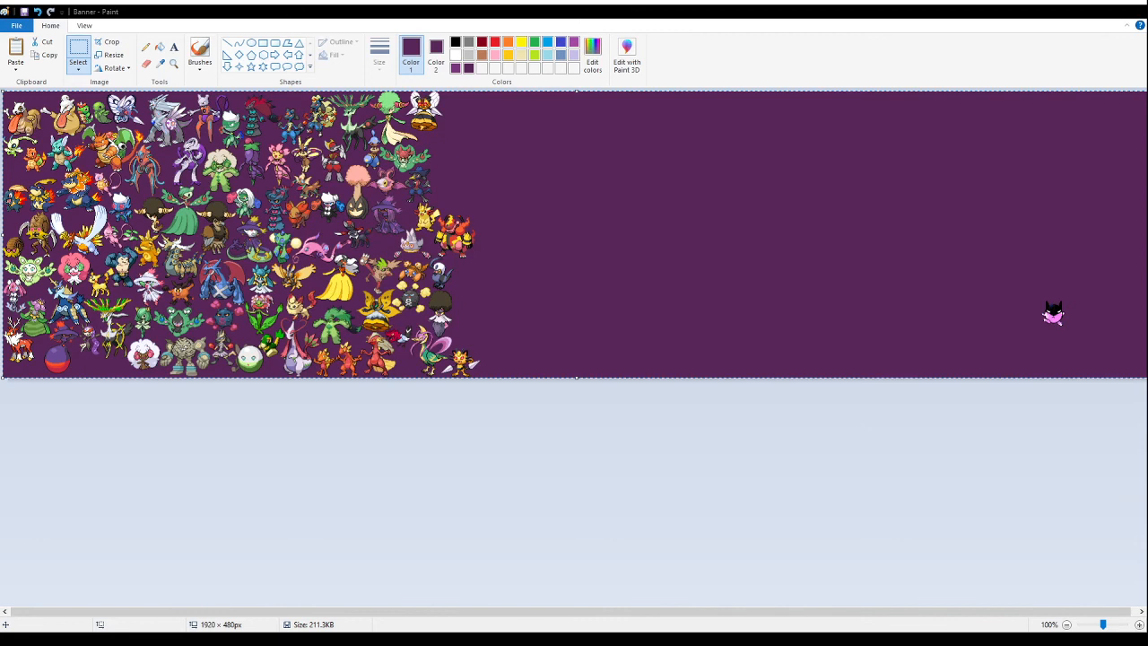
{"action": "key", "text": "alt+Tab"}
{"action": "key", "text": "alt+Tab"}
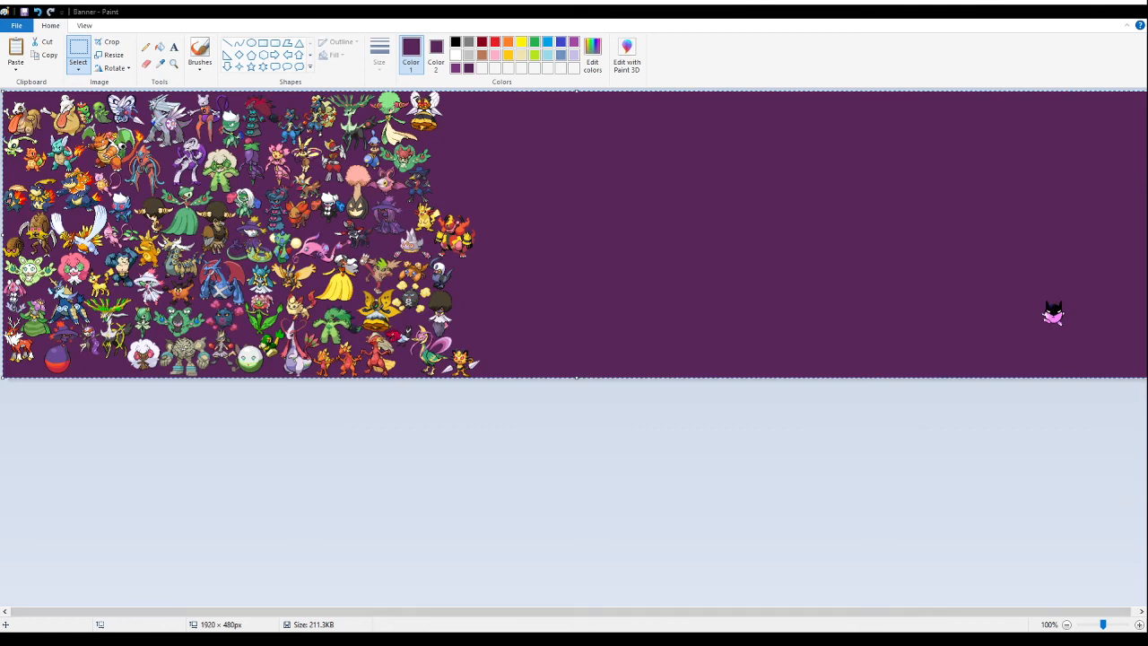